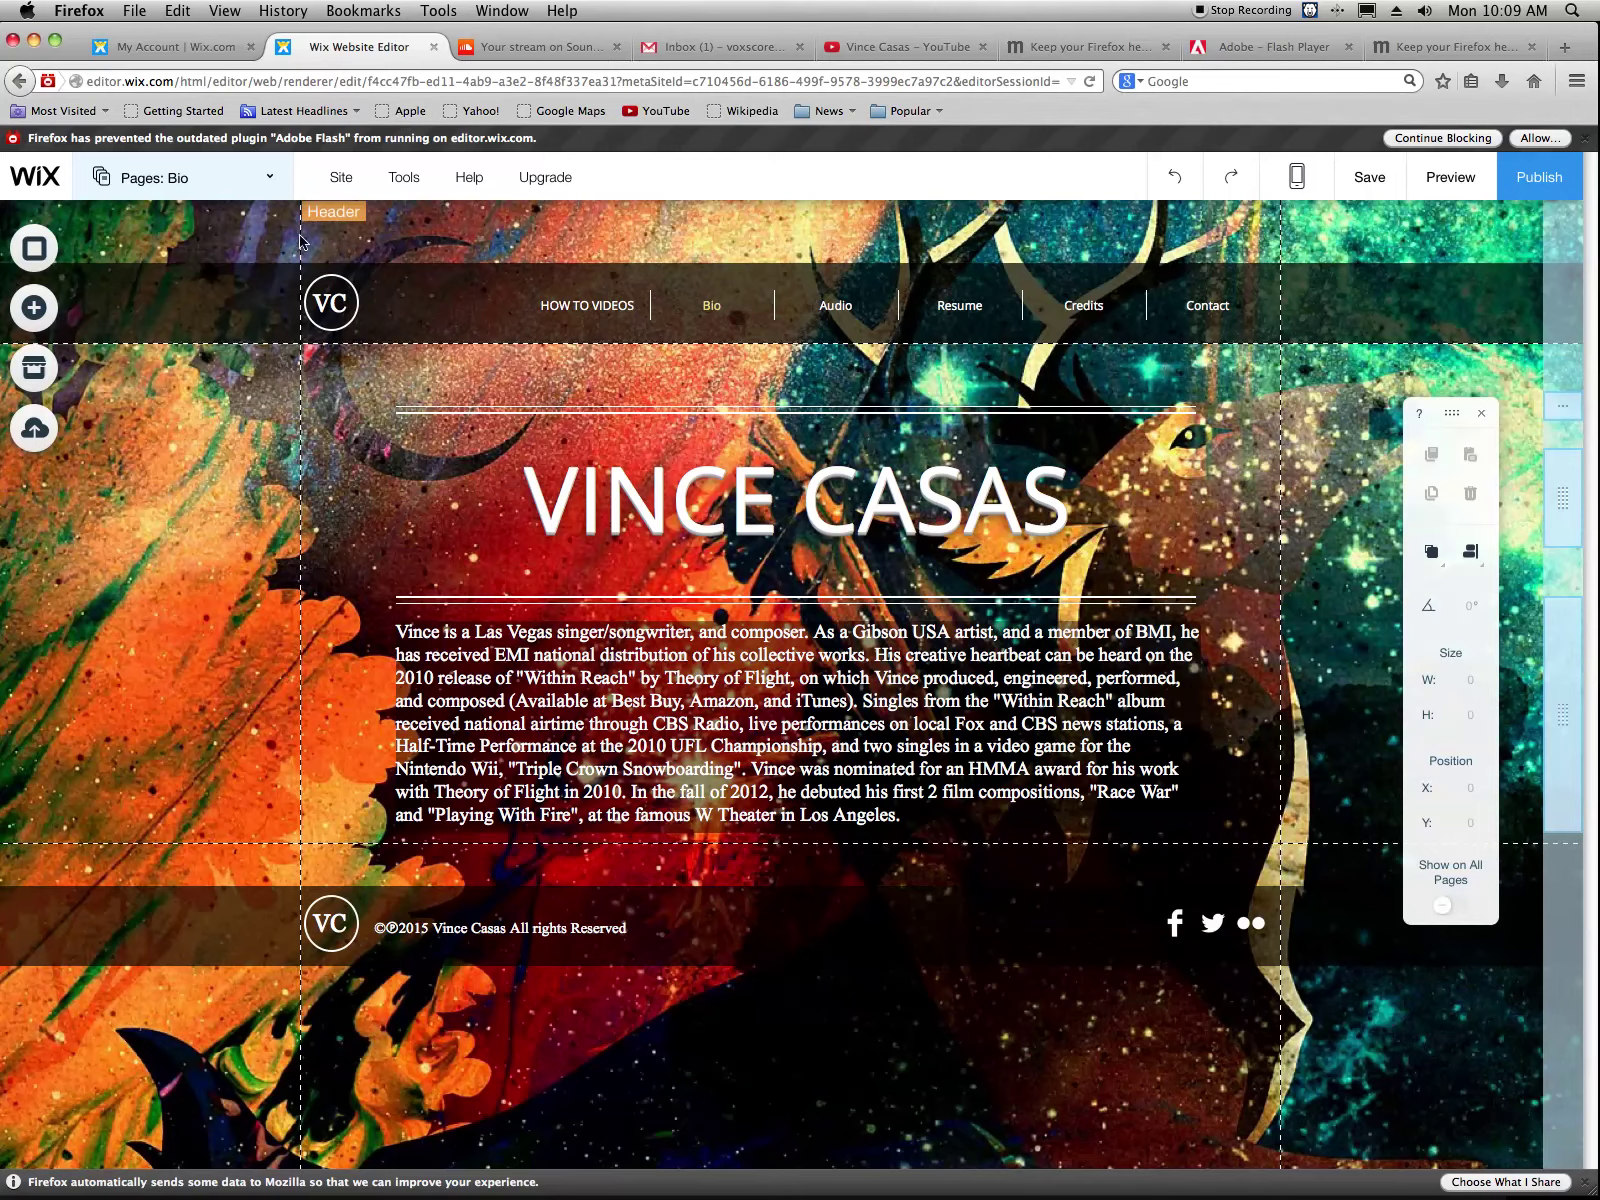
Open the site's Resume page for editing and close the page list
click(272, 196)
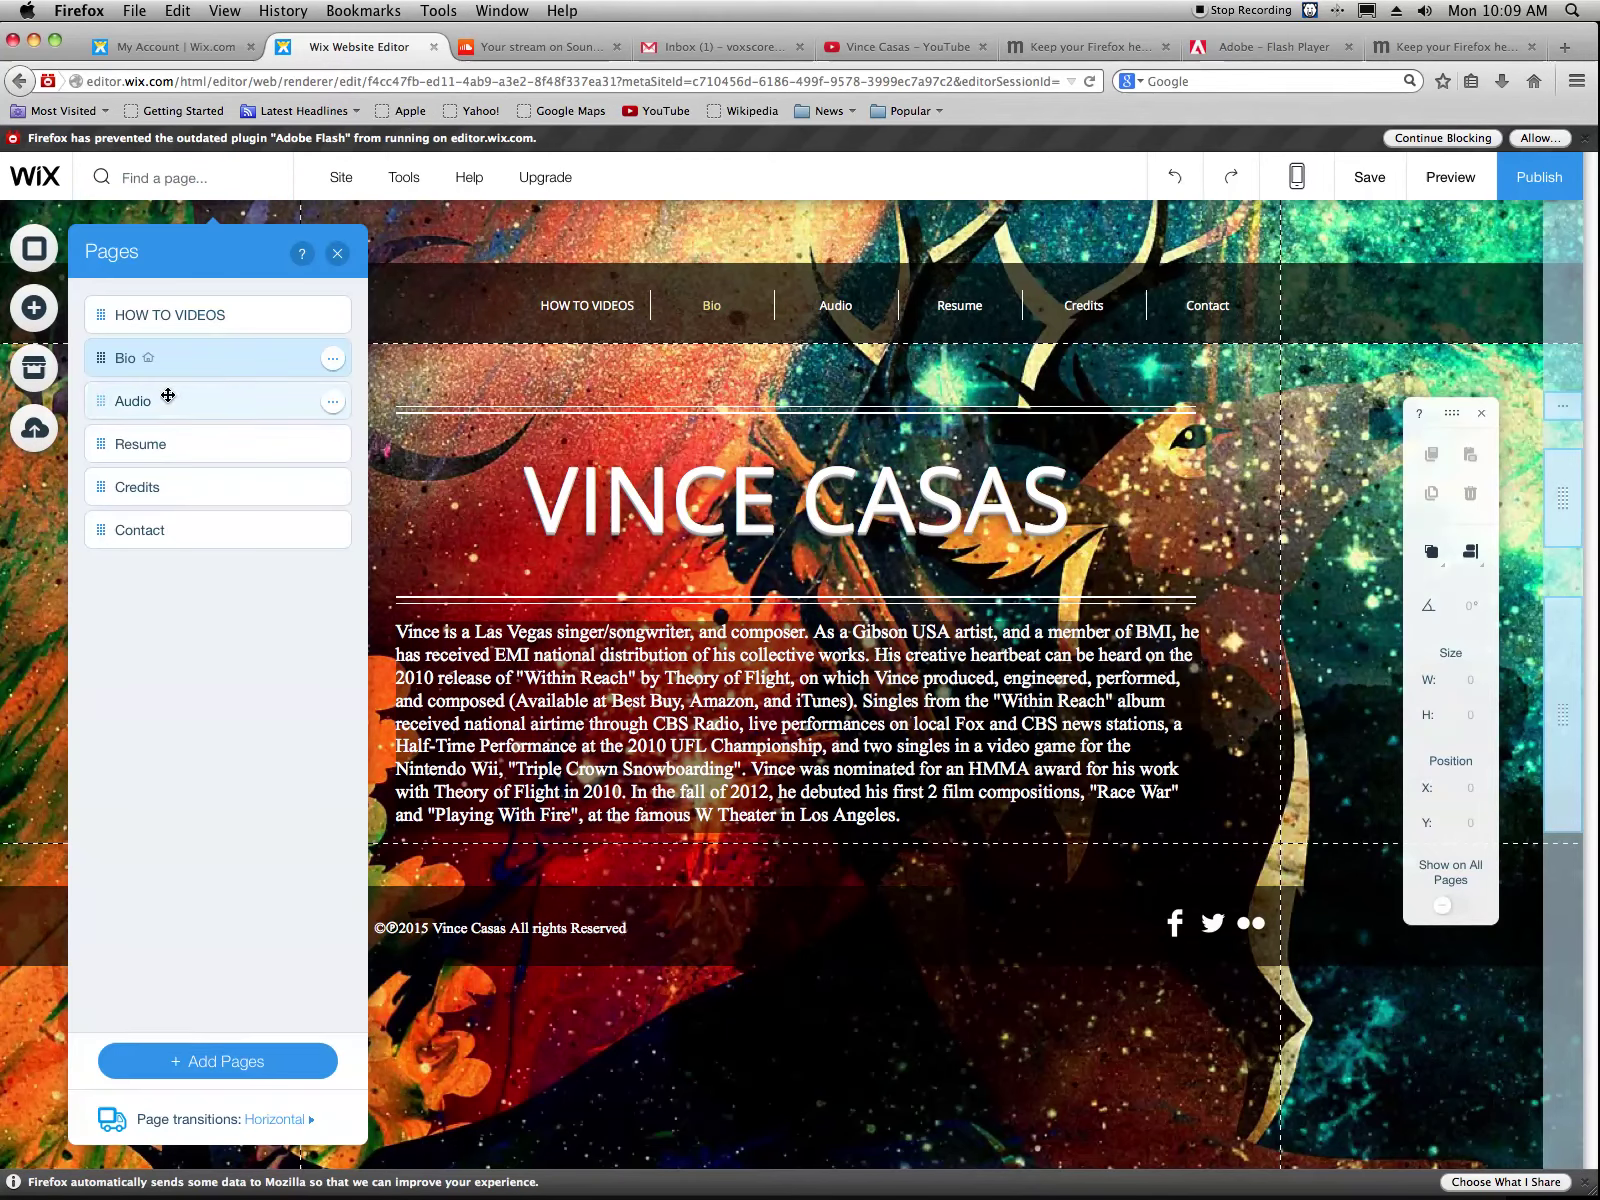
click(157, 435)
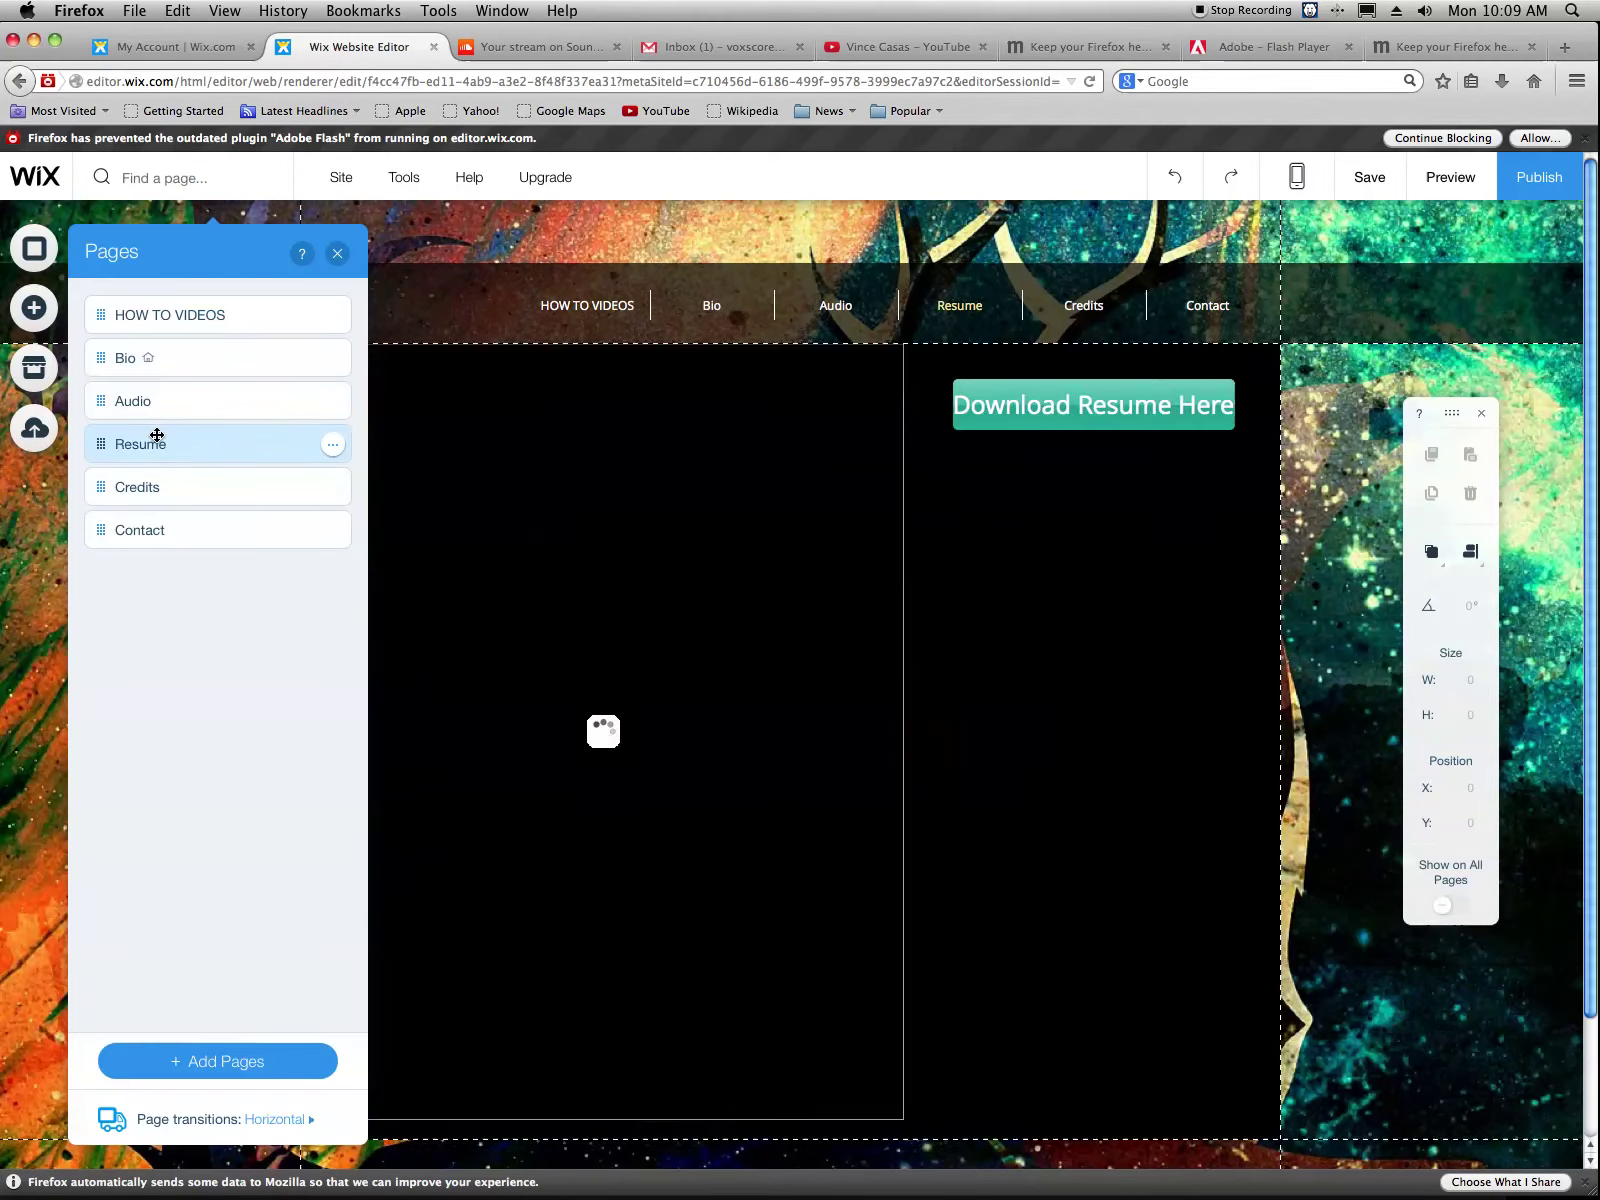
click(337, 253)
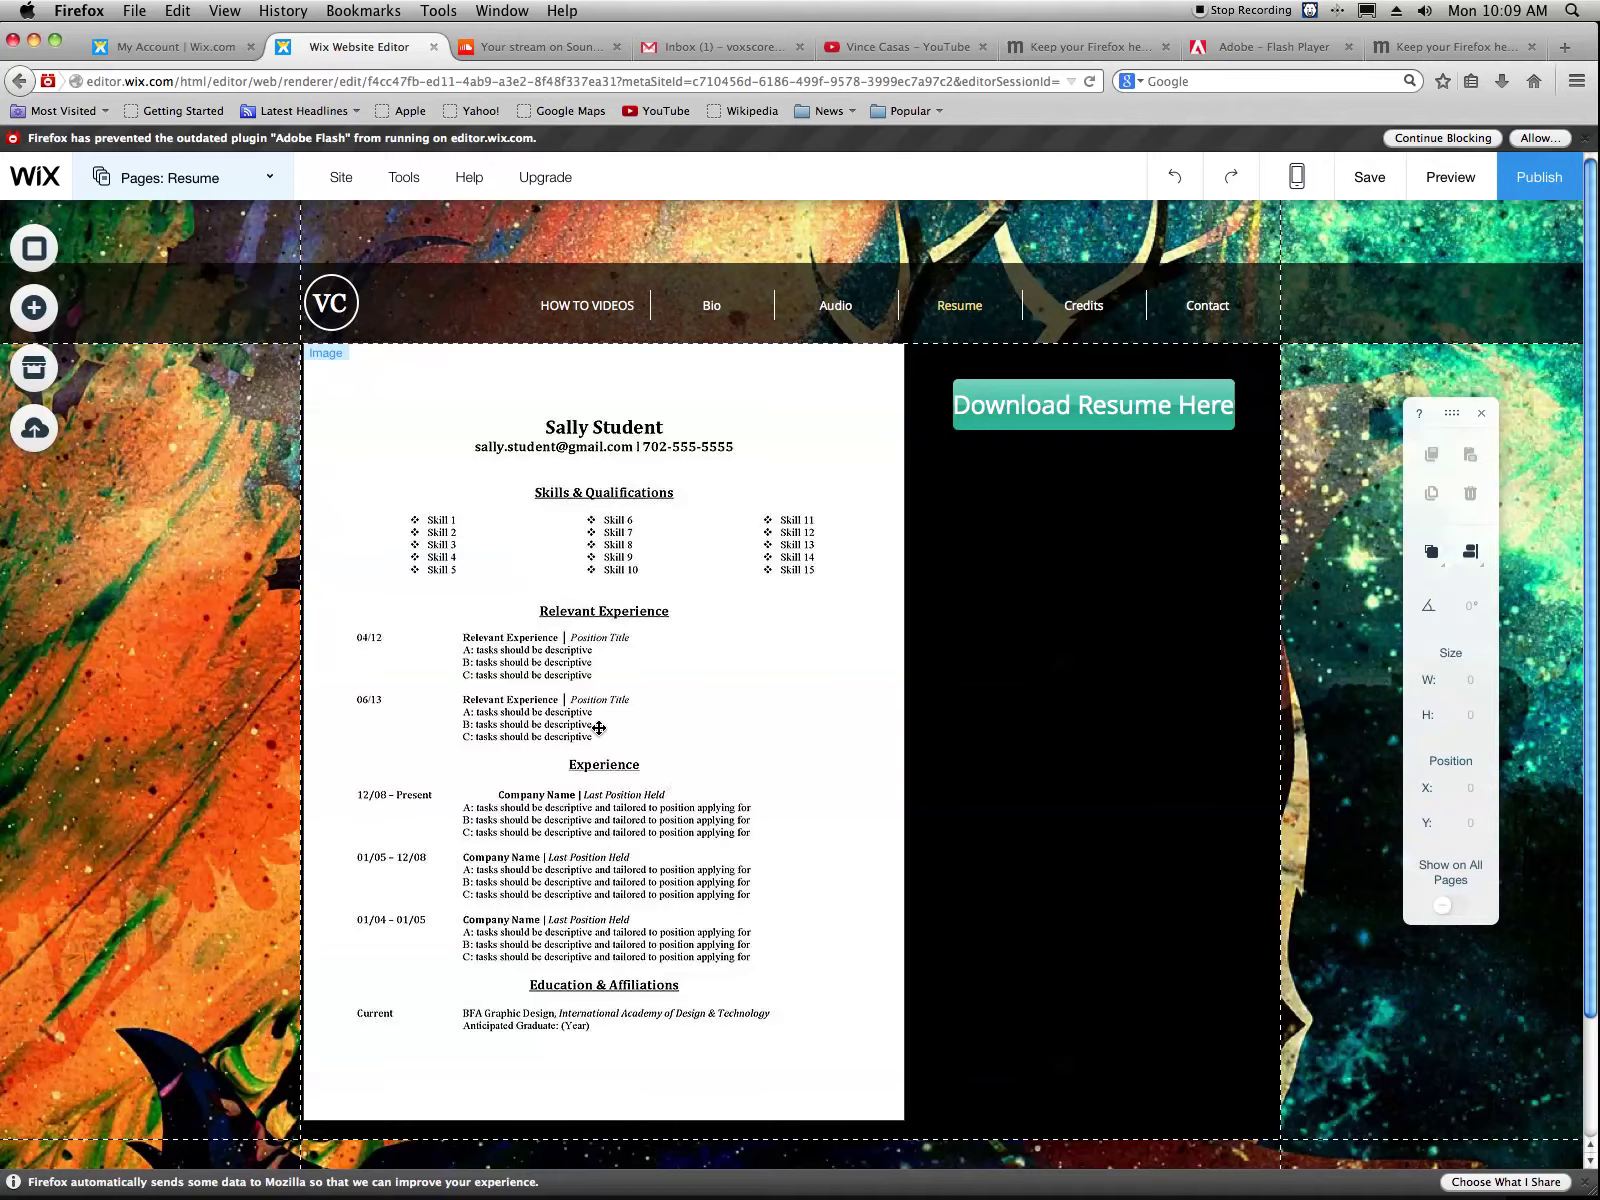
Switch to Finder and open the Teacher's Drive (external HD)
key(super+Tab)
key(super+Tab)
key(super+Tab)
key(super+Tab)
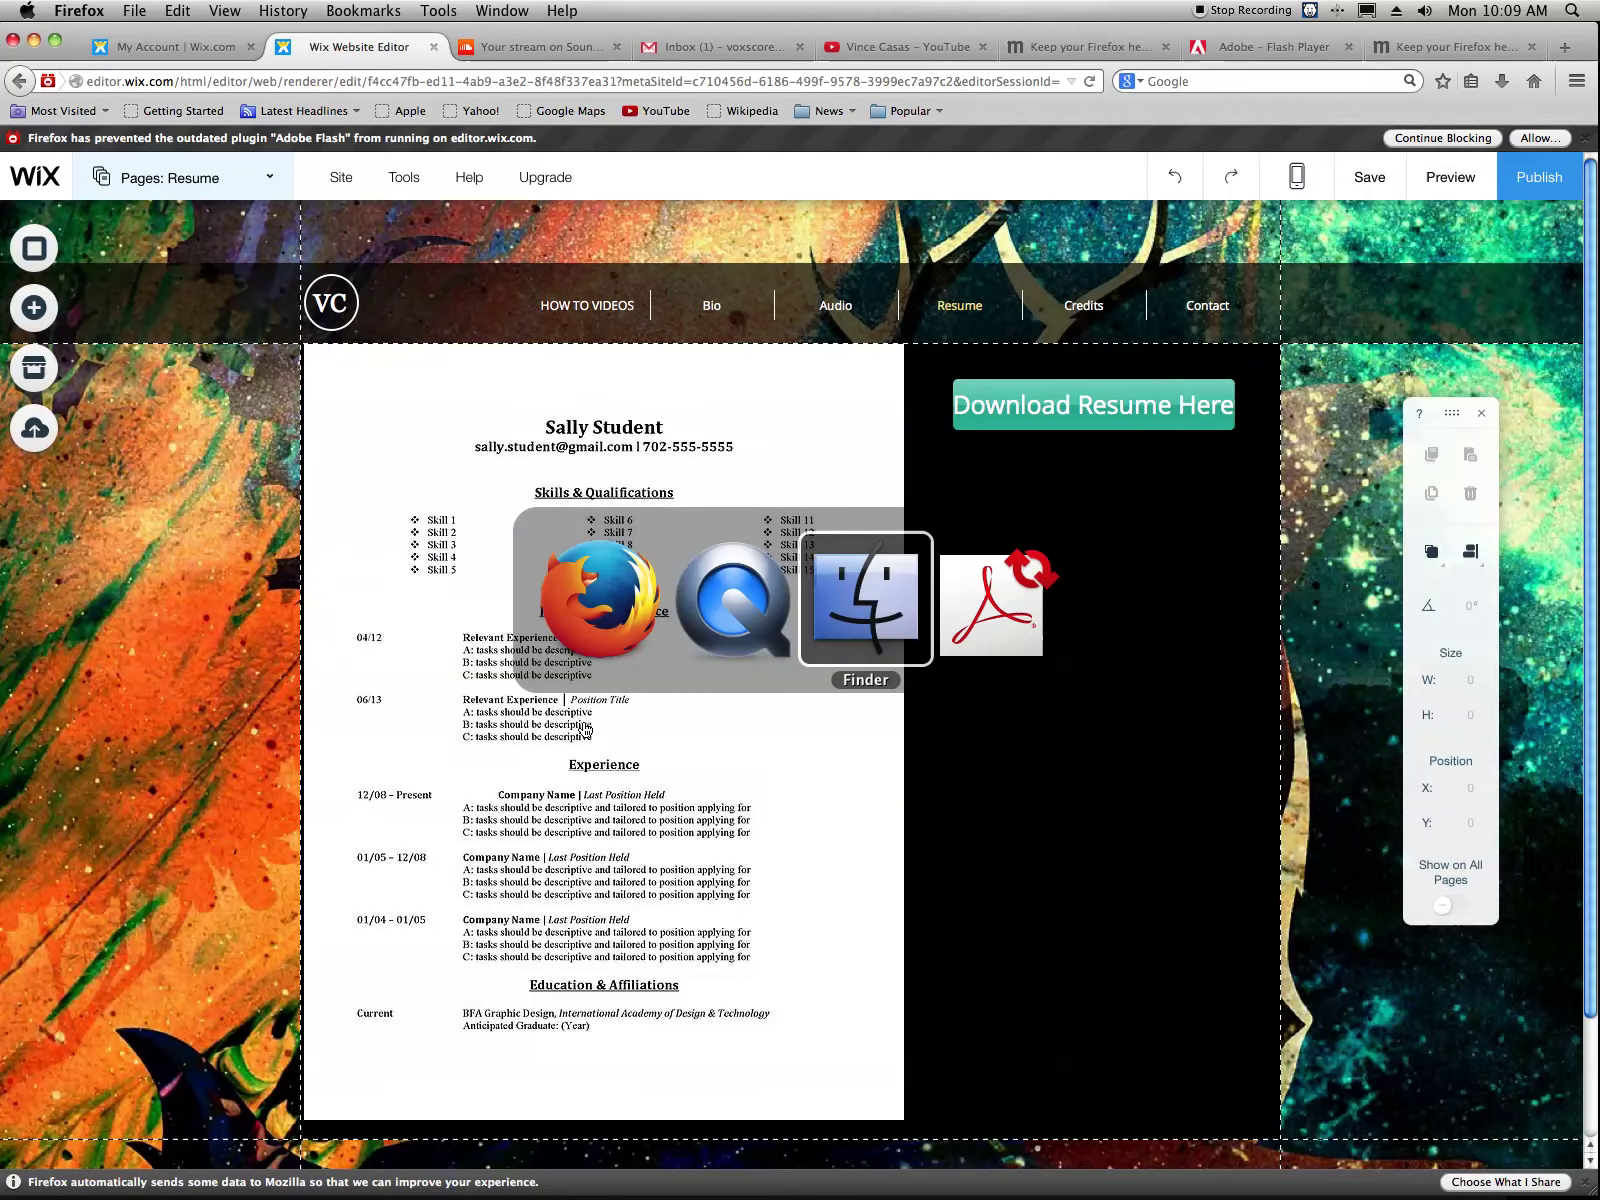
key(super+Tab)
key(super+Tab)
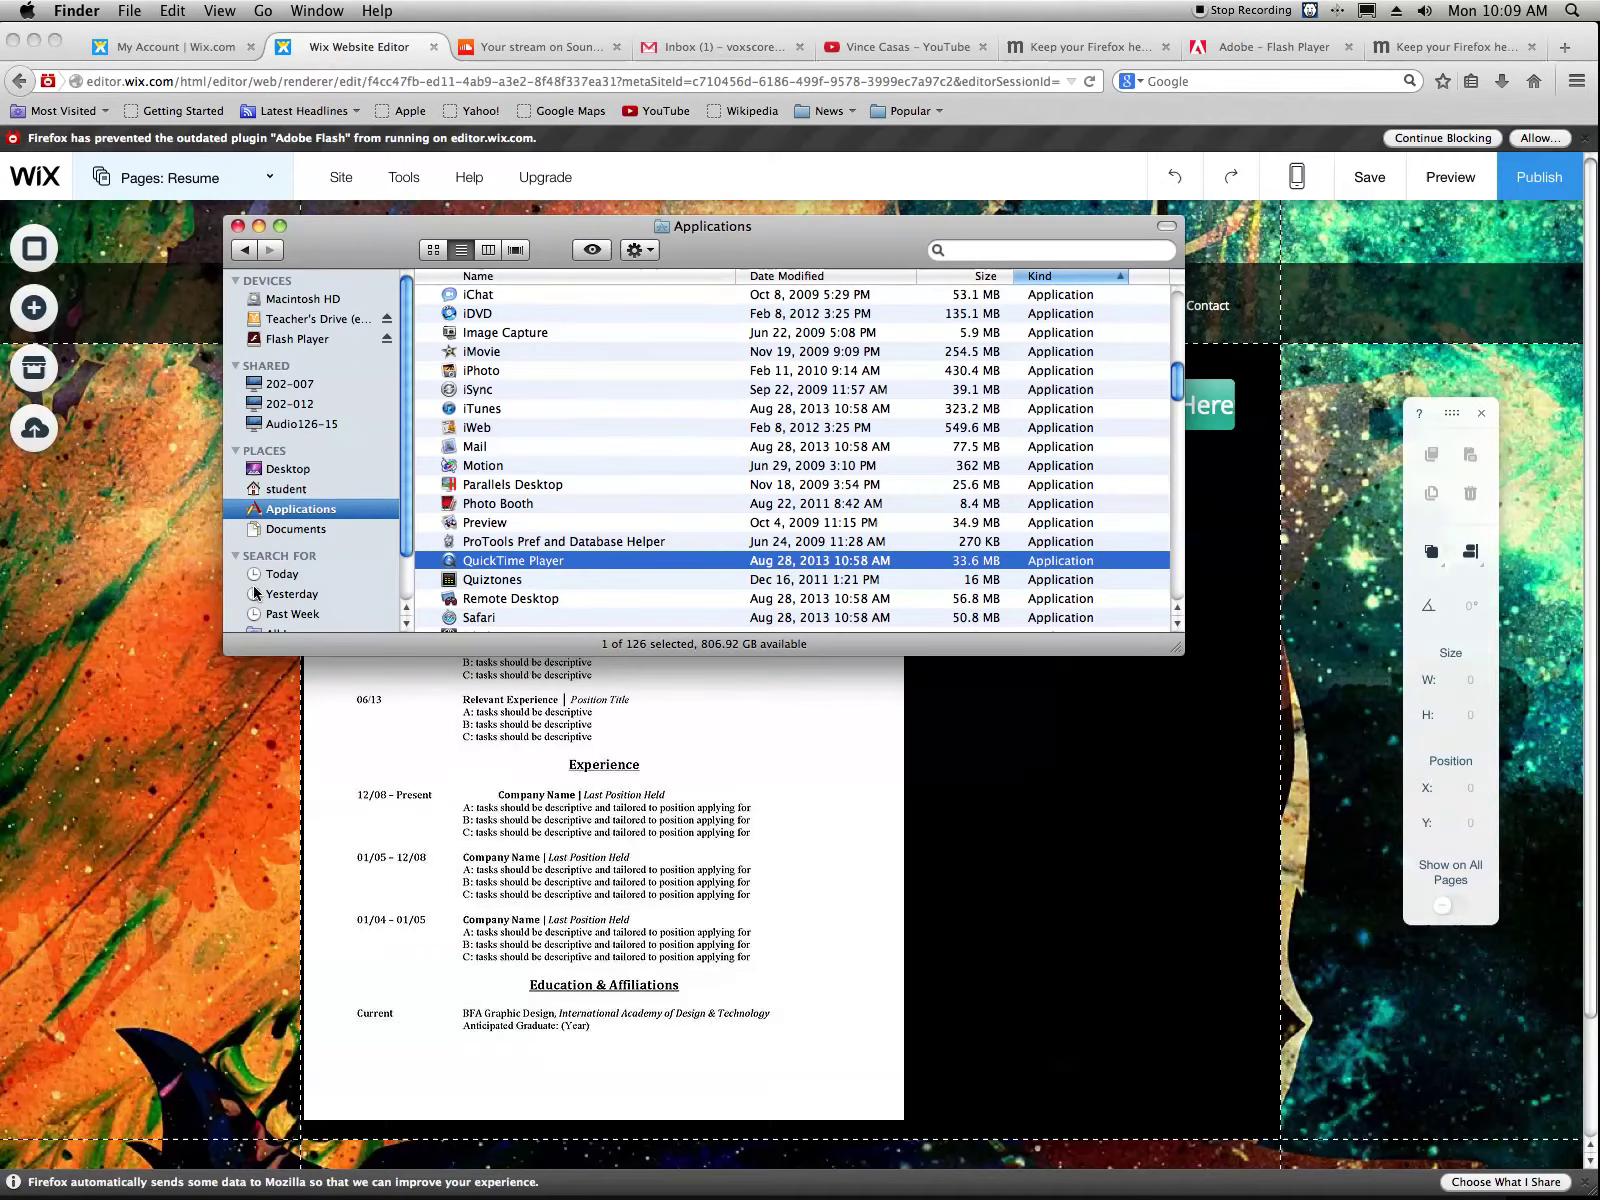
click(300, 319)
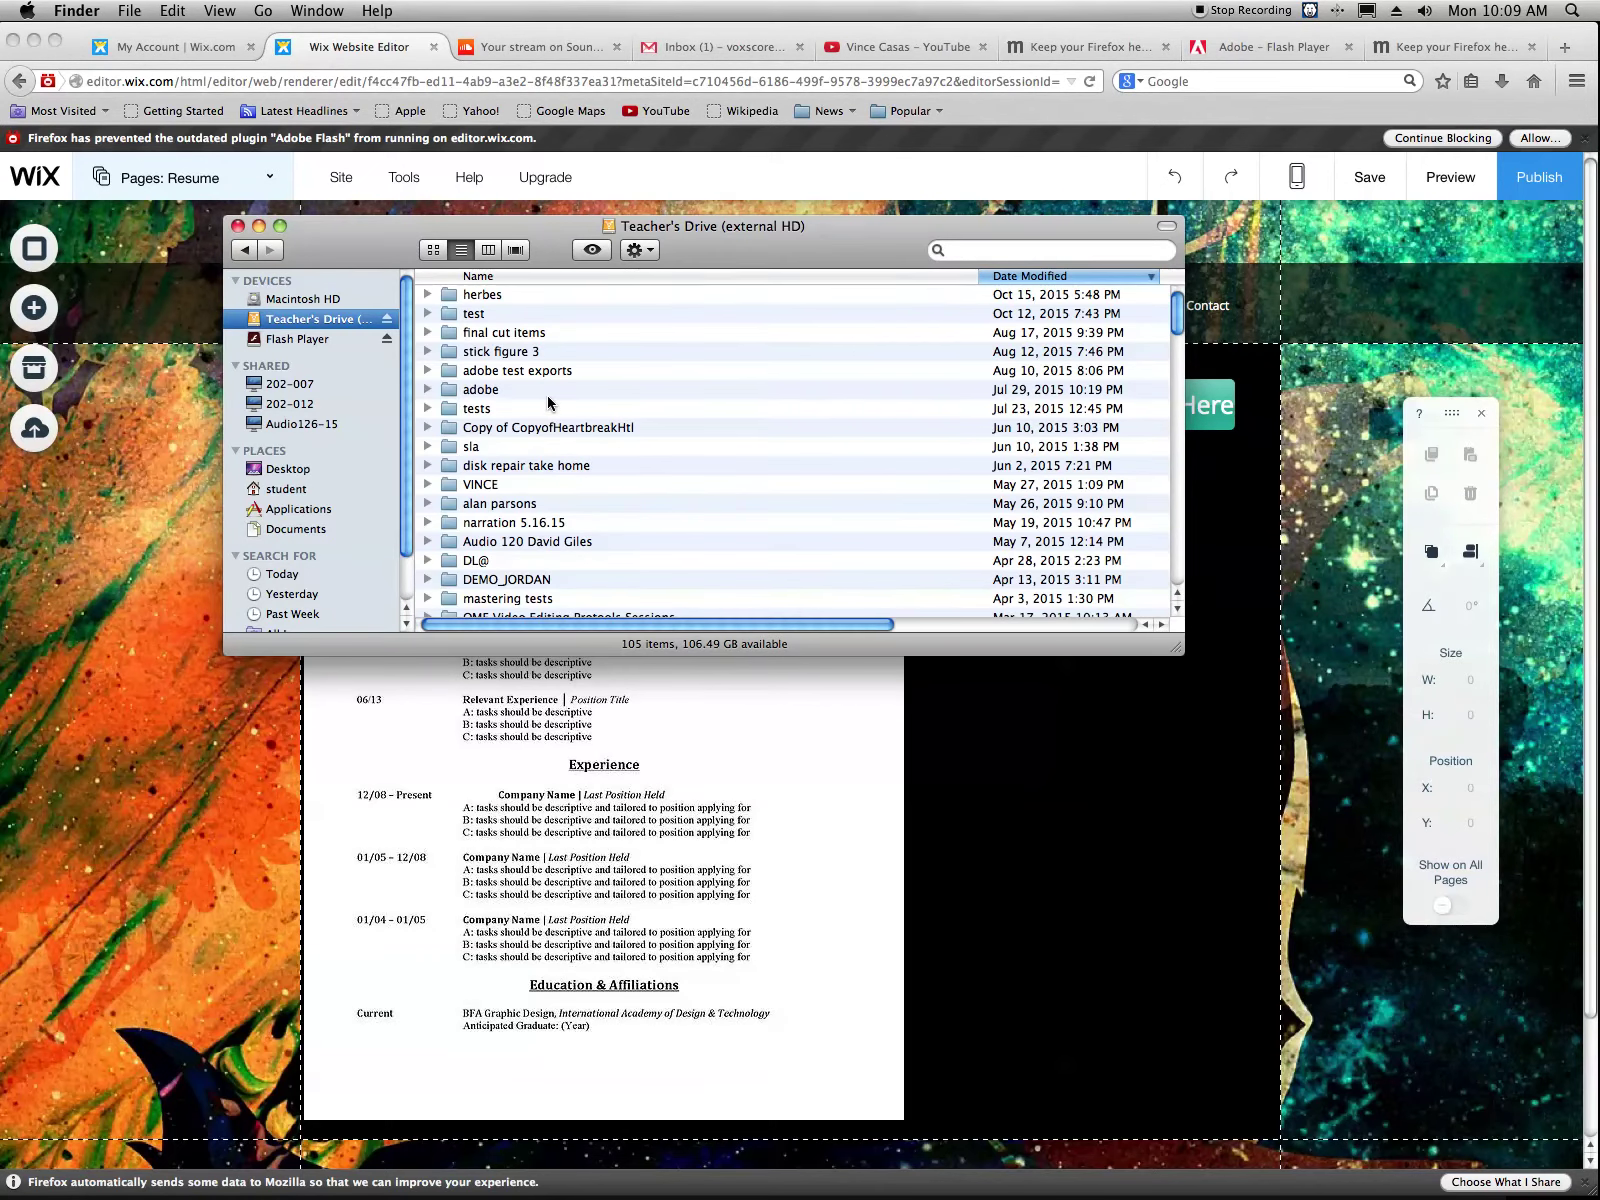
Browse through the instructor's folder on the drive to AUDIO 490 and open its Audio490 Class Content folder
scroll(546, 419, down, 15)
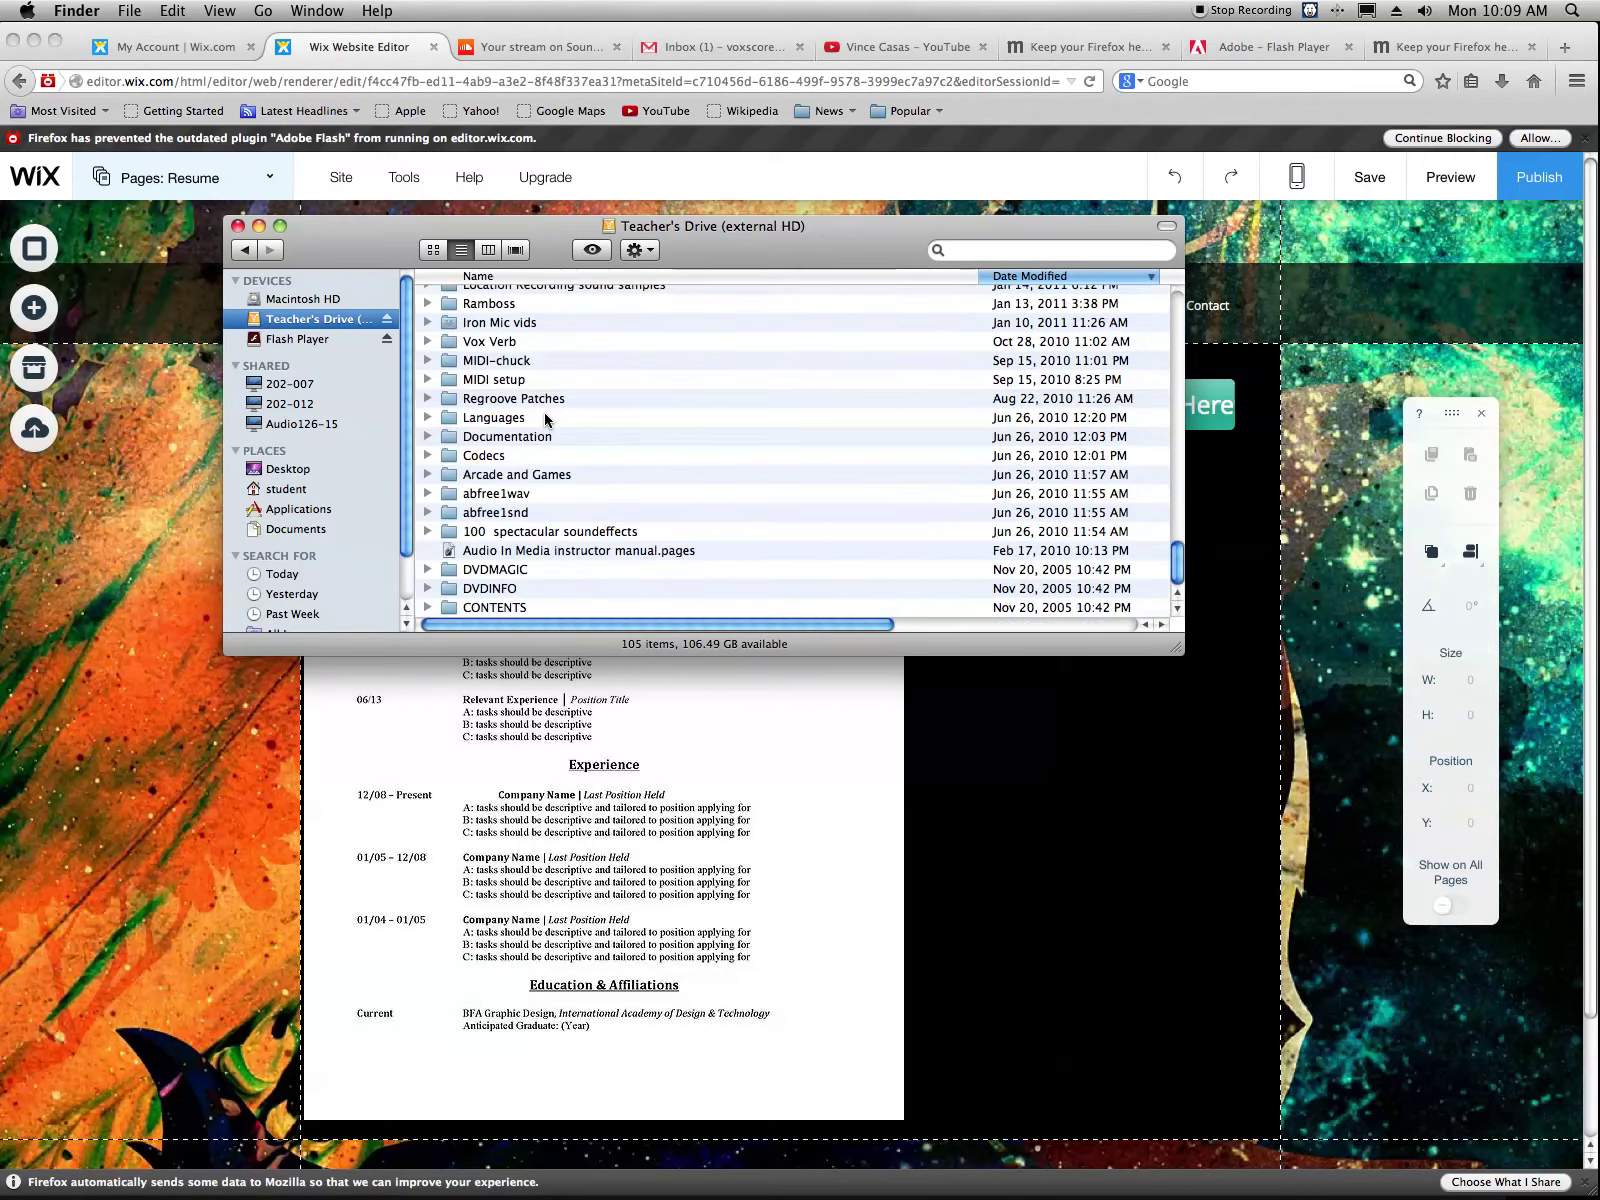
drag(1178, 568, 1215, 285)
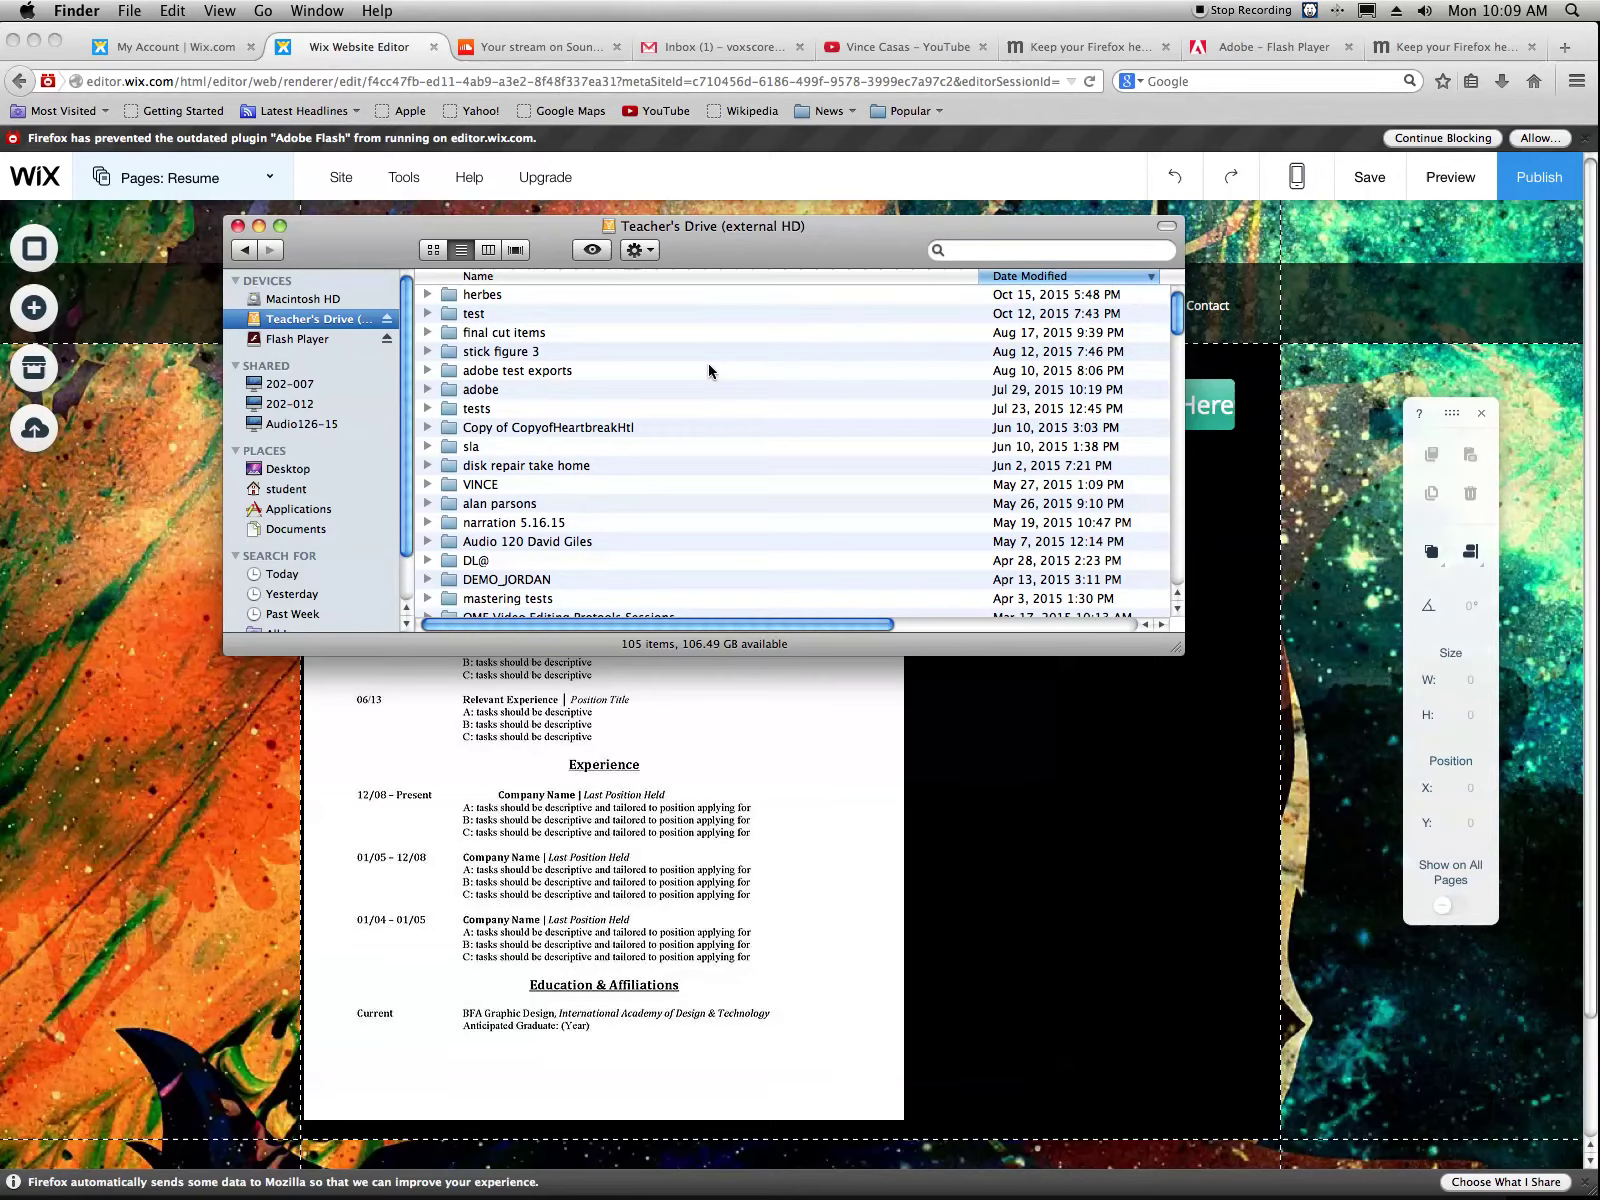
click(613, 484)
double_click(613, 484)
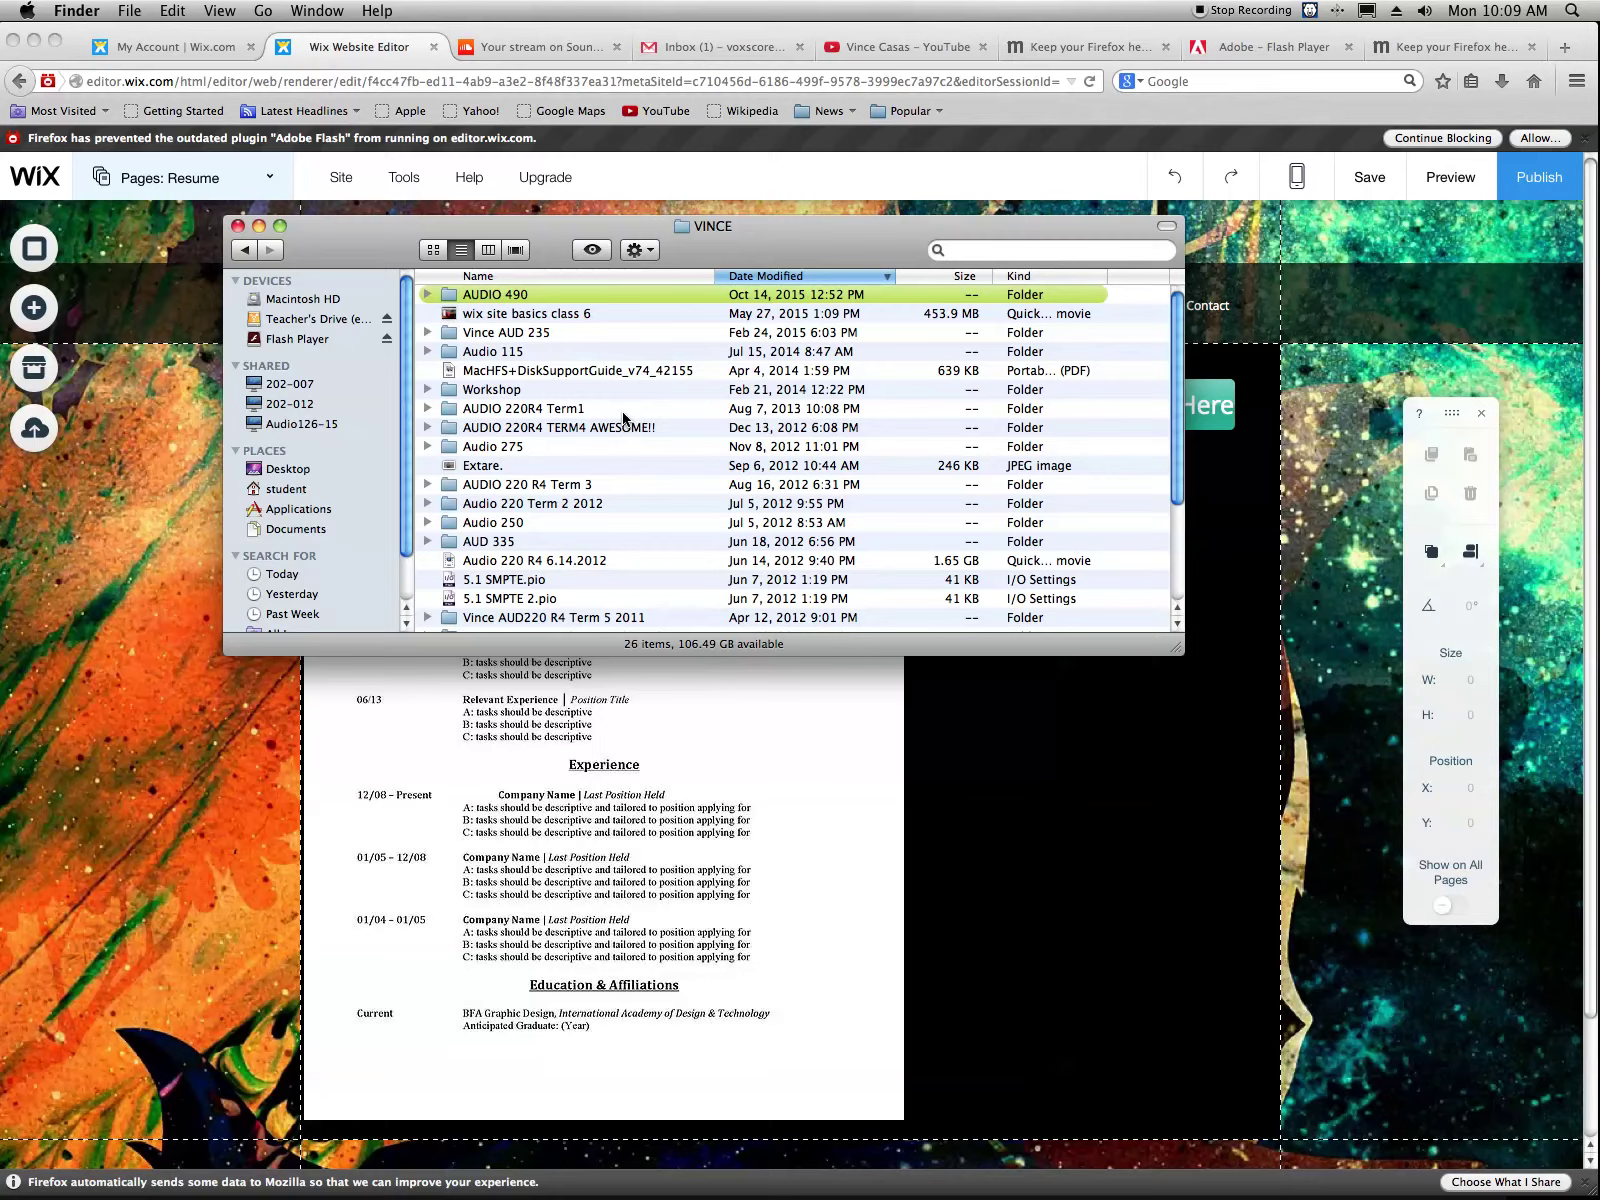
double_click(565, 295)
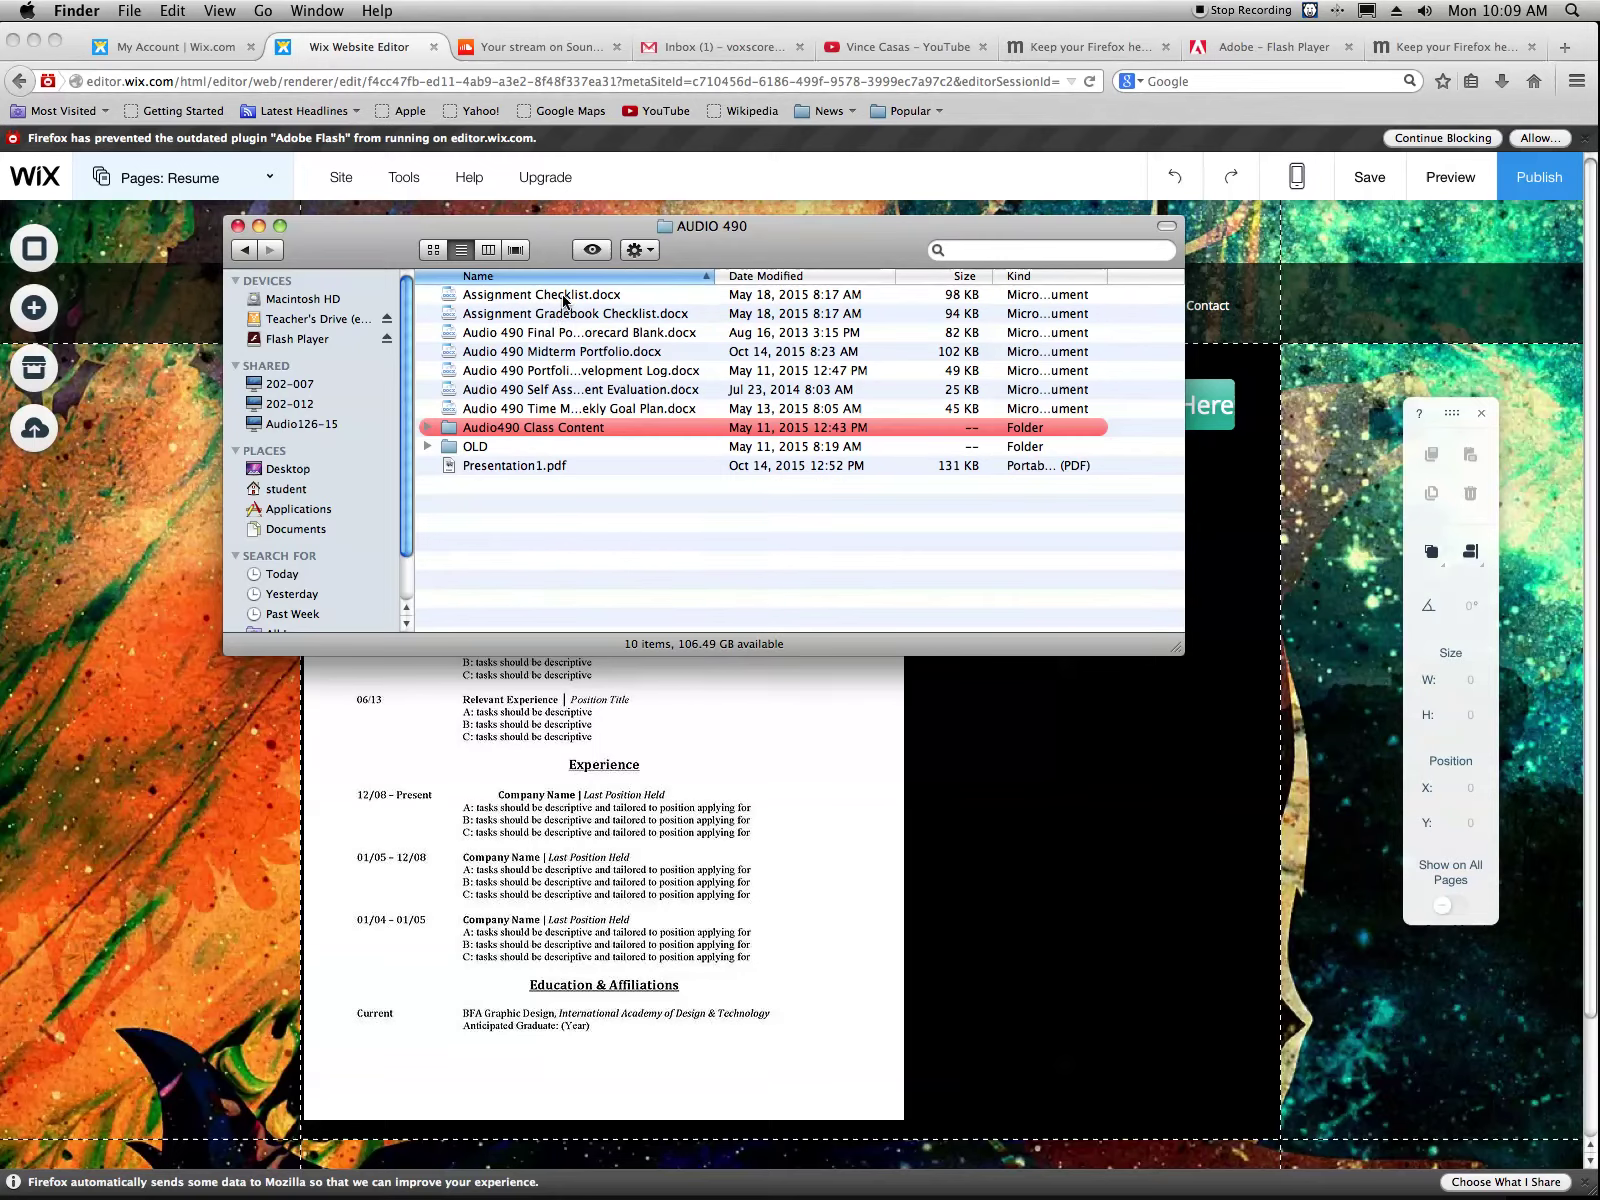
double_click(507, 432)
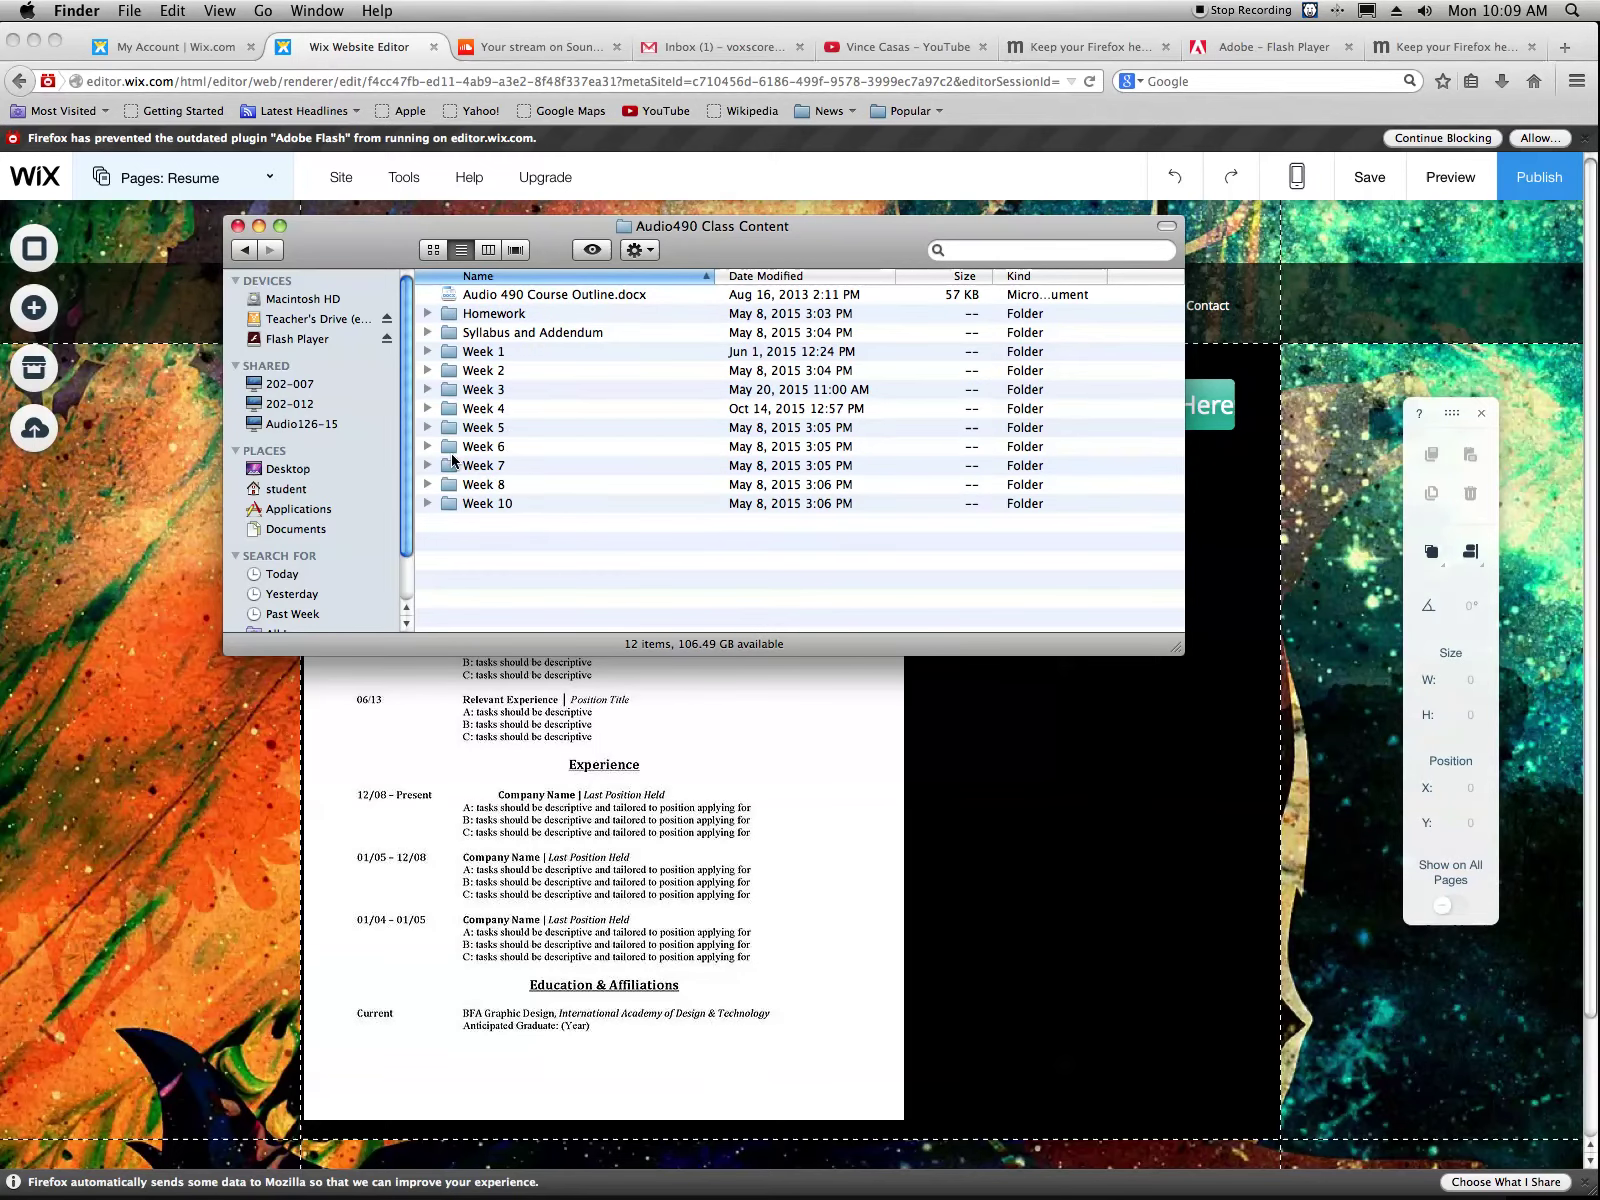
Expand the Week 1 folder and open Sample Resume Template.docx in Word
click(427, 352)
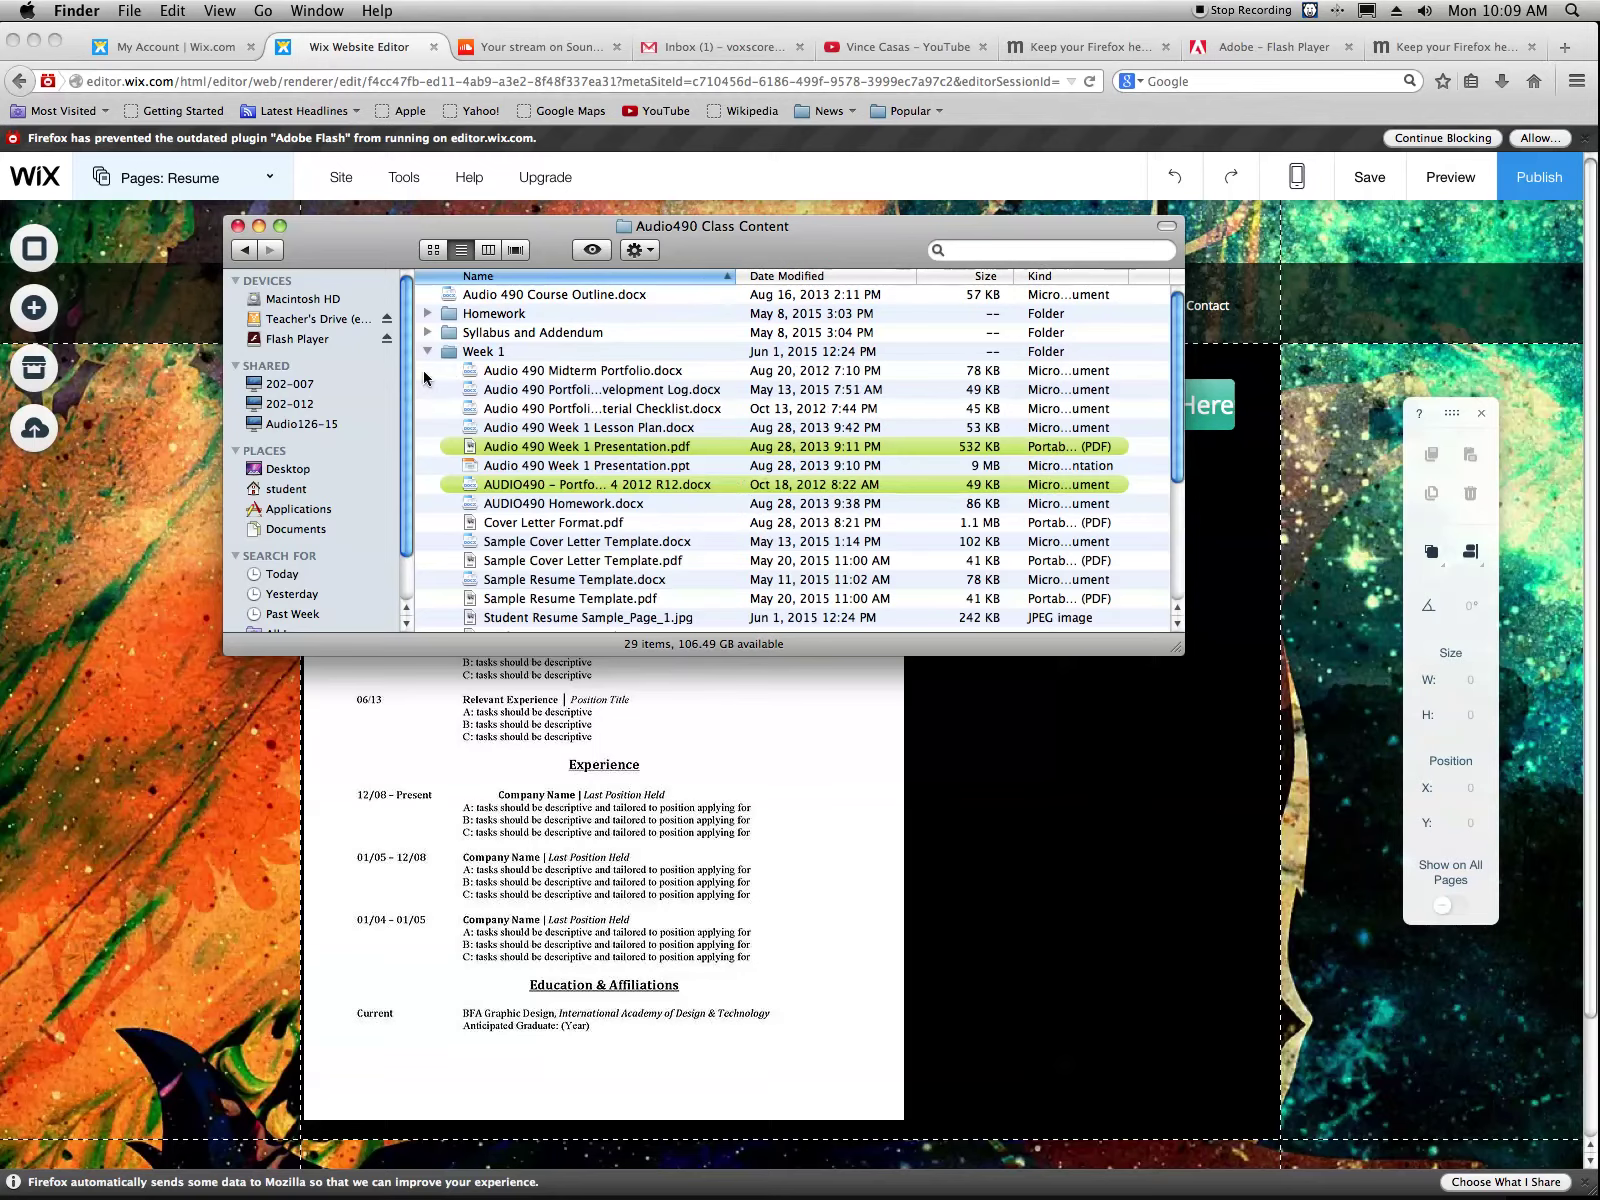
scroll(577, 529, down, 3)
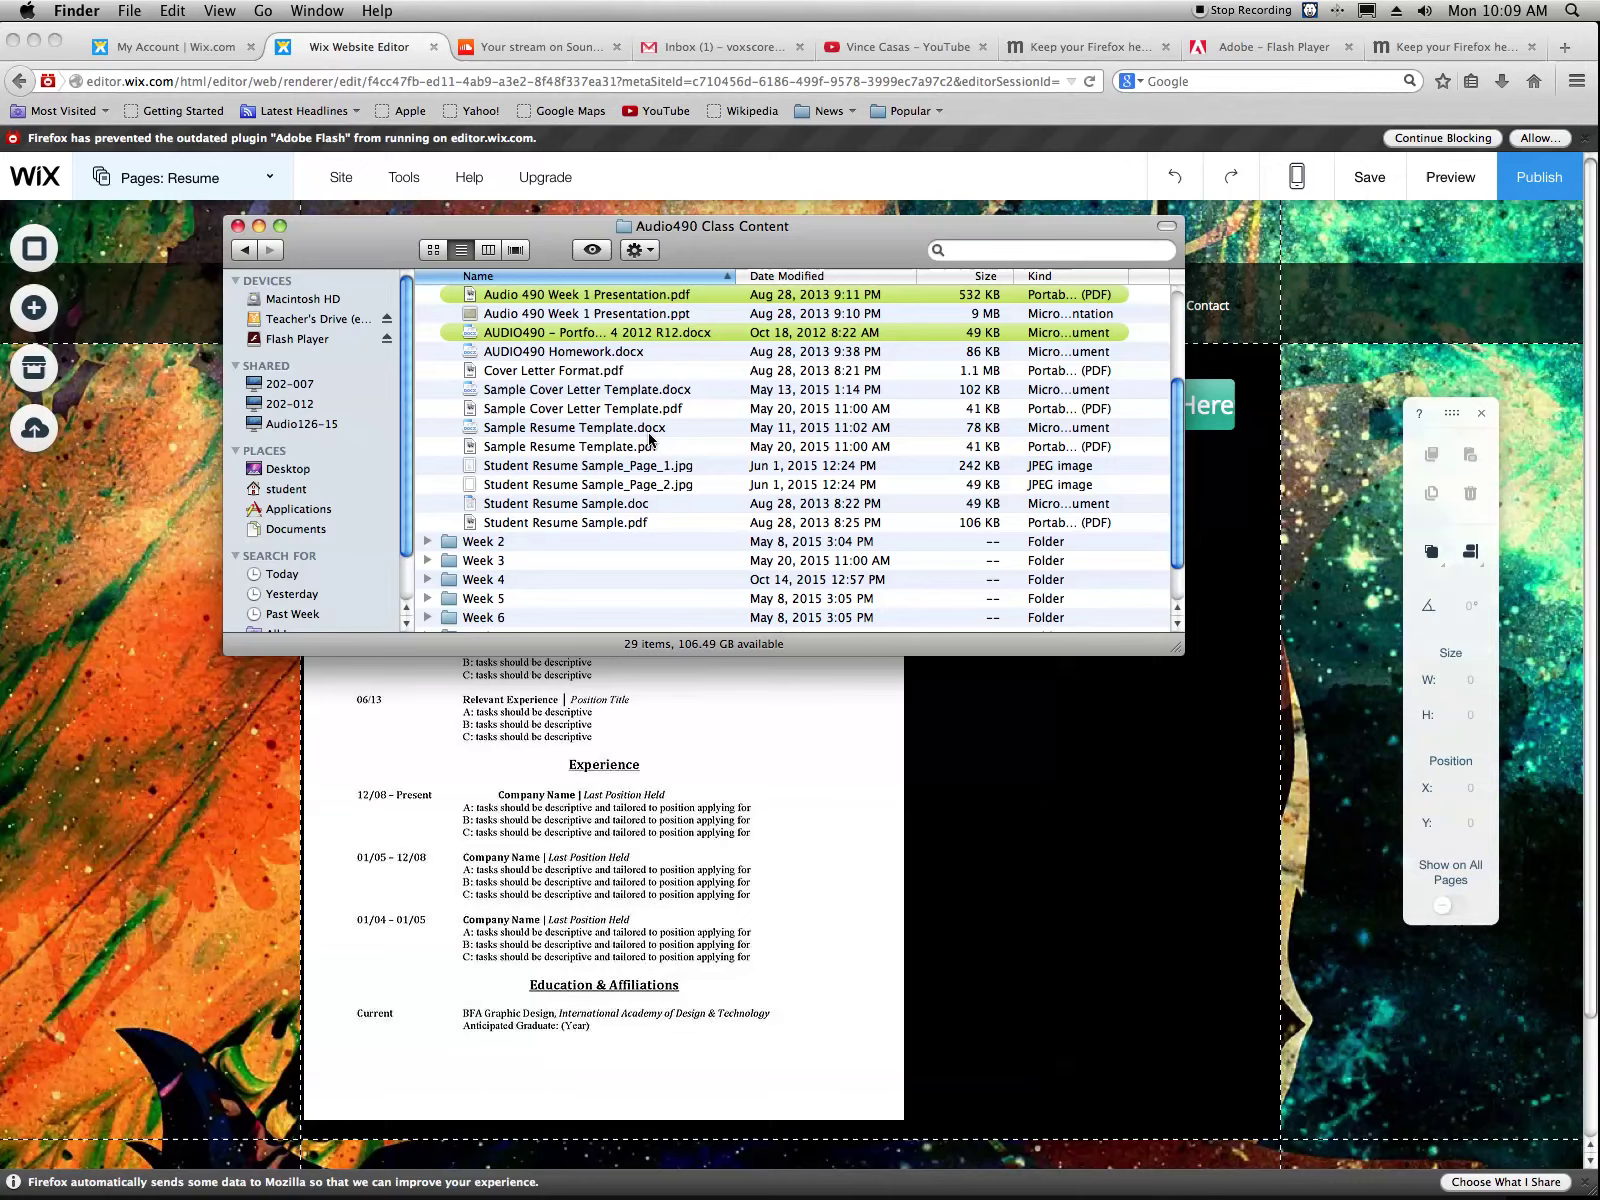
click(593, 436)
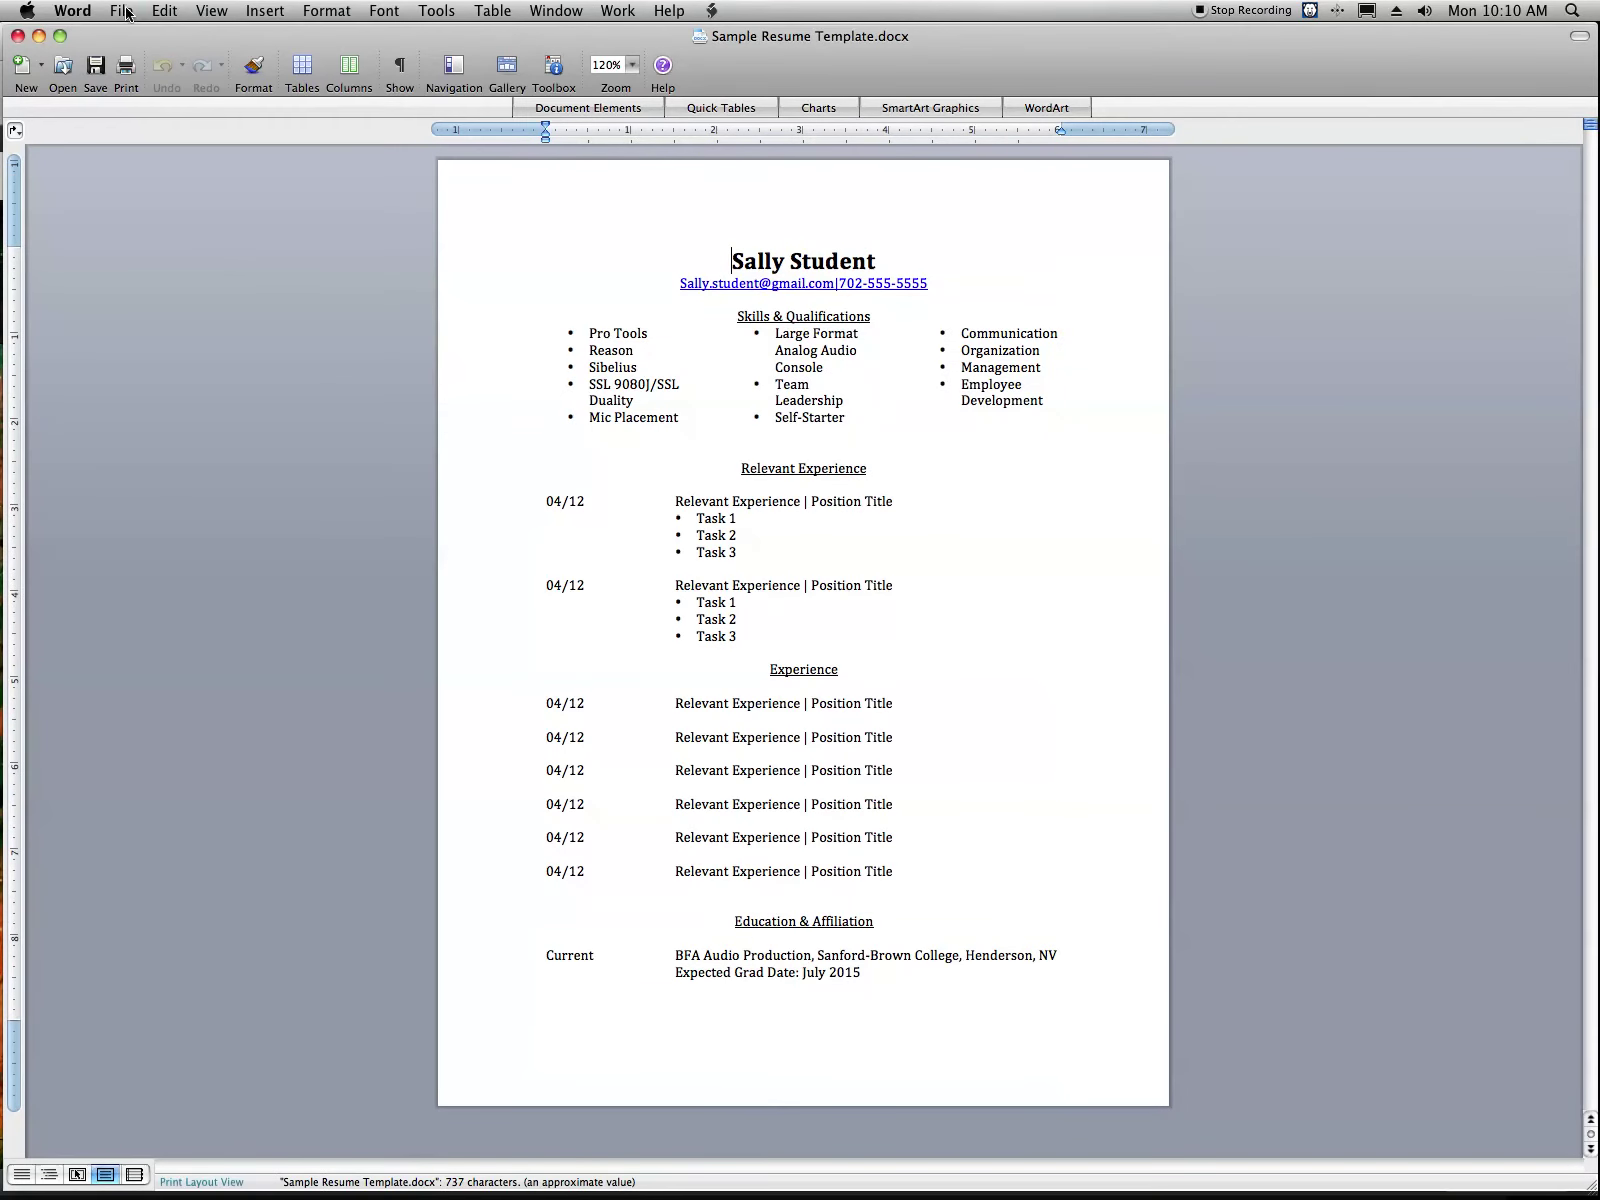
Examine the formats offered for saving the resume under another type, including PDF, and cancel without saving
click(122, 11)
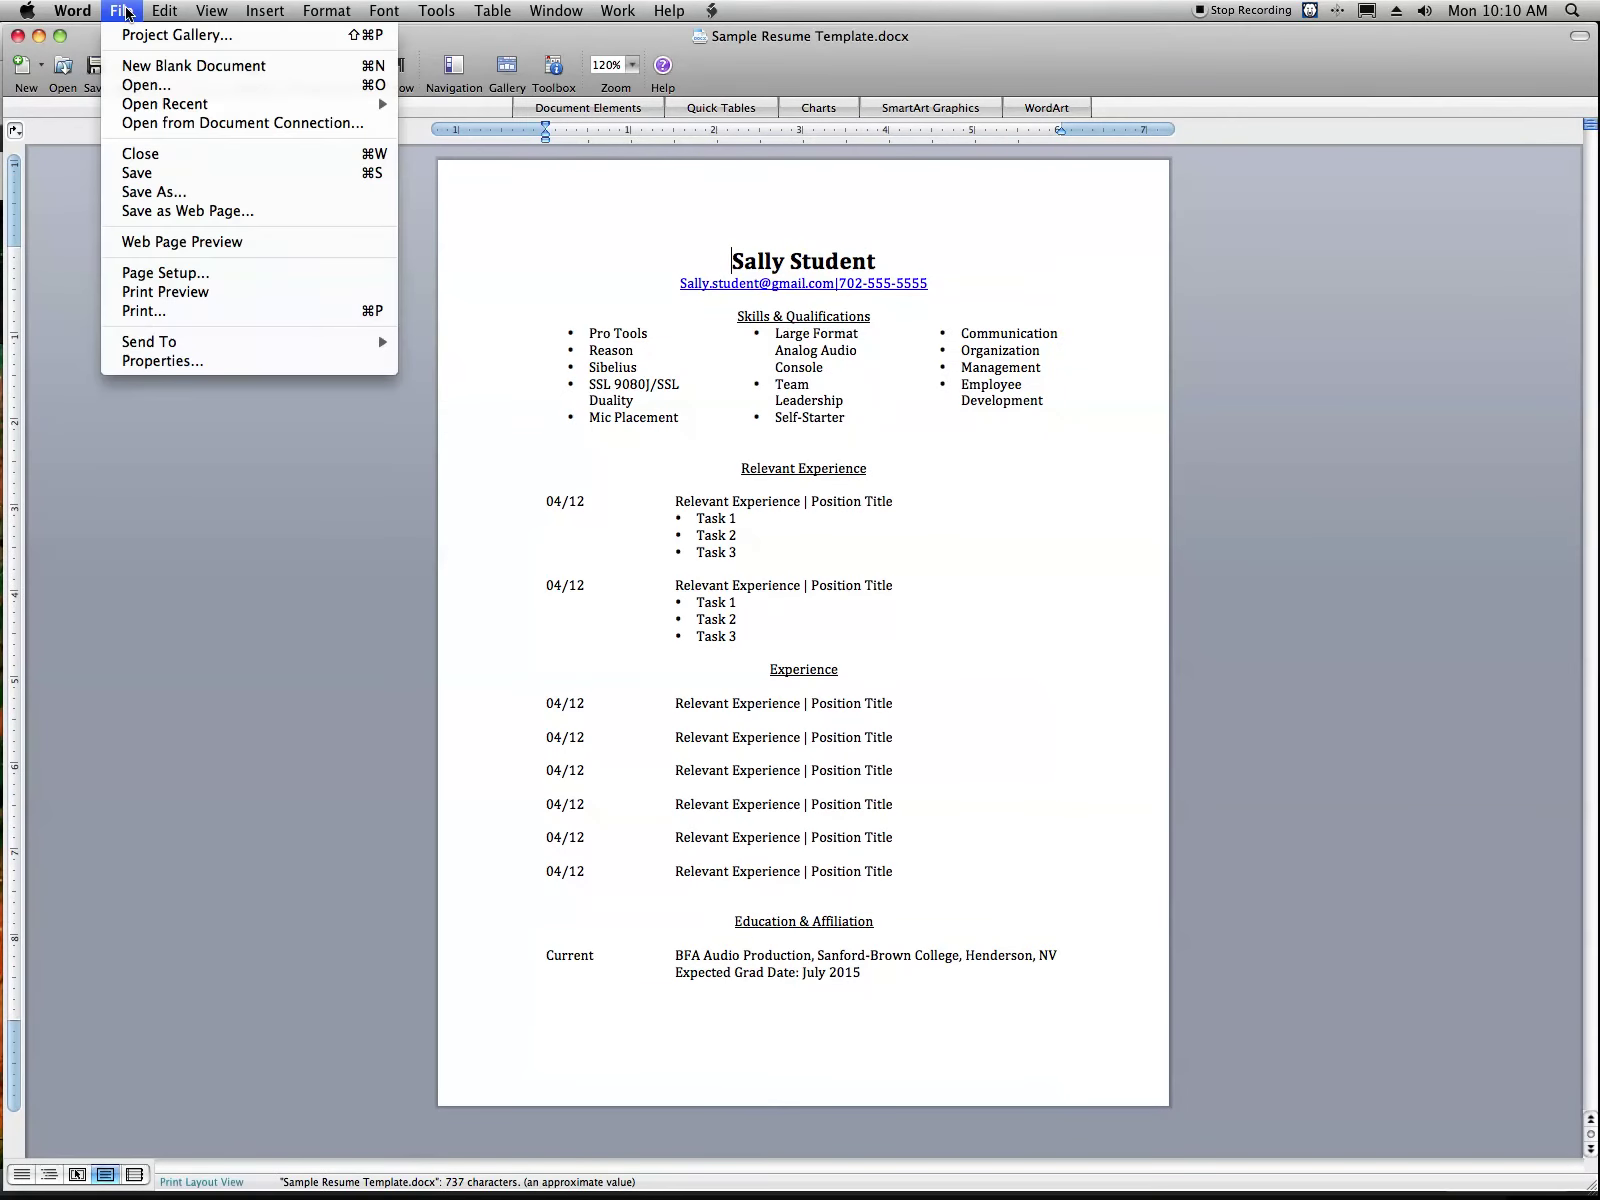
click(217, 194)
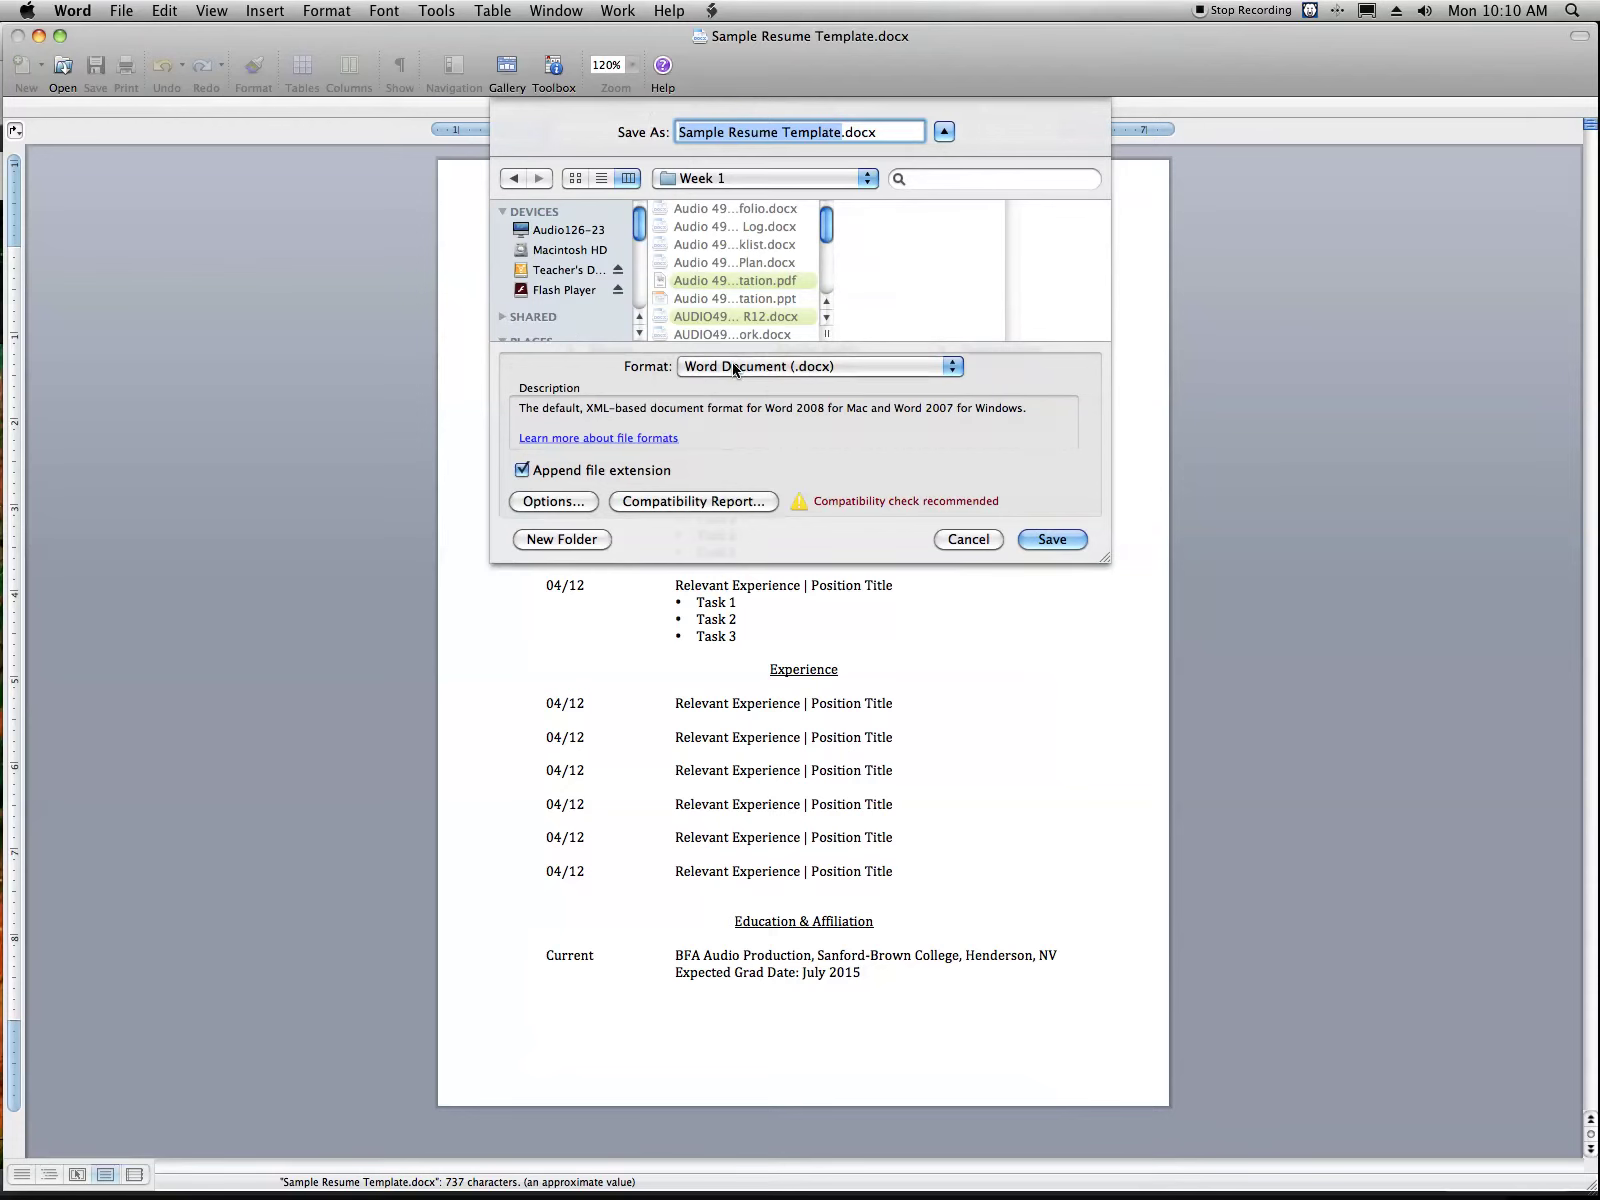
click(733, 369)
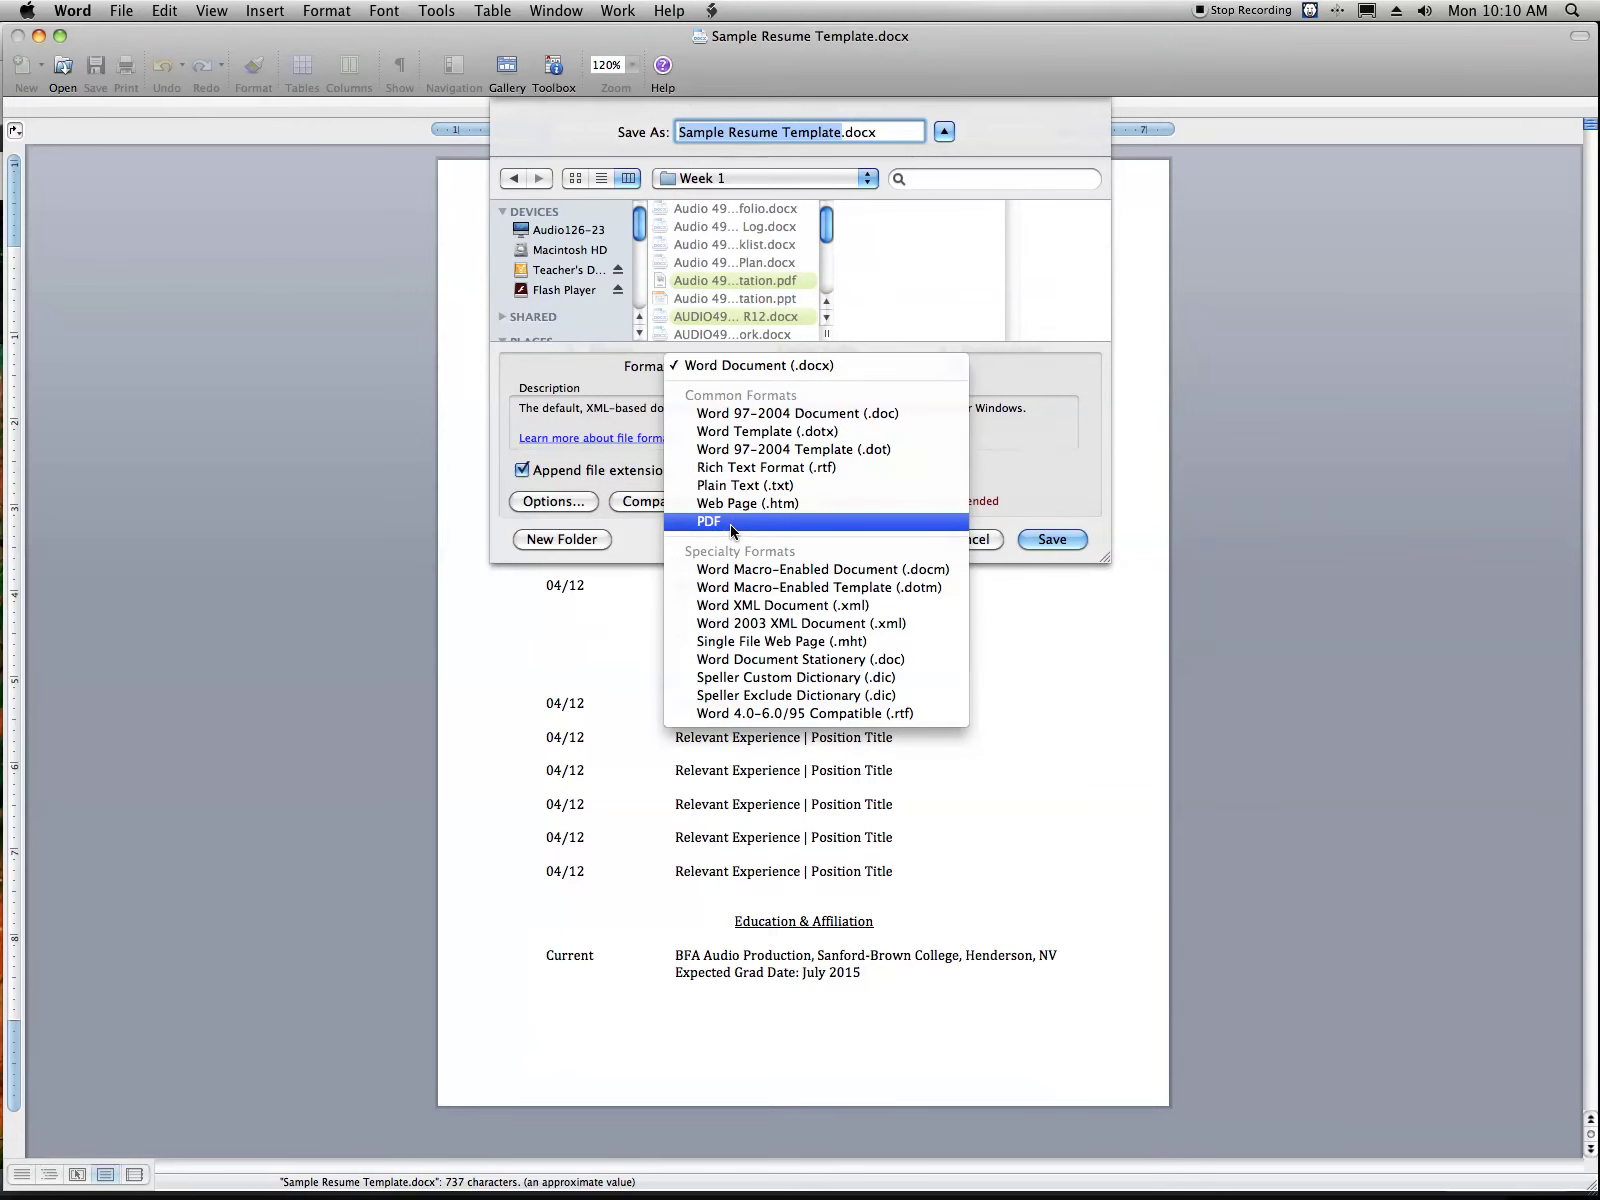
click(970, 536)
click(964, 546)
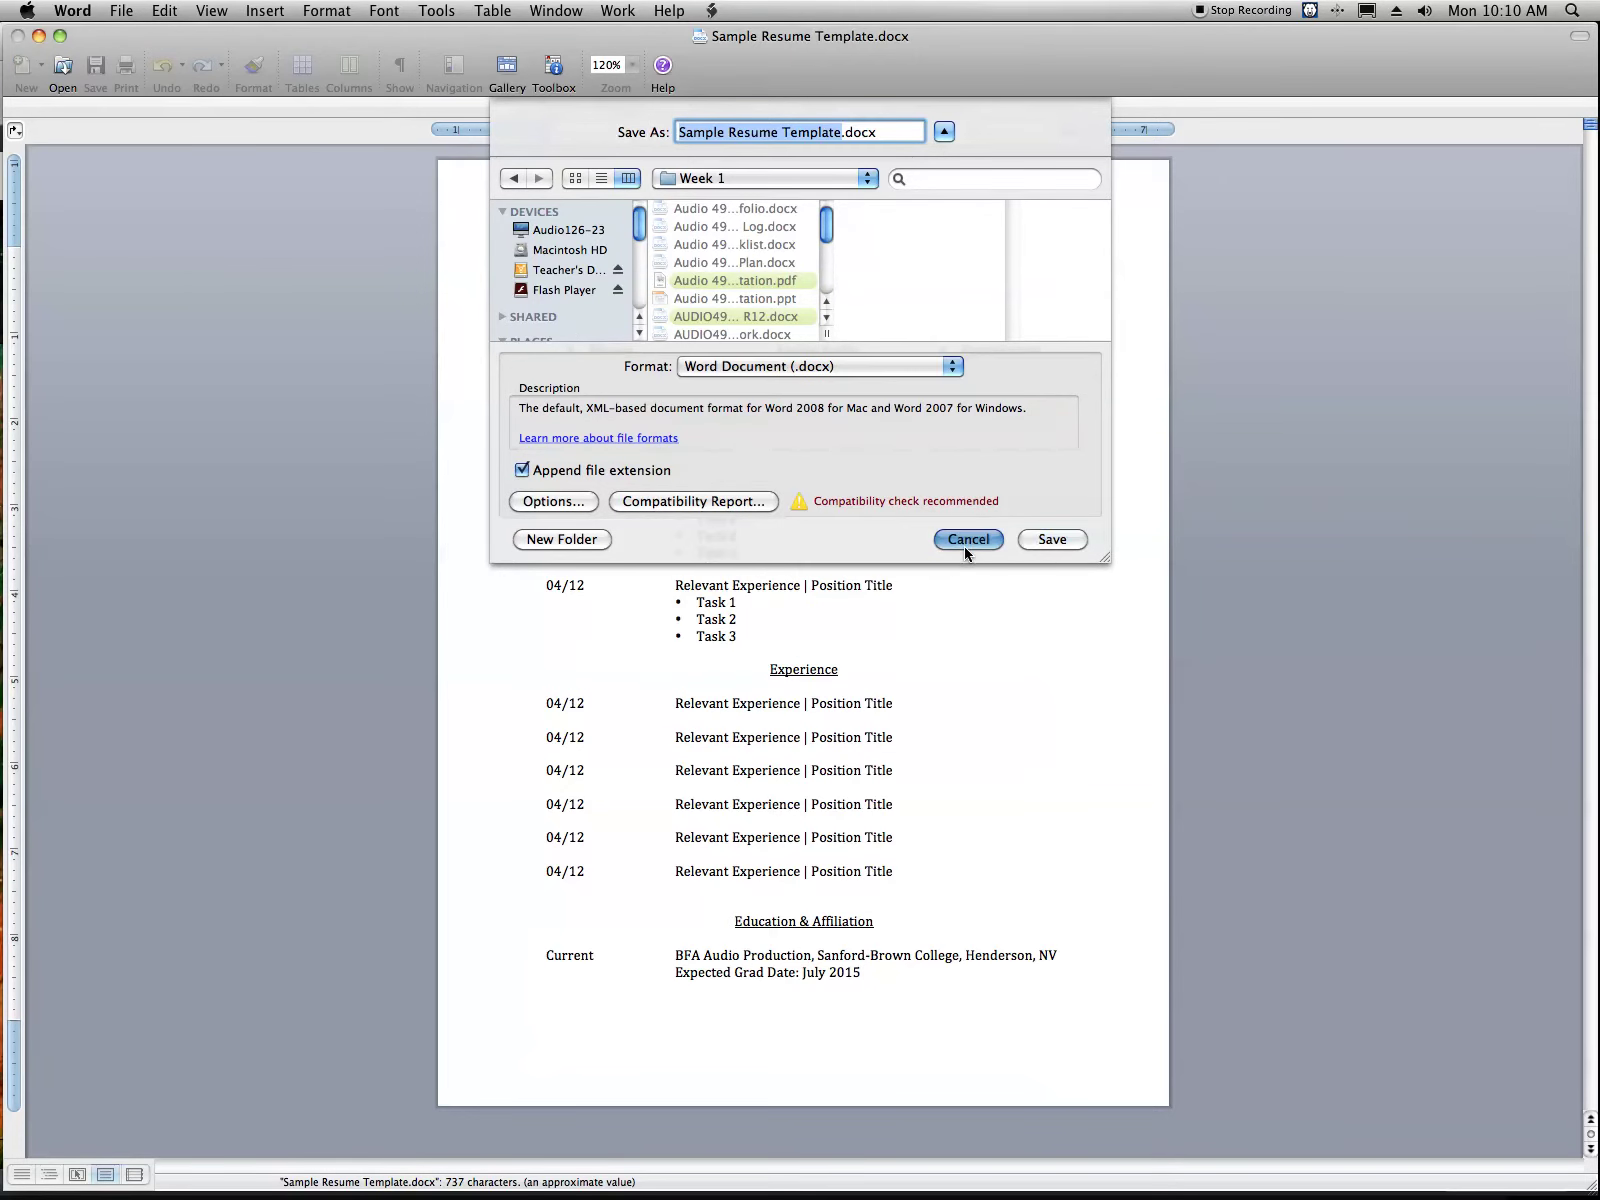
Switch to Finder and open Sample Resume Template.pdf in Preview and also in Adobe Acrobat
key(super+Tab)
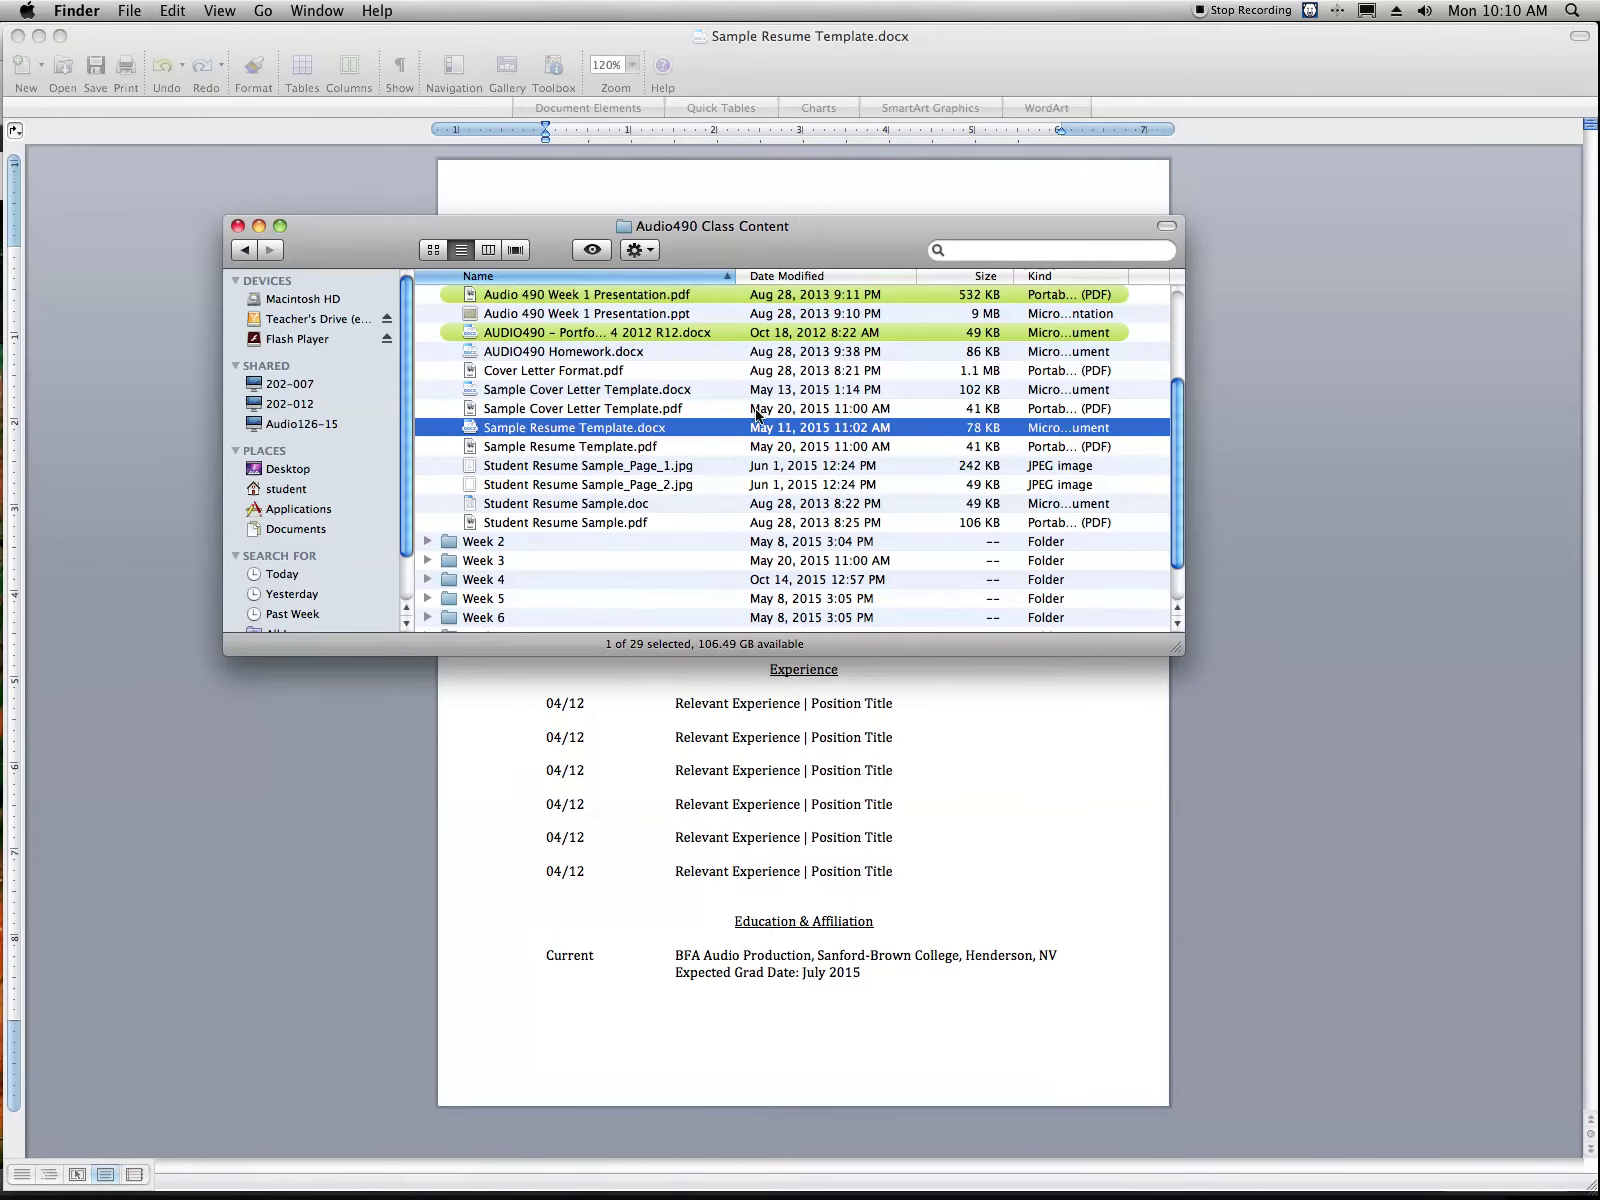
double_click(619, 449)
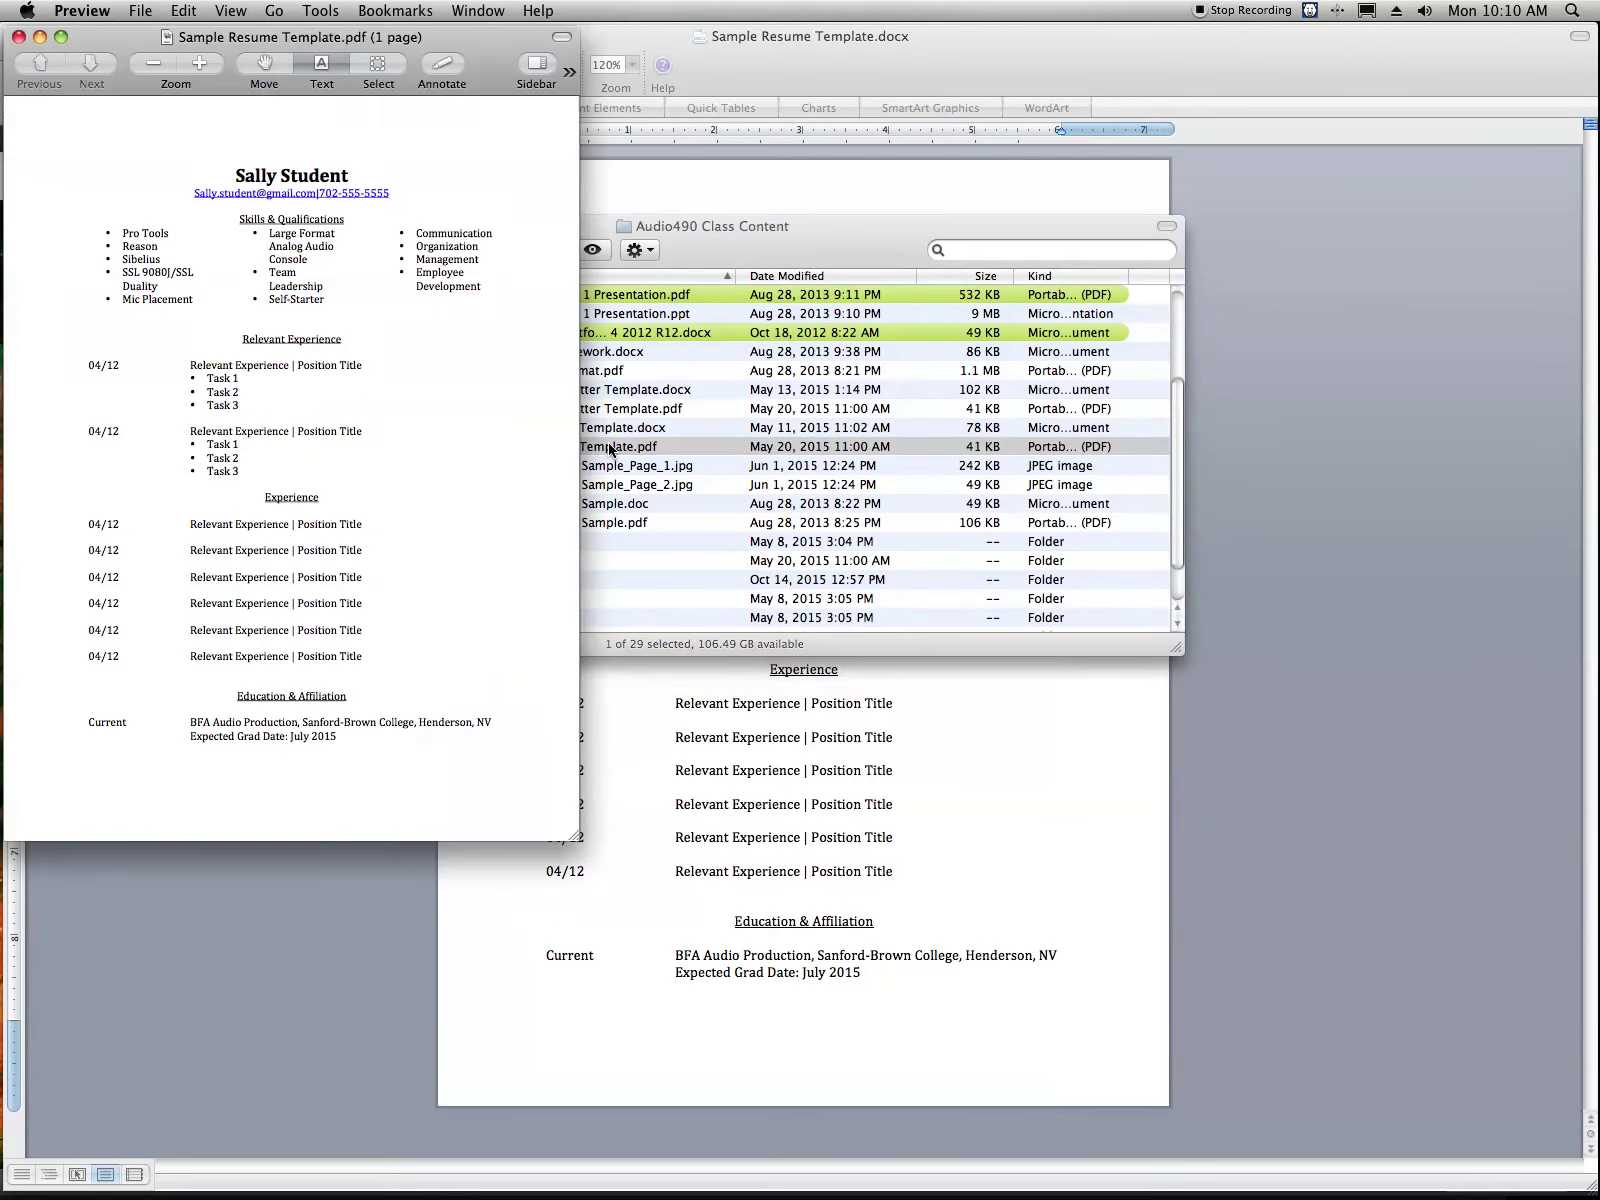
click(612, 449)
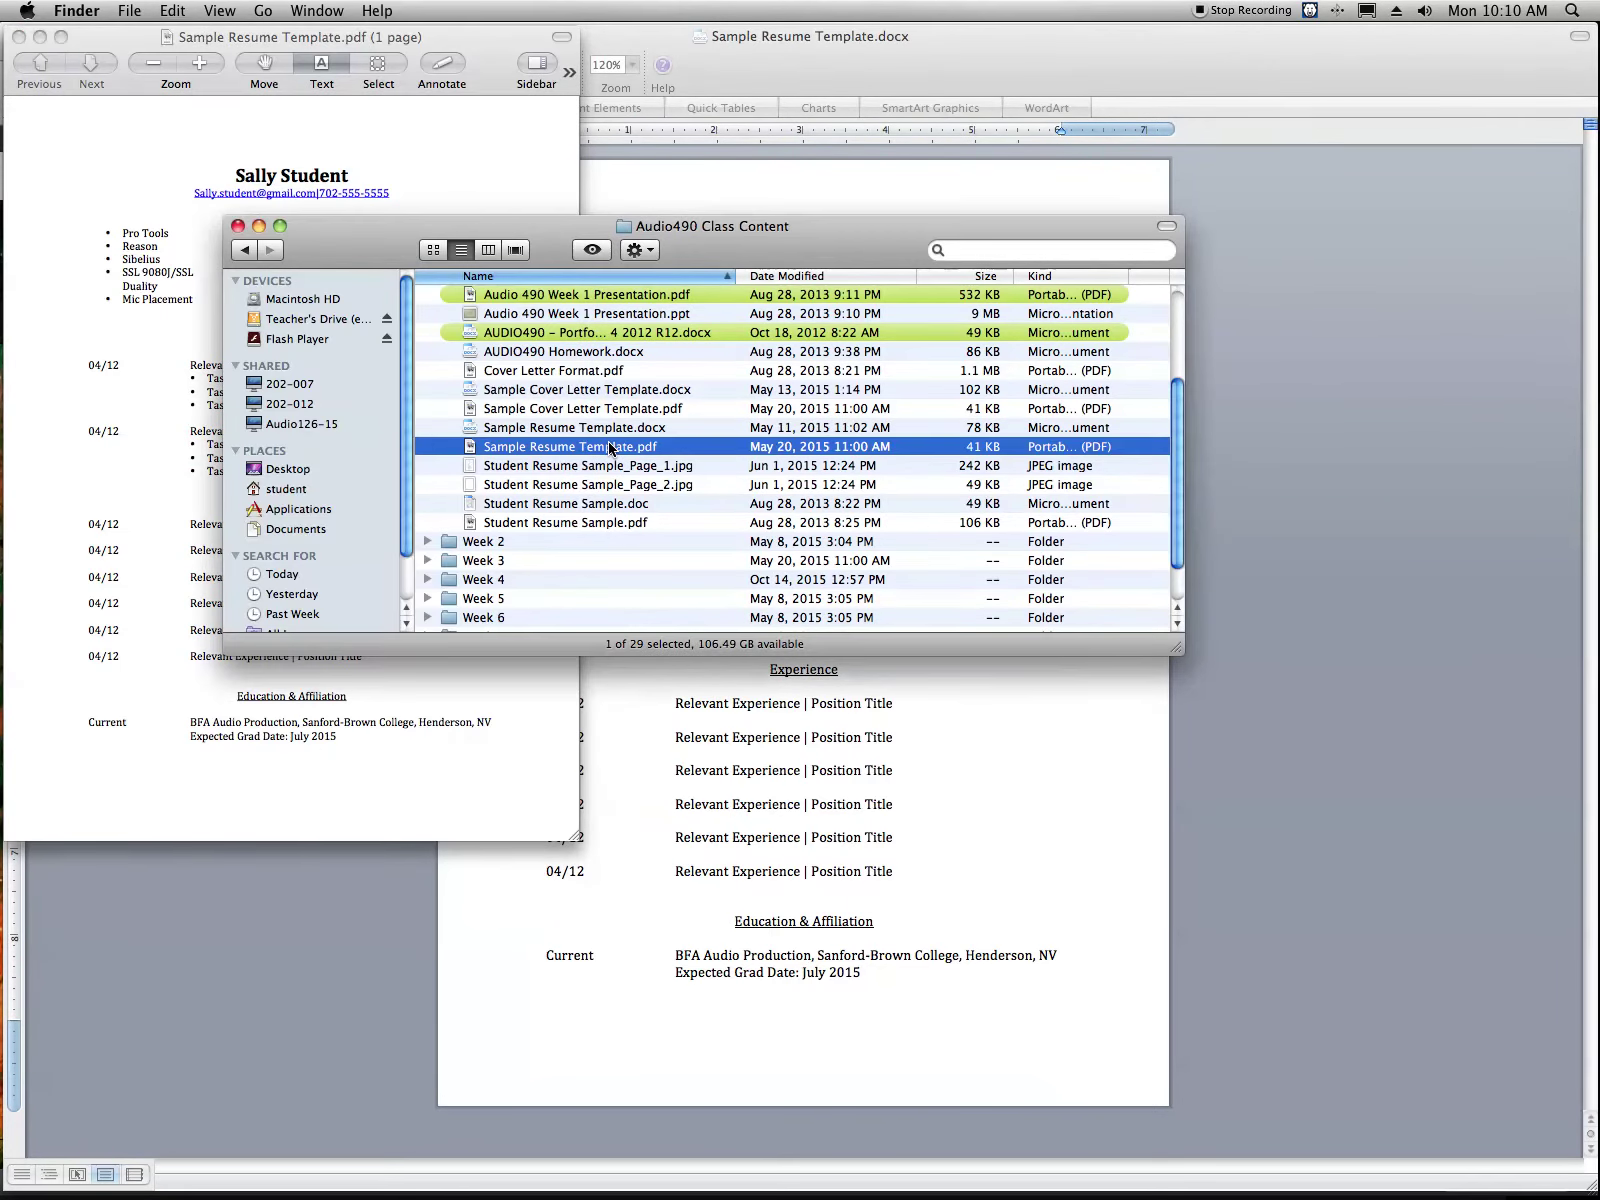
right_click(567, 454)
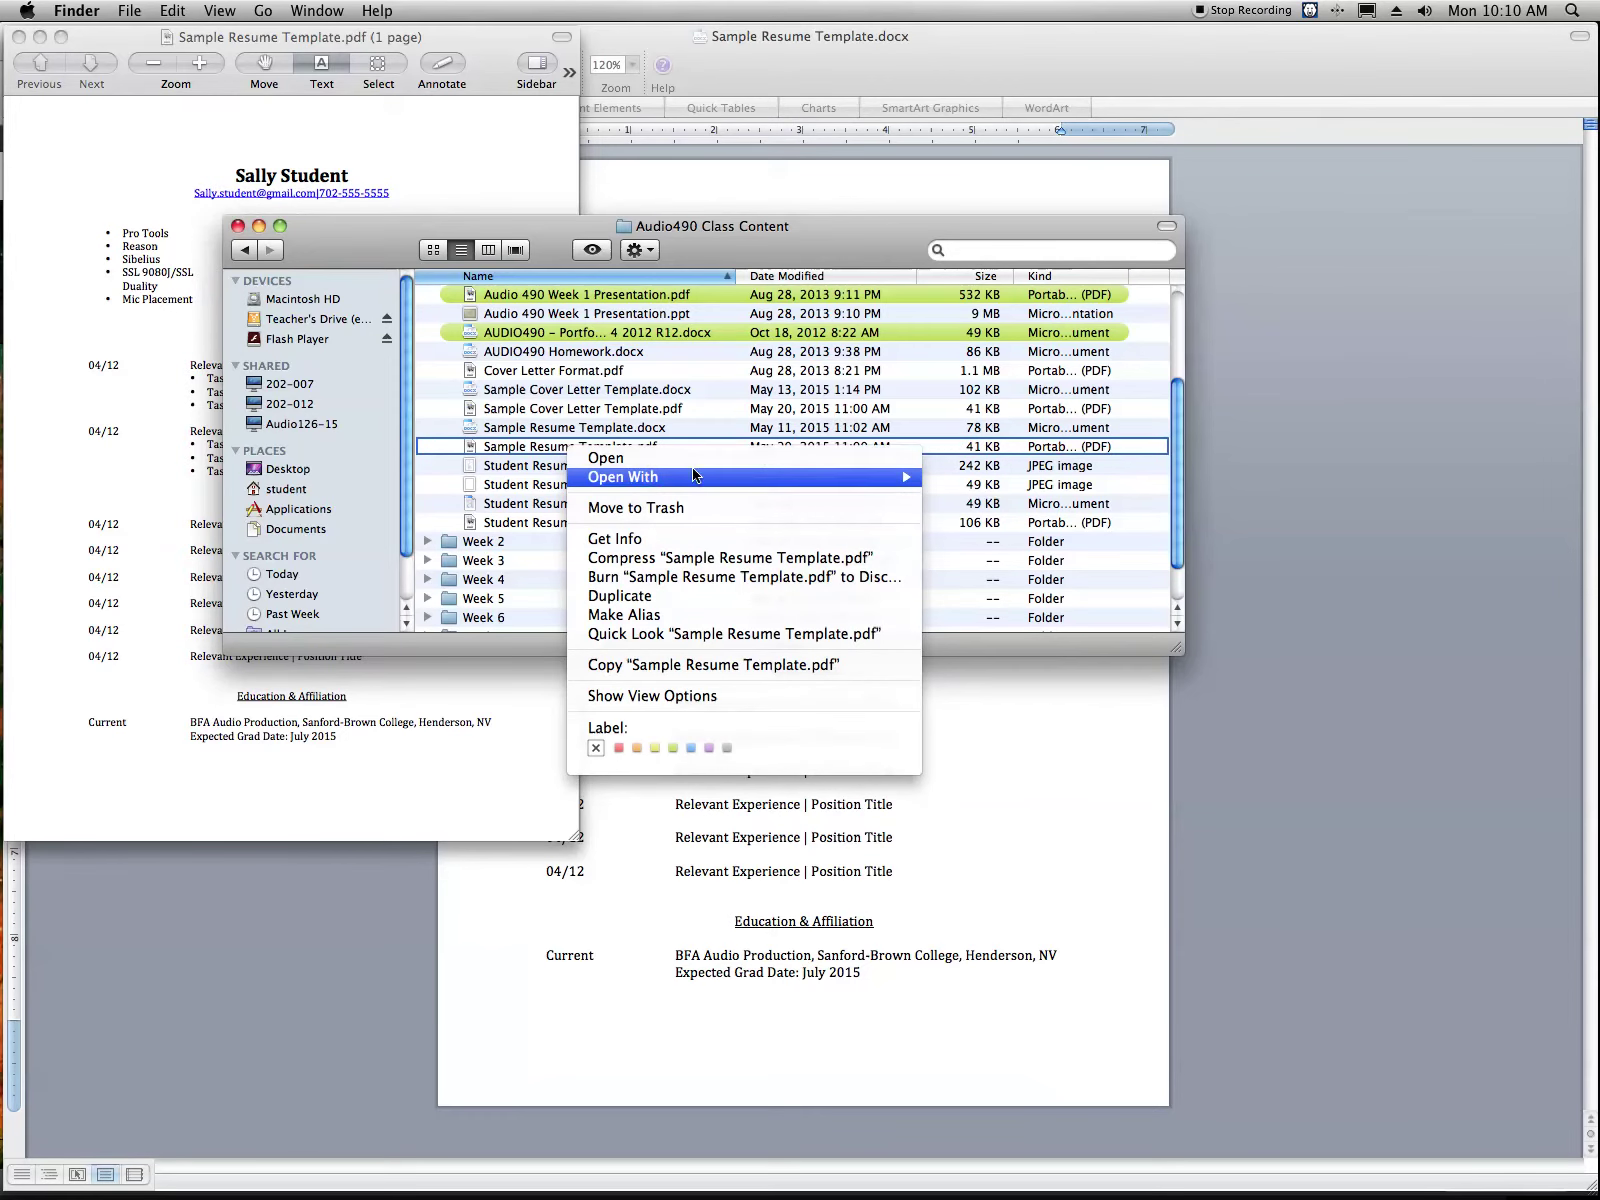
mouse_move(930, 478)
click(965, 514)
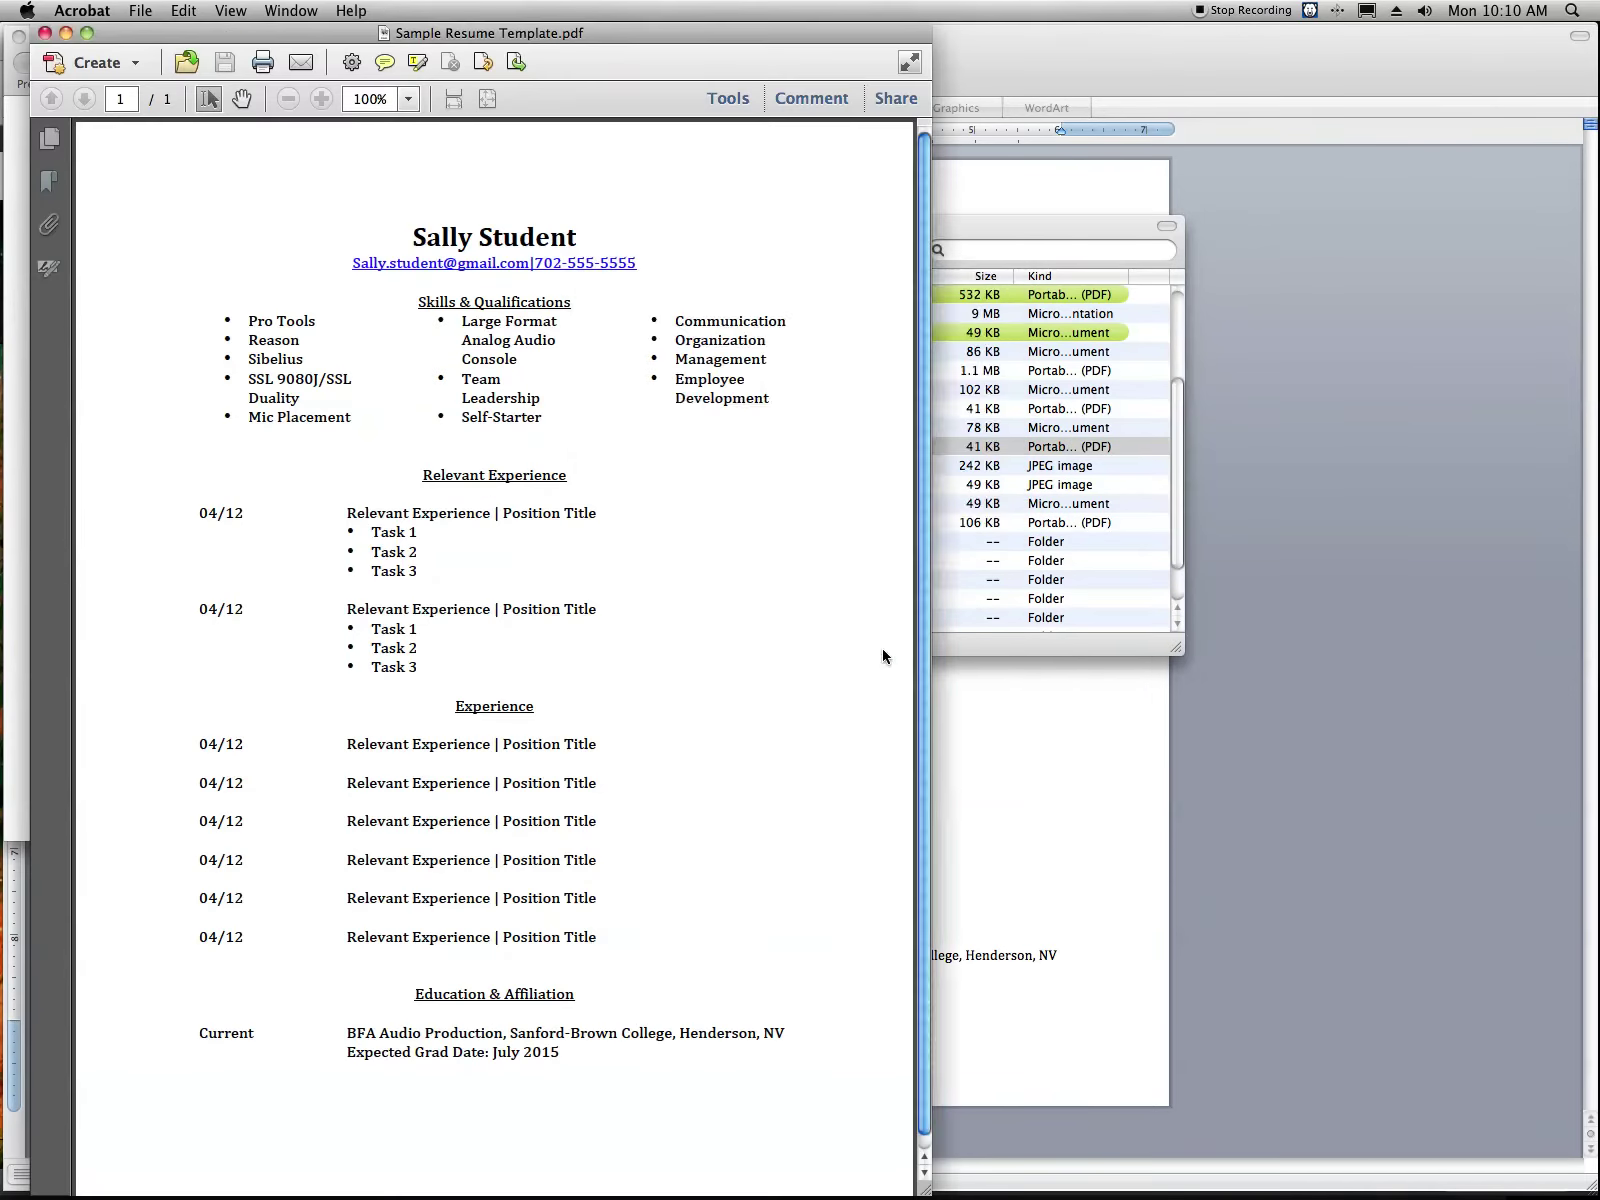
Review the Save As options for exporting the resume PDF as a JPEG image, and cancel without saving
click(858, 487)
click(140, 10)
key(Escape)
click(140, 10)
mouse_move(190, 133)
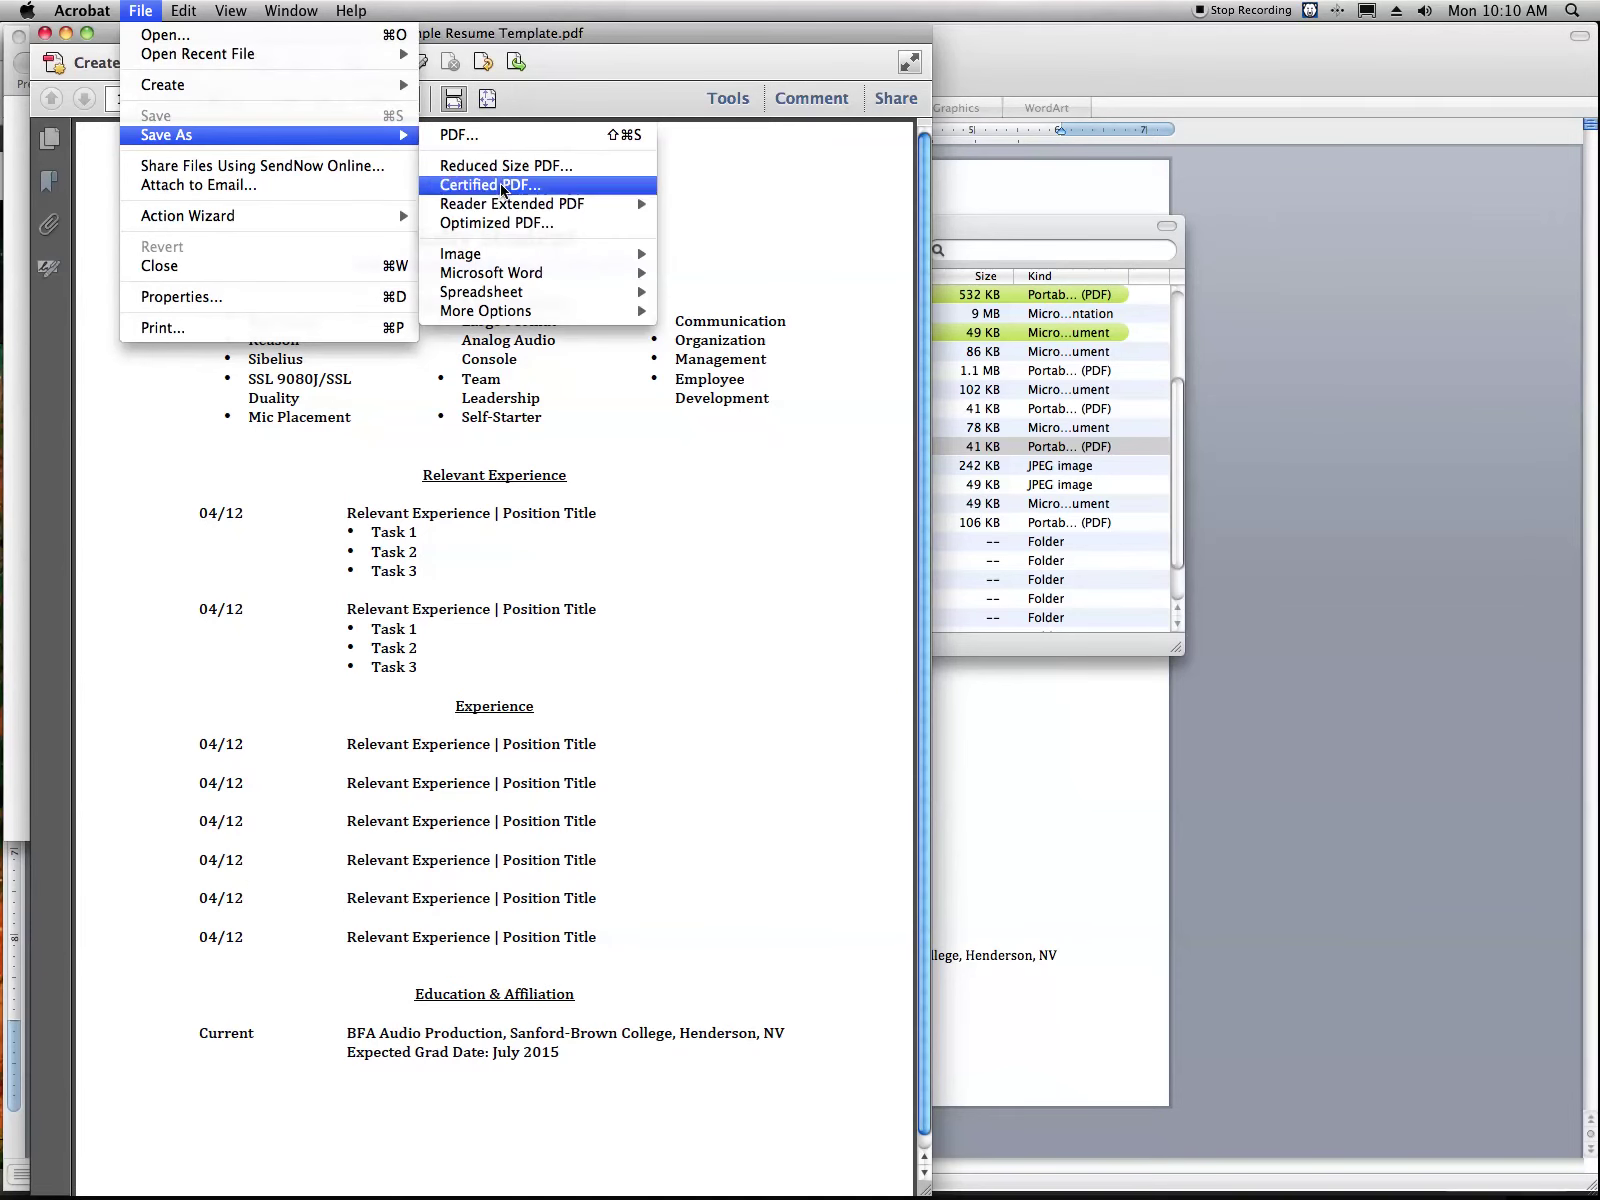
mouse_move(517, 251)
click(693, 260)
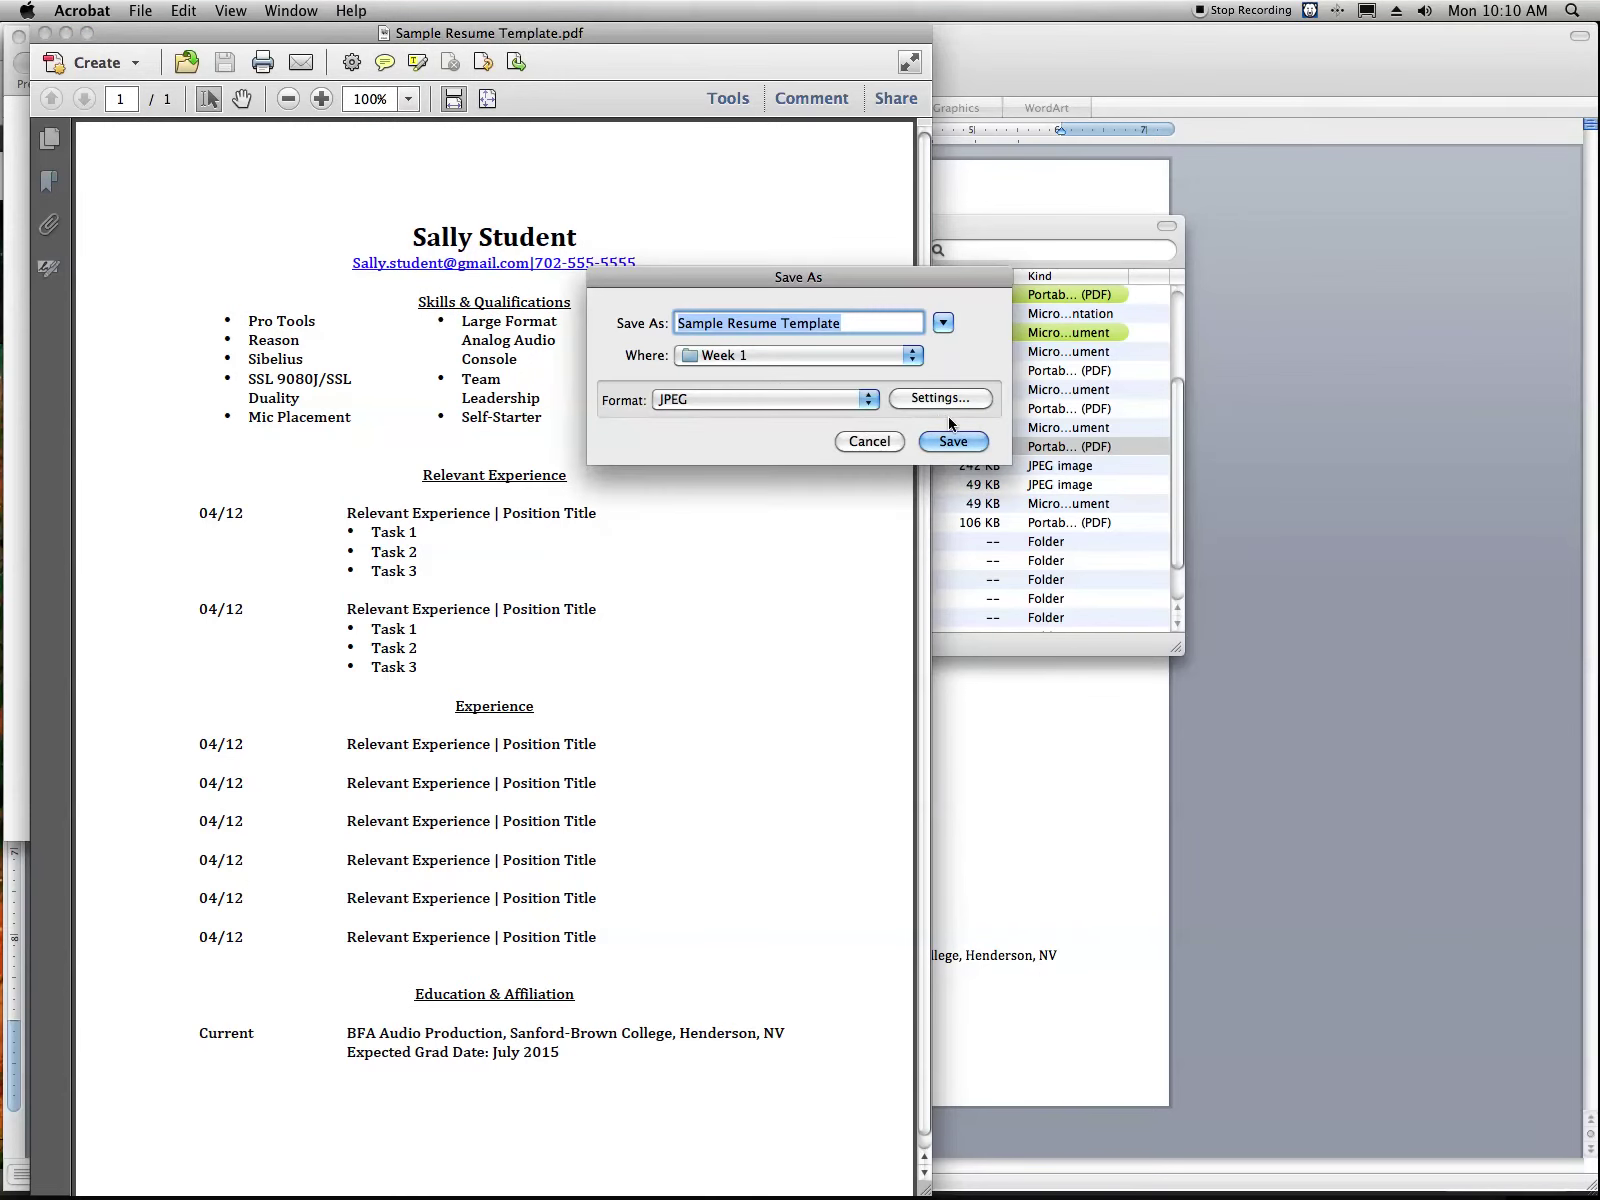
click(869, 447)
Switch to Firefox and look through the uploaded images for the Student Resume picture, leaving the page's resume image unchanged
key(super+Tab)
key(super+Tab)
key(super+Tab)
key(super+Tab)
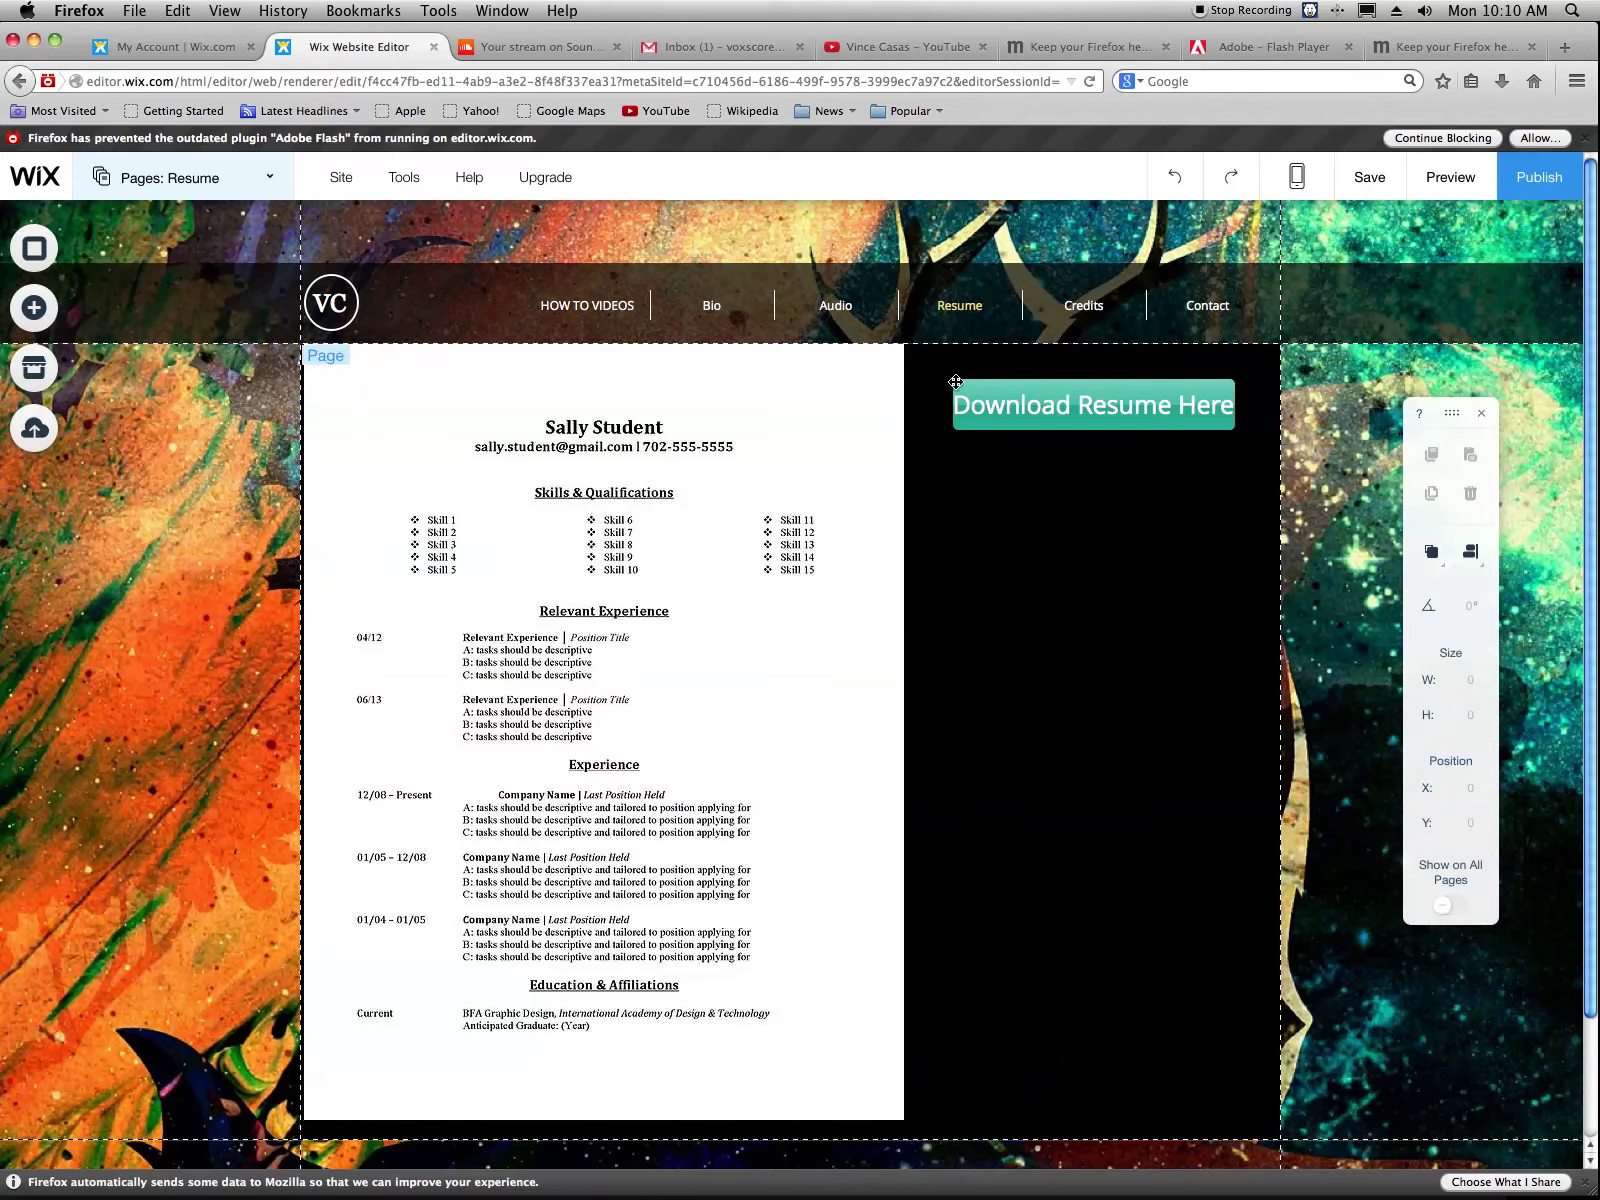
click(478, 515)
click(483, 485)
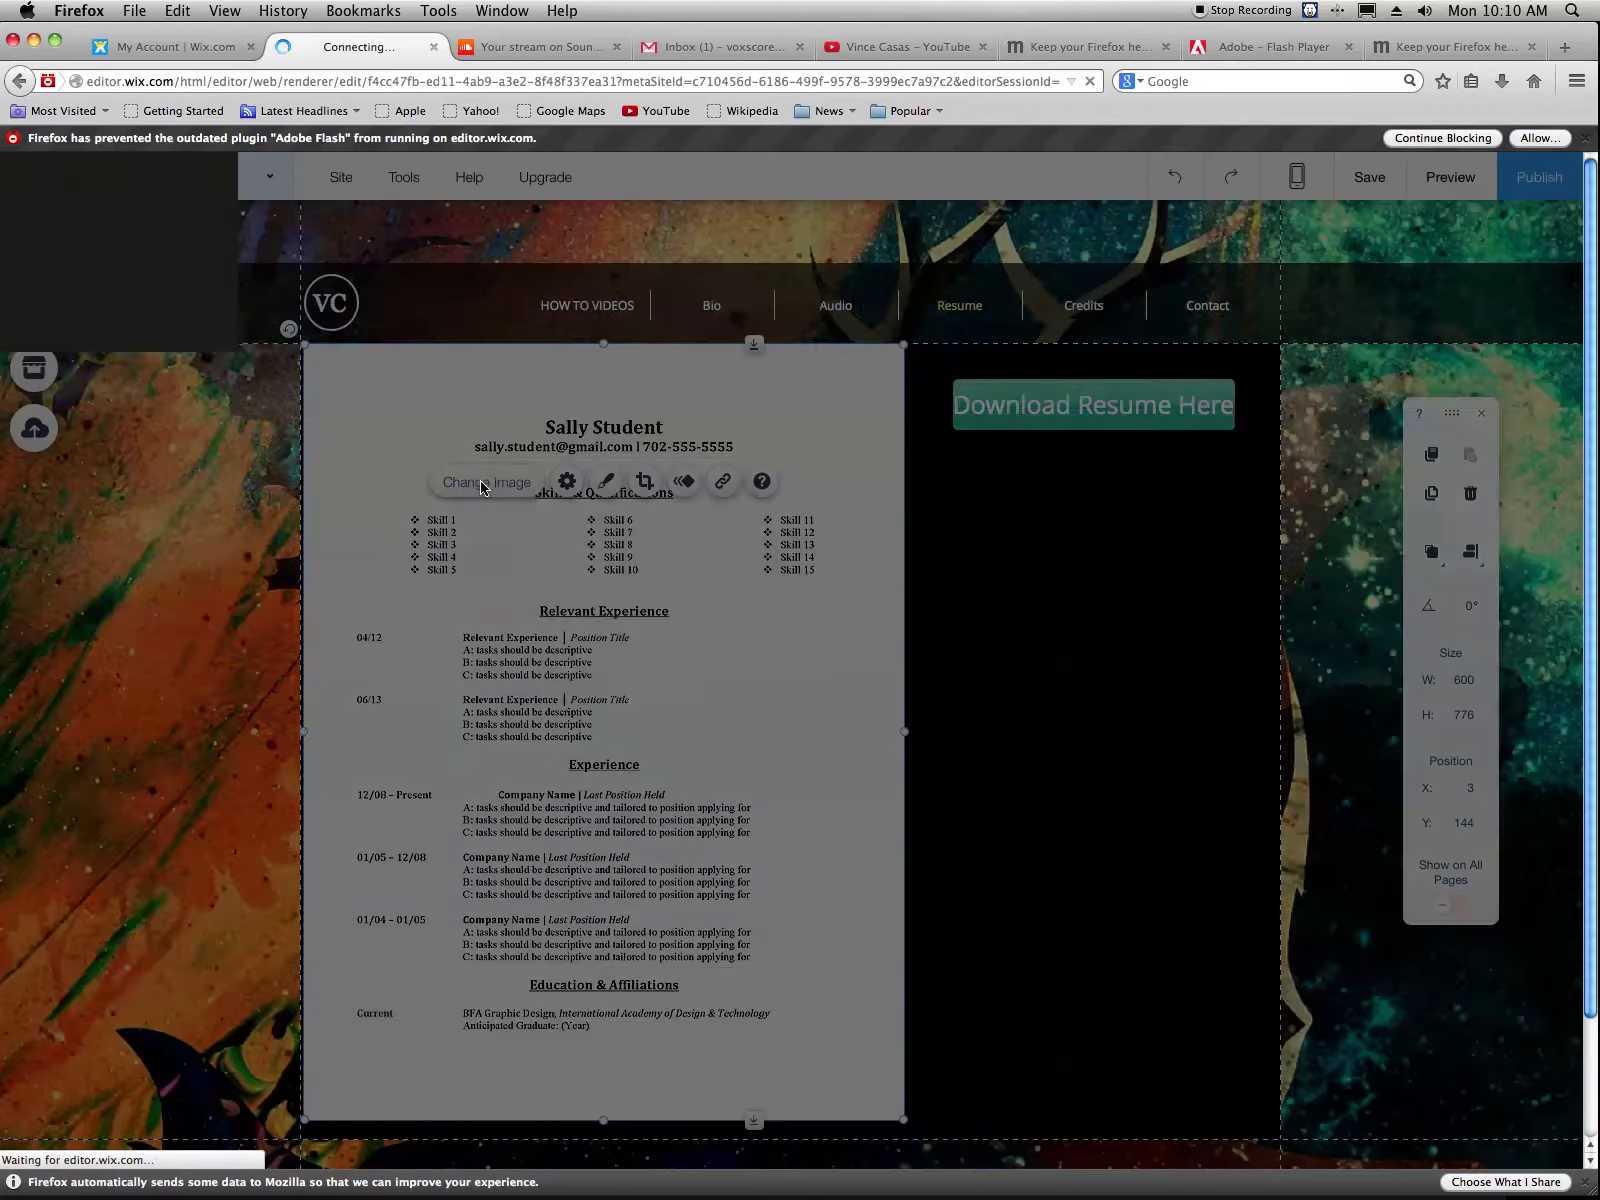
mouse_move(563, 668)
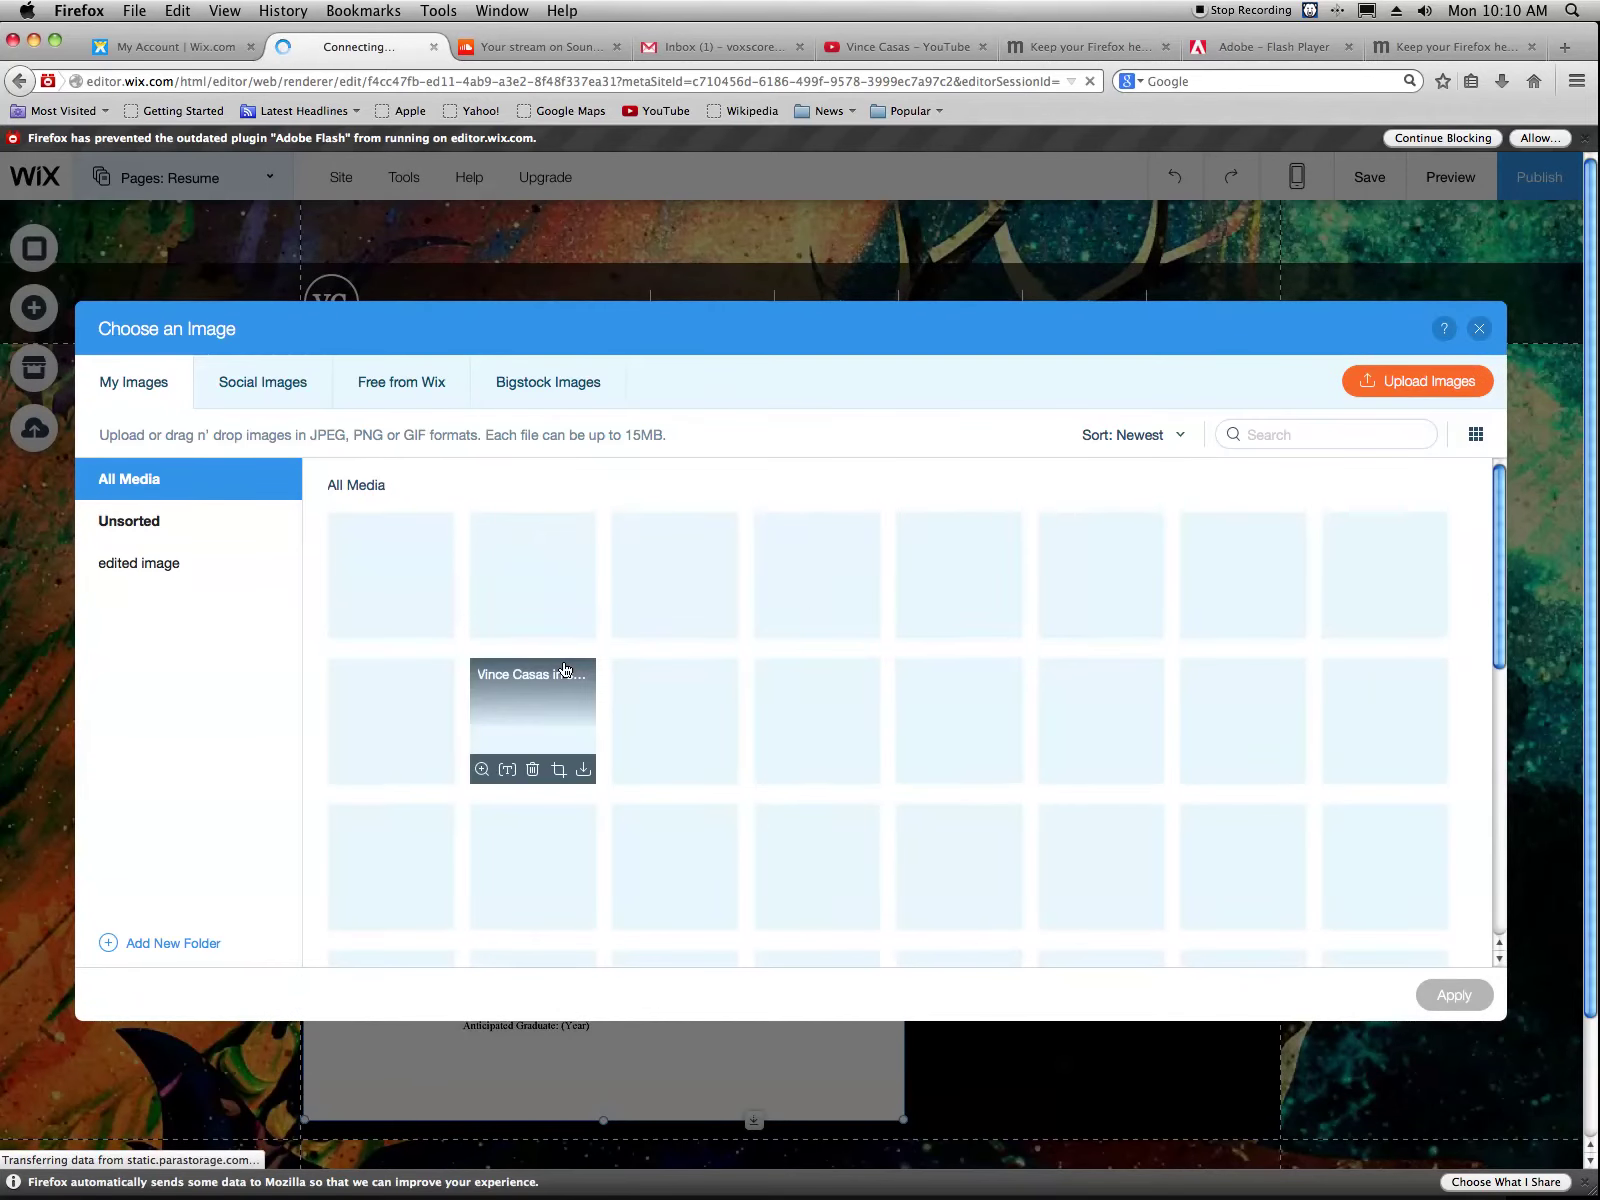
drag(1500, 605, 1498, 810)
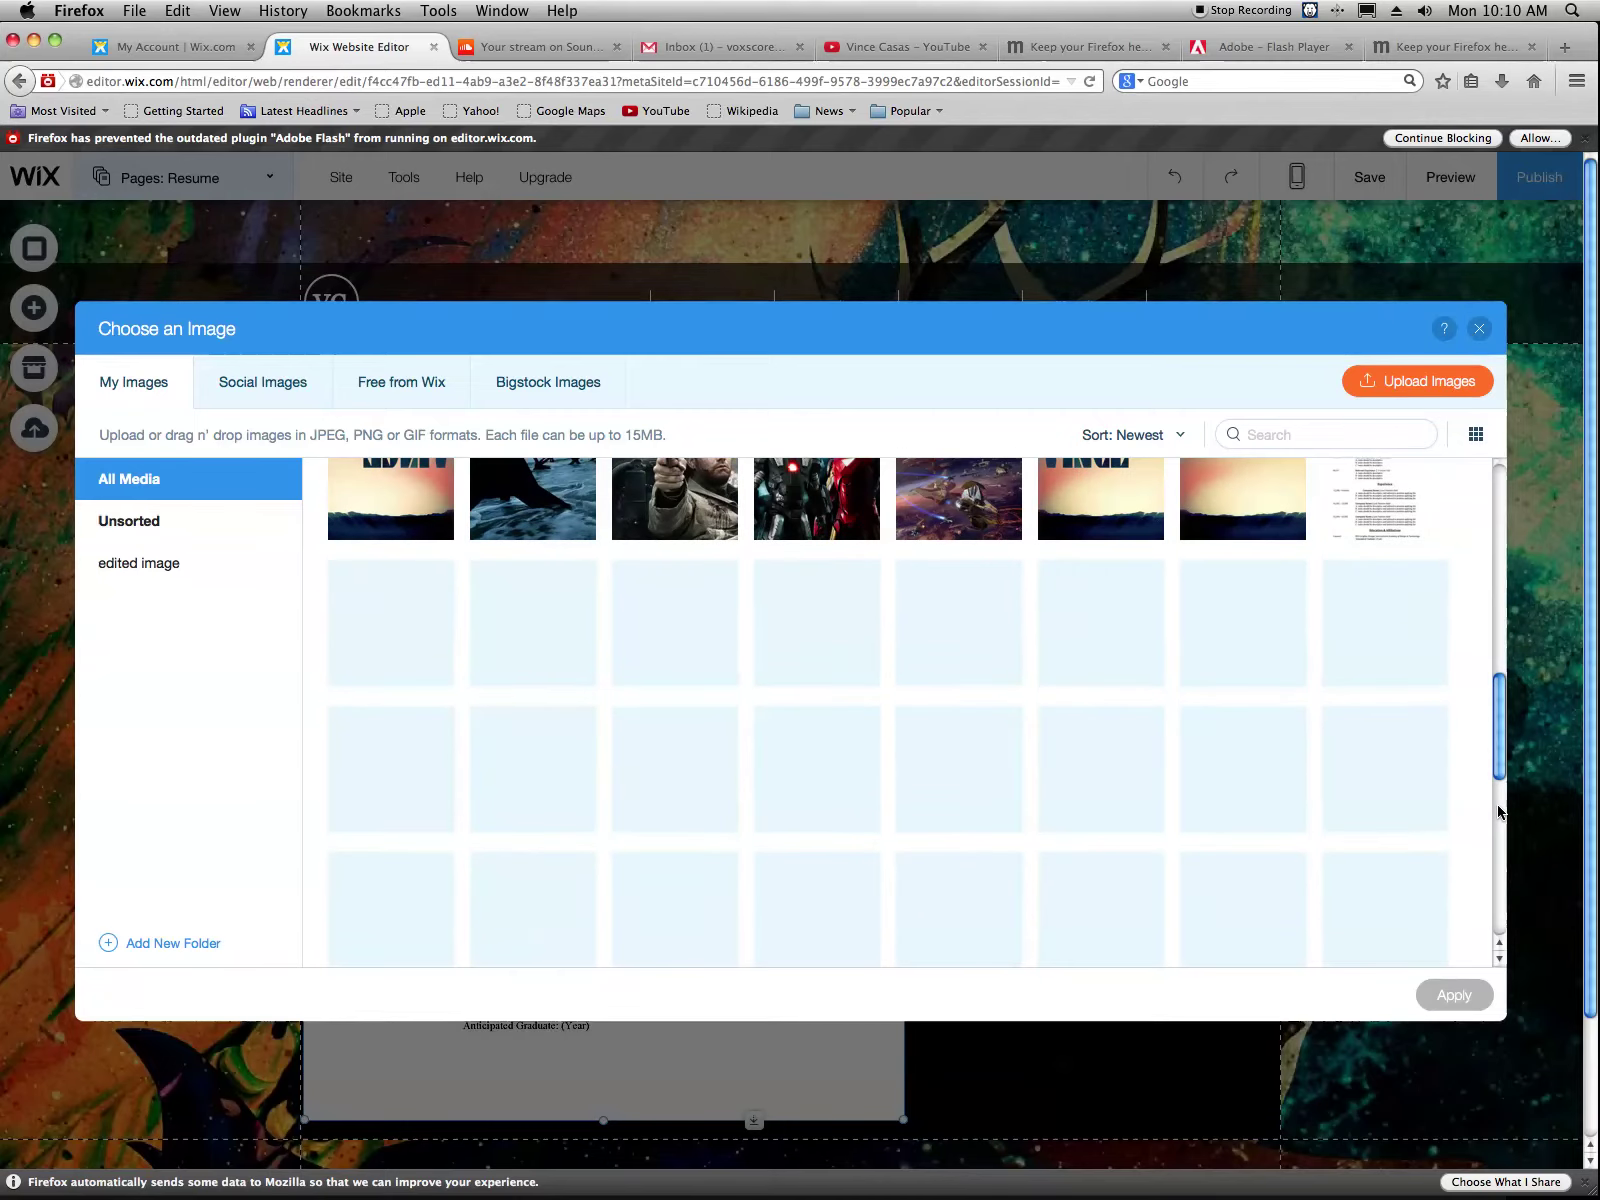
scroll(1446, 725, up, 2)
mouse_move(1365, 567)
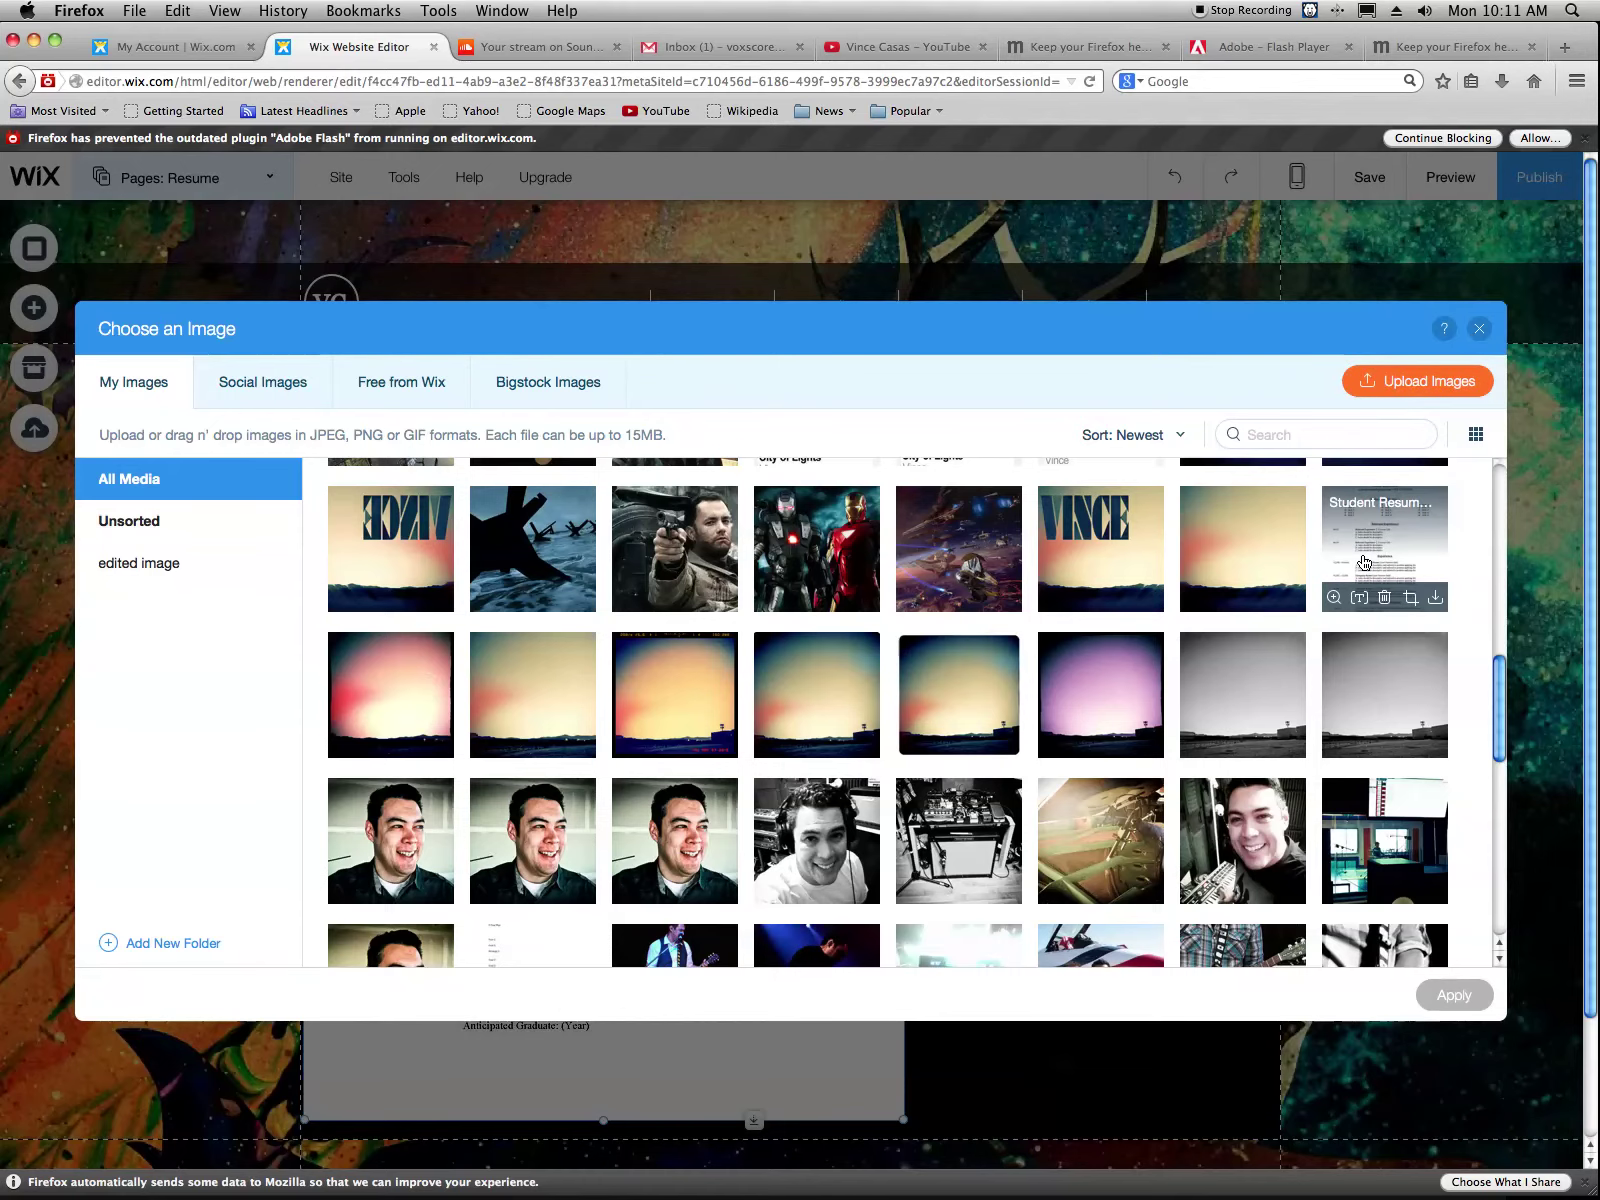
click(1476, 330)
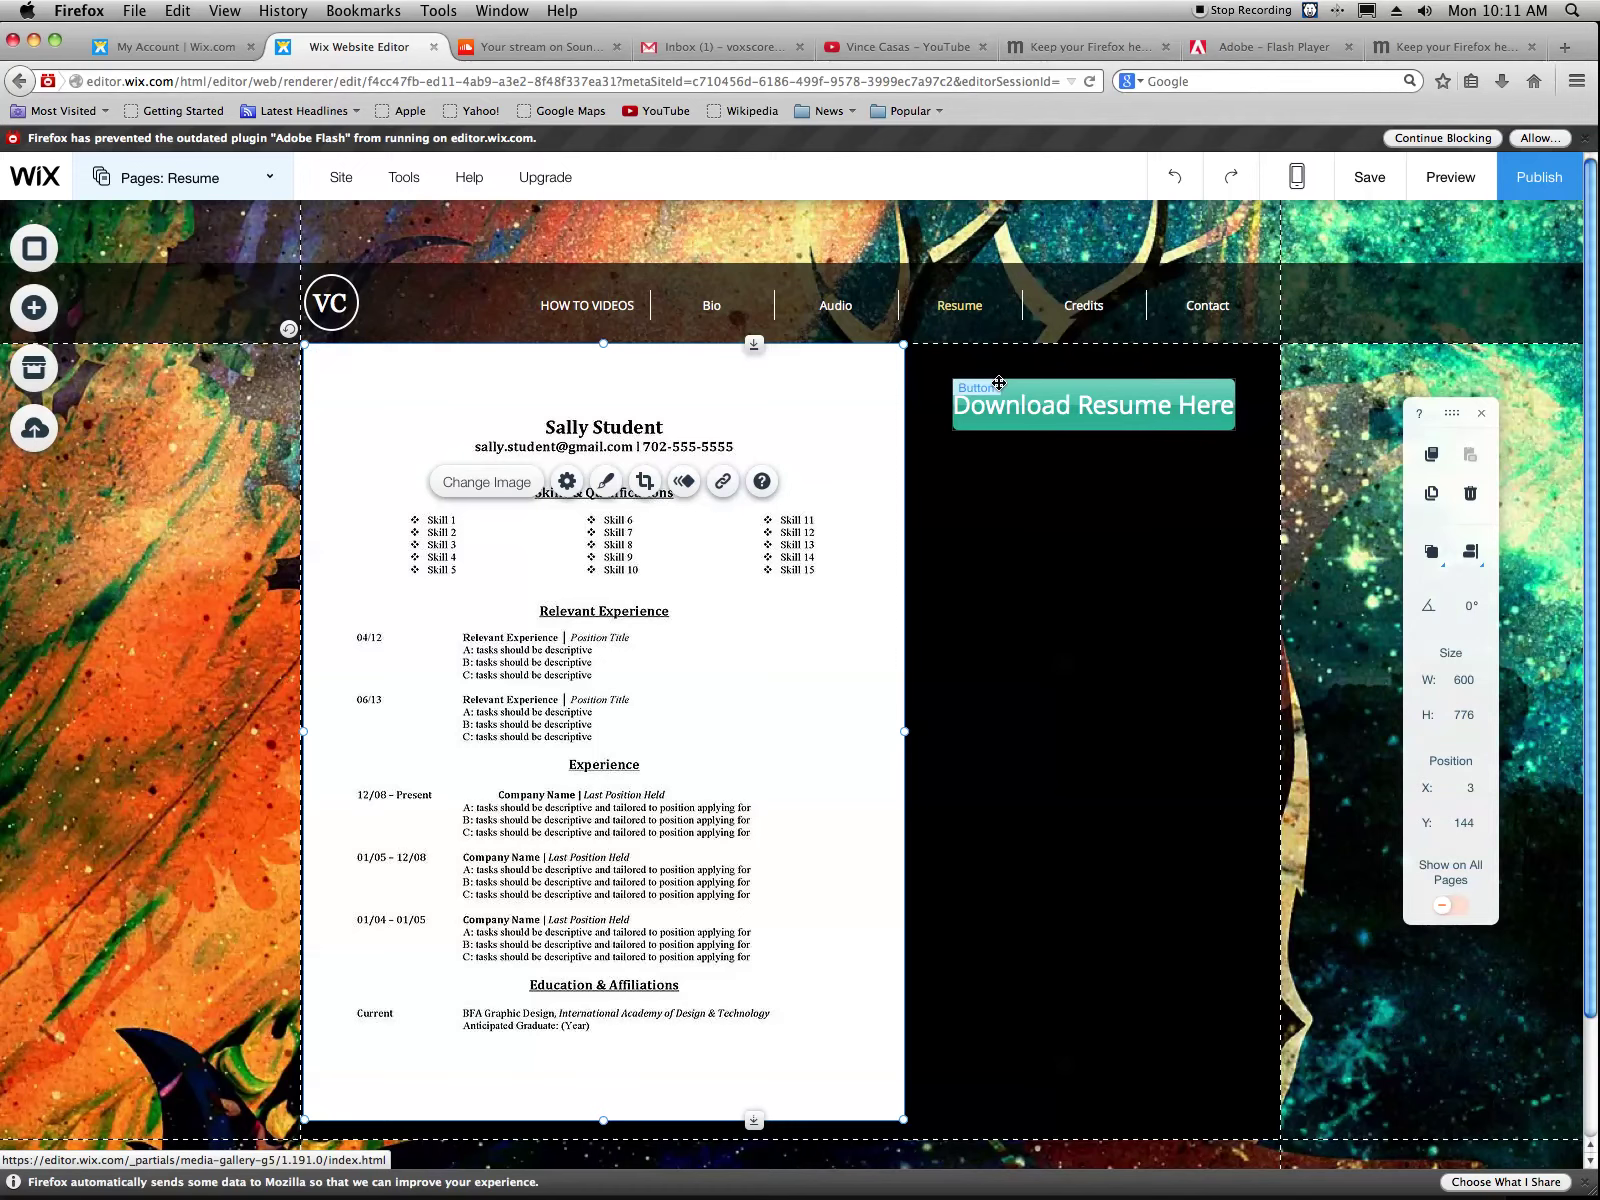
Review the text and link settings of the "Download Resume Here" button and close them
click(1042, 399)
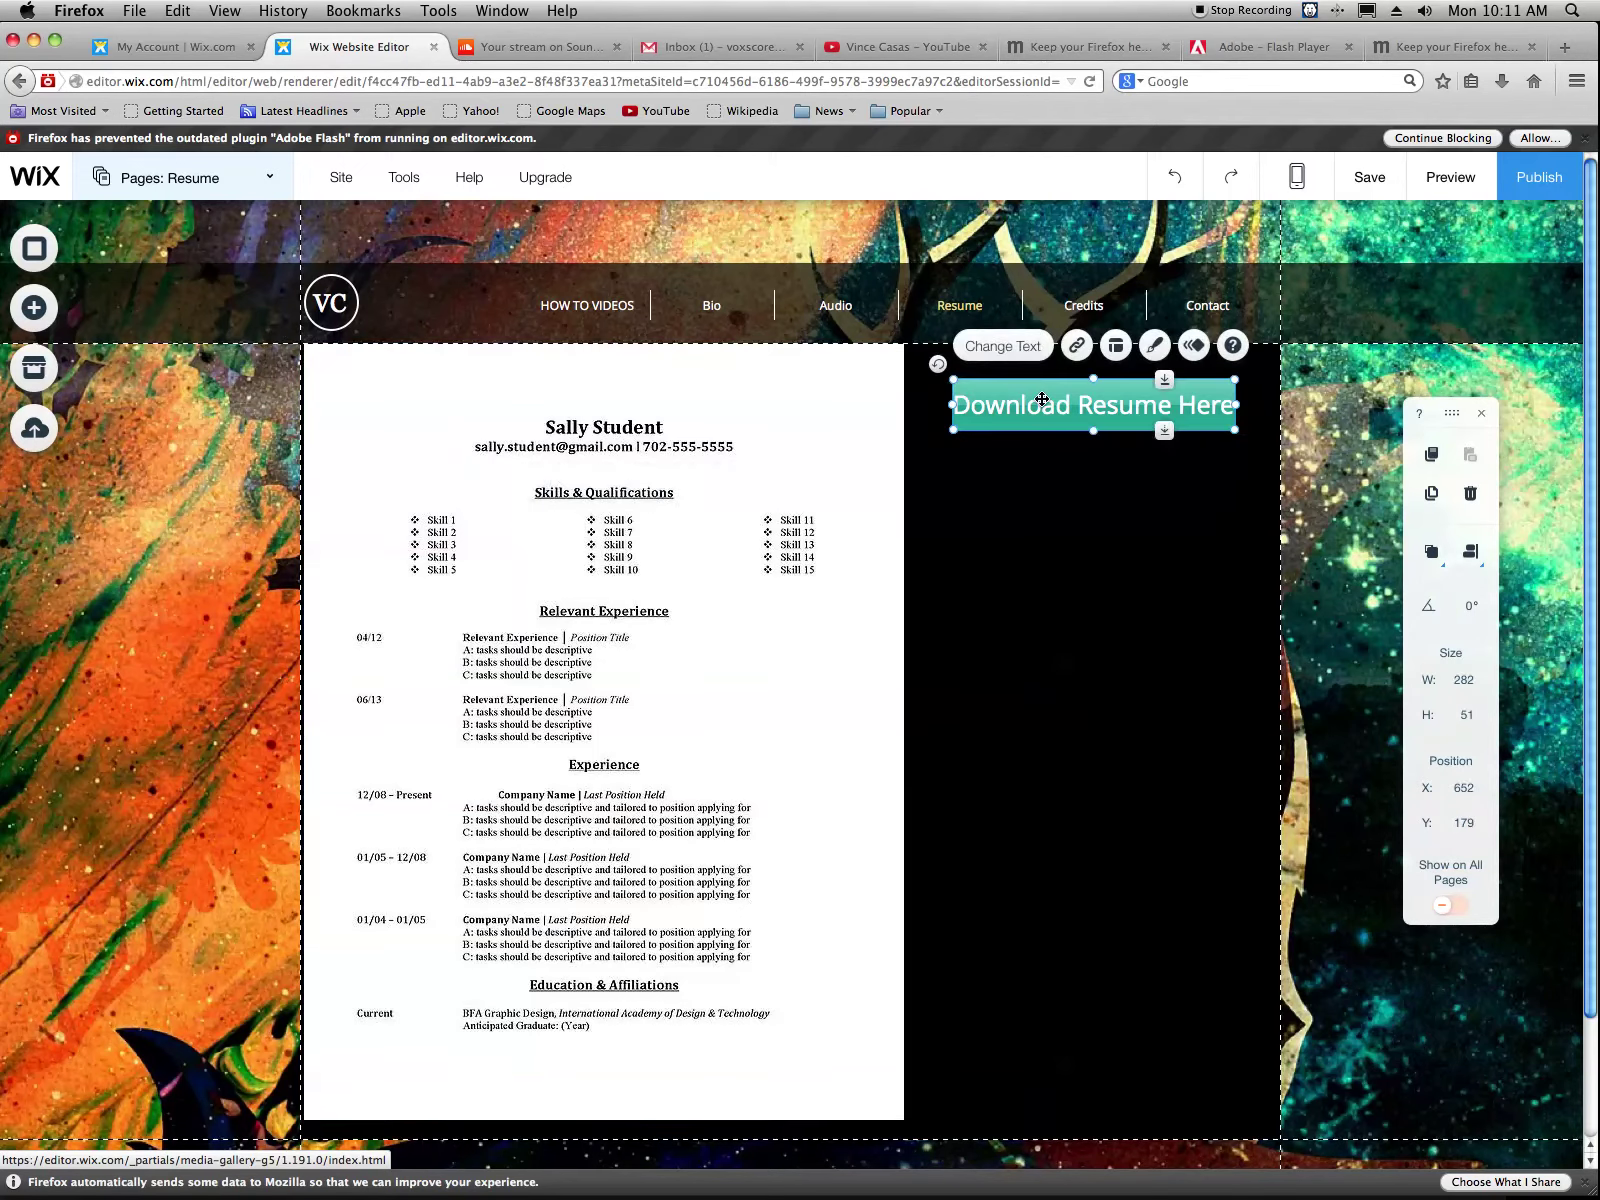
double_click(1042, 399)
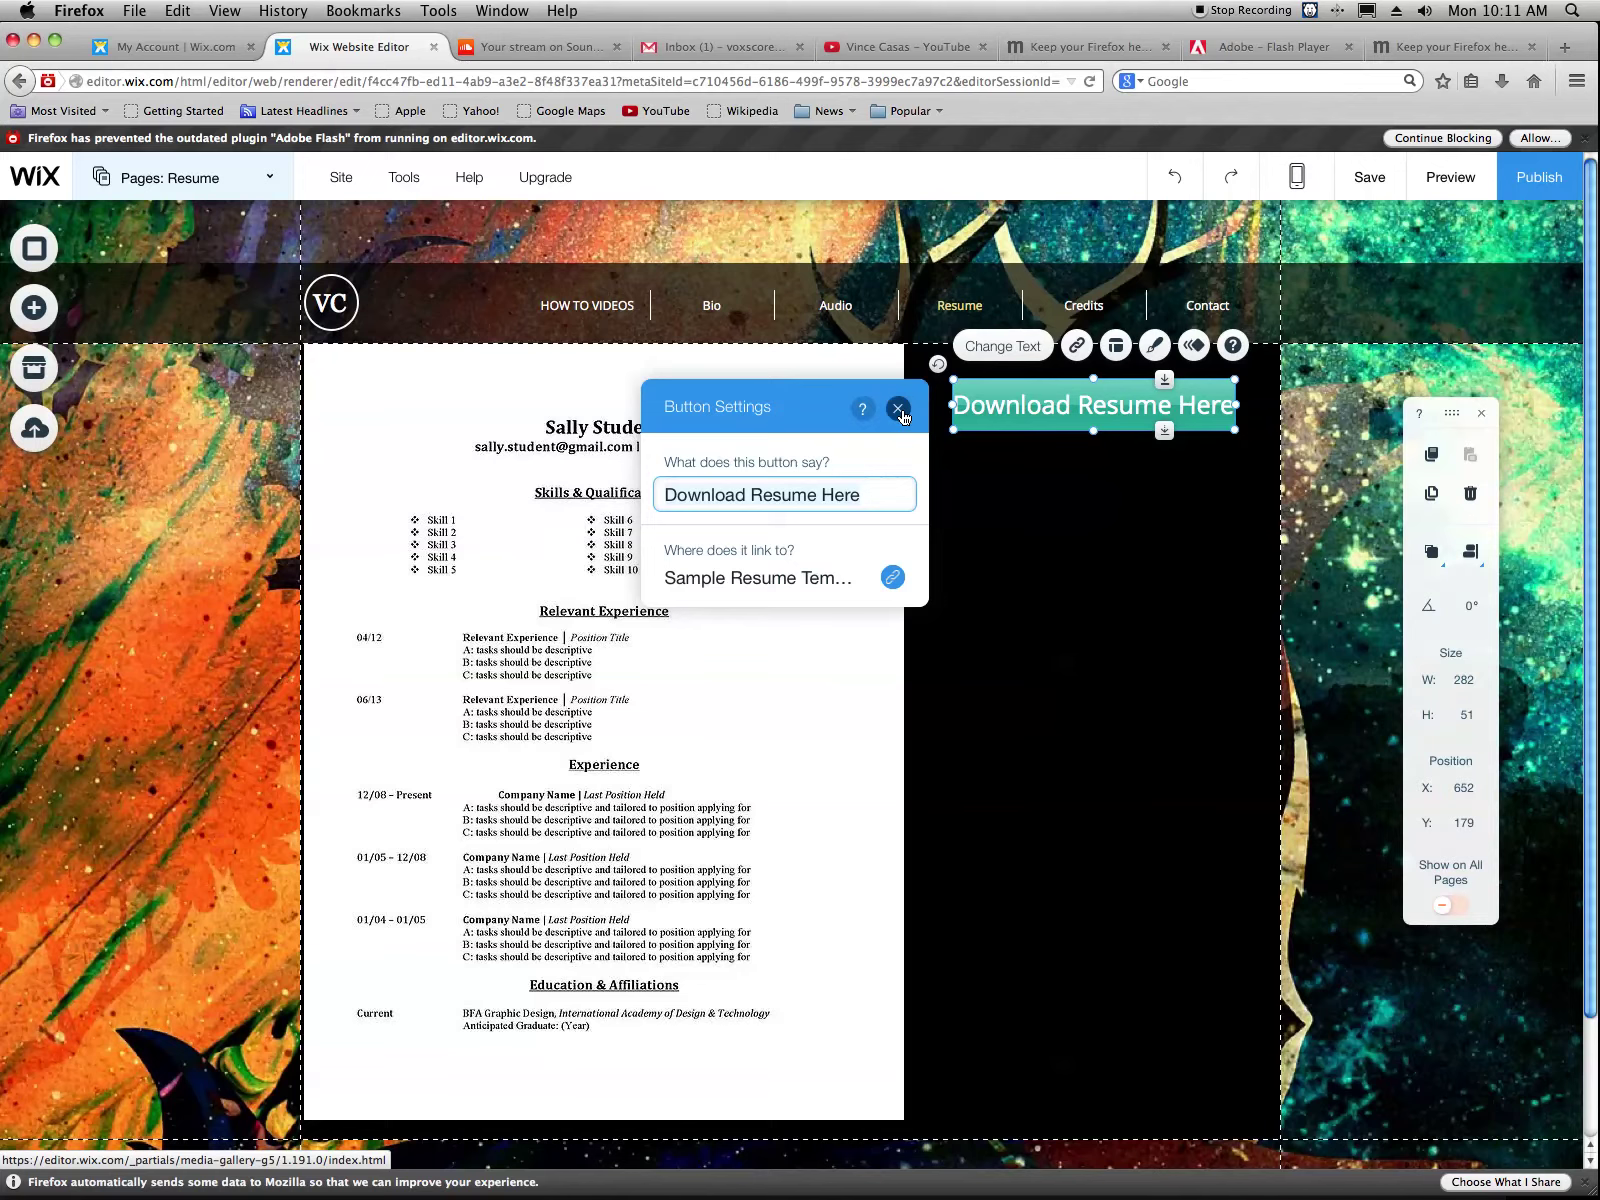
click(898, 409)
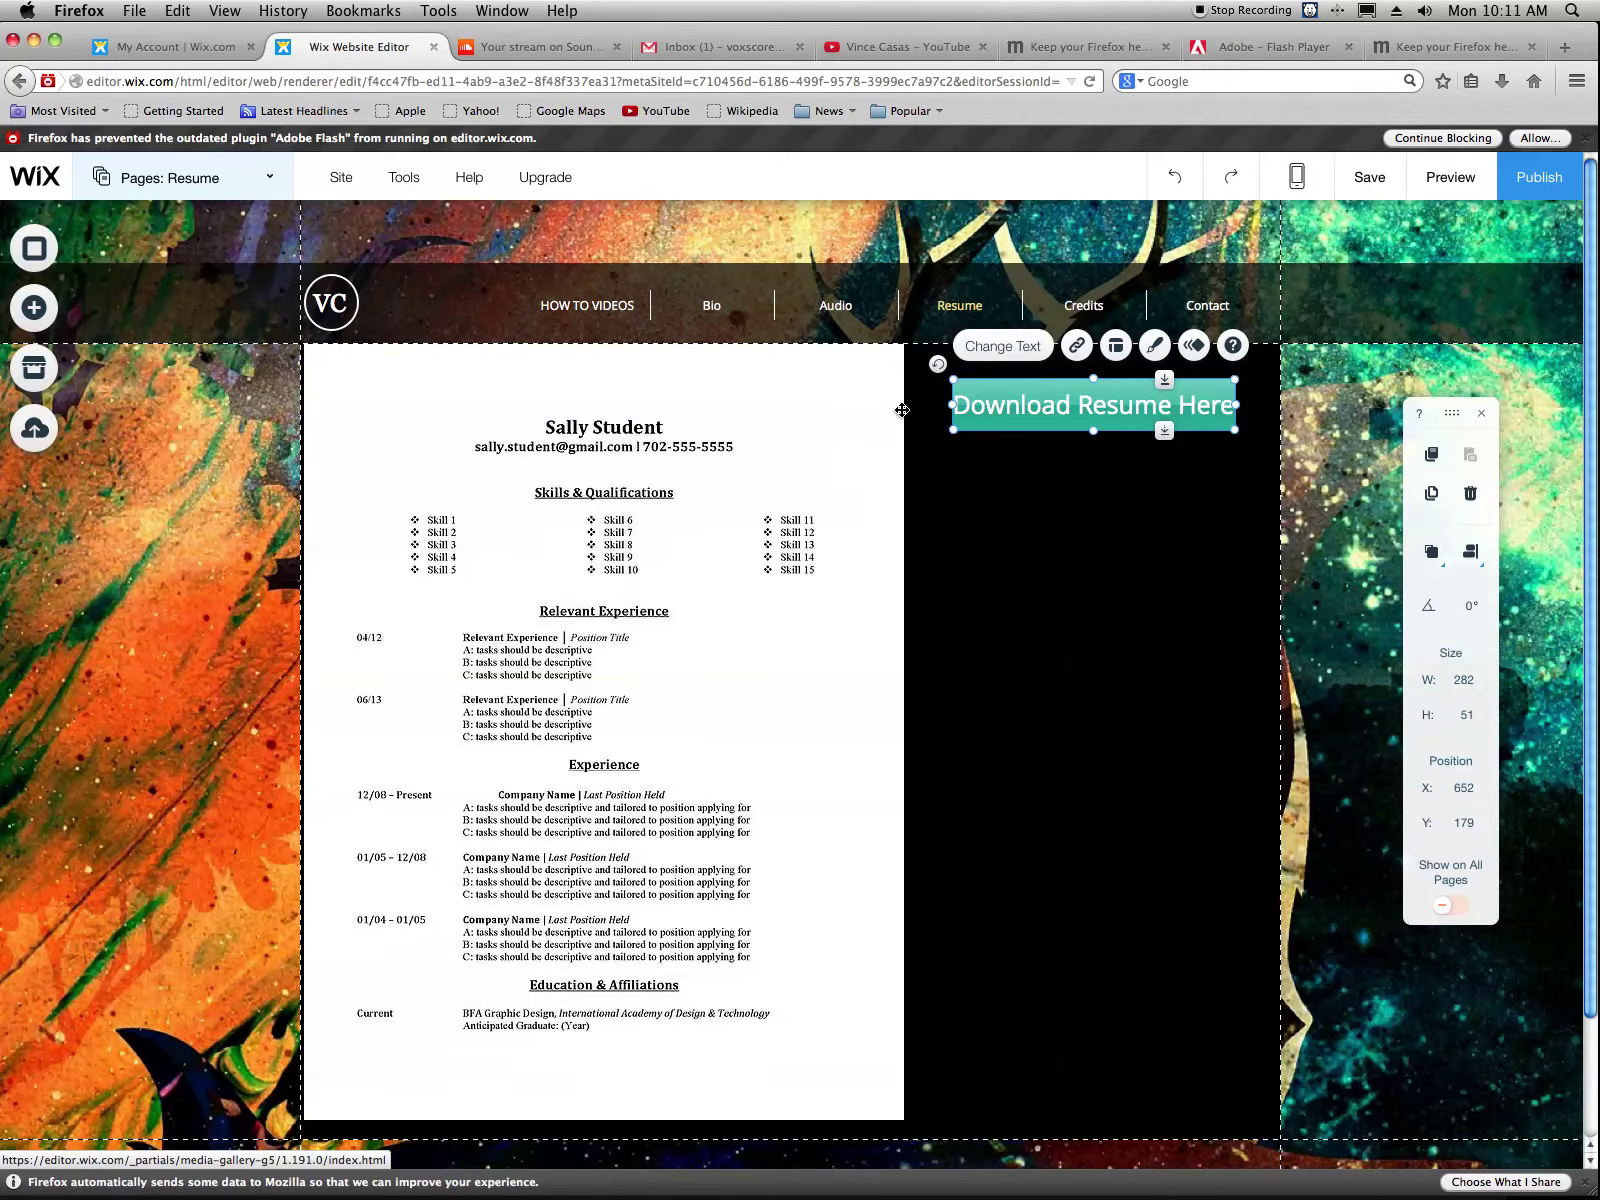
Find the Document app by searching the Wix App Market for "document" and add it to the Resume page
click(48, 370)
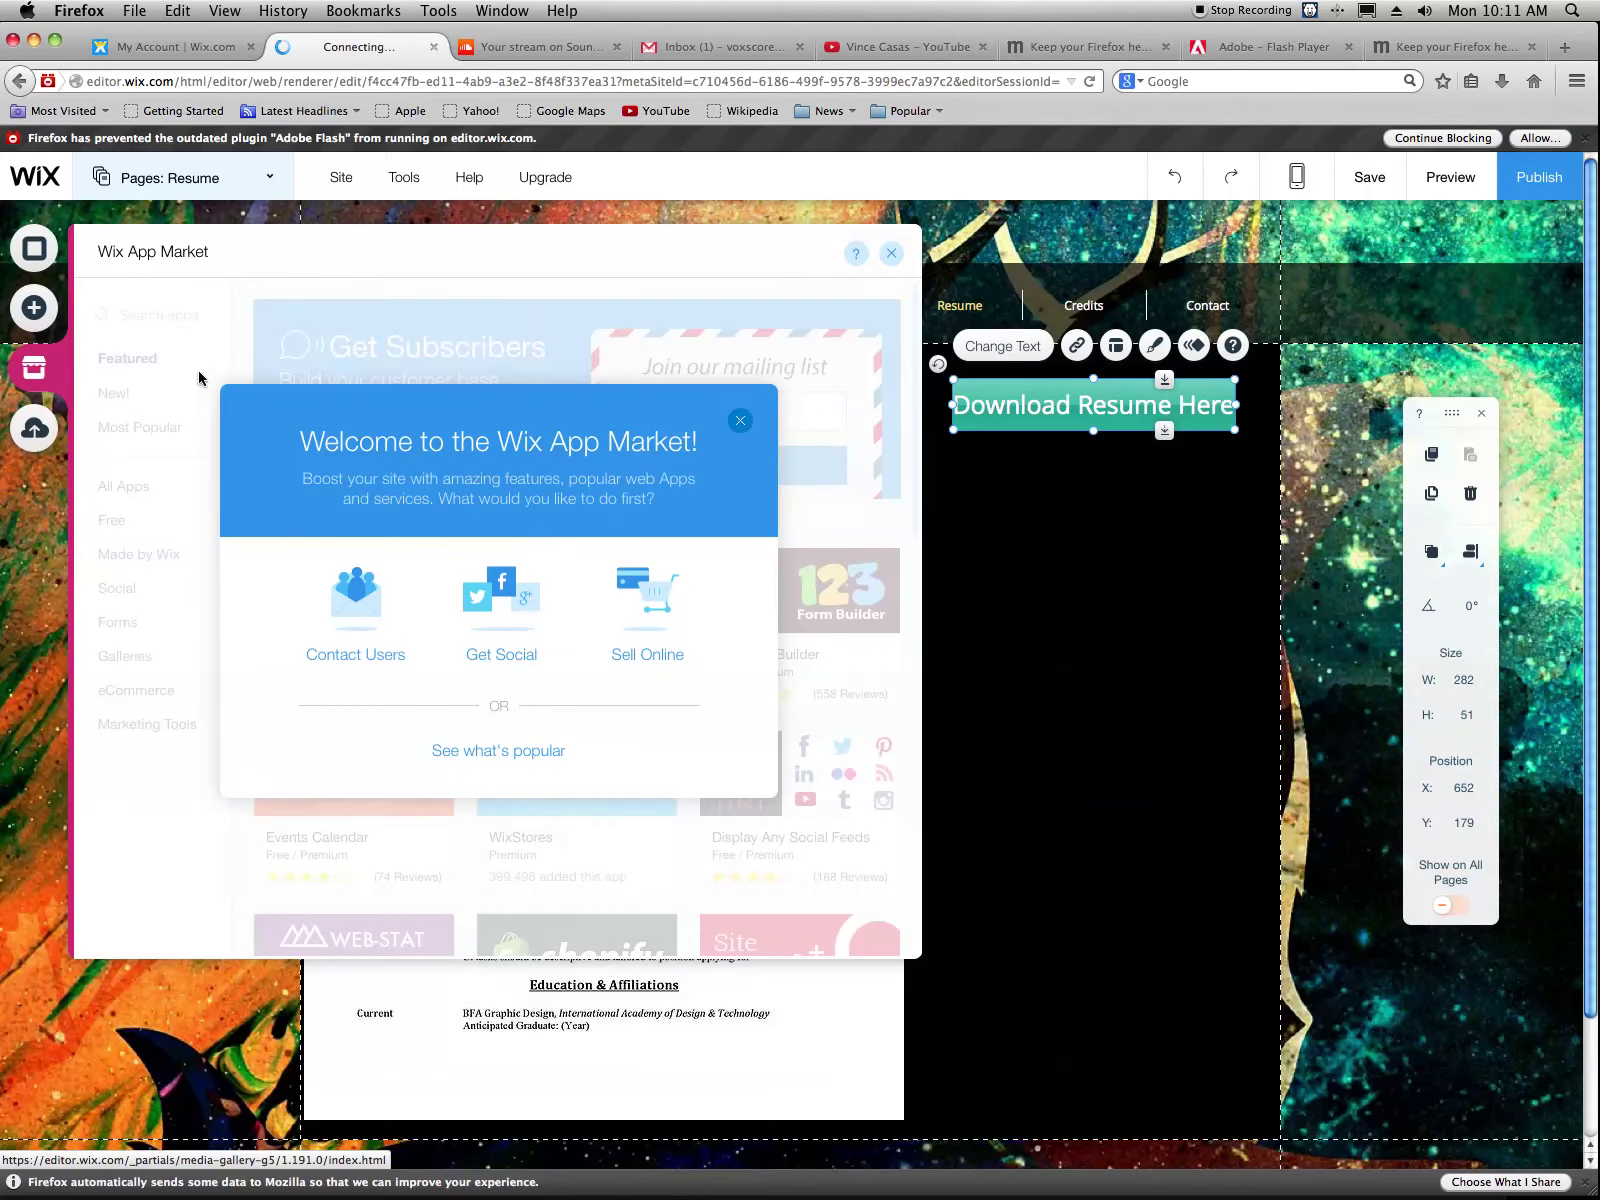
click(737, 421)
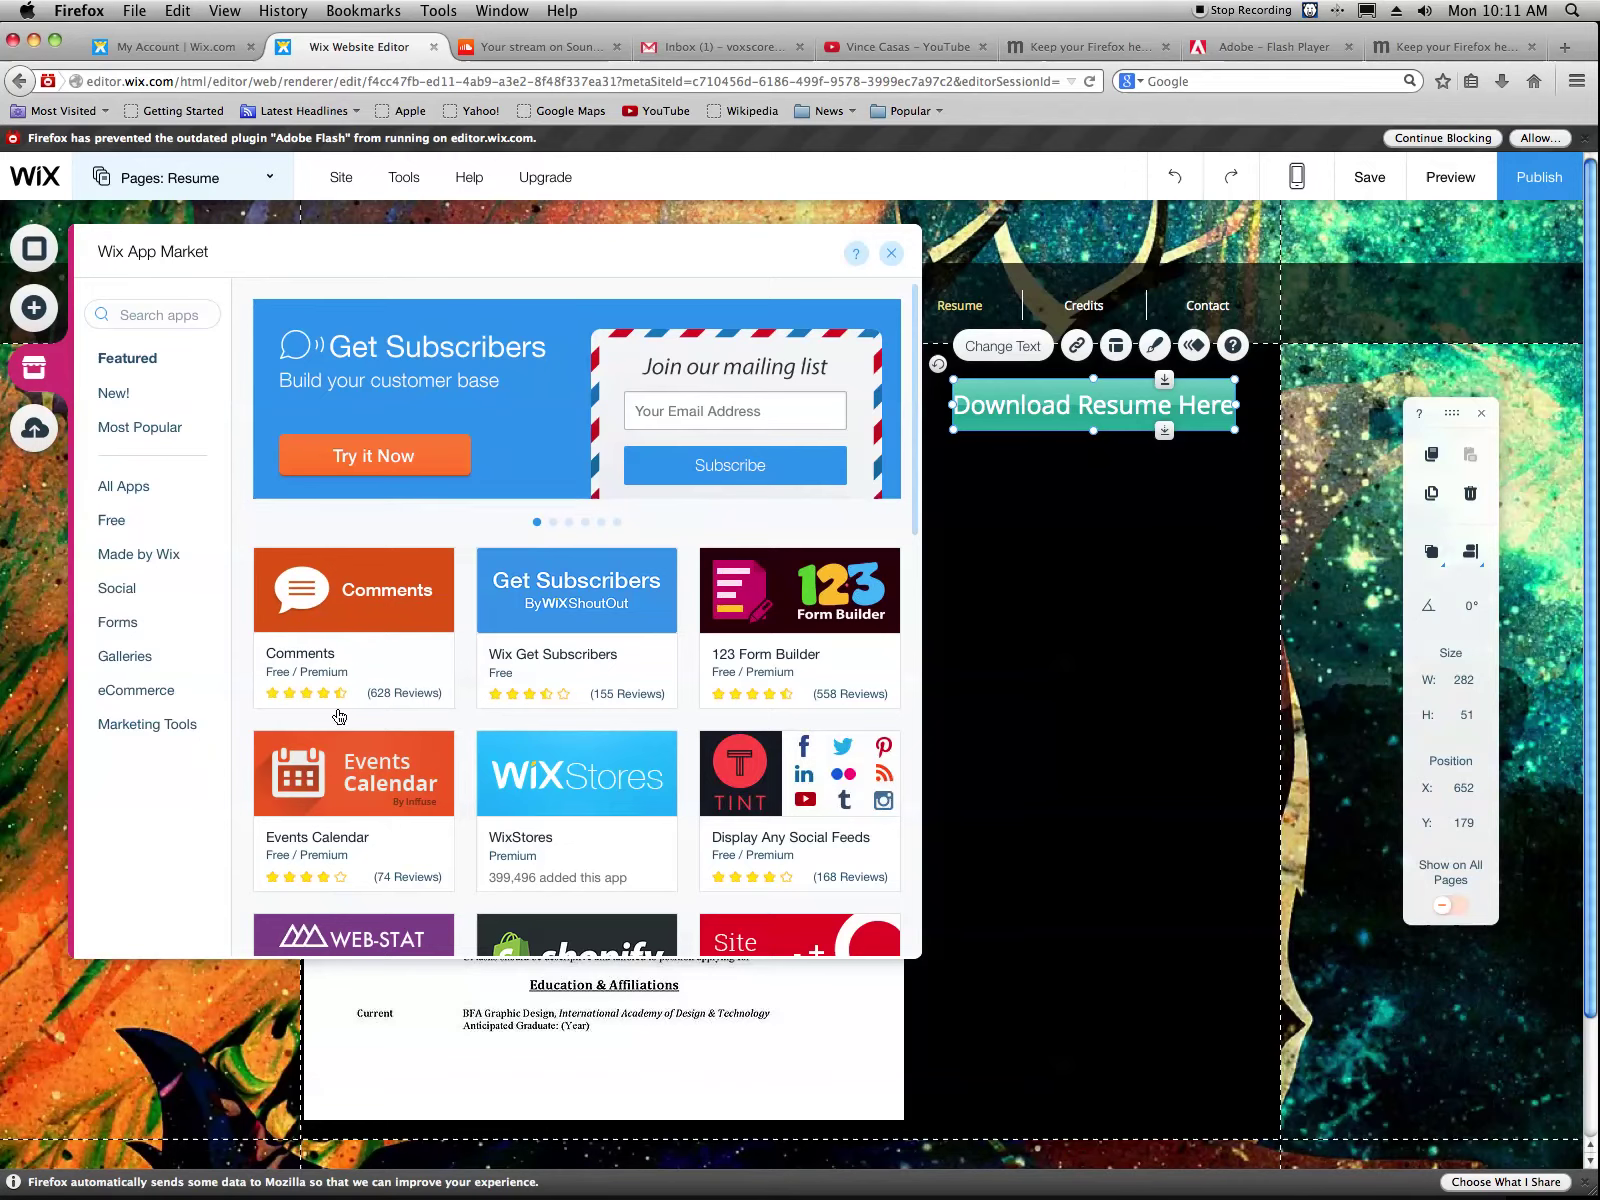
click(38, 316)
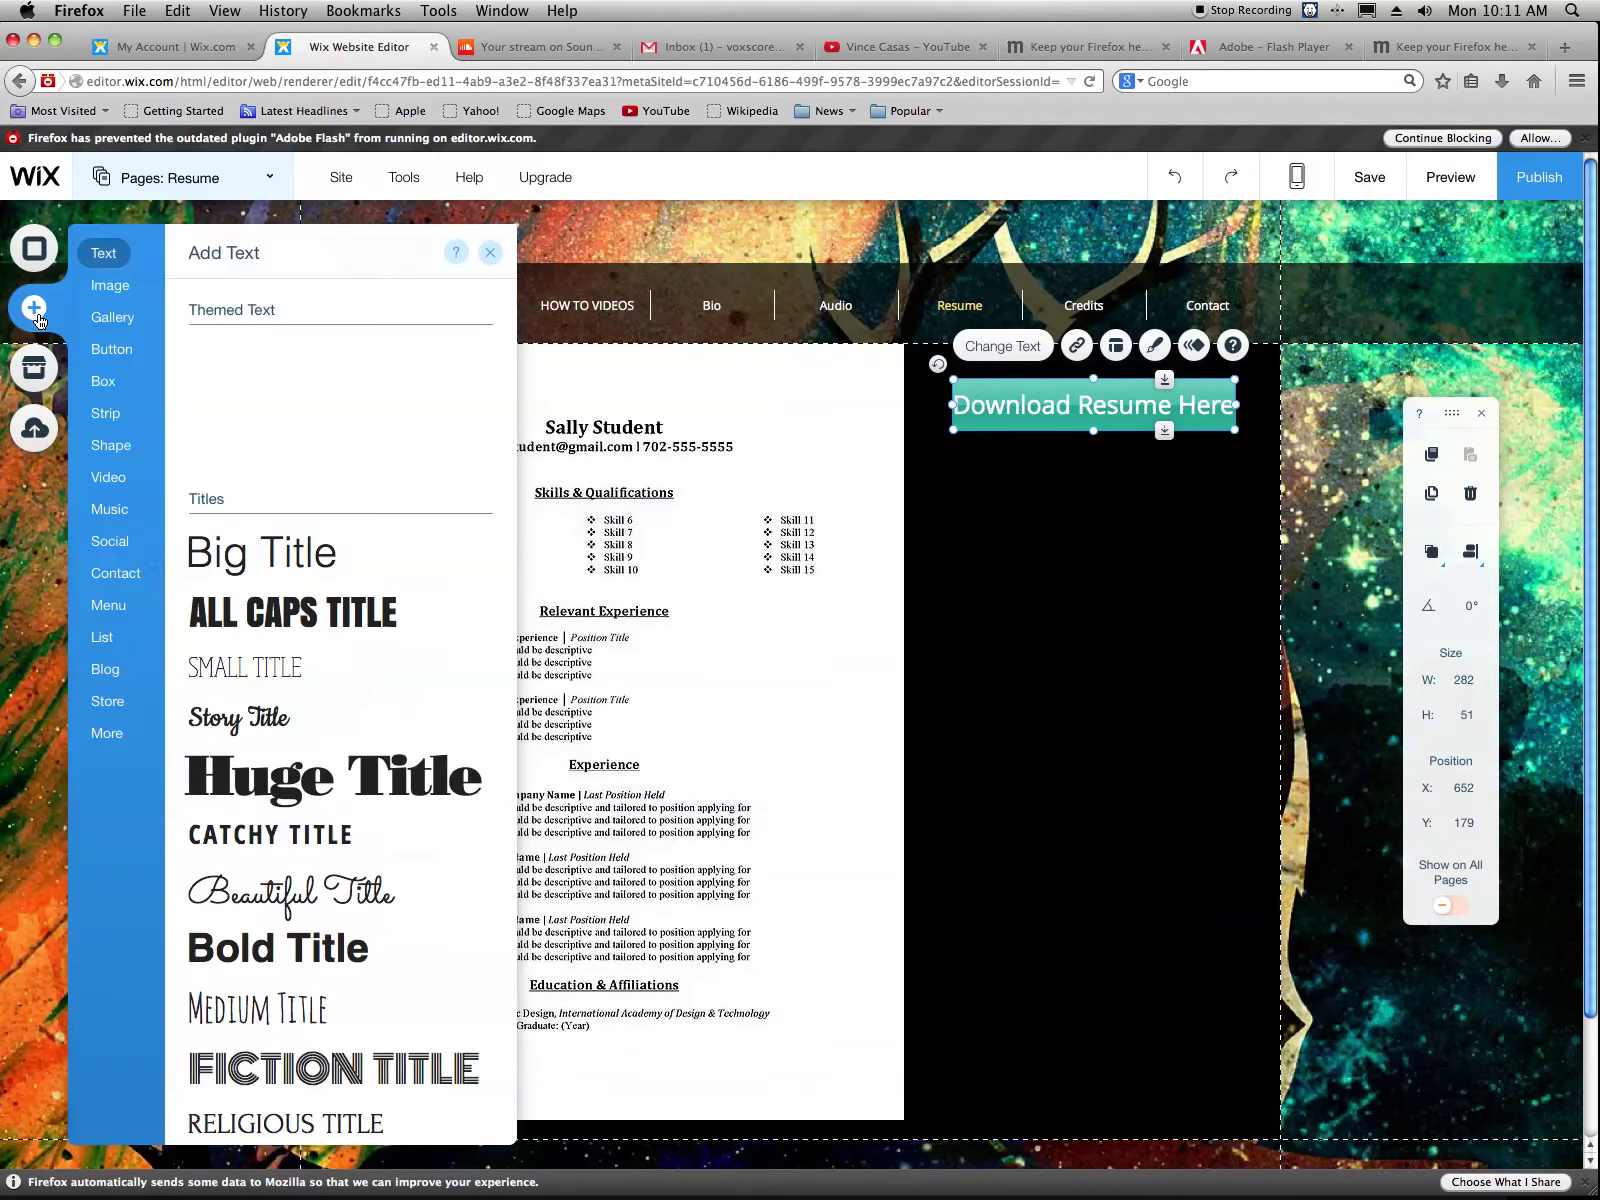
click(22, 371)
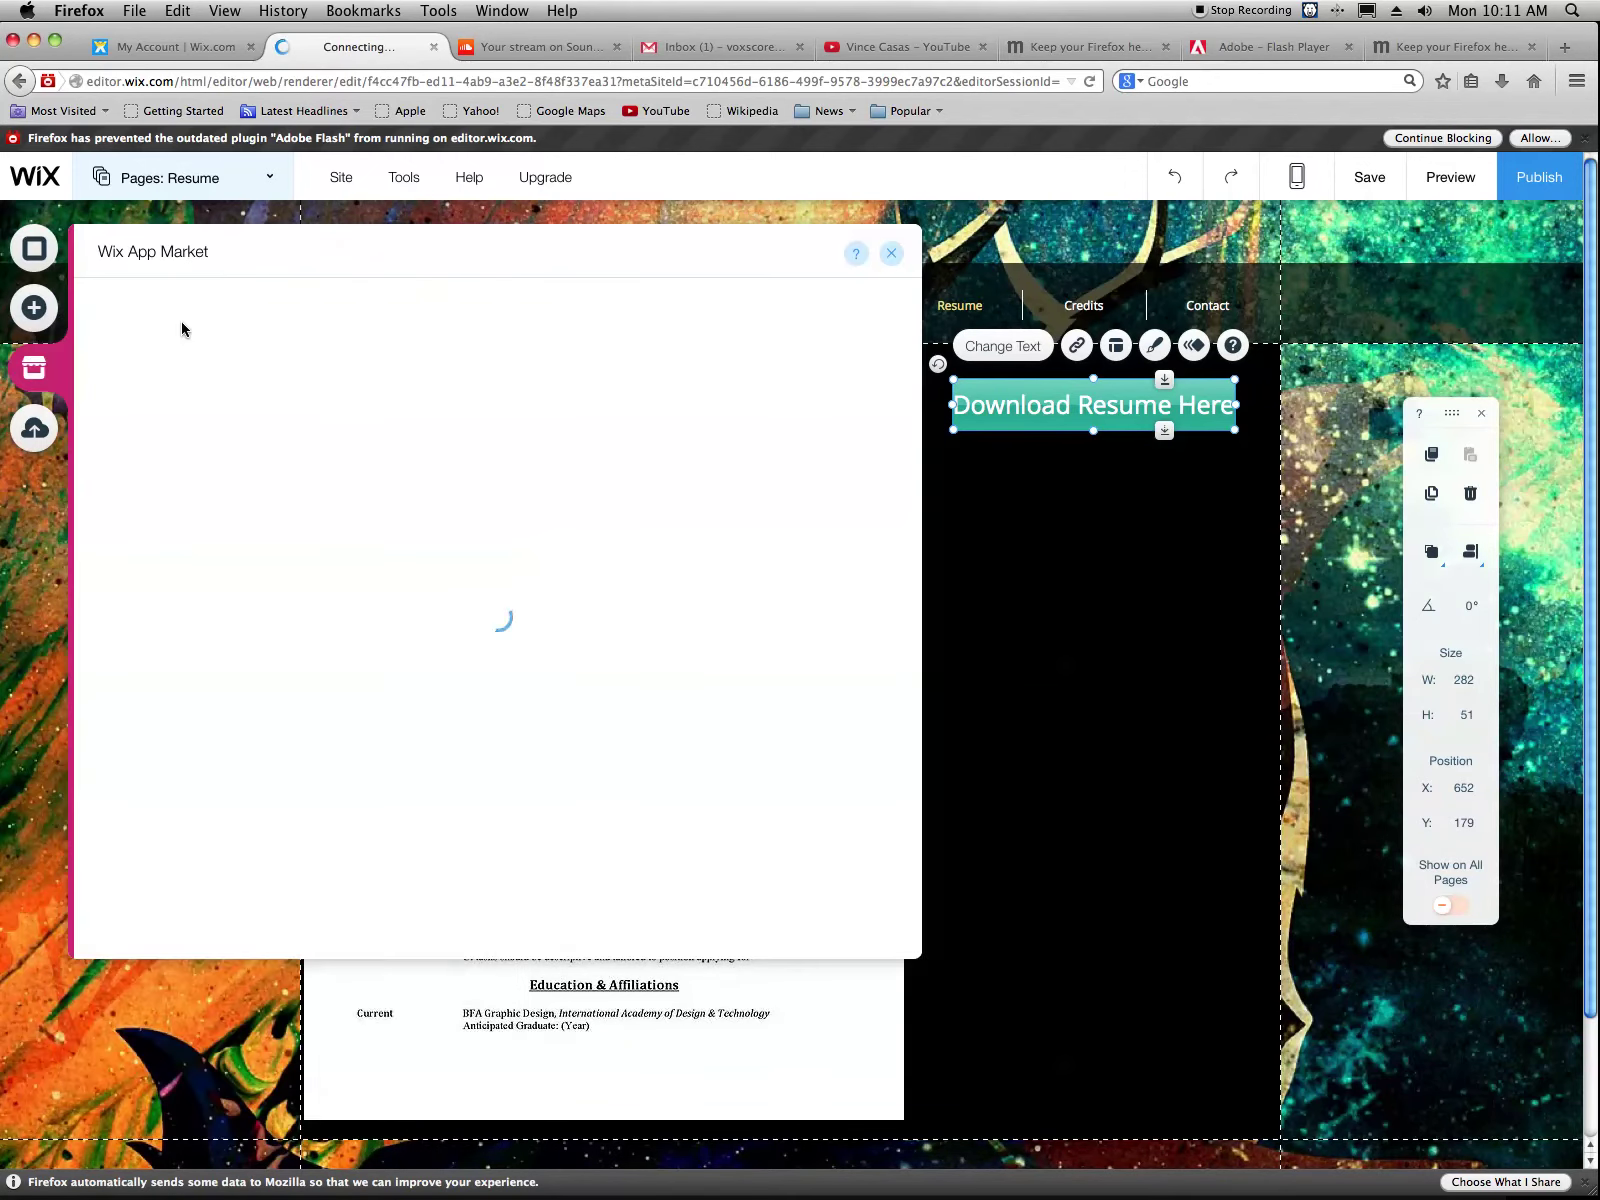
click(127, 323)
text(document)
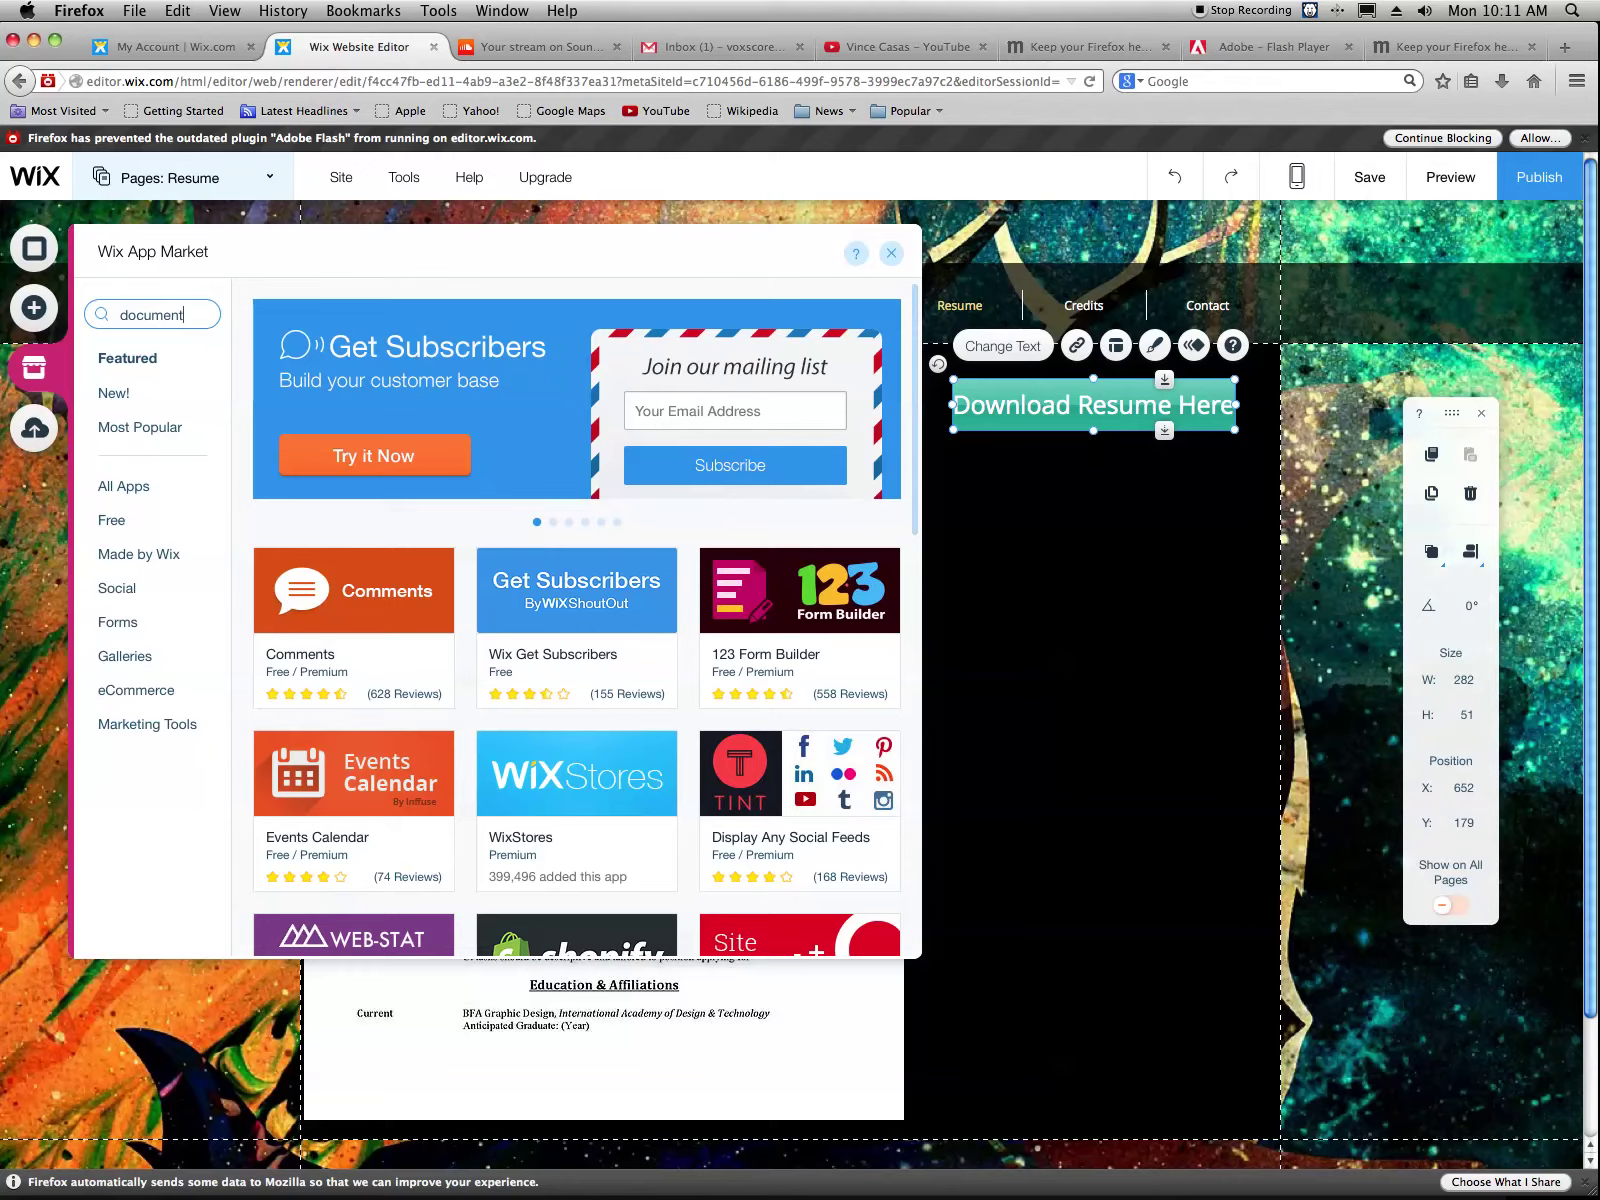
key(Return)
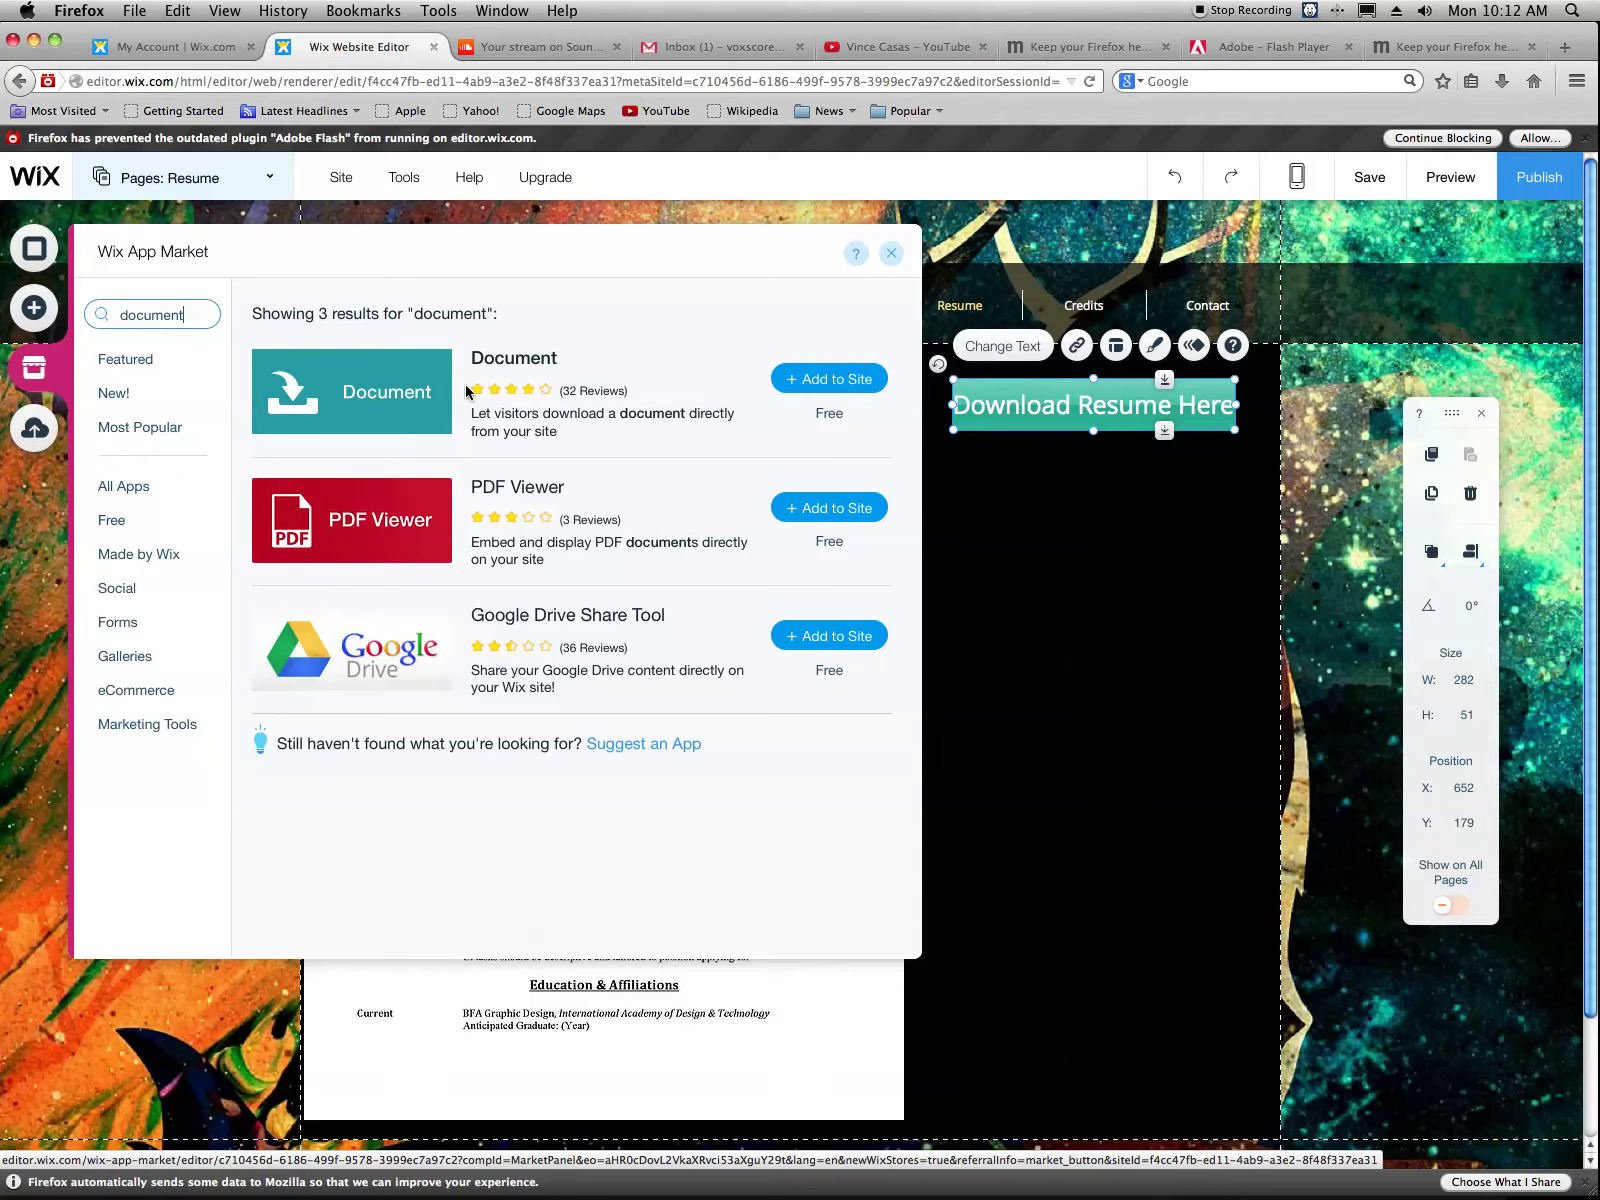
click(818, 384)
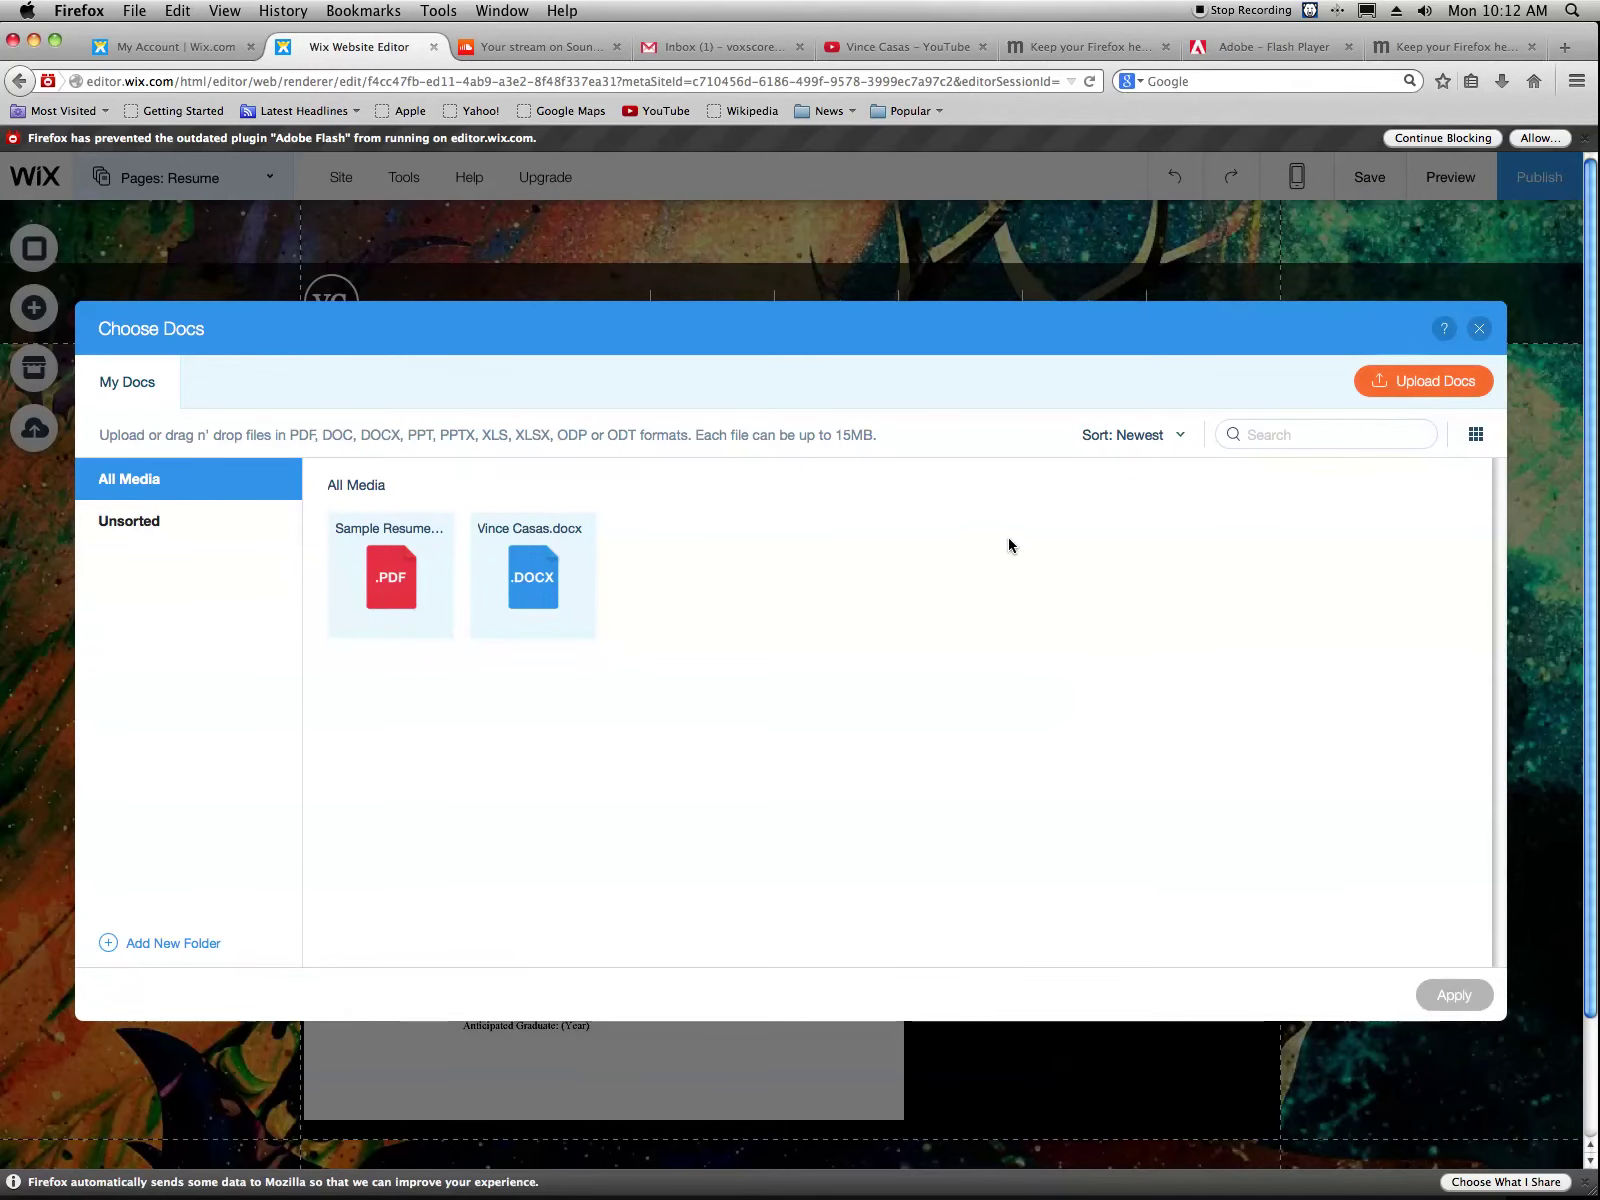
Assign the Sample Resume PDF to the document button and move it onto the black area, to about X 645, Y 387
click(407, 593)
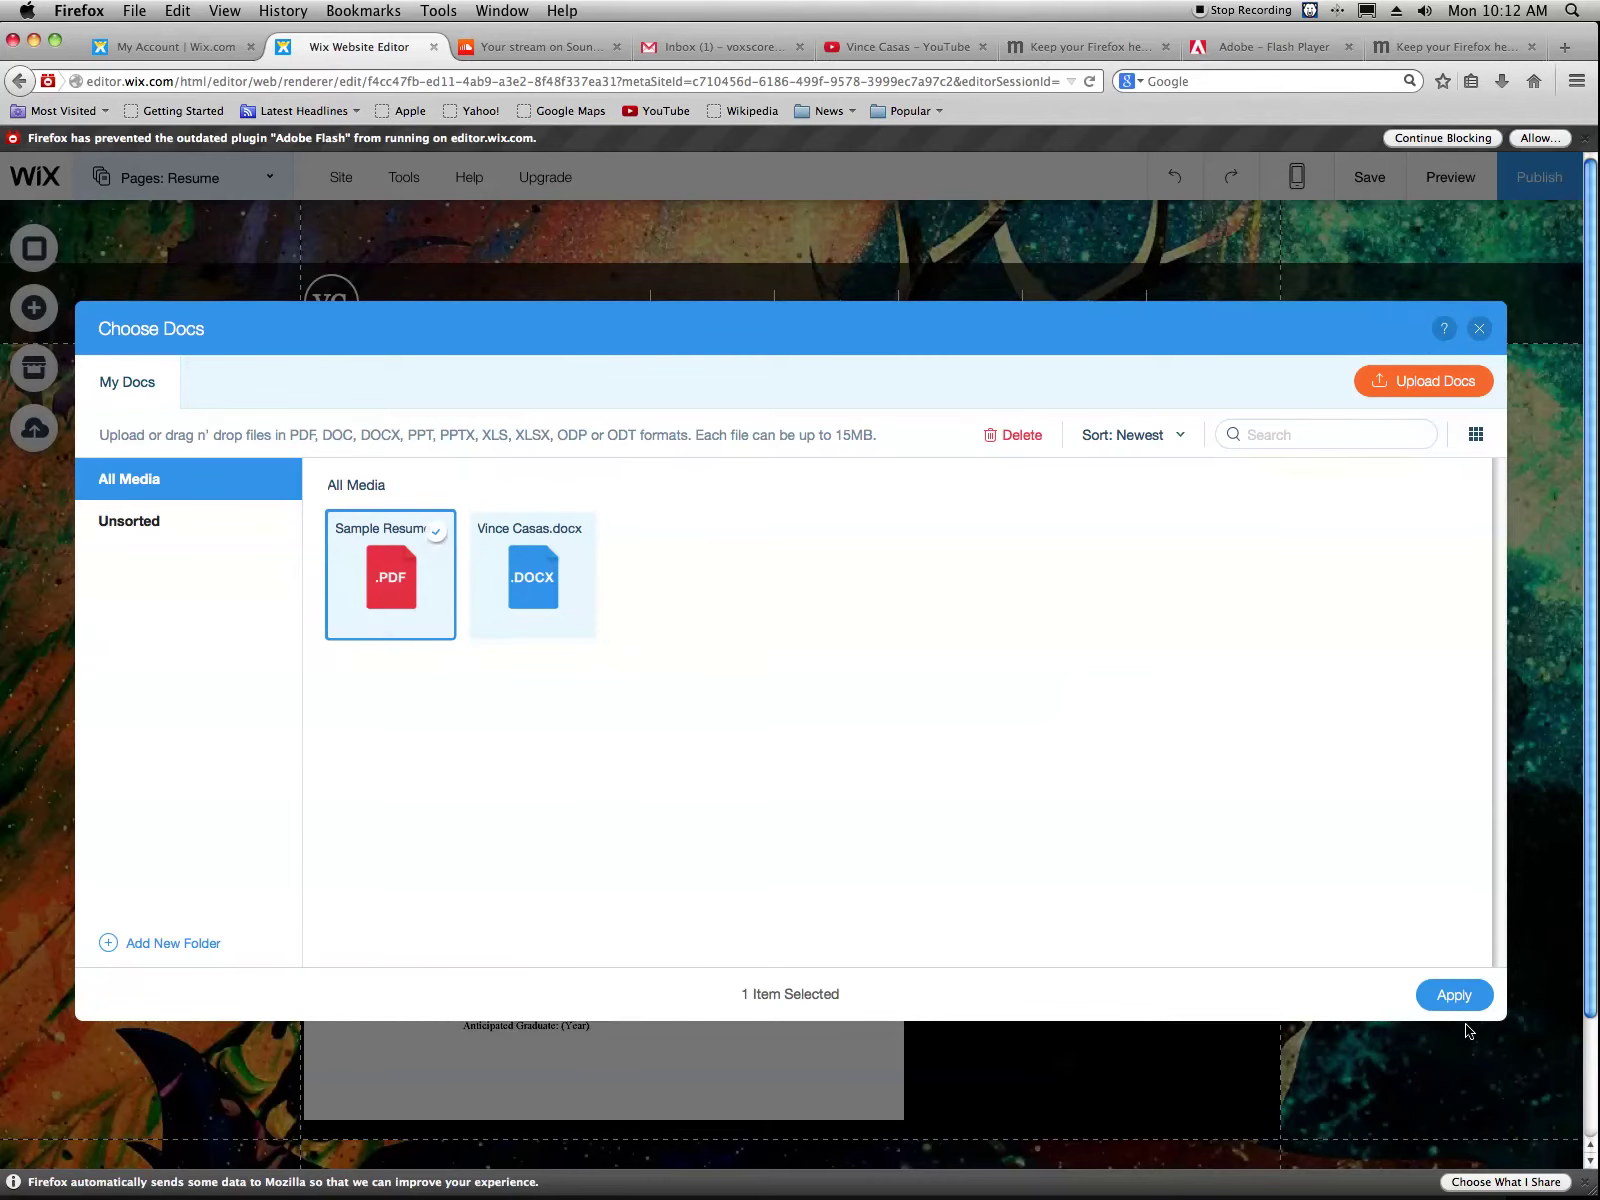
click(1458, 993)
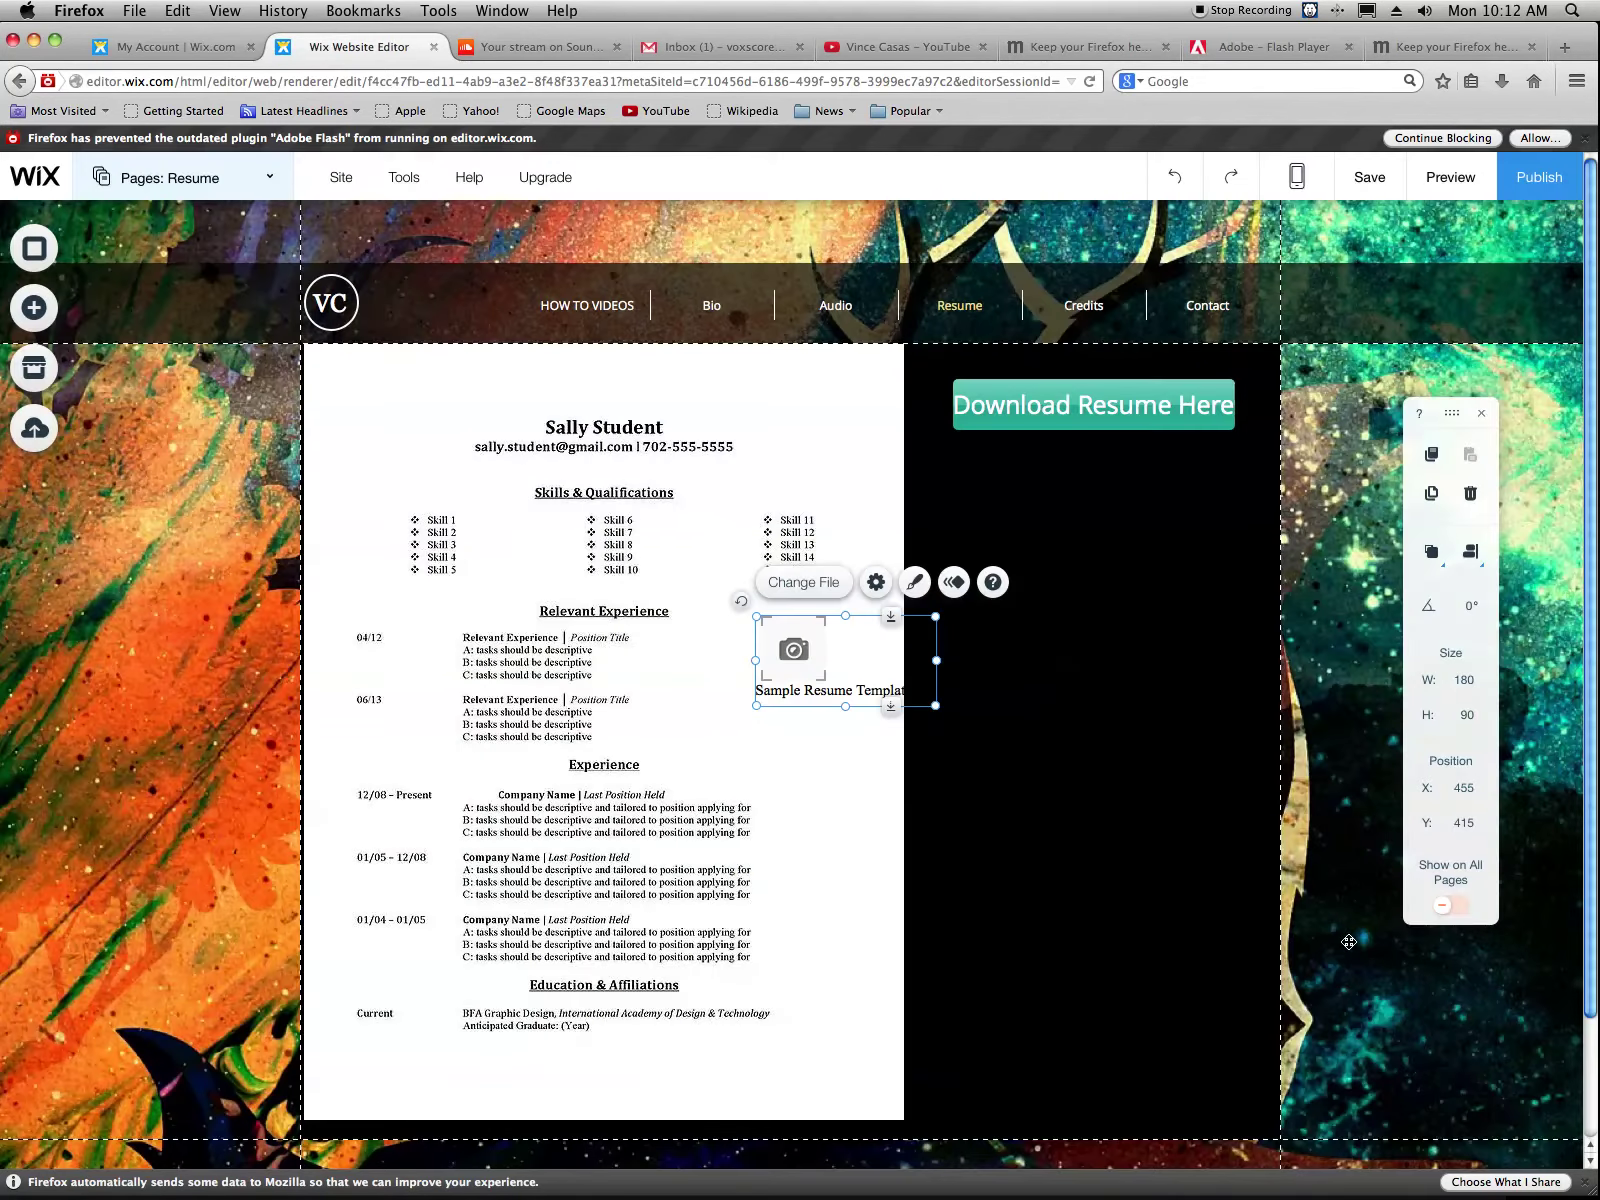
drag(771, 649, 981, 604)
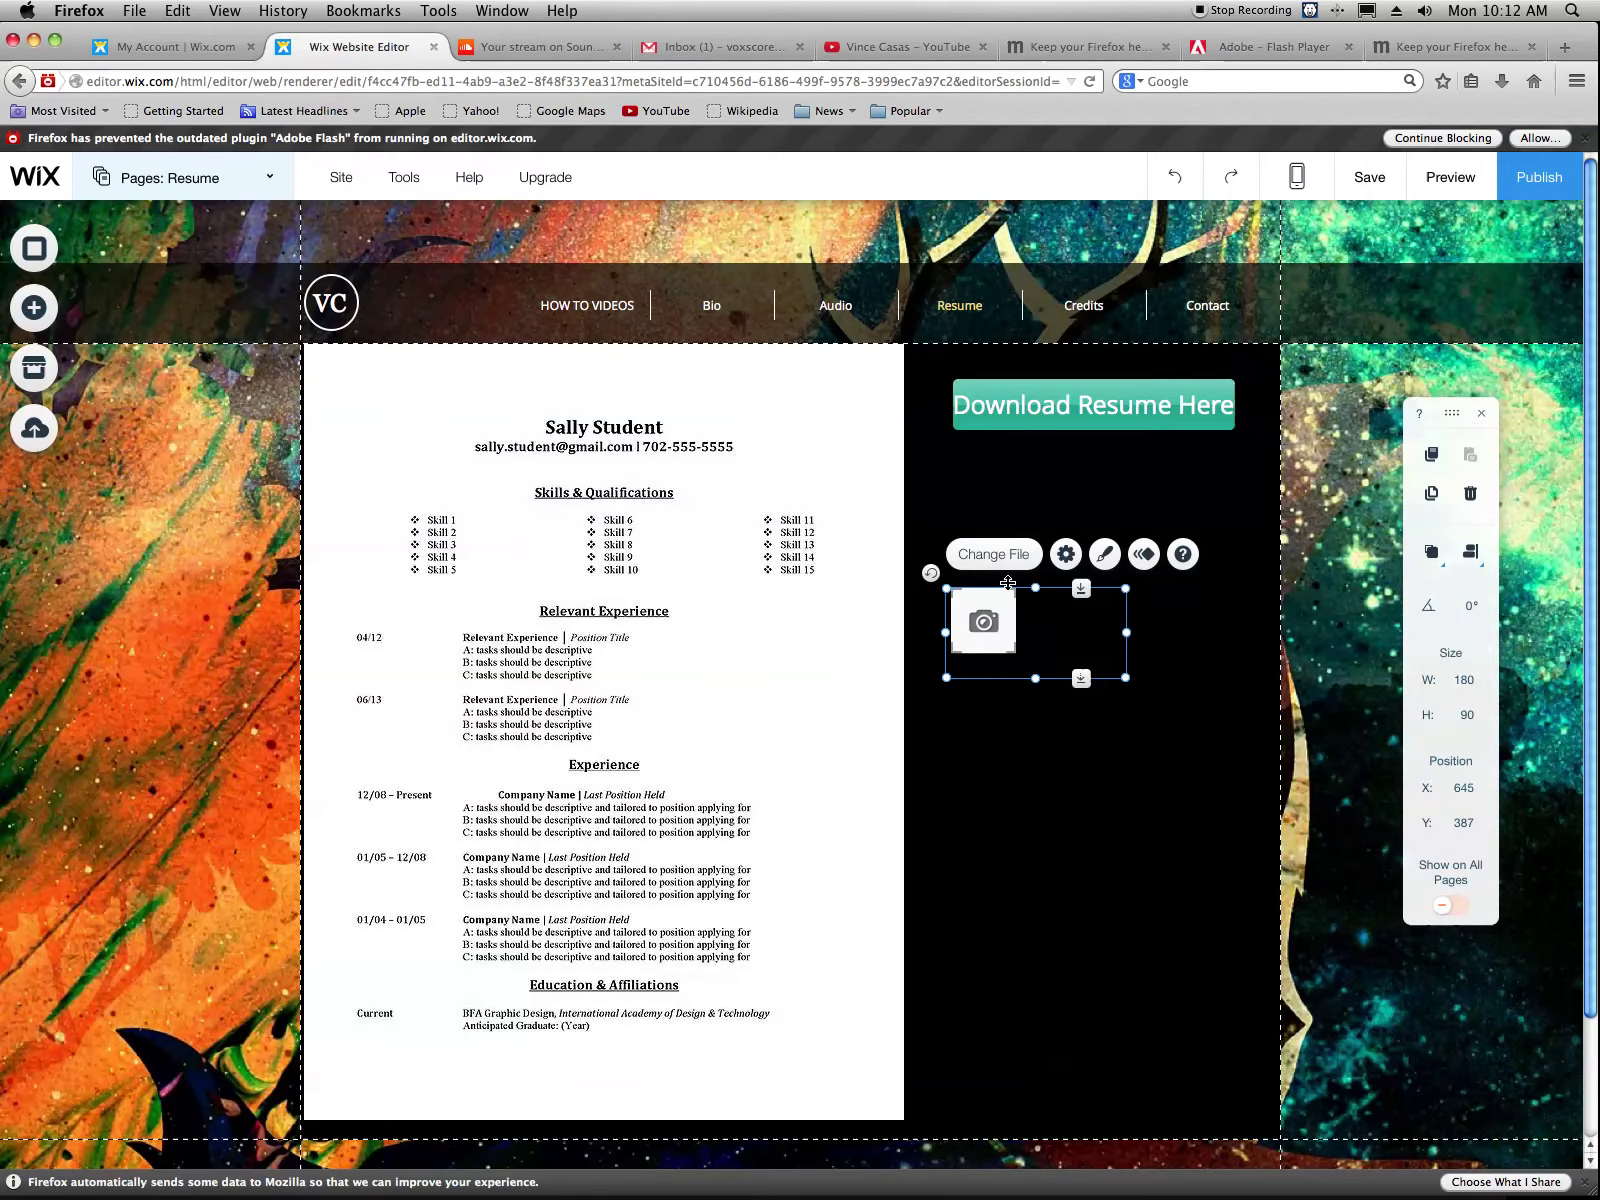
Change the document button's icon to the solid red PDF icon from the free Wix document icons
click(1063, 556)
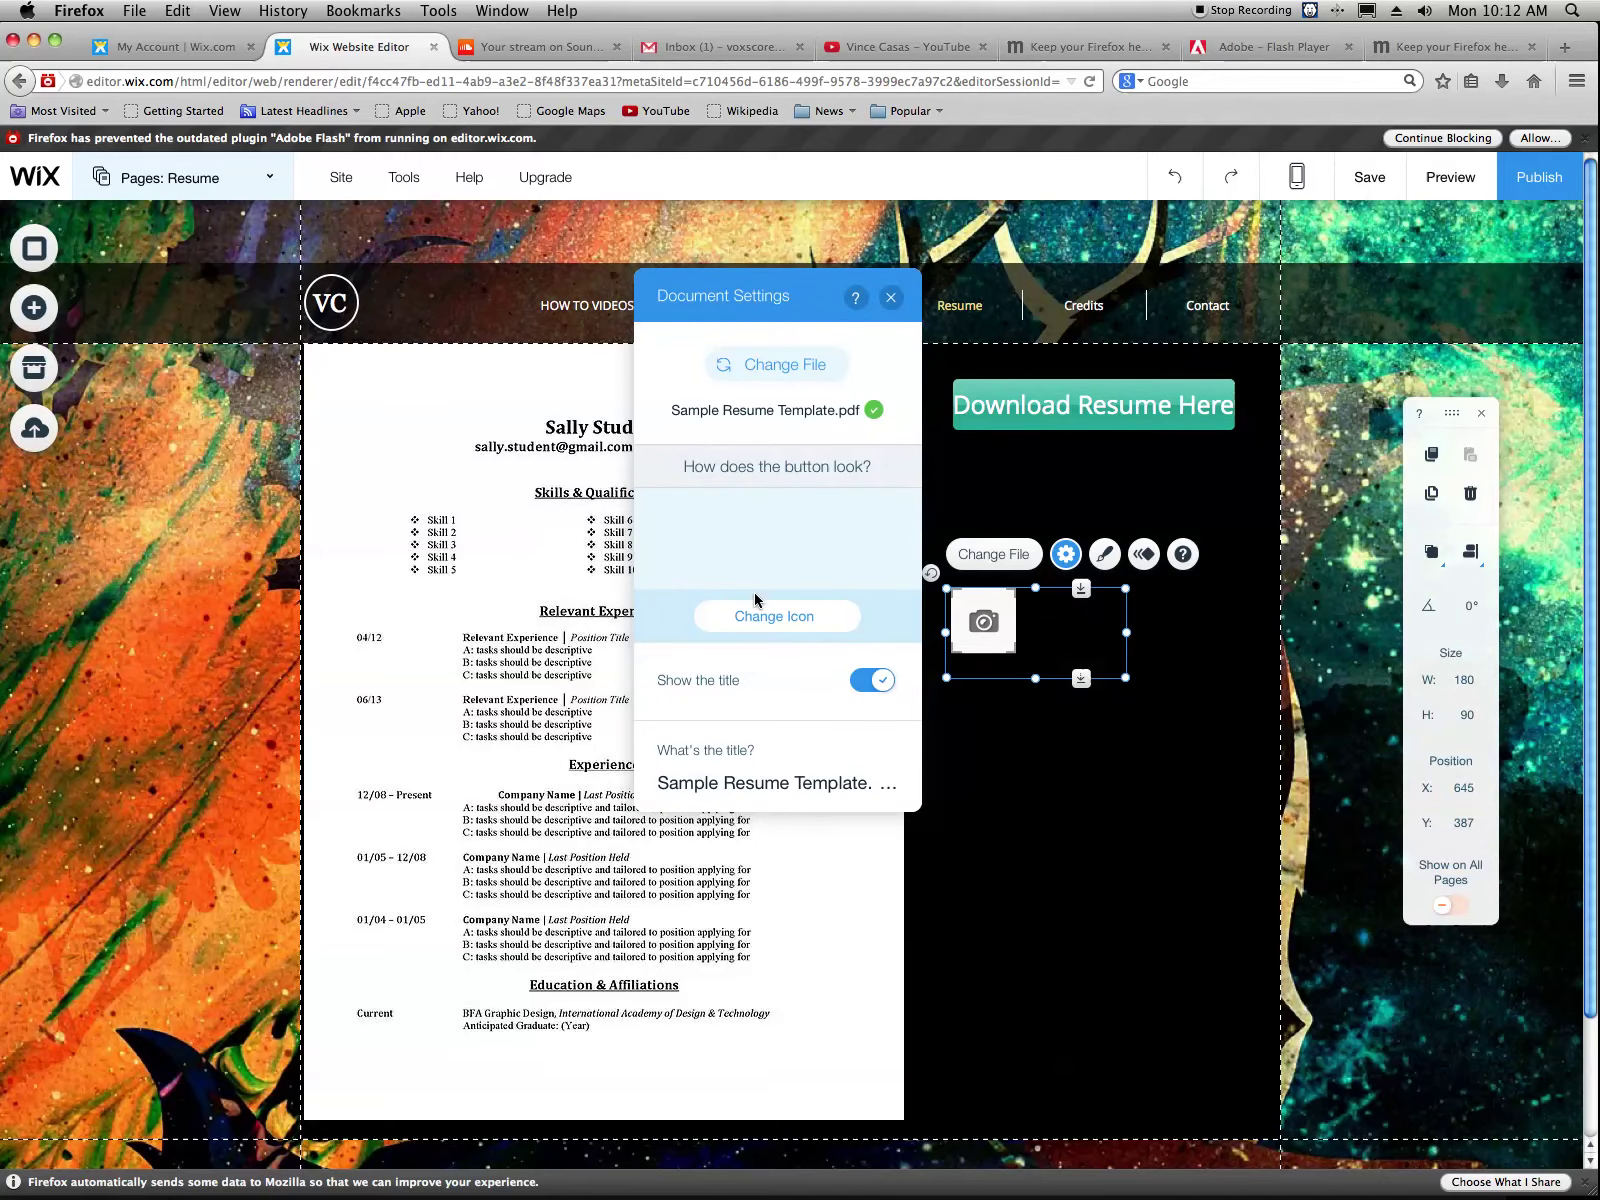
click(806, 618)
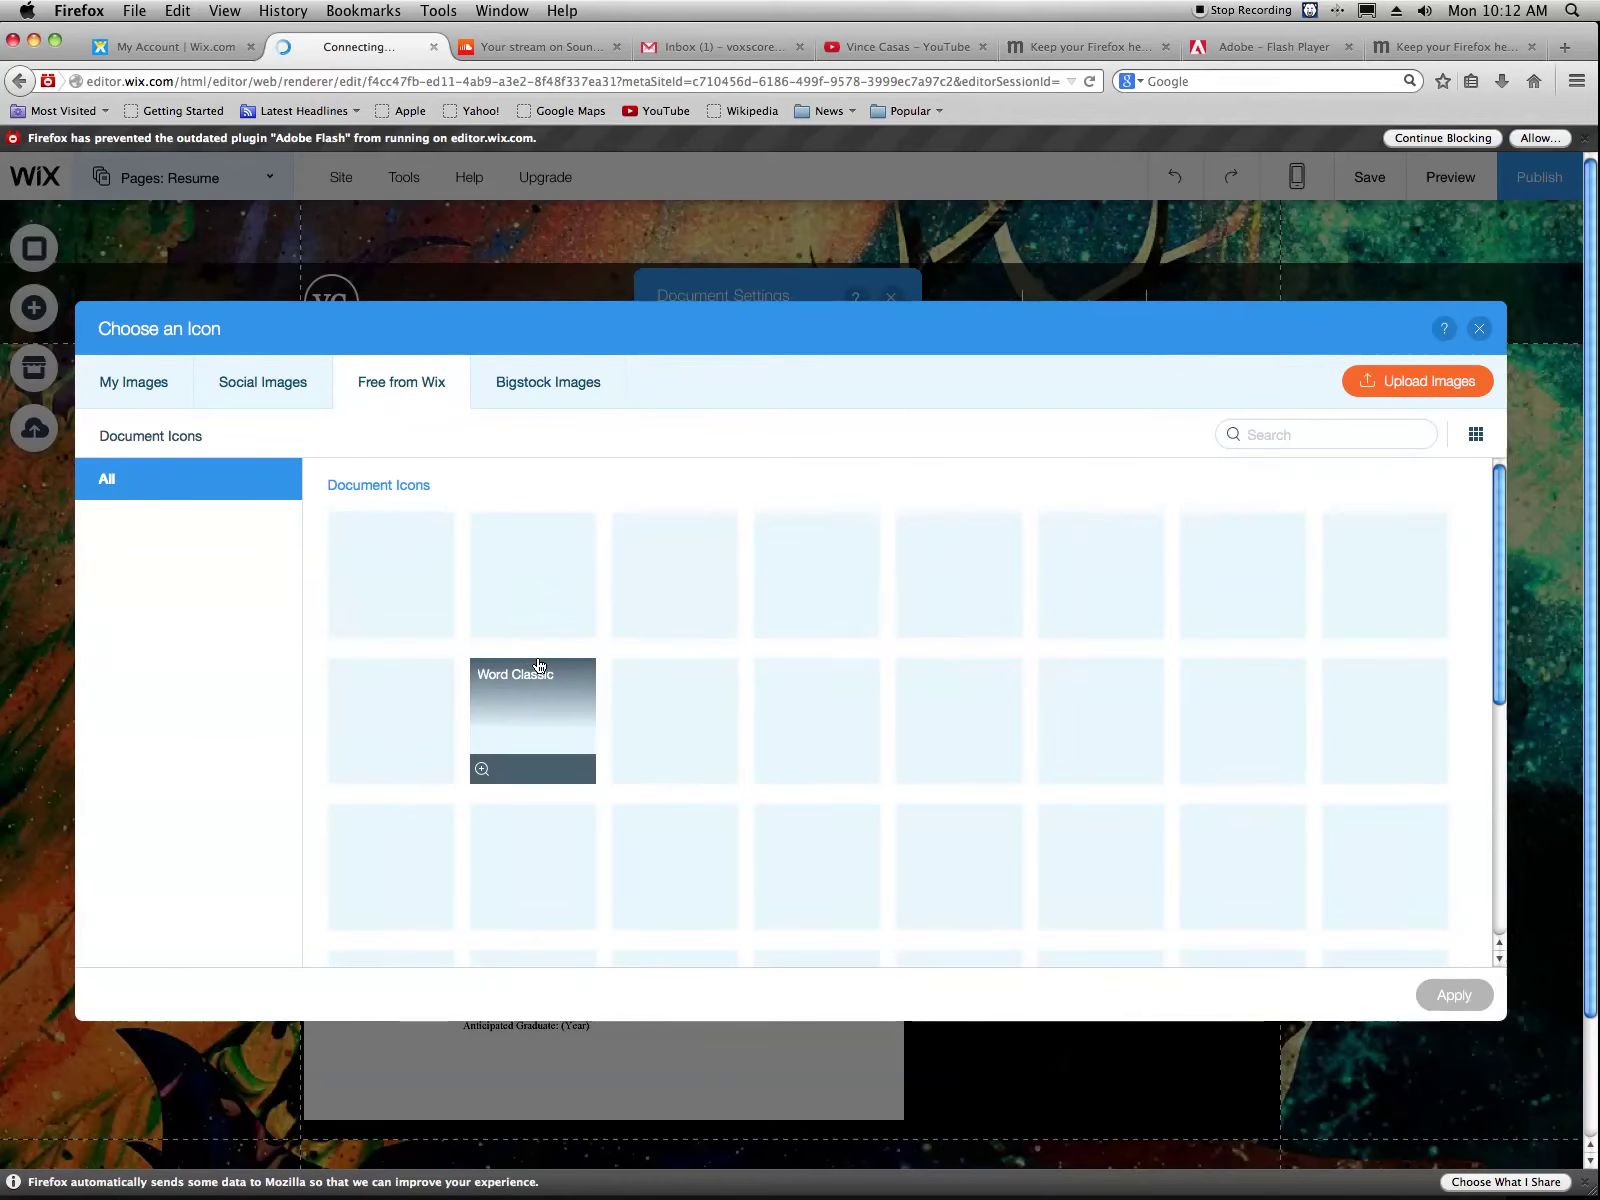
scroll(700, 803, down, 5)
scroll(702, 803, up, 2)
scroll(702, 803, up, 3)
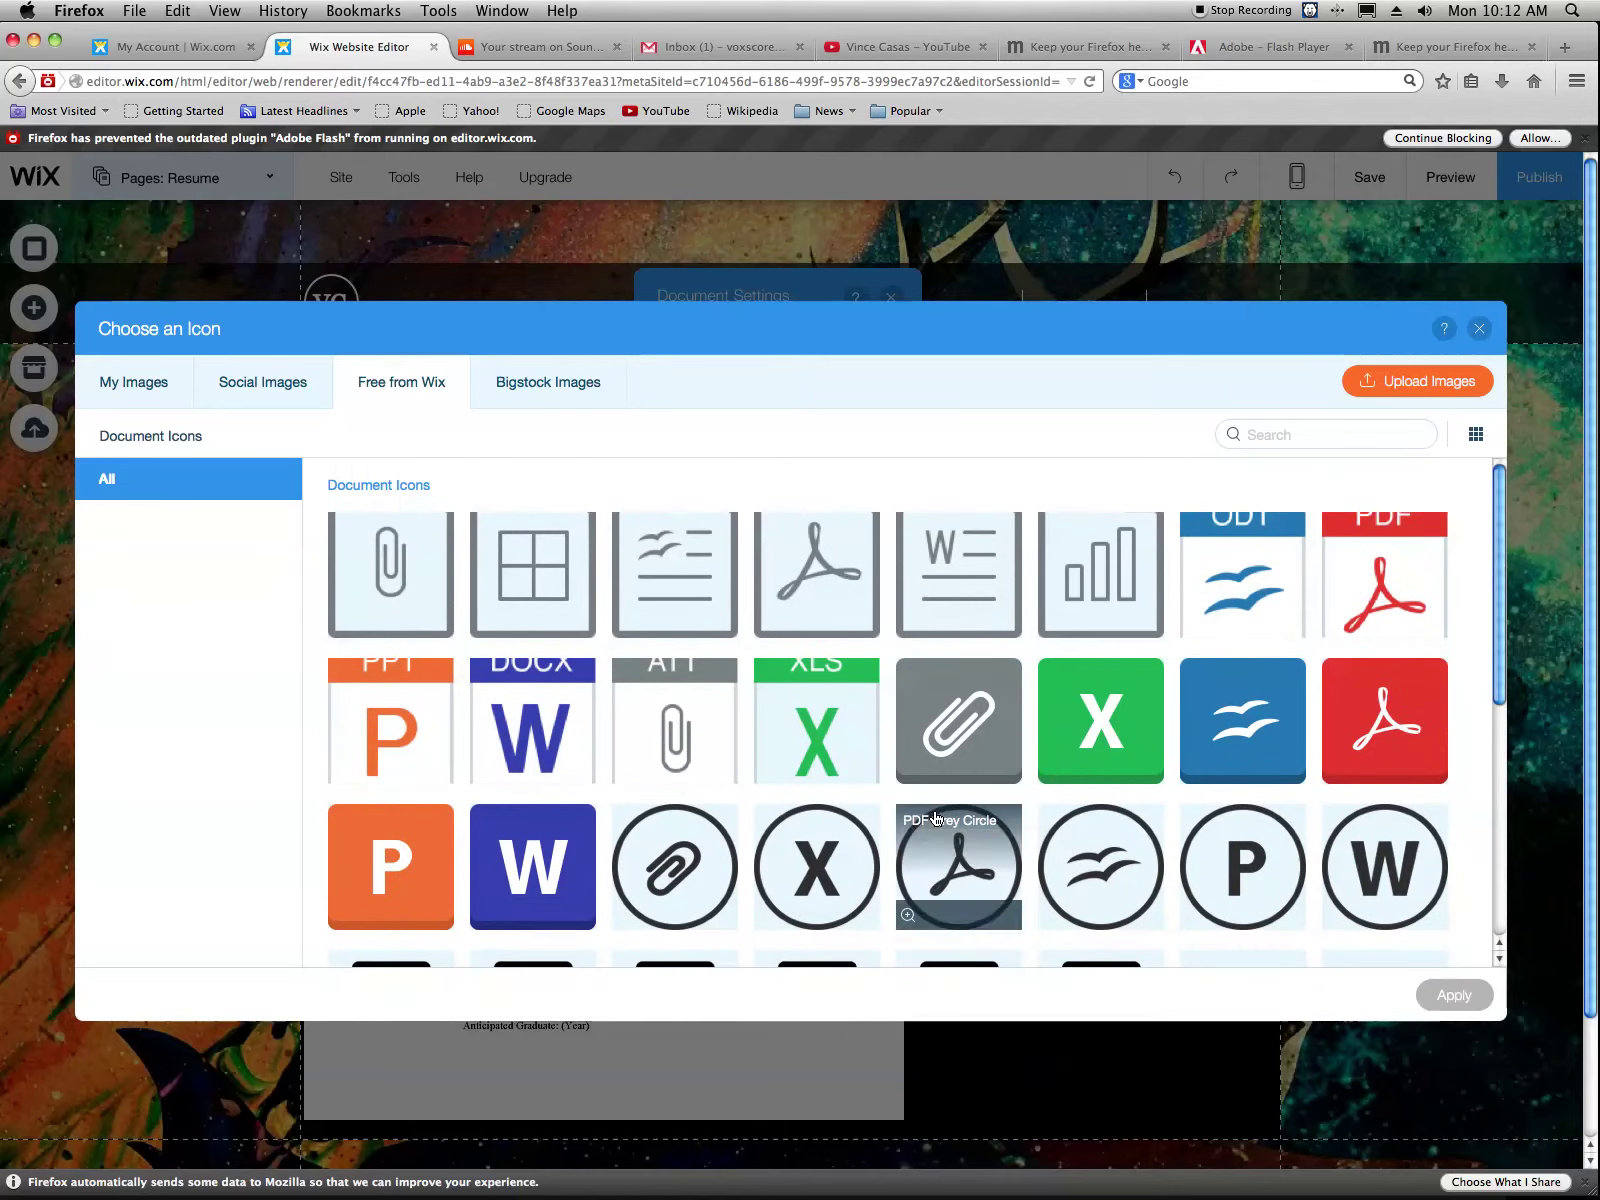
click(1380, 715)
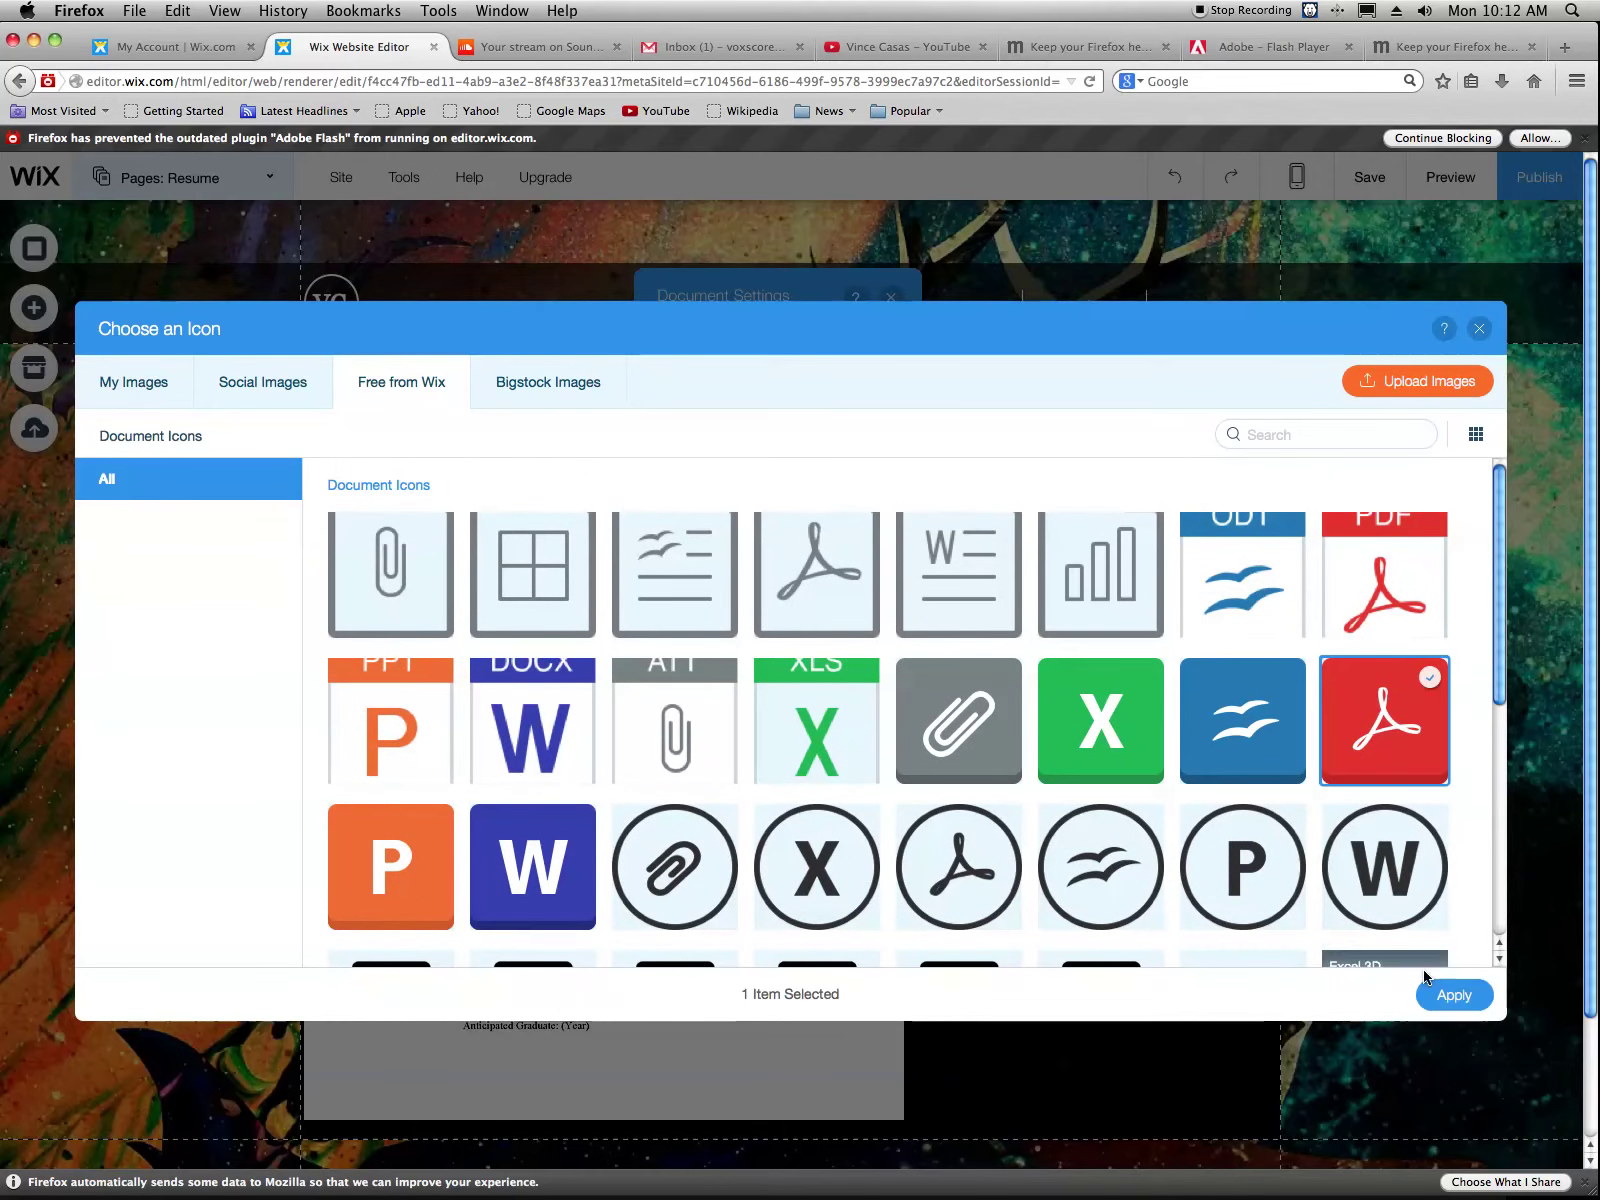
click(1440, 998)
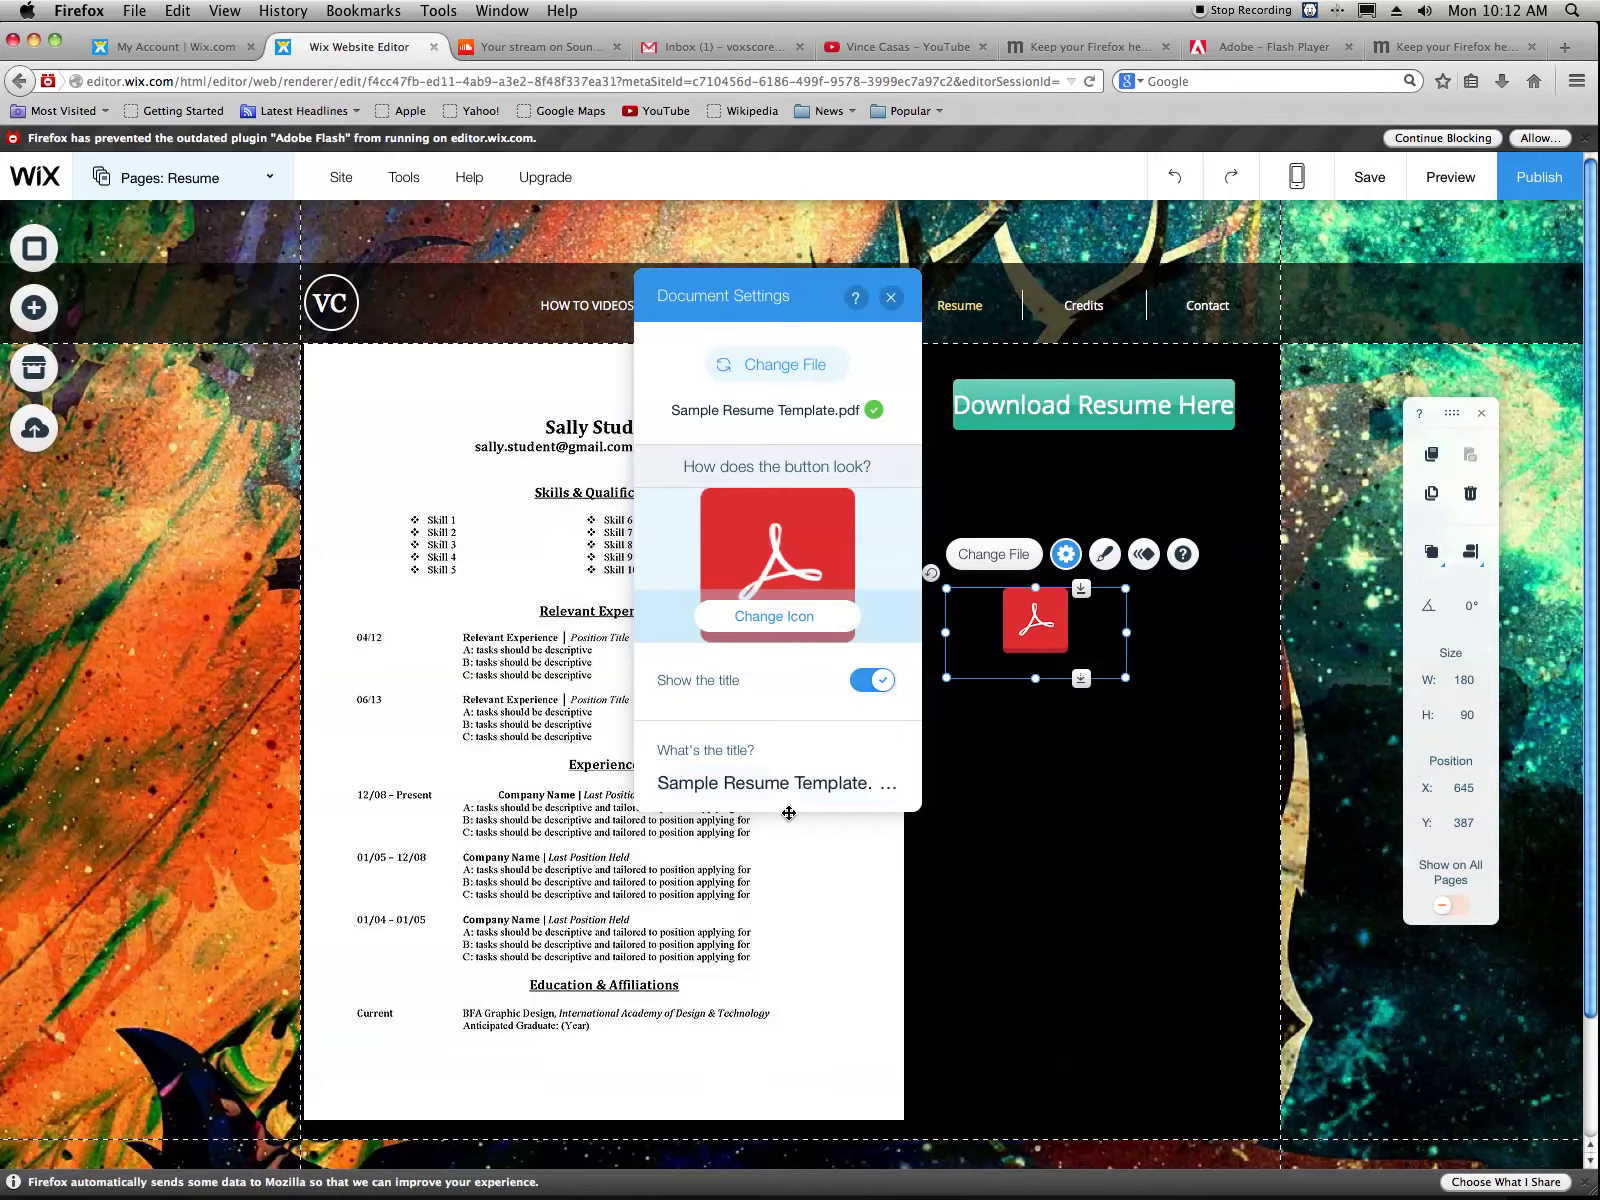
Keep the document button's title shown and set it to "DOWNLOAD RESUME"
click(865, 690)
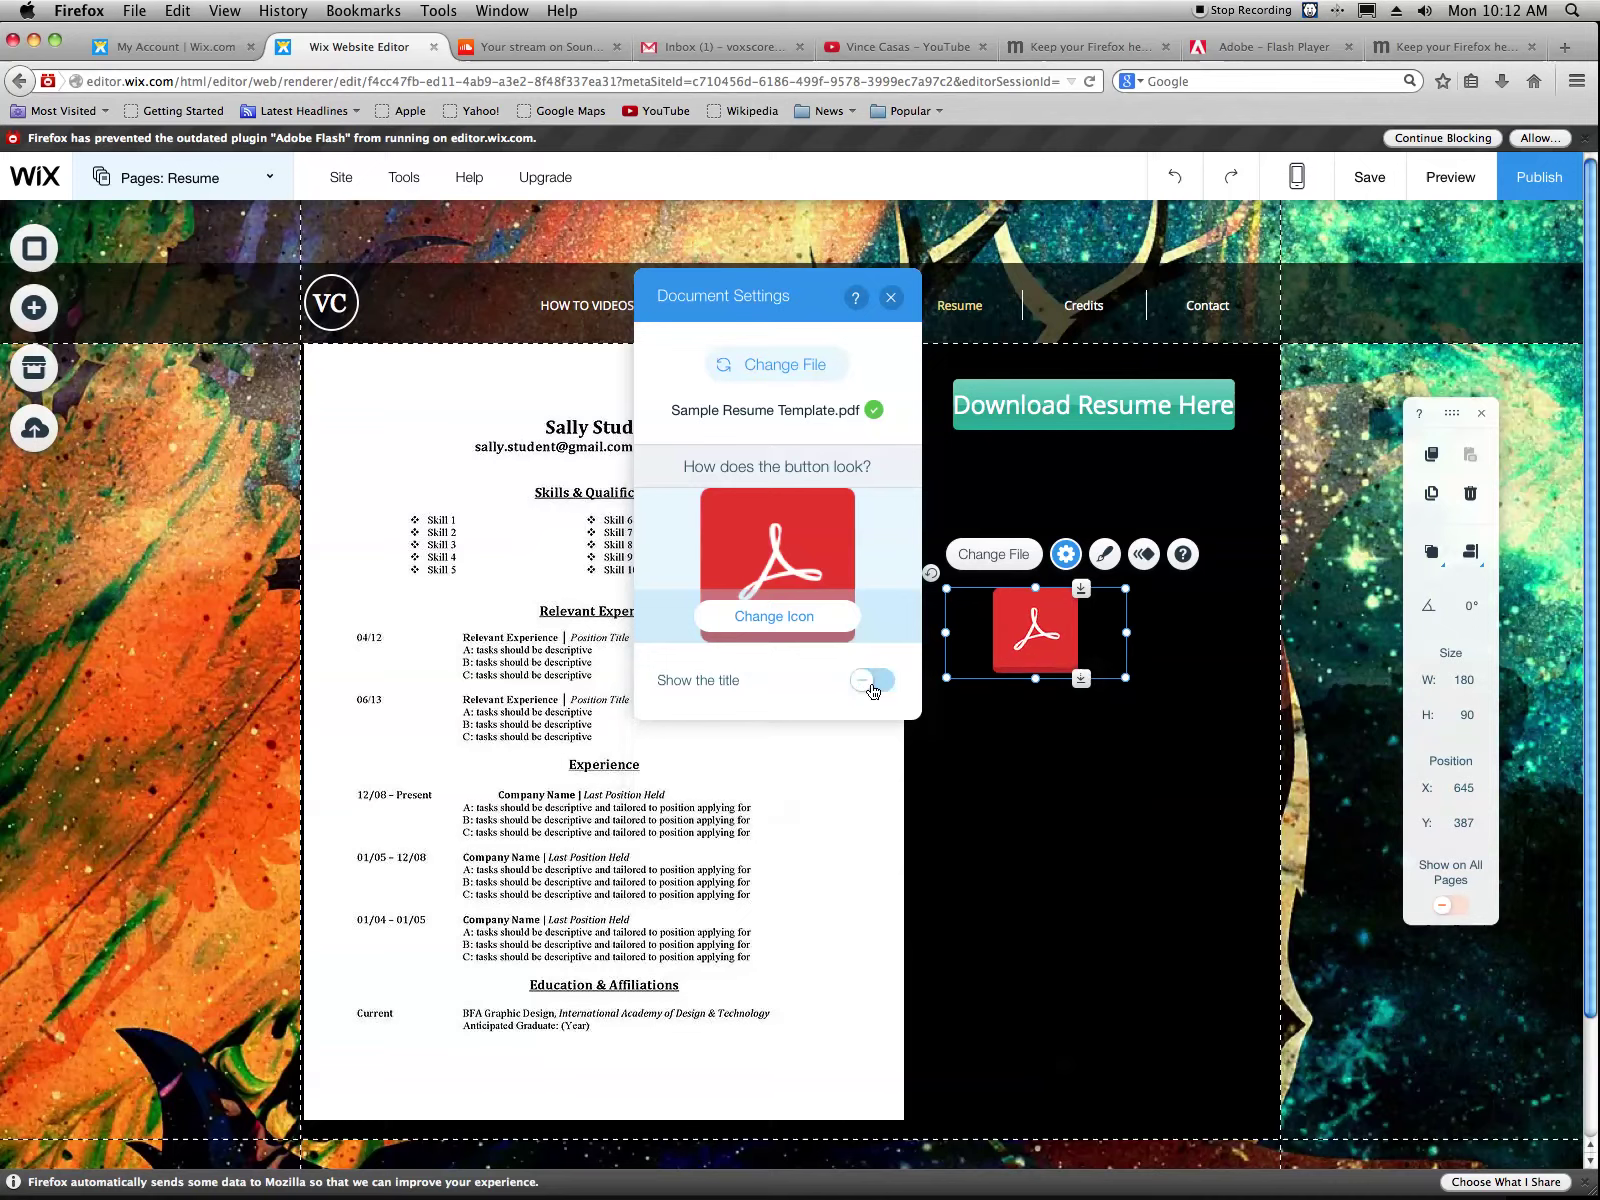
click(874, 684)
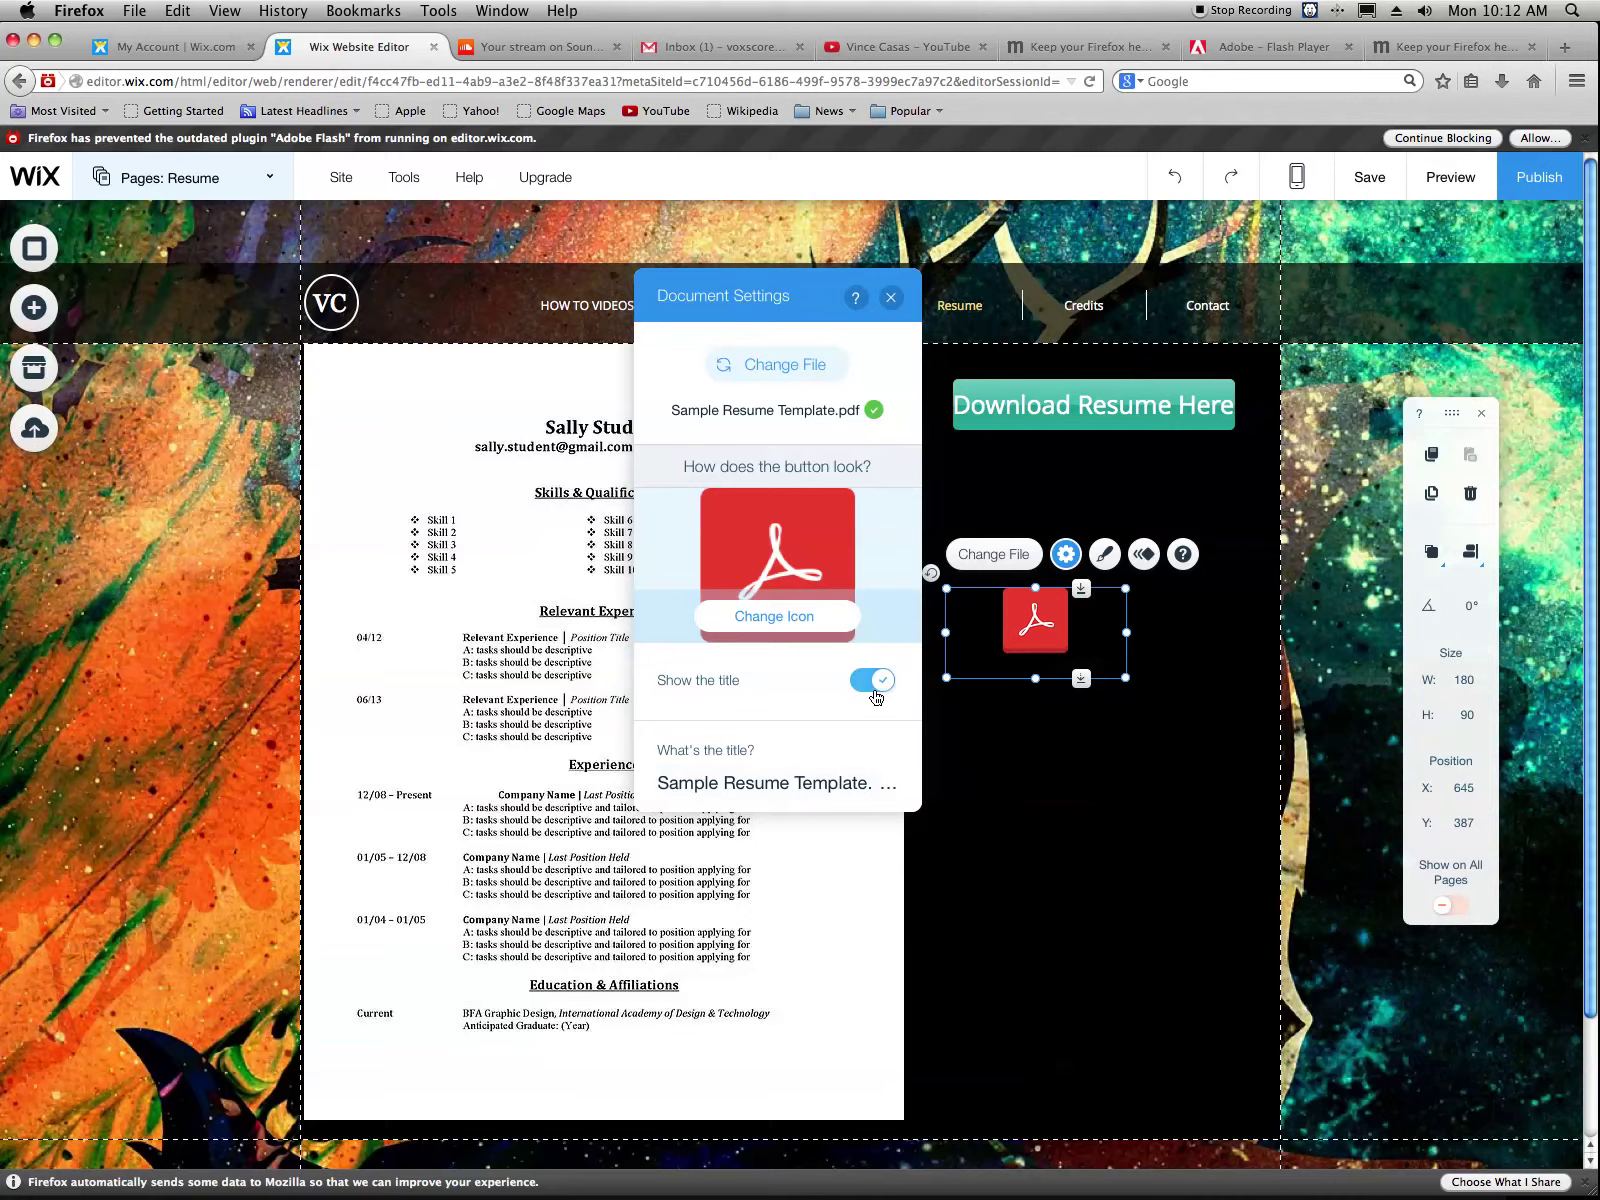
click(783, 790)
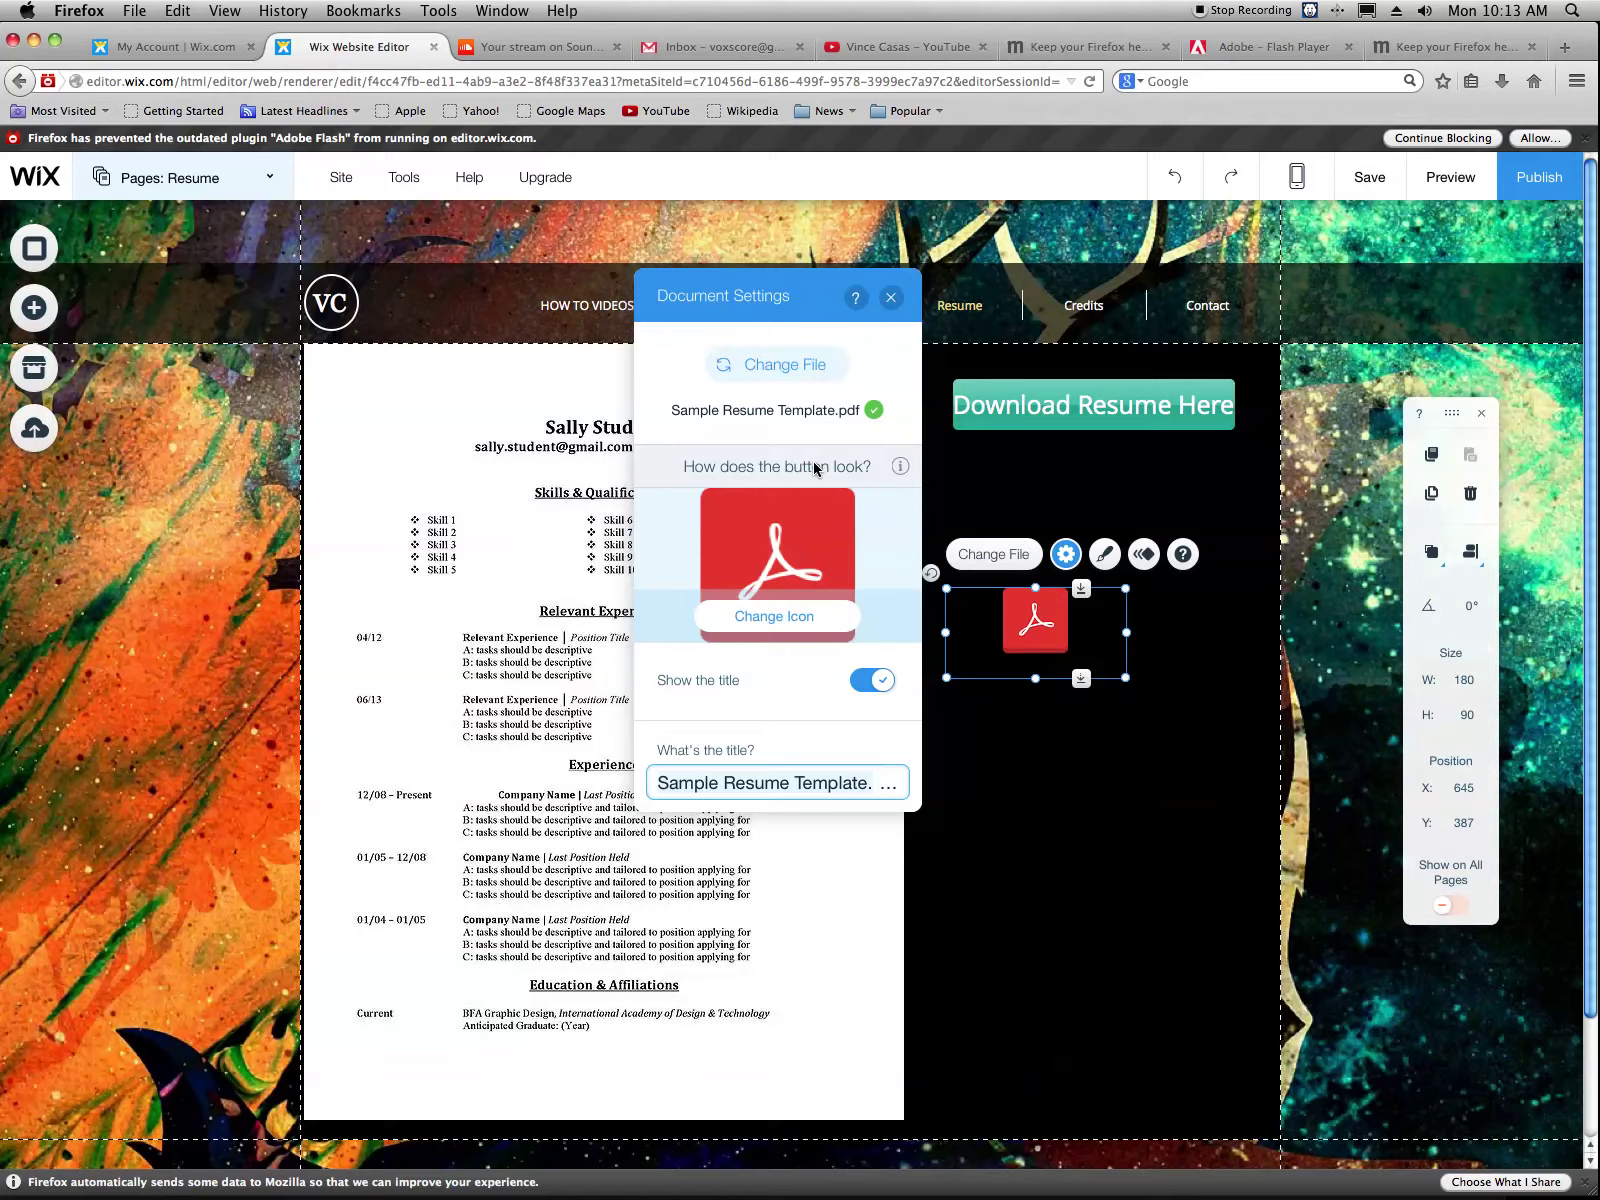
key(super+a)
text(DOWN)
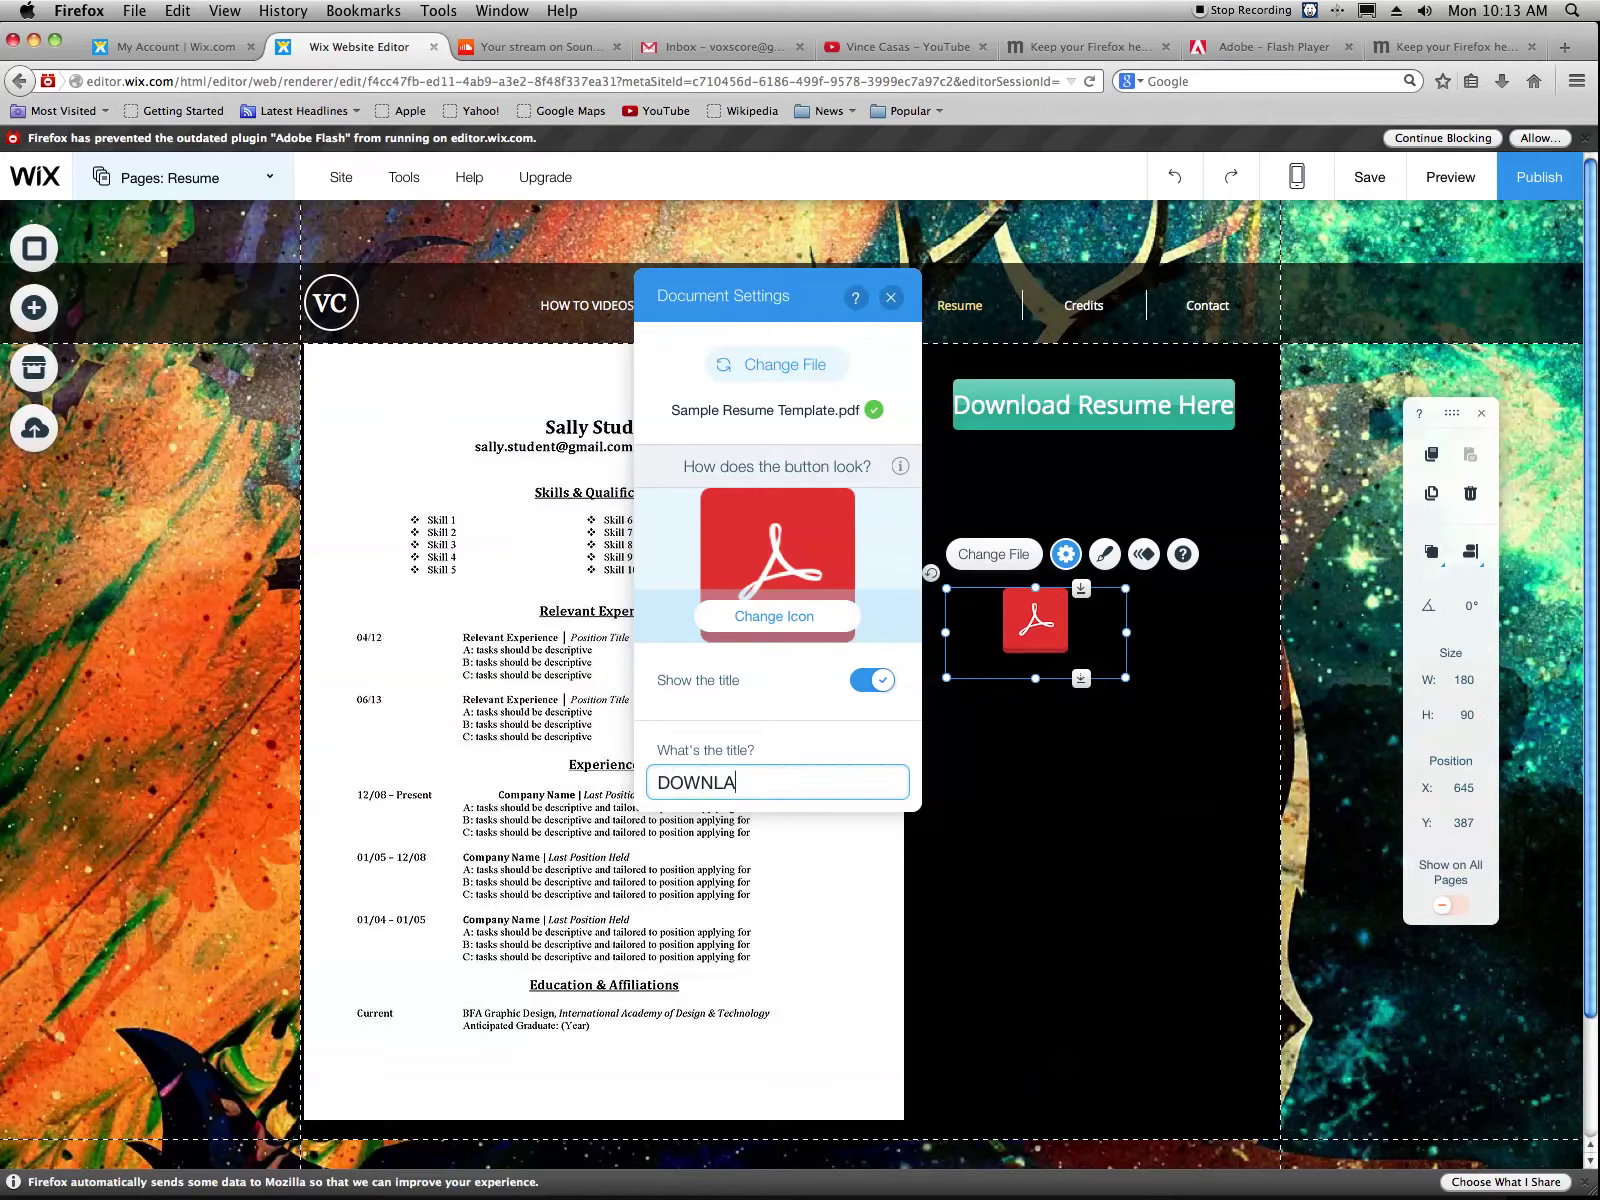
text(LOAD RESUME)
key(Return)
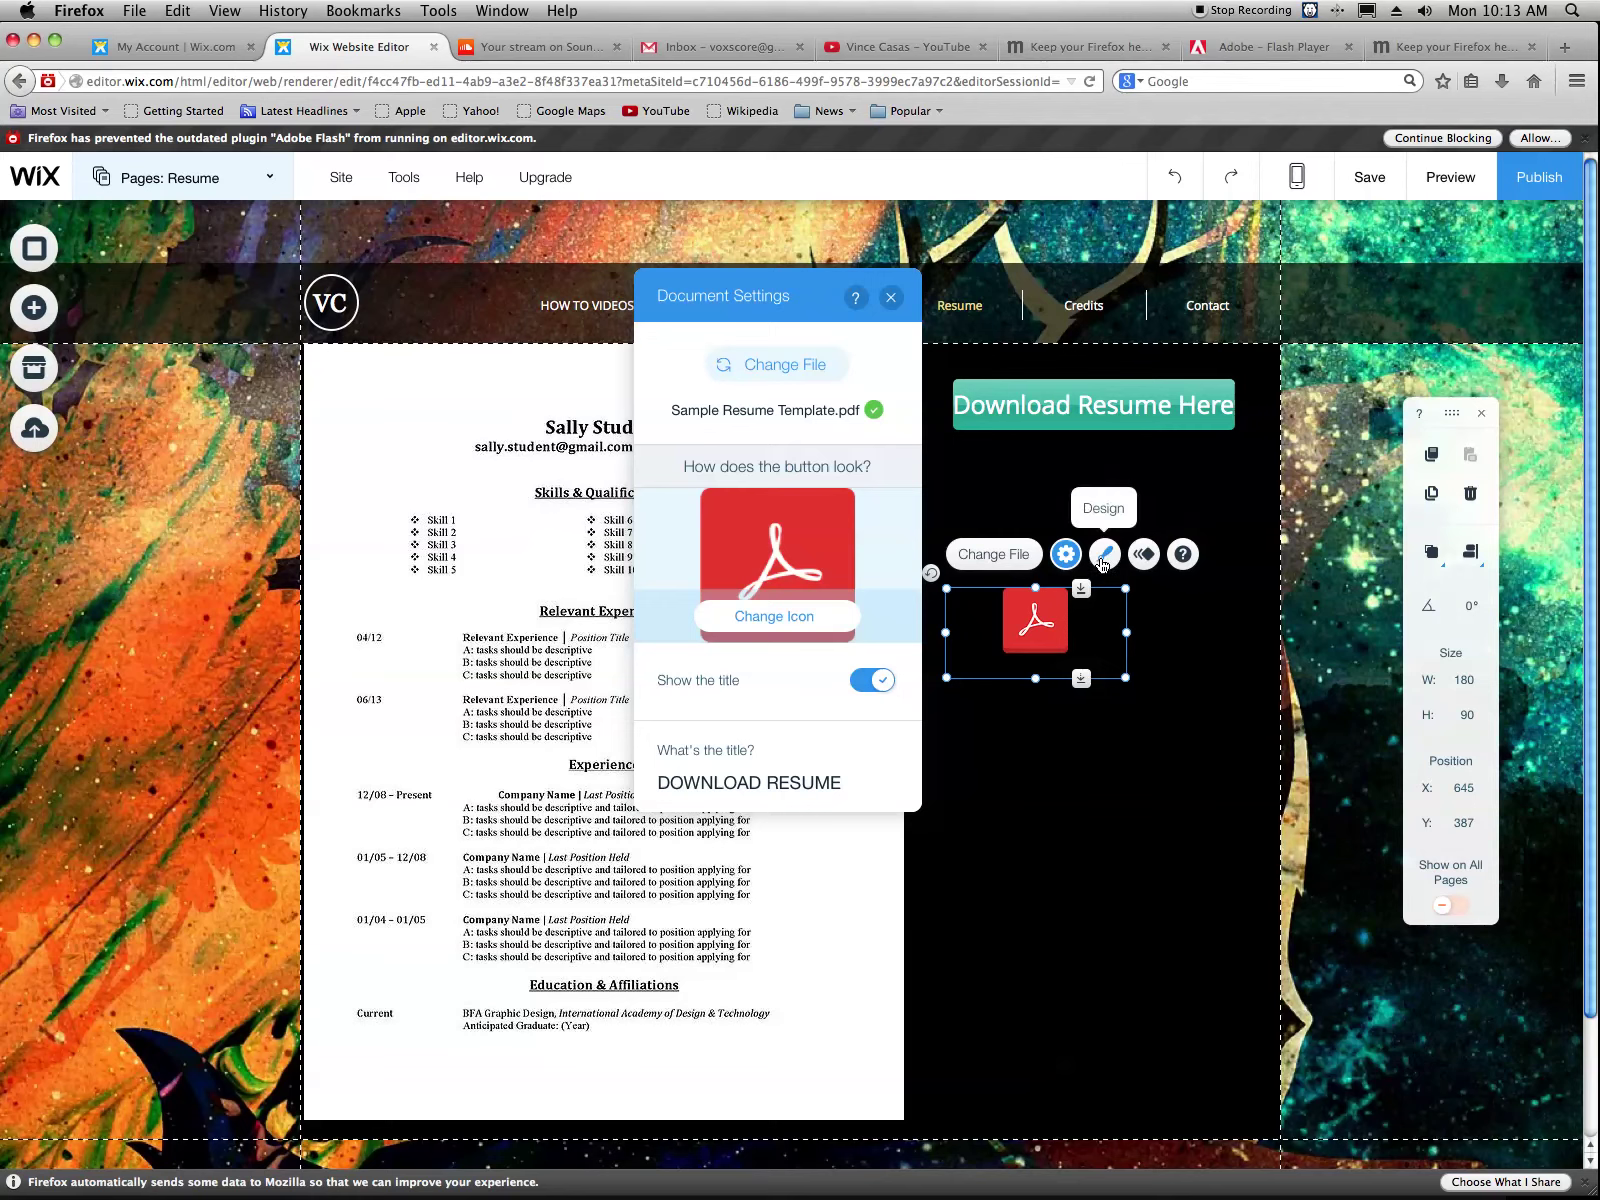
Try the white PPT design and the solid red PDF design on the document button, and check its settings
click(1103, 555)
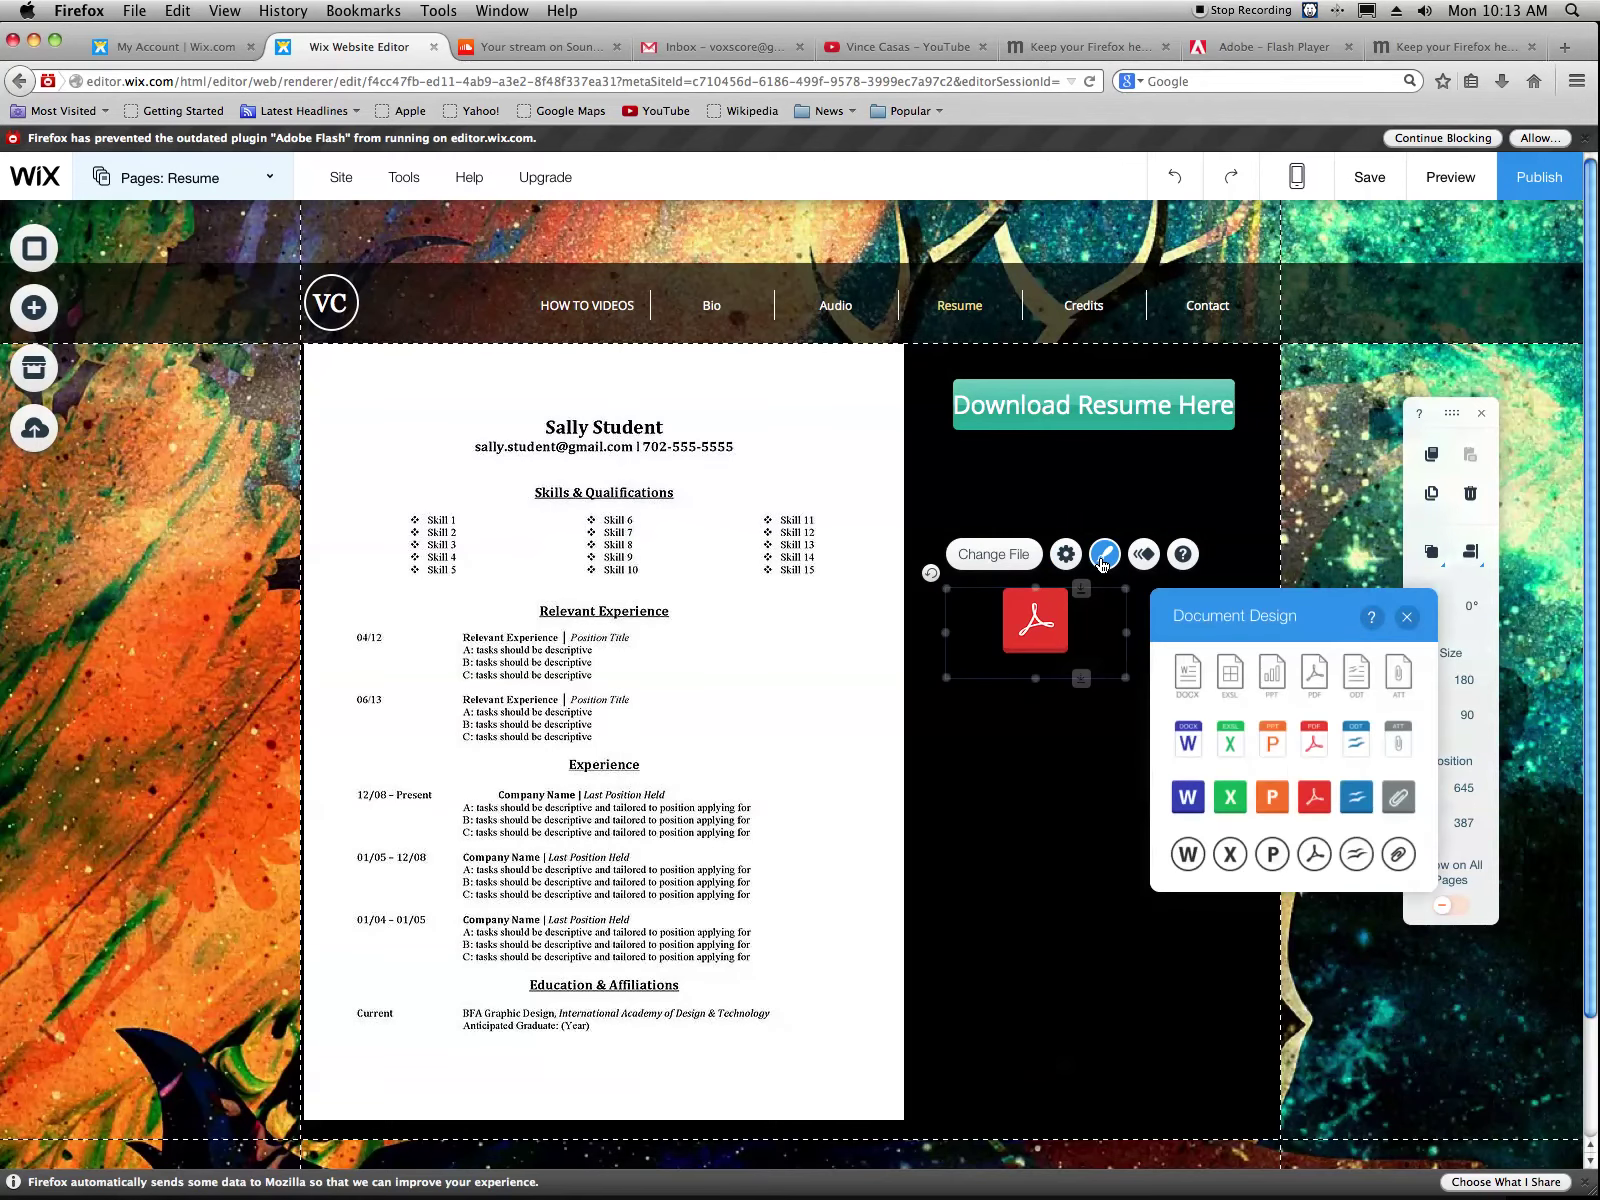
click(1290, 761)
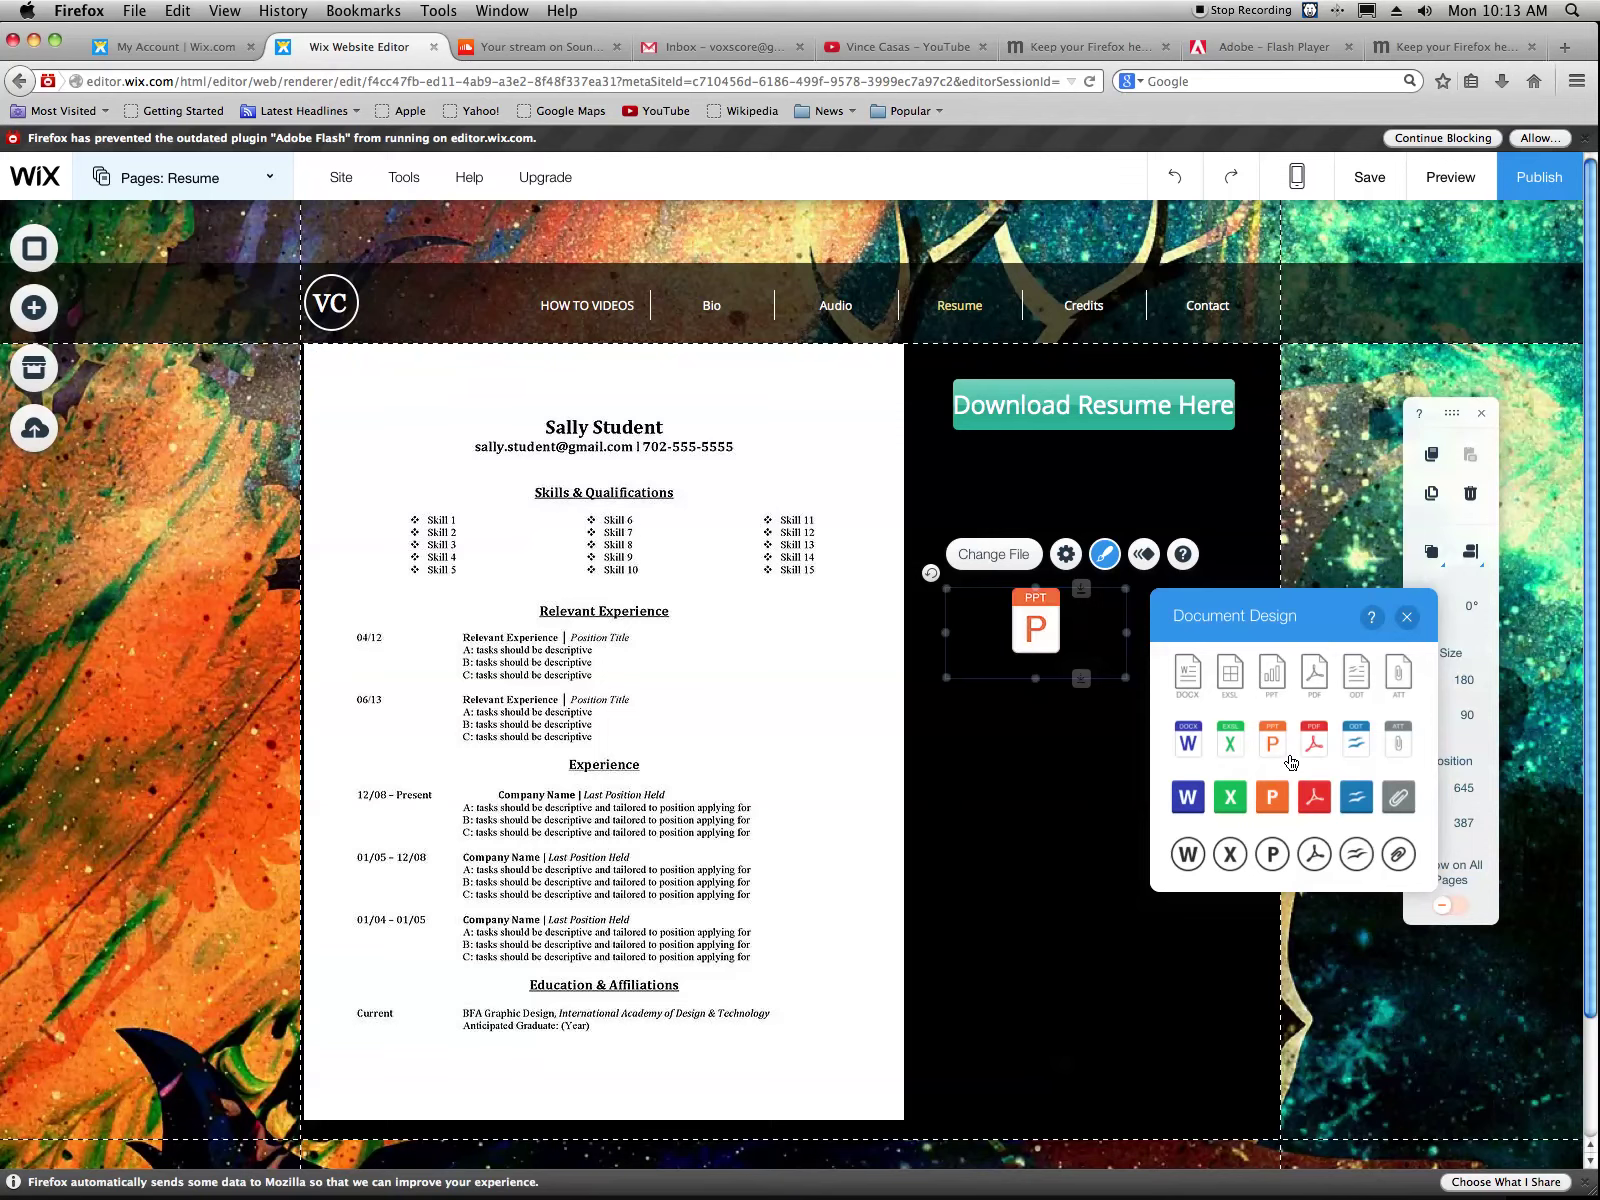
click(1312, 796)
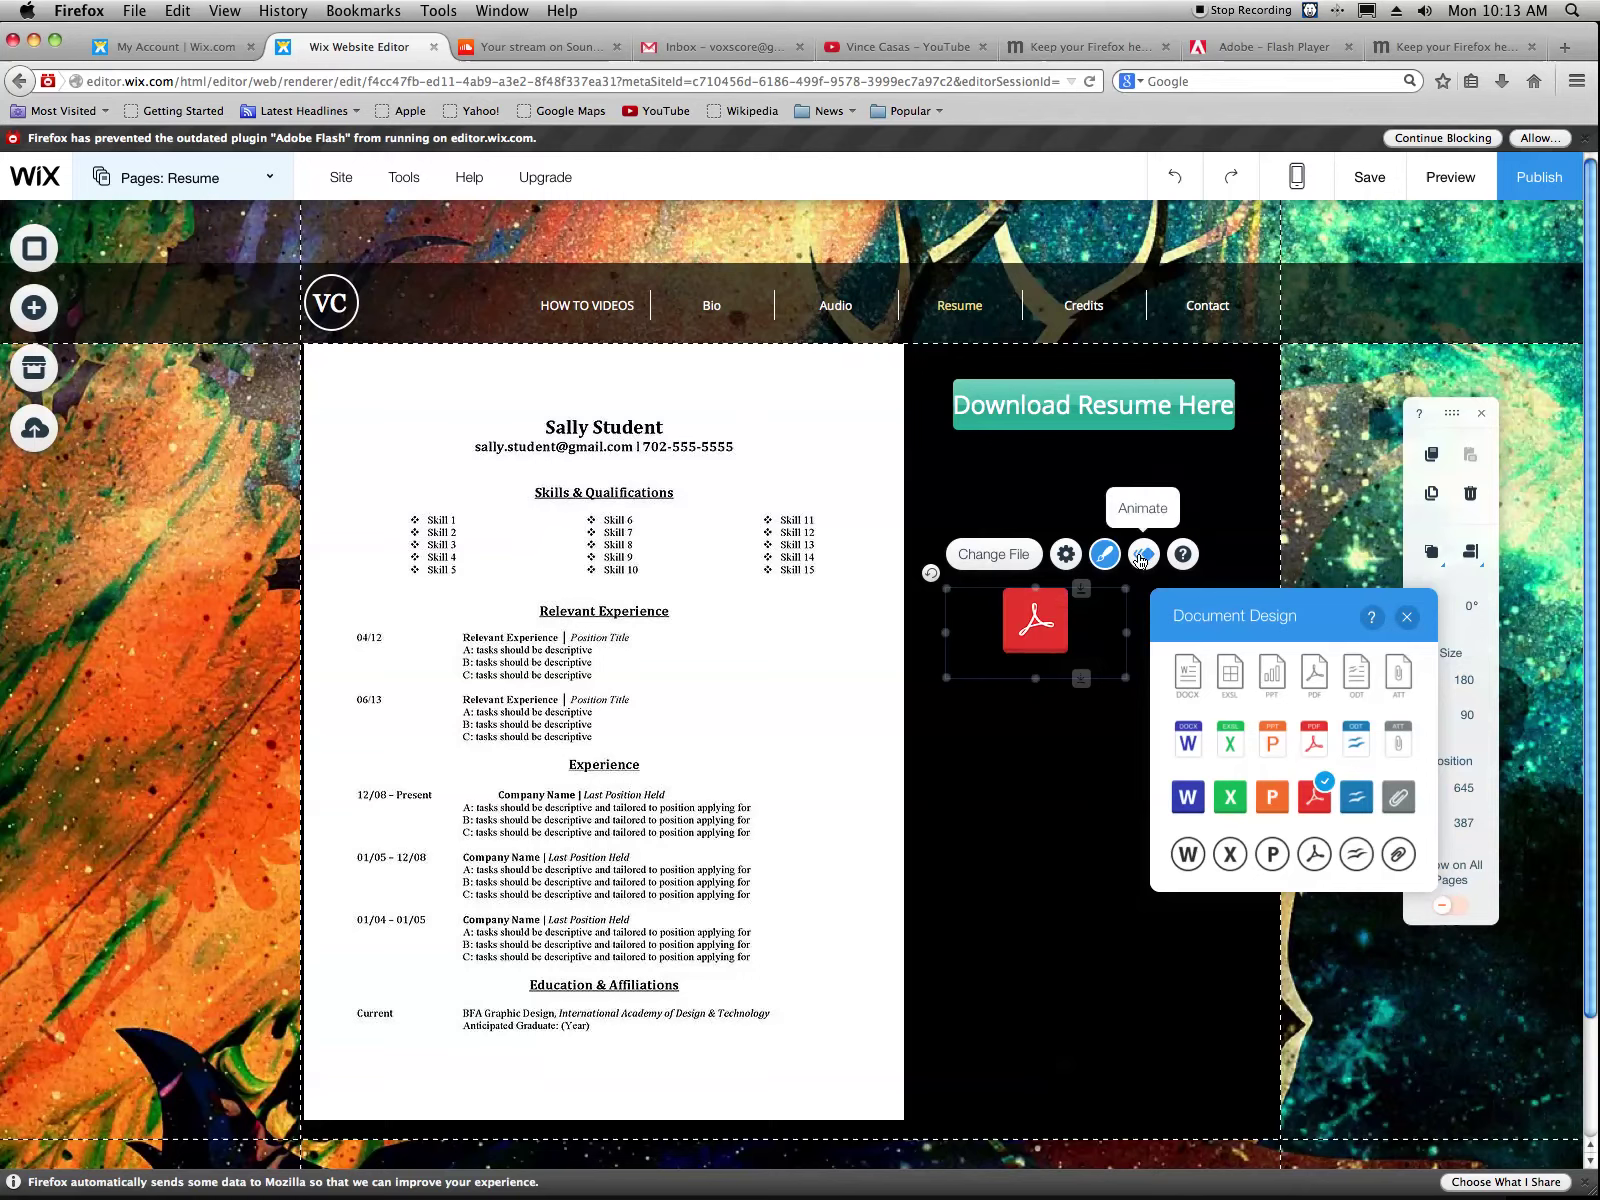
click(1060, 554)
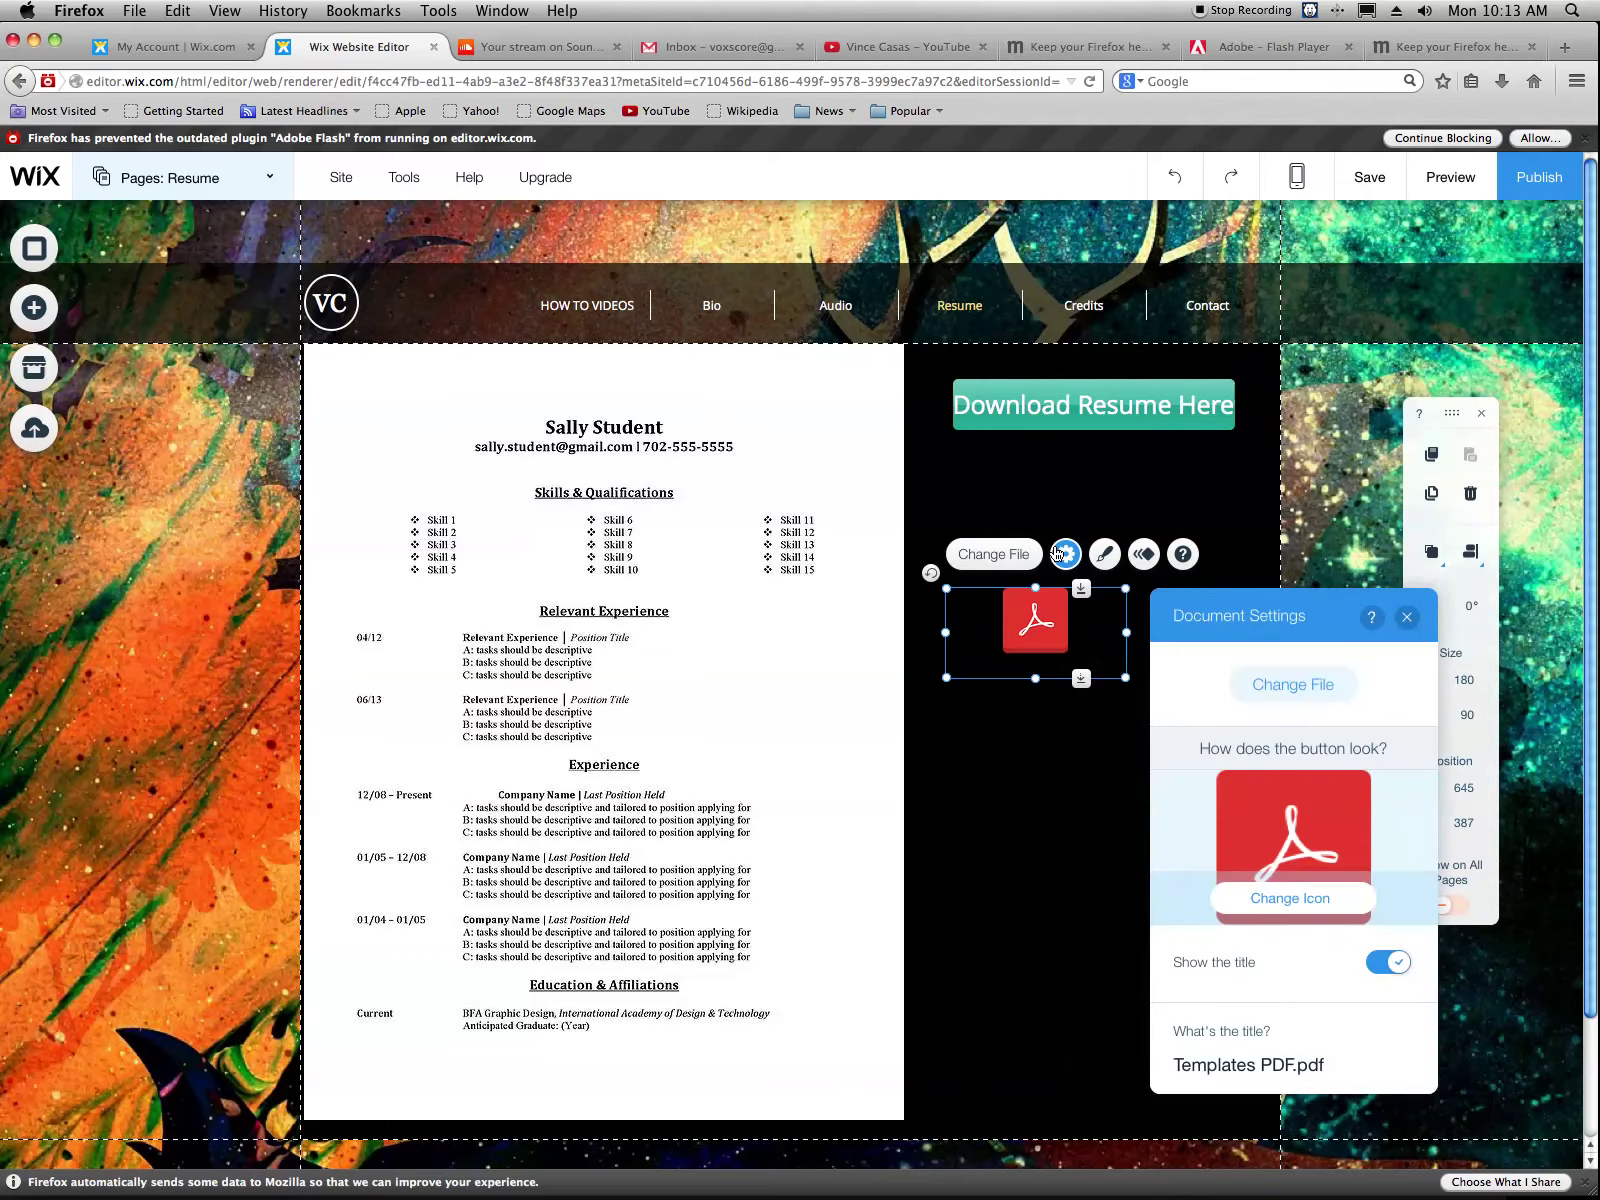
scroll(1464, 877, down, 1)
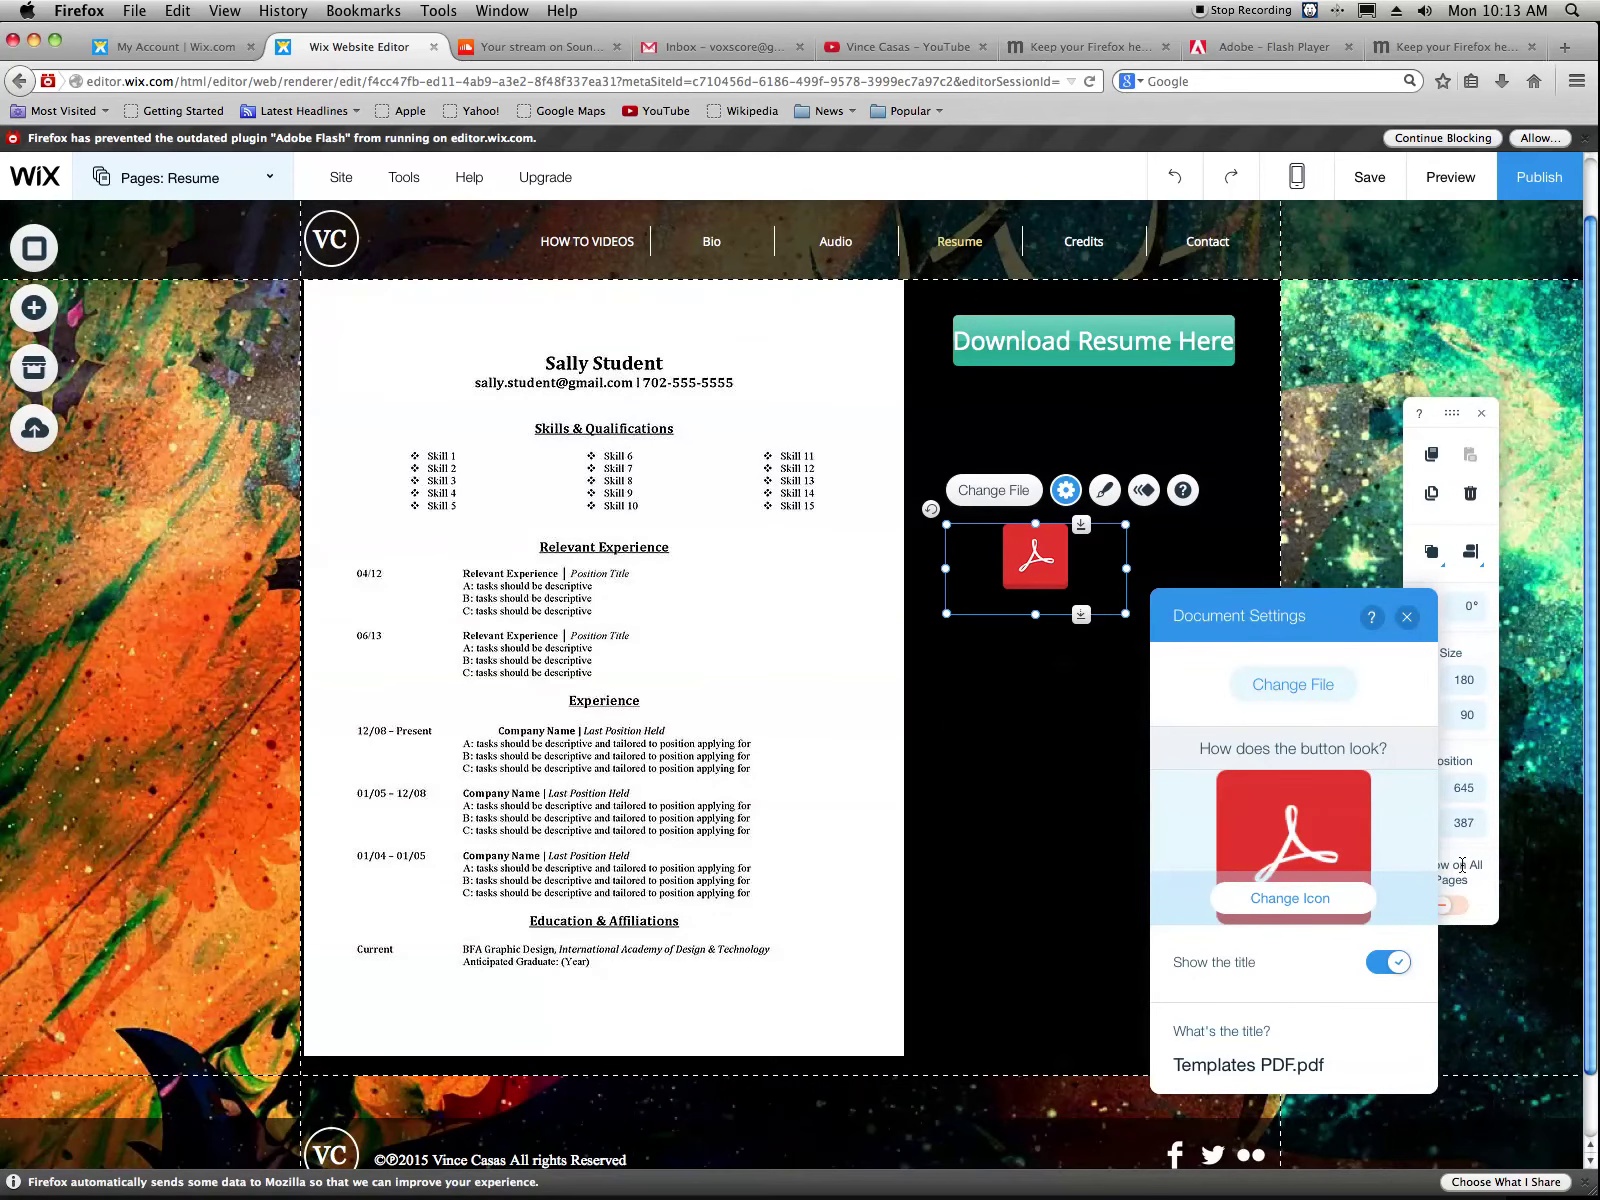
click(1416, 619)
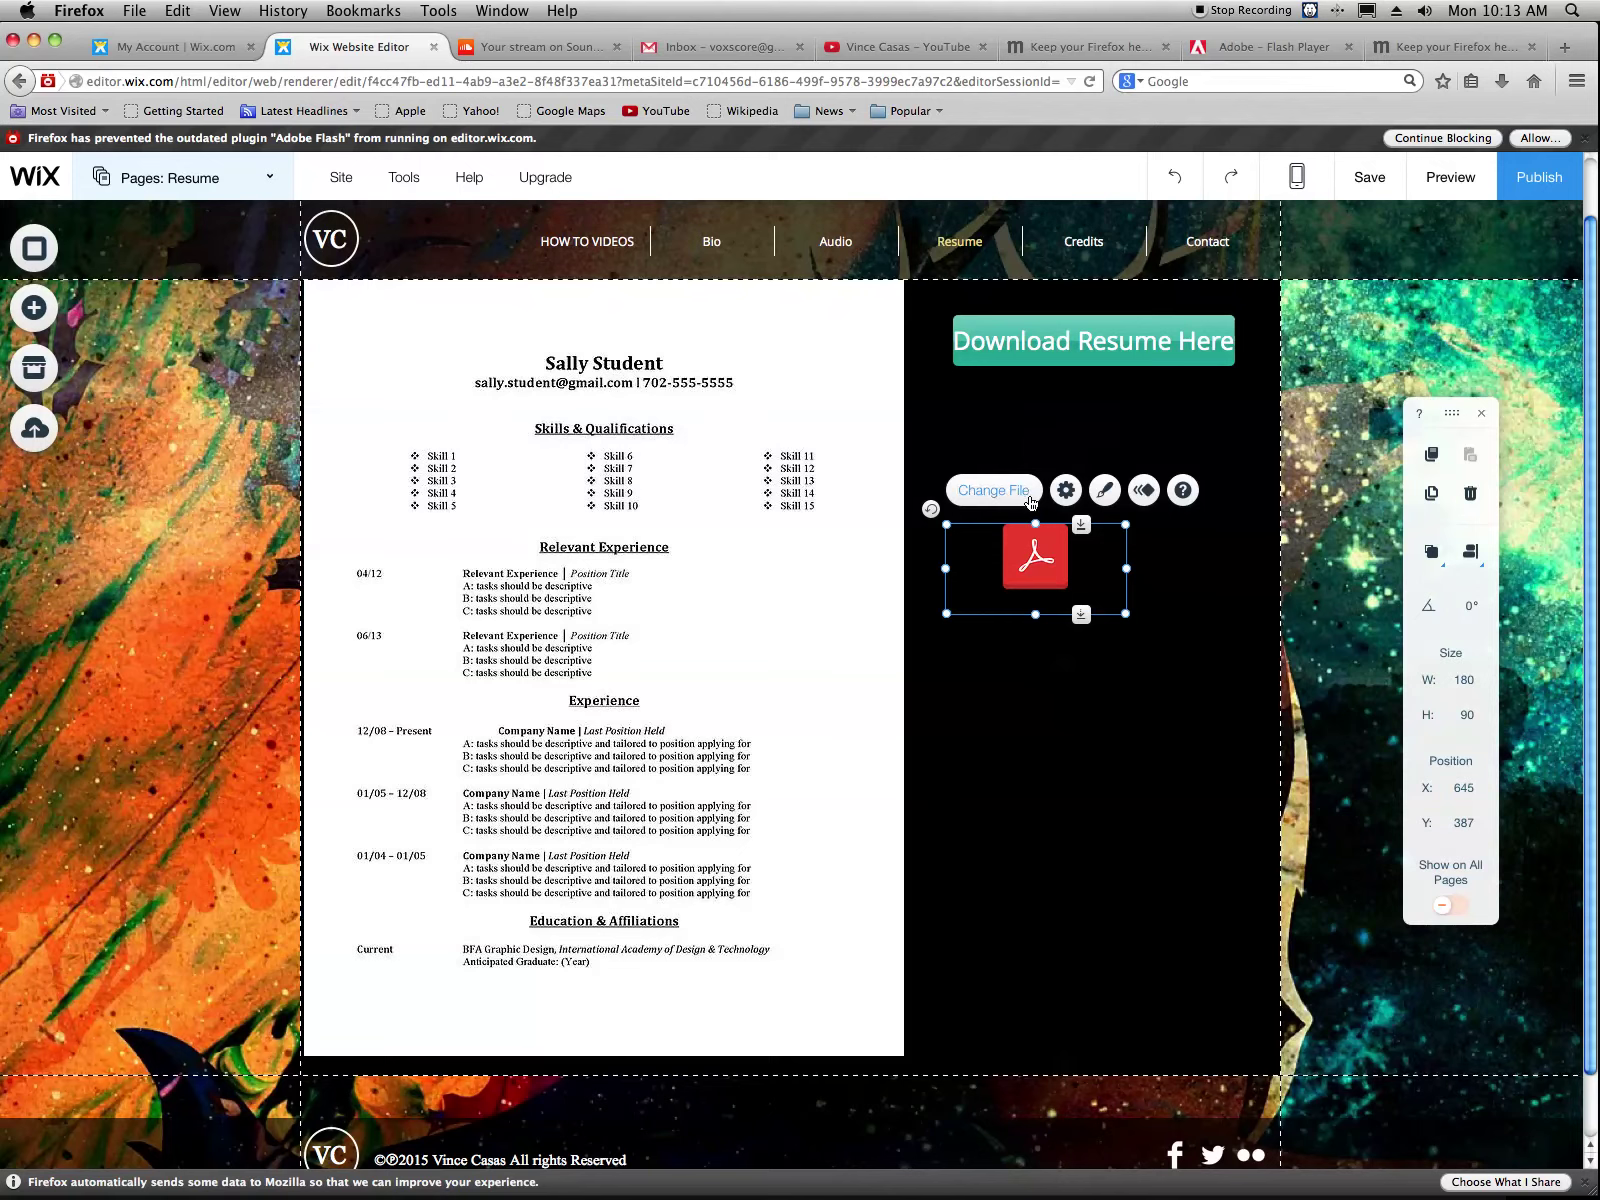
Try moving the document button onto the resume's upper-right area, and undo the moves and the last design change
drag(991, 491, 831, 351)
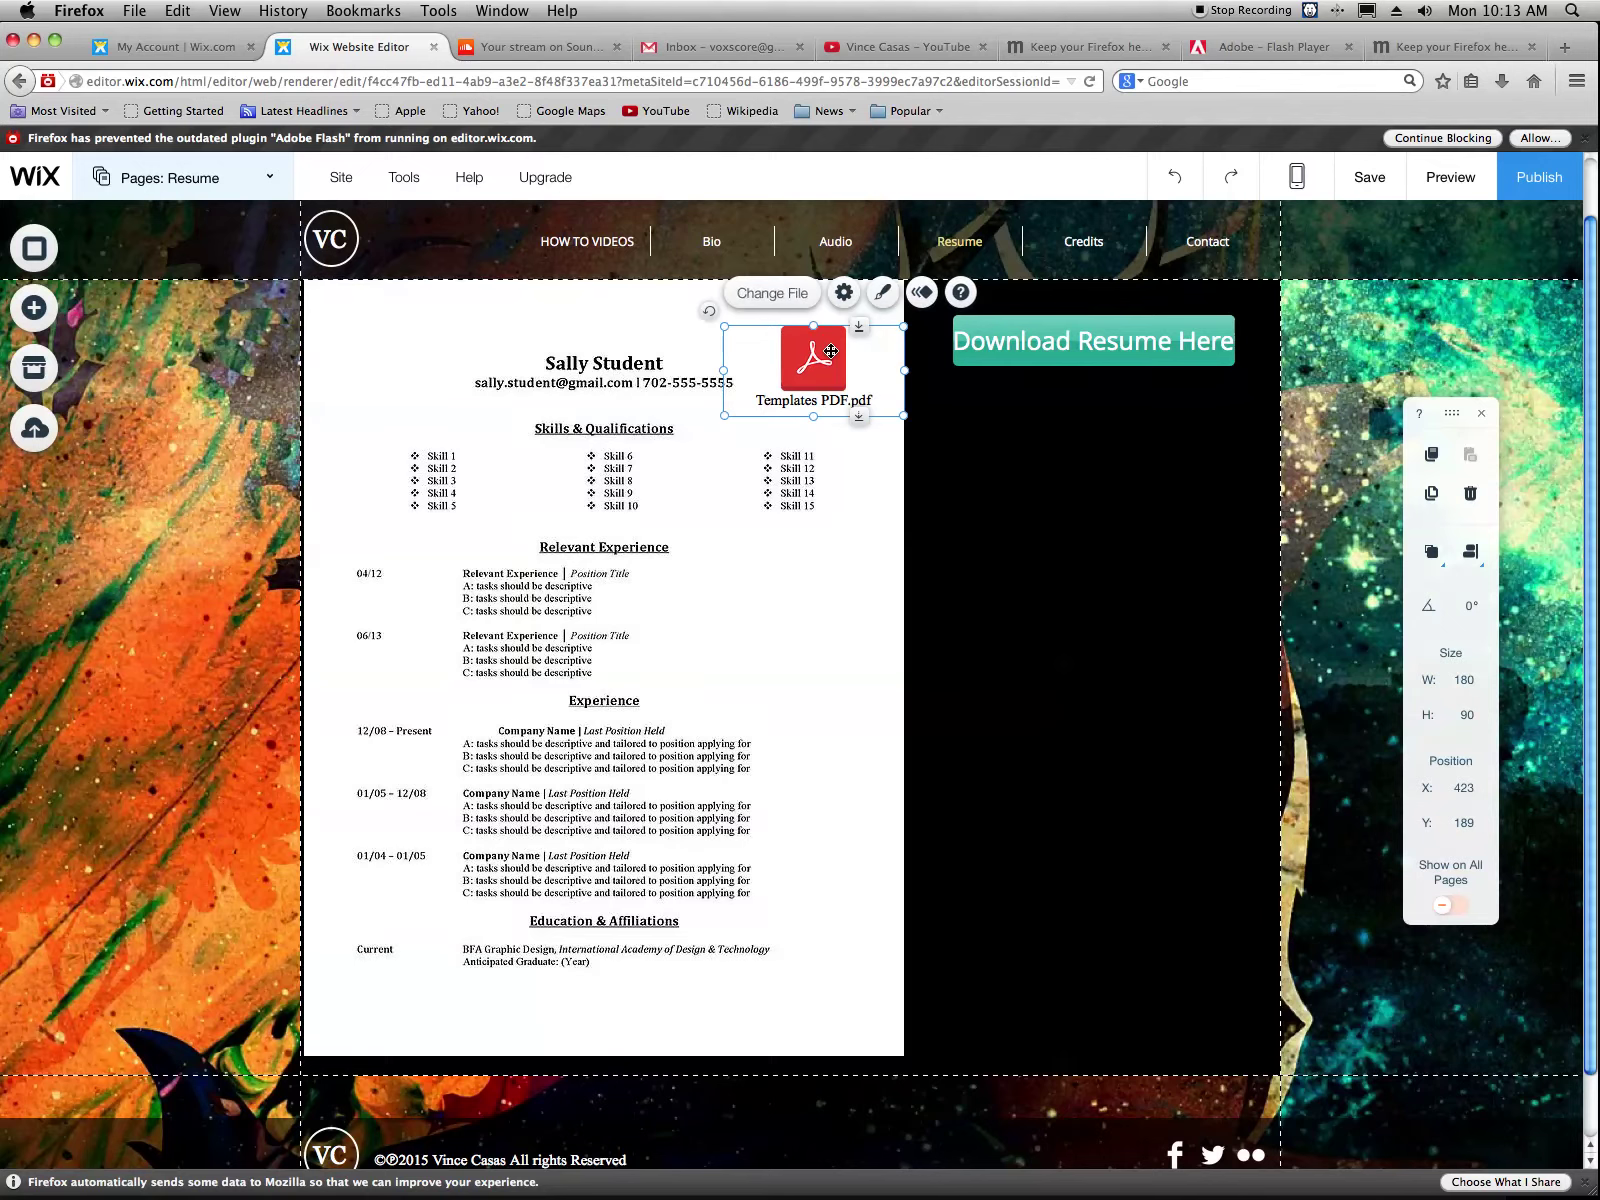
key(super+z)
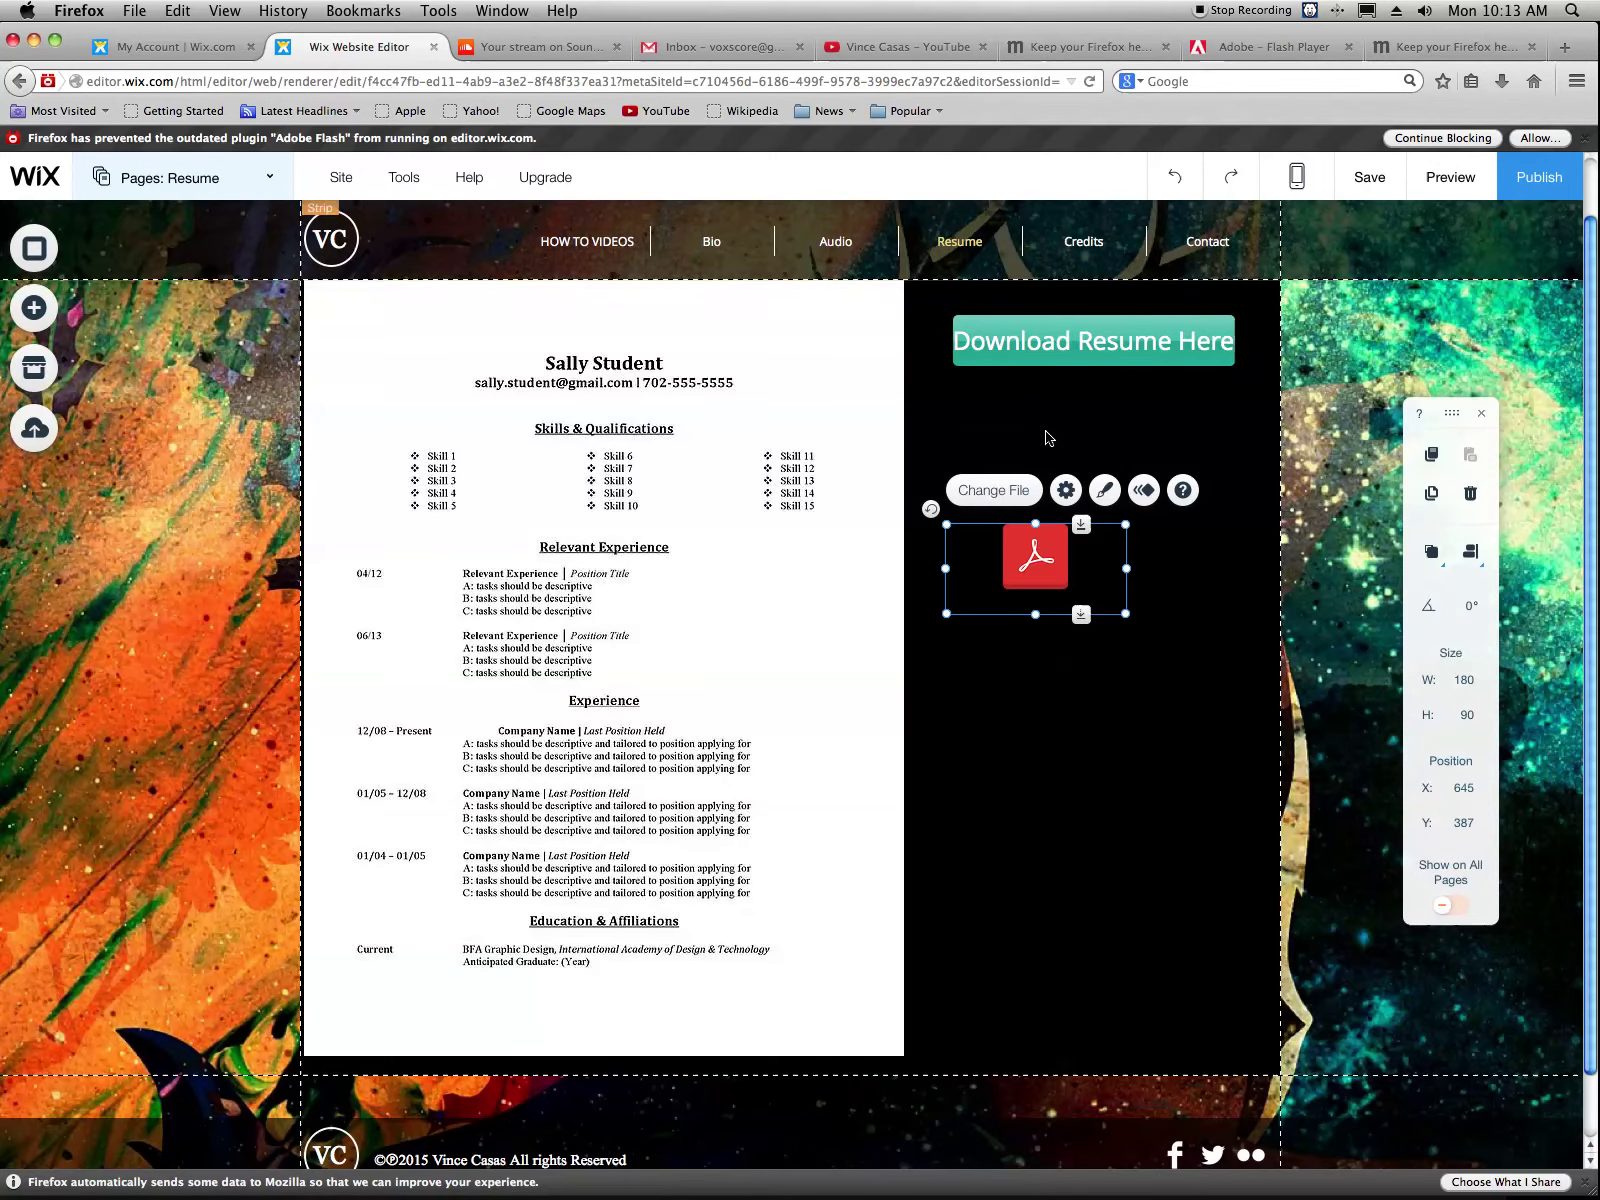
drag(1022, 557, 851, 344)
key(super+z)
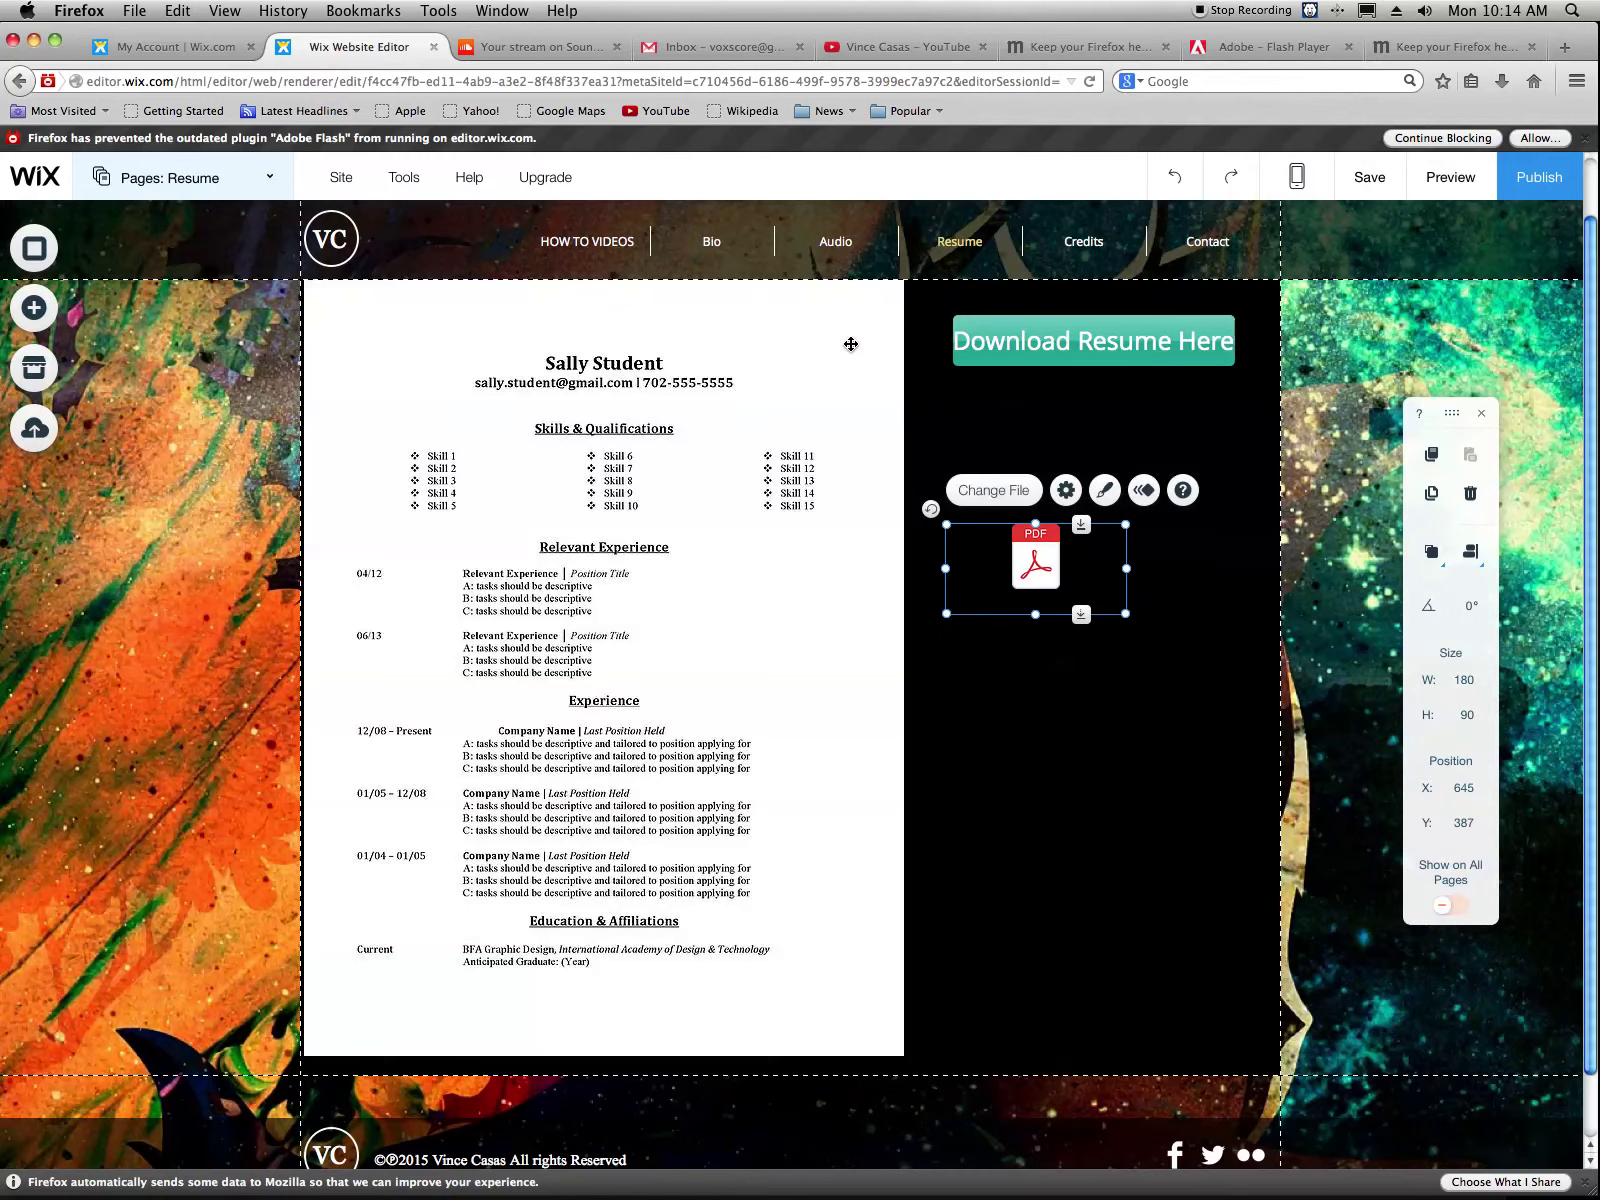
Move the document button onto the resume image beside the name heading, at about X 411, Y 186
drag(1048, 556, 868, 567)
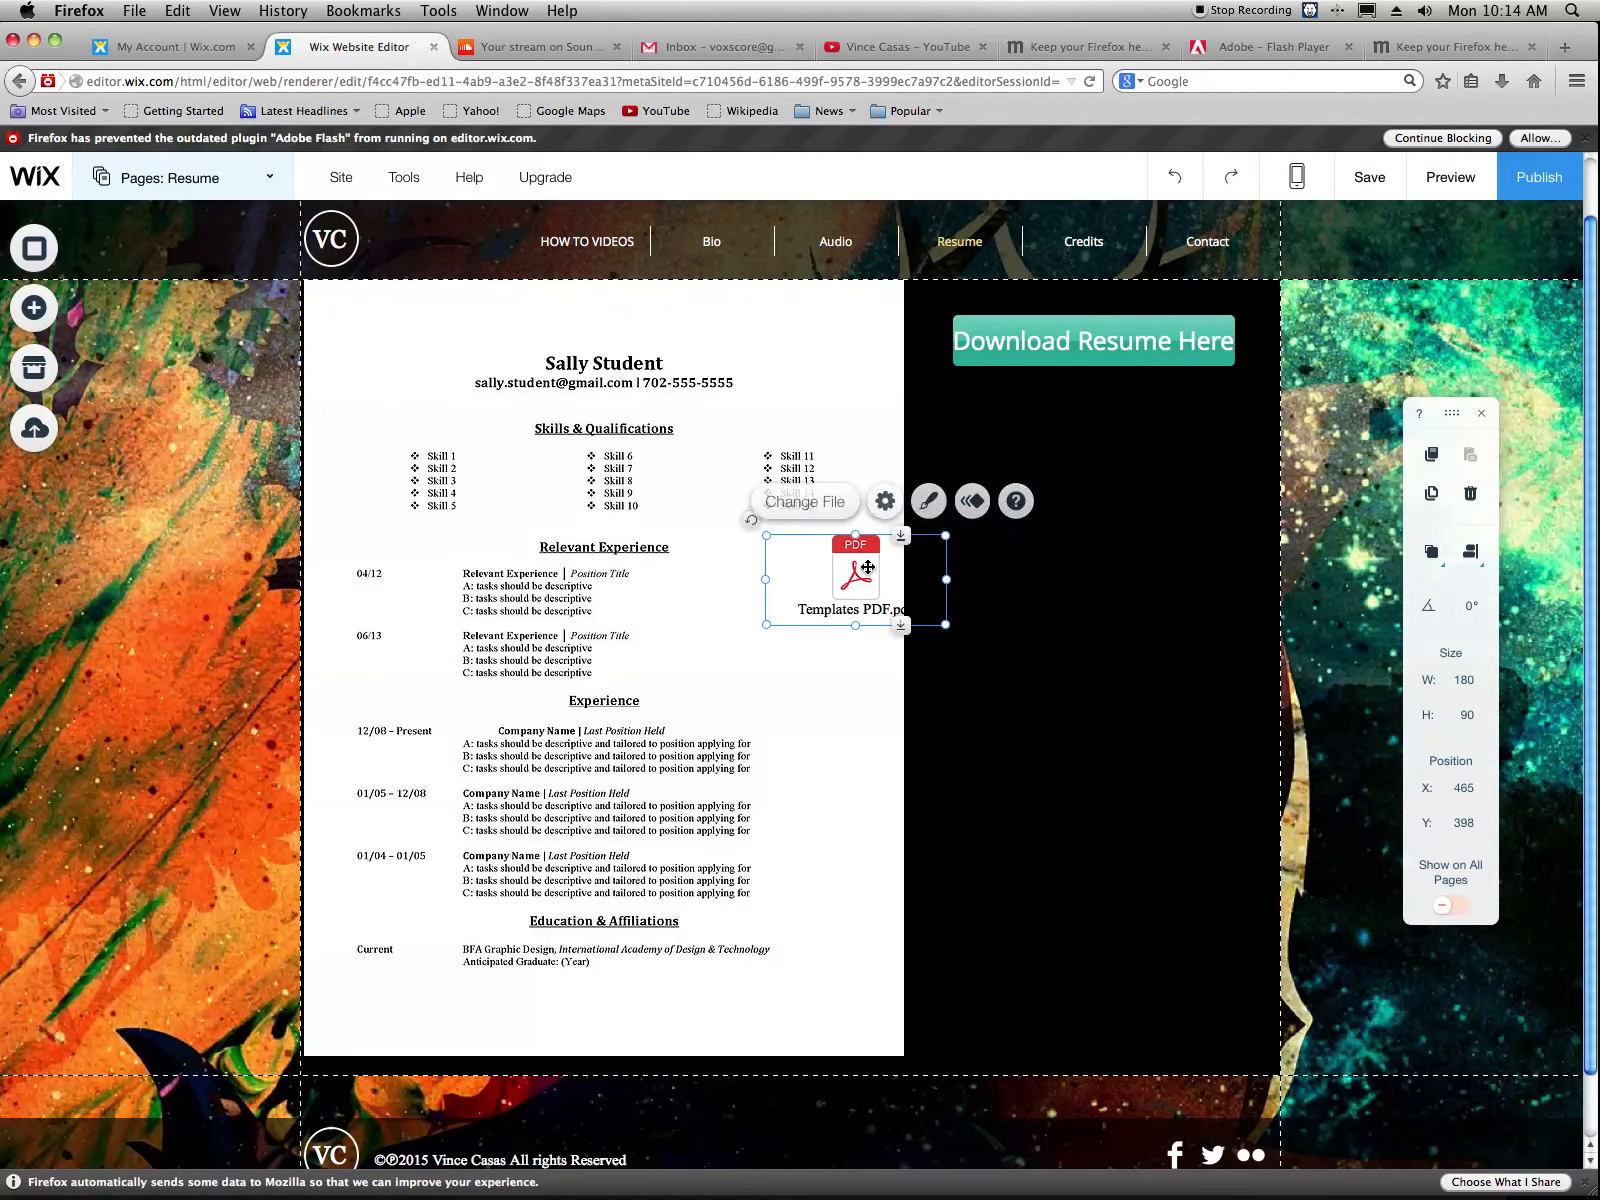
drag(1060, 519, 812, 353)
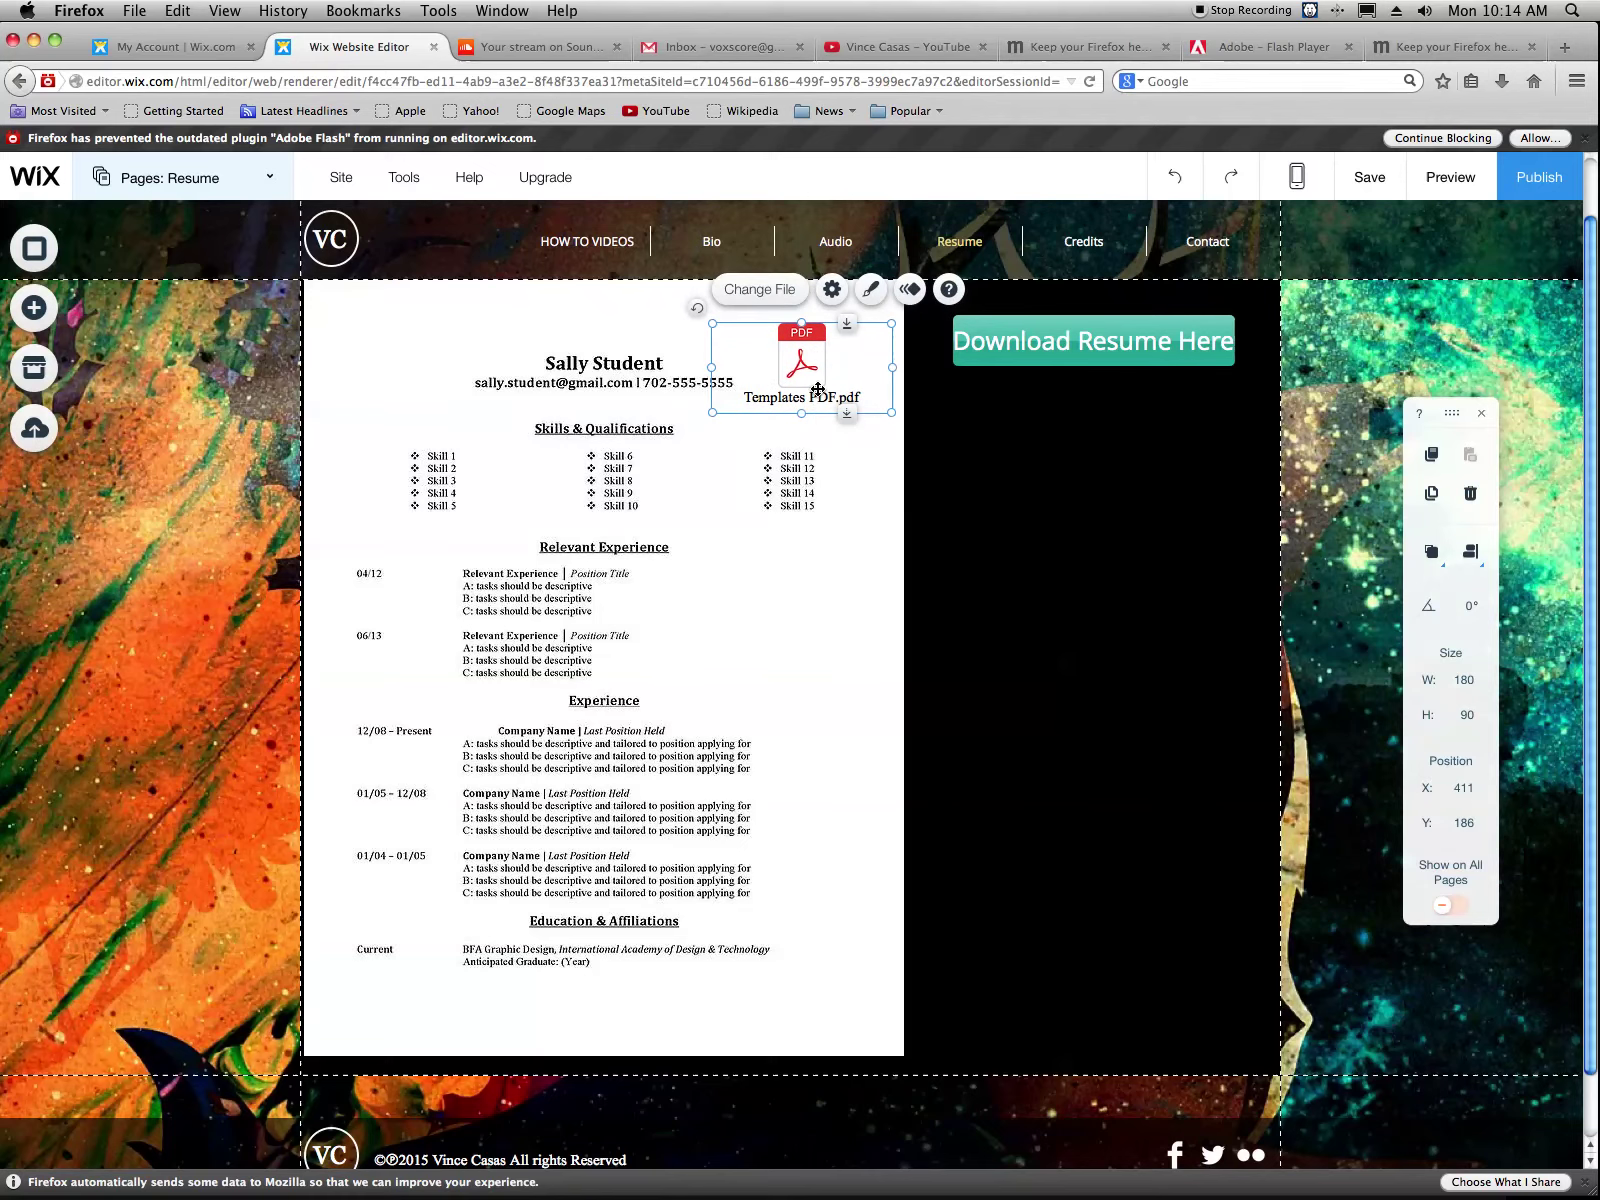
double_click(811, 400)
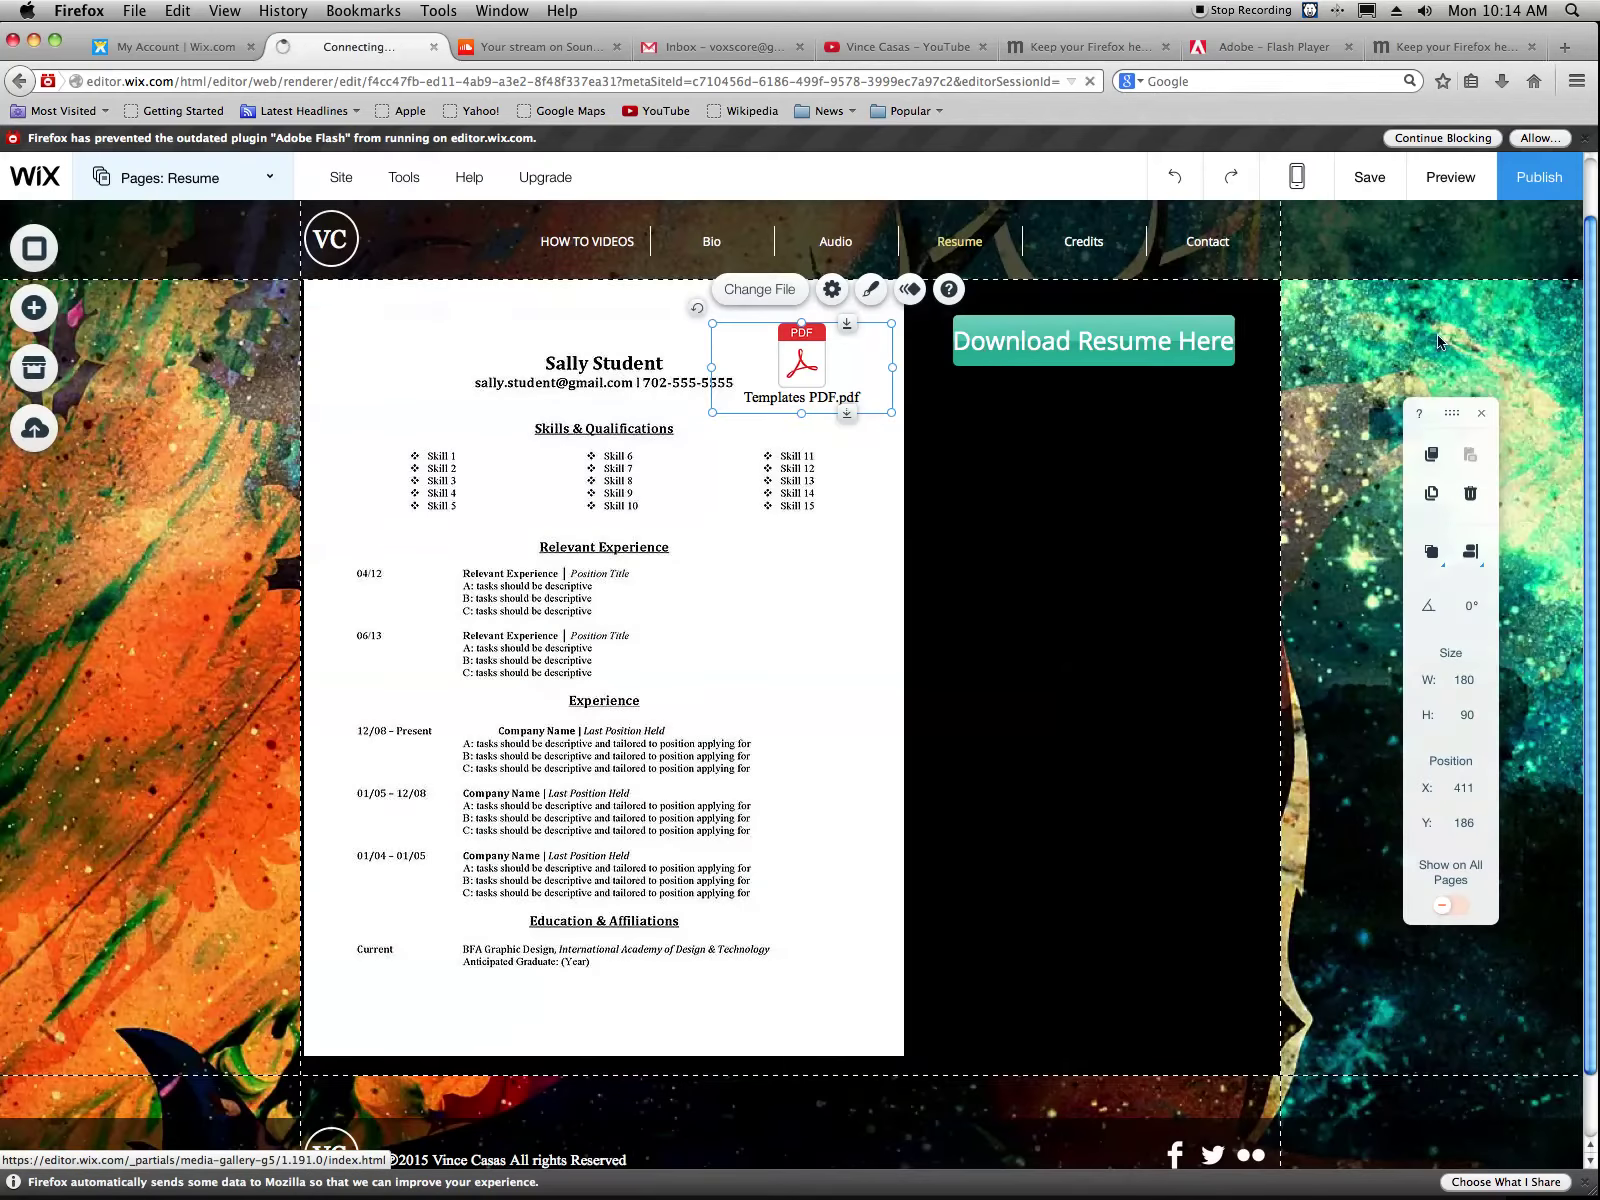
click(1479, 328)
Set the document button's title to "DOWNLOAD RESUME", correcting the stray leading character
click(829, 292)
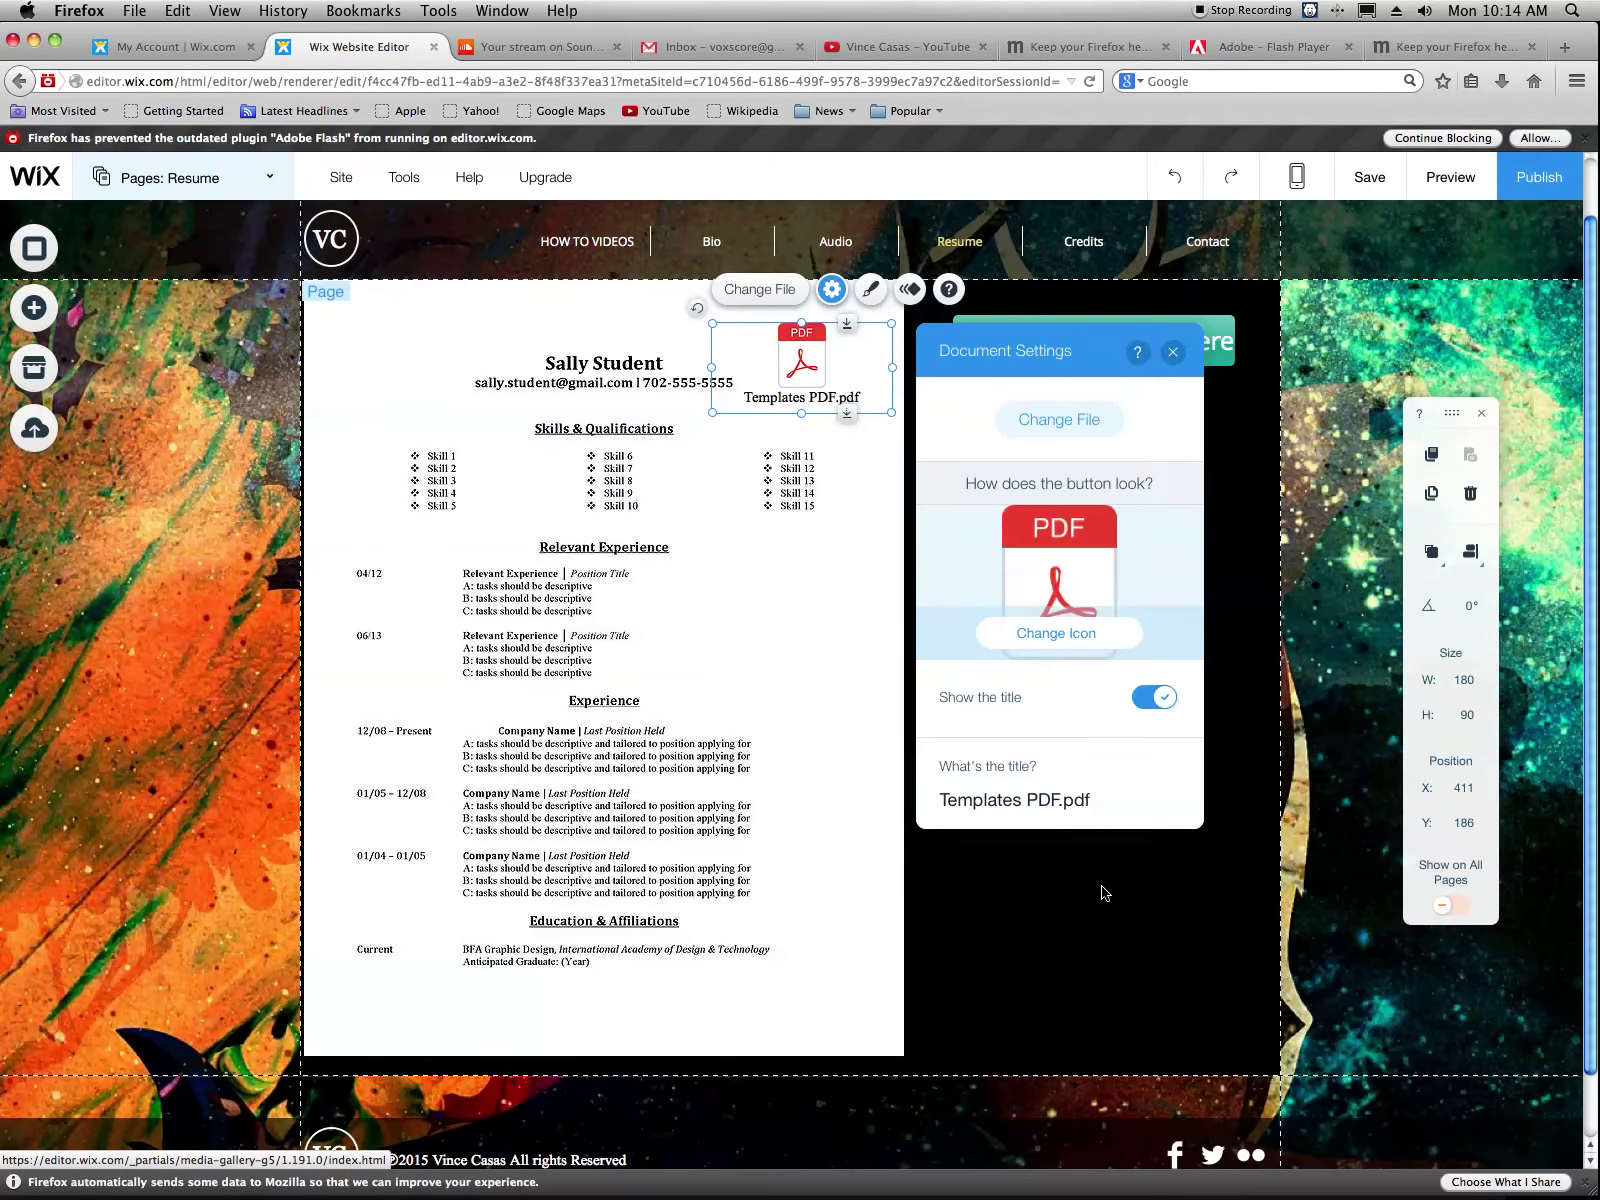
click(1057, 806)
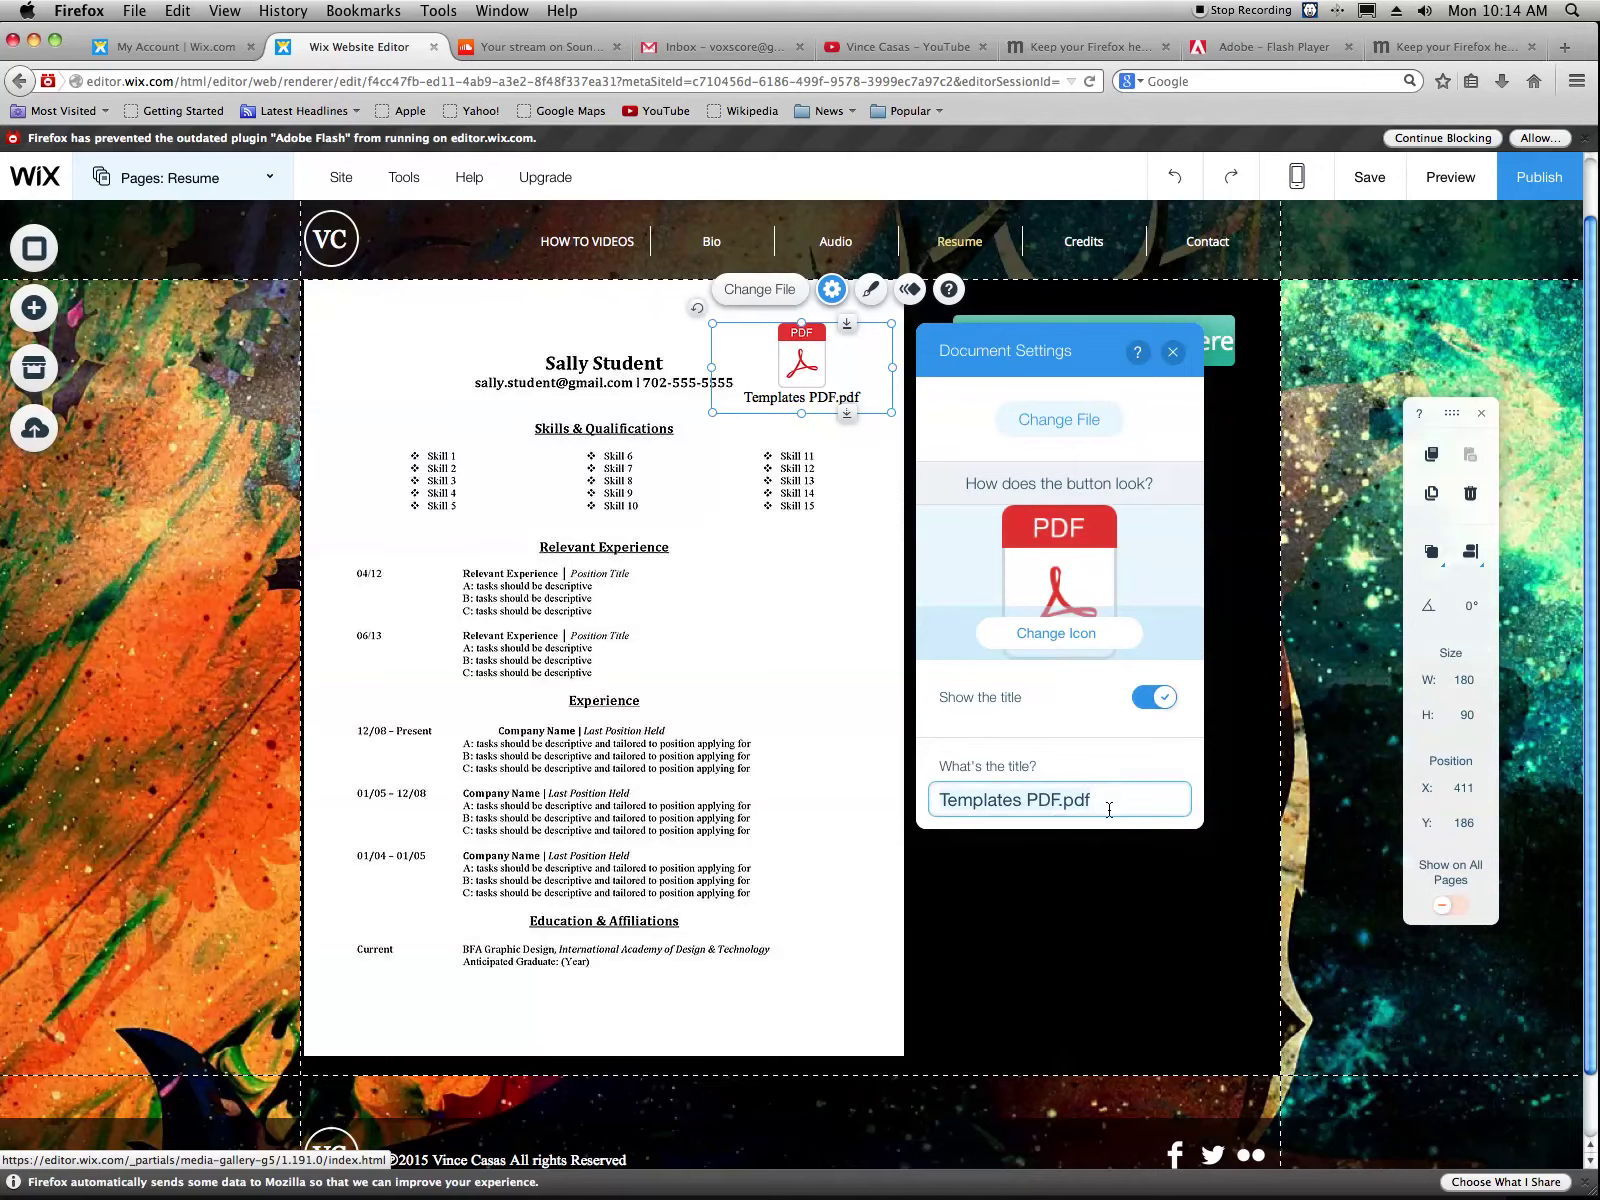
key(super+a)
text(?DOWNLOAD RES)
text(I|UME)
key(Left)
key(Left)
key(Left)
key(BackSpace)
key(BackSpace)
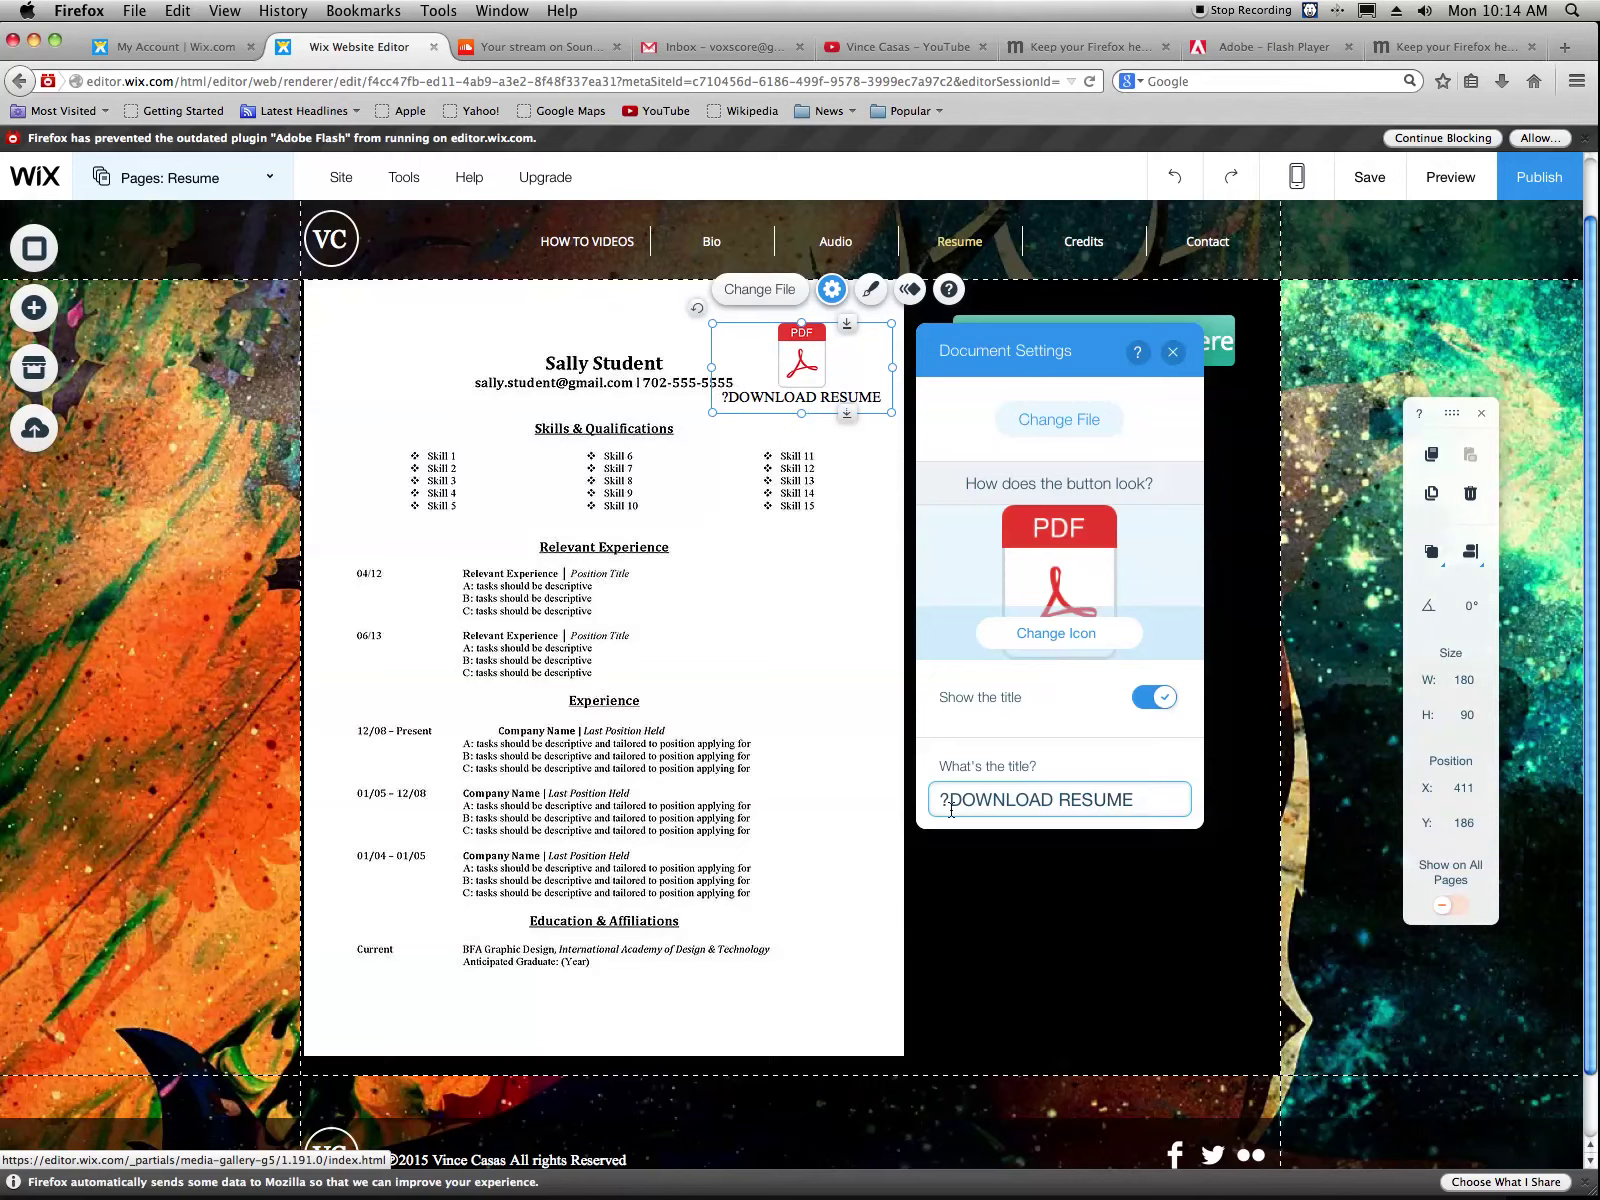
key(BackSpace)
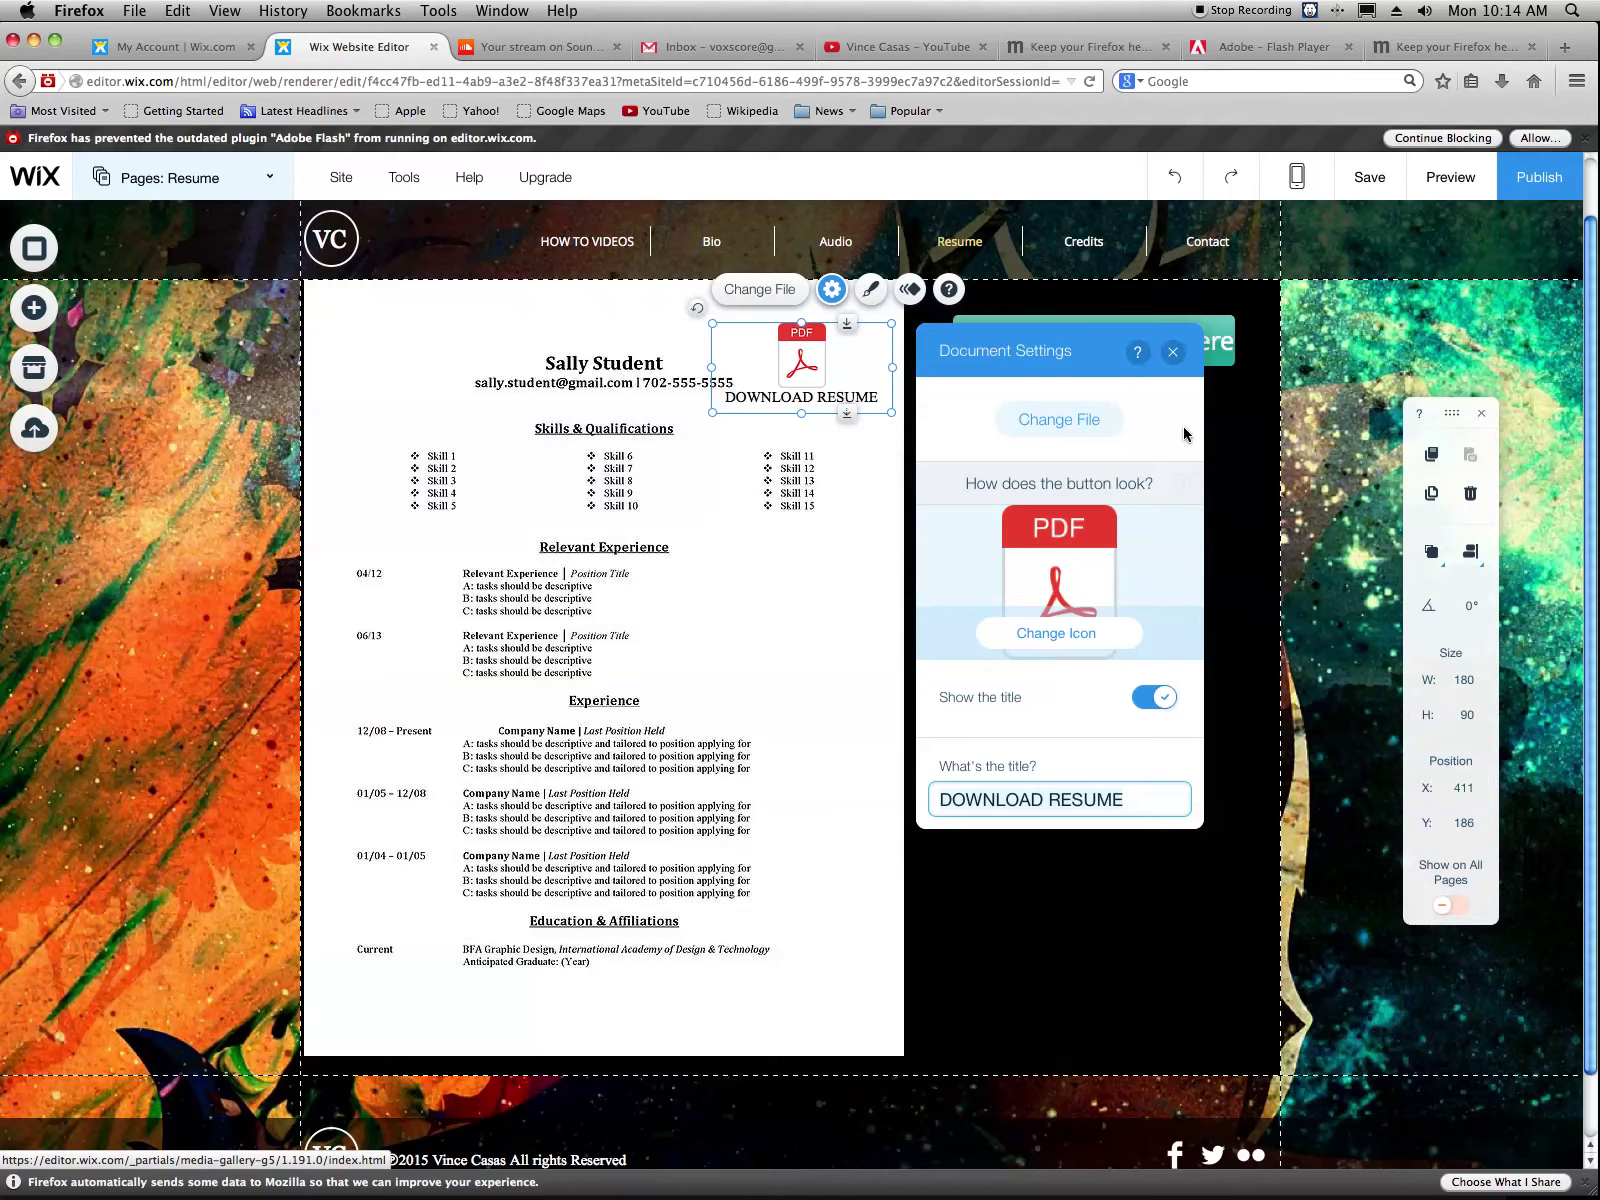
click(1173, 351)
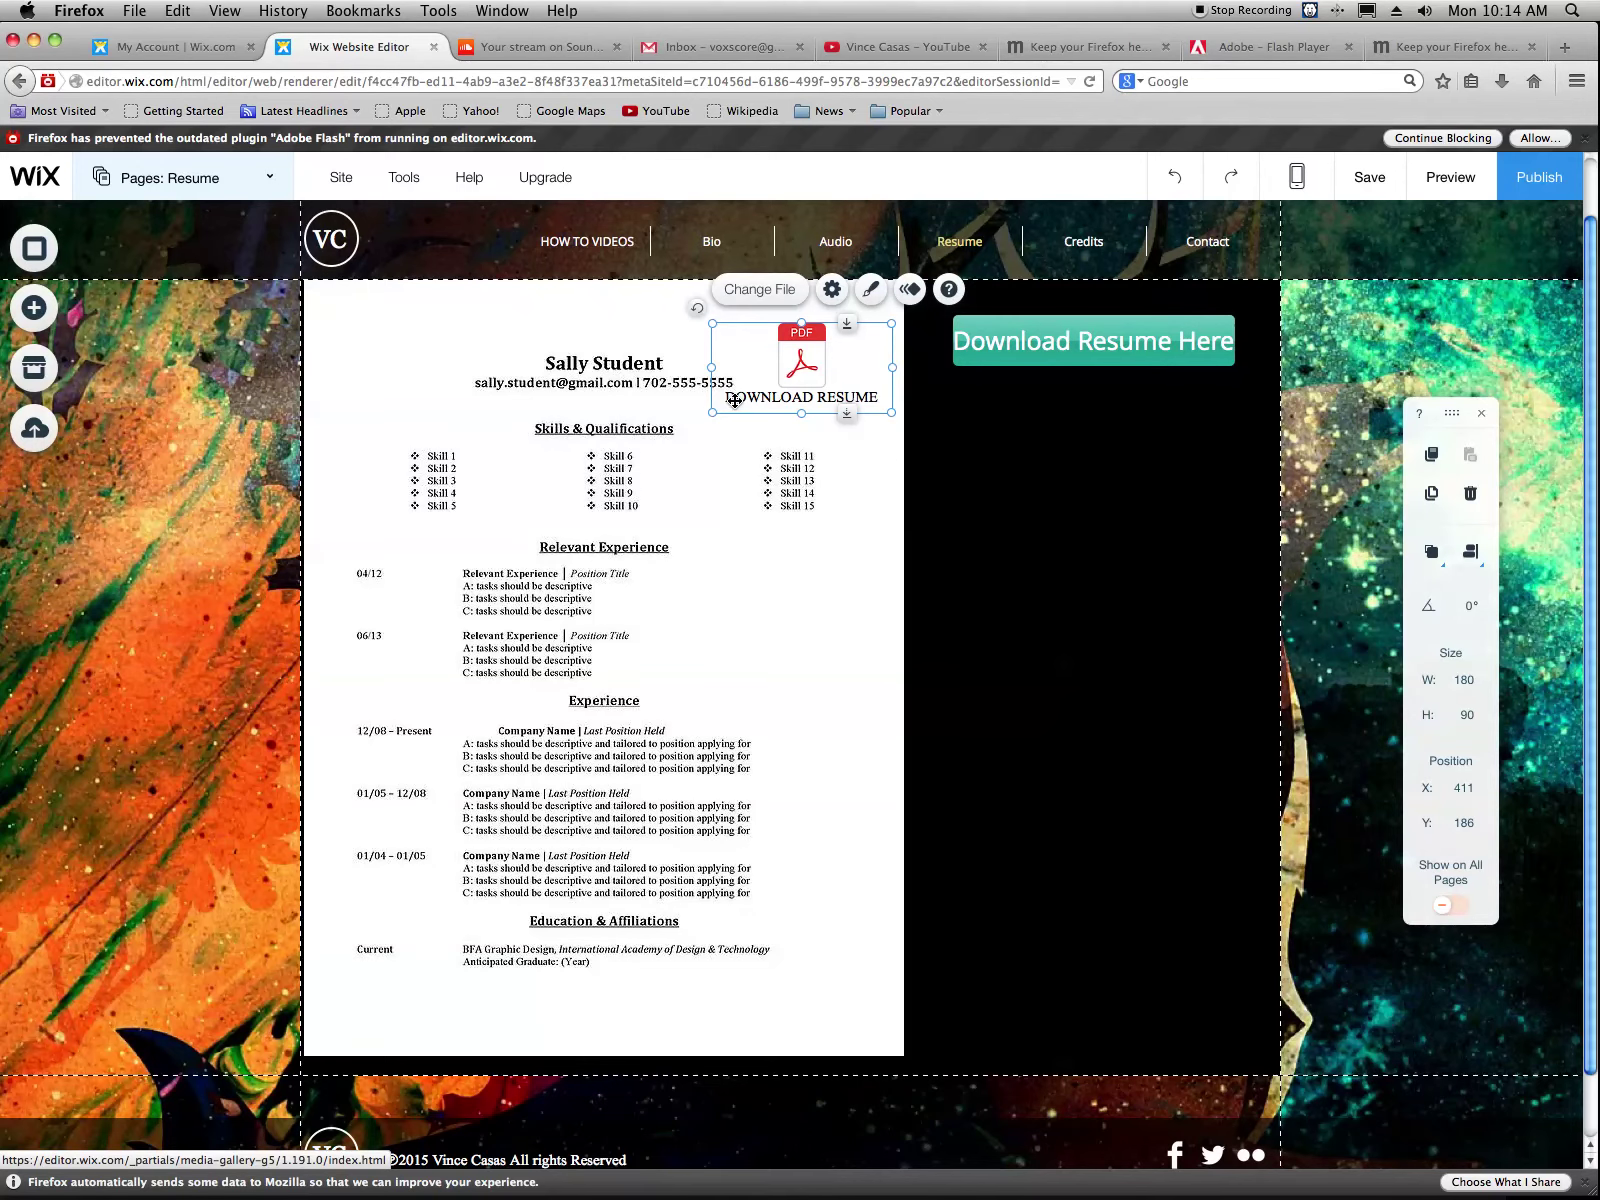
Examine the document button's available files, icon designs and editing options without applying any change
double_click(748, 398)
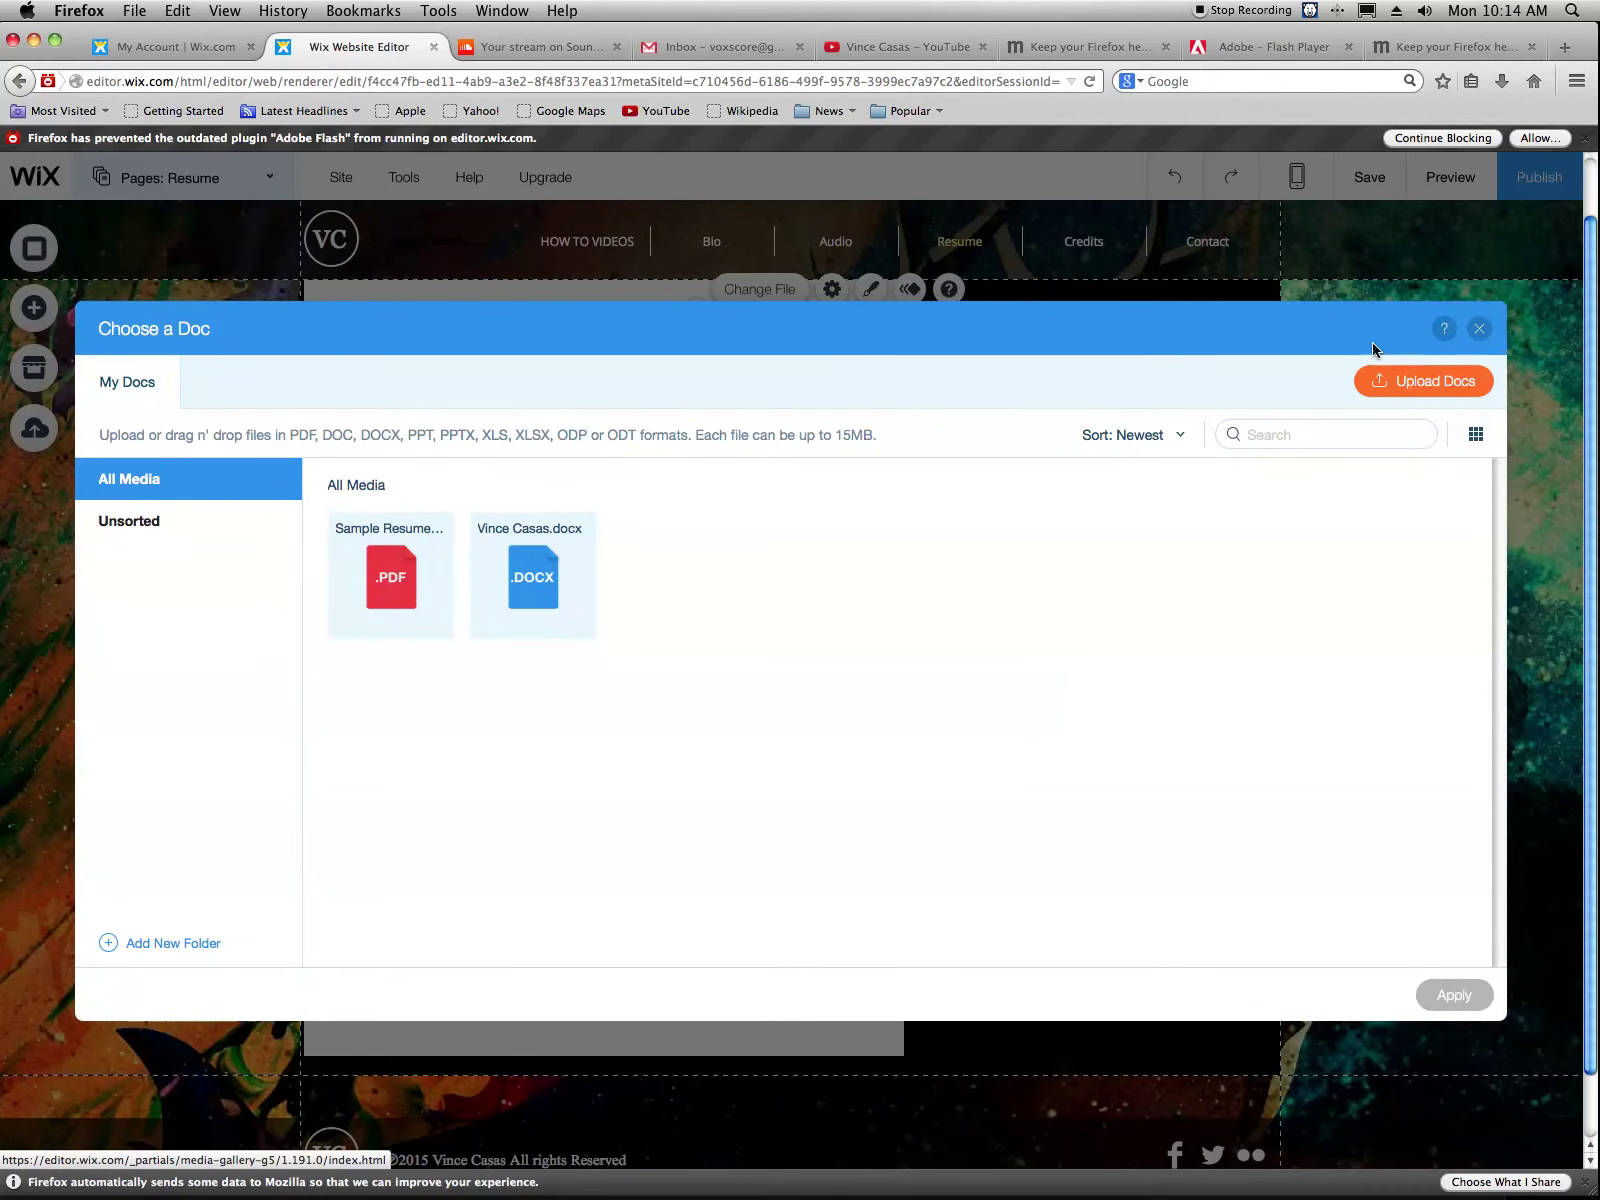
click(1479, 329)
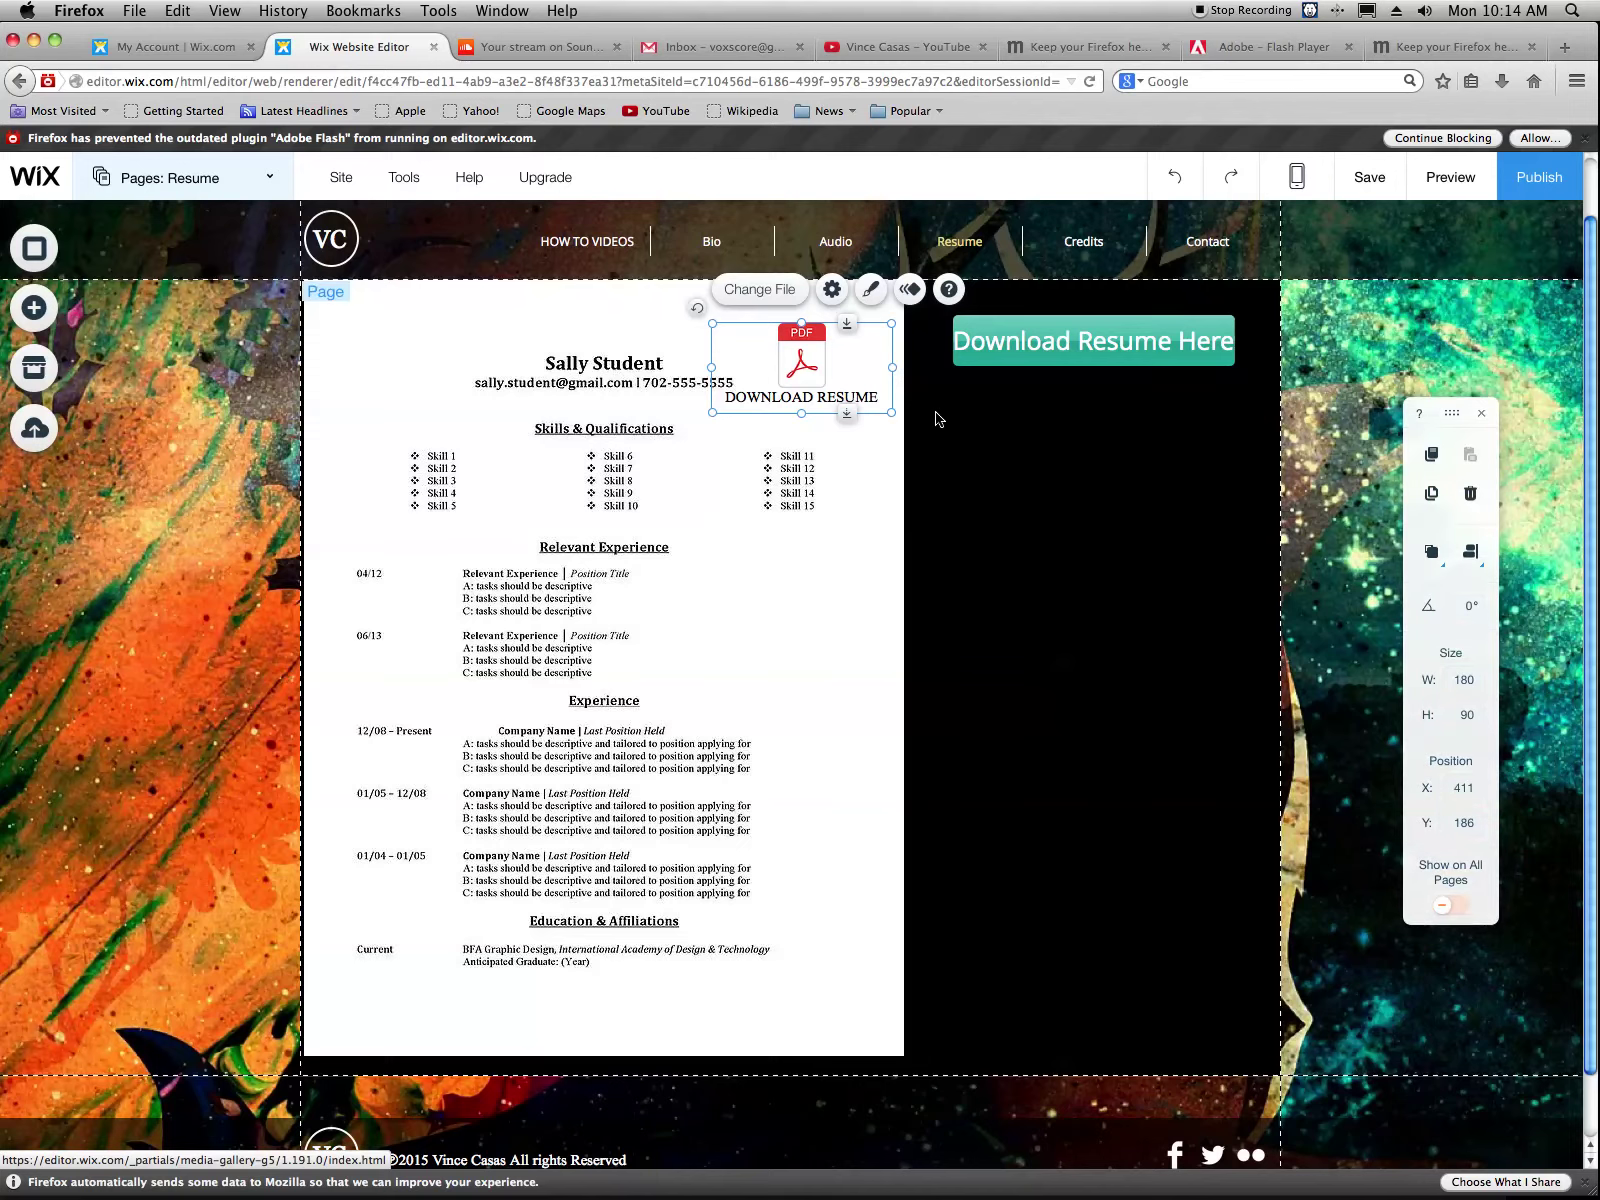
right_click(872, 400)
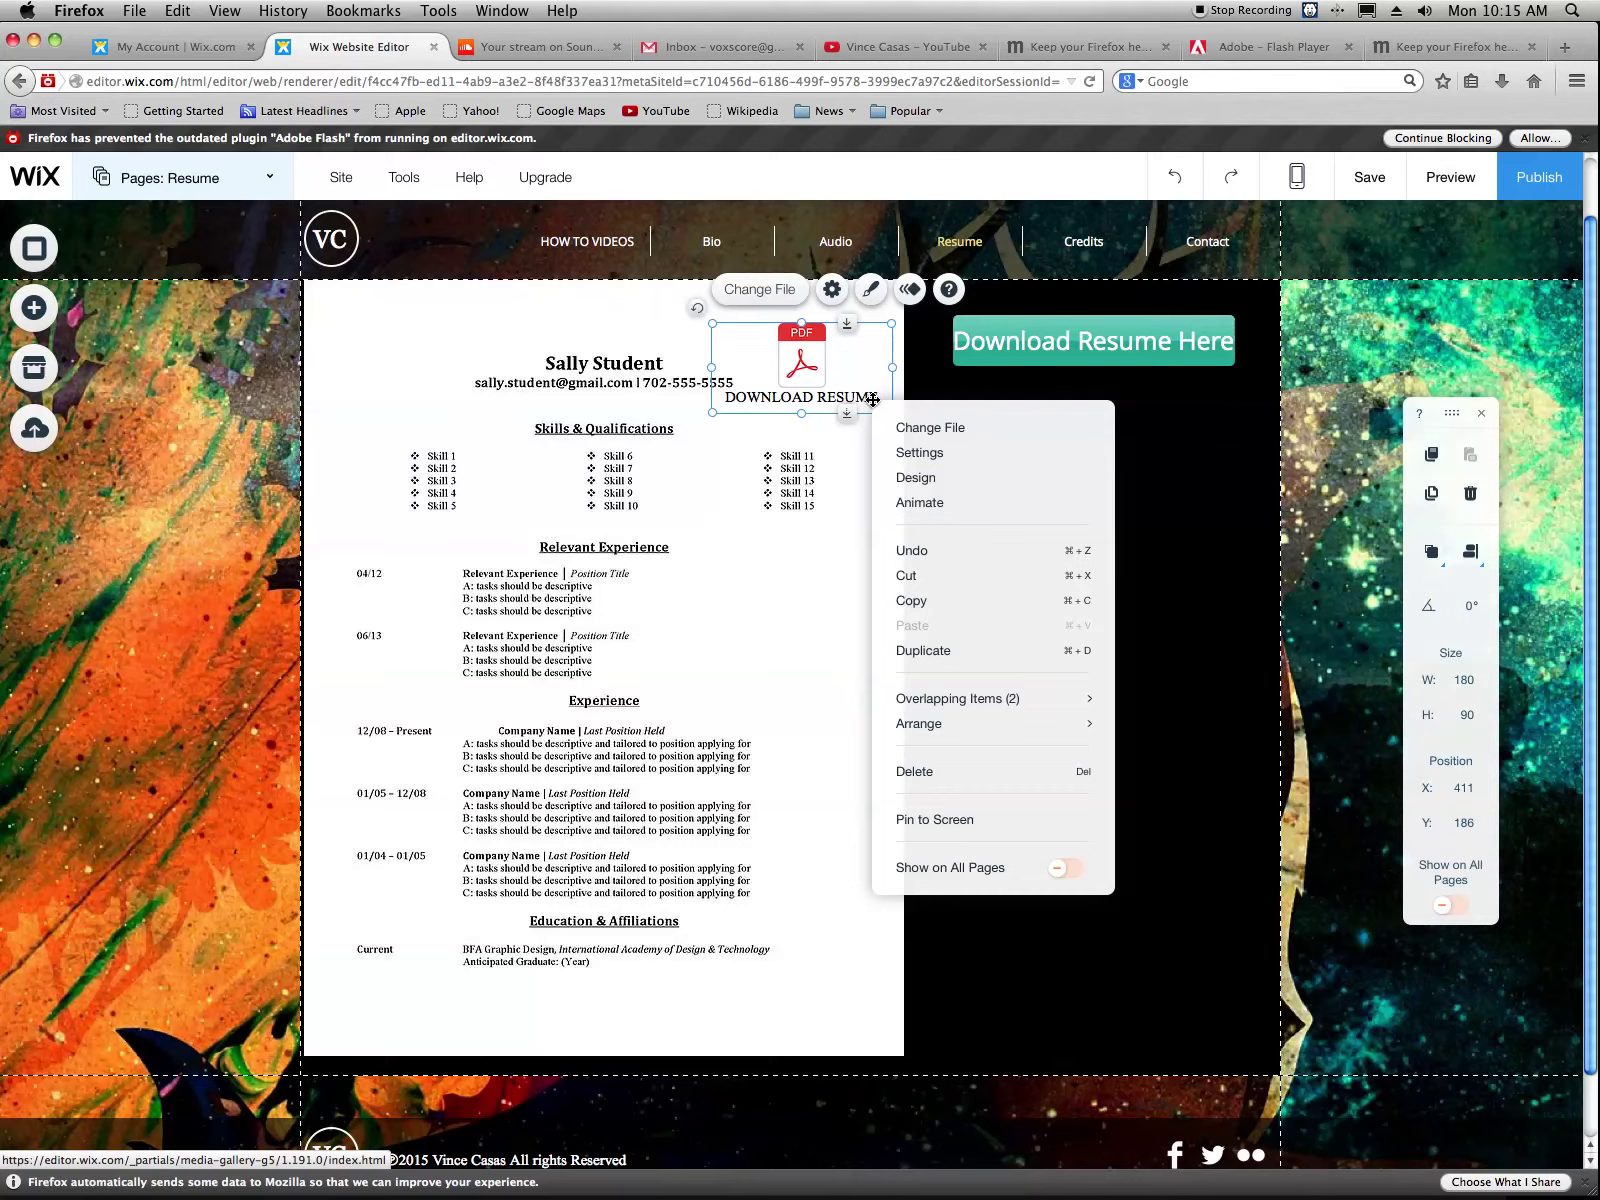
click(916, 478)
click(993, 480)
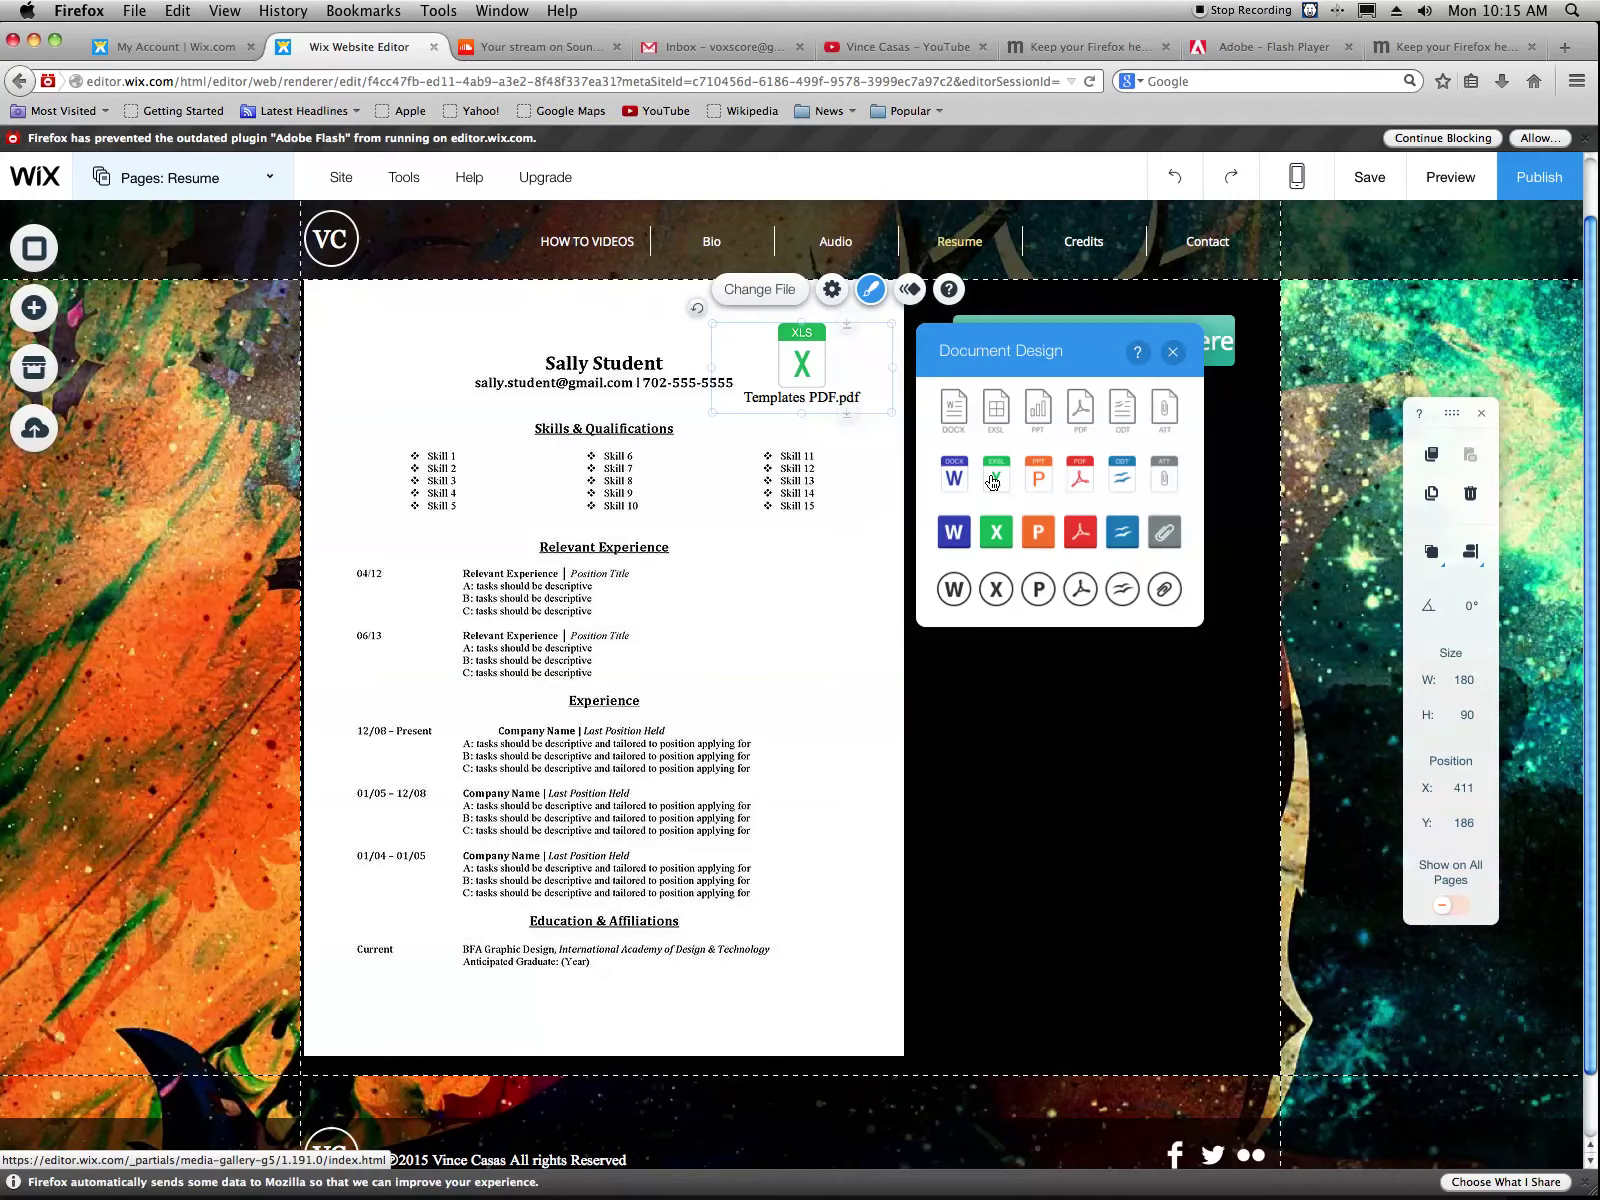
click(1173, 352)
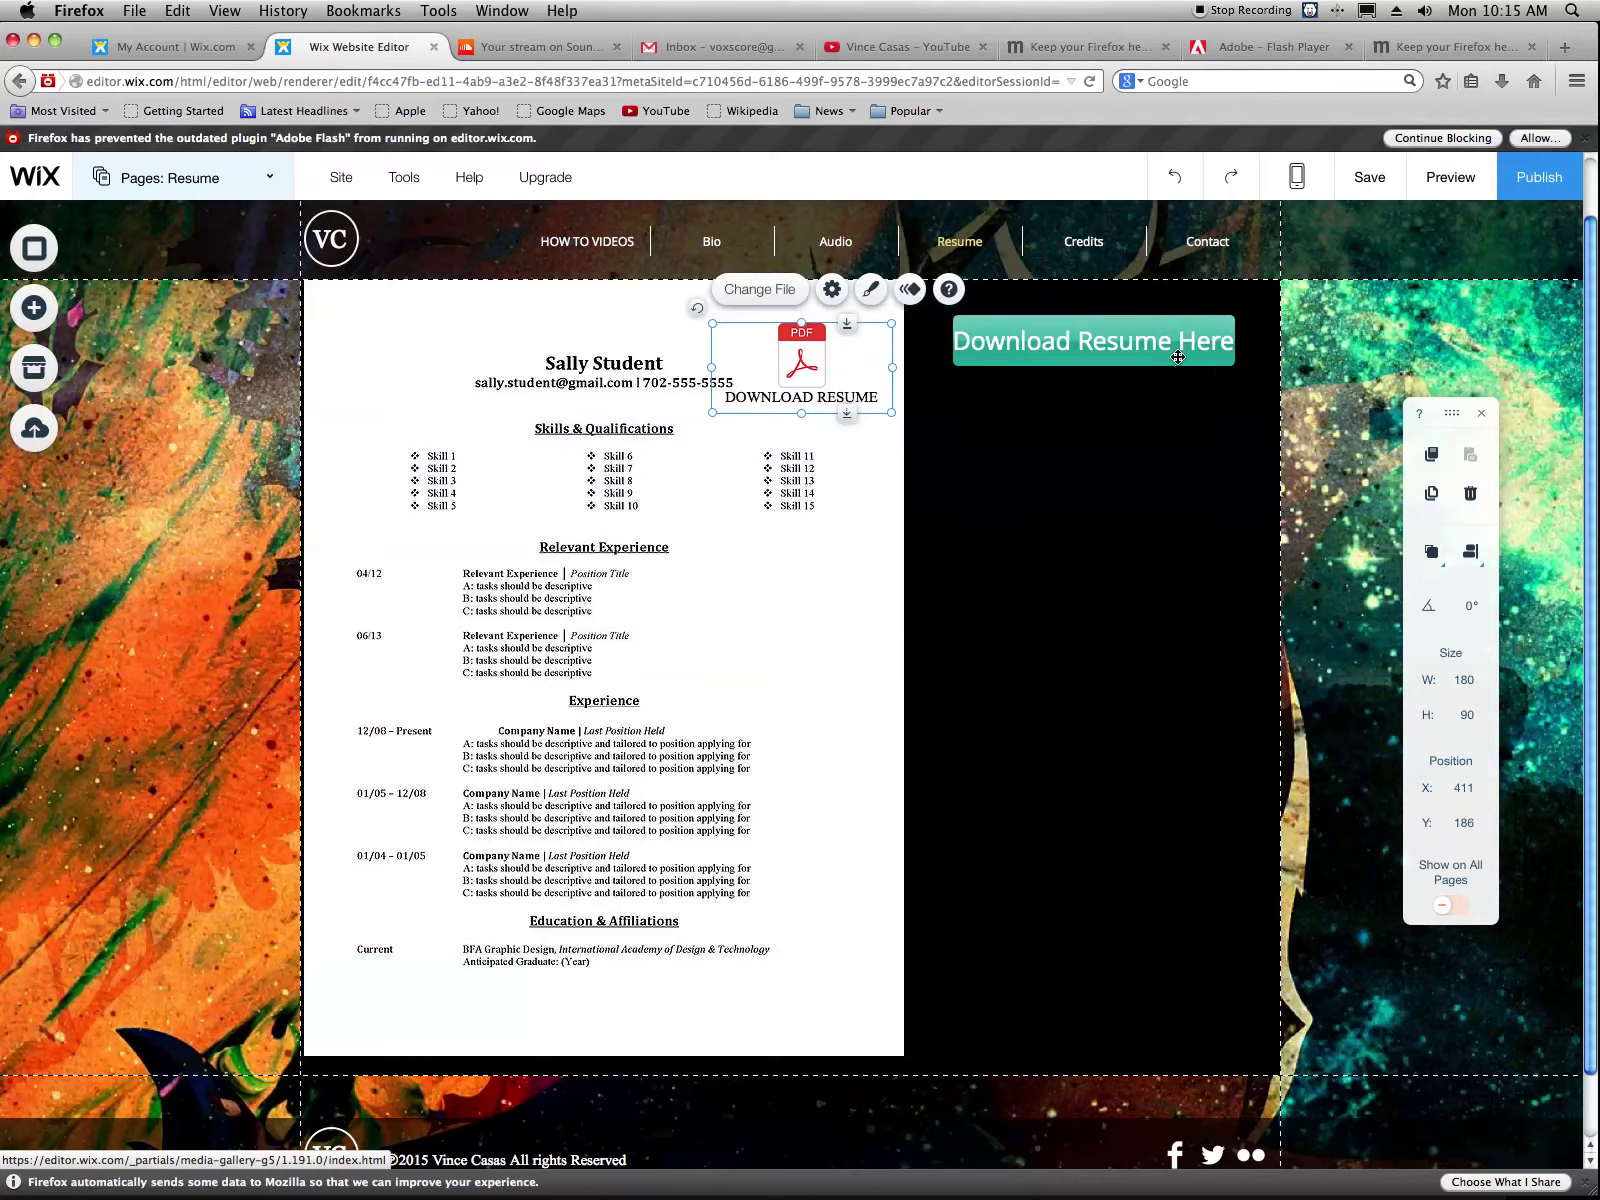
right_click(873, 371)
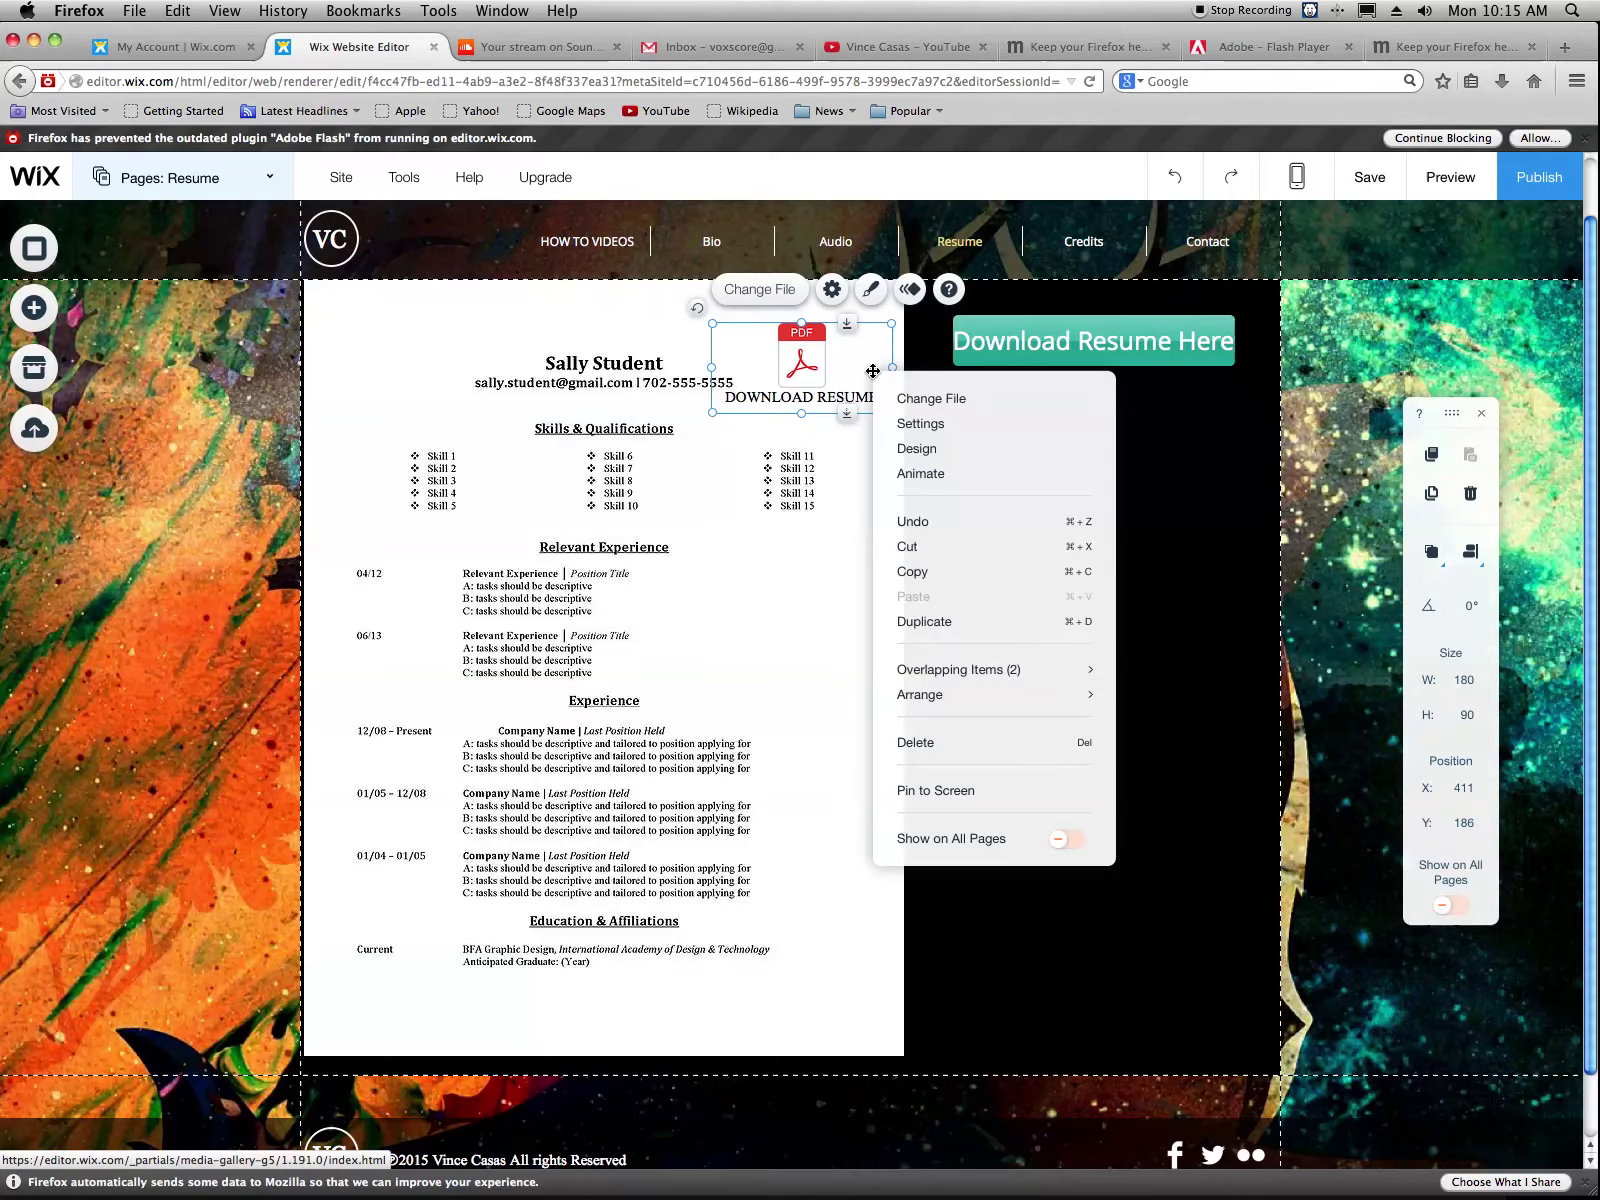
mouse_move(979, 703)
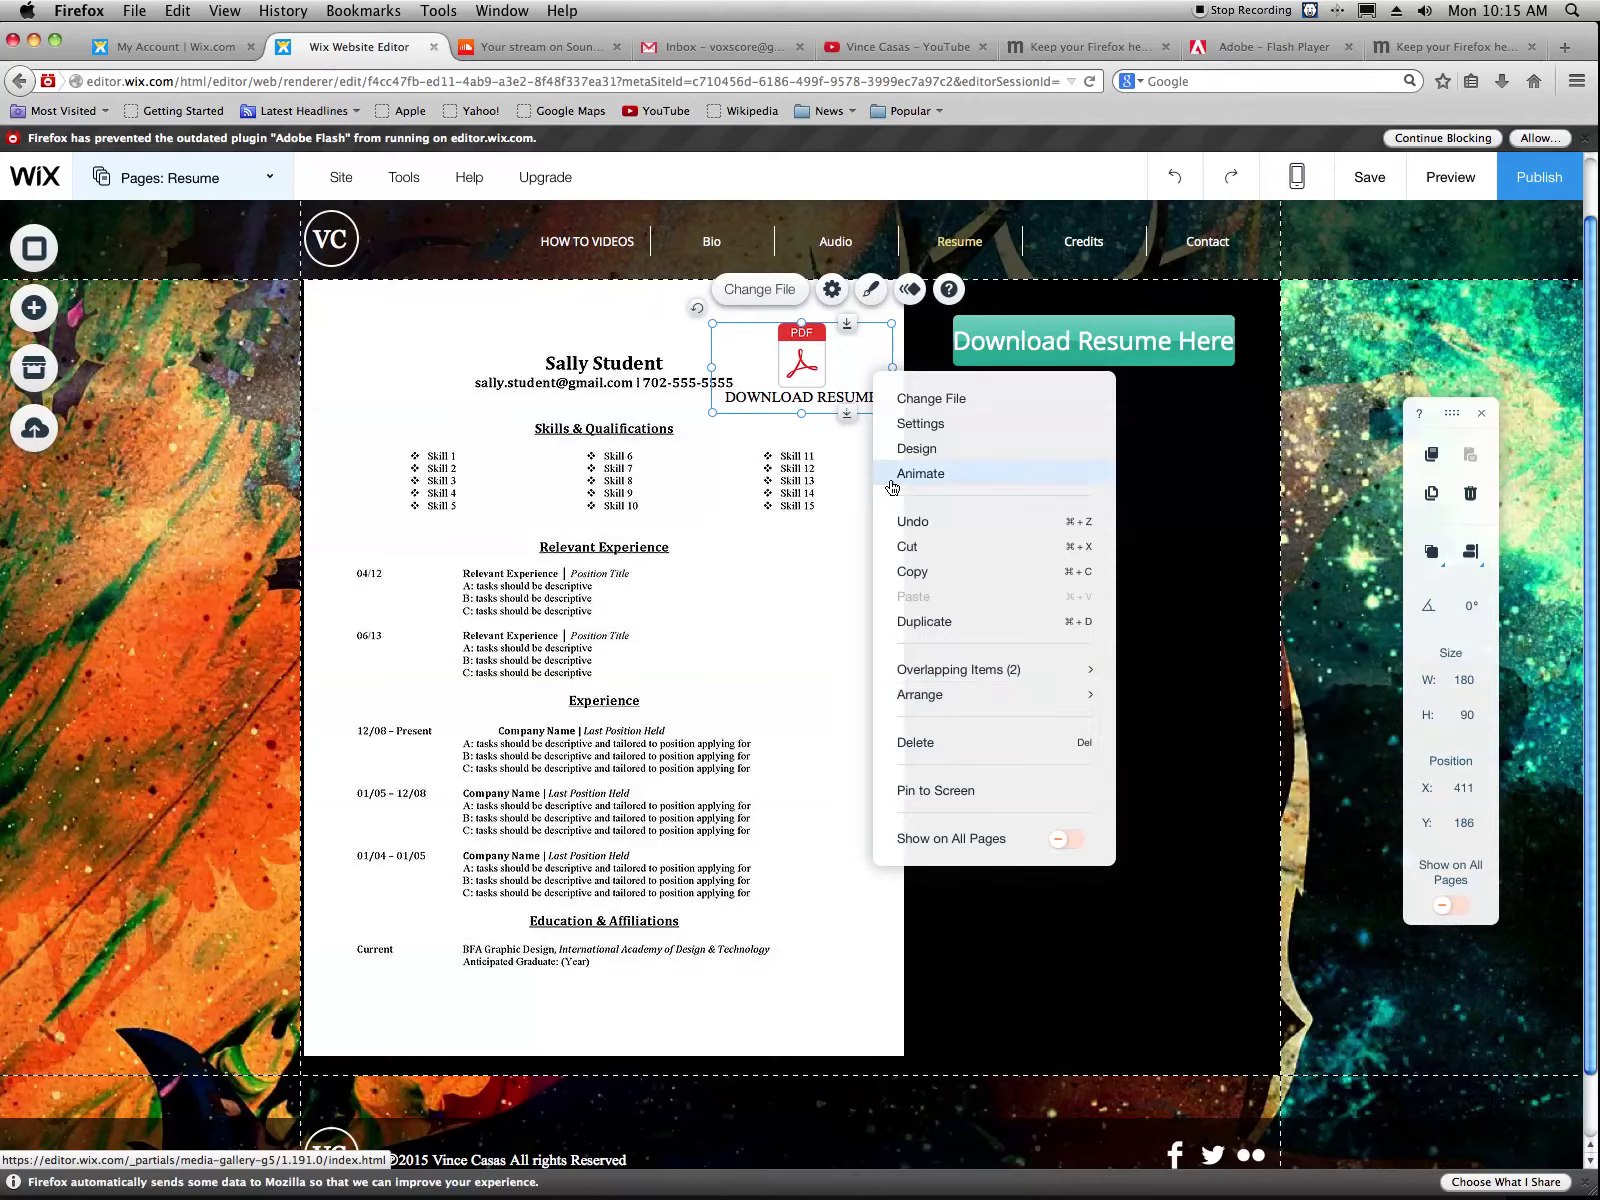
mouse_move(411, 186)
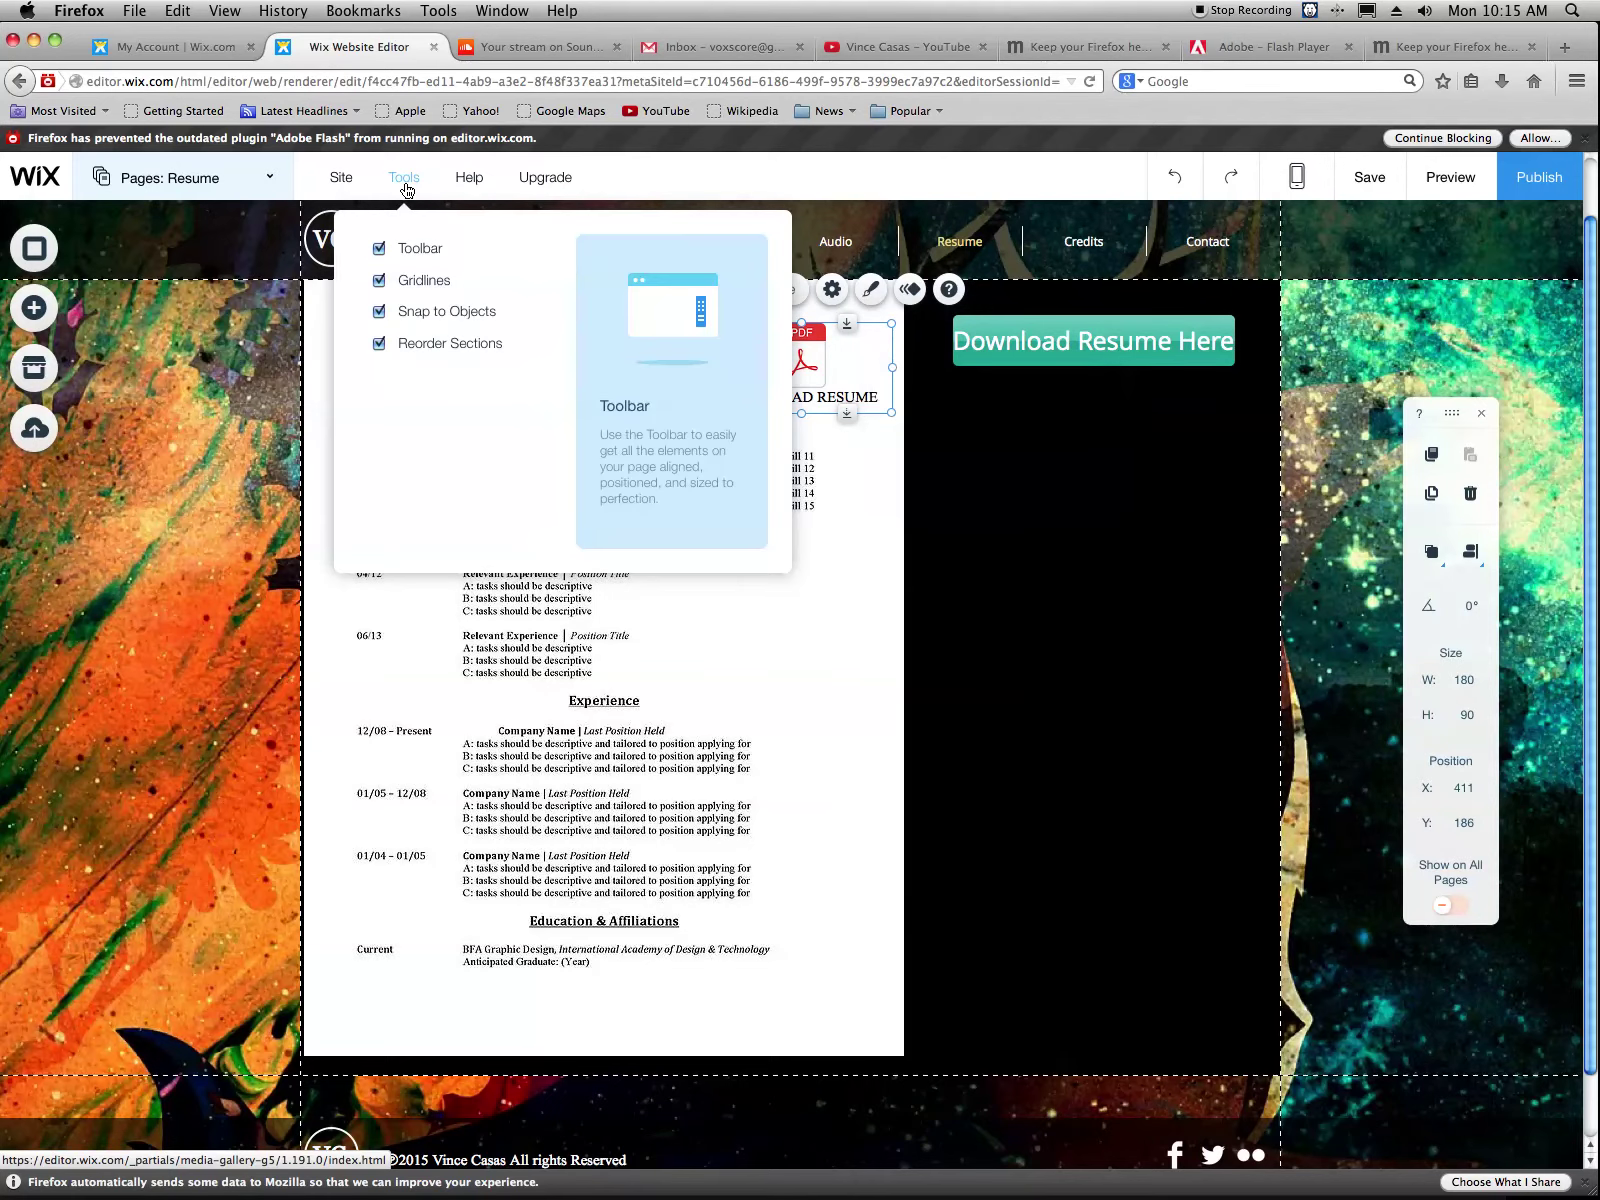
click(879, 504)
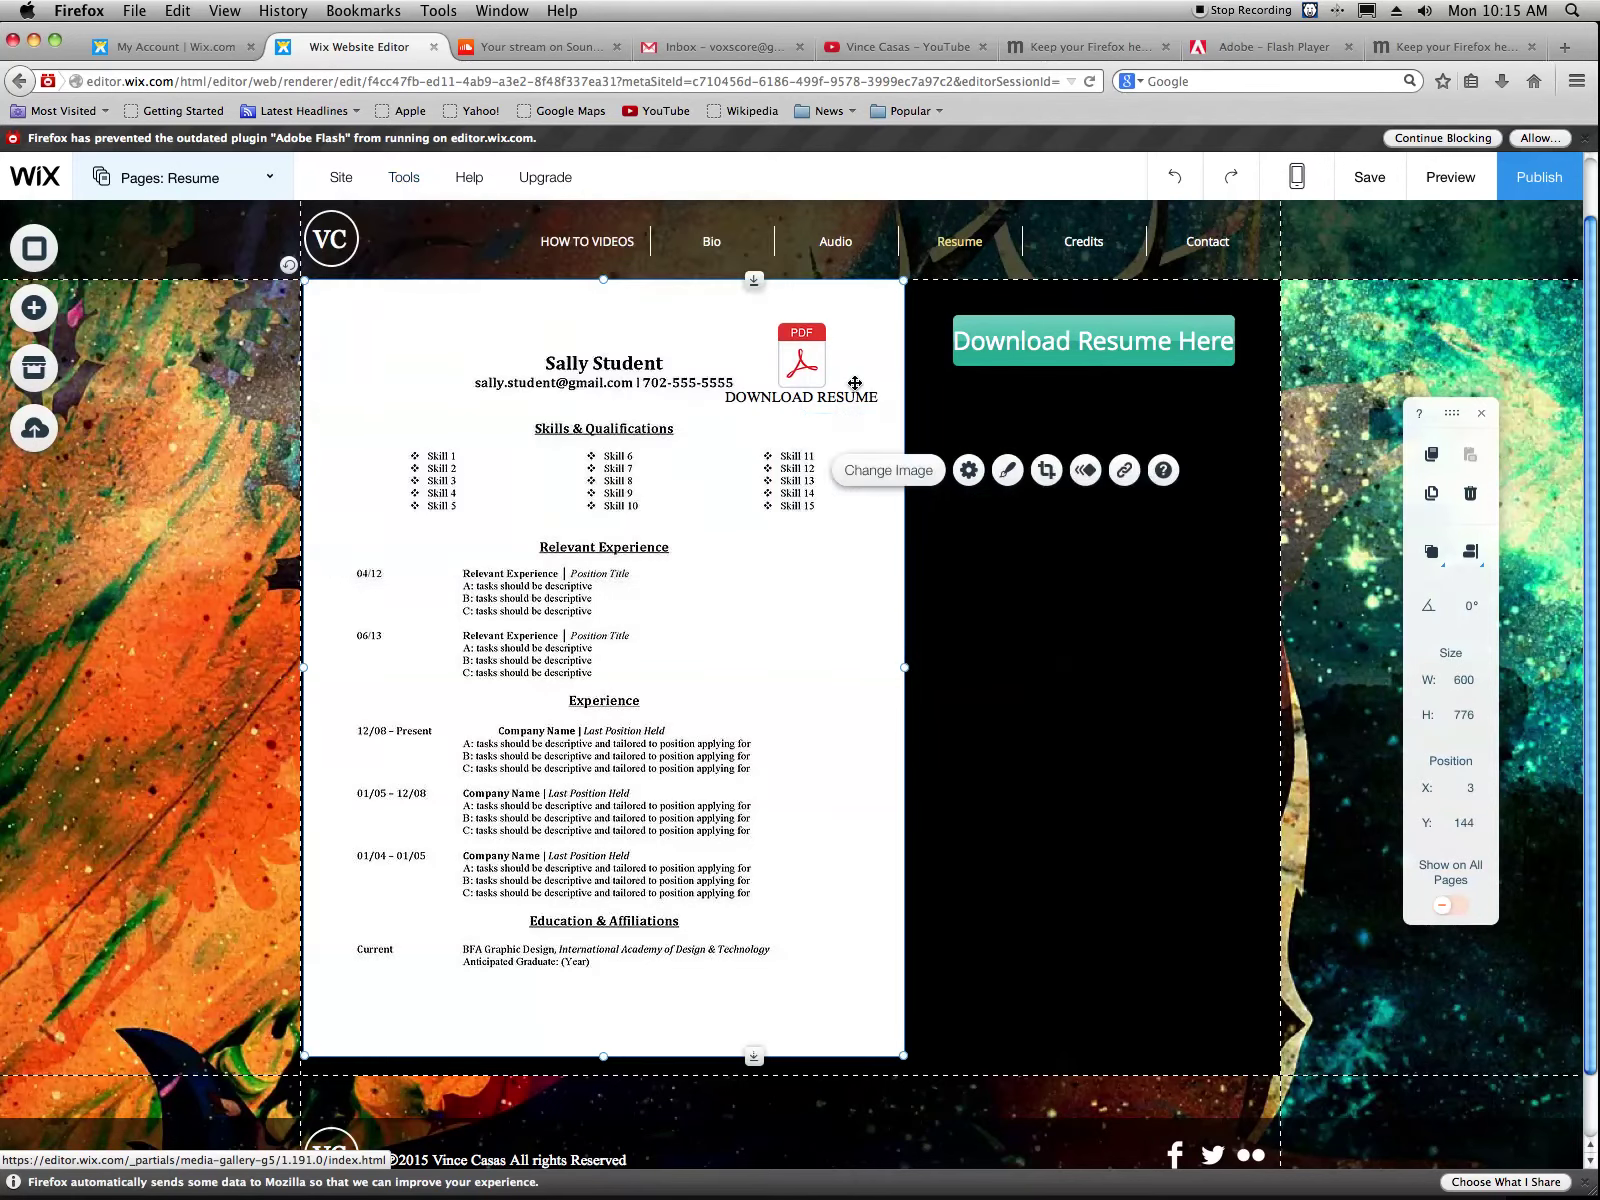
Delete the PDF document button from the resume image
mouse_move(816, 358)
mouse_down()
mouse_move(1074, 453)
mouse_move(888, 336)
mouse_move(1078, 372)
mouse_move(985, 331)
mouse_move(838, 351)
mouse_move(778, 325)
mouse_move(770, 345)
mouse_move(820, 480)
mouse_move(730, 632)
mouse_move(800, 664)
mouse_move(793, 368)
mouse_move(832, 330)
mouse_move(828, 359)
mouse_up()
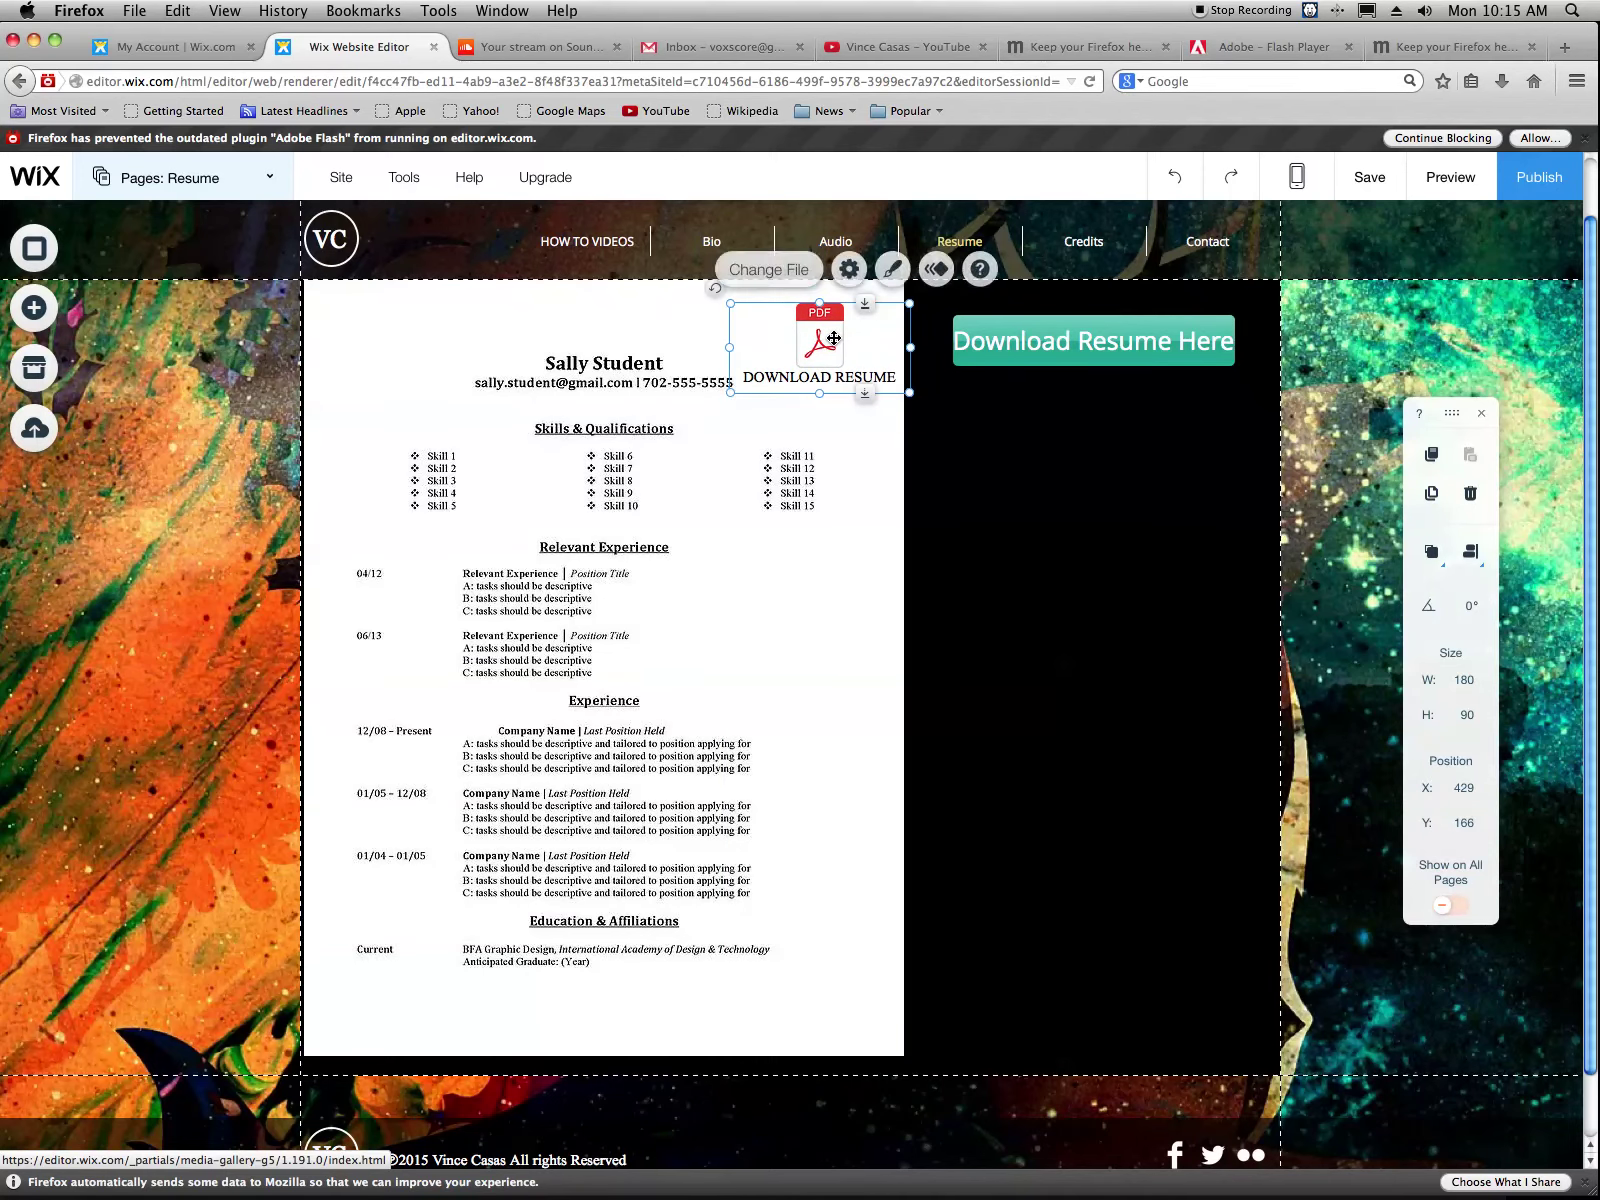
key(Delete)
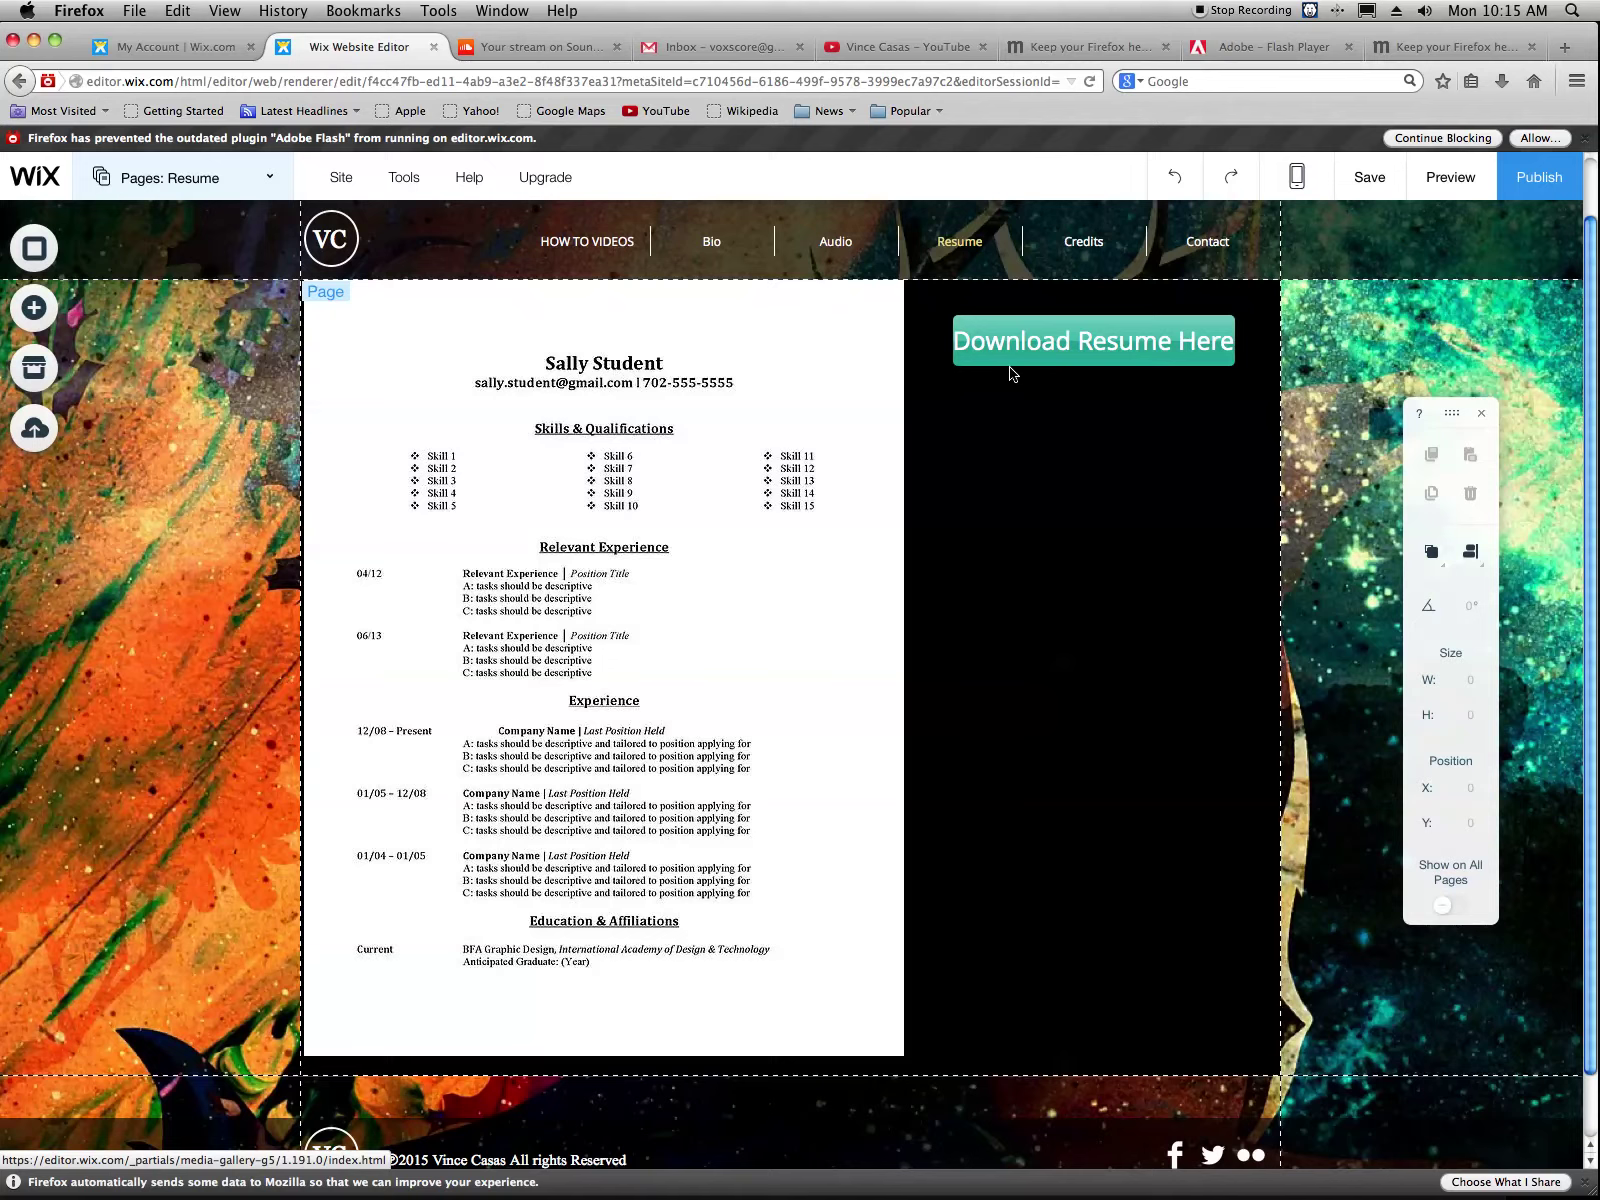
click(1010, 365)
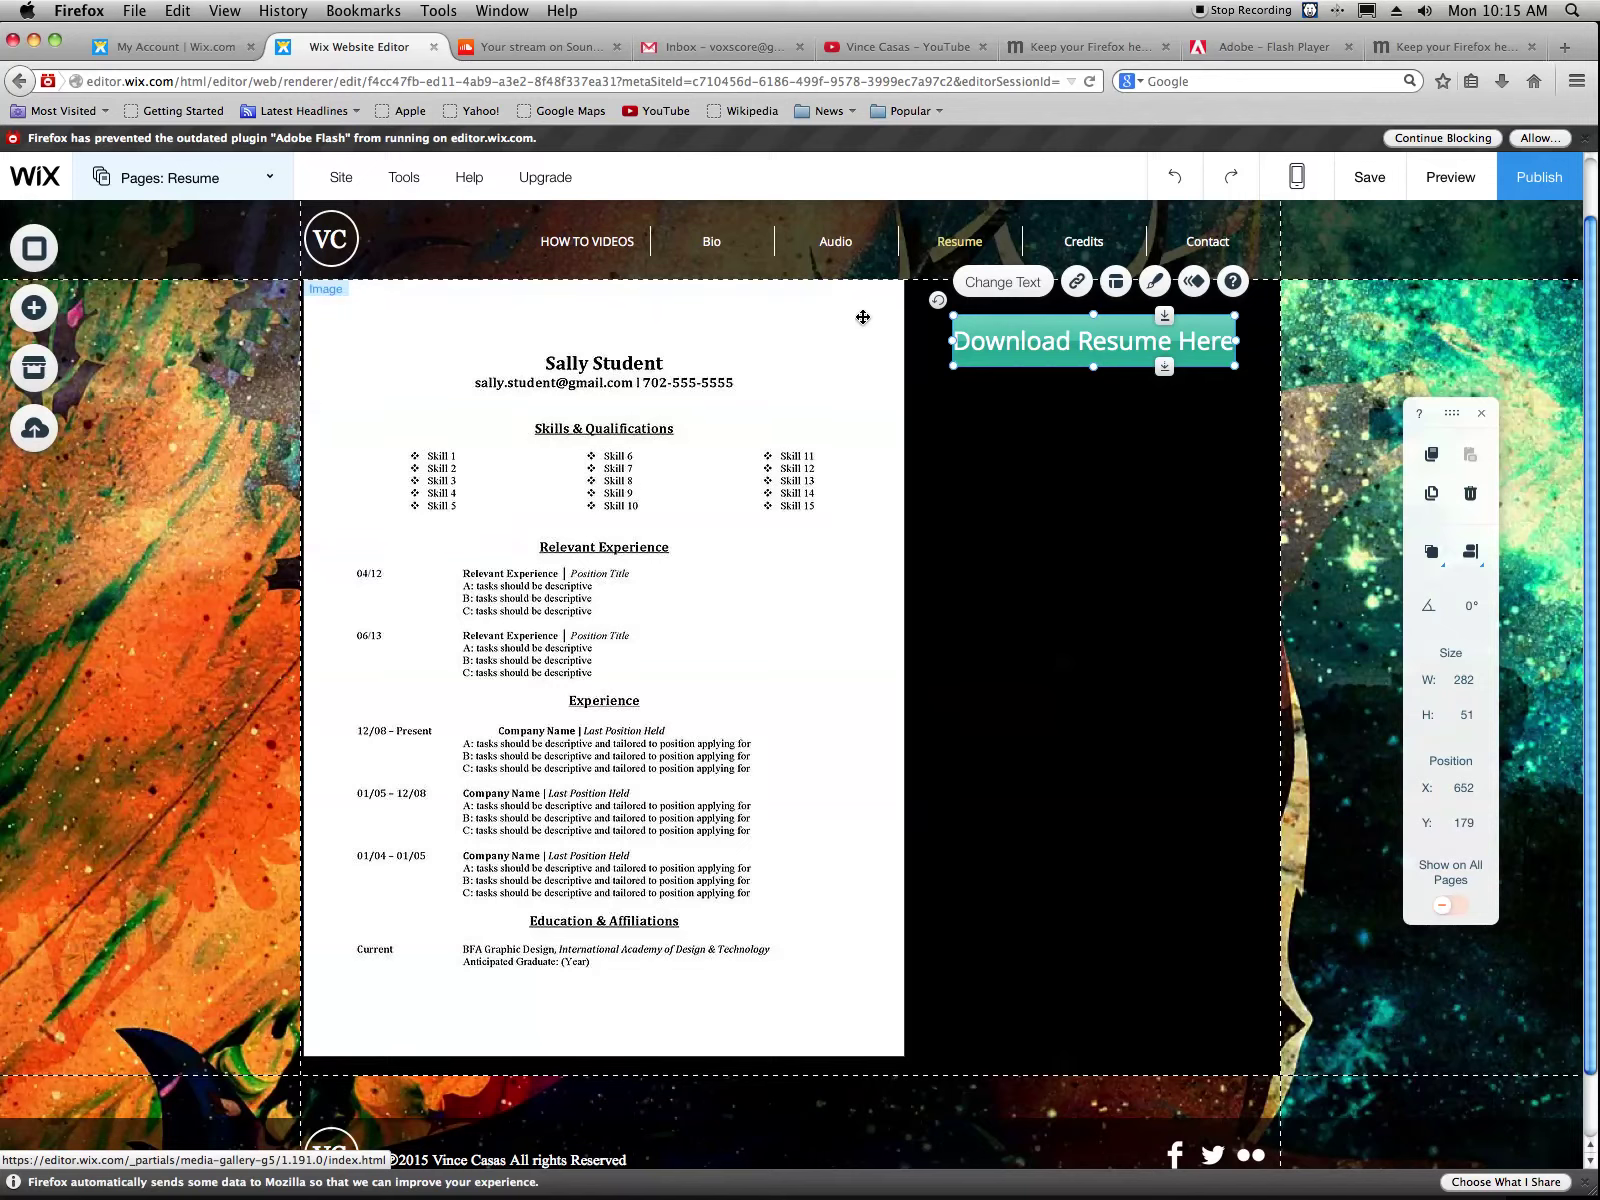
click(815, 406)
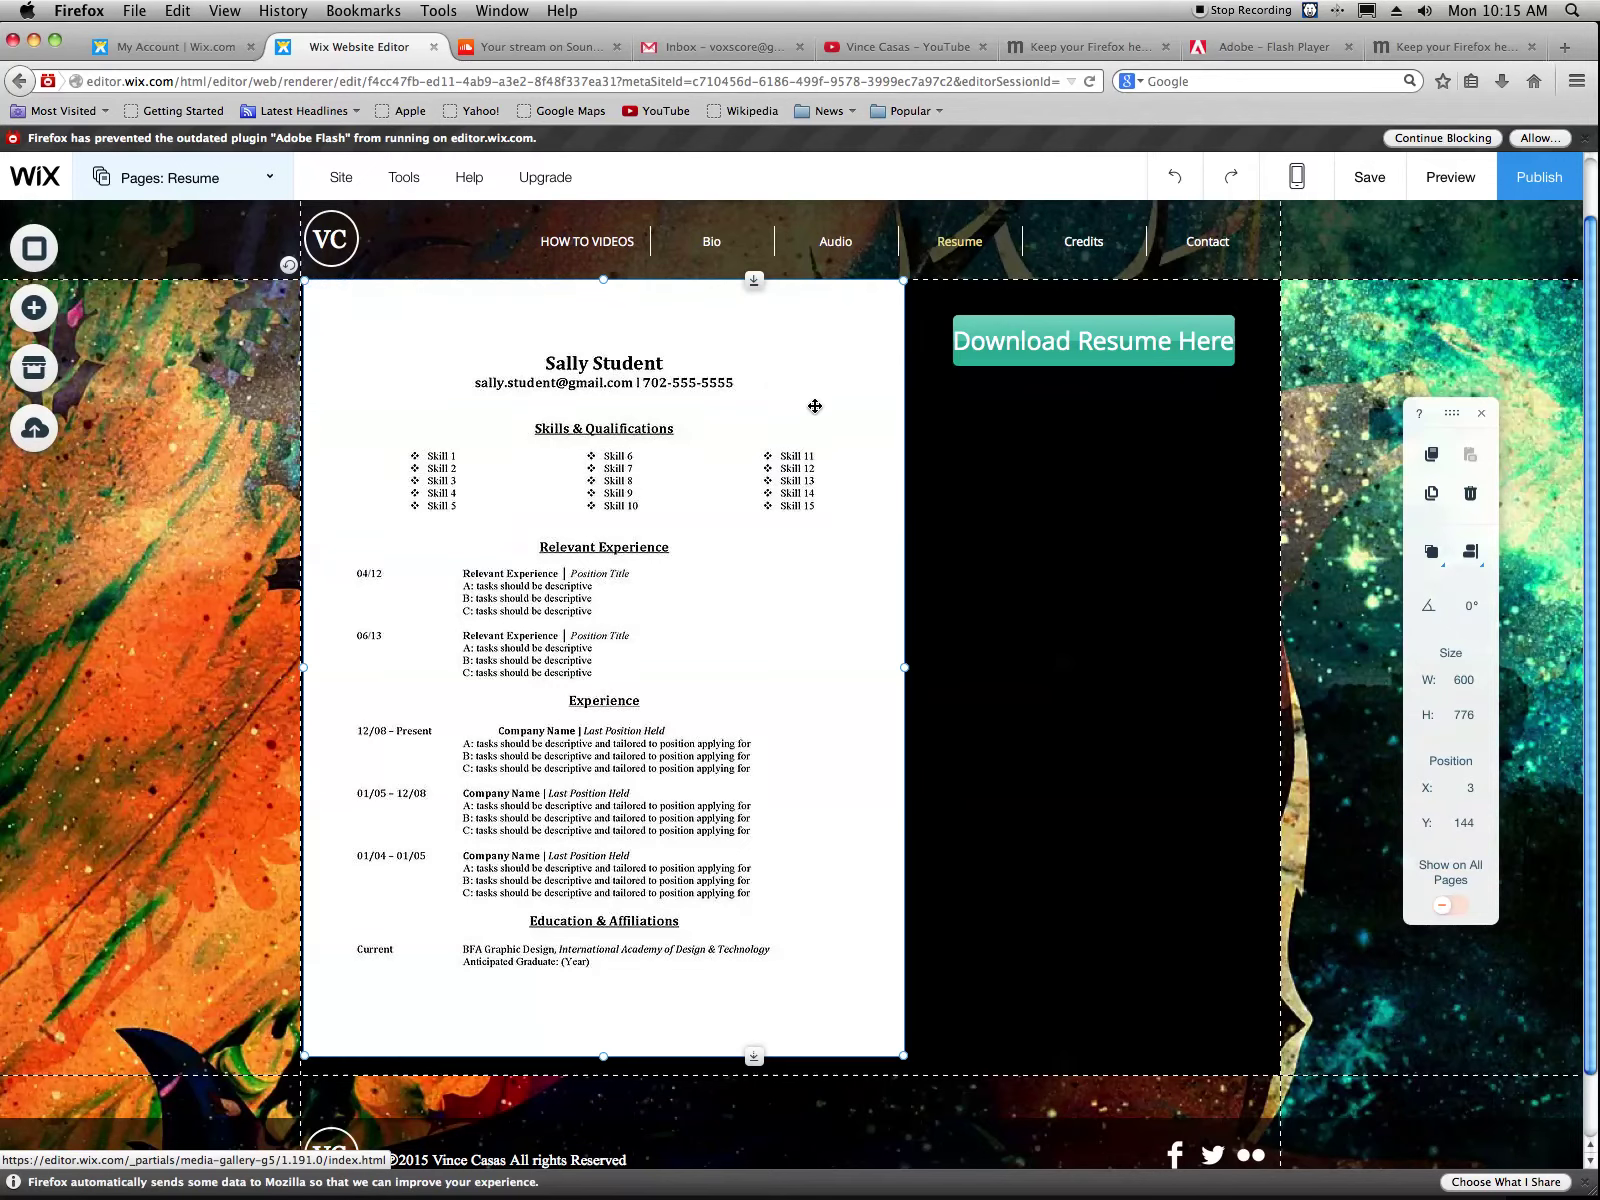
Add the themed button with the jagged edge and place it at the resume image's upper-right corner, at about X 456, Y 154
click(52, 307)
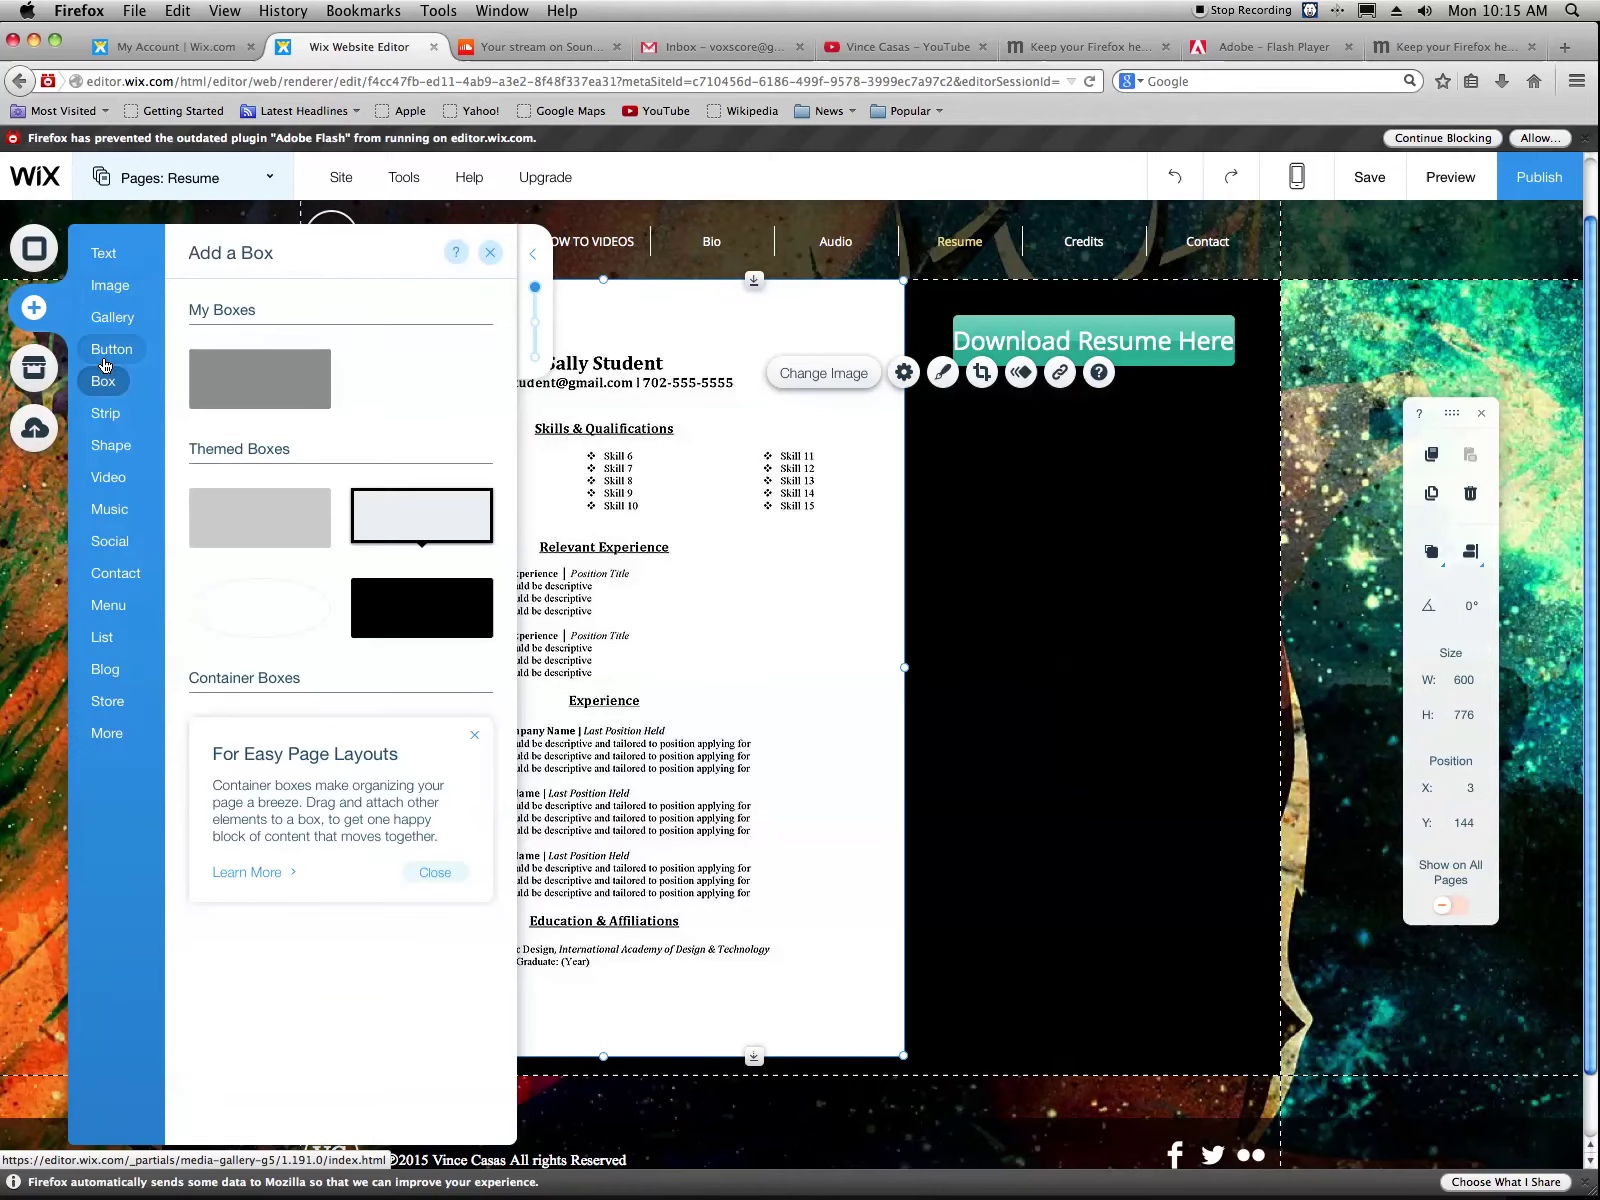
mouse_move(110, 349)
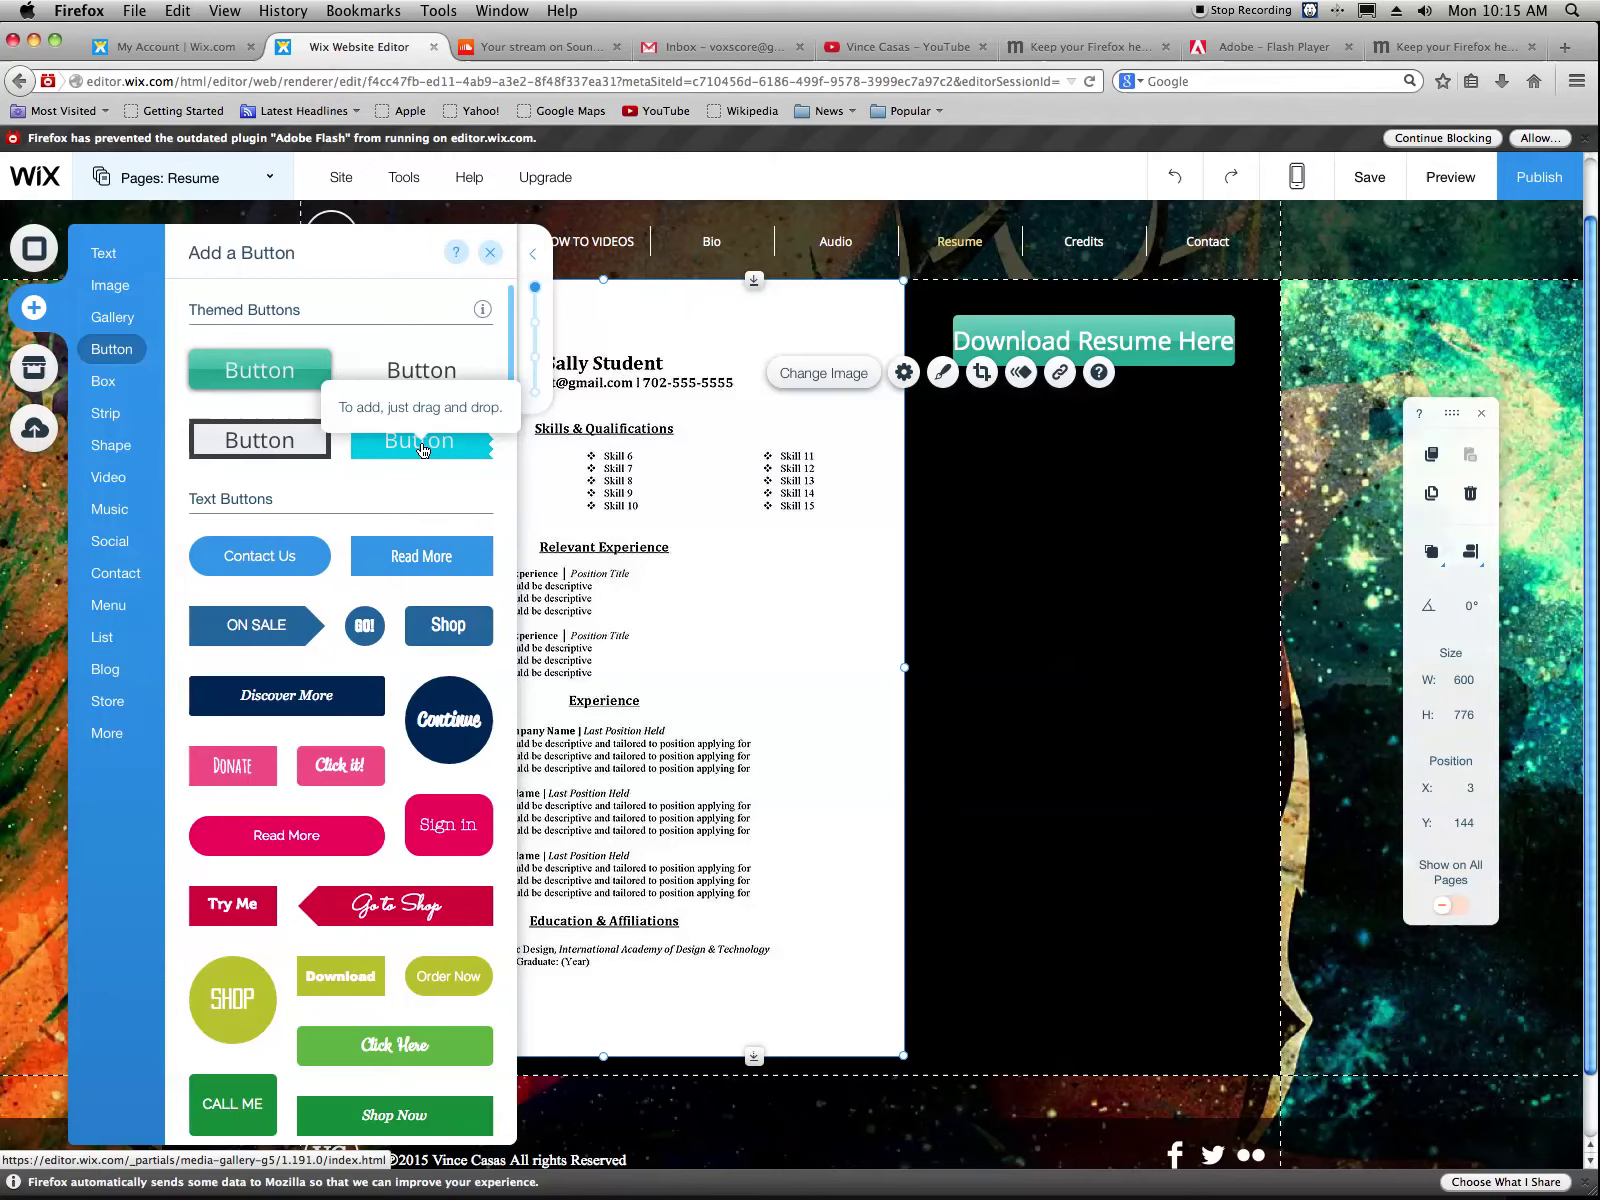
drag(421, 442, 790, 683)
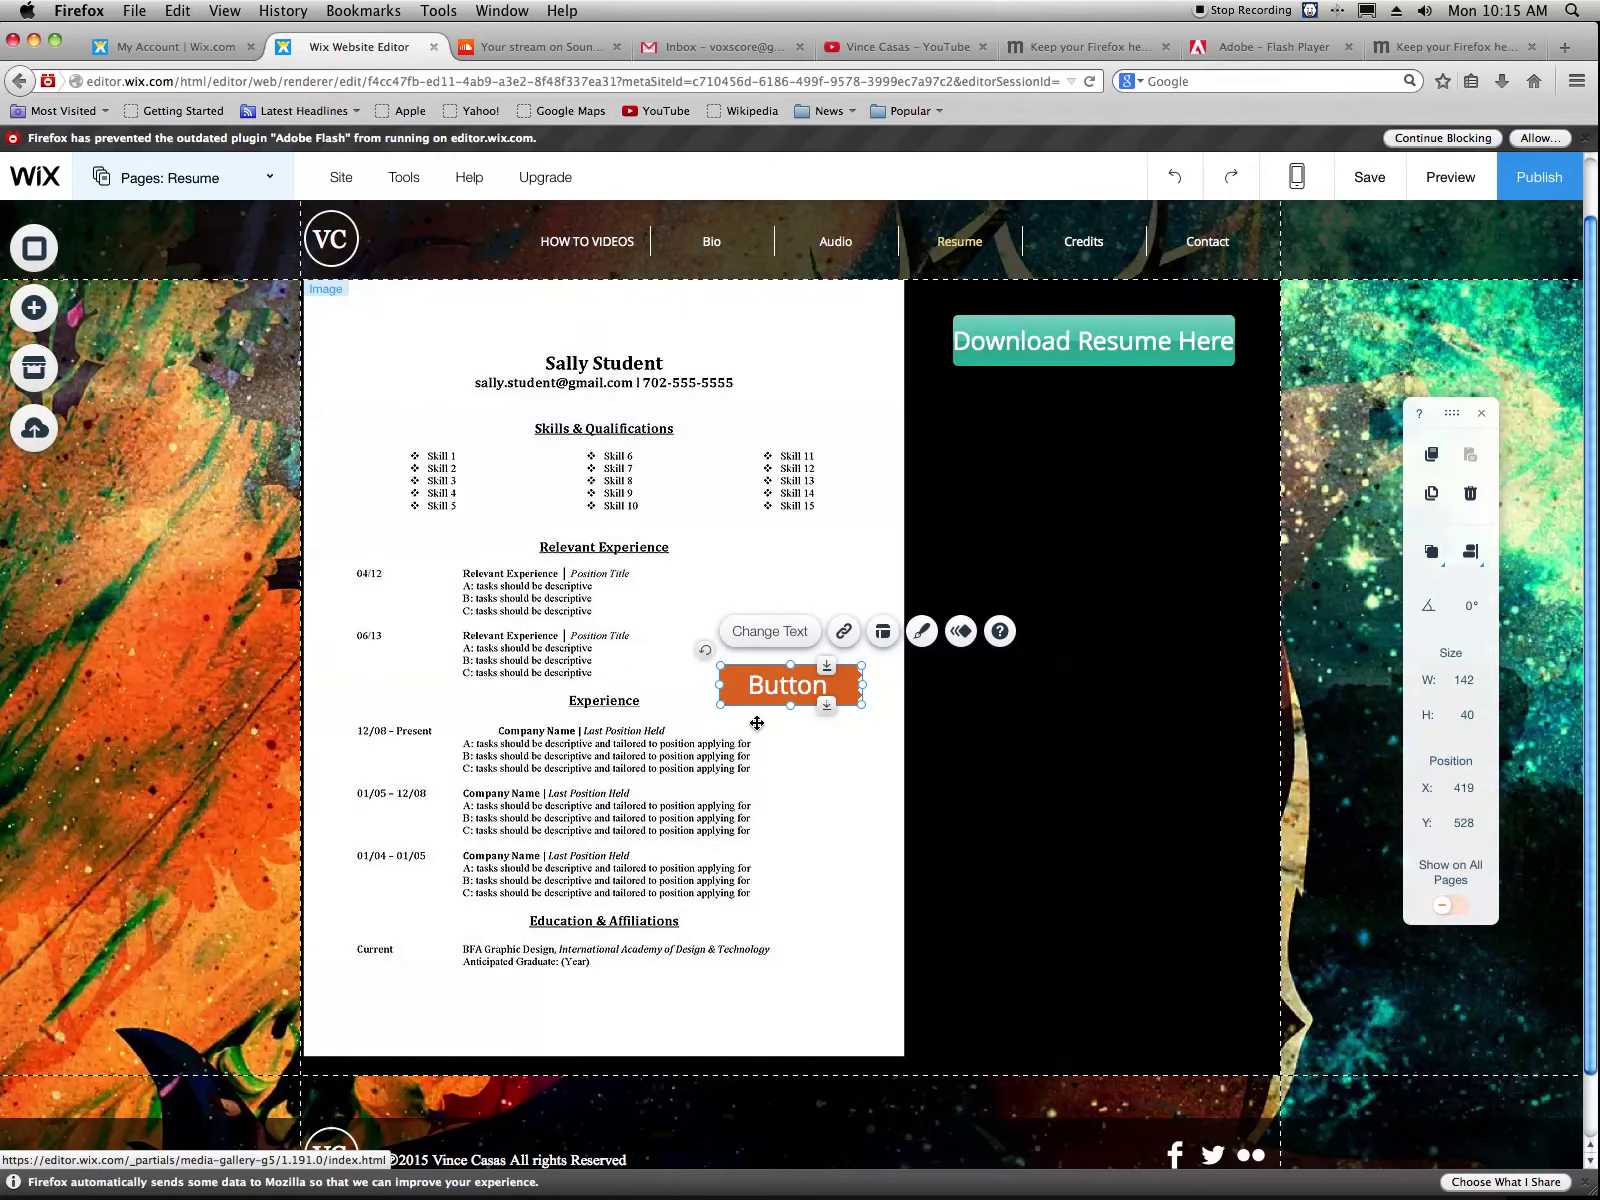
drag(891, 559, 792, 313)
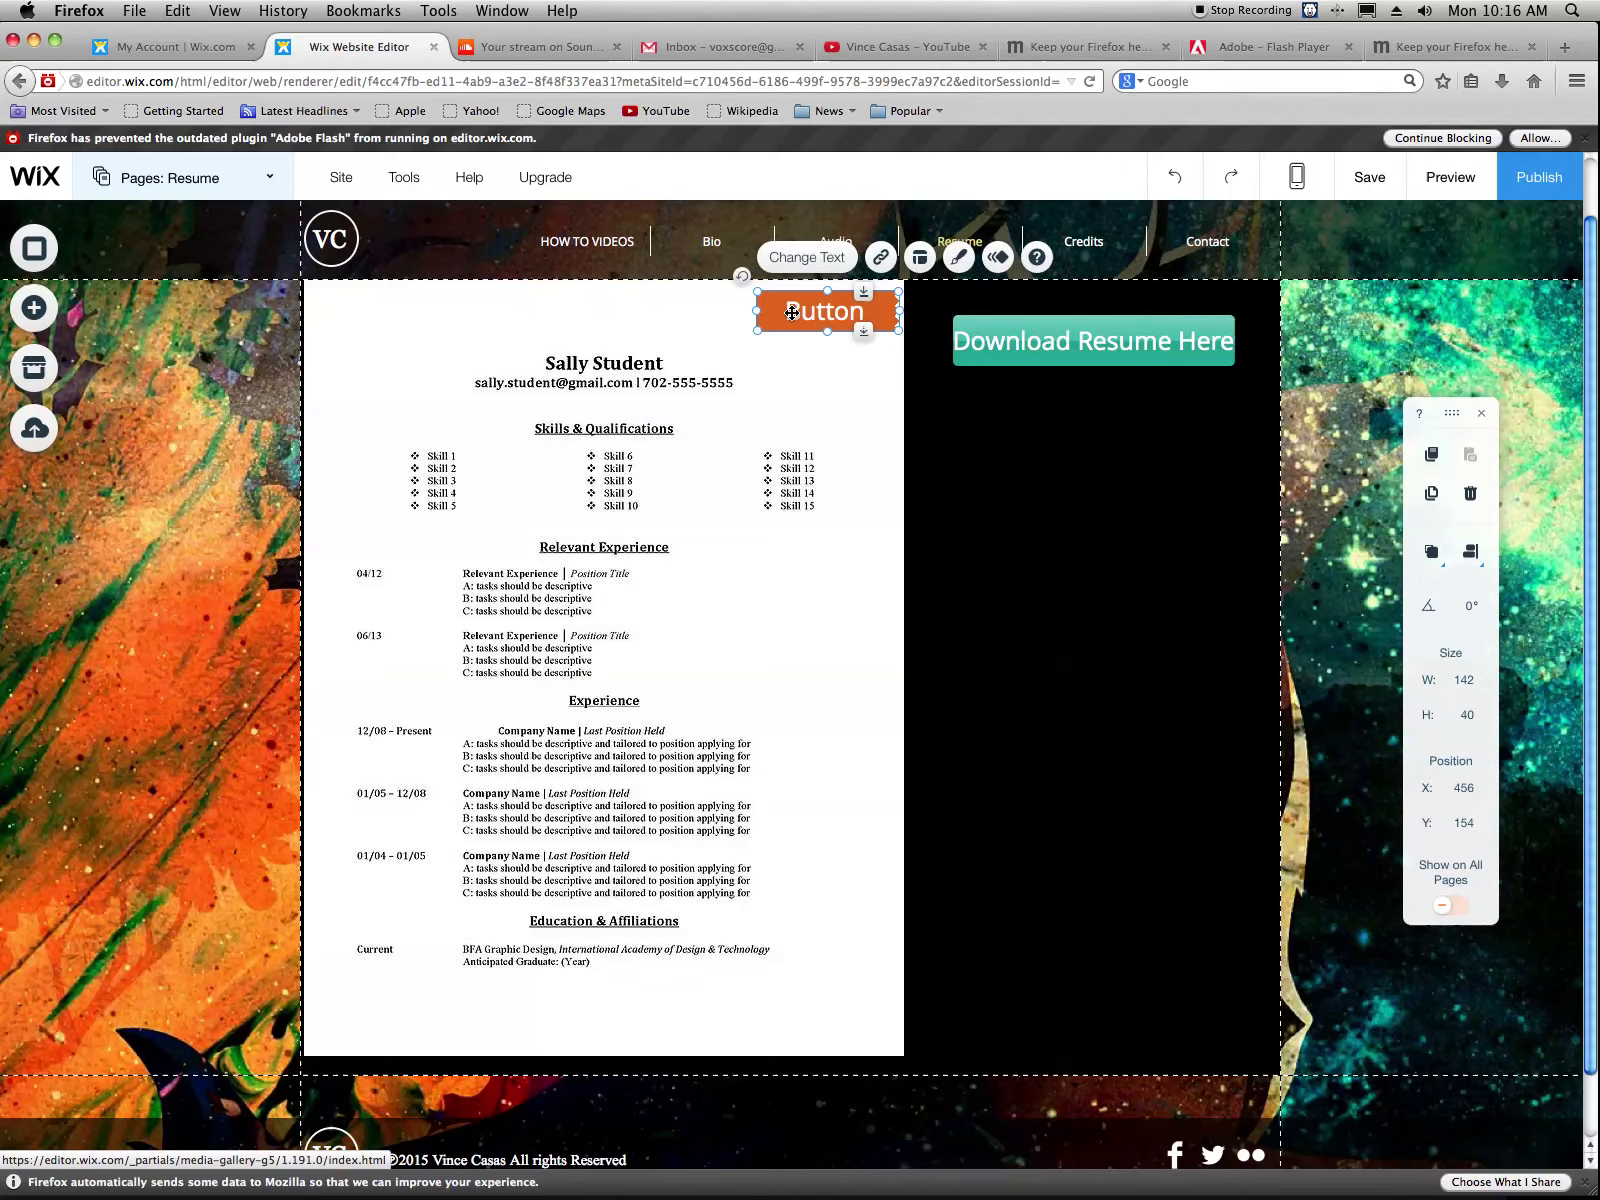
Delete the teal "Download Resume Here" button and centre the resume image on the page at about X 227, Y 144
click(985, 347)
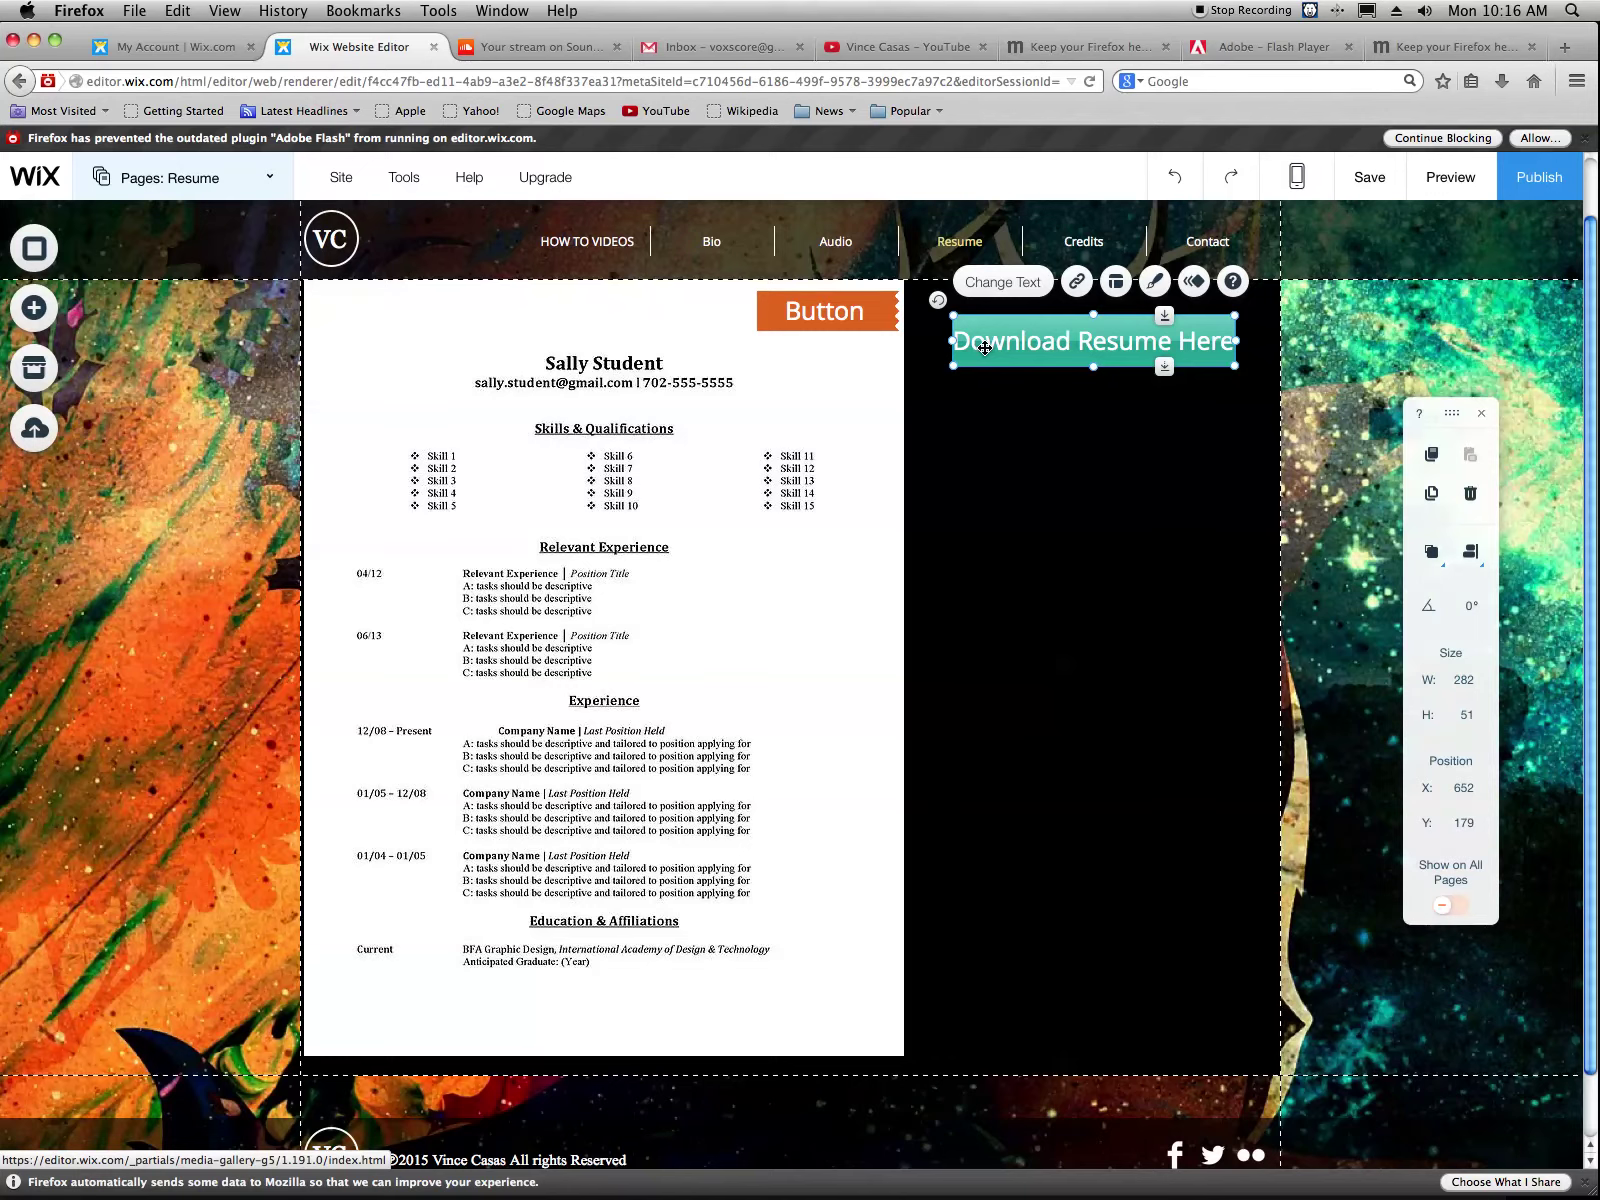
key(Delete)
click(888, 400)
drag(929, 425, 1094, 420)
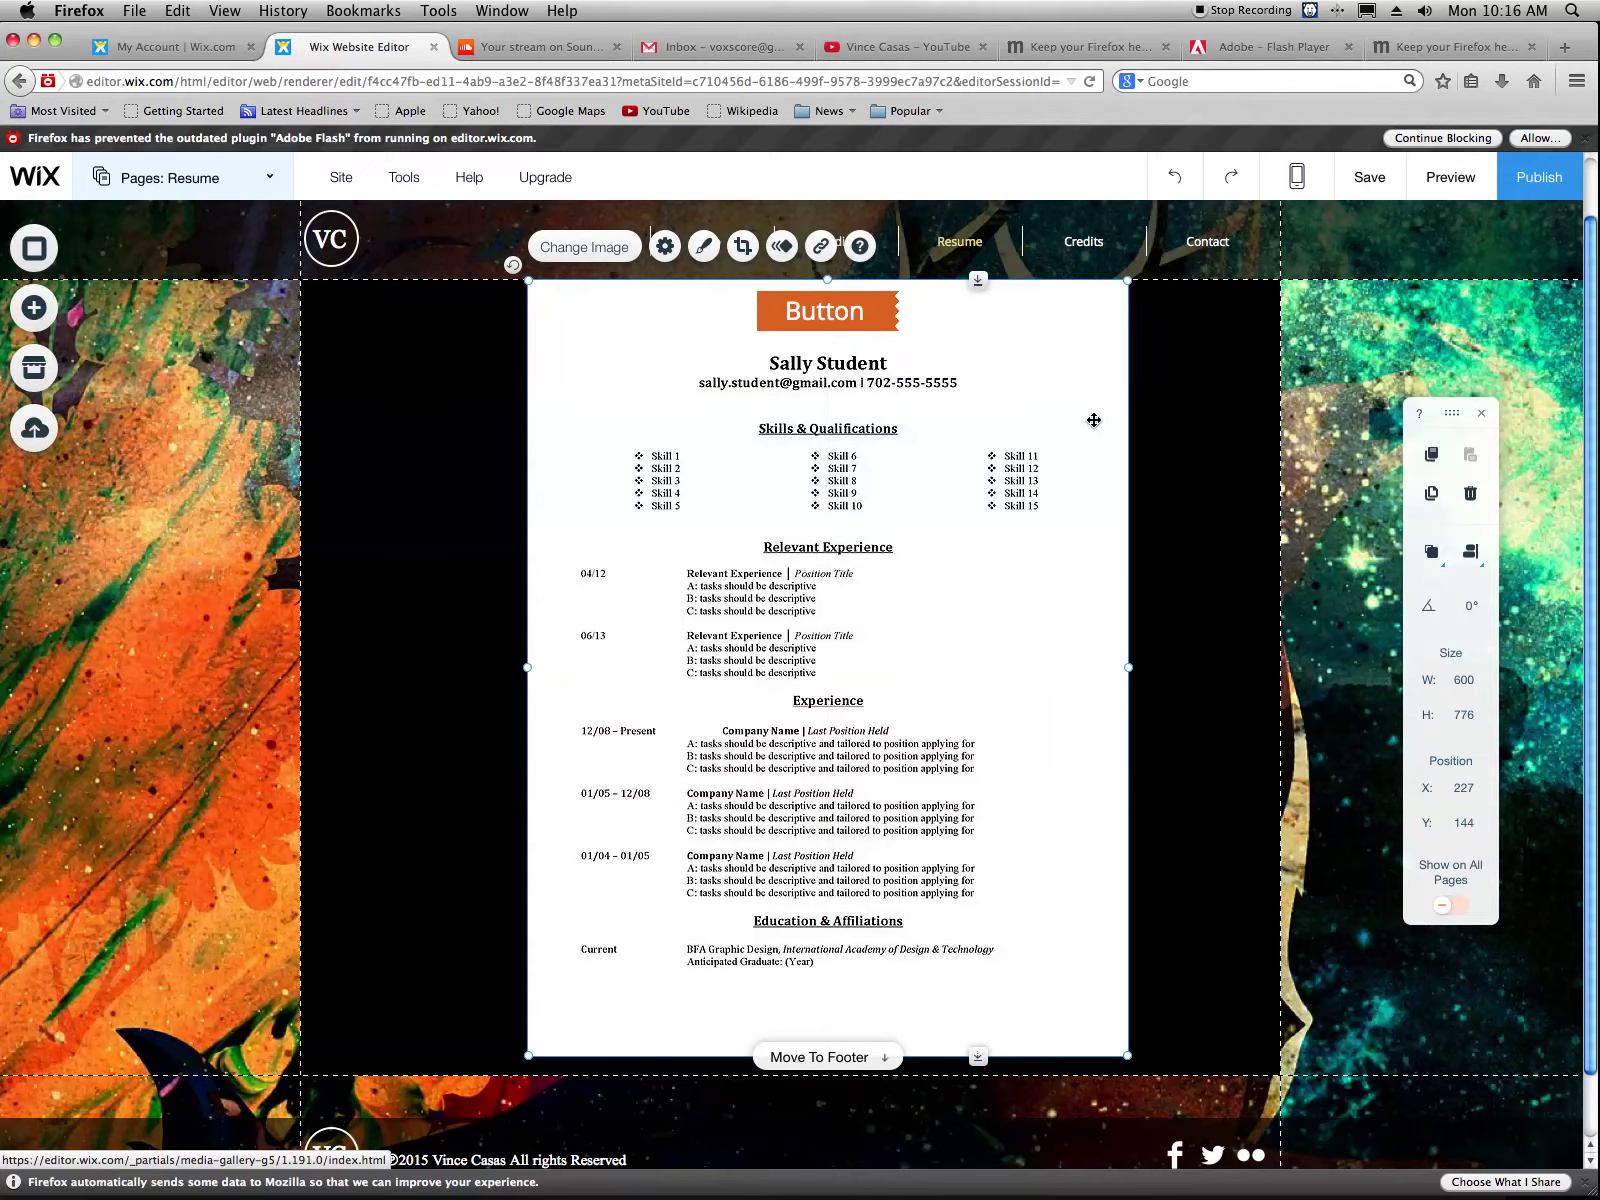
Nudge the orange button up to about Y 150 and set its text to "DOWNLOAD RESUME"
mouse_move(877, 306)
mouse_down()
mouse_move(968, 784)
mouse_move(850, 997)
mouse_move(868, 1020)
mouse_move(428, 352)
mouse_move(442, 334)
mouse_move(501, 368)
mouse_move(728, 598)
mouse_move(828, 843)
mouse_move(868, 1028)
mouse_move(793, 714)
mouse_move(1018, 446)
mouse_move(1092, 313)
mouse_move(803, 232)
mouse_move(757, 316)
mouse_move(875, 305)
mouse_up()
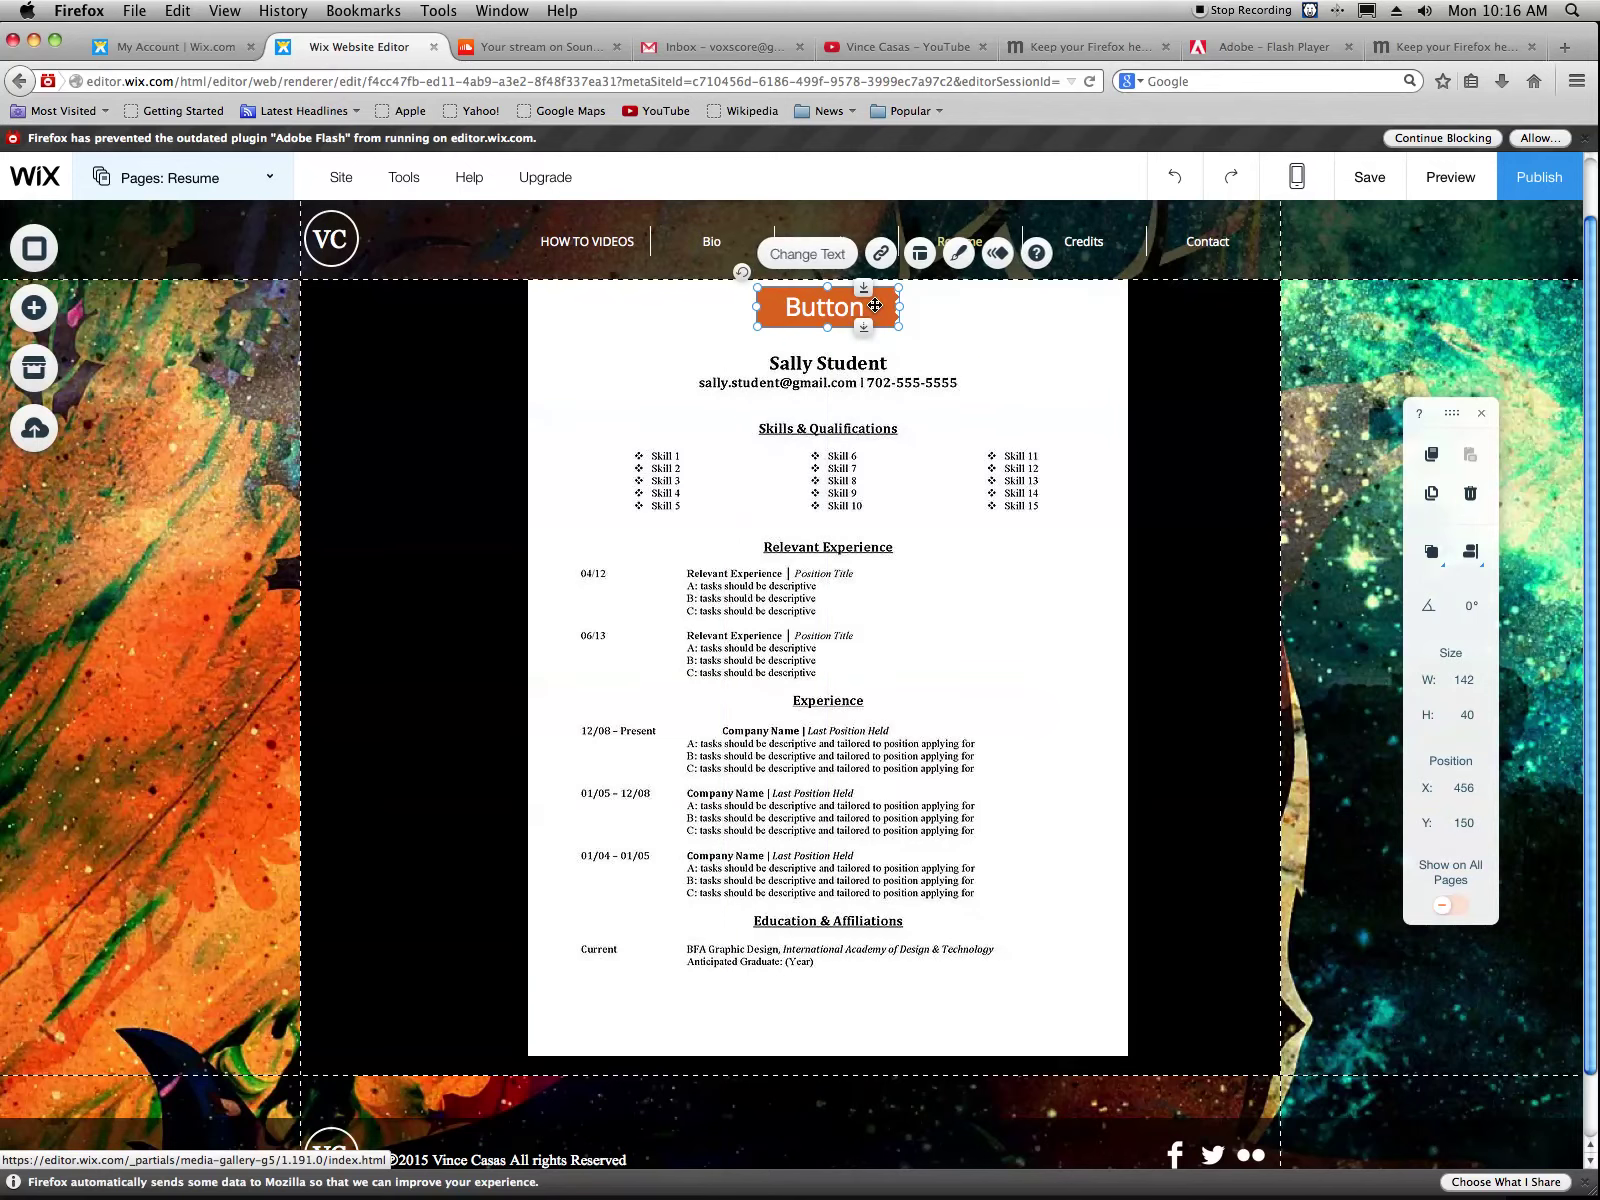
click(838, 256)
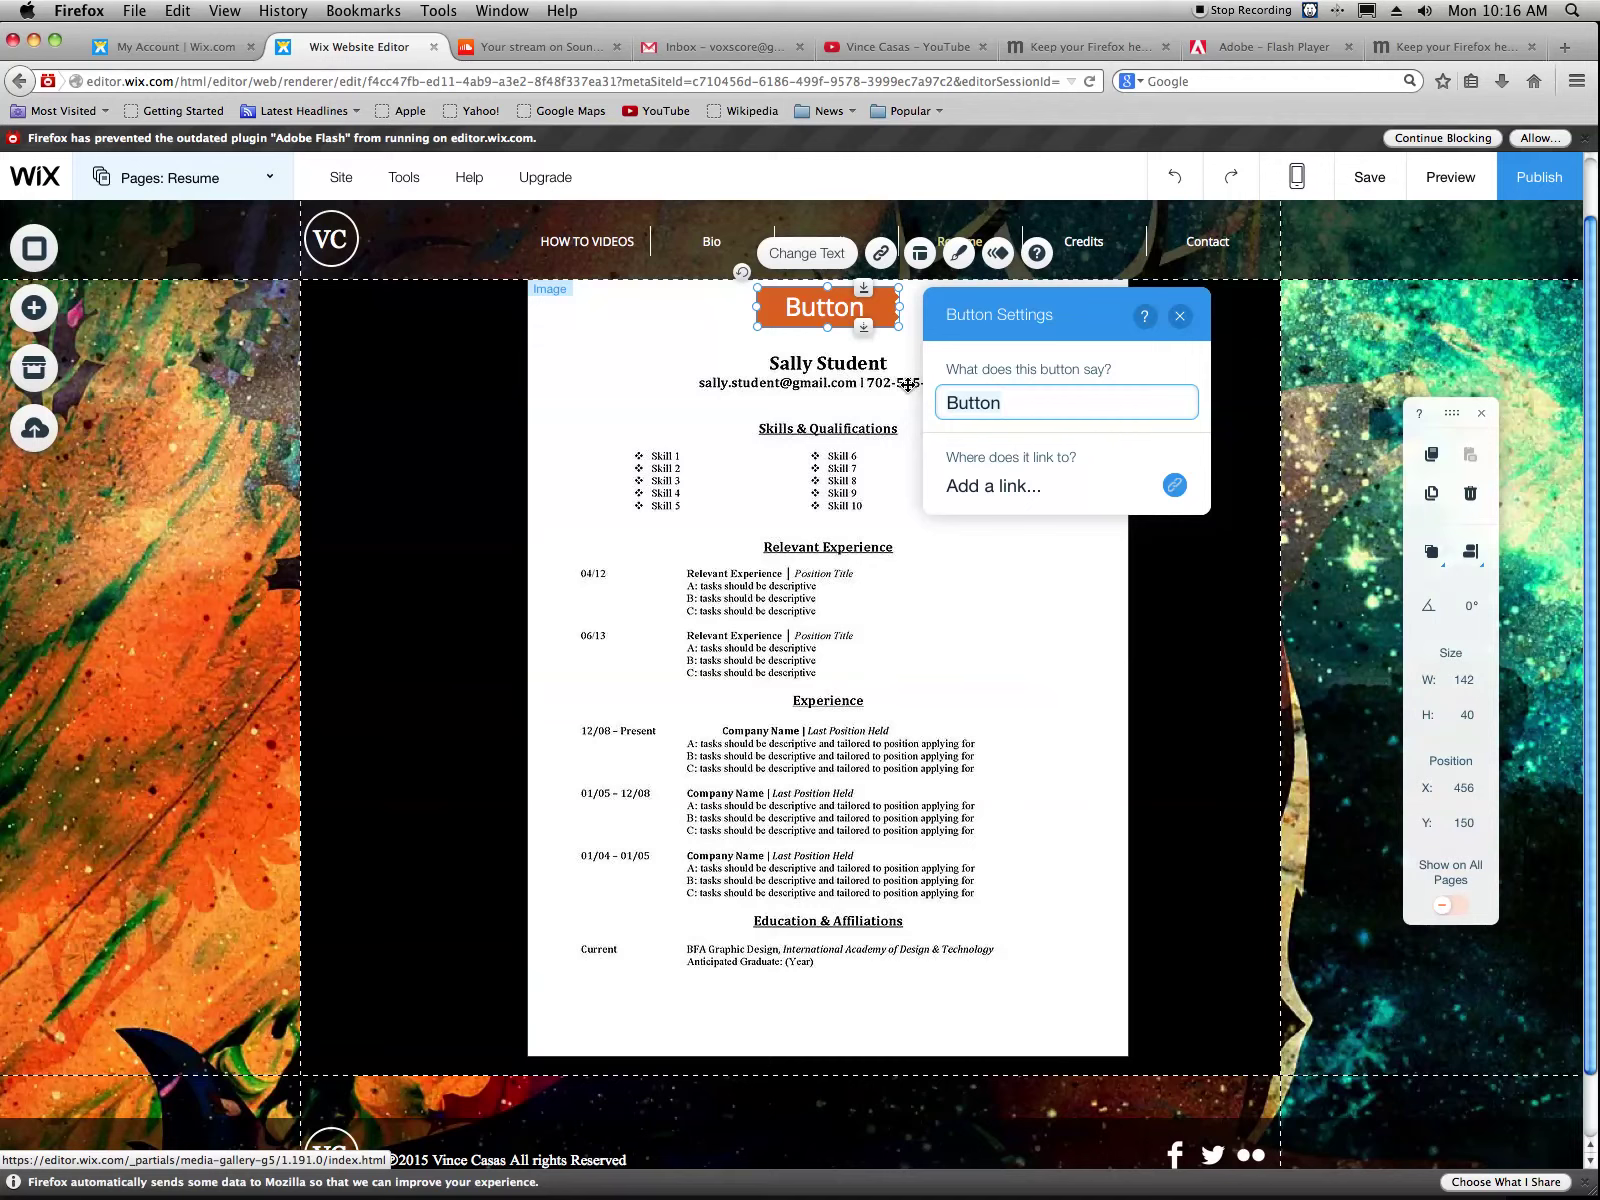
text(DOWN)
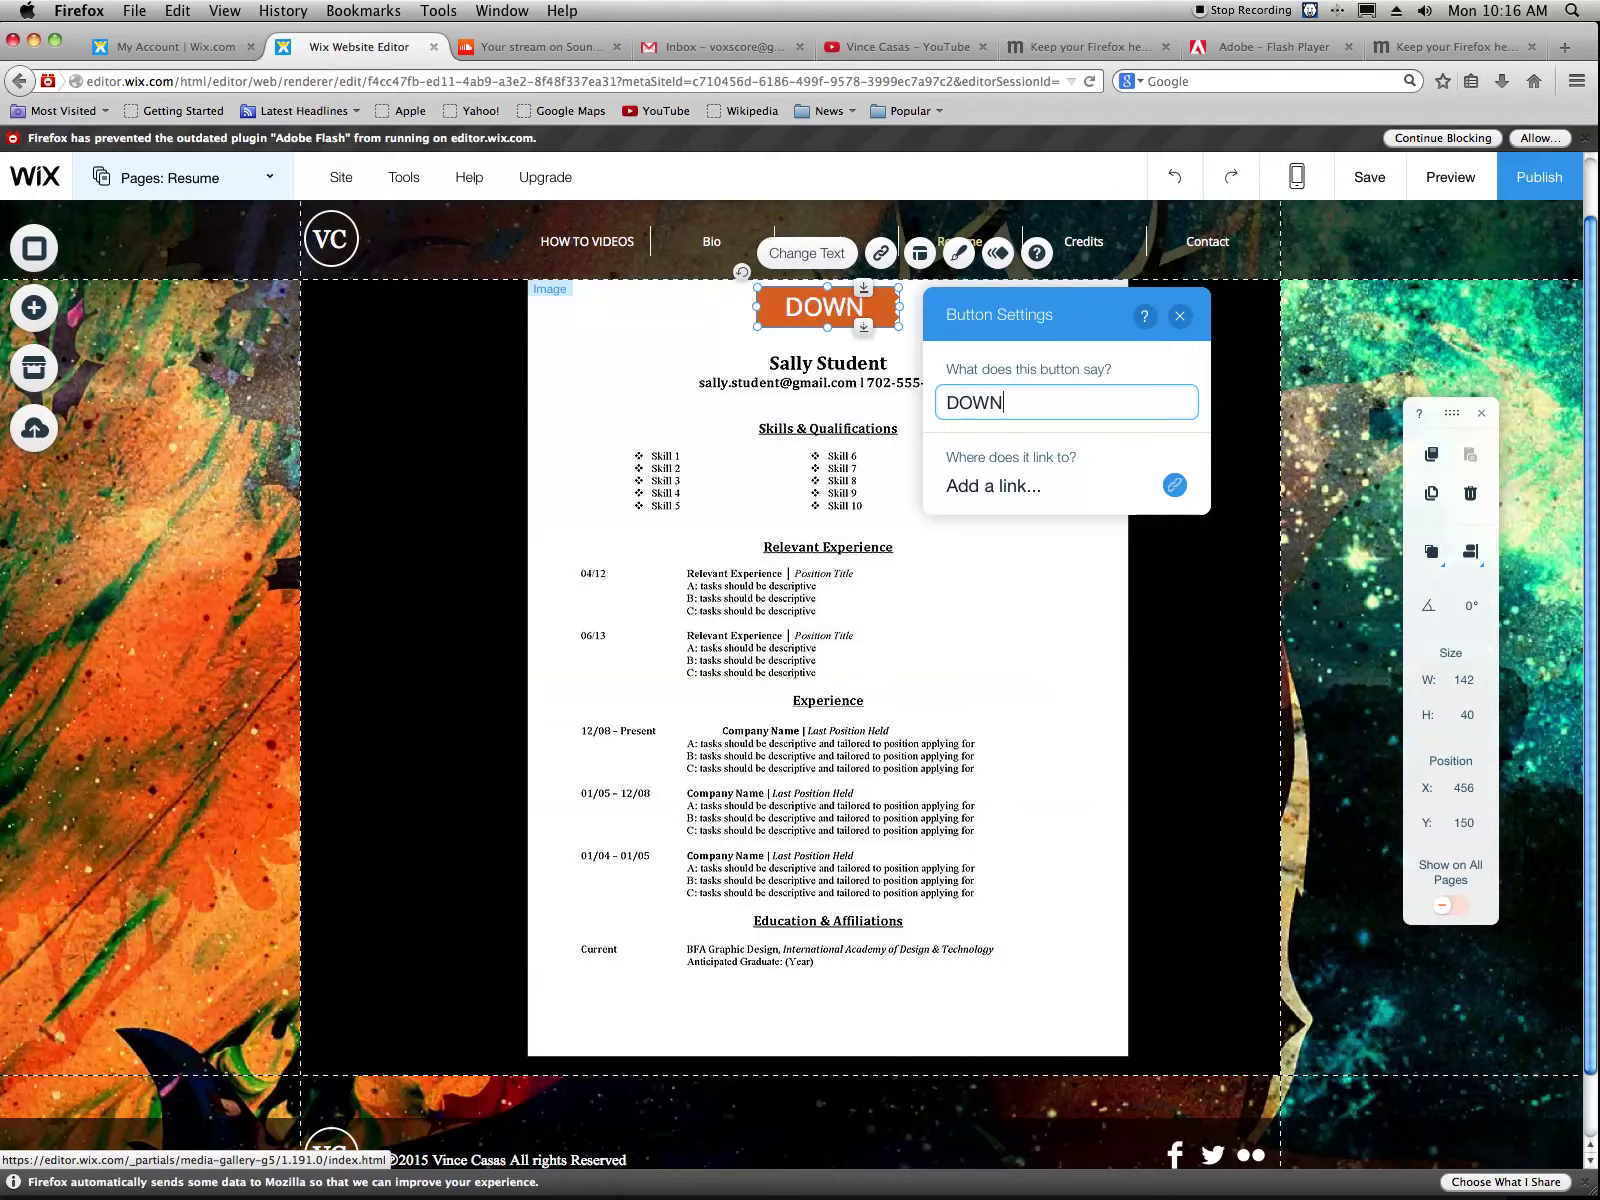
text(LOAD RES)
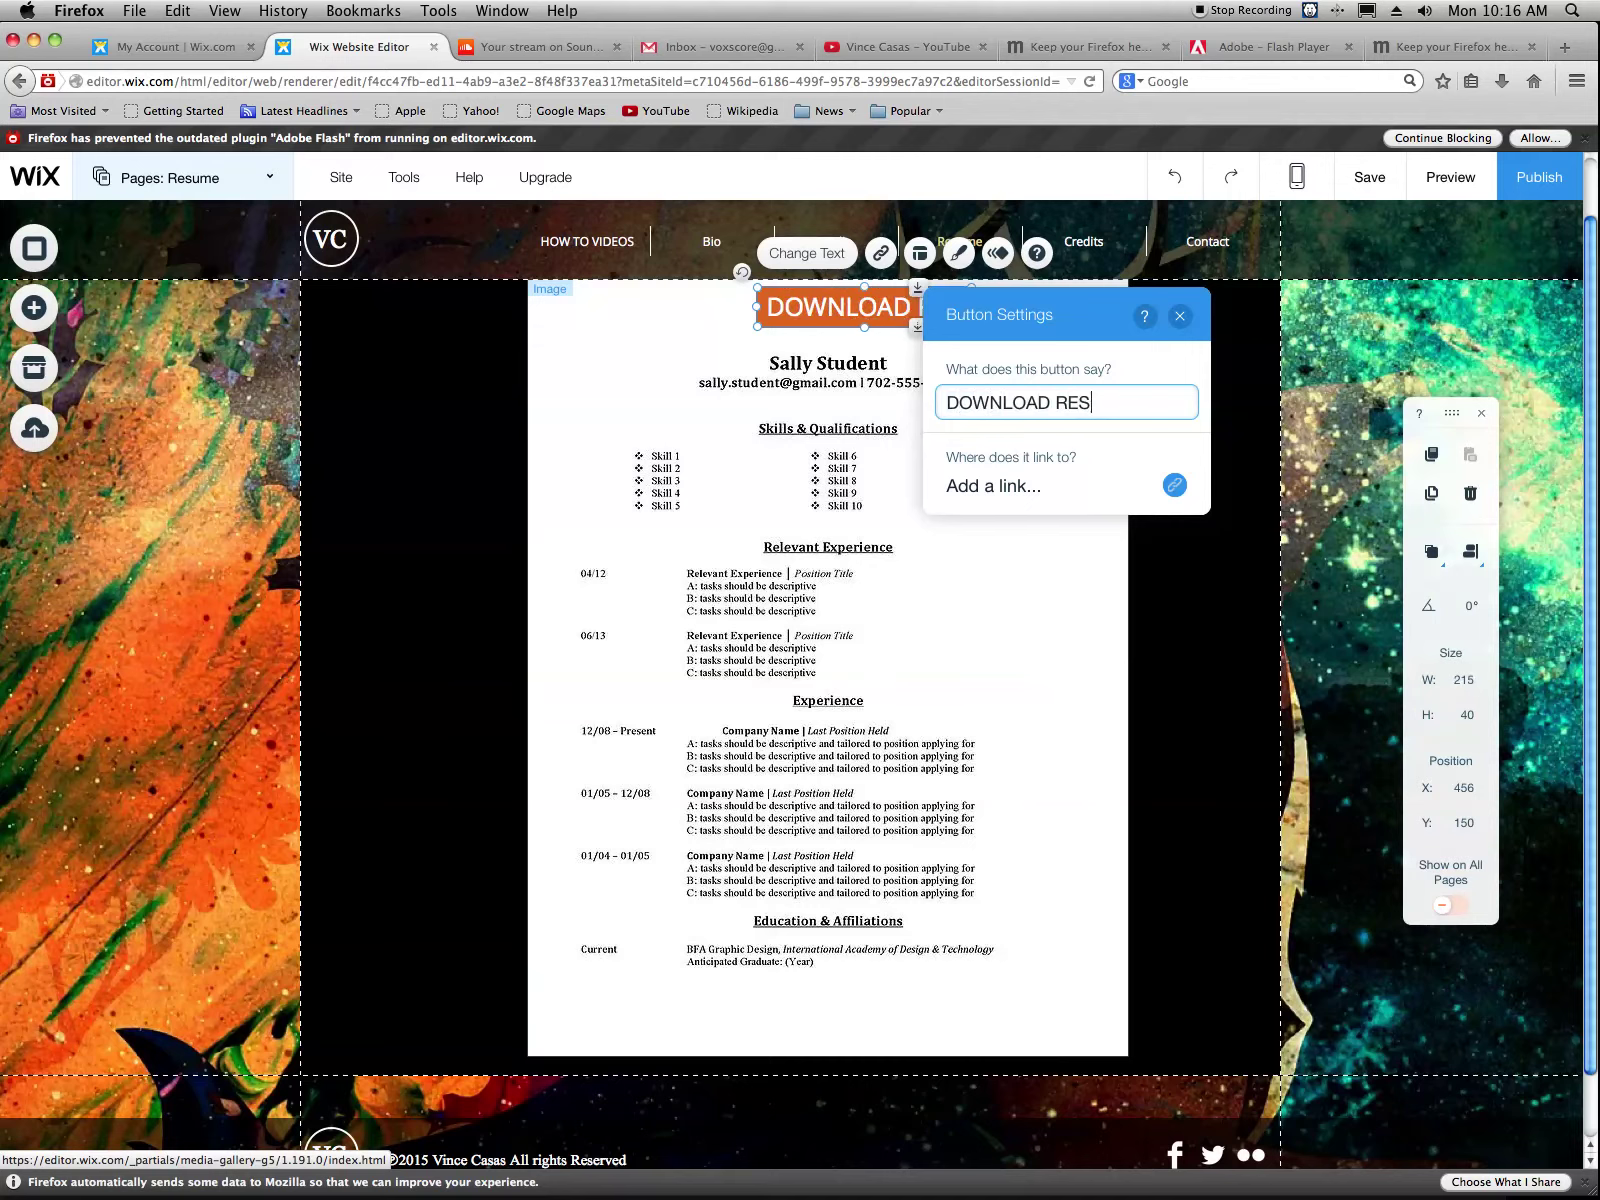
text(UME)
key(Return)
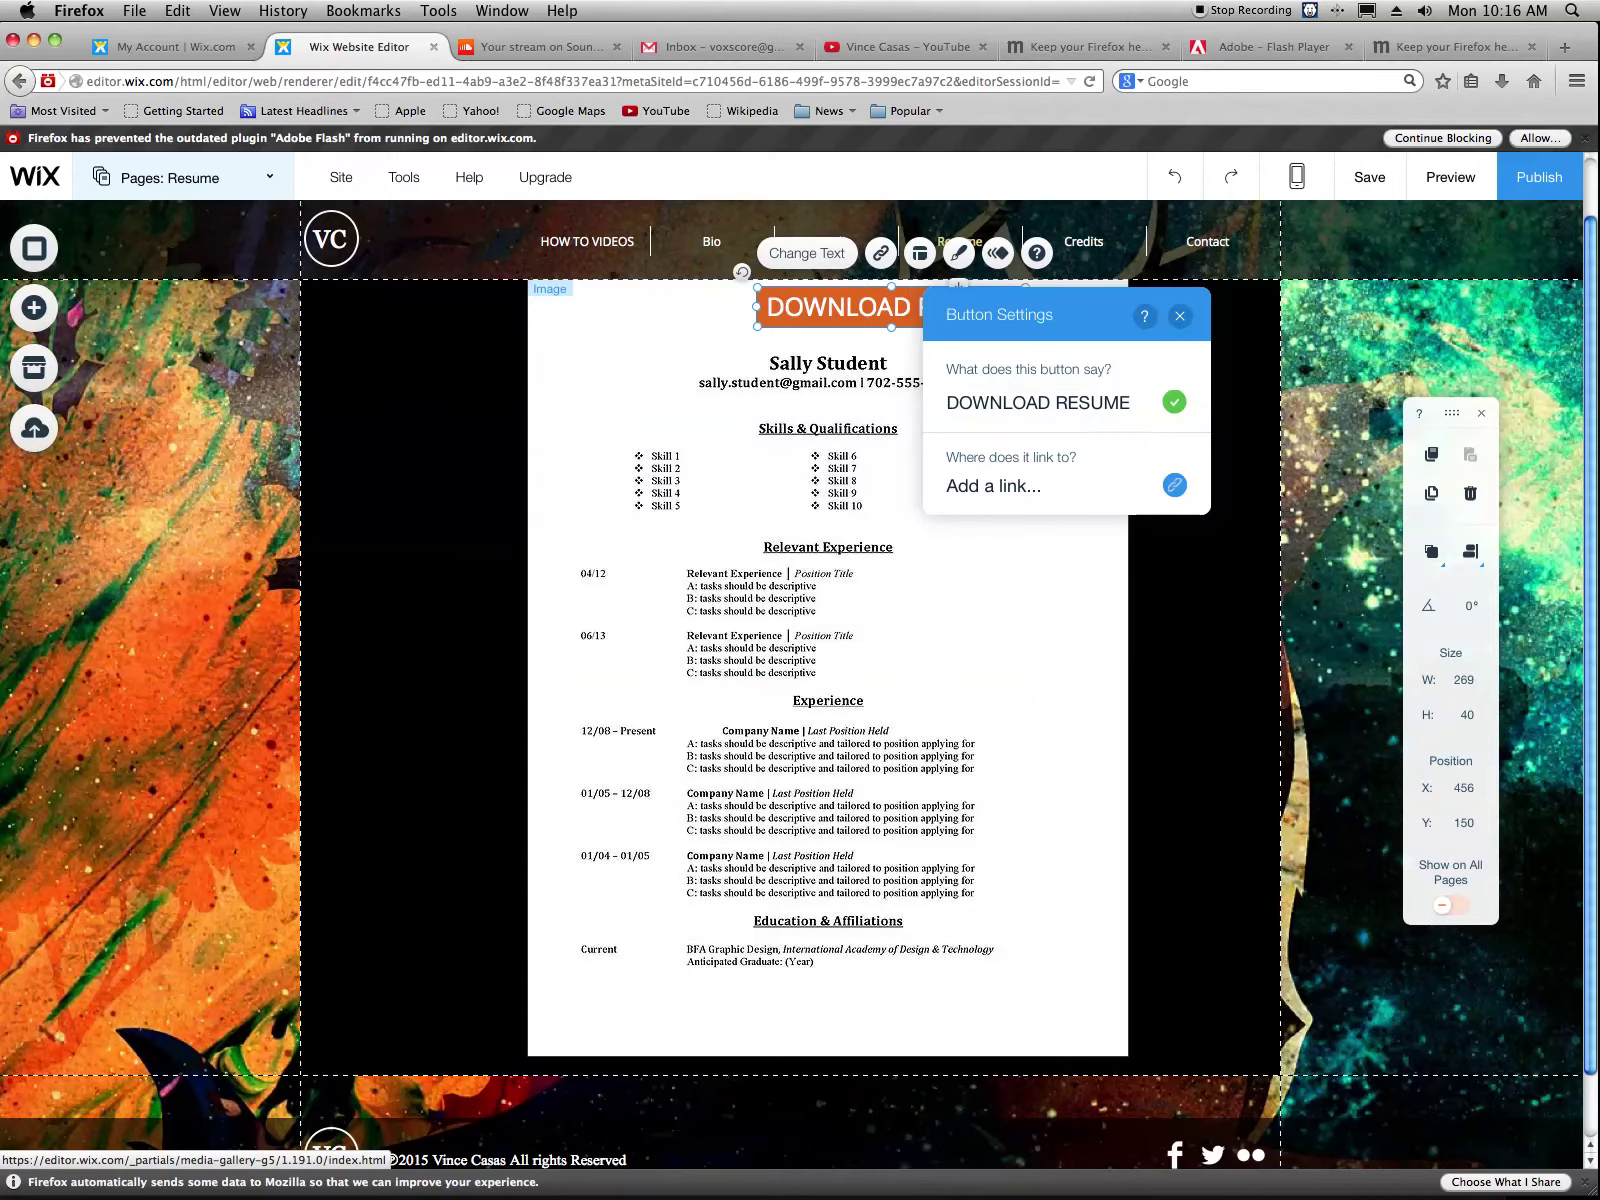
Centre the orange button above the resume's name heading, at about X 392, Y 153
scroll(840, 410, down, 1)
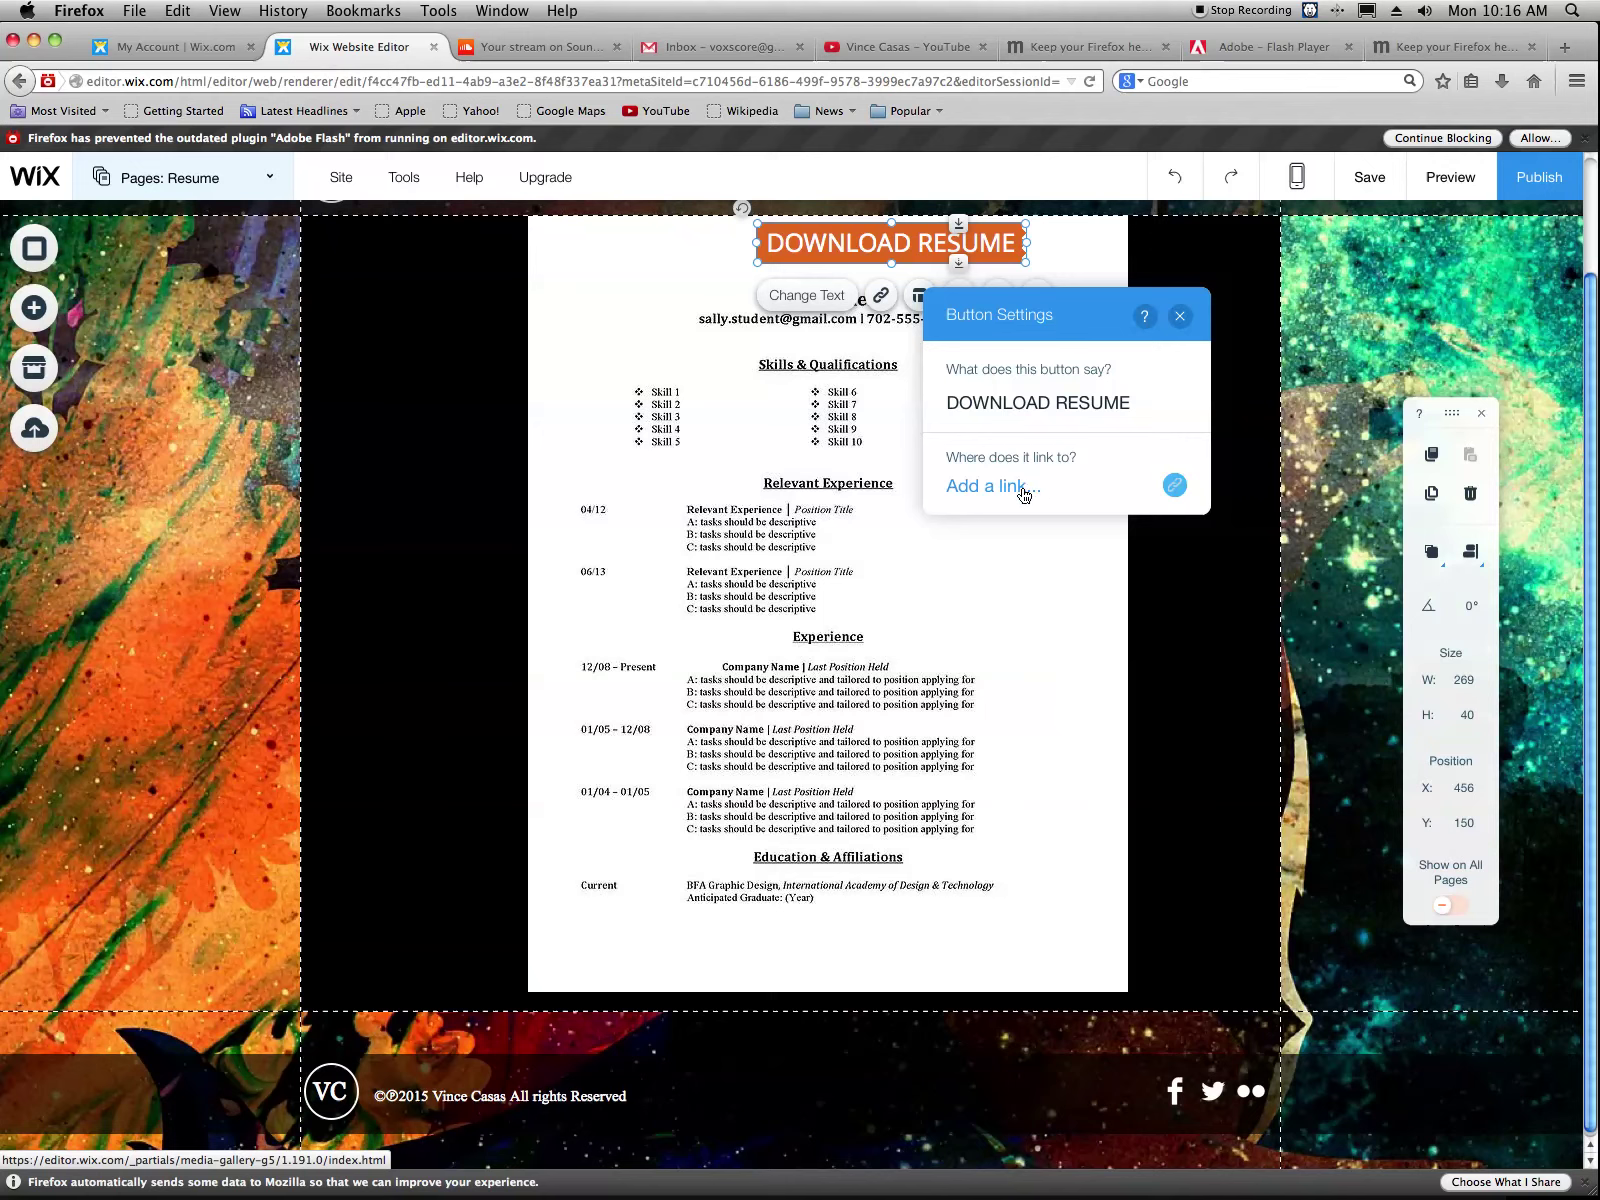
click(980, 465)
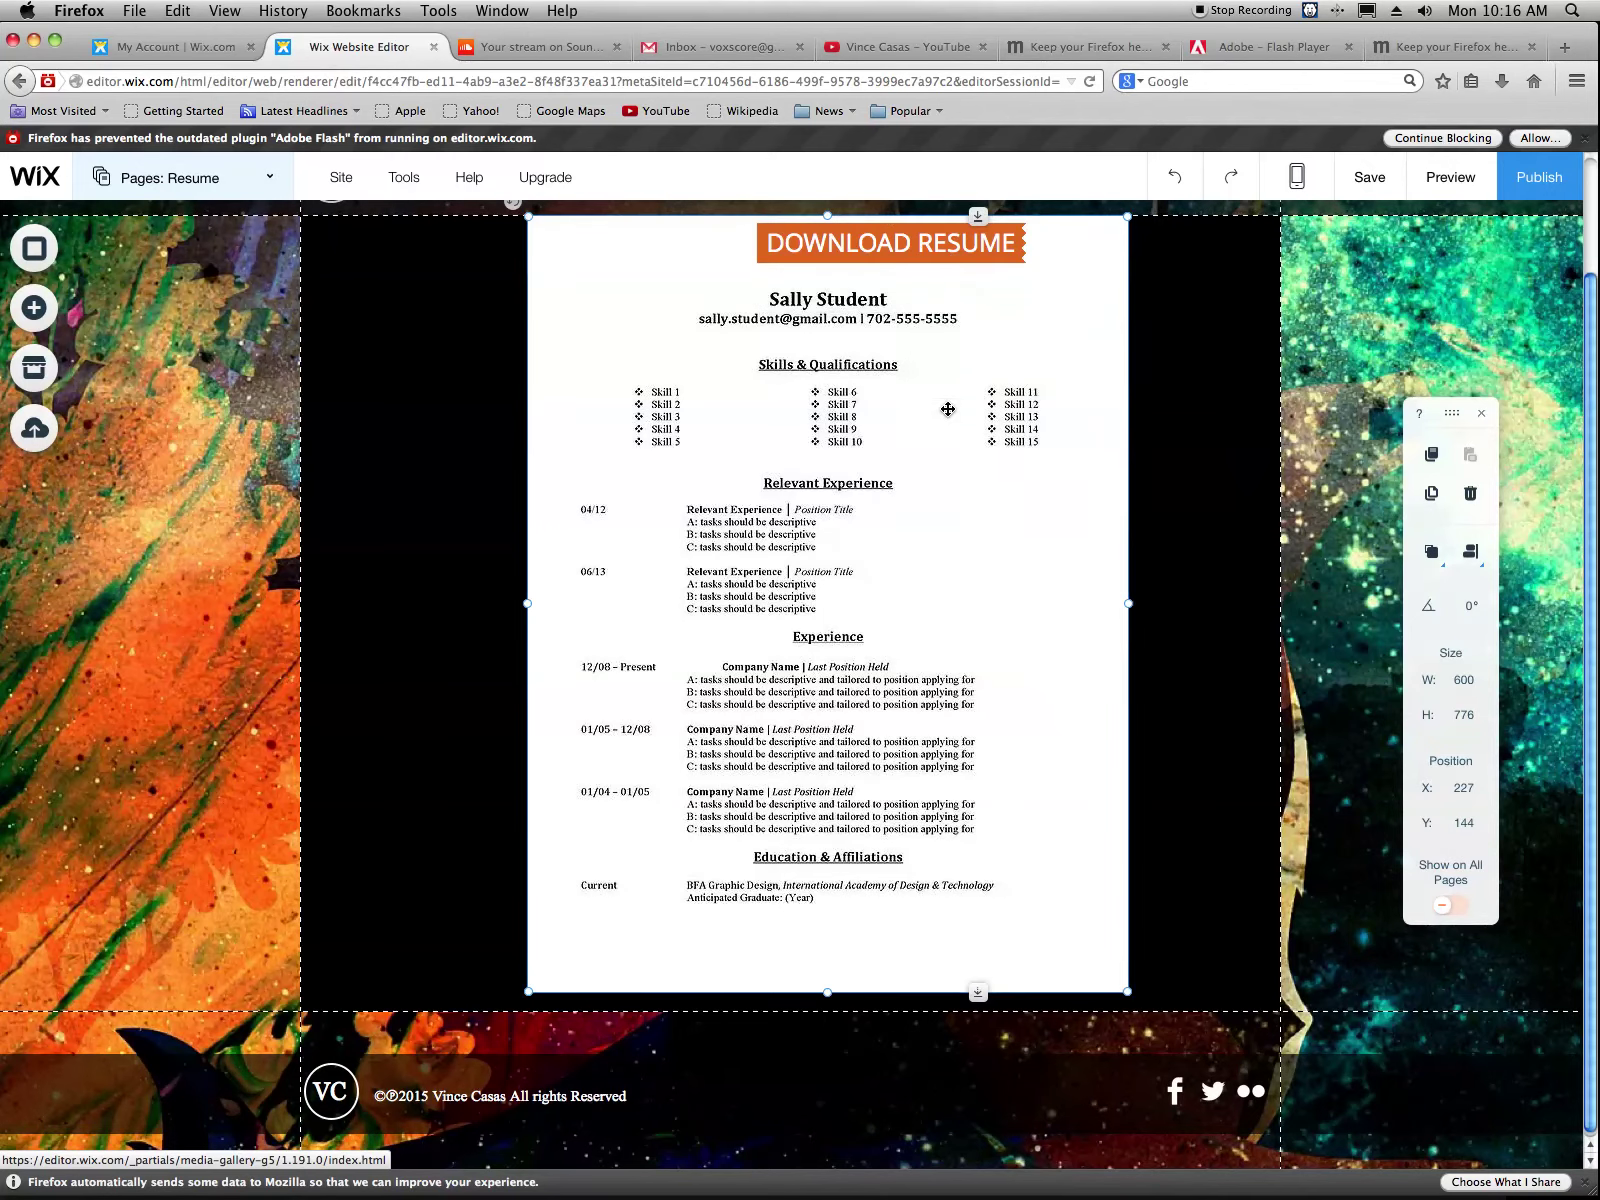
click(870, 258)
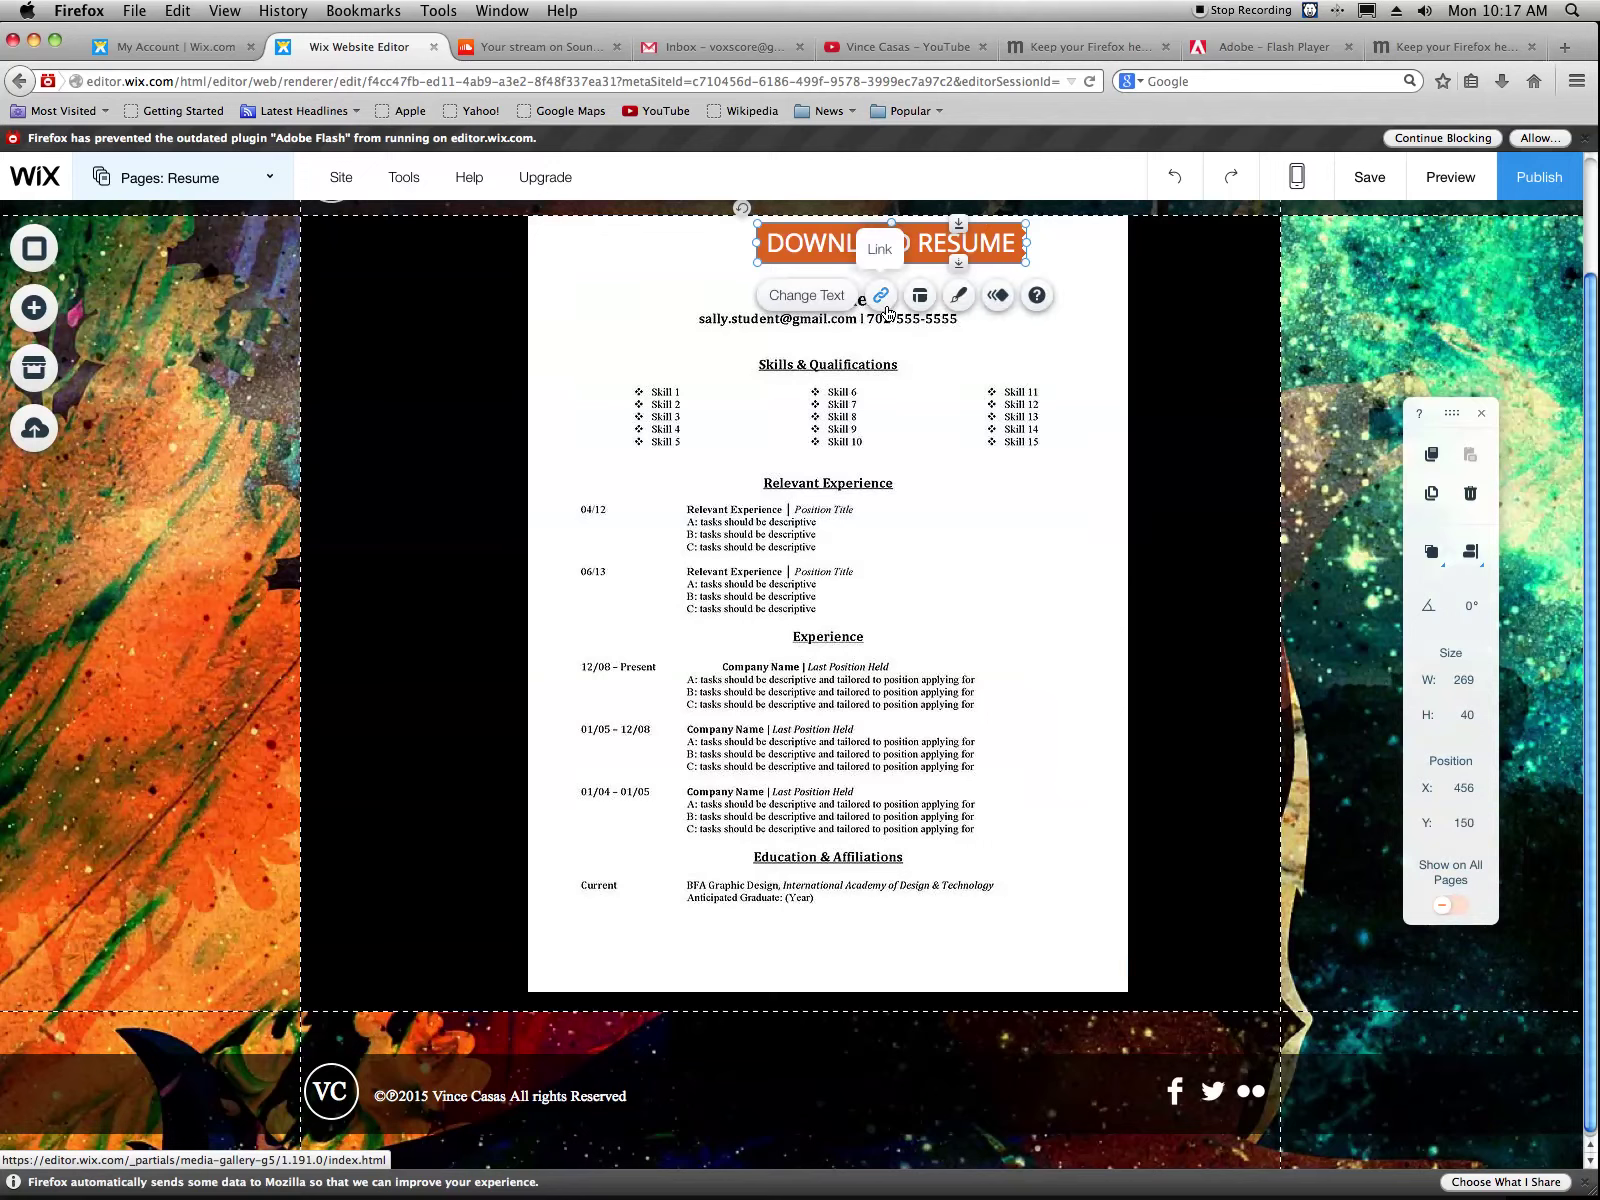
drag(769, 244, 722, 243)
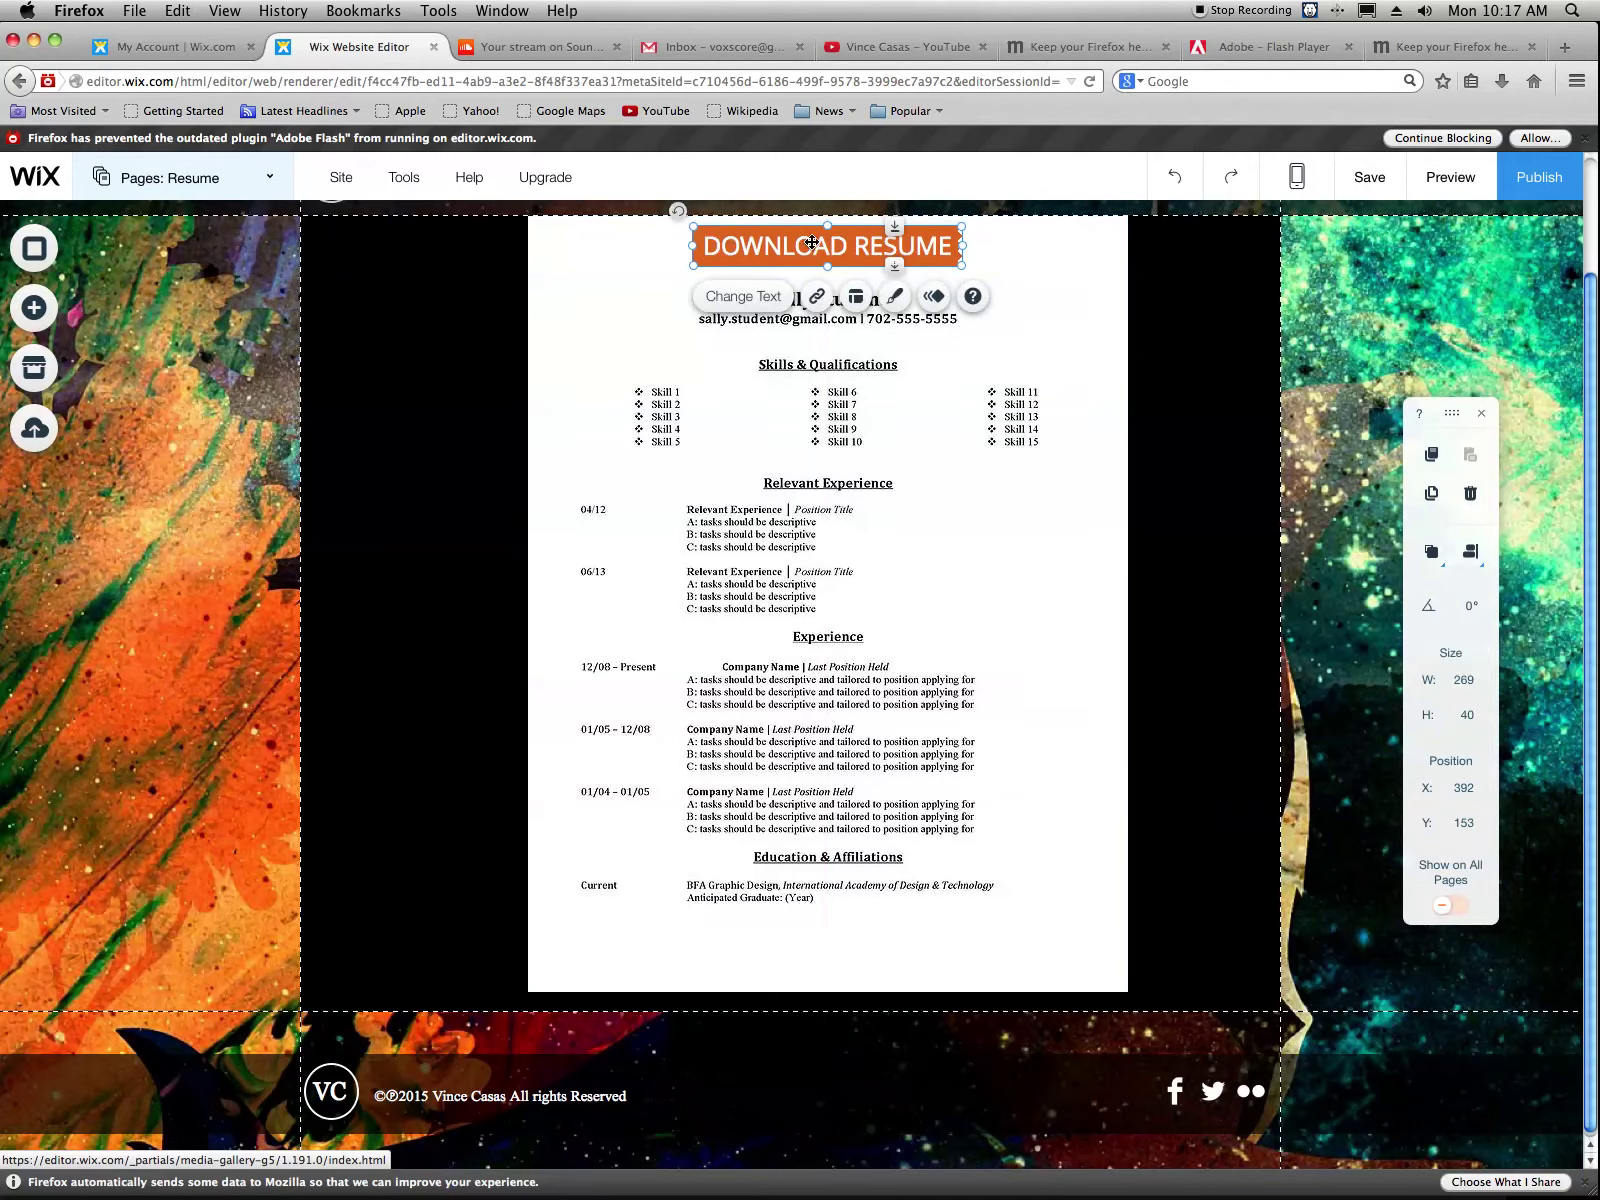
Link the orange "DOWNLOAD RESUME" button to the document Sample Resume Template.pdf
click(816, 297)
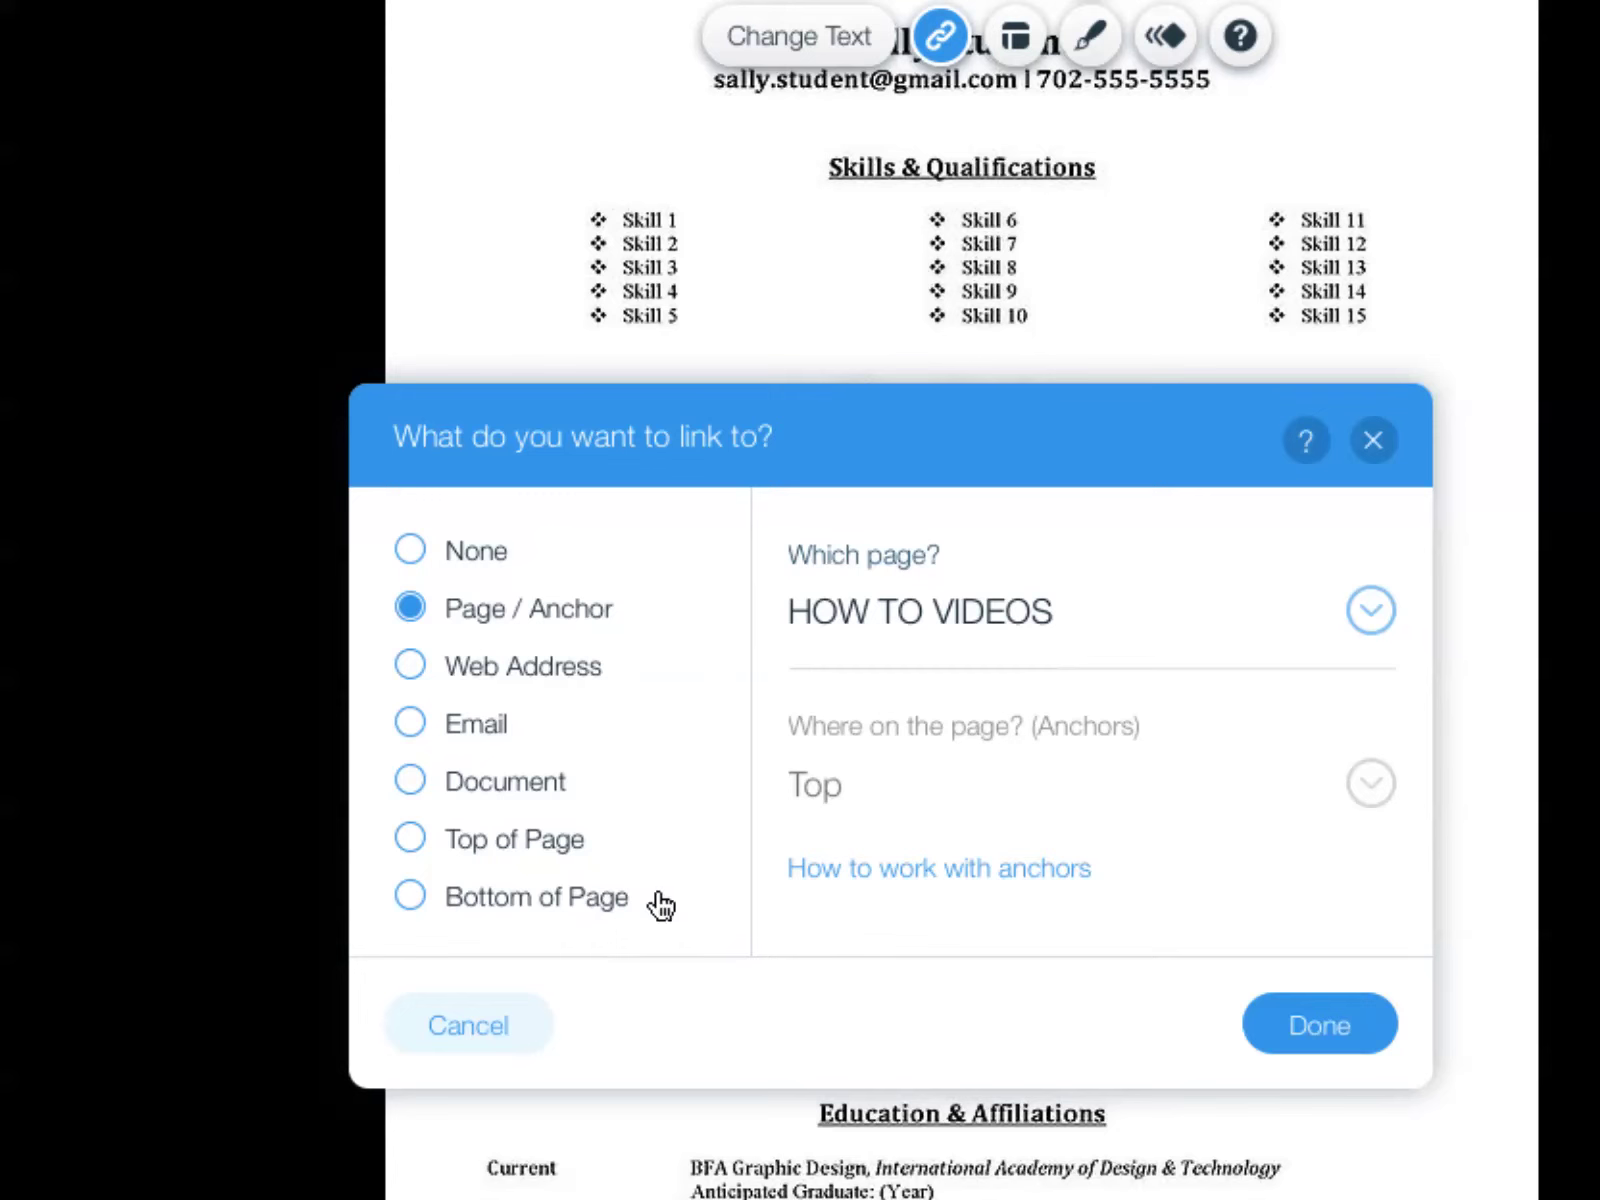
click(412, 782)
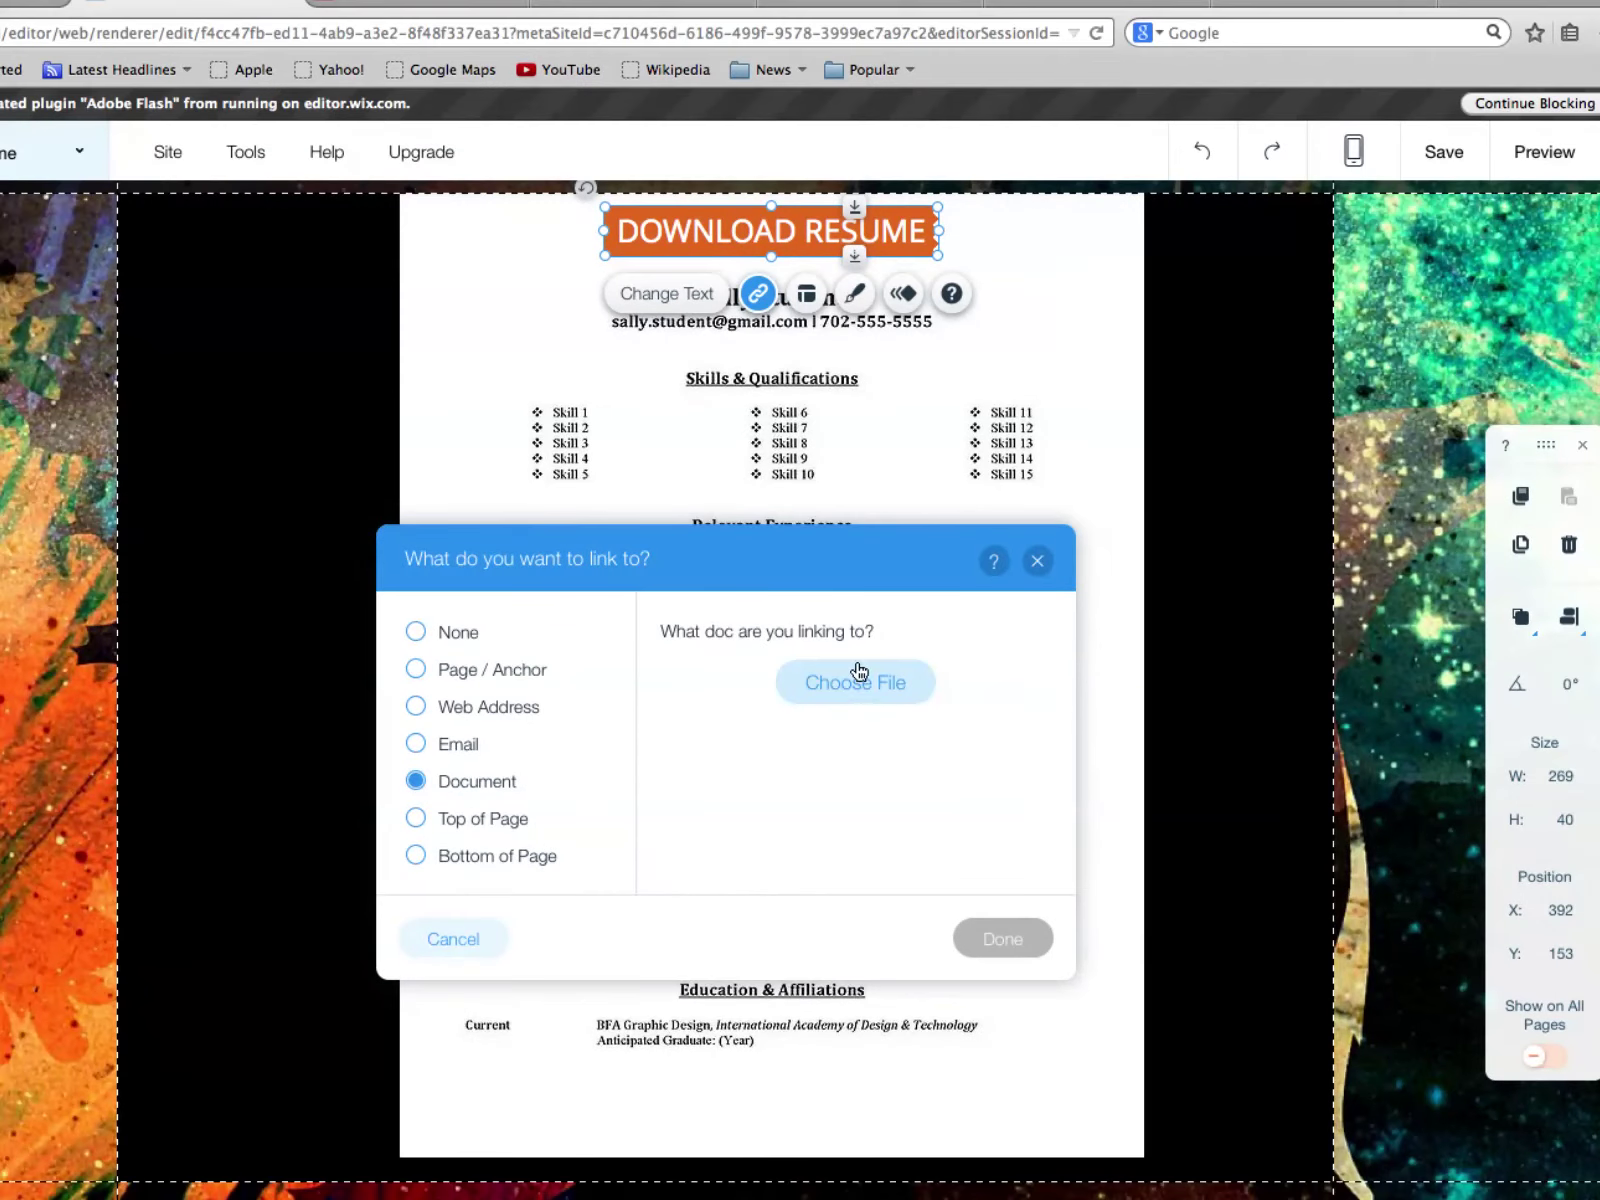
click(855, 685)
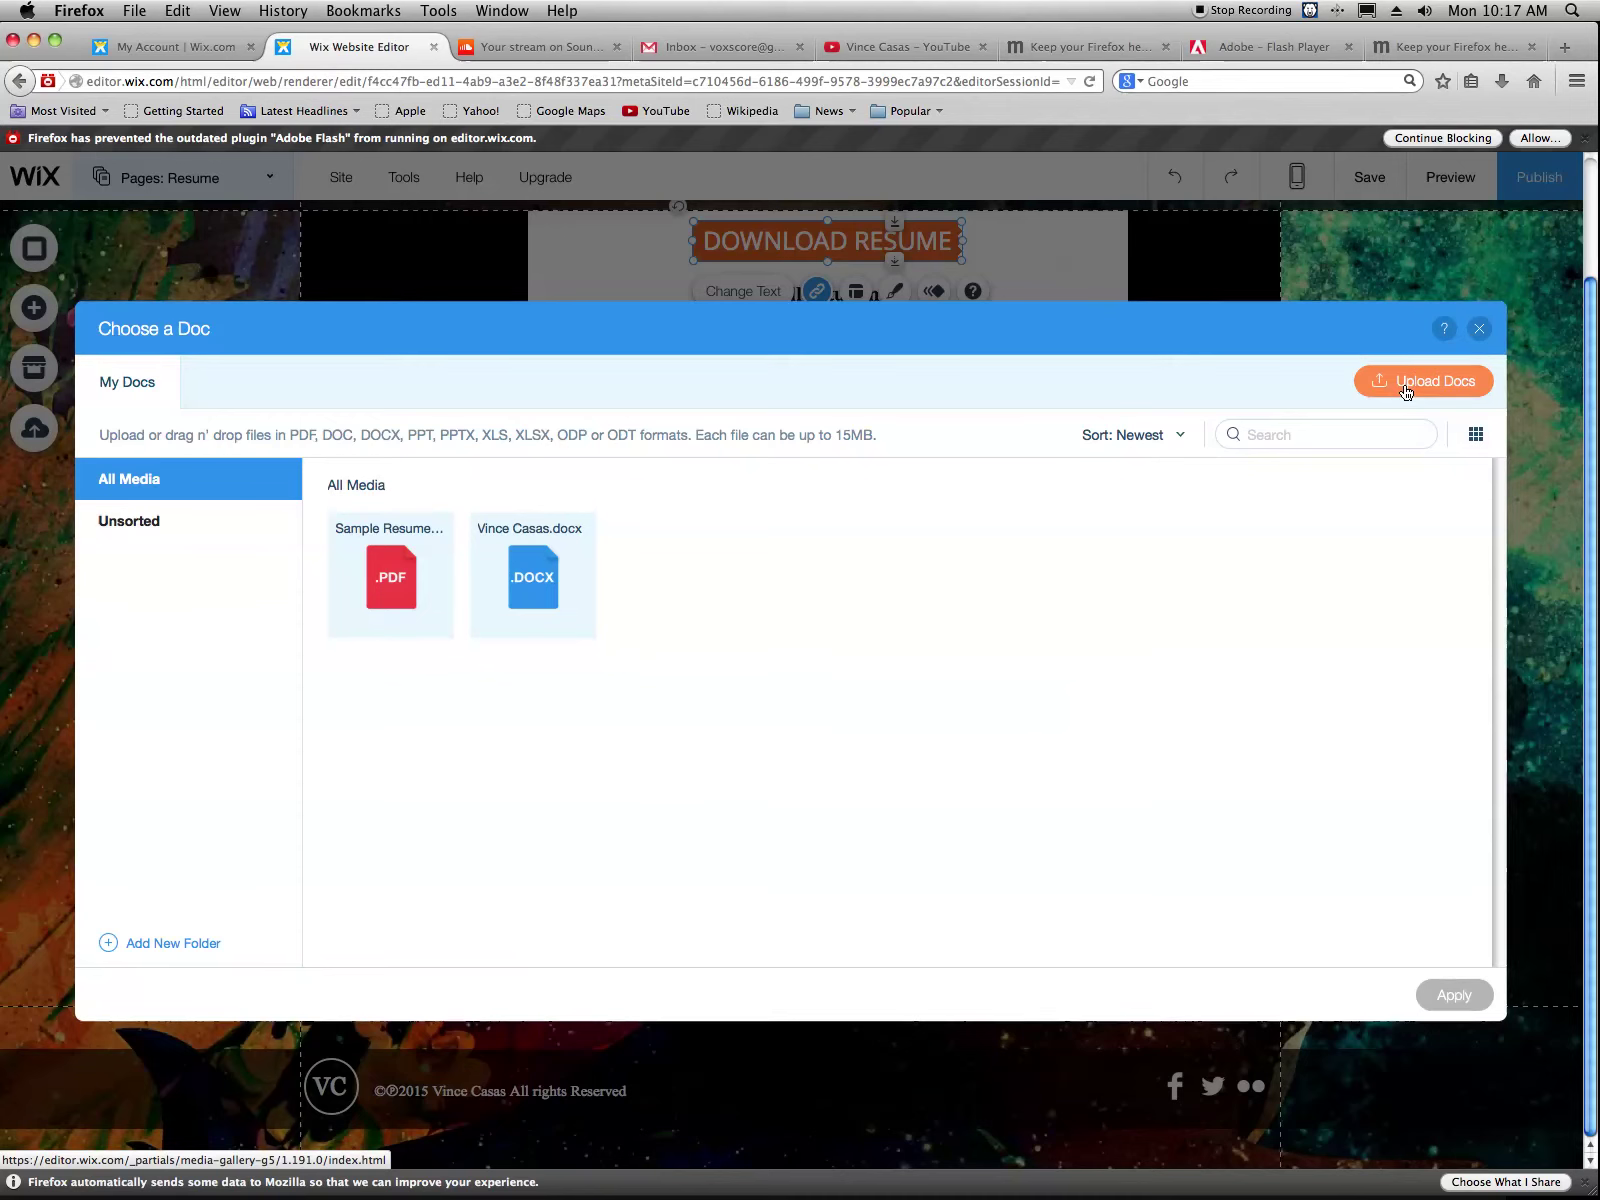
click(390, 575)
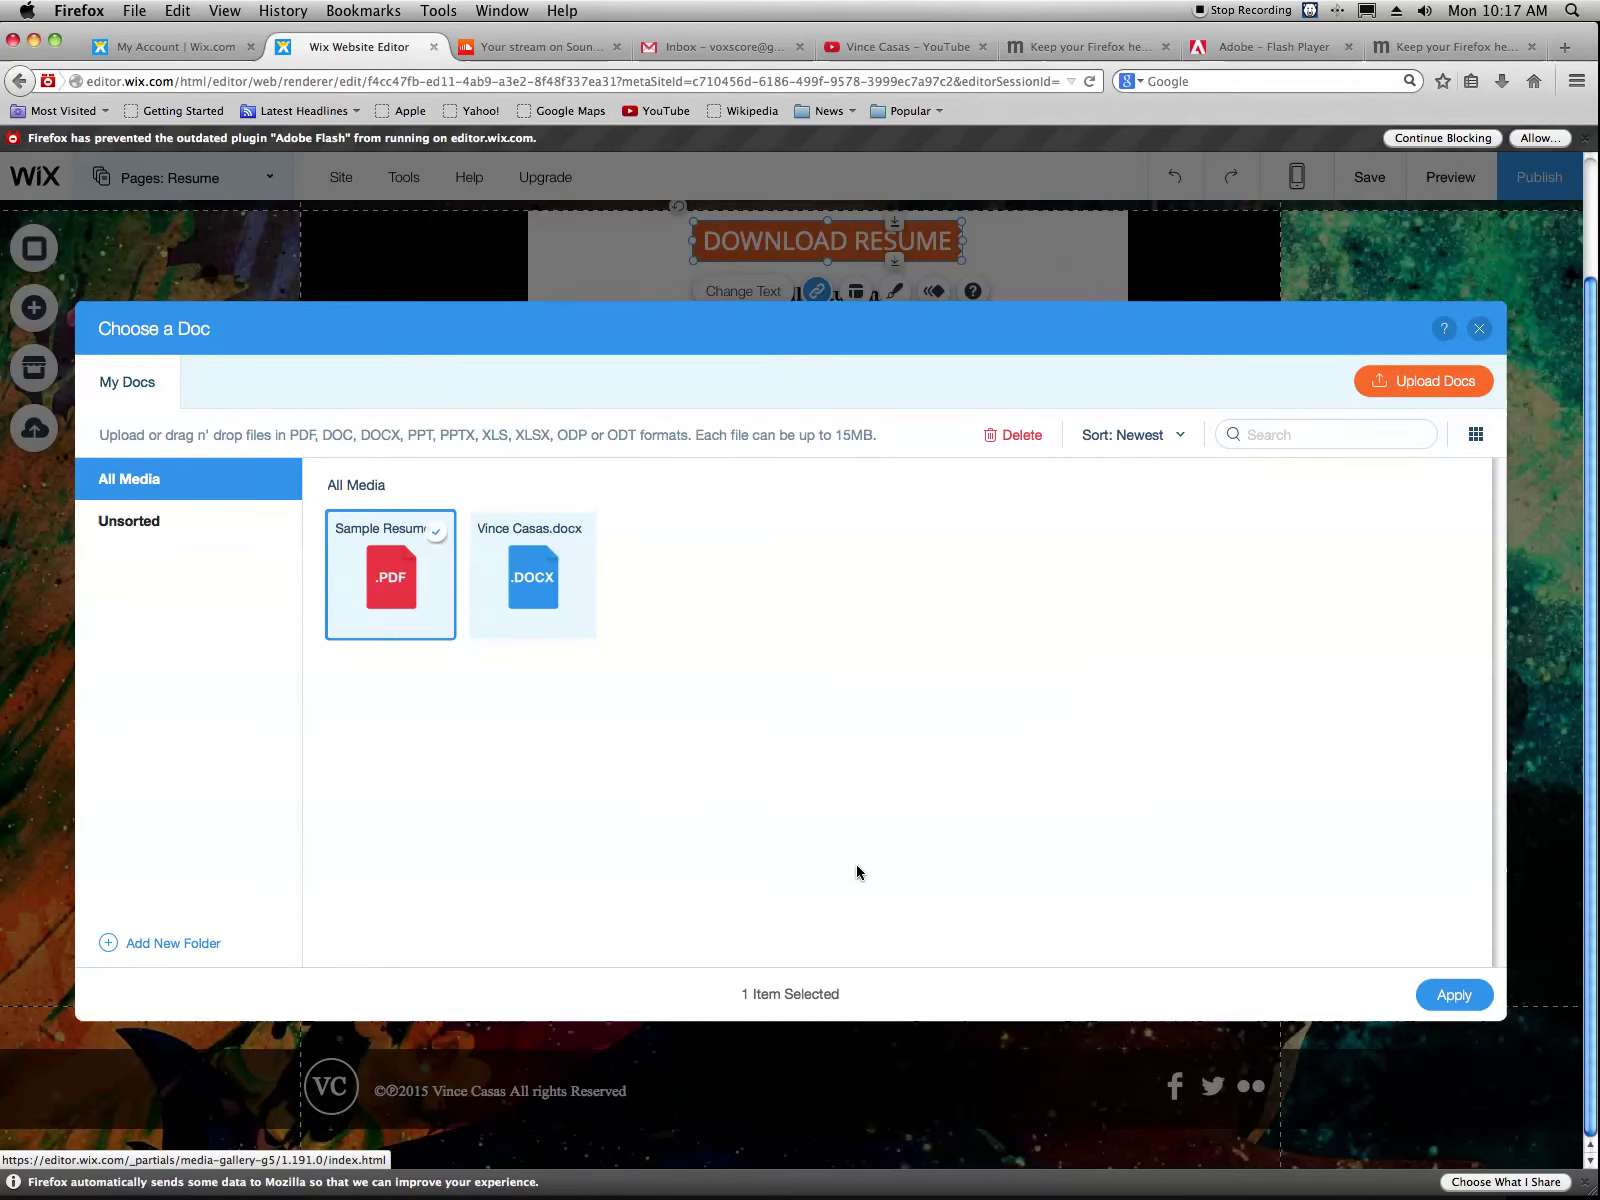
click(1456, 997)
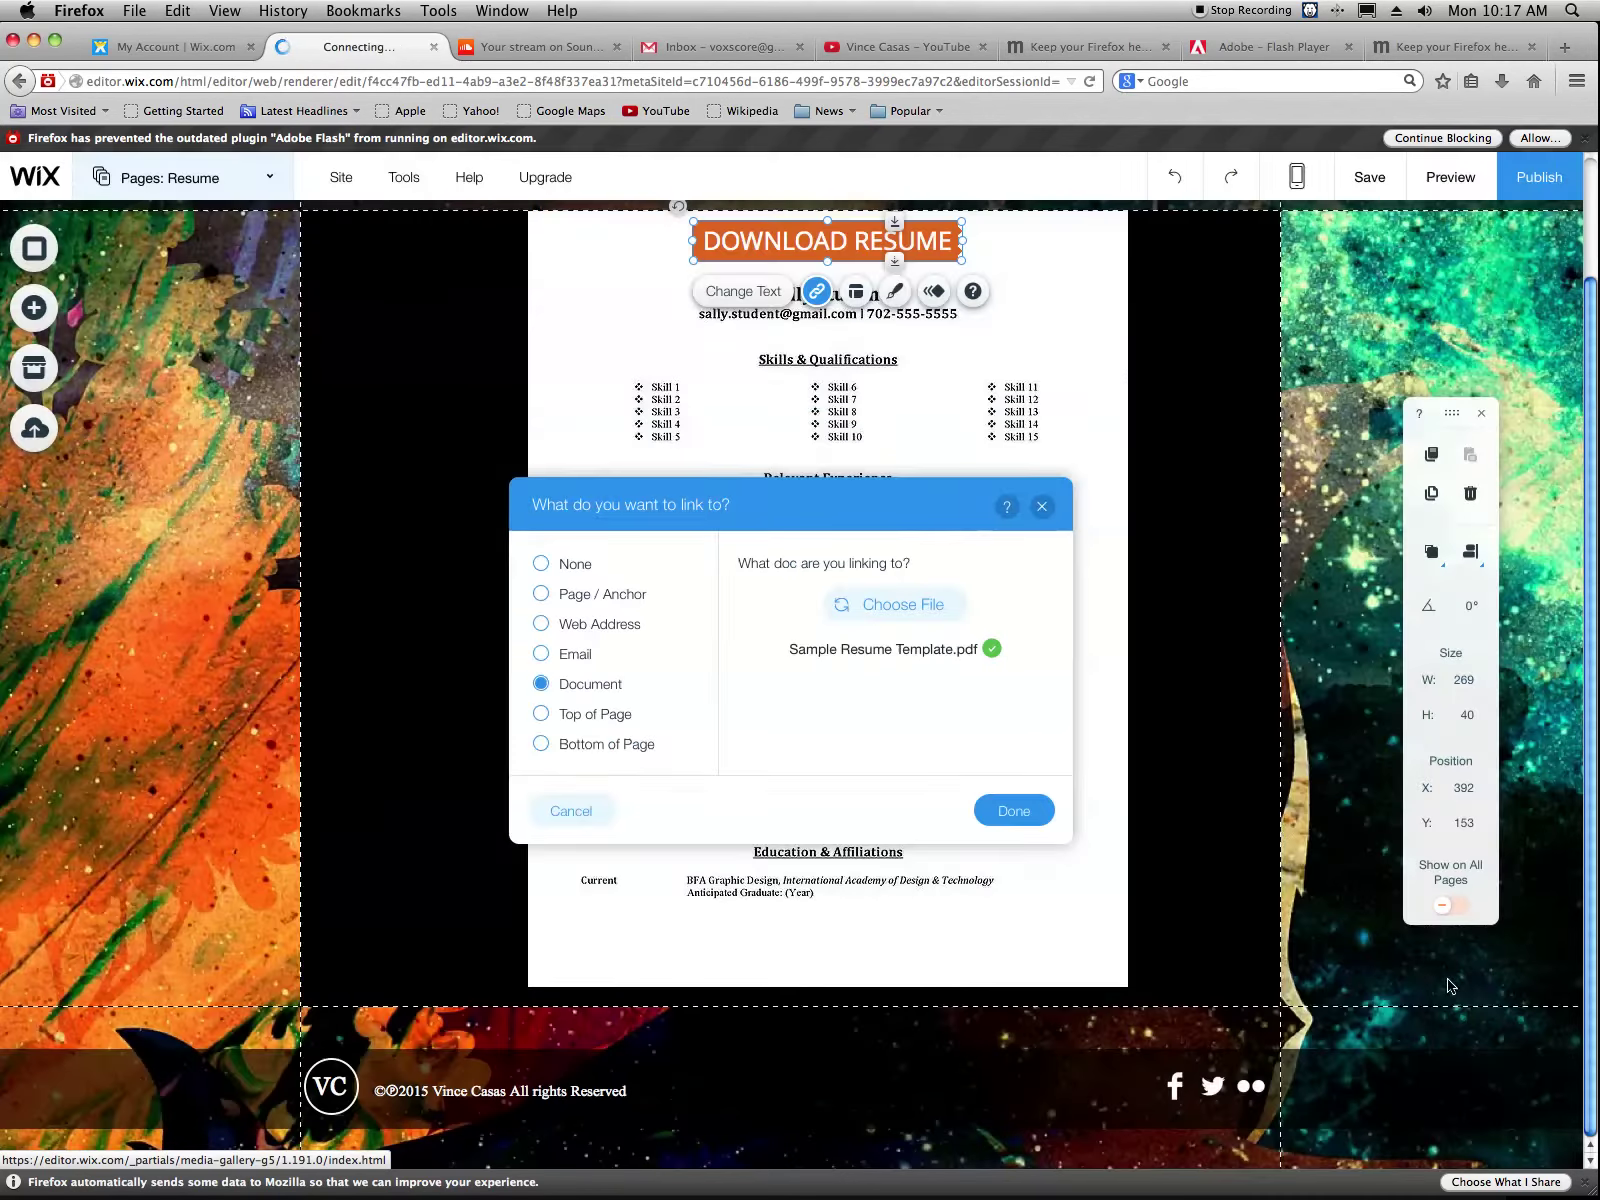
click(1006, 817)
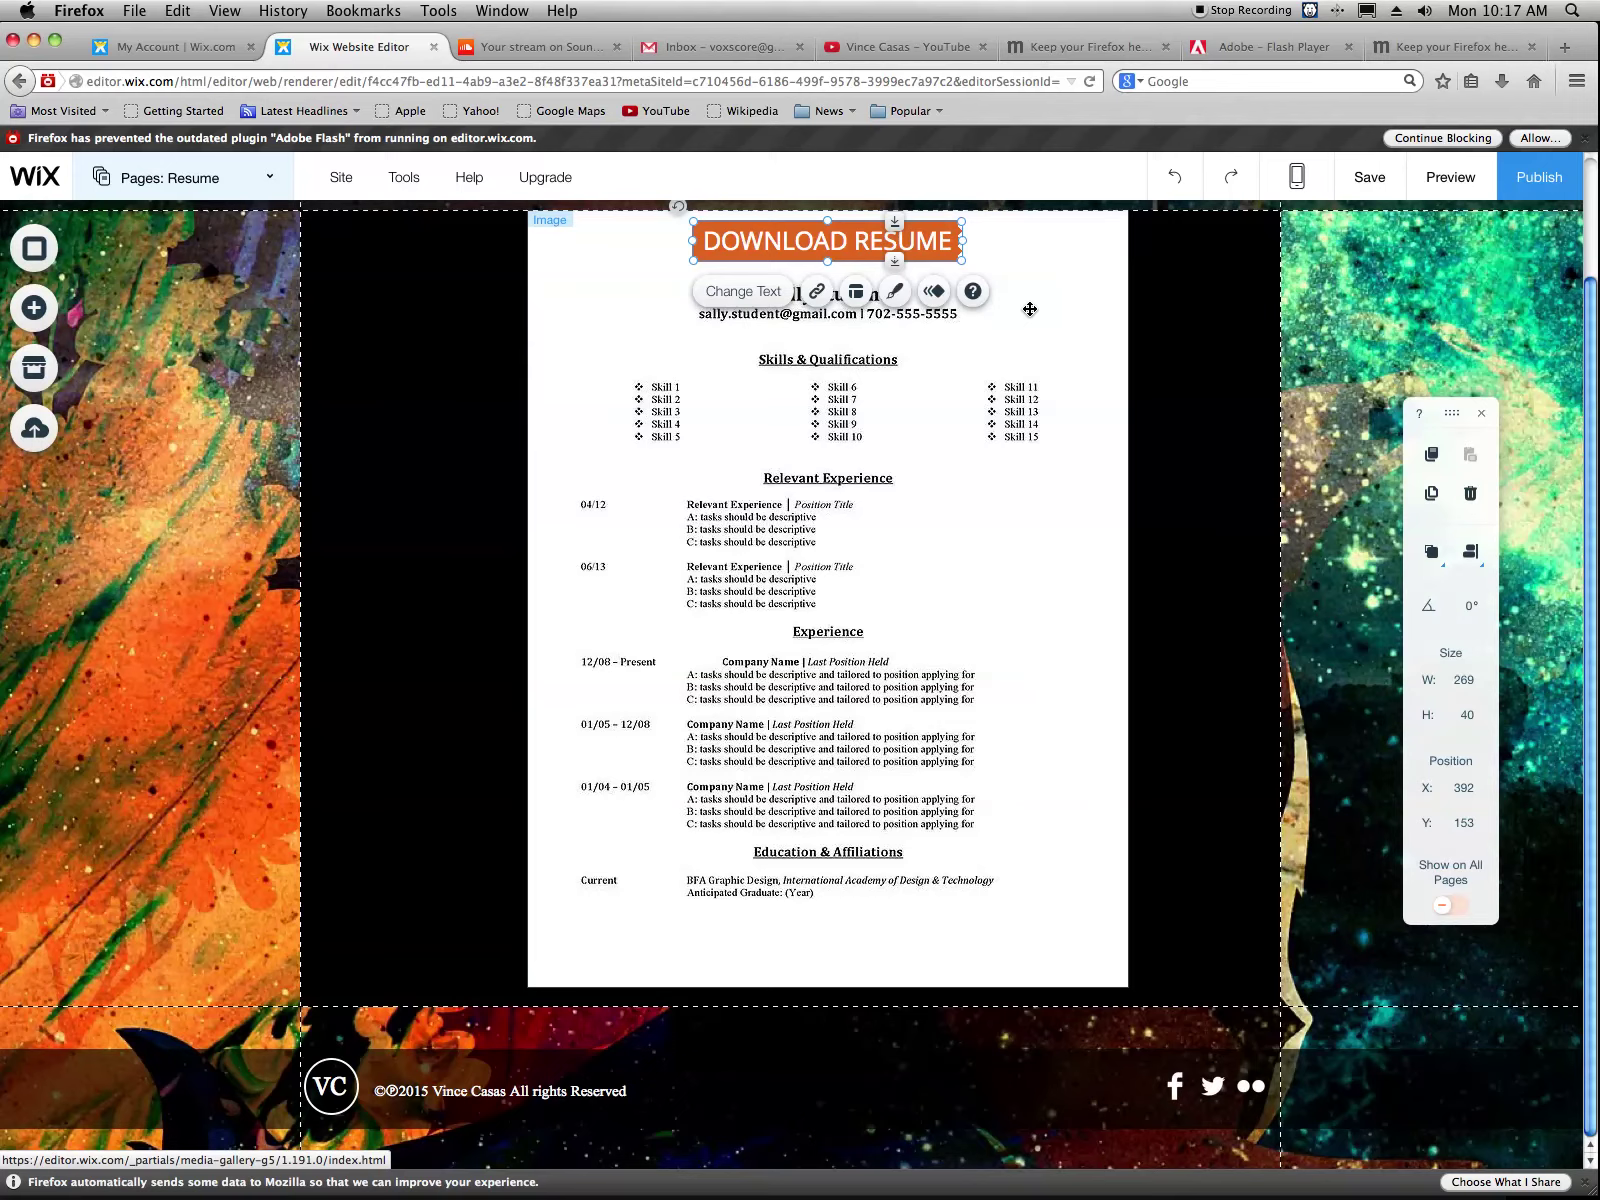
Preview the Resume page, open the PDF through the "DOWNLOAD RESUME" button and compare it with the previewed page
scroll(1058, 310, up, 3)
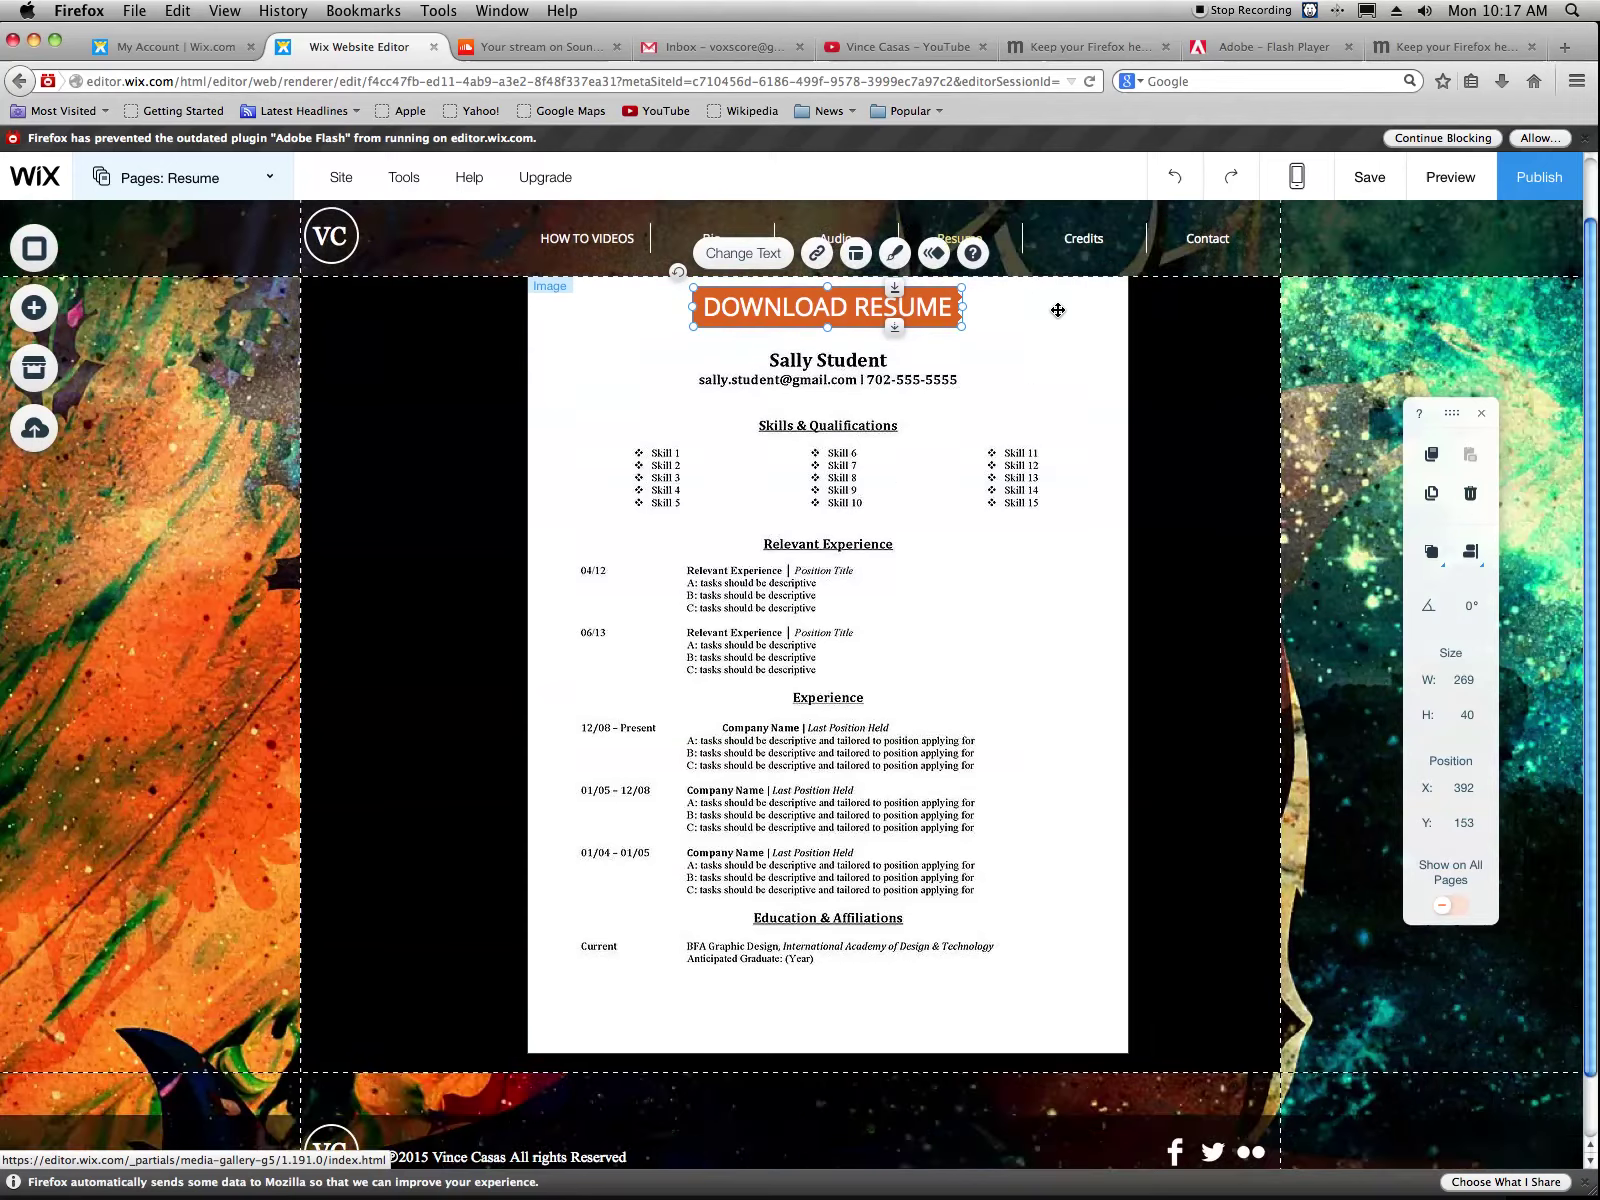
click(1110, 465)
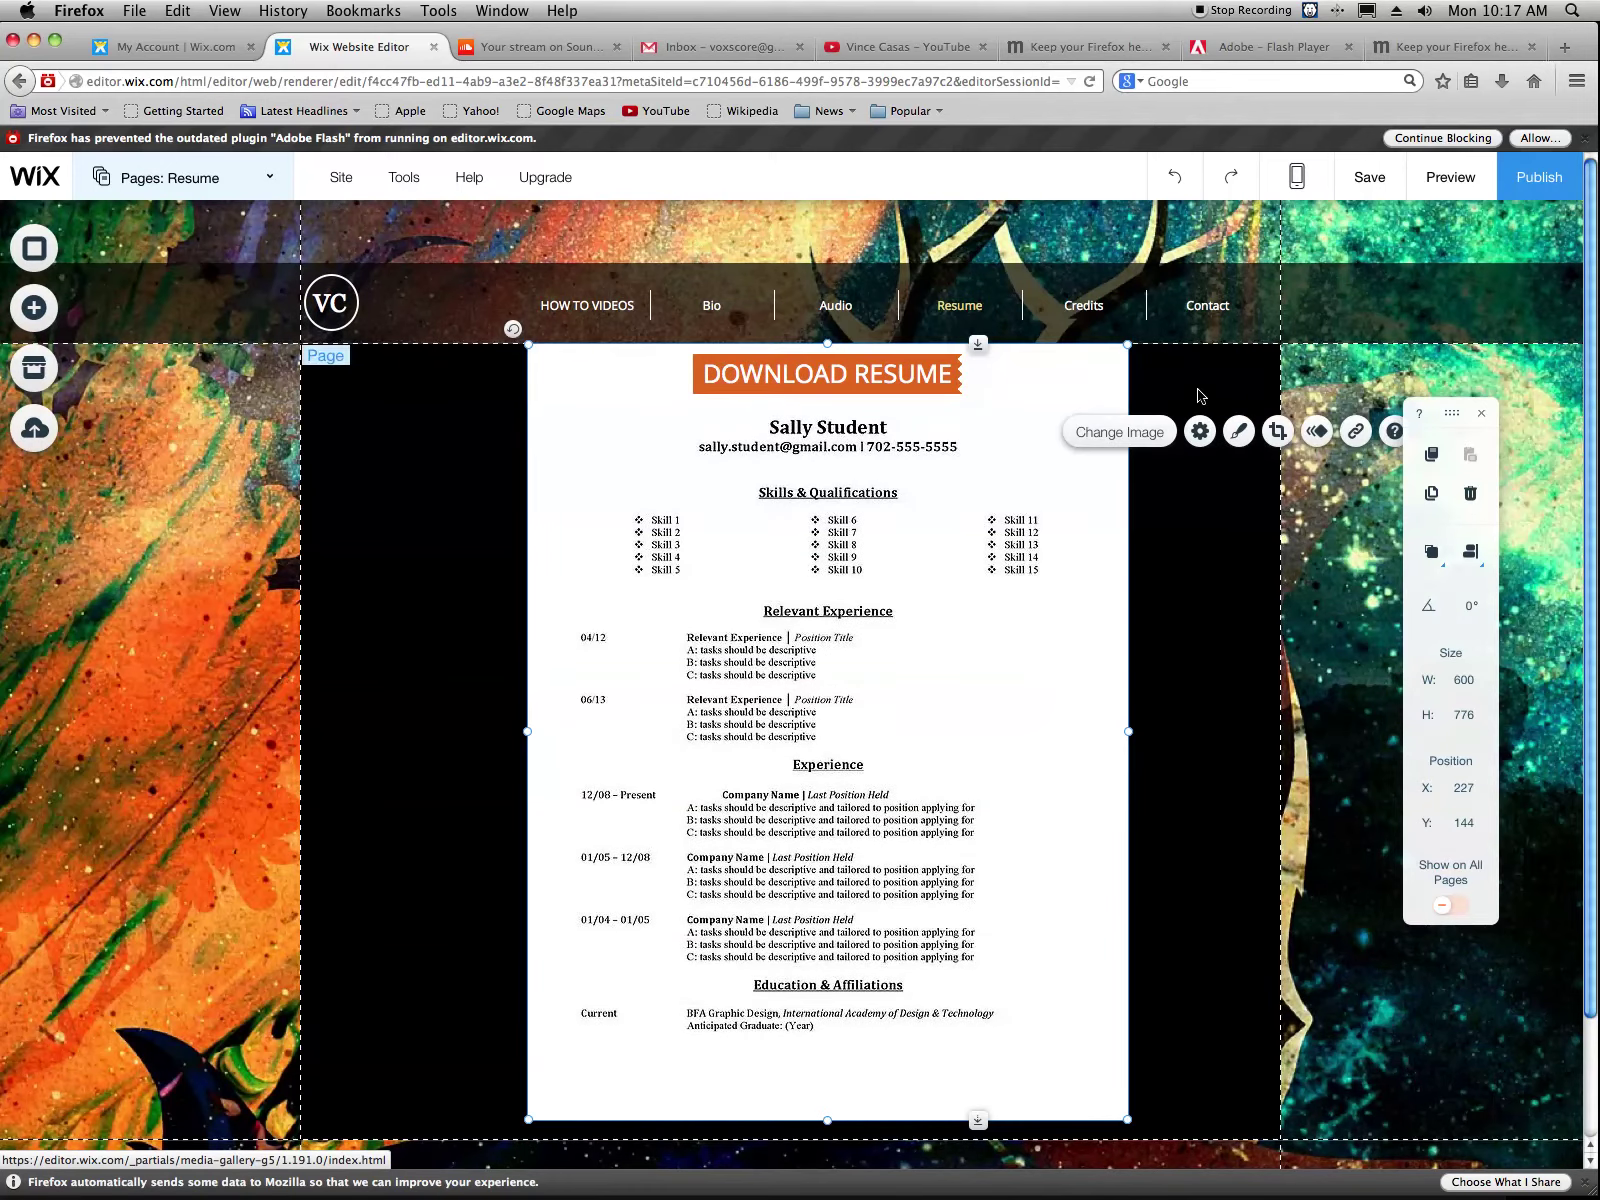
click(1455, 176)
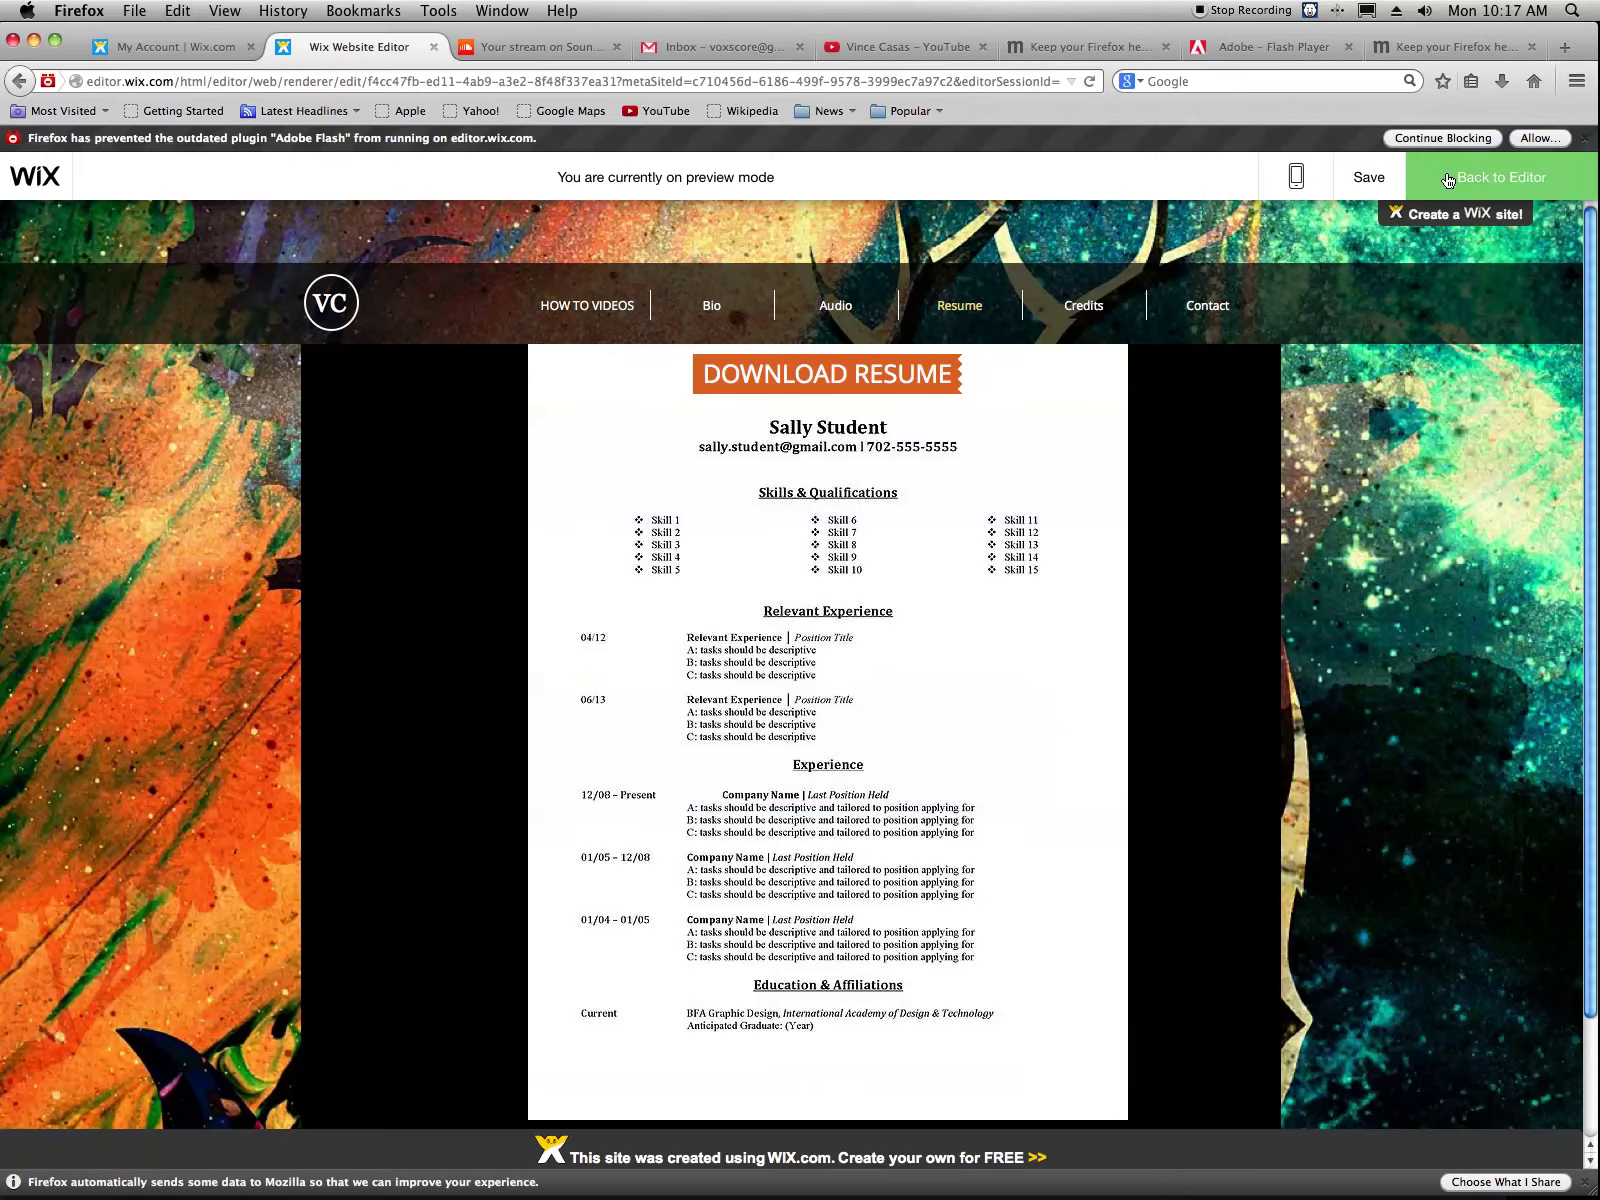
click(880, 393)
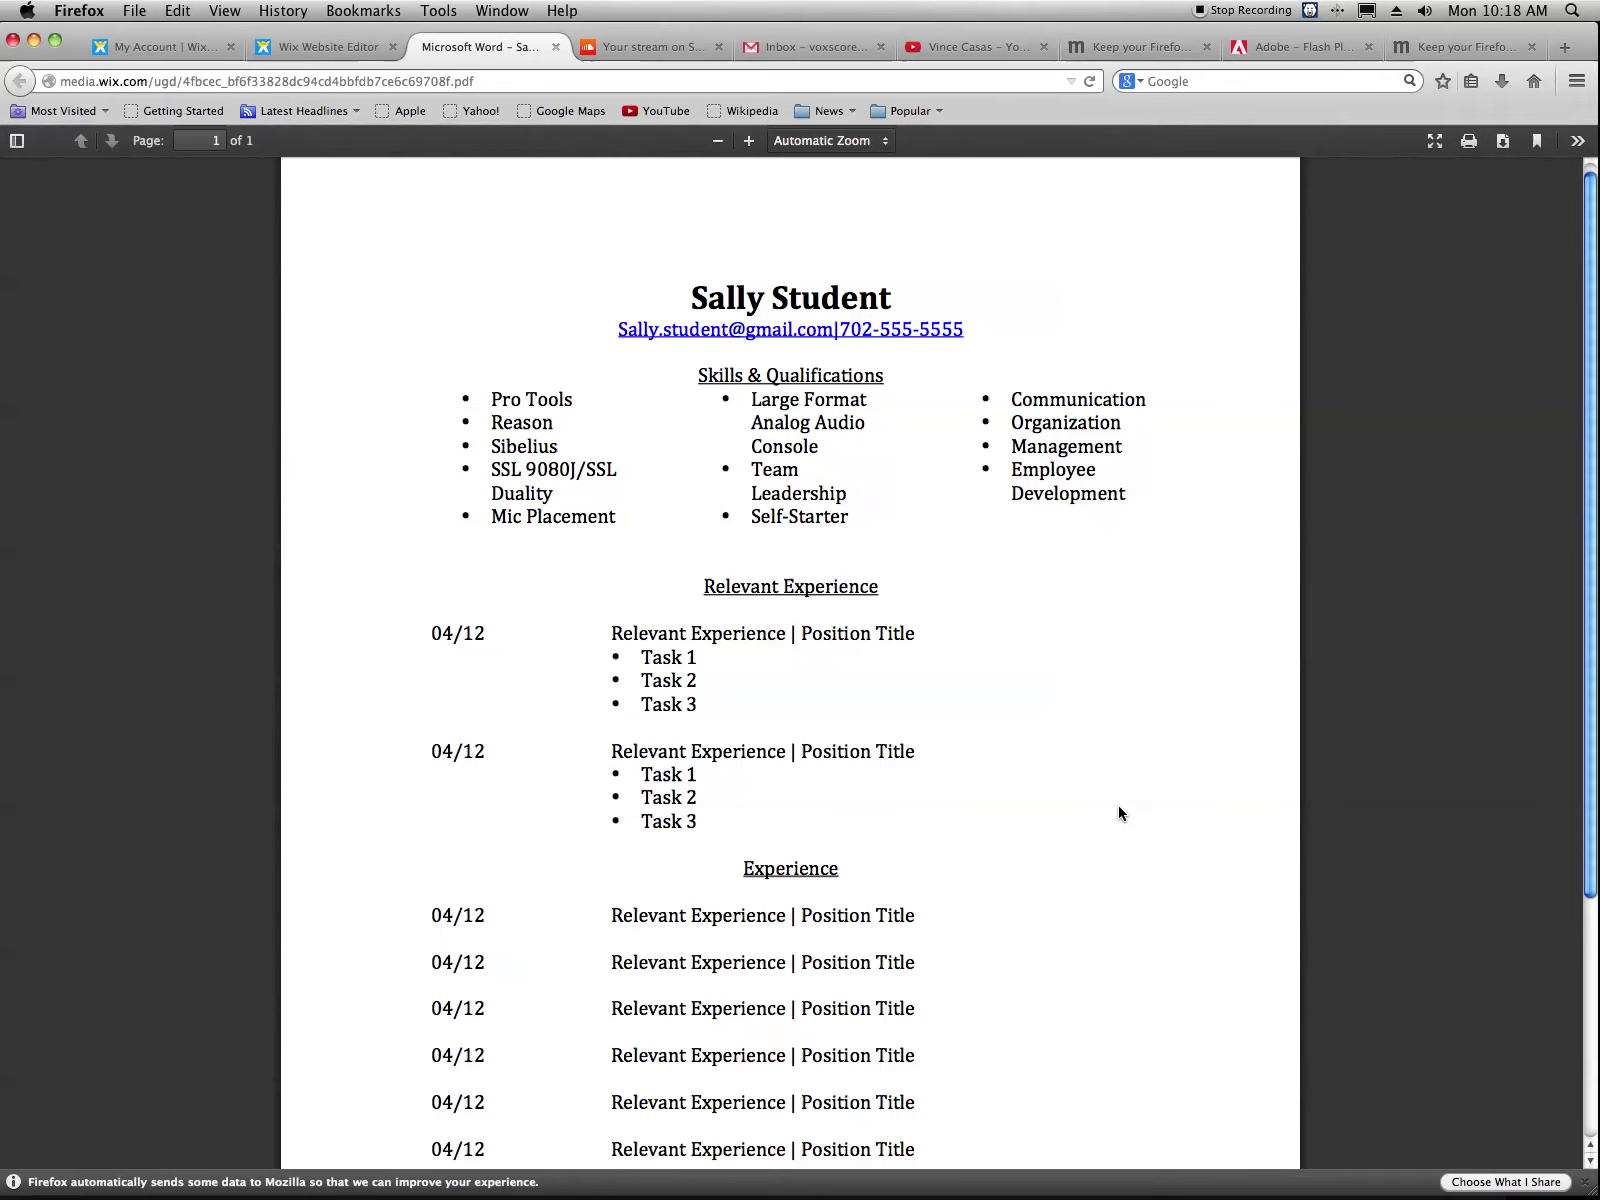
click(362, 46)
click(441, 50)
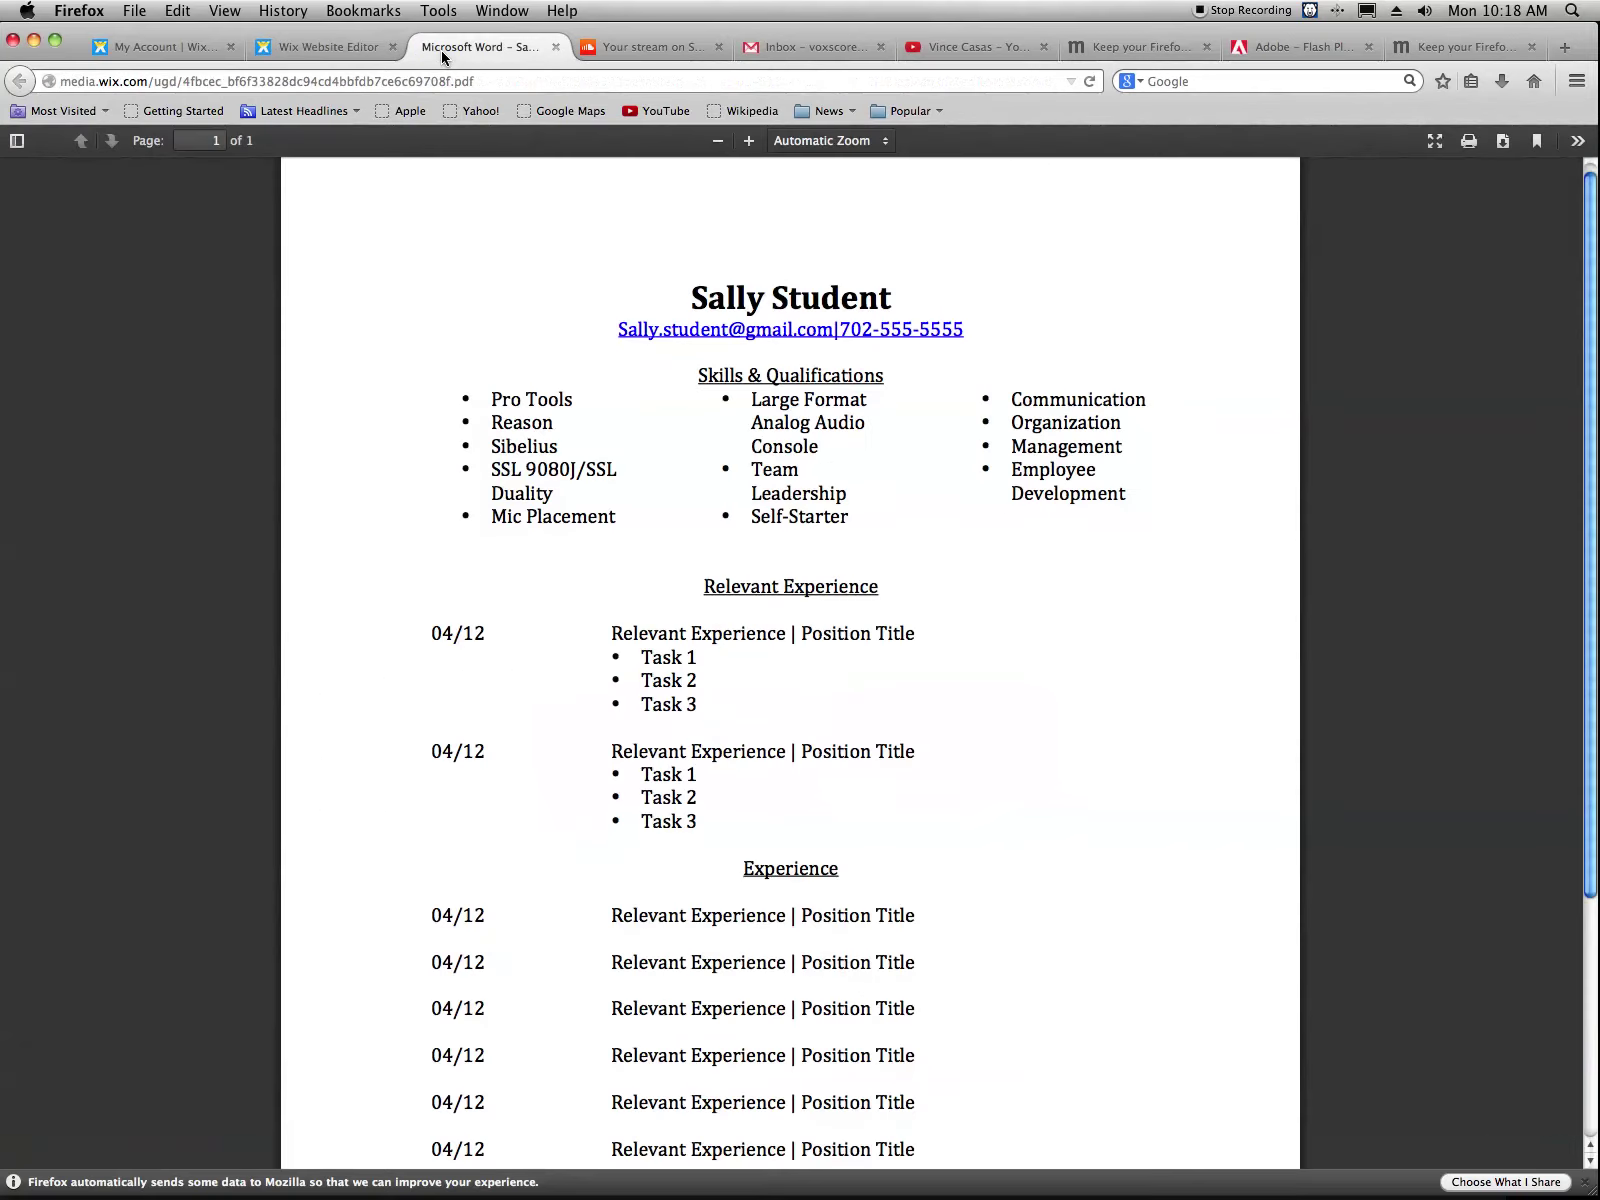
click(317, 50)
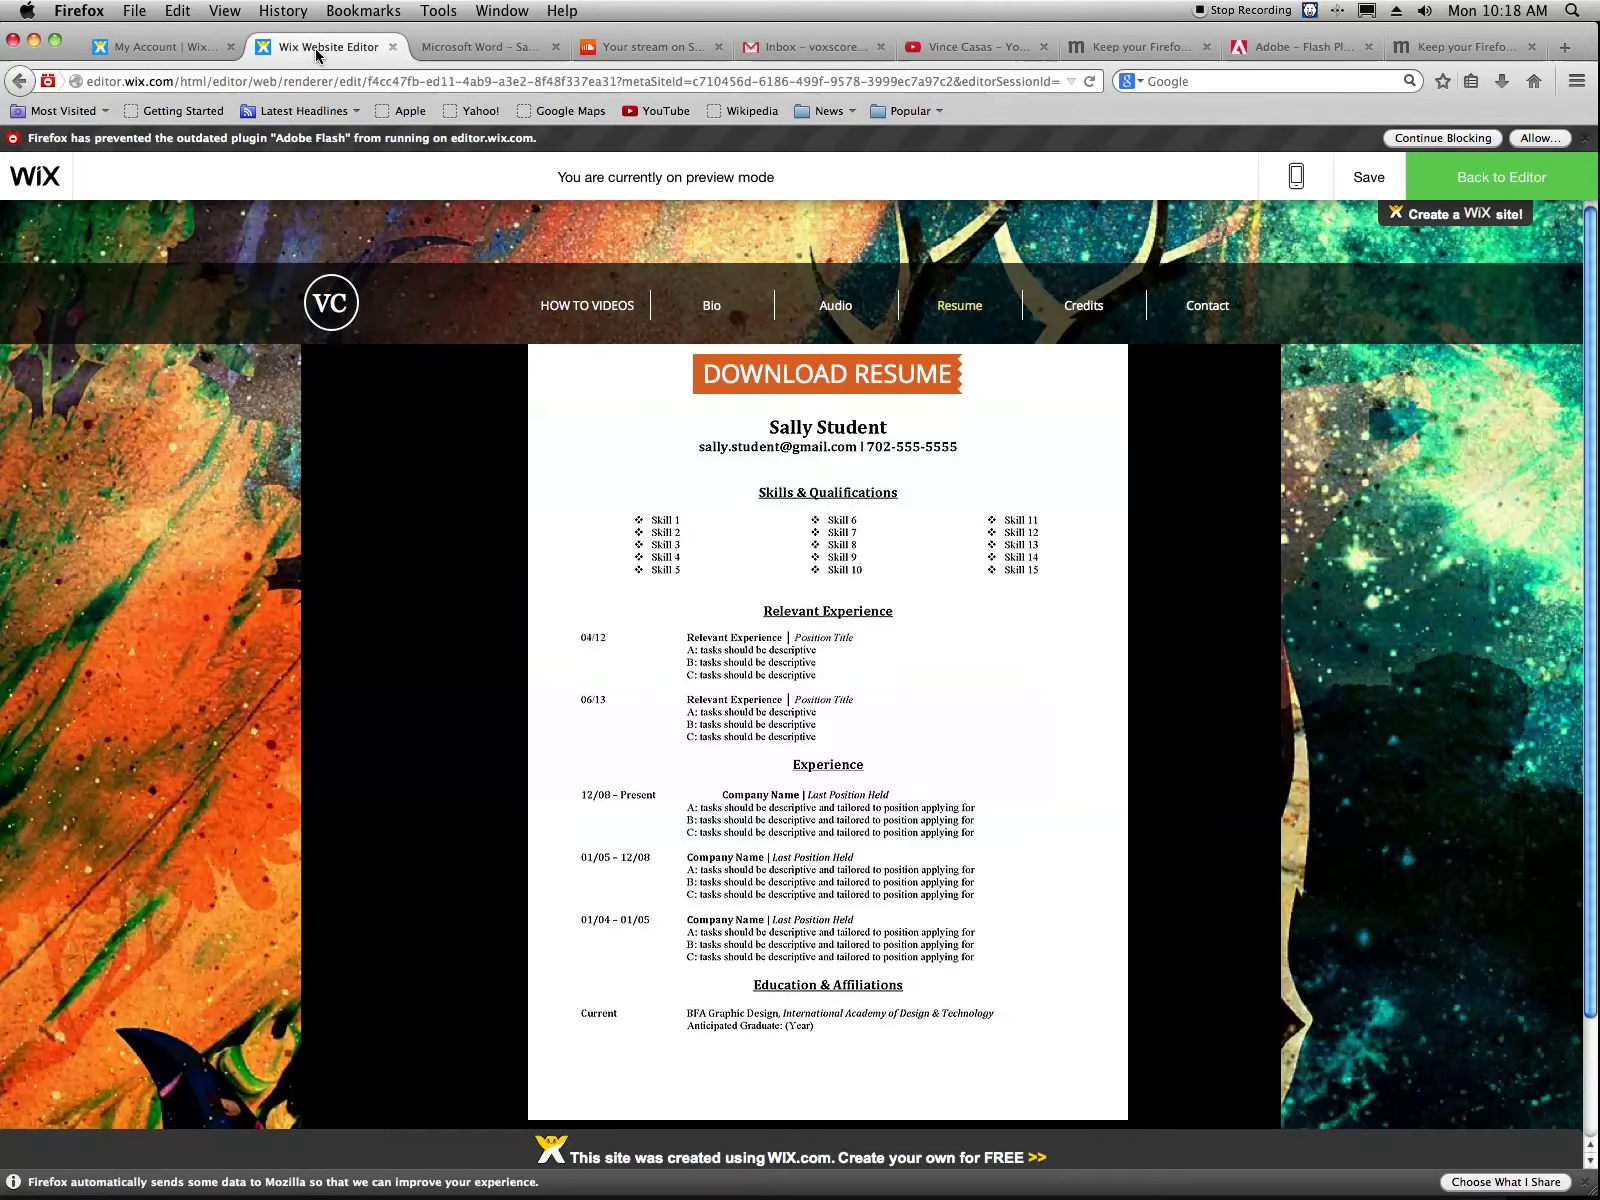
click(430, 55)
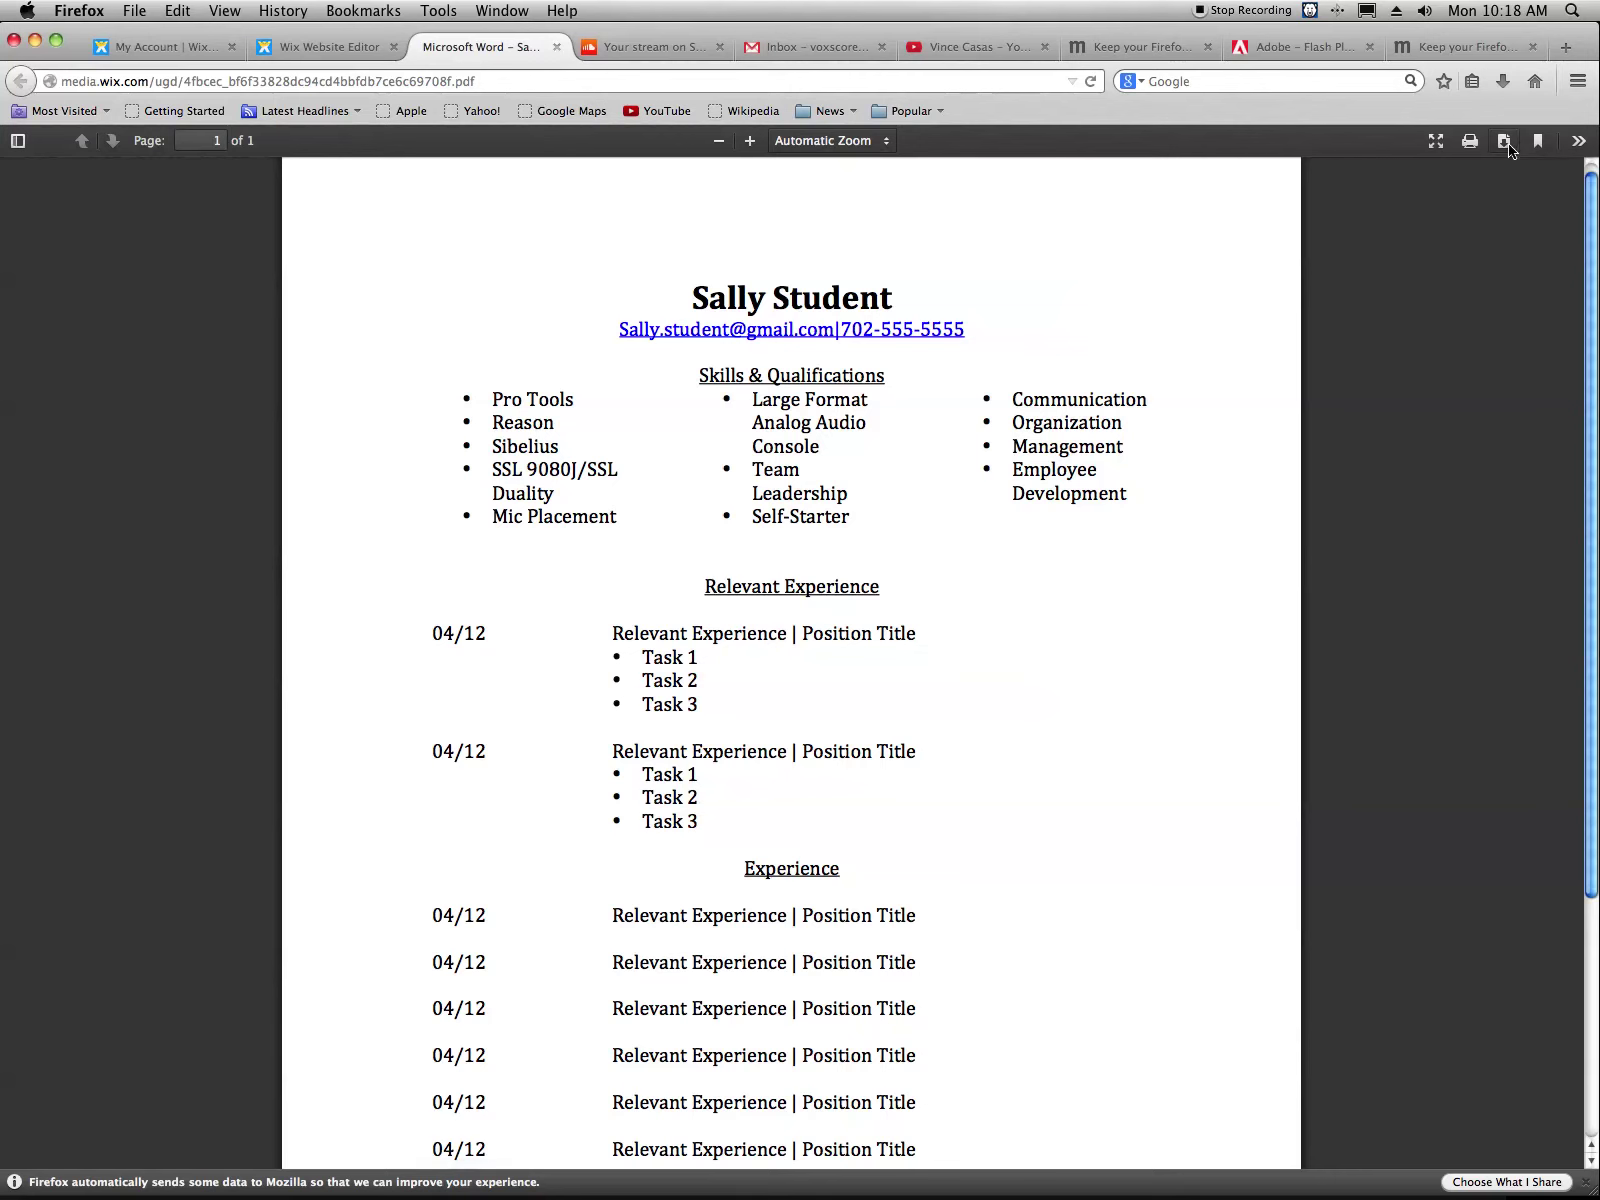
Close the PDF, test the download button once more from the preview, and return to editing the Resume page
click(557, 47)
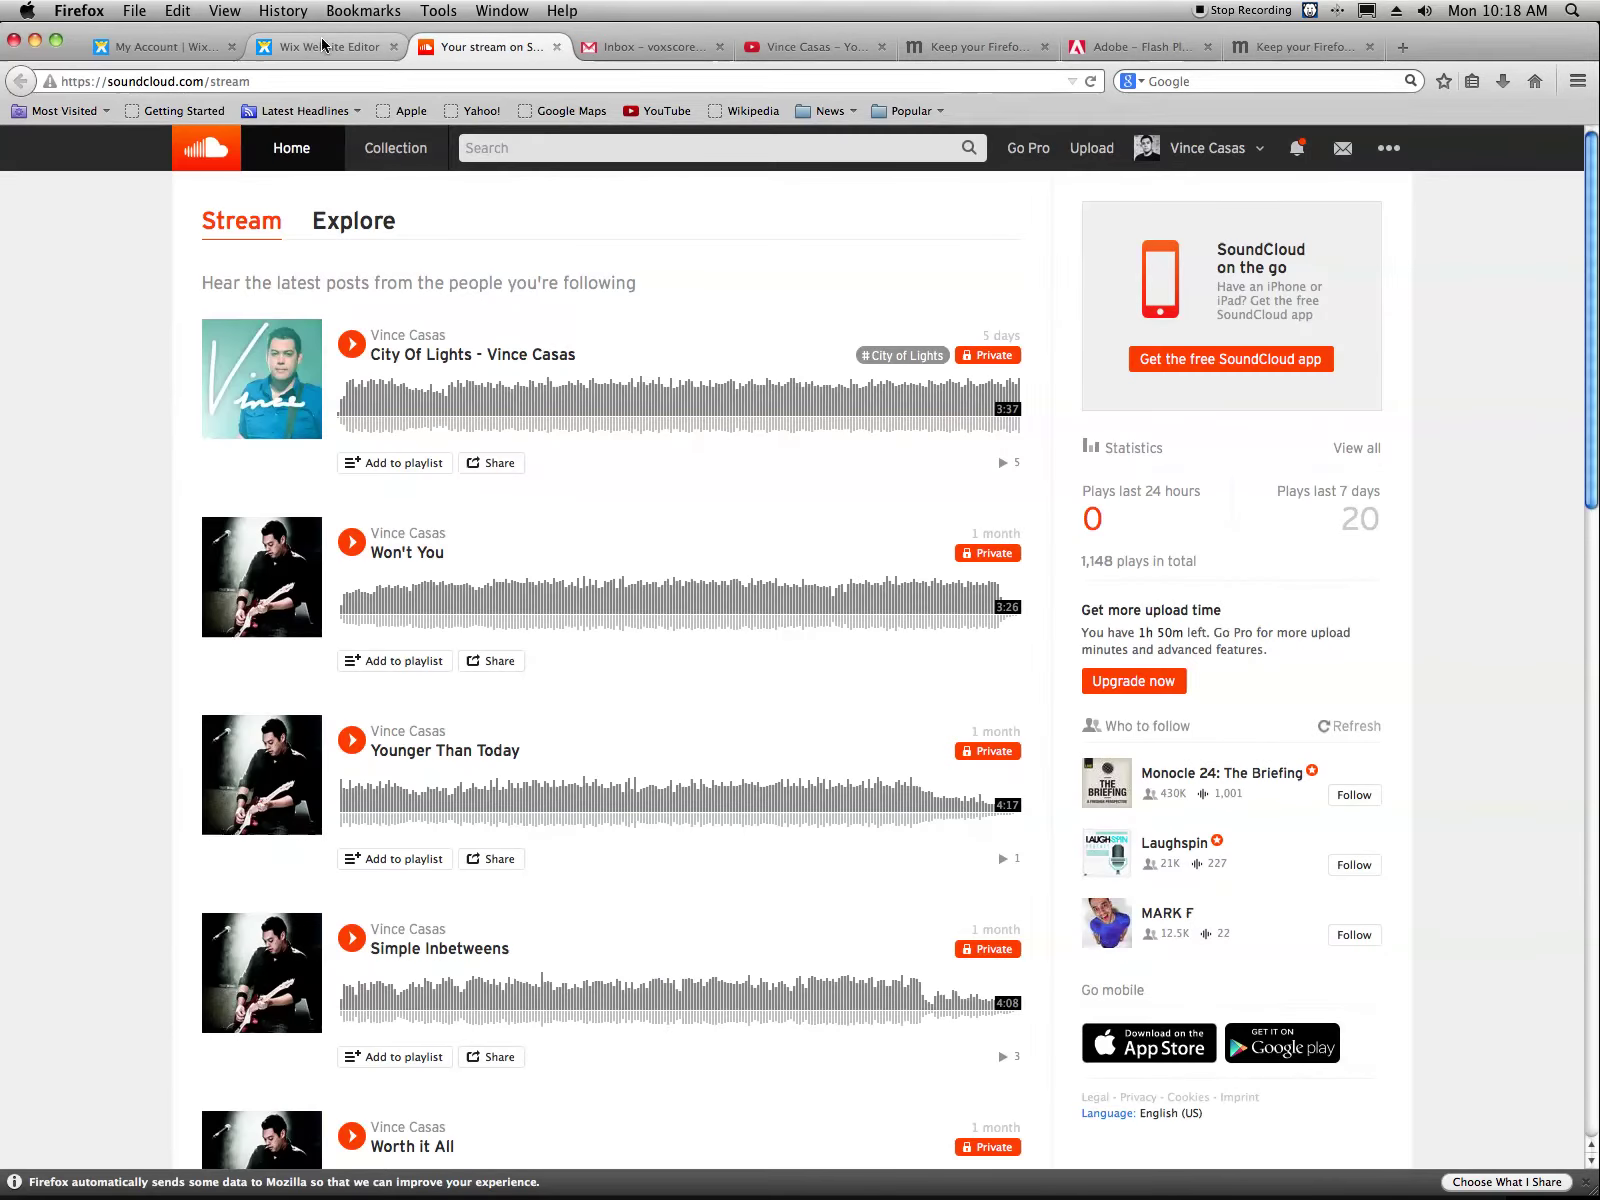
click(344, 41)
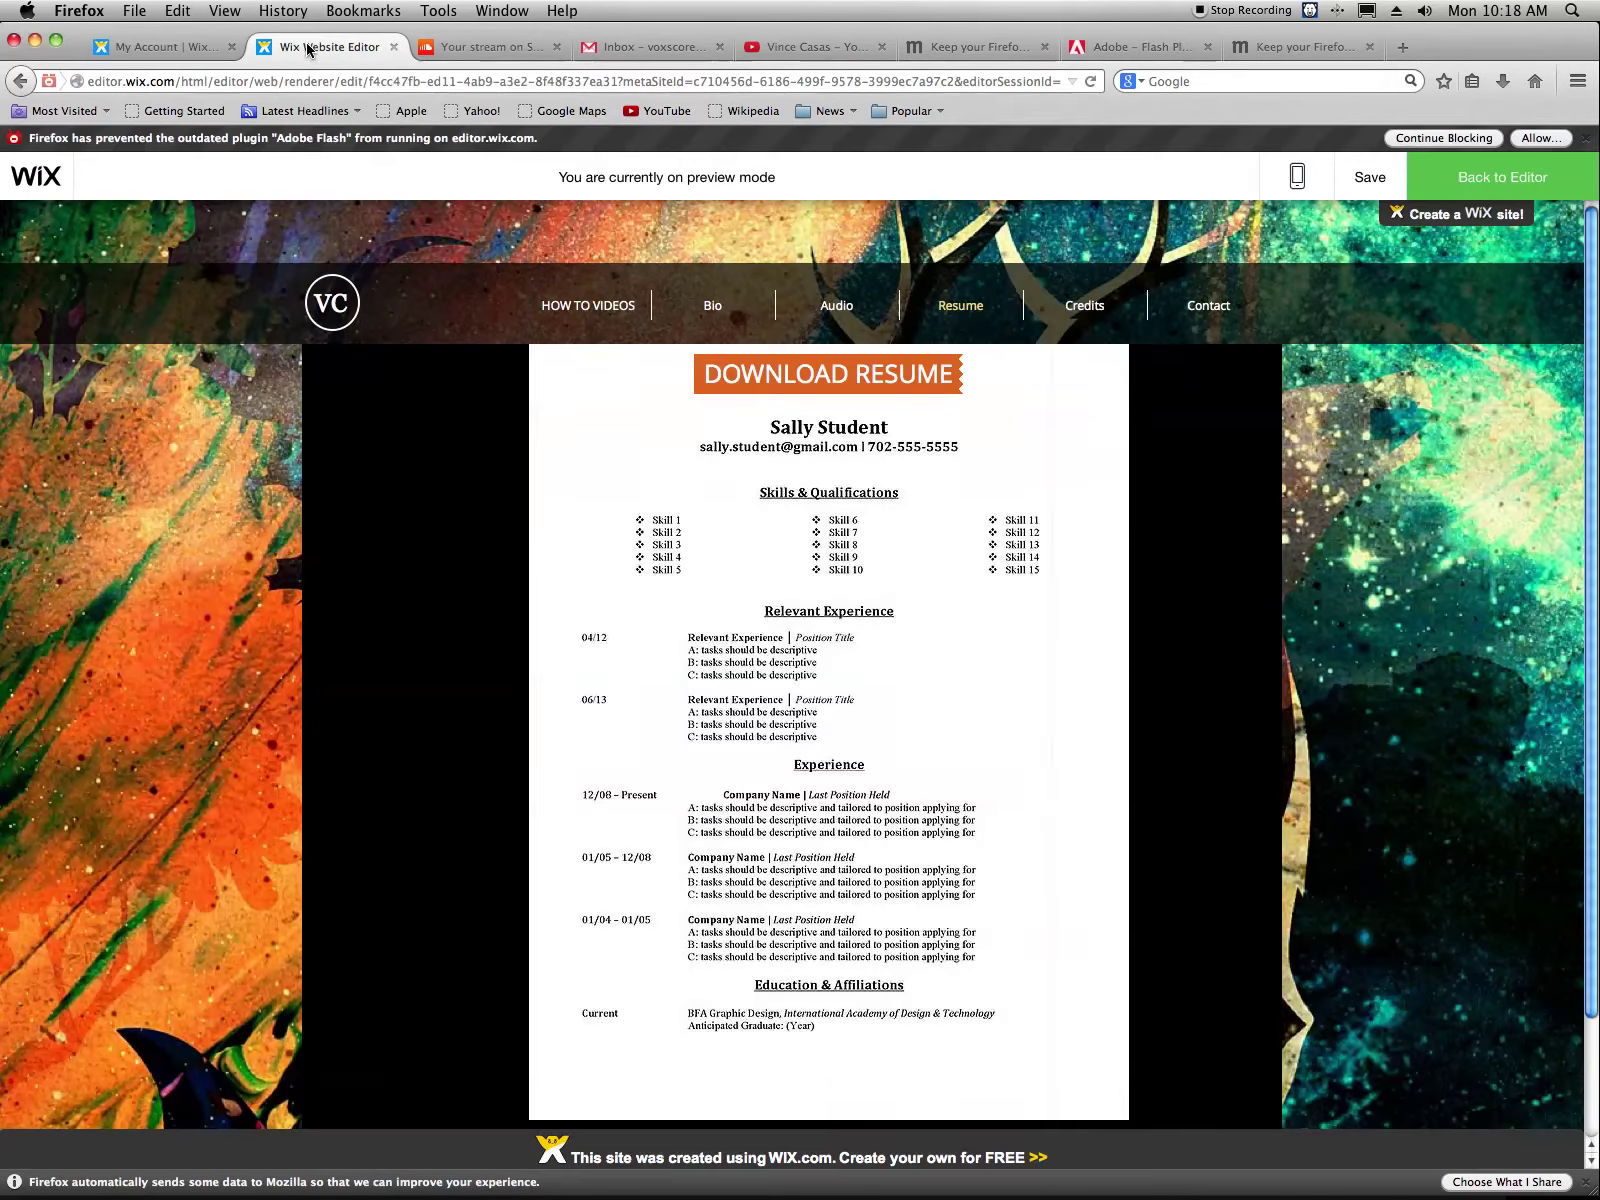
click(881, 388)
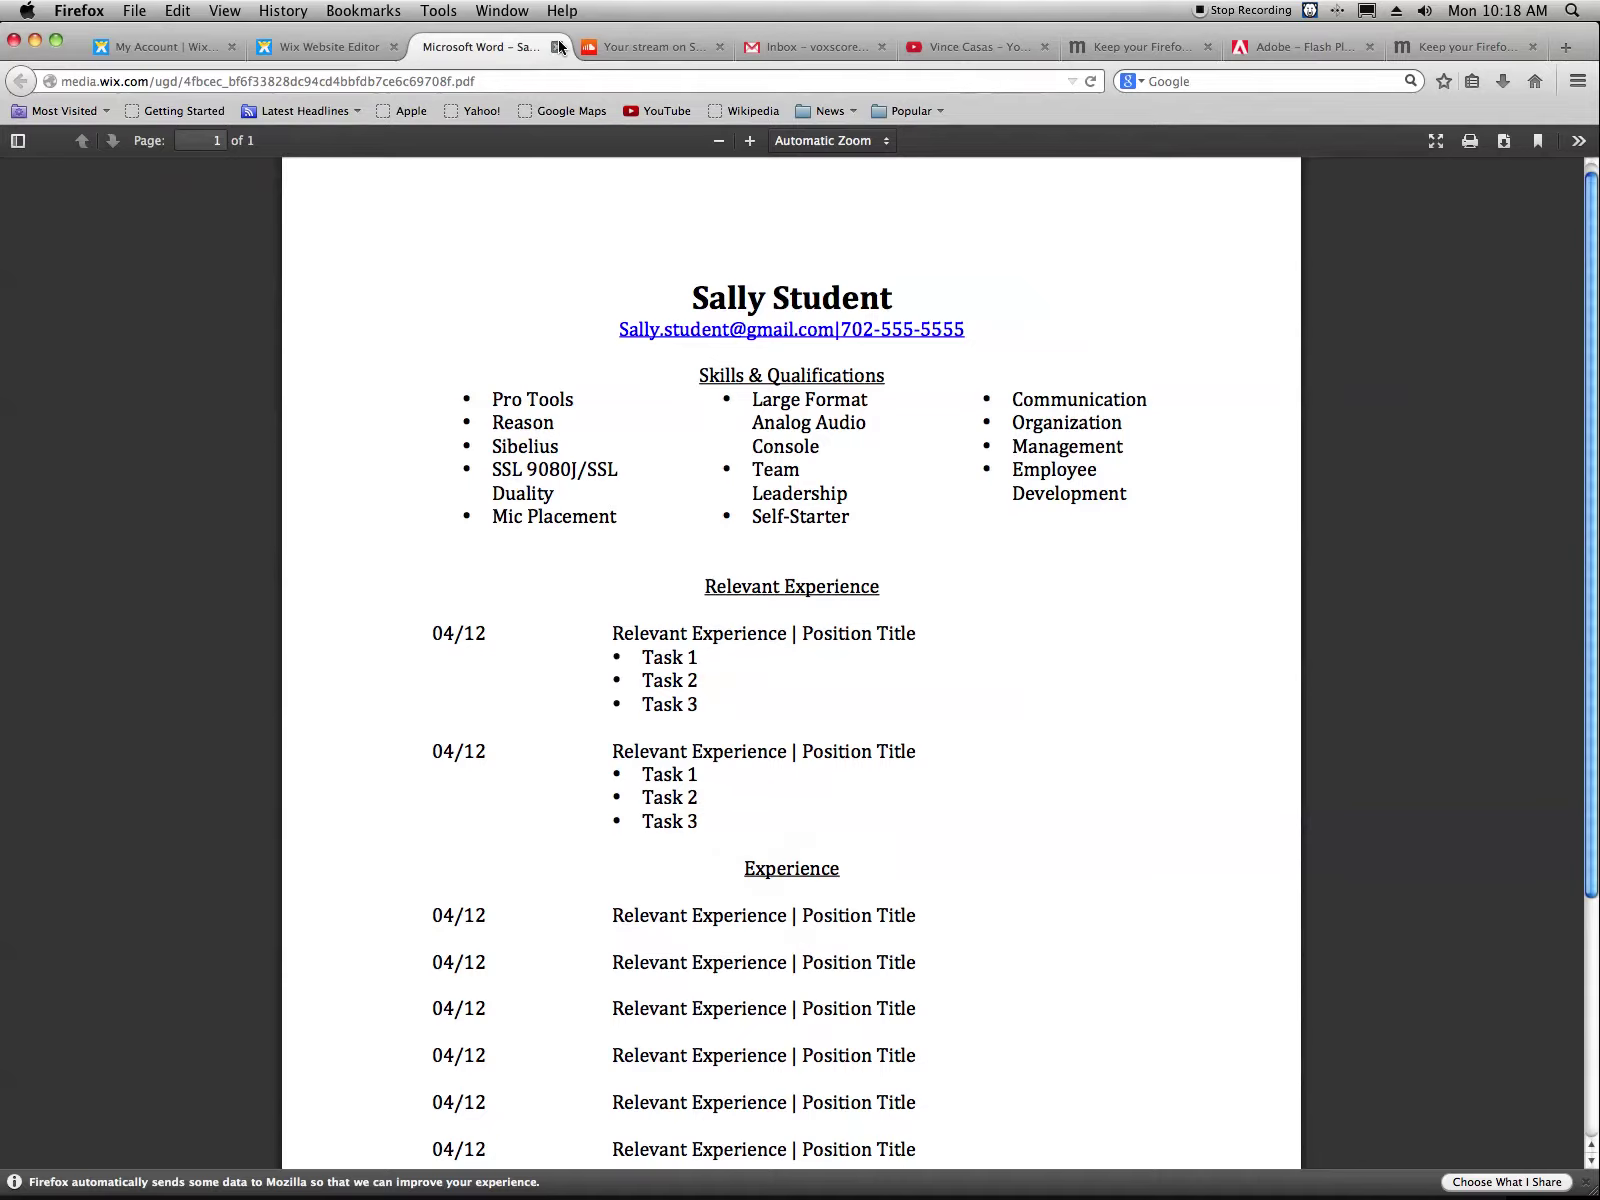
click(557, 47)
click(1490, 173)
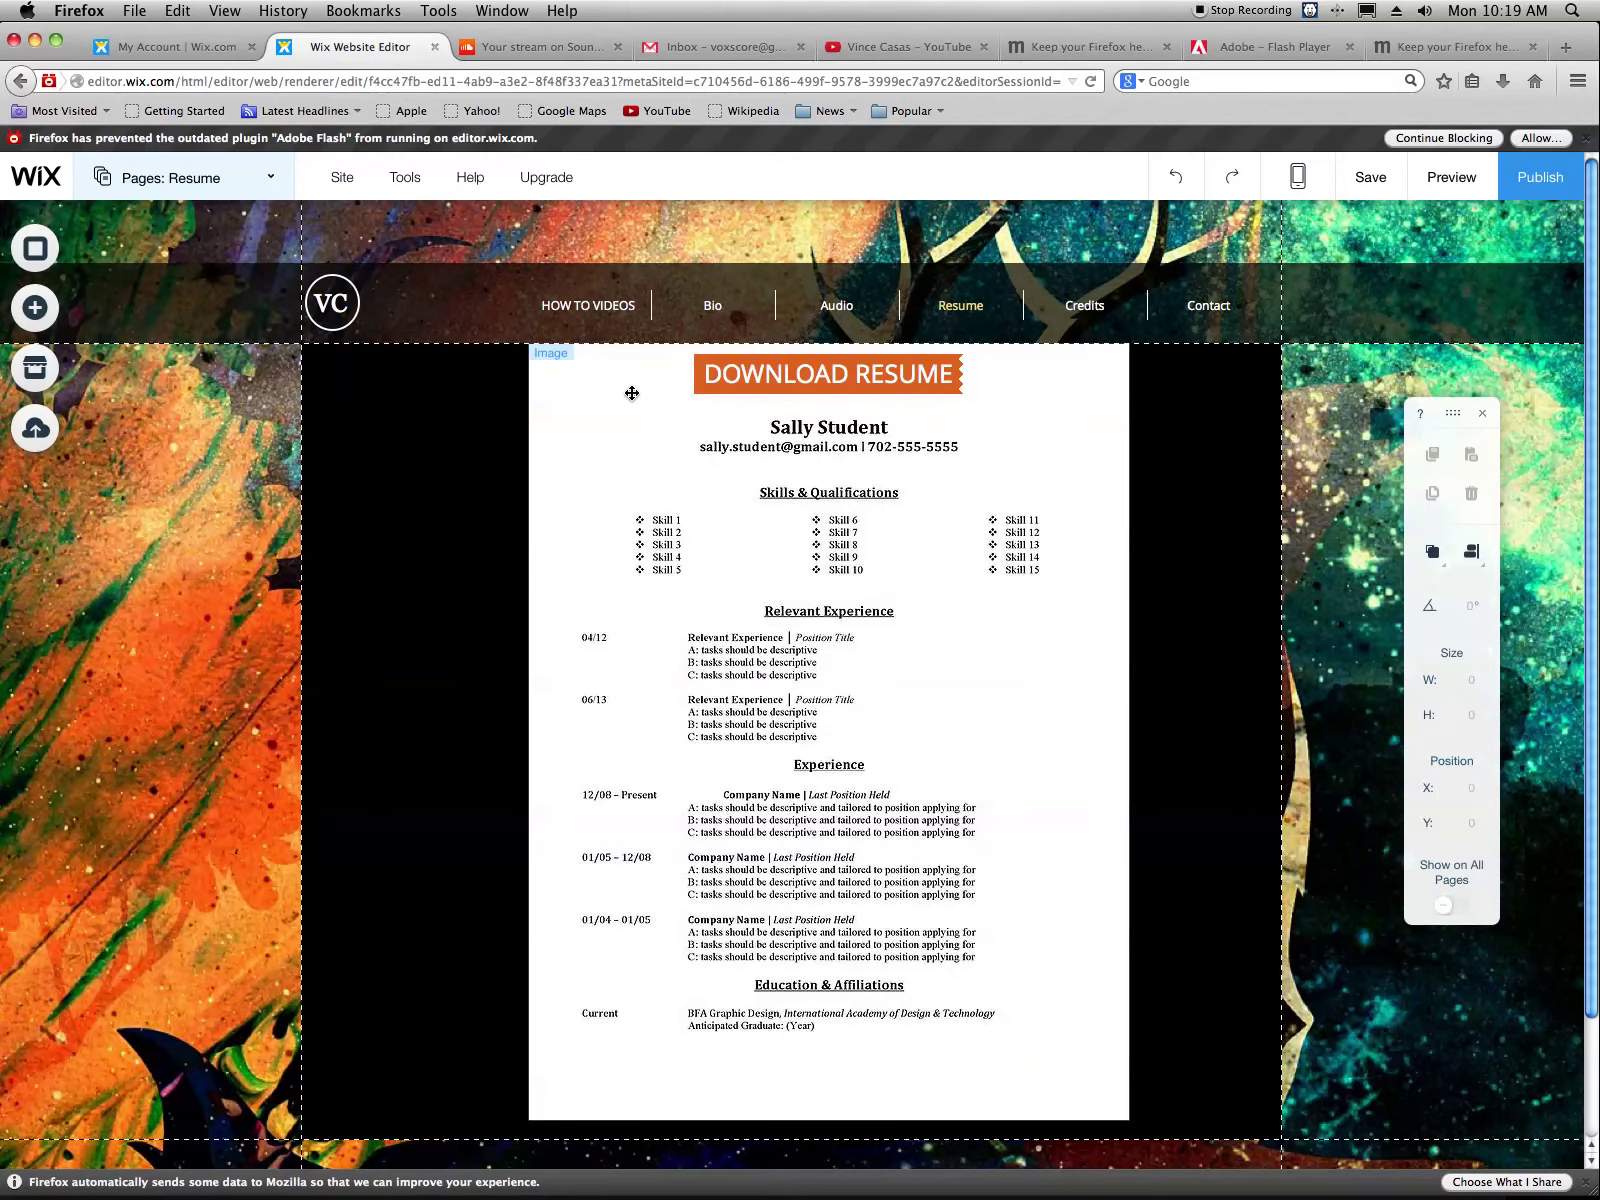
Shift the resume image to about X 190 and realign the orange button above its heading at about X 355, Y 158
drag(632, 393, 590, 393)
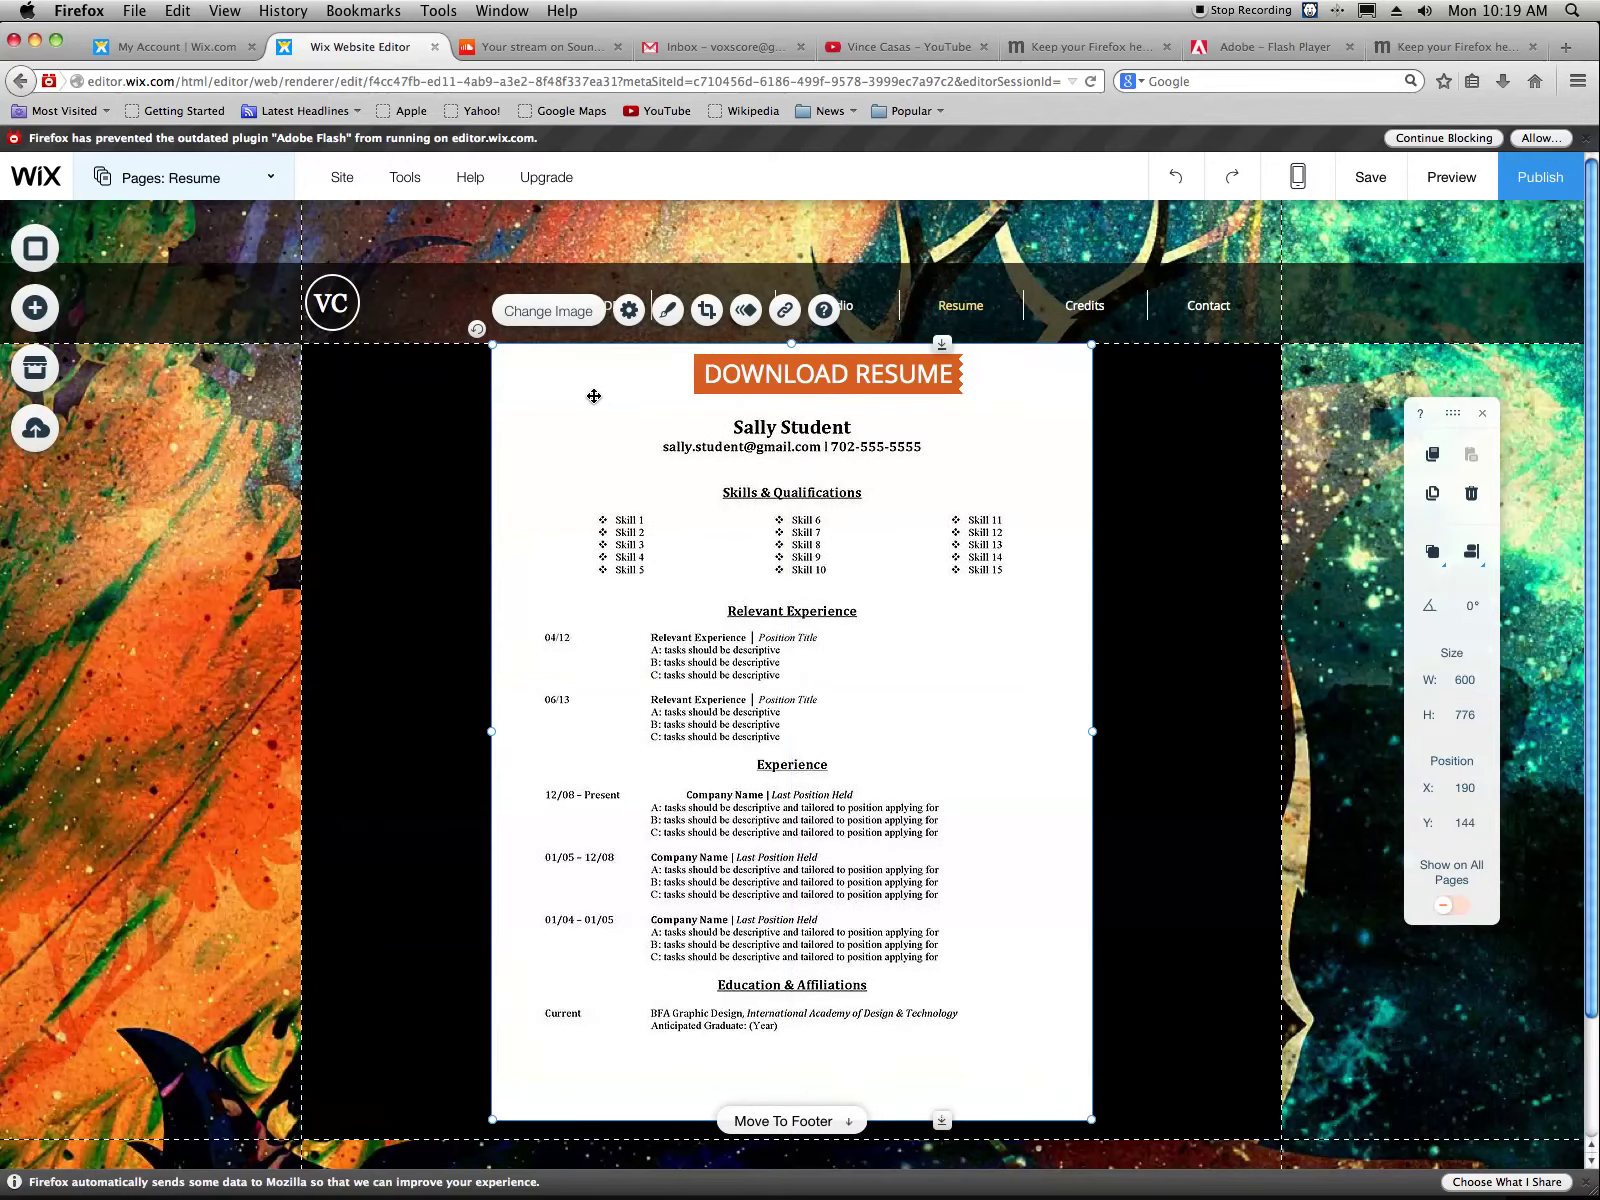
drag(758, 374, 718, 379)
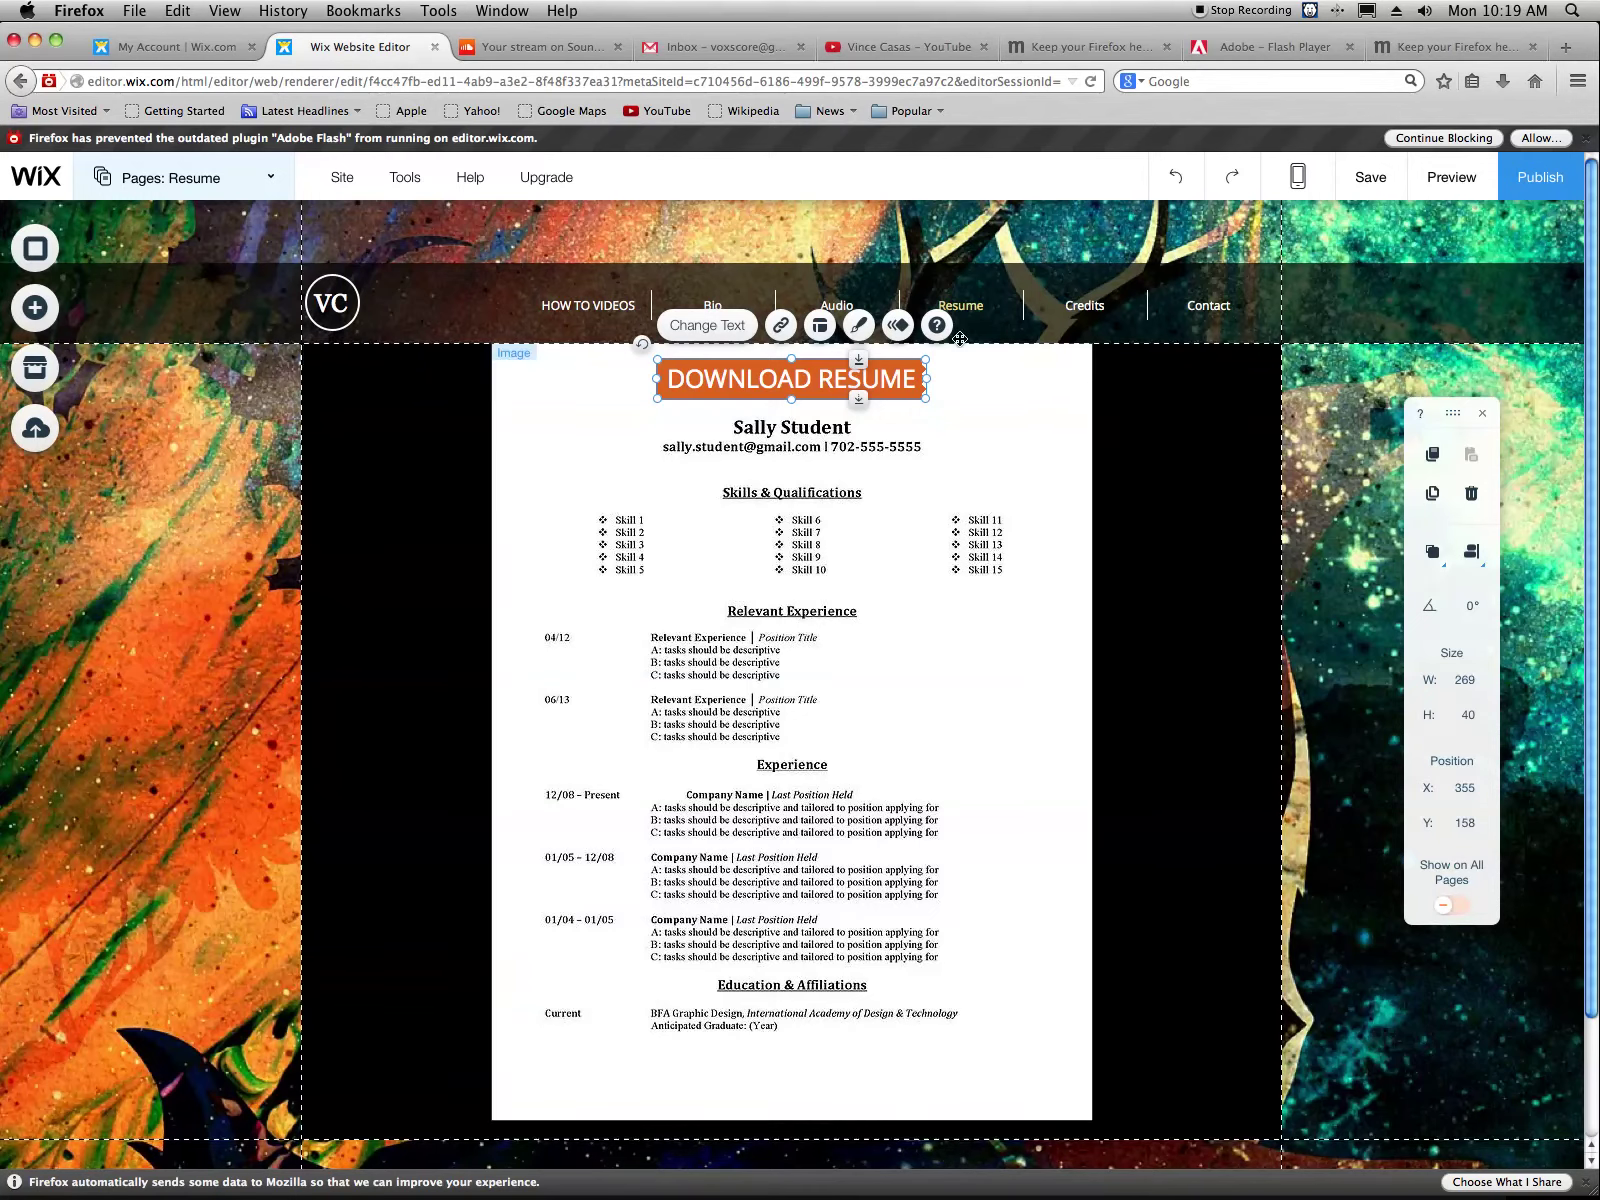
On the Audio page, duplicate the SoundCloud Compositions player and place the copy at about X 610, Y 144
click(182, 177)
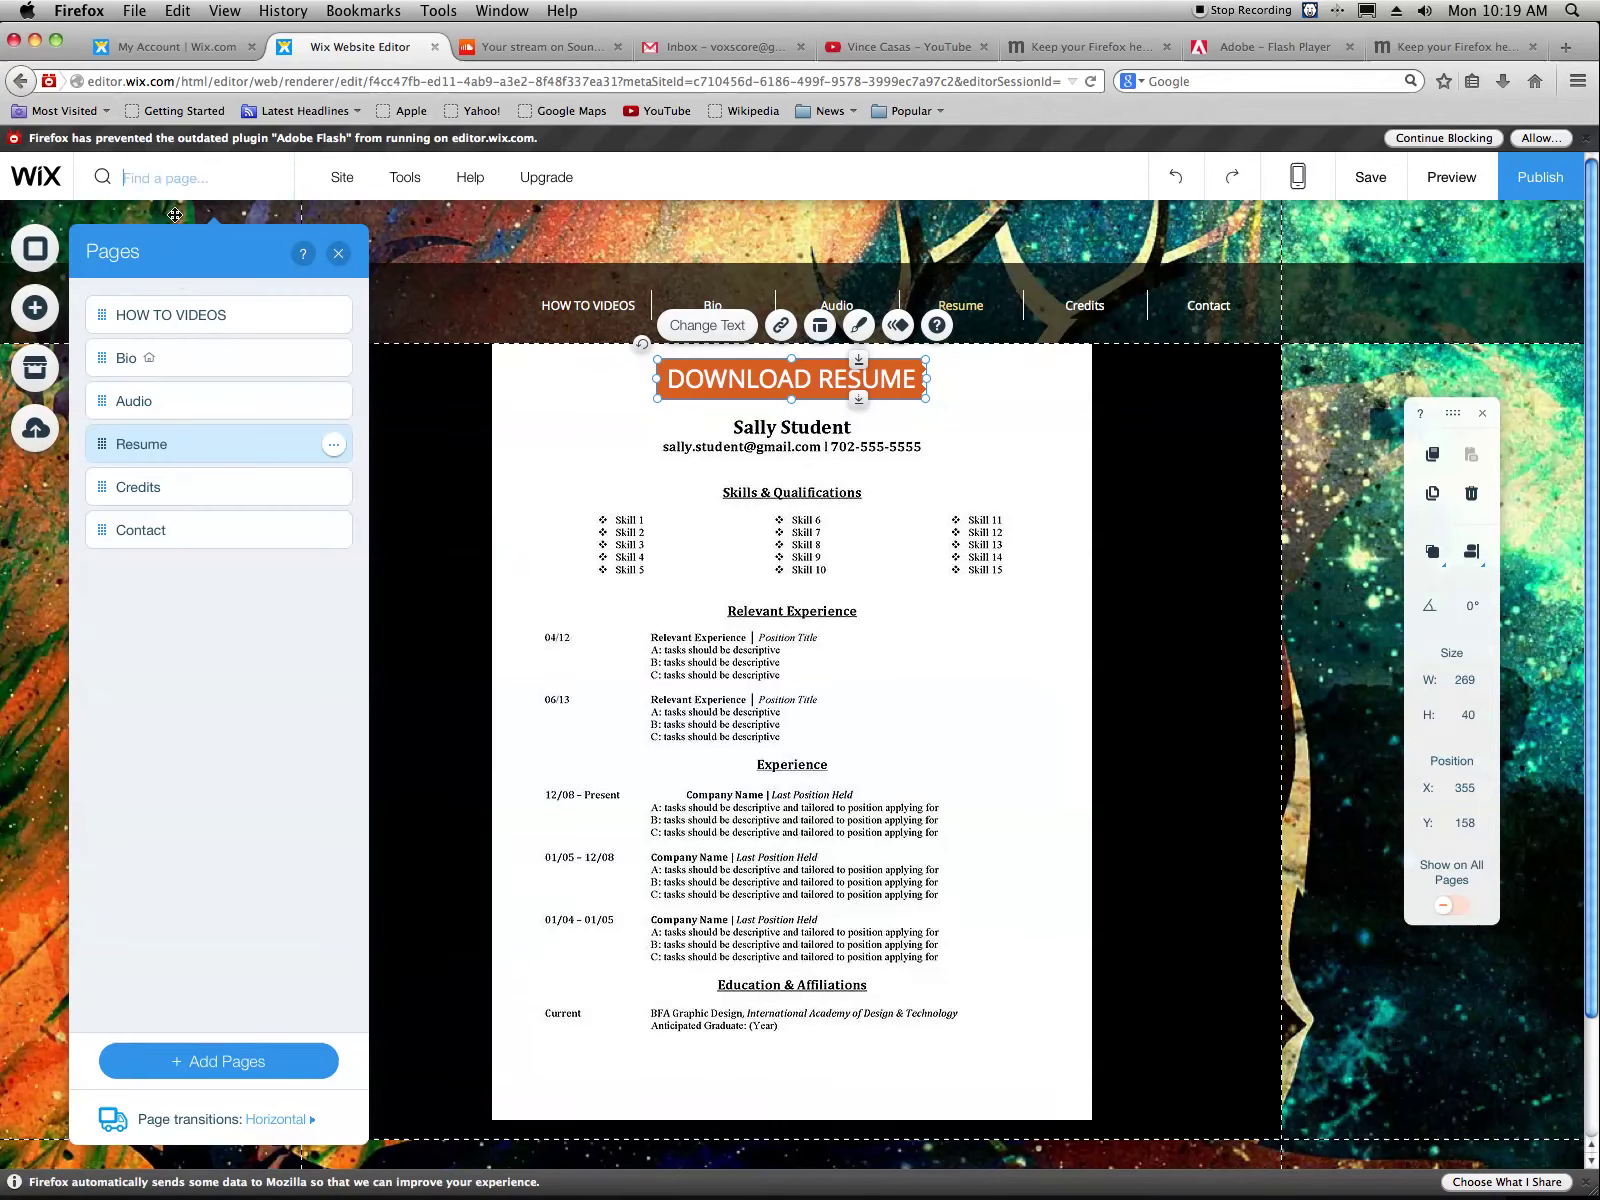
click(174, 400)
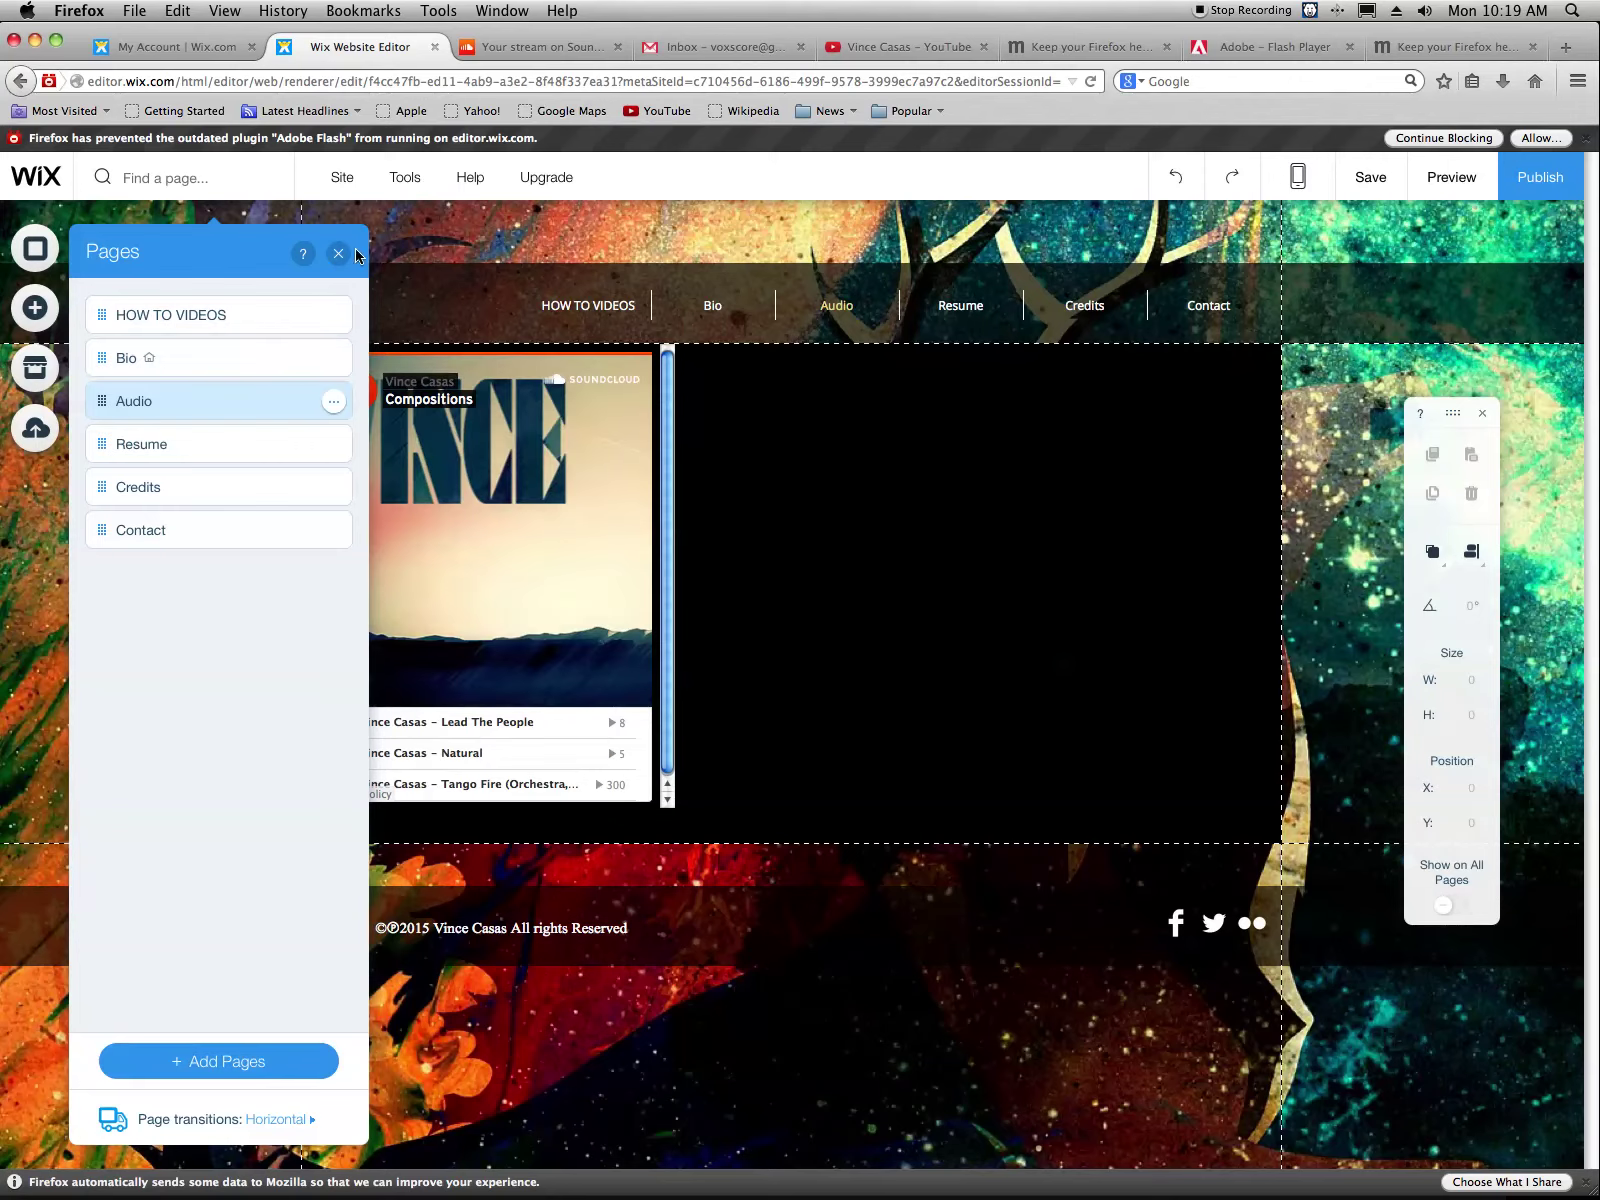
click(339, 255)
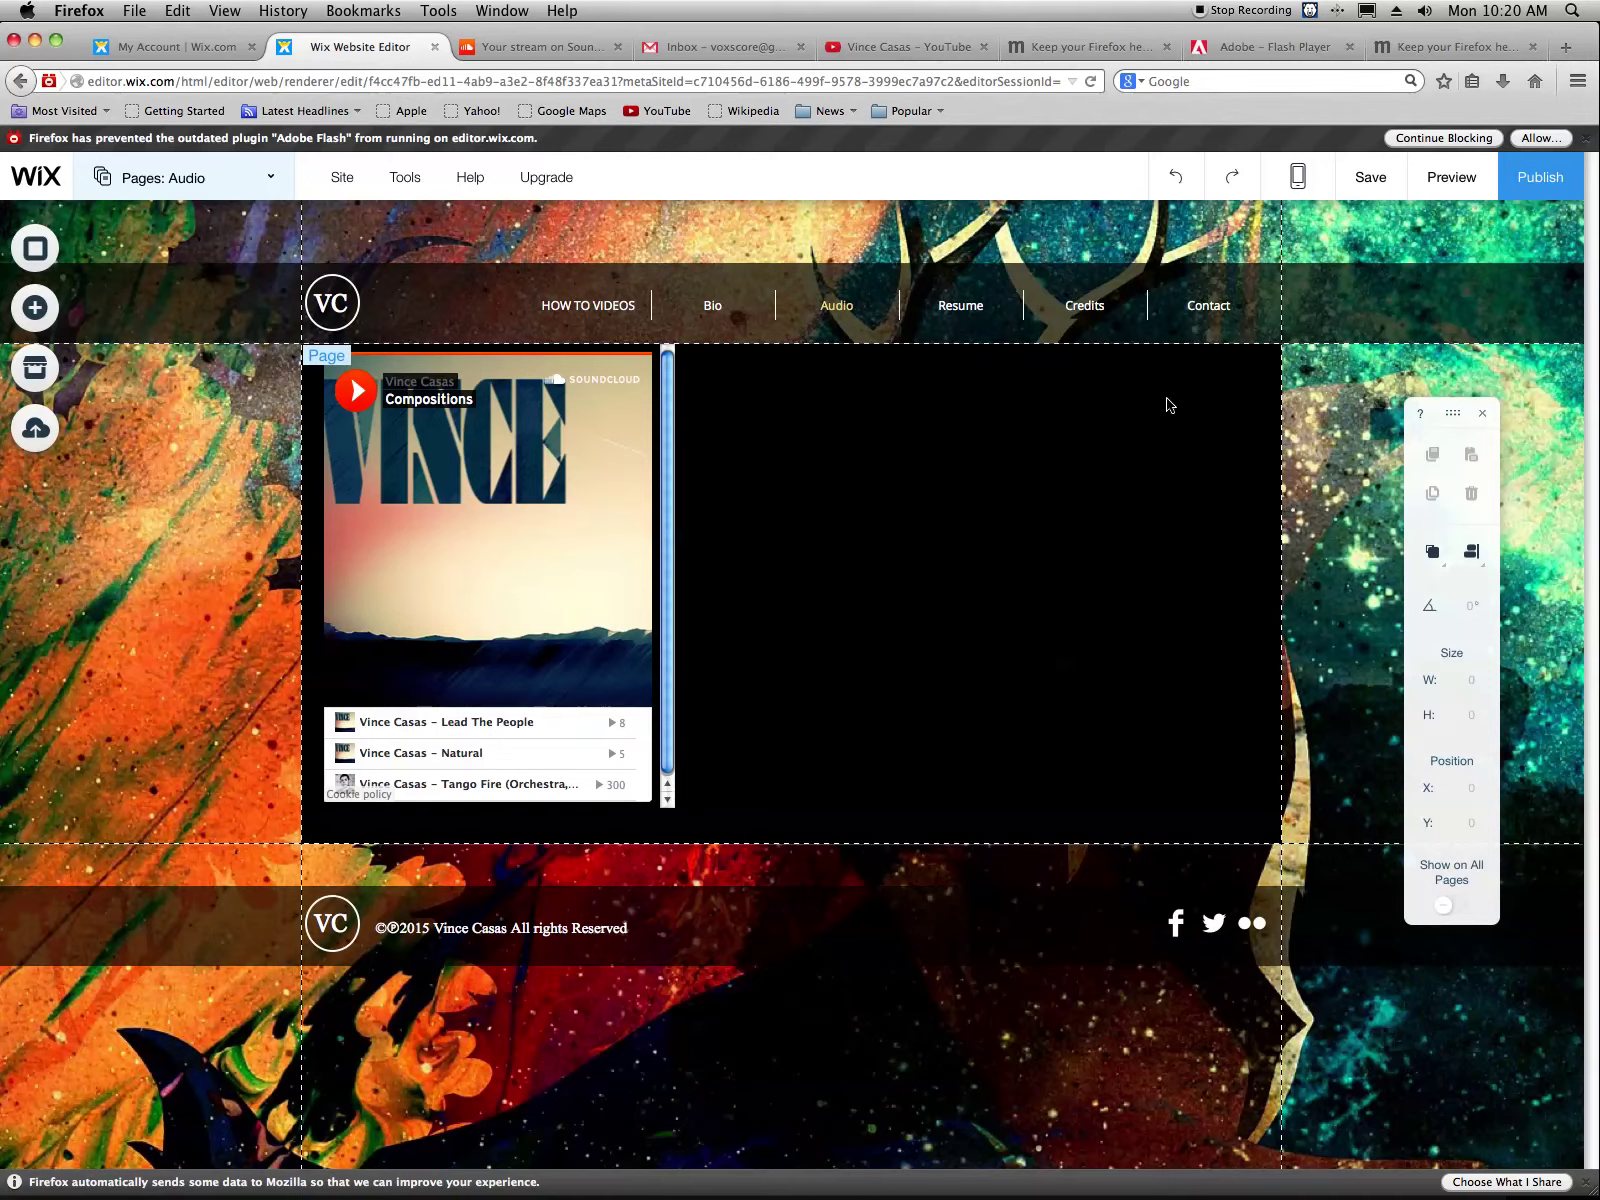
click(620, 500)
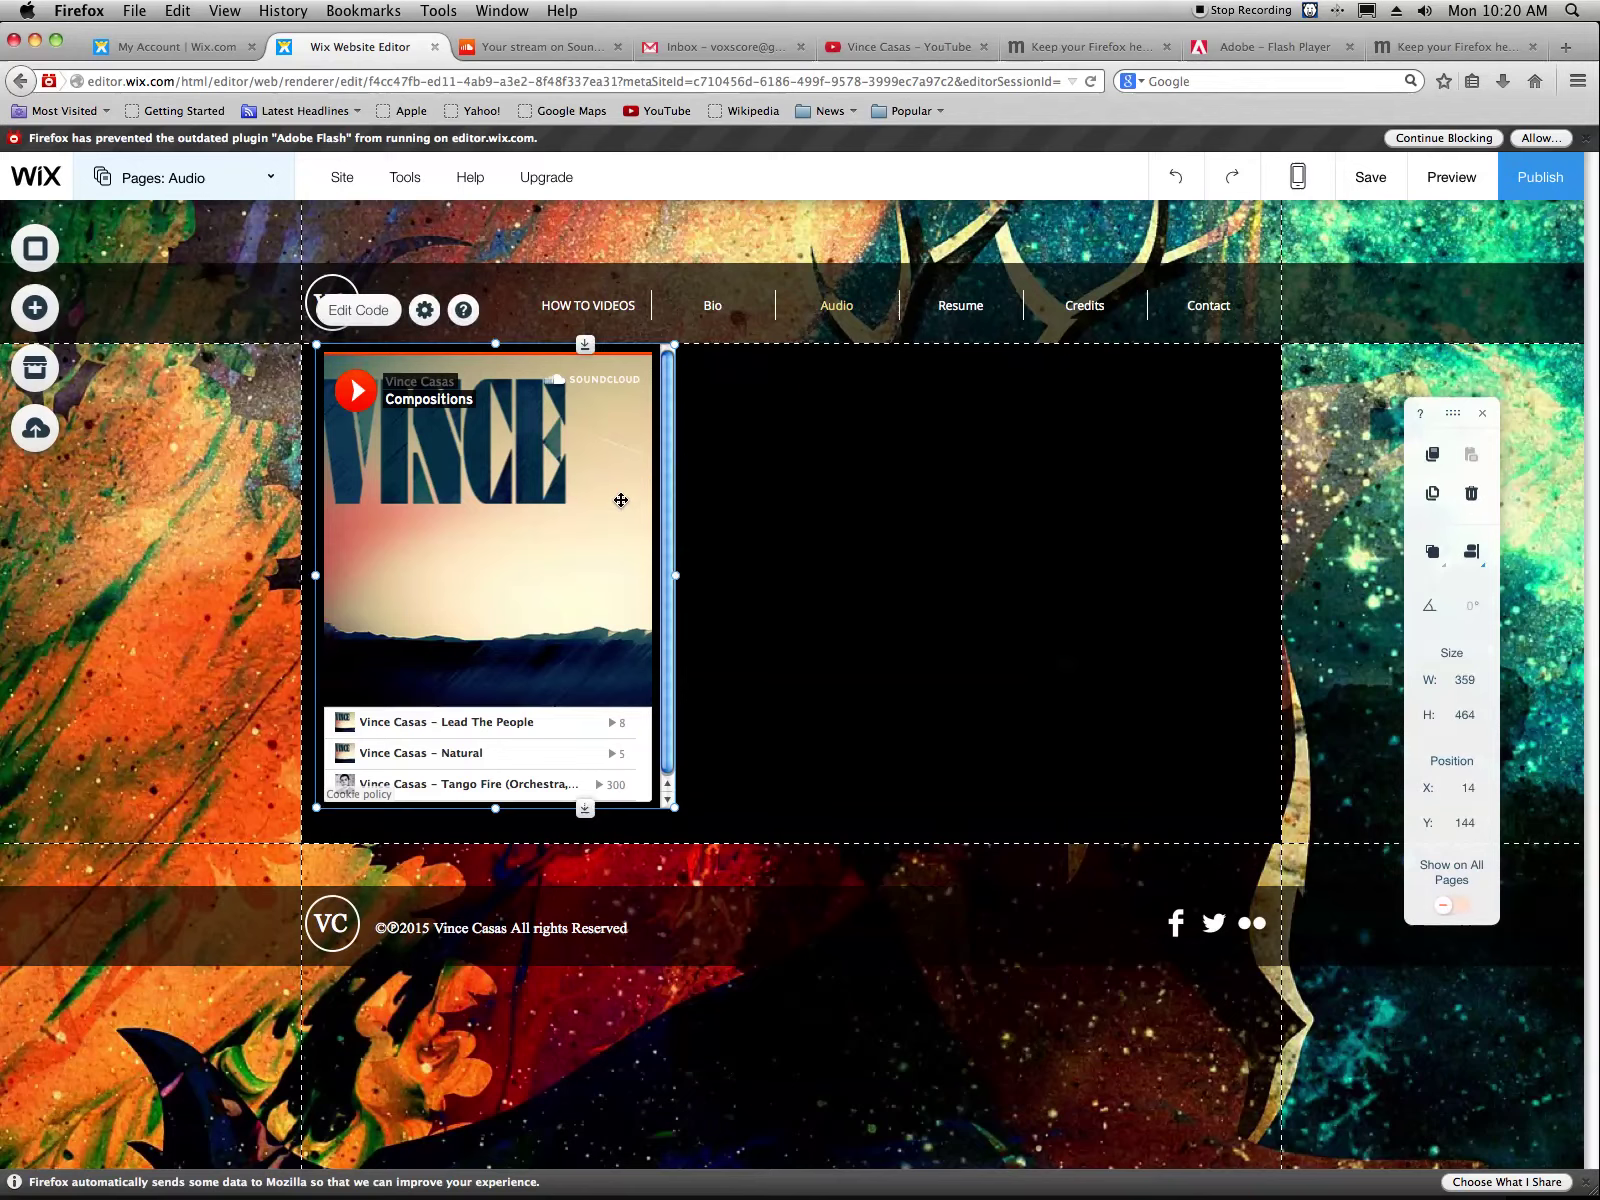
key(ctrl+c)
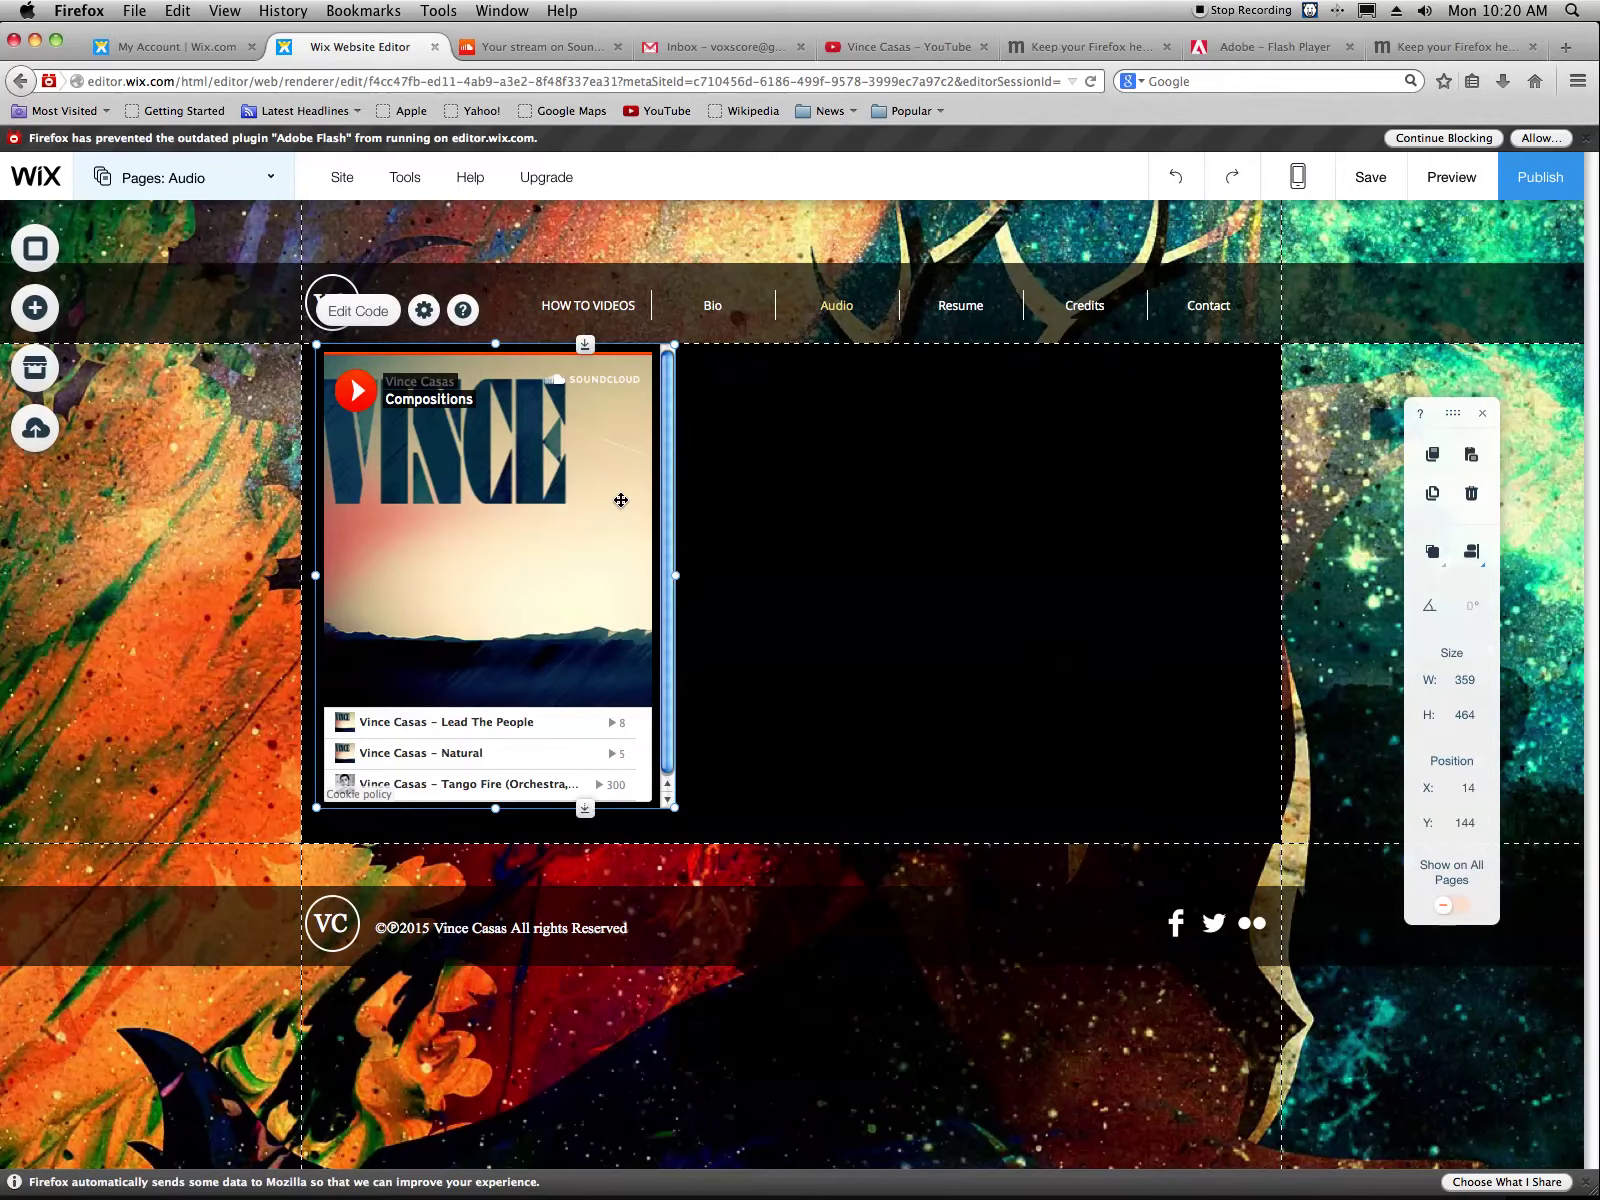
key(ctrl+v)
drag(620, 500, 1171, 468)
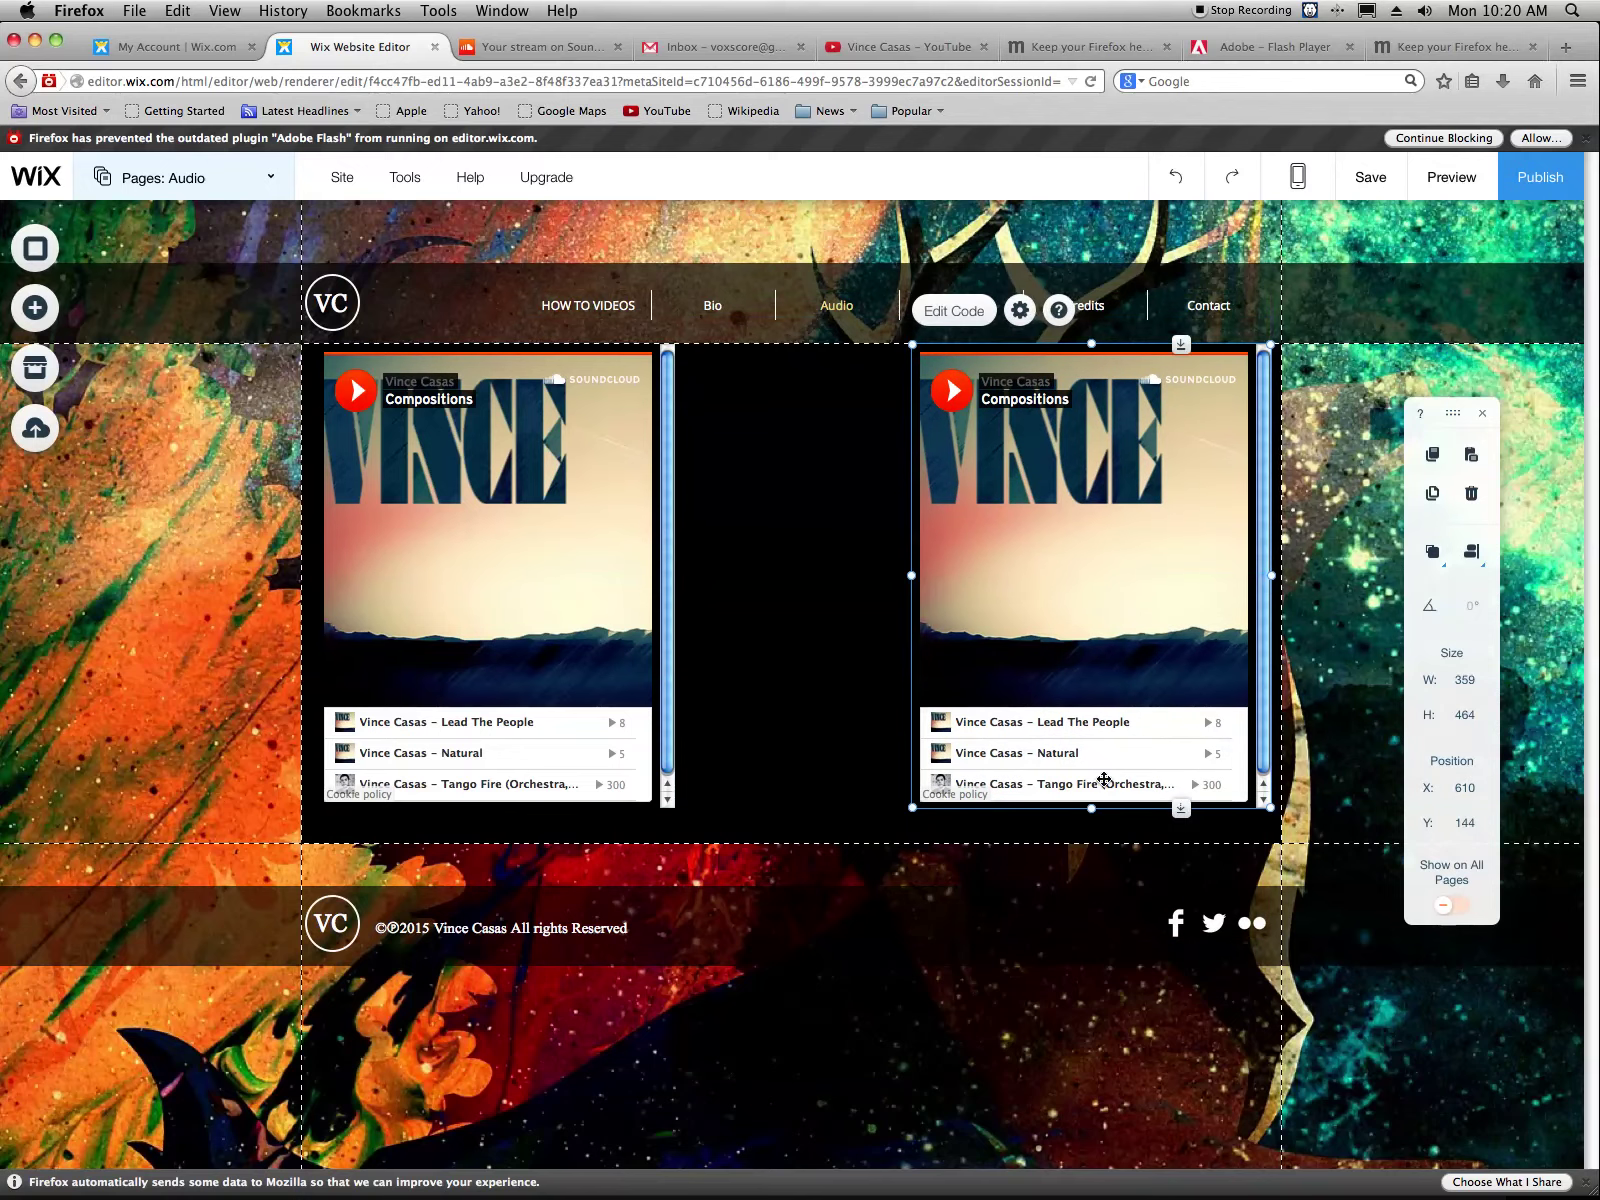
Stretch the copied player's frame to about 690 high and shrink it back to about 470
drag(1090, 810, 1074, 1033)
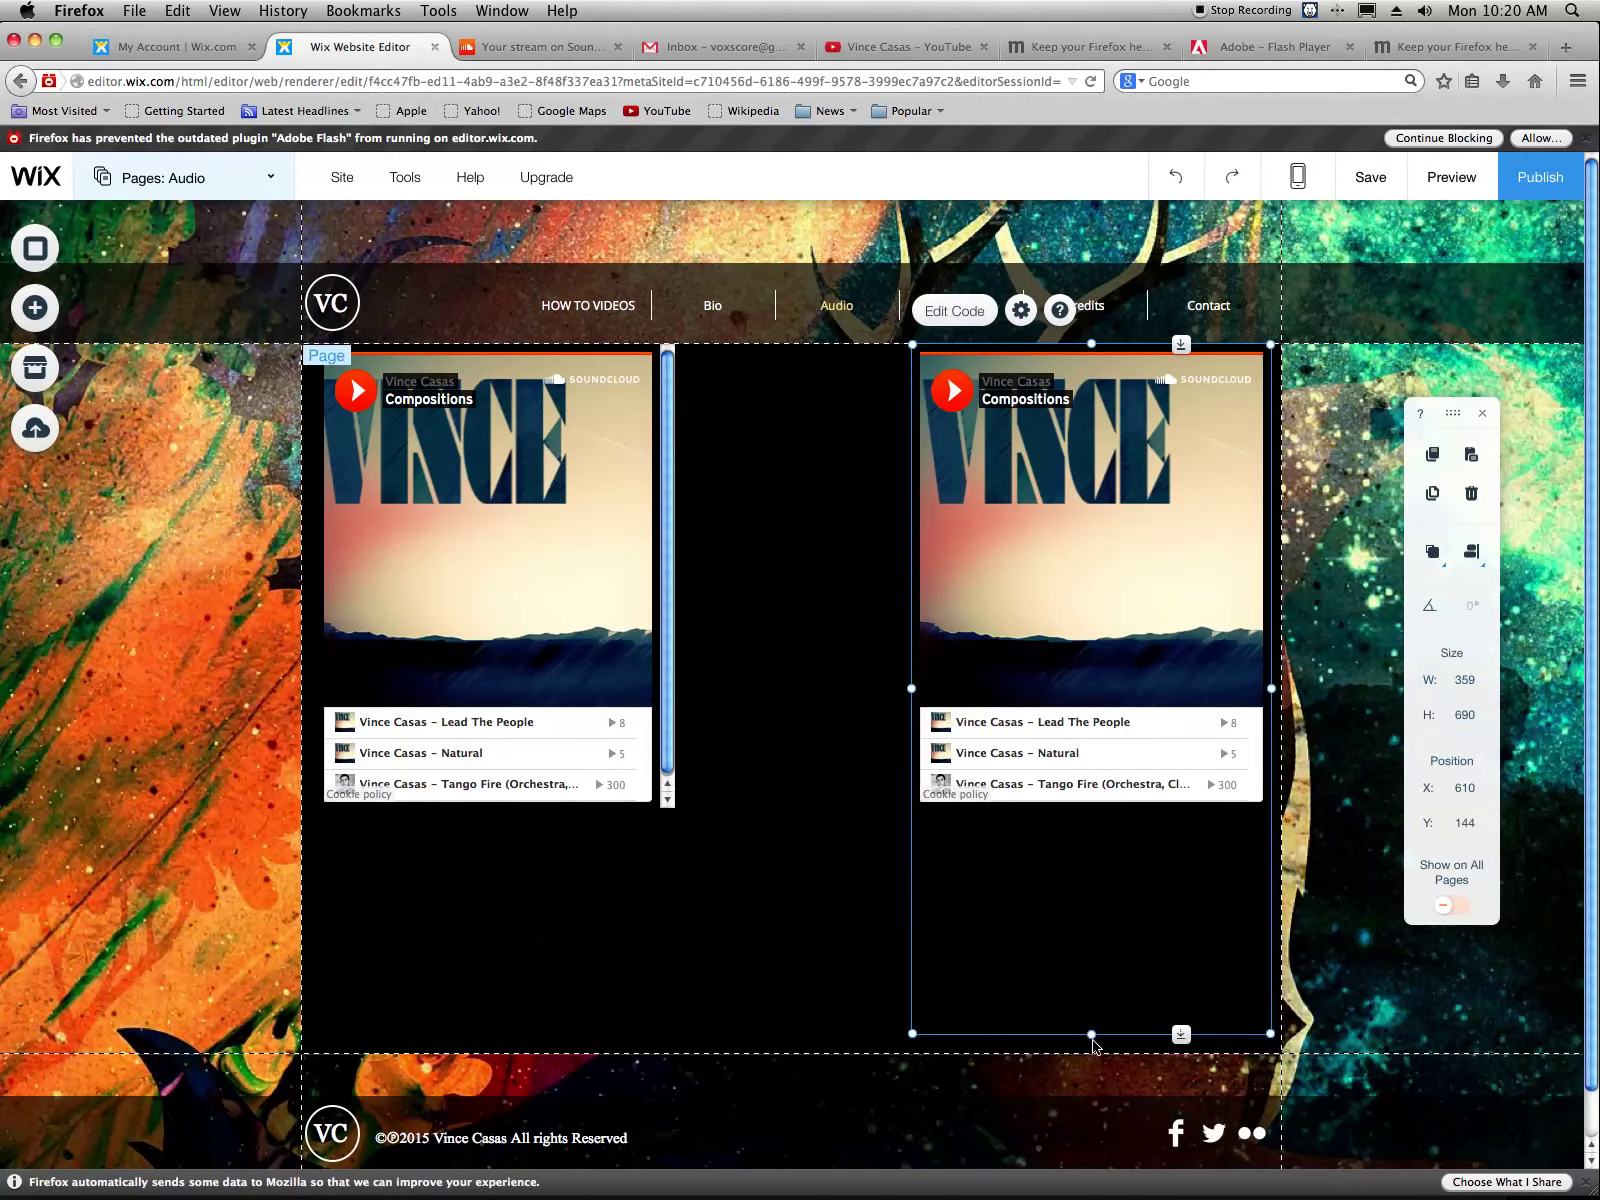
drag(1093, 1035, 1091, 820)
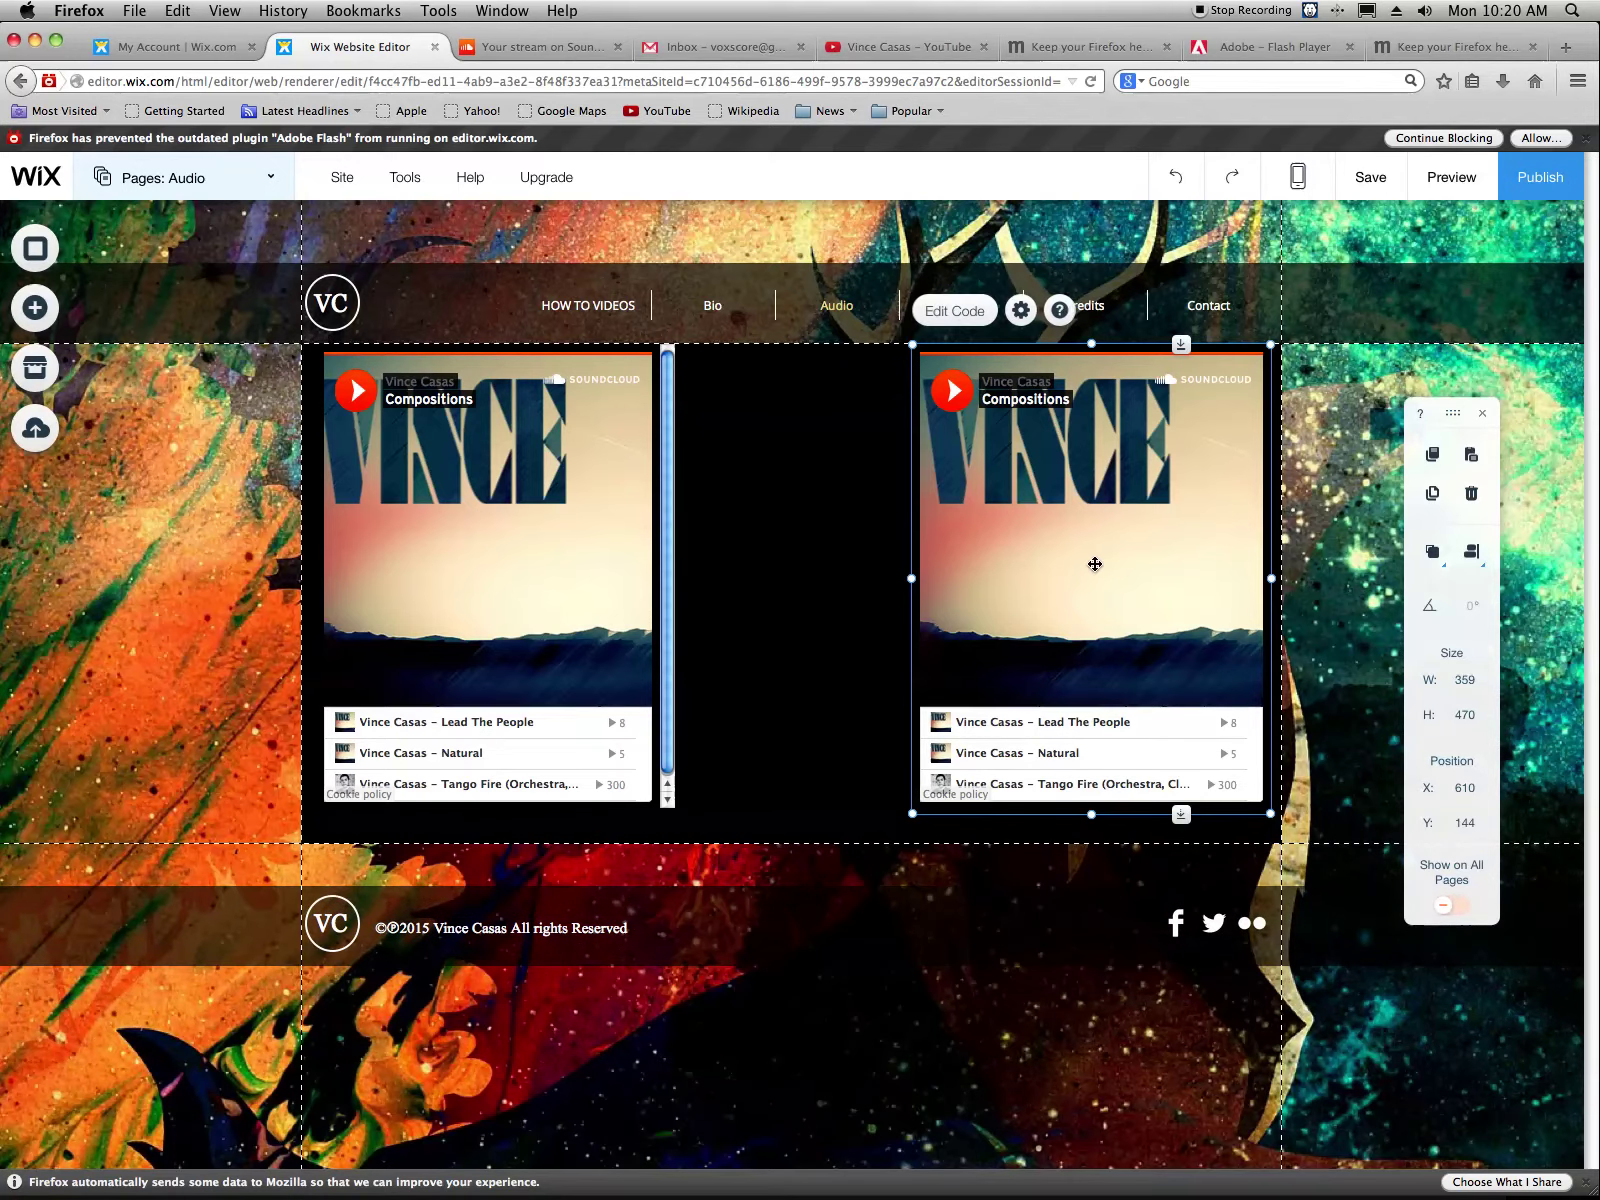
Try an iframe height of 700 in the copied player's embed code and restore the height to 450
click(980, 318)
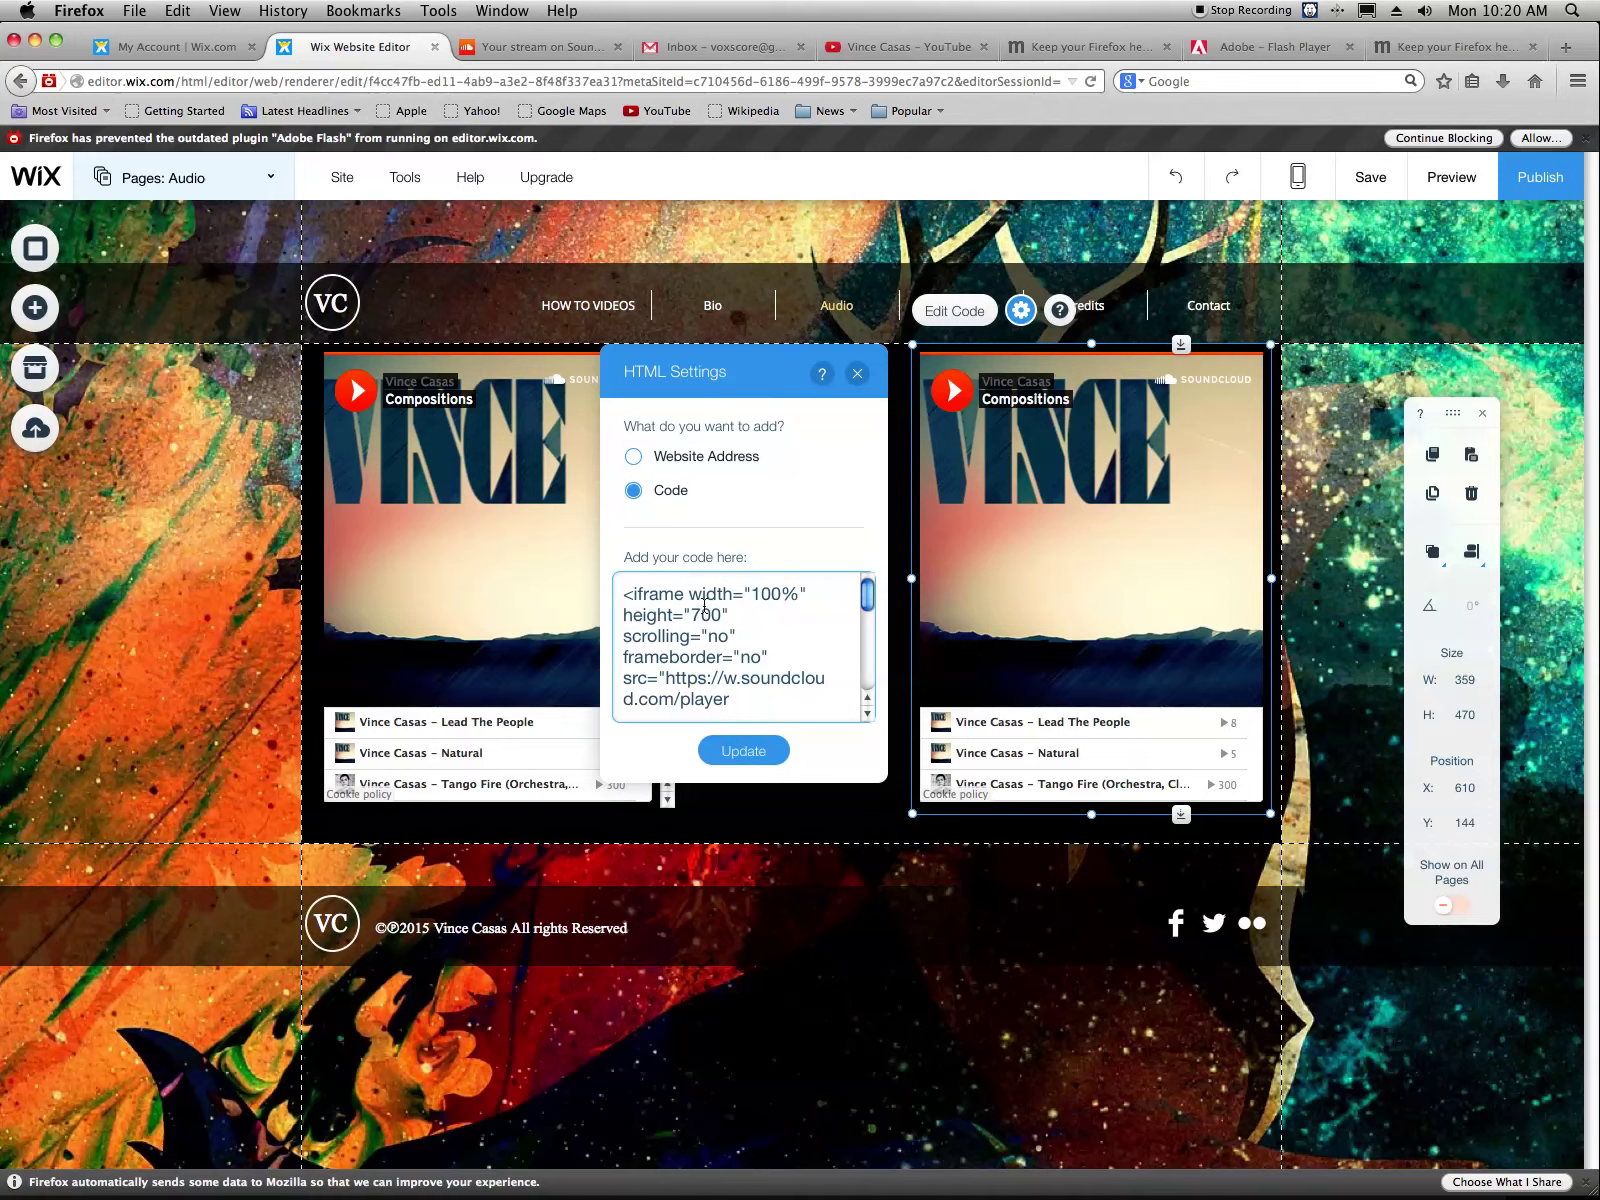
click(735, 751)
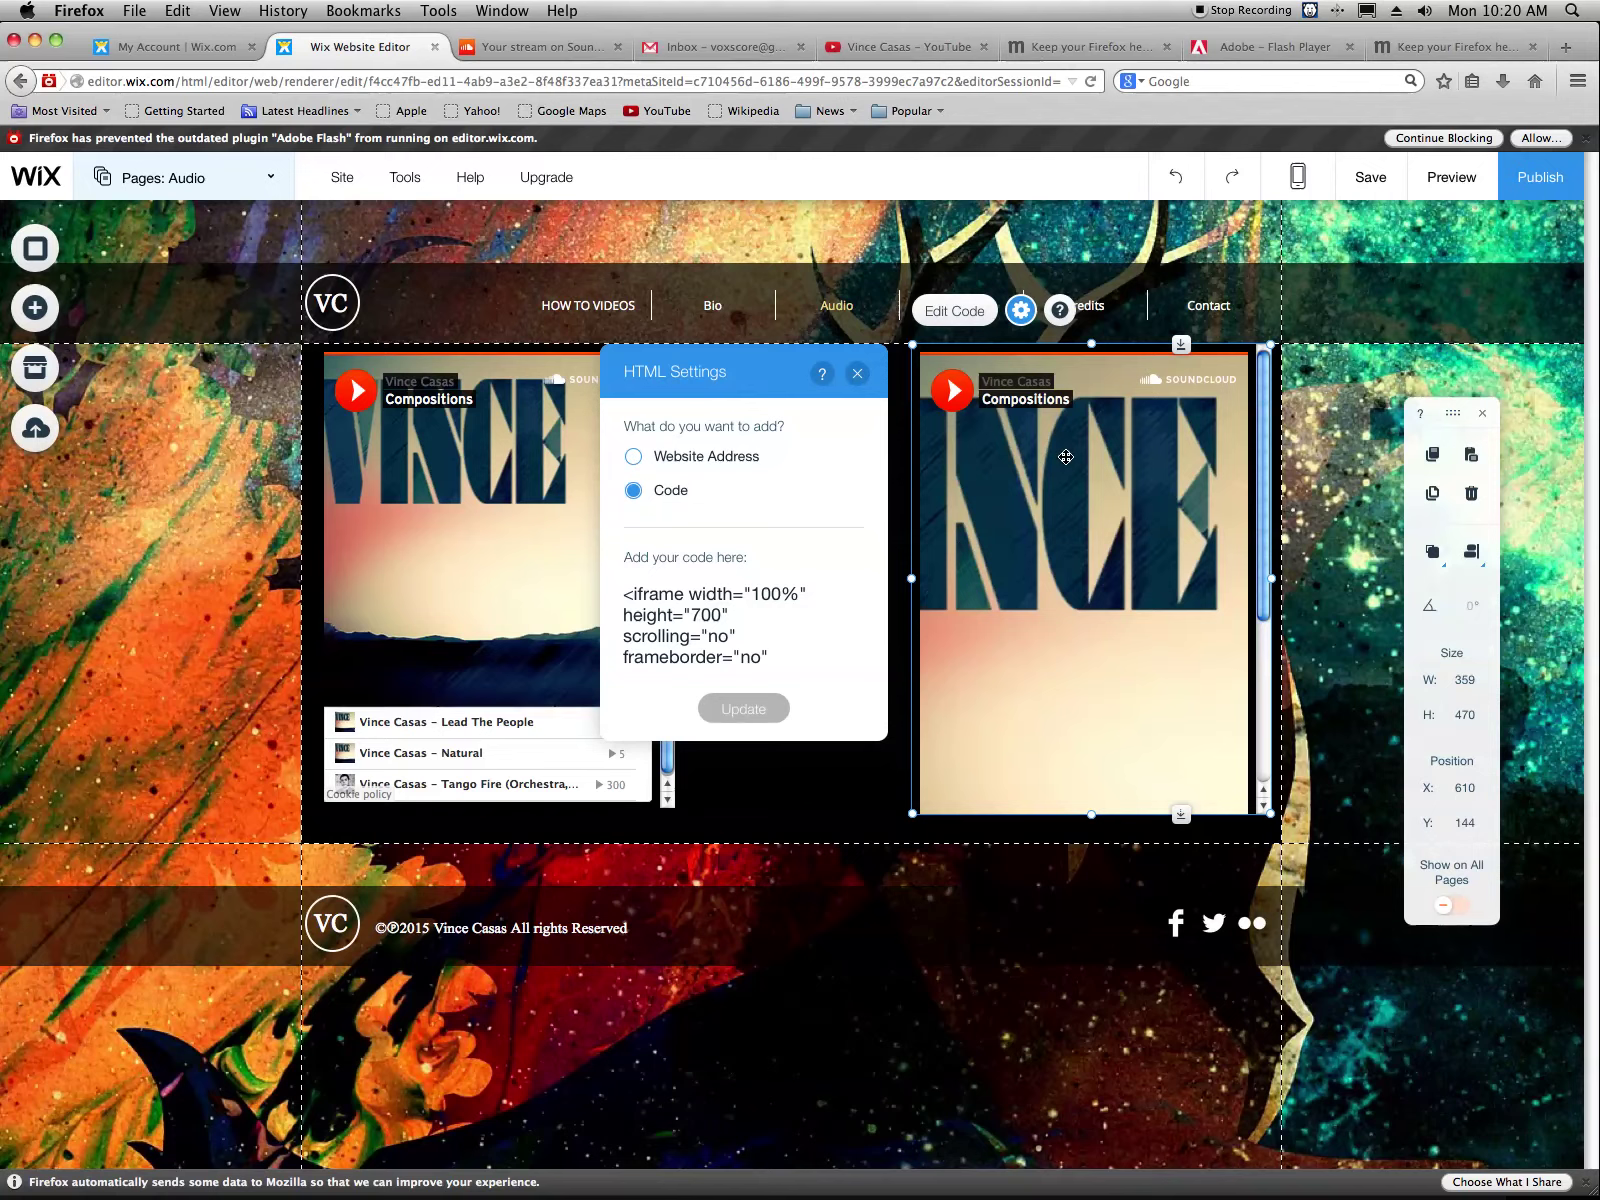
key(super+z)
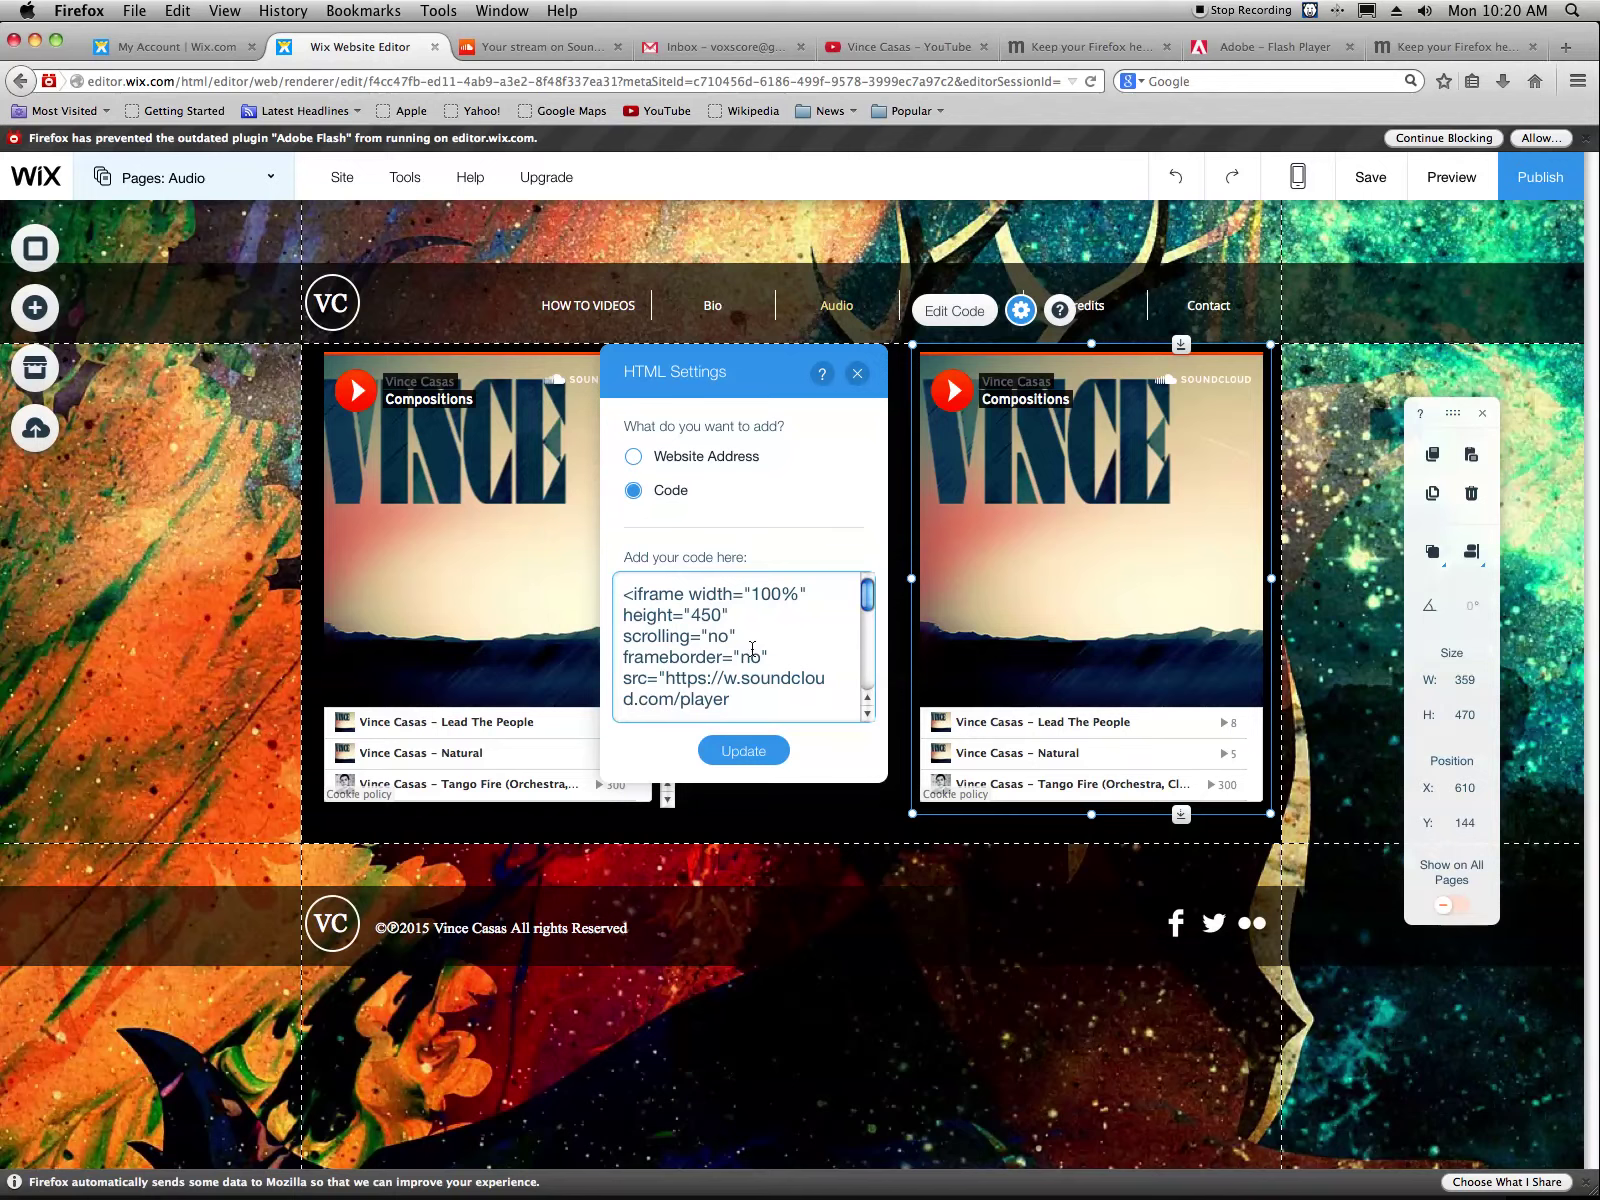
Review the copied player's embed code, set its scrolling attribute to "yes" and update the player
click(867, 714)
scroll(857, 672, down, 5)
scroll(857, 672, up, 10)
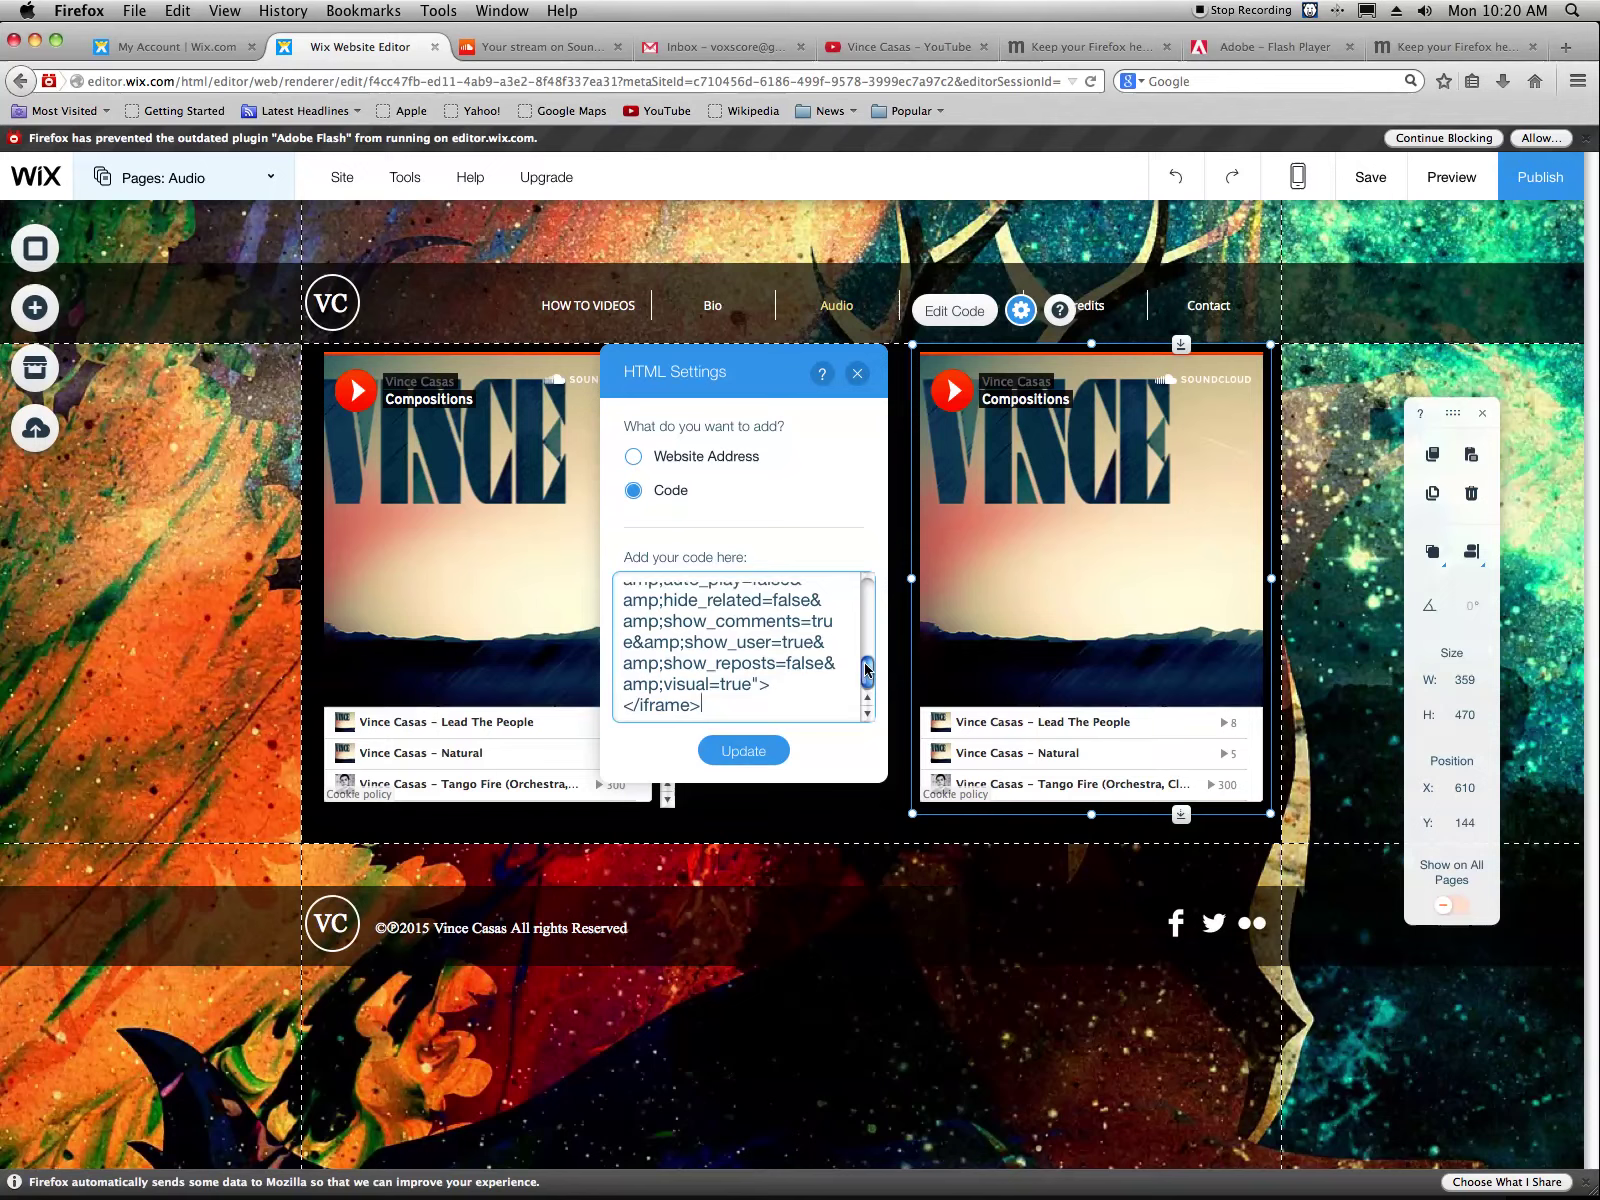
double_click(726, 640)
text(yes)
key(Return)
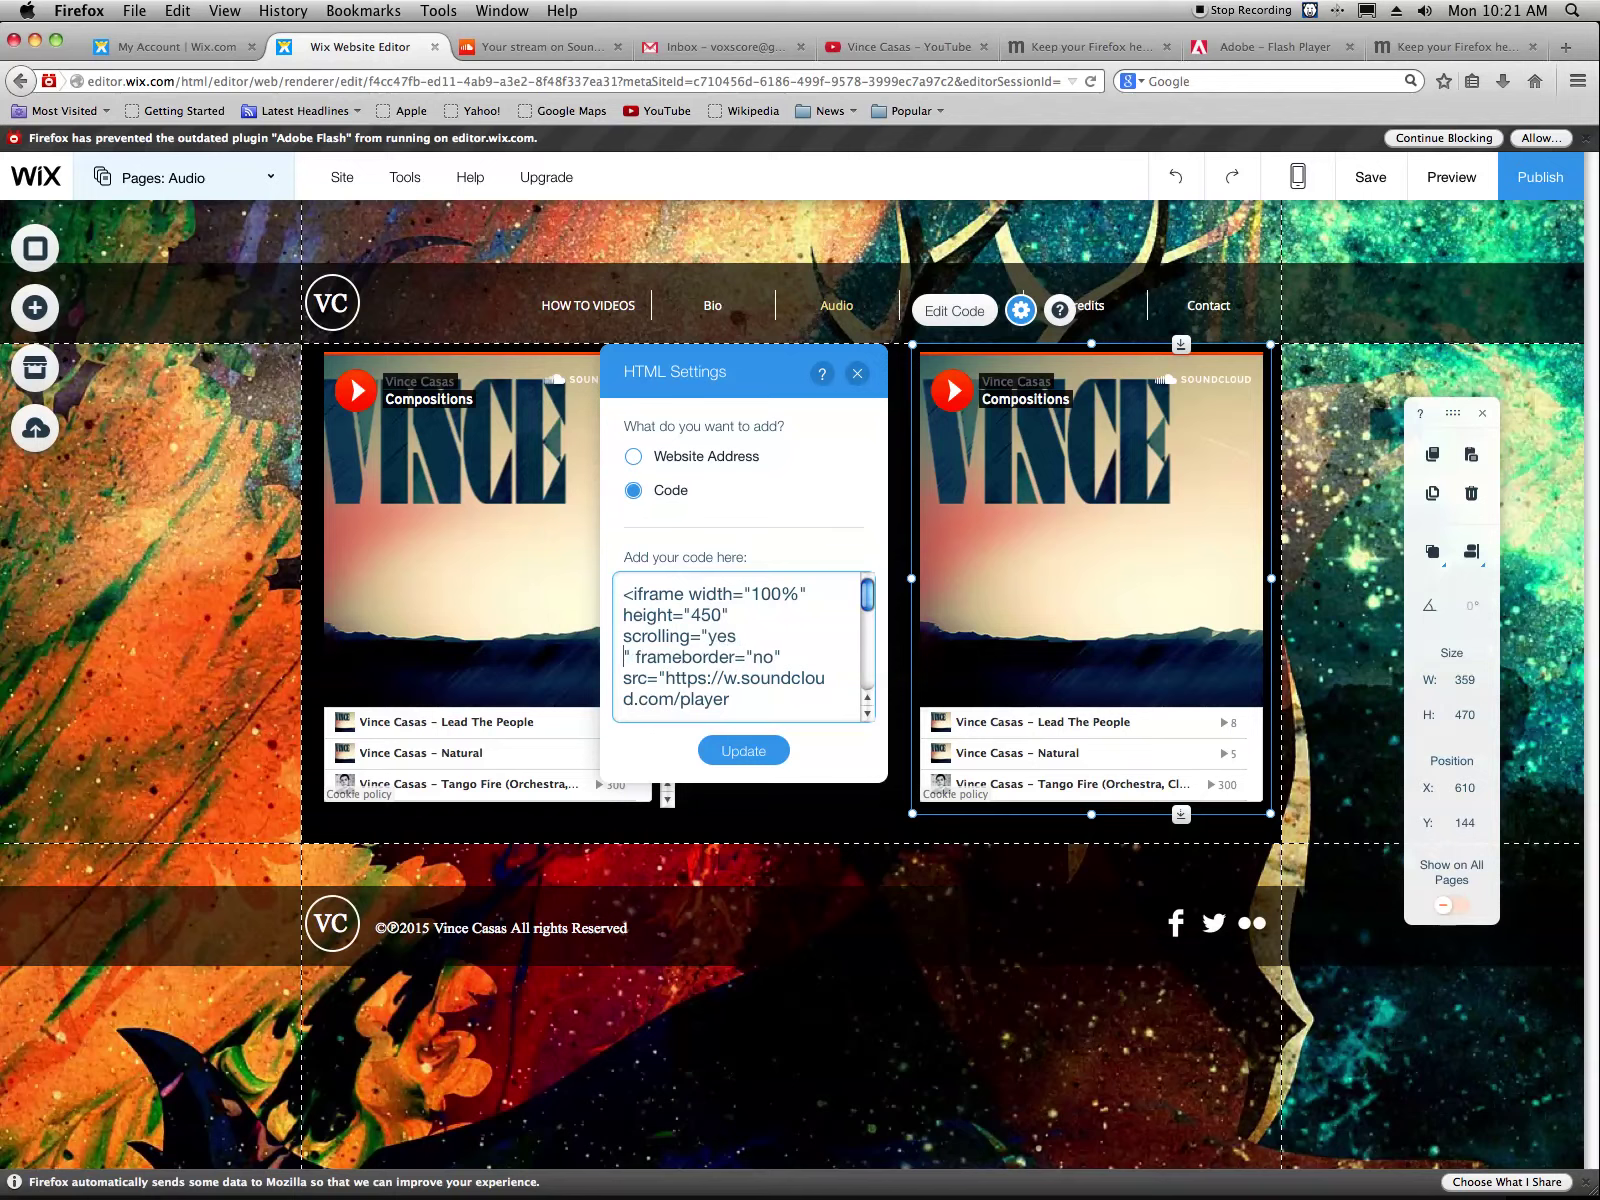
click(781, 755)
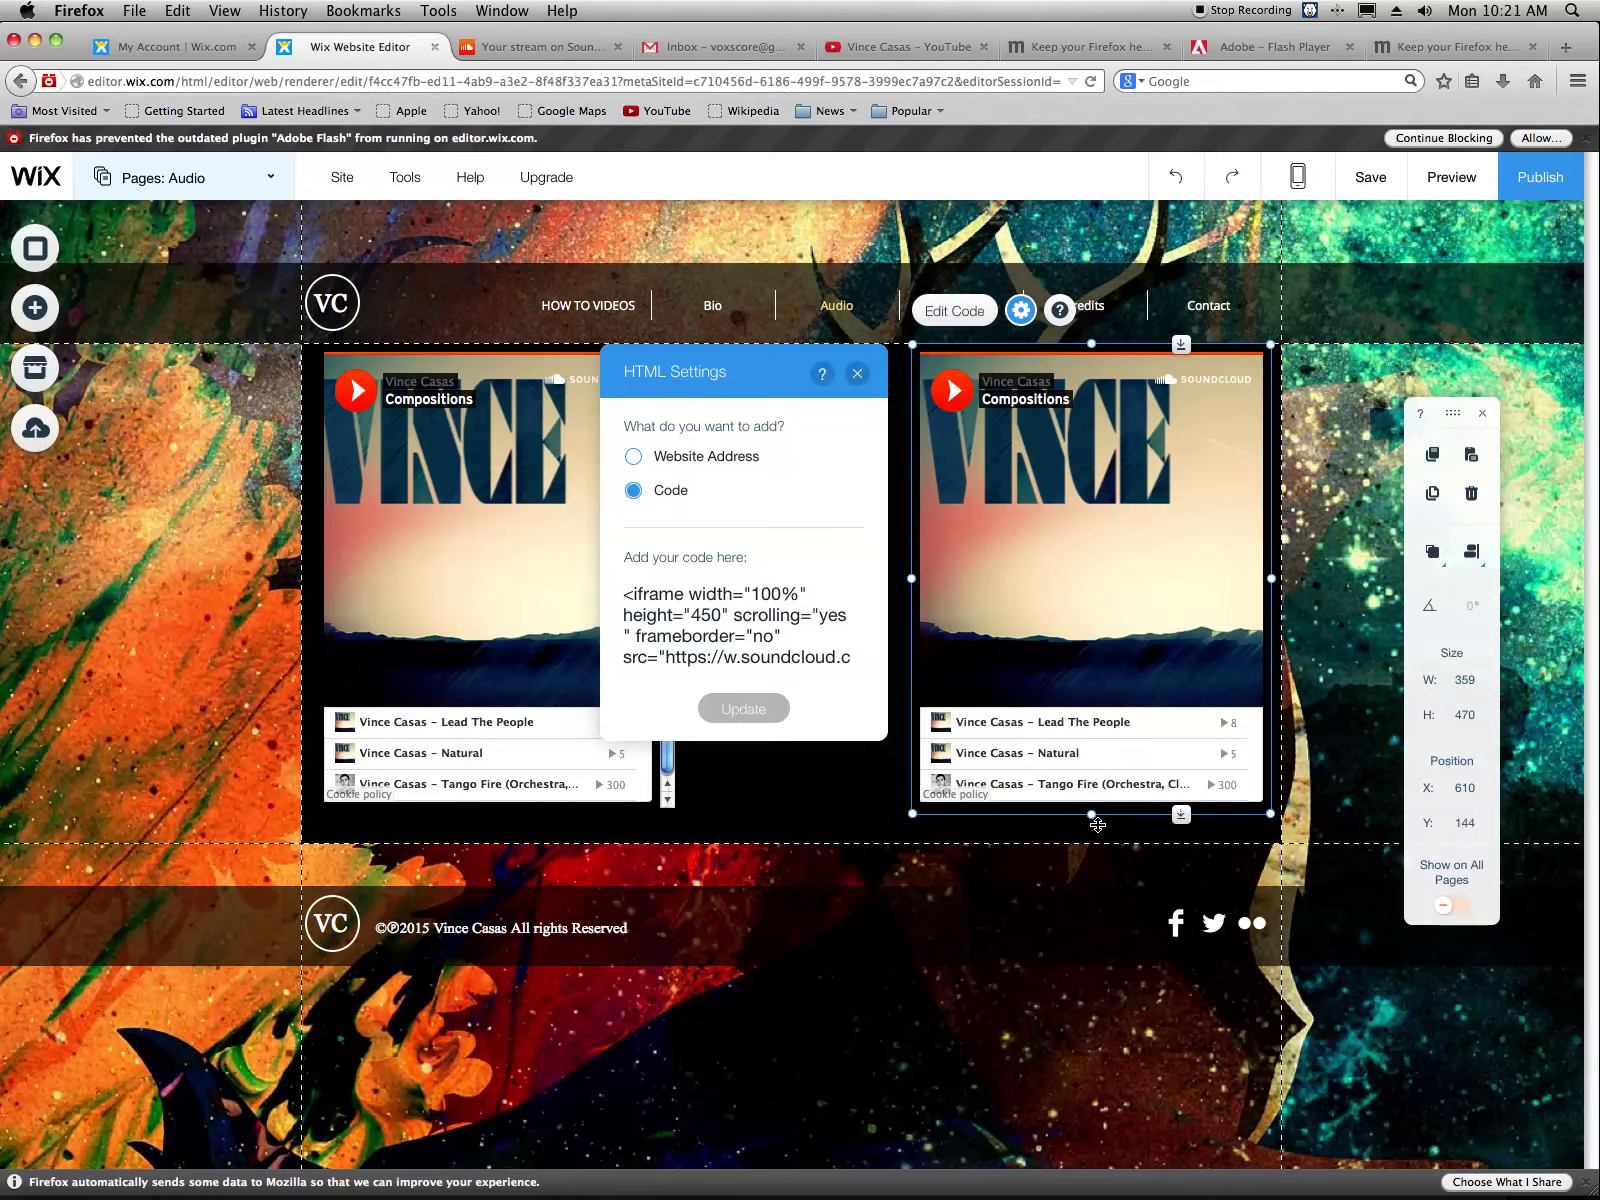
Extend the copied player's frame to about 522 high and close its HTML settings
drag(1092, 817, 1092, 866)
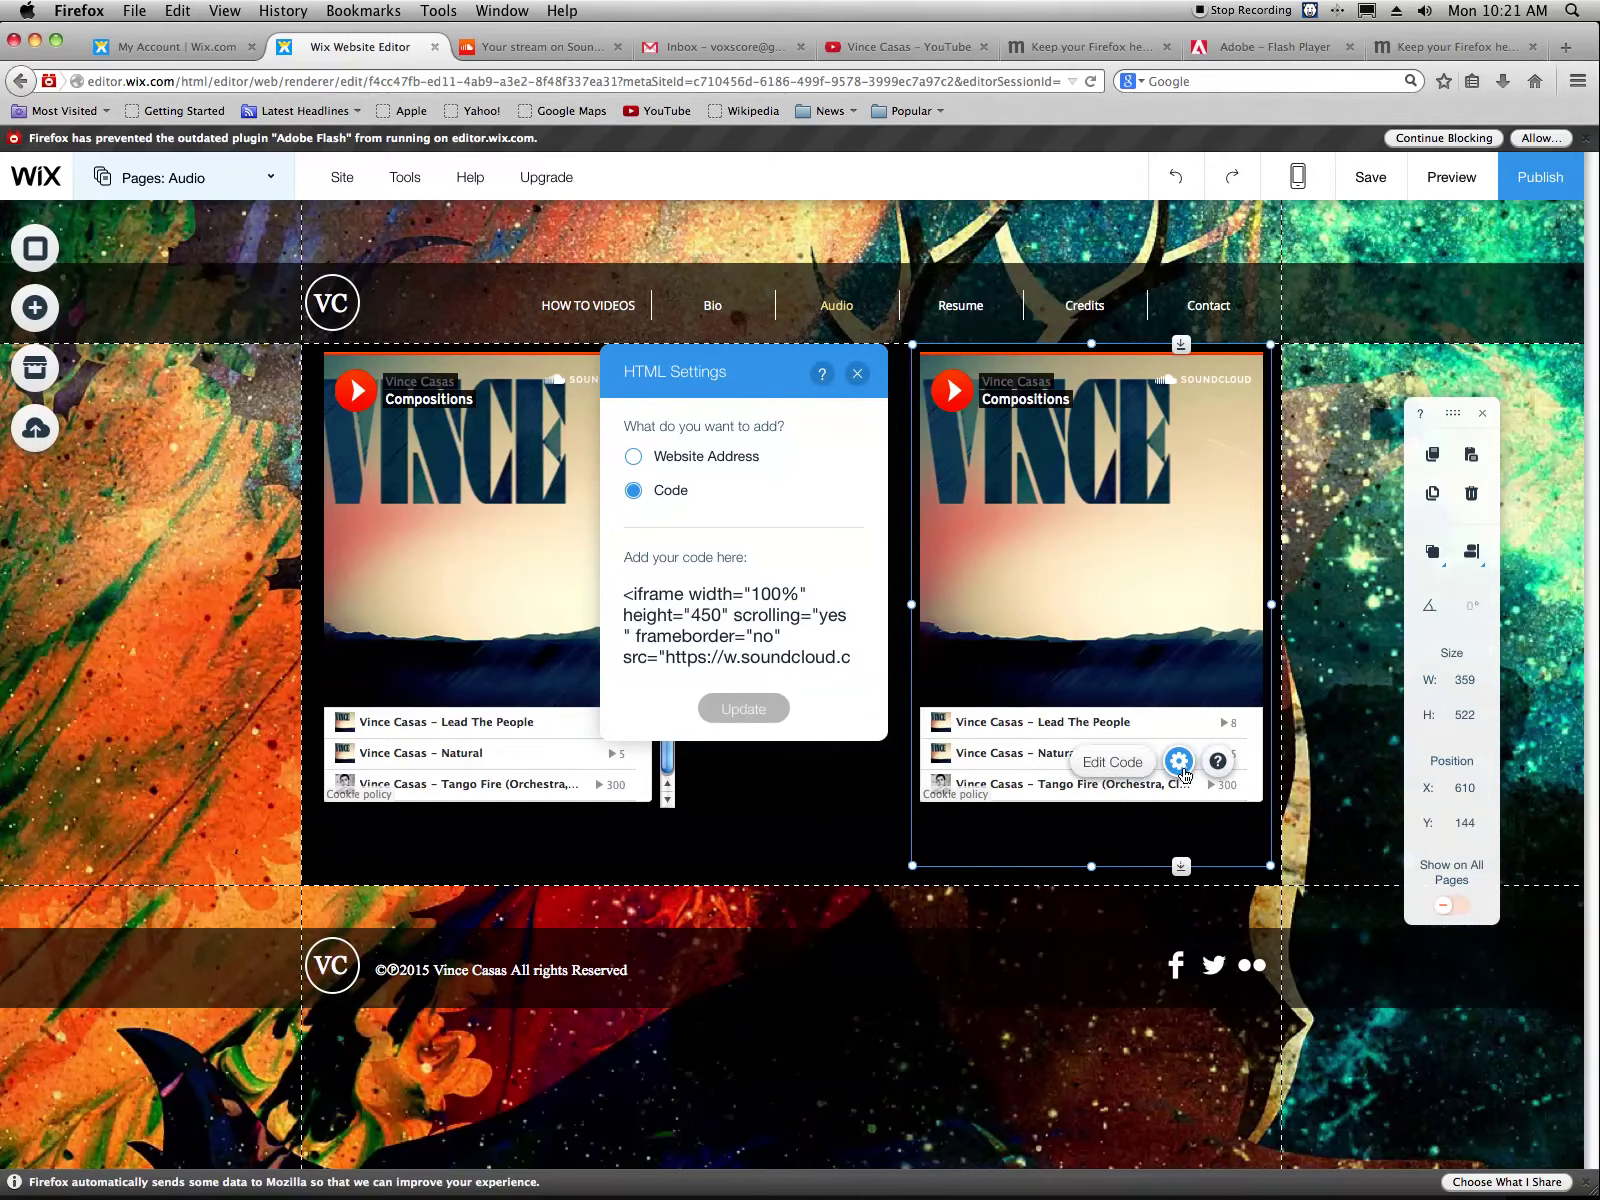
click(1180, 762)
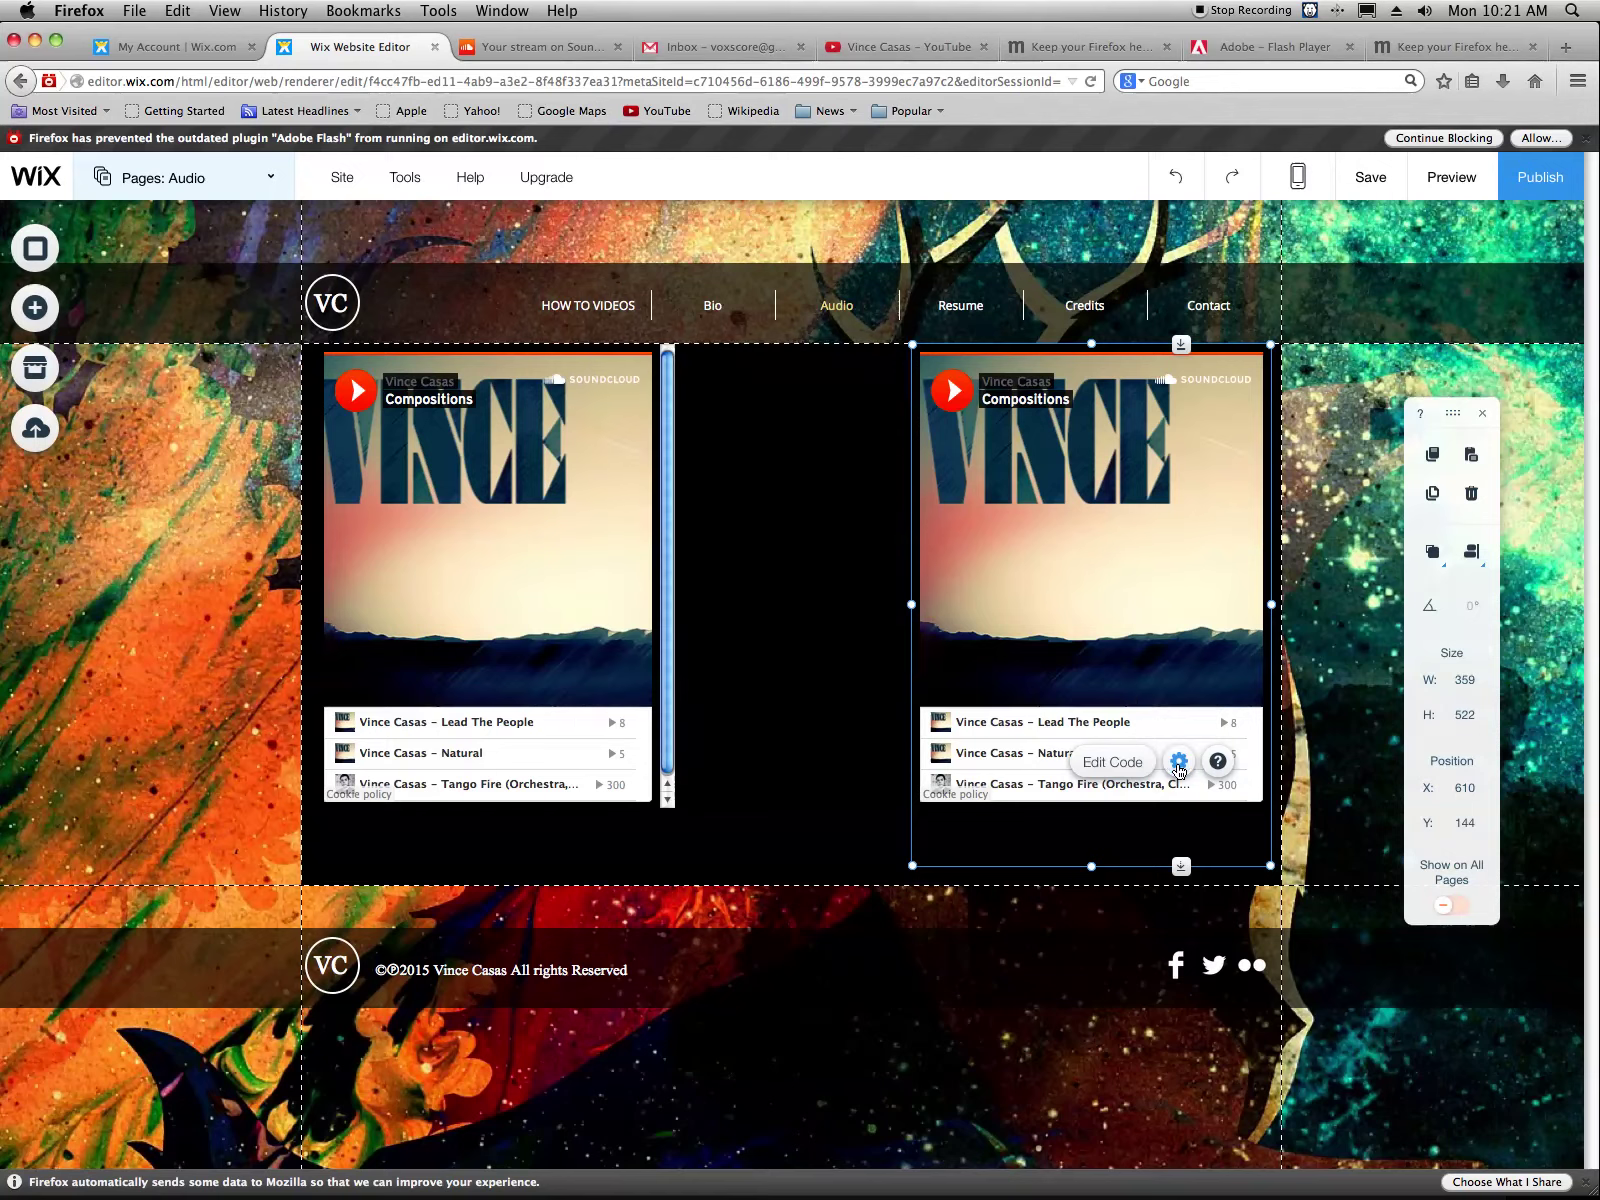
click(740, 620)
click(790, 755)
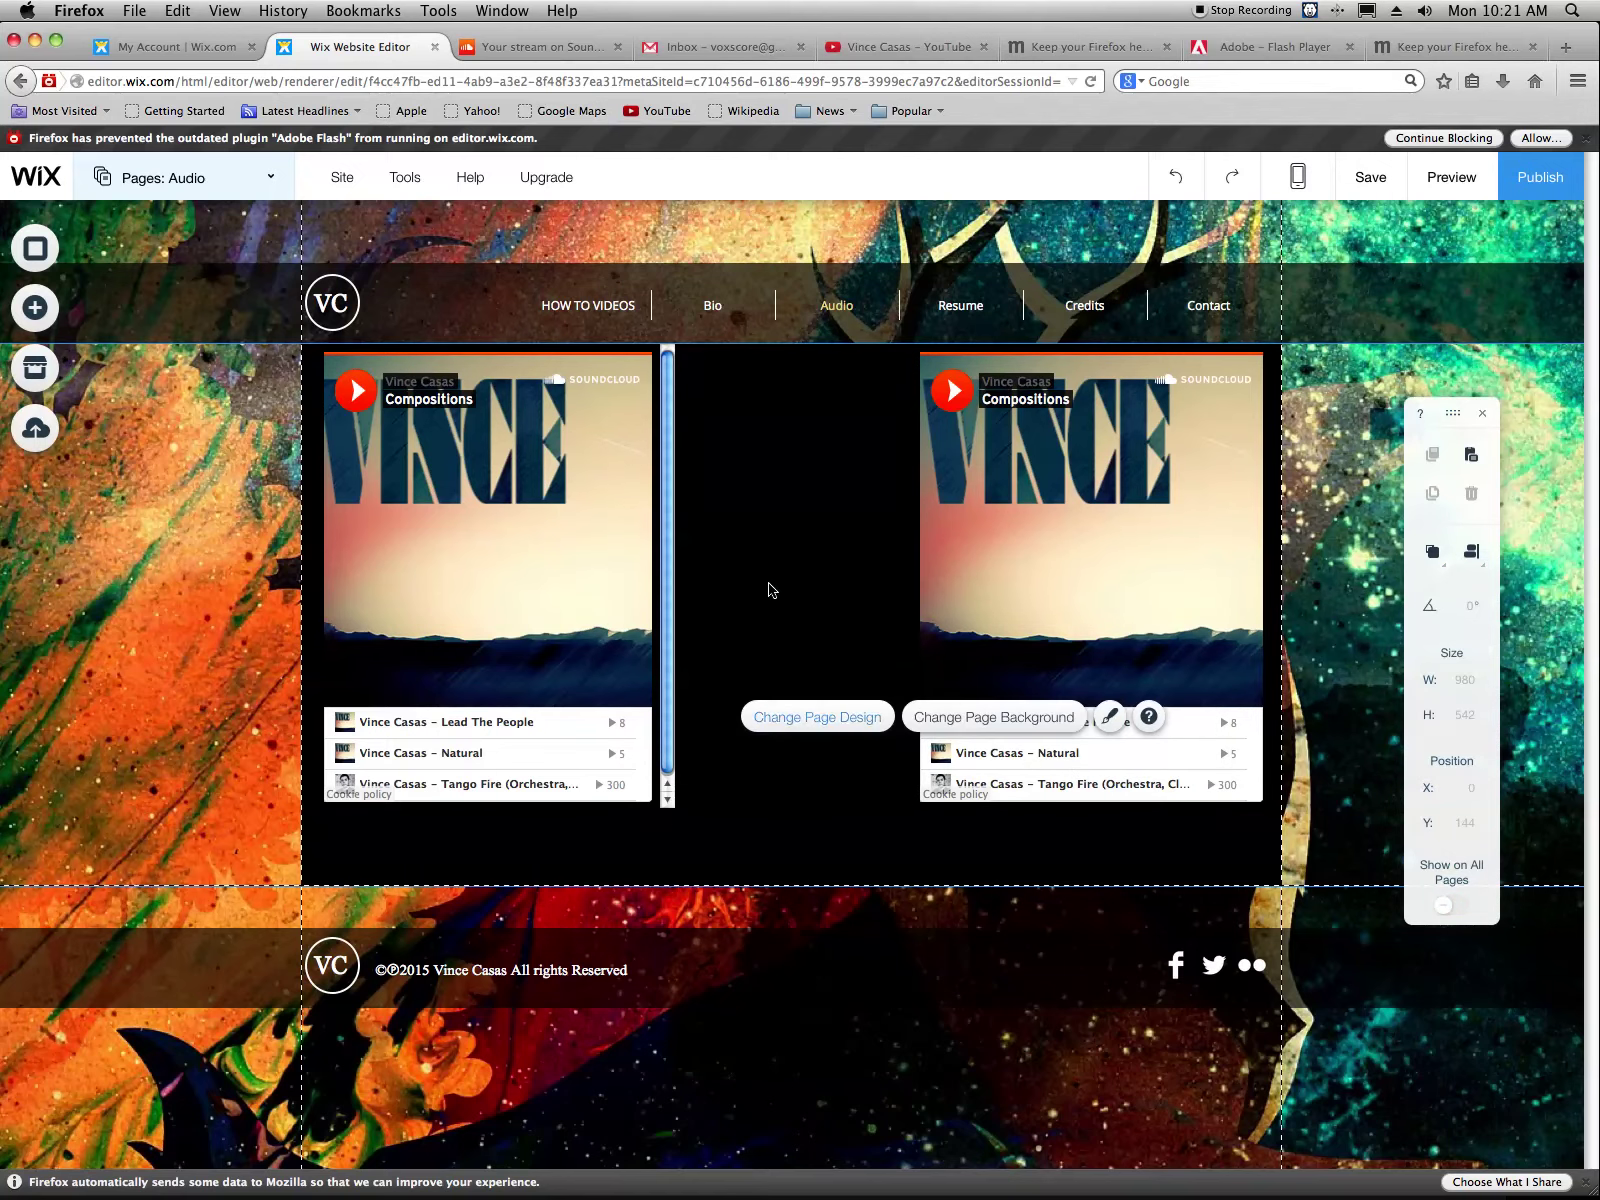
click(779, 523)
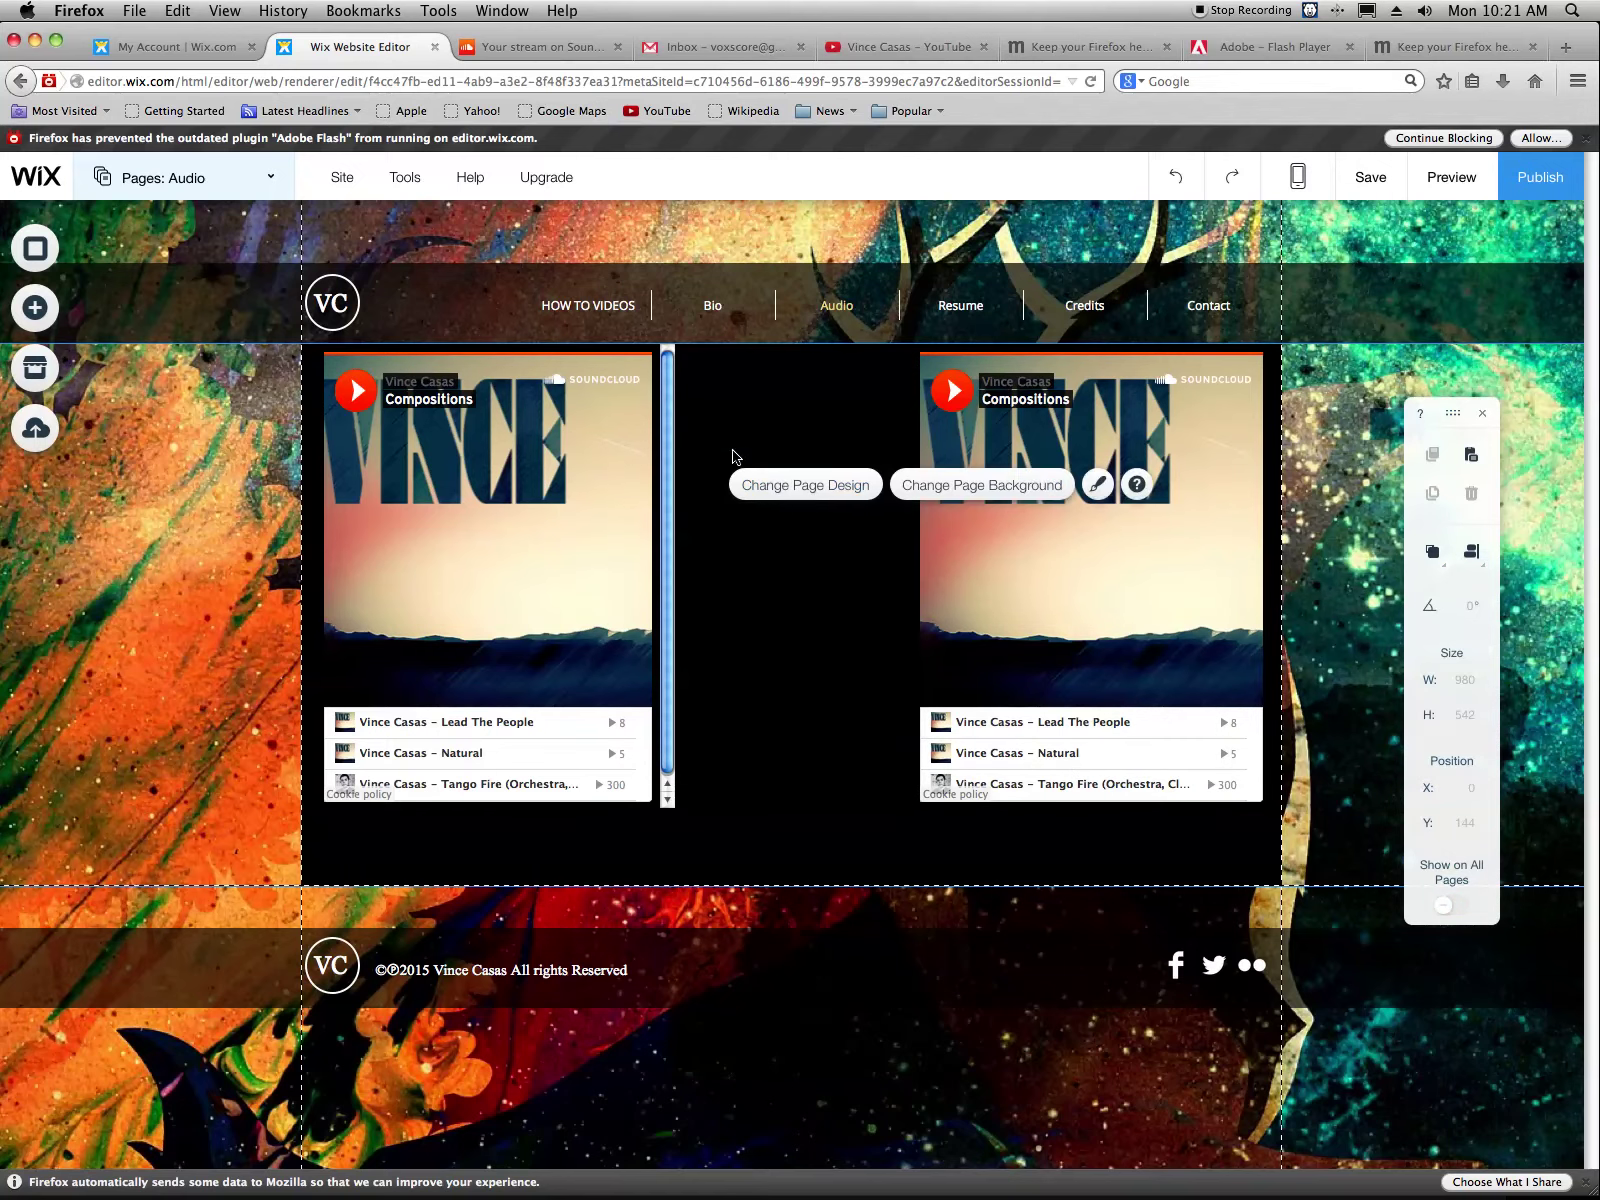
click(818, 688)
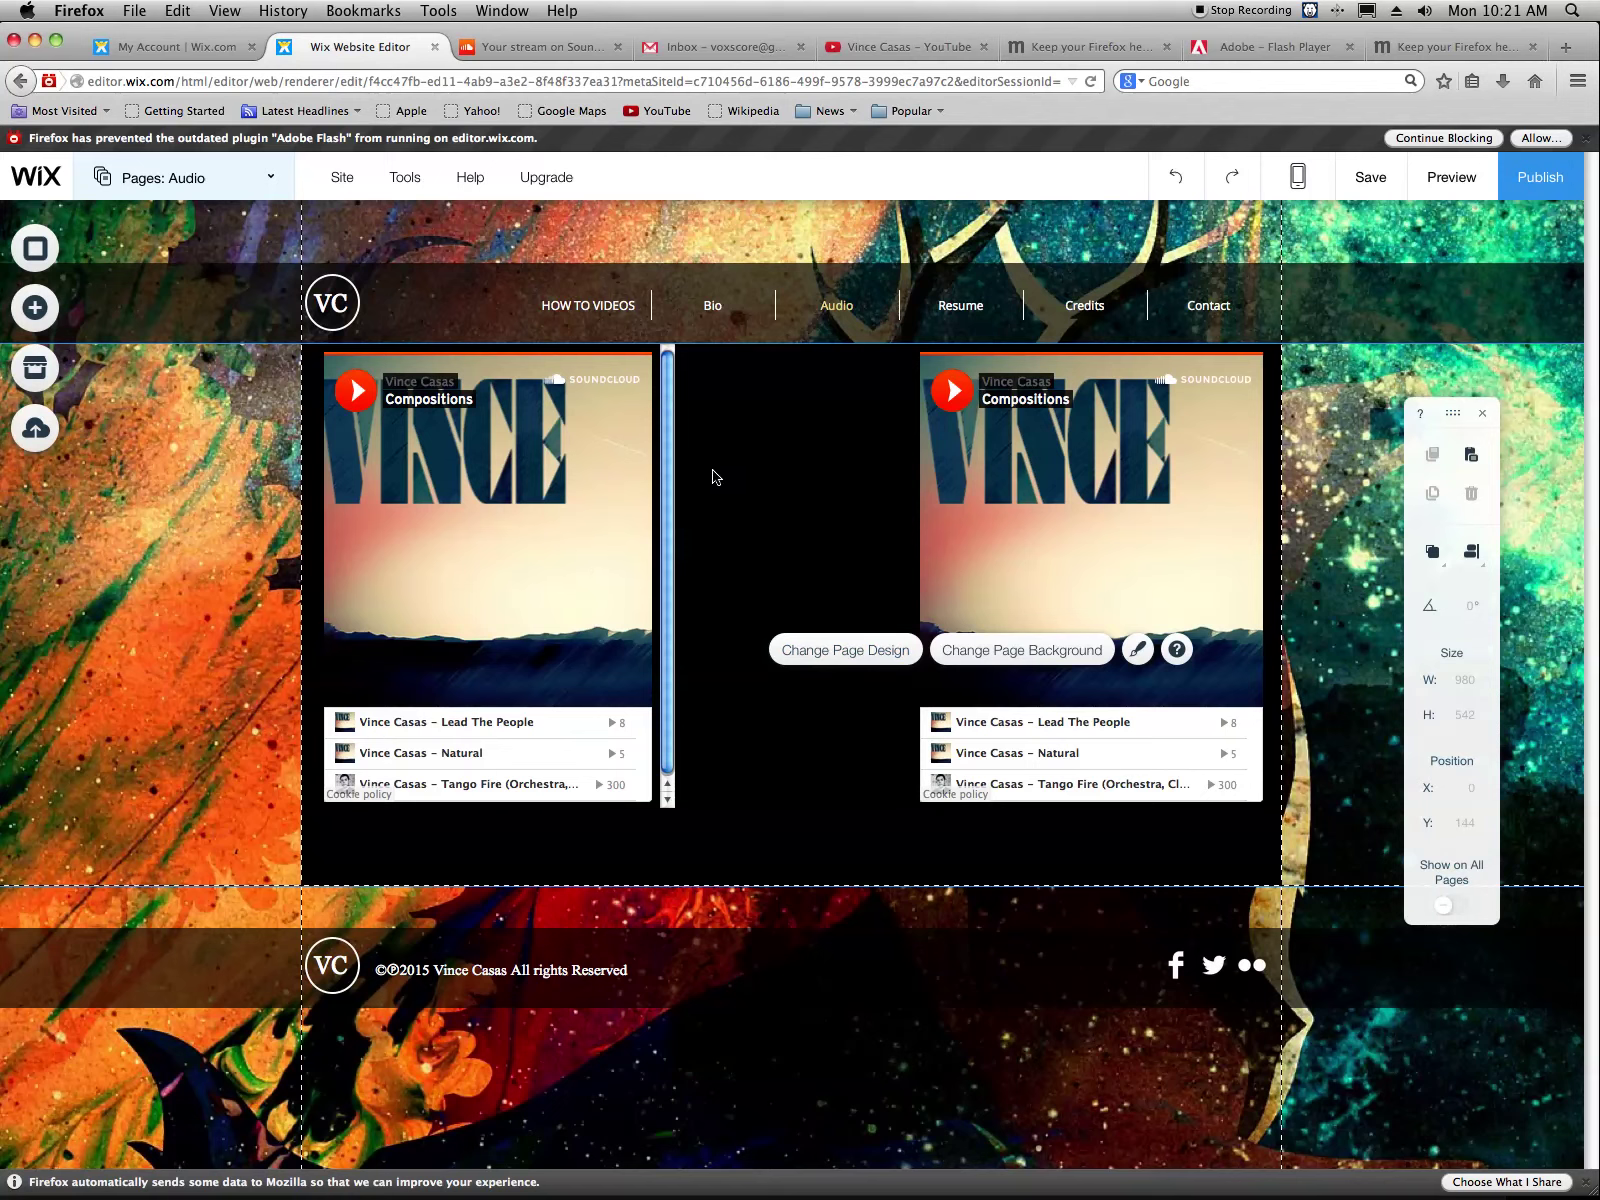
Add a new page named "Composition" and nest it as a subpage under Audio
click(222, 178)
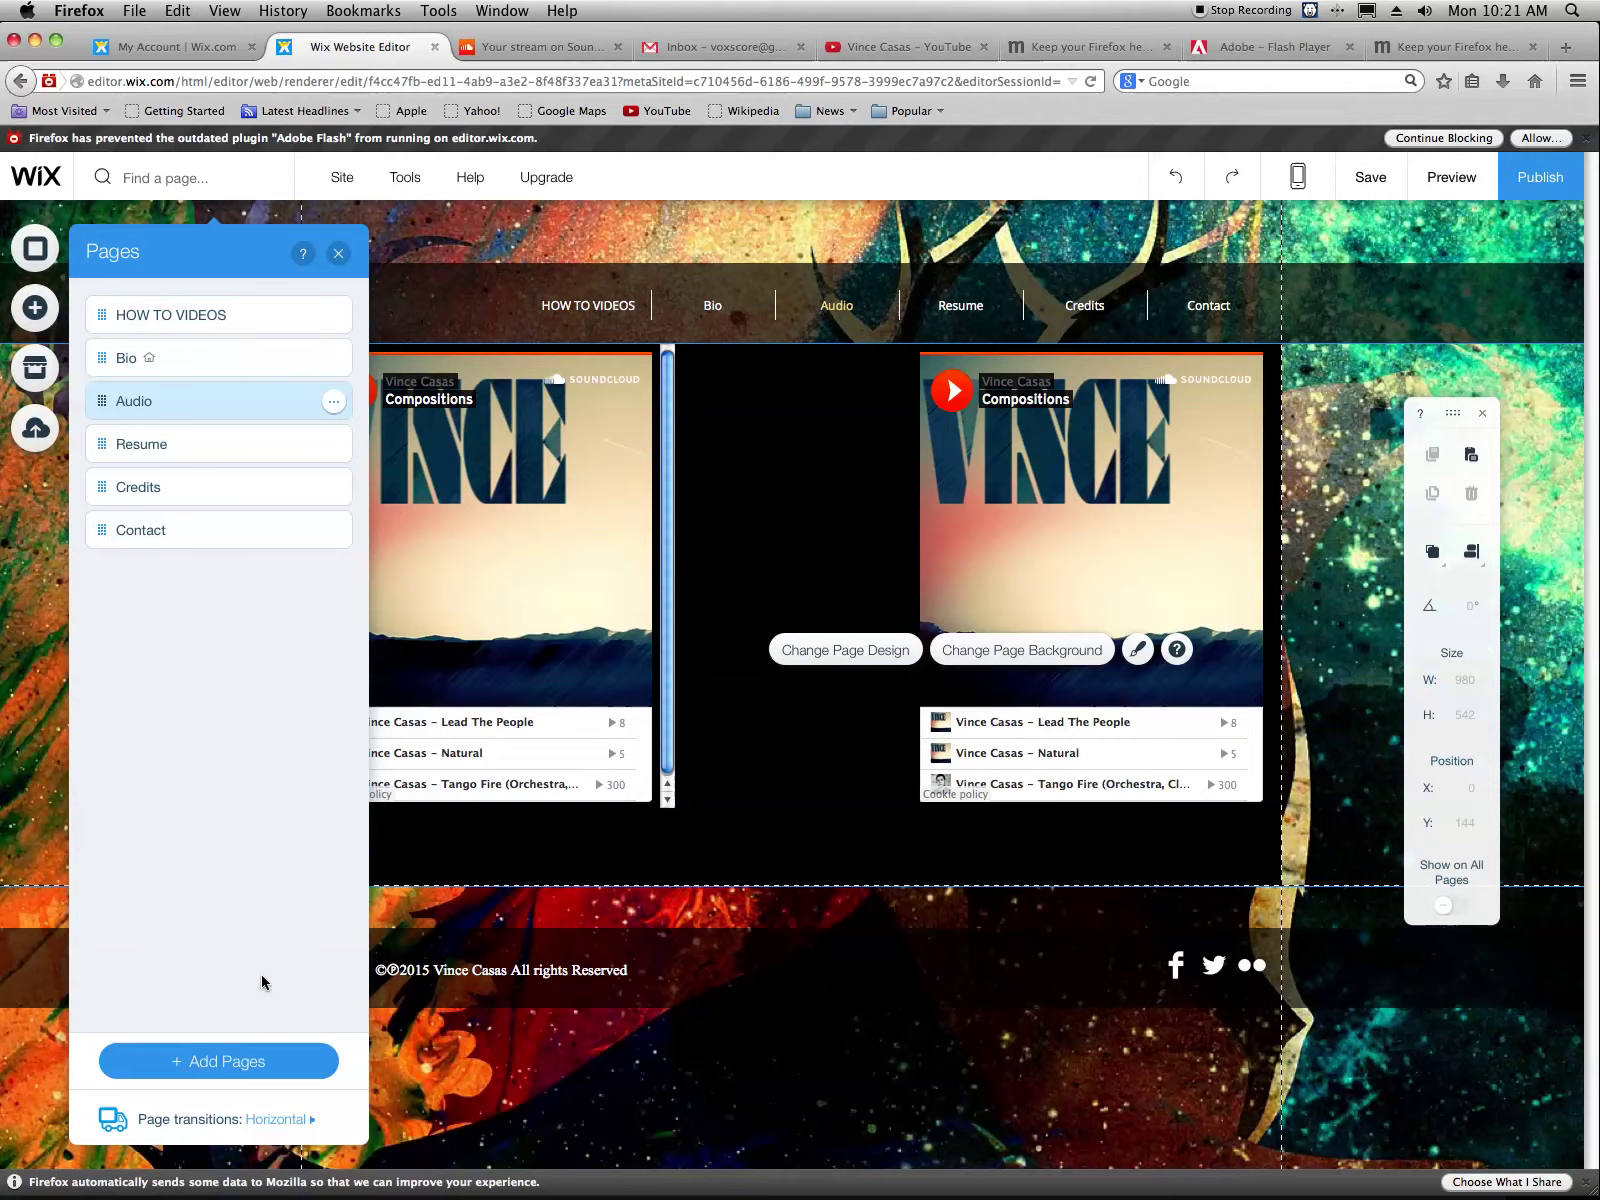
click(240, 1070)
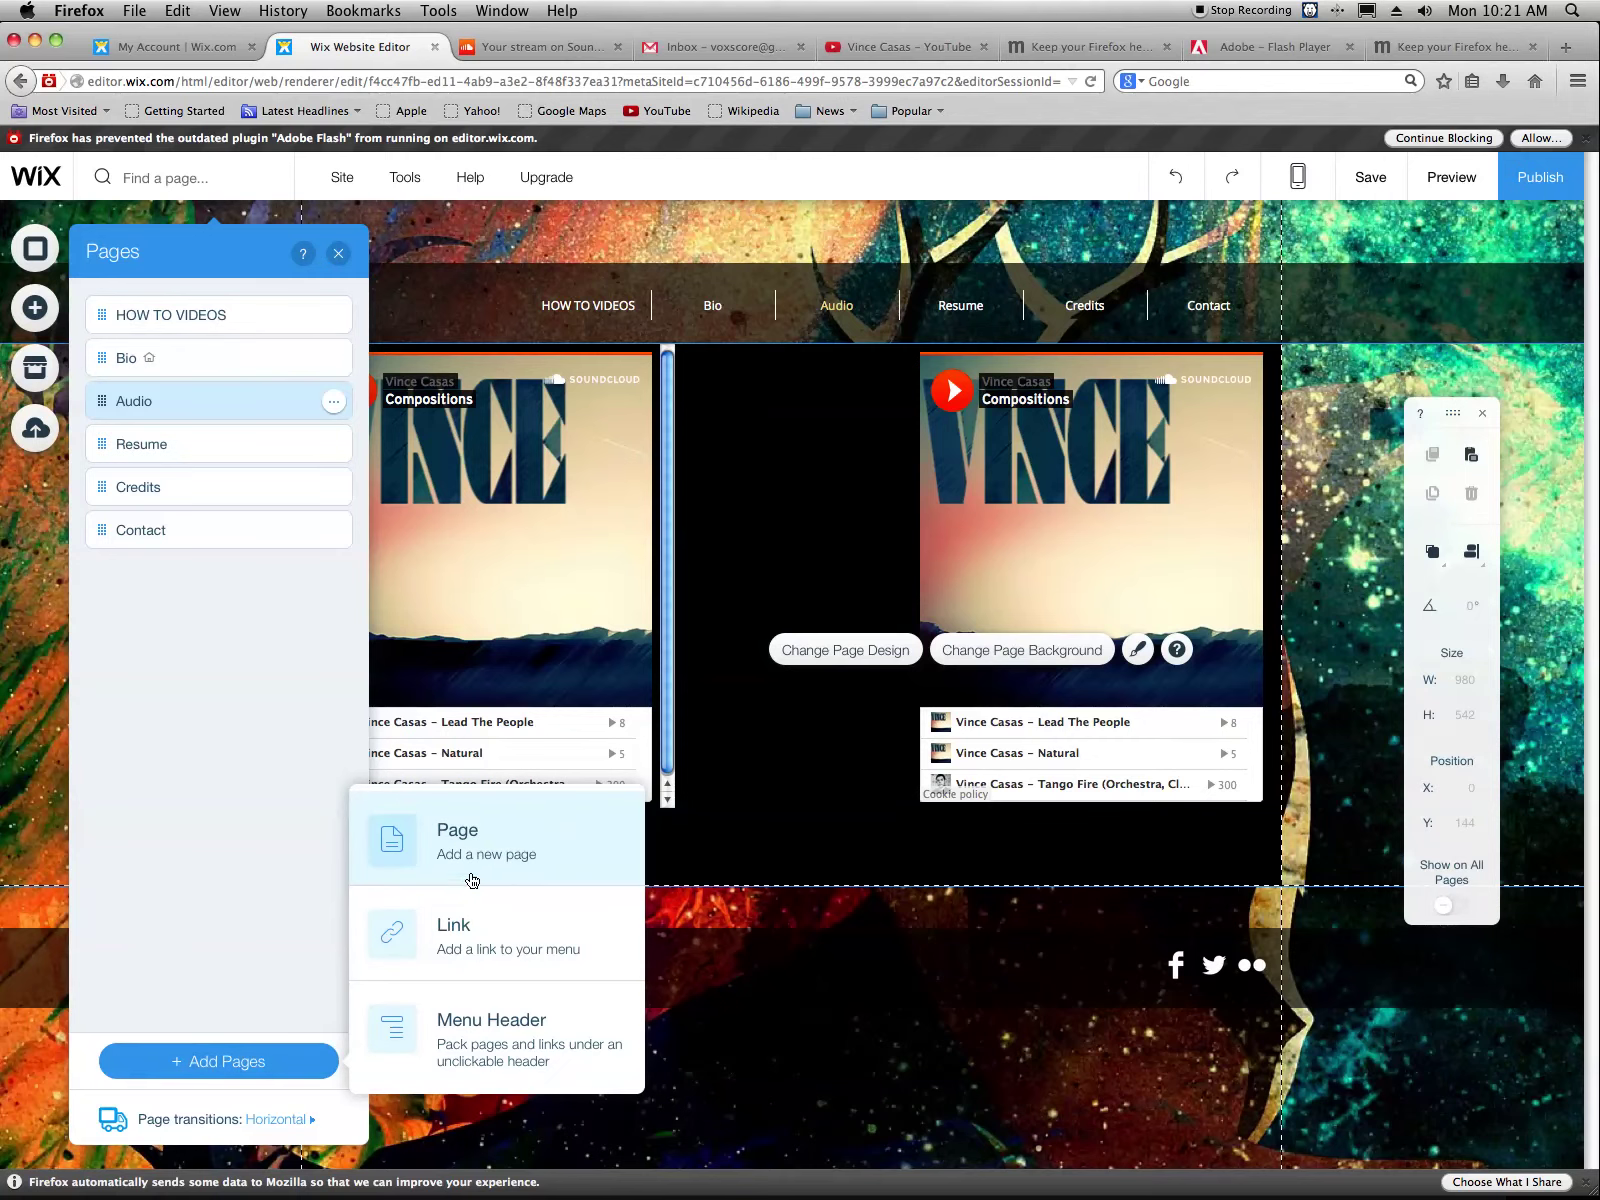
click(511, 837)
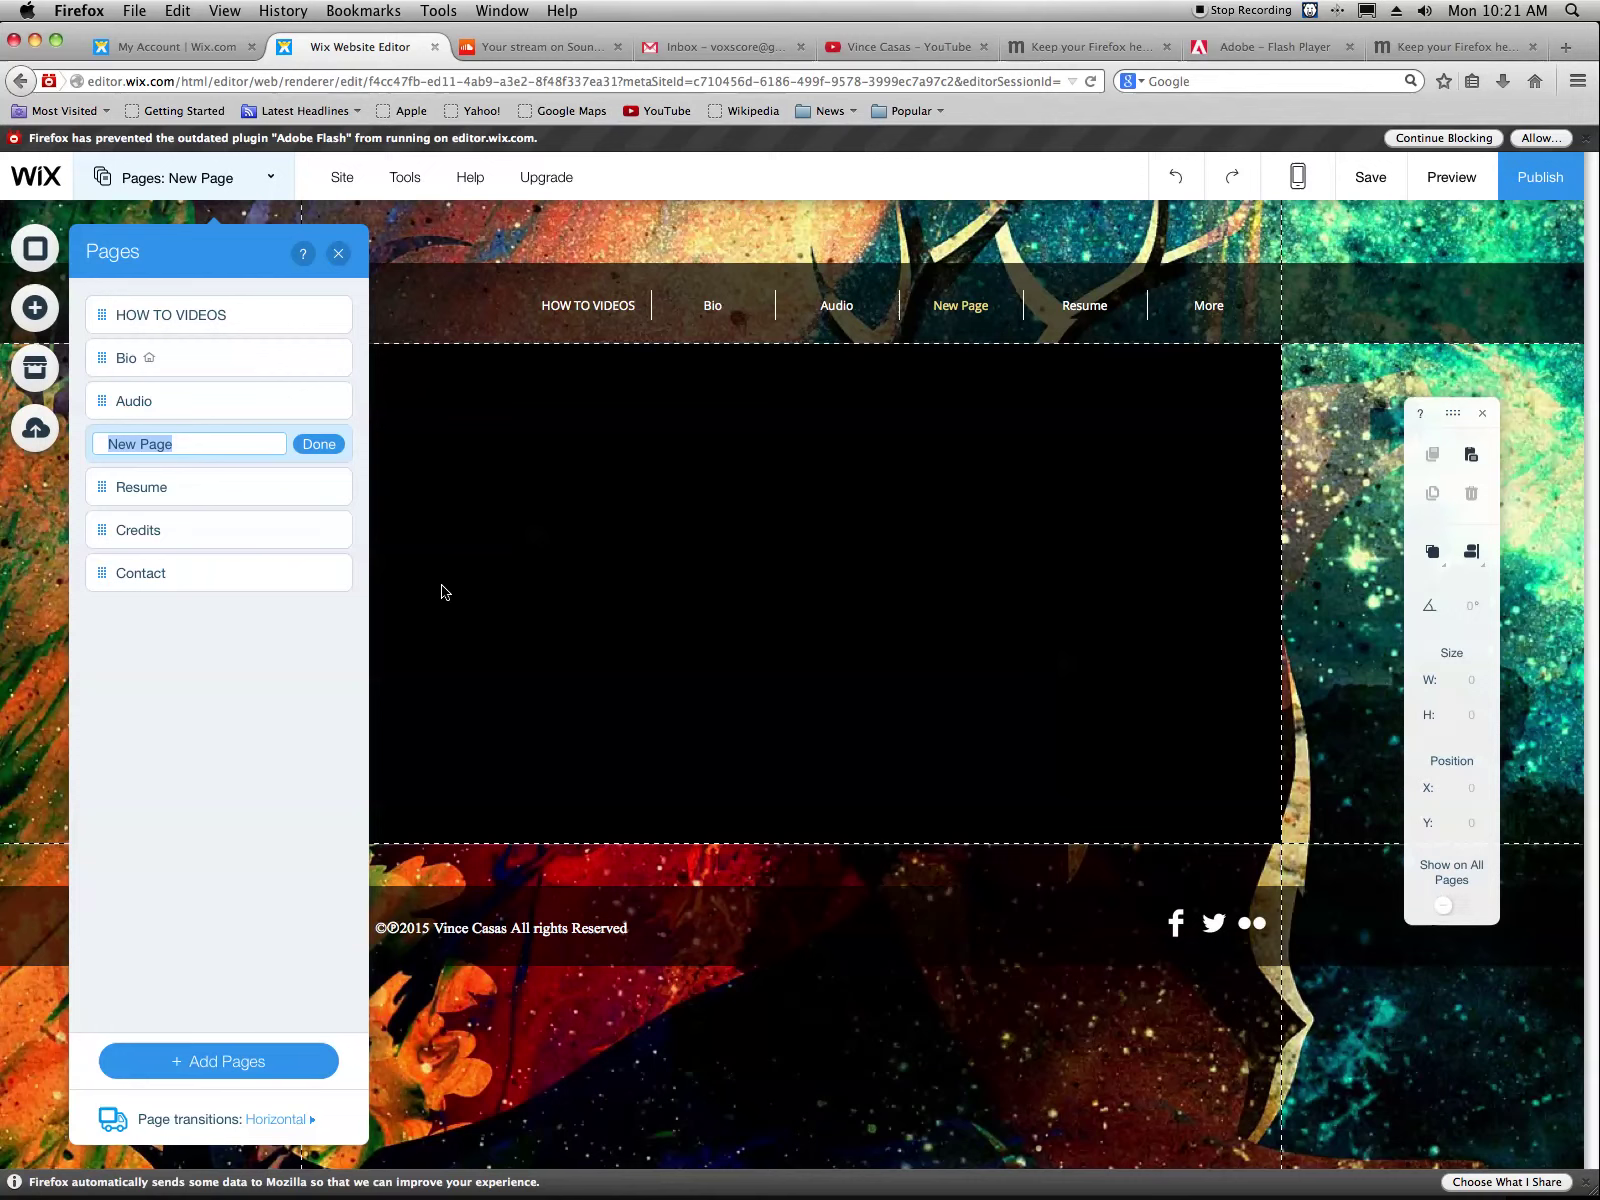
text(Cop)
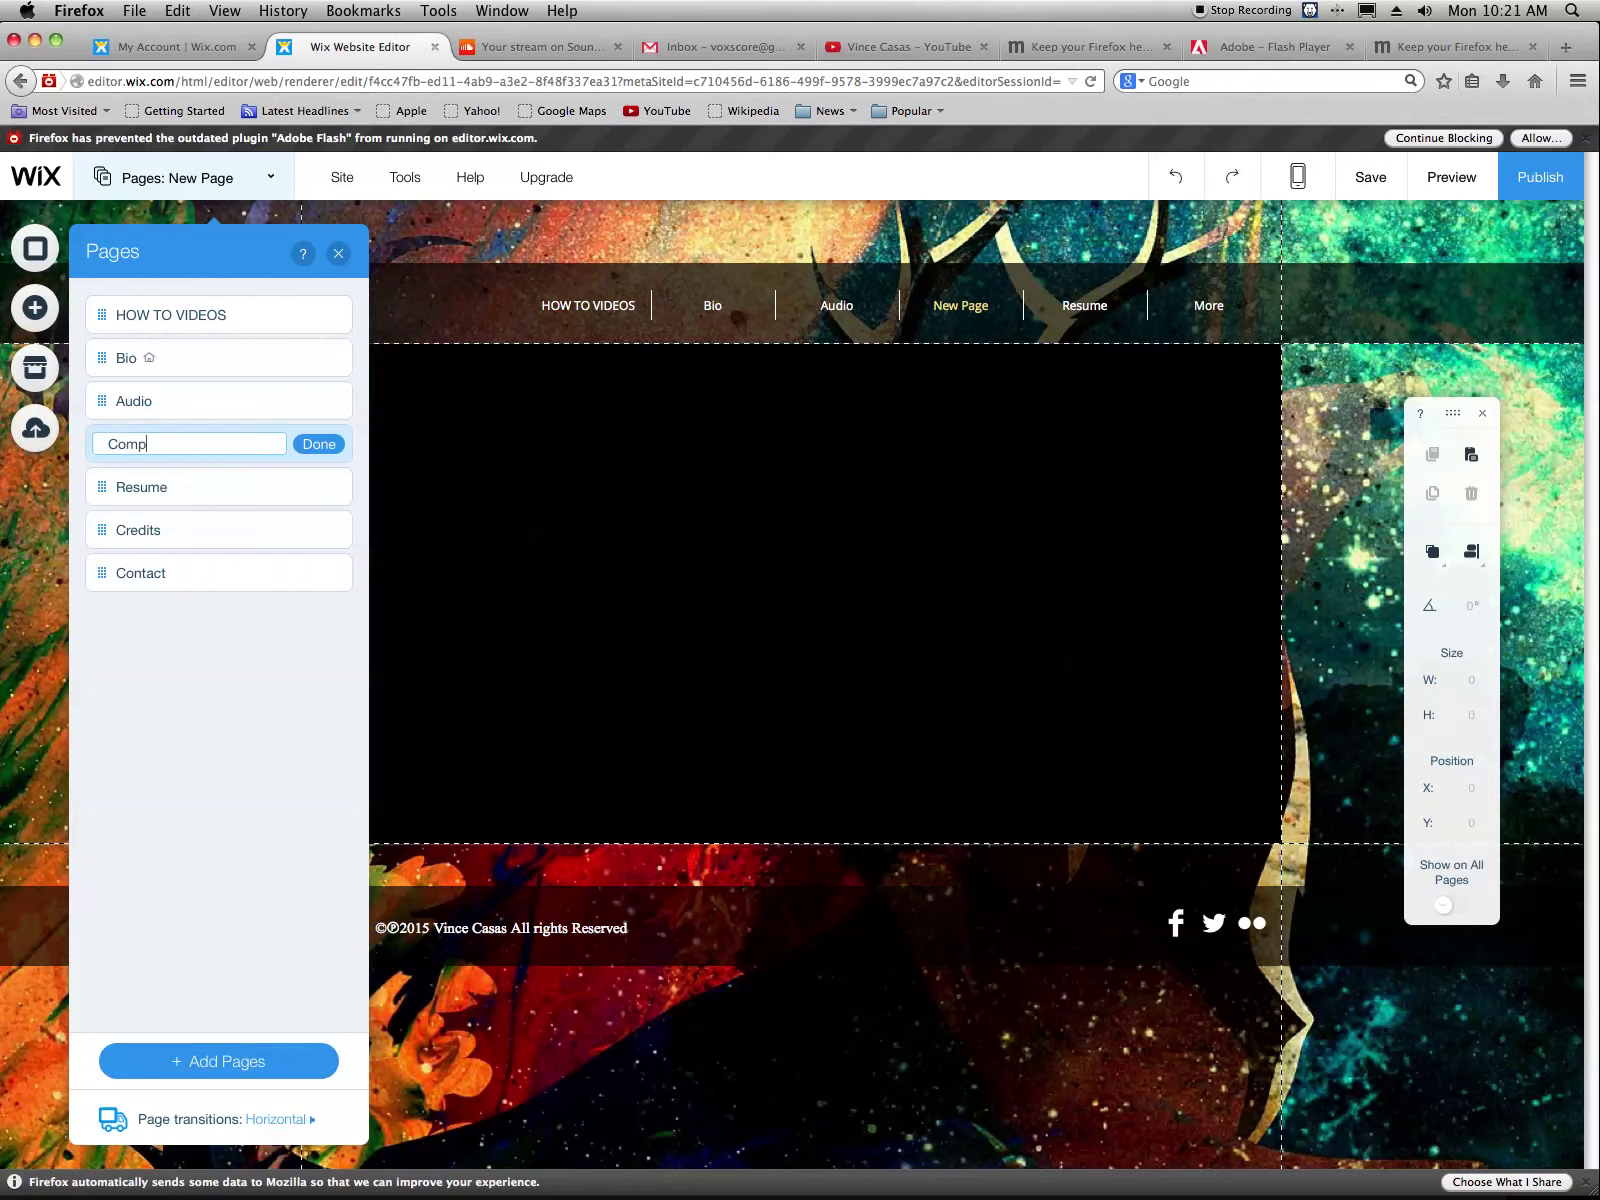
text(position)
click(319, 444)
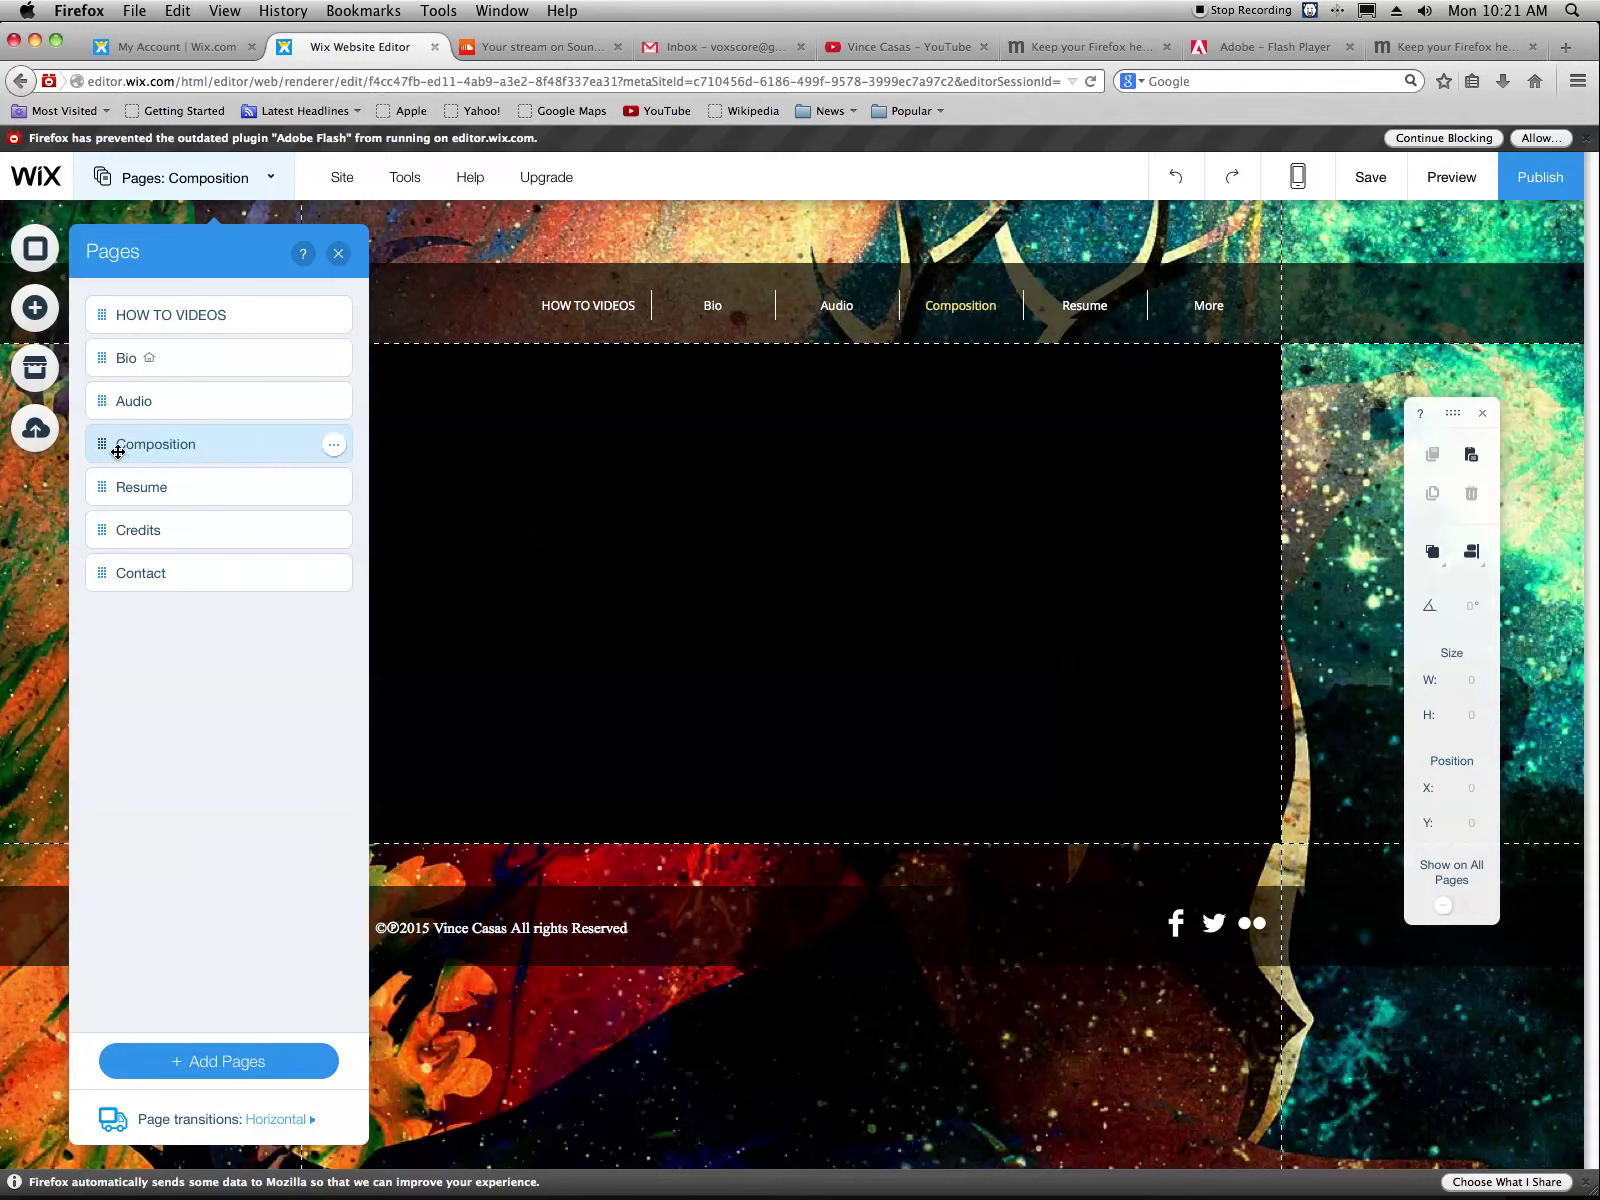
drag(102, 443, 144, 426)
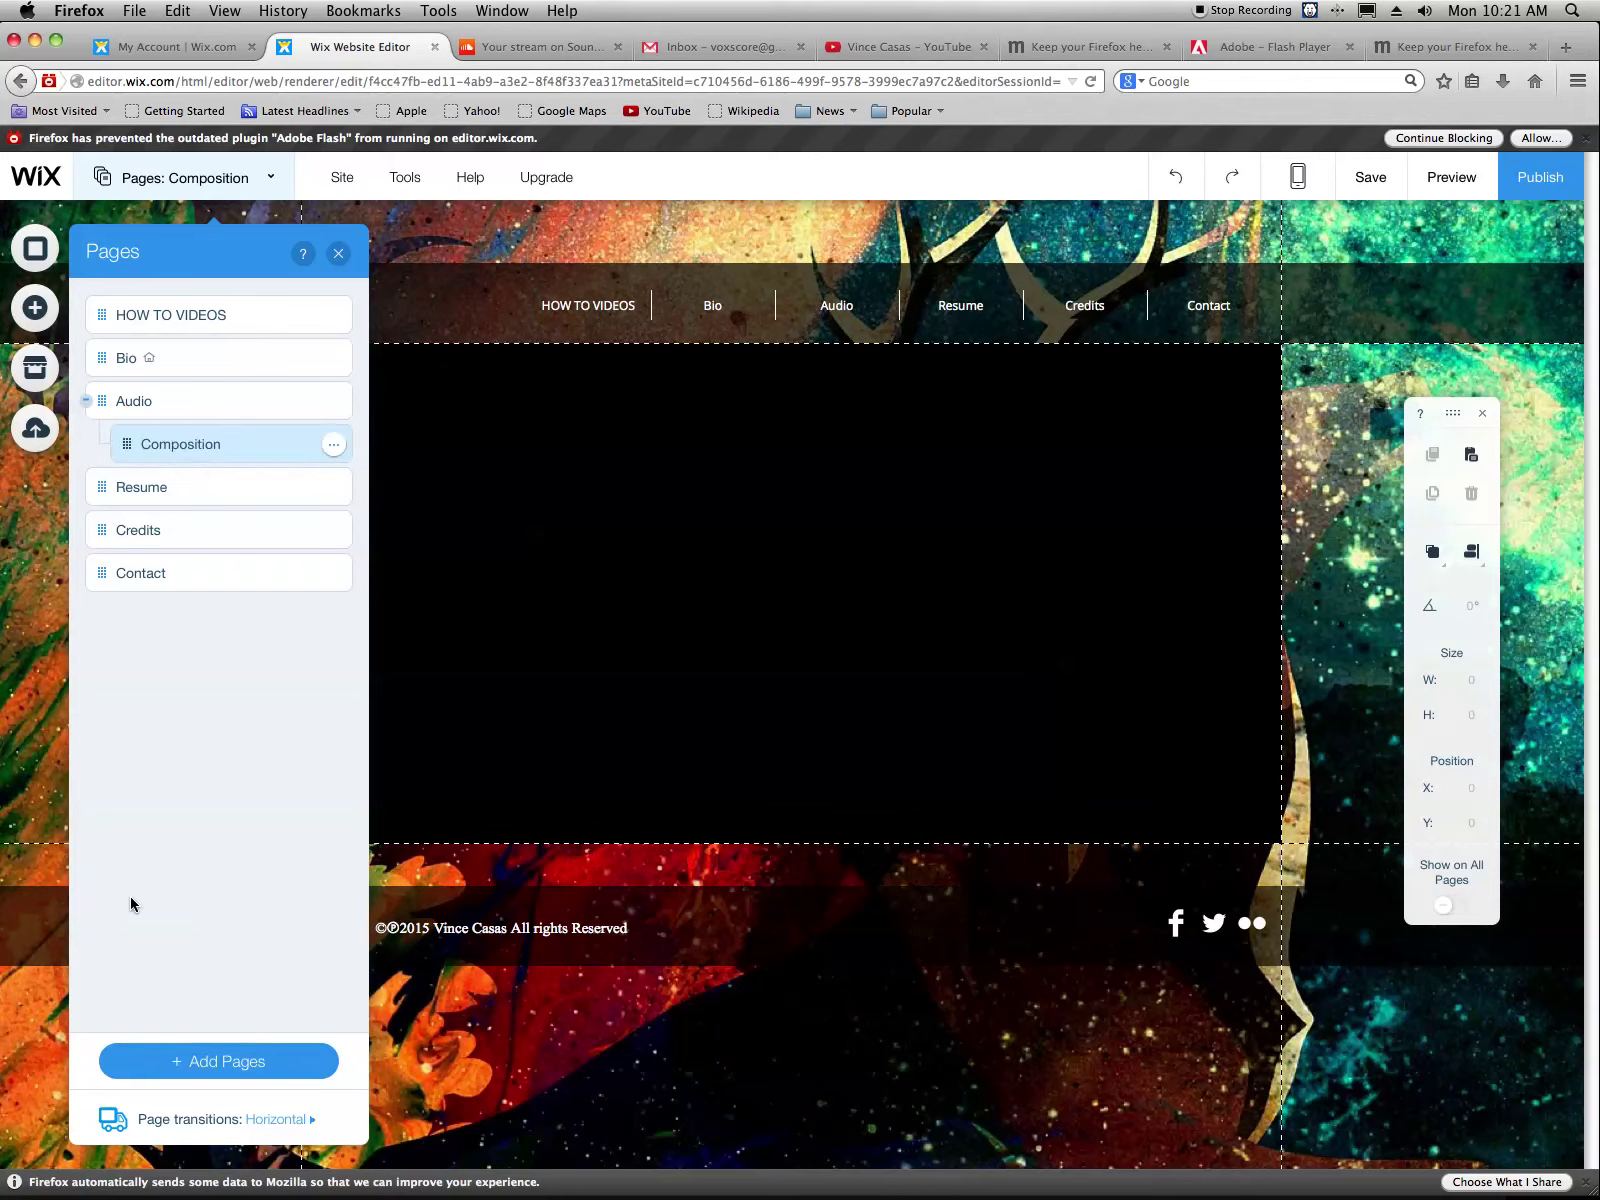
Add another new page named "Mixing" as a subpage under Audio, below Composition
click(172, 1064)
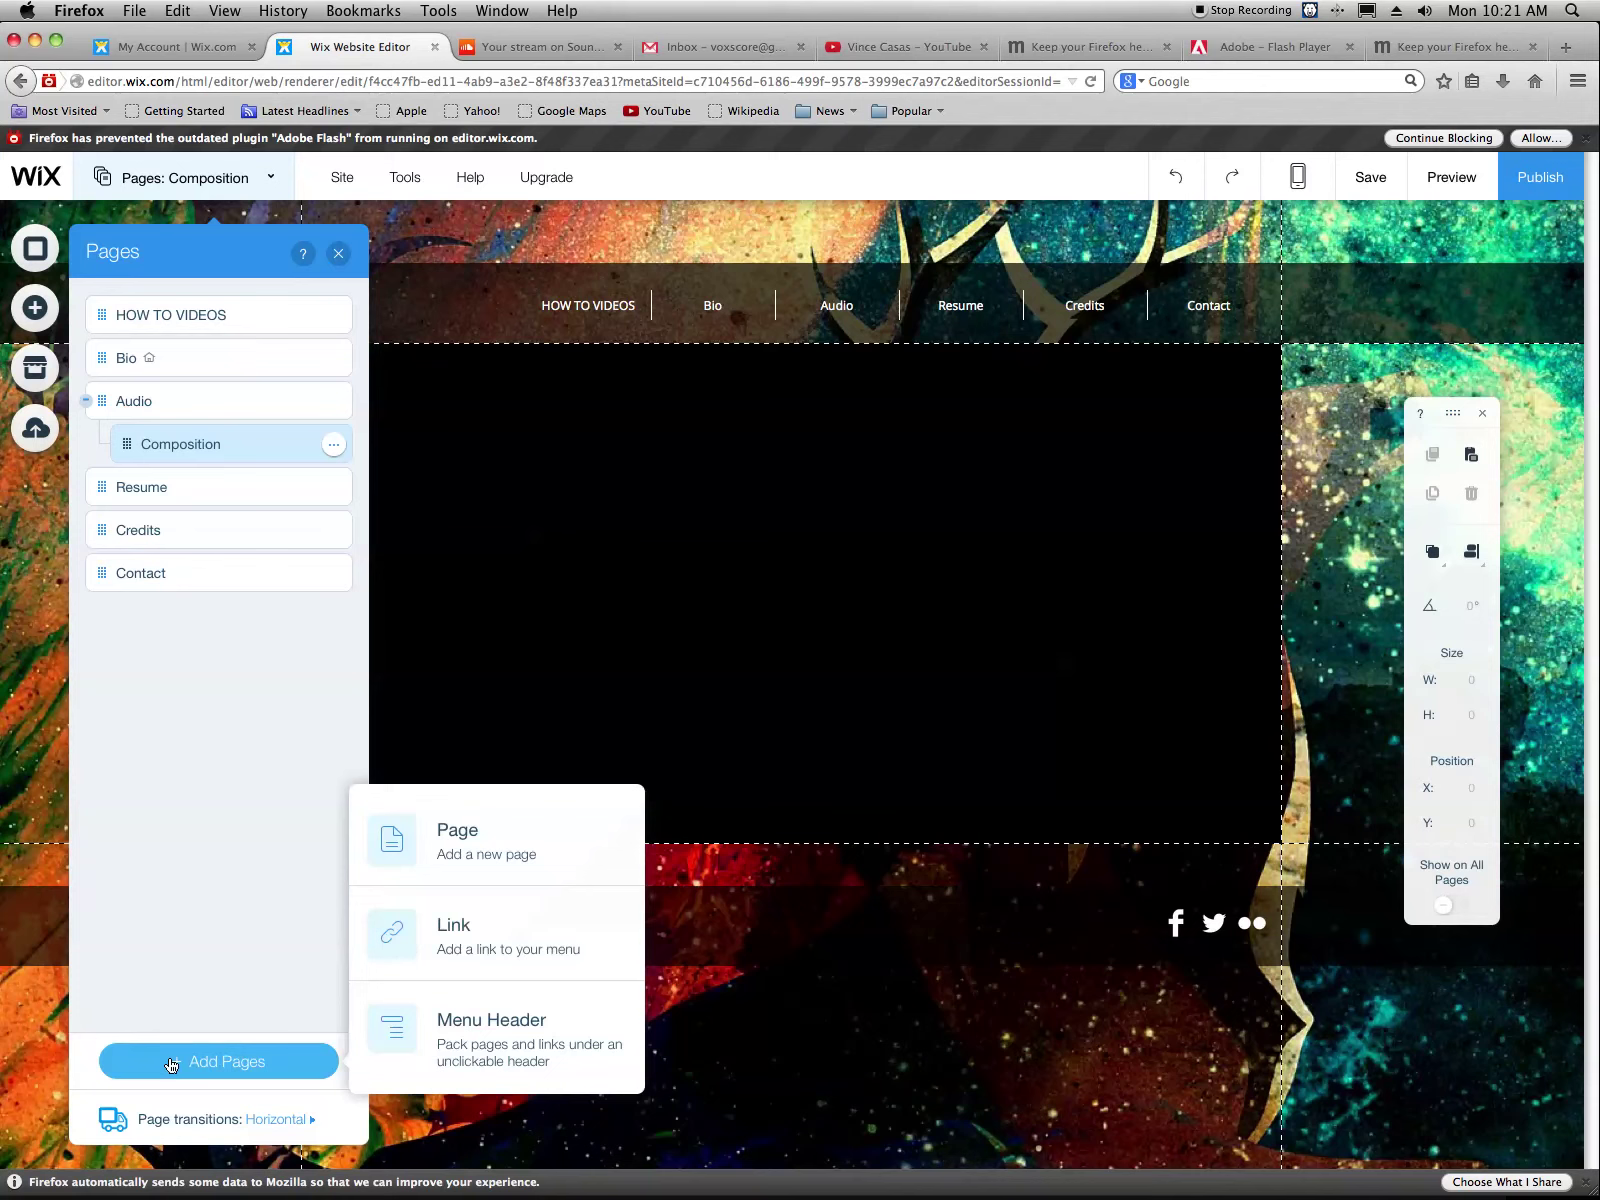
click(463, 866)
text(Mixing)
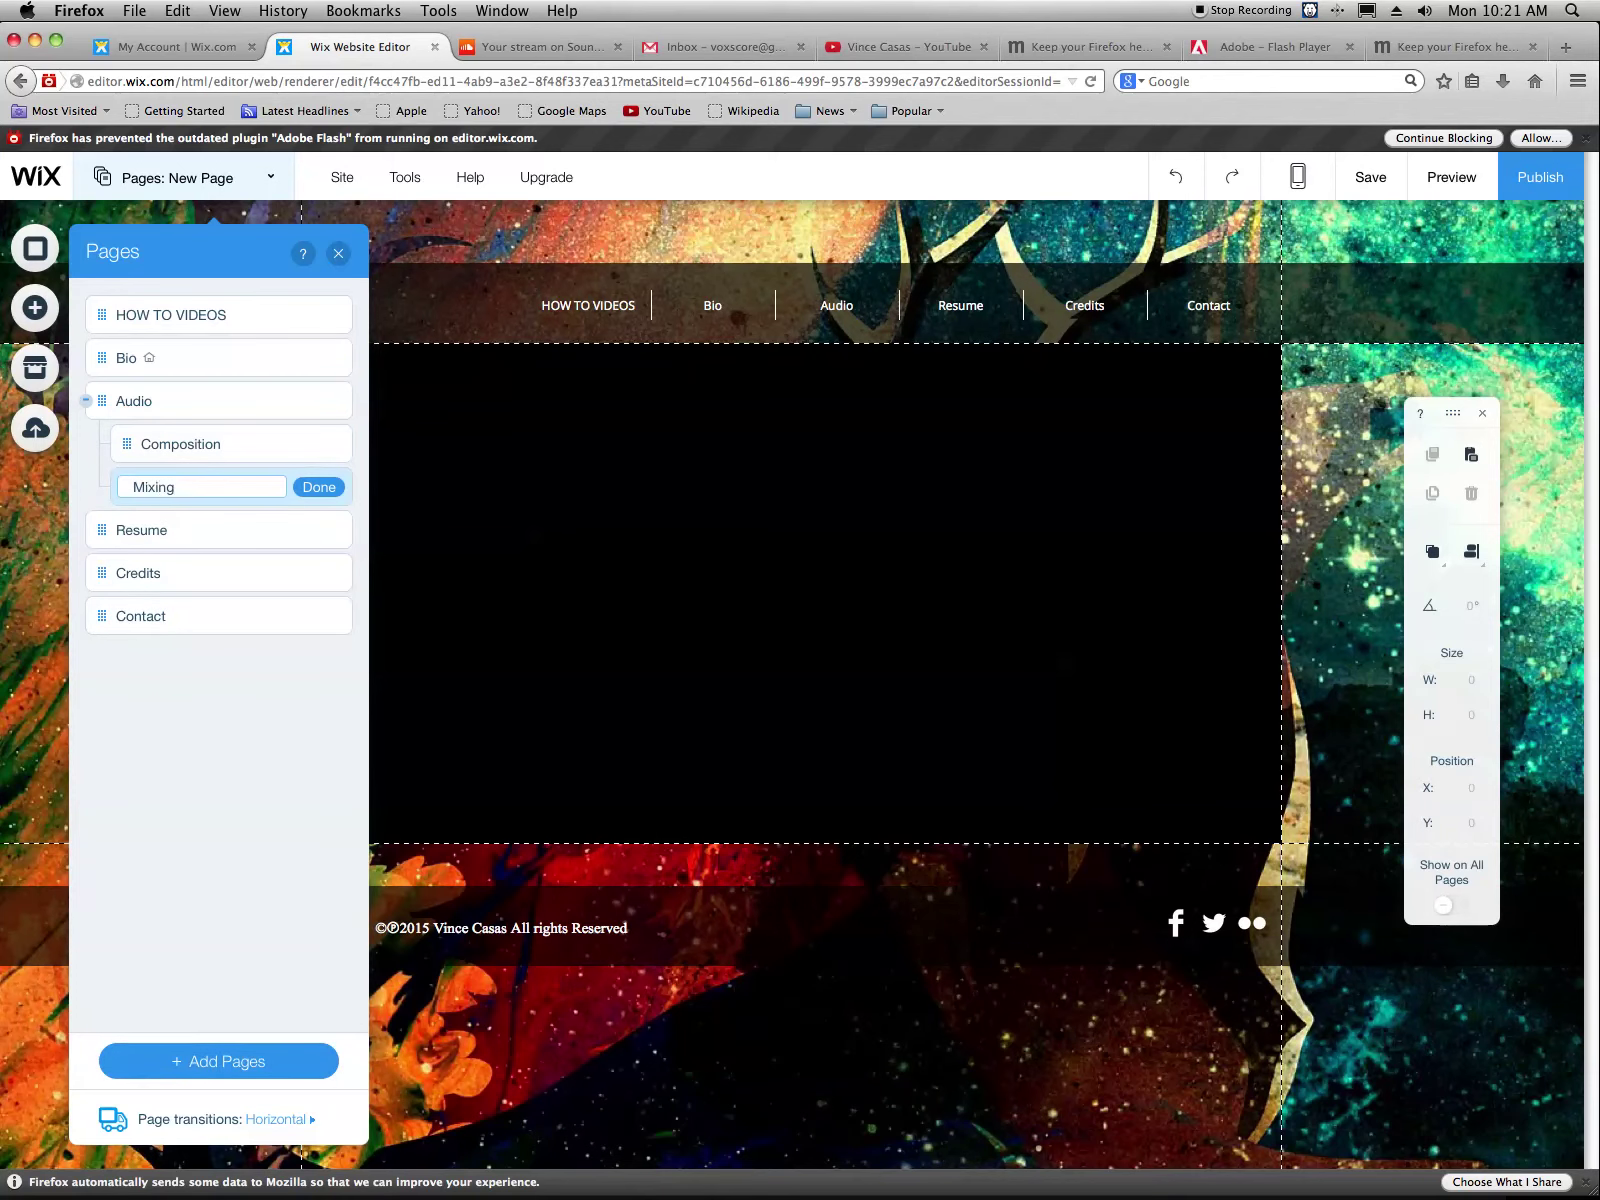
key(Return)
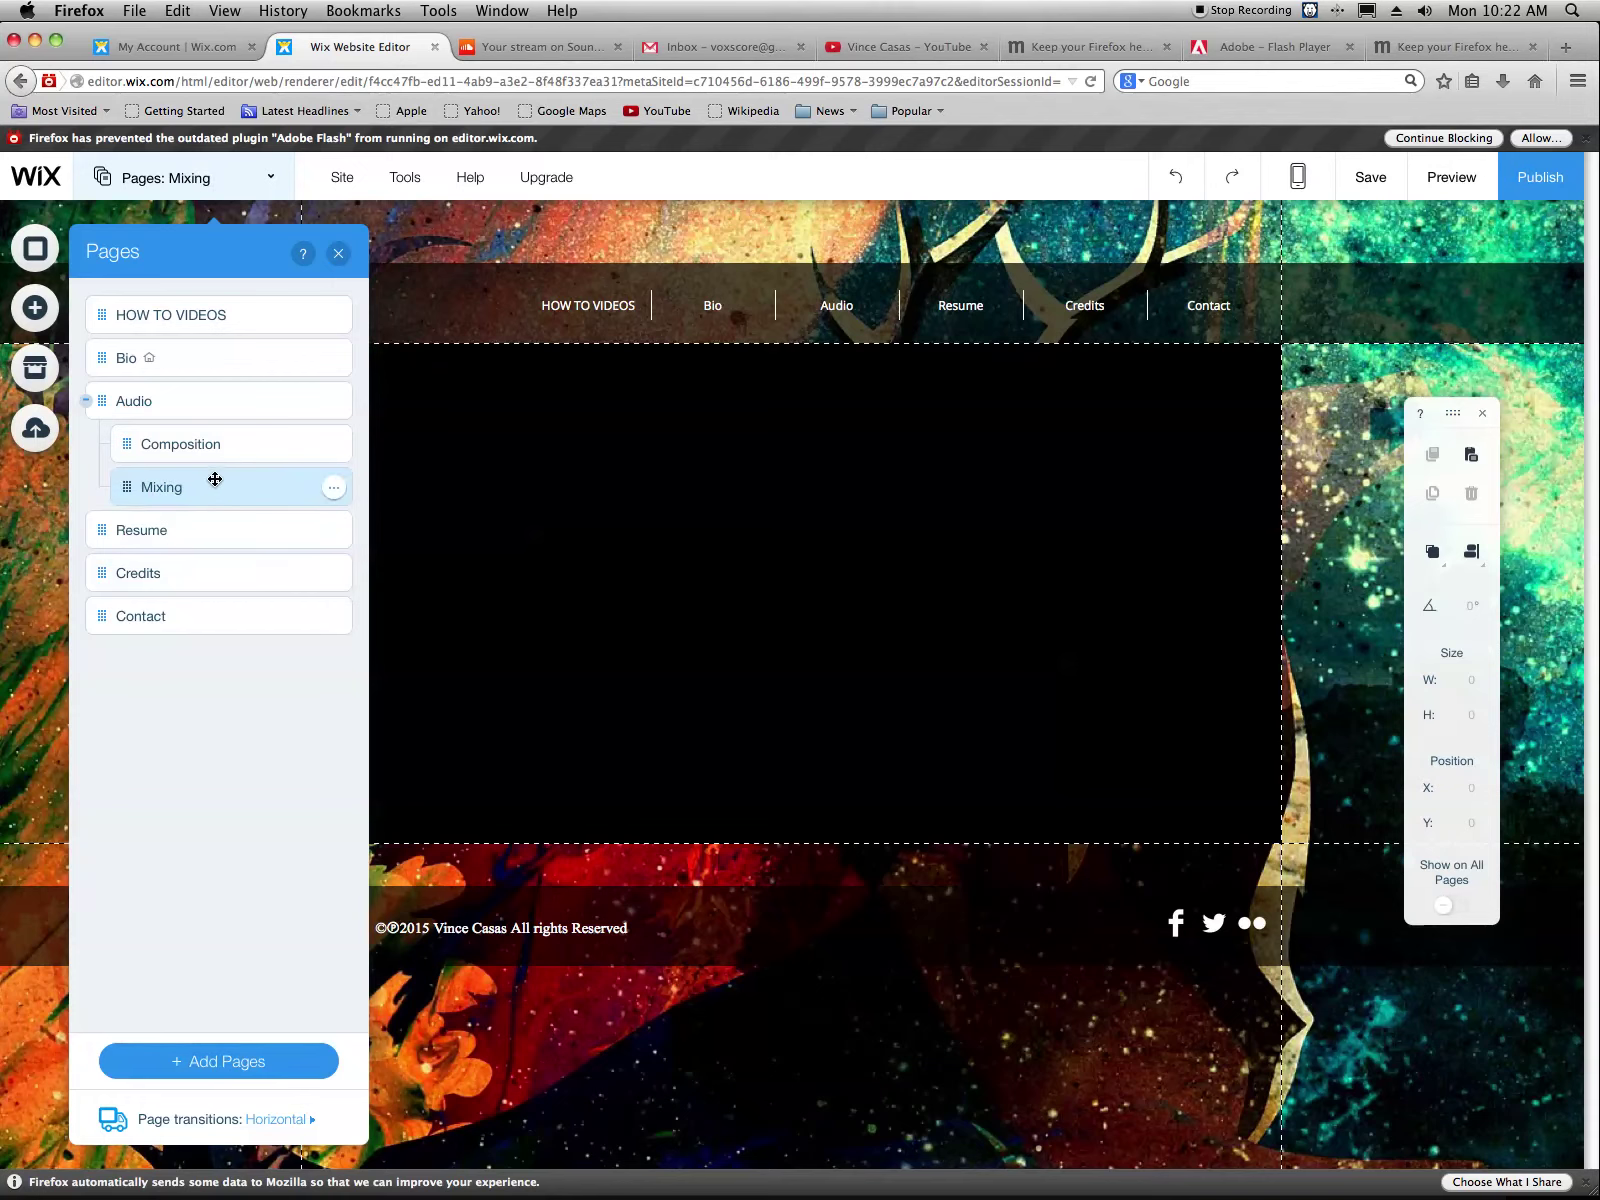
Move the original SoundCloud player, the one with the scrollbar, from the Audio page to the Composition page
click(205, 447)
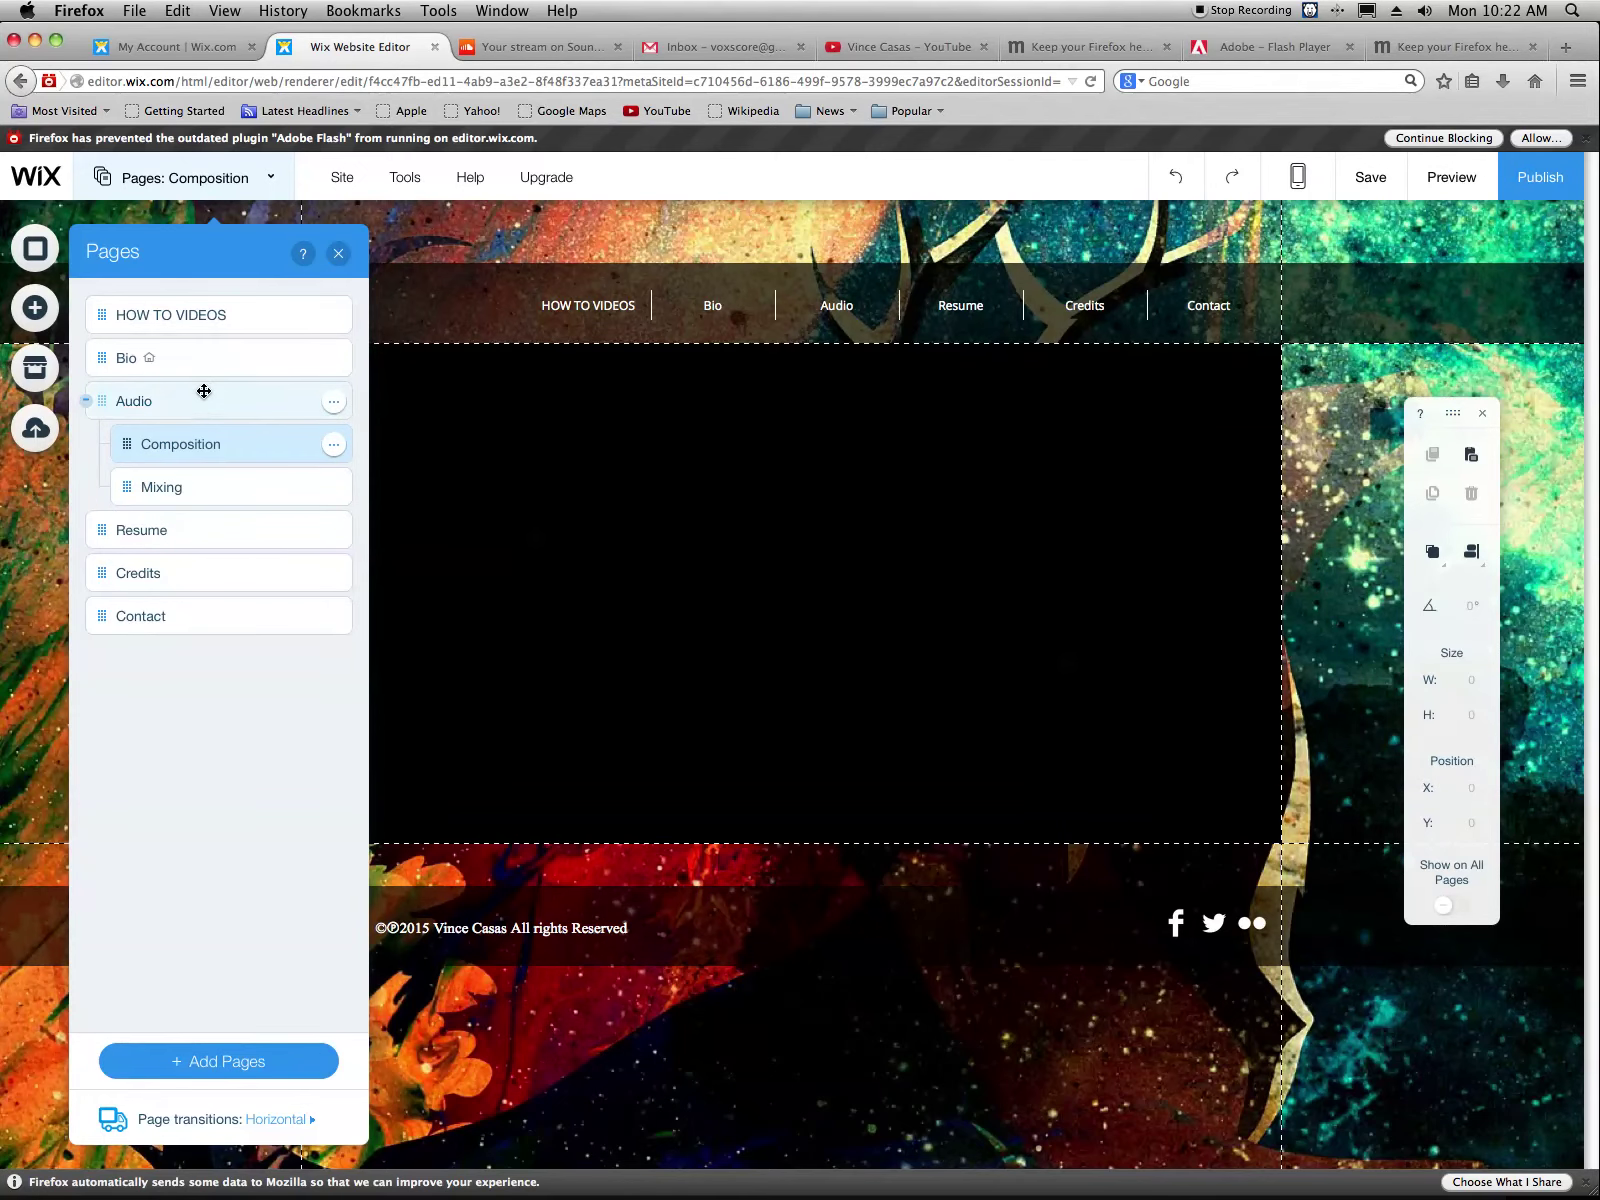
click(206, 400)
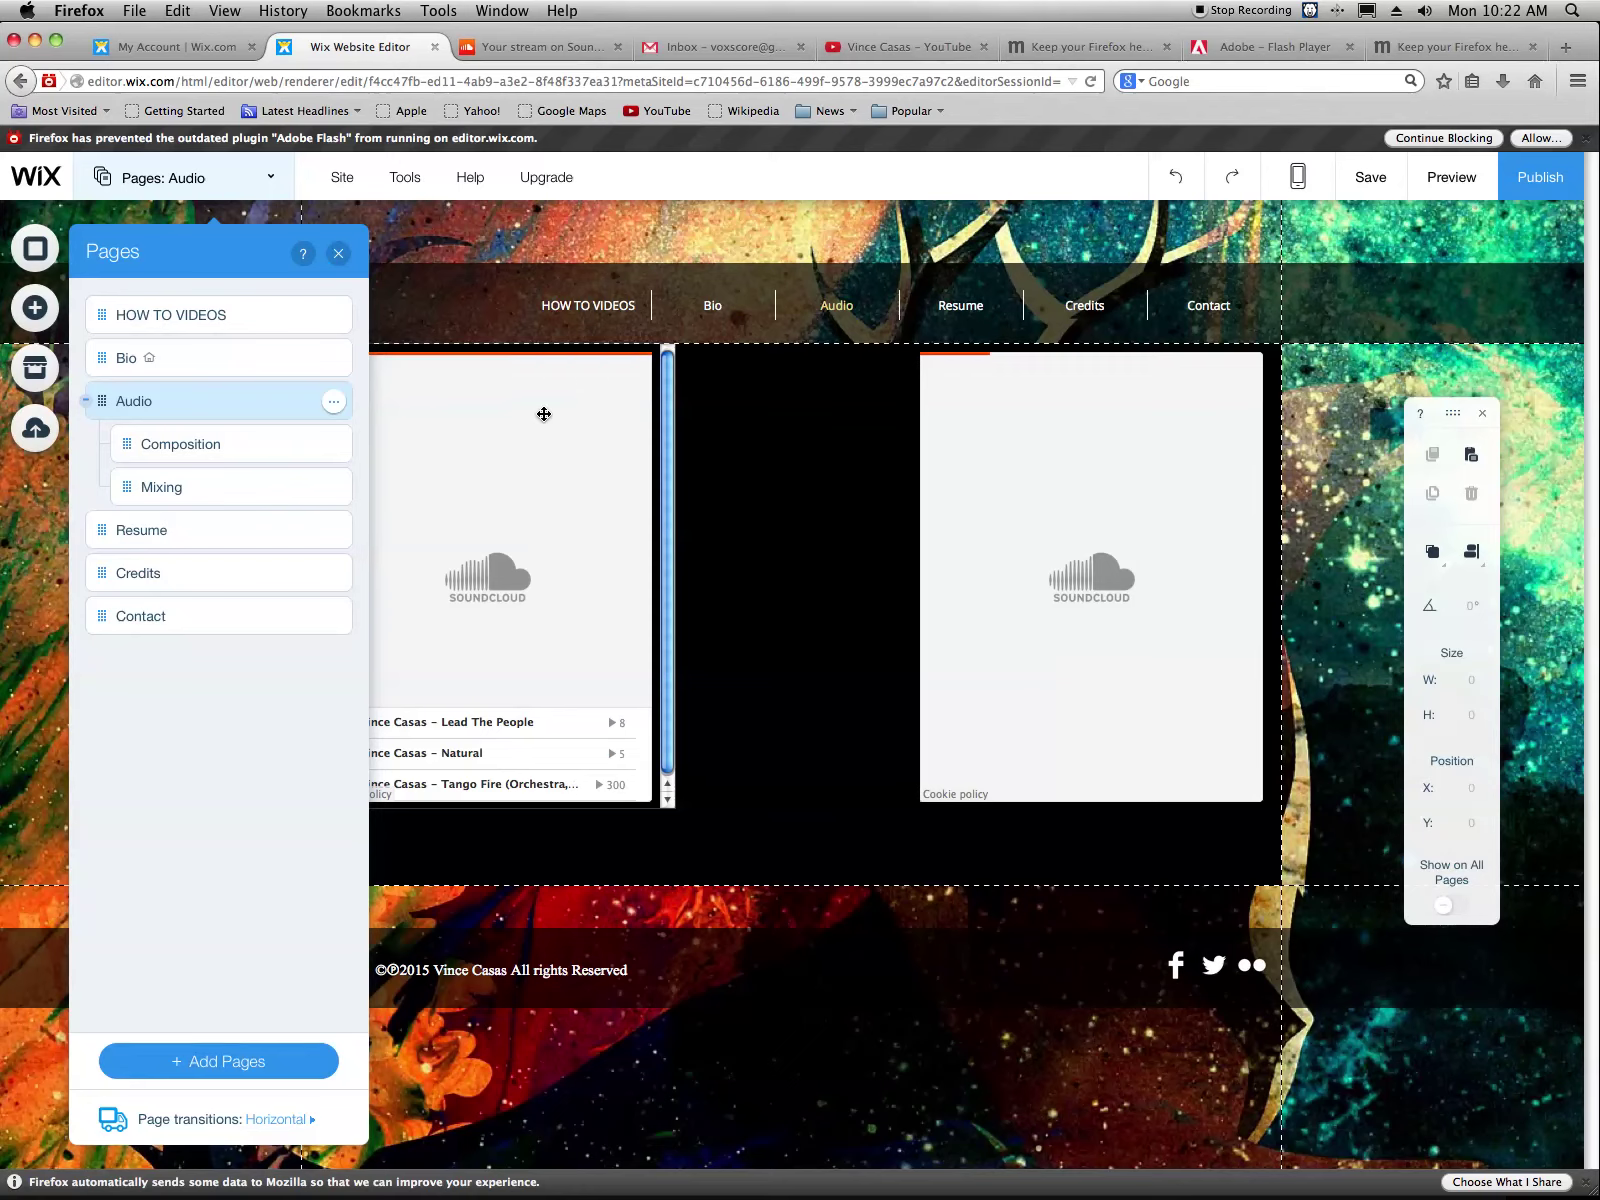
click(600, 427)
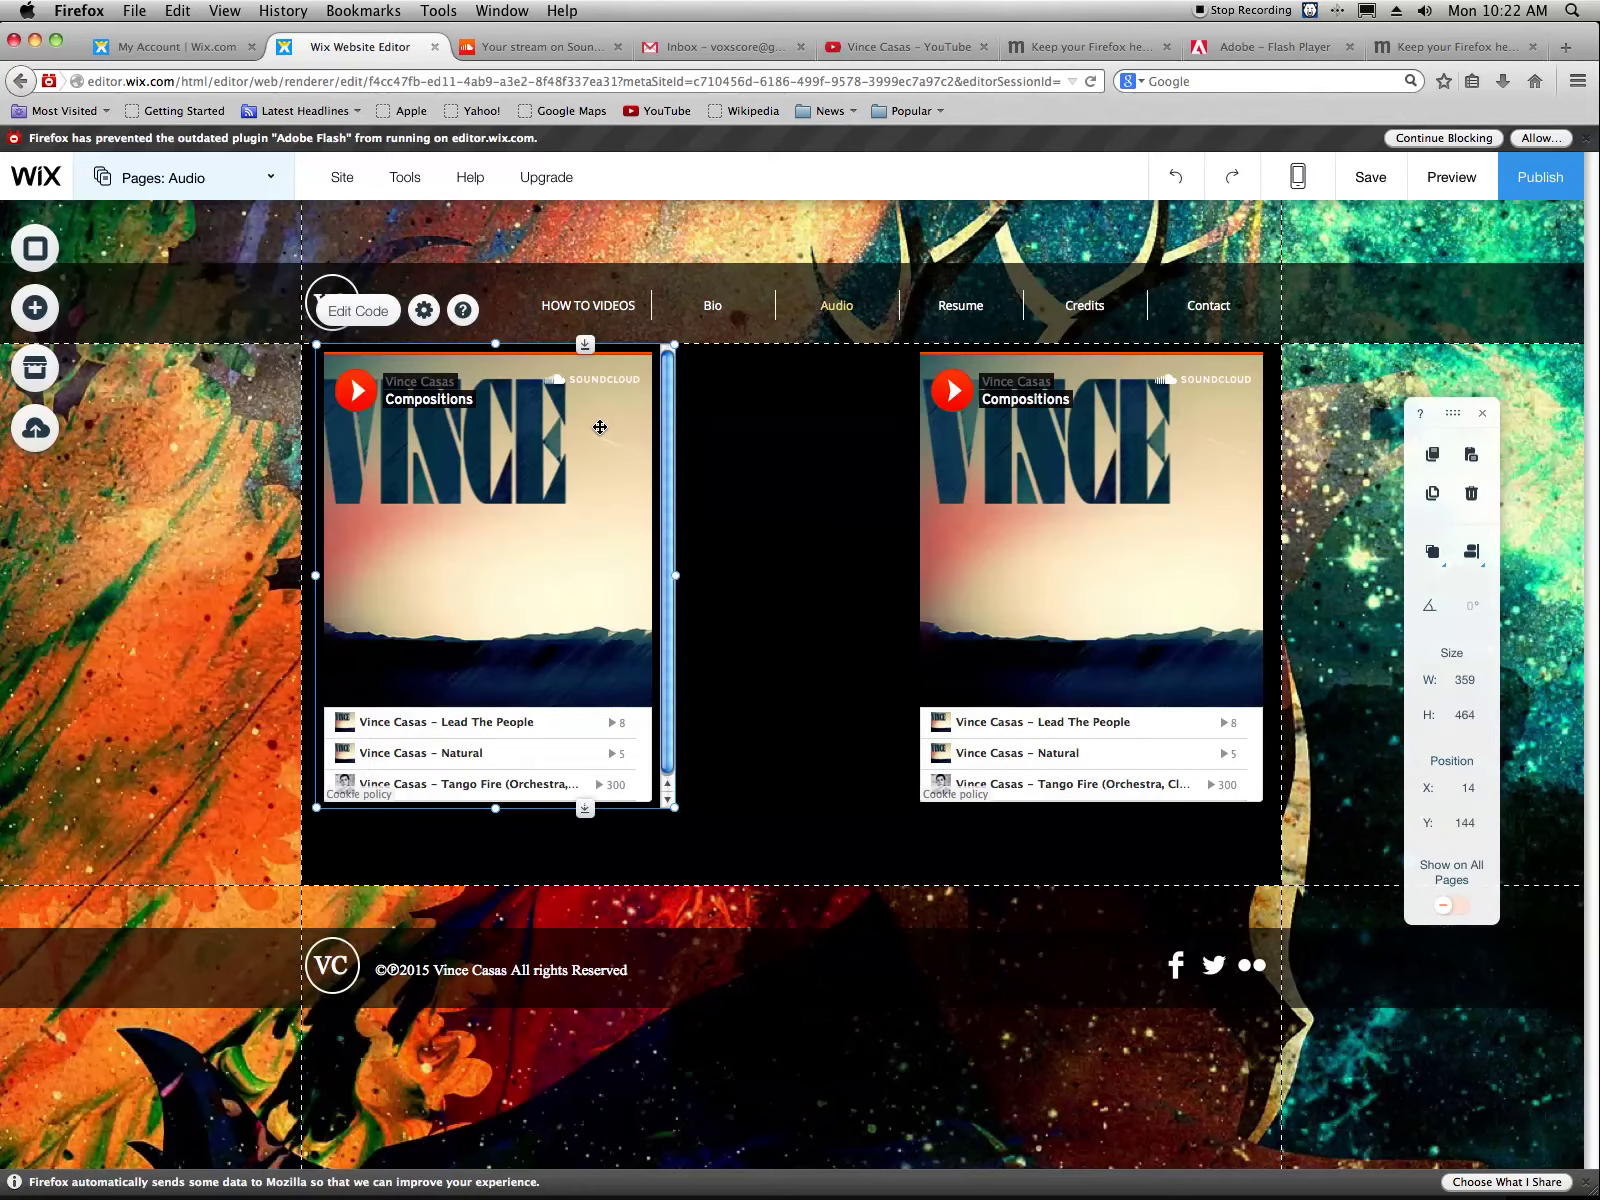
key(Delete)
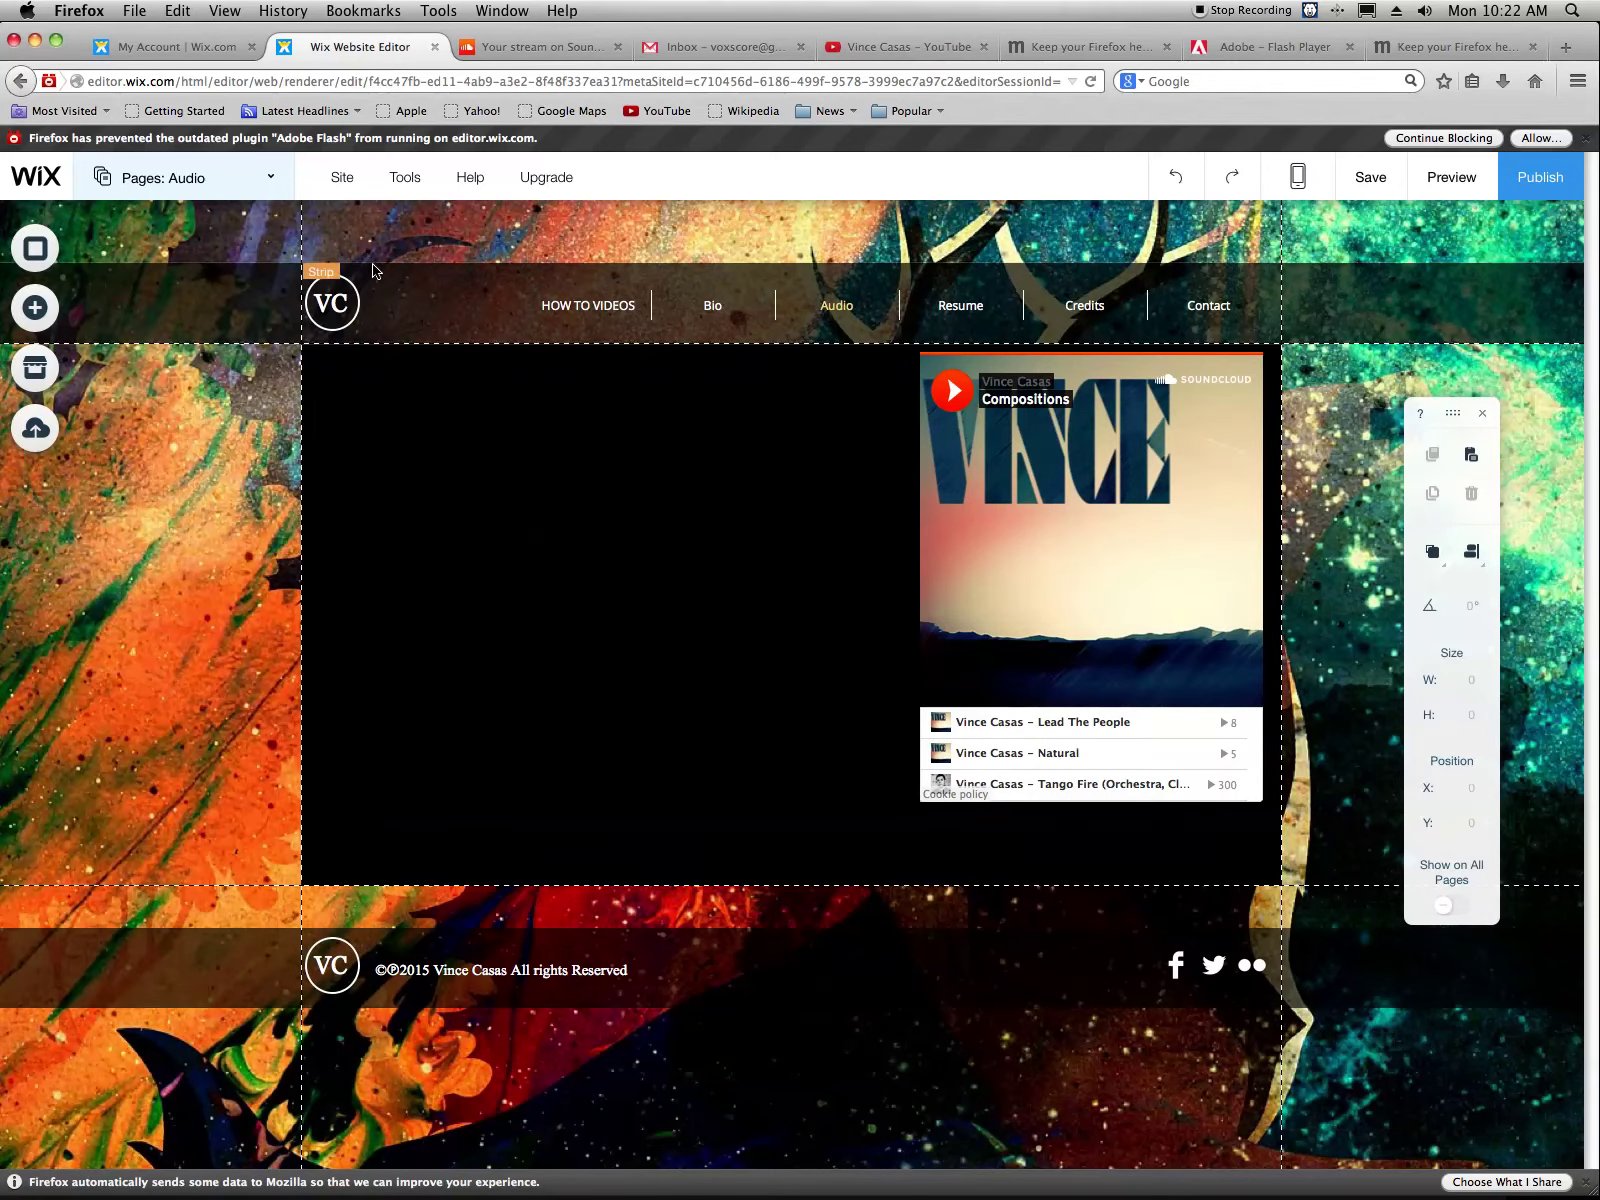
click(243, 190)
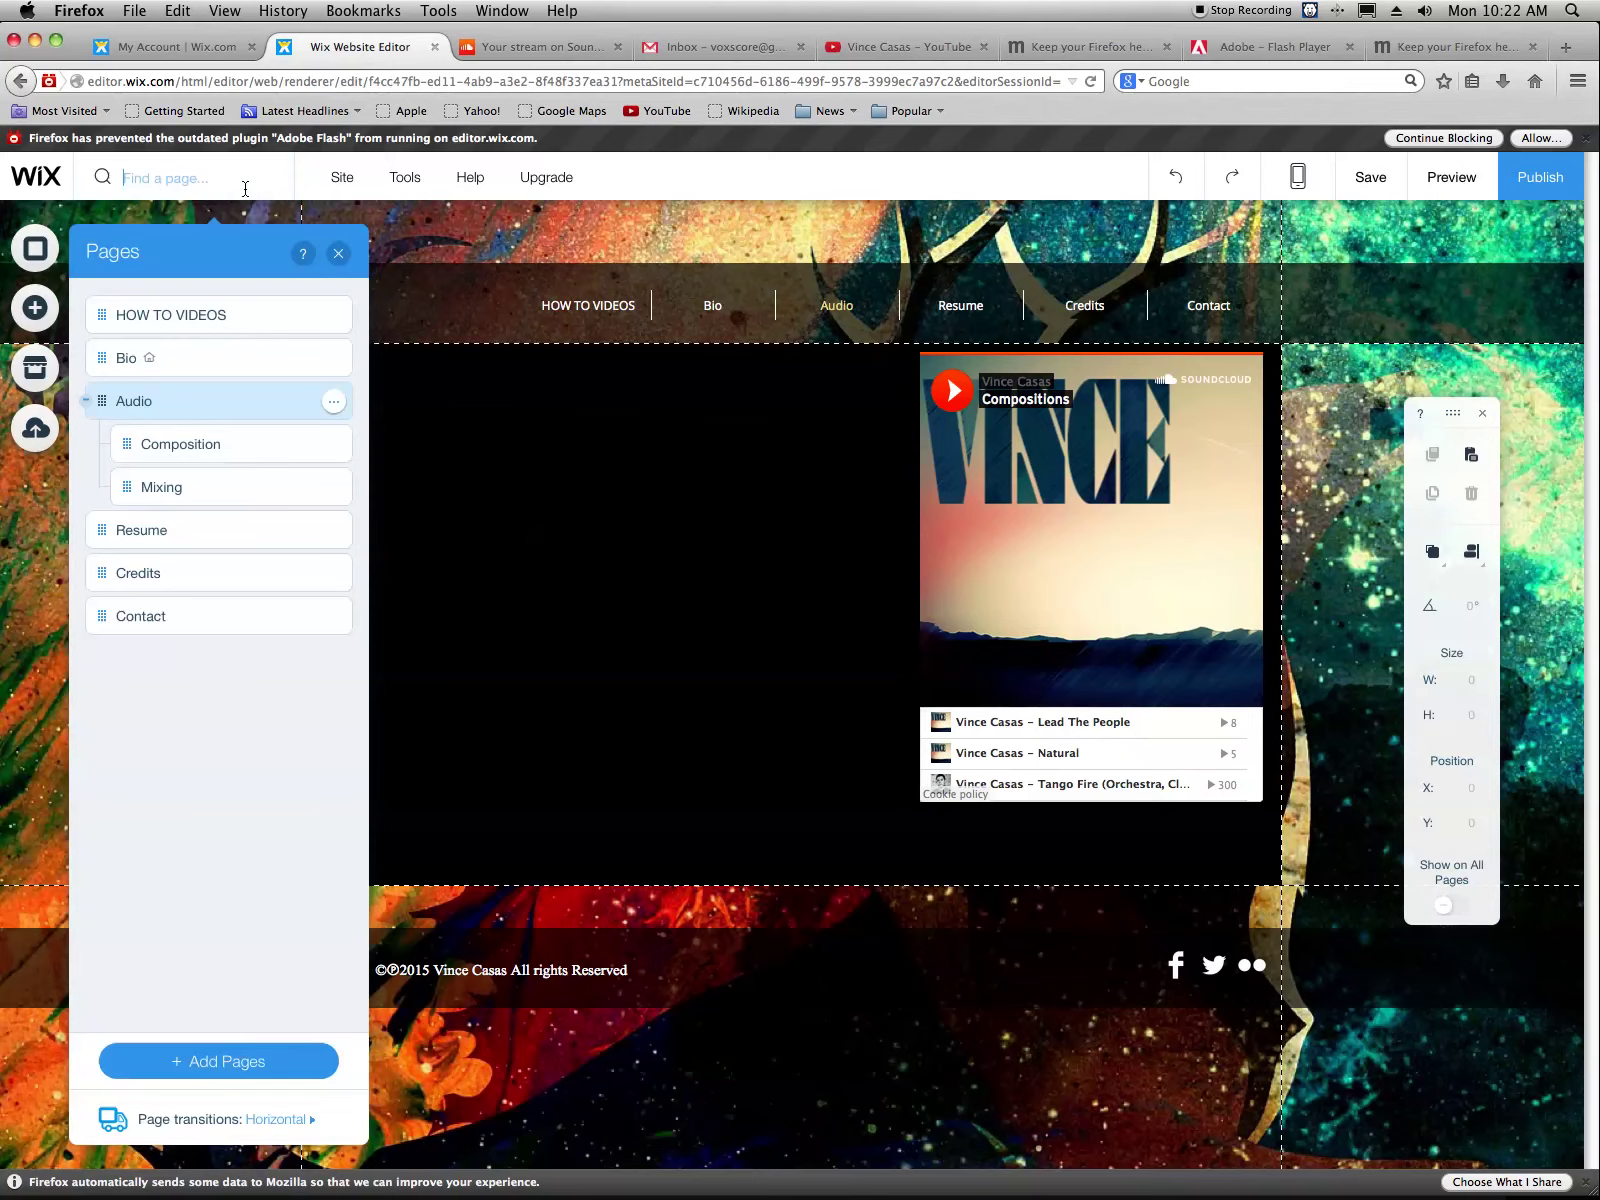
click(262, 446)
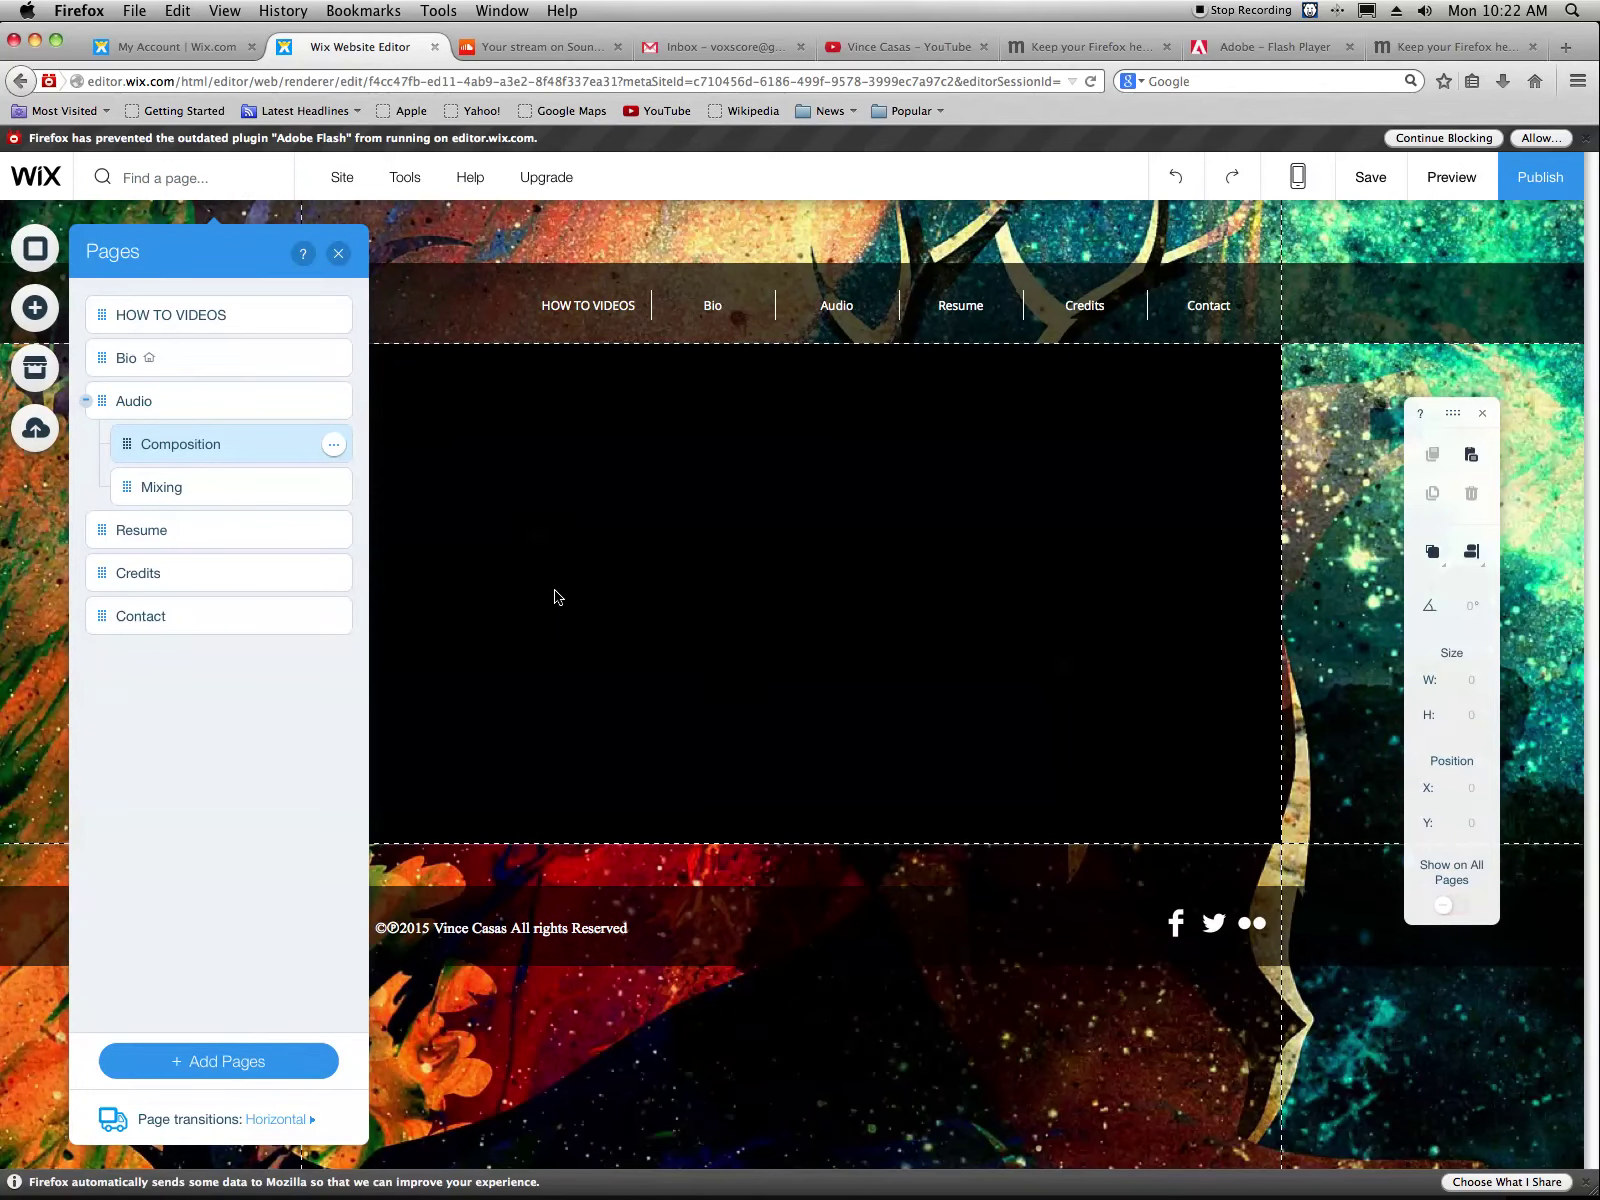
click(557, 597)
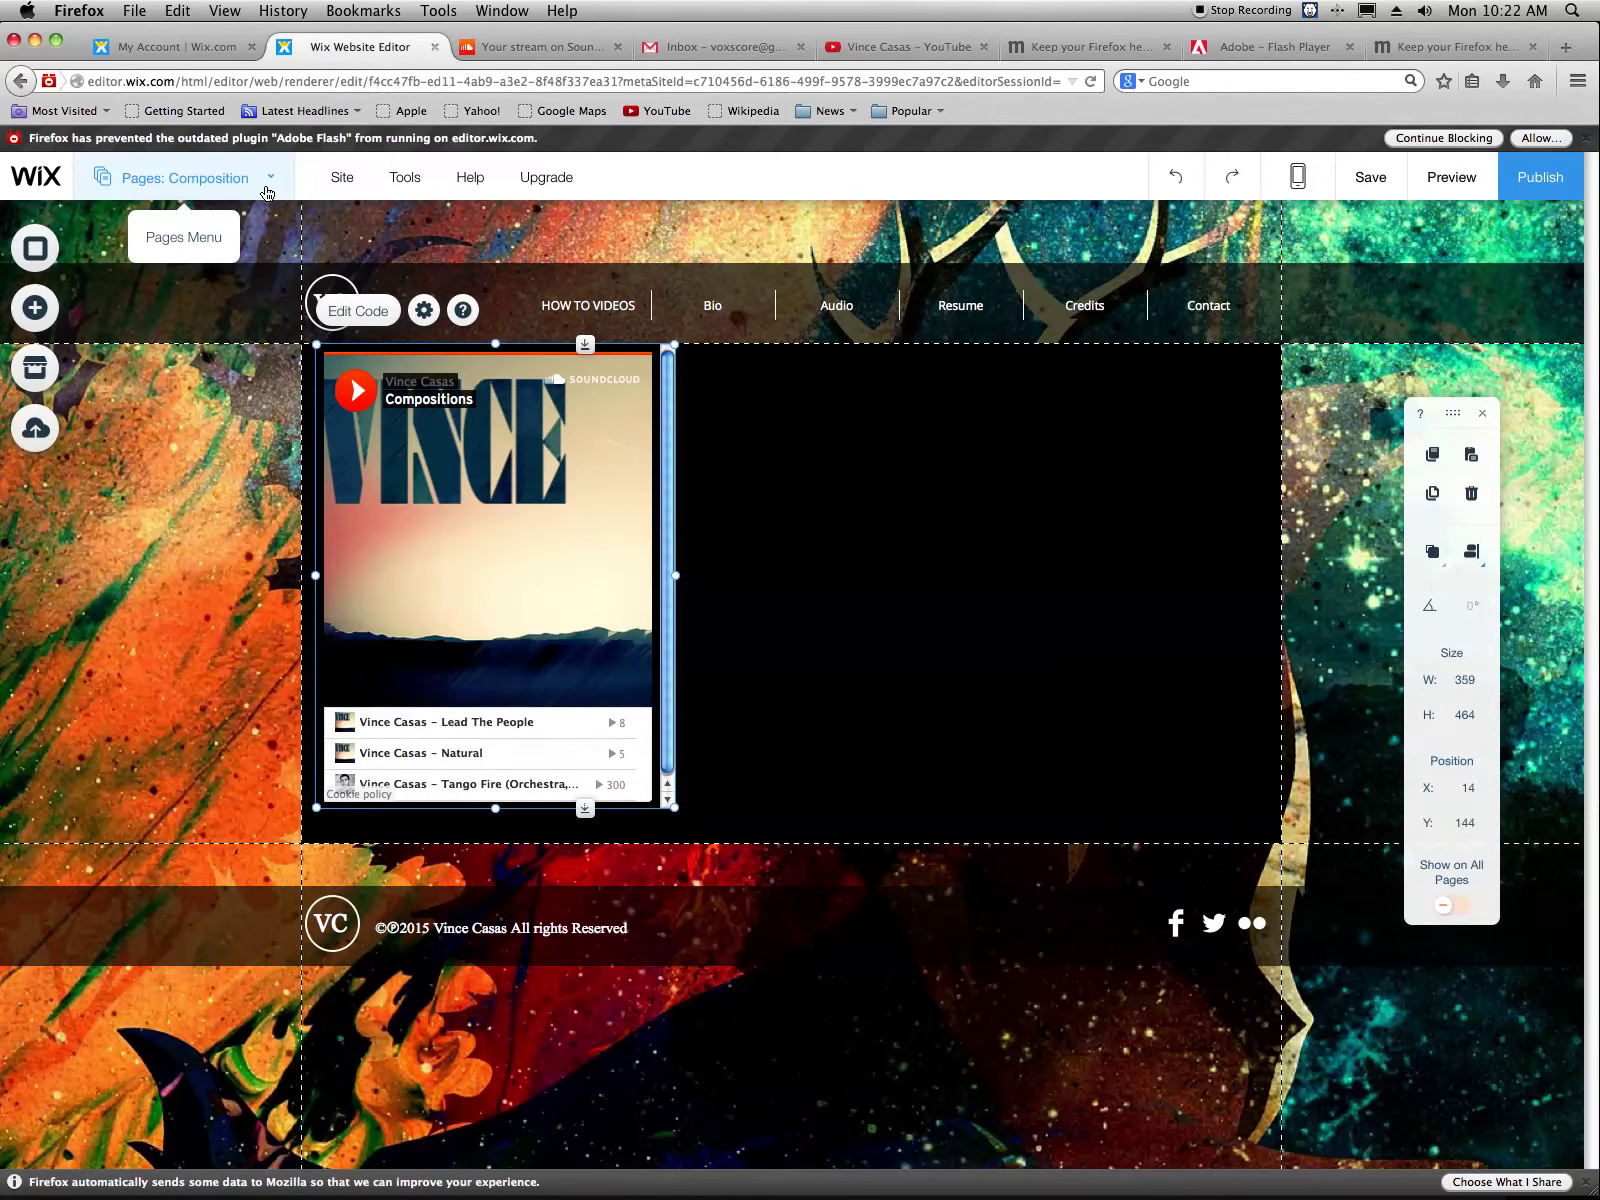
Move the remaining SoundCloud player from the Audio page to the Mixing page
click(266, 185)
click(246, 403)
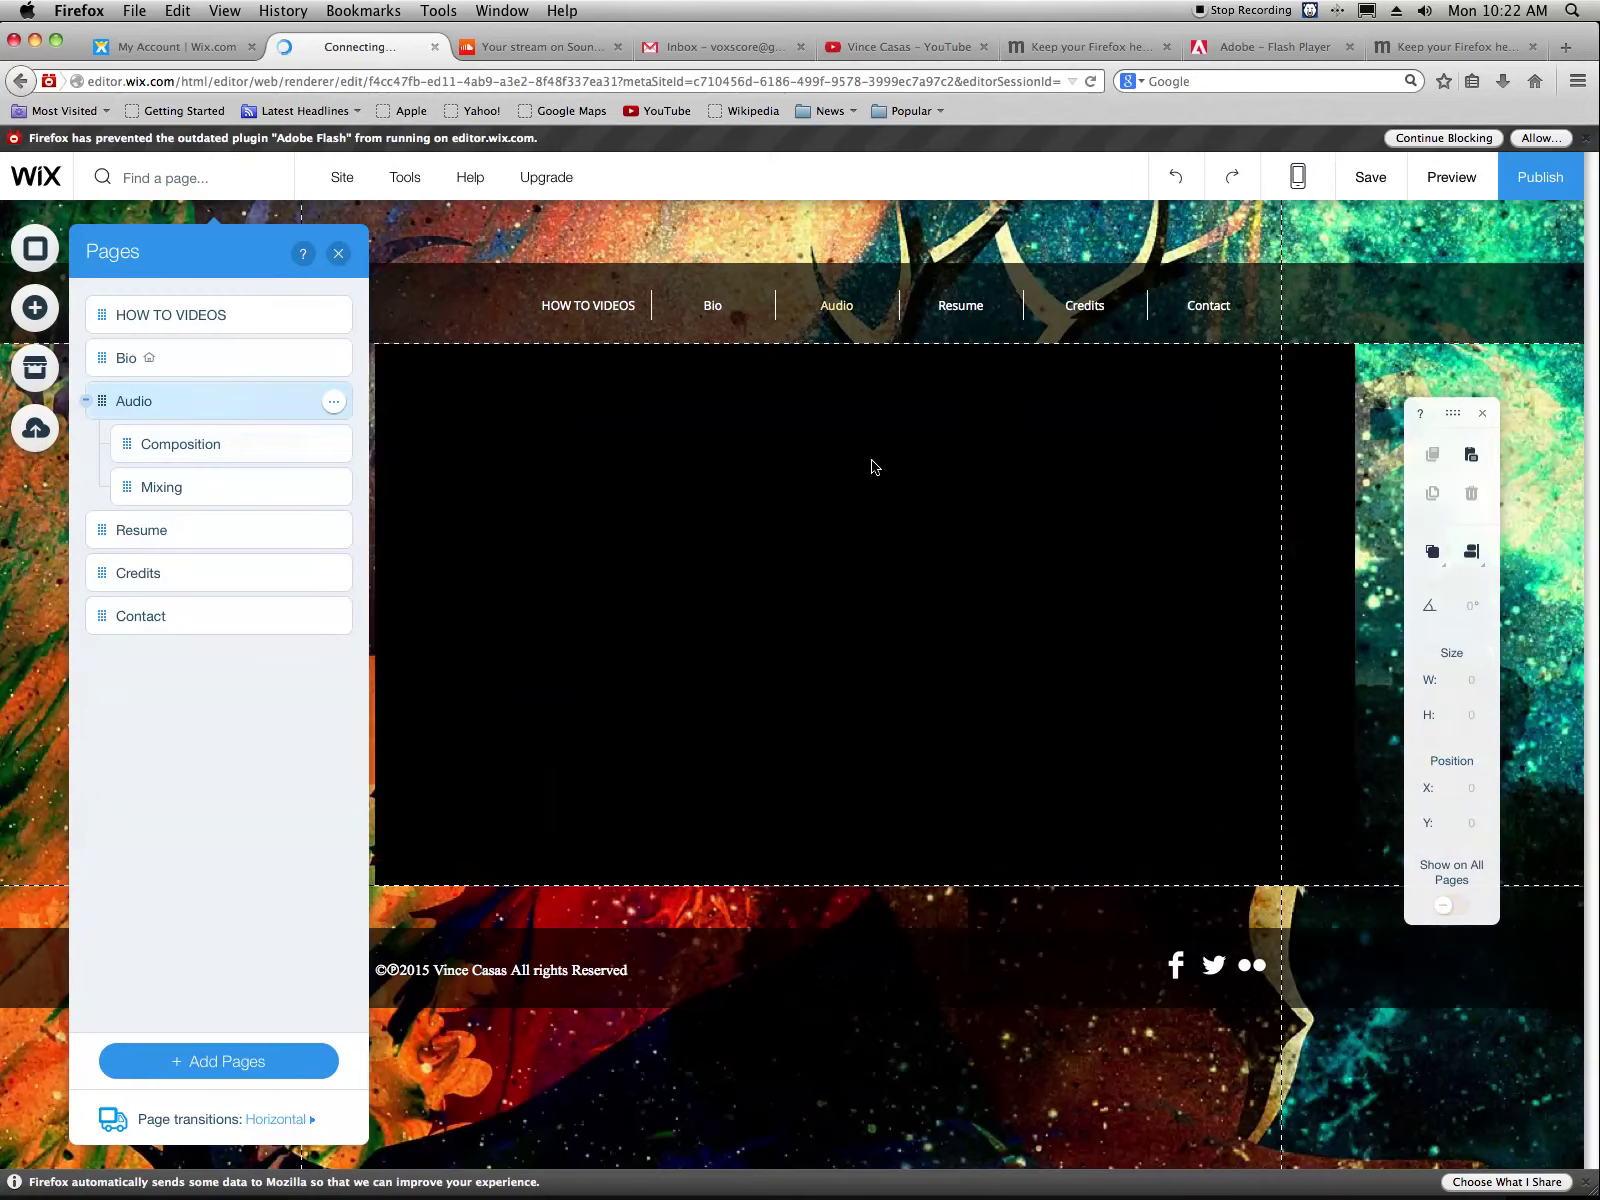
click(952, 490)
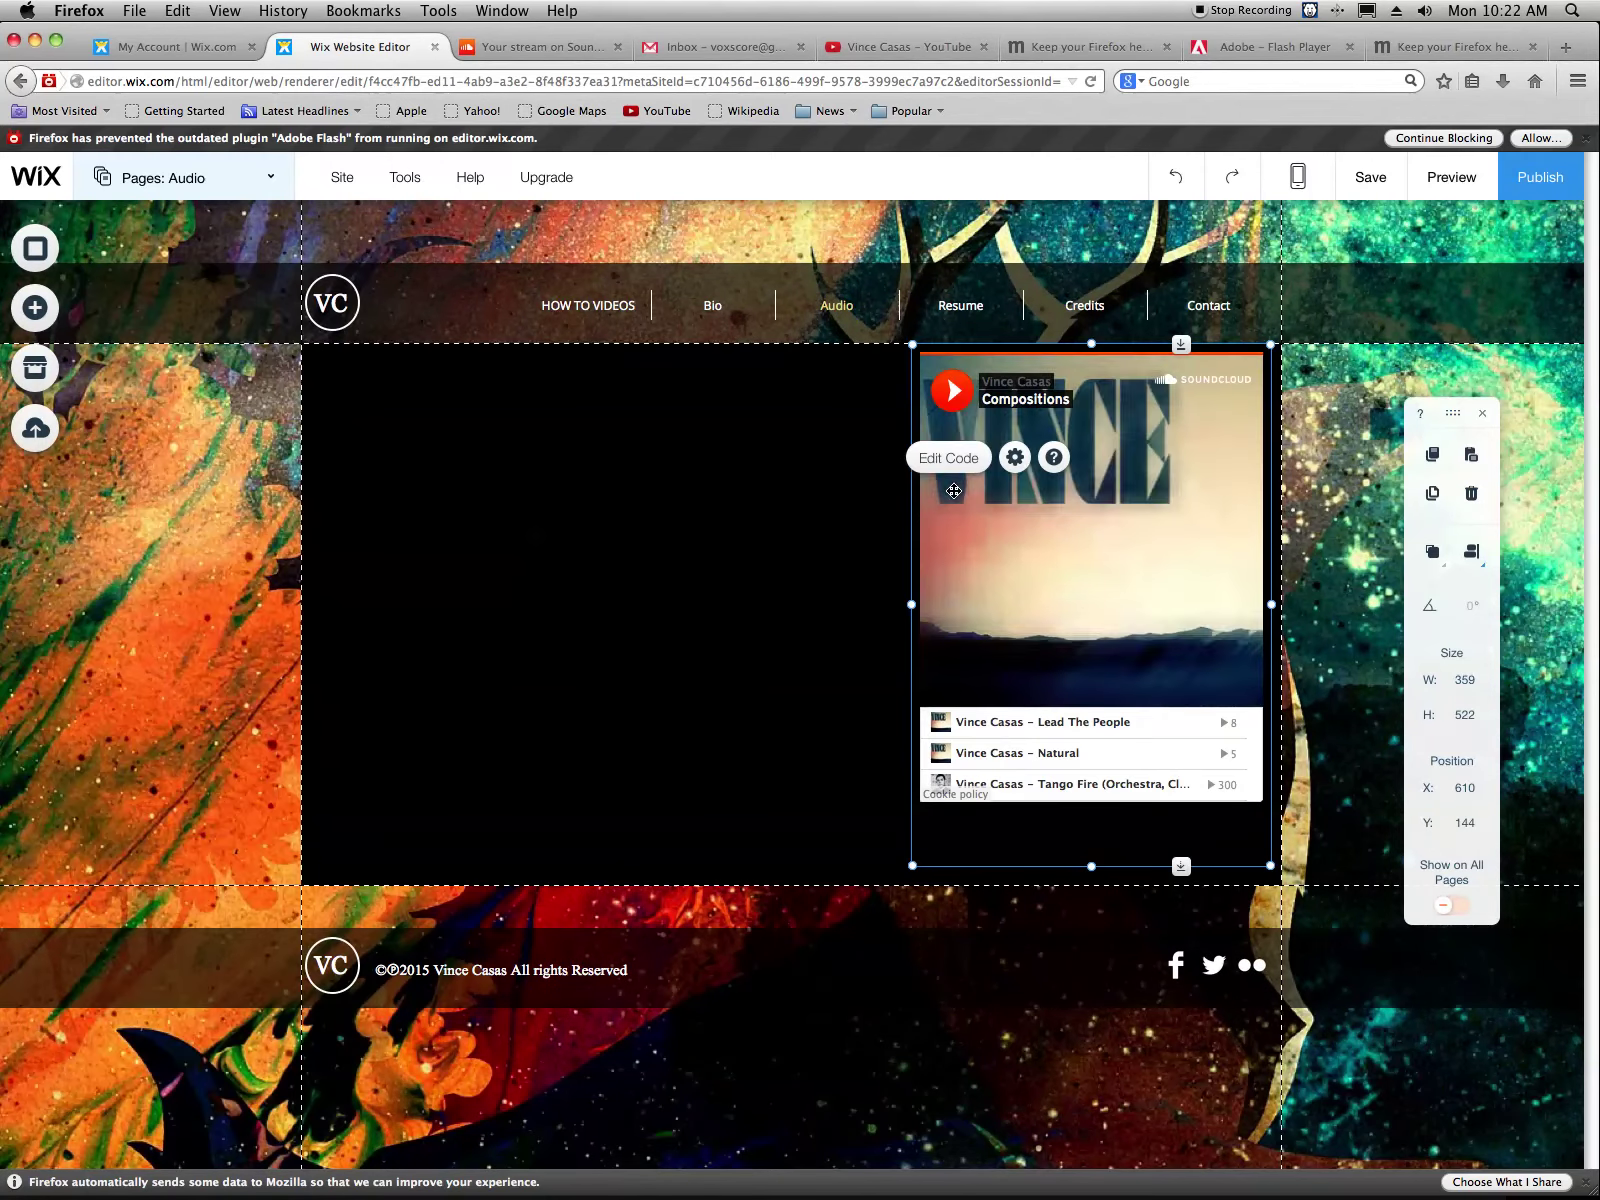
key(Delete)
click(176, 195)
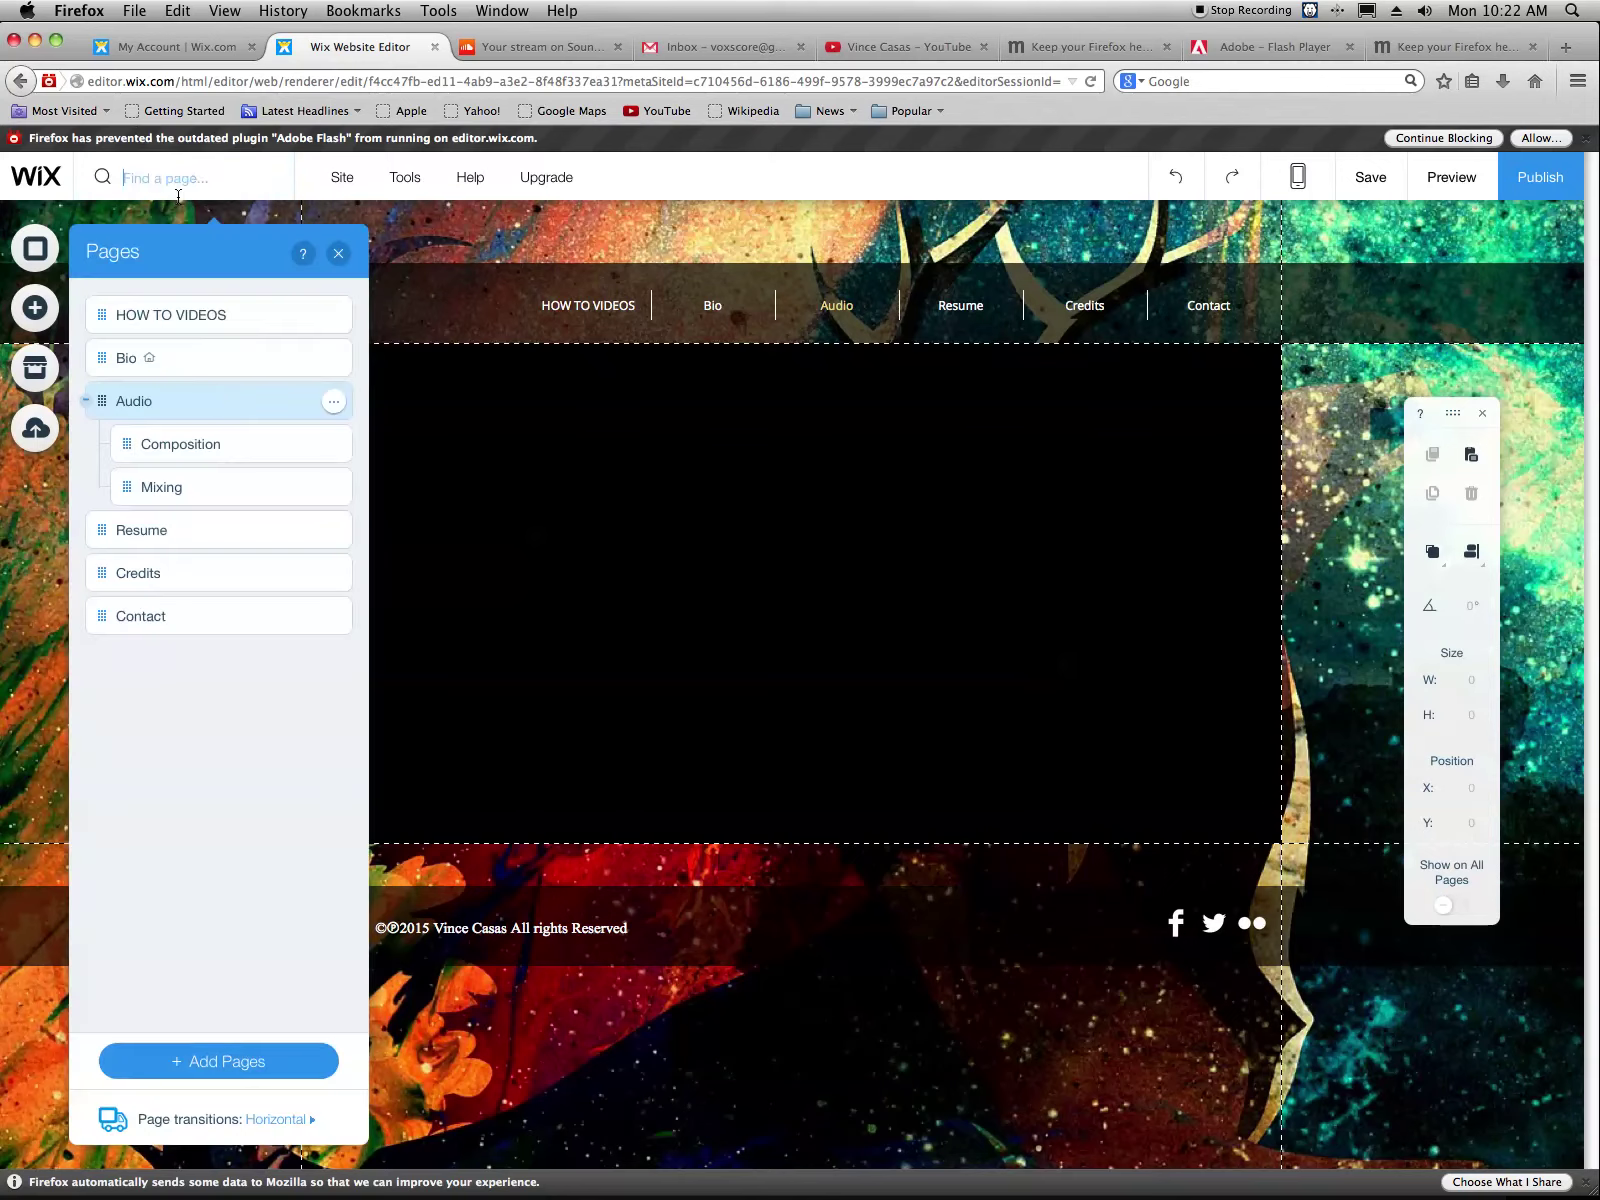
click(228, 487)
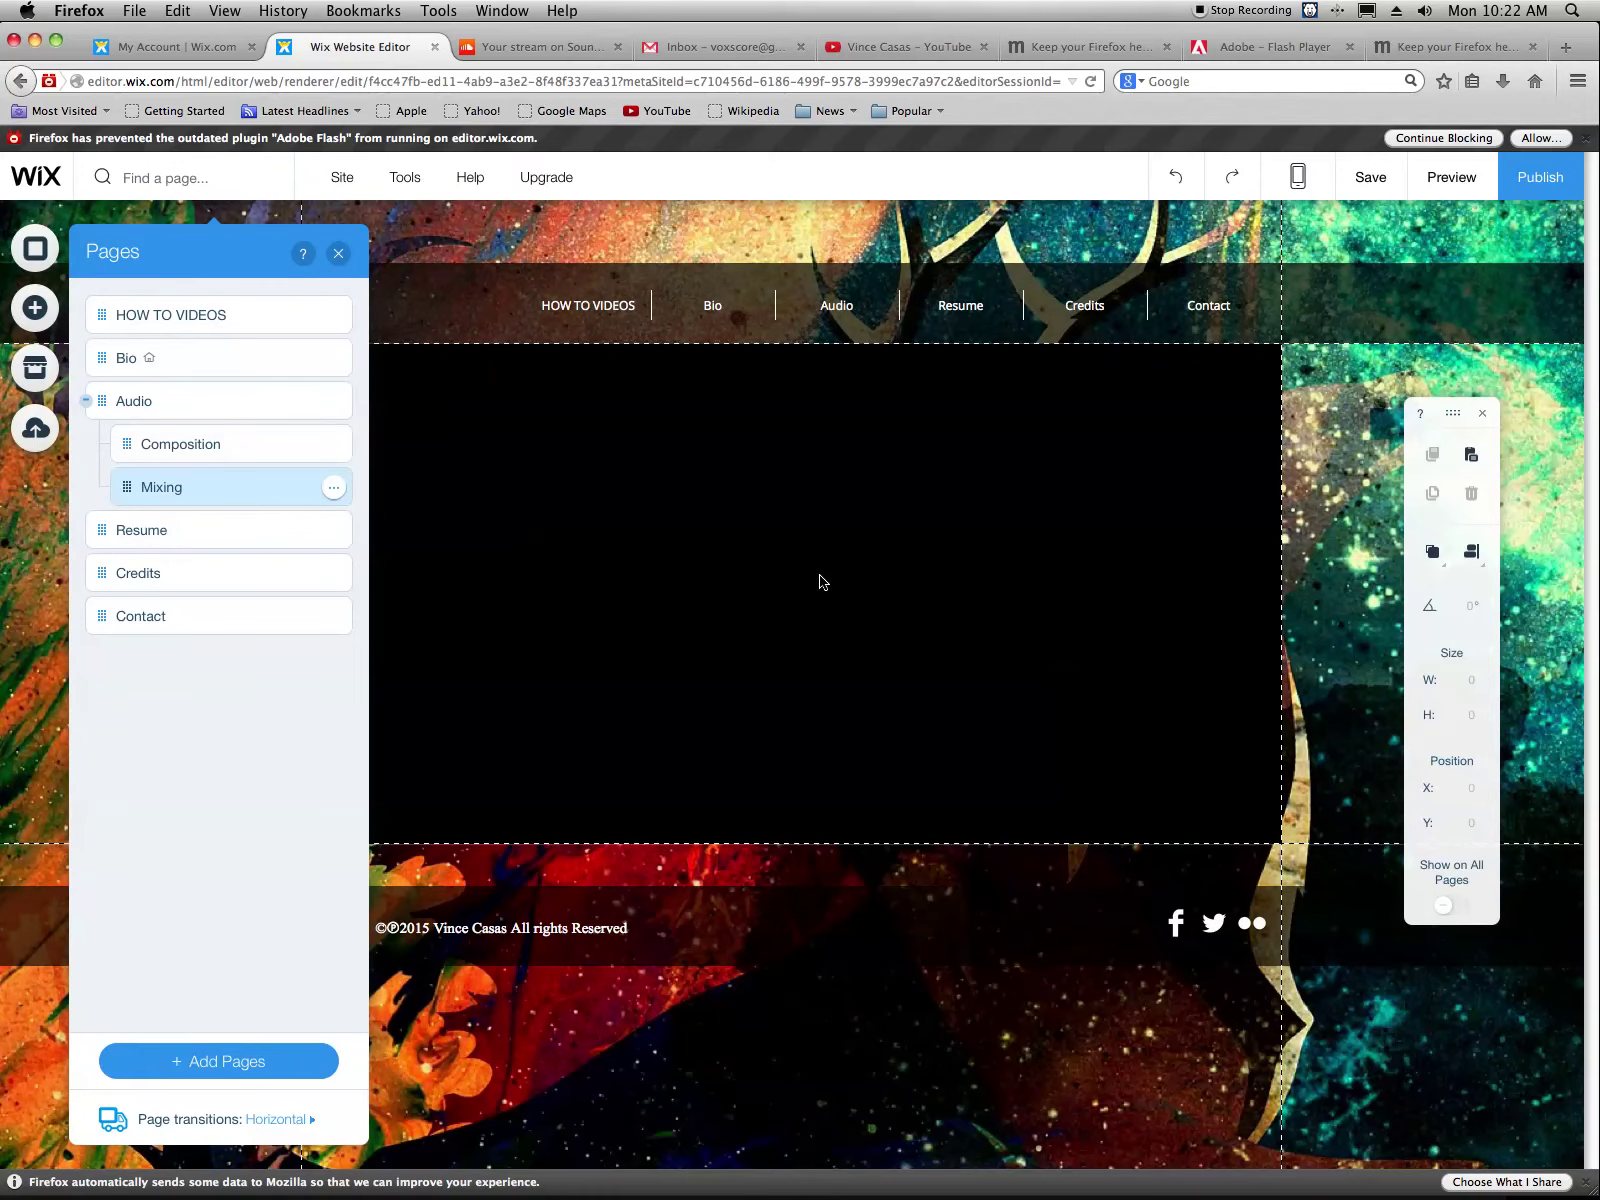
click(820, 582)
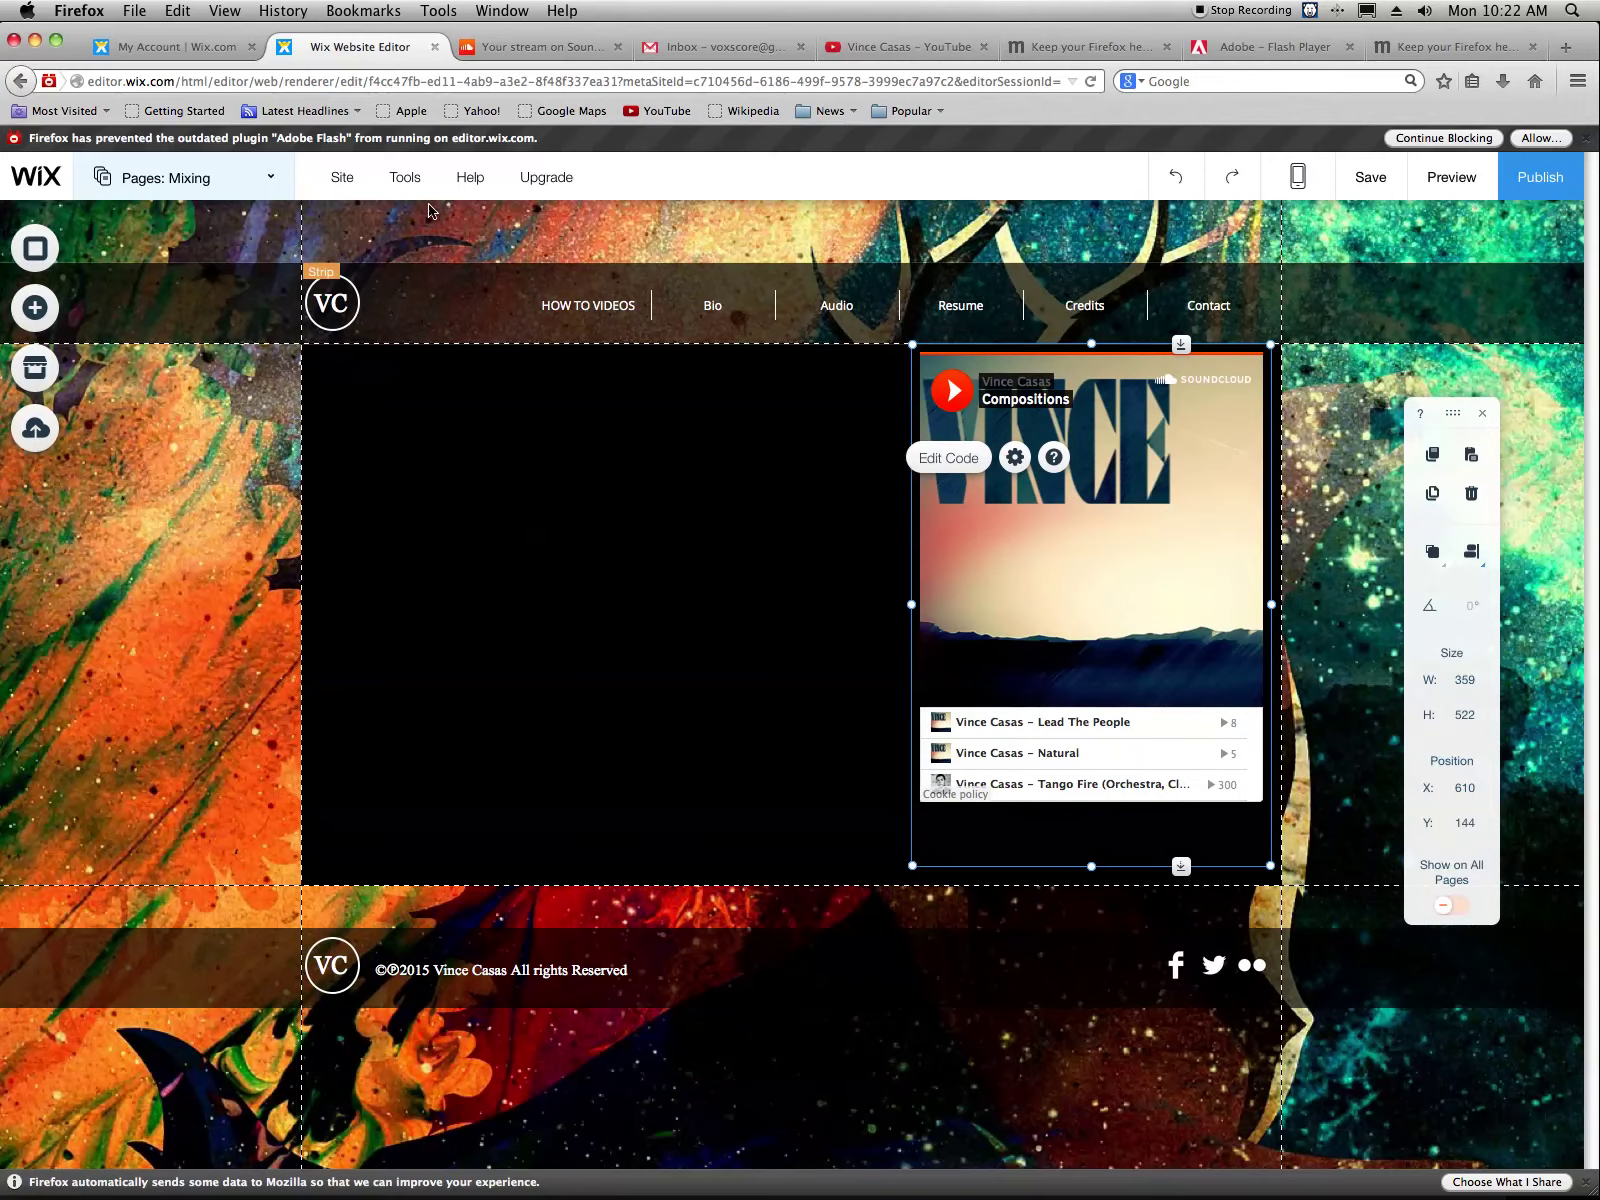
Add the orange themed button near the upper-left corner of the Audio page's content area and enlarge it to about 429 by 181
click(270, 178)
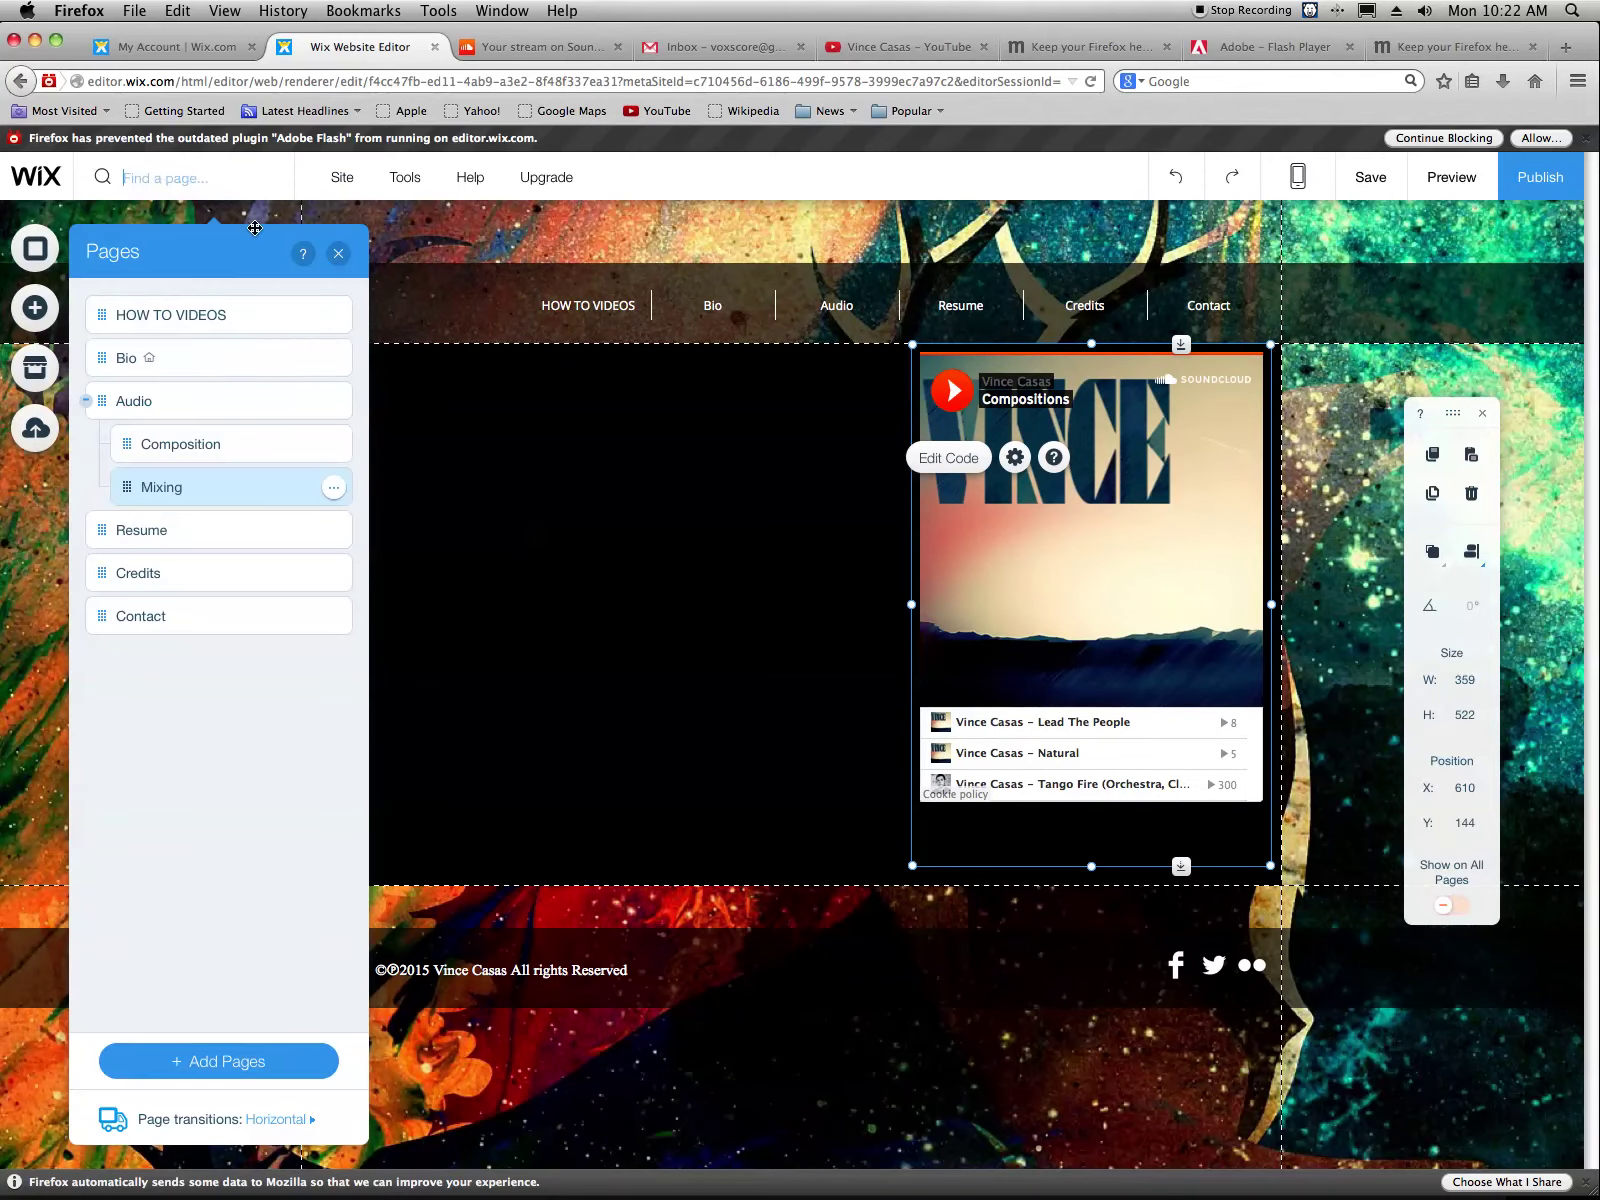
click(226, 410)
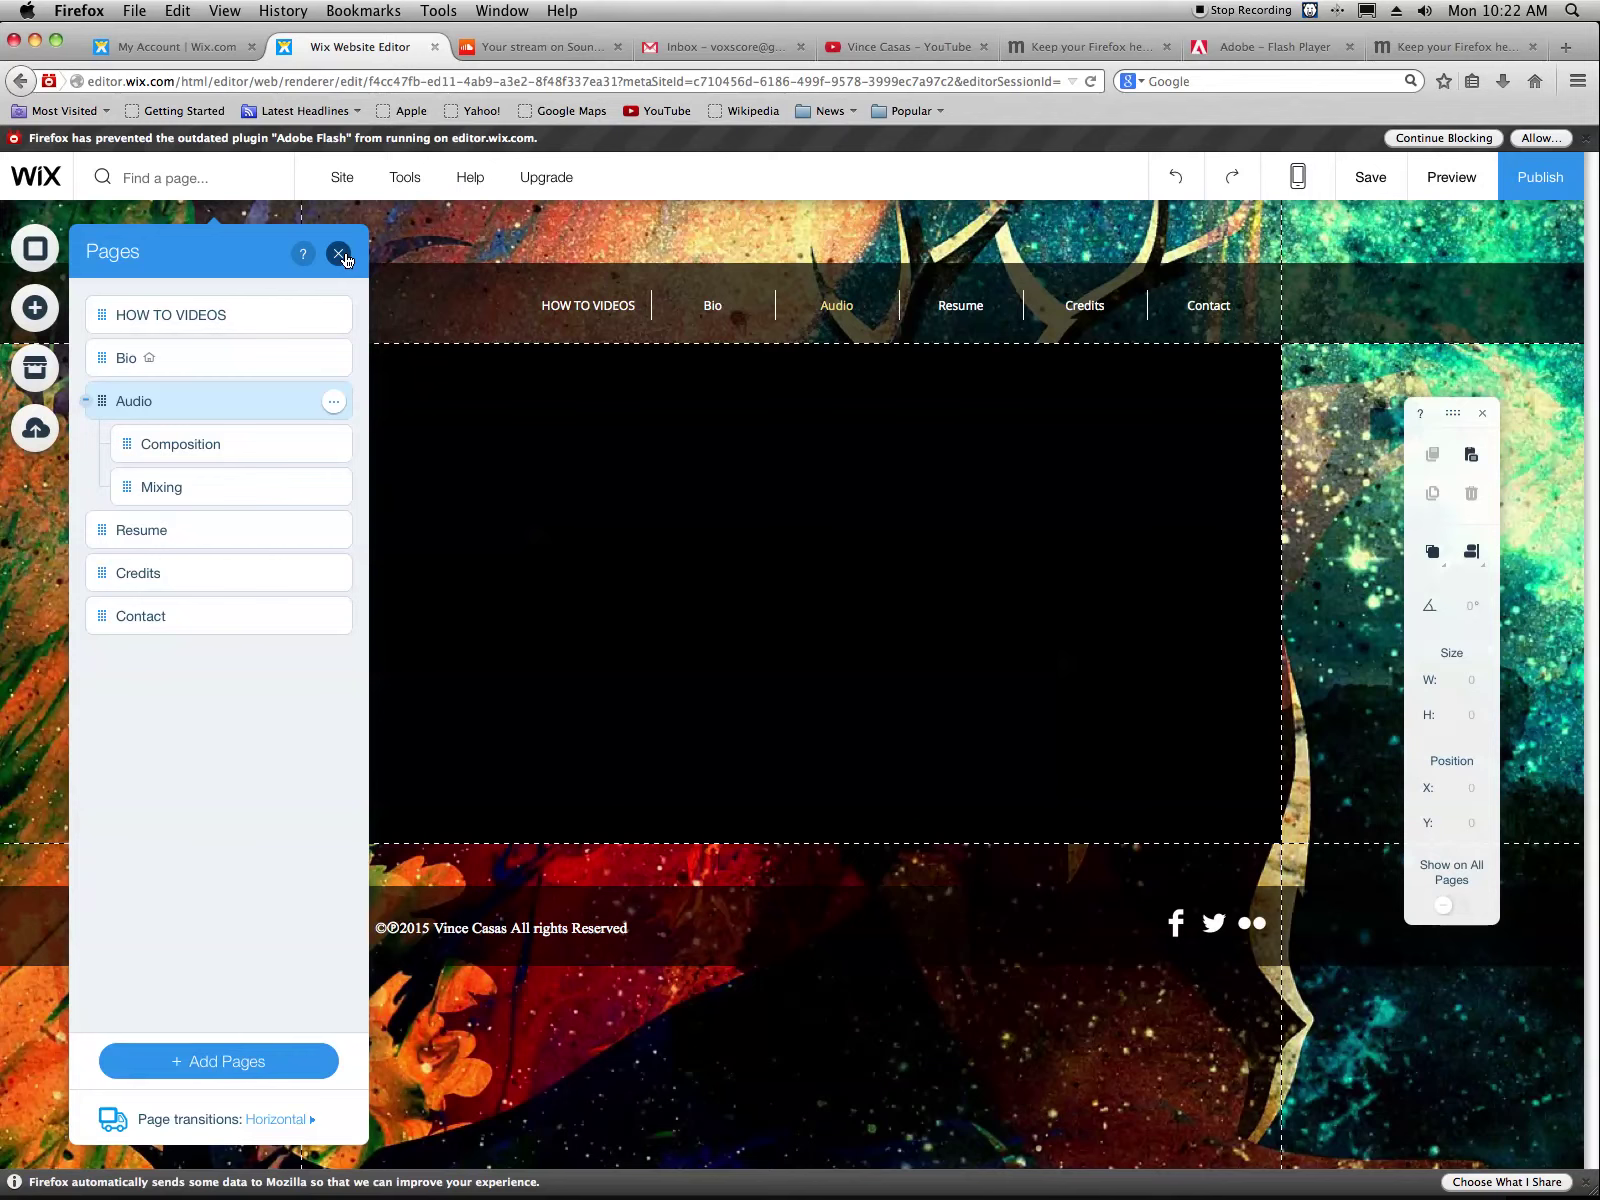
click(57, 307)
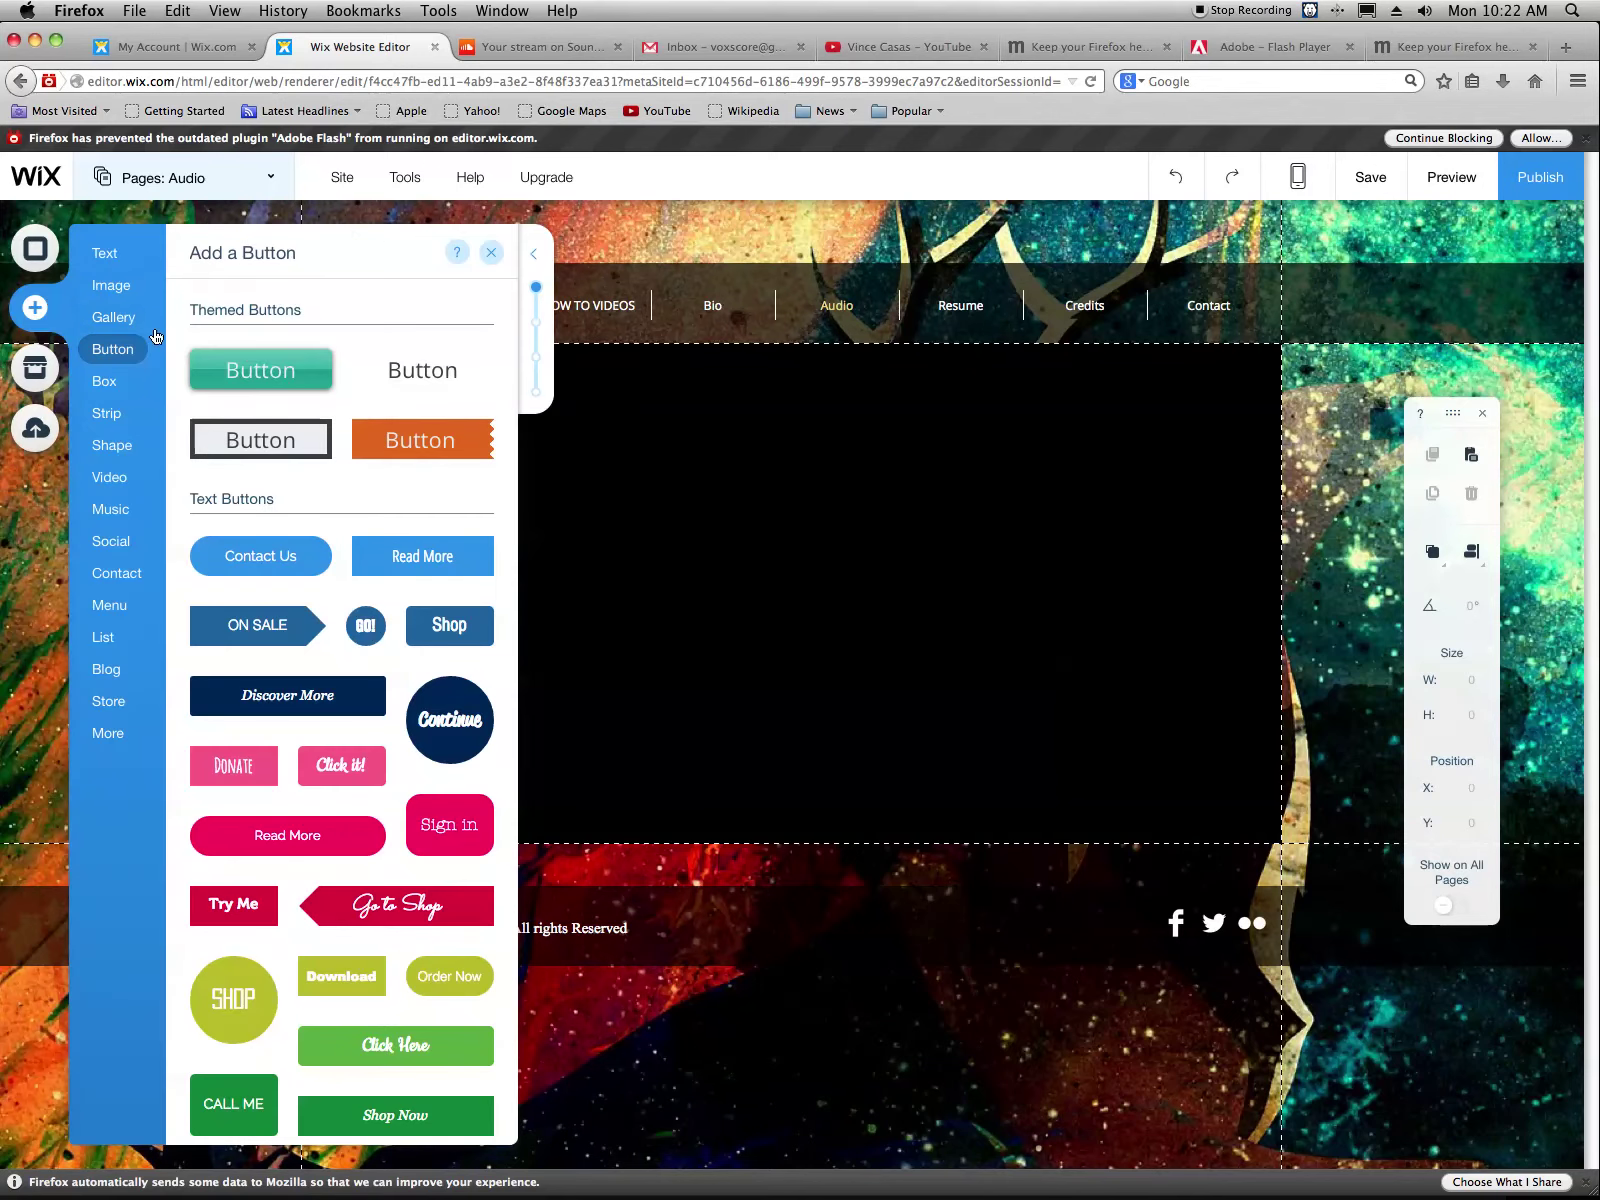
click(435, 445)
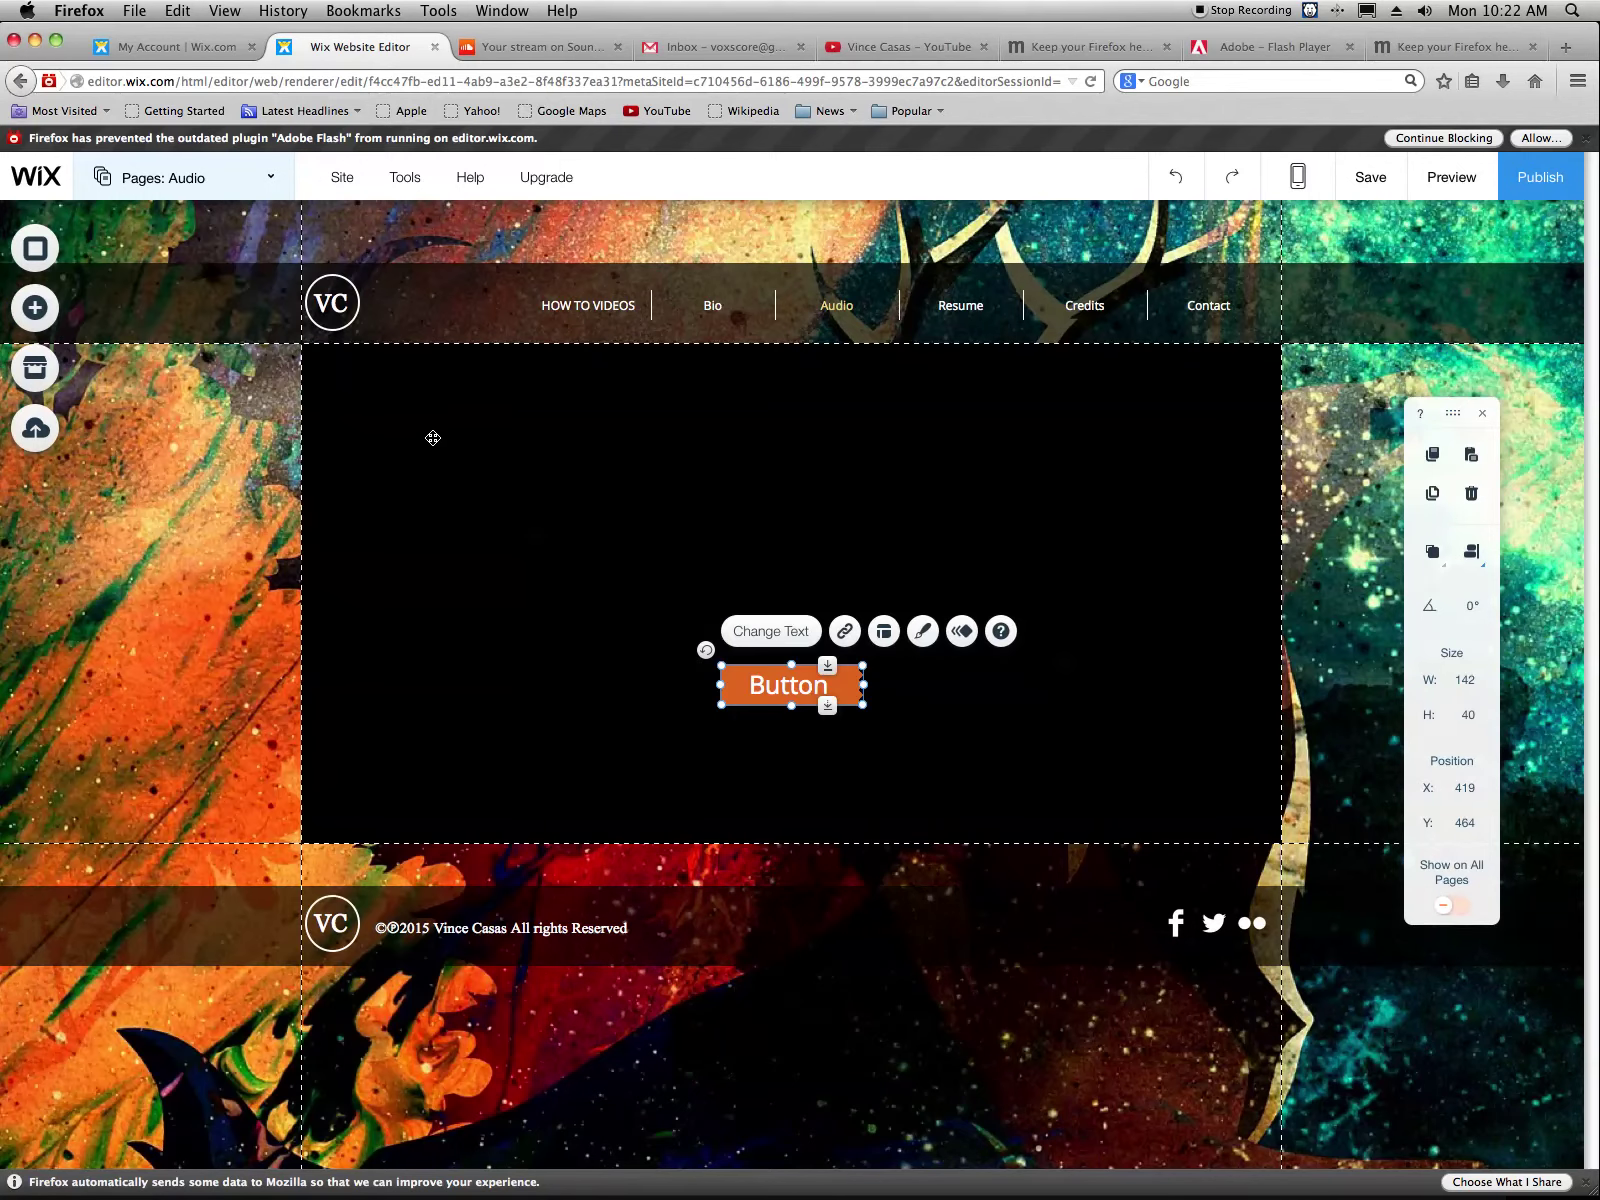
drag(571, 610, 381, 421)
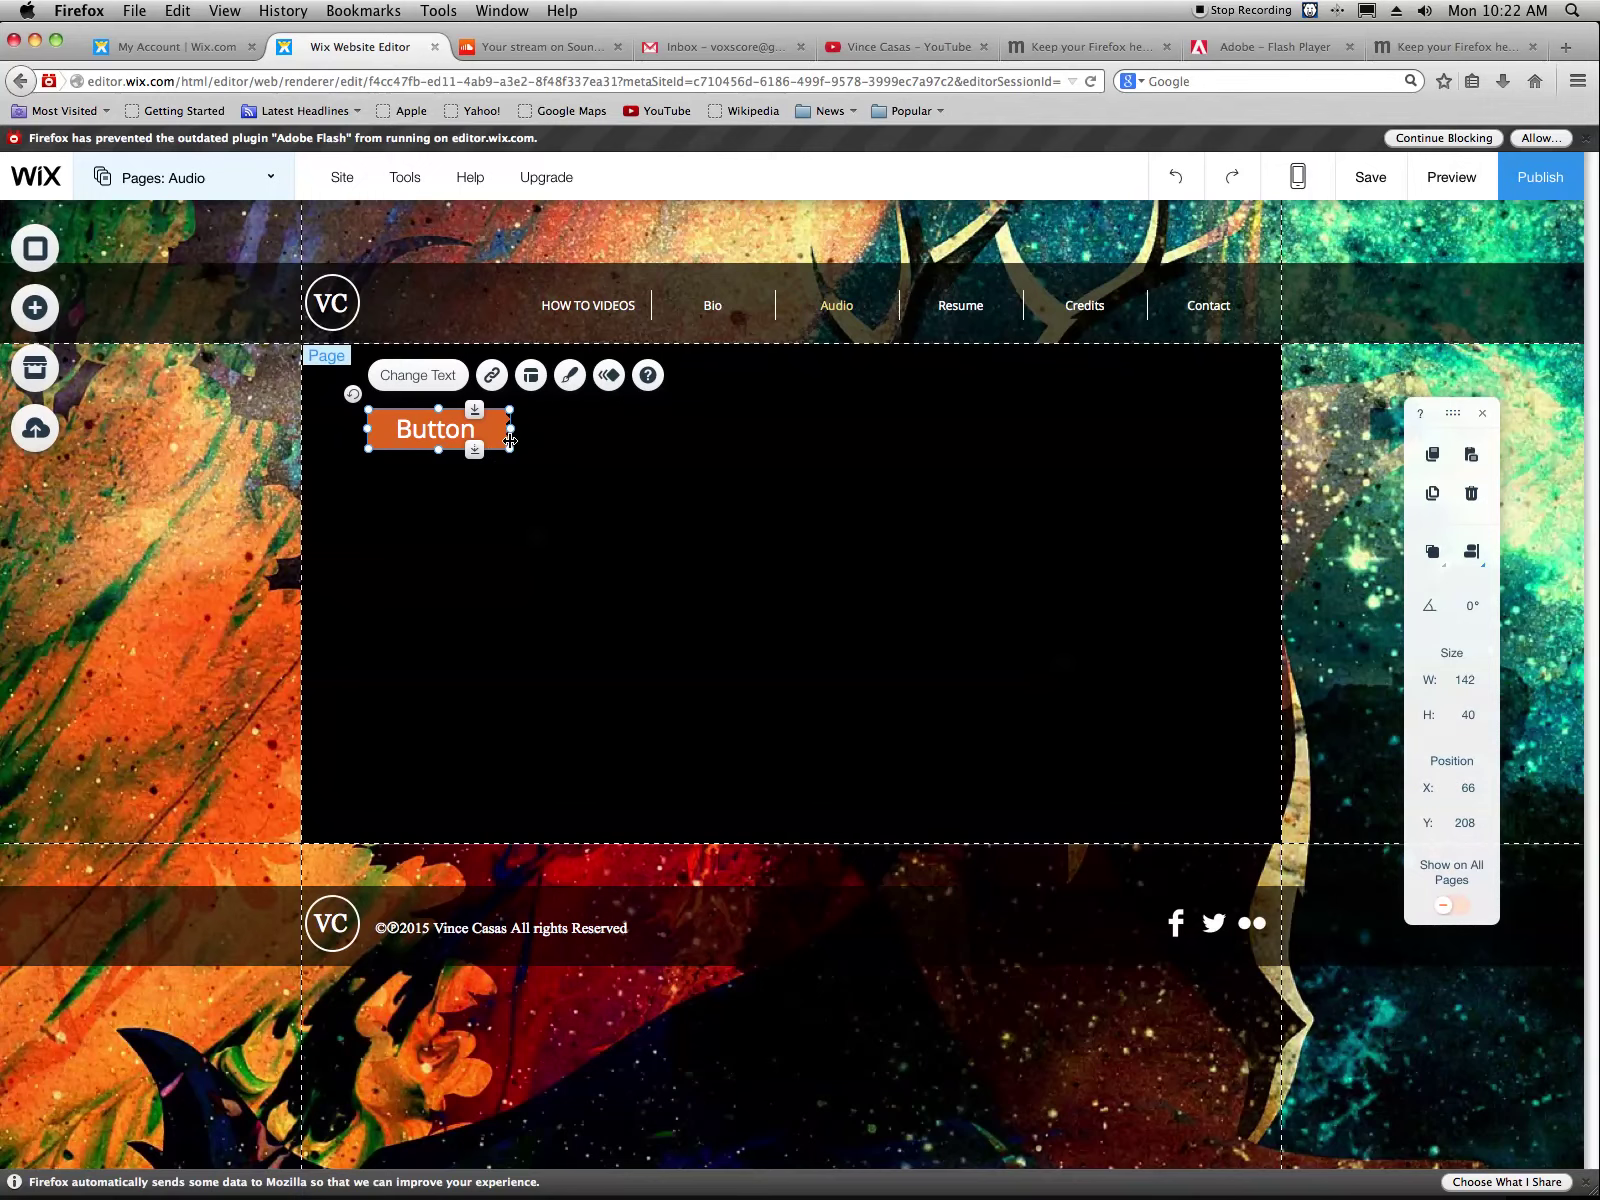
drag(510, 449, 808, 588)
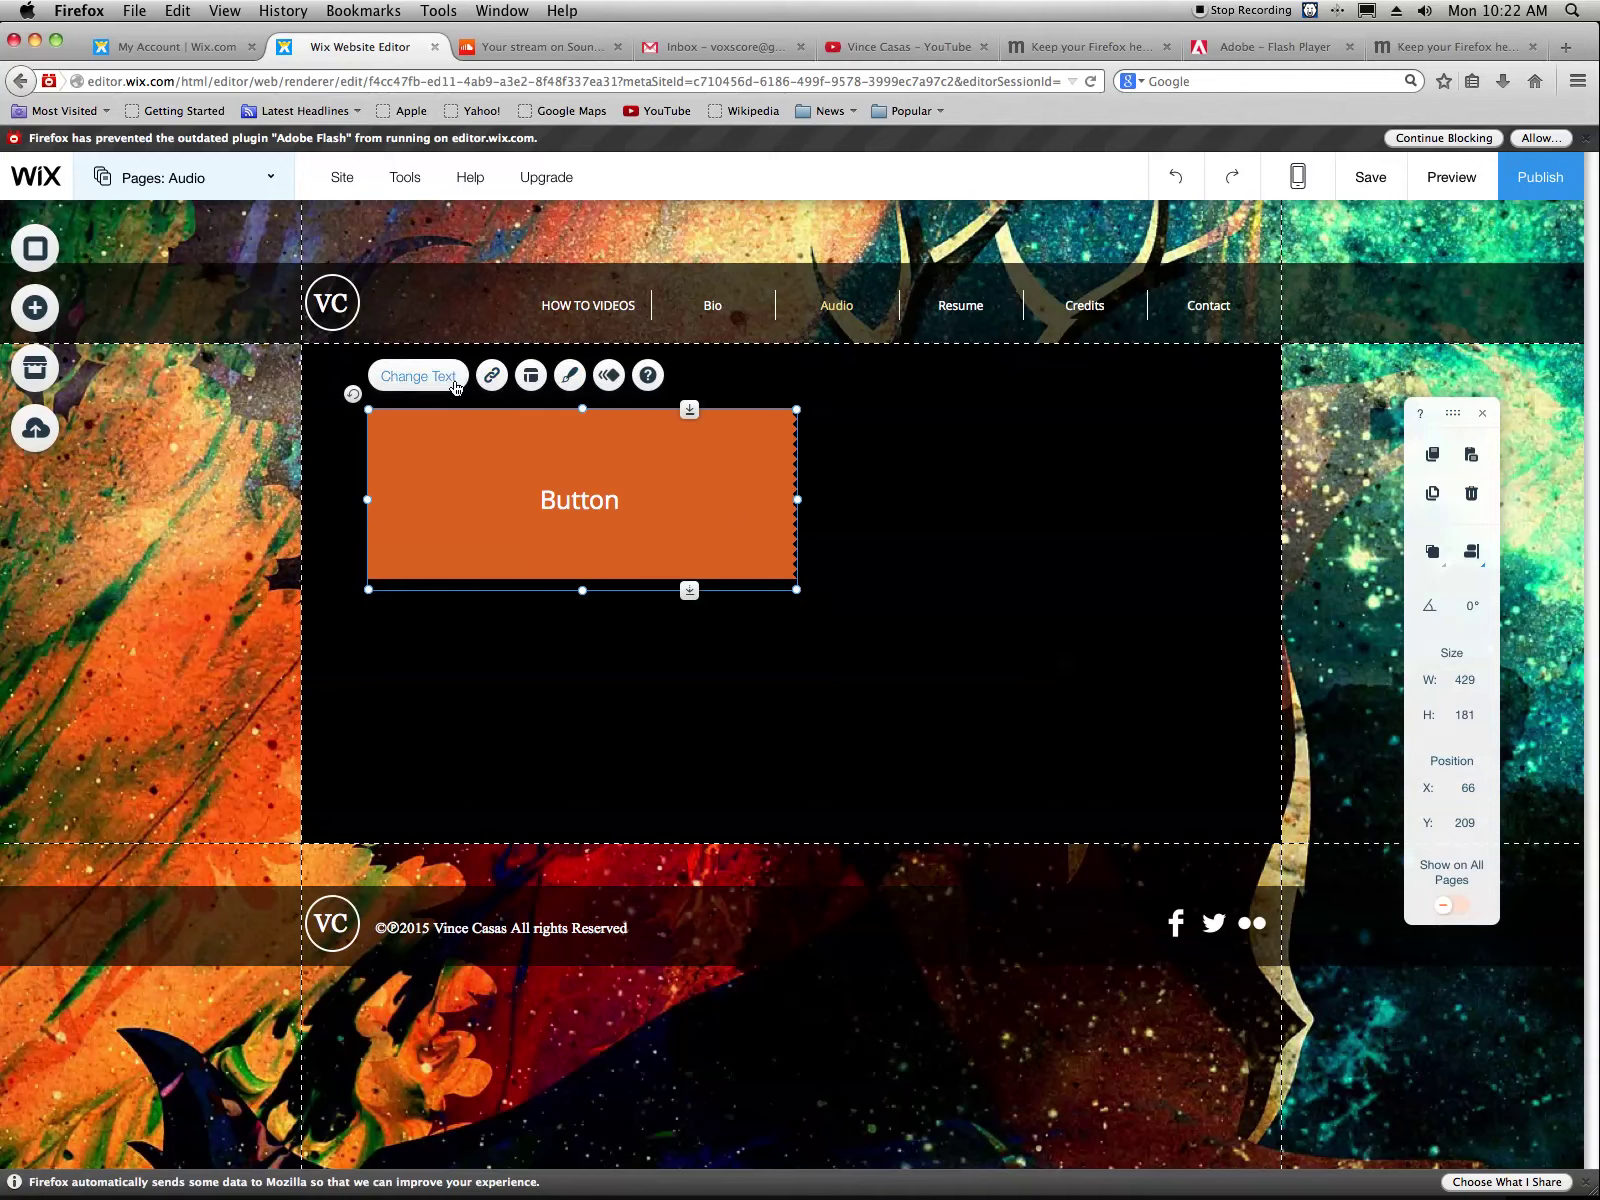
Look over the button's customization options for its regular and hover states
click(570, 378)
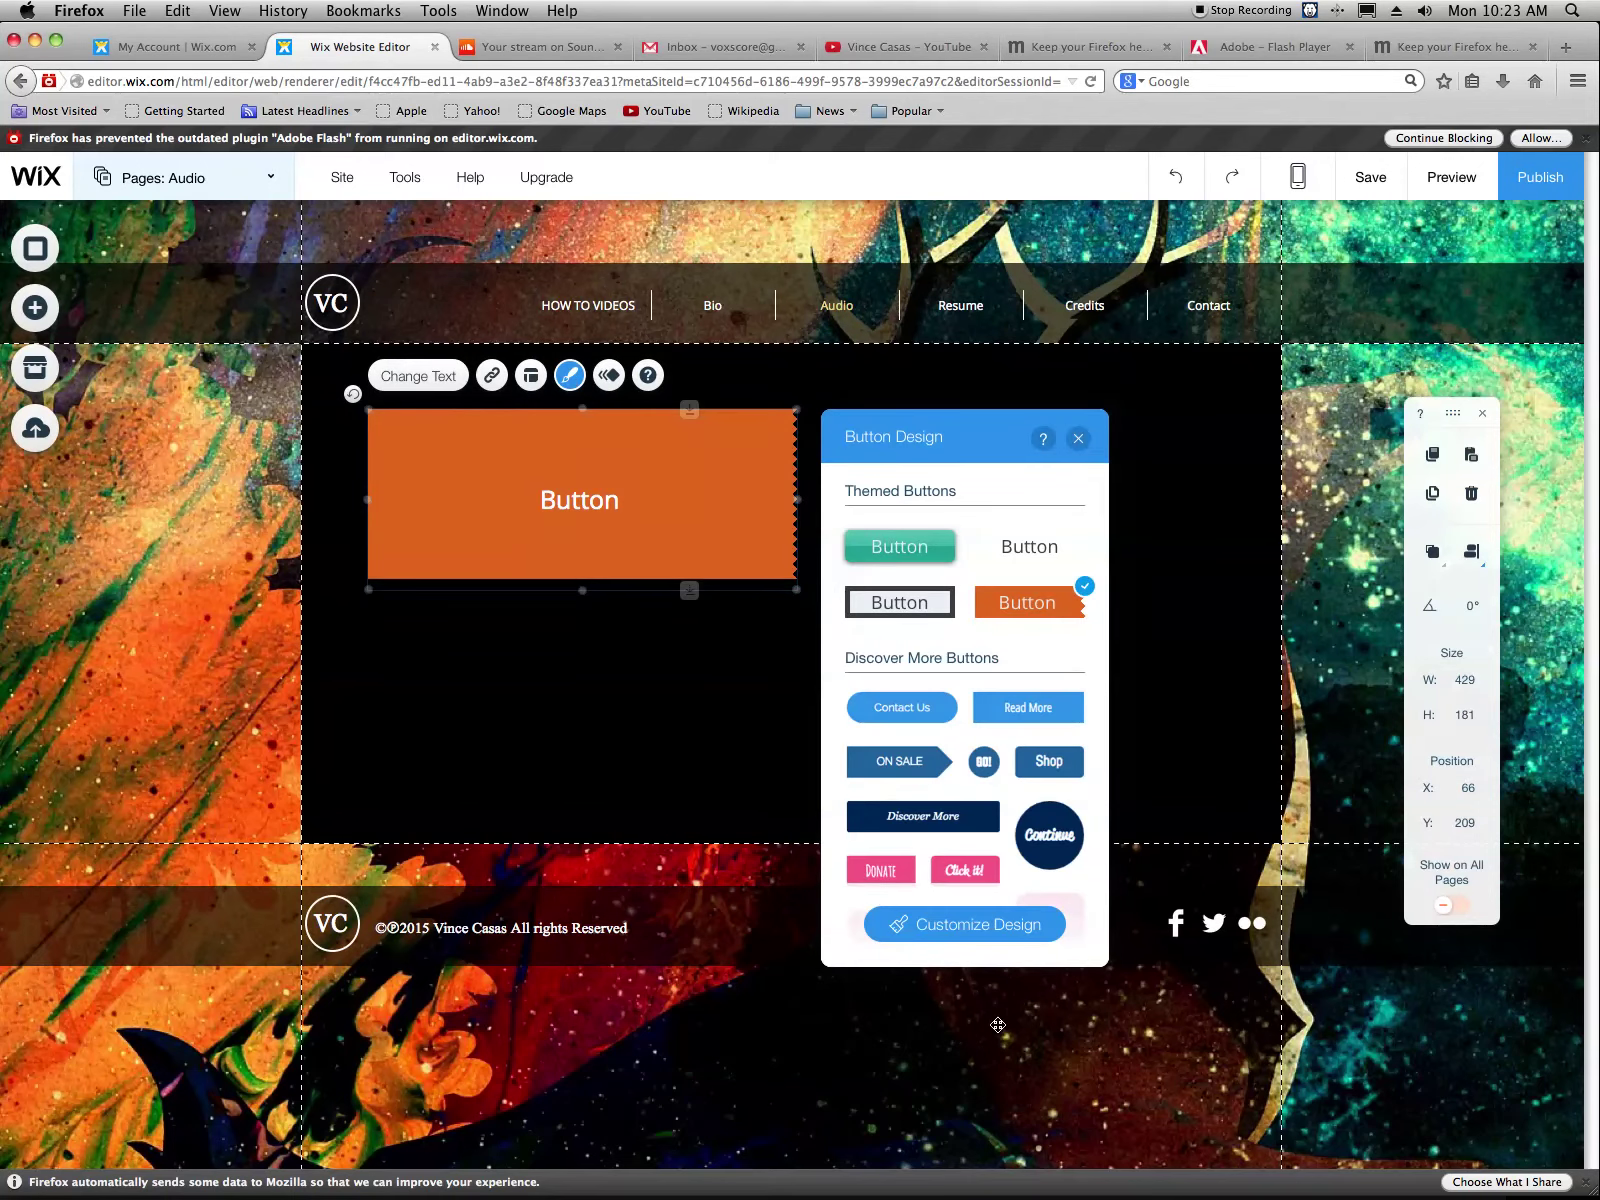
click(980, 928)
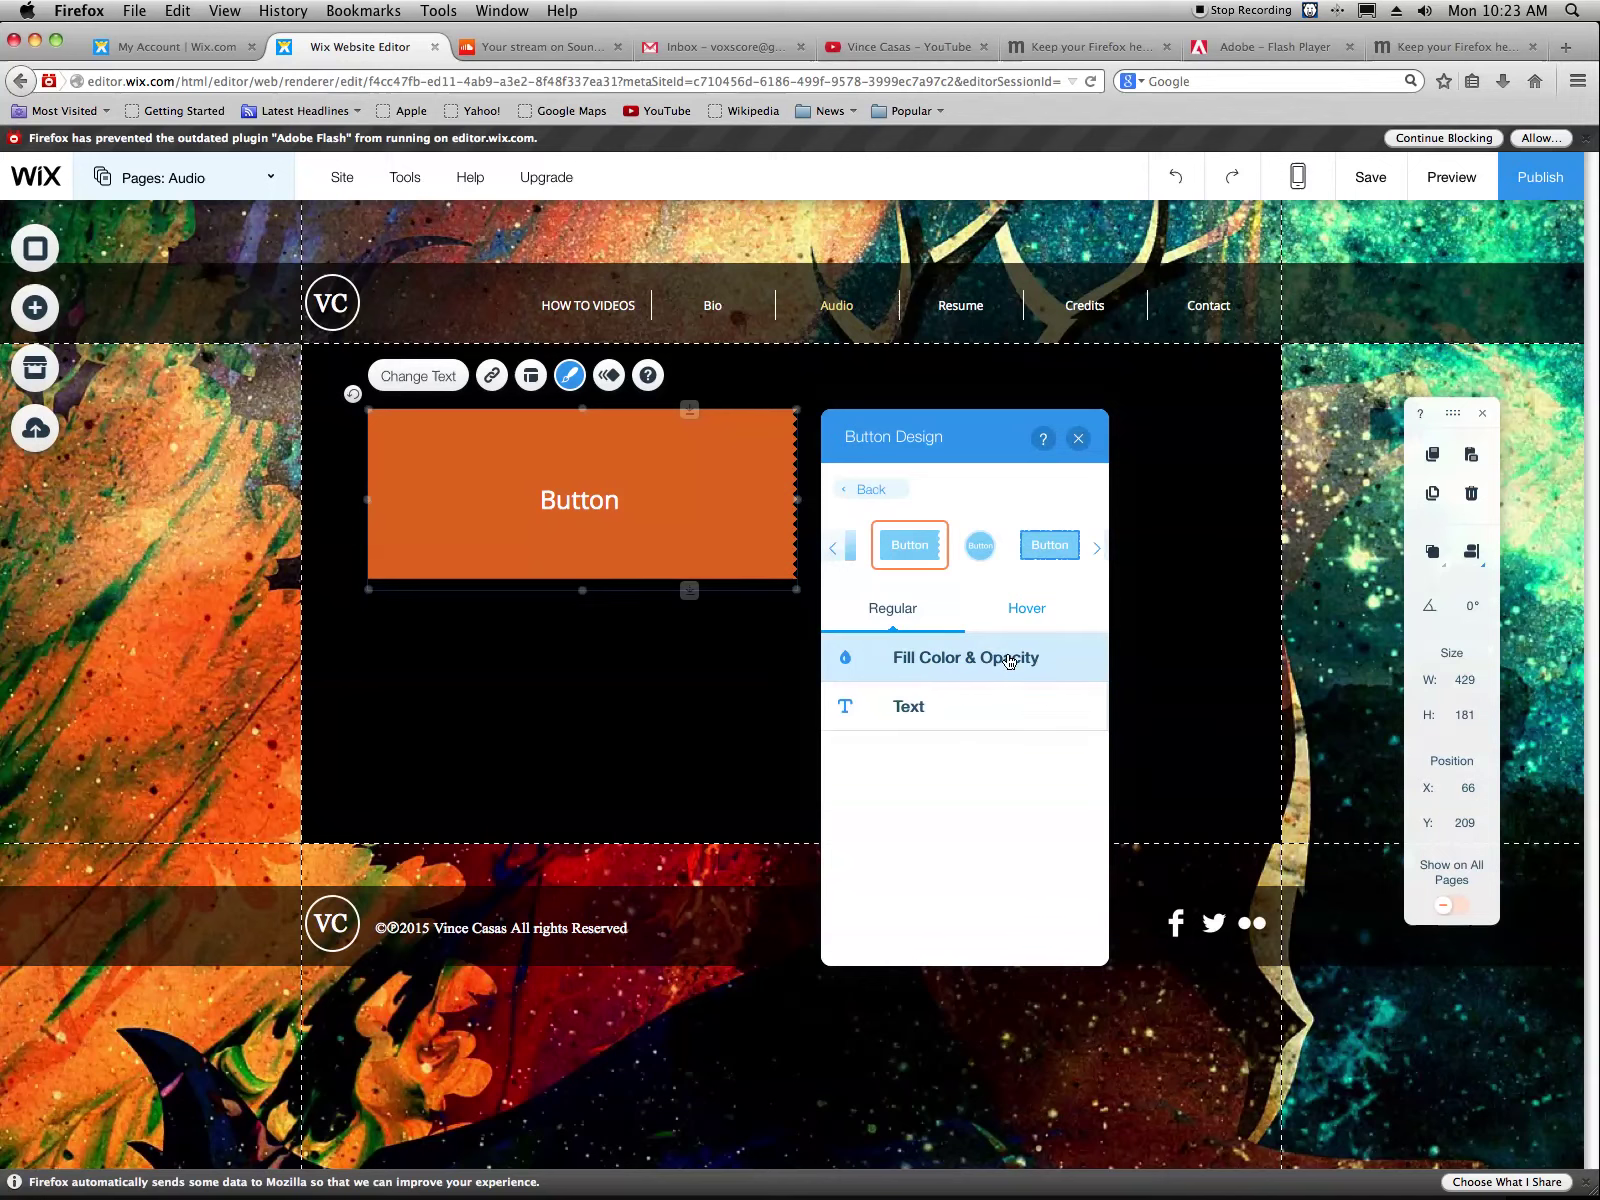
click(1012, 612)
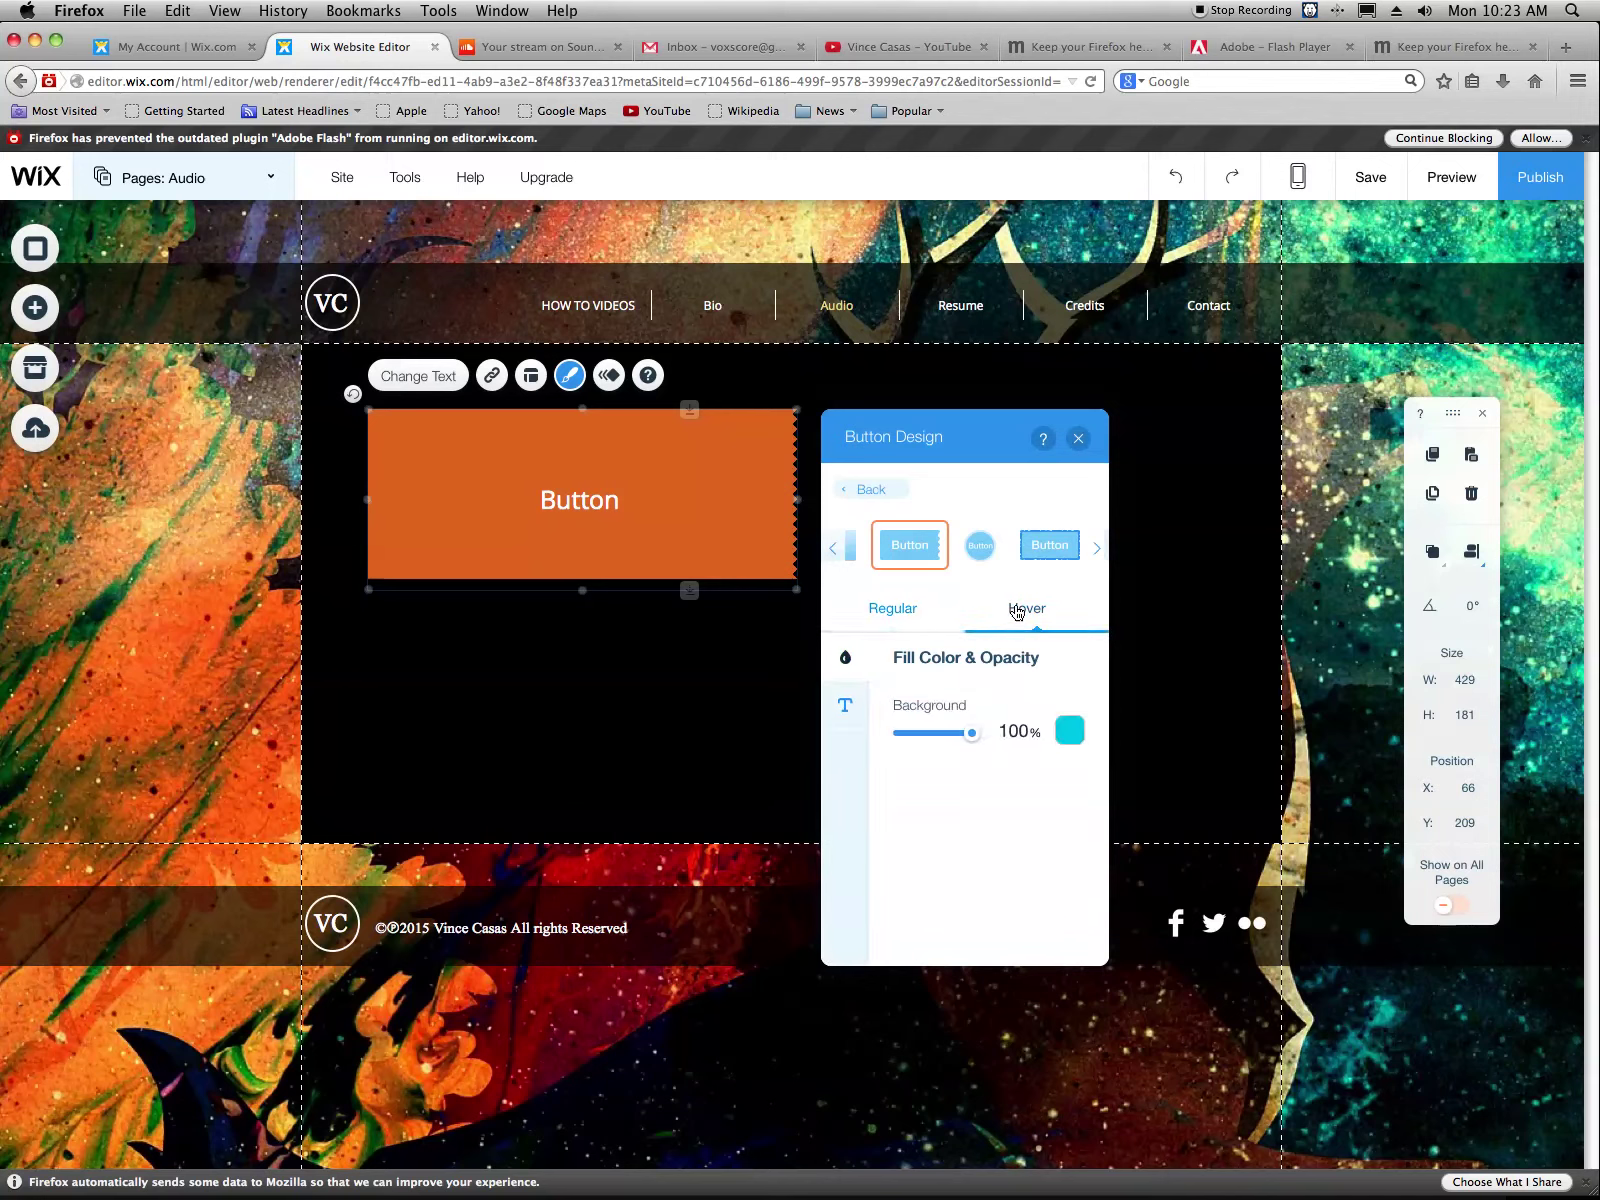
click(900, 612)
click(847, 494)
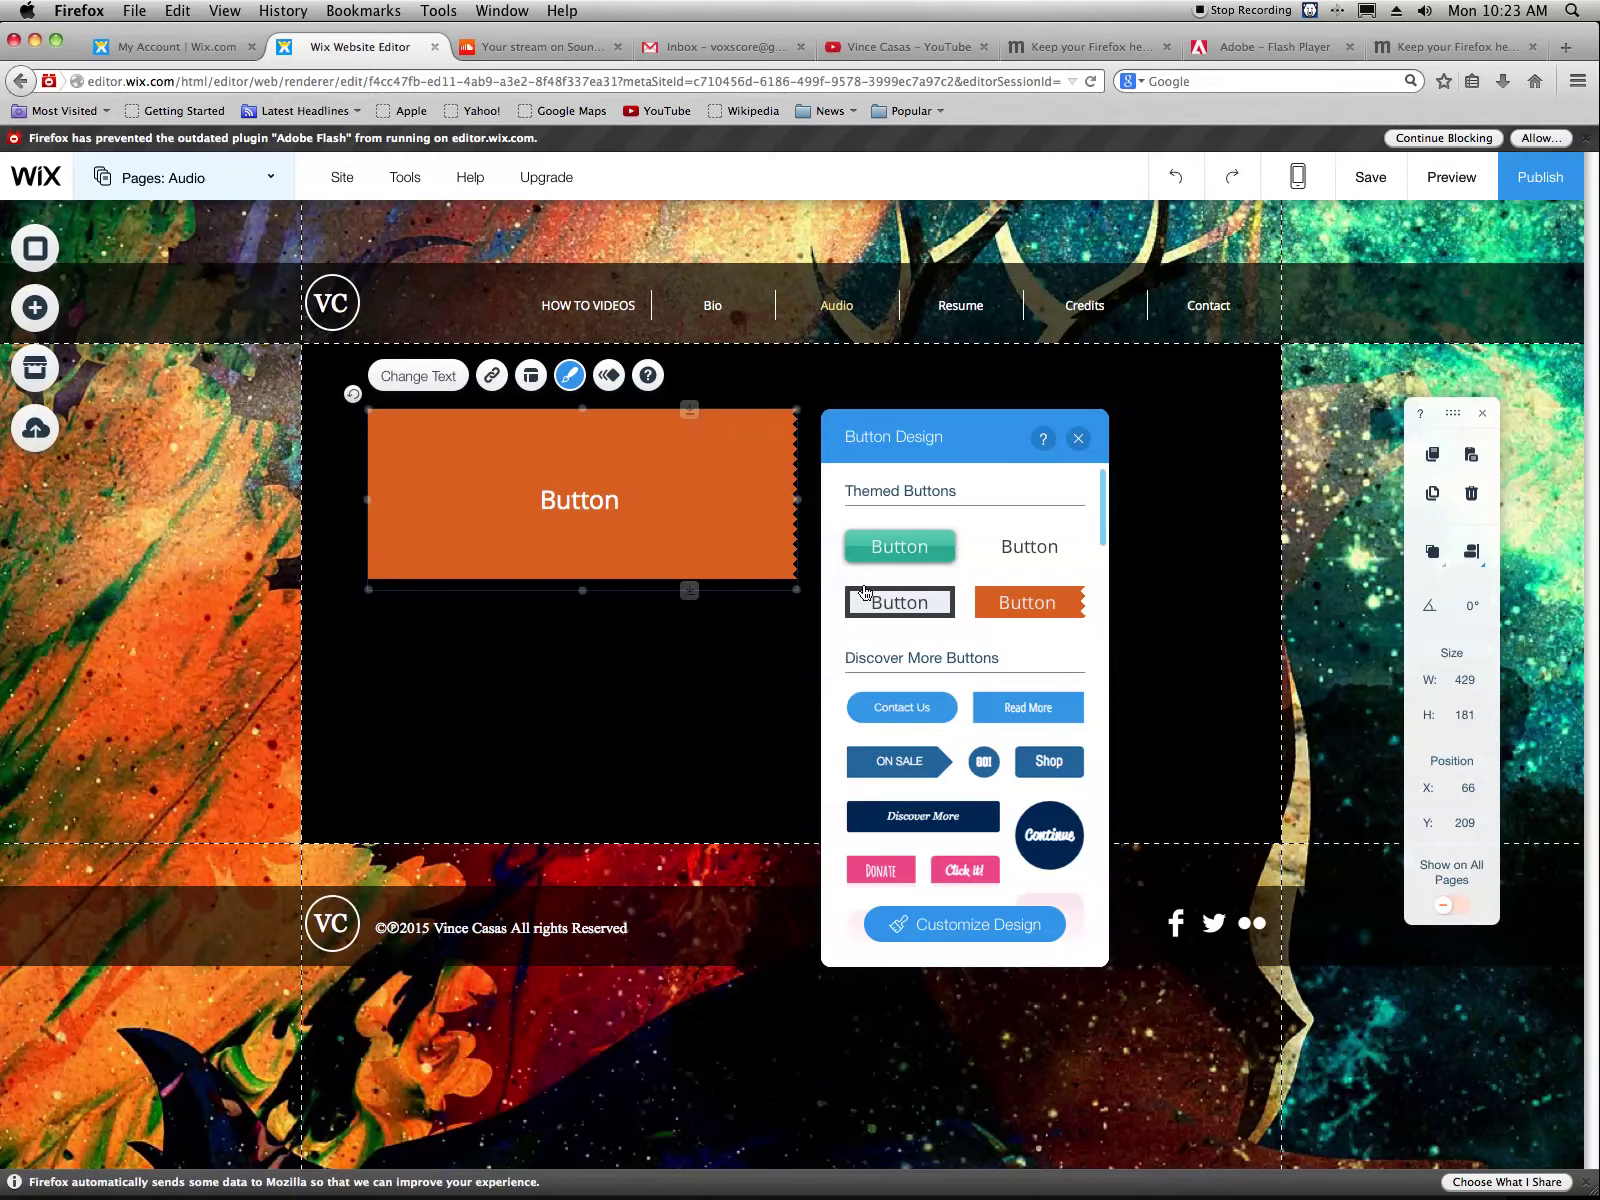
Browse the ready-made button designs and apply the red arrow-shaped "Go to Shop" design to the button
scroll(1004, 778, down, 3)
scroll(1004, 778, down, 10)
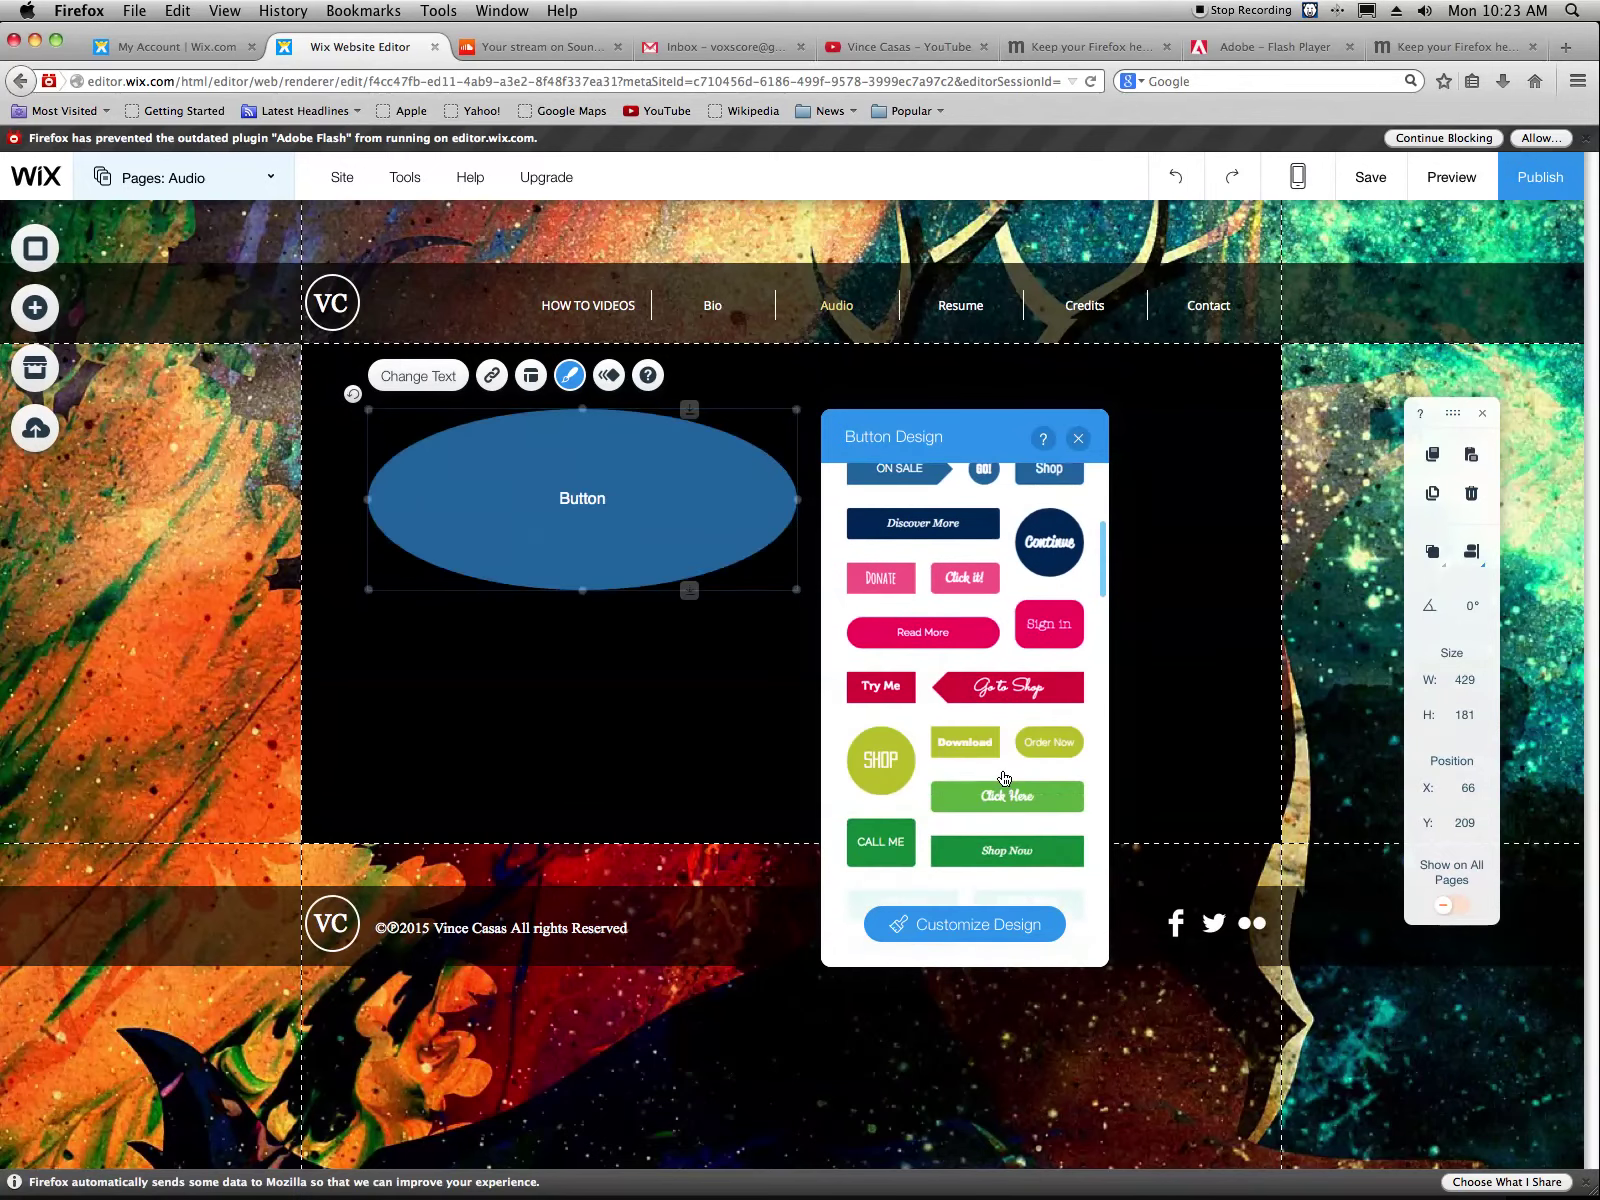
scroll(1004, 778, down, 7)
scroll(1004, 778, up, 20)
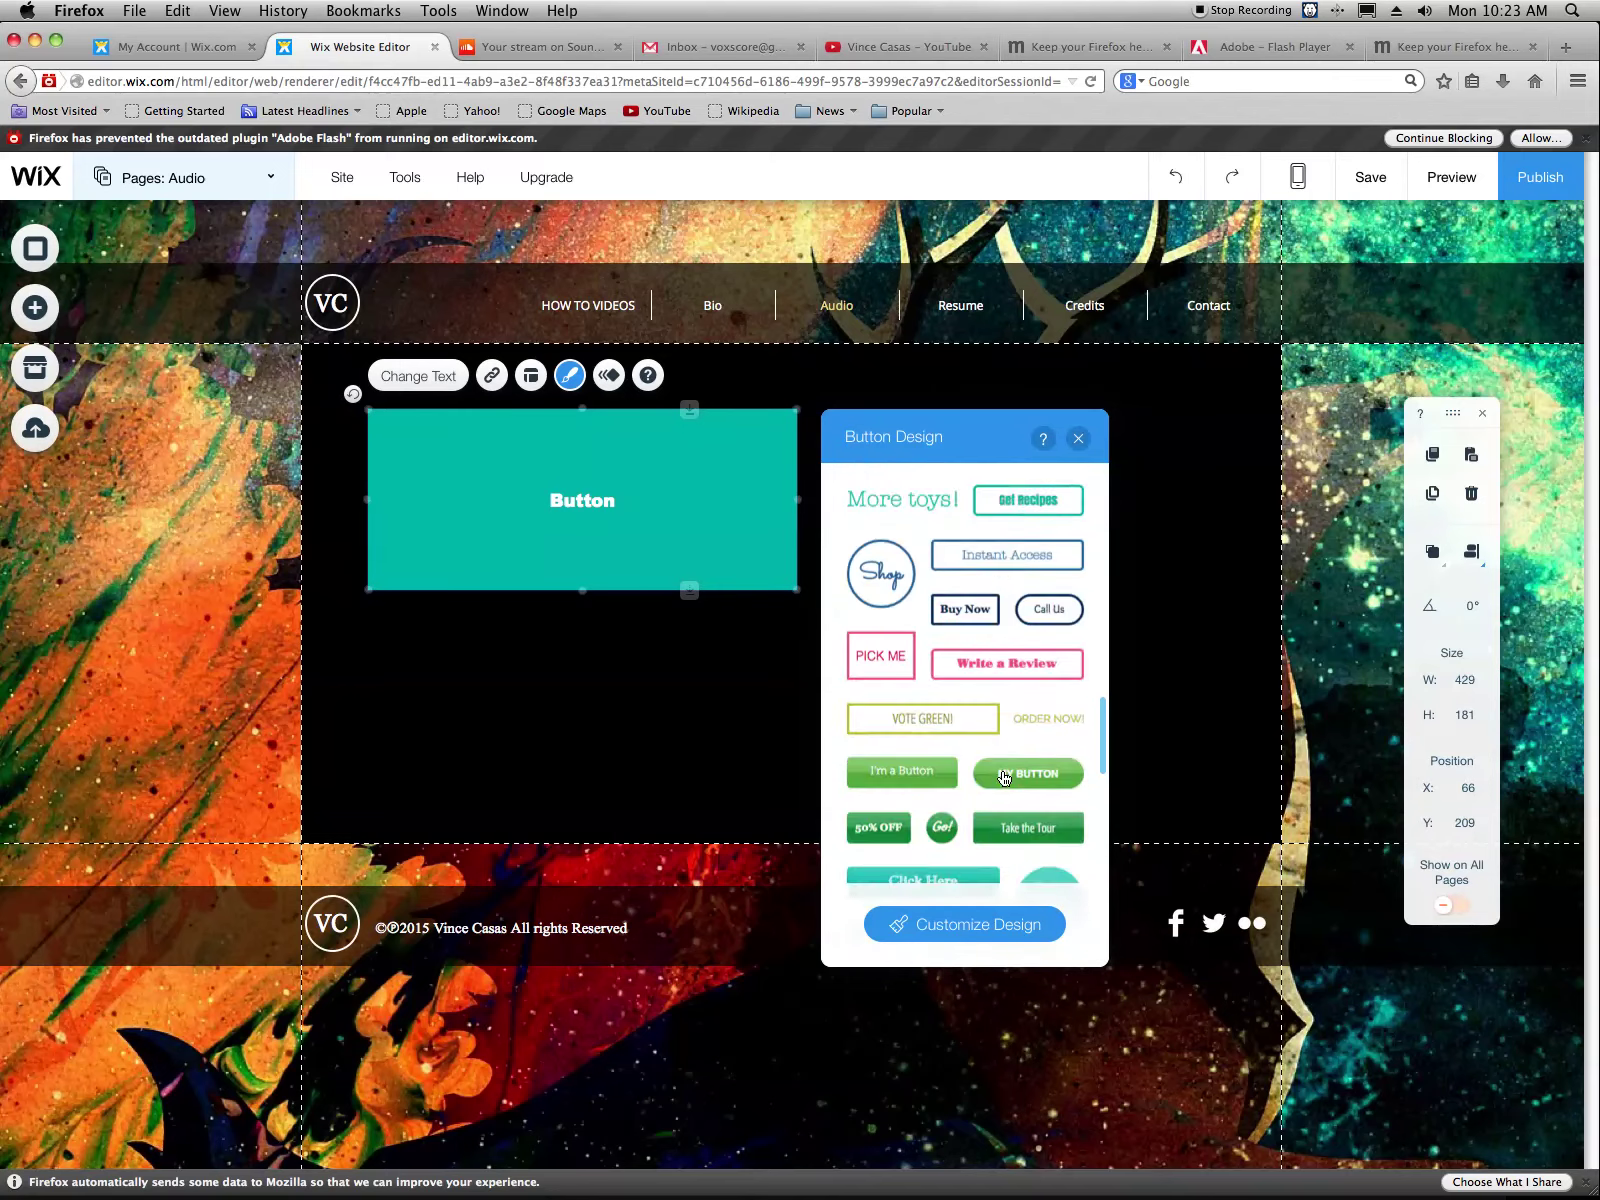
scroll(1004, 778, down, 3)
scroll(1004, 778, down, 10)
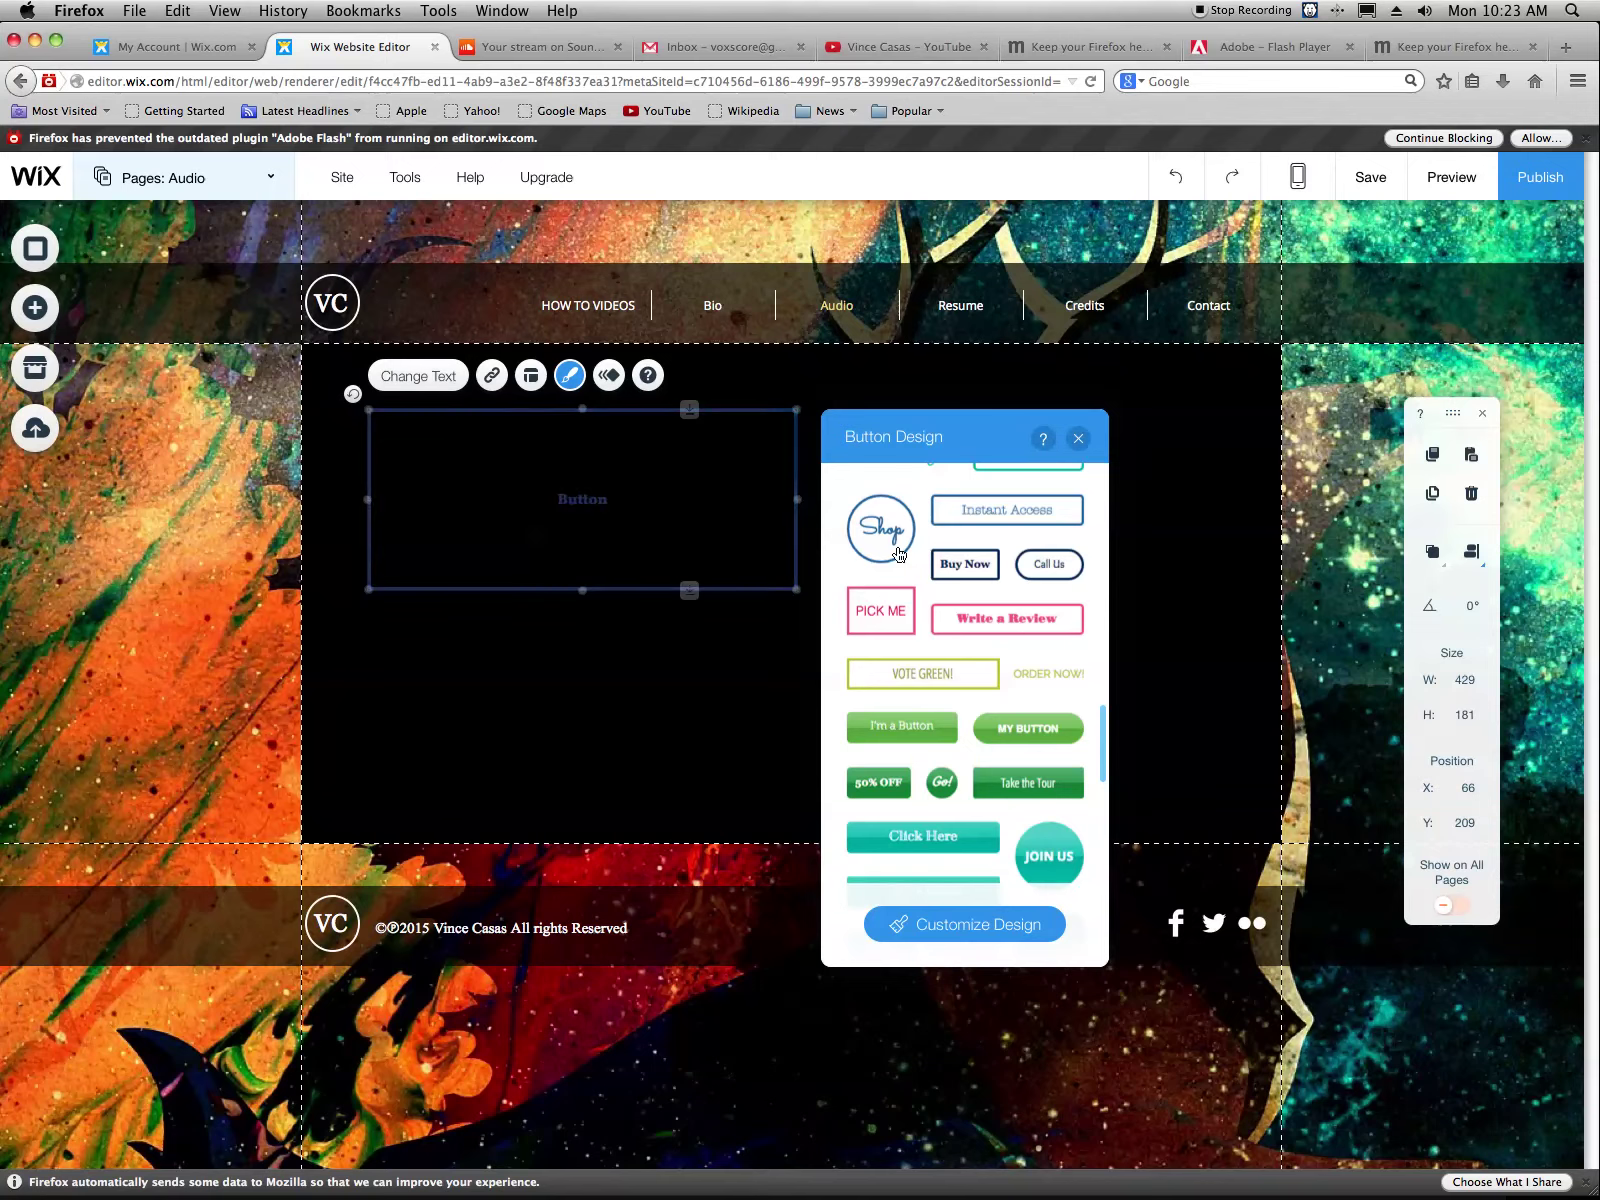
scroll(972, 512, up, 5)
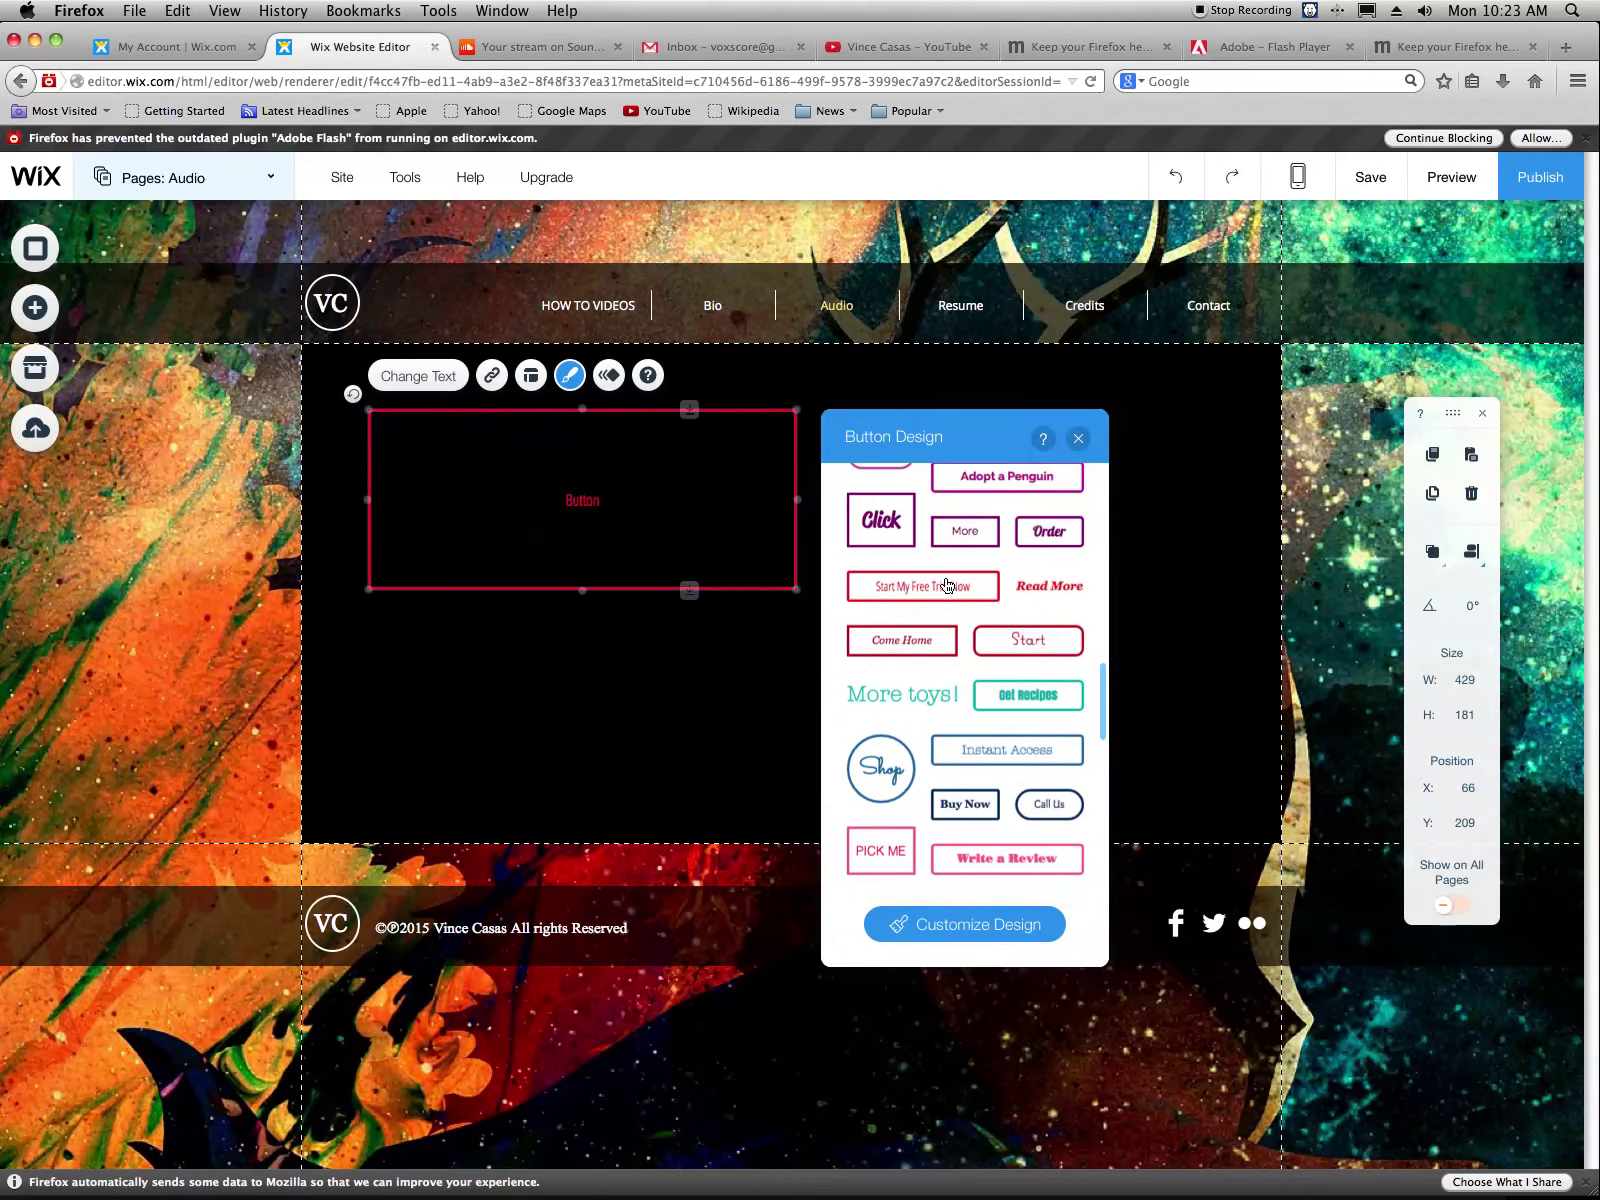
scroll(938, 552, up, 7)
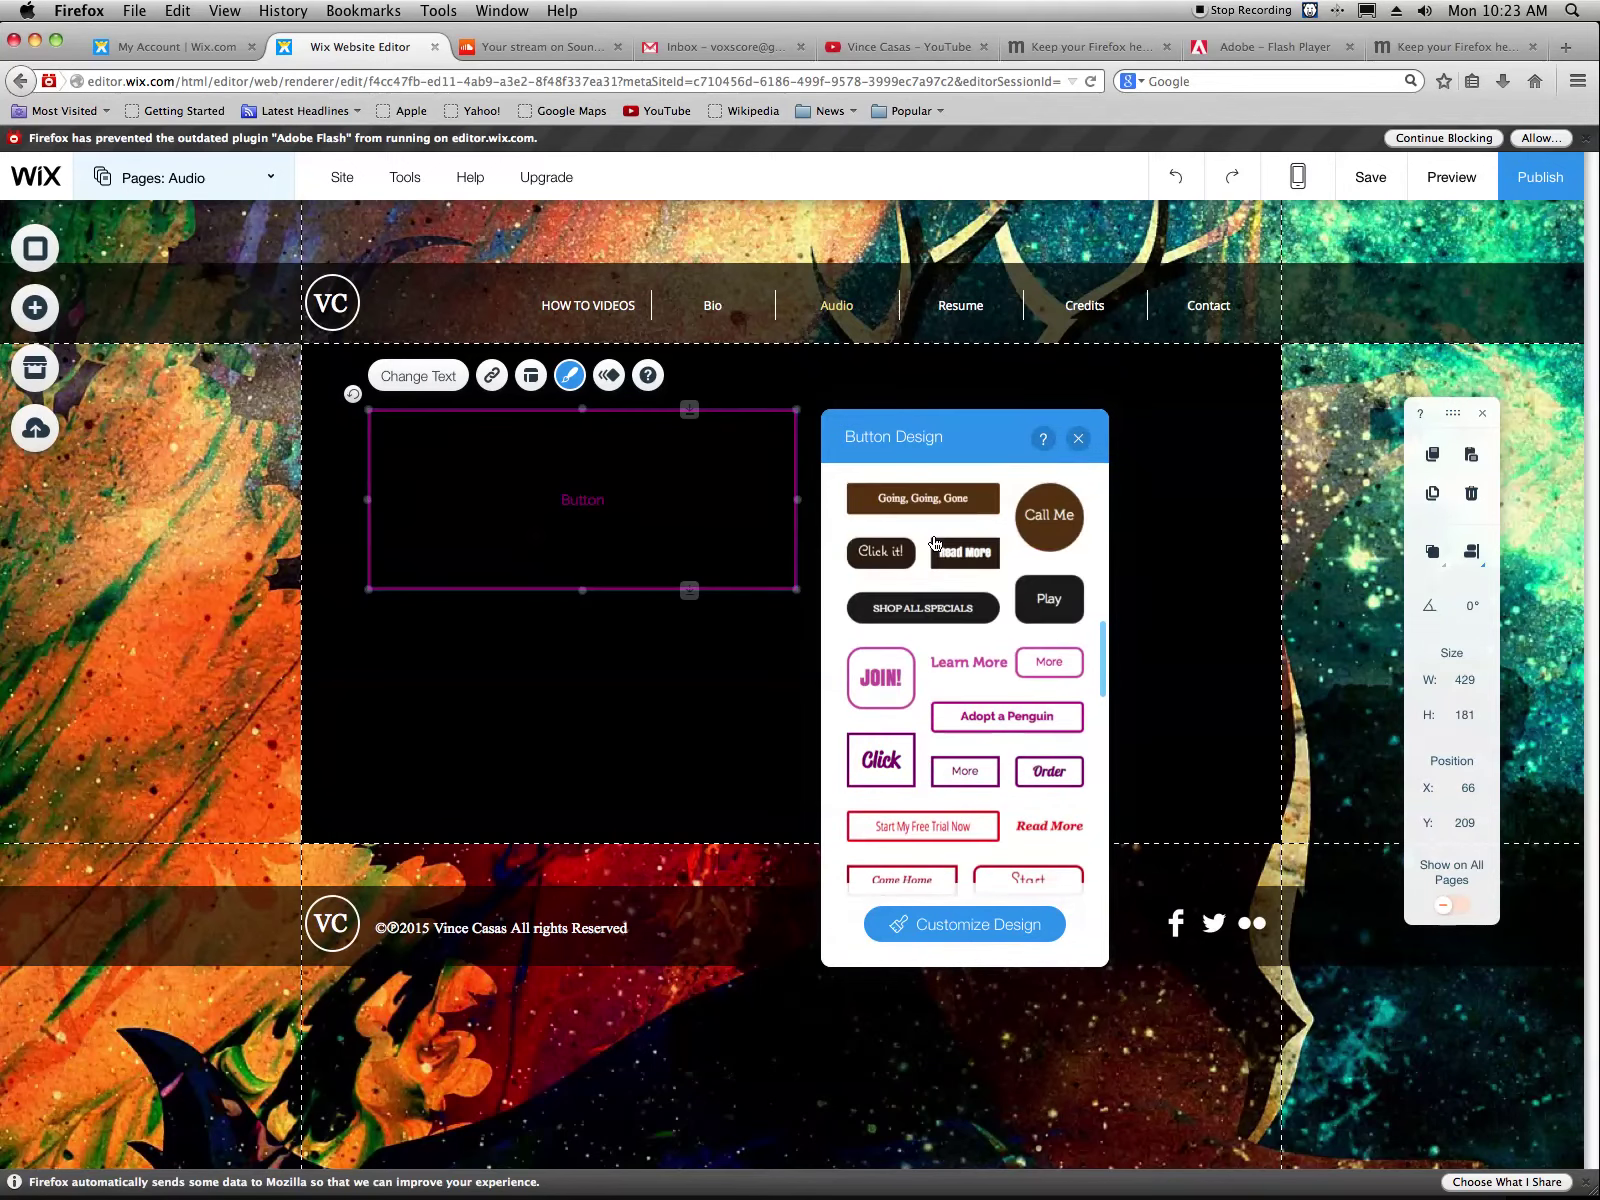
scroll(935, 543, up, 7)
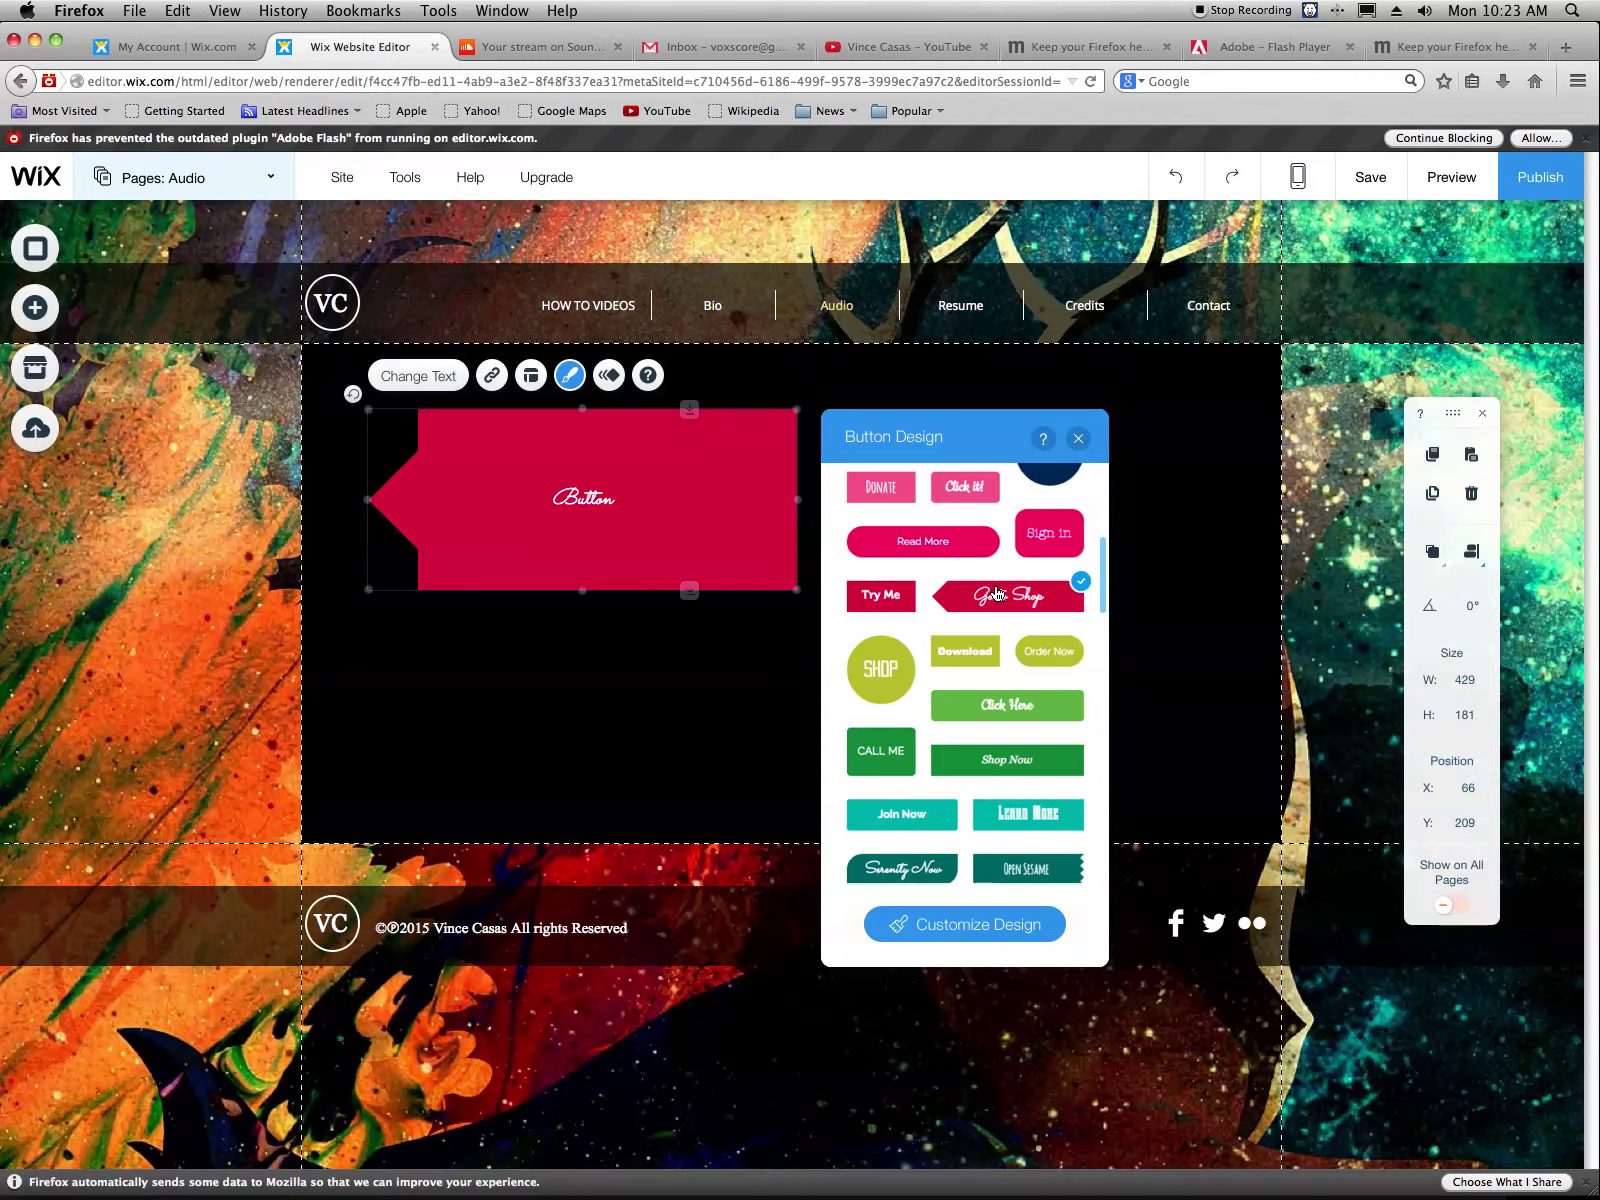
Change the button's text to "Composition" and link it to the top of the Composition page
double_click(580, 493)
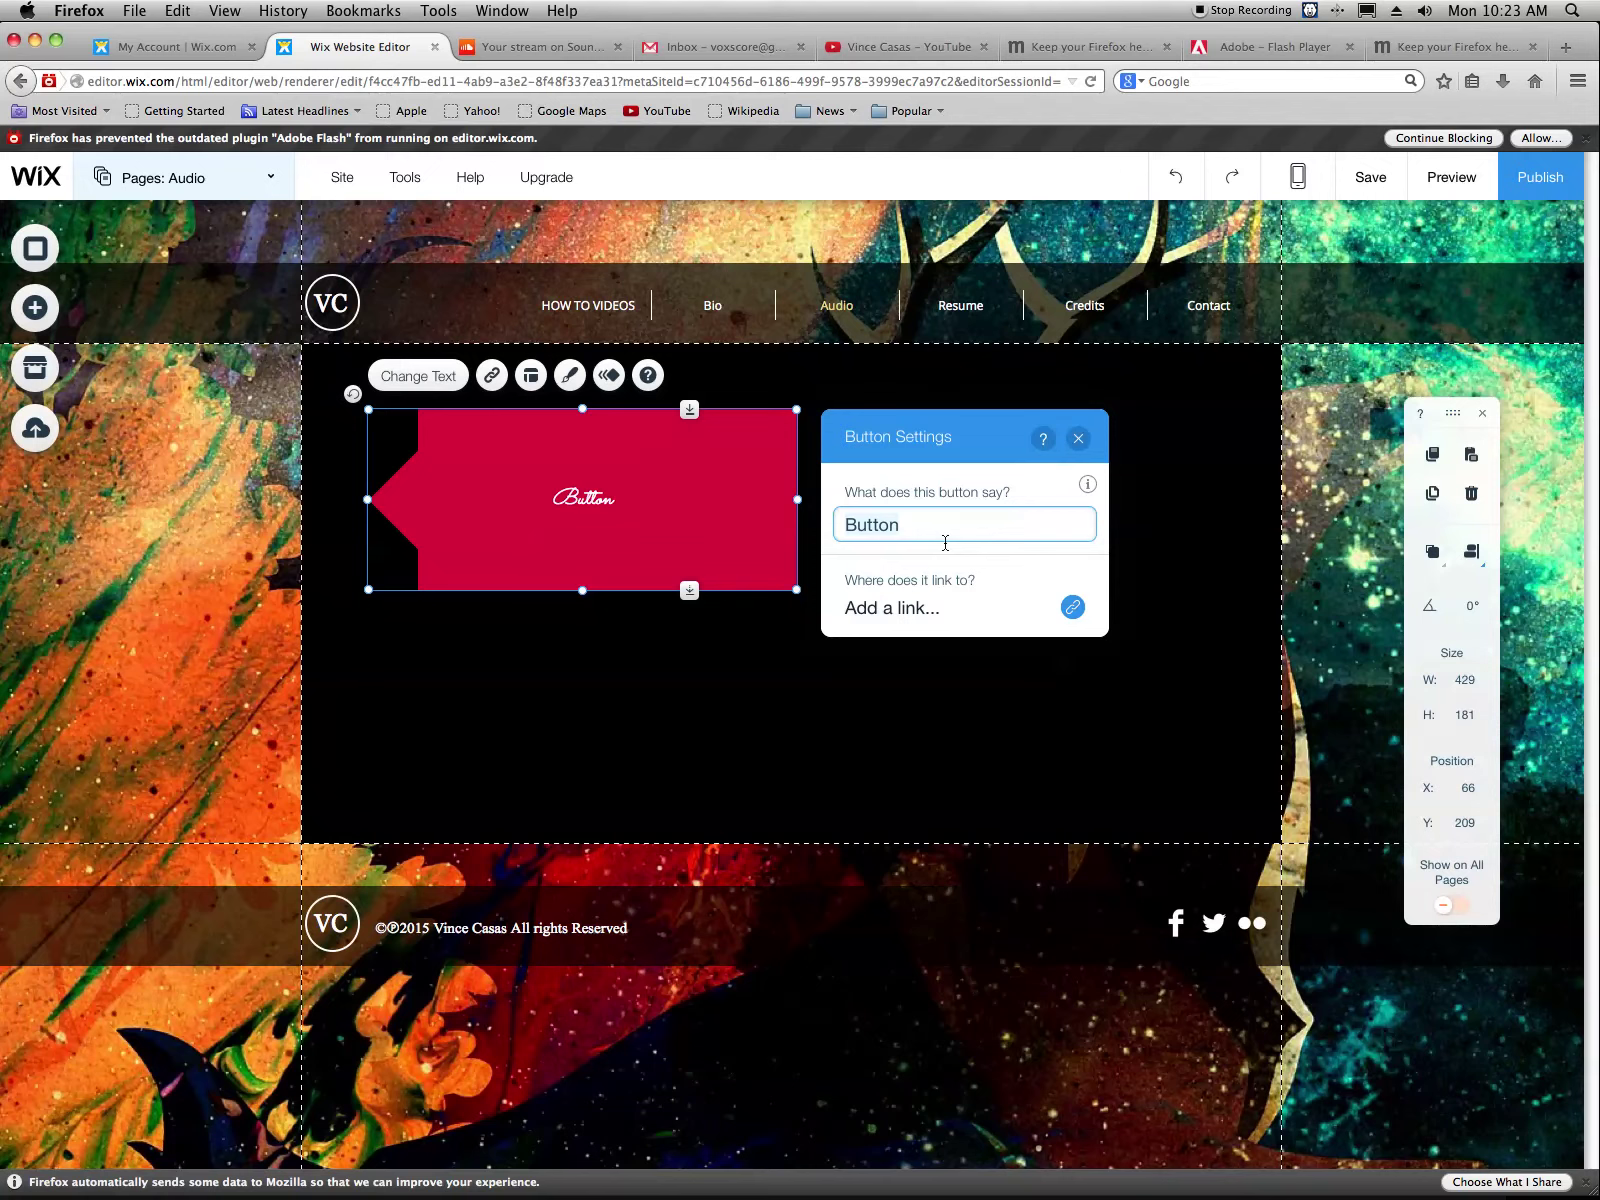
click(847, 527)
text(Composition)
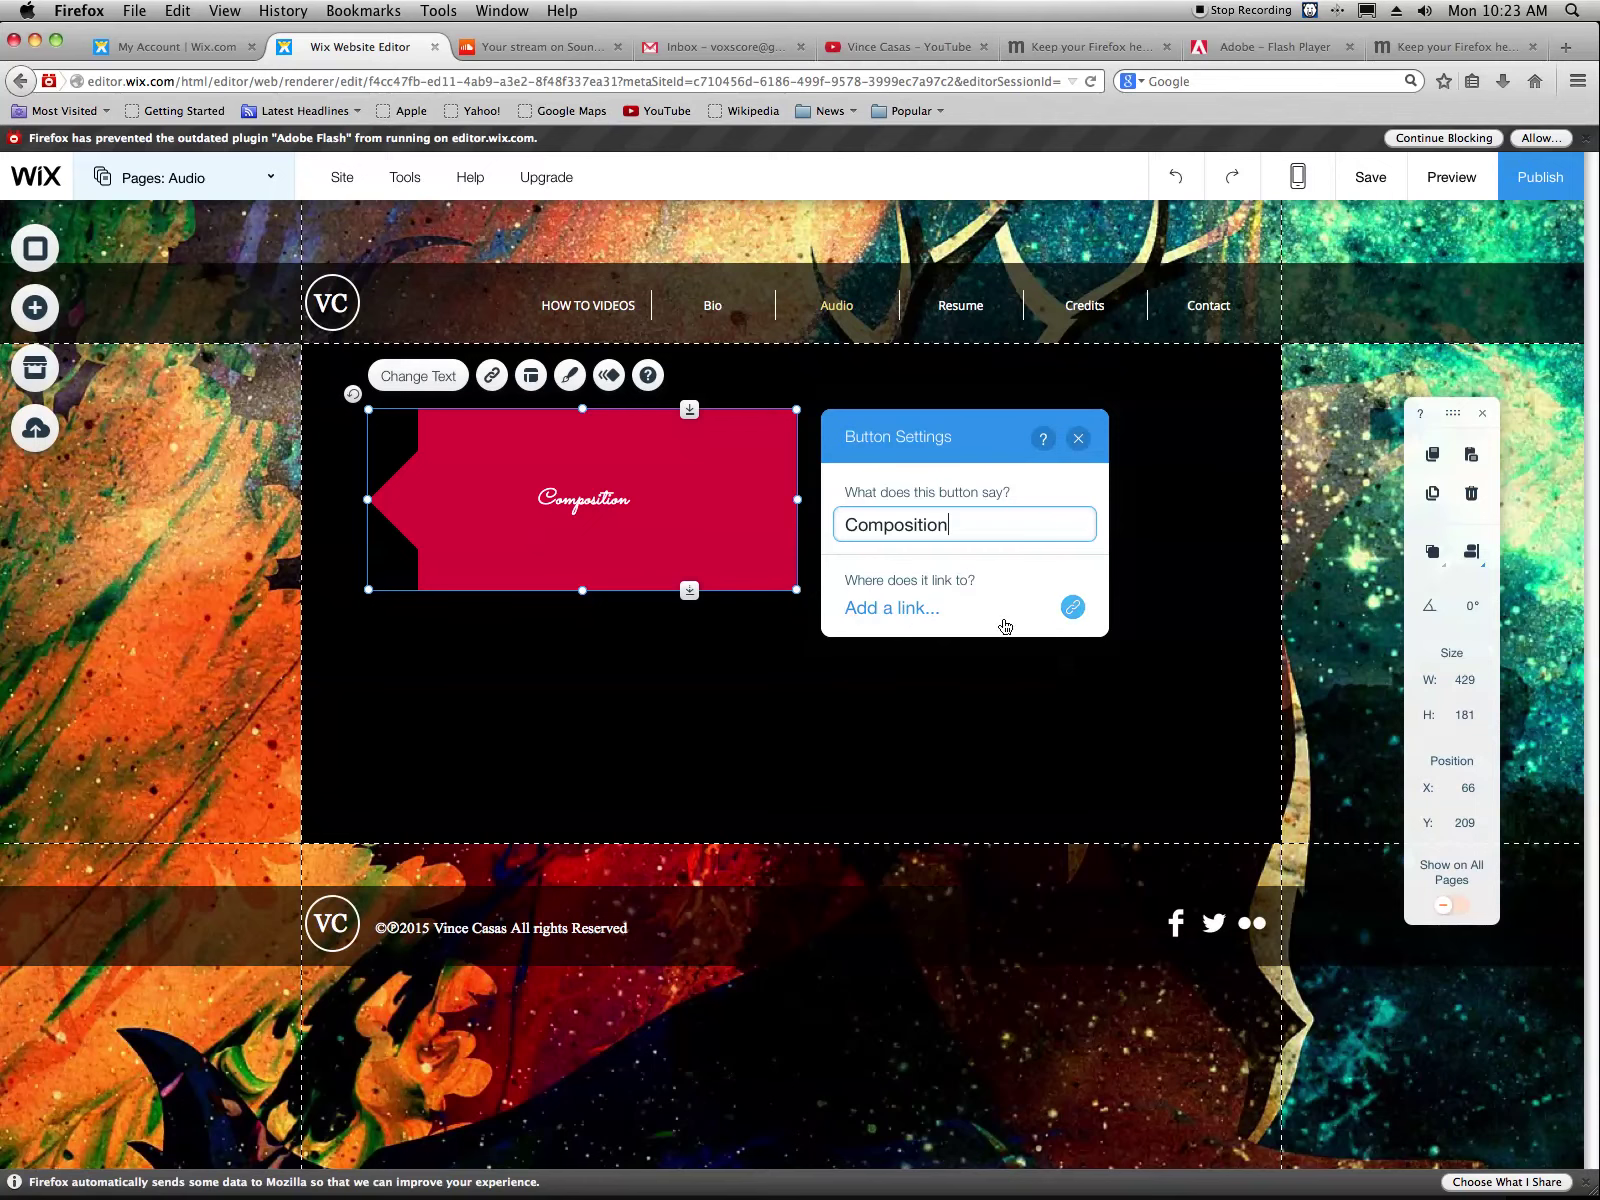
click(907, 609)
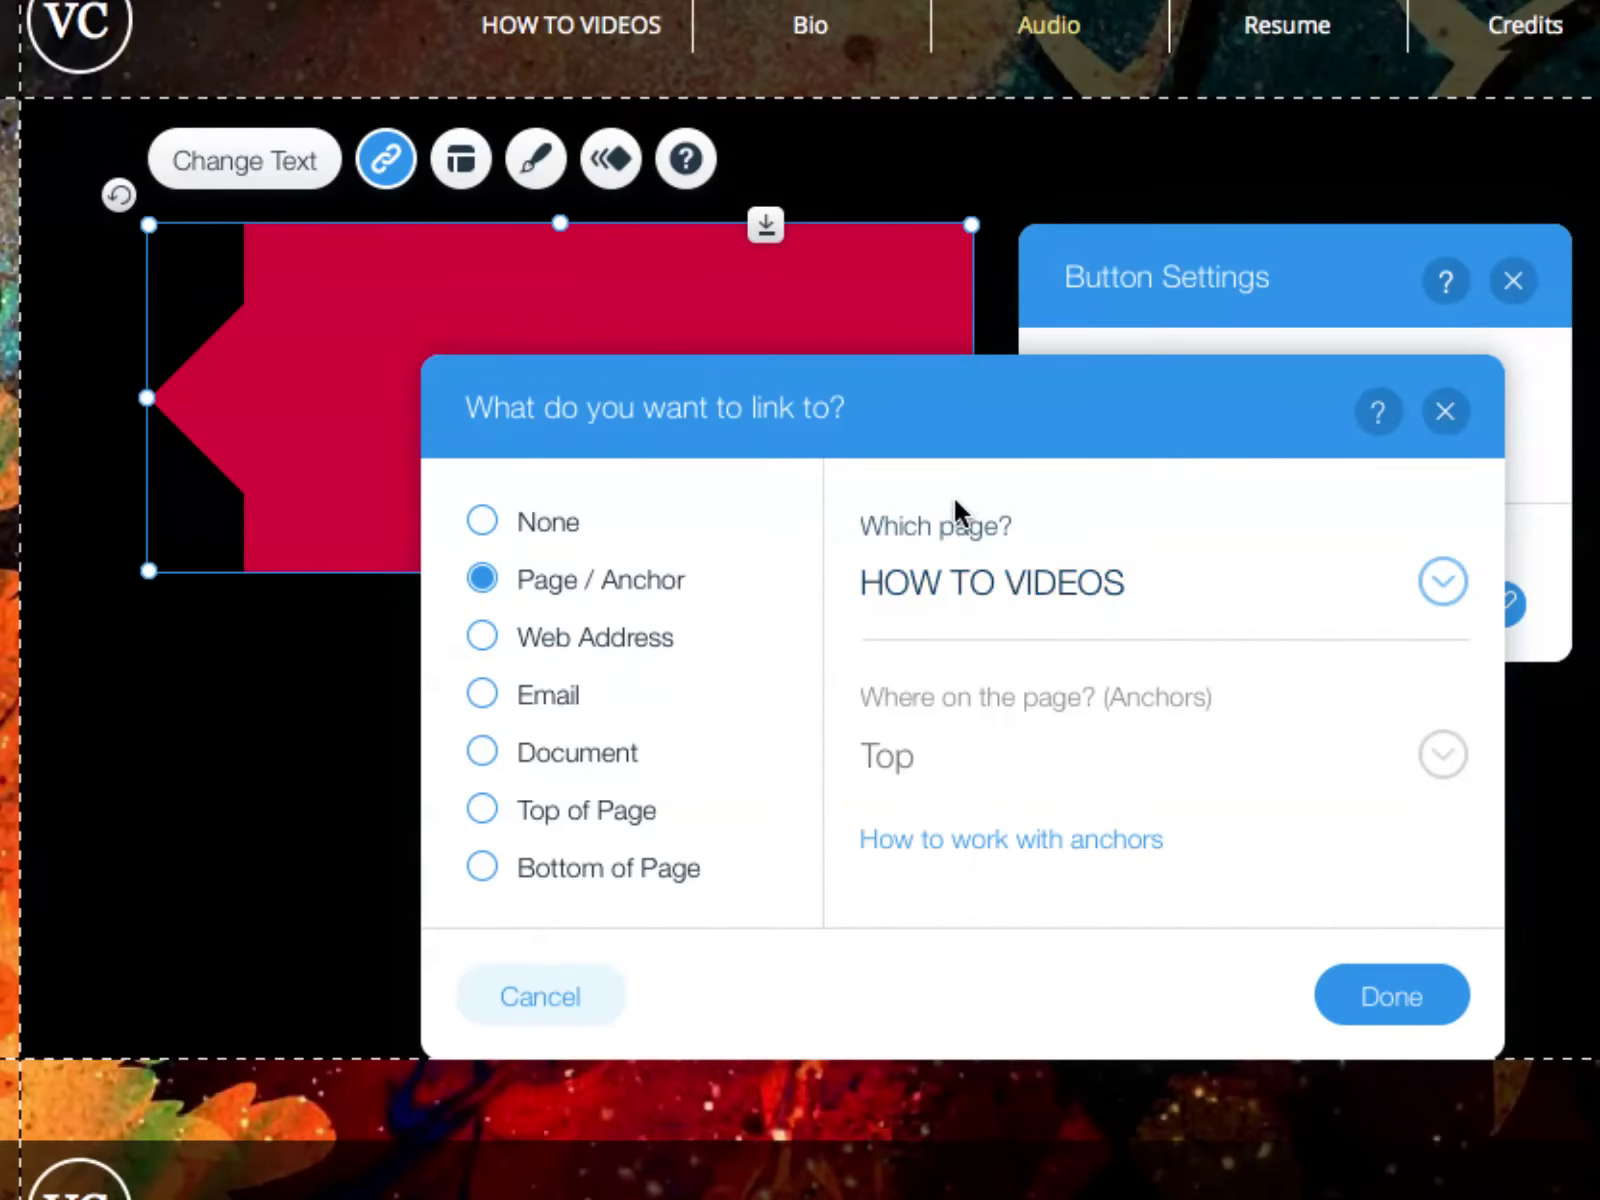
click(1430, 605)
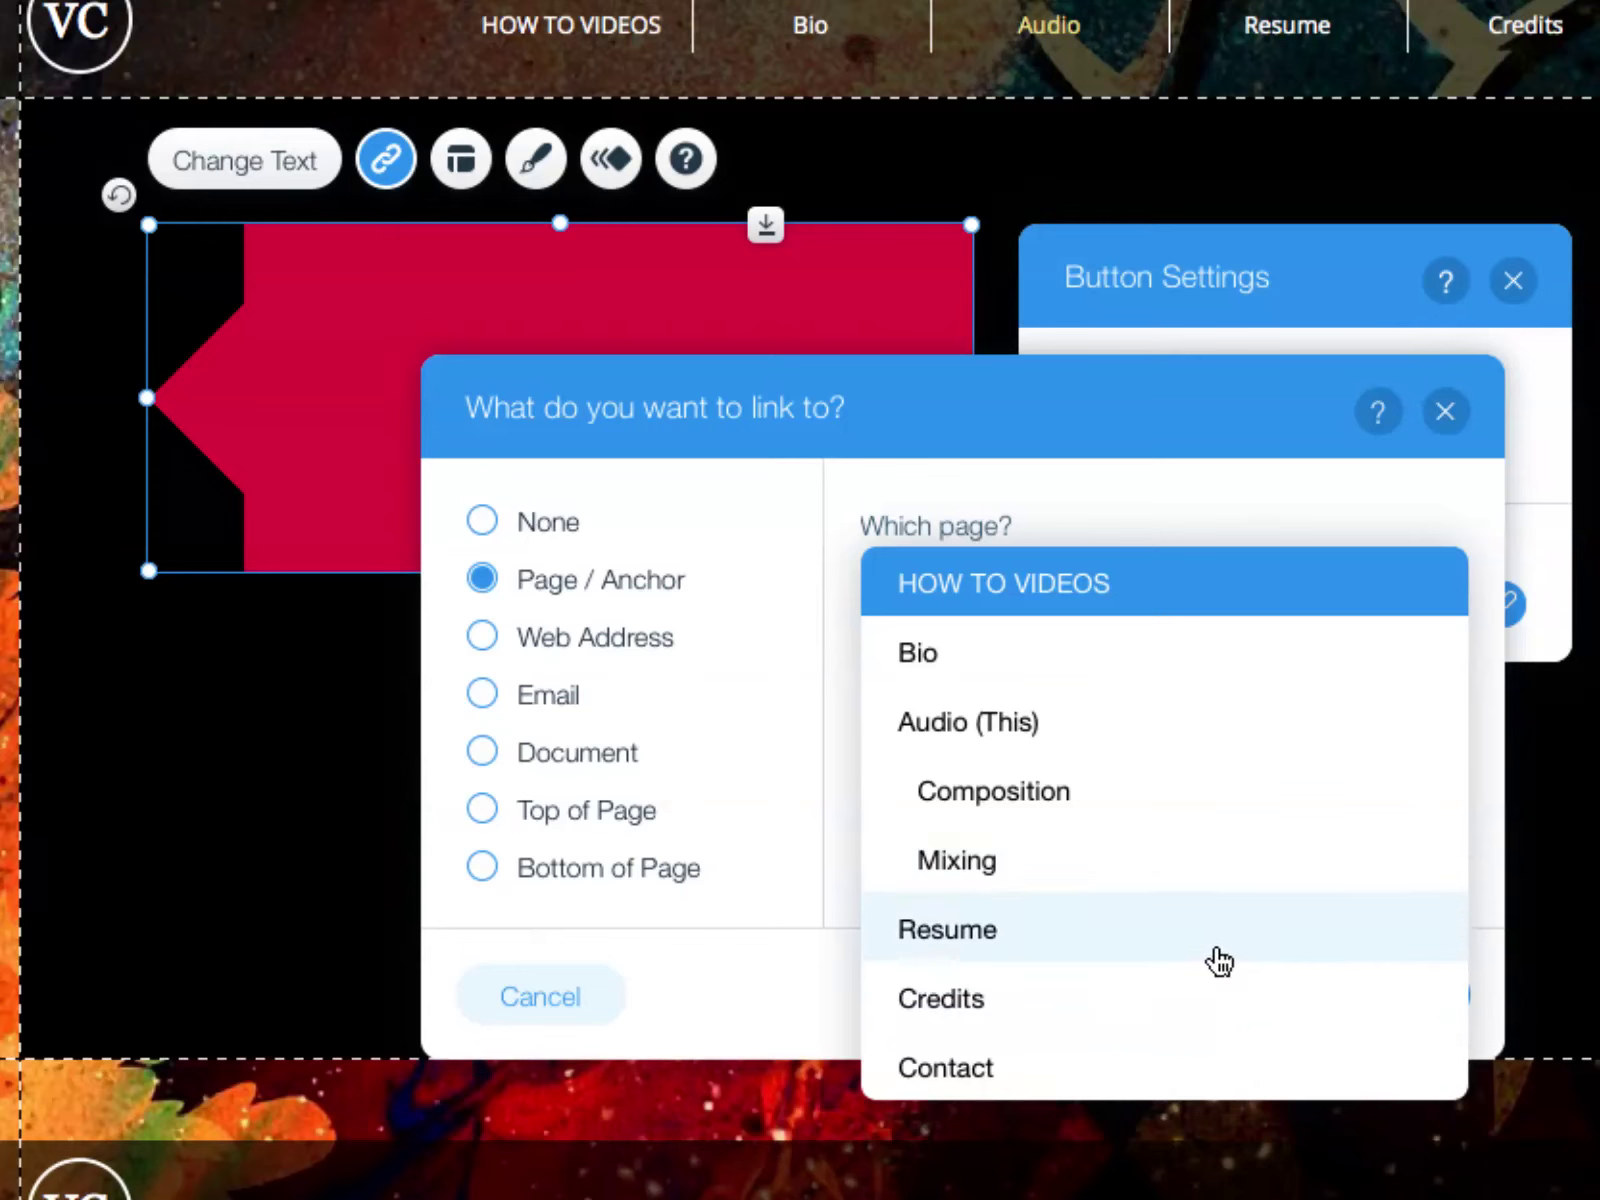
click(1030, 796)
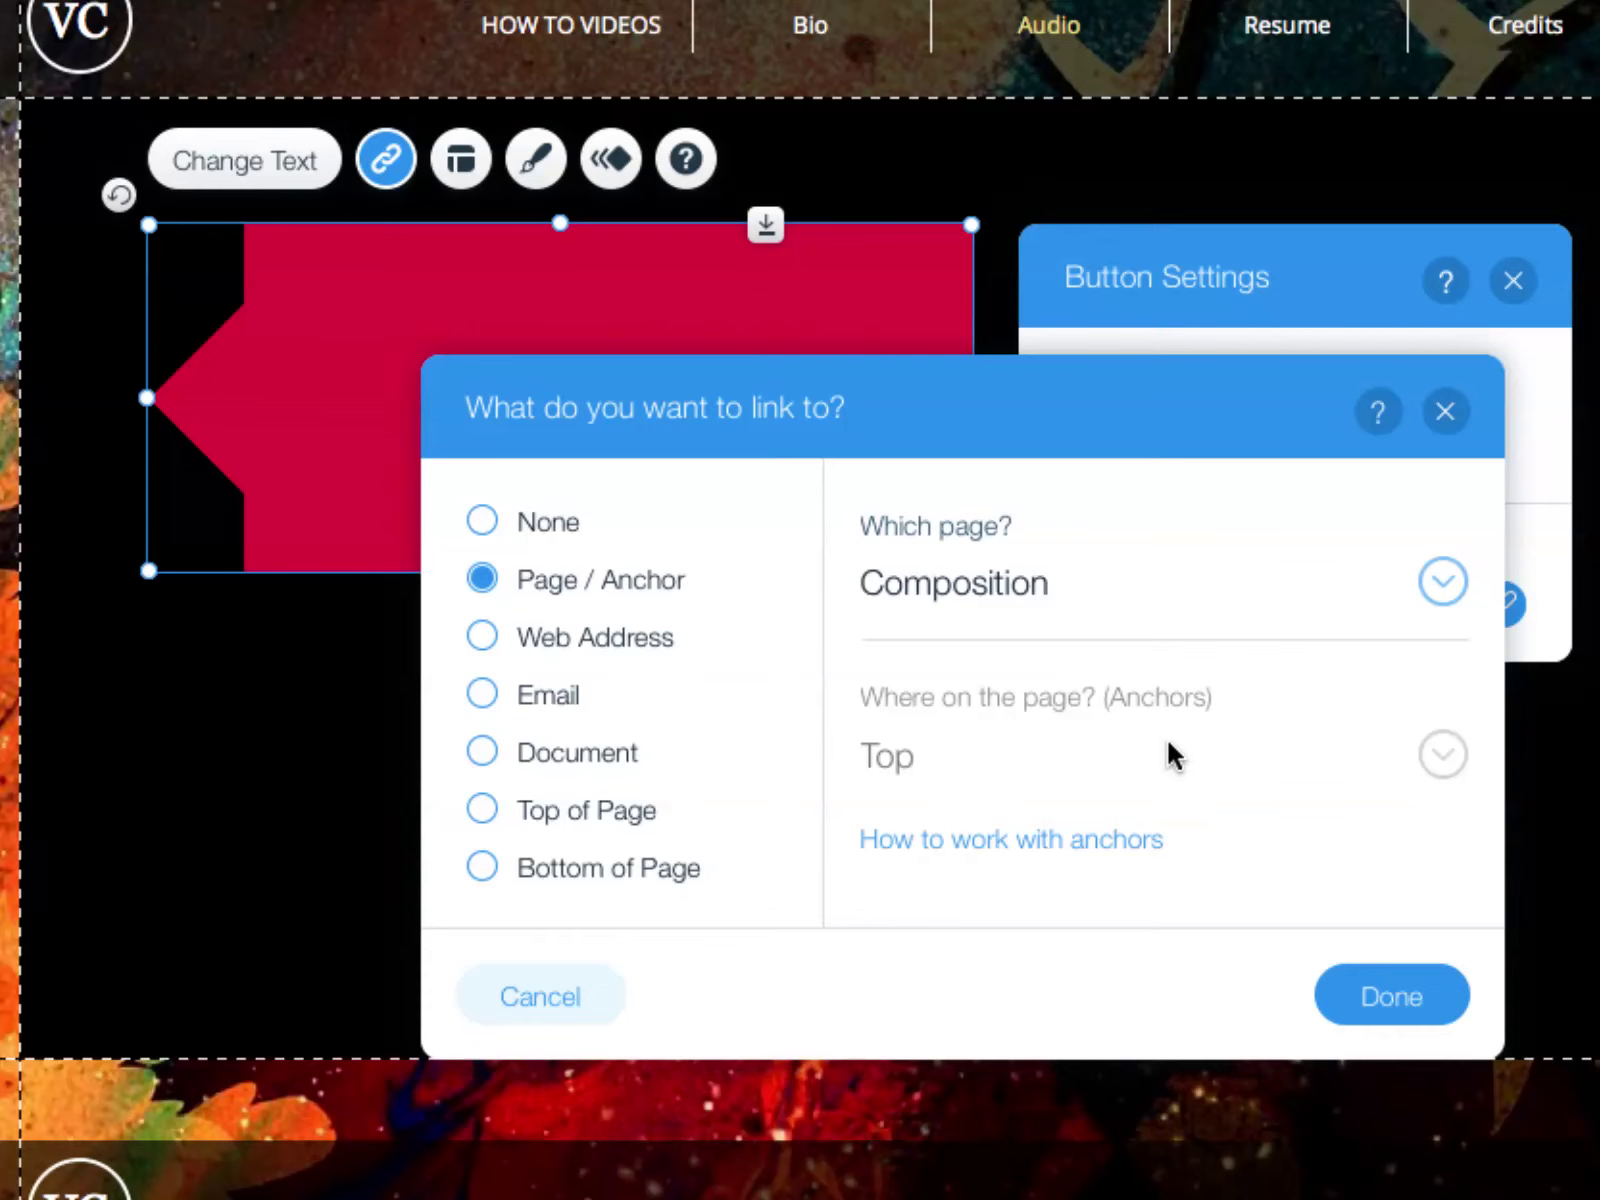
mouse_move(946, 846)
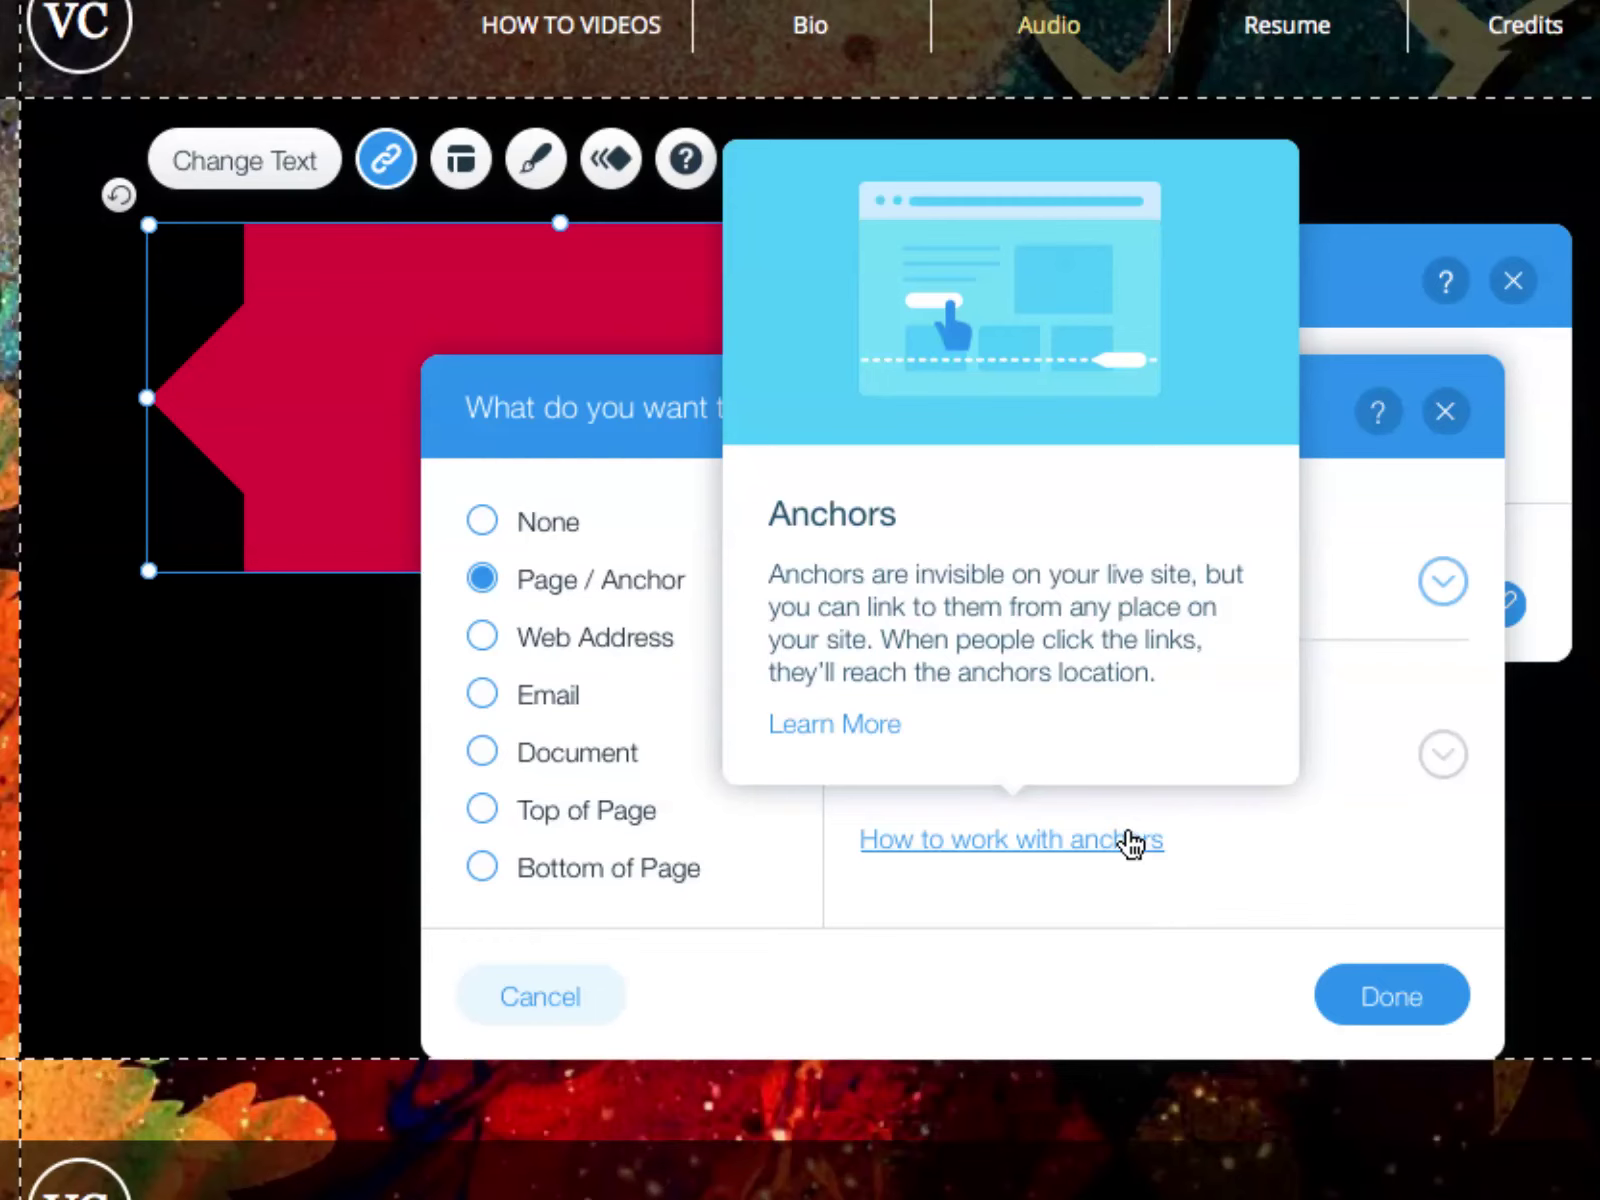
click(1373, 992)
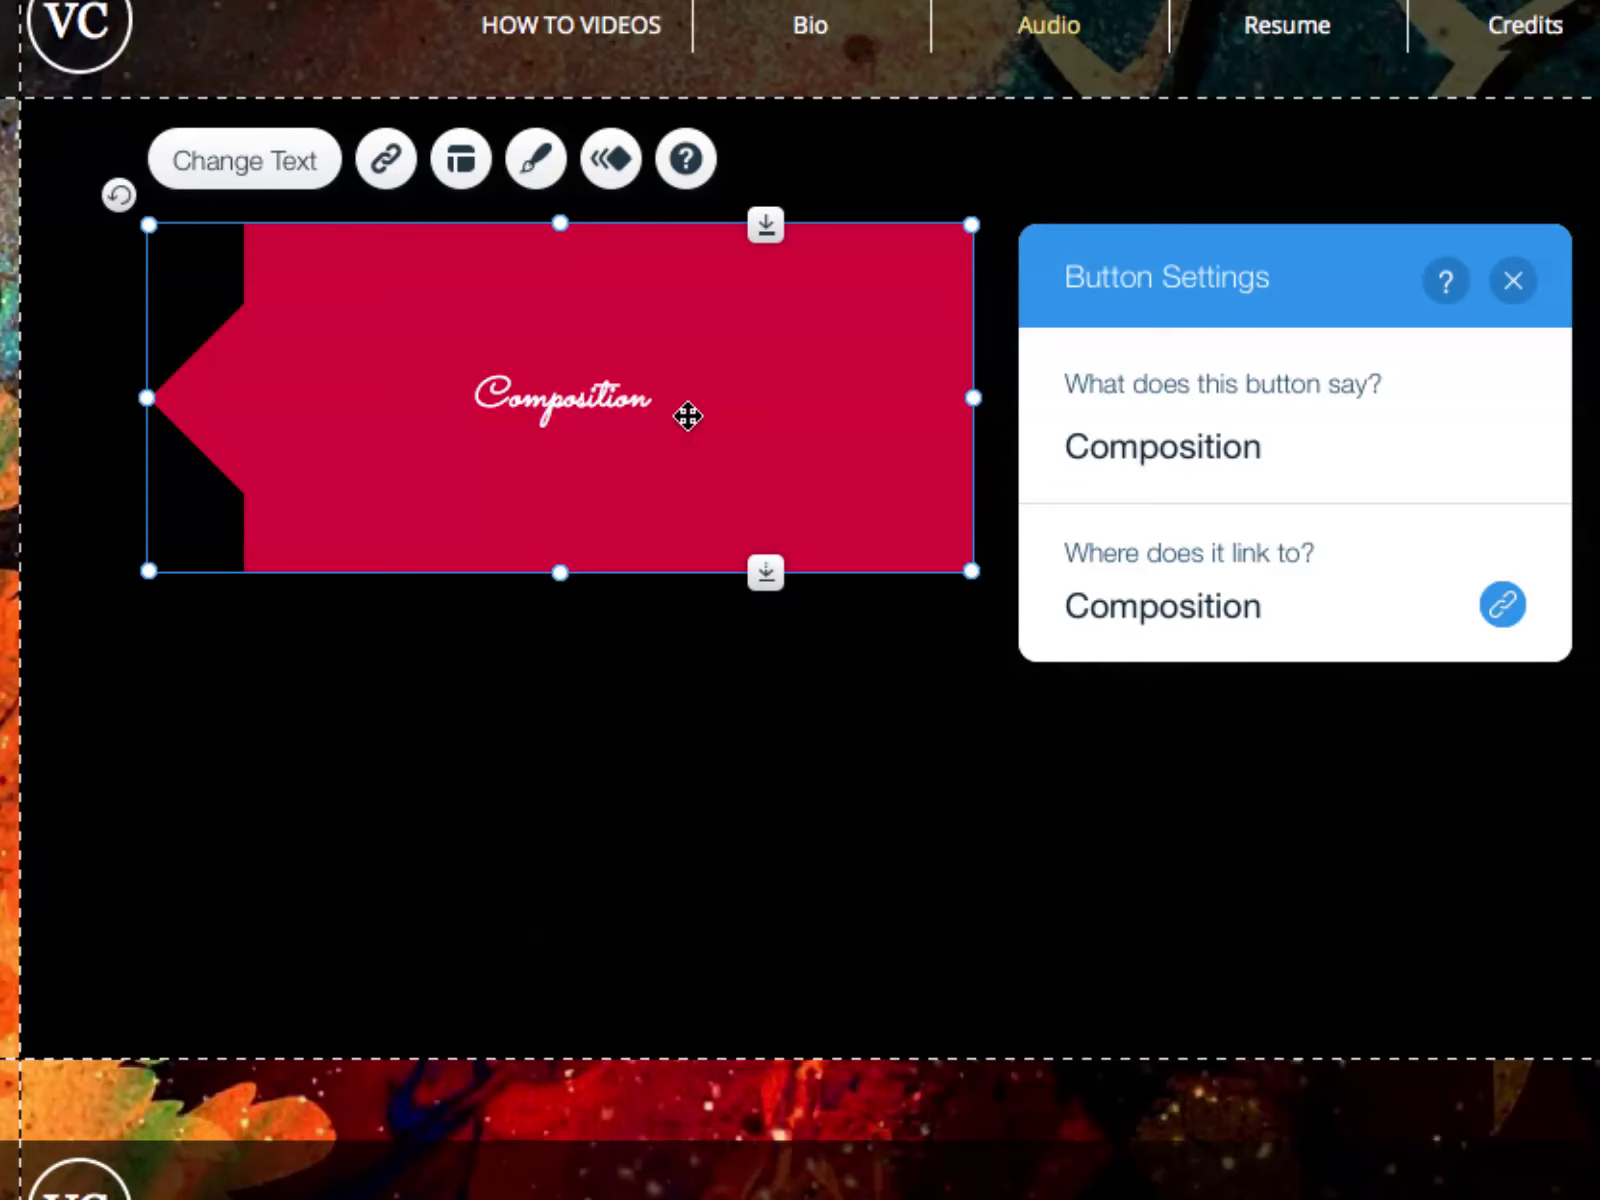
Review the Composition button's layout, design, text and link settings
click(860, 846)
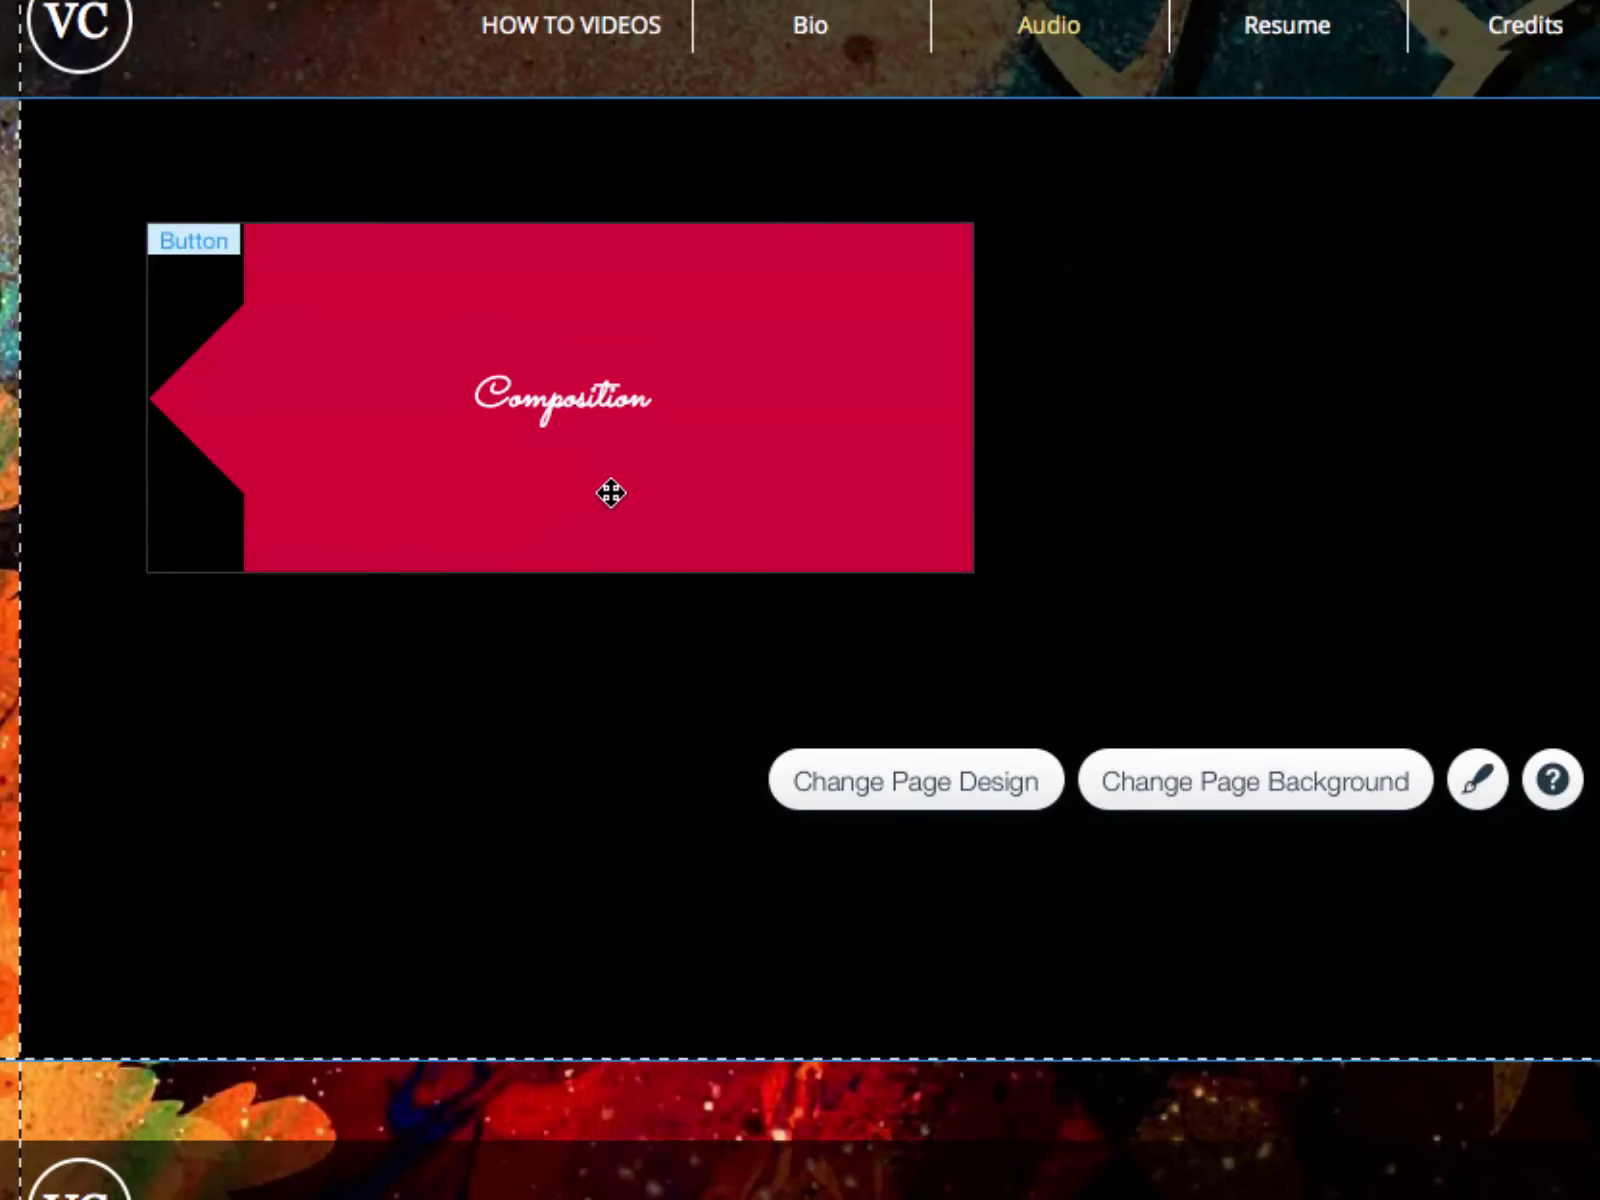
click(546, 355)
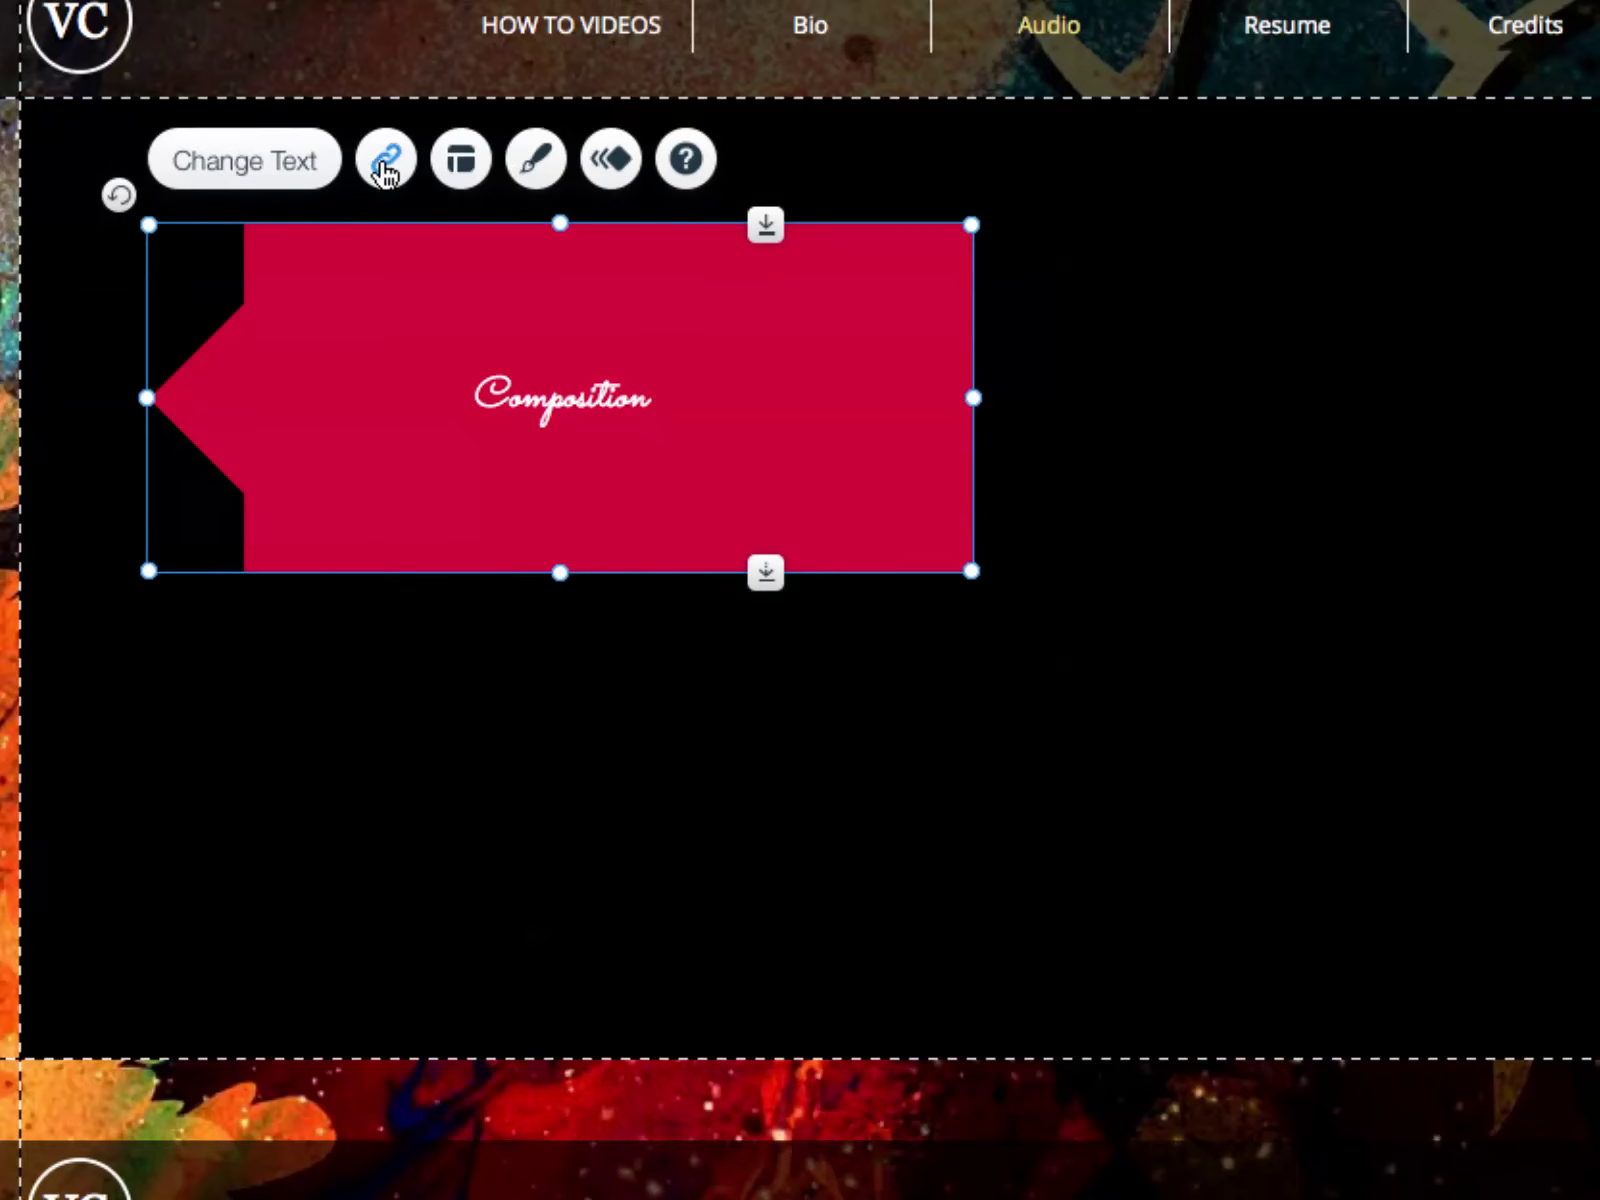
click(459, 180)
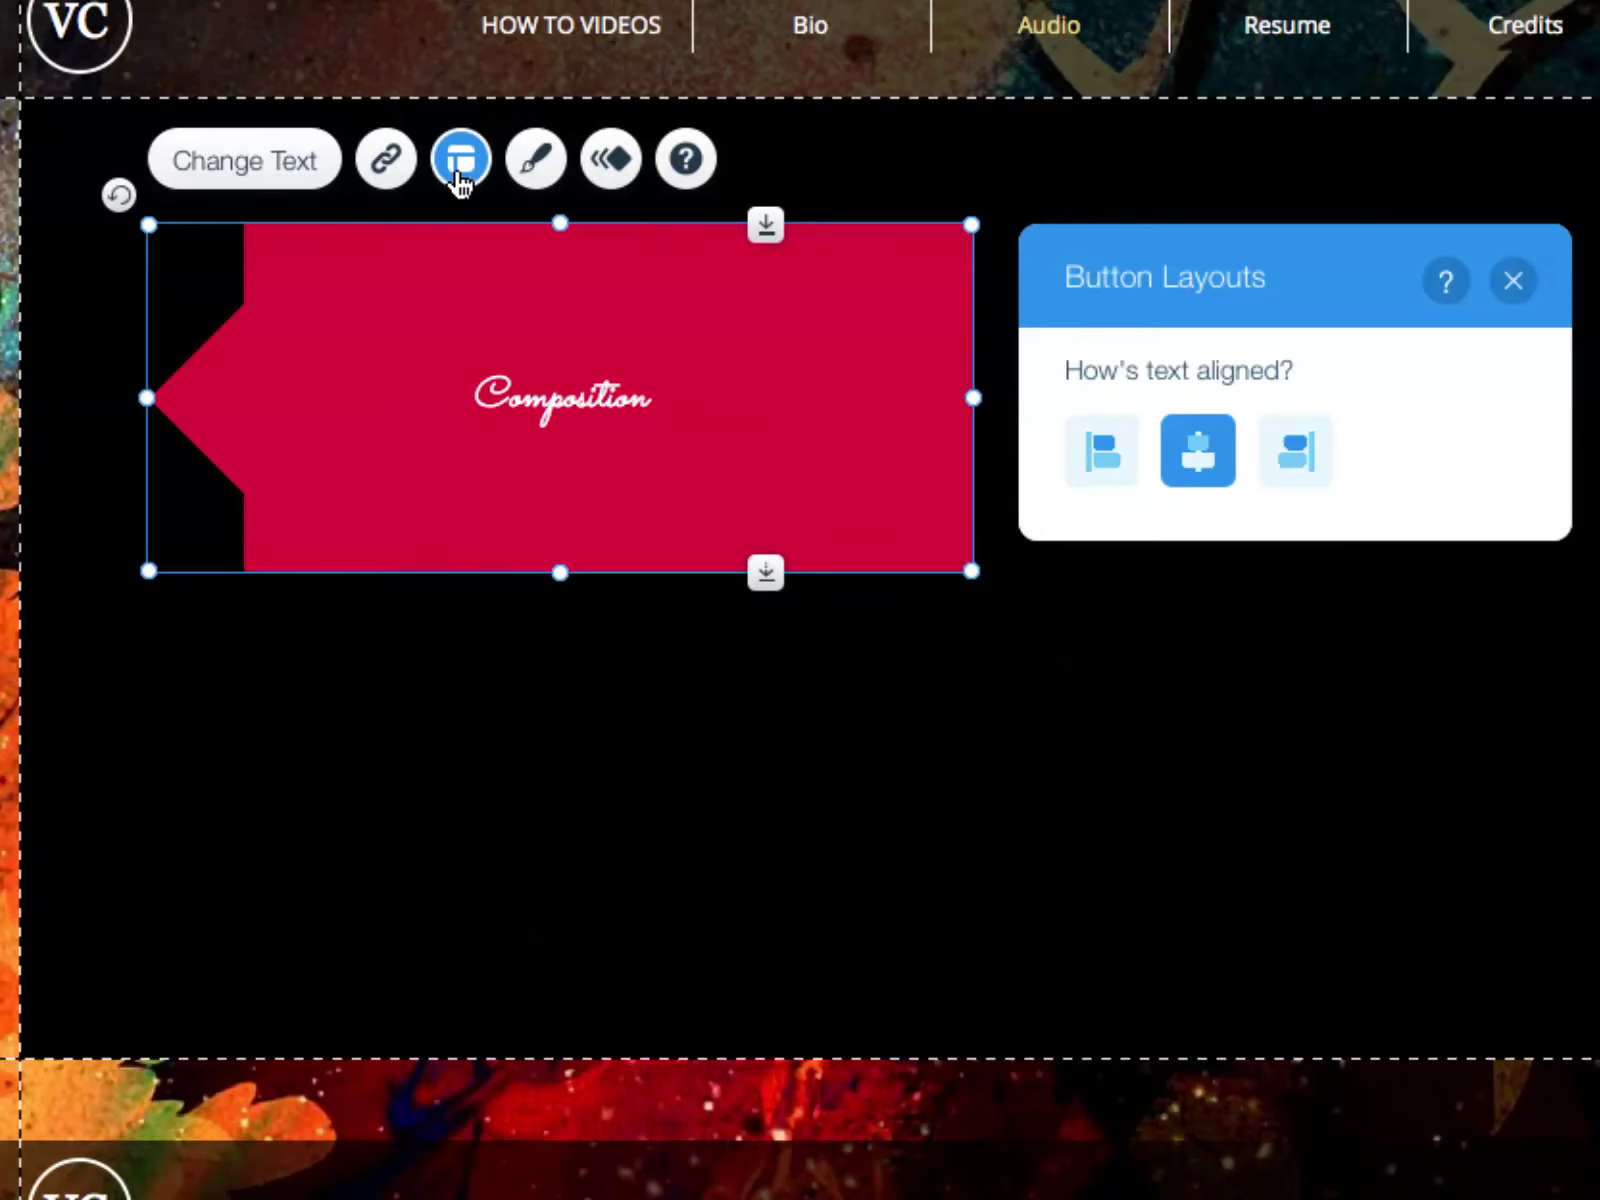
click(540, 160)
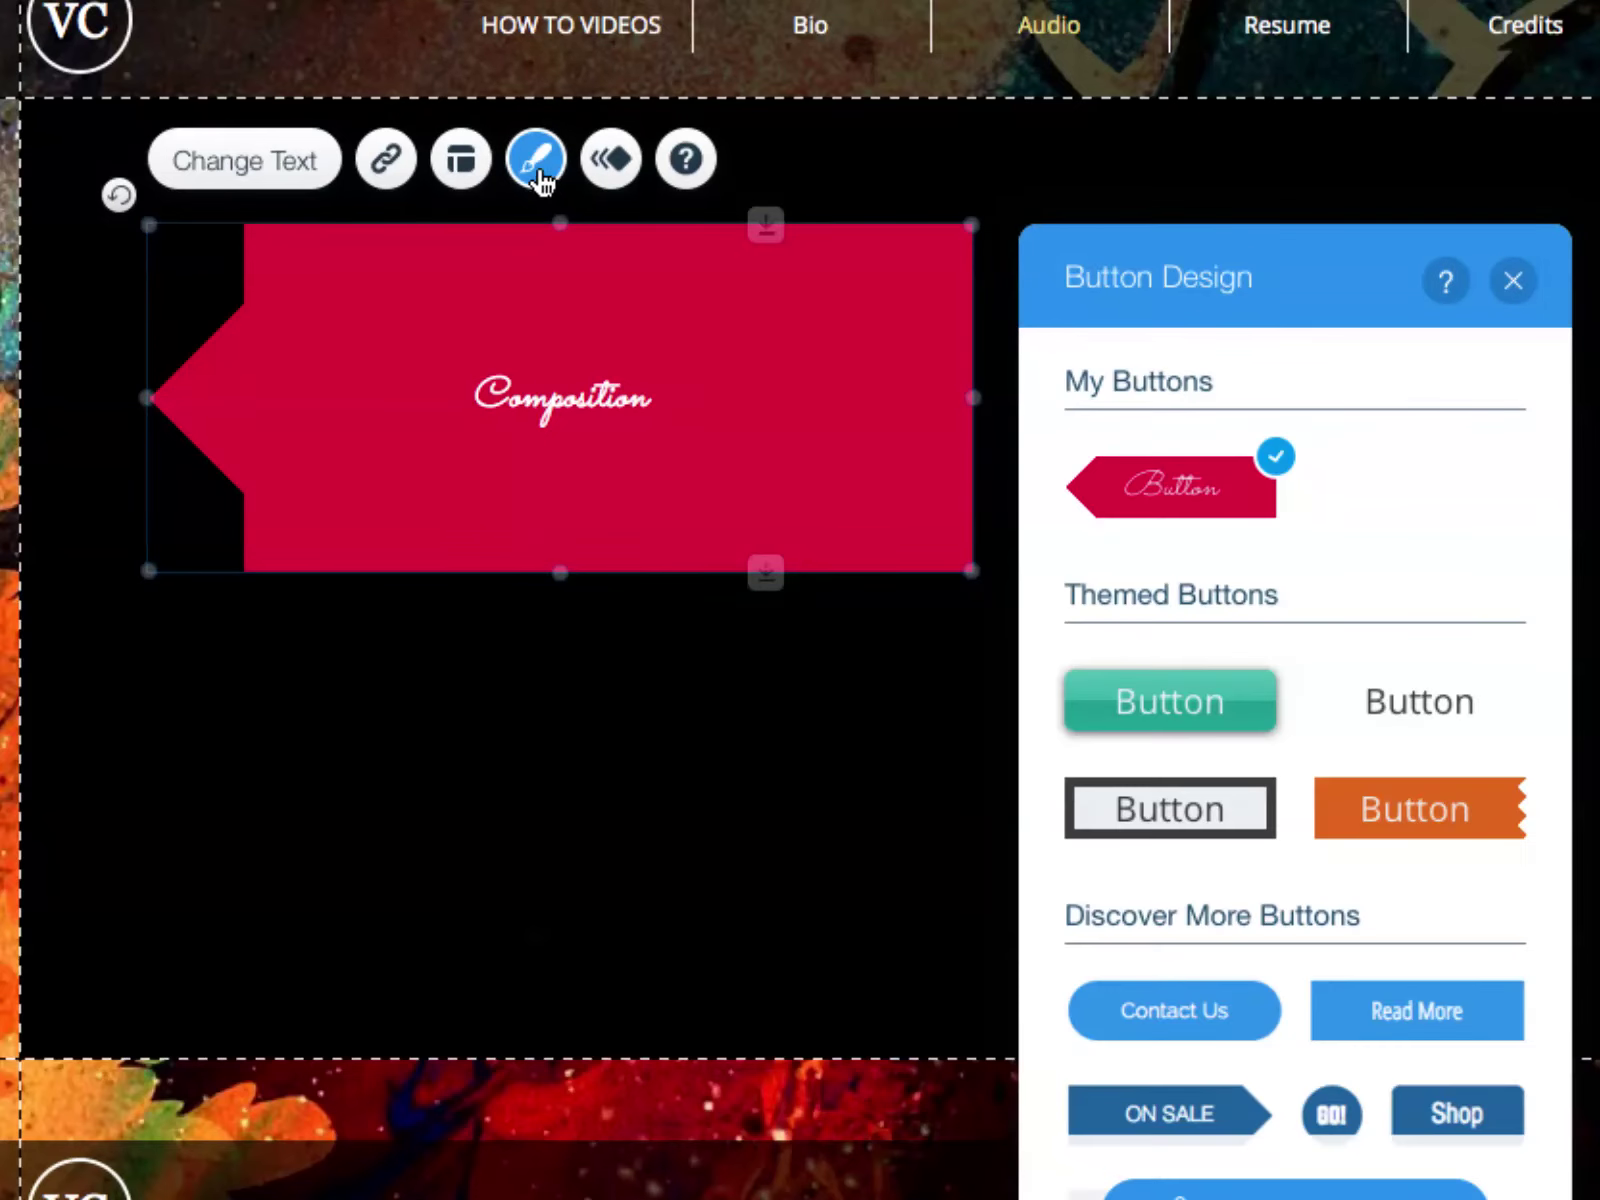
click(314, 170)
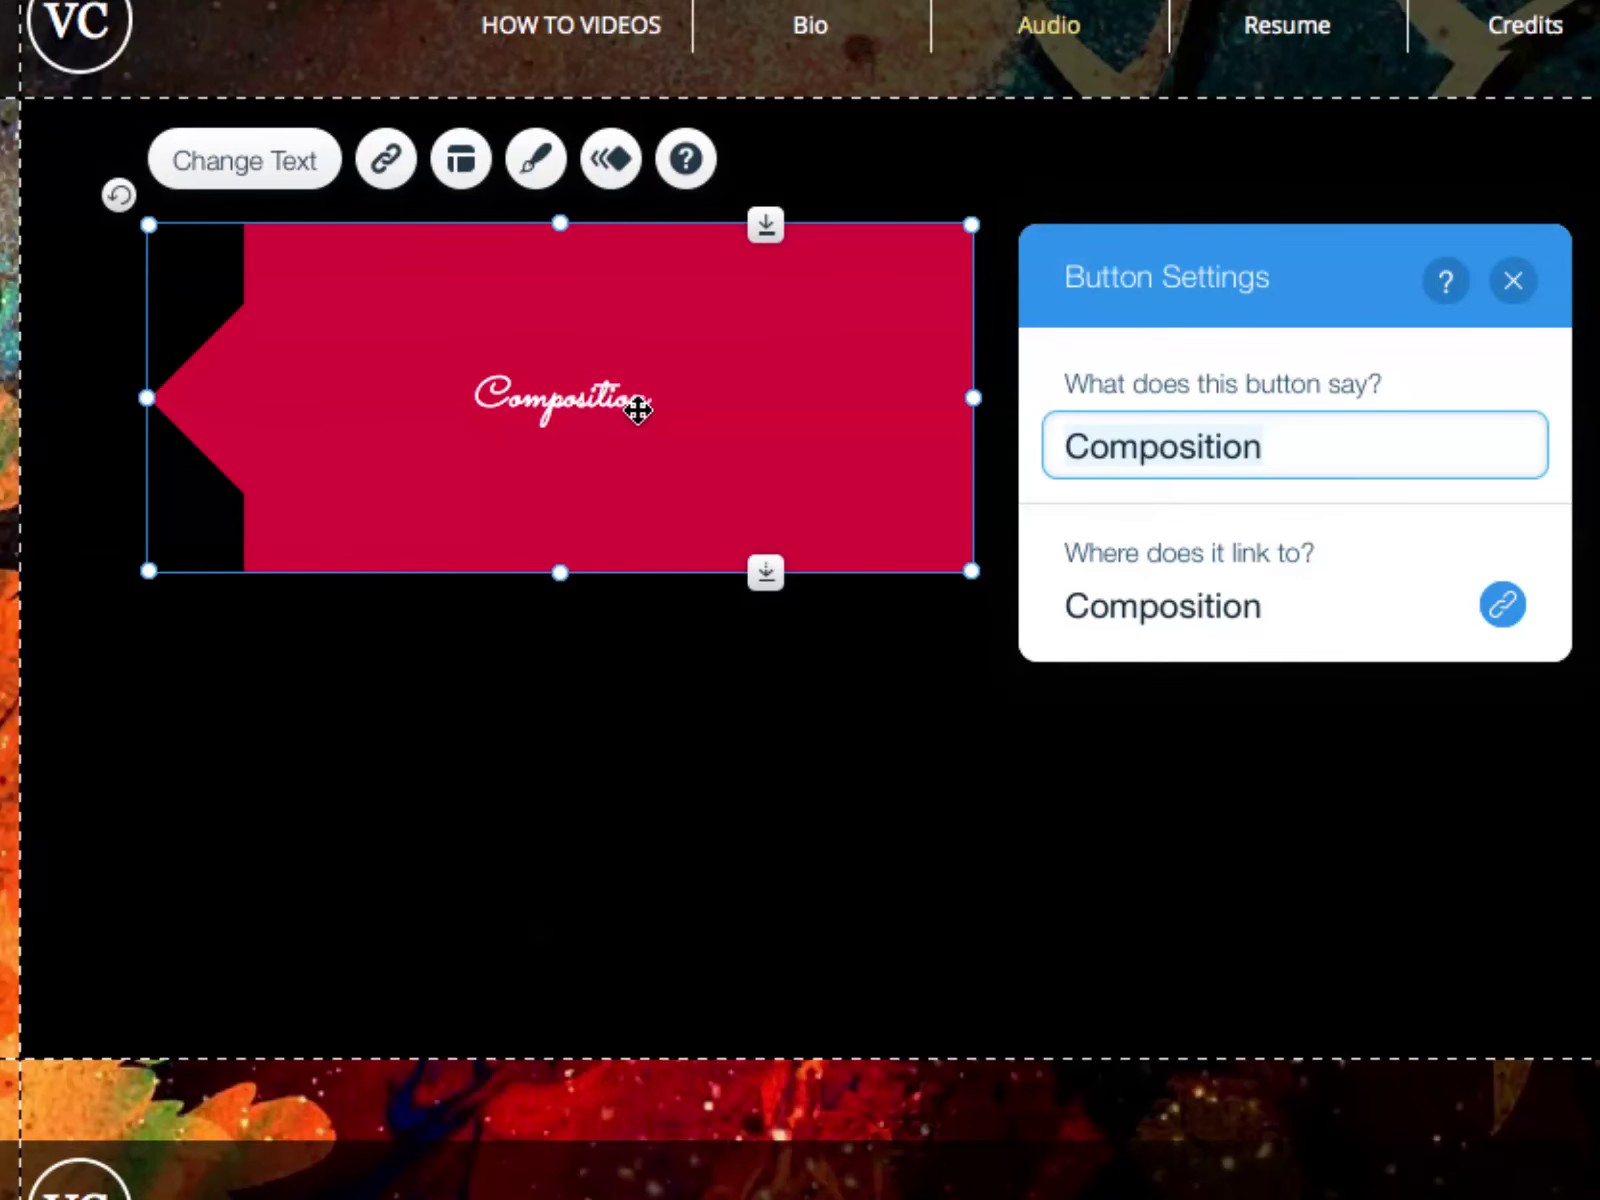
click(465, 163)
click(405, 165)
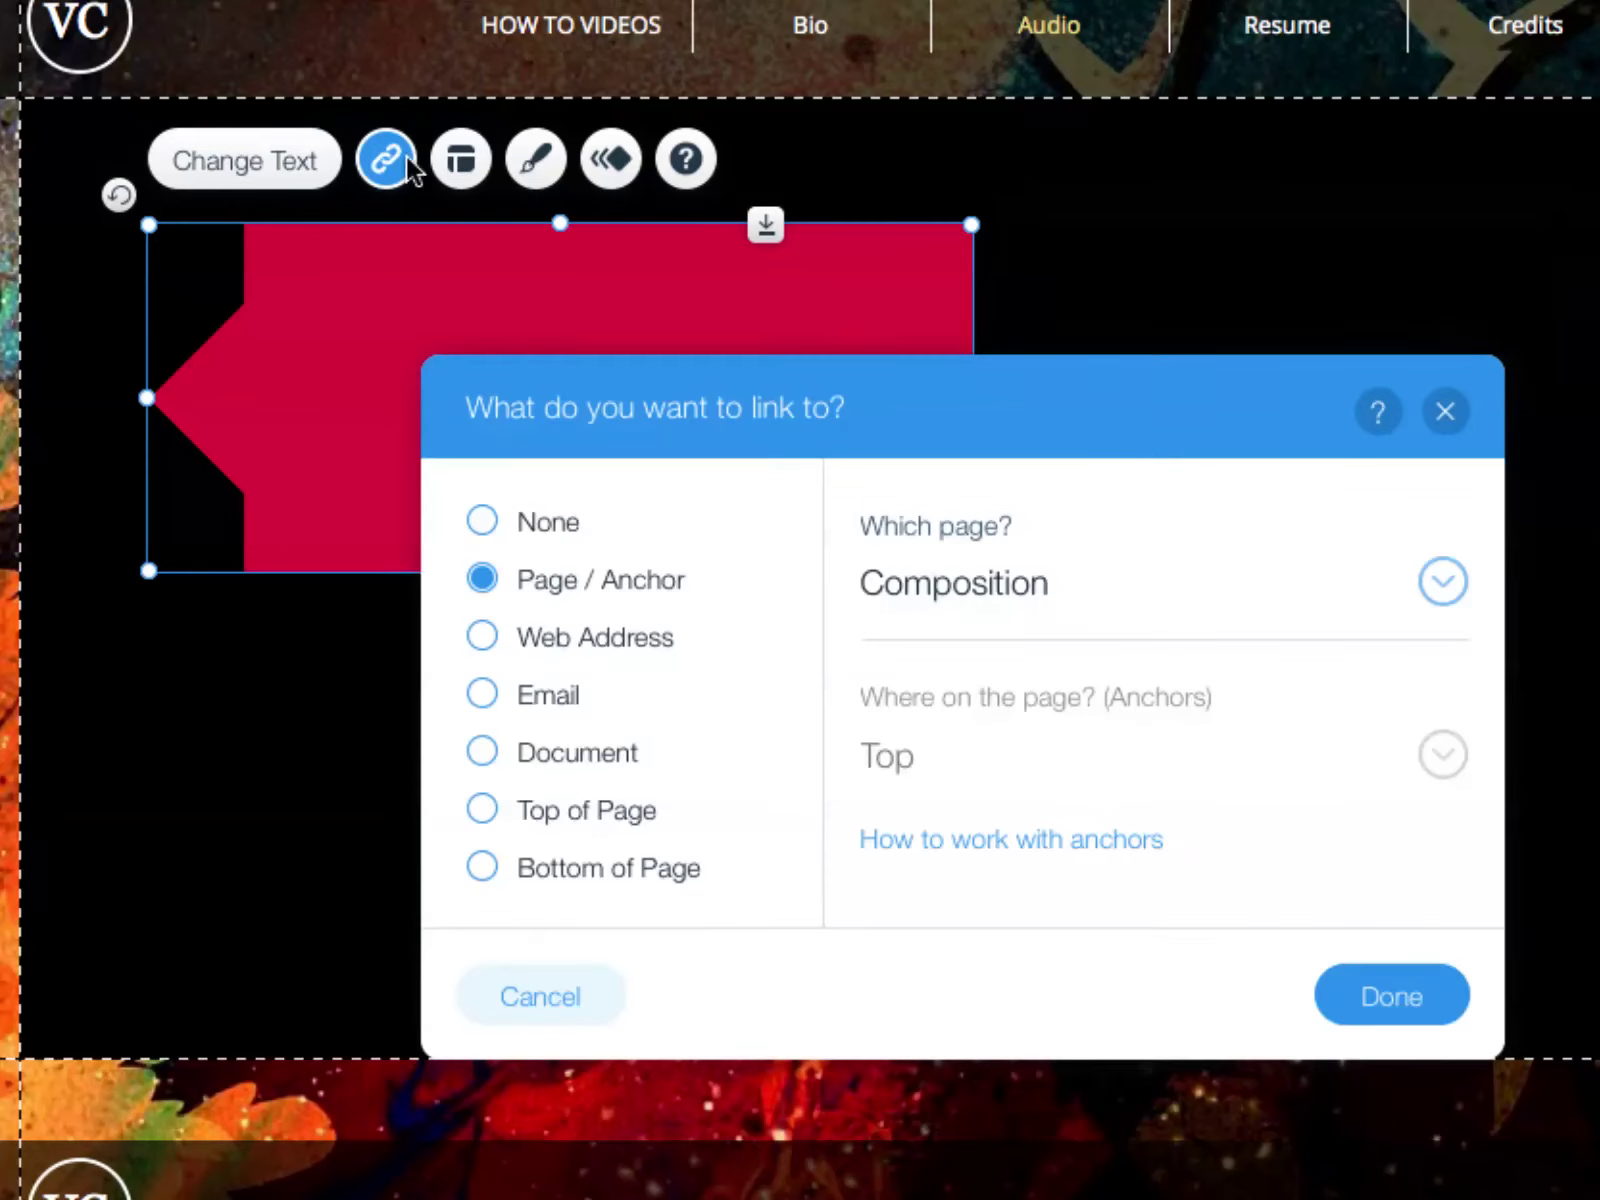
click(524, 180)
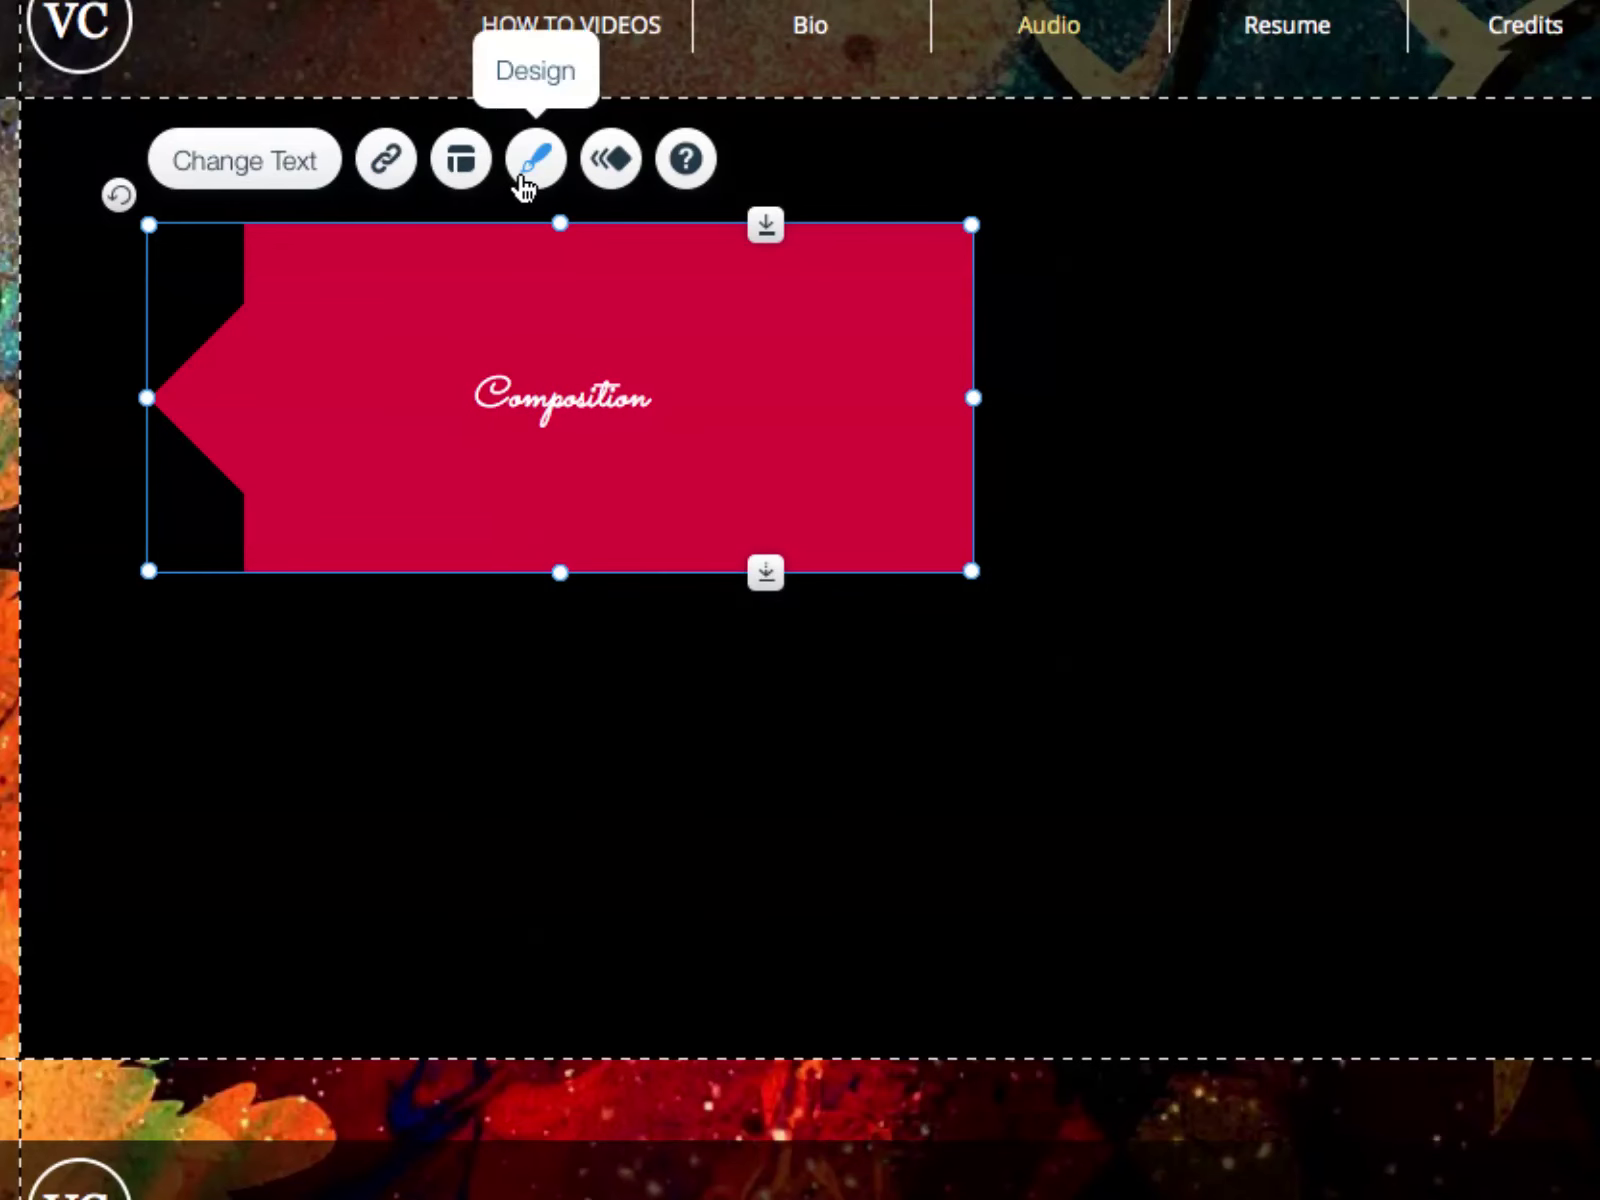
Apply the orange themed design to the Composition button and reduce its height to about 123
click(524, 183)
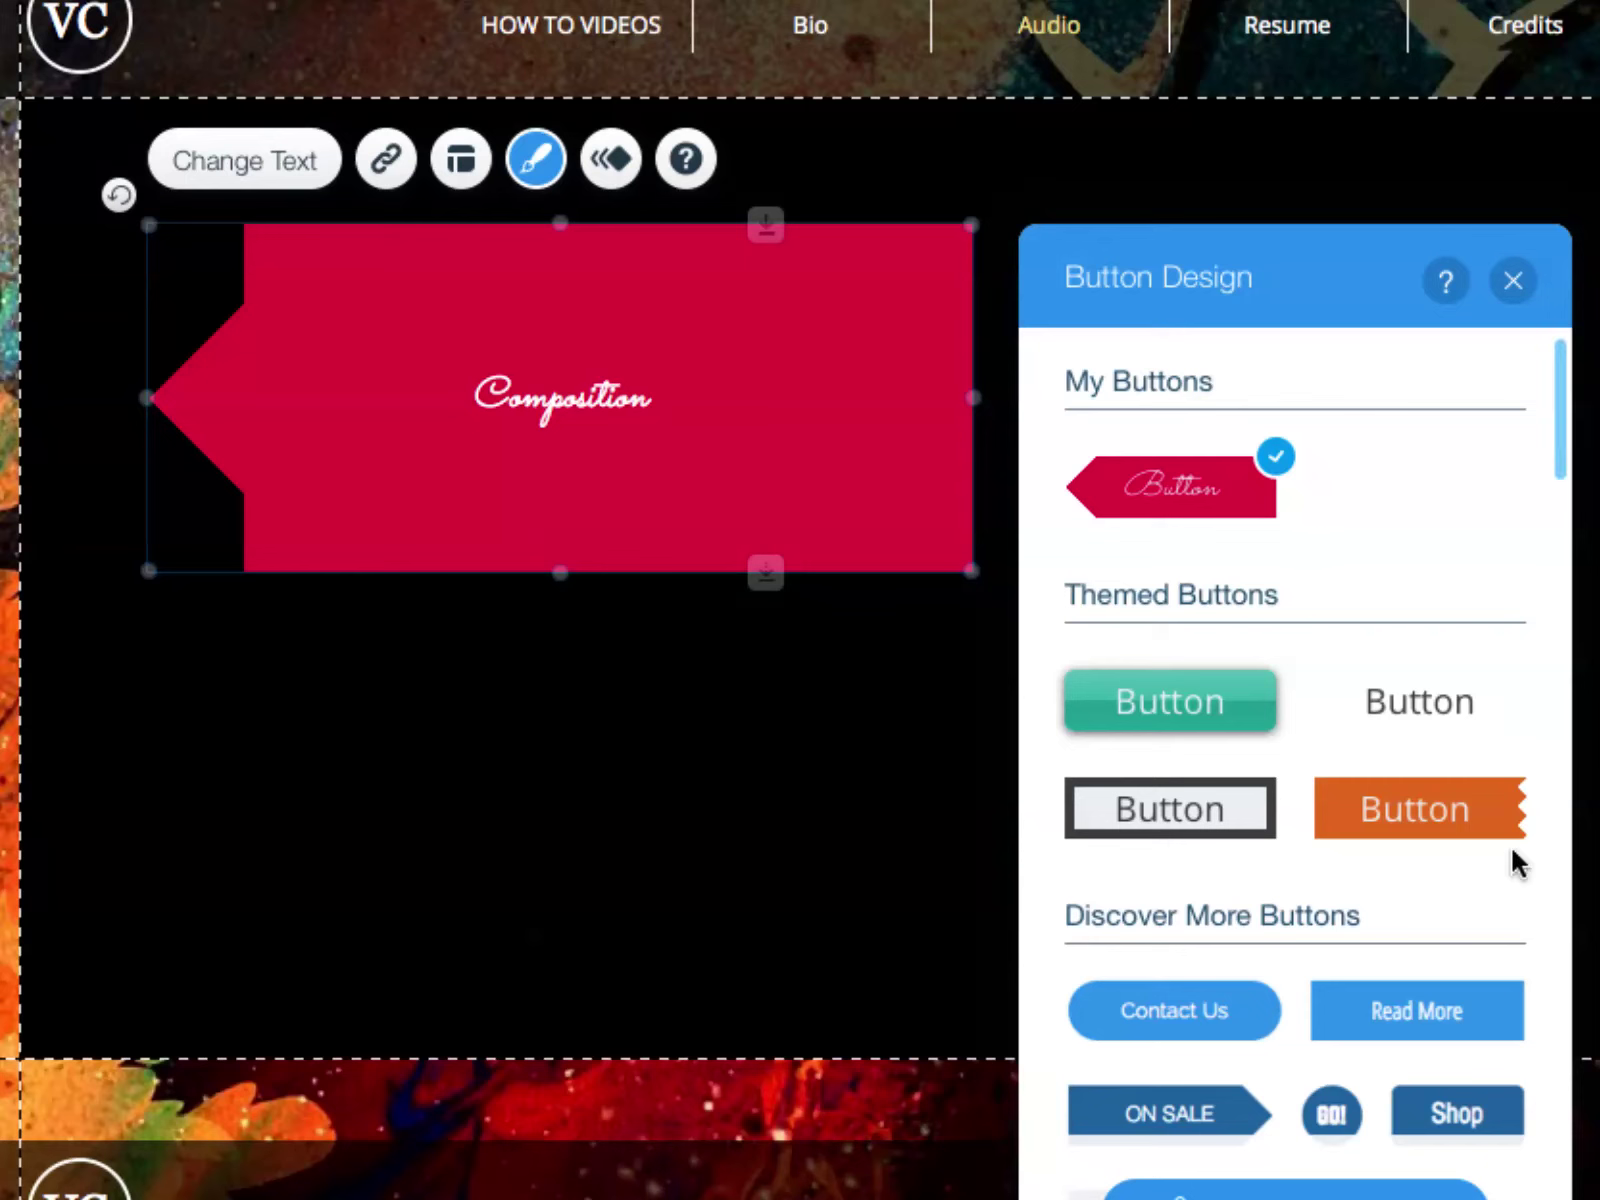
click(1478, 814)
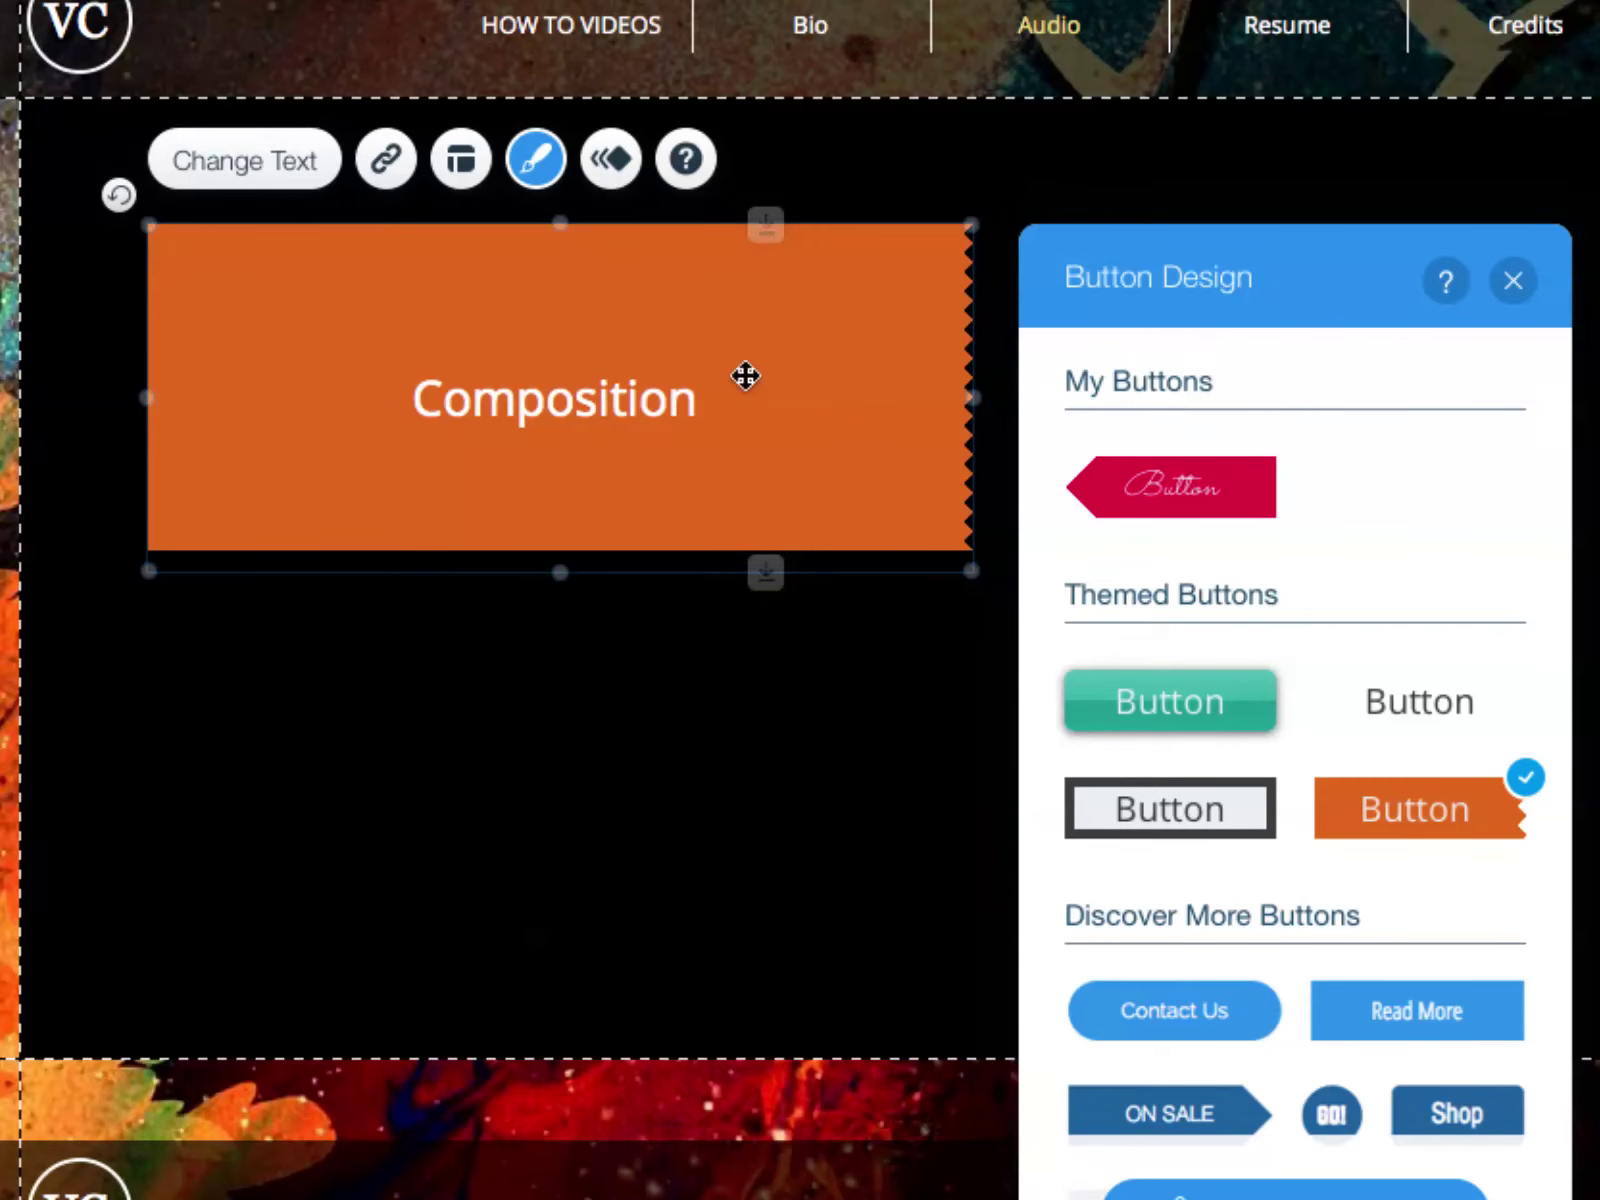
drag(772, 573, 739, 453)
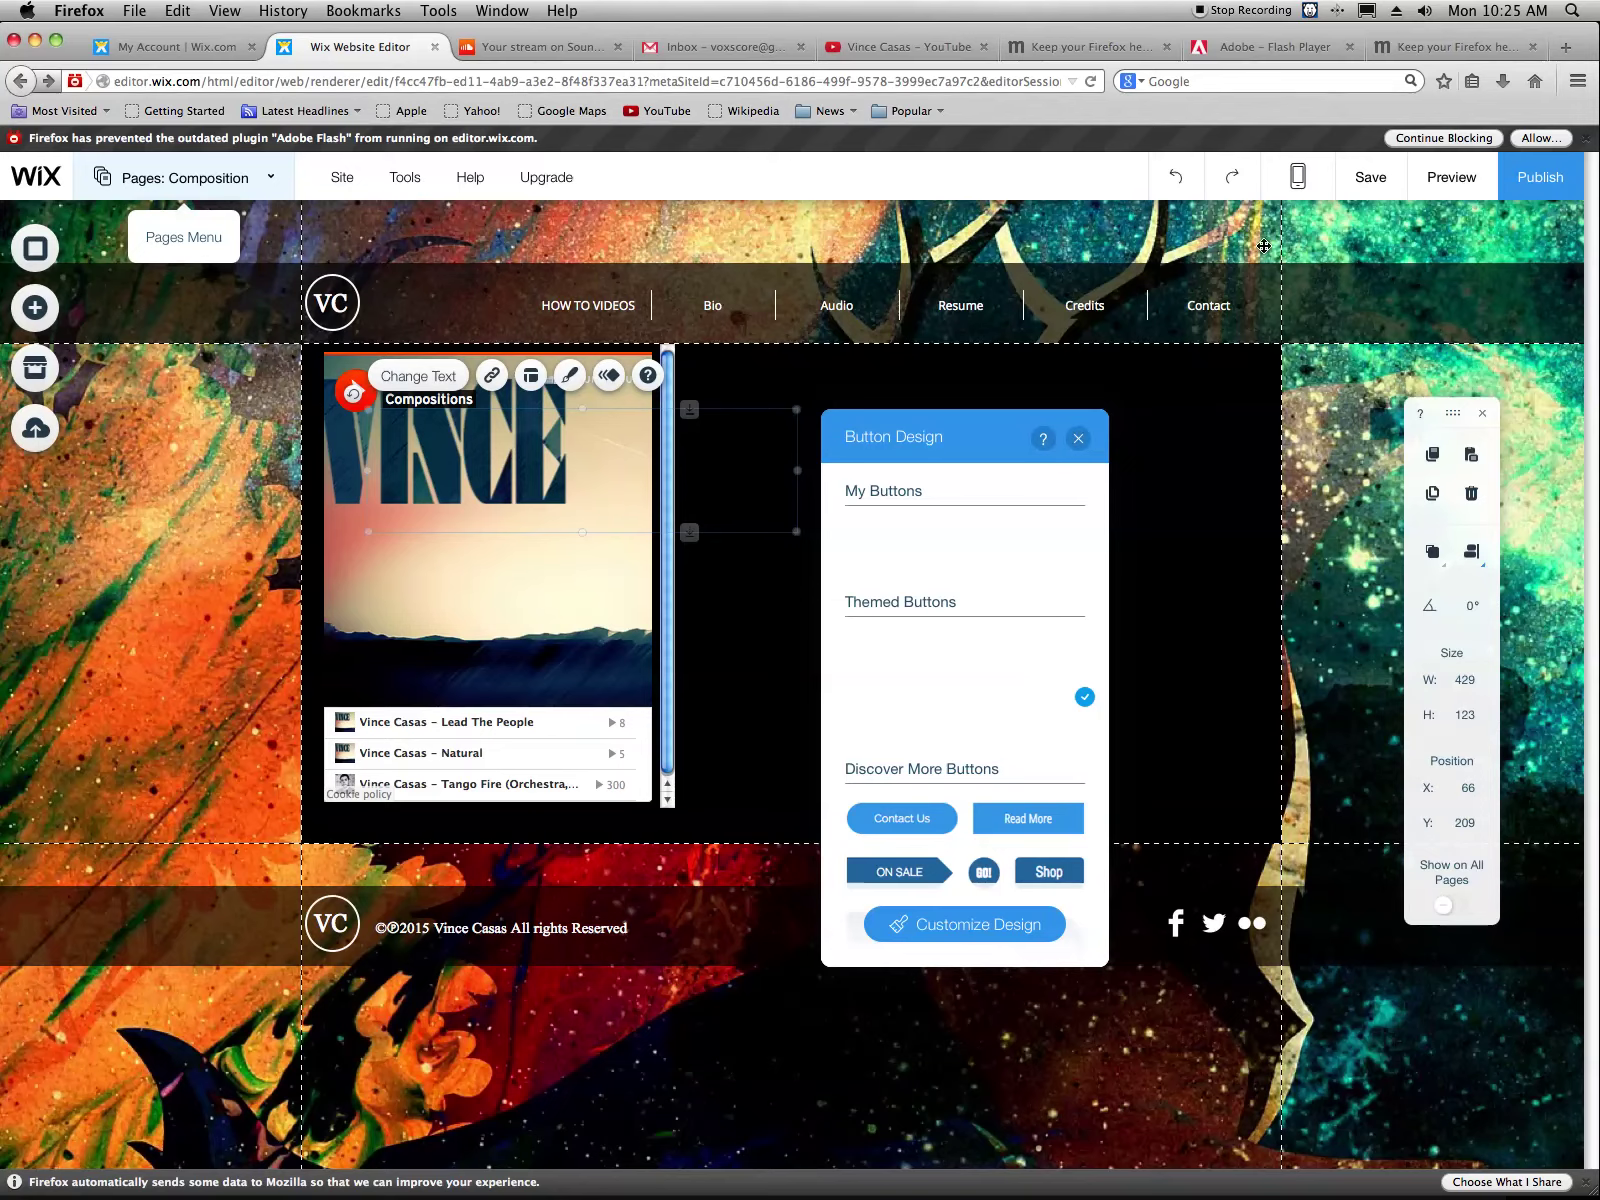
Preview the site, test the Composition button's link from the Audio page, and return to the editor
click(1451, 177)
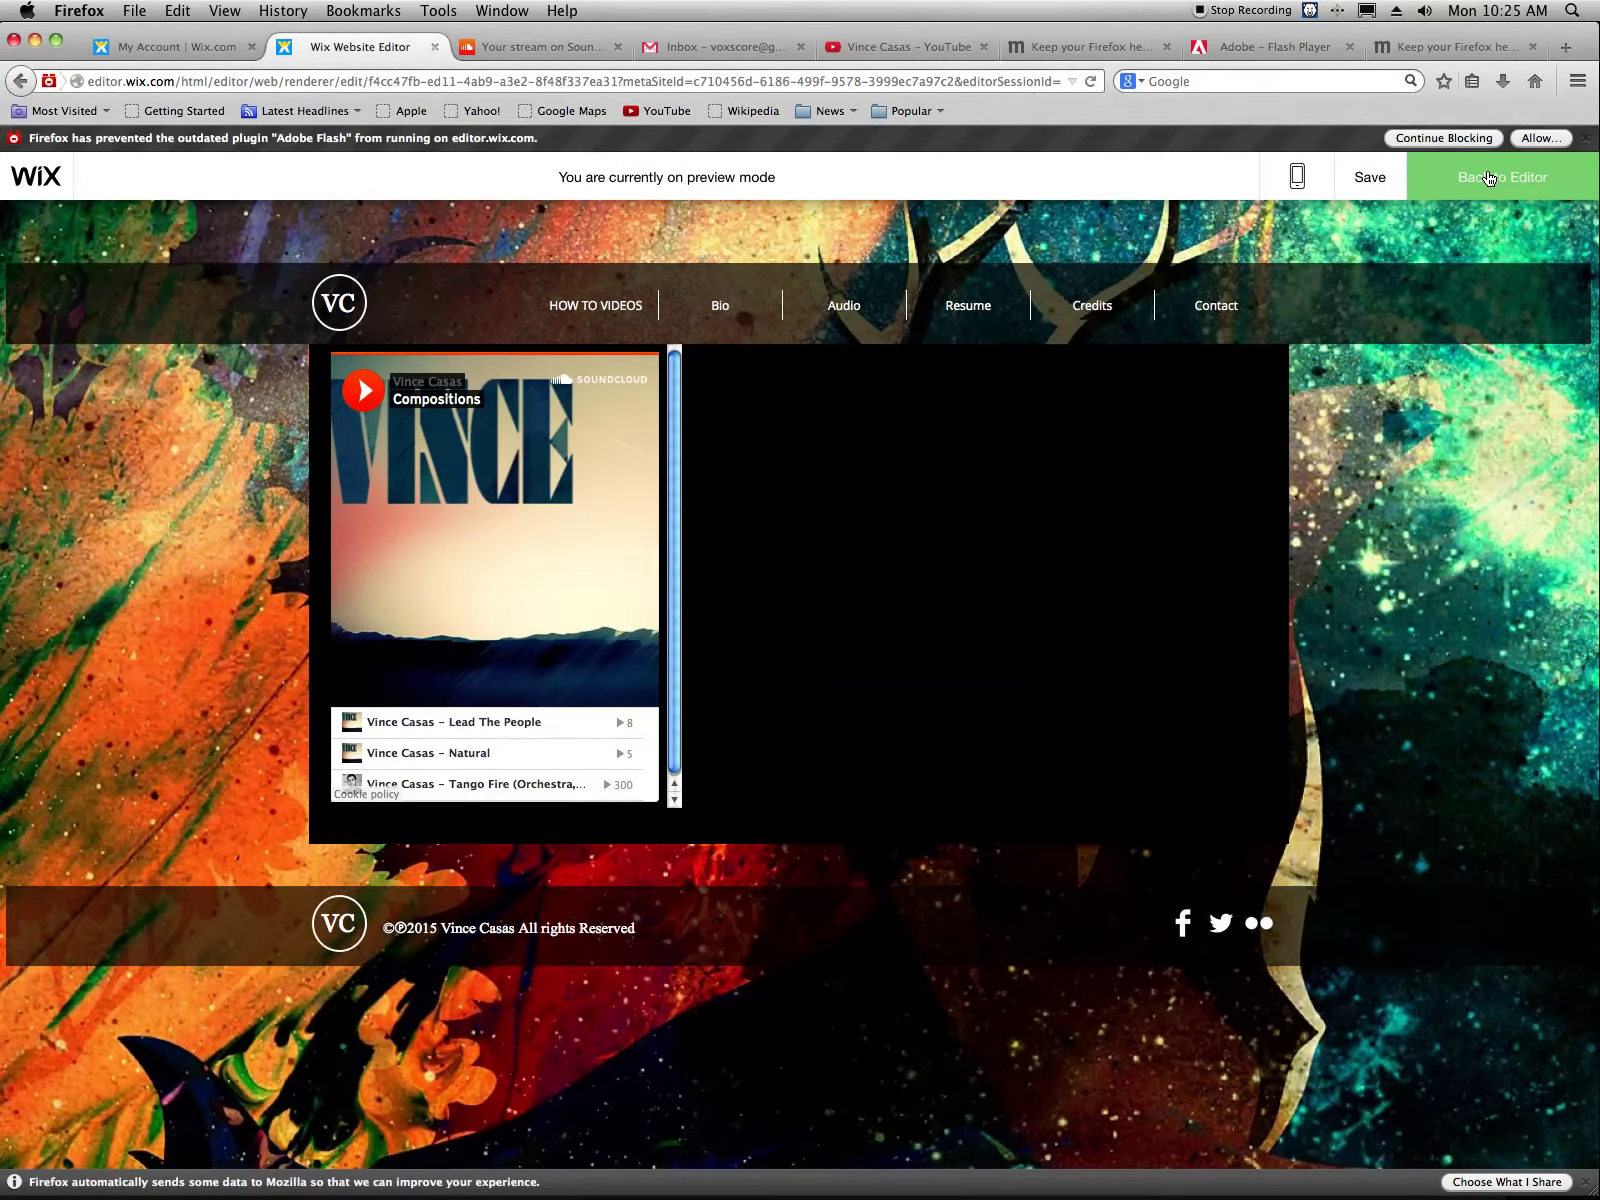
key(super+Tab)
key(super+Tab)
key(super+Tab)
key(super+Tab)
key(super+Tab)
key(super+Tab)
key(super+Tab)
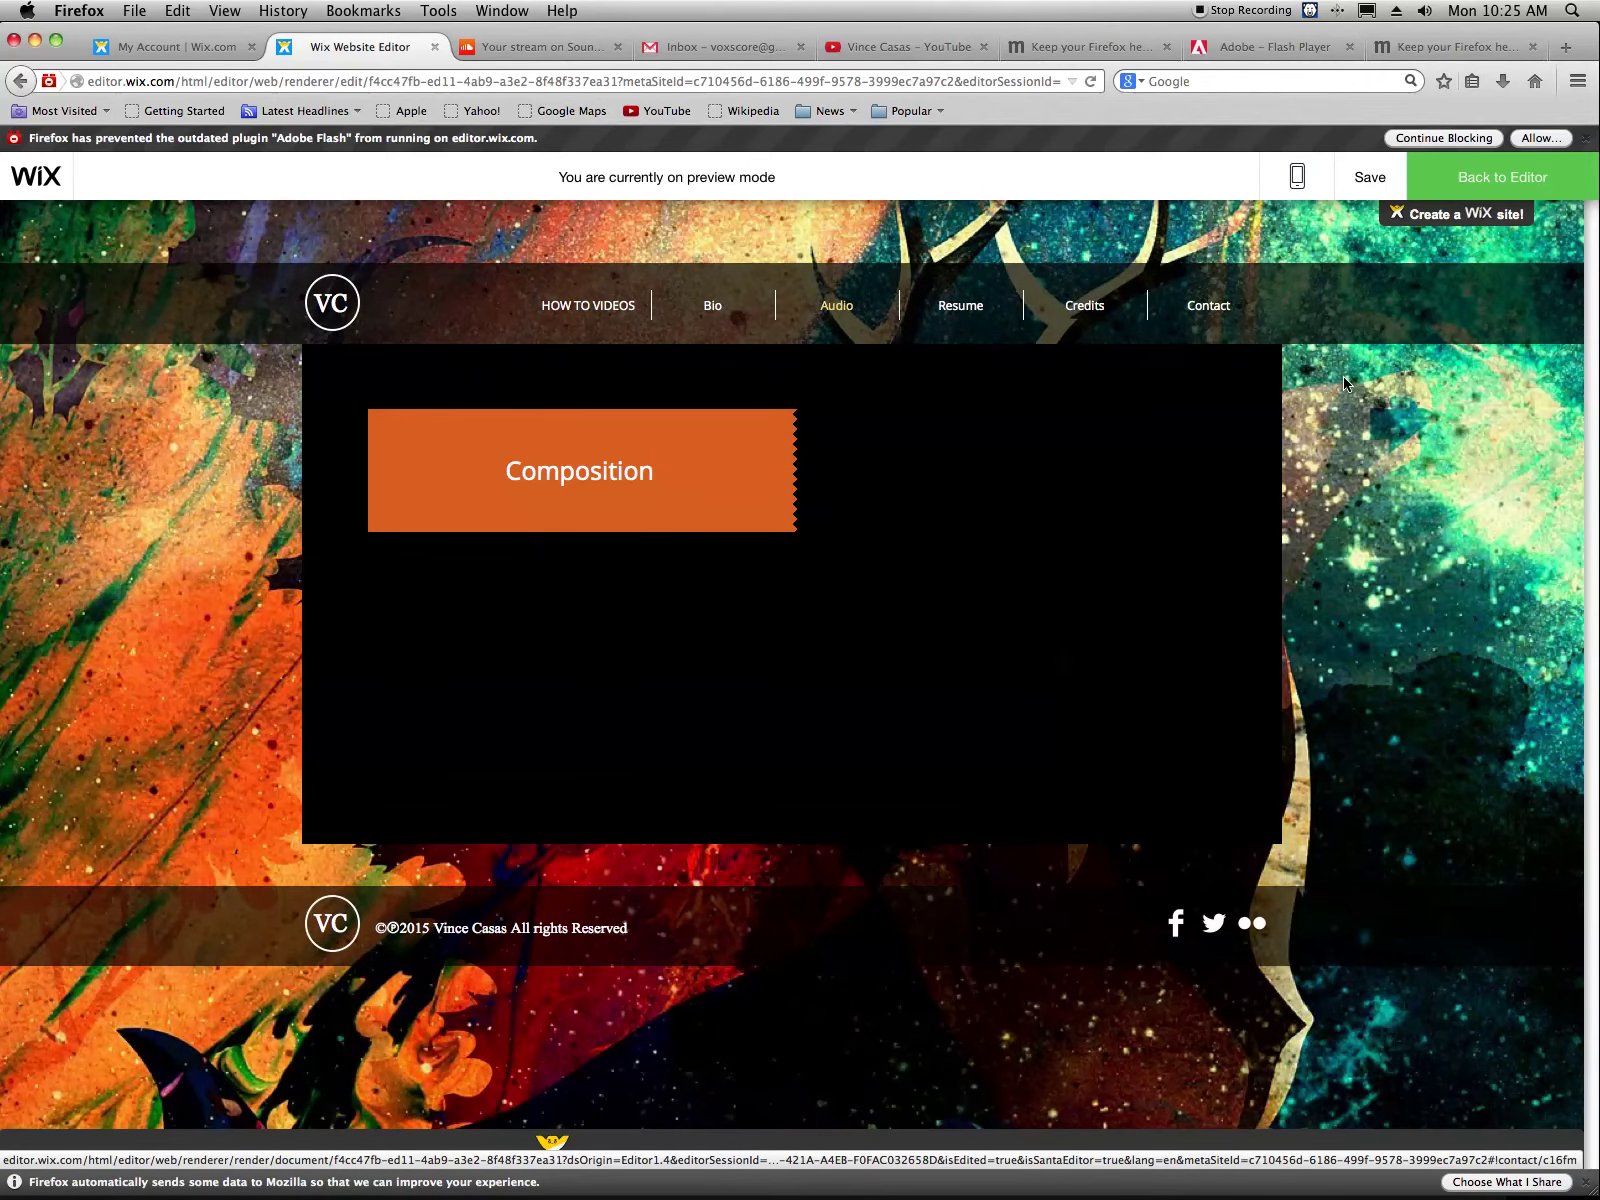
click(653, 473)
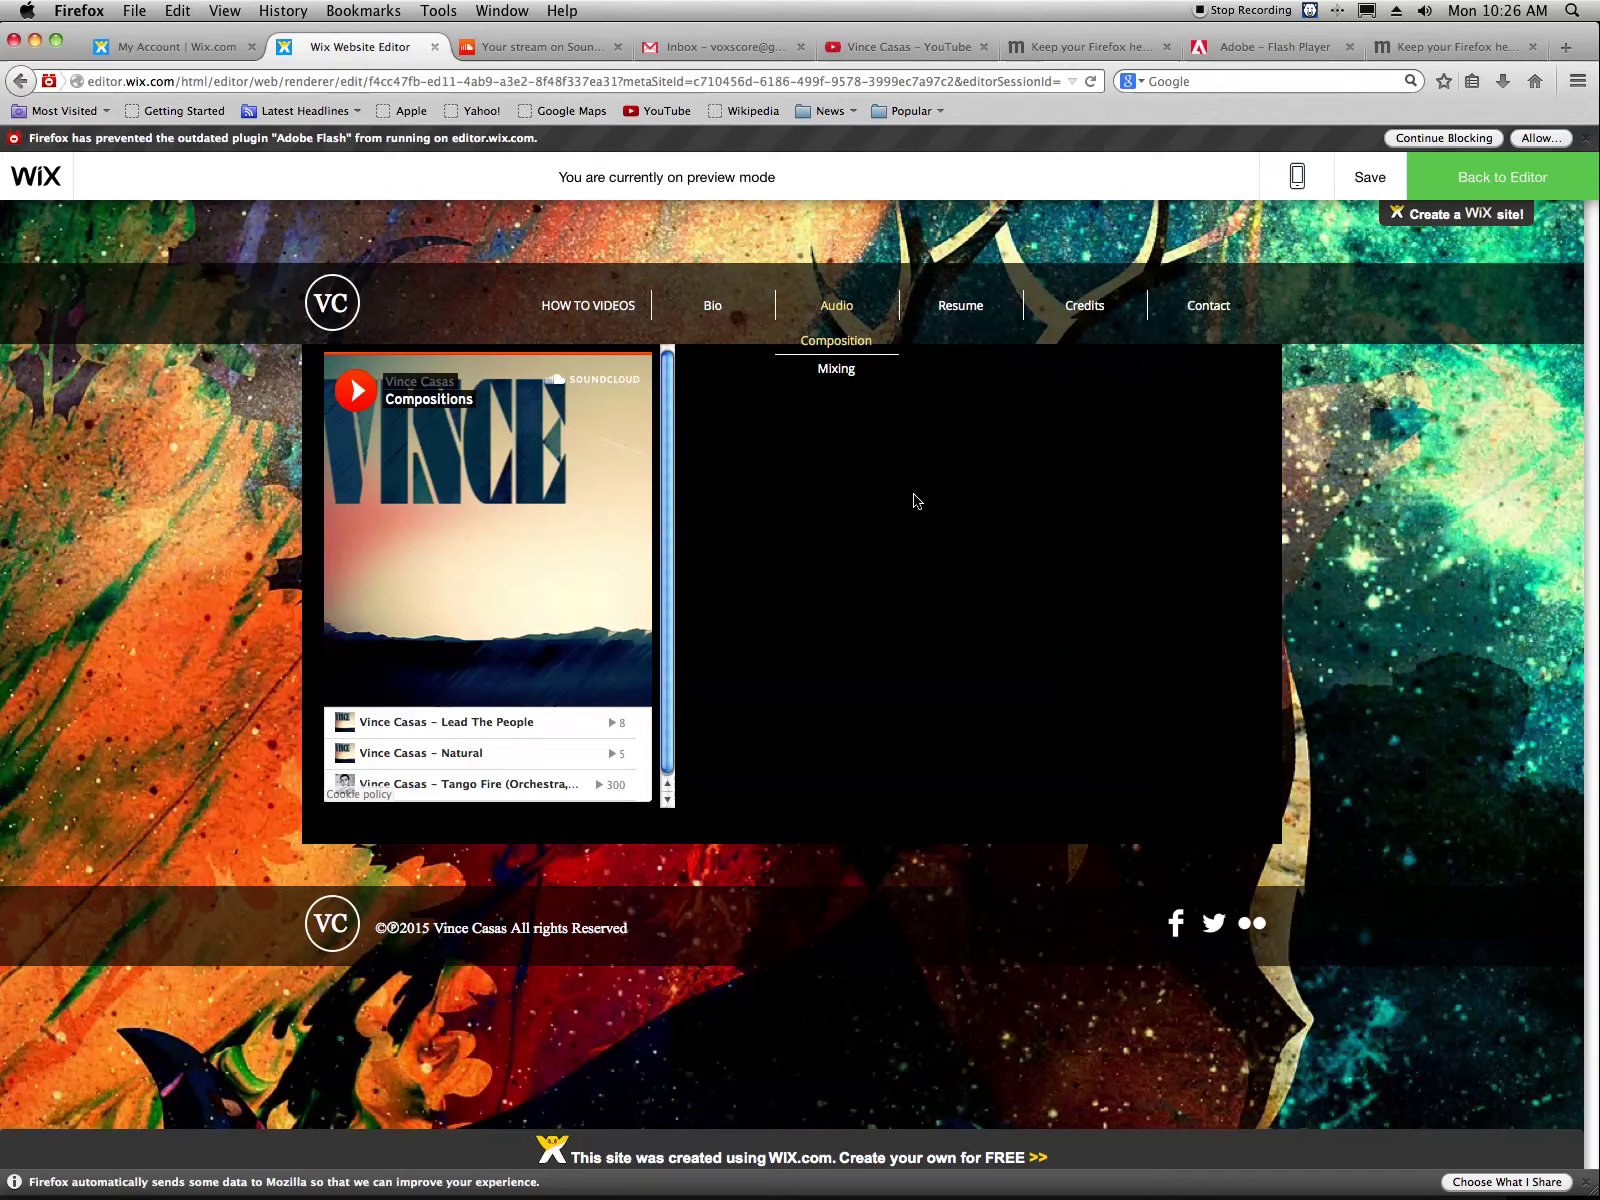
click(1465, 190)
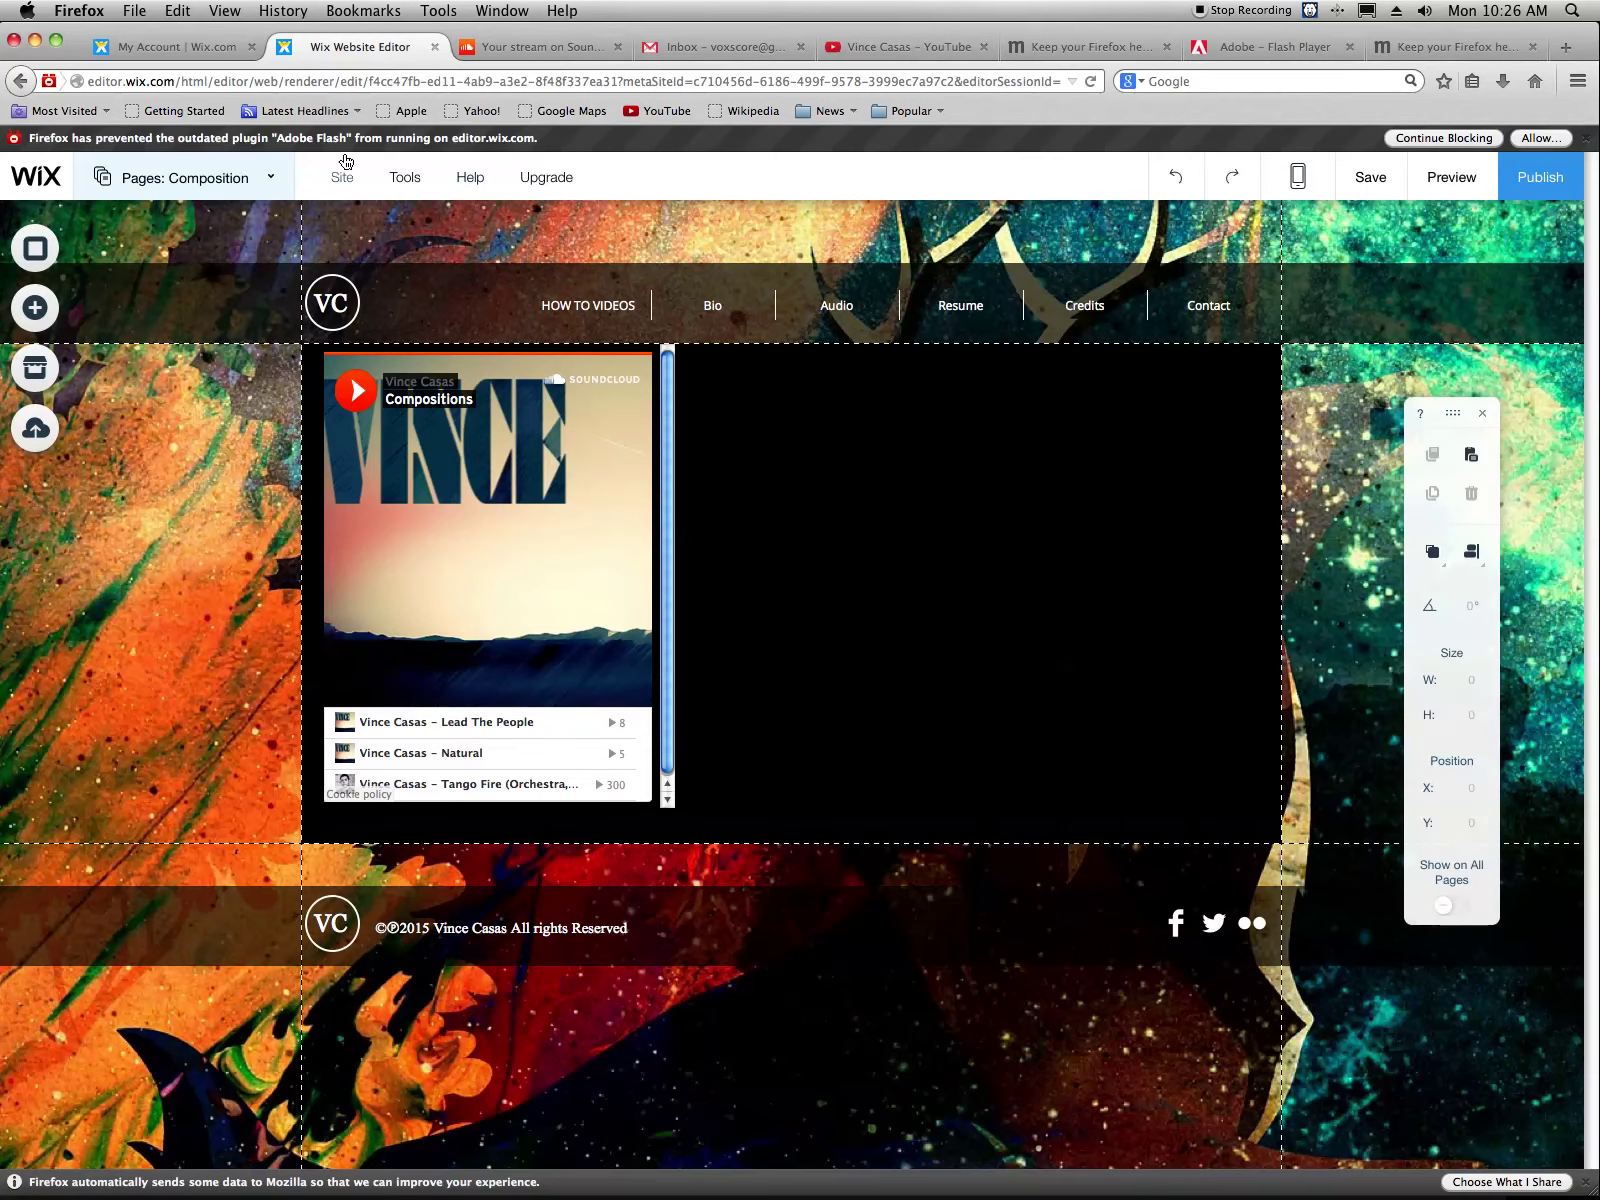
Duplicate the Composition button on the Audio page and place the copy left-aligned beneath it at about X 66, Y 392
click(270, 180)
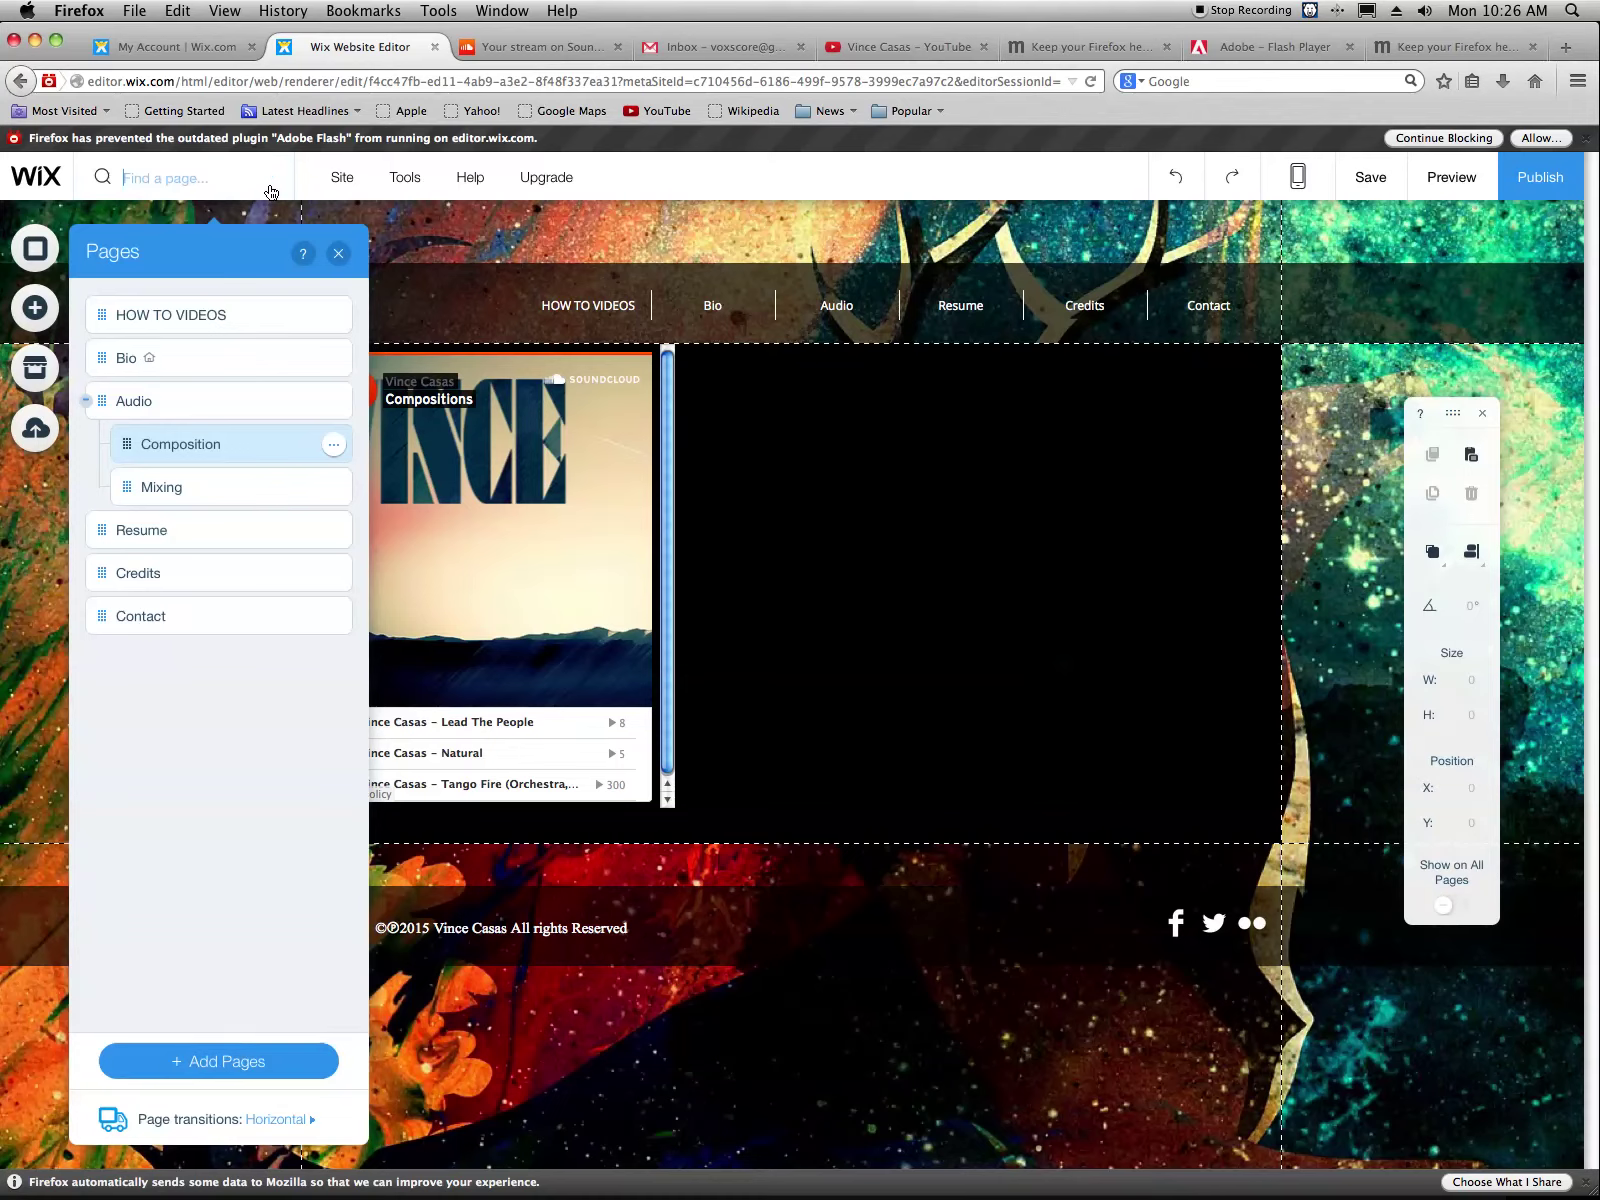
click(181, 416)
click(492, 470)
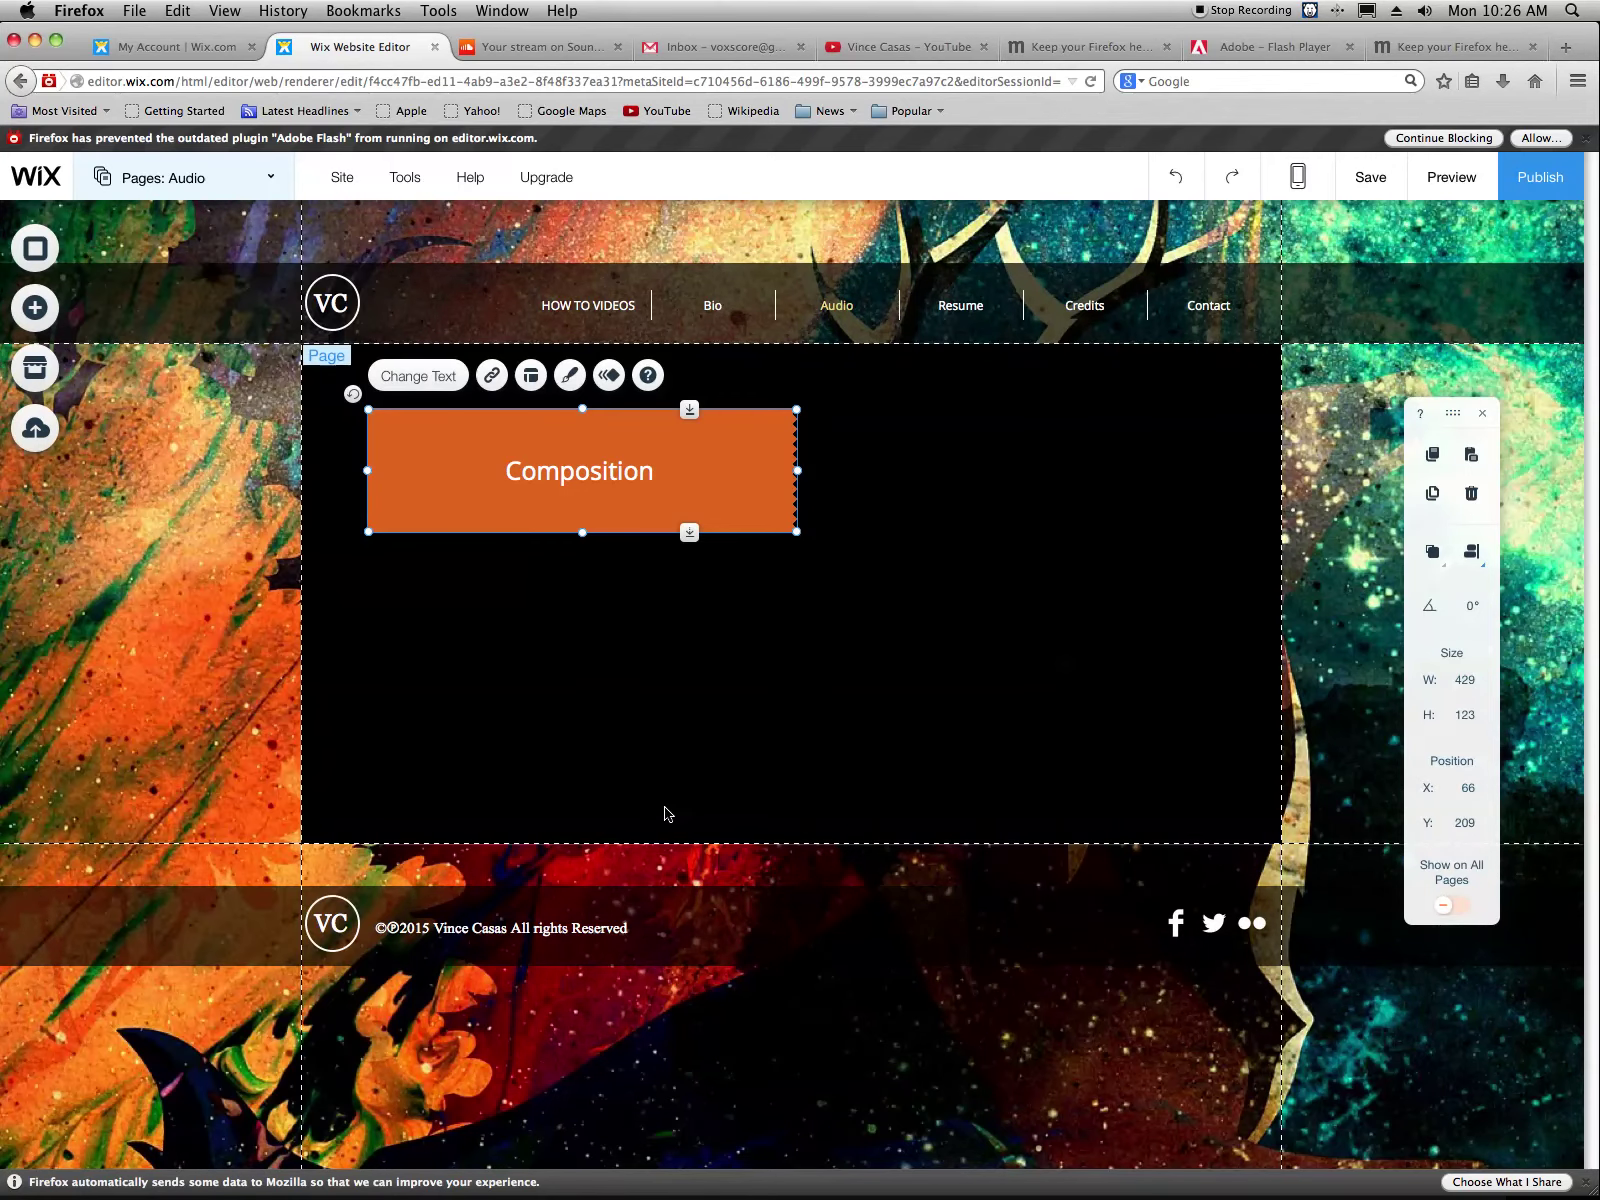
drag(469, 469, 509, 499)
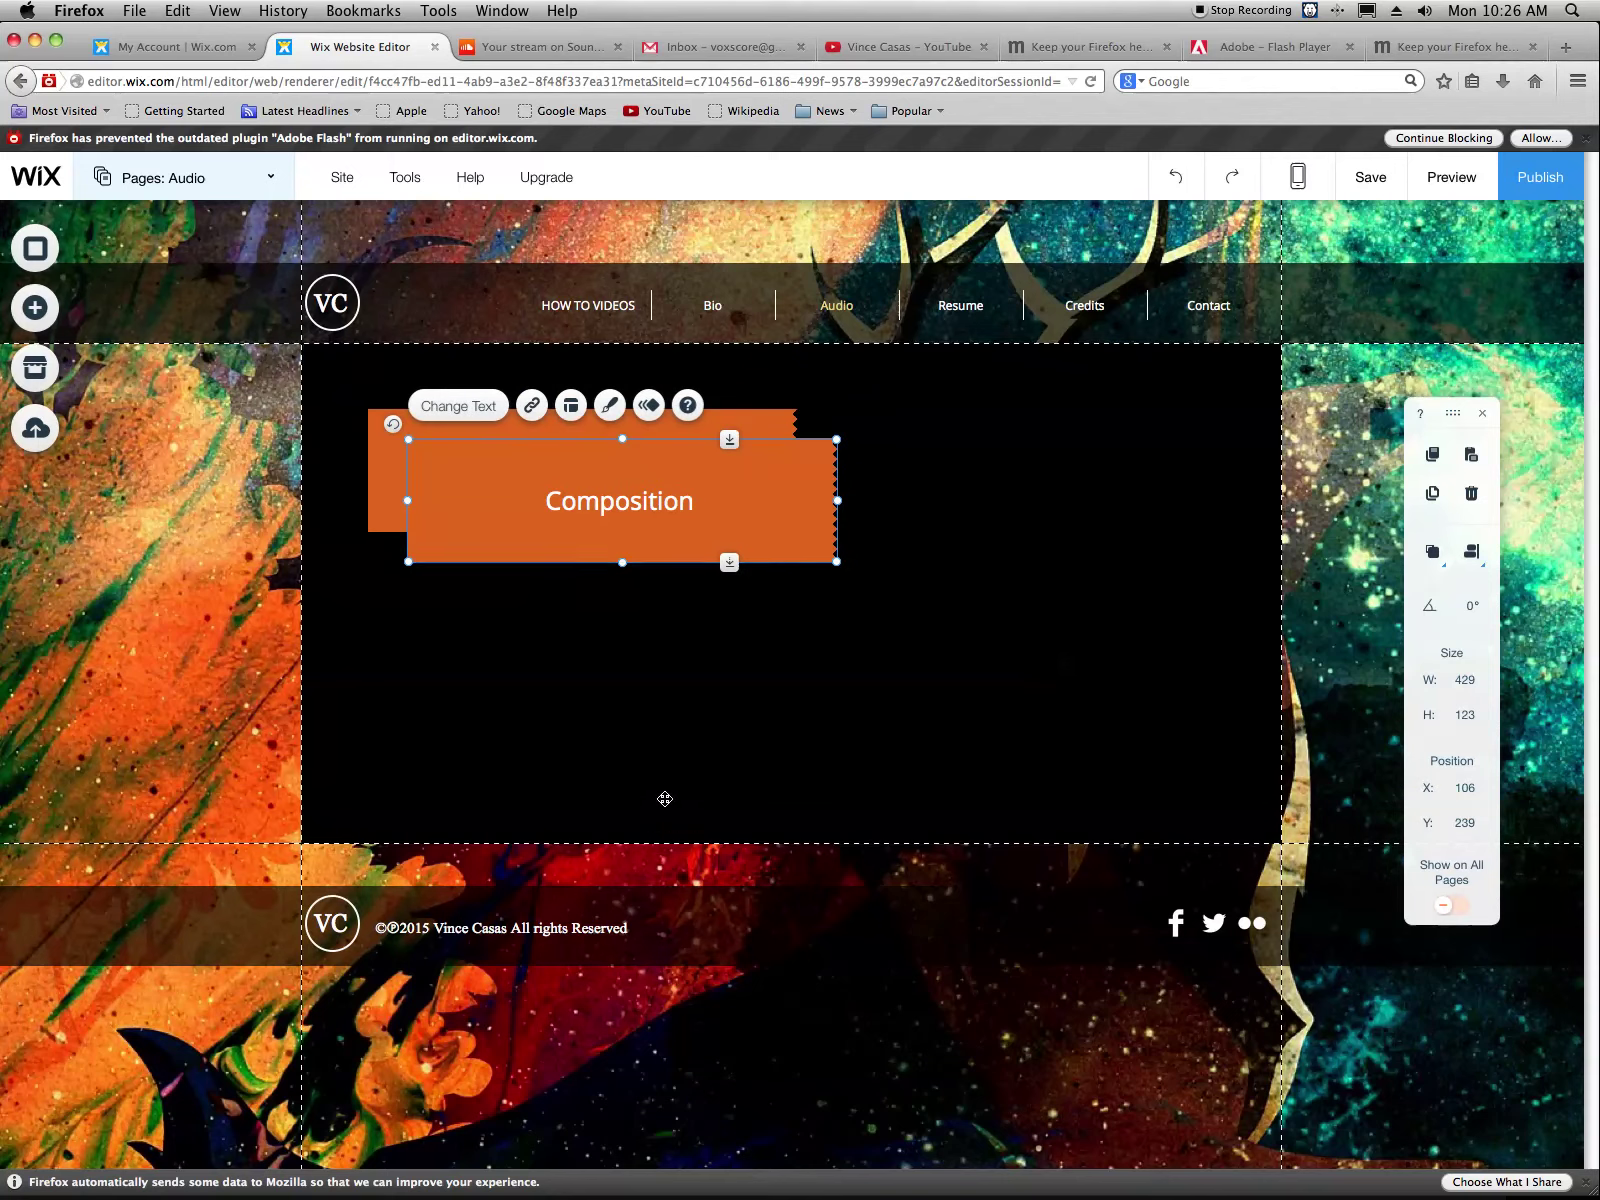
mouse_move(452, 628)
mouse_down()
mouse_move(421, 657)
mouse_move(479, 646)
mouse_move(462, 642)
mouse_up()
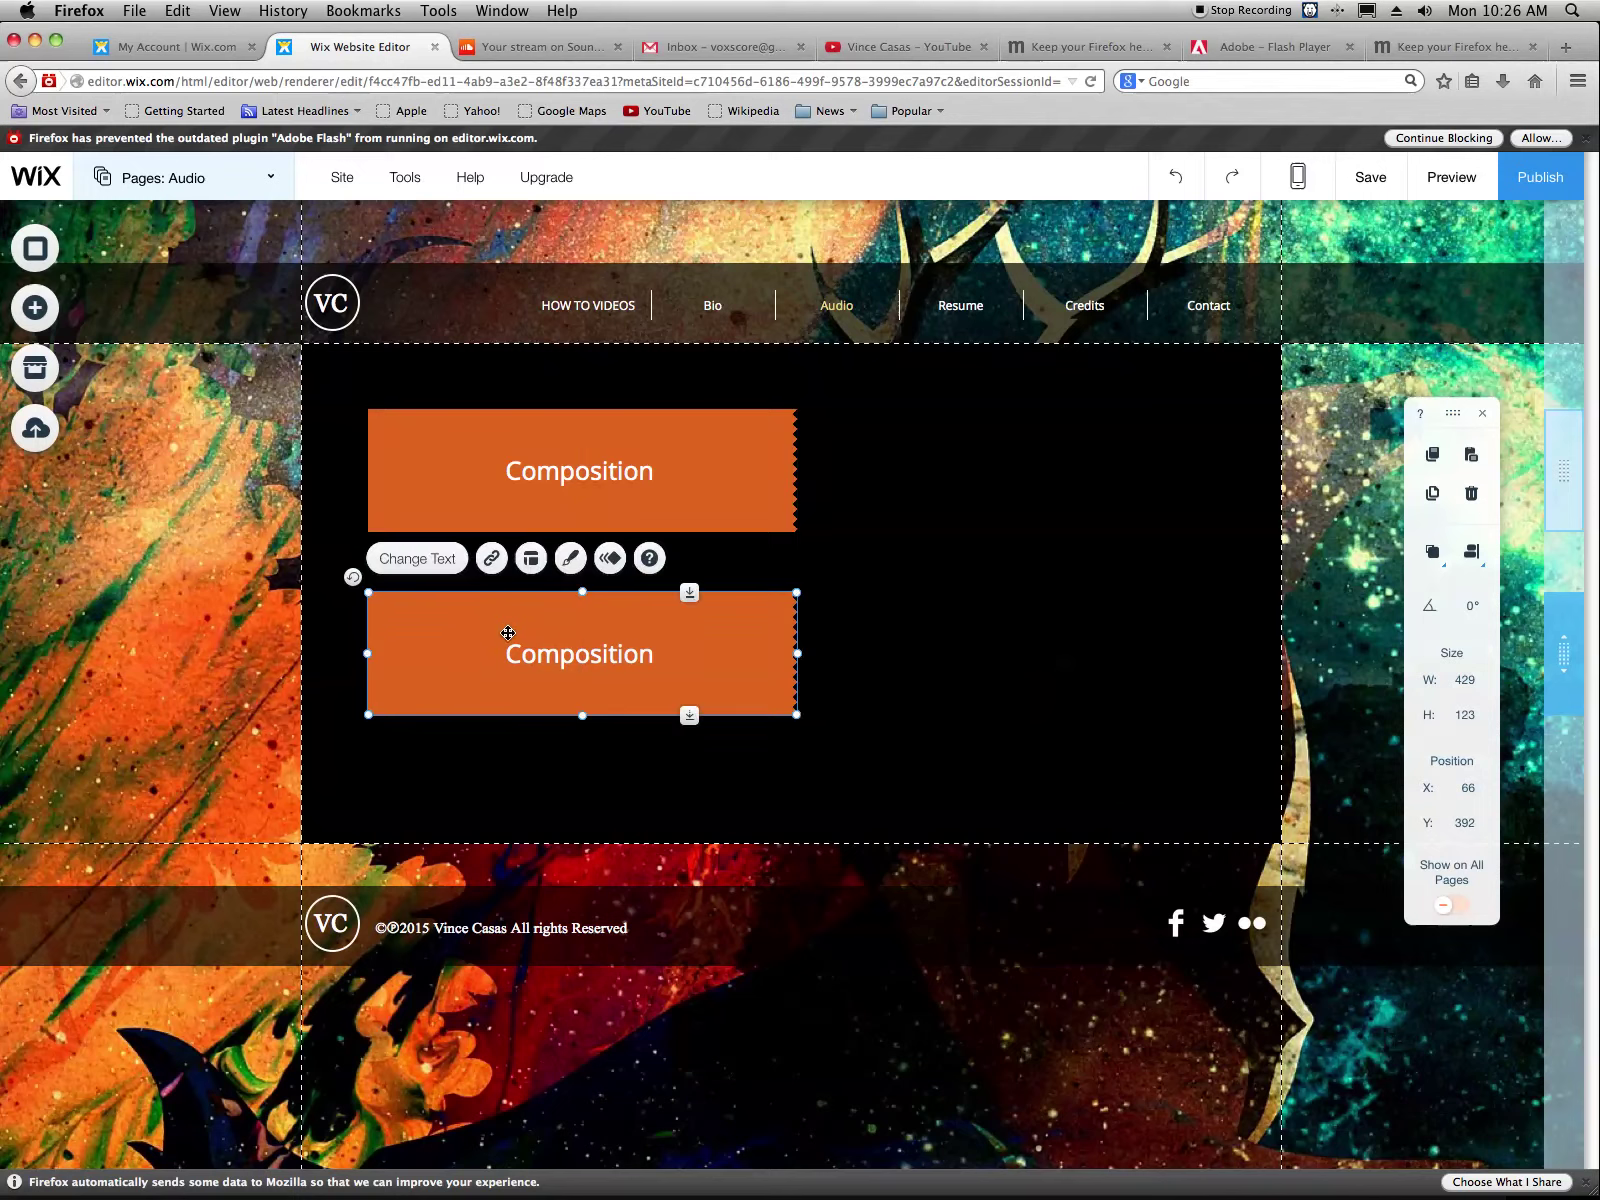
Change the text of the duplicated lower button on the Audio page to MIXING
double_click(614, 660)
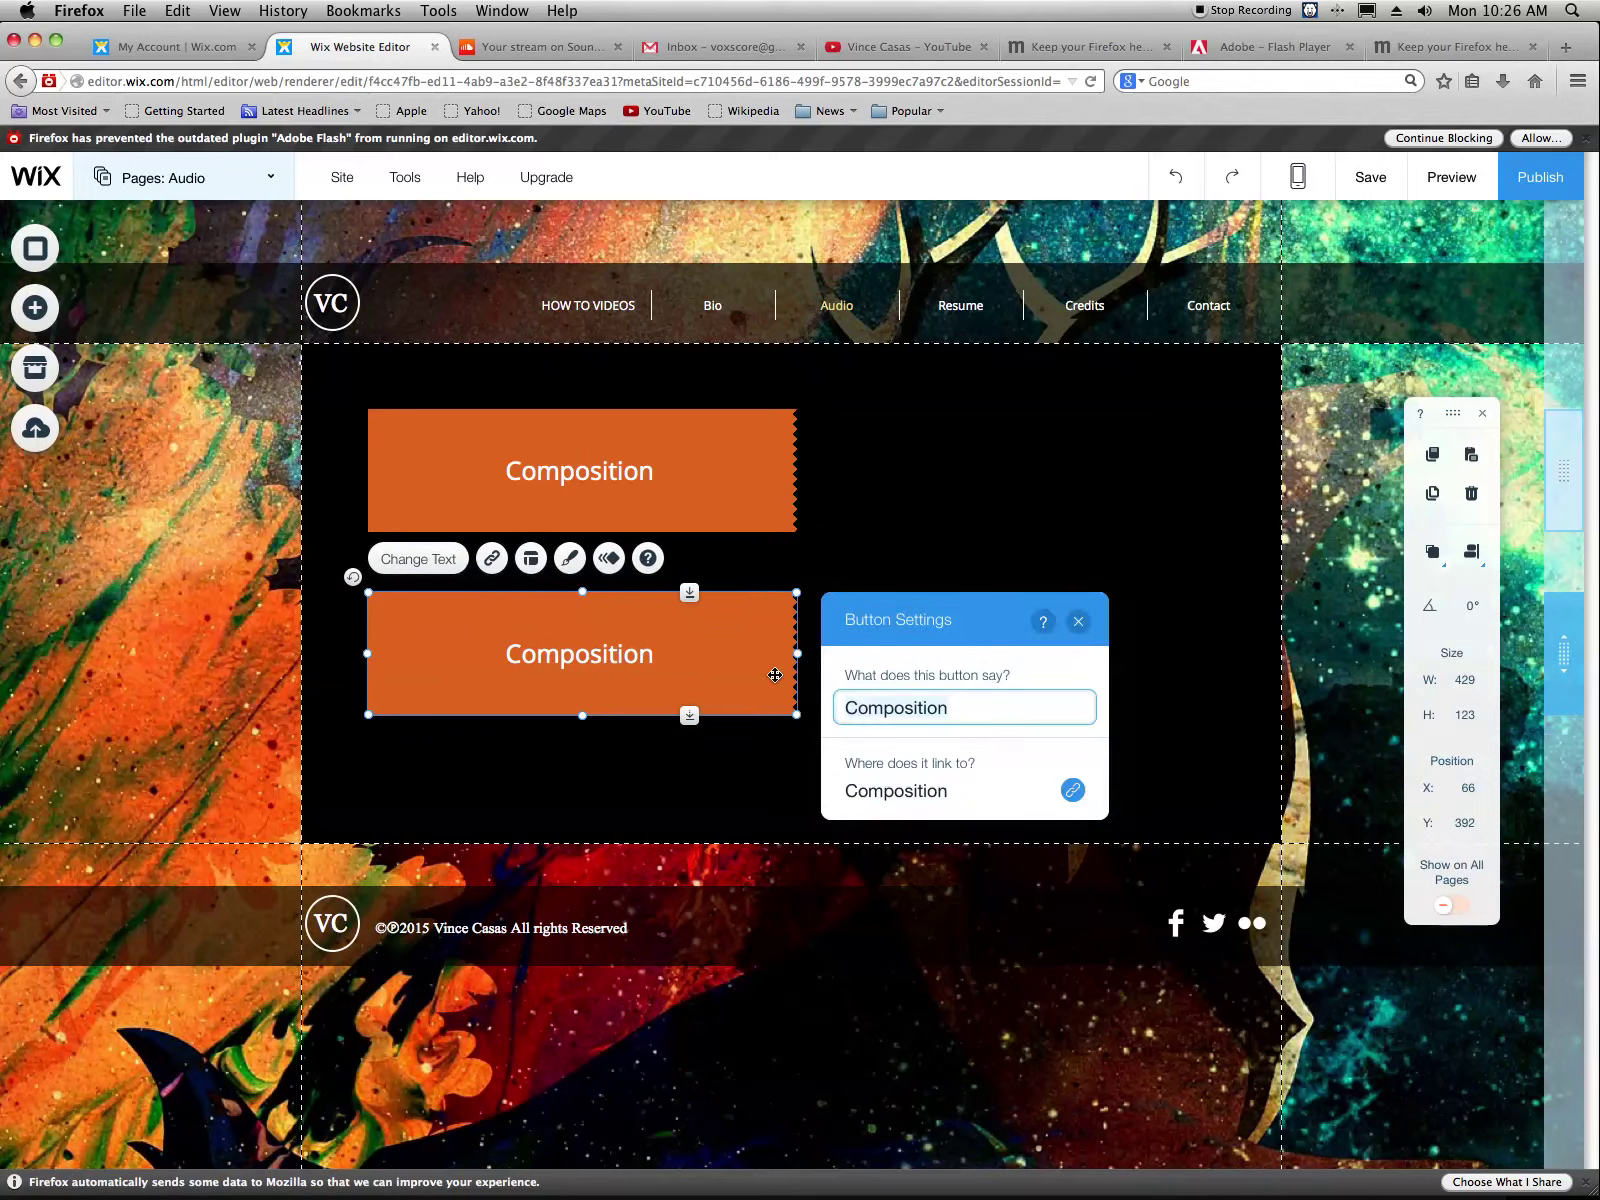
double_click(911, 700)
text(Mi)
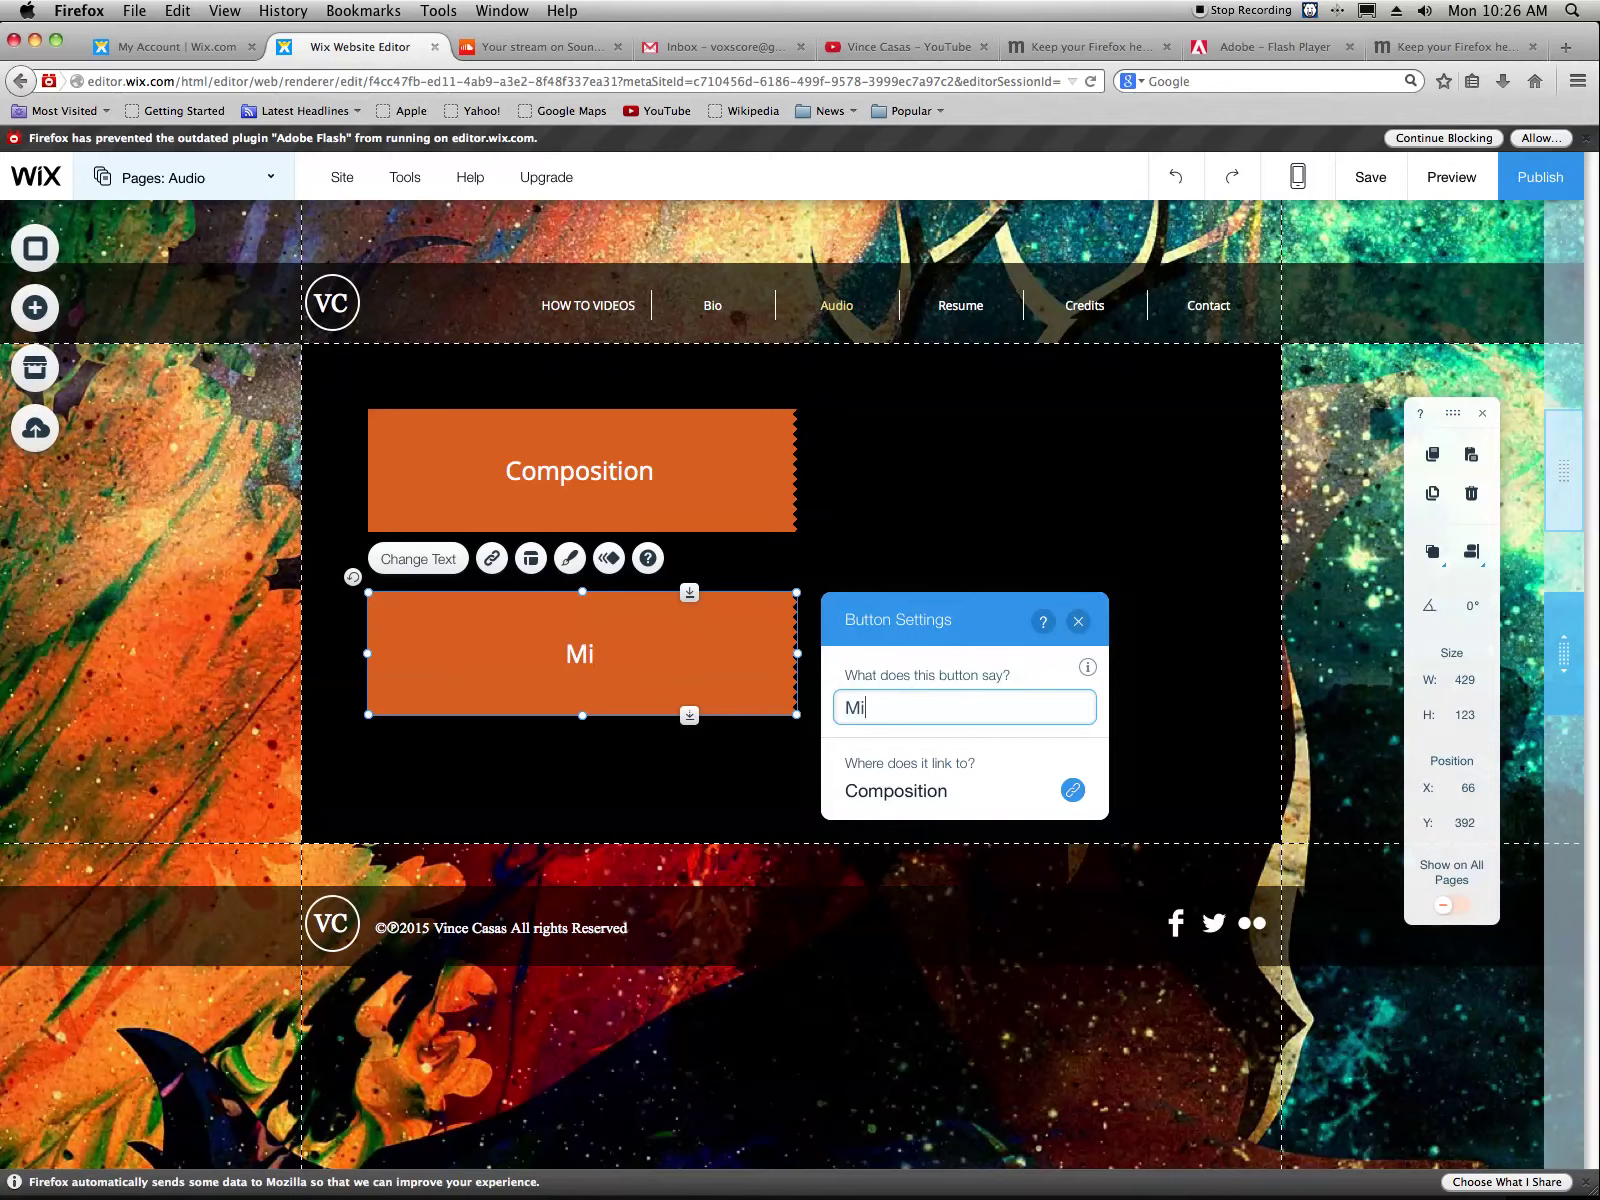
text(IXING)
key(Return)
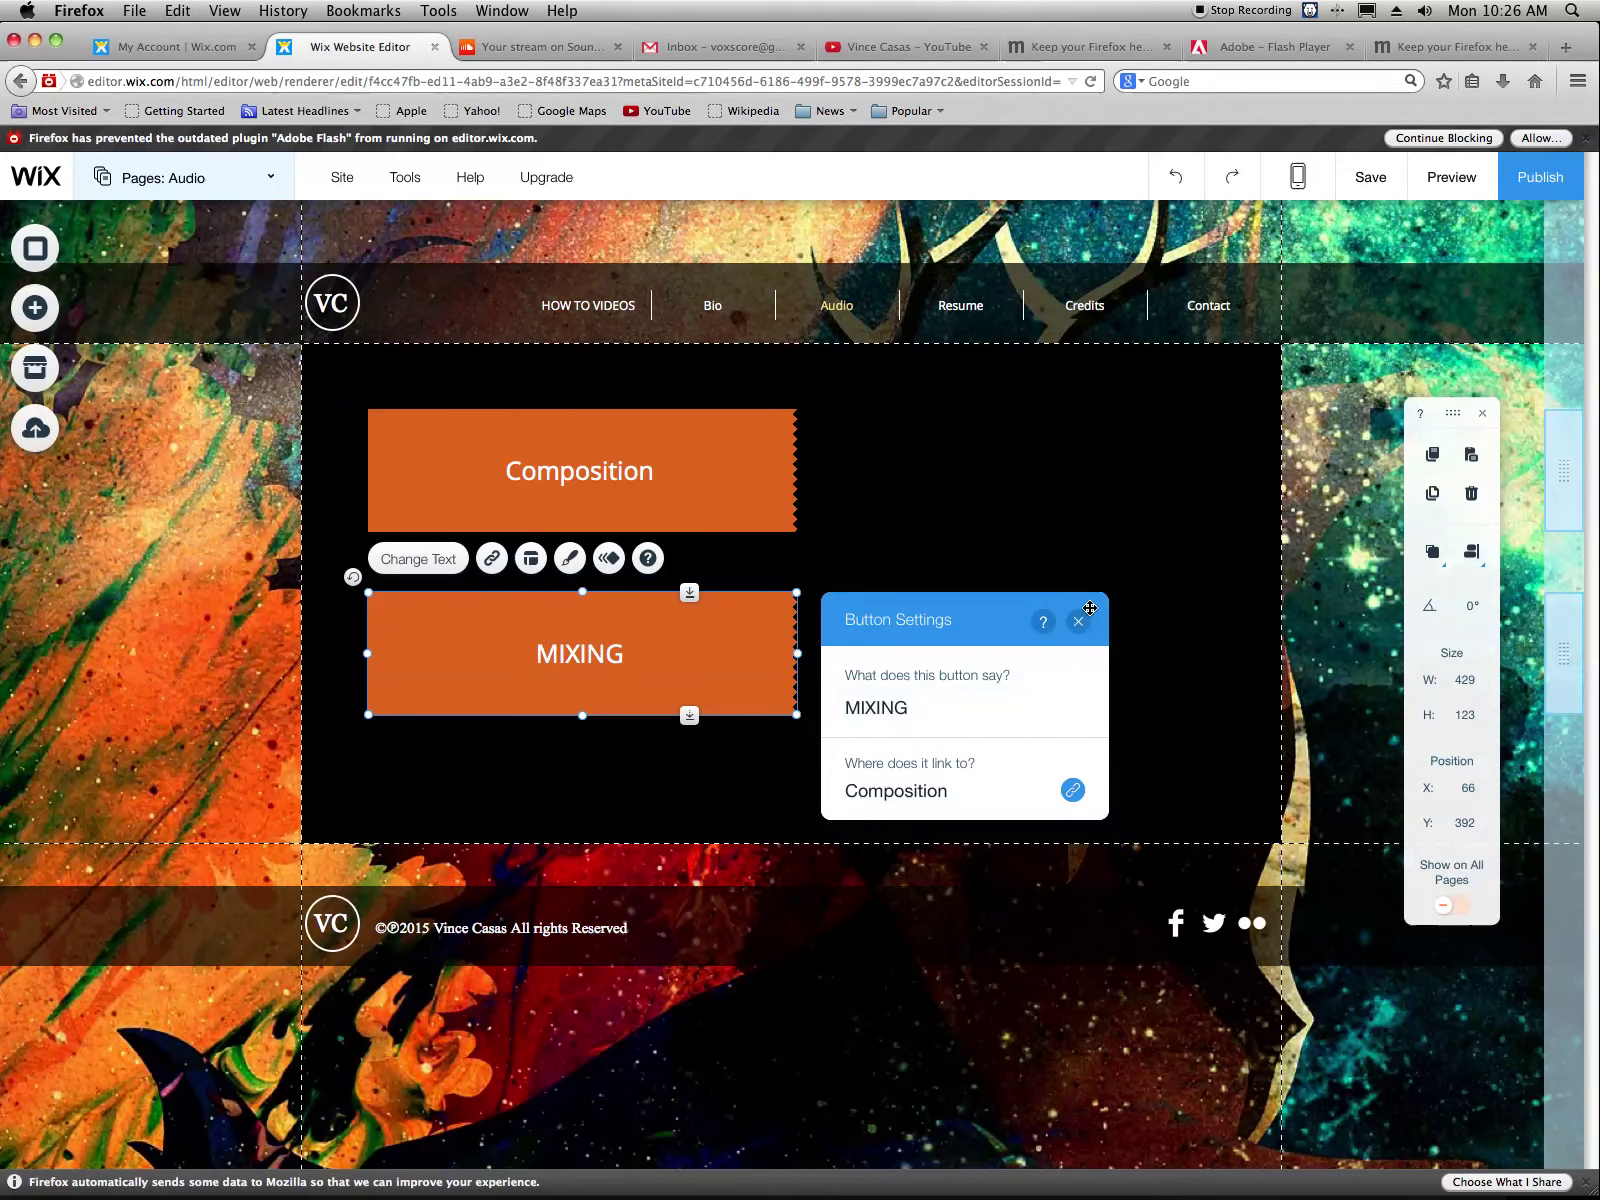
Link the MIXING button to the Mixing page and close its settings
click(915, 792)
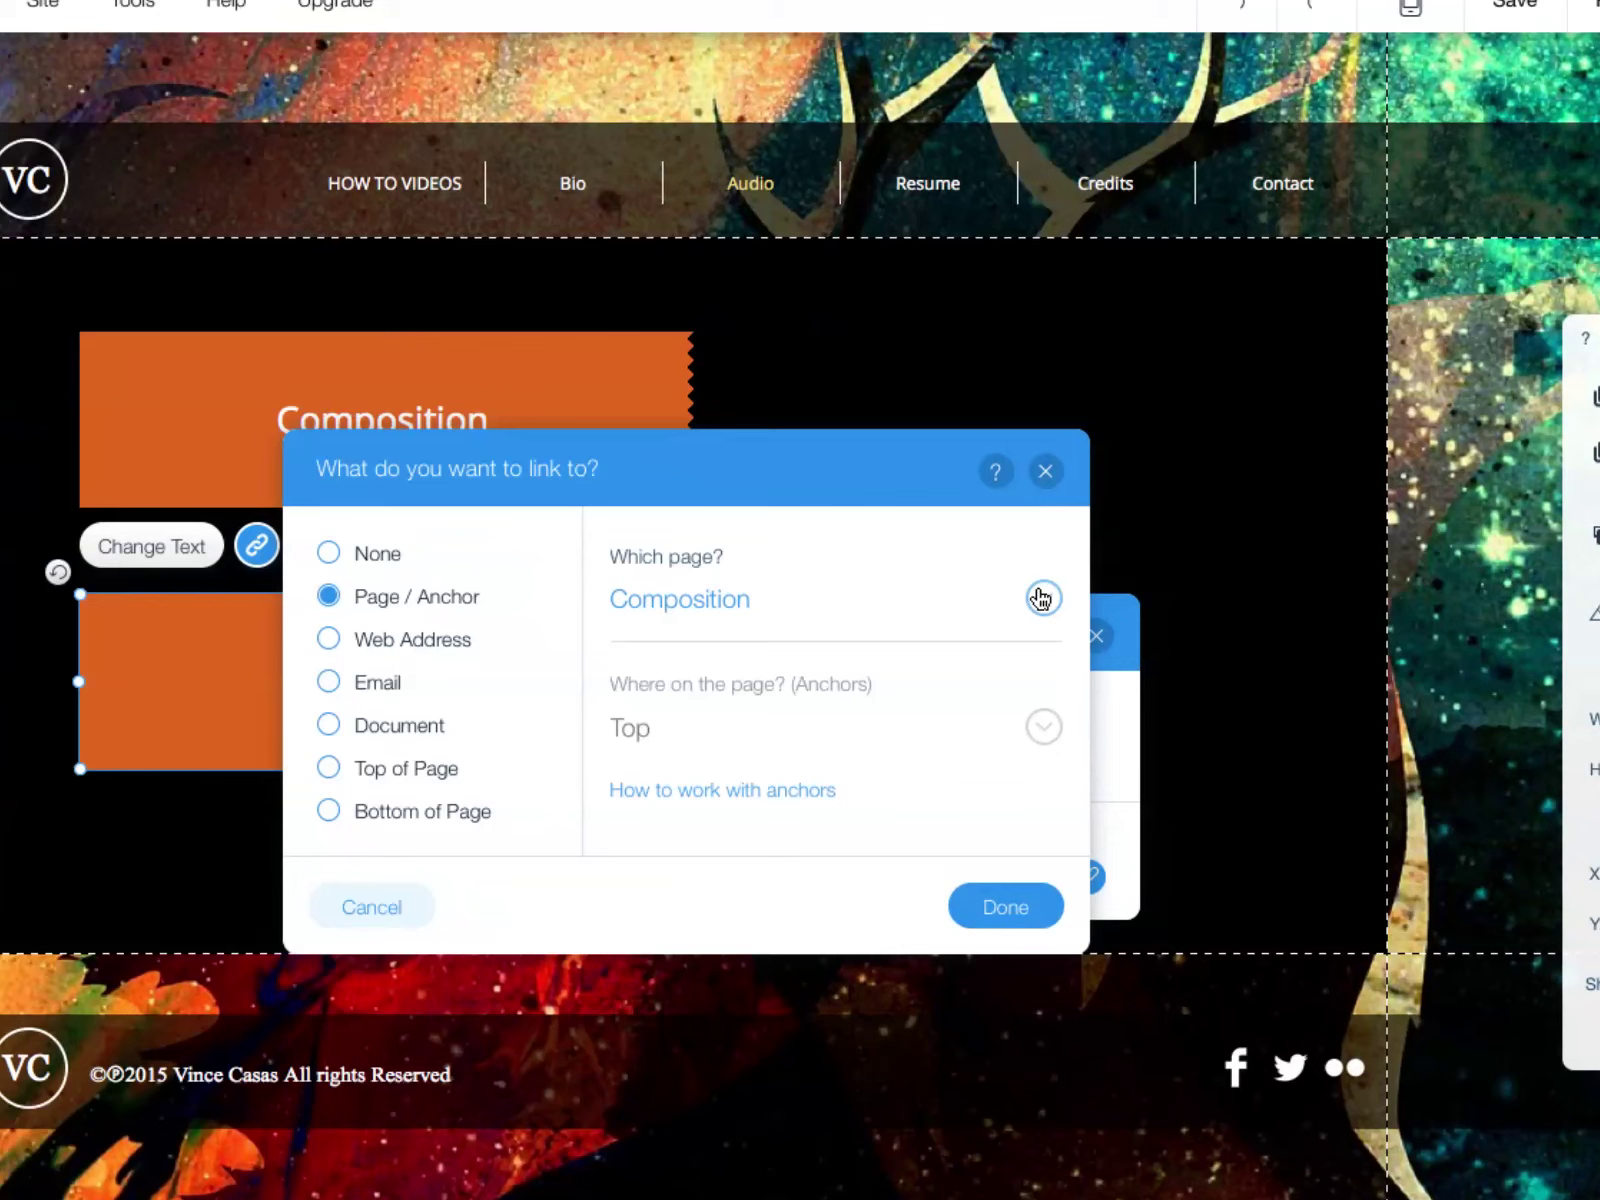
click(1041, 598)
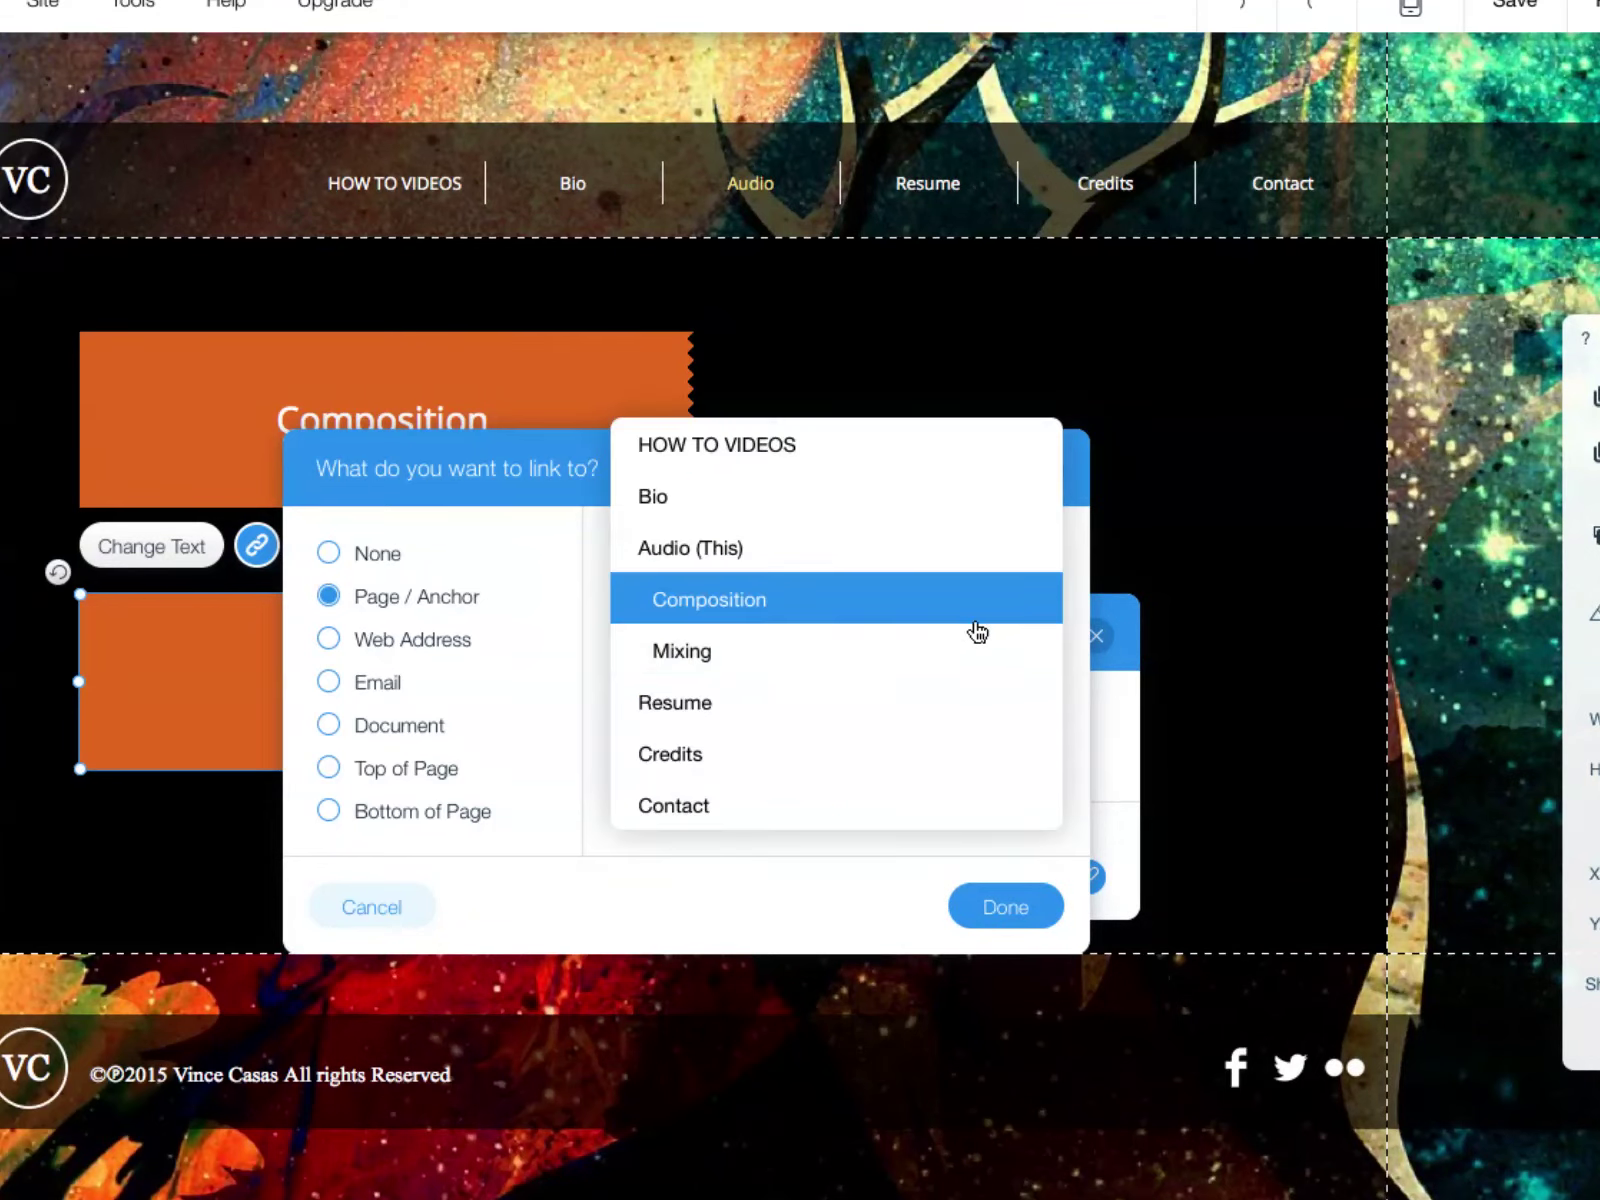
click(864, 653)
click(1008, 907)
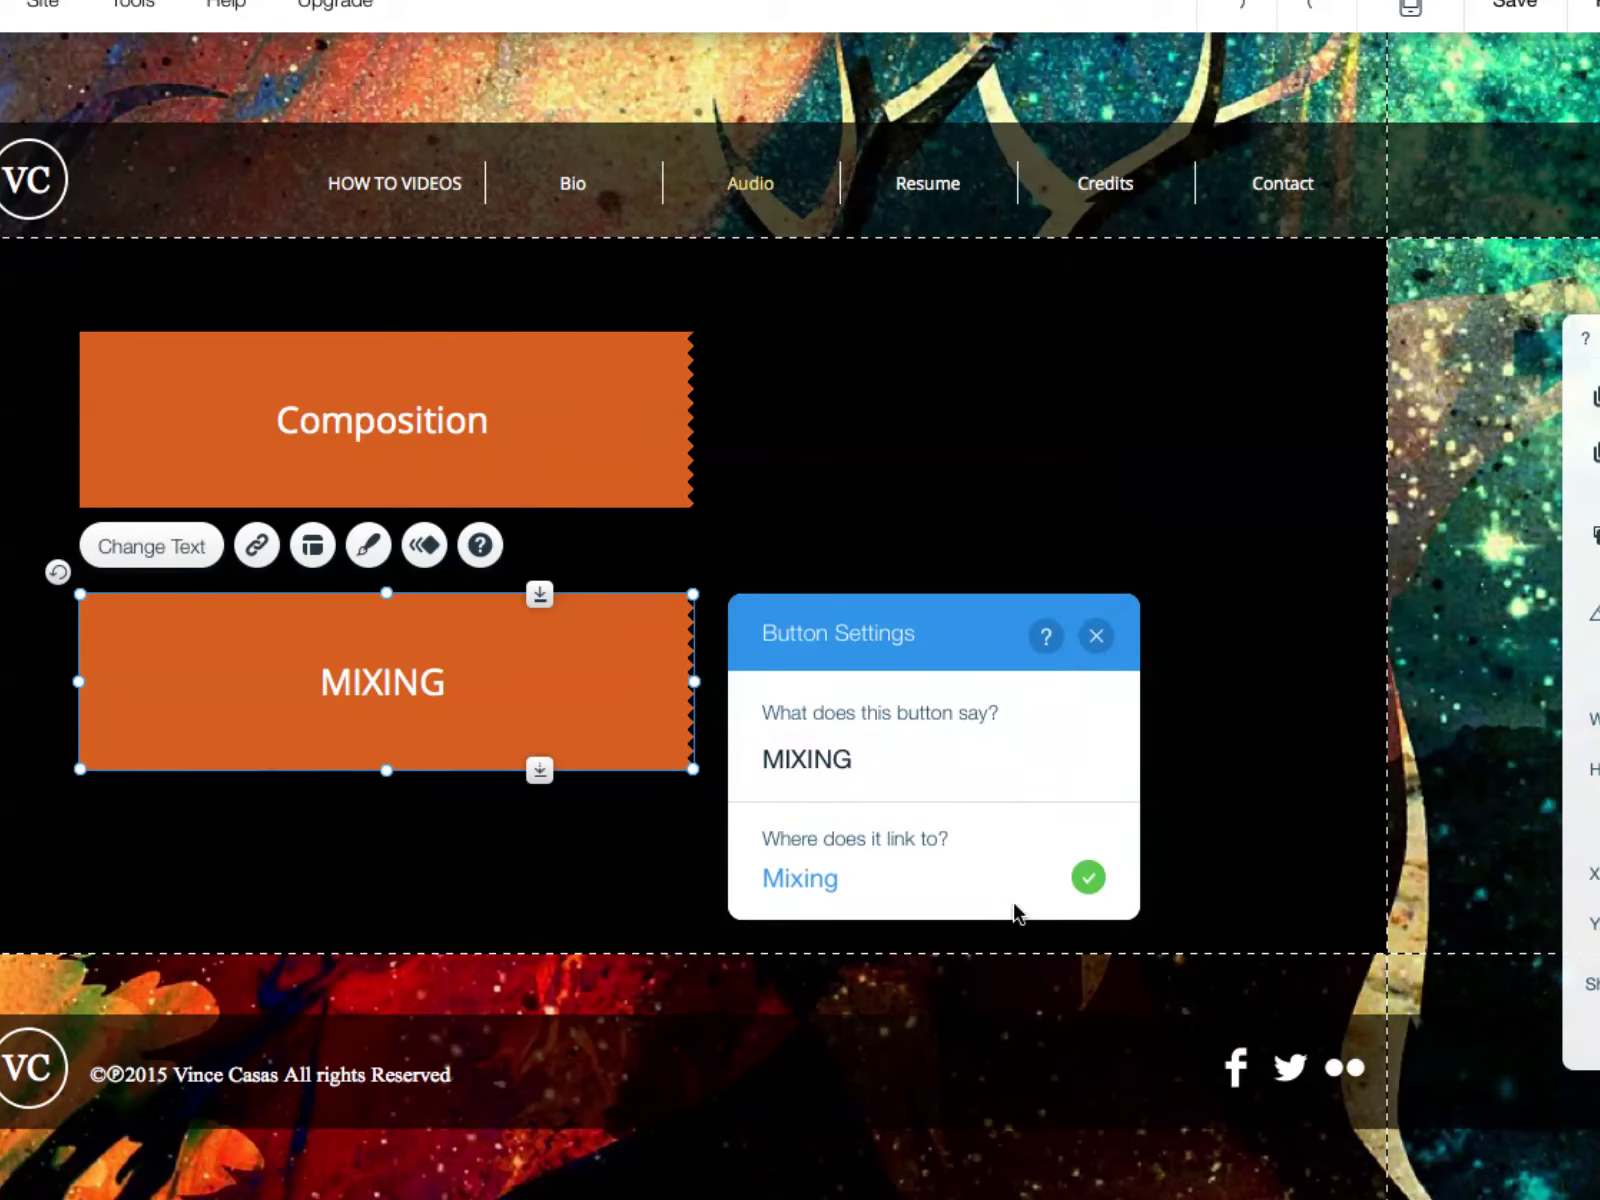
click(1095, 638)
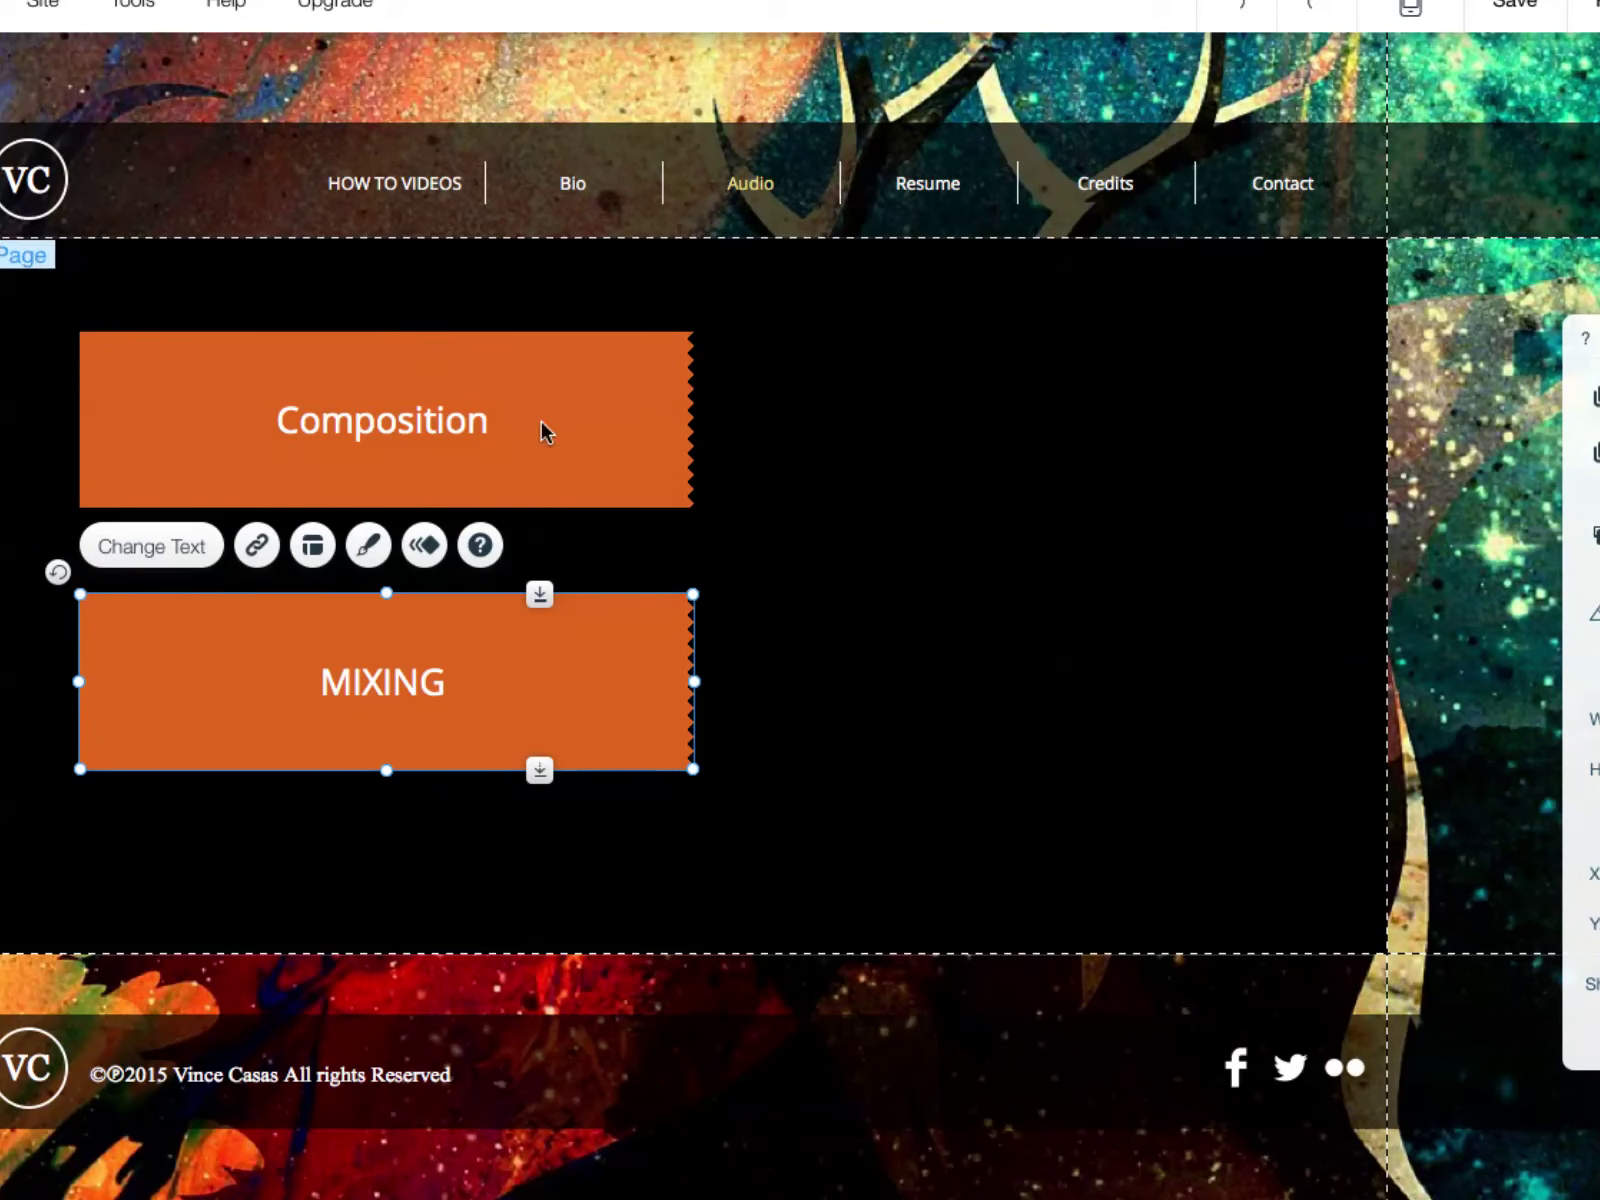
Change the upper button's text to COMPOSITION in capital letters and close its settings
click(431, 420)
click(434, 424)
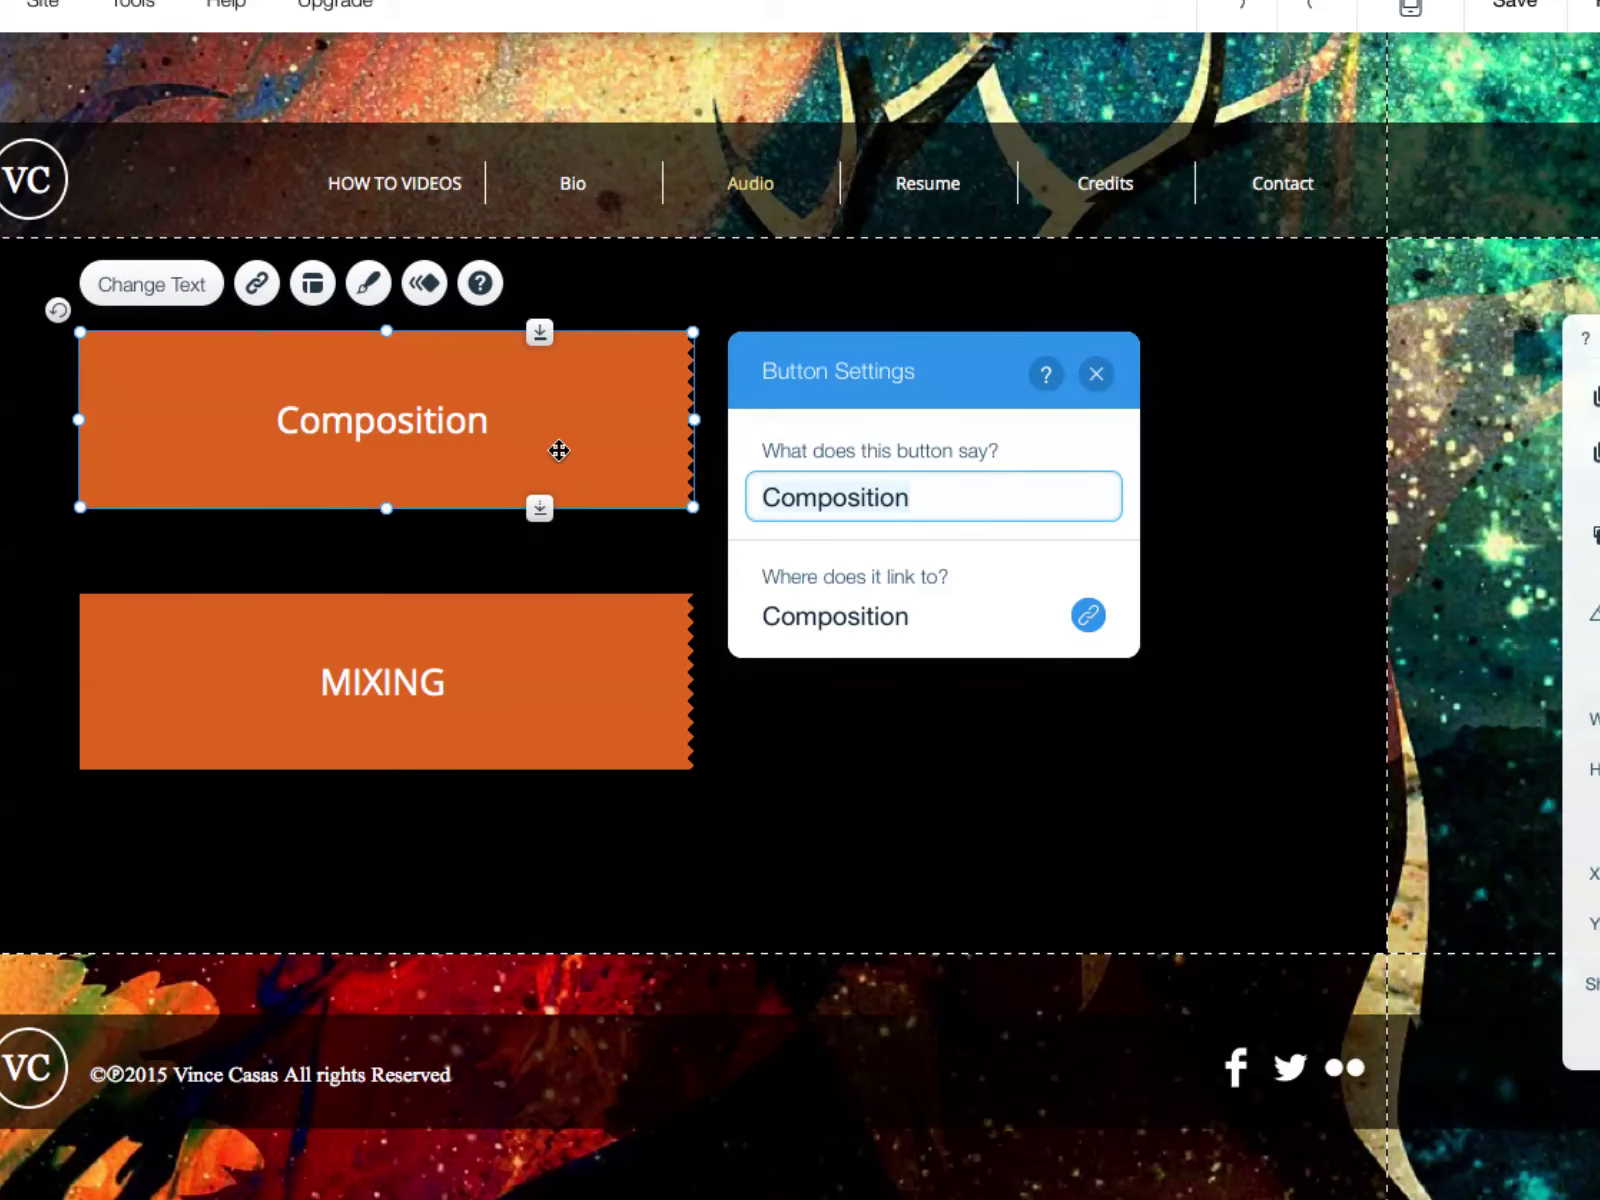
text(CPOM)
key(BackSpace)
key(BackSpace)
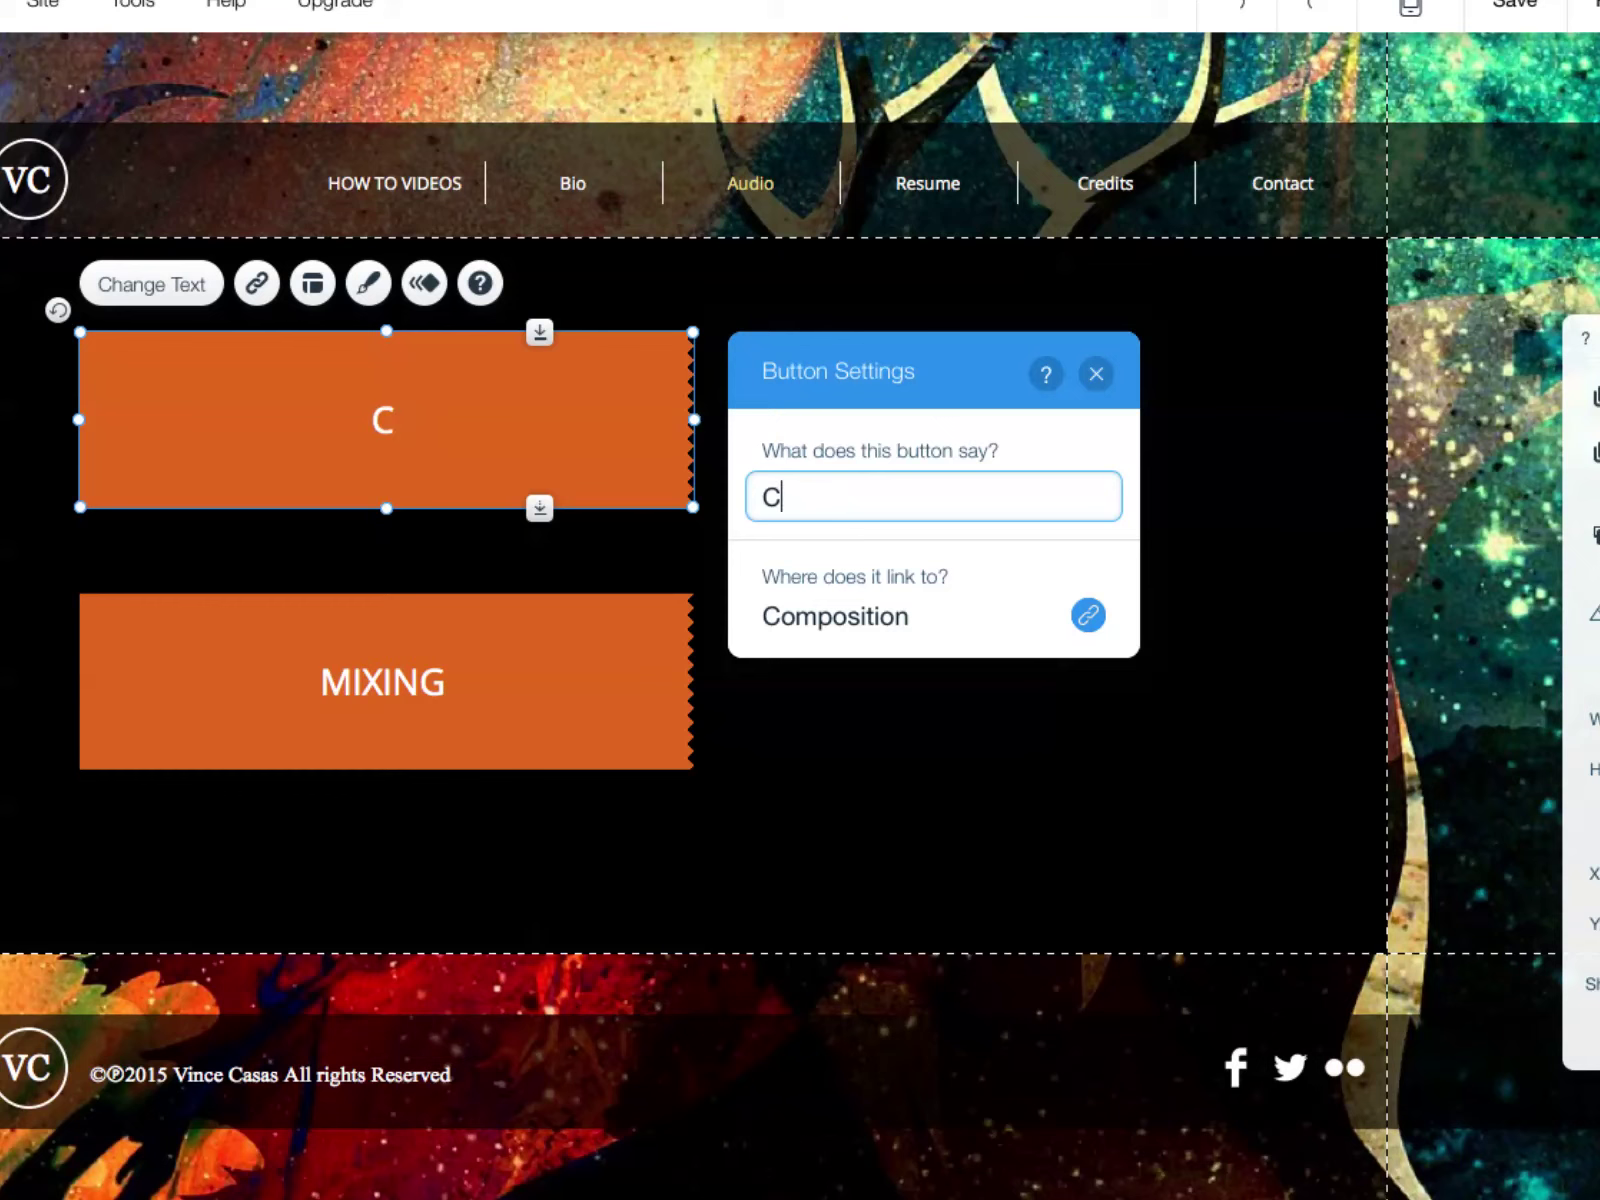
text(MPOS)
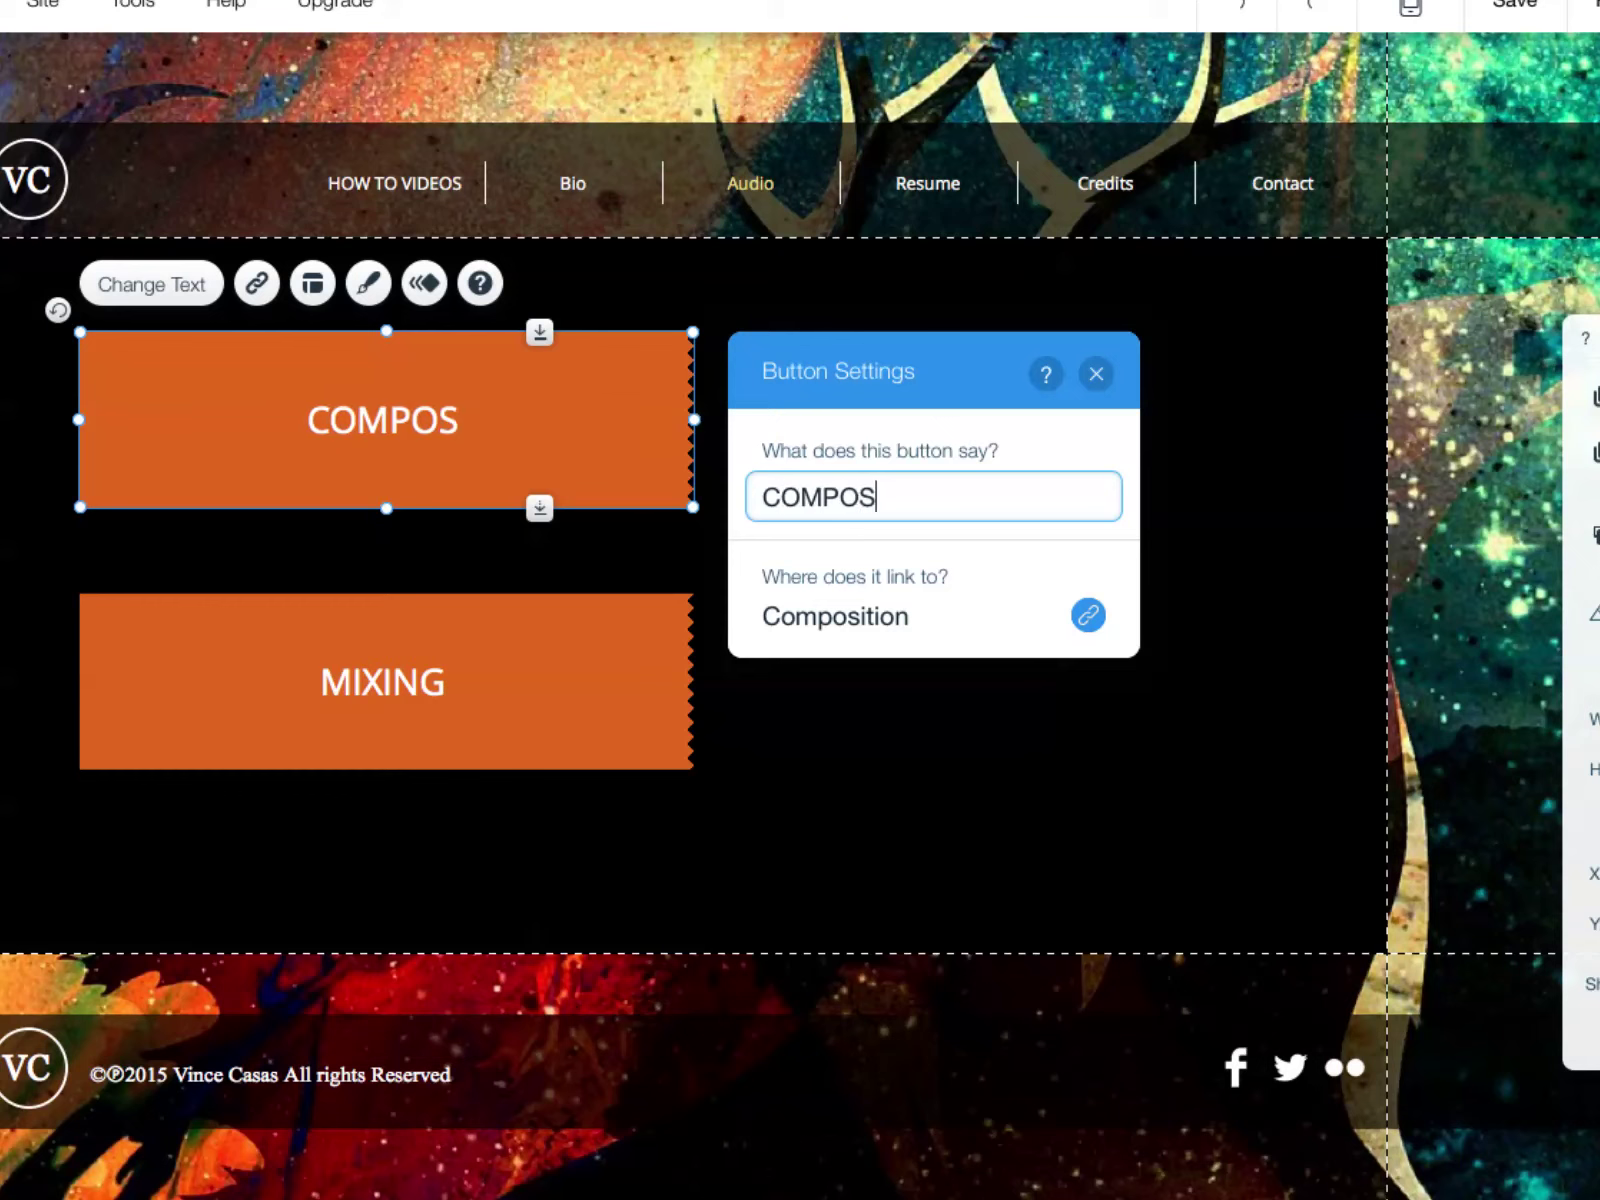
text(ITION)
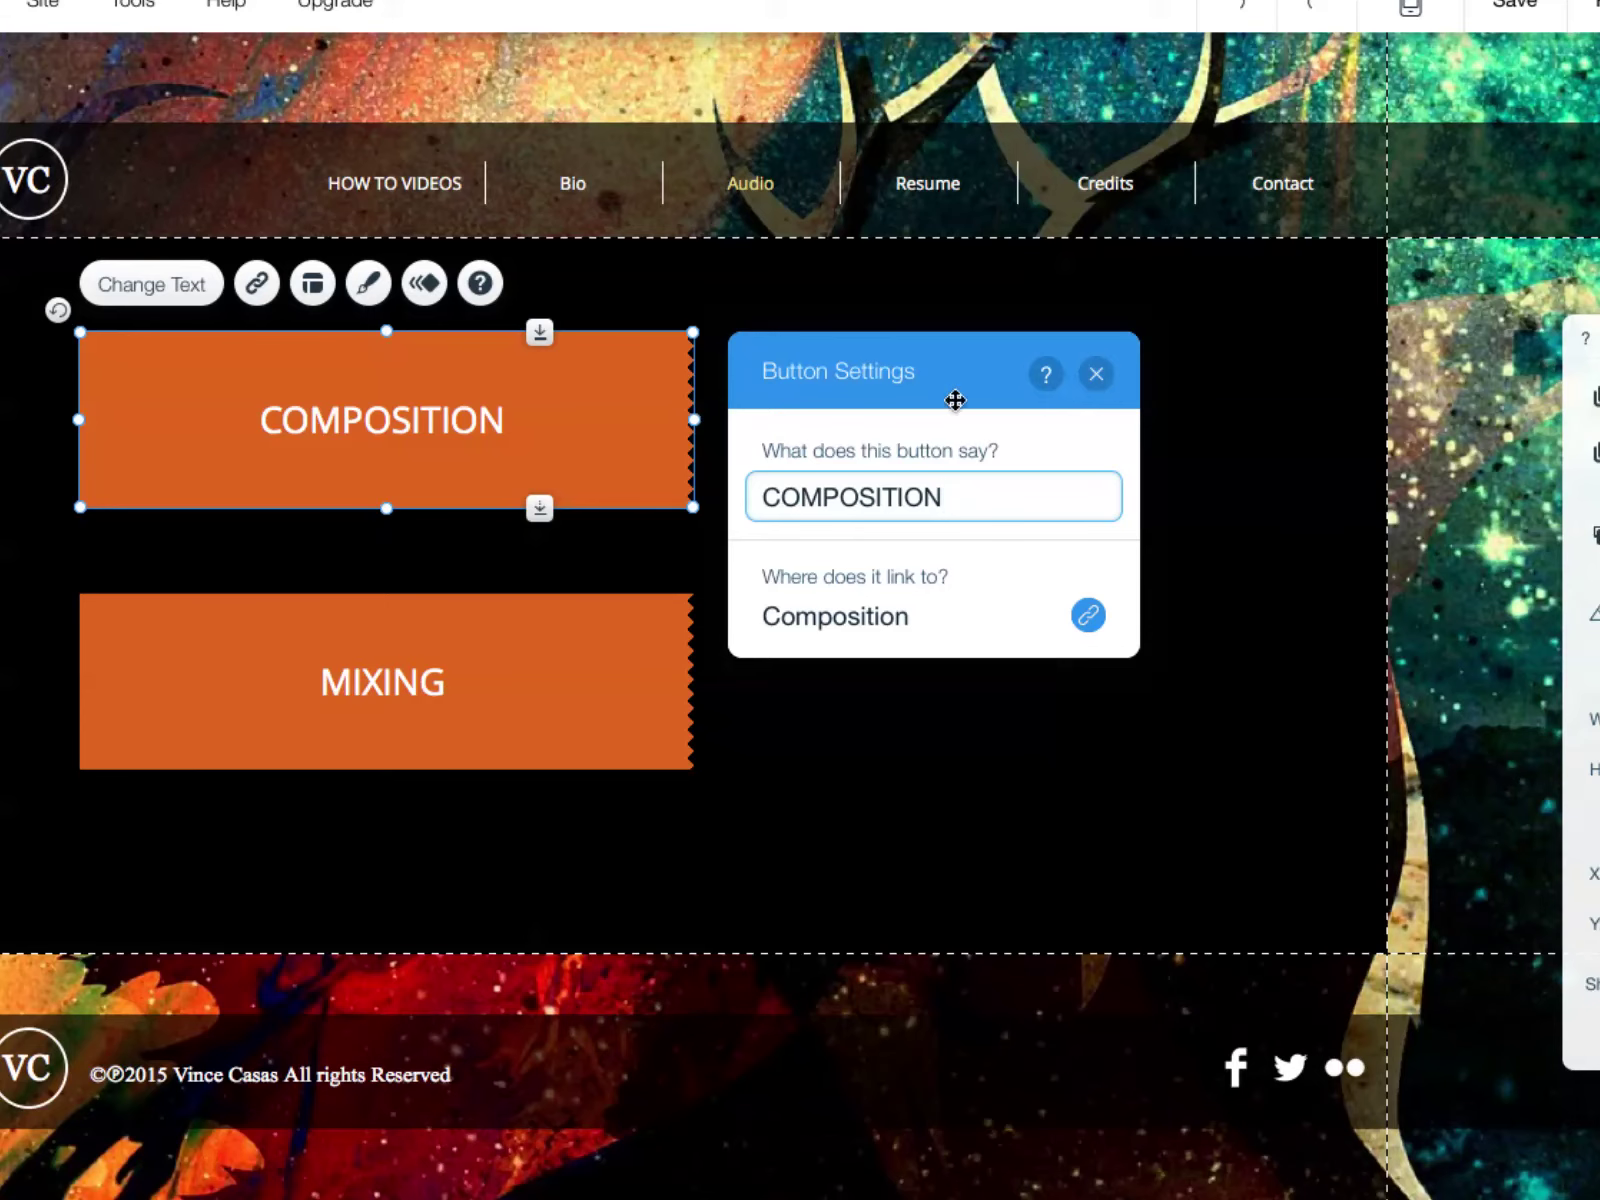
click(1096, 373)
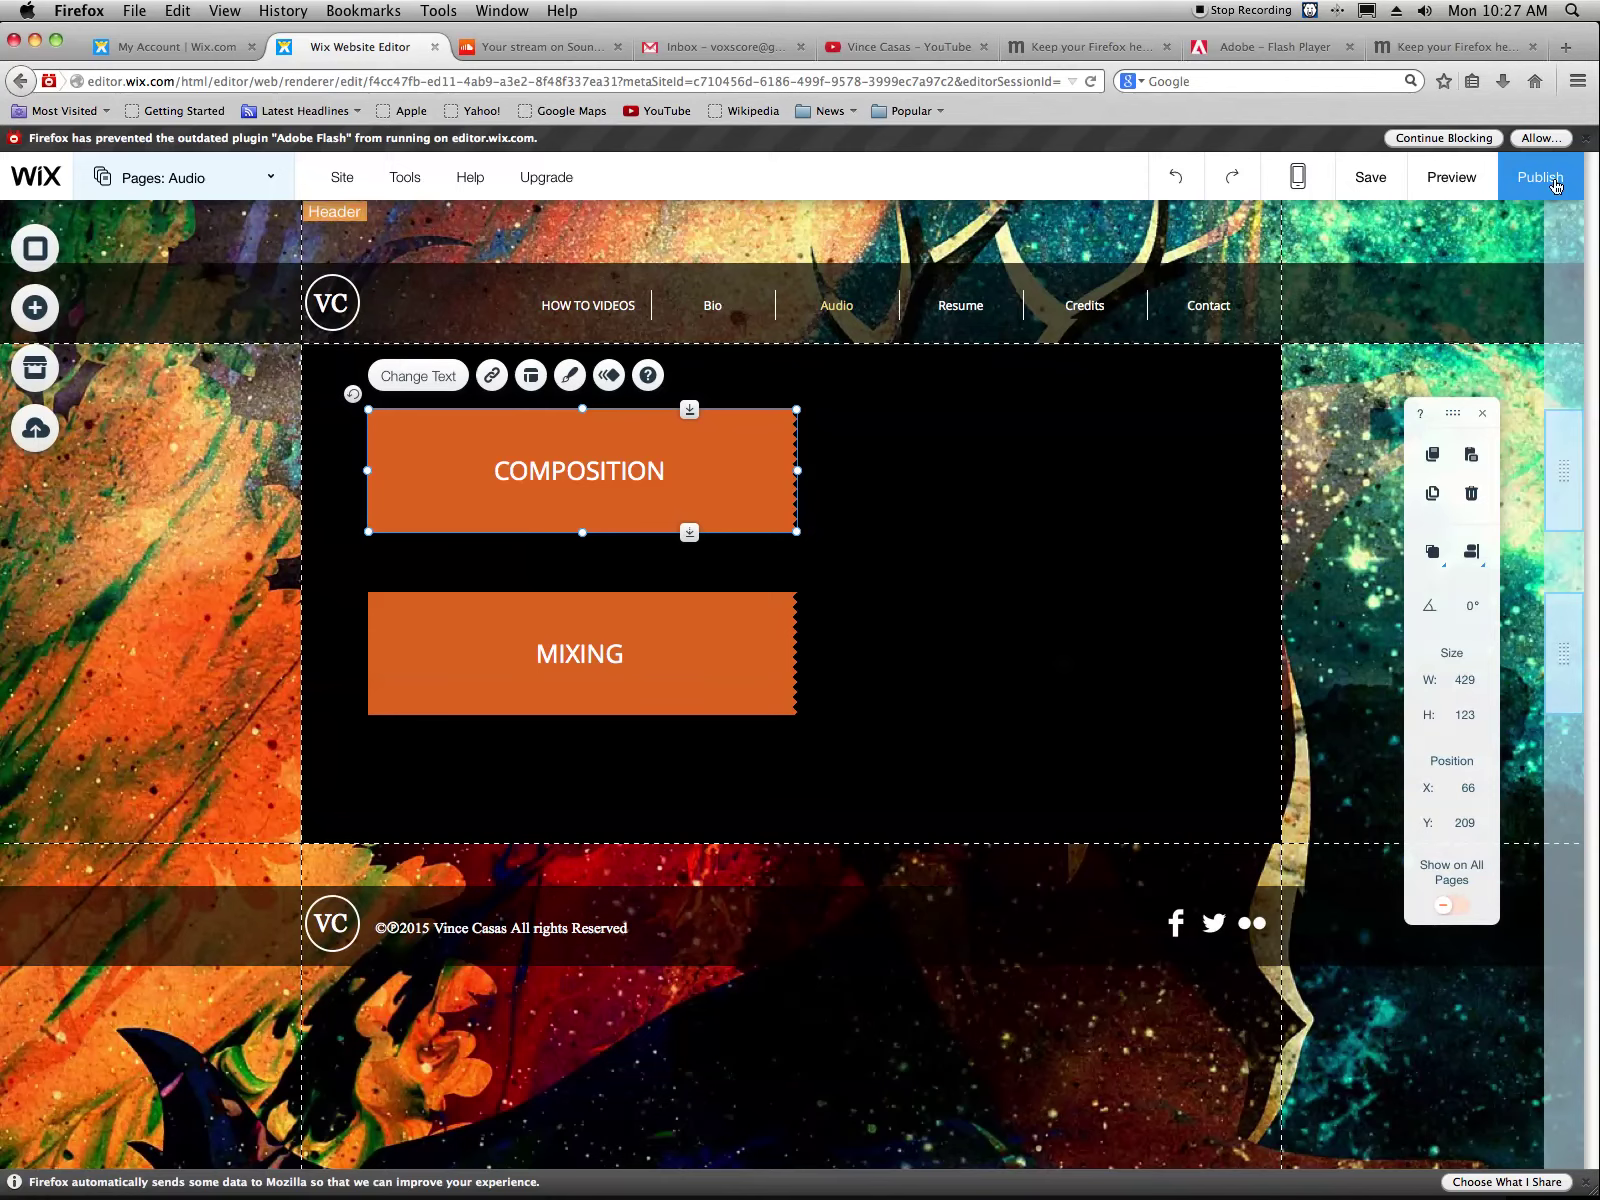
Preview the site, test the MIXING button's link from the Audio page, and return to the editor
click(1450, 177)
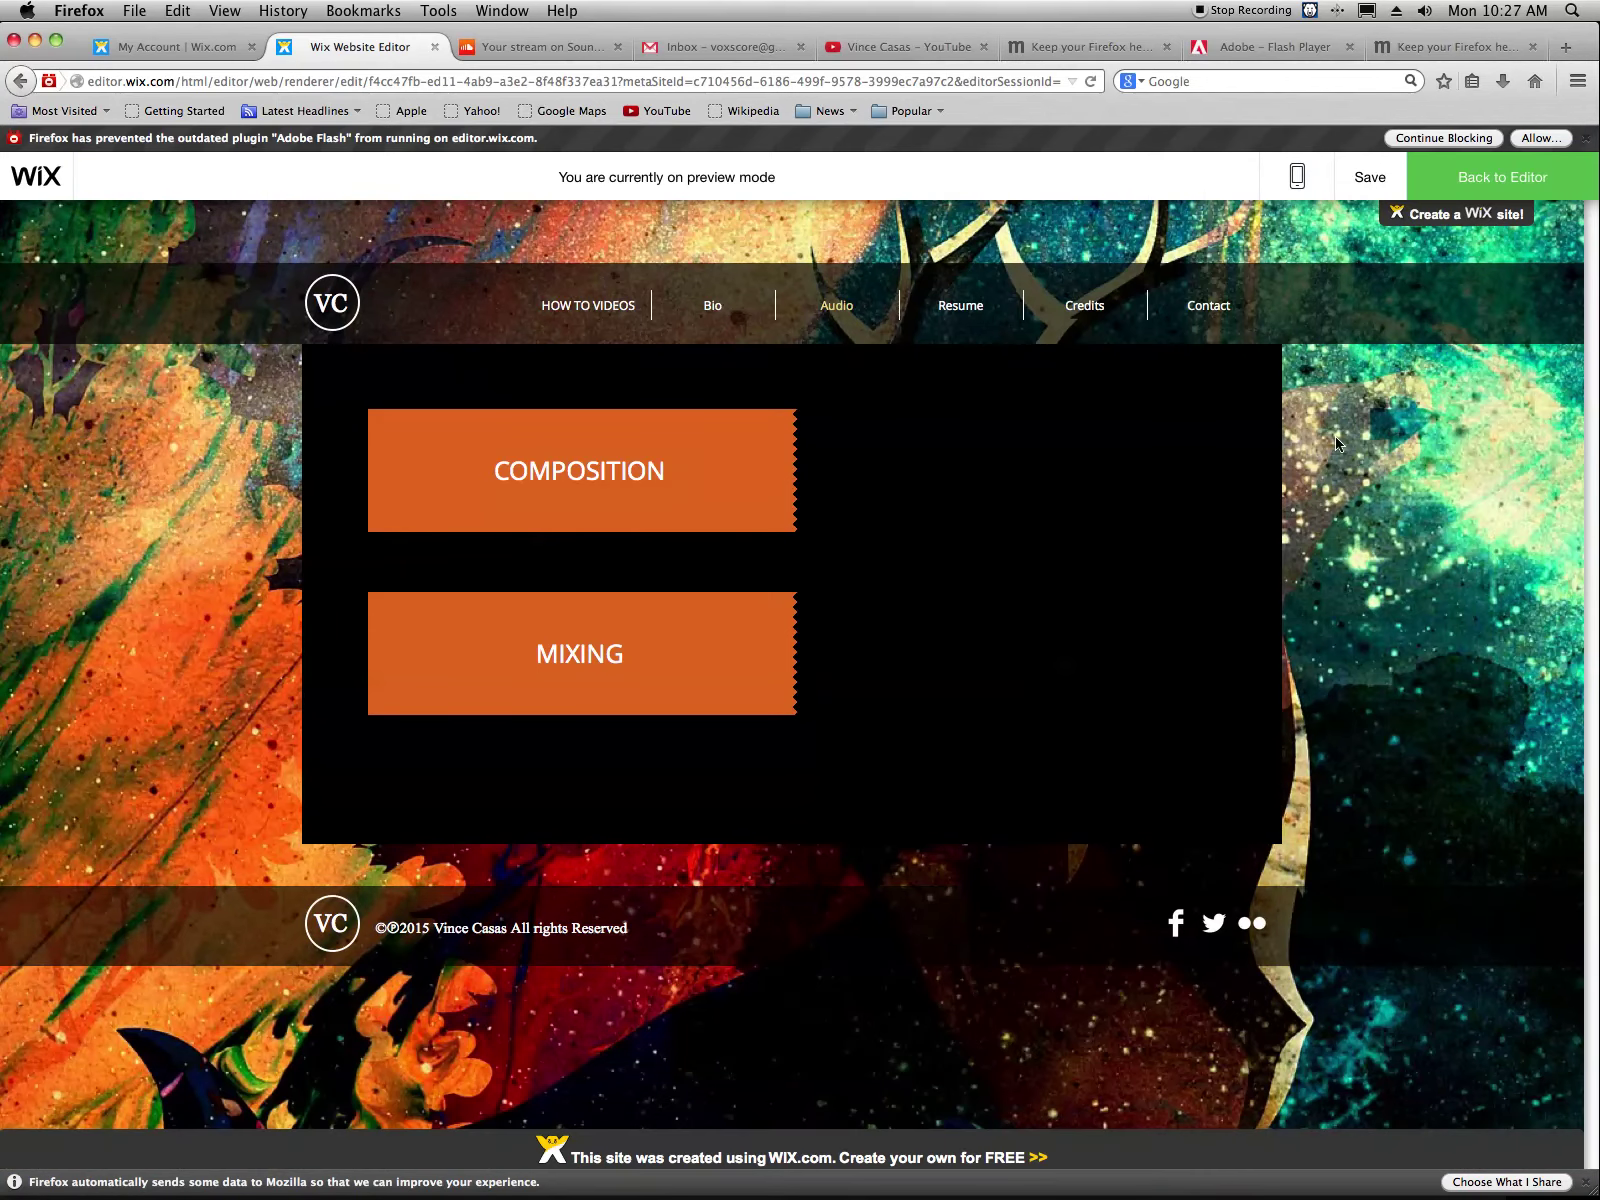
click(565, 650)
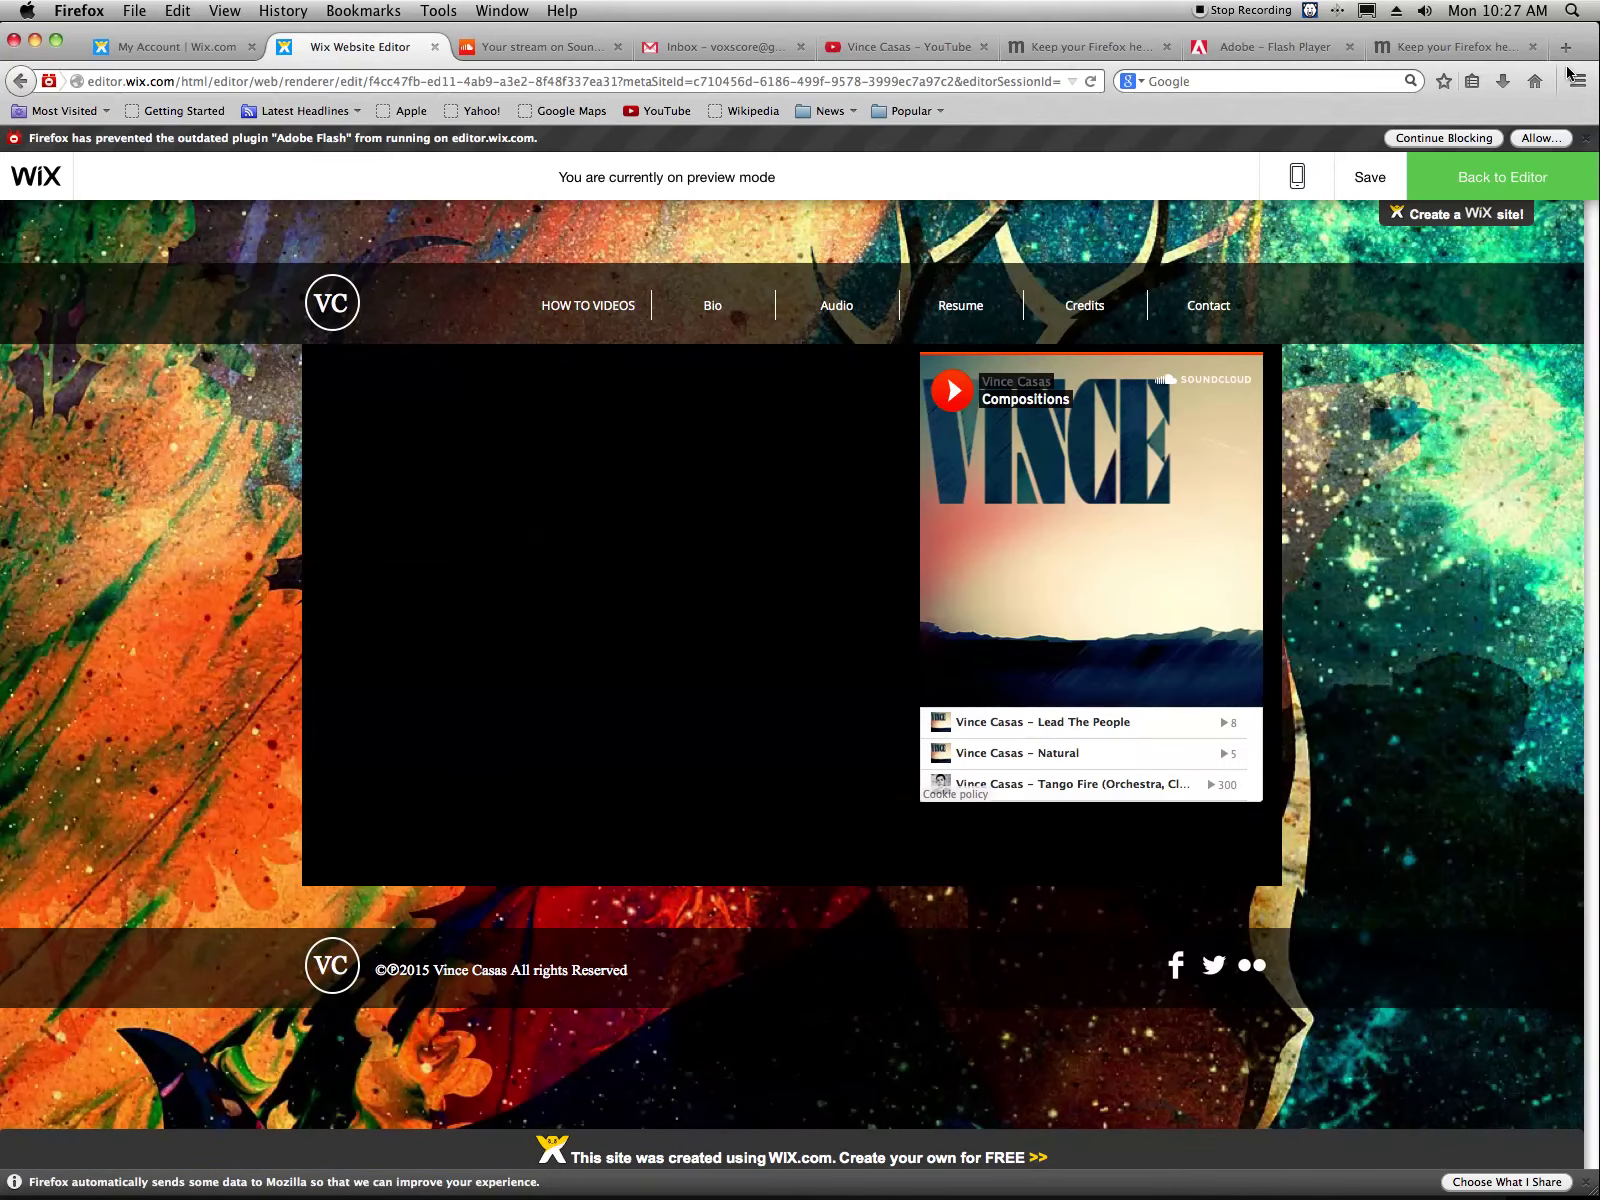
click(1466, 191)
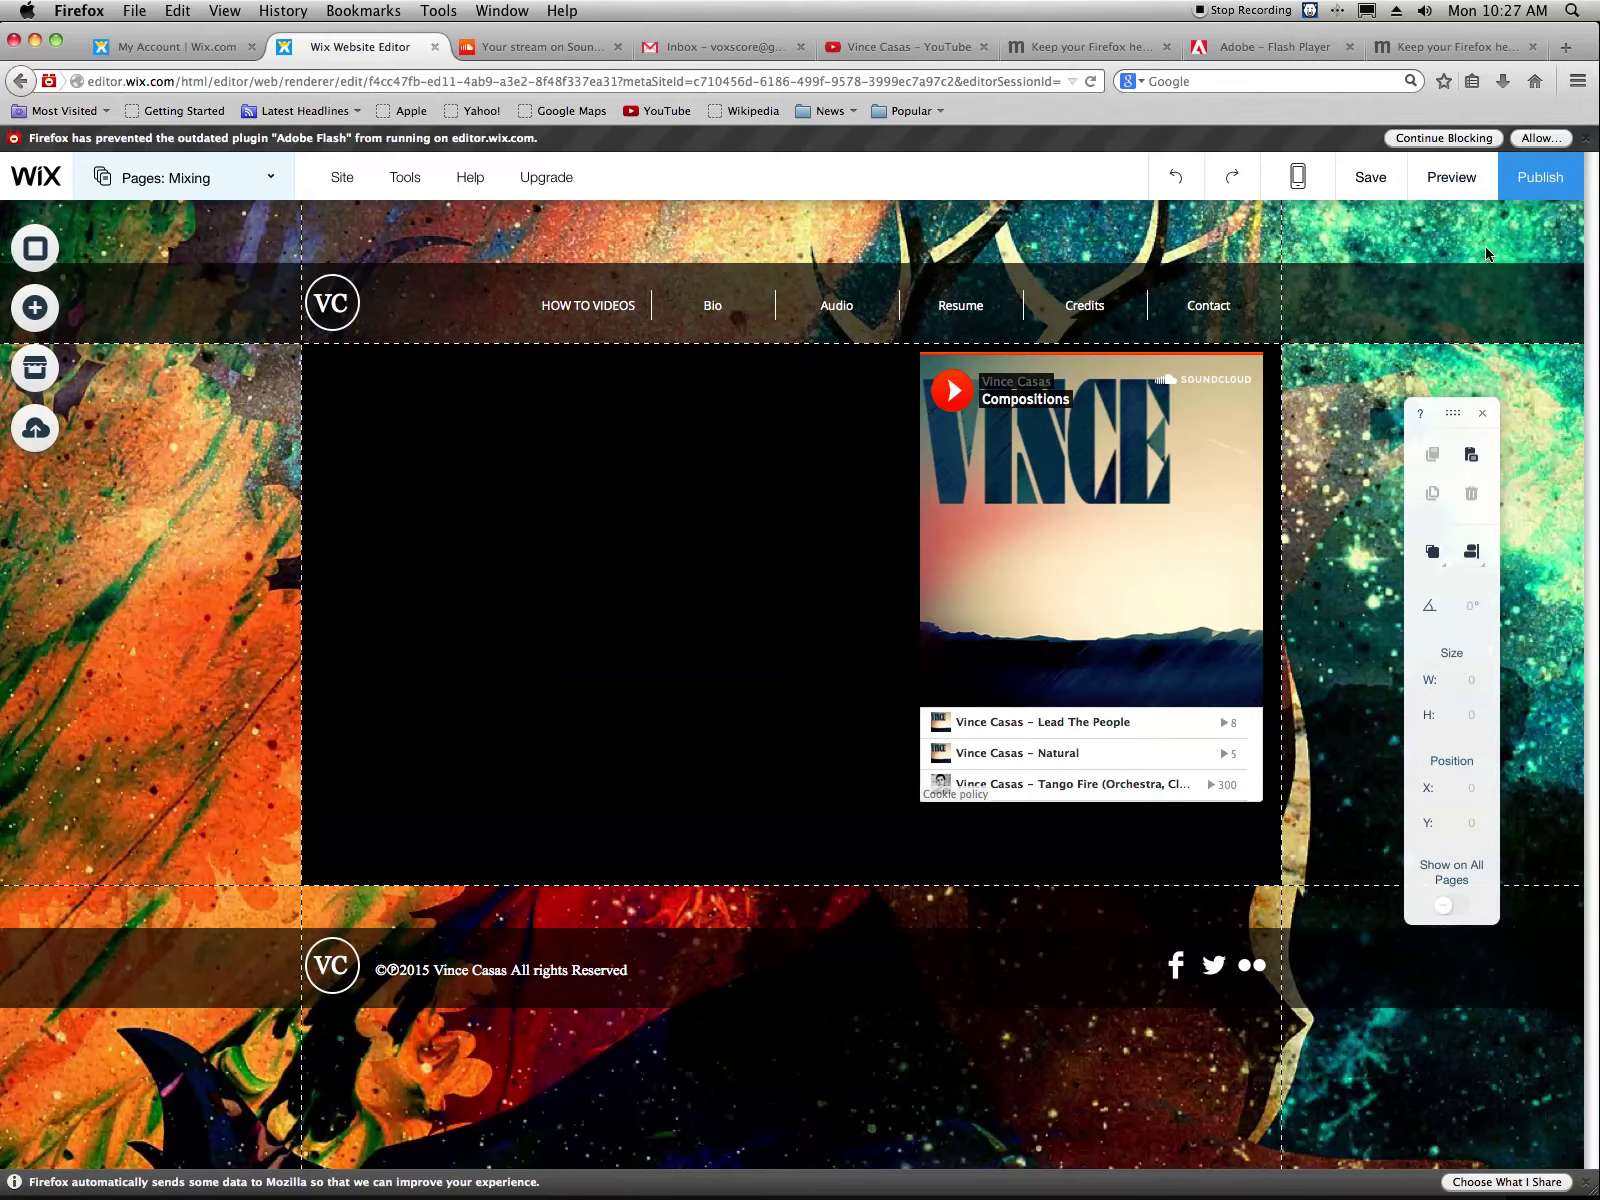
Save the site's changes and dismiss the publishing prompt without publishing
click(1379, 179)
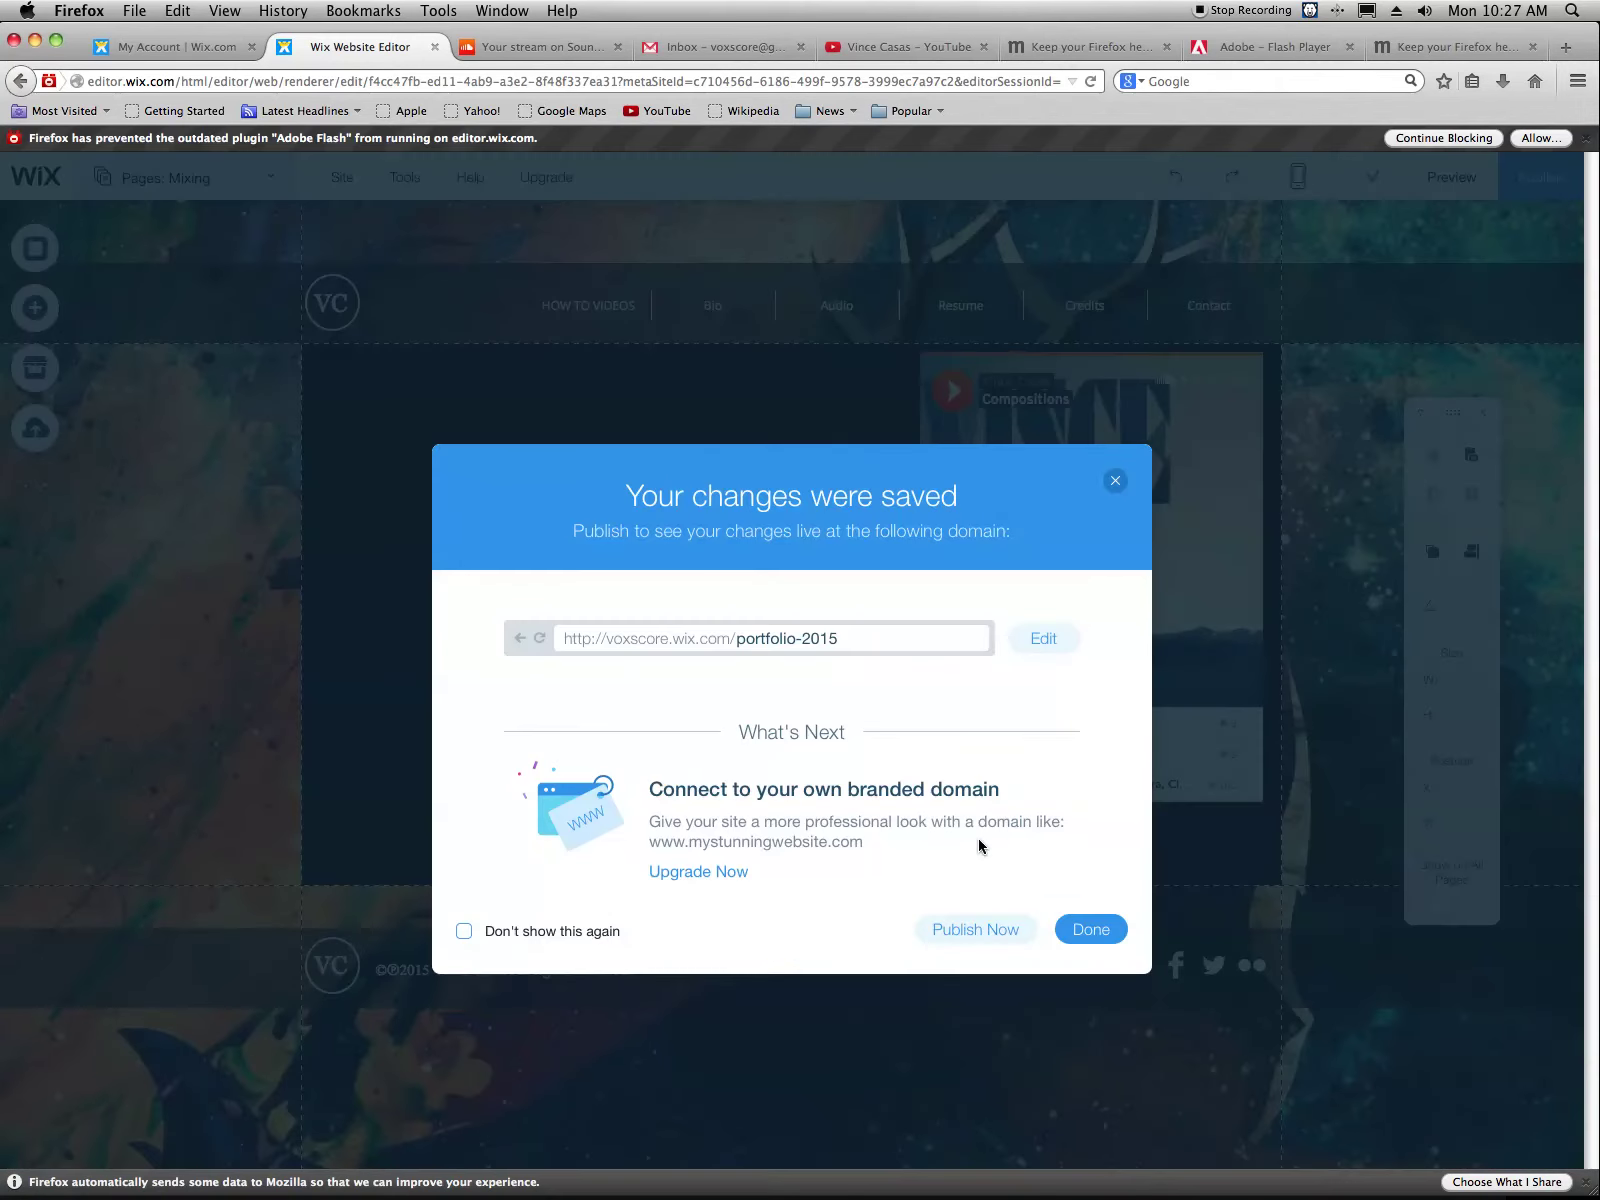
click(1085, 929)
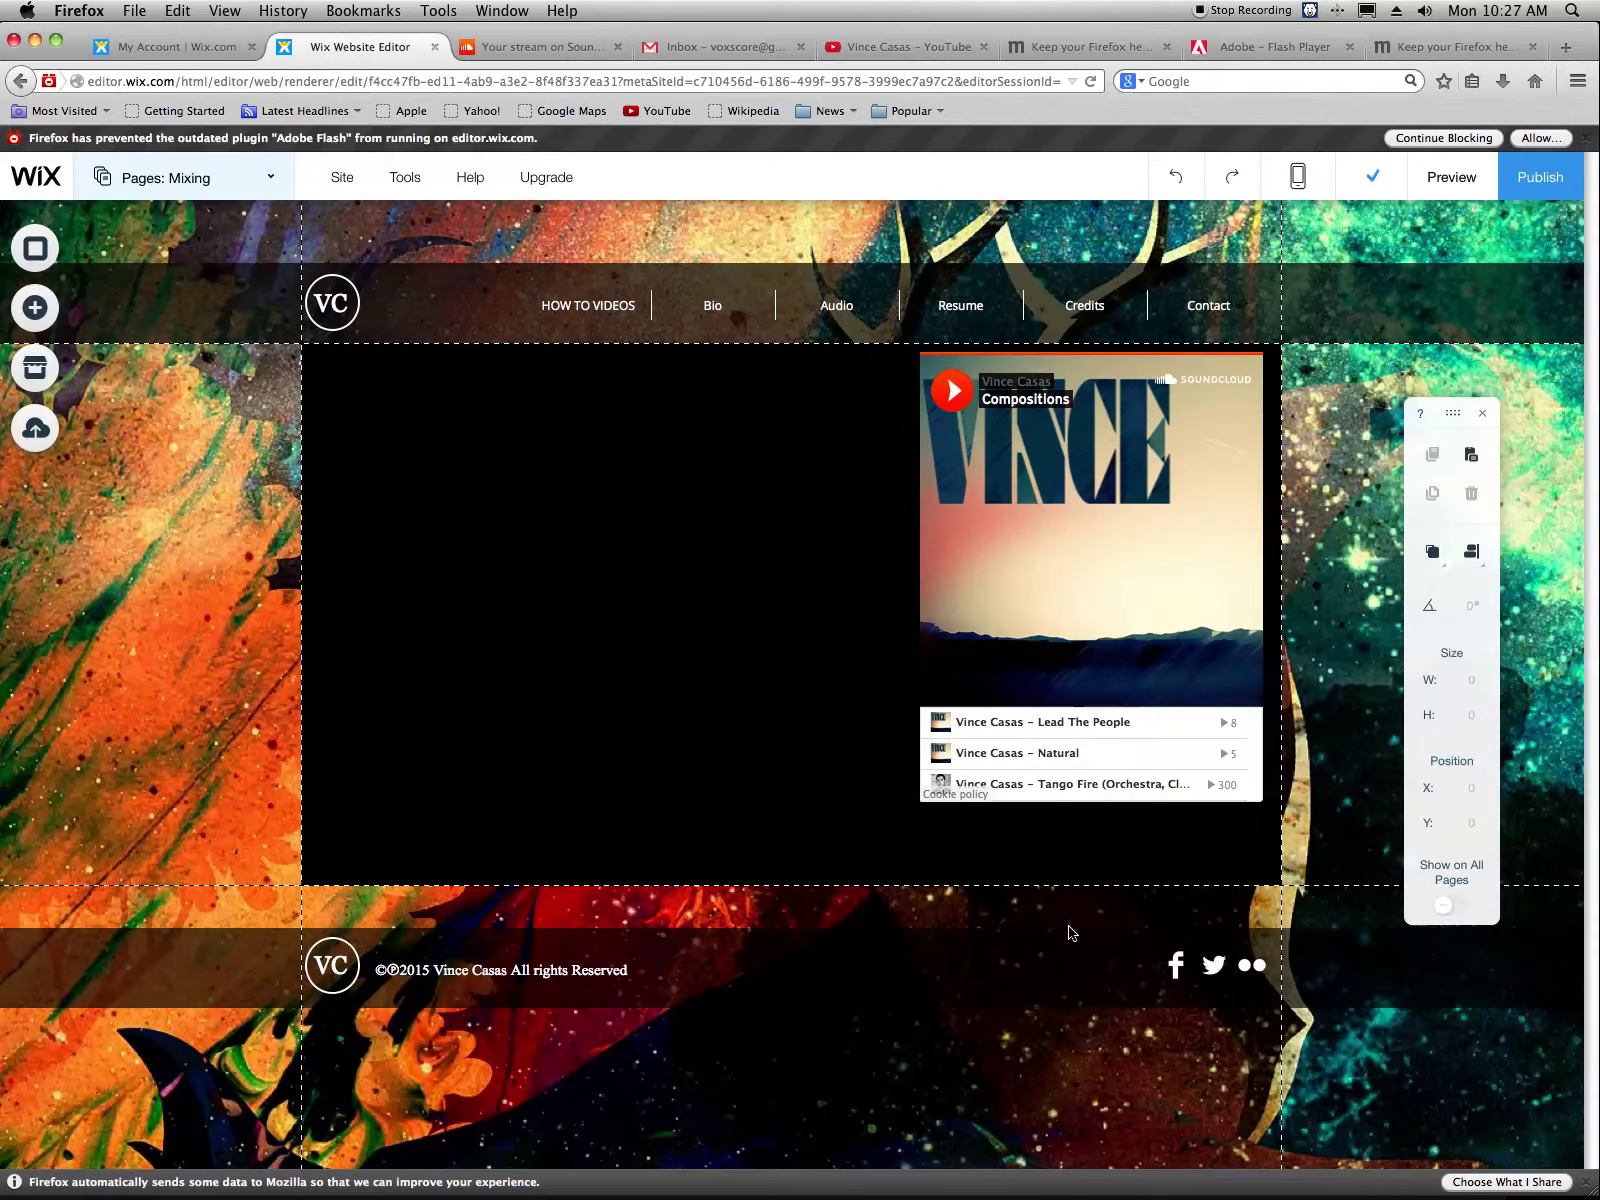
click(974, 310)
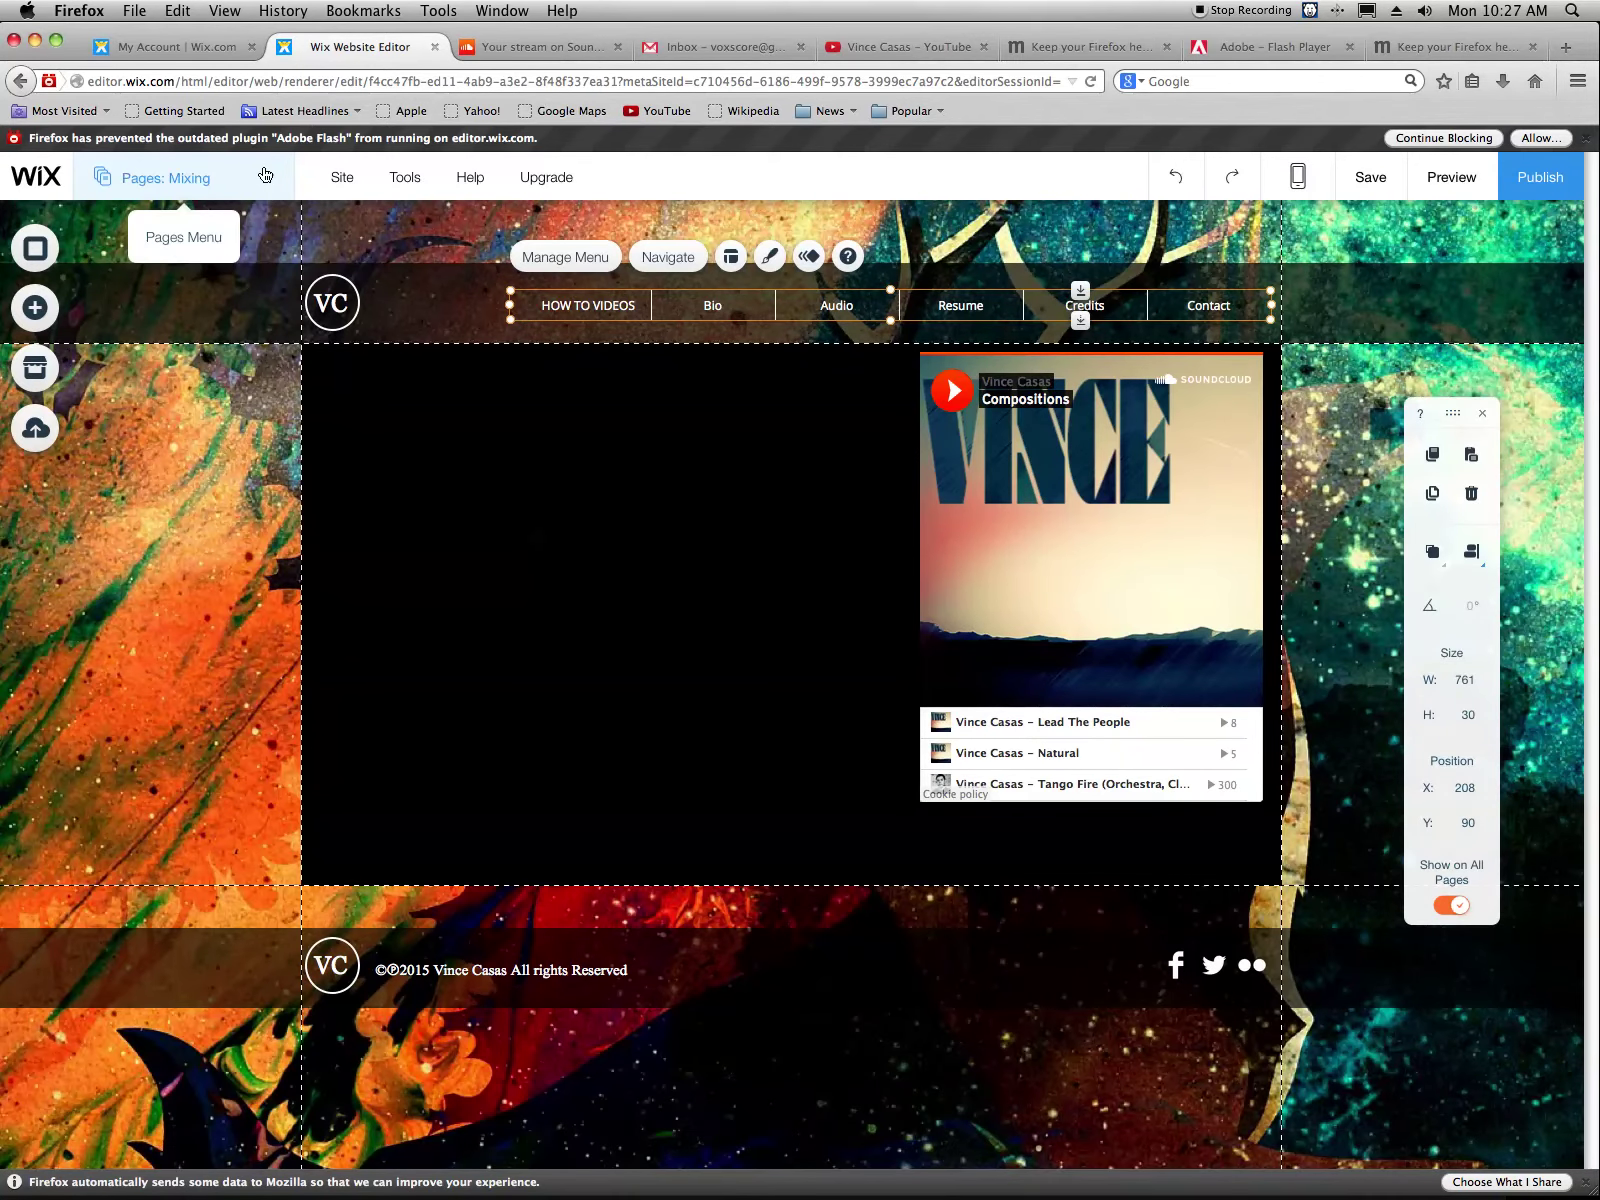
Preview the site, review the Resume, Bio and Audio pages, and return to the editor
click(1441, 195)
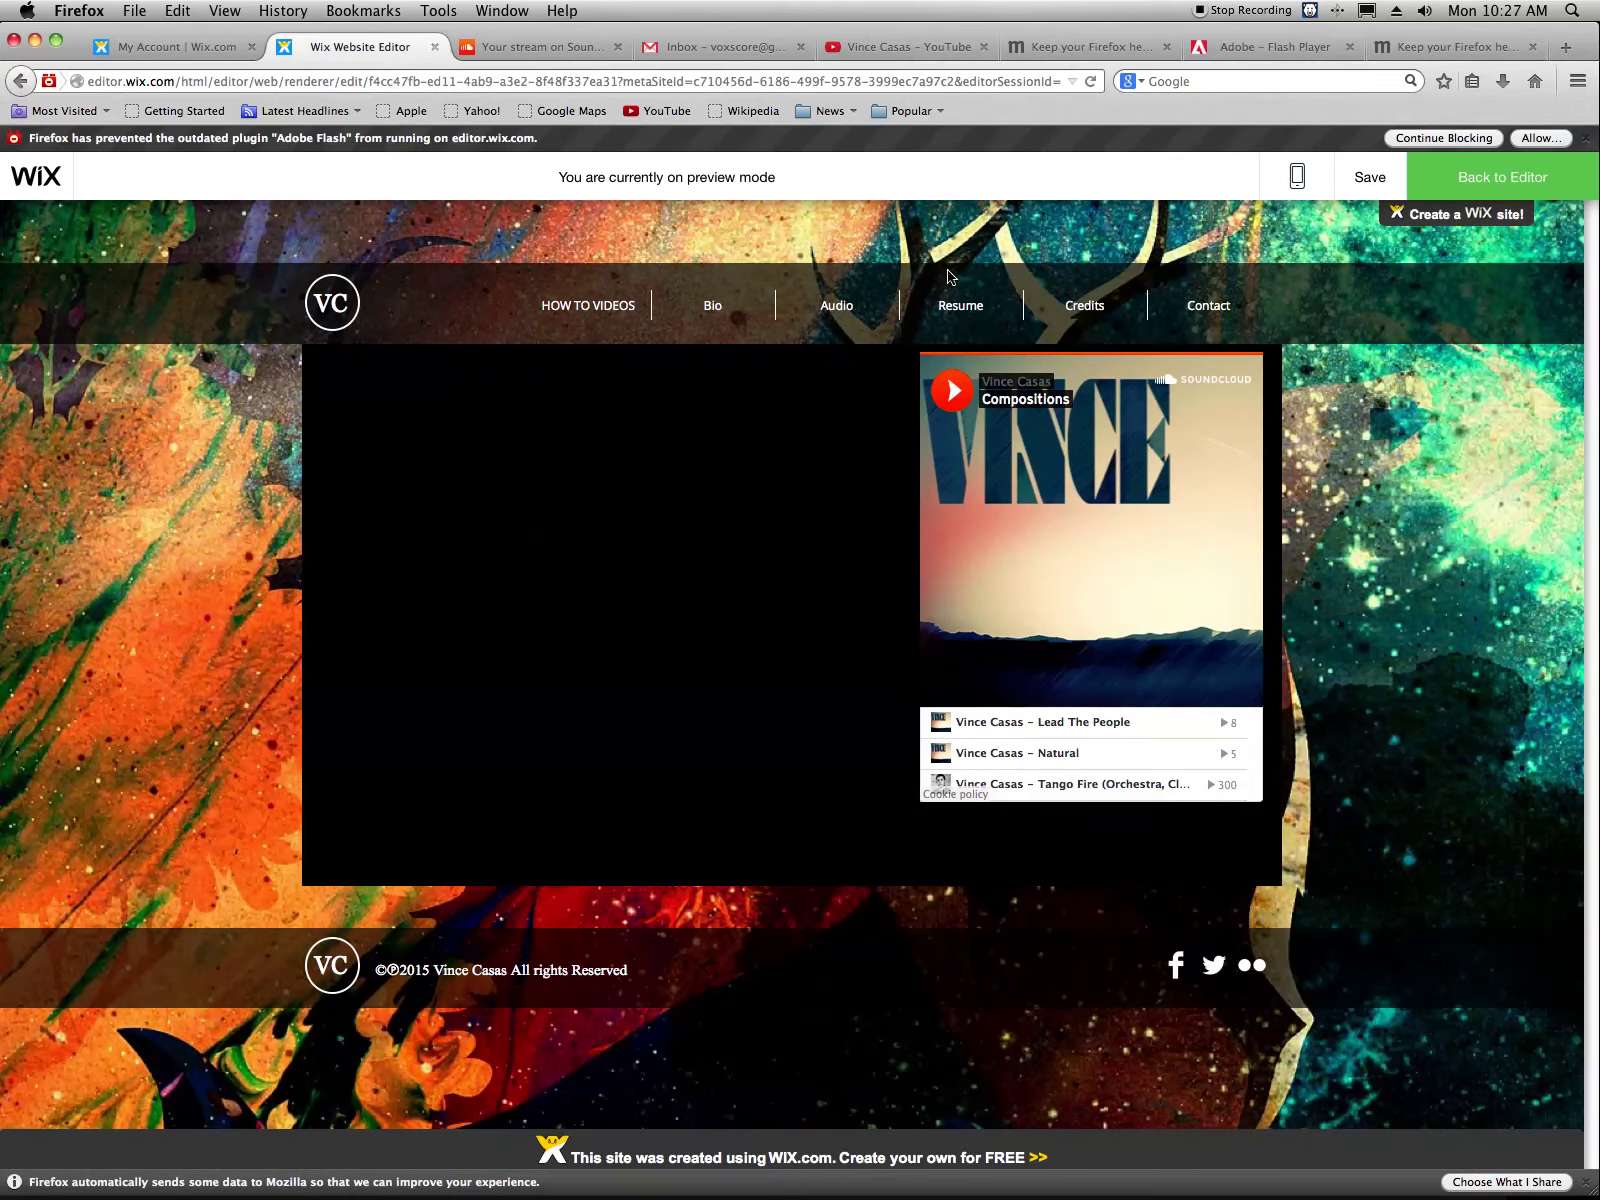
click(945, 313)
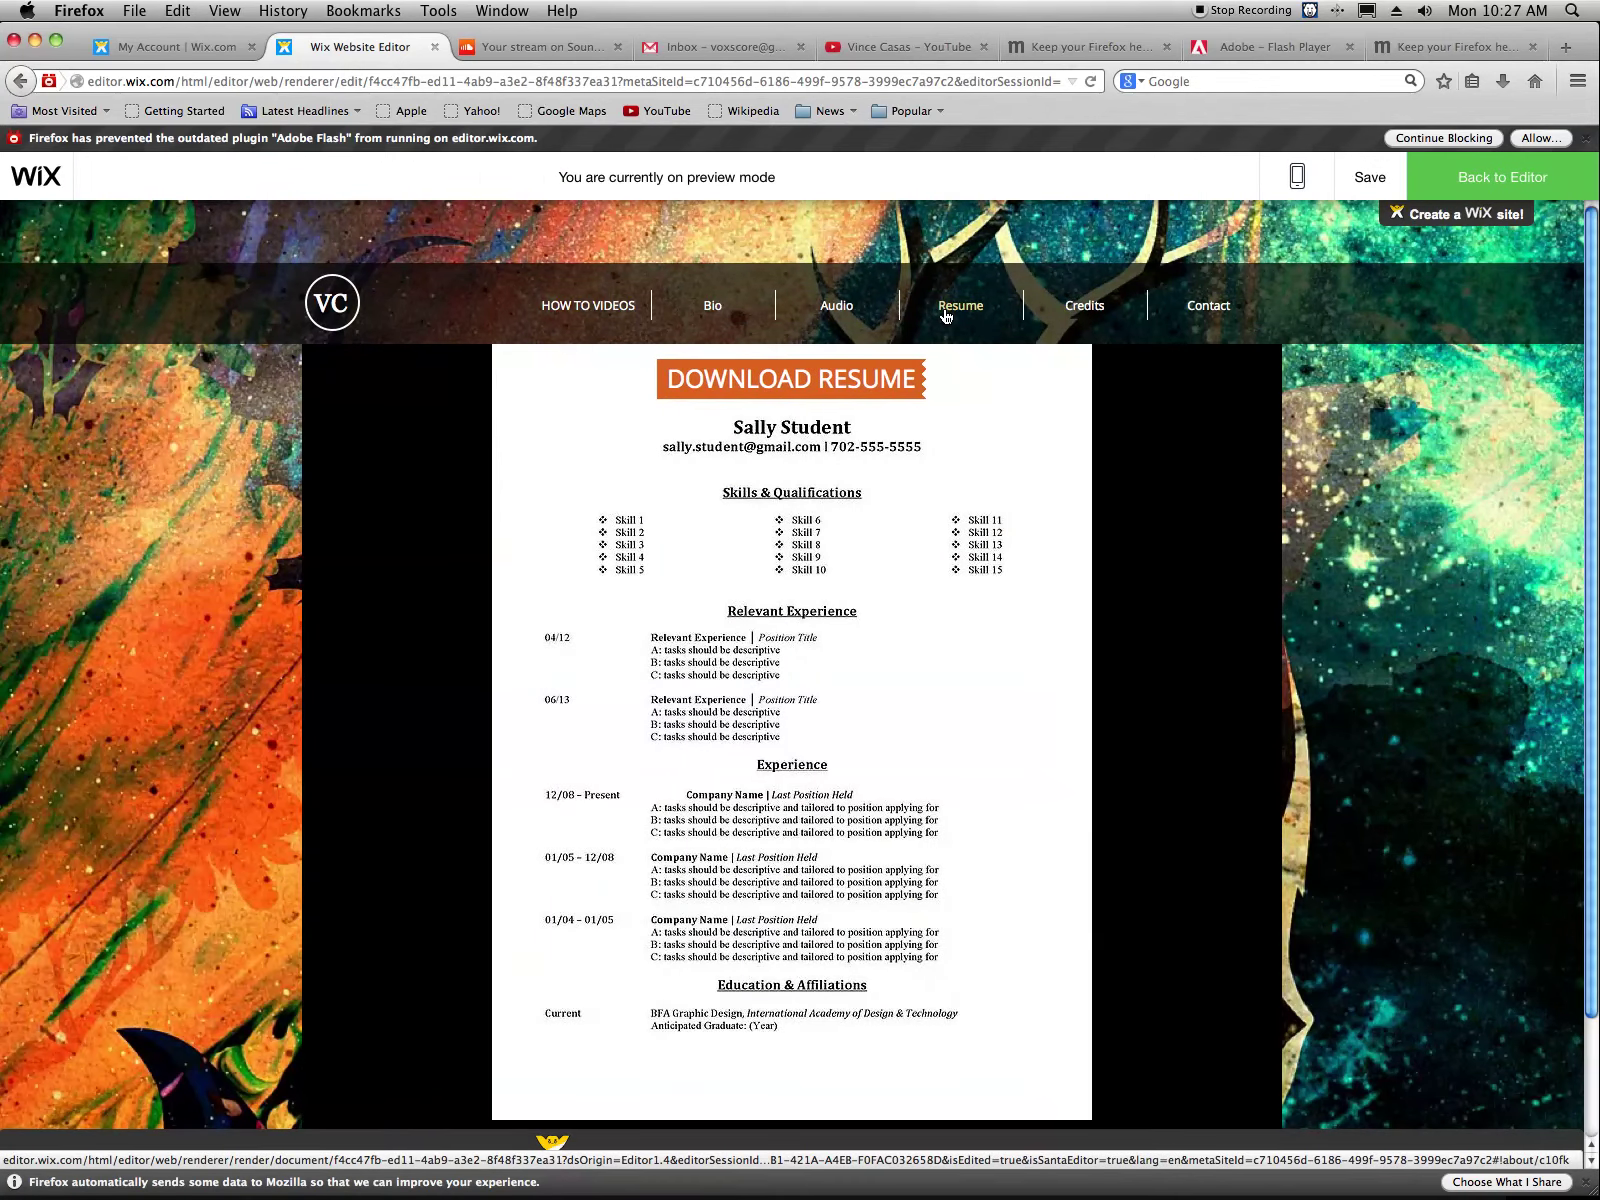
scroll(1038, 590, down, 2)
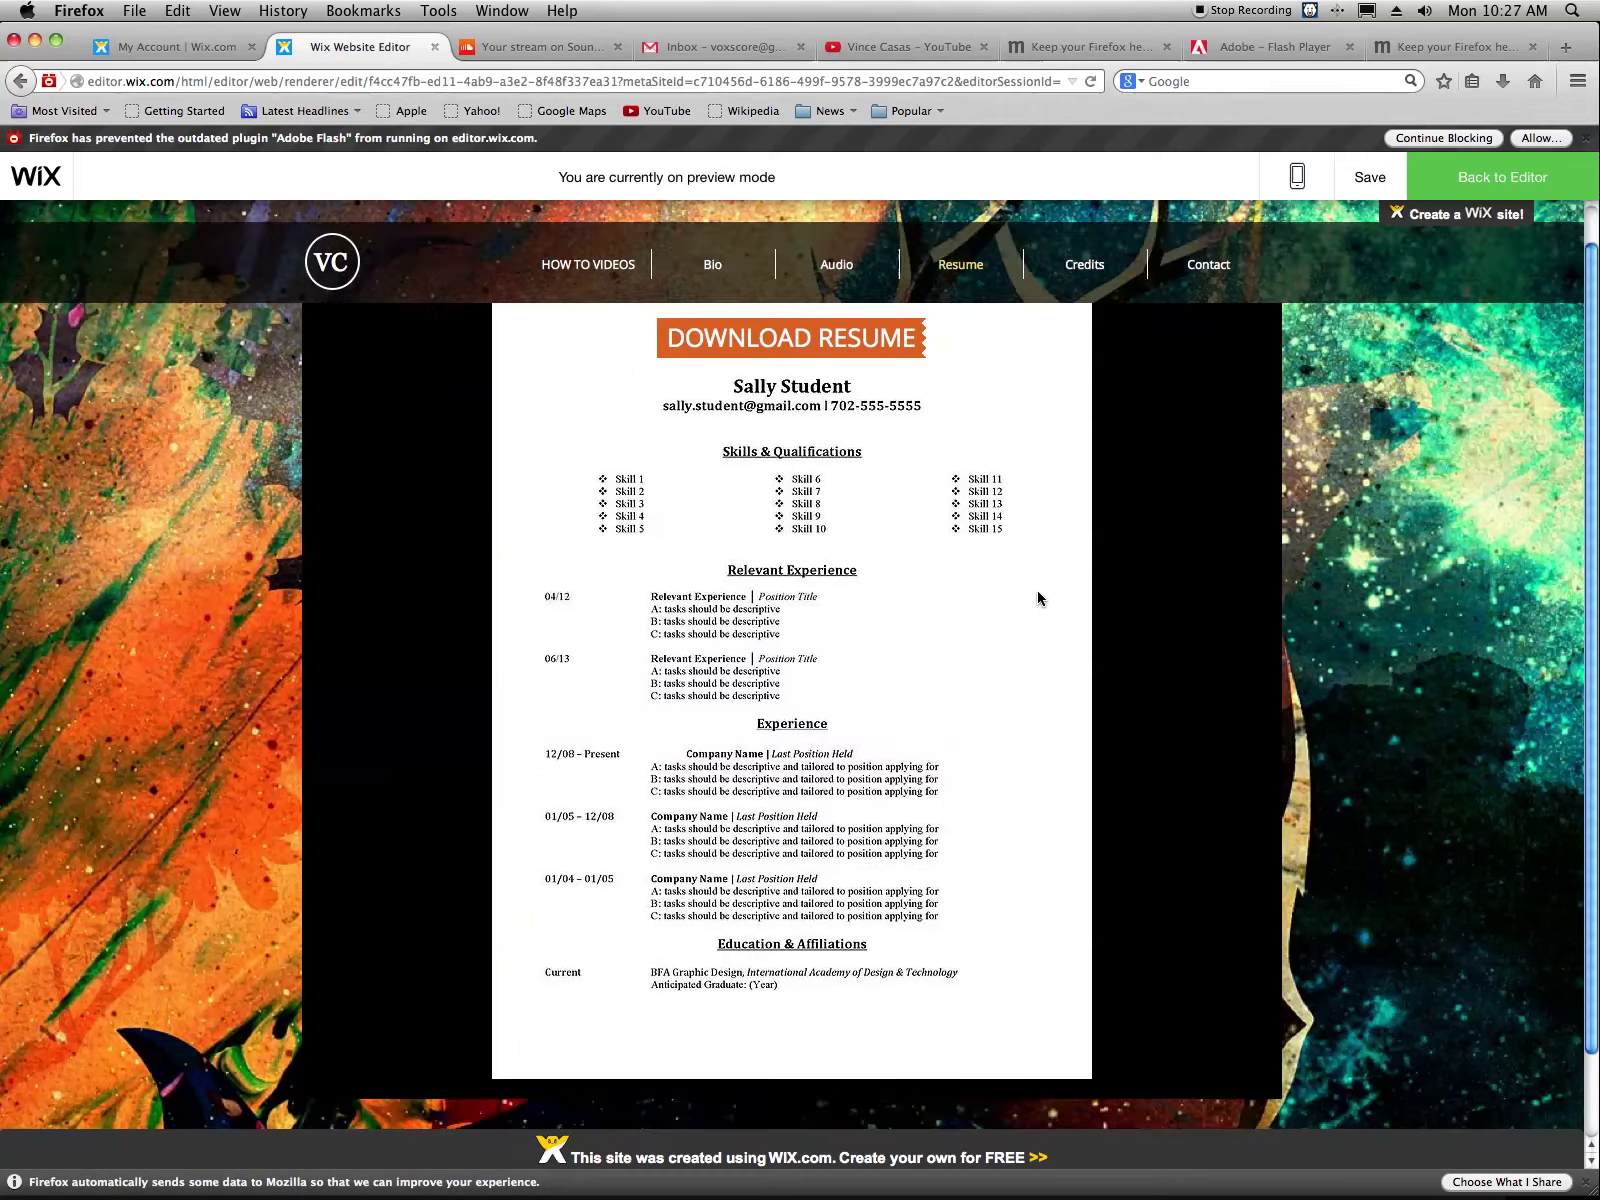
scroll(1038, 598, up, 2)
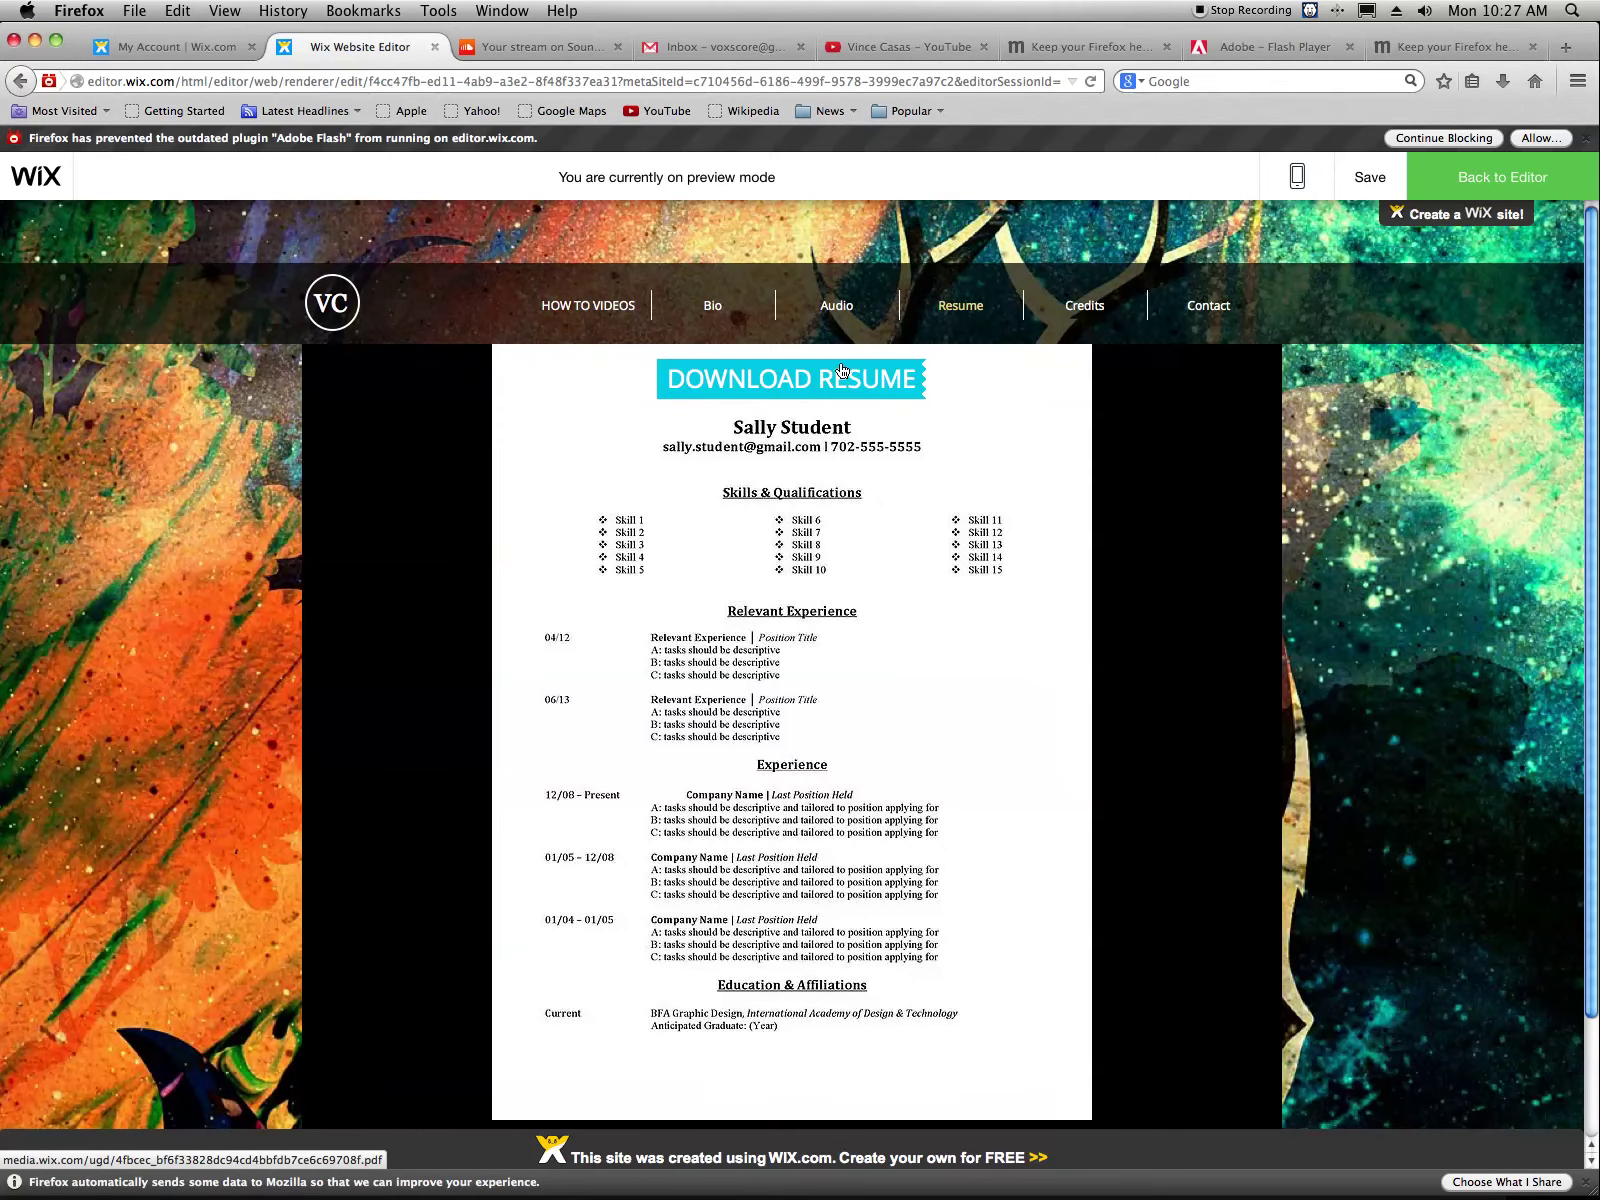
click(722, 315)
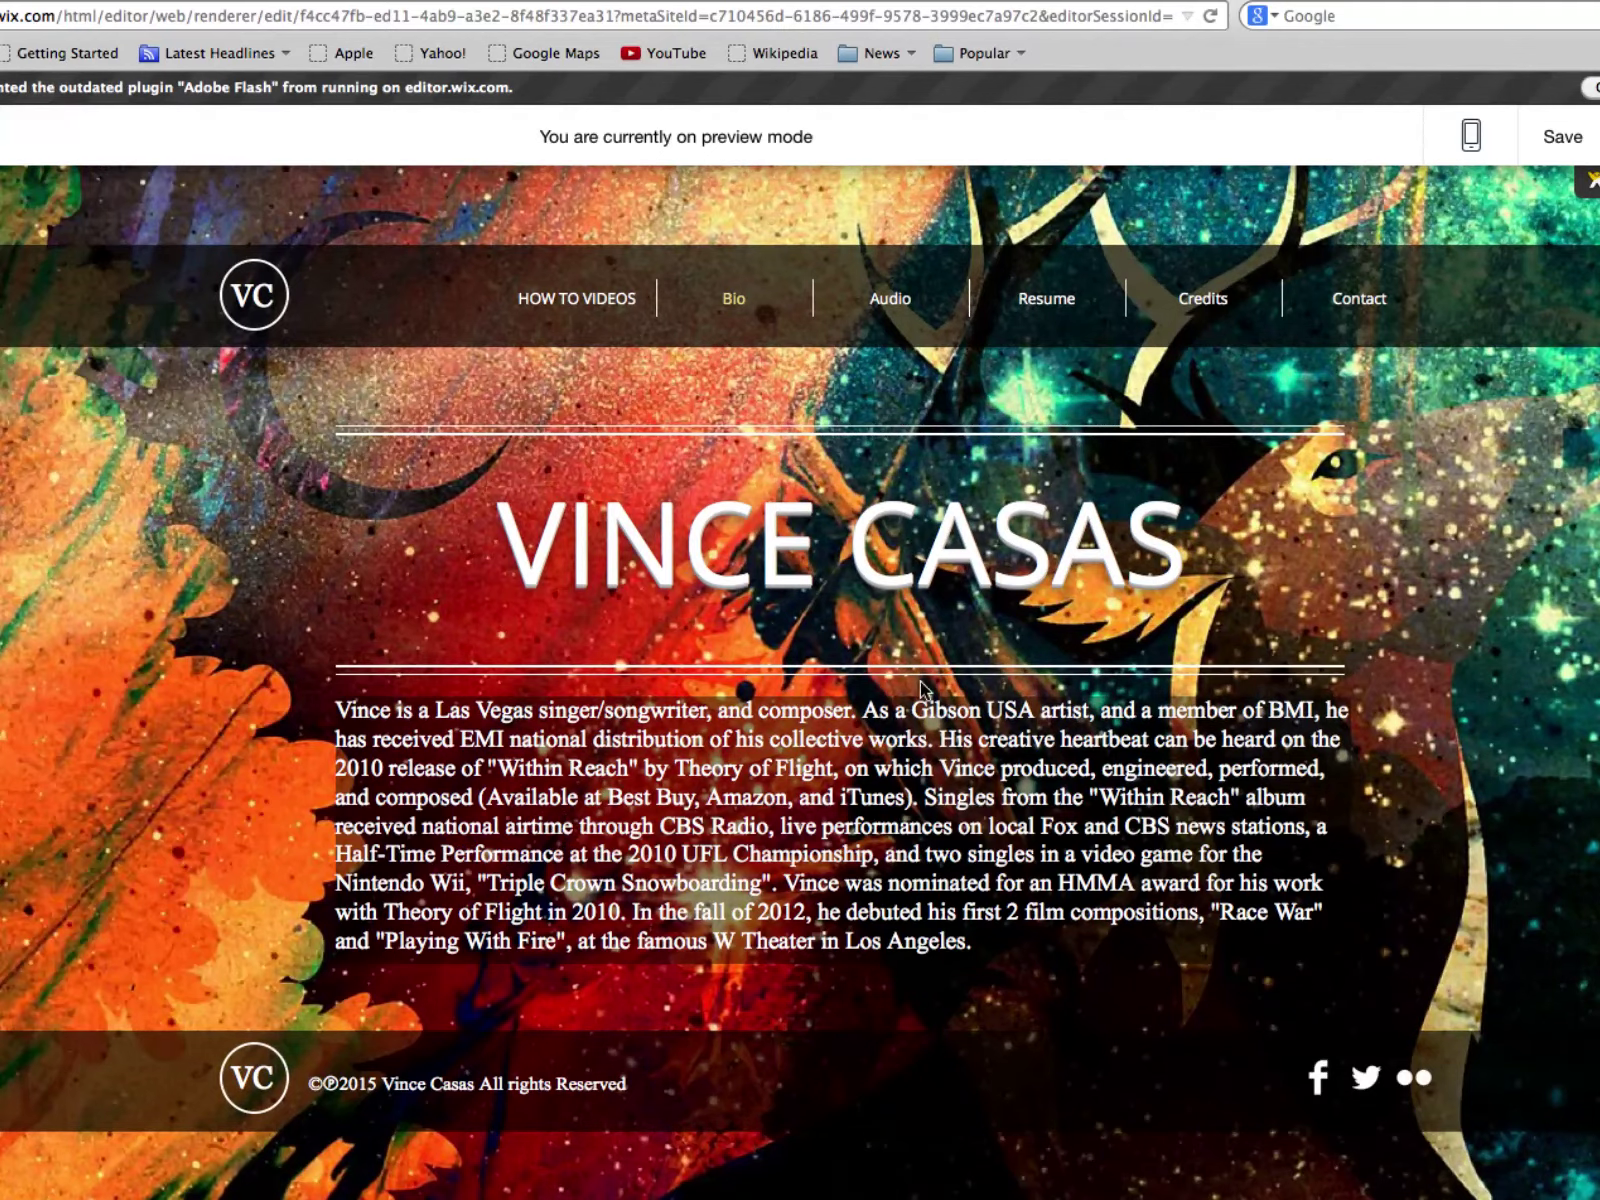
mouse_move(905, 377)
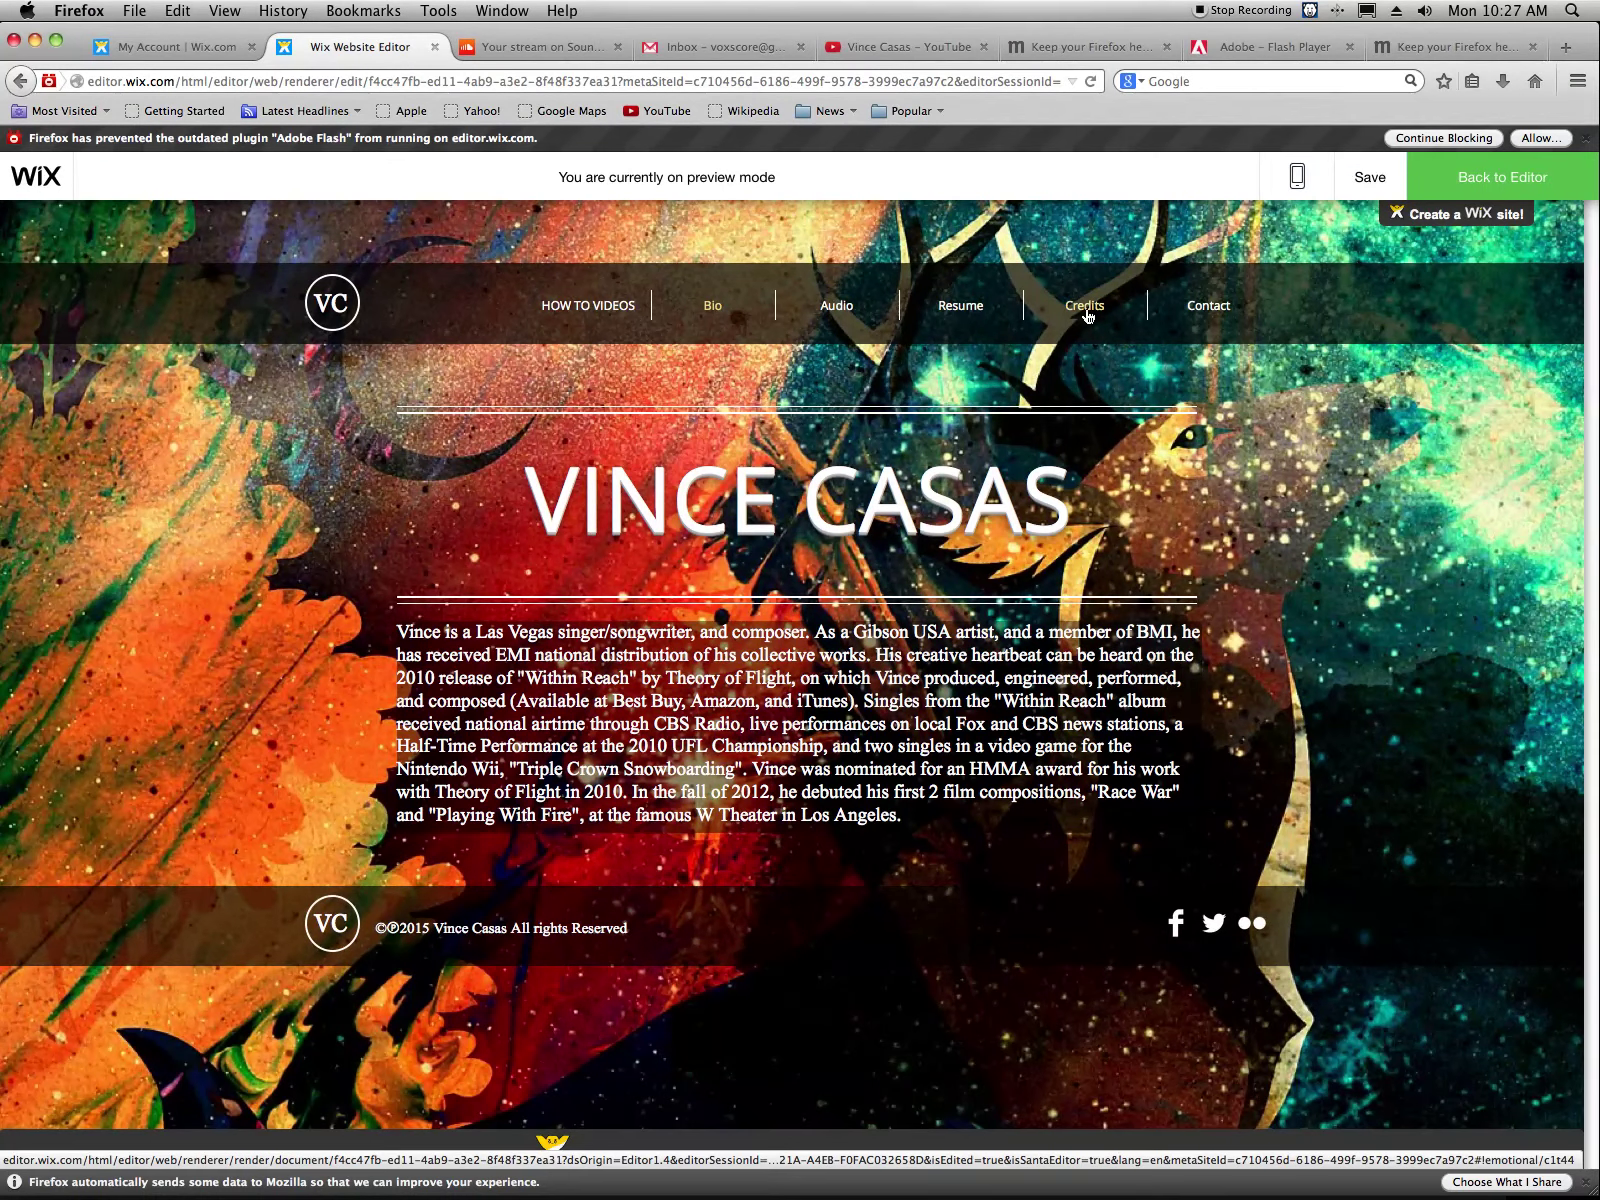
mouse_move(840, 306)
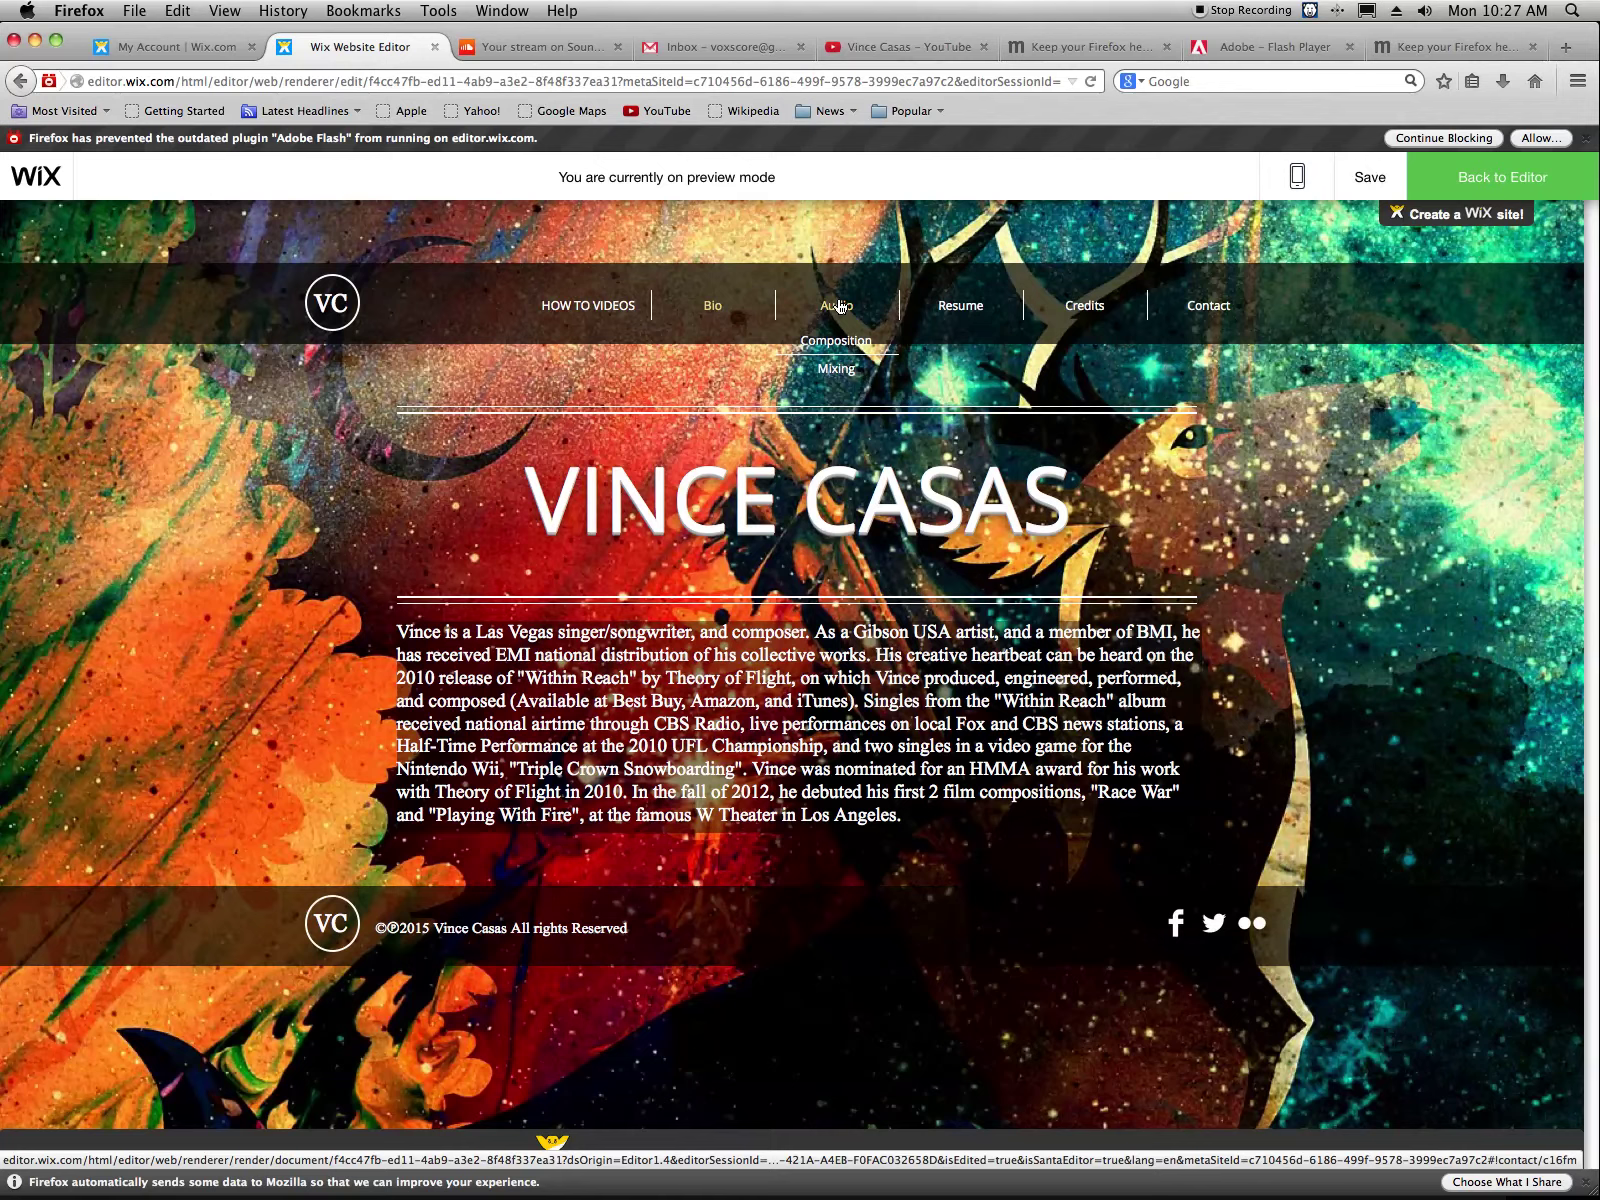
click(840, 306)
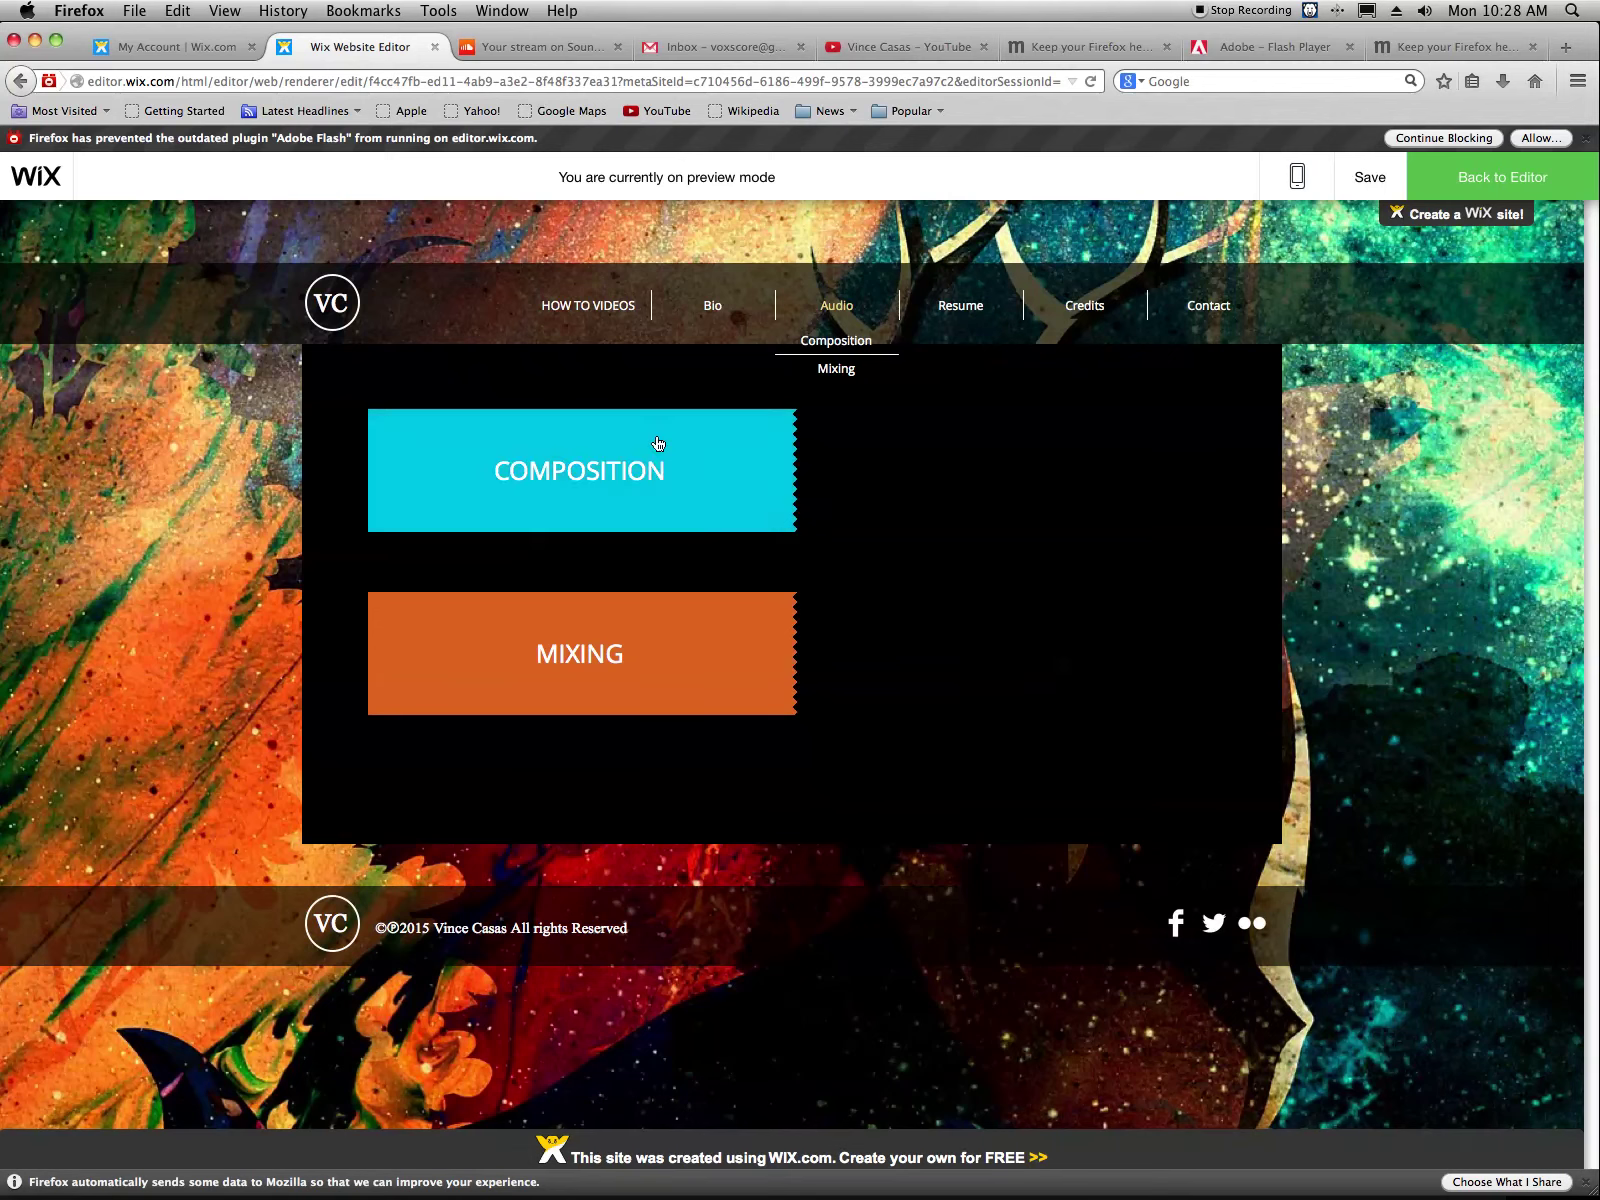
drag(600, 475, 1054, 654)
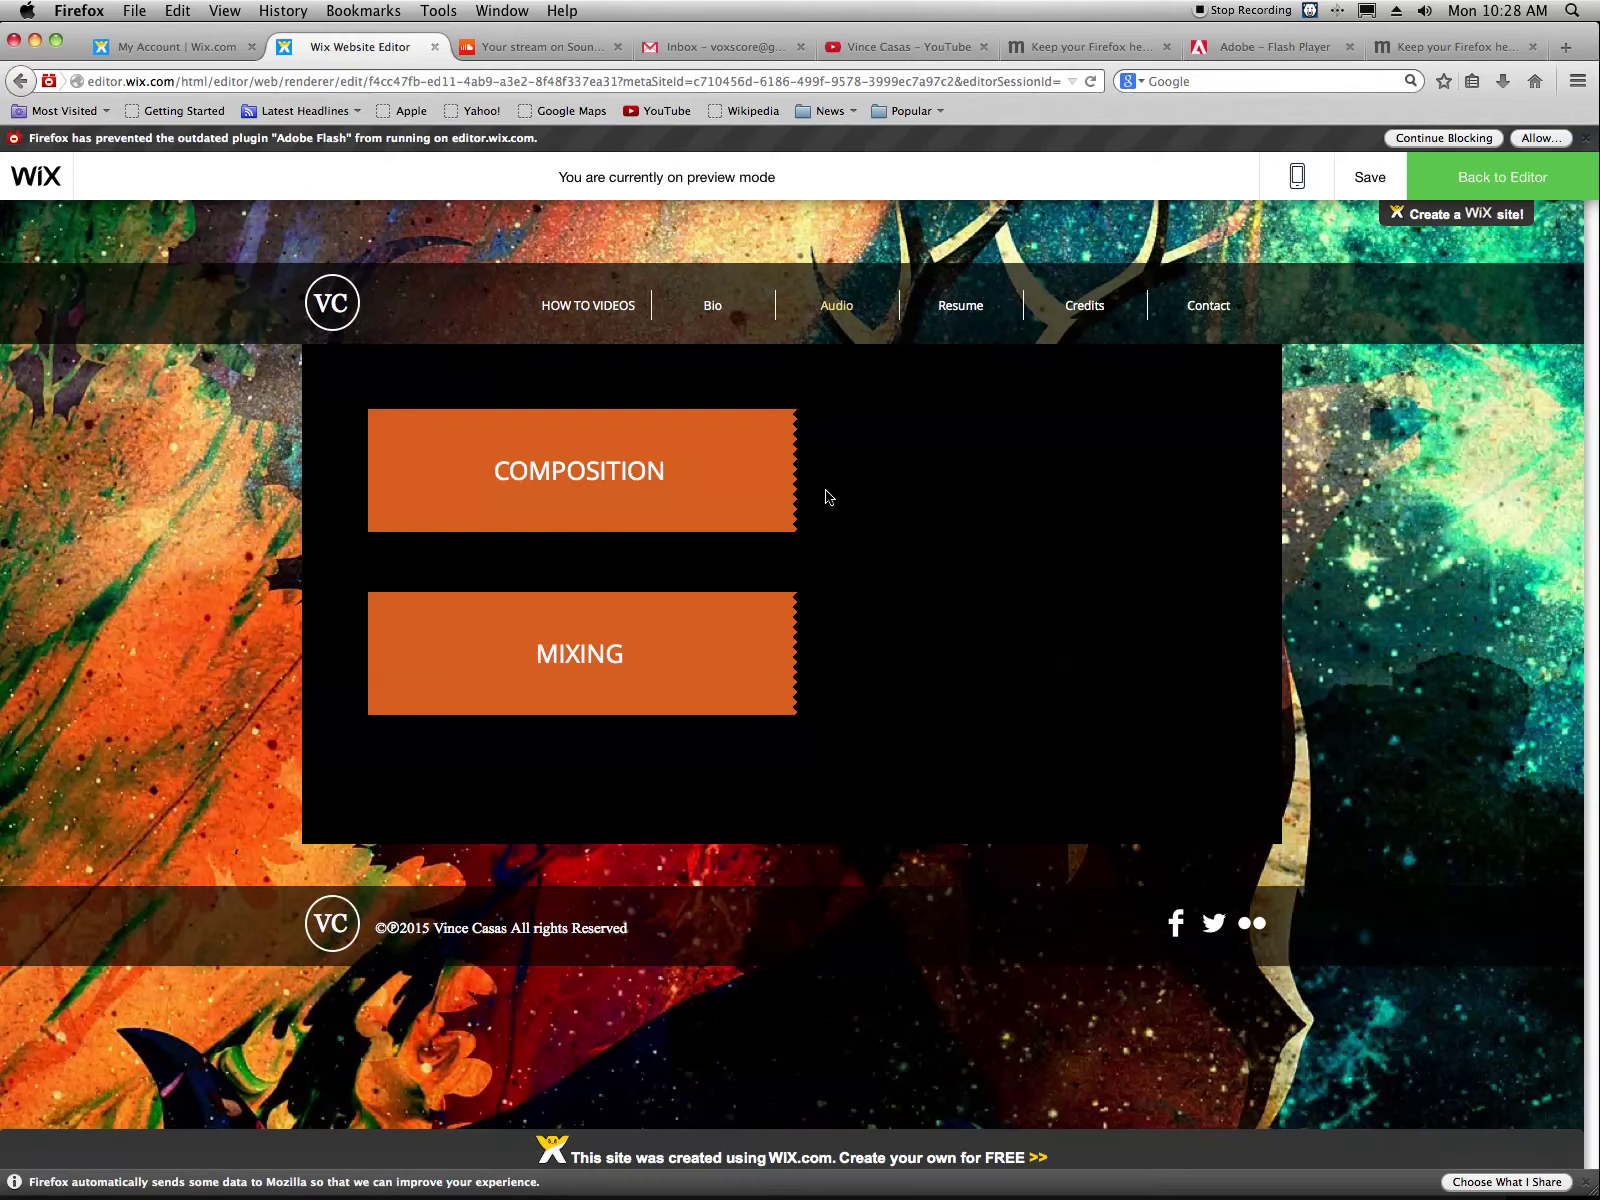
click(1486, 177)
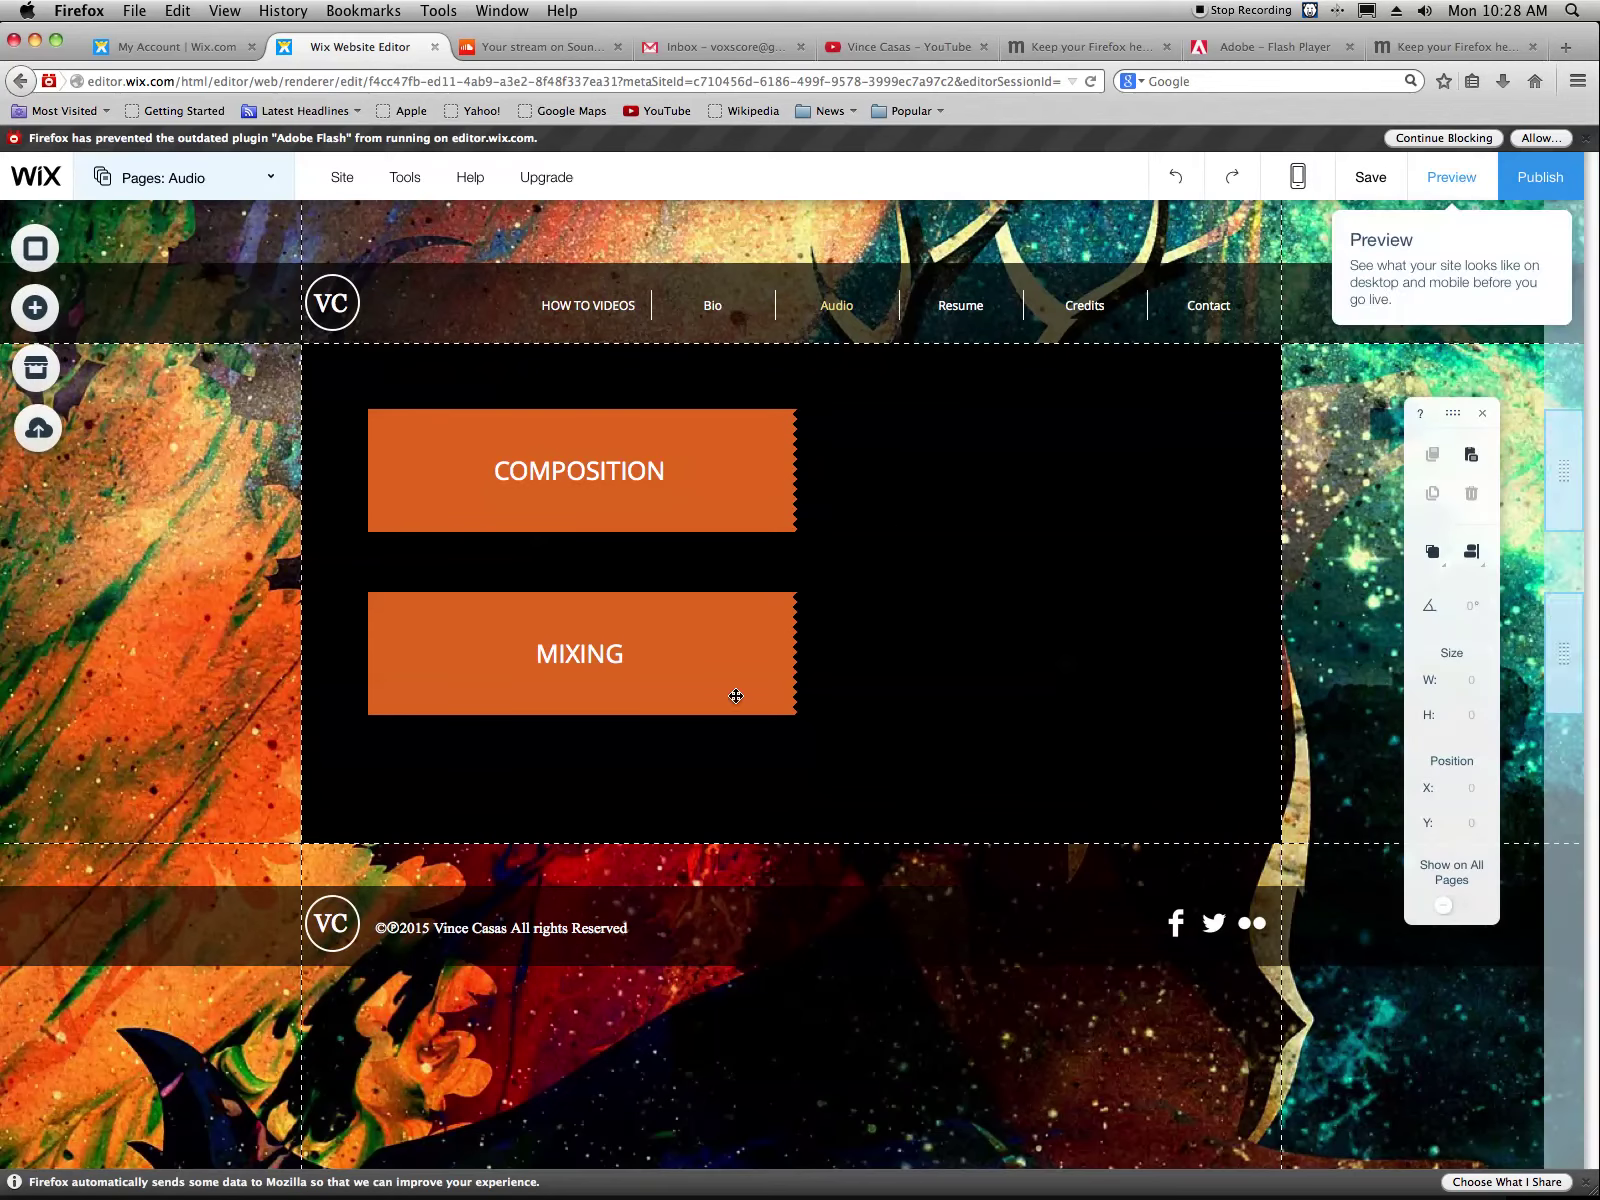
Arrange the two Audio page buttons side by side at about Y 245, with COMPOSITION at X 38 and MIXING at X 513
drag(585, 635, 1032, 446)
drag(714, 443, 700, 441)
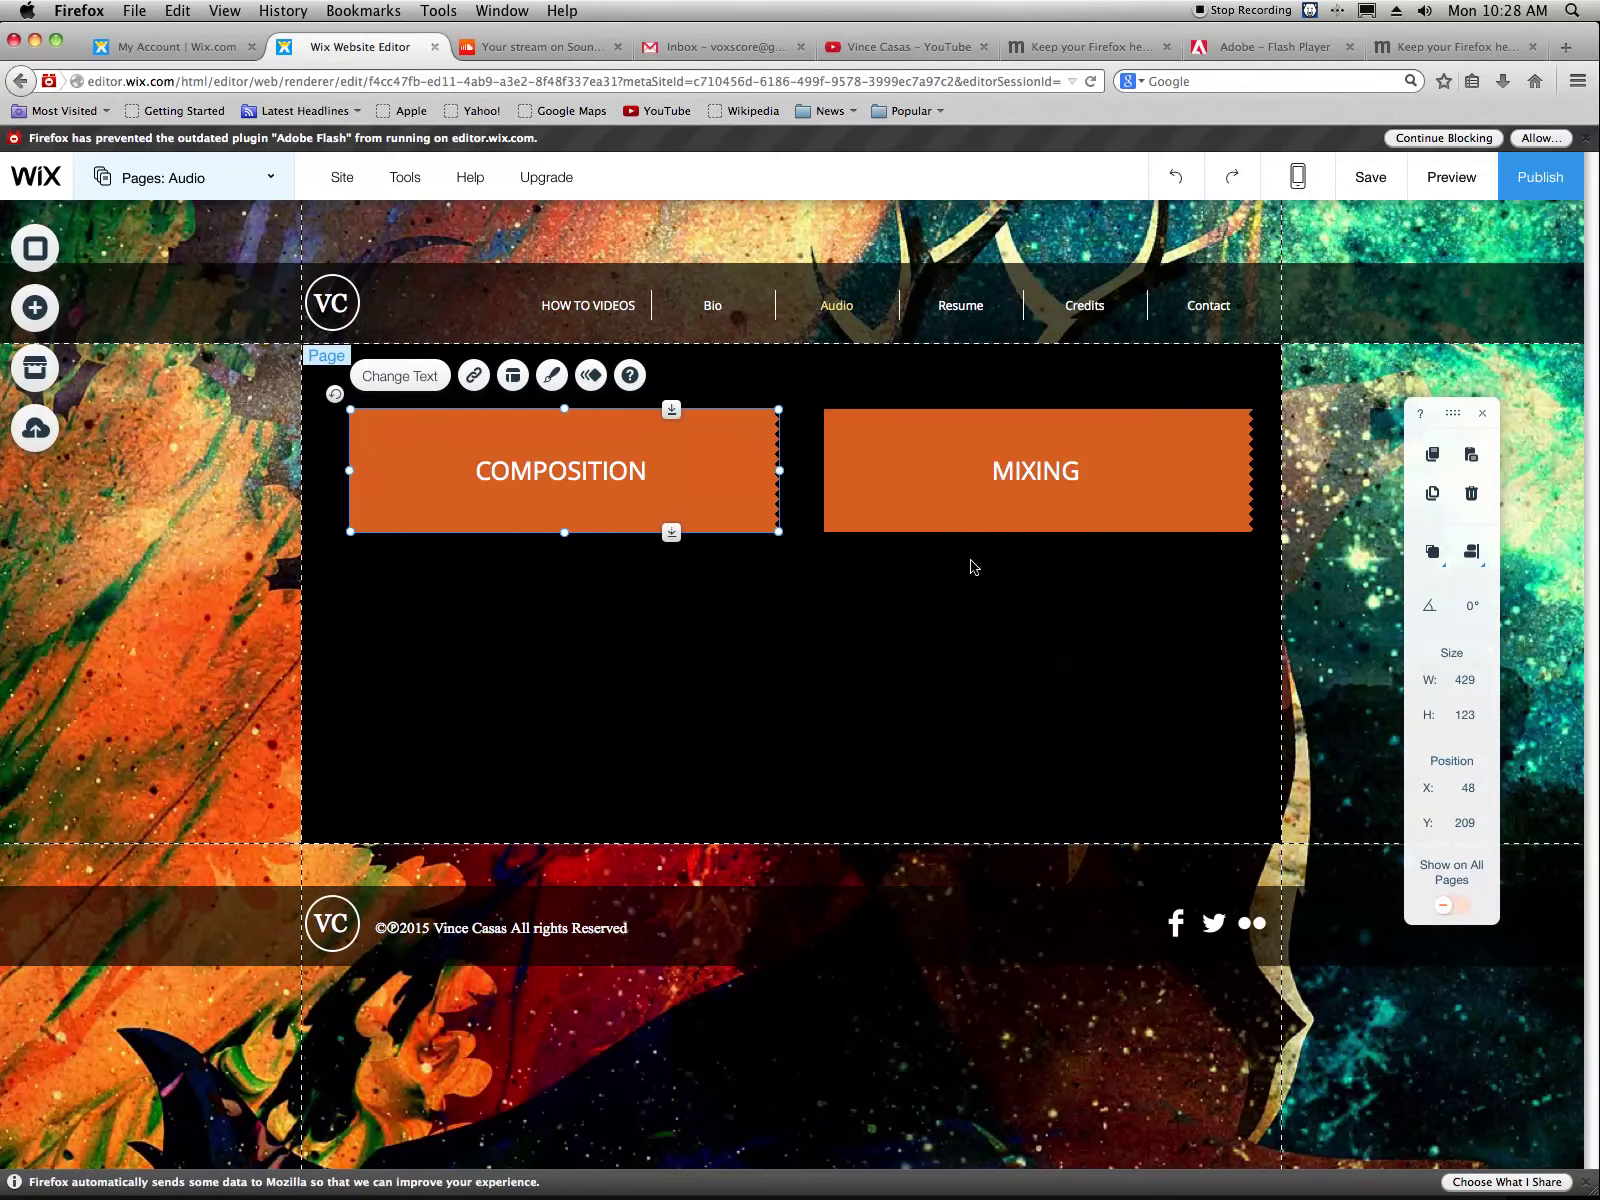
shift+click(971, 511)
mouse_move(727, 465)
mouse_down()
mouse_move(733, 566)
mouse_move(716, 490)
mouse_up()
click(868, 840)
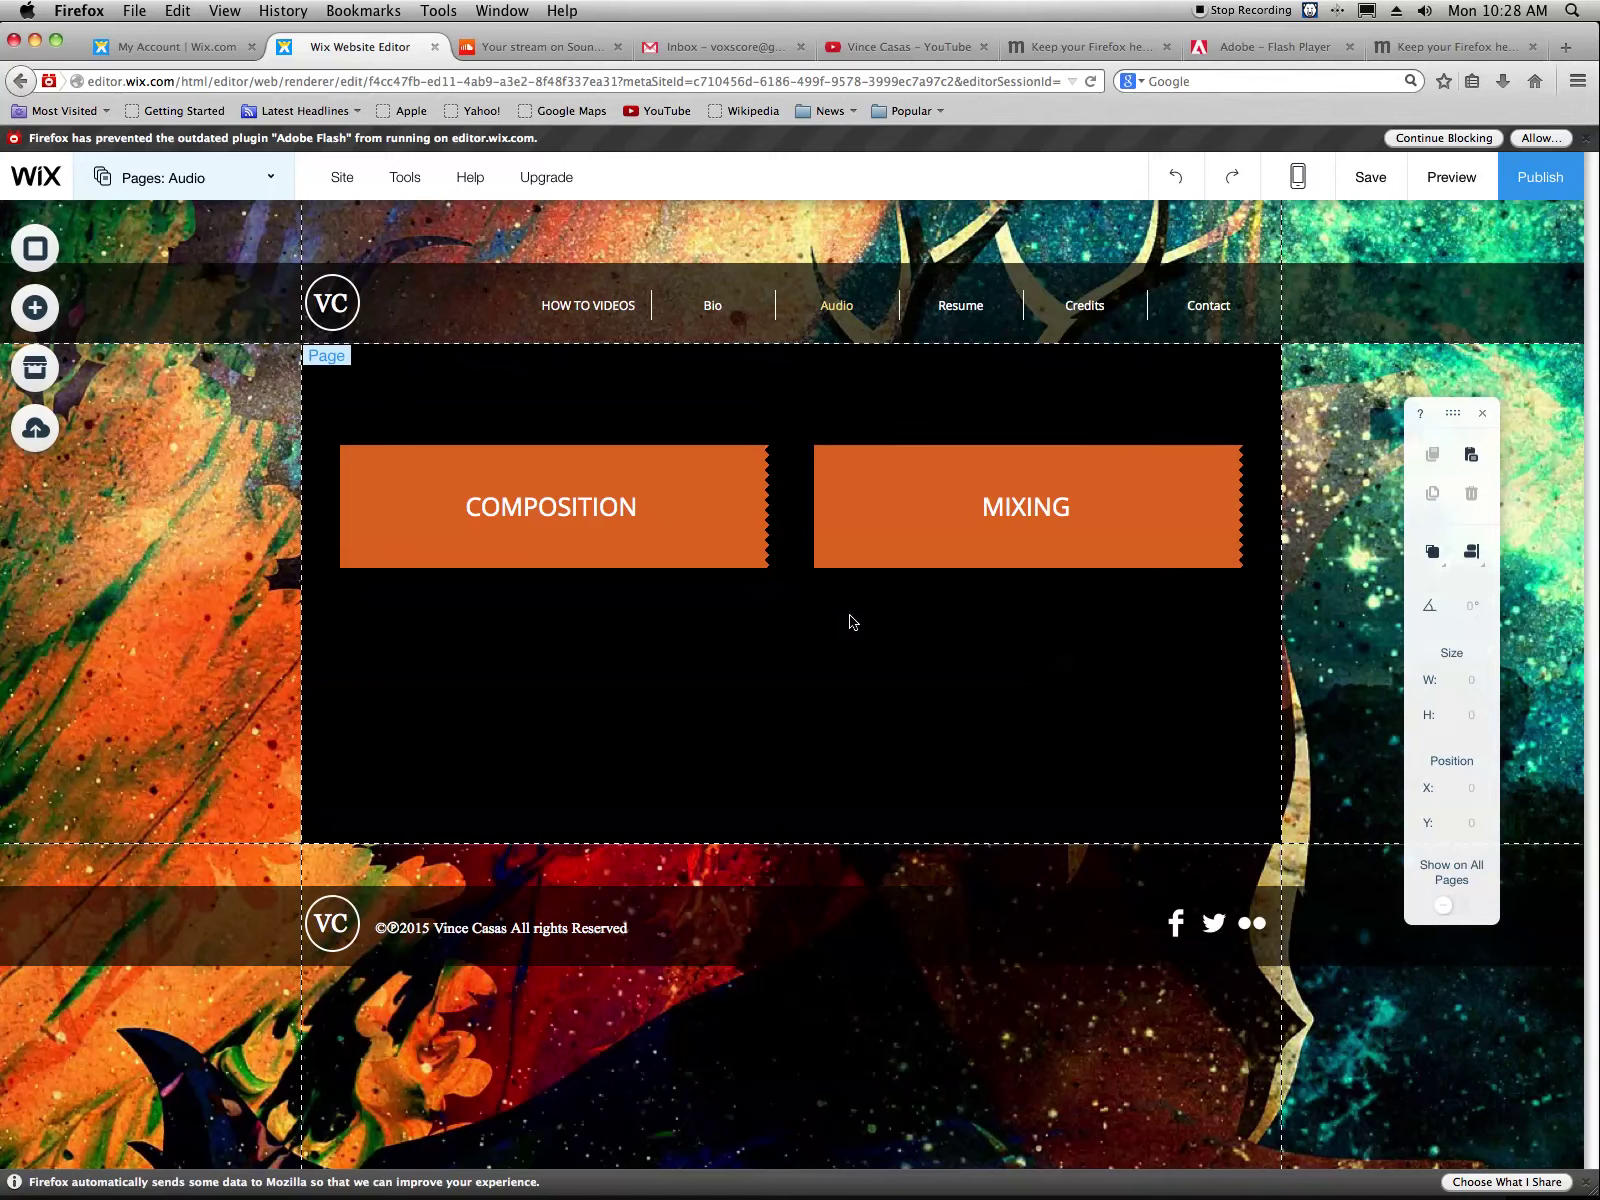
click(836, 508)
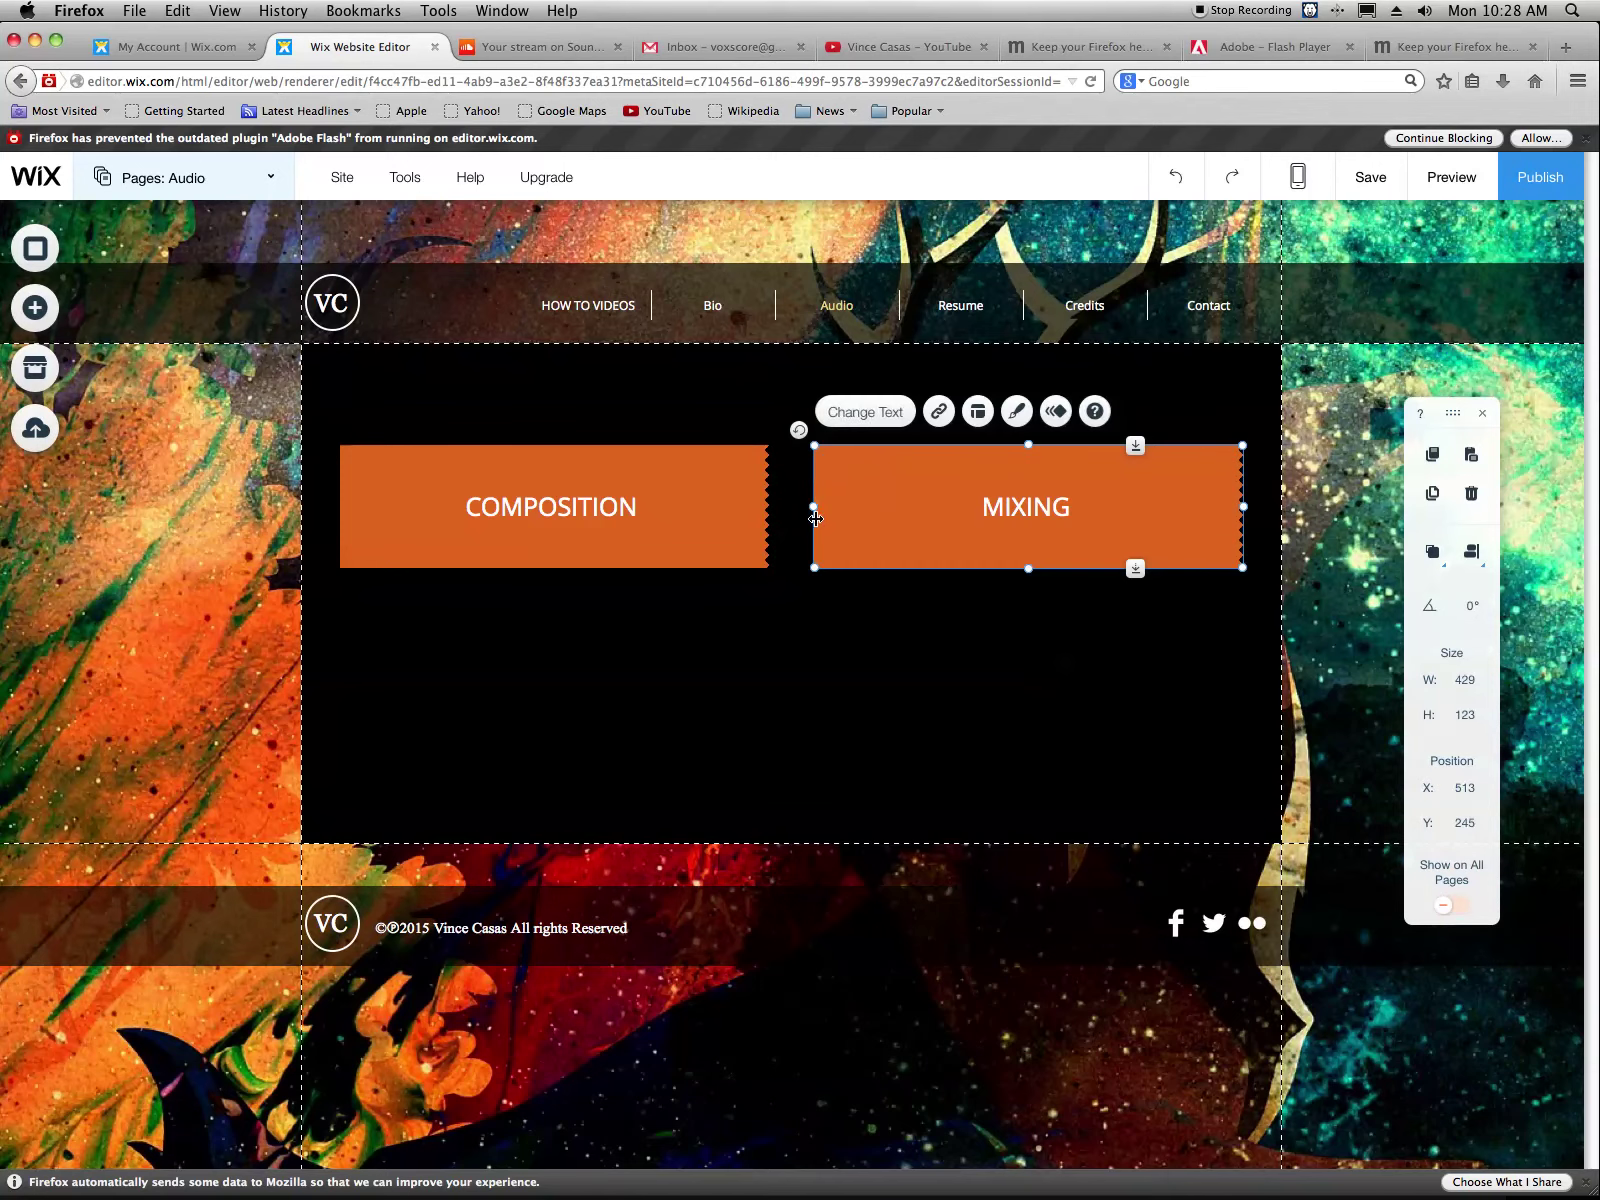
click(739, 643)
click(713, 545)
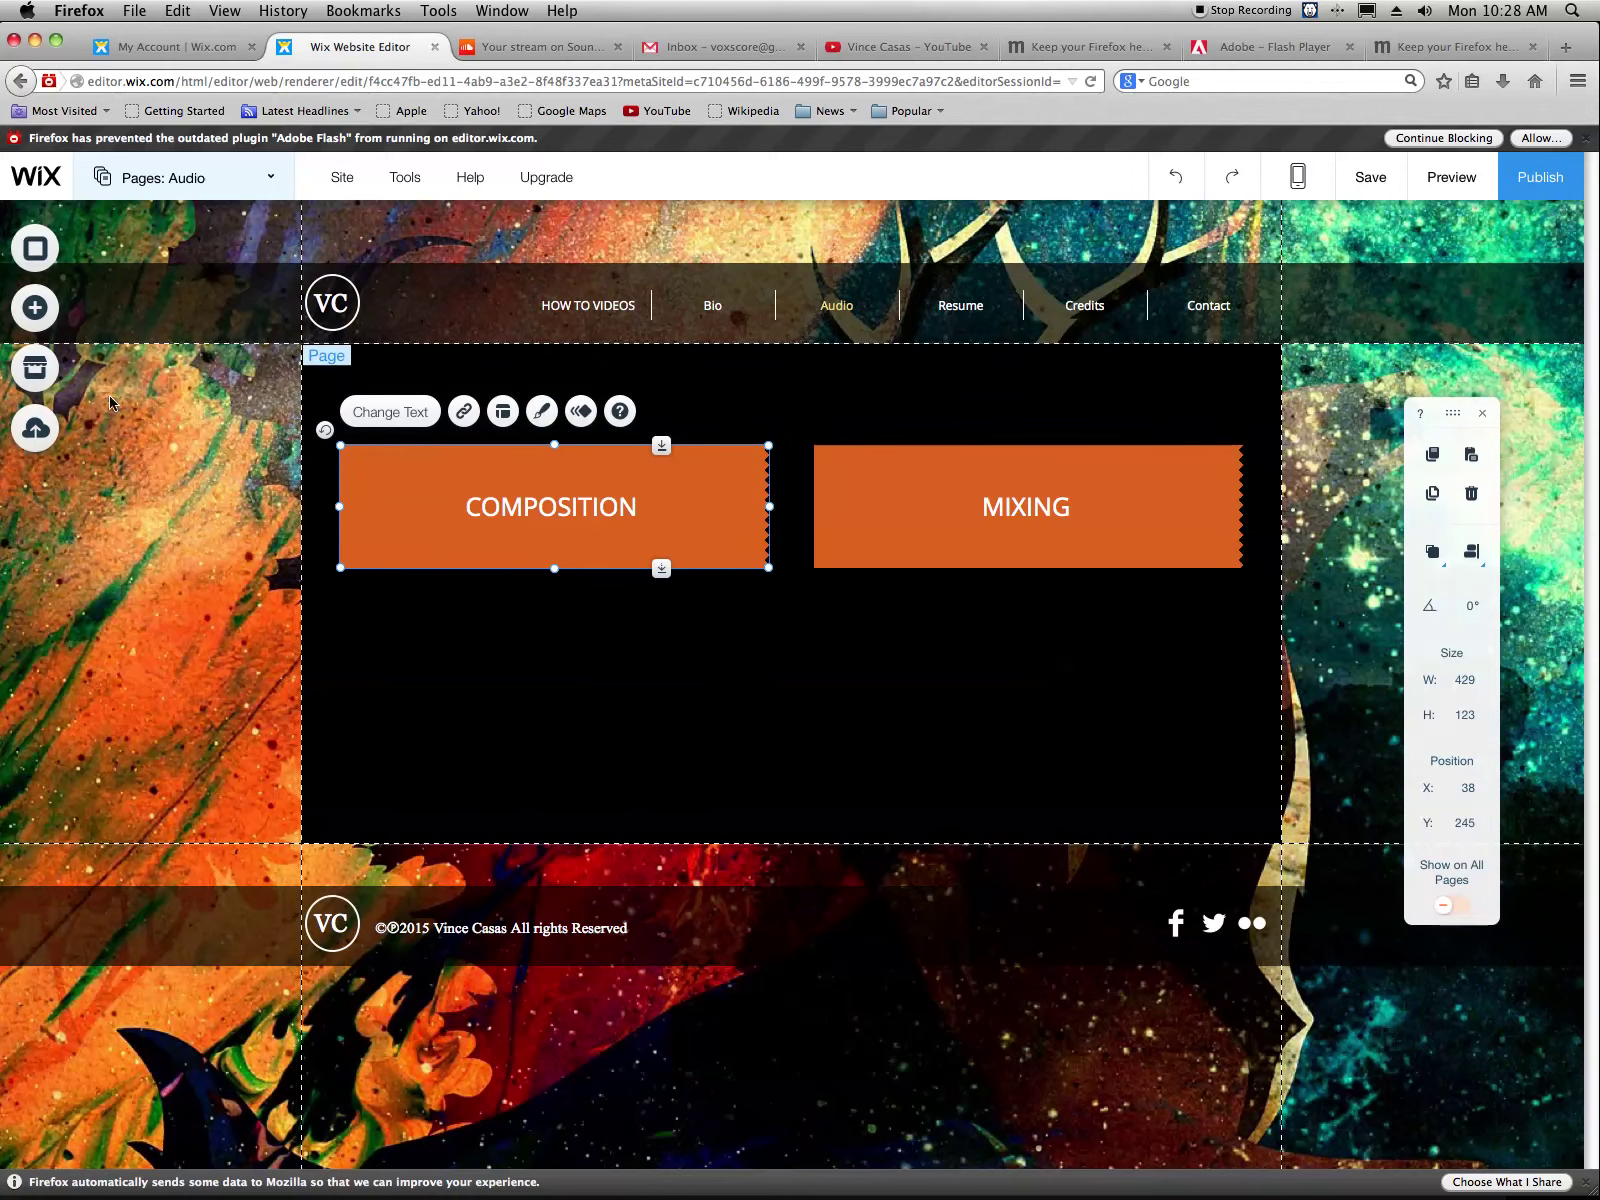
Open the uploaded images for adding a picture to the Audio page and browse the collection for a suitable studio photo
click(50, 328)
mouse_move(108, 300)
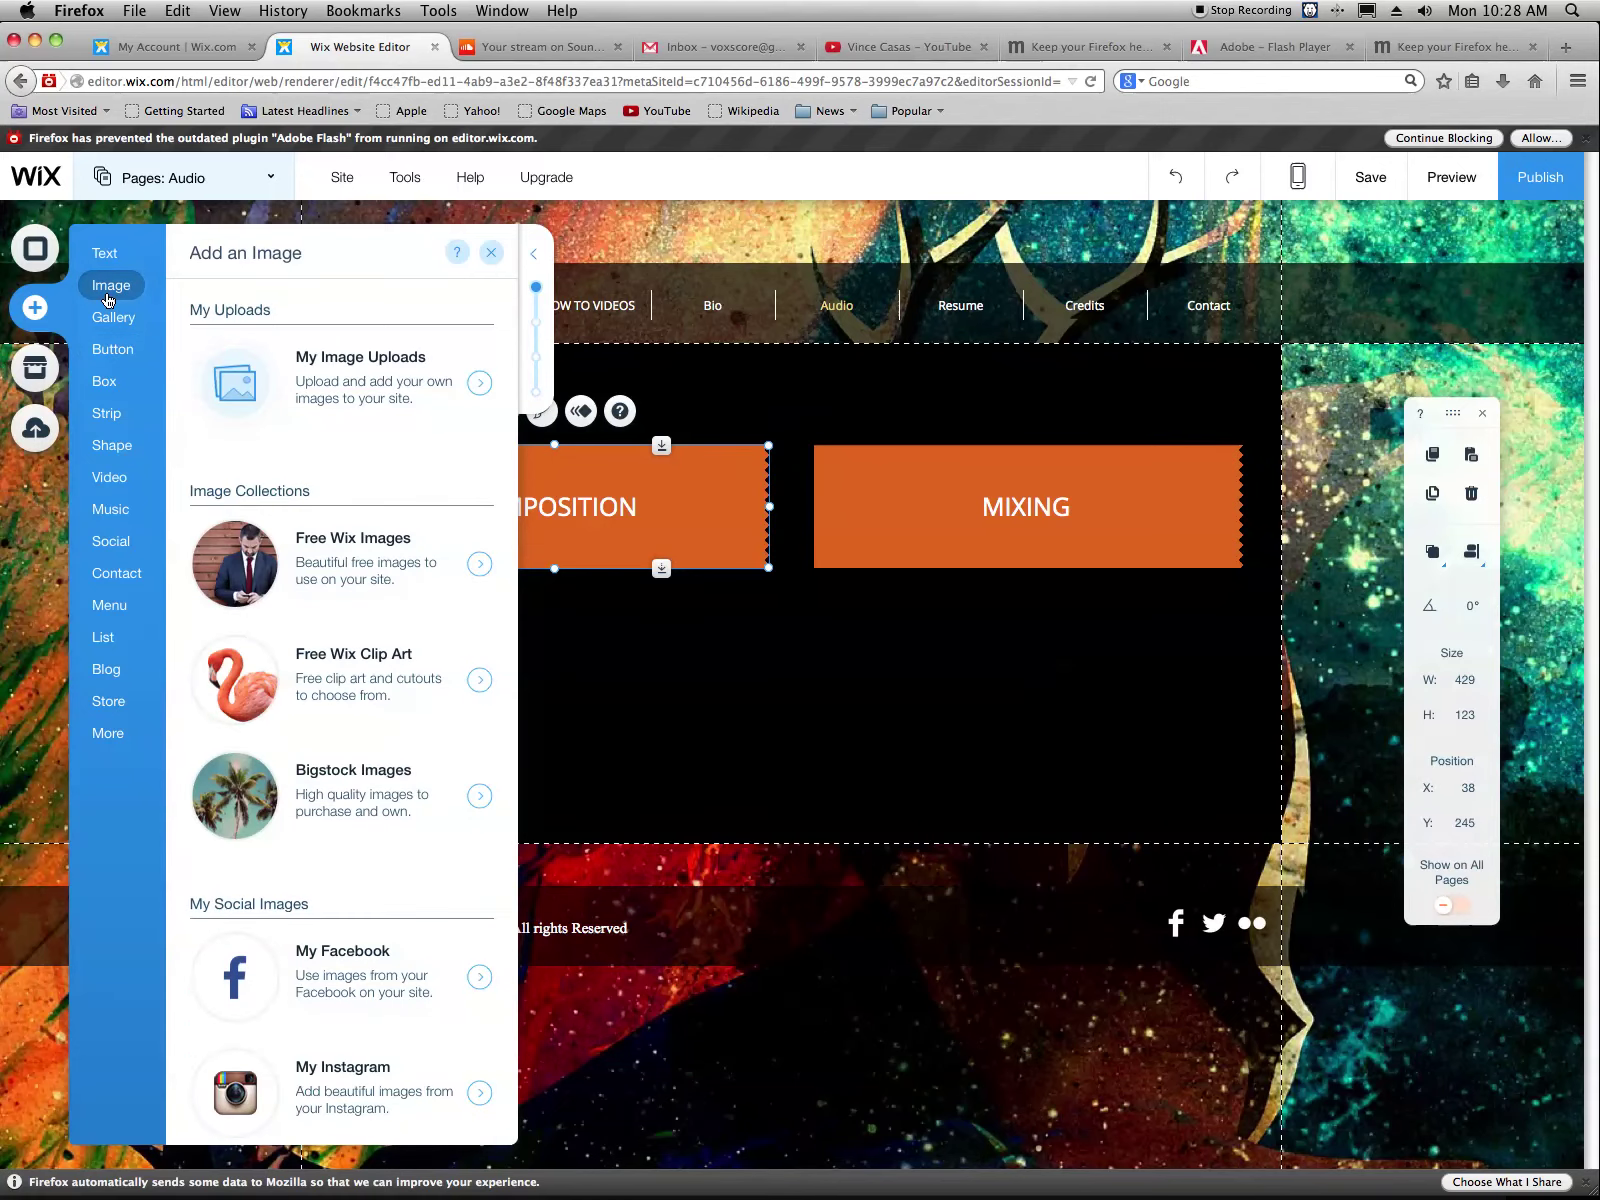
click(258, 396)
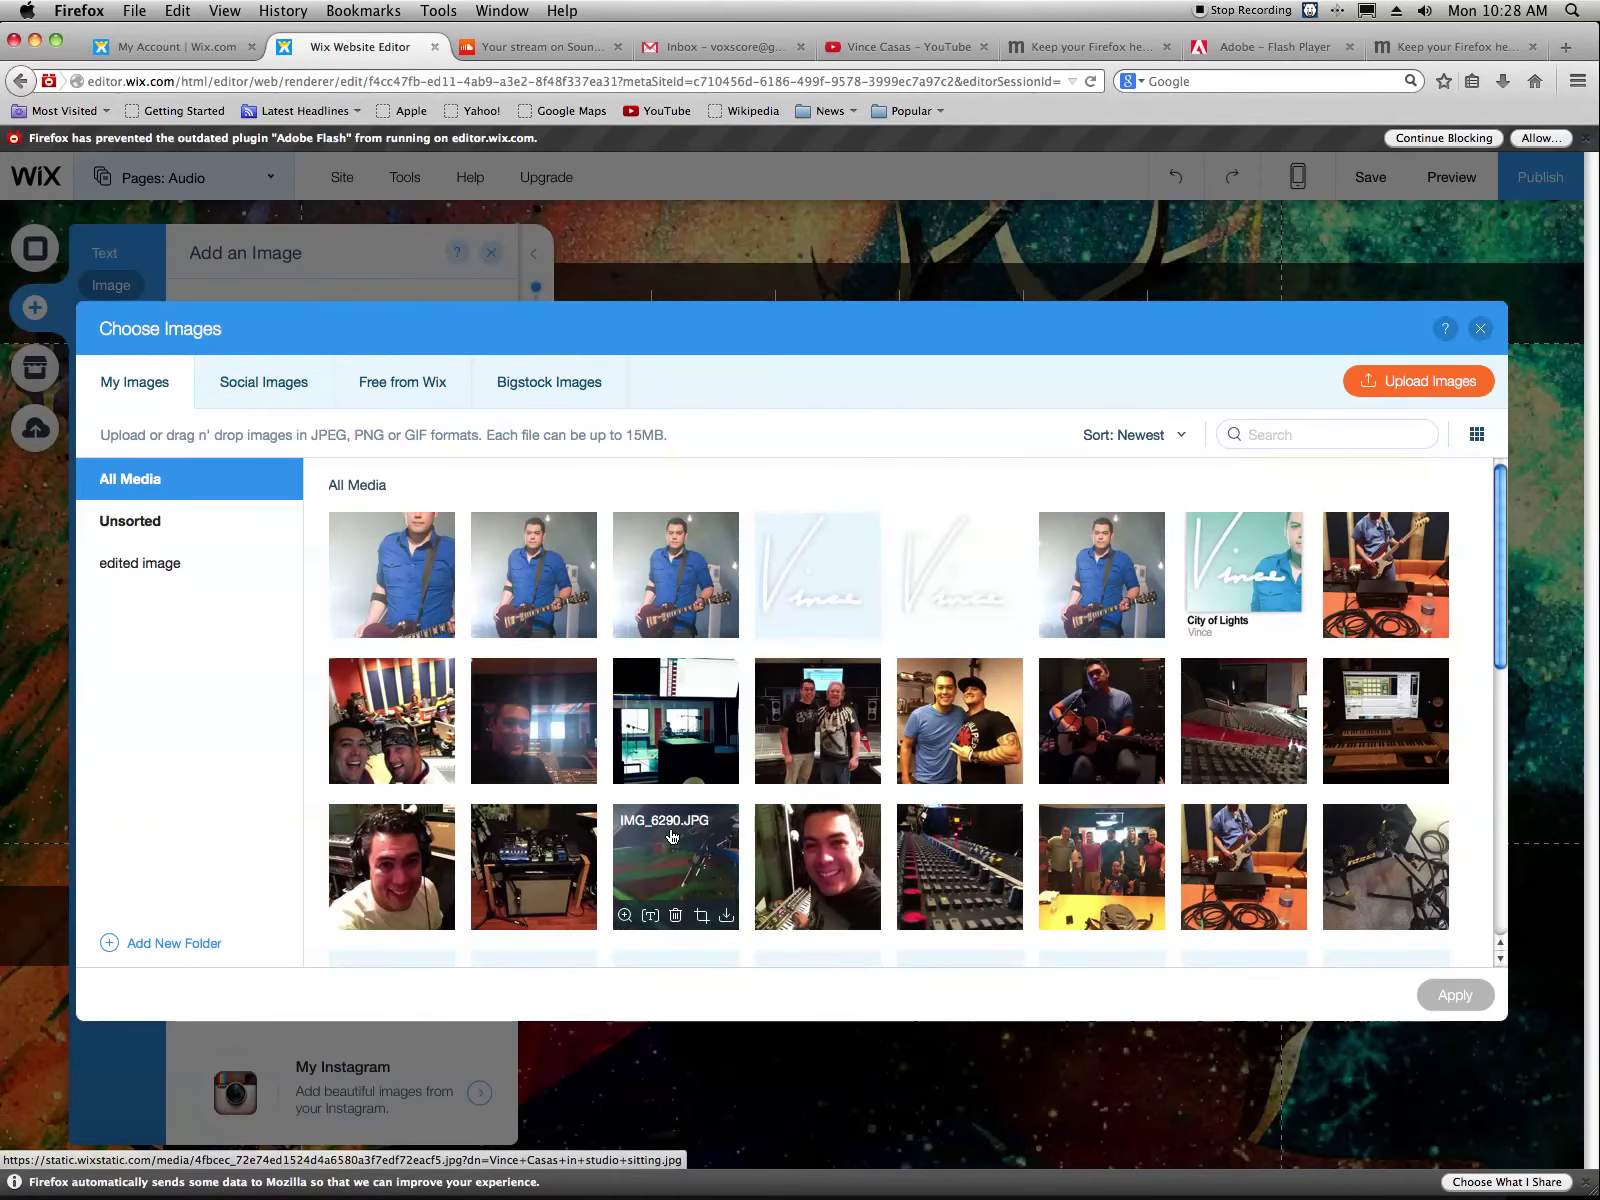
scroll(672, 836, down, 3)
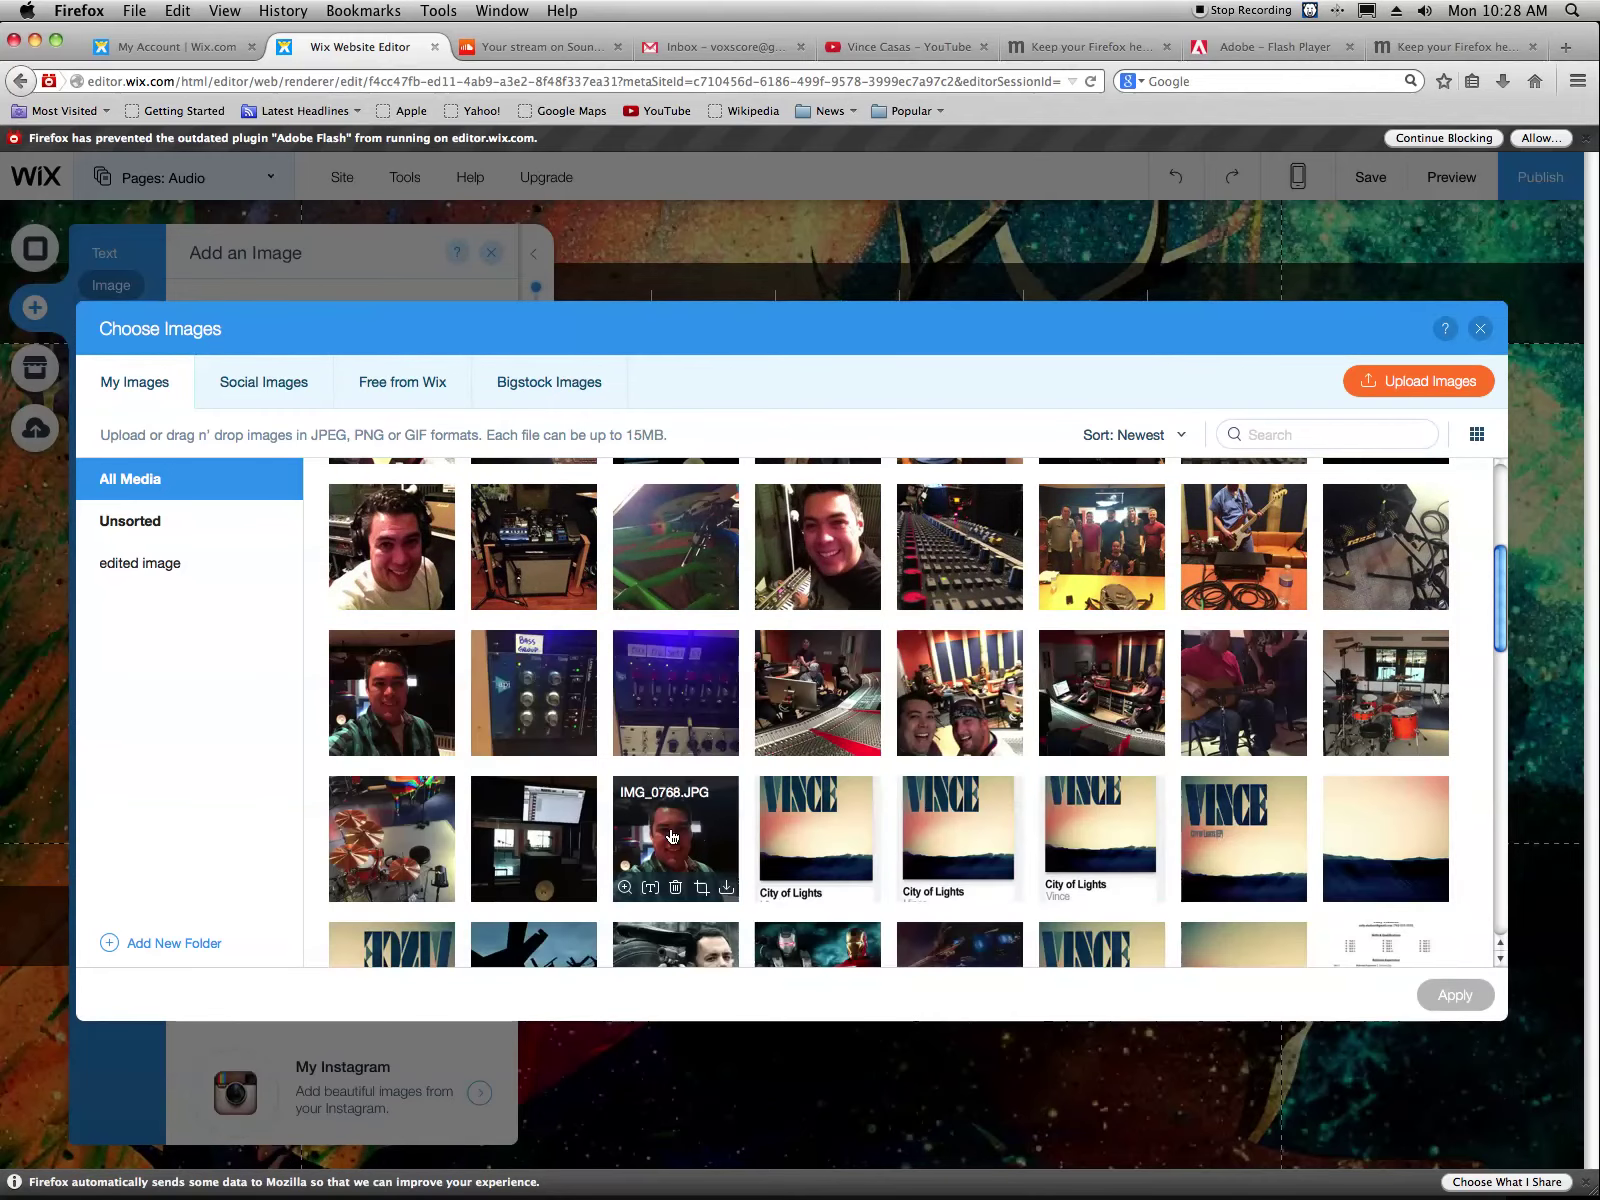
scroll(672, 836, down, 5)
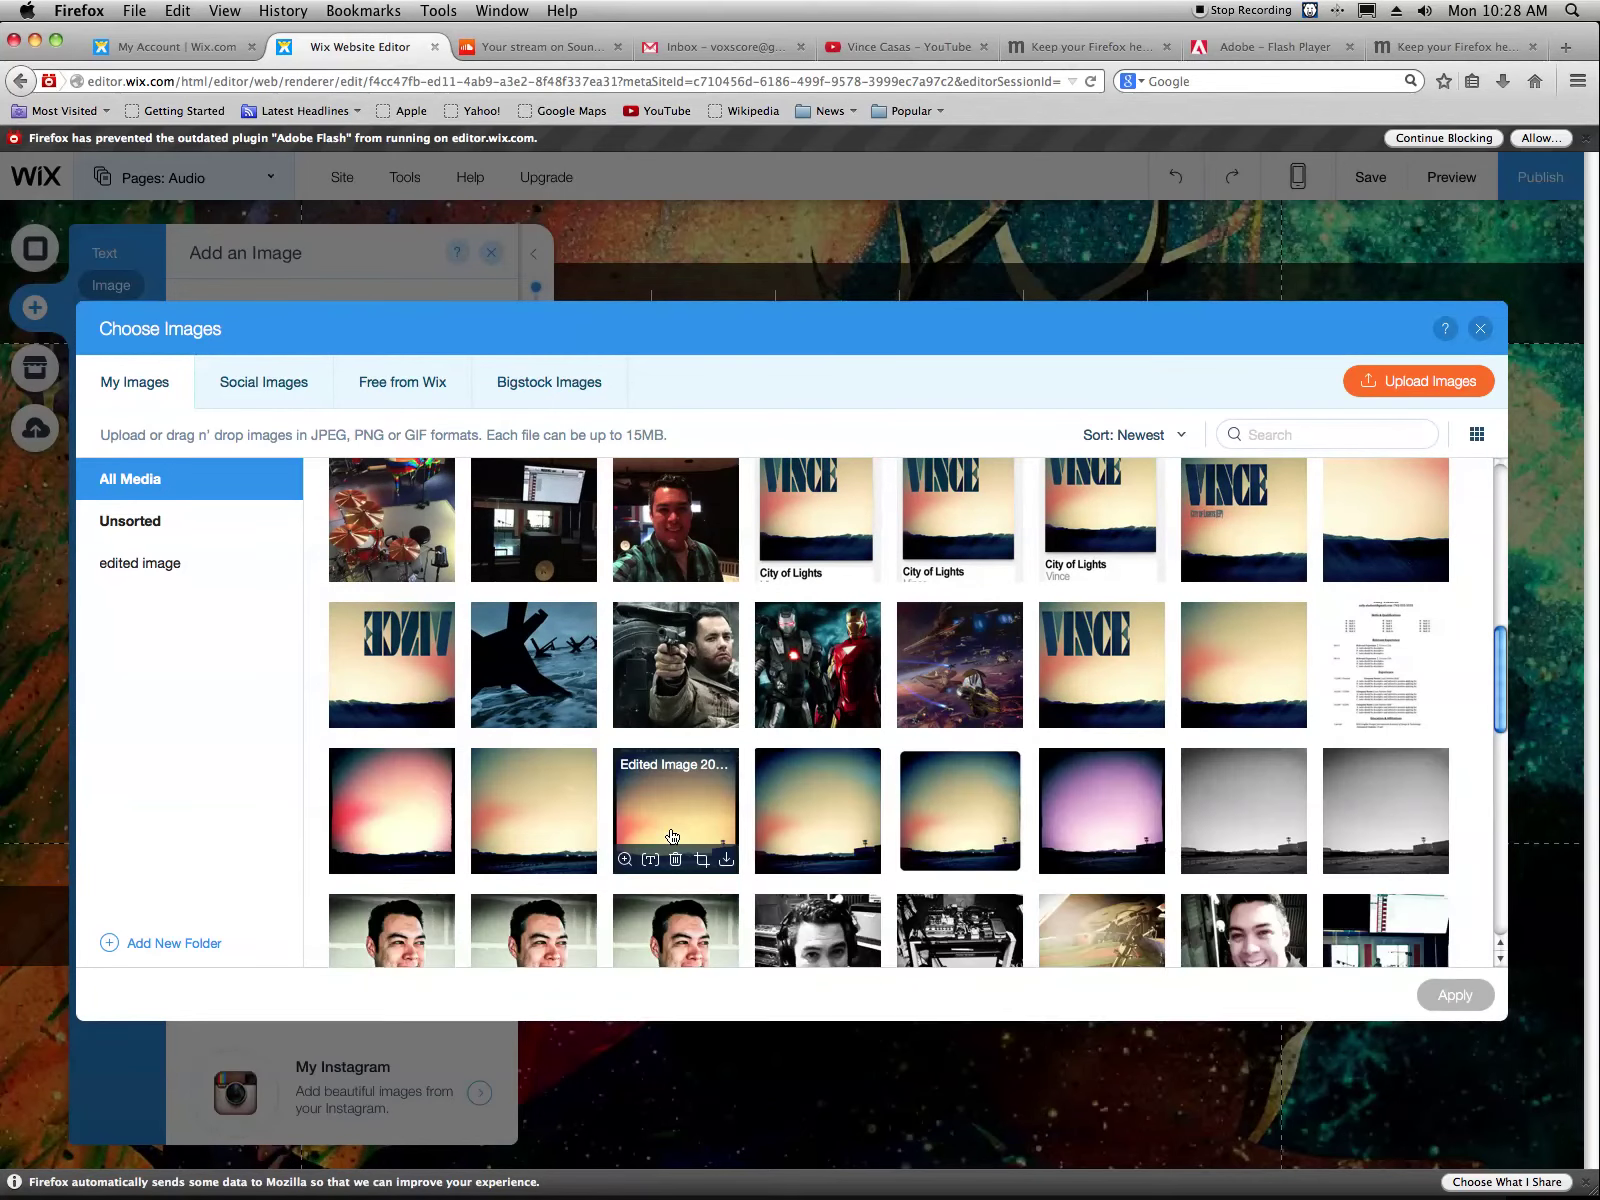
scroll(672, 836, down, 5)
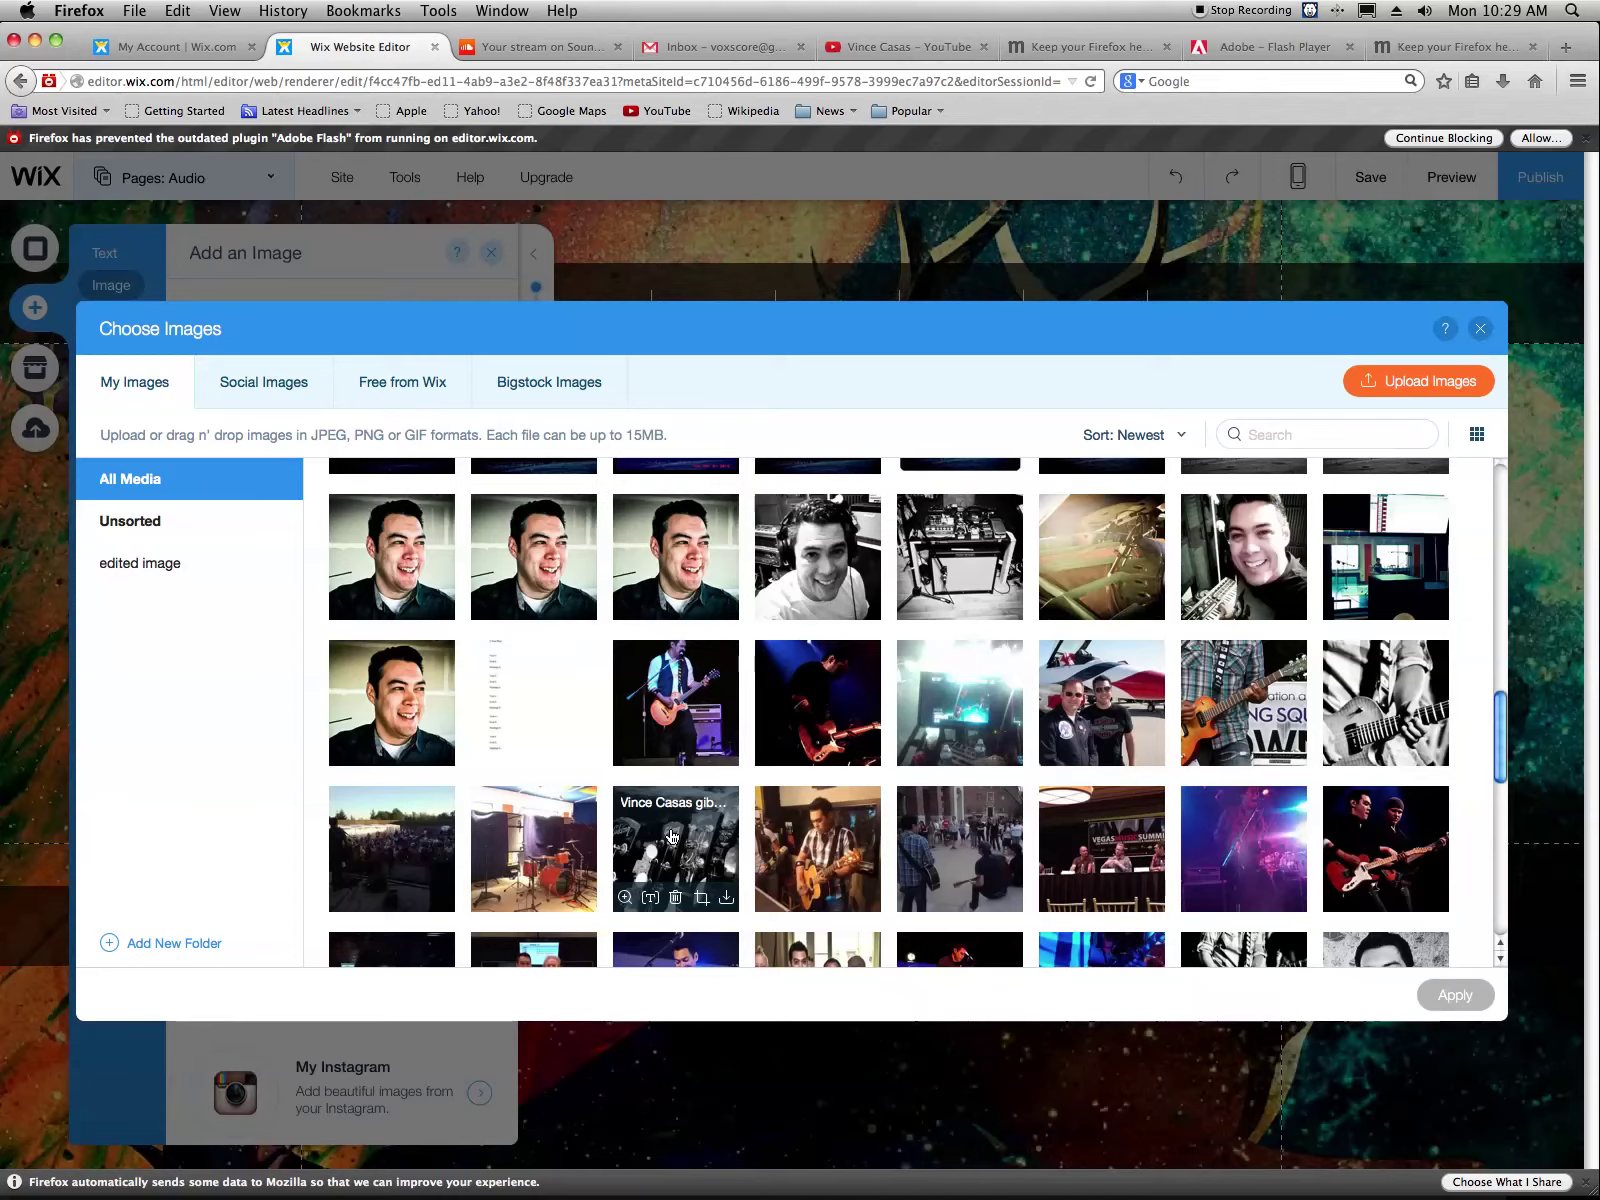
scroll(671, 836, down, 10)
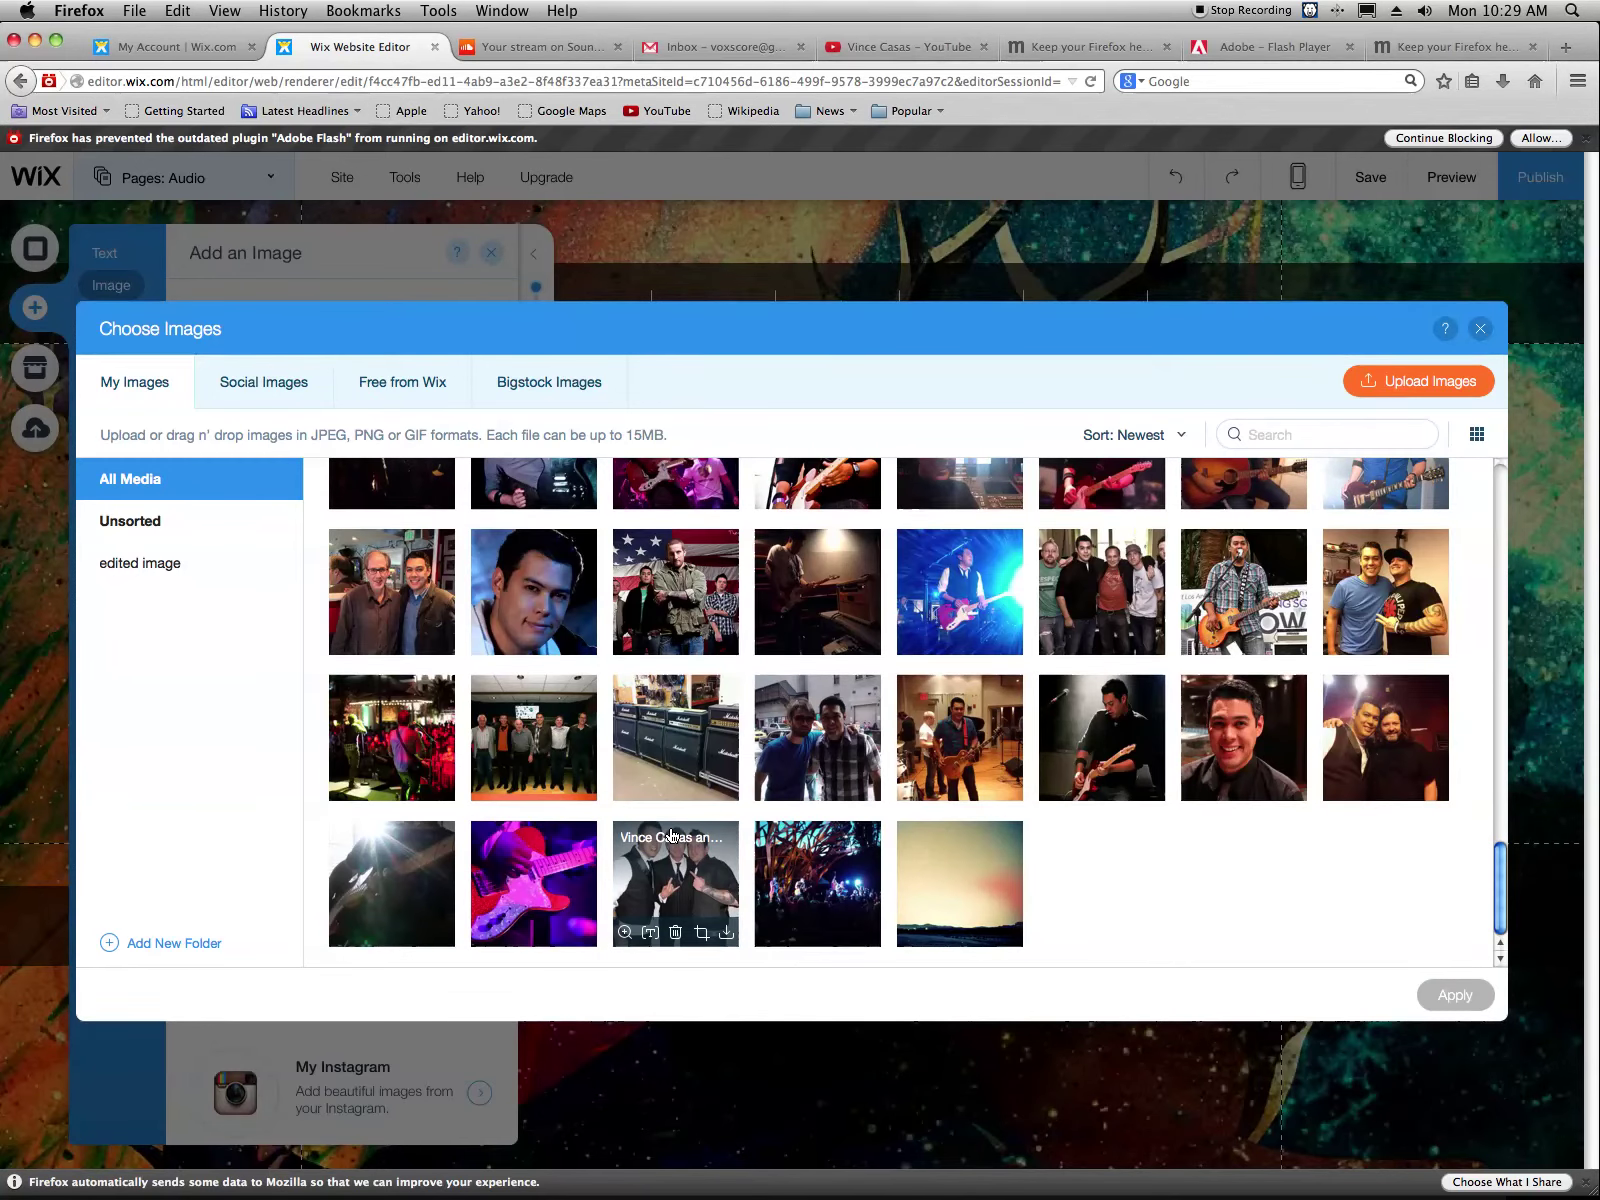
scroll(671, 836, up, 10)
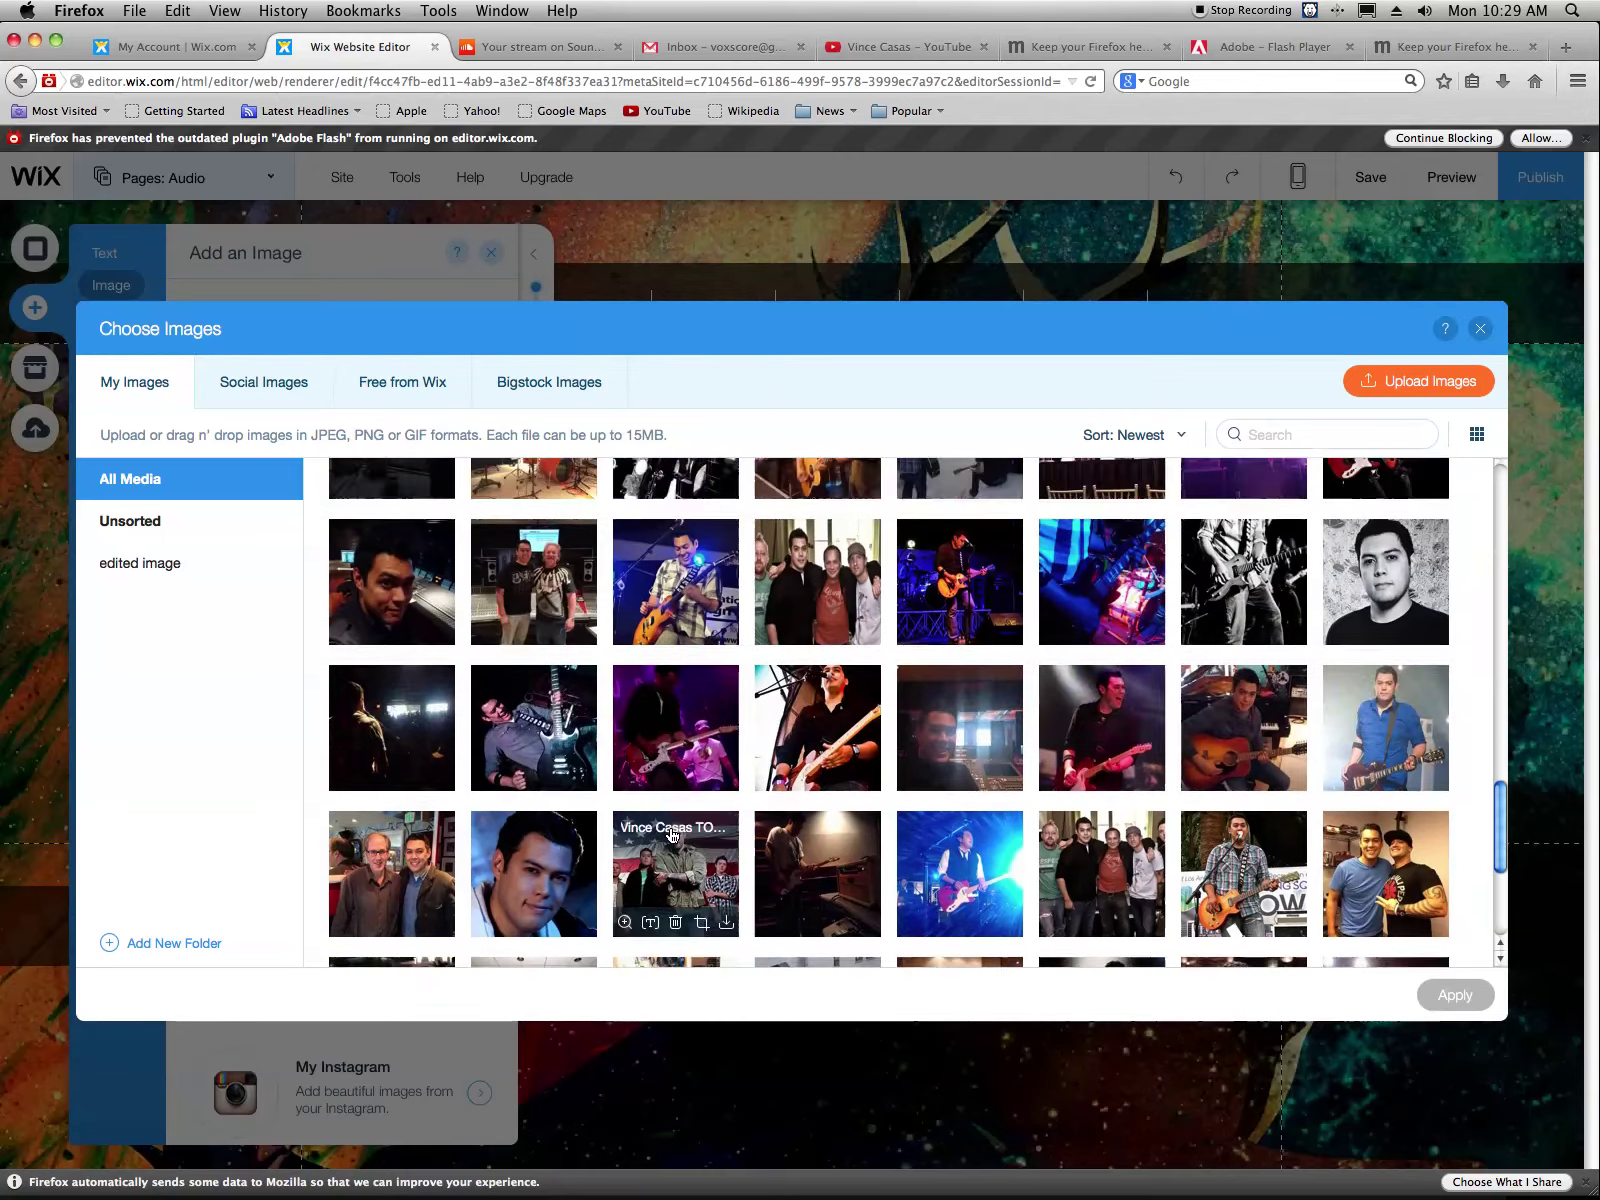
scroll(671, 836, up, 10)
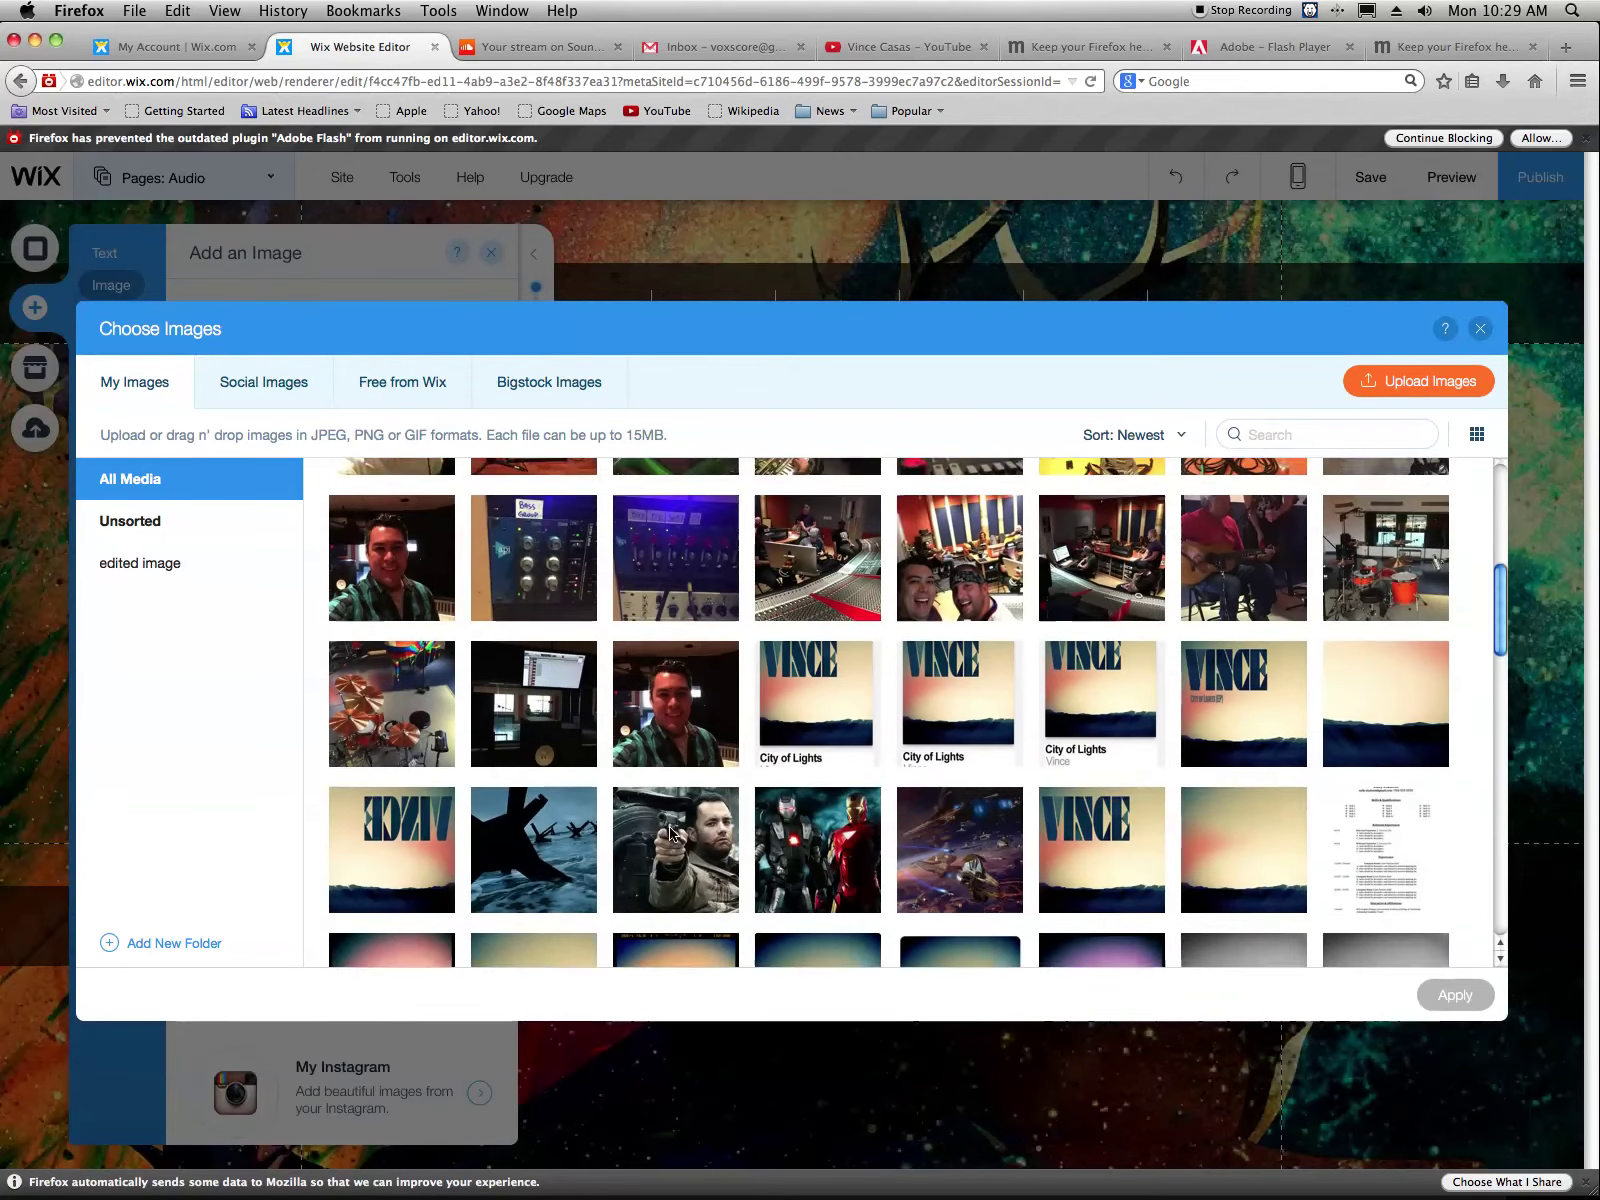
scroll(671, 836, up, 4)
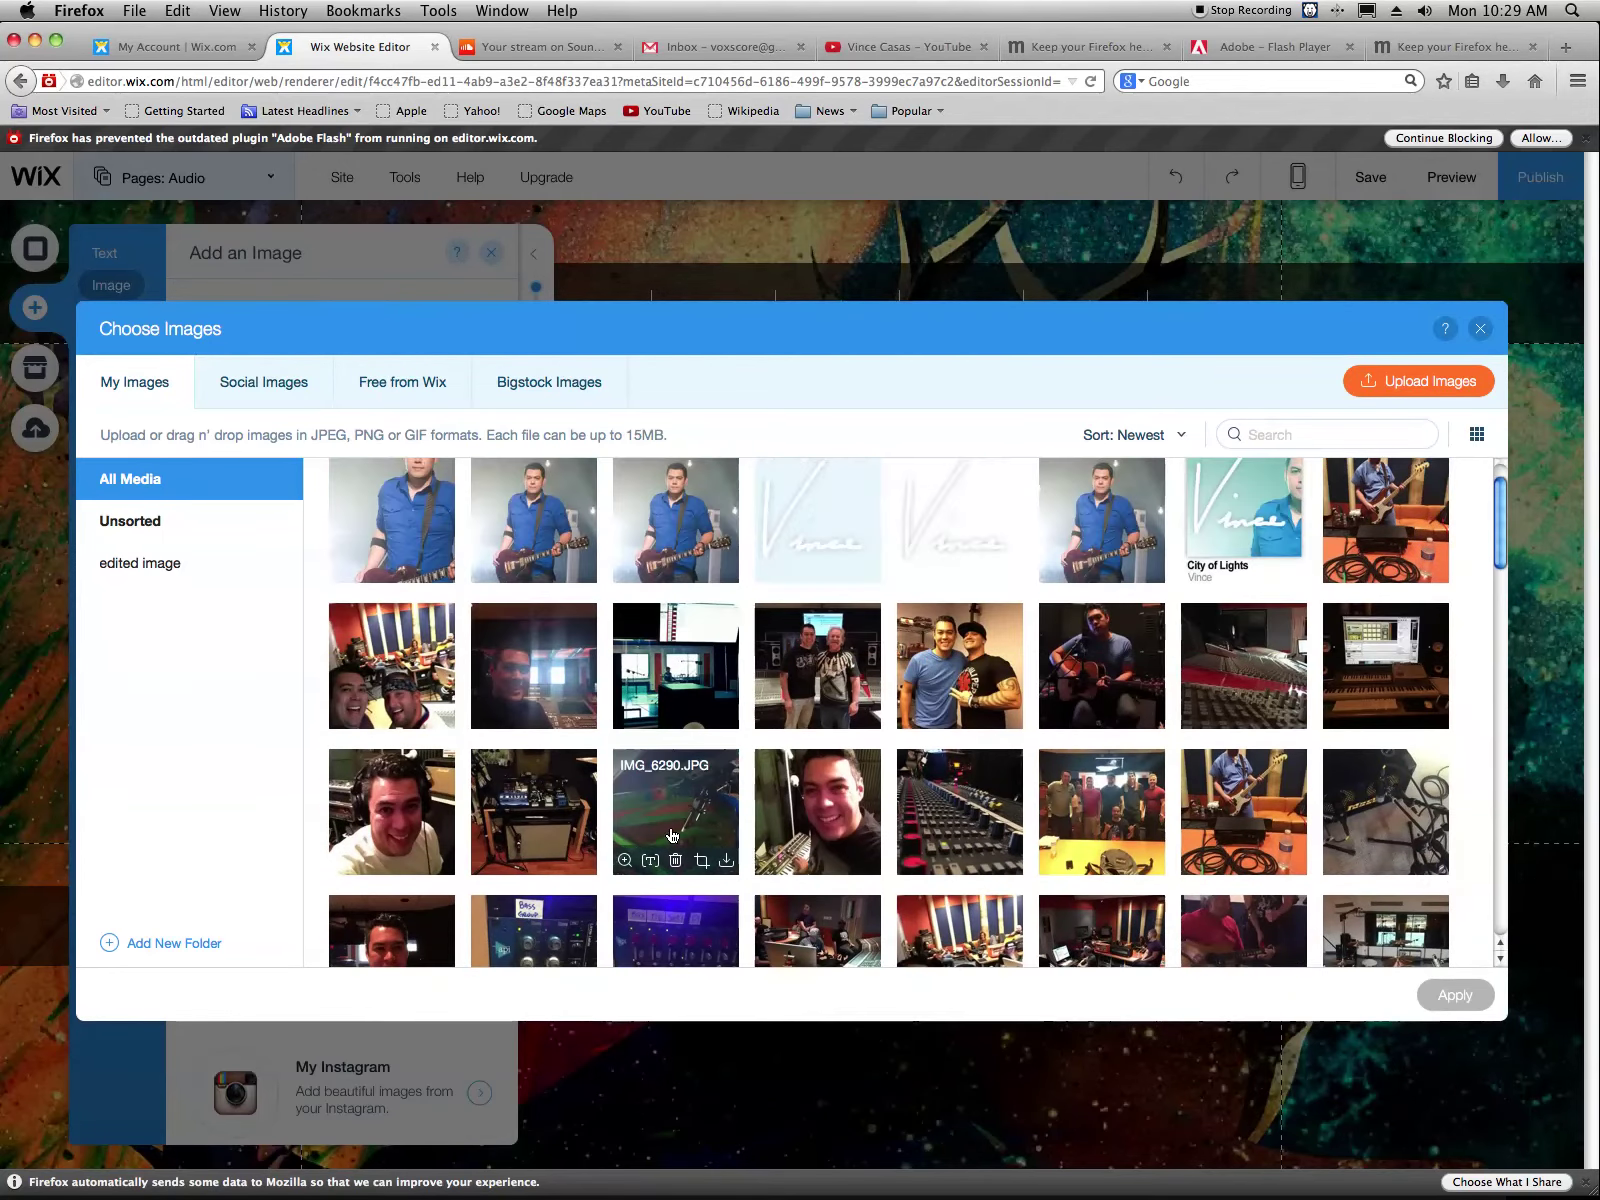
scroll(671, 836, down, 3)
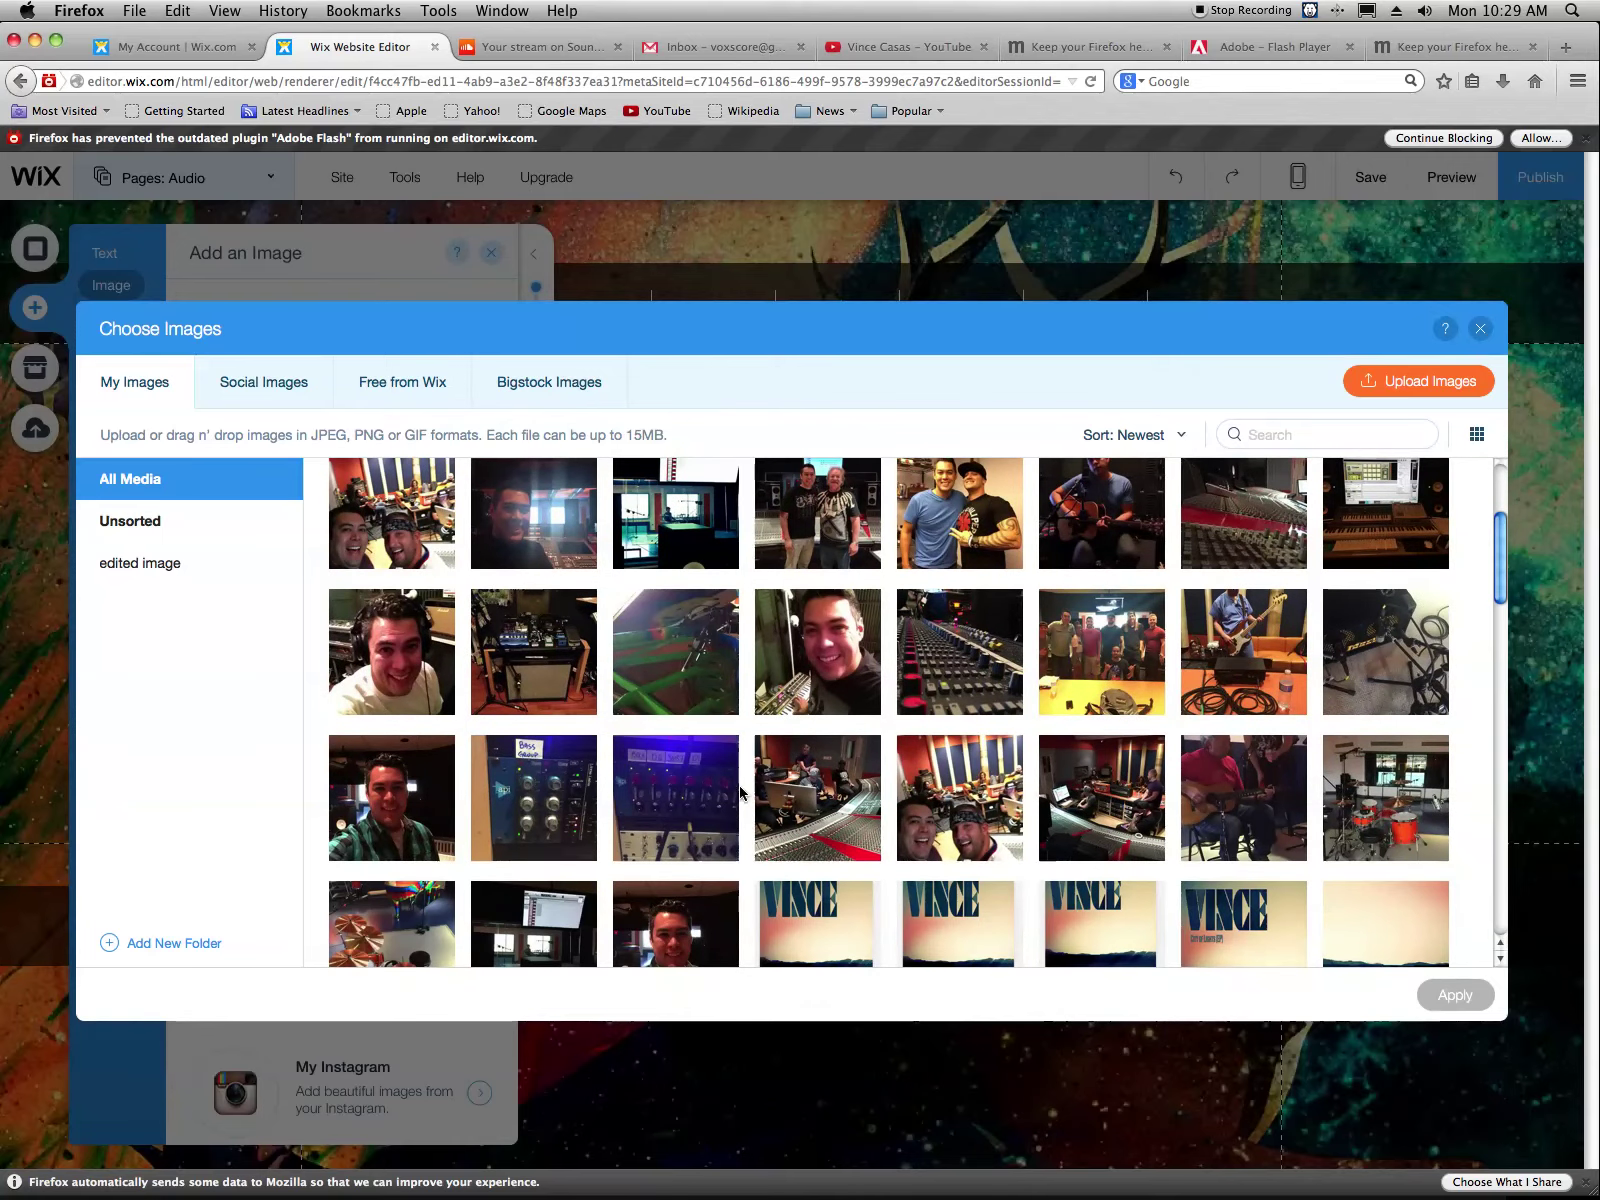
Select the mixing console photo IMG_5237.JPG and open it in the photo editor for cropping
mouse_move(762, 784)
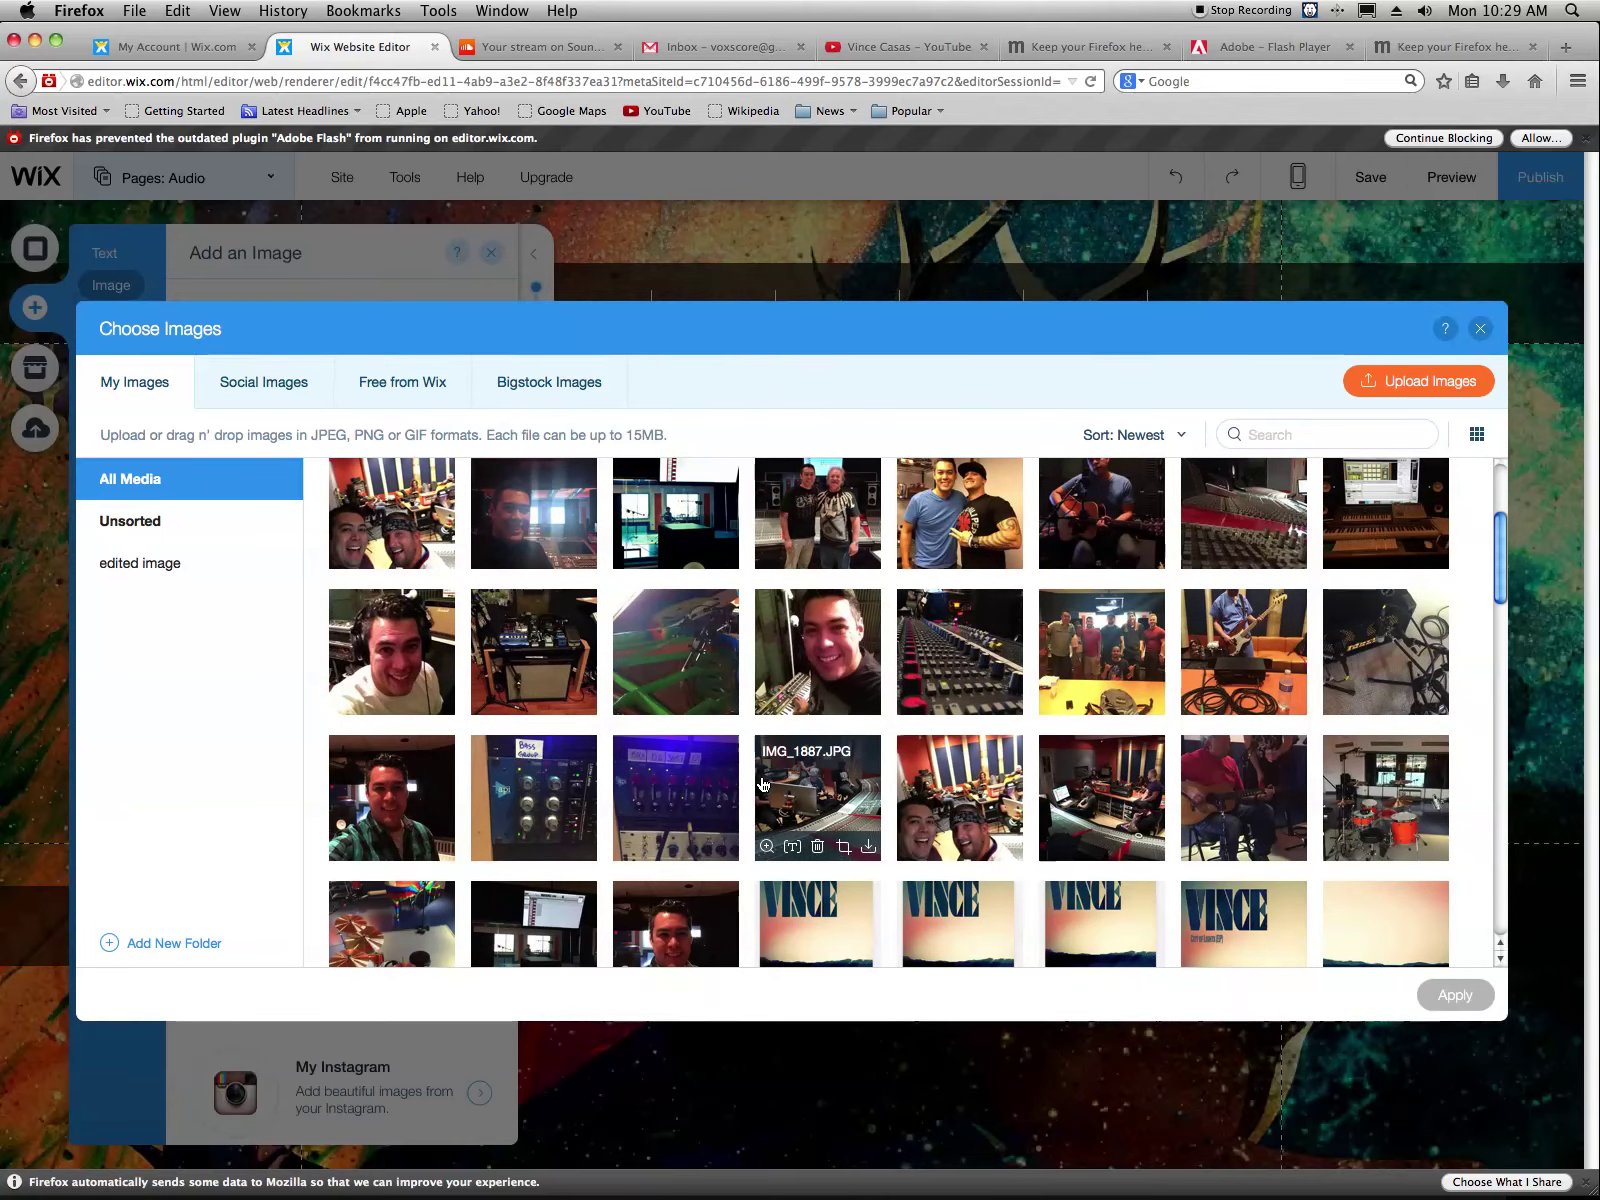
click(956, 677)
mouse_move(1119, 810)
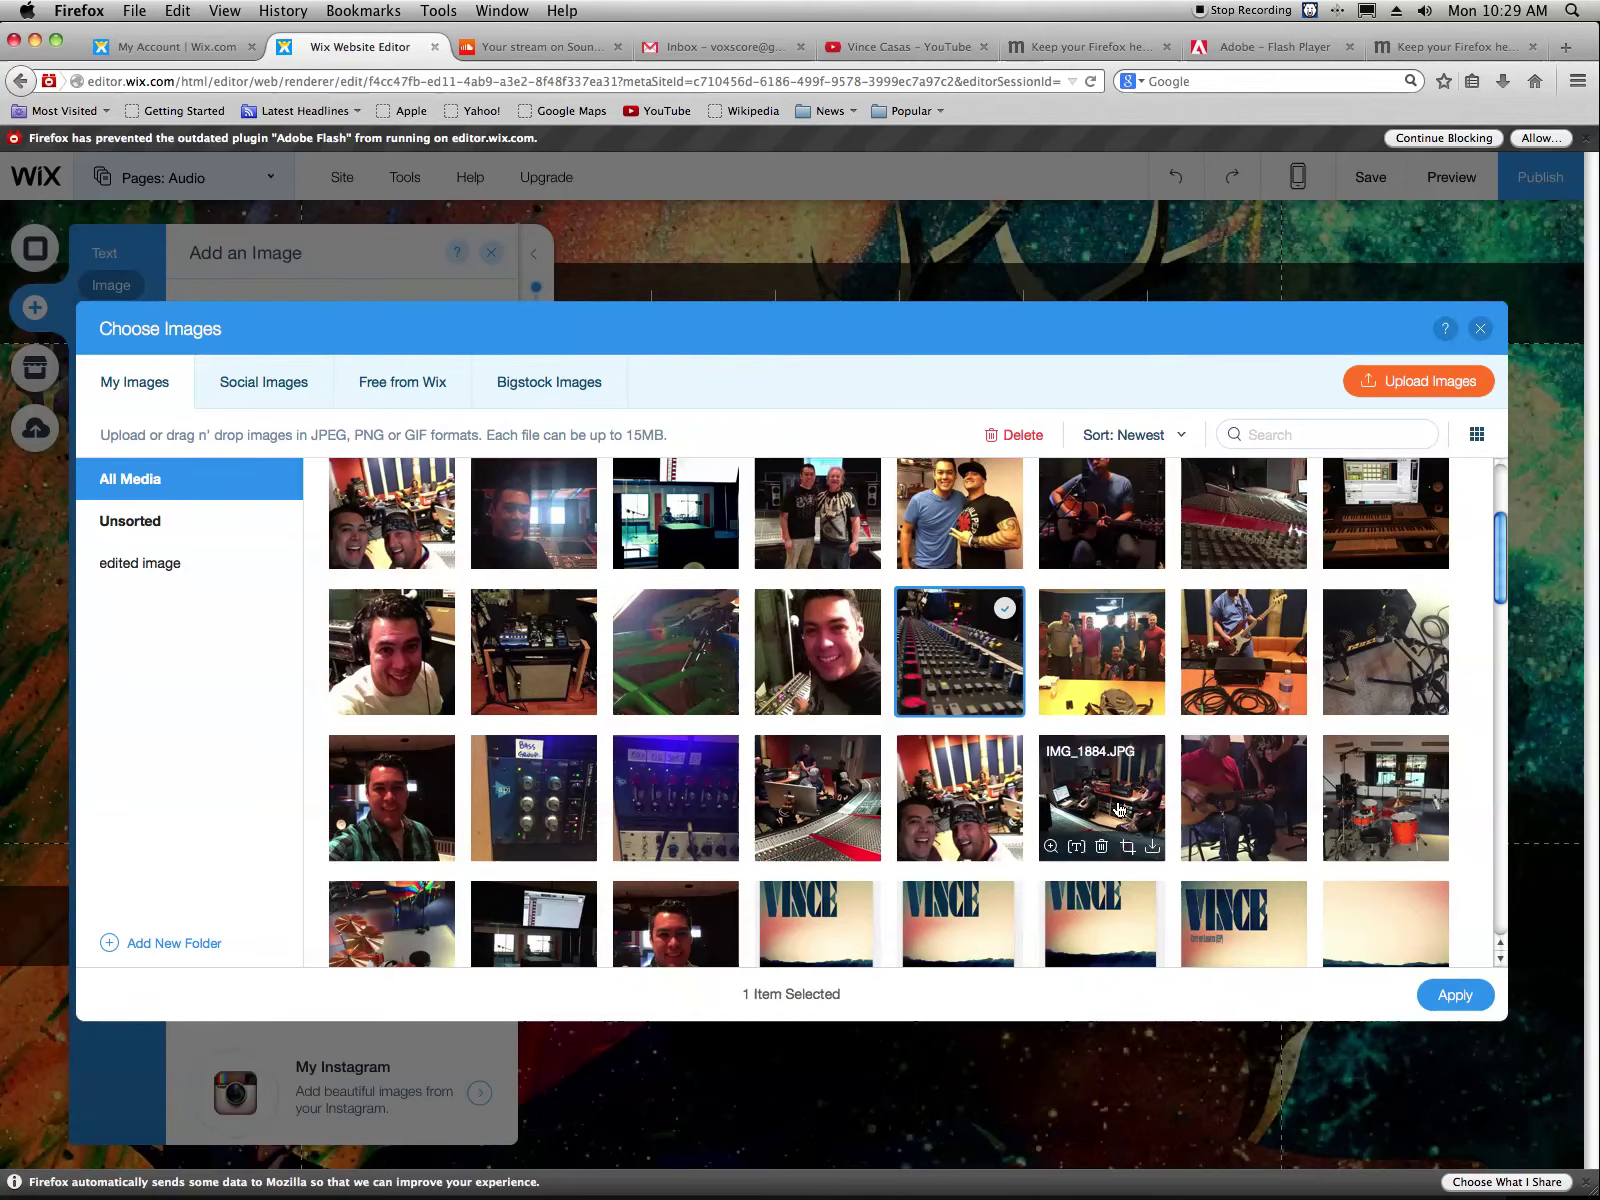
mouse_move(995, 668)
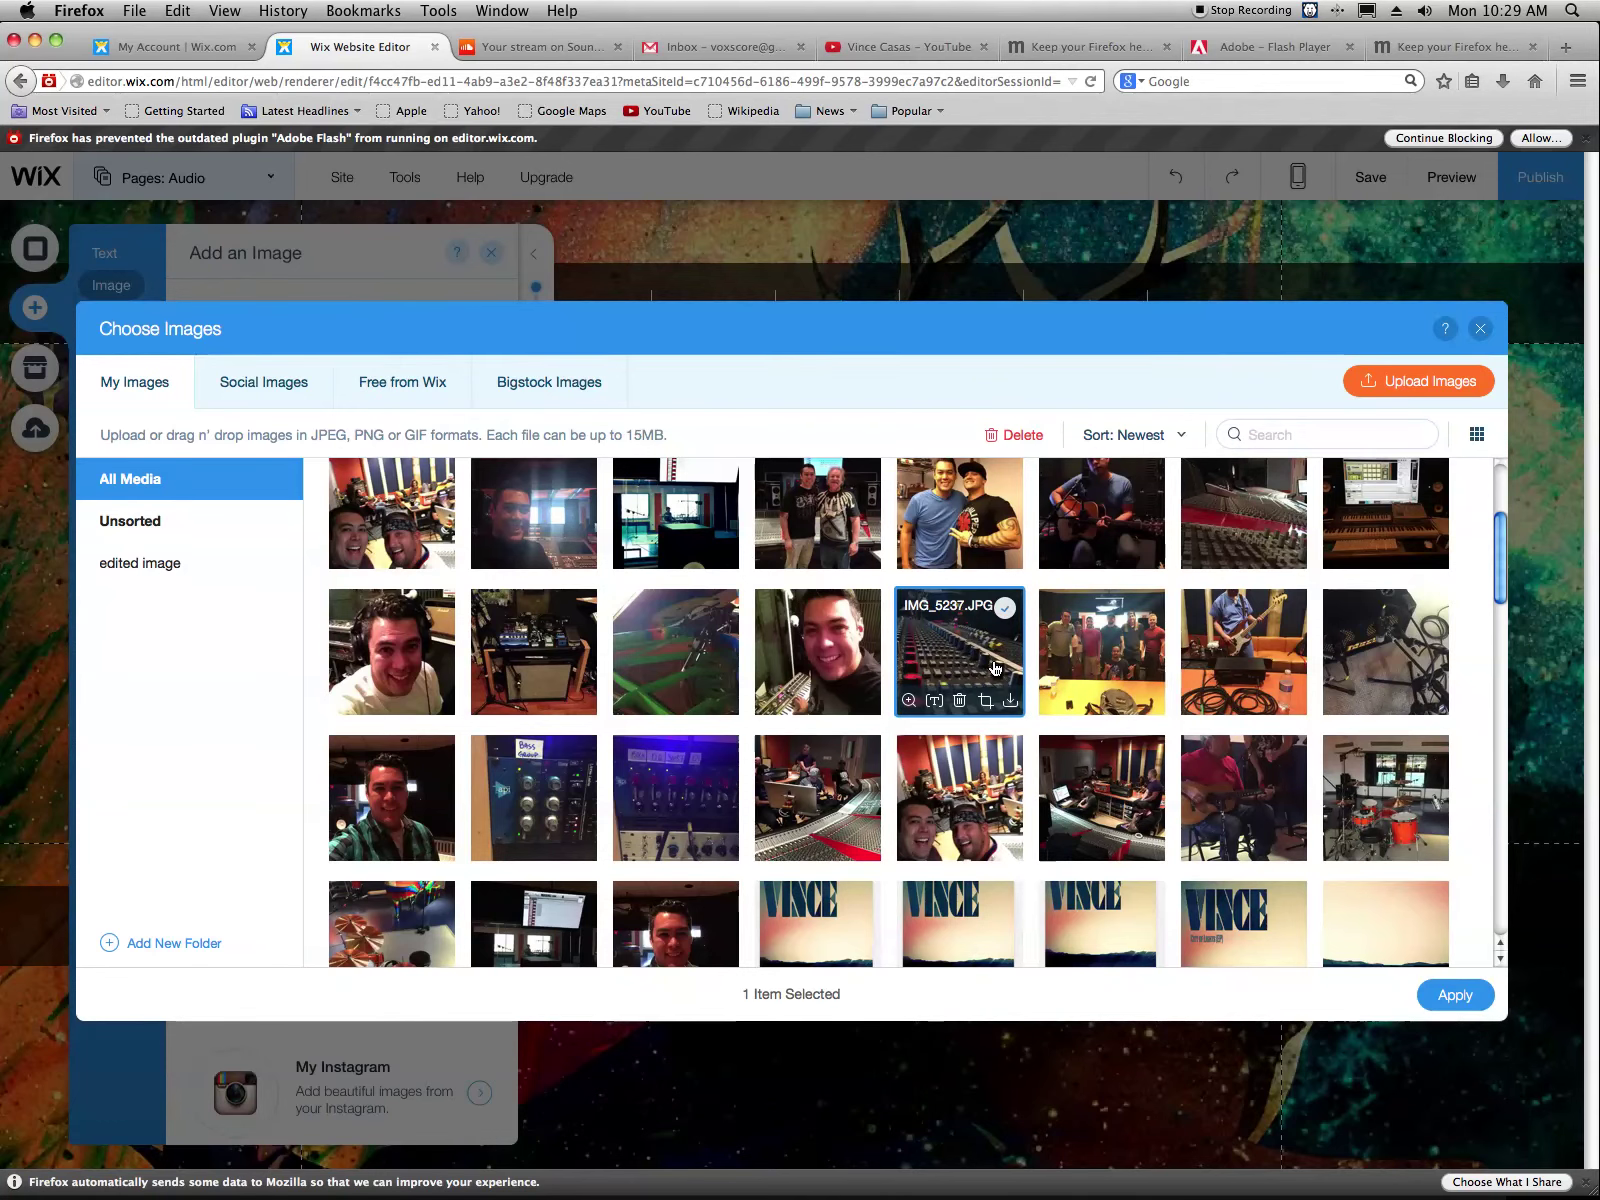
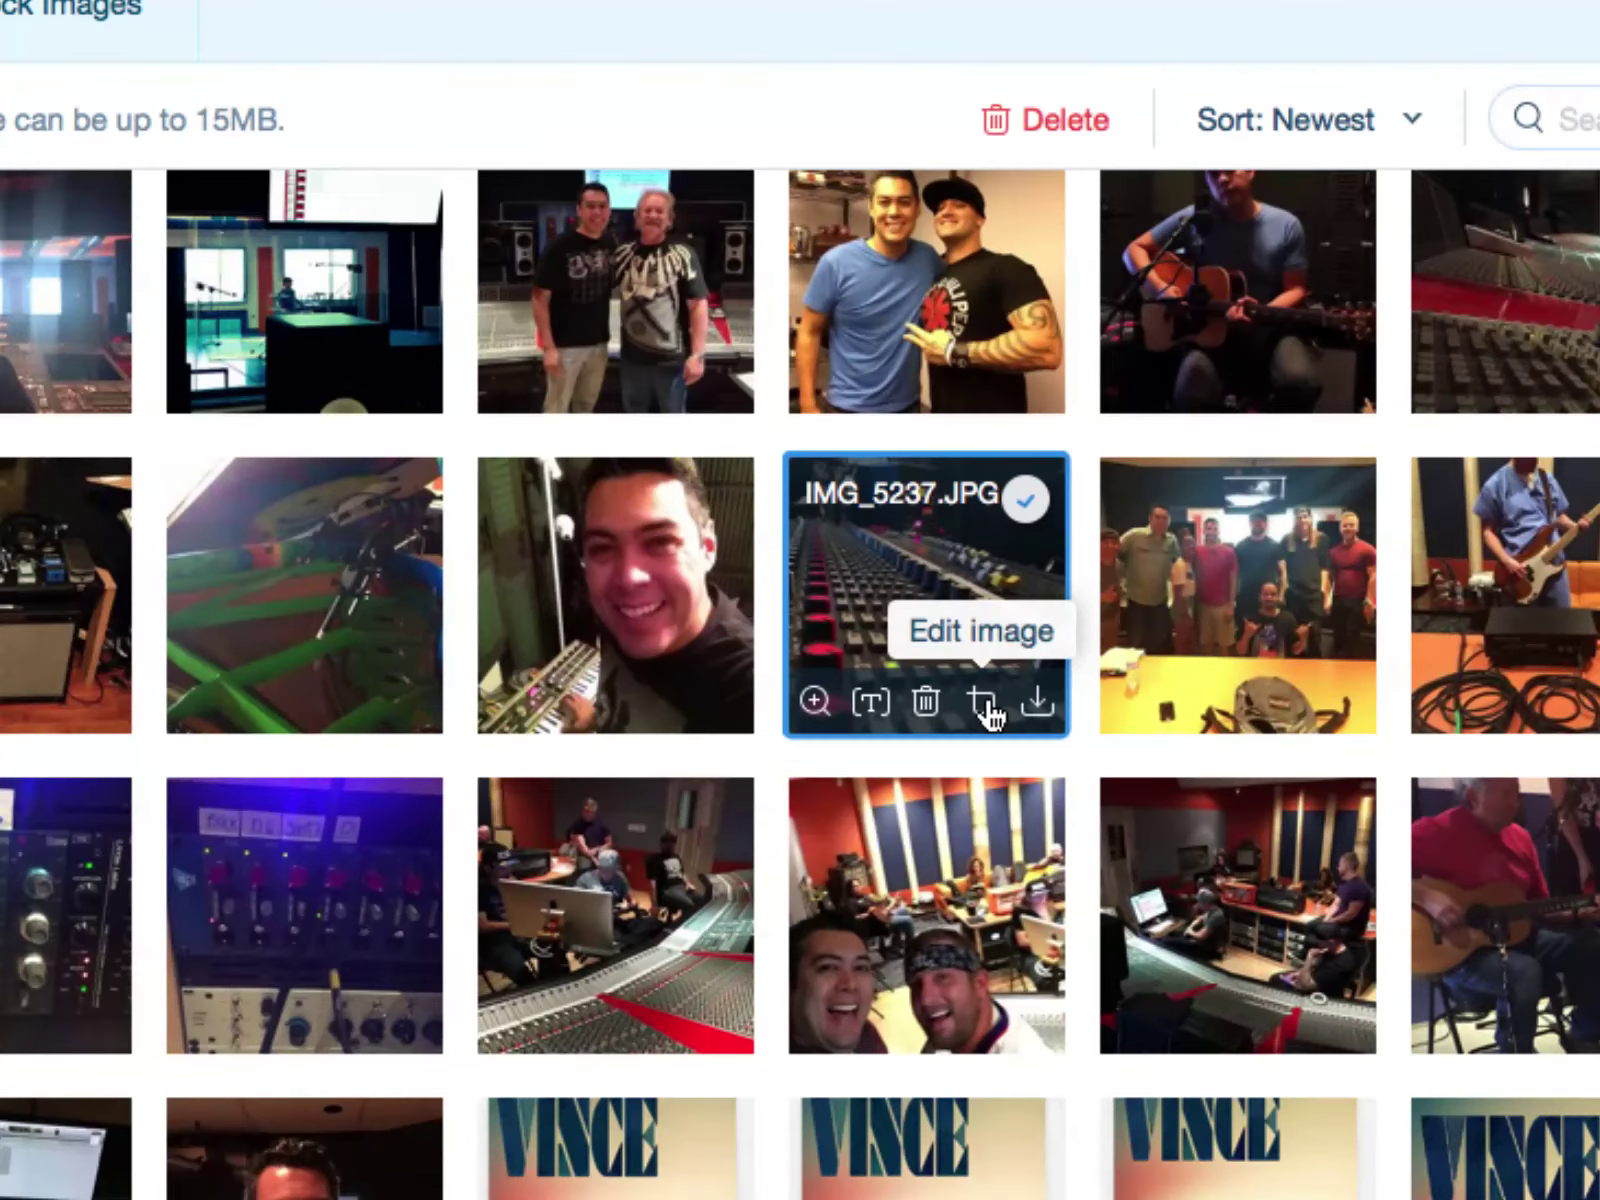
click(986, 708)
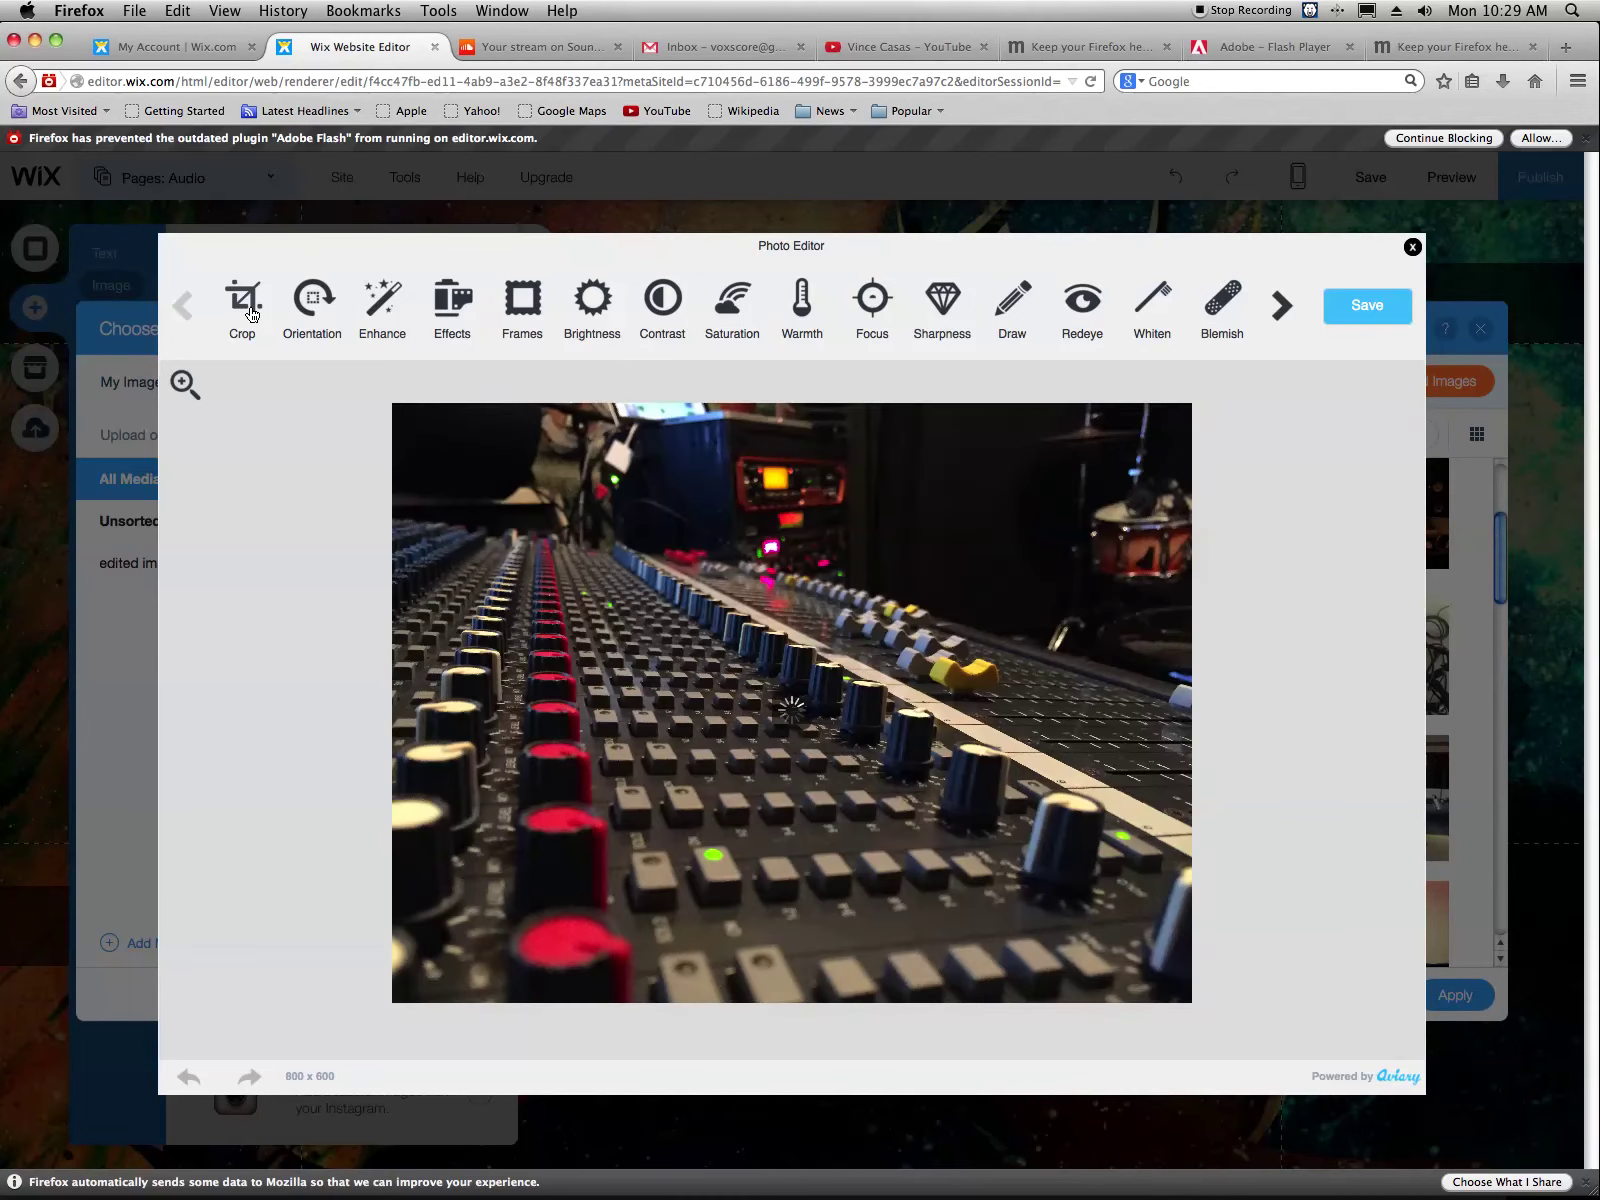
click(250, 314)
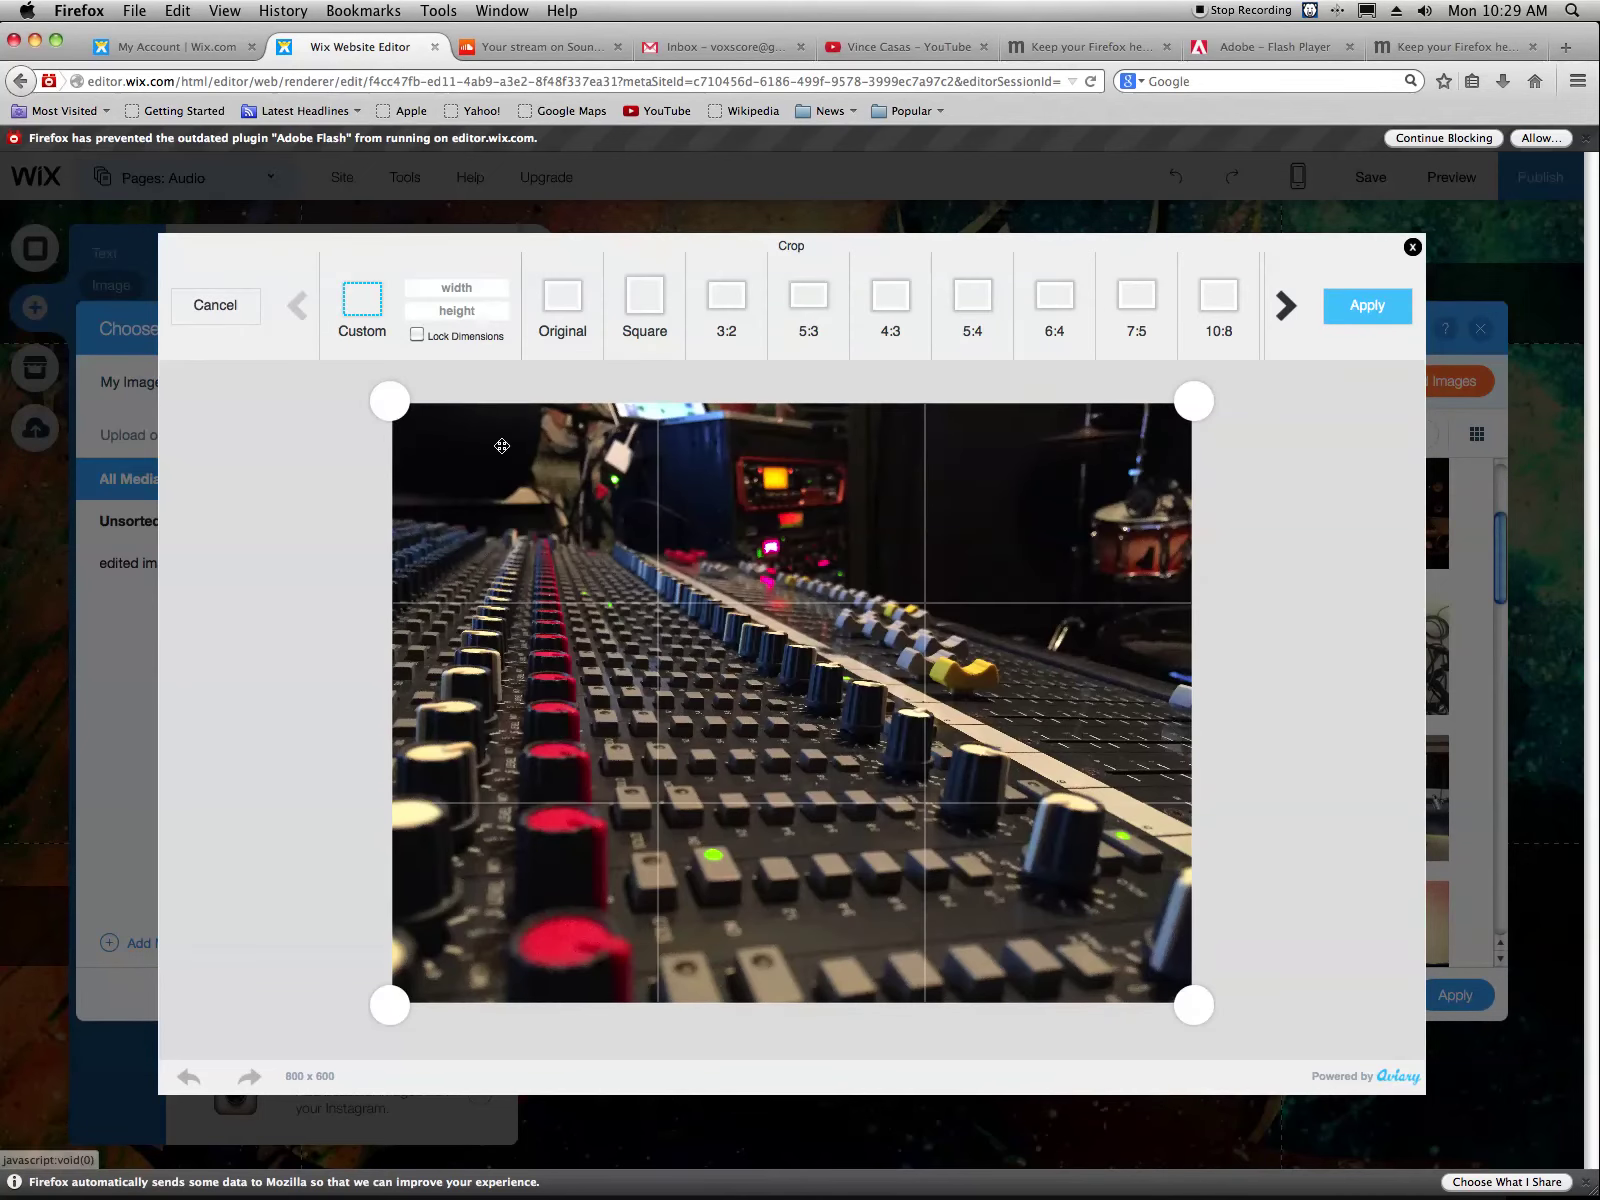
Try a custom crop of about 800 x 304 across the middle of the mixing console photo
drag(402, 406, 361, 715)
drag(749, 856, 722, 705)
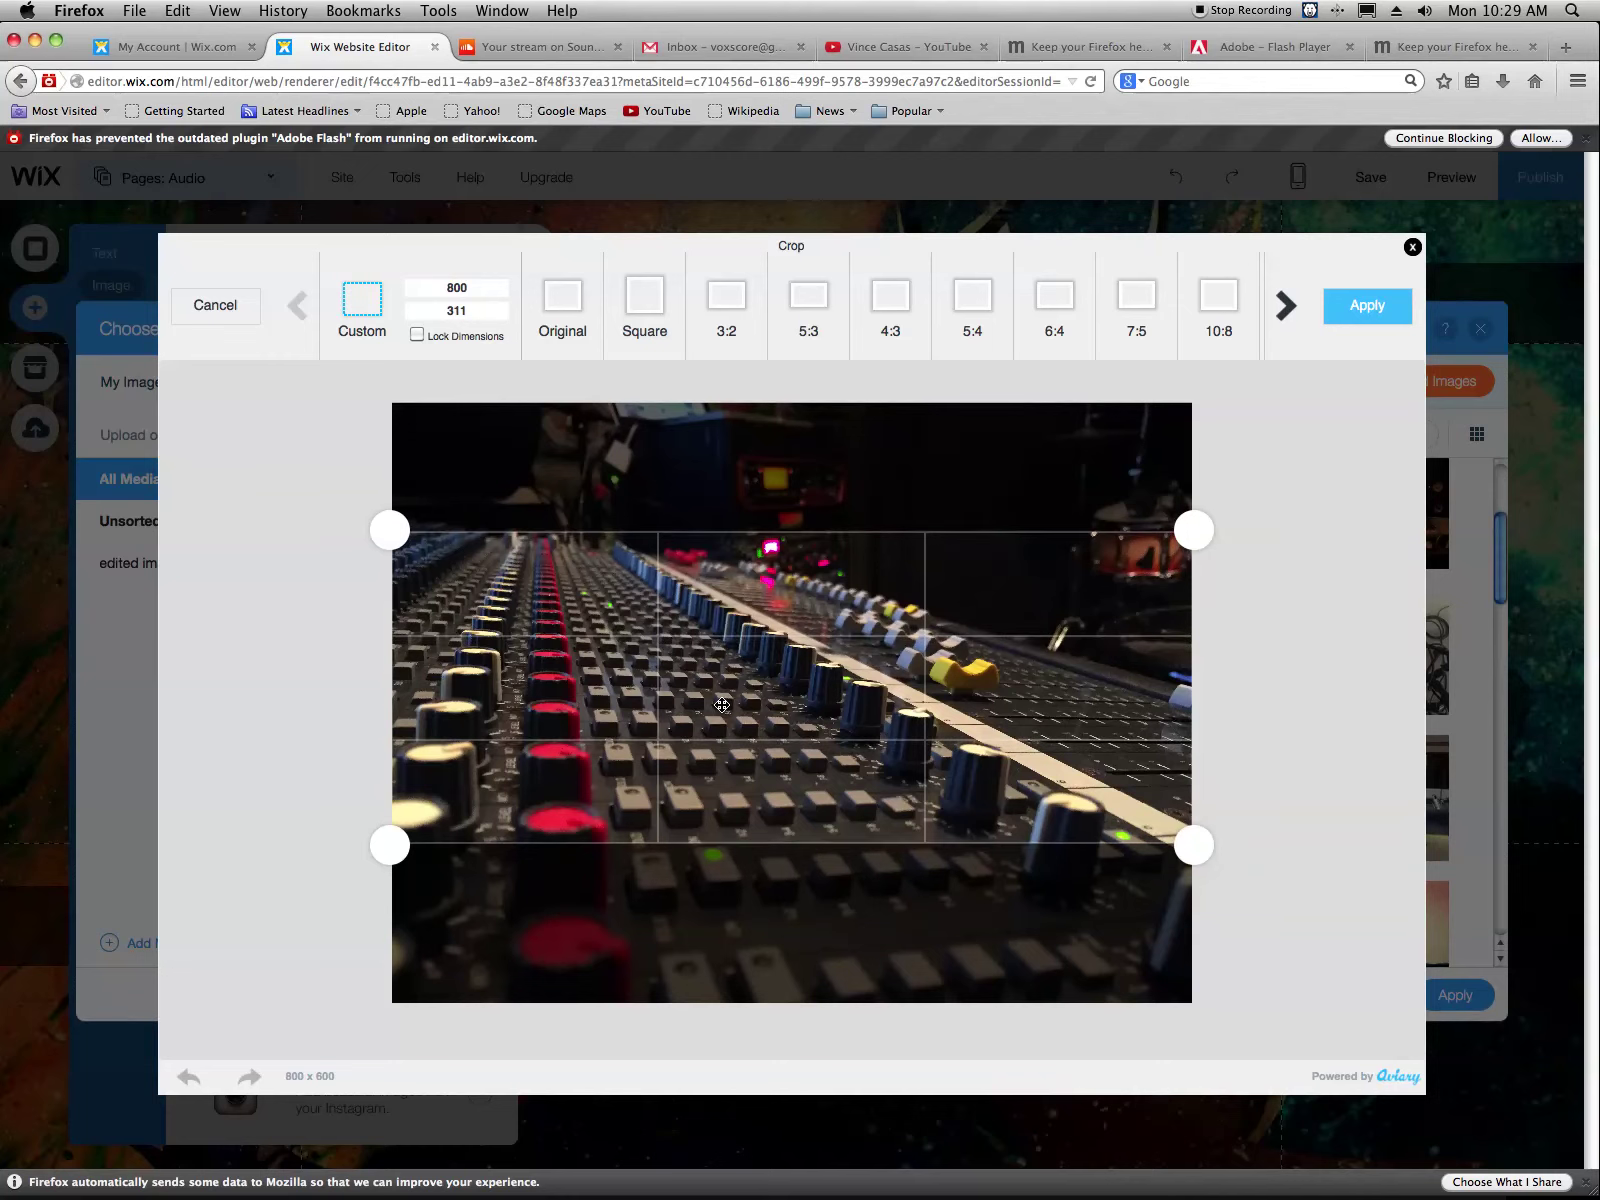
drag(400, 528, 401, 530)
drag(633, 702, 617, 679)
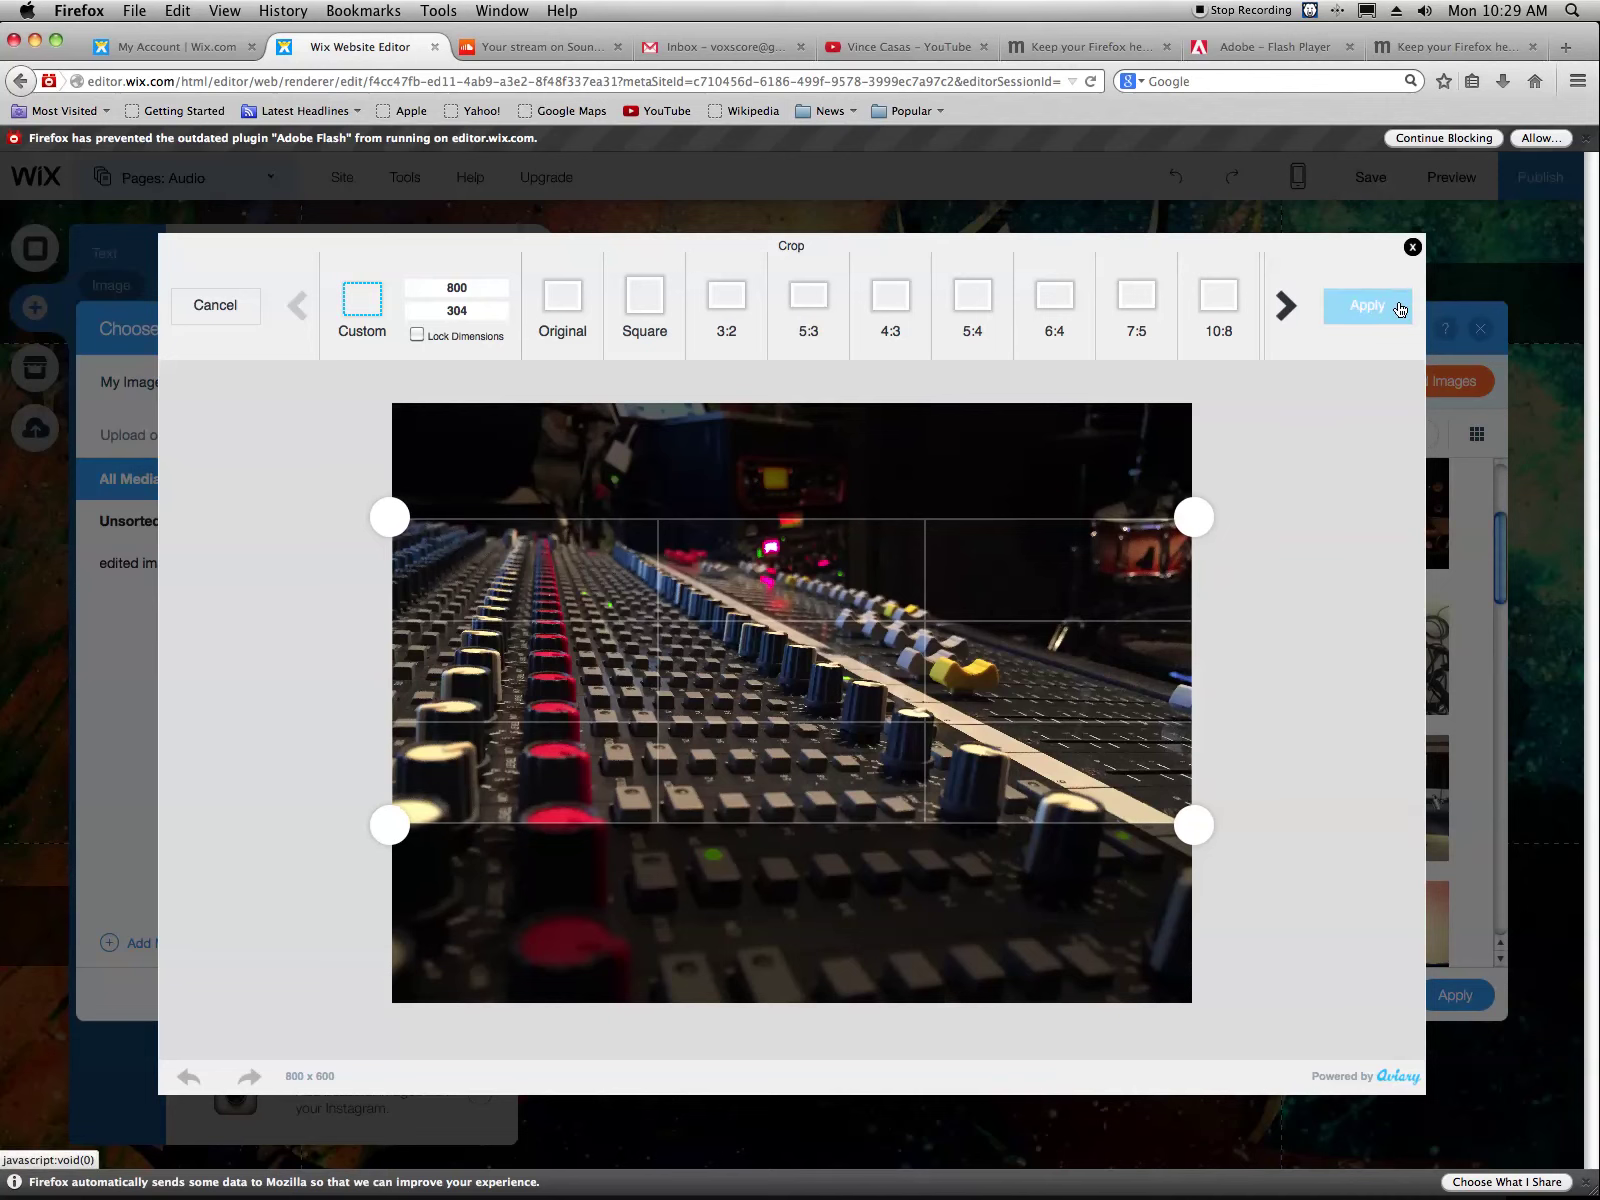
click(1281, 312)
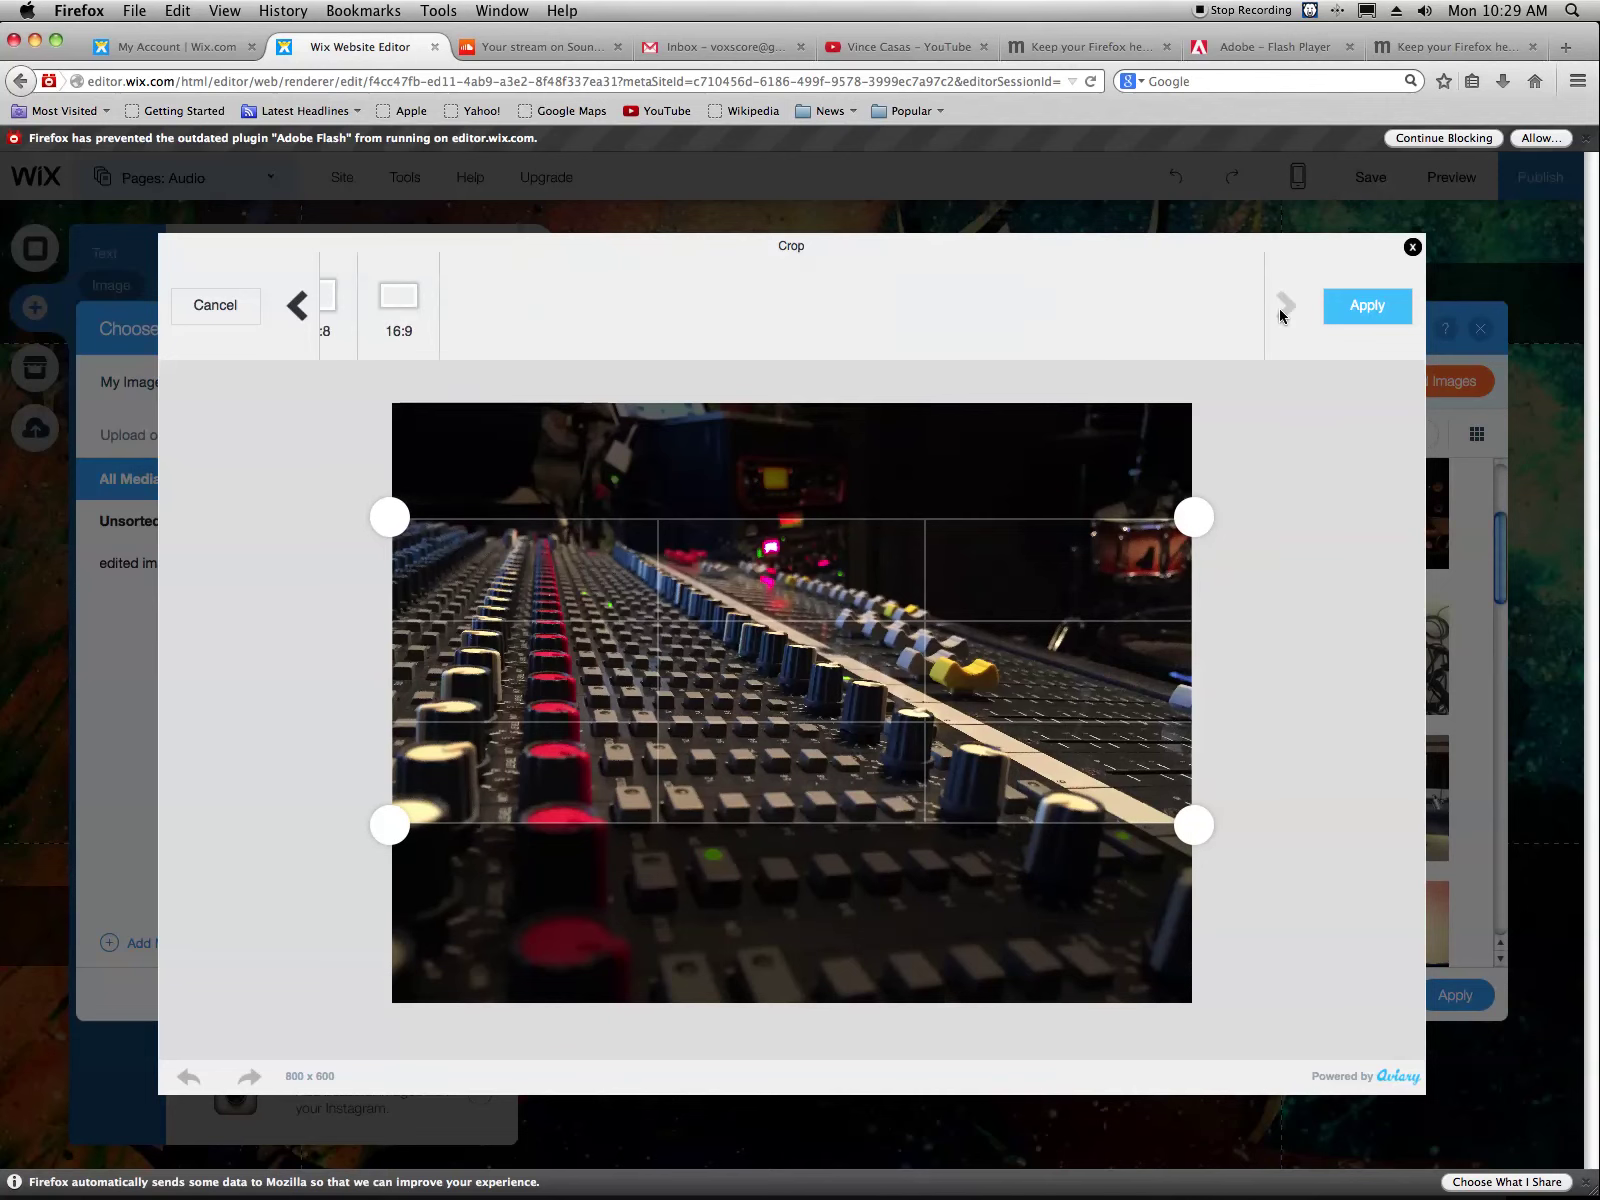
click(299, 306)
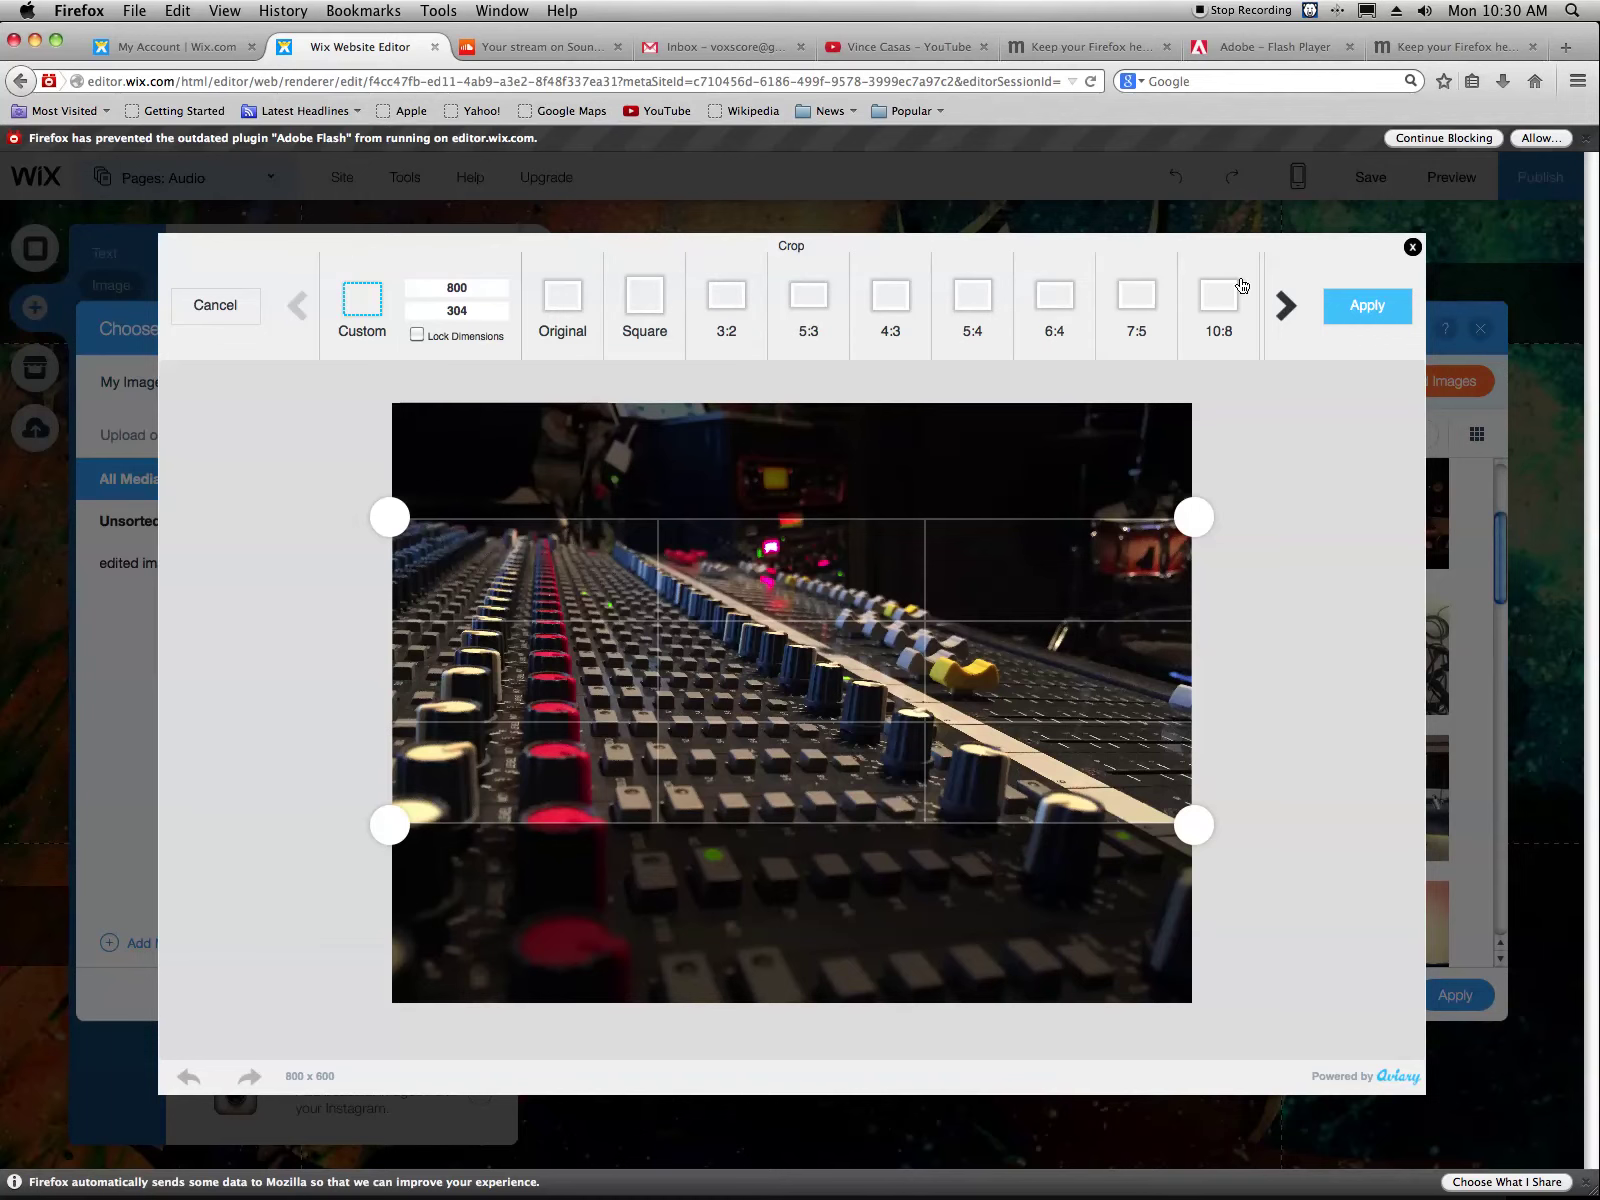
Crop the mixing console photo to the 16:9 ratio and save the edited image
click(1281, 308)
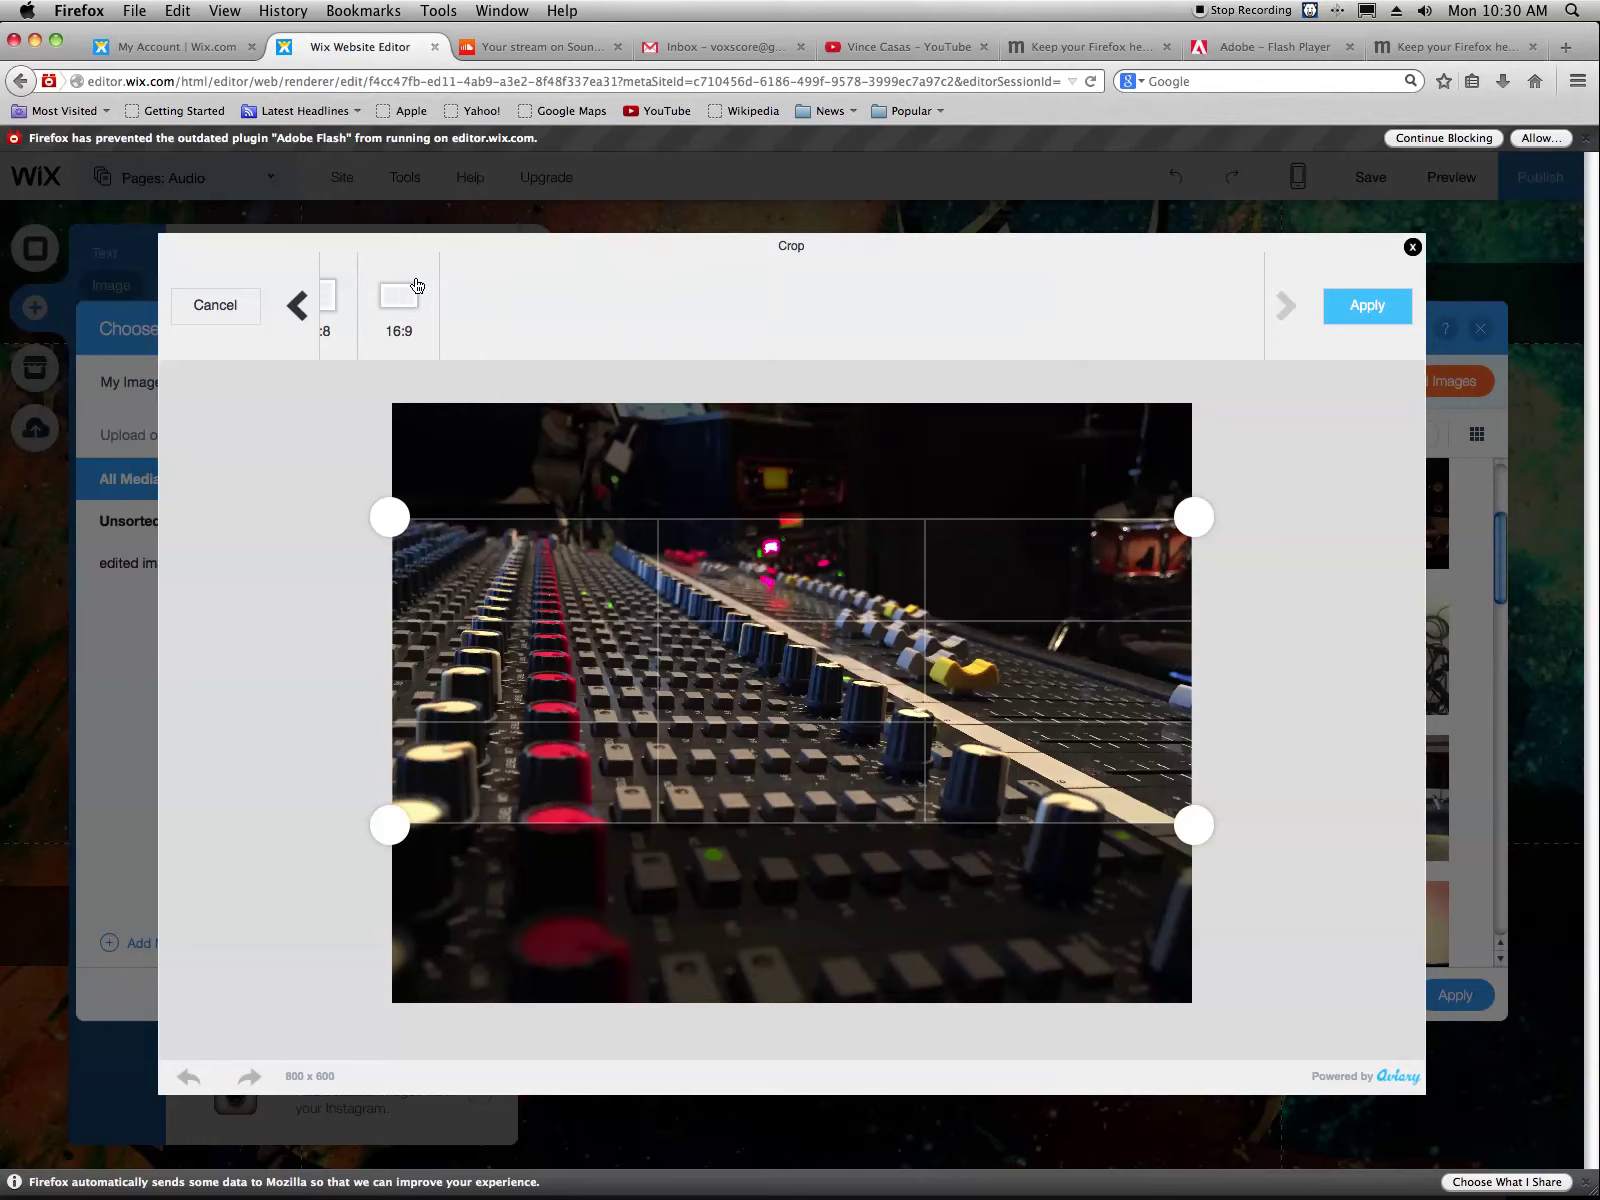
click(382, 290)
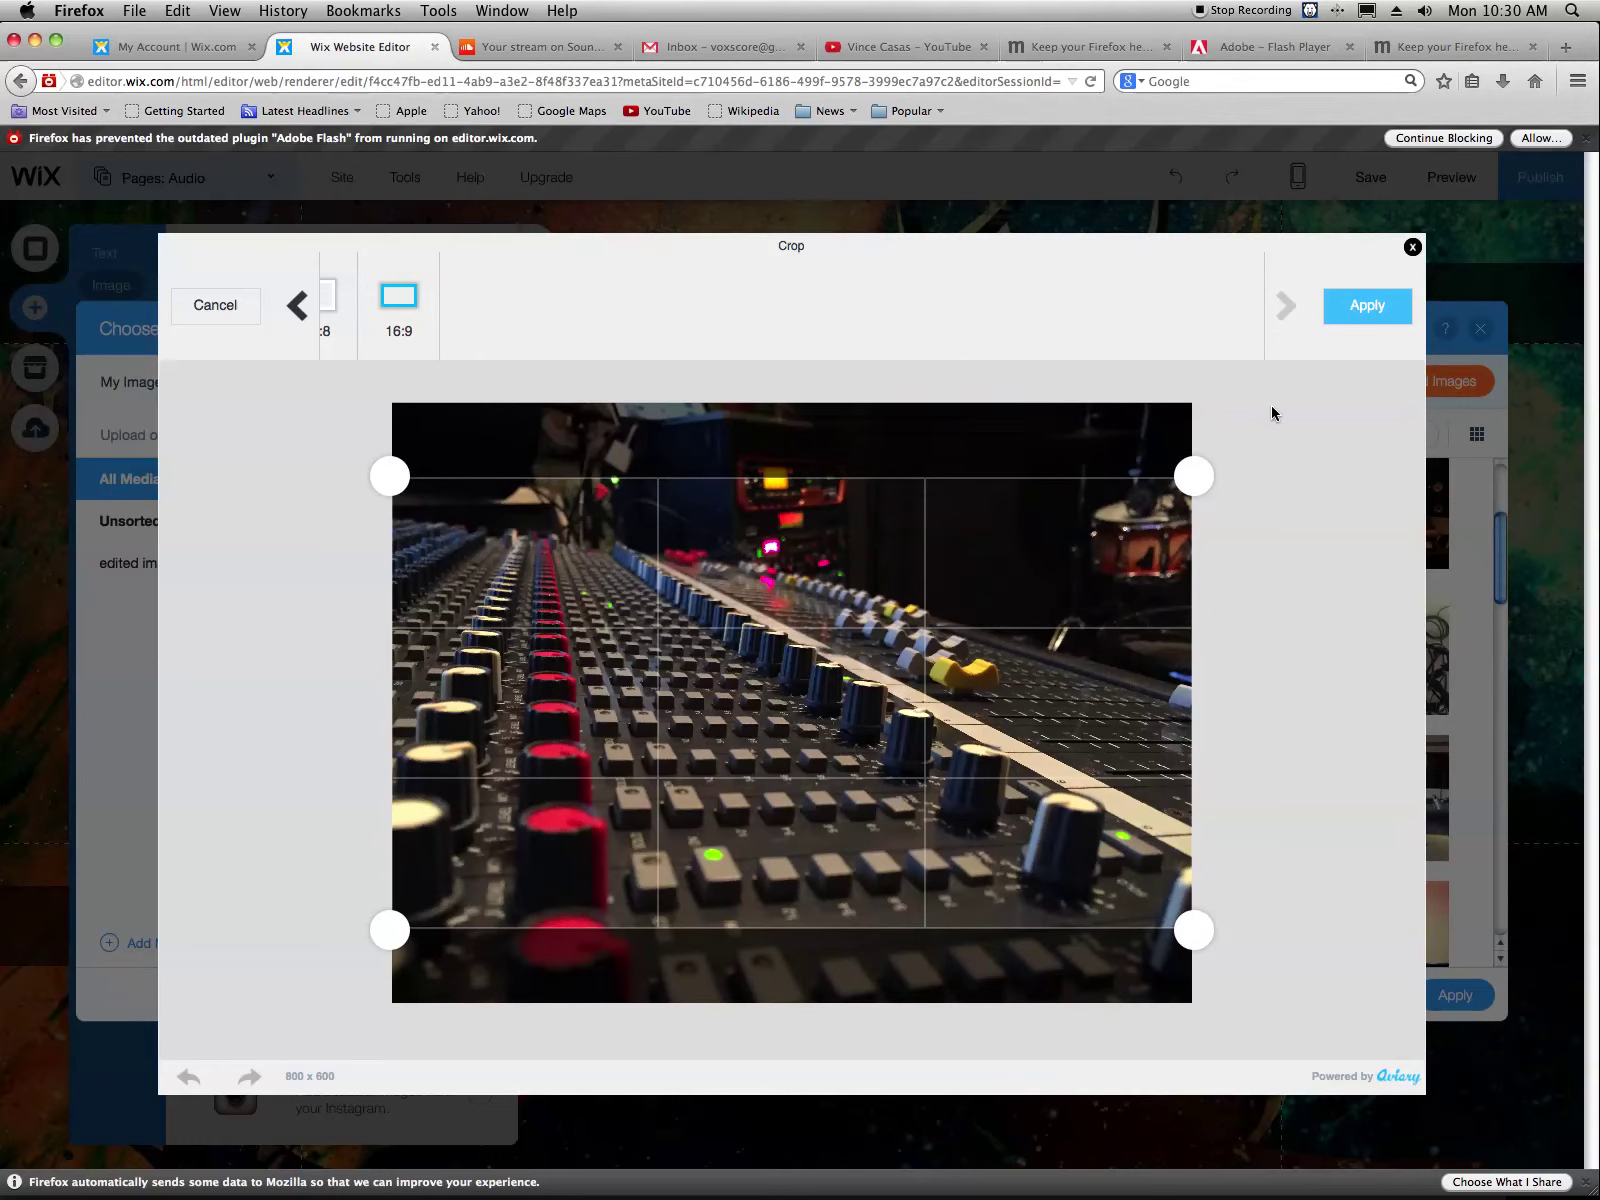
click(1385, 308)
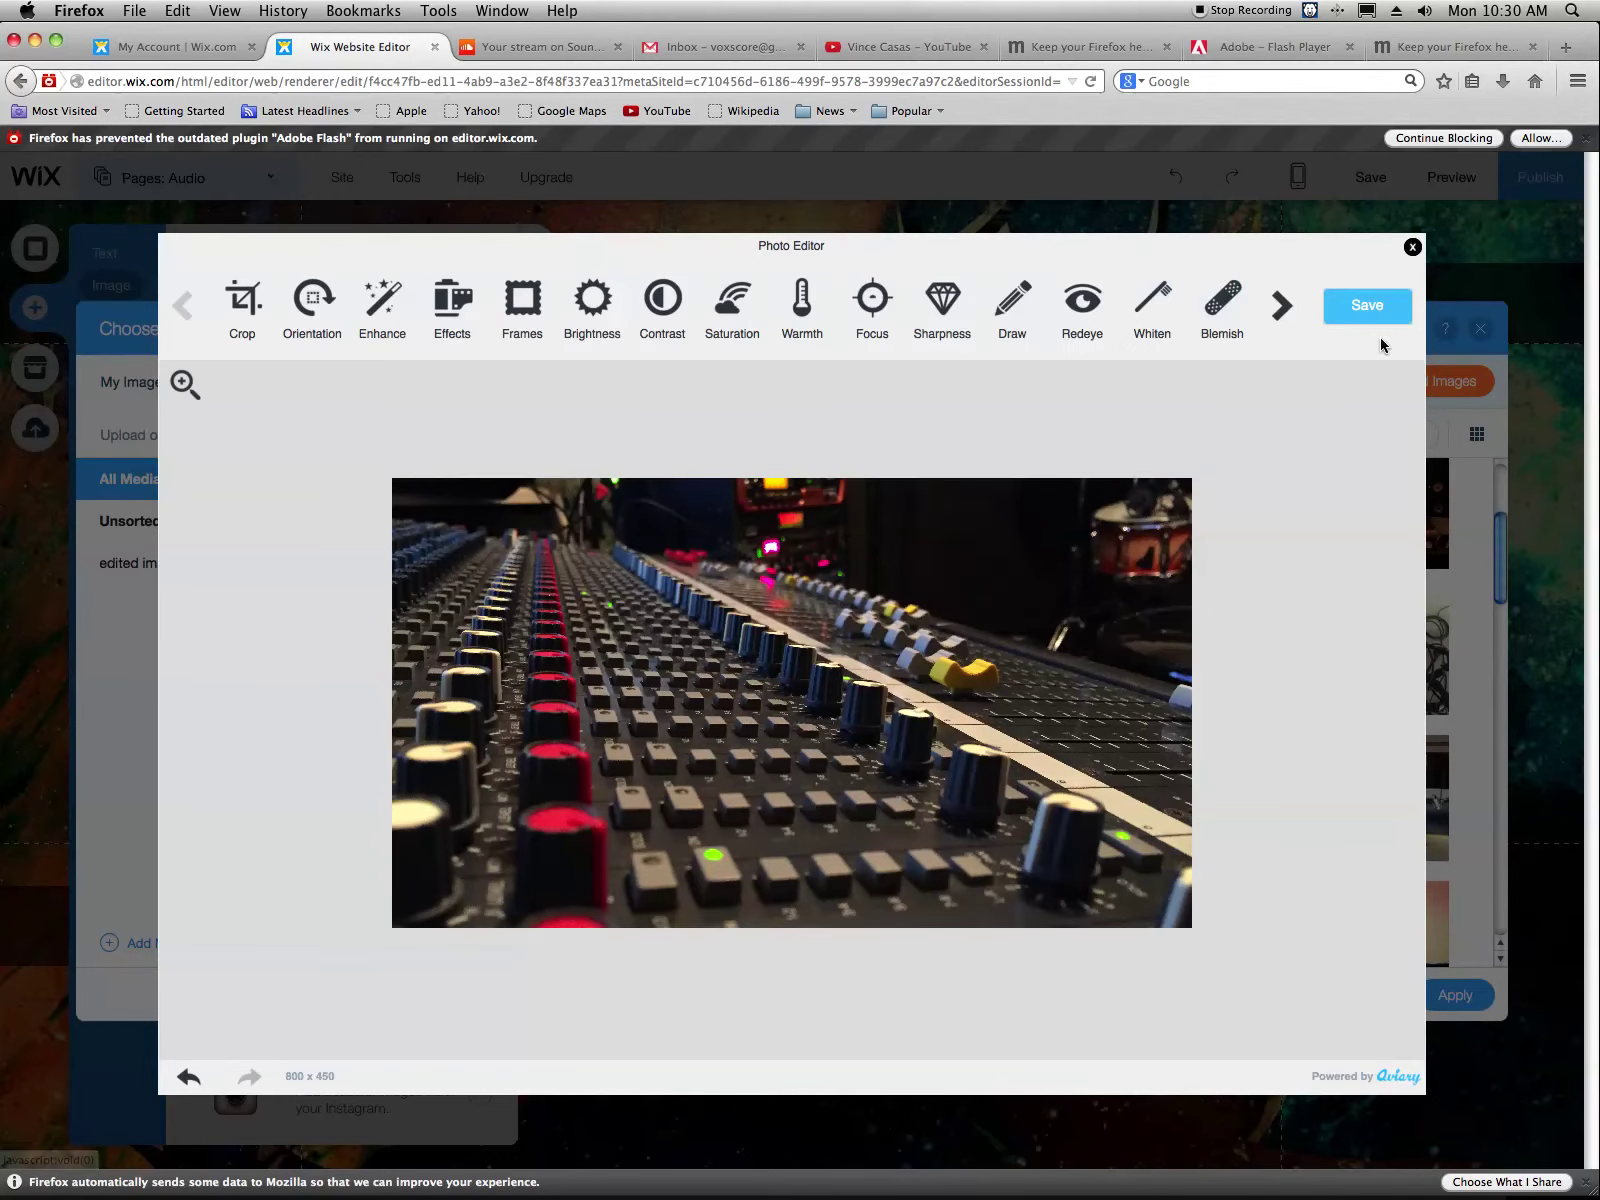
click(1377, 320)
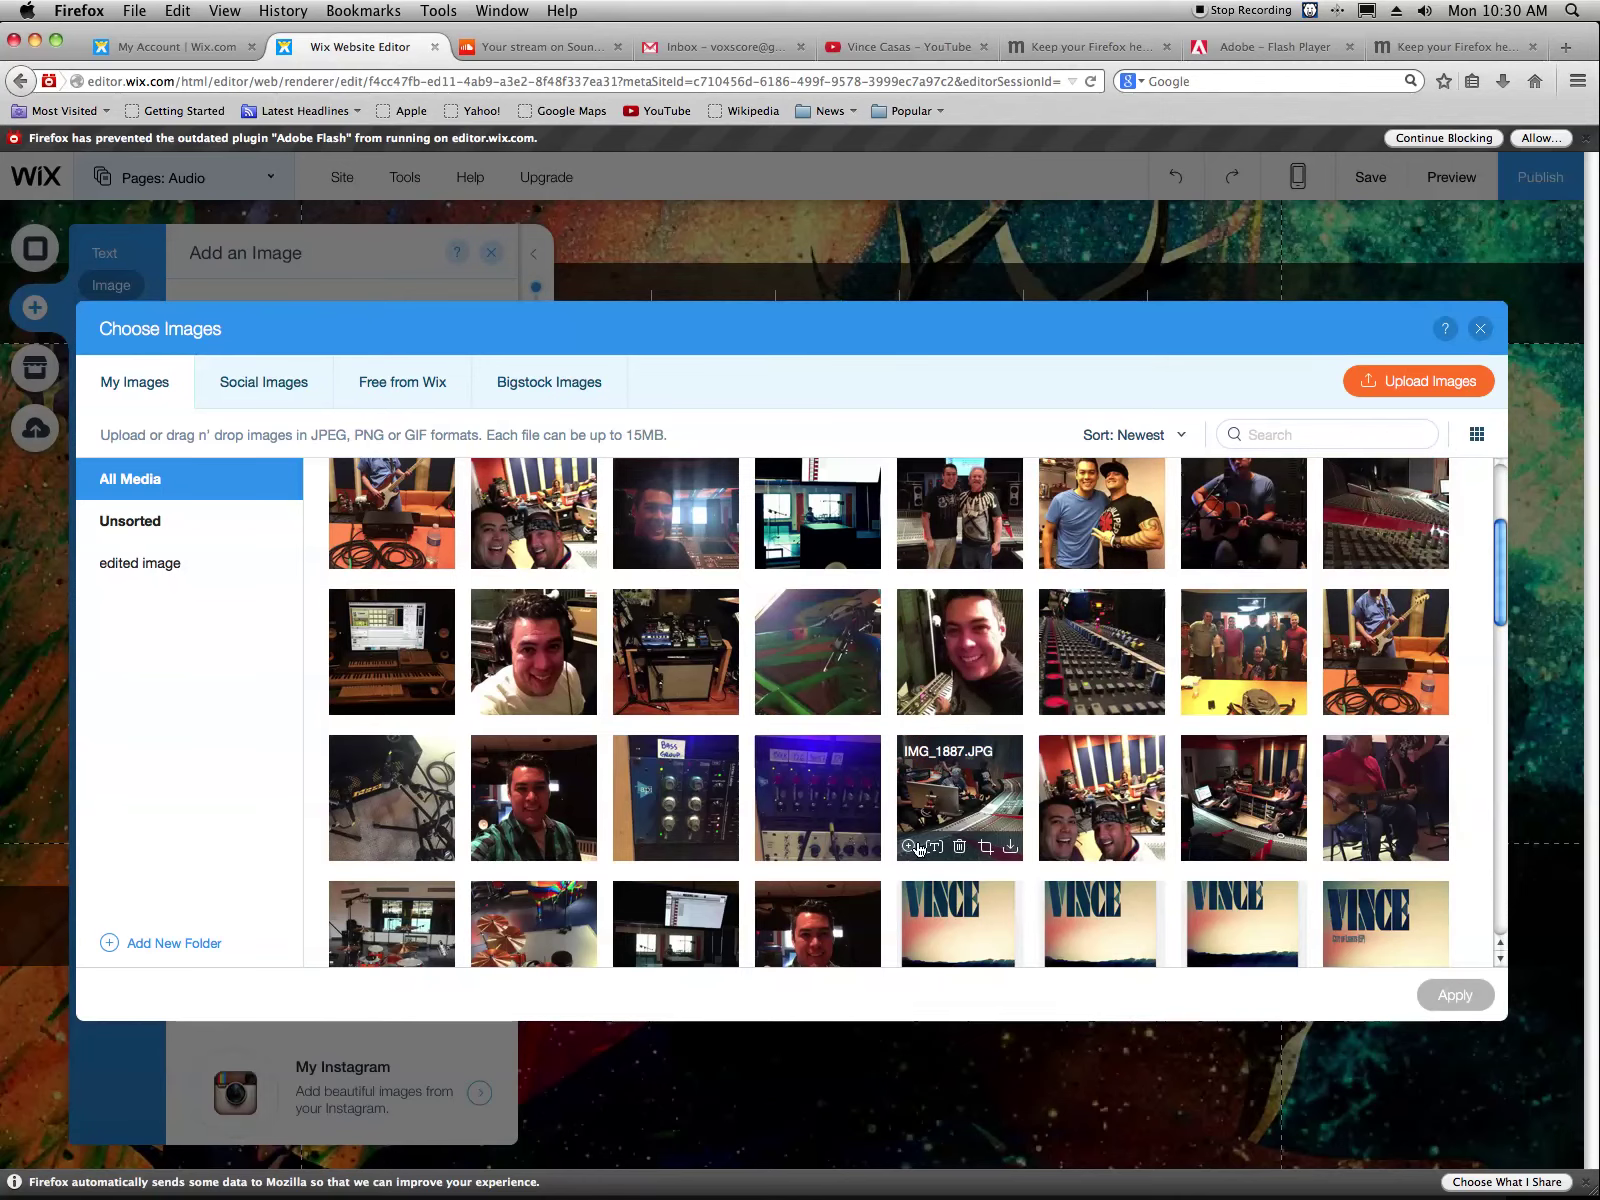
Insert the newly cropped mixing console photo from the uploaded images into the Audio page
mouse_move(918, 848)
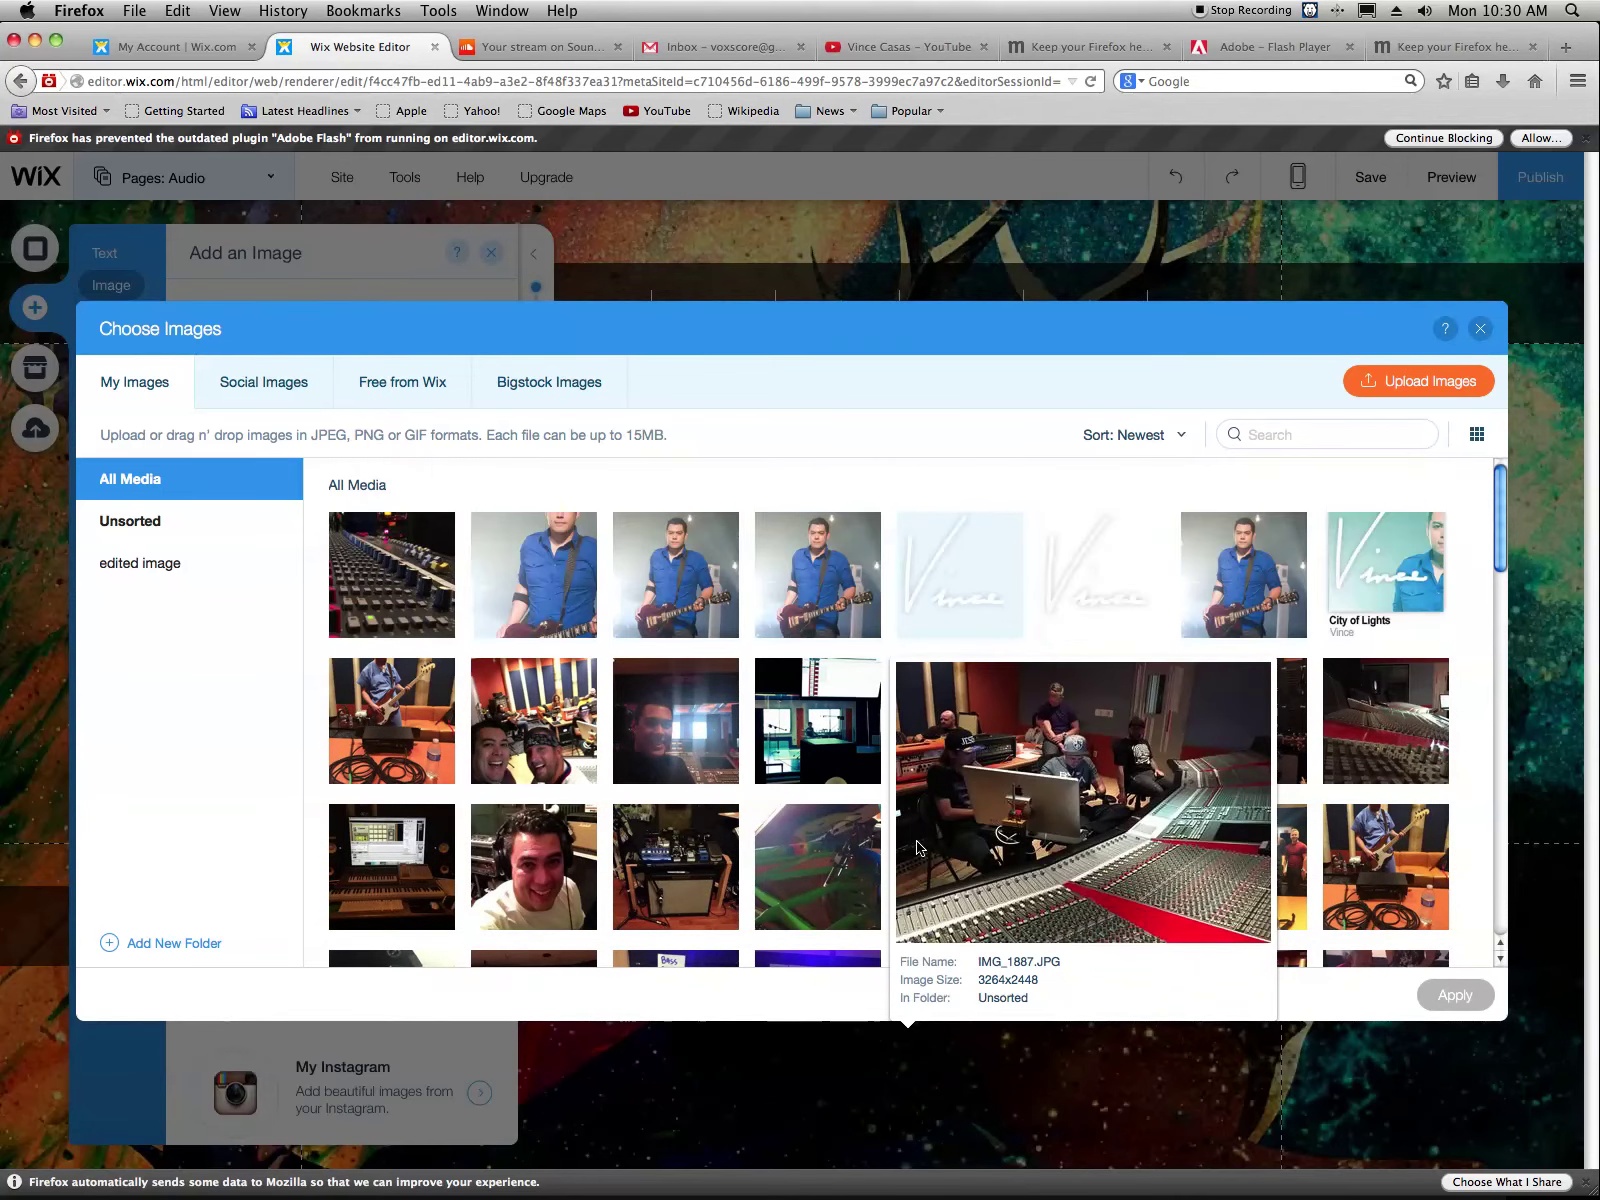
click(390, 582)
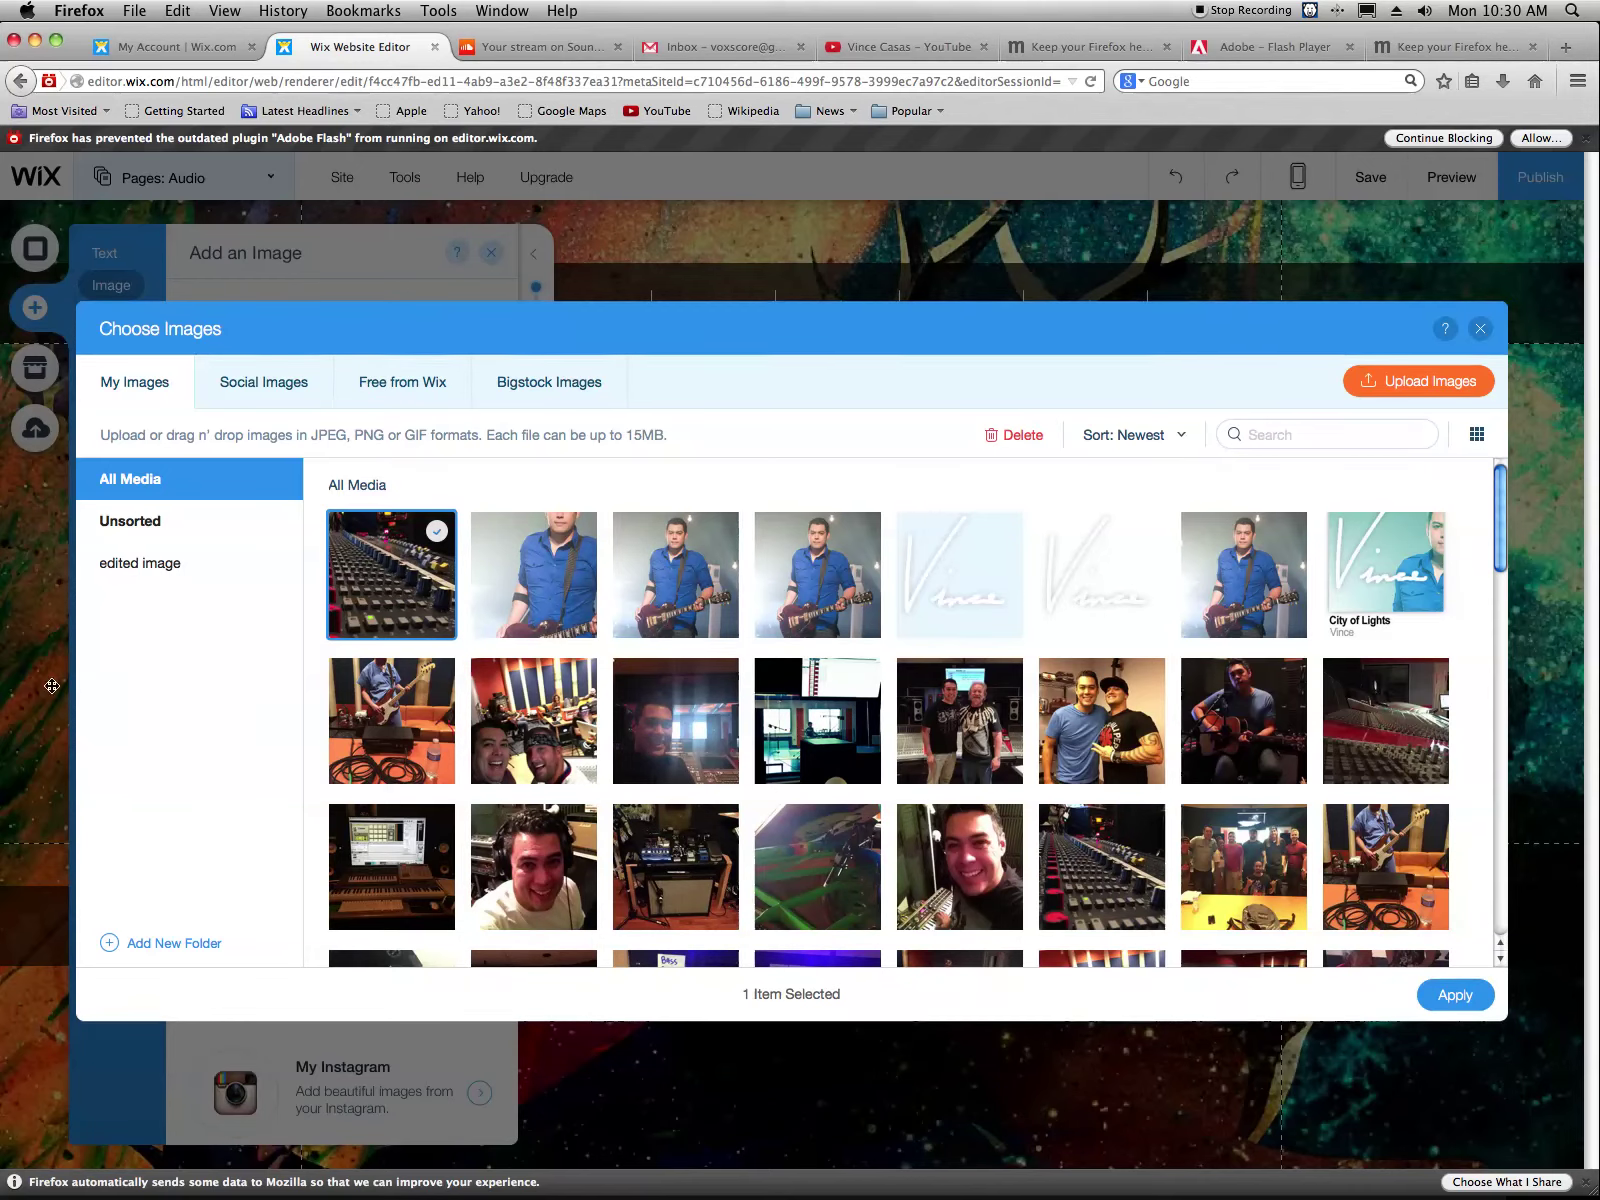
click(1455, 995)
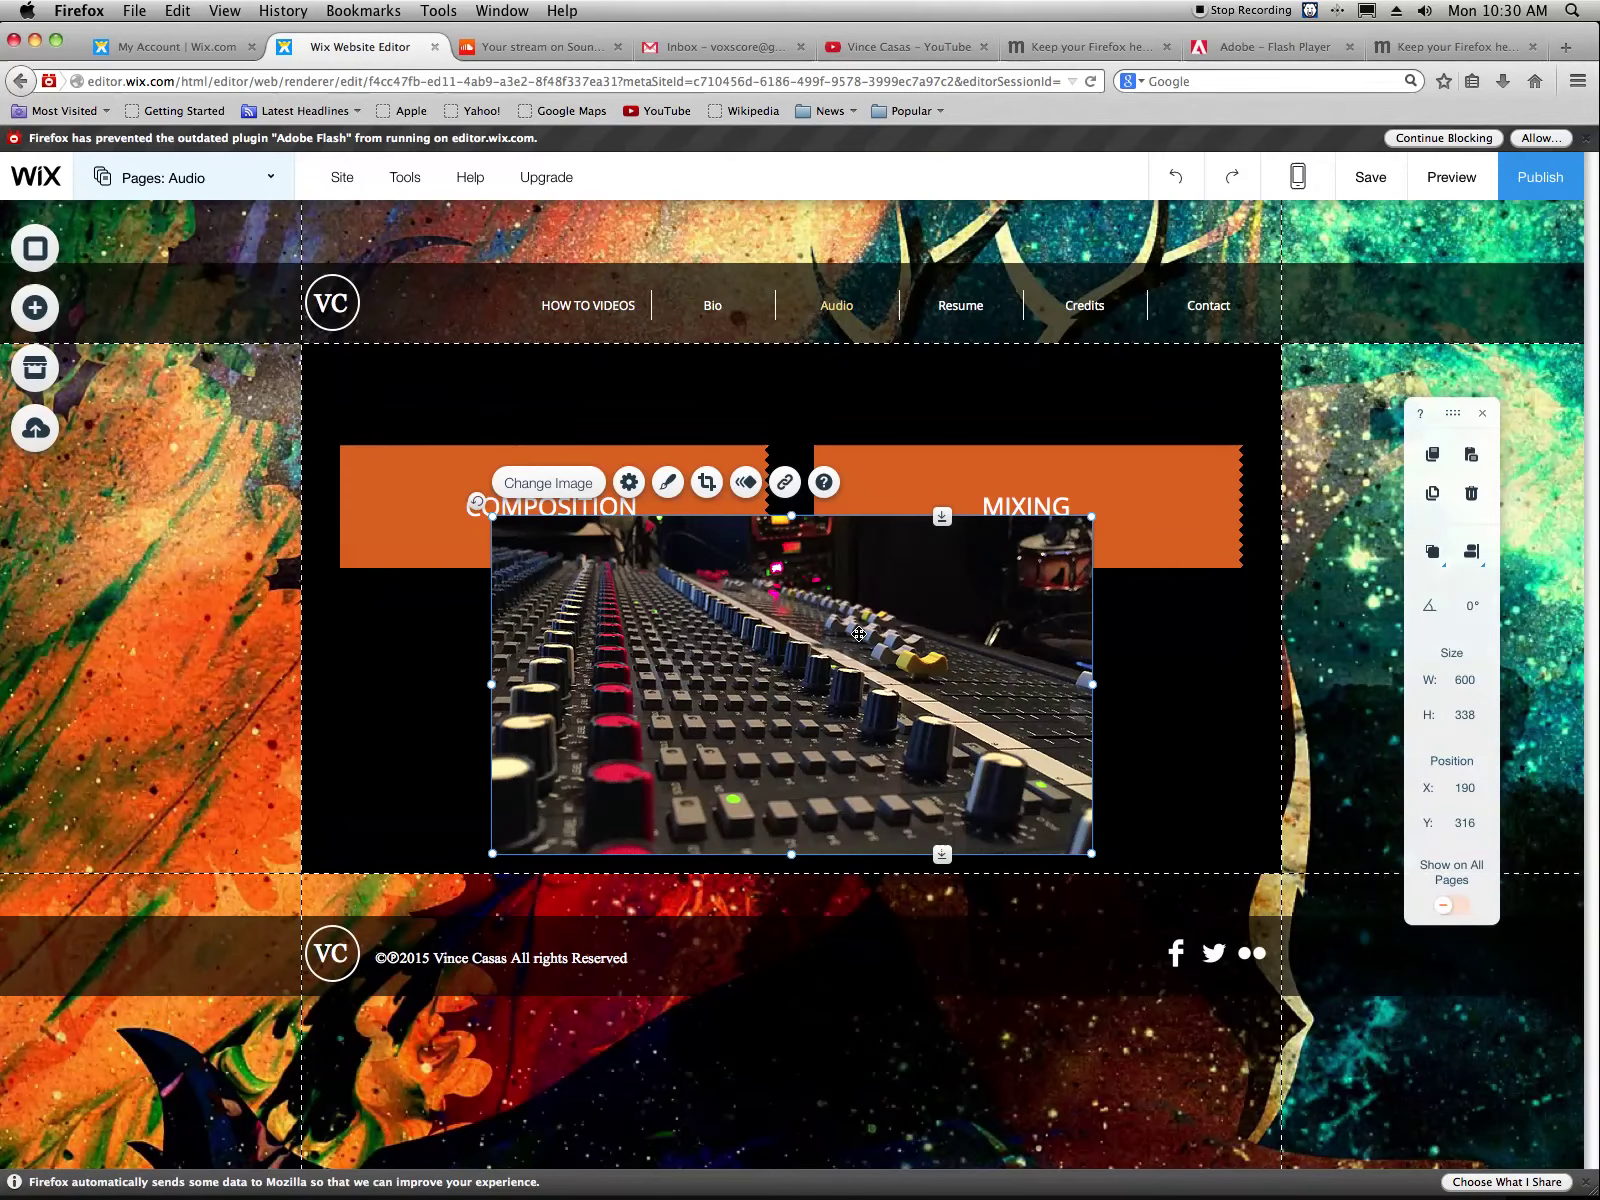
Shrink the console photo to about 432 x 185 and place it beneath the COMPOSITION button at X 38, Y 373
drag(794, 674, 697, 658)
drag(931, 818, 764, 667)
drag(657, 603, 634, 680)
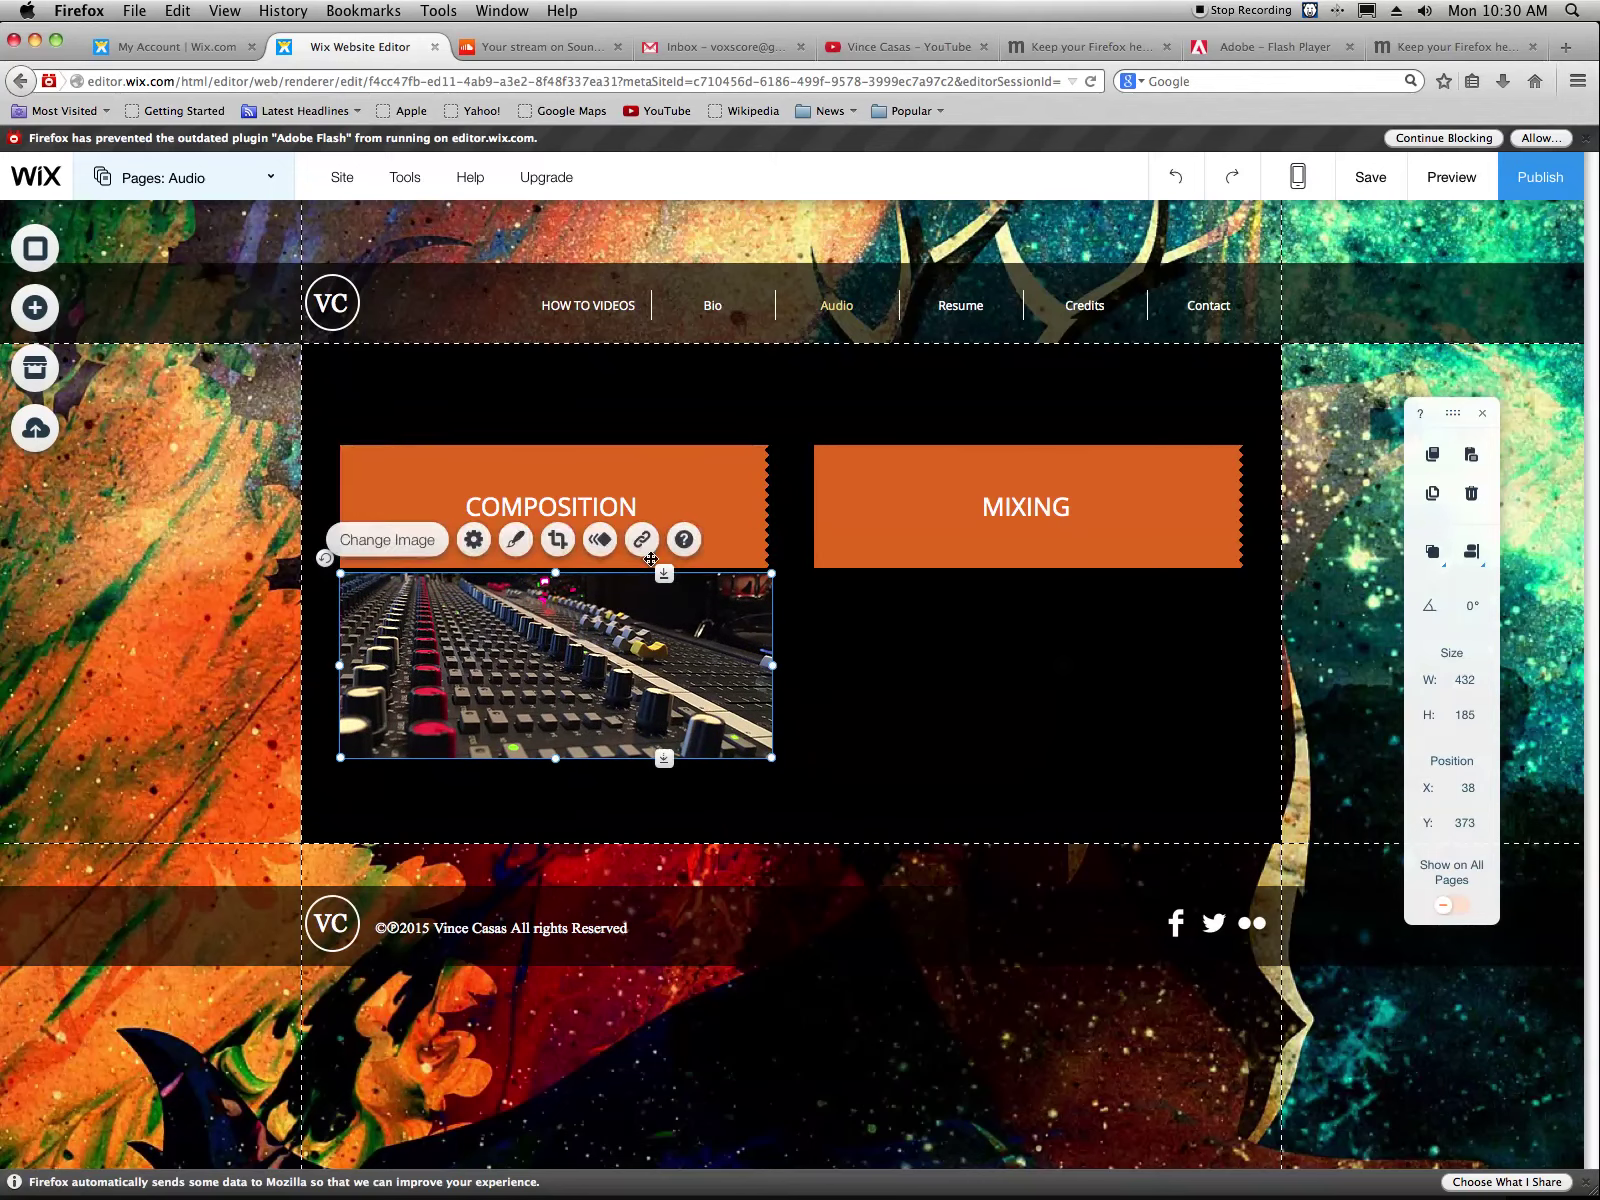
Move the COMPOSITION button below the MIXING button and place the console photo beside the MIXING button
click(716, 472)
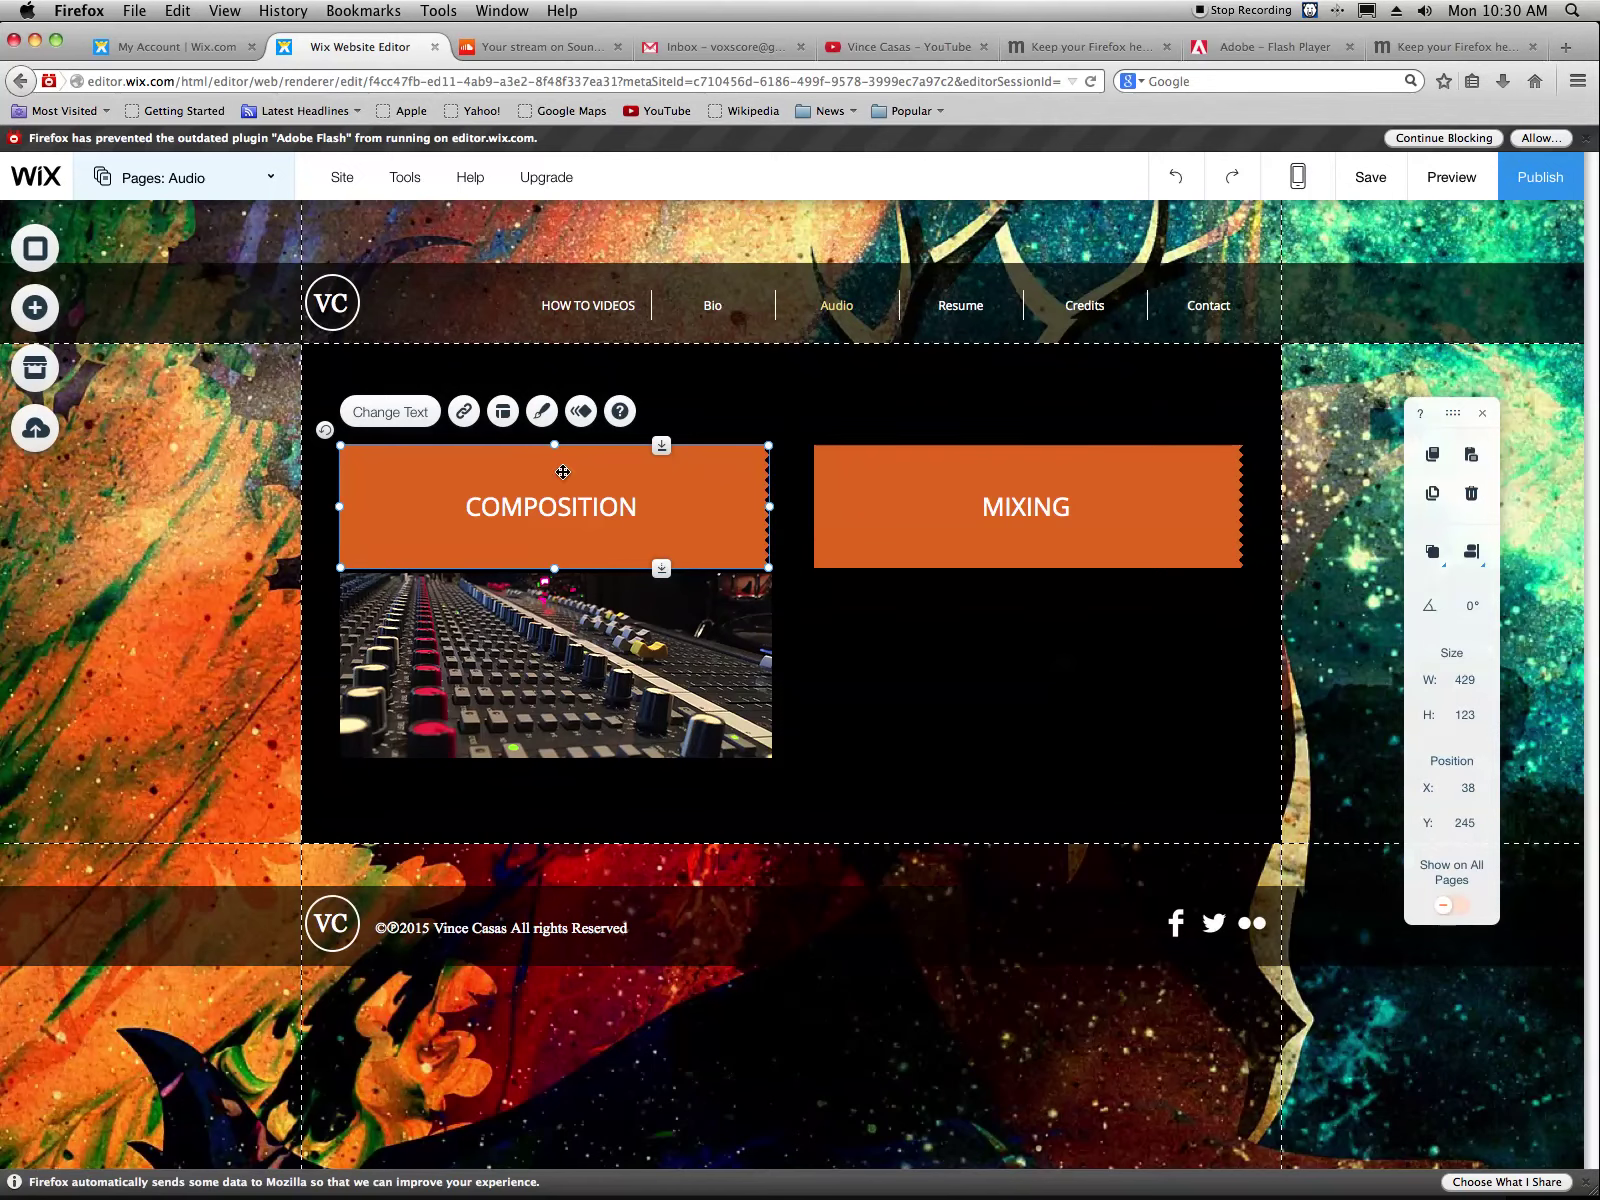
drag(487, 464, 955, 701)
click(696, 668)
drag(650, 654, 644, 516)
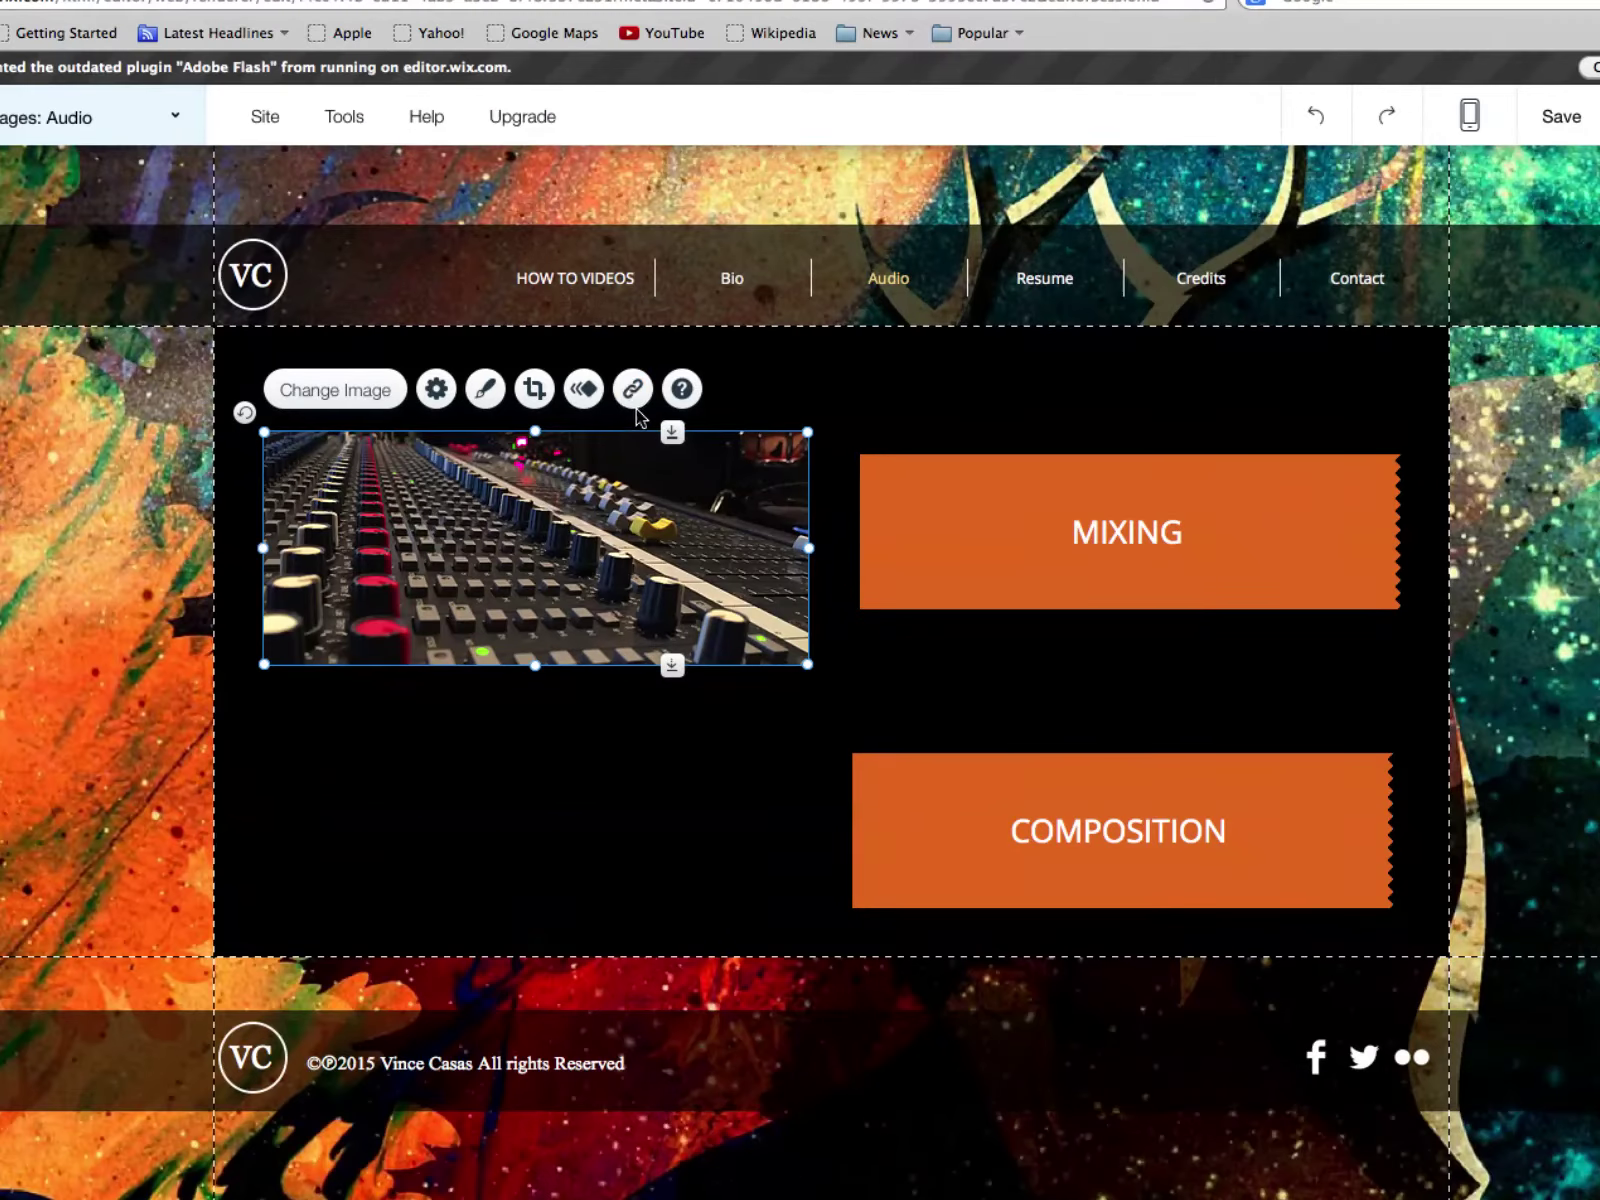
Link the mixing console photo to the Mixing page
click(634, 396)
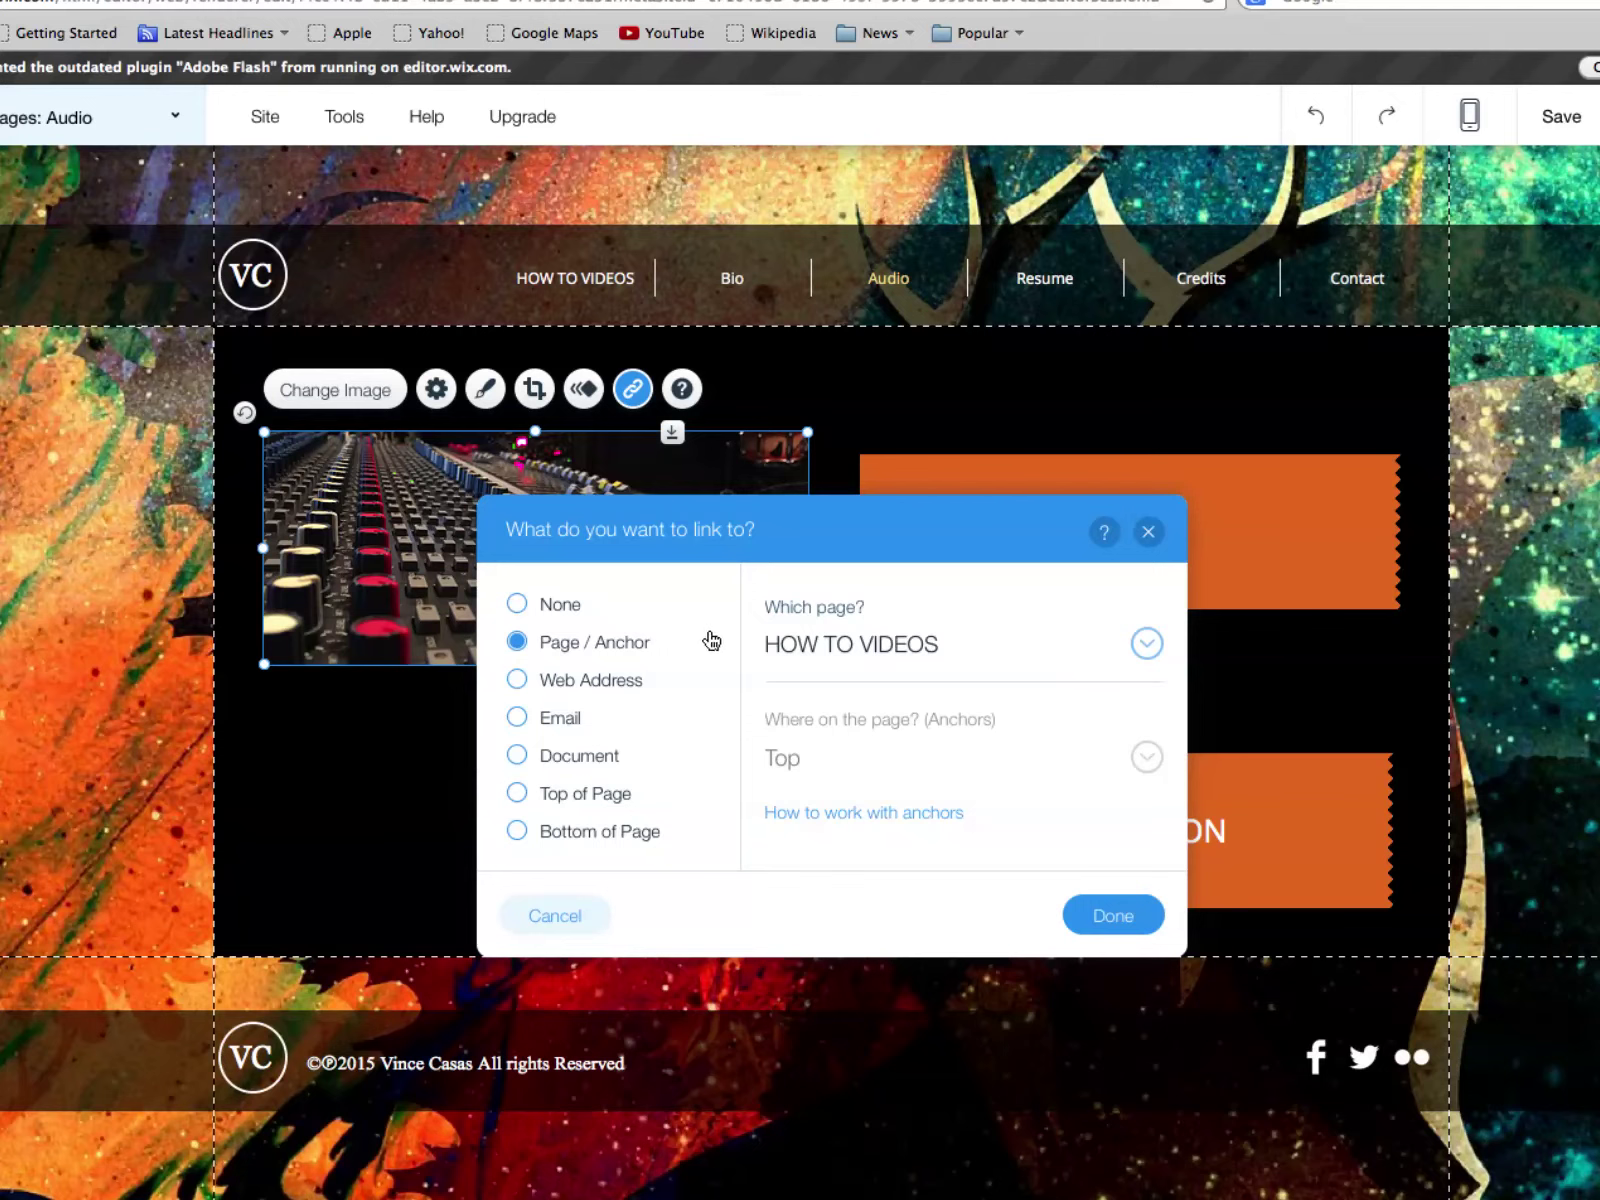
click(1147, 644)
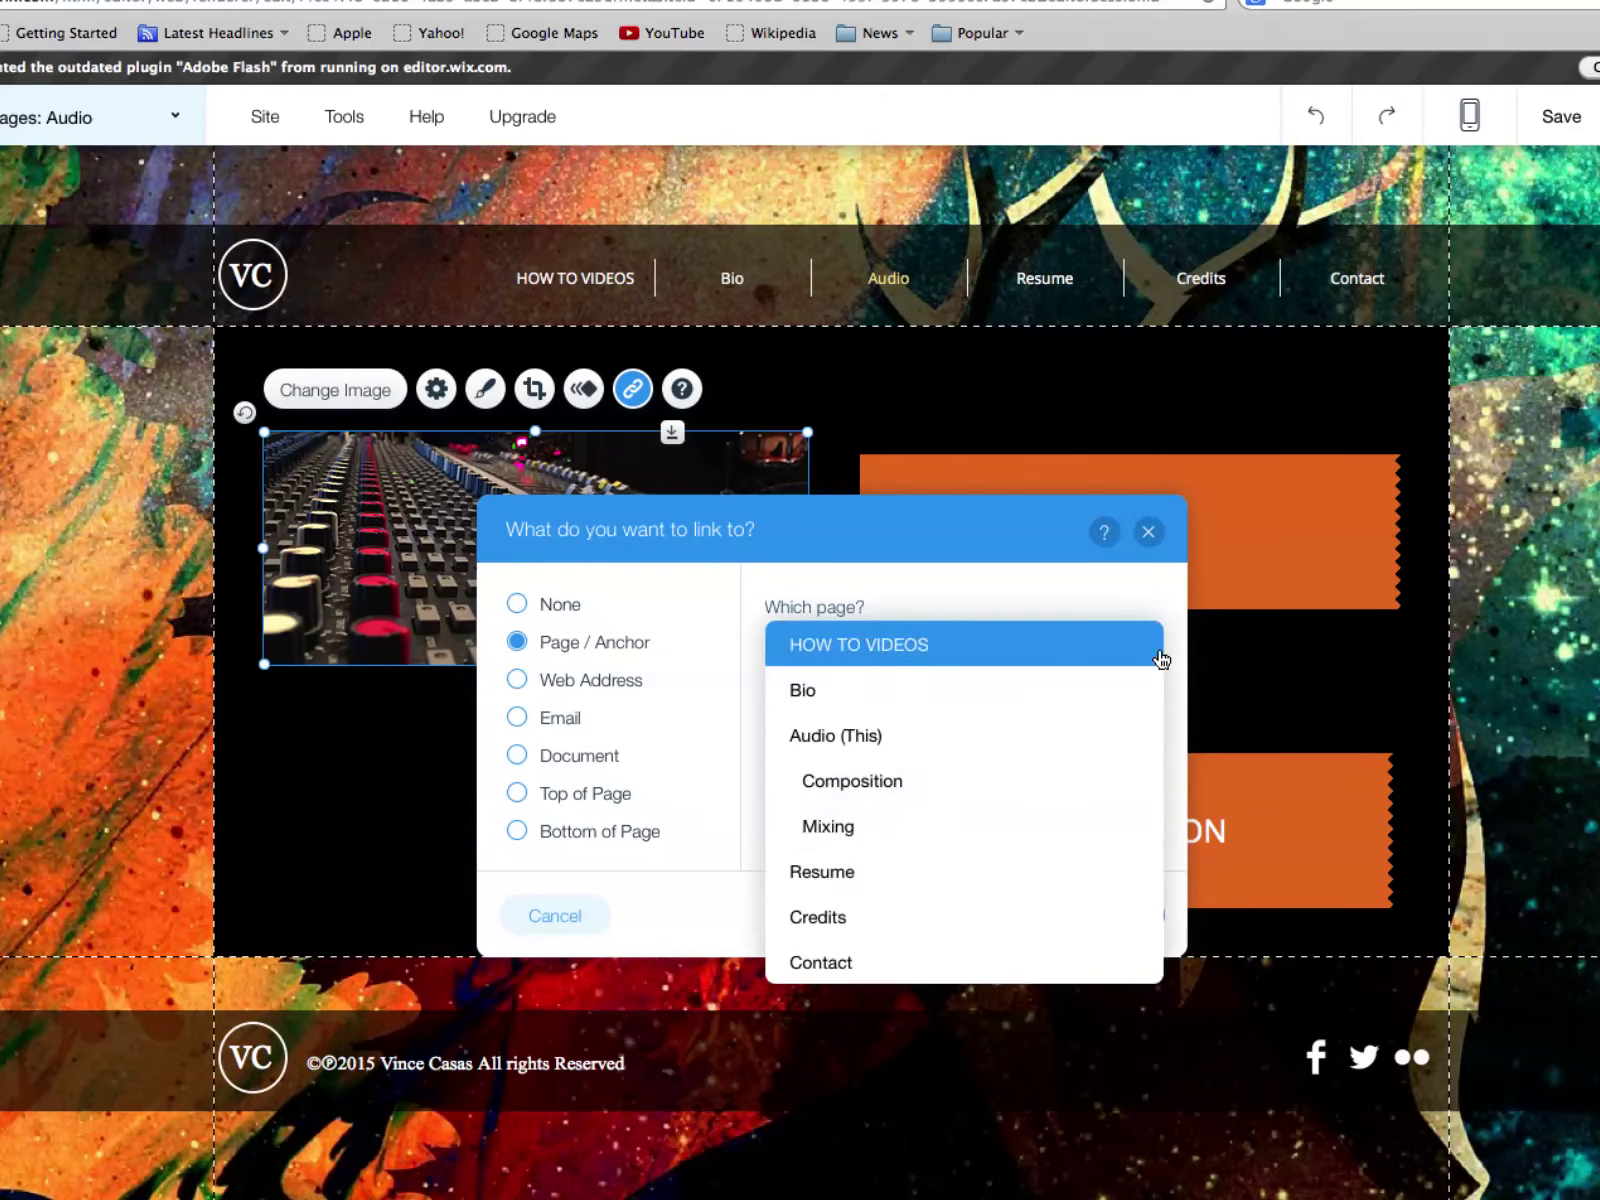
click(914, 824)
mouse_move(914, 824)
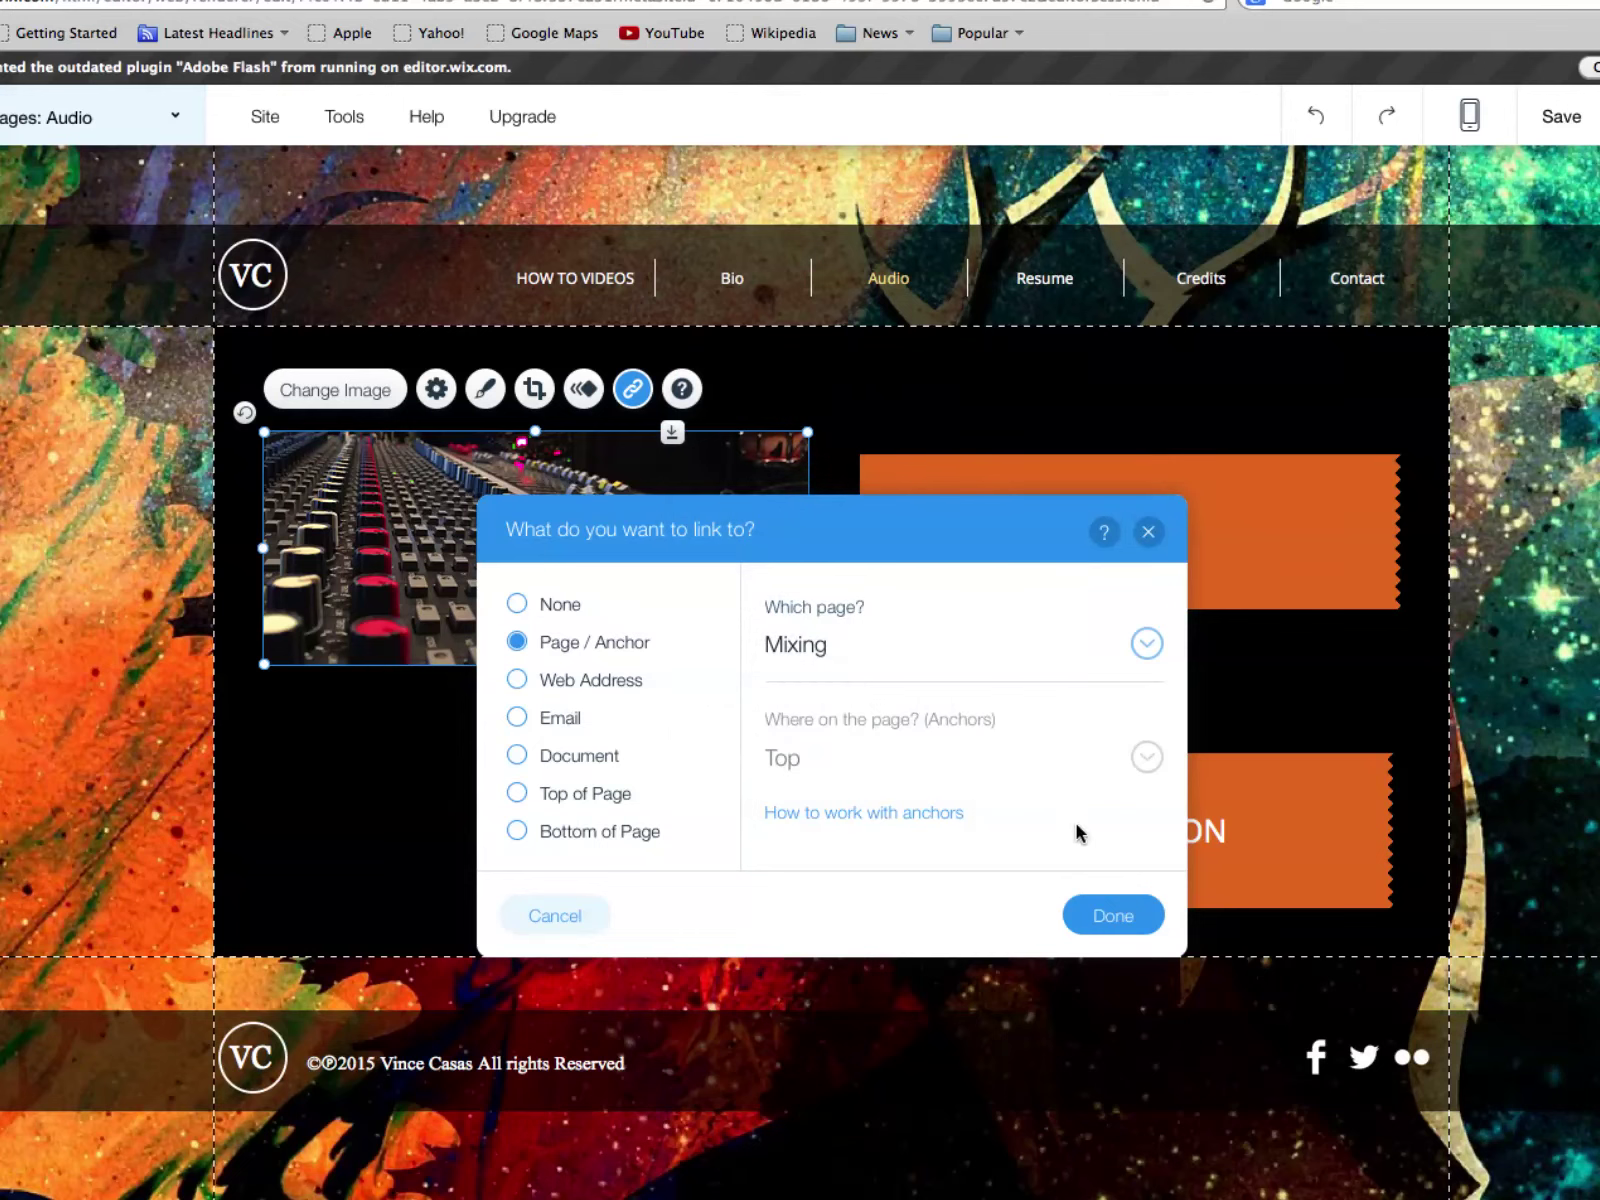
click(1113, 912)
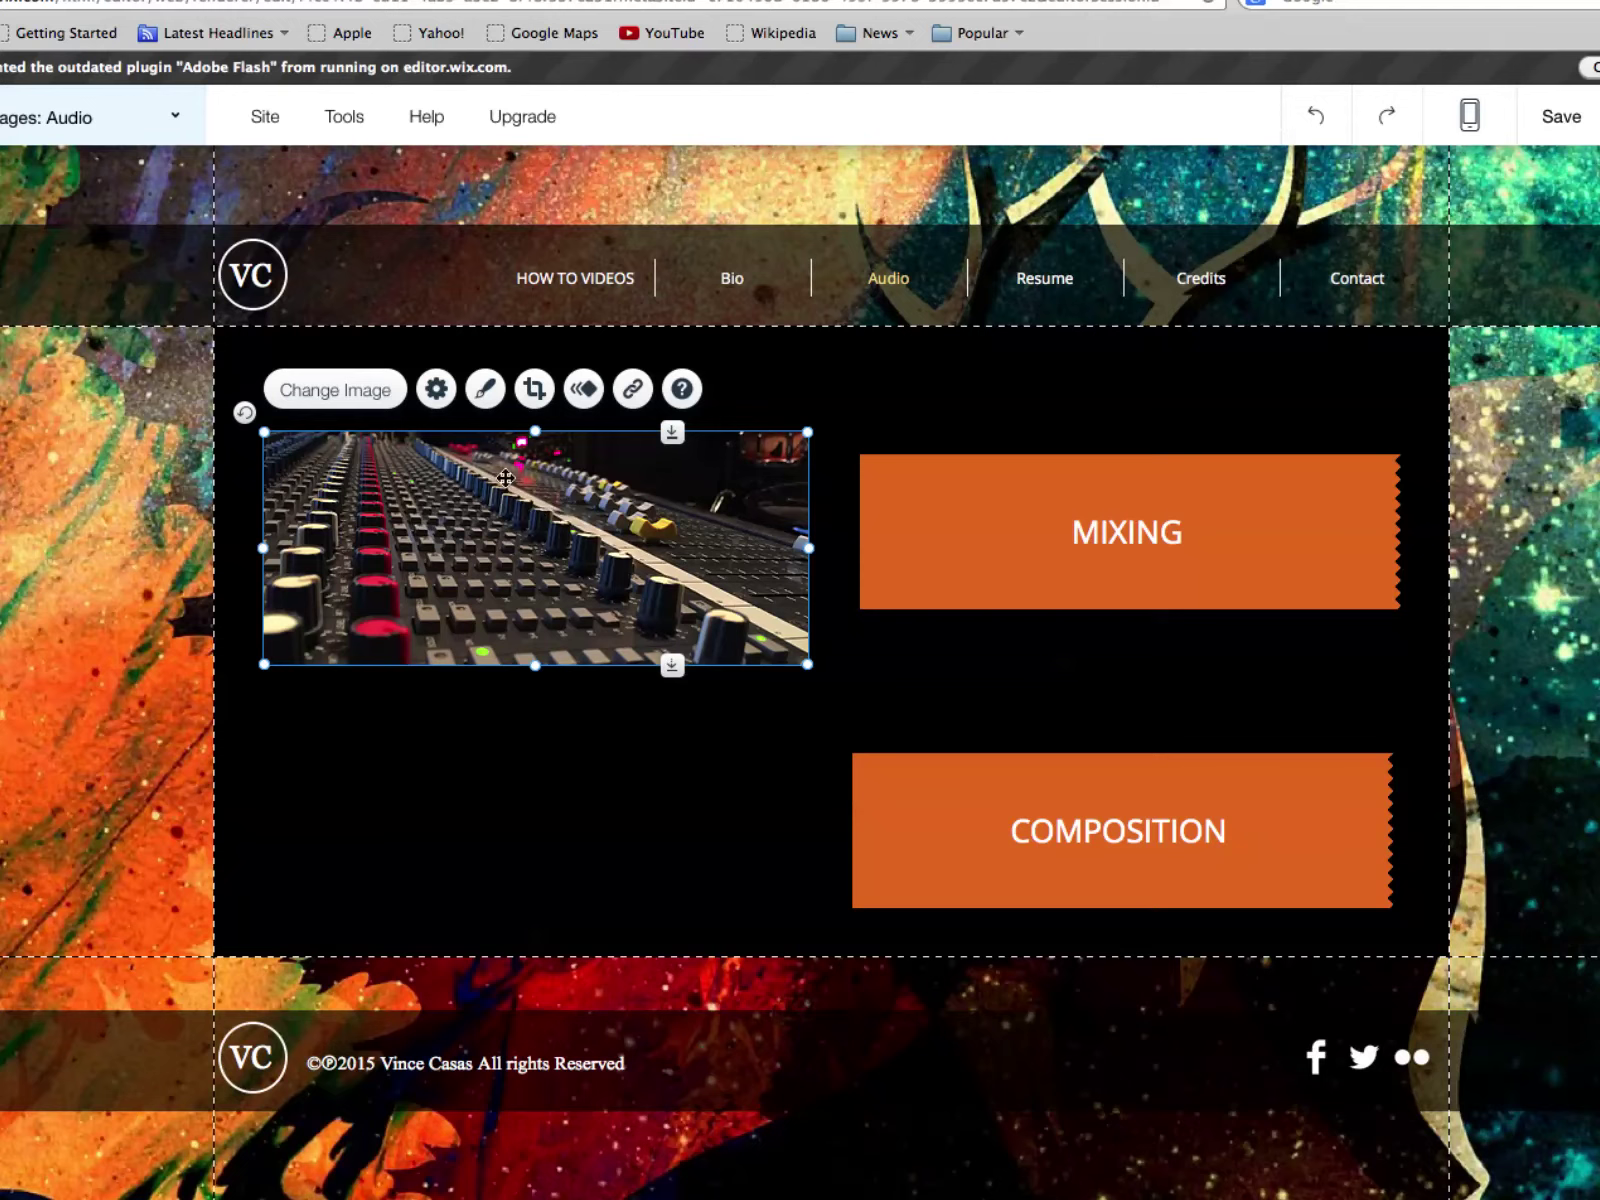
click(961, 545)
click(719, 522)
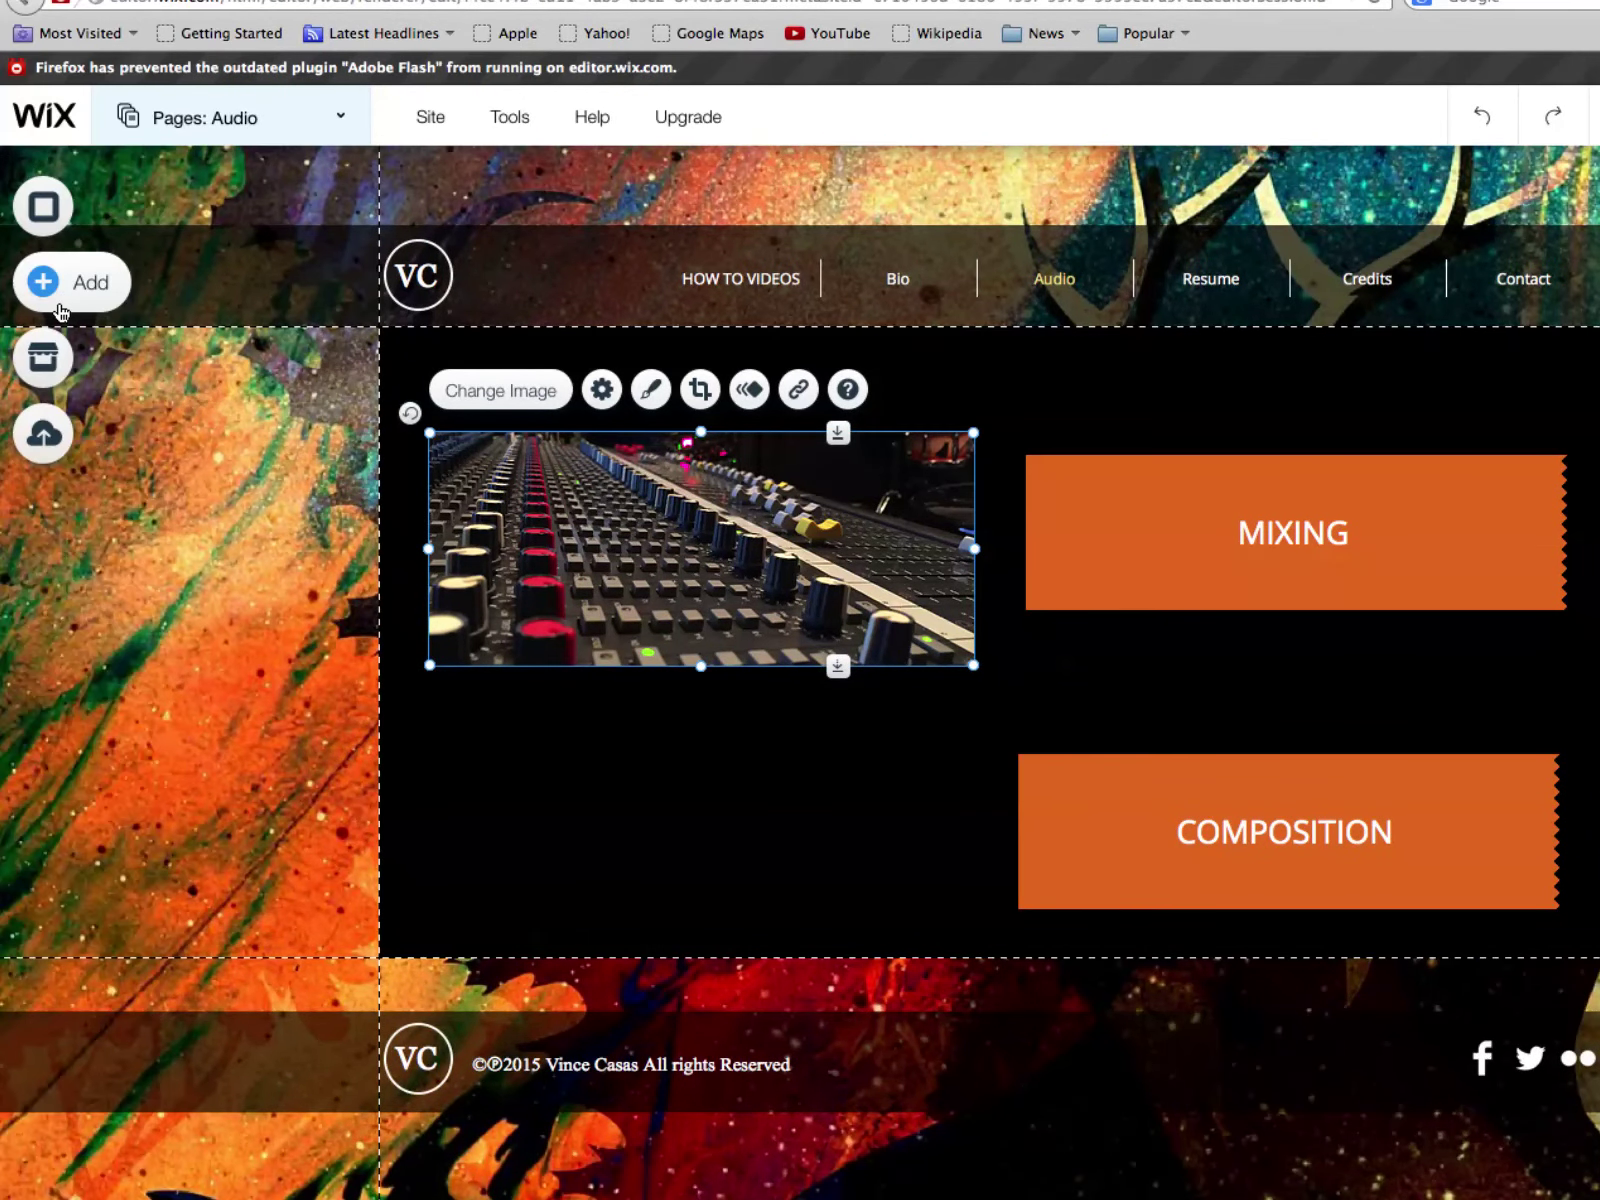
Add a Large Heading text reading MIXING to the Audio page and color it white
click(60, 290)
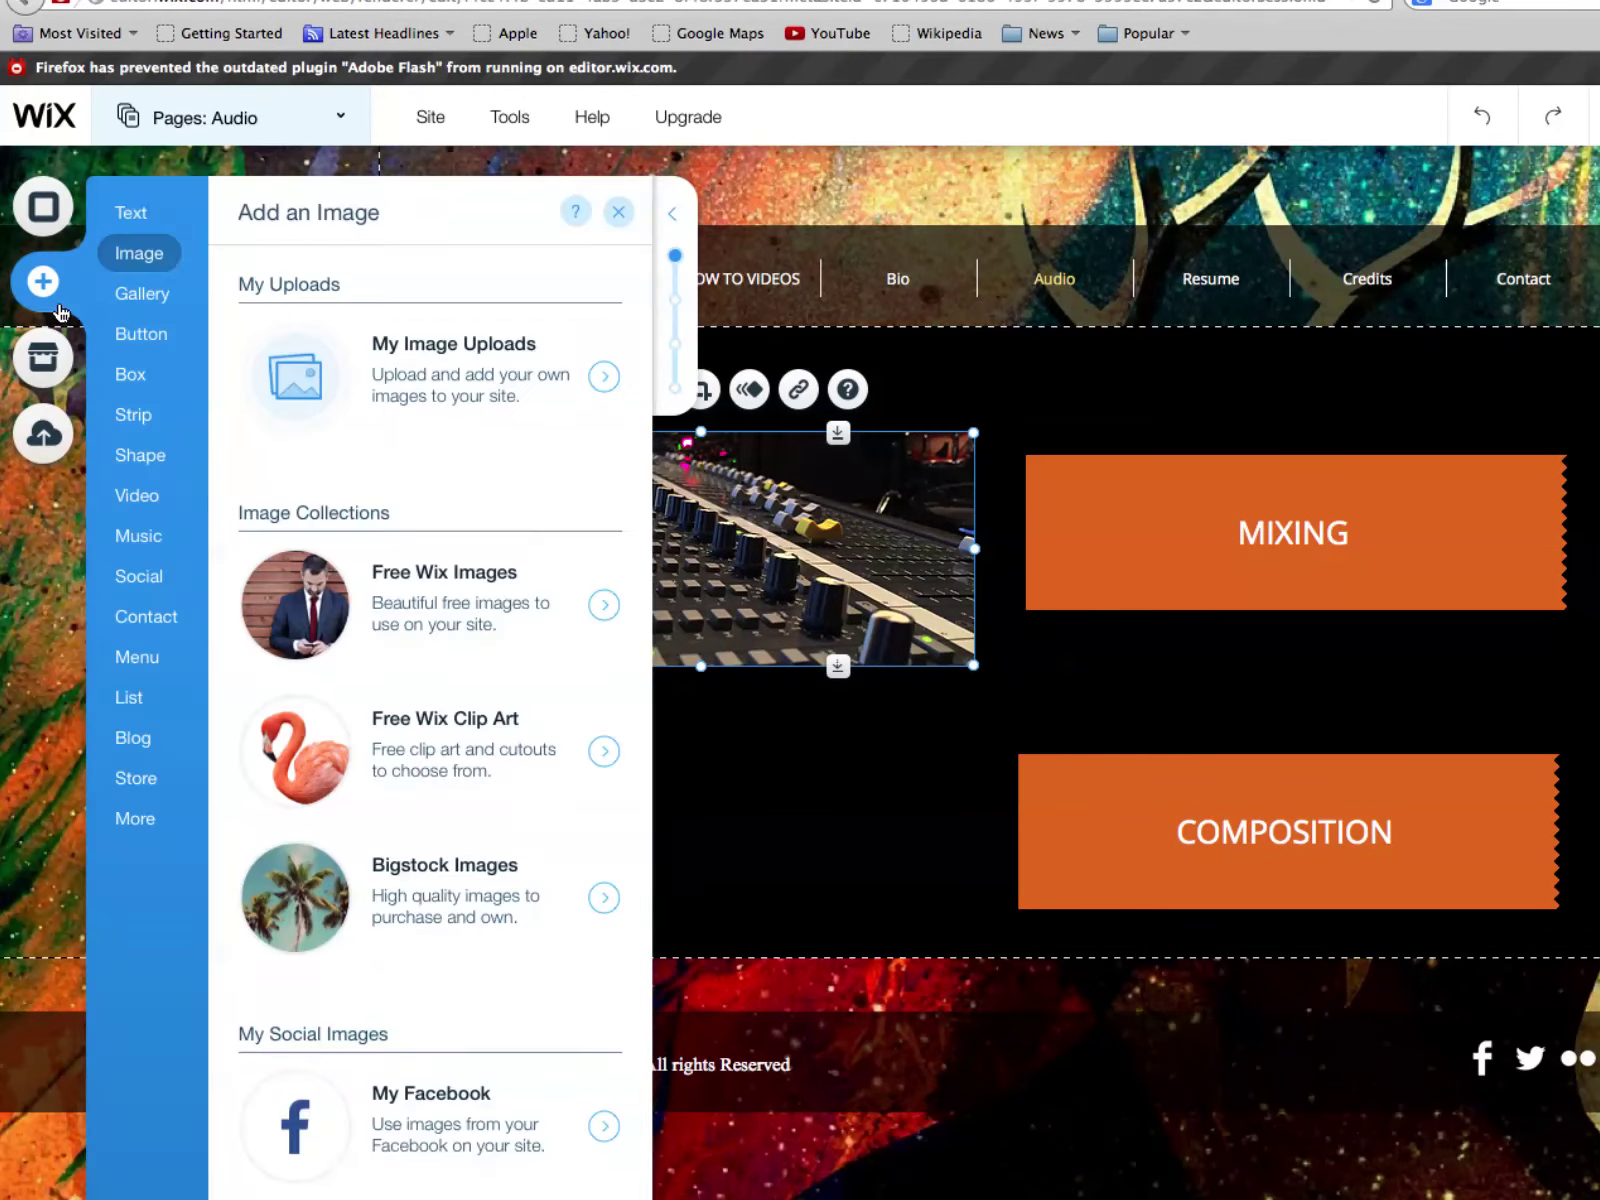
click(140, 216)
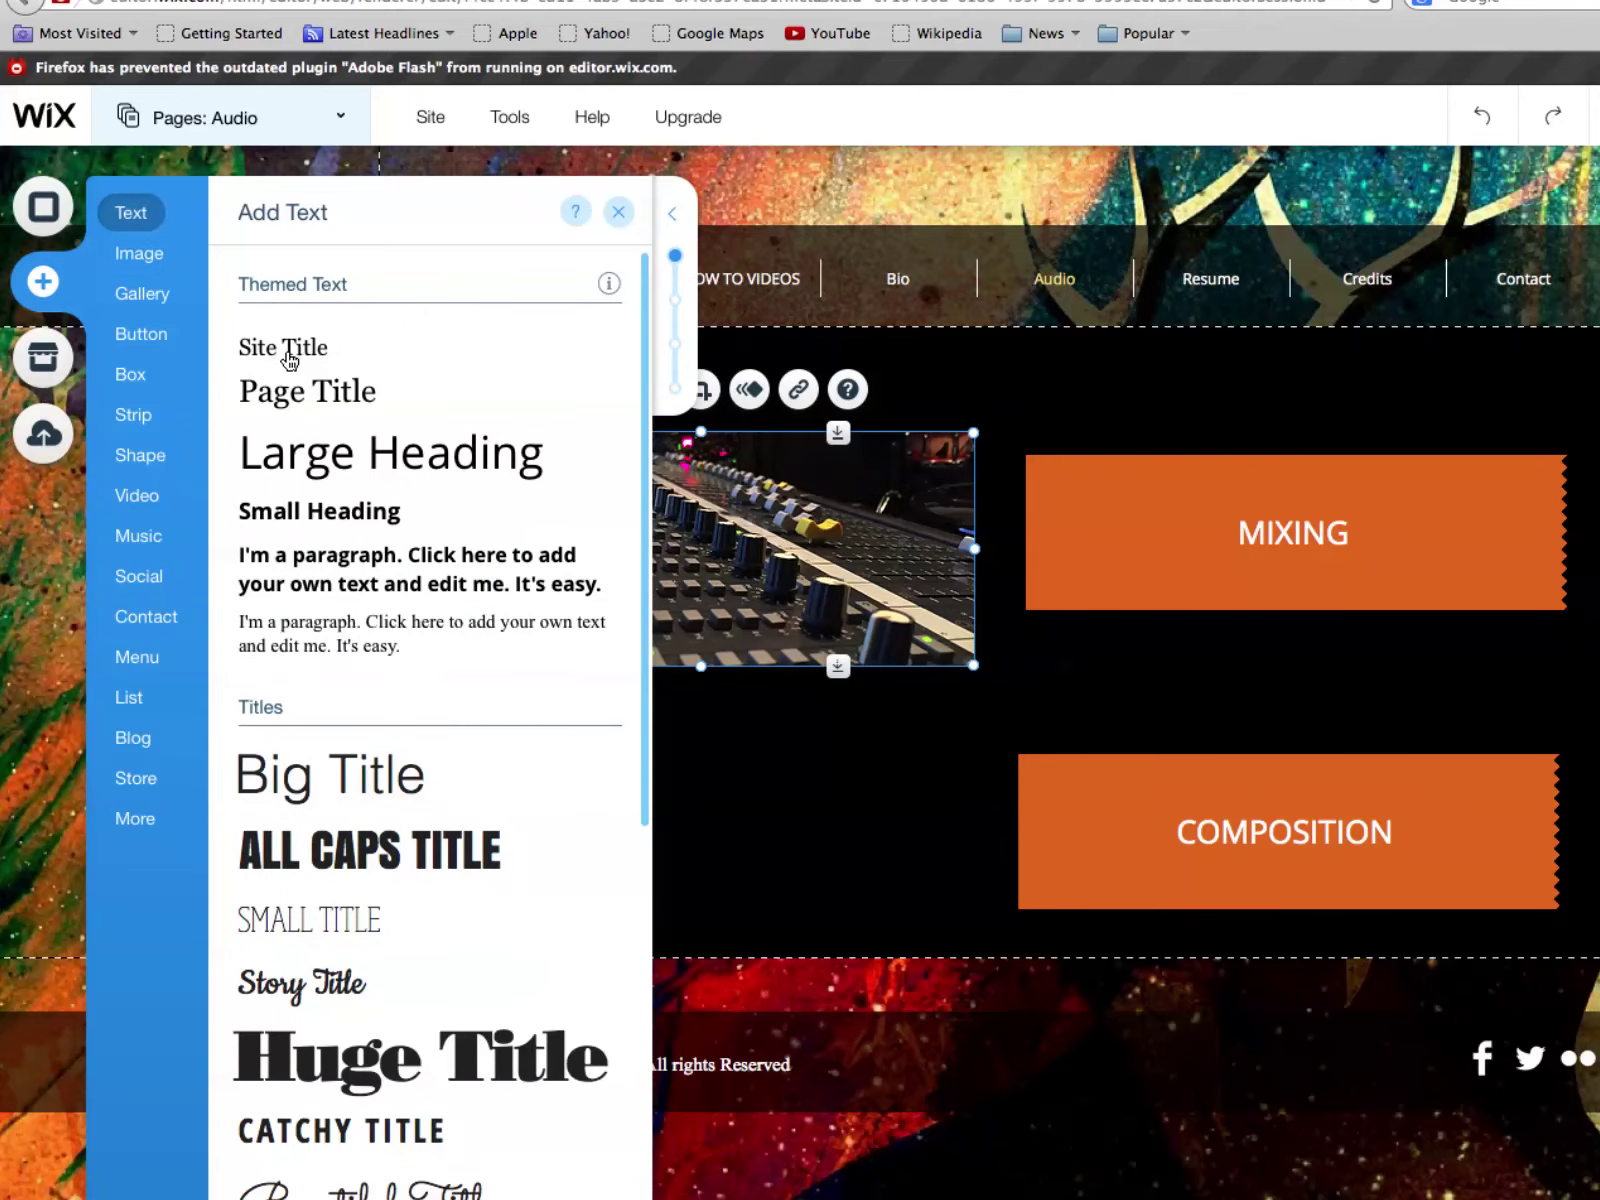
click(392, 460)
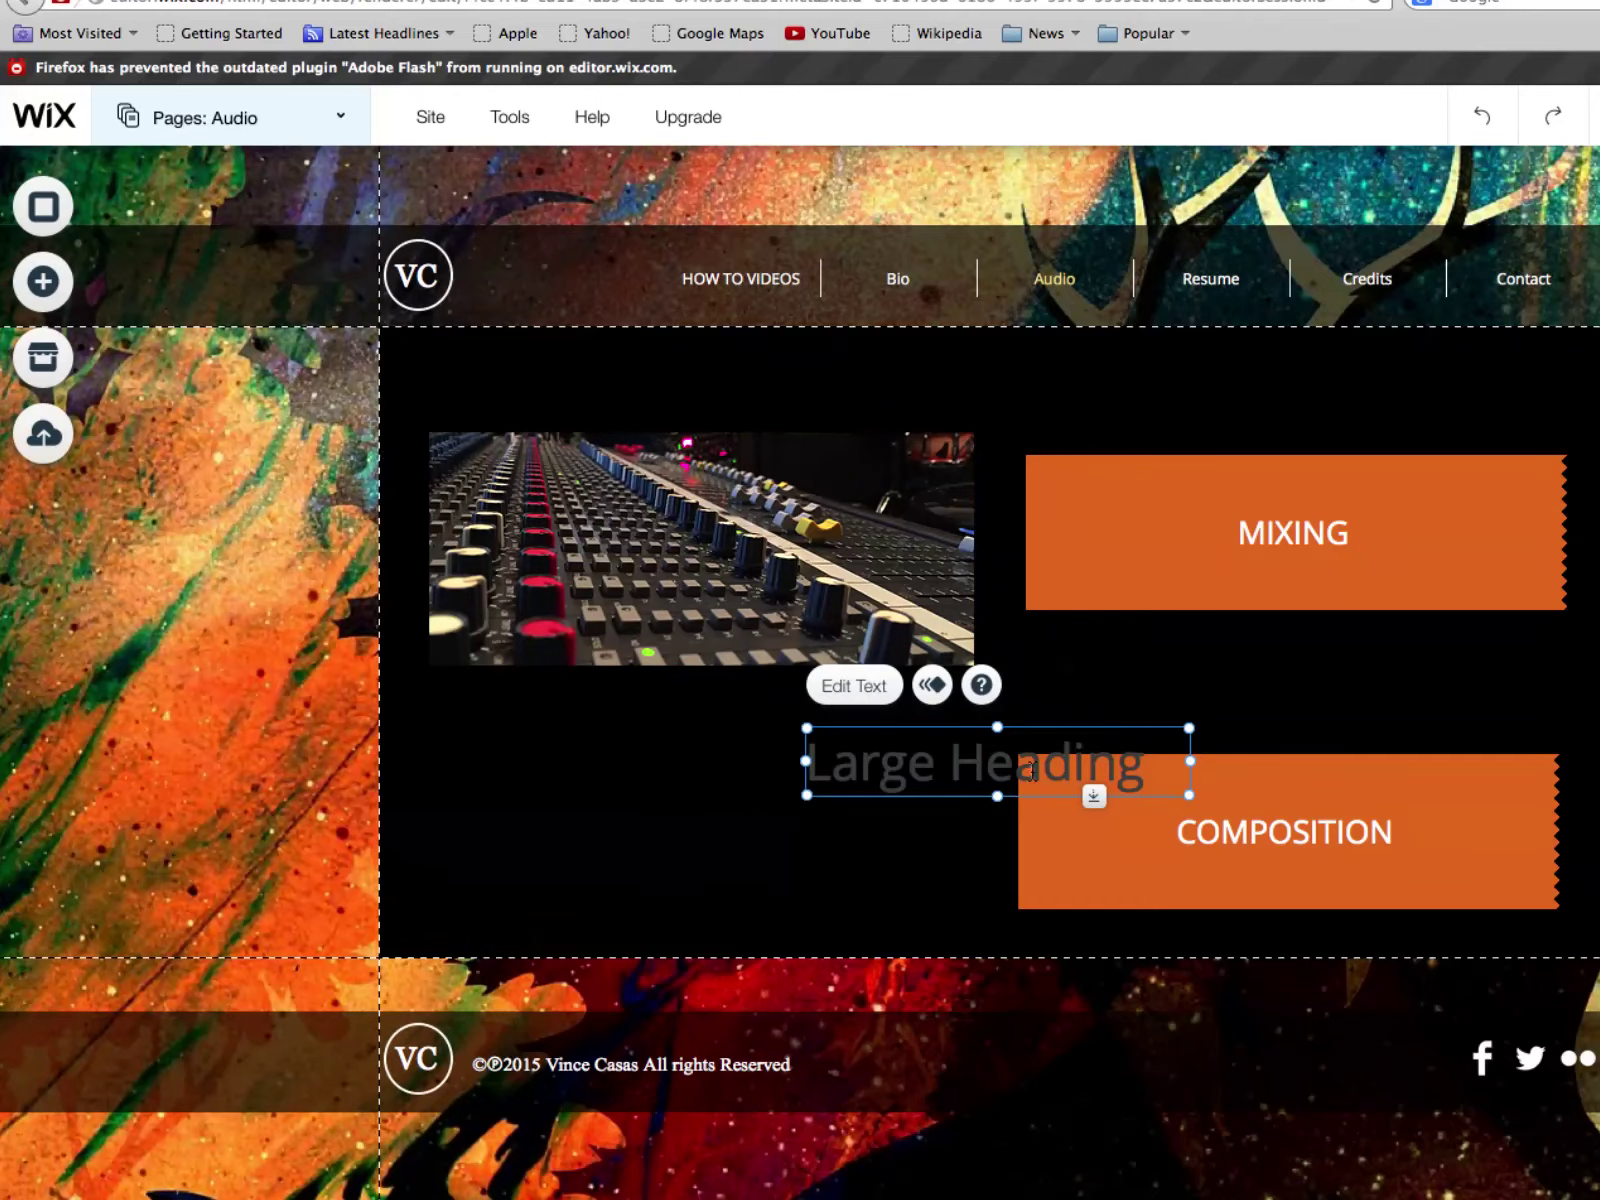
double_click(1033, 773)
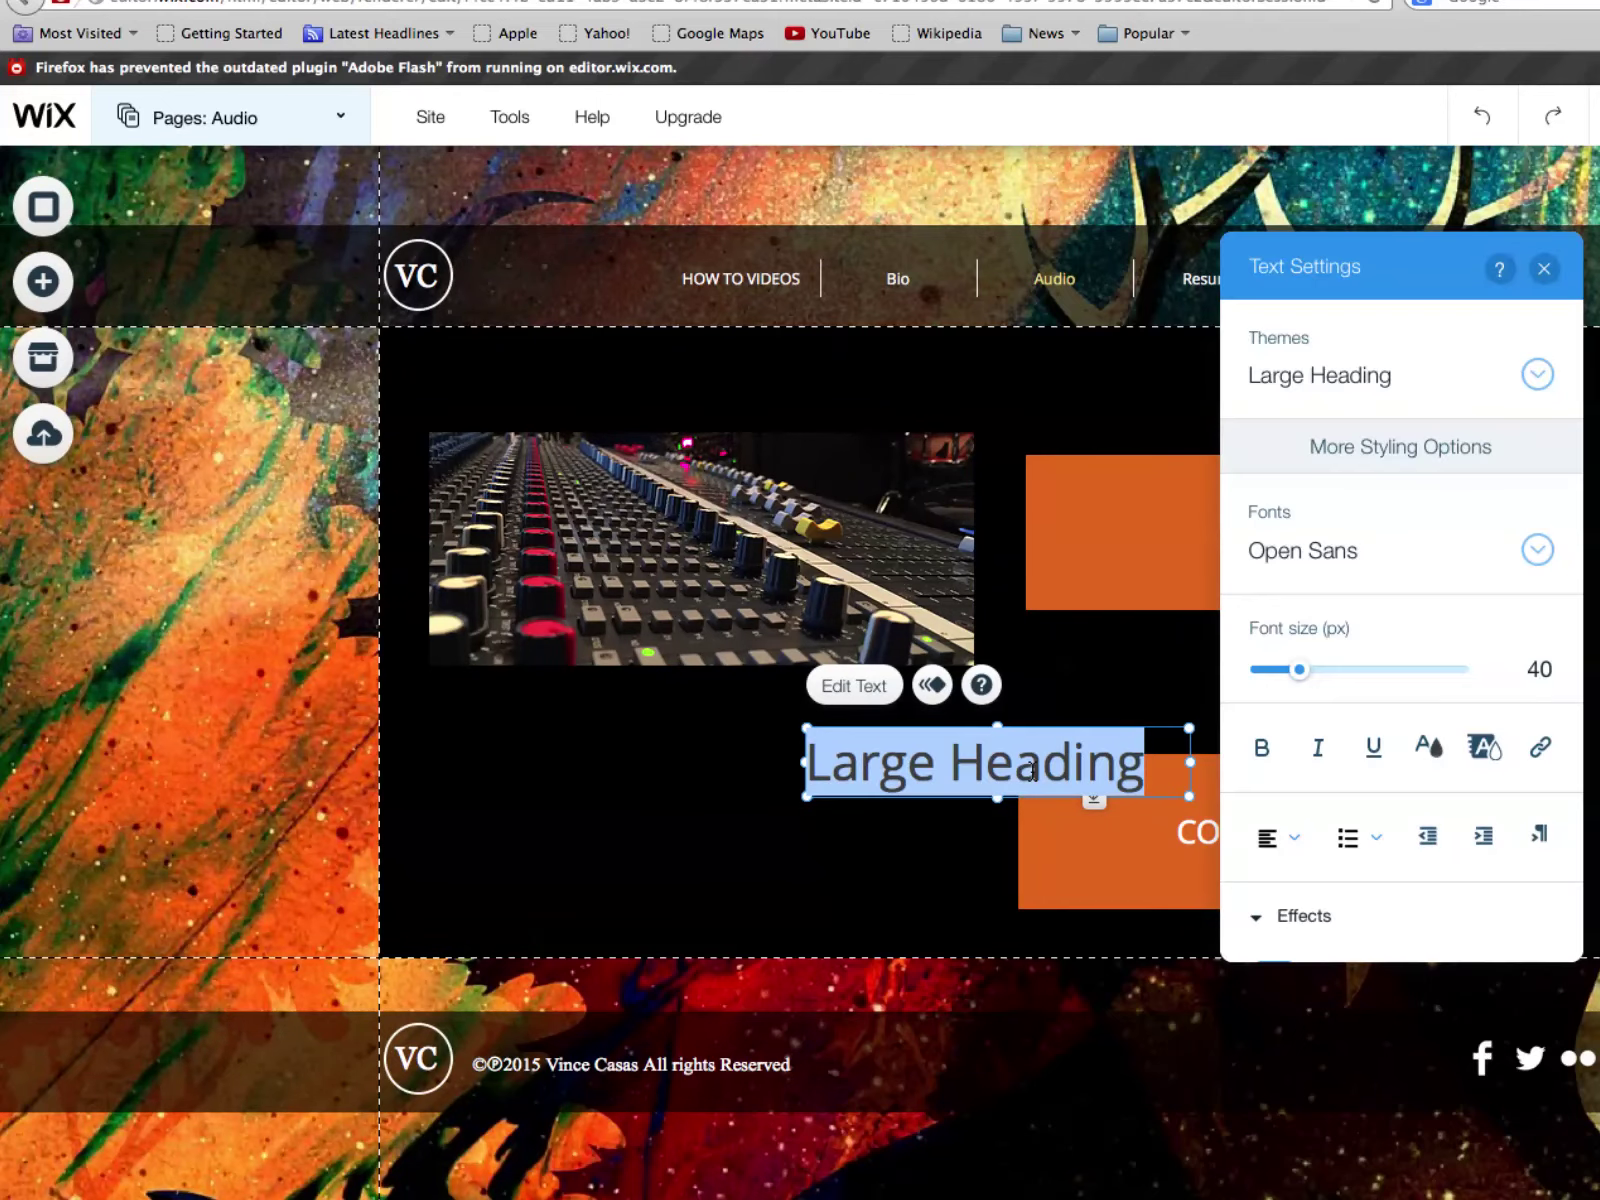
text(MIXING)
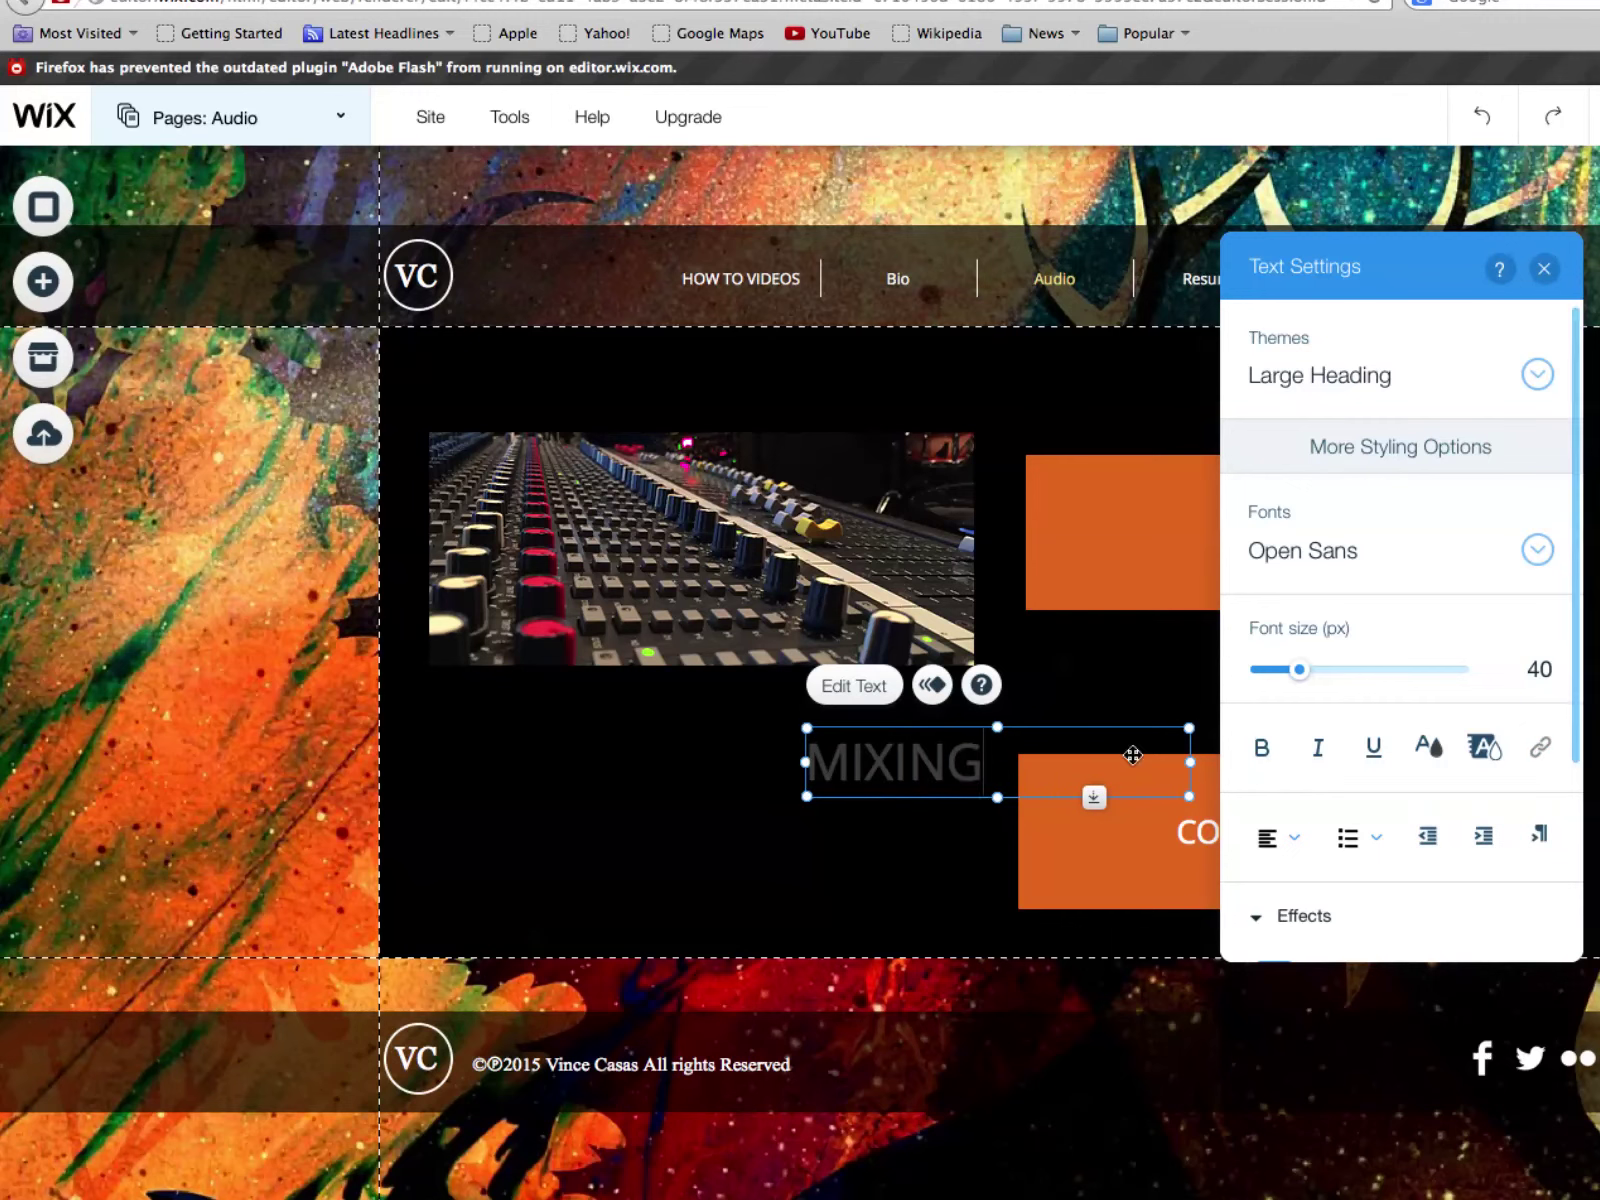
drag(985, 762, 807, 757)
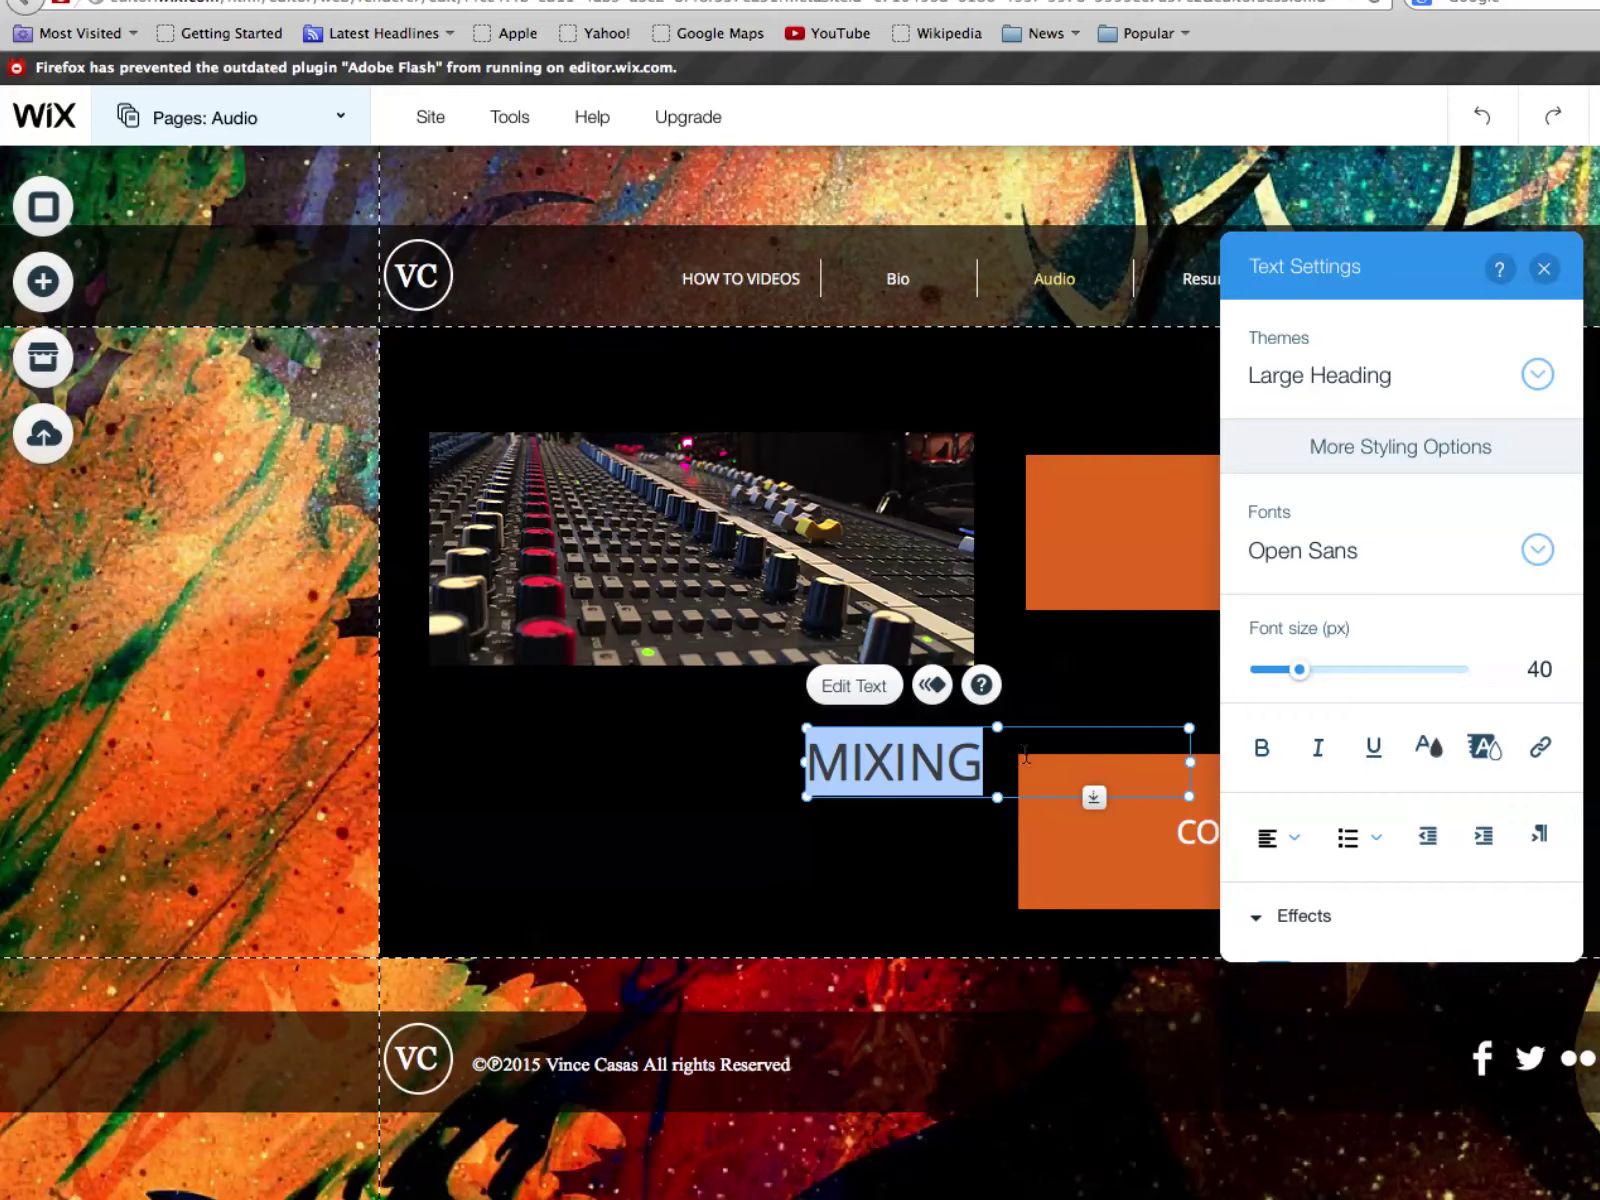
click(1428, 746)
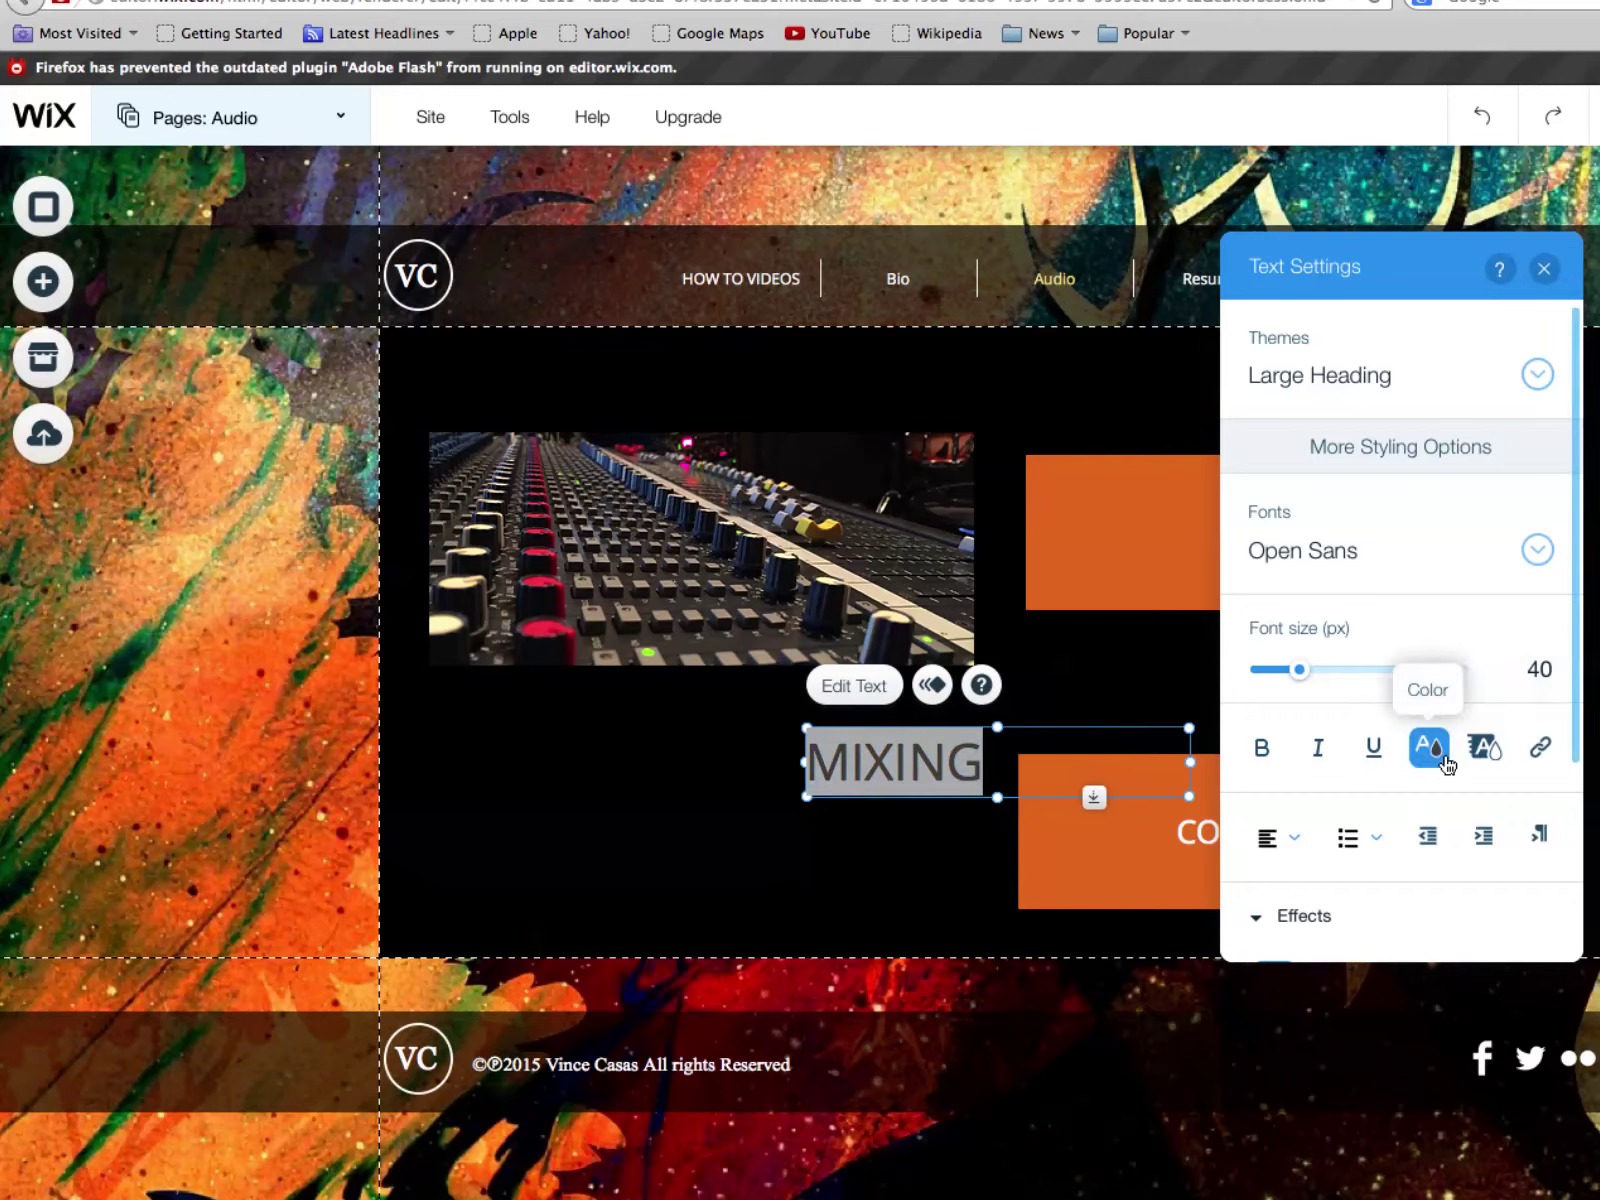
click(1232, 455)
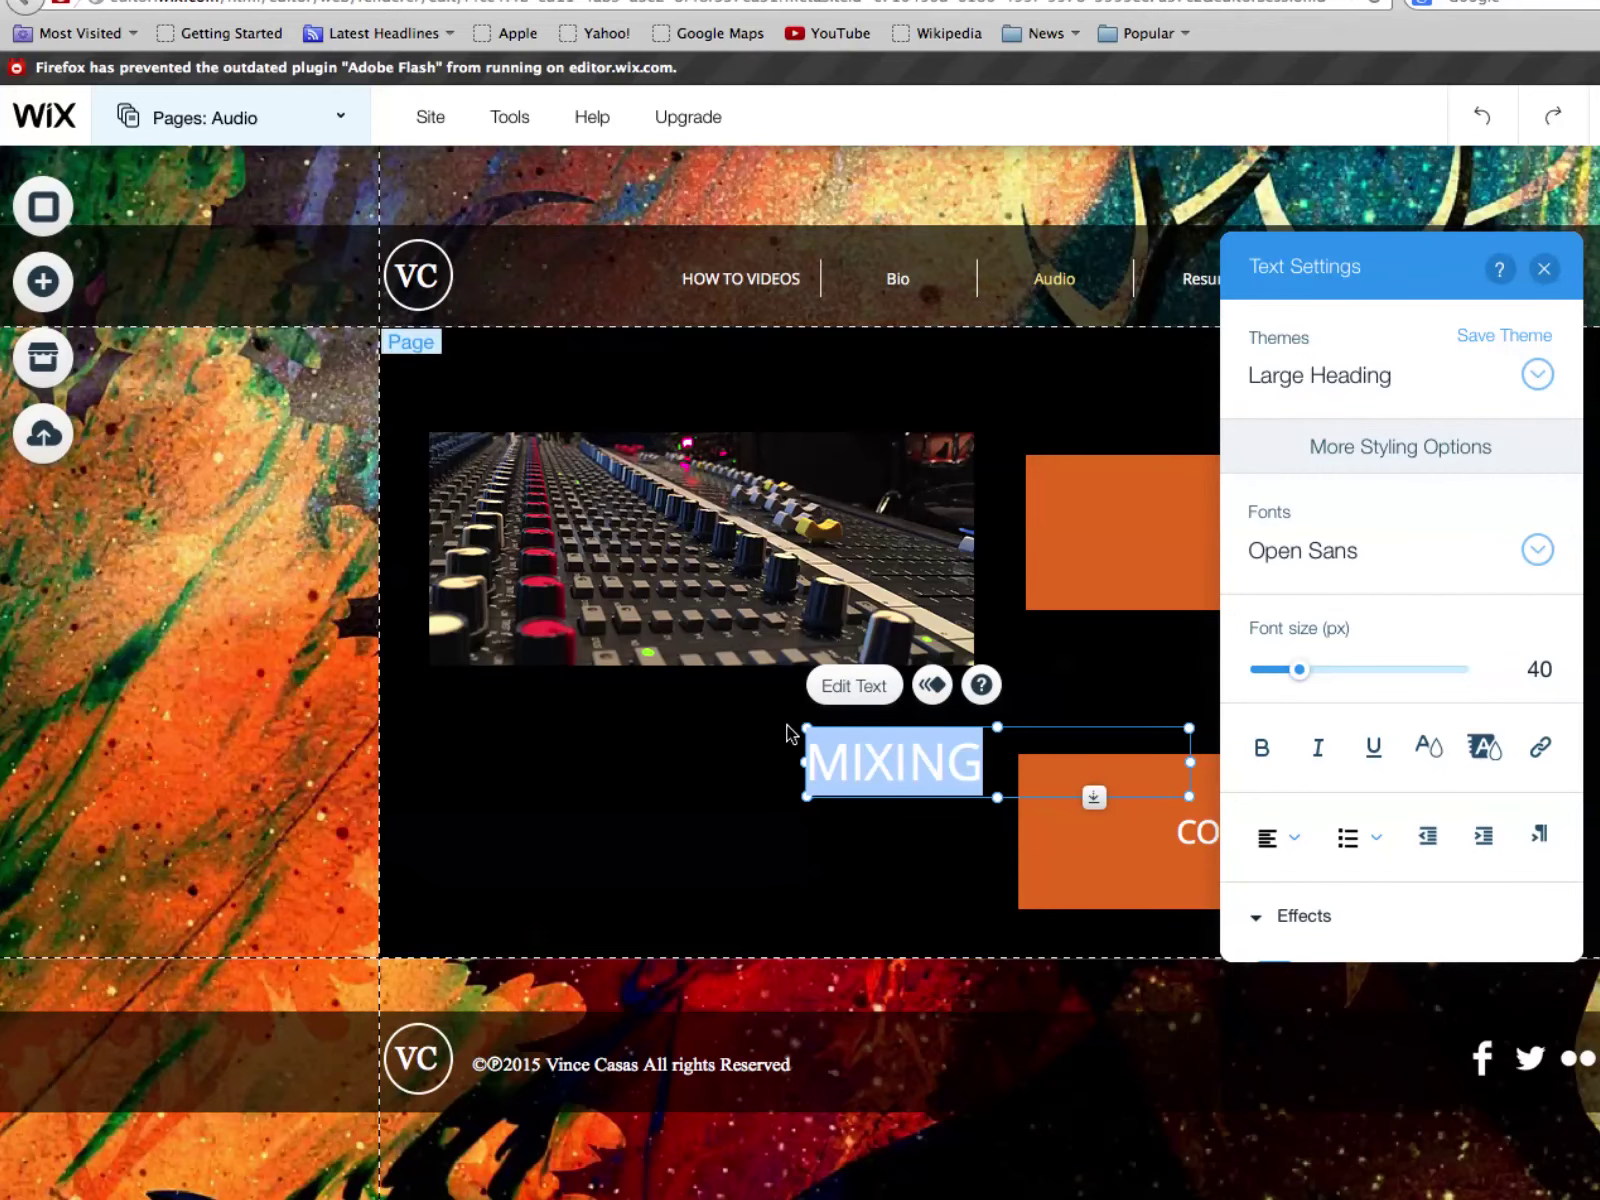
Place the MIXING heading over the middle of the console photo and narrow its text box to fit the word
click(948, 846)
drag(910, 765, 692, 509)
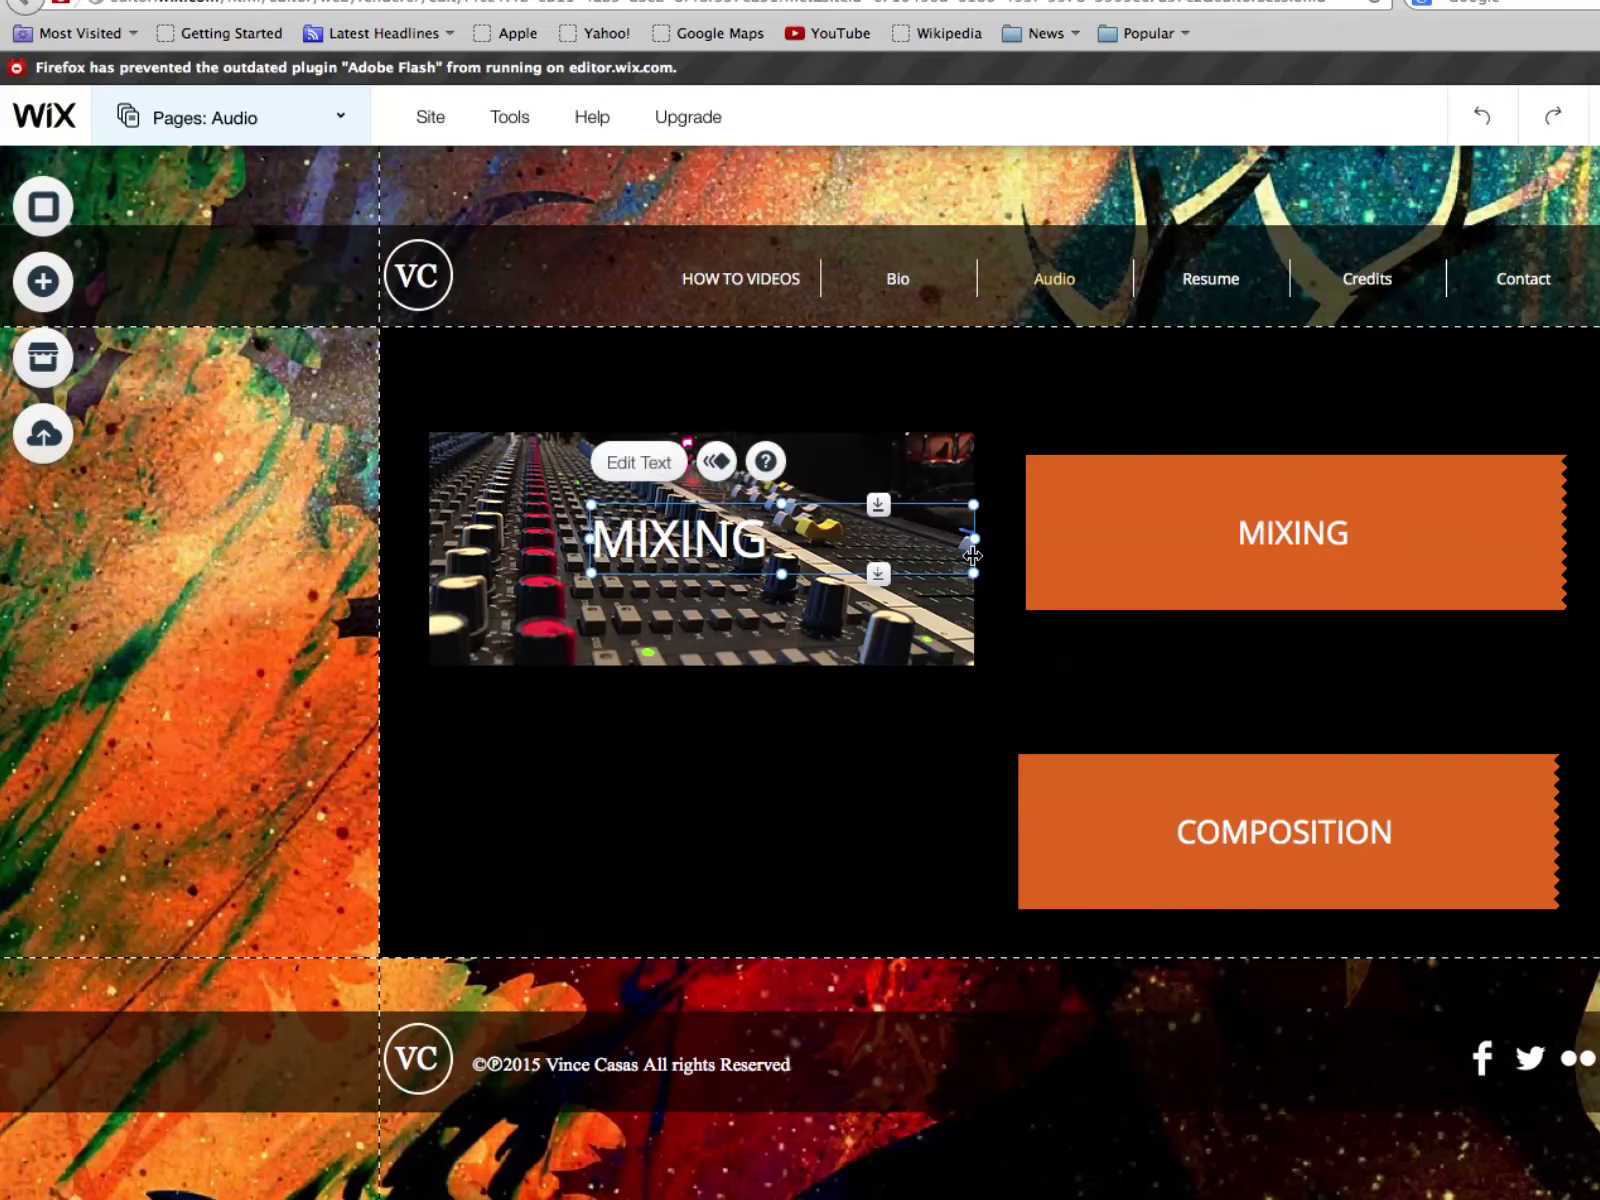
drag(971, 542, 705, 527)
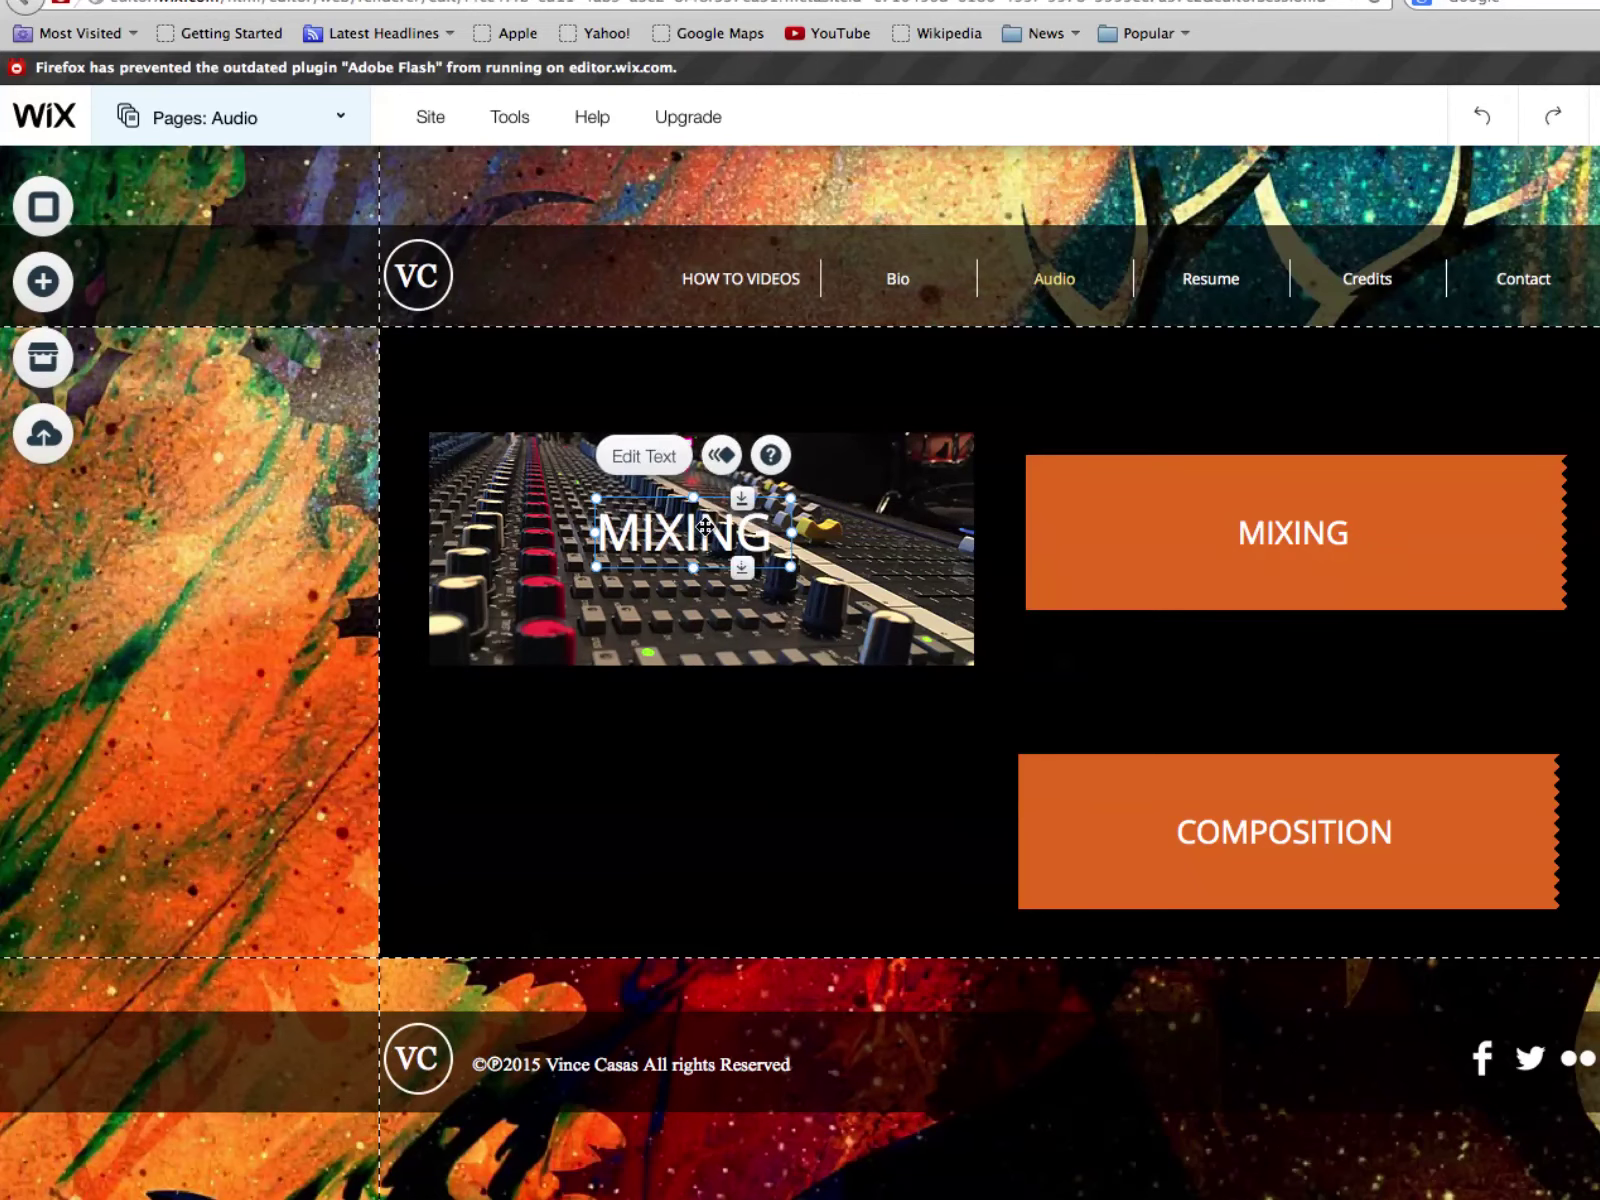
Try text effect G on the MIXING heading over the photo and settle on effect A
click(644, 456)
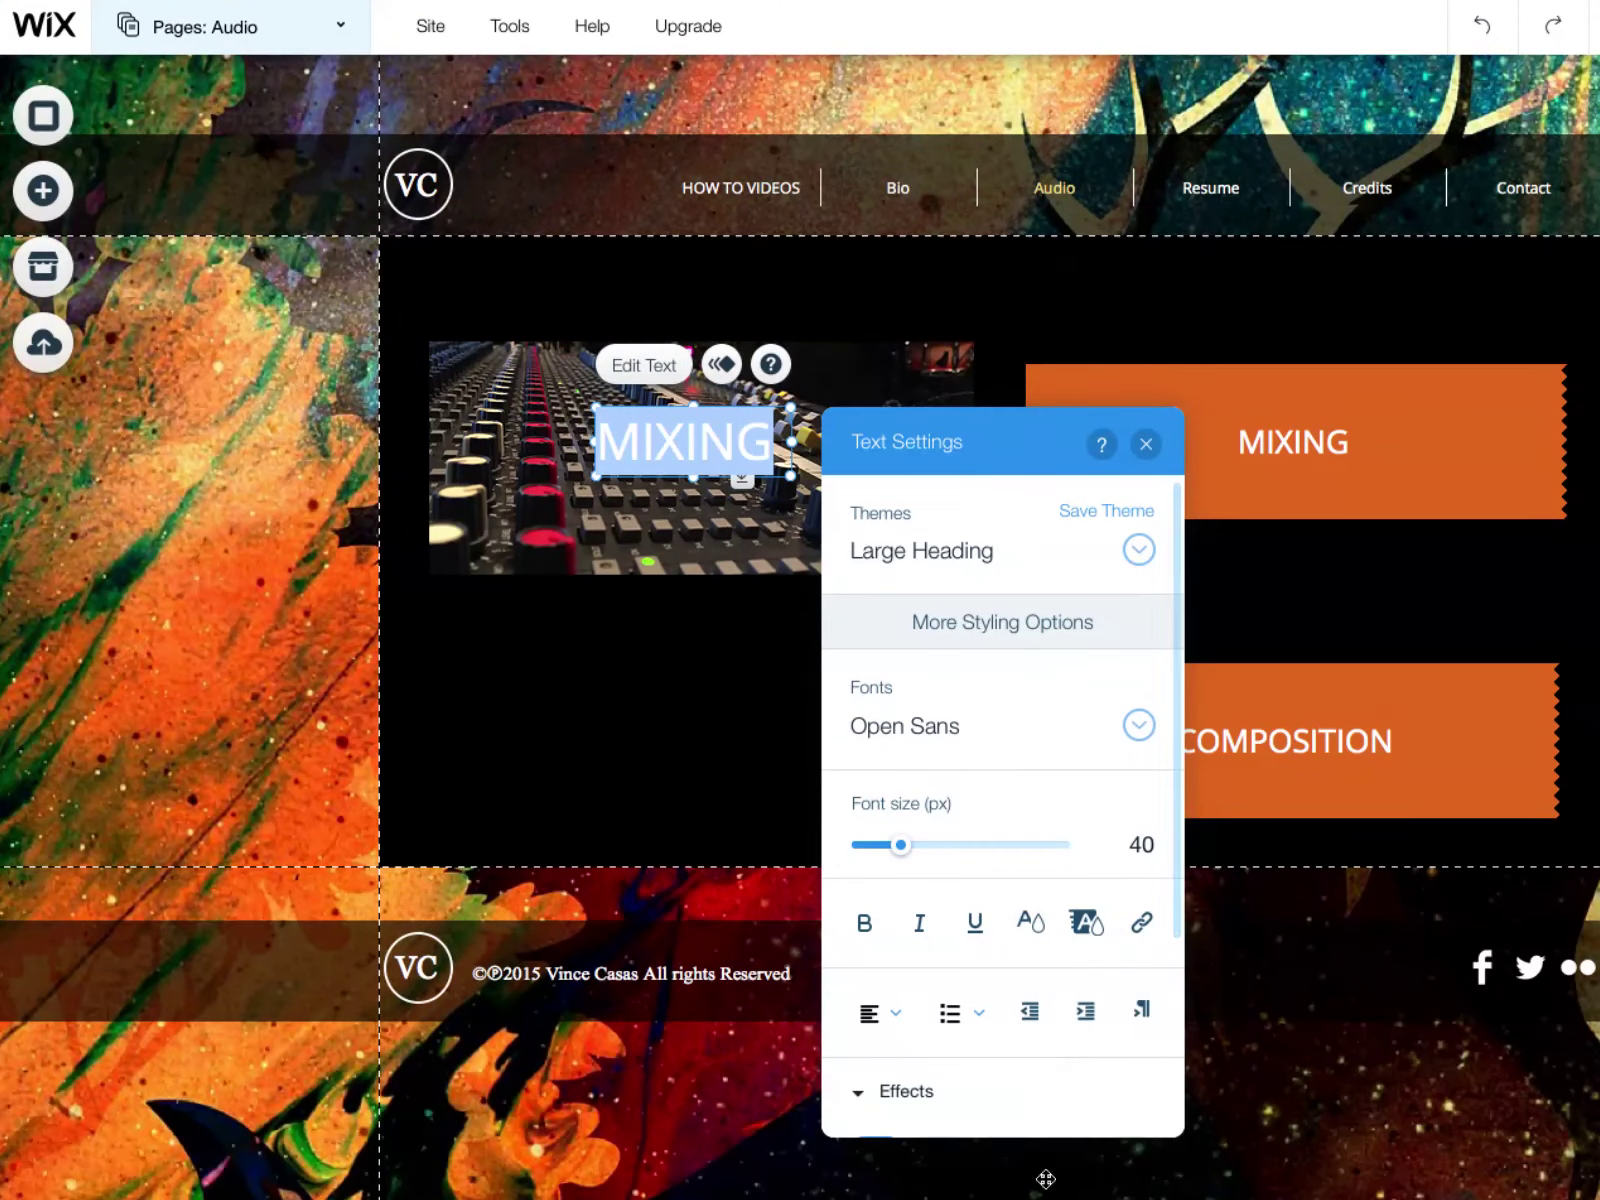
scroll(1096, 986, down, 3)
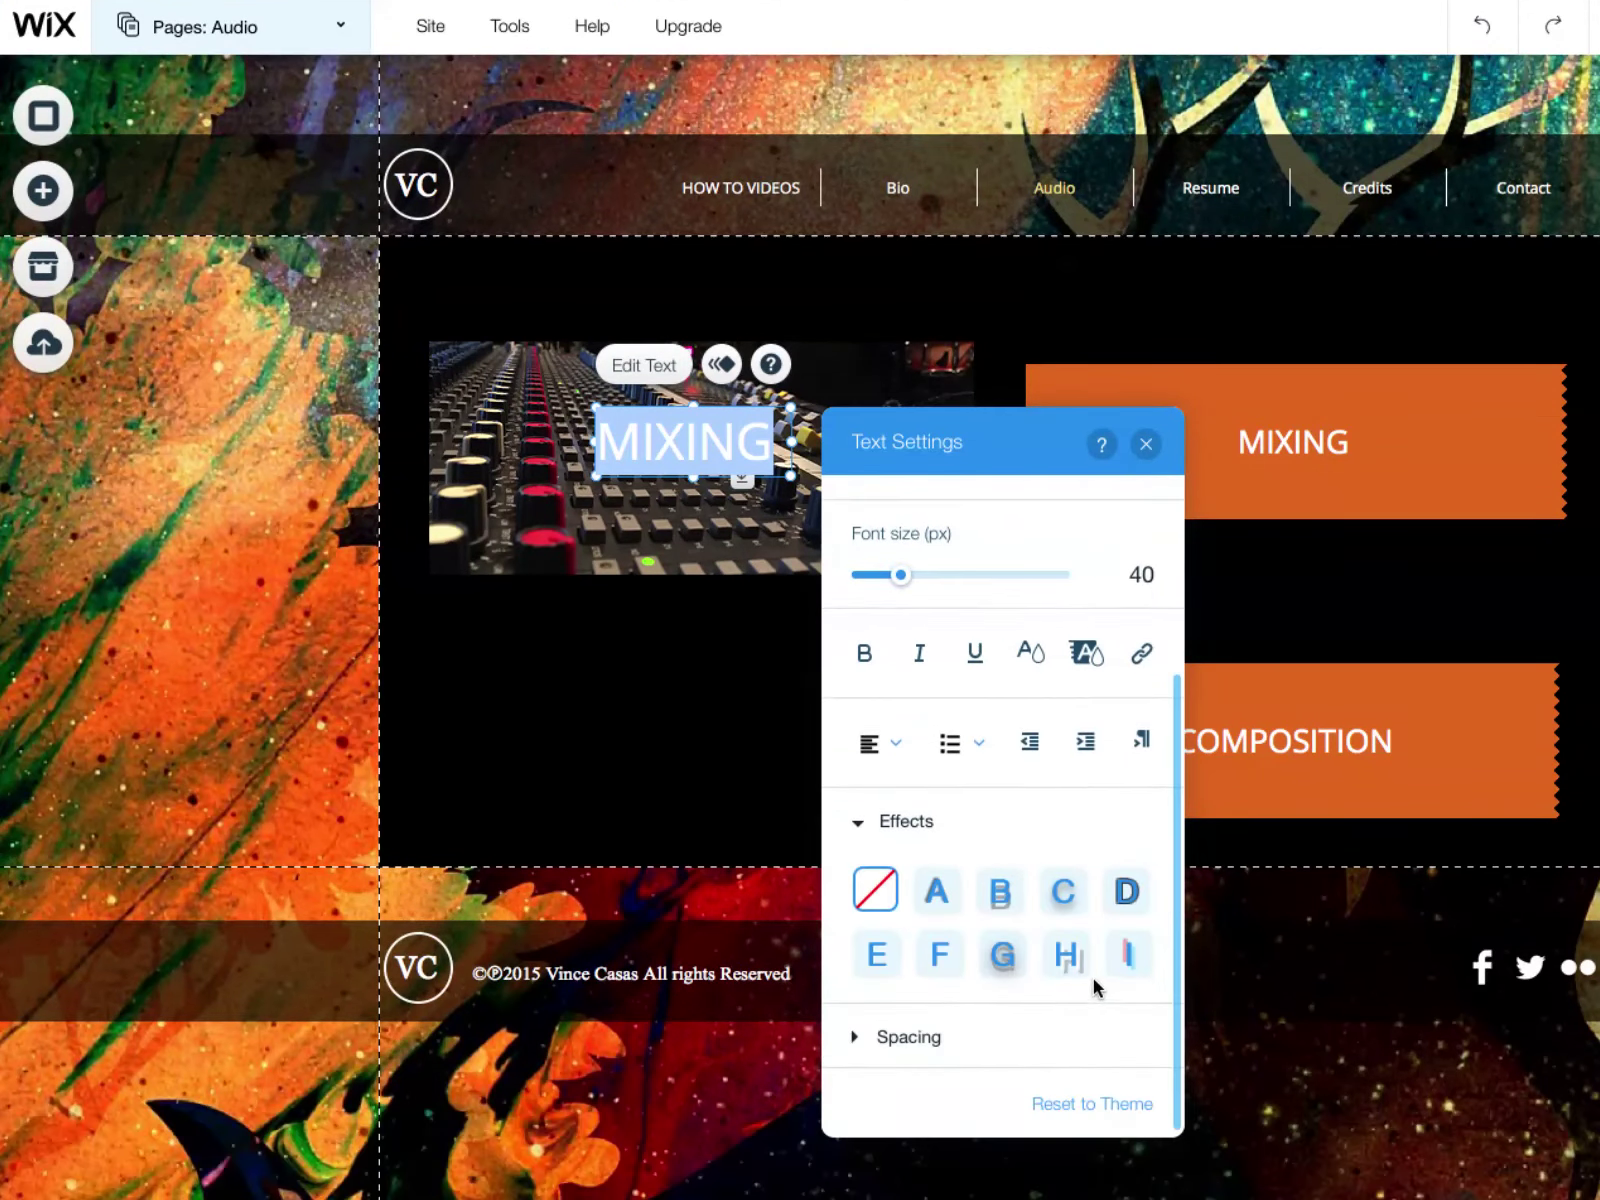
click(1005, 955)
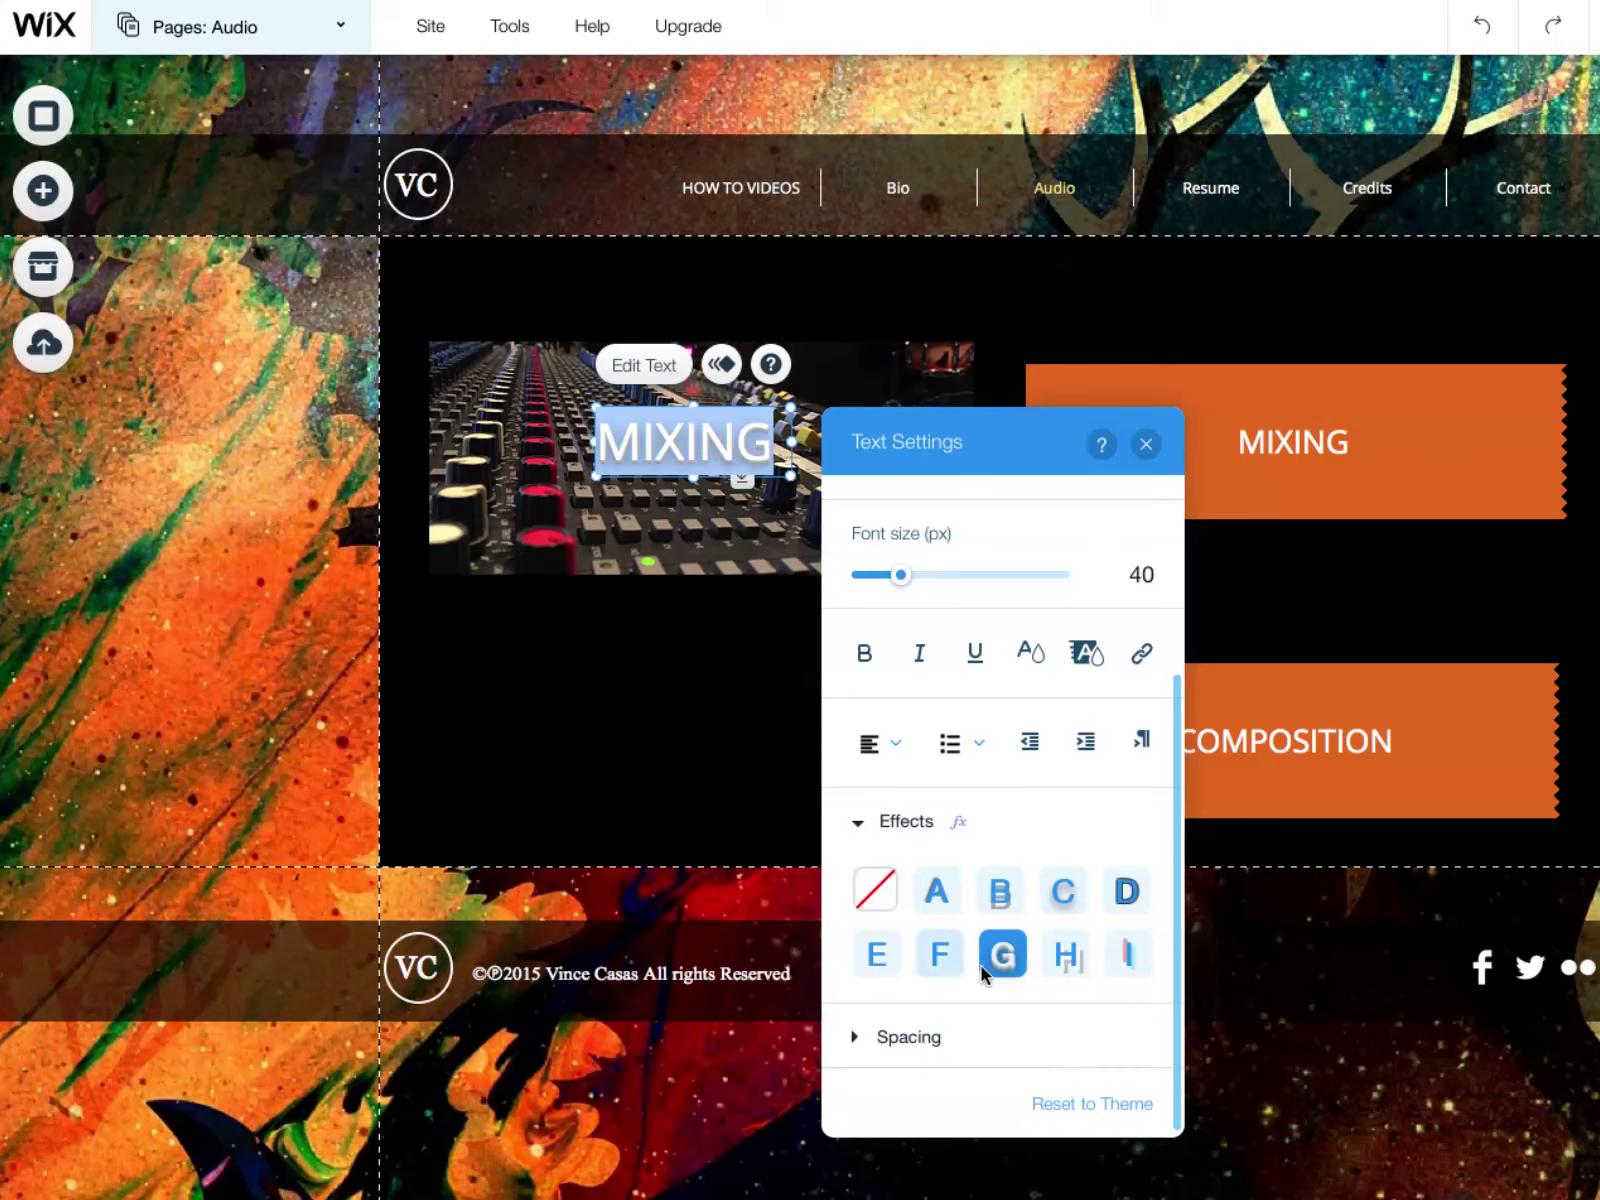
click(668, 711)
mouse_move(698, 460)
mouse_down()
mouse_move(690, 446)
mouse_move(700, 464)
mouse_up()
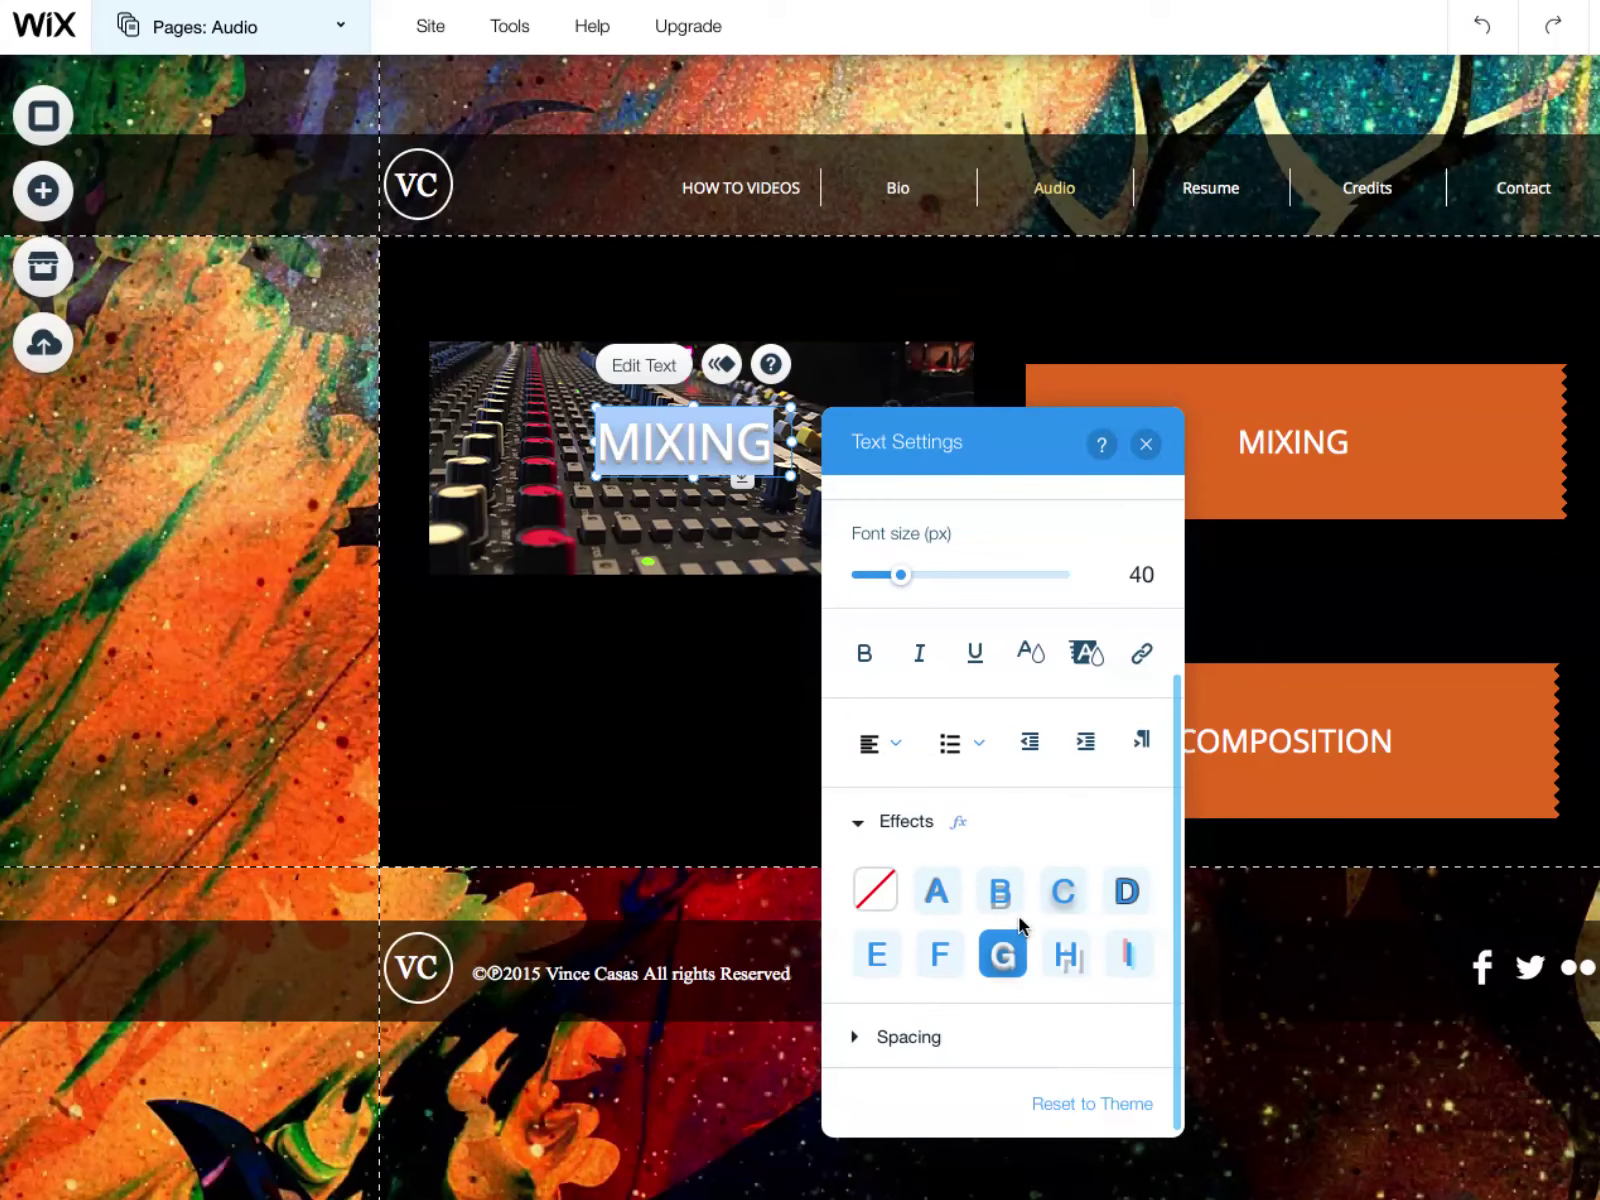
click(935, 893)
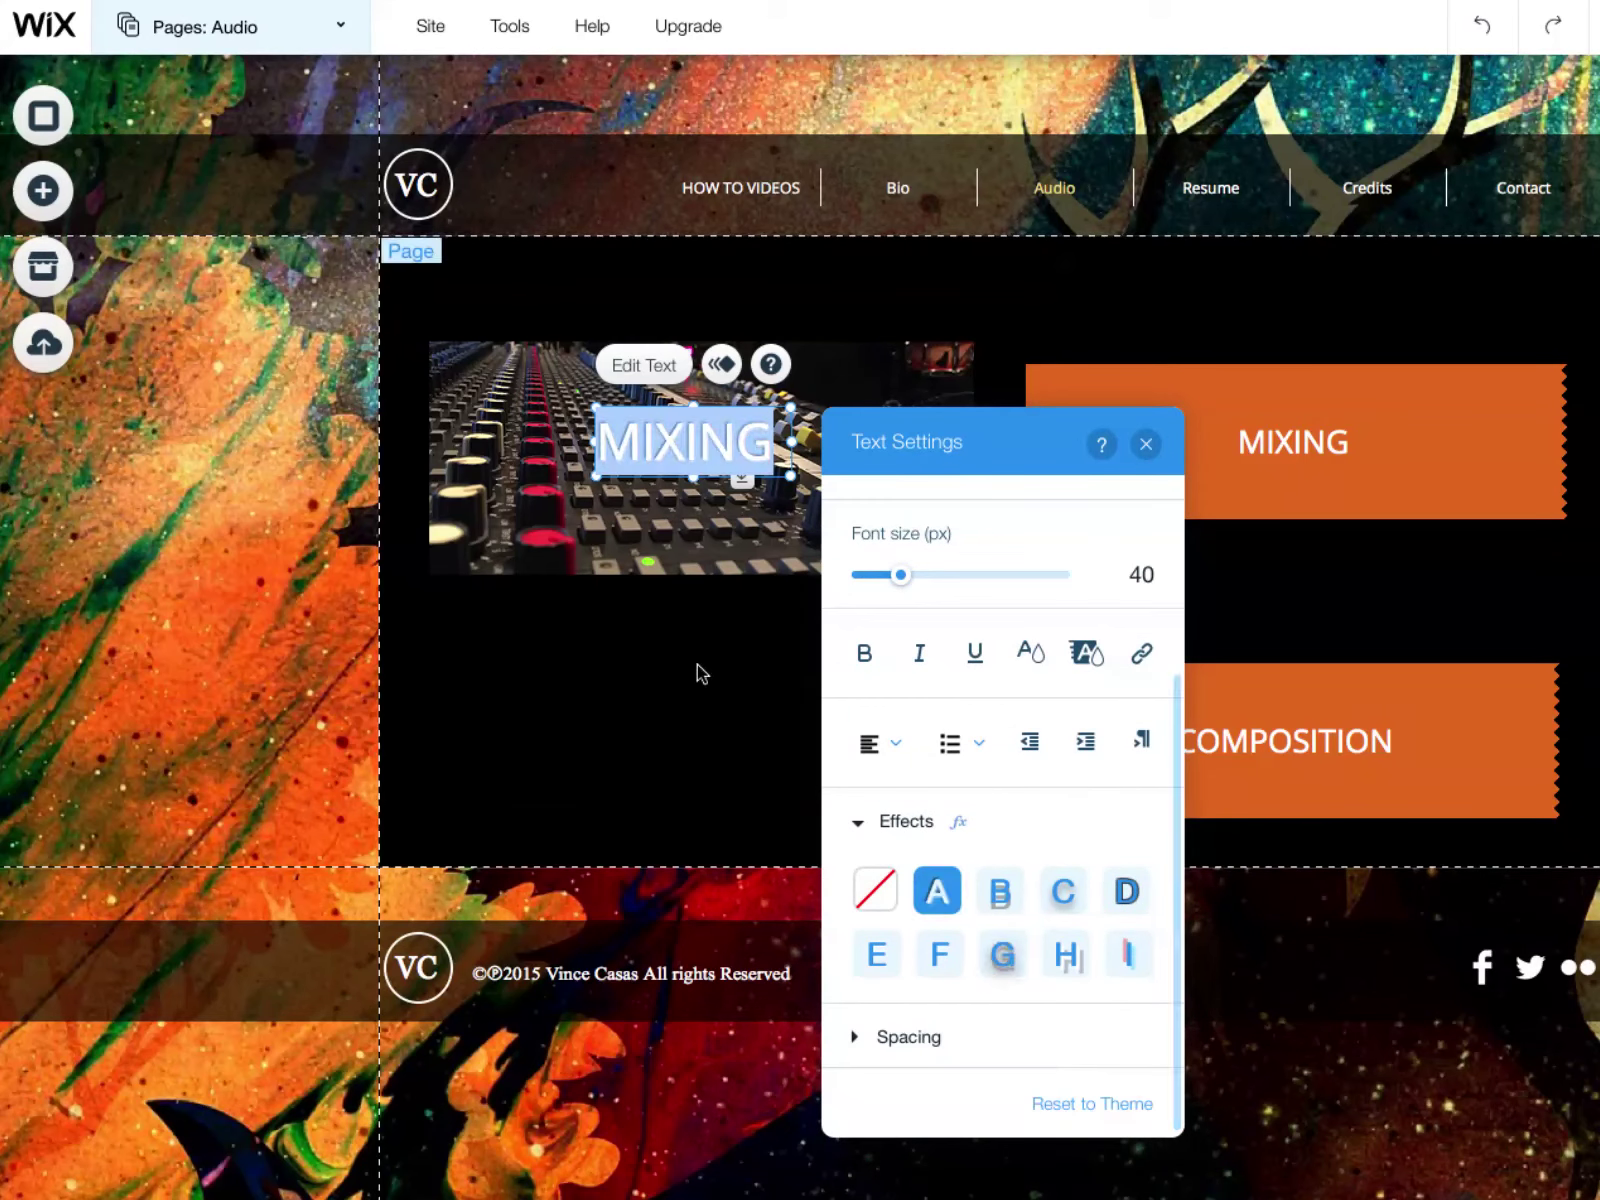
click(700, 670)
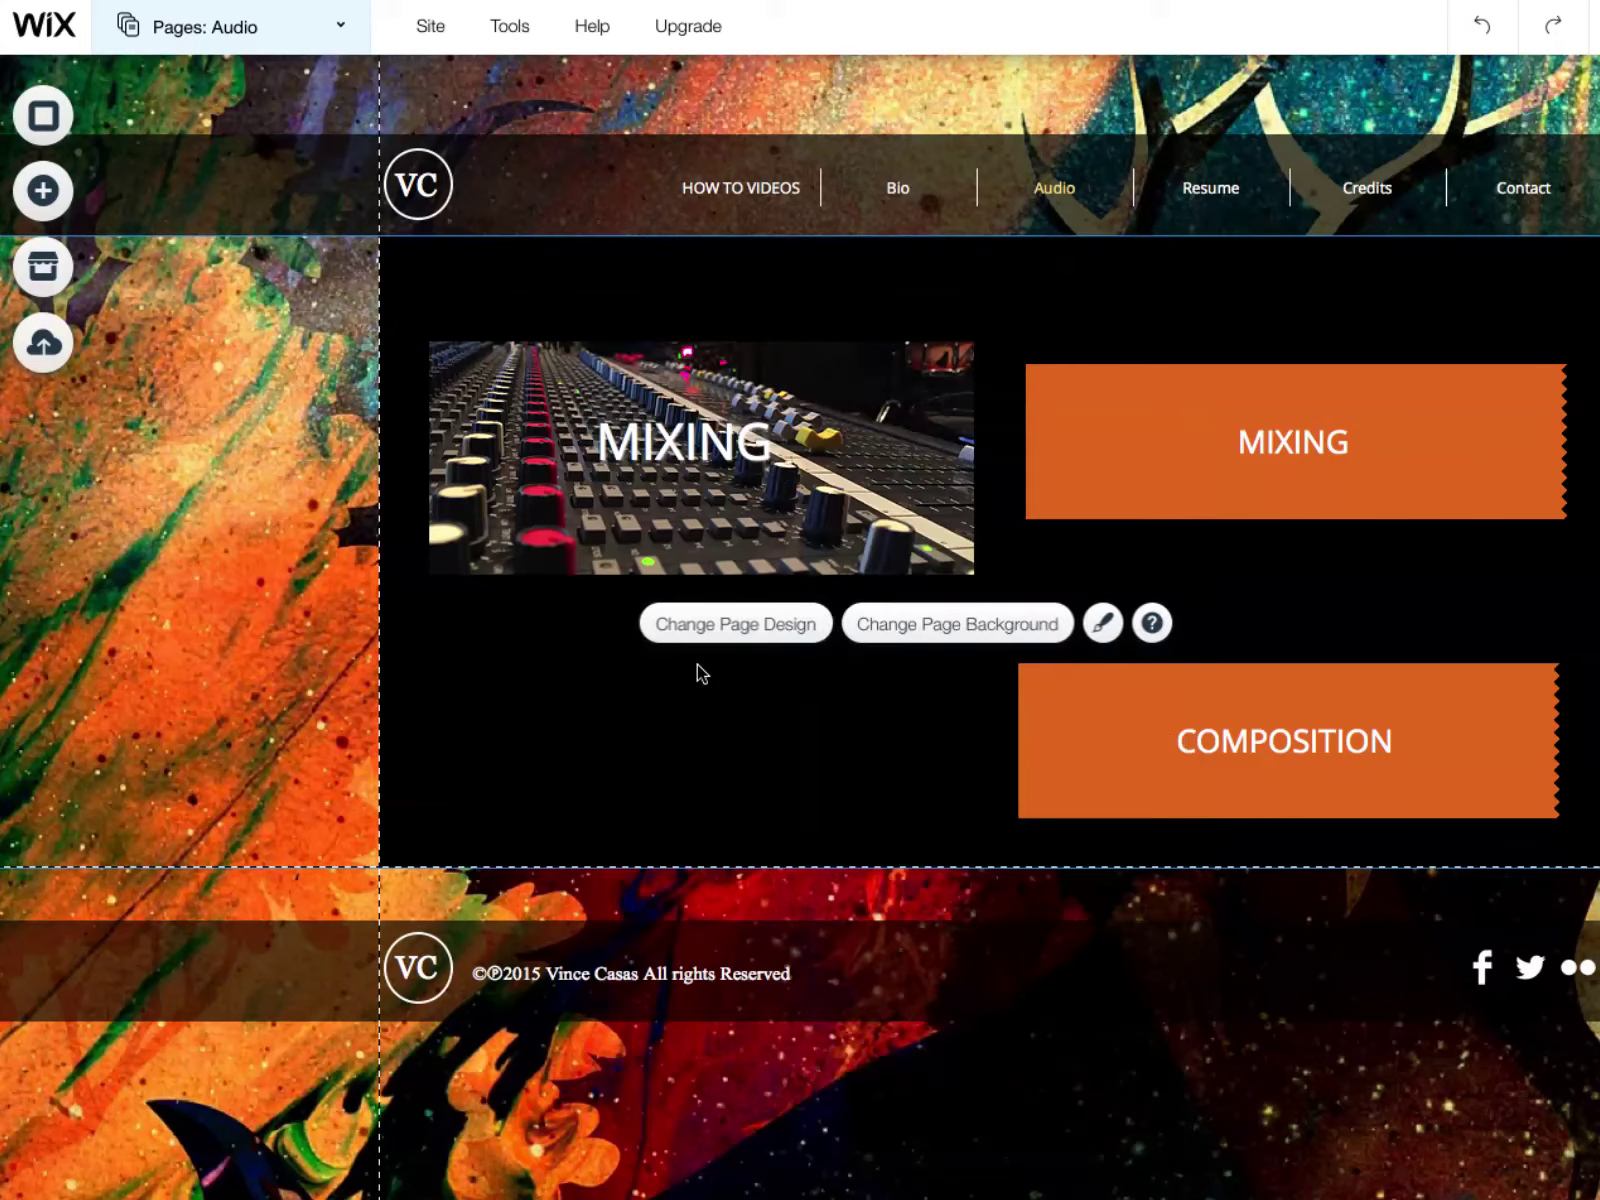
click(672, 448)
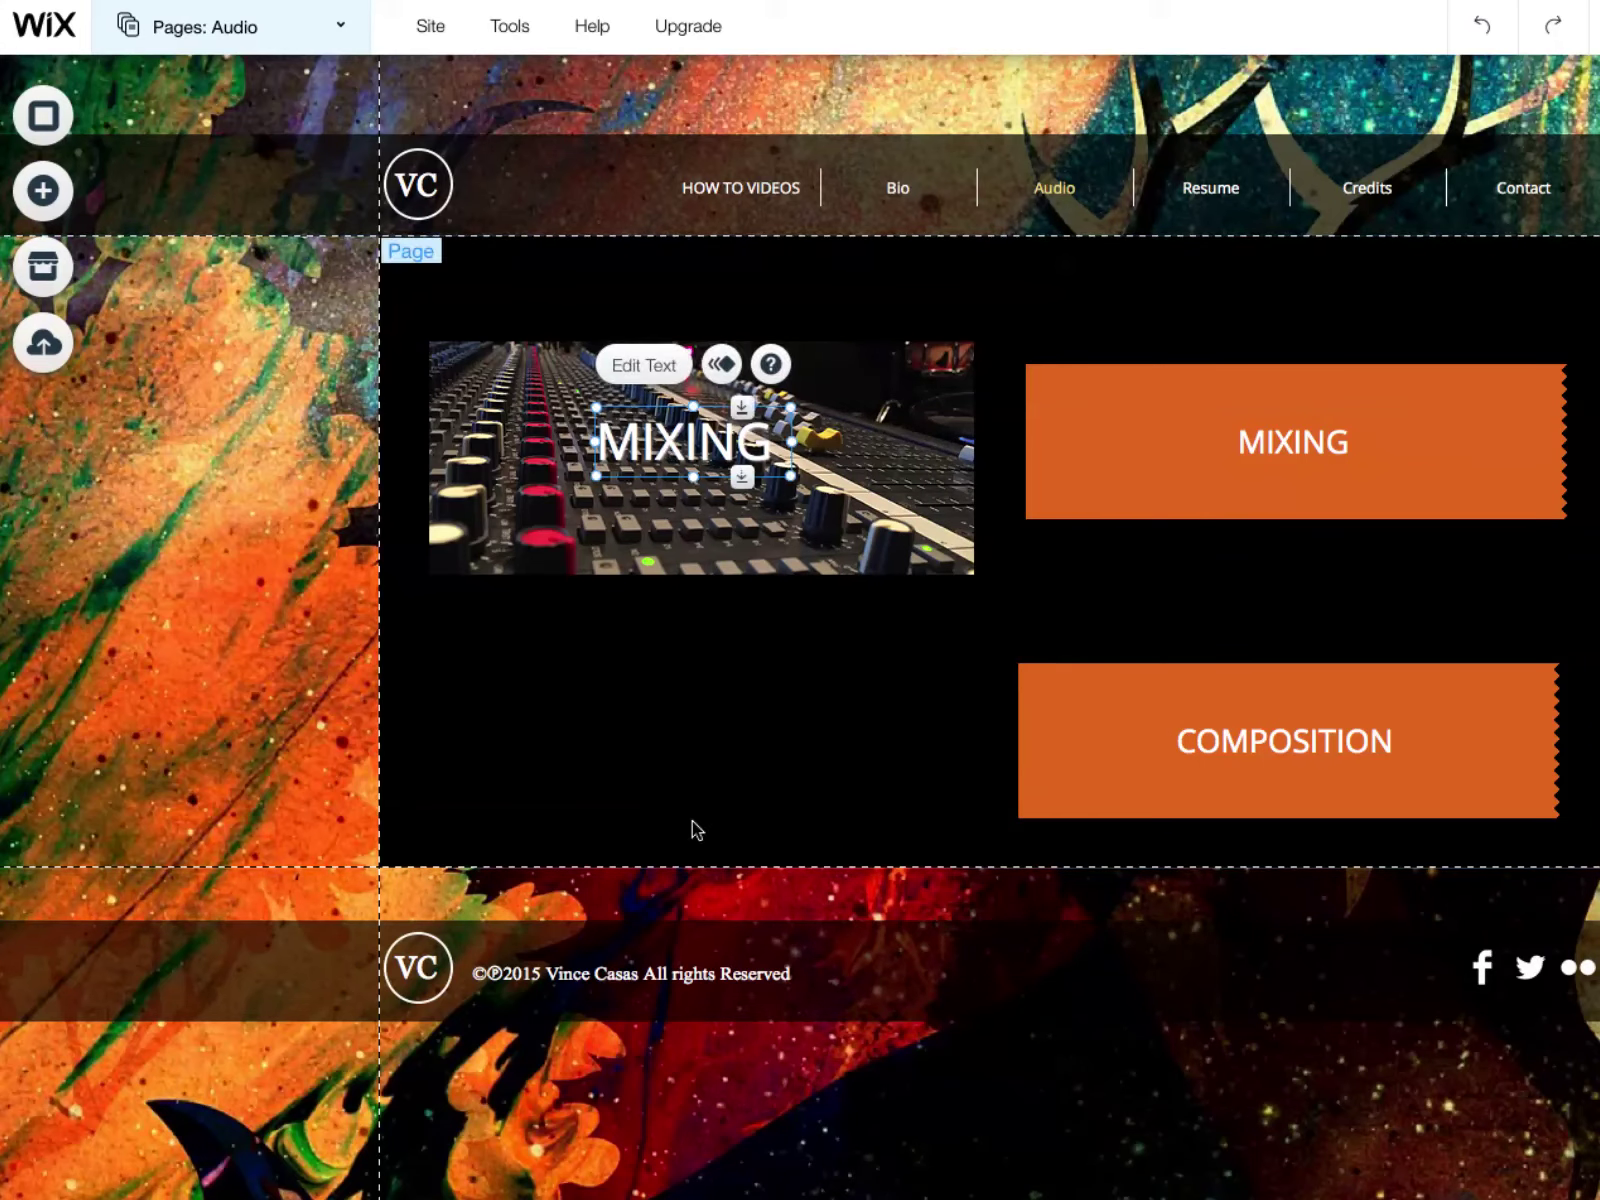
click(679, 650)
click(692, 475)
Add the semi-transparent box from My Boxes, shrink it to about 245 x 94, and place it over the photo's MIXING heading
click(48, 190)
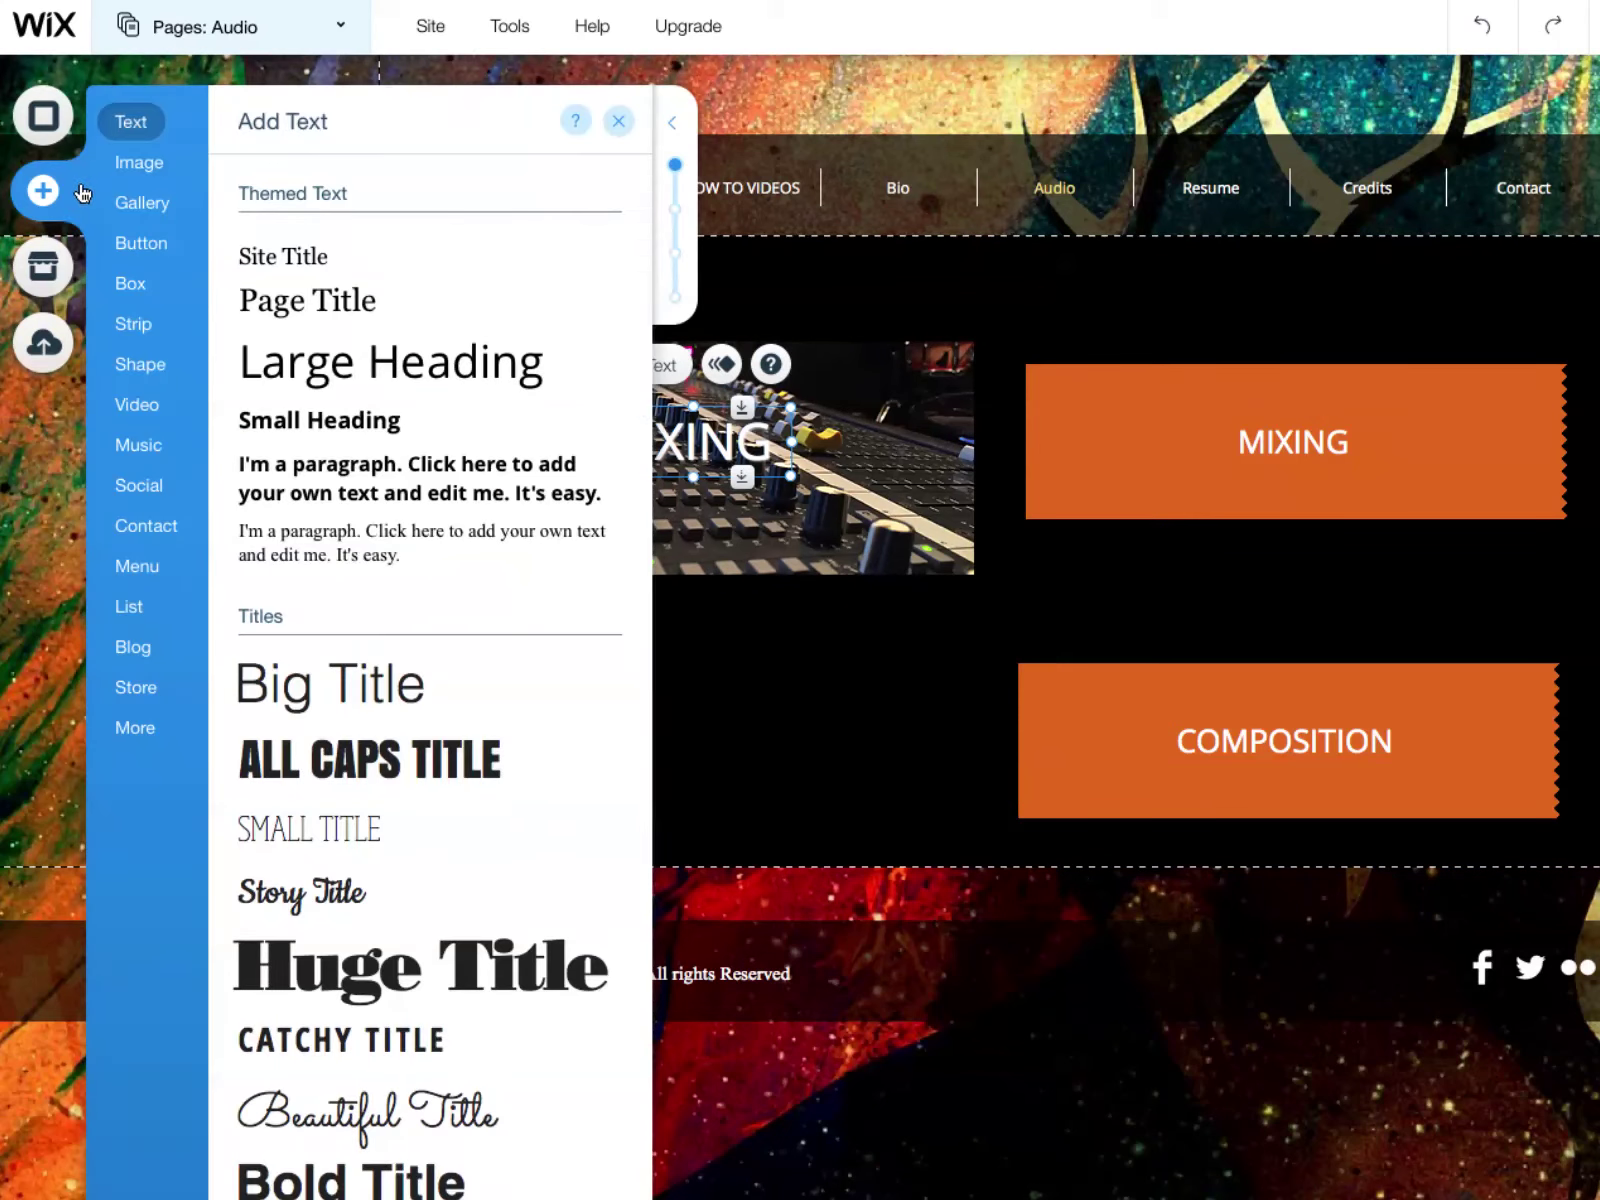
click(150, 203)
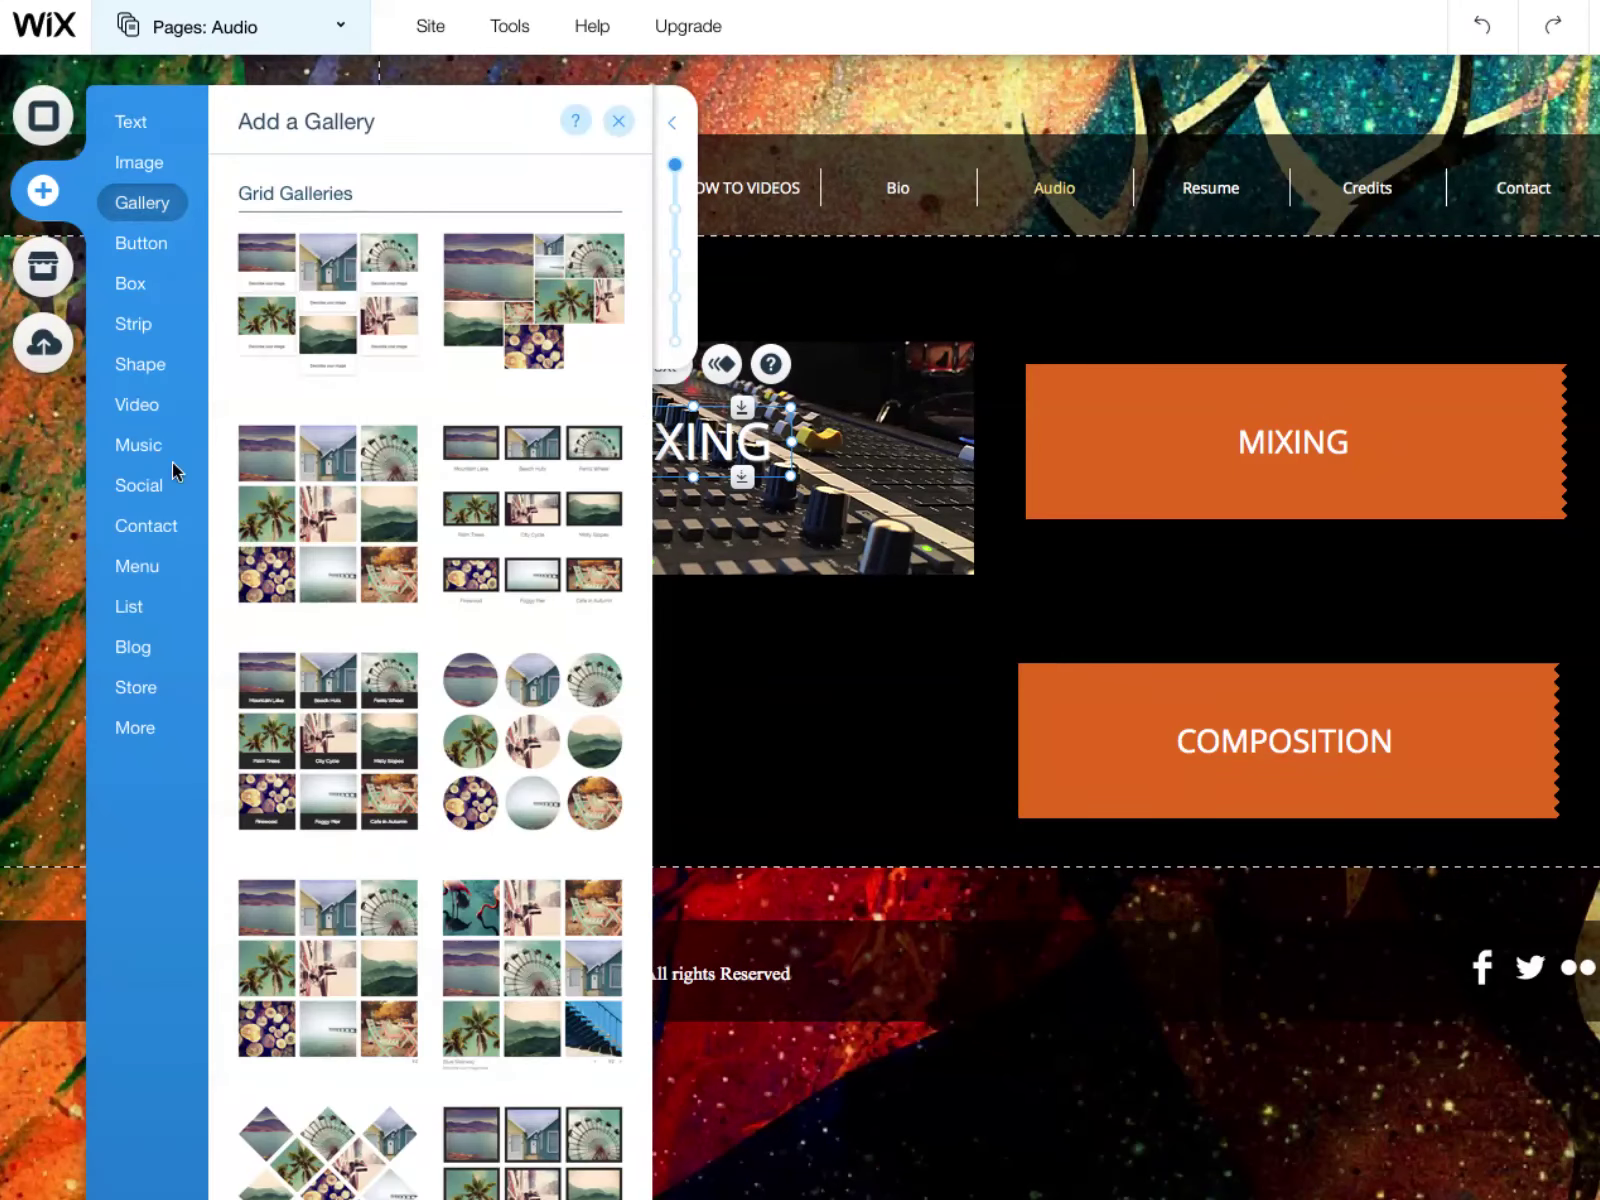
mouse_move(143, 293)
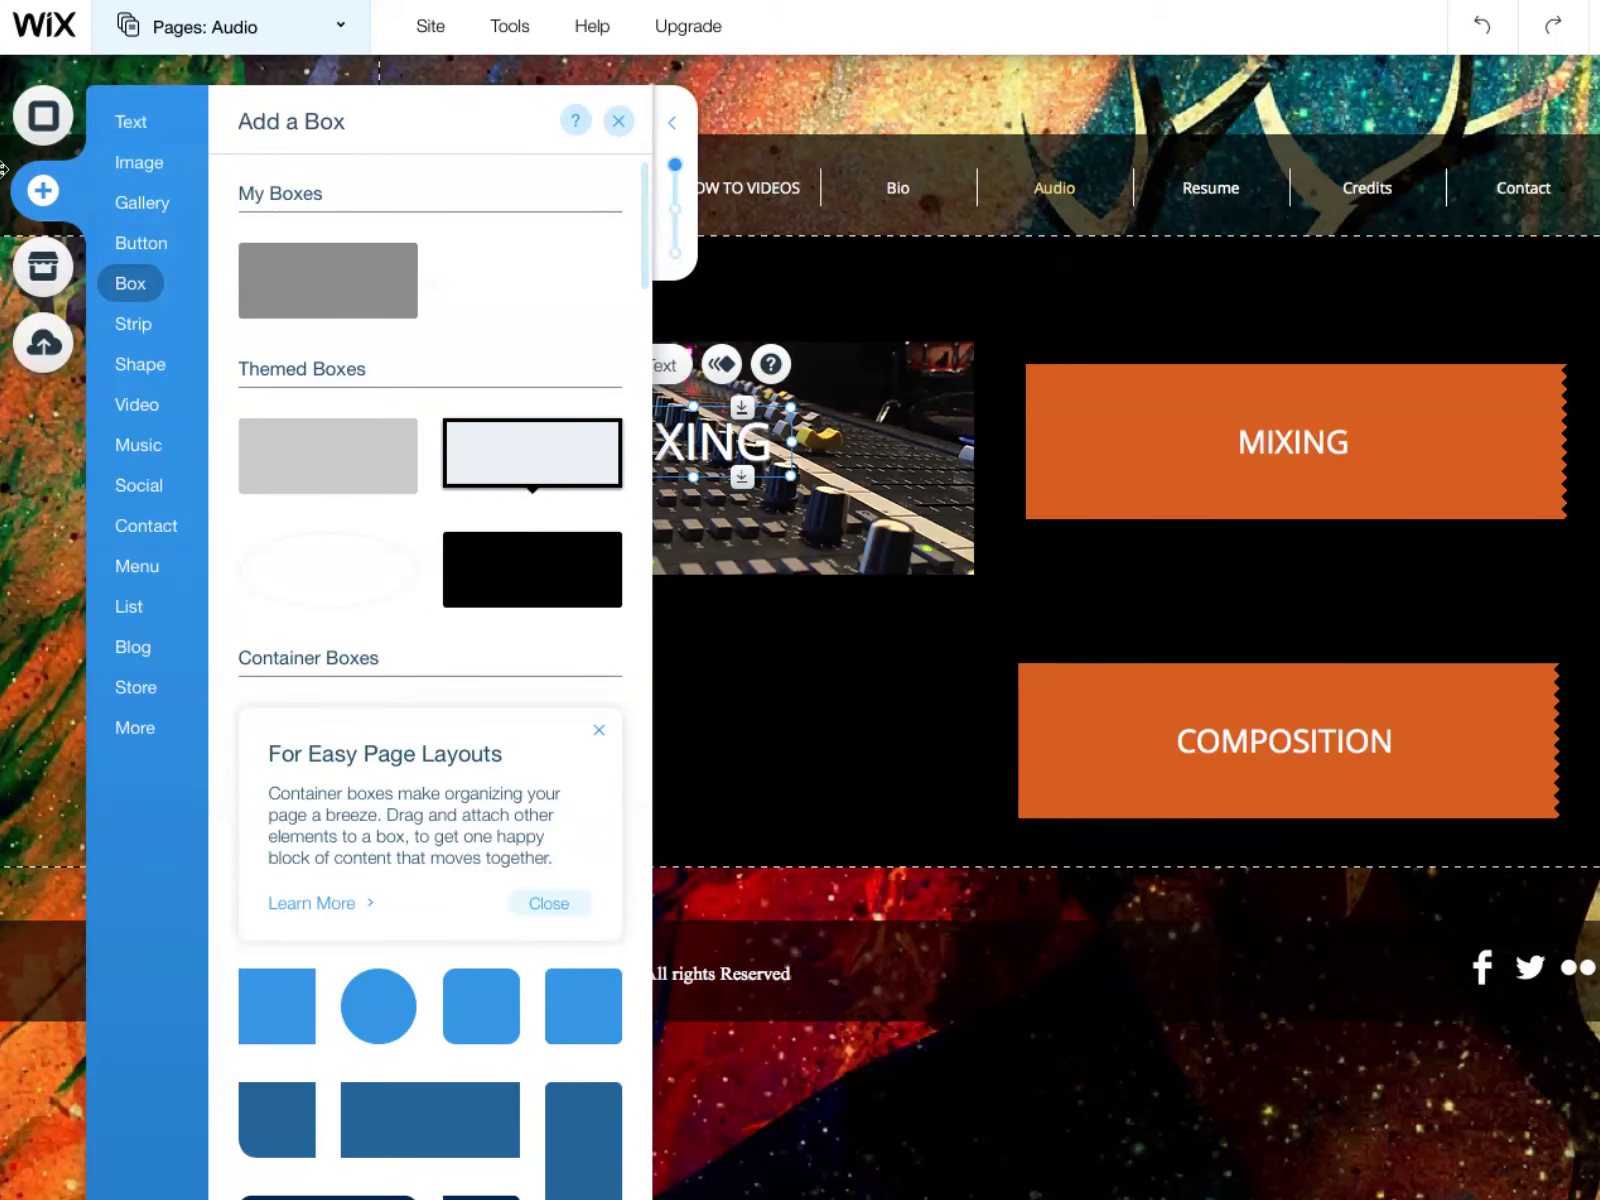
click(330, 285)
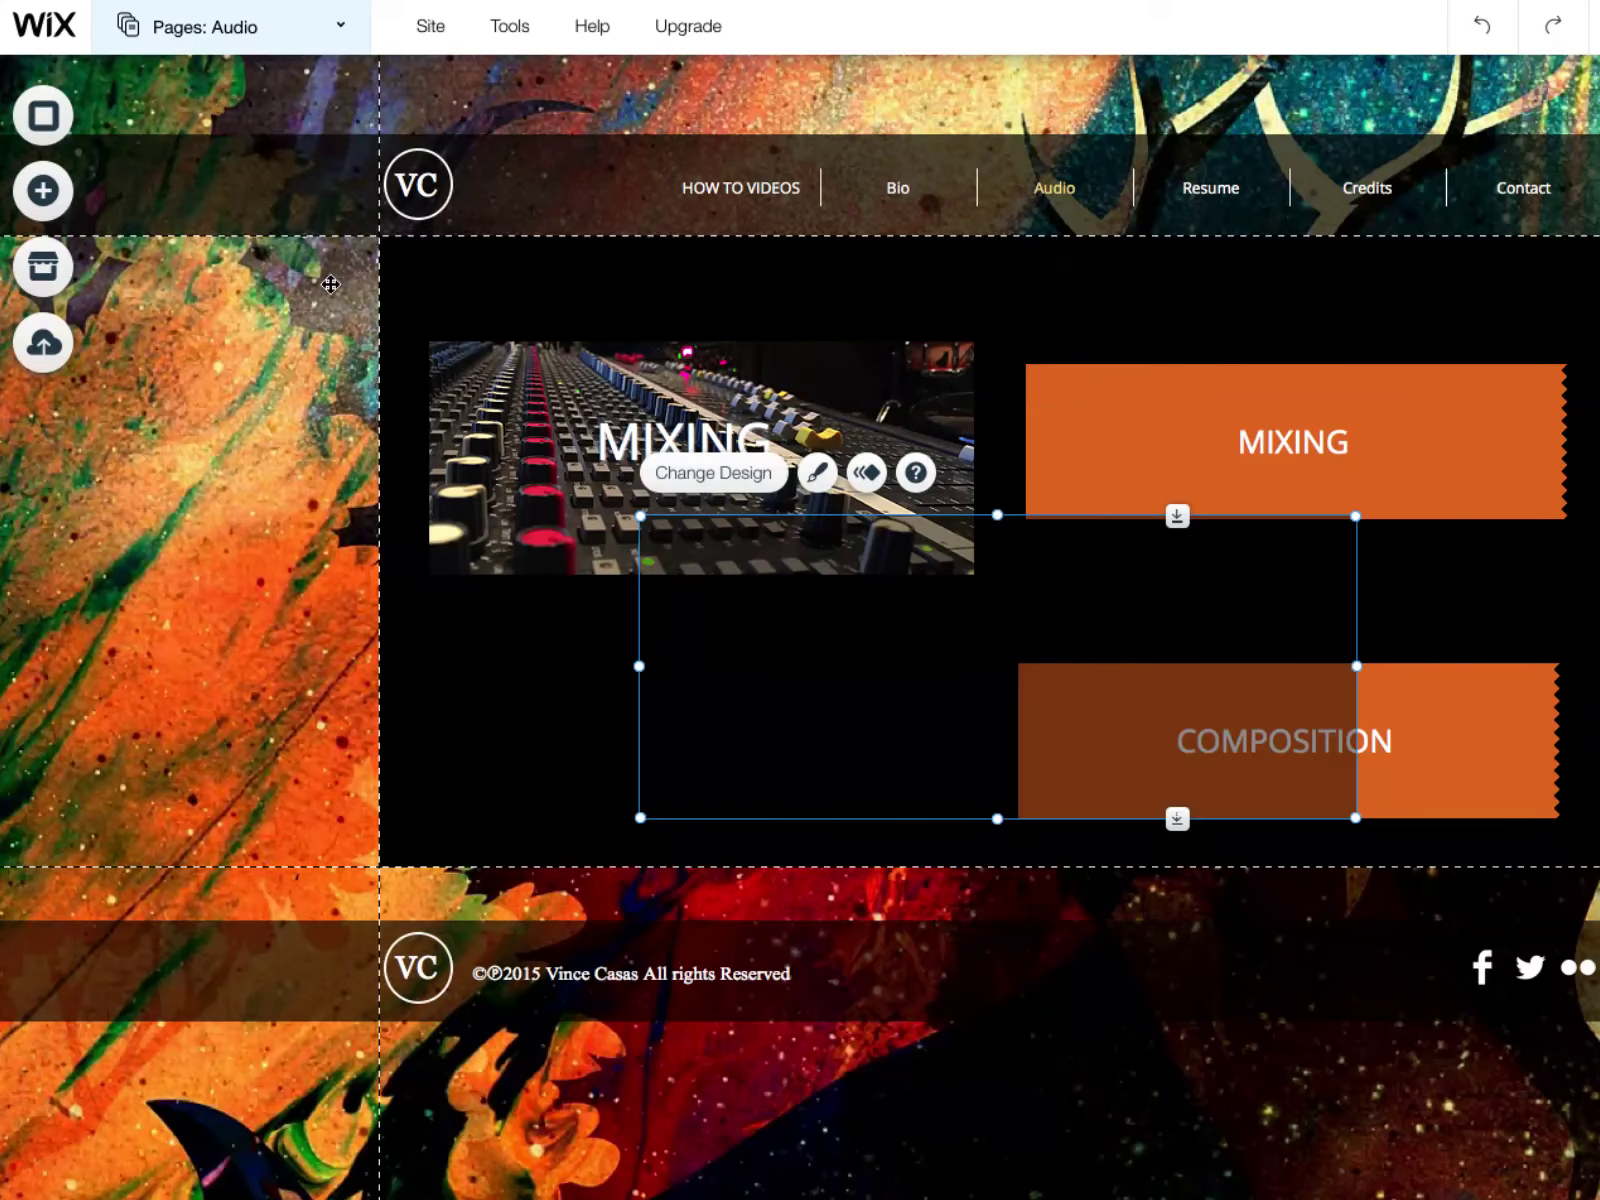
drag(1355, 516, 950, 698)
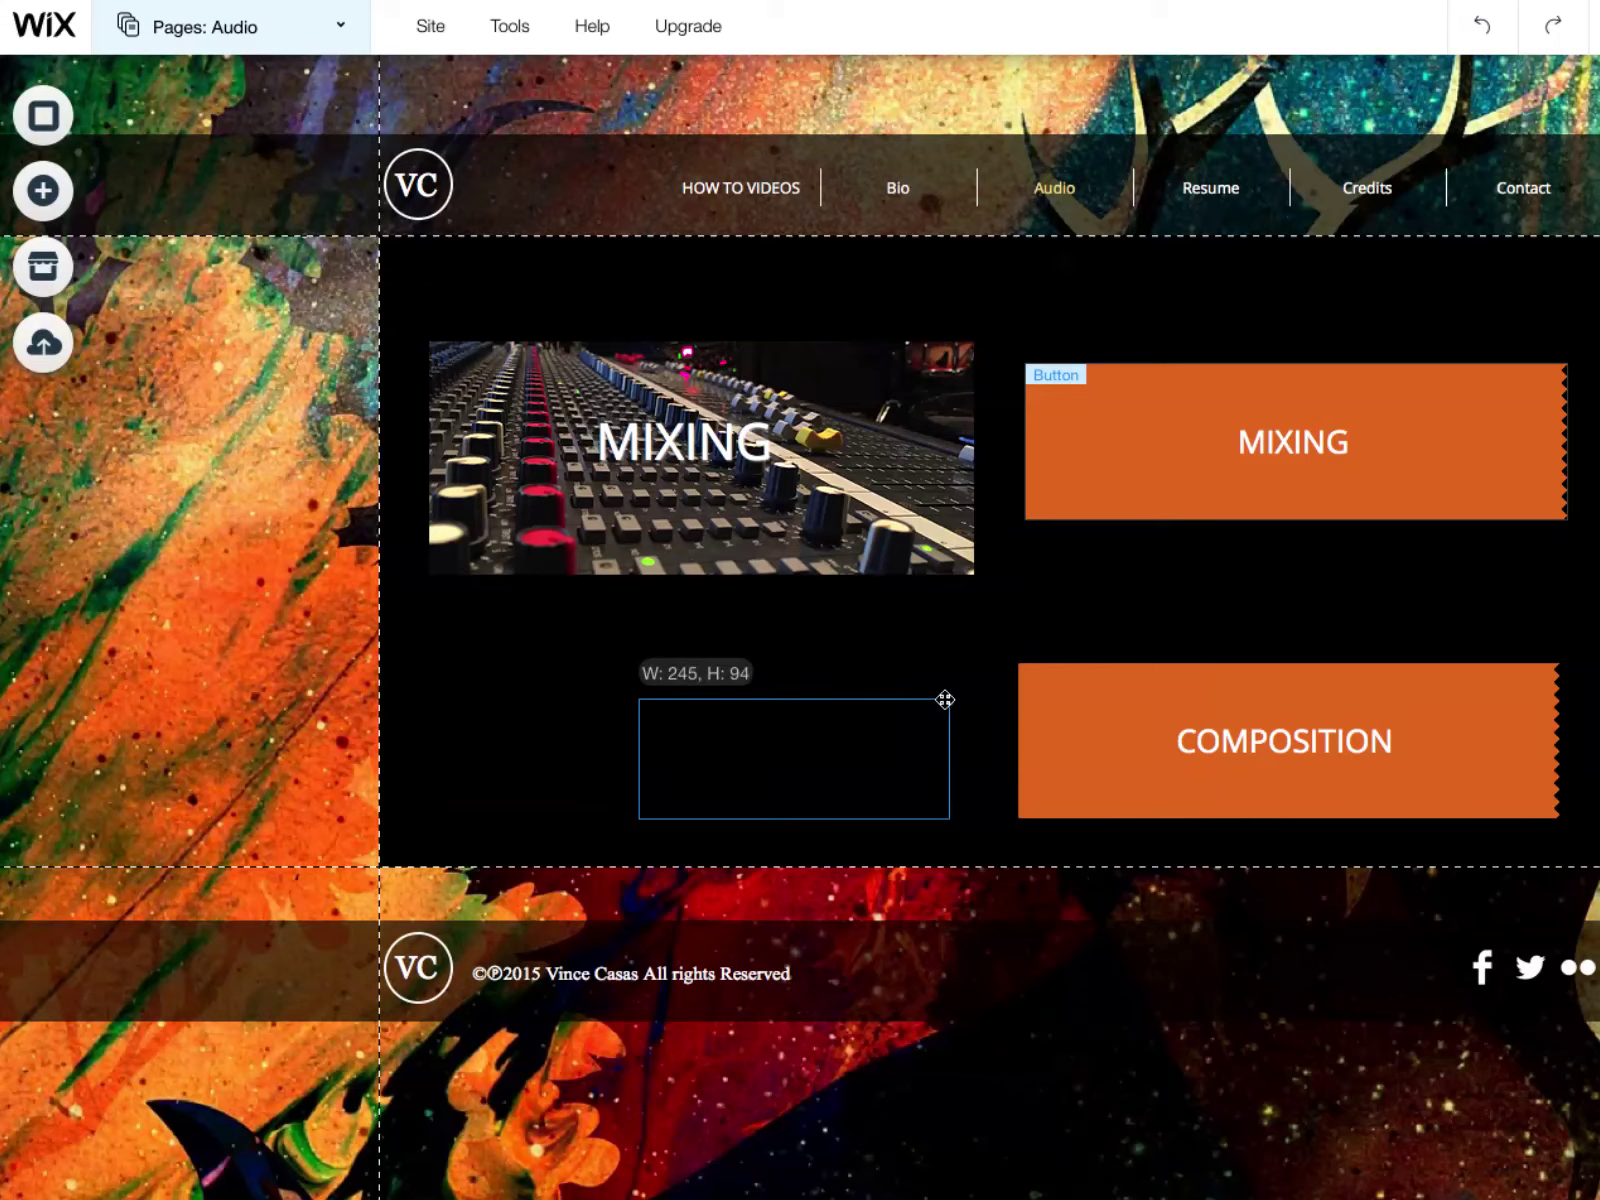
drag(871, 740, 781, 429)
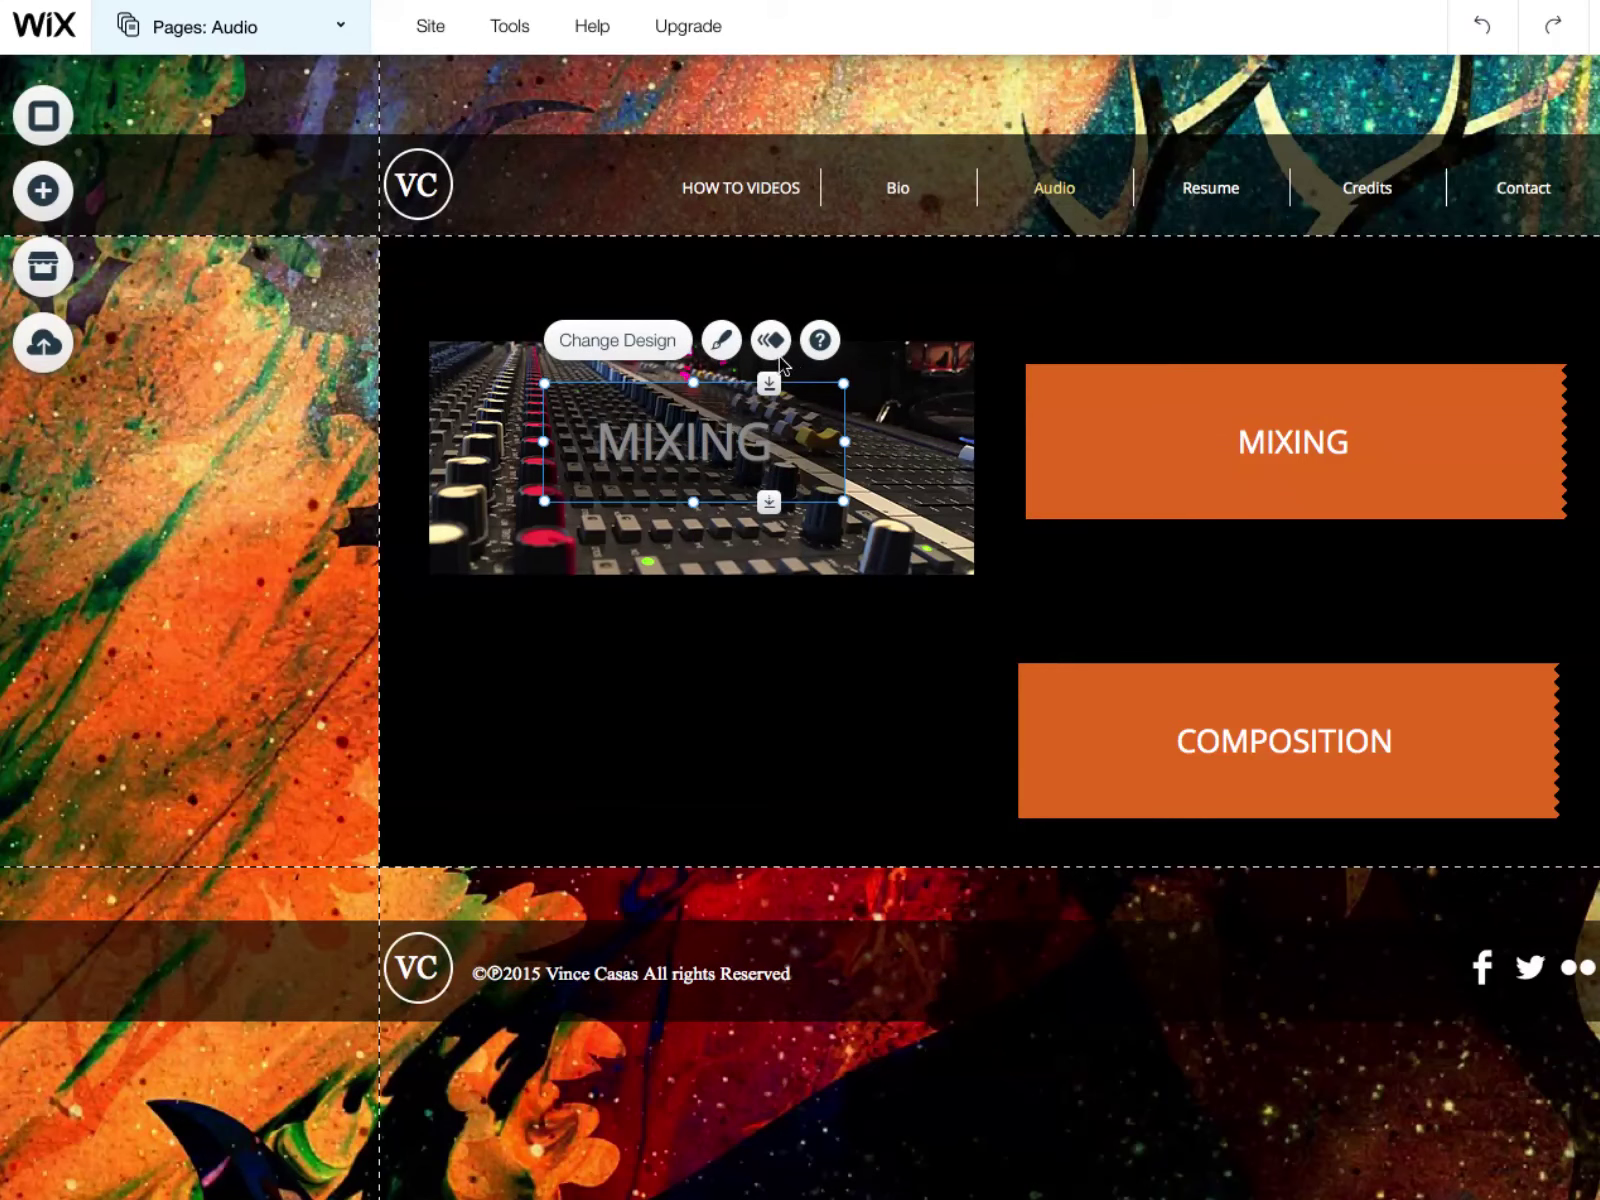
Move the semi-transparent box backward so it sits behind the MIXING heading on the console photo
right_click(784, 438)
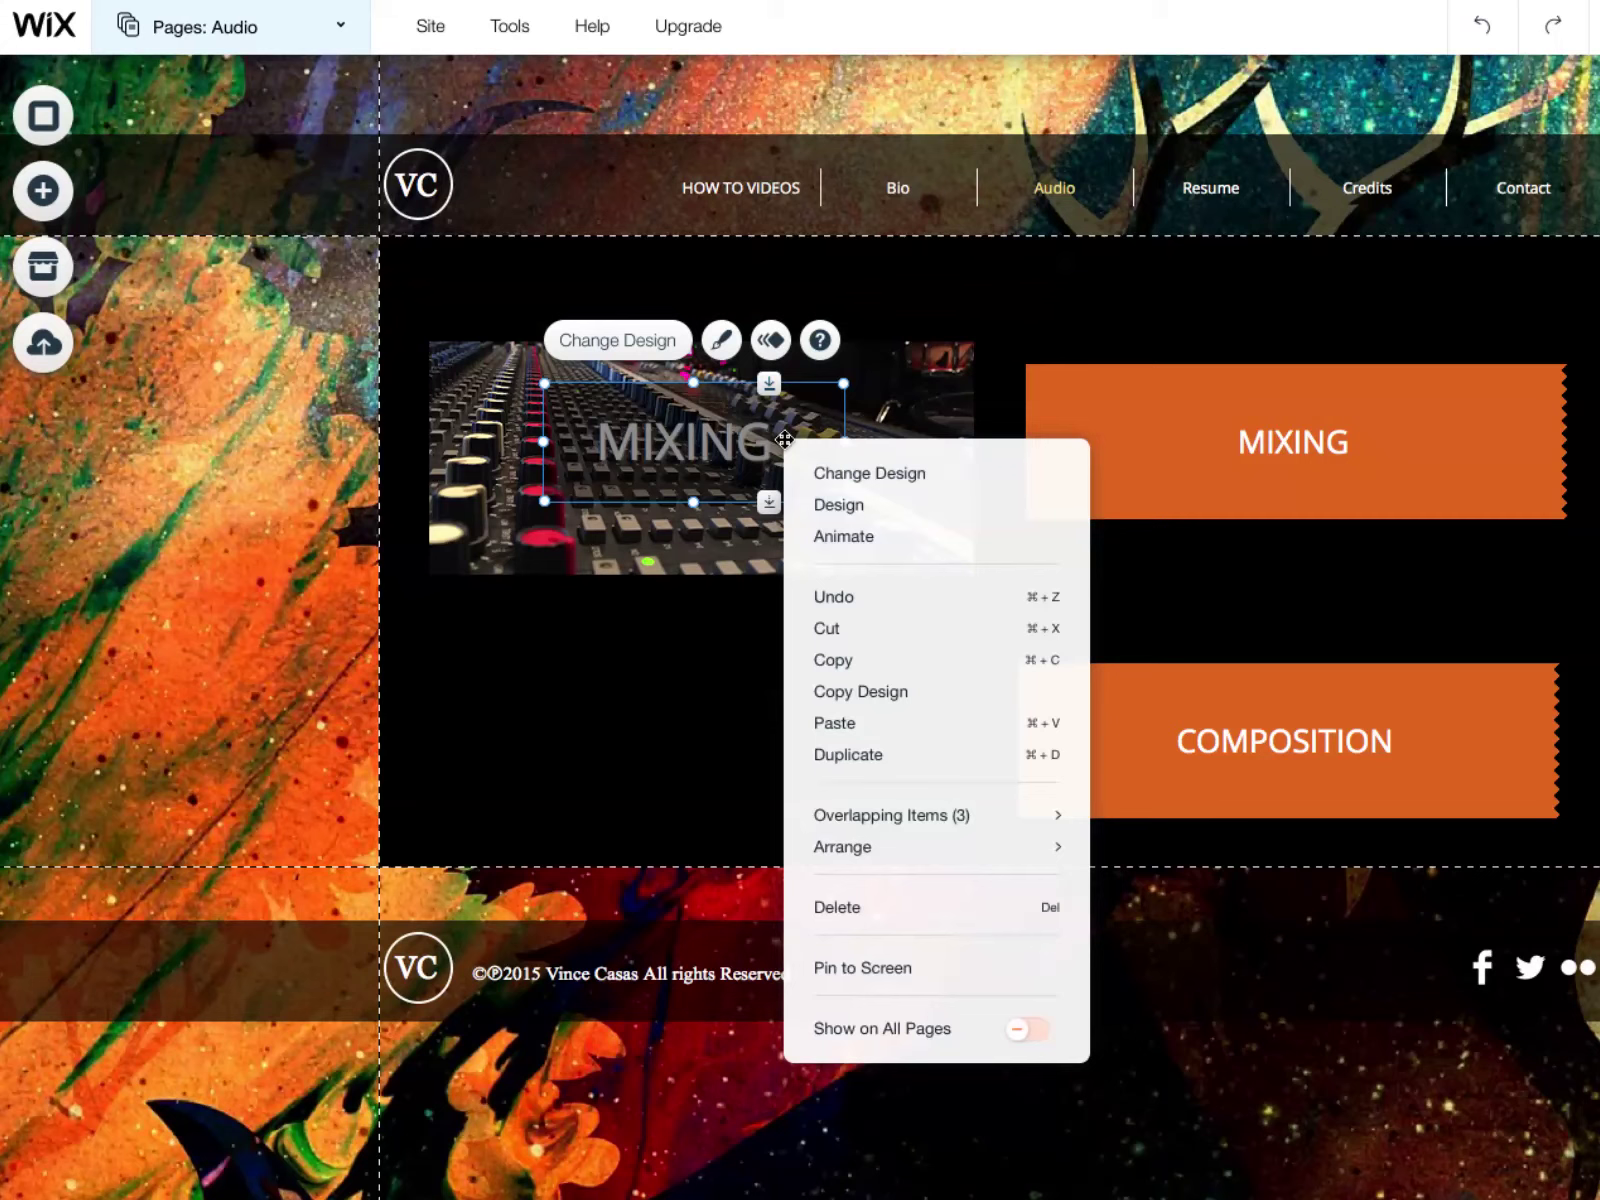
click(780, 442)
right_click(799, 428)
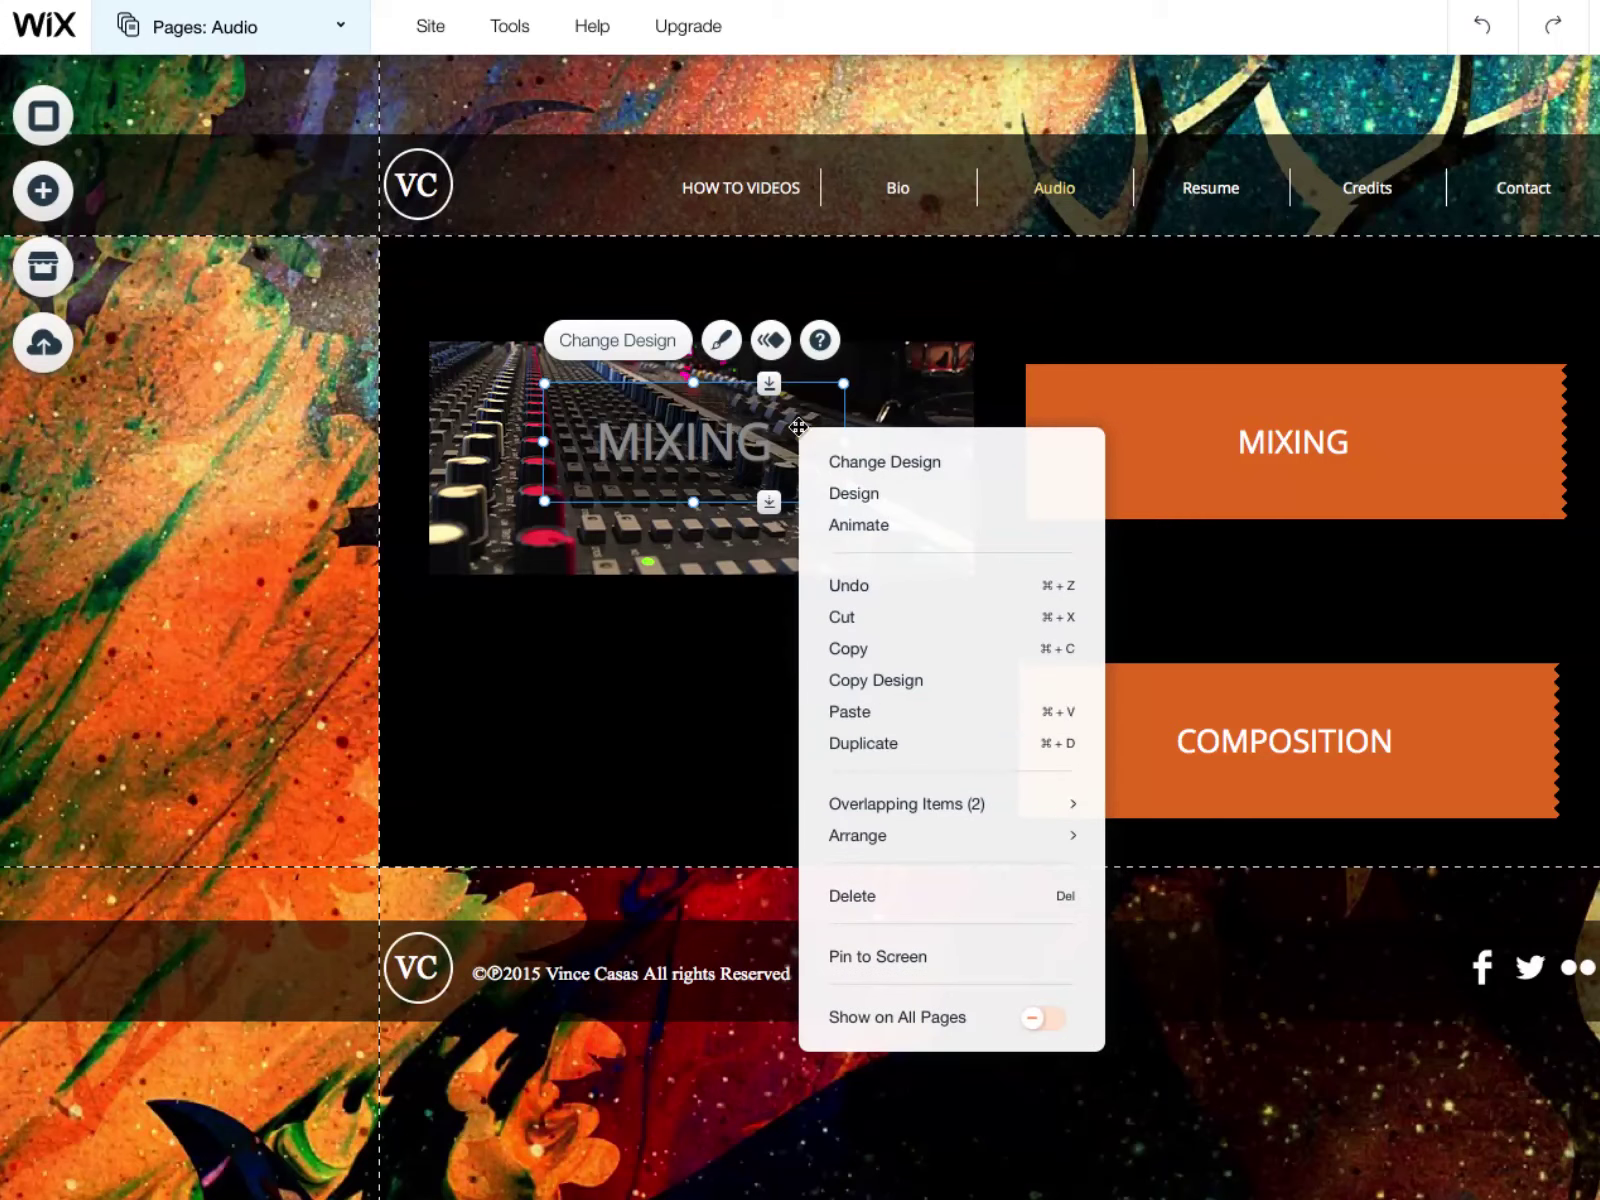
mouse_move(877, 815)
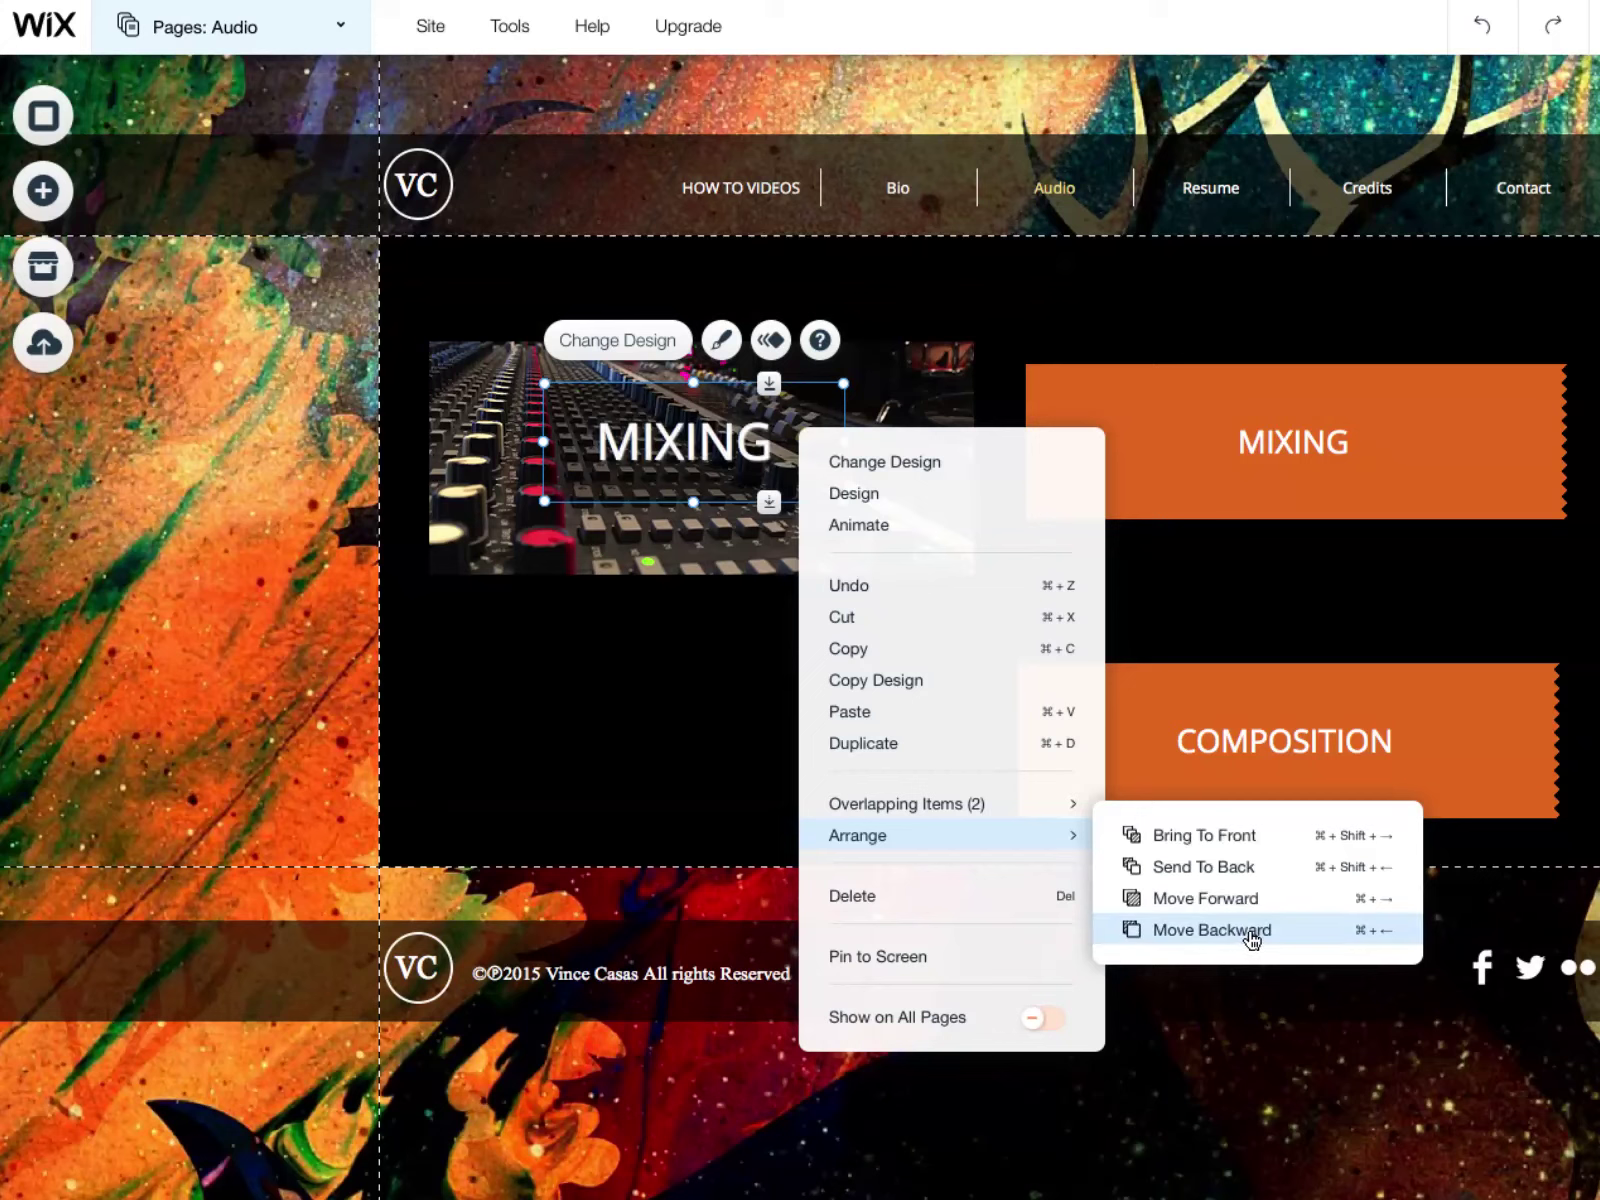
click(705, 680)
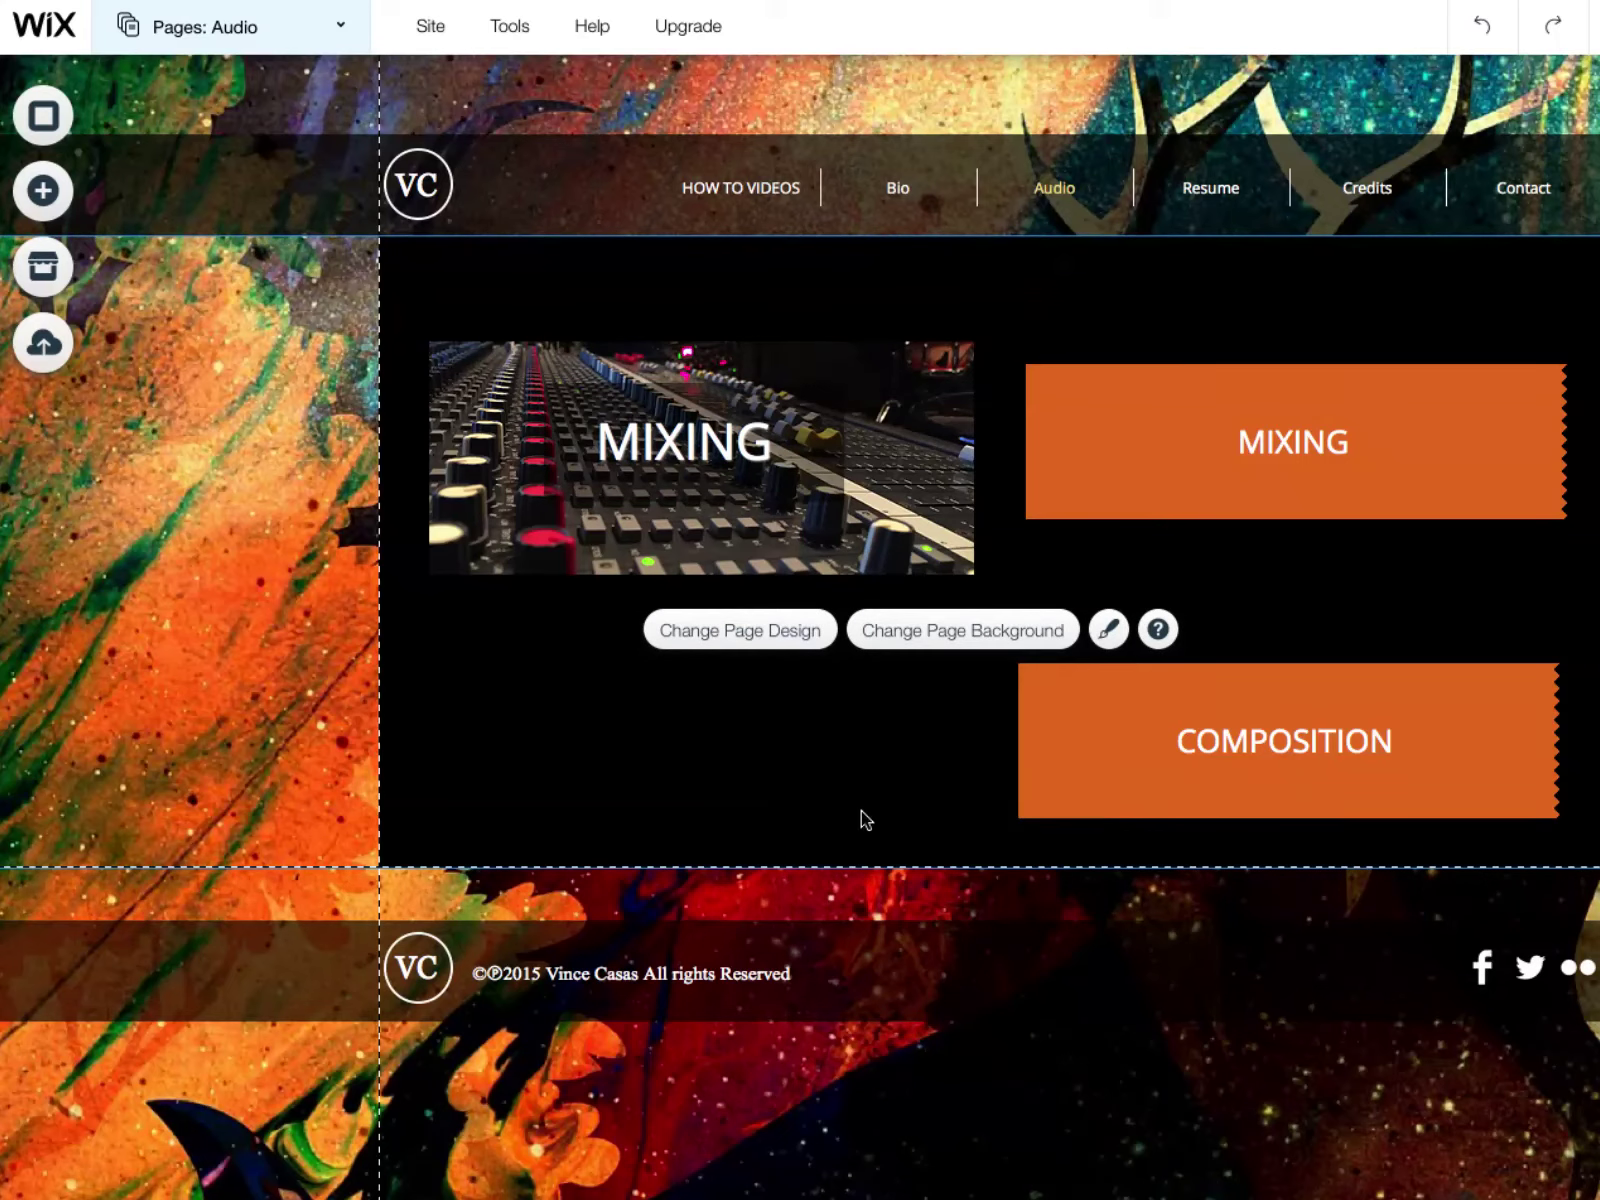
click(646, 743)
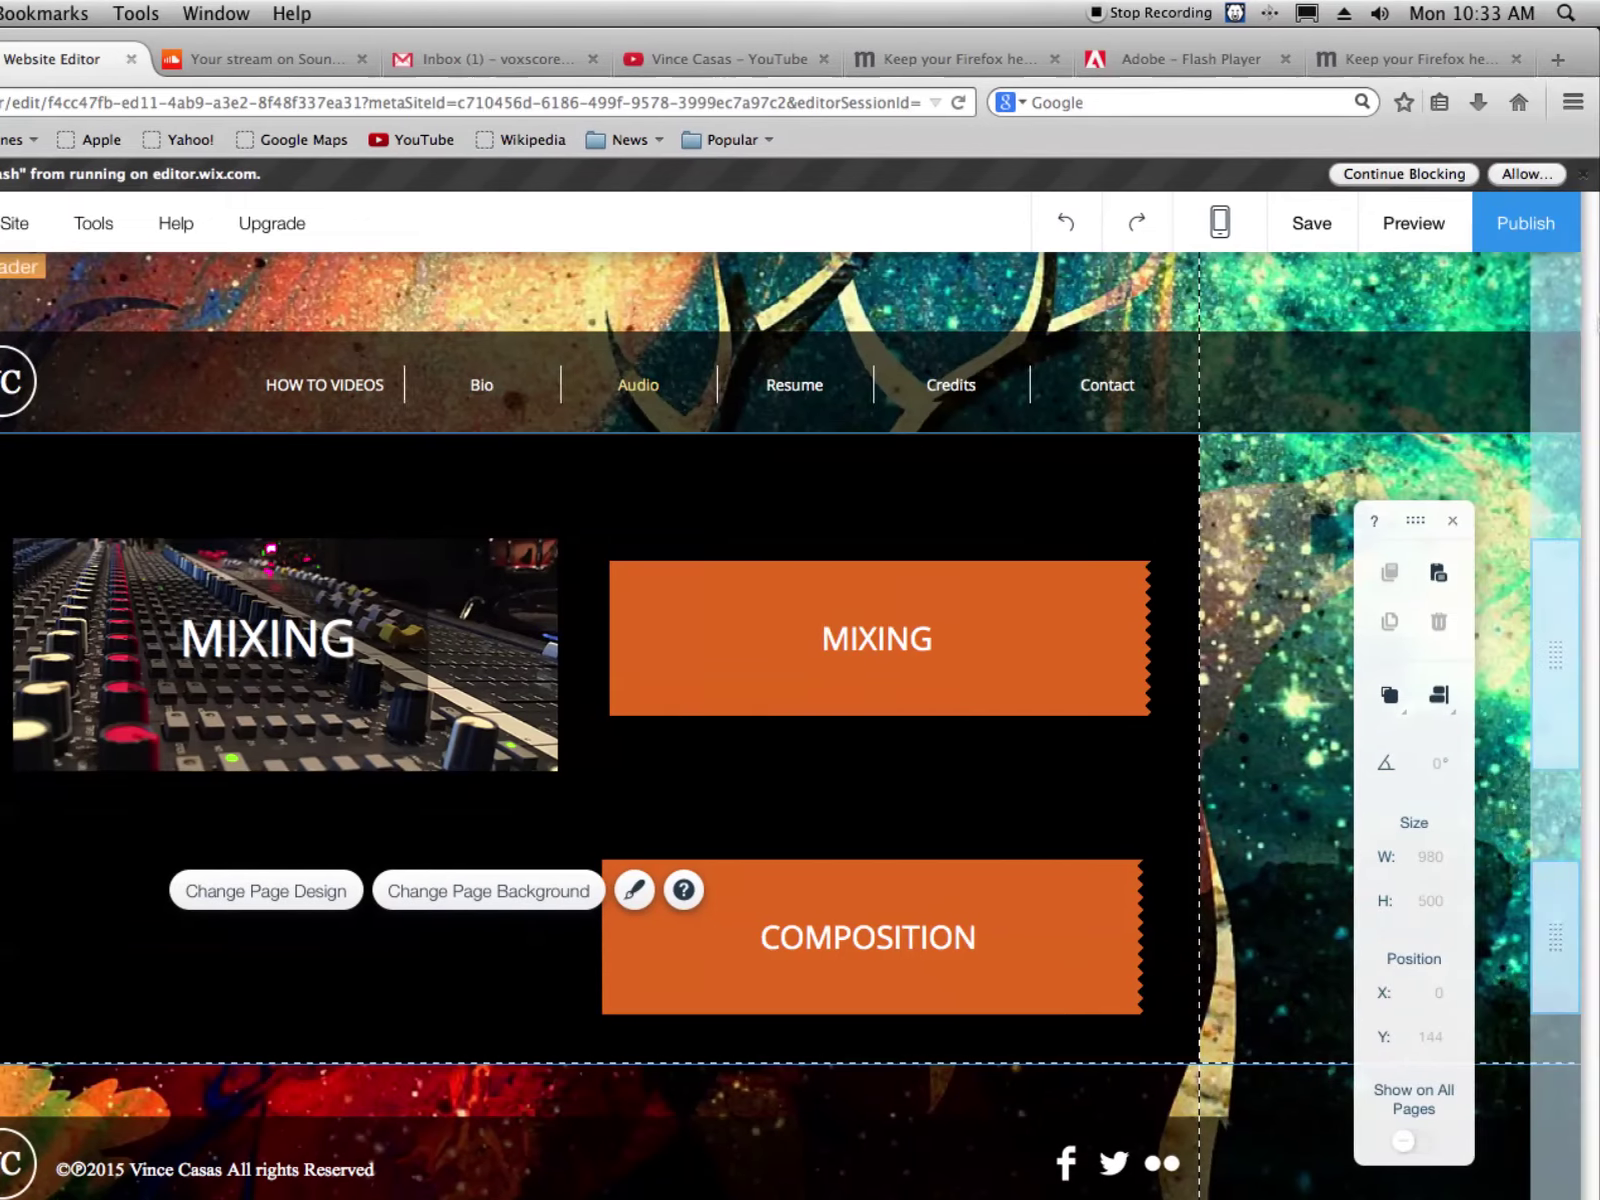
Preview the site, test the console photo's link to the Mixing page, and return to the editor
click(1568, 222)
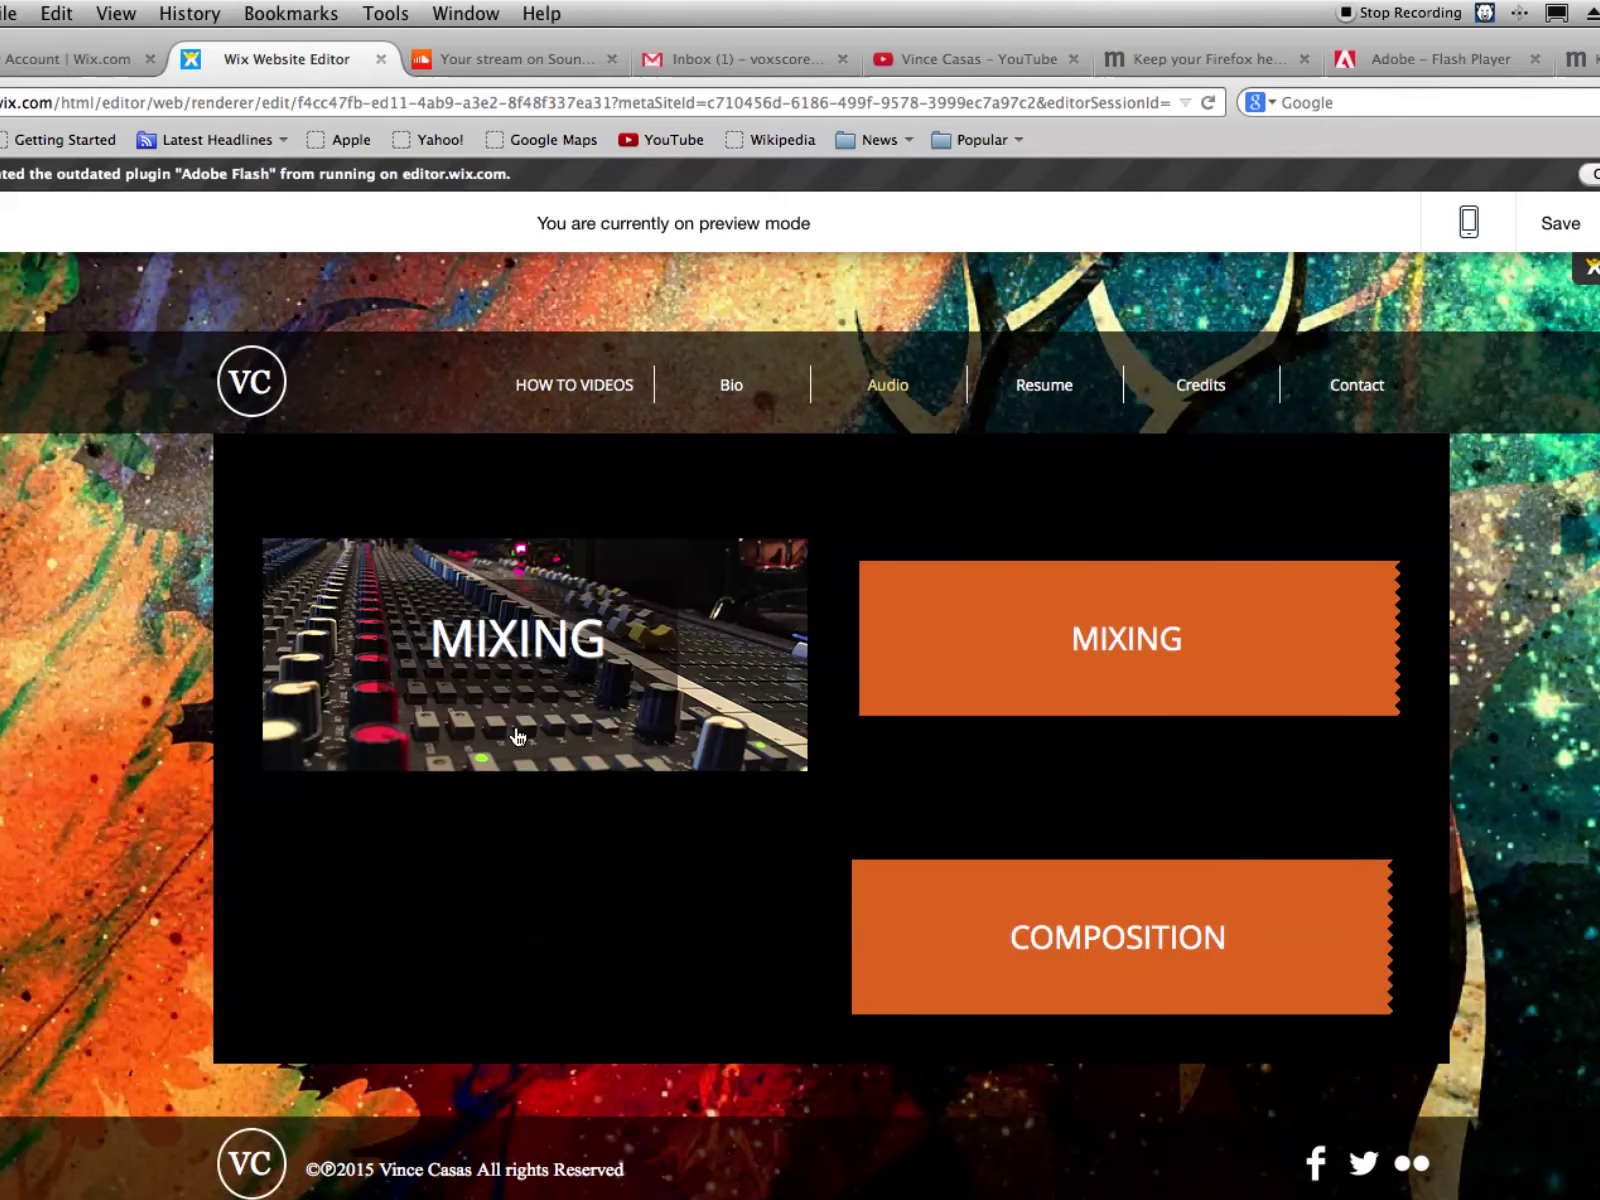
click(514, 727)
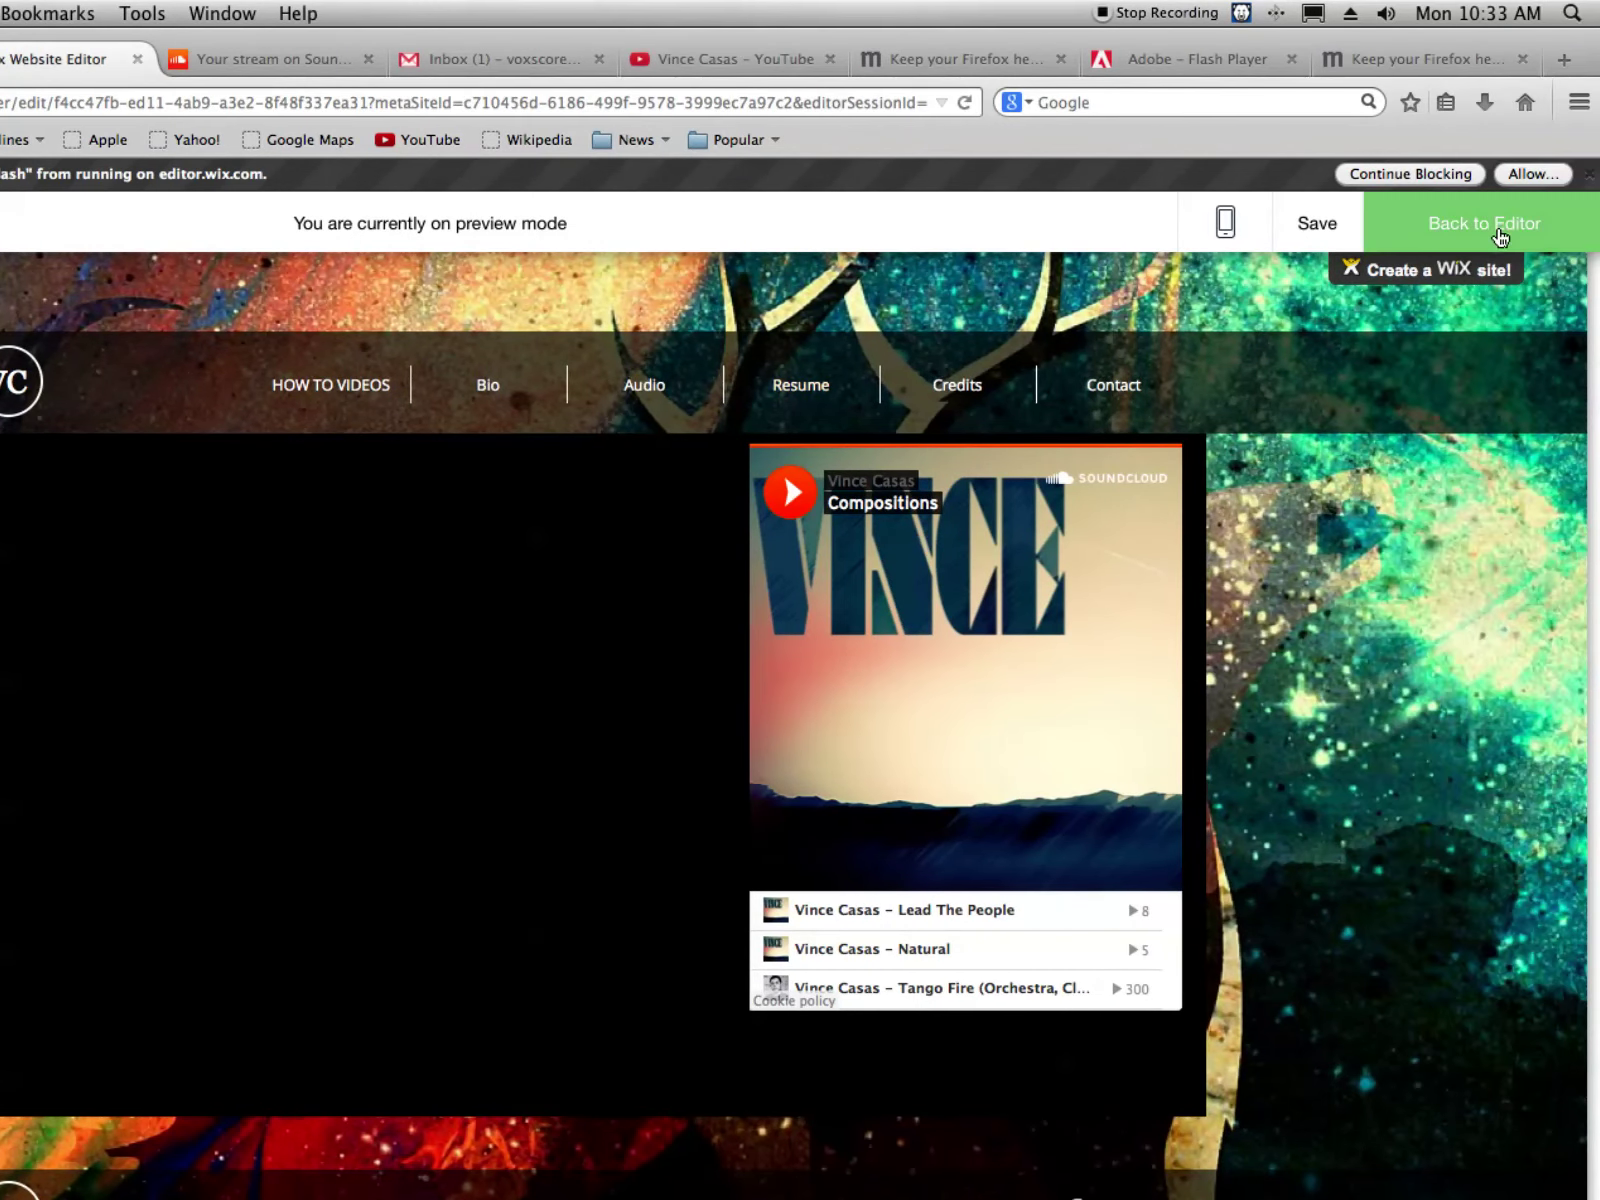
click(1500, 232)
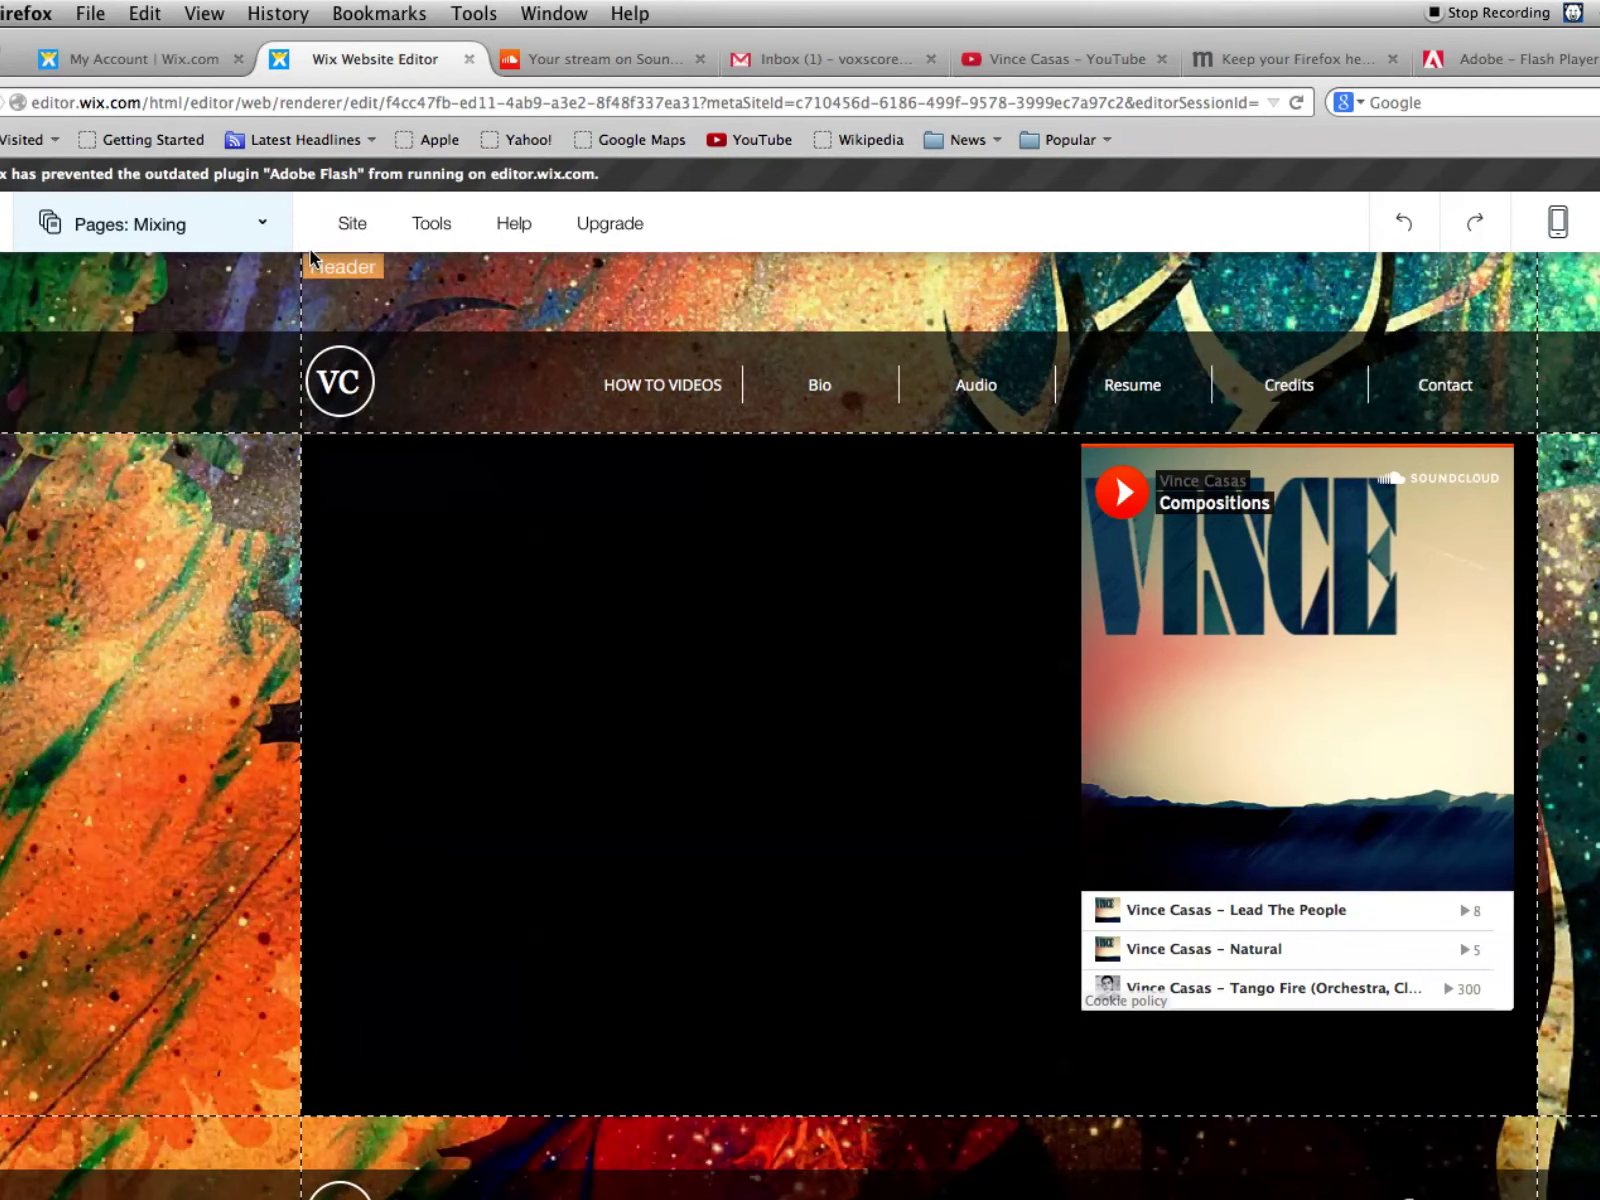
Switch the editor from the Mixing page back to the Audio page
click(240, 240)
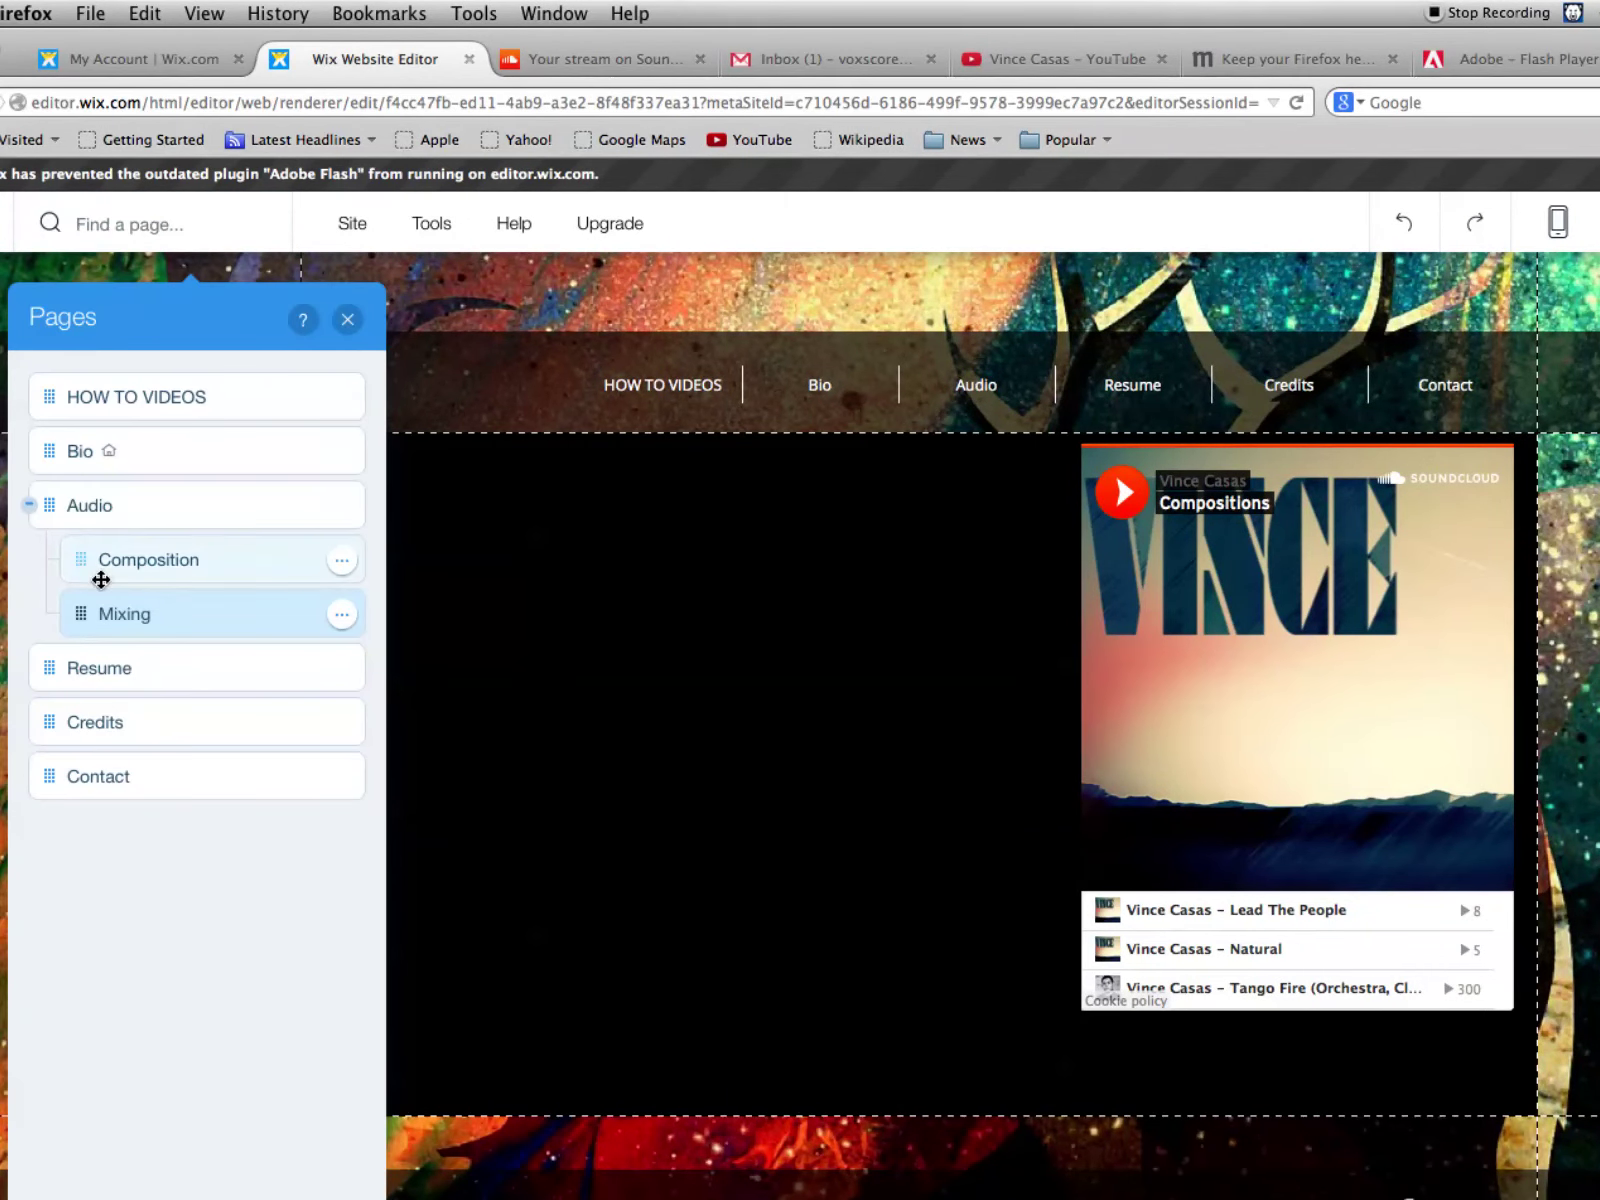
click(110, 522)
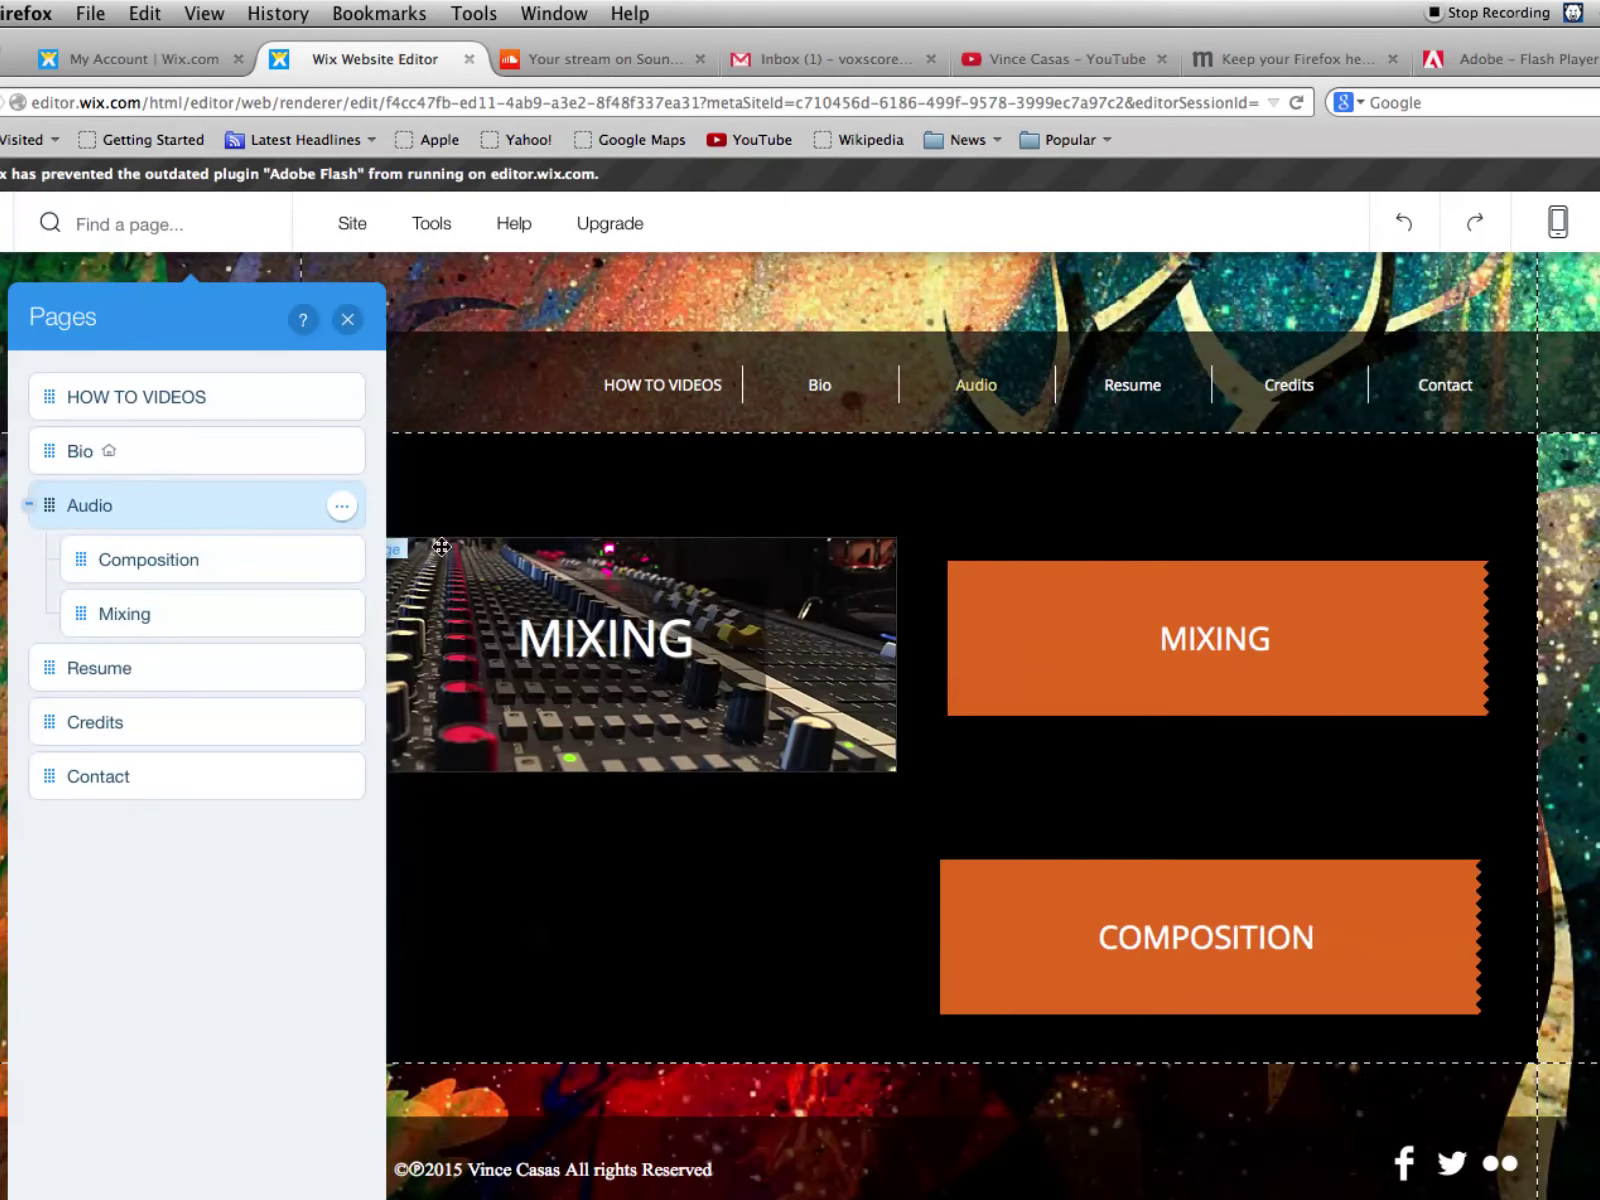
click(347, 319)
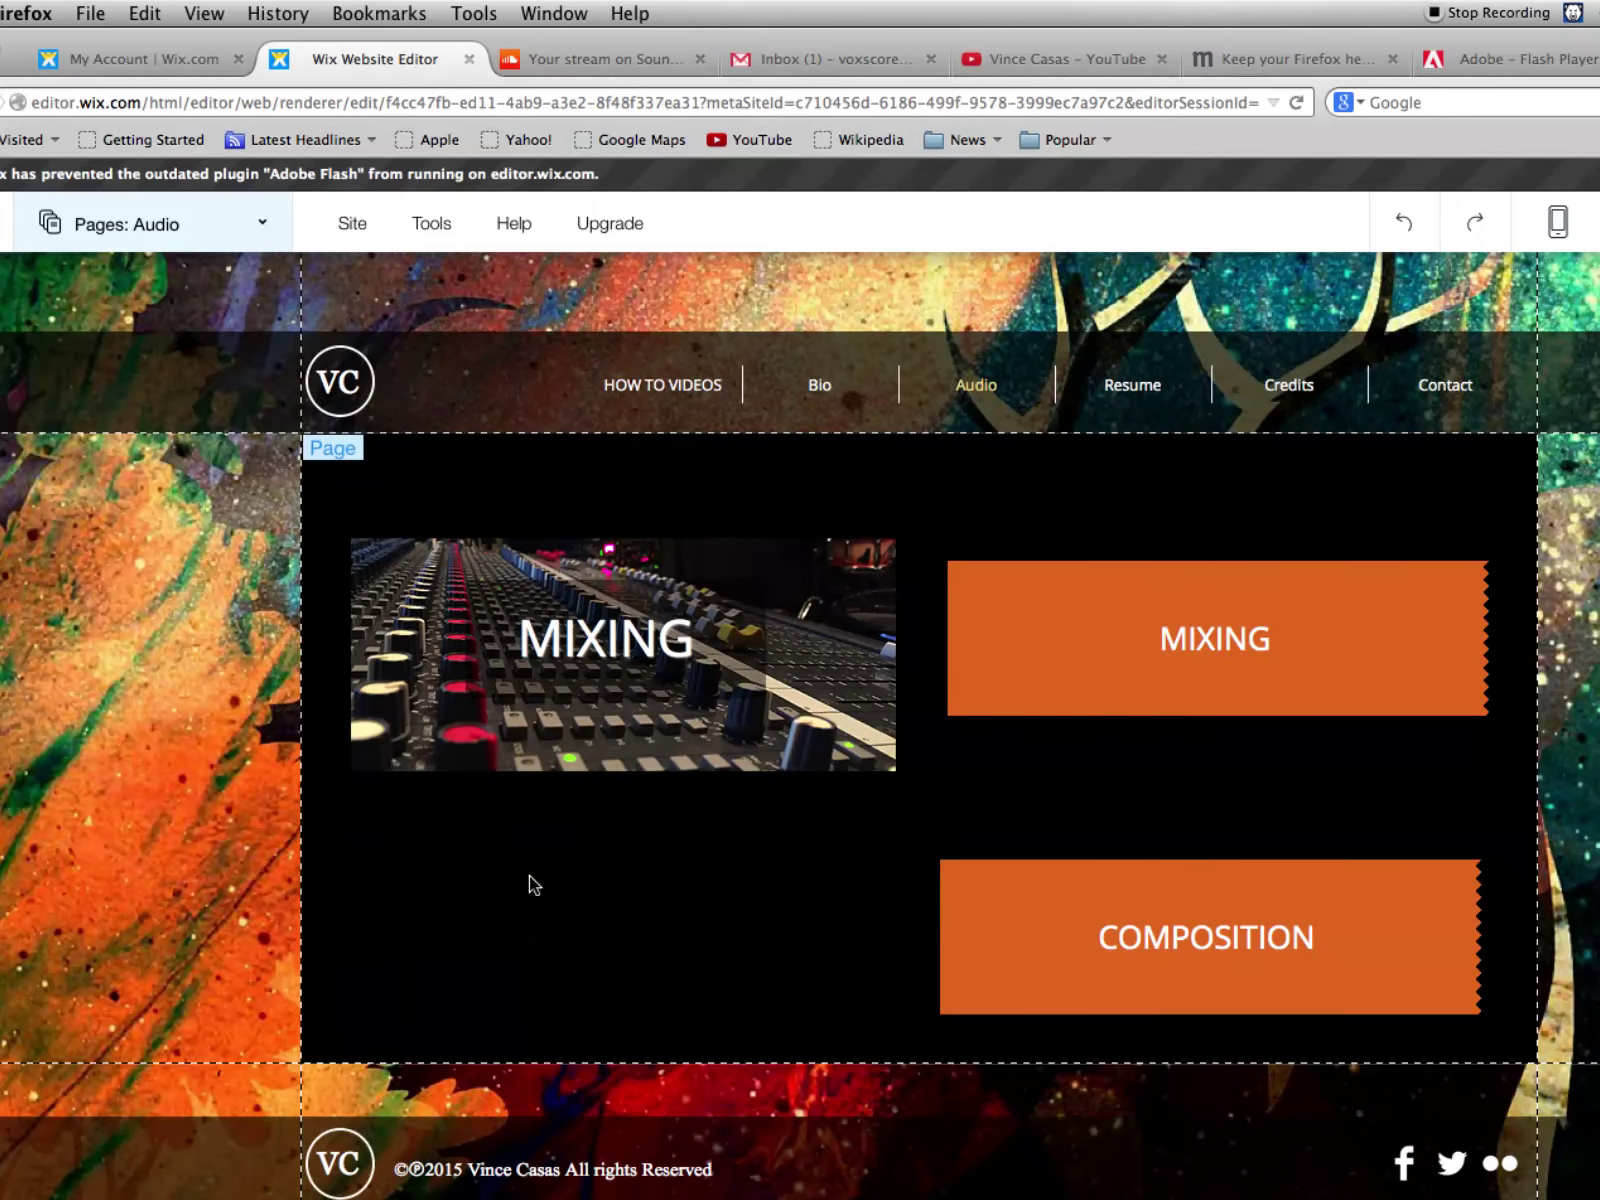
Delete the orange COMPOSITION and MIXING buttons from the Audio page
click(1090, 902)
key(Delete)
click(1077, 665)
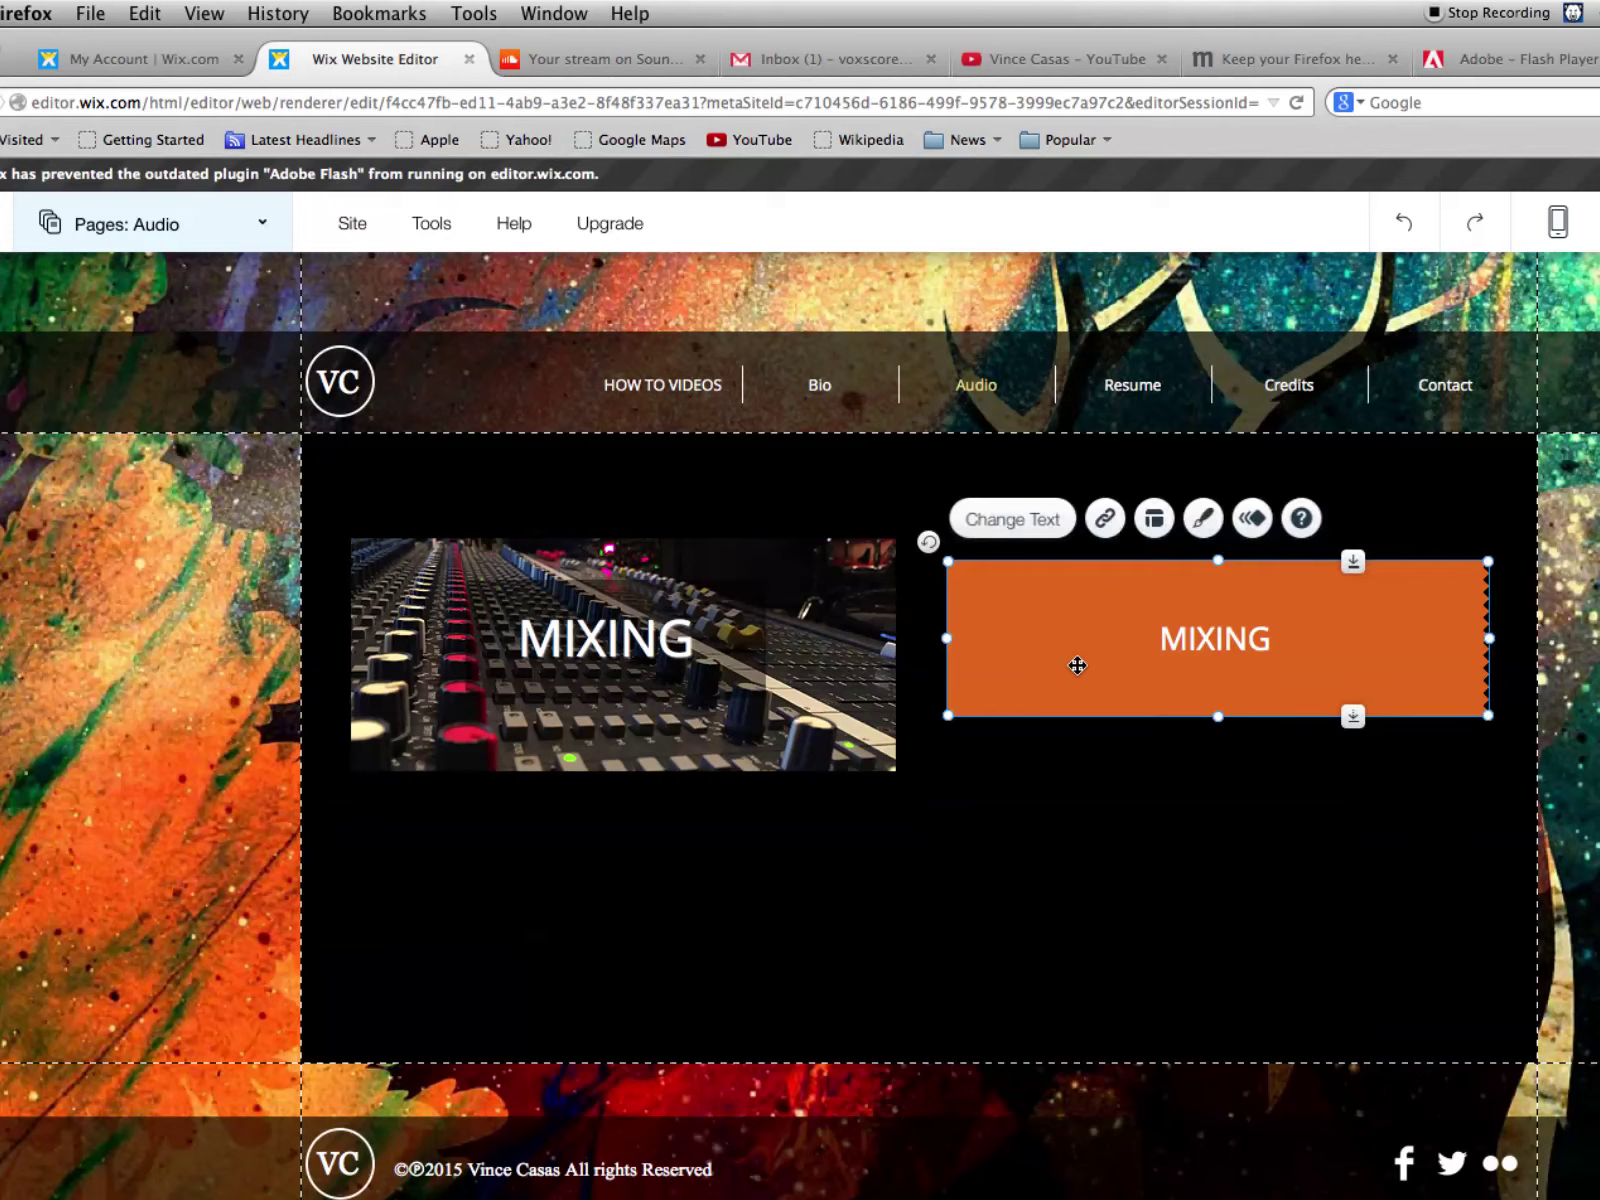
key(Delete)
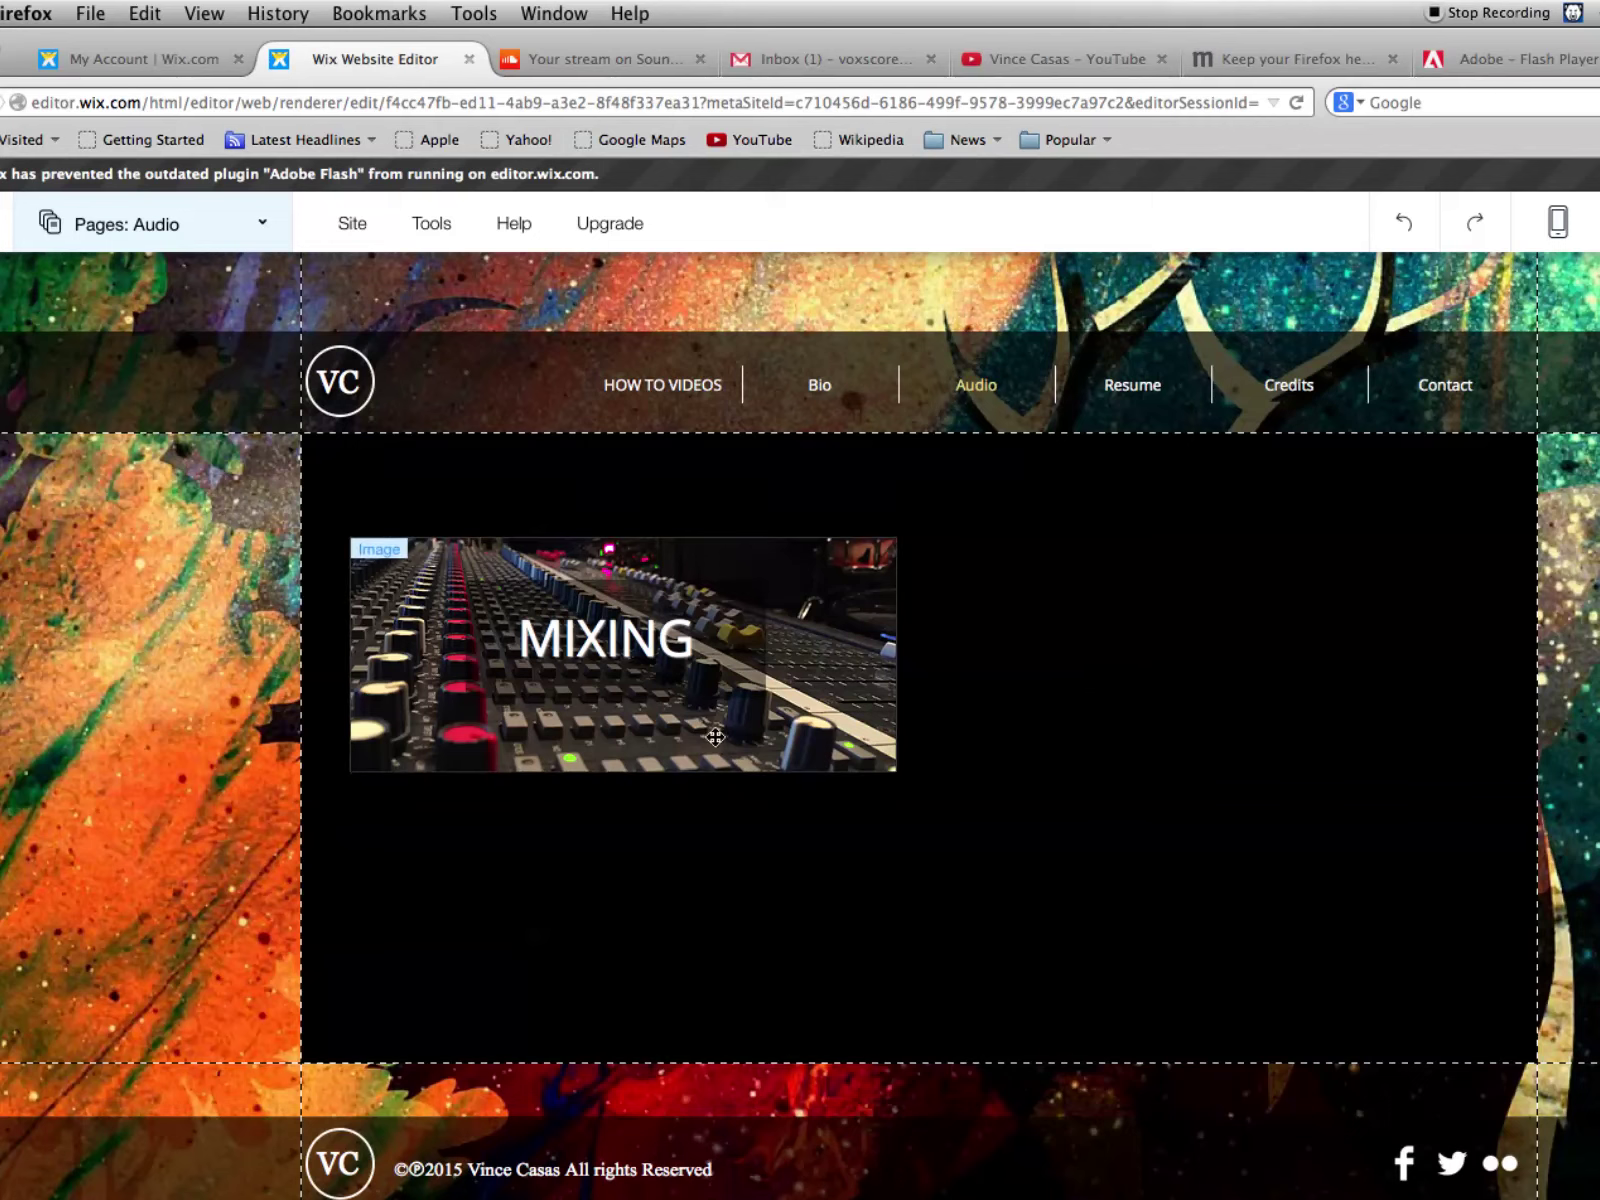
Nudge the console photo, its semi-transparent box and the MIXING heading slightly down the page together
drag(717, 729, 716, 729)
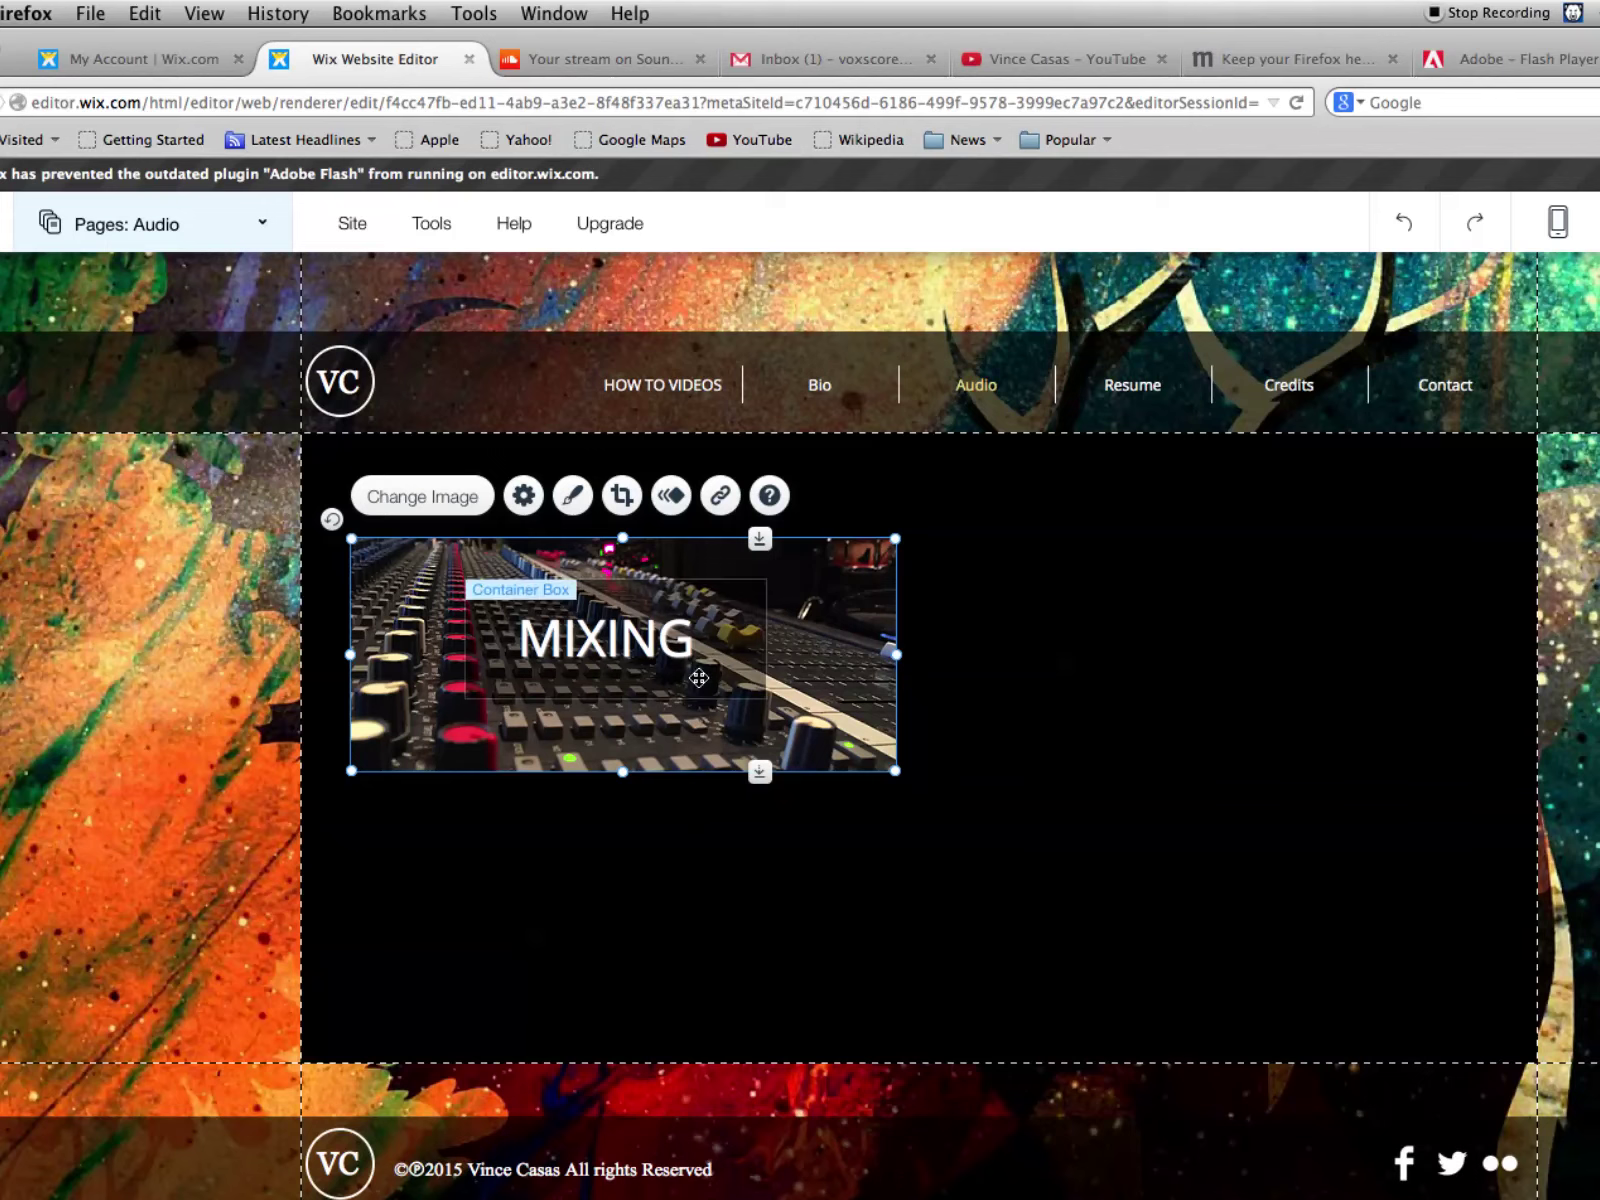
shift+click(676, 648)
key(Down)
key(Down)
key(Down)
key(Down)
key(Down)
key(Down)
key(Down)
key(Down)
key(Down)
key(Down)
key(Down)
key(Down)
key(Down)
key(Down)
key(Down)
key(Down)
key(Down)
key(Down)
key(Down)
key(Down)
key(Down)
key(Down)
key(Down)
key(Down)
key(Down)
key(Down)
key(Down)
key(Down)
key(Down)
key(Down)
key(Down)
key(Down)
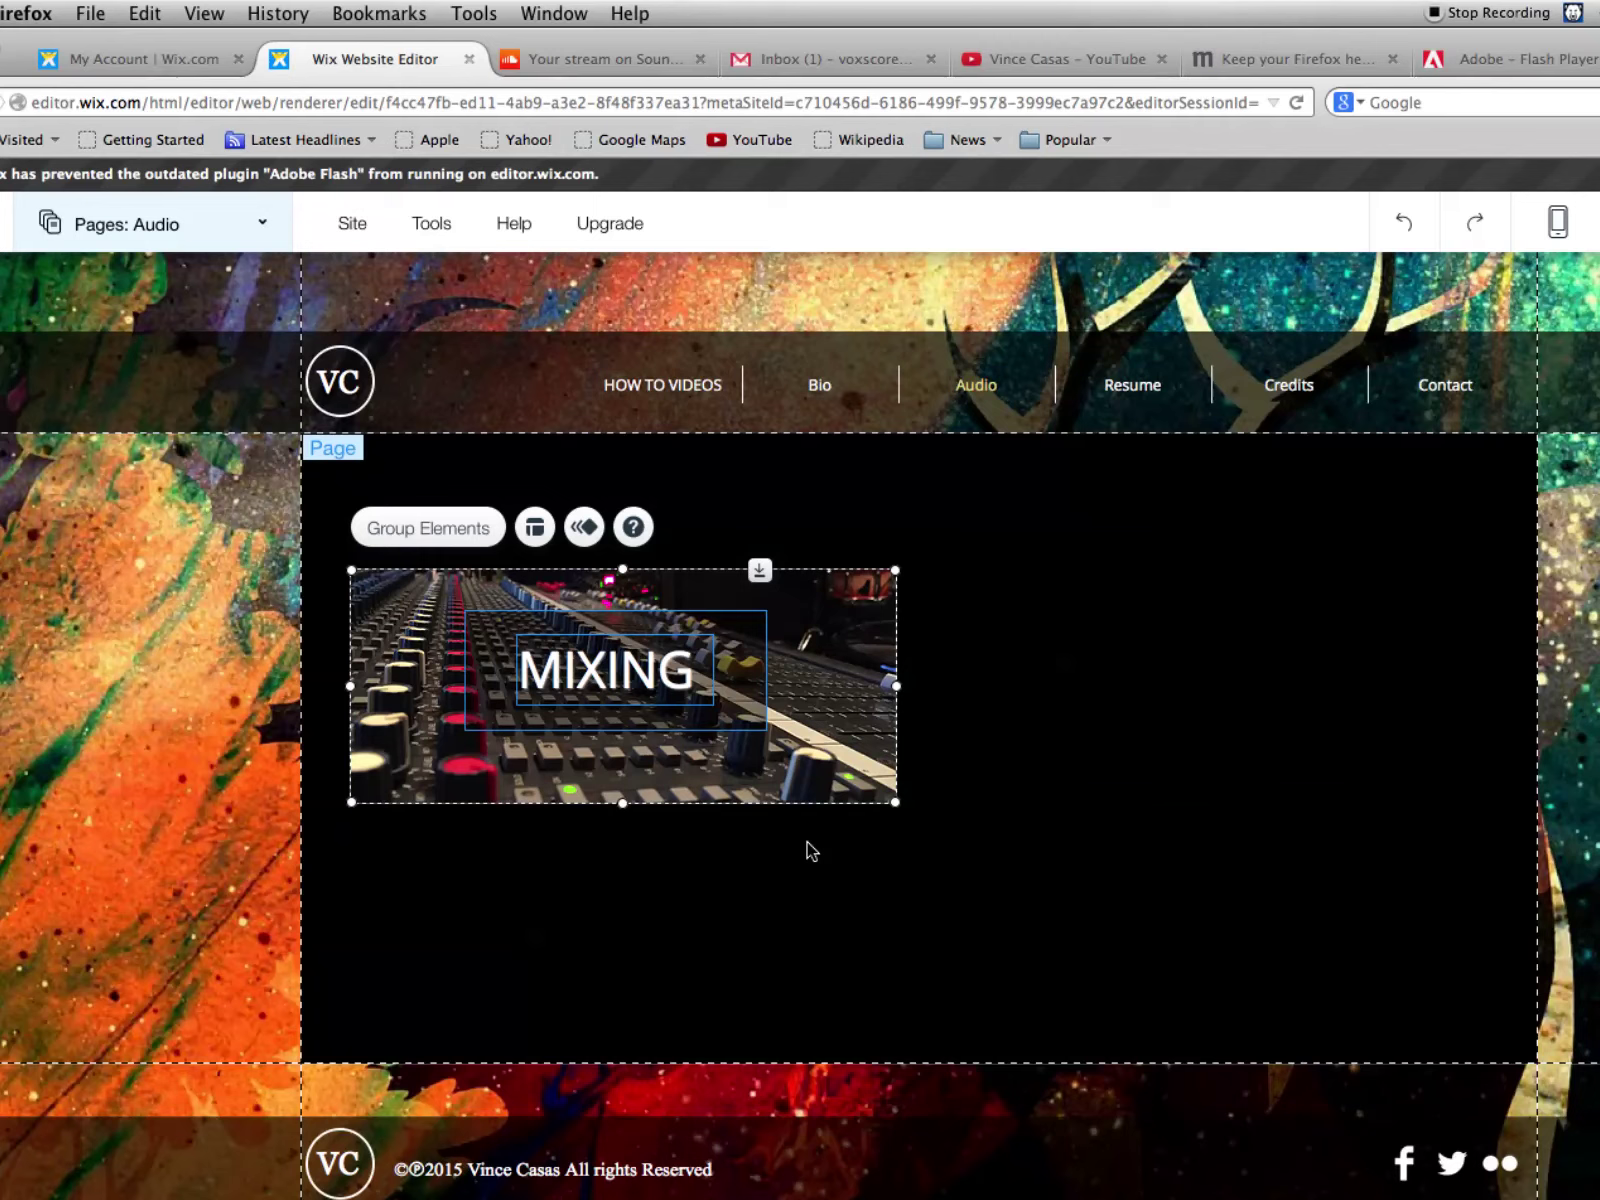
Duplicate the console photo with its box and heading, and place the copy beside the original at the same height
key(super+d)
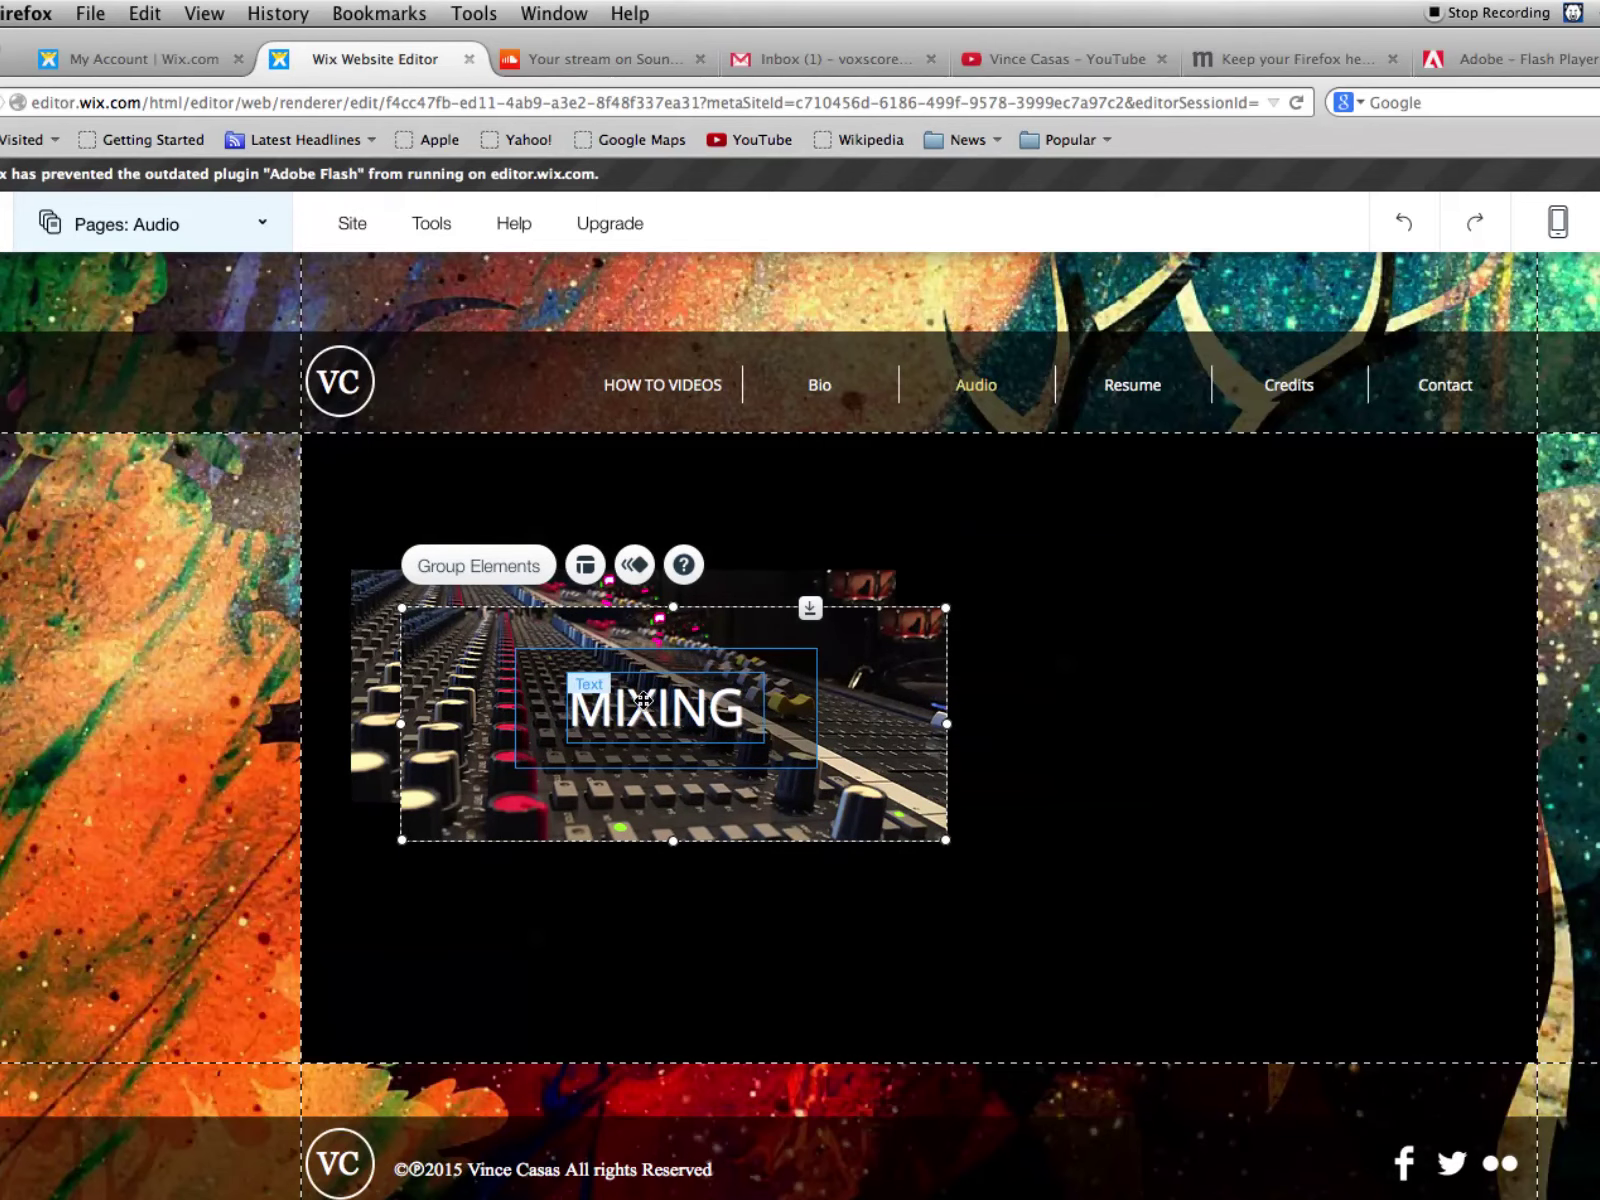
drag(810, 711, 1191, 663)
click(1146, 910)
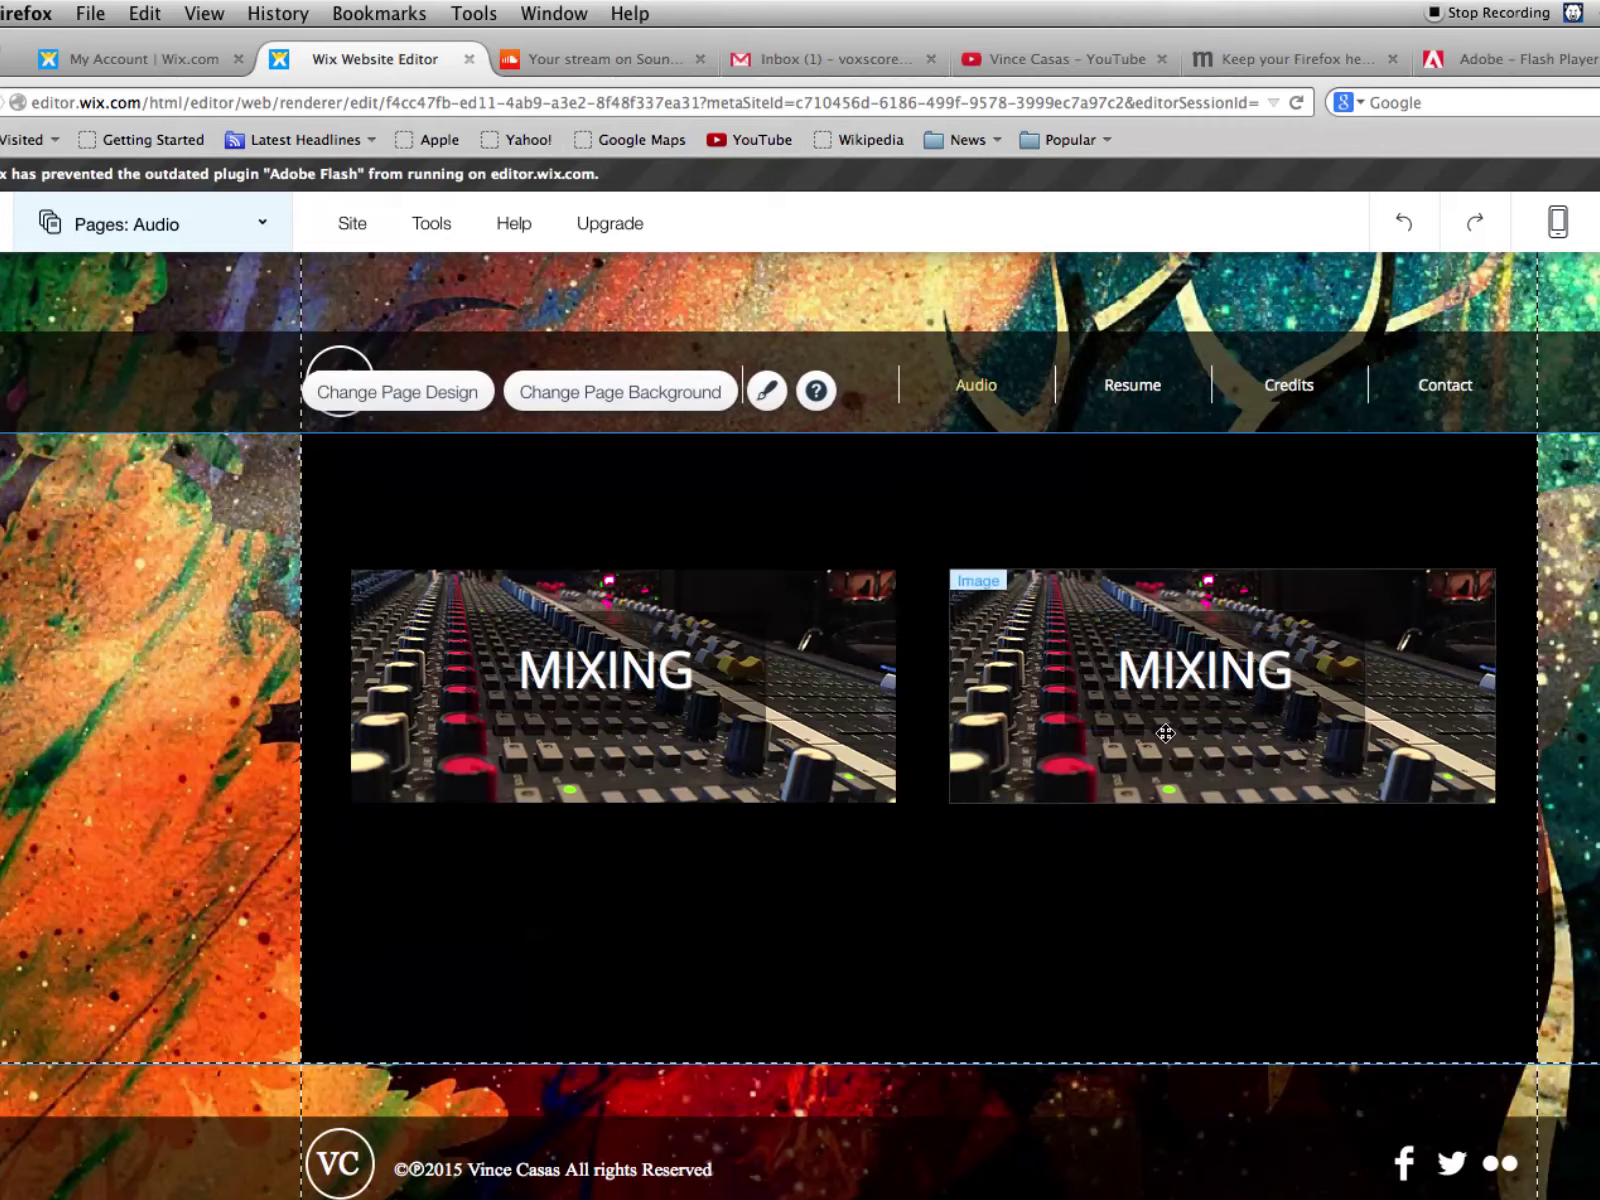
Replace the duplicated photo's MIXING heading text with COMPOSITION
click(1183, 682)
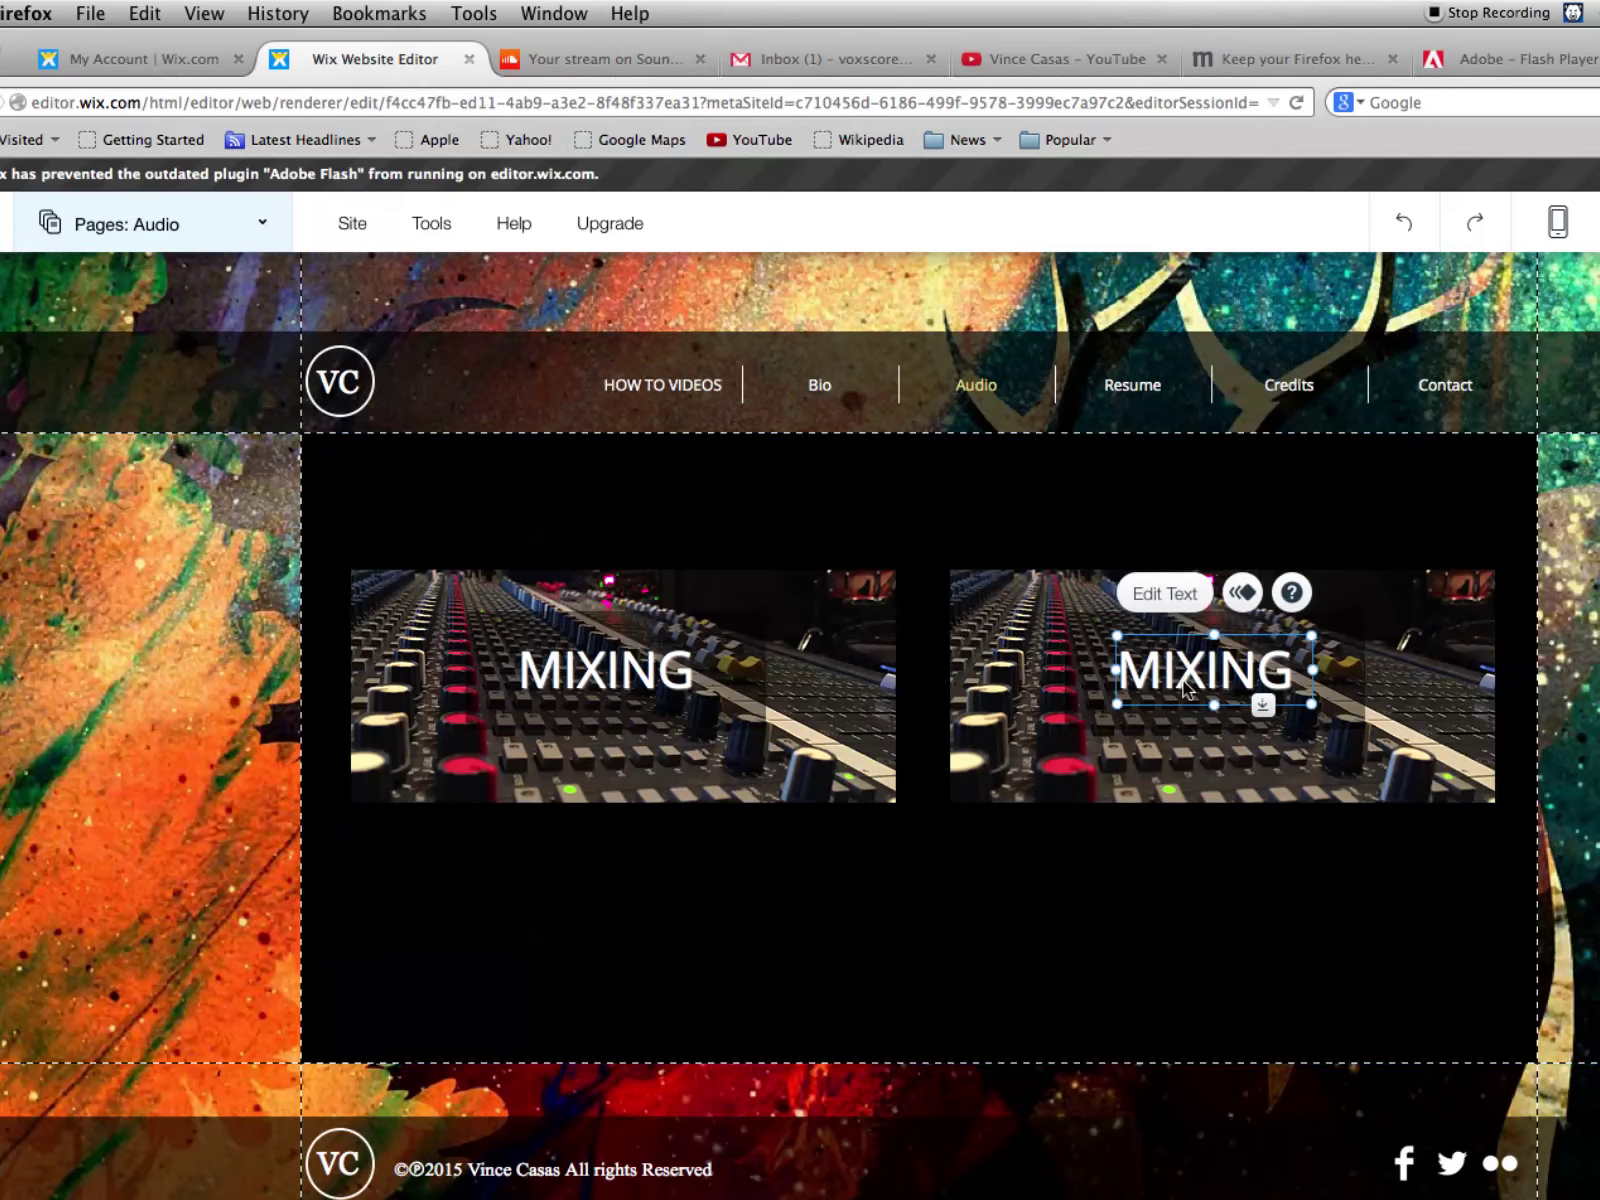
click(1181, 600)
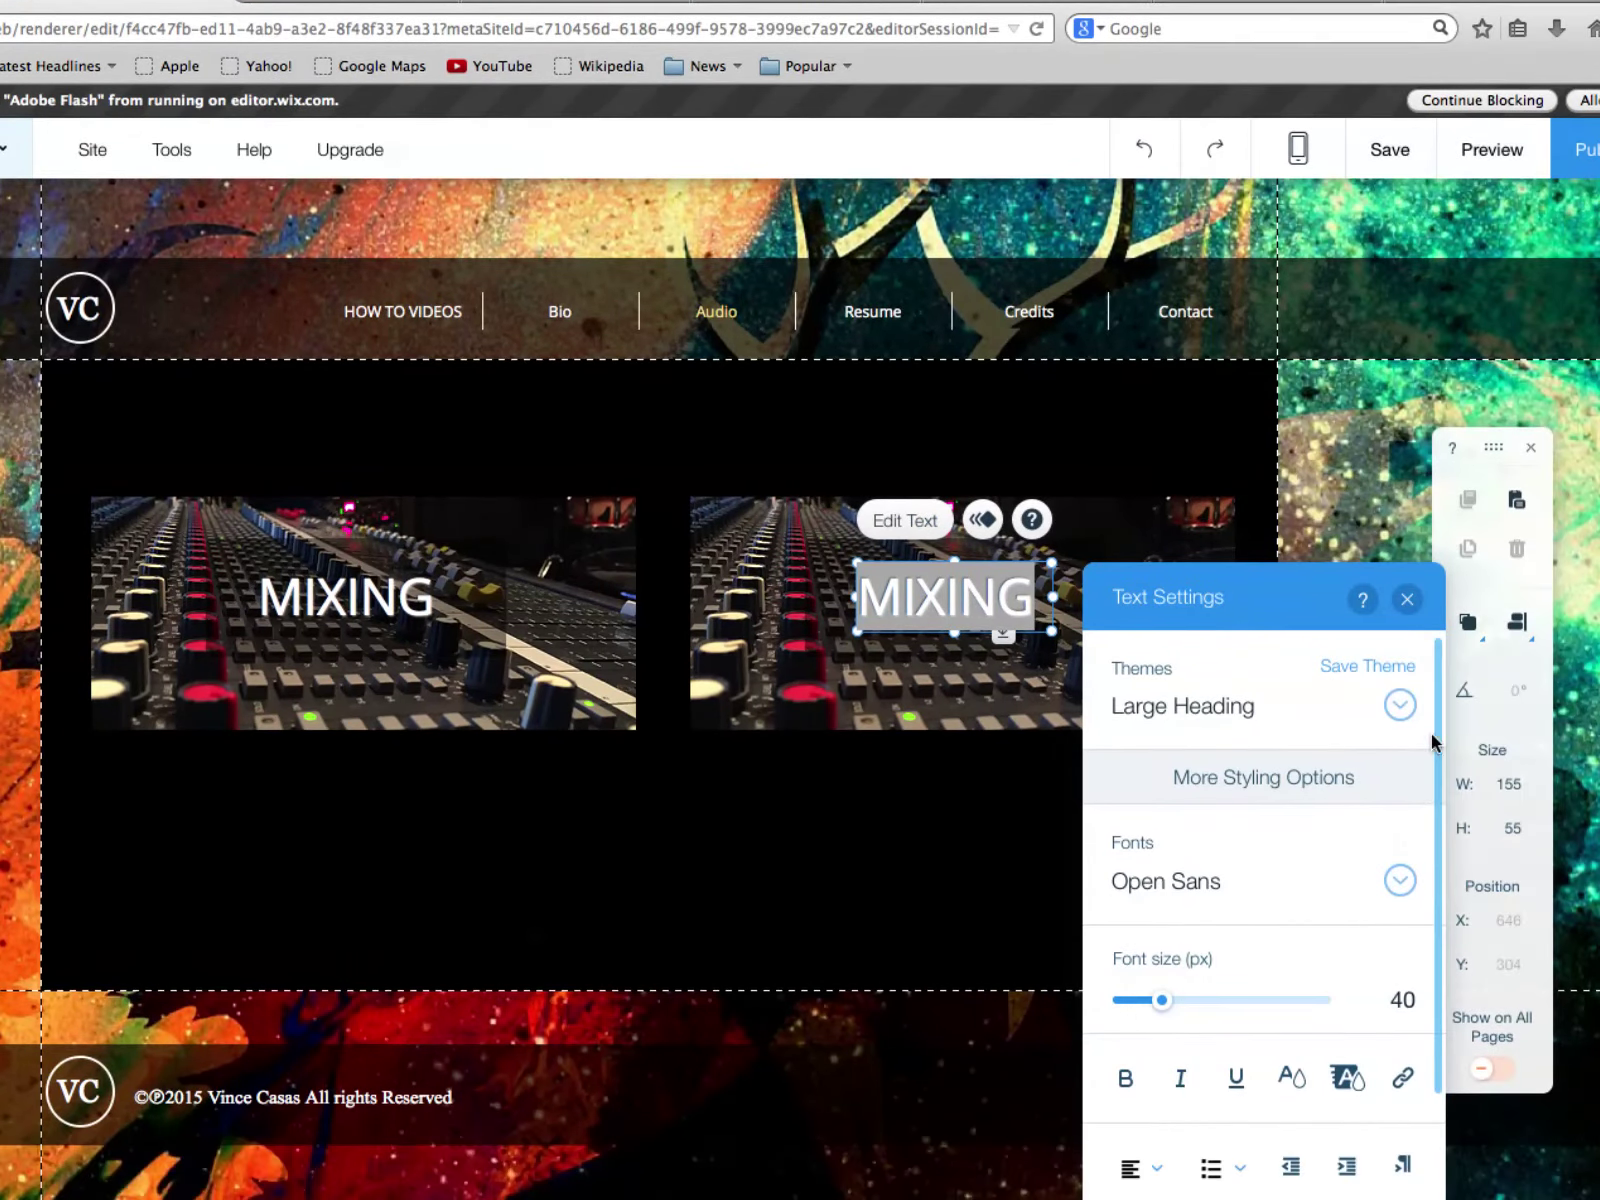
click(1407, 598)
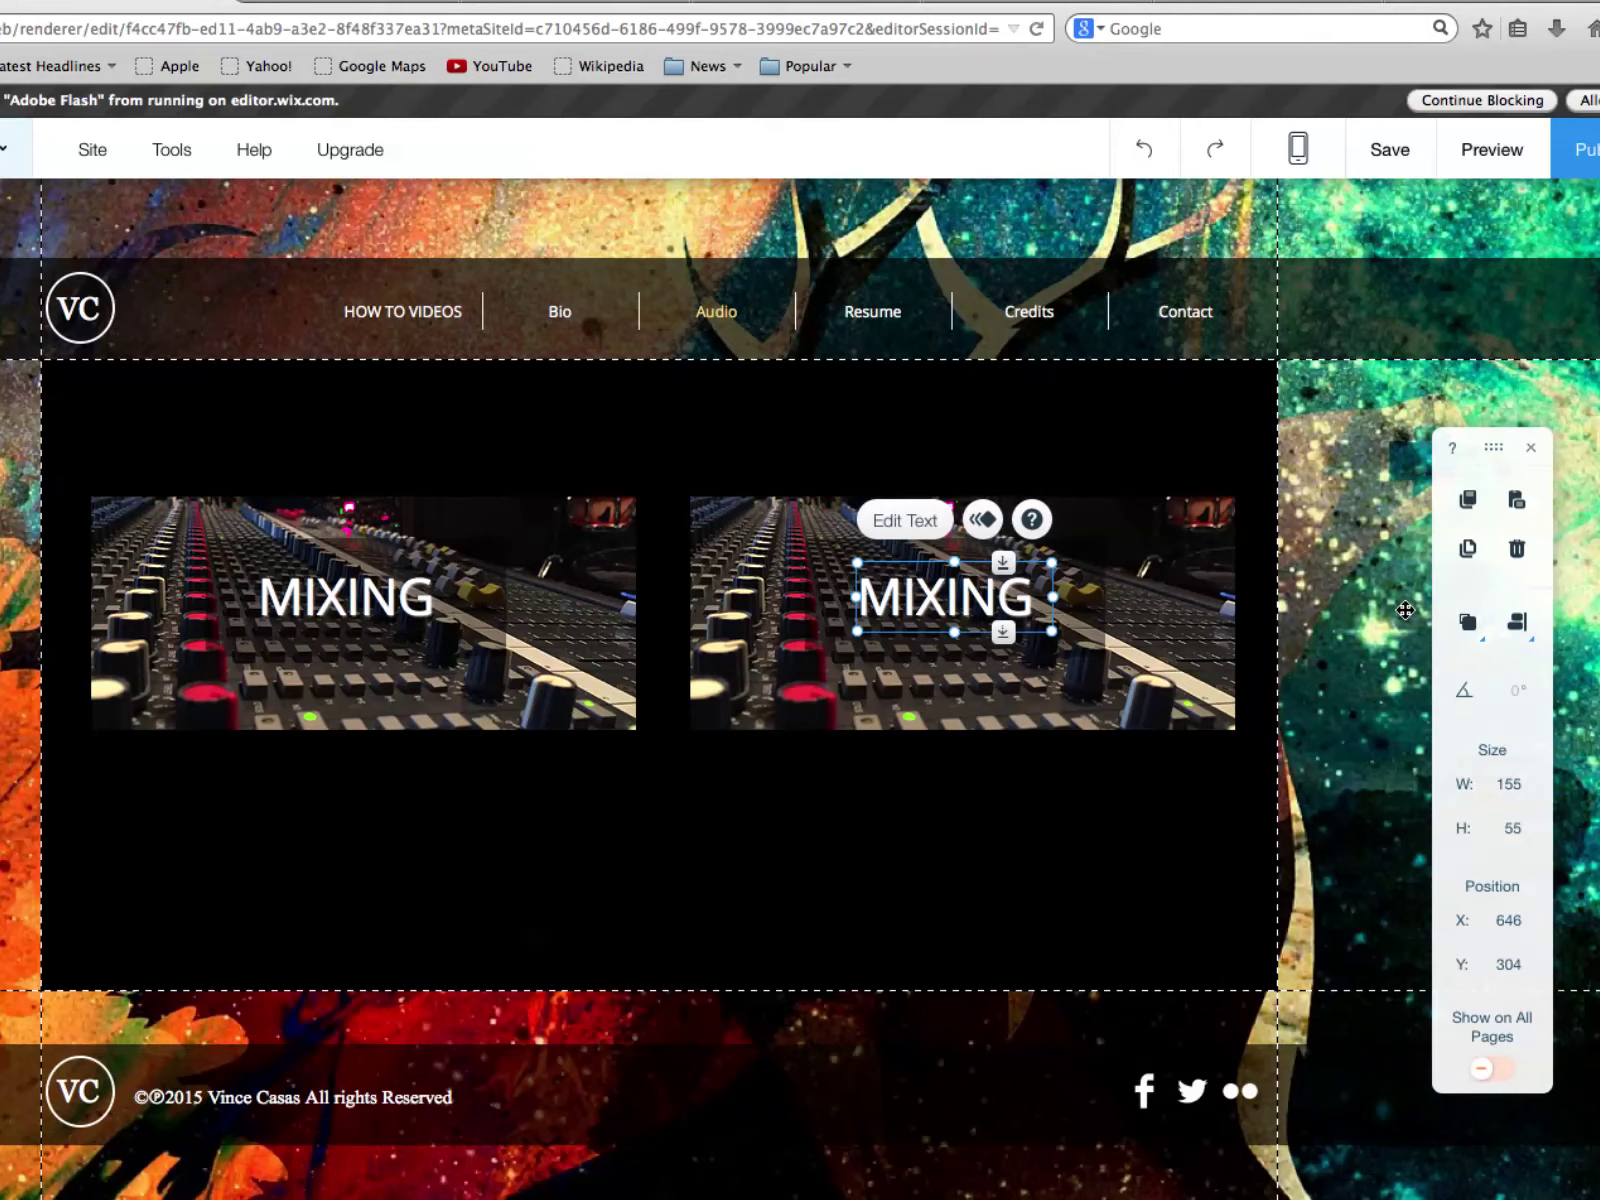
click(1025, 601)
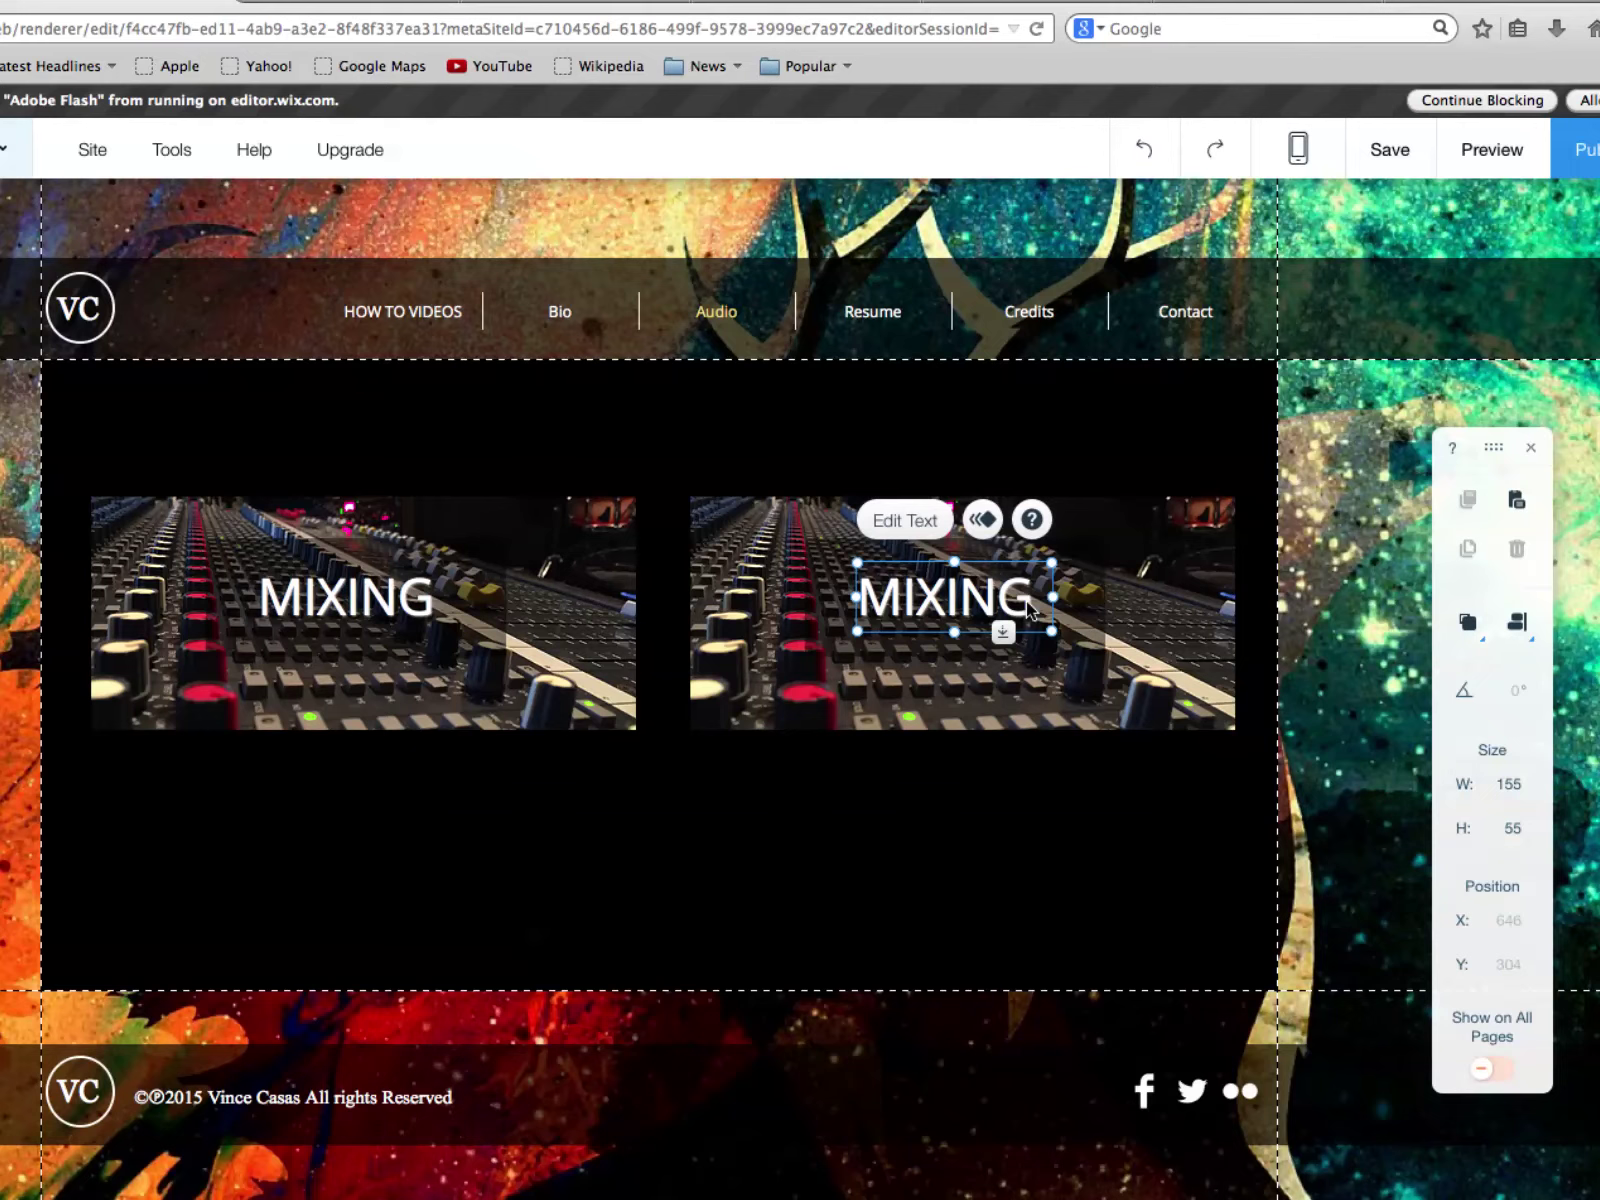
double_click(1028, 606)
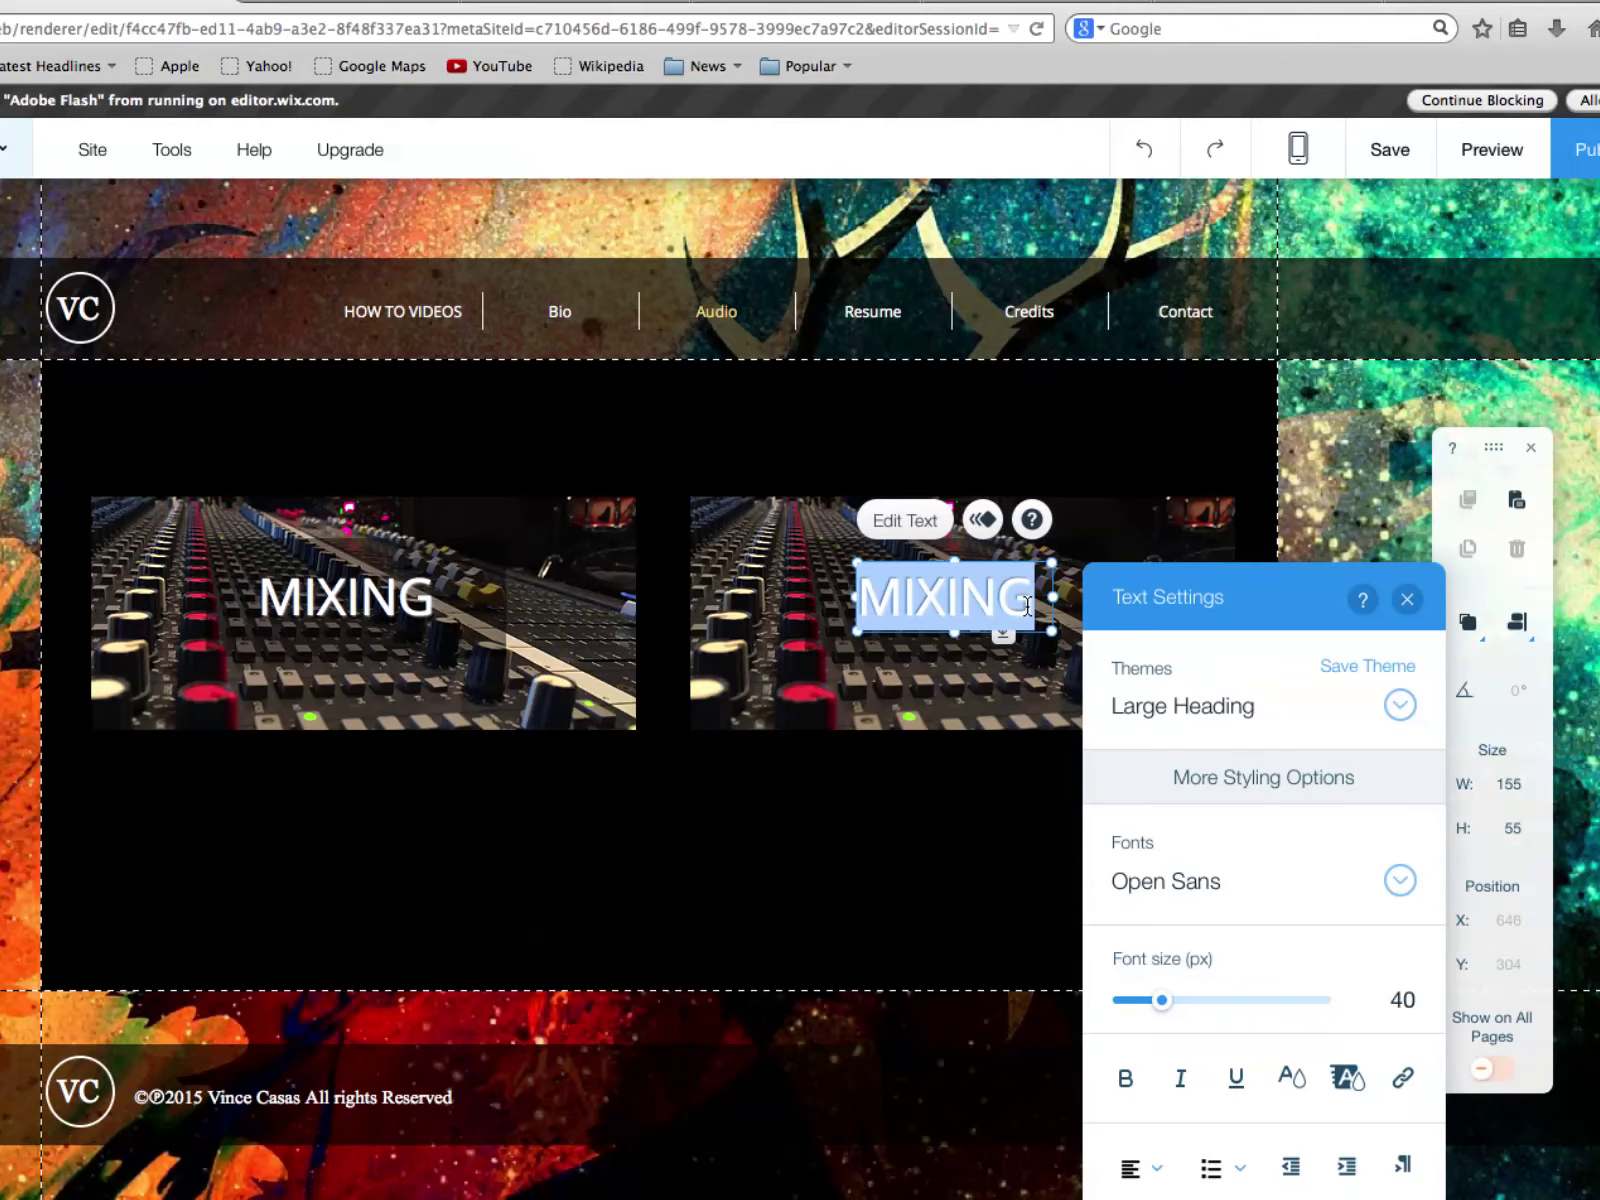
text(COMPOSITION)
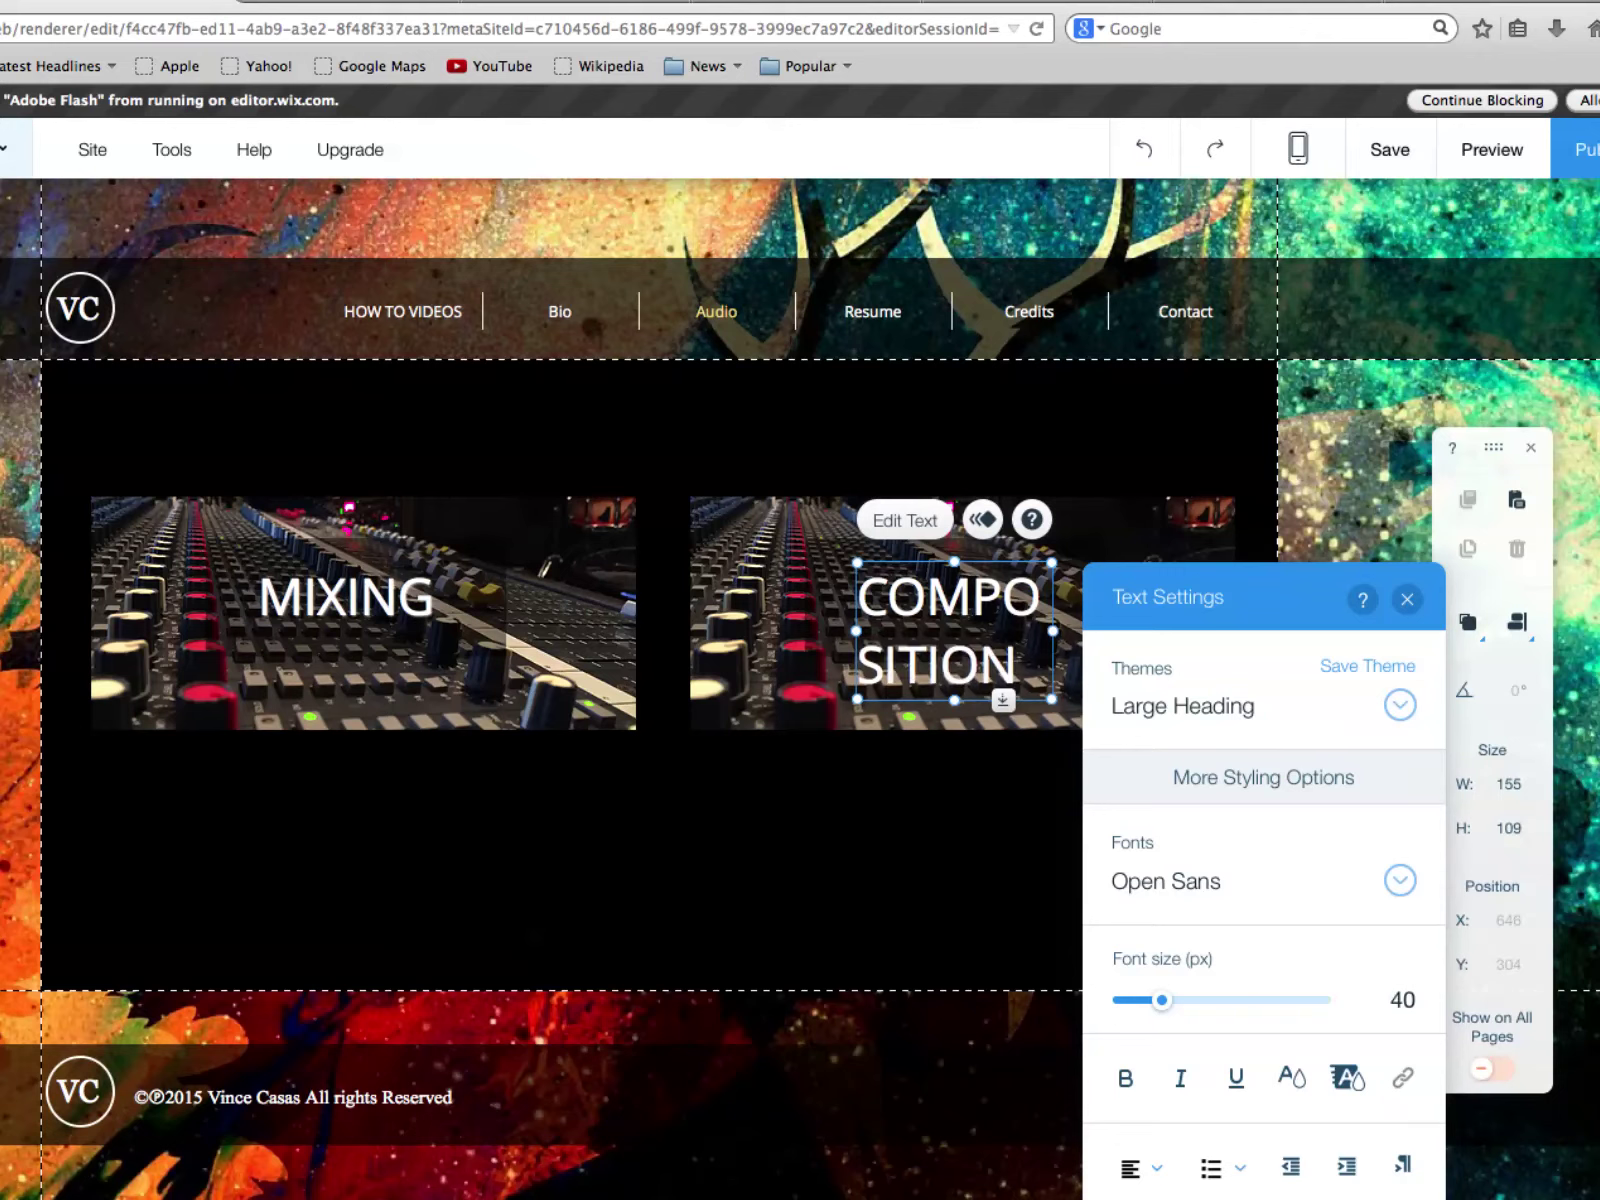
click(904, 811)
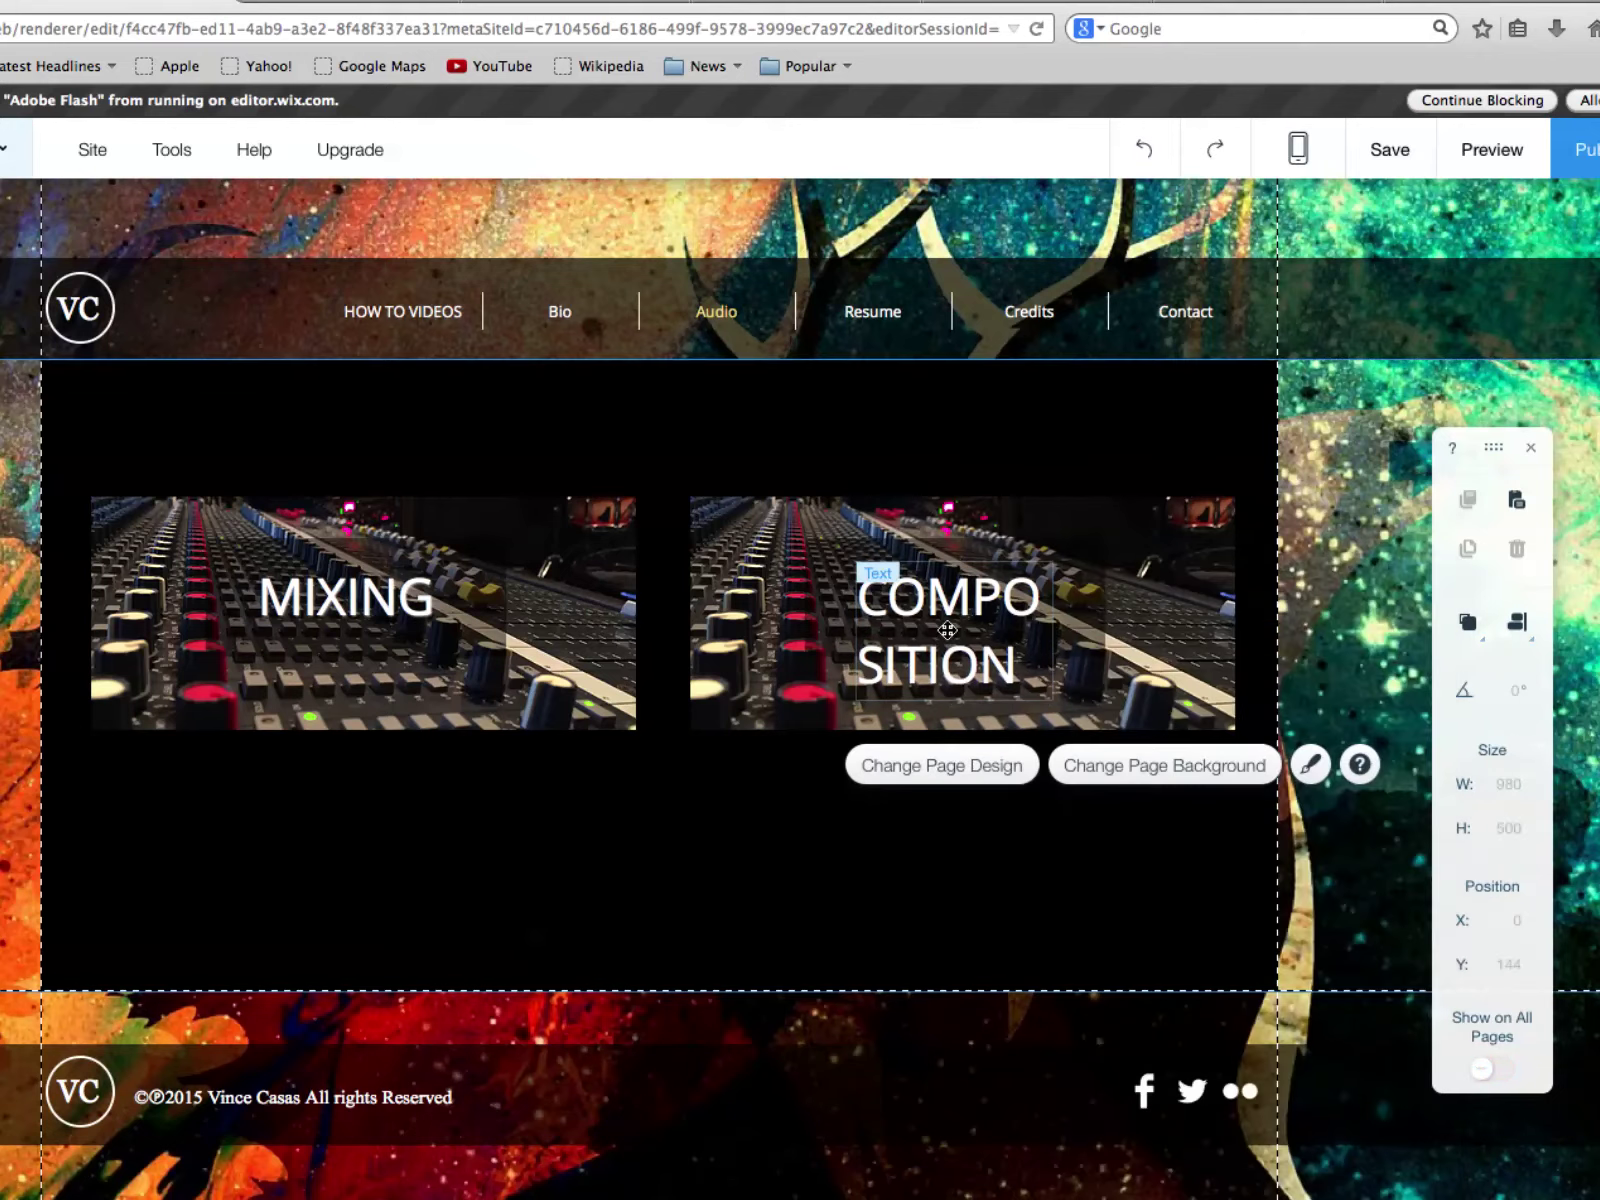
Resize the COMPOSITION text box to about 281 x 64 so the word fits one line, and move it toward the photo's center
click(856, 624)
drag(856, 631, 698, 625)
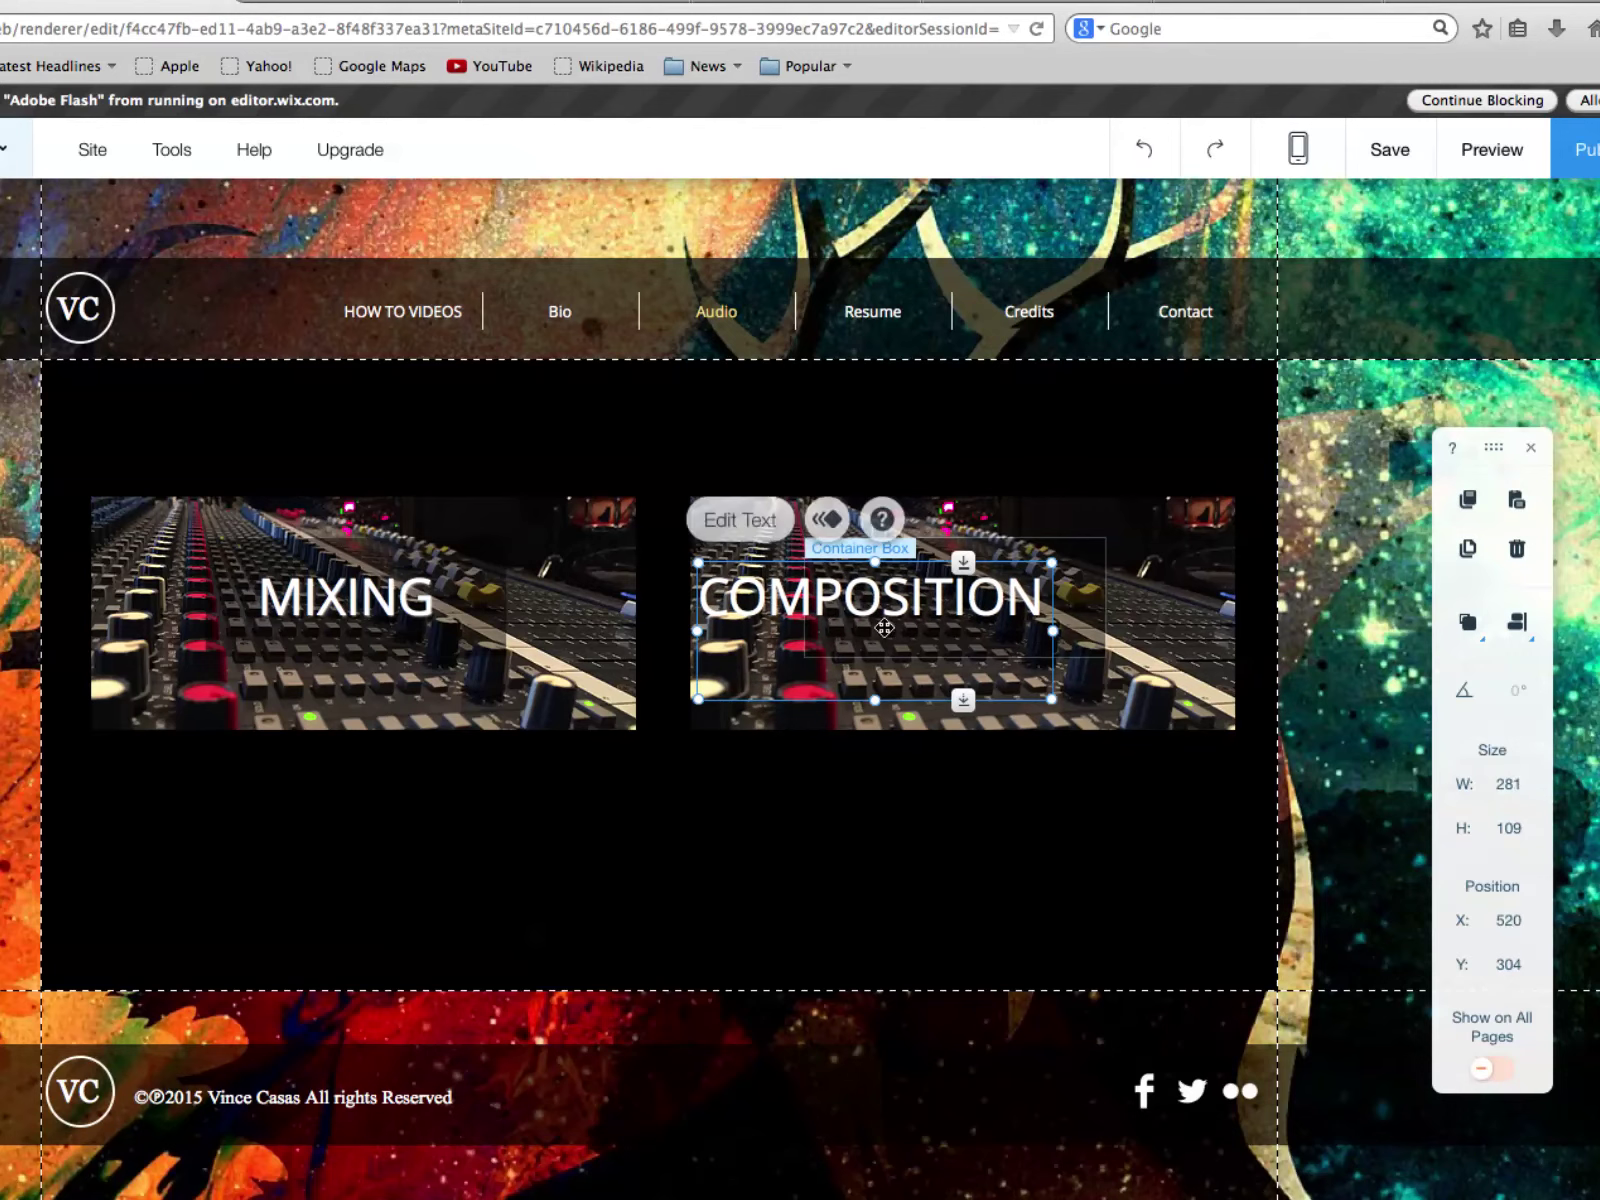
drag(875, 700, 877, 600)
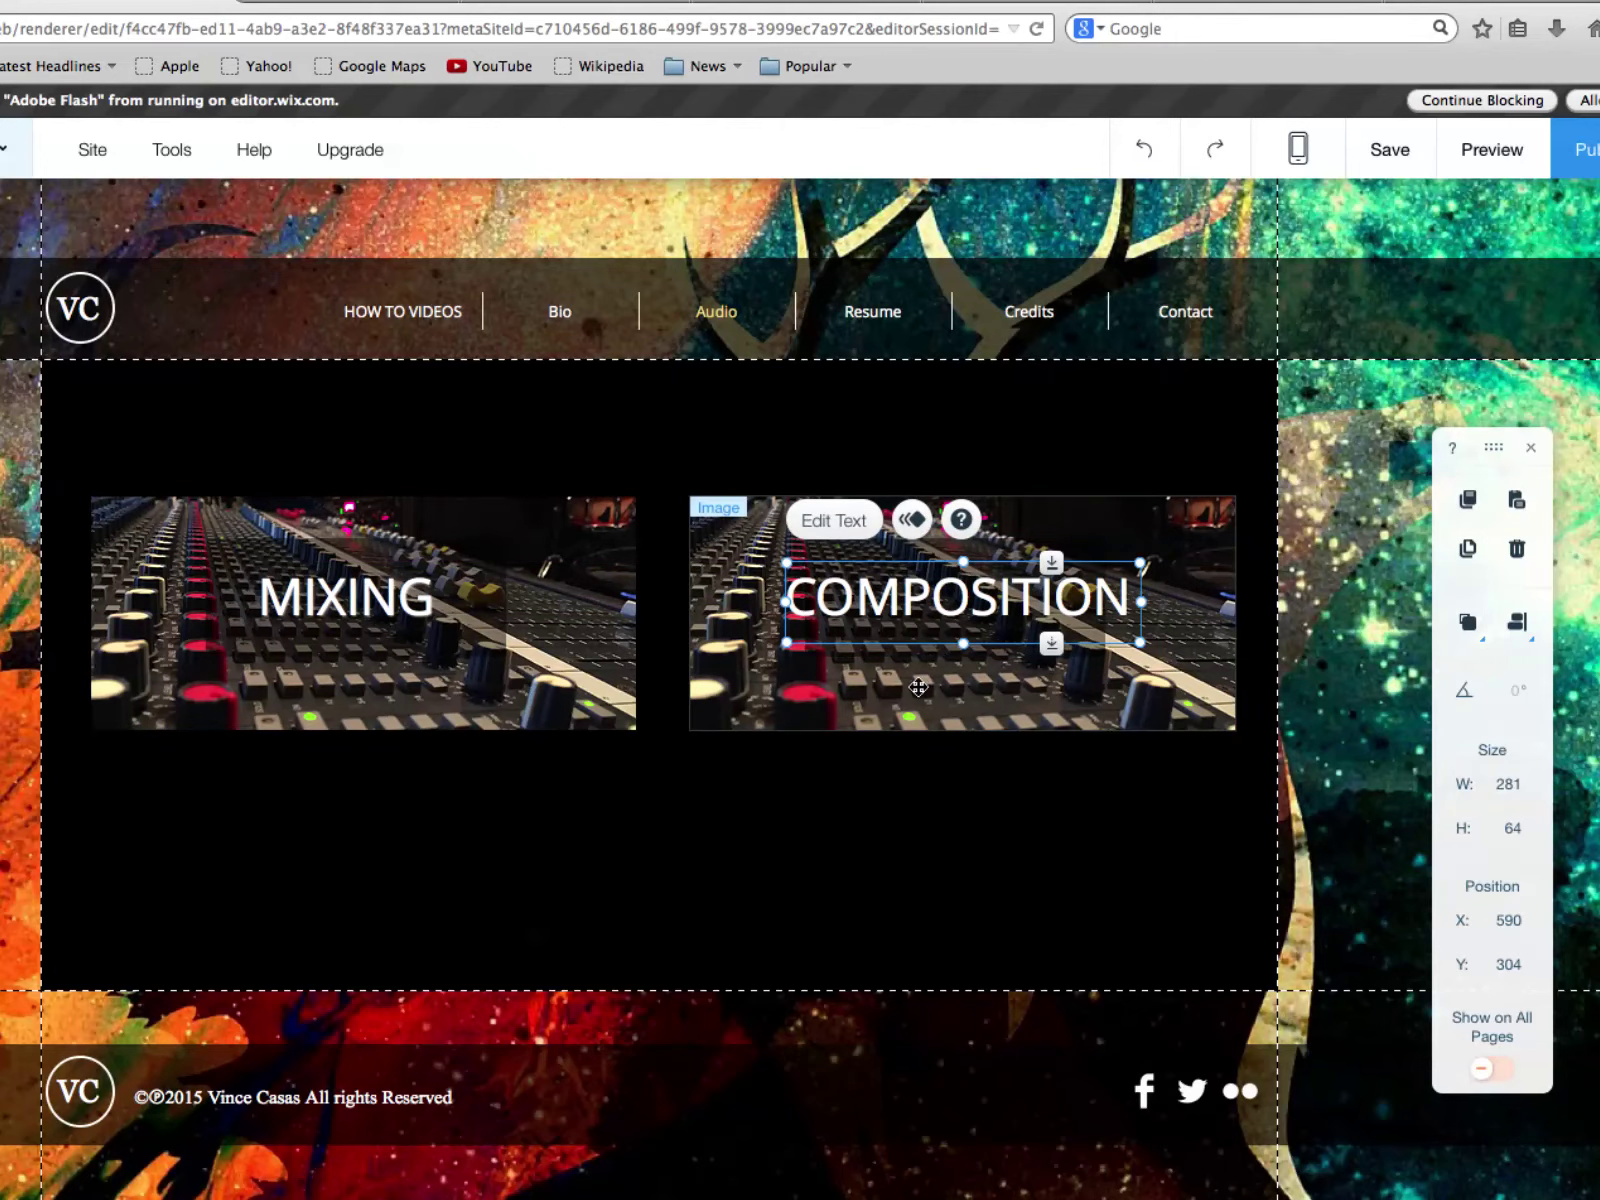
Resize the semi-transparent box behind COMPOSITION to about 297 x 81 and position the heading centrally within it
click(1010, 648)
click(805, 600)
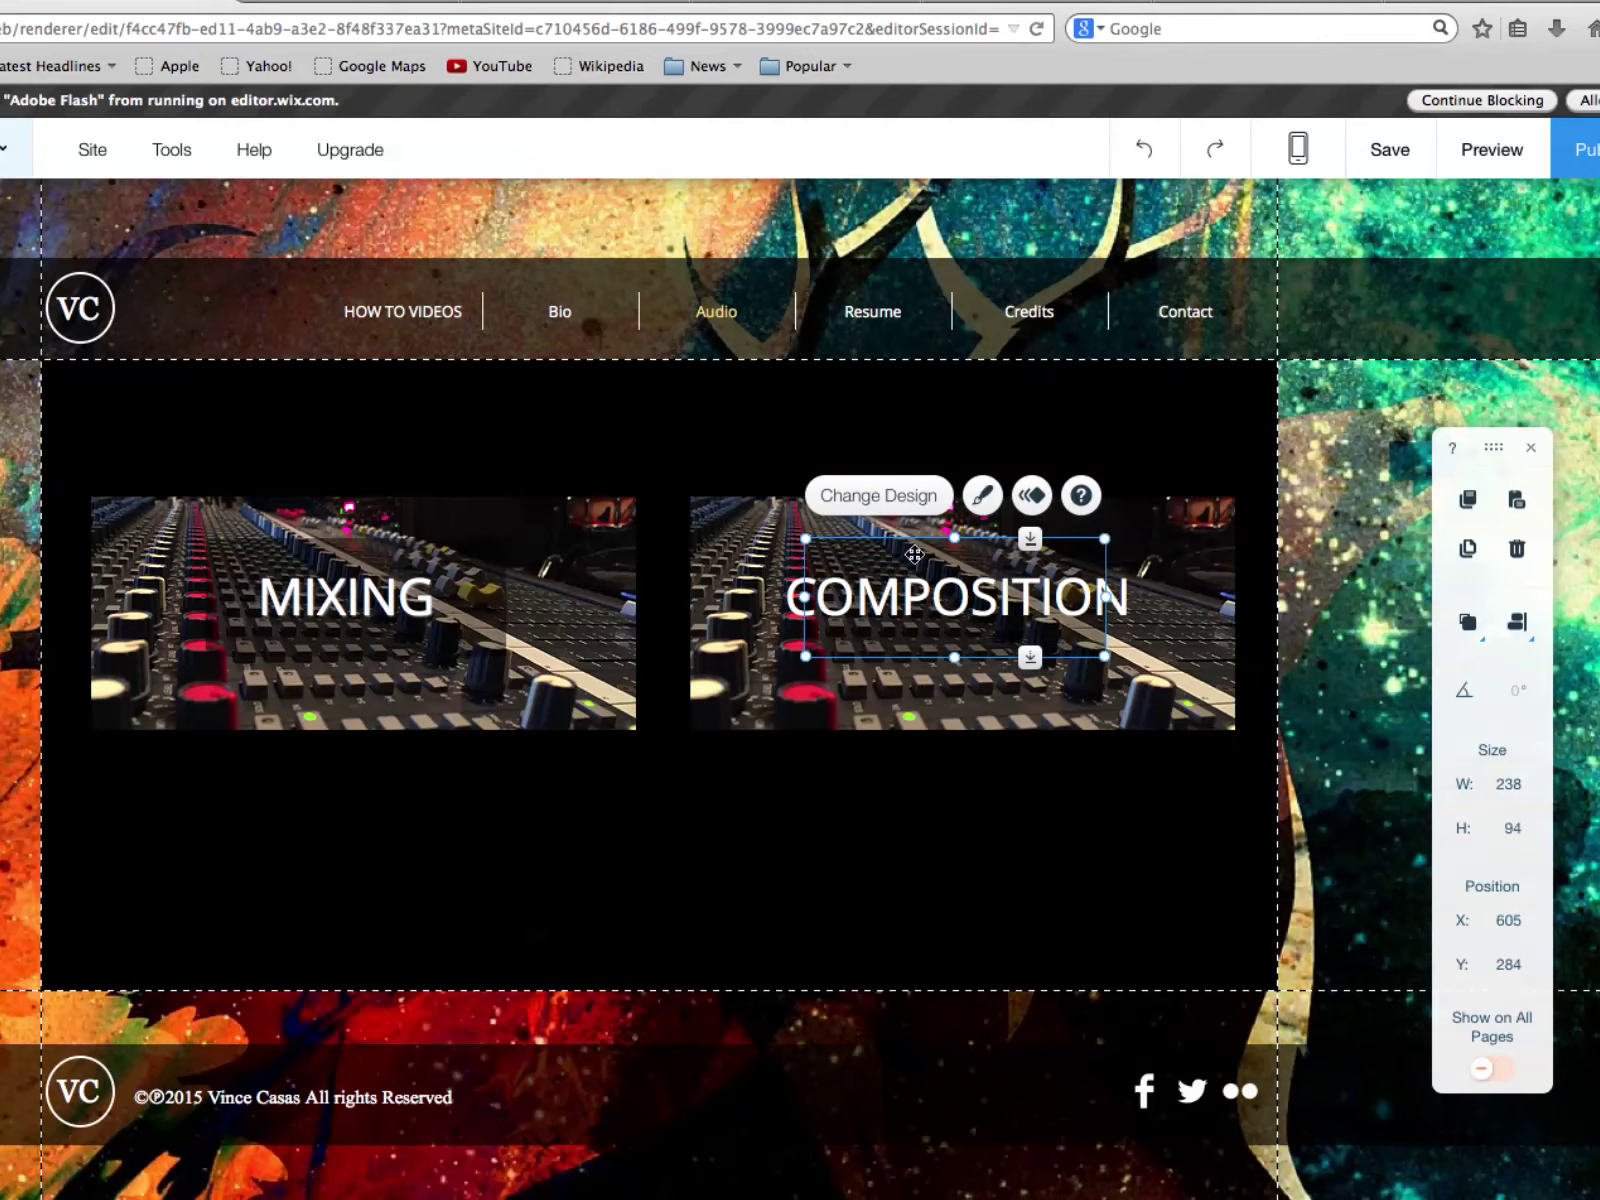
drag(800, 598, 785, 600)
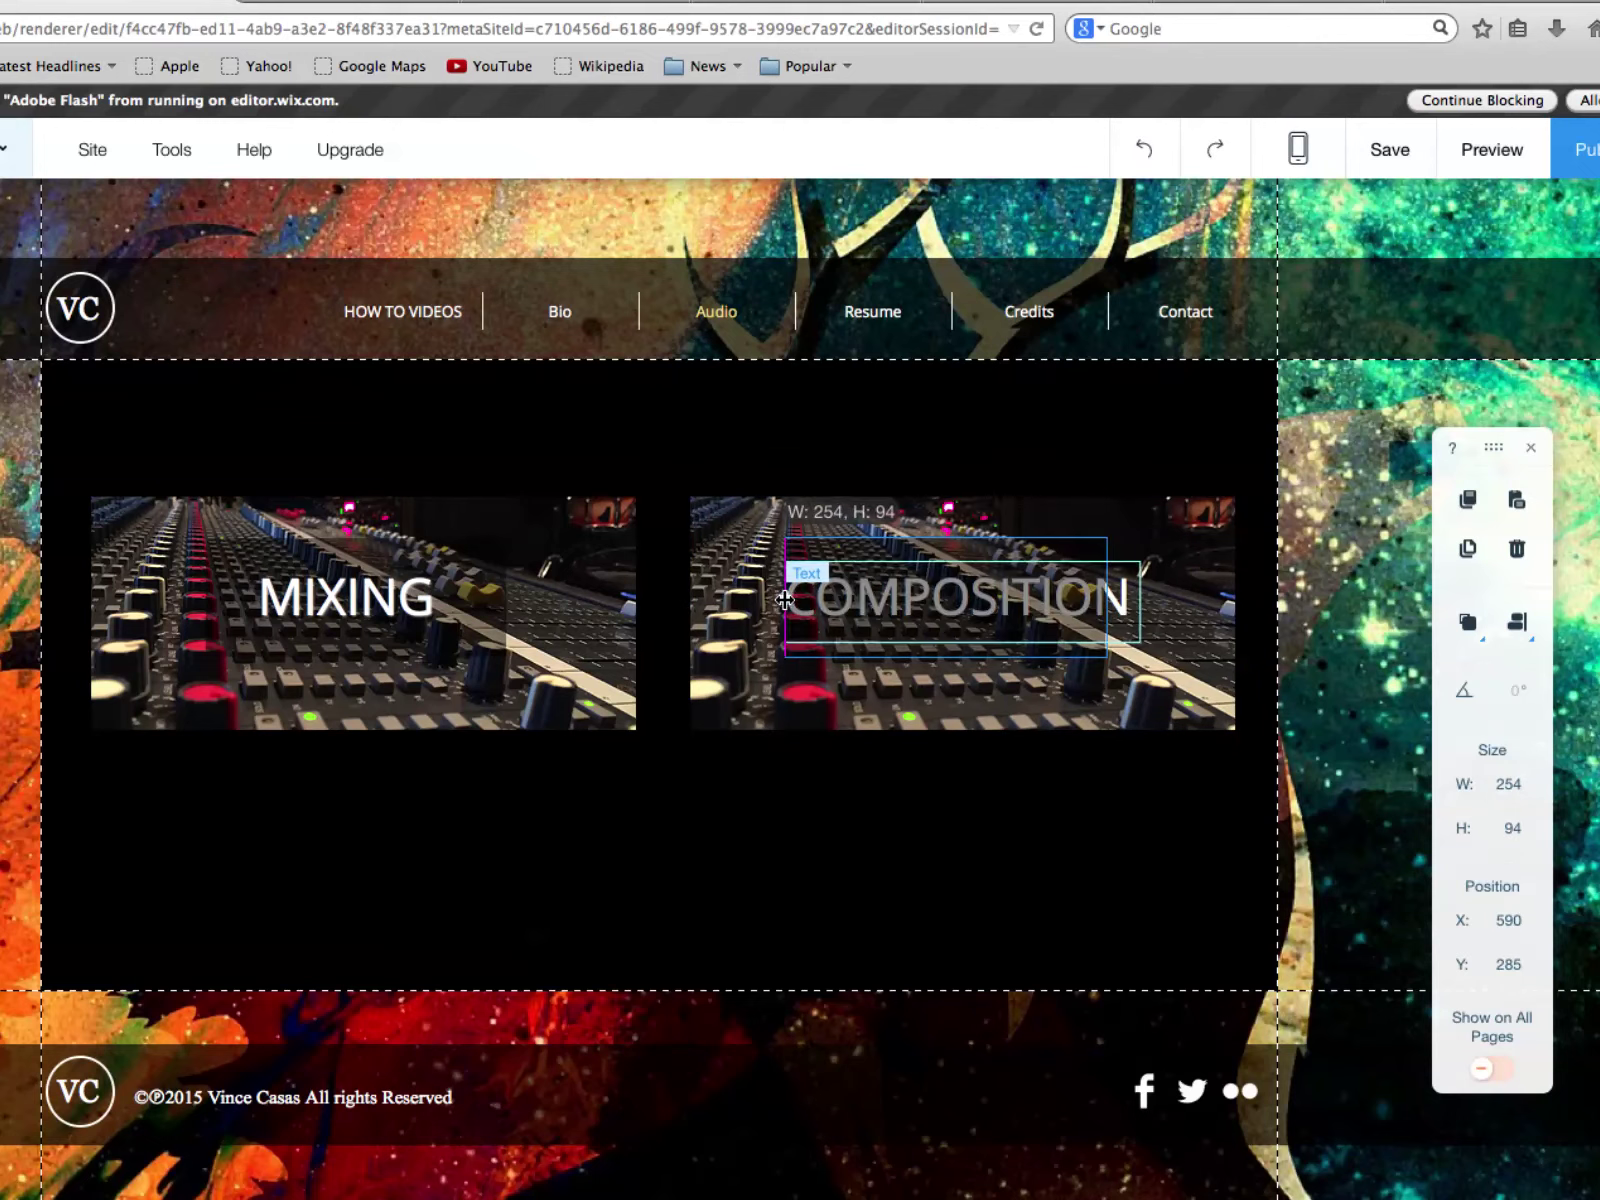
drag(1112, 607, 1122, 615)
click(1060, 694)
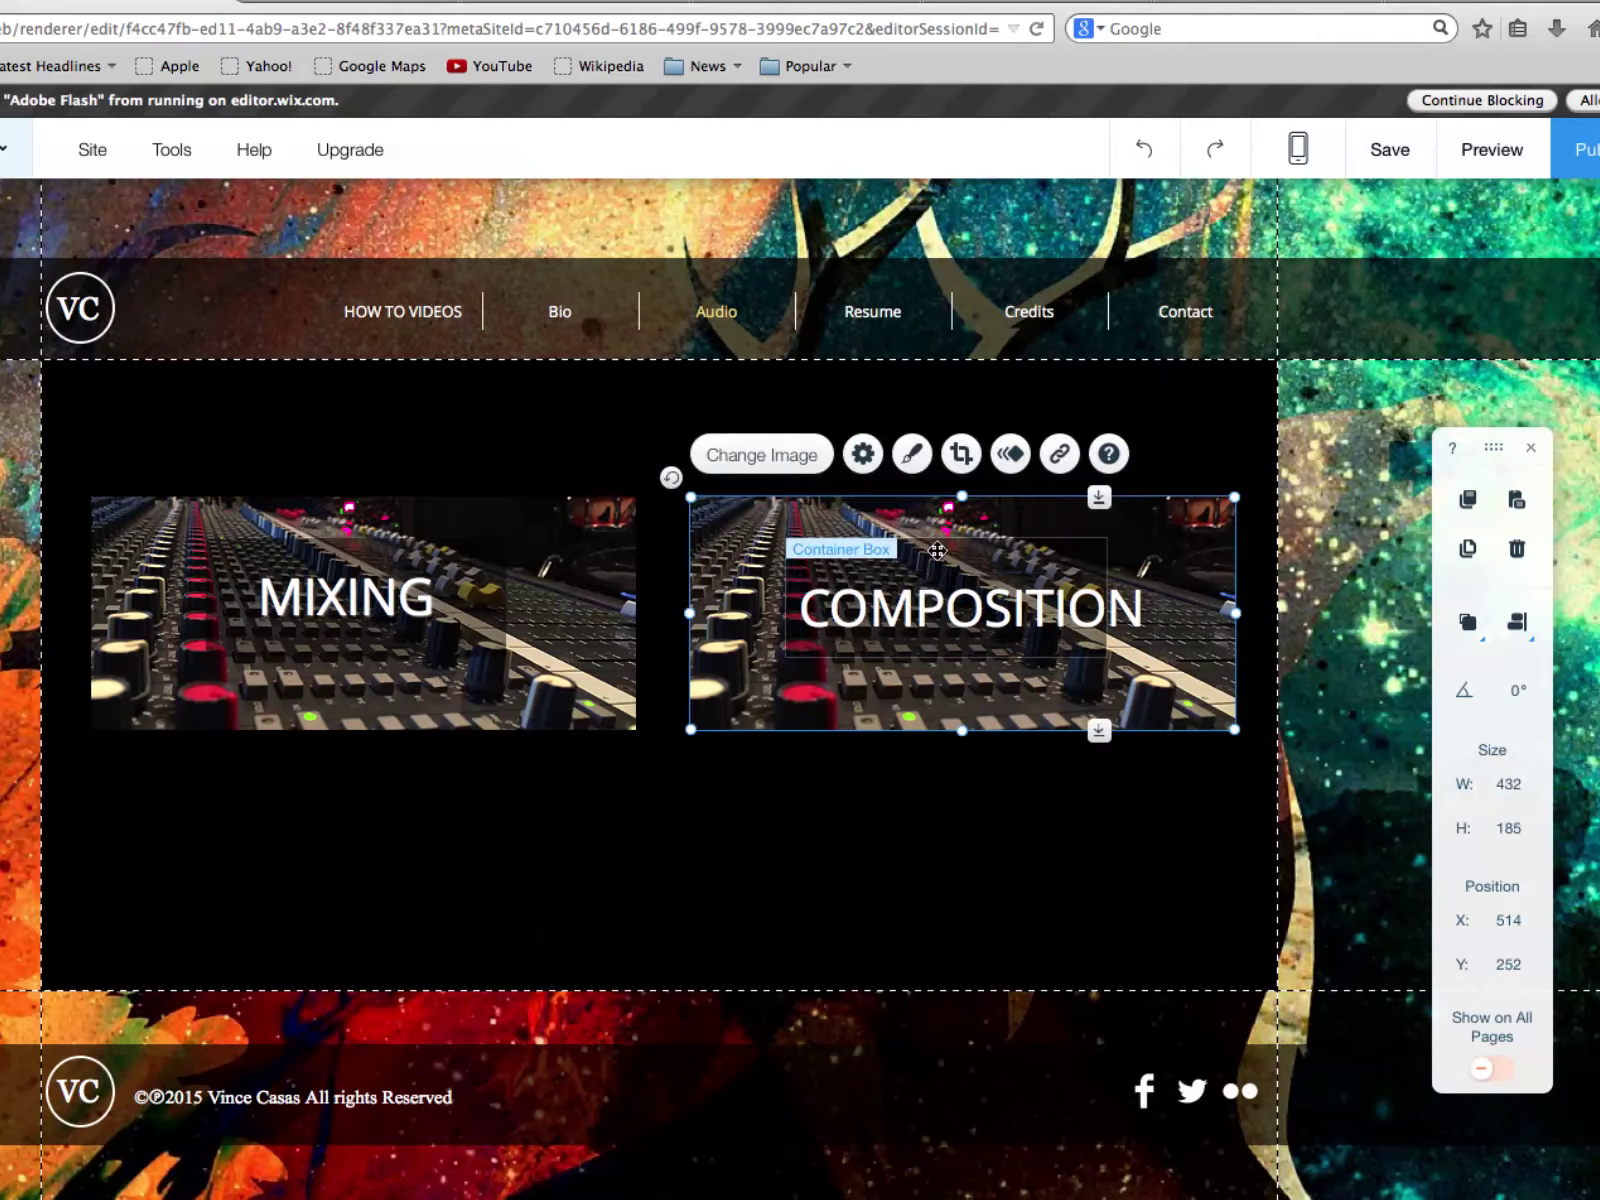
click(1128, 605)
drag(1106, 539, 1162, 548)
drag(1161, 550, 1161, 555)
drag(1054, 592, 1054, 585)
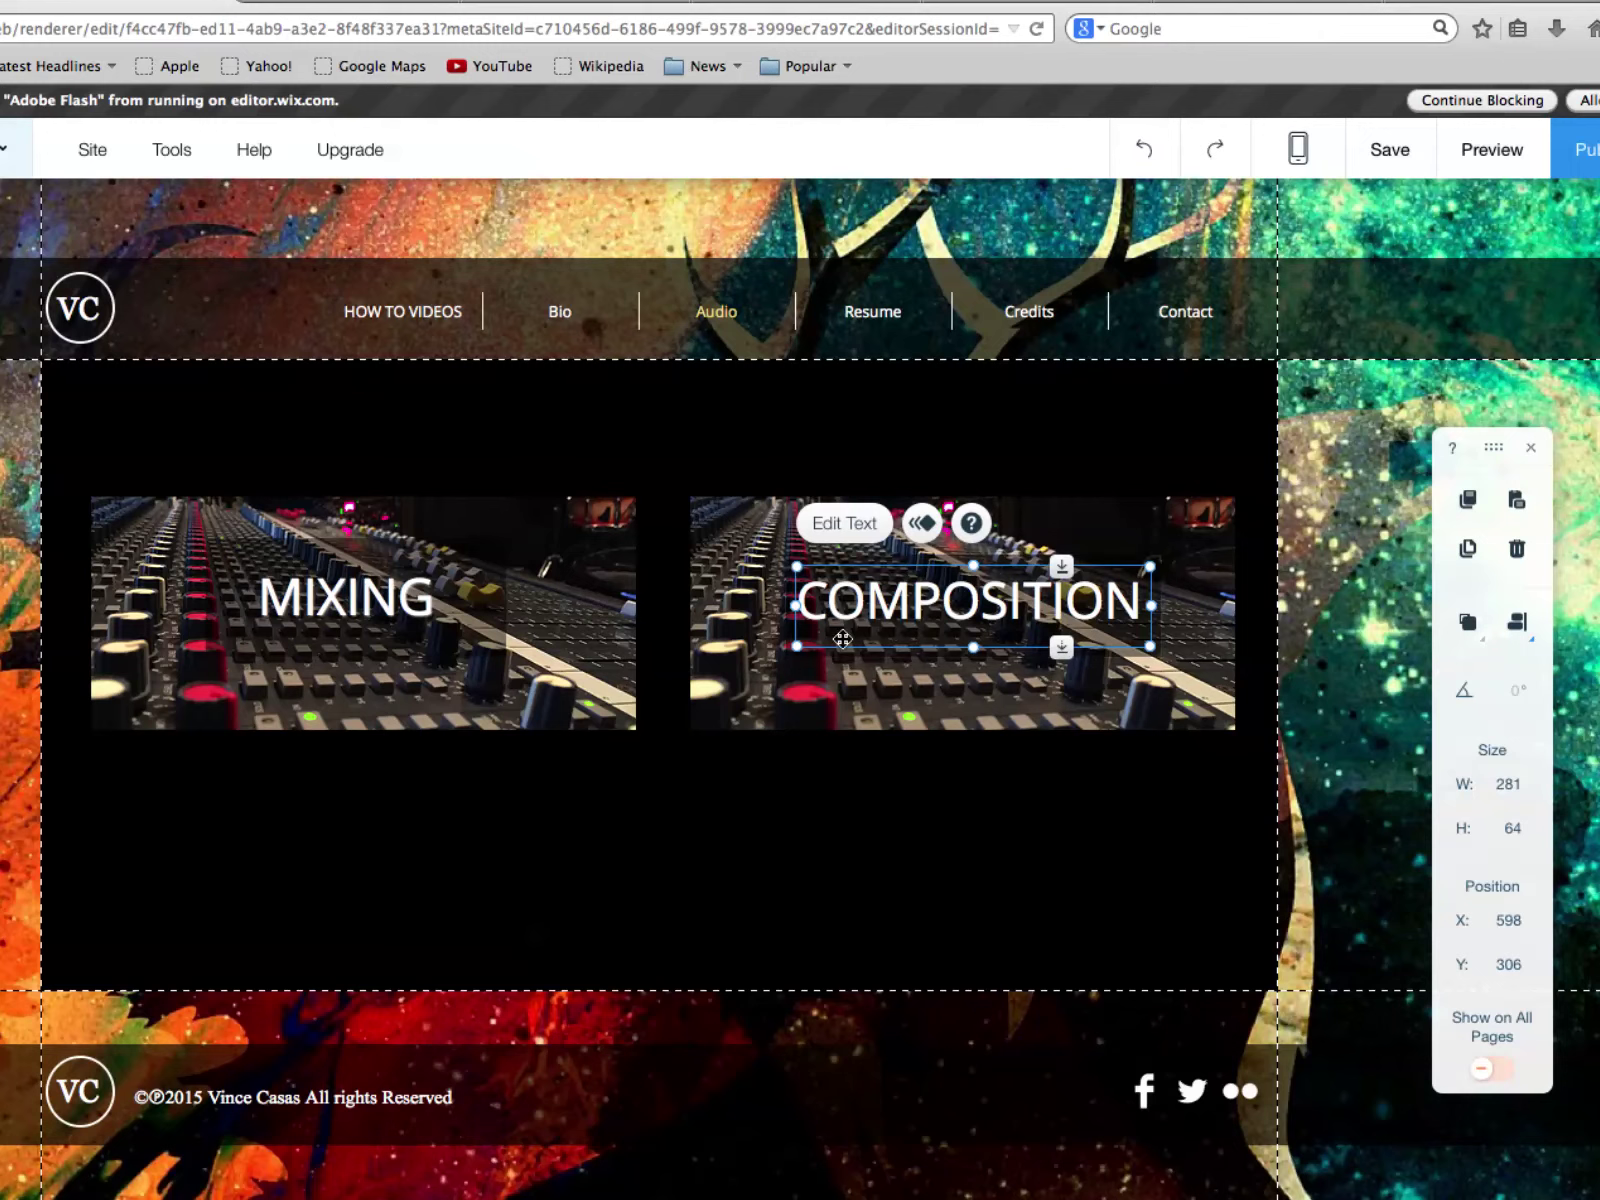
Select the COMPOSITION heading and the semi-transparent box behind it together
click(789, 633)
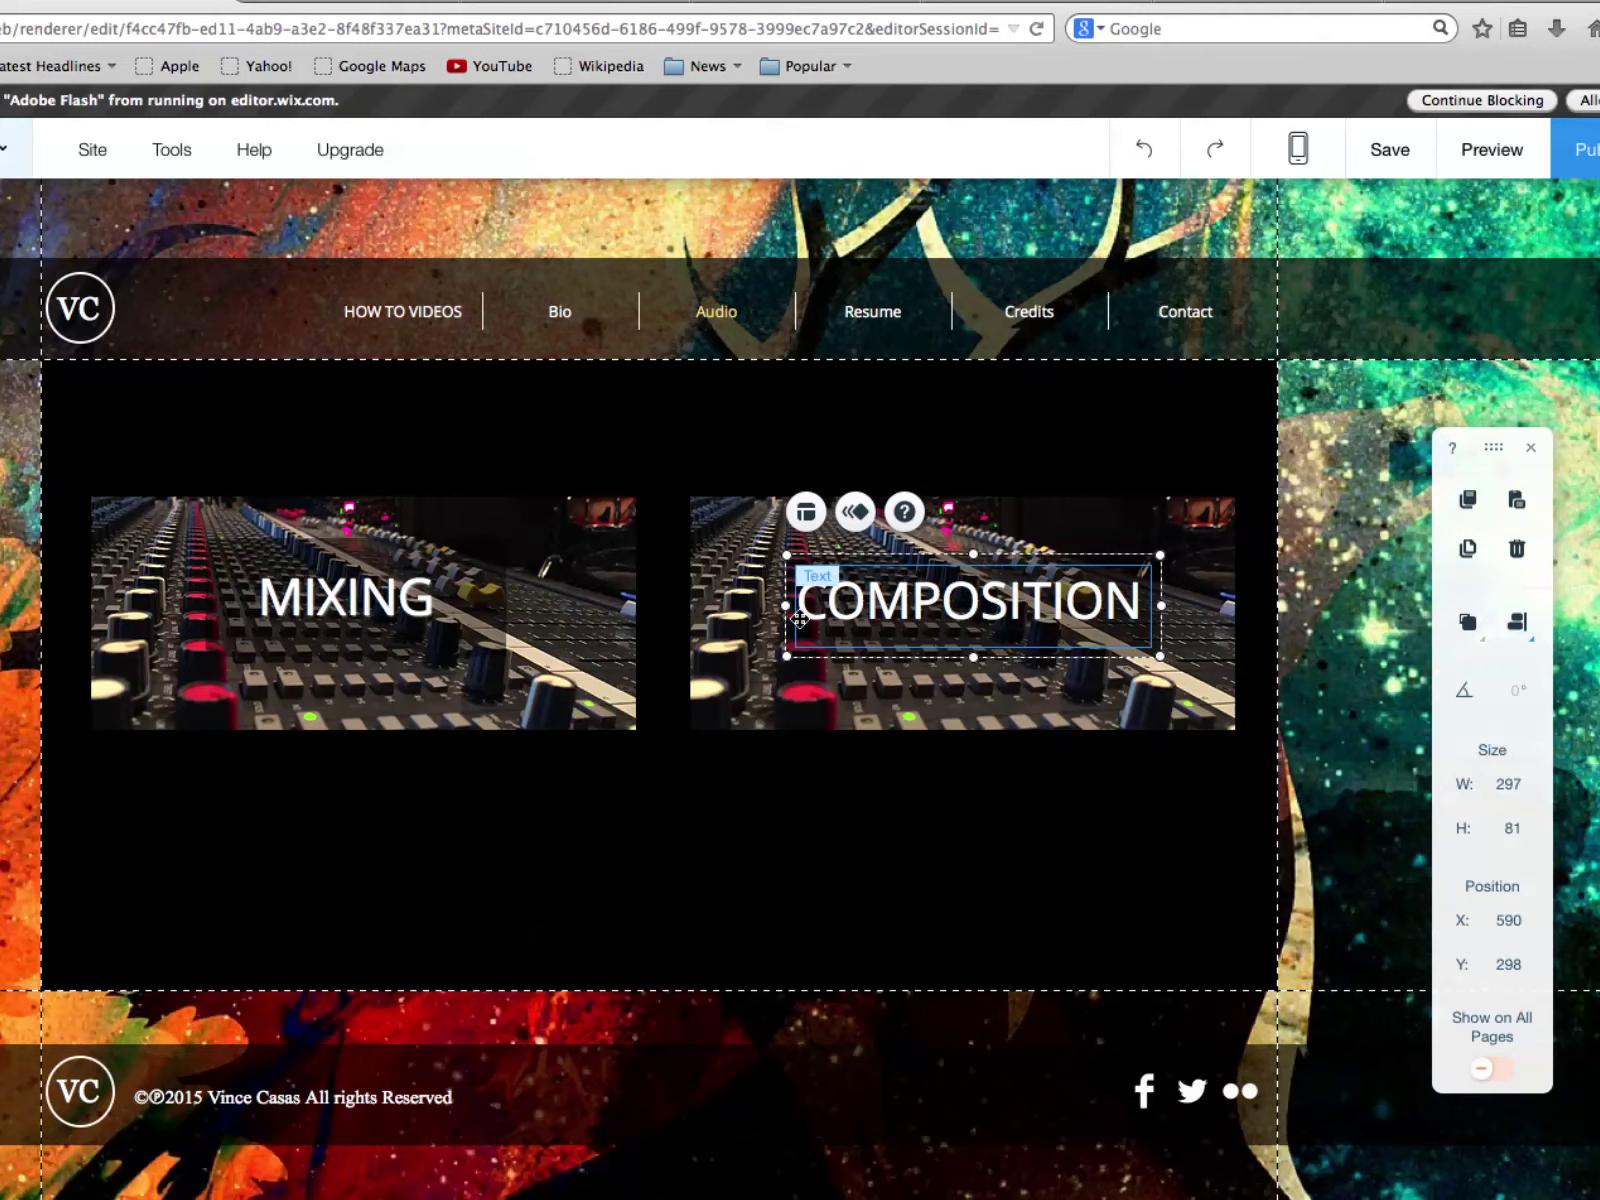
Nudge the COMPOSITION title to about X 582, Y 291, and start replacing the mixing-console photo behind it
mouse_move(1137, 597)
mouse_down()
mouse_move(1137, 572)
mouse_move(1139, 600)
mouse_move(1129, 592)
mouse_up()
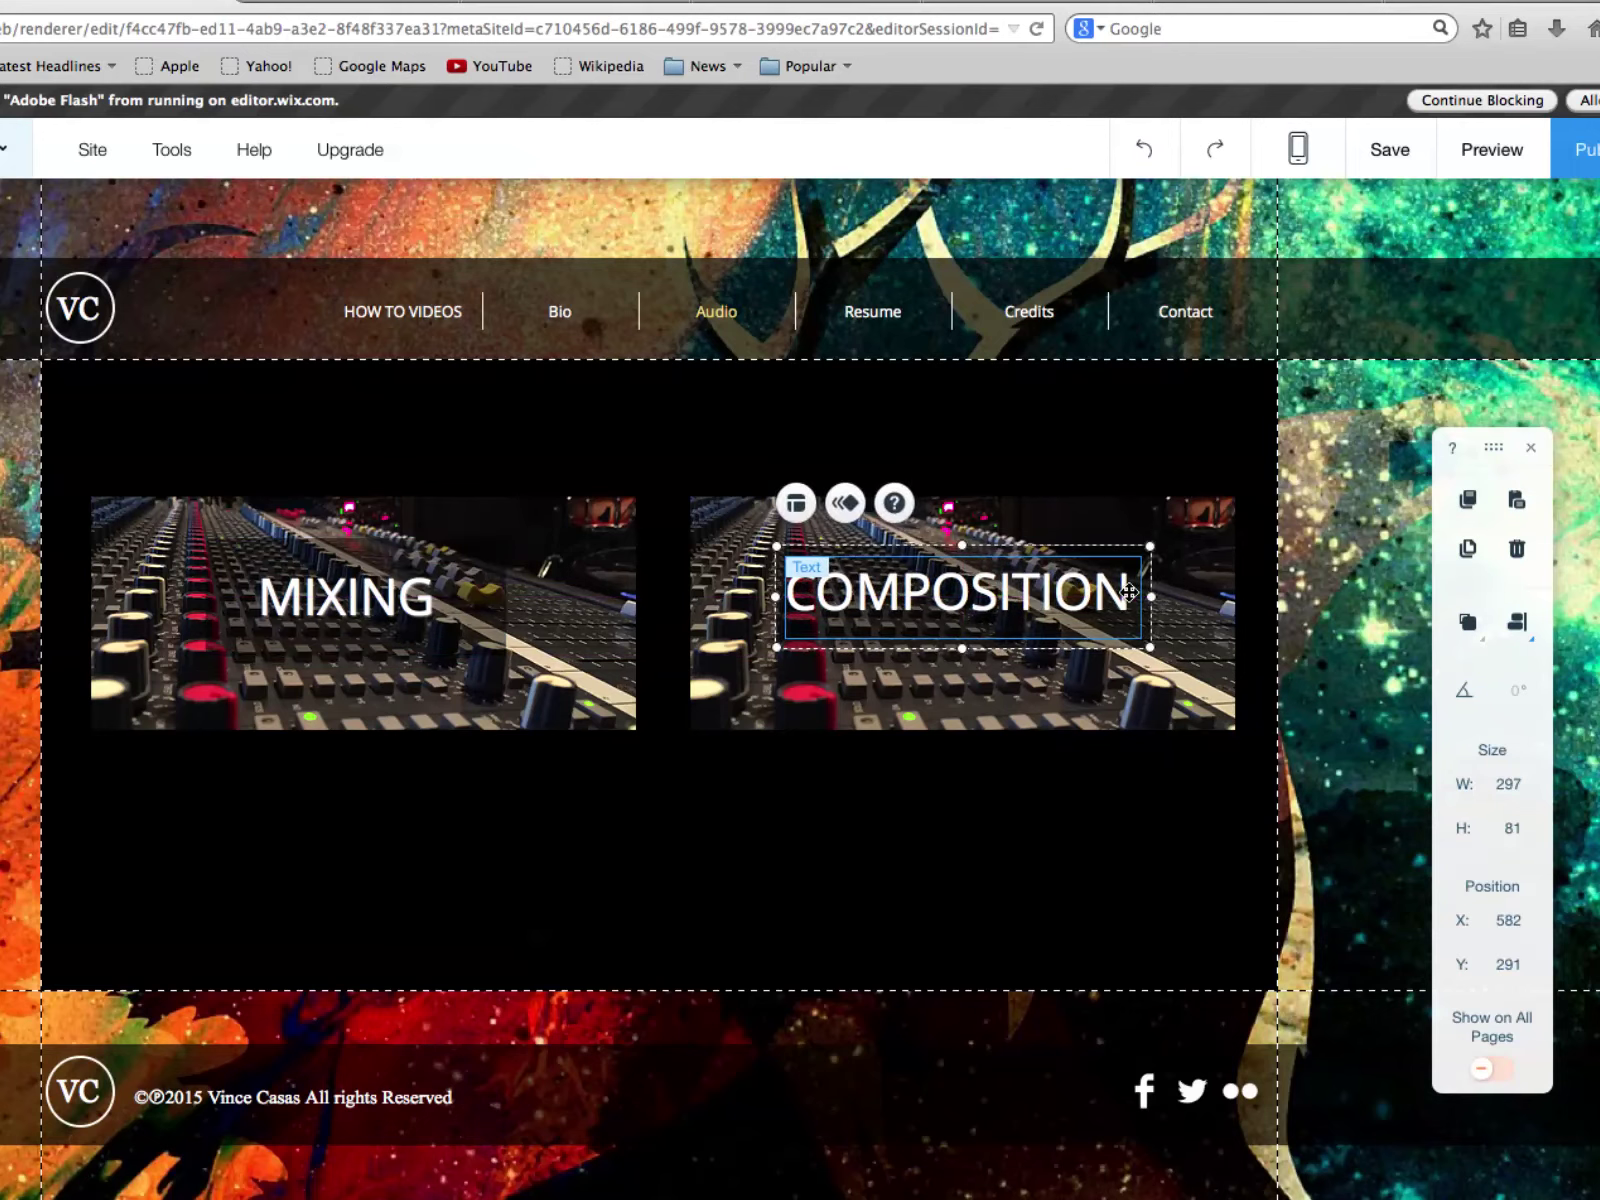
click(1064, 706)
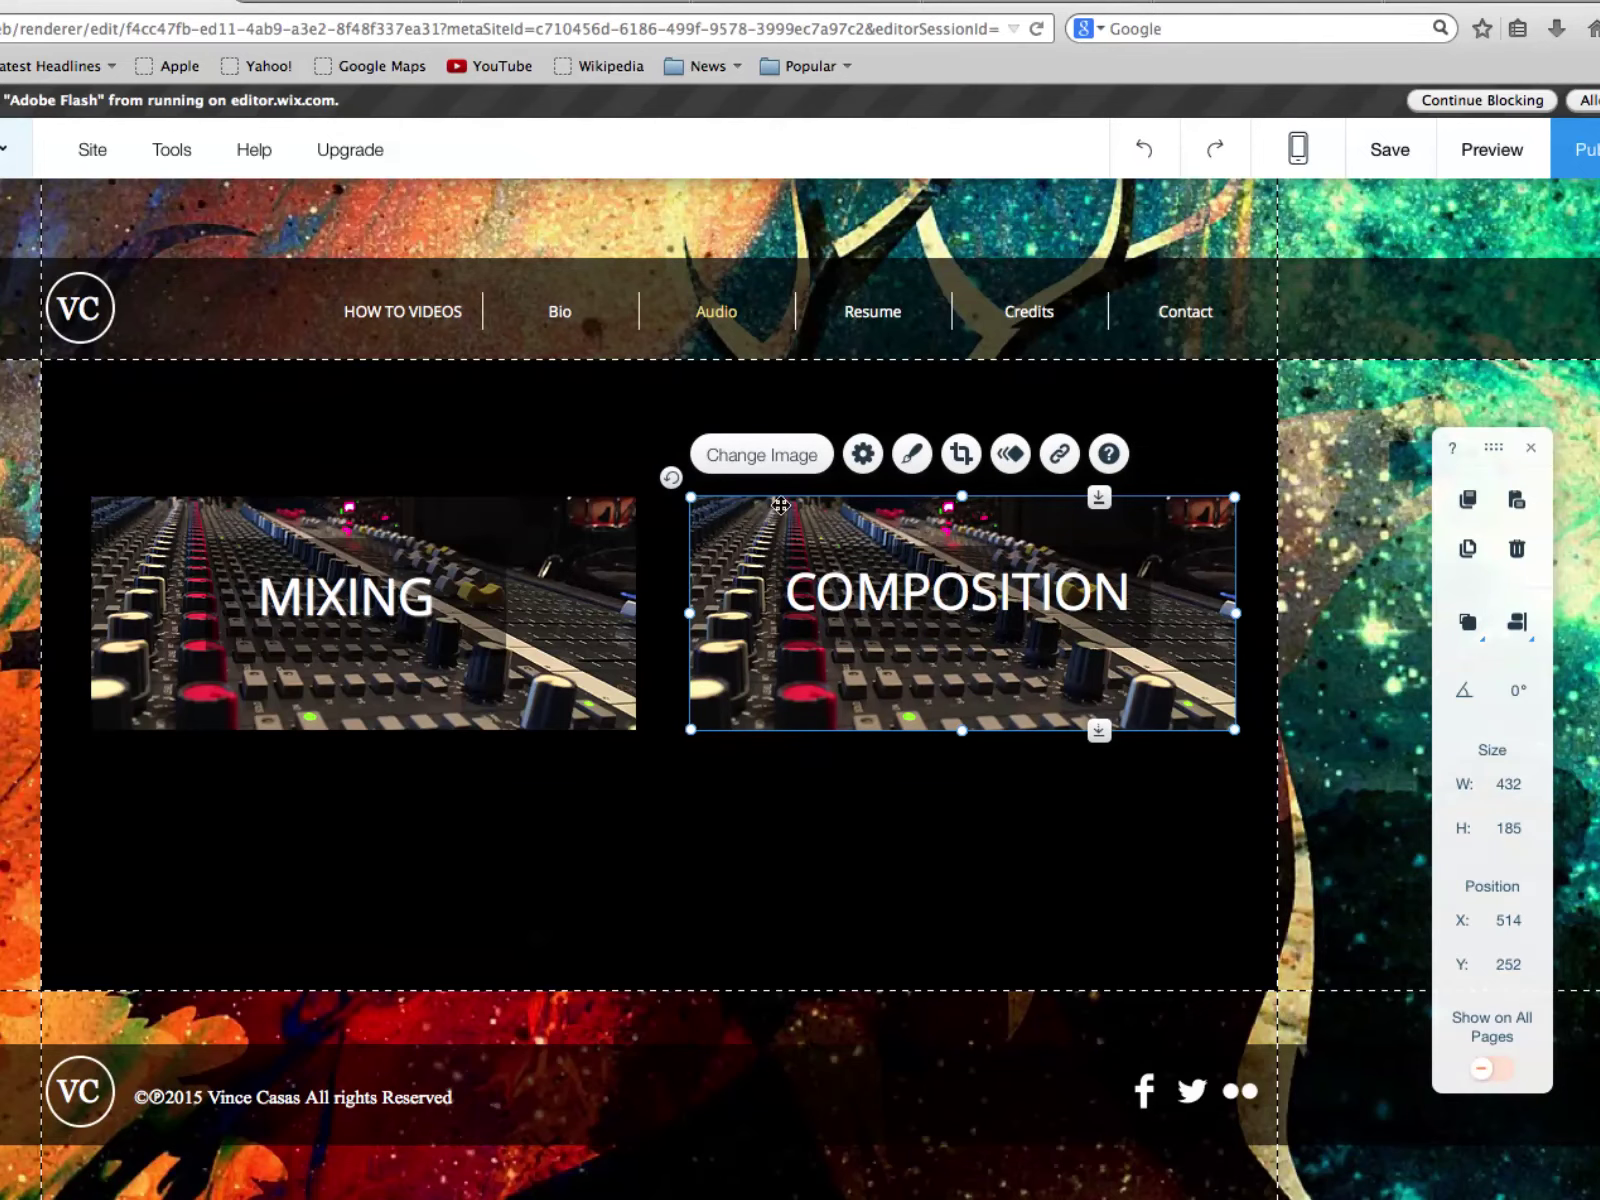
click(781, 466)
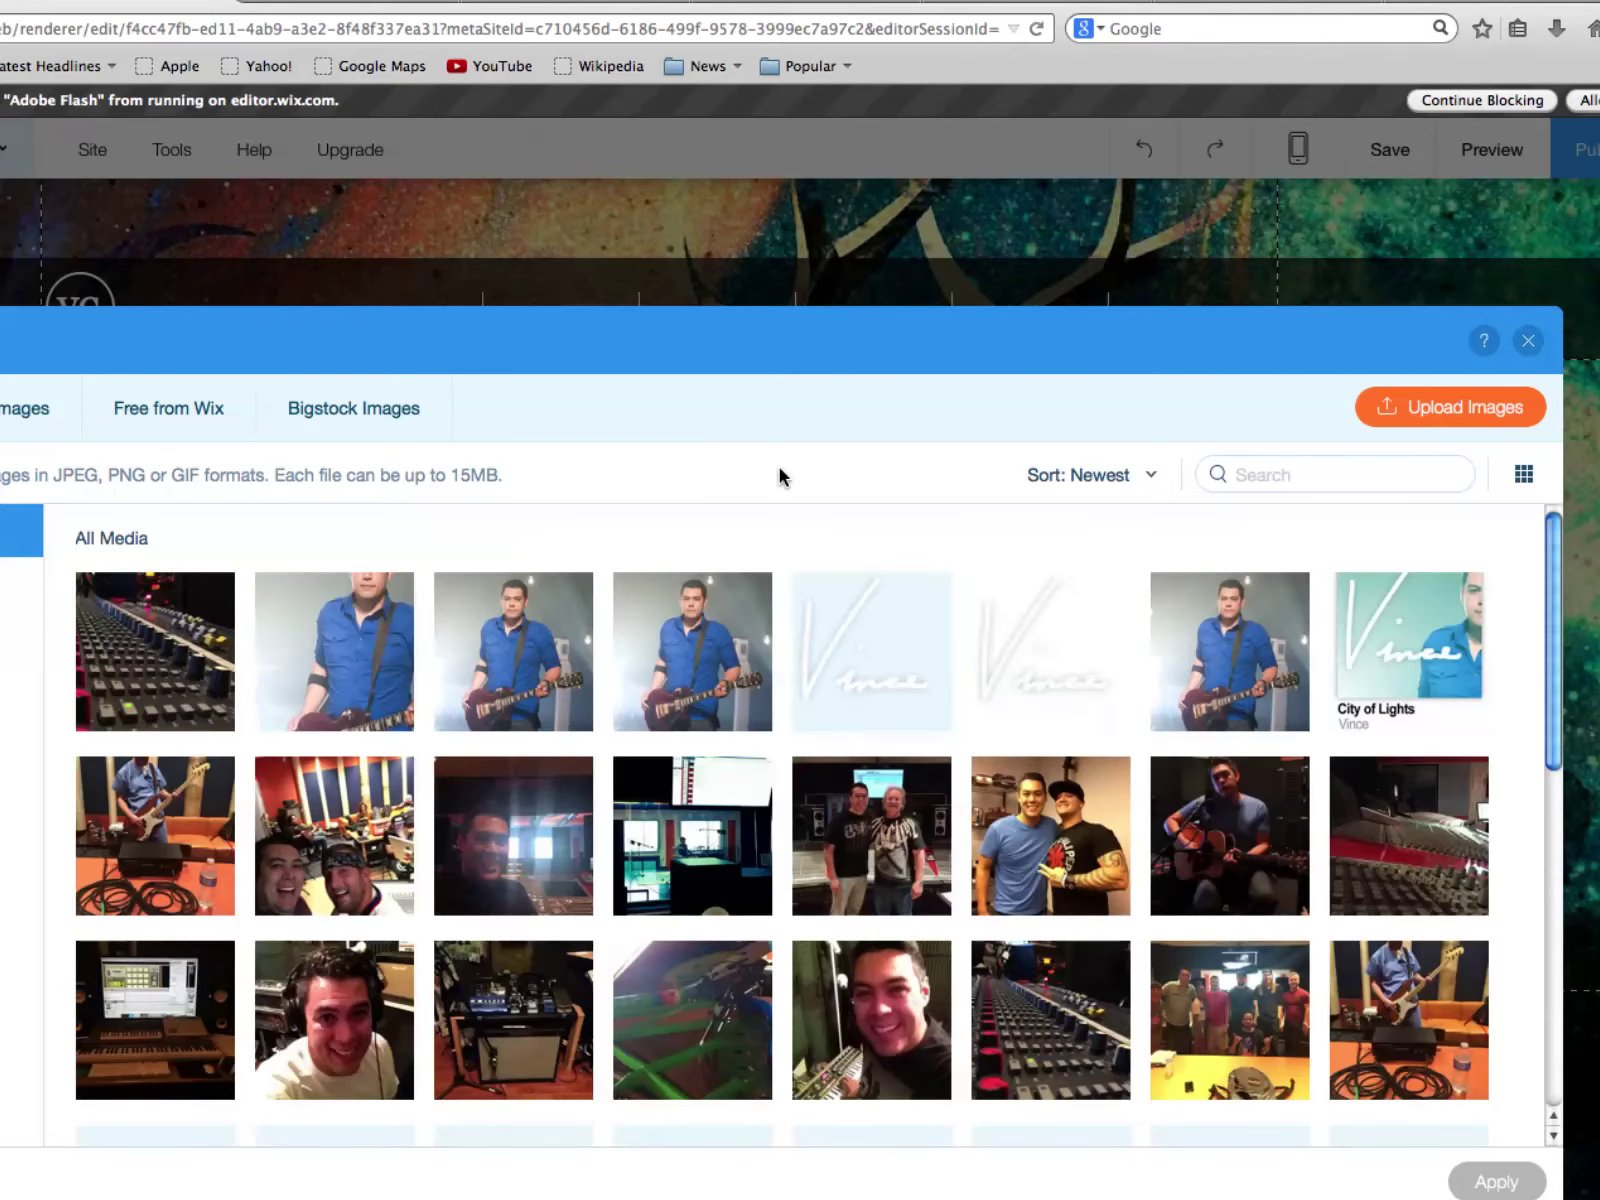
Look through the whole media library for a photo that suits the composition section
scroll(1213, 836, down, 2)
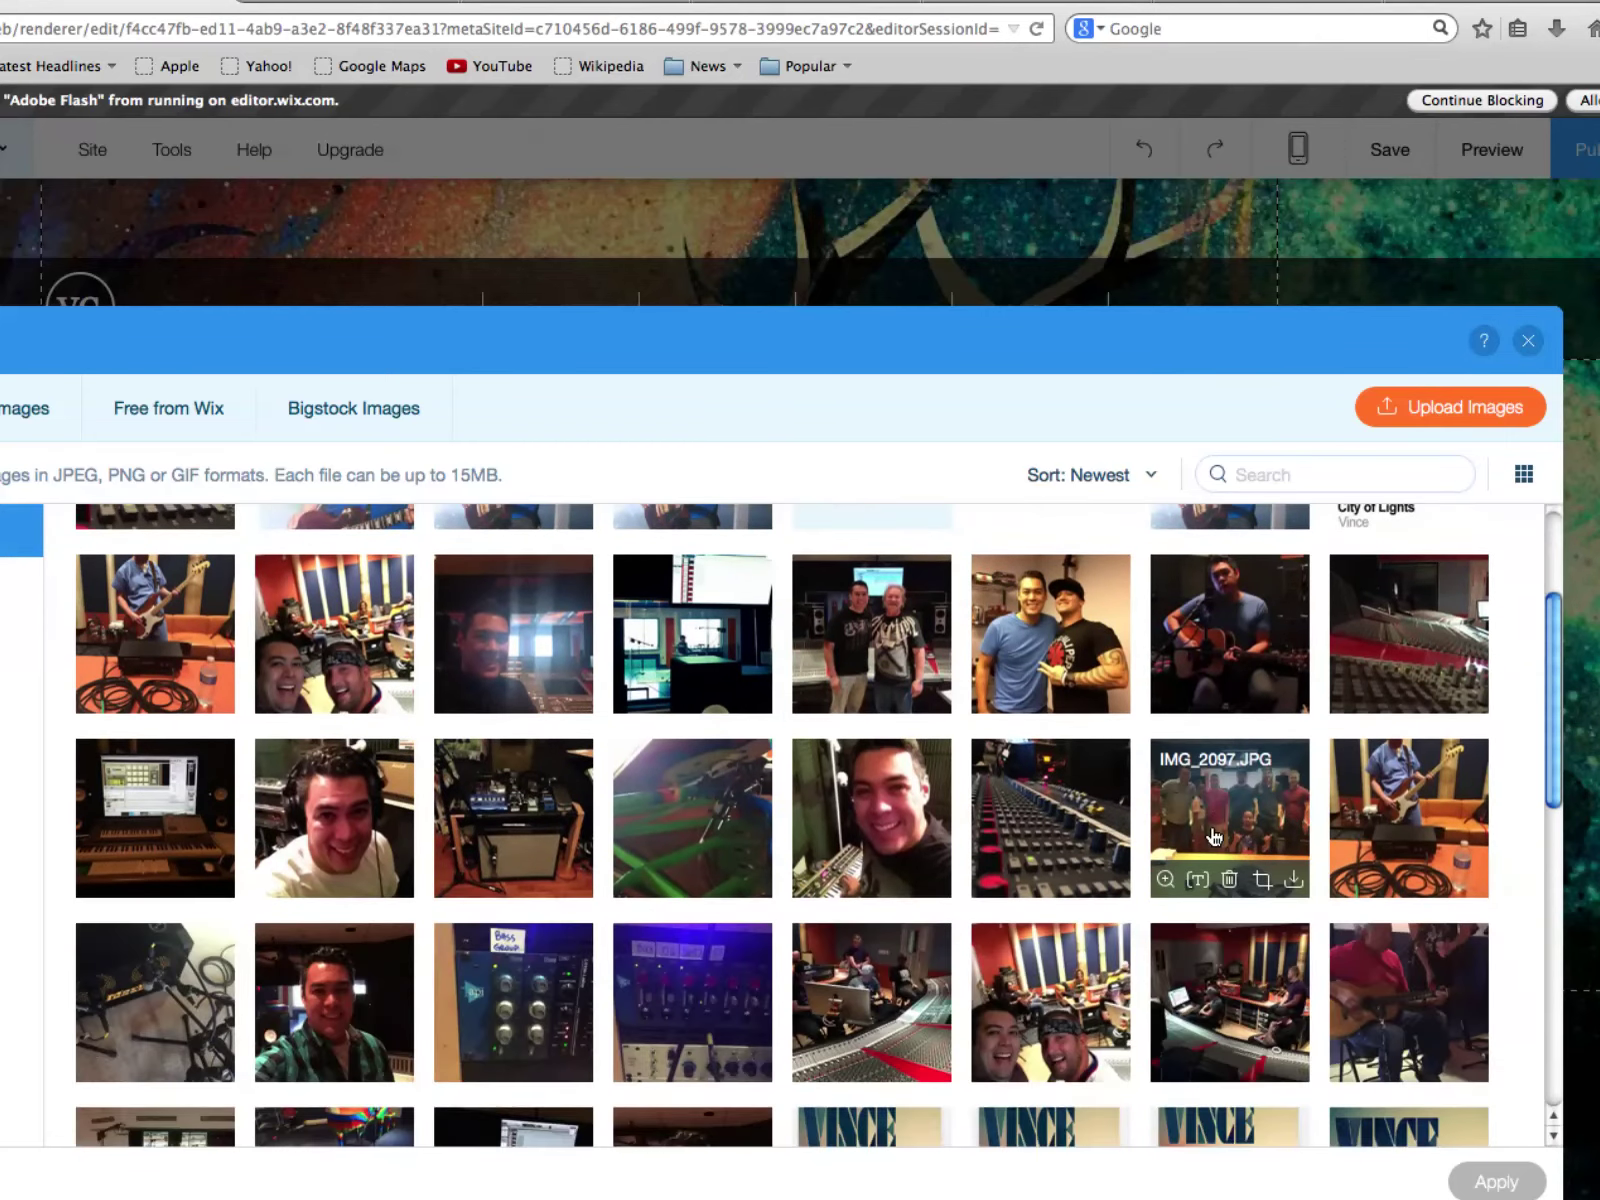
scroll(1213, 836, down, 3)
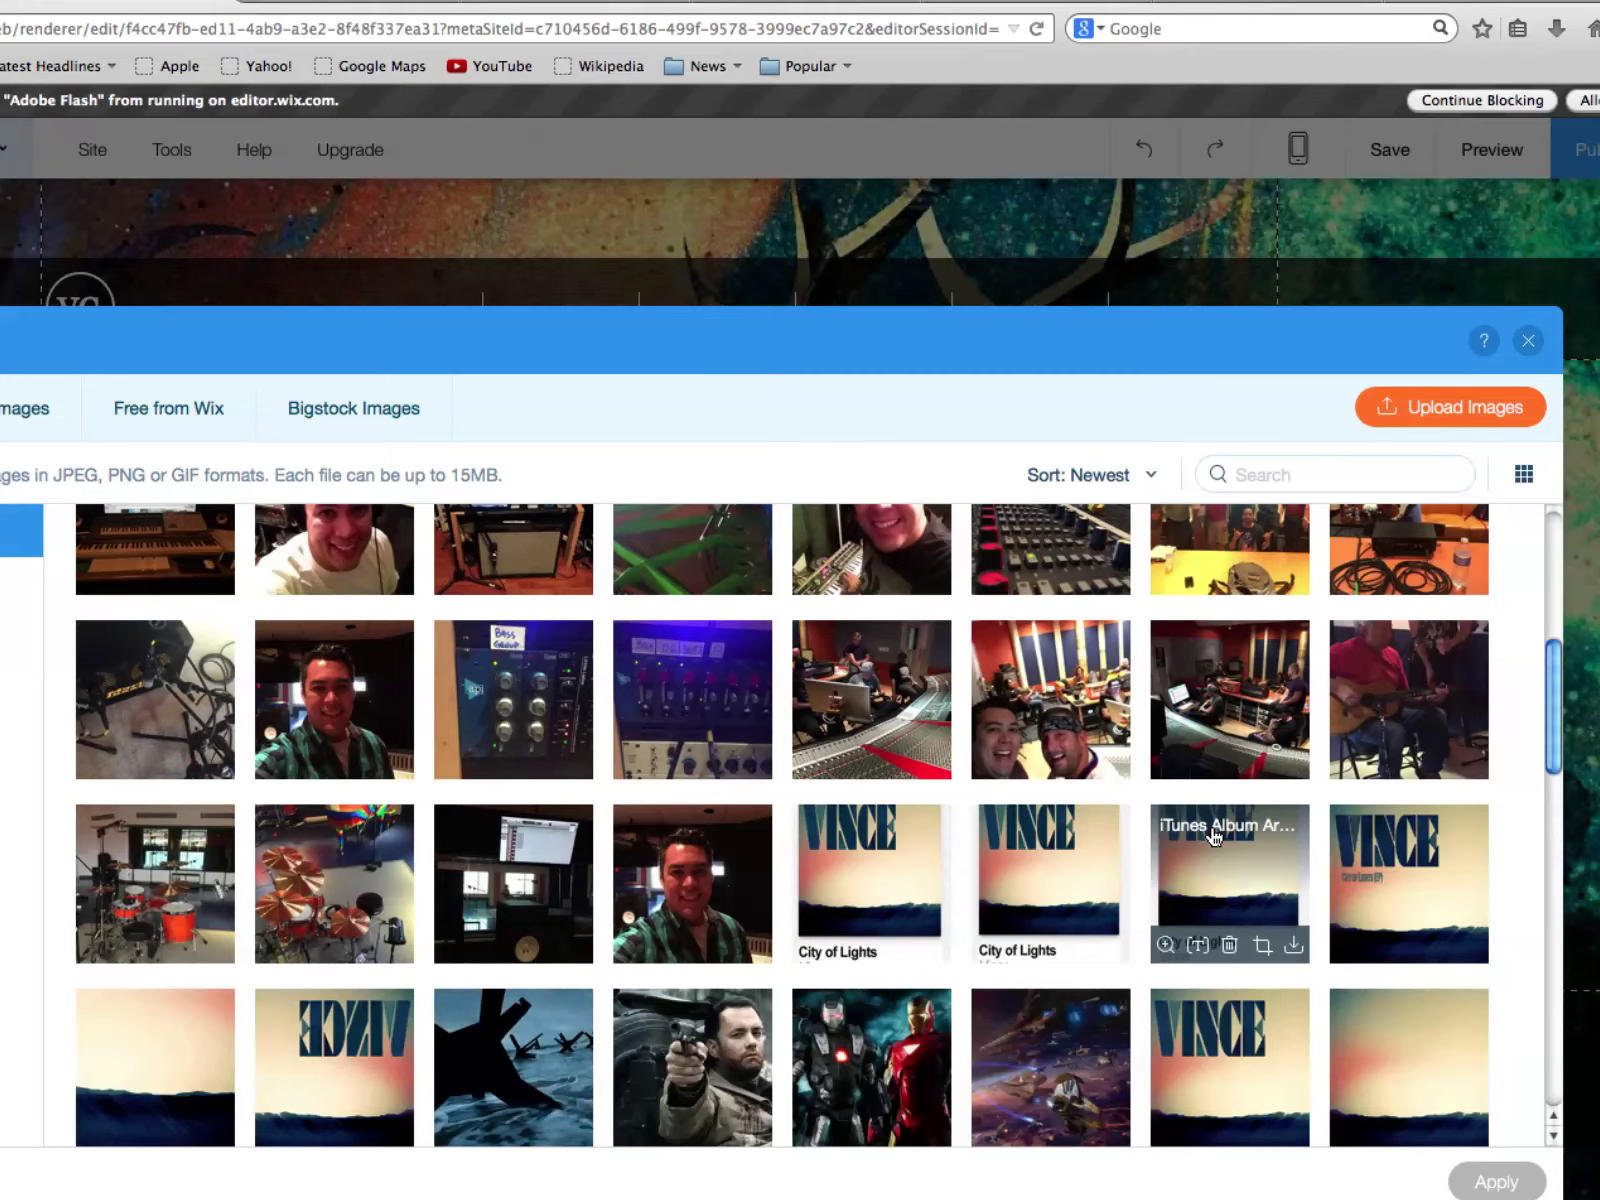
scroll(1213, 836, down, 6)
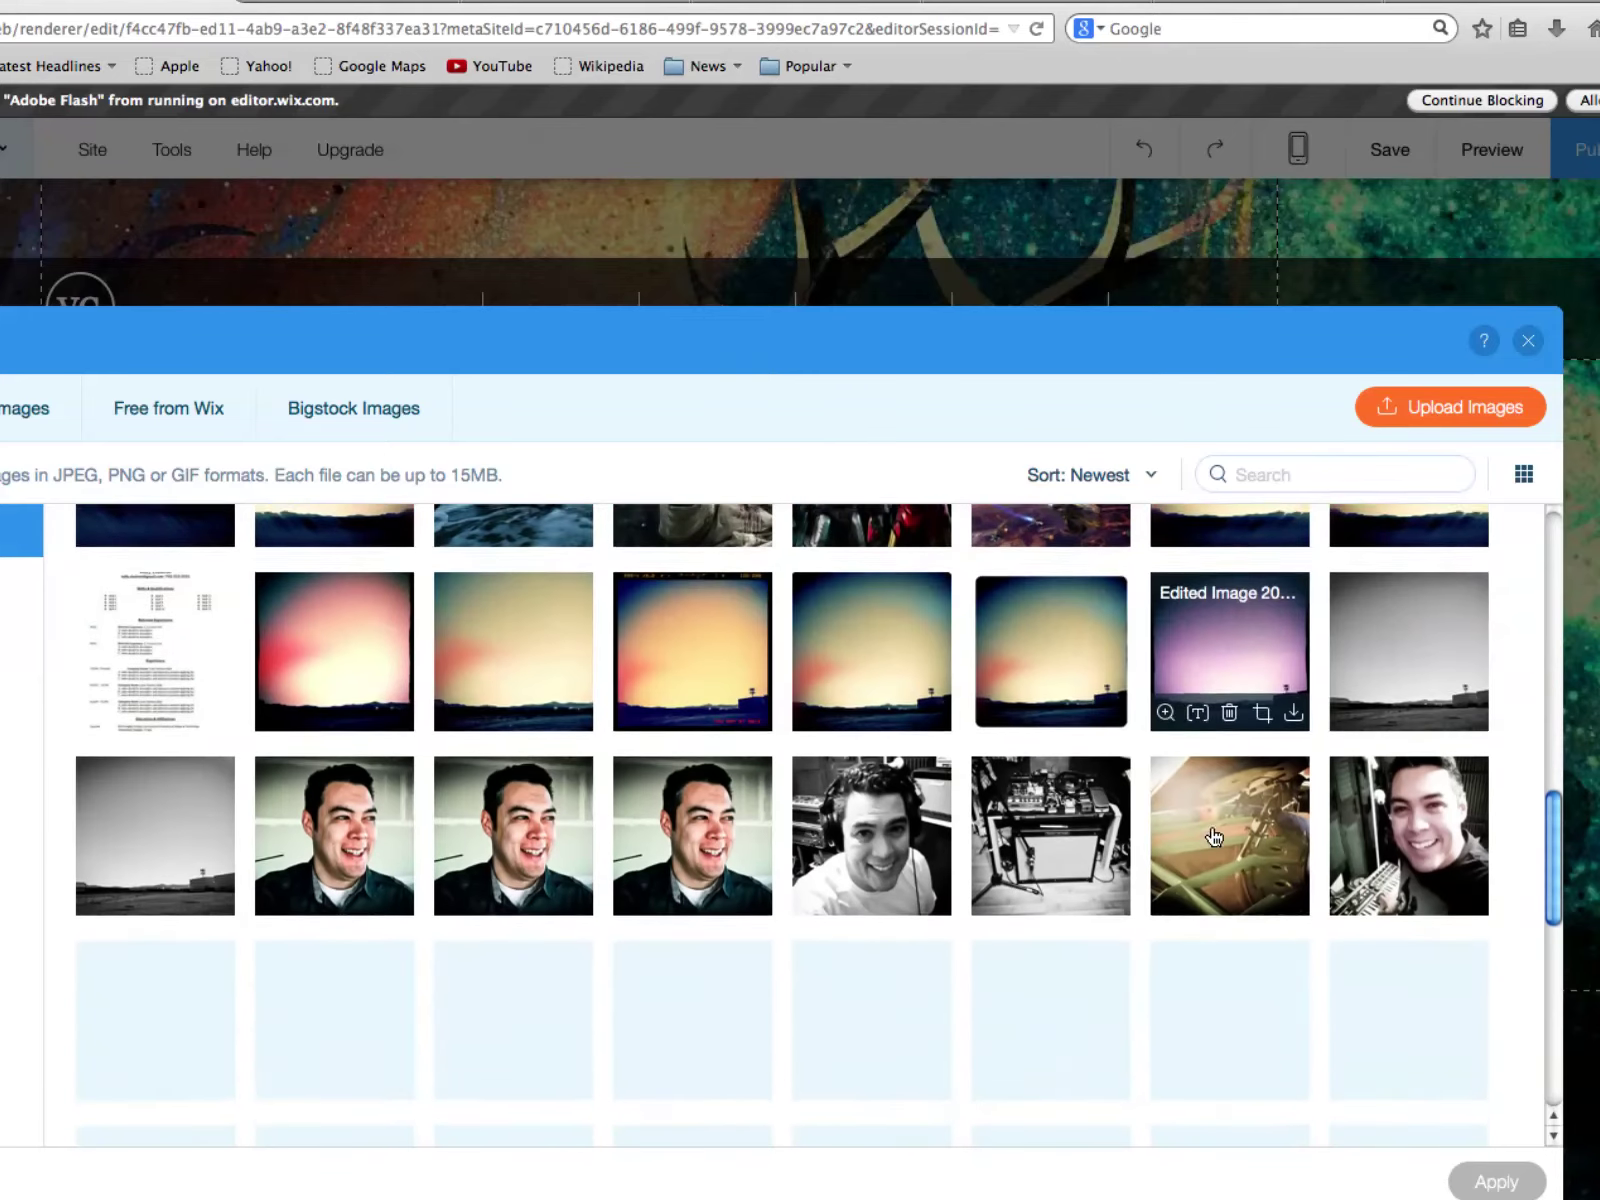
scroll(1213, 836, down, 2)
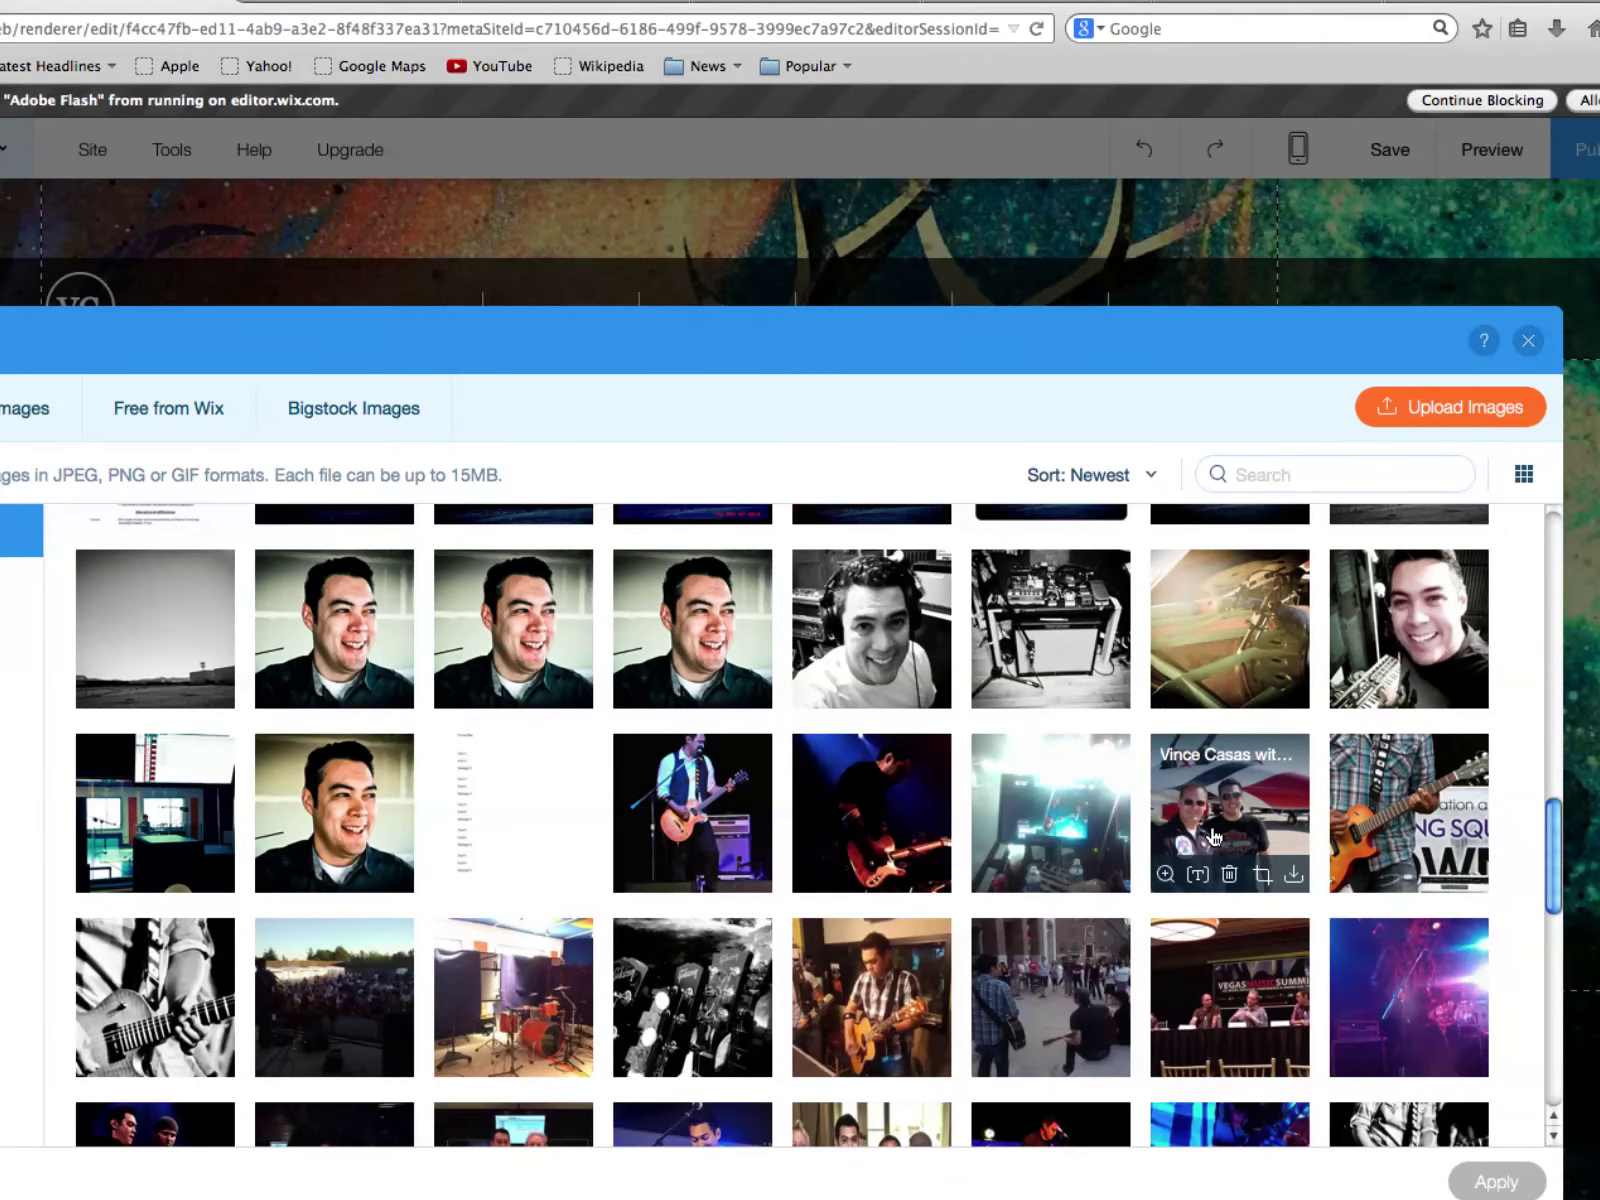
scroll(1213, 836, down, 5)
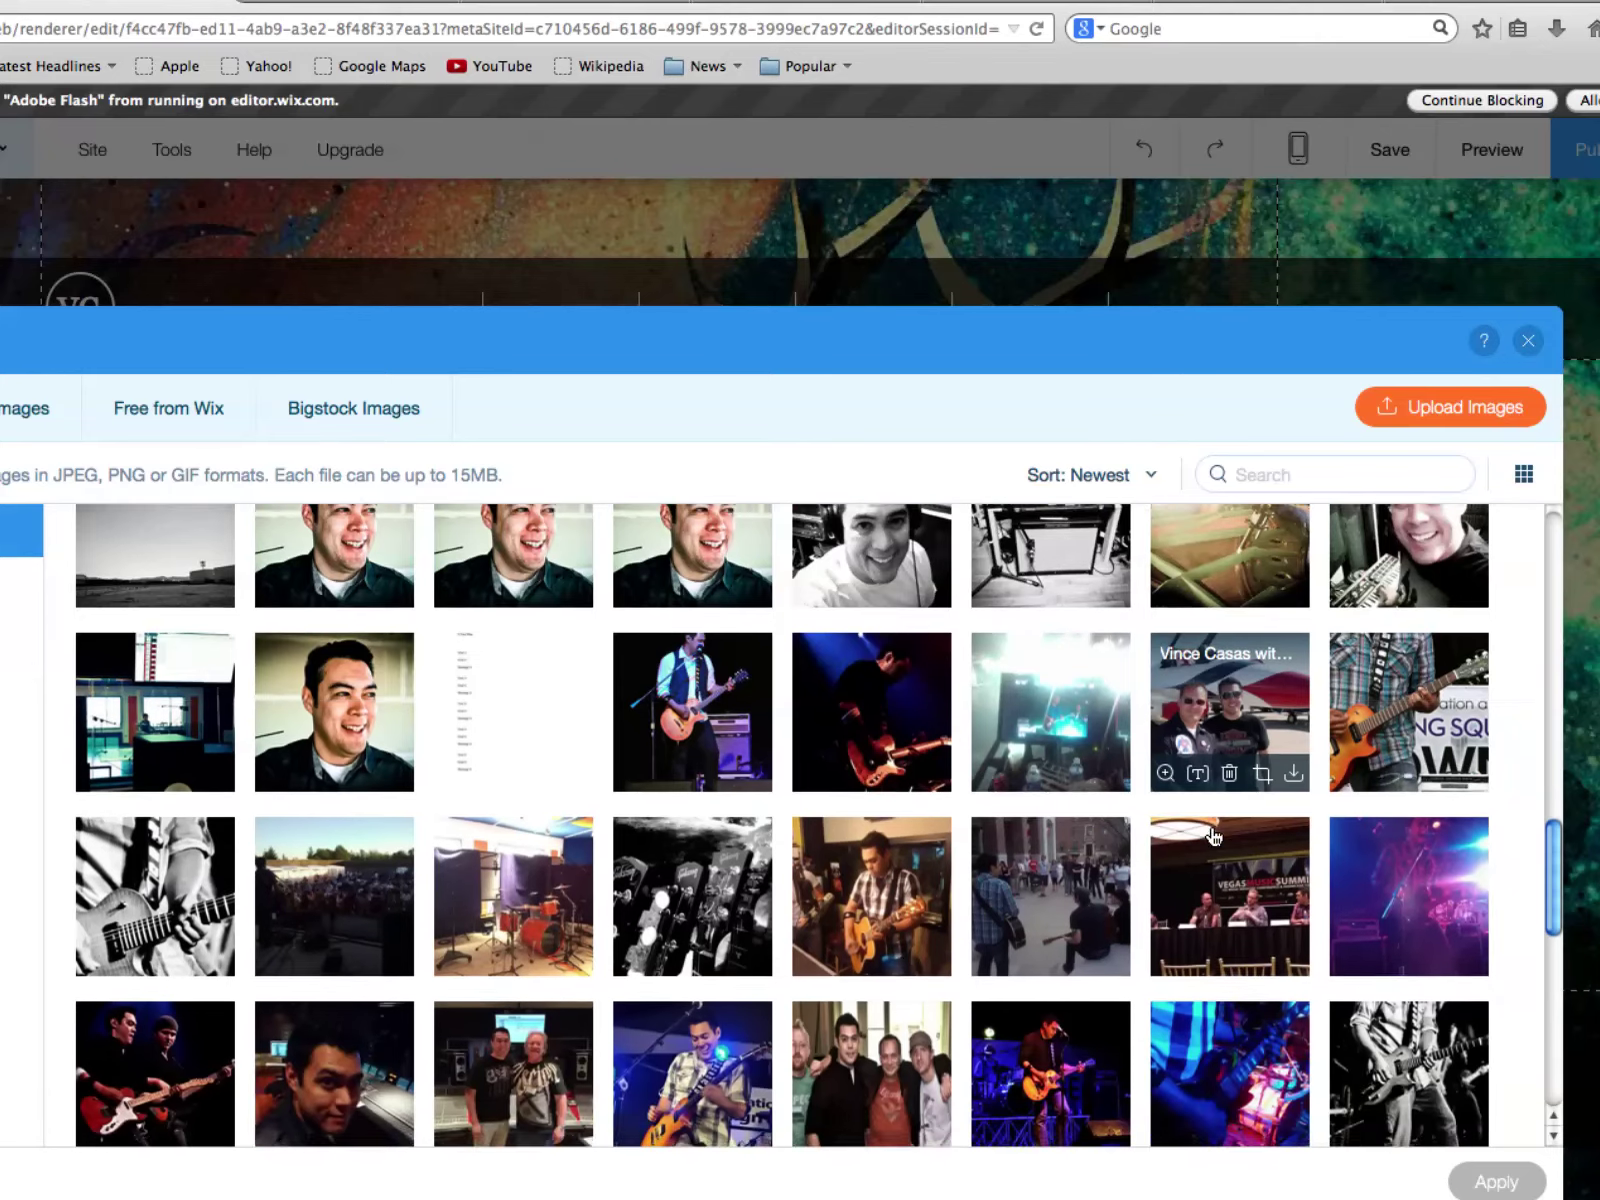
scroll(1213, 836, down, 3)
scroll(1210, 825, down, 1)
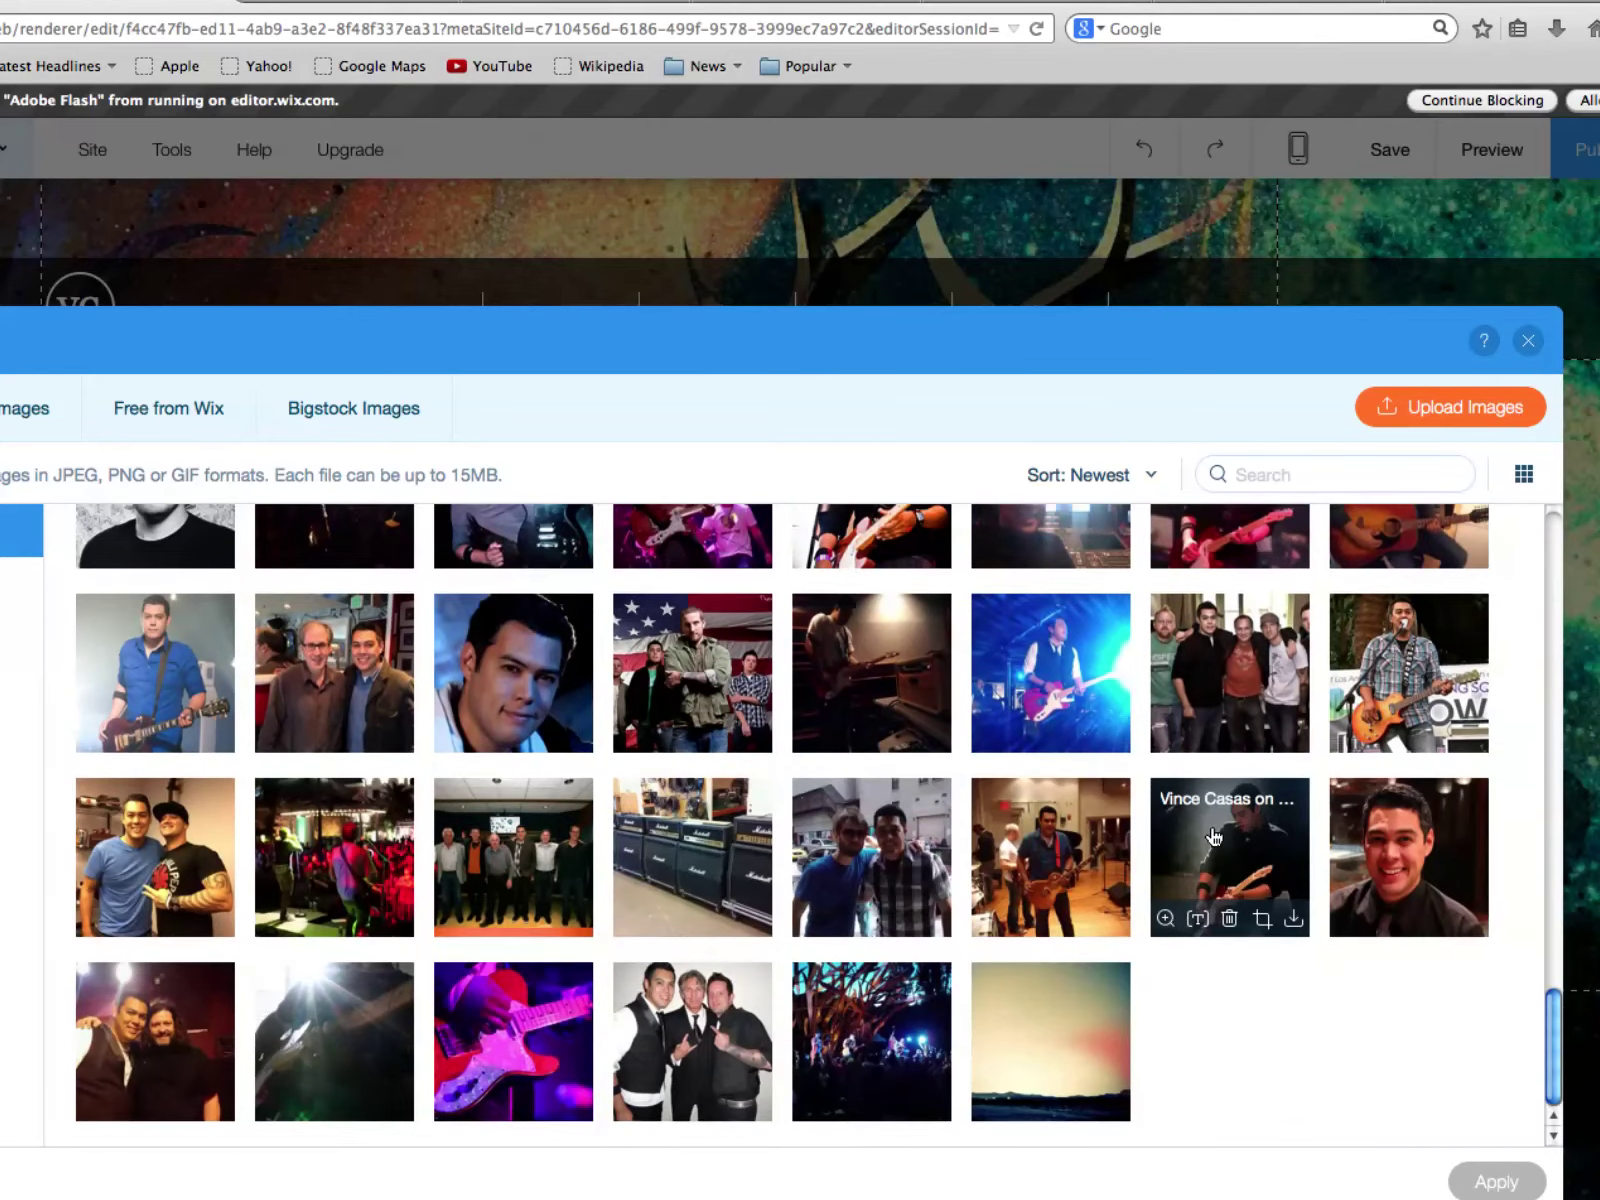
scroll(1213, 836, up, 10)
scroll(1210, 825, up, 5)
scroll(1210, 825, down, 1)
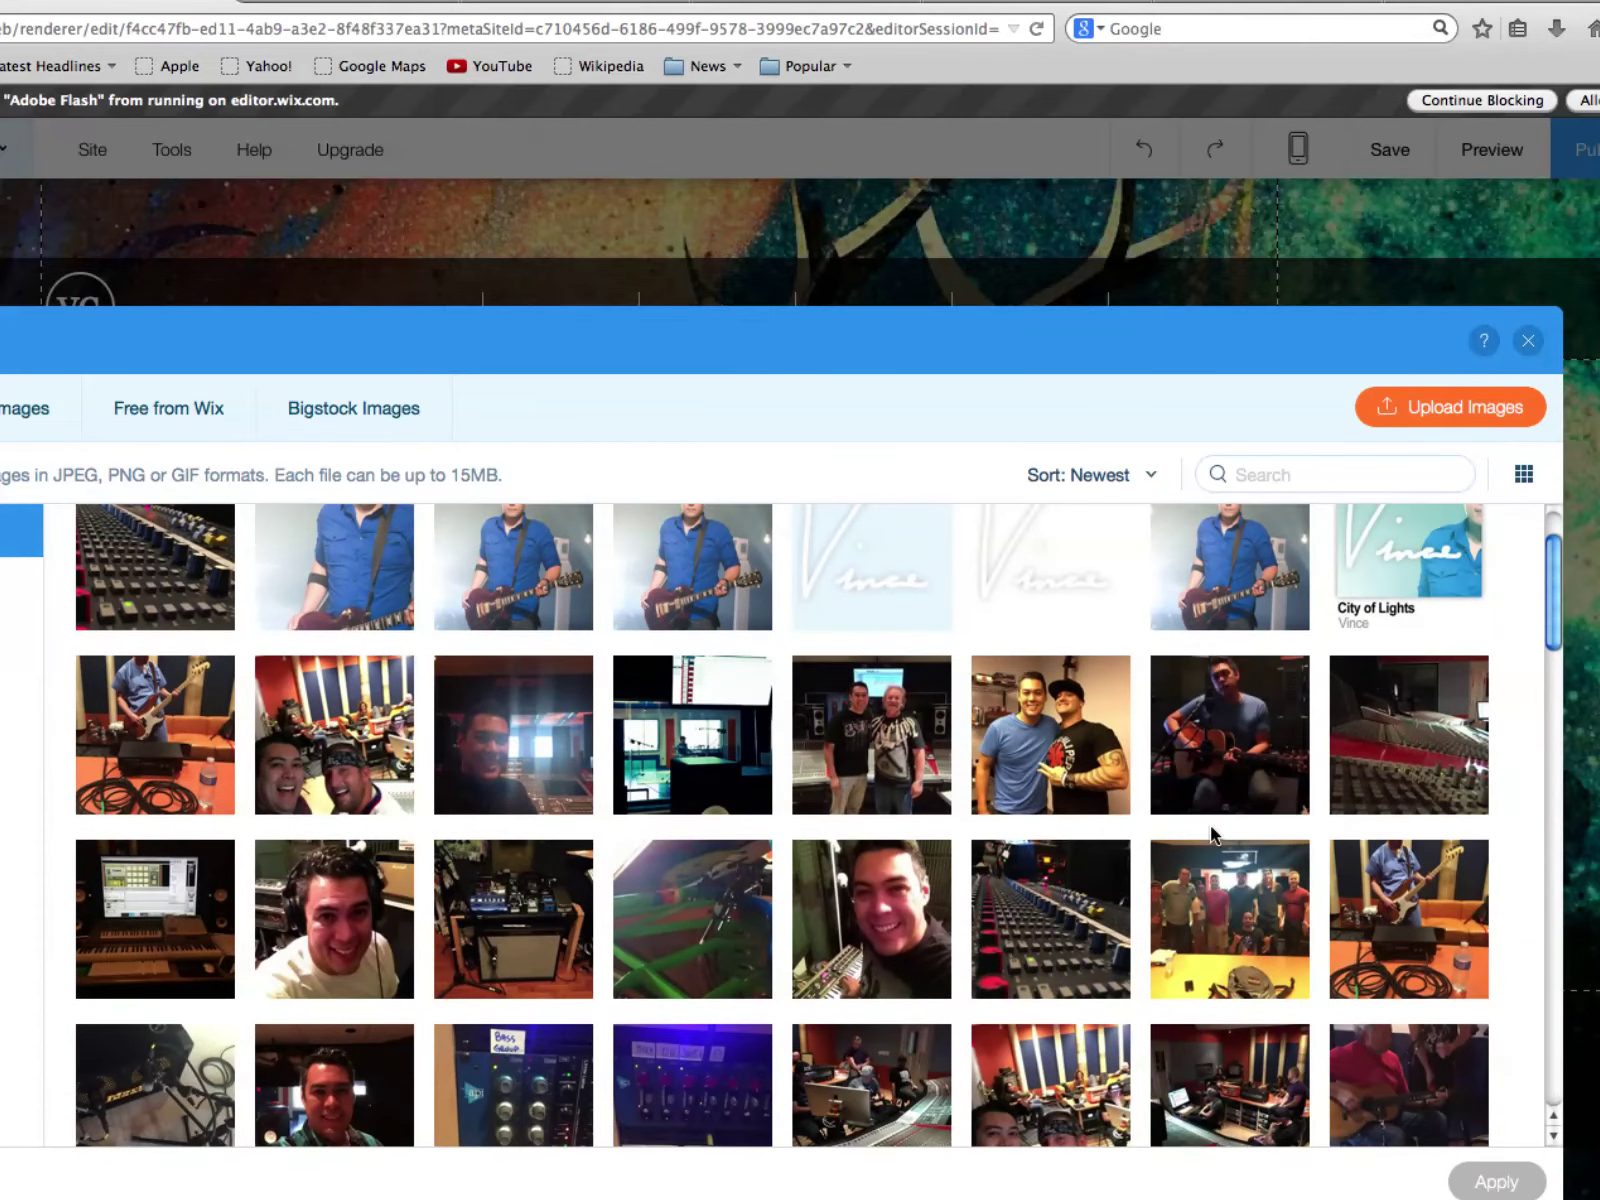
scroll(1210, 826, up, 1)
scroll(1210, 826, down, 4)
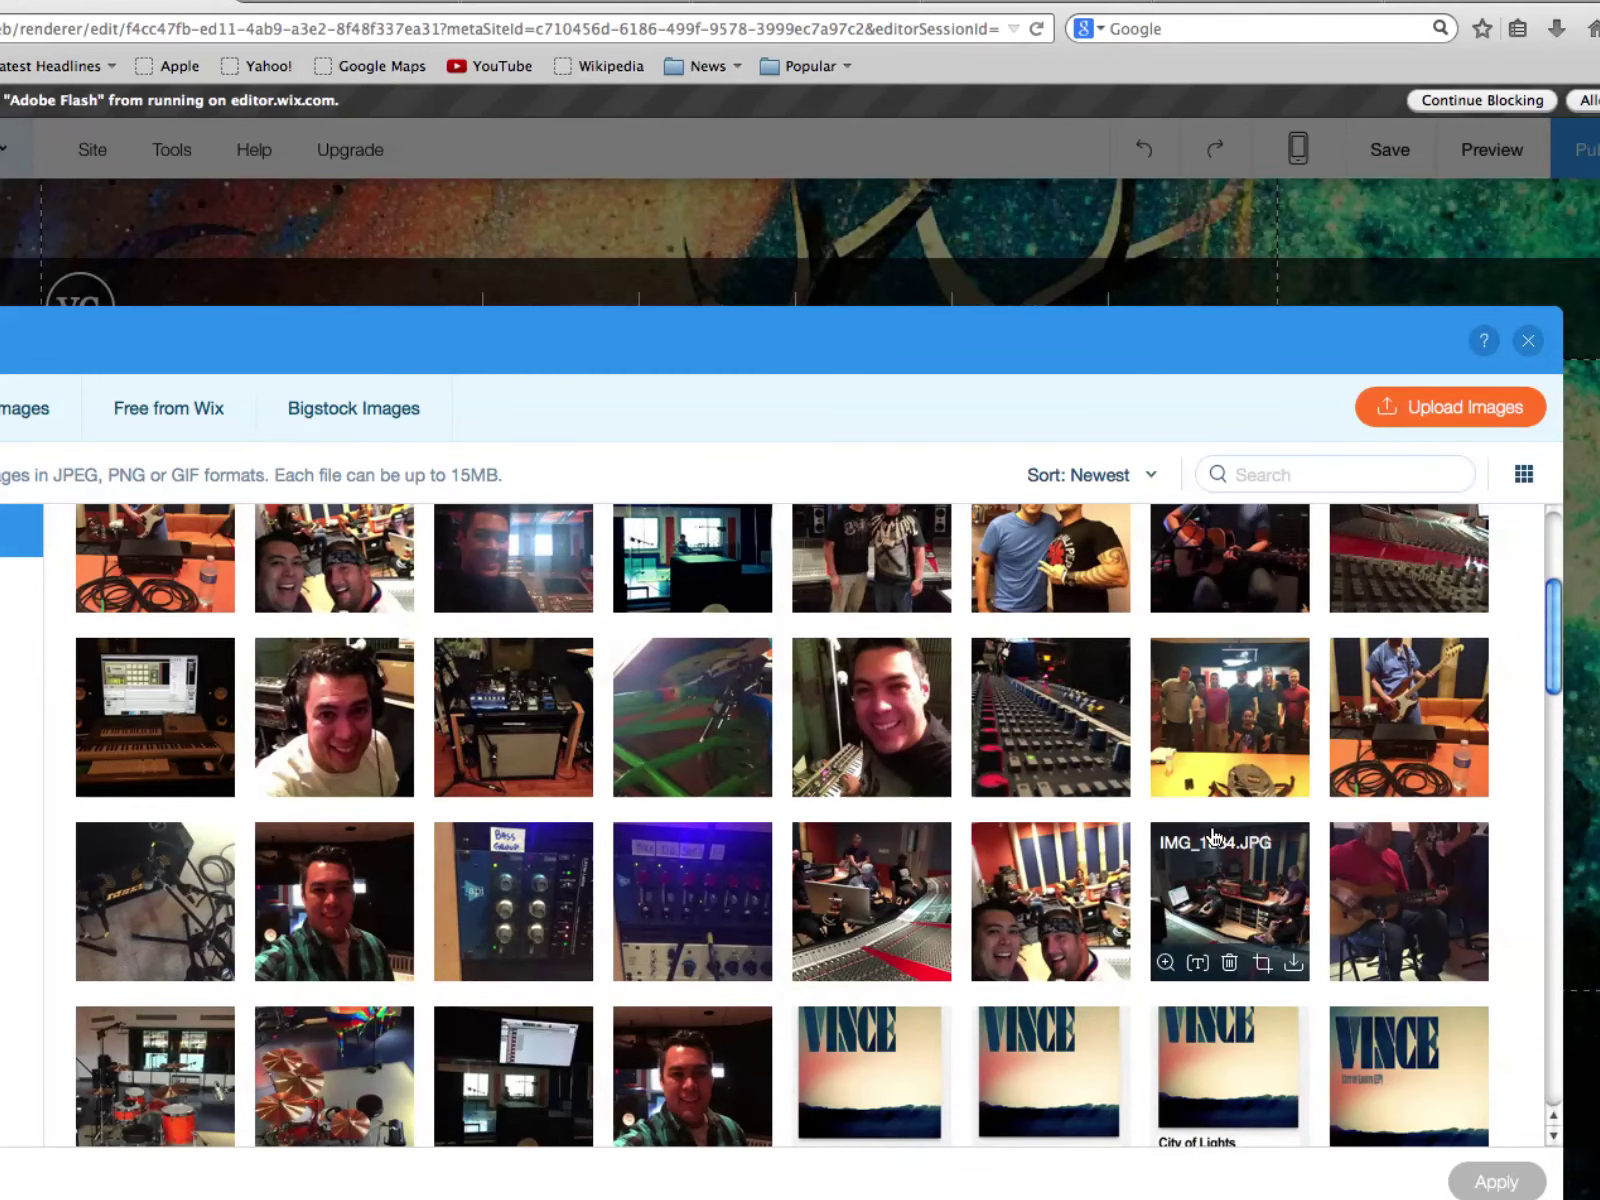
scroll(1213, 836, down, 5)
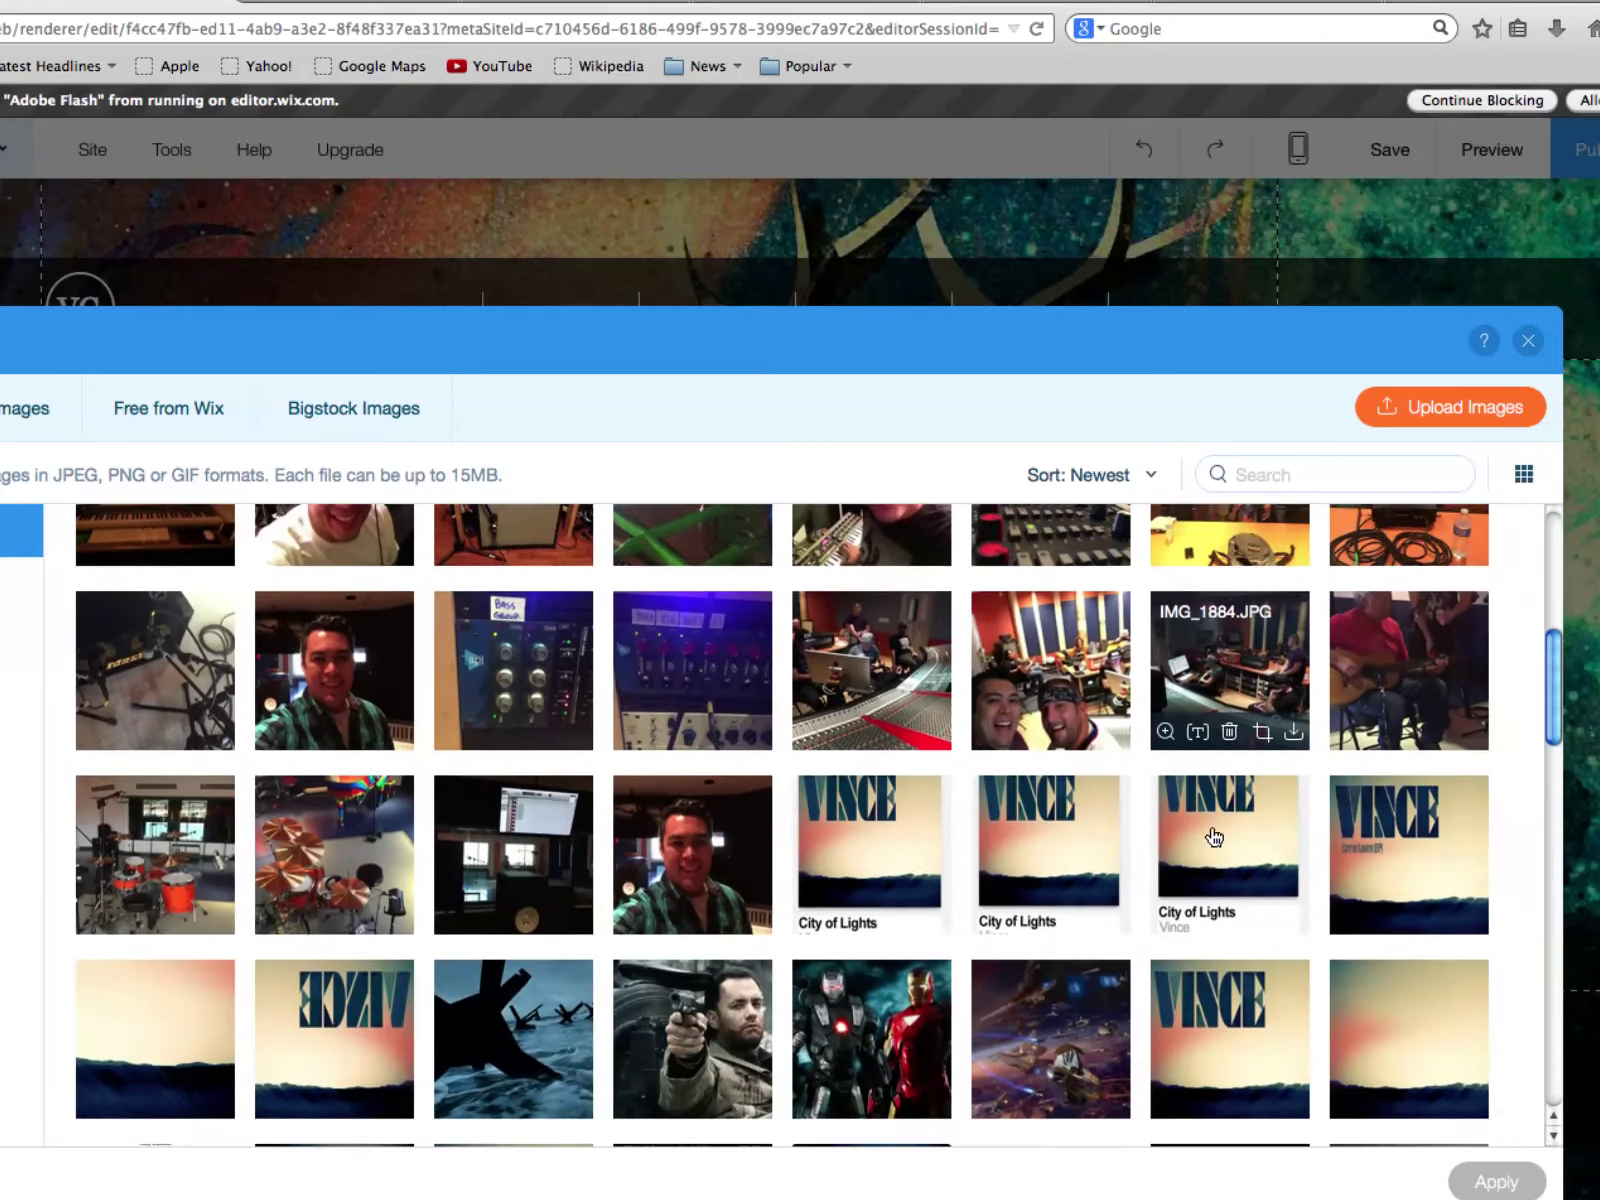
scroll(1213, 836, down, 5)
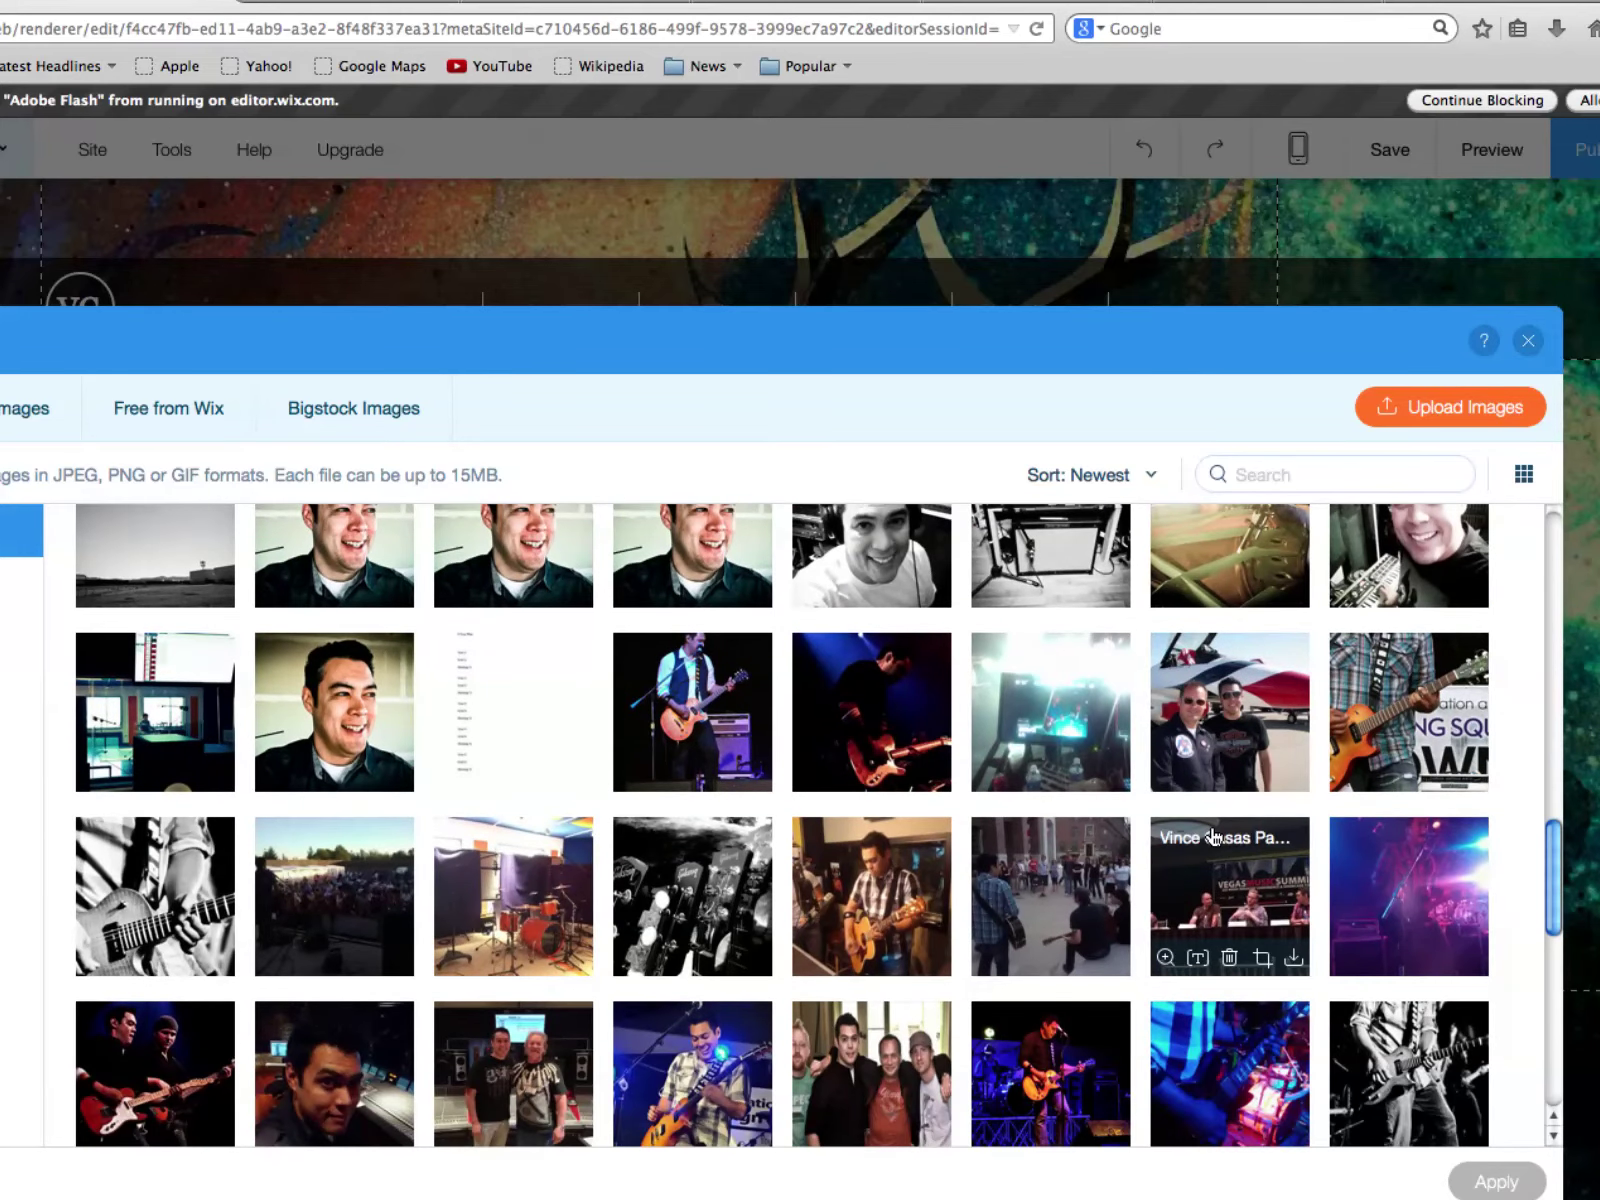
scroll(1213, 836, down, 3)
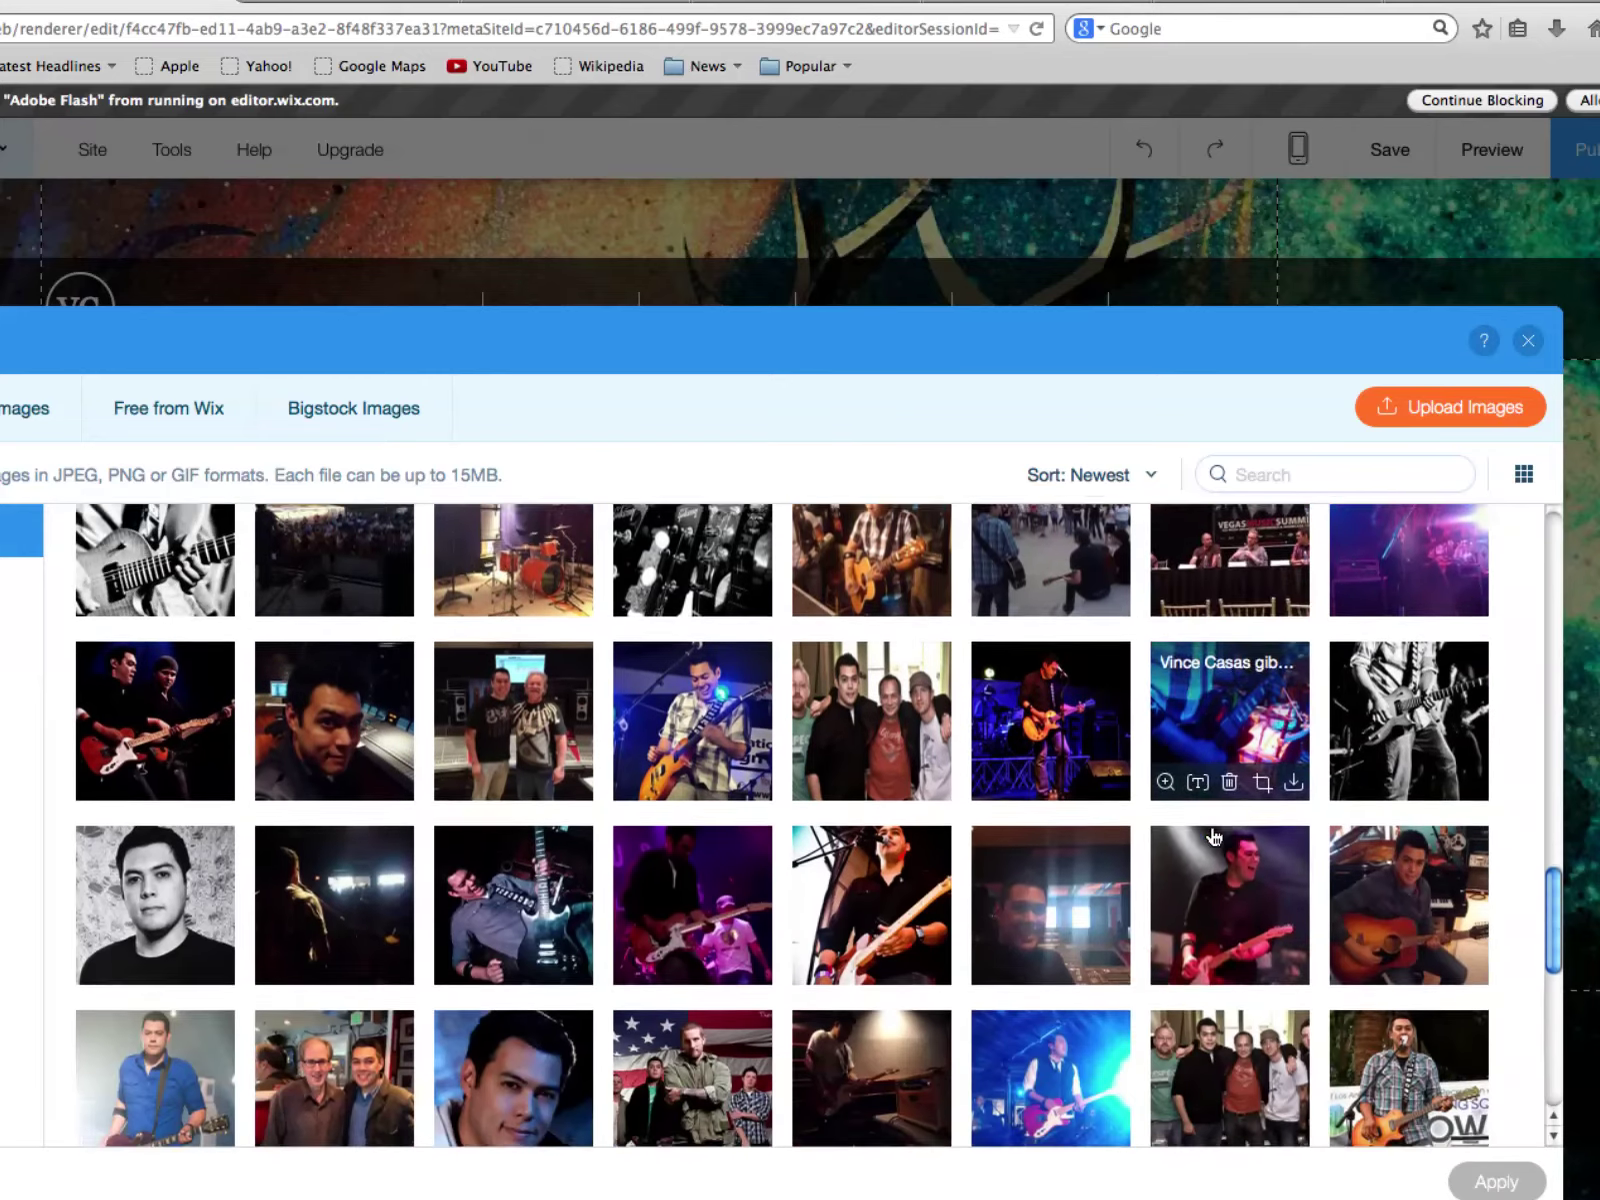
scroll(1213, 836, down, 1)
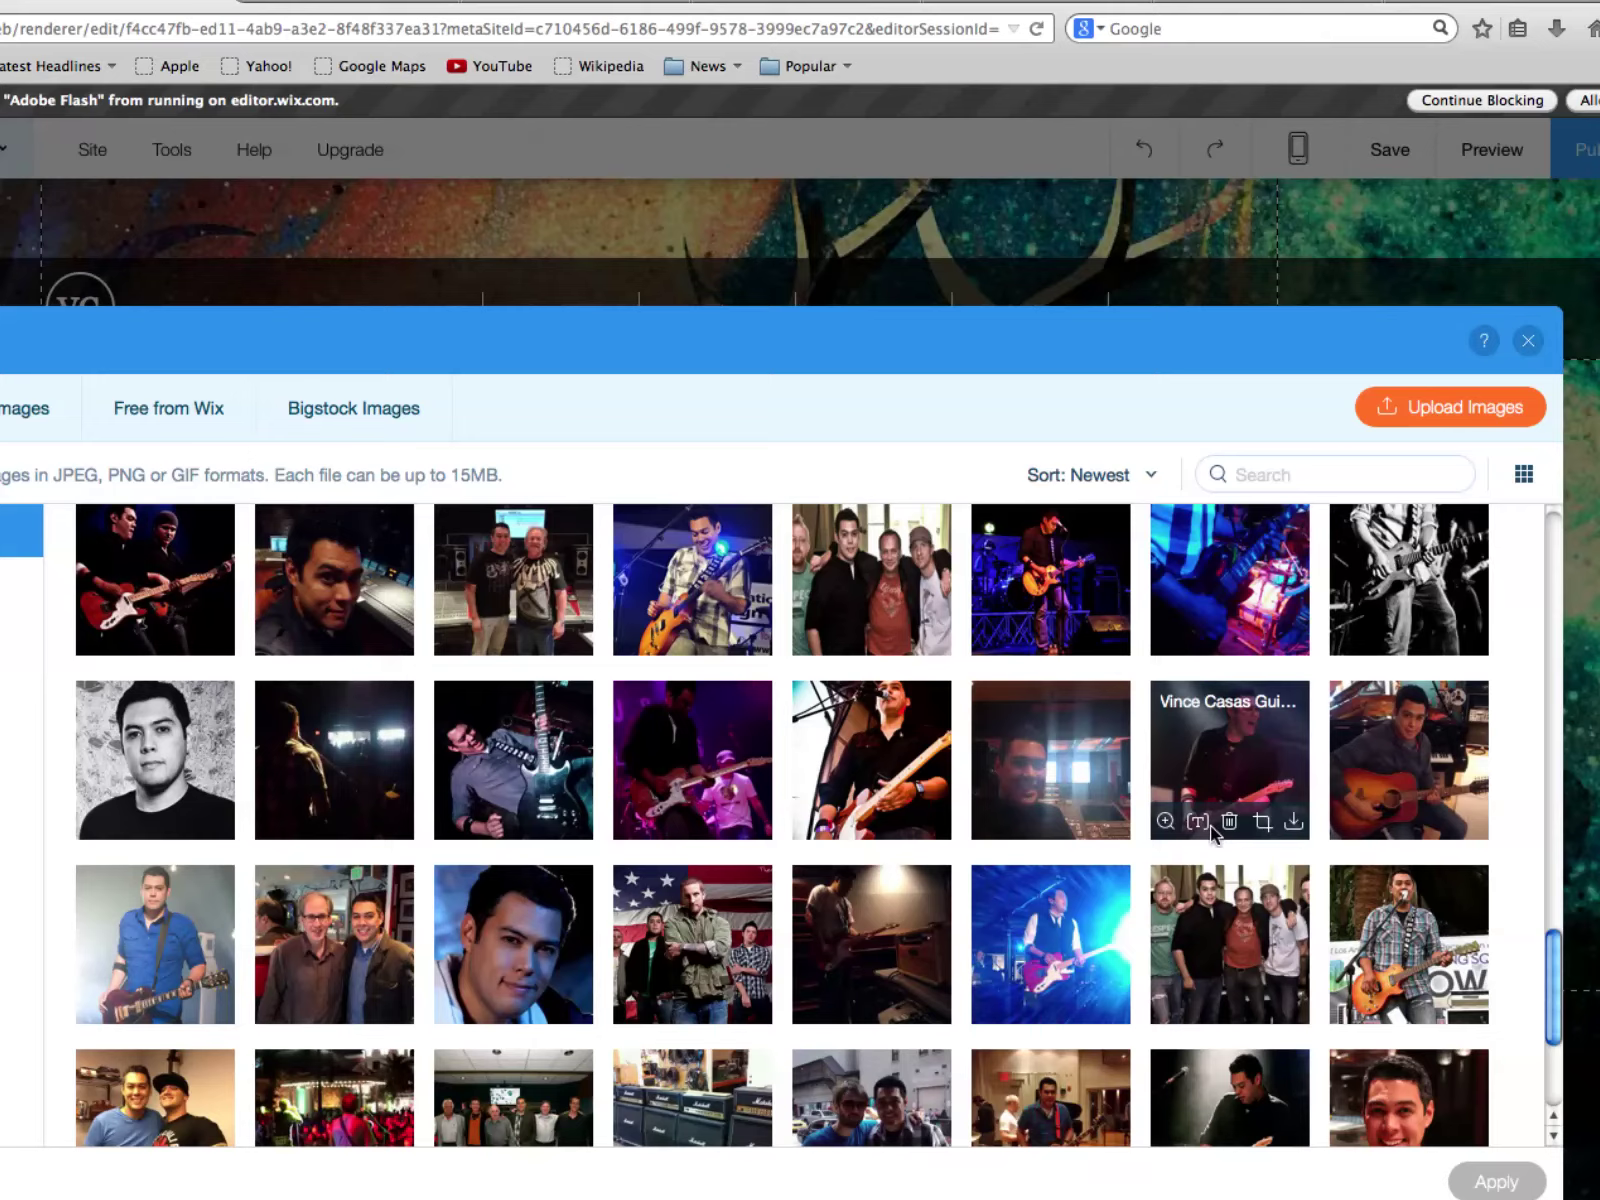
scroll(1210, 825, down, 3)
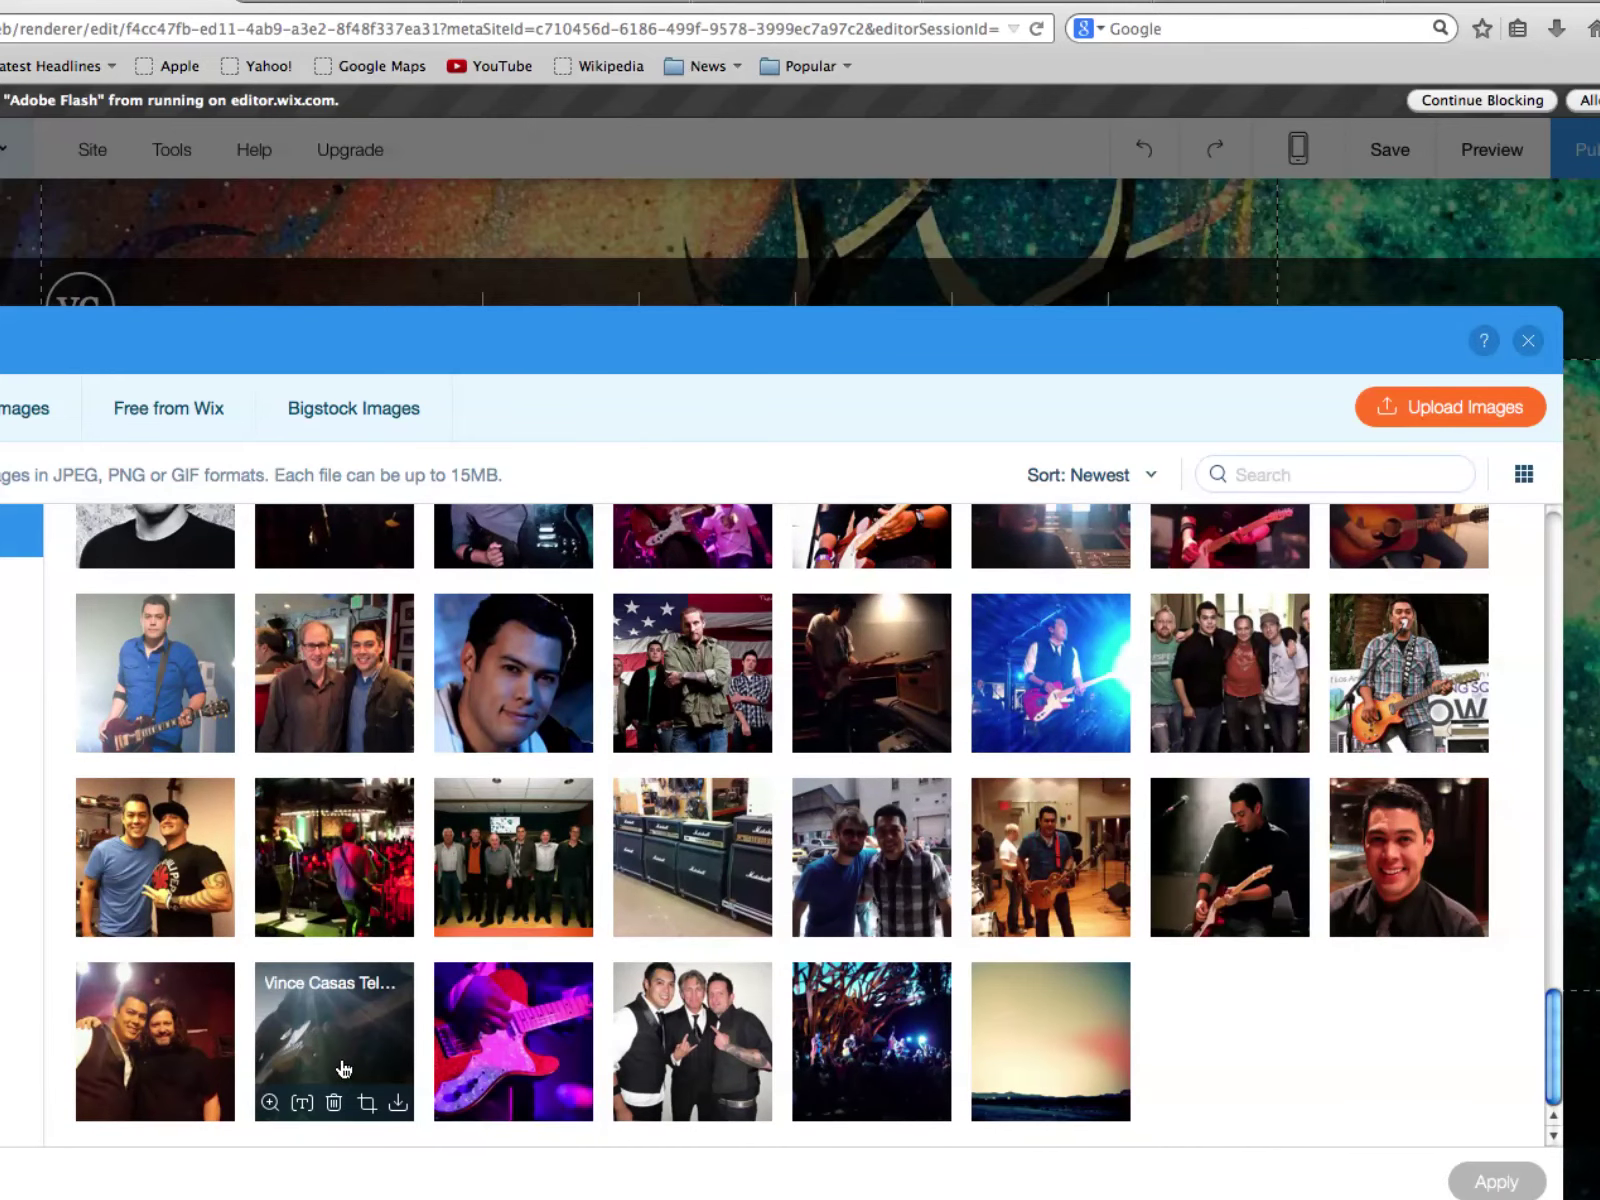
Edit the backlit guitar close-up in the last row of the media library and crop it to 16:9
click(365, 1104)
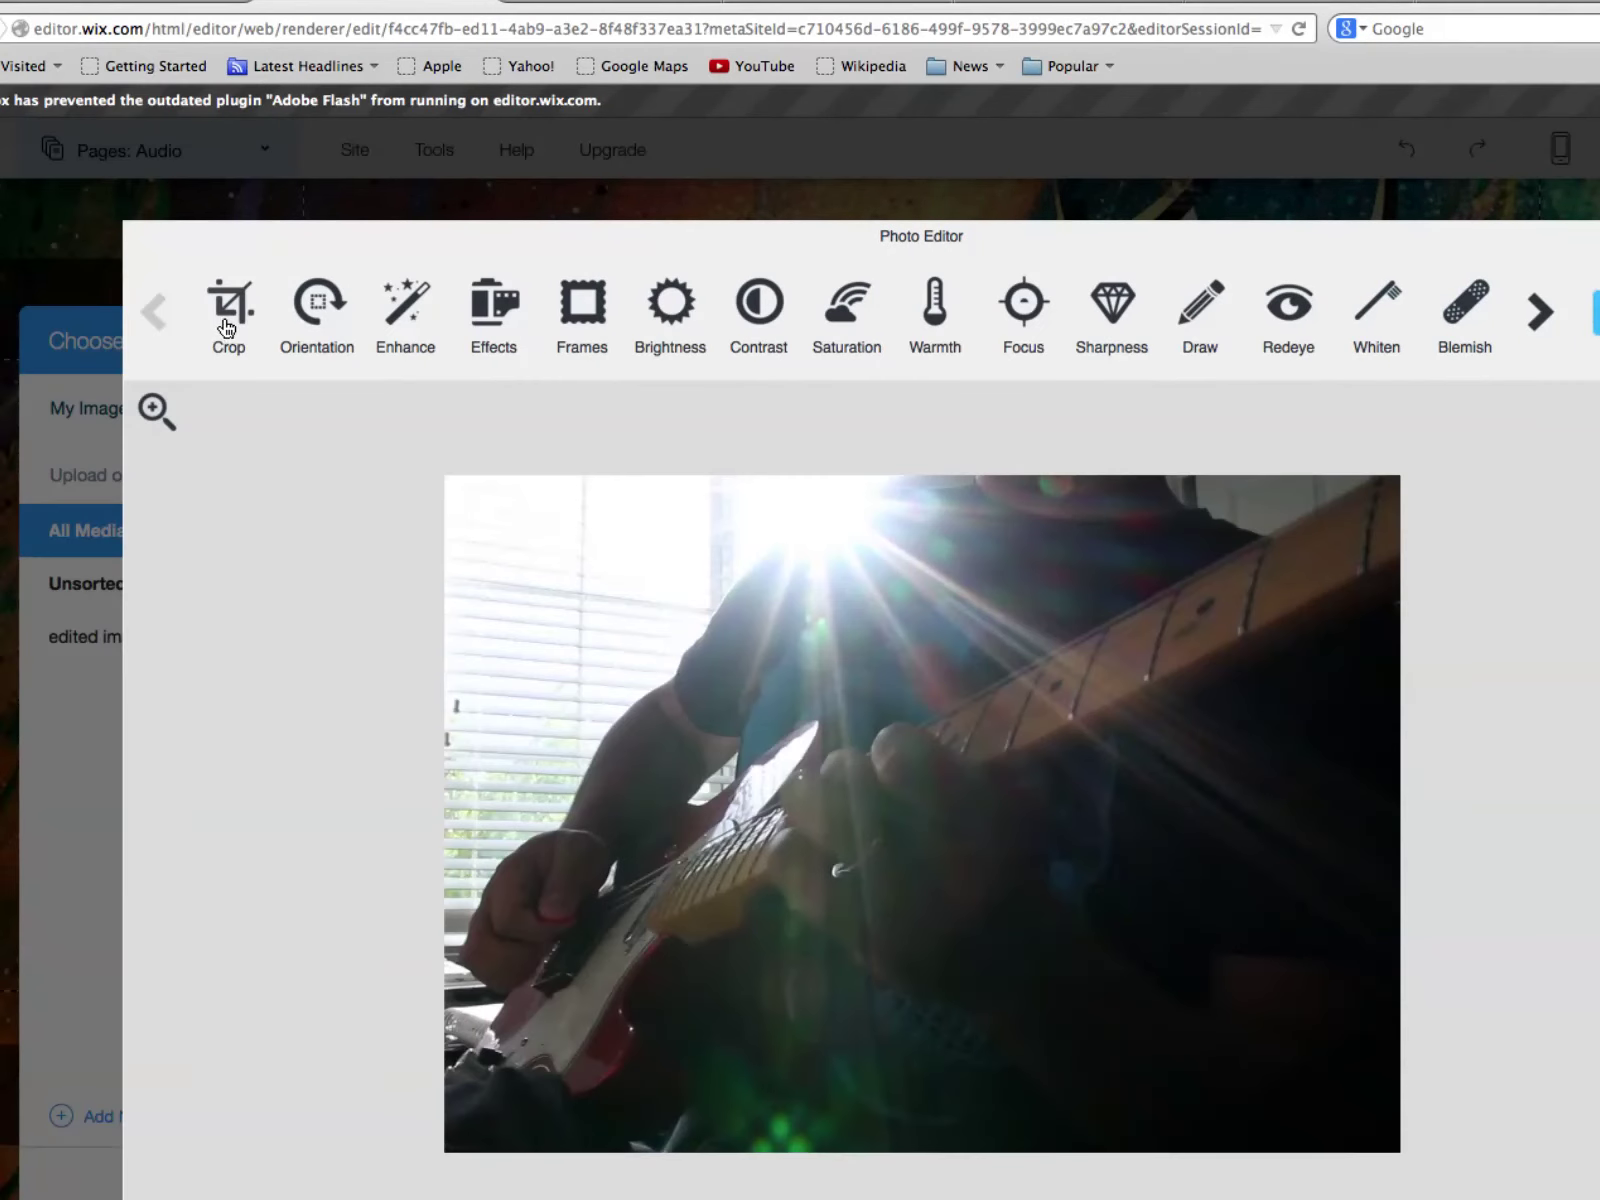
click(222, 318)
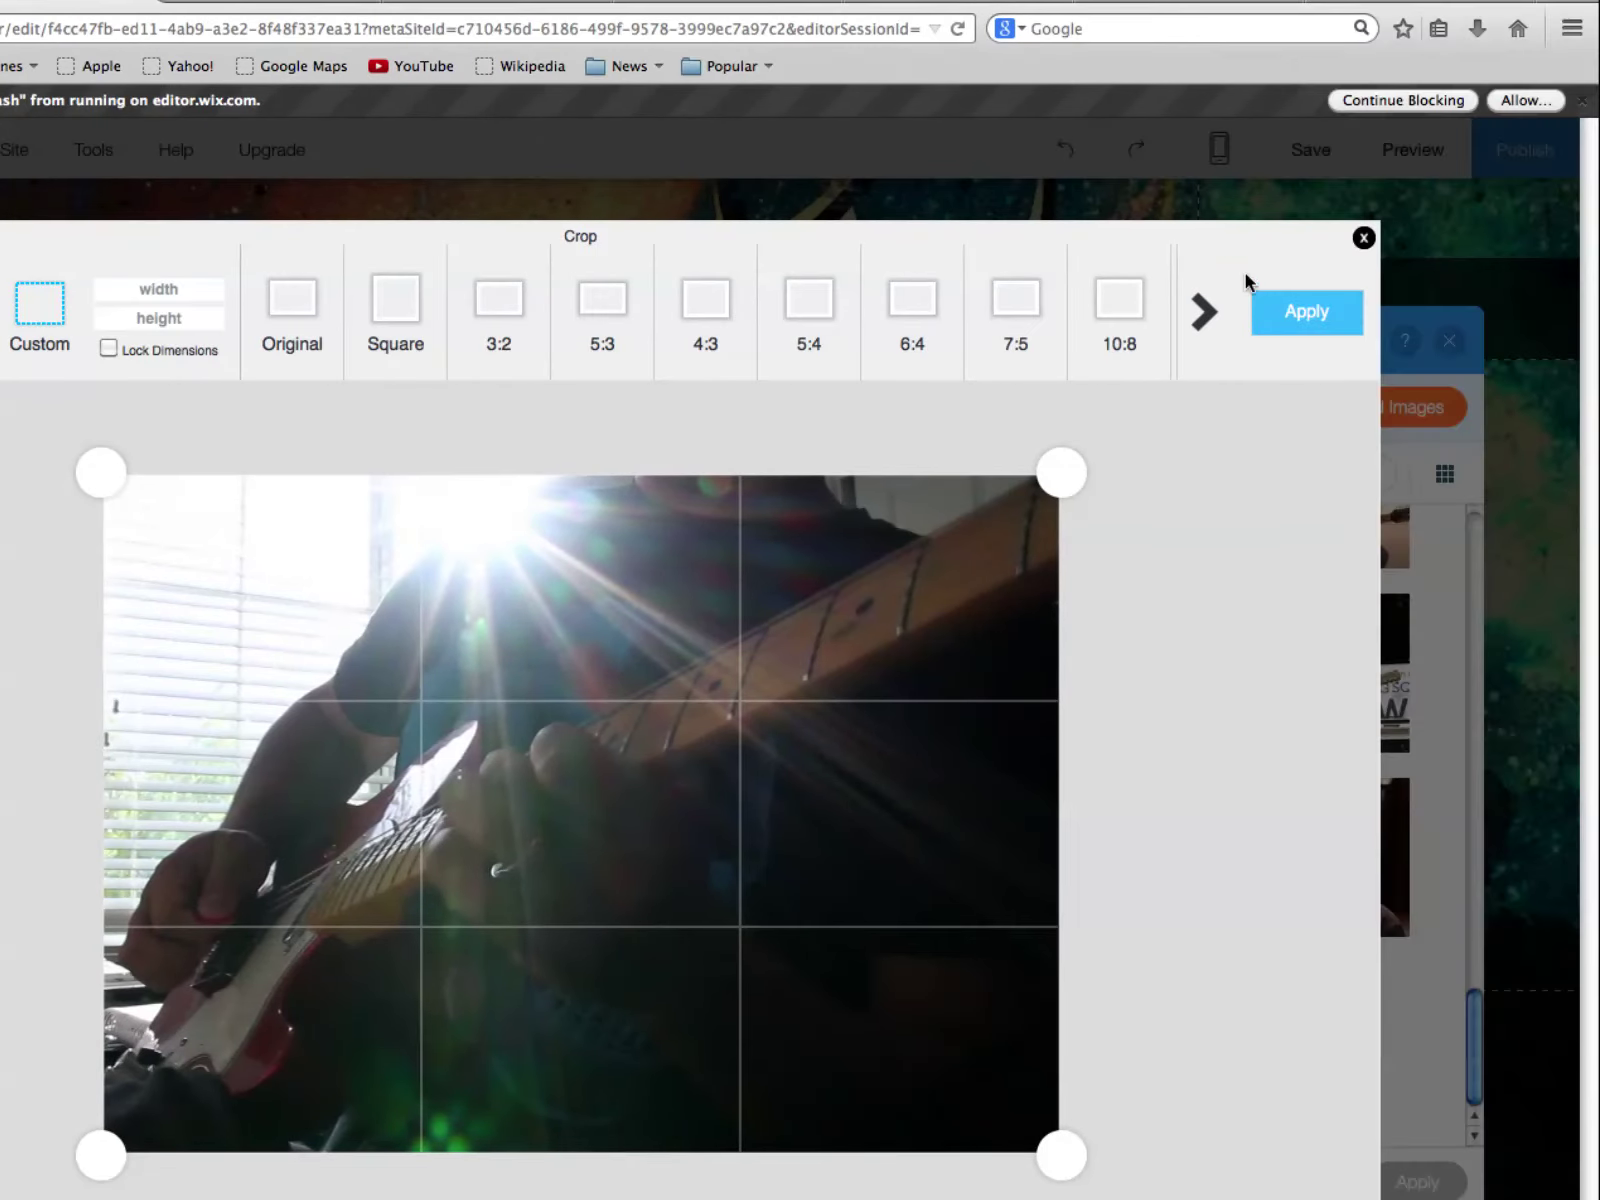
click(1207, 310)
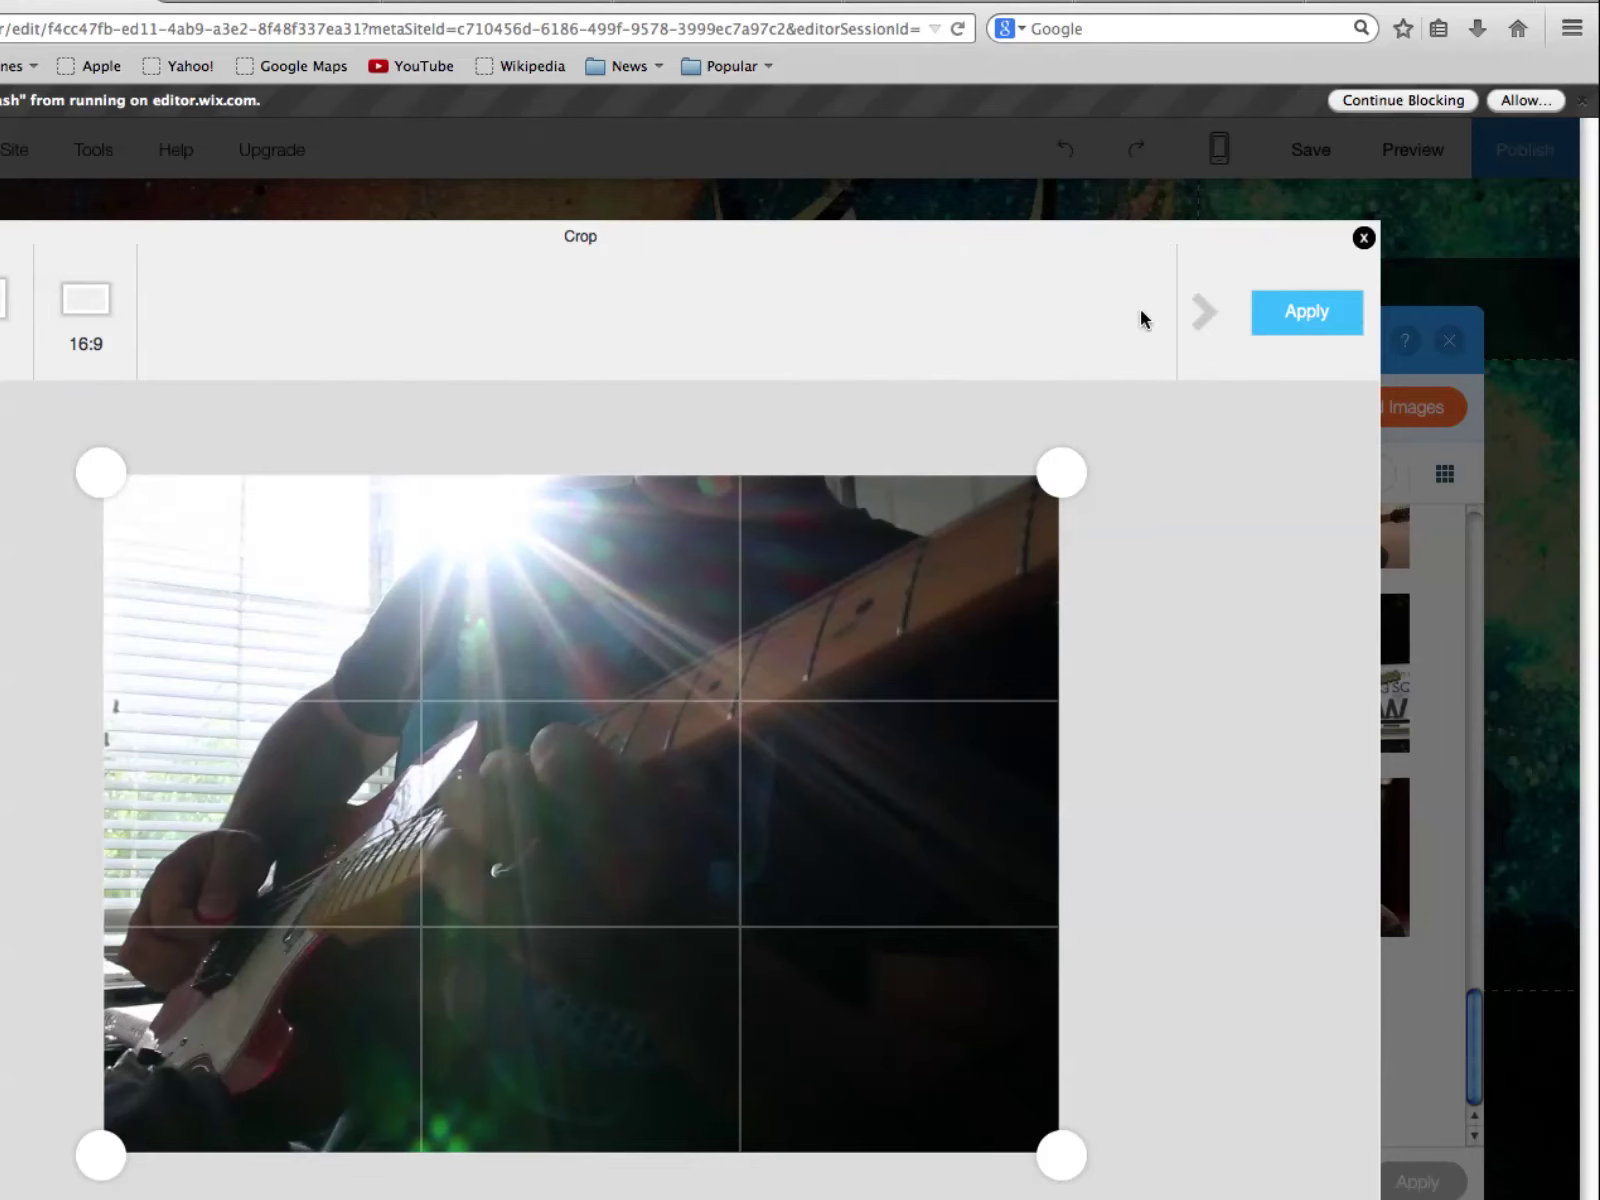
click(86, 300)
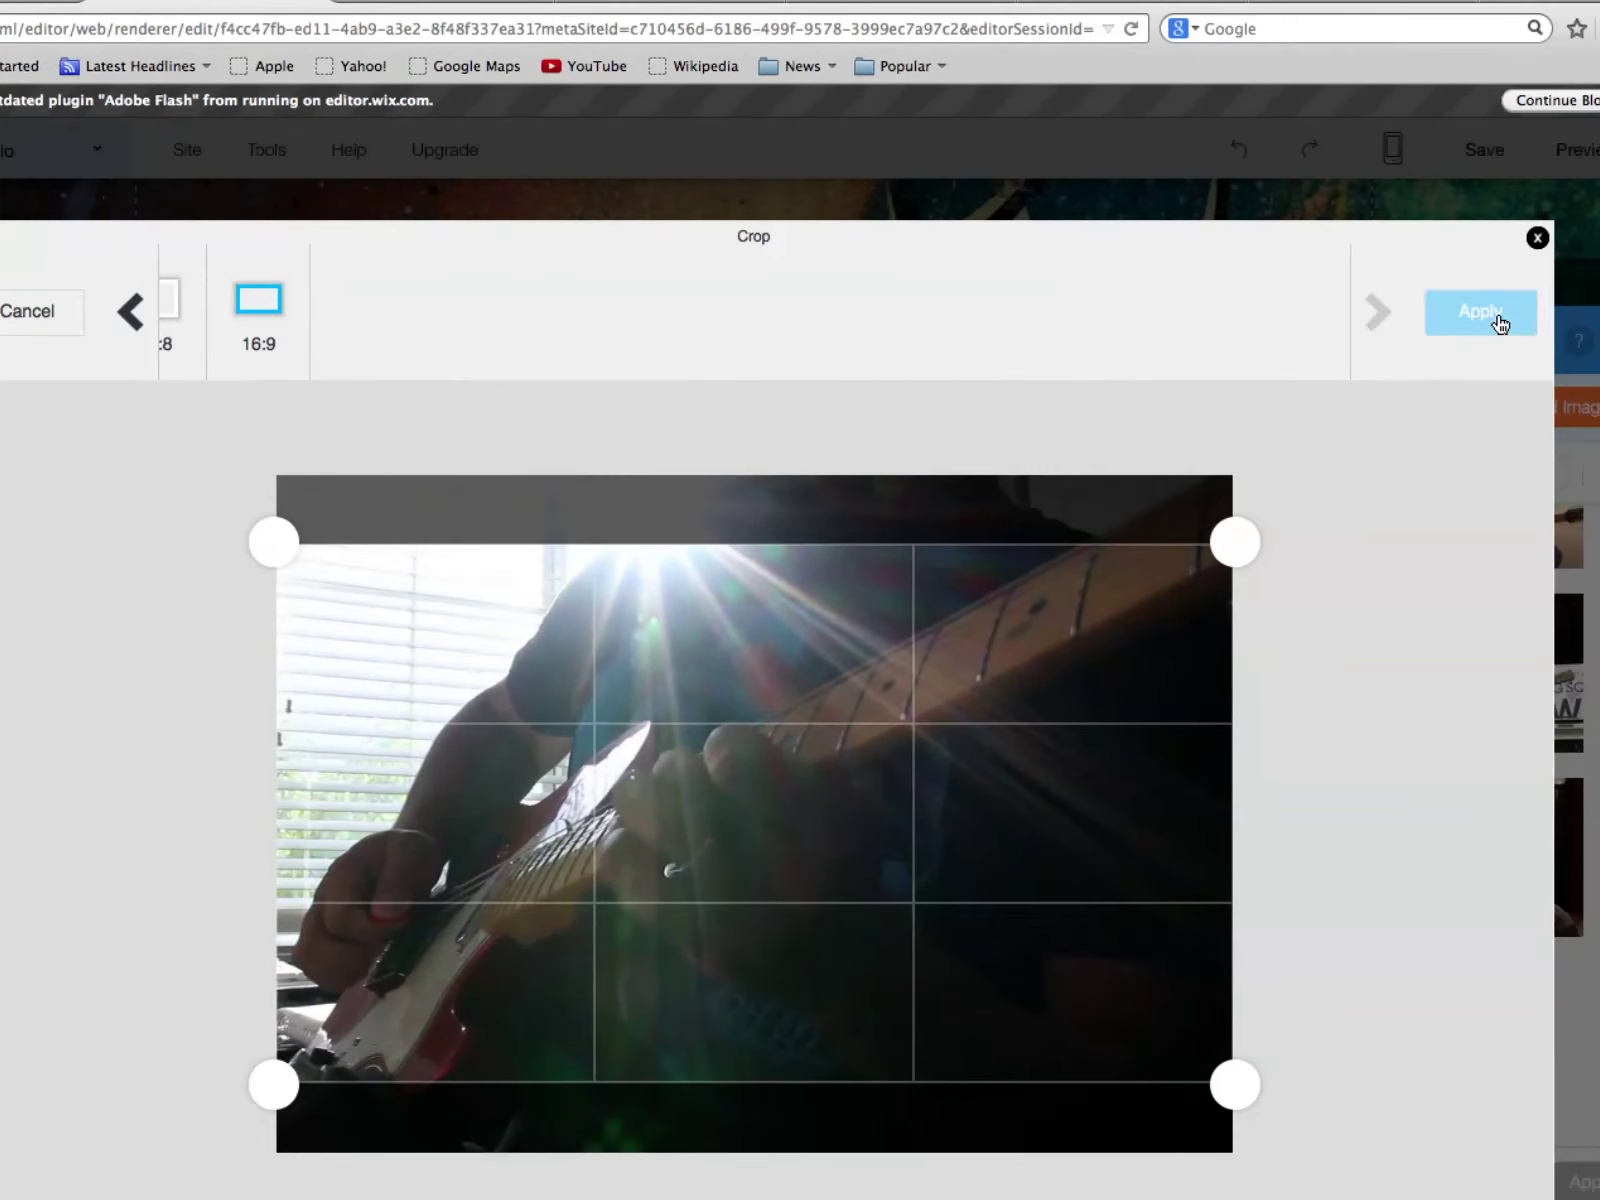
click(1496, 325)
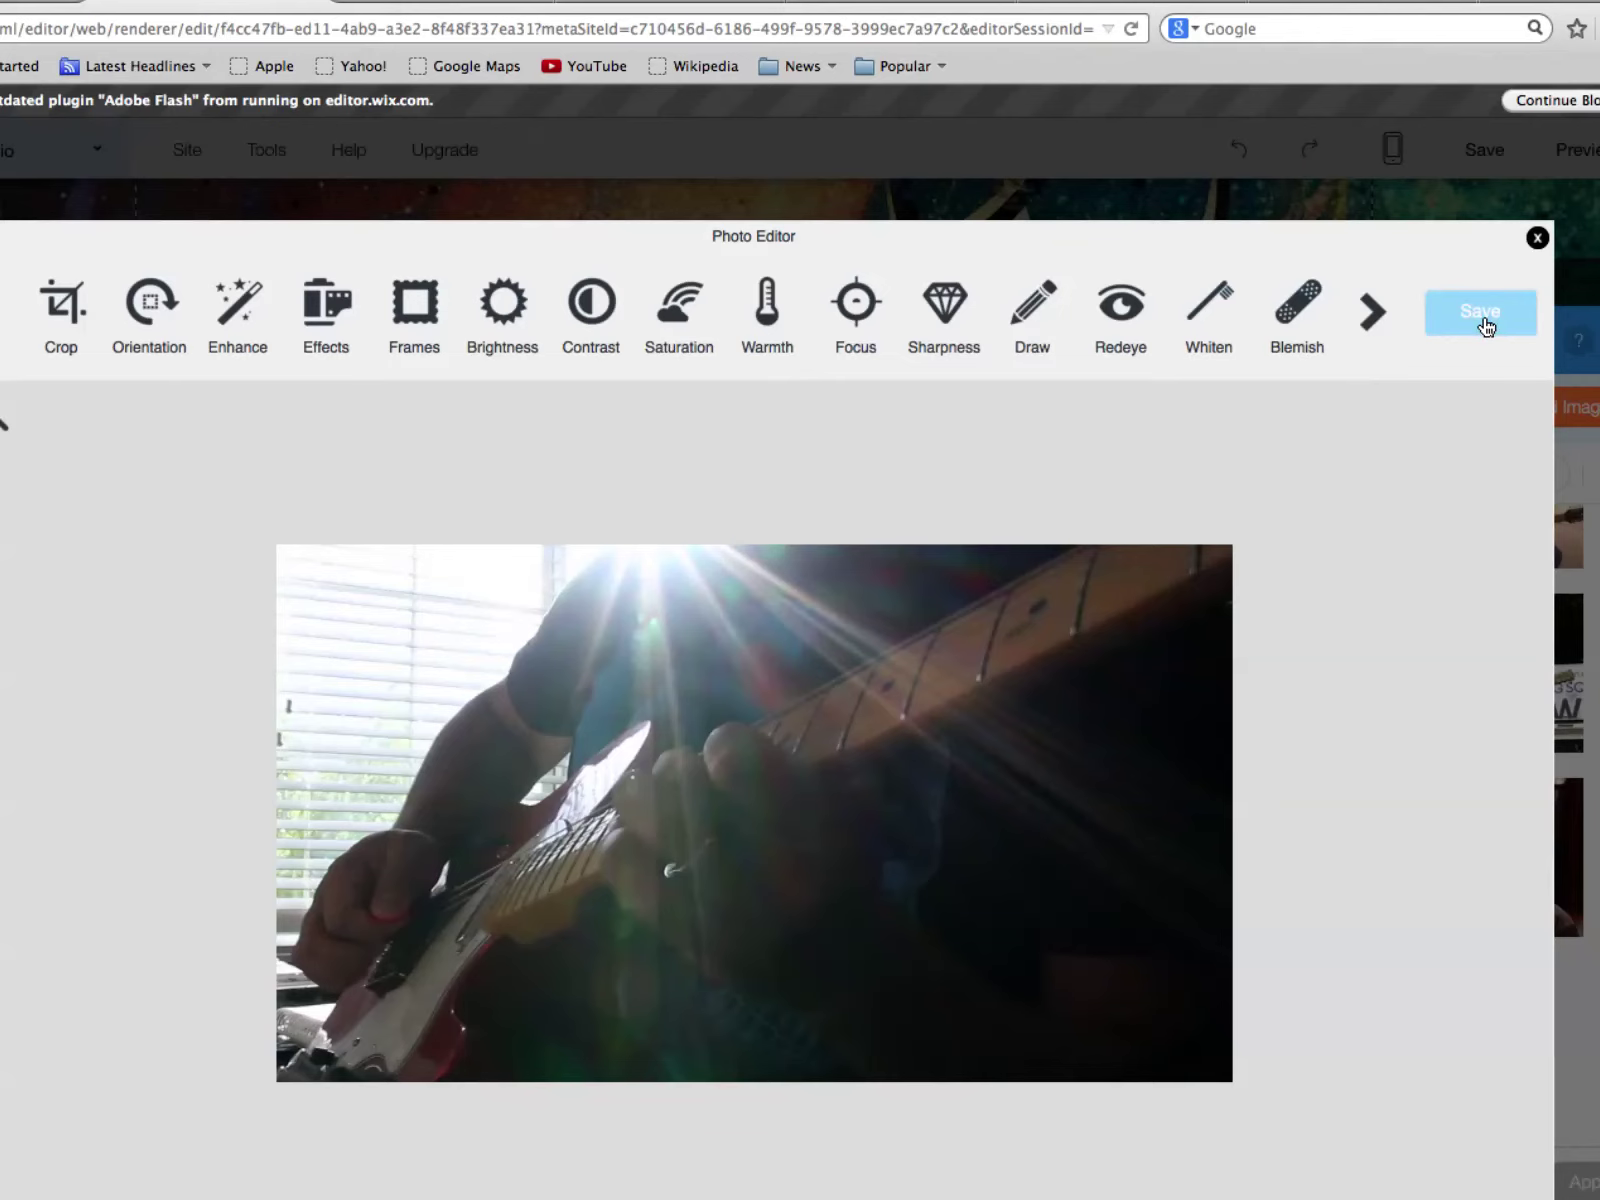
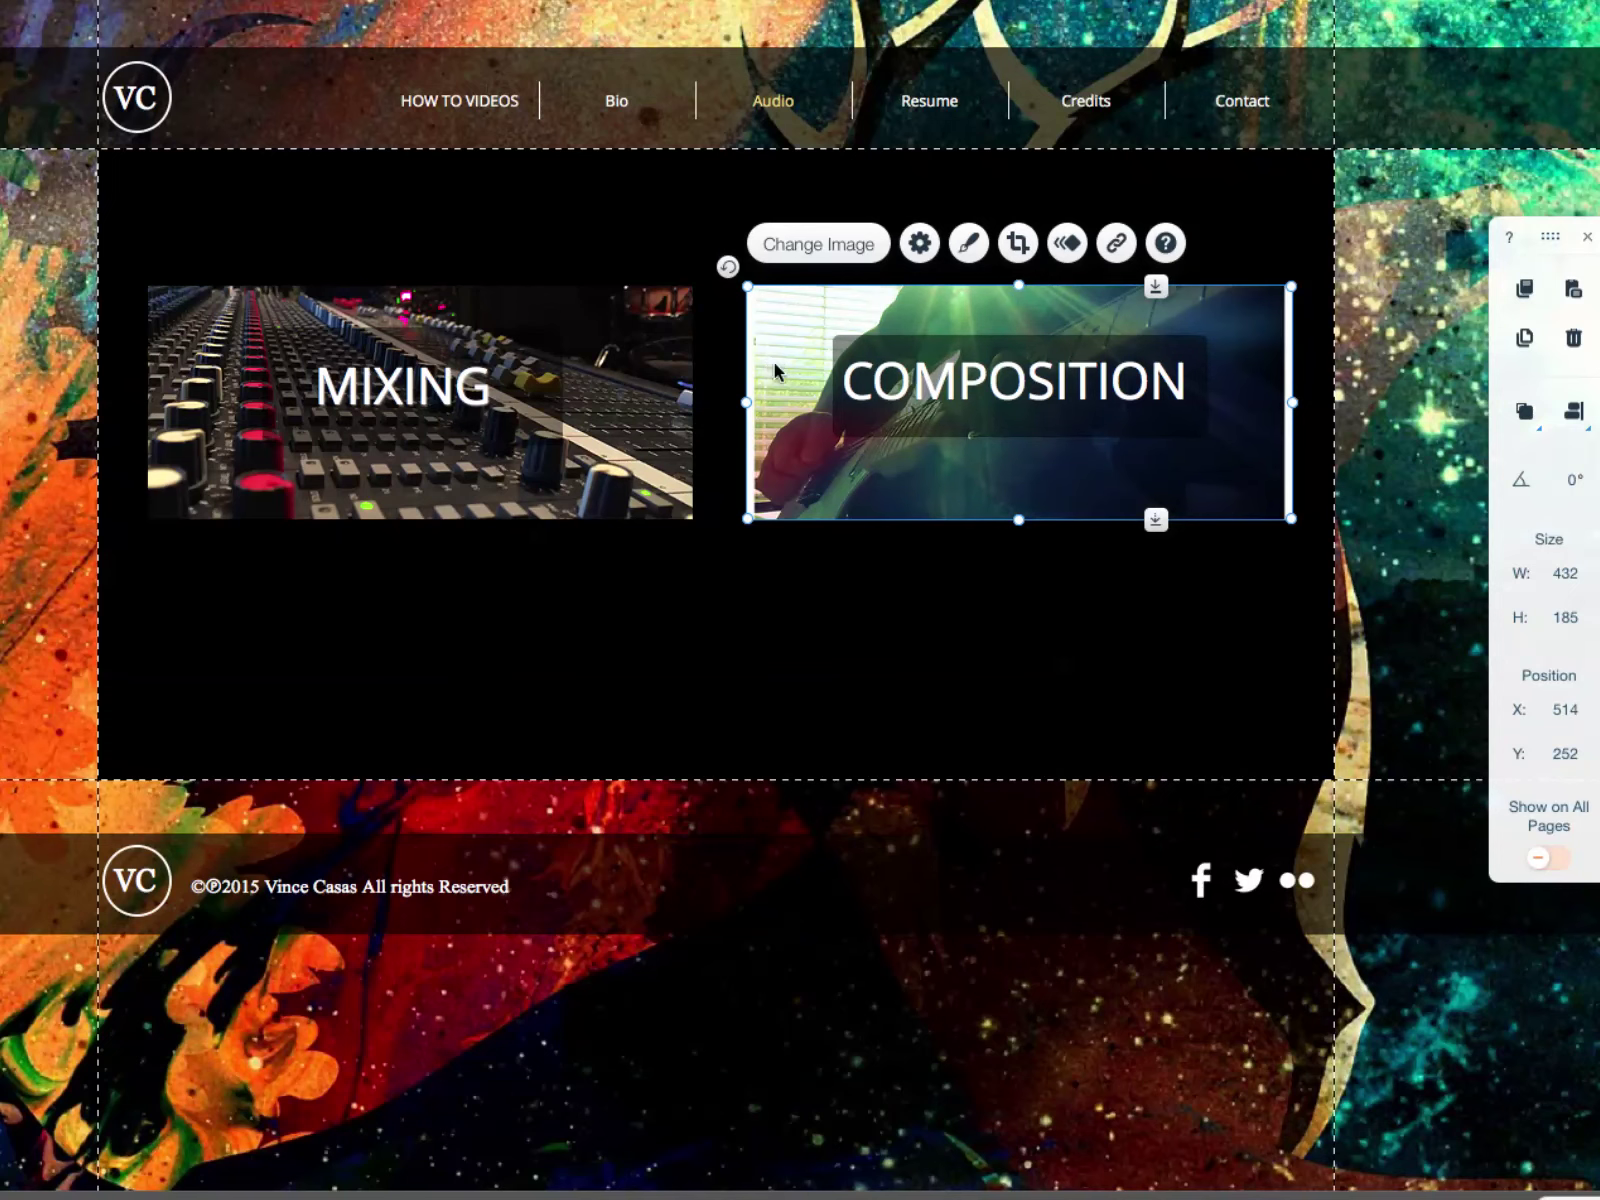
Reopen the image library for the COMPOSITION picture and open its newest edited guitar photo in the photo editor
double_click(776, 372)
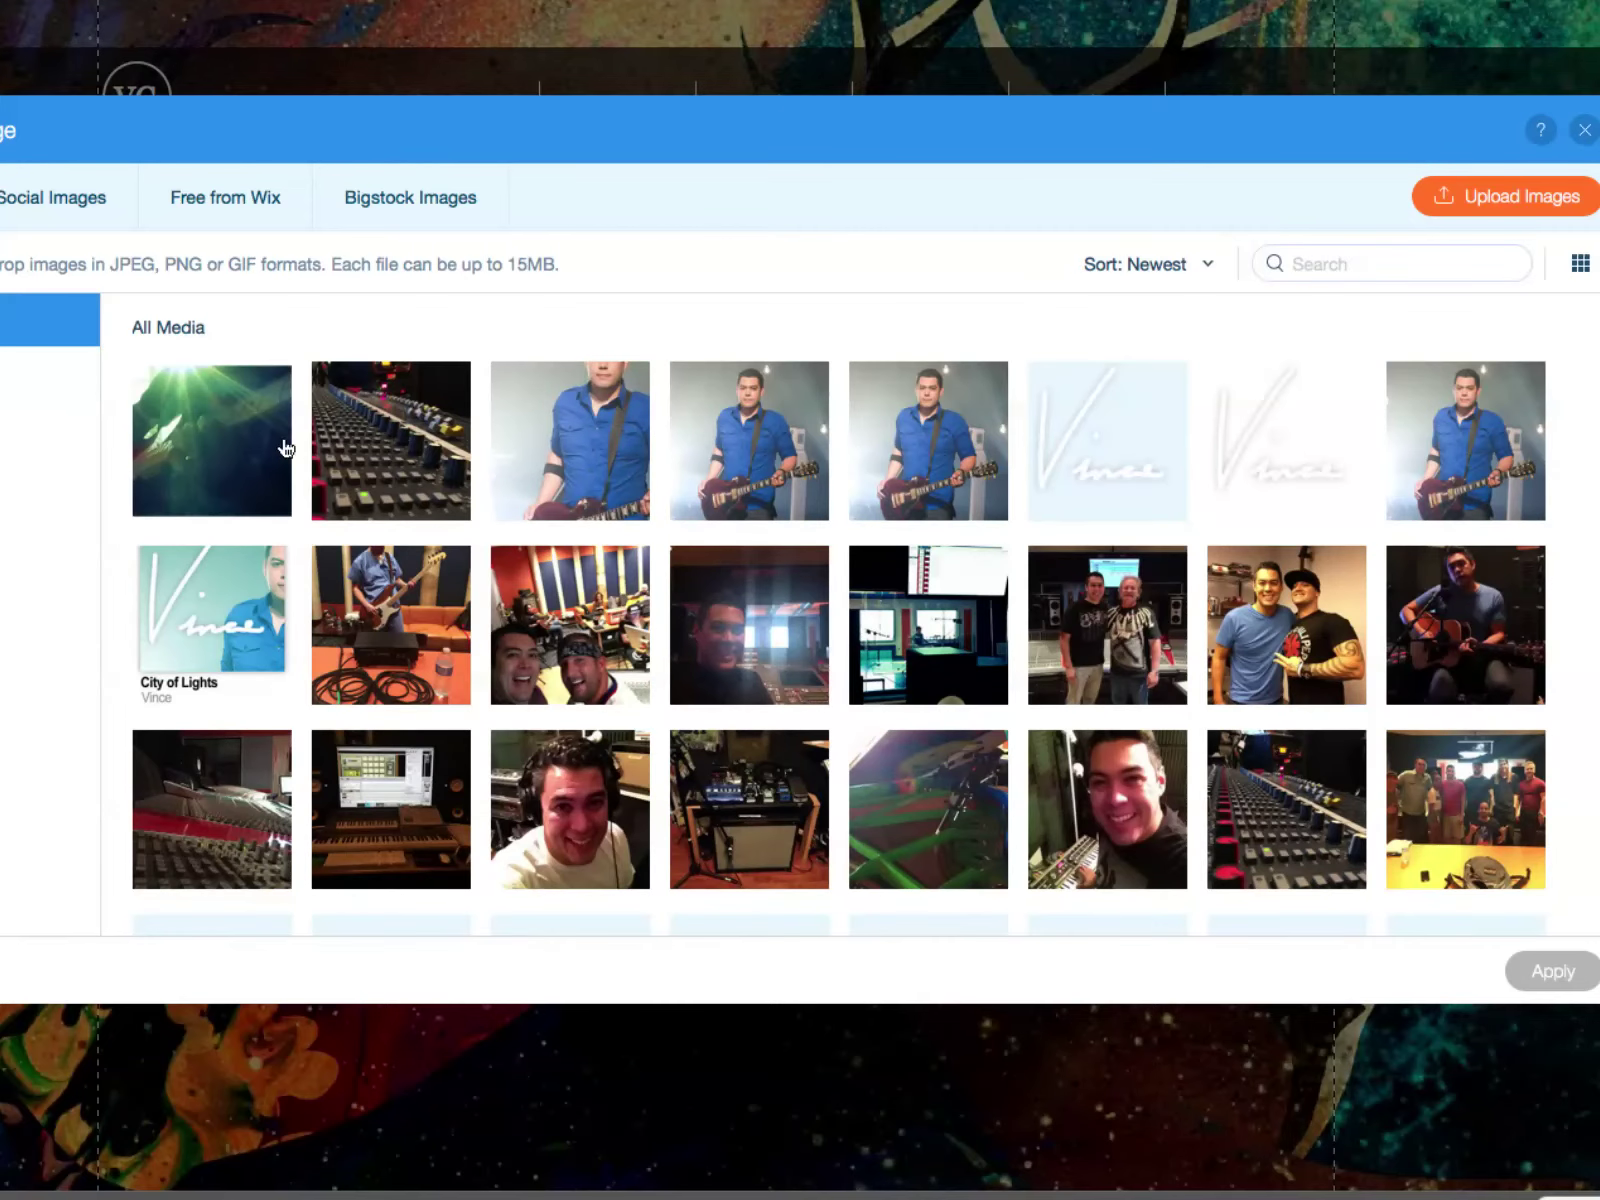
click(251, 452)
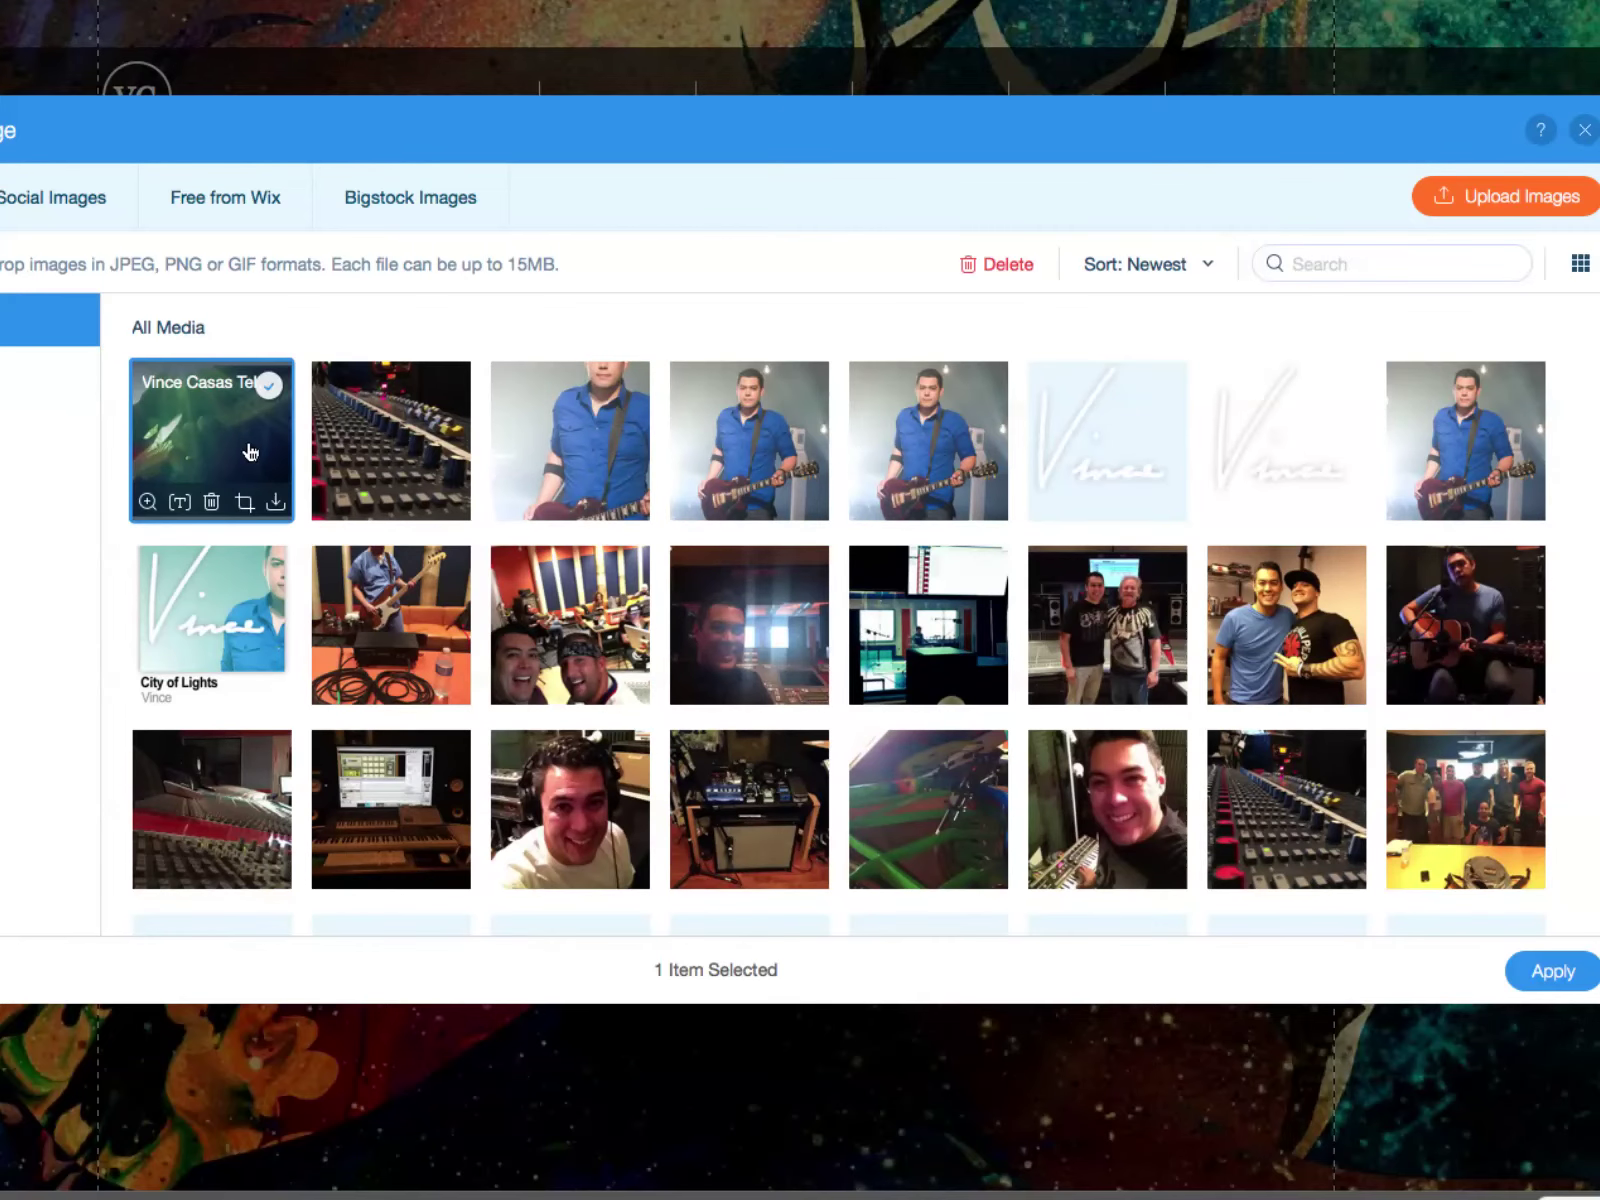
click(245, 508)
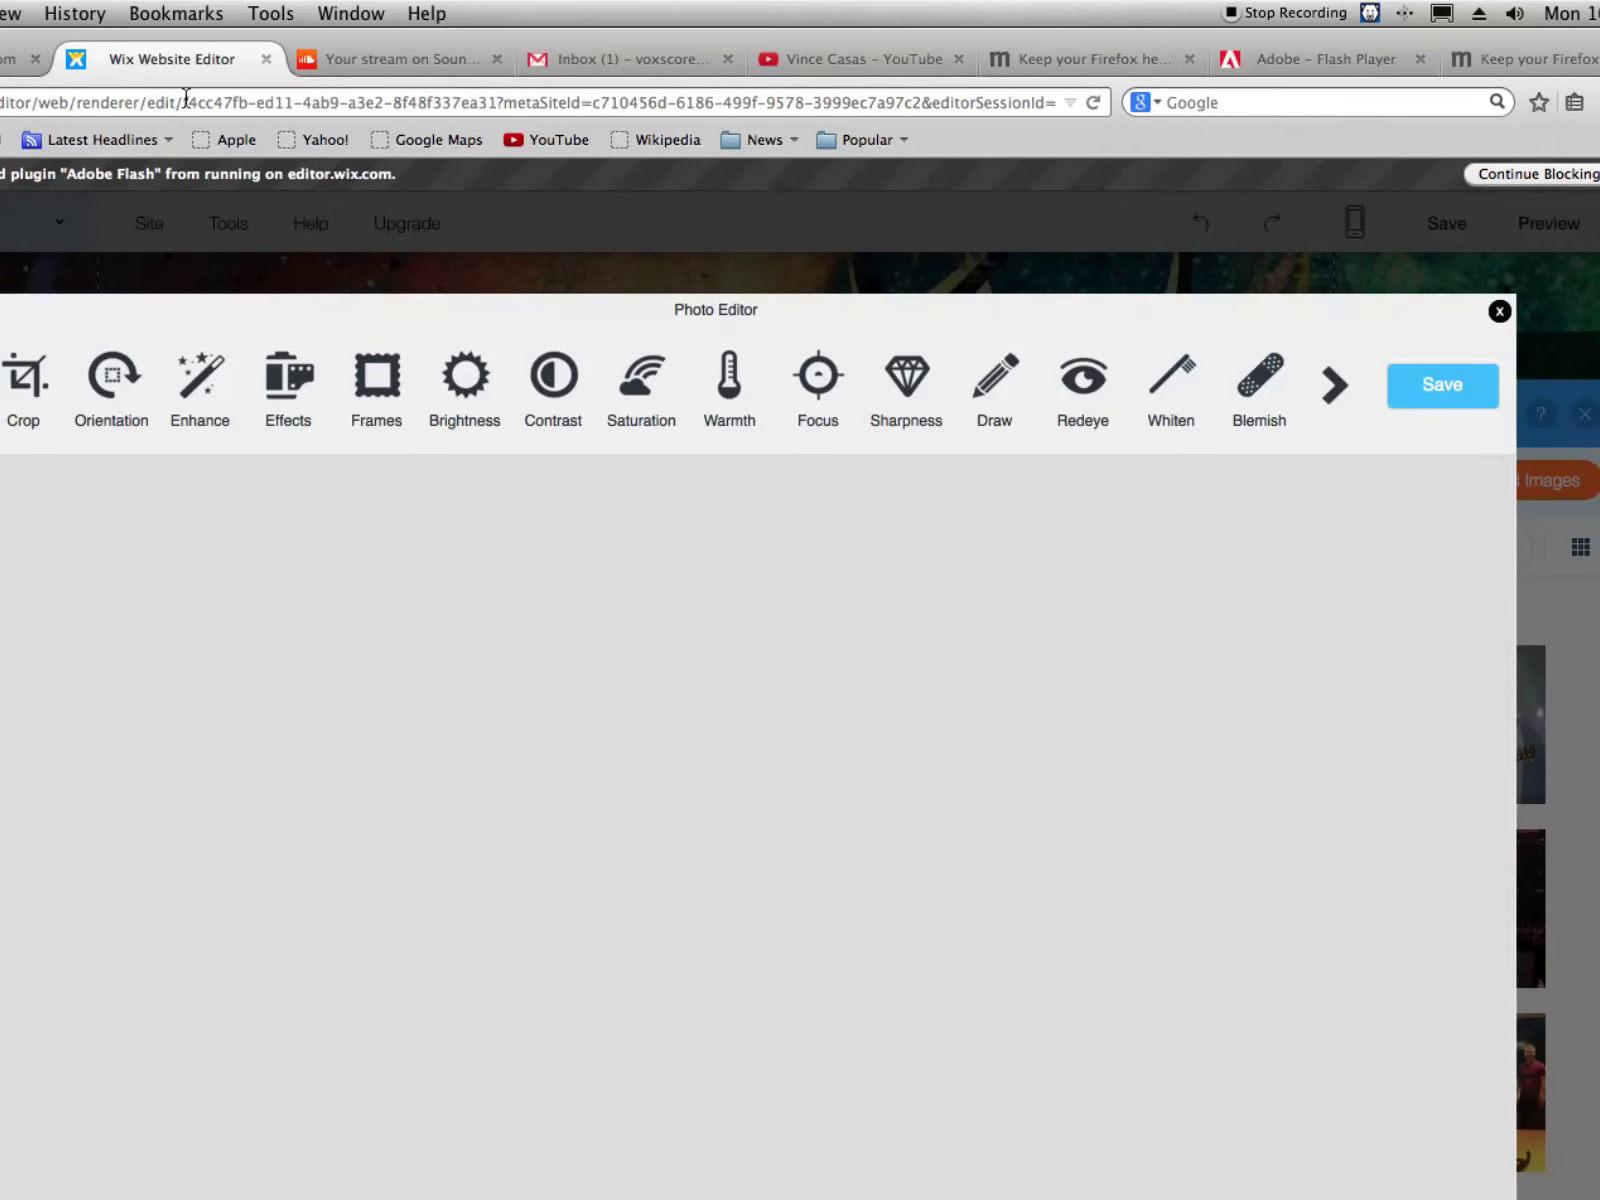
Try the effects from Arizona through Boardwalk on the edited guitar photo, and close the editor without saving
click(288, 378)
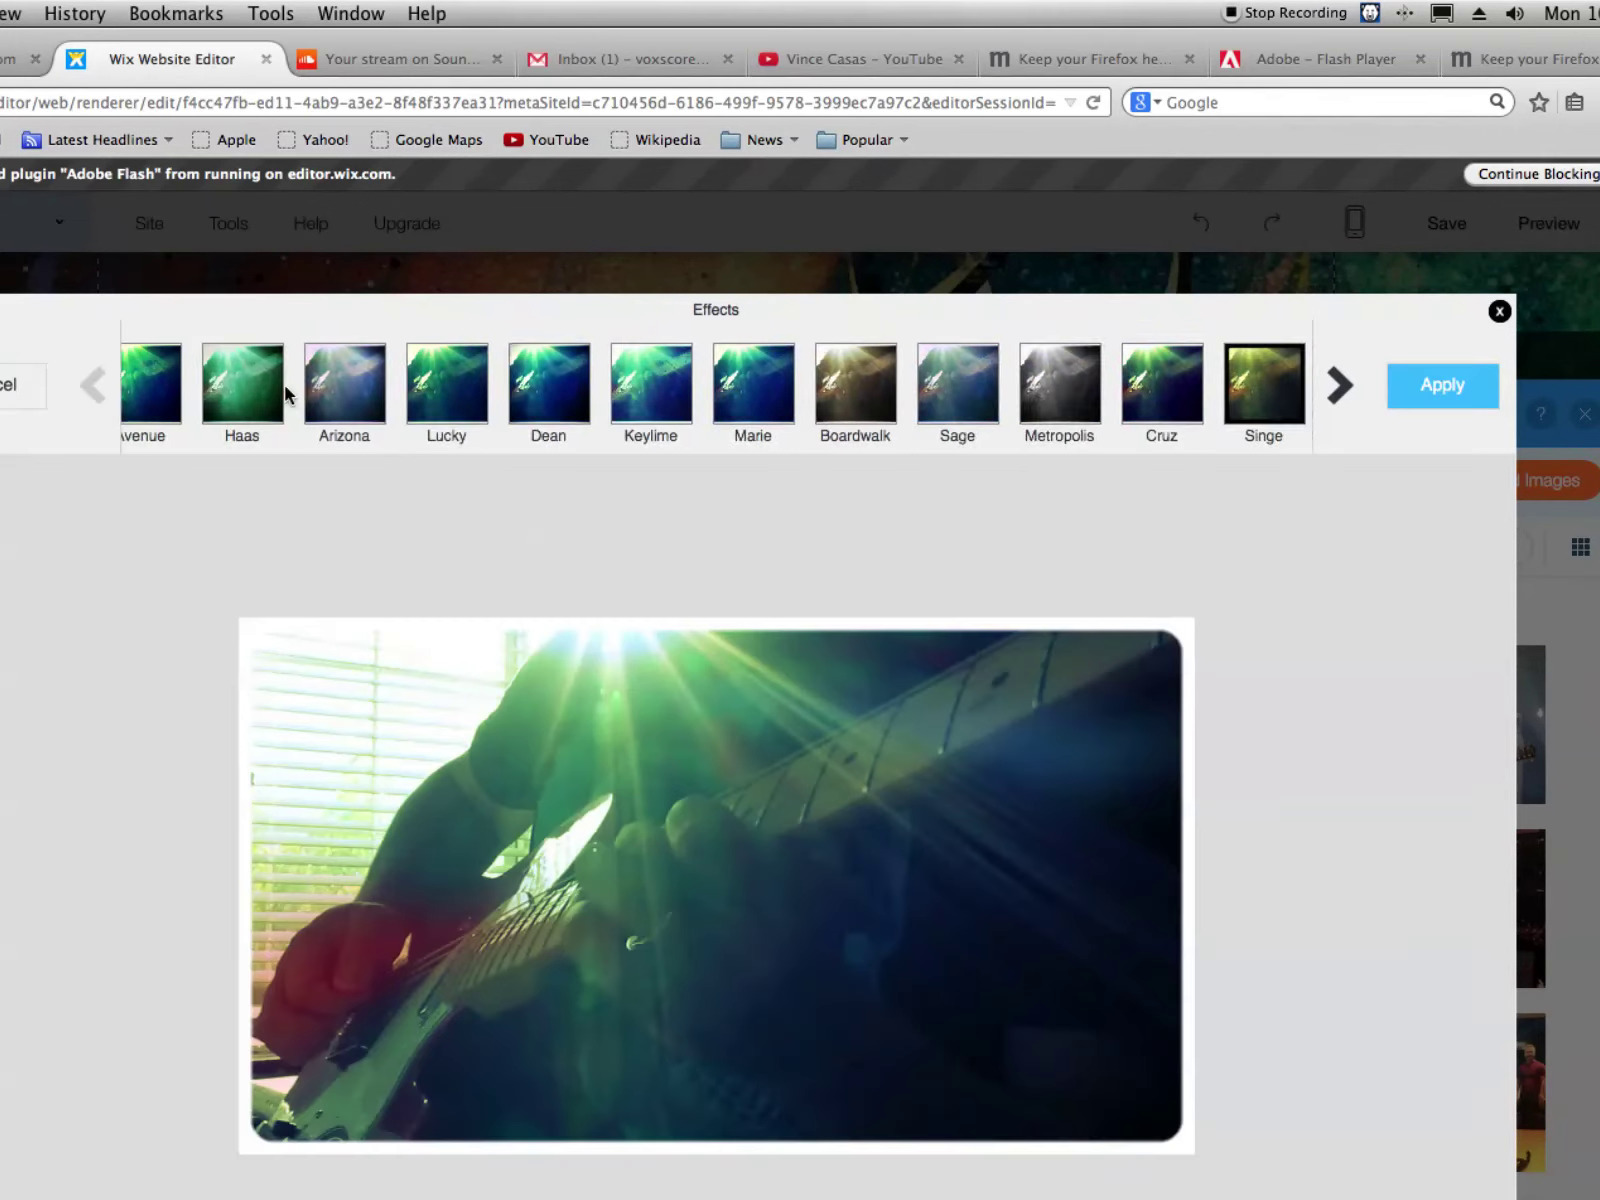
click(596, 420)
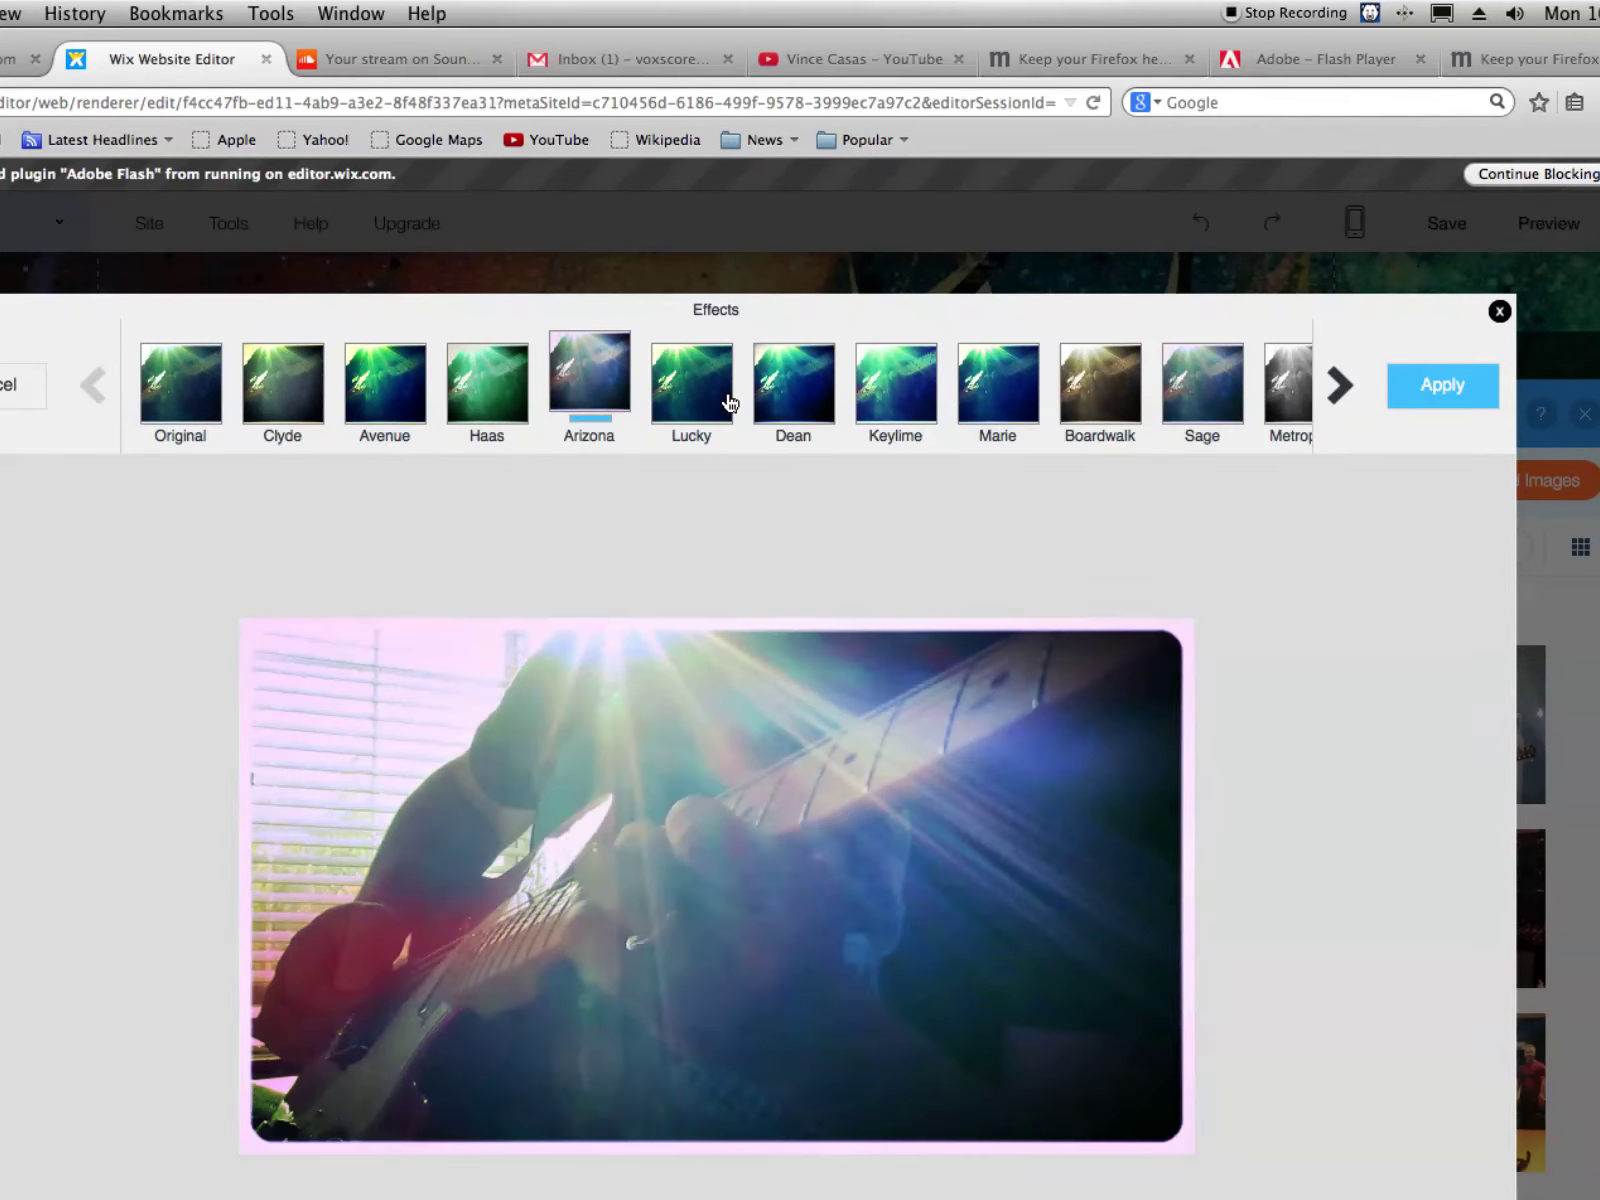
click(730, 400)
click(816, 416)
click(923, 418)
click(1008, 428)
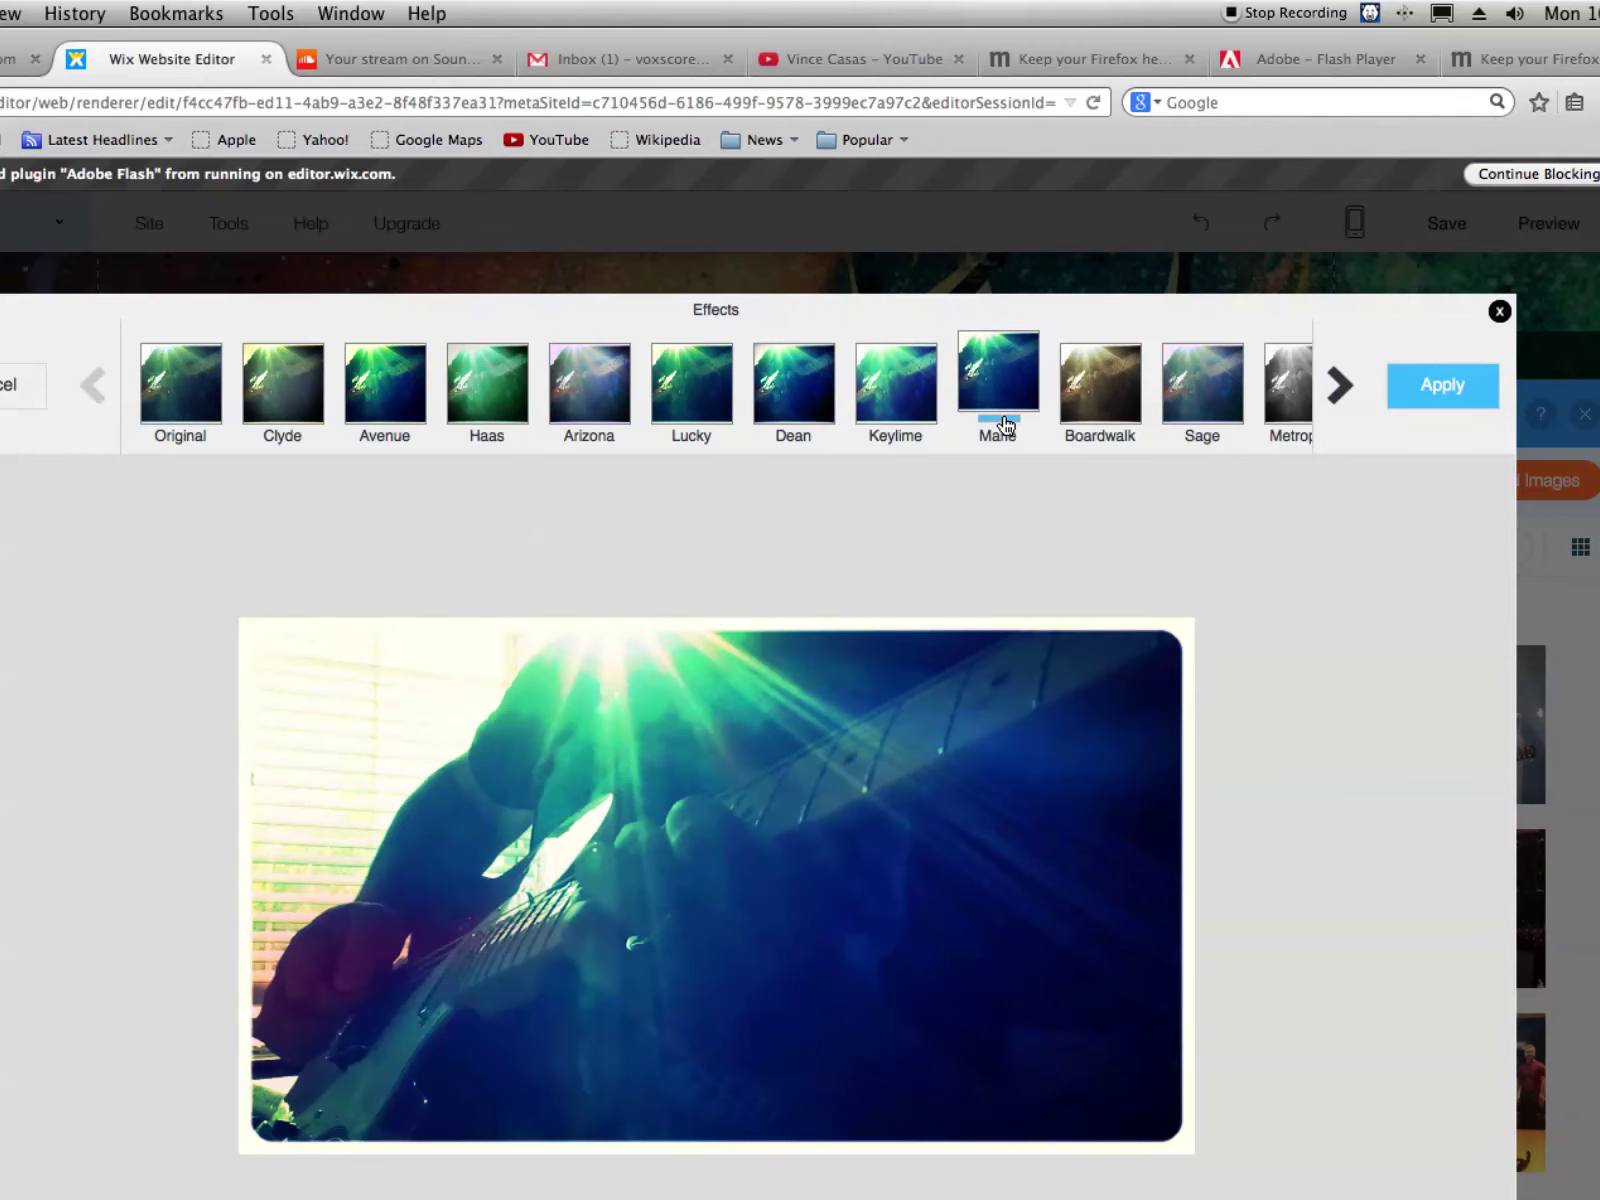
click(1108, 406)
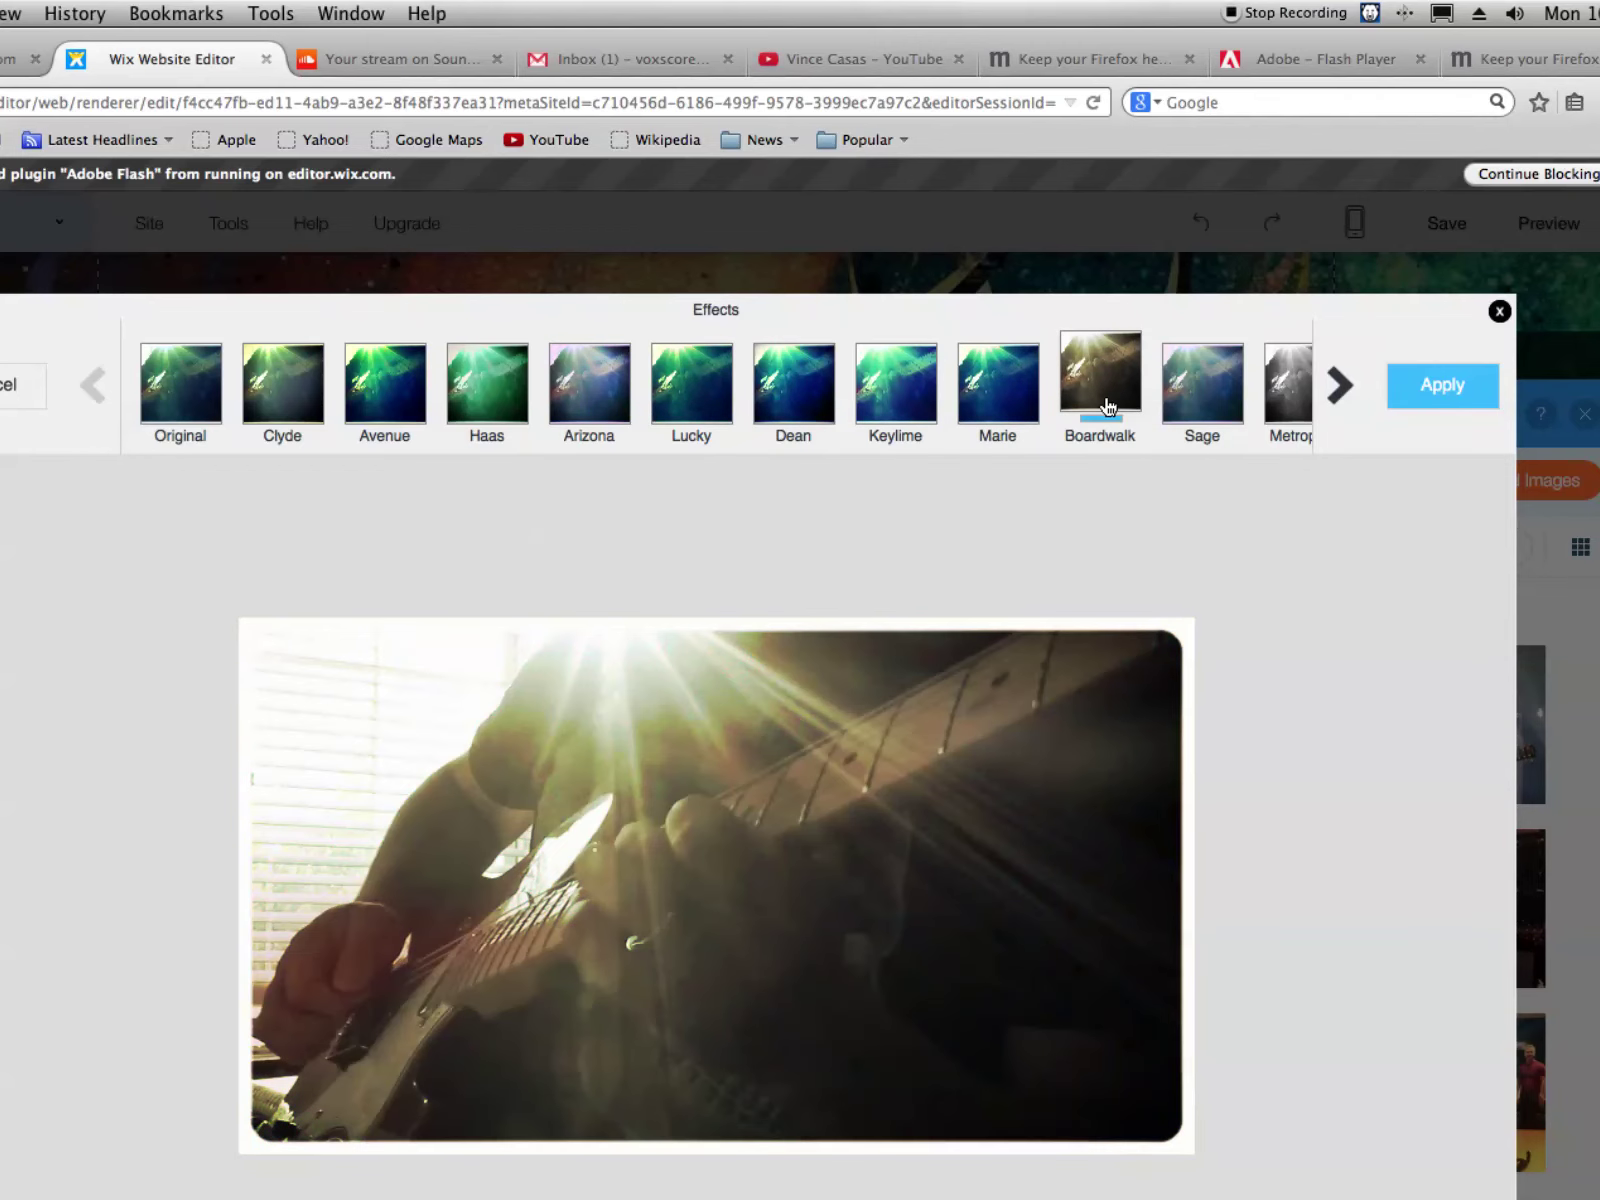
click(1501, 311)
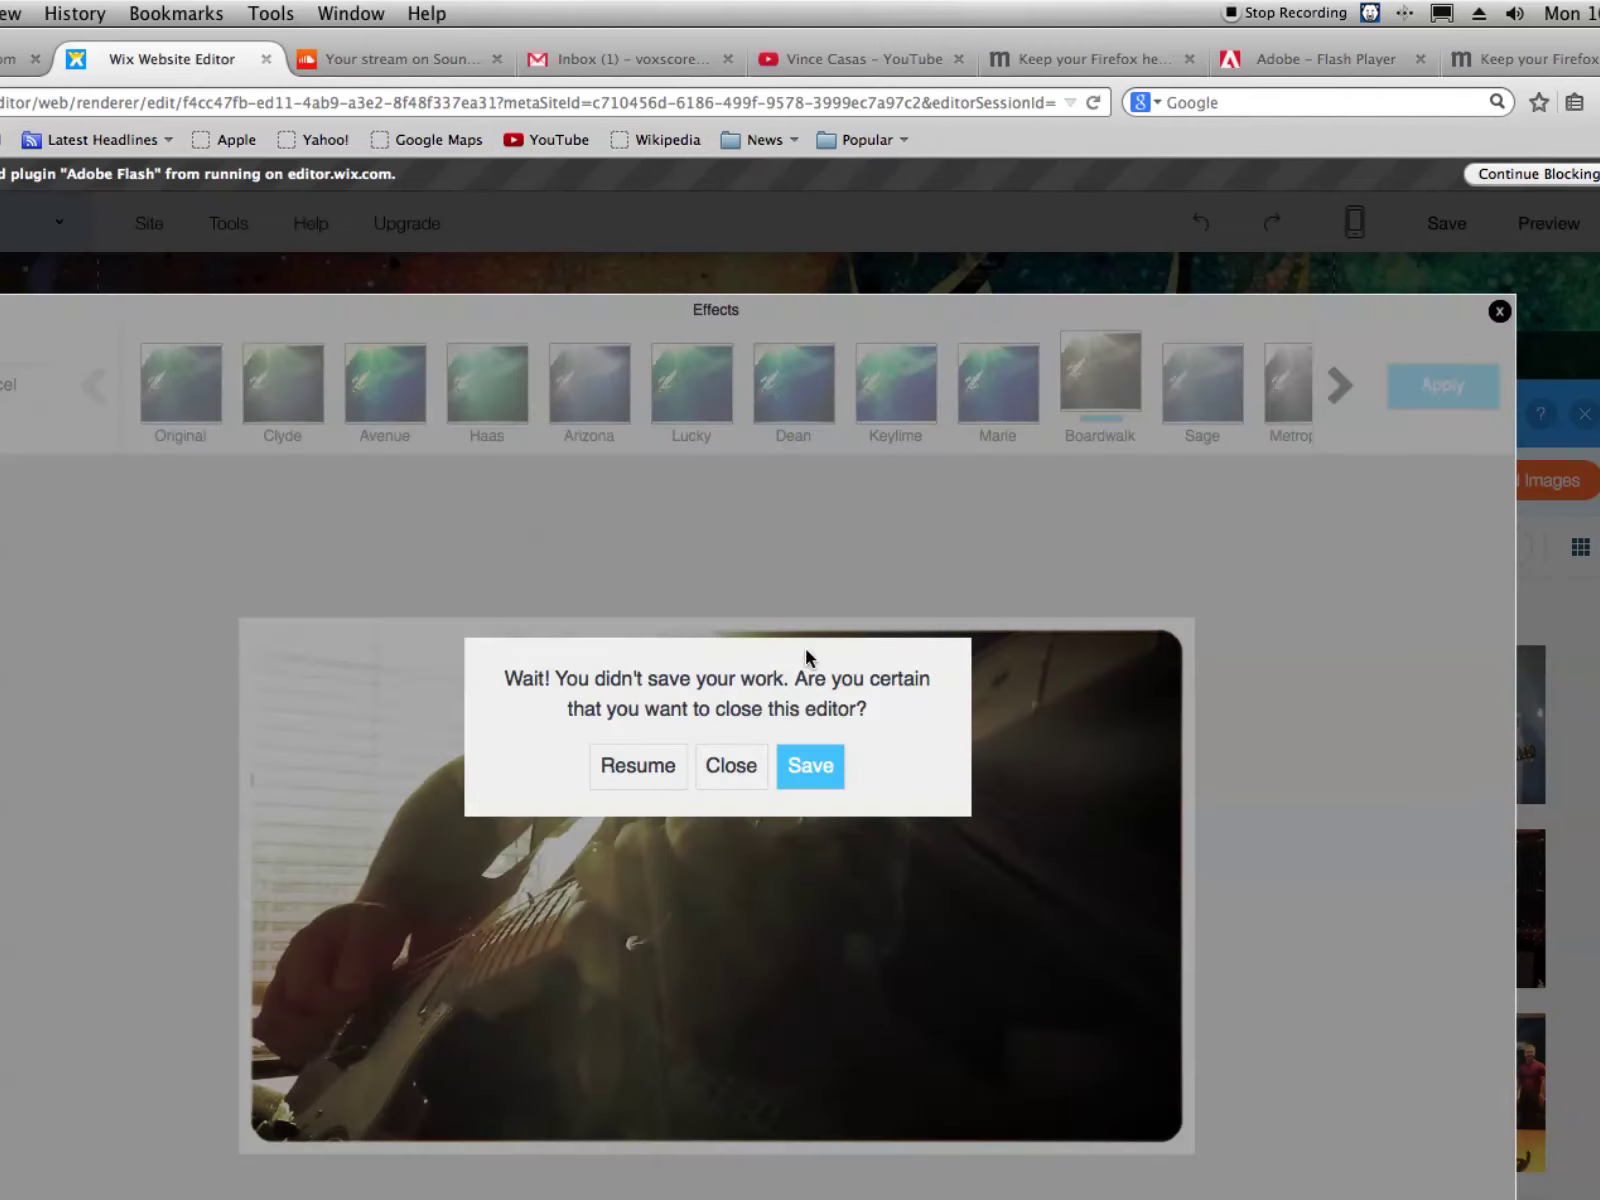
click(707, 774)
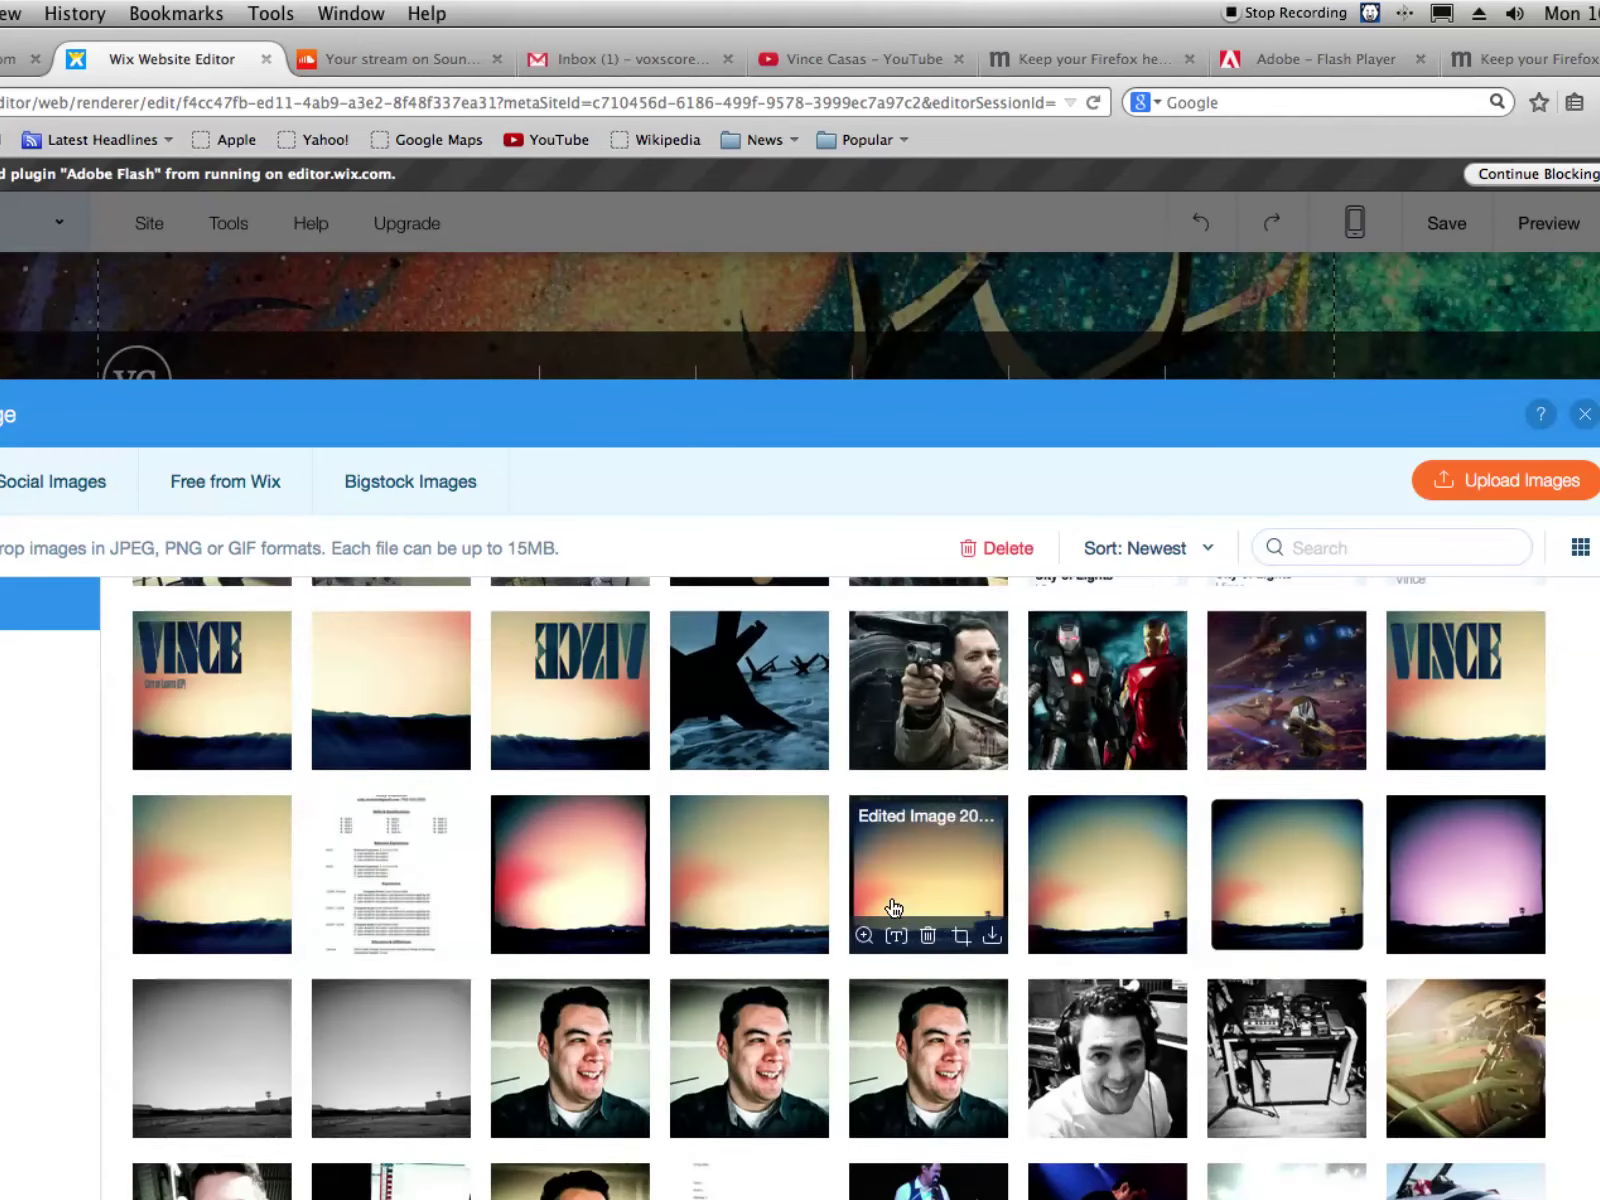
Open the original backlit guitar close-up from the end of the media library in the photo editor and crop it to 16:9
scroll(890, 900, down, 5)
scroll(891, 909, down, 3)
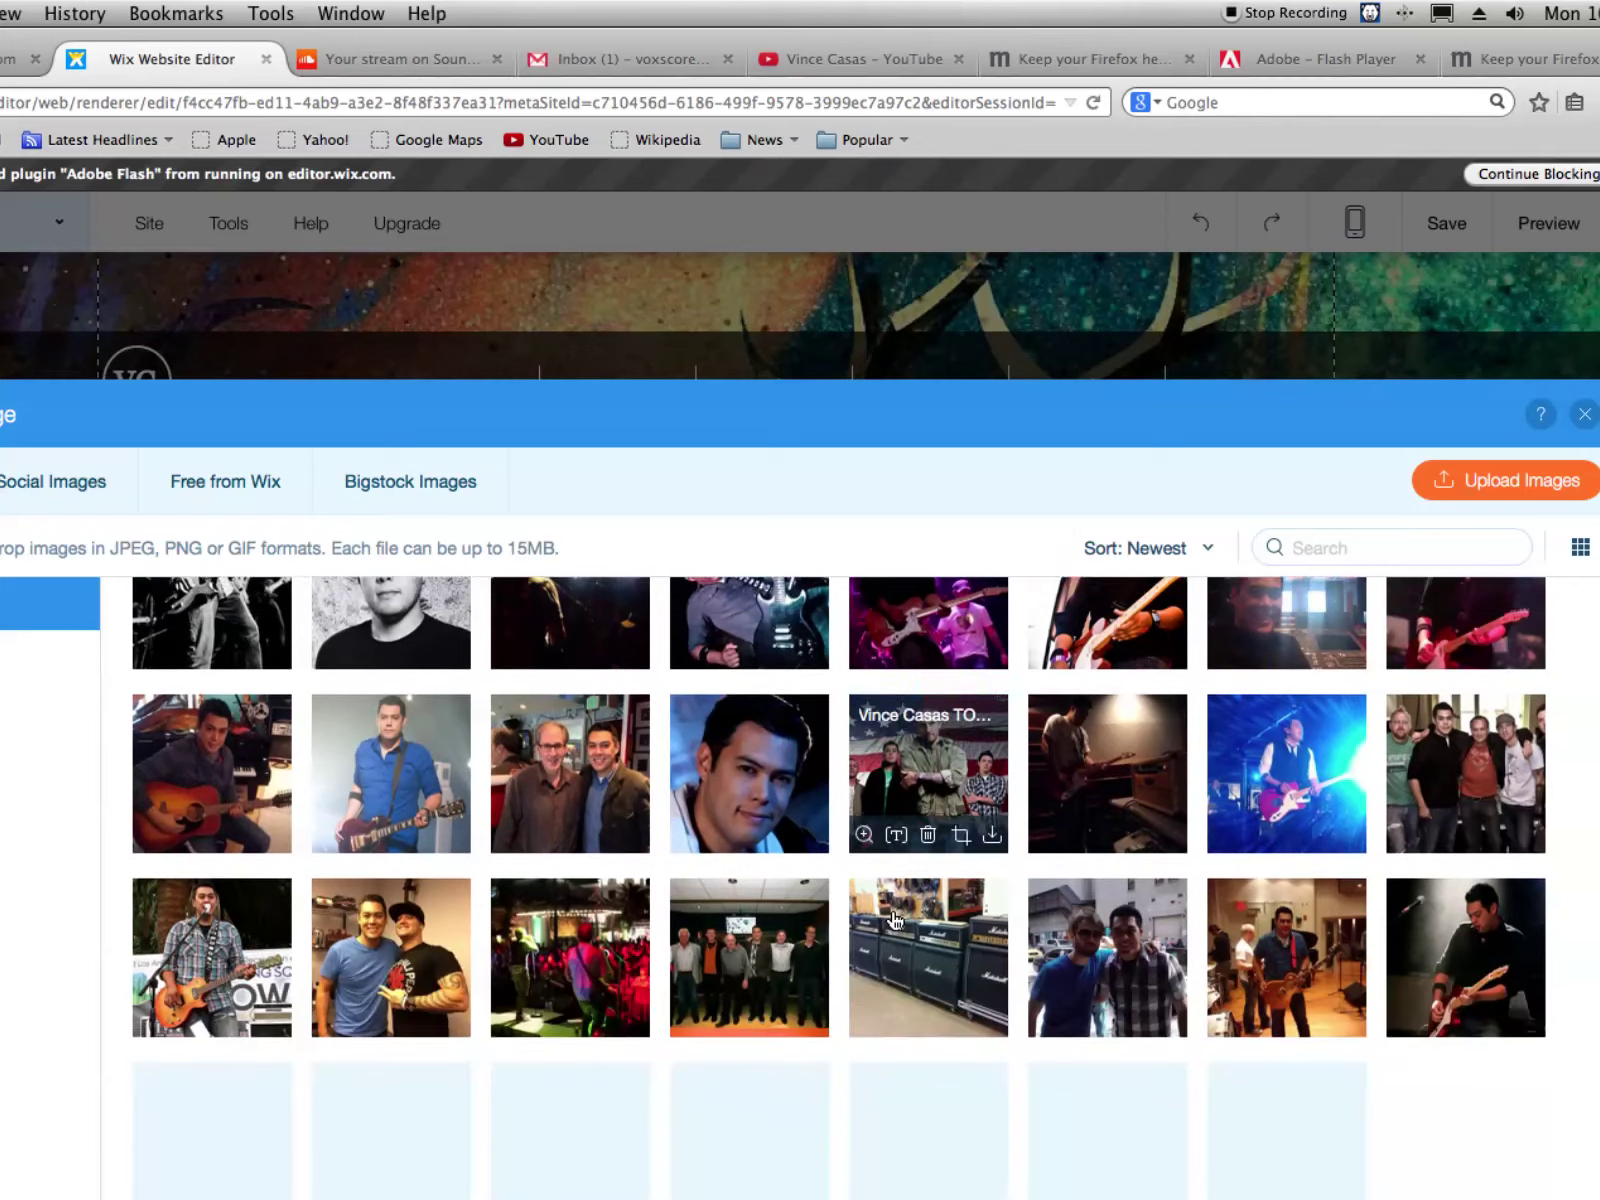
click(606, 1092)
click(604, 1170)
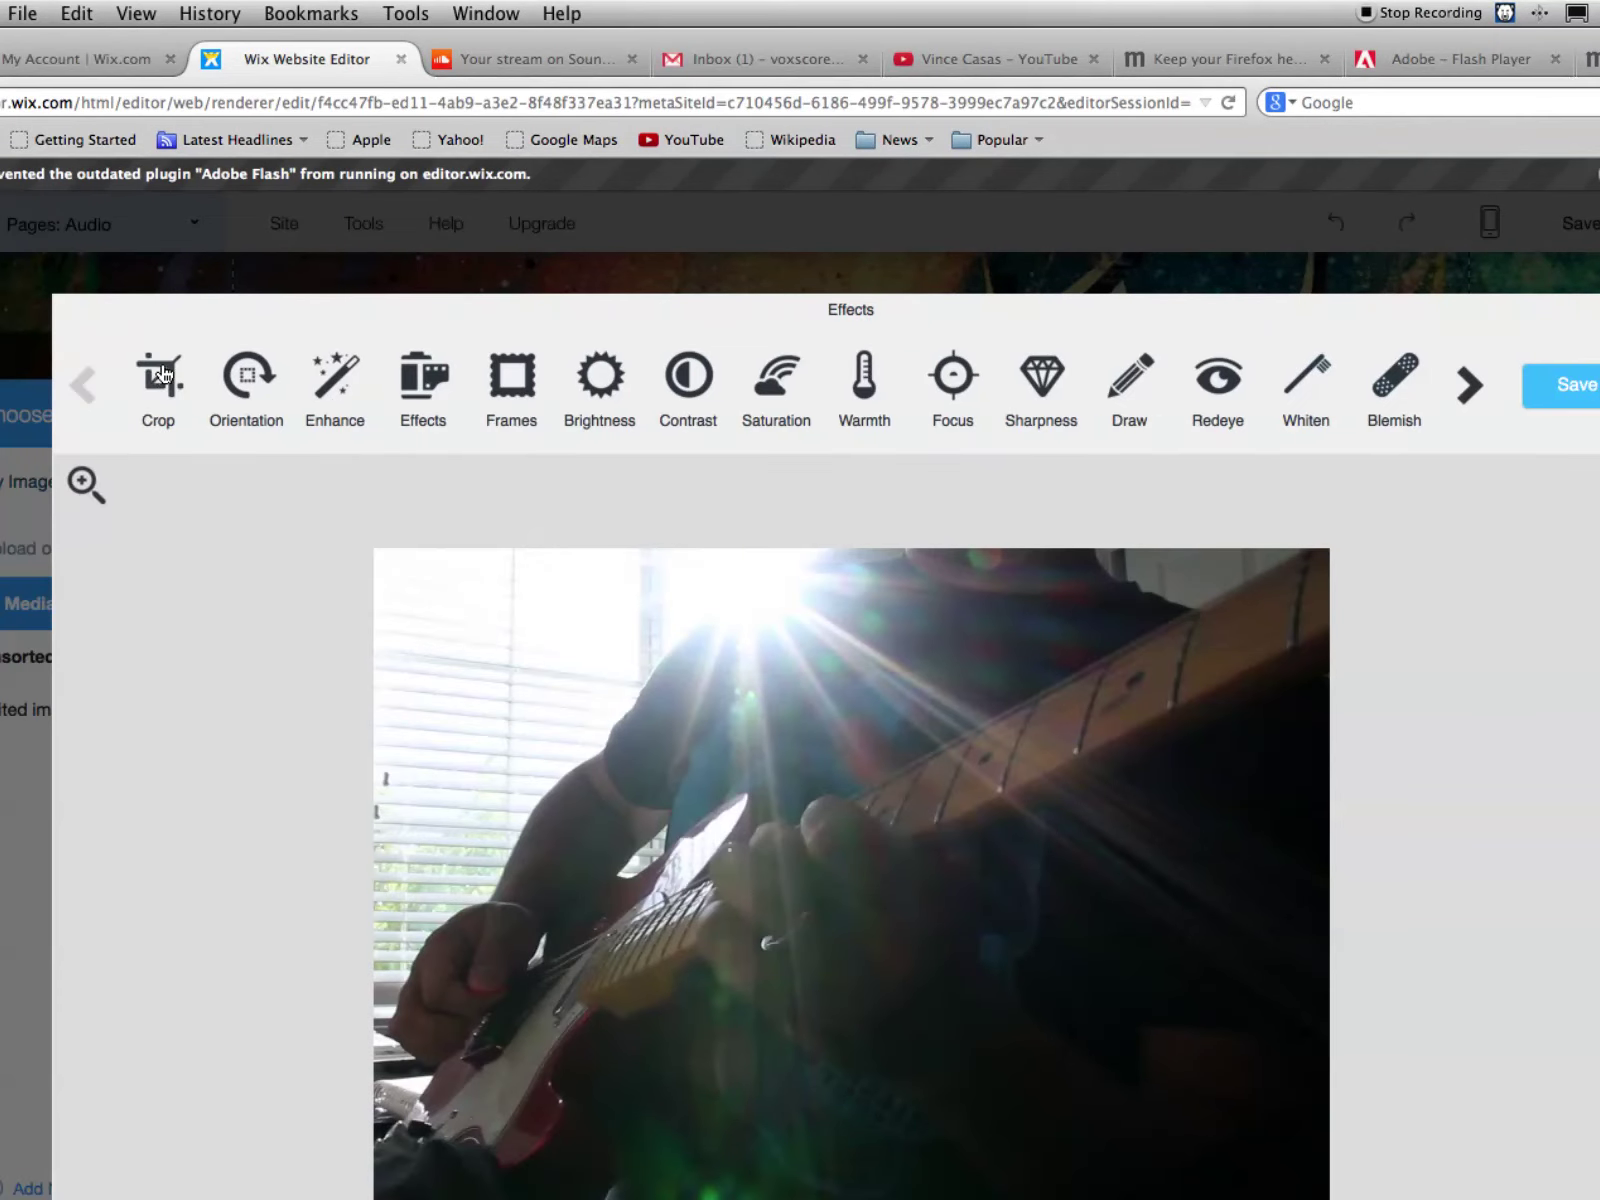
click(24, 378)
click(1472, 384)
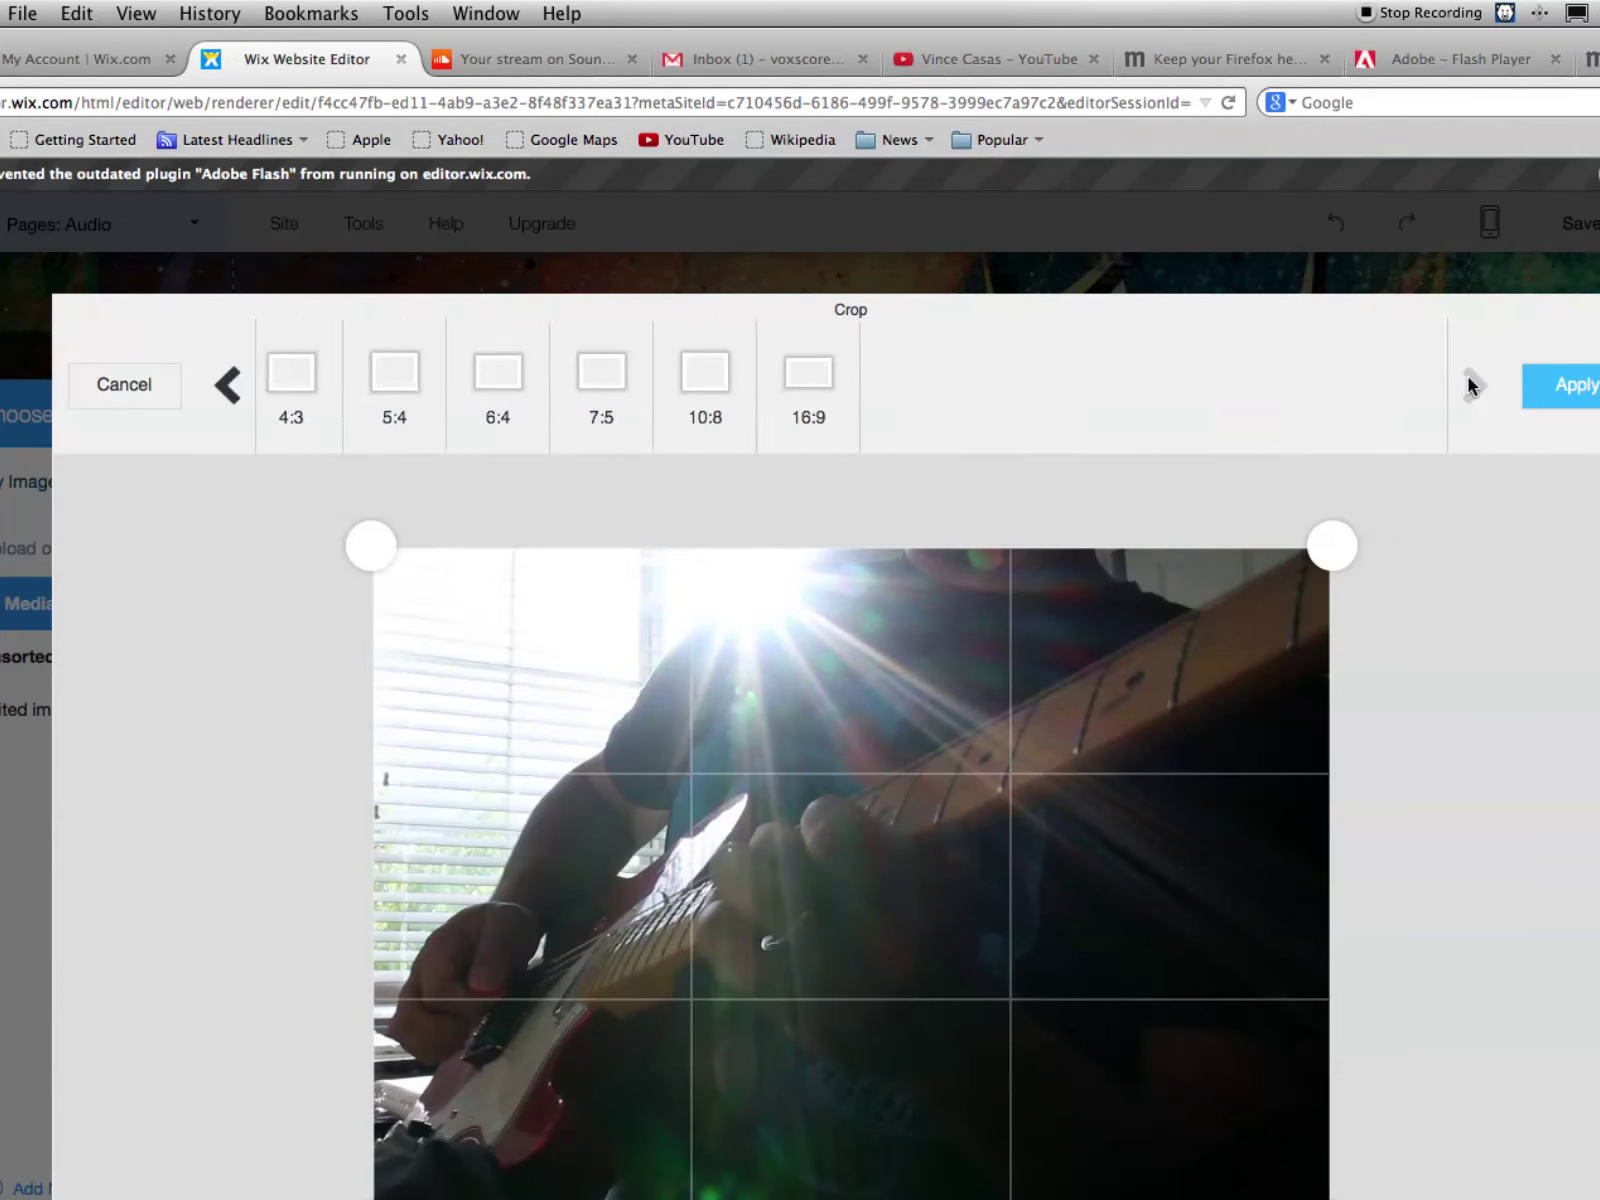
click(361, 382)
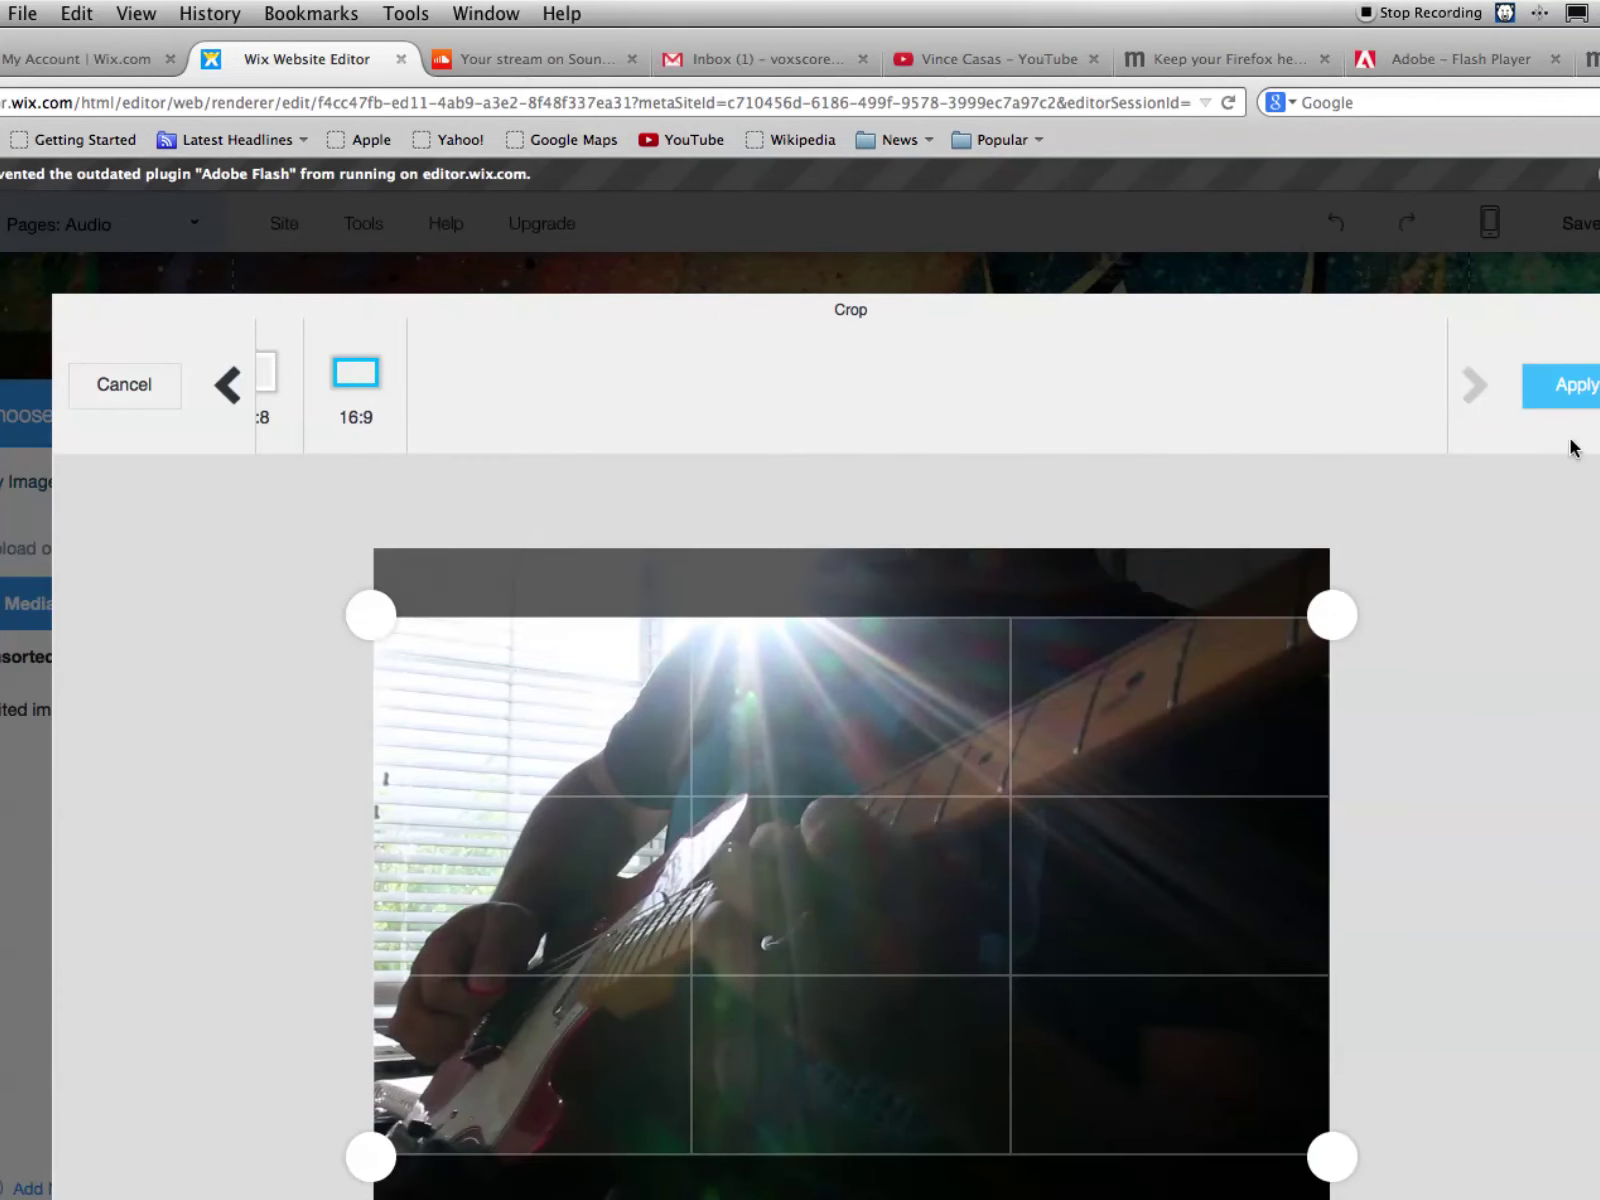
click(1585, 390)
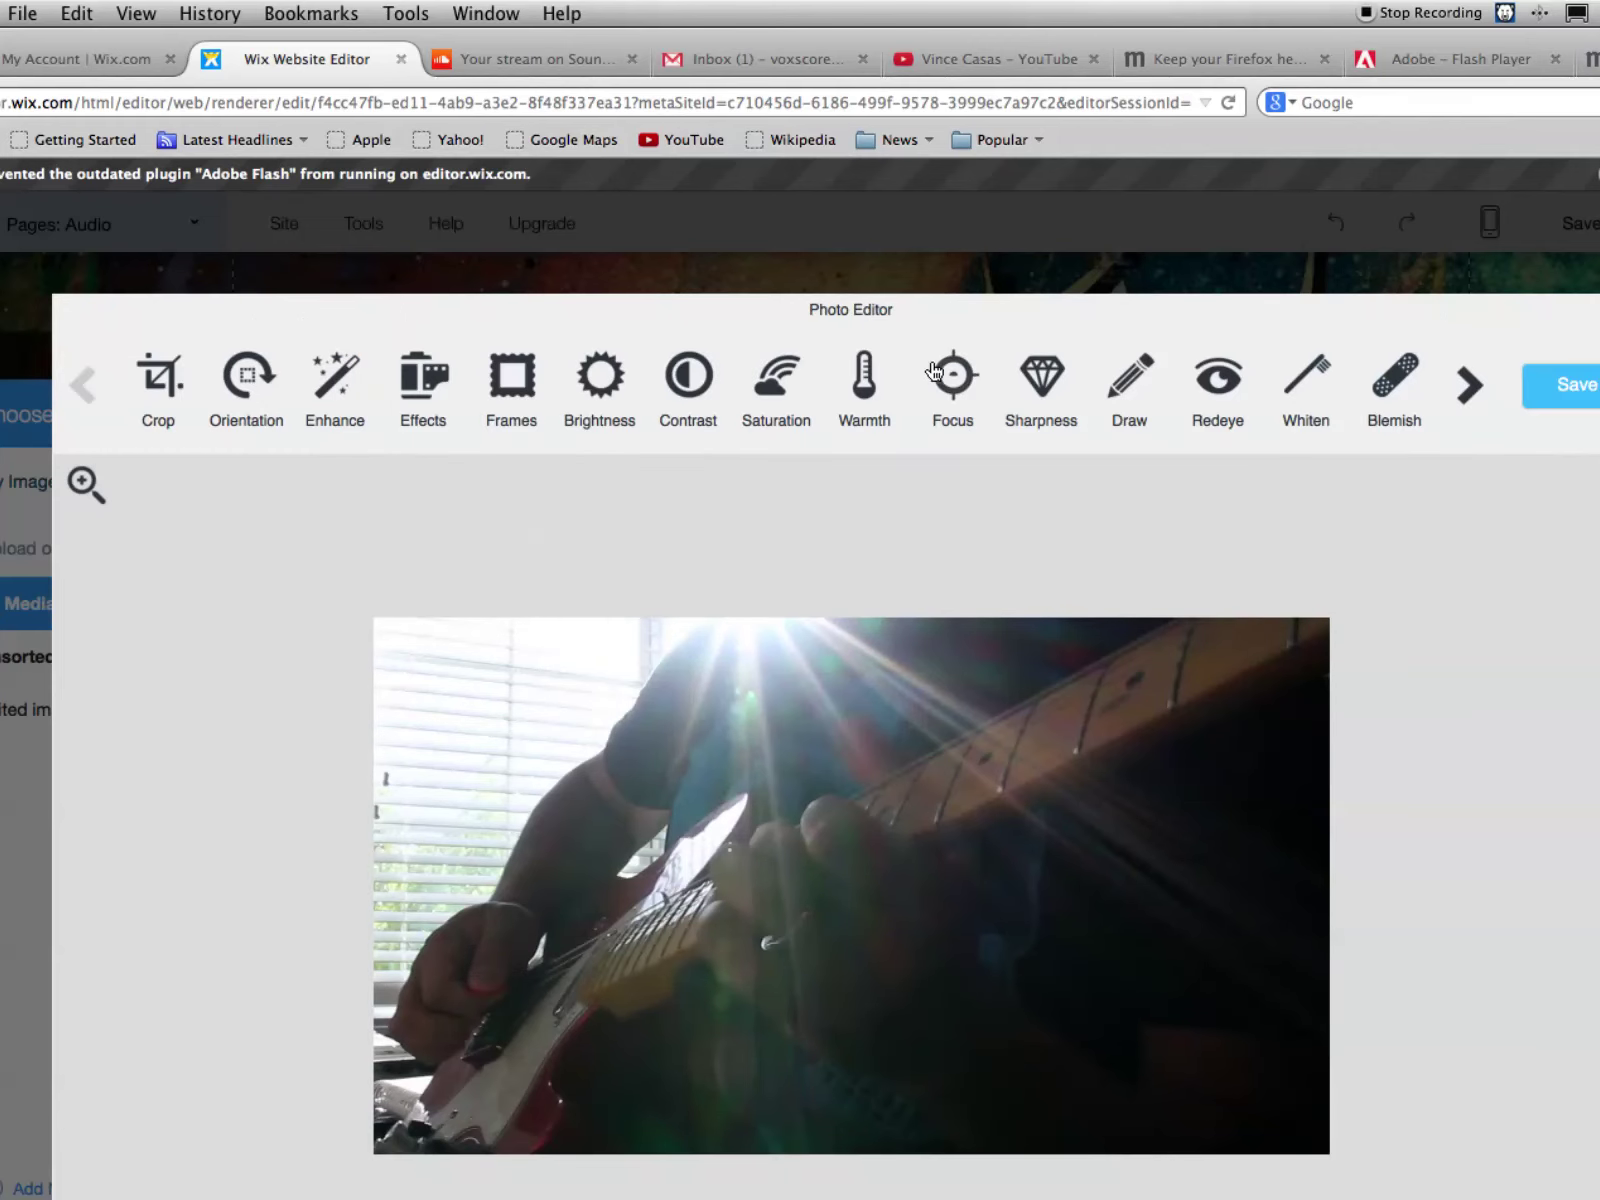
Try the Lucky, Dean and Marie effects on the cropped guitar photo, apply Boardwalk, and save the edited image
click(432, 385)
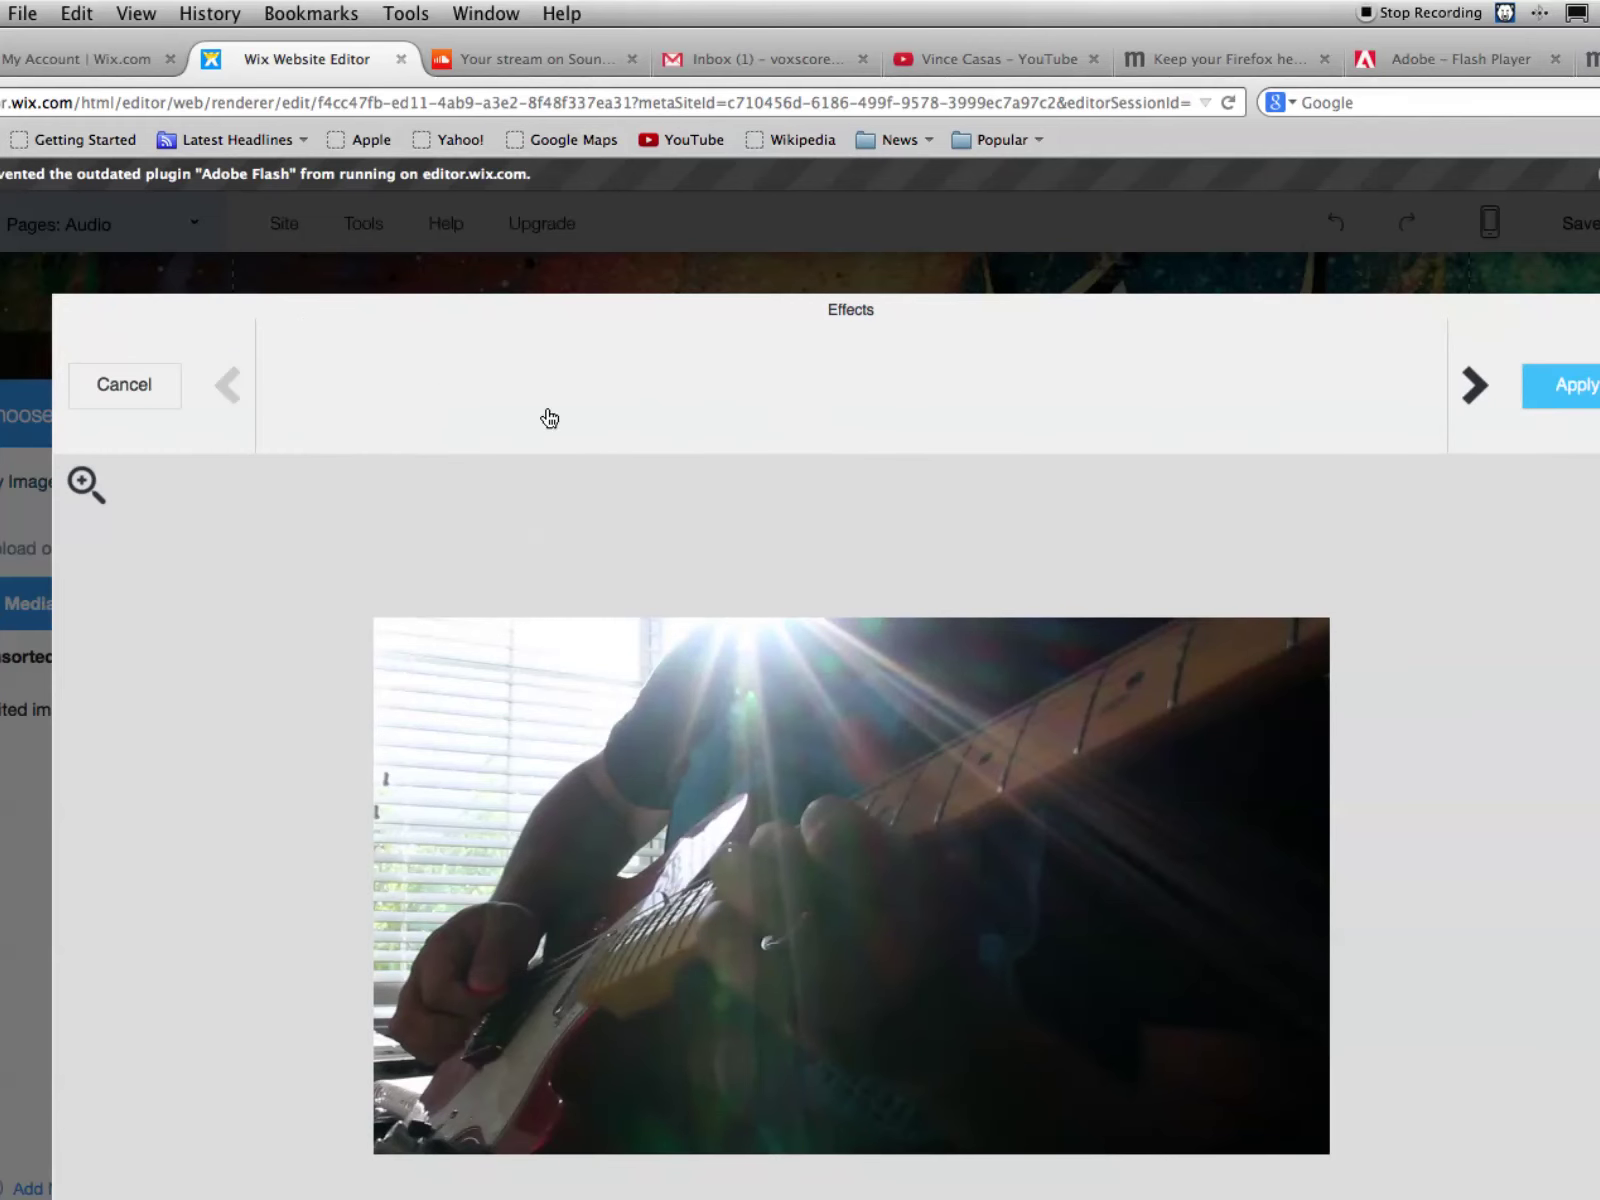
click(836, 417)
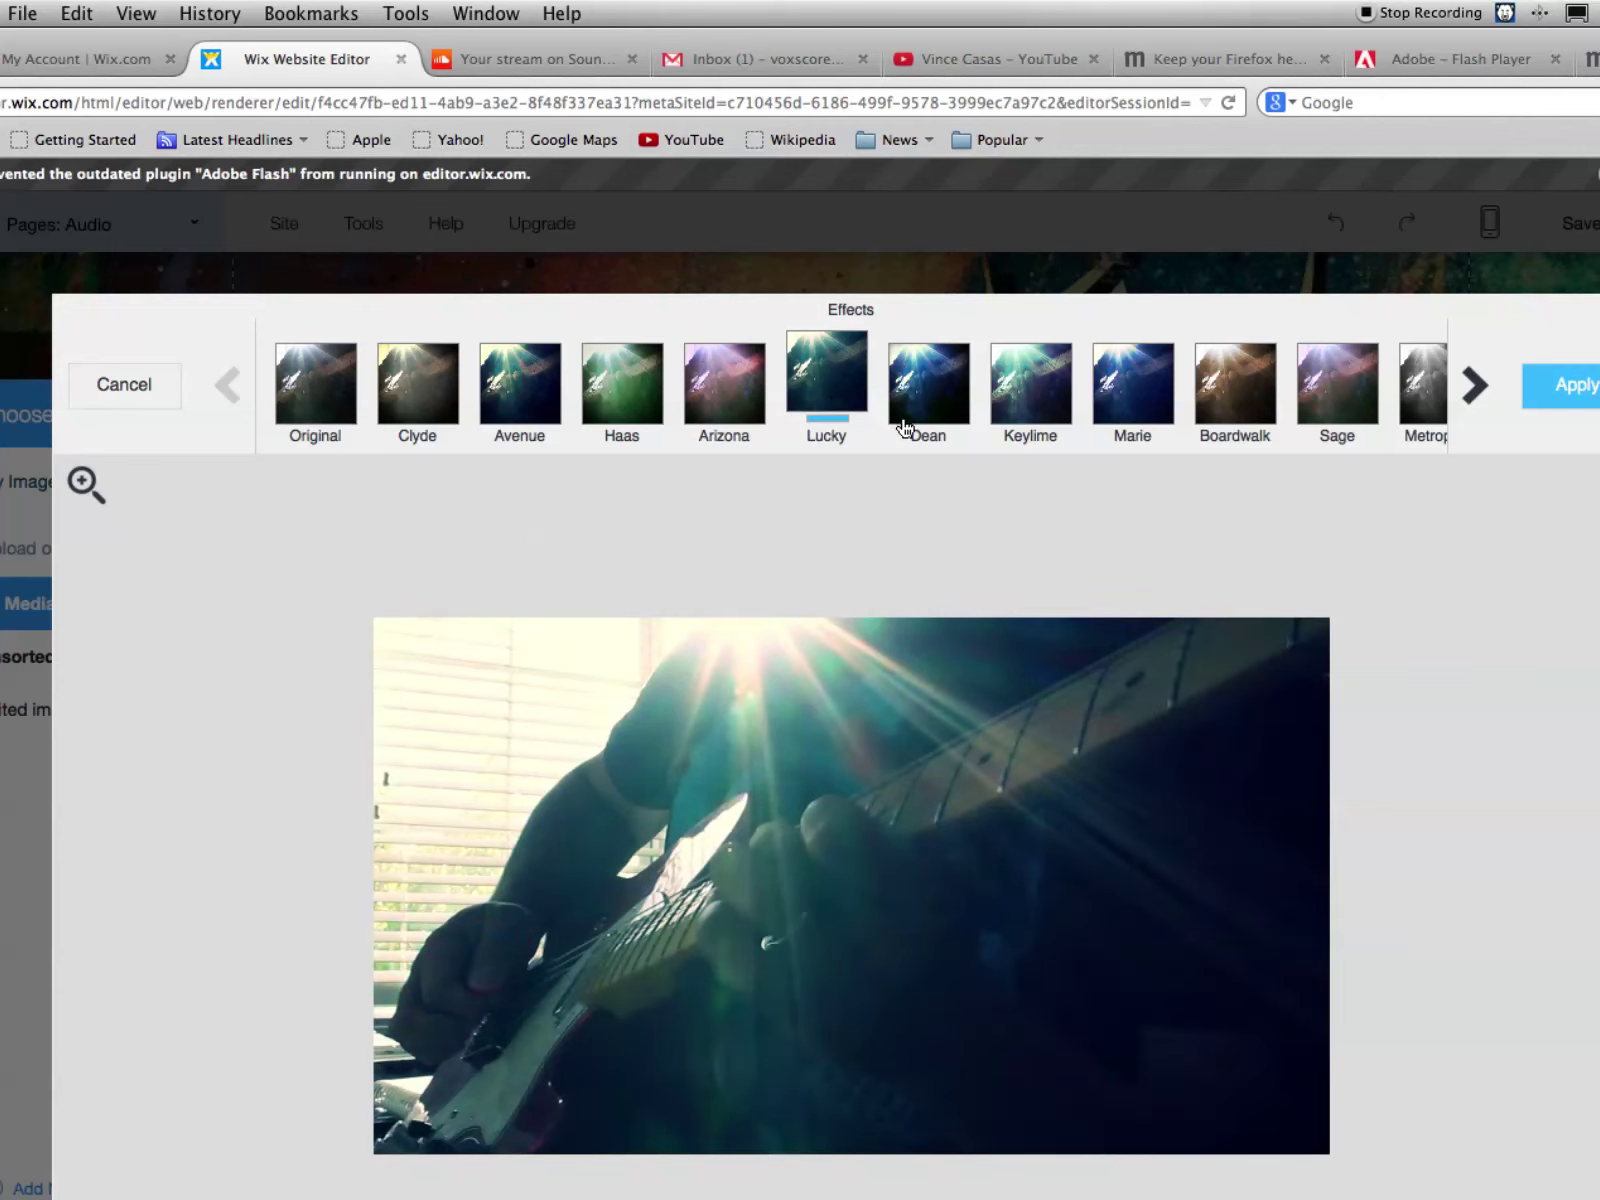
click(922, 426)
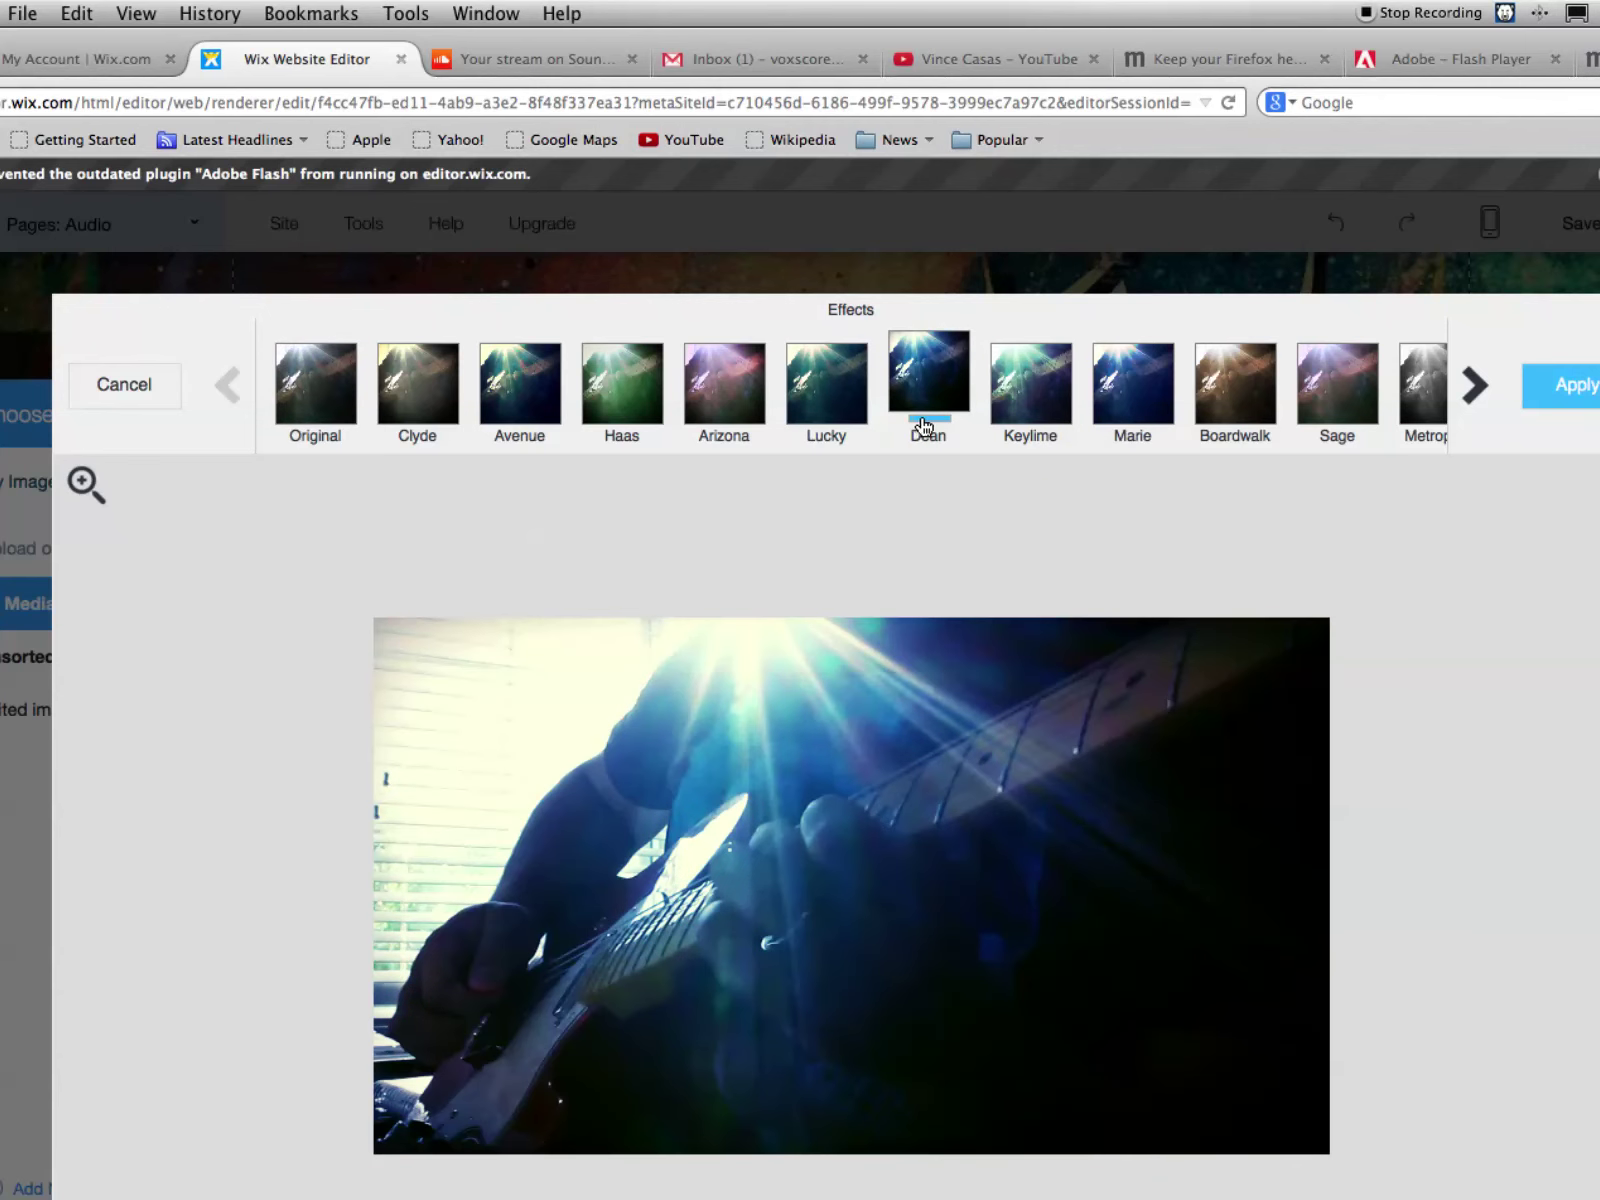
click(1110, 380)
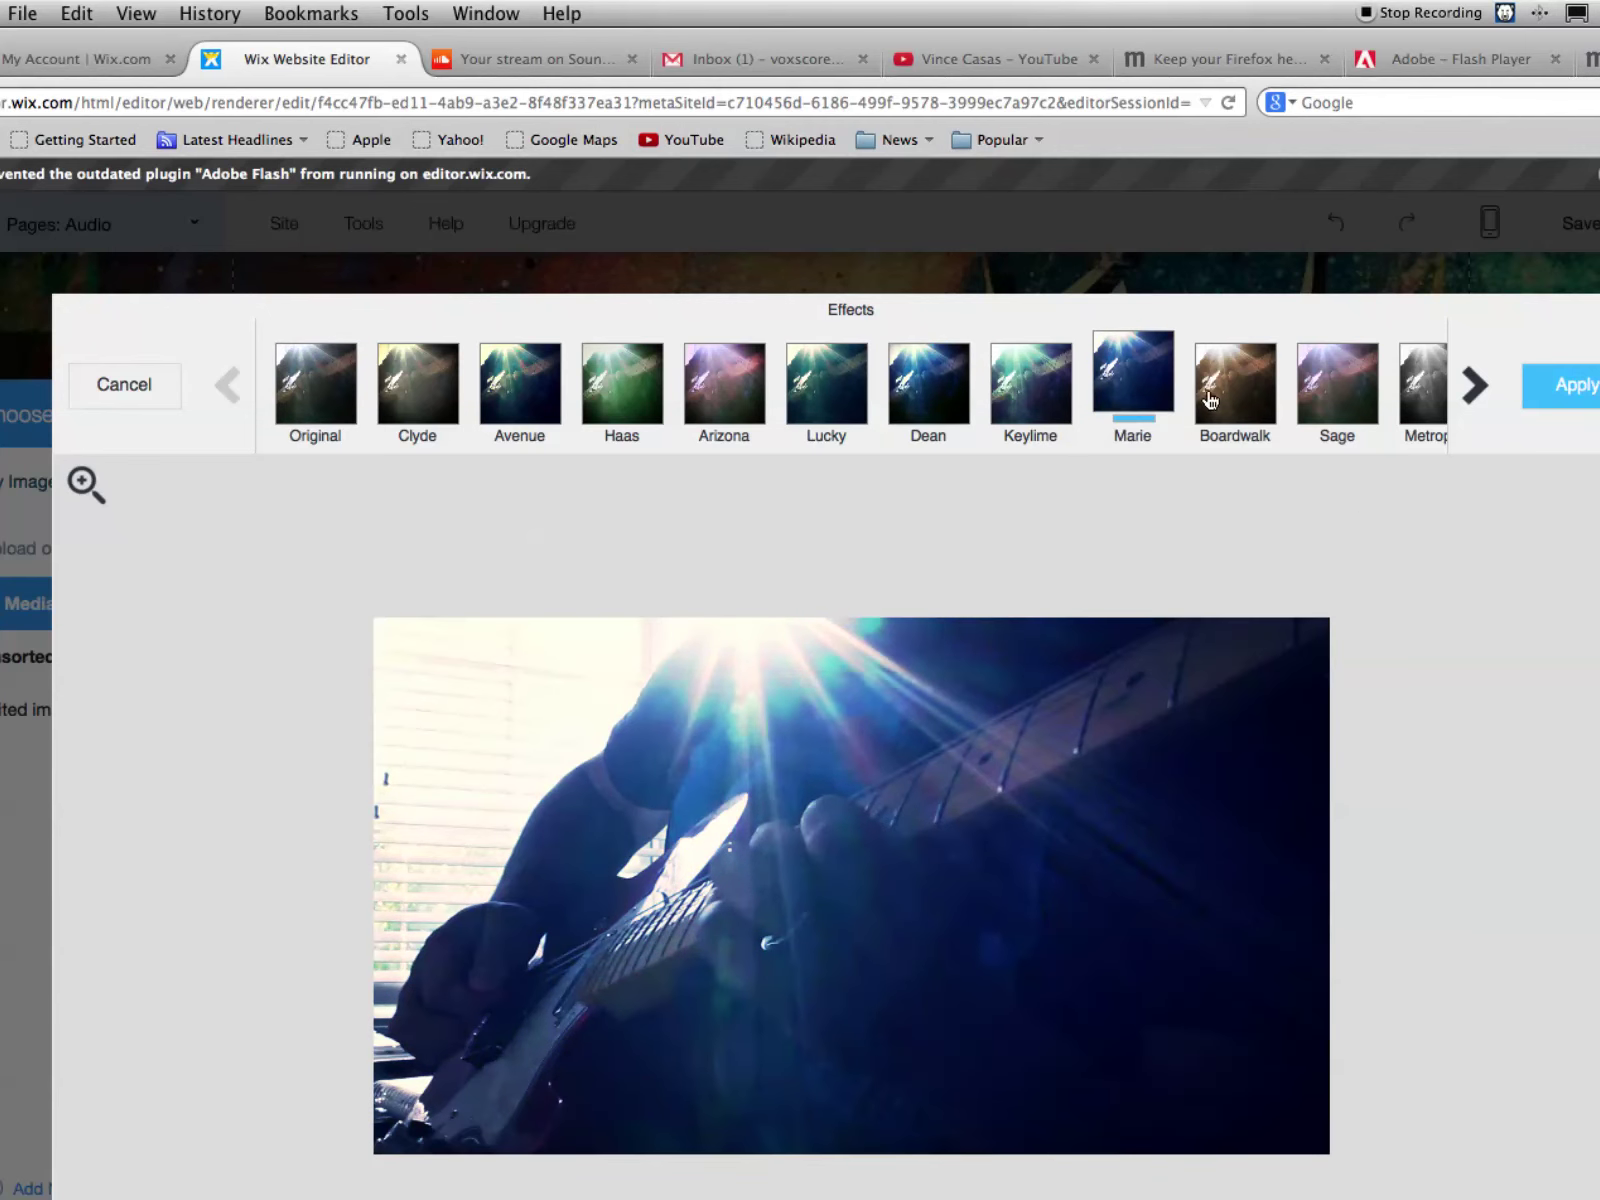
click(1218, 397)
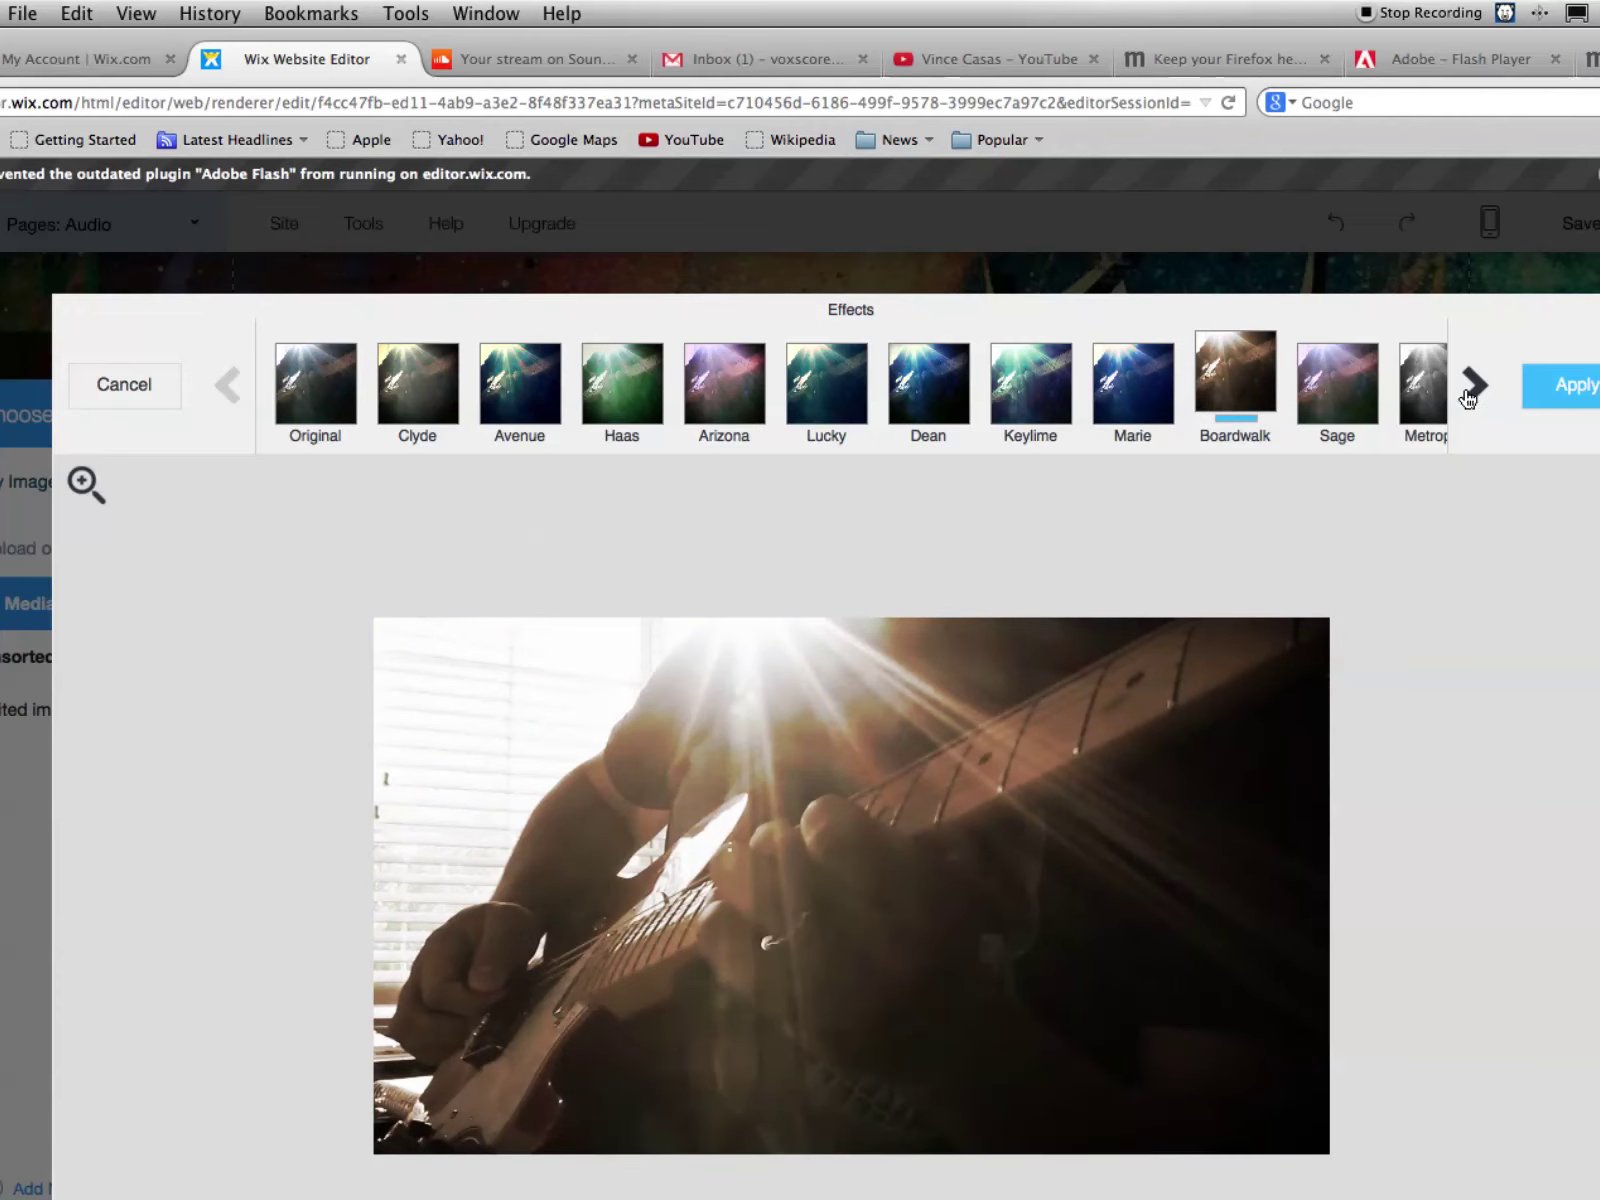
click(1565, 385)
click(1533, 398)
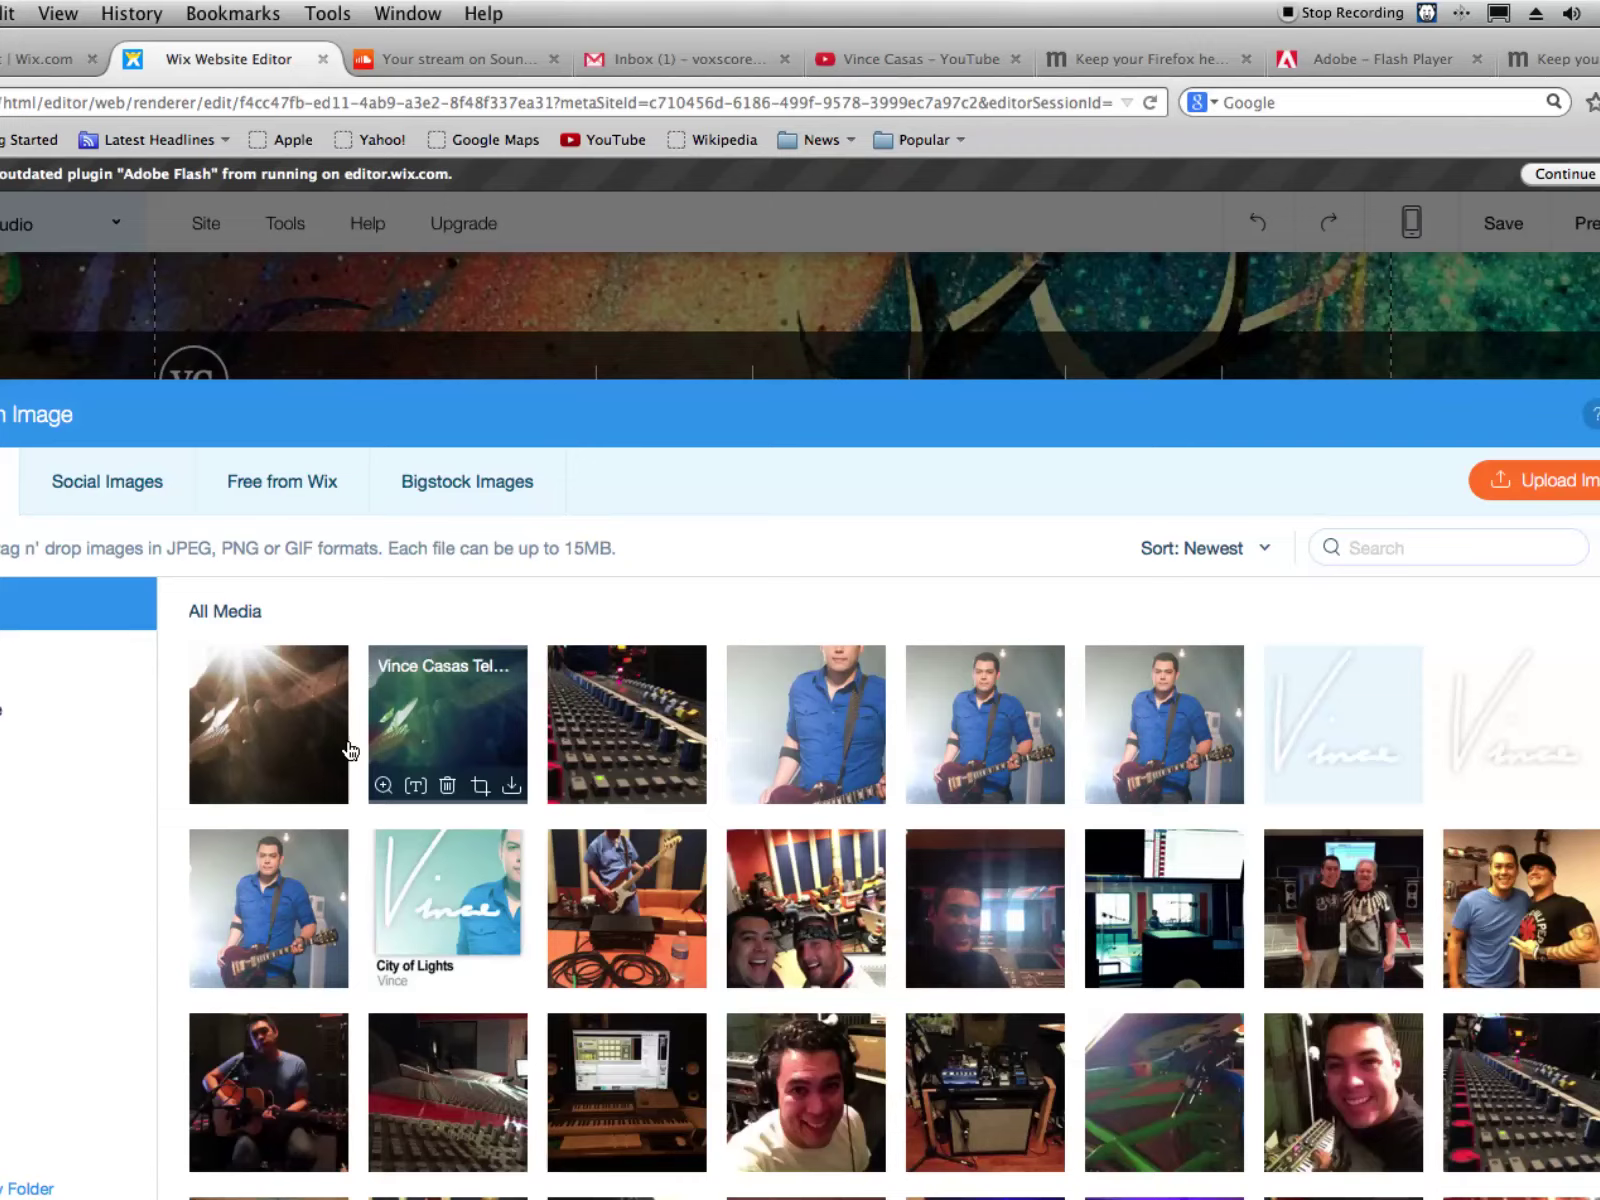
Replace the COMPOSITION picture with the newly saved Boardwalk-toned guitar photo and deselect it
click(232, 753)
click(1500, 1032)
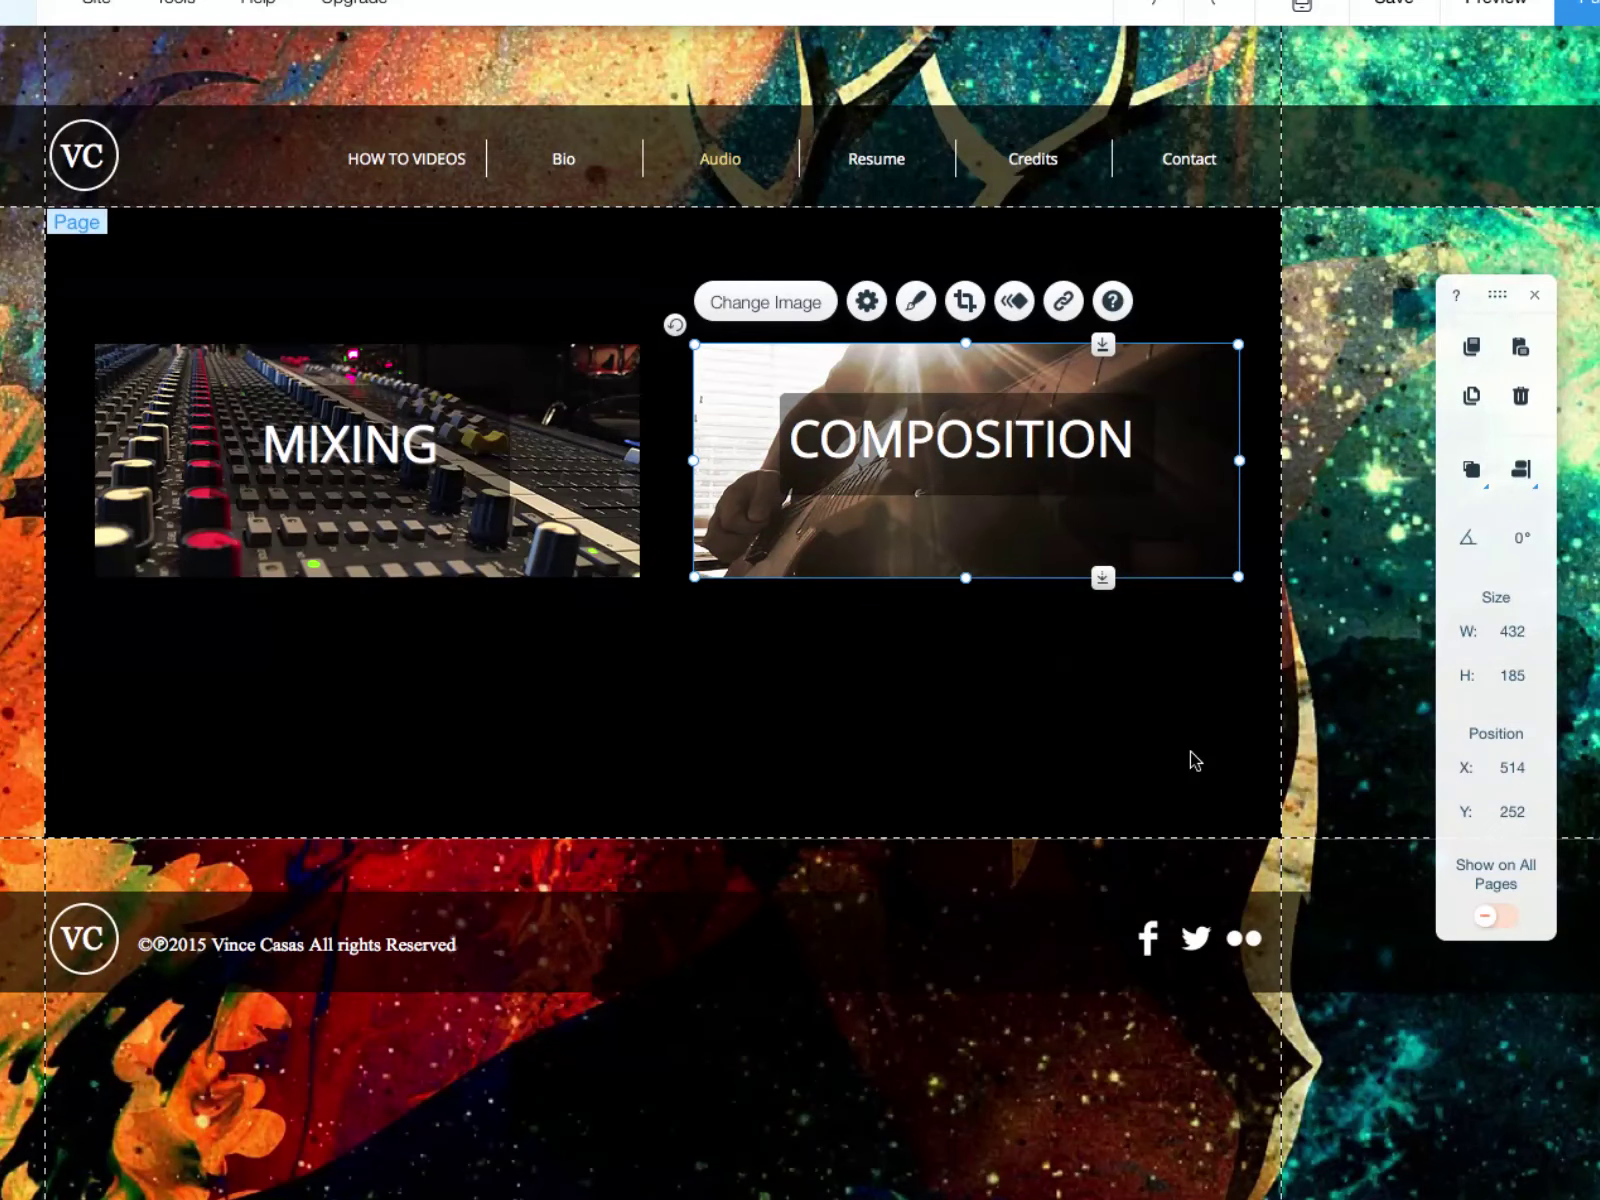
click(1190, 751)
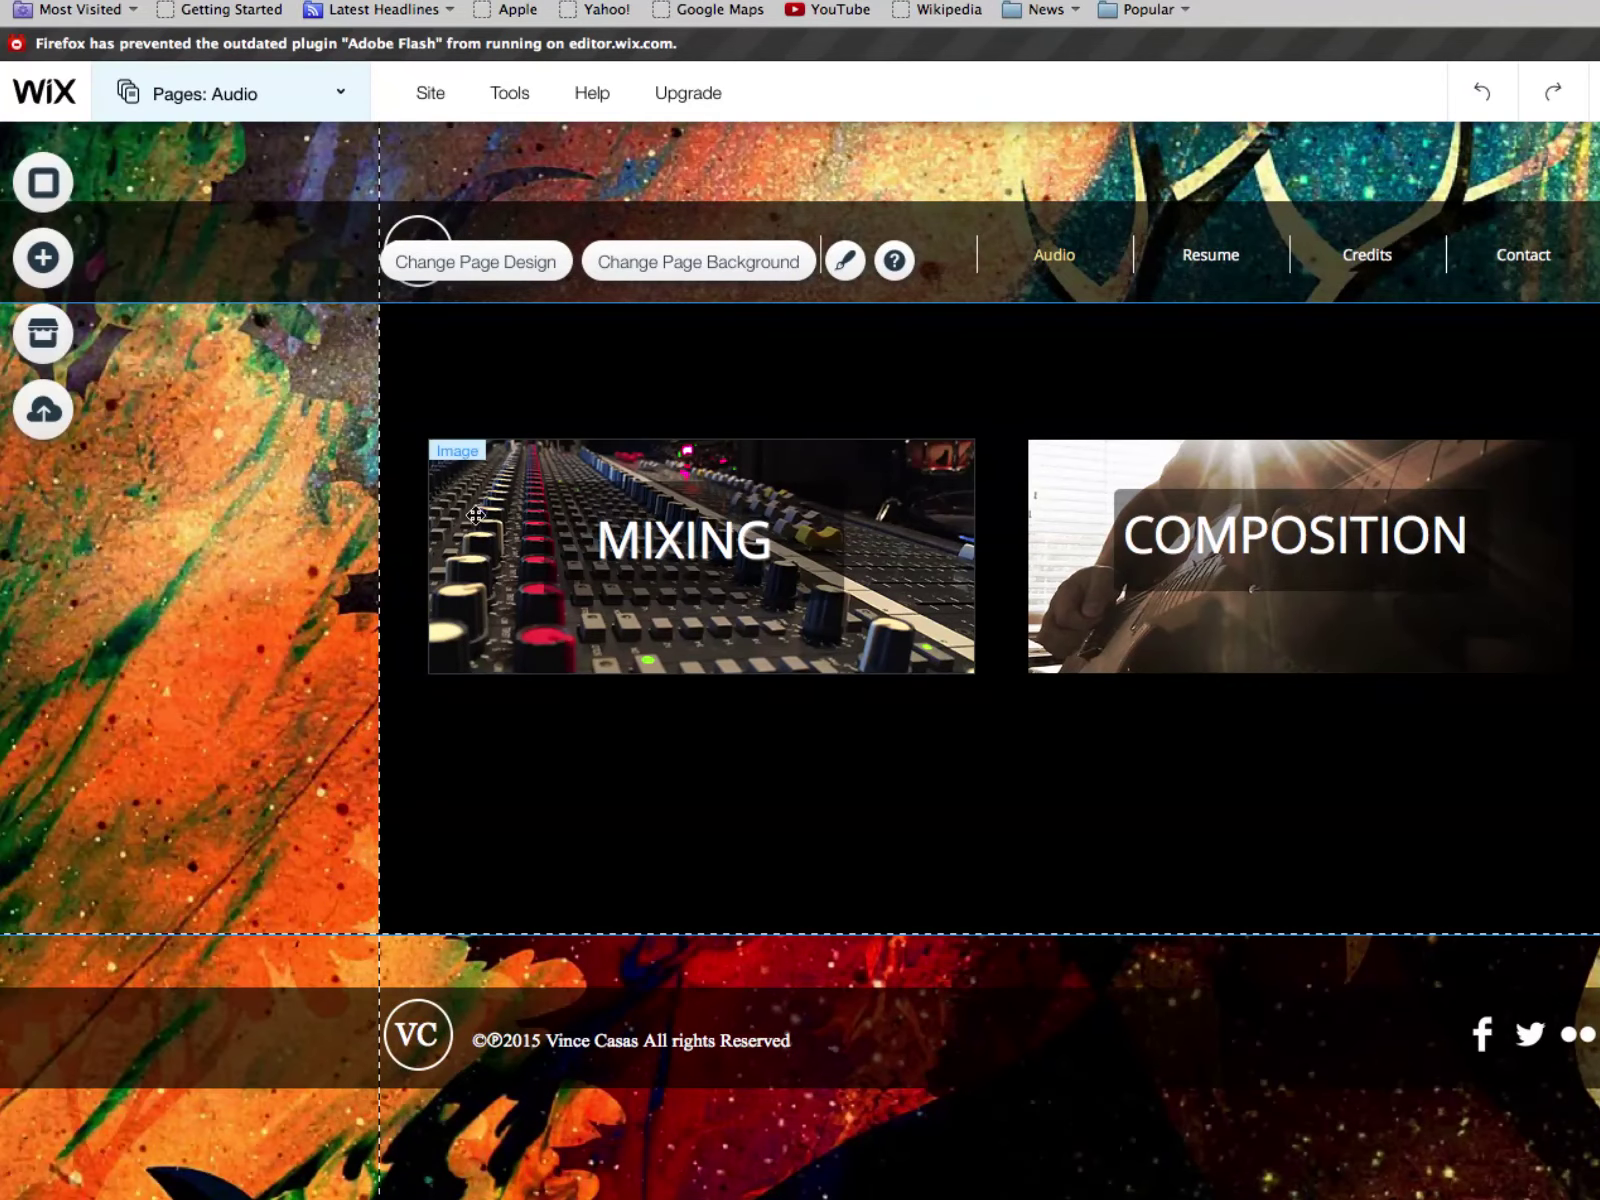
Select the MIXING and COMPOSITION pictures together with their labels and nudge them down to make room for a page title
drag(566, 389, 1280, 795)
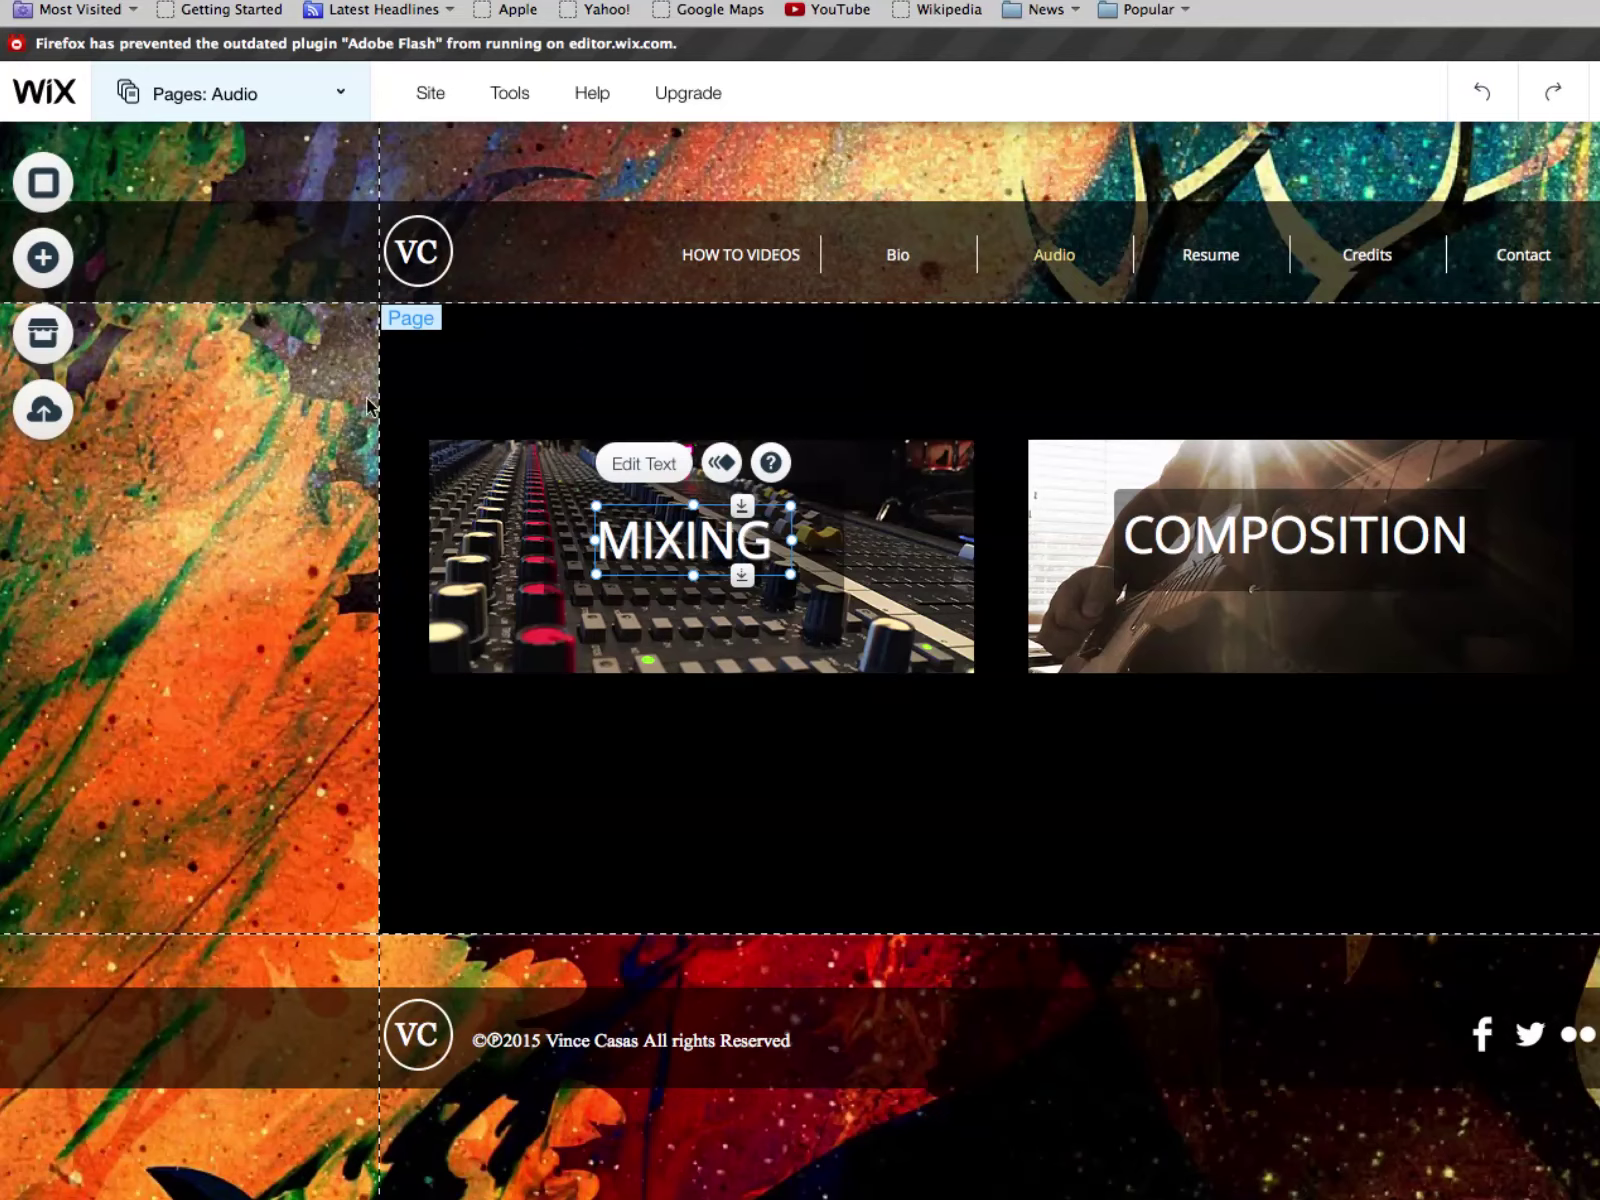
drag(414, 390, 1594, 757)
key(Down)
key(Down)
key(Down)
key(Down)
key(Down)
key(Down)
key(Down)
key(Down)
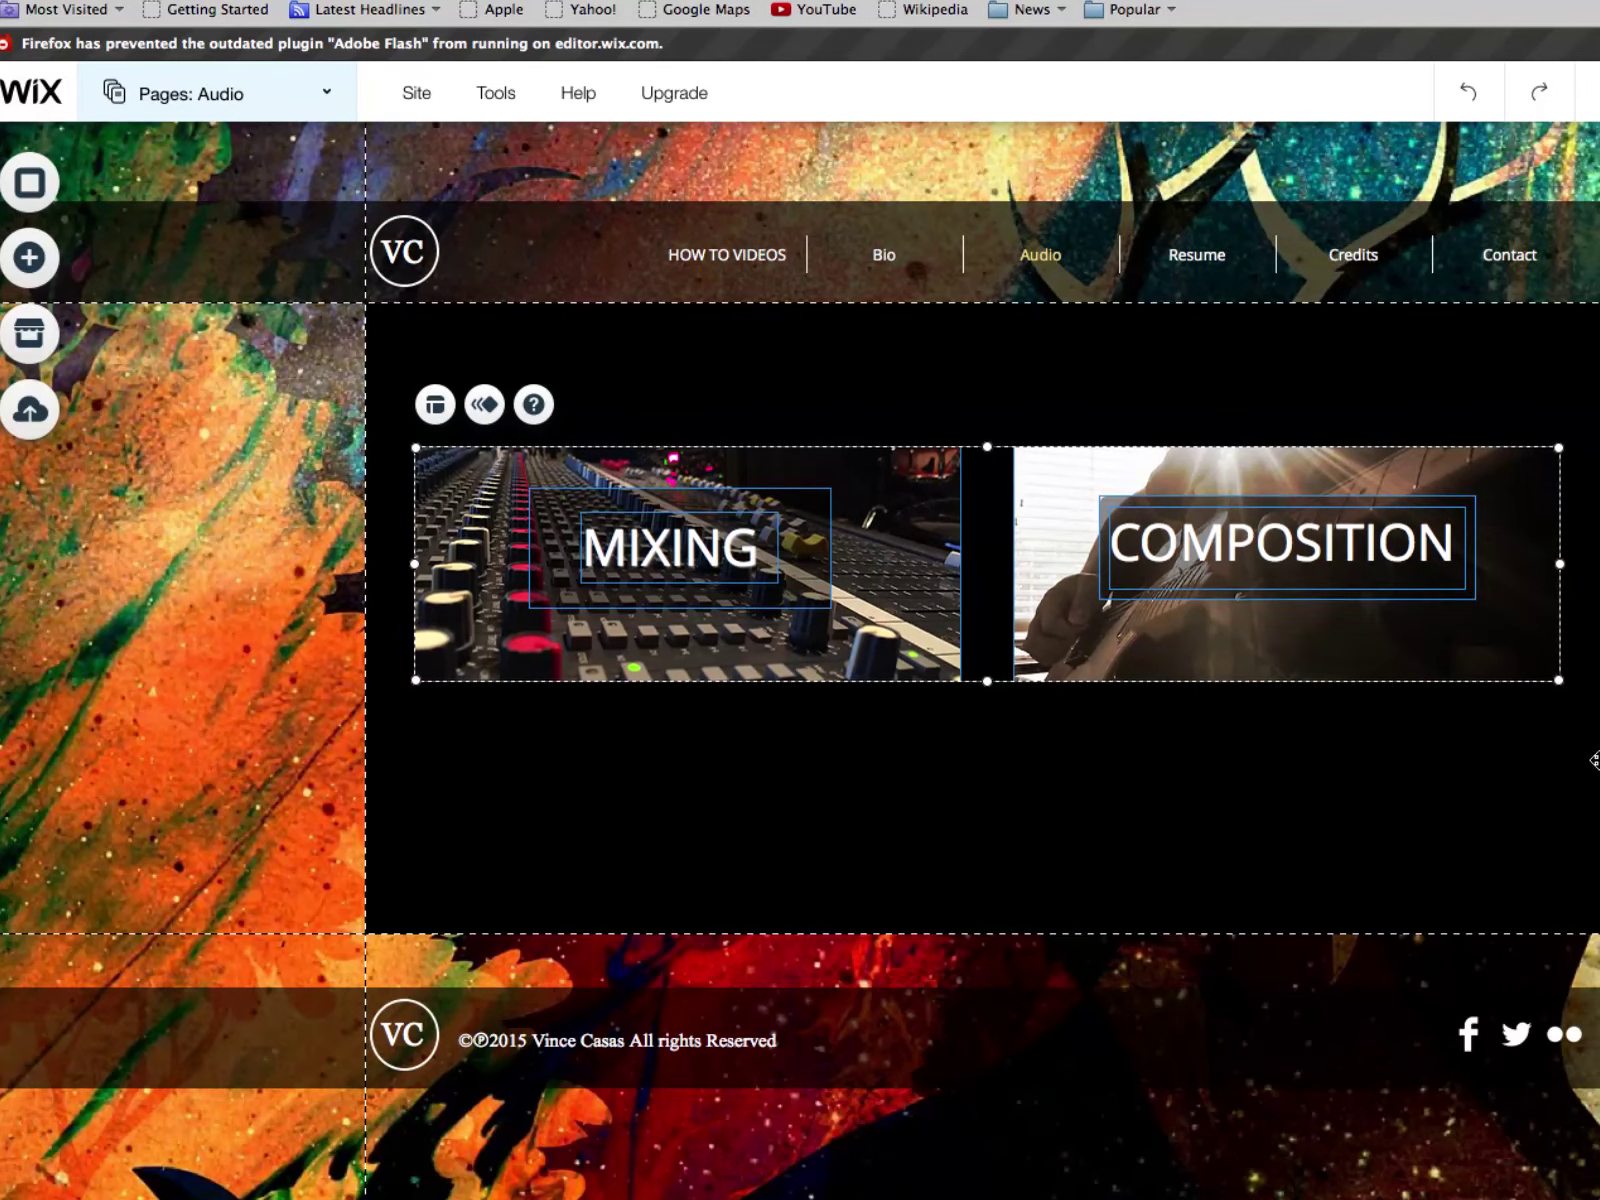
key(Down)
key(Down)
key(Down)
key(Down)
key(Down)
key(Down)
key(Down)
key(Down)
key(Down)
key(Down)
key(Down)
key(Down)
key(Down)
key(Down)
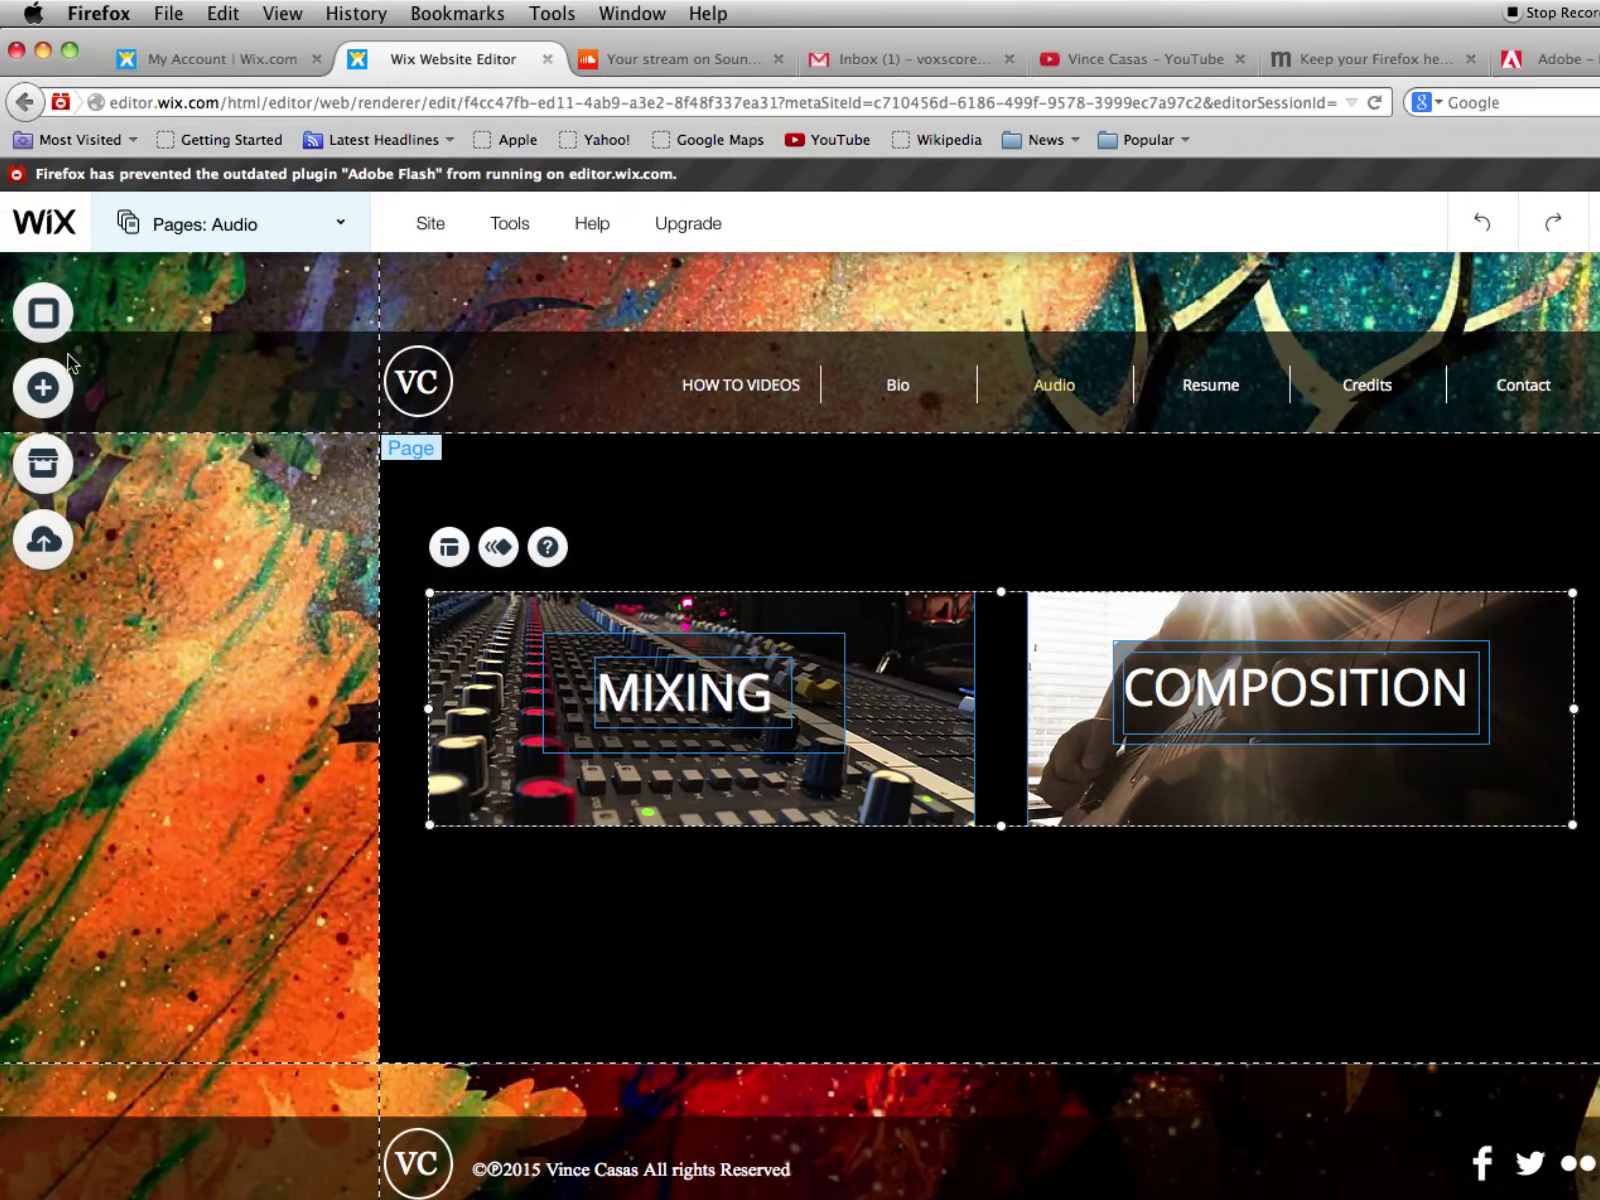
key(Down)
key(Down)
key(Down)
key(Down)
key(Down)
key(Down)
key(Down)
key(Down)
key(Down)
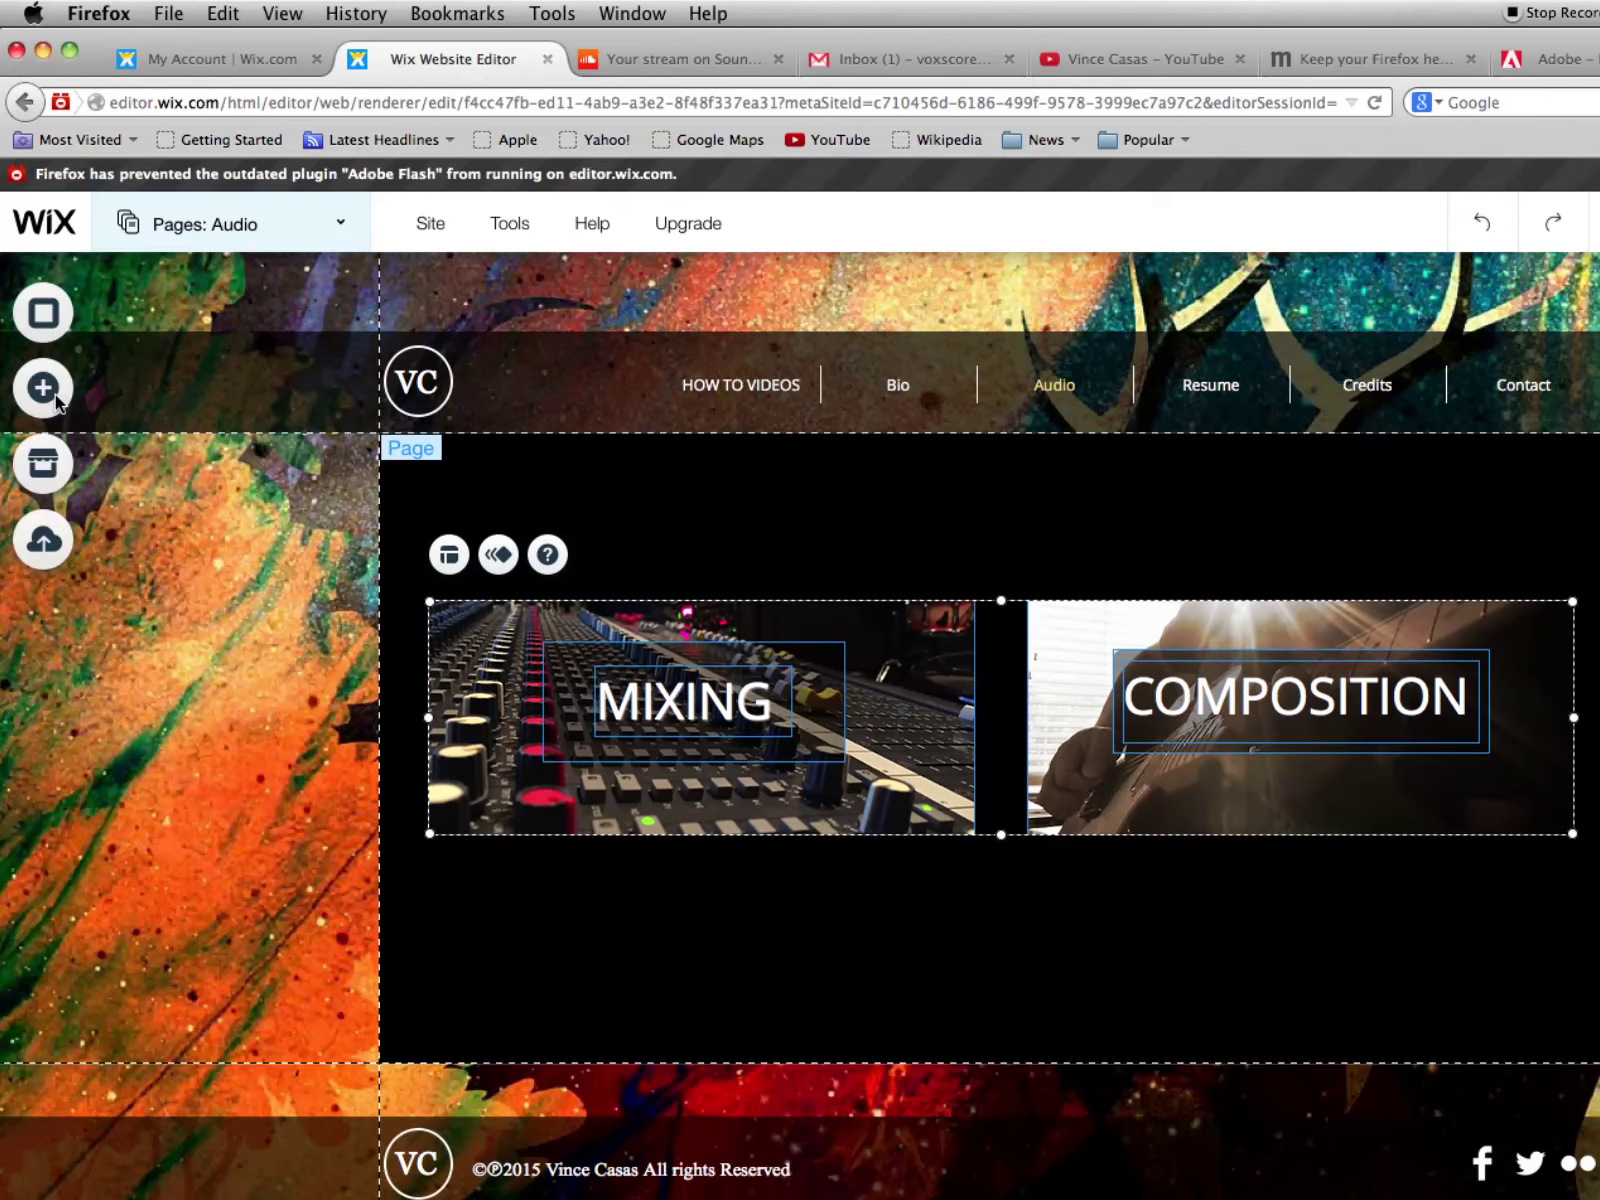
key(Down)
key(Down)
key(Down)
key(Down)
key(Down)
key(Down)
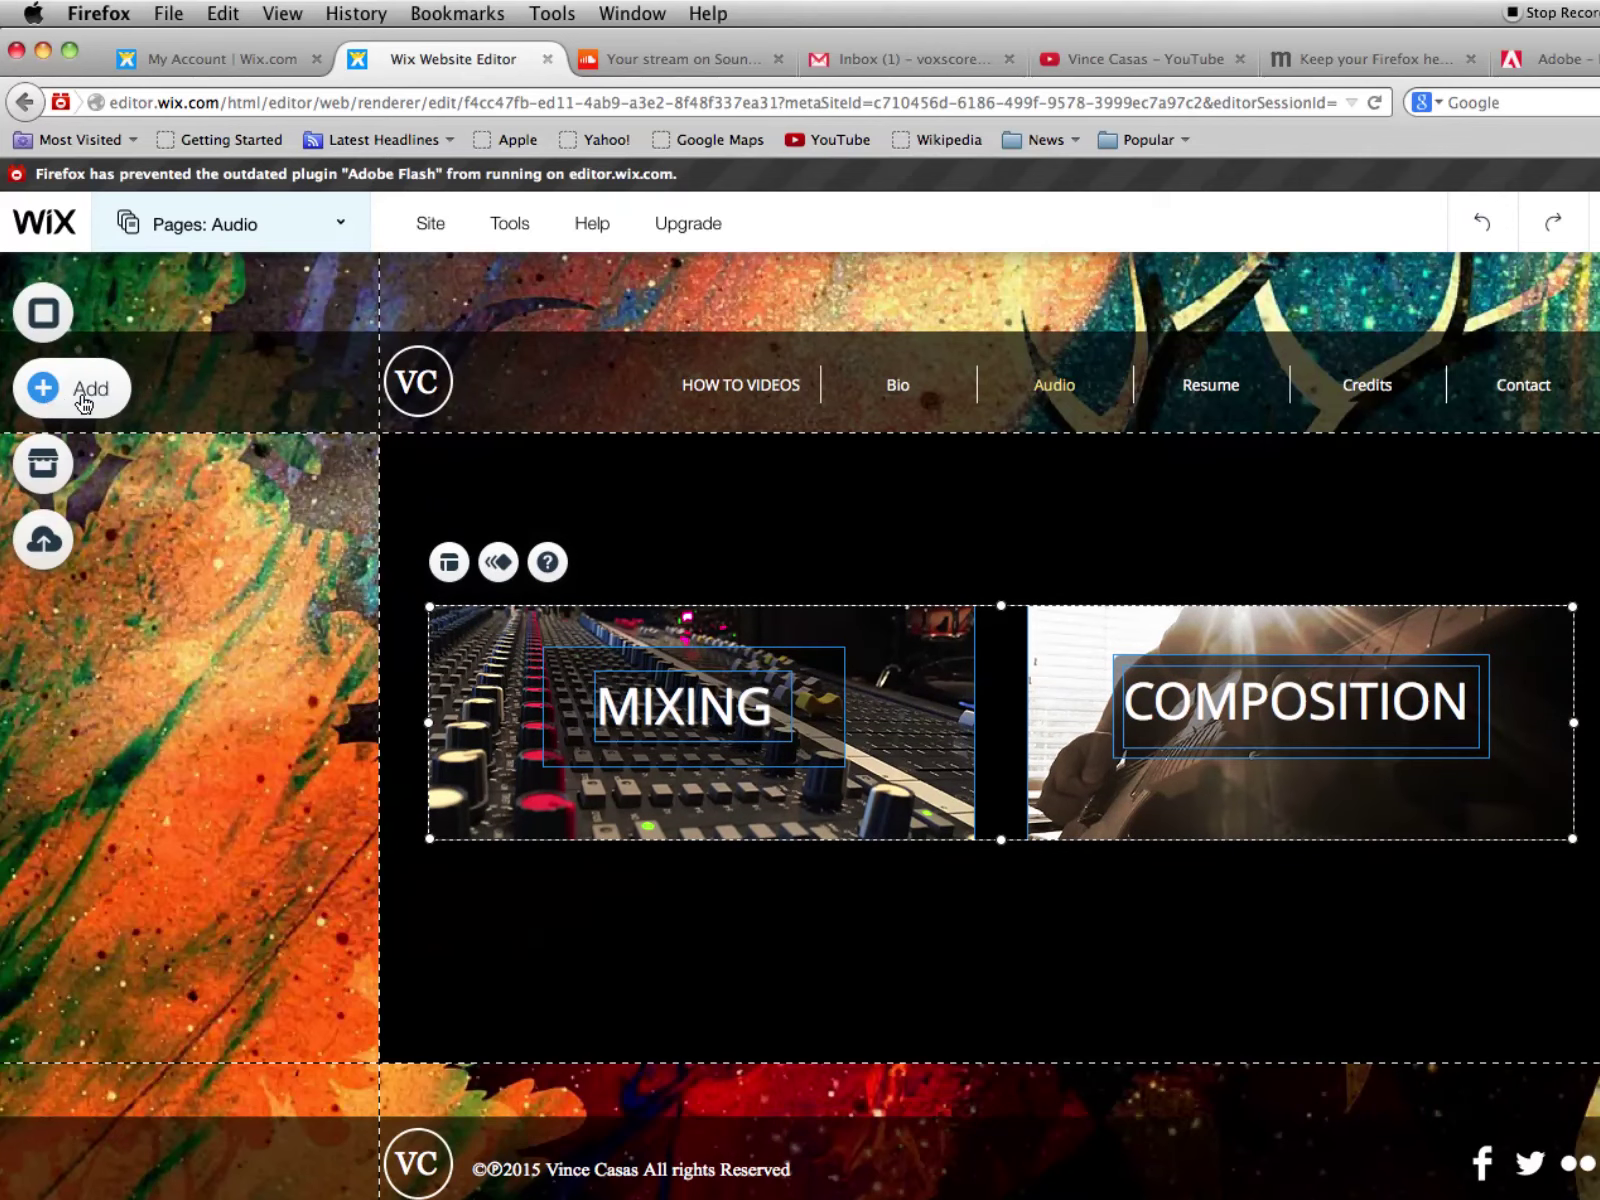
click(83, 403)
mouse_move(170, 325)
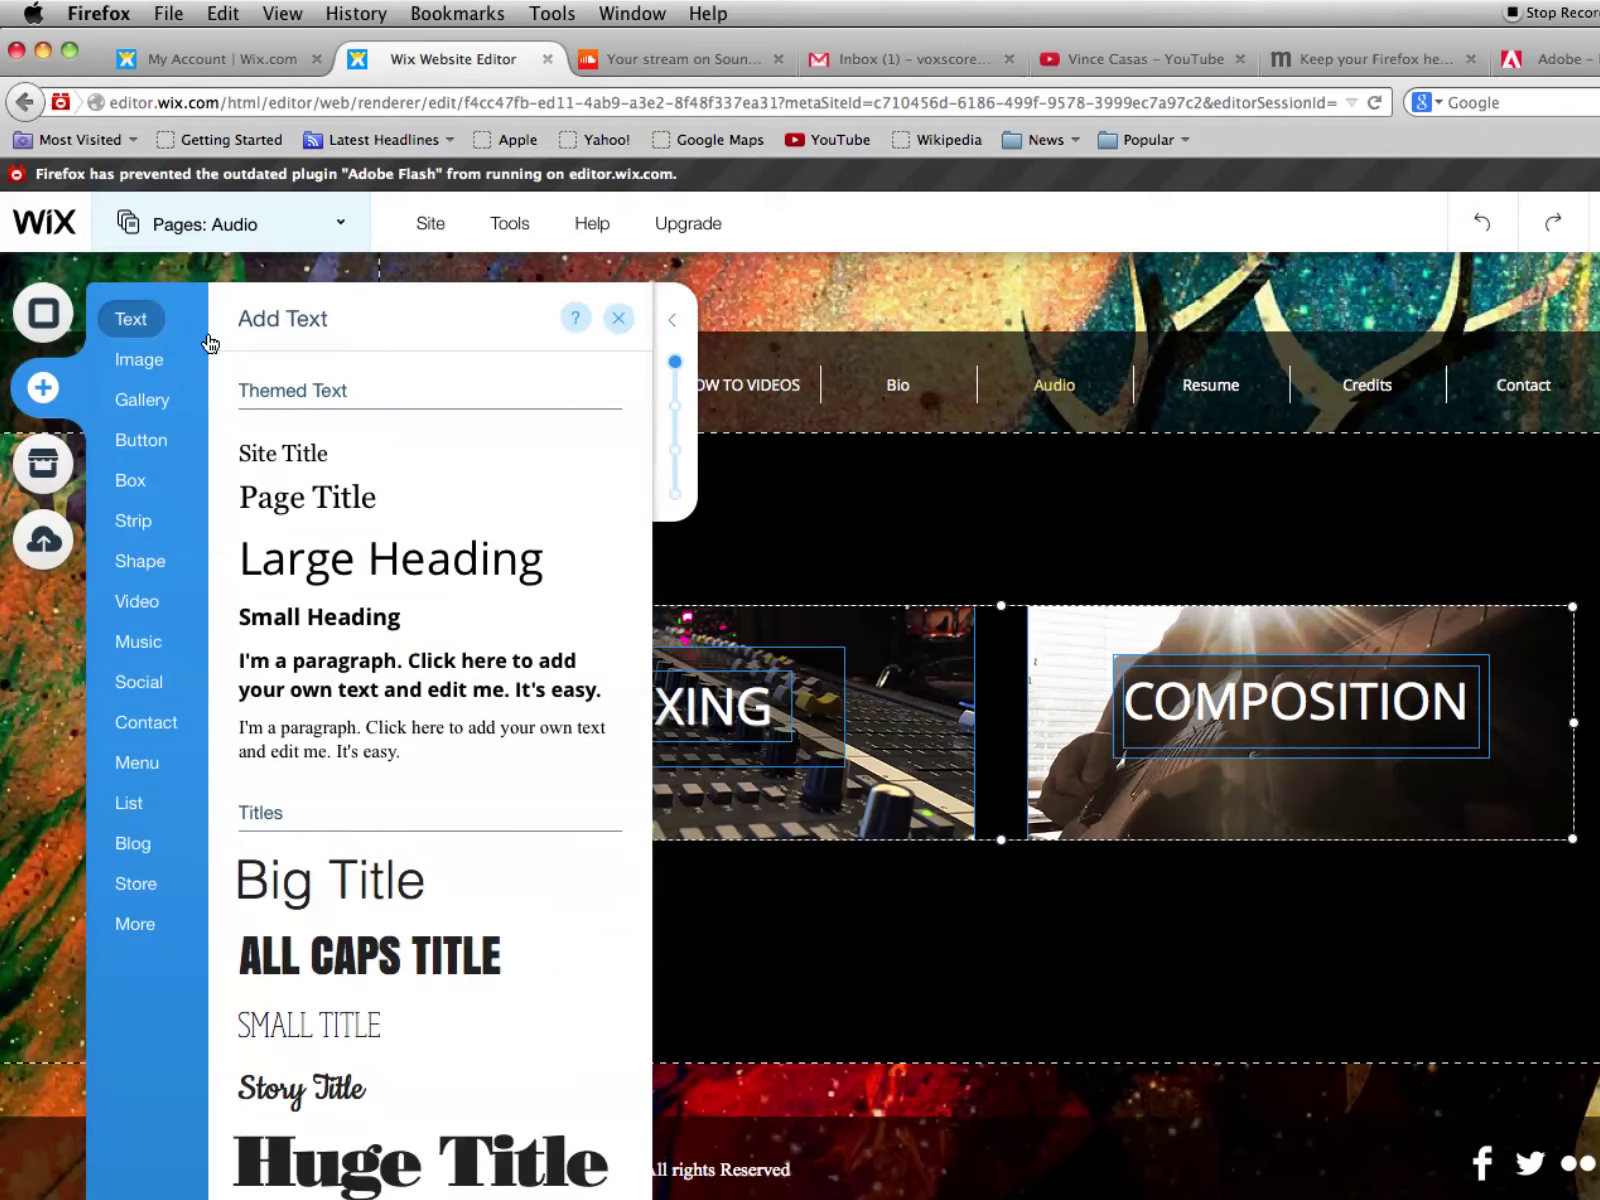
click(328, 545)
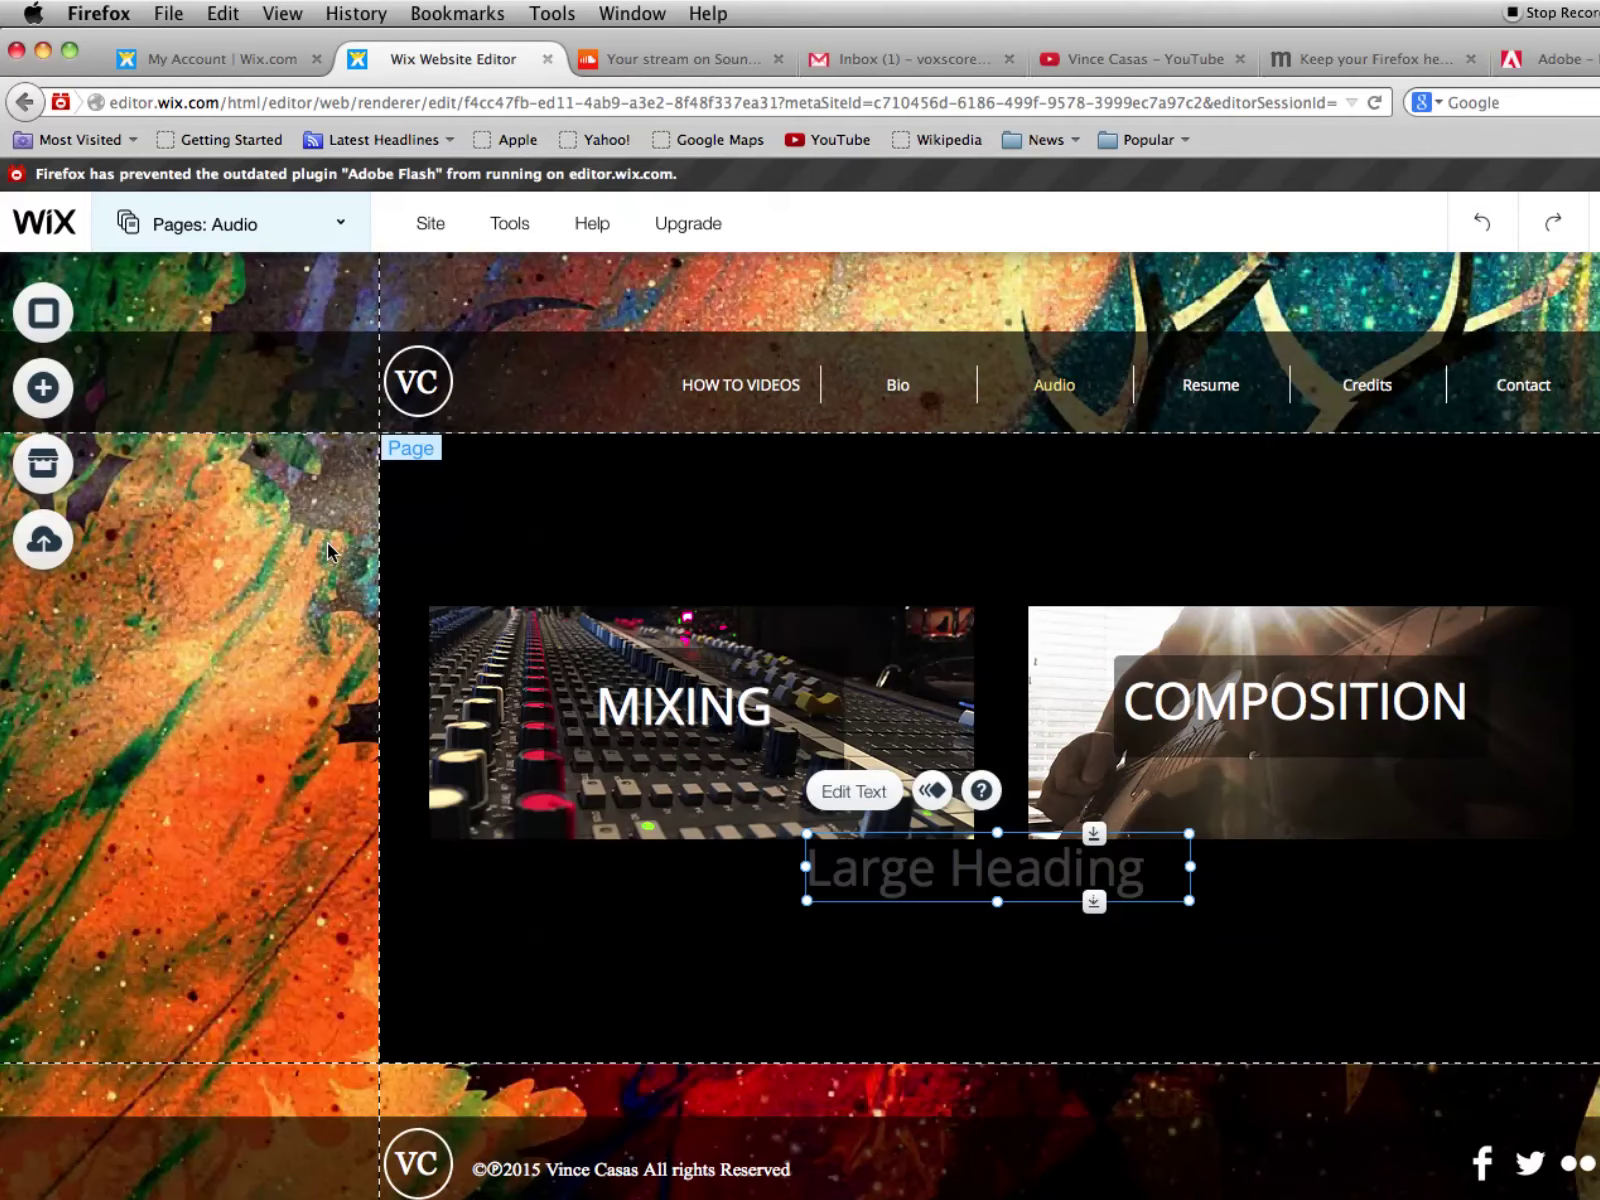
key(Delete)
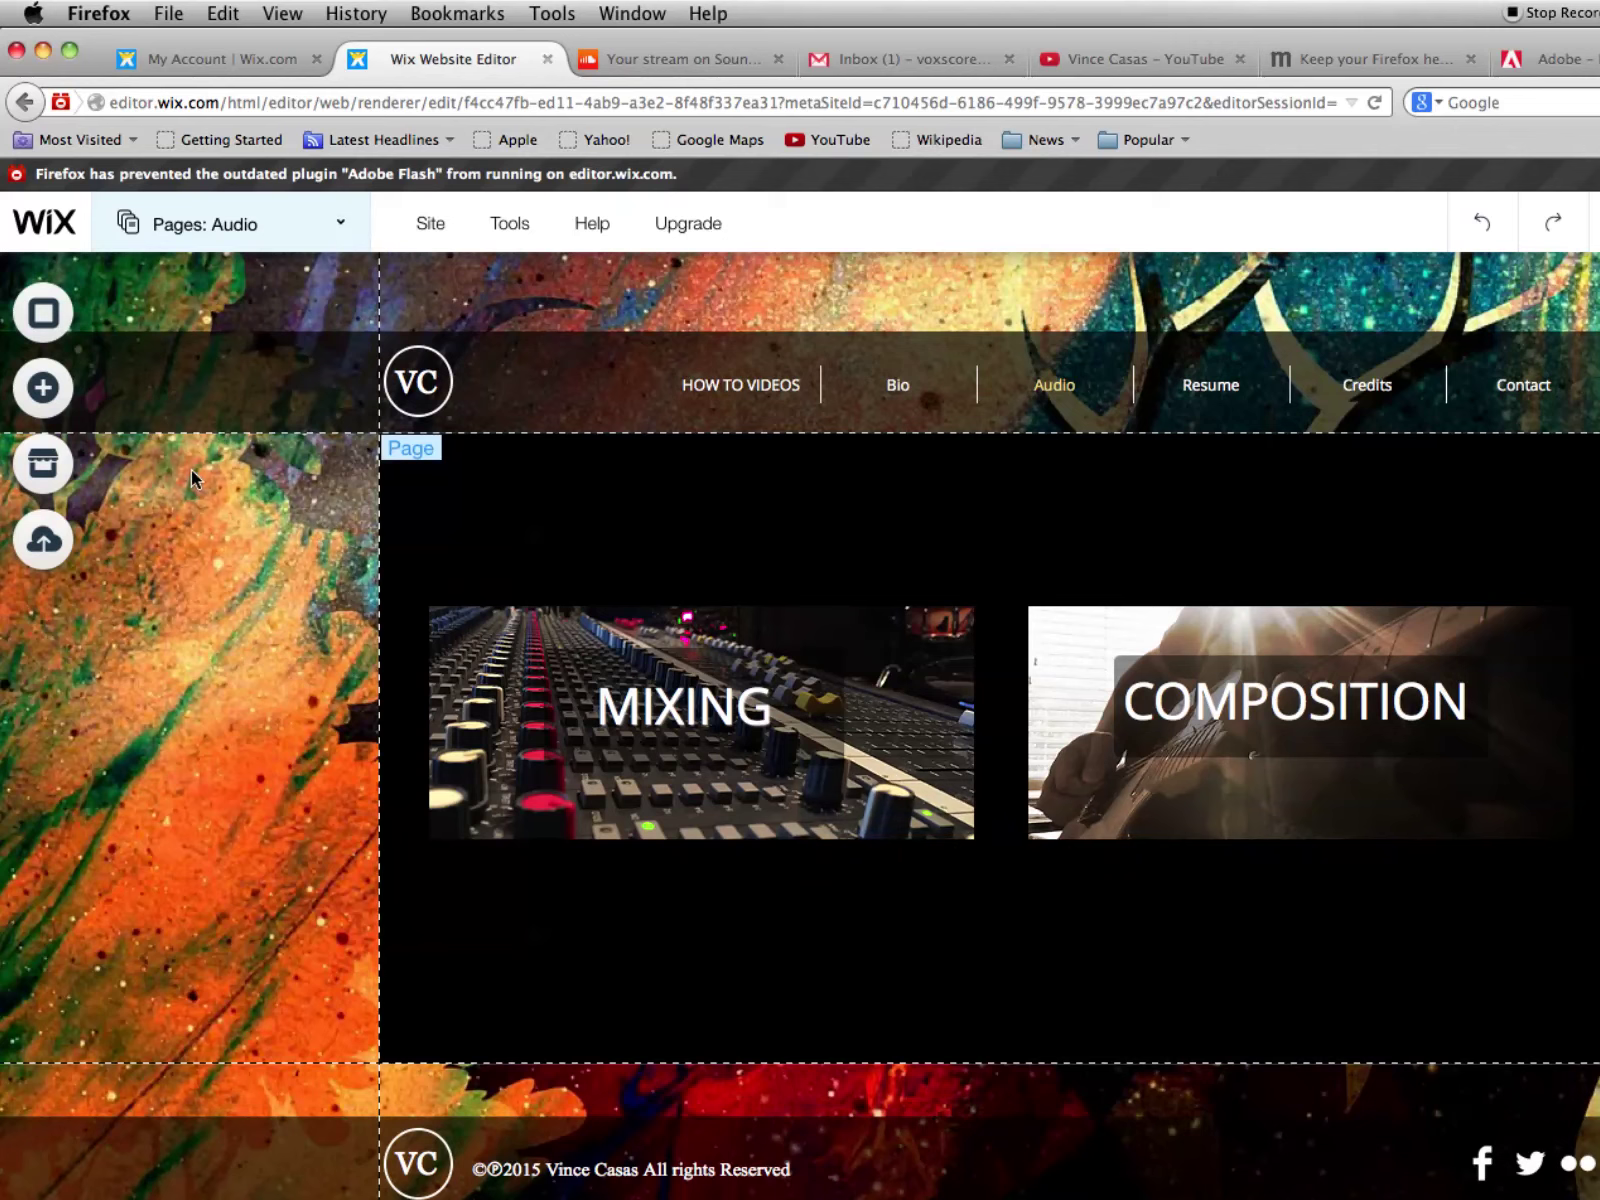
Add an ALL CAPS TITLE text element to the page and change its wording to "AUDIO PORTFOLIO"
click(40, 388)
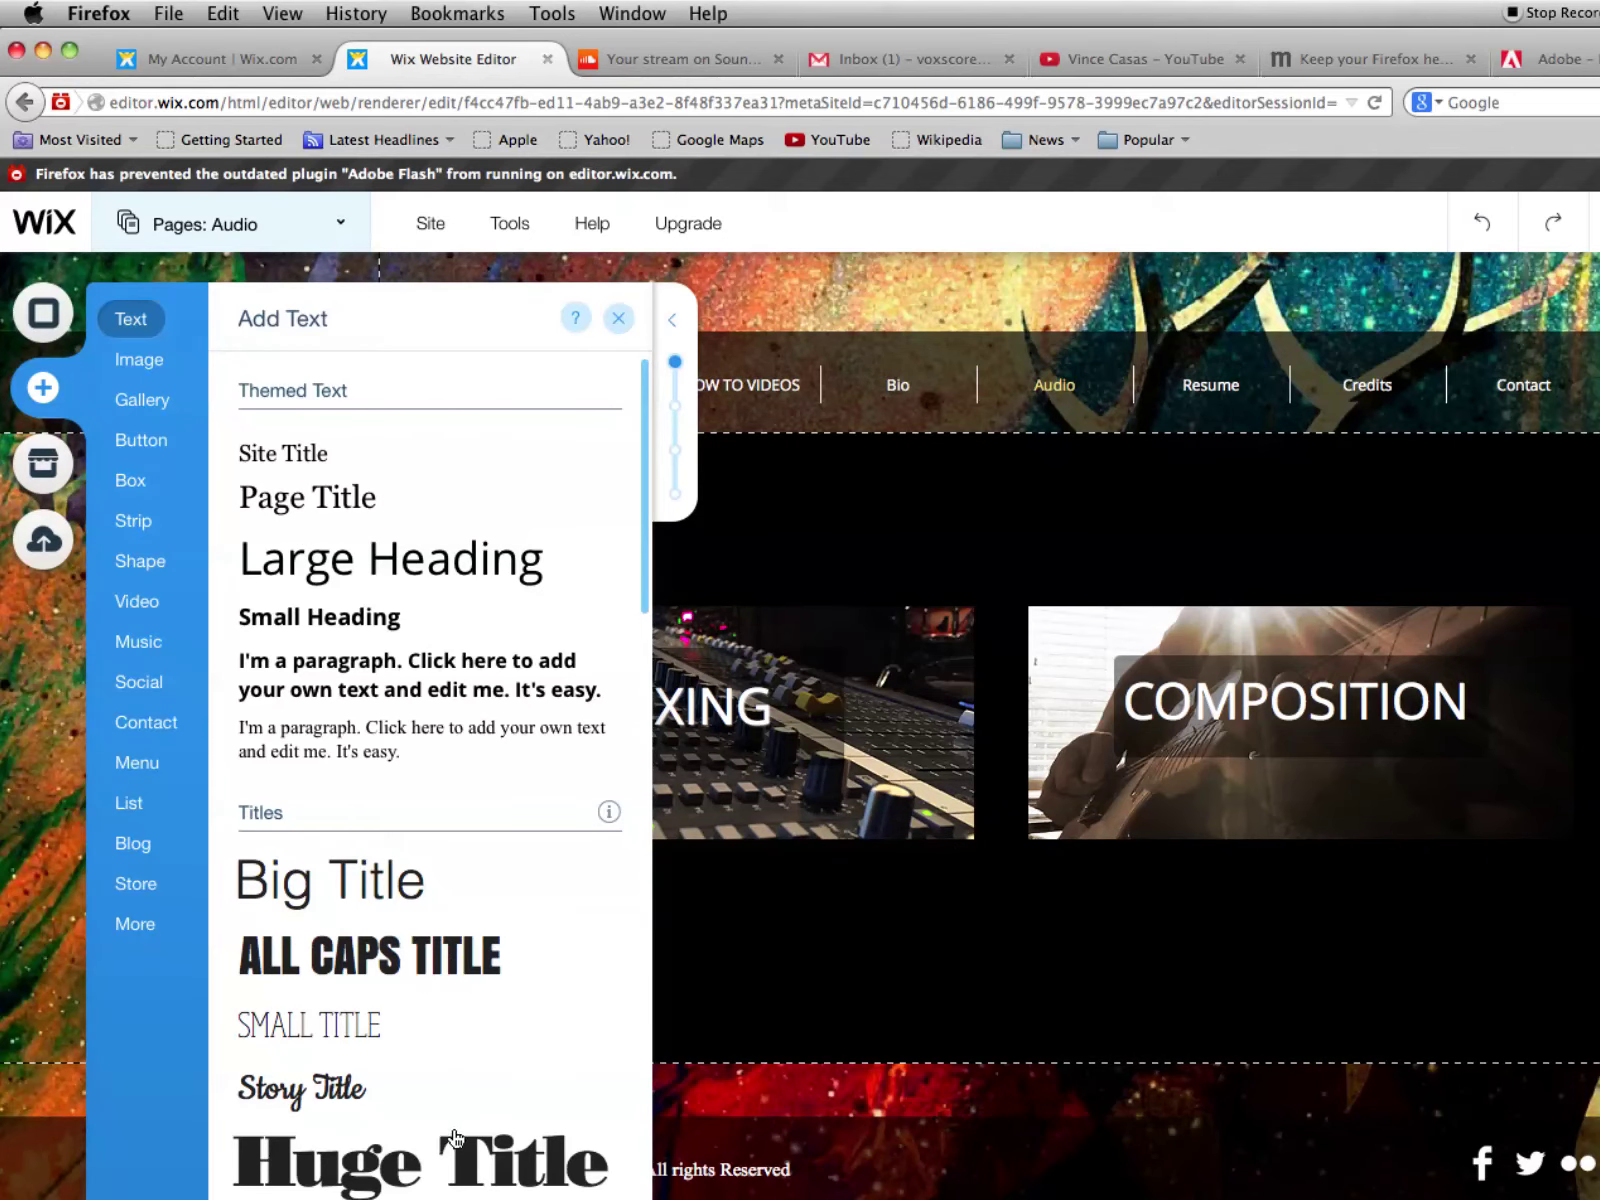
click(452, 966)
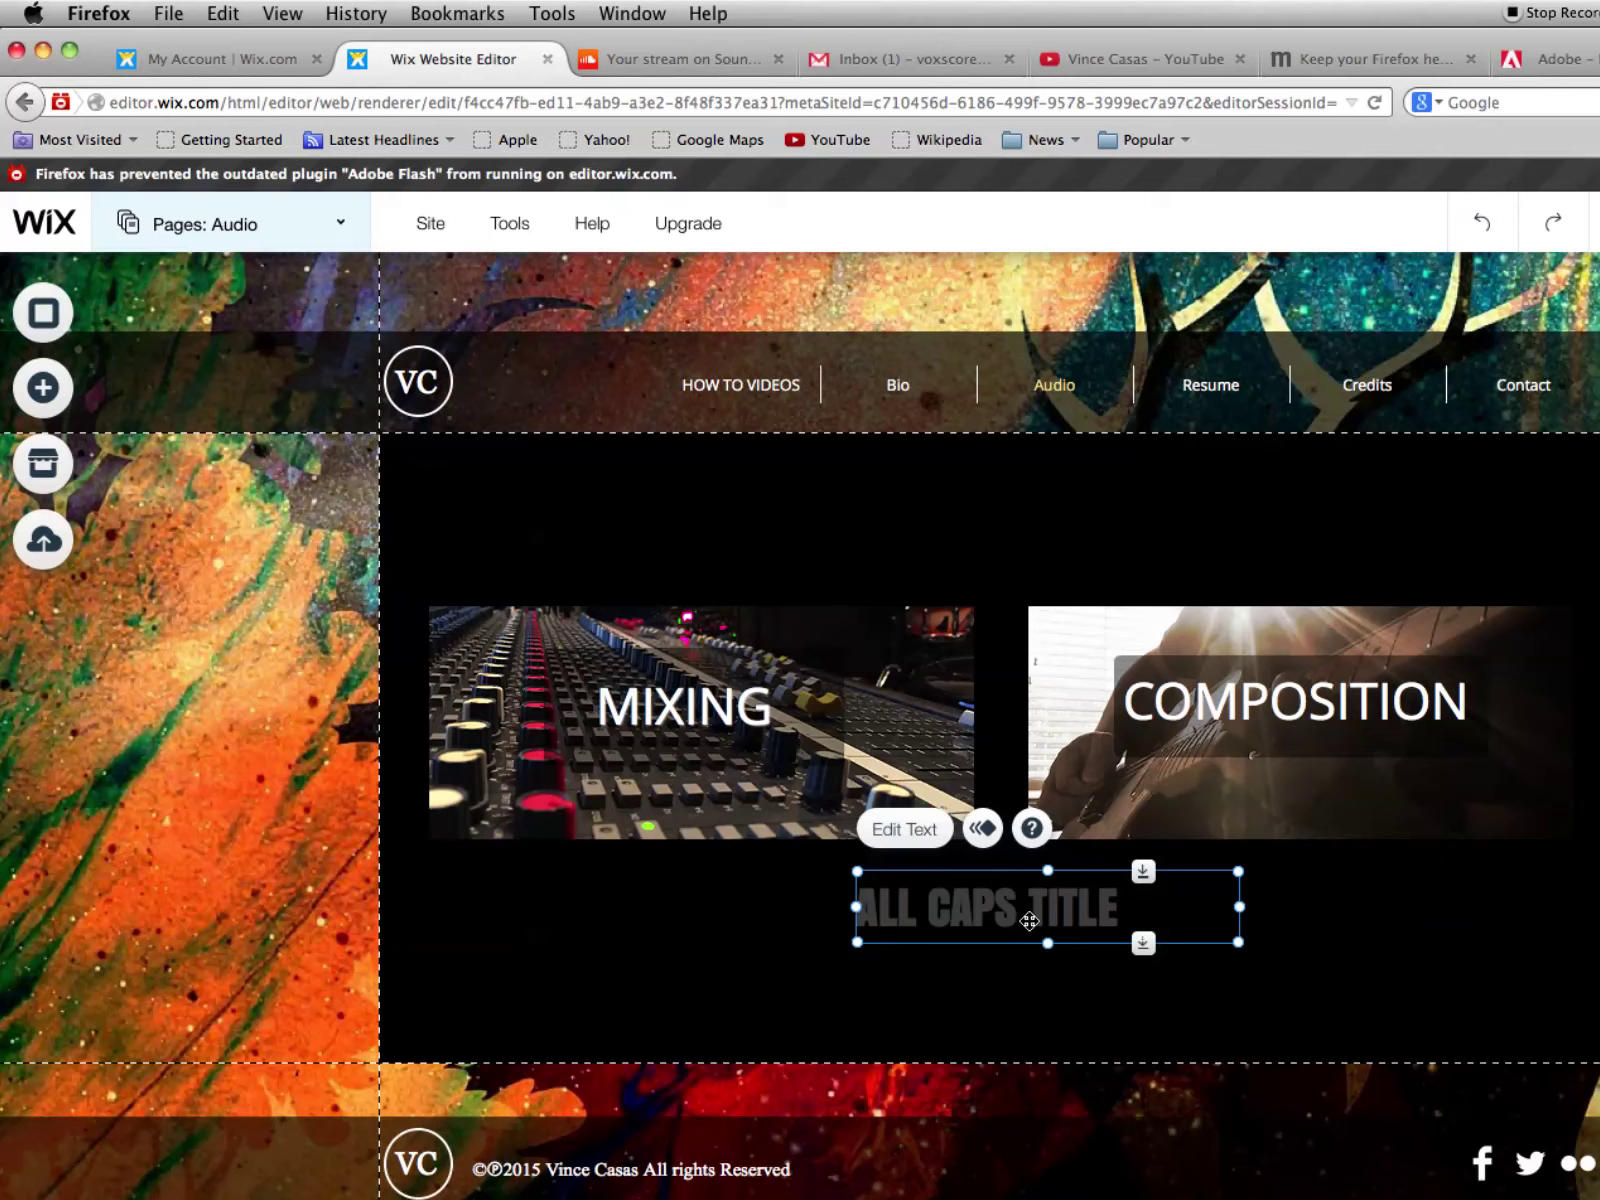
double_click(1029, 921)
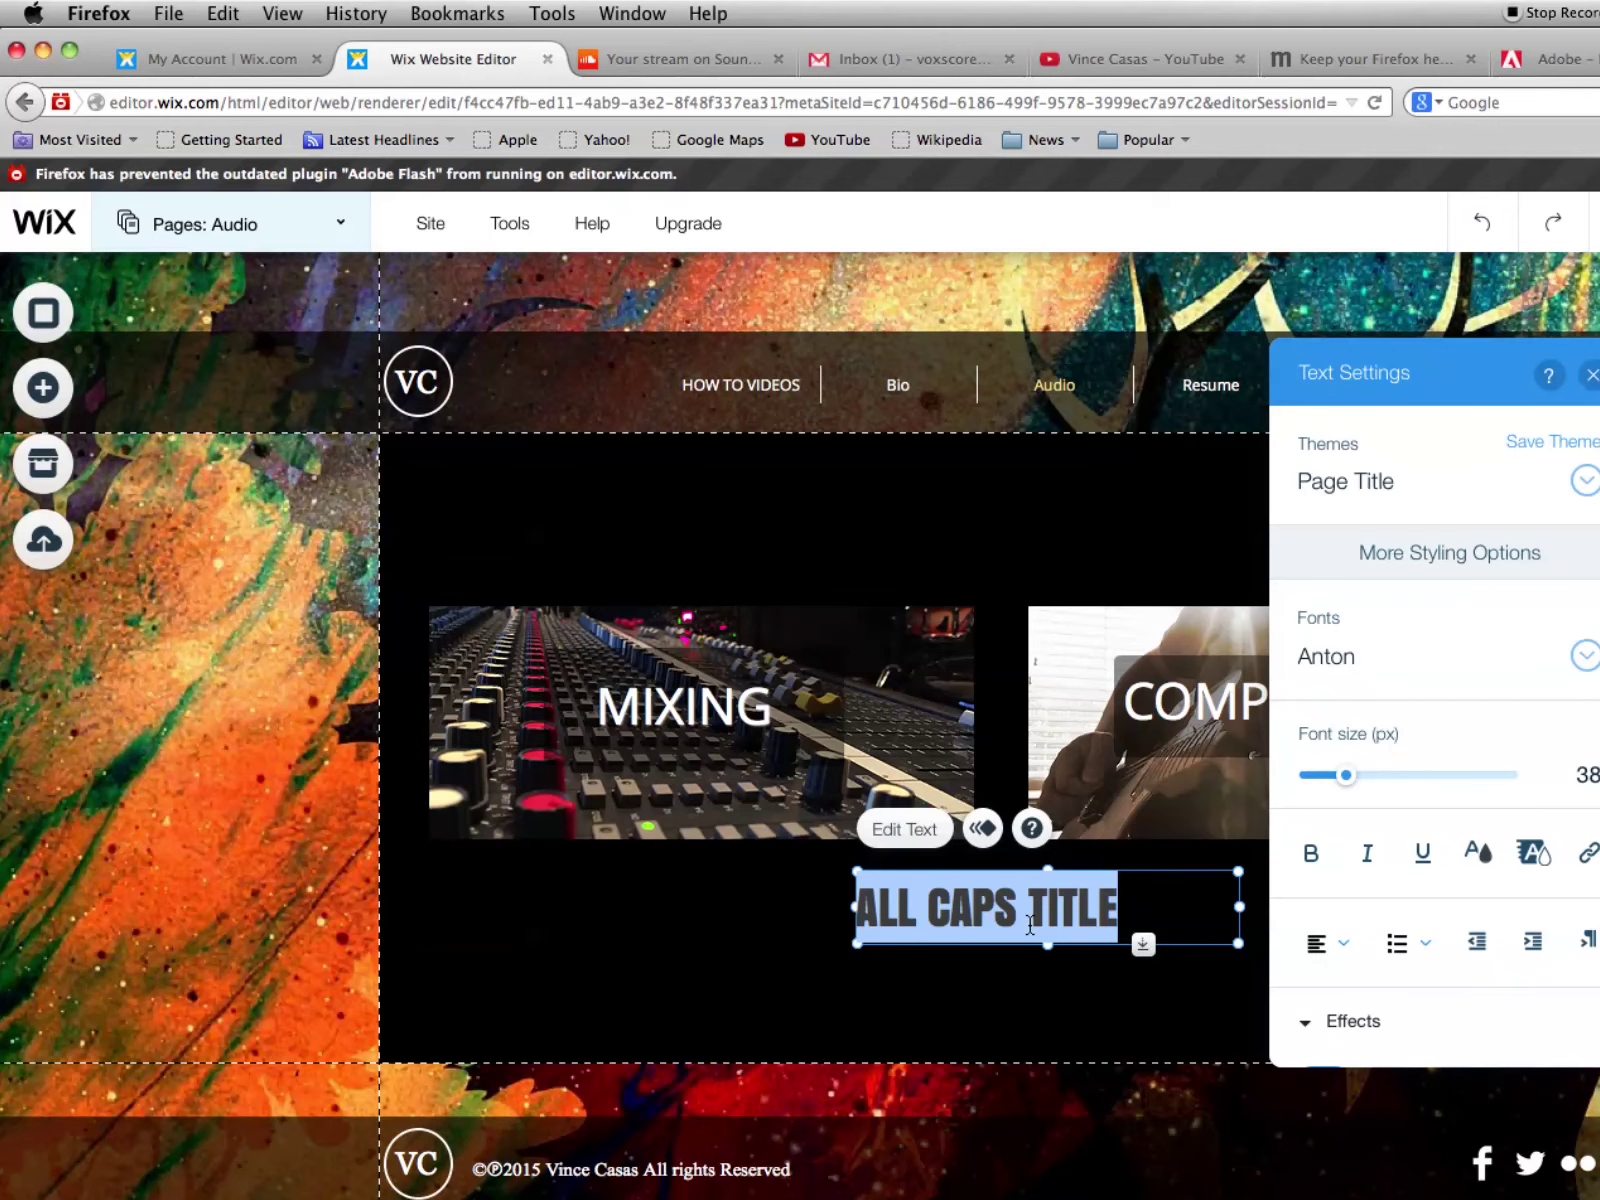
key(BackSpace)
text(AUD)
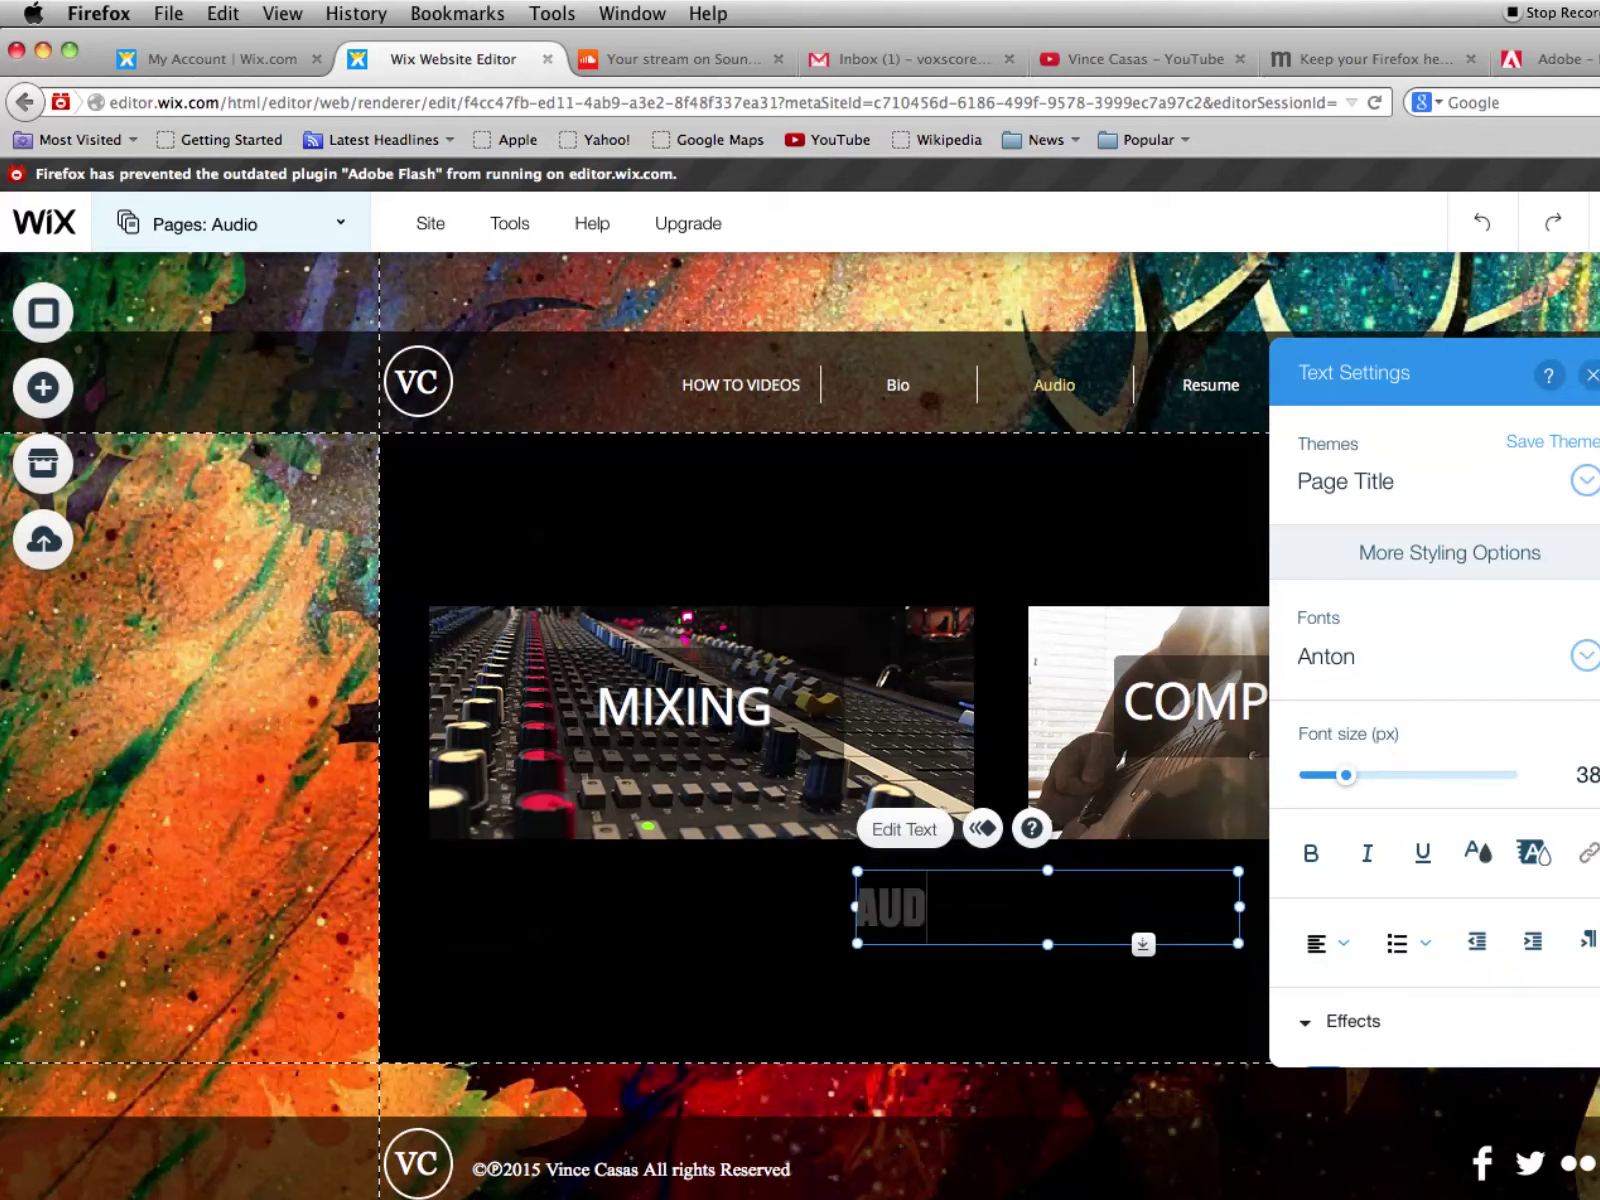
text(IO POR)
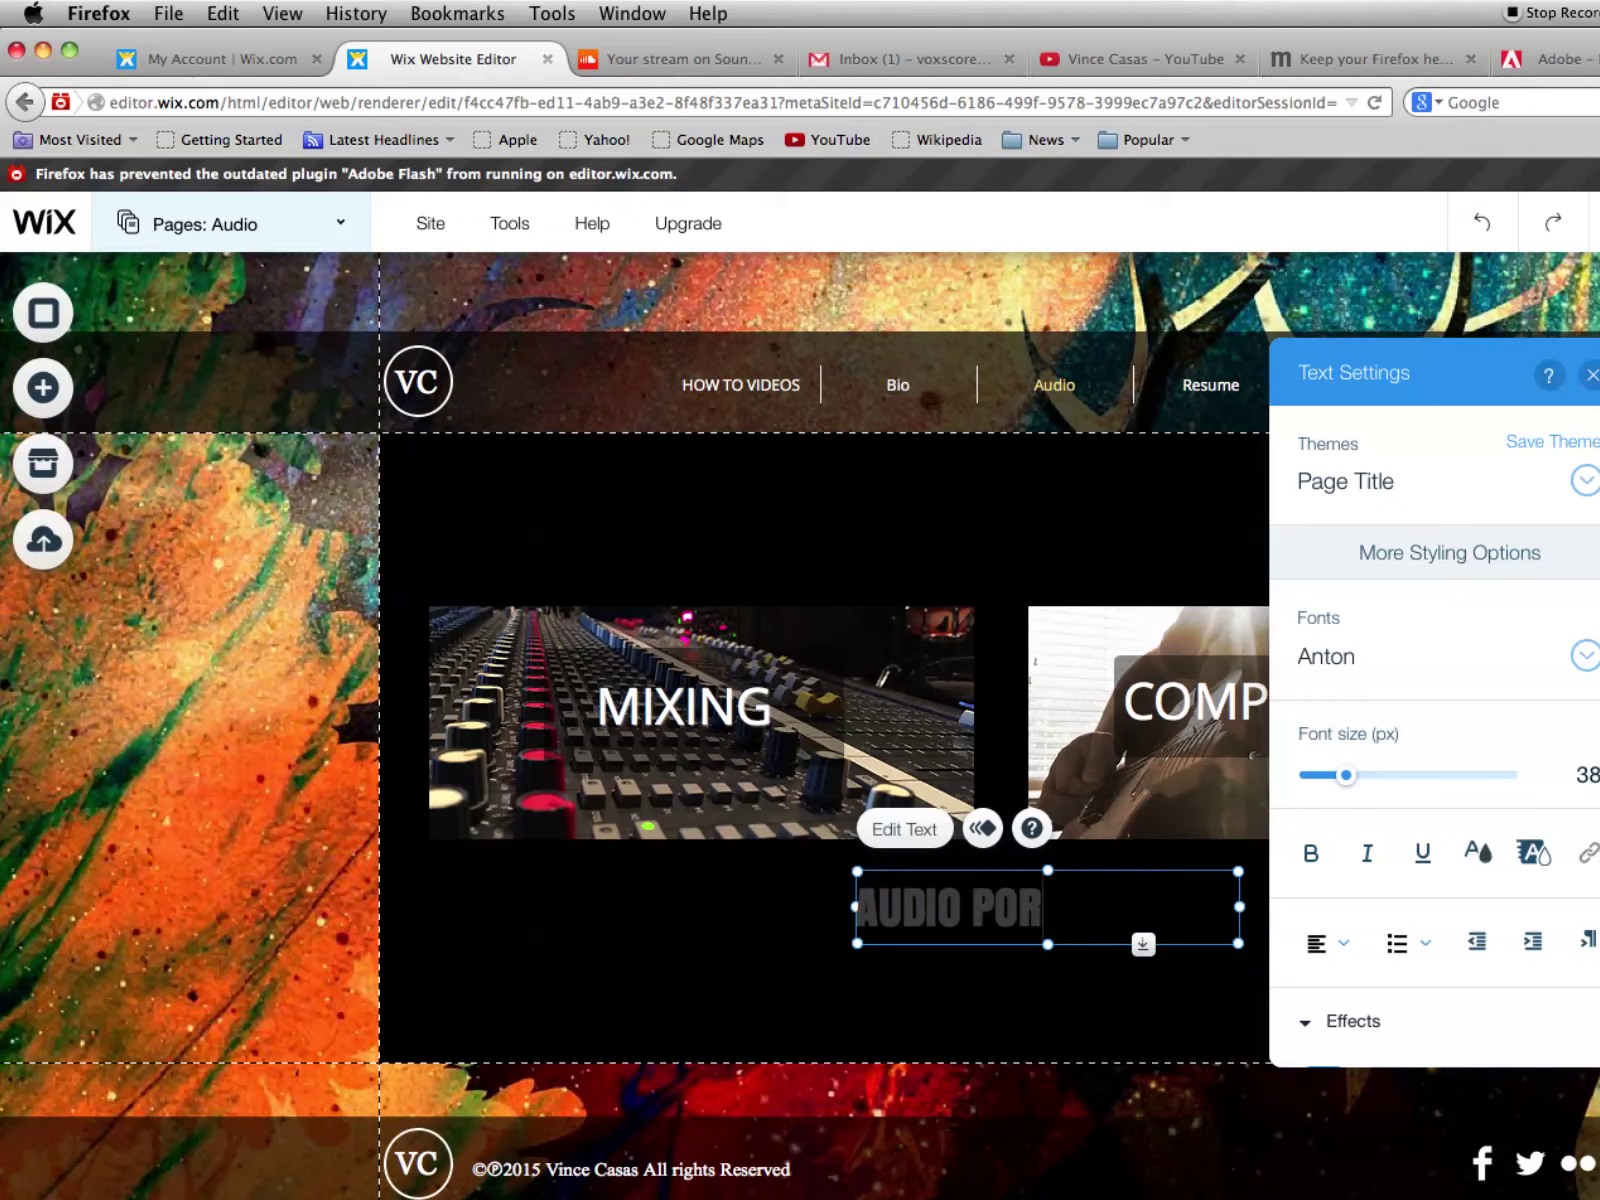
text(TFOLIO)
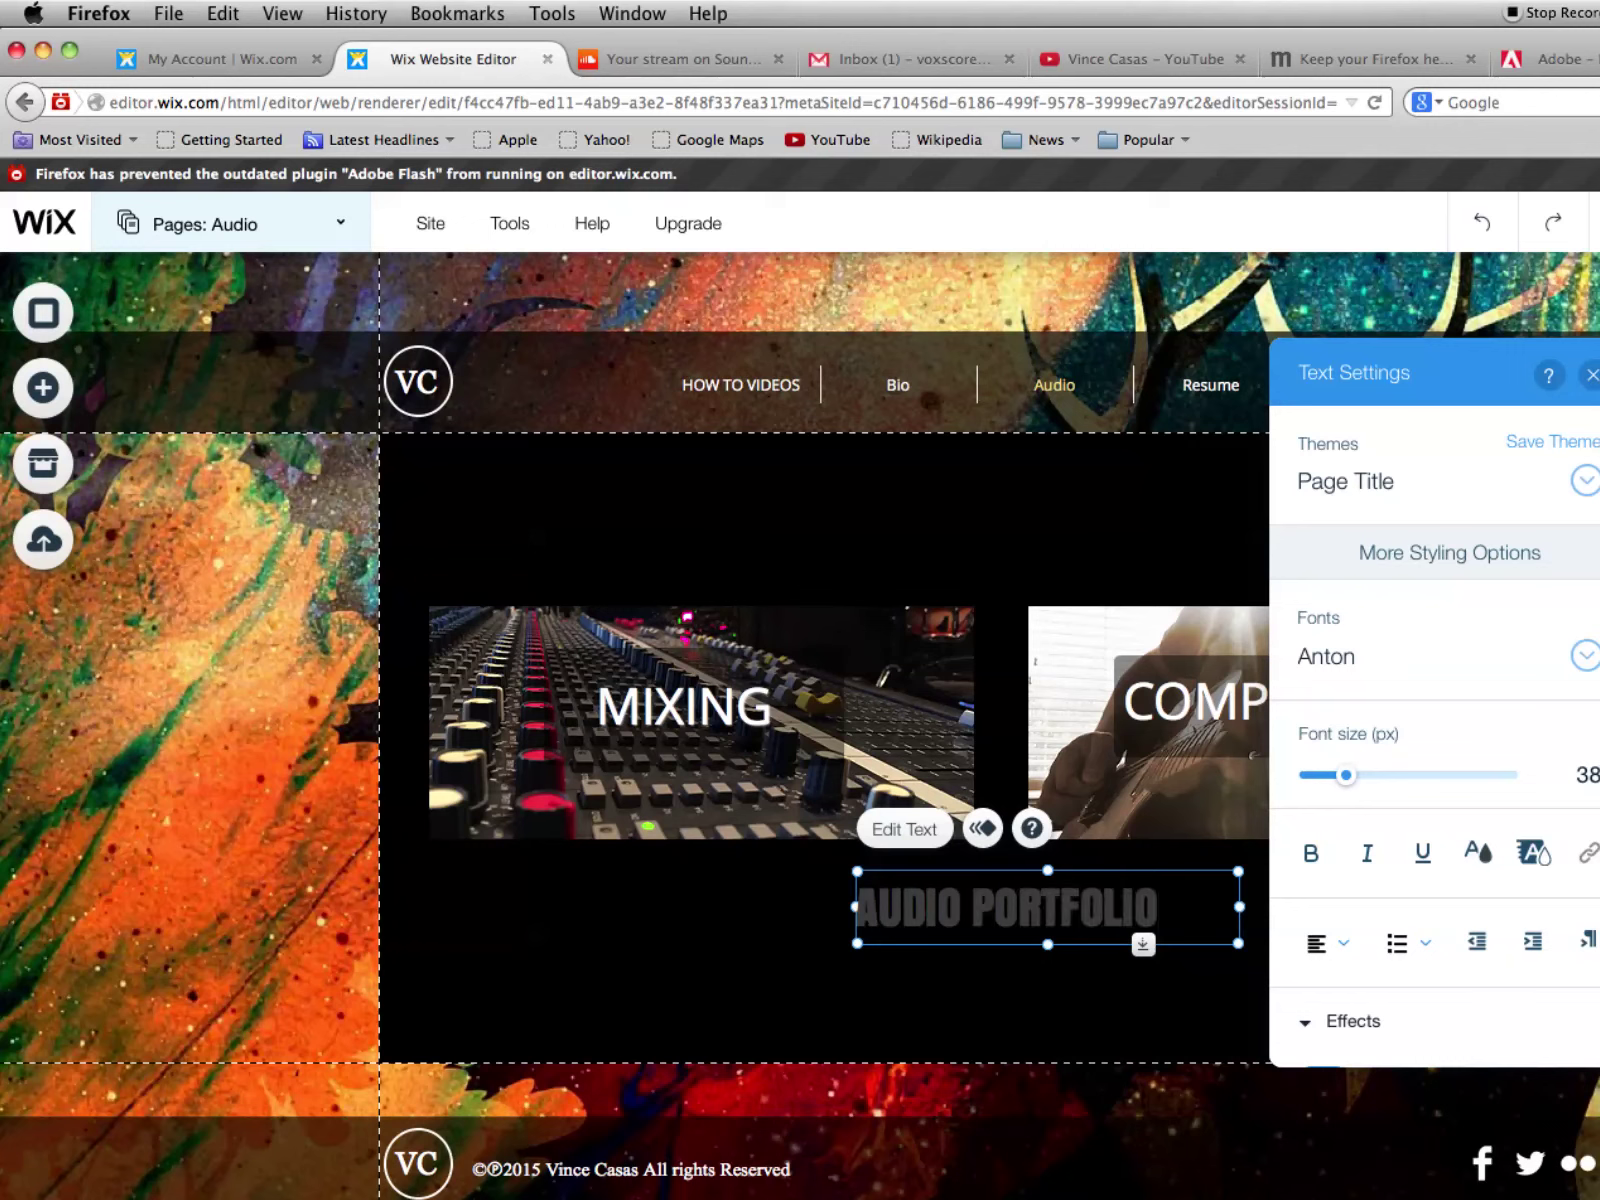
Colour the whole AUDIO PORTFOLIO title white (#FFFFFF)
drag(1163, 908, 855, 908)
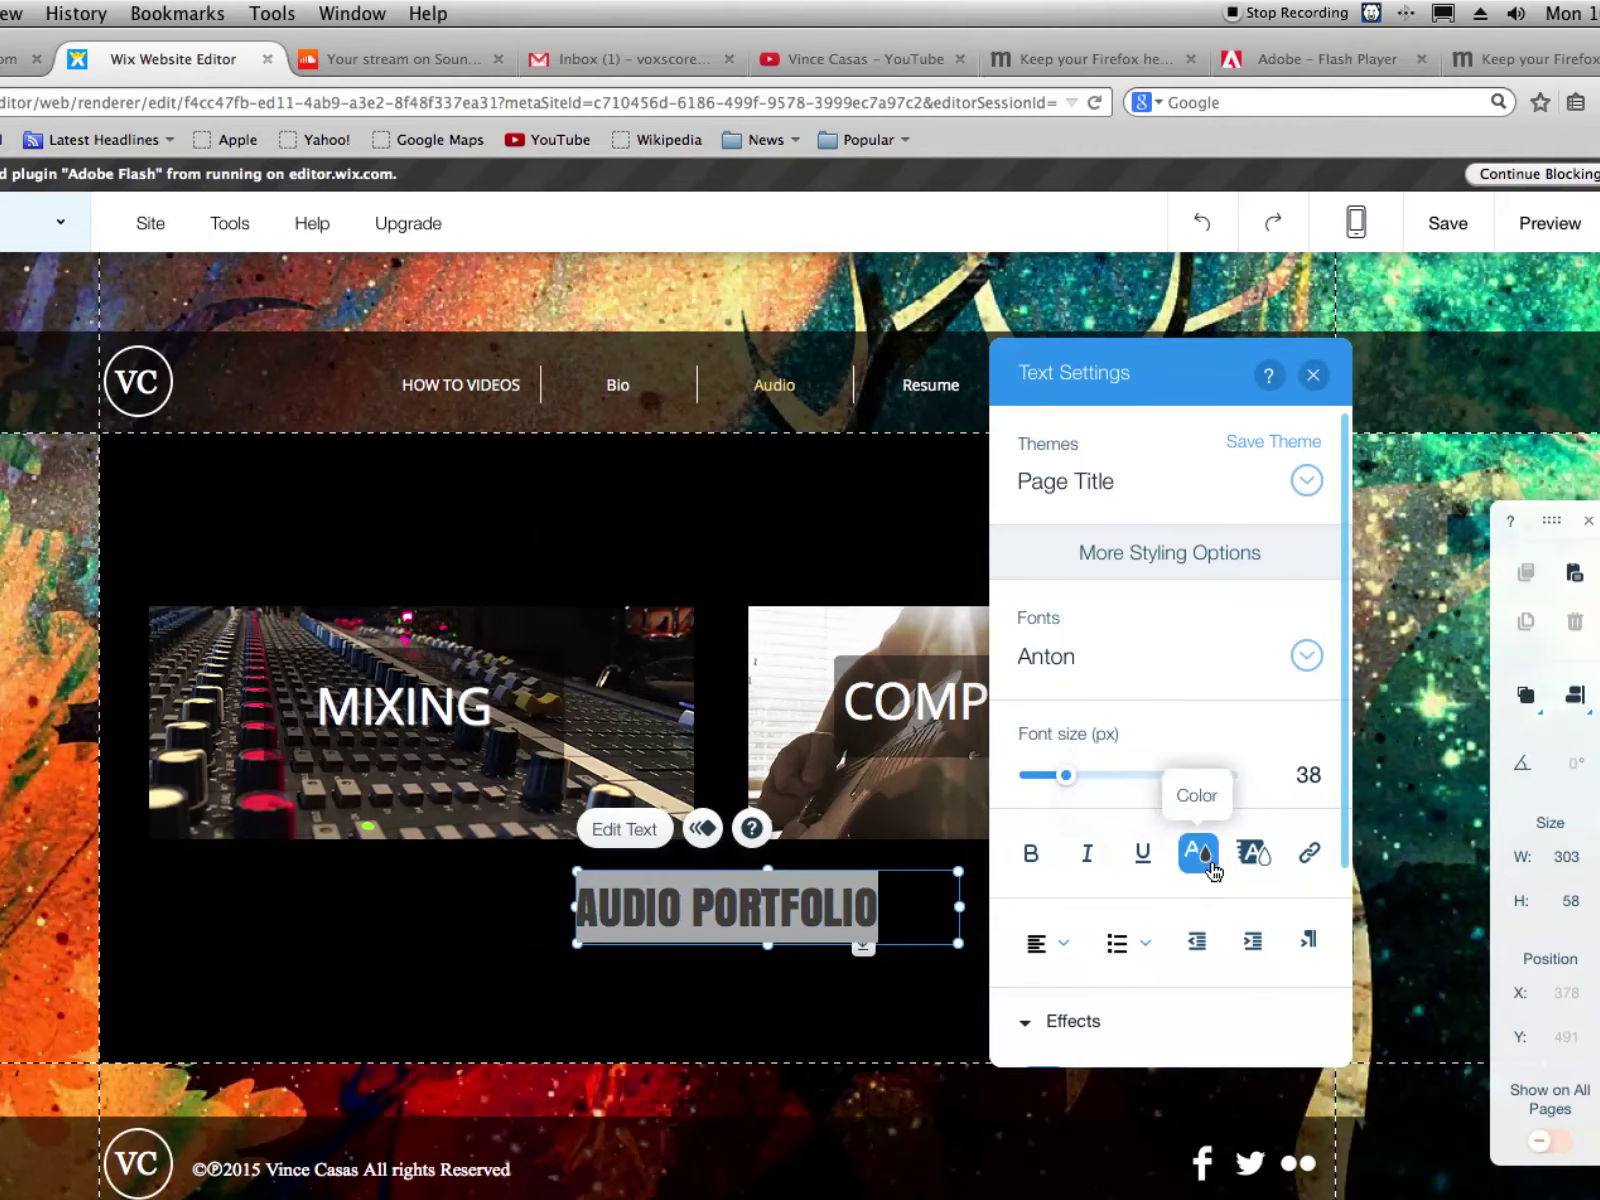
click(1198, 853)
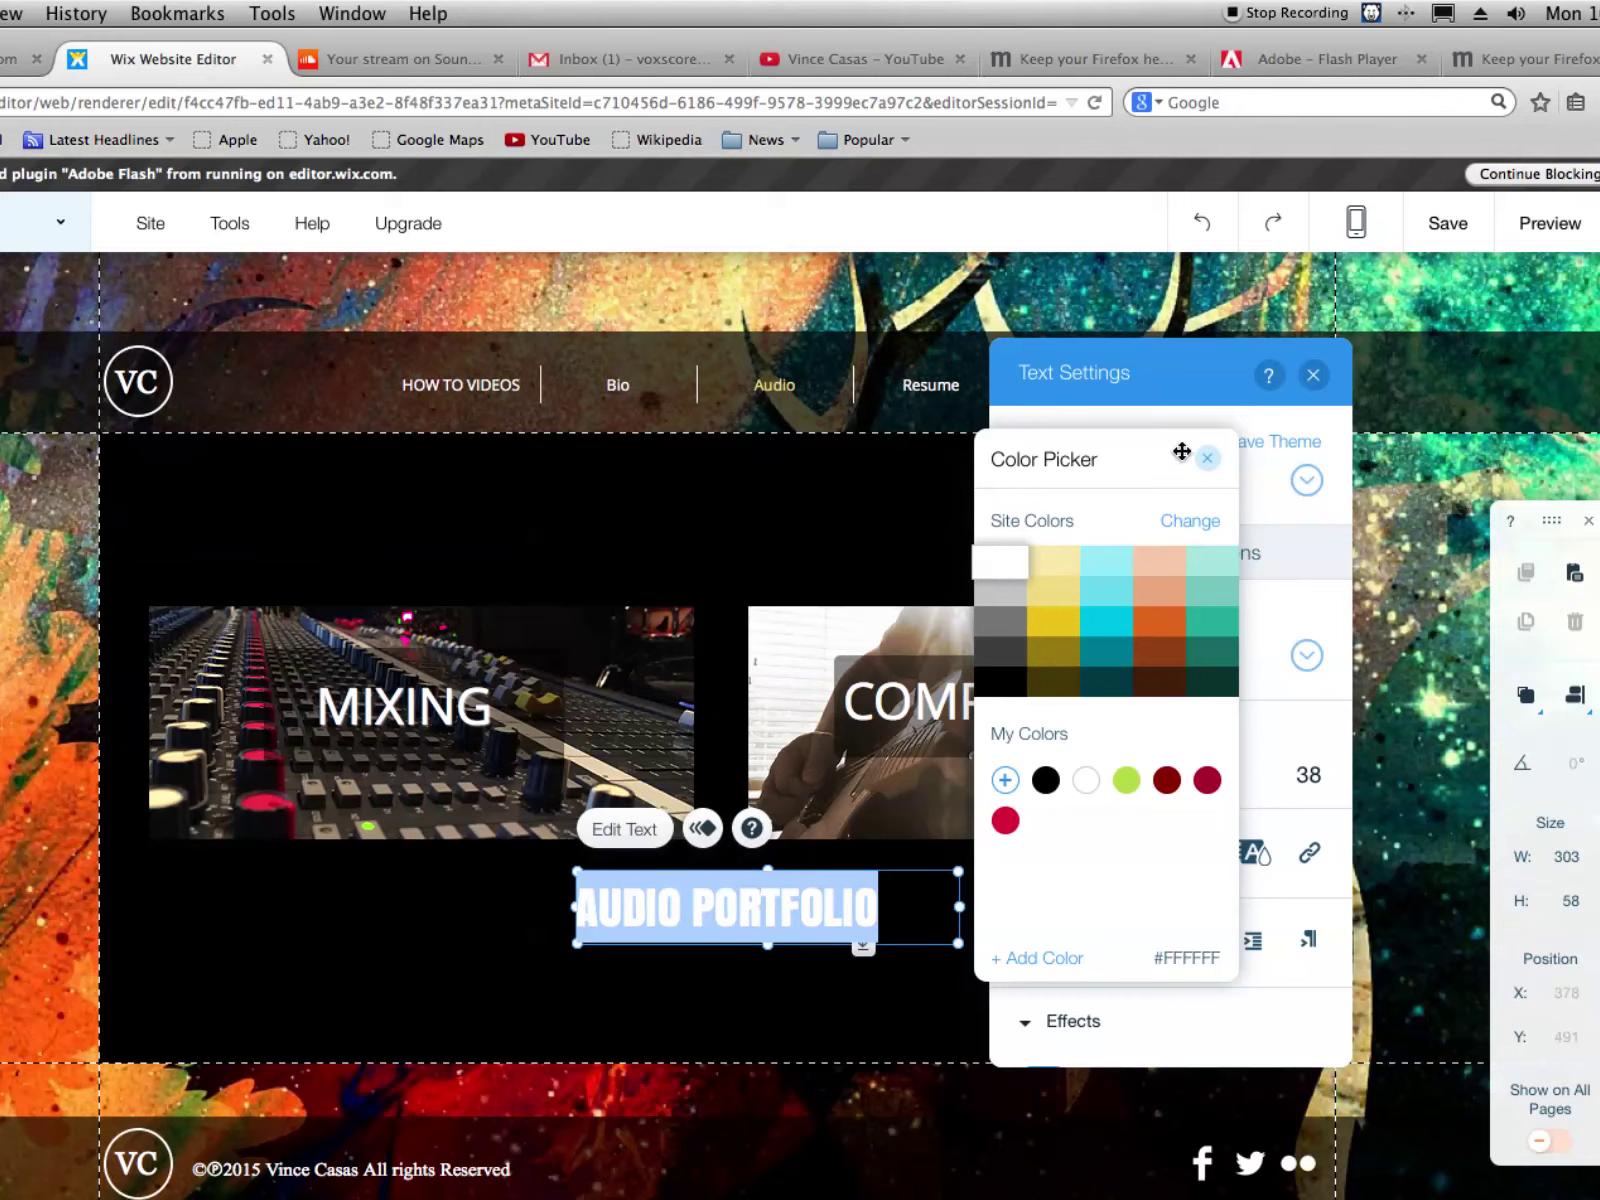
click(1207, 460)
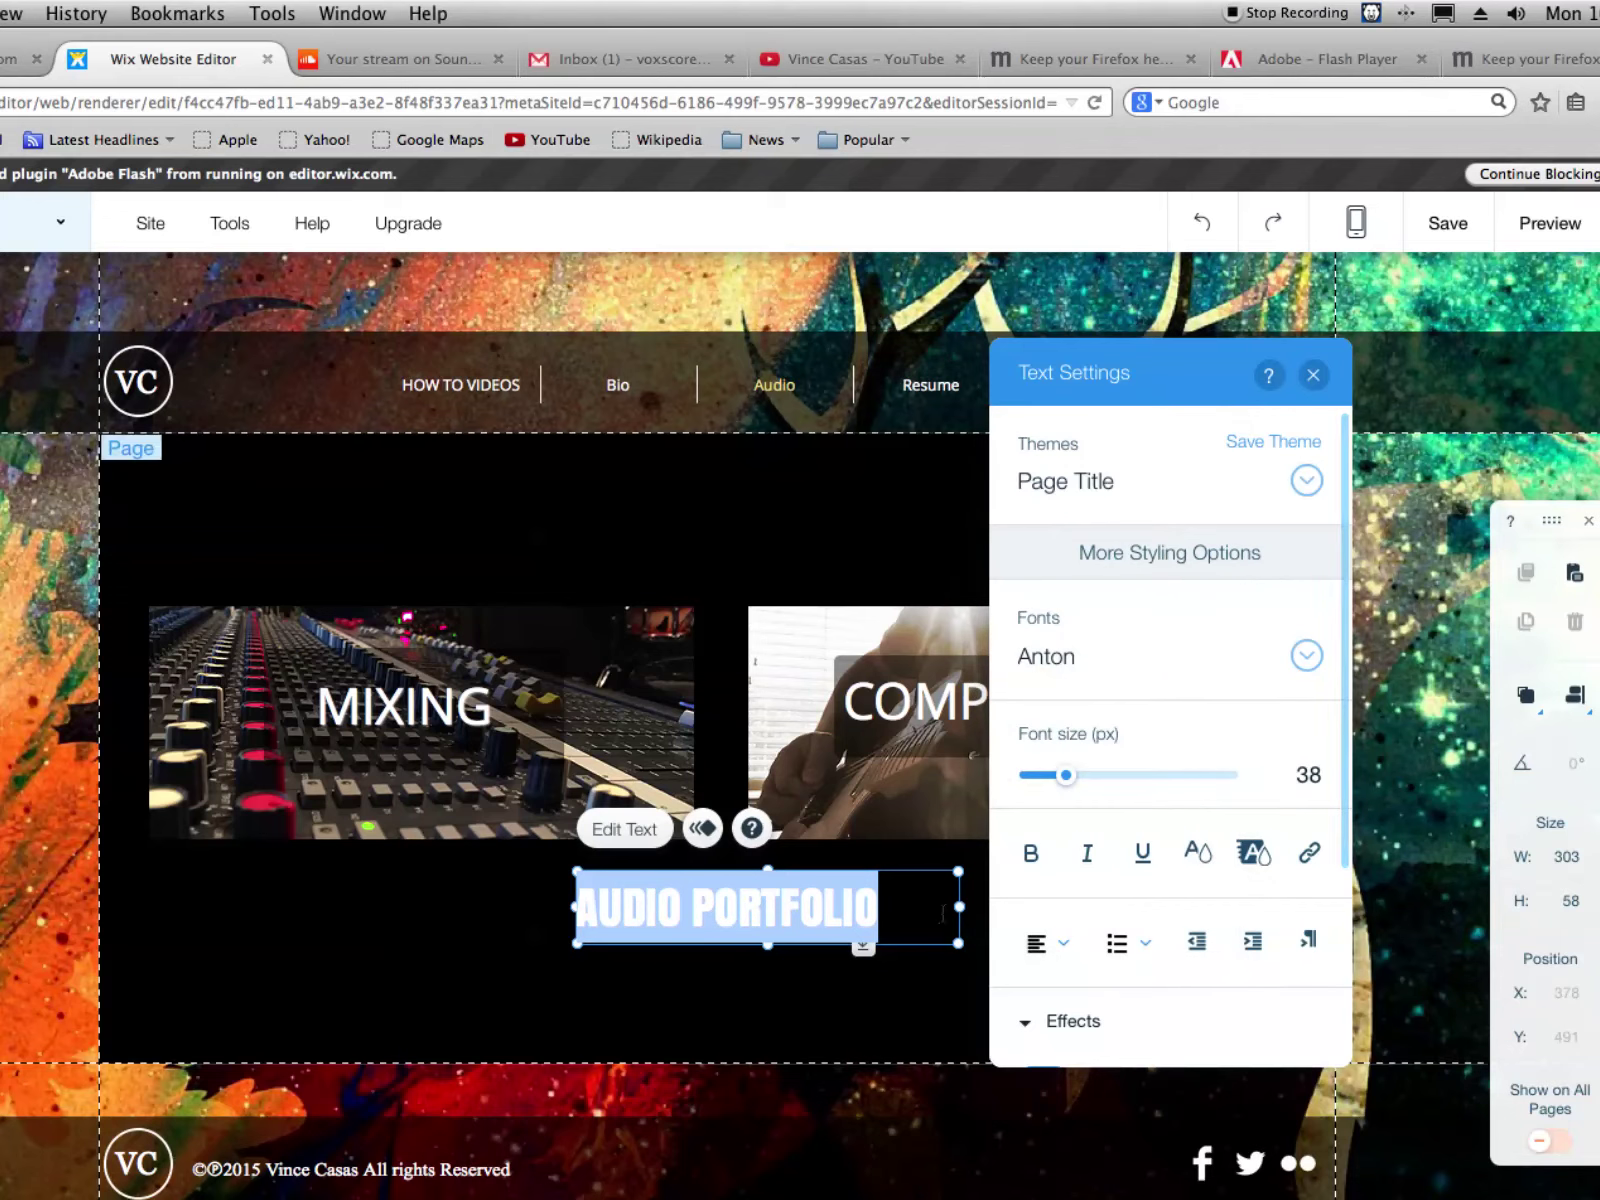
Set the title's font size to 62 px and widen its text box to 431 px so the words fit on one line
click(1067, 777)
drag(1068, 780, 1094, 790)
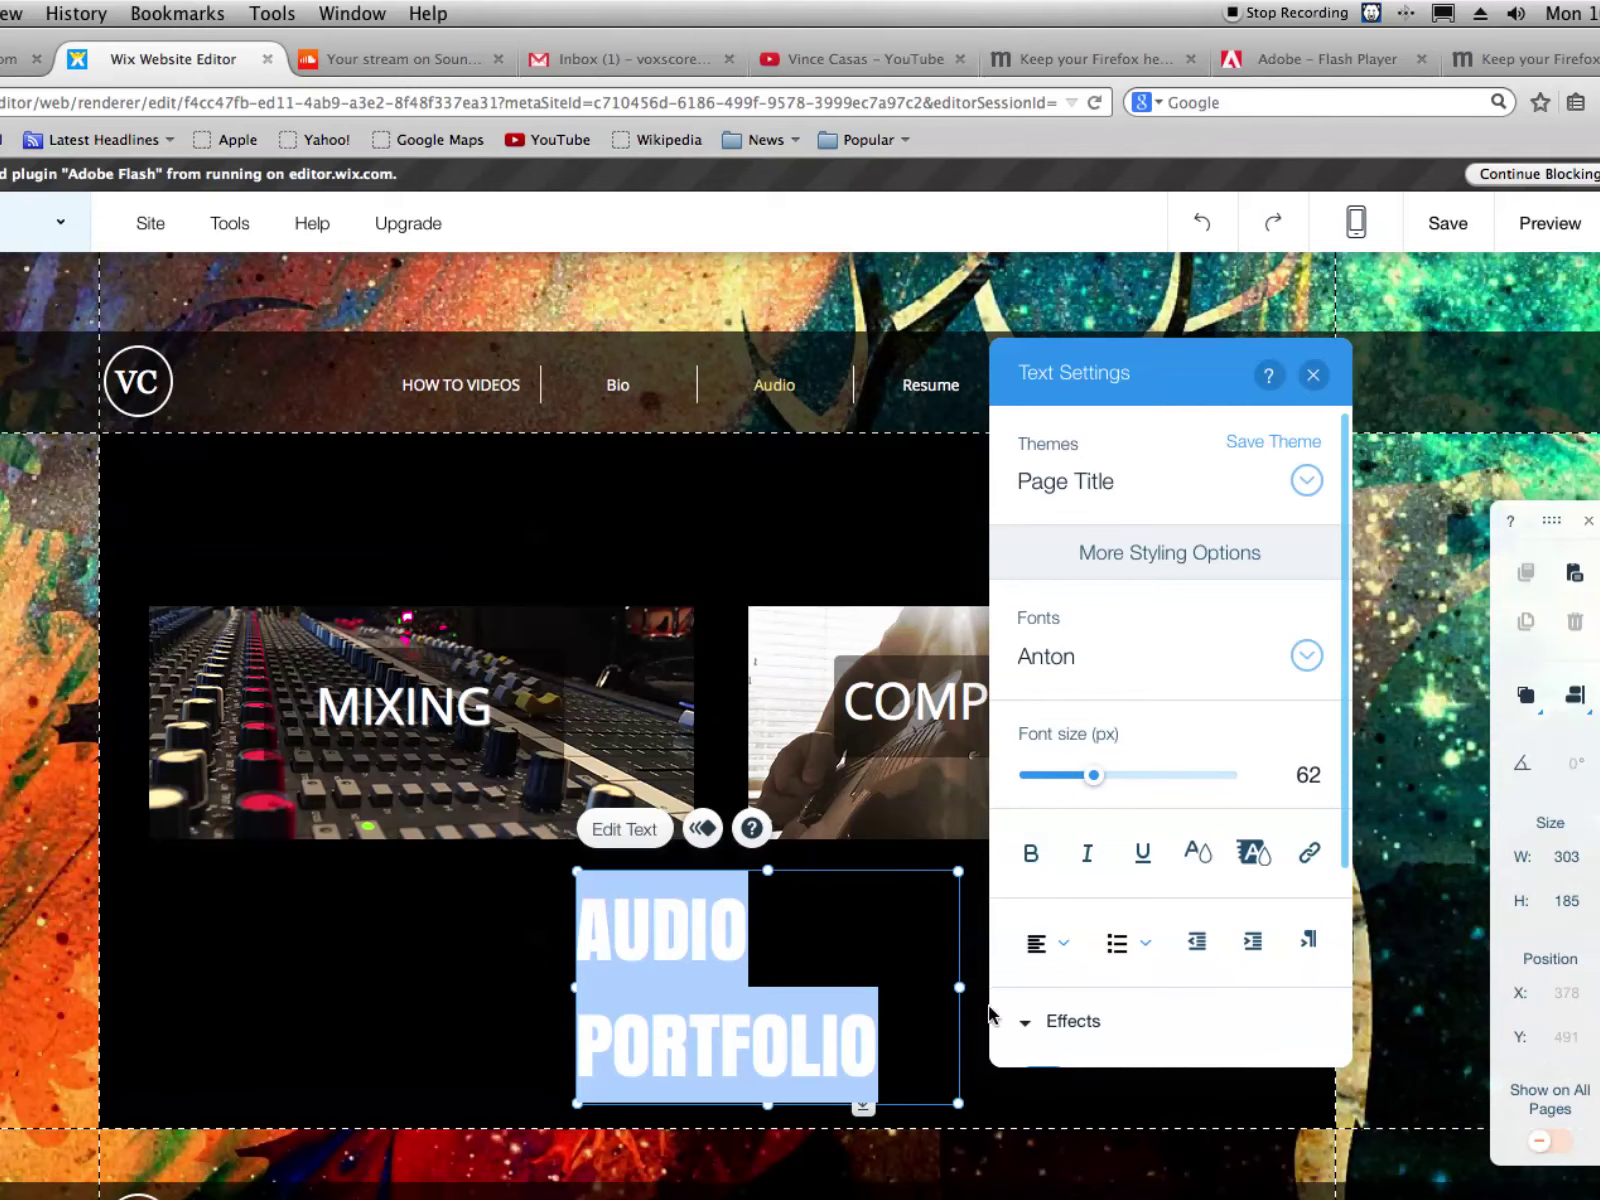
drag(1029, 997, 1125, 1011)
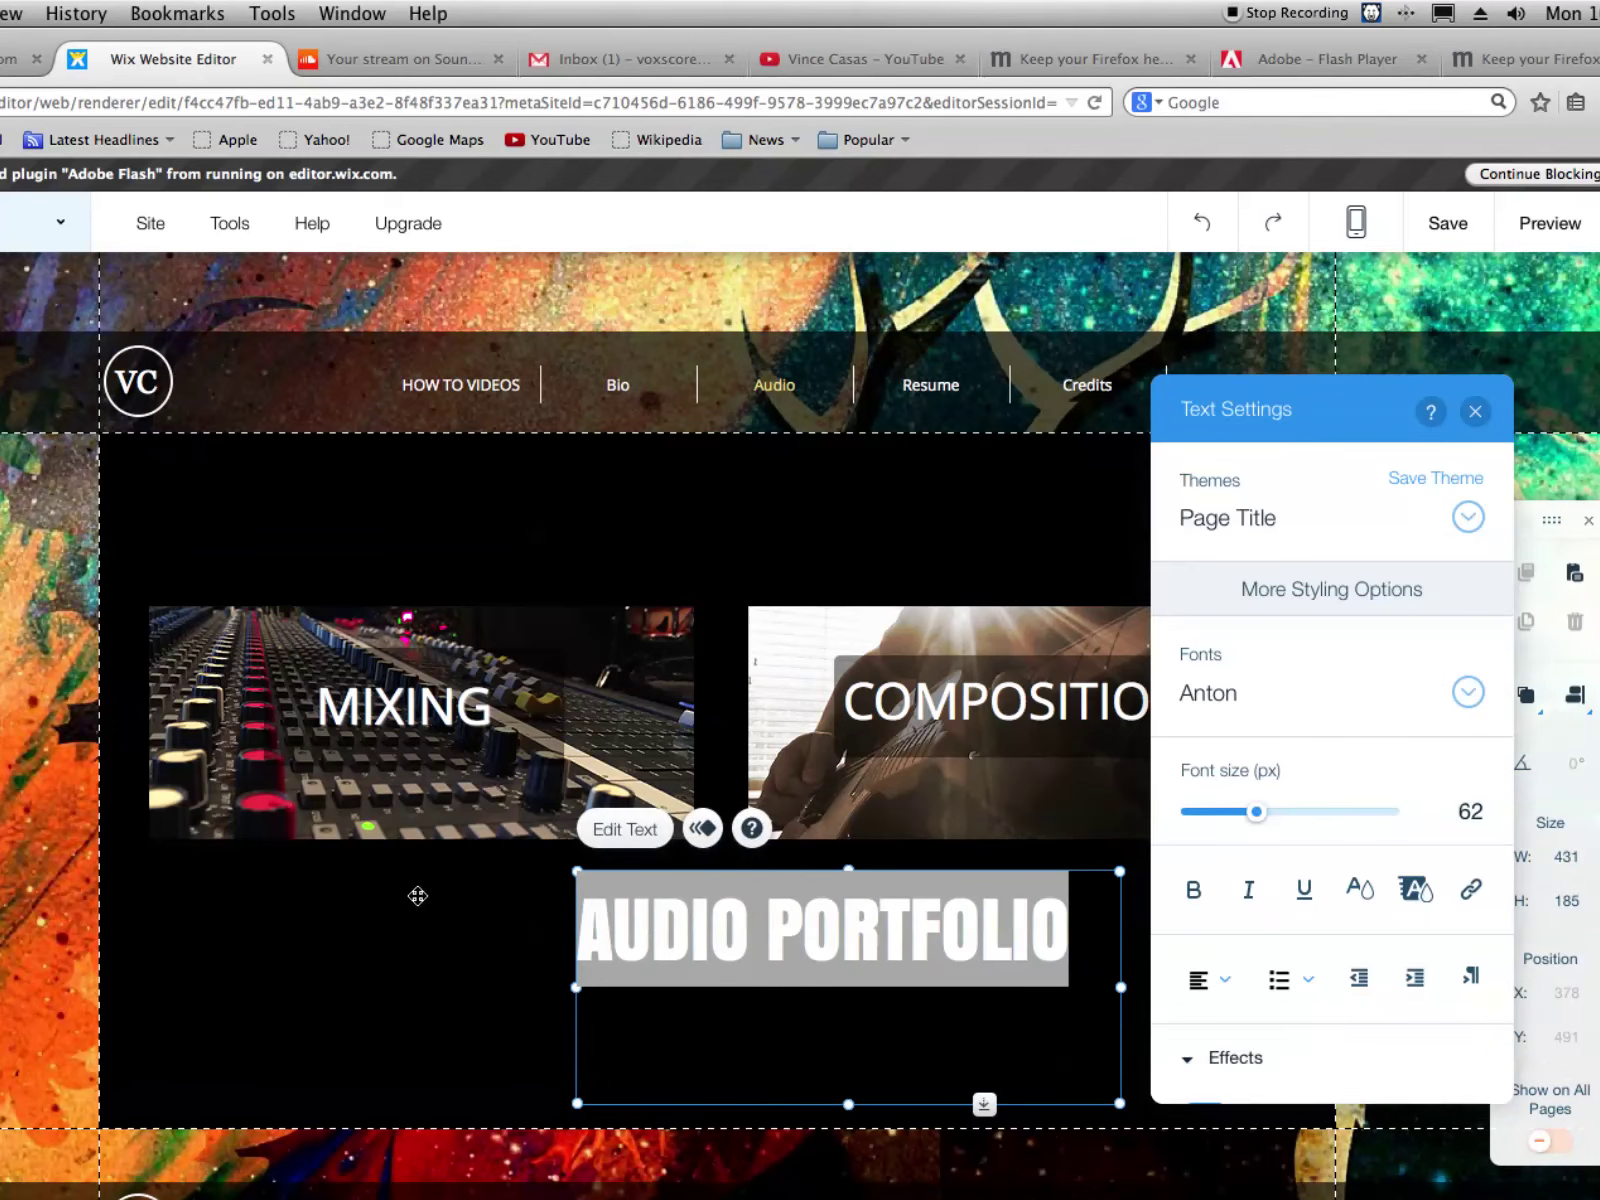
Move the AUDIO PORTFOLIO title above the two pictures to X 296, Y 165 and centre its text in the box
drag(773, 942, 664, 523)
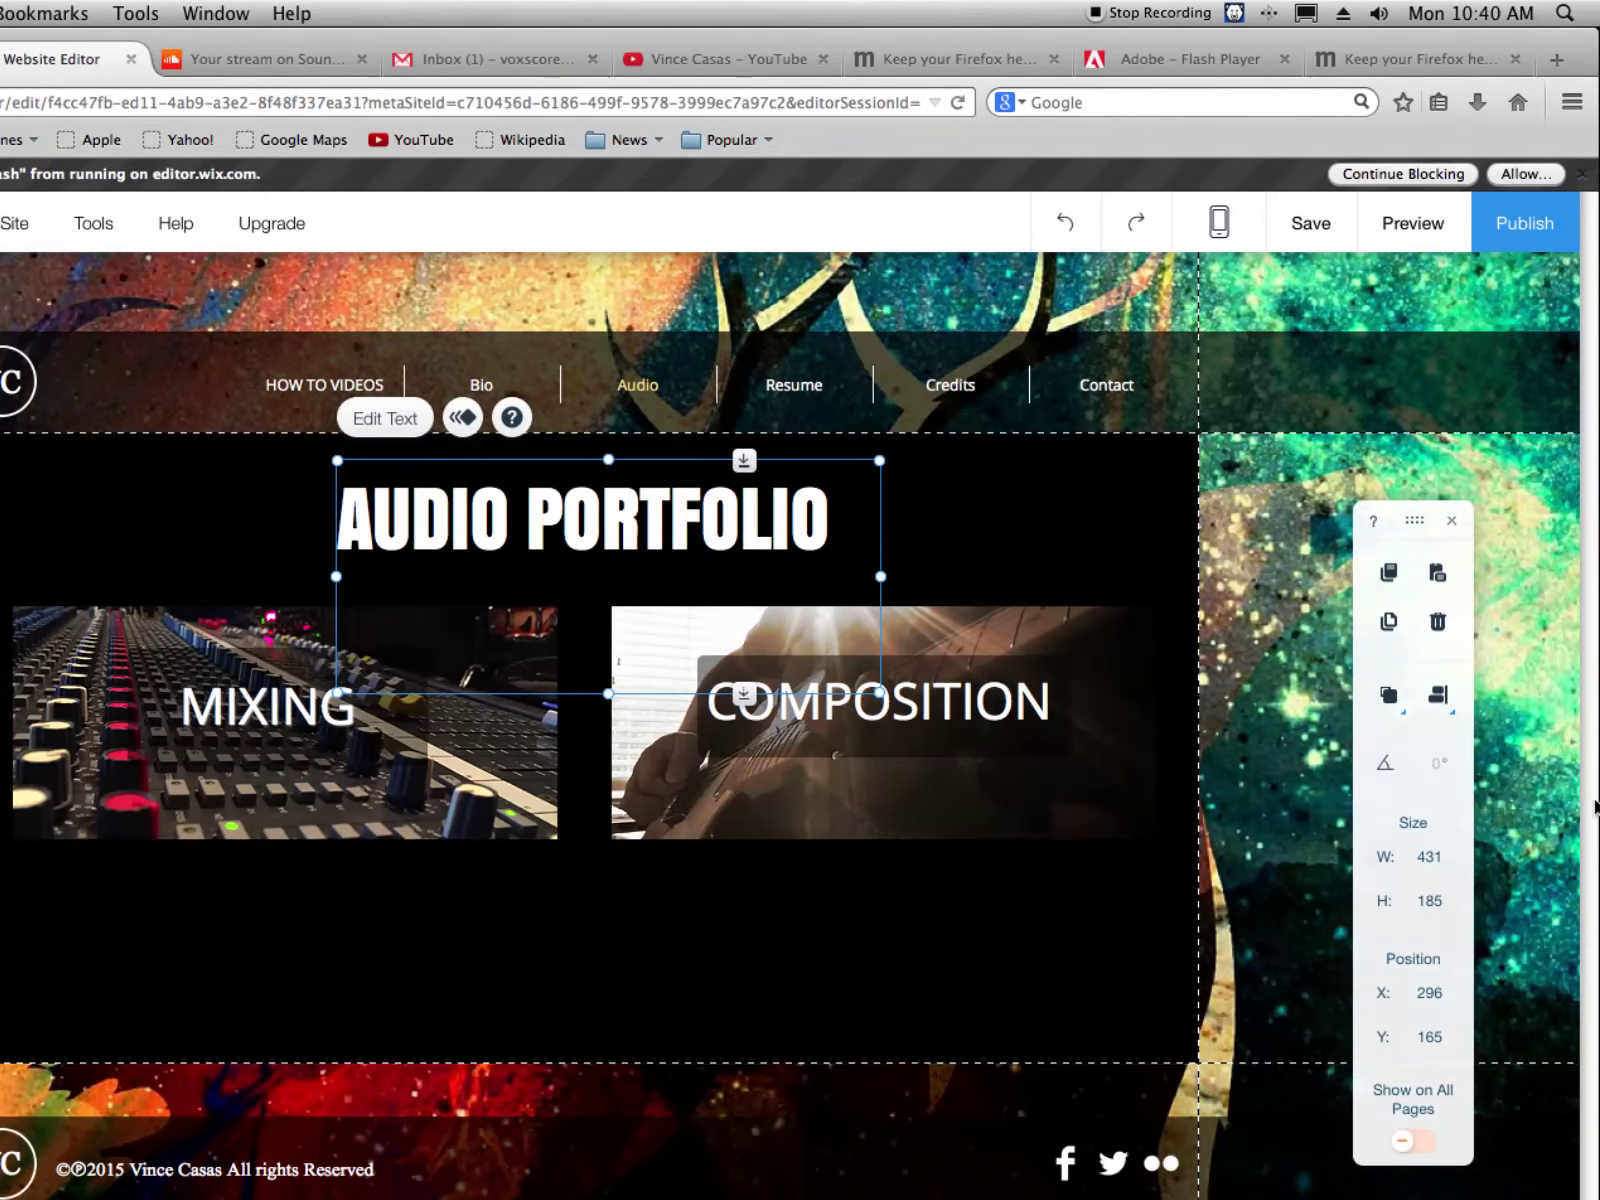
drag(593, 487, 593, 487)
double_click(593, 487)
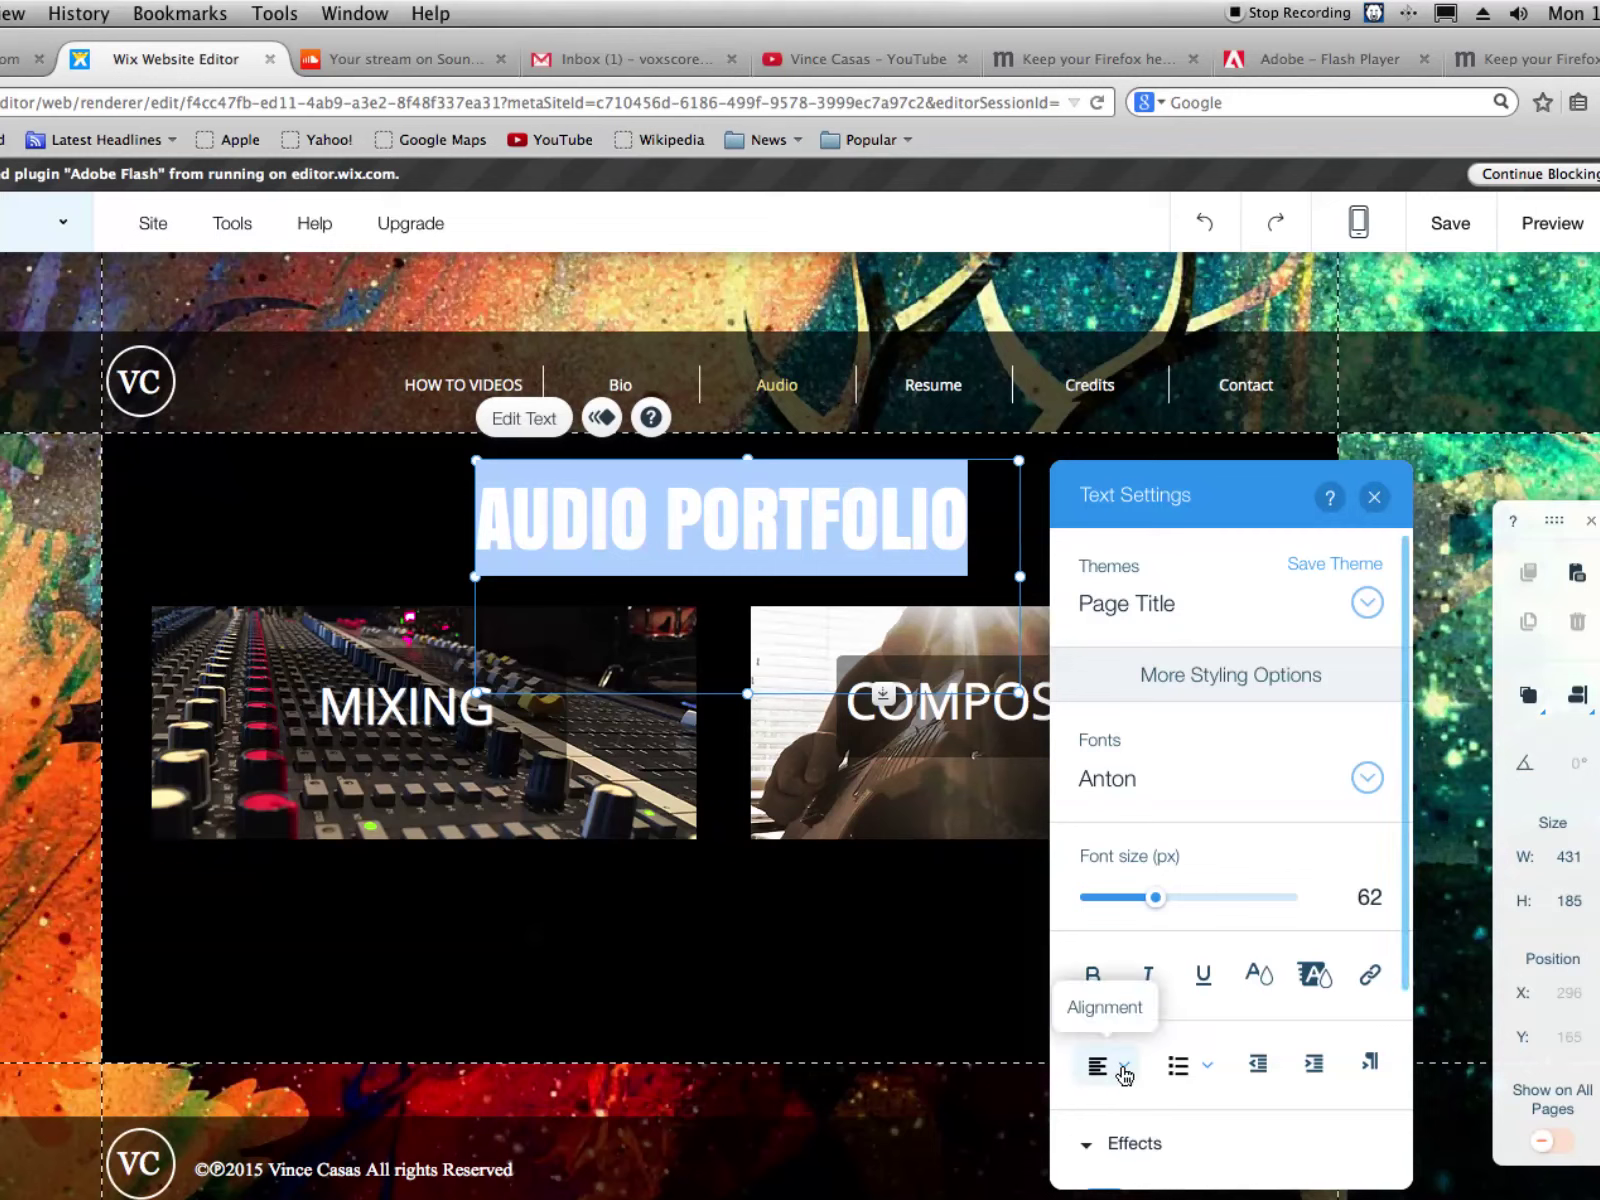
click(1124, 1073)
click(1122, 1108)
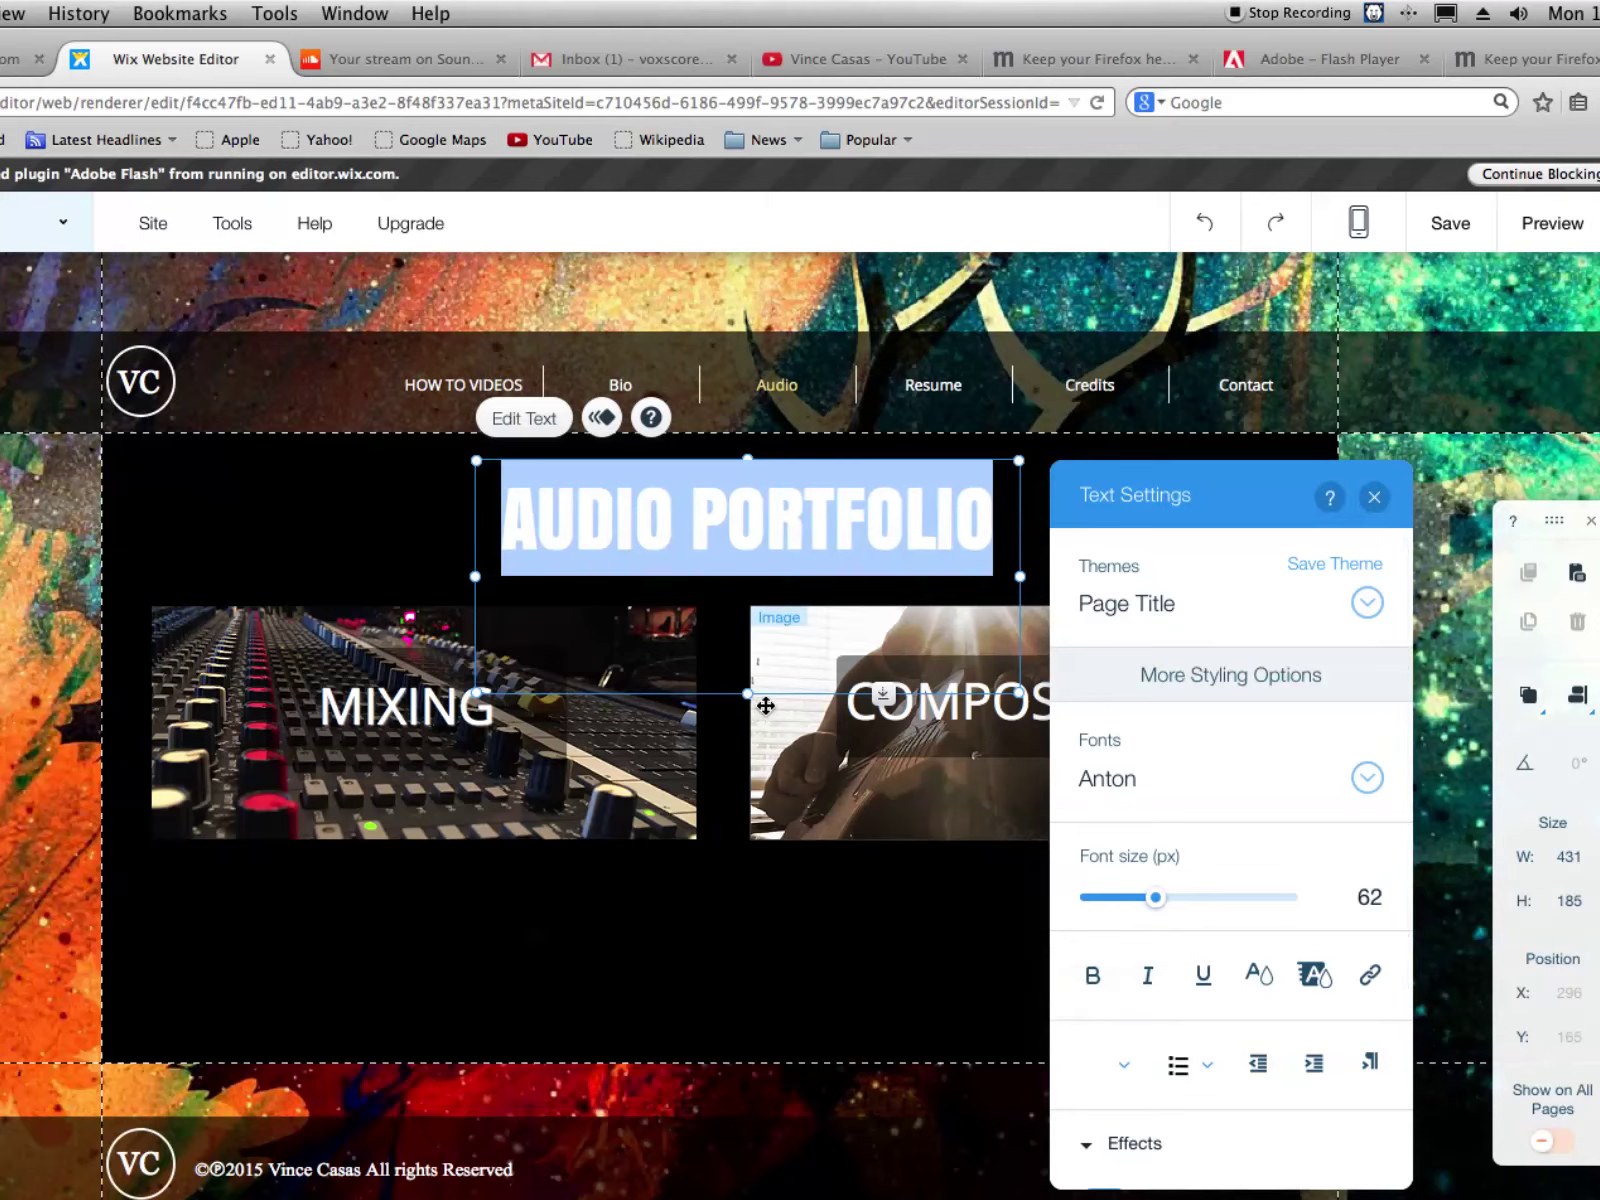
Extend the AUDIO PORTFOLIO text box to 198 px high to lower the pictures, and move the title to X 274, Y 167
mouse_move(745, 693)
mouse_down()
mouse_move(750, 650)
mouse_move(754, 696)
mouse_up()
drag(754, 703, 750, 708)
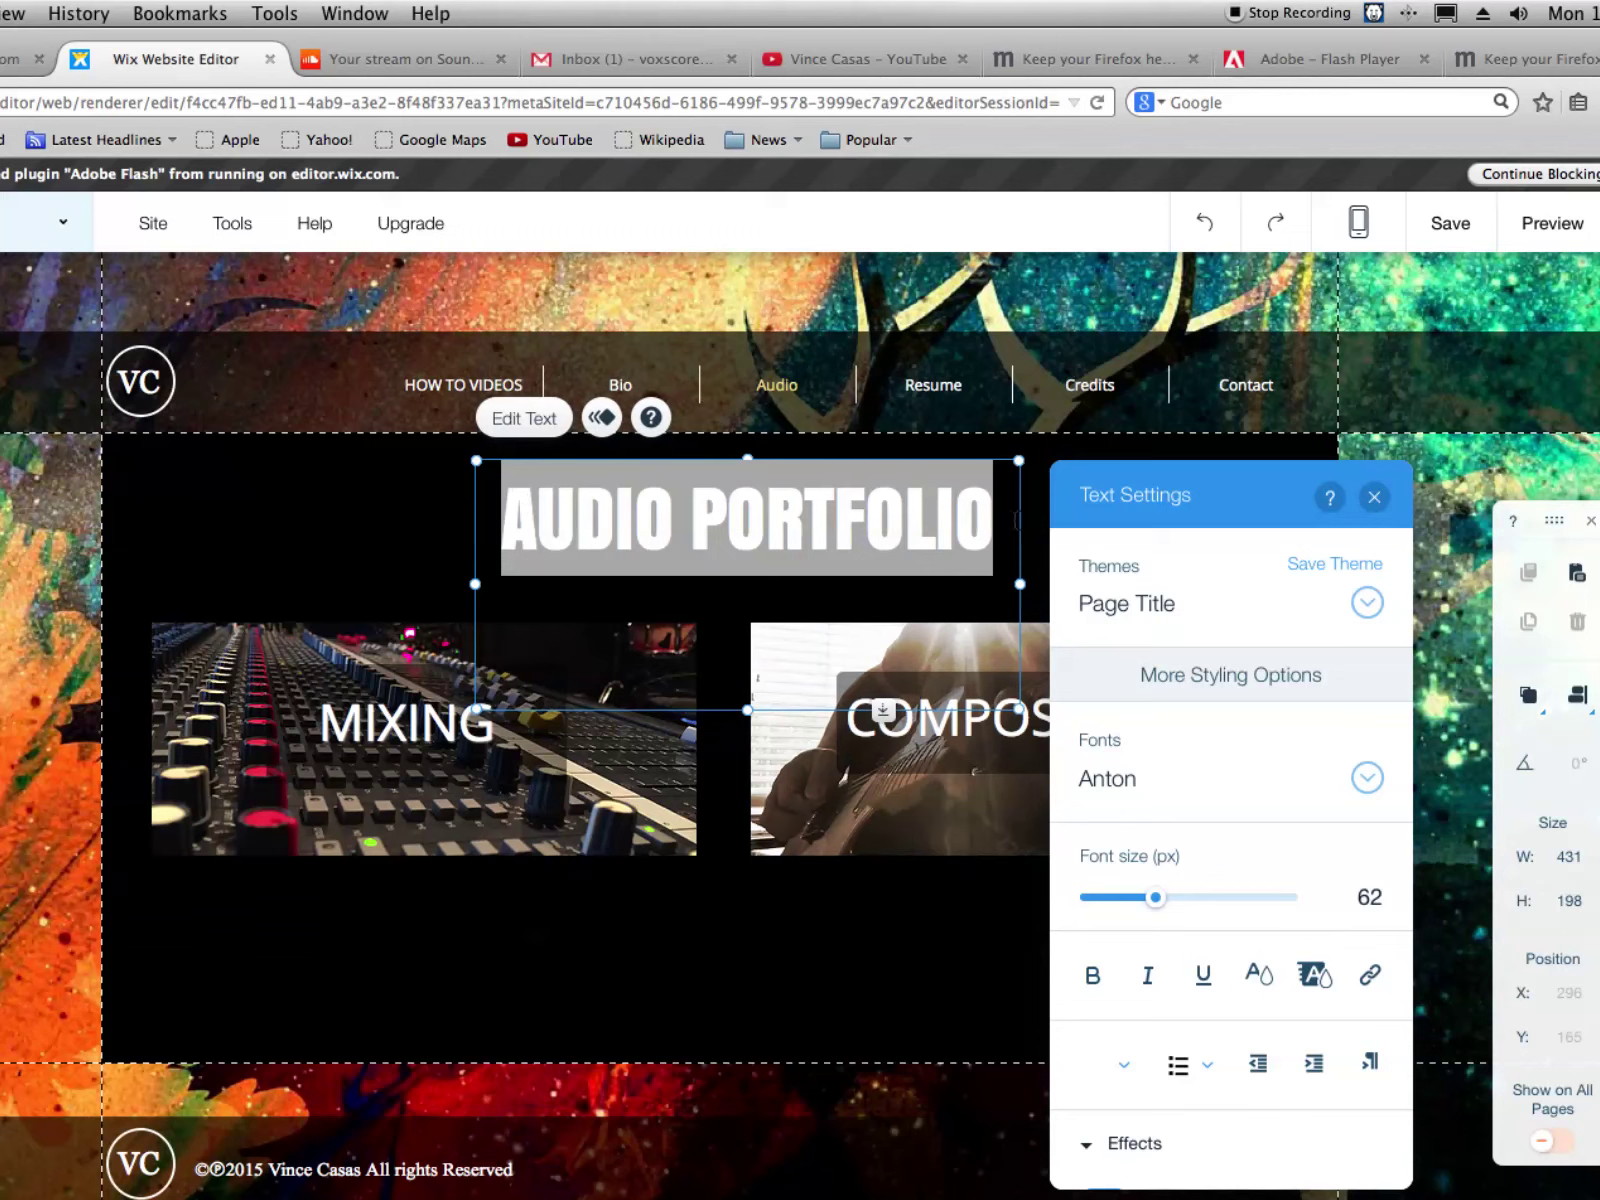
click(444, 498)
drag(614, 521, 581, 523)
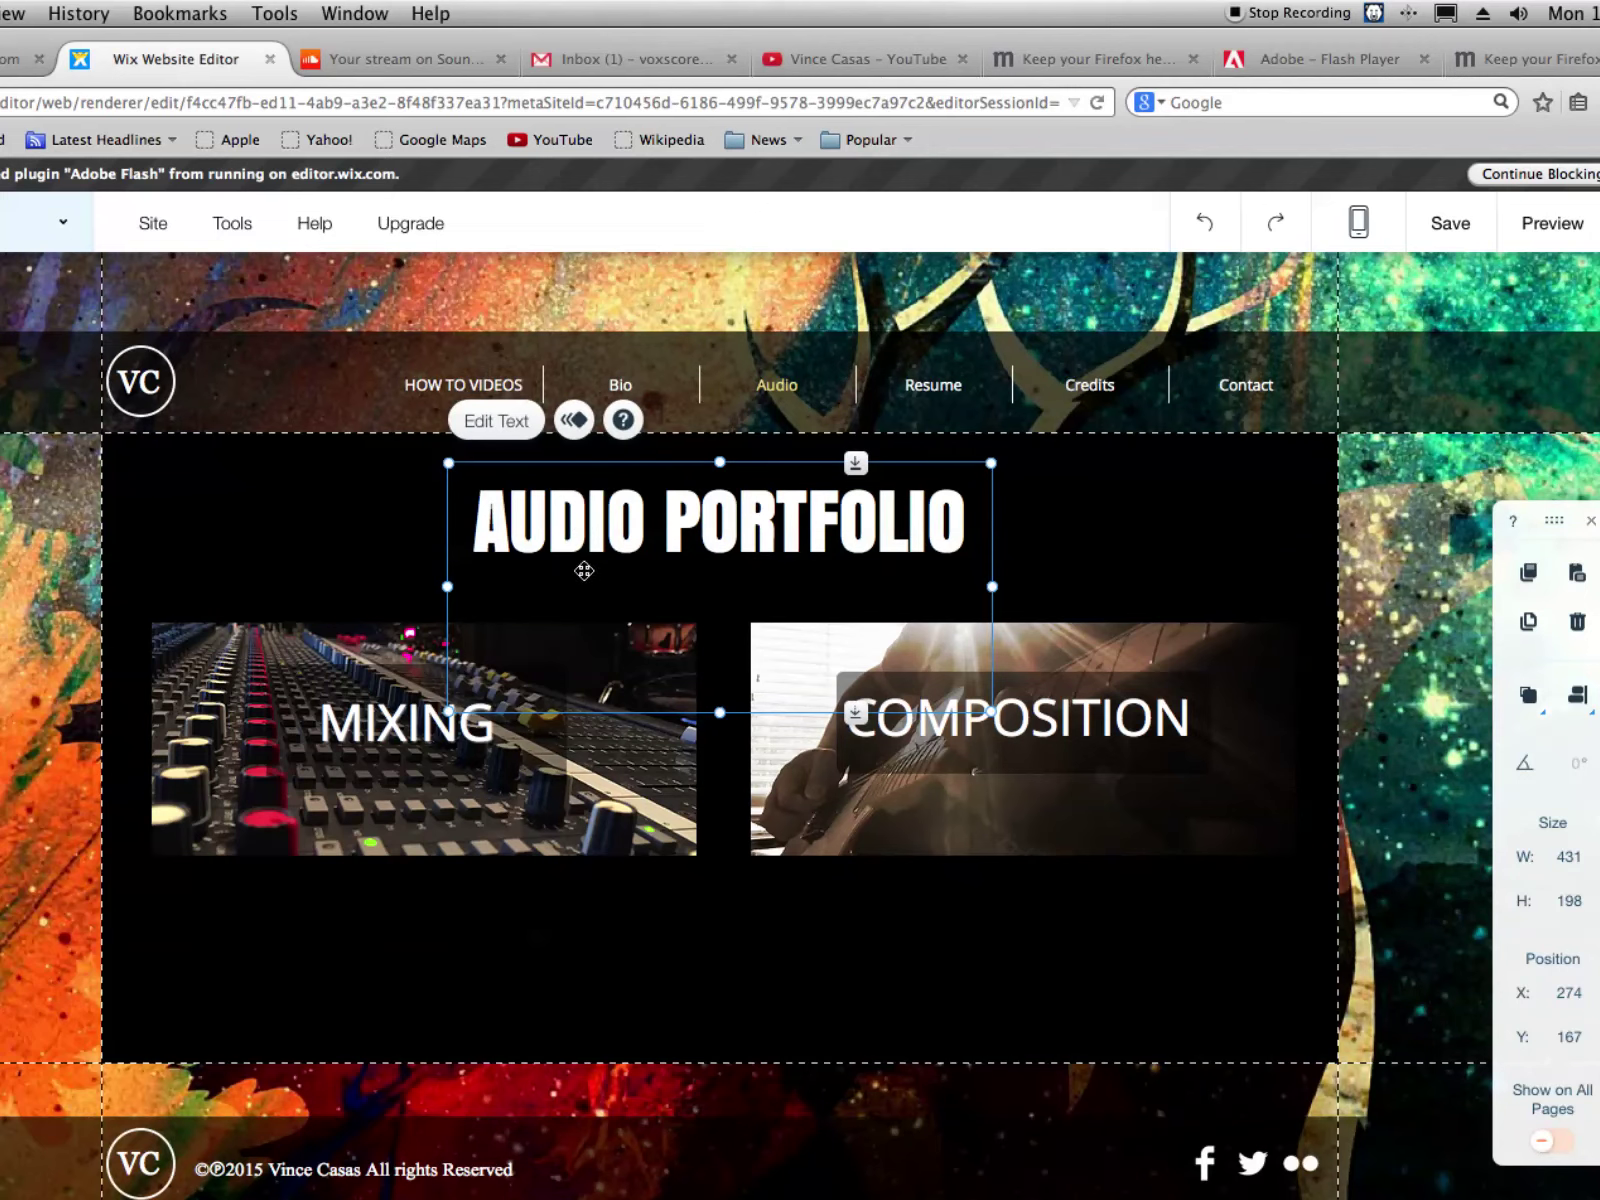
click(527, 888)
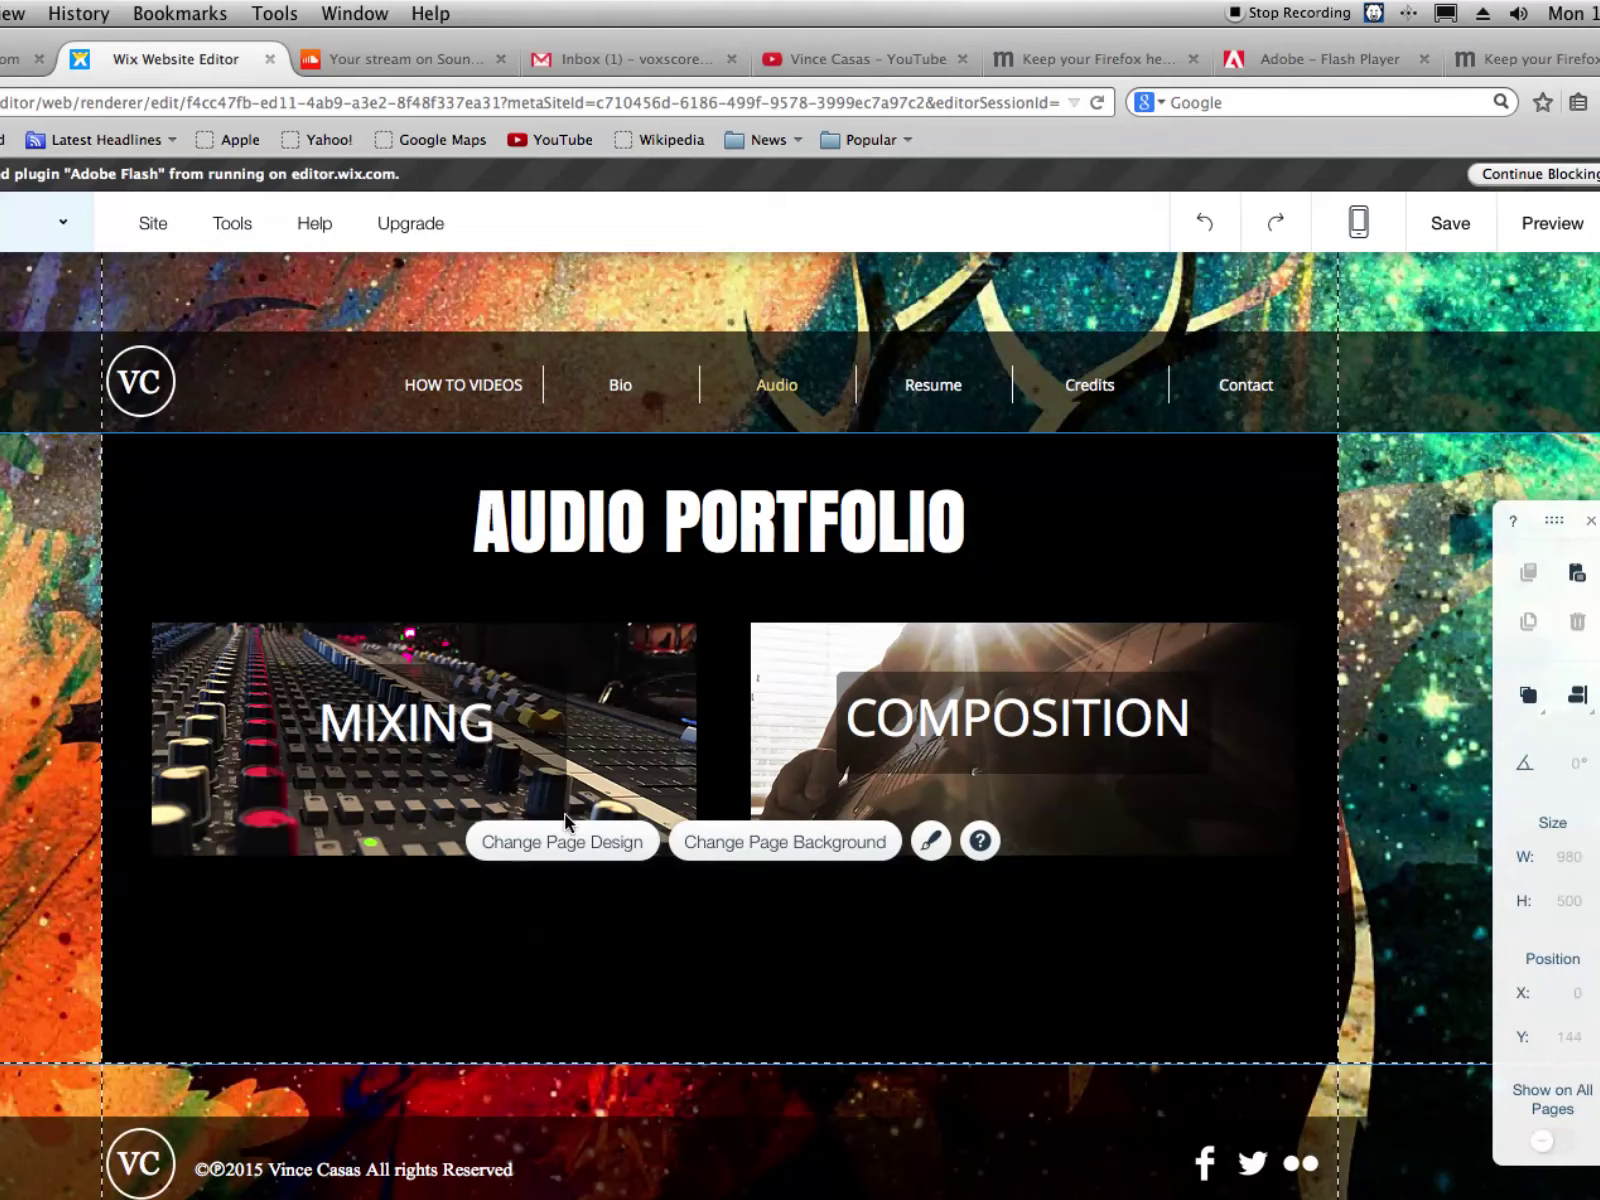
click(750, 985)
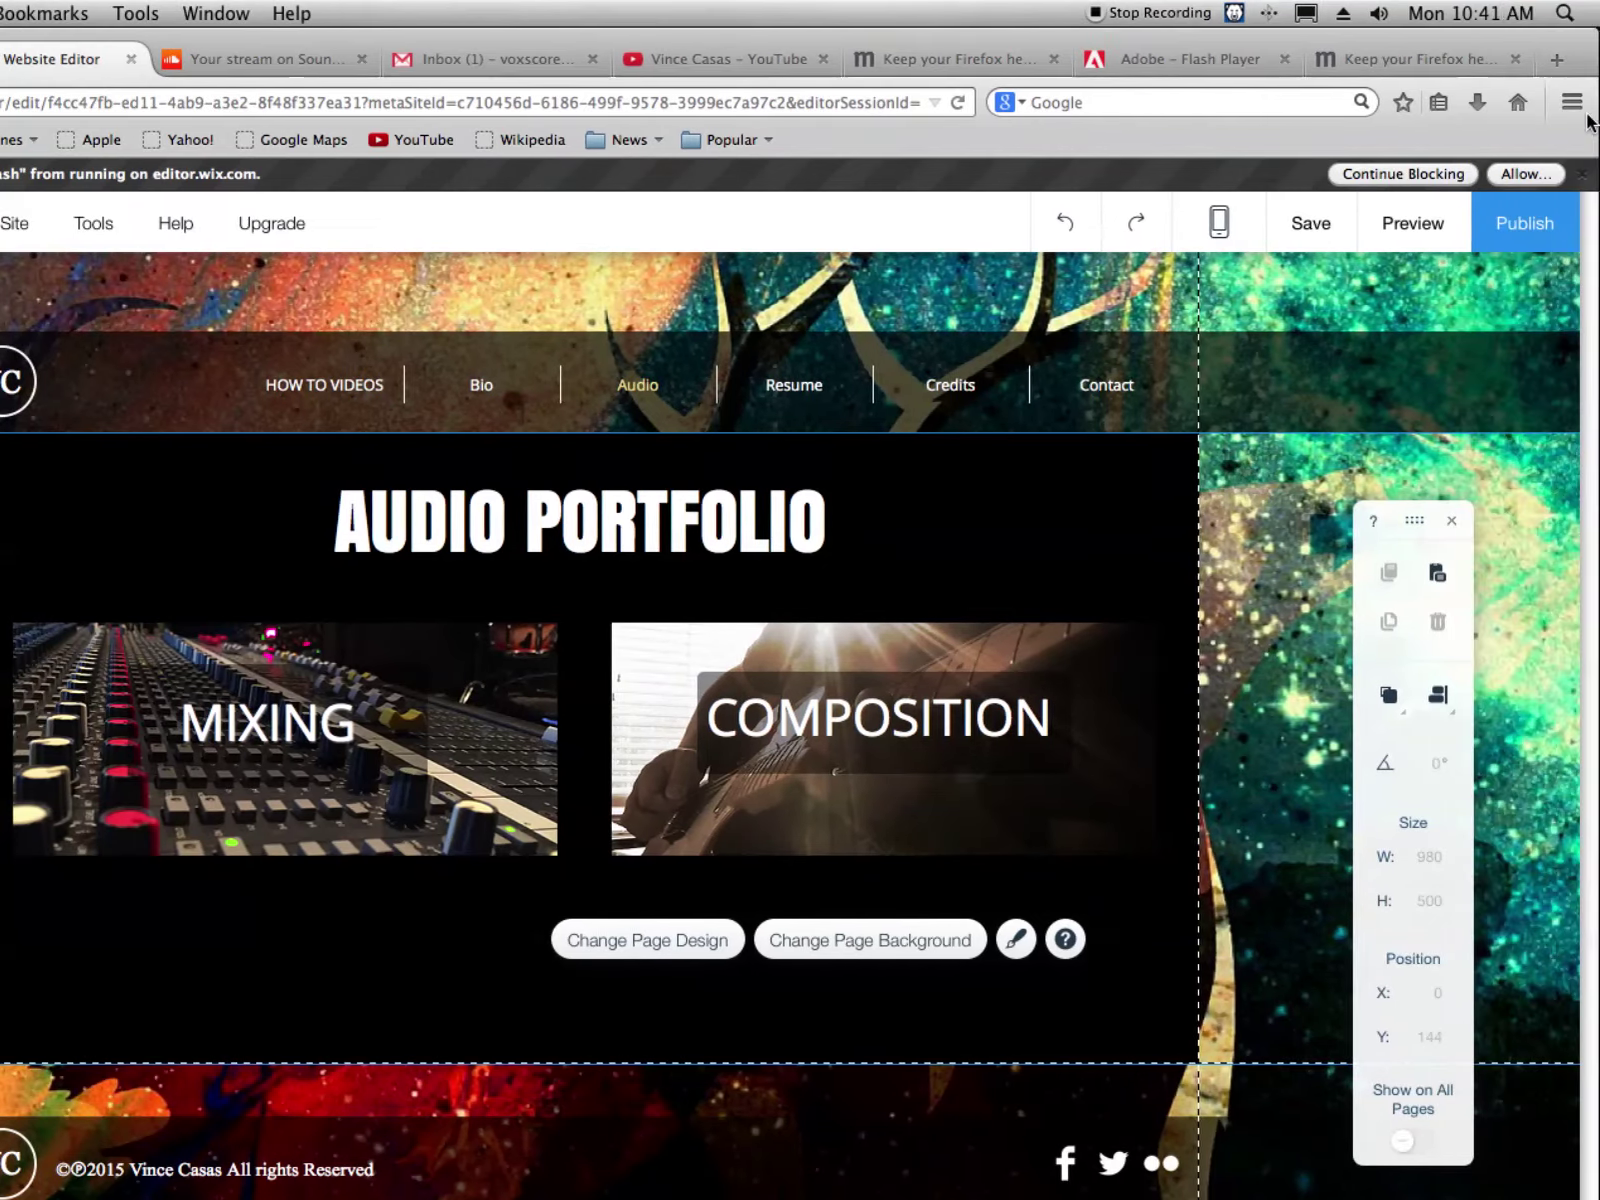
Save the site, dismiss the save confirmation and open the Audio page in preview mode
click(1345, 230)
click(959, 1171)
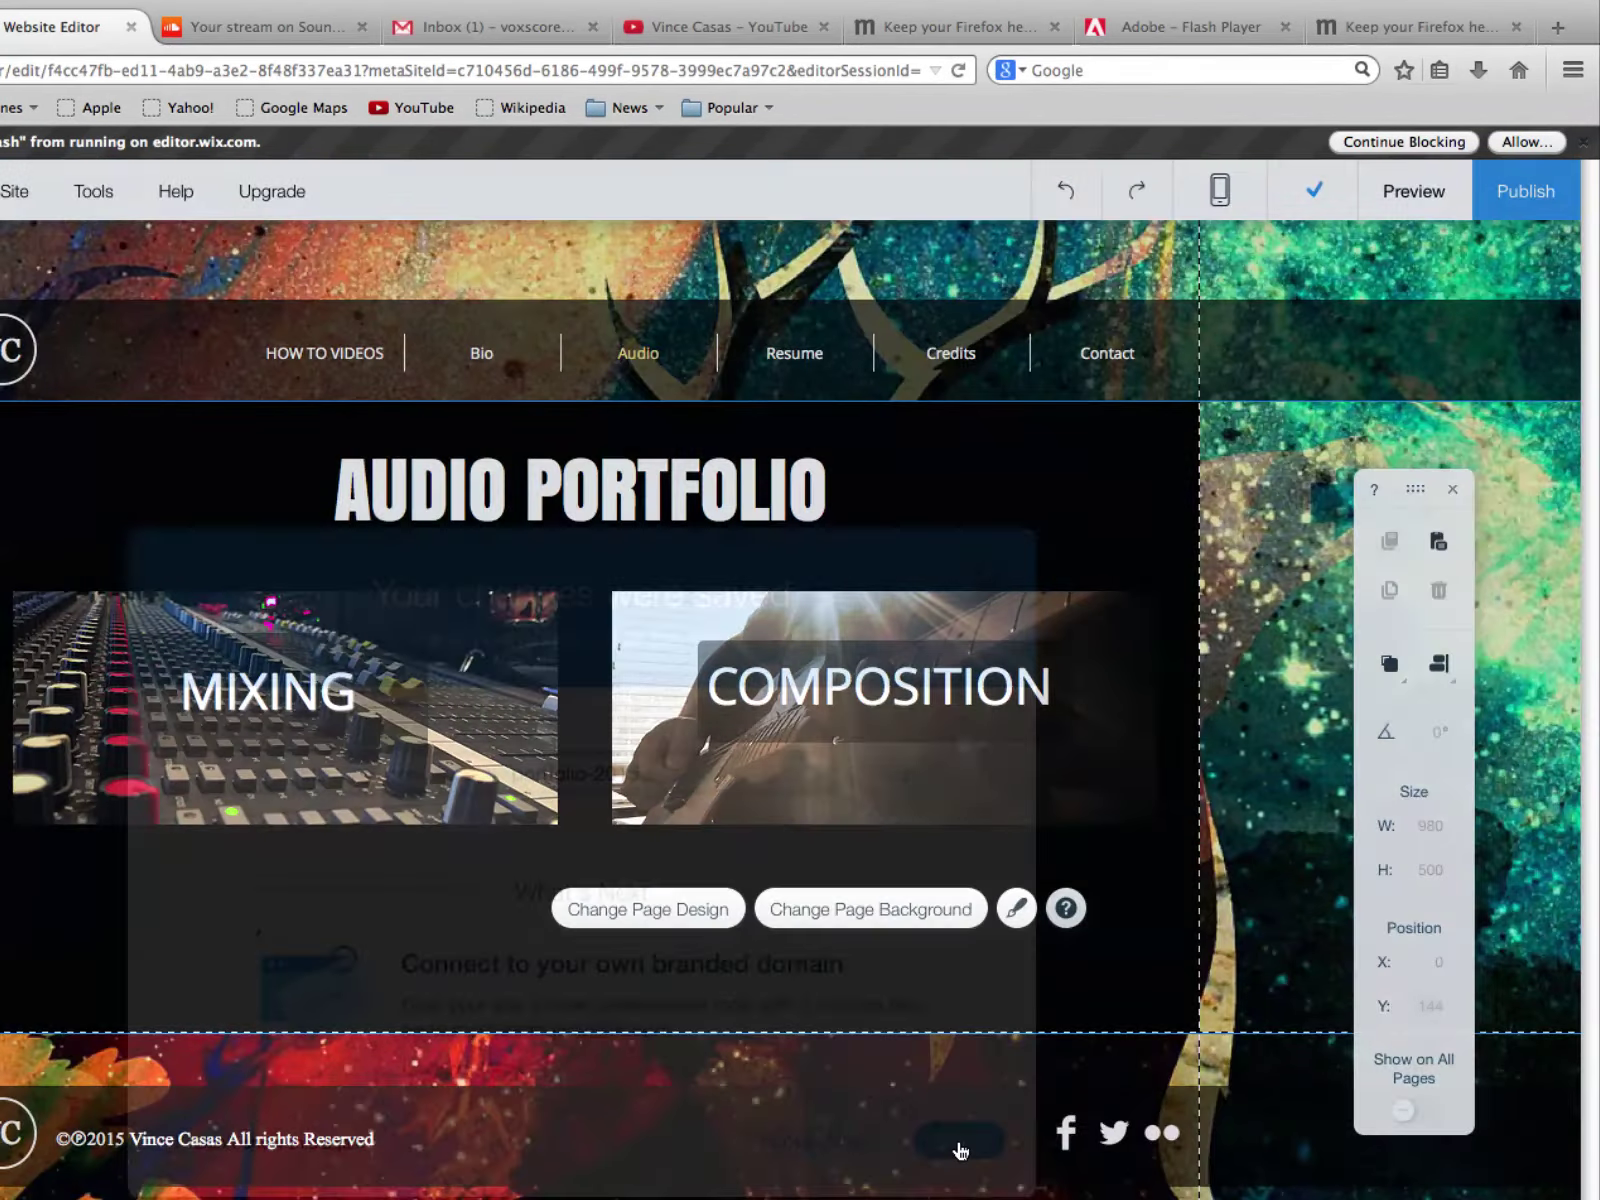
click(1414, 192)
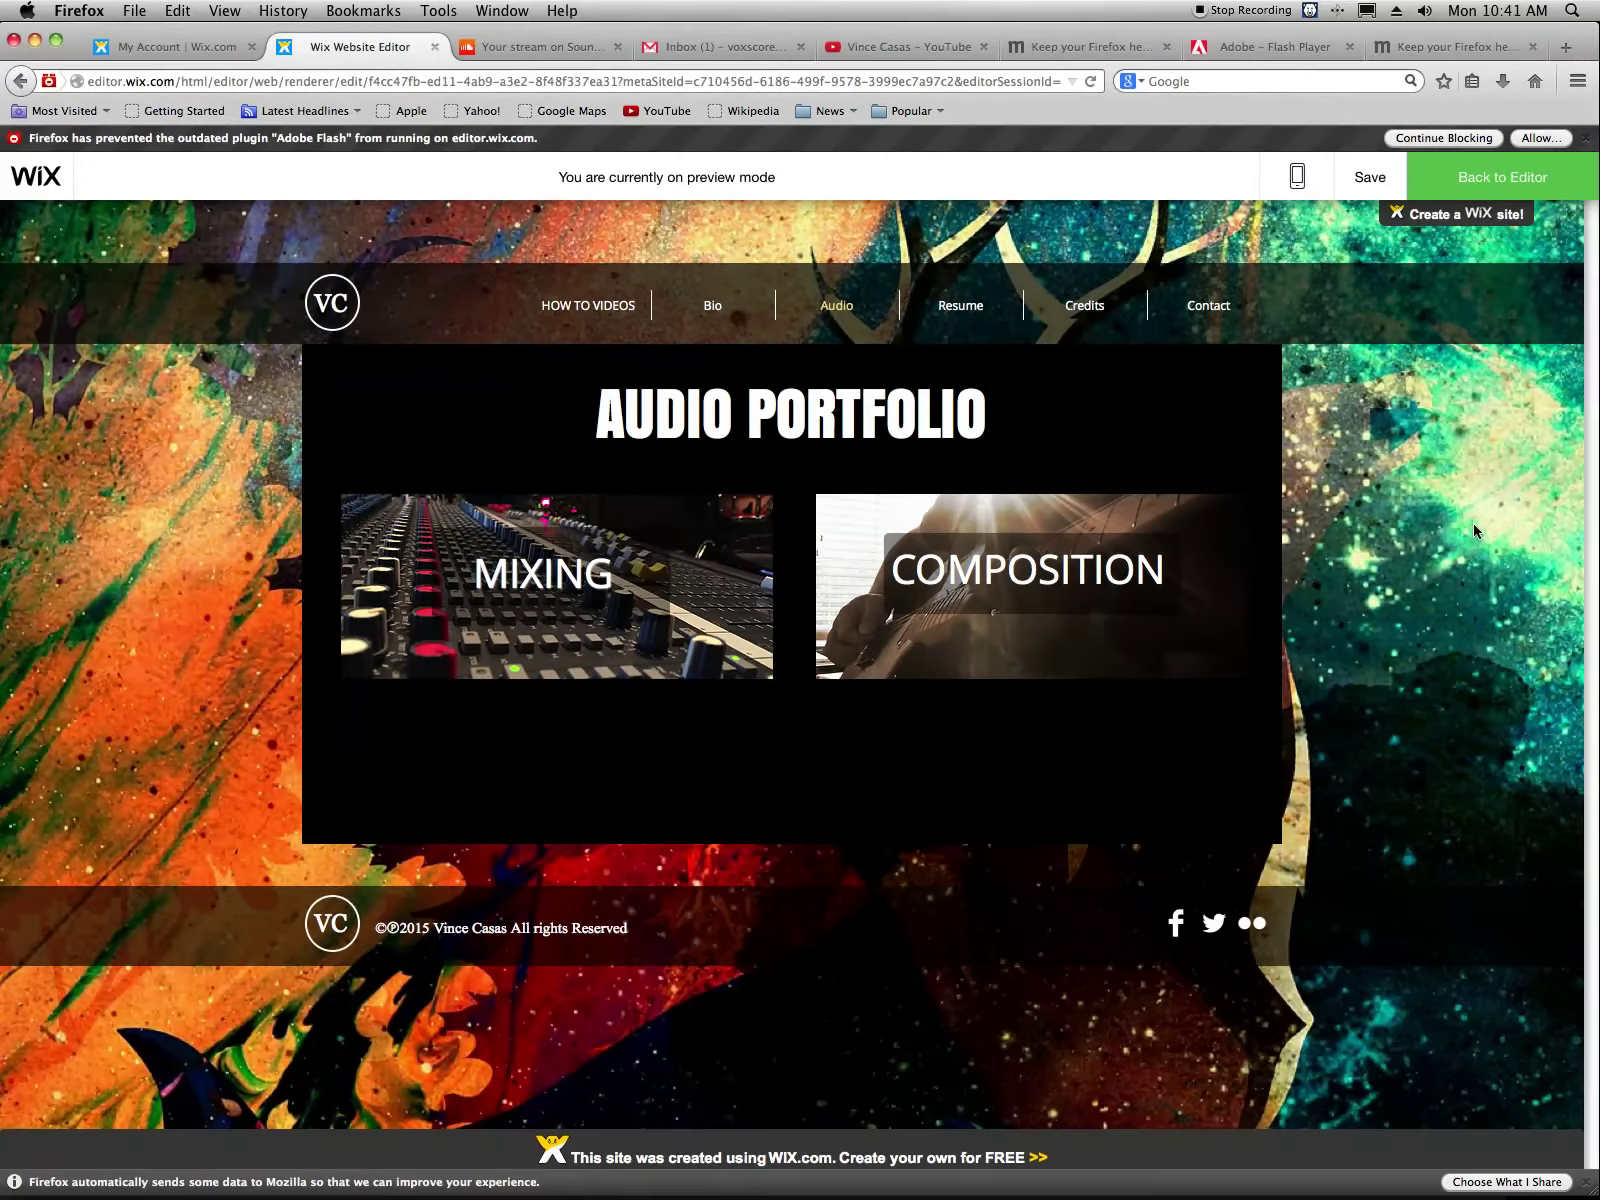
Test the links on the MIXING and COMPOSITION pictures in the preview, going back to the Audio page between tests
click(669, 660)
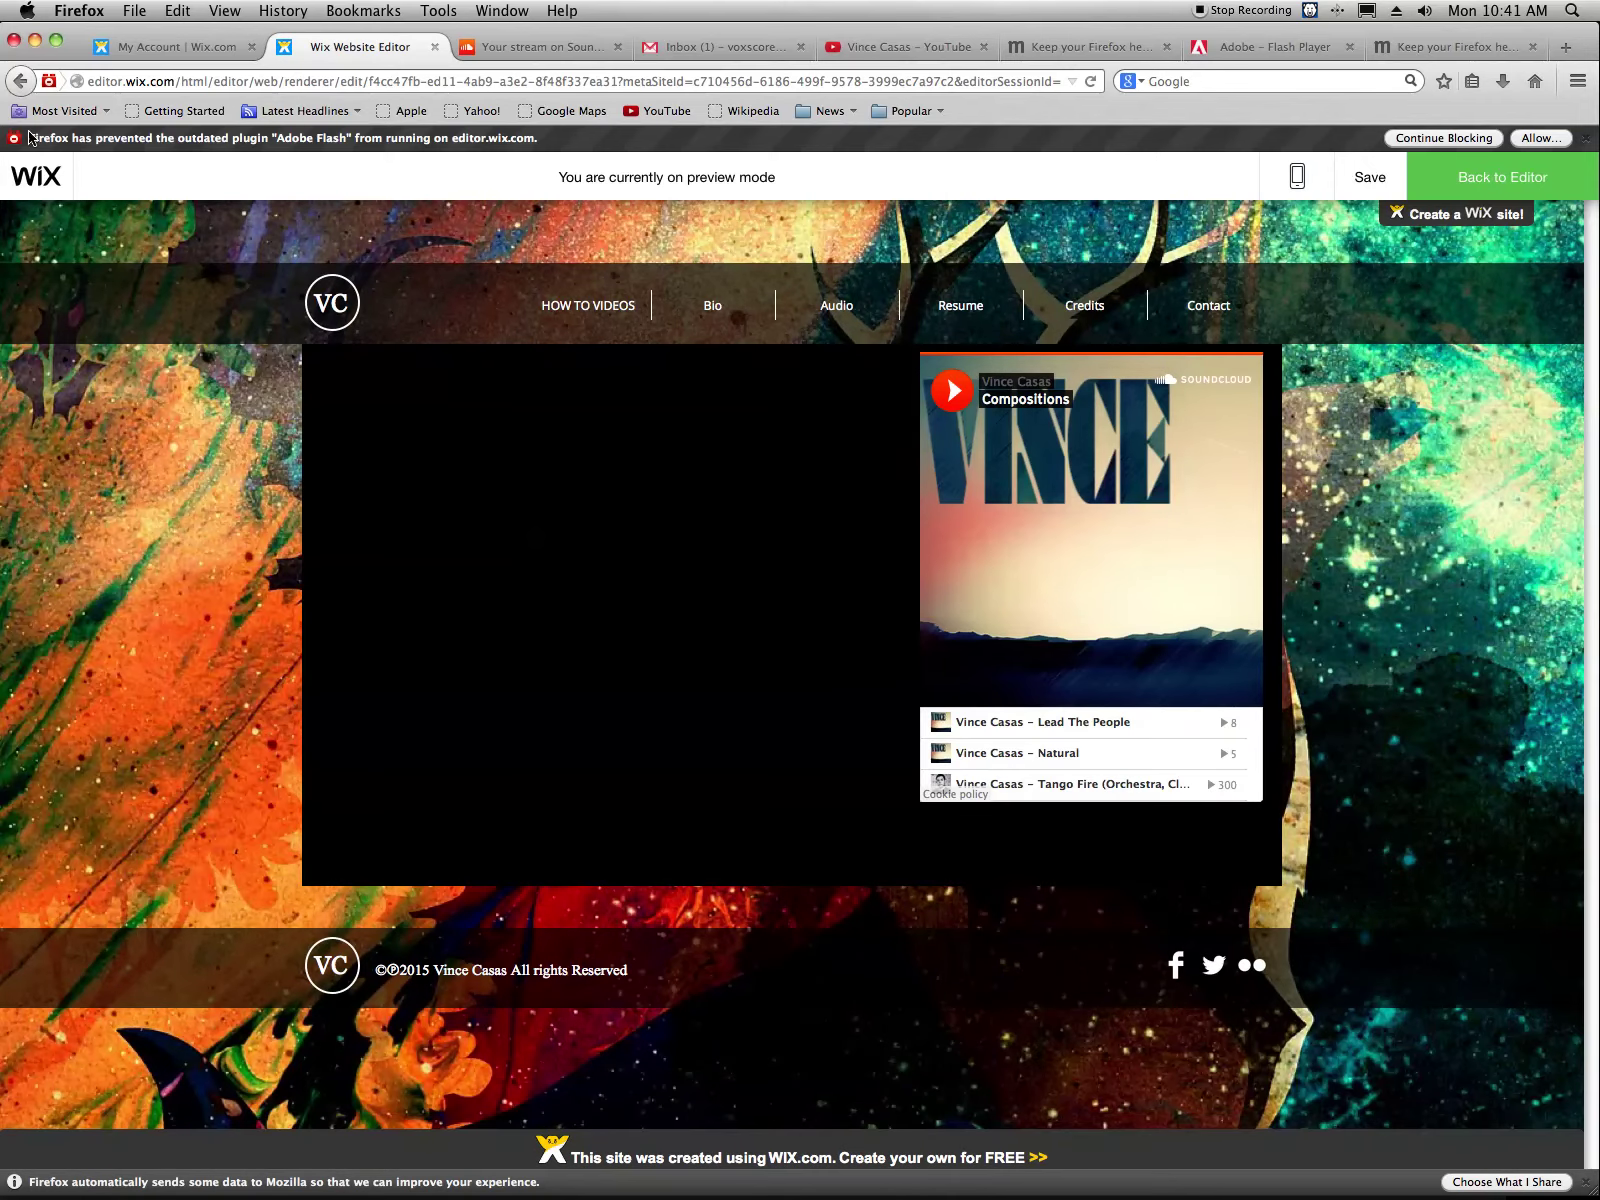
click(20, 81)
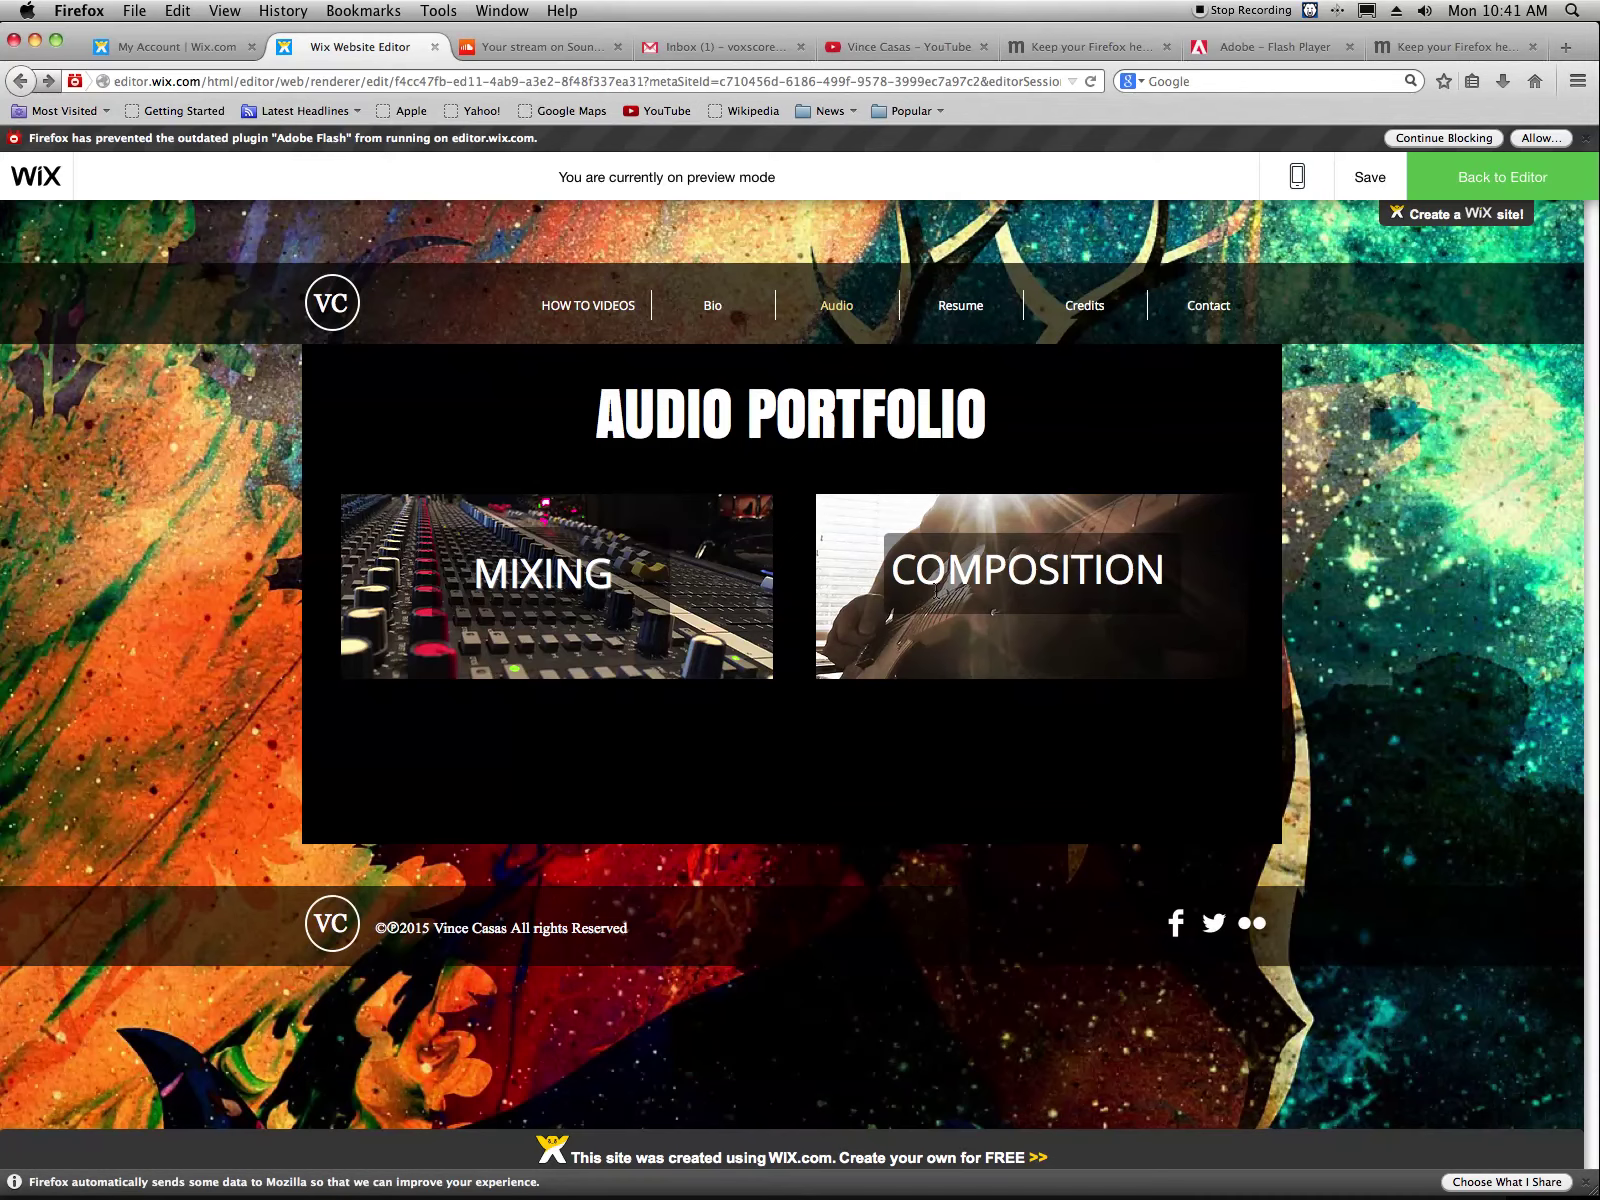
click(932, 630)
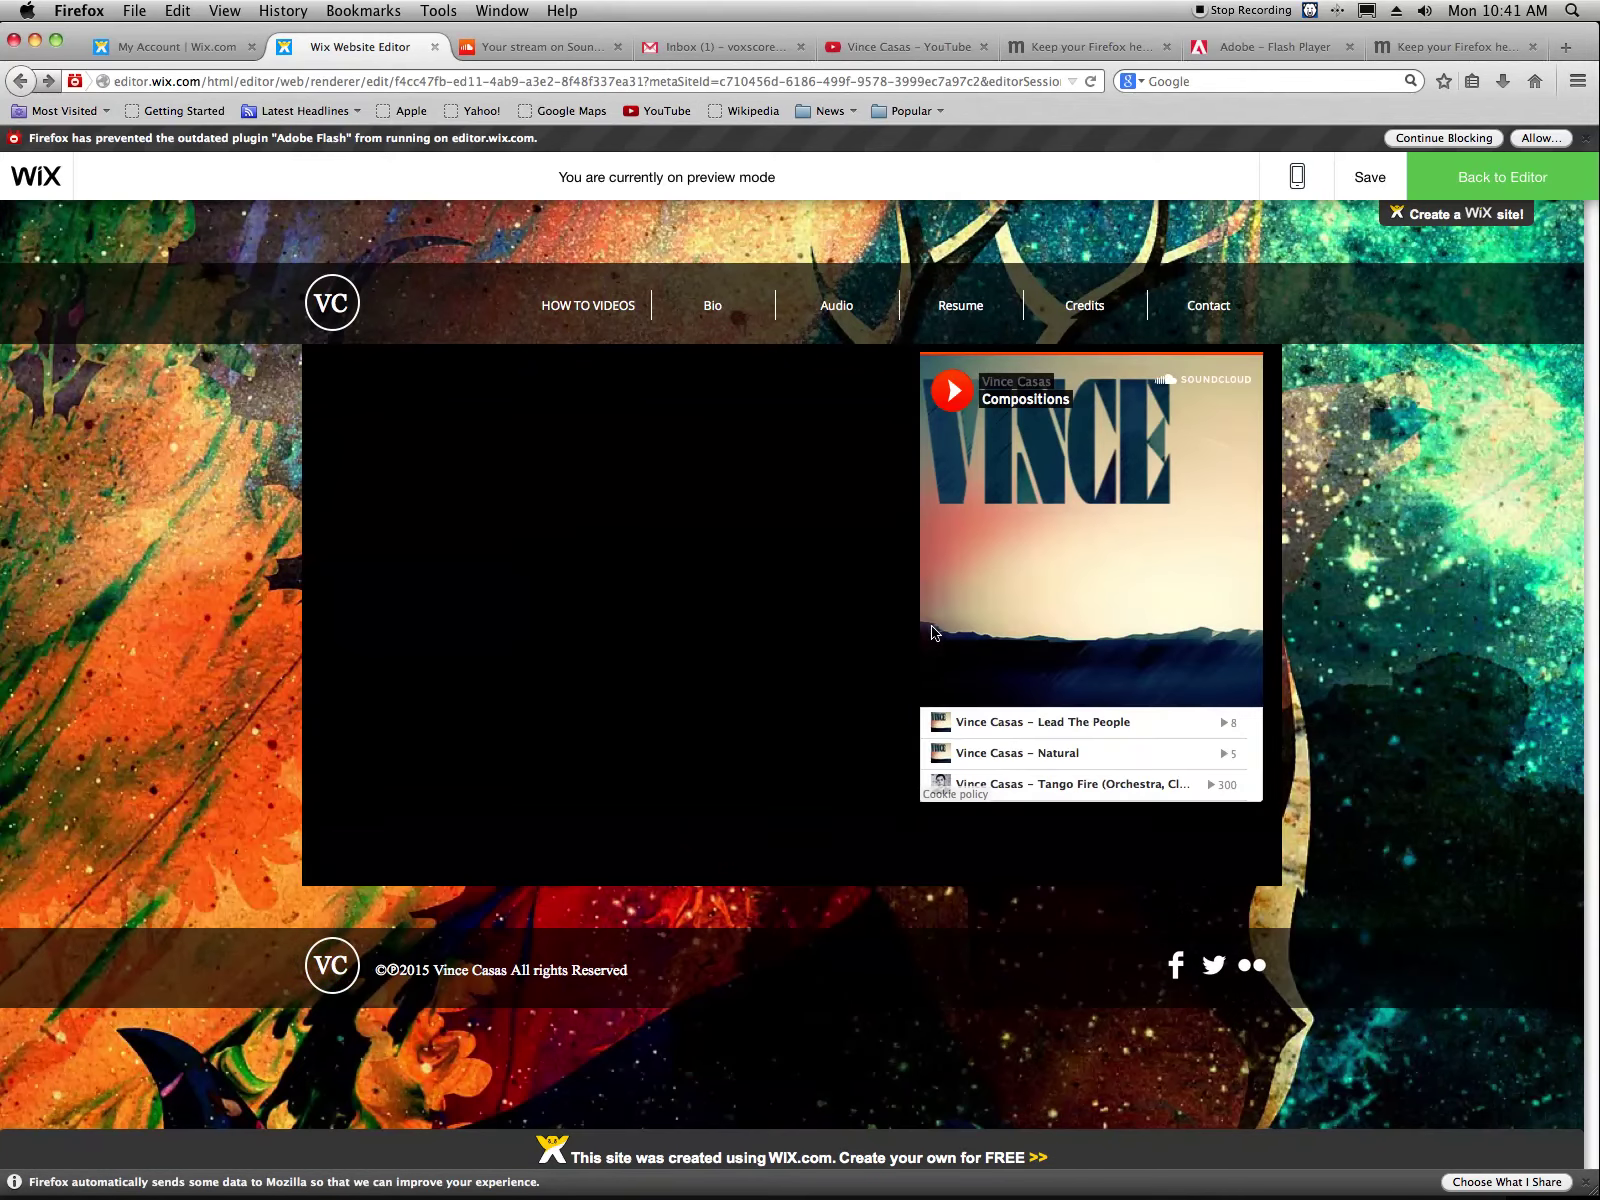
click(21, 79)
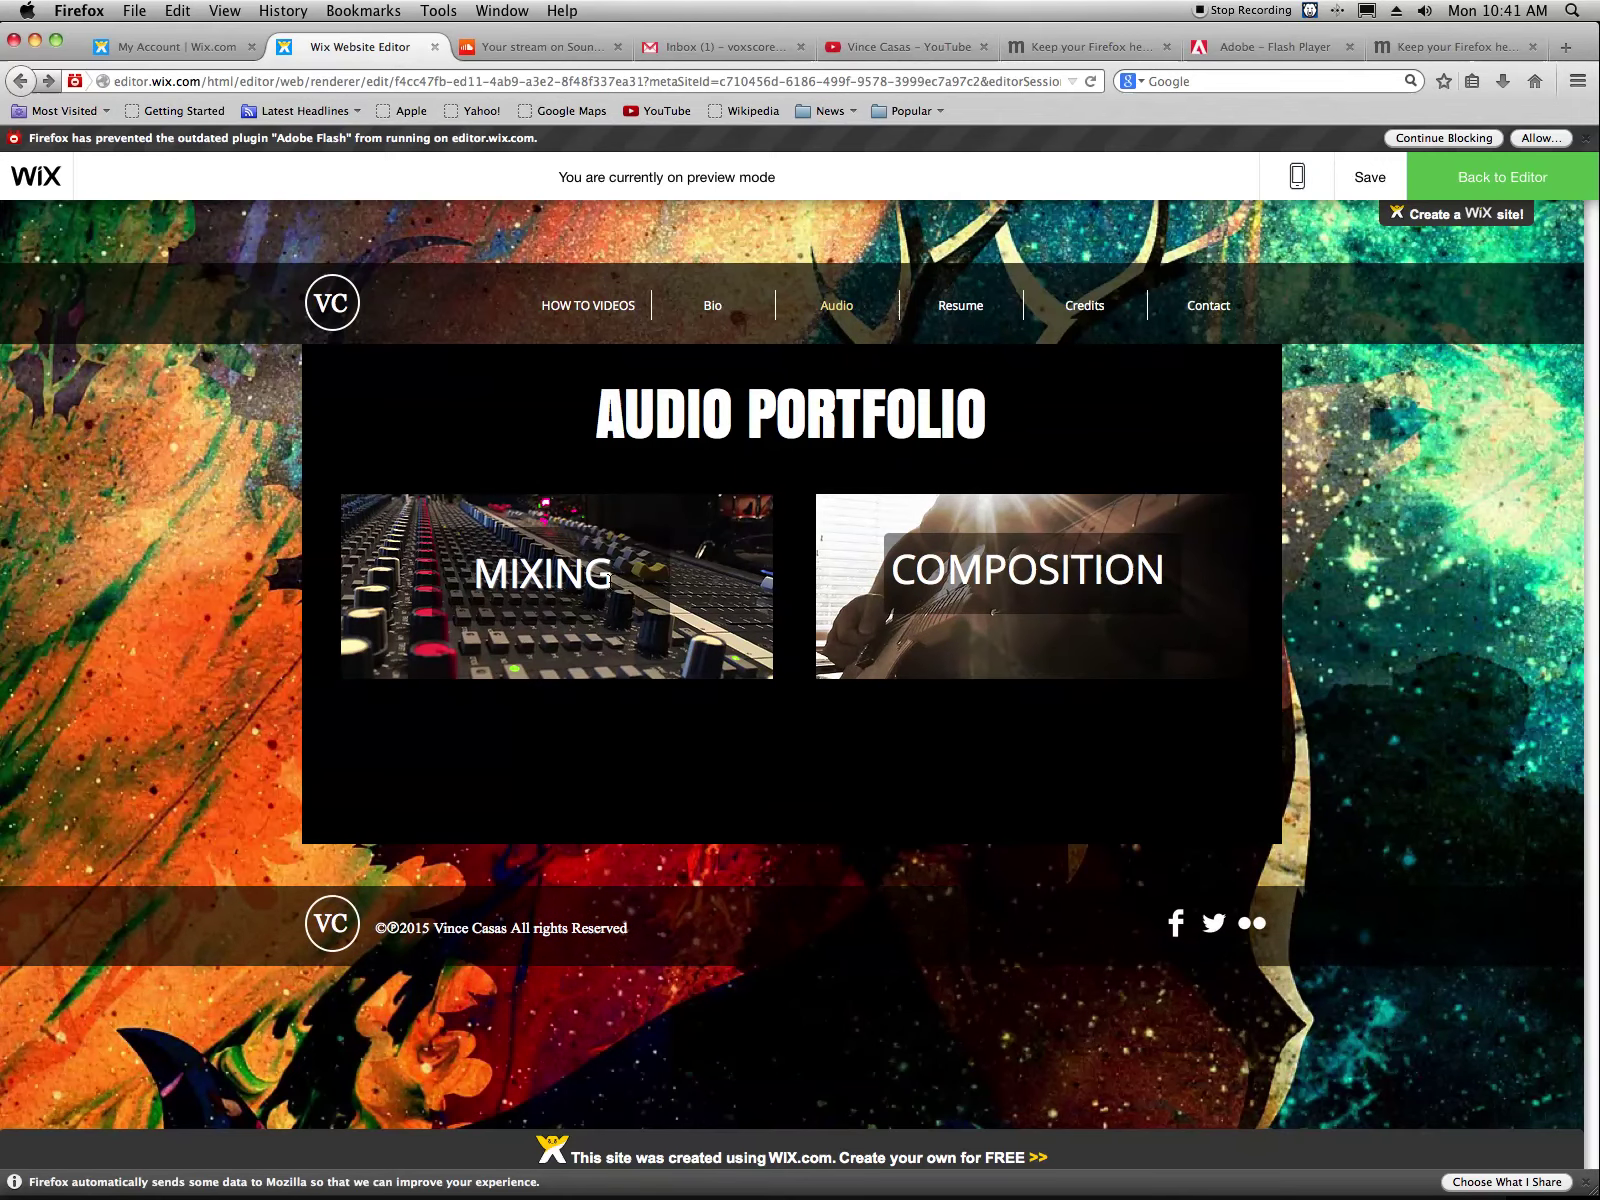
click(613, 638)
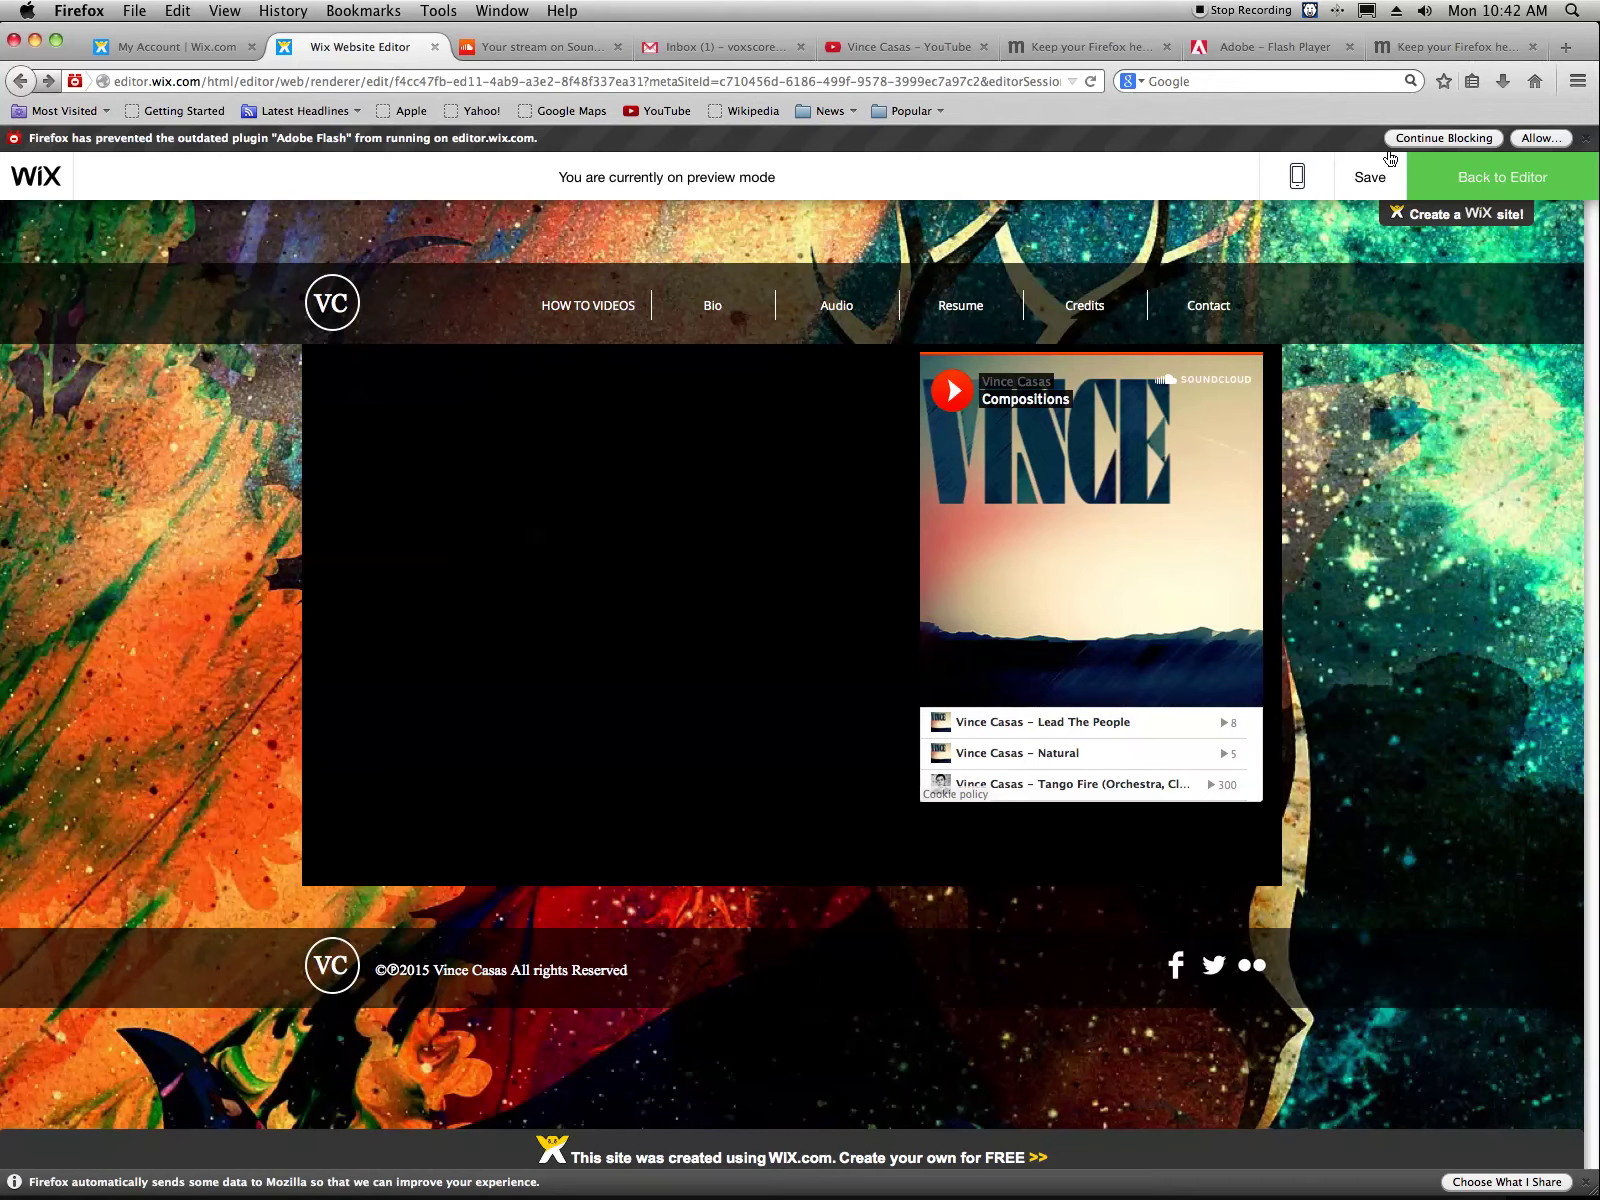
Leave the preview and open the Audio page for editing
click(1450, 177)
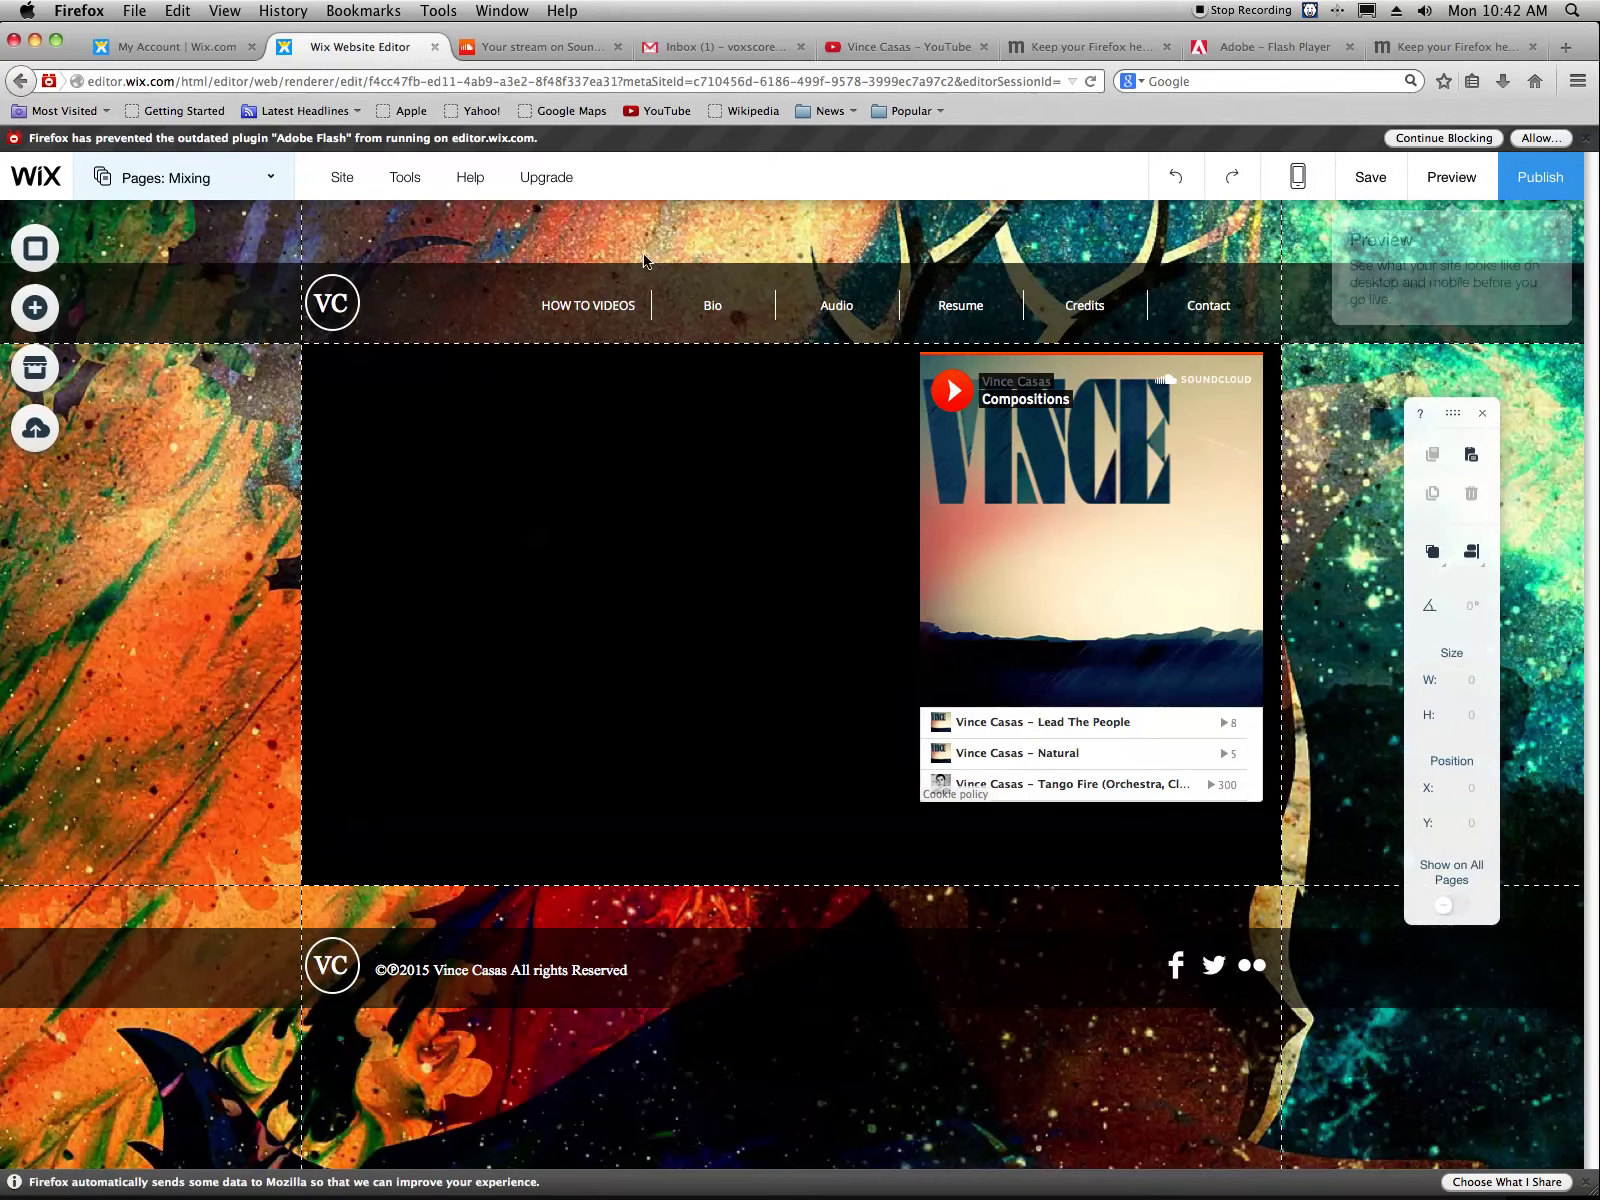
click(218, 182)
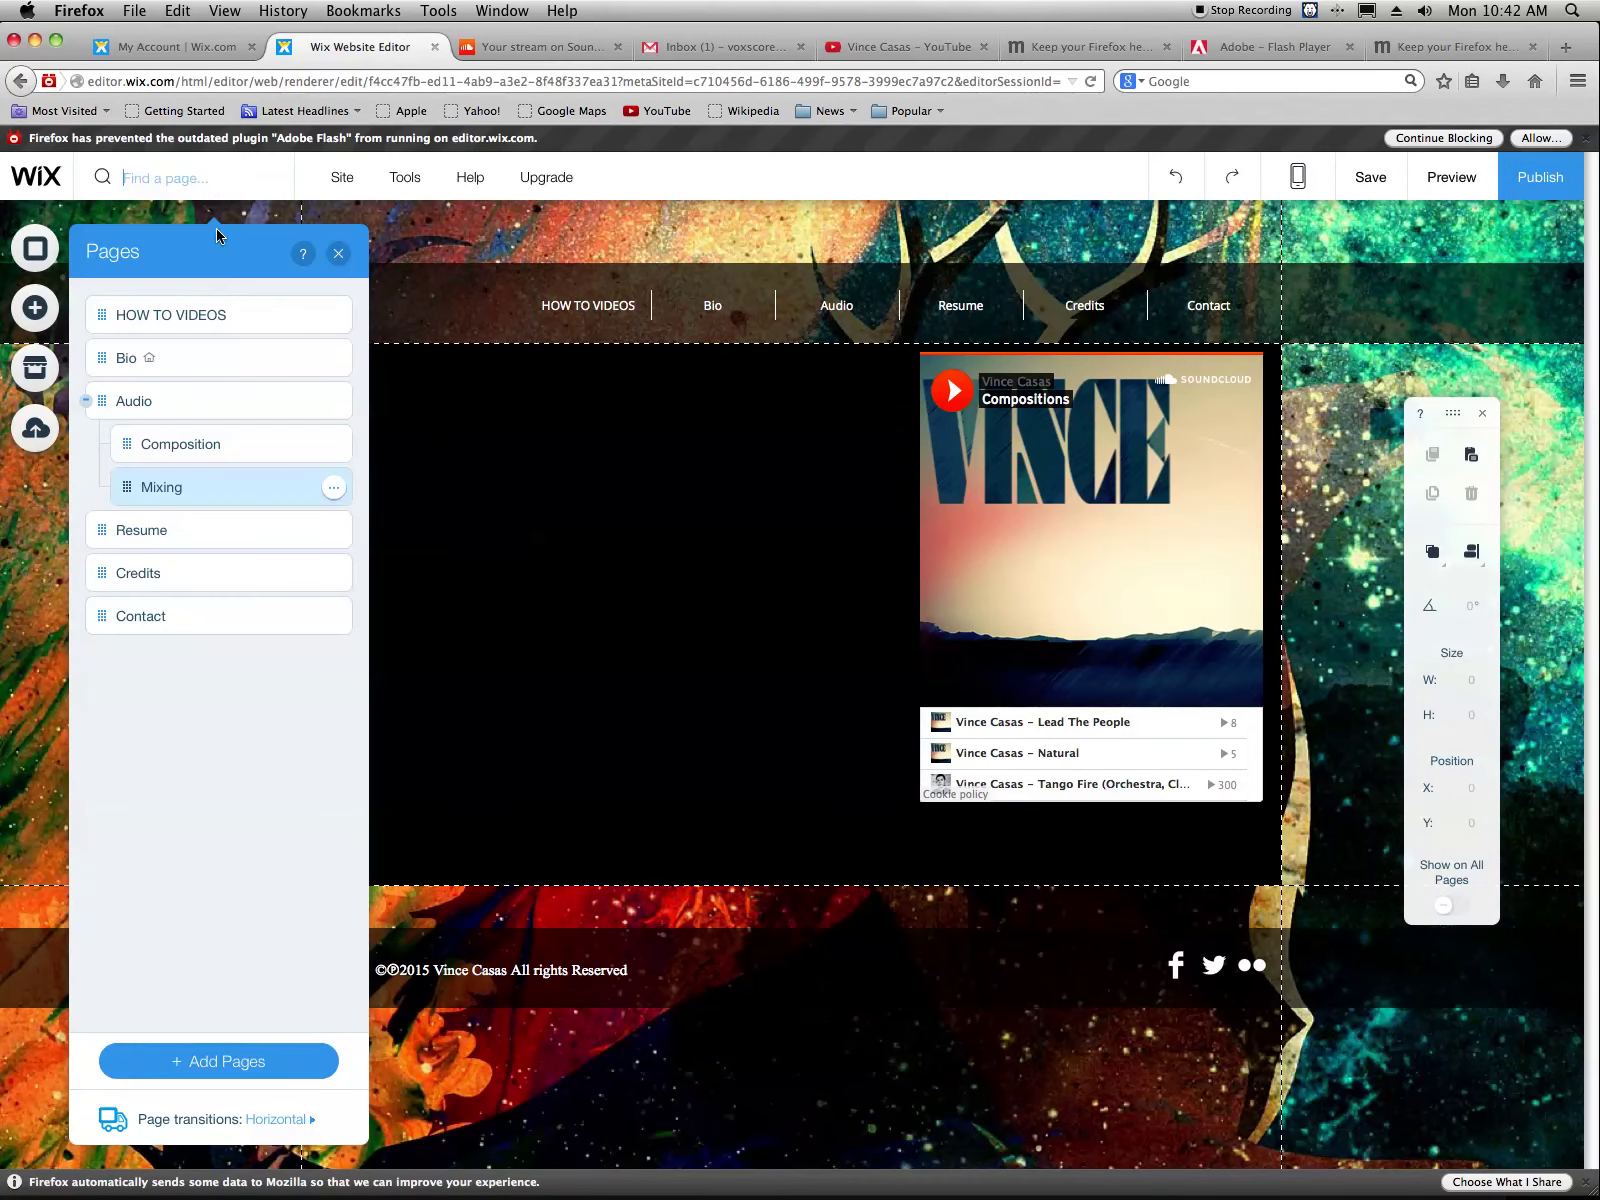
click(230, 407)
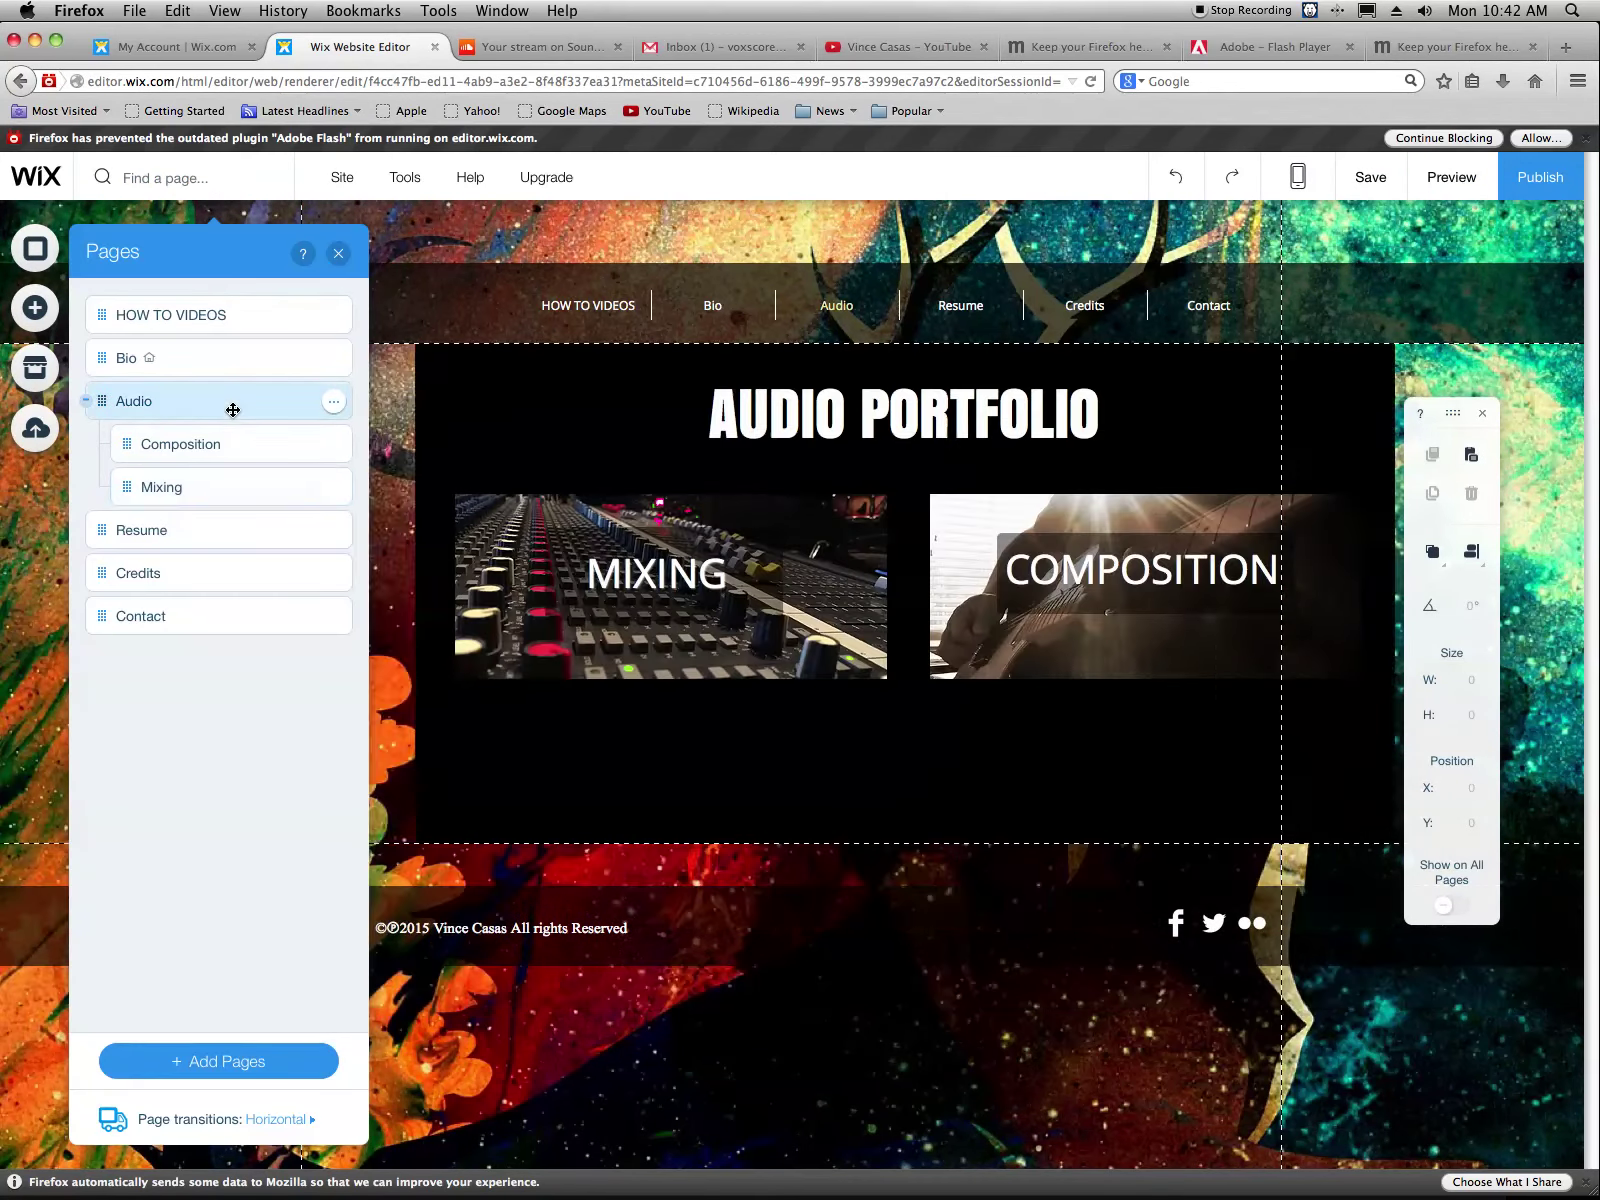
click(337, 256)
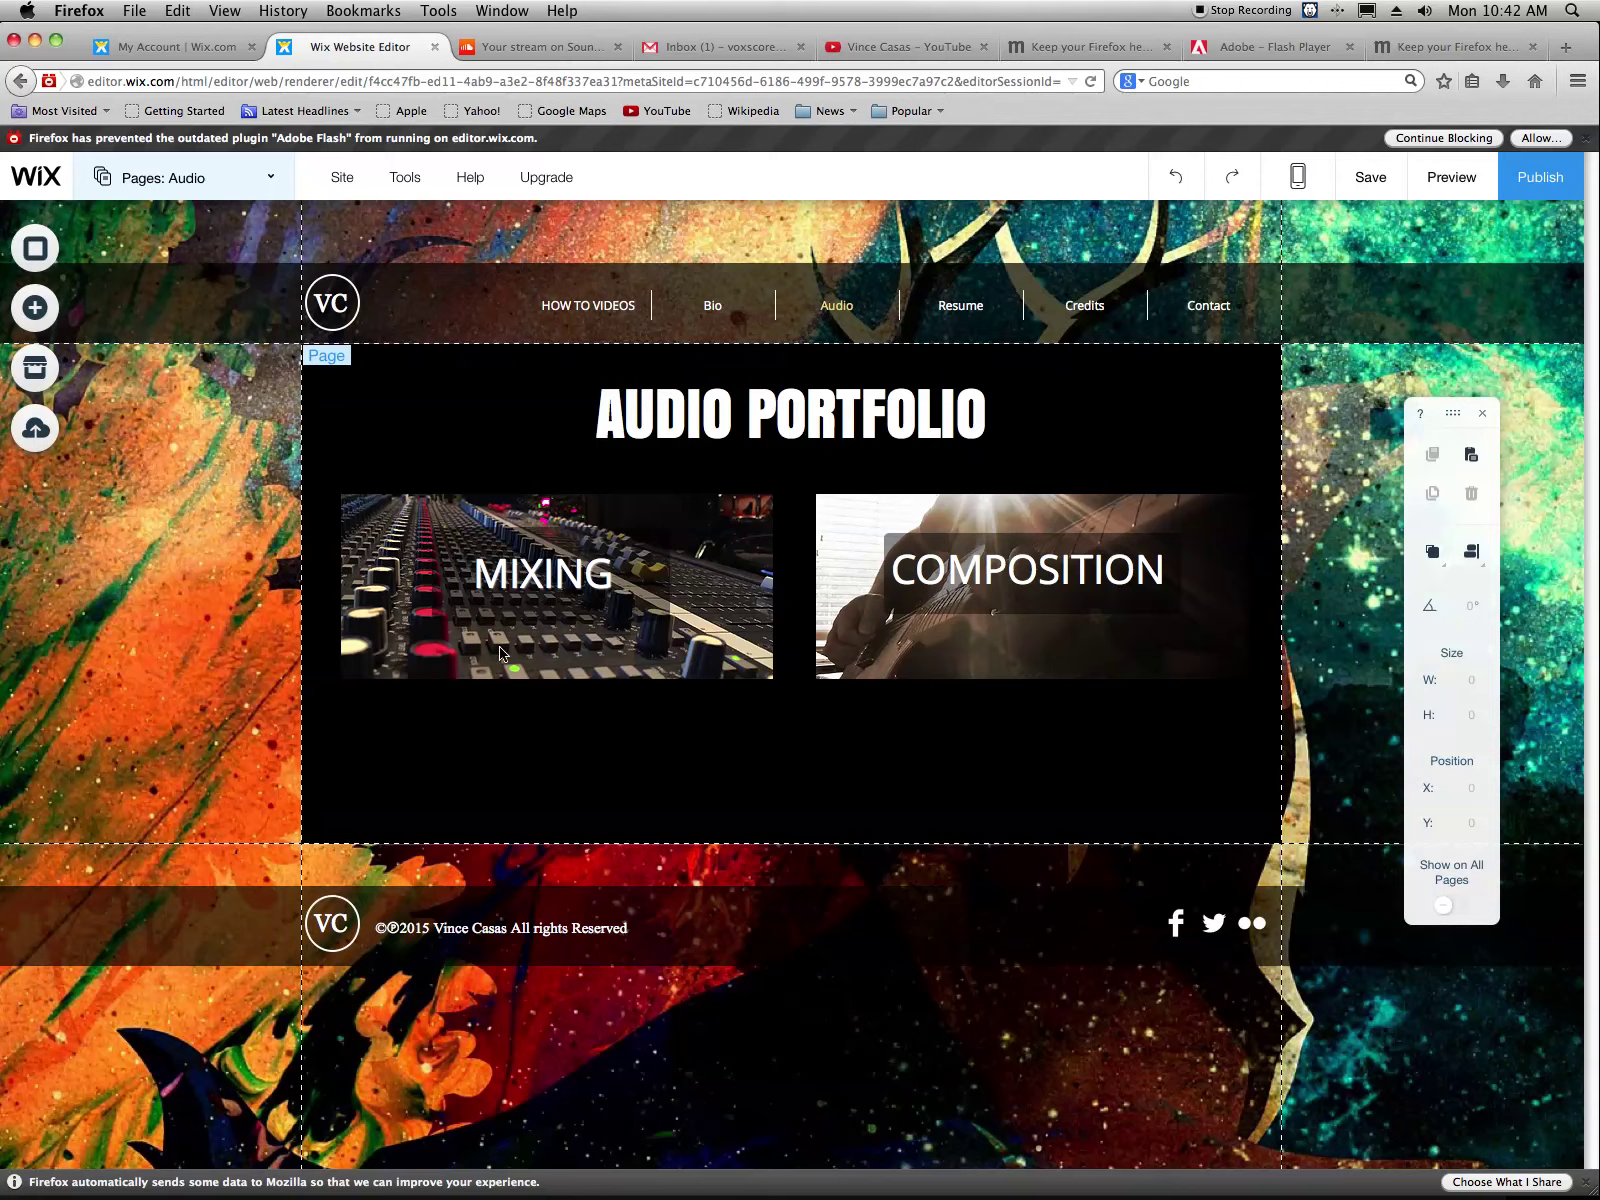
Link the MIXING text on the left picture to the site's Mixing page
click(454, 581)
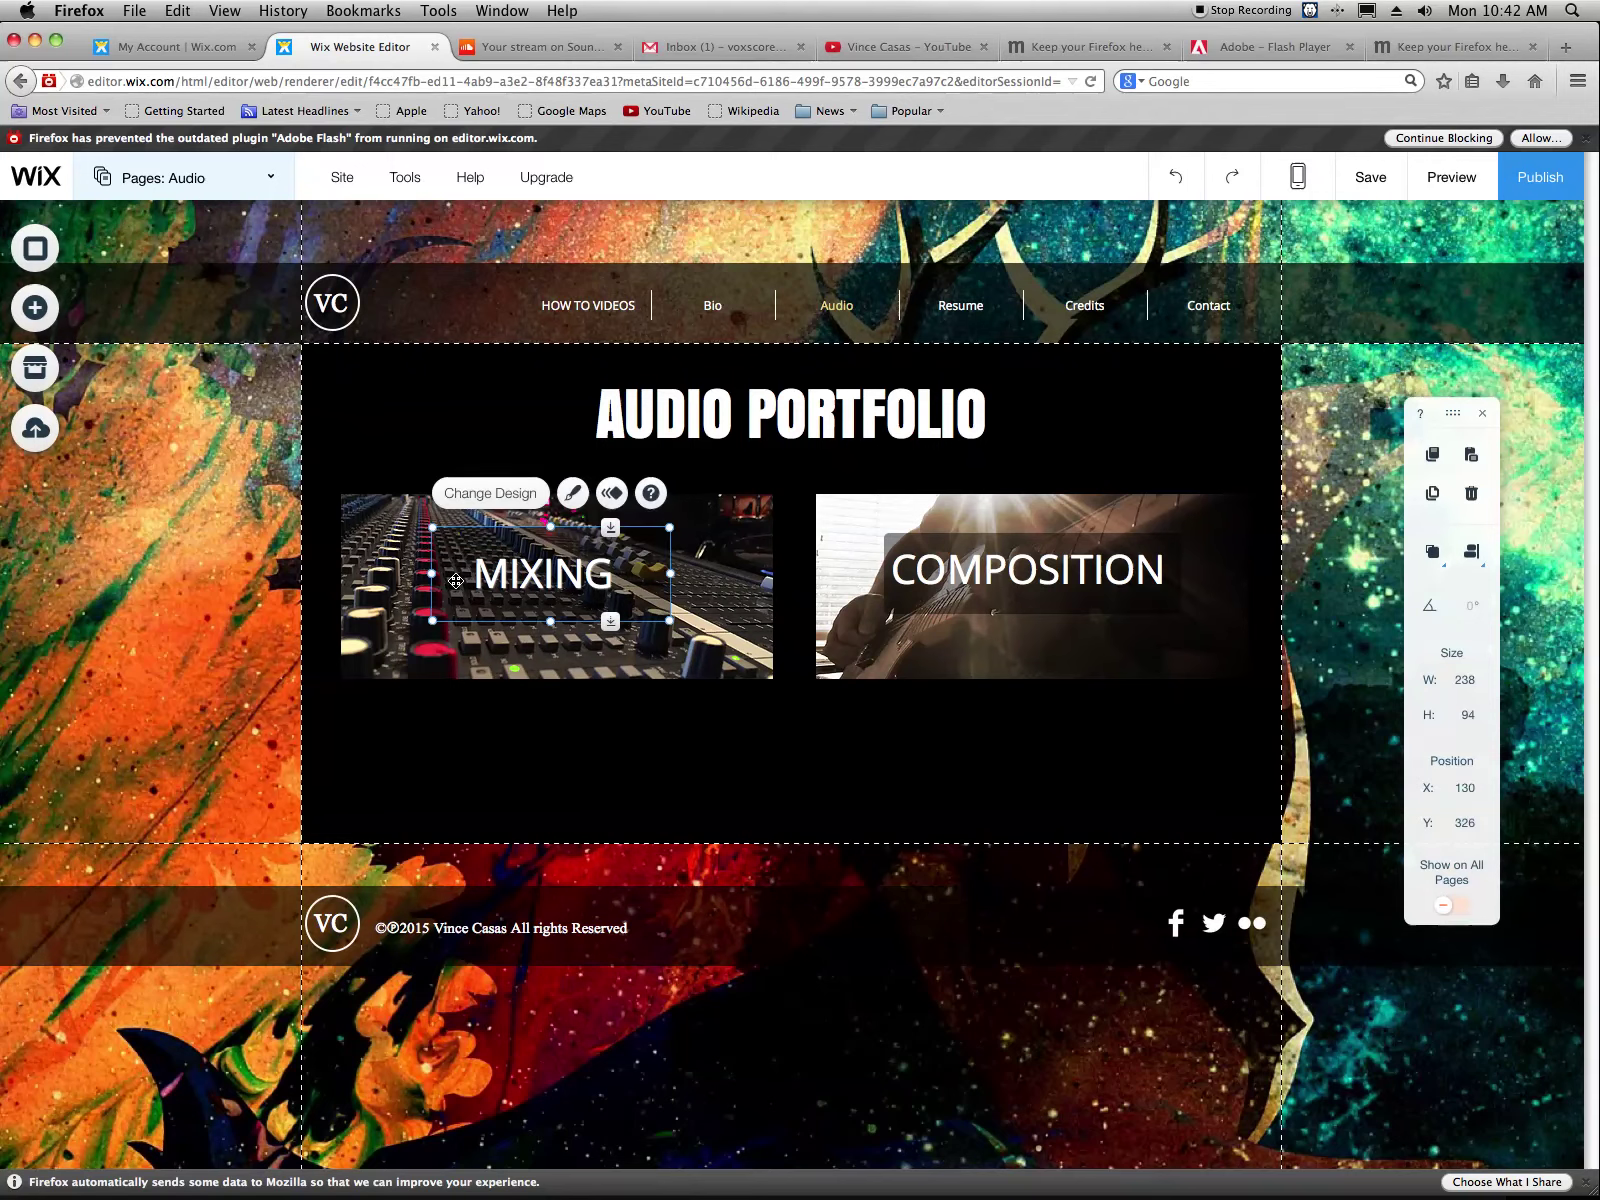
click(493, 578)
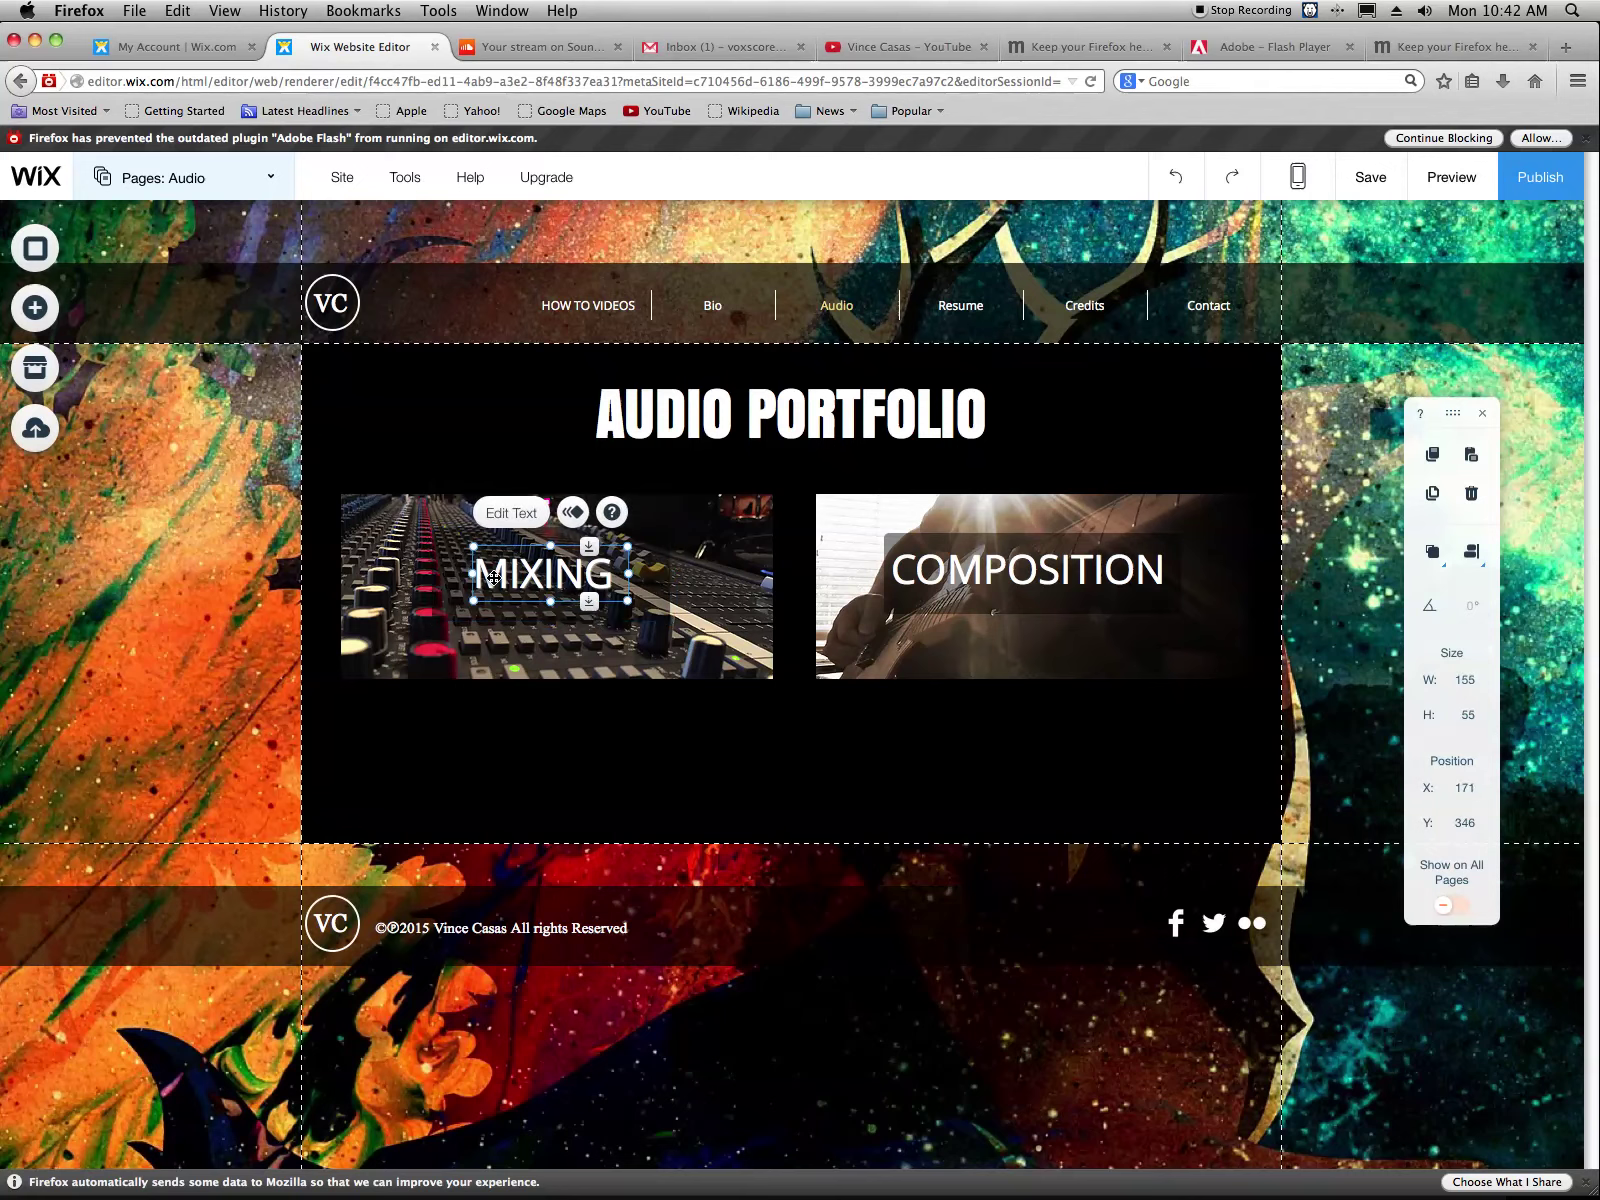
click(461, 571)
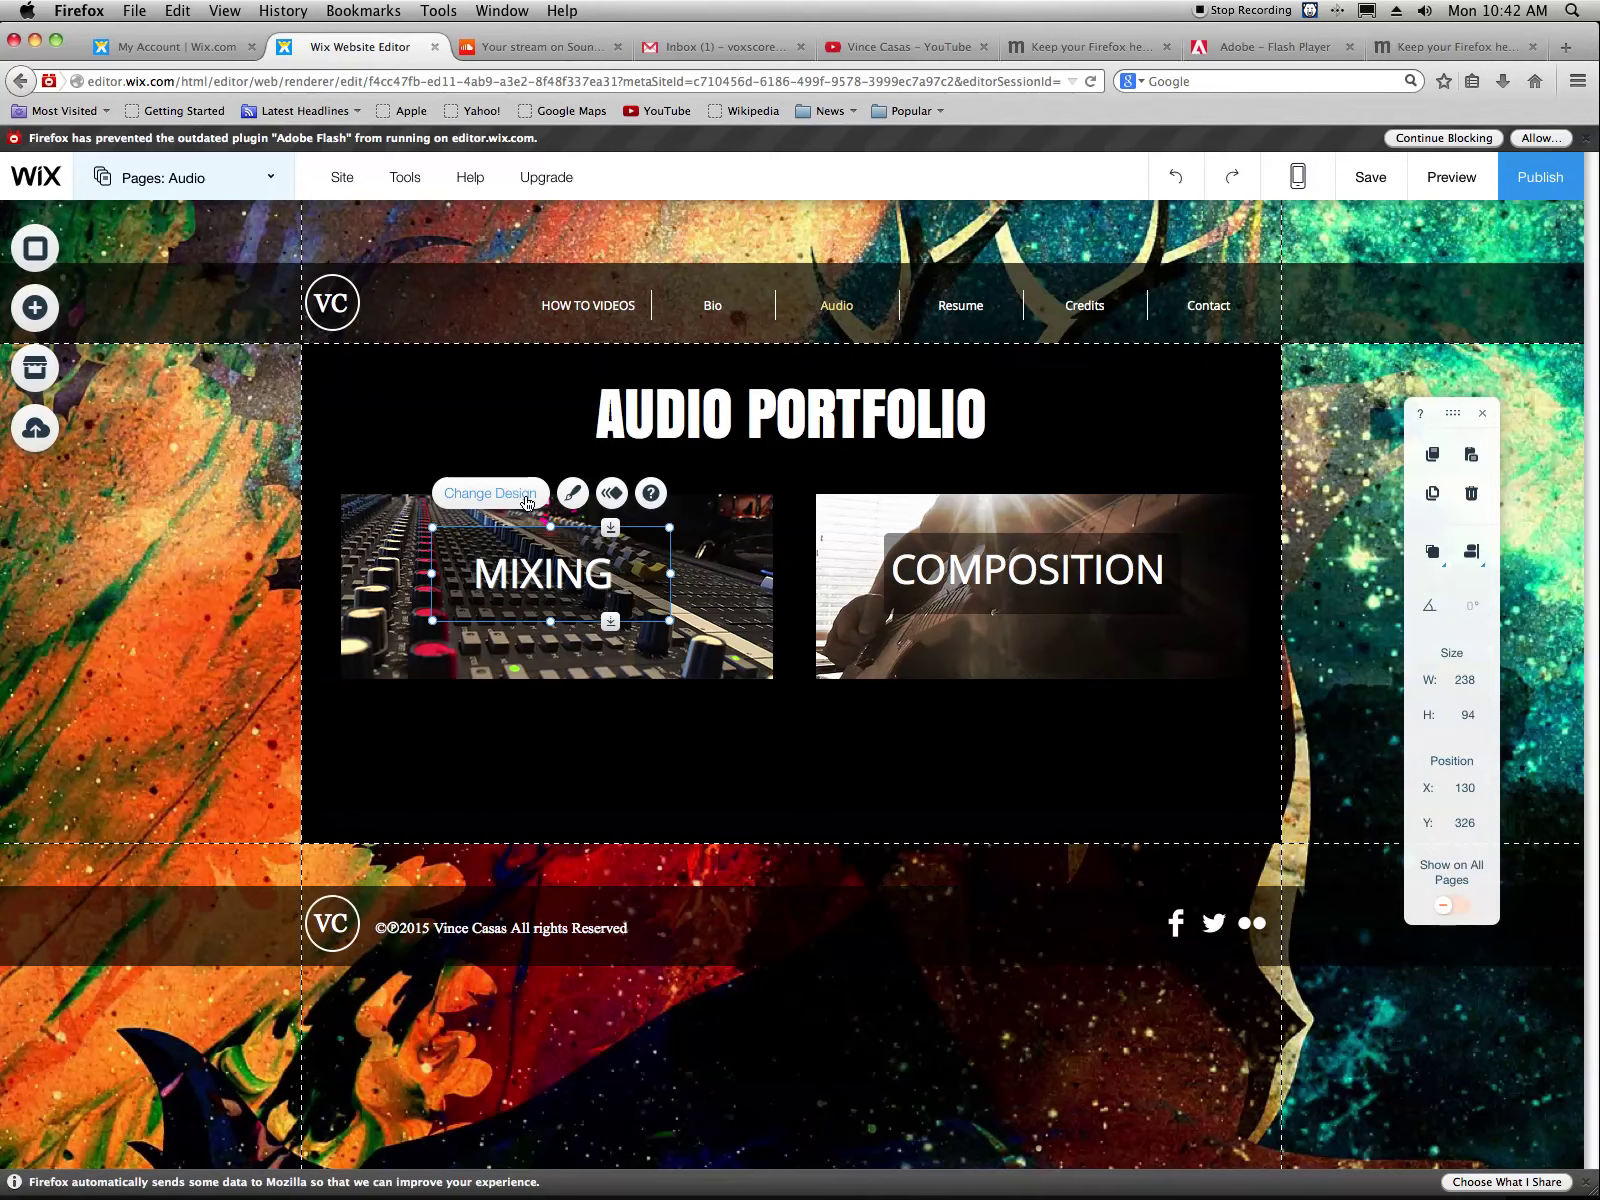
click(545, 570)
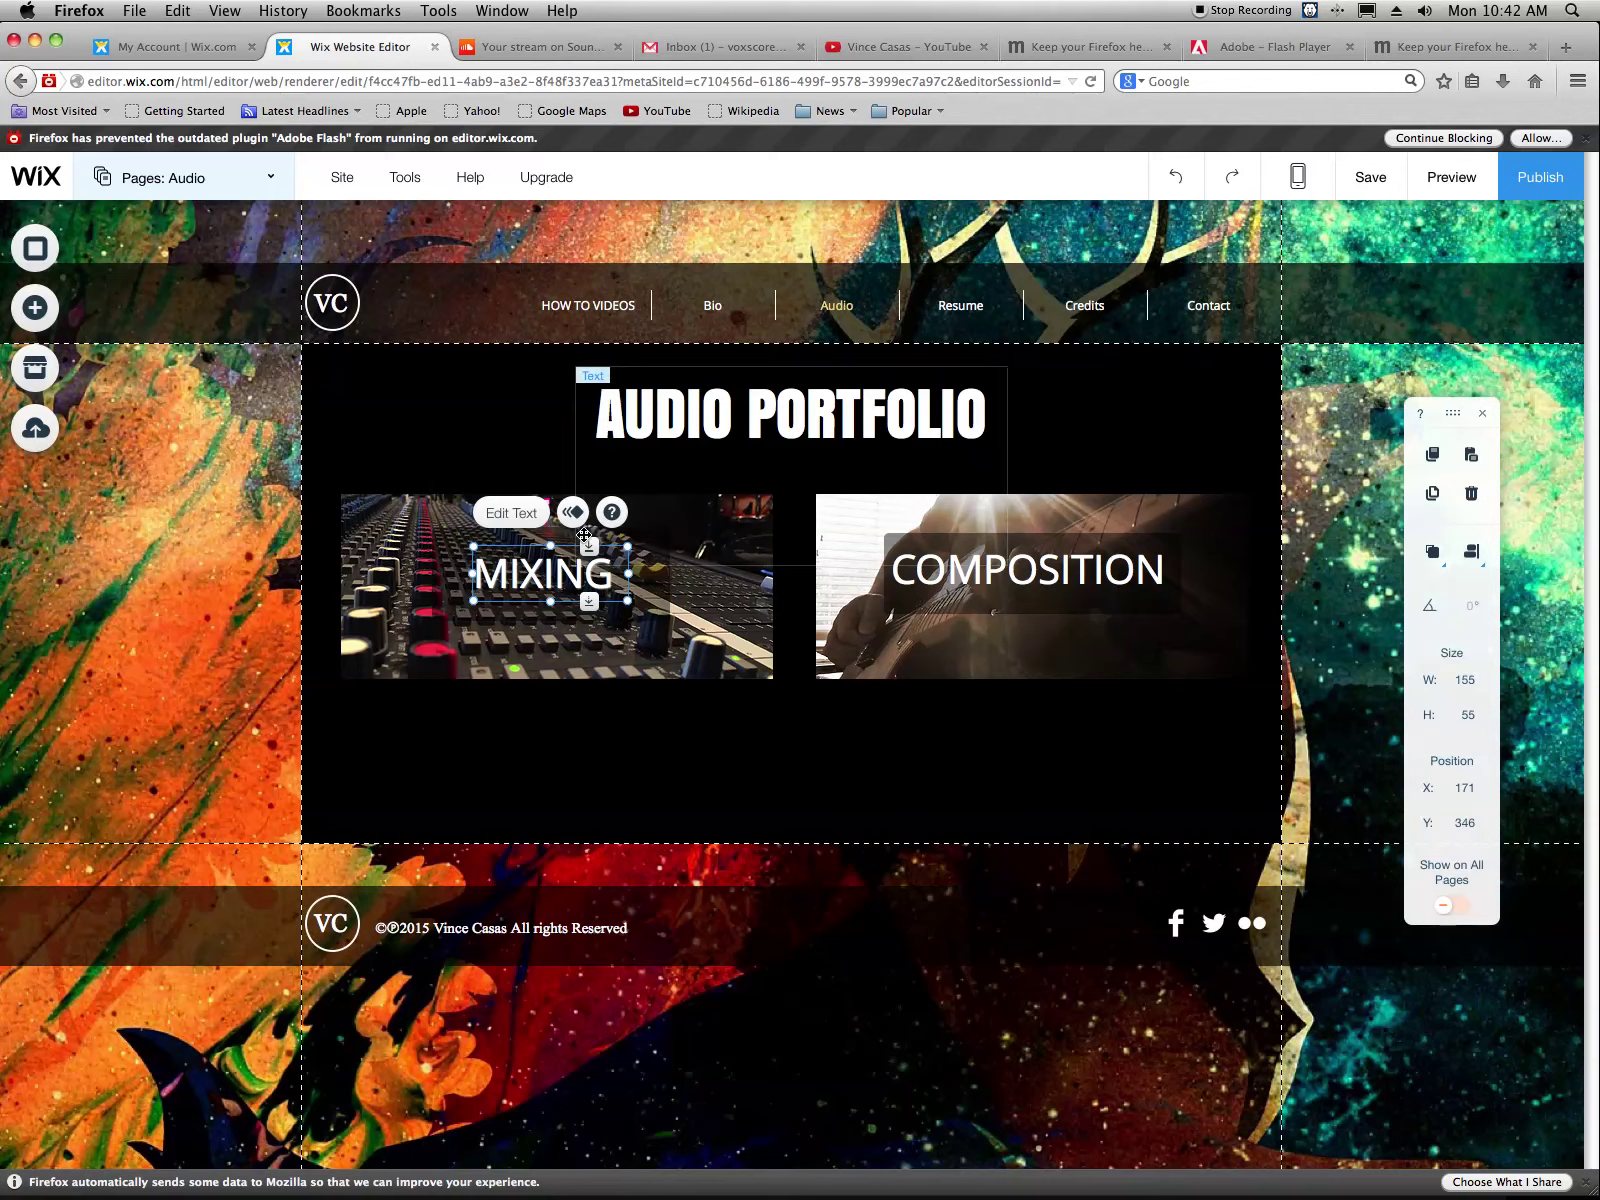
right_click(541, 570)
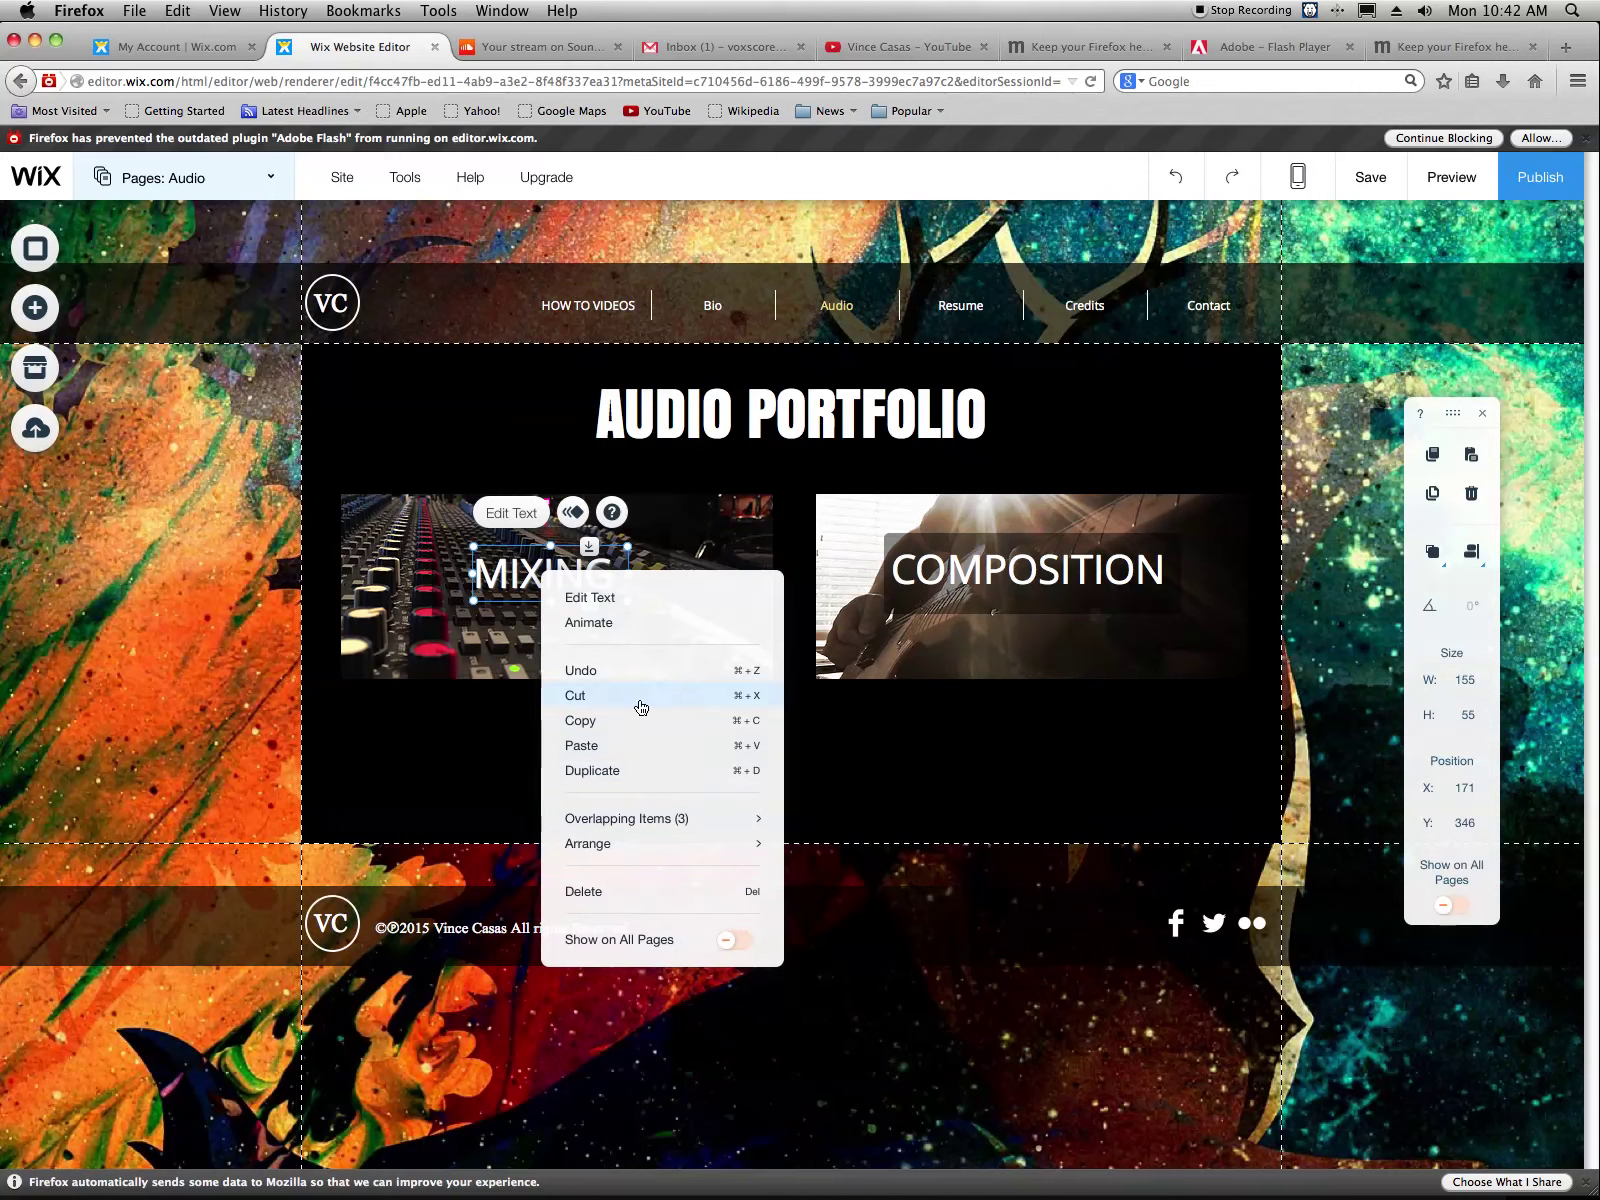
click(611, 598)
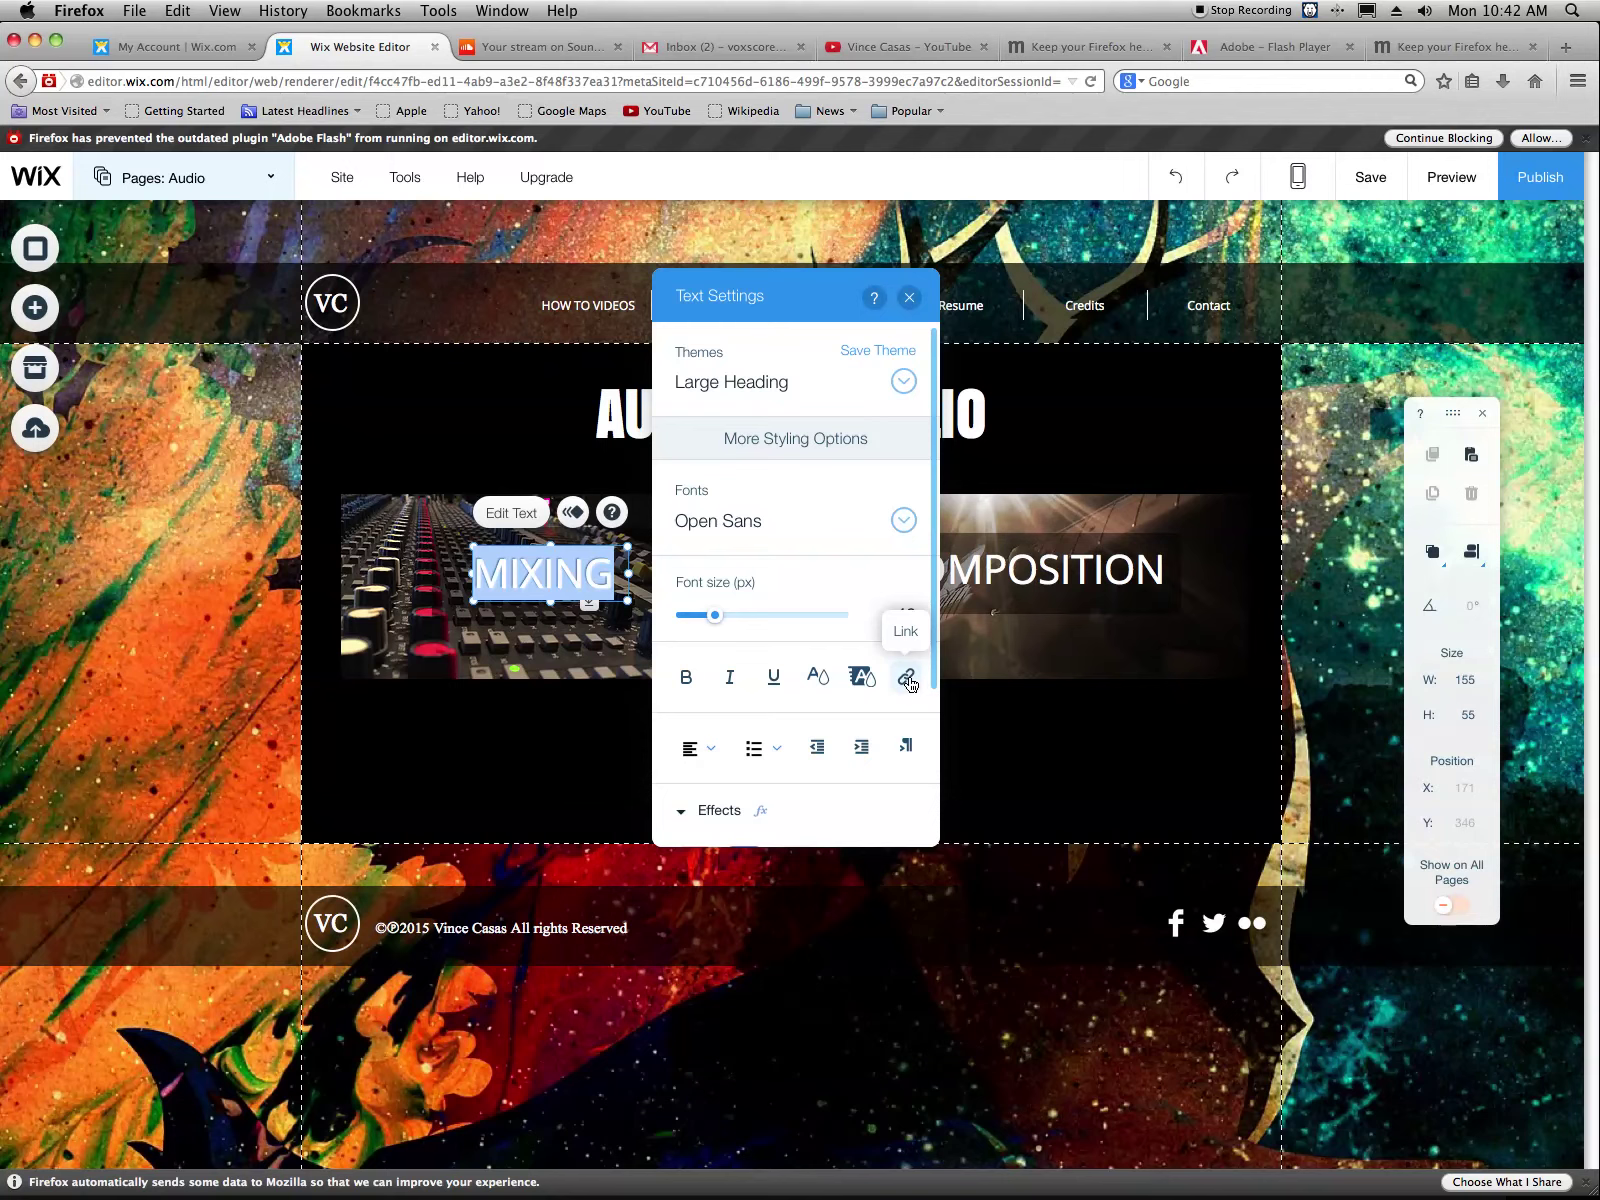
click(907, 680)
click(1045, 600)
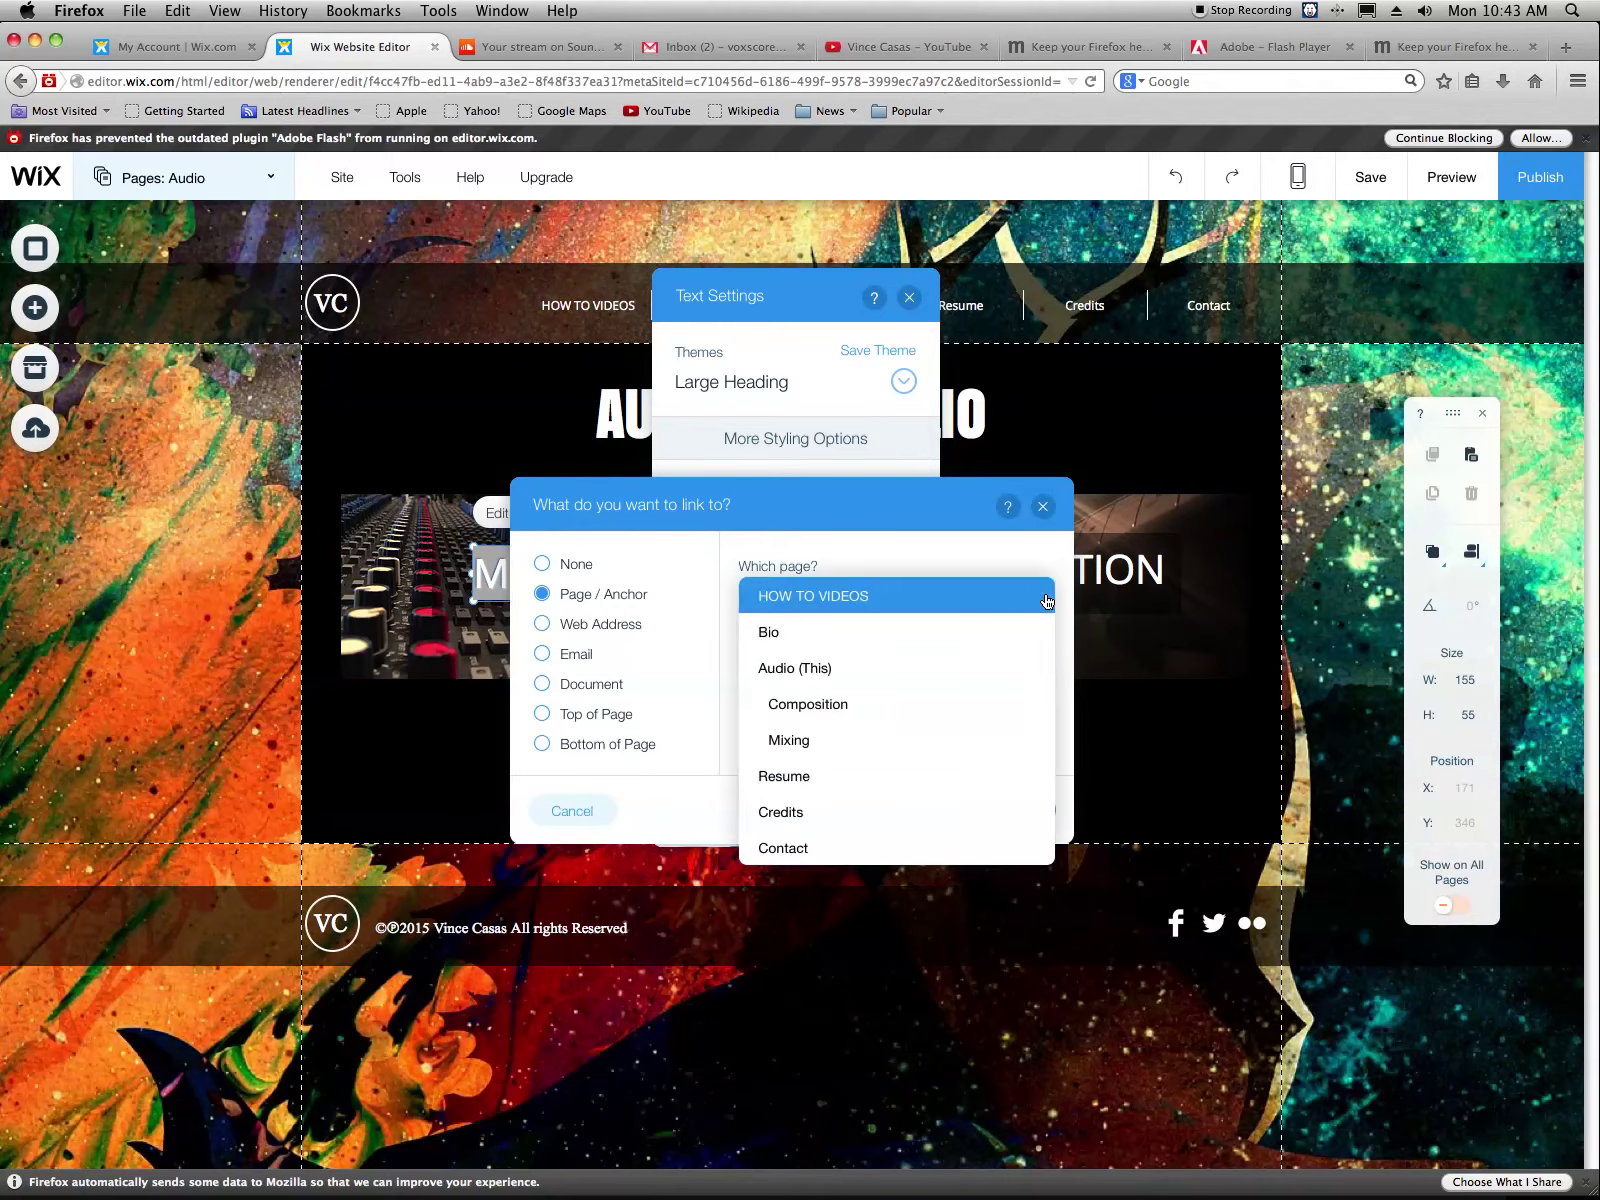
click(818, 750)
click(1036, 812)
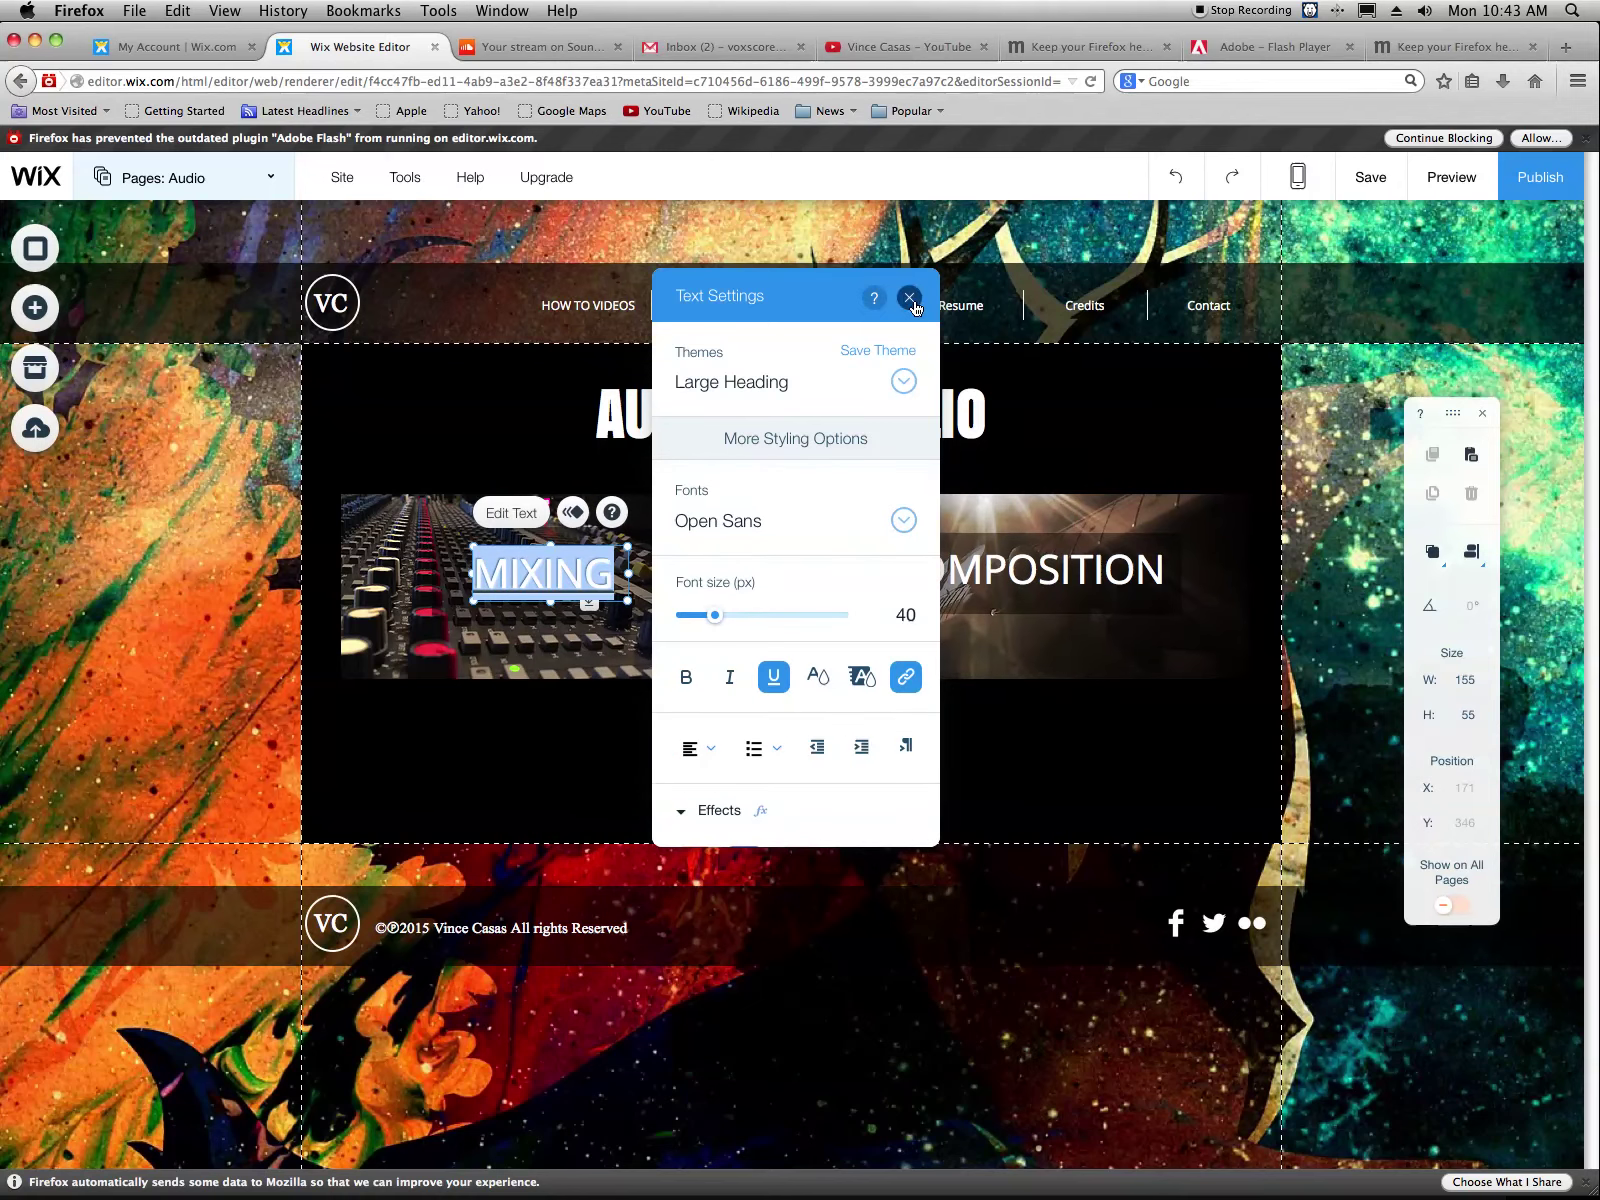
click(910, 298)
Link the COMPOSITION text on the right picture to the site's Composition page
click(990, 576)
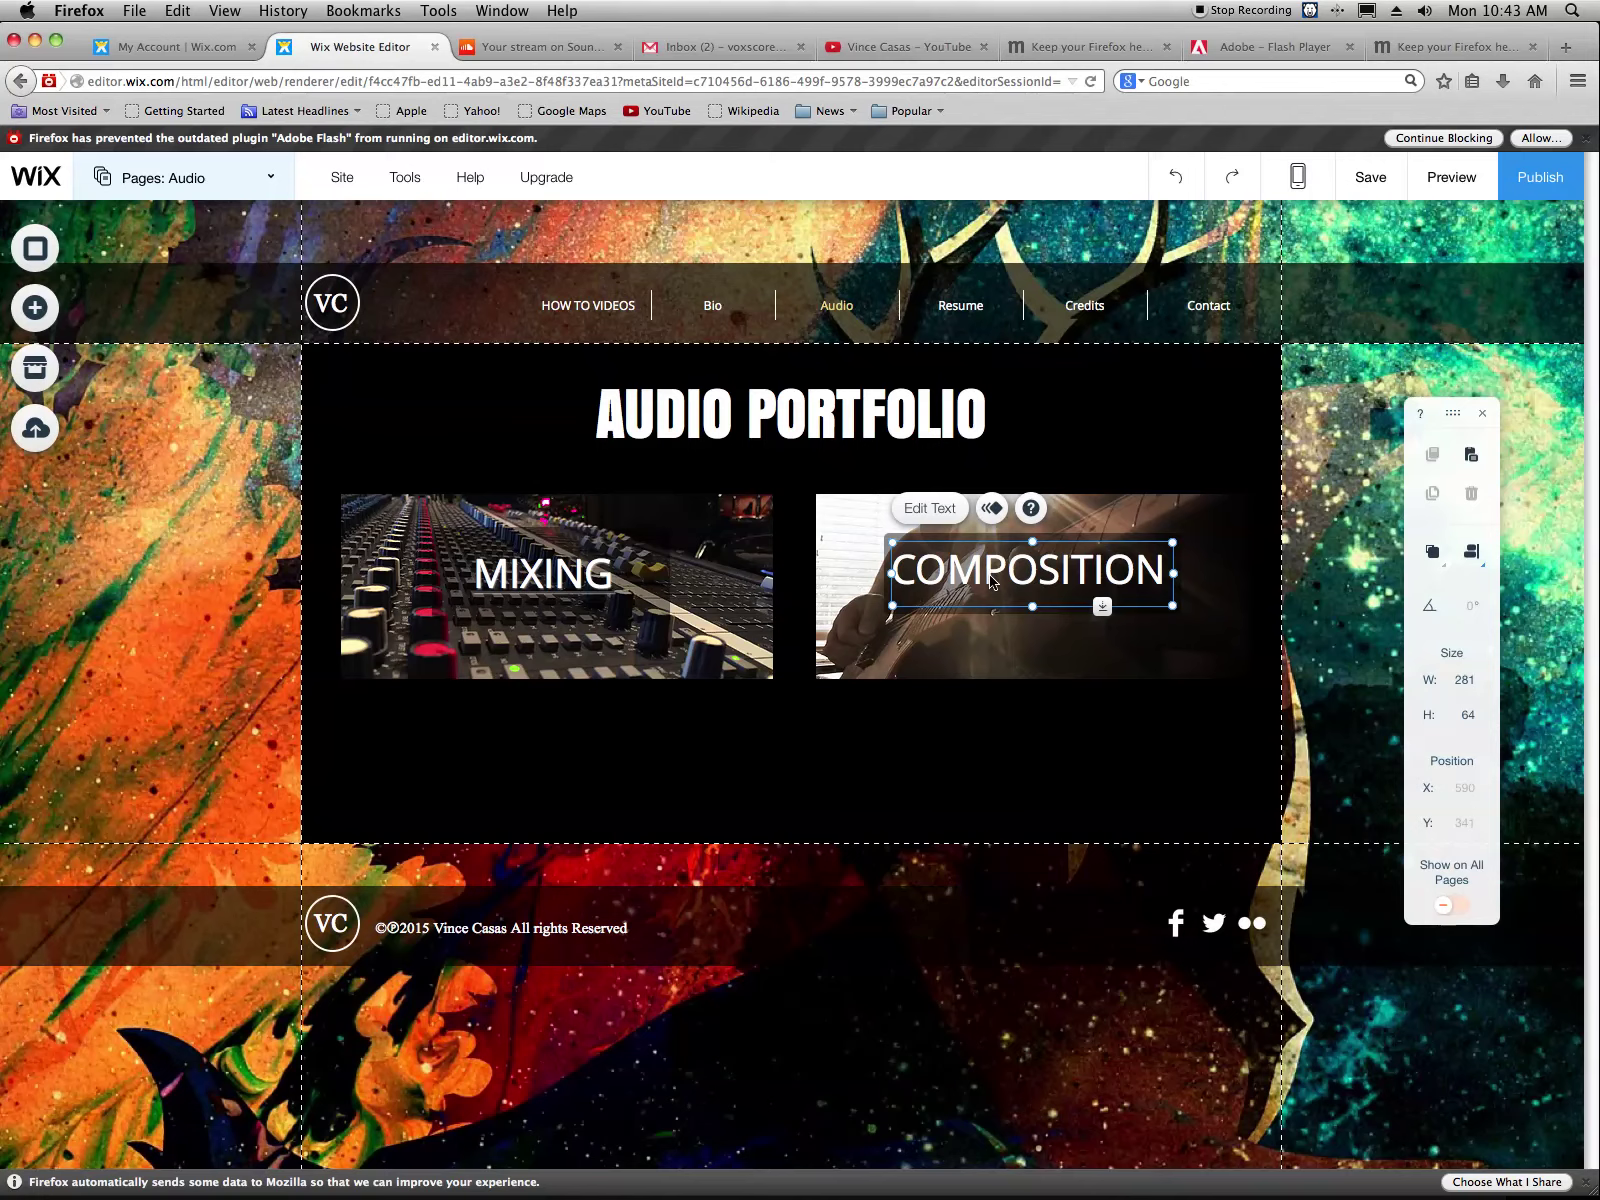
double_click(991, 580)
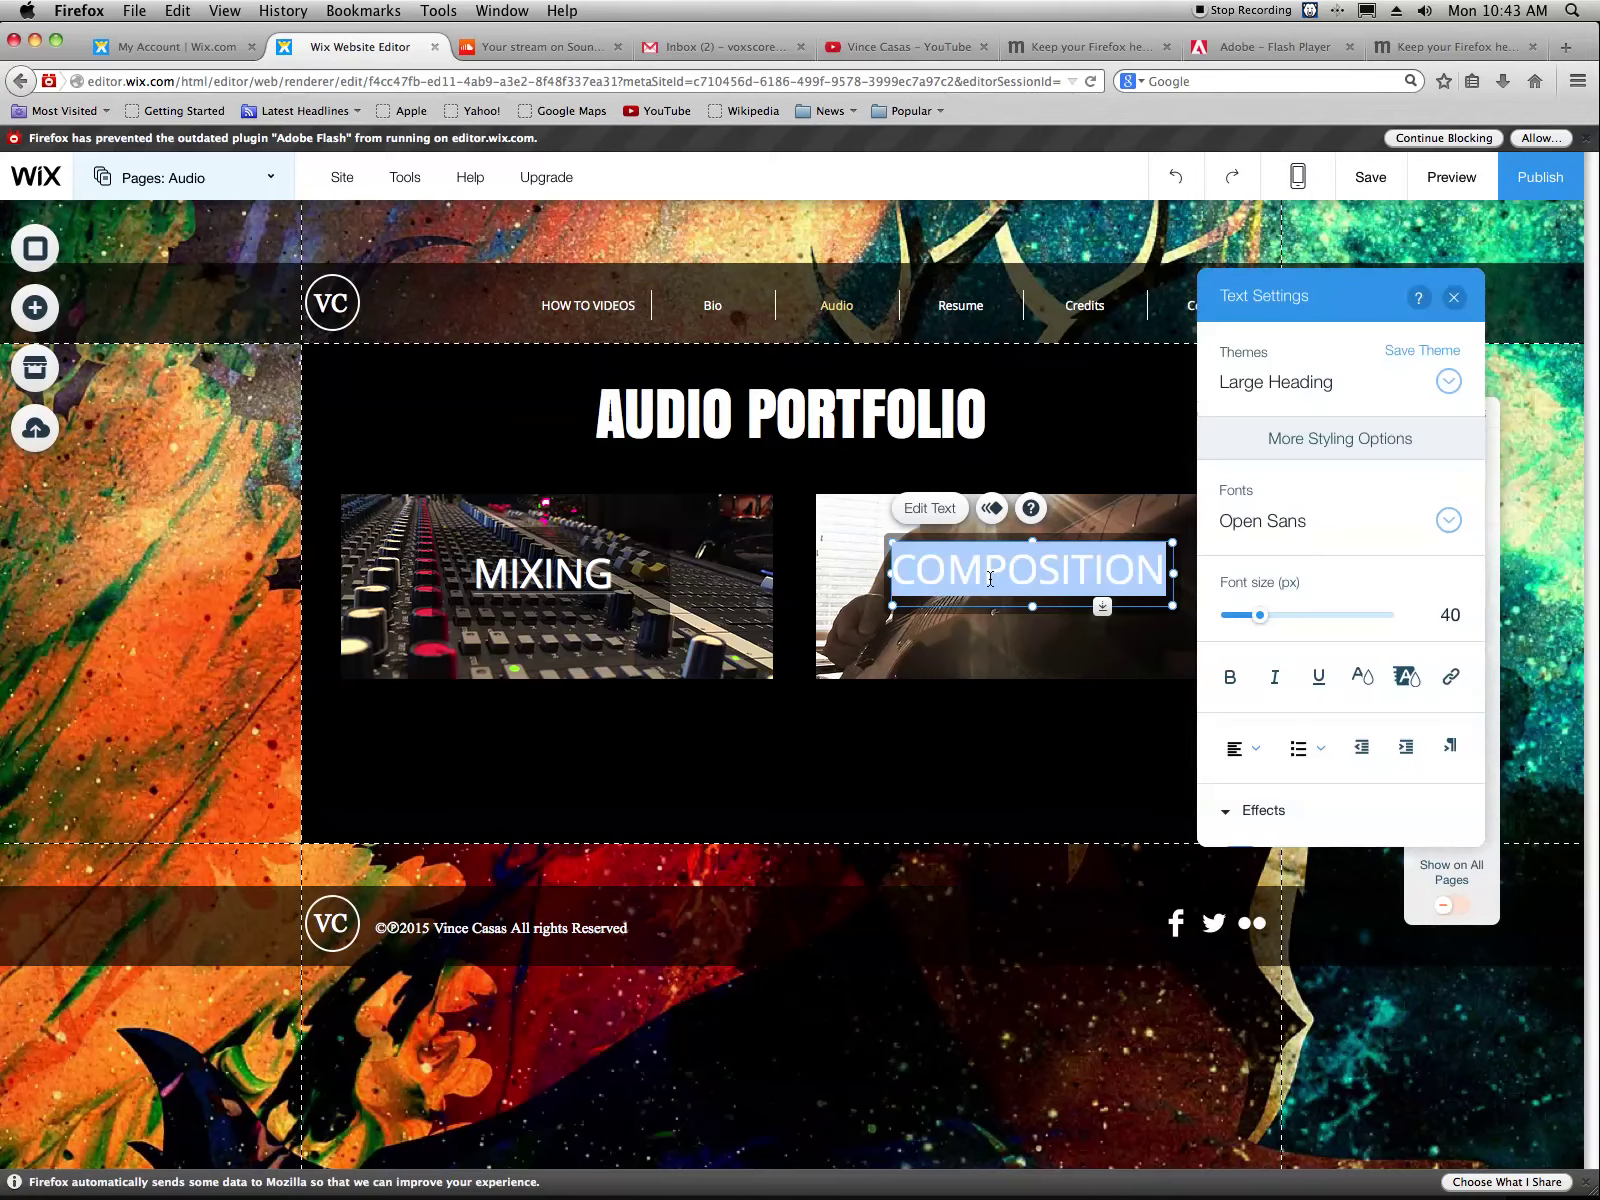
click(1451, 678)
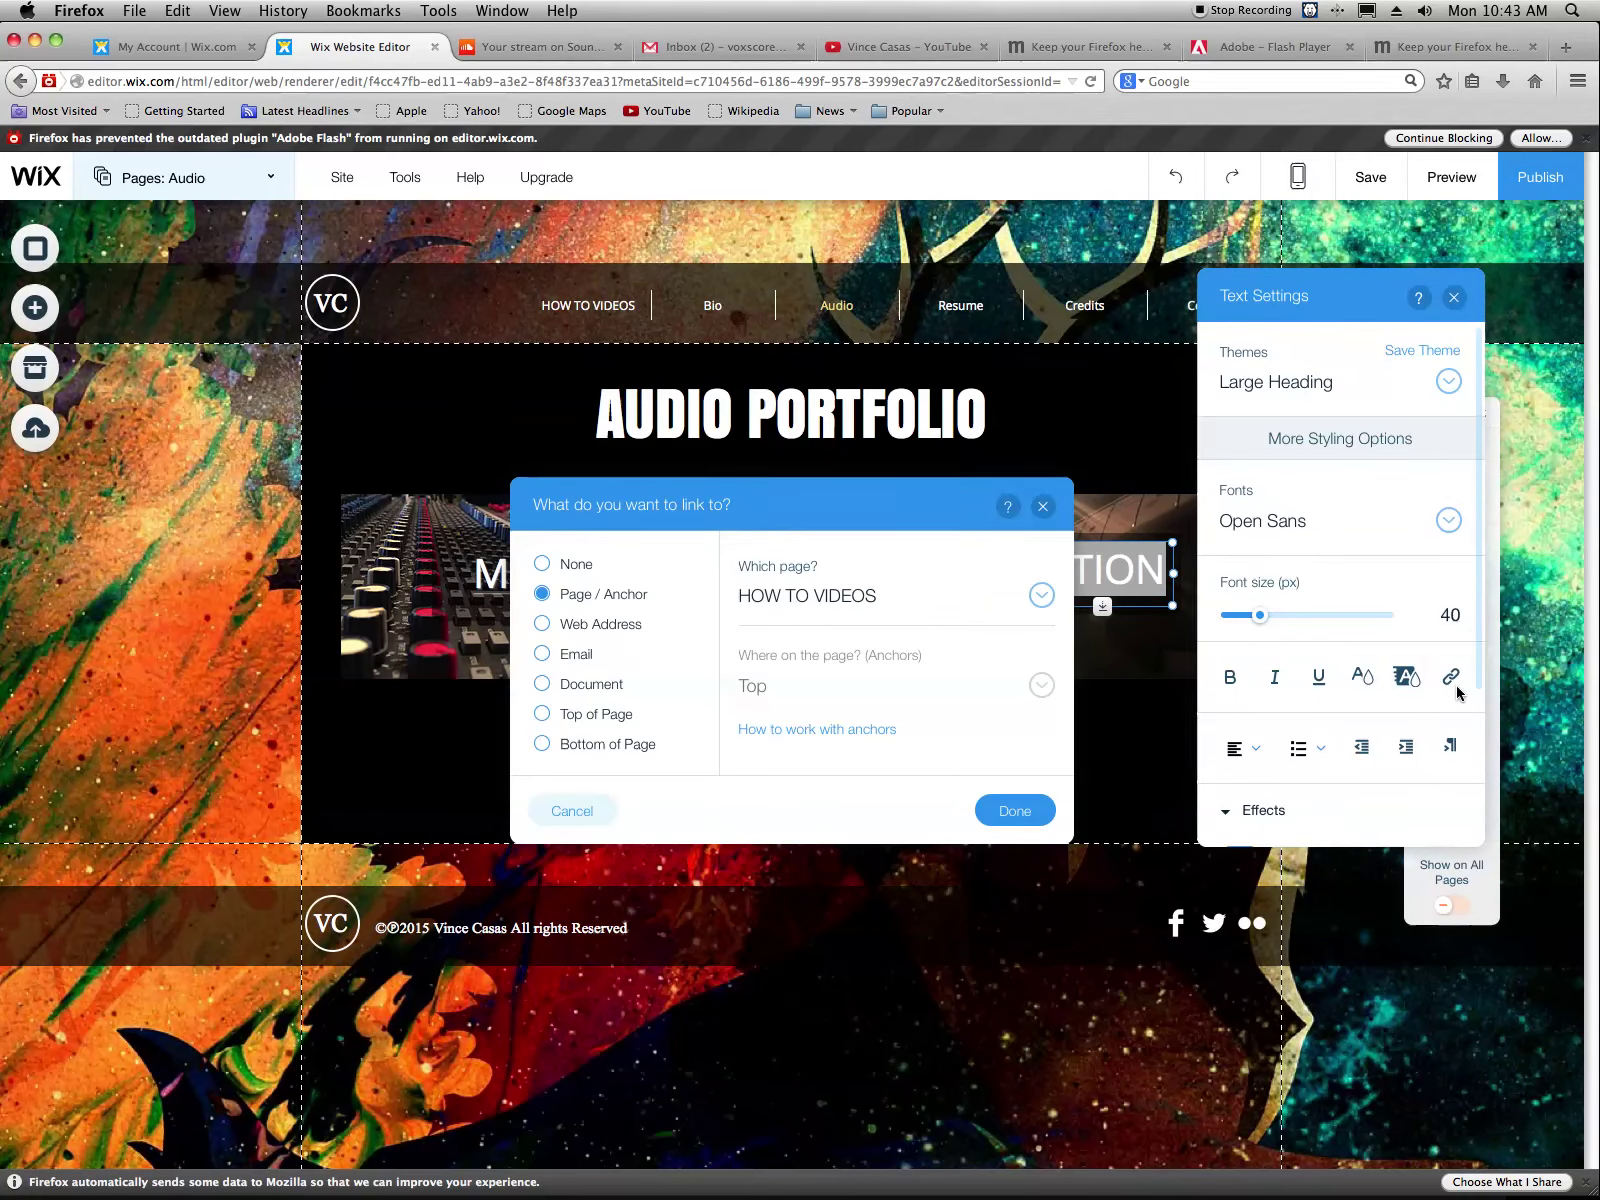
click(1040, 595)
click(867, 706)
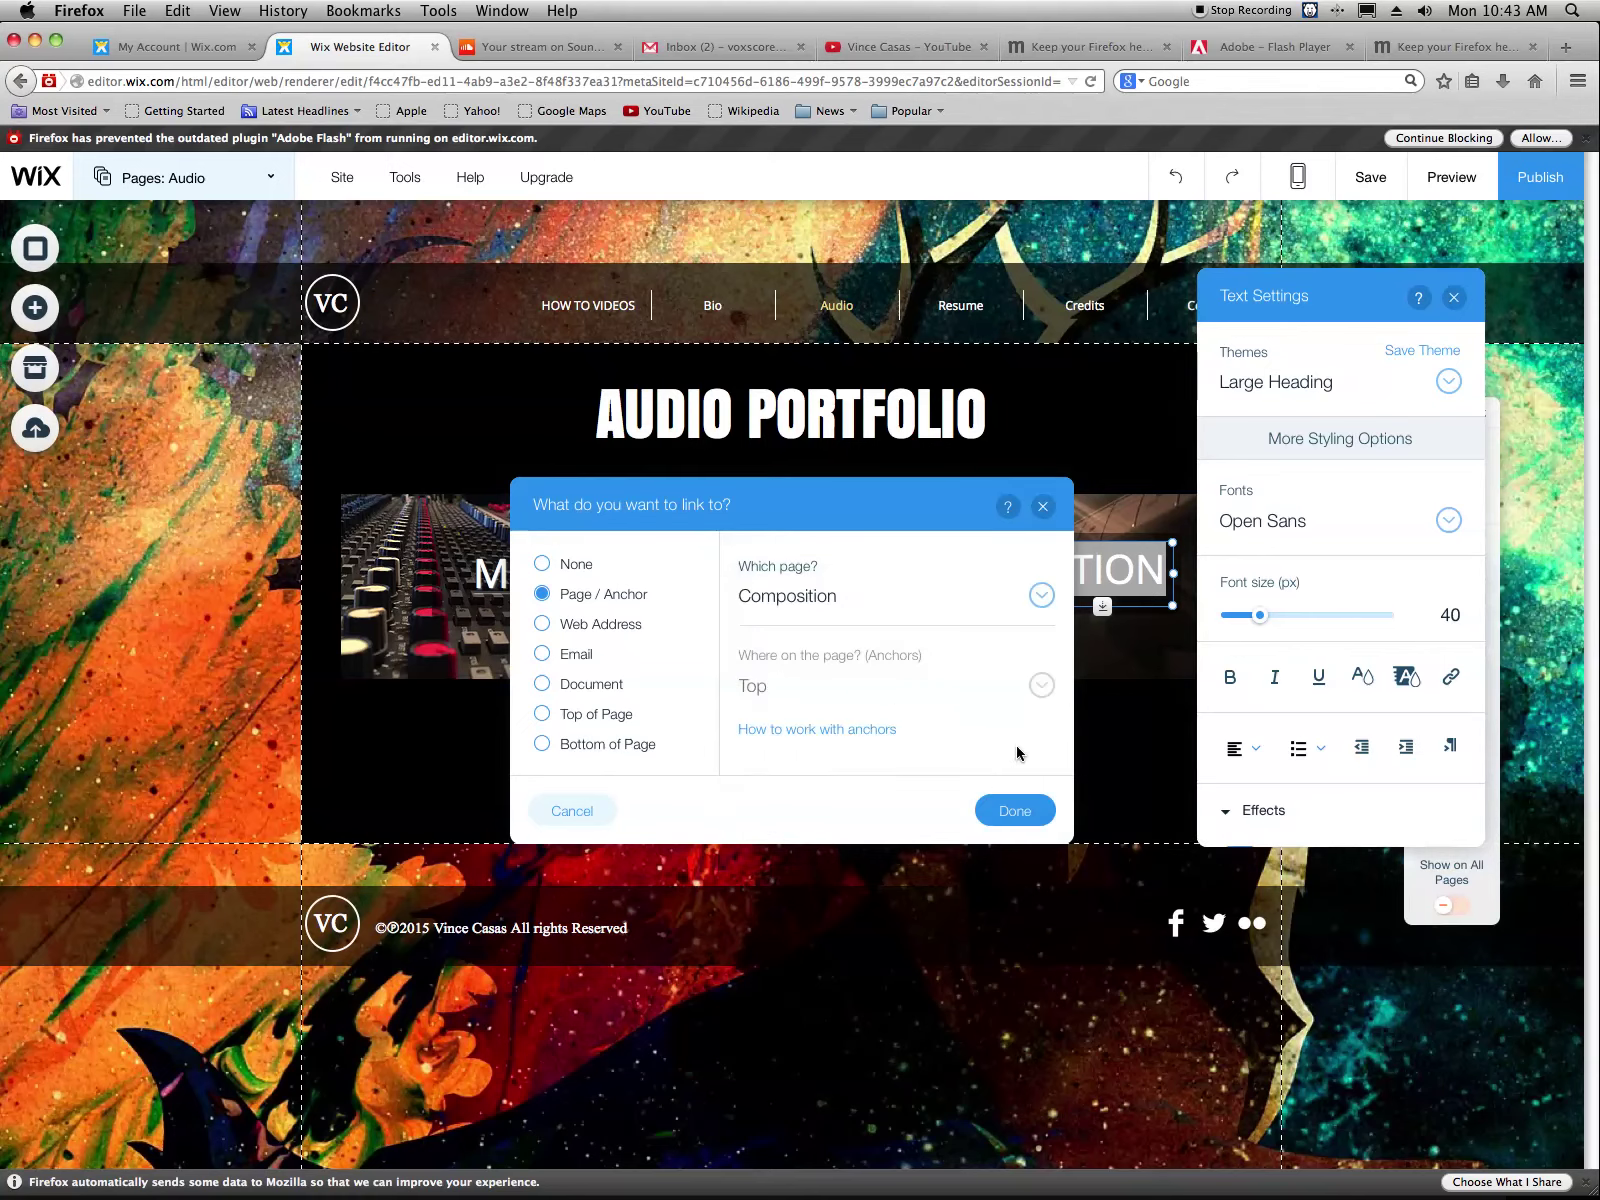
click(1015, 812)
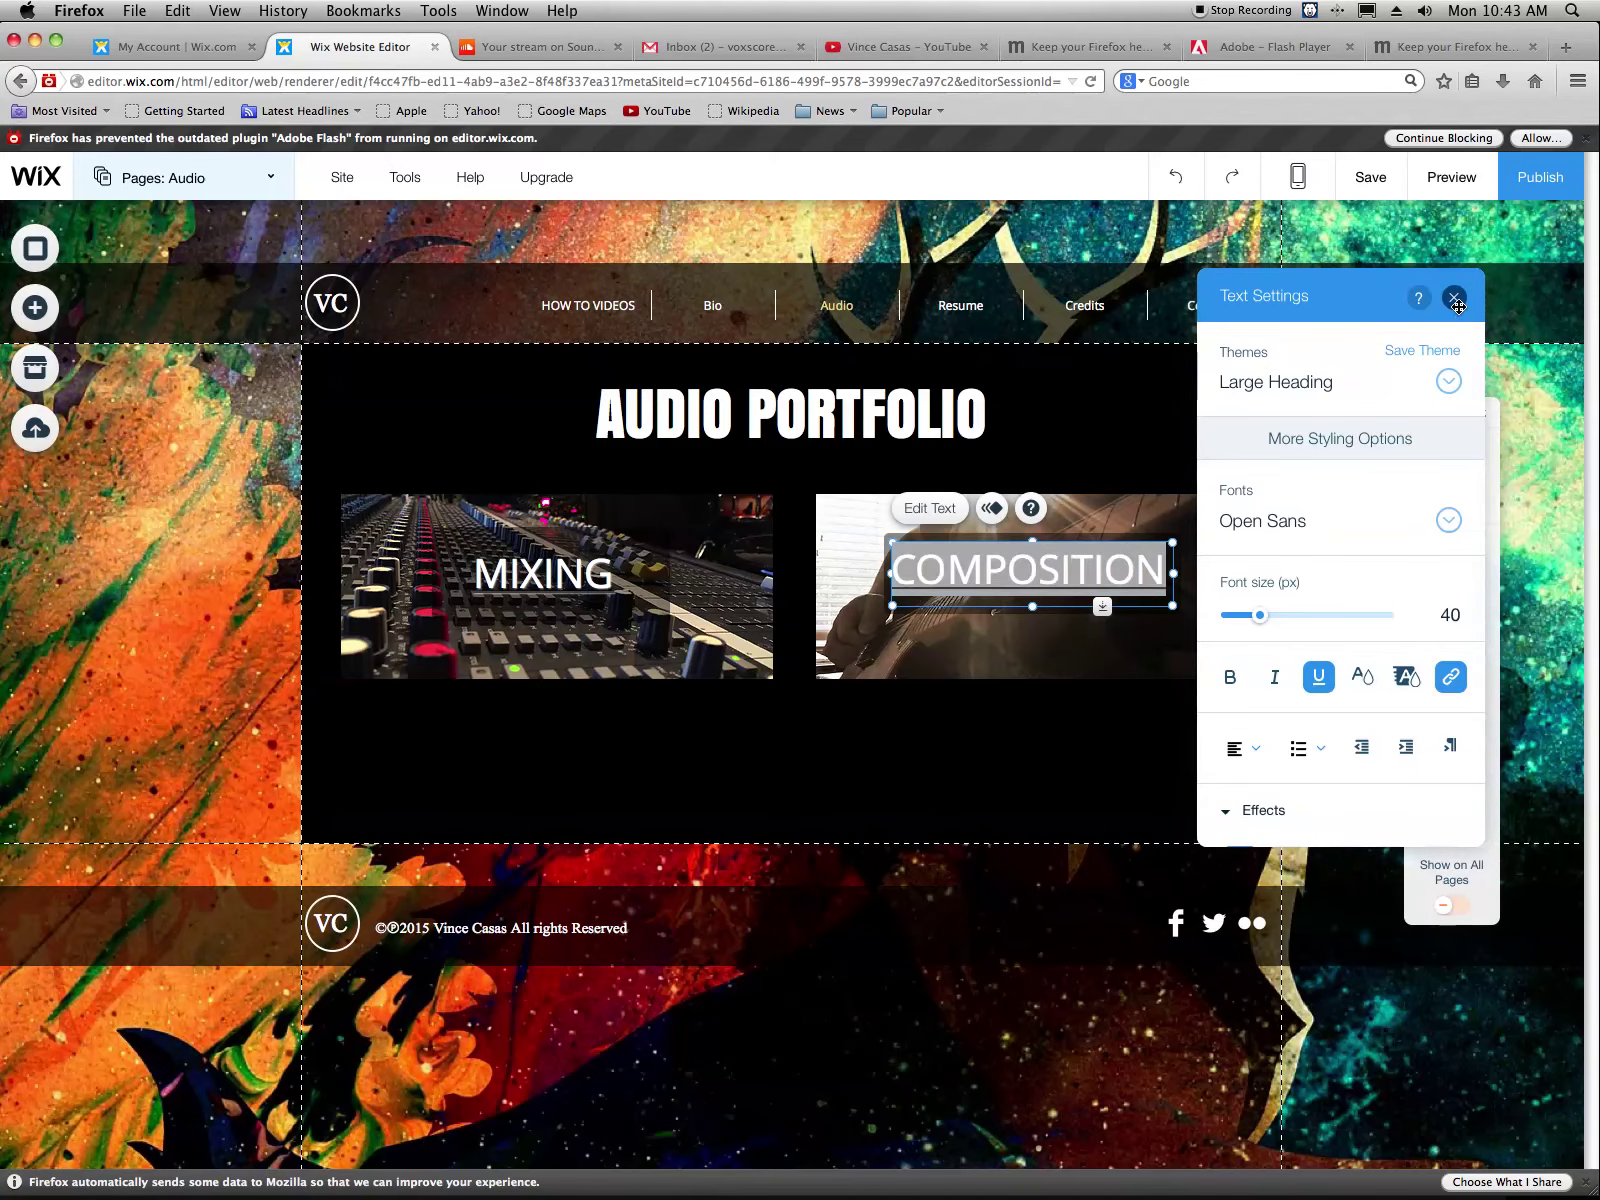
click(1455, 300)
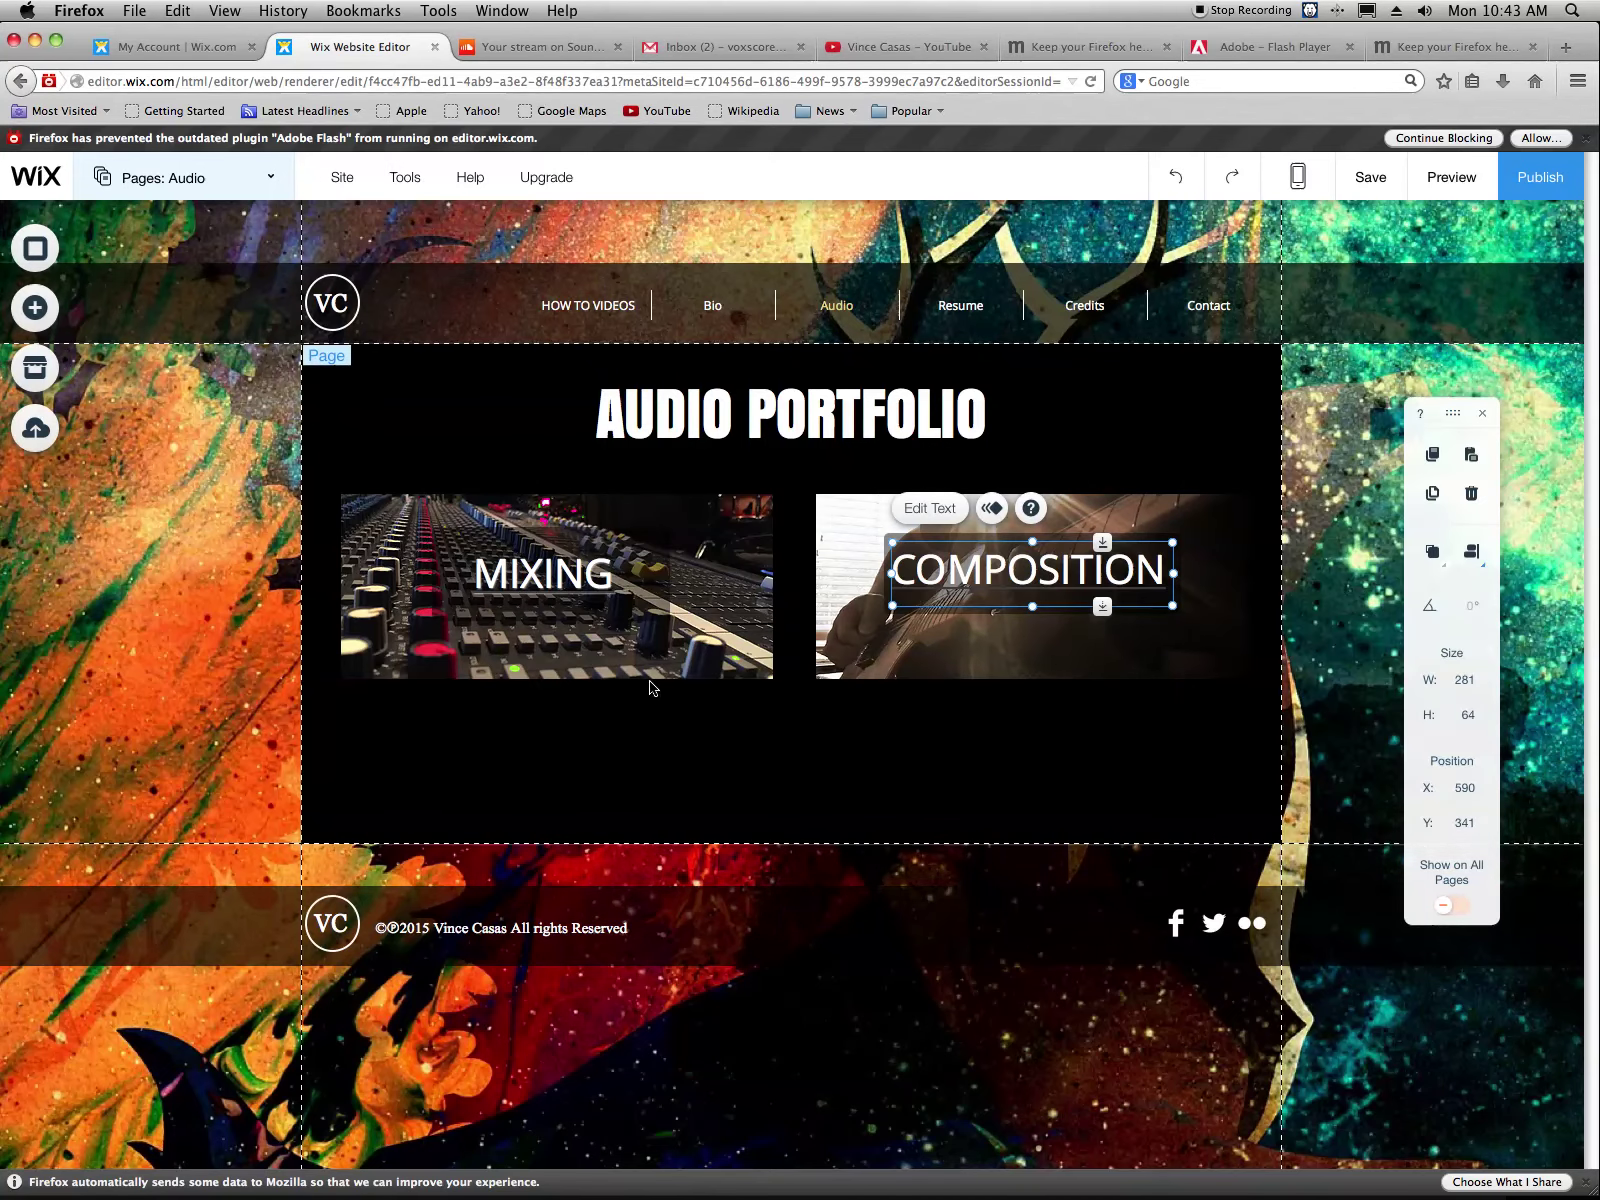
click(387, 535)
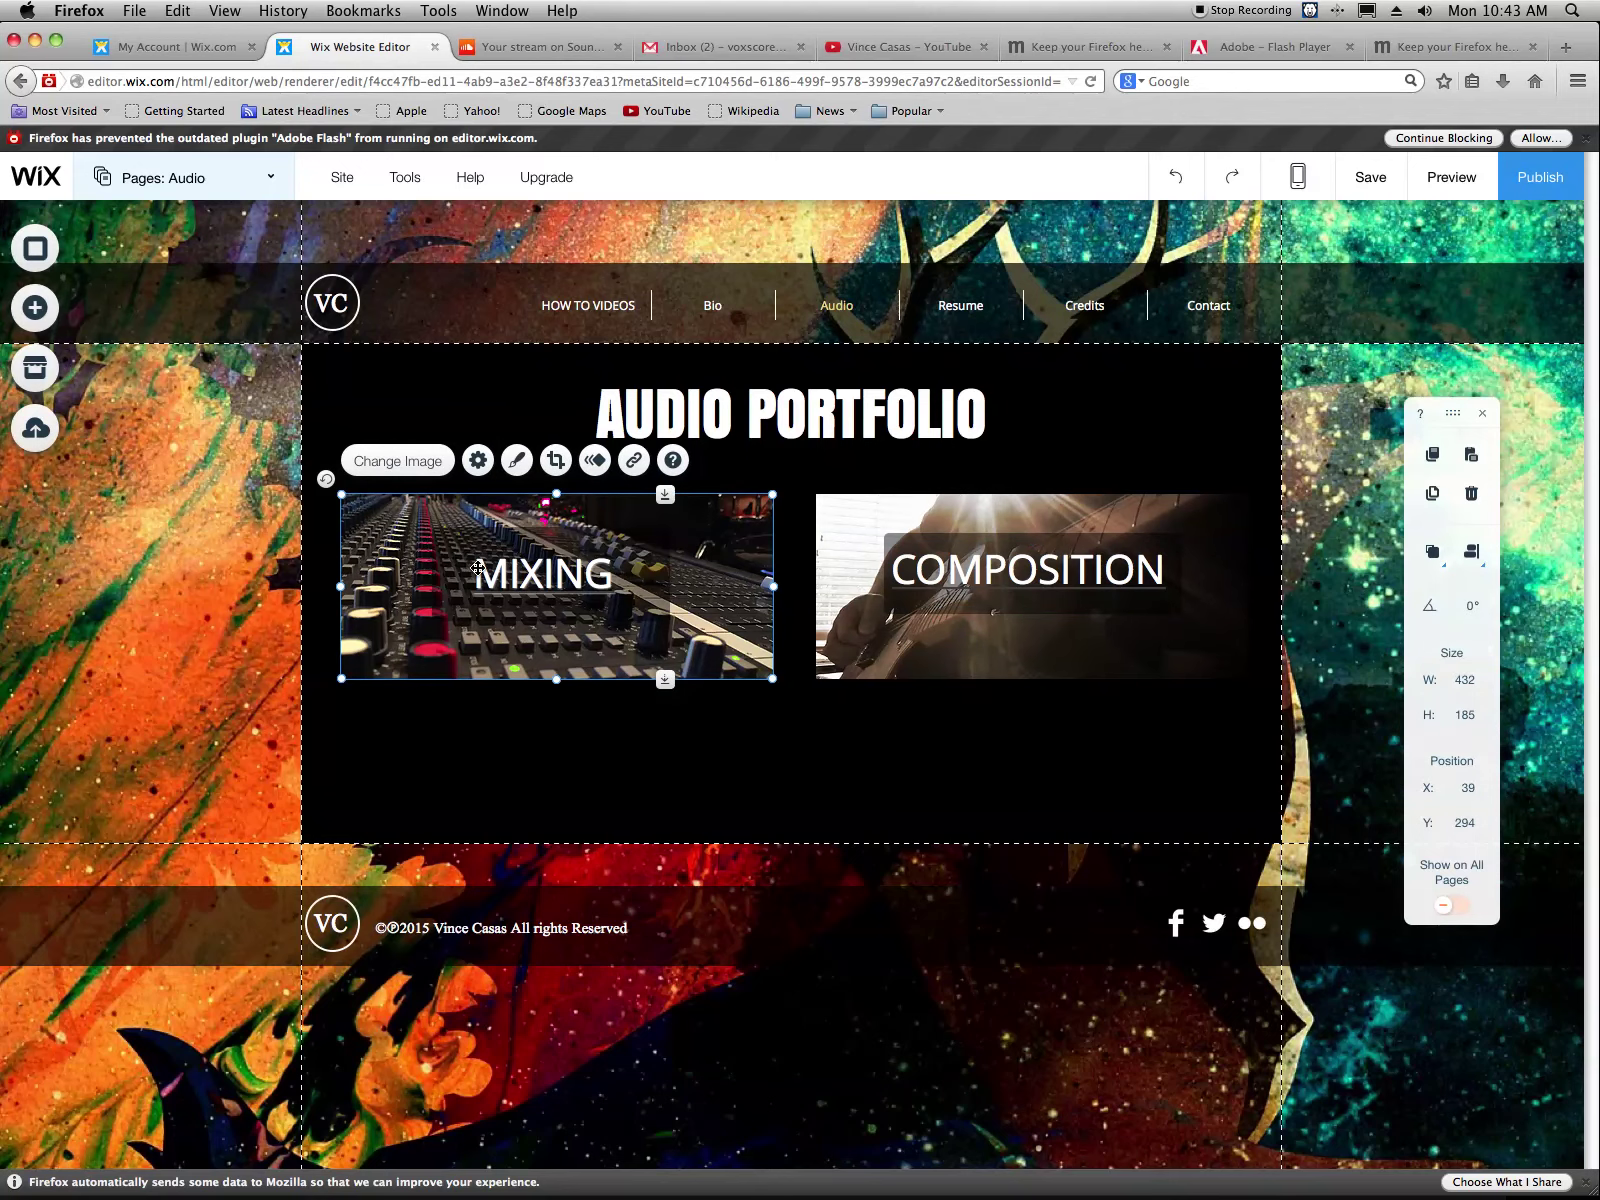
click(312, 440)
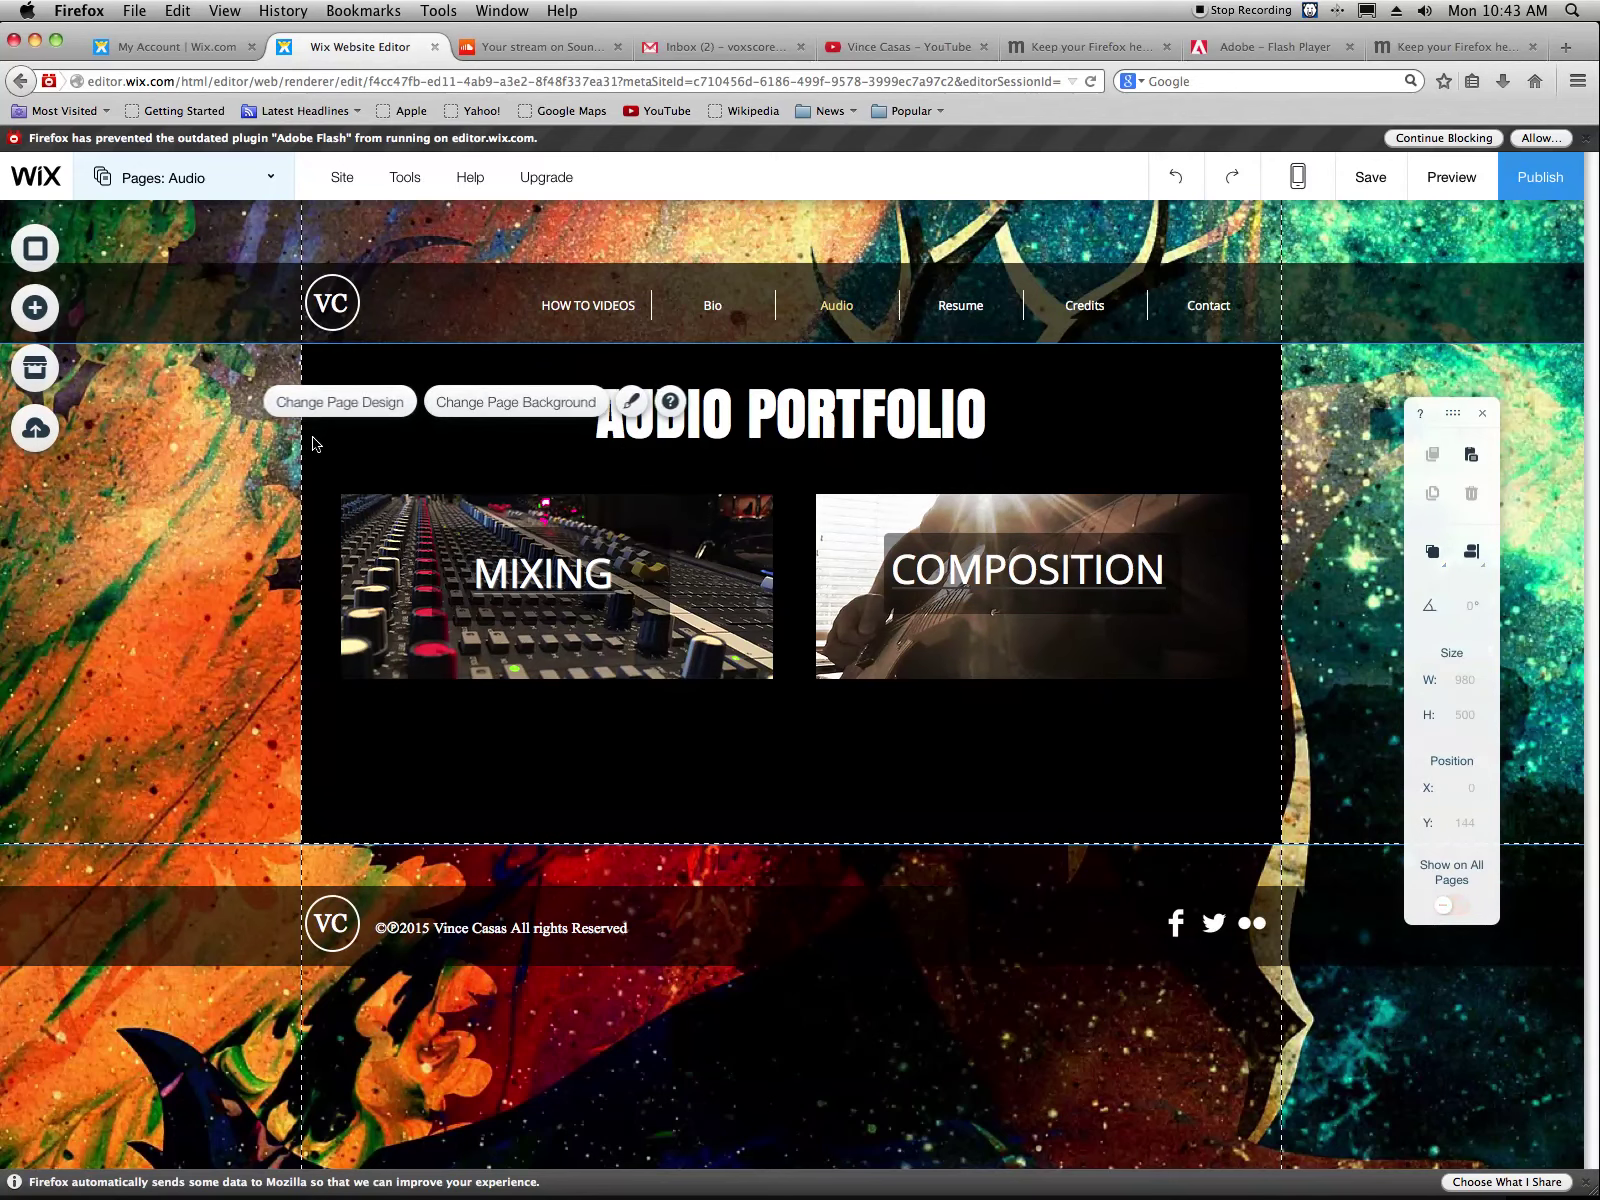
drag(320, 458, 797, 795)
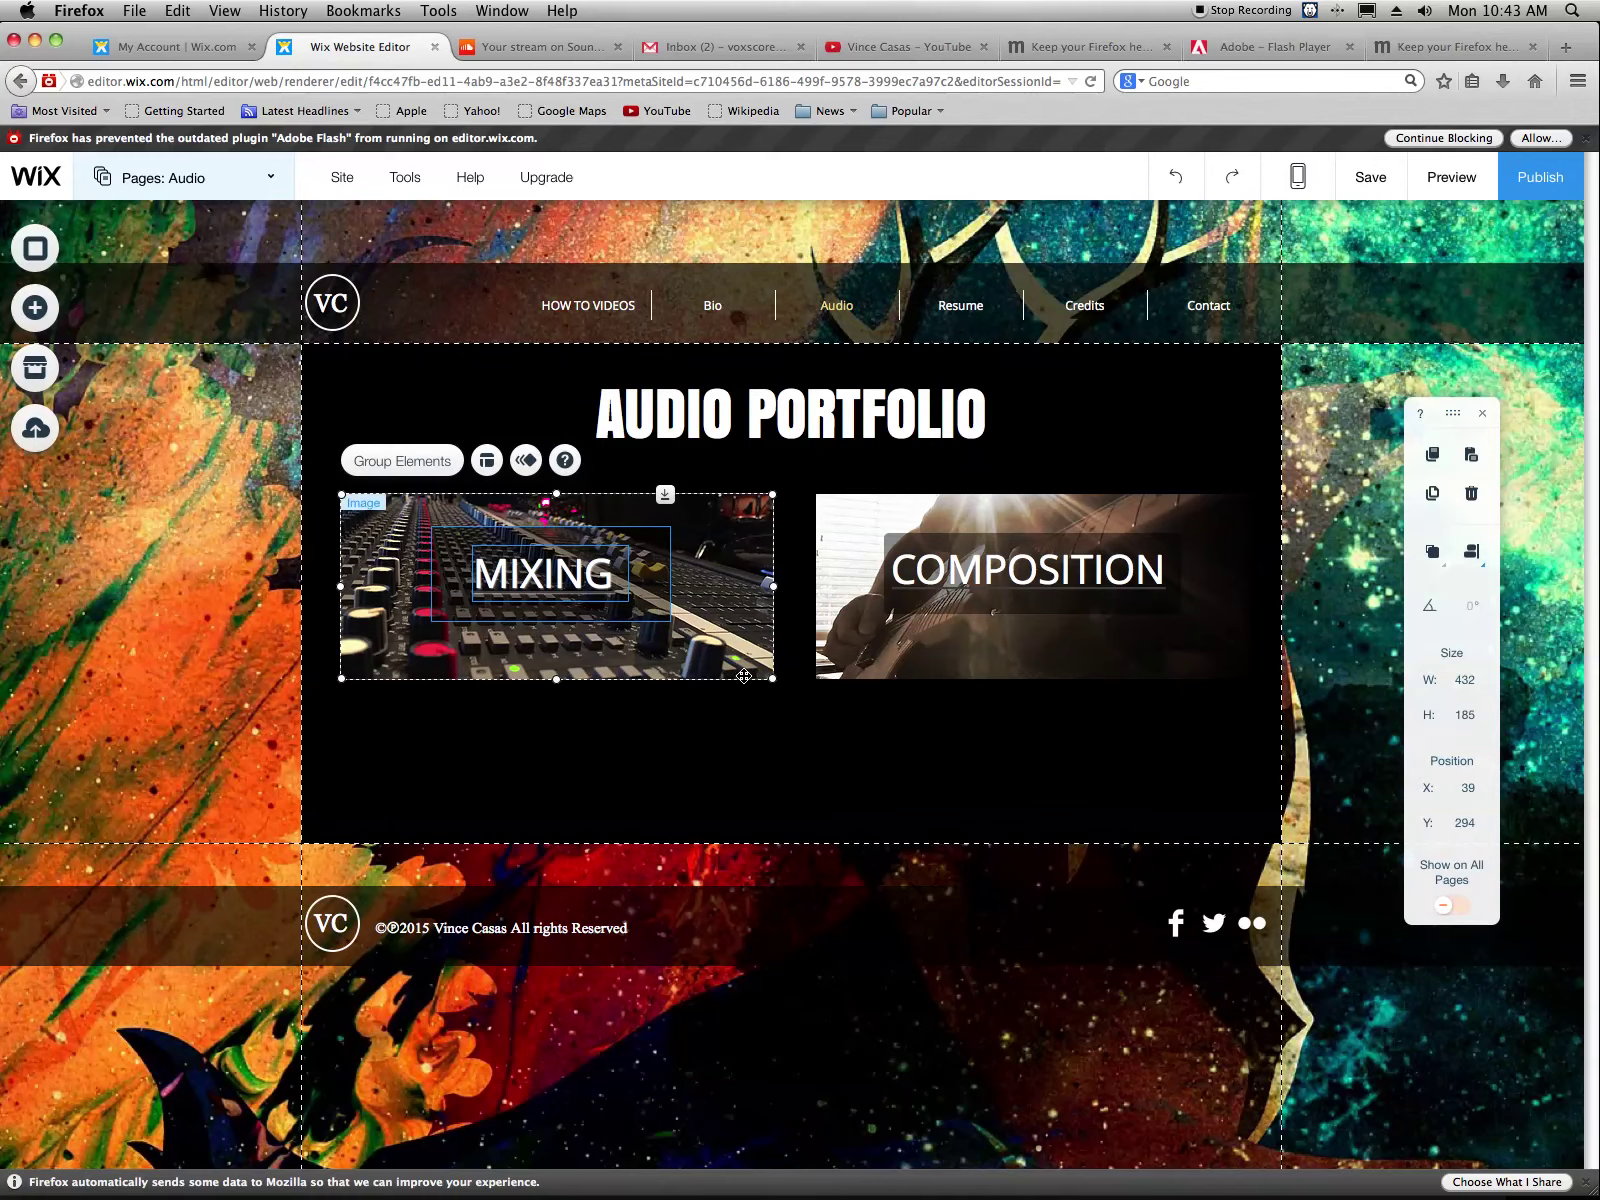
Open the Composition subpage of Audio for editing and close the page list
click(189, 182)
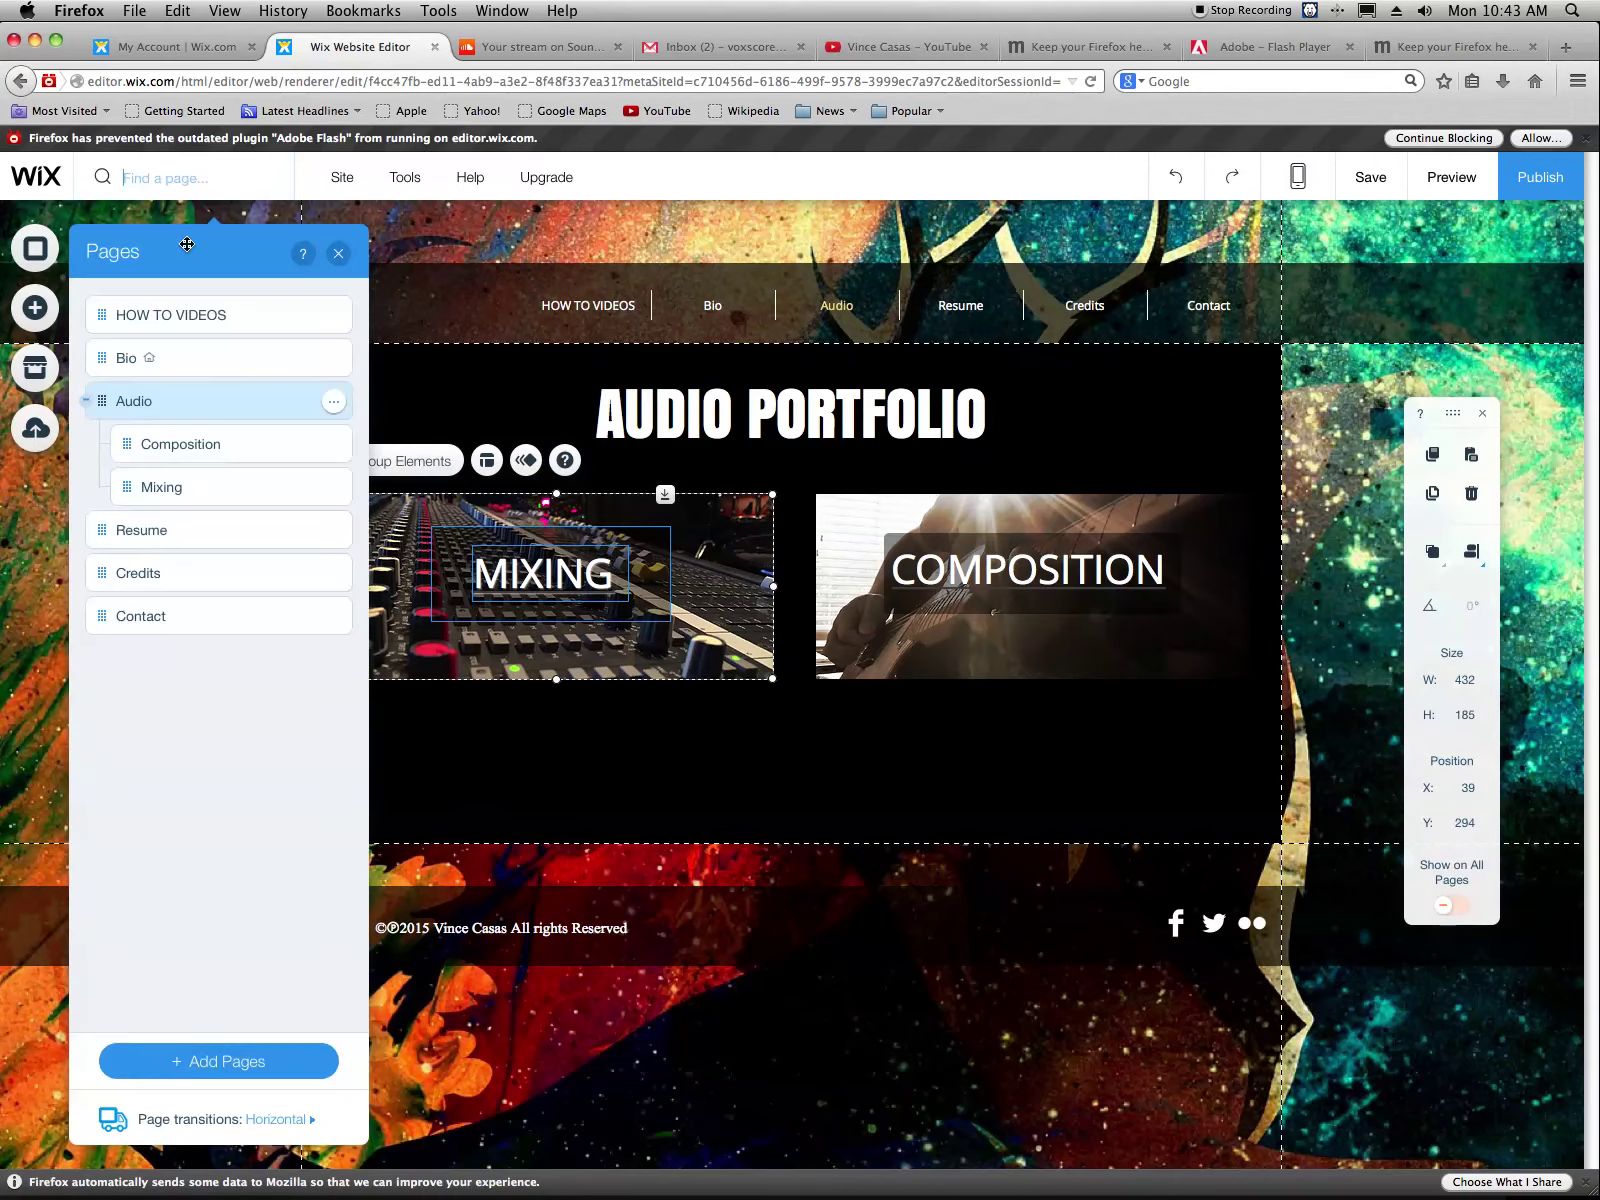
click(215, 457)
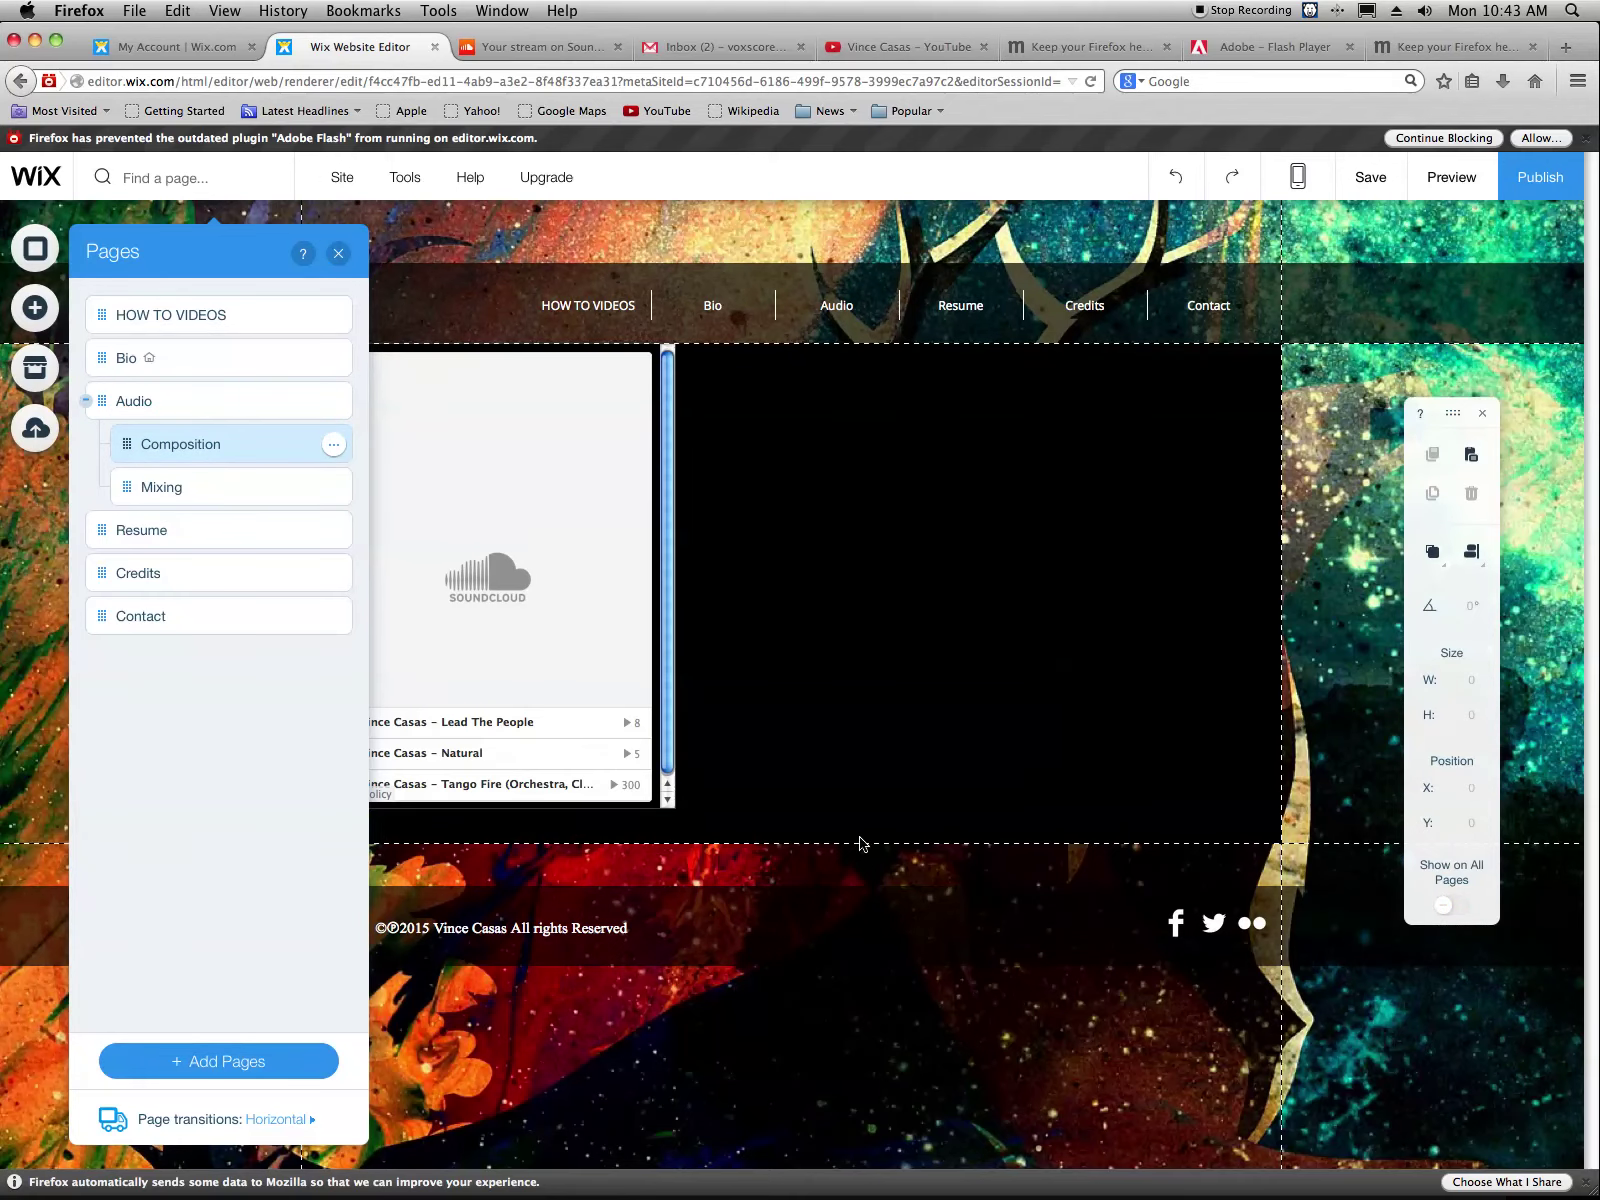
click(1059, 795)
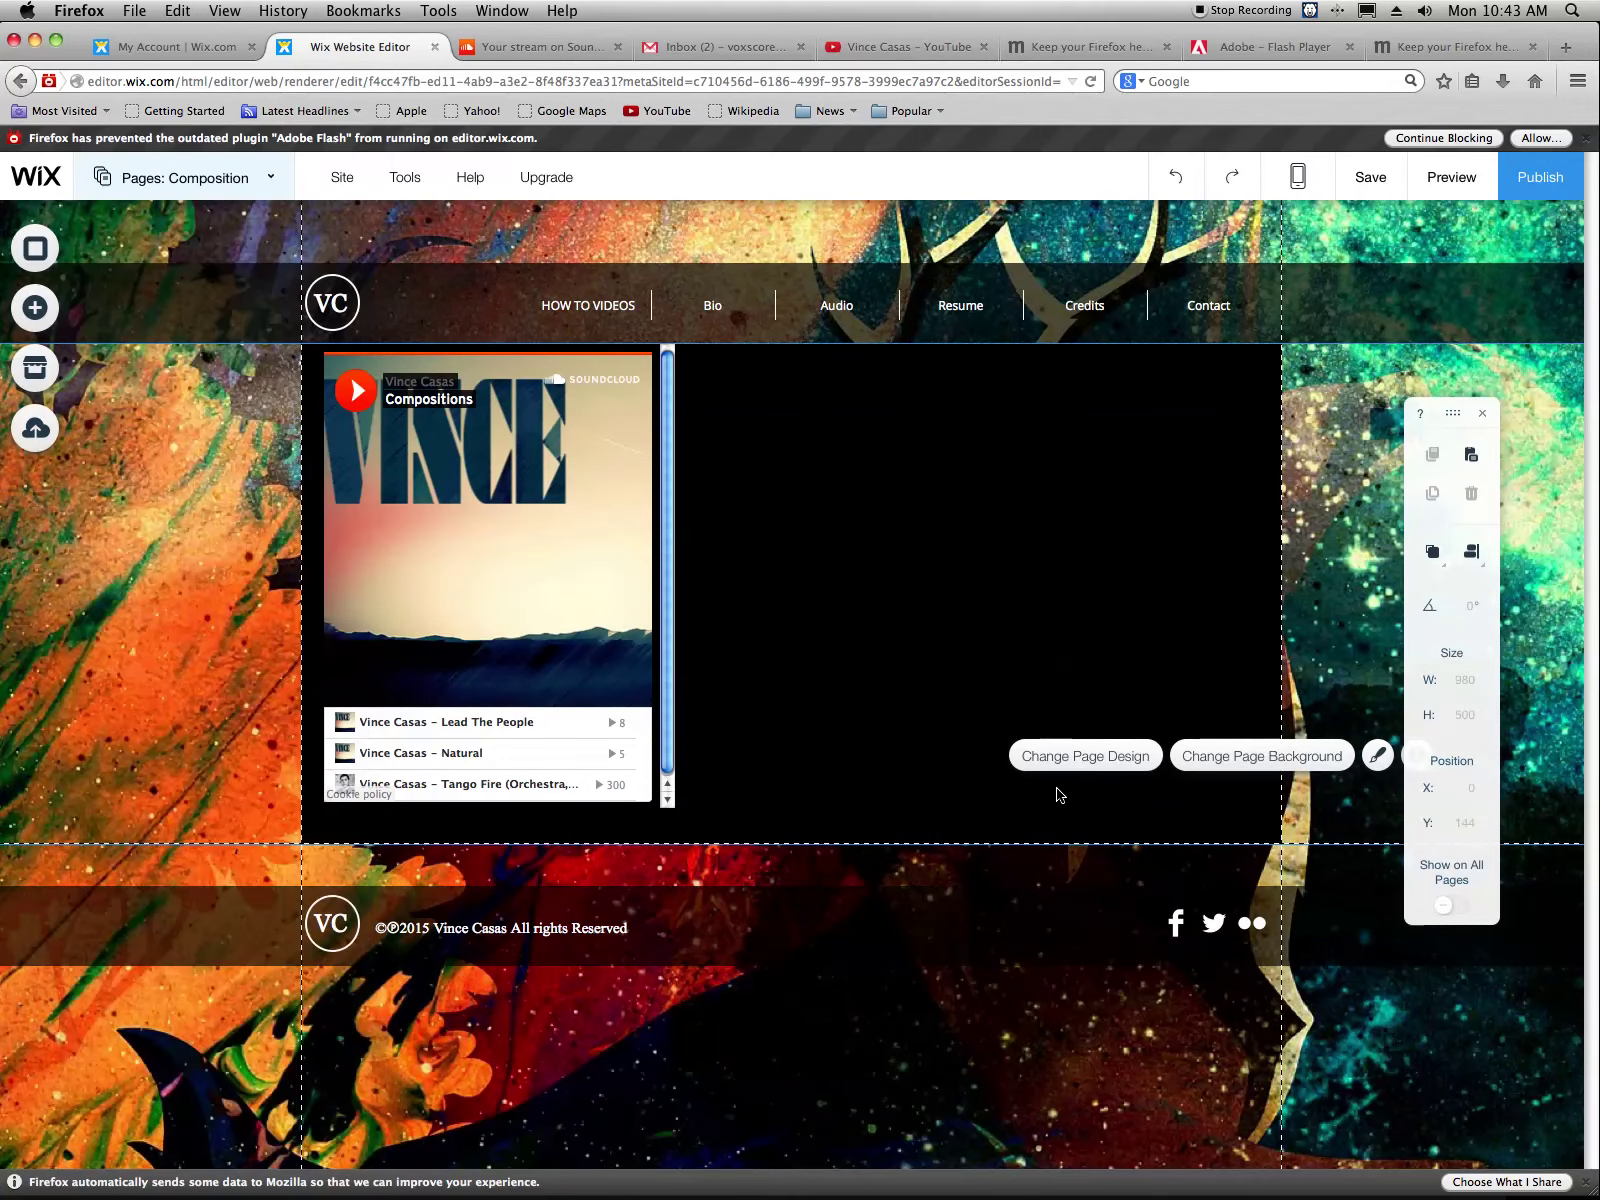
Paste the copied MIXING picture group onto the Composition page at about X 537, Y 440 and send its picture to the back
key(super+v)
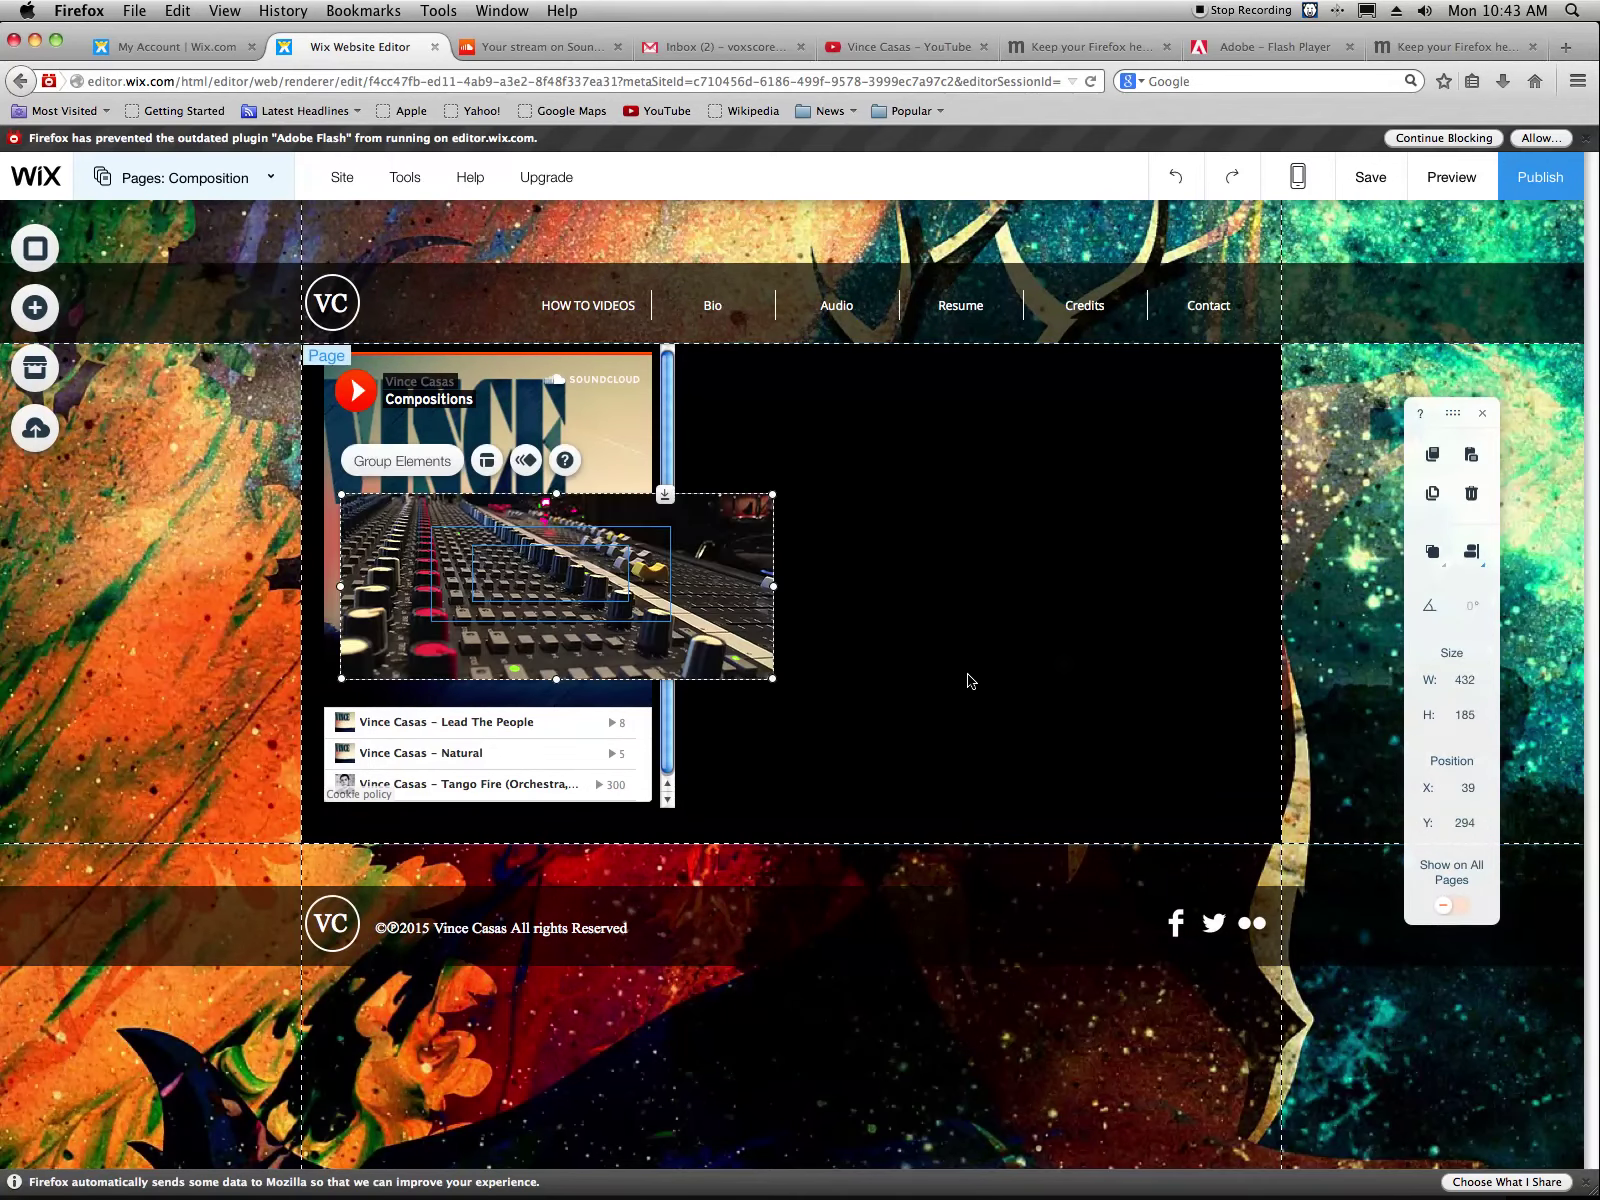
drag(617, 571, 1038, 716)
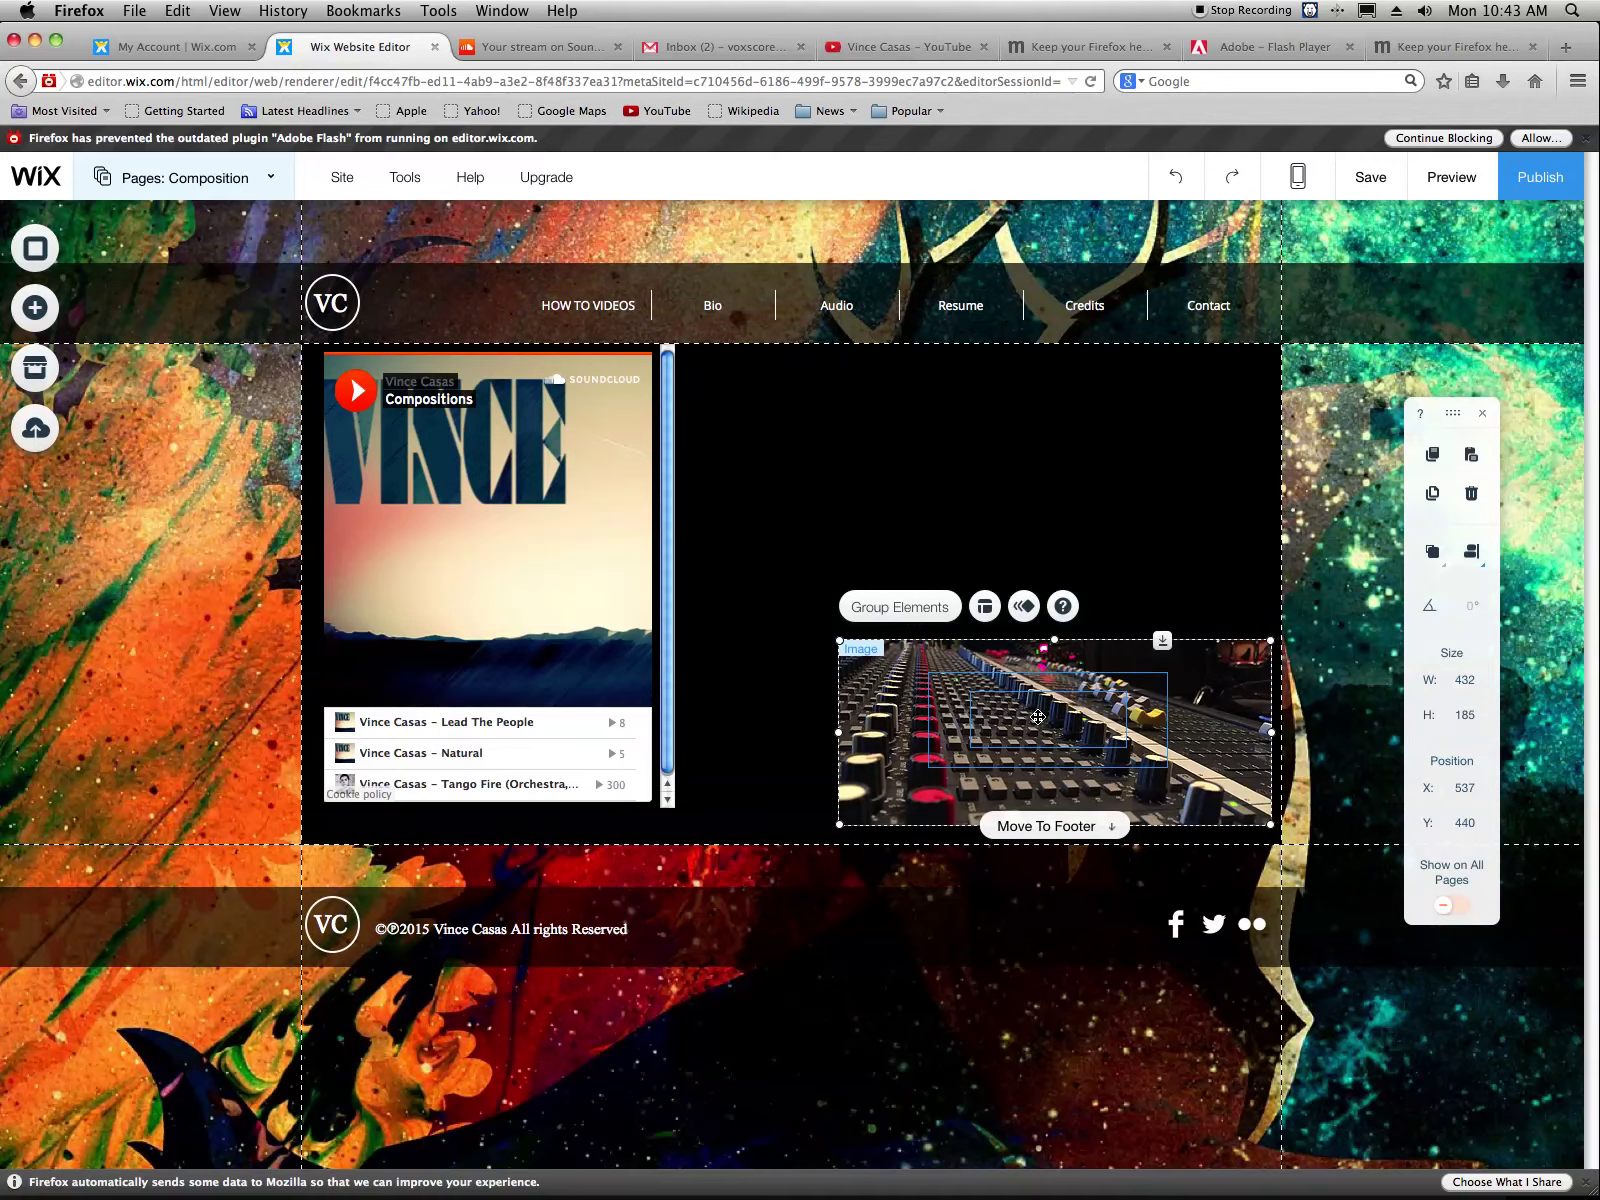
click(800, 668)
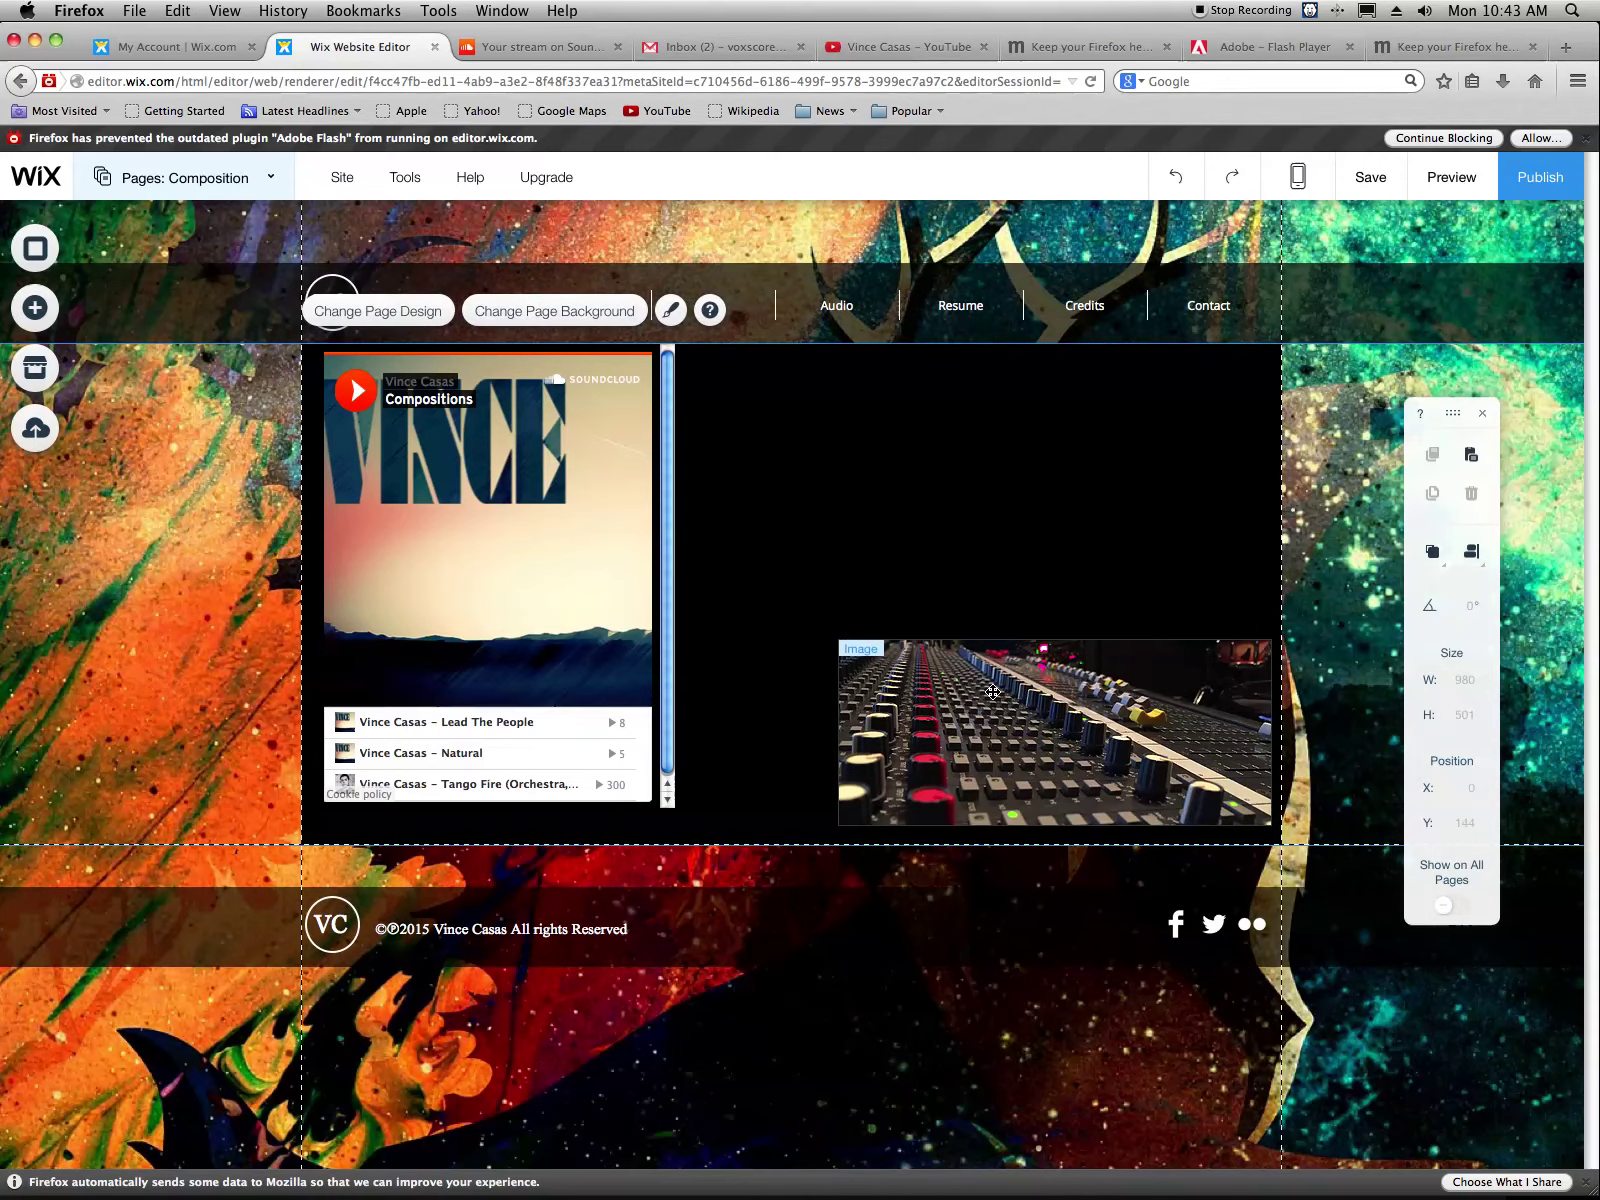
click(992, 692)
right_click(1014, 698)
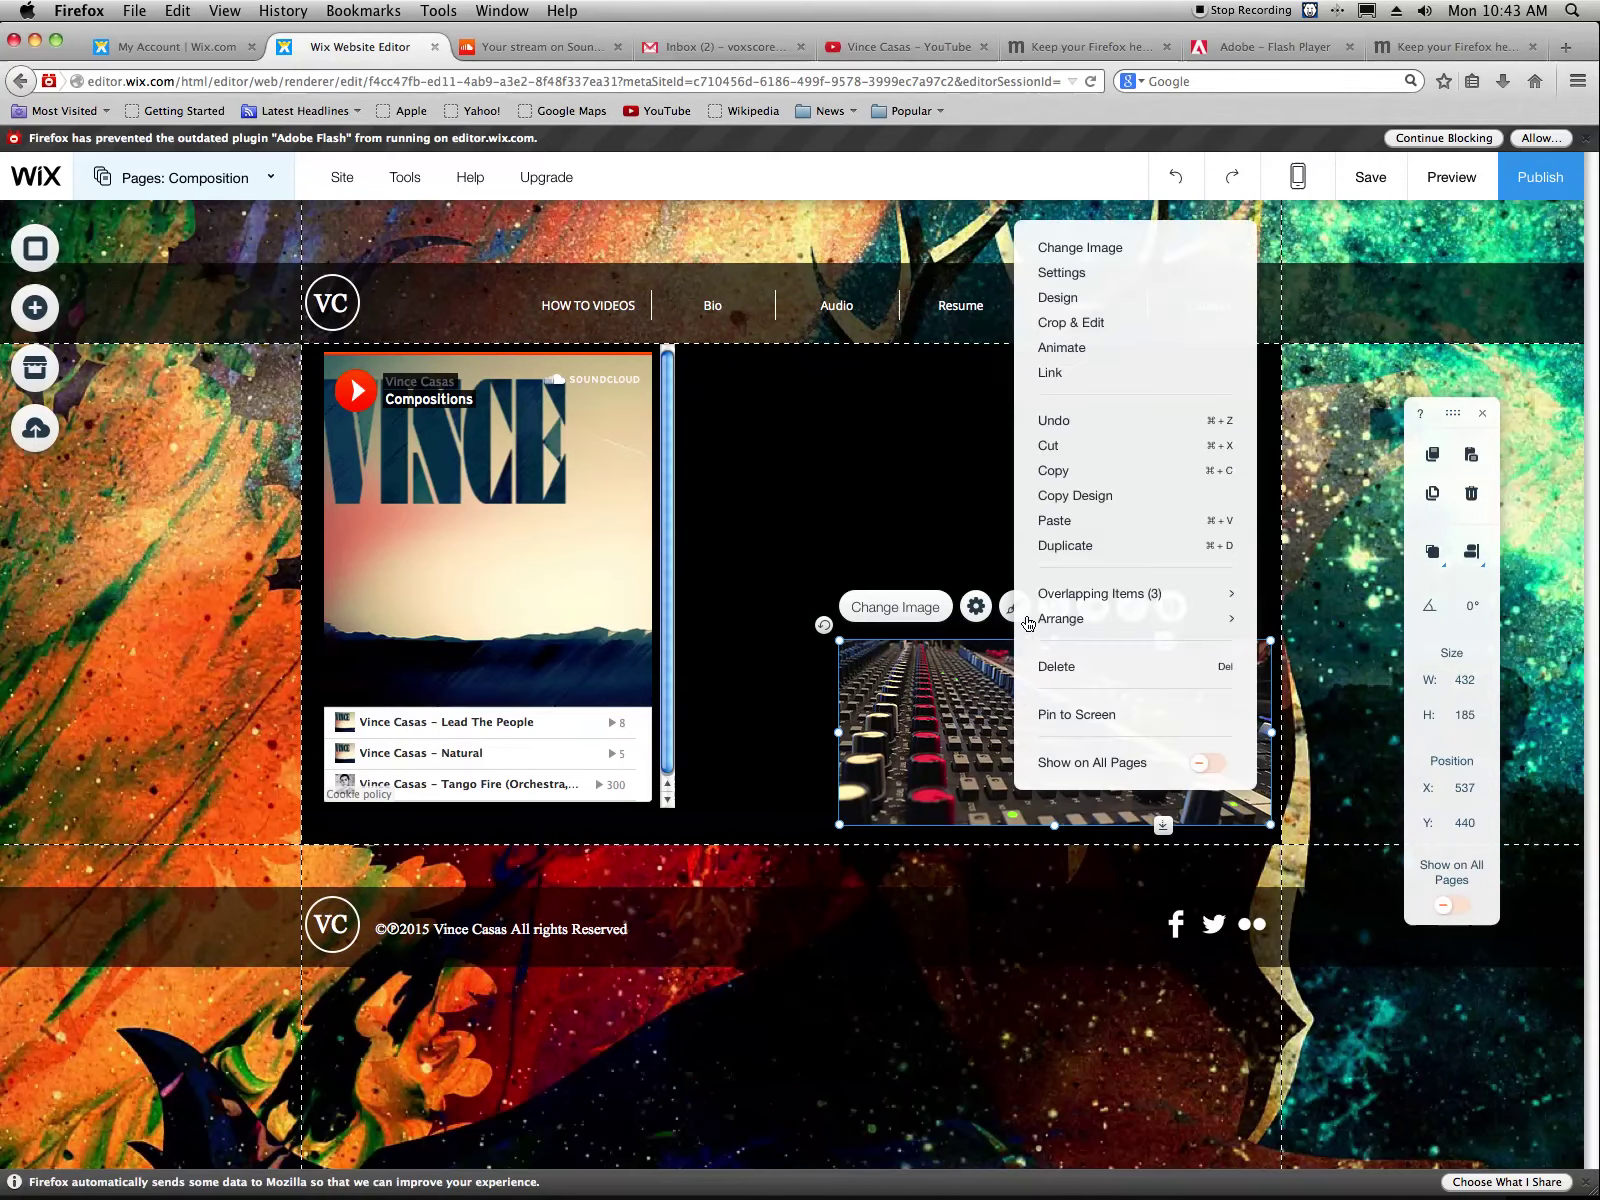
mouse_move(1231, 624)
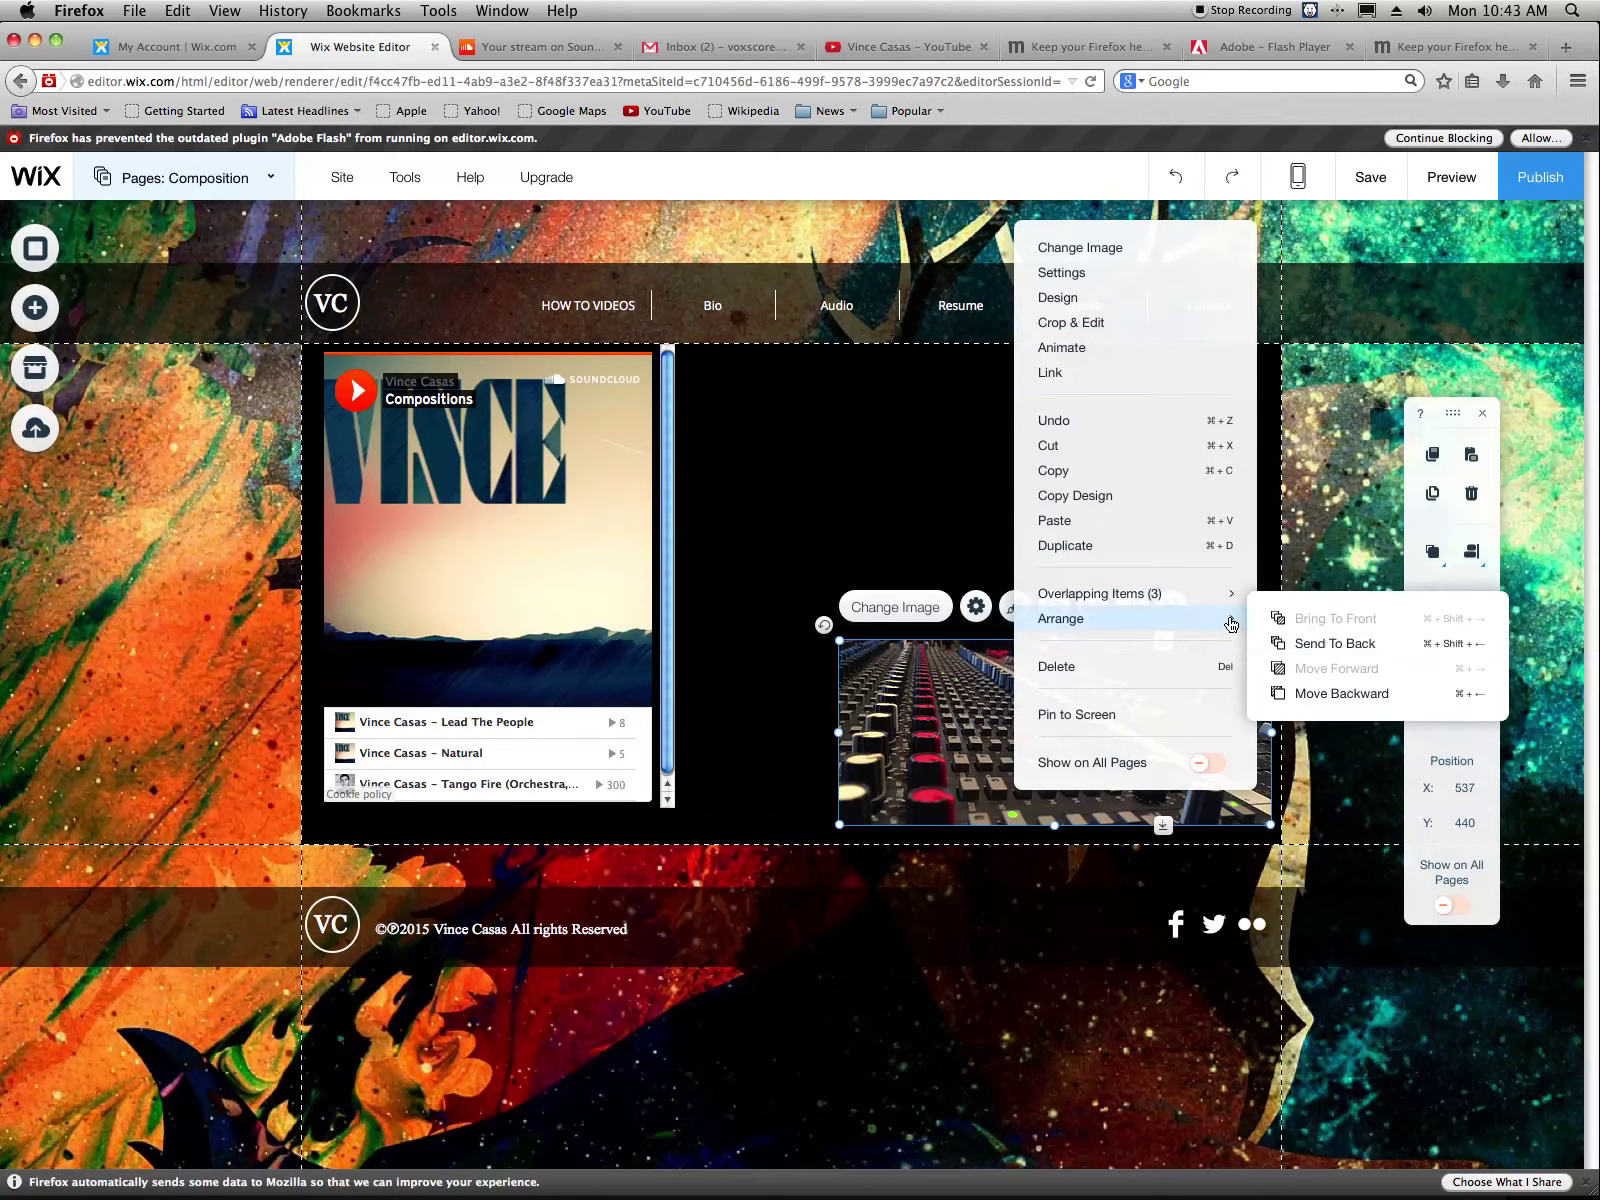
click(1290, 643)
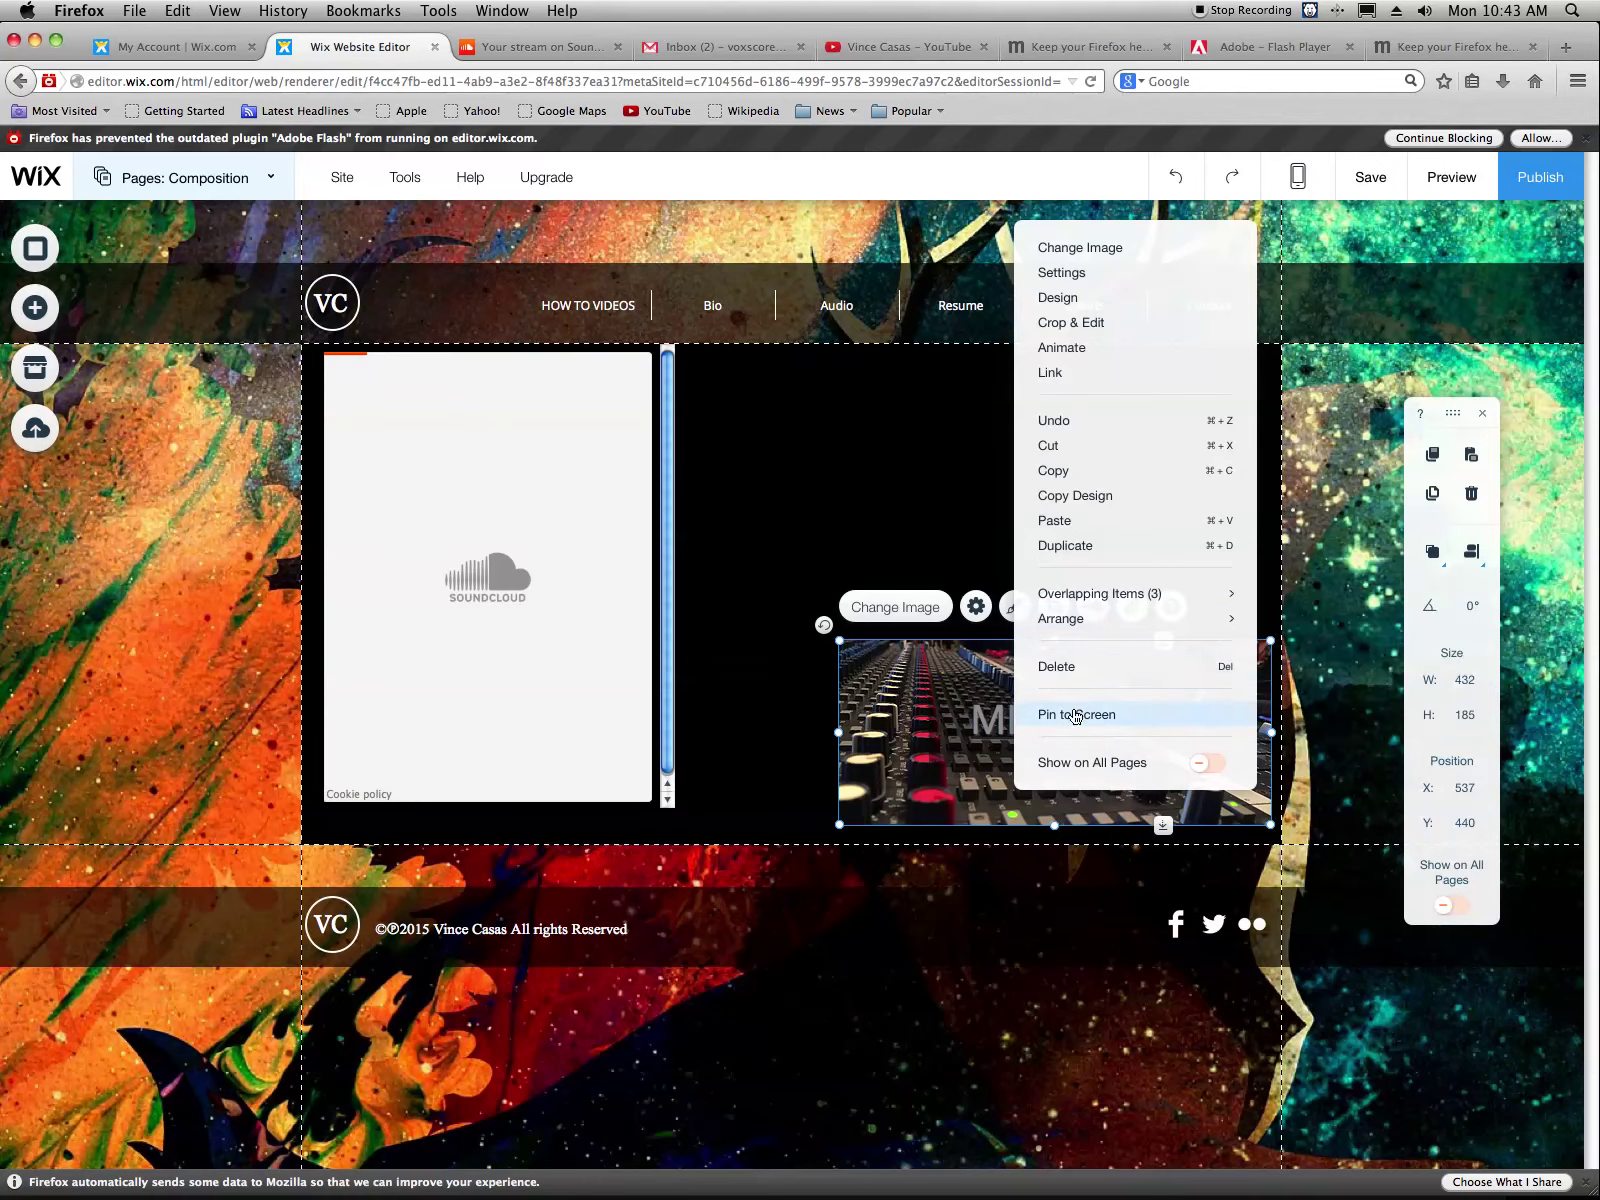
Move the translucent box covering the MIXING text one level backward
click(948, 710)
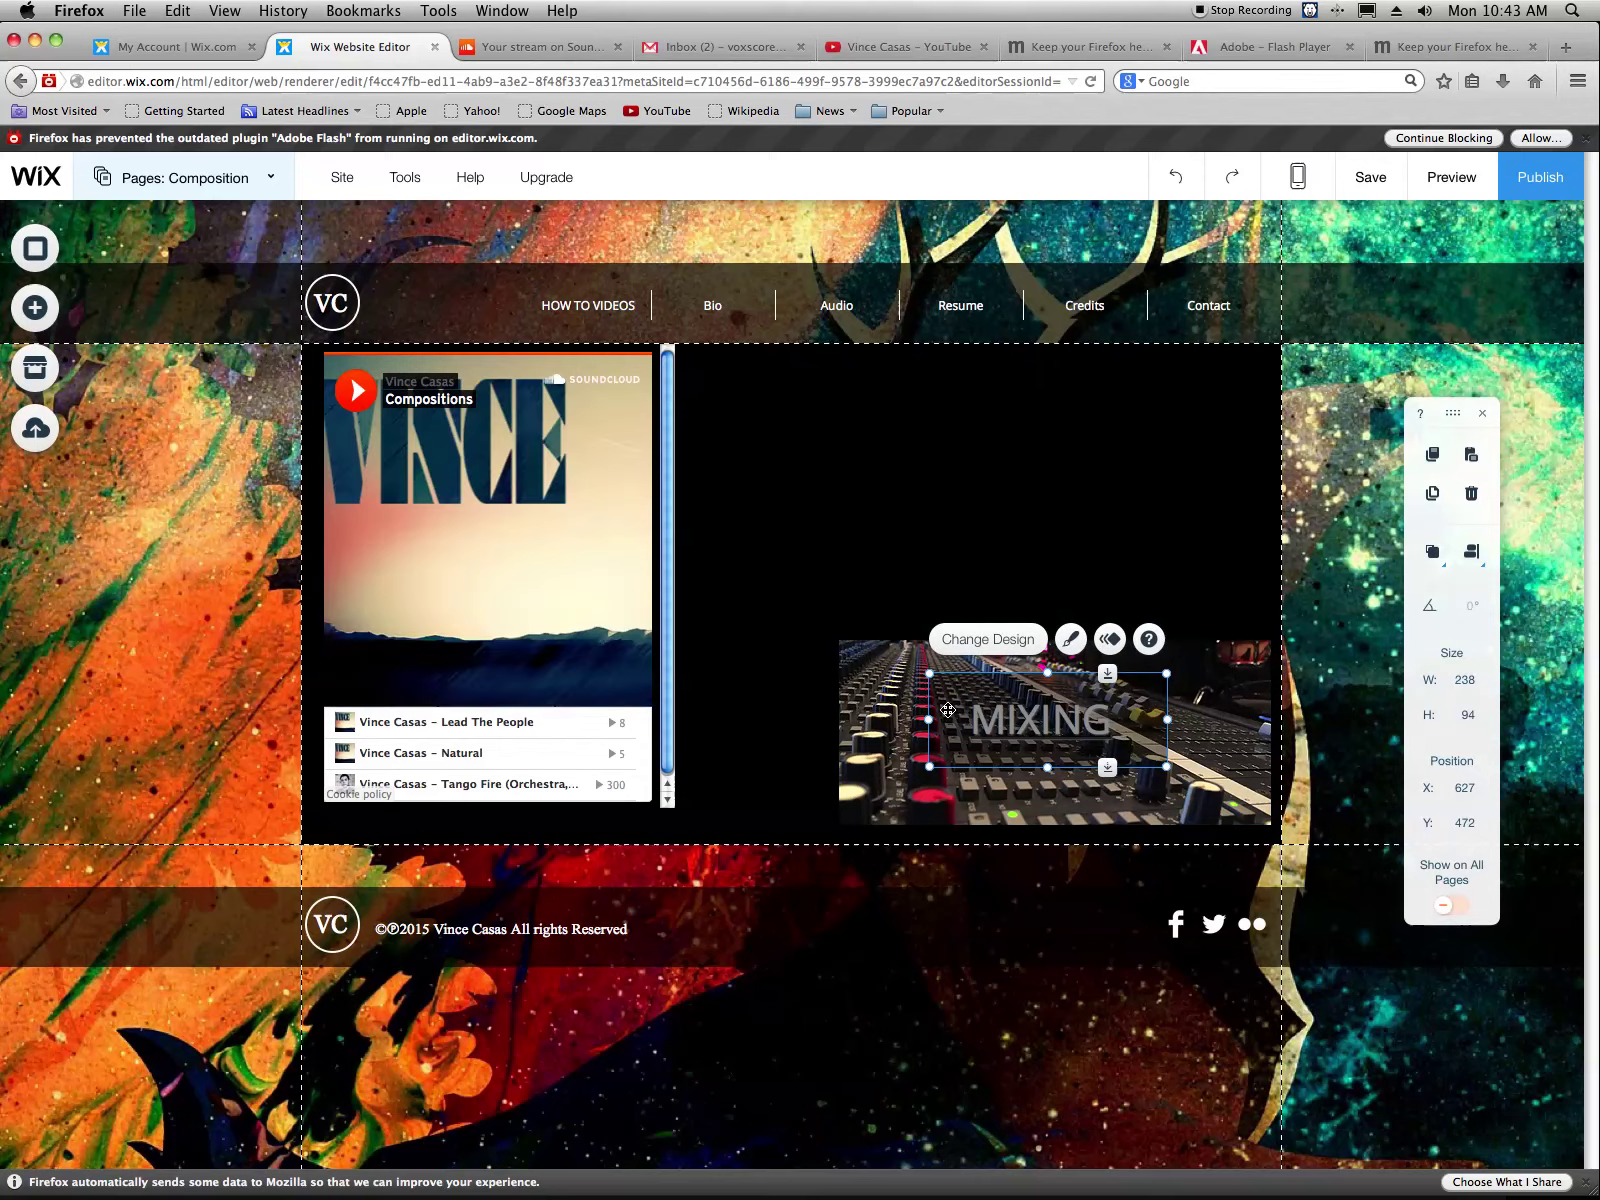
right_click(948, 710)
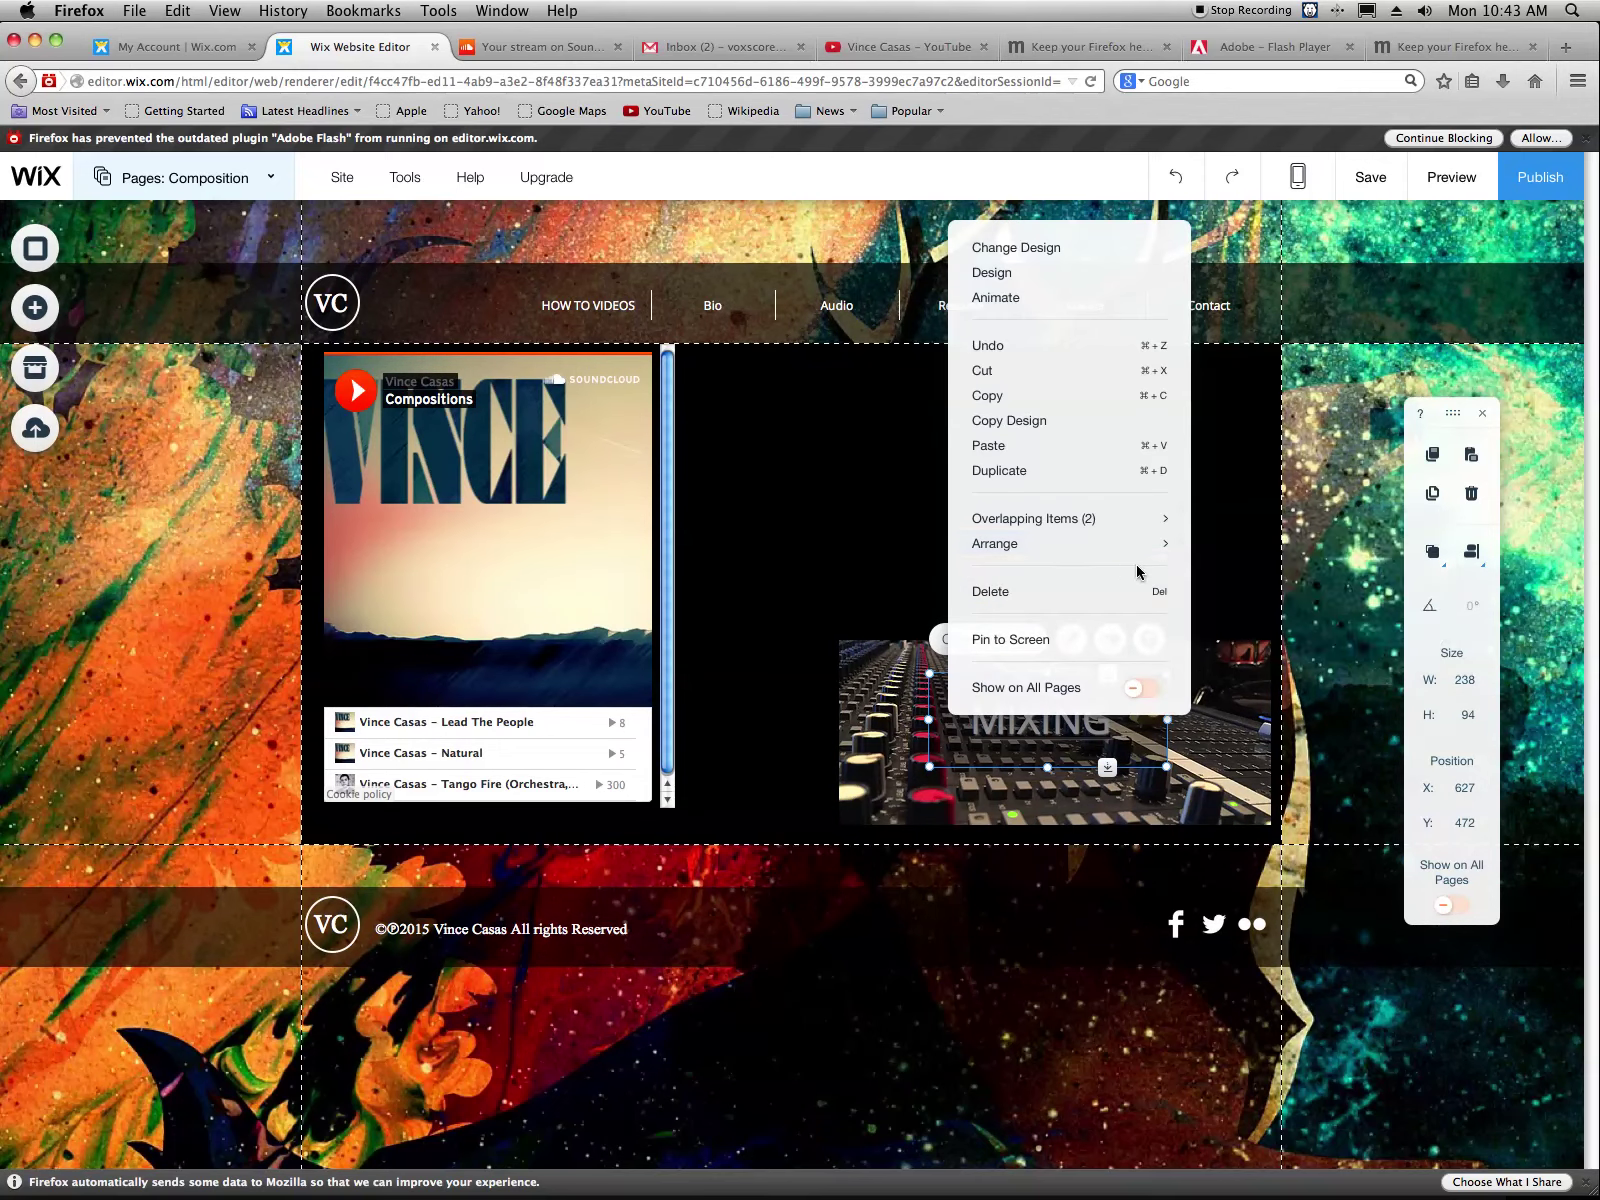
mouse_move(1162, 548)
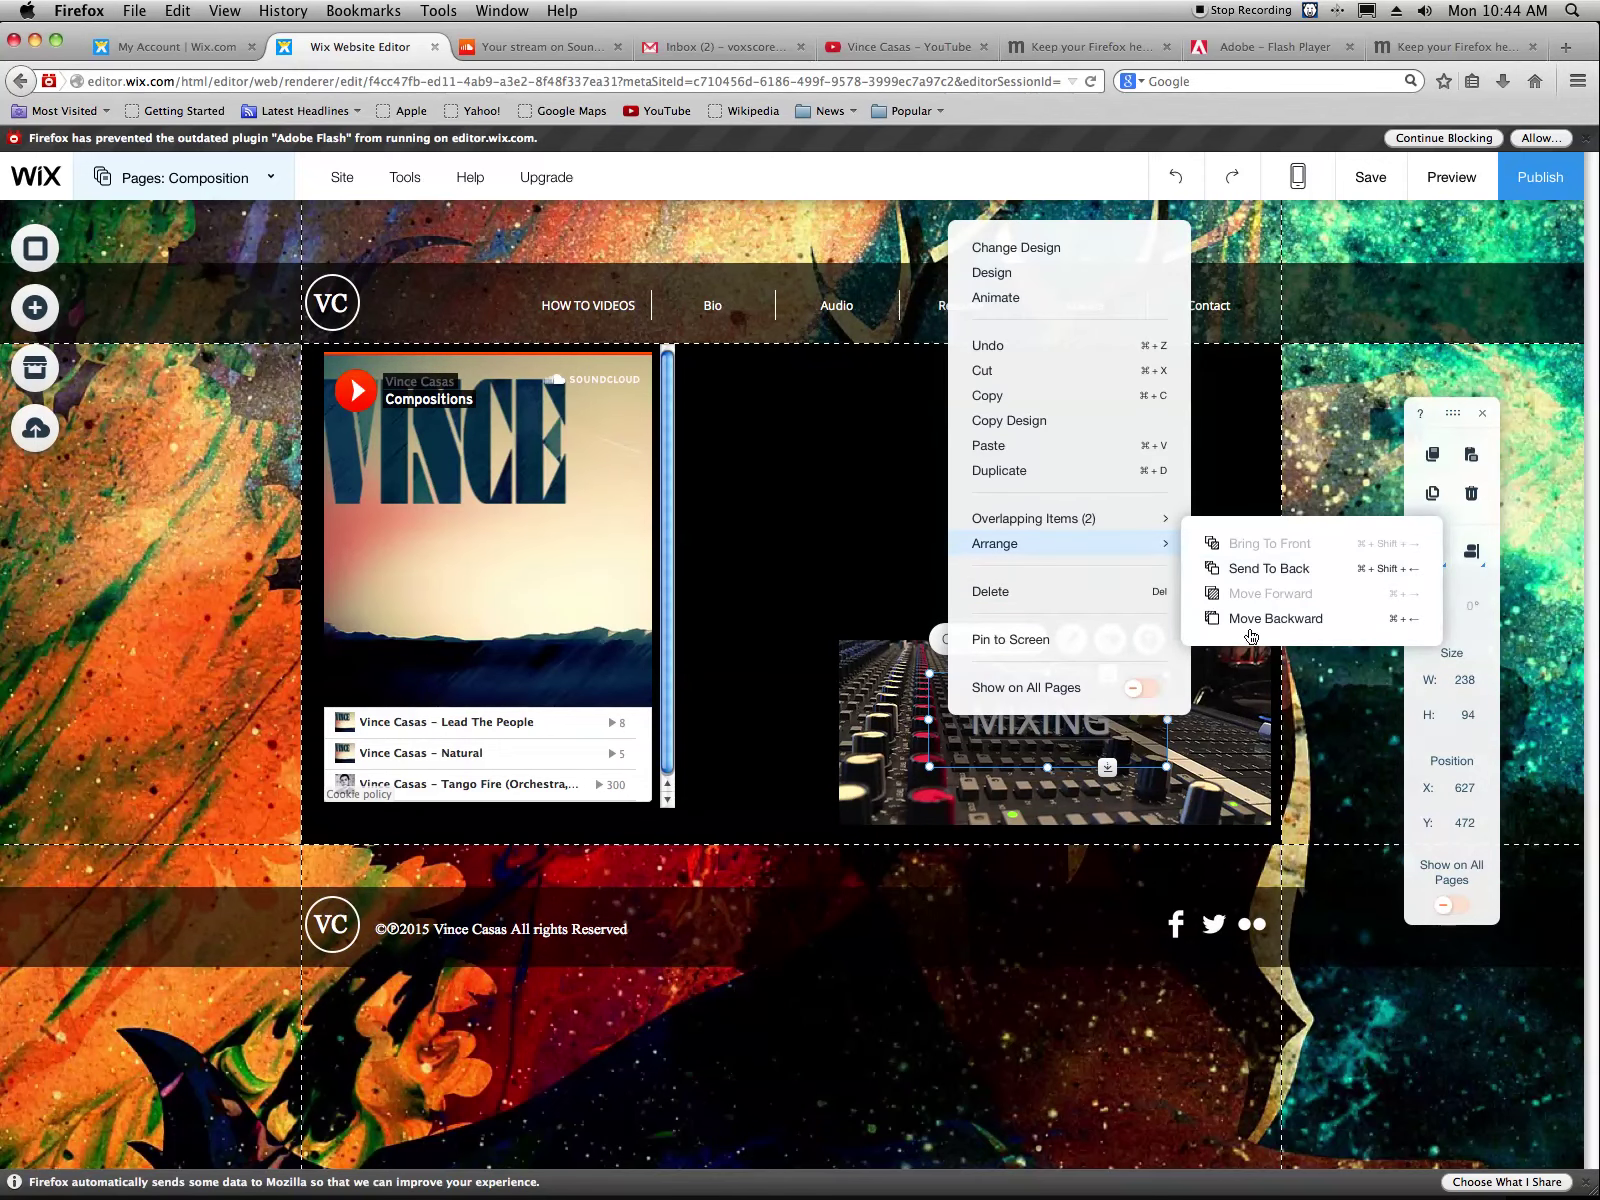
click(797, 702)
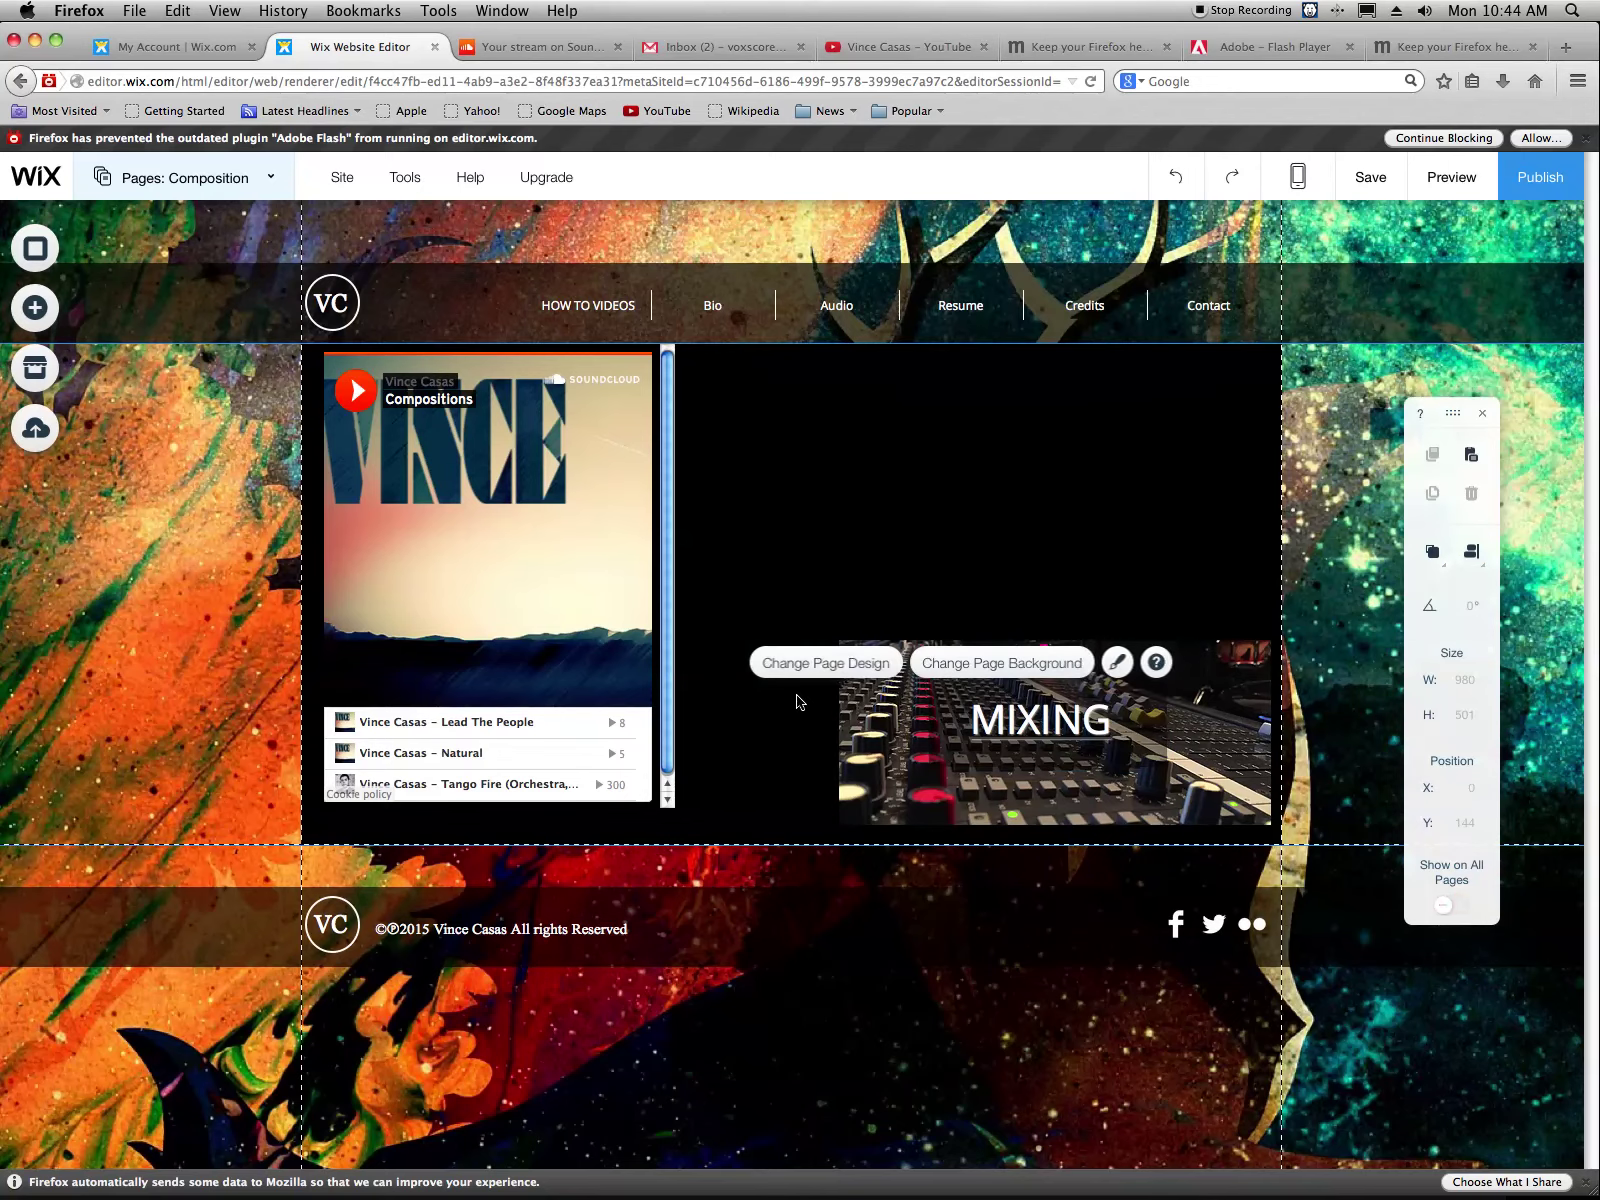
Open the Audio page and copy the COMPOSITION picture together with its box and text
click(229, 182)
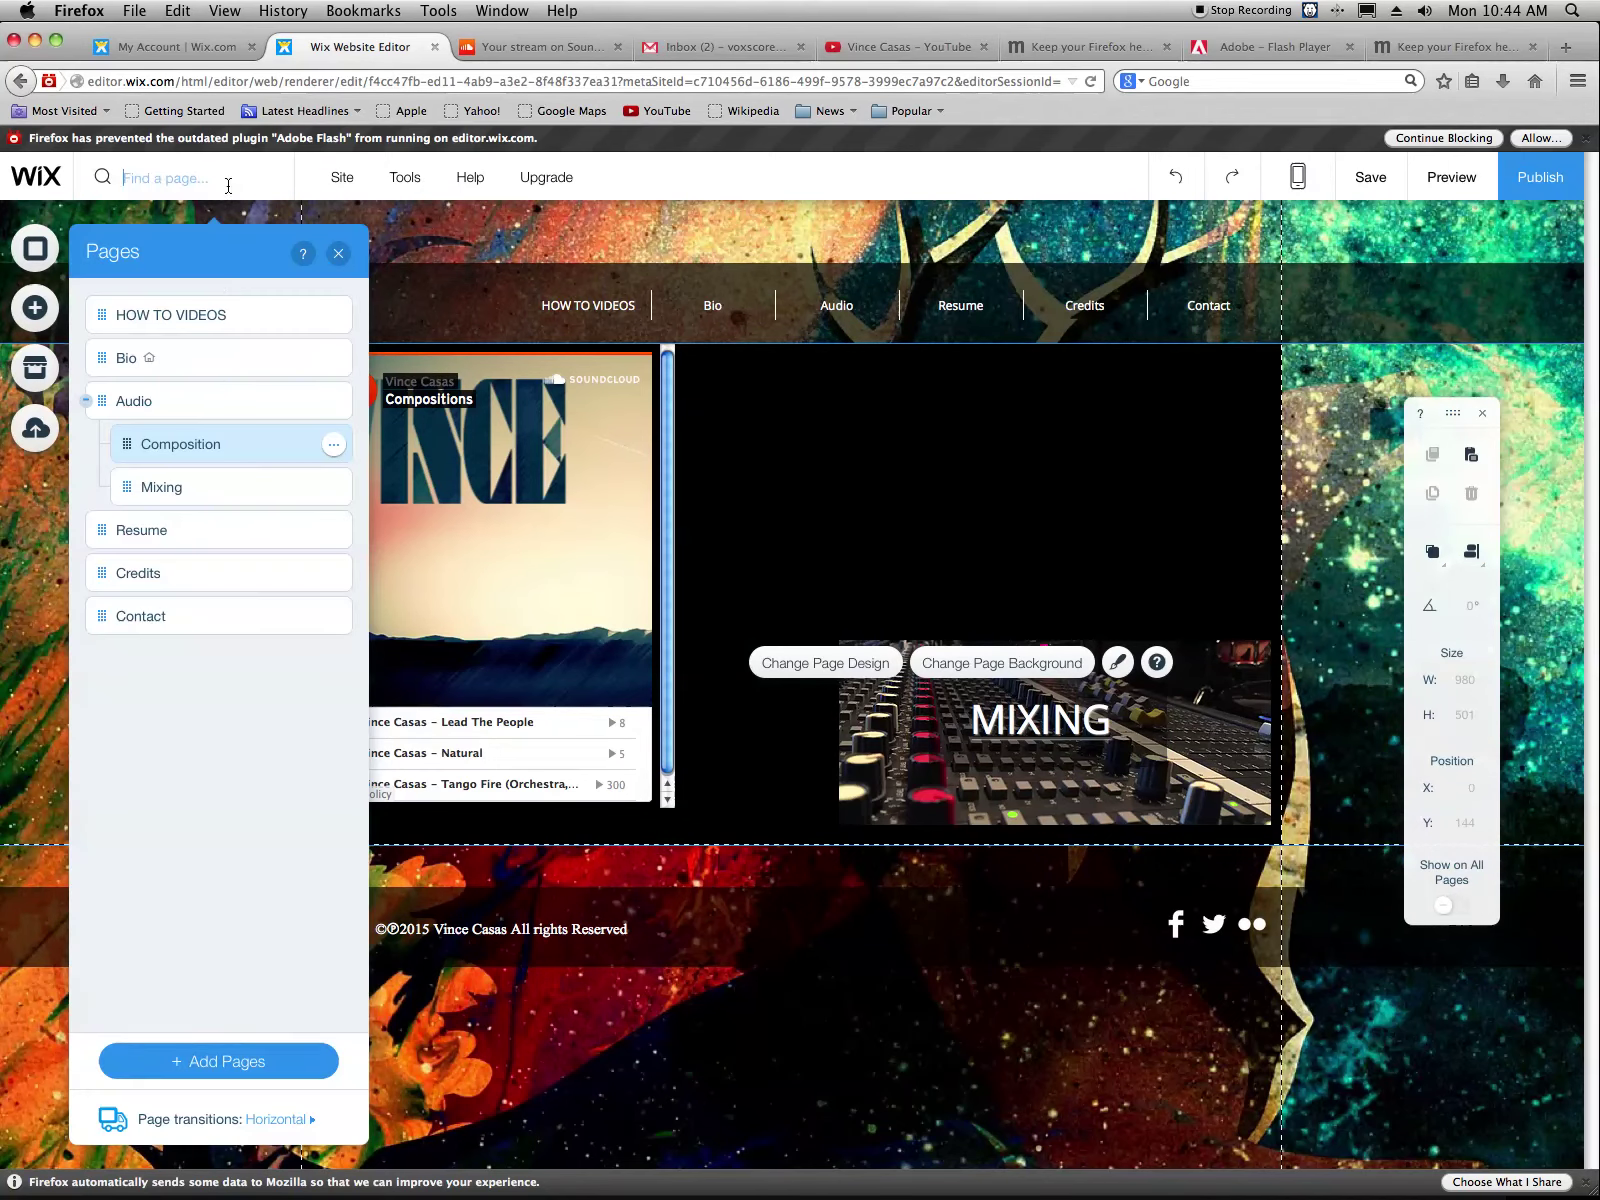
click(205, 405)
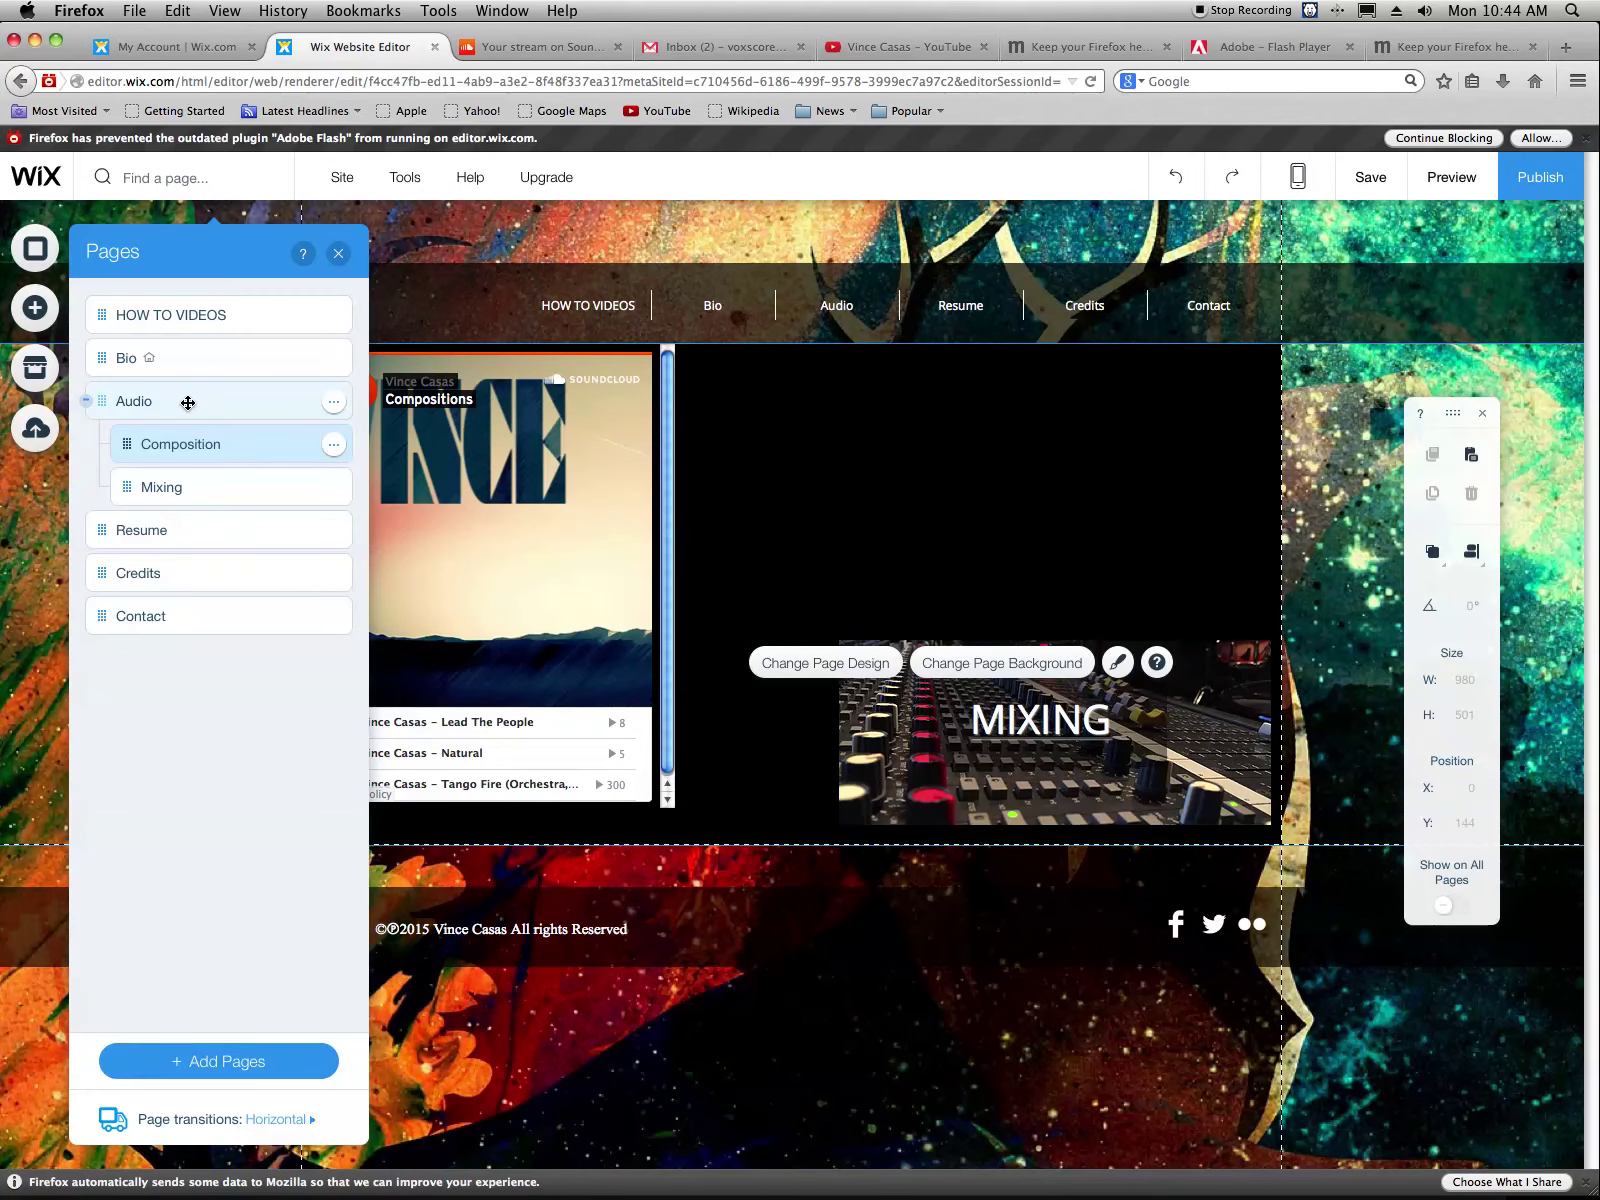
click(807, 469)
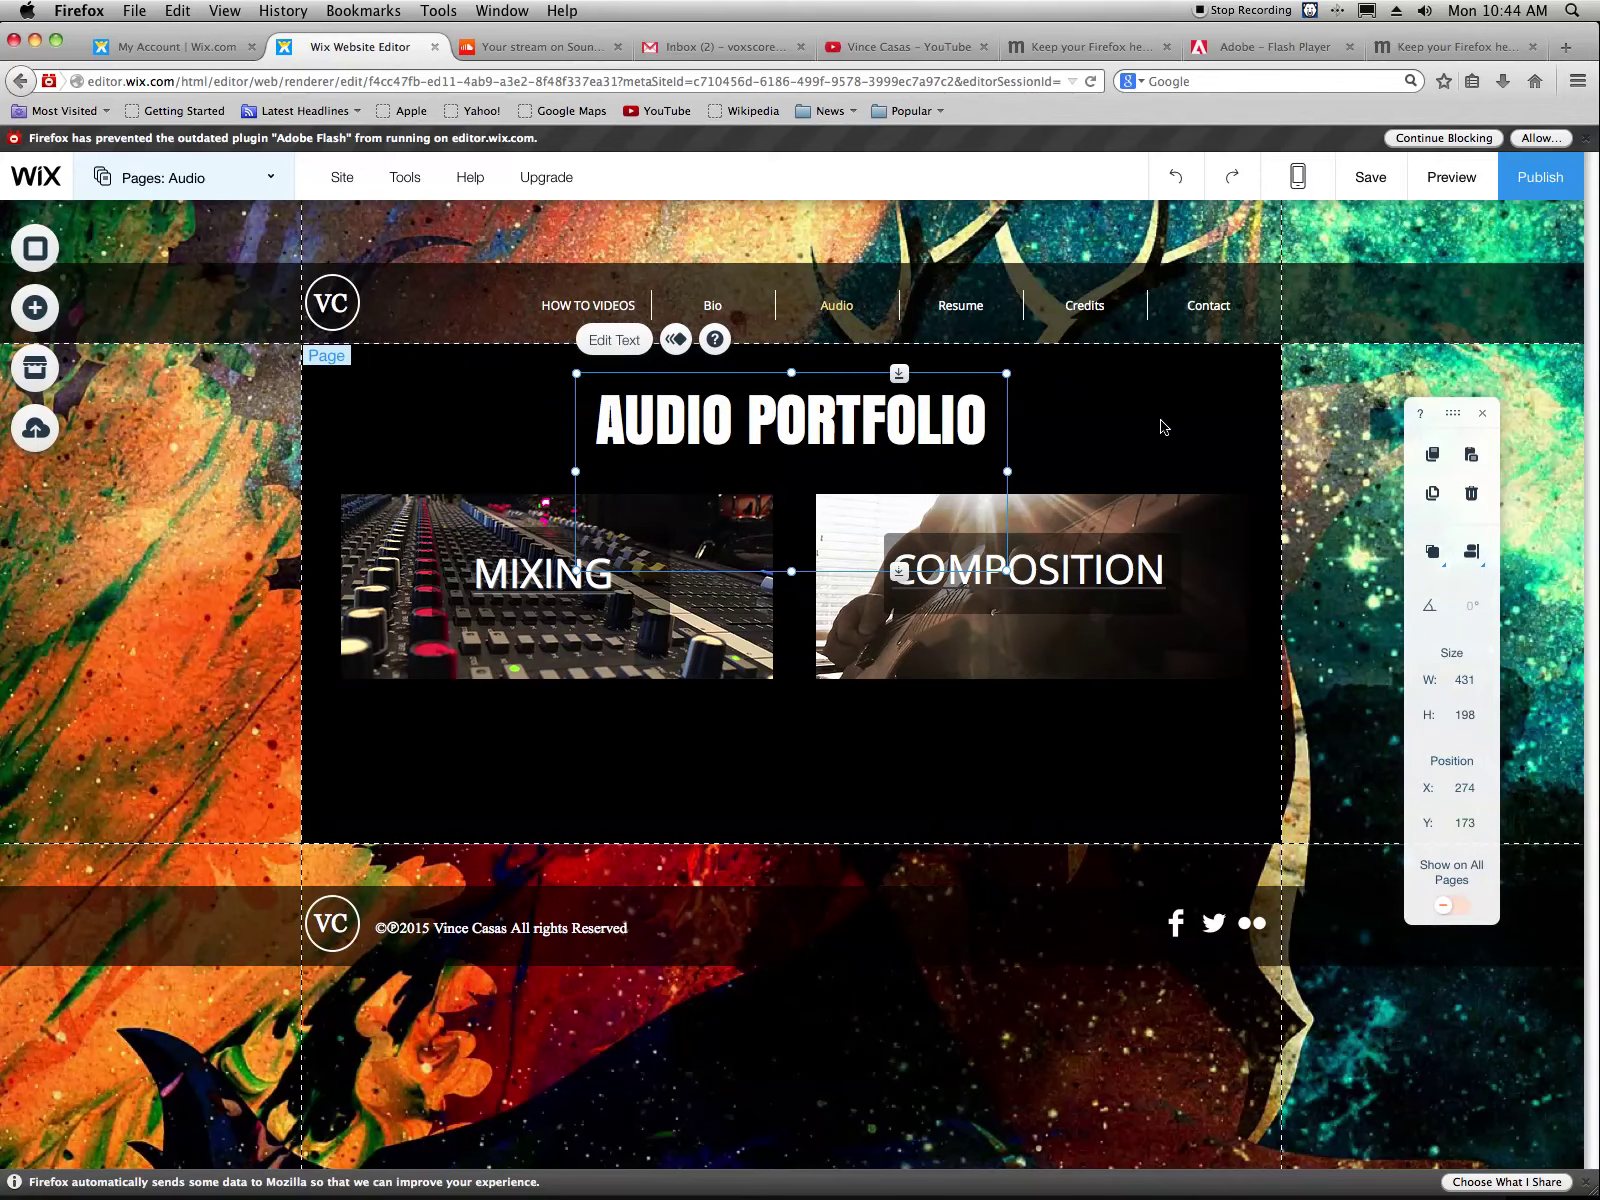
click(1232, 468)
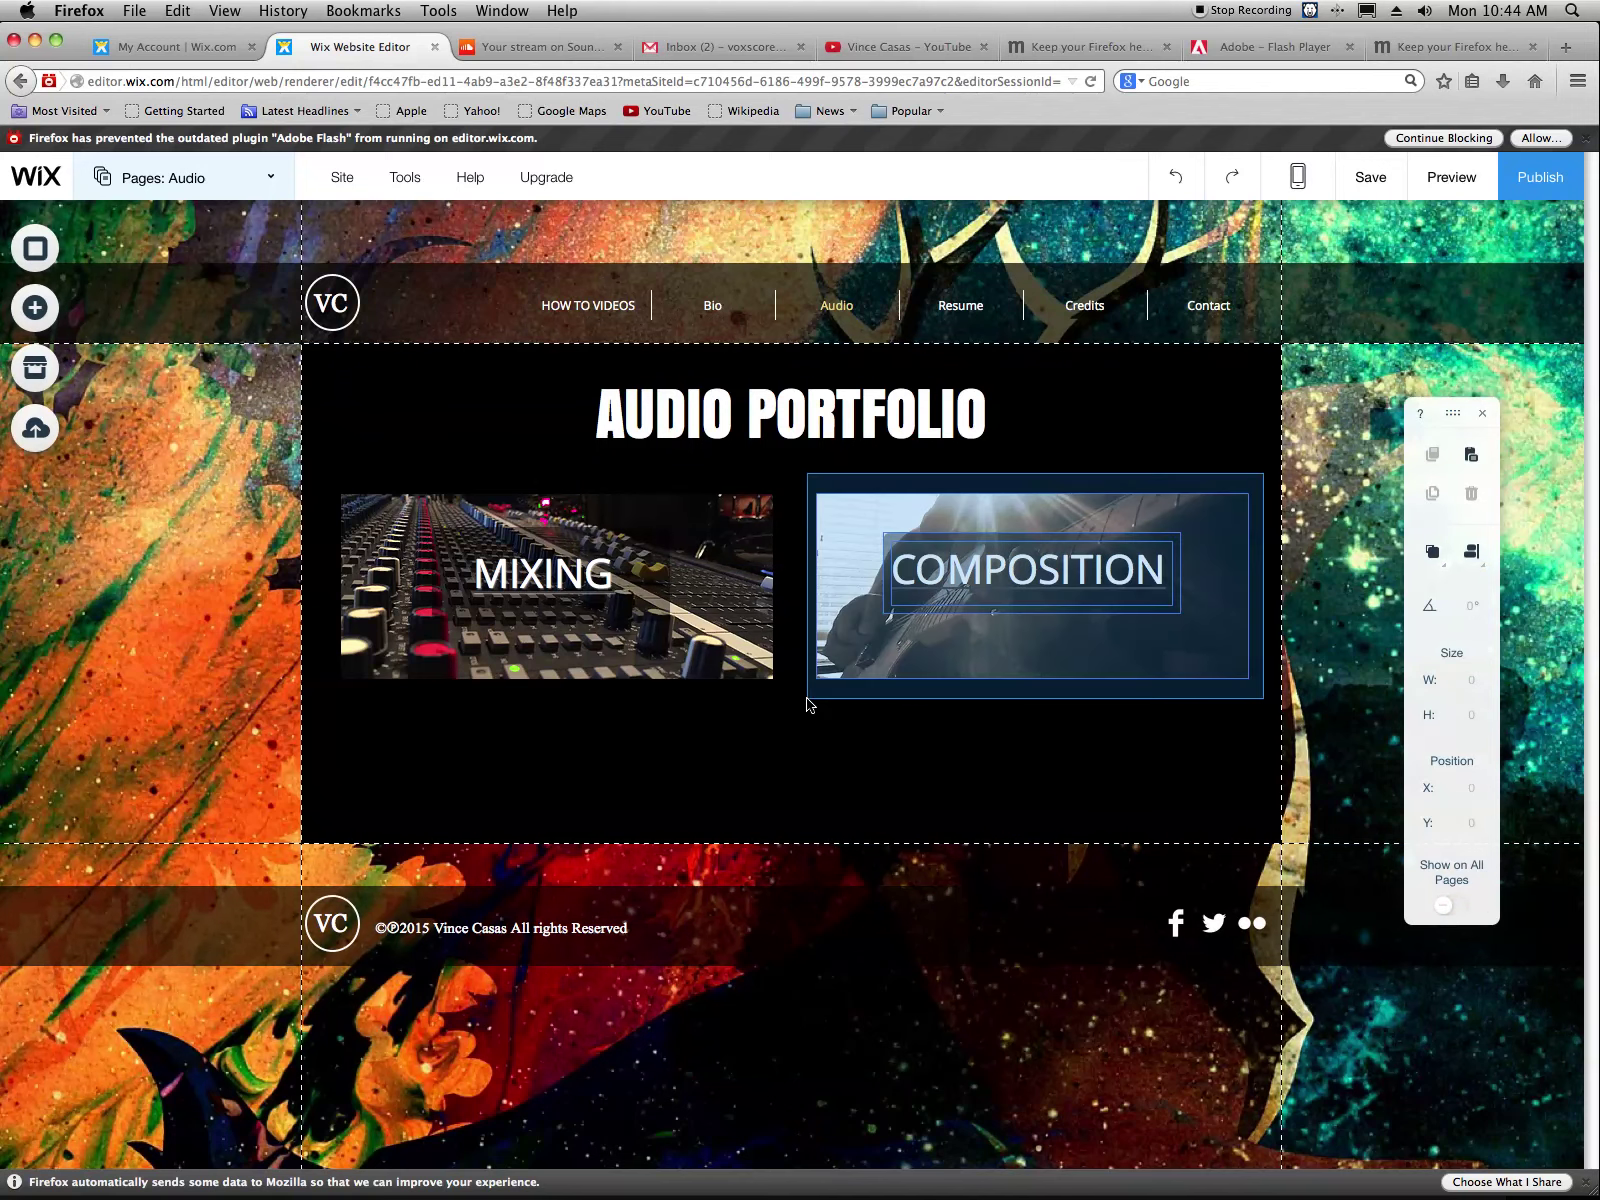
click(808, 699)
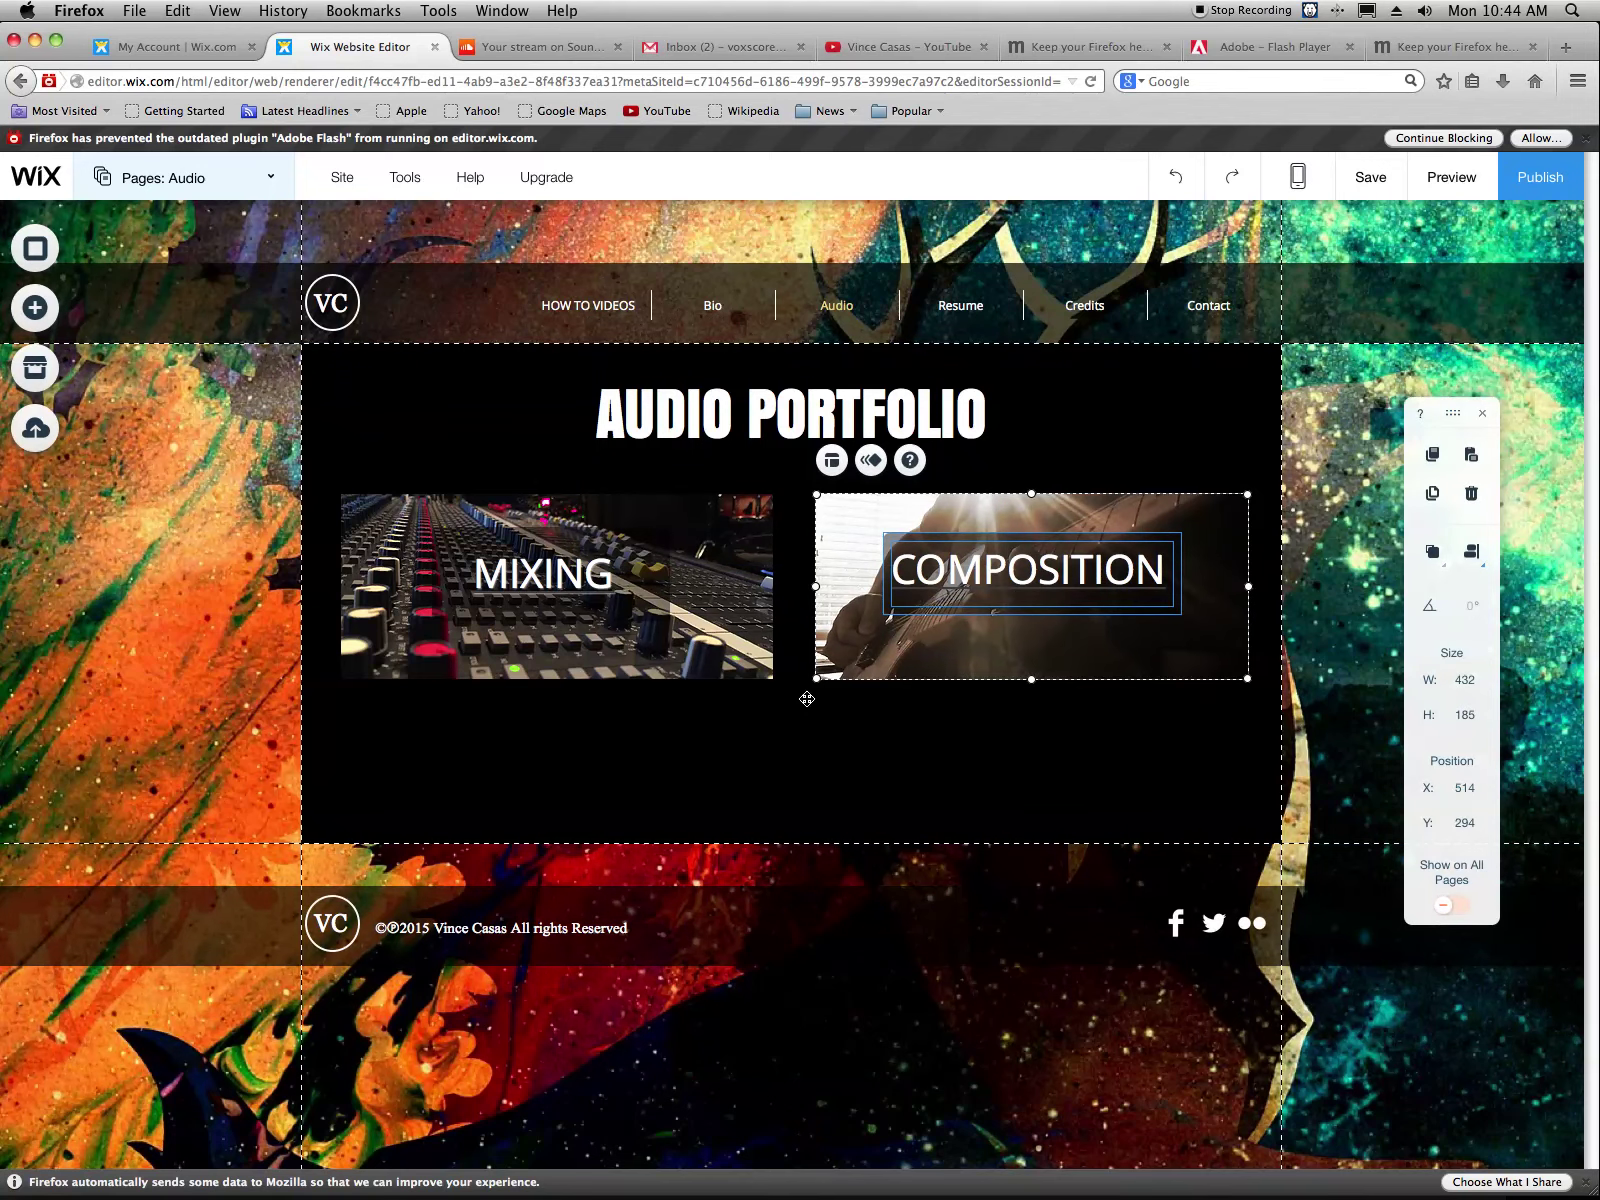
Open the Mixing subpage of Audio and move its SoundCloud player to the left side of the page
click(230, 178)
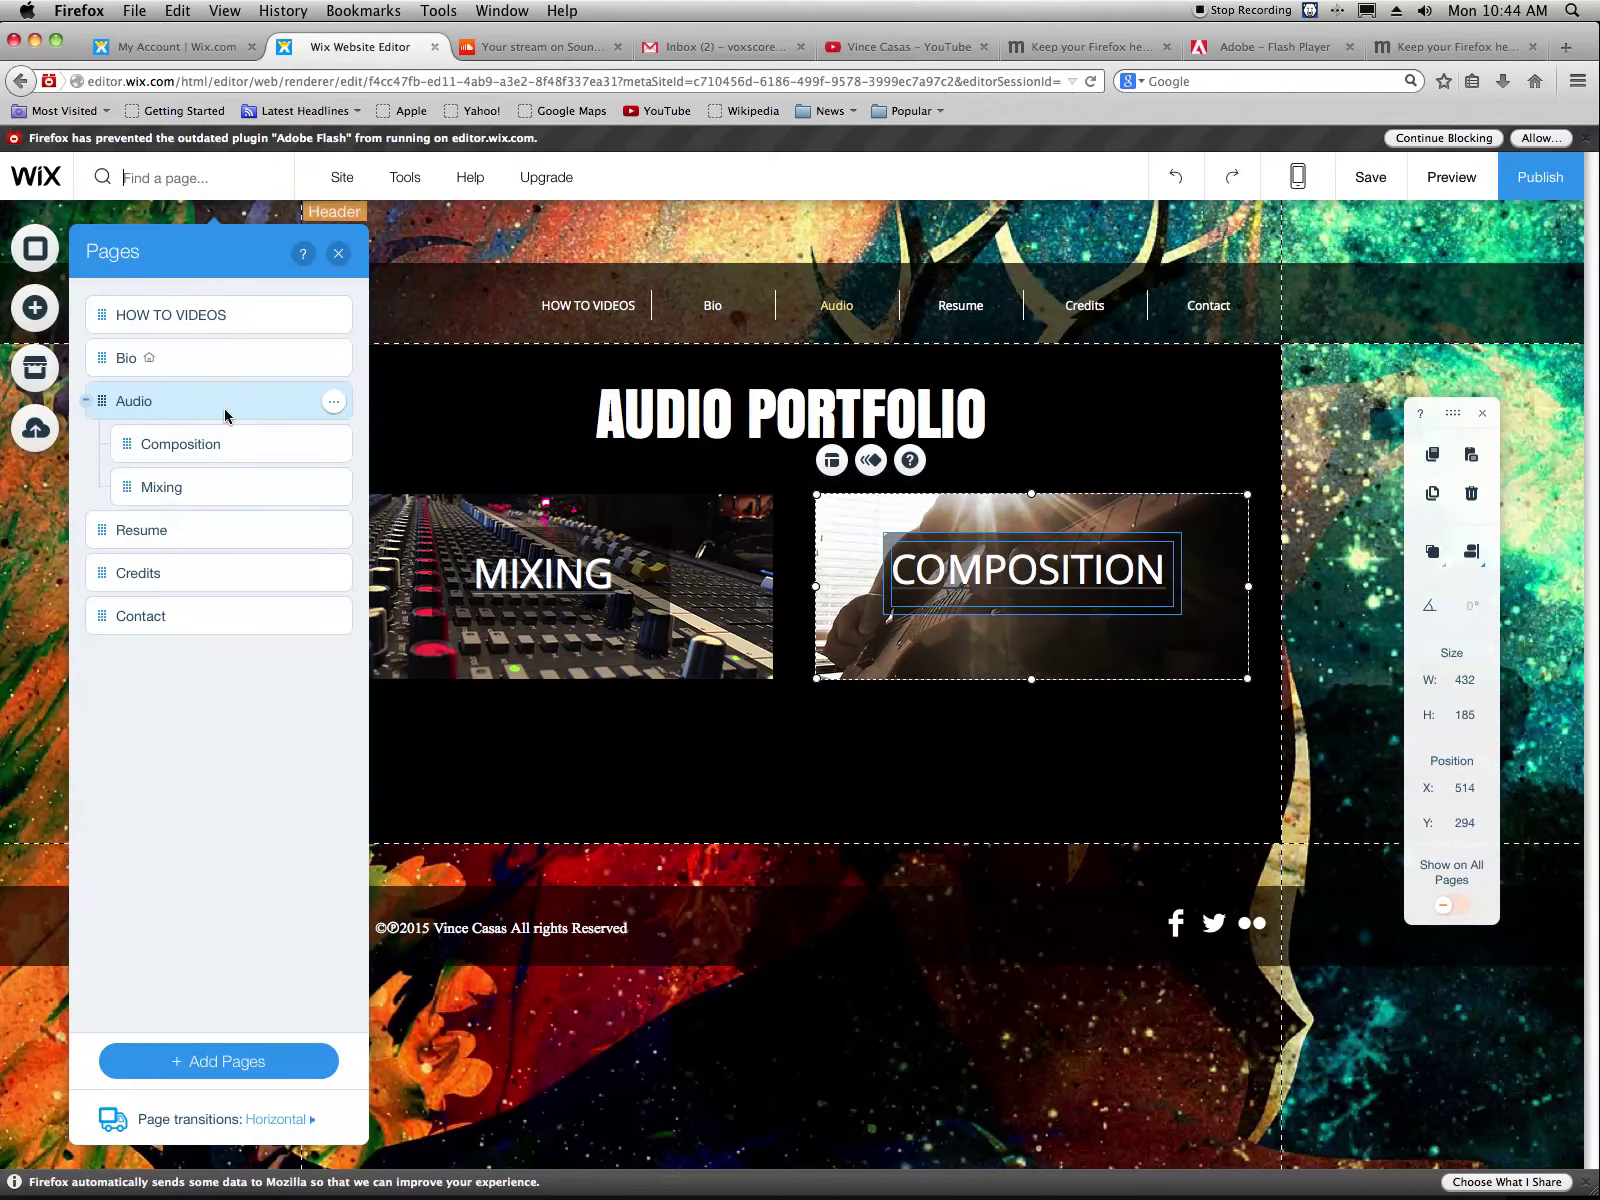
click(227, 477)
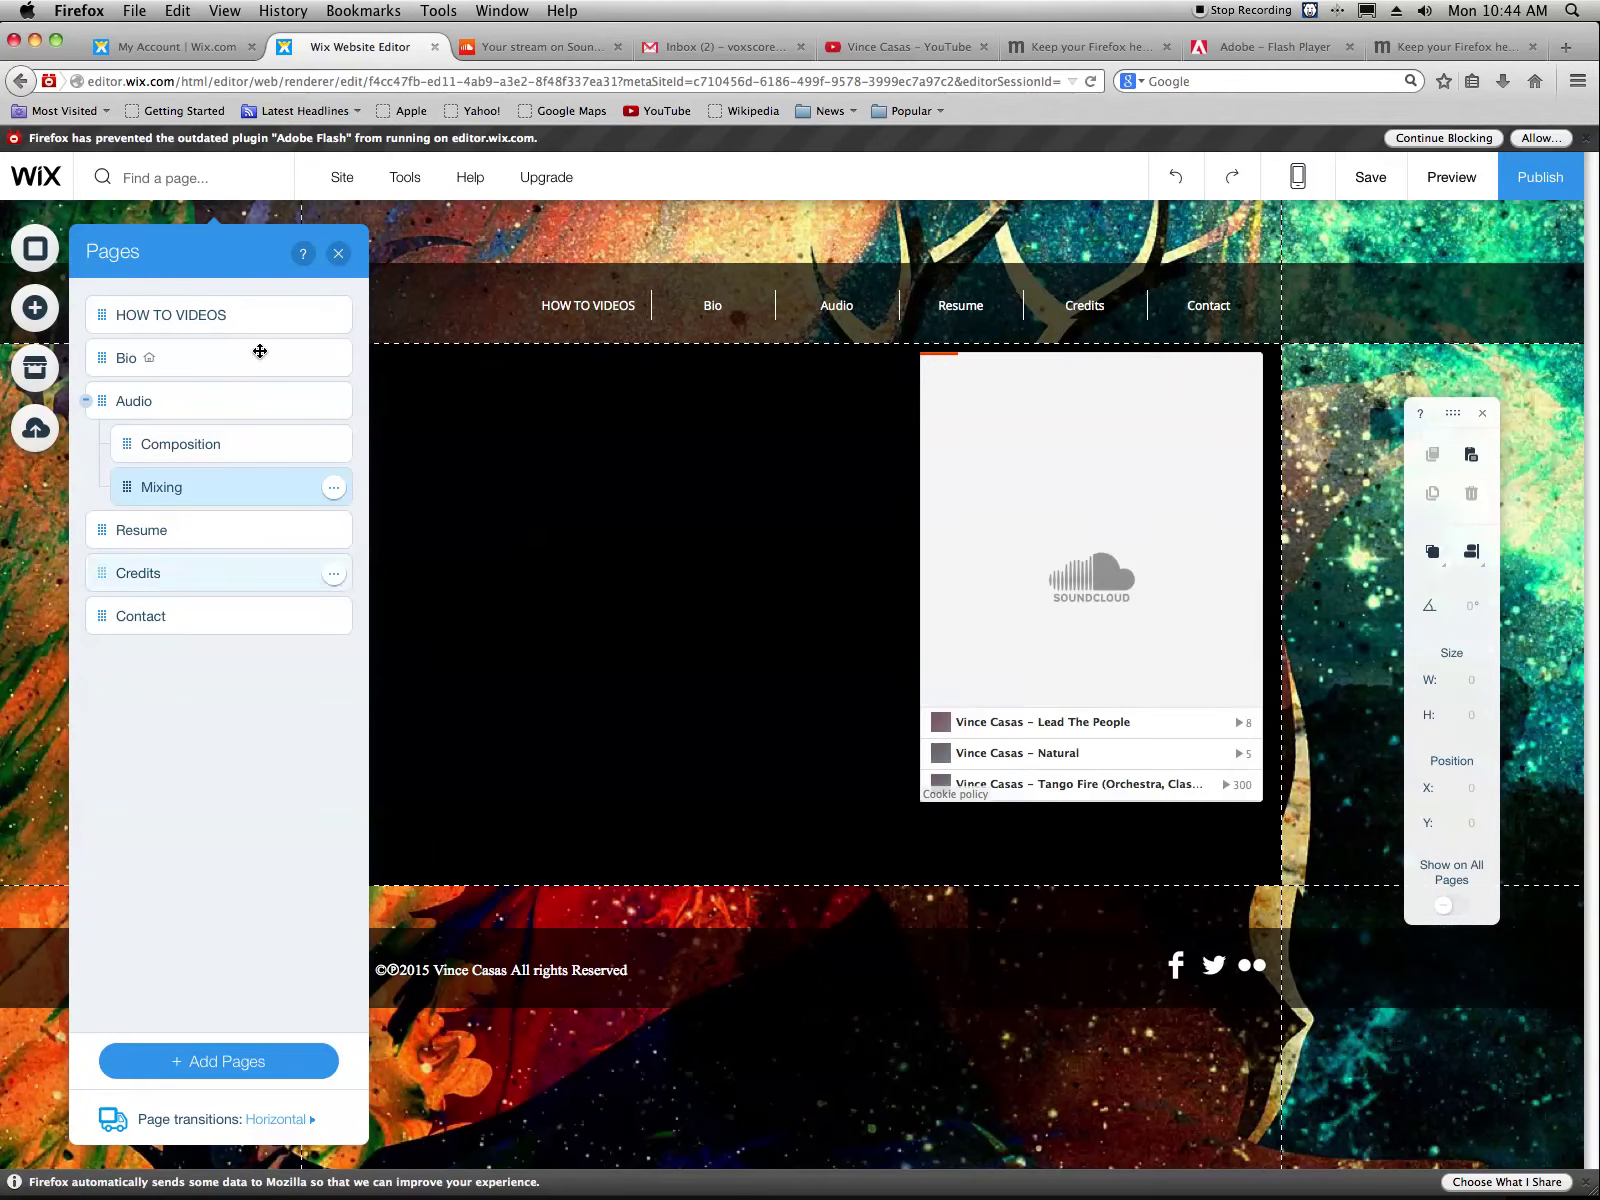
click(340, 254)
drag(923, 535, 363, 541)
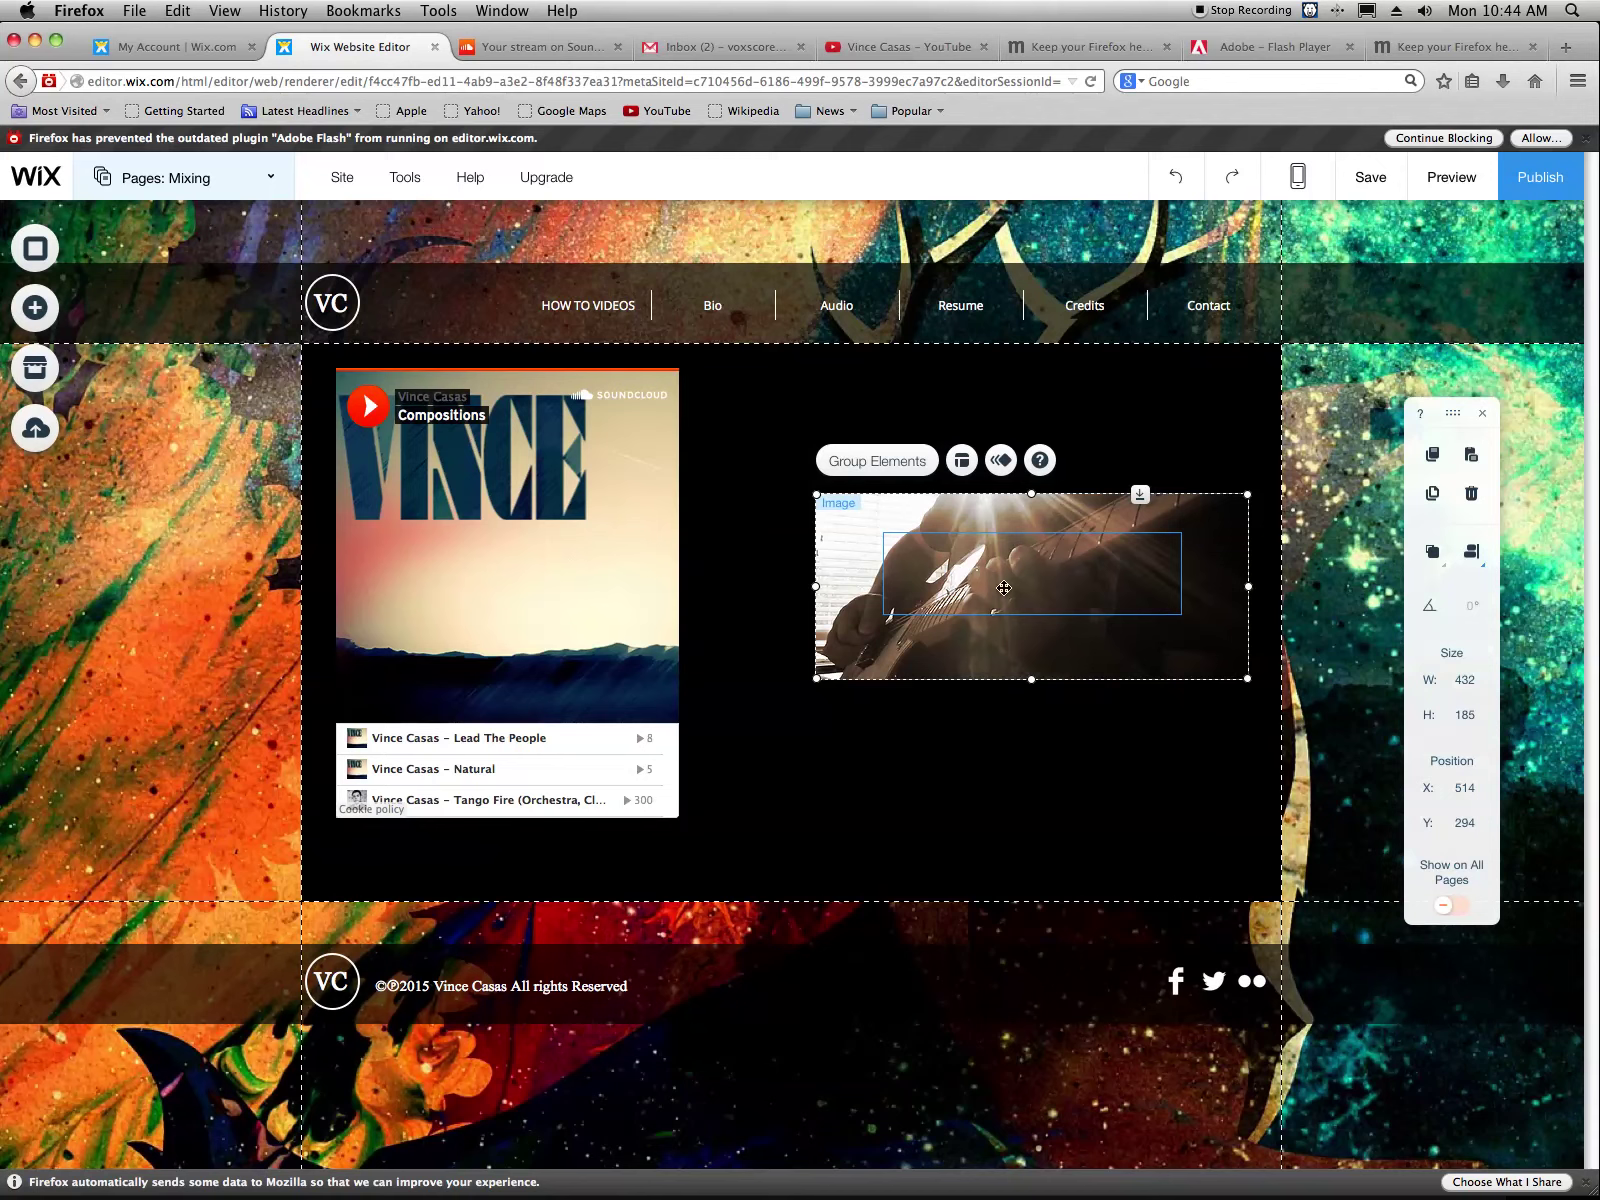
Paste the COMPOSITION picture group onto the Mixing page at about X 532, Y 436 and send its picture to the back
drag(870, 517, 890, 659)
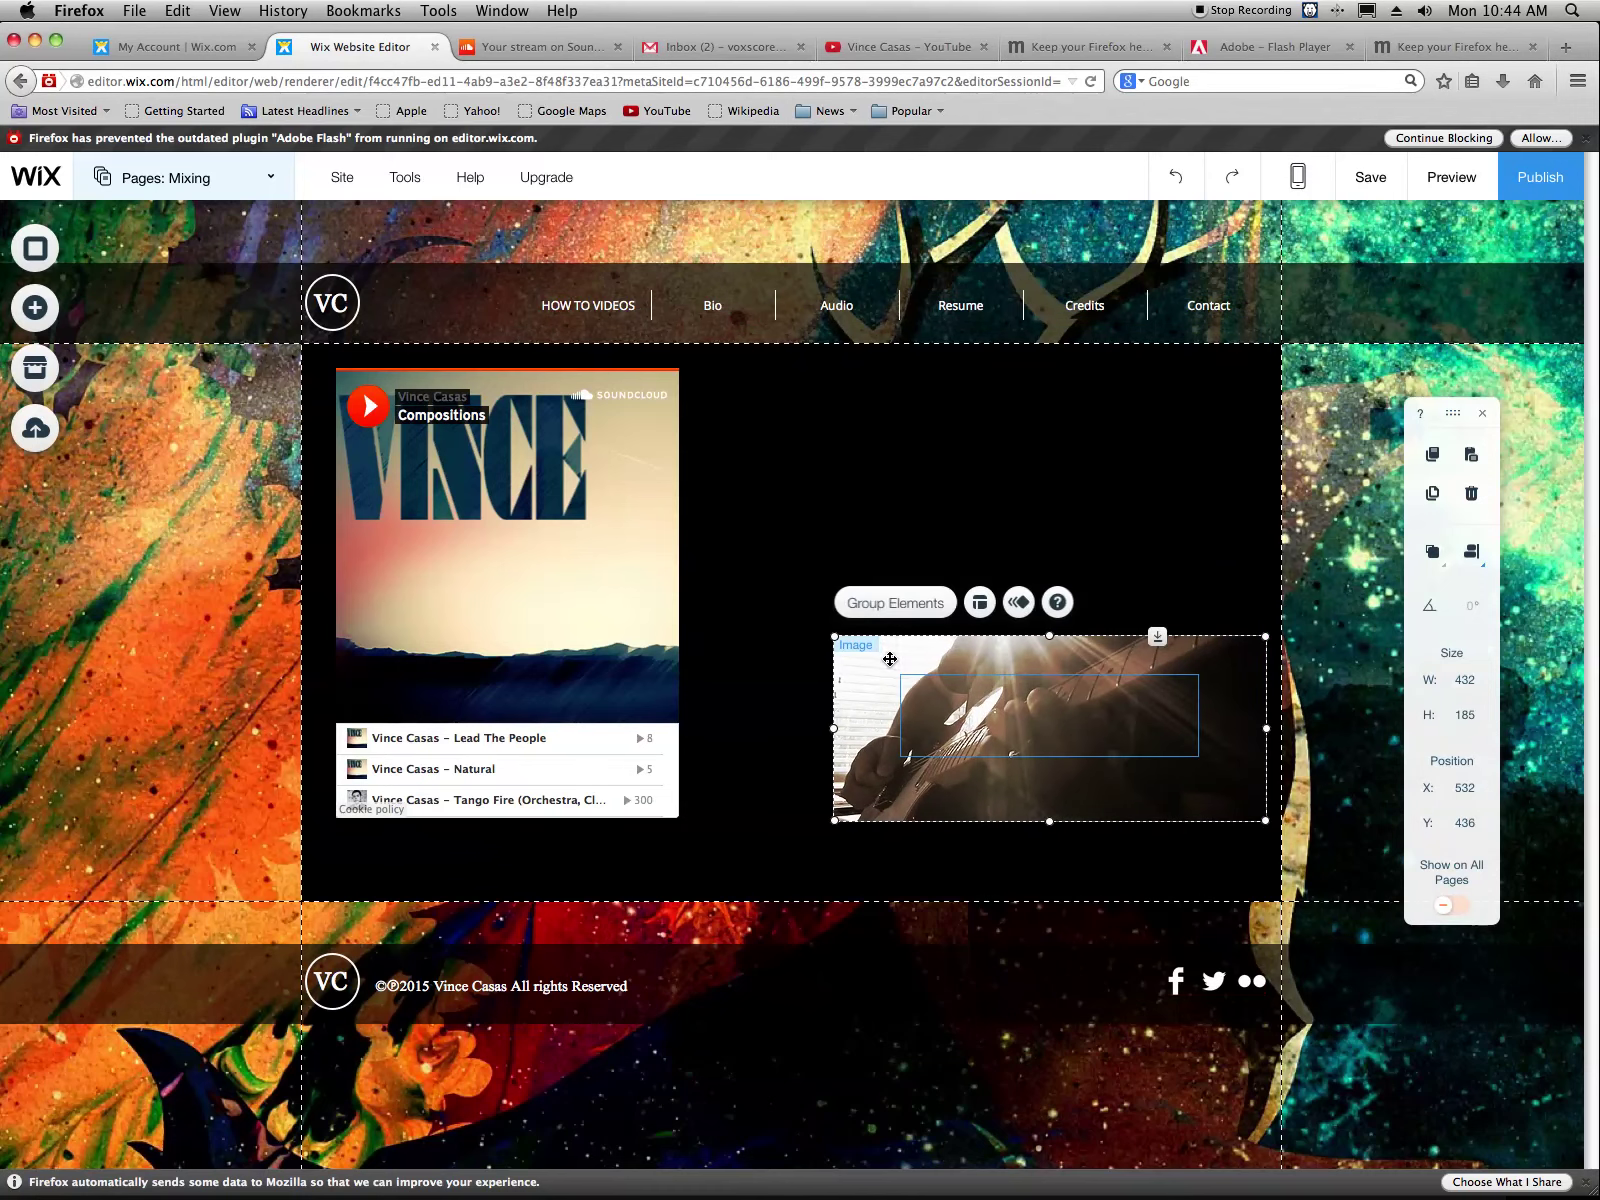
click(795, 730)
click(860, 721)
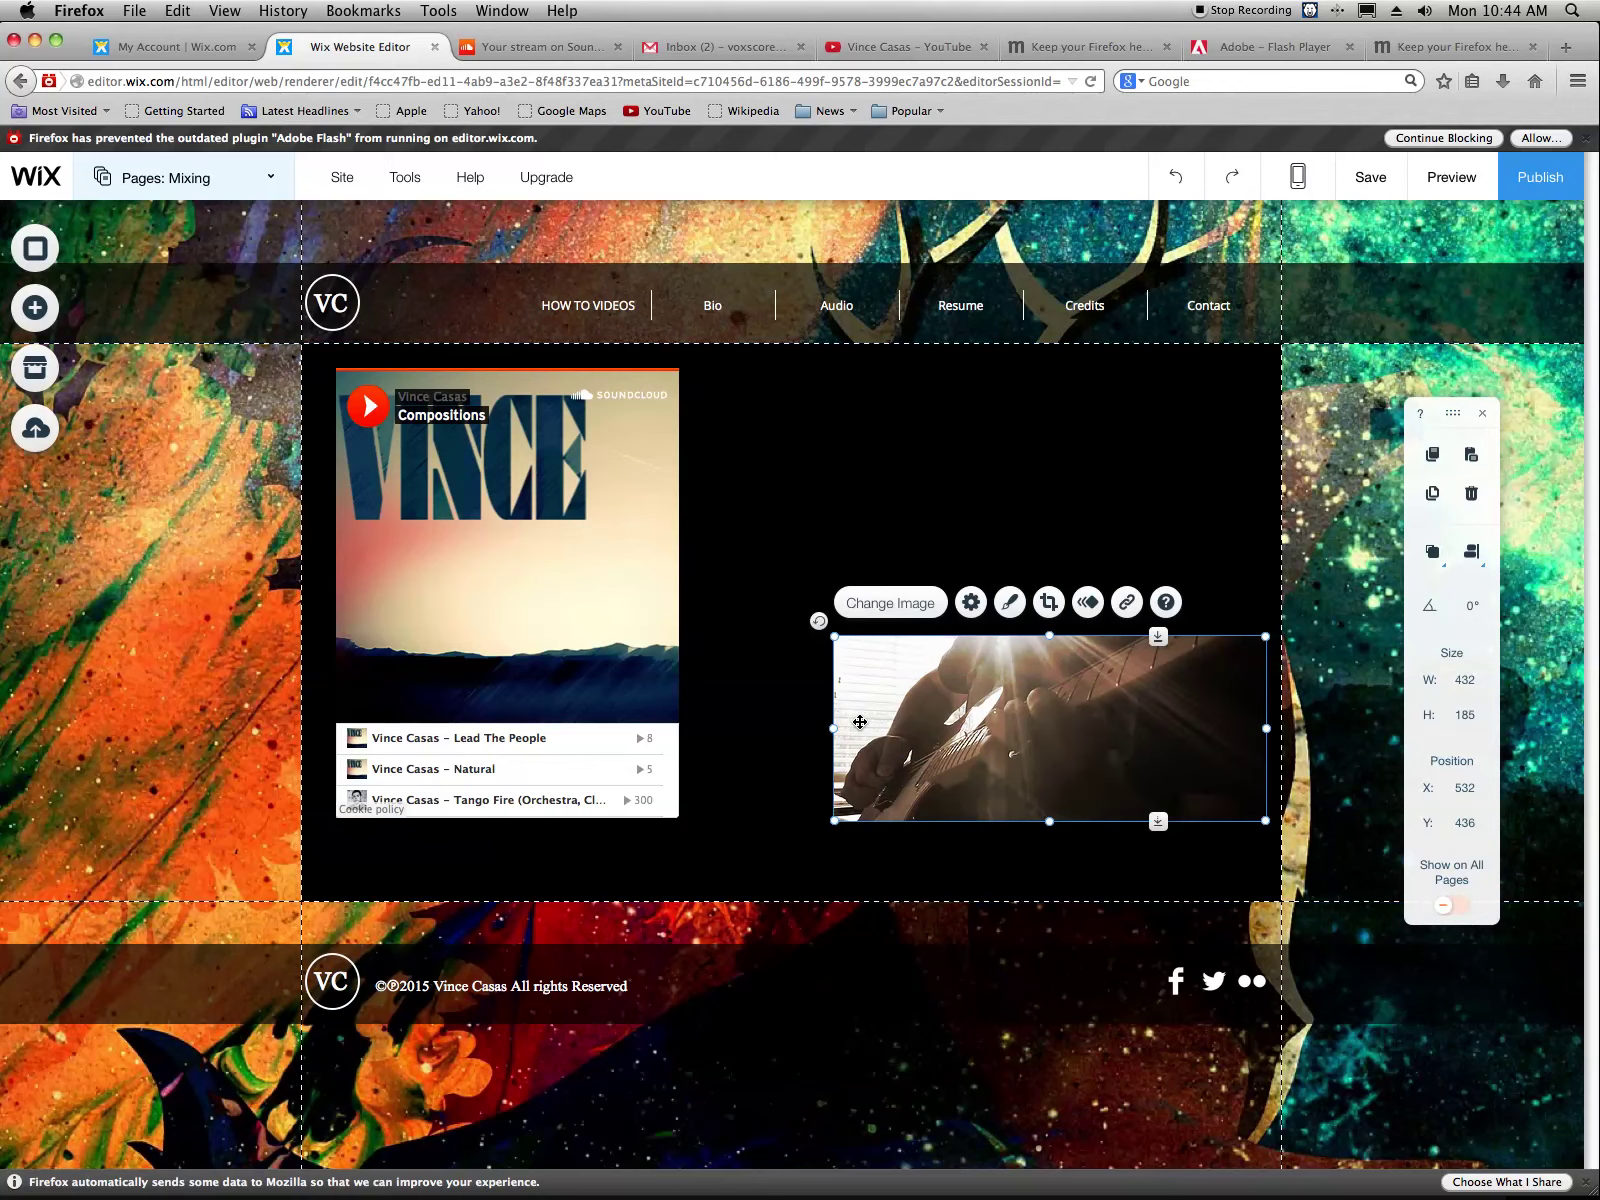
right_click(860, 727)
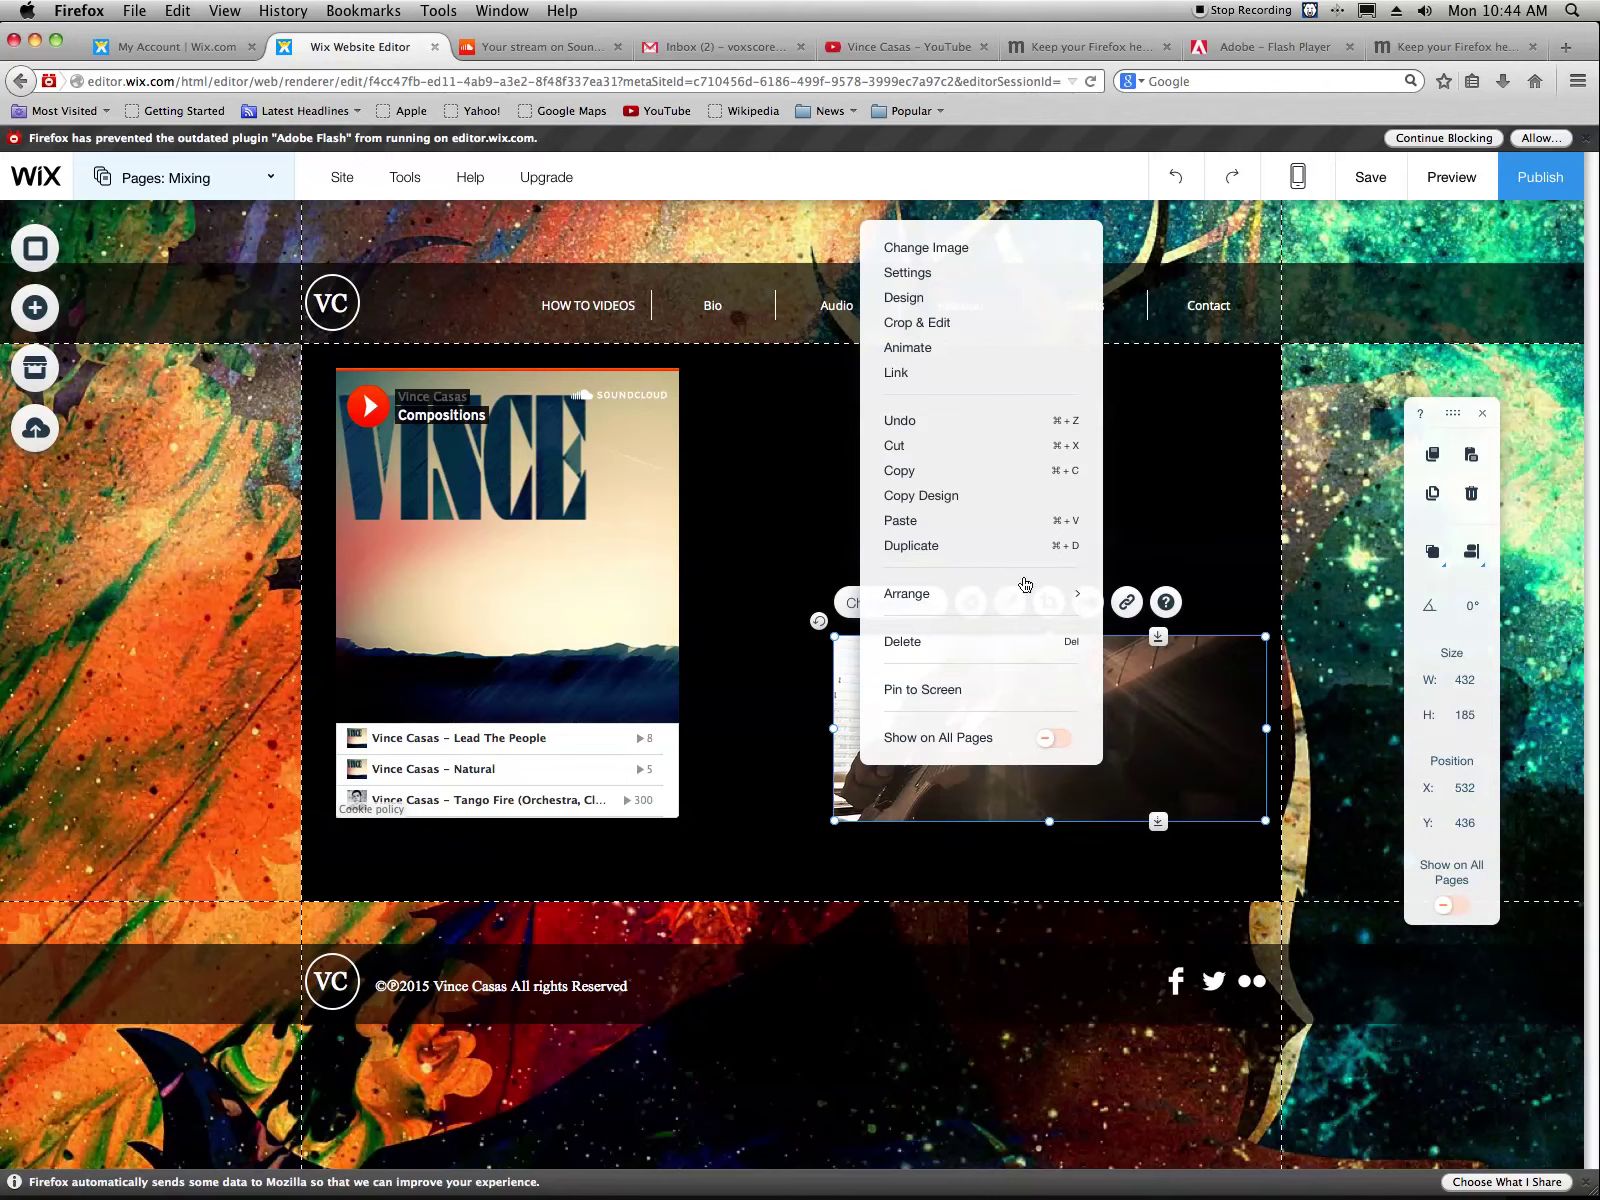
mouse_move(1025, 588)
click(1165, 618)
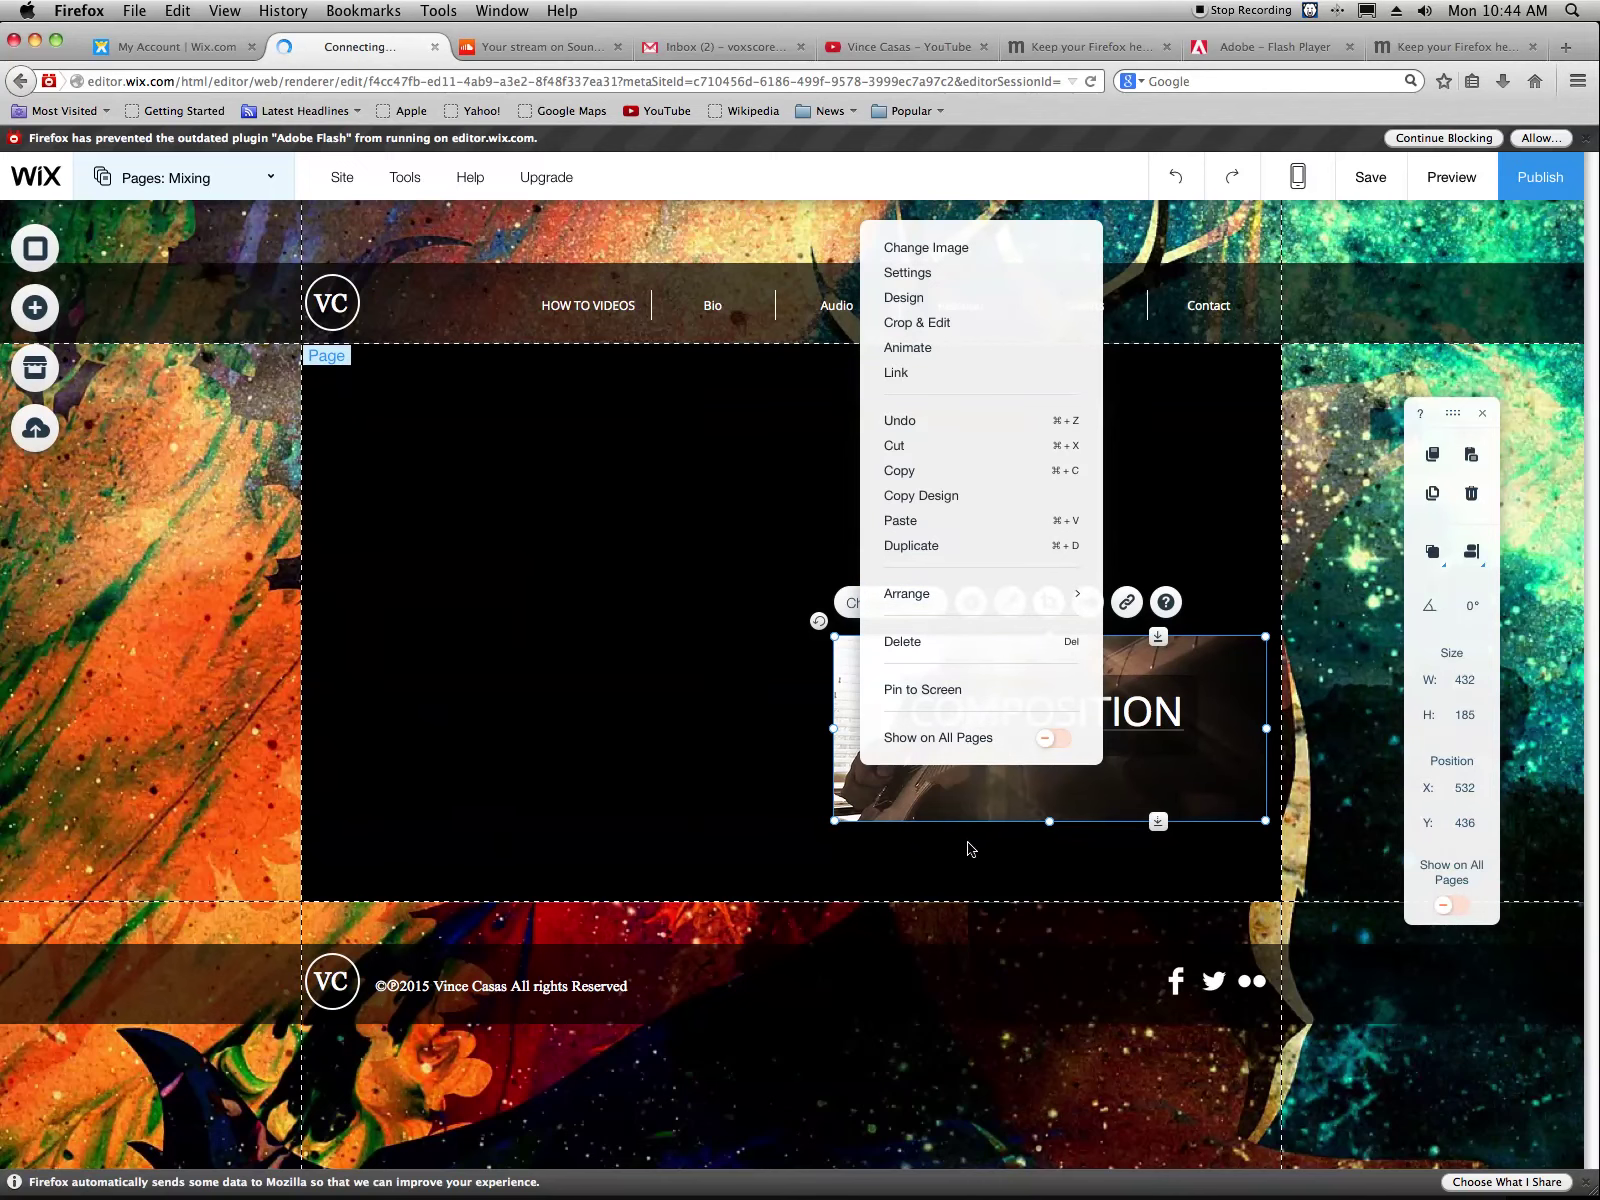
click(958, 802)
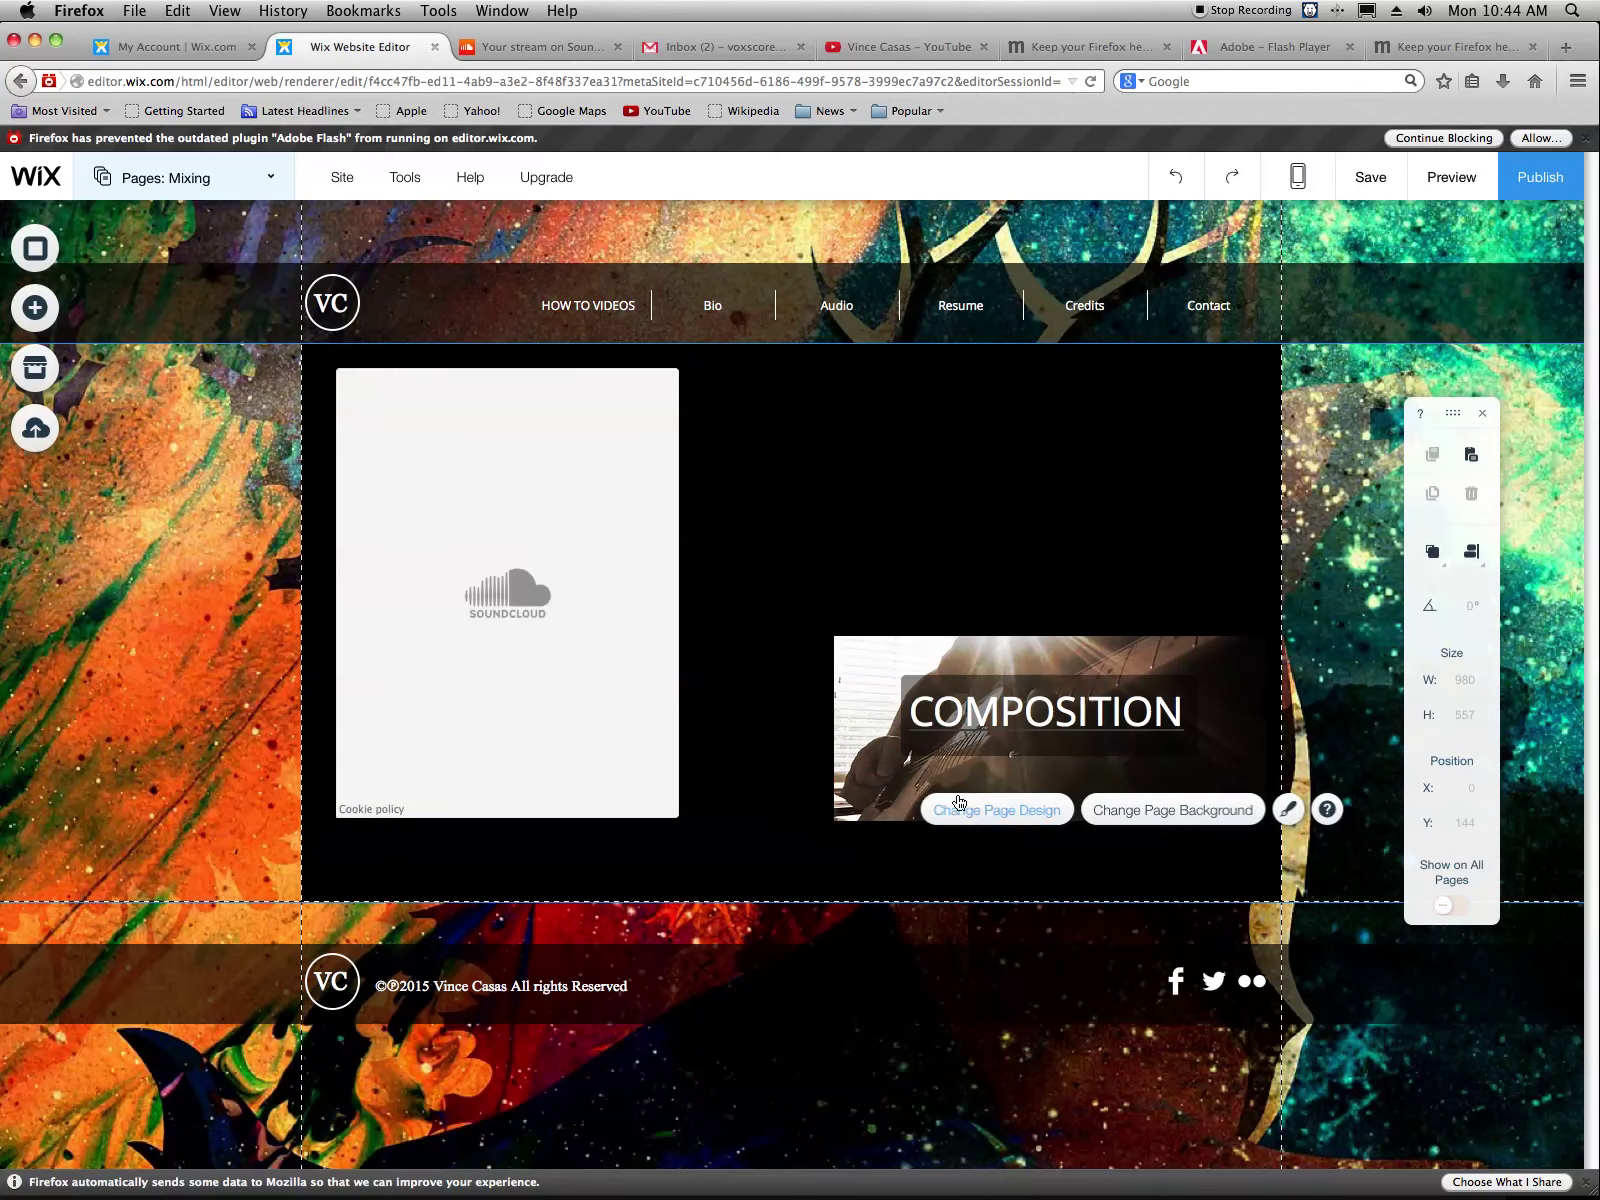
Move the translucent box at the COMPOSITION text one level backward and save the site
click(905, 686)
right_click(905, 686)
mouse_move(1100, 554)
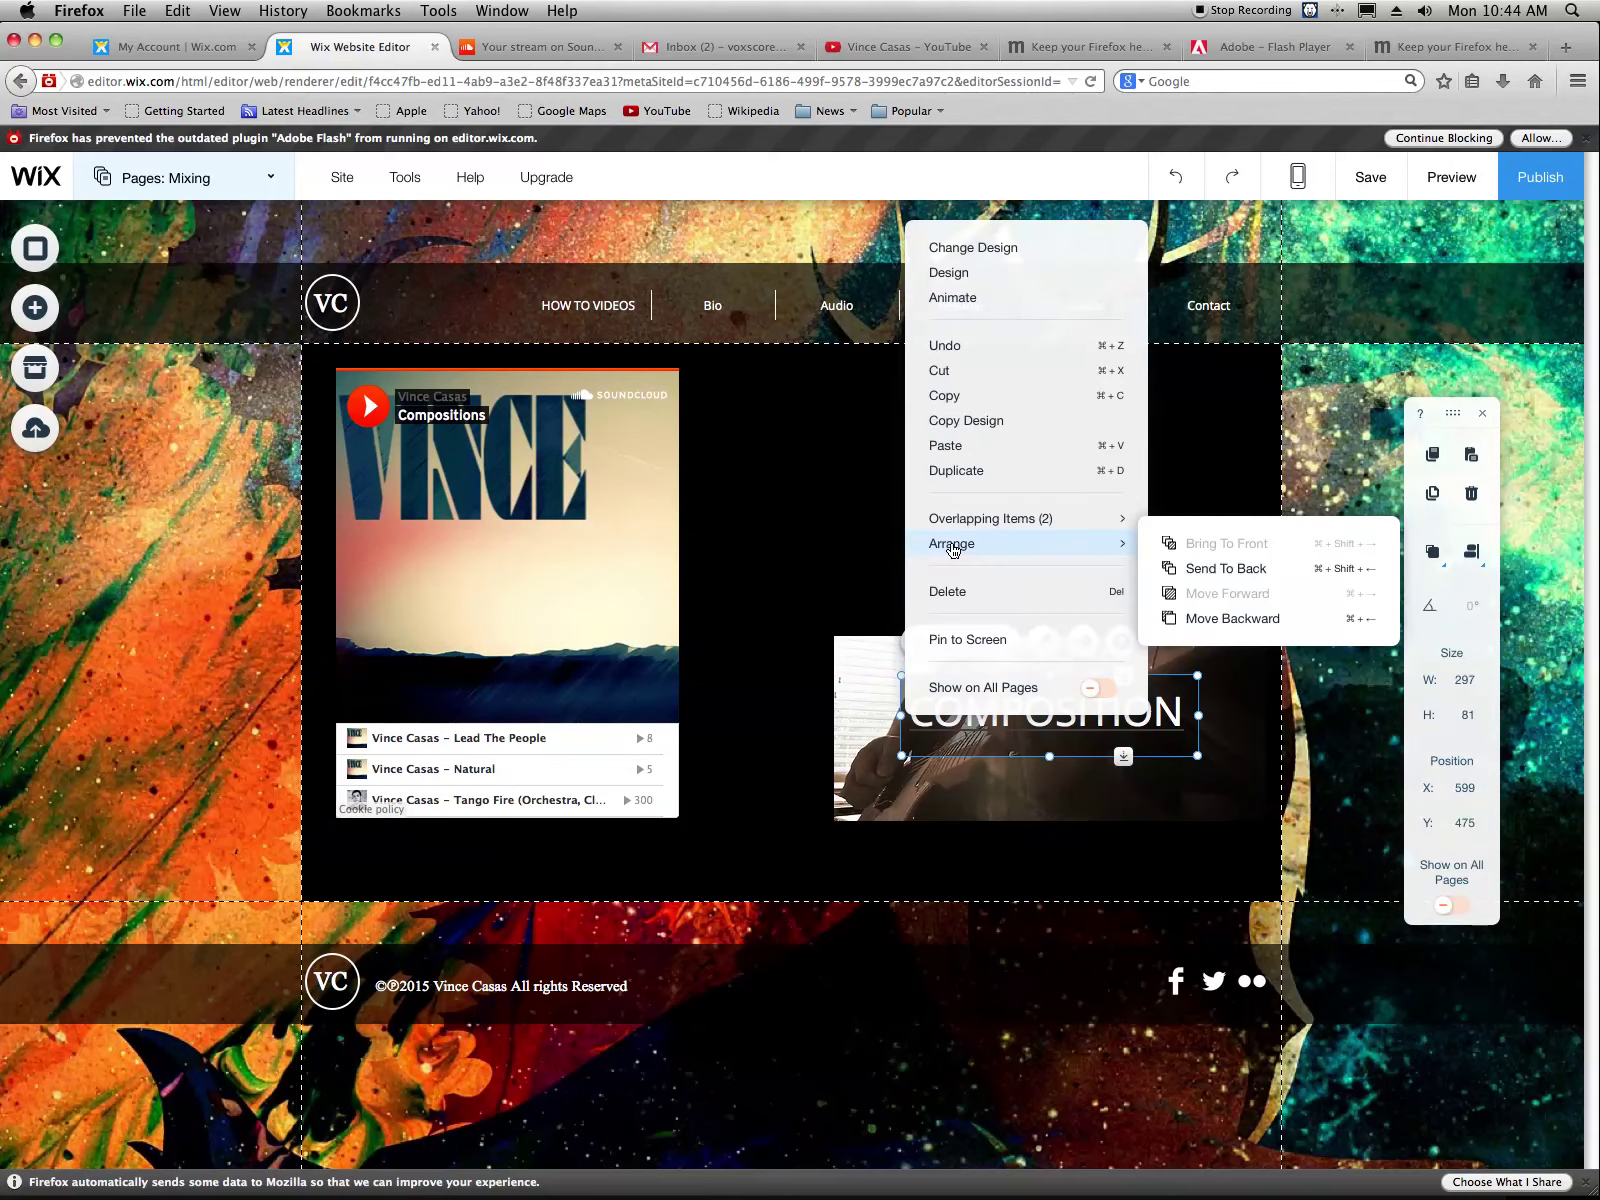
click(1262, 618)
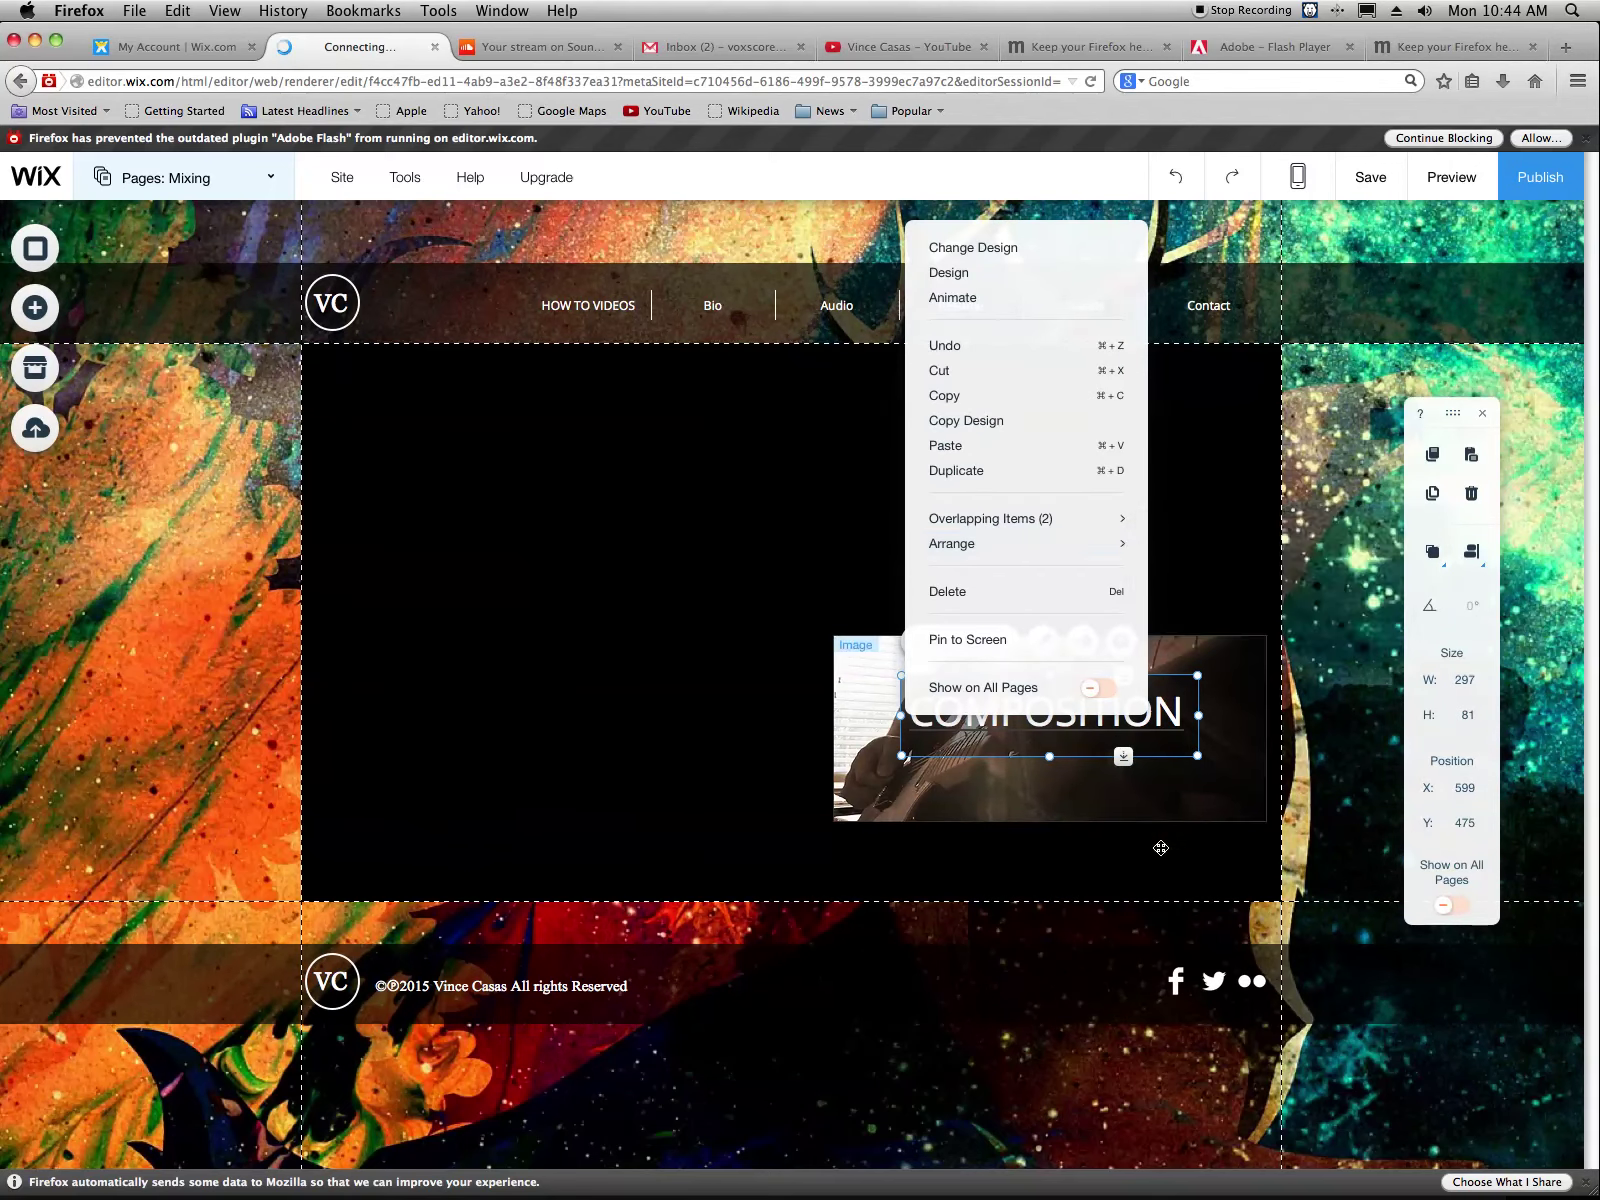
click(1145, 870)
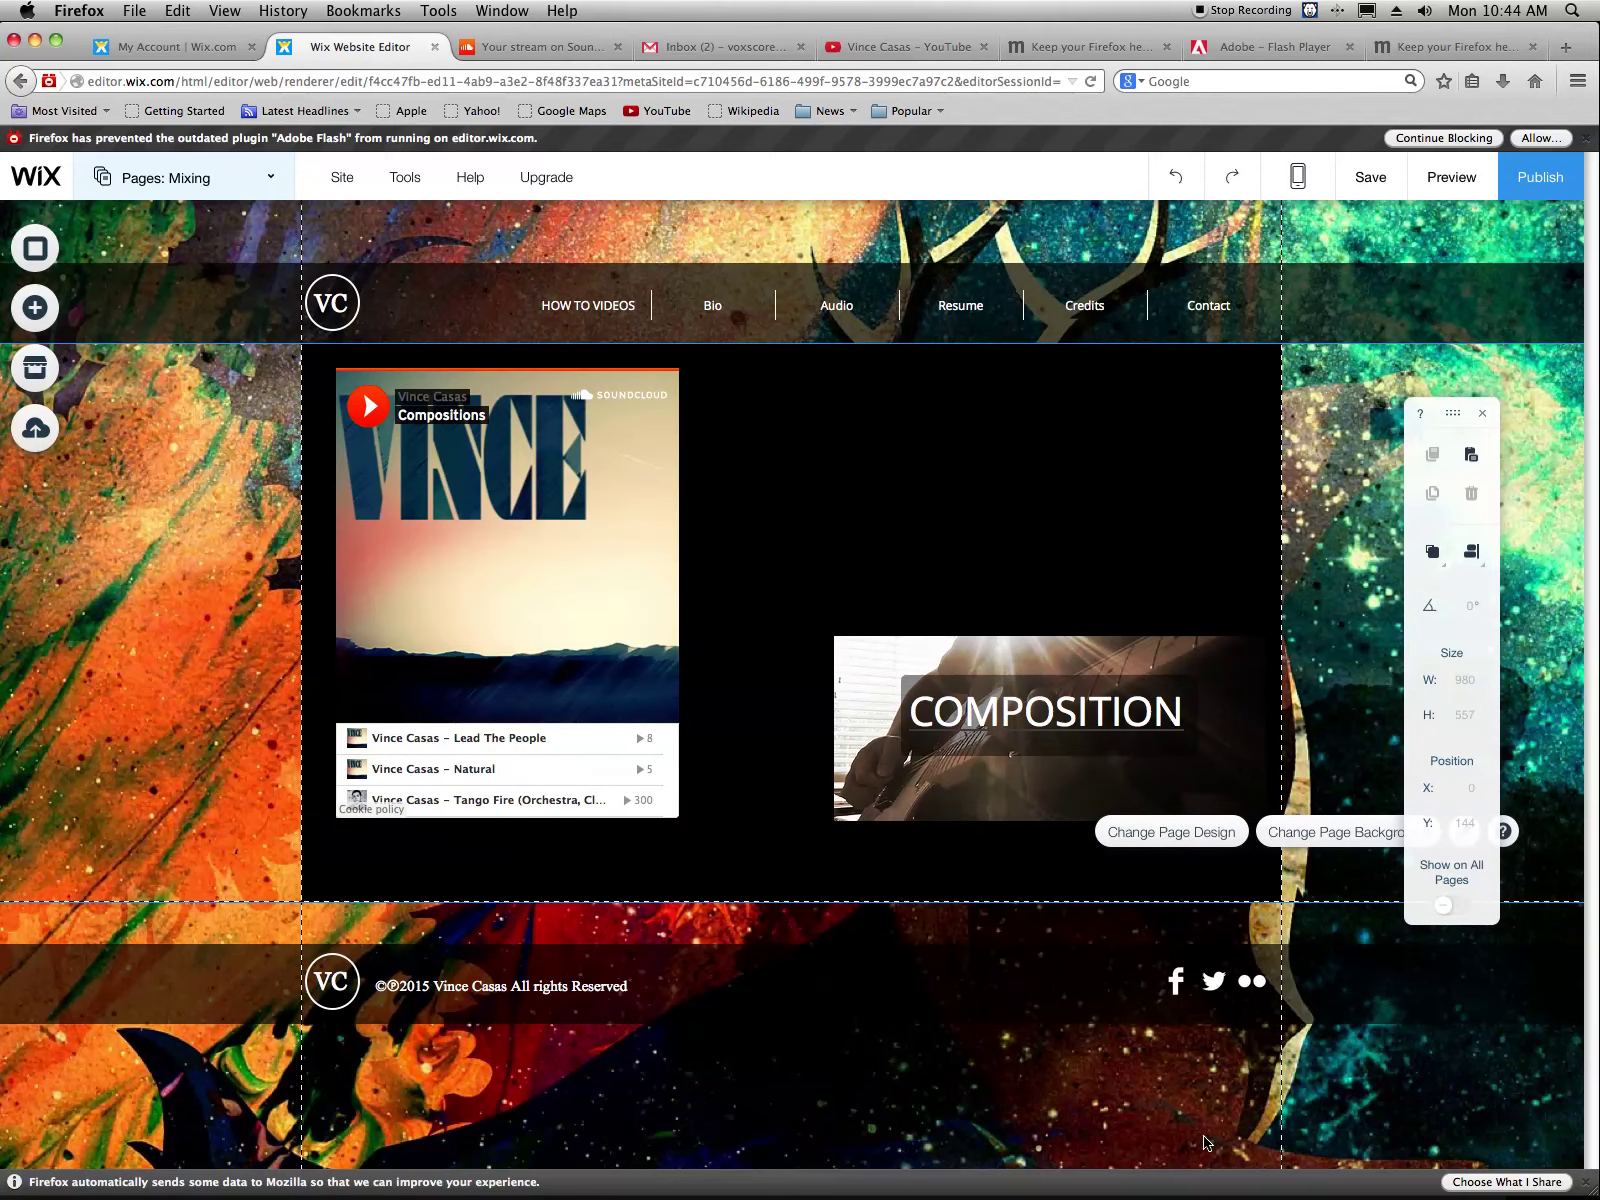
click(1372, 177)
click(1068, 929)
Examine the music players, iTunes button and related music apps that can be added to the page
click(54, 309)
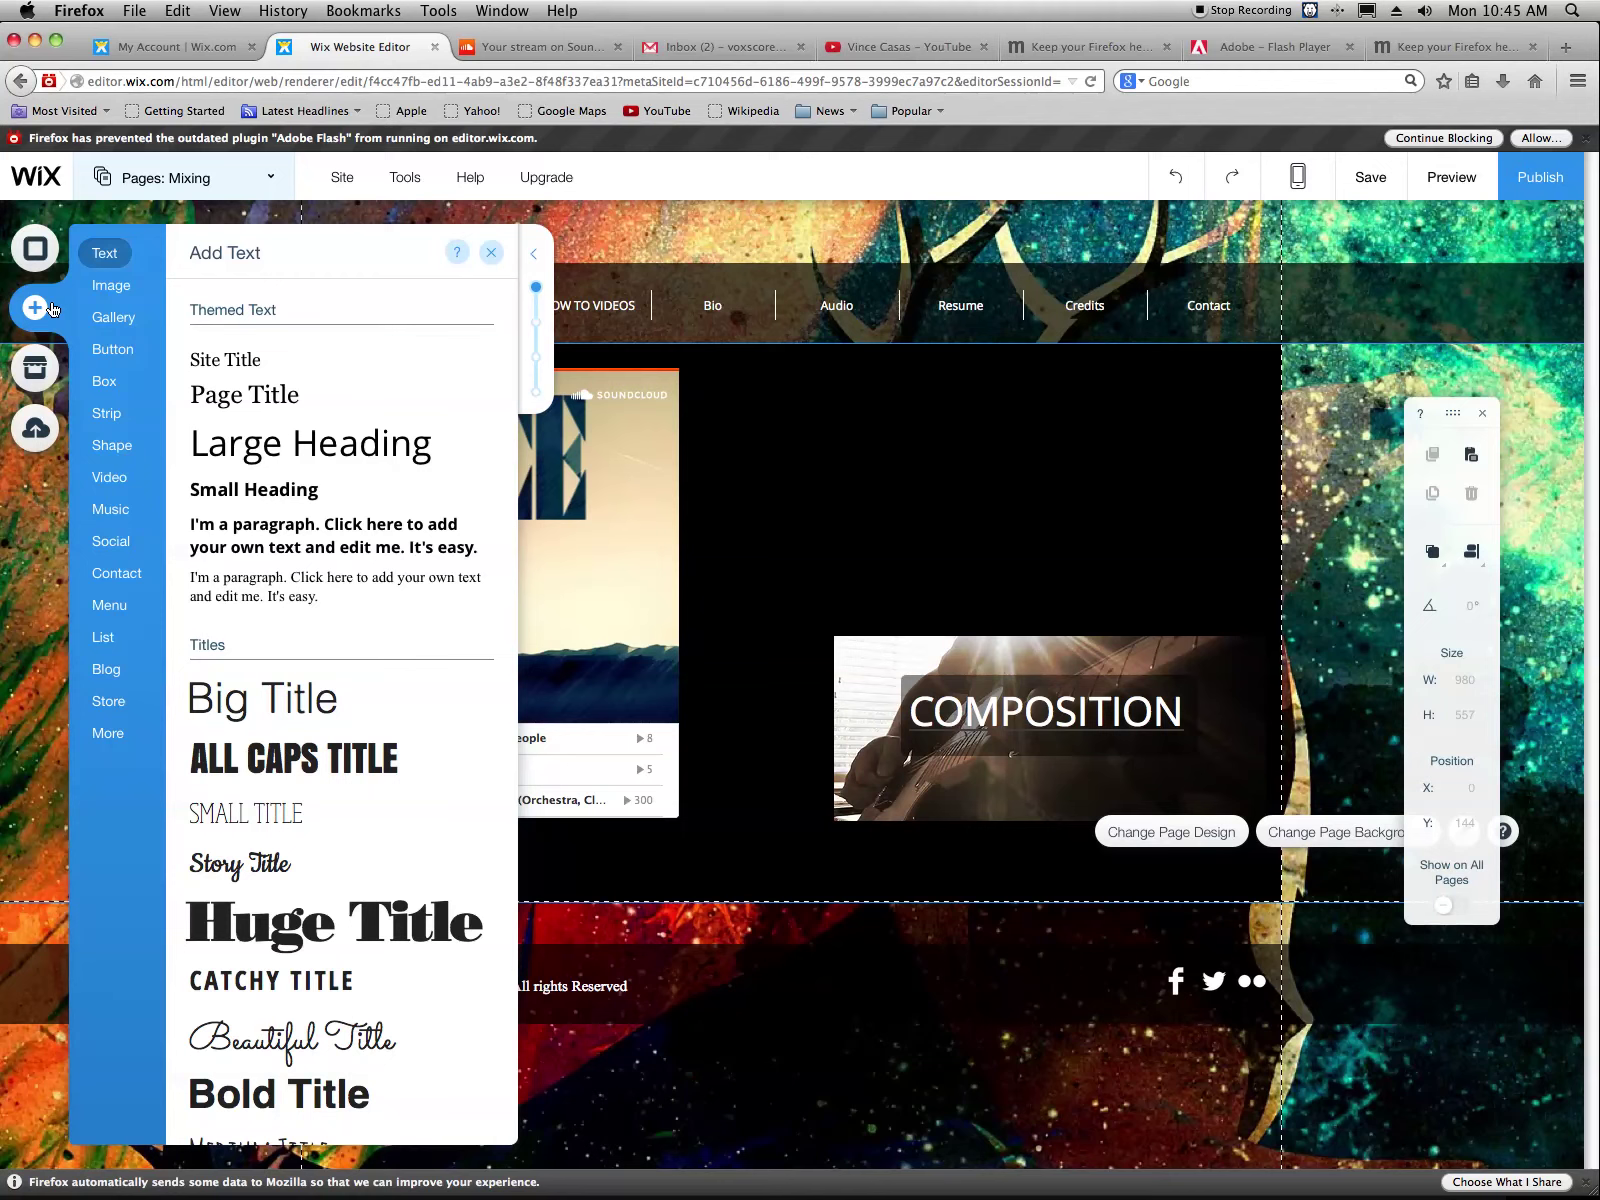
click(113, 317)
click(106, 413)
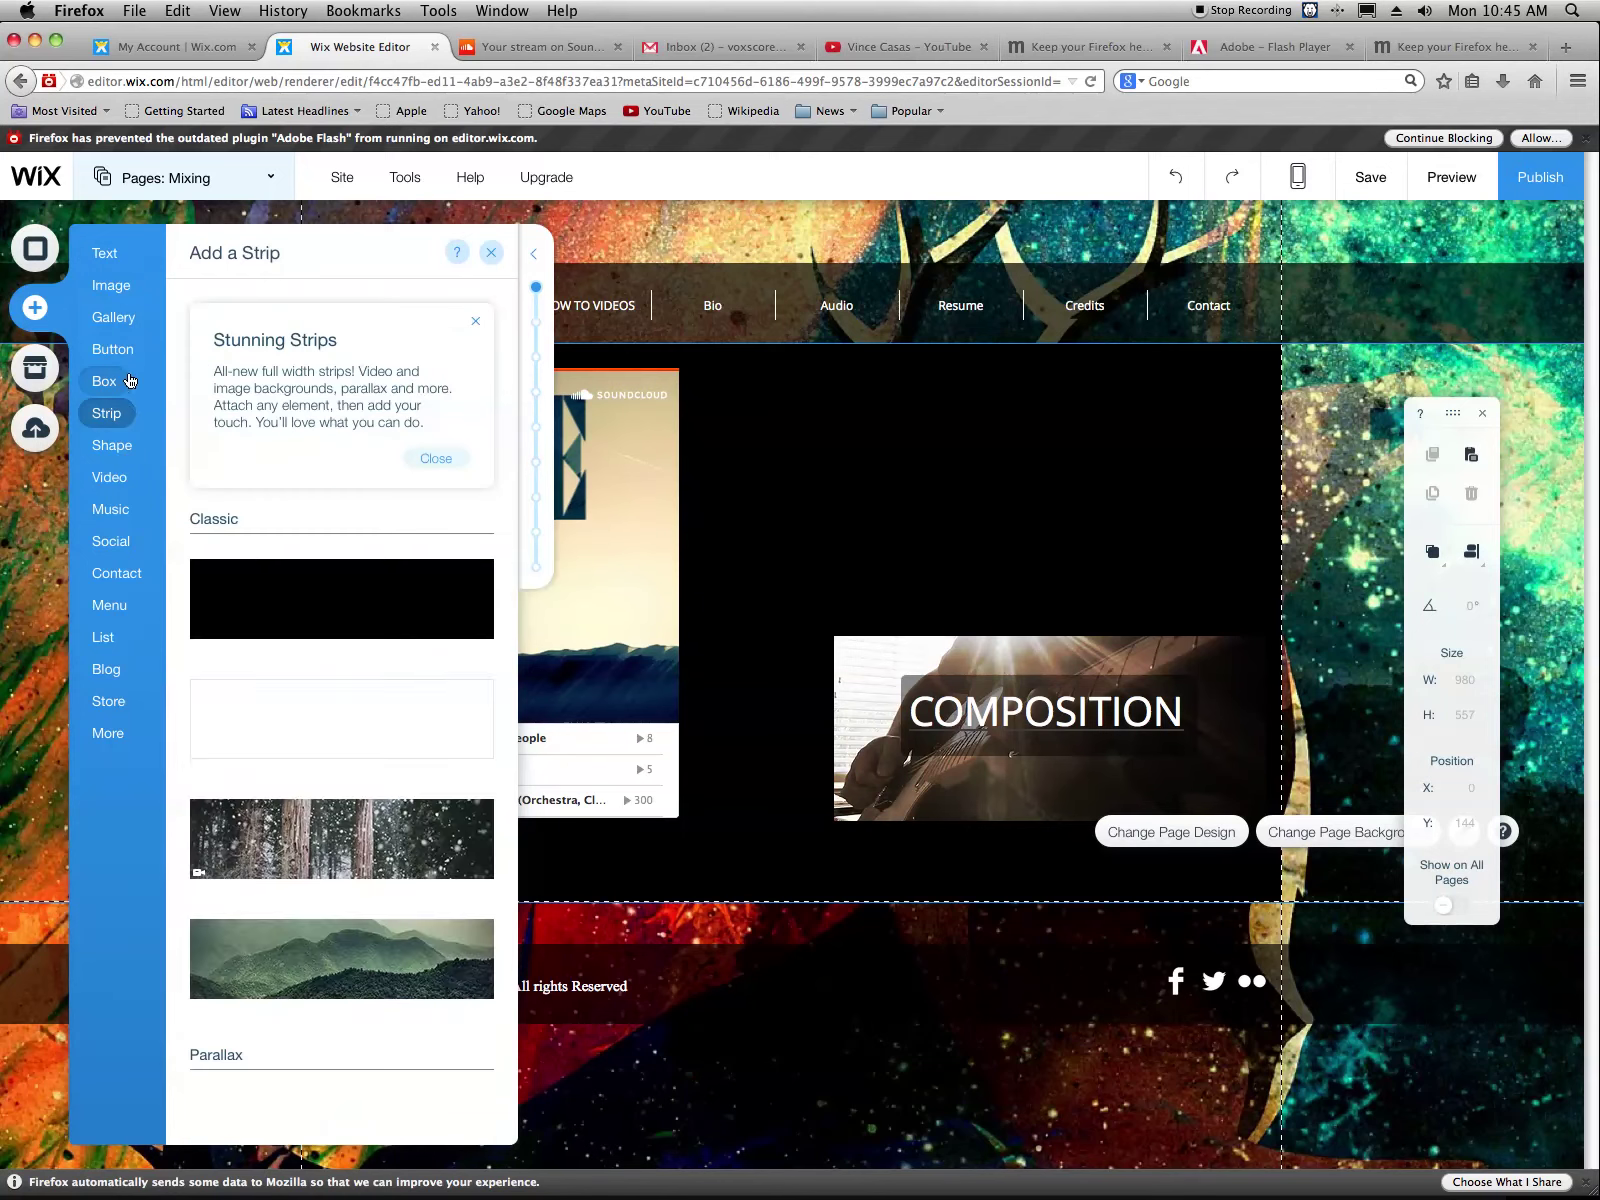
click(128, 380)
click(124, 510)
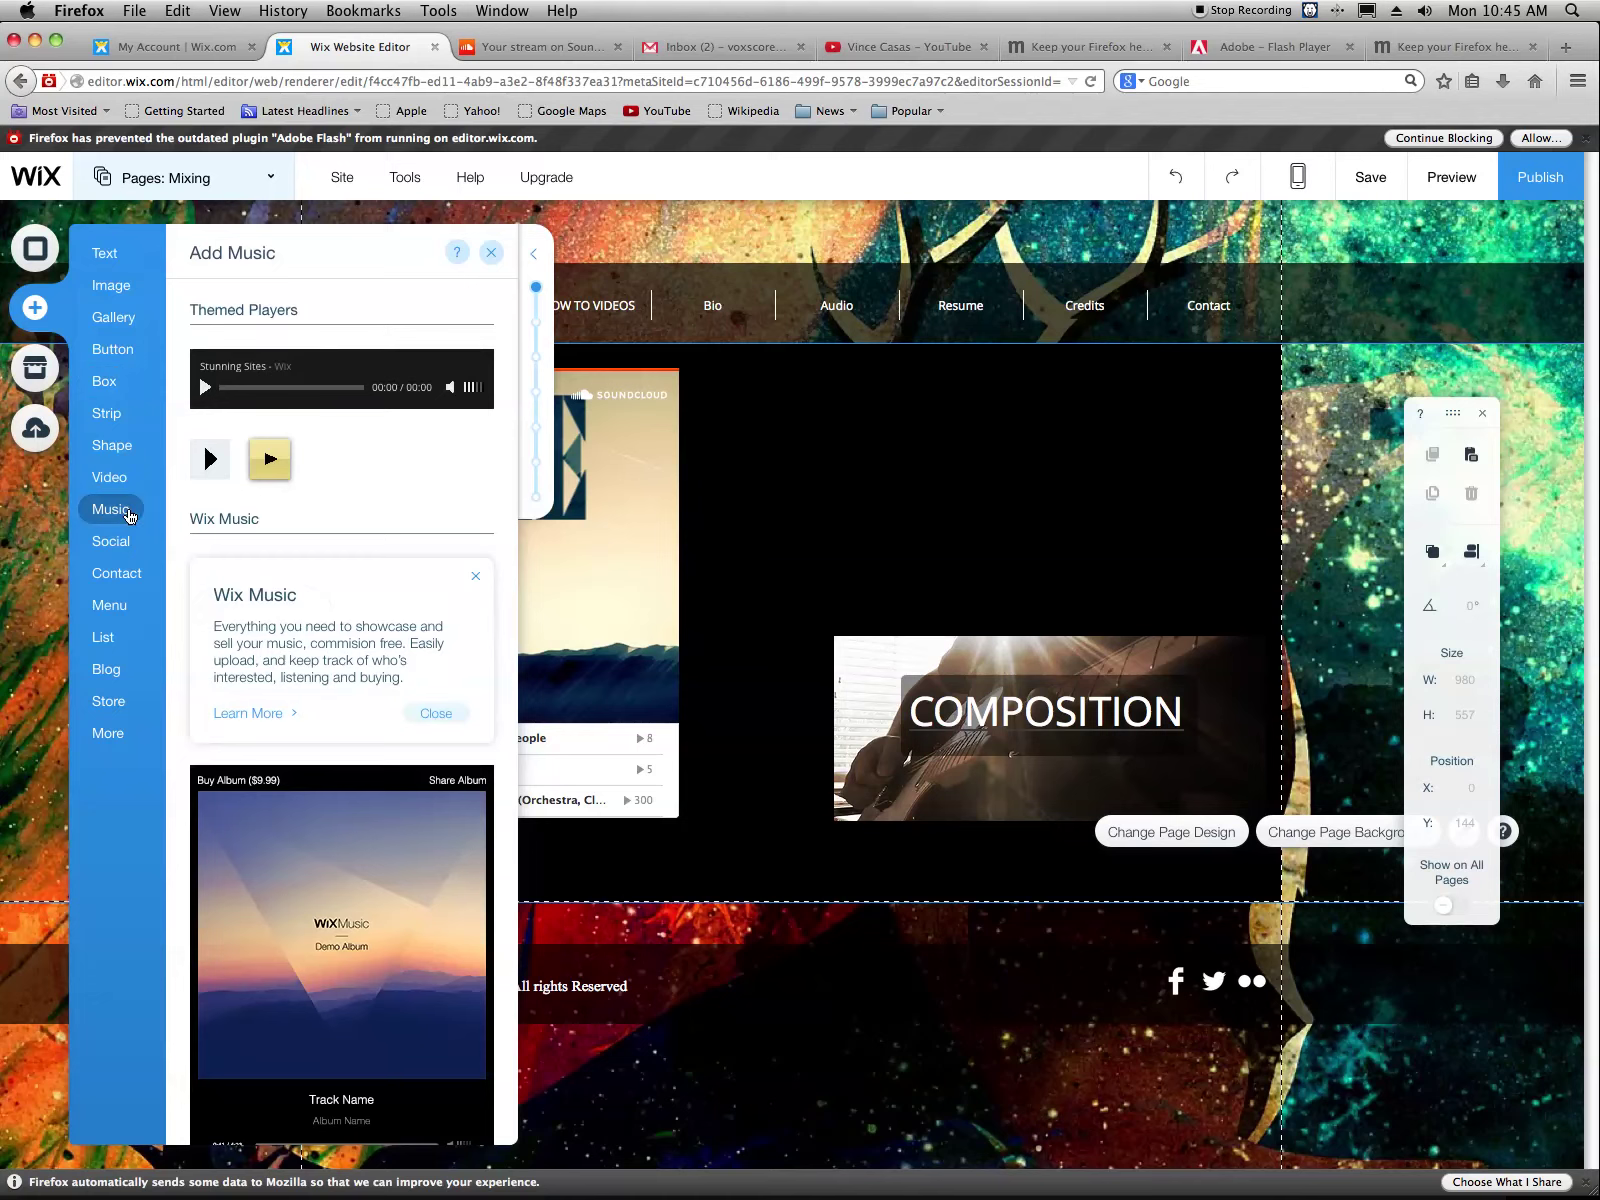
scroll(400, 465, down, 10)
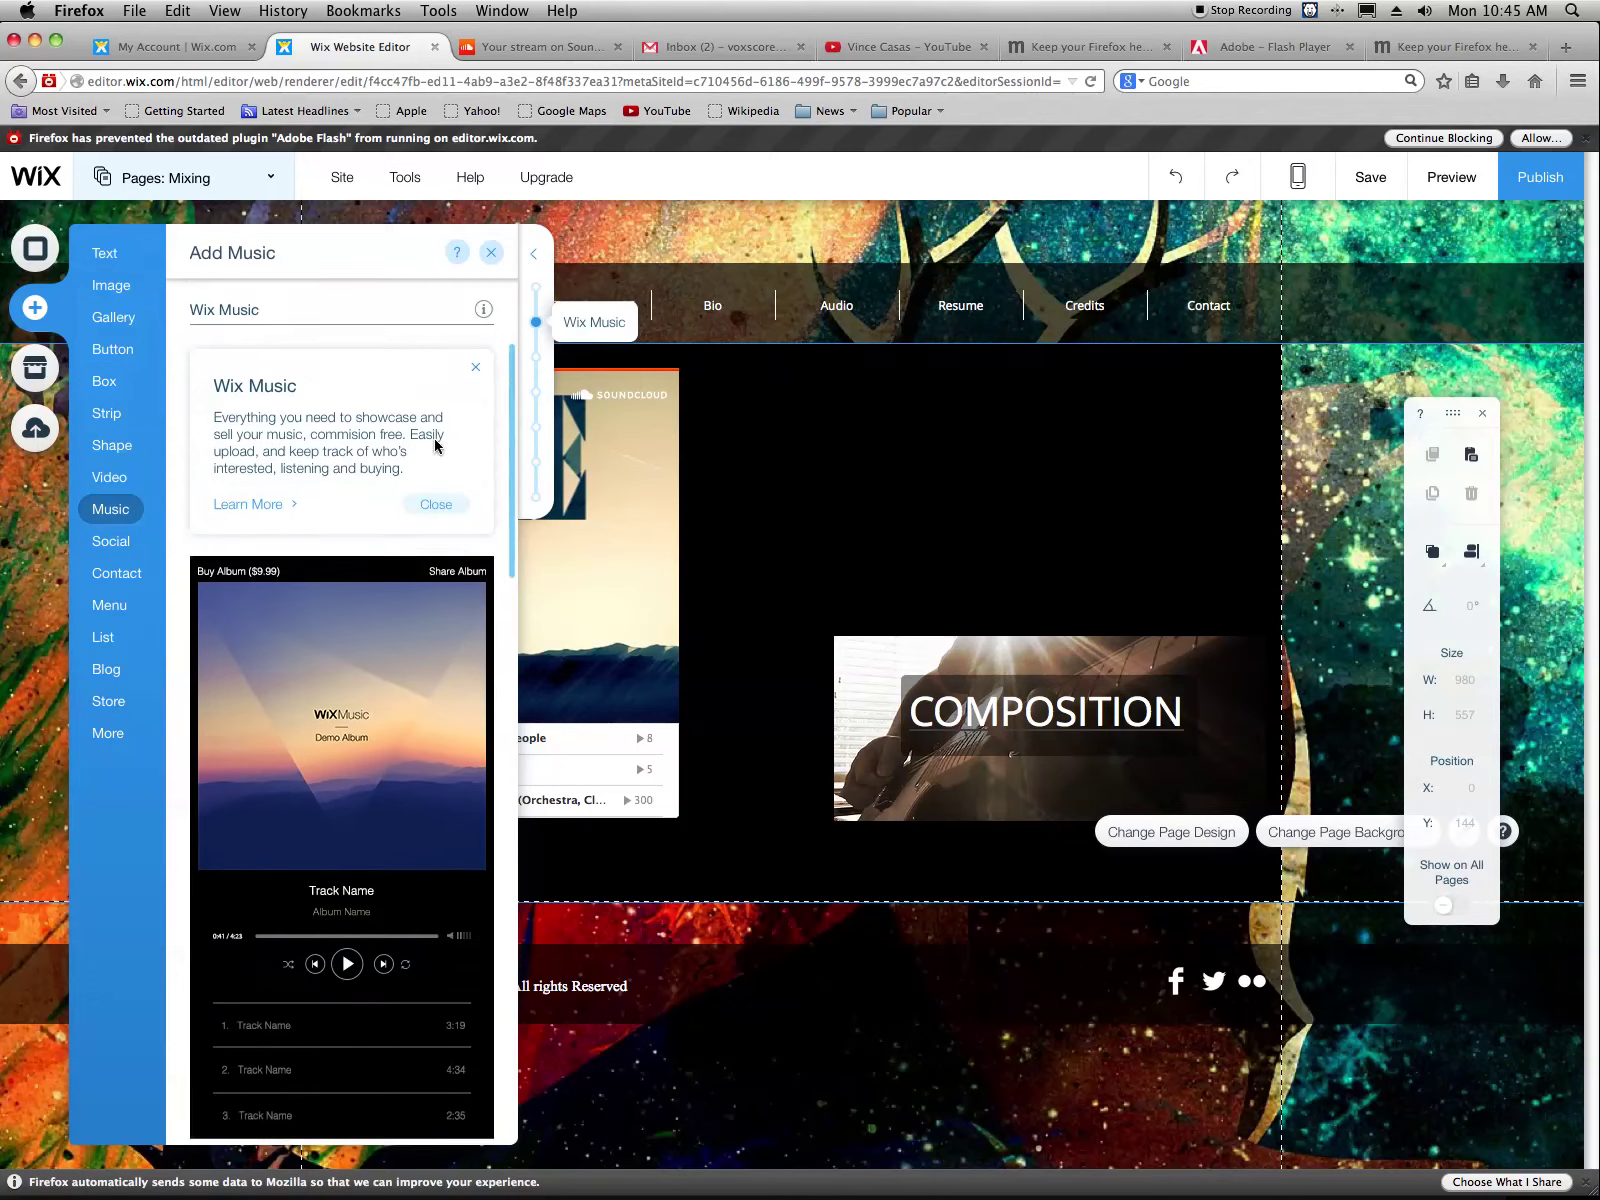
scroll(437, 447, down, 5)
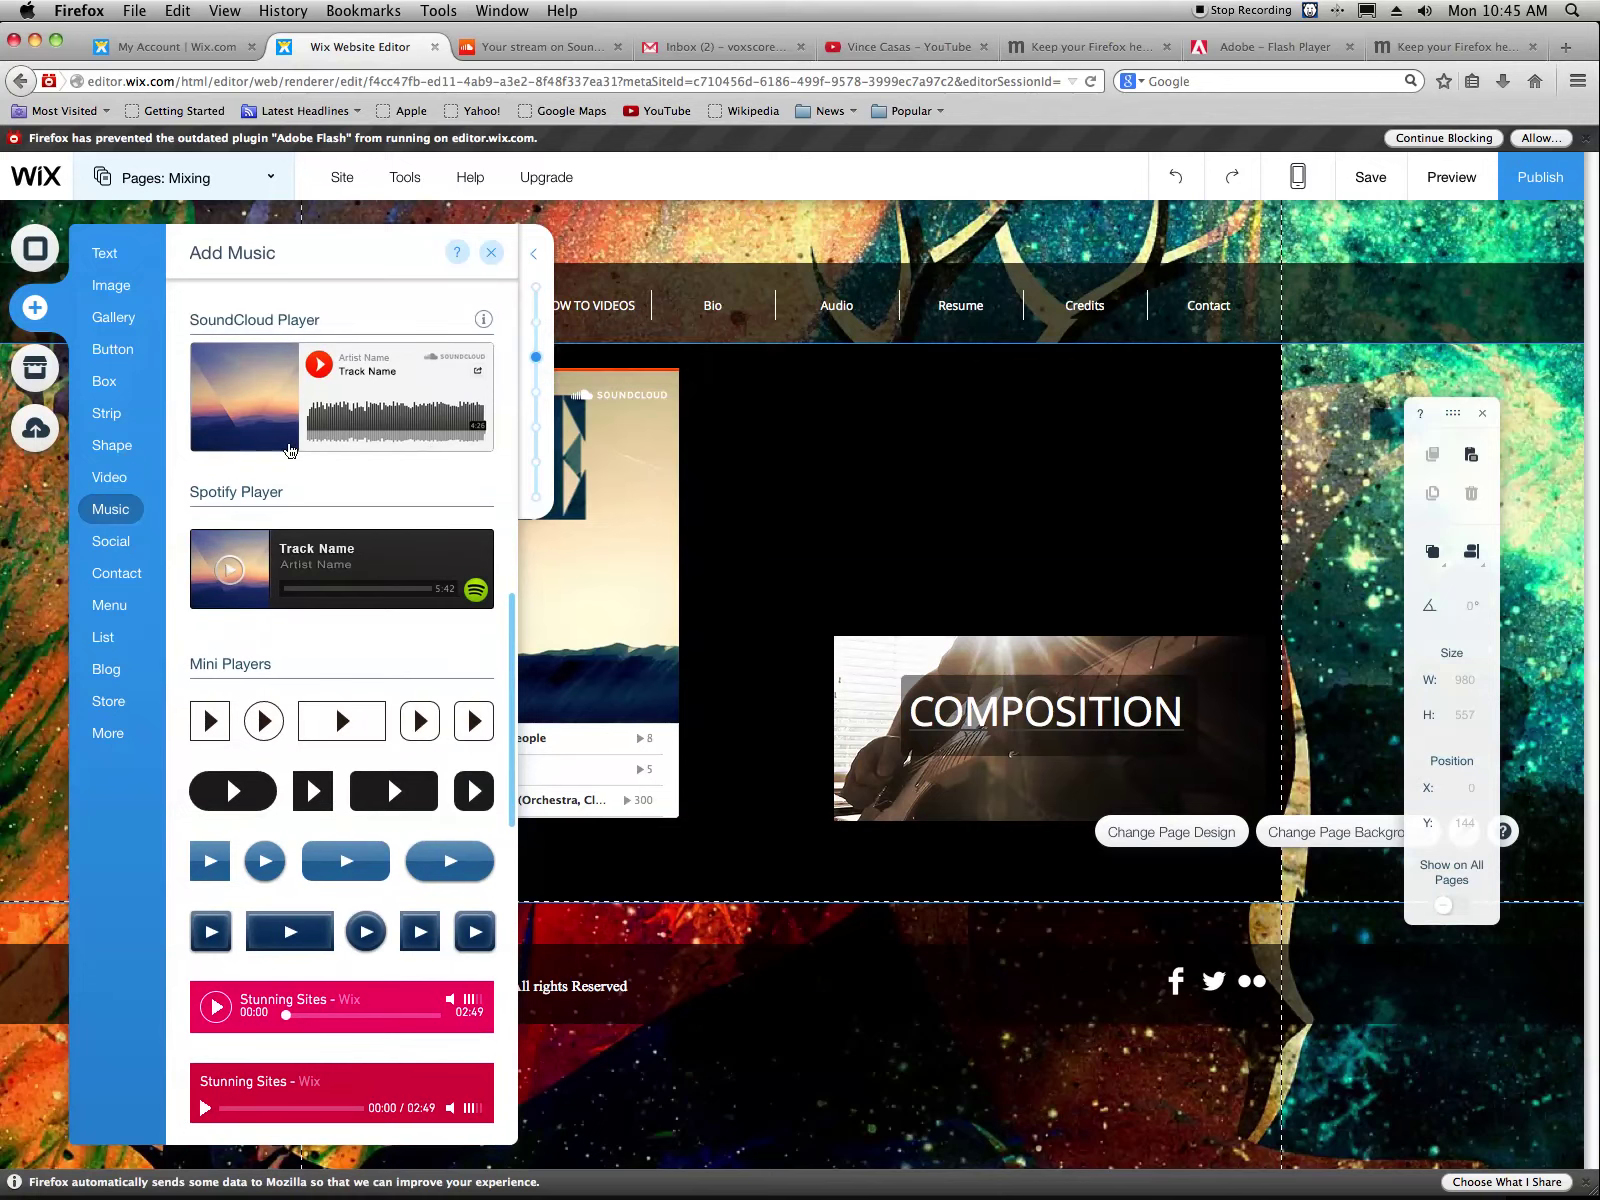
scroll(453, 628, down, 3)
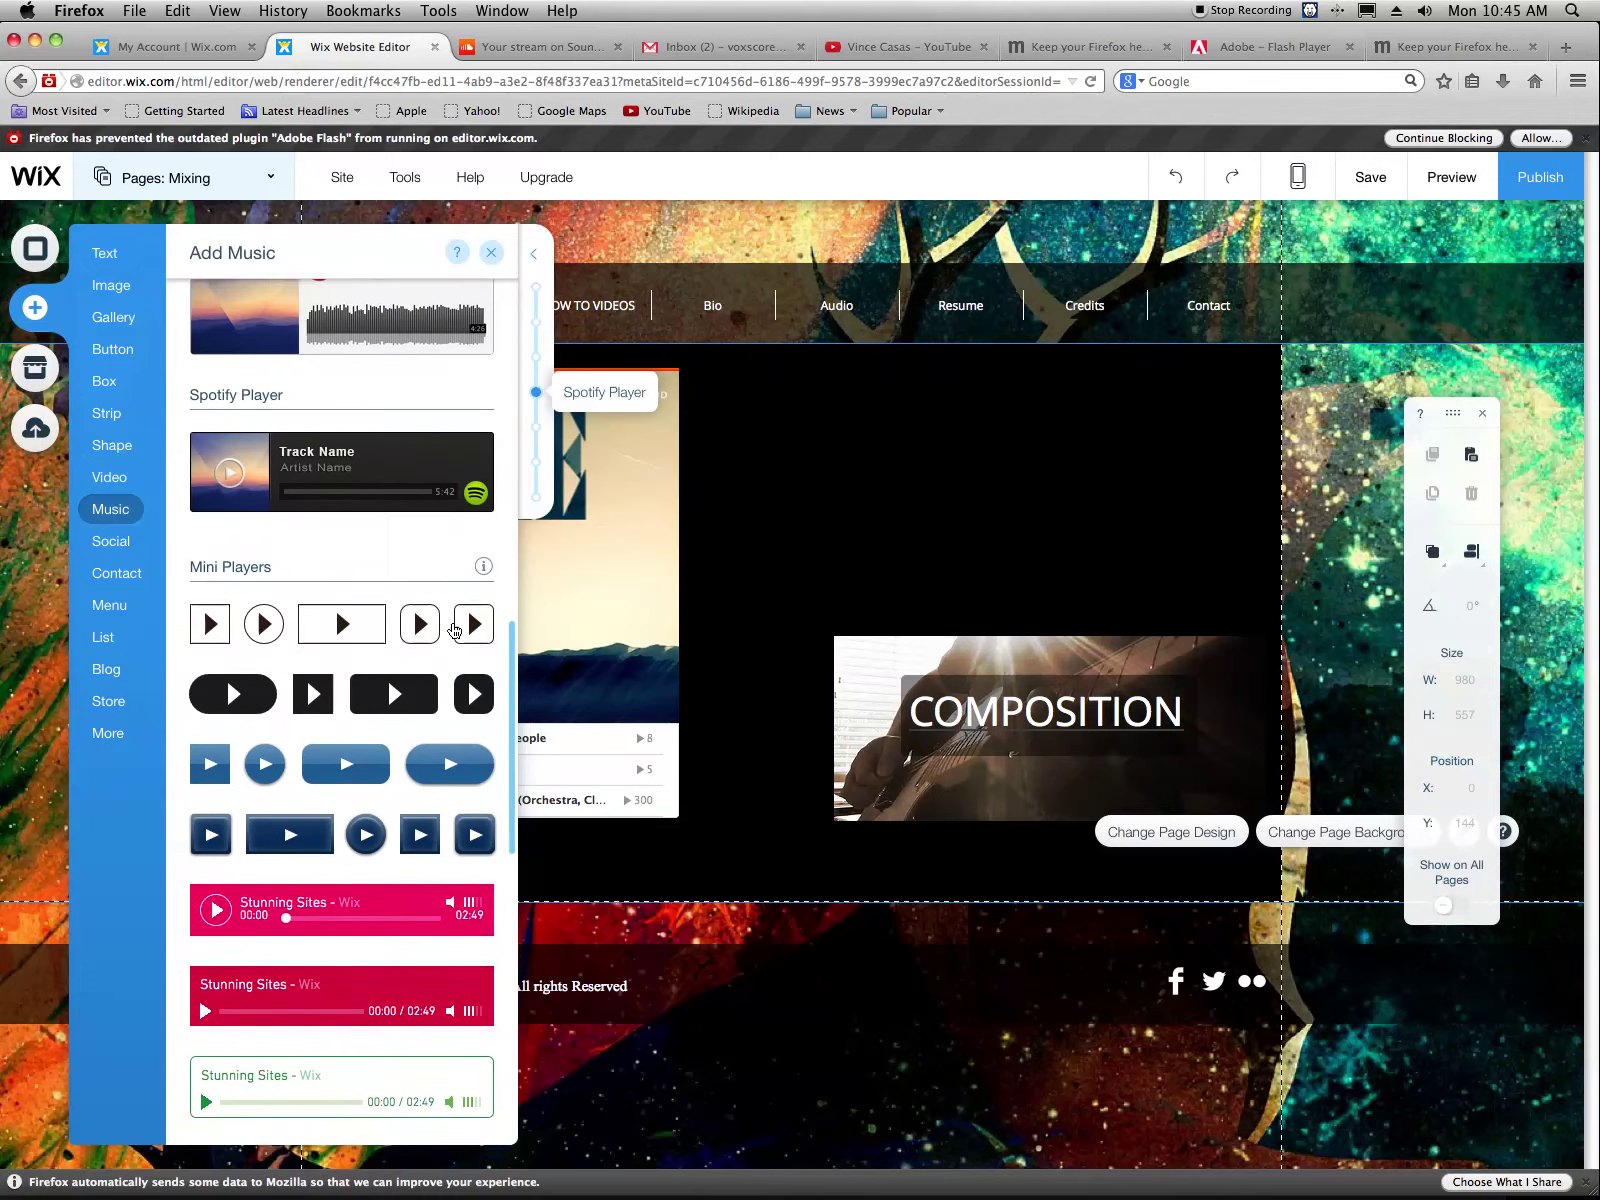
scroll(330, 680, down, 15)
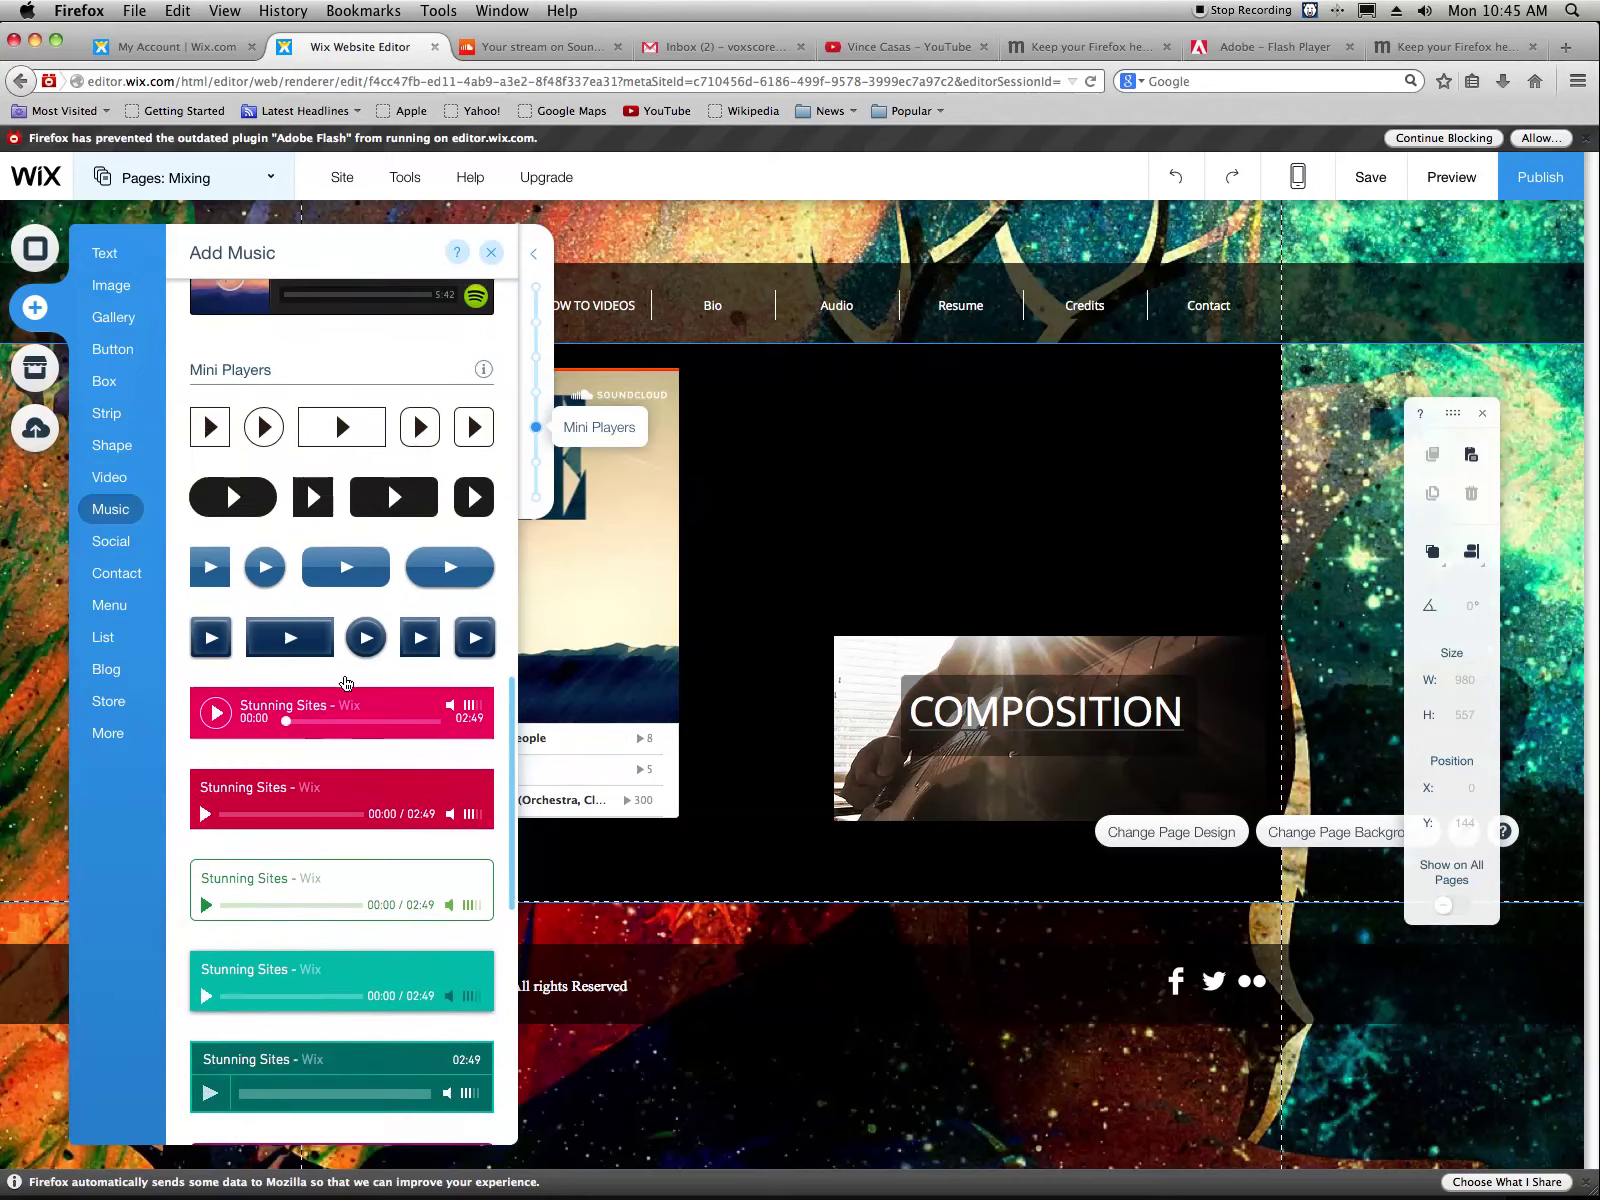
scroll(347, 683, down, 5)
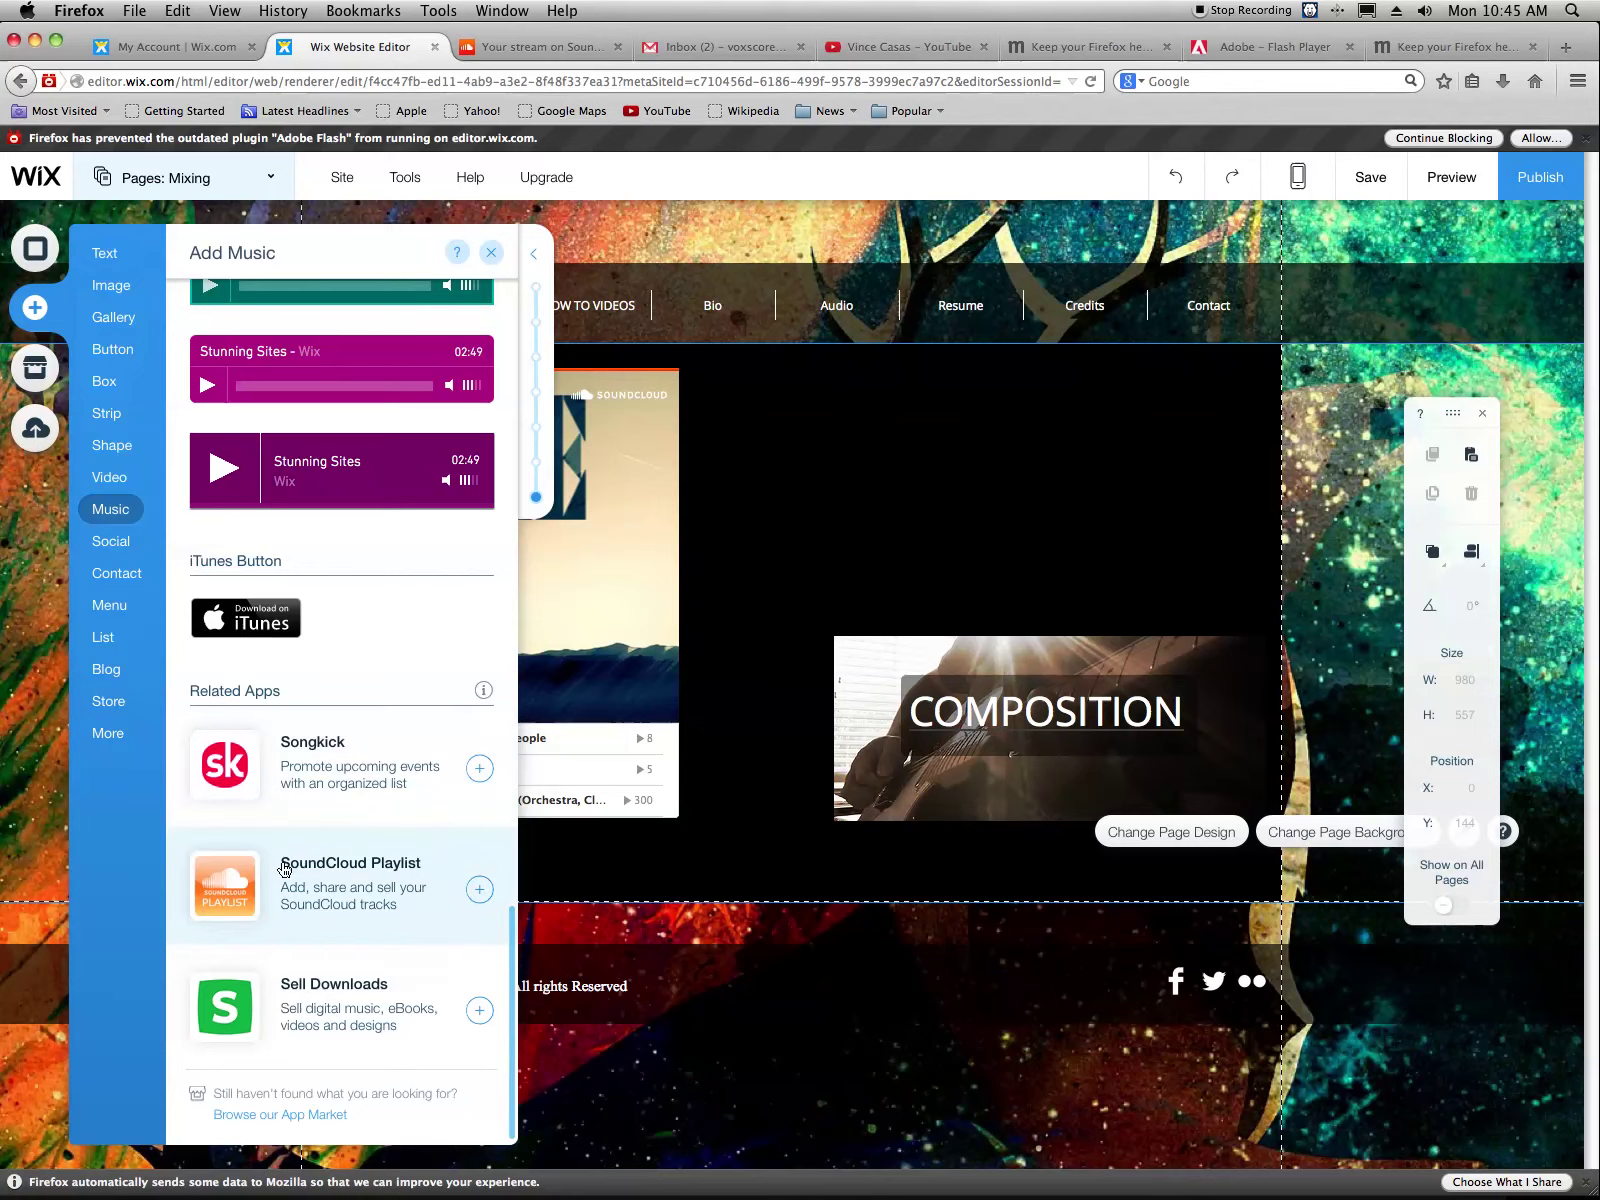
scroll(457, 972, up, 10)
scroll(452, 922, up, 5)
scroll(452, 922, down, 10)
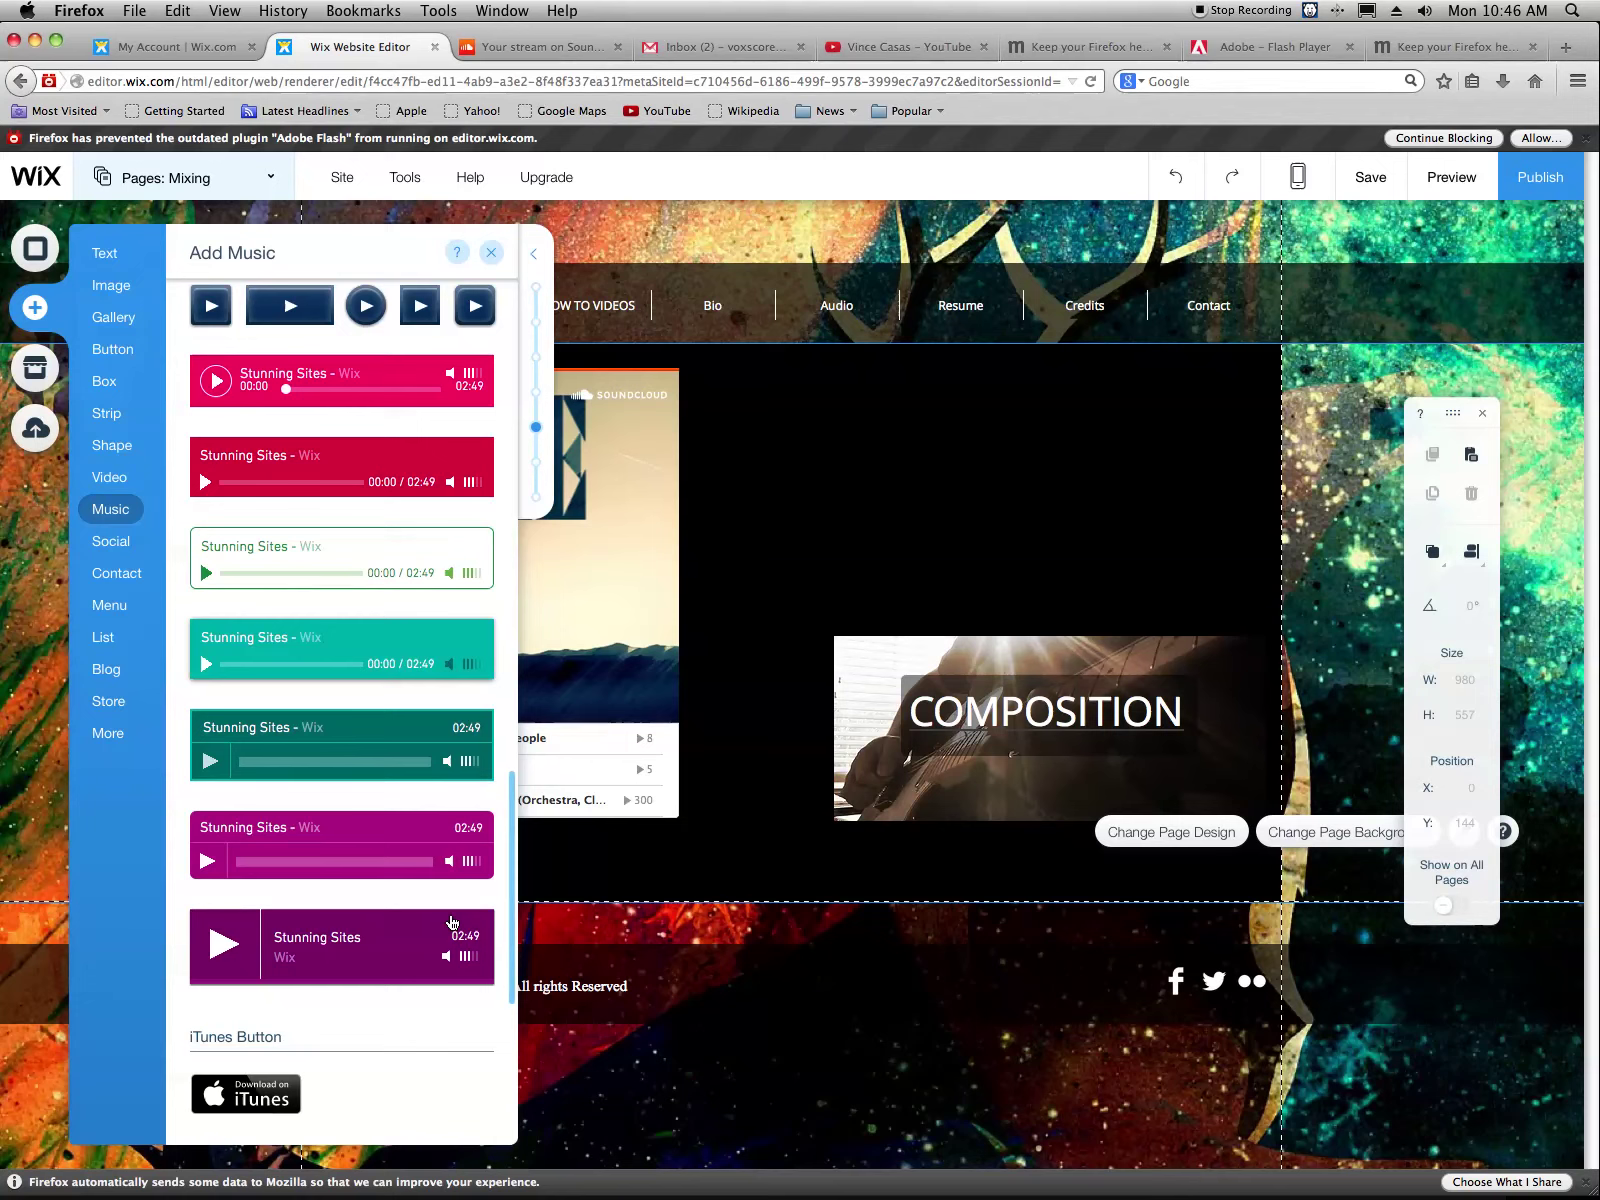
Add the wide white mini player with the Lead the People track and place it at about X 532, Y 178
scroll(330, 578, up, 4)
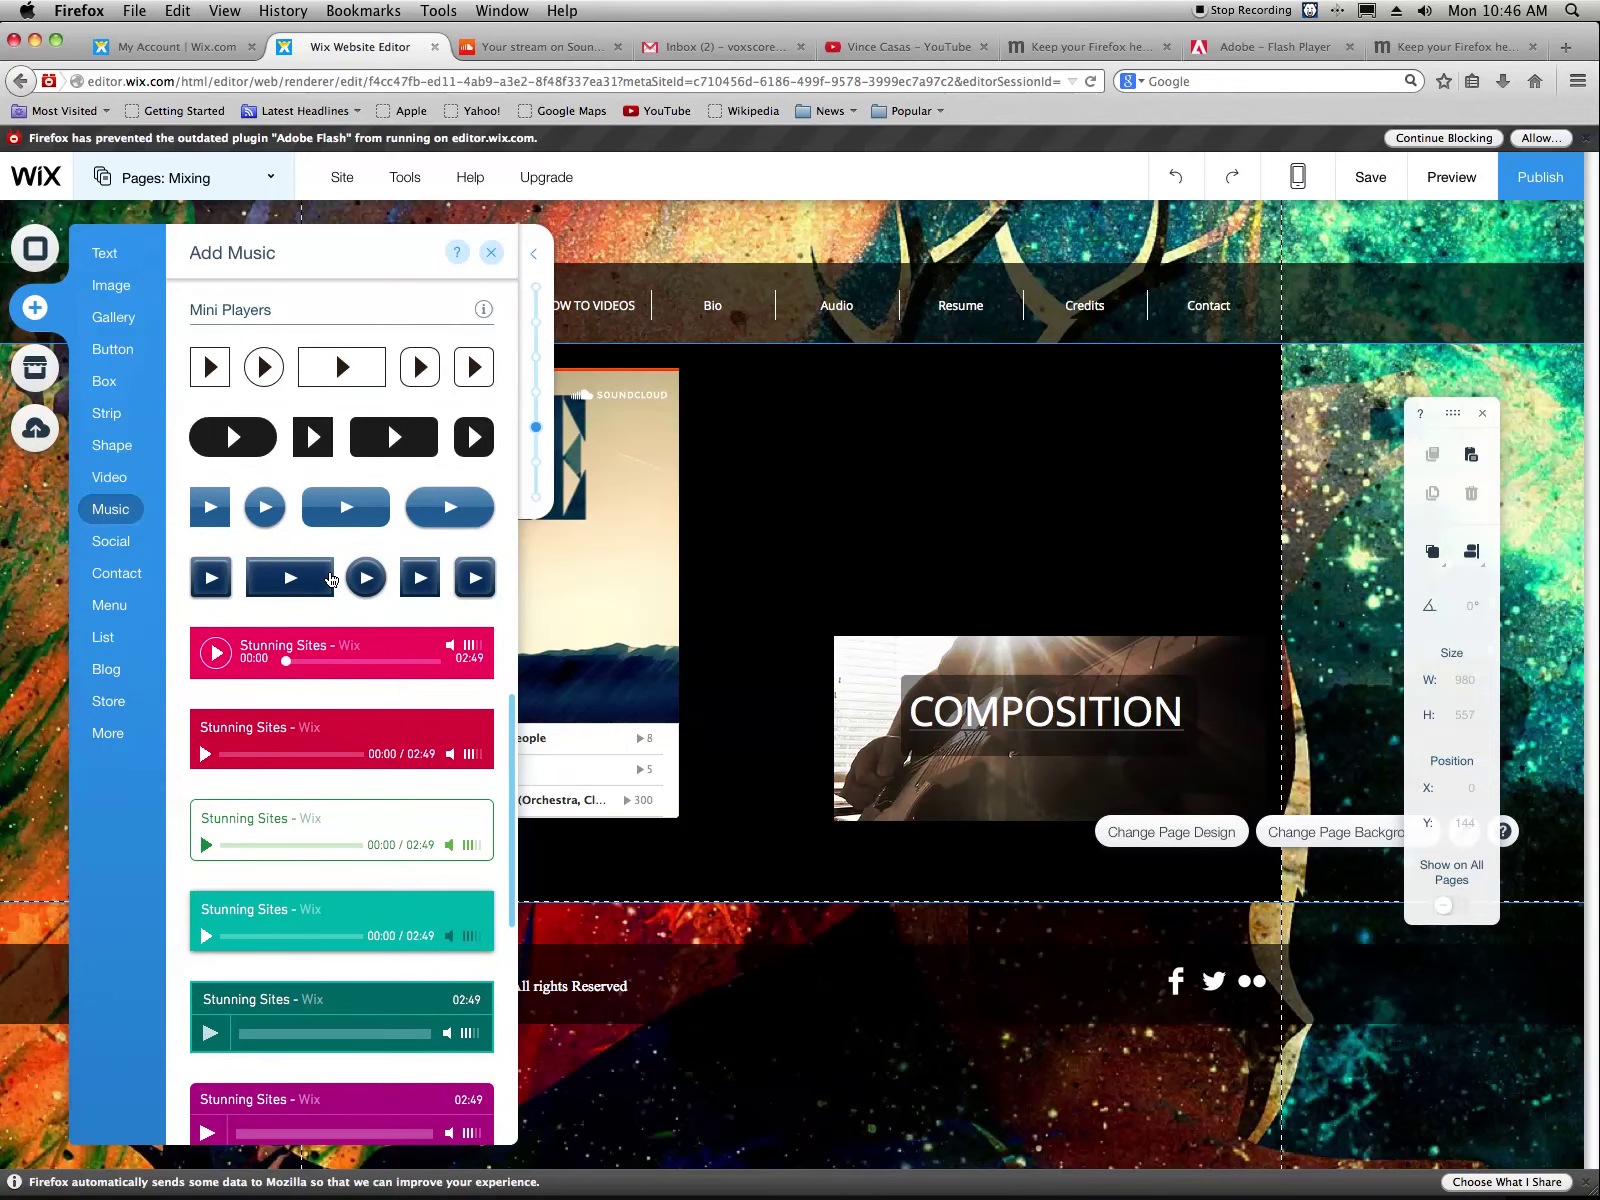
scroll(335, 570, up, 3)
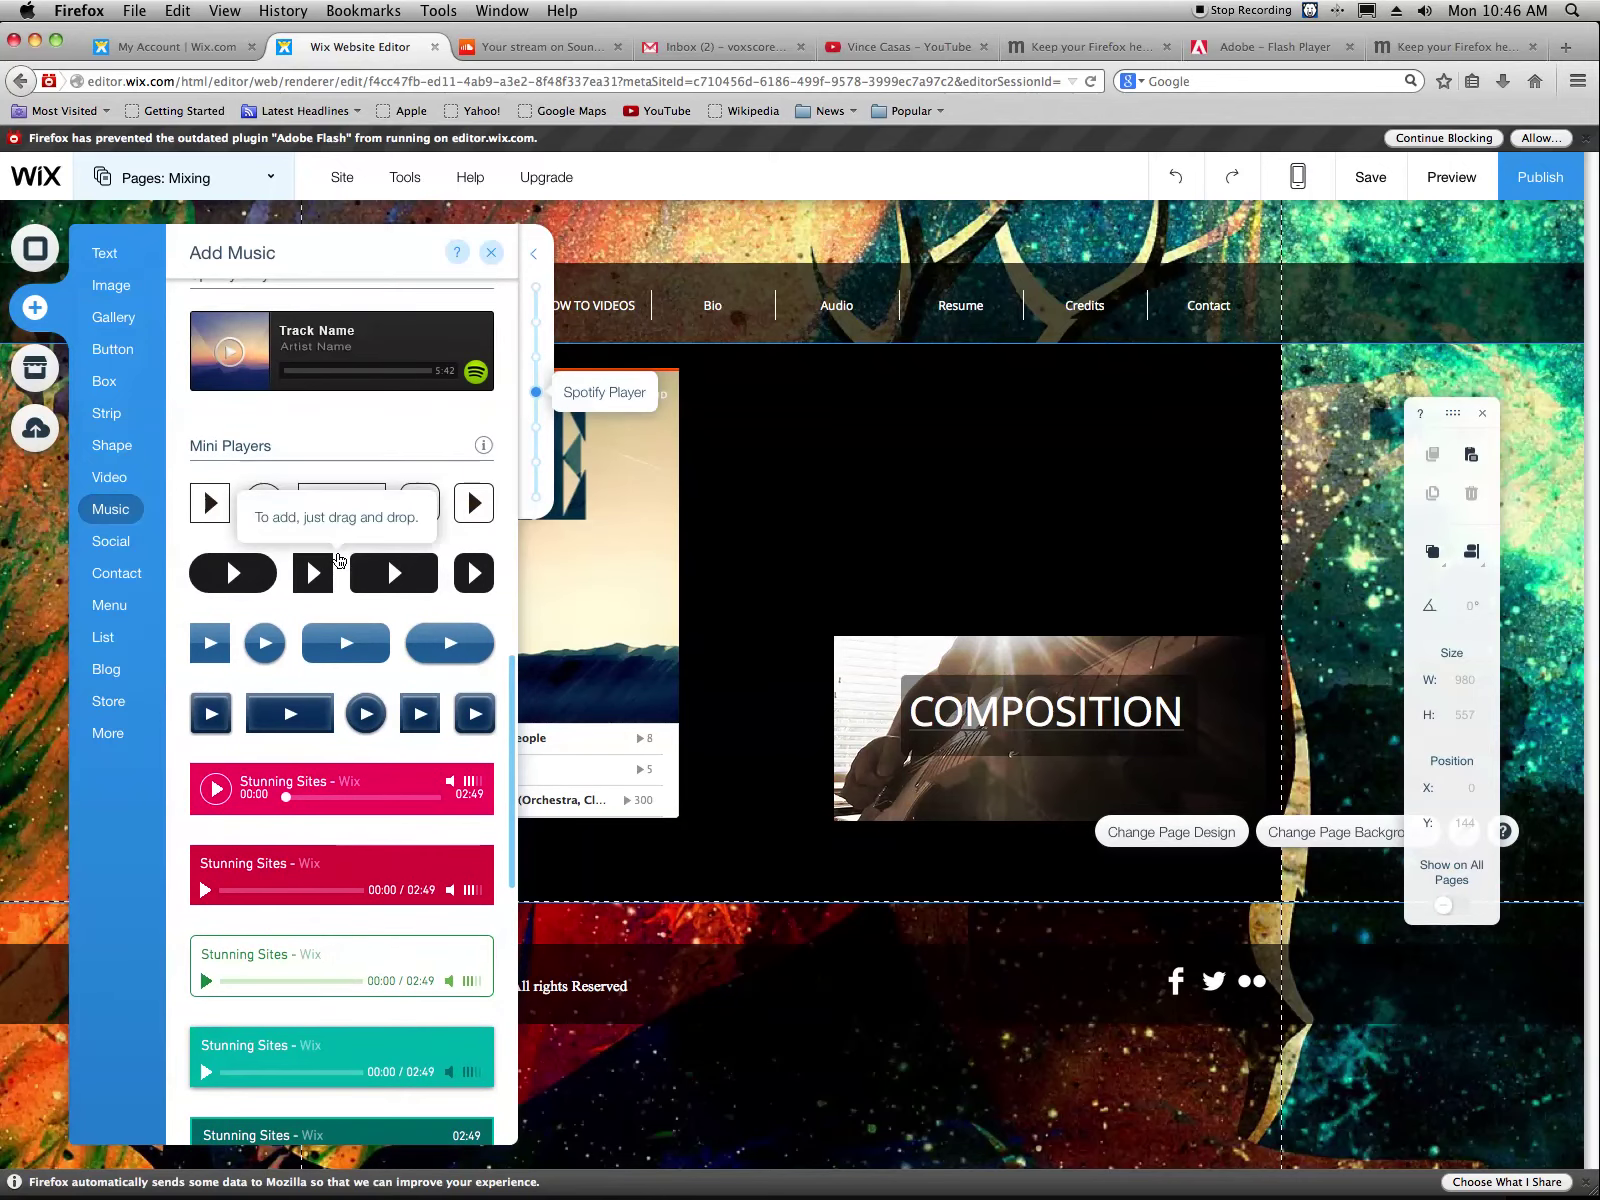
scroll(321, 452, down, 2)
click(317, 440)
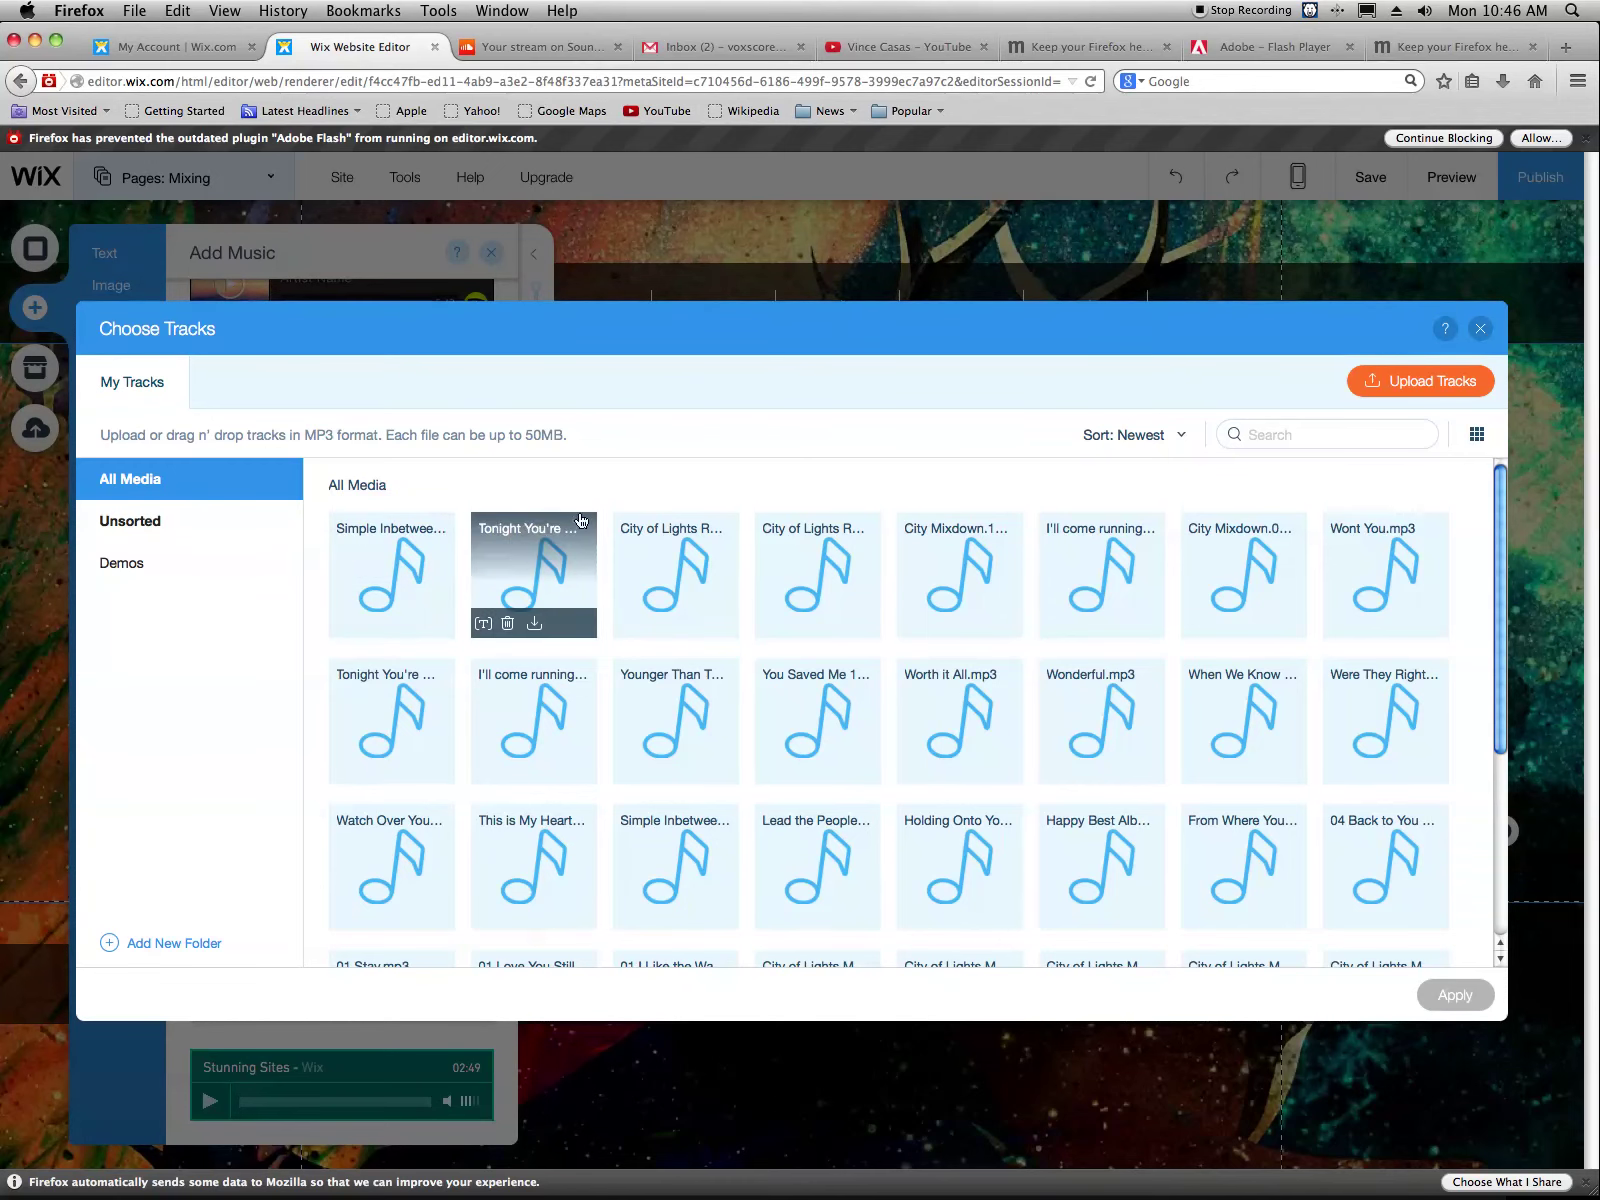
scroll(751, 752, down, 5)
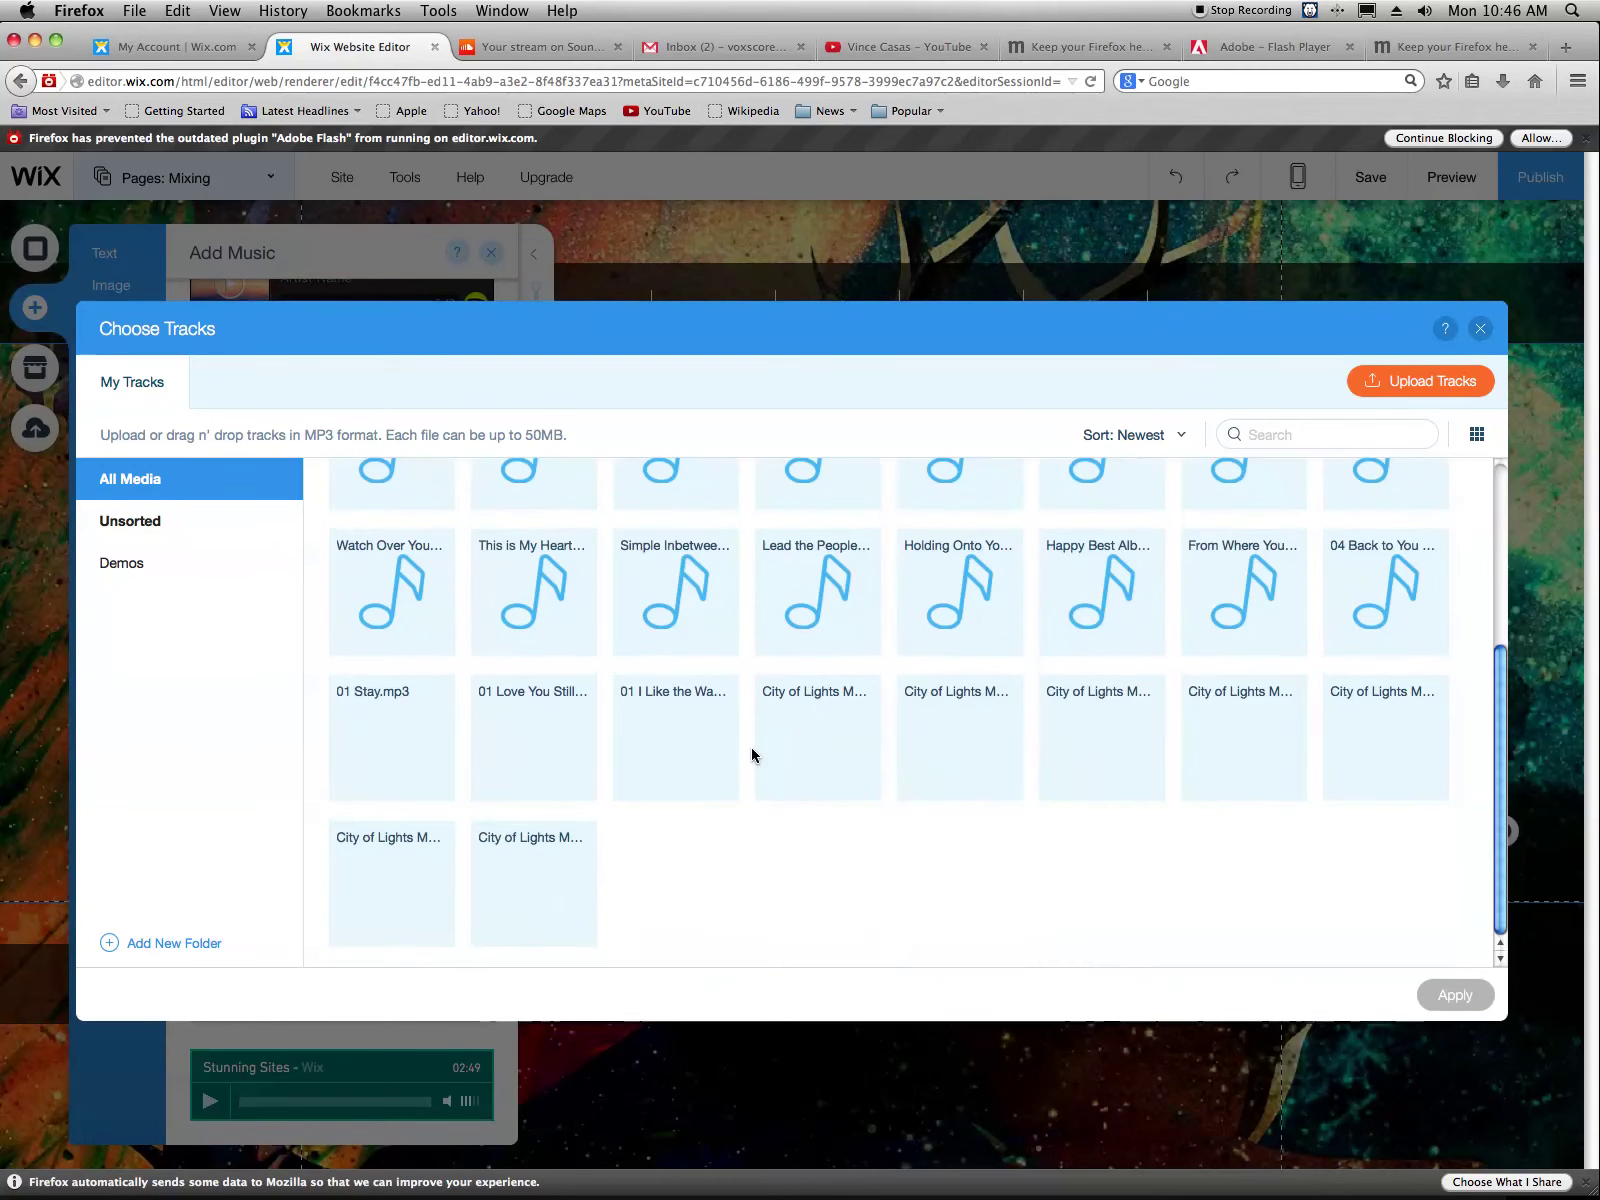
scroll(843, 880, up, 5)
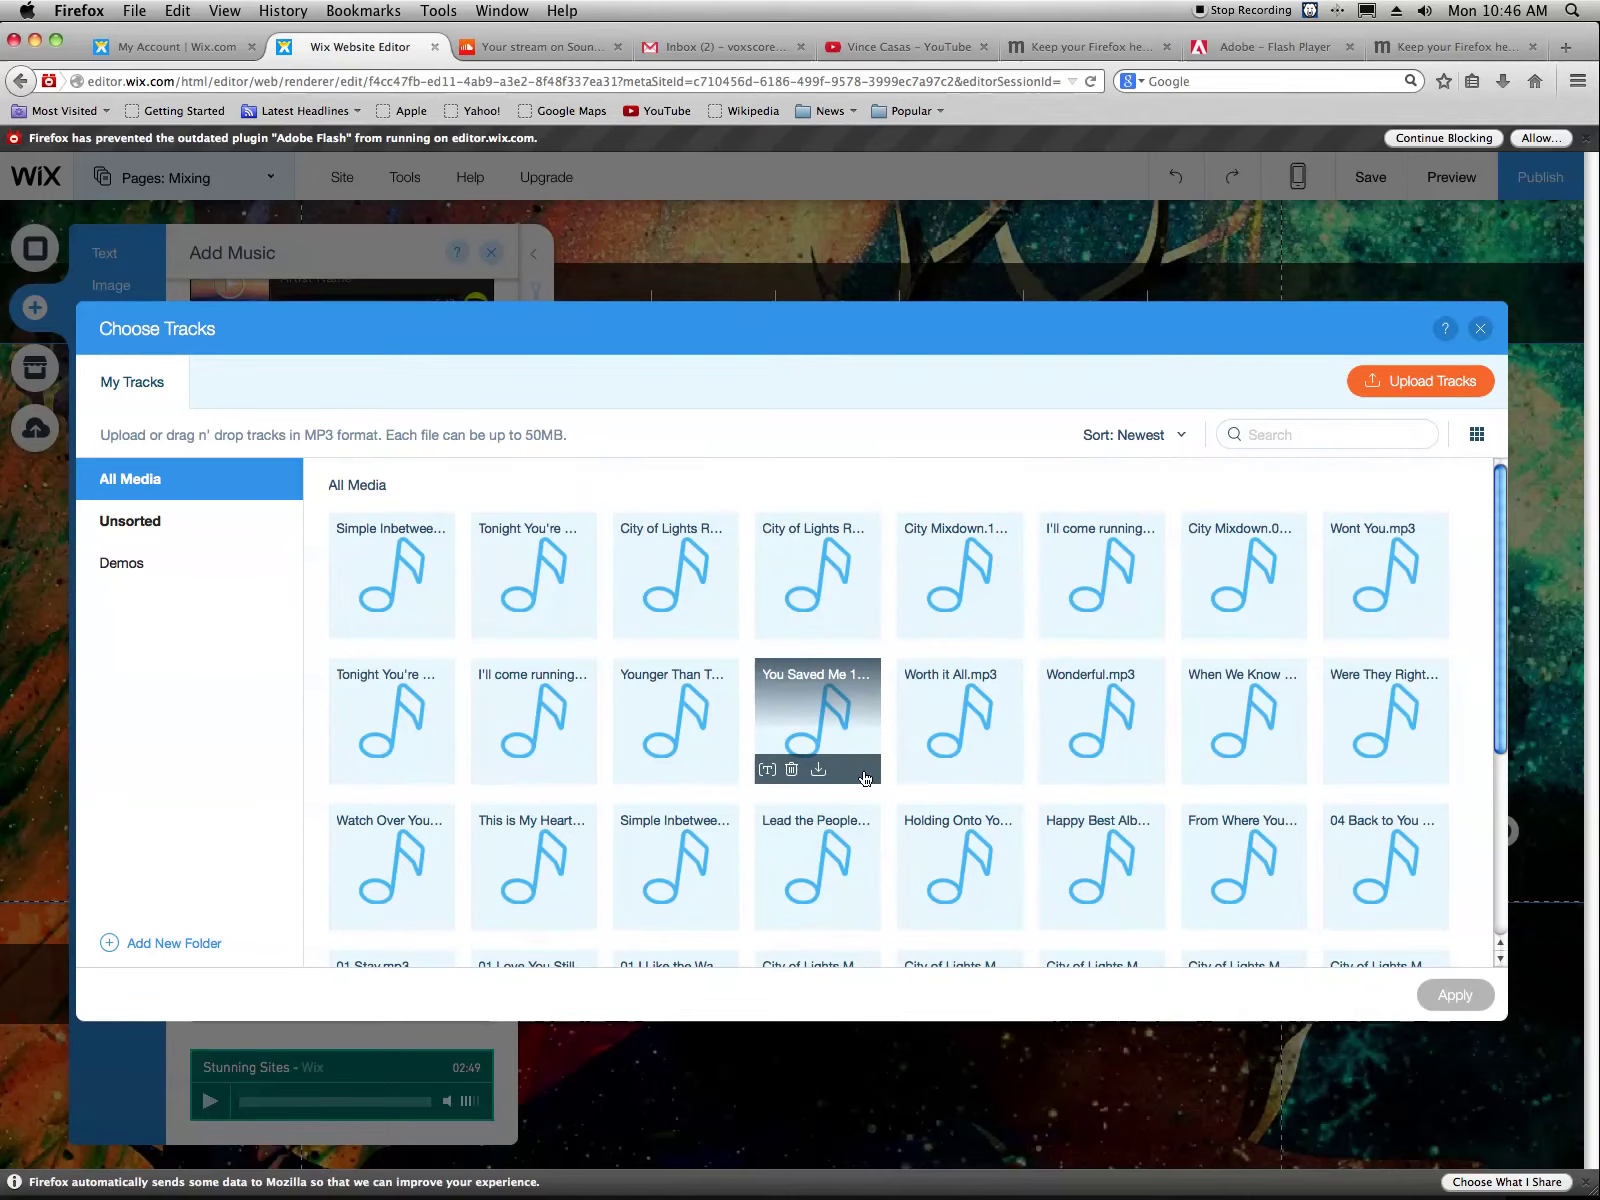
scroll(865, 778, down, 3)
click(822, 713)
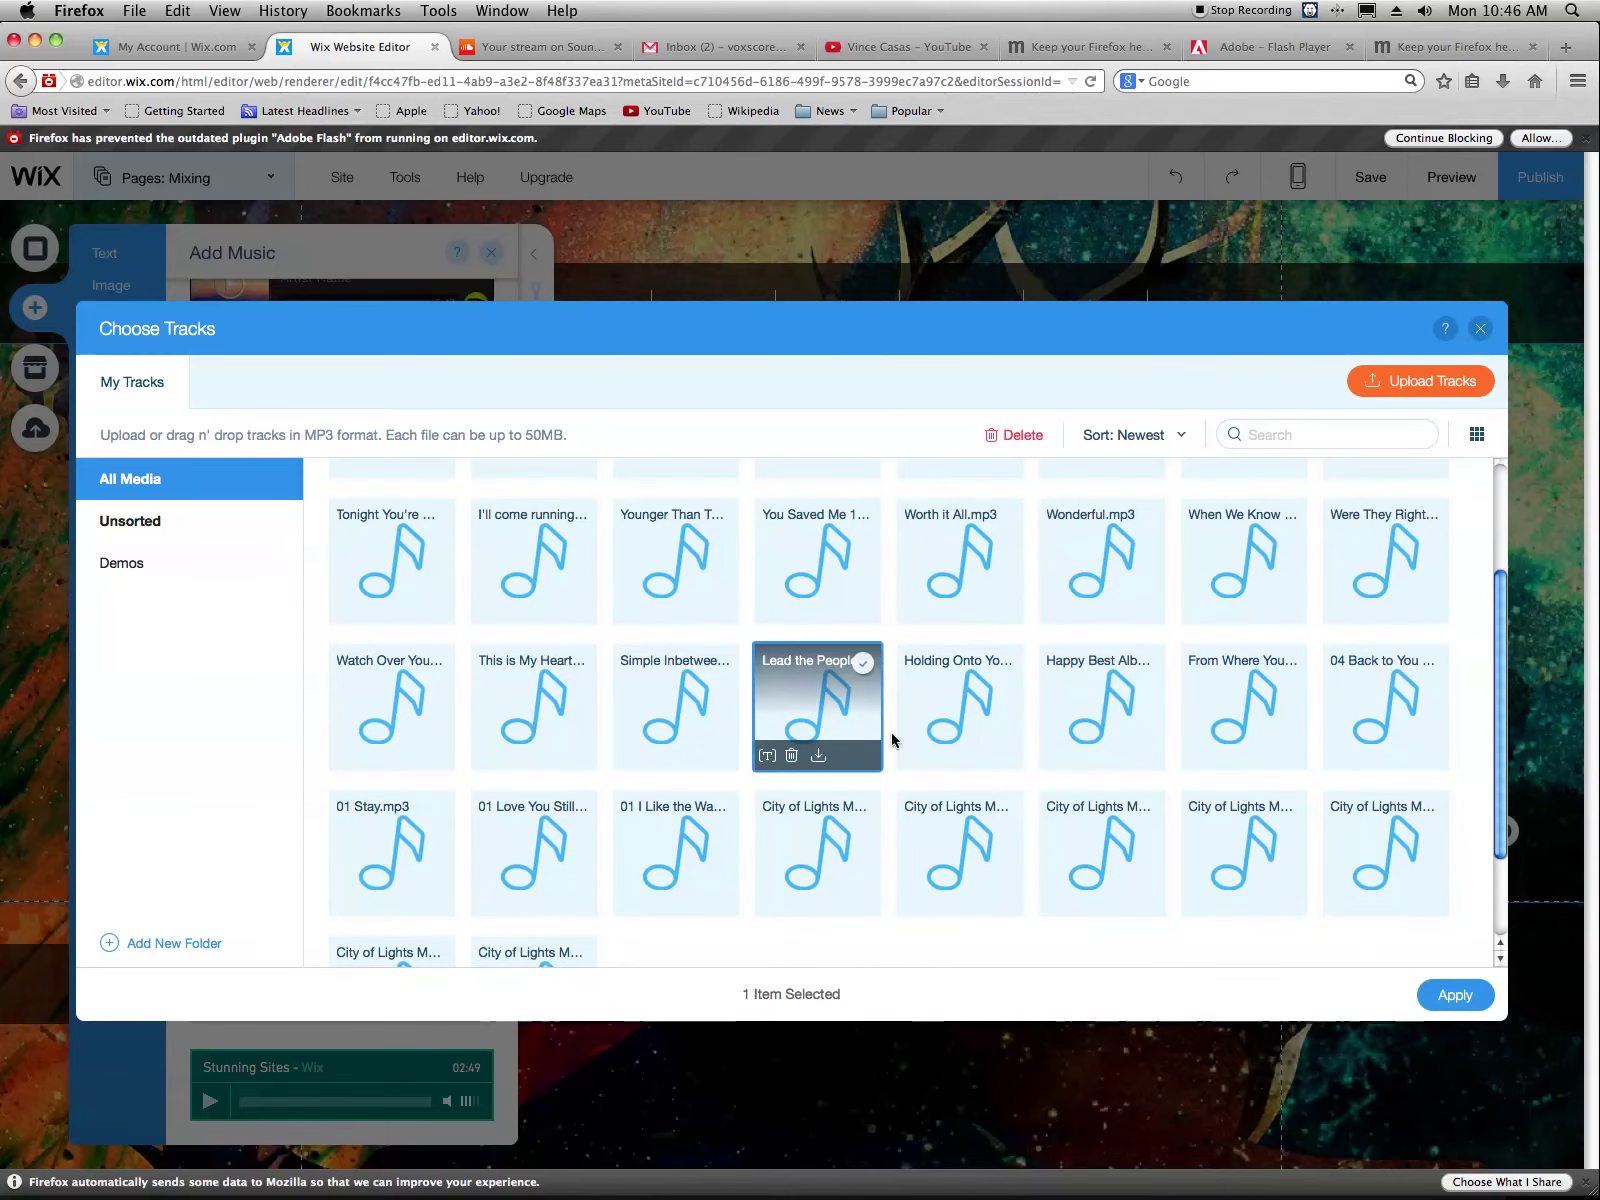
click(1432, 993)
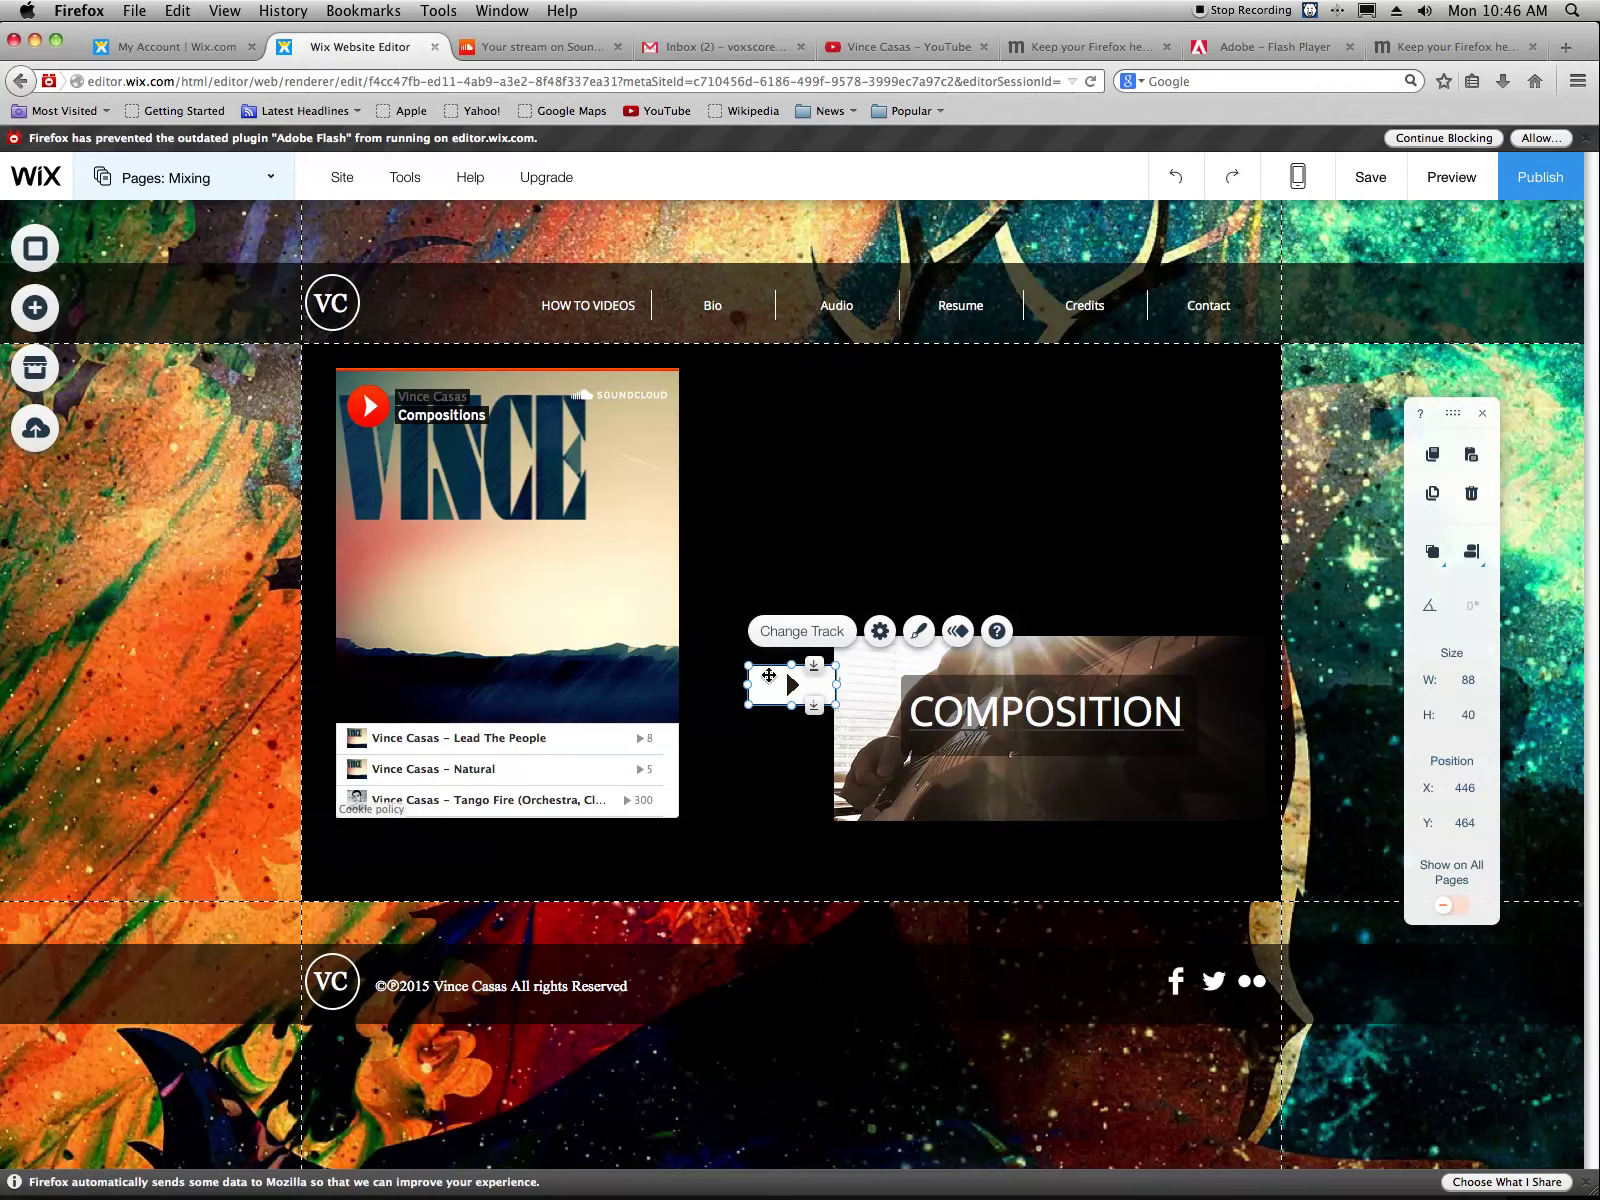
drag(756, 704, 842, 422)
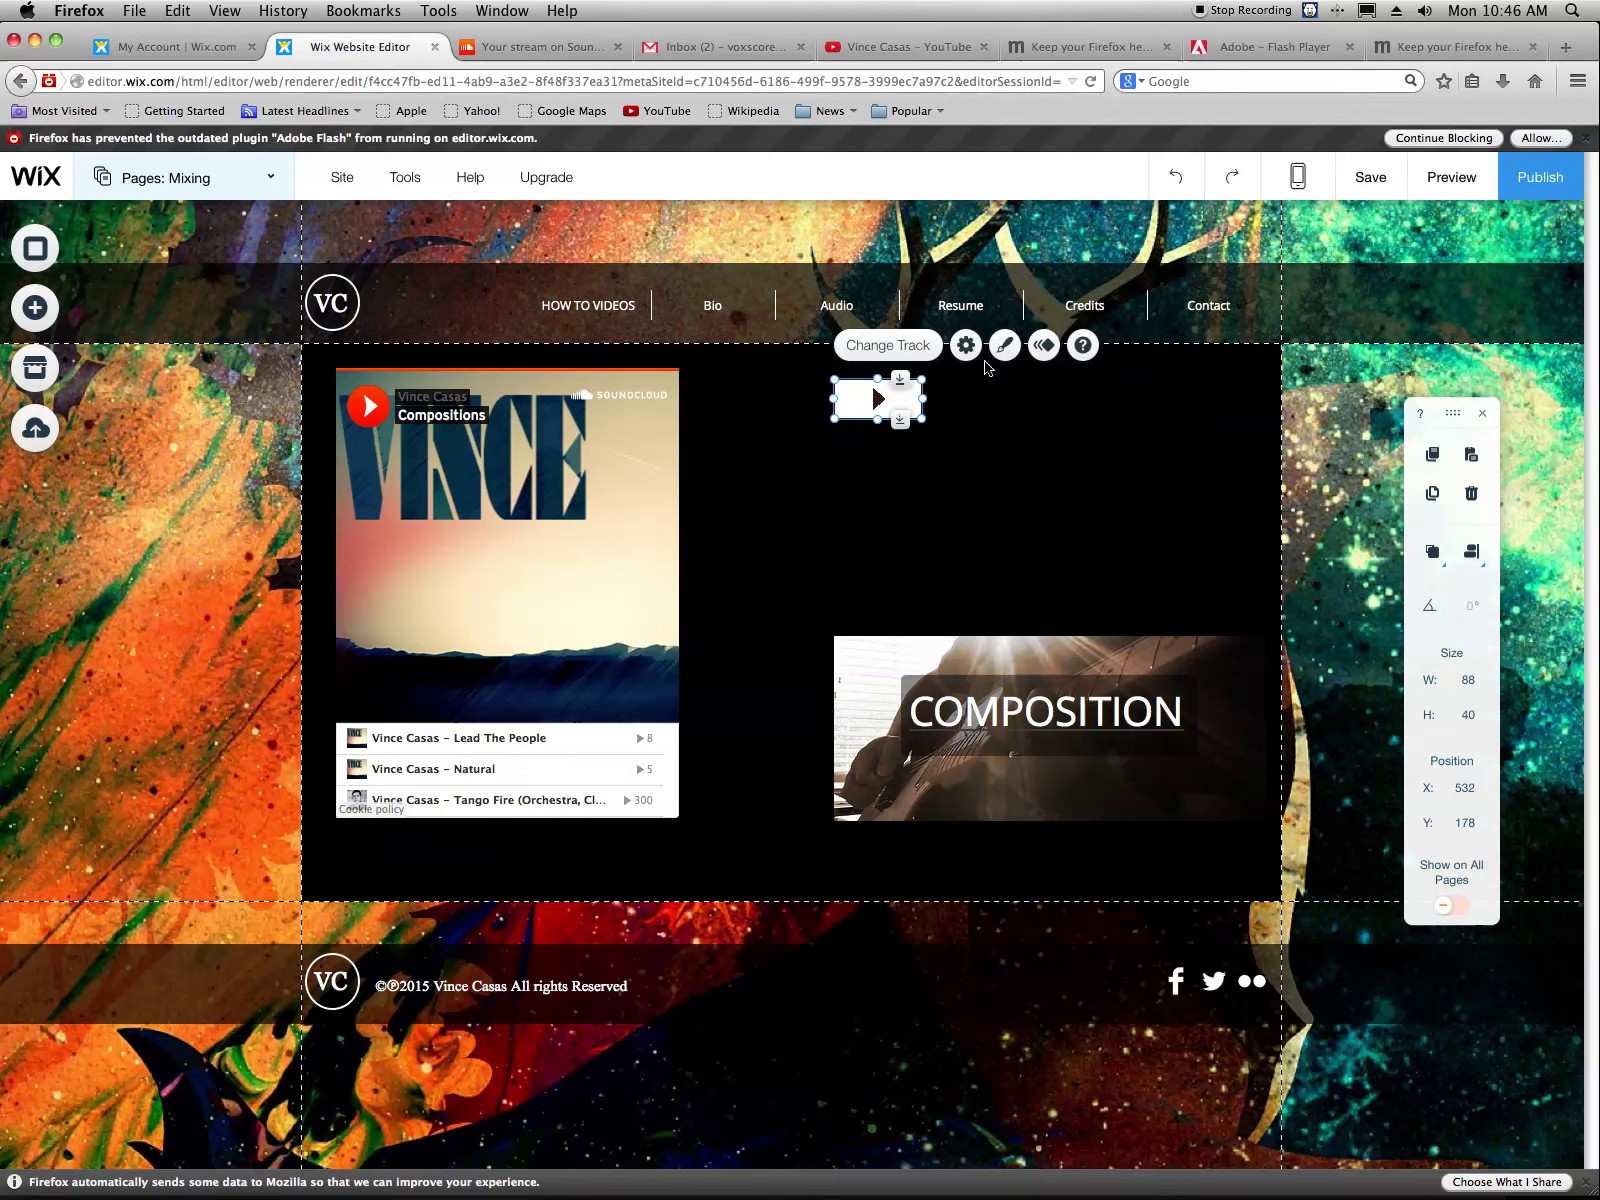
Change the mini player's design to the light blue rounded-rectangle style
click(1007, 347)
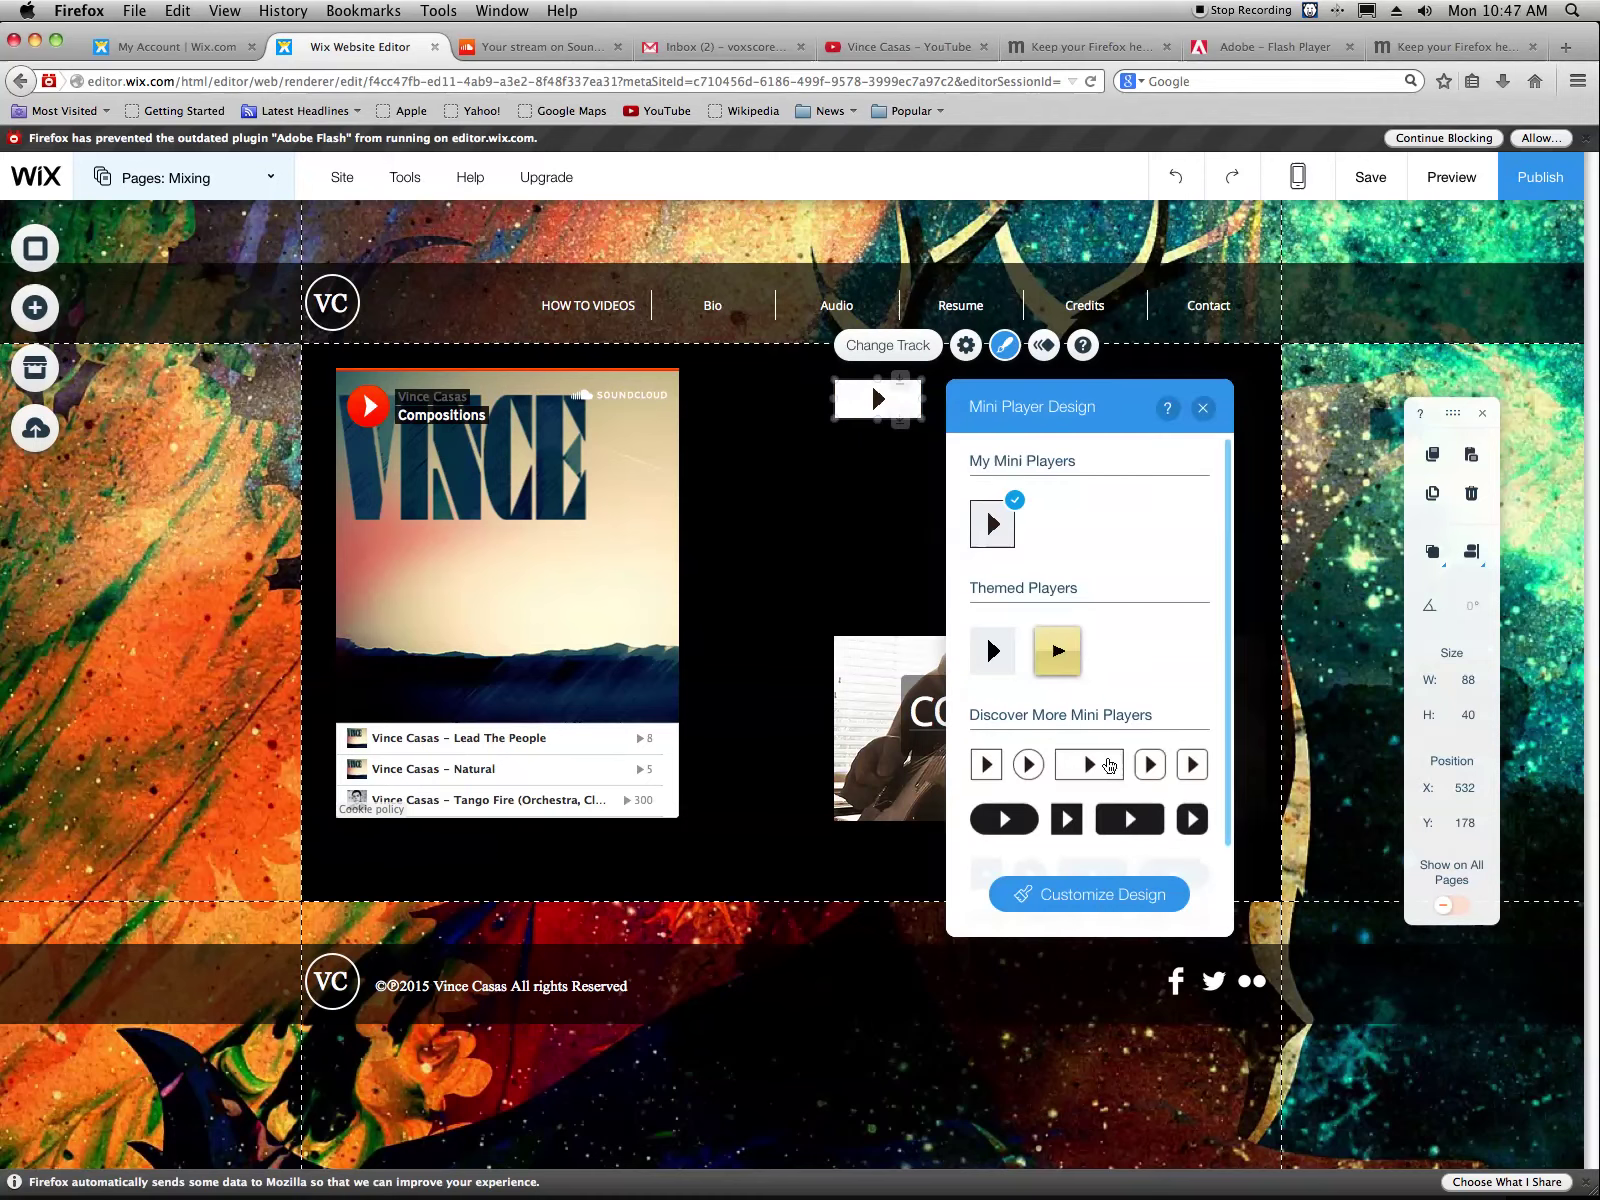
scroll(1135, 765, down, 2)
click(1130, 781)
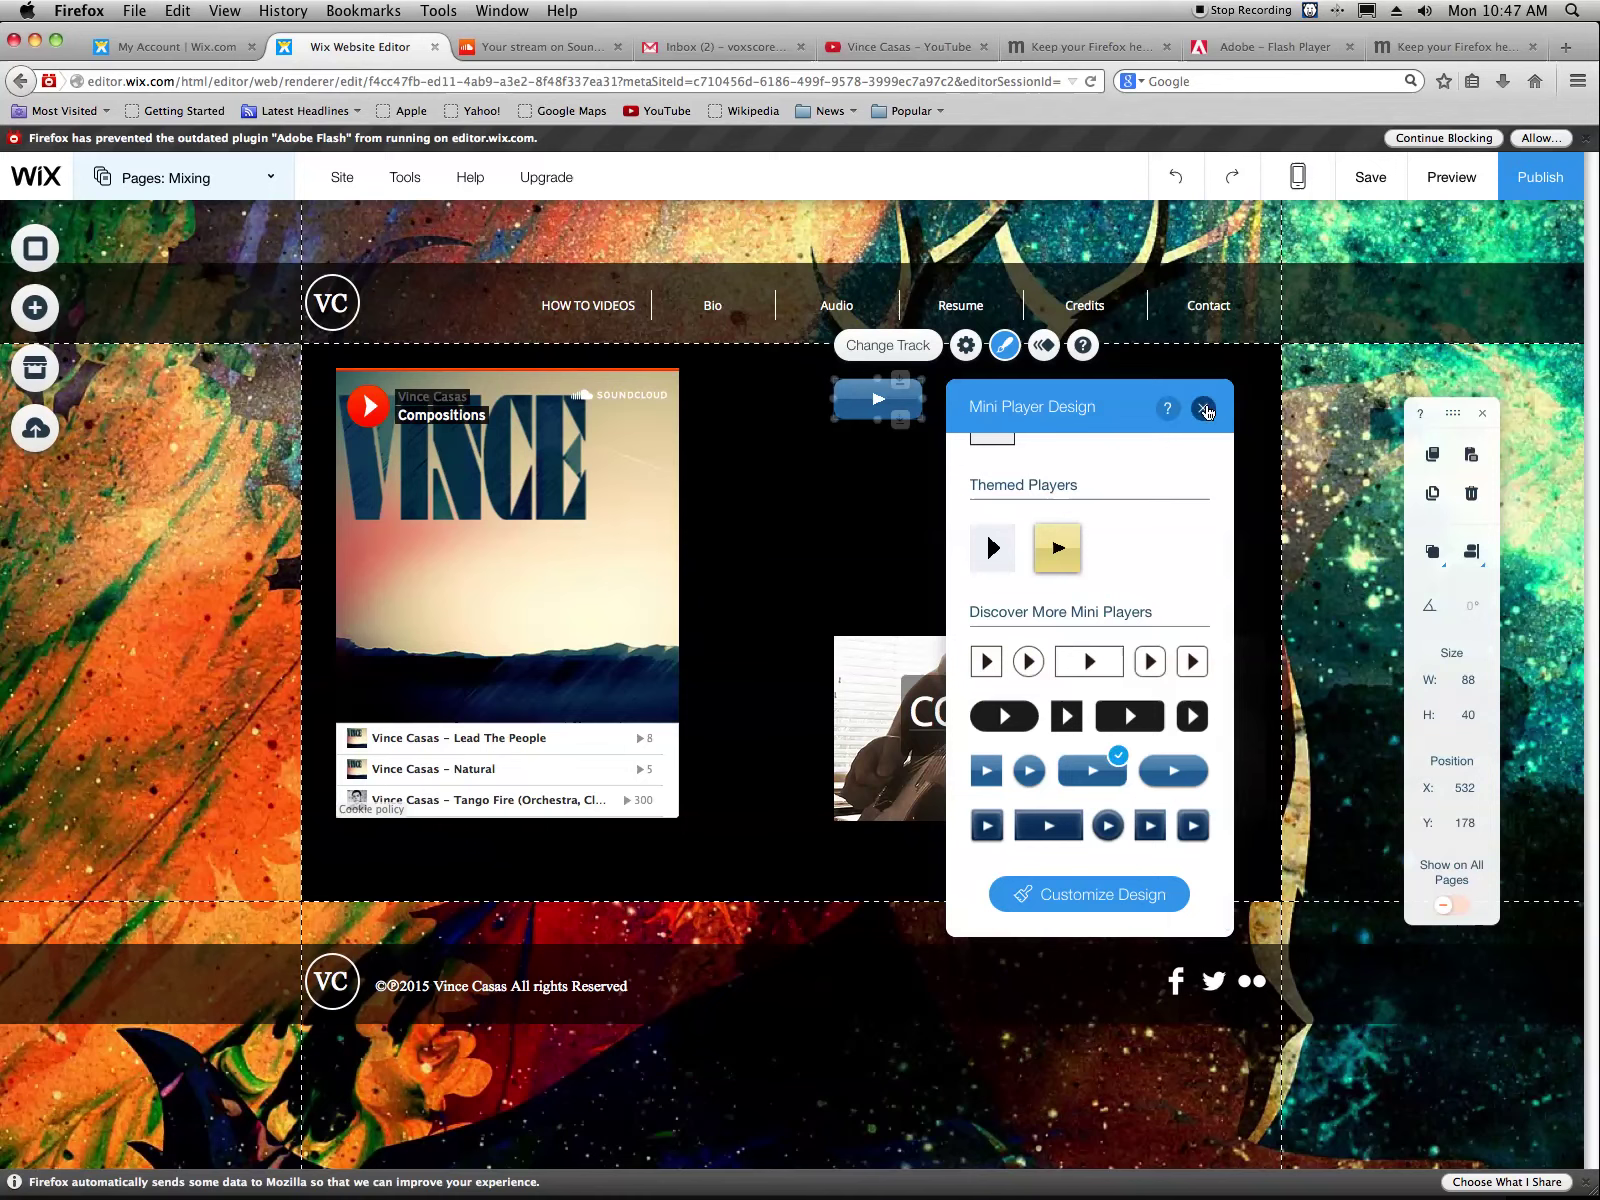
click(1204, 409)
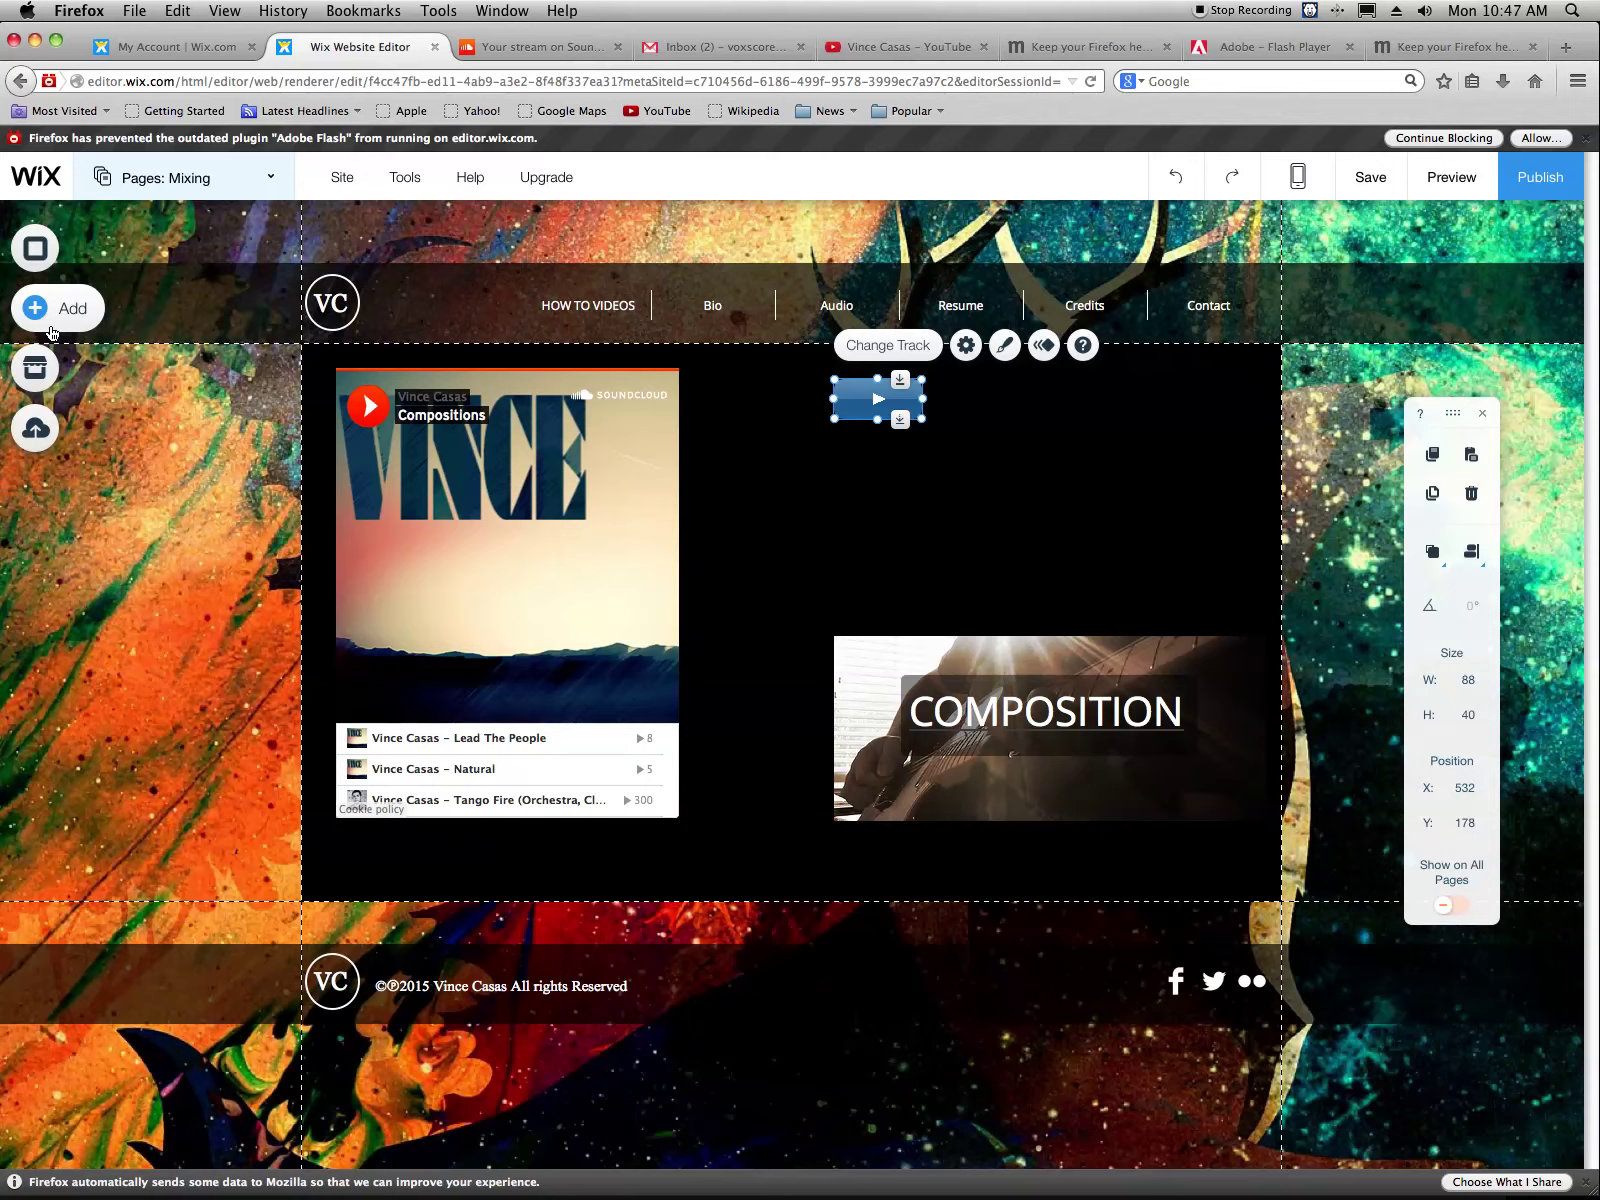
Add the teal track player with the Lead the People track and place it below the mini player at about X 532, Y 240
click(50, 326)
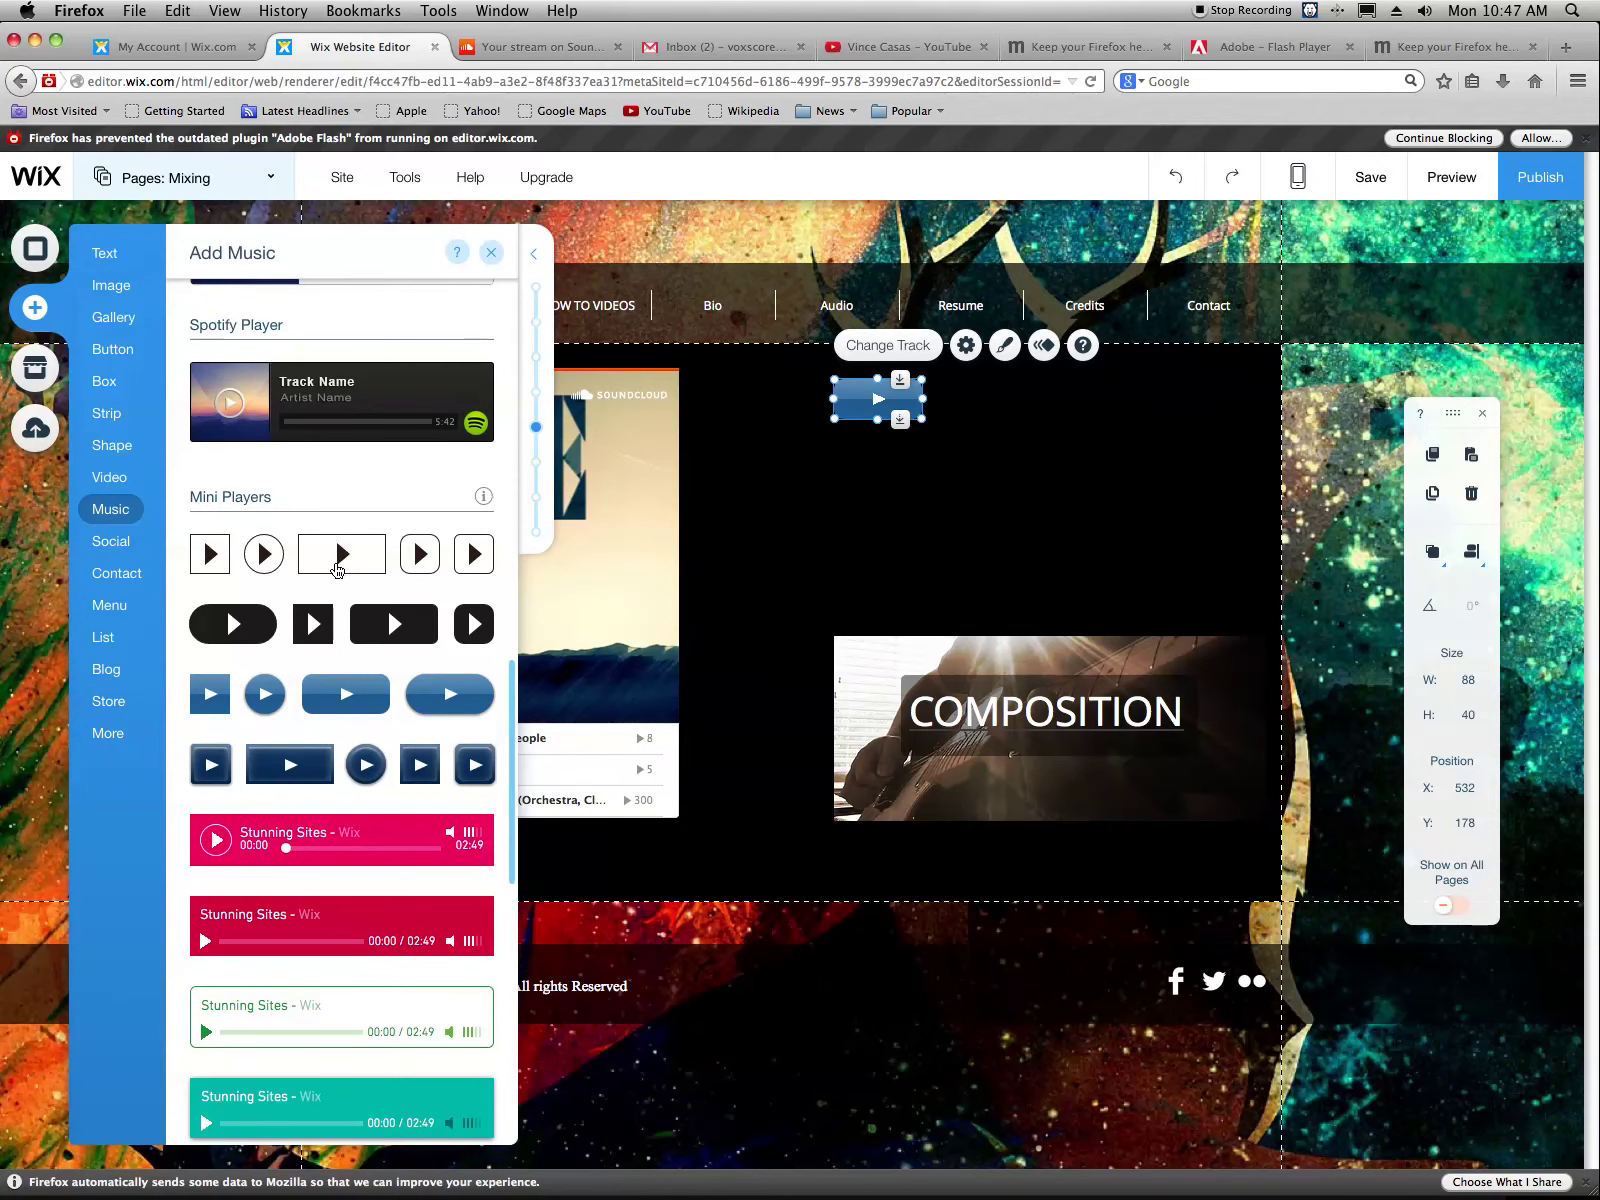
scroll(409, 926, down, 4)
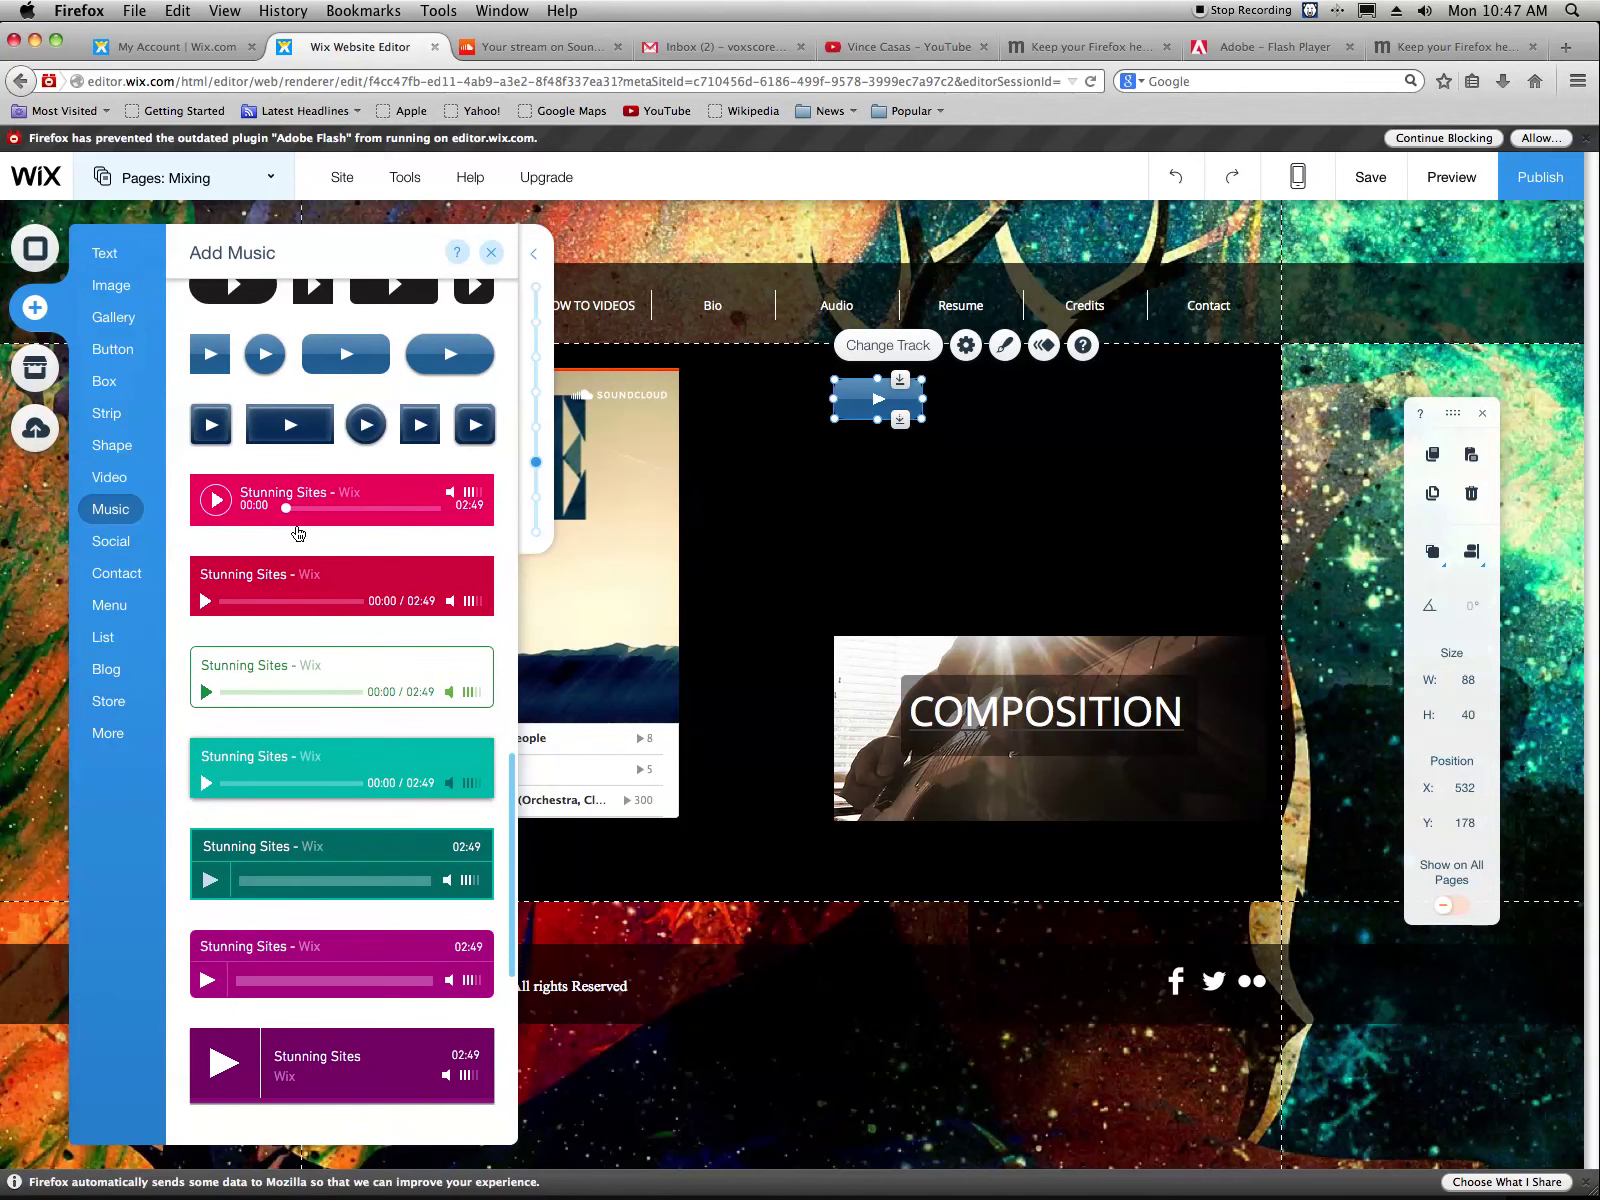
click(315, 771)
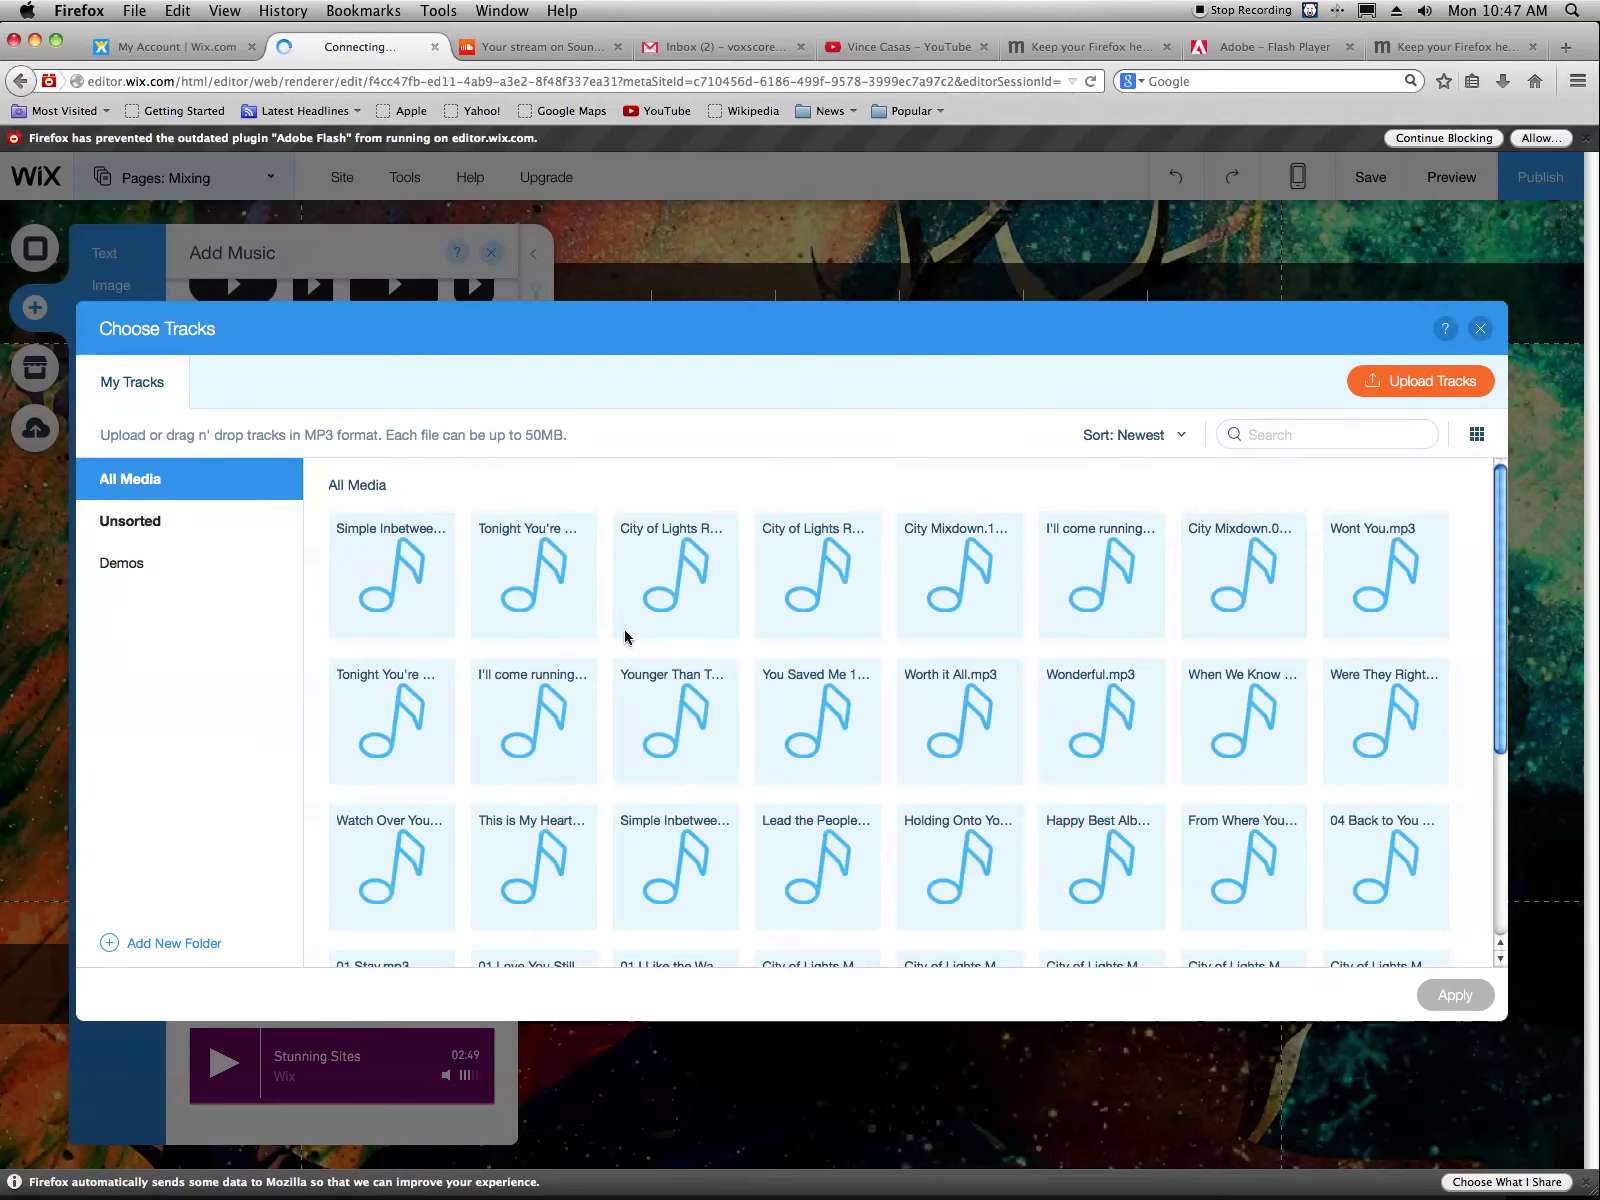
scroll(967, 843, down, 5)
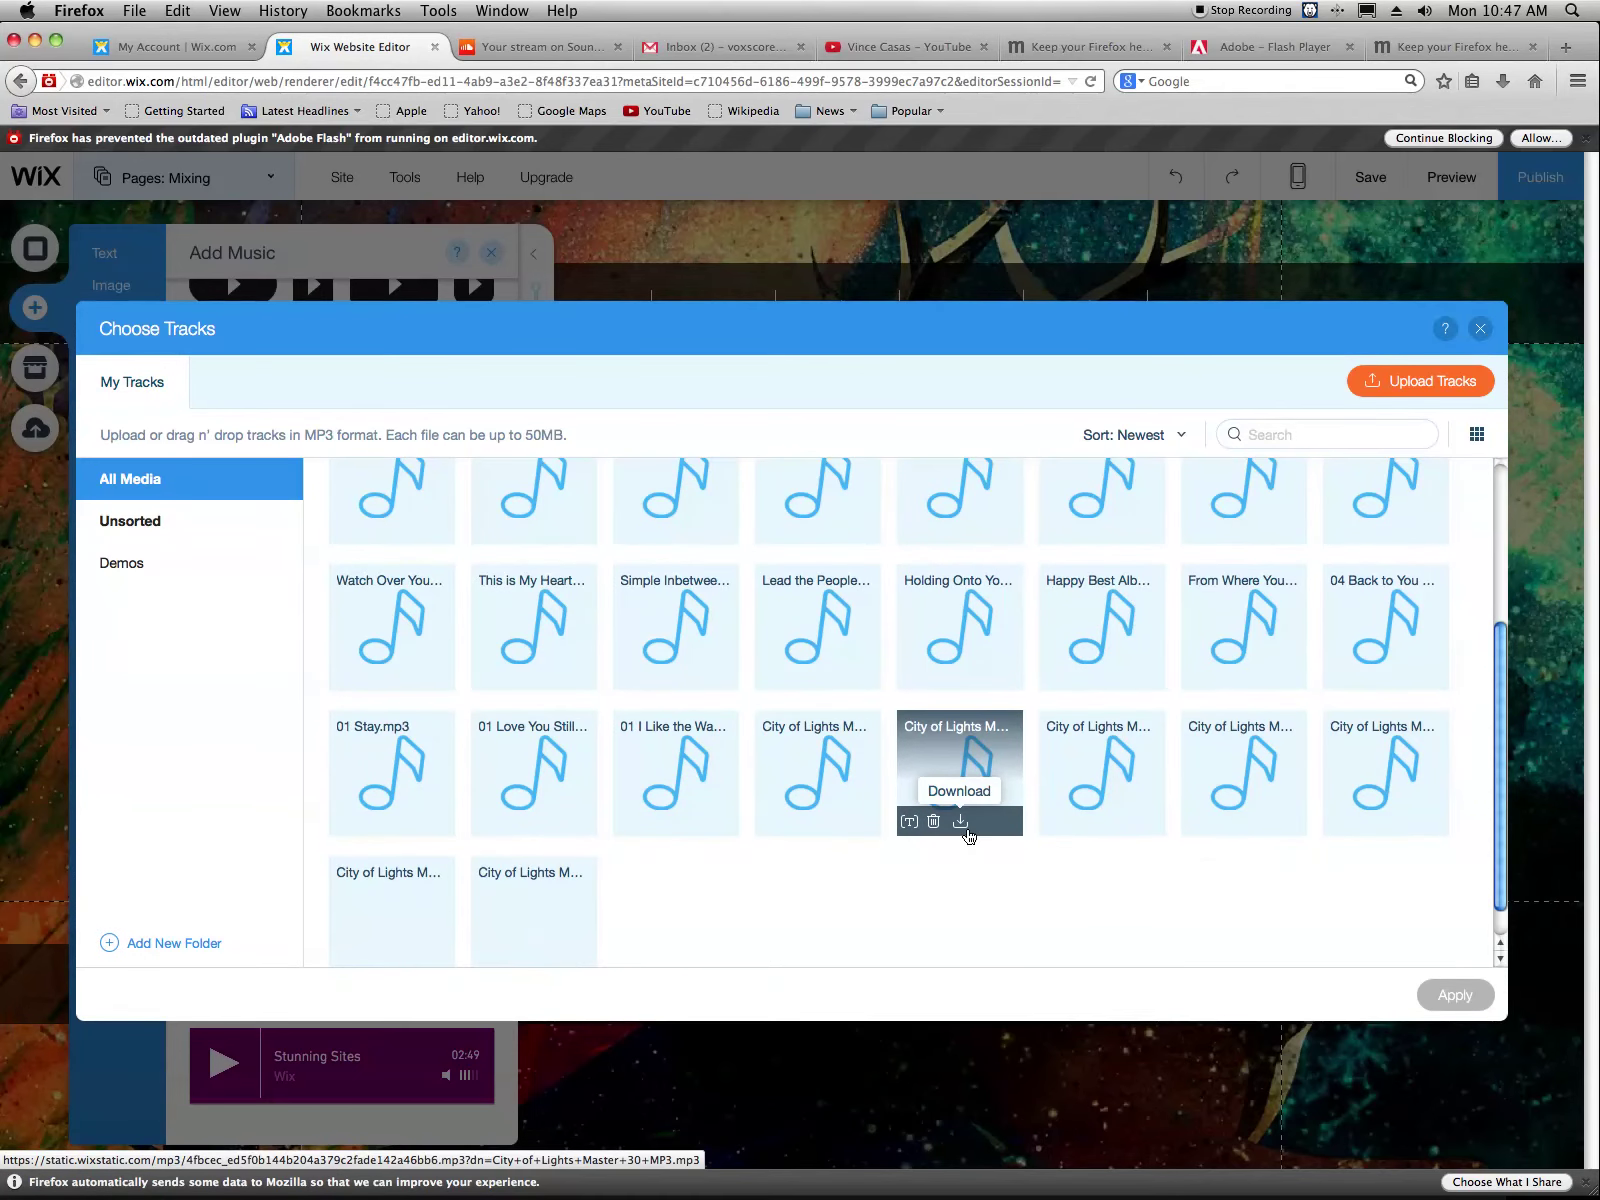
scroll(967, 836, up, 5)
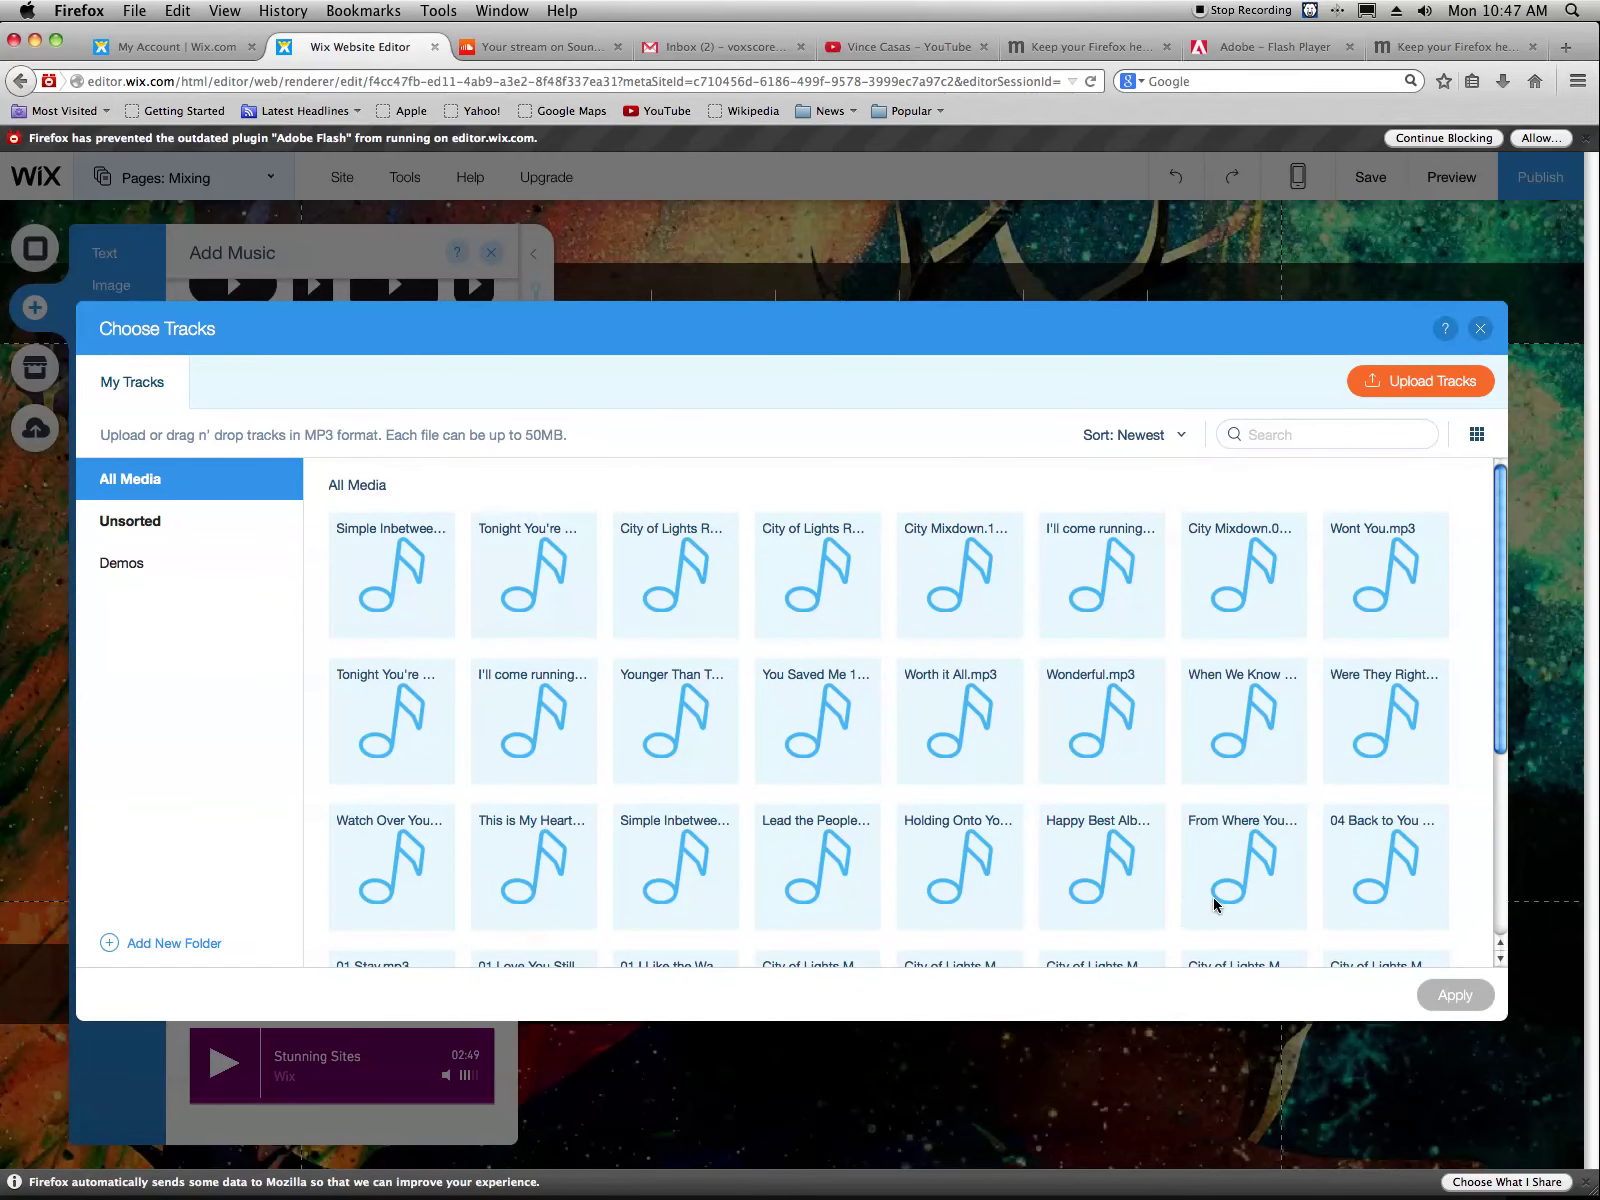
click(830, 815)
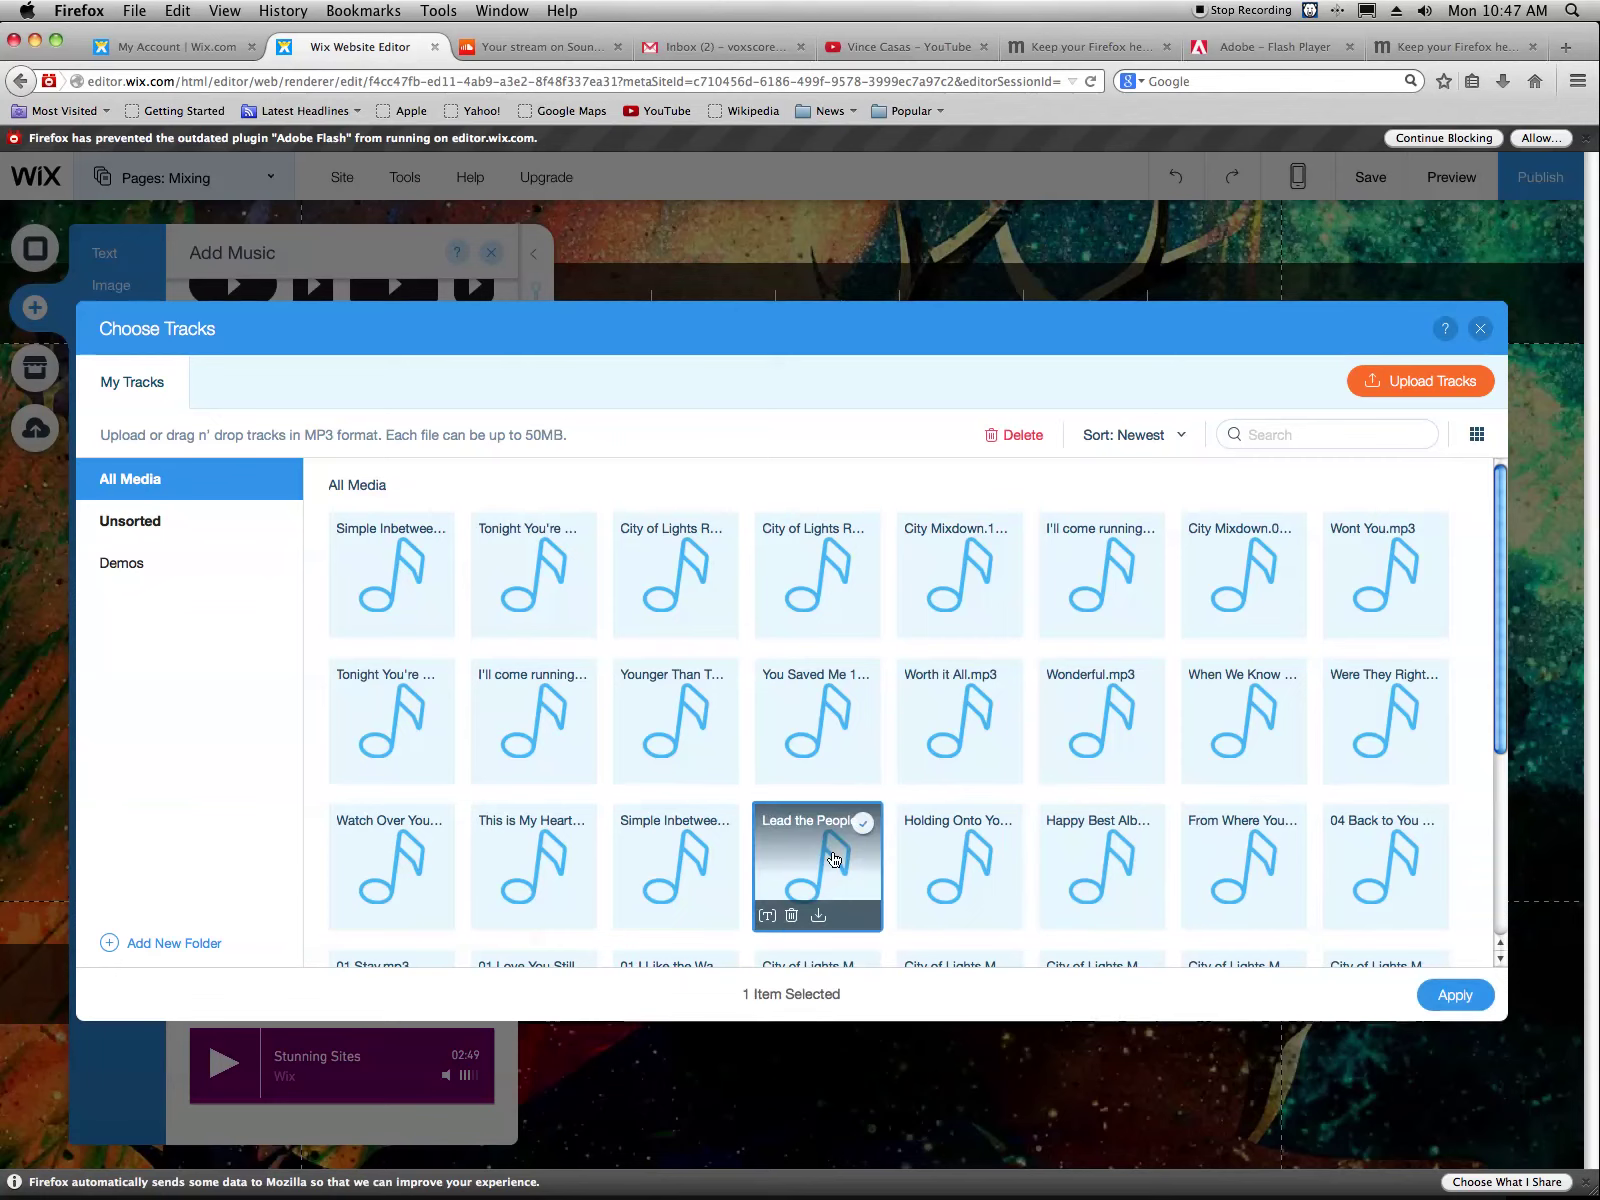
click(1462, 986)
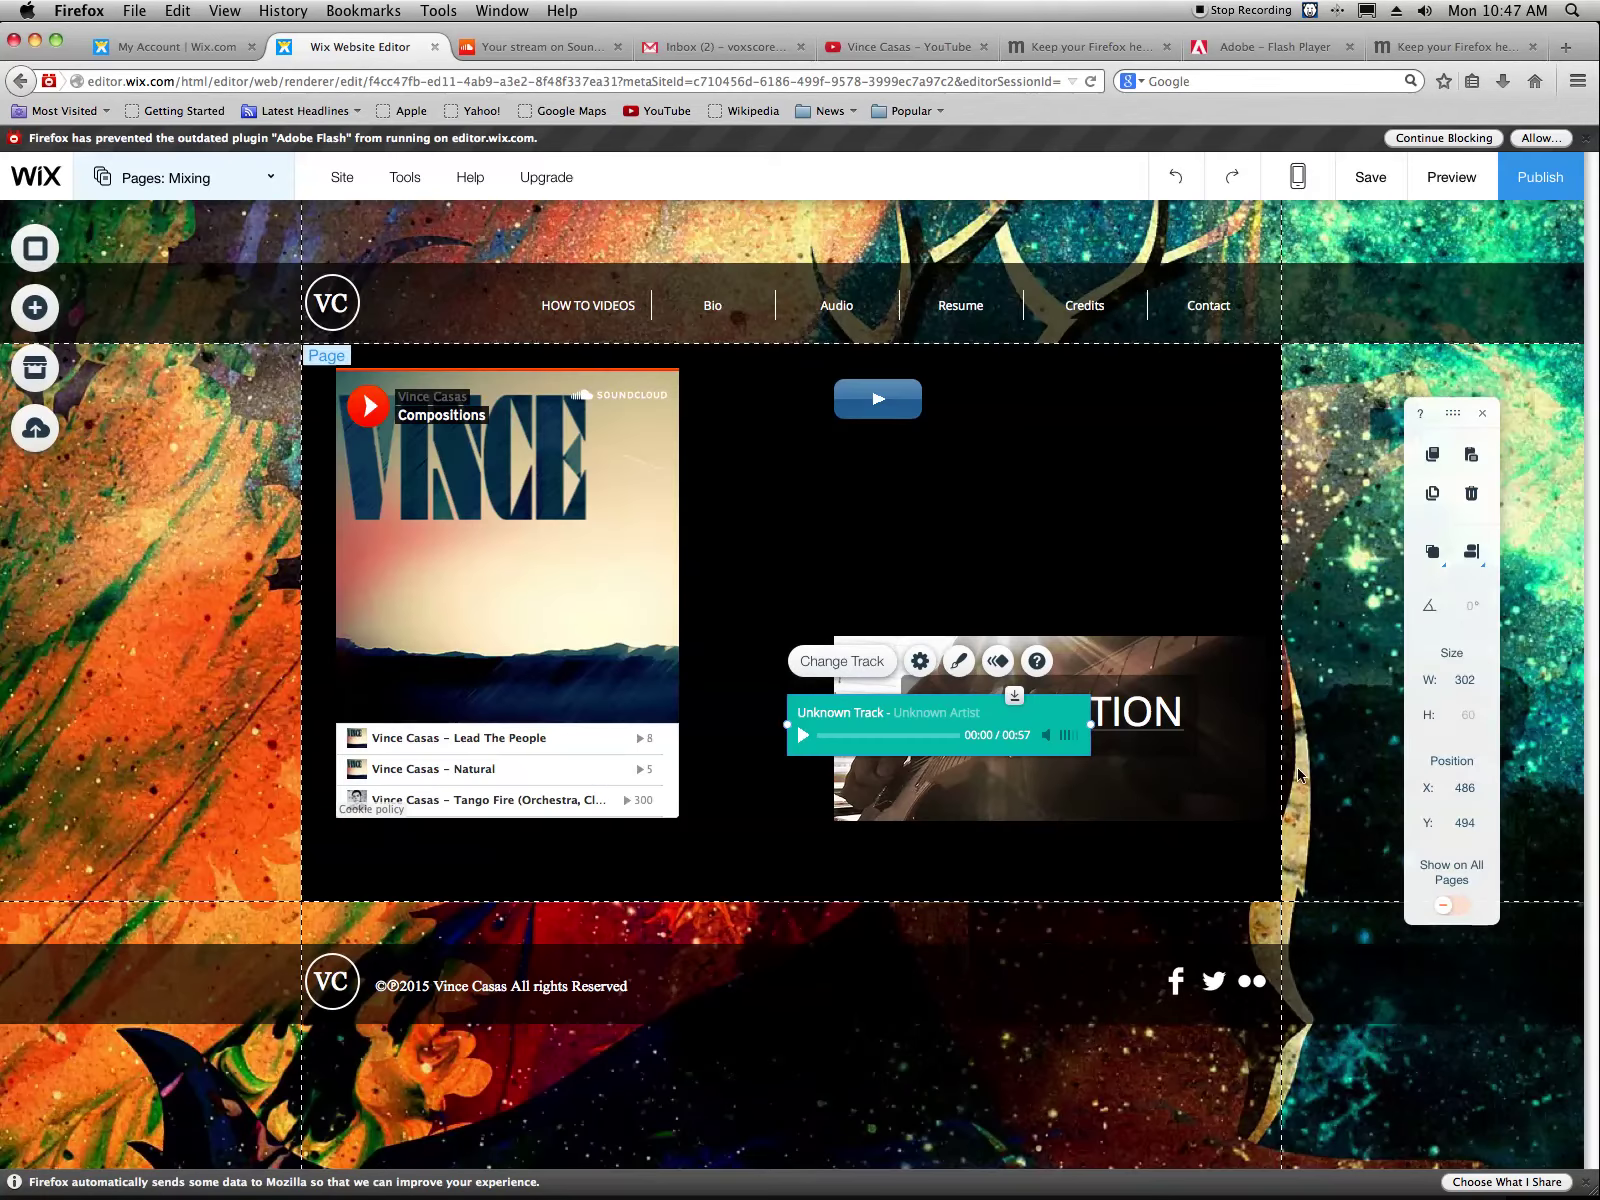
drag(934, 655, 976, 501)
drag(979, 466, 975, 464)
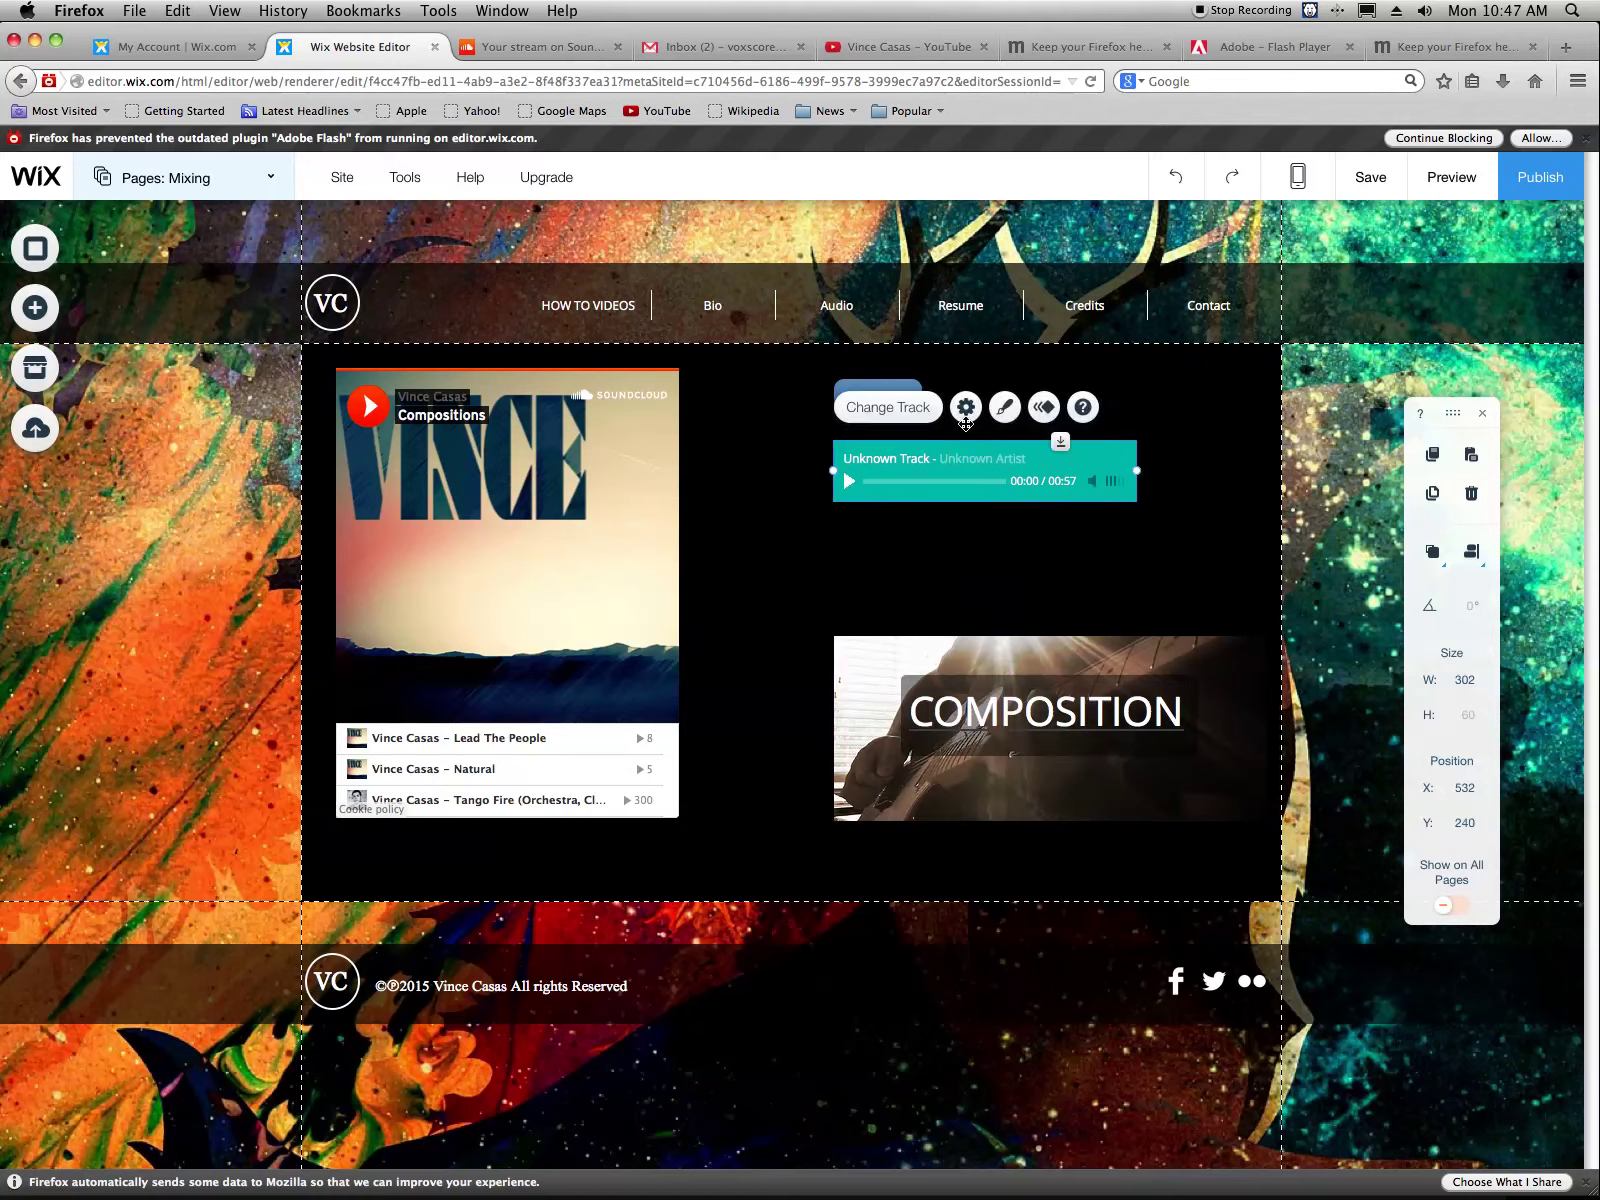
Set the teal player's track name to "Lead the Peopl" and enter the artist's full name in its settings
click(966, 407)
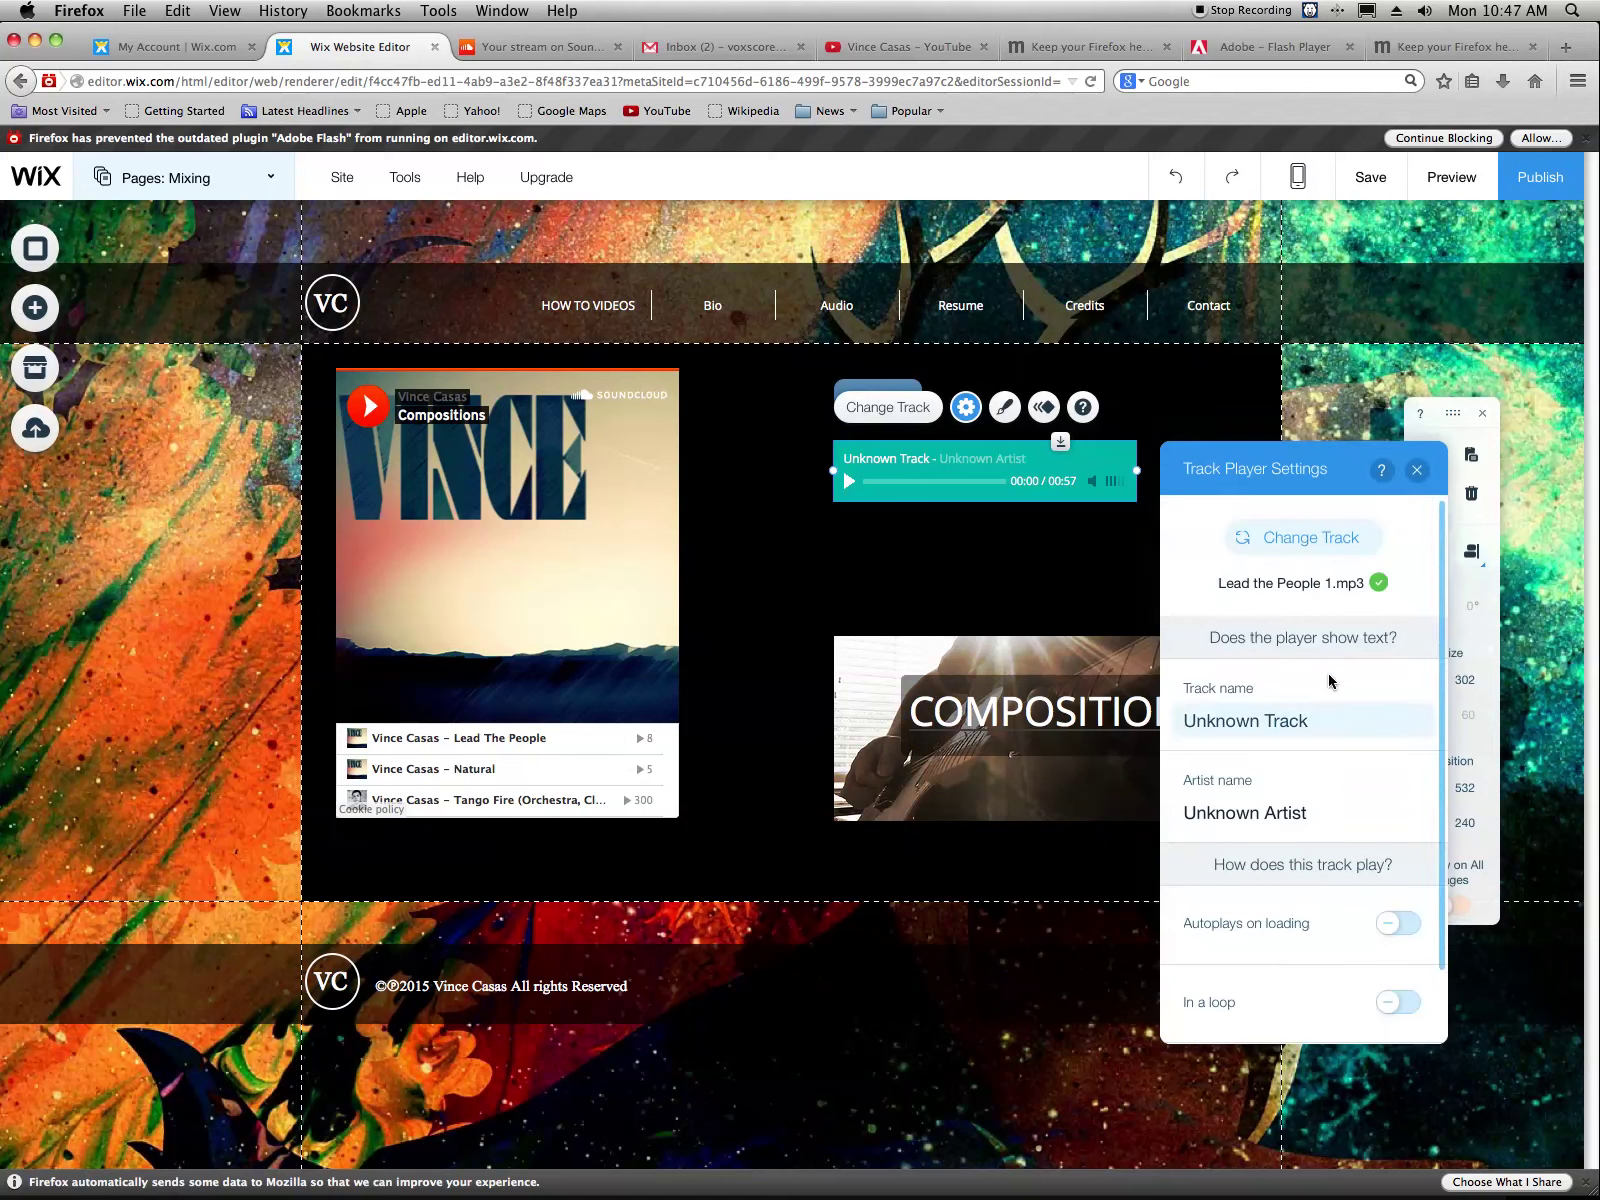
click(1343, 729)
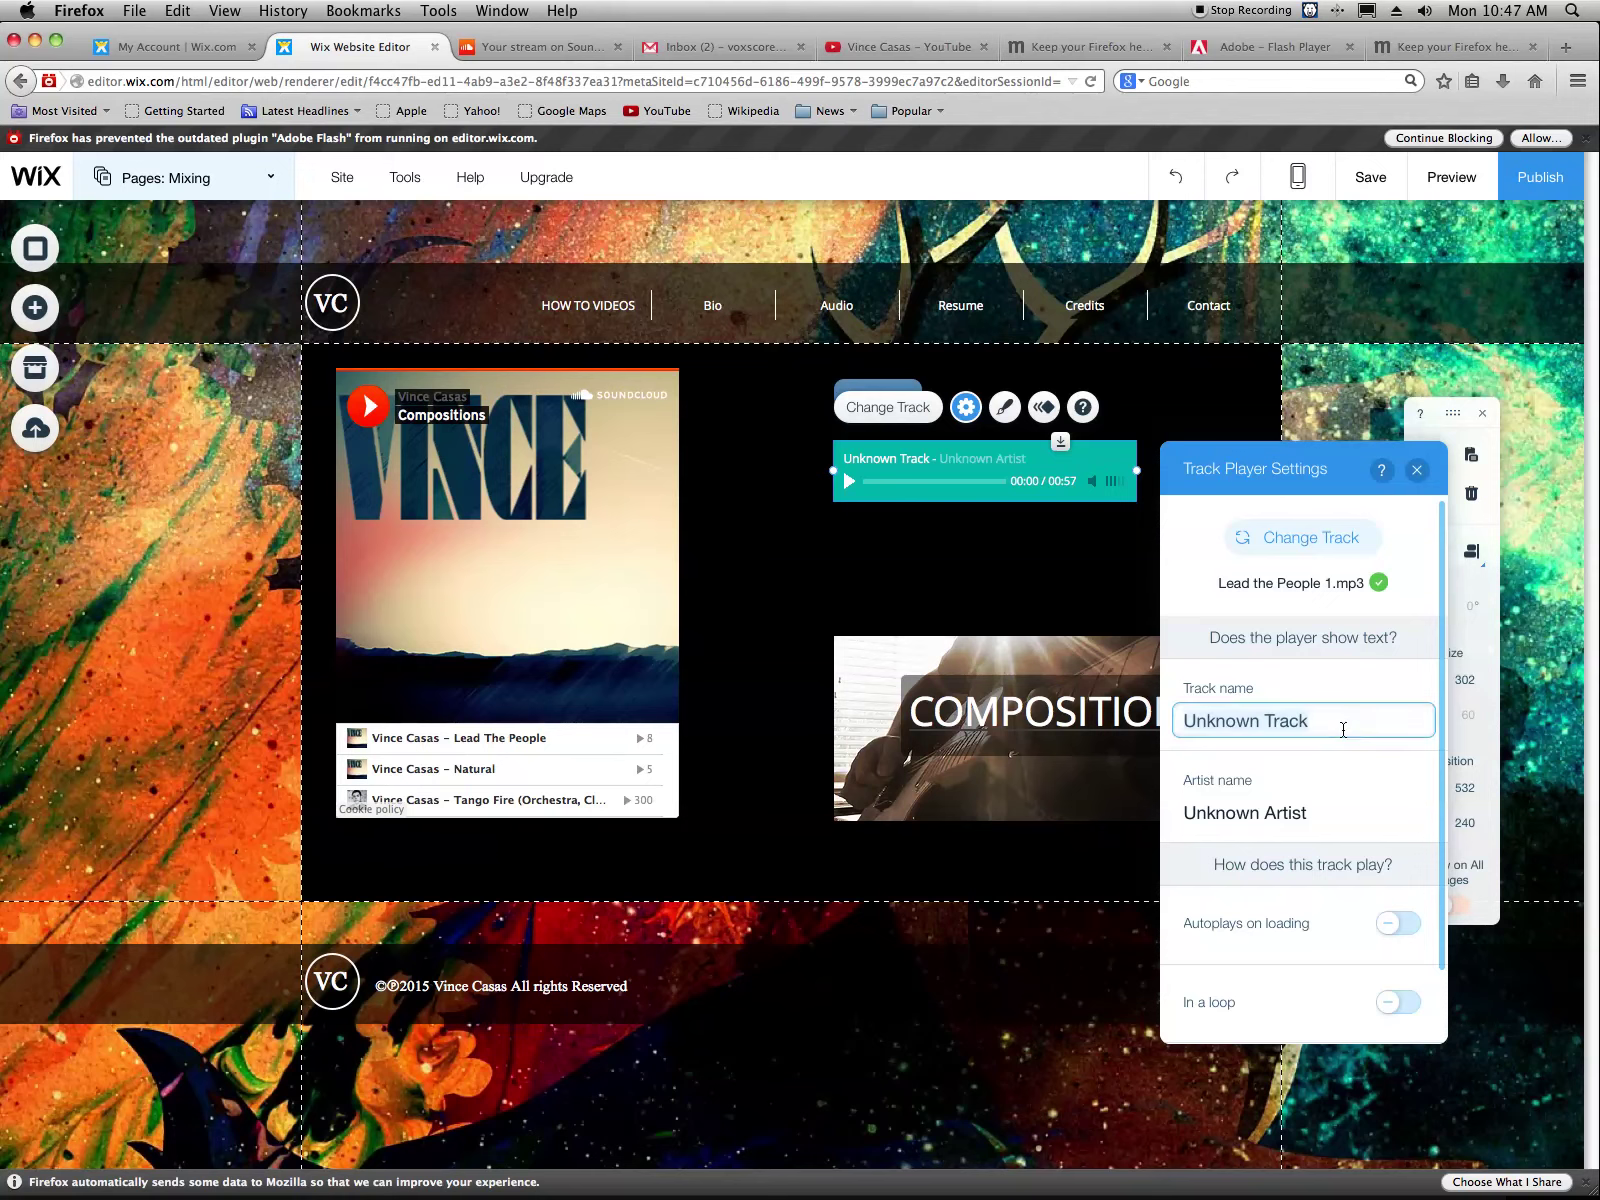
text(Lesd tjh)
key(BackSpace)
key(BackSpace)
key(BackSpace)
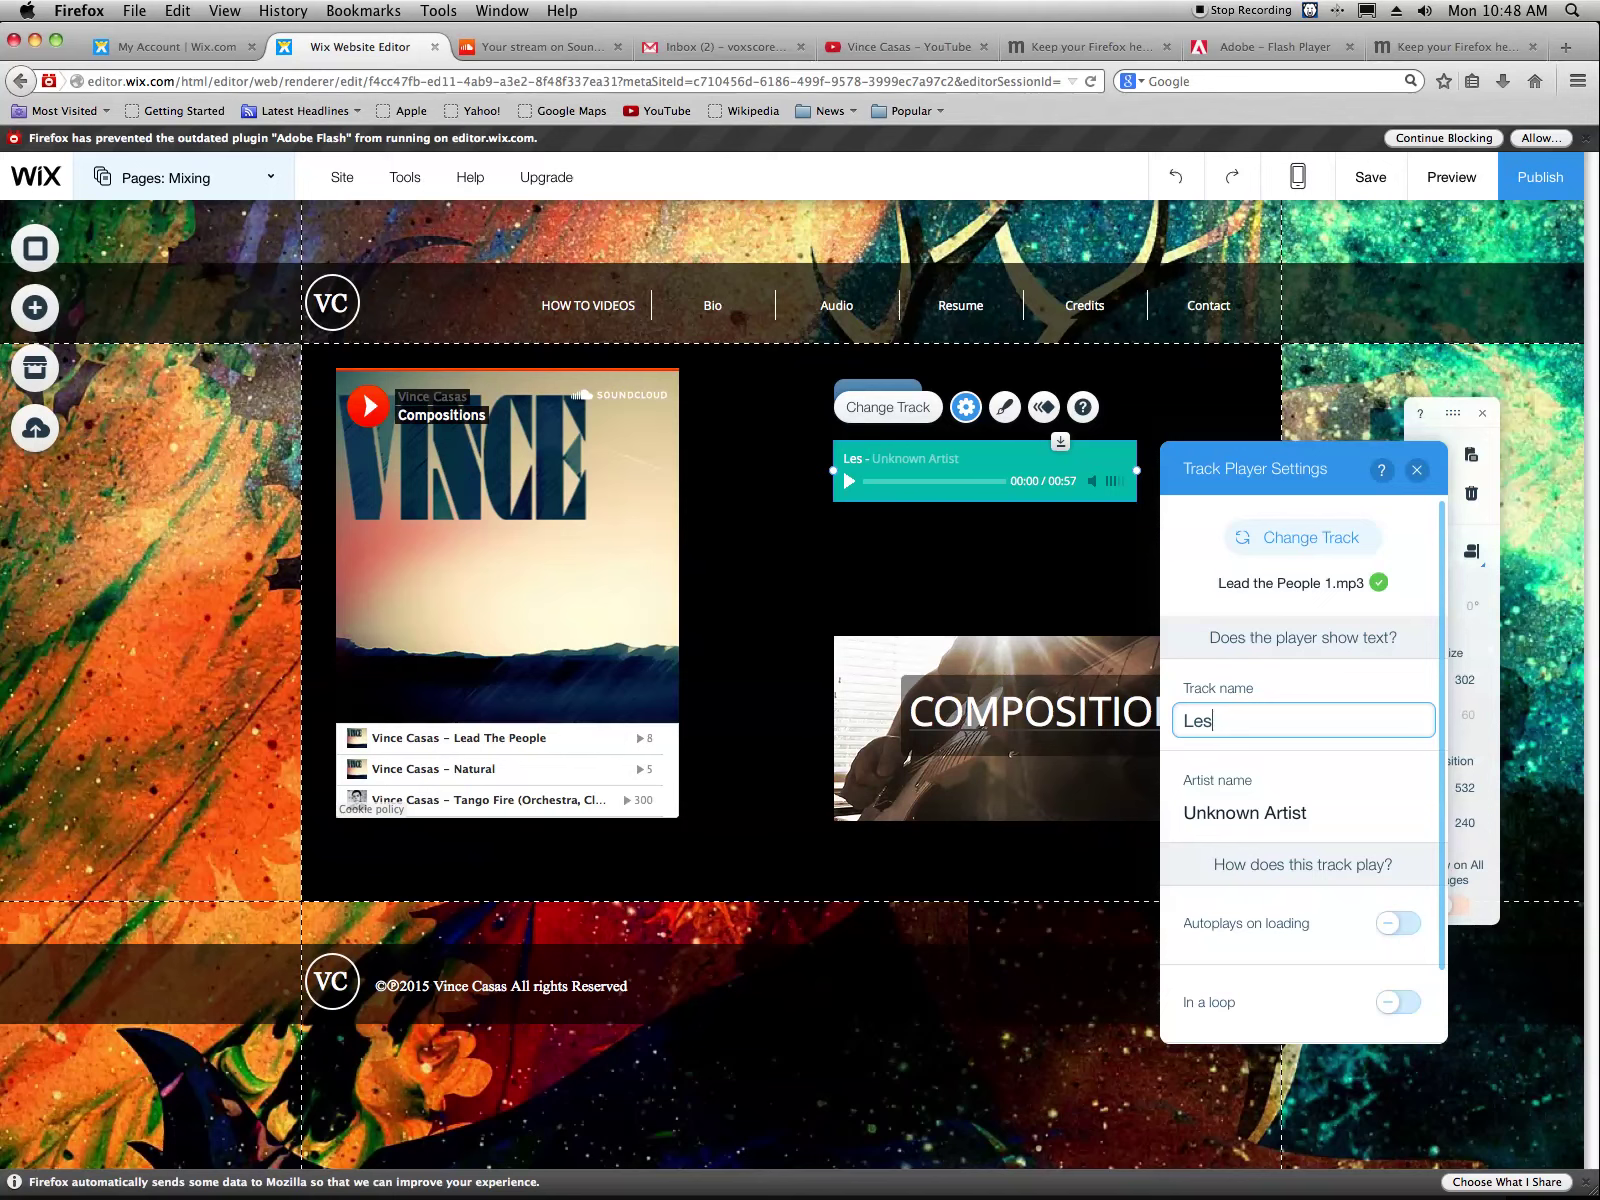
text(ad the Peopl)
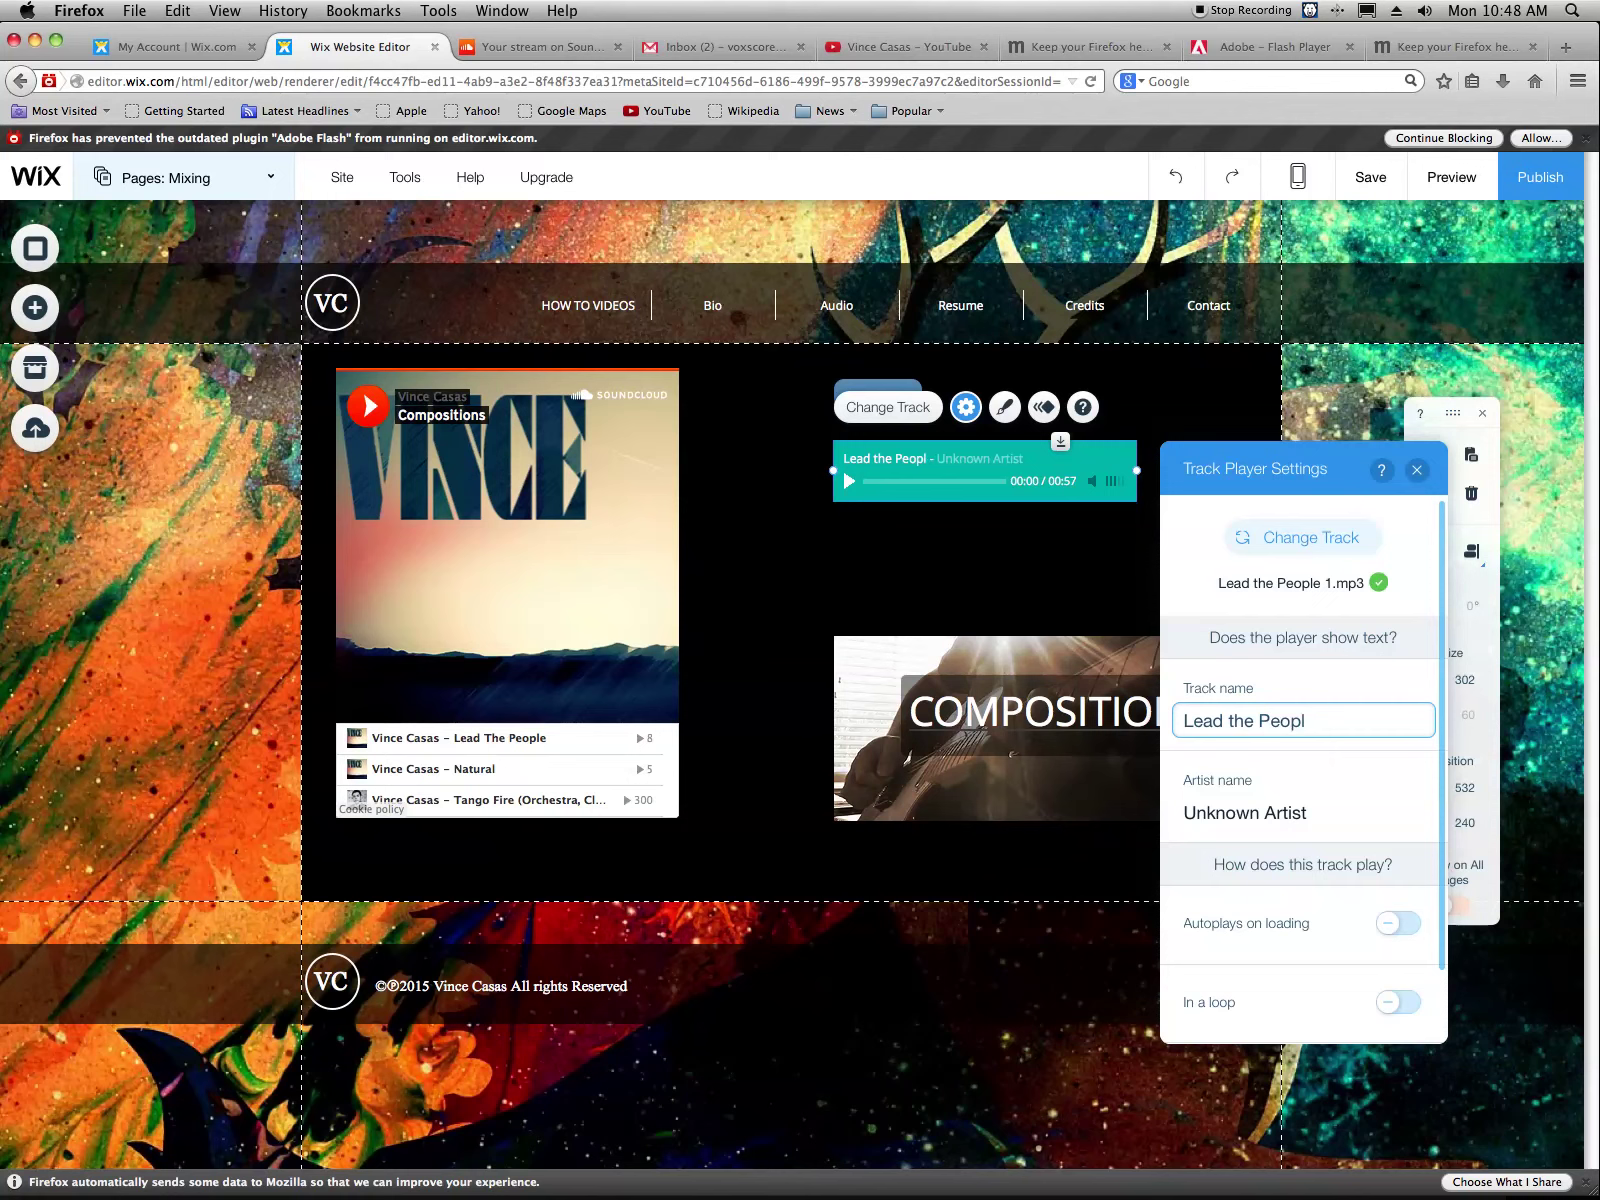
key(Tab)
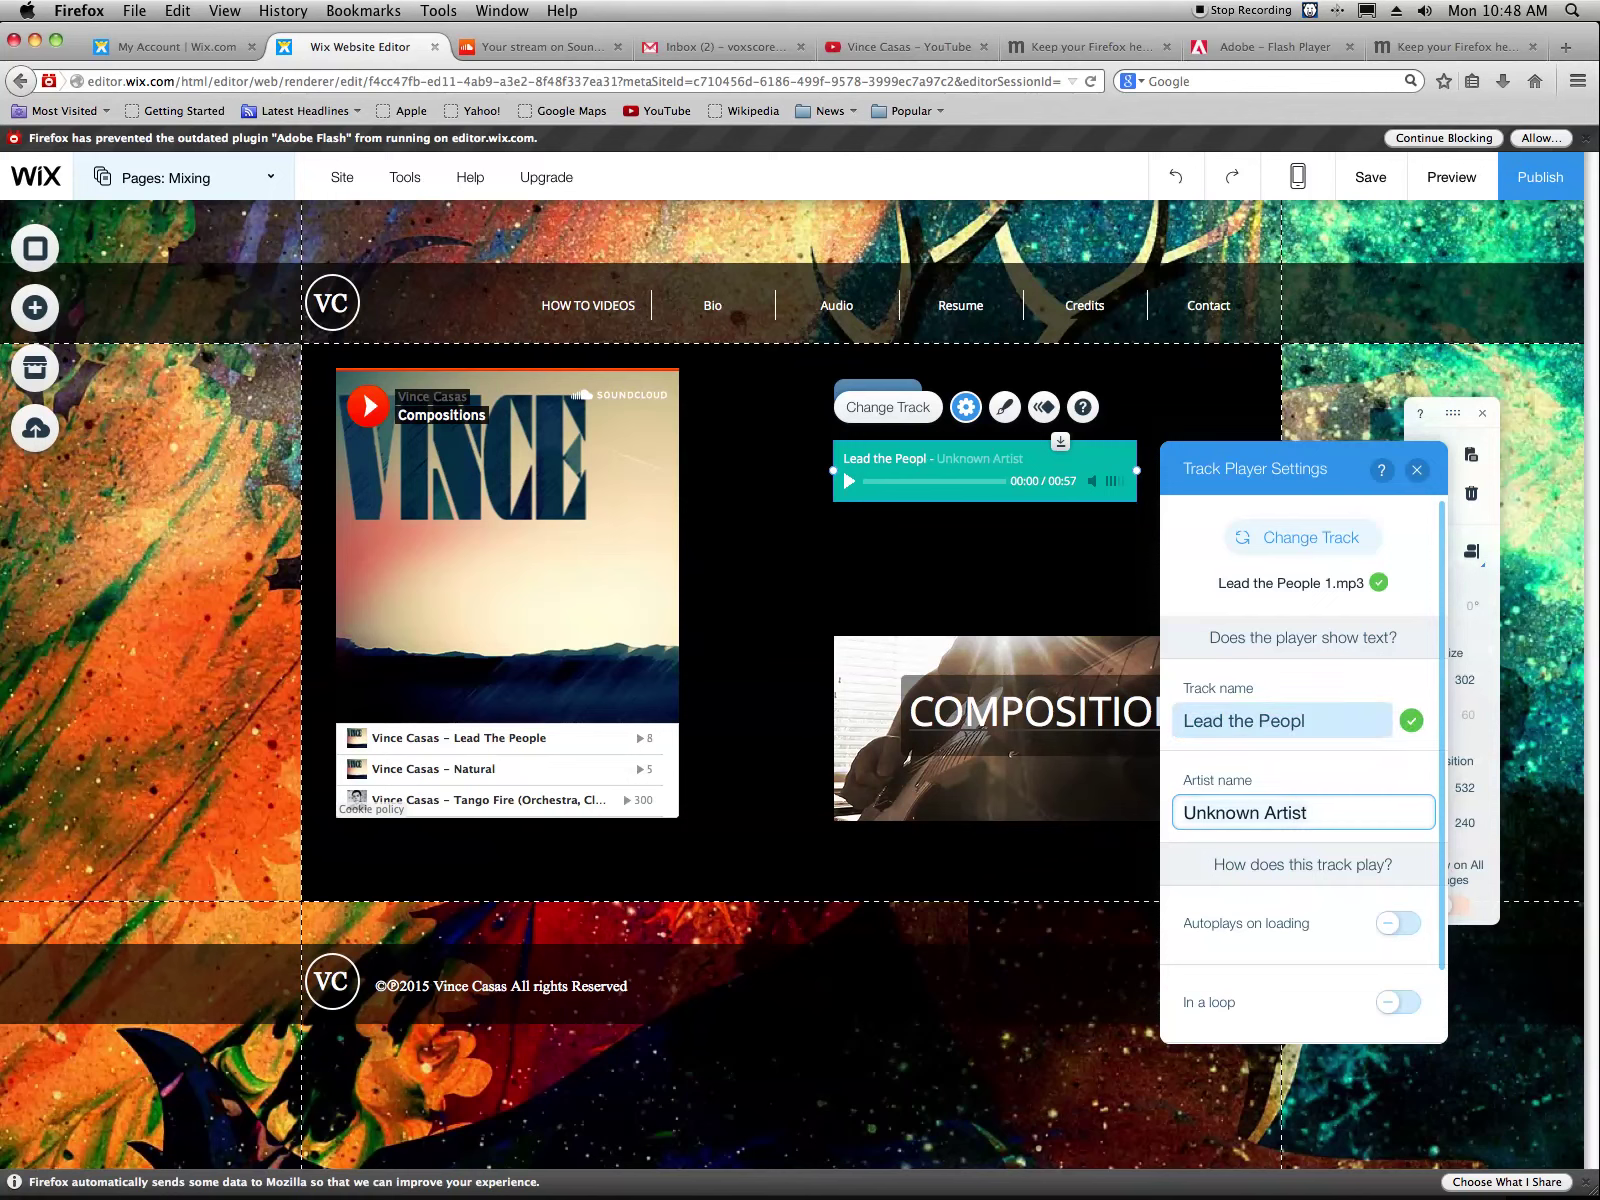
text(Vince Casas)
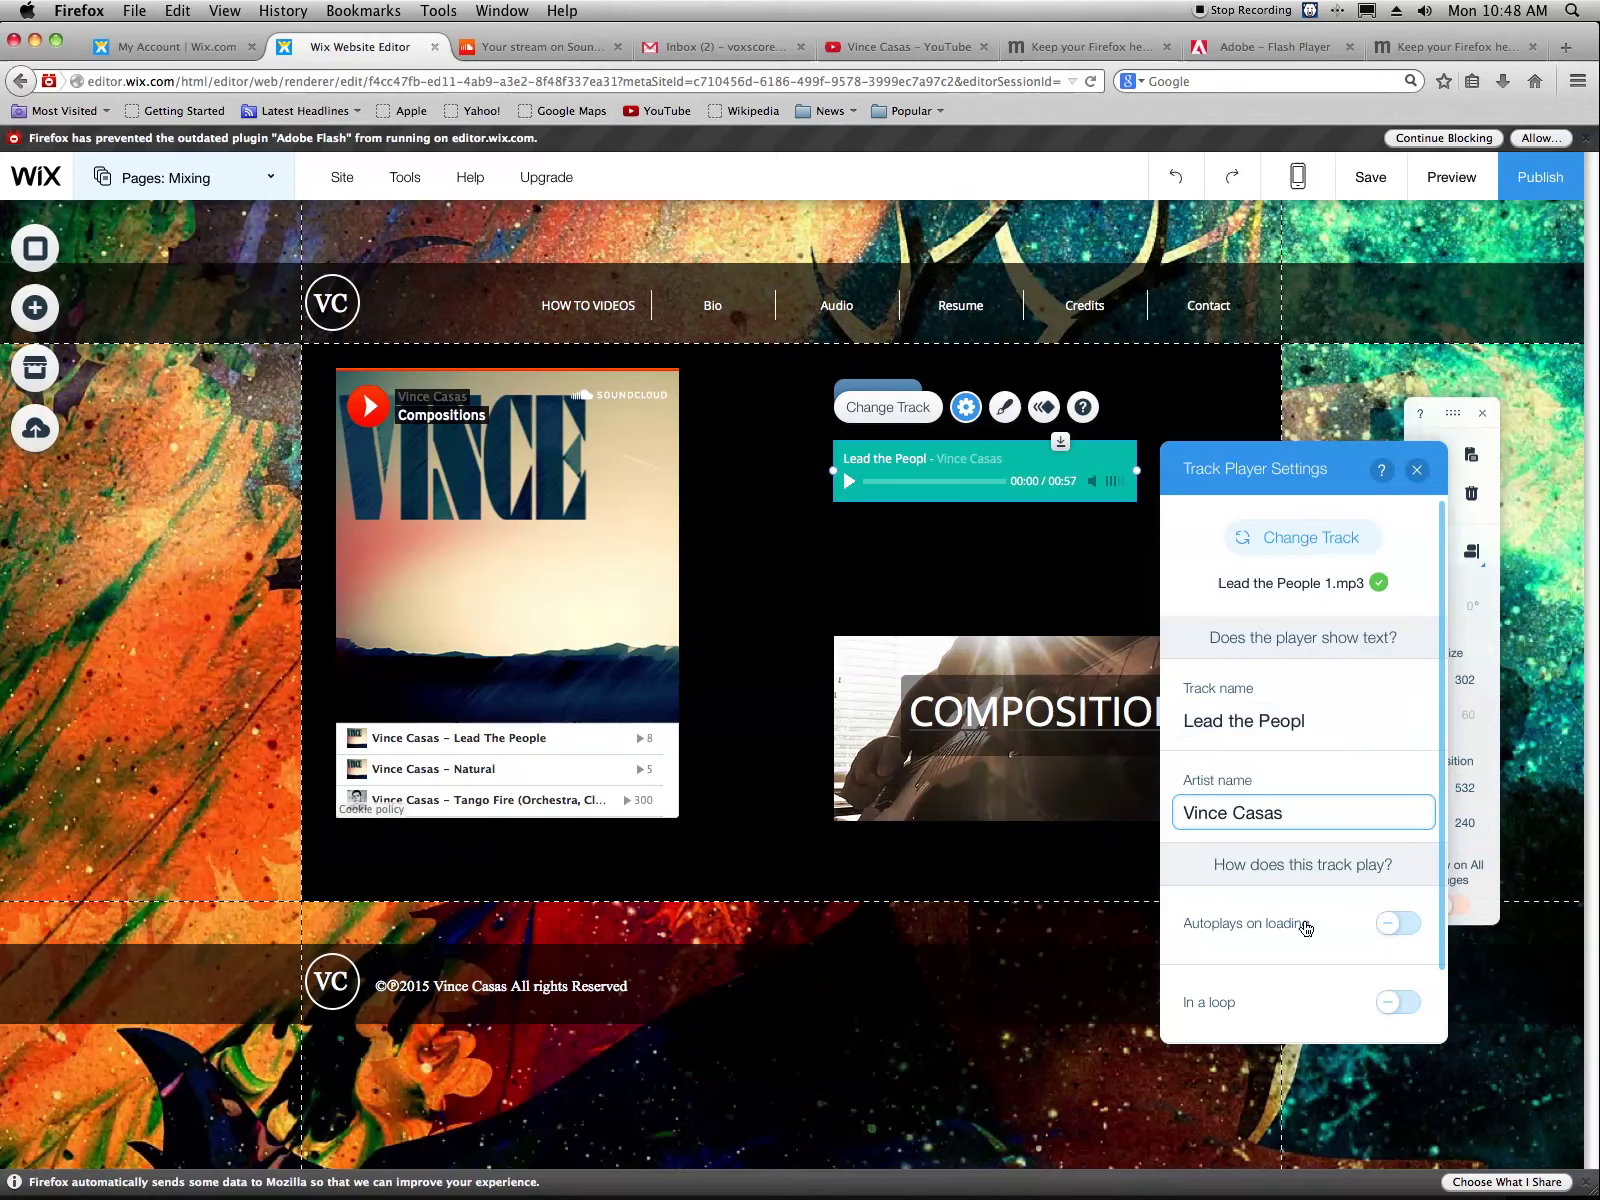
drag(1440, 870, 1433, 980)
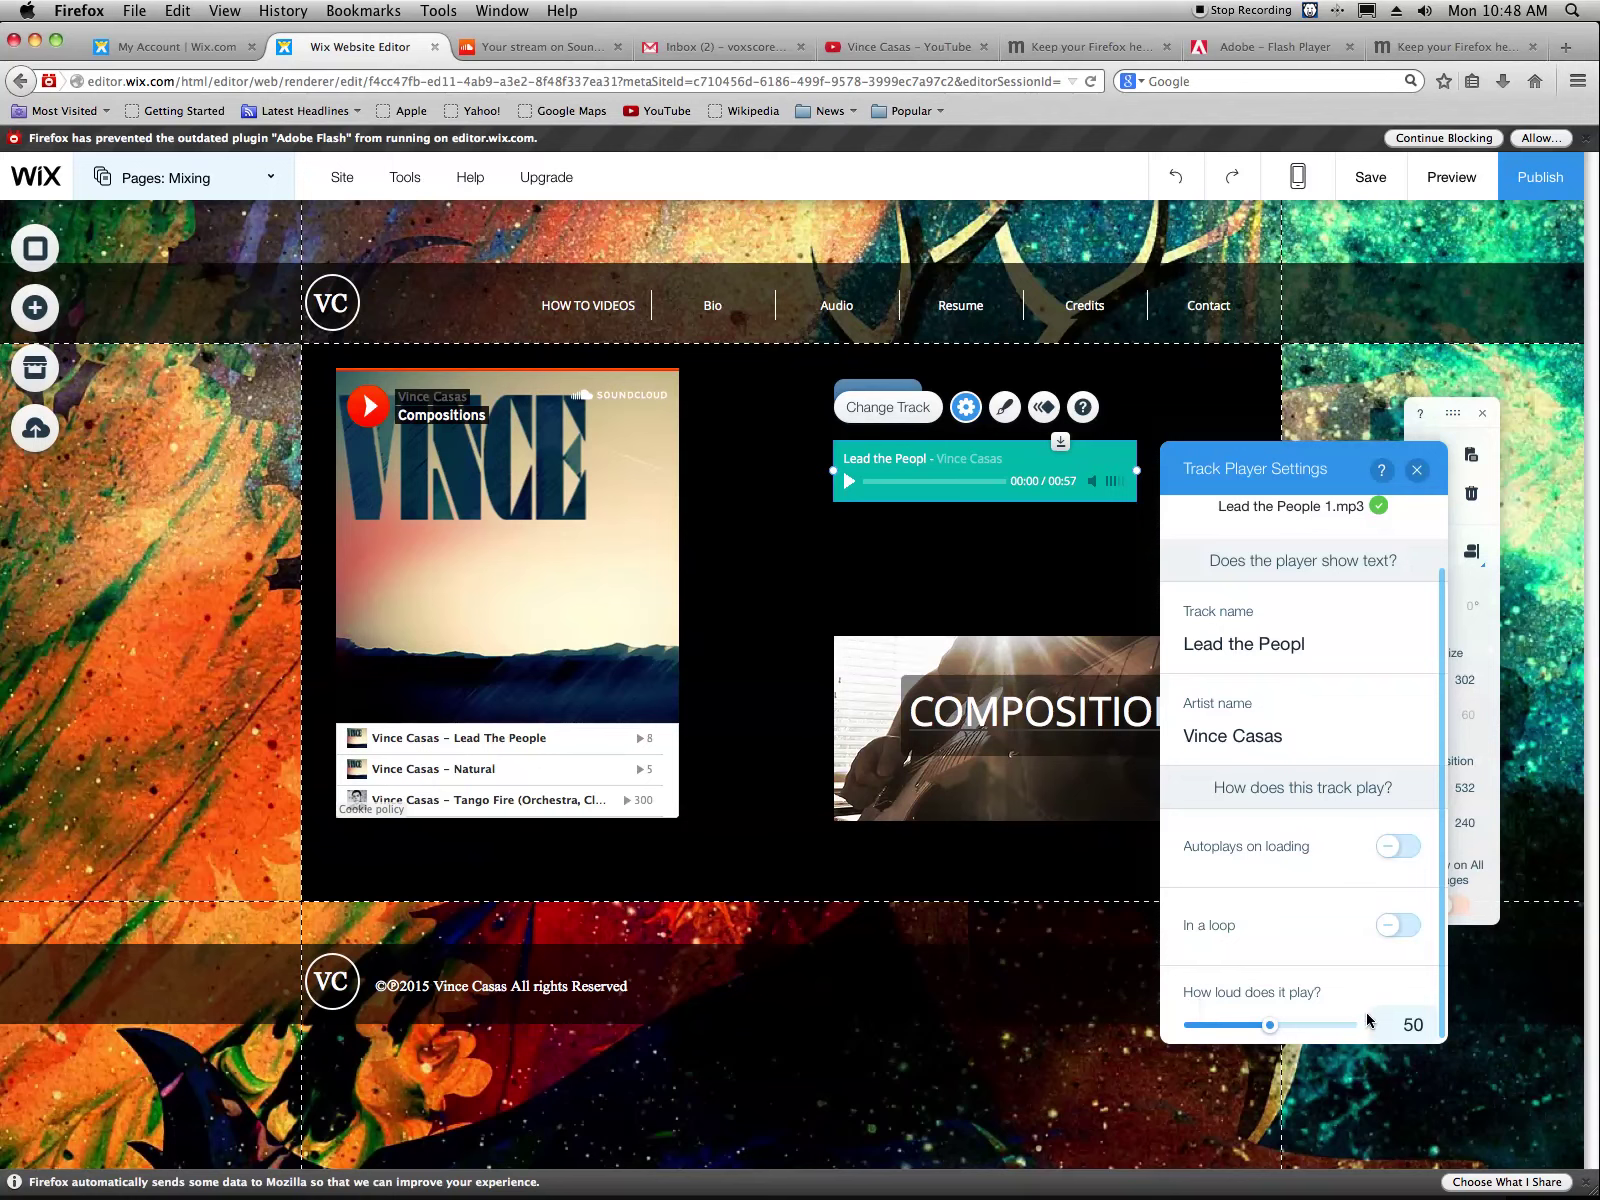
click(1417, 471)
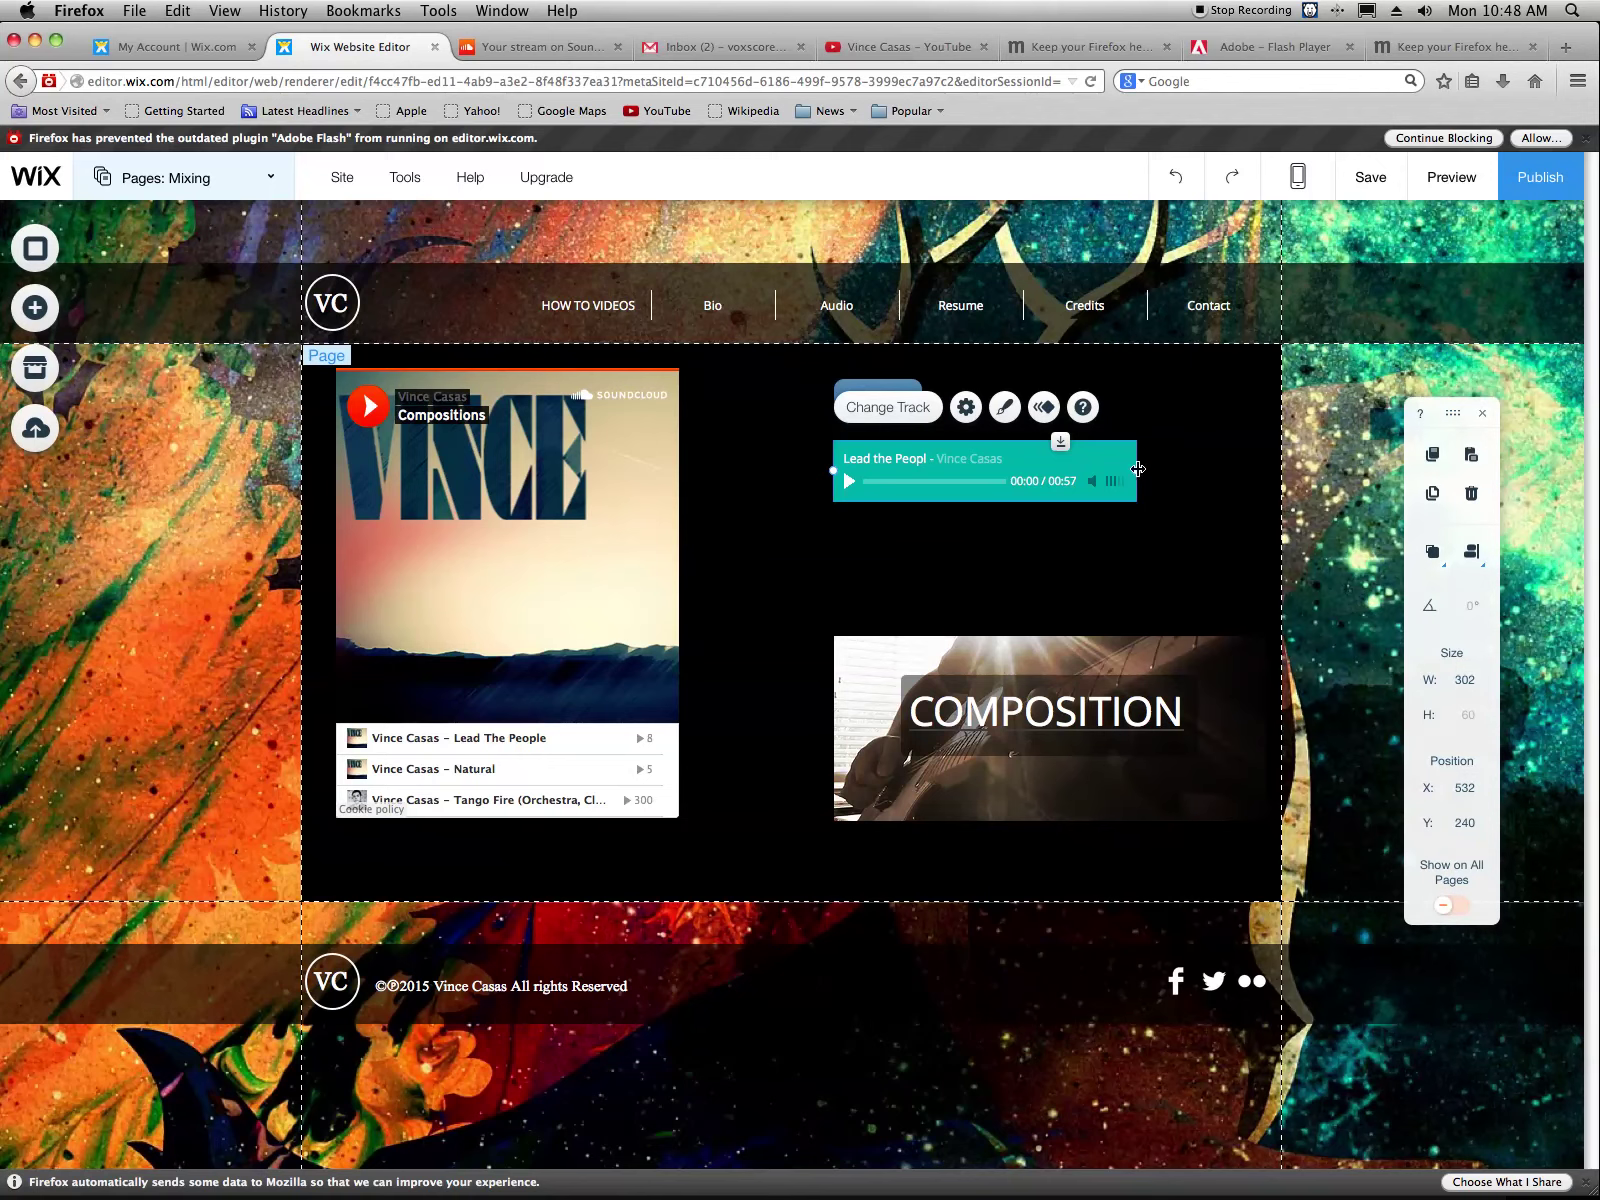
Widen the teal track player on both sides to about 518 wide, starting at about X 424
drag(1137, 470, 1249, 470)
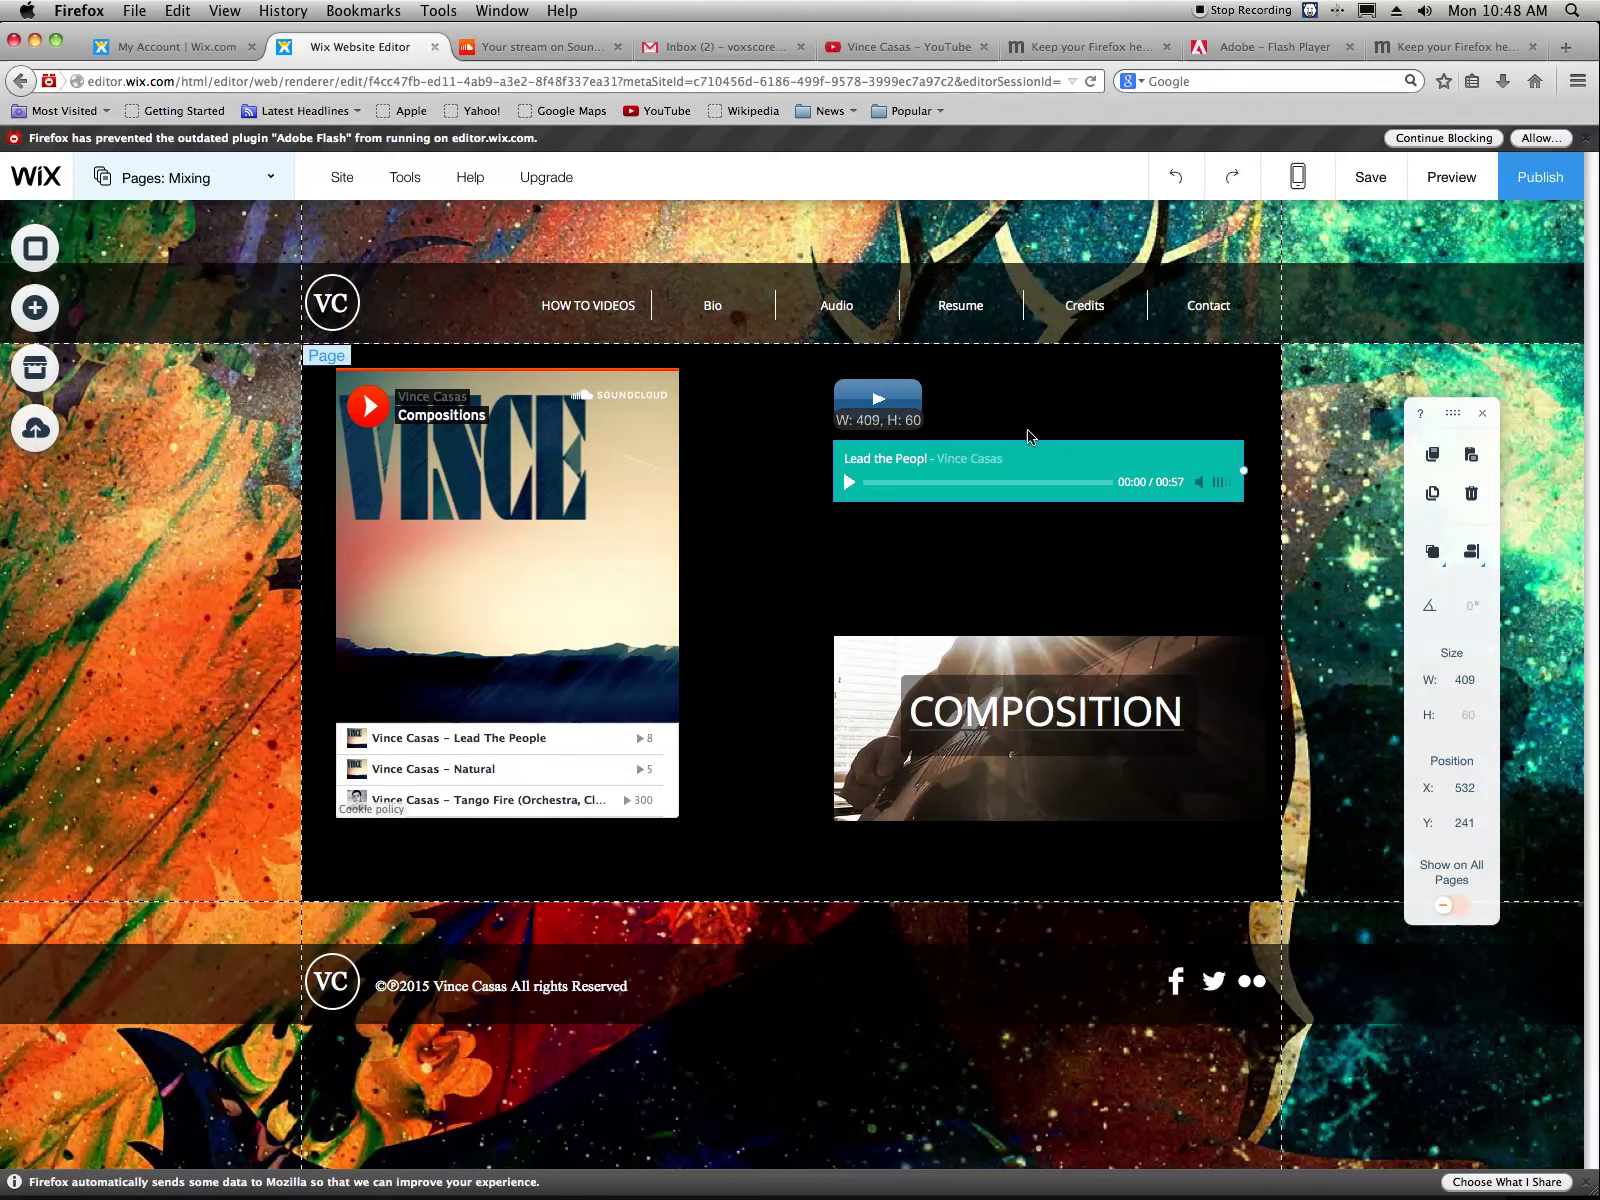
drag(837, 470, 734, 468)
double_click(1029, 496)
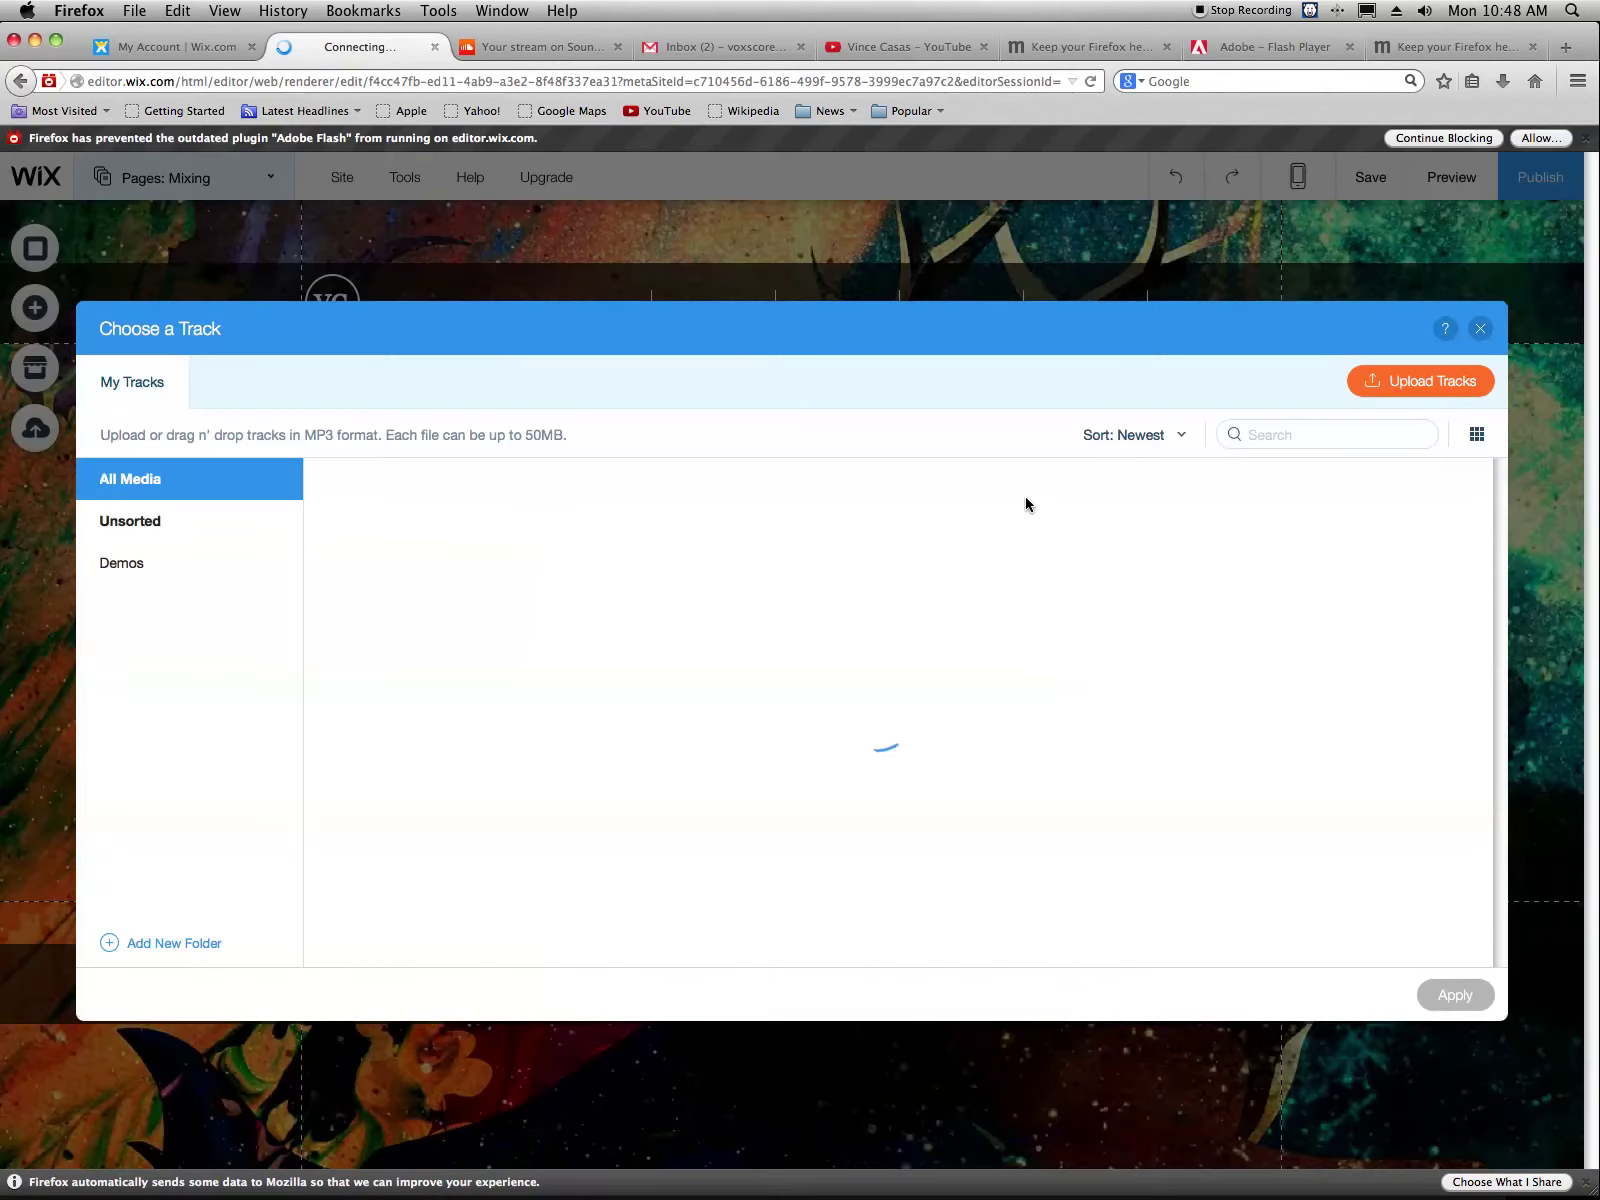
click(1479, 330)
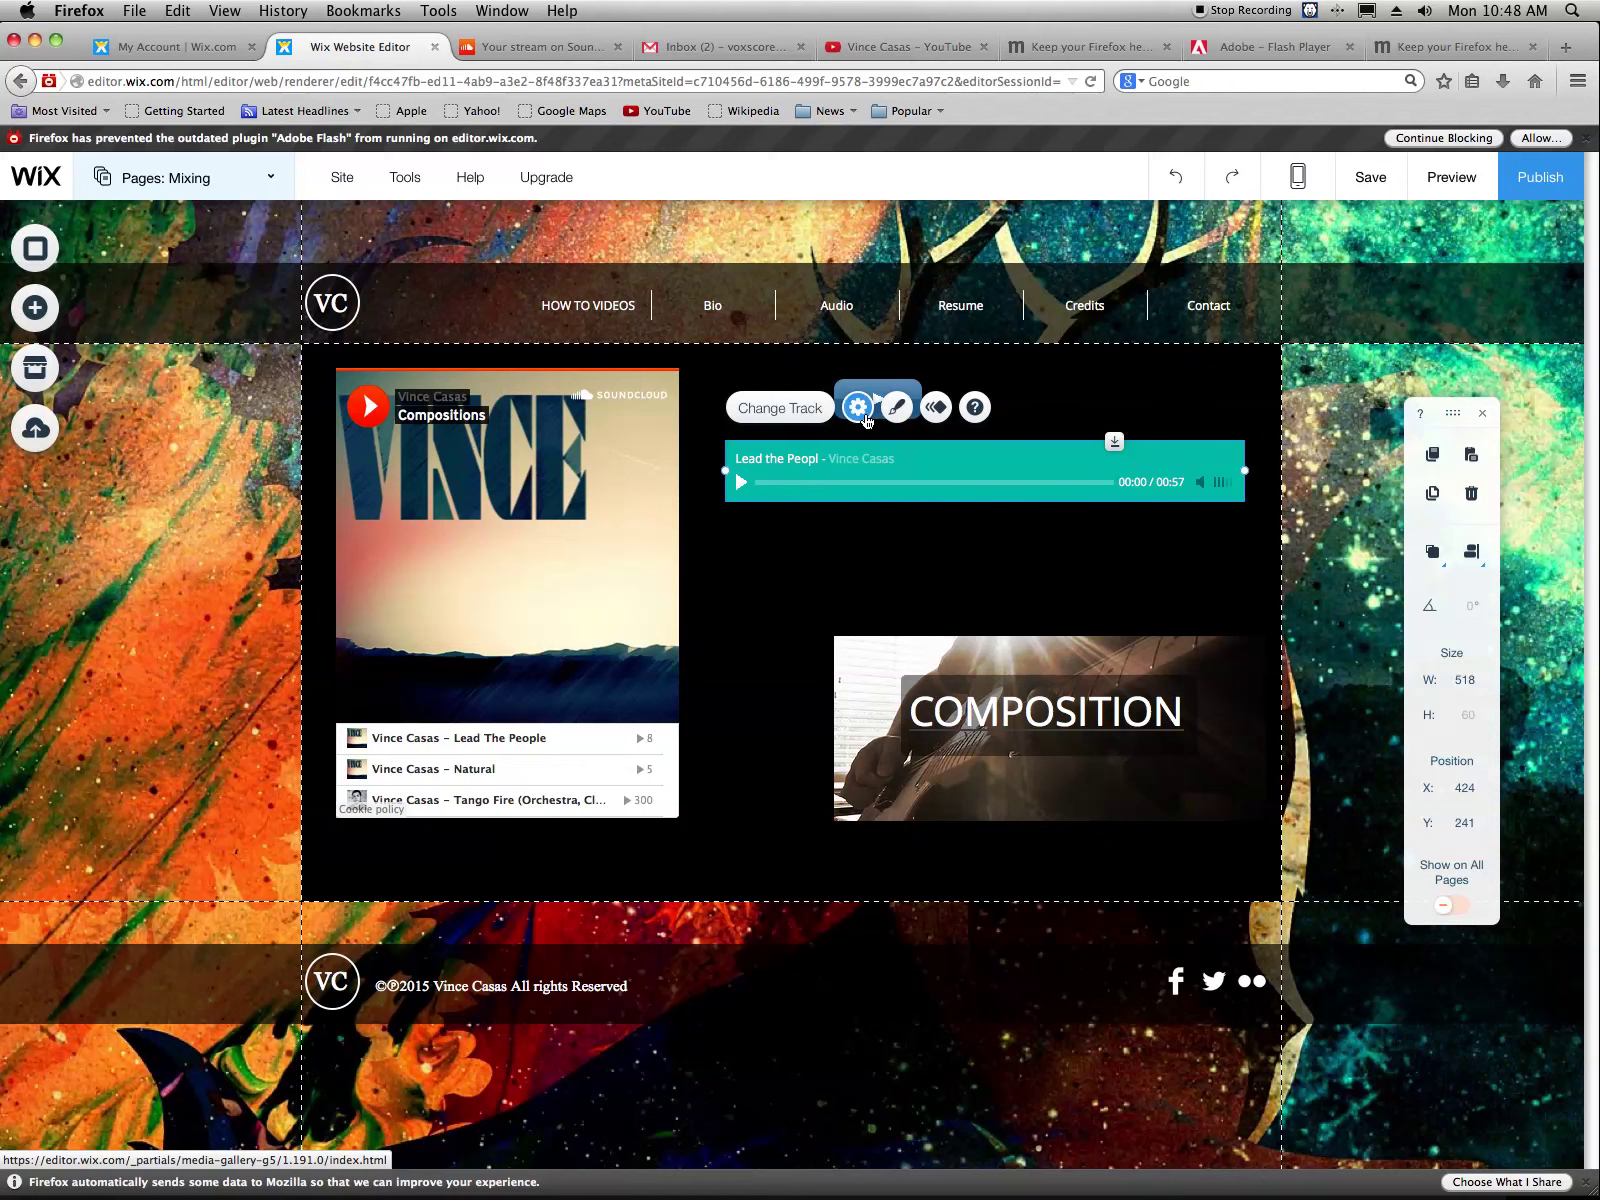
Correct the teal player's track name to "Lead the People" in its settings
click(864, 418)
click(567, 720)
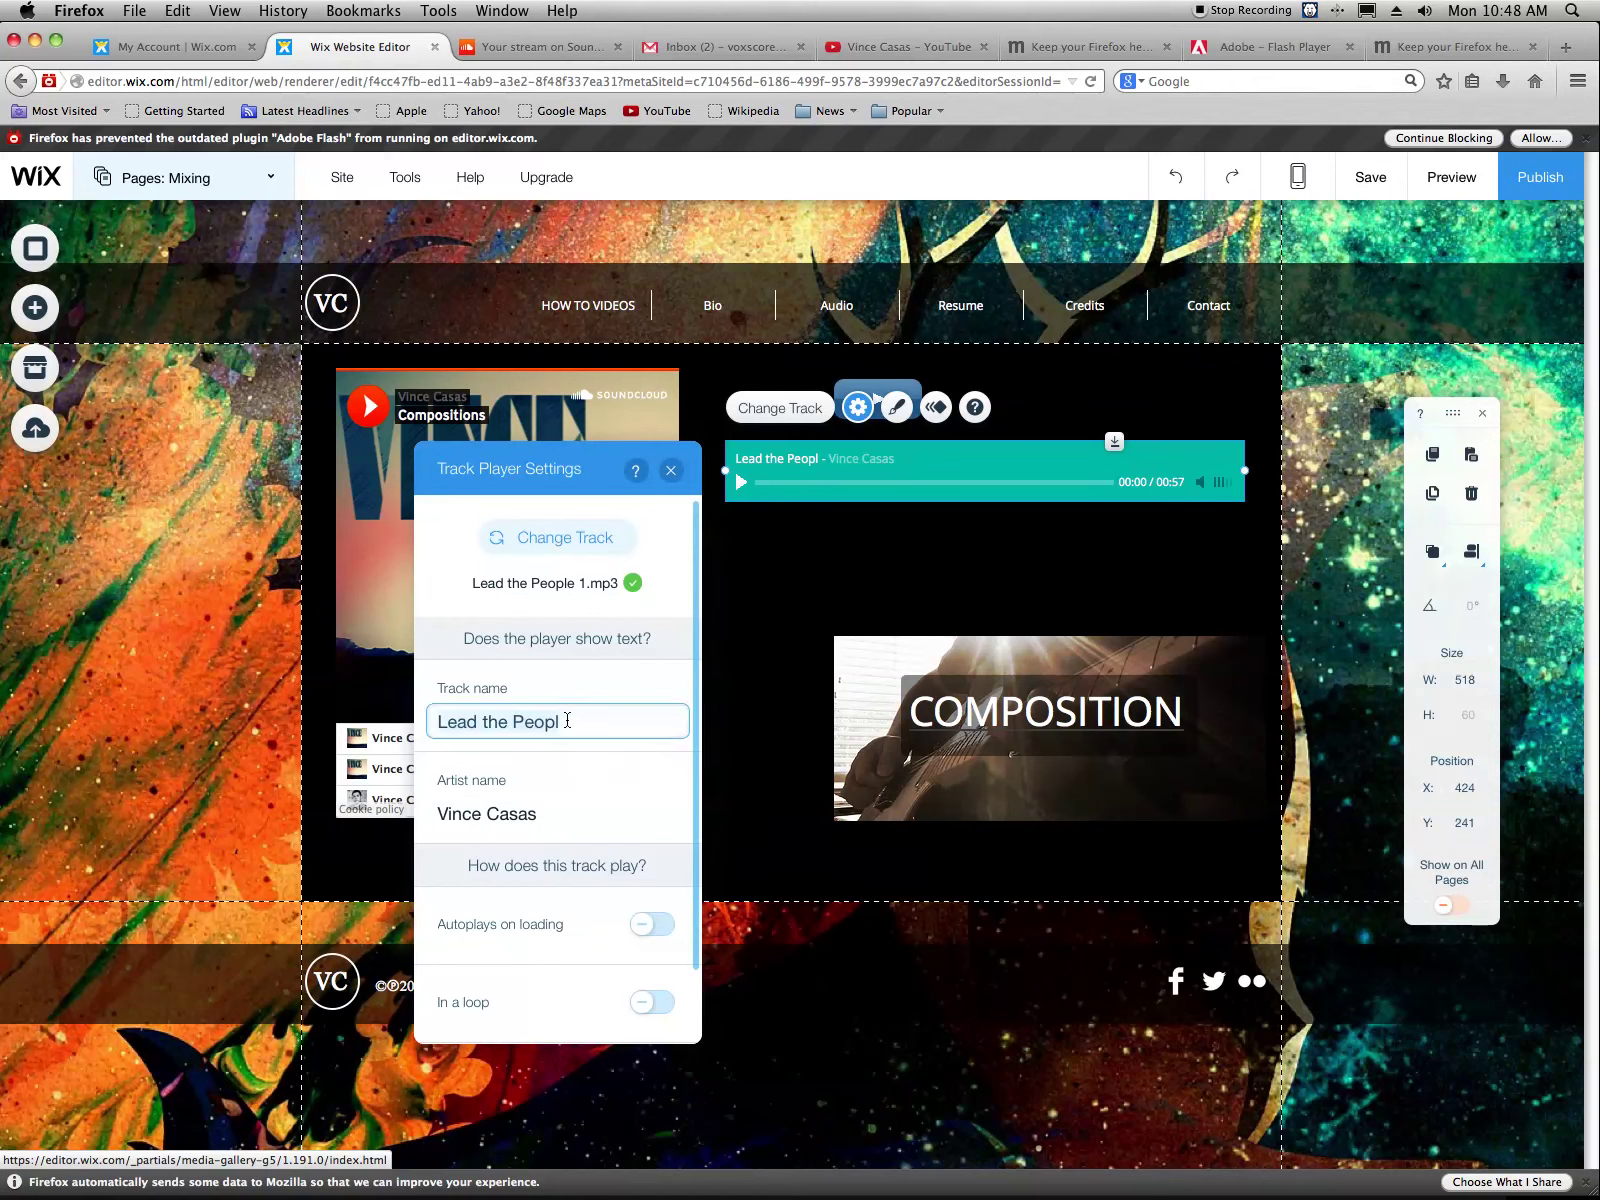
text(e)
click(670, 471)
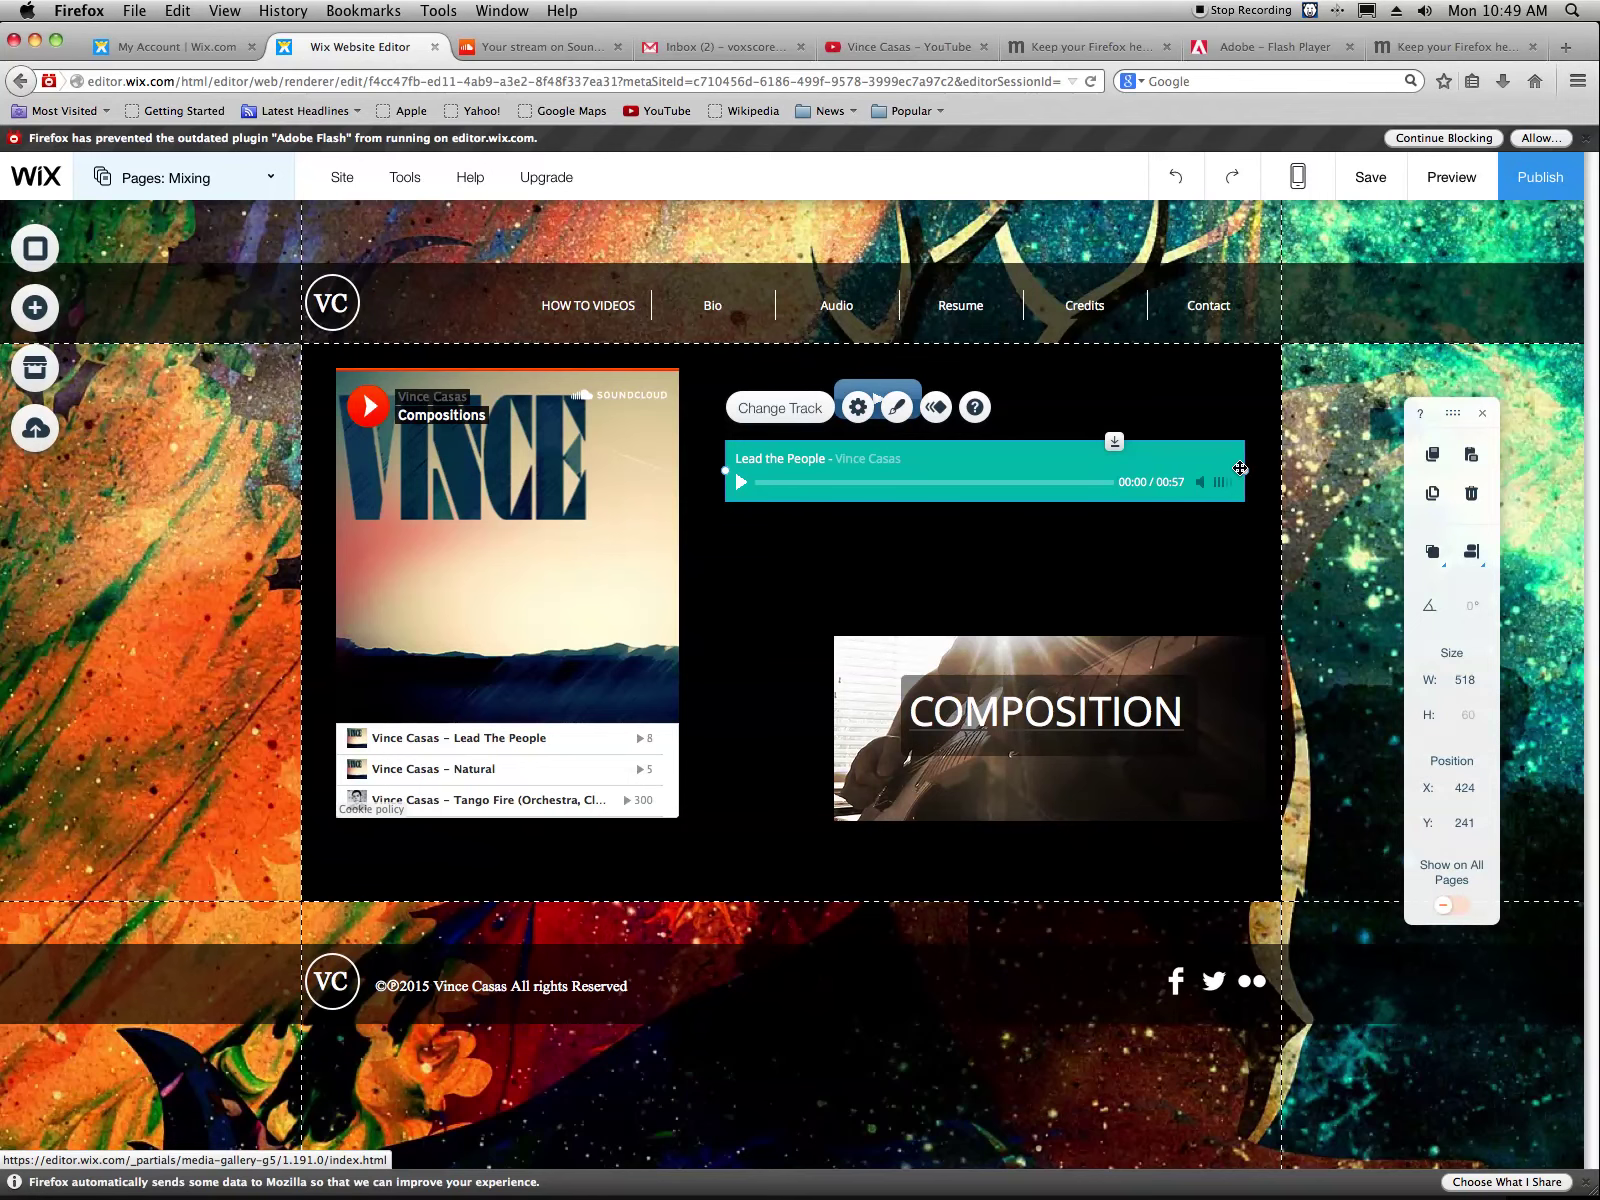
Narrow the teal track player to about 421 wide and move the blue mini player to about X 431, Y 176
drag(1240, 468, 1145, 456)
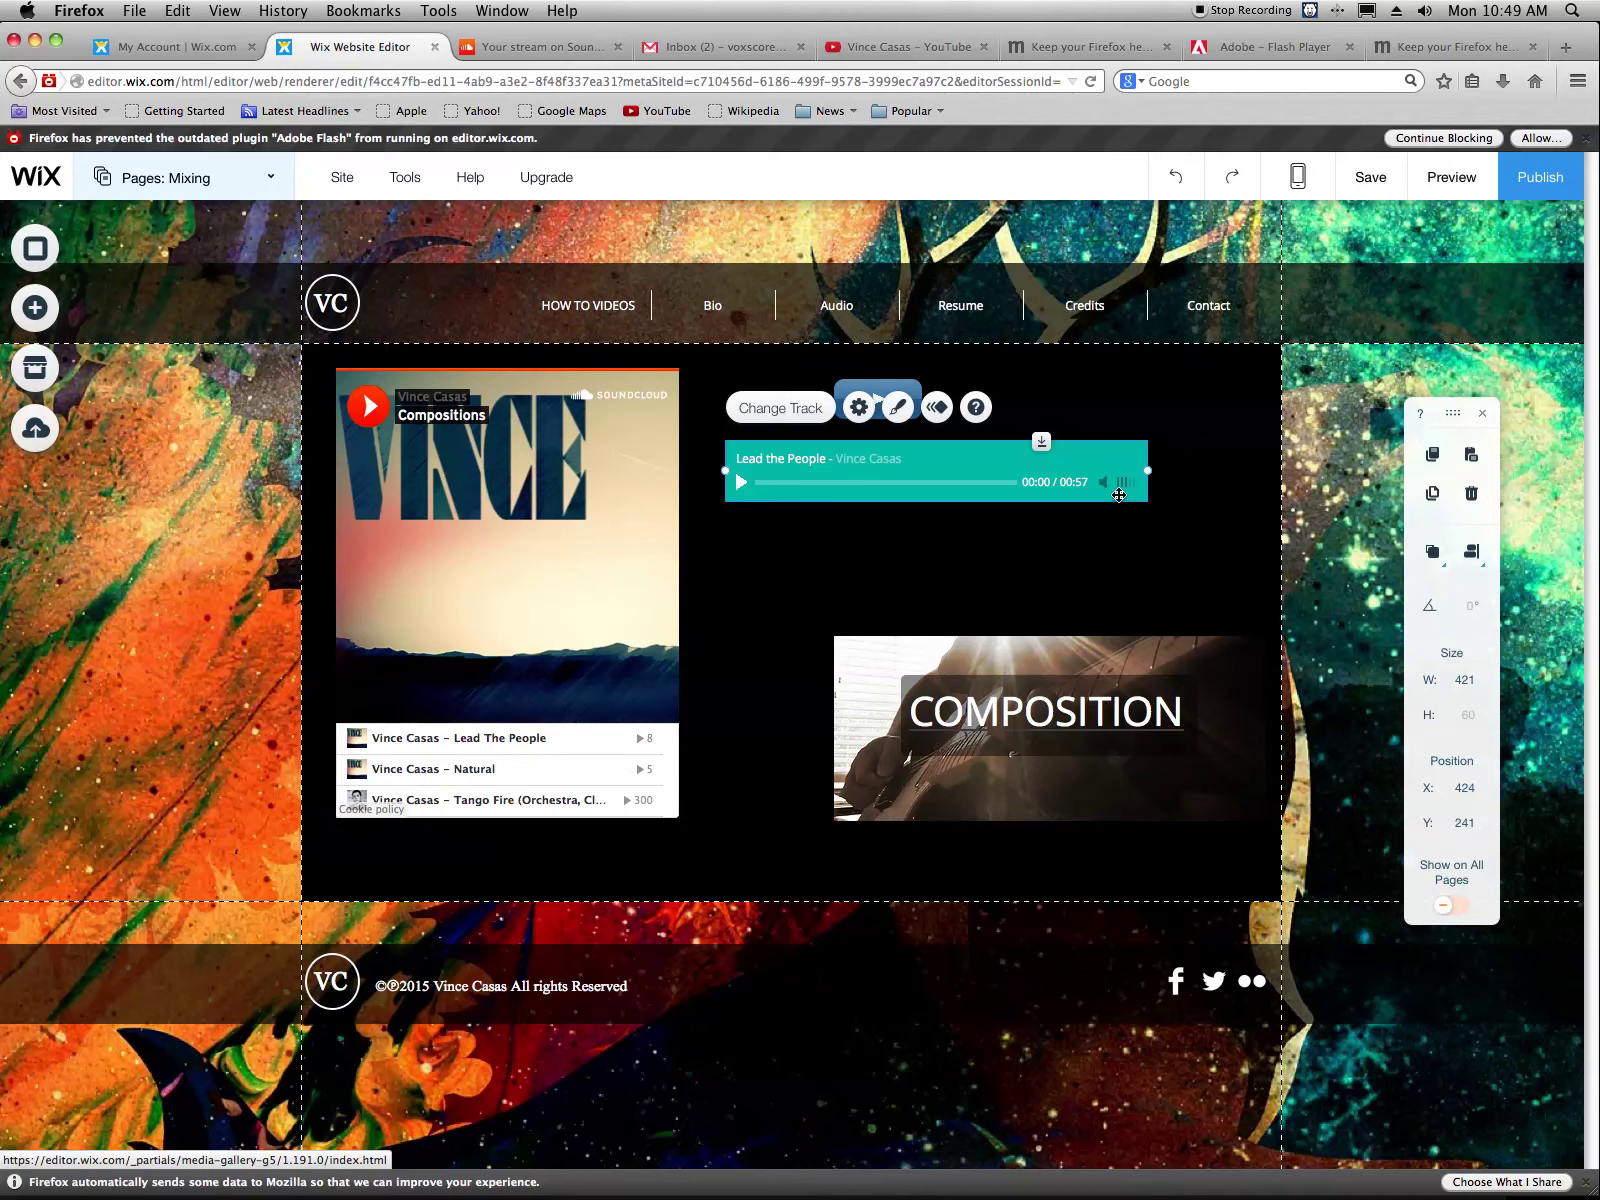
click(809, 580)
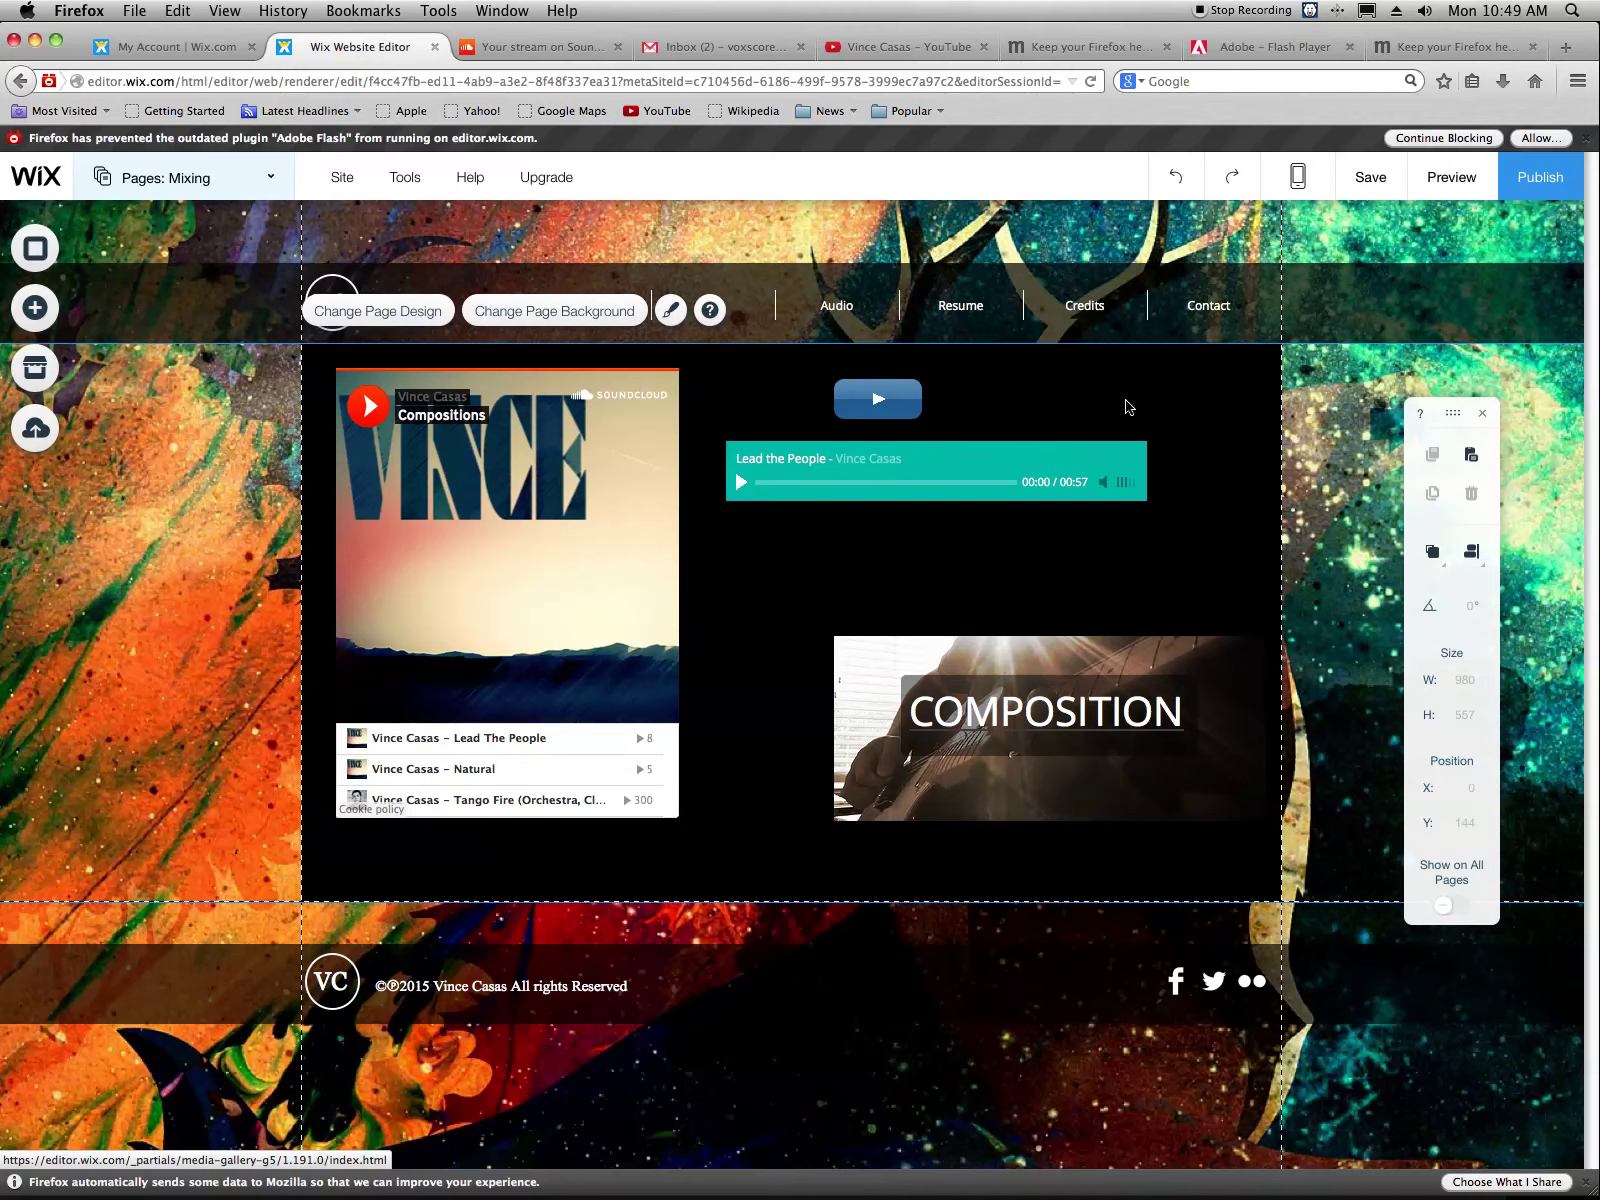
drag(883, 405, 782, 405)
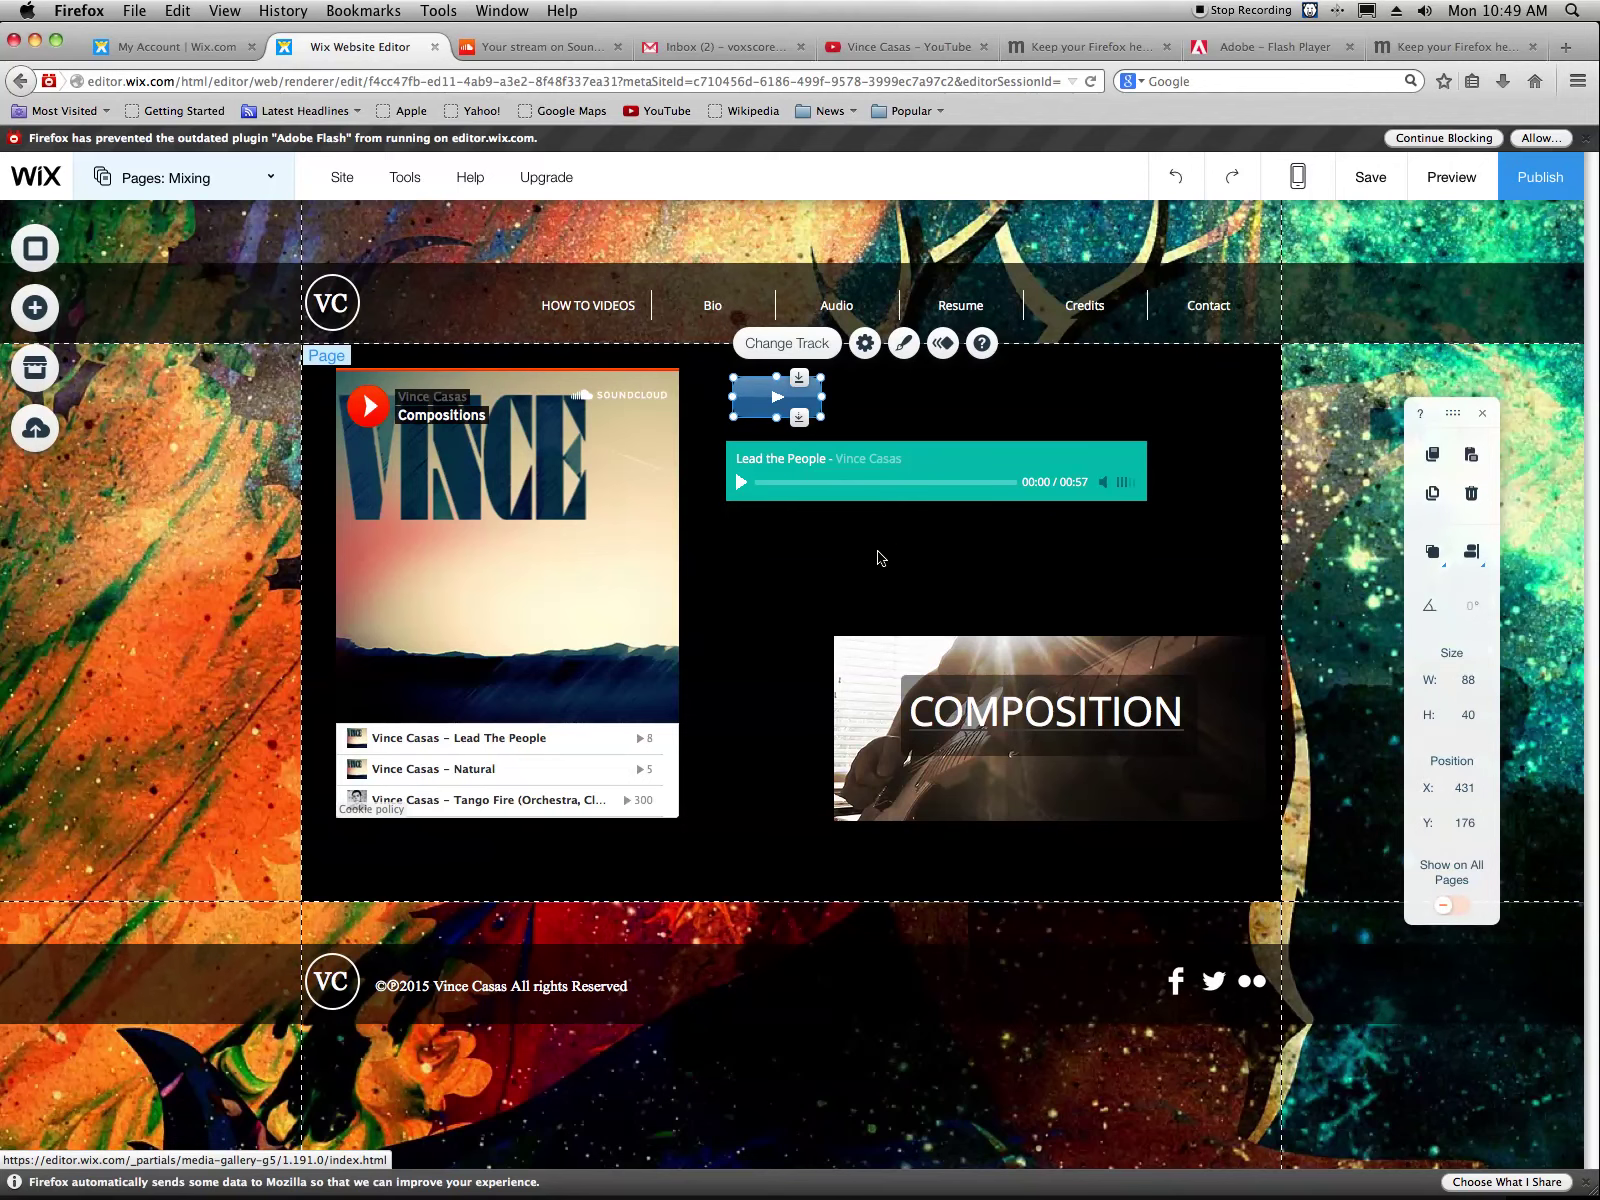
Add a SoundCloud player to the Mixing page and fit it directly below the teal player, about 421 by 98 at X 424, Y 304
click(876, 568)
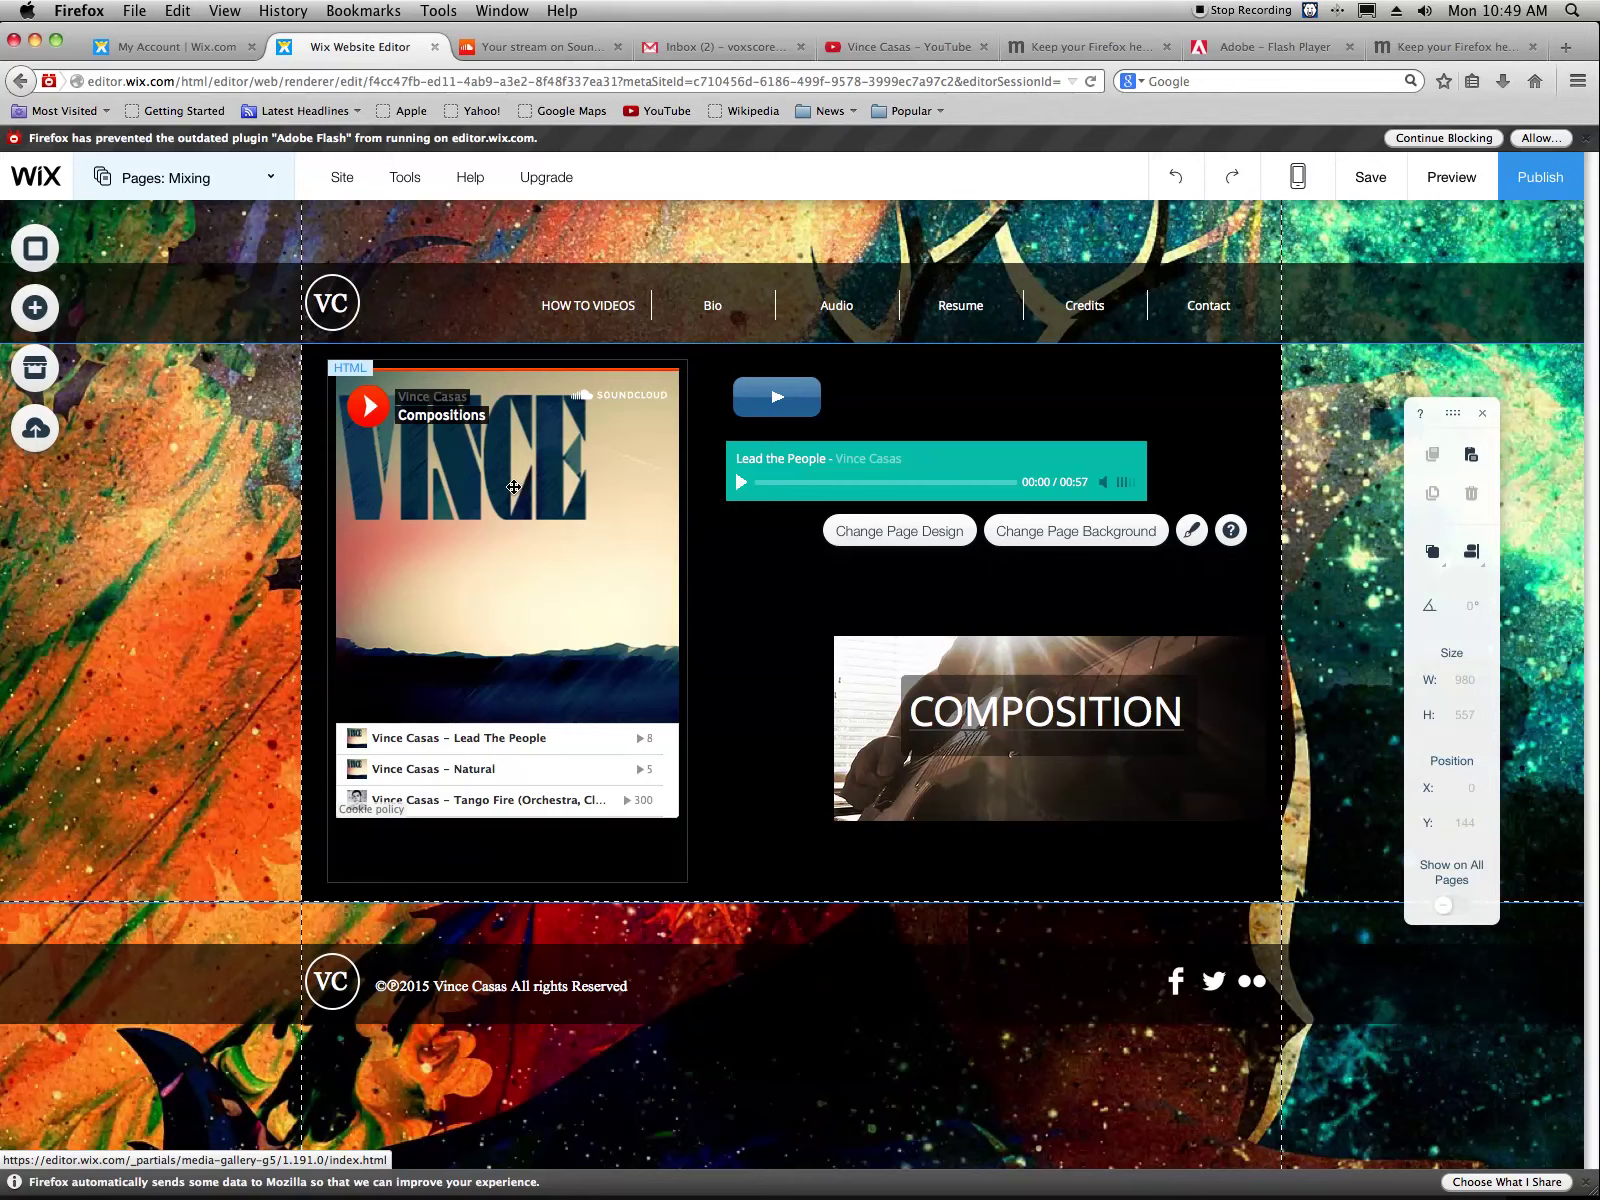
click(36, 310)
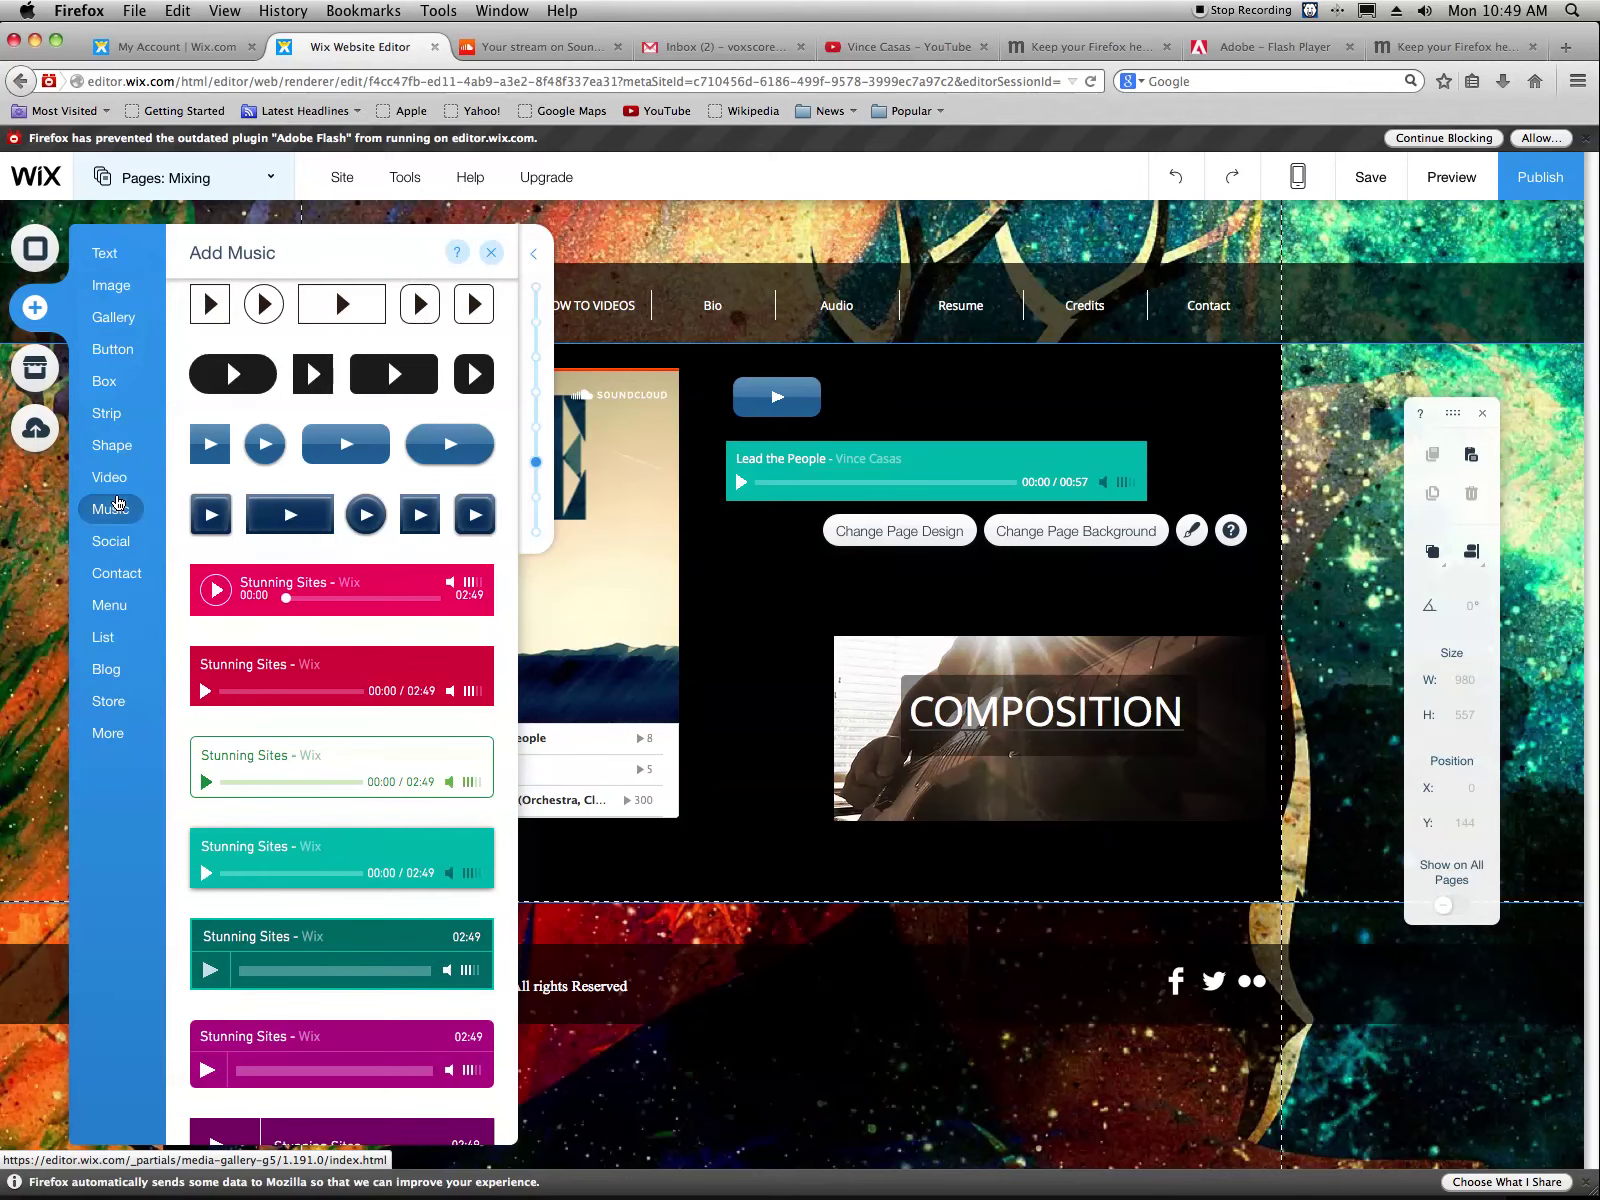
mouse_move(117, 537)
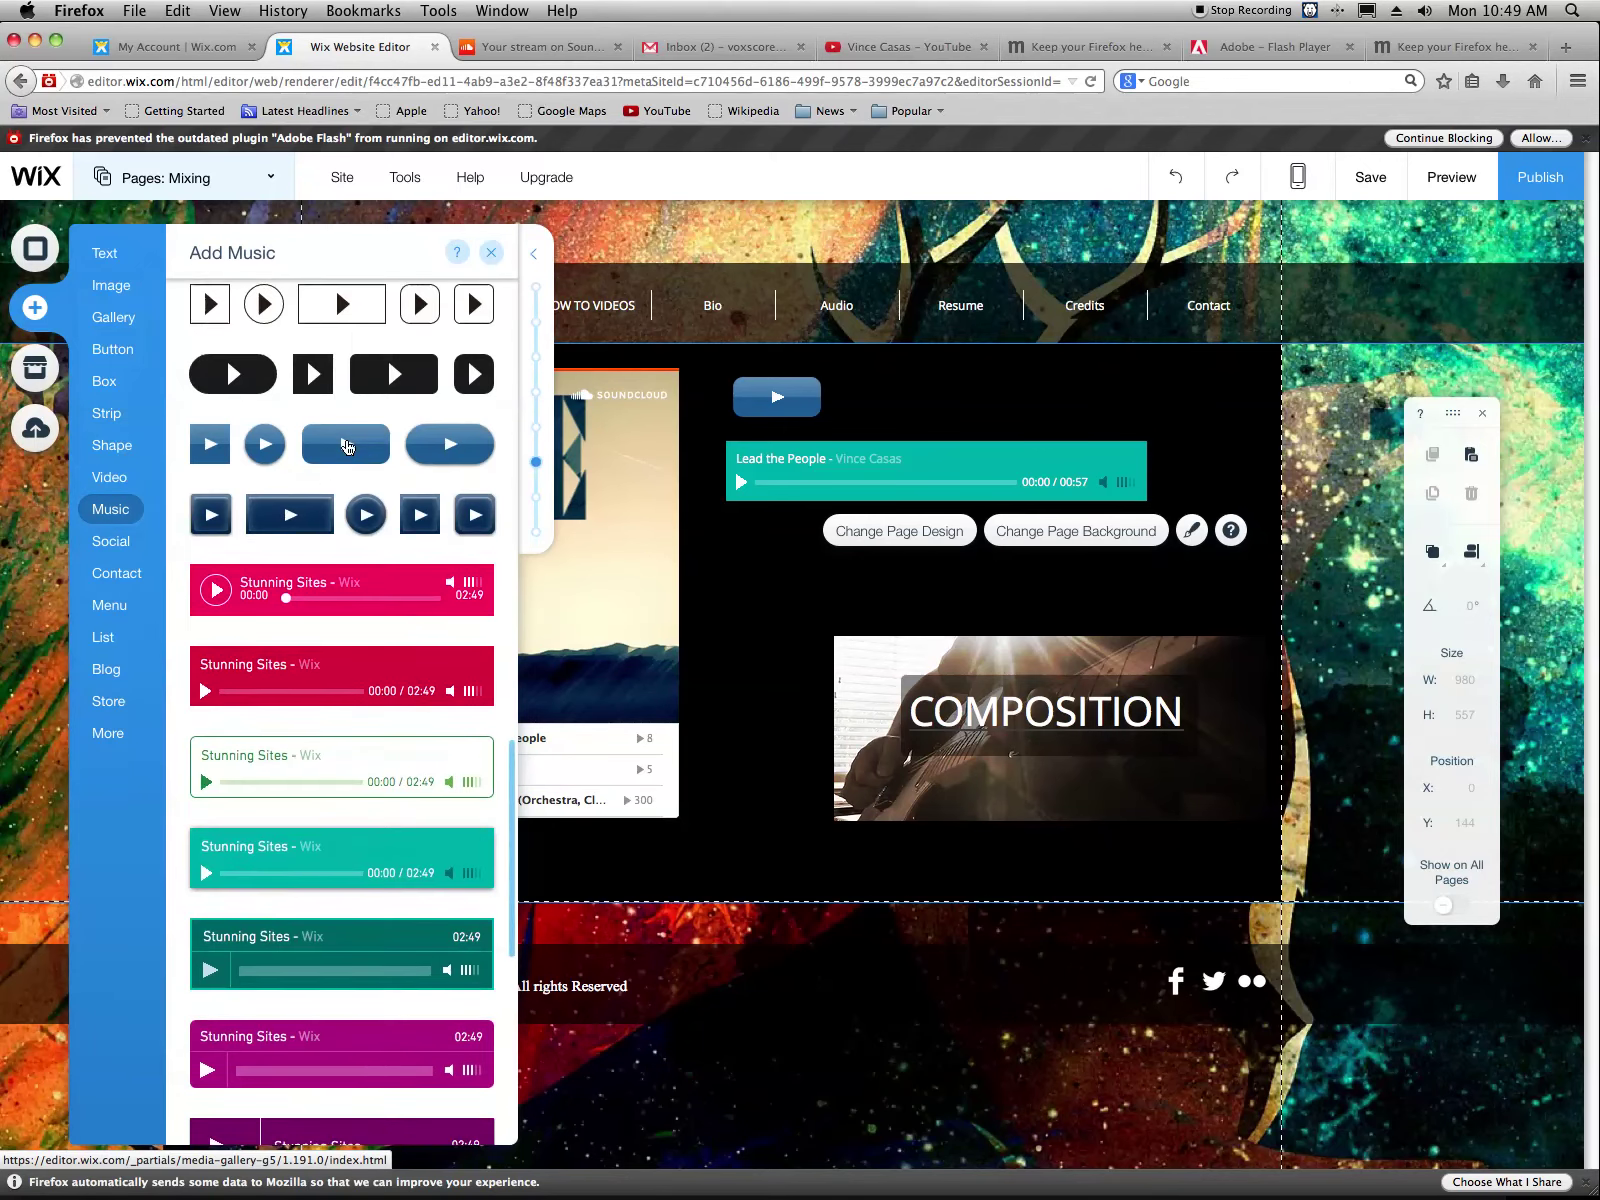
scroll(364, 449, up, 5)
scroll(364, 449, up, 5)
scroll(364, 449, down, 15)
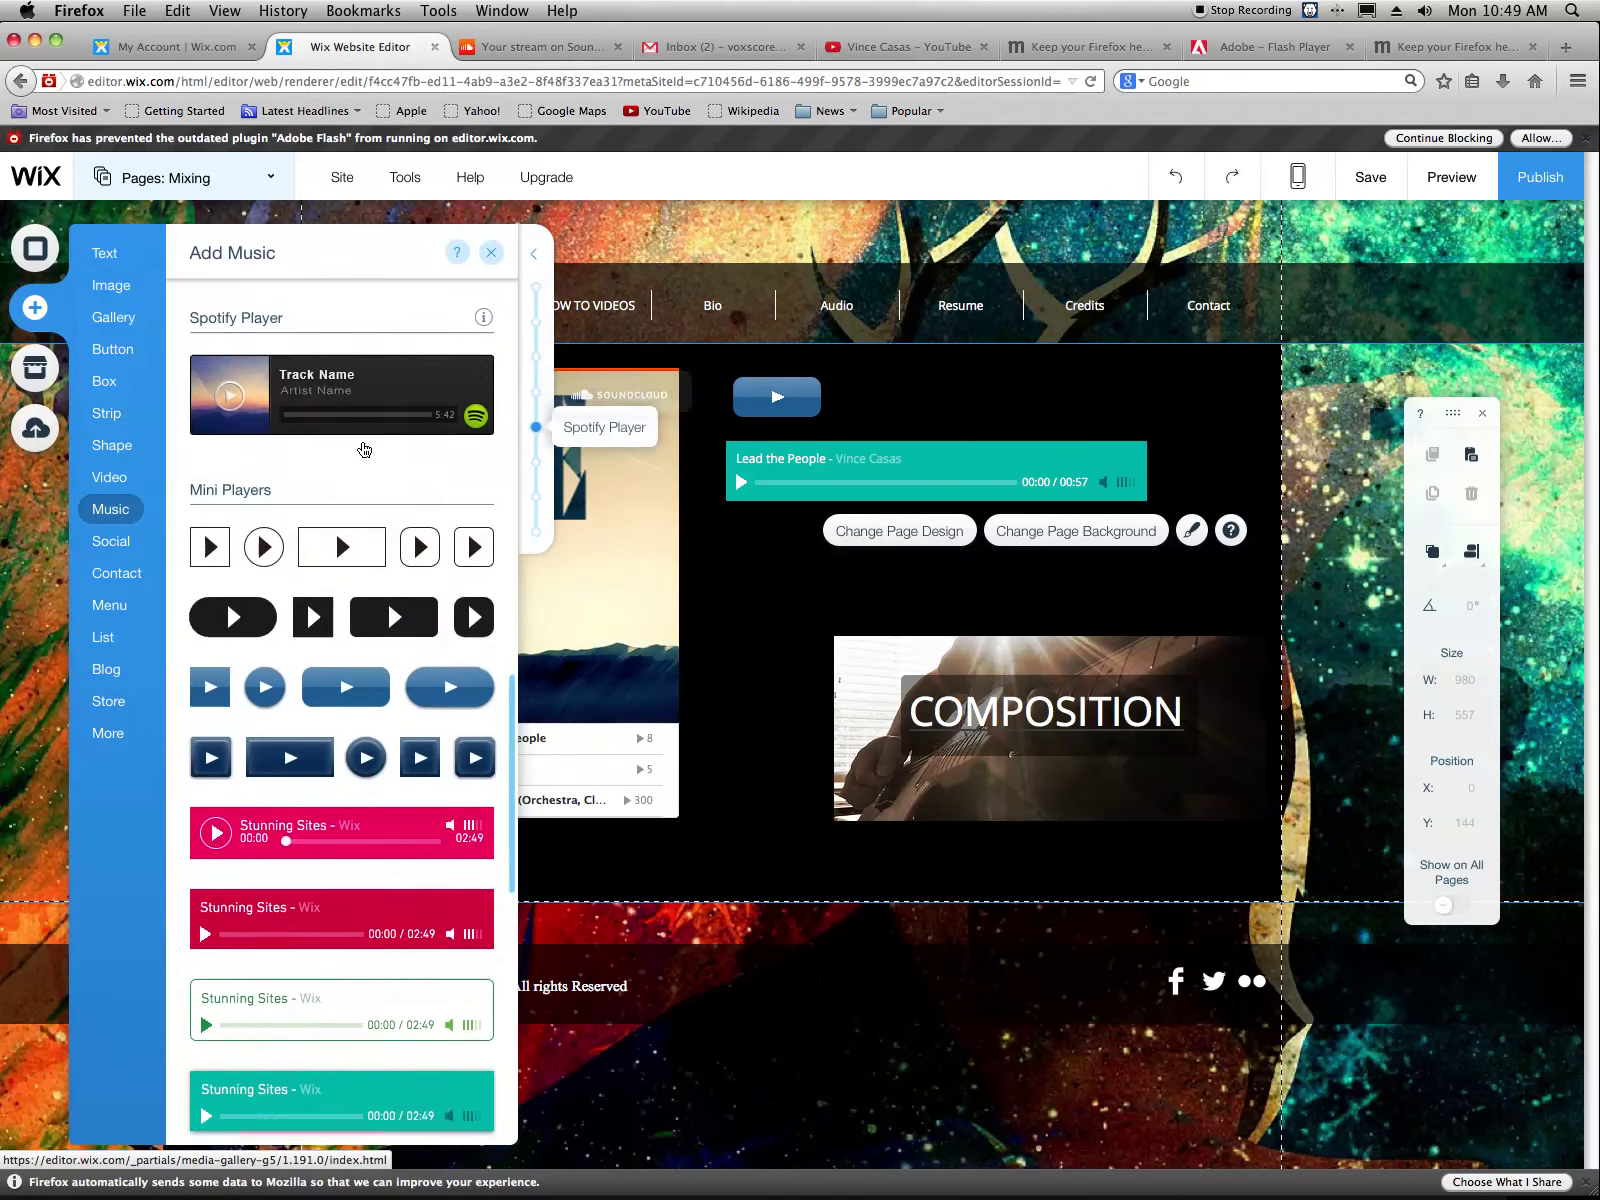
scroll(364, 449, up, 4)
scroll(364, 449, up, 8)
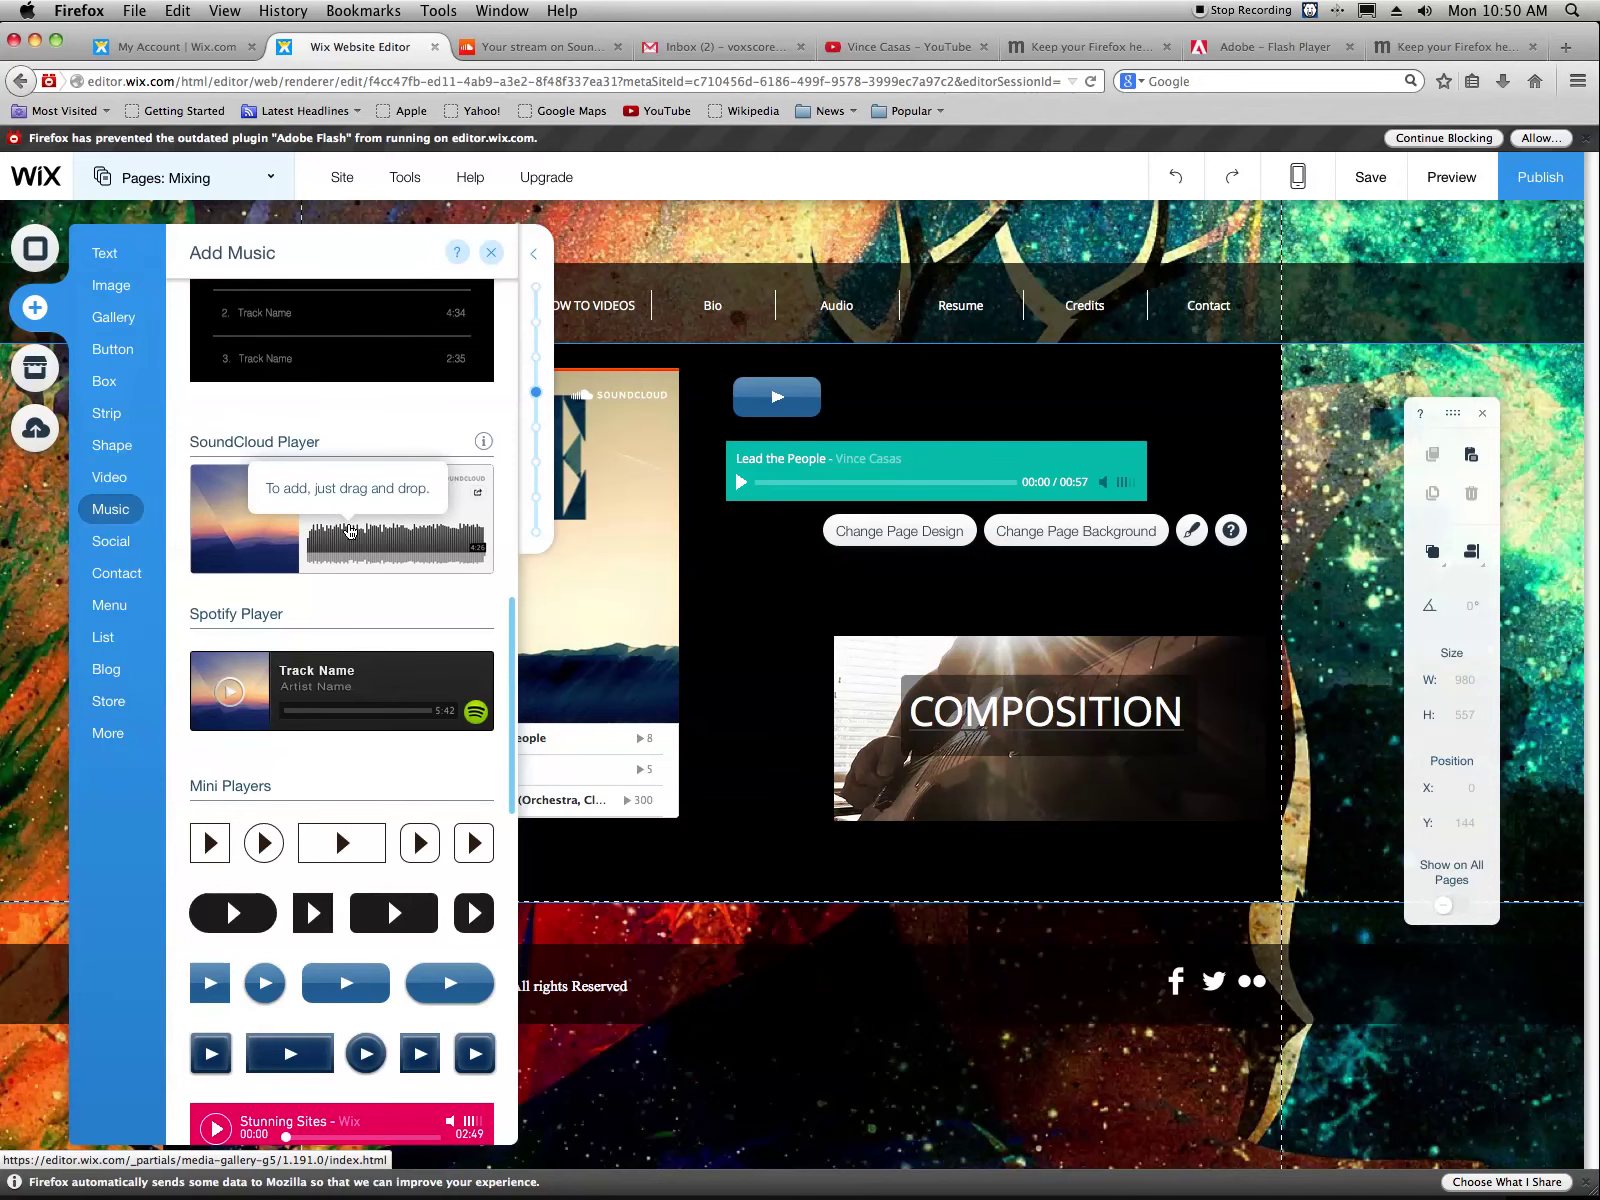
drag(350, 531, 526, 588)
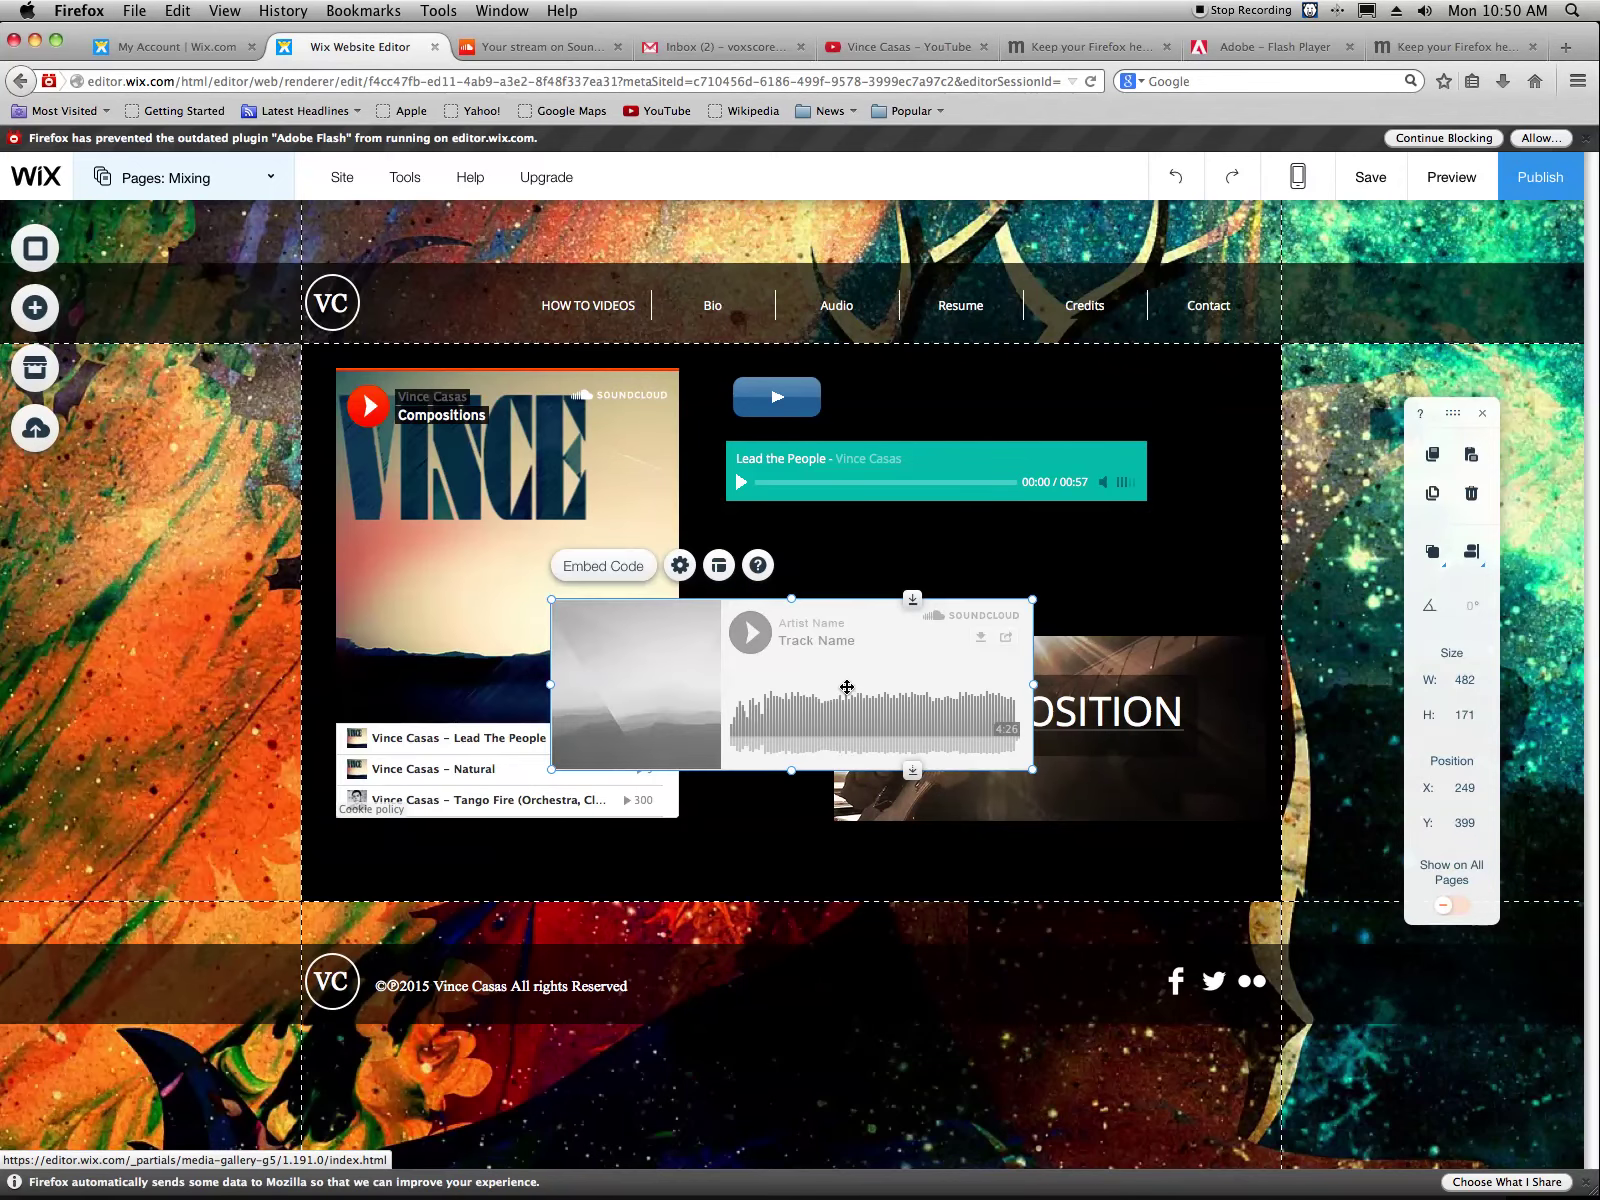
drag(838, 686, 1024, 590)
drag(1207, 672, 1141, 598)
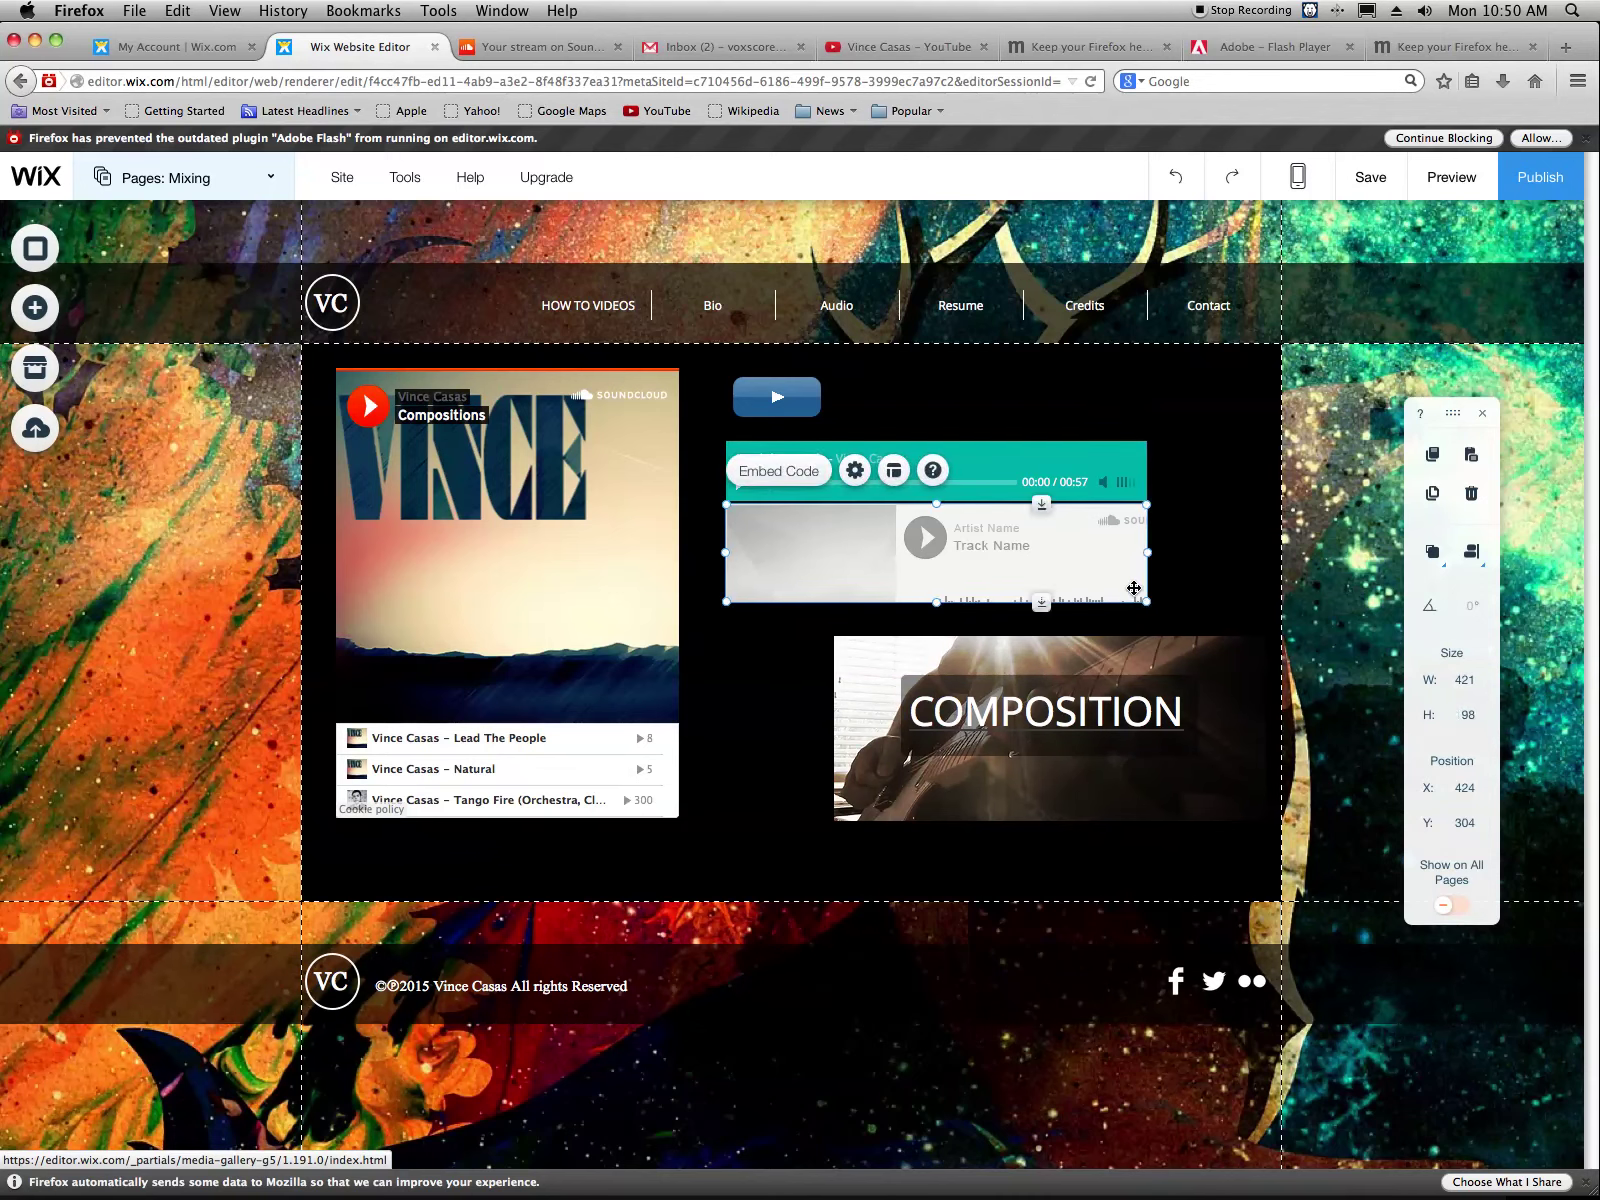
Look over the new SoundCloud player's cover art layouts and its embed code settings
click(893, 472)
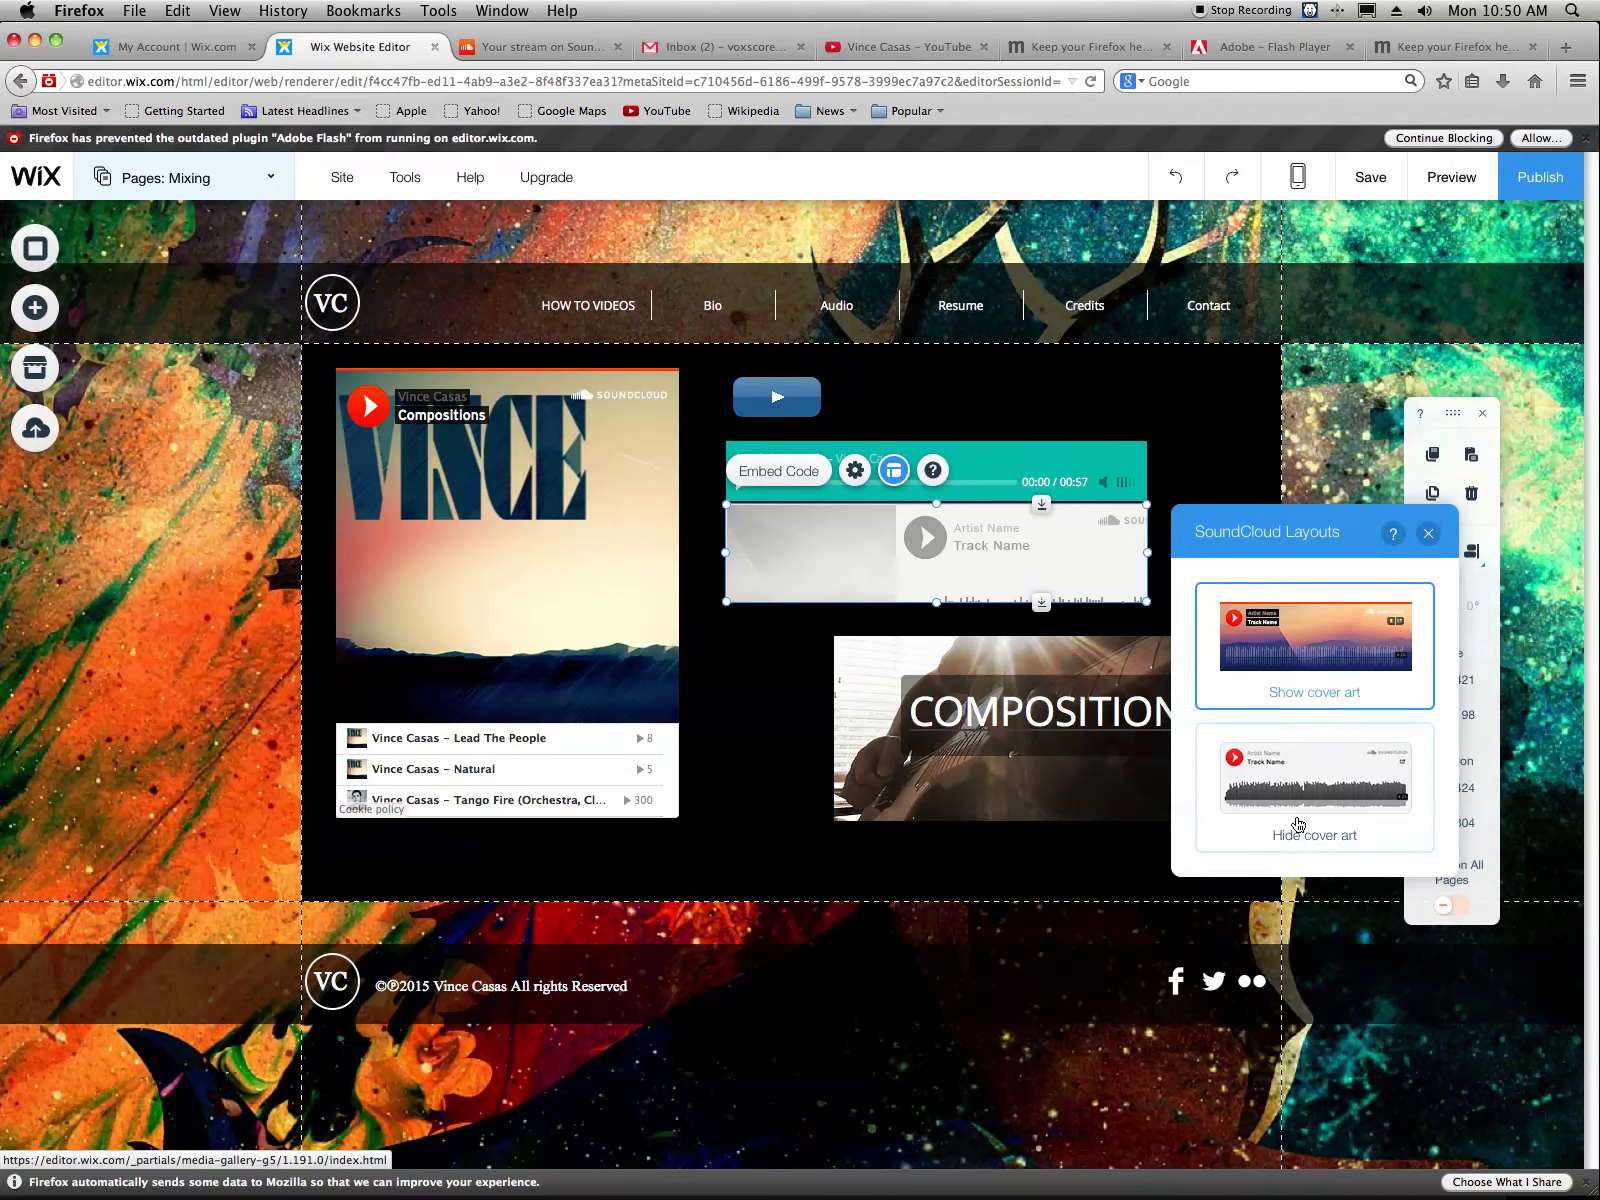
click(1426, 534)
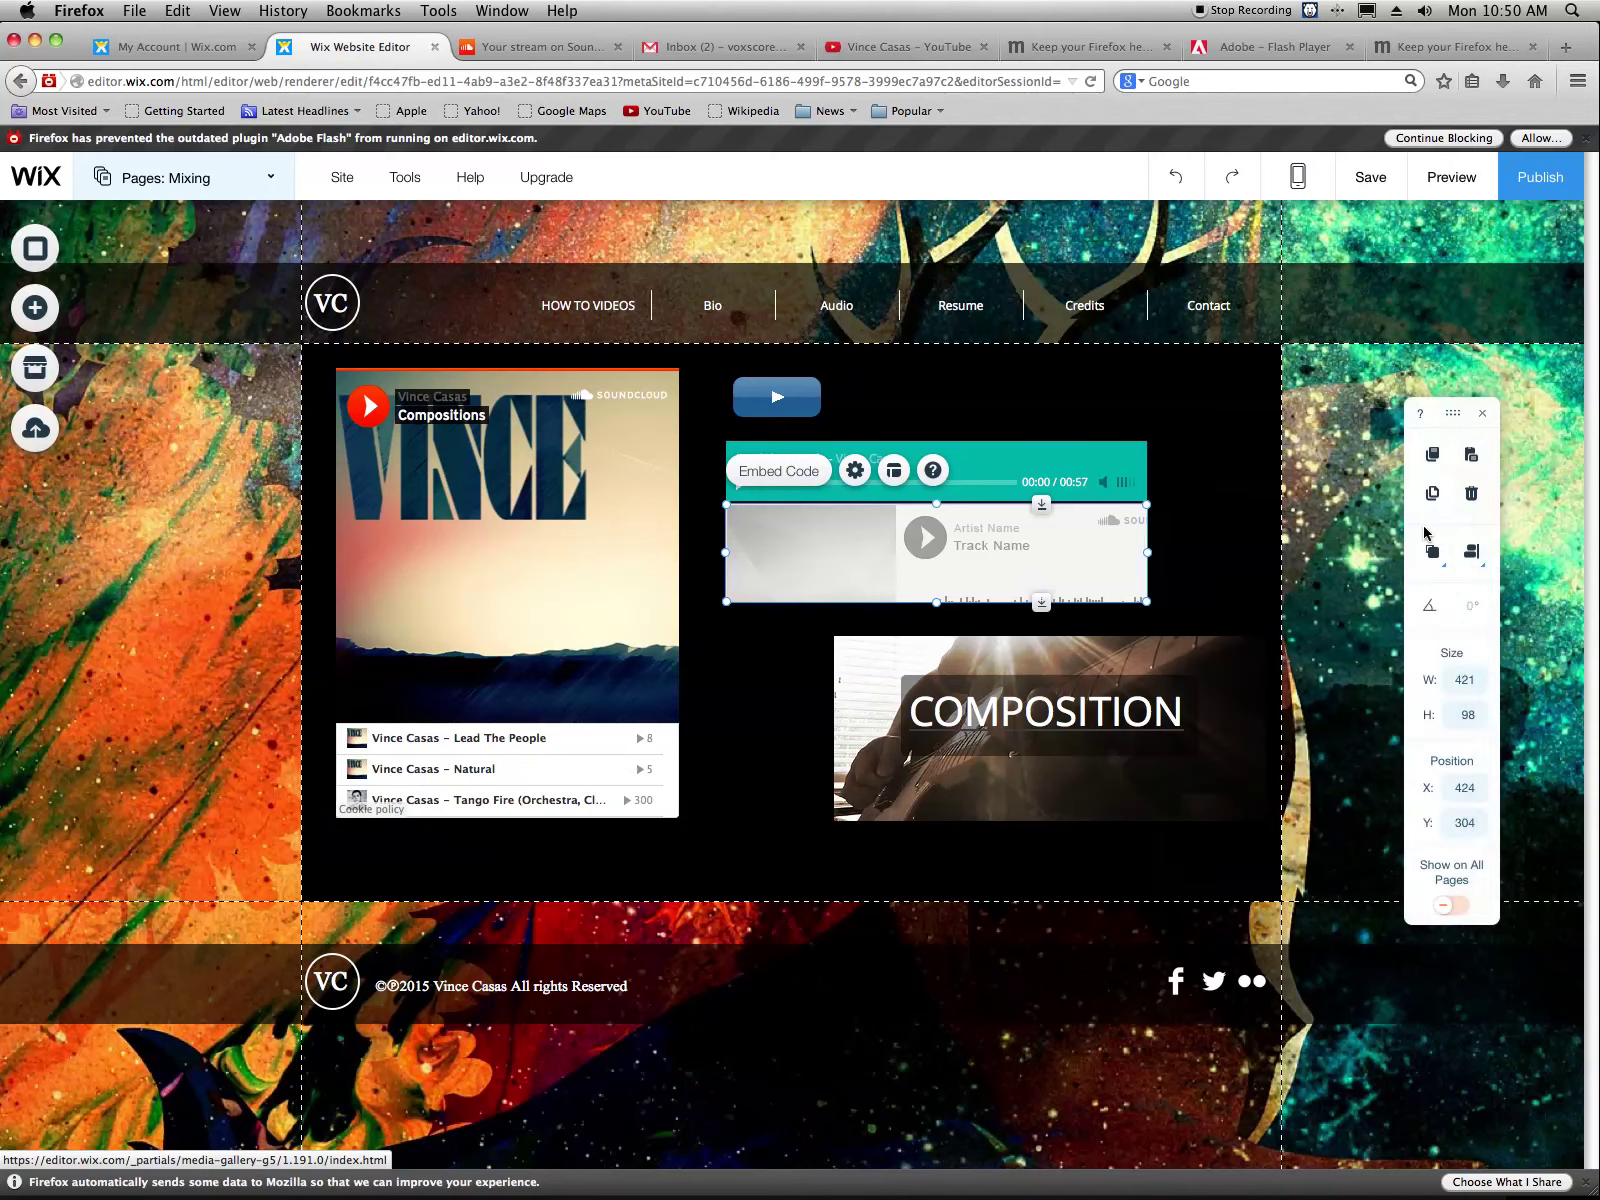
click(854, 471)
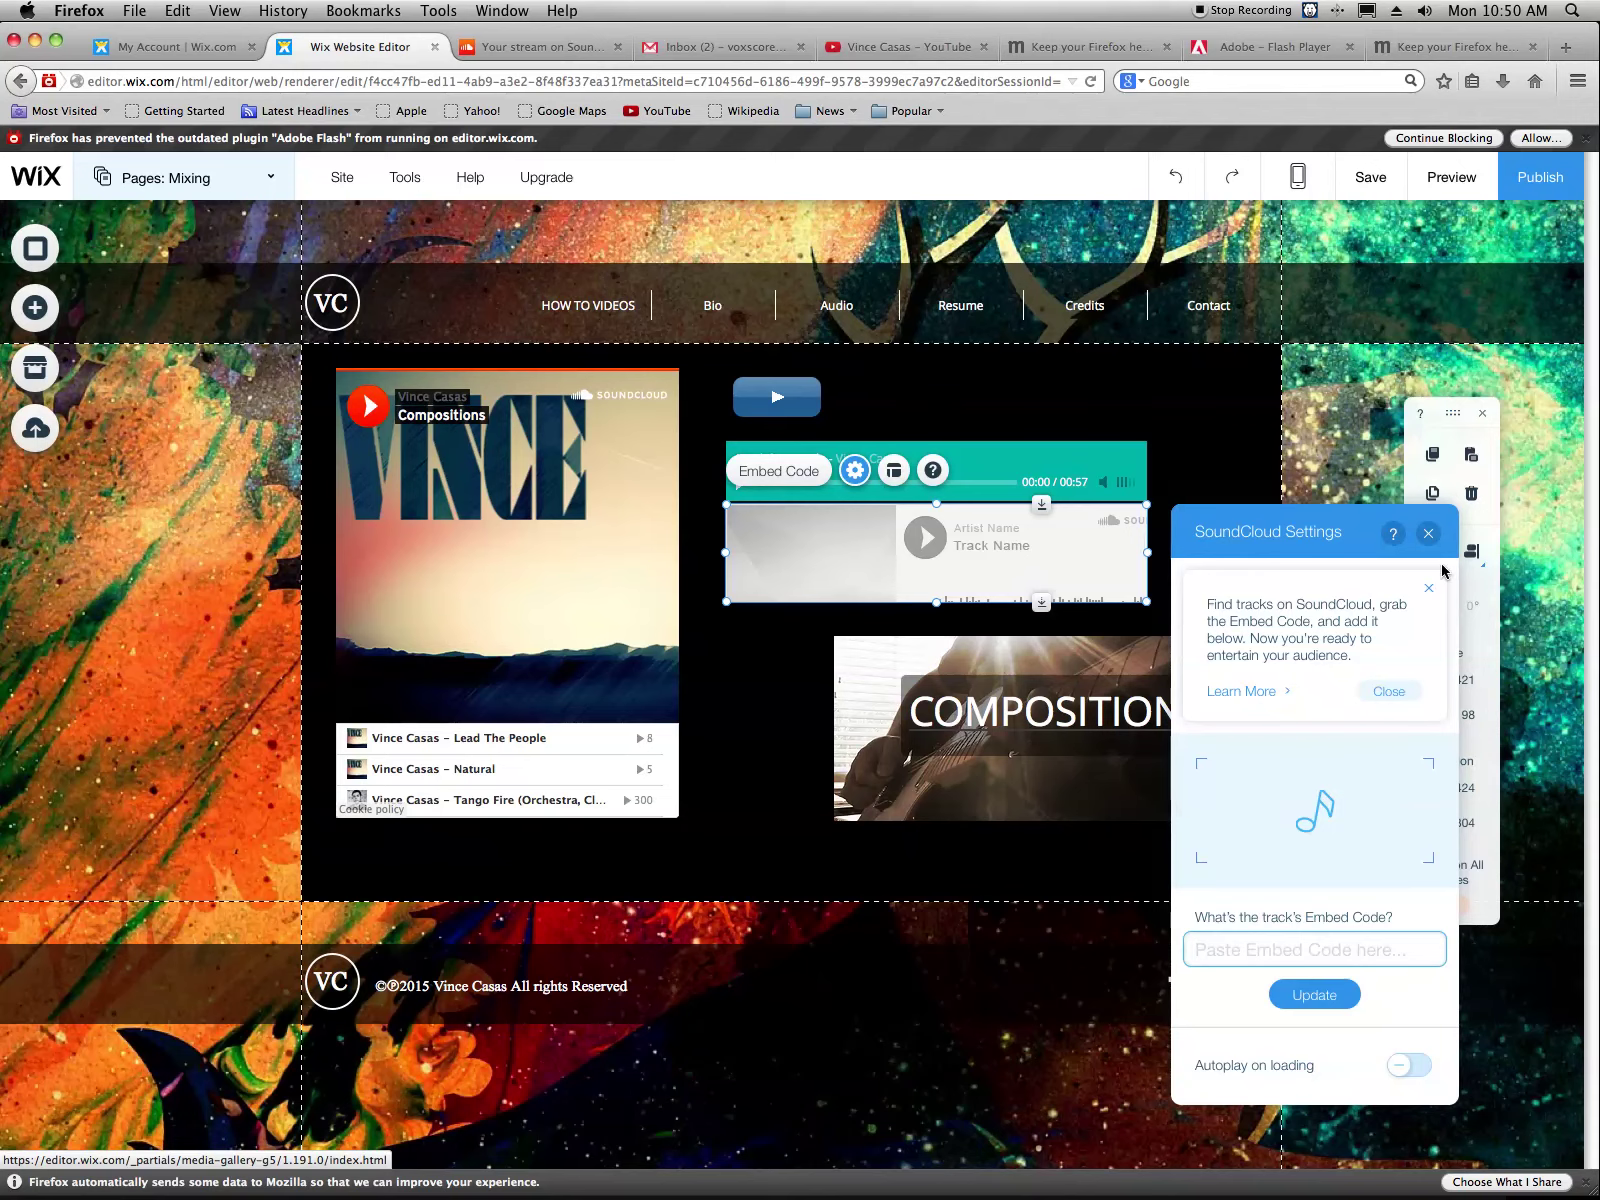
click(1429, 535)
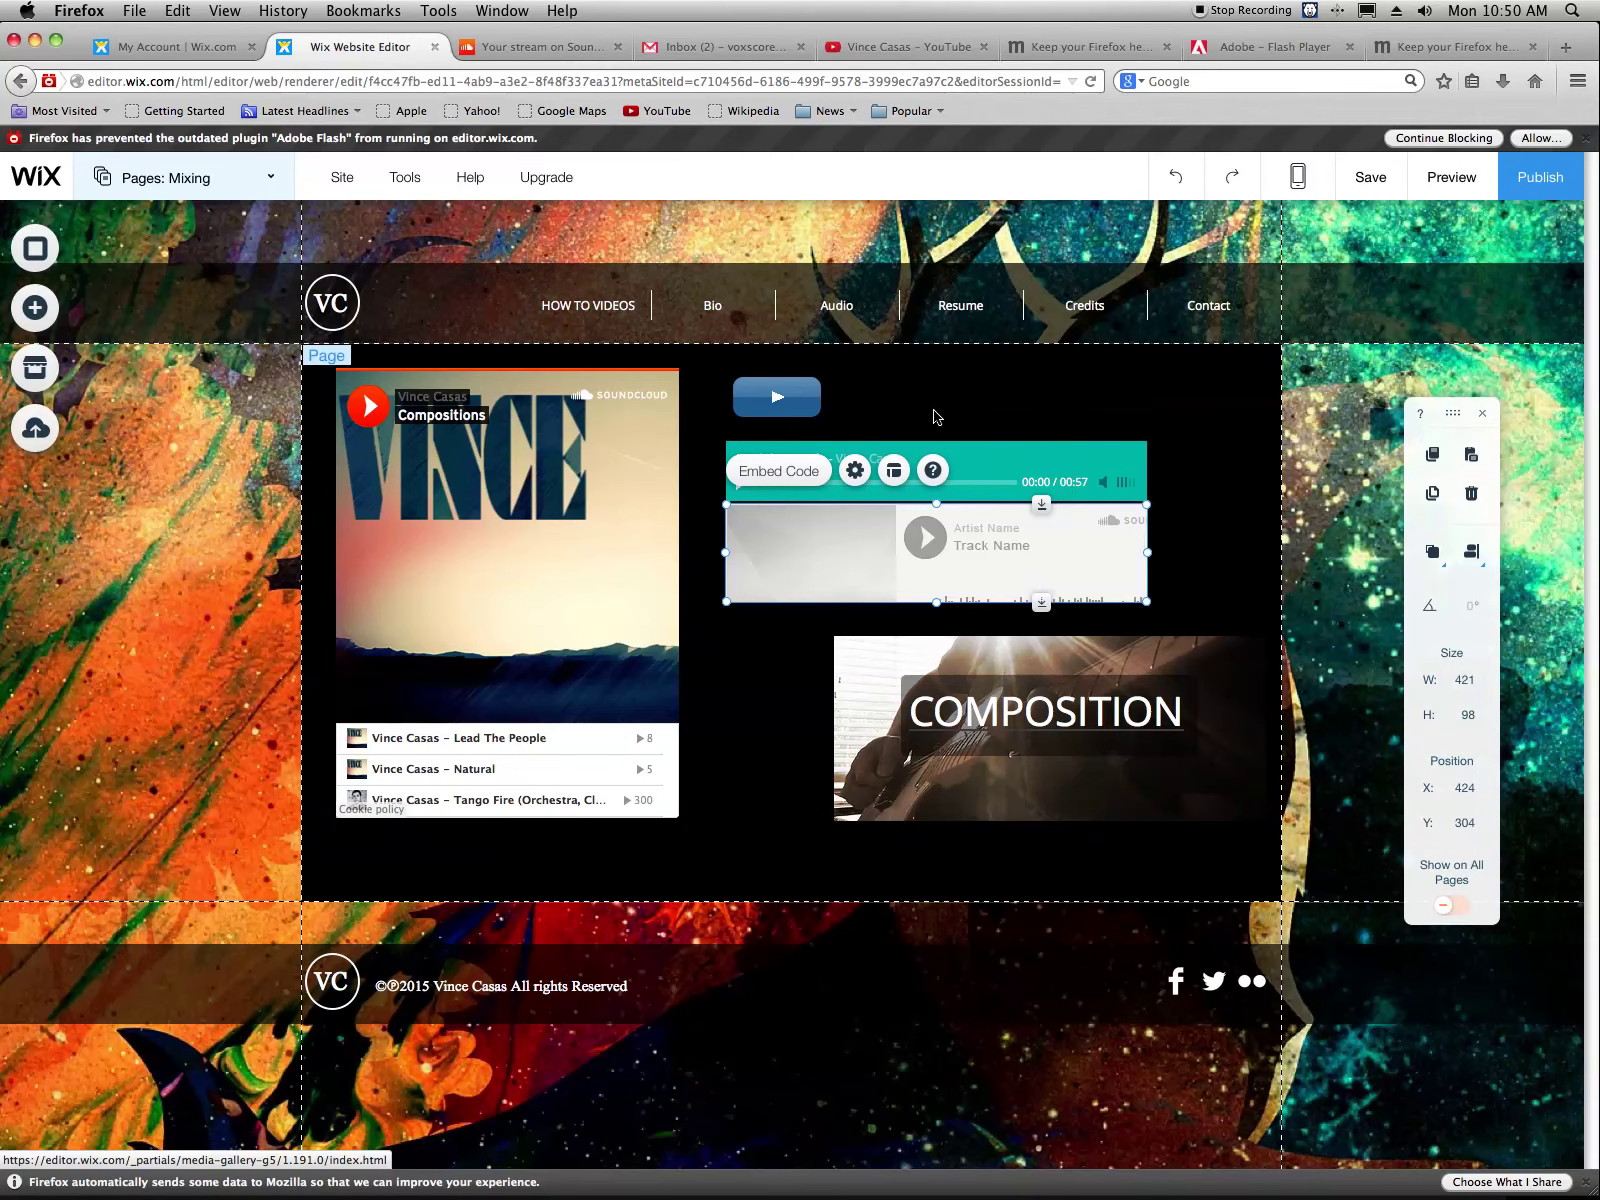
Switch to SoundCloud, open the sharing options of the track "Happy" and copy its embed code
click(564, 52)
mouse_move(575, 860)
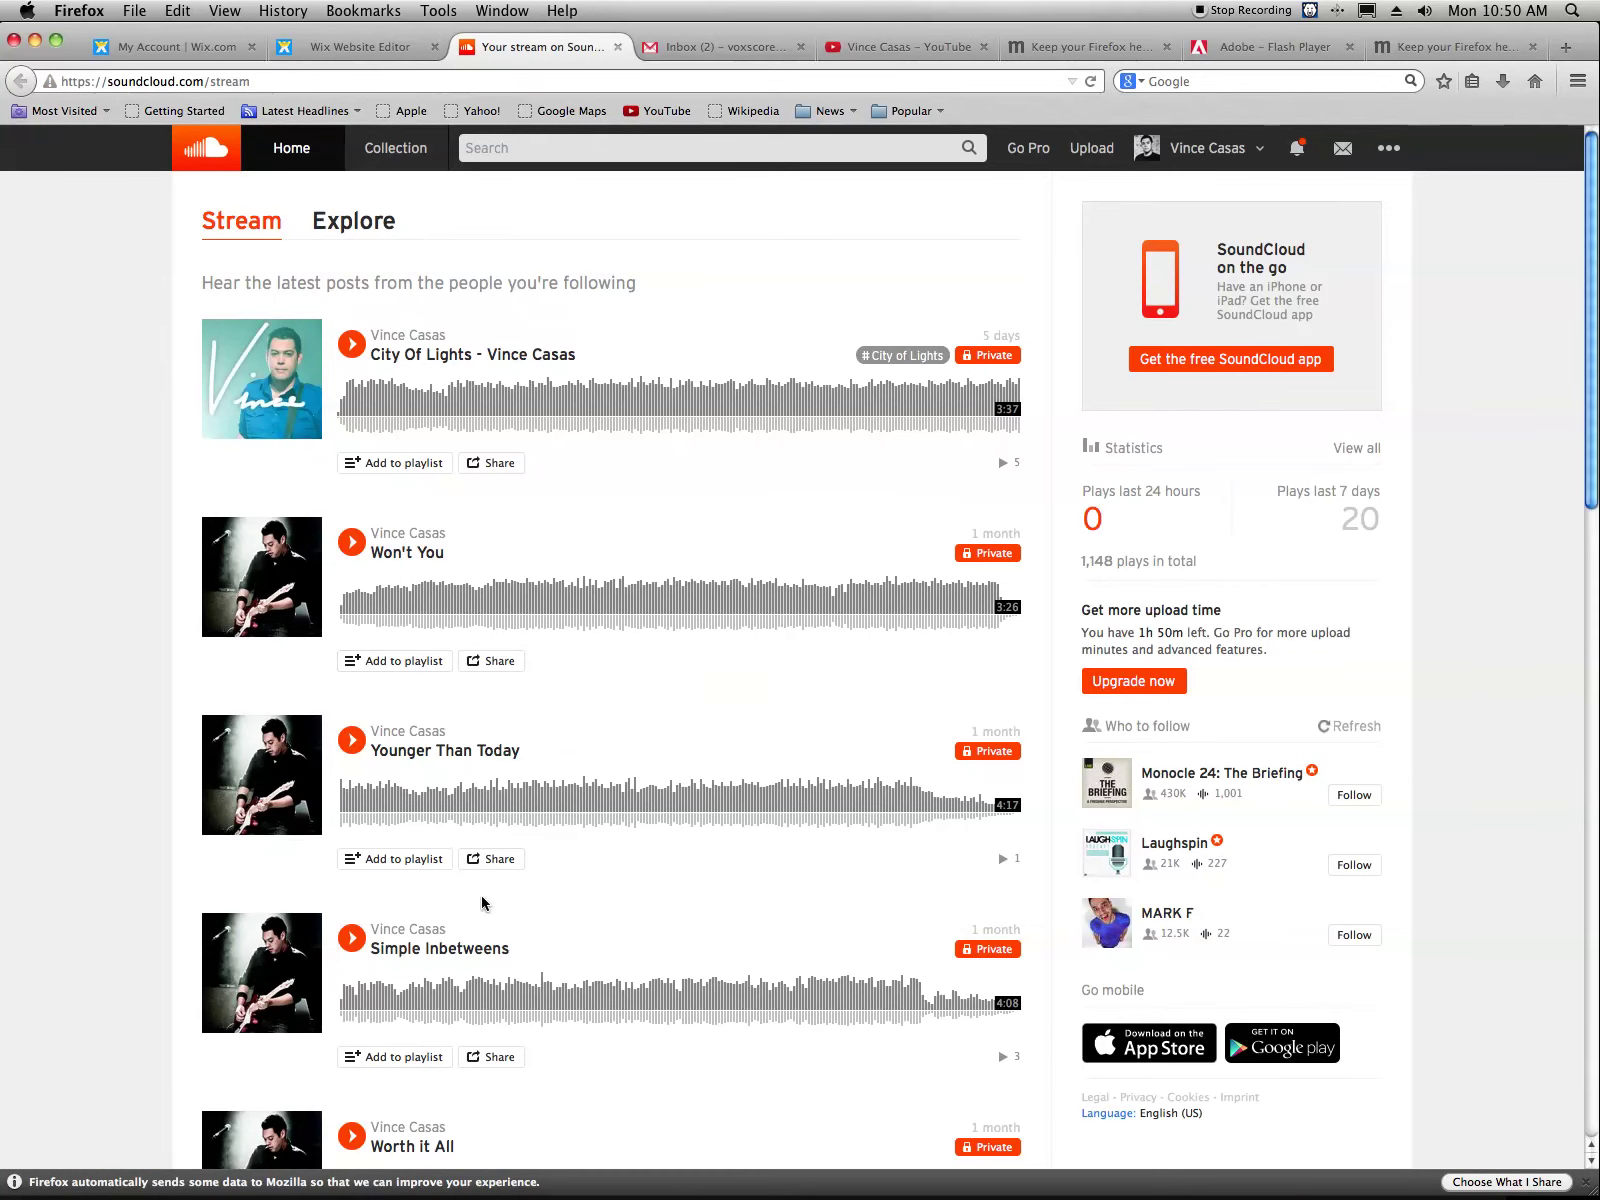
scroll(478, 946, down, 5)
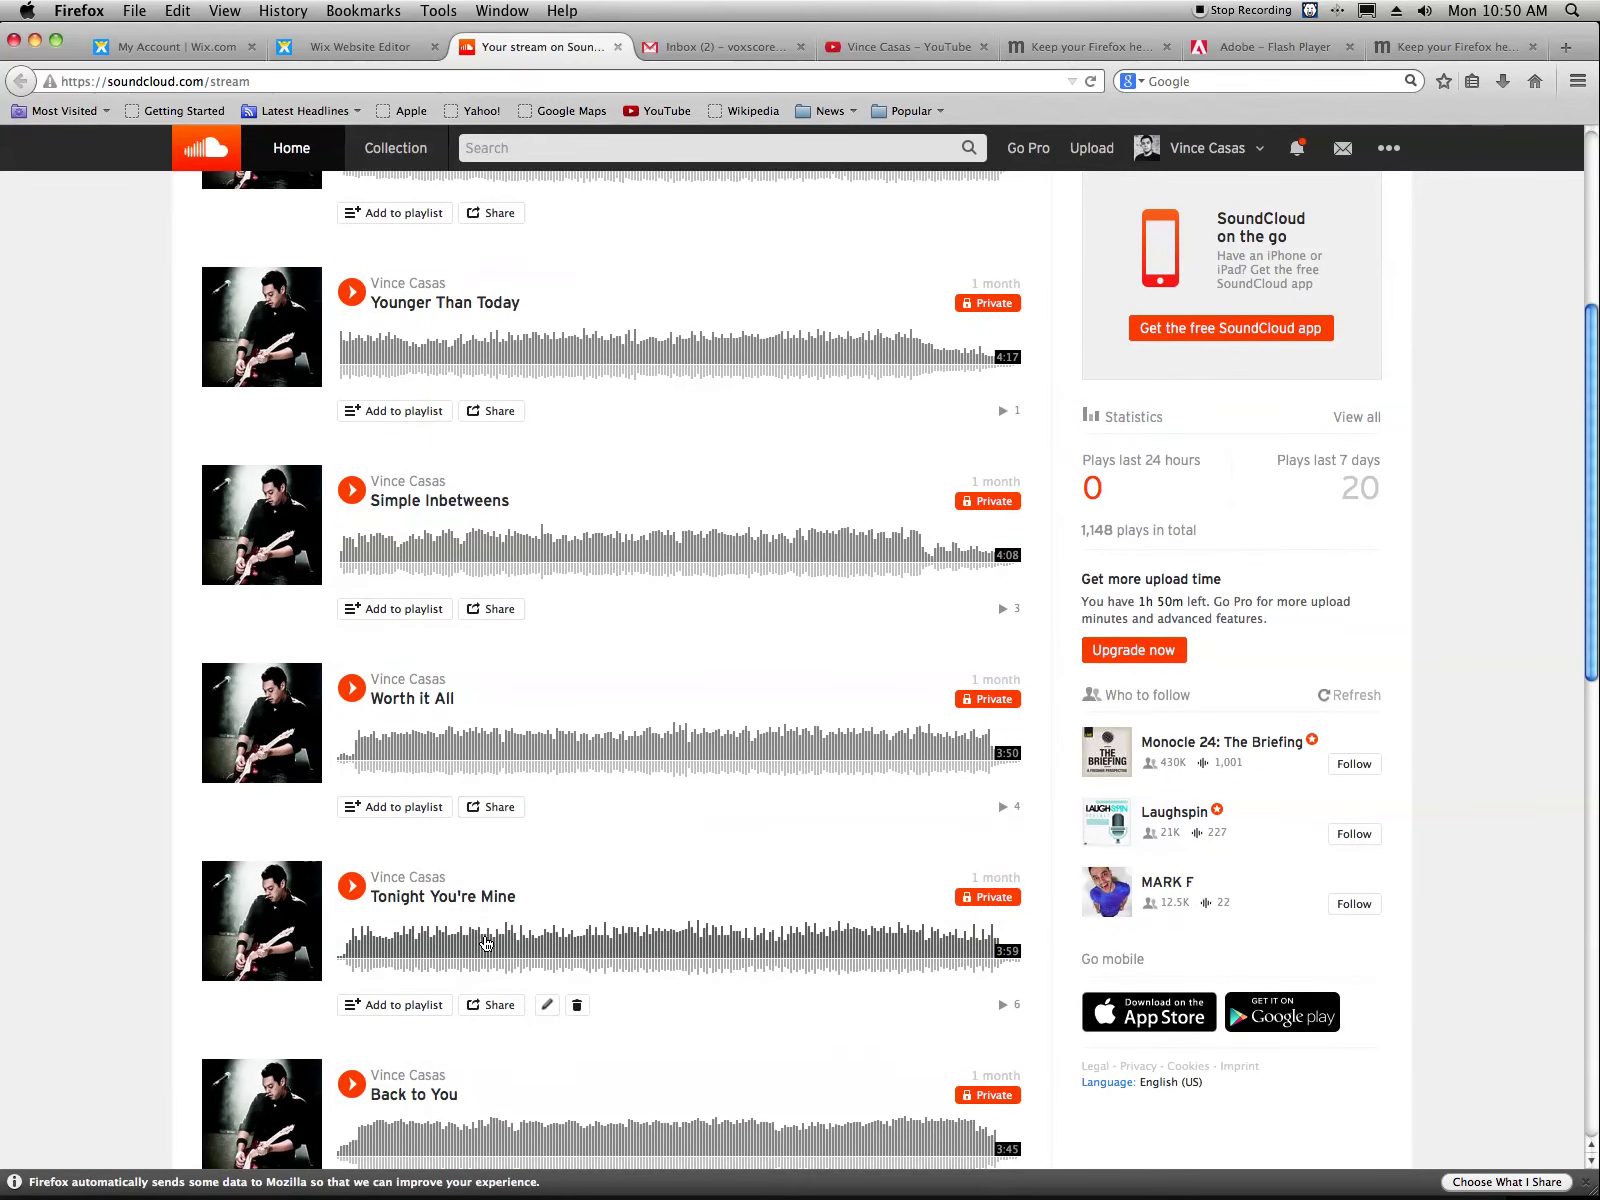
scroll(485, 944, down, 3)
scroll(484, 942, down, 4)
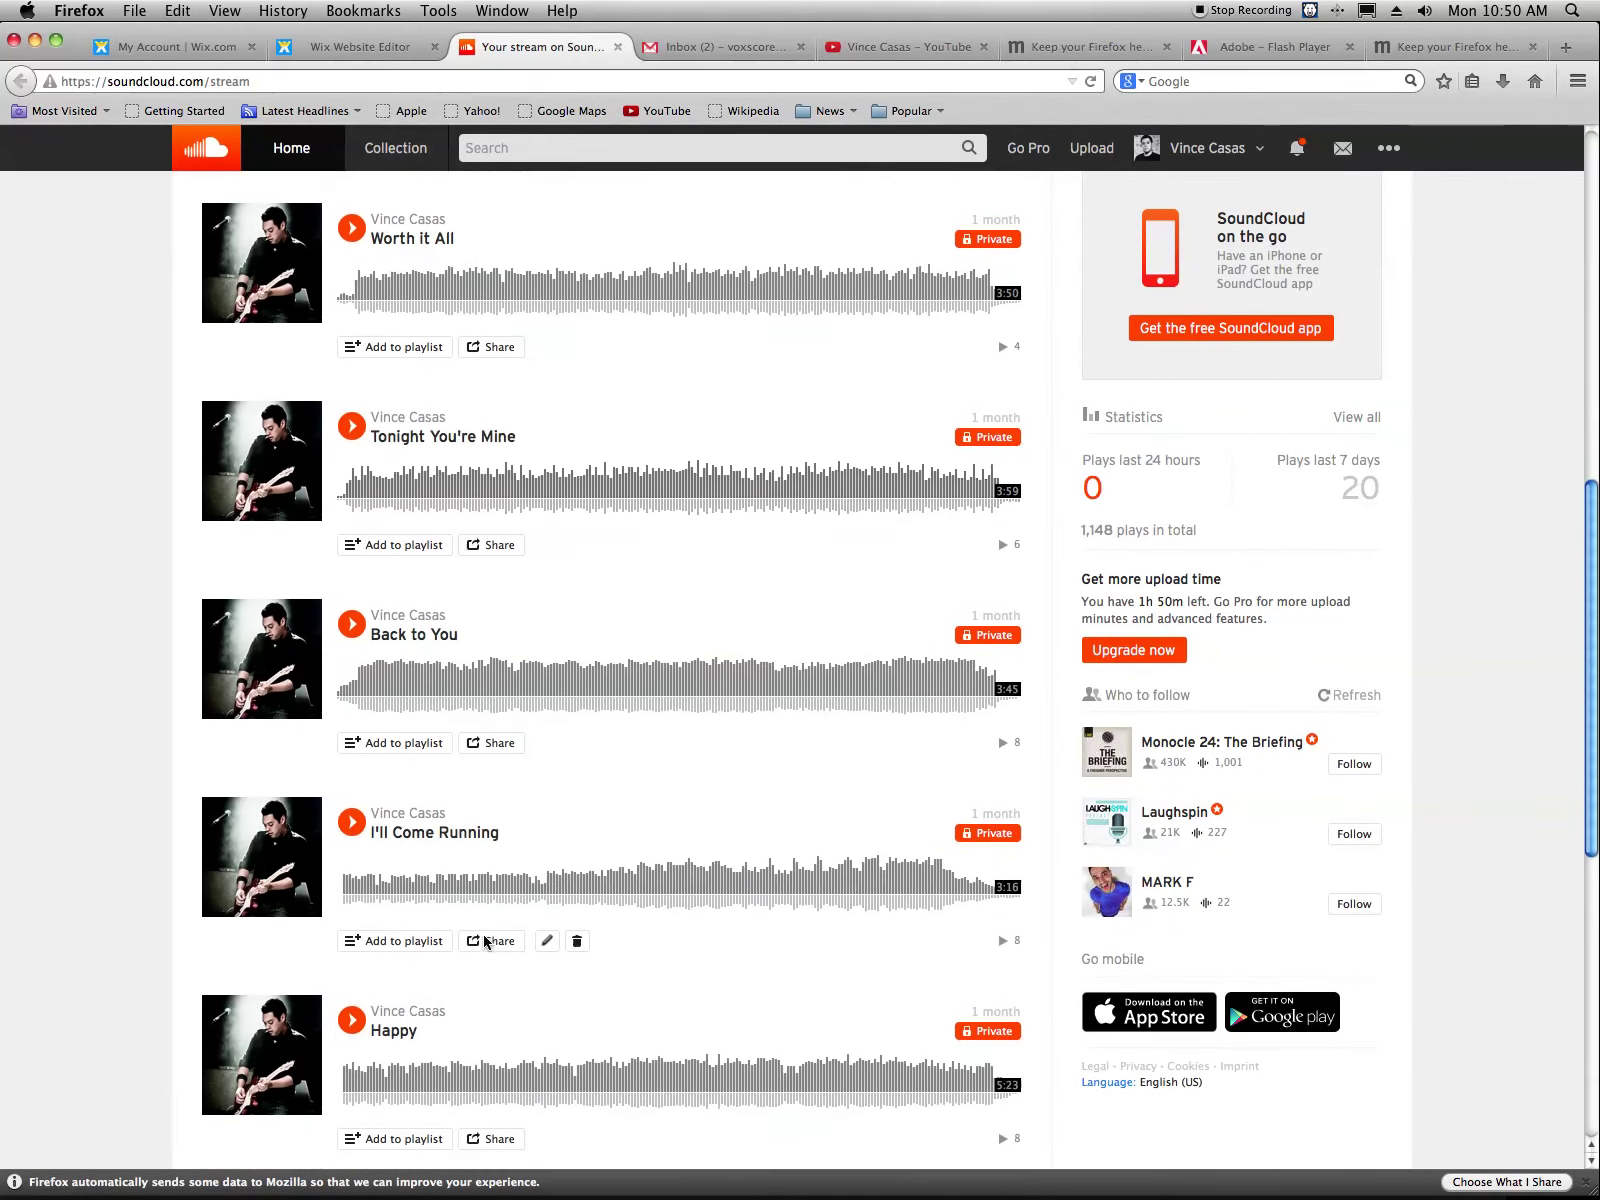
scroll(484, 941, up, 3)
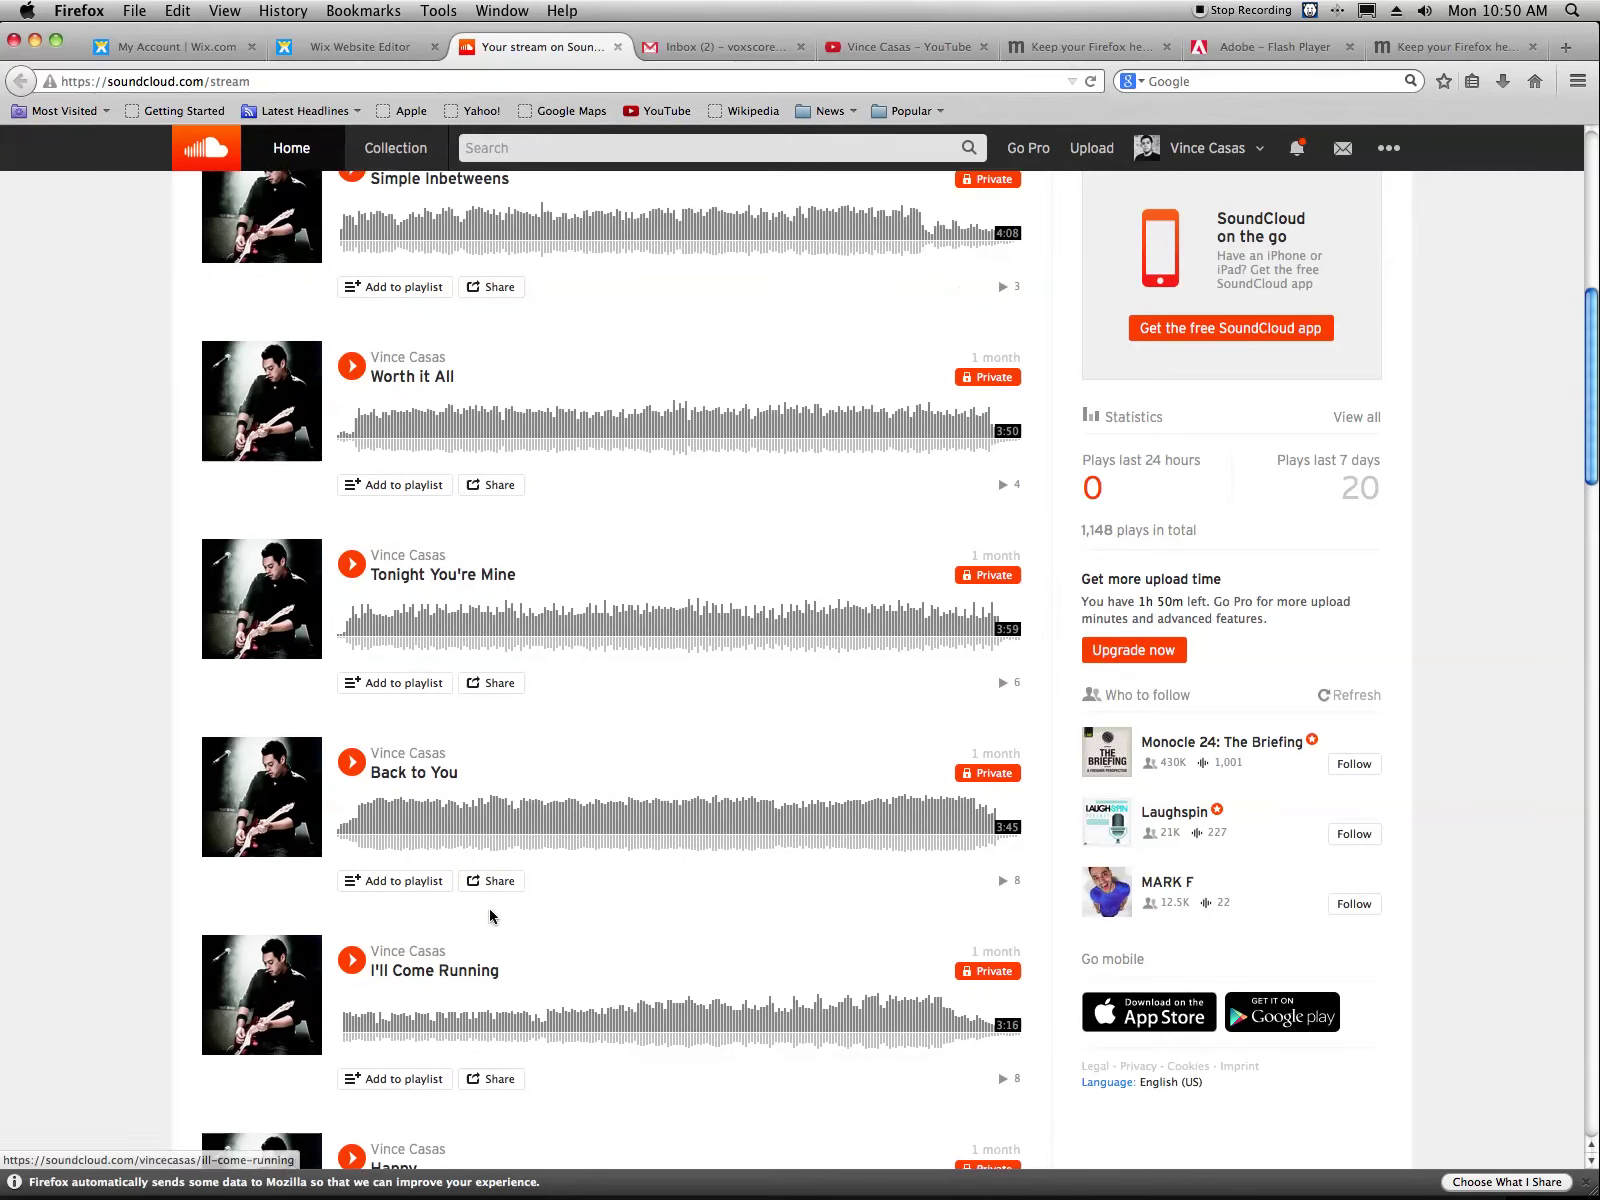
scroll(489, 916, down, 6)
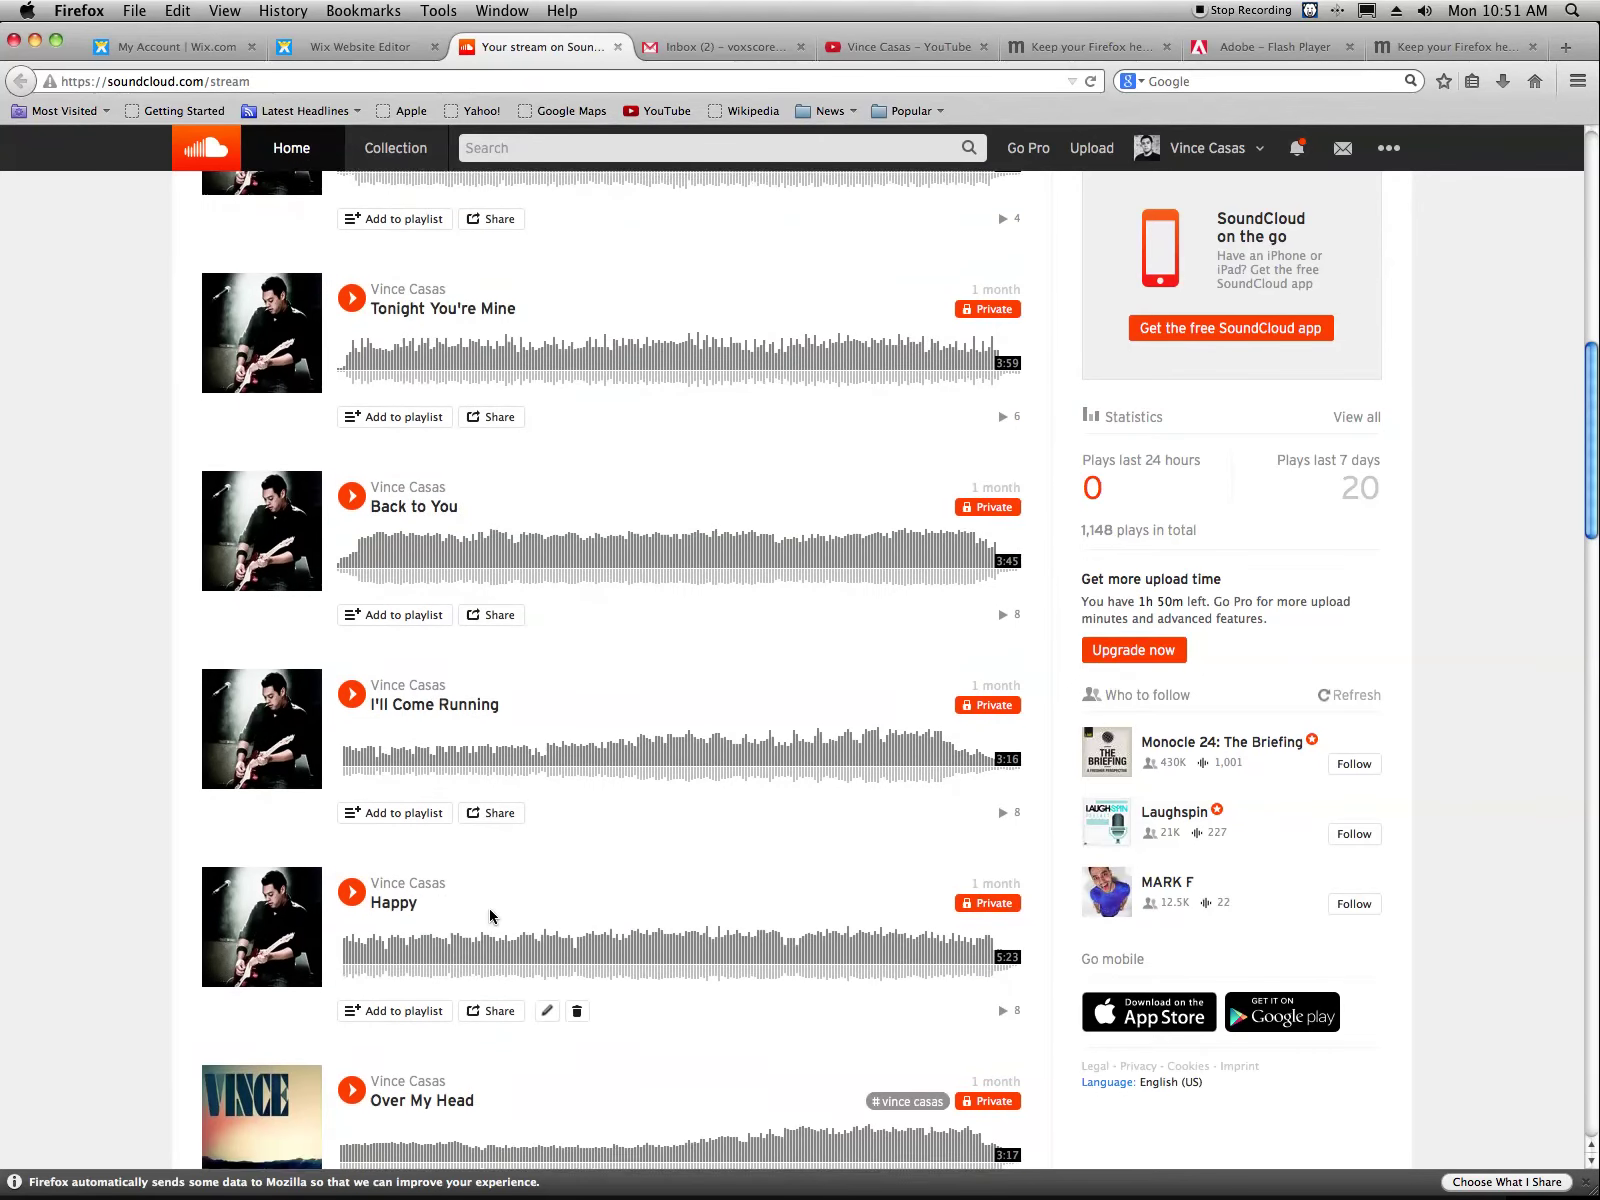
scroll(489, 916, up, 3)
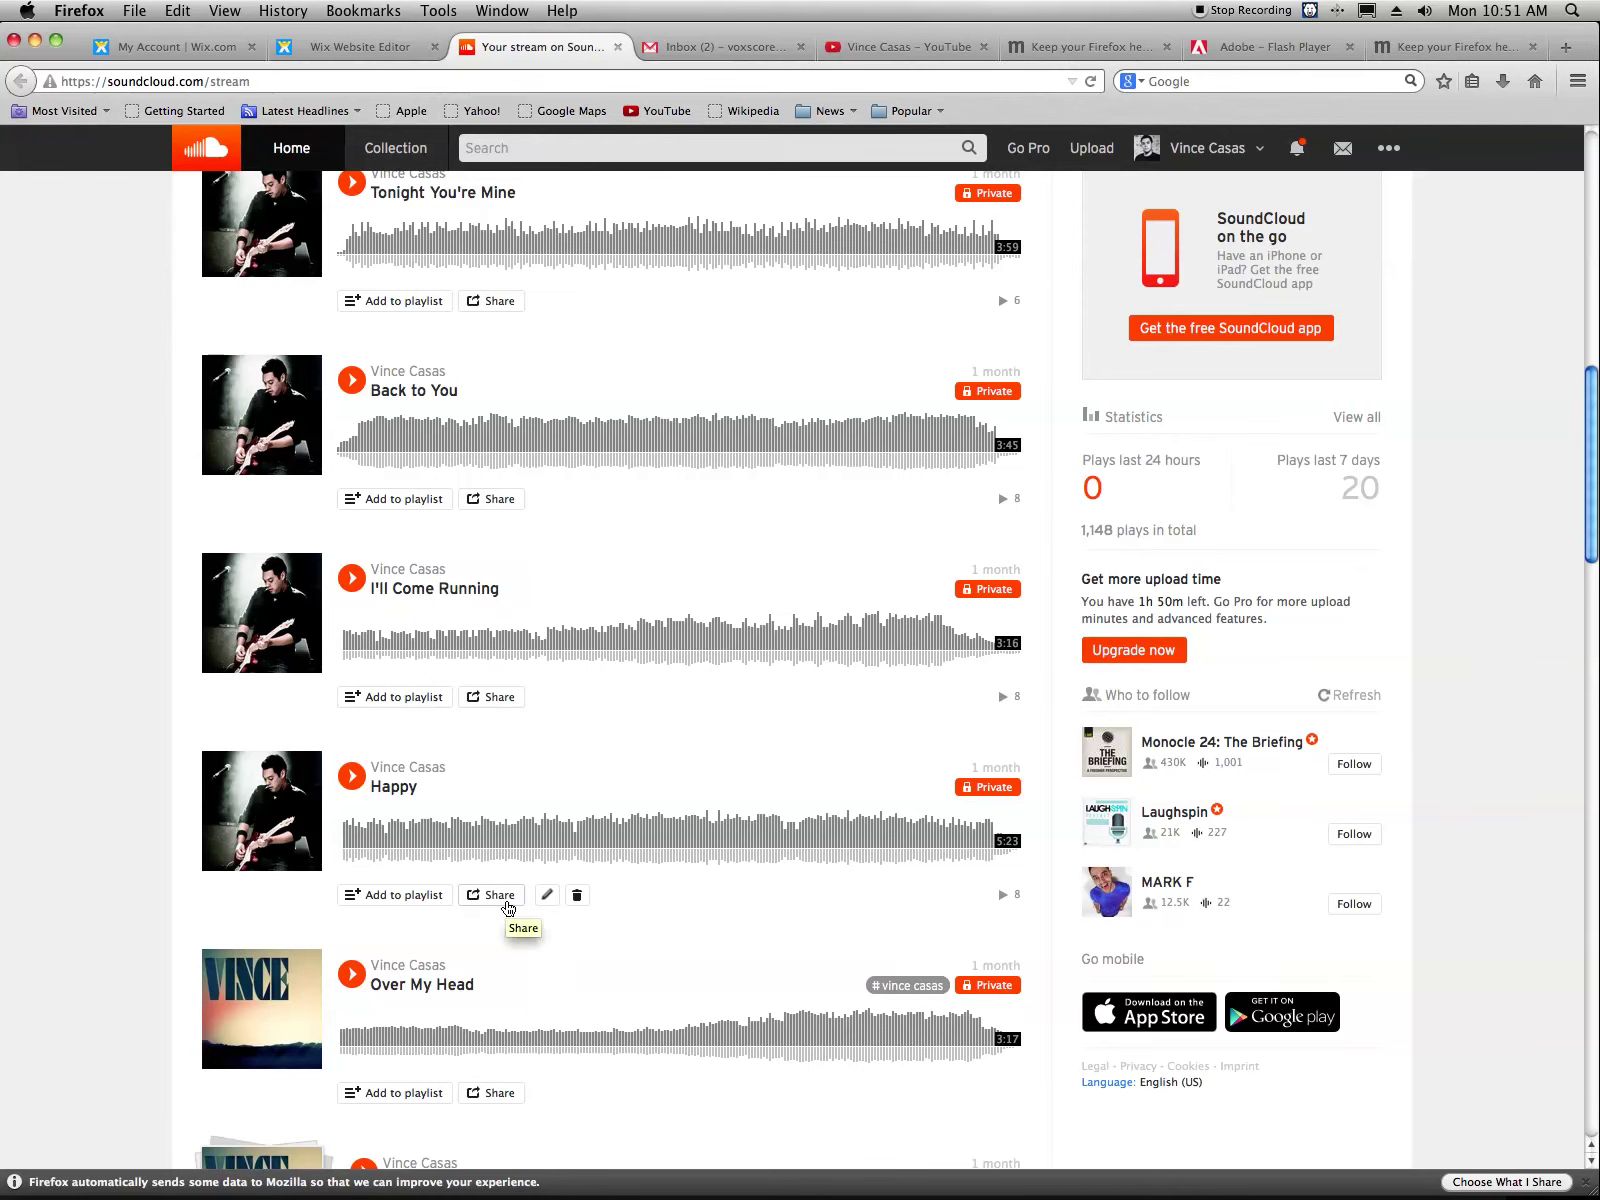
click(499, 895)
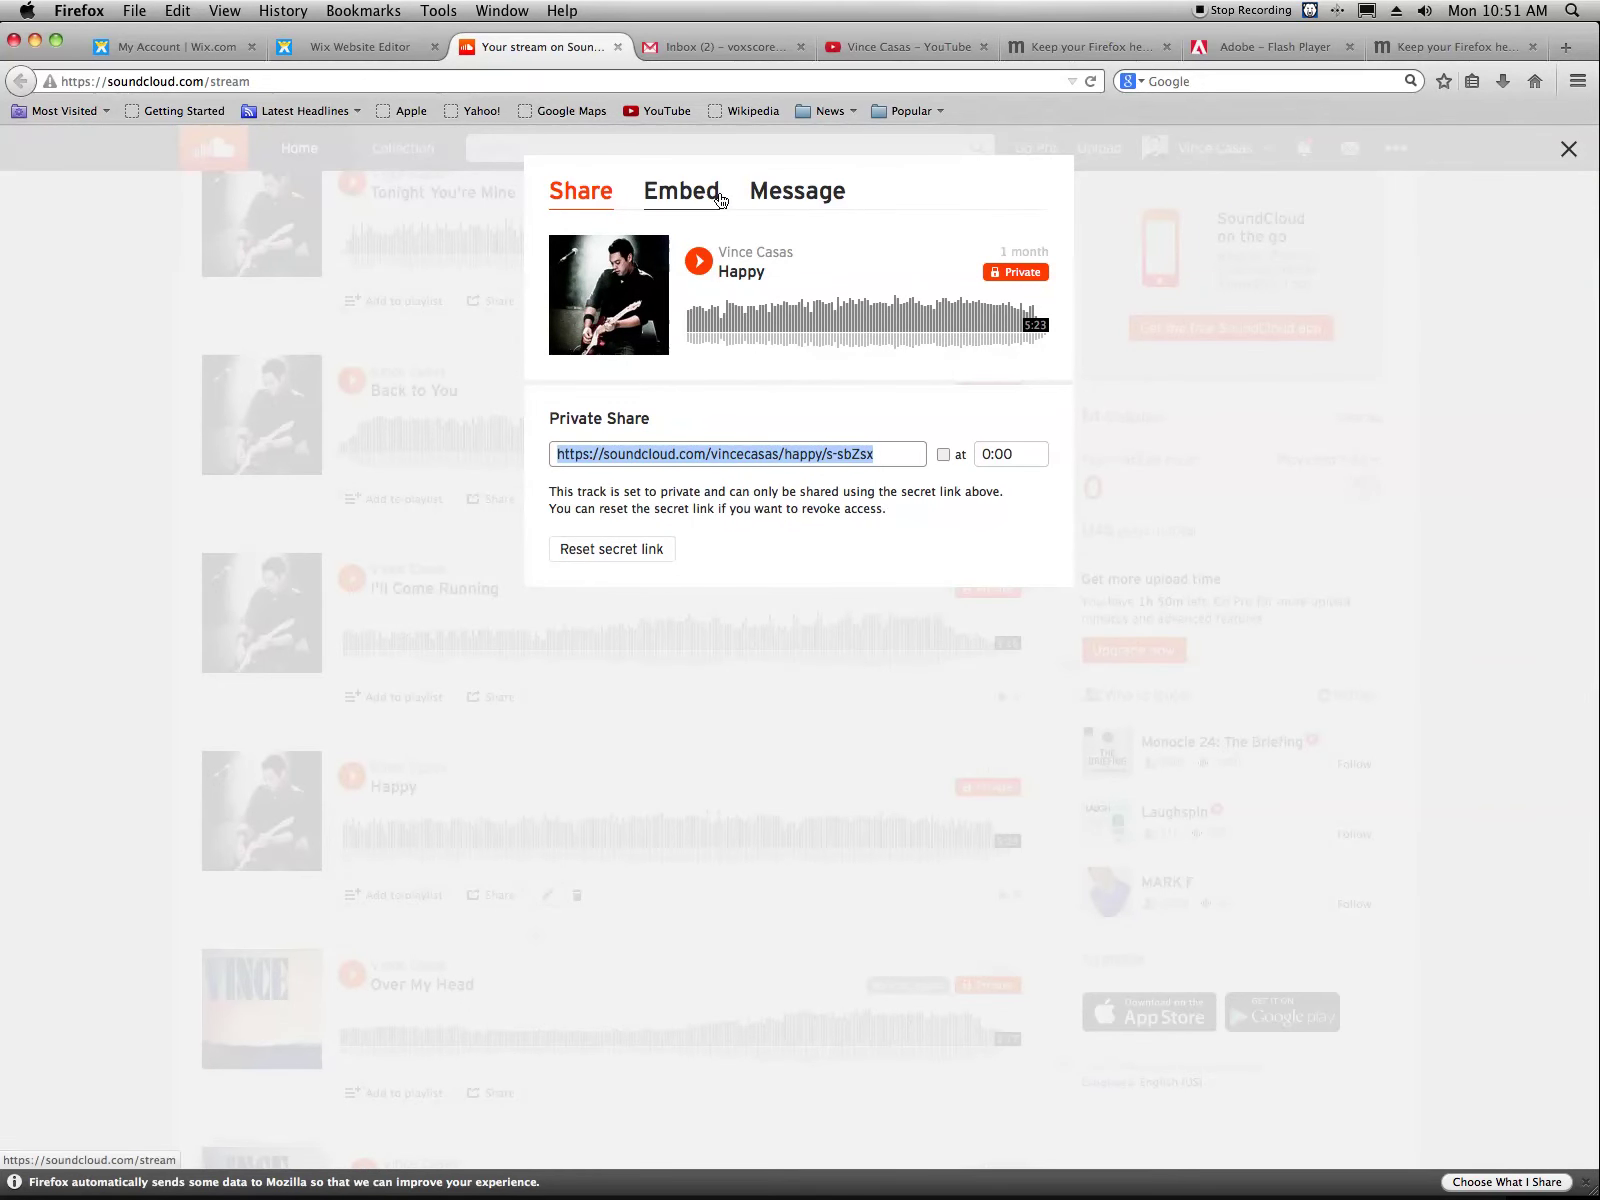
click(679, 201)
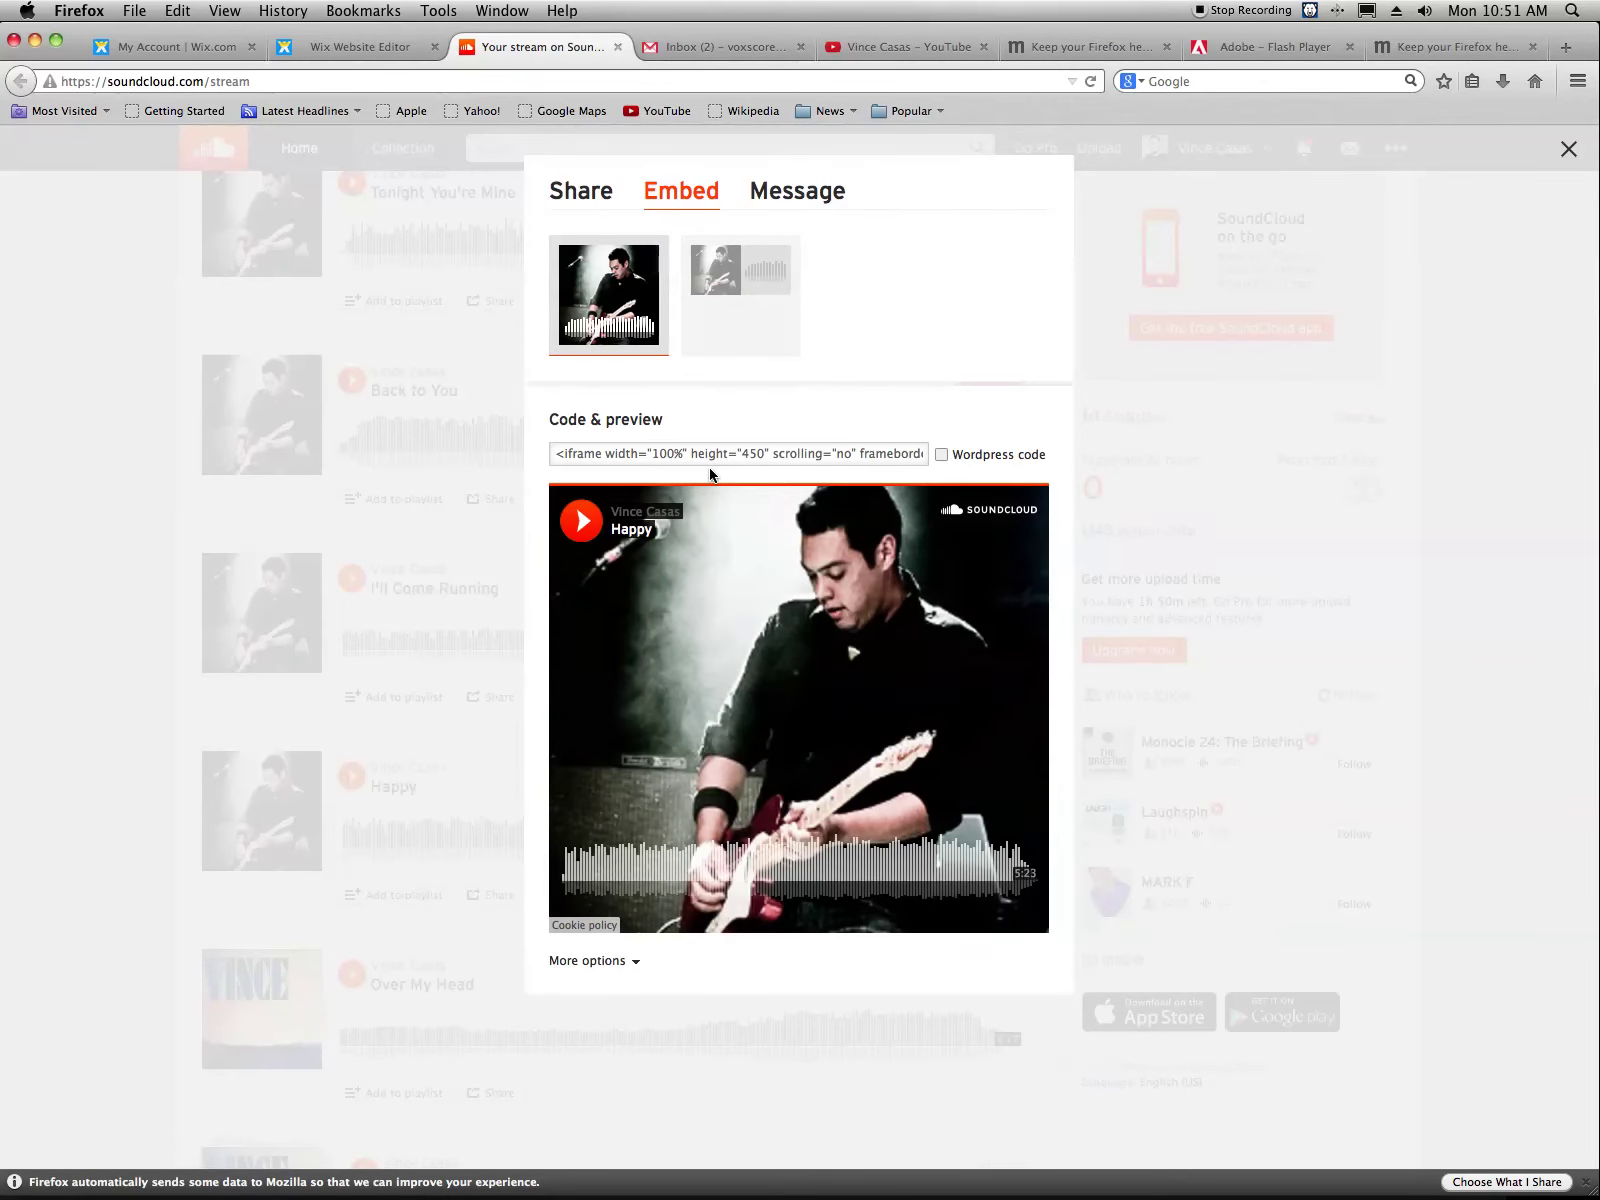
click(735, 456)
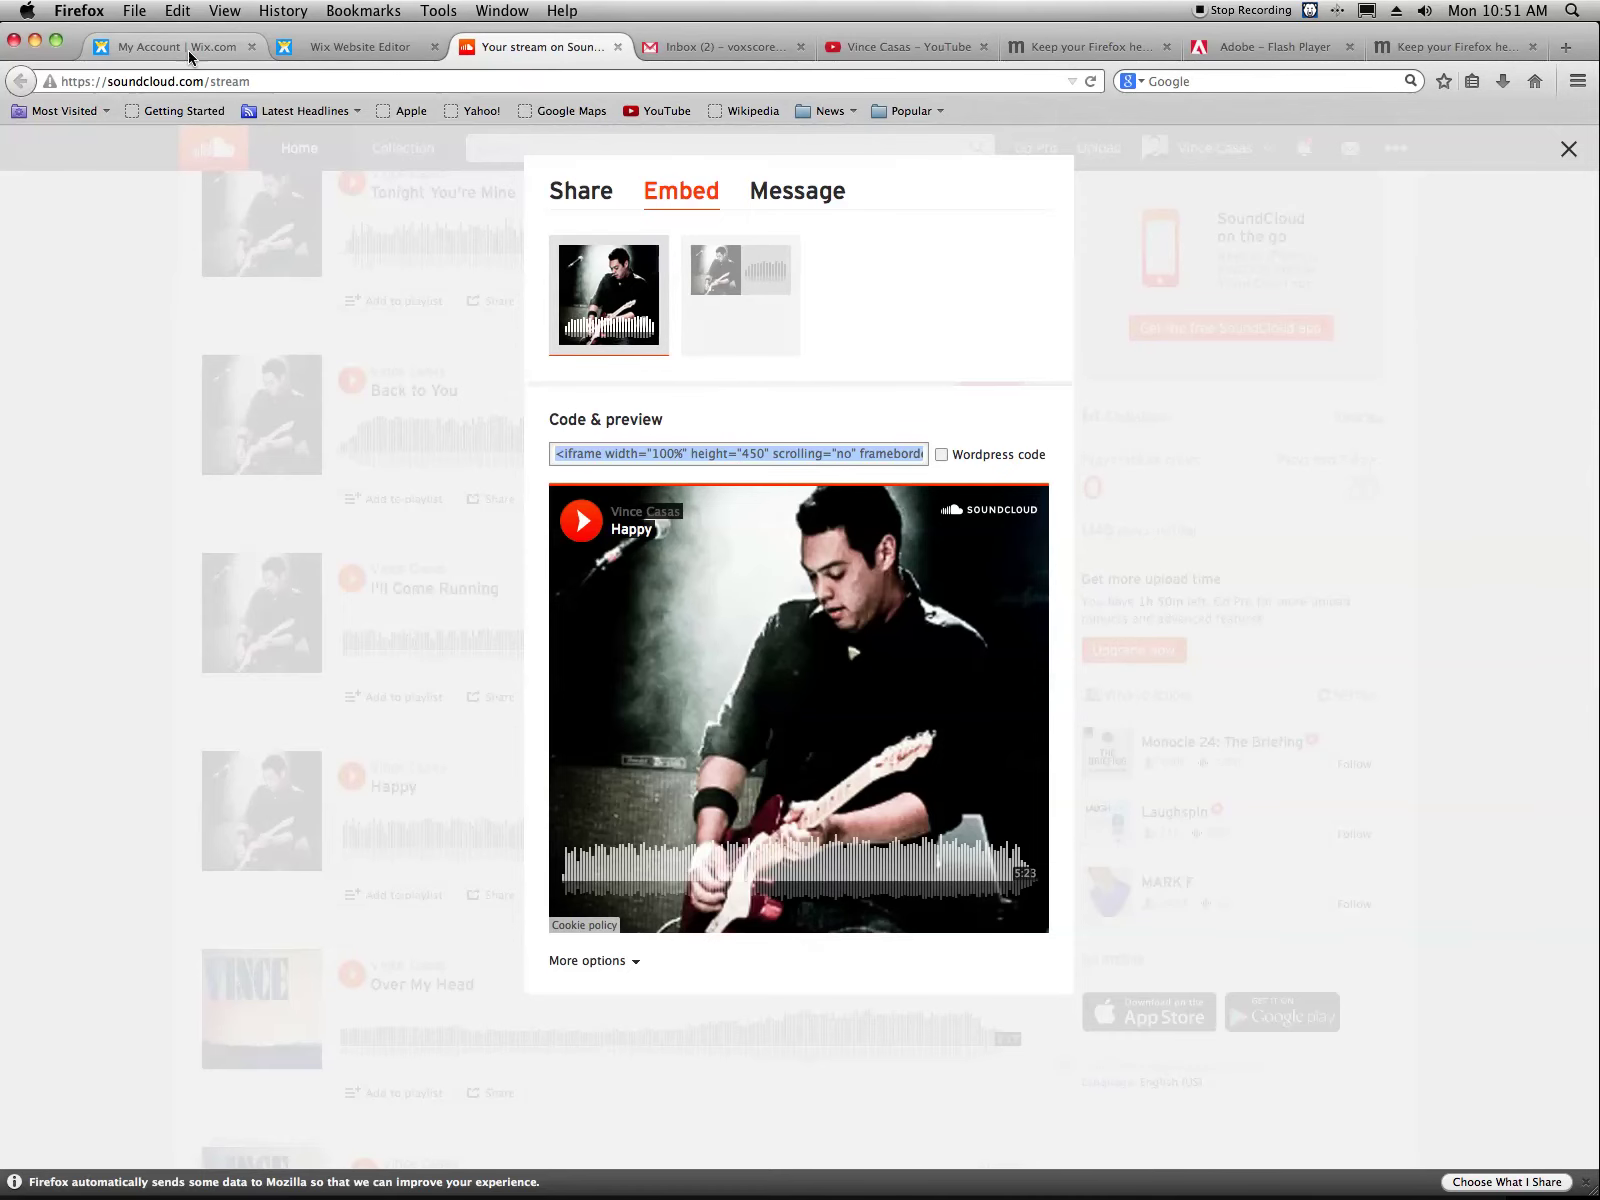
Return to the Wix editor and update the new SoundCloud player with the copied embed code of "Happy"
click(188, 50)
click(300, 50)
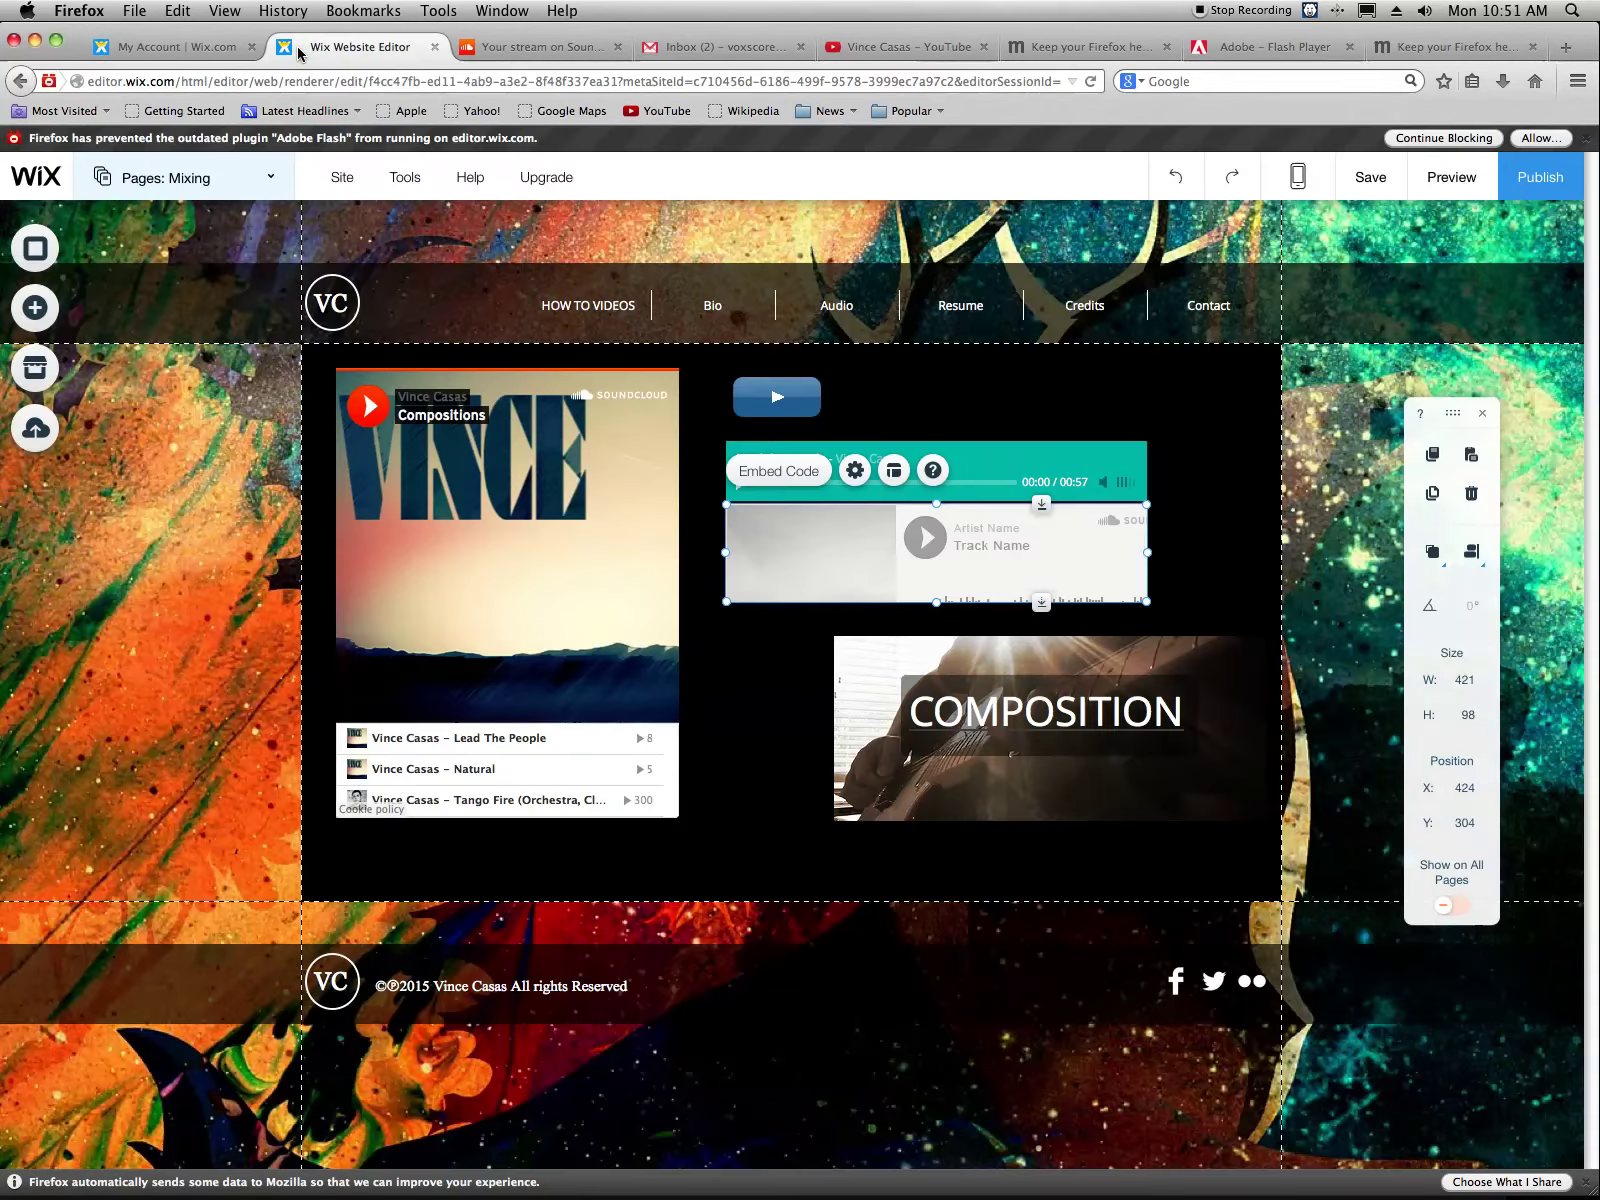
click(802, 474)
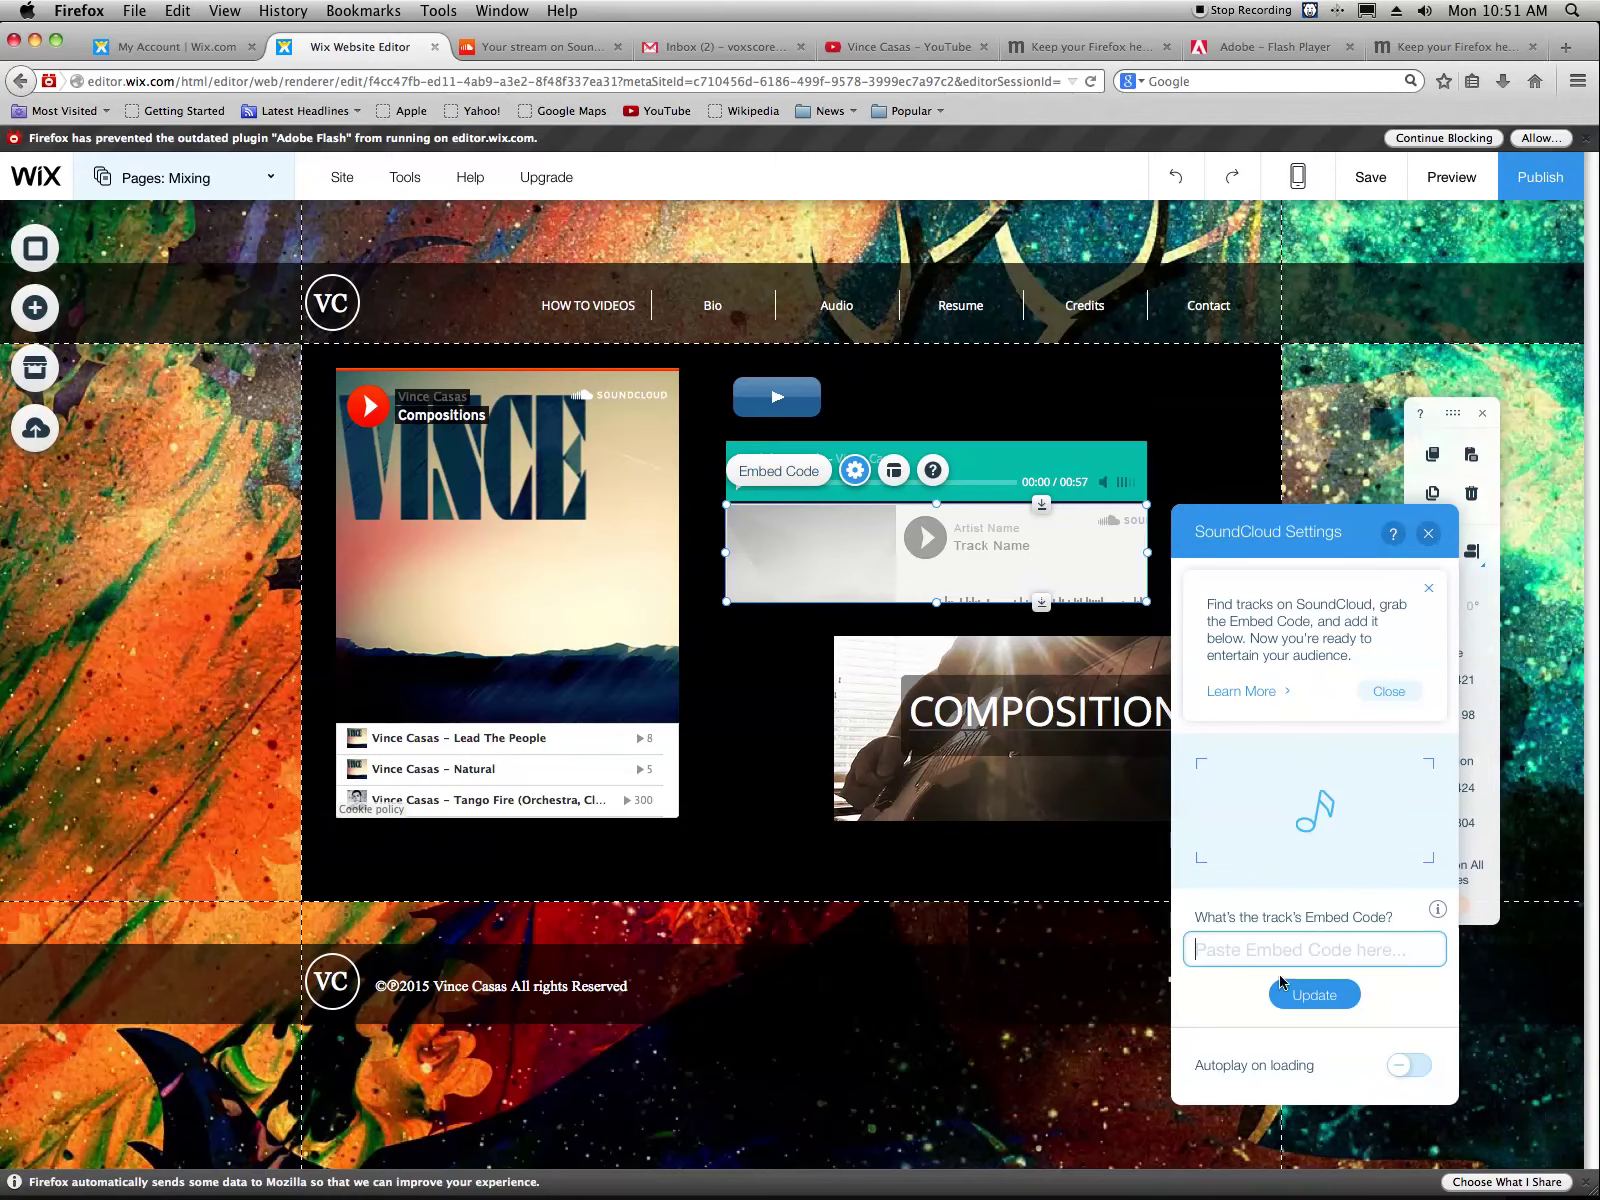
click(1314, 994)
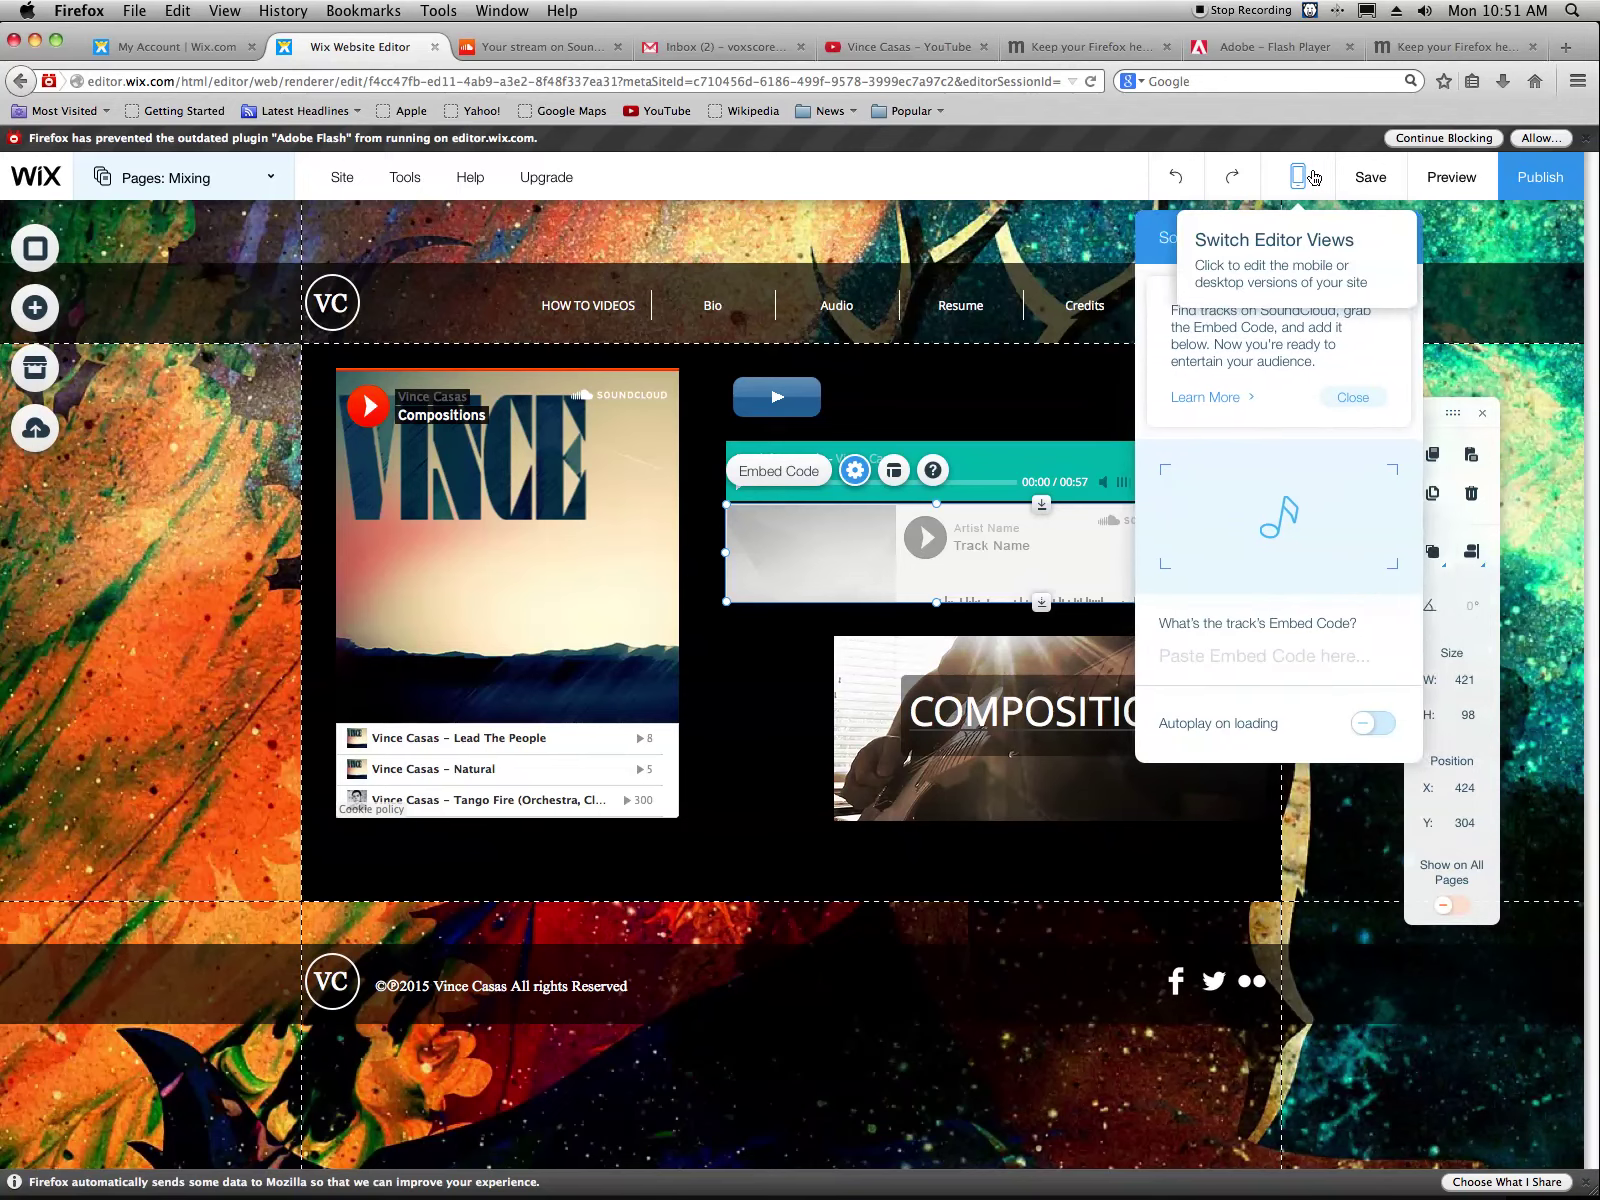
click(1222, 659)
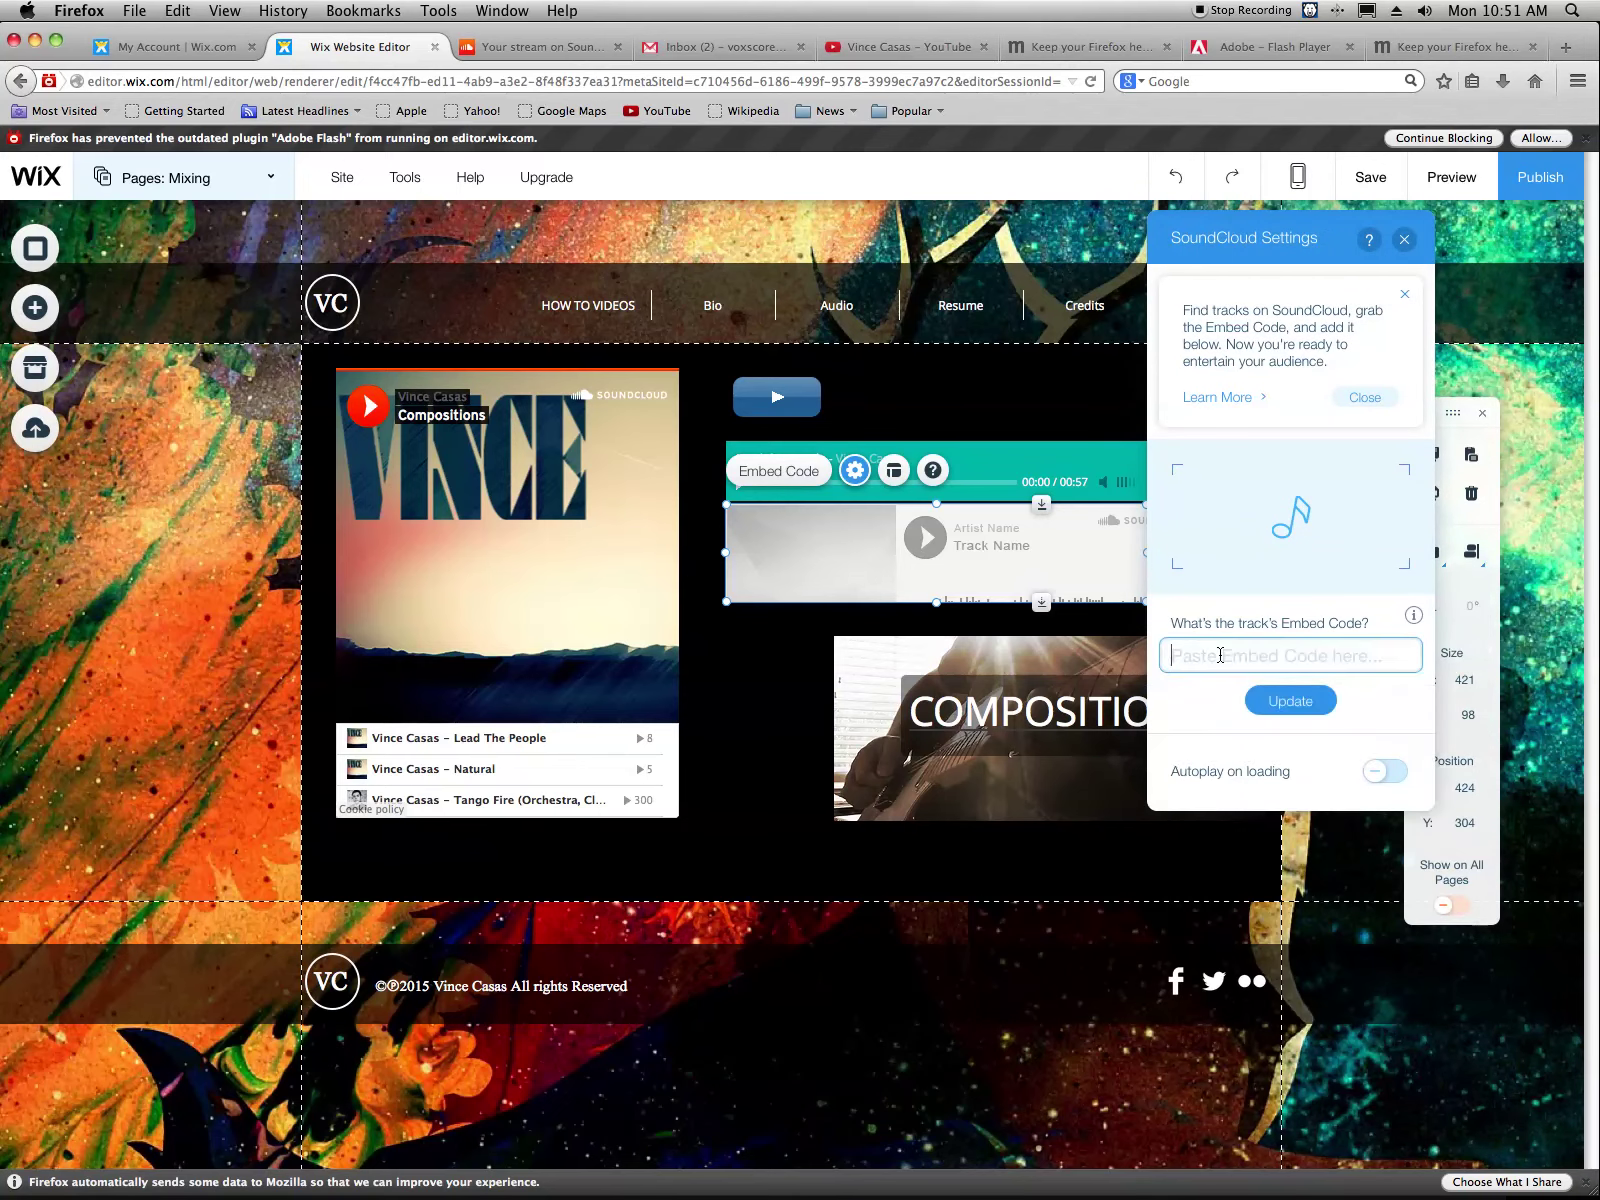
key(super+v)
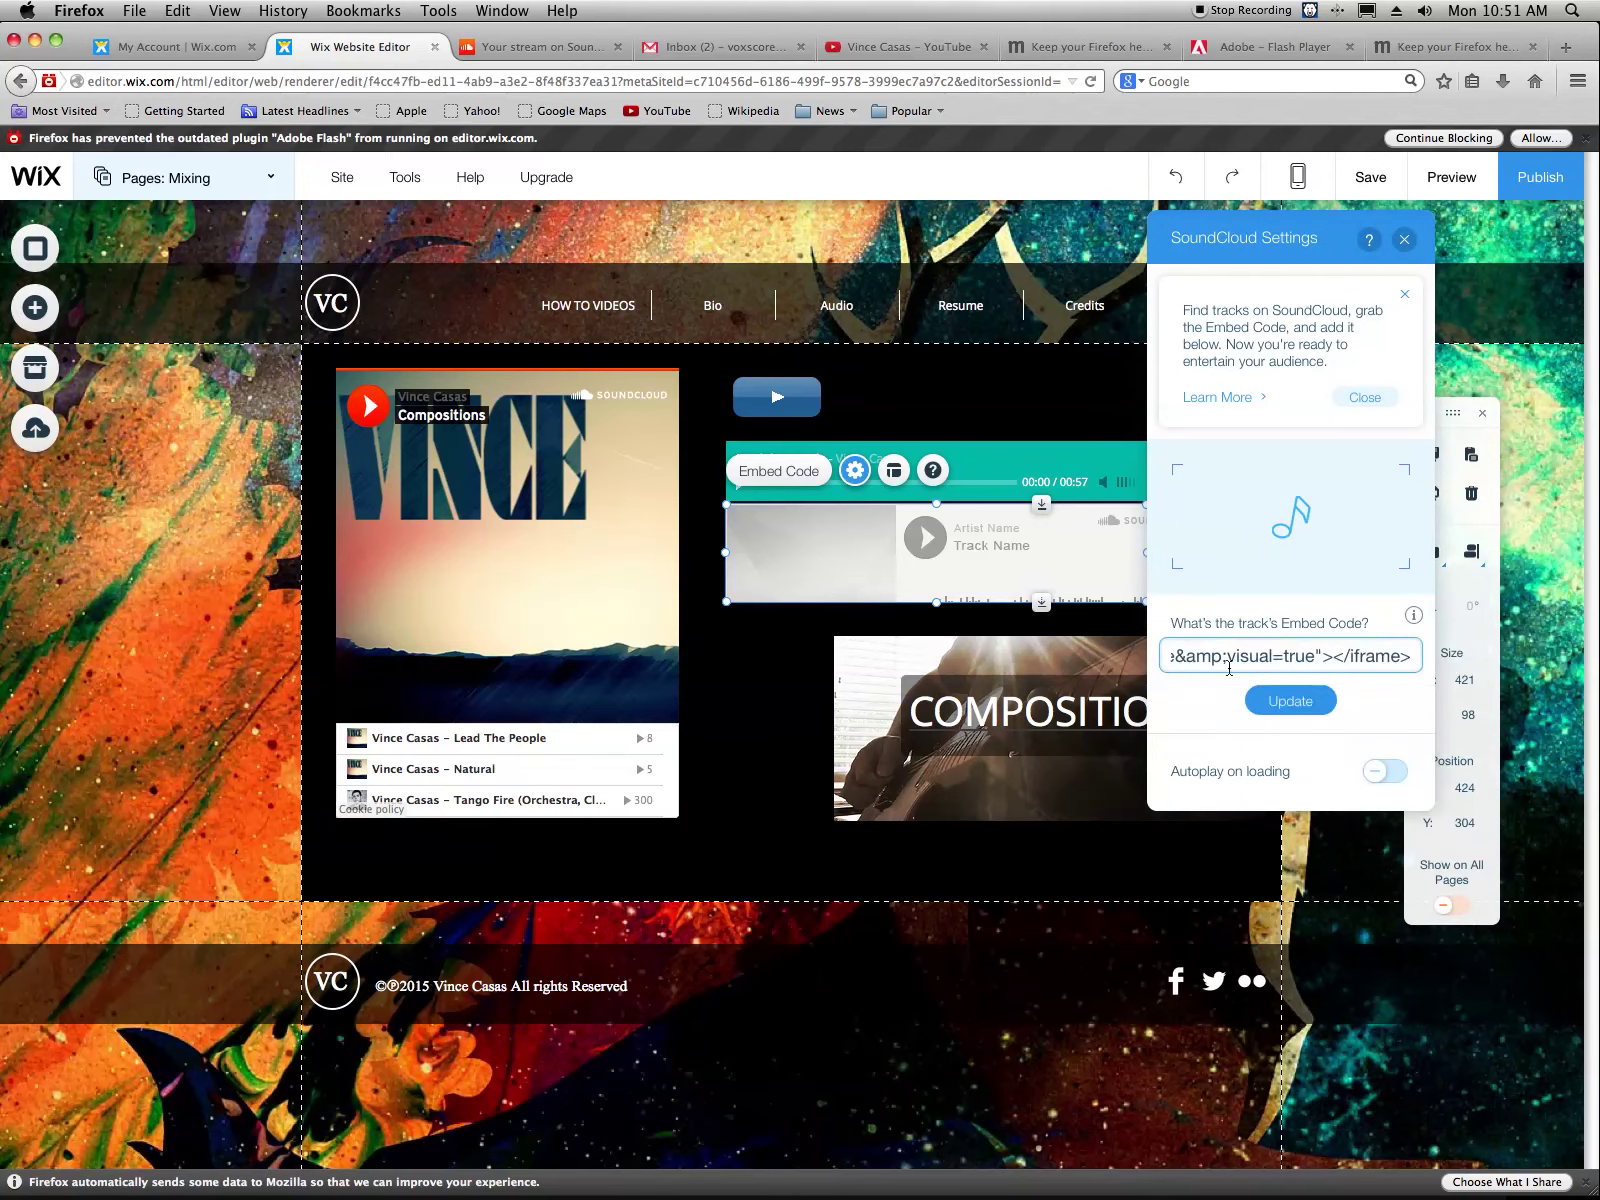
click(1270, 699)
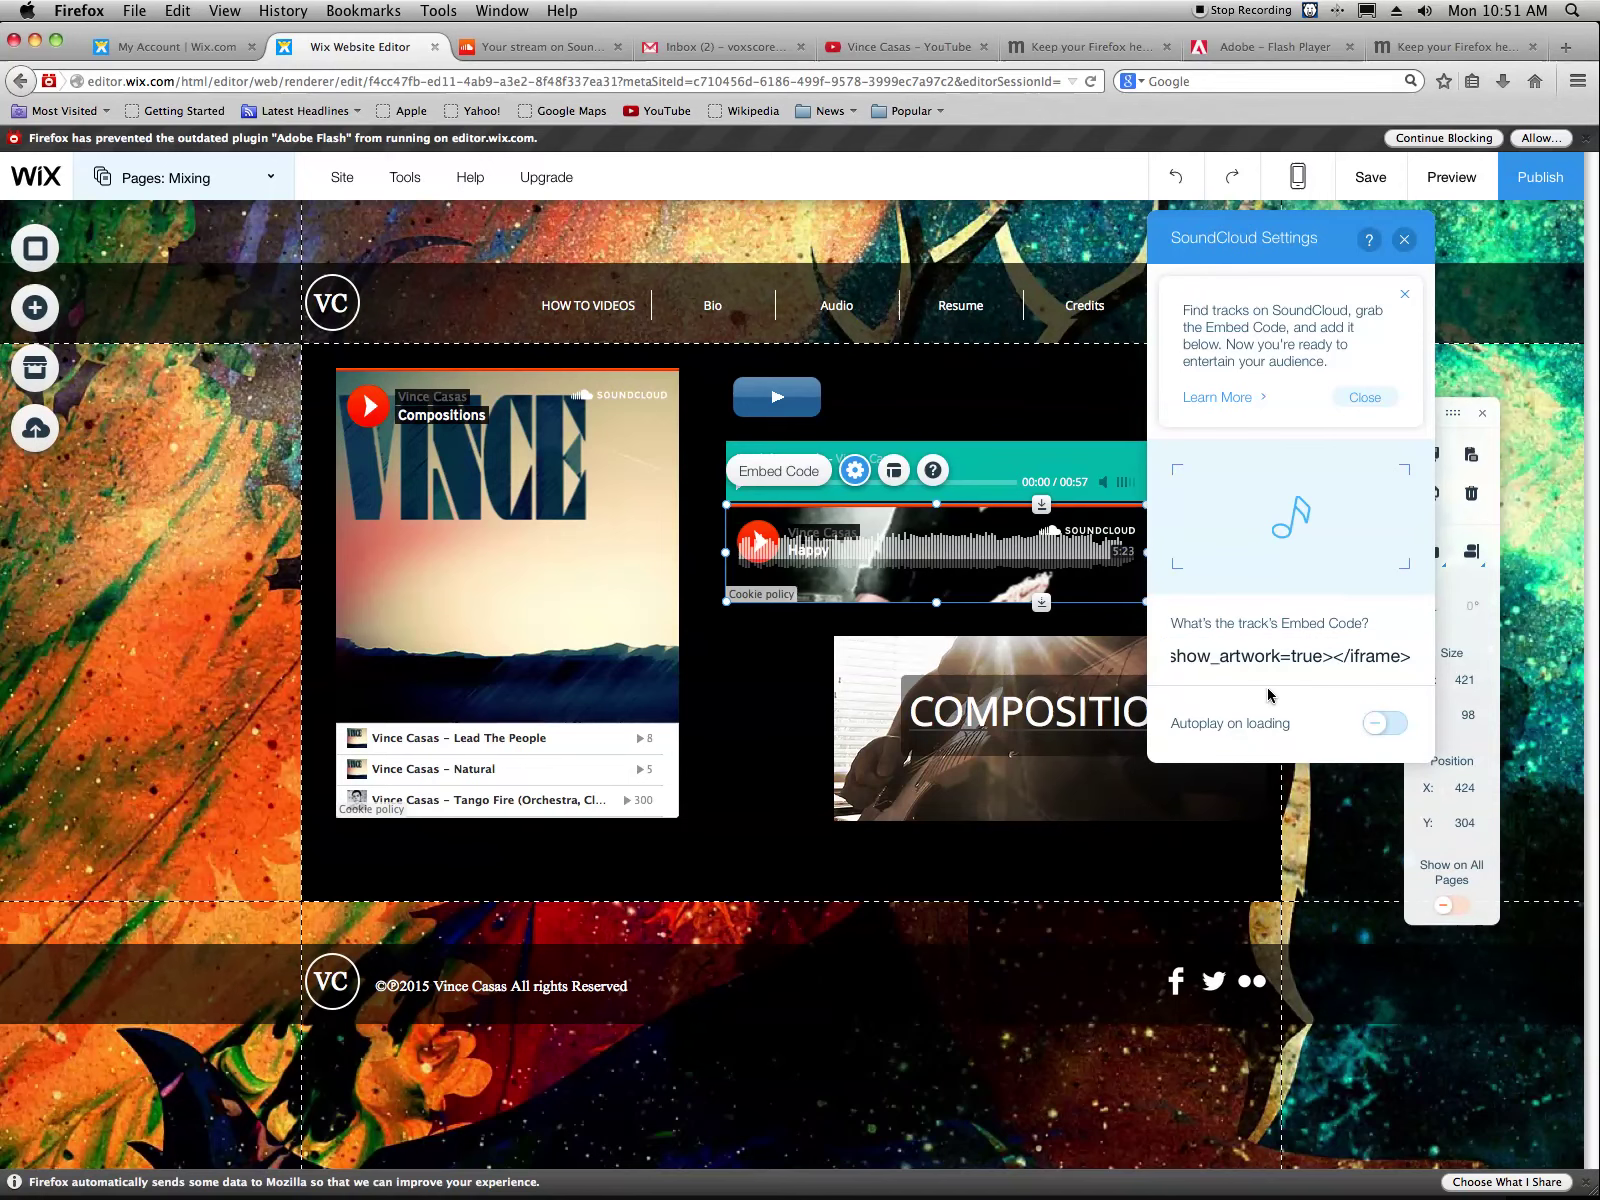
click(1402, 241)
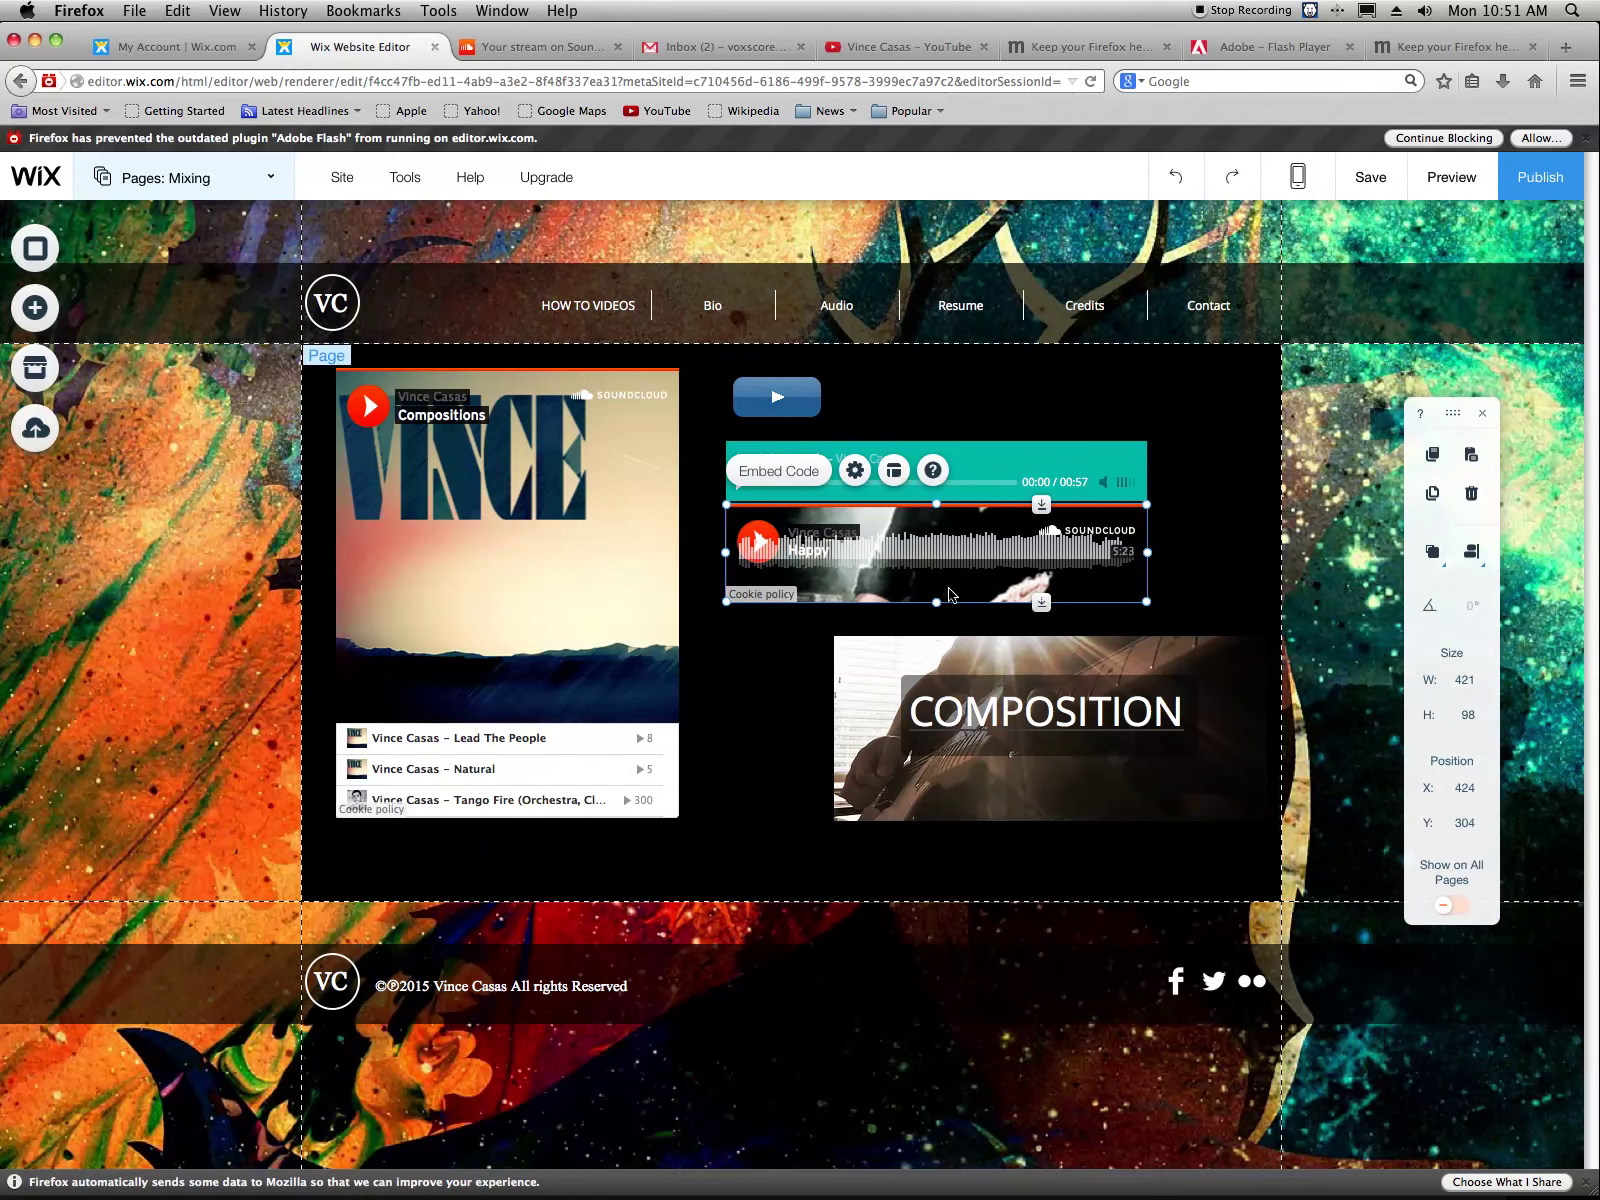
Move the blue mini player beside the COMPOSITION image, the teal player below it, and the "Happy" player up to X 424, Y 168
drag(790, 404, 710, 789)
drag(844, 466, 844, 858)
drag(859, 508, 862, 366)
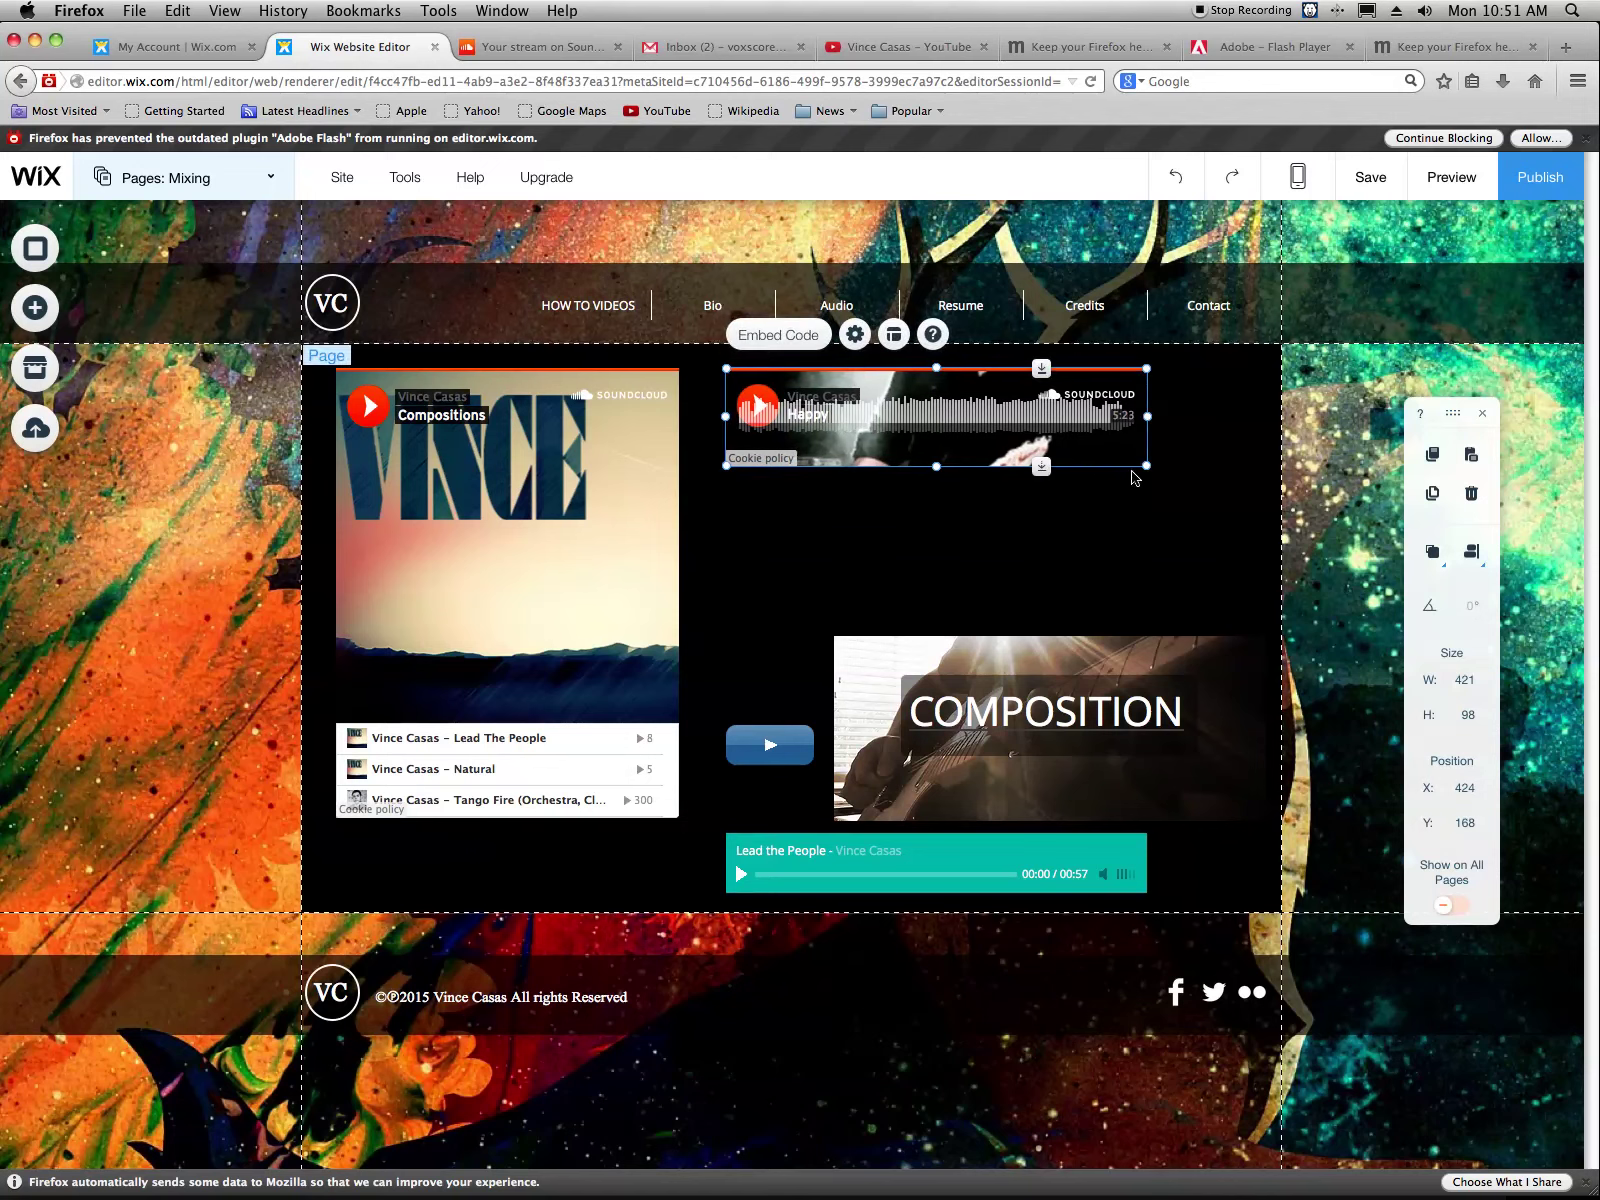
Try enlarging the "Happy" SoundCloud player to about 512 by 268 so it reaches the COMPOSITION image
drag(1146, 466, 1157, 500)
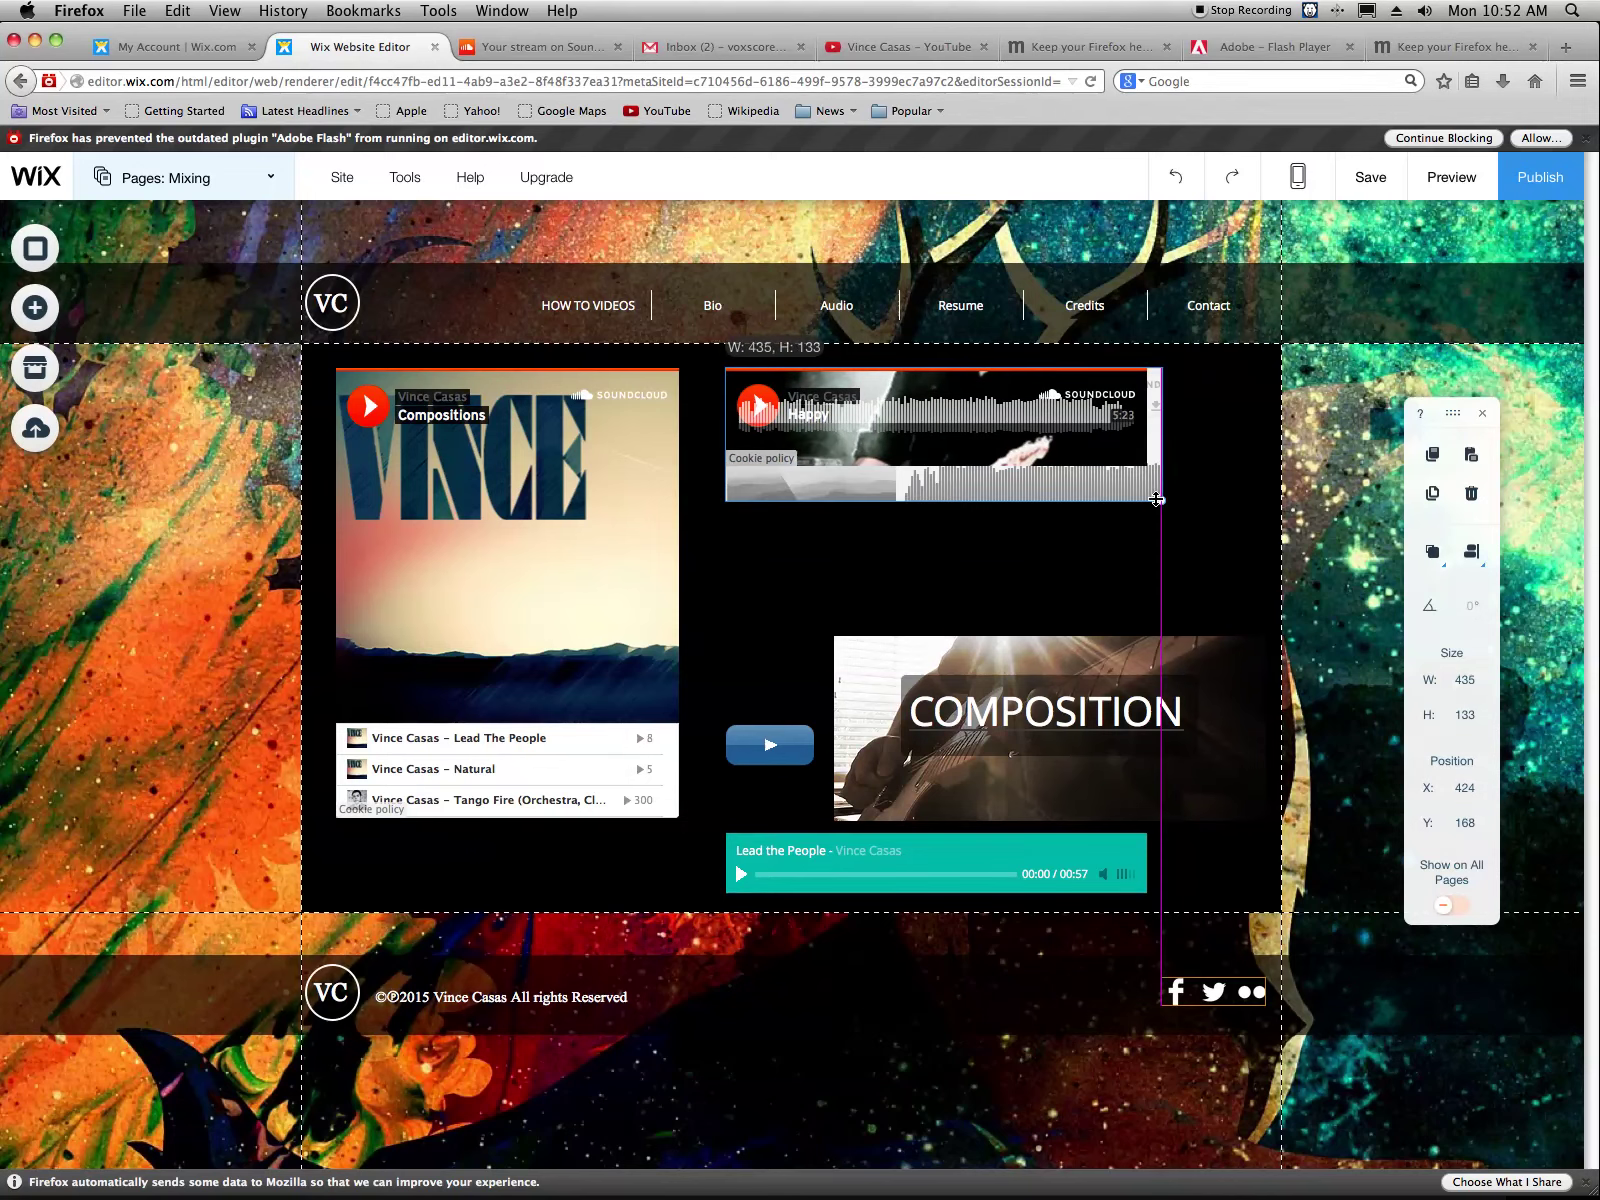
click(1150, 580)
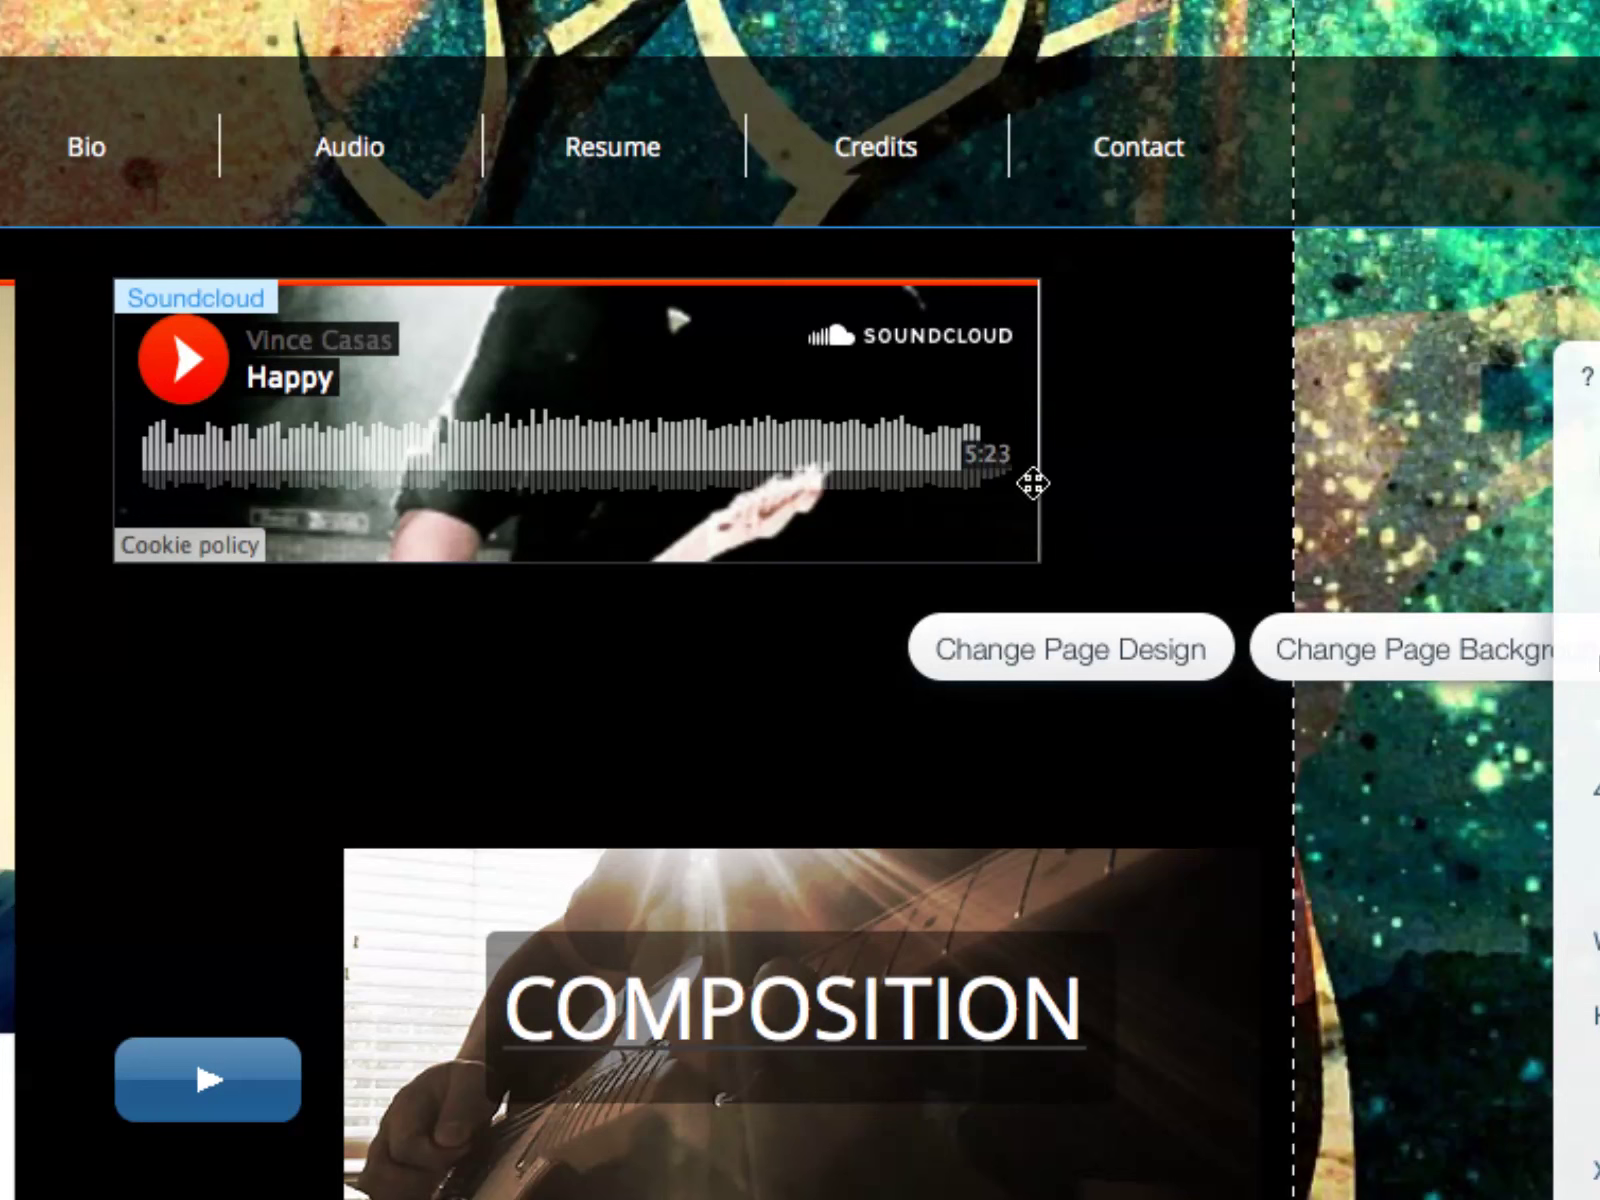
click(1024, 487)
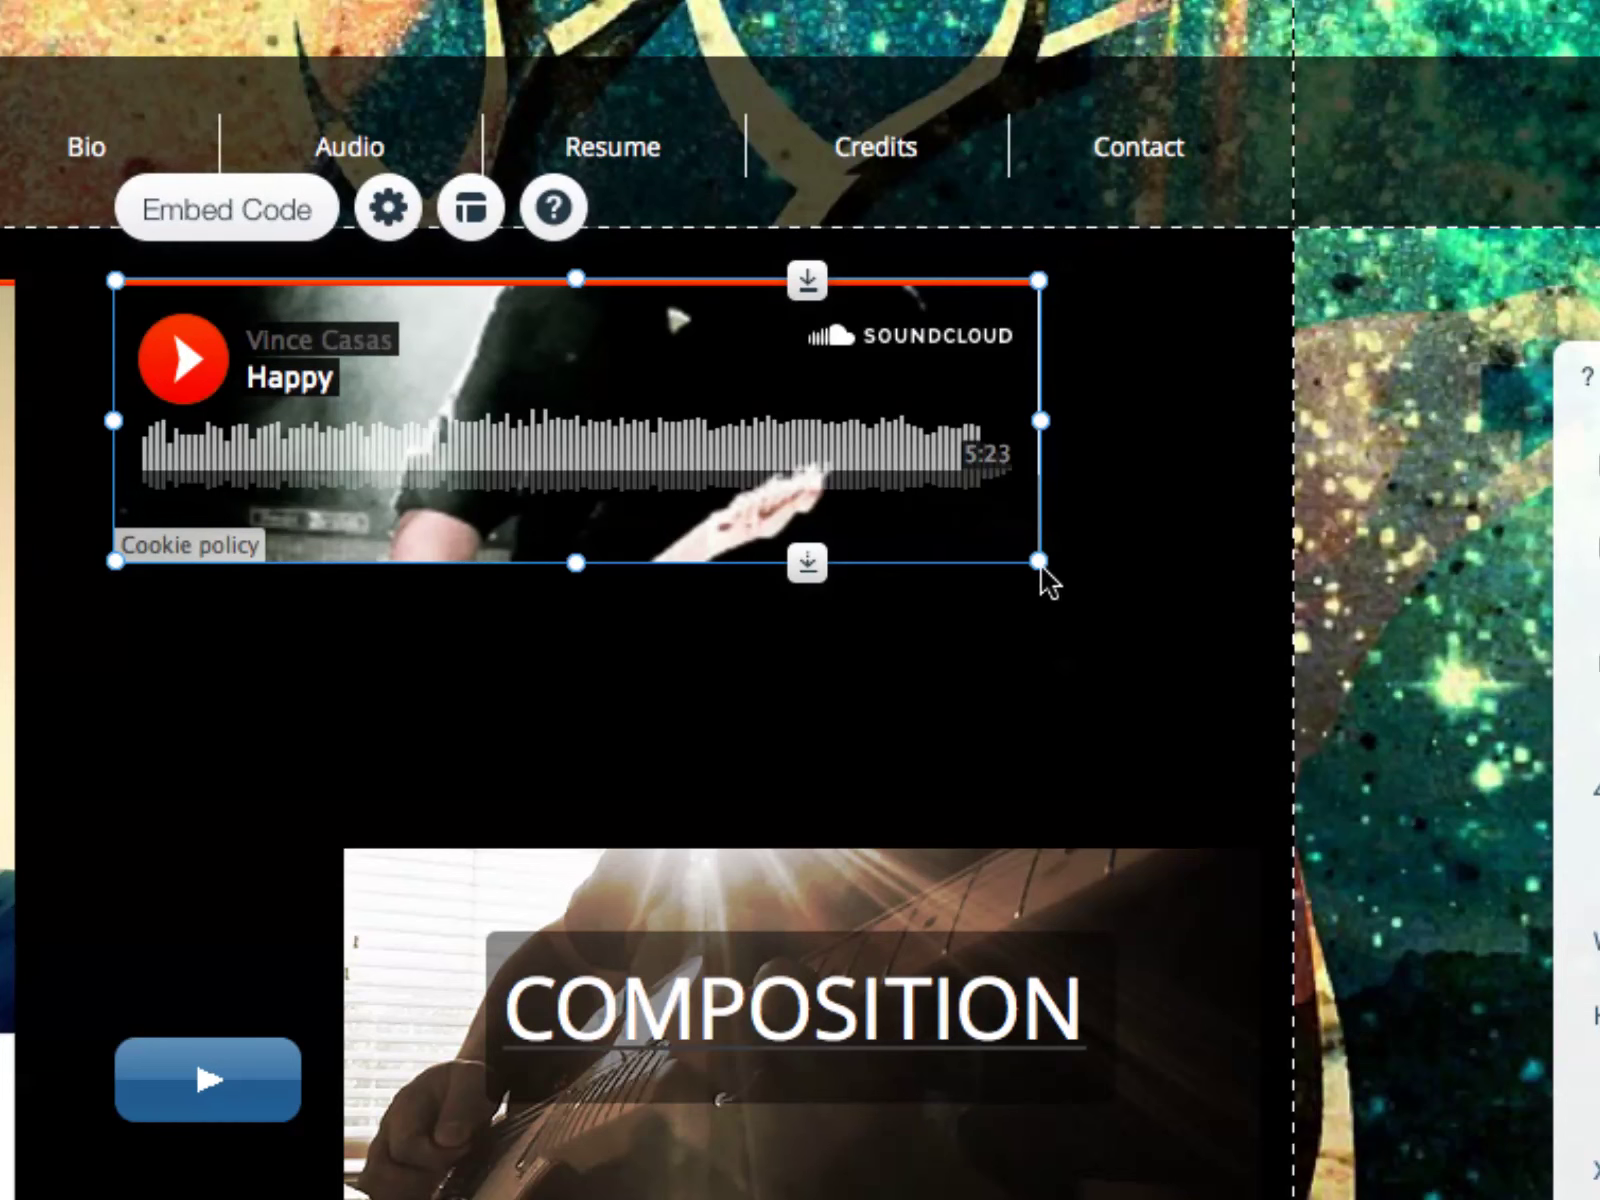
drag(1037, 561, 1200, 848)
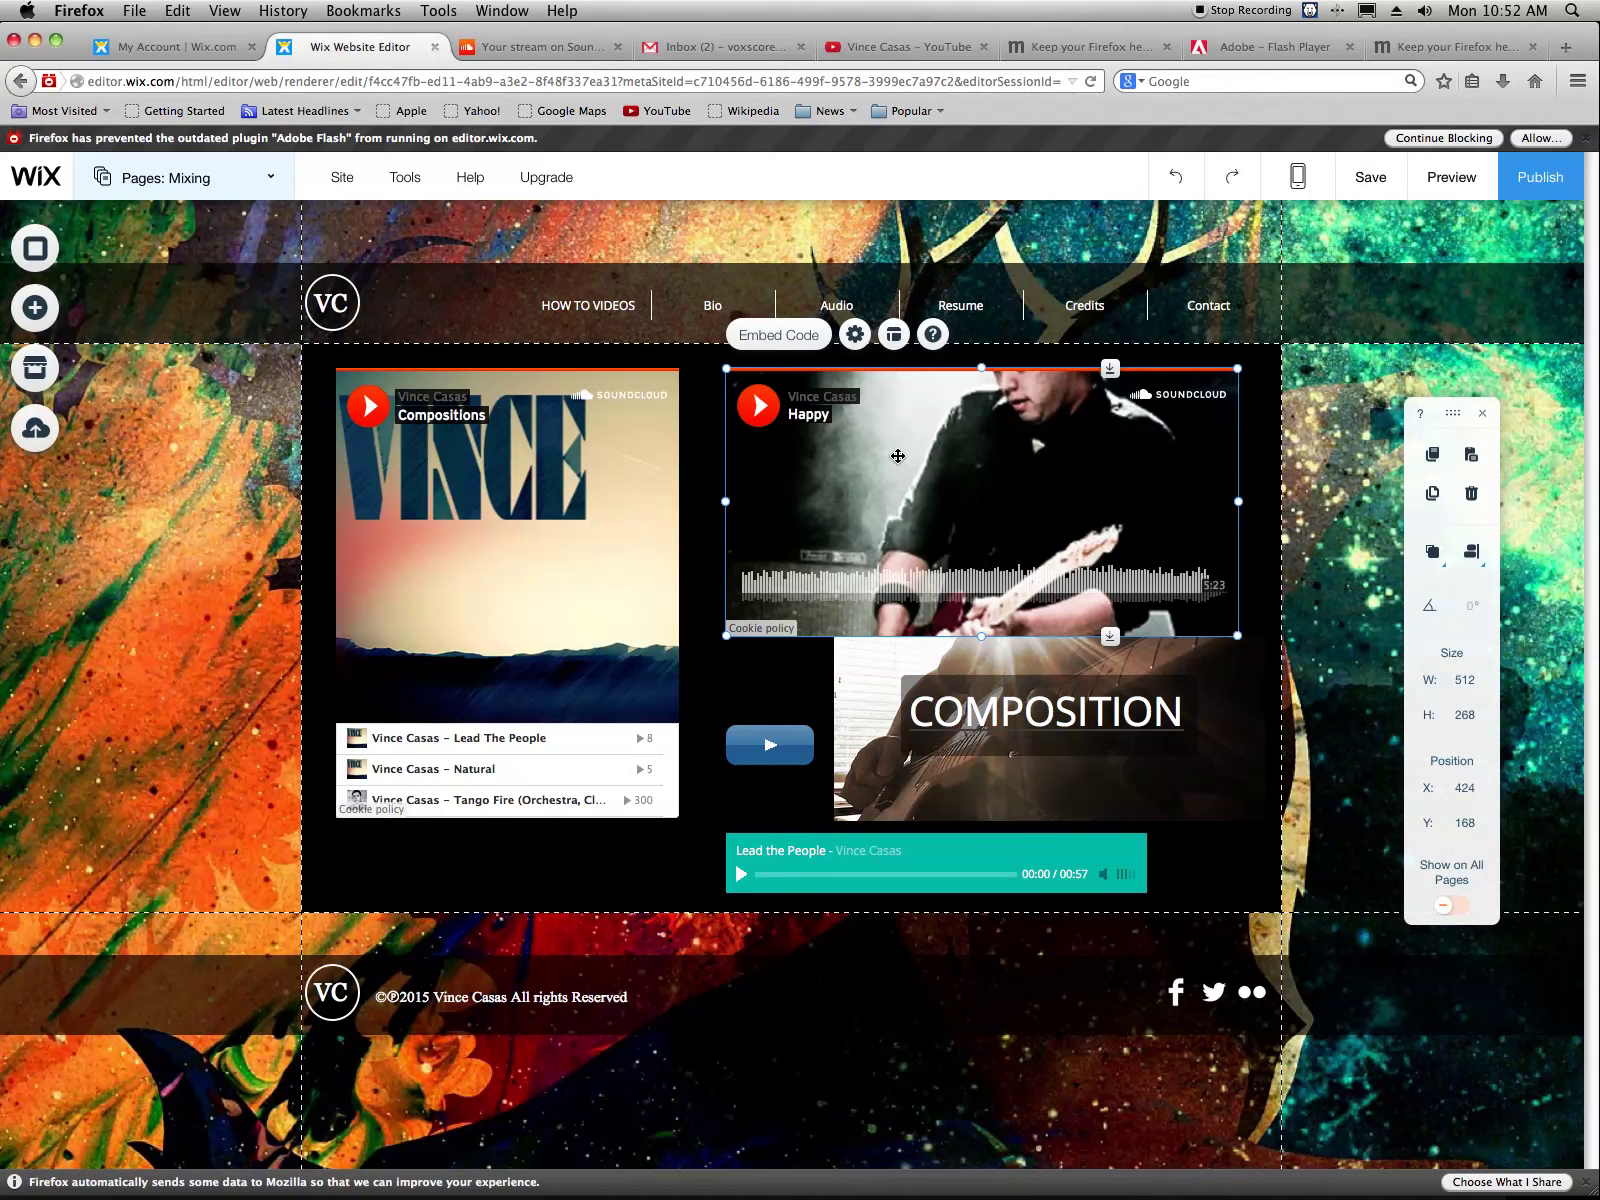
Move the "Happy" SoundCloud player to about X 411, Y 160 and resize it to about 524 by 130
drag(898, 456, 886, 451)
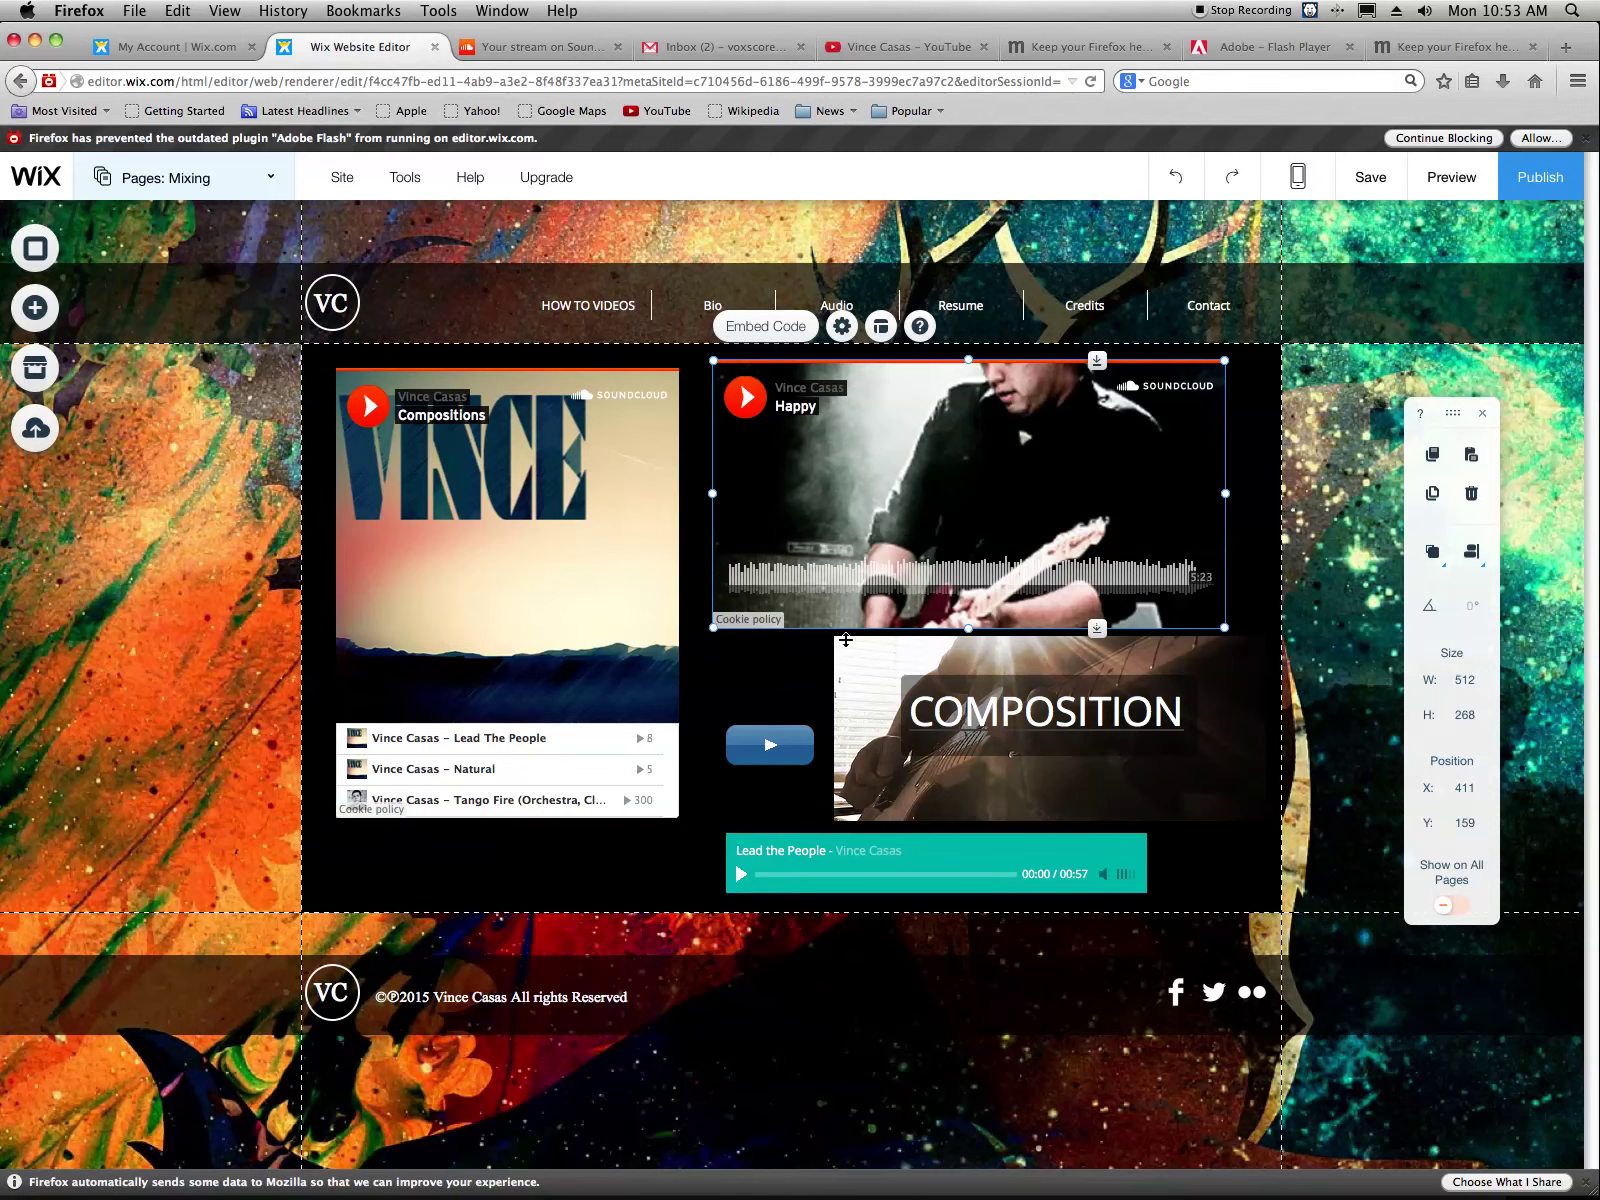
drag(1215, 625, 1237, 490)
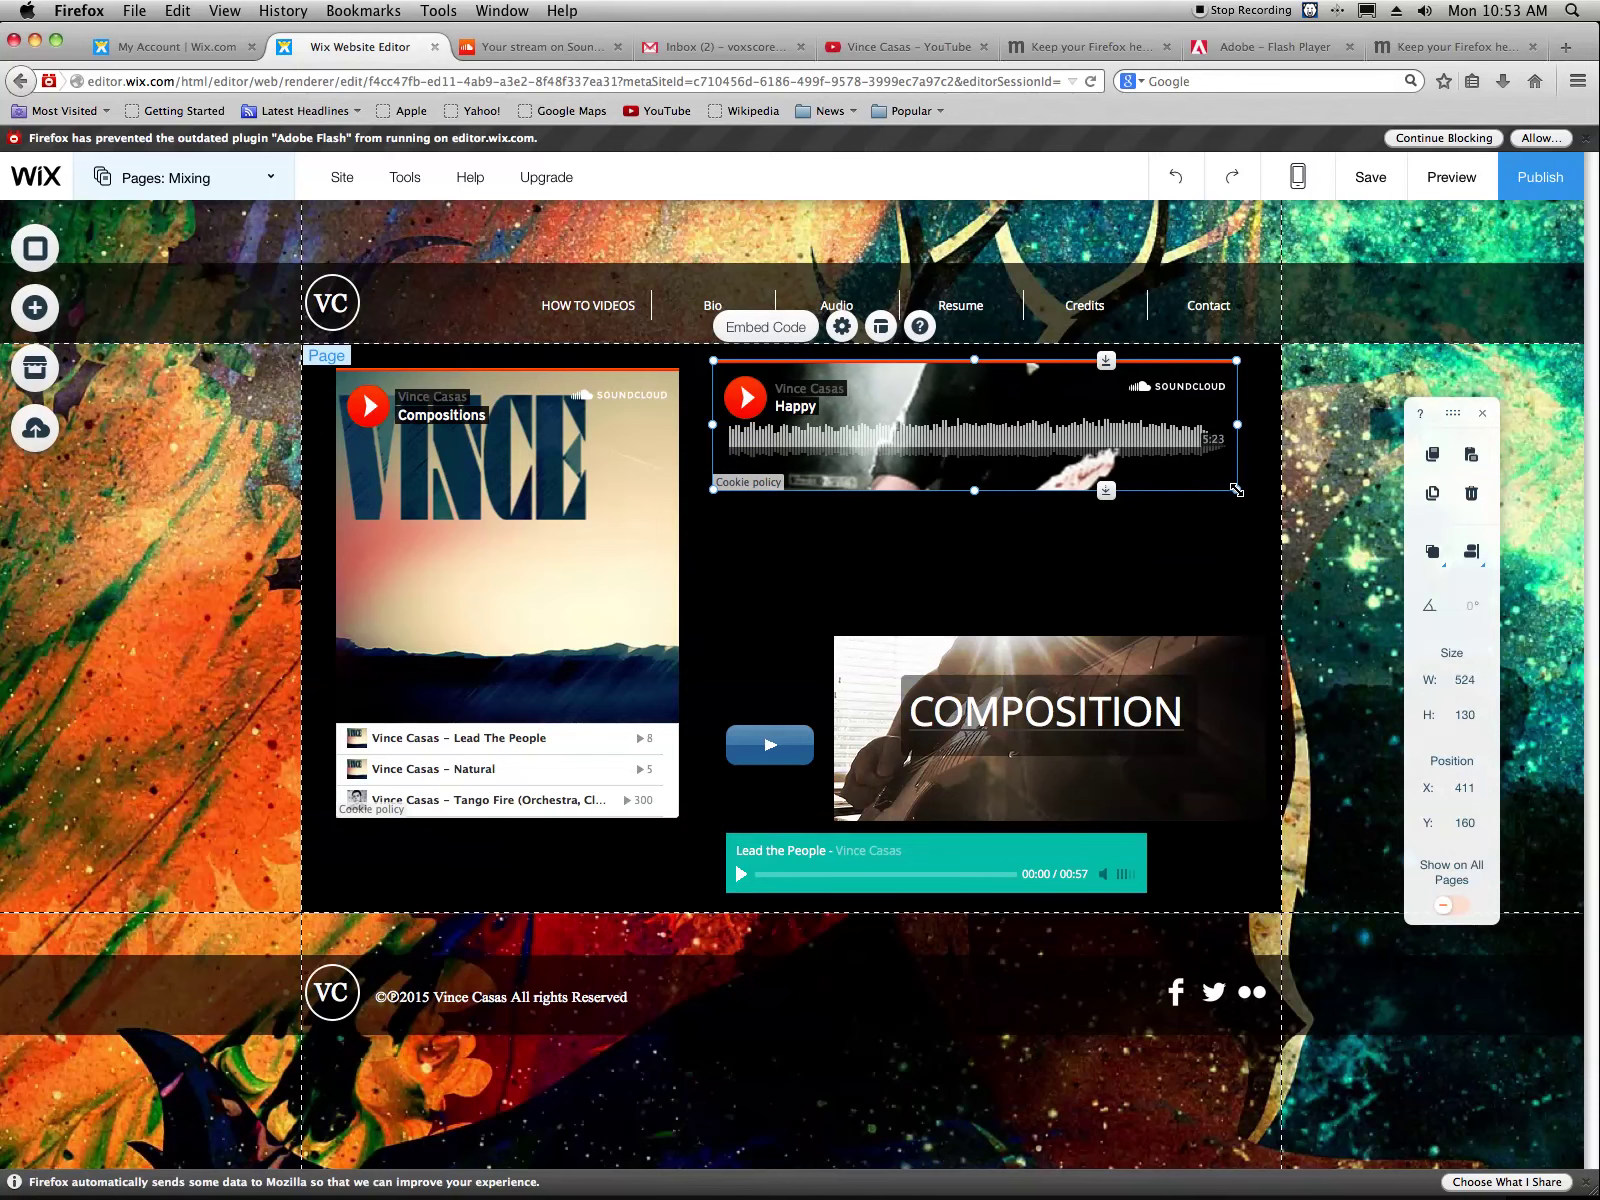
click(1004, 597)
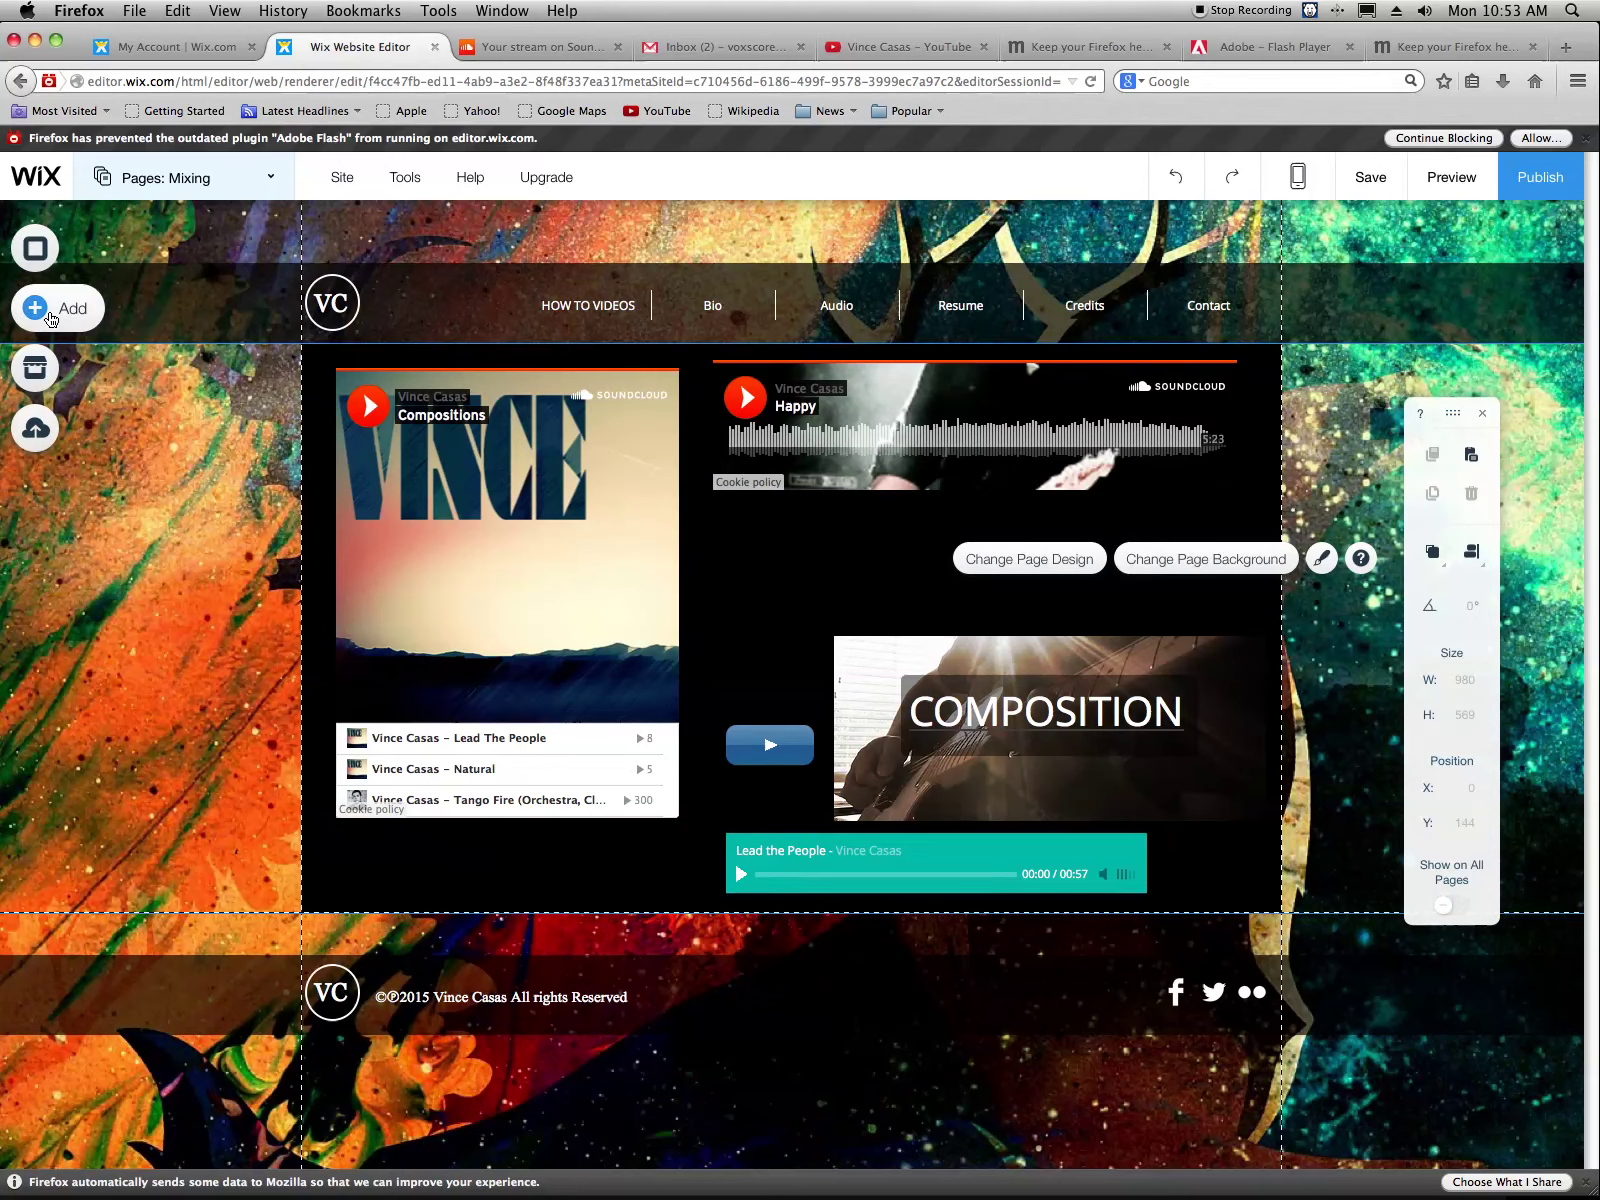
Add the SoundCloud Playlist app from the related music apps to the Mixing page and close the Add Music options
click(50, 318)
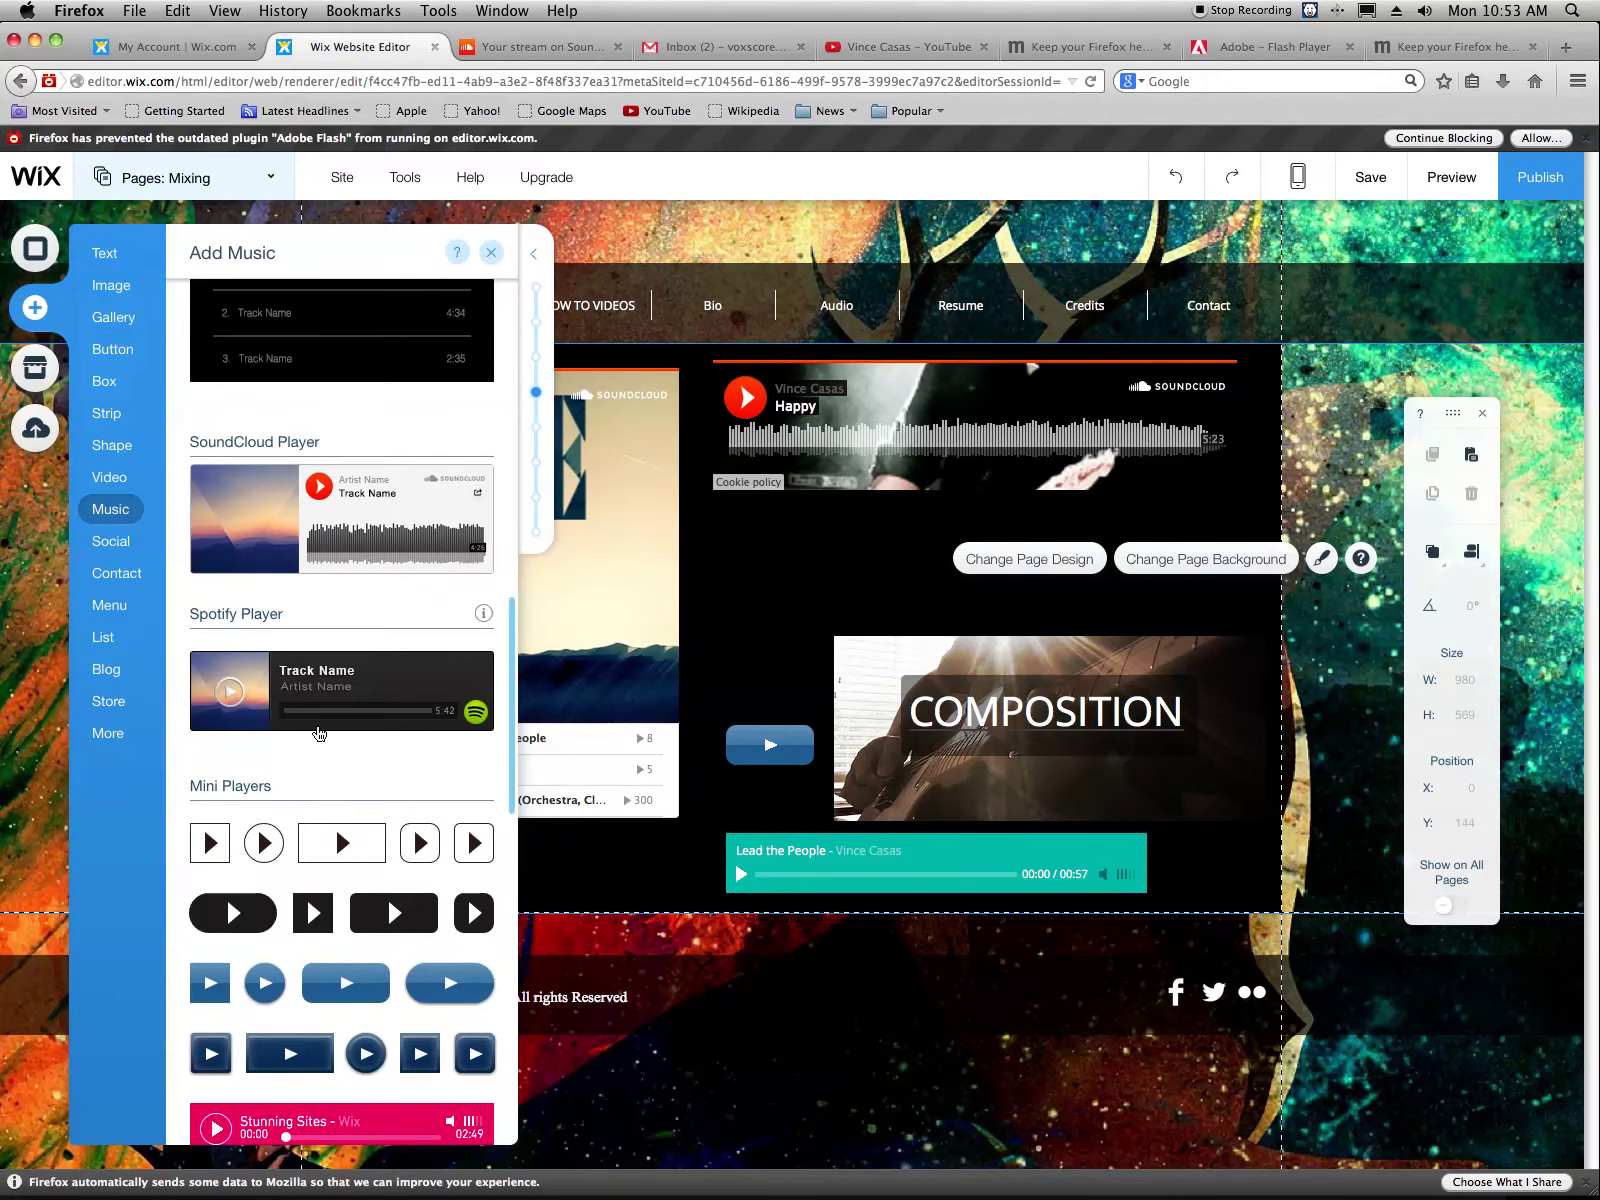
scroll(327, 751, down, 4)
scroll(327, 751, down, 10)
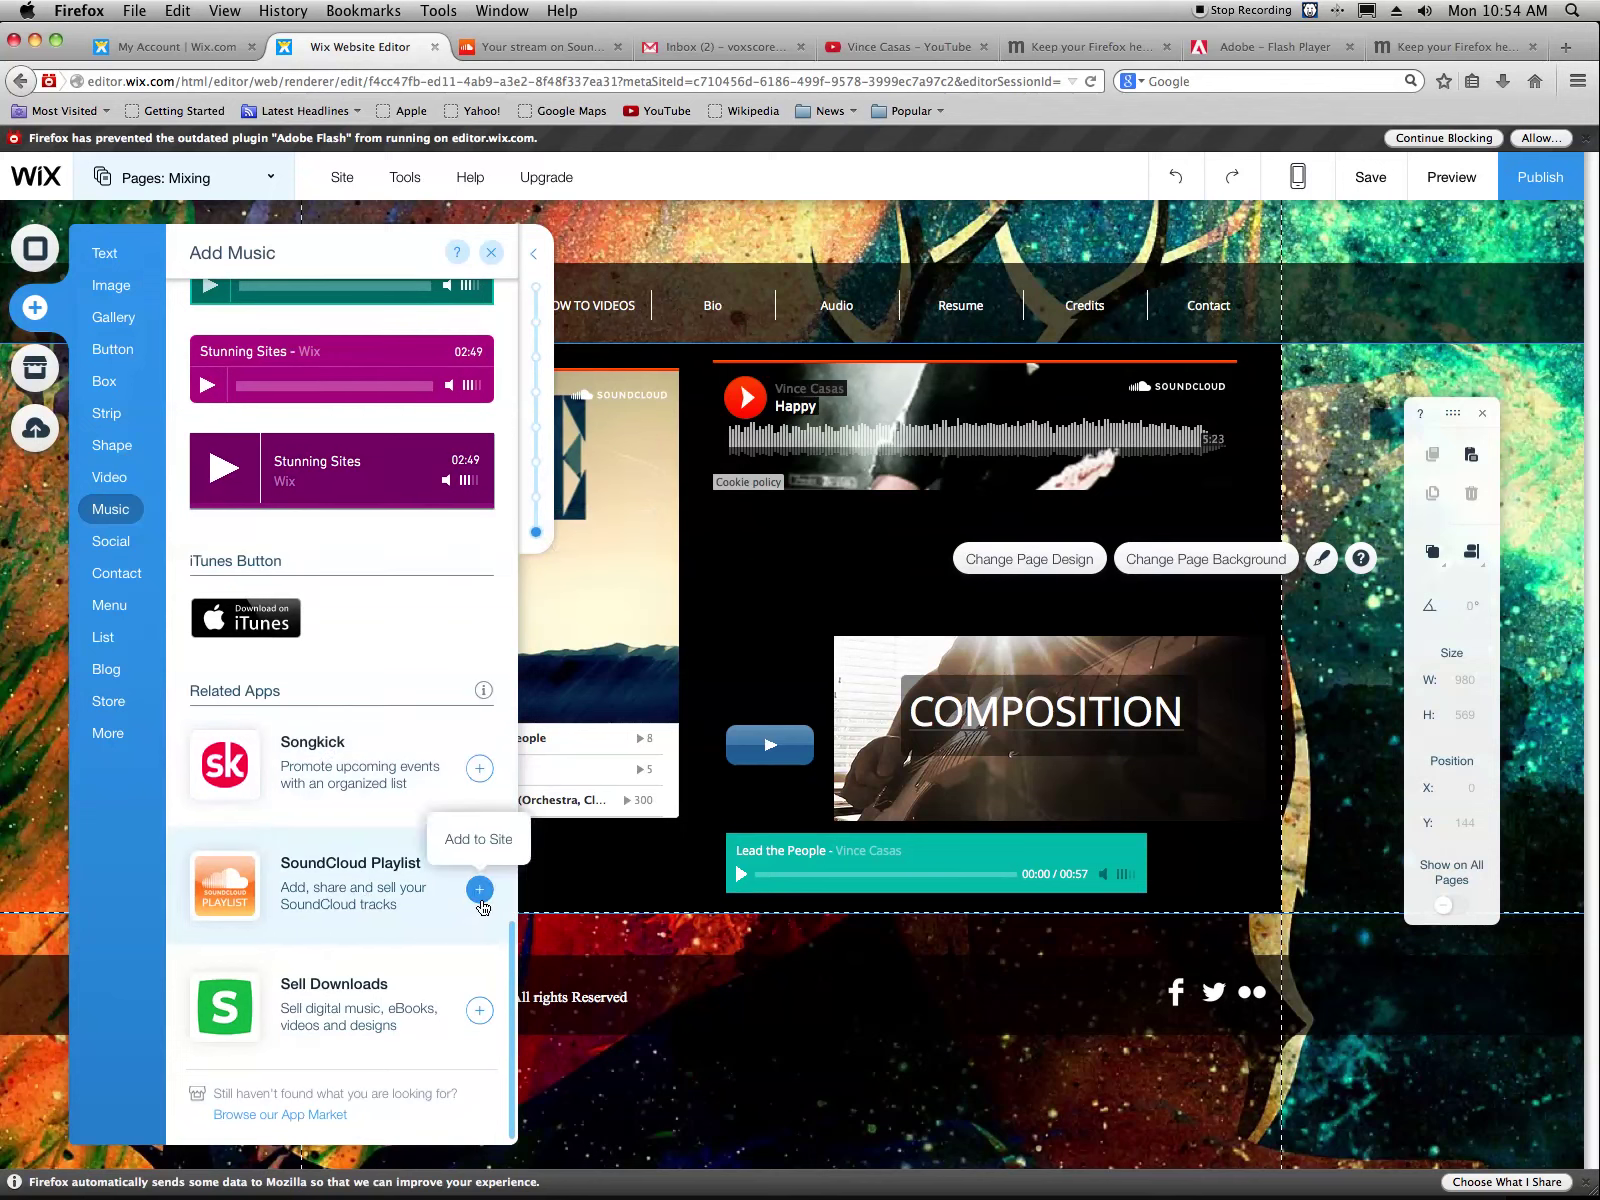
click(481, 900)
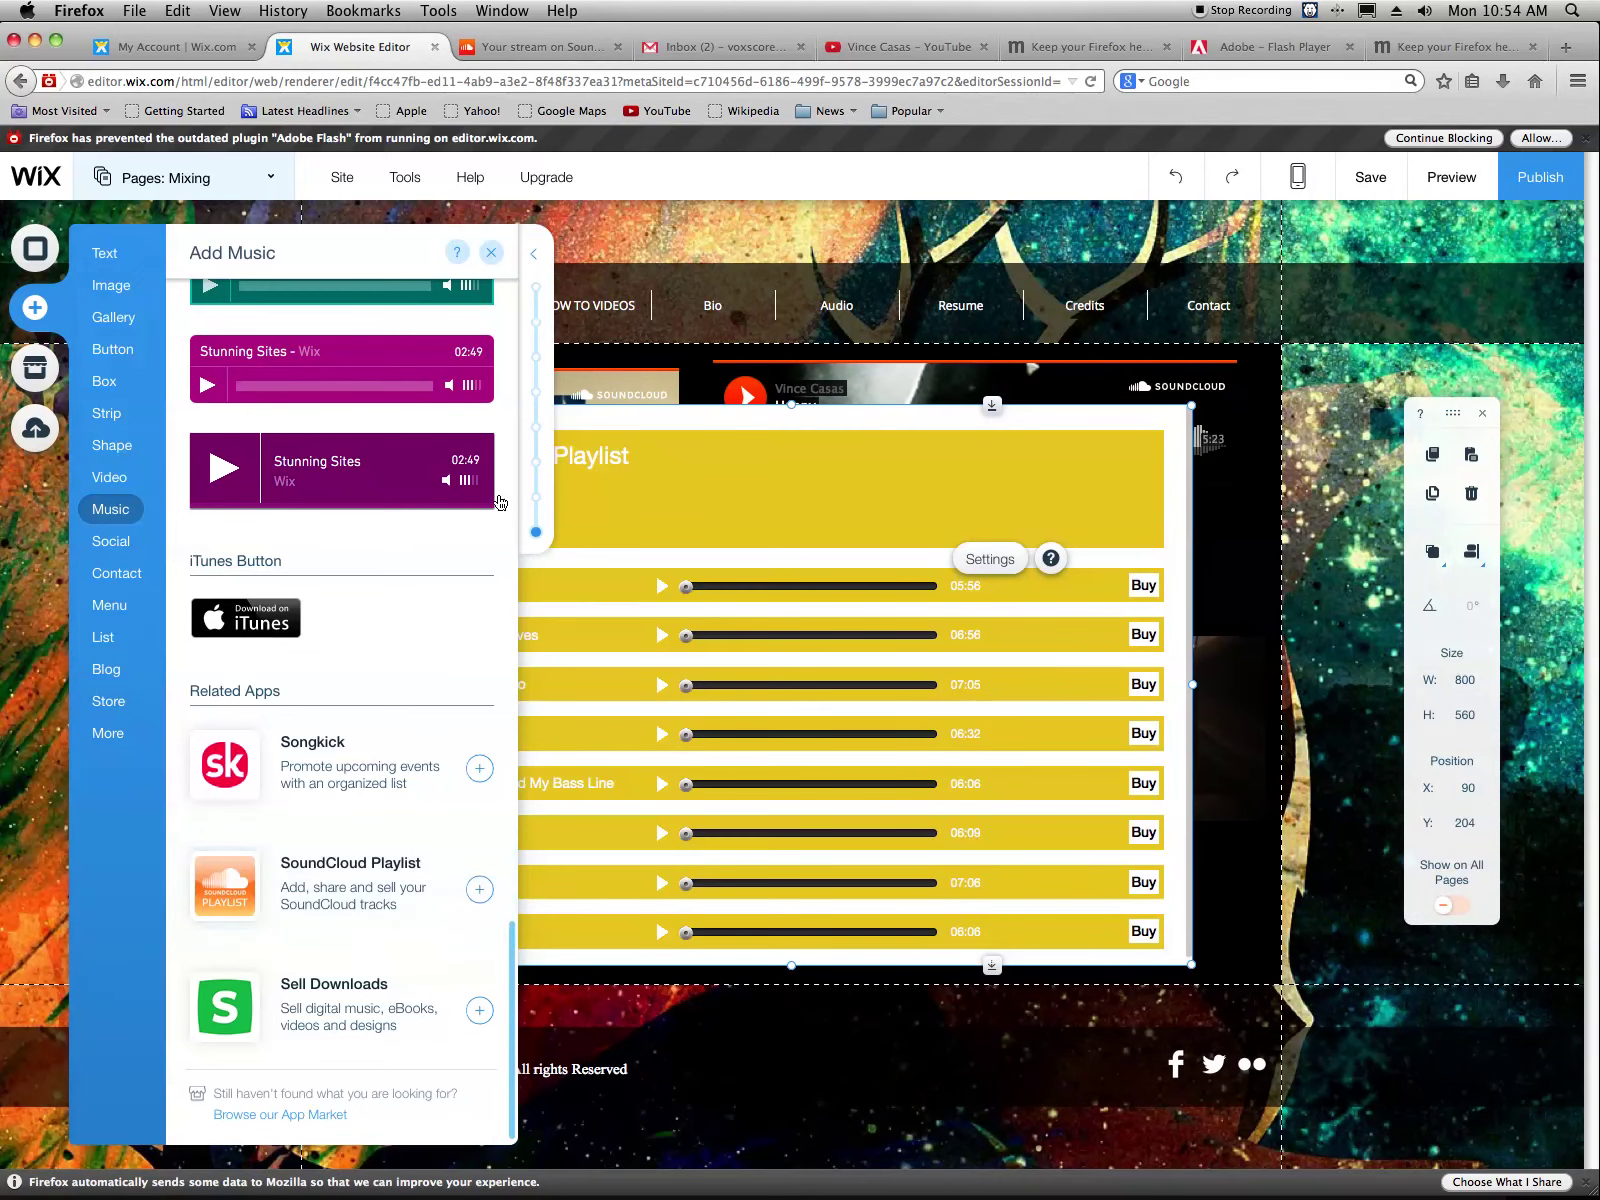
click(491, 252)
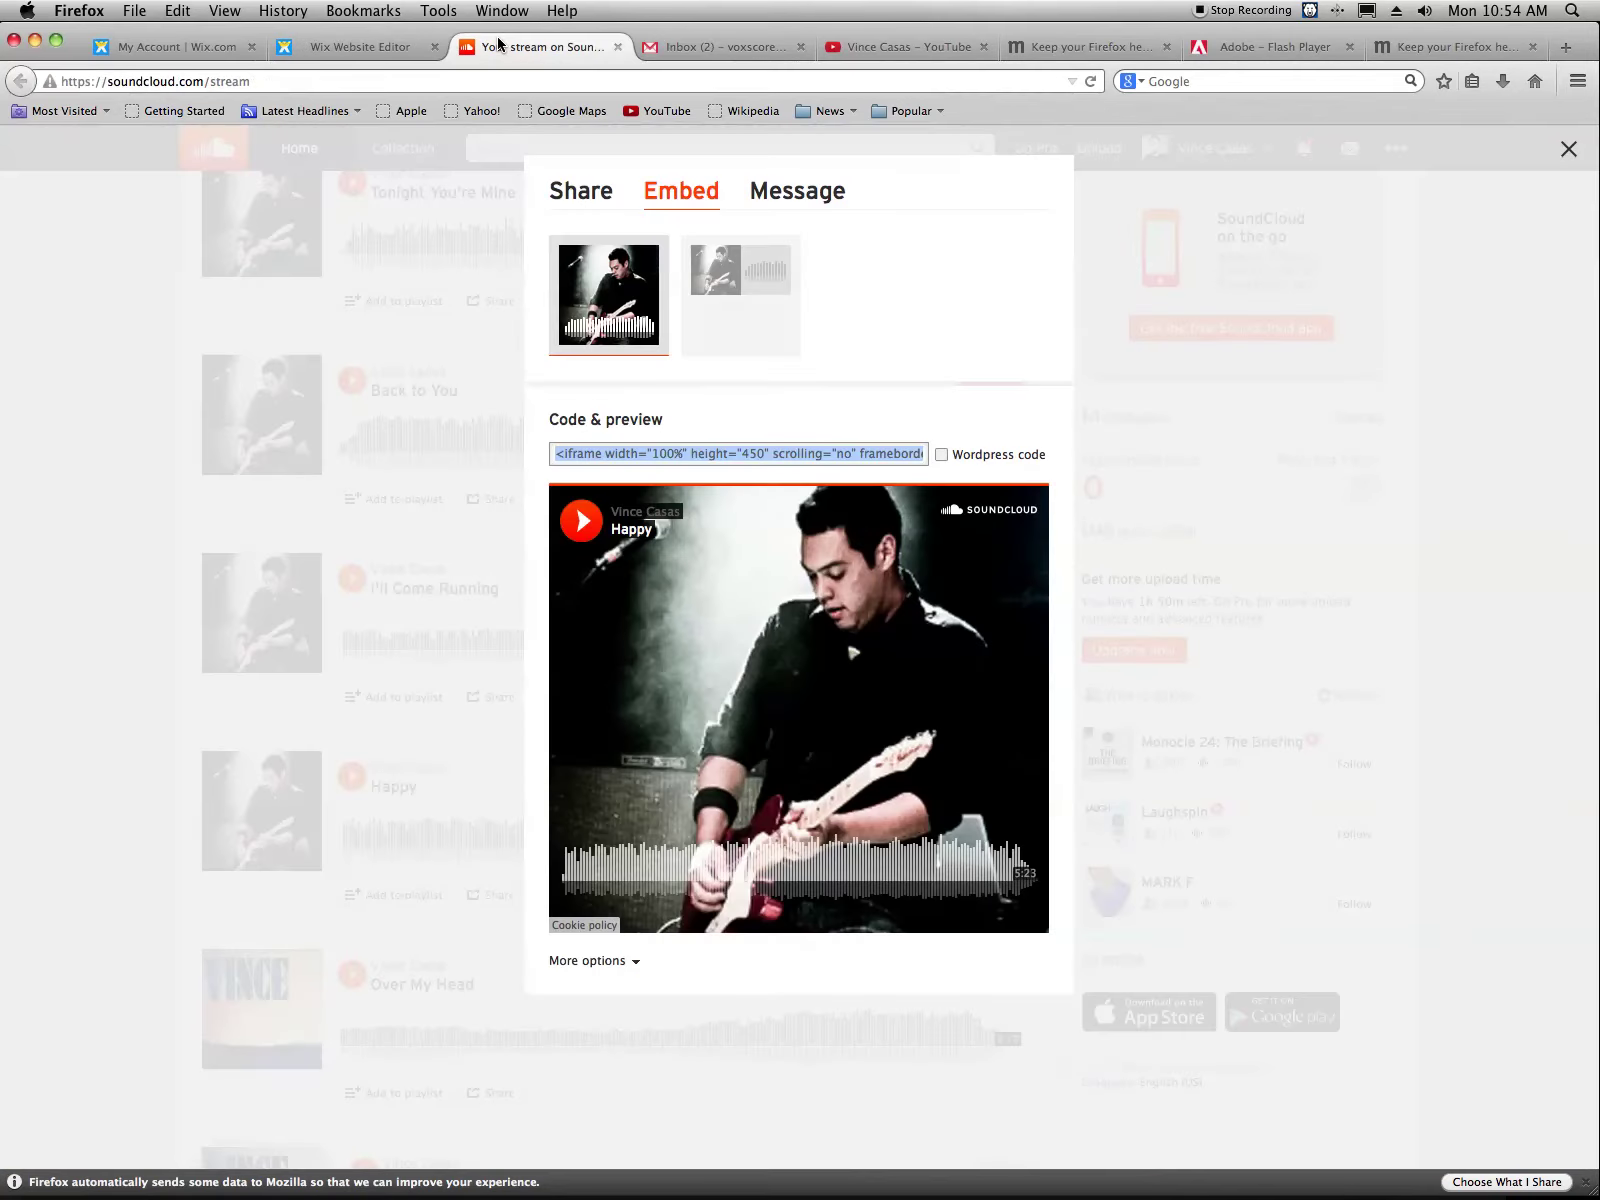
Switch to SoundCloud, close the "Happy" share dialog, open the Songwriting playlist from the account's playlists and dismiss the editing hint
click(498, 44)
click(130, 414)
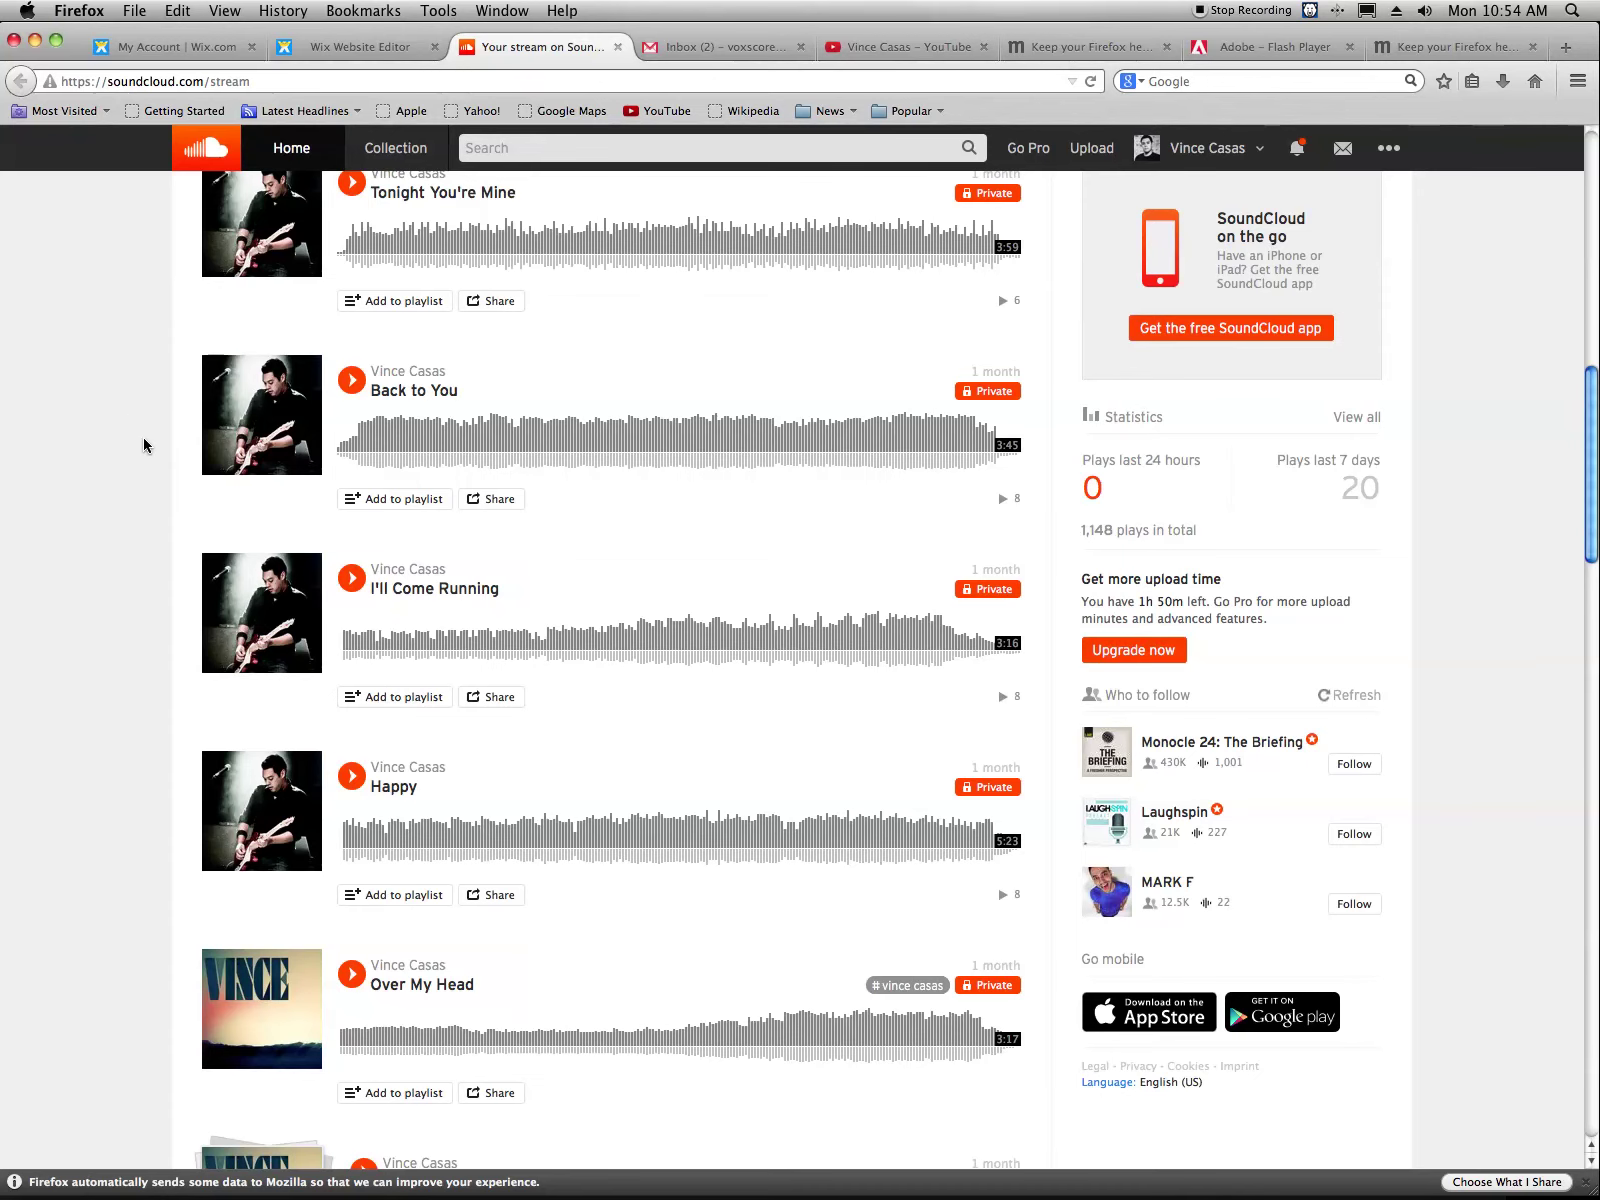
scroll(142, 438, up, 10)
scroll(142, 438, up, 5)
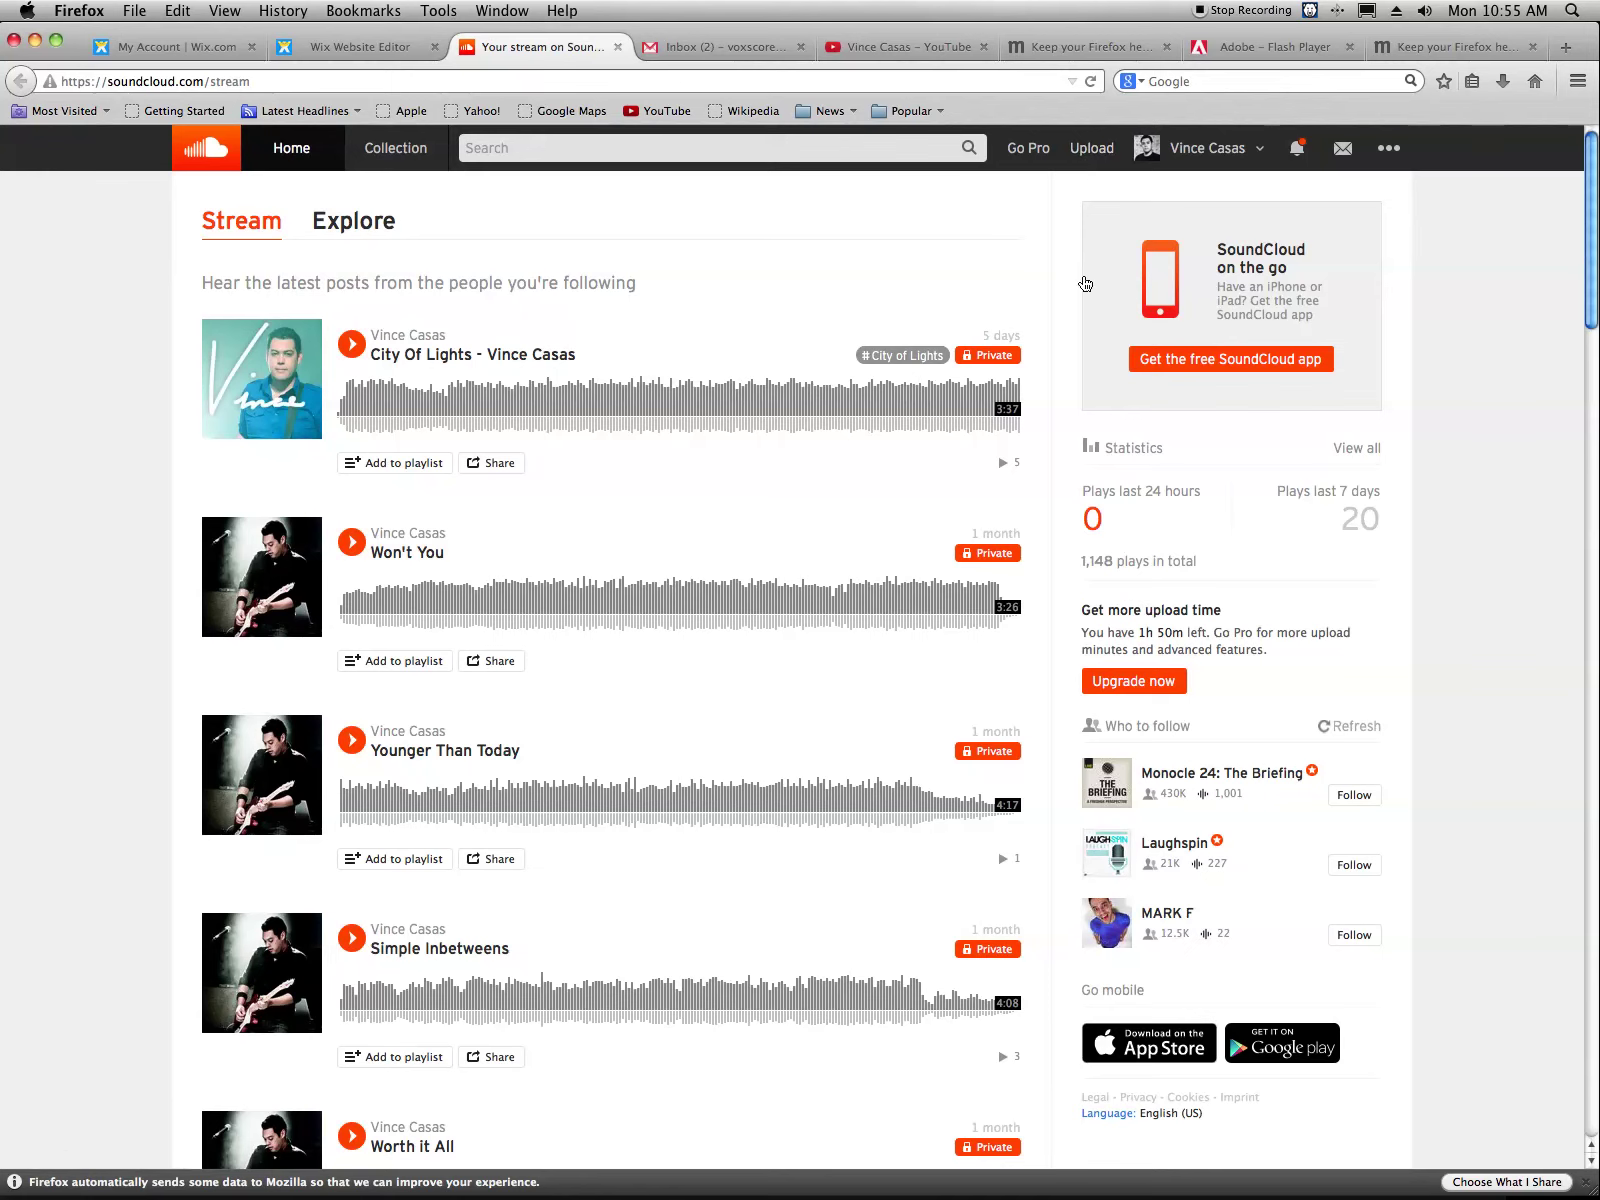
click(1257, 150)
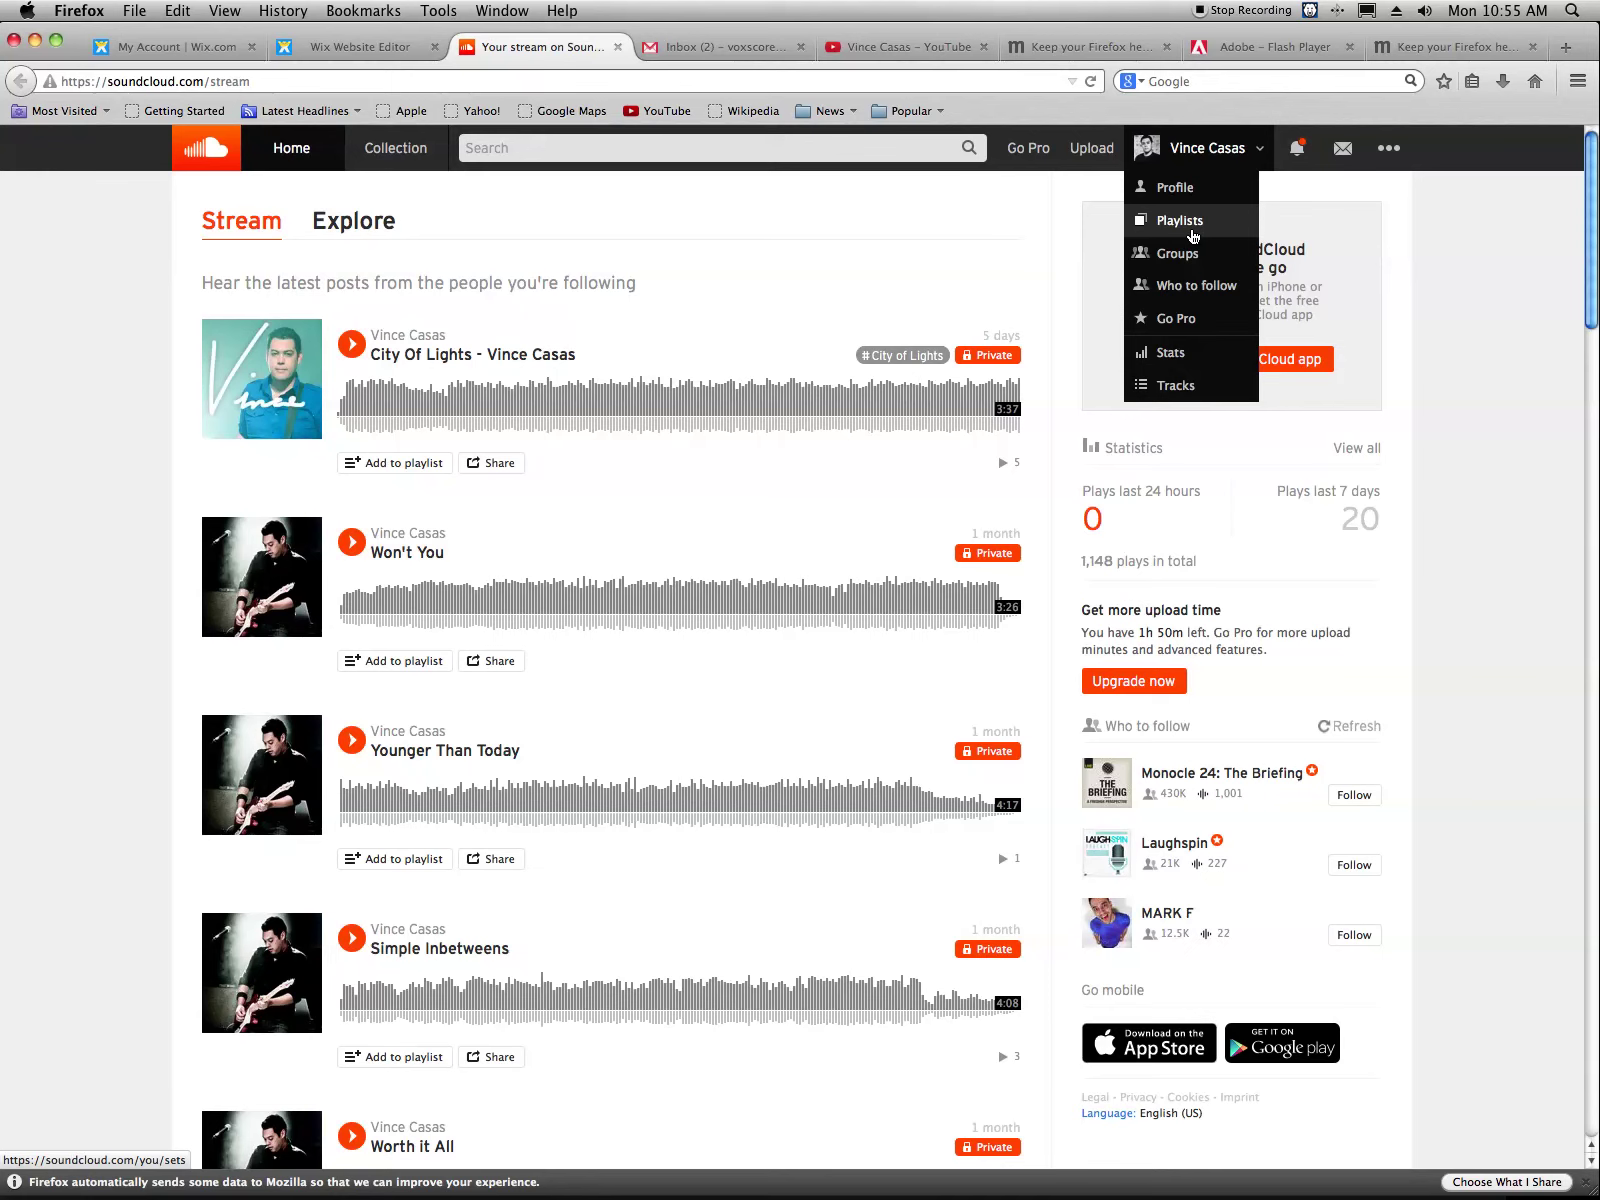
click(828, 268)
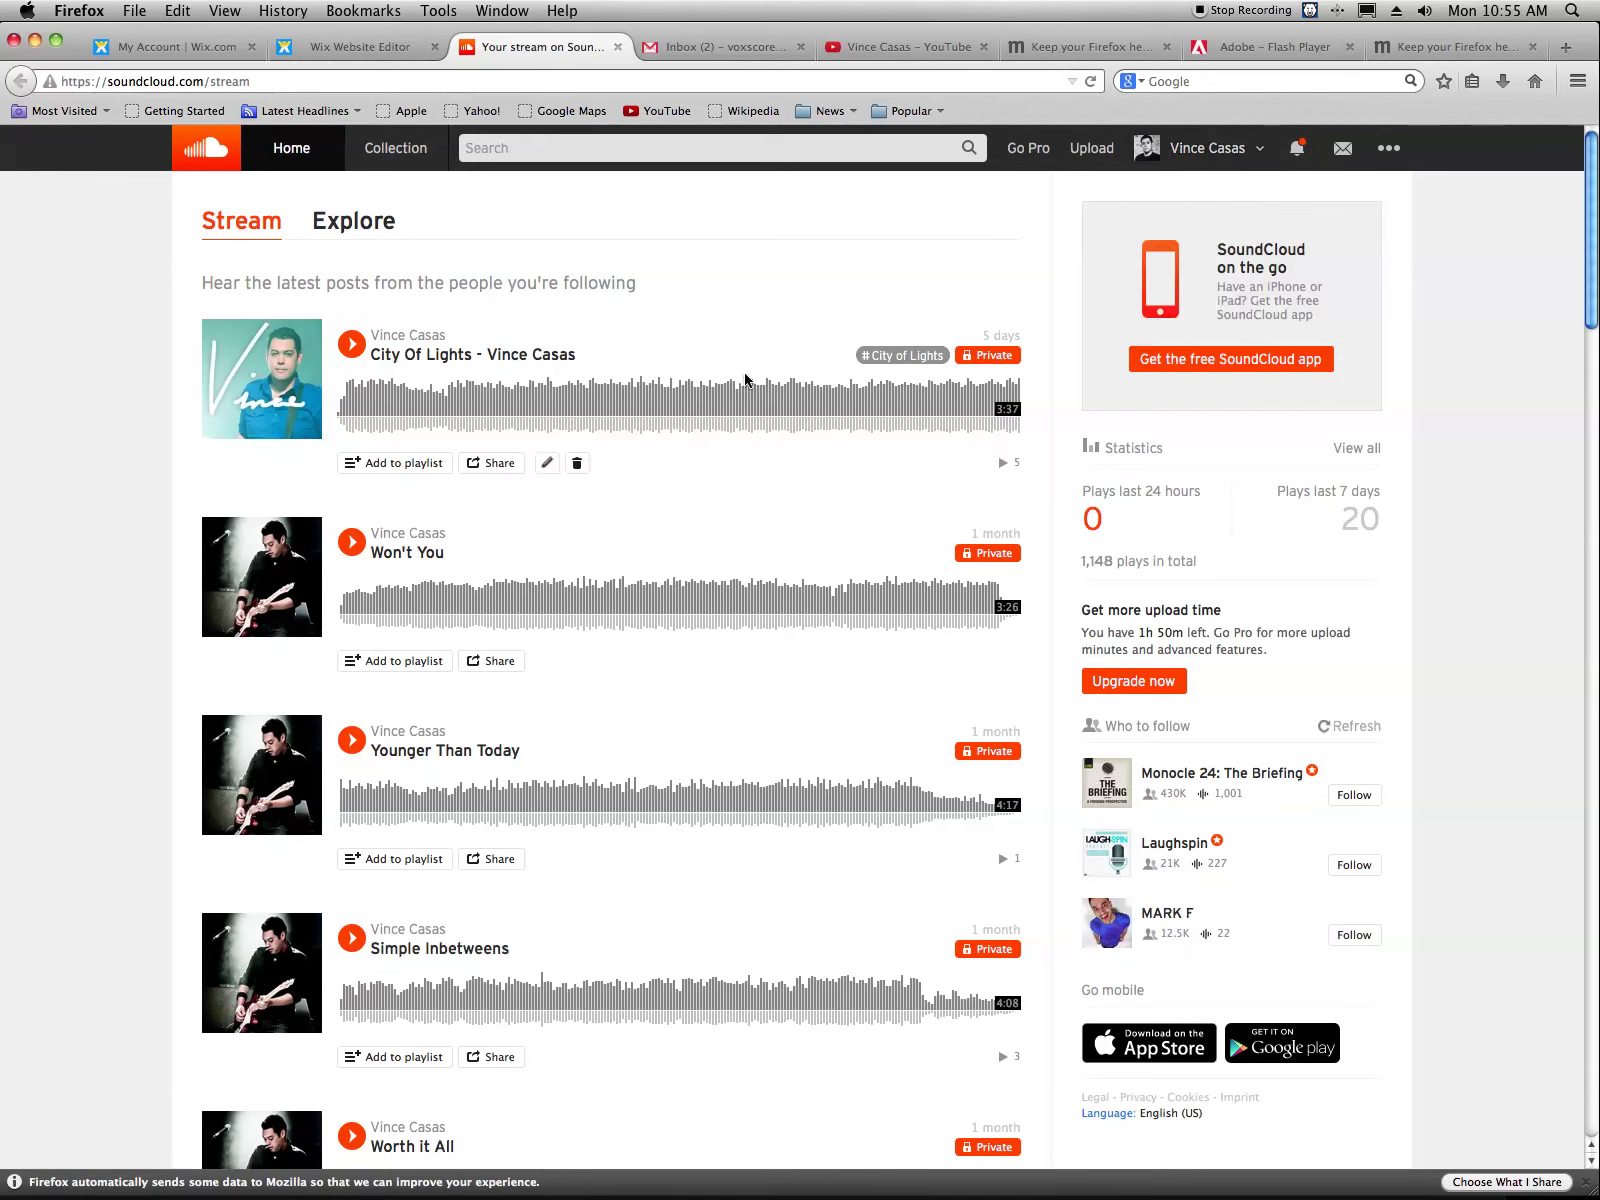
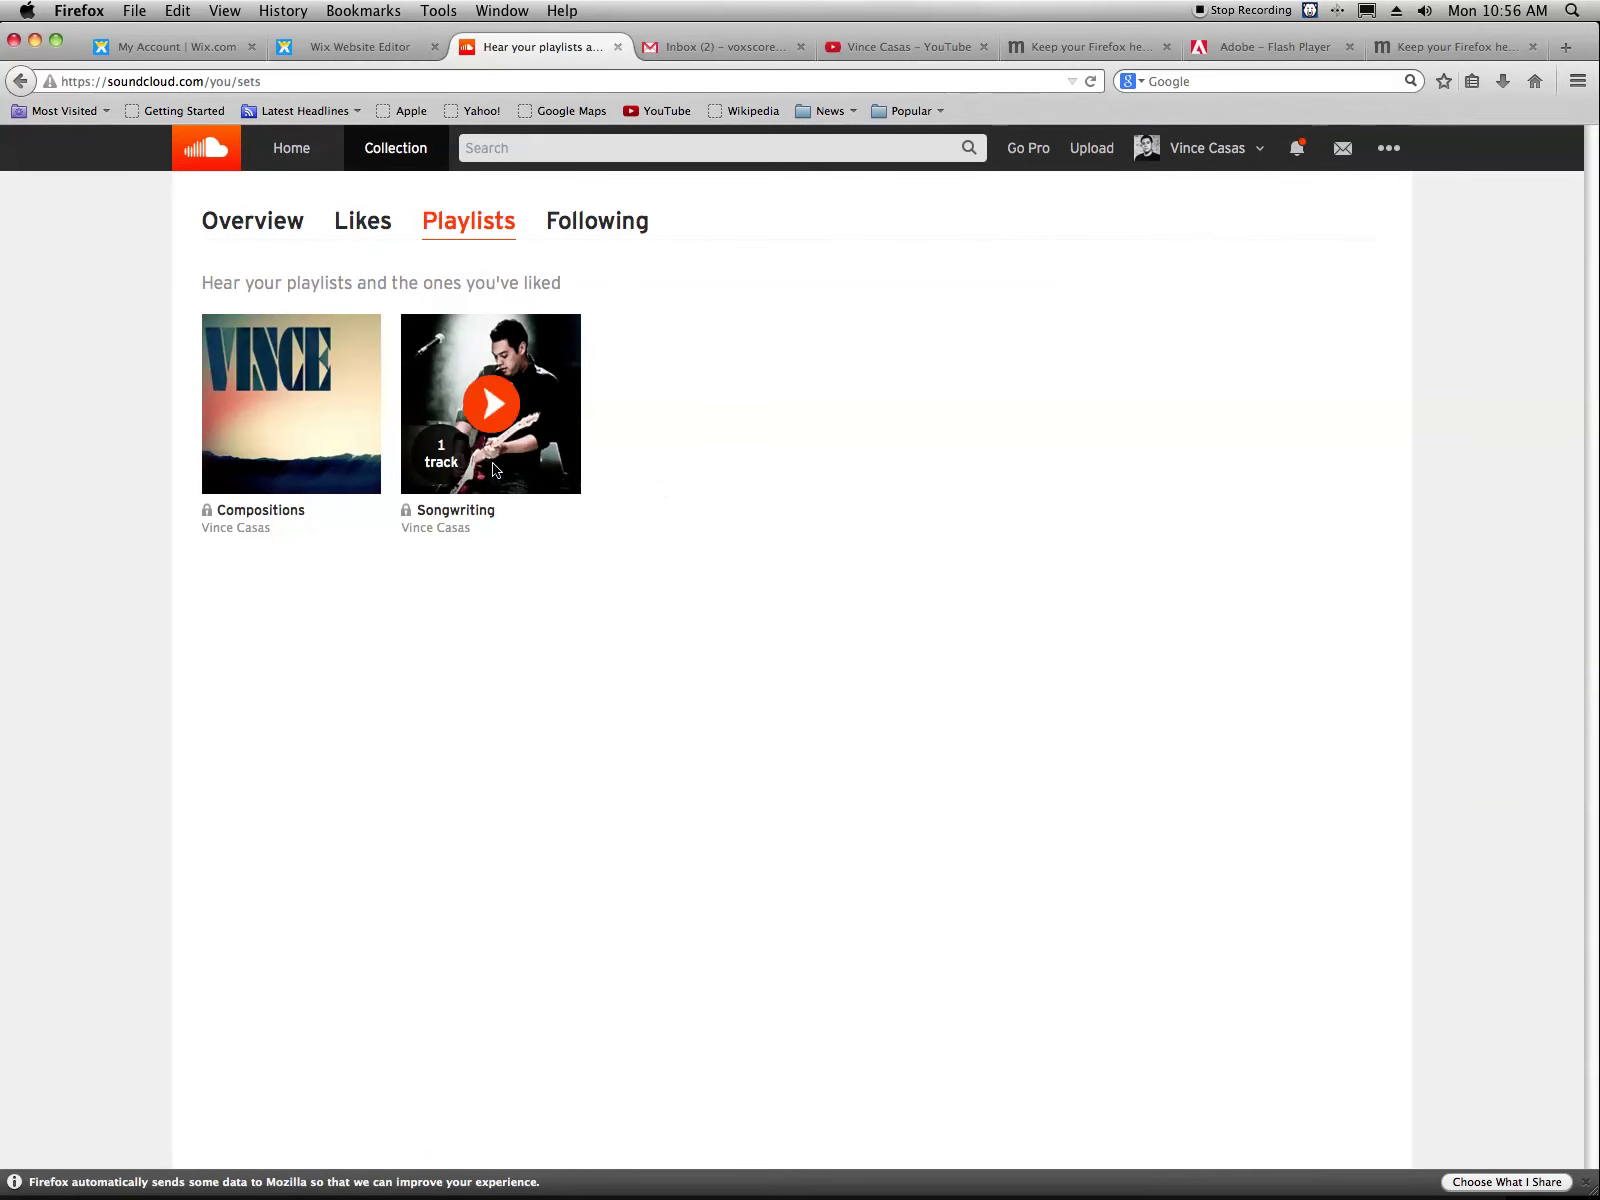
click(438, 397)
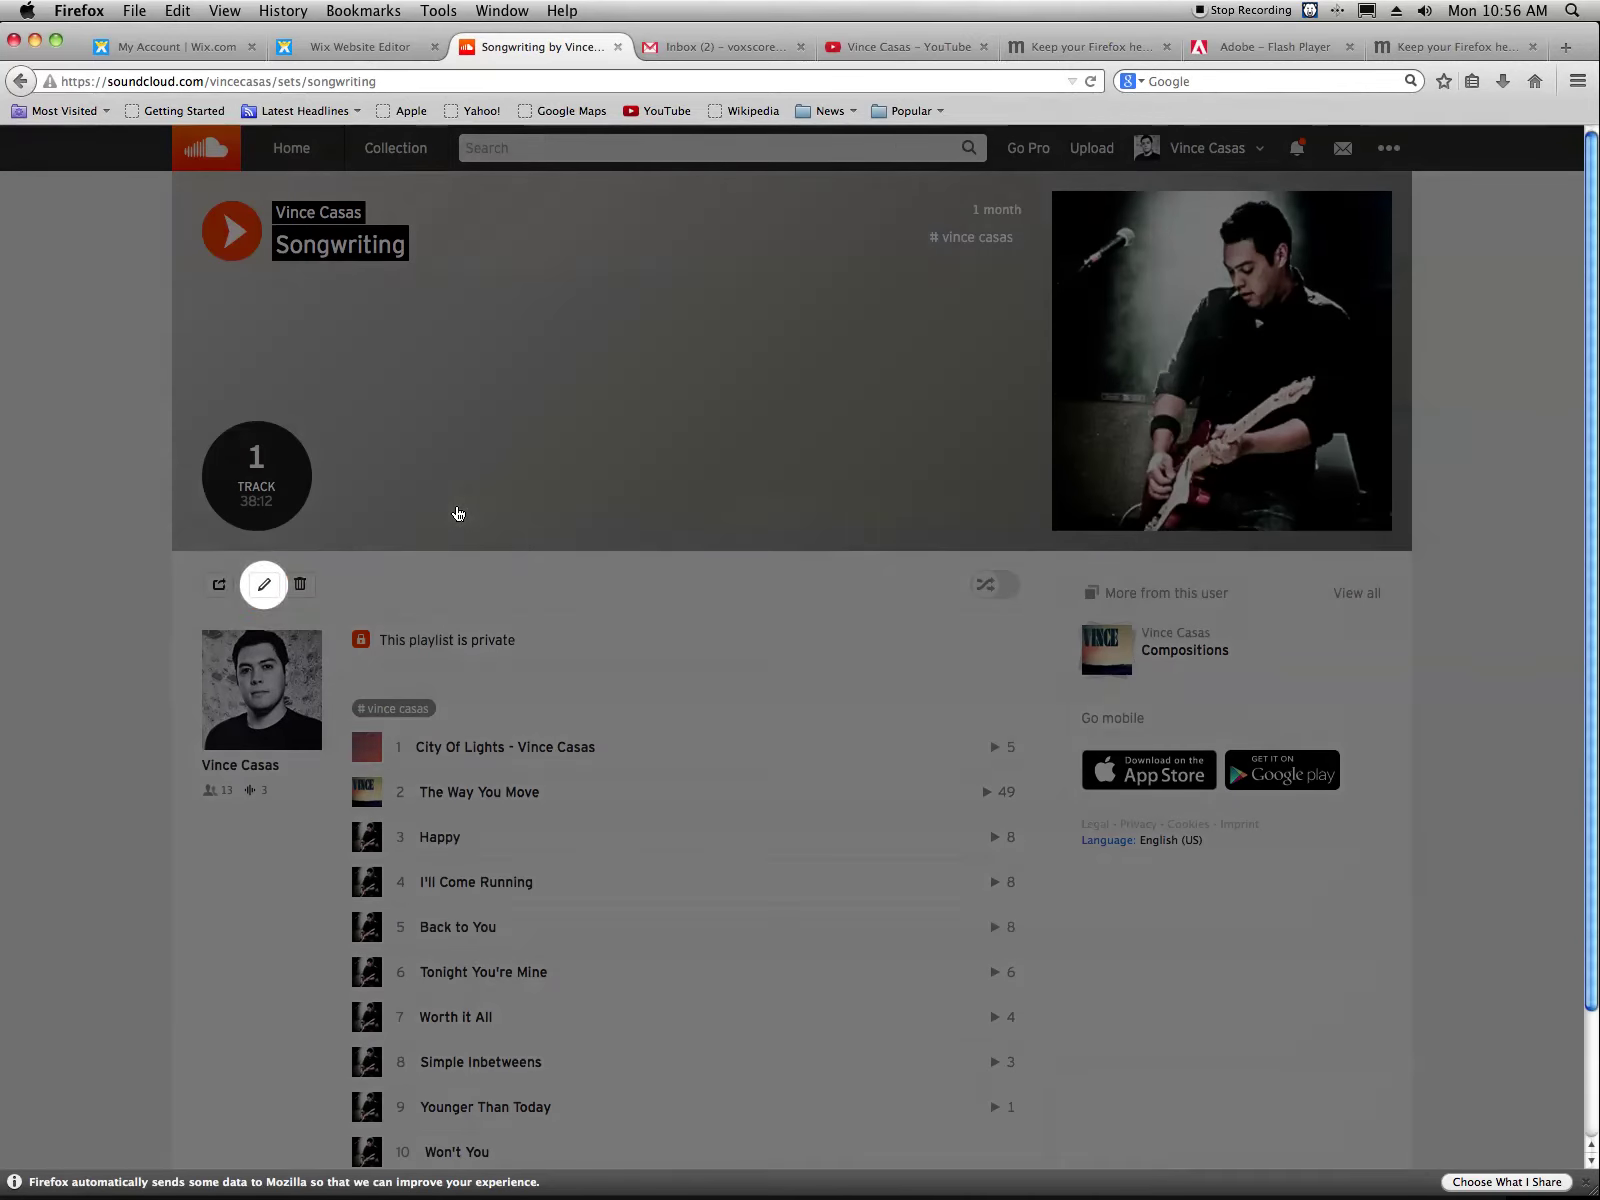
click(261, 583)
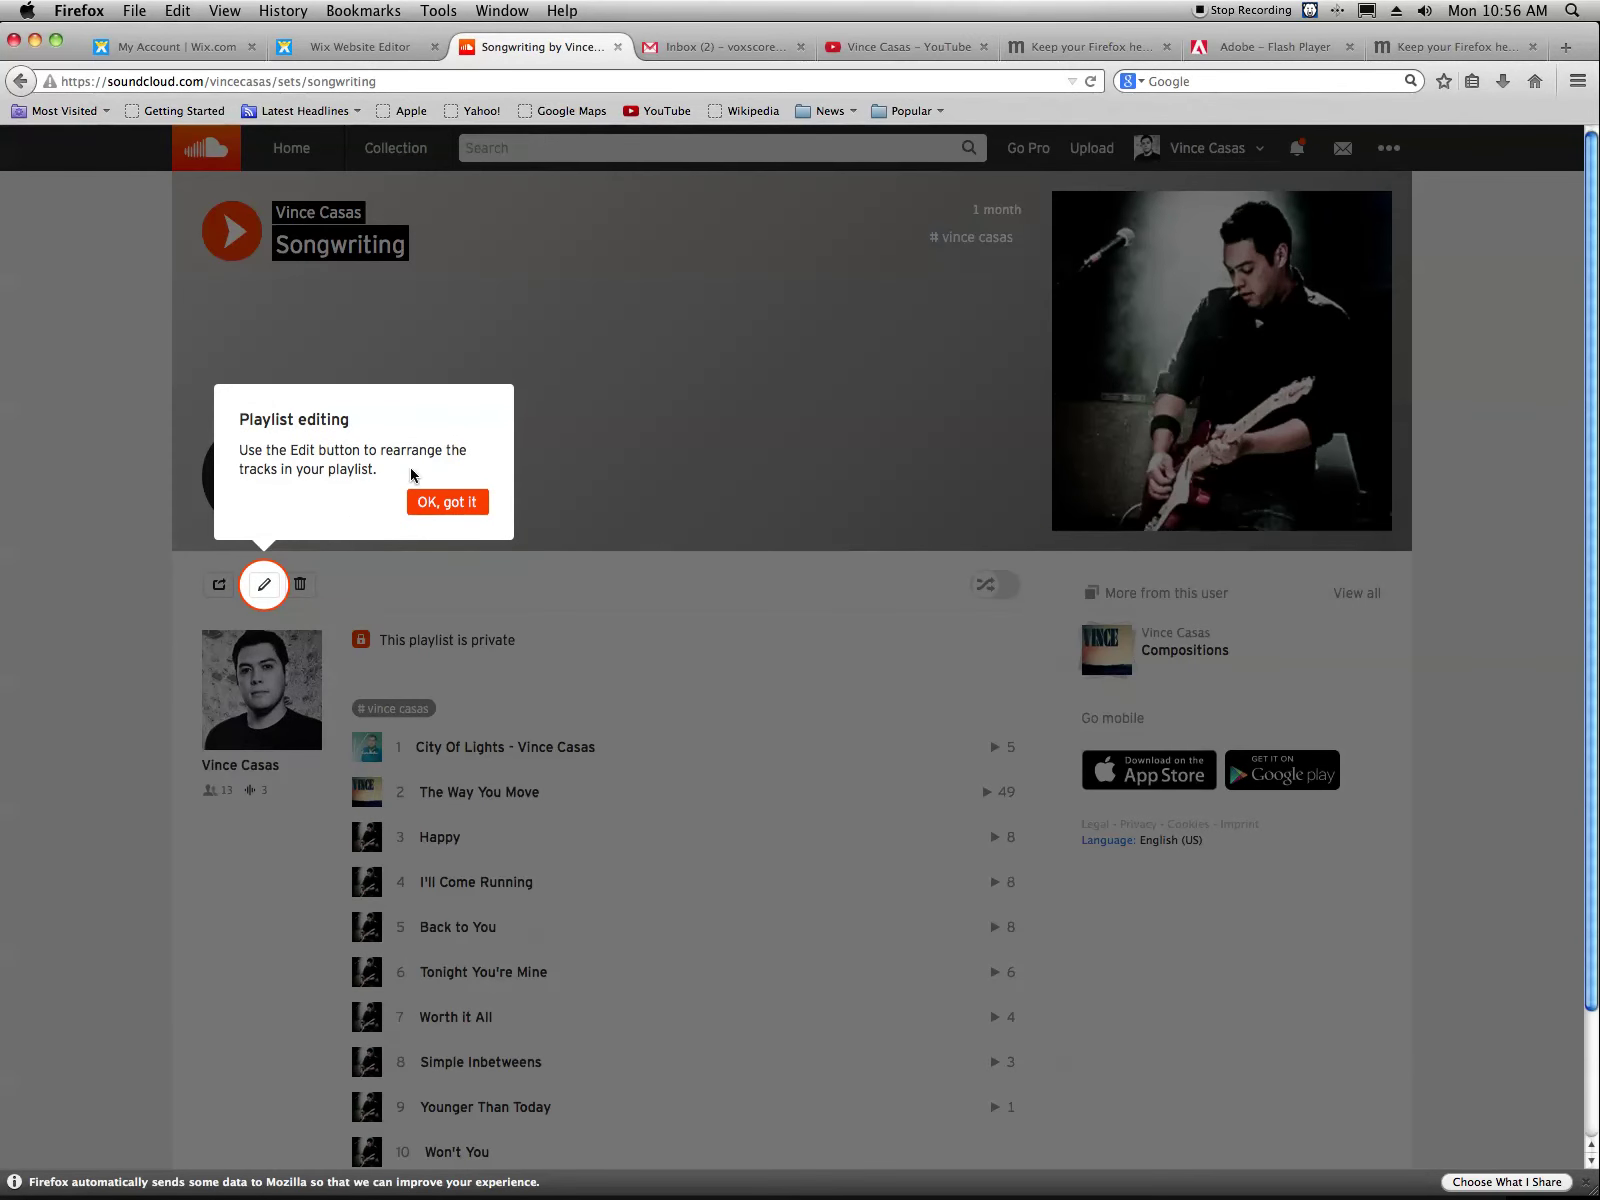
click(150, 602)
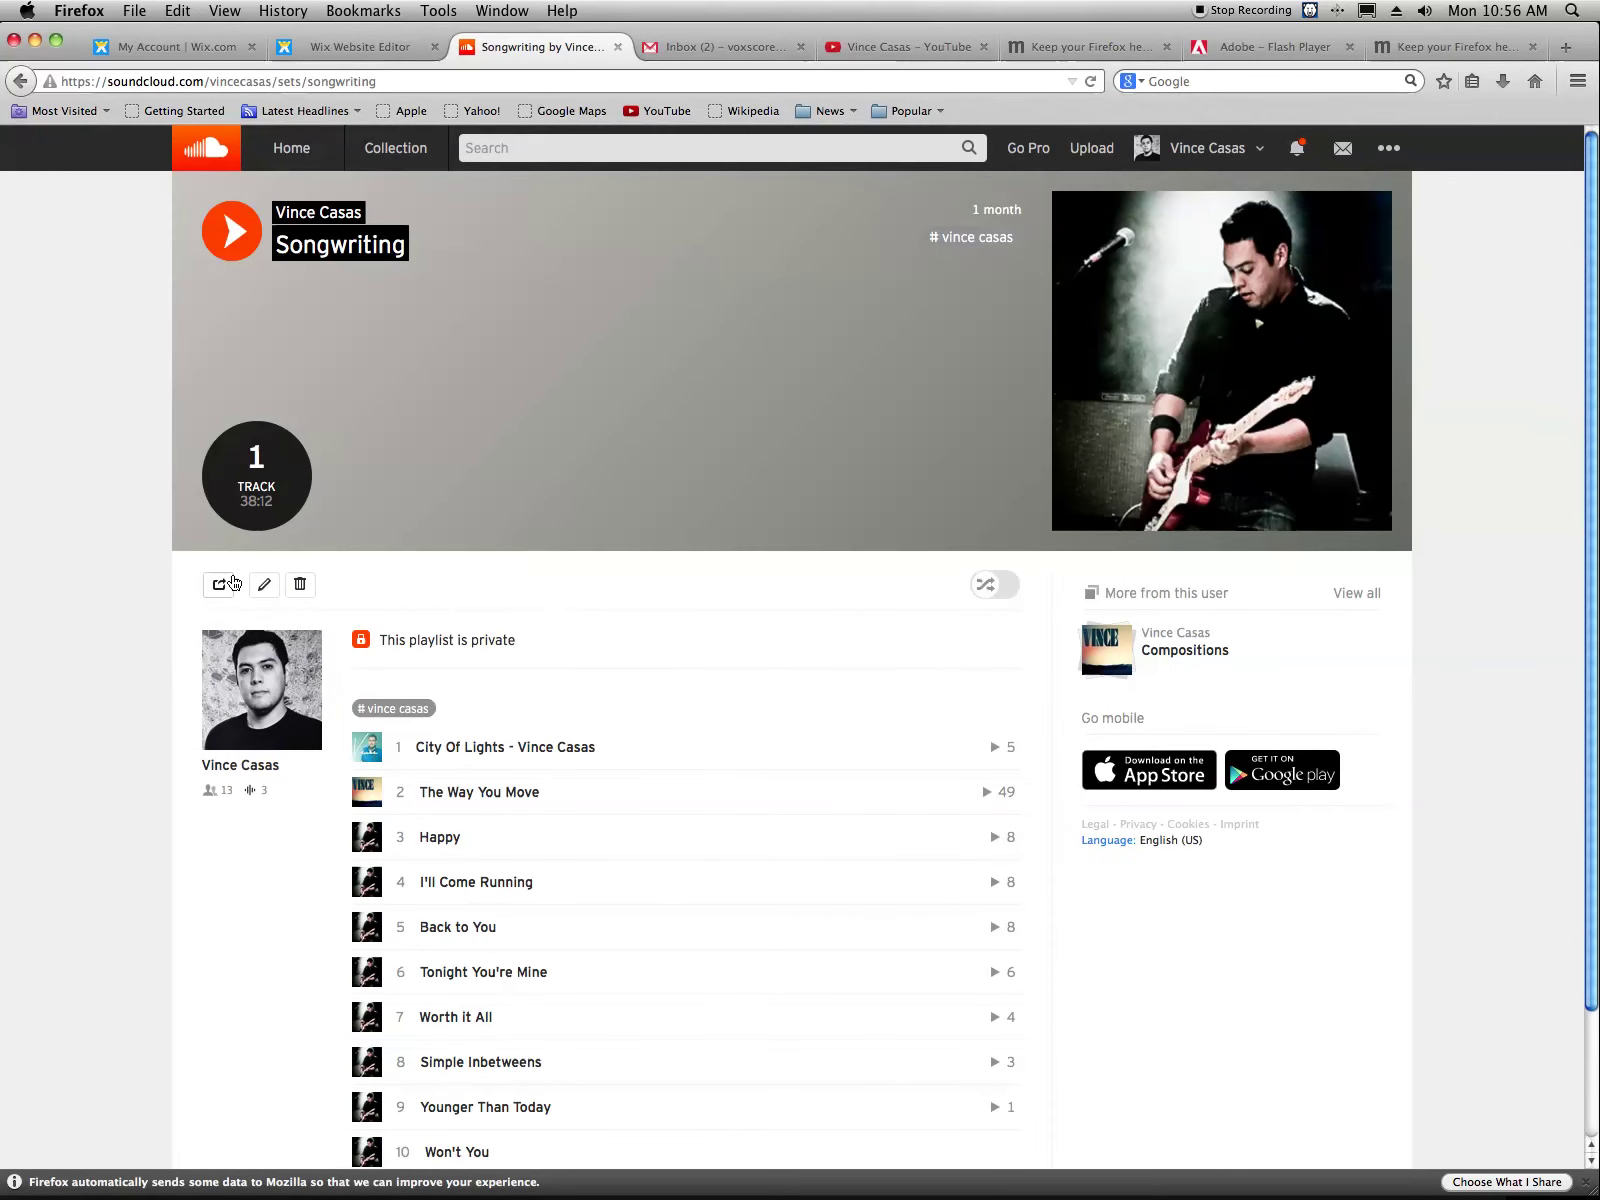
Review the Songwriting playlist's track order, metadata and basic info in its edit dialog, then cancel without saving
scroll(400, 900, down, 3)
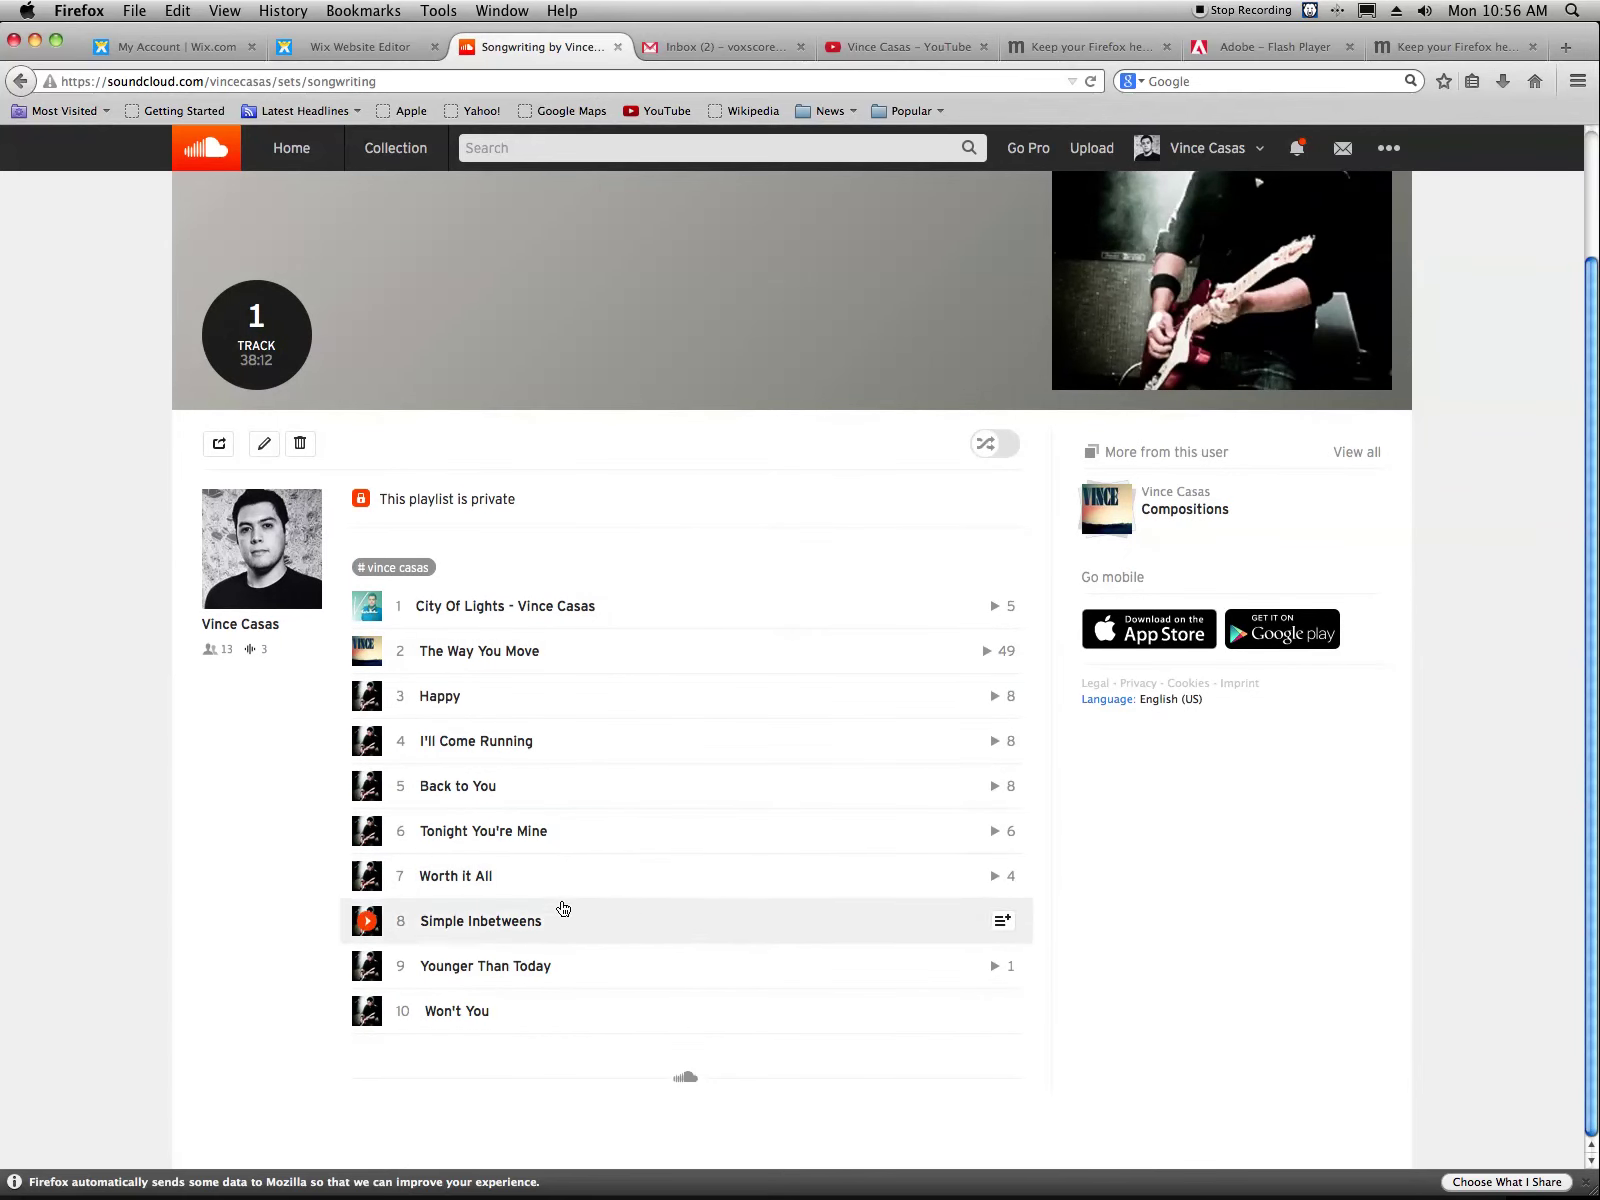
click(264, 444)
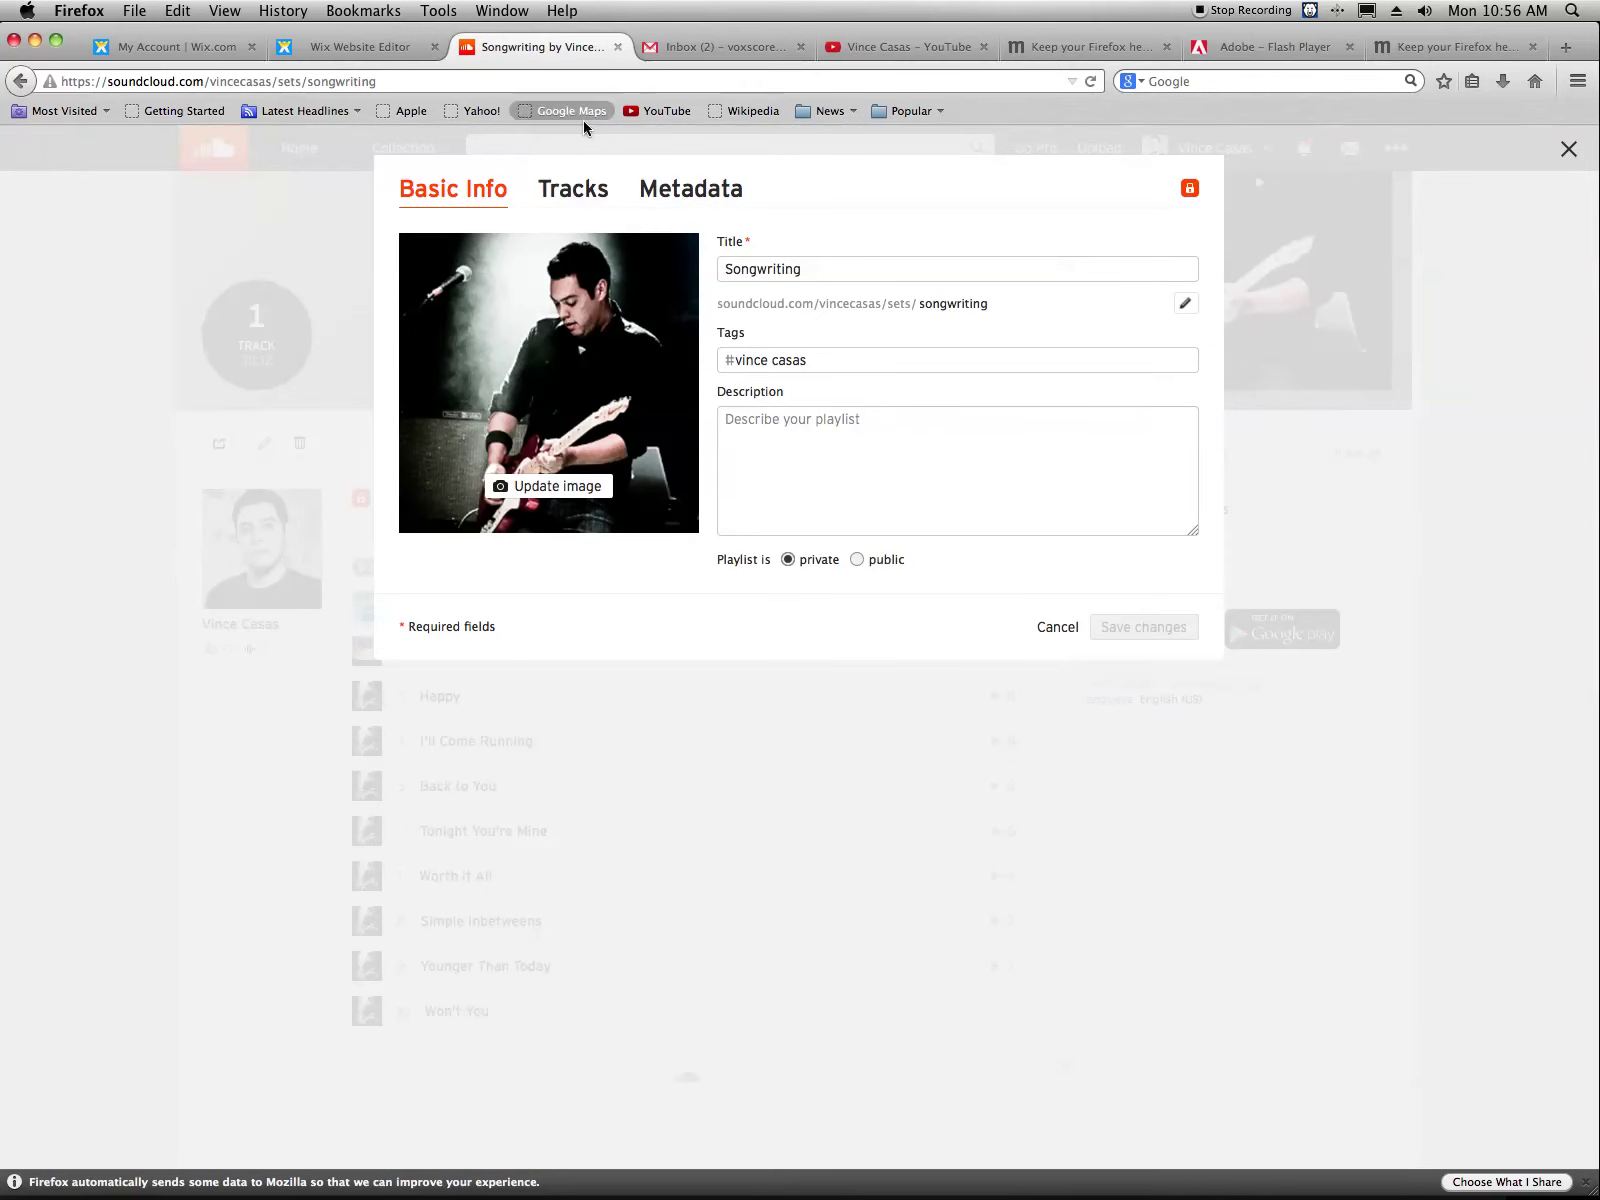
click(568, 190)
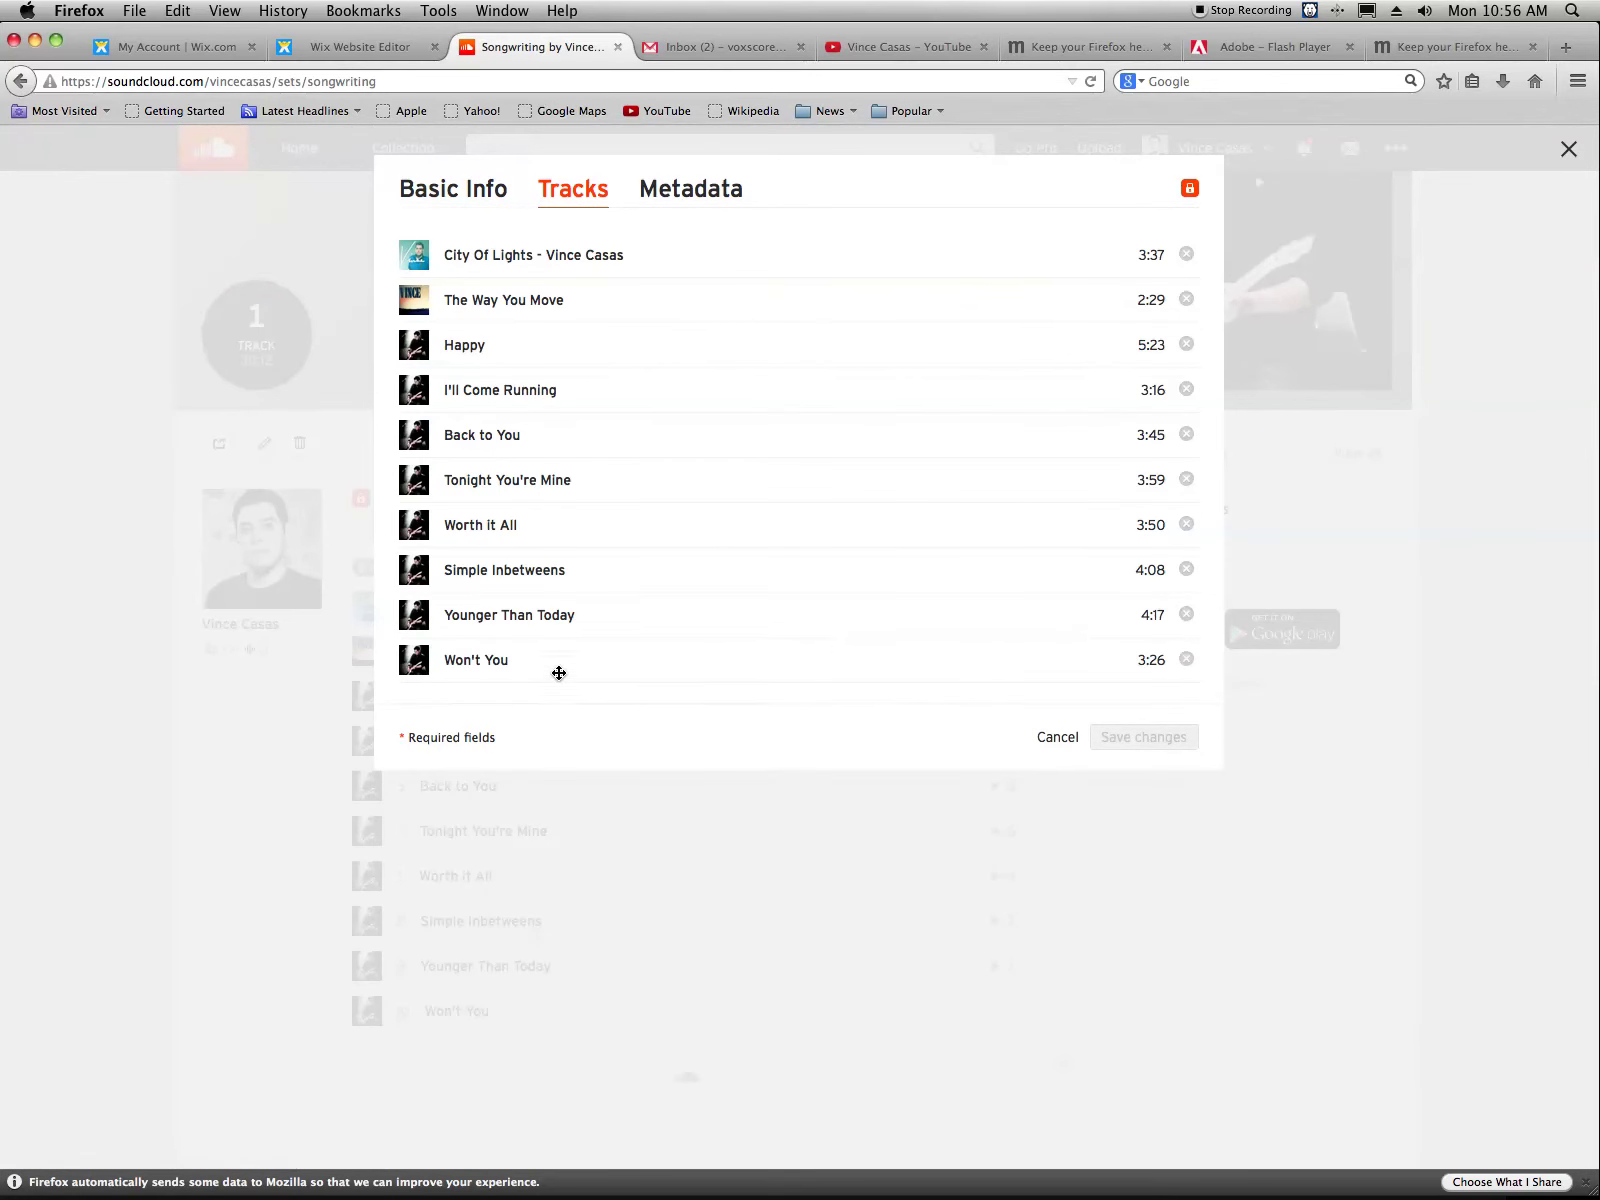
mouse_move(568, 653)
mouse_down()
mouse_move(568, 607)
mouse_move(565, 684)
mouse_up()
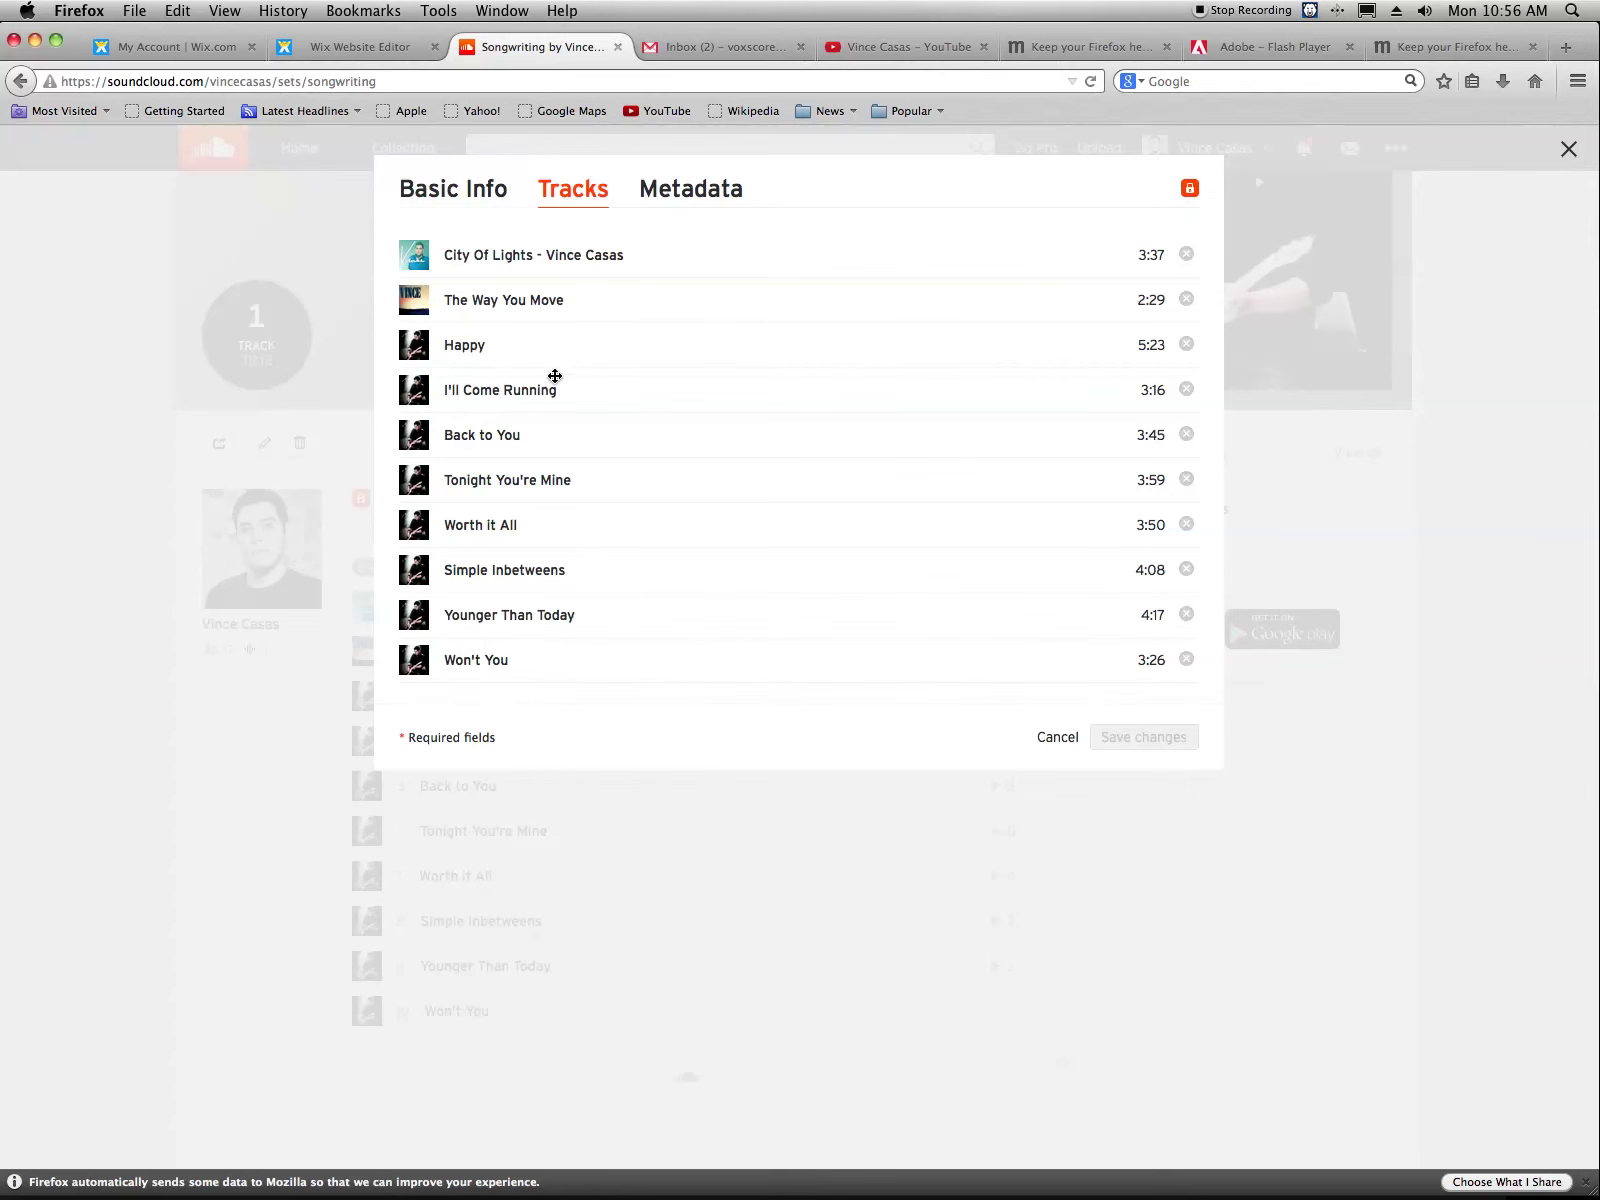
click(669, 202)
click(471, 191)
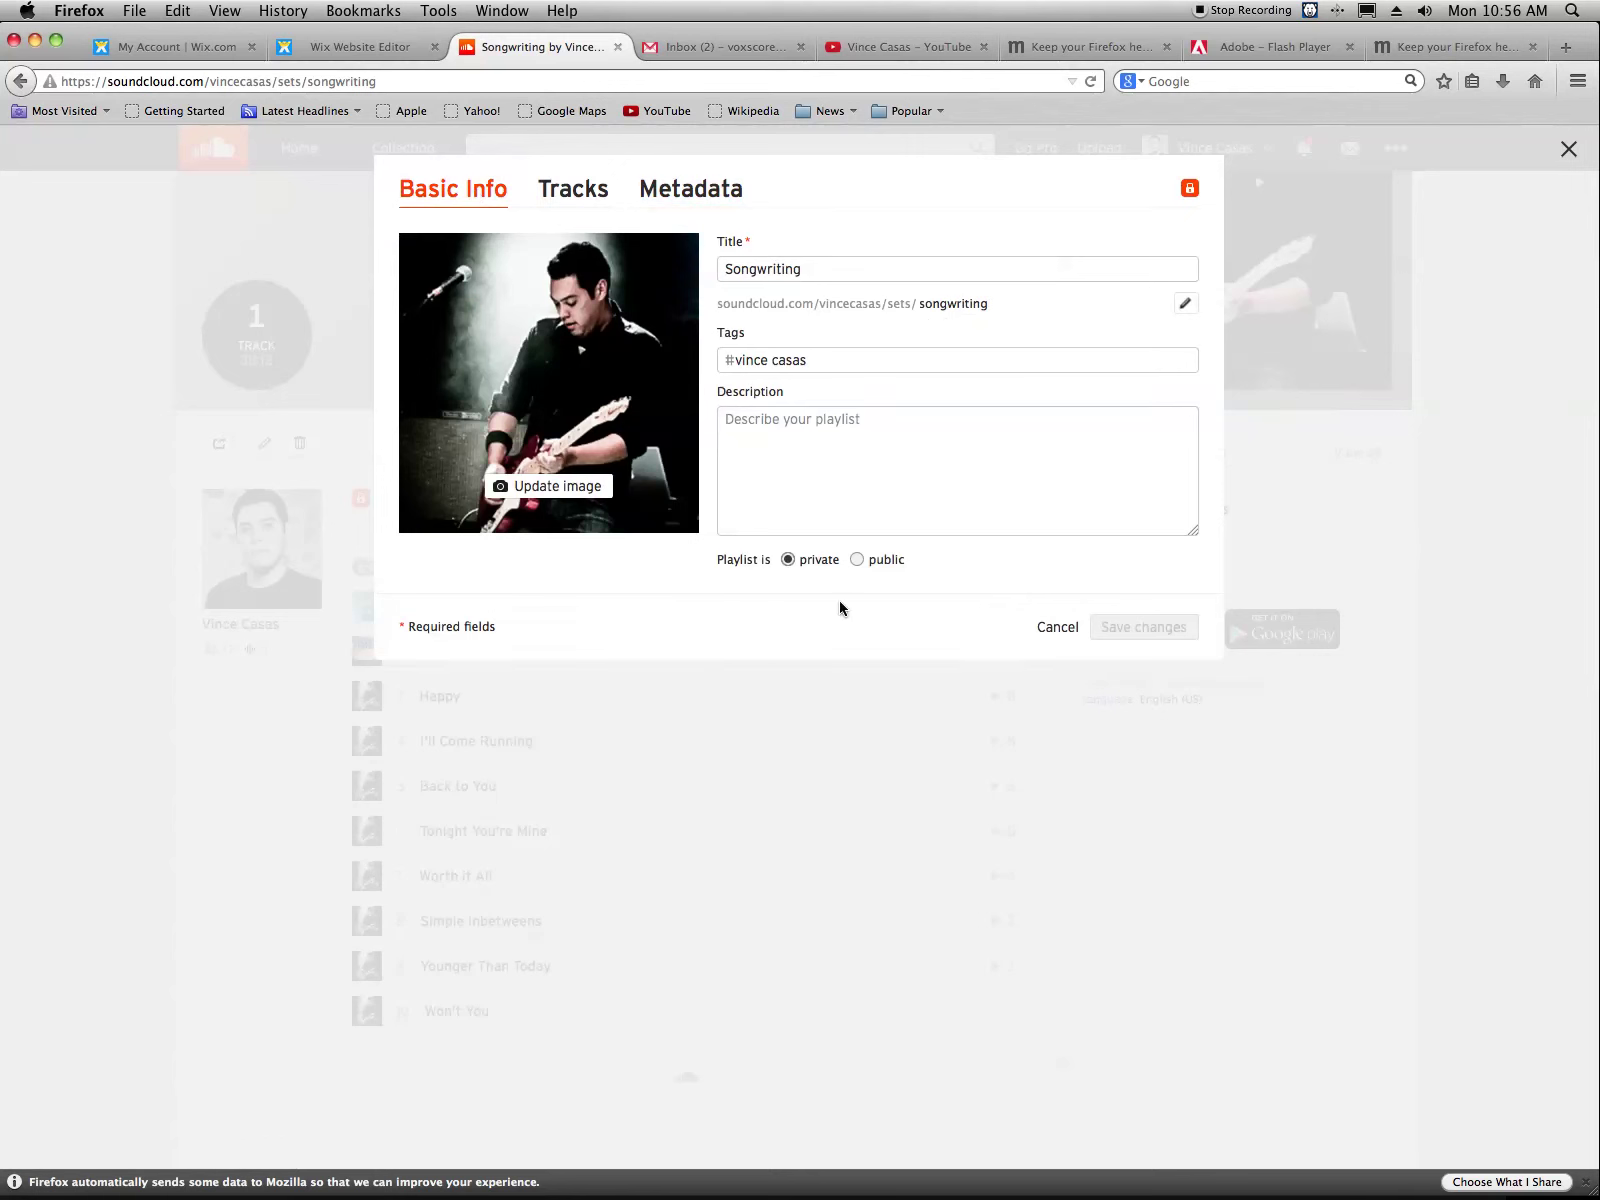
click(1050, 626)
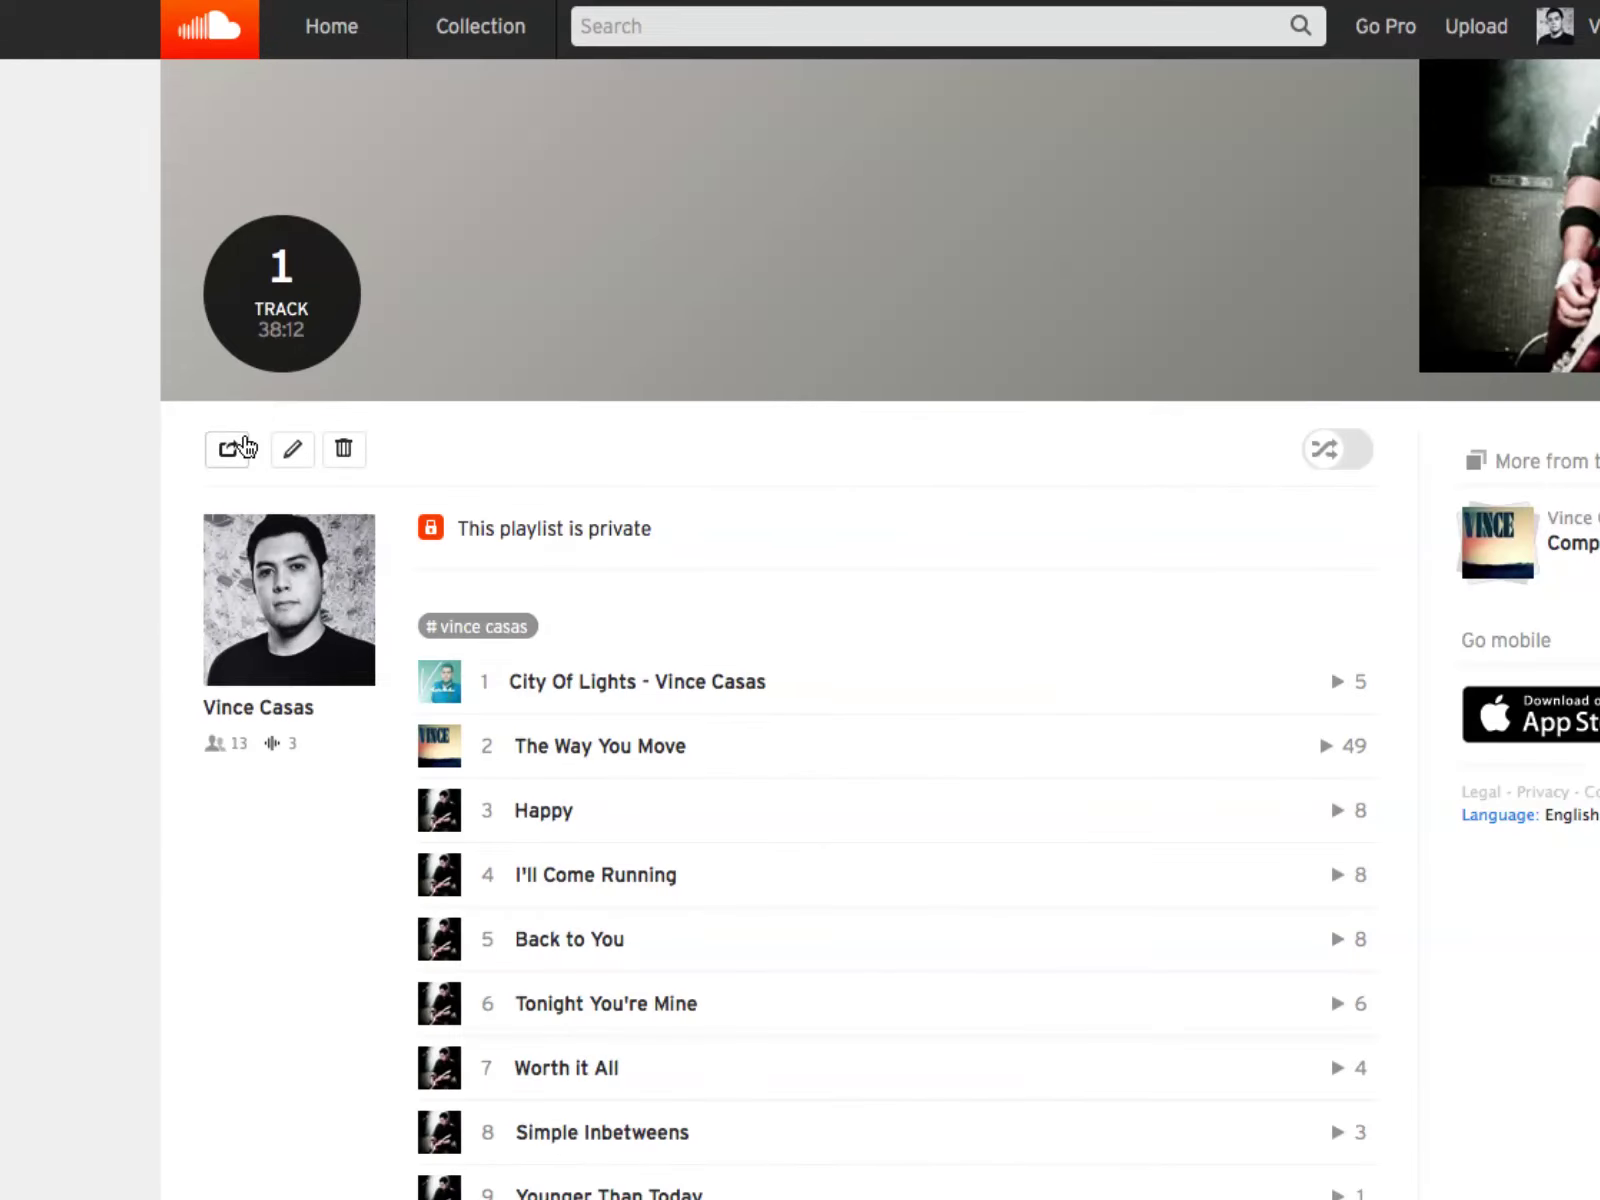
Open the Songwriting playlist's embed settings from its share dialog and expand the additional options
click(240, 450)
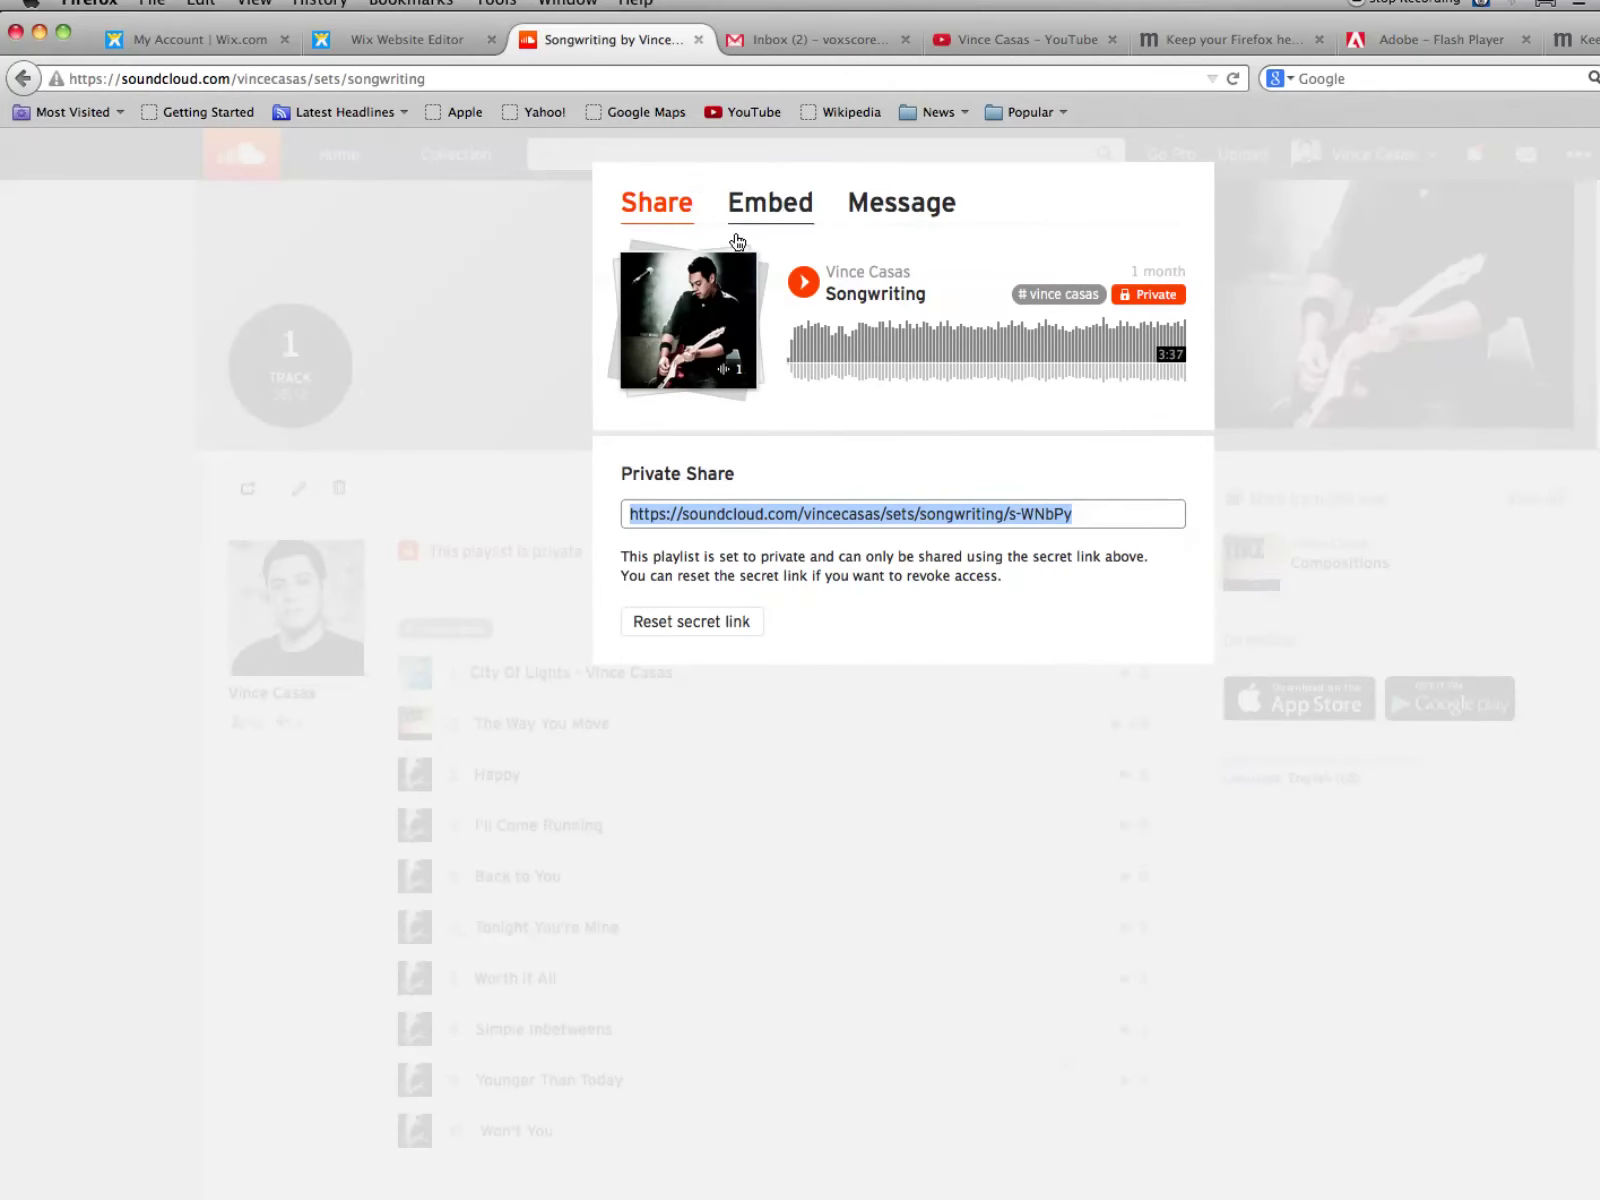
click(771, 222)
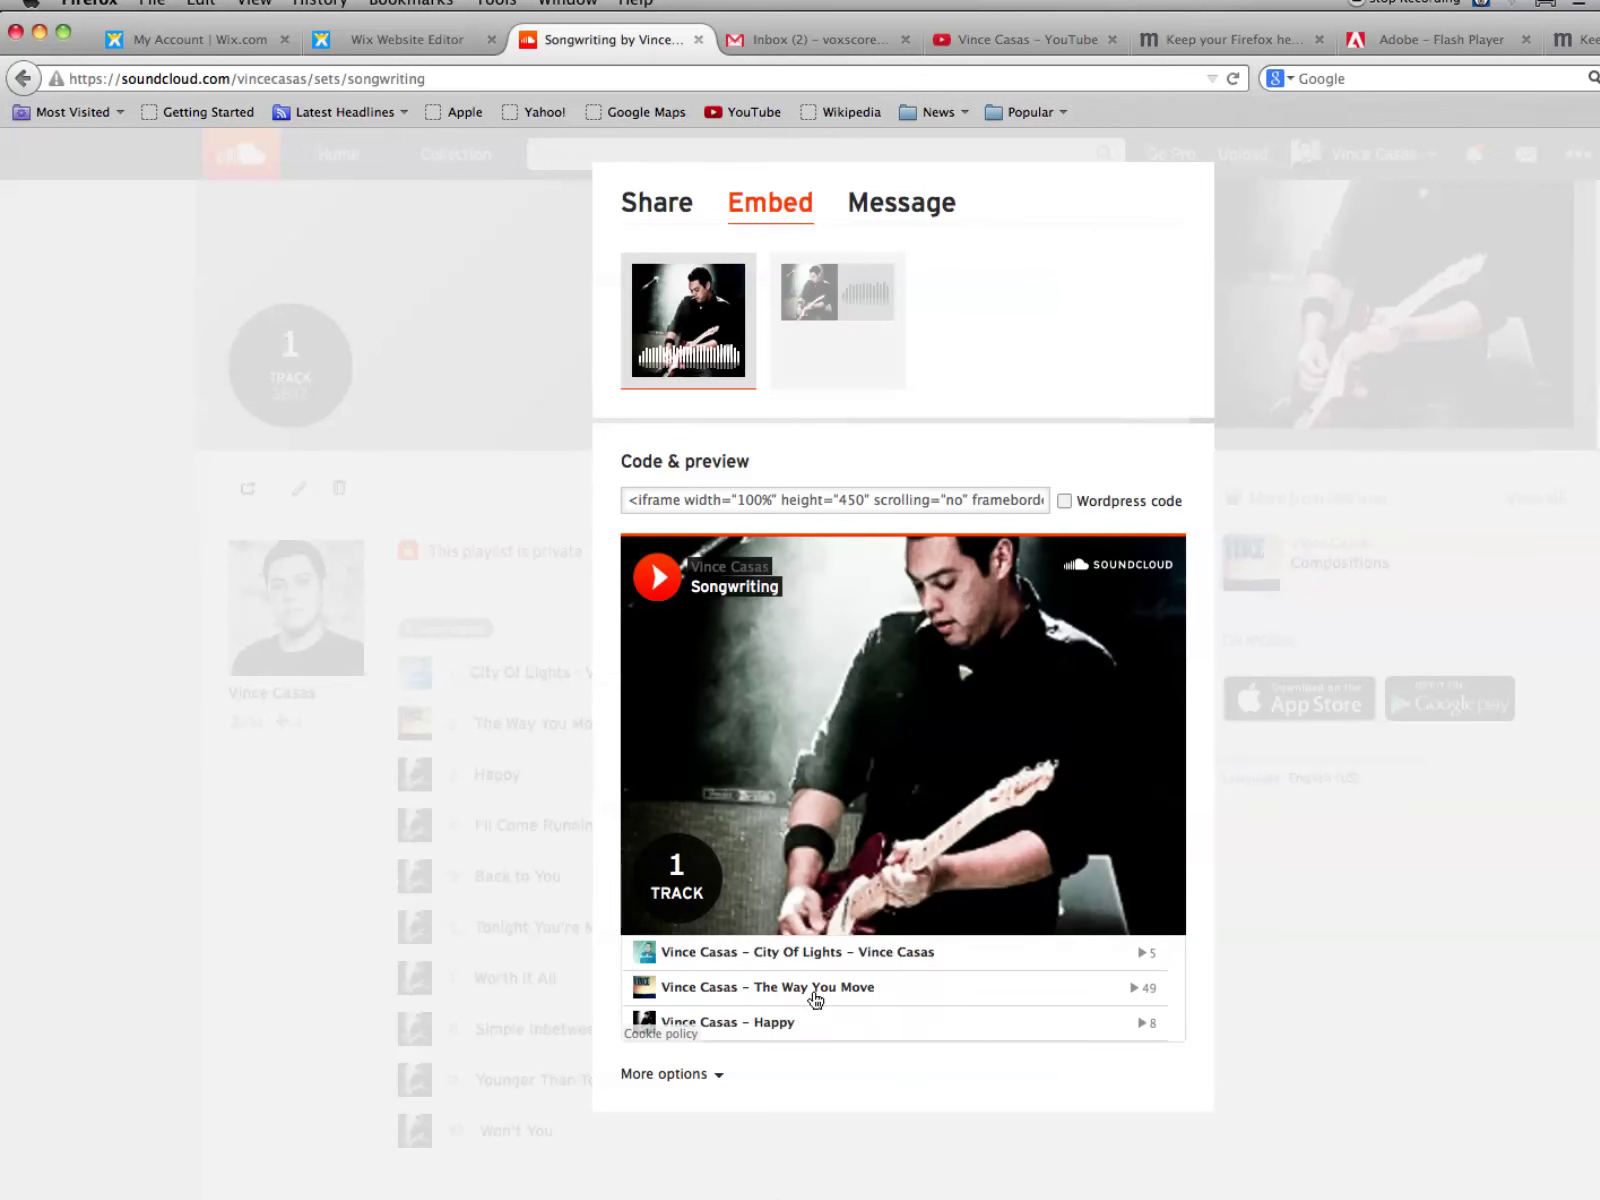
click(718, 1077)
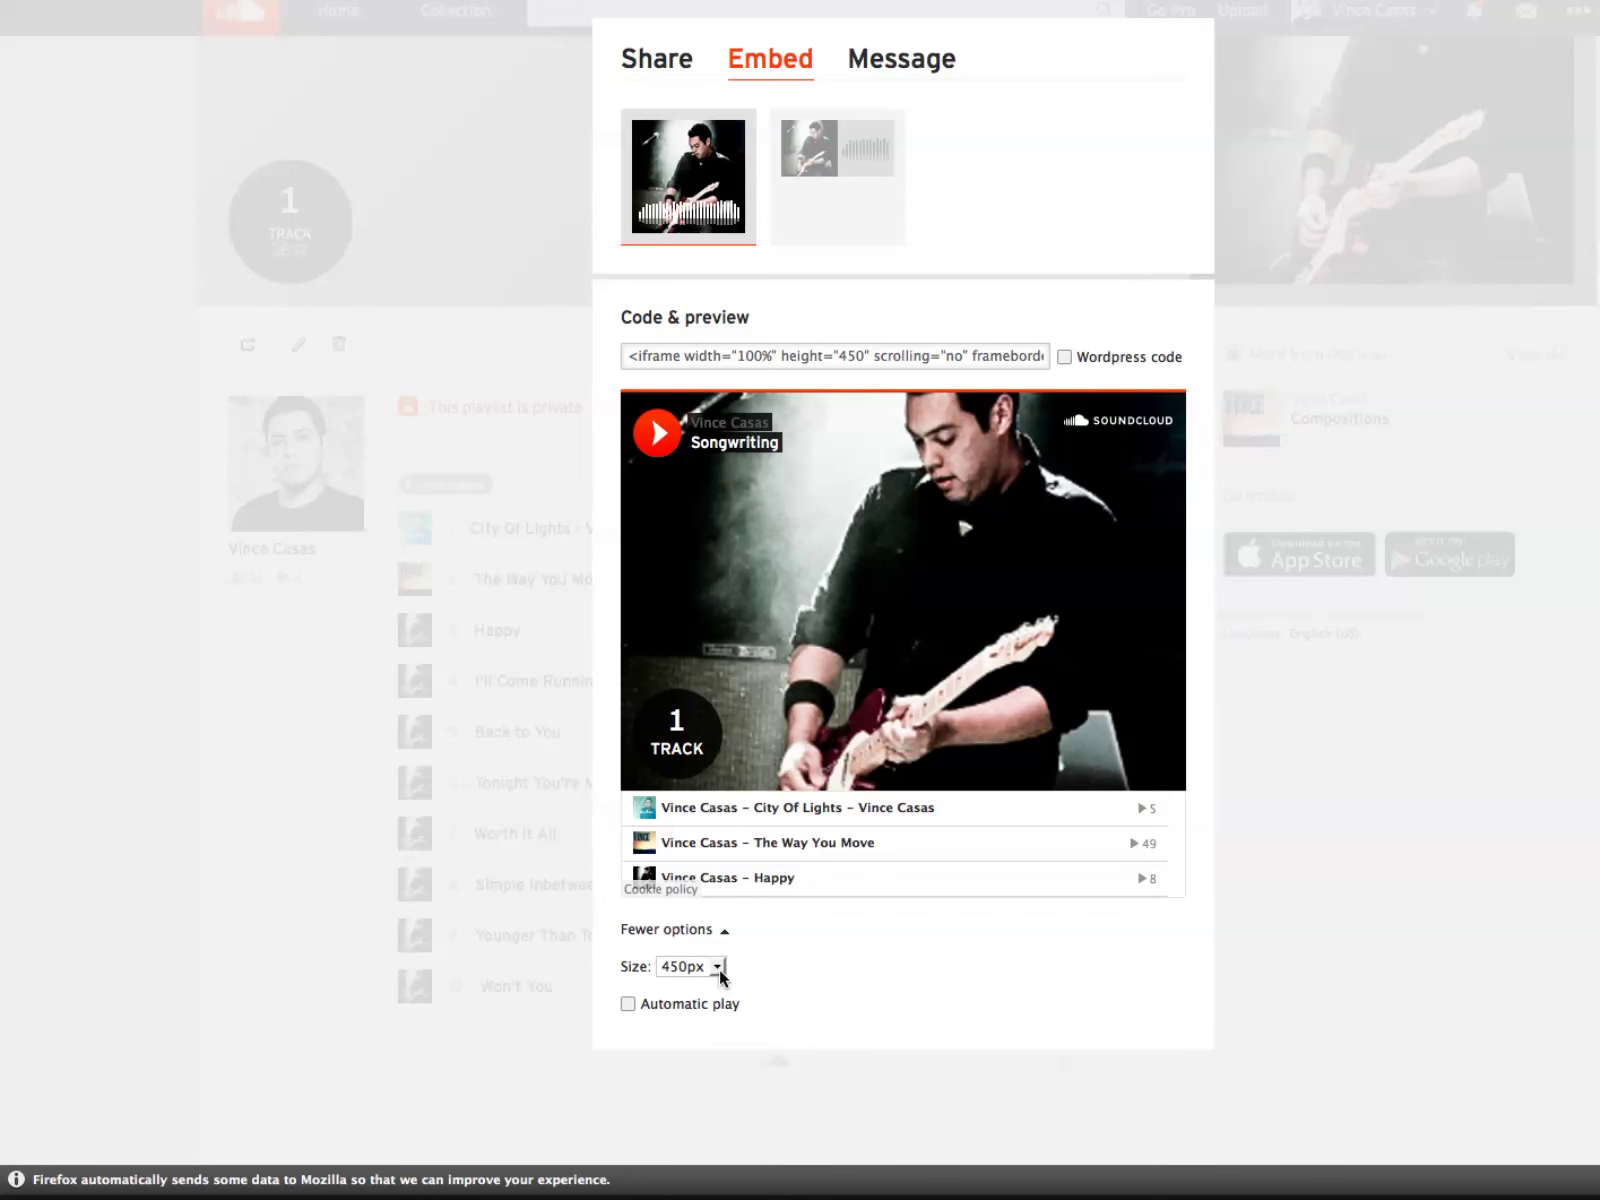
Try the 300px and 600px sizes for the visual embed player, ending with 300px
click(717, 967)
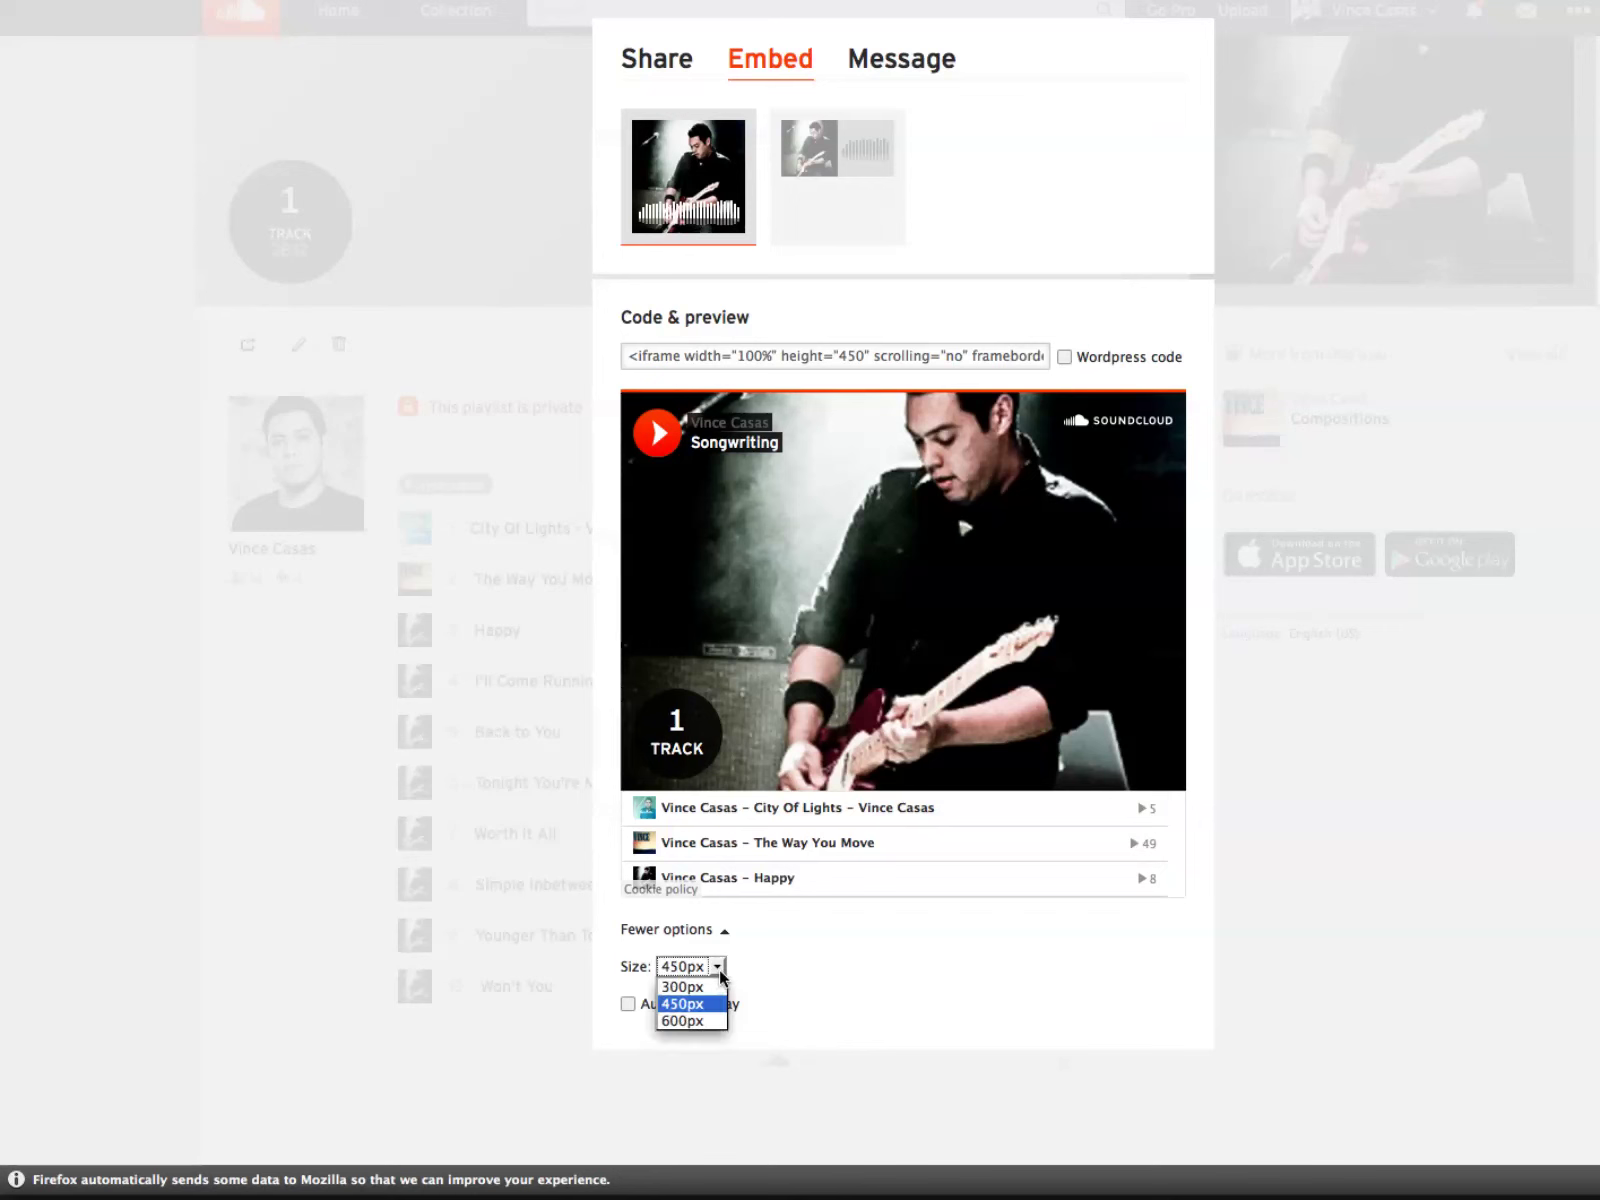
click(718, 984)
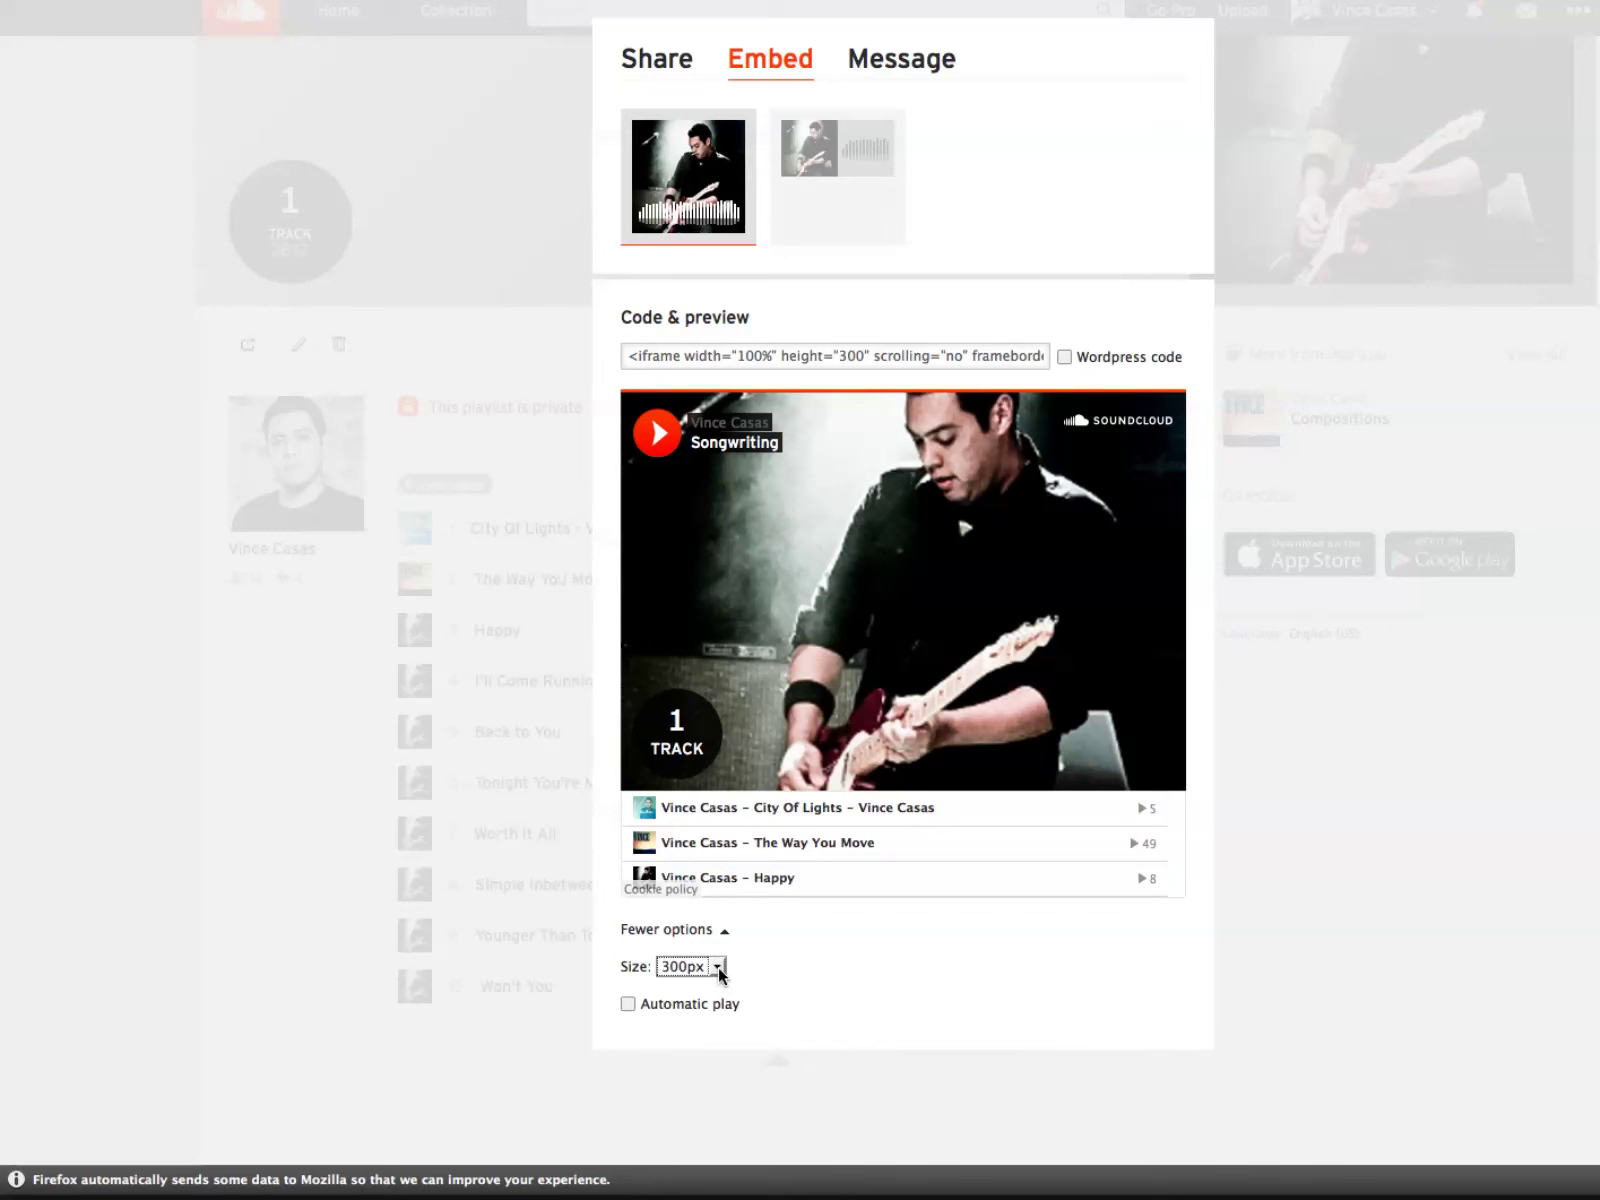
click(719, 969)
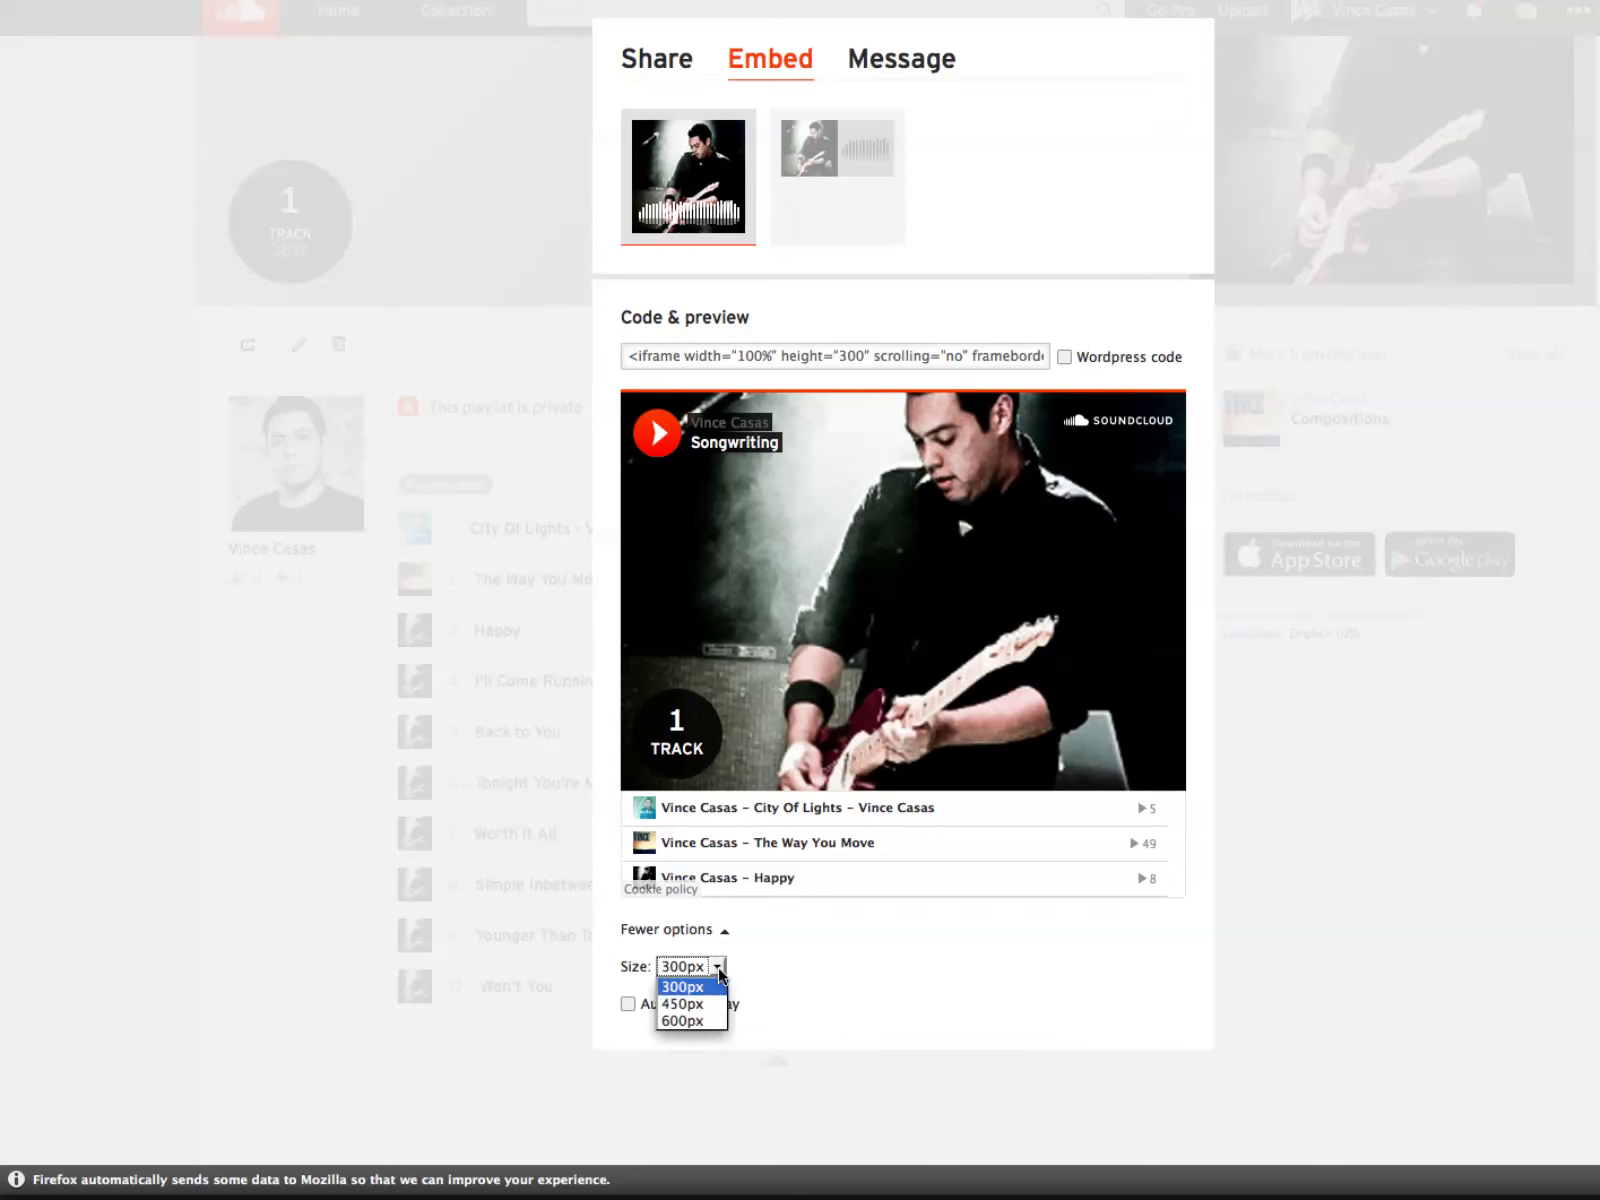
click(708, 1019)
click(717, 972)
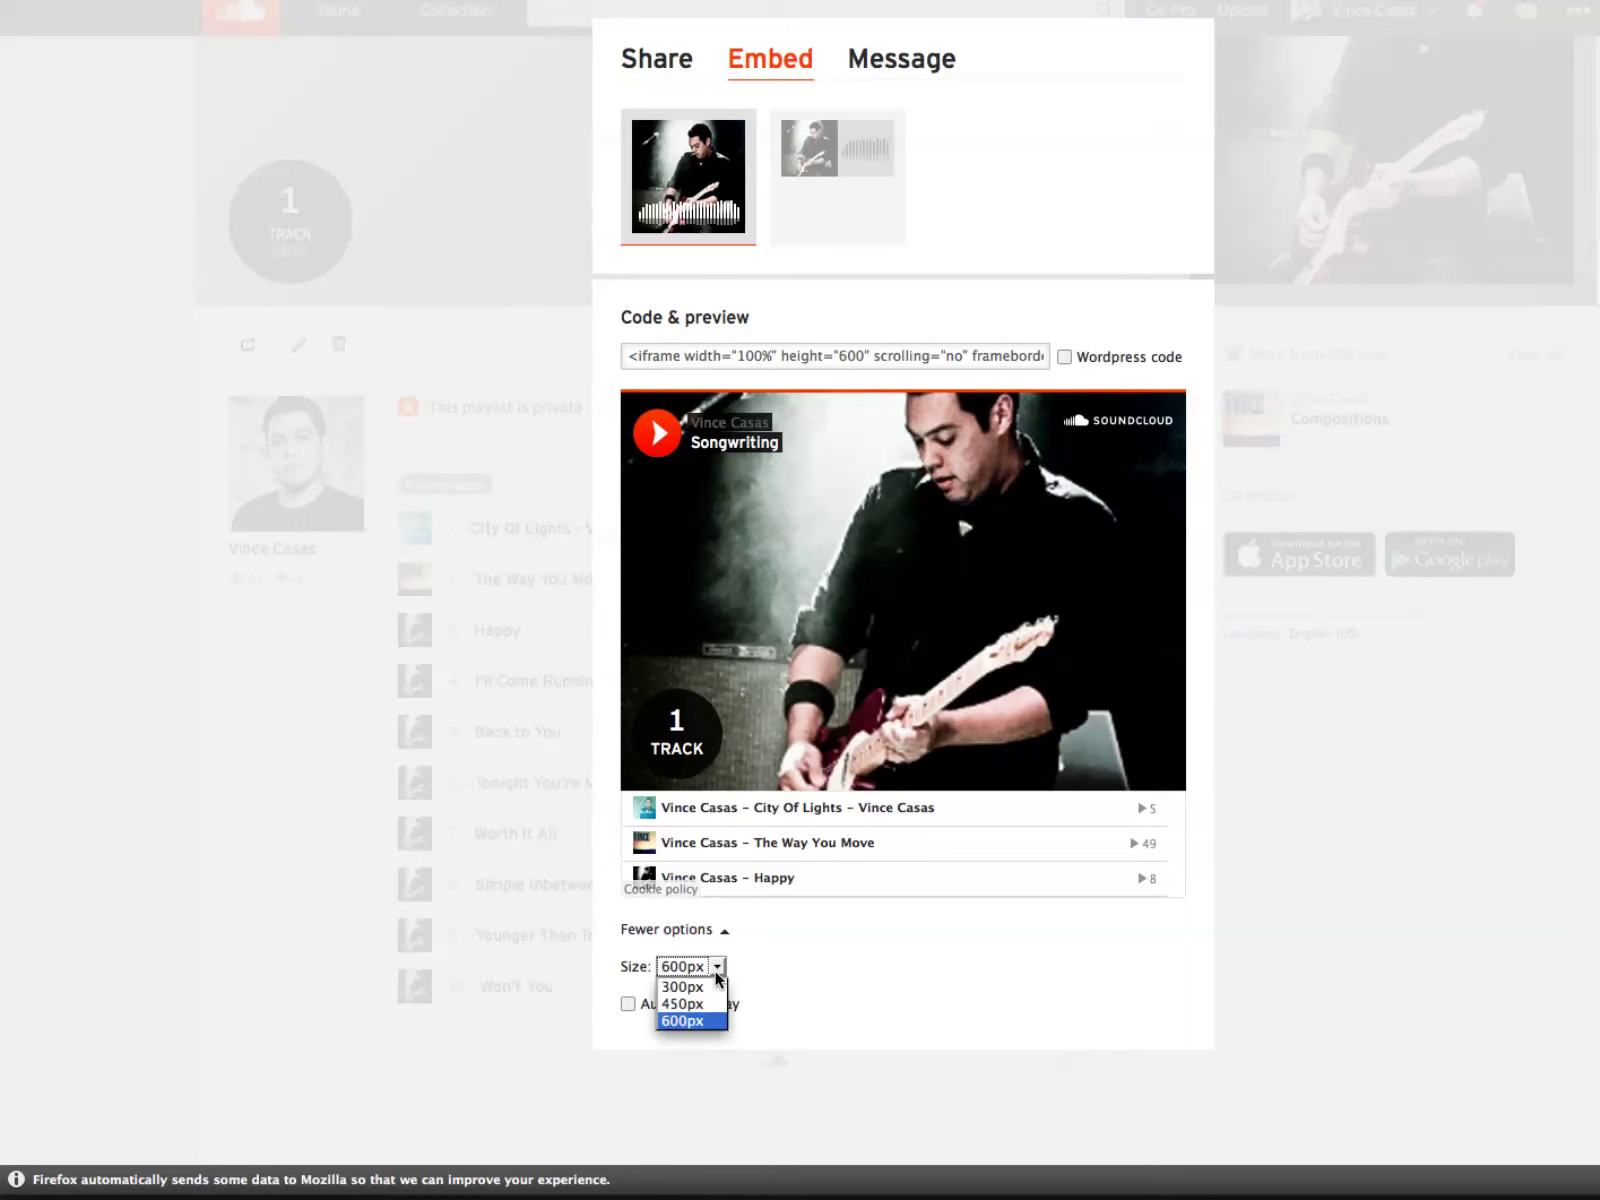
click(692, 1020)
click(719, 966)
click(706, 987)
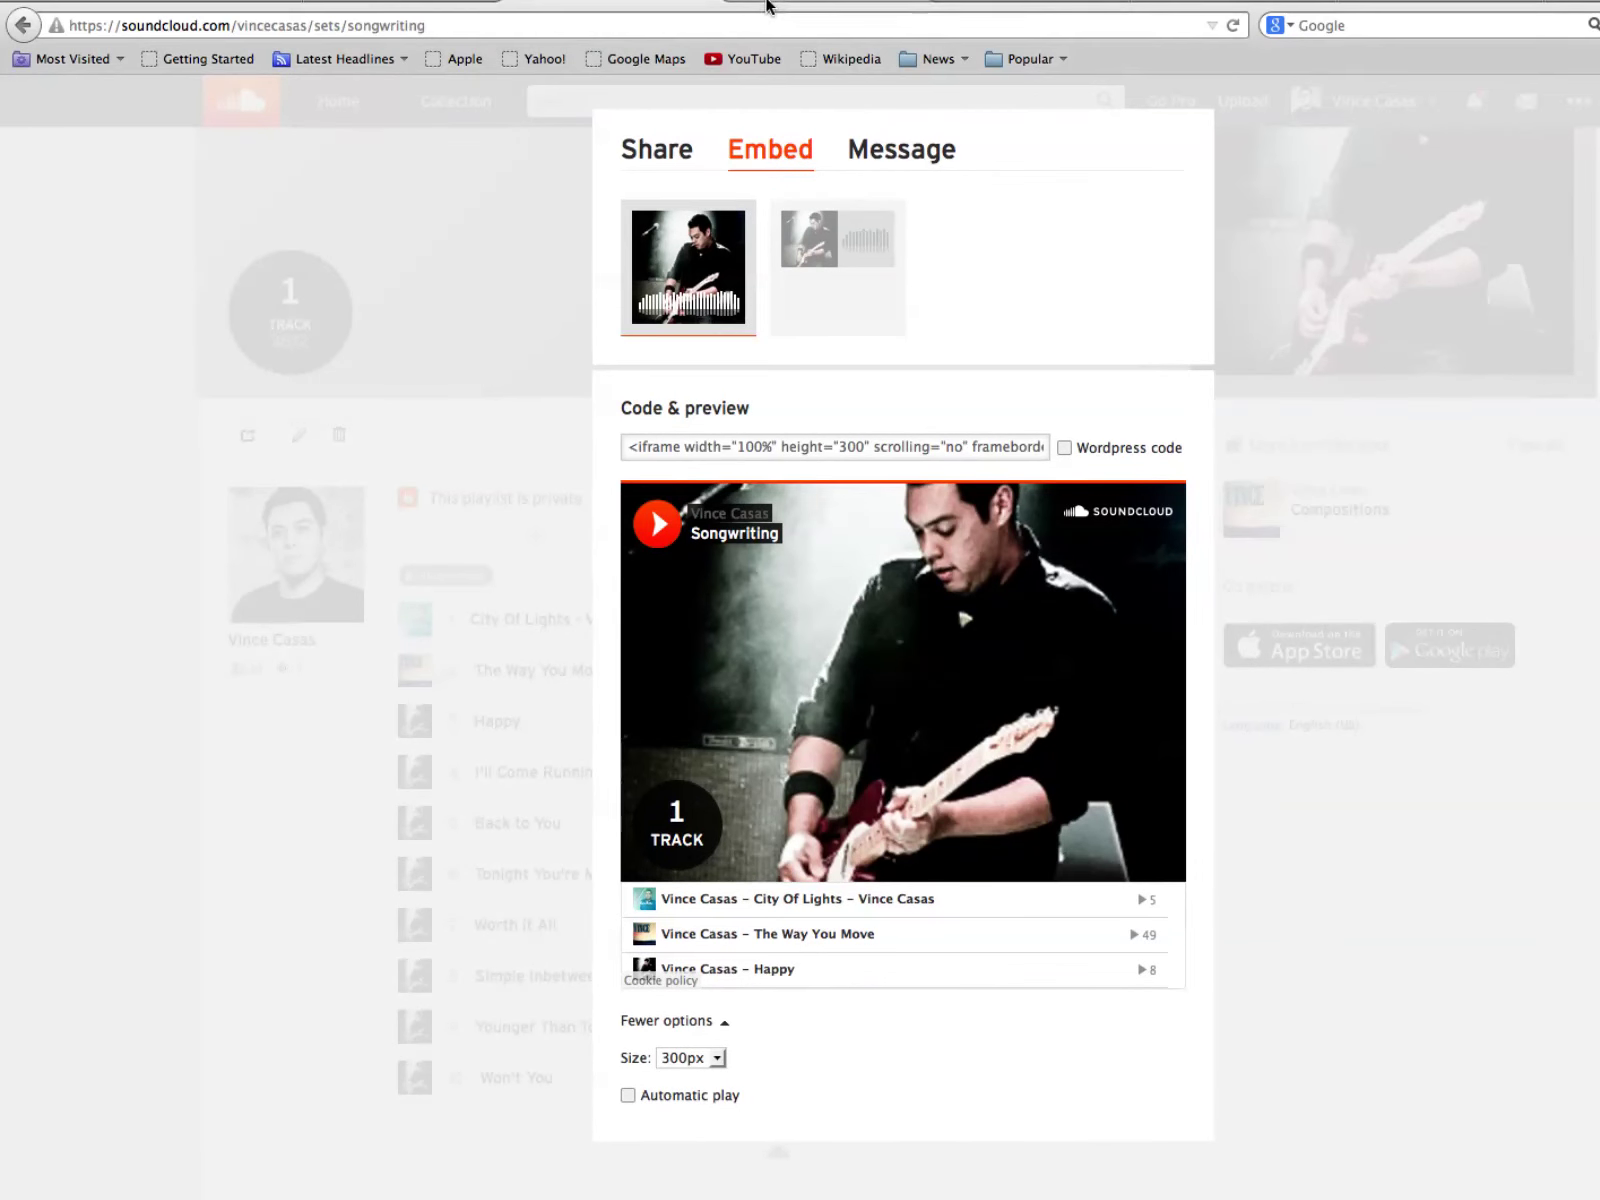
Compare the two embed styles and choose the classic player with waveform and full track list
click(858, 300)
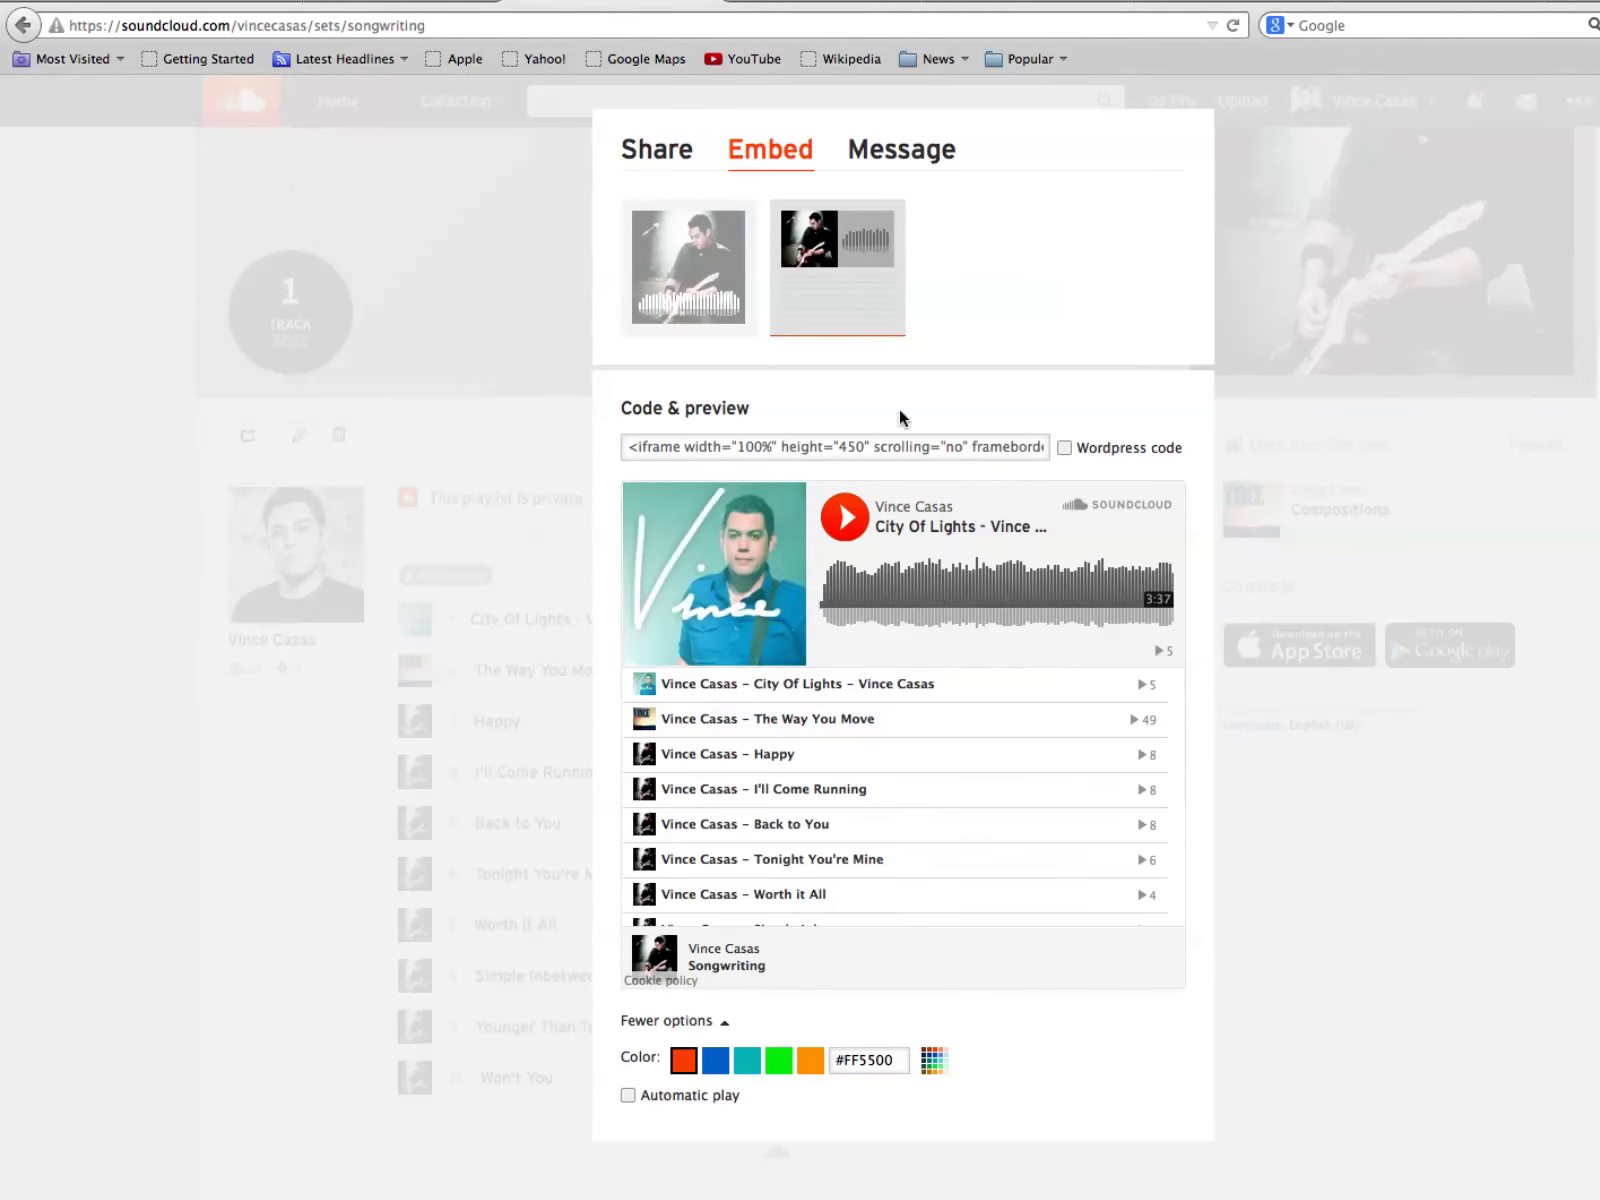
click(715, 281)
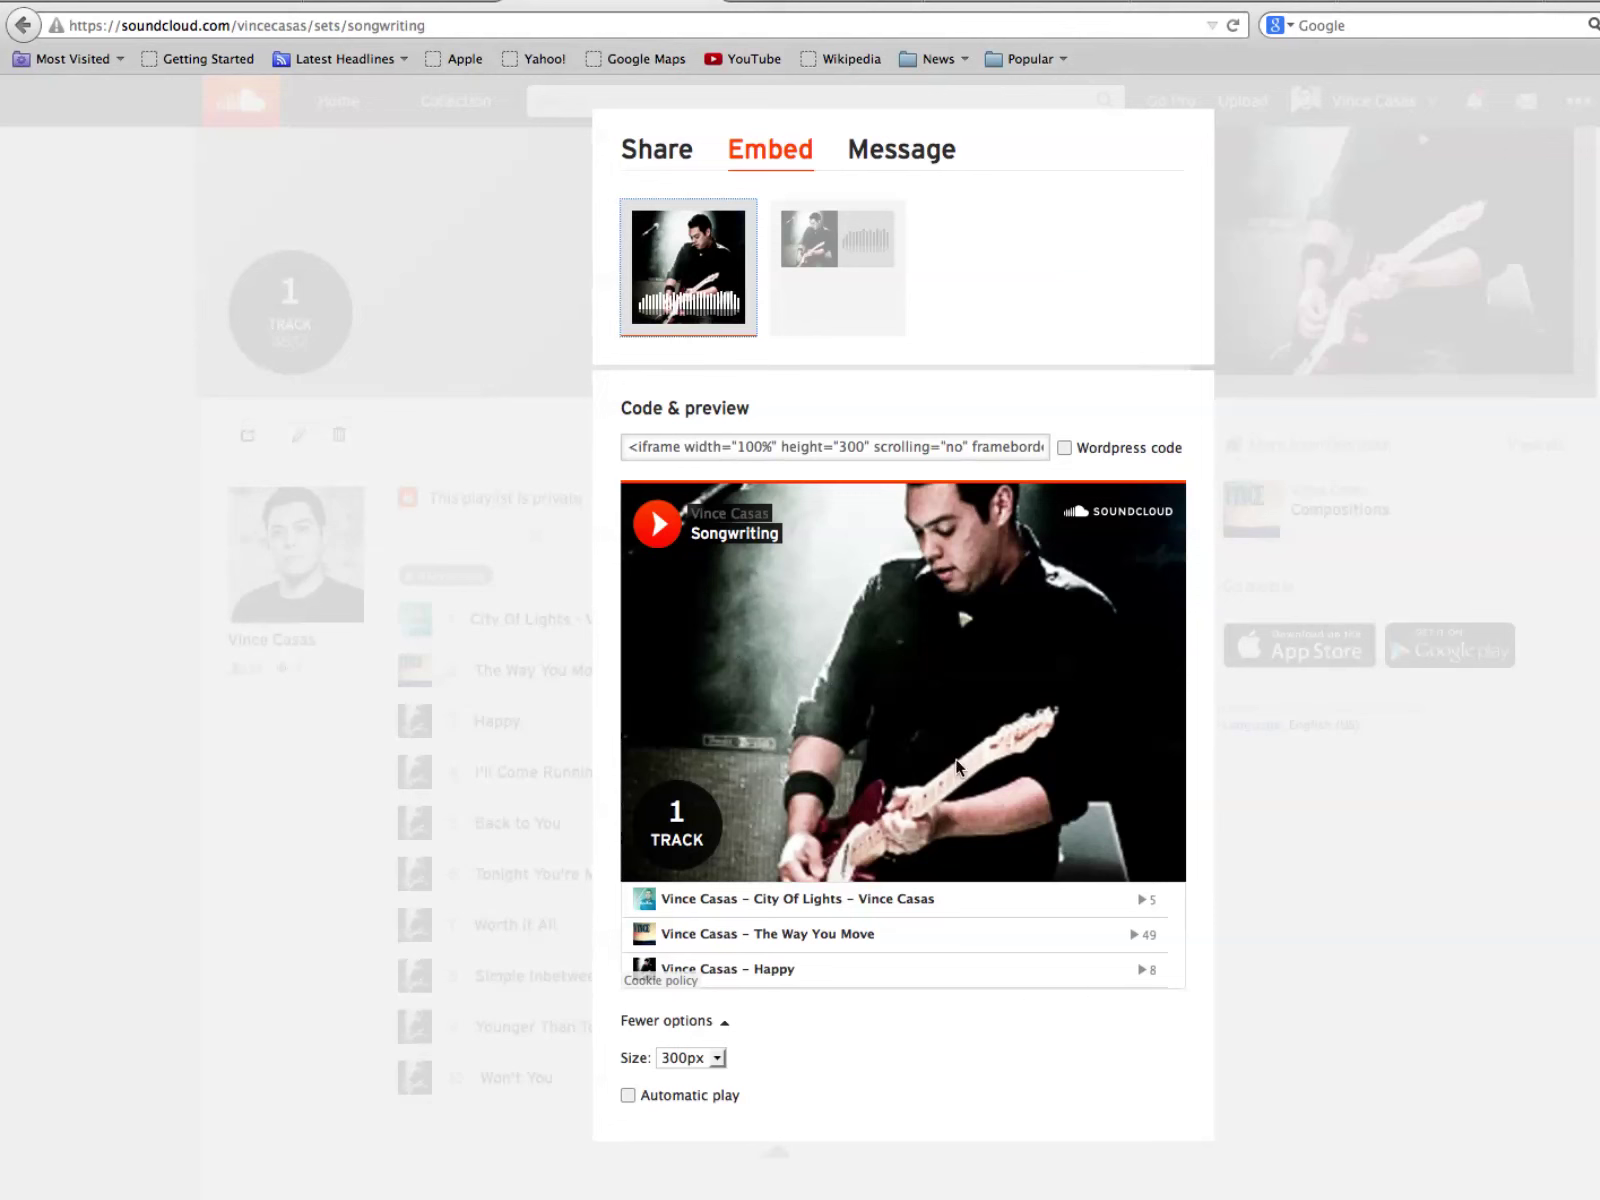
click(792, 260)
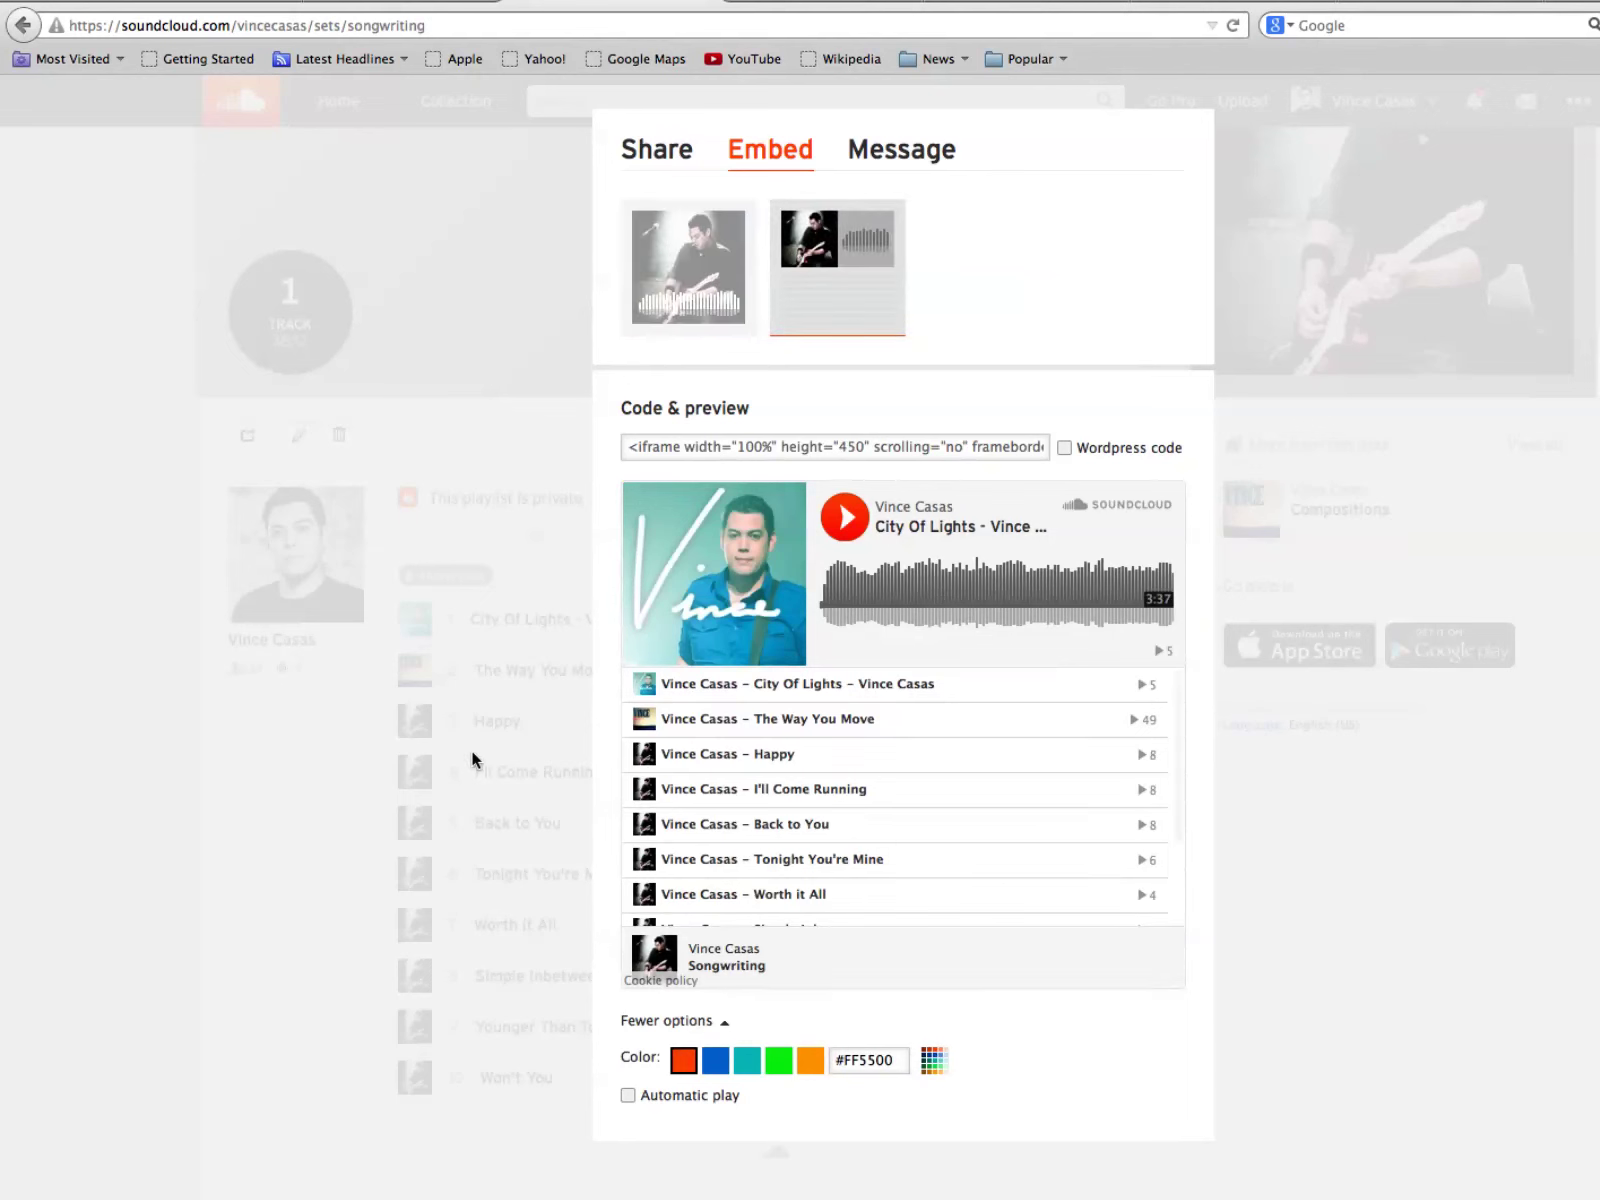
Try the blue, green and custom colours for the embedded player and set it to teal #00aabb
click(716, 1062)
click(747, 1062)
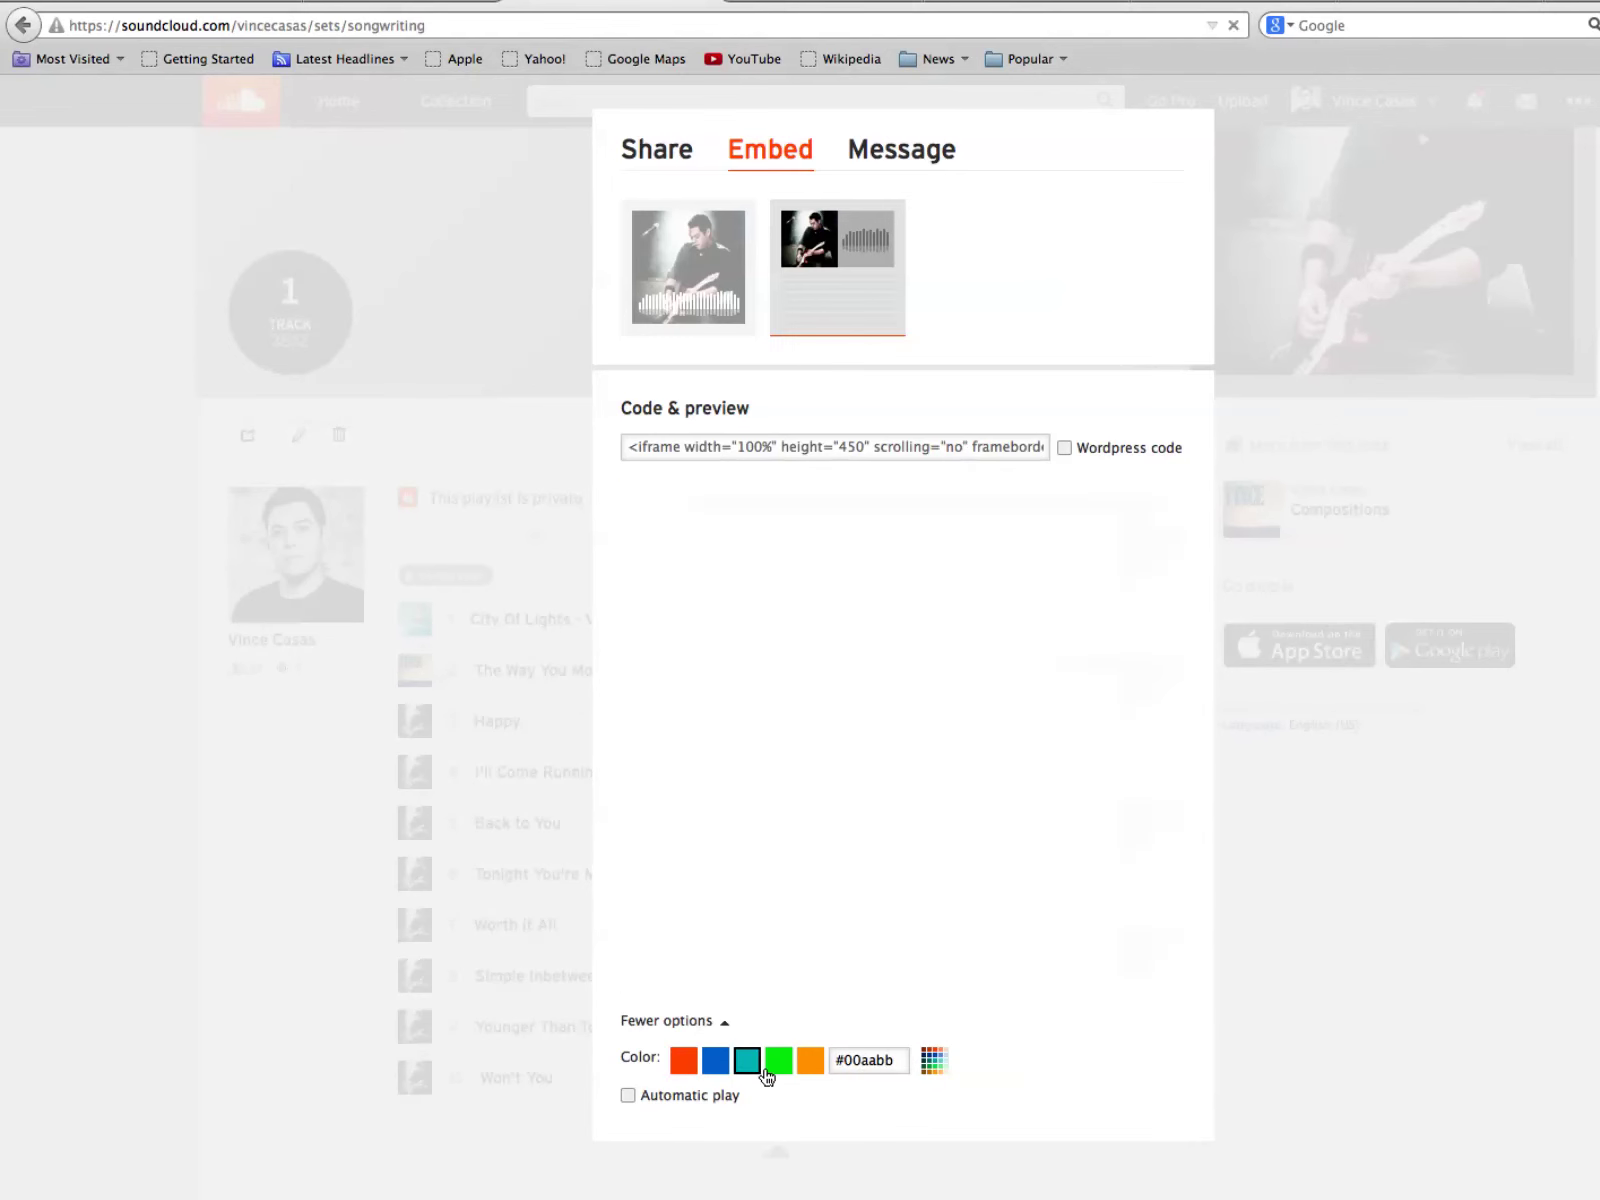
click(780, 1066)
click(941, 1075)
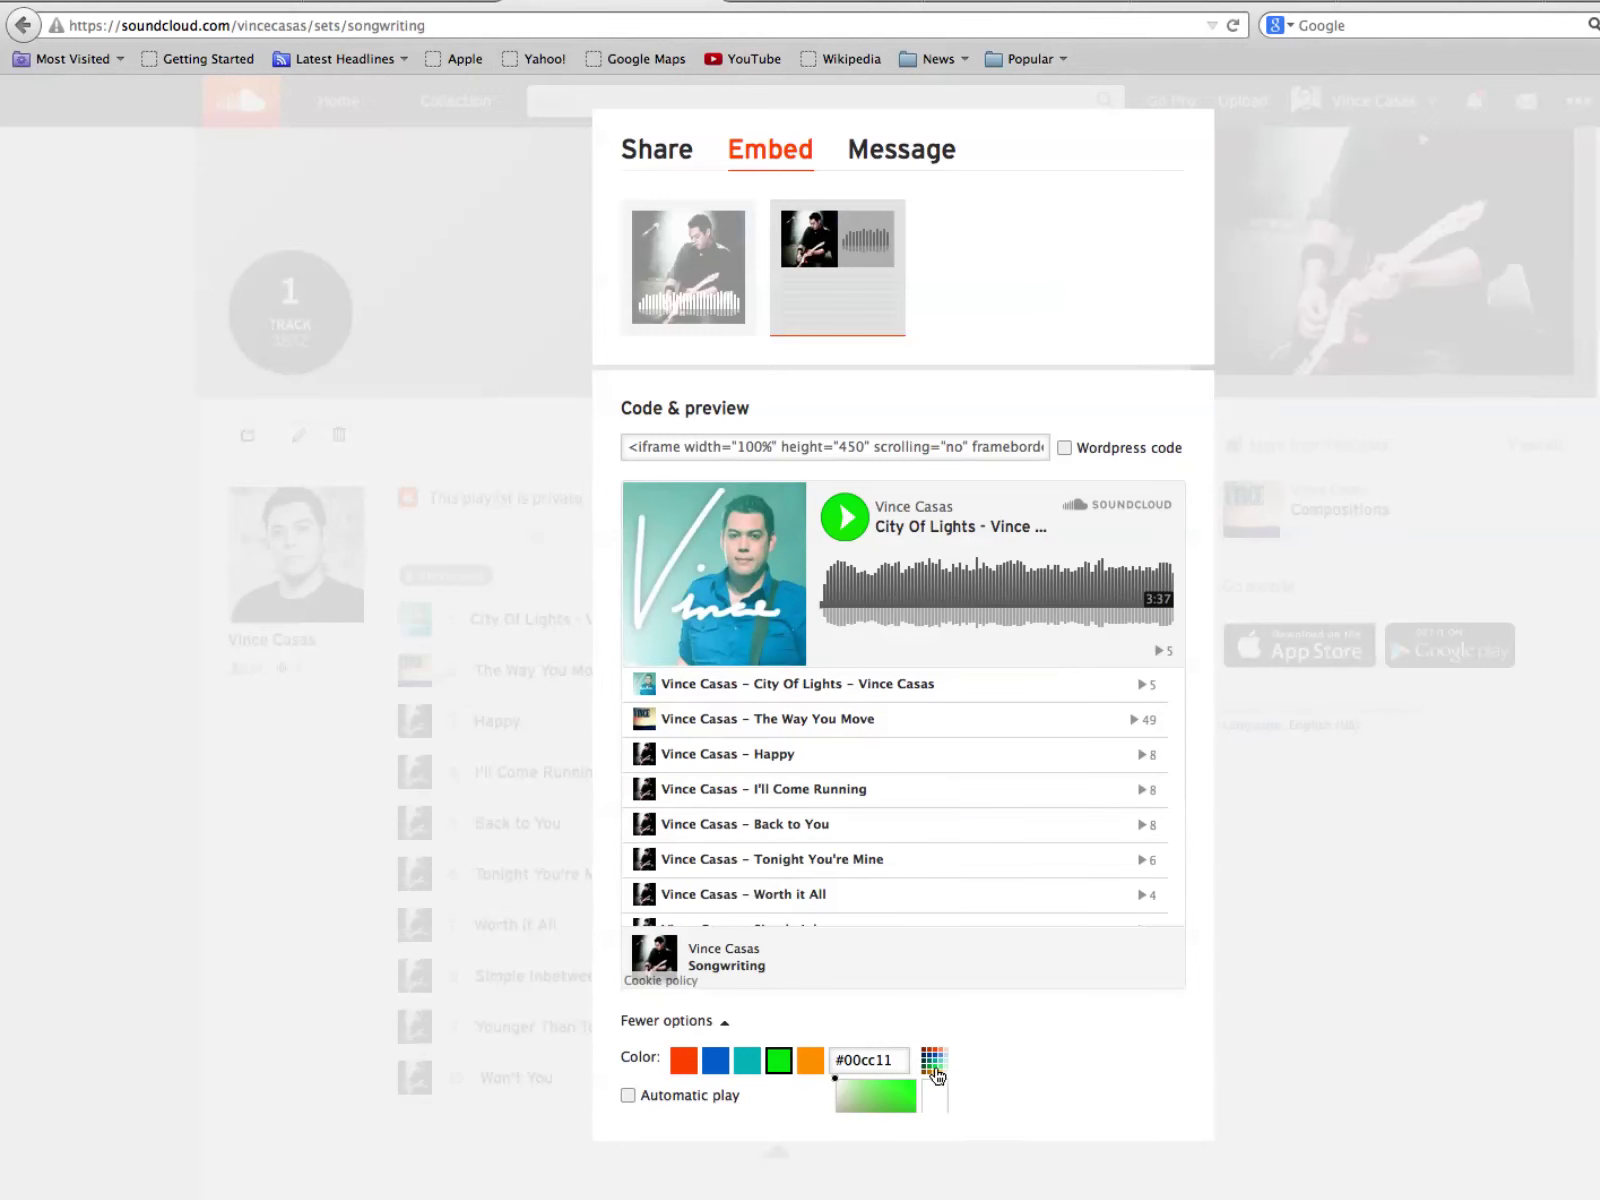
click(938, 1076)
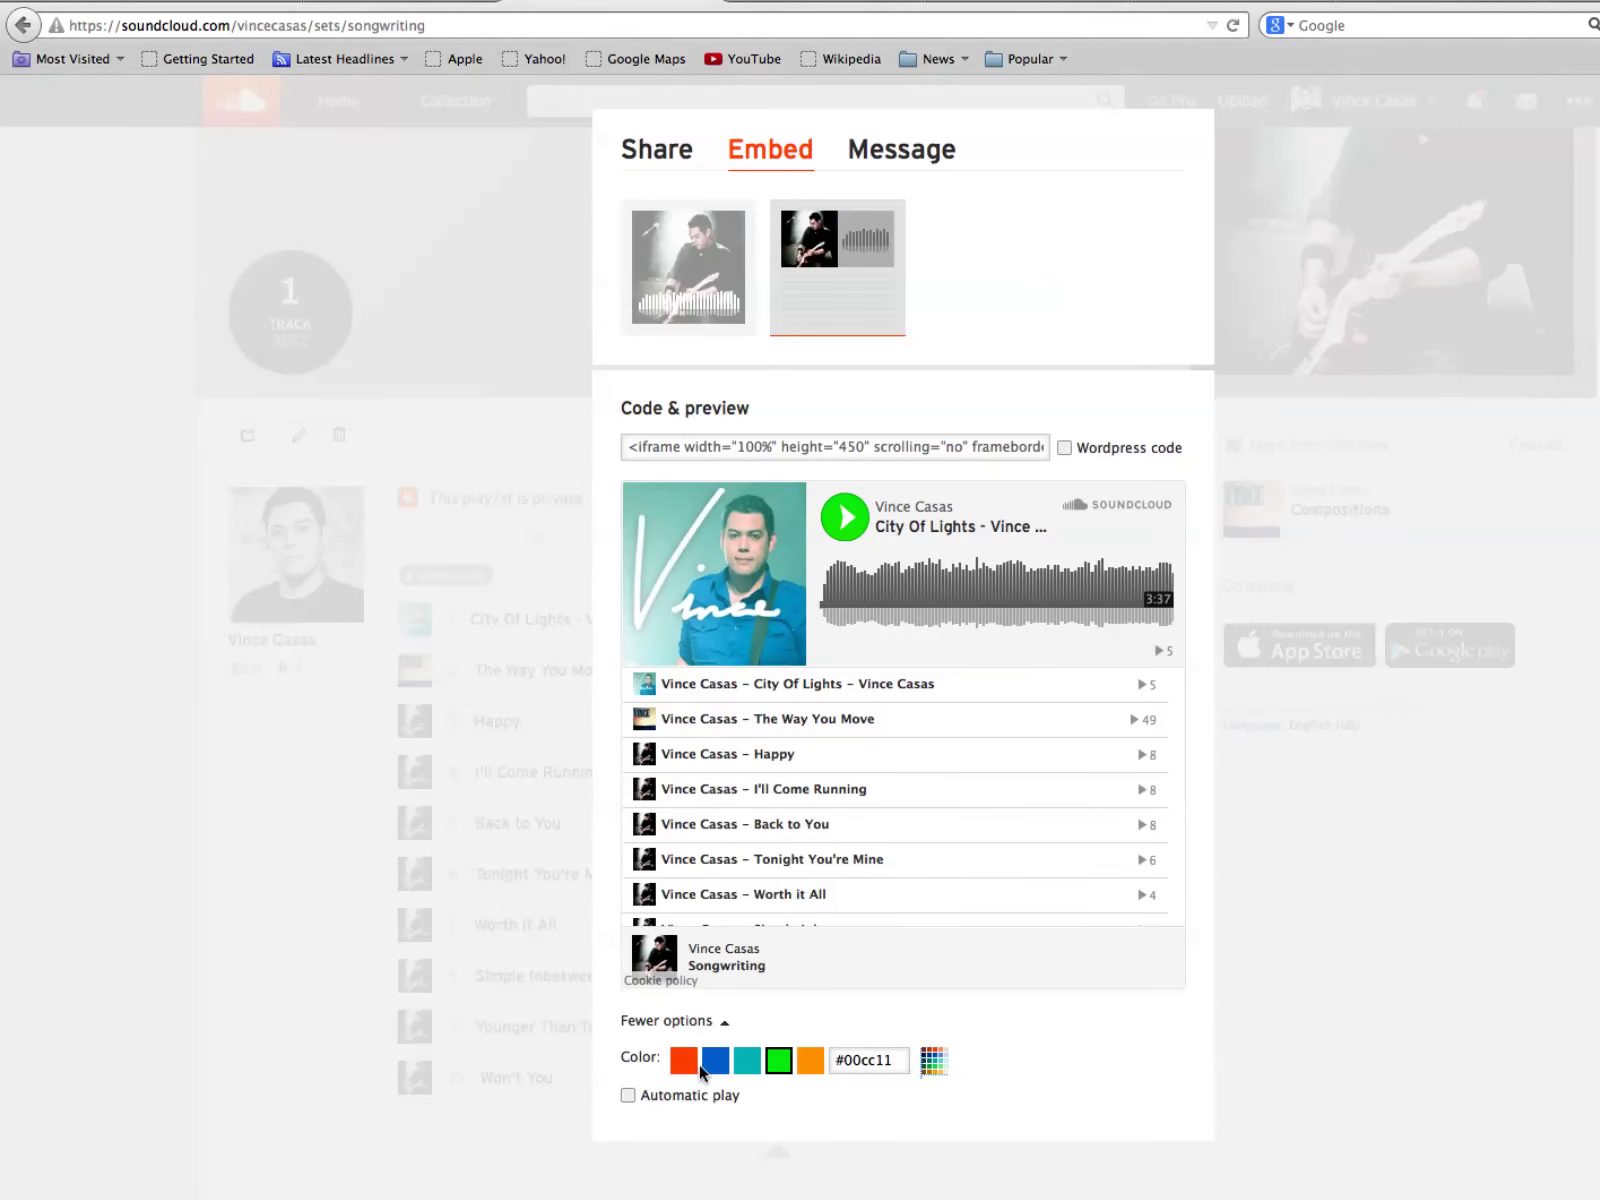
click(748, 1066)
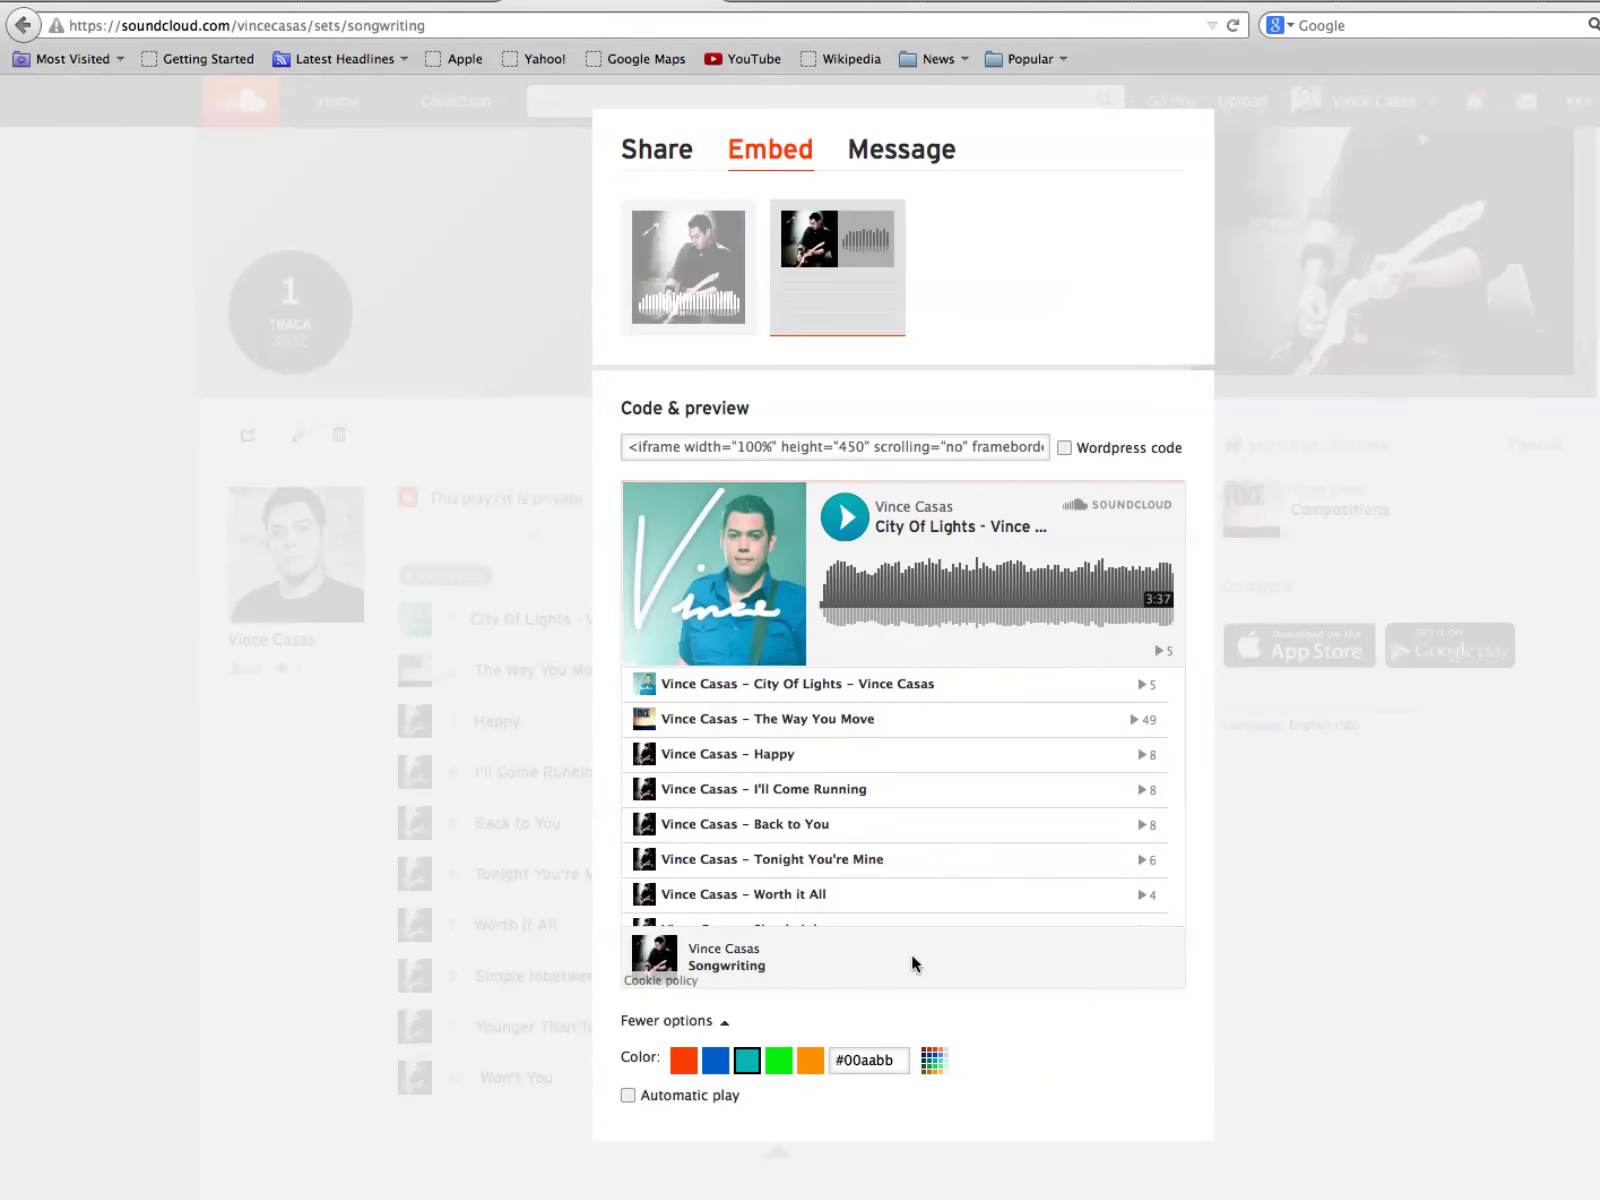
Copy the Songwriting playlist's embed code and switch back to the Wix editor
click(886, 450)
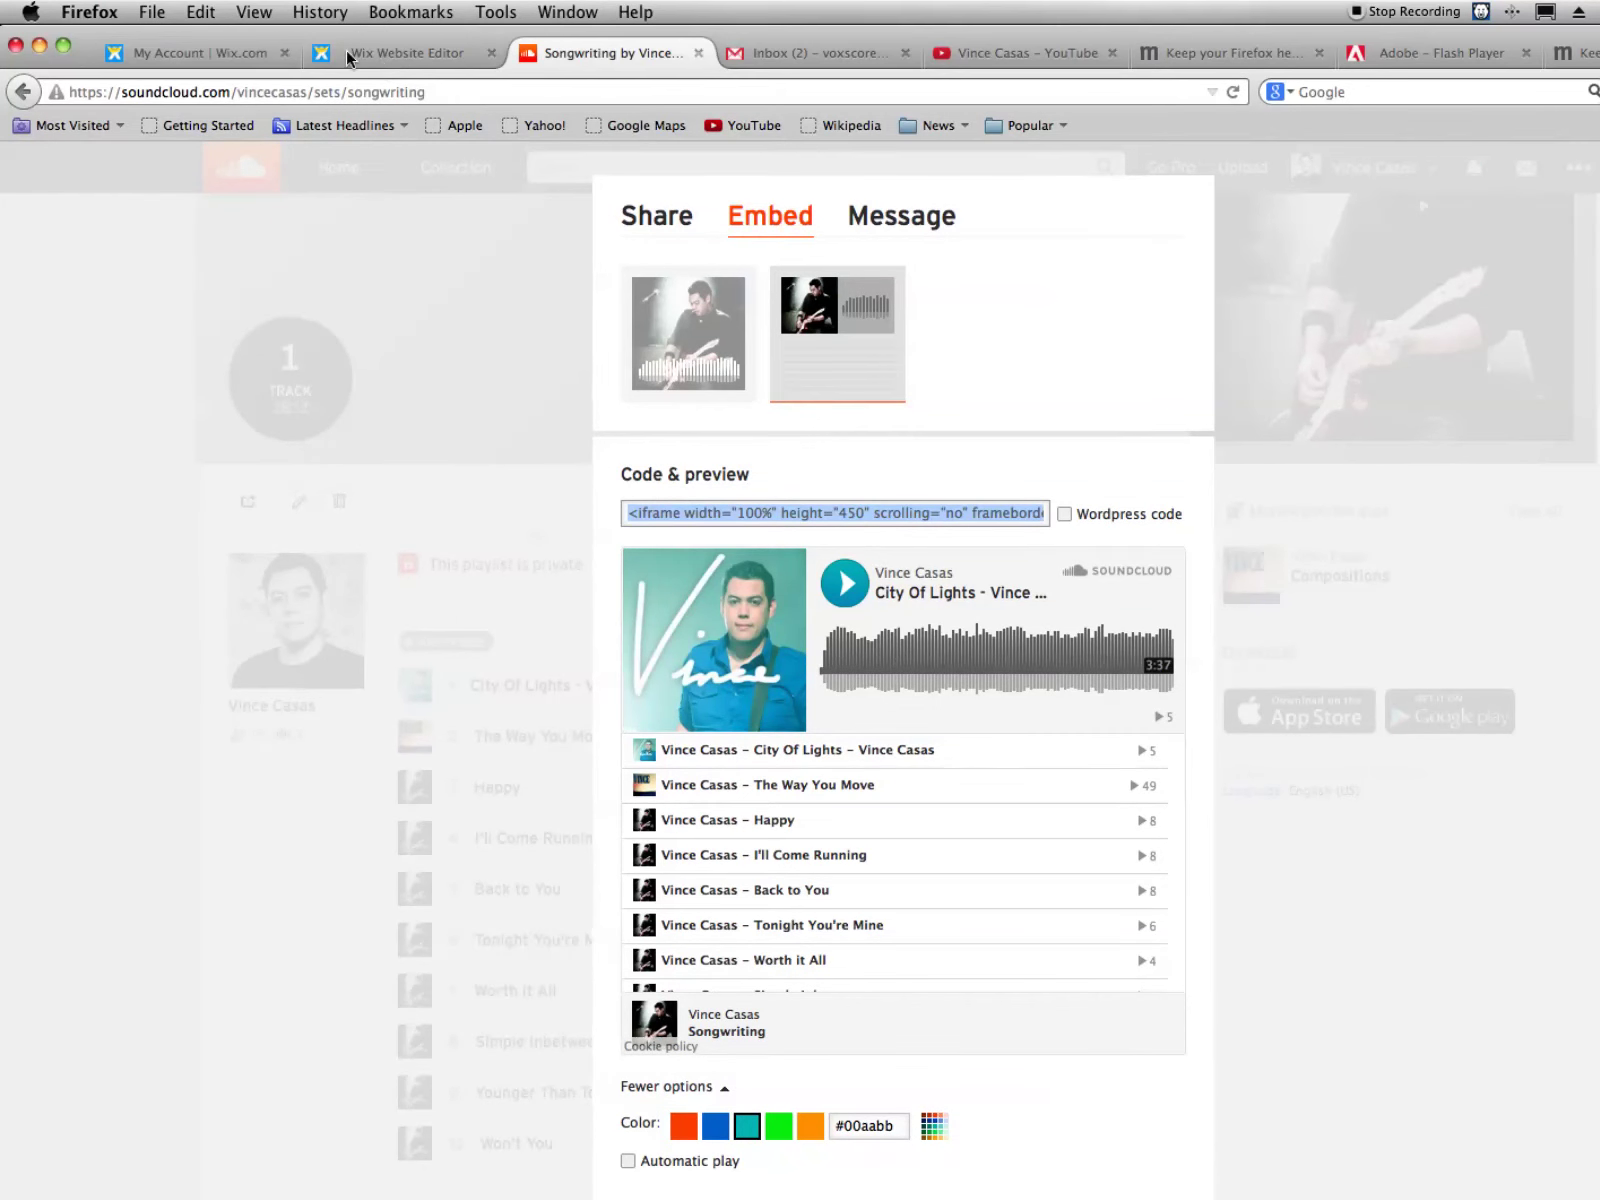
click(216, 56)
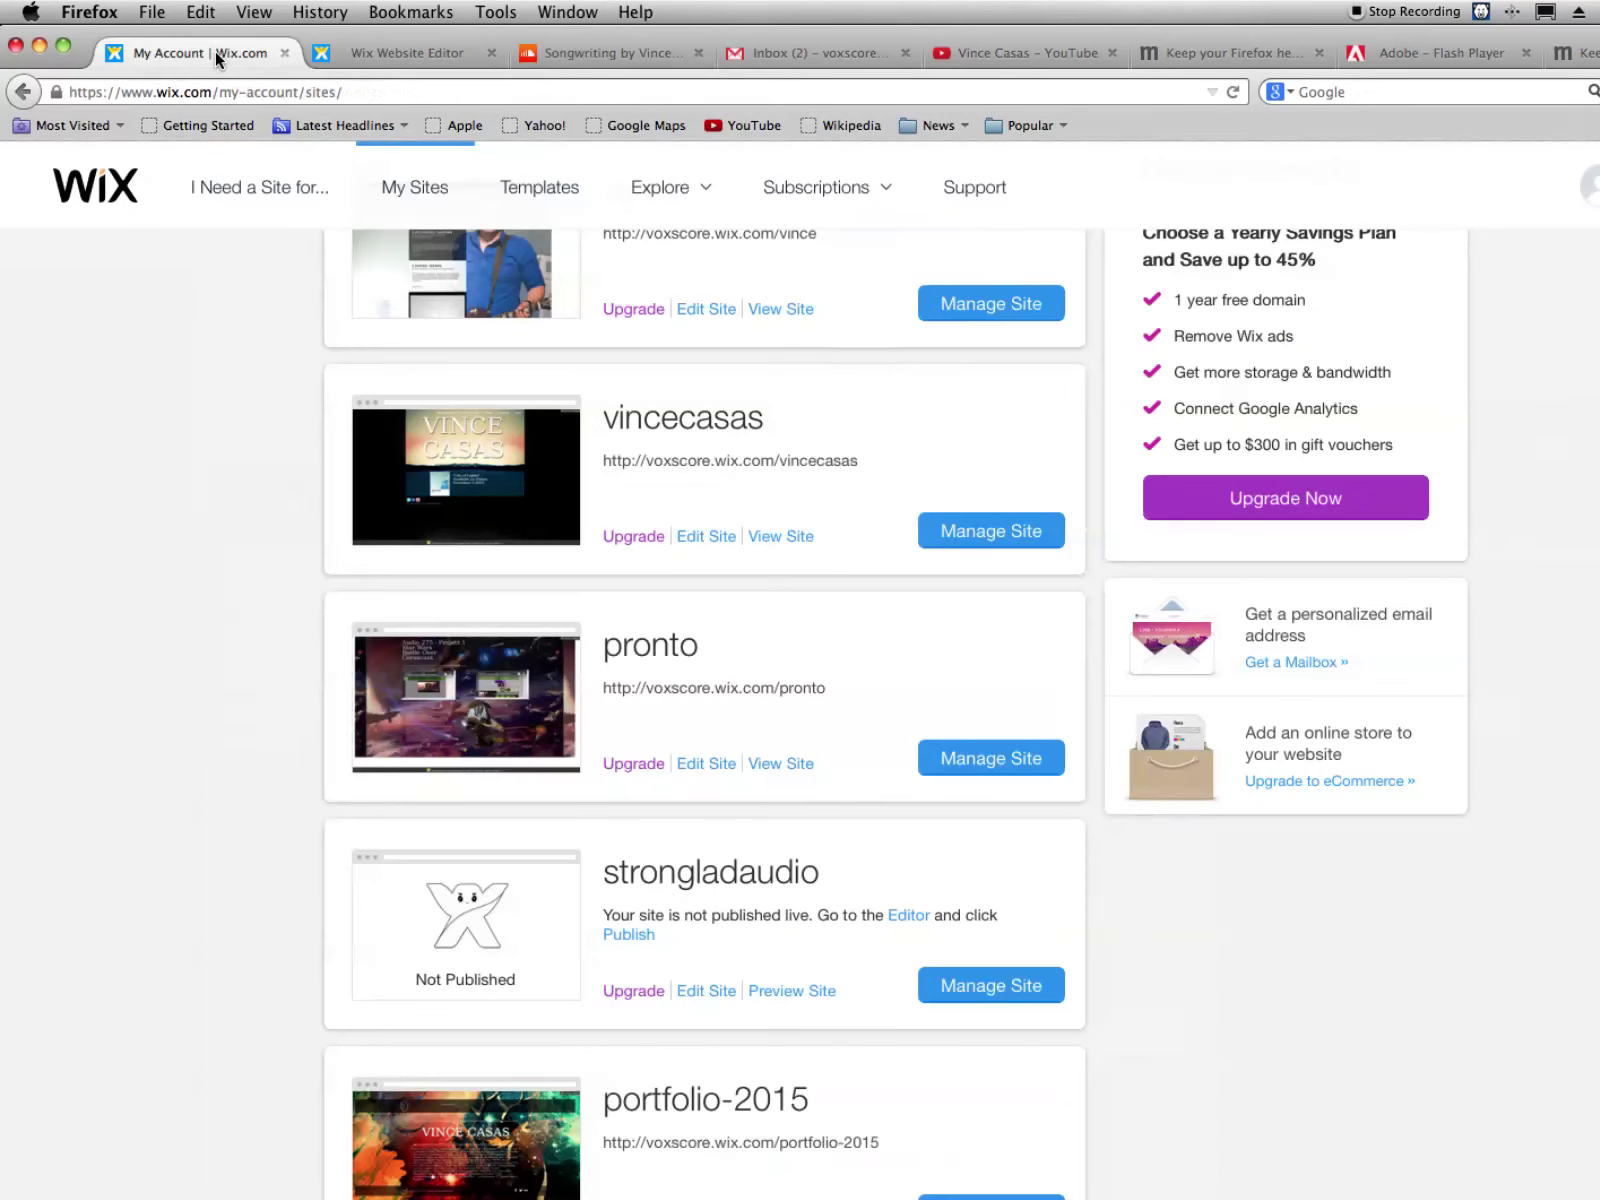
click(371, 51)
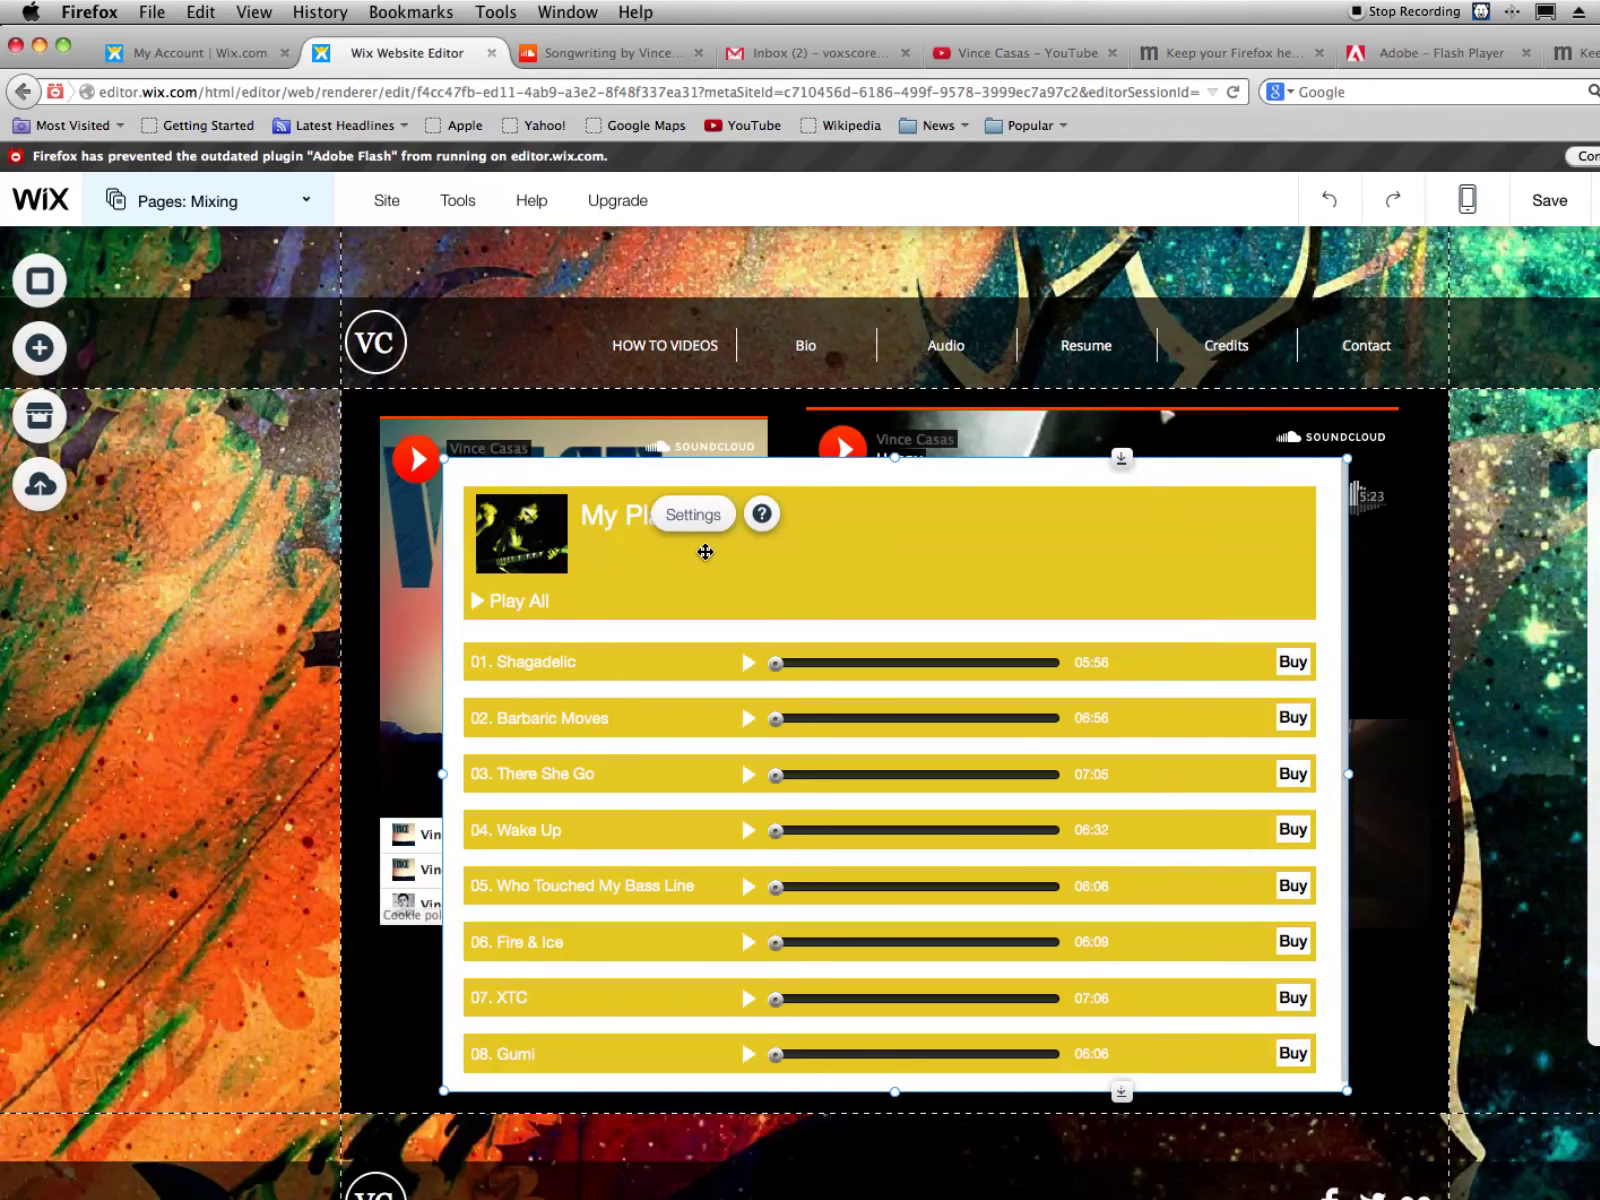
Connect the SoundCloud Playlist widget to the signed-in SoundCloud account and authorize its access
click(698, 518)
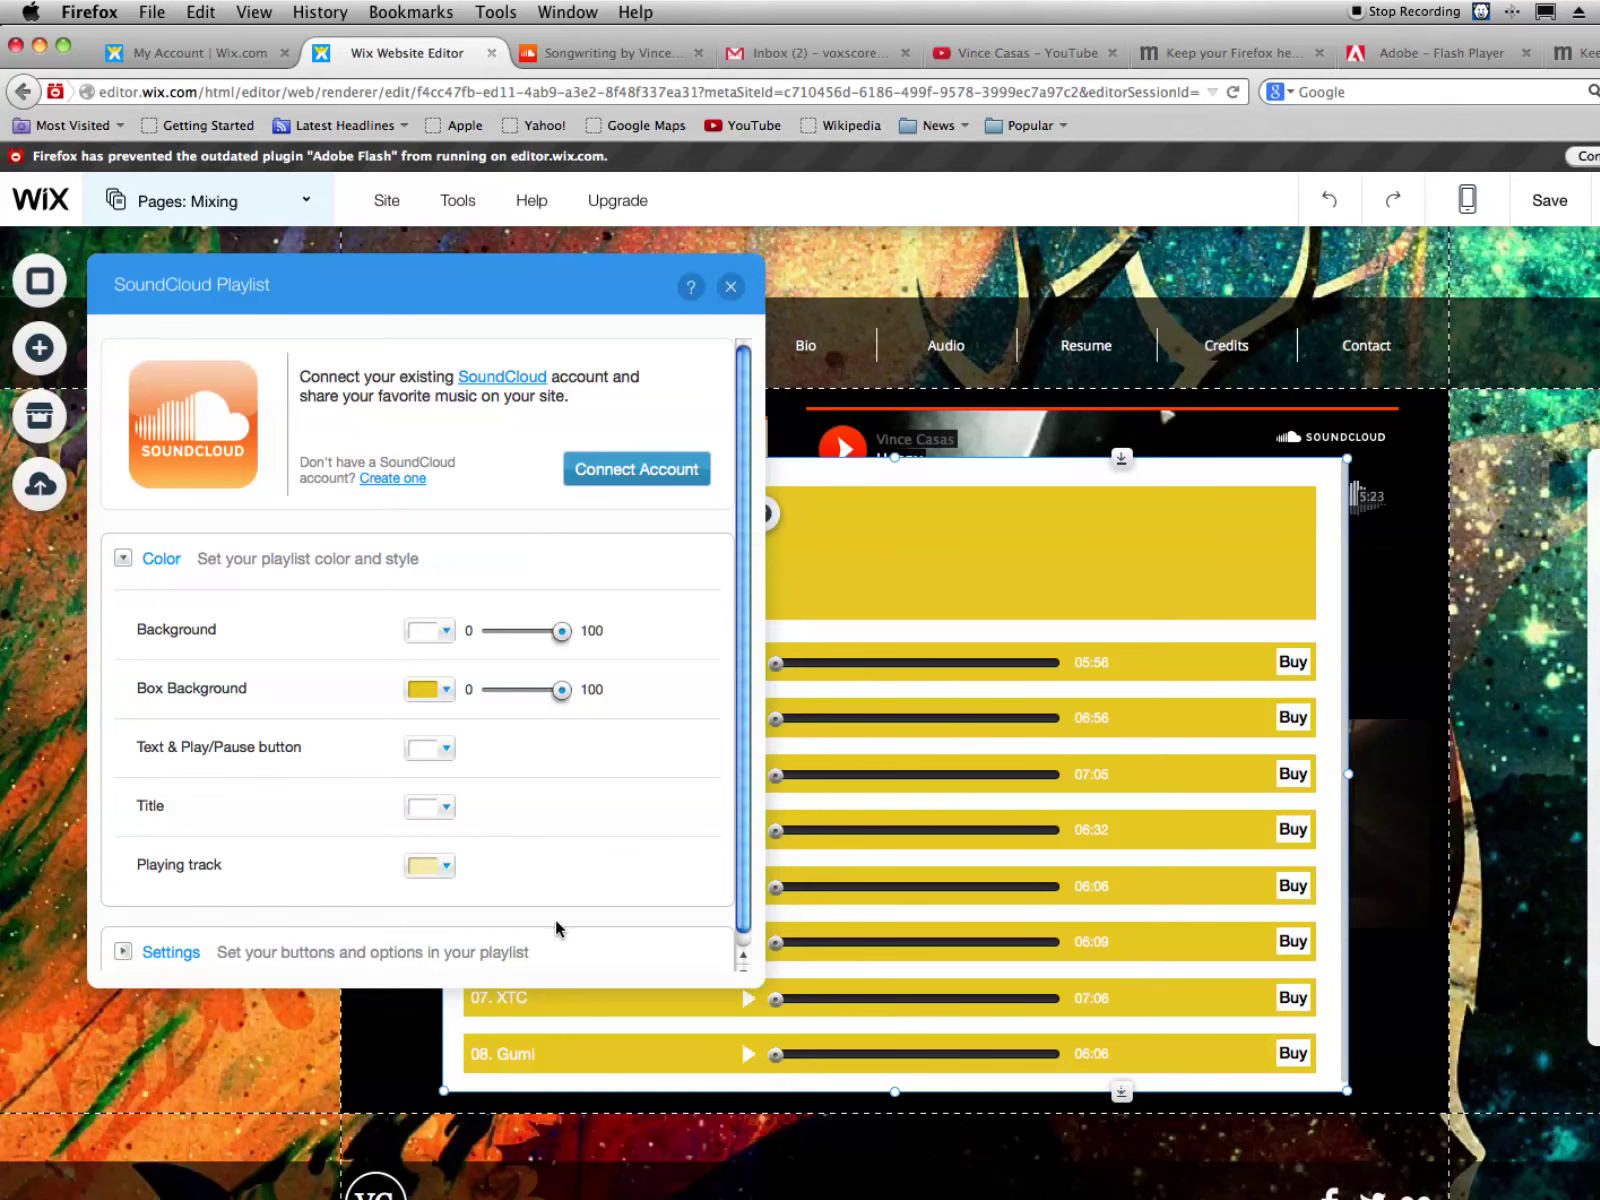
click(585, 476)
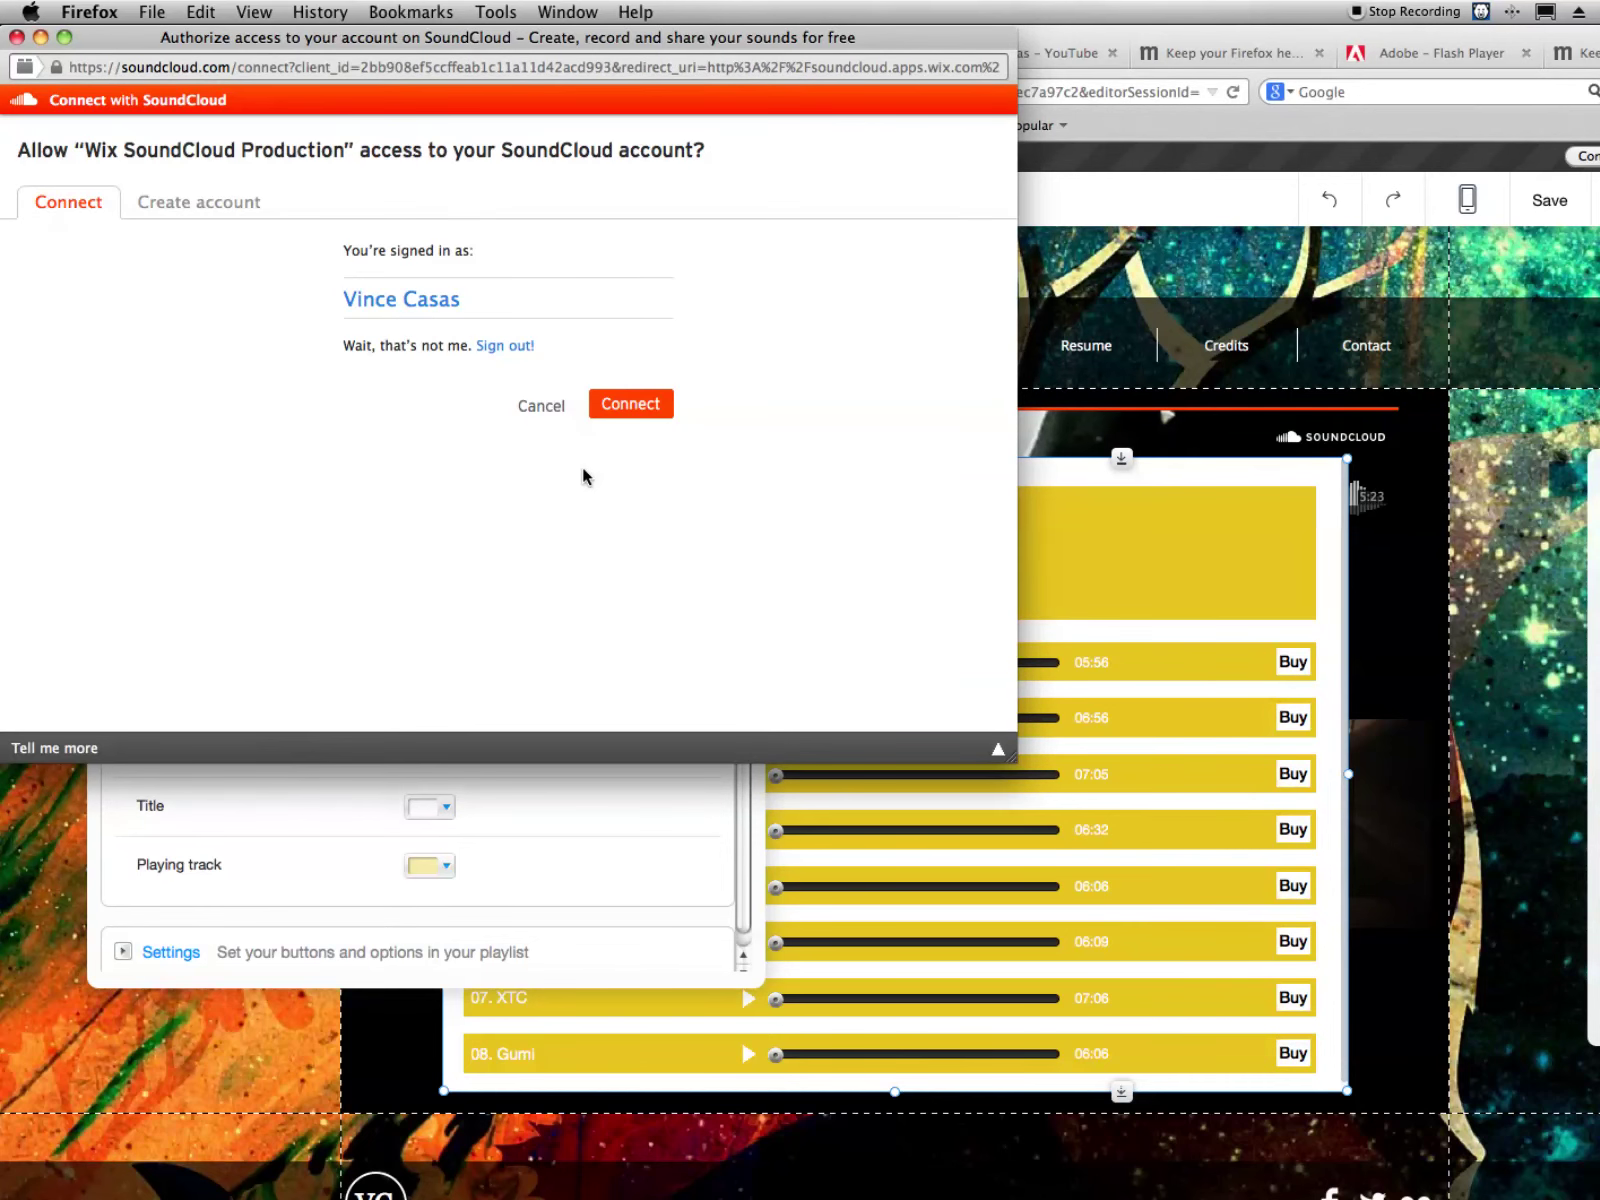
click(622, 405)
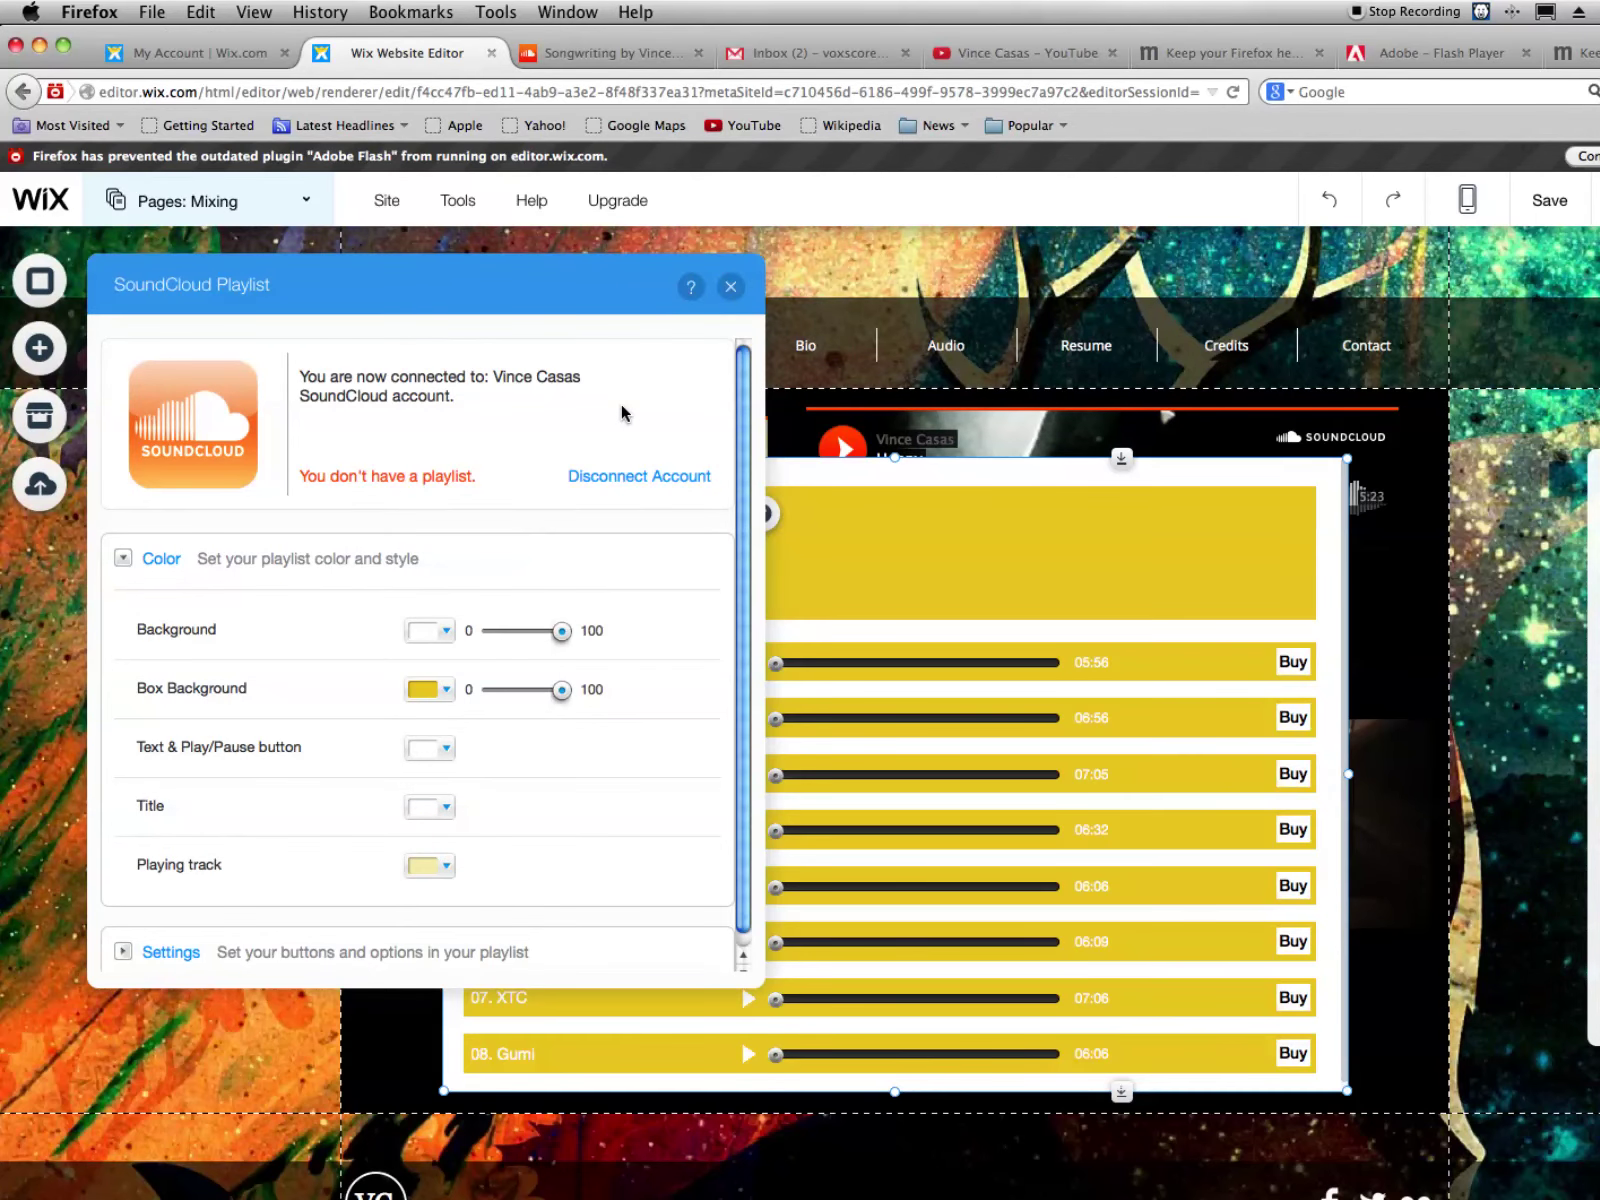
Look through the SoundCloud Playlist widget's connection, colour, button and artwork options
drag(475, 279, 1048, 263)
drag(1206, 115, 953, 222)
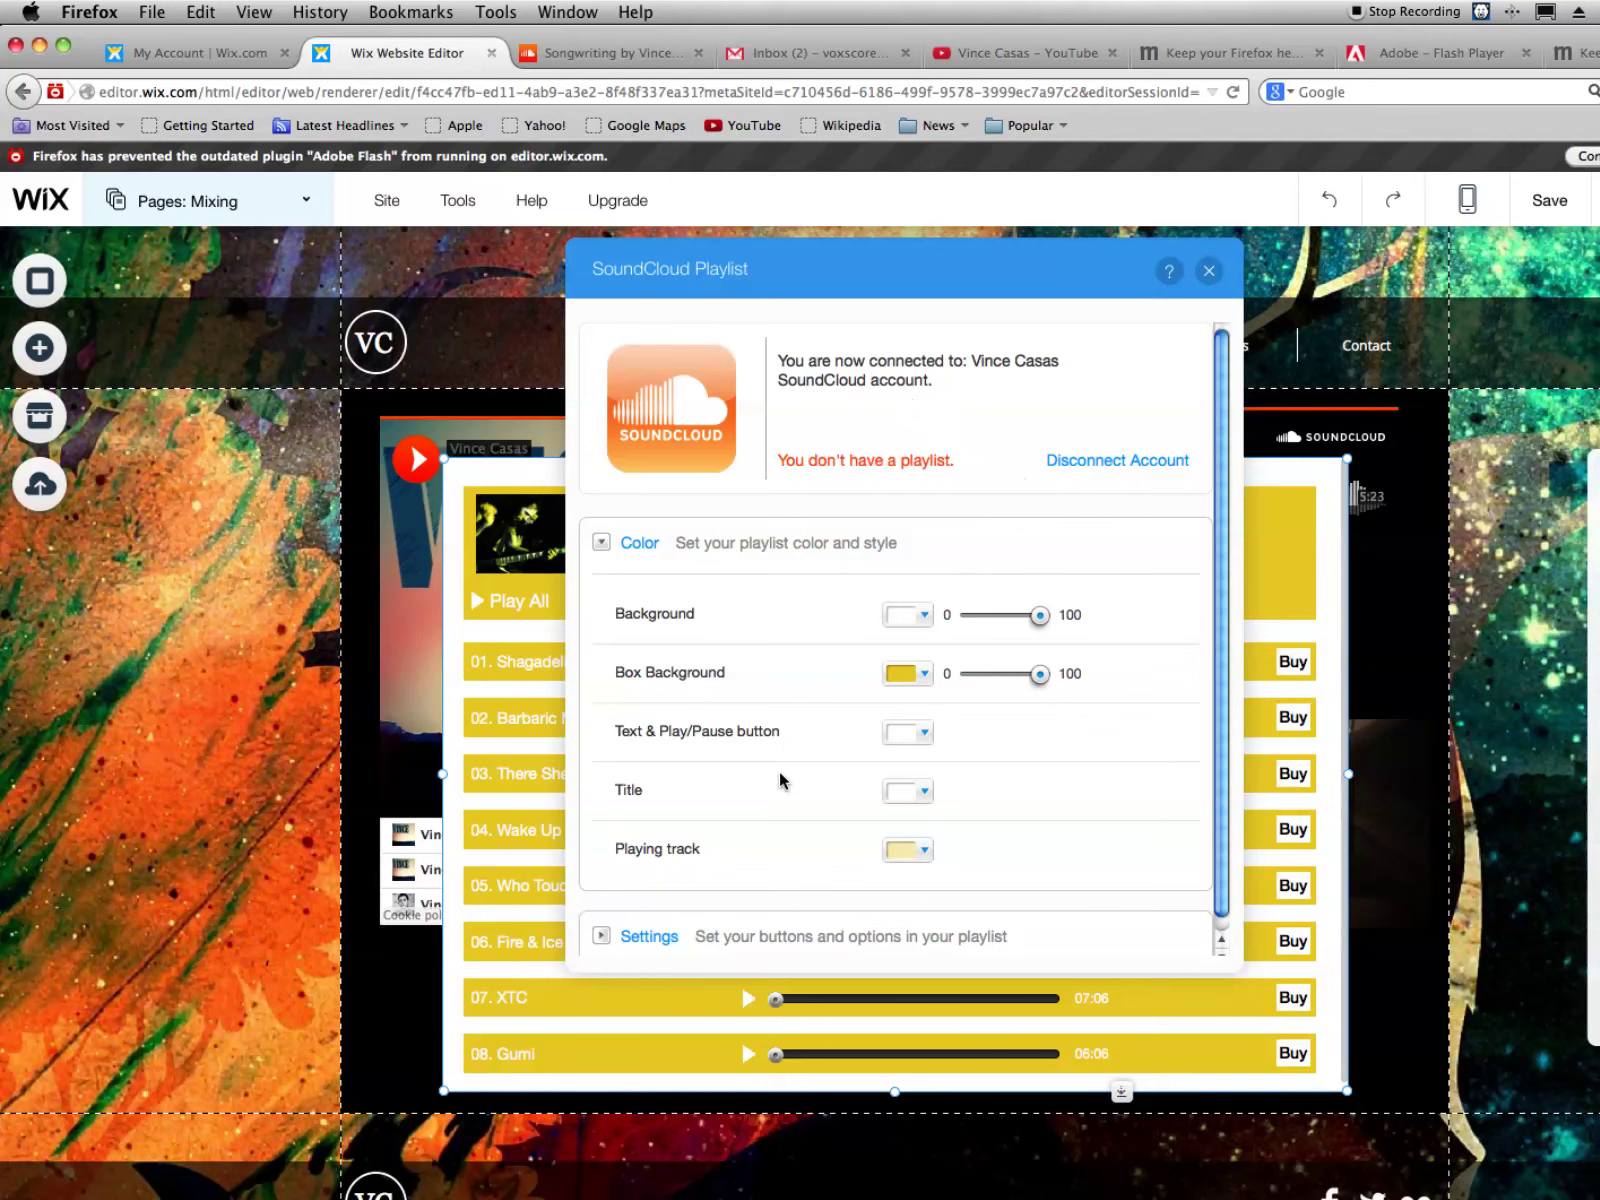
click(646, 940)
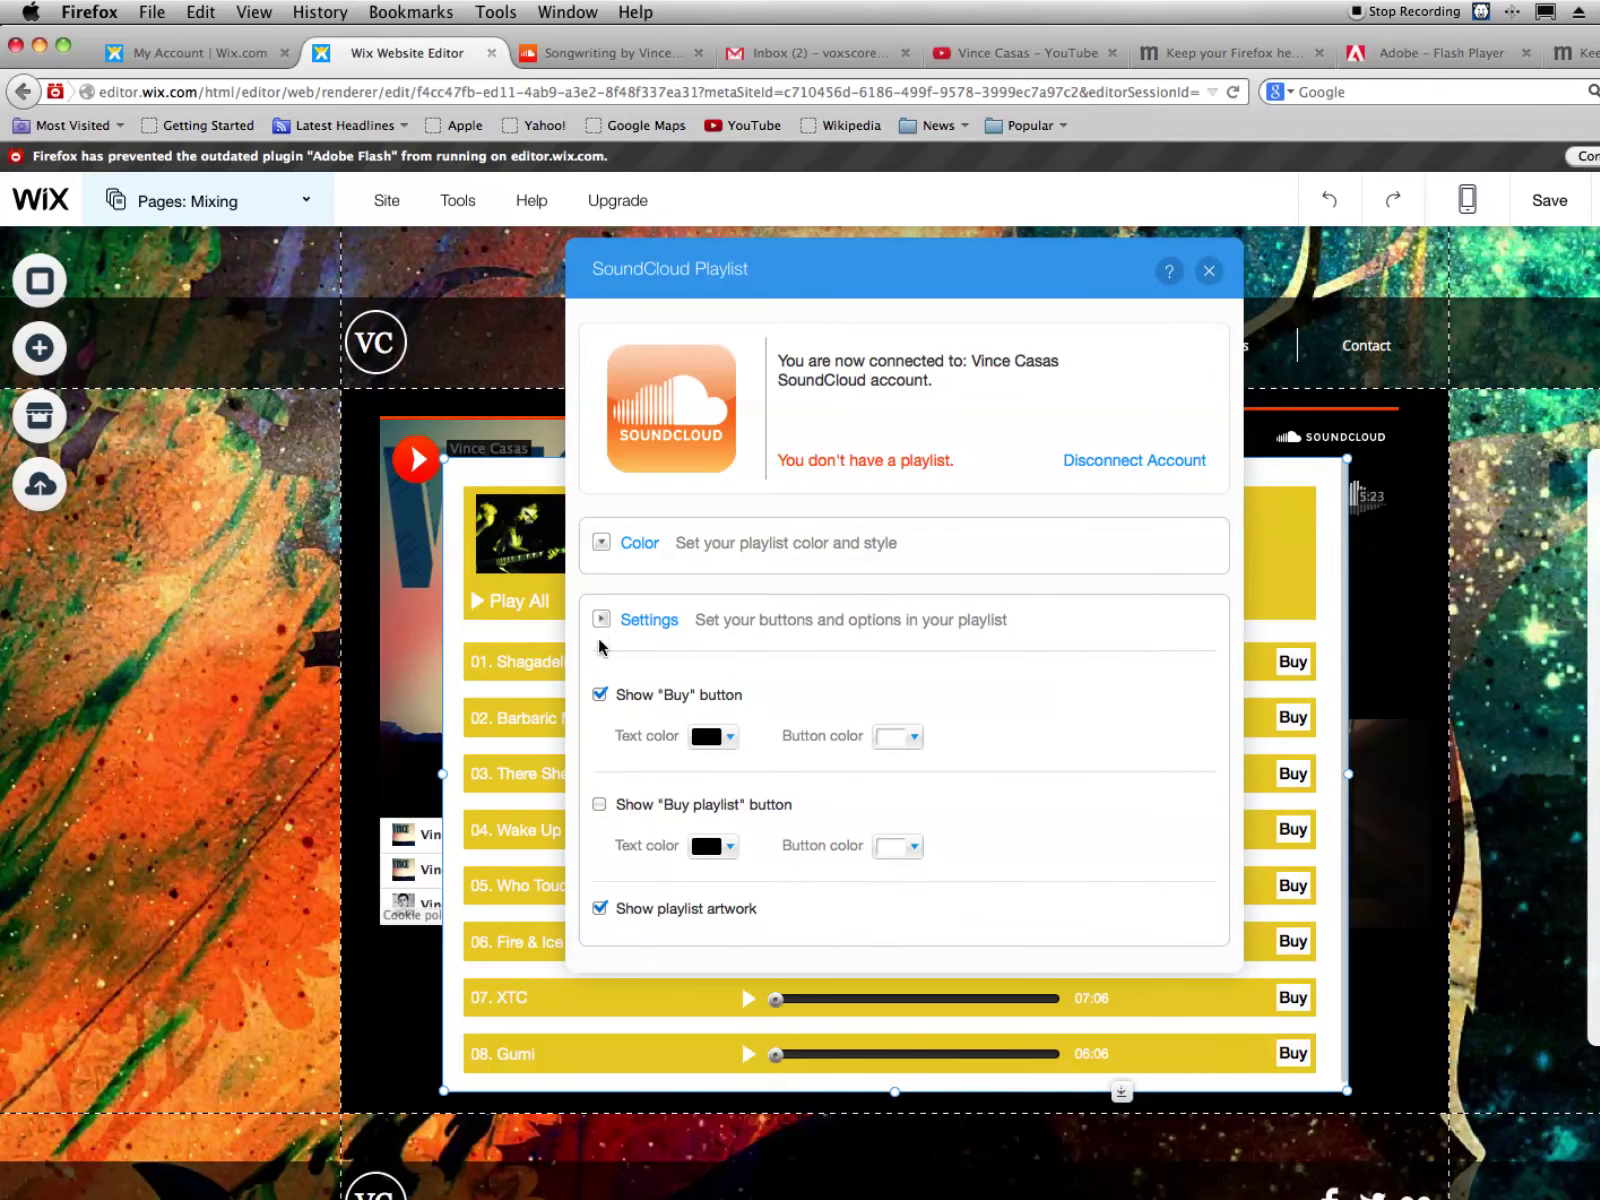
click(645, 621)
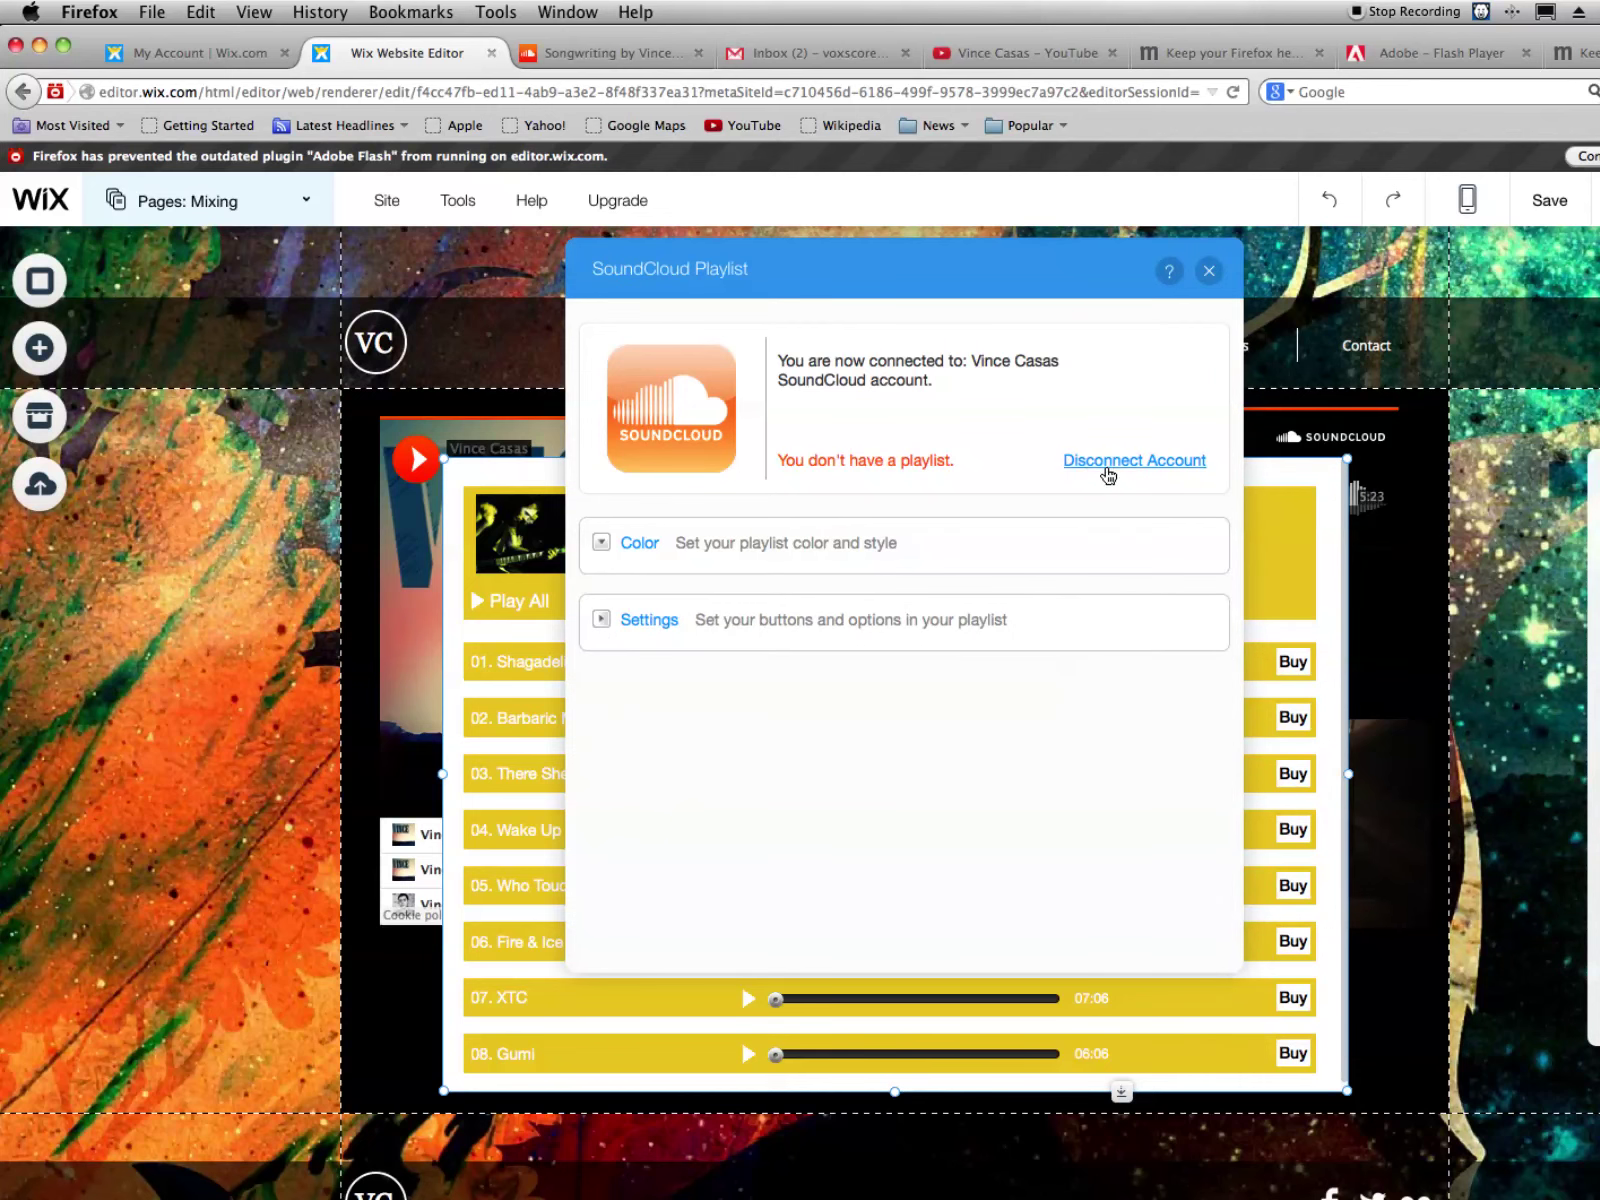
click(601, 545)
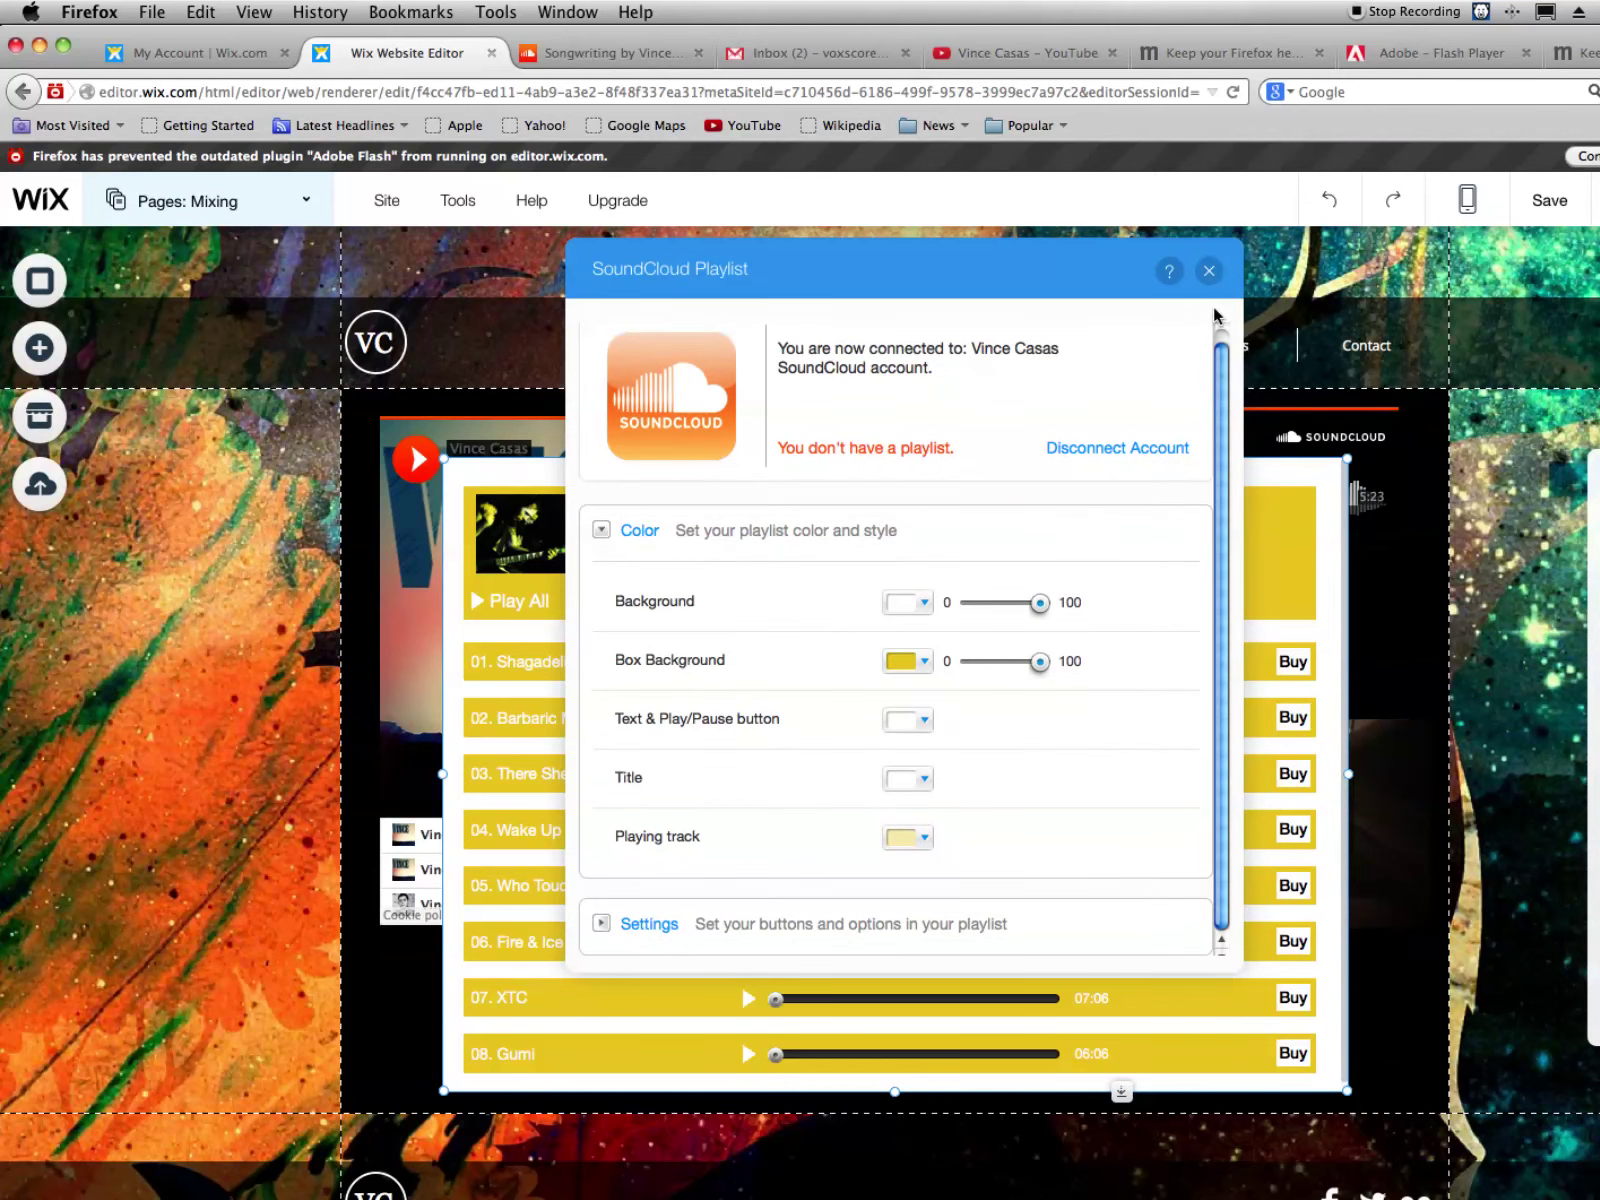
click(1209, 270)
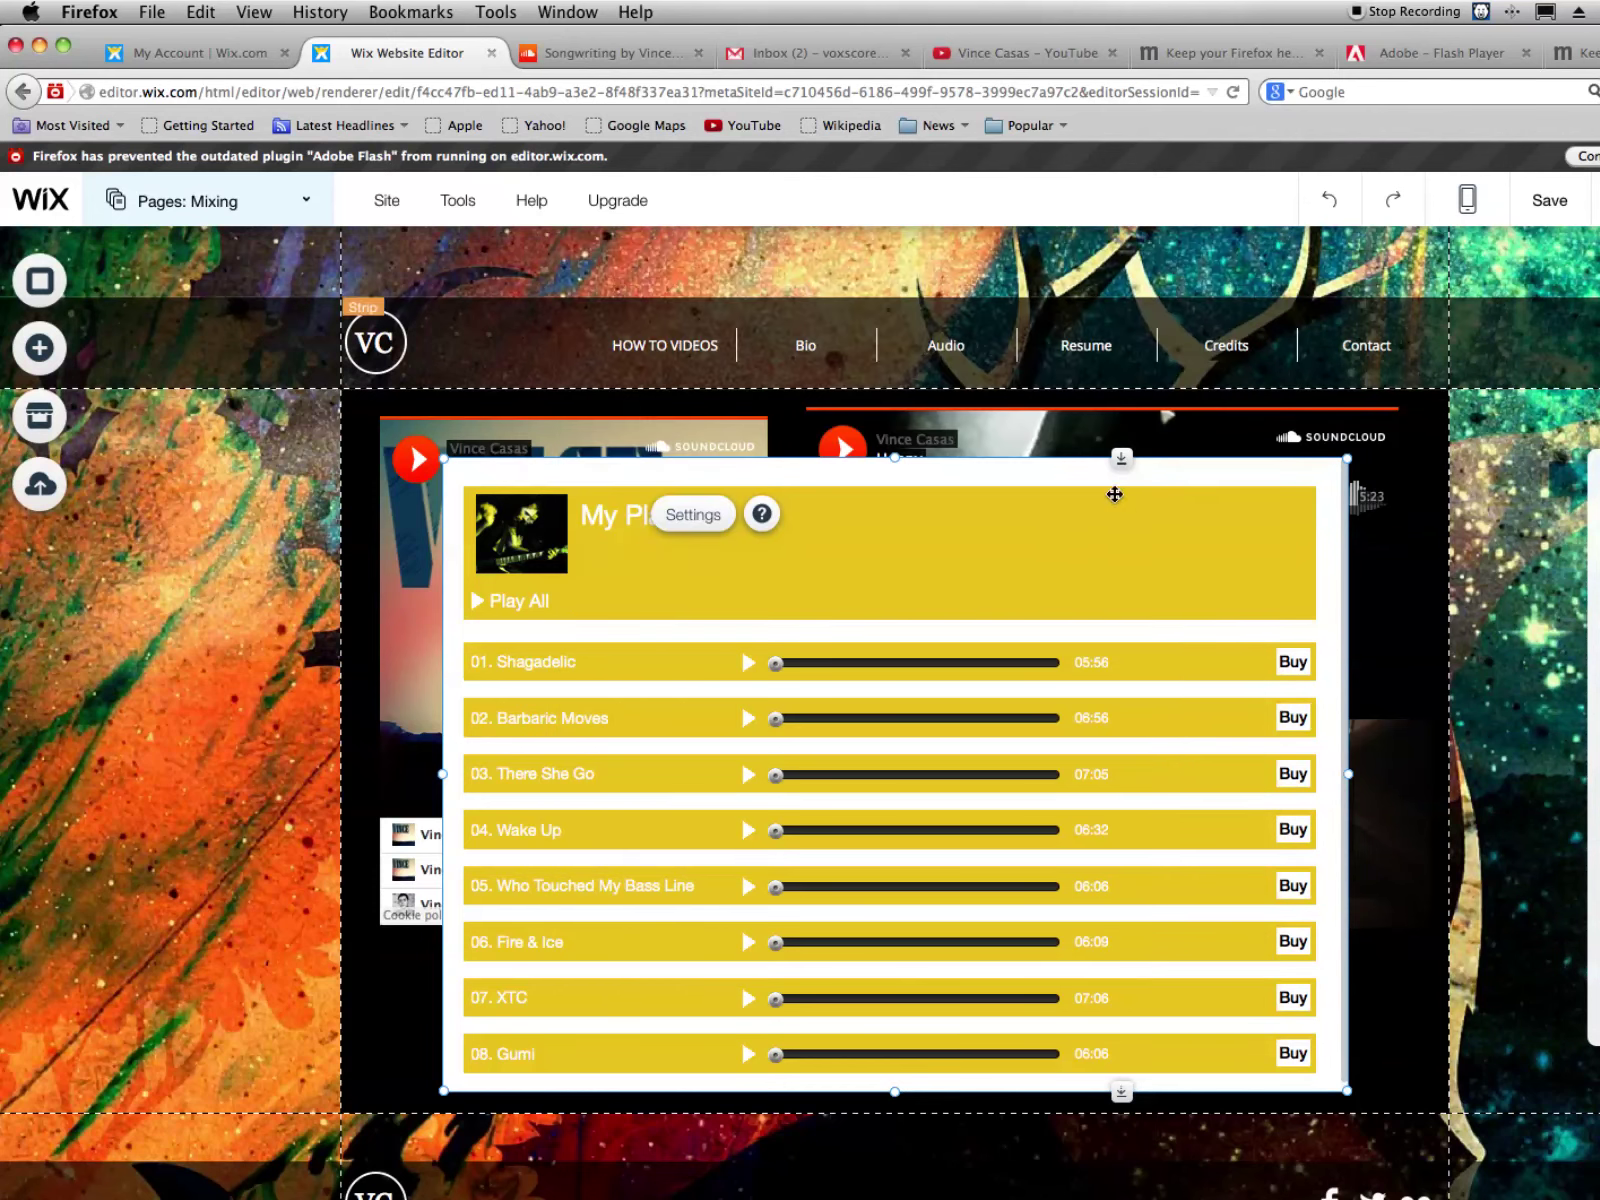
Recheck the SoundCloud Playlist widget's settings and delete the widget from the Mixing page
click(720, 514)
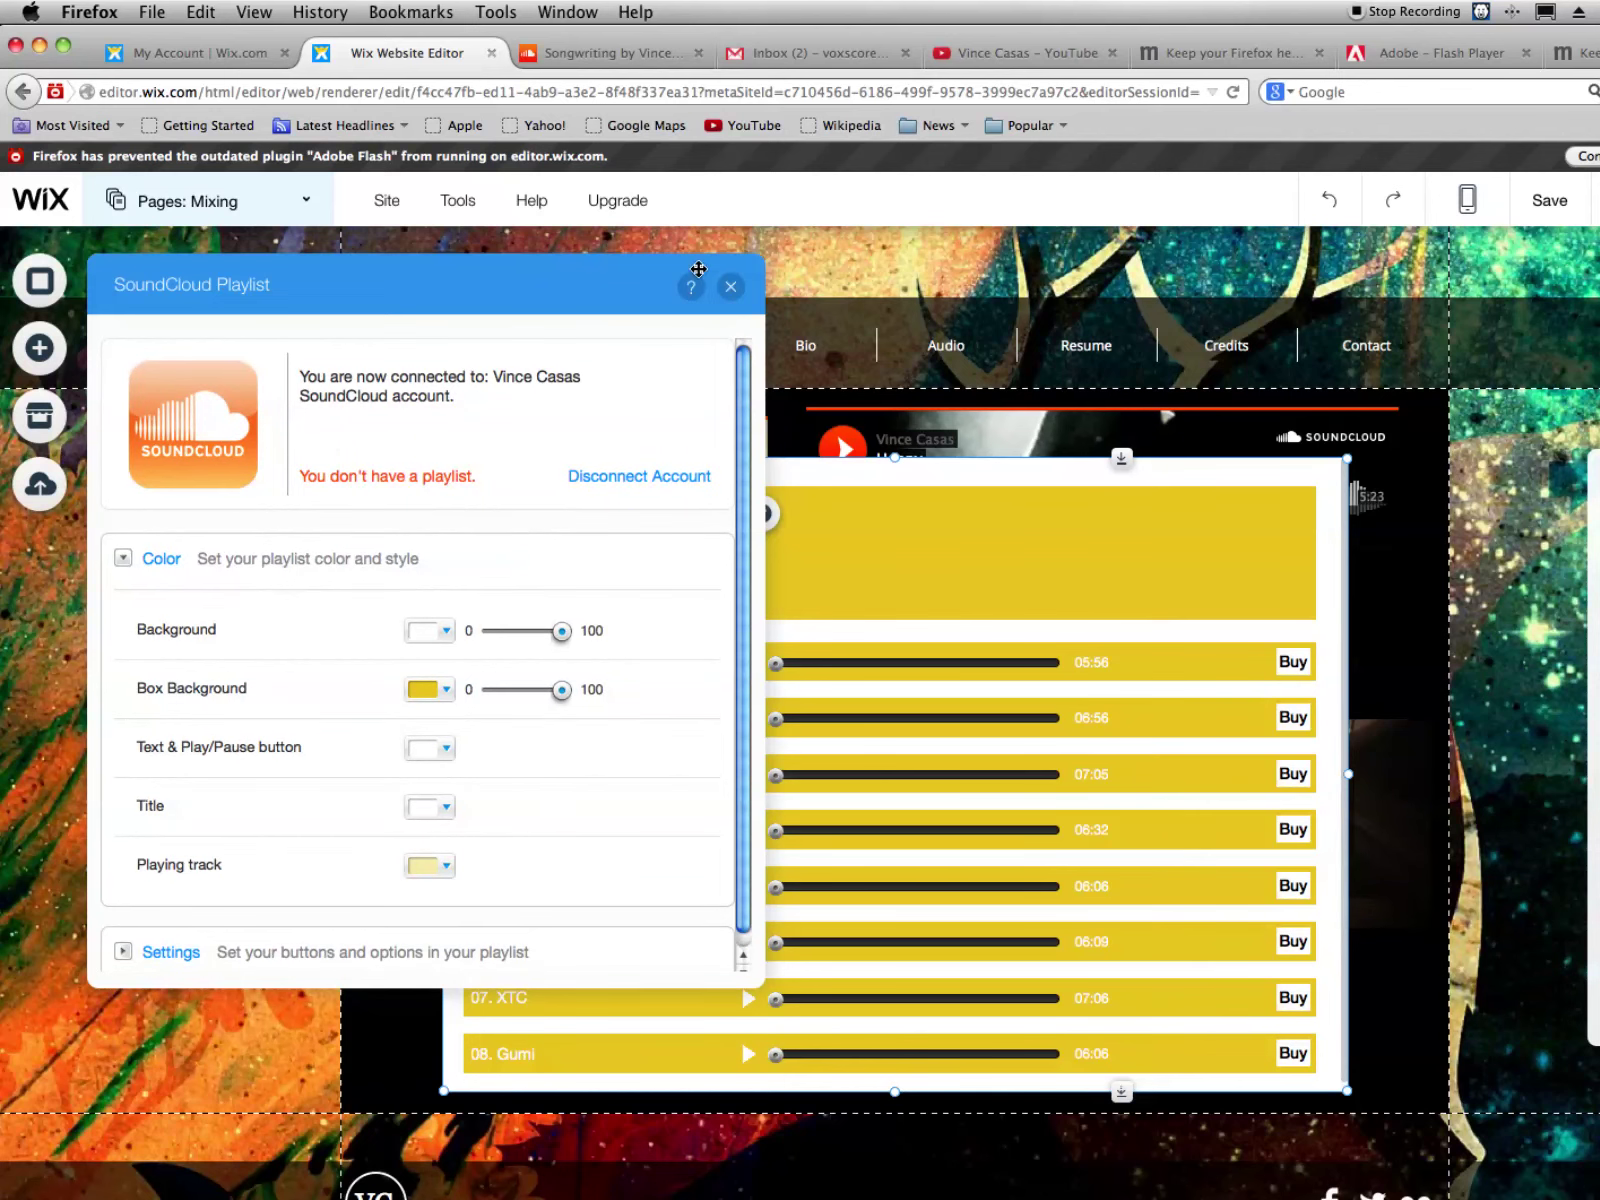
click(731, 286)
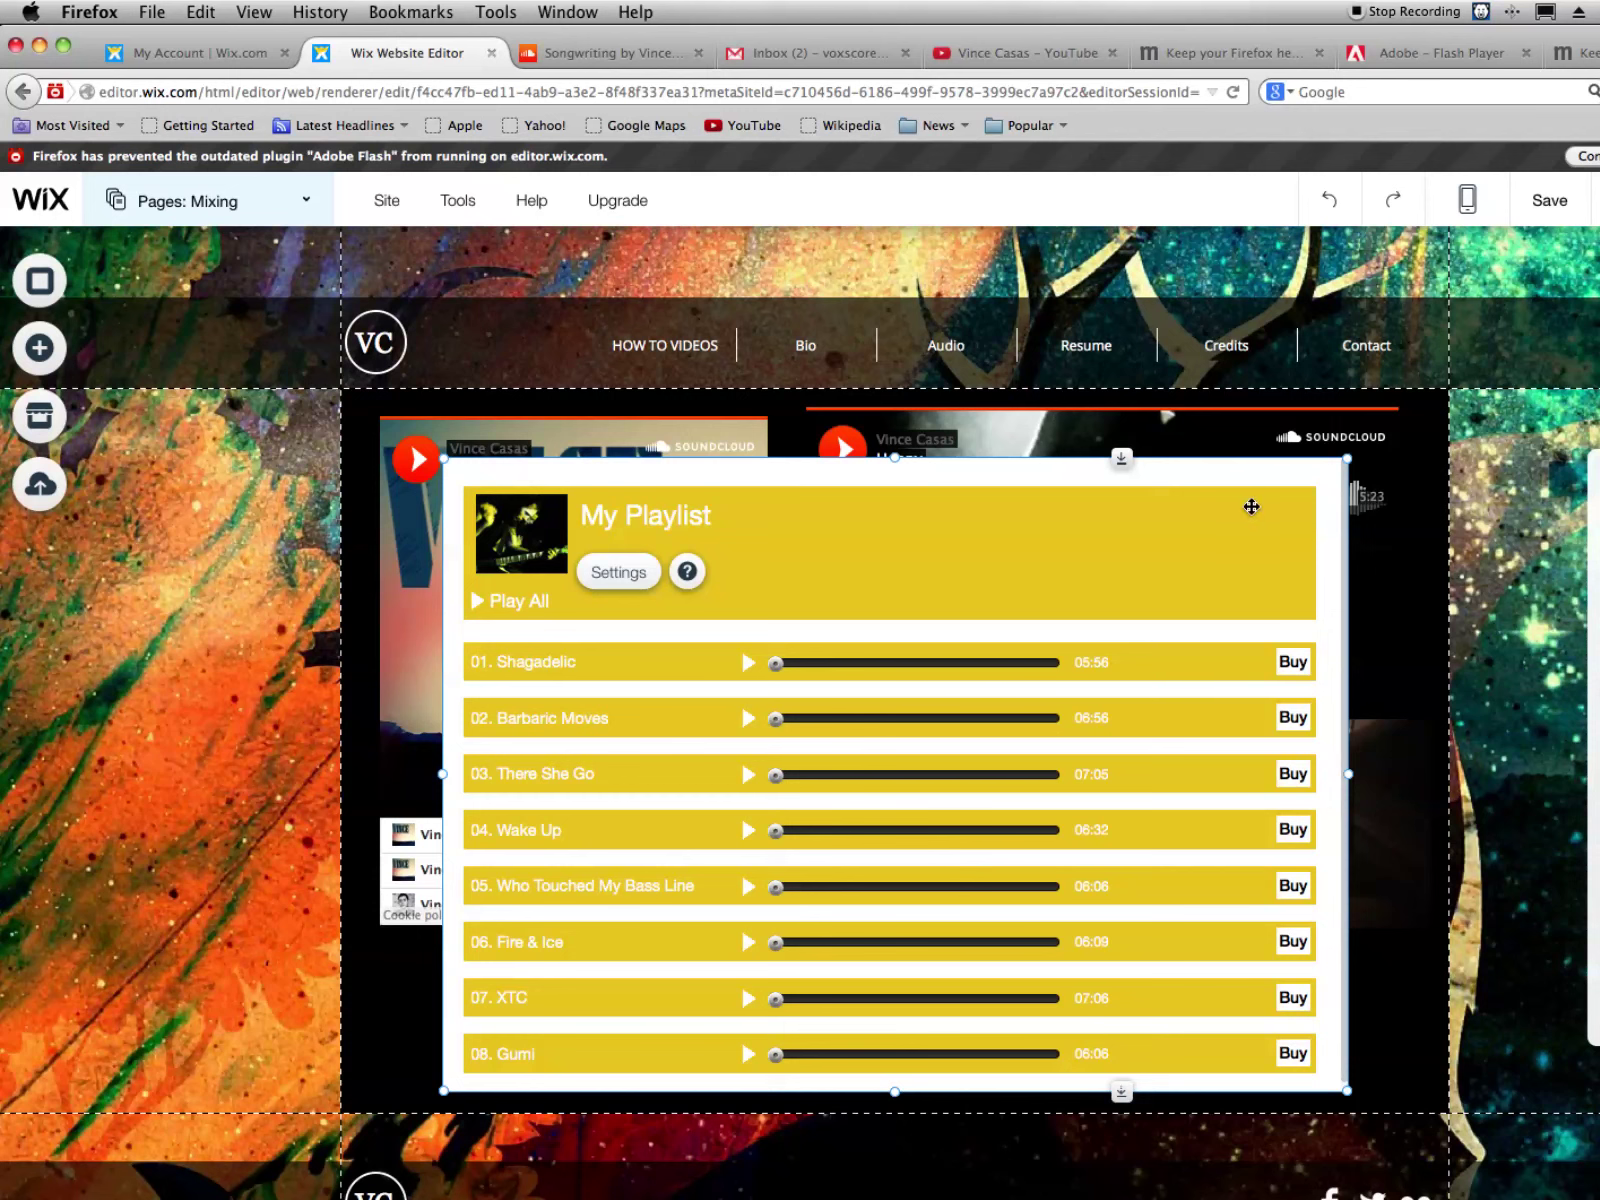
key(Delete)
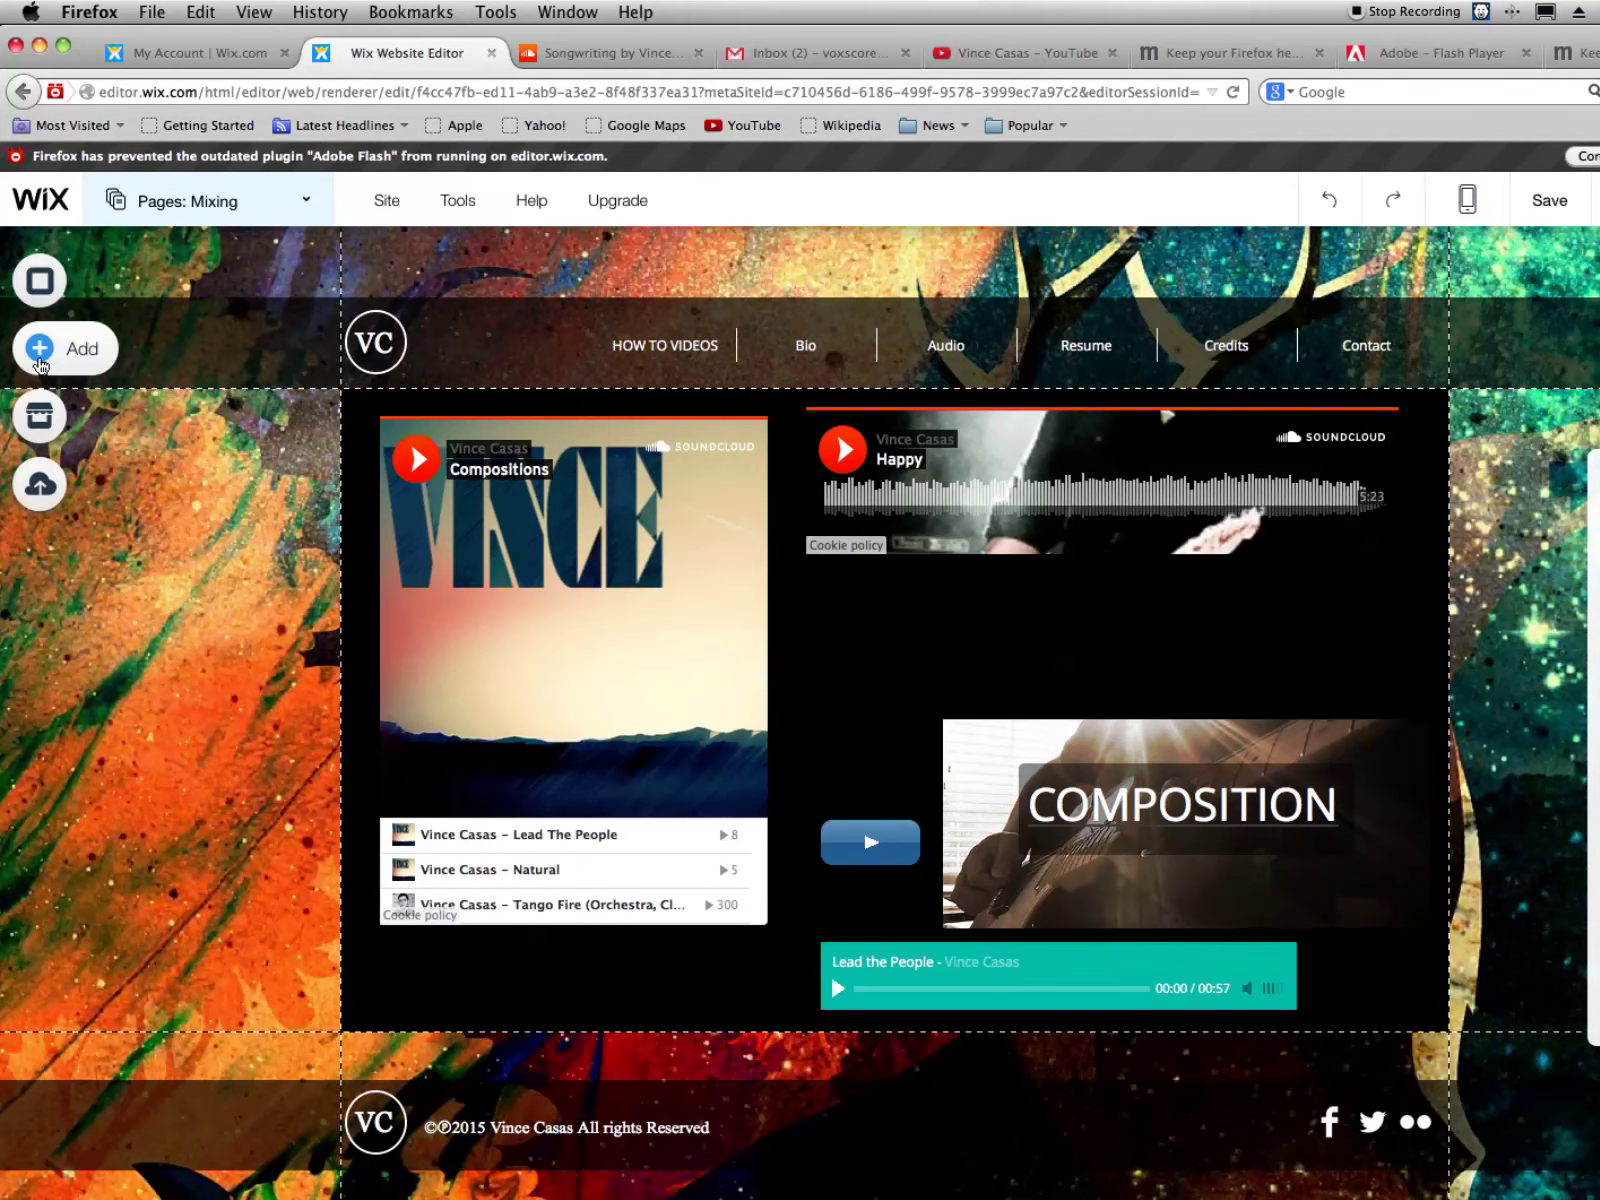
Search the Wix App Market for "html" and add the HTML iFrame/Embed app to the Mixing page
click(49, 404)
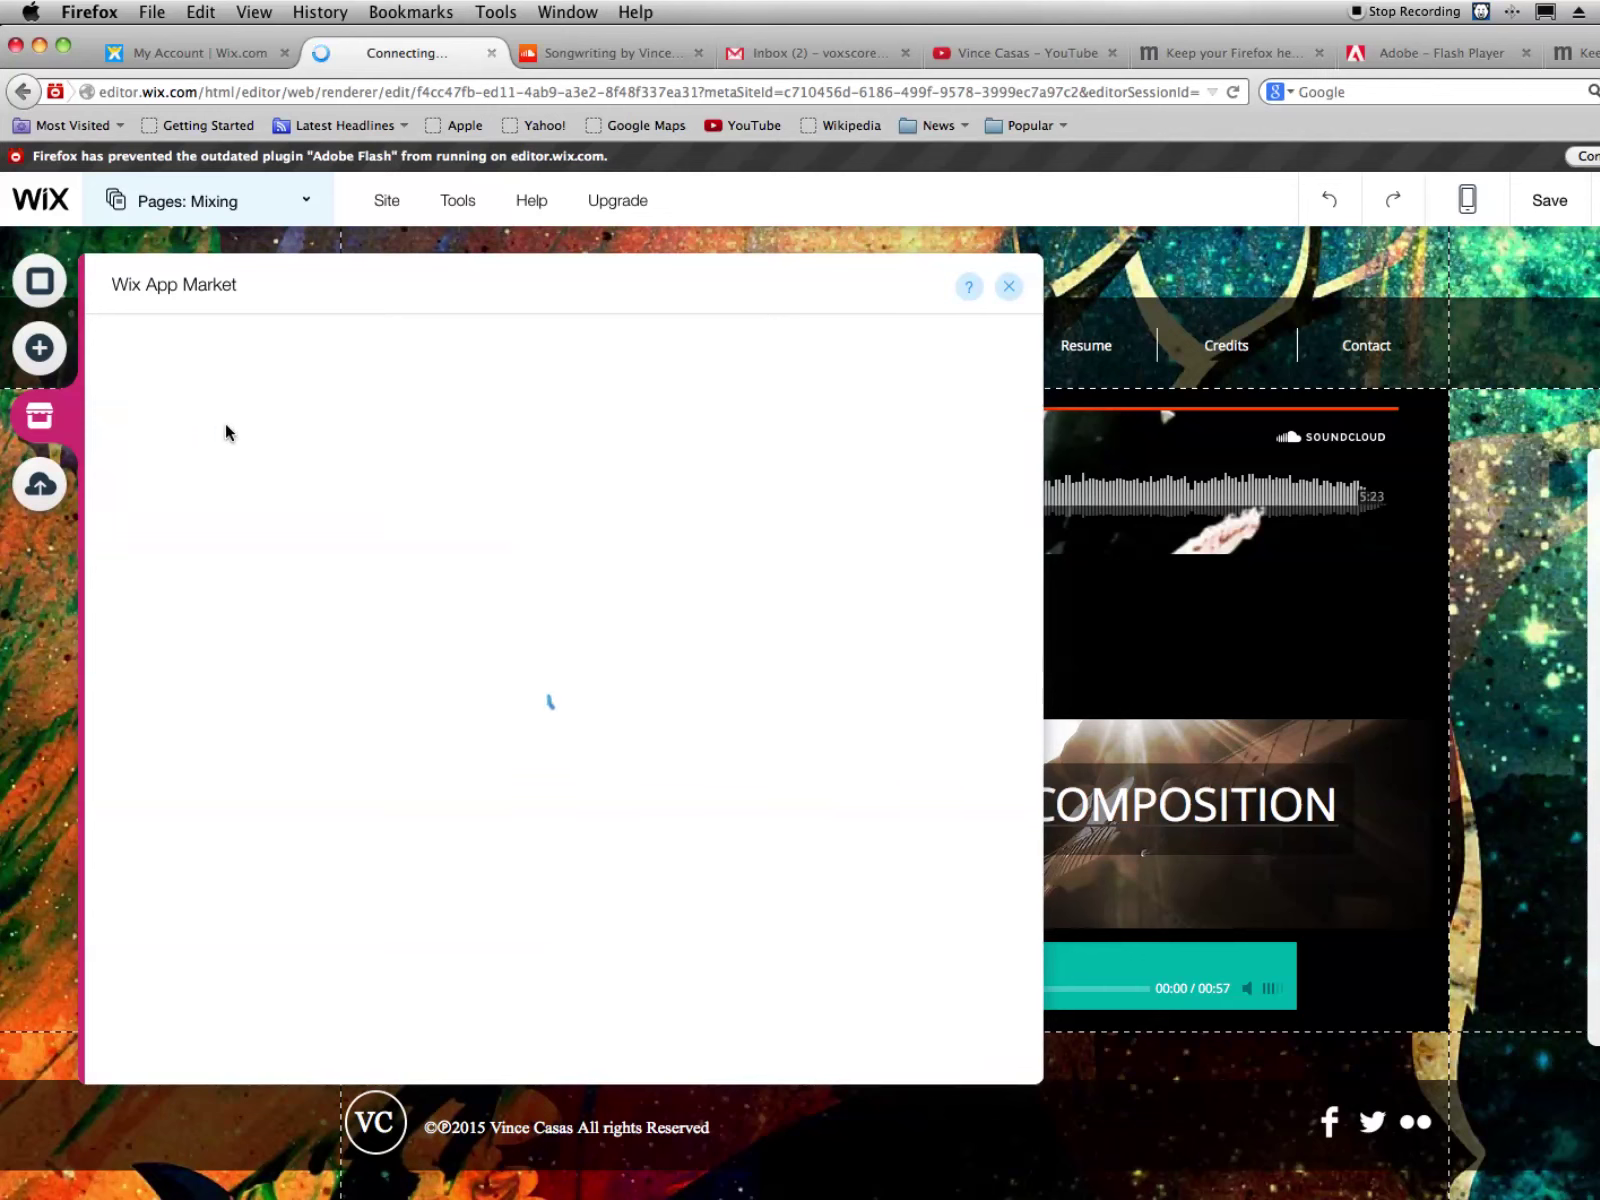
click(192, 357)
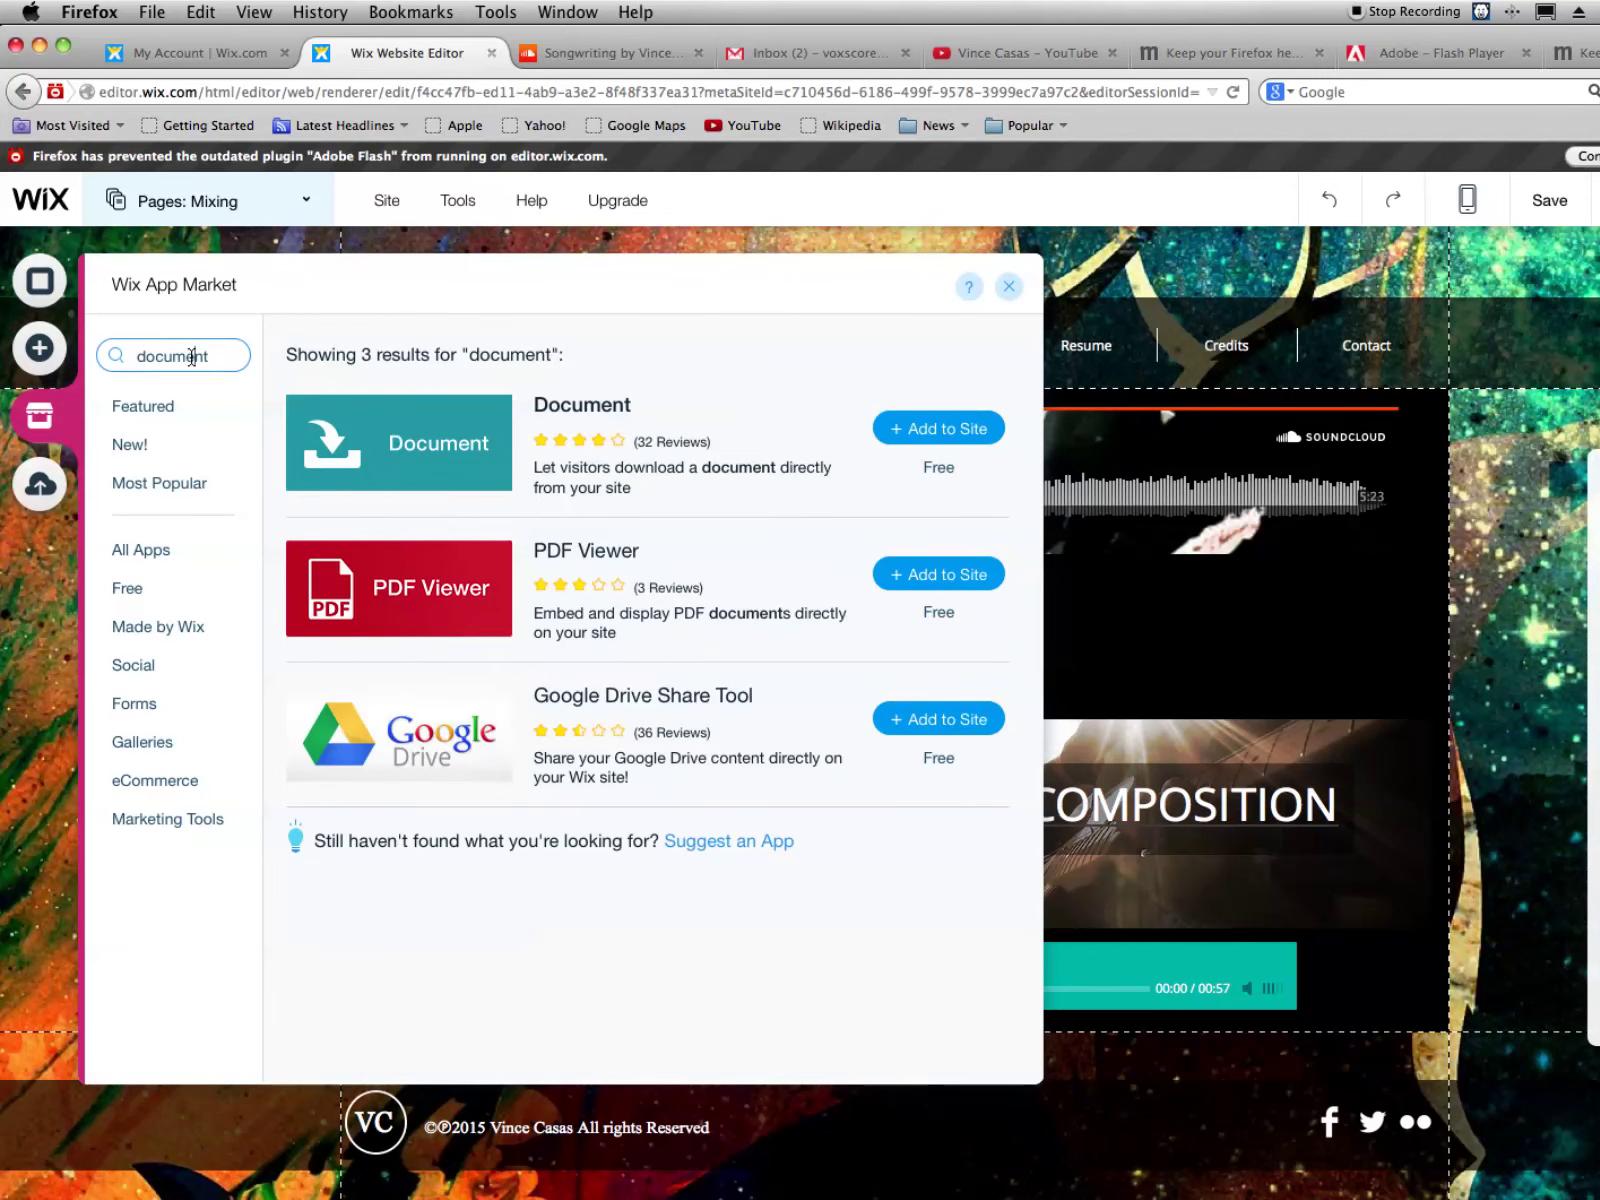
double_click(192, 357)
text(html)
key(Return)
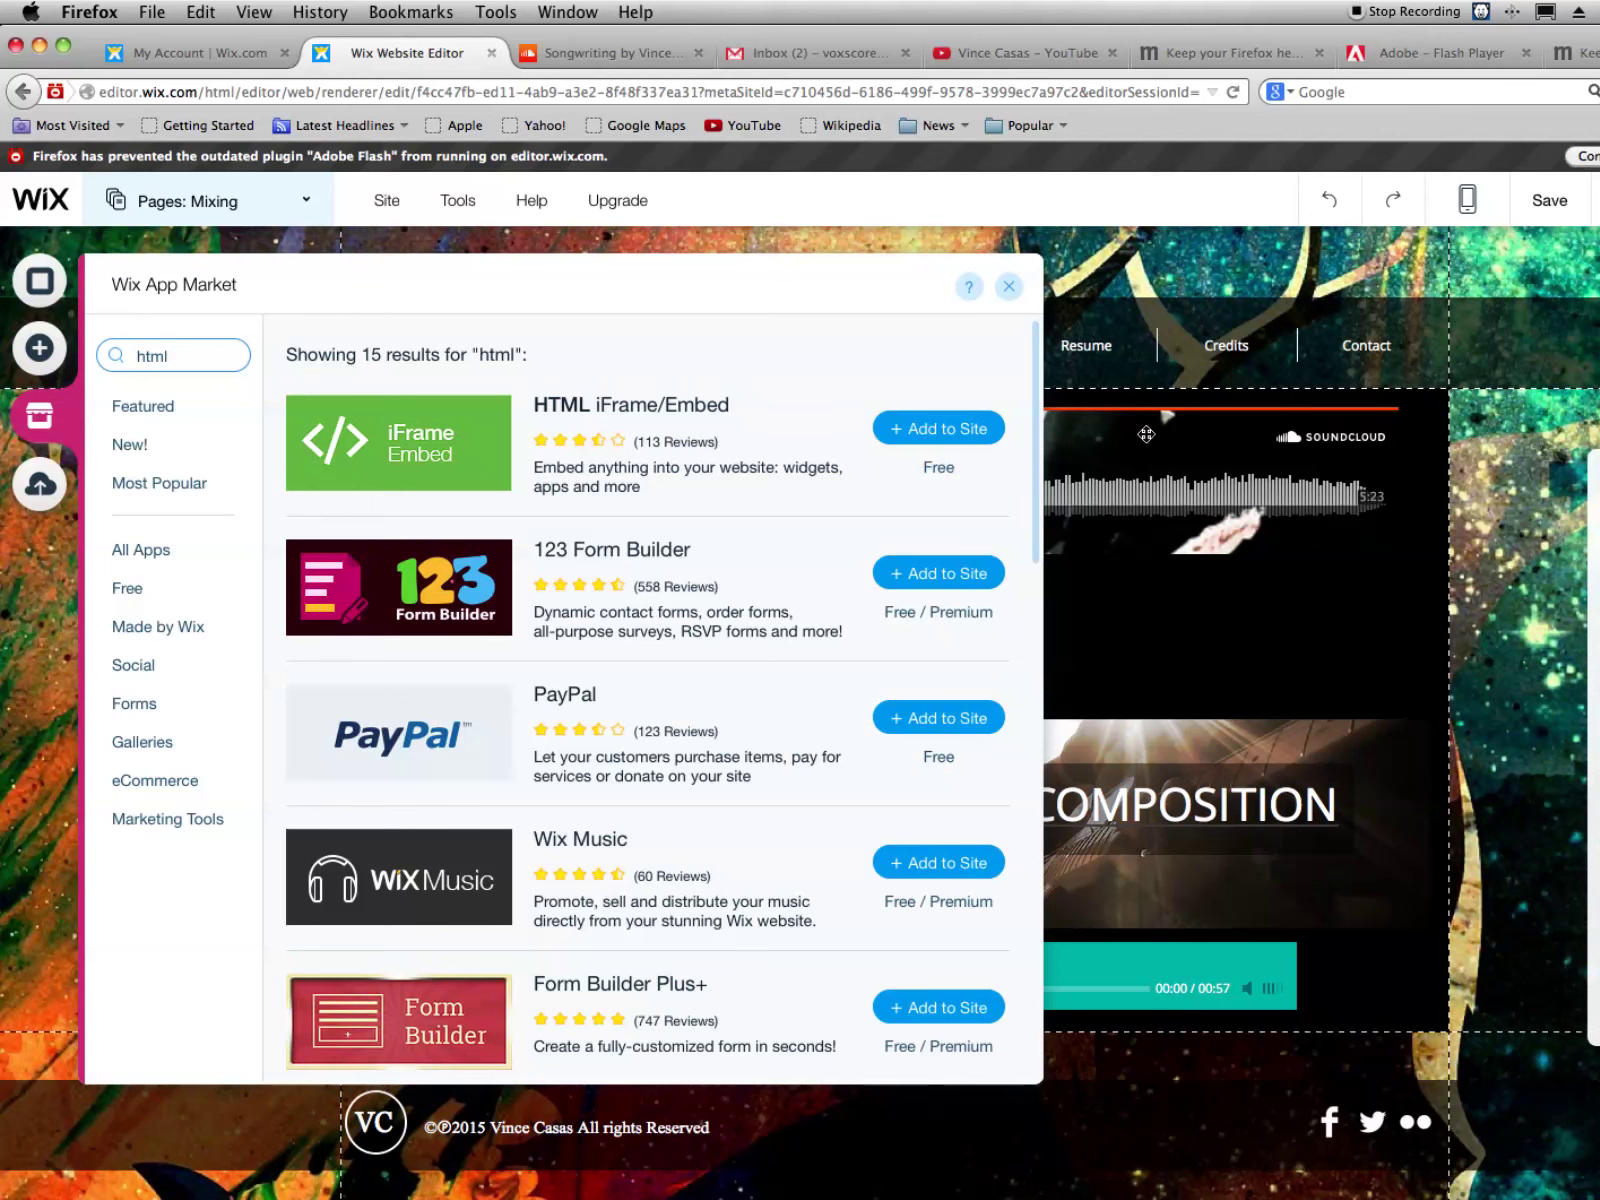
click(938, 428)
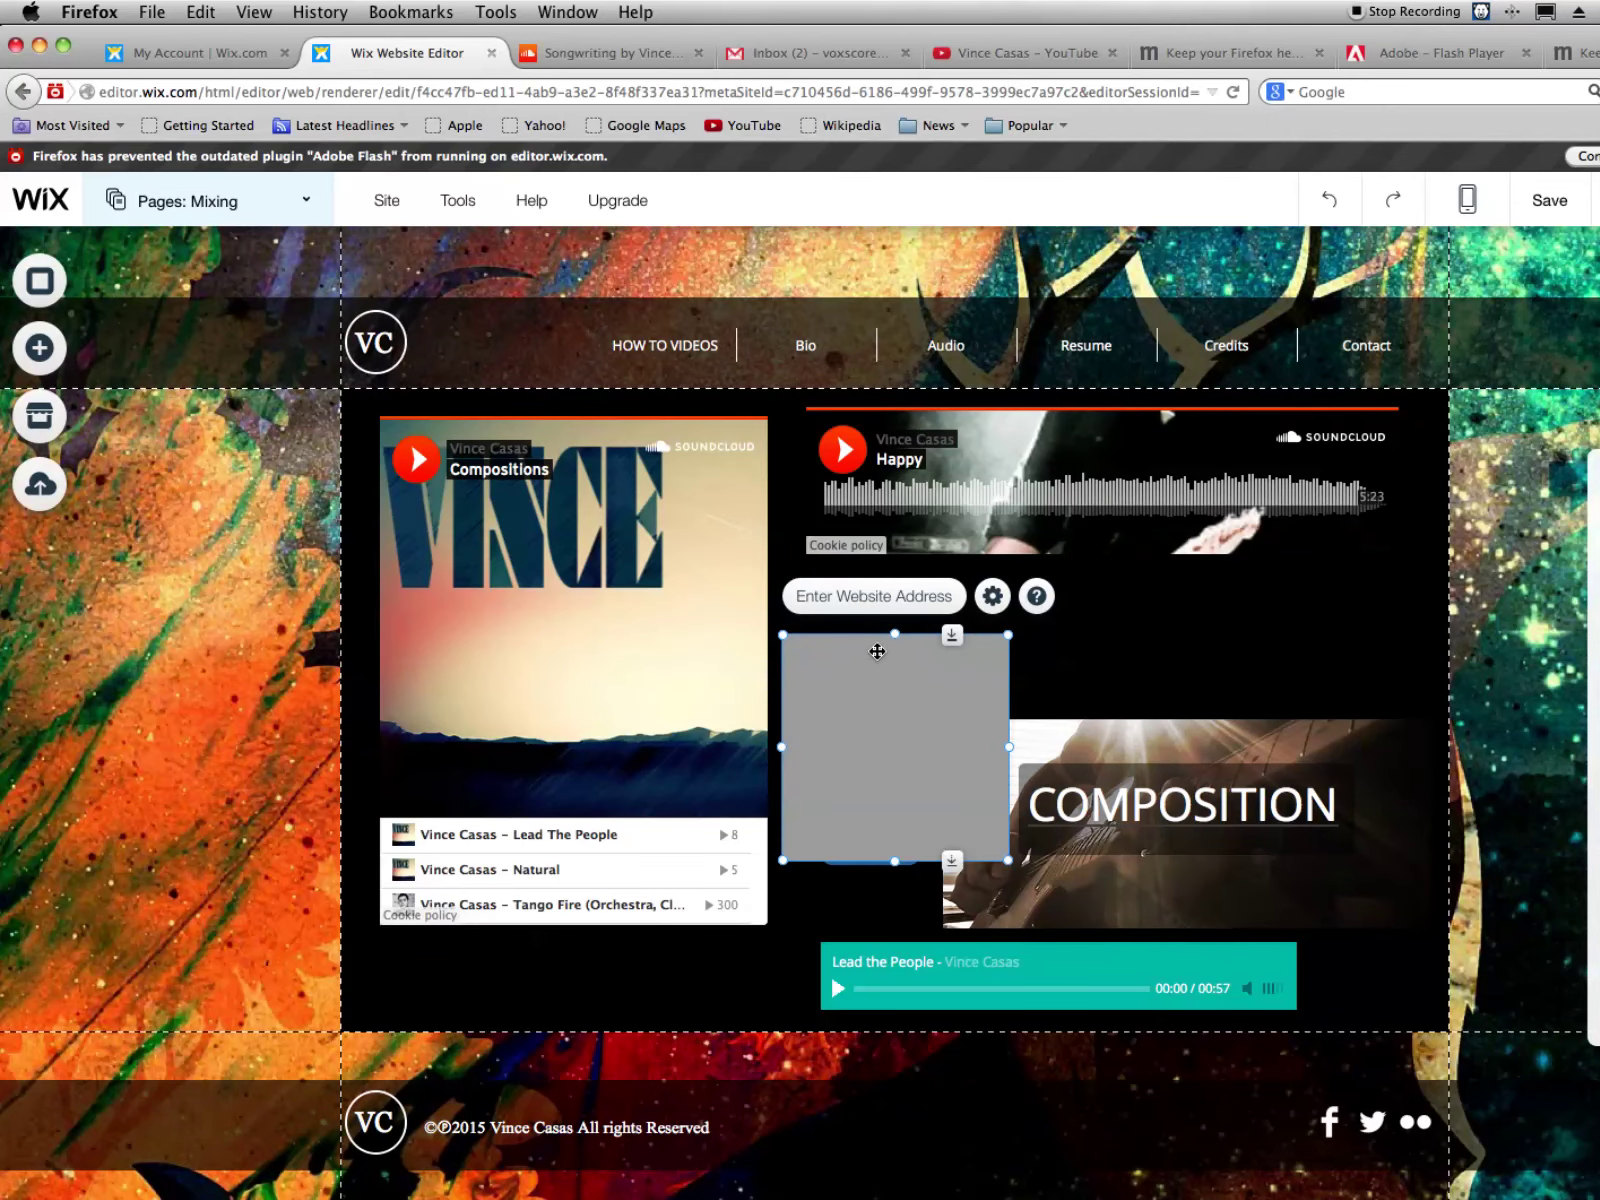
Set the HTML element's content type to Code, insert the copied Songwriting embed code and update the element
click(992, 596)
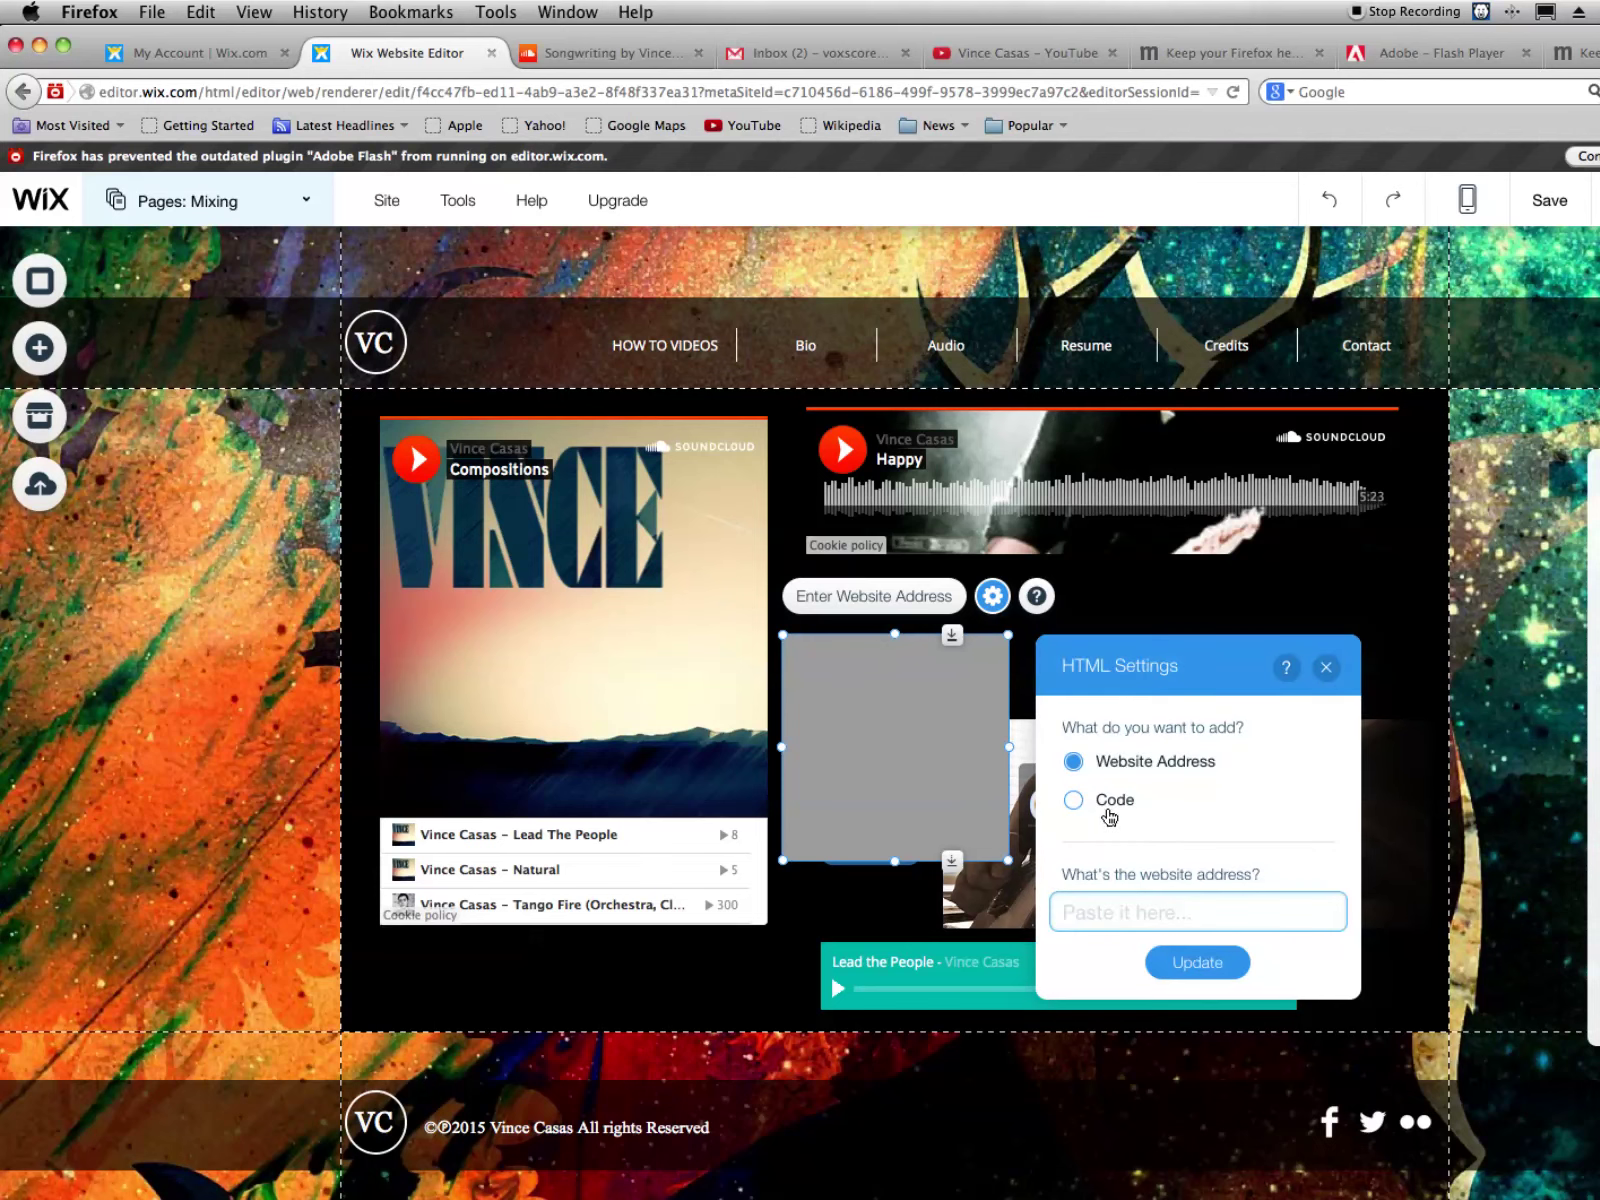
click(1076, 800)
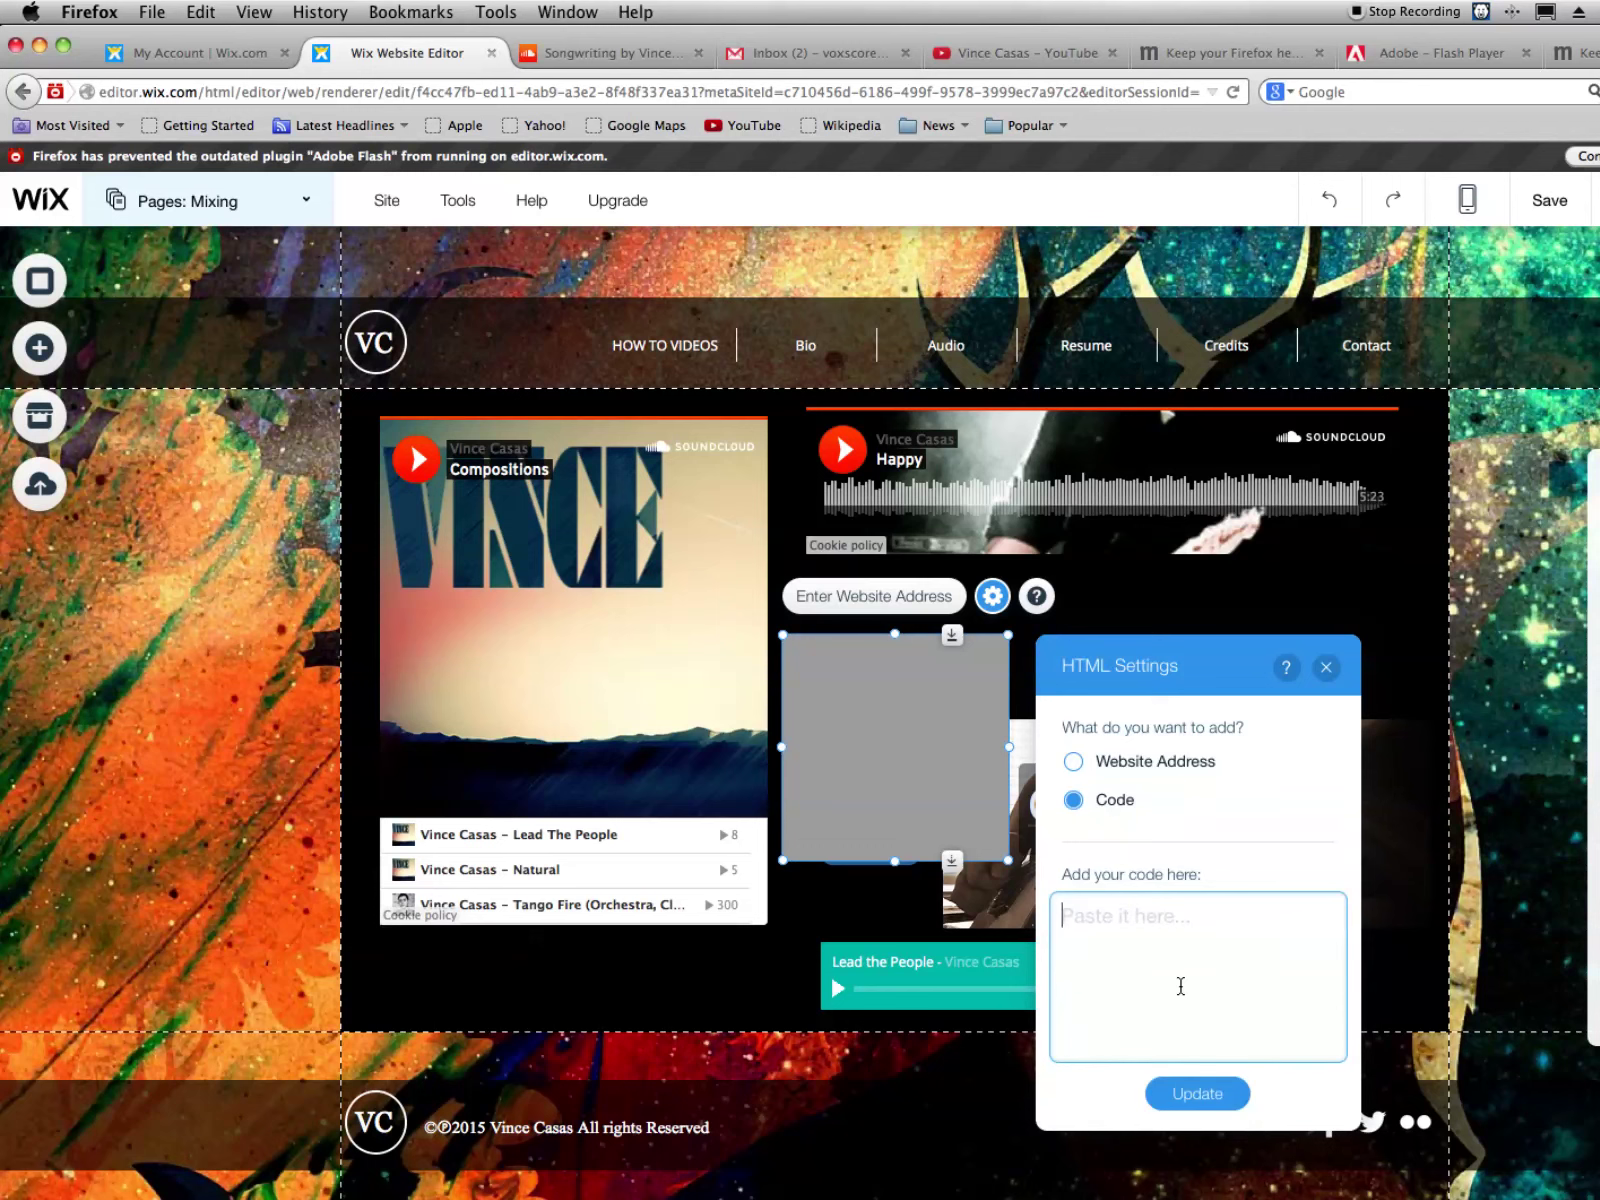
key(super+v)
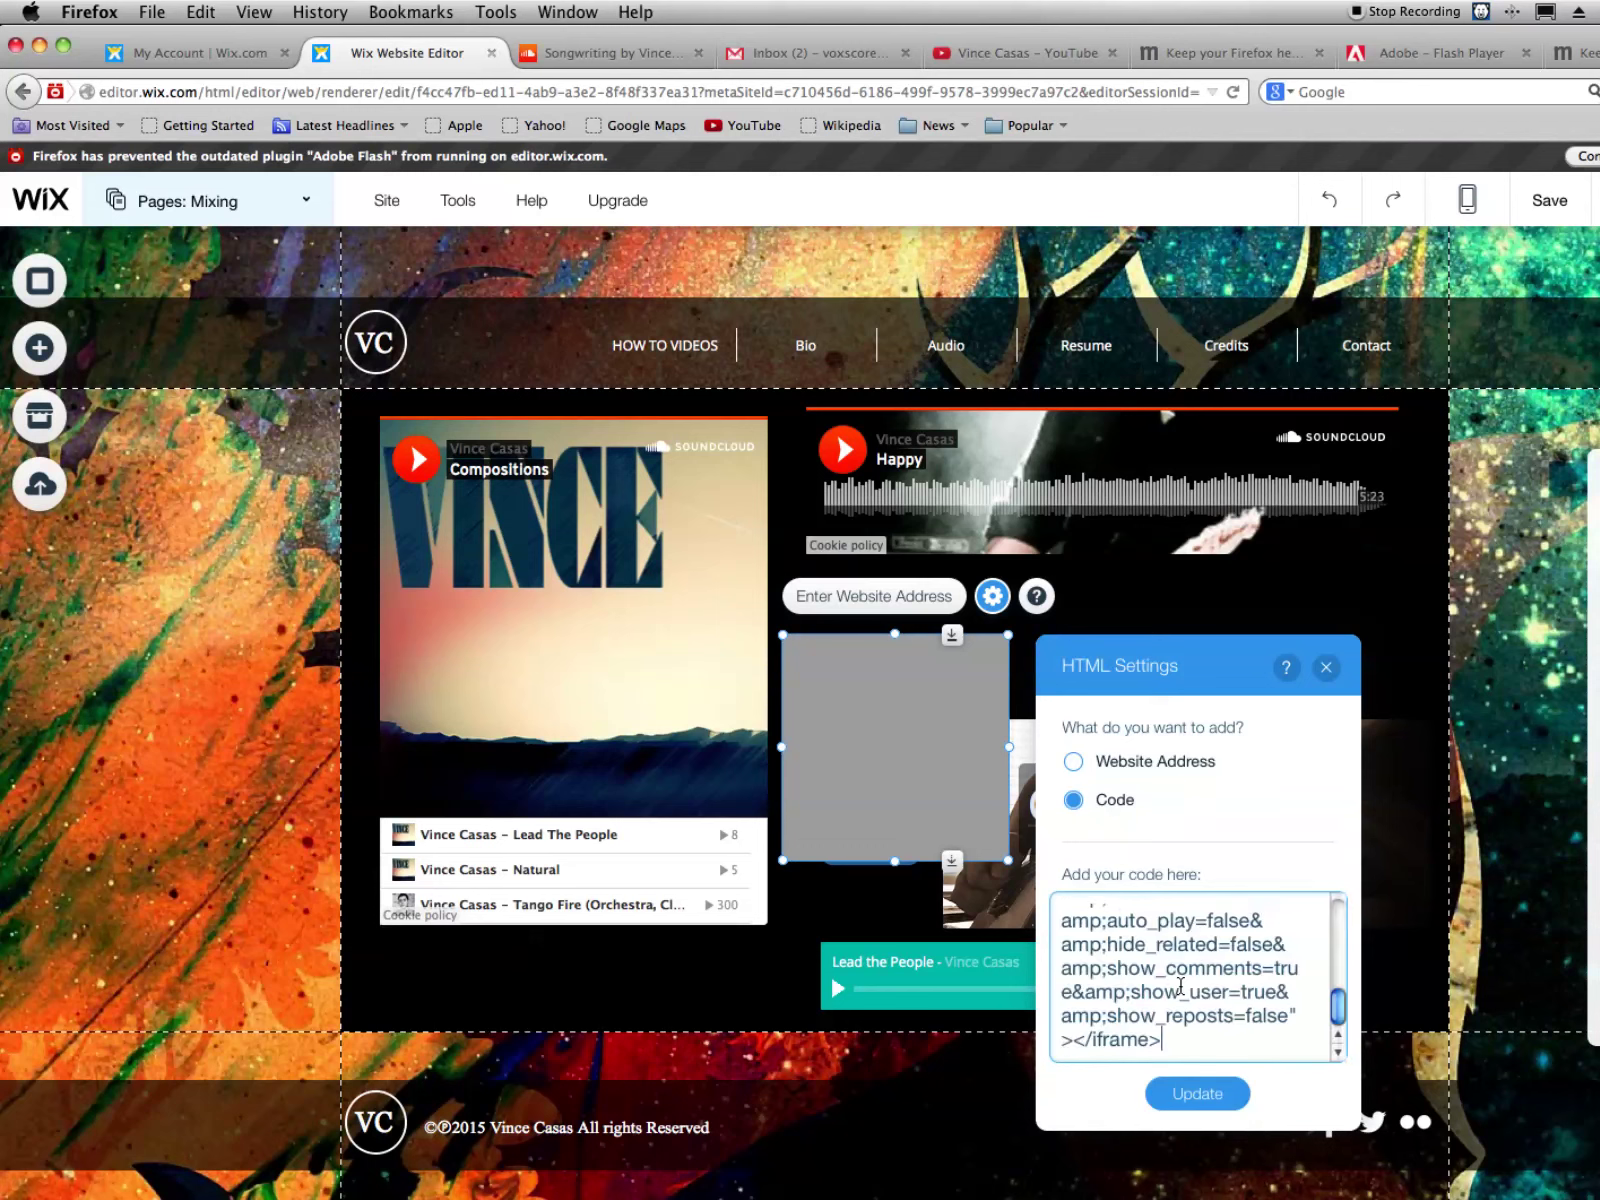
click(1197, 1093)
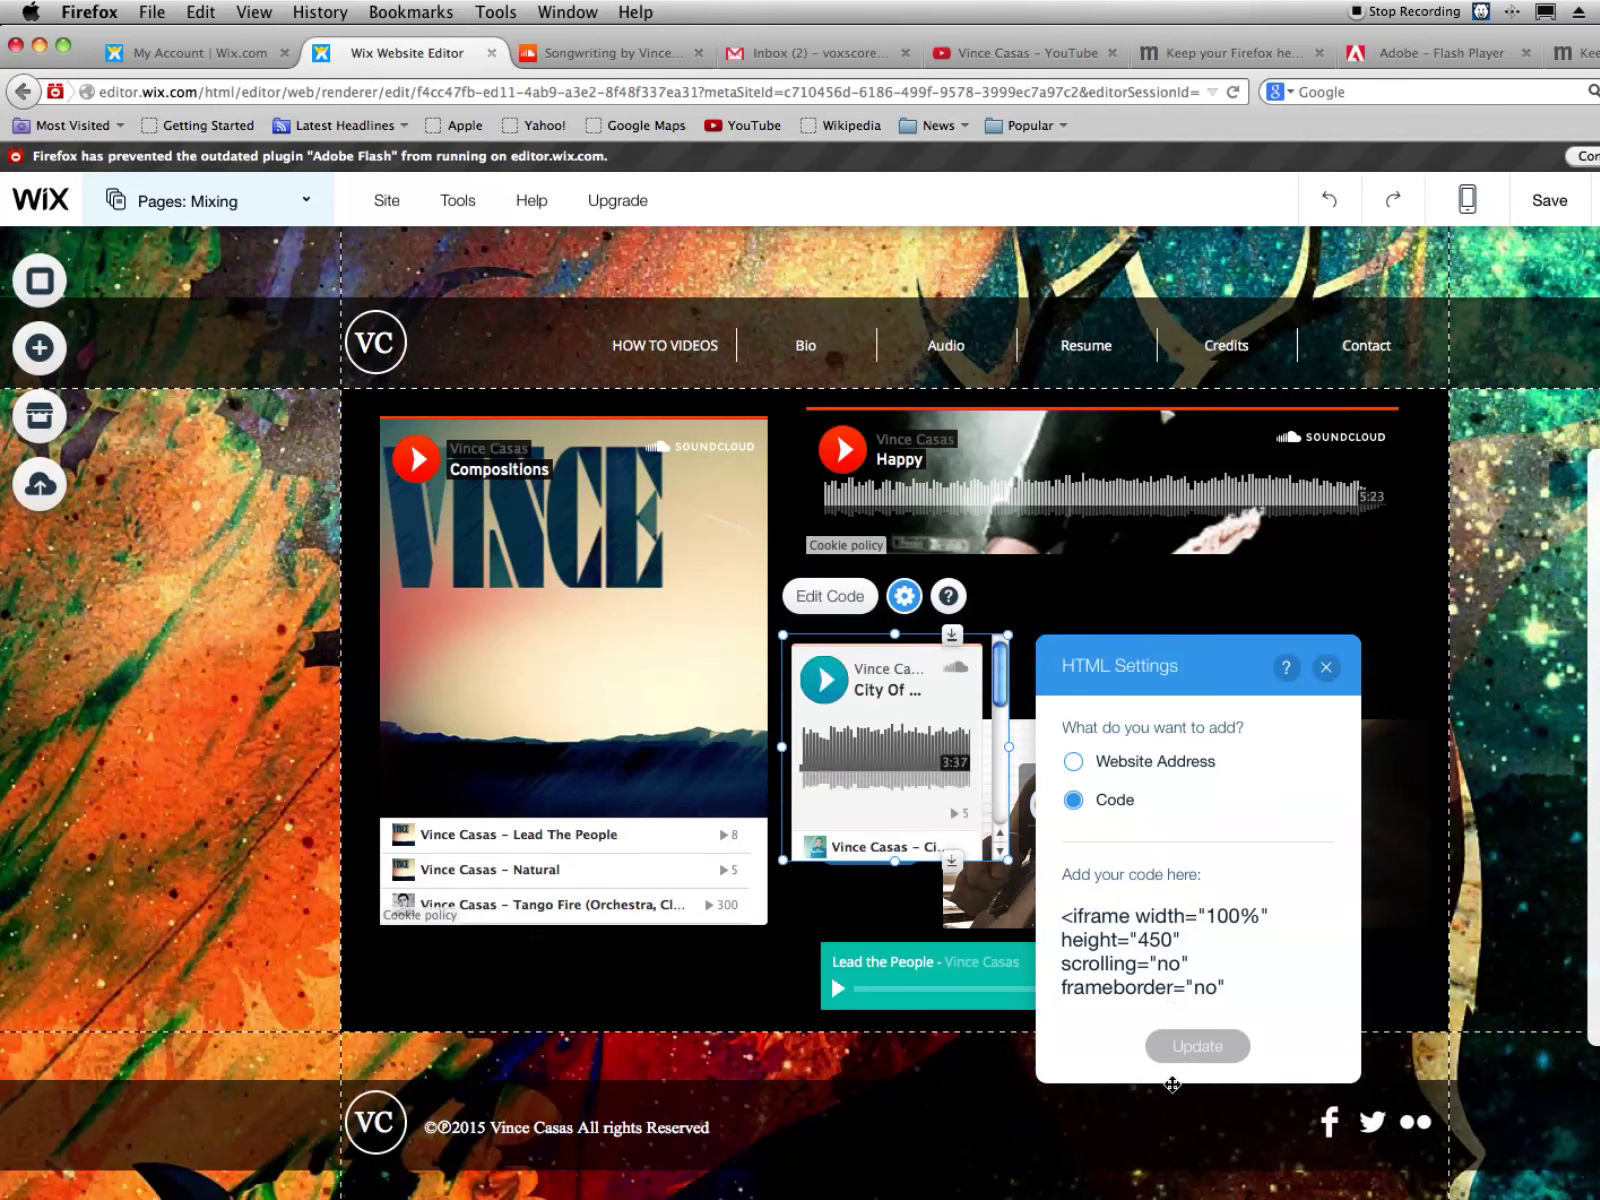
click(1326, 667)
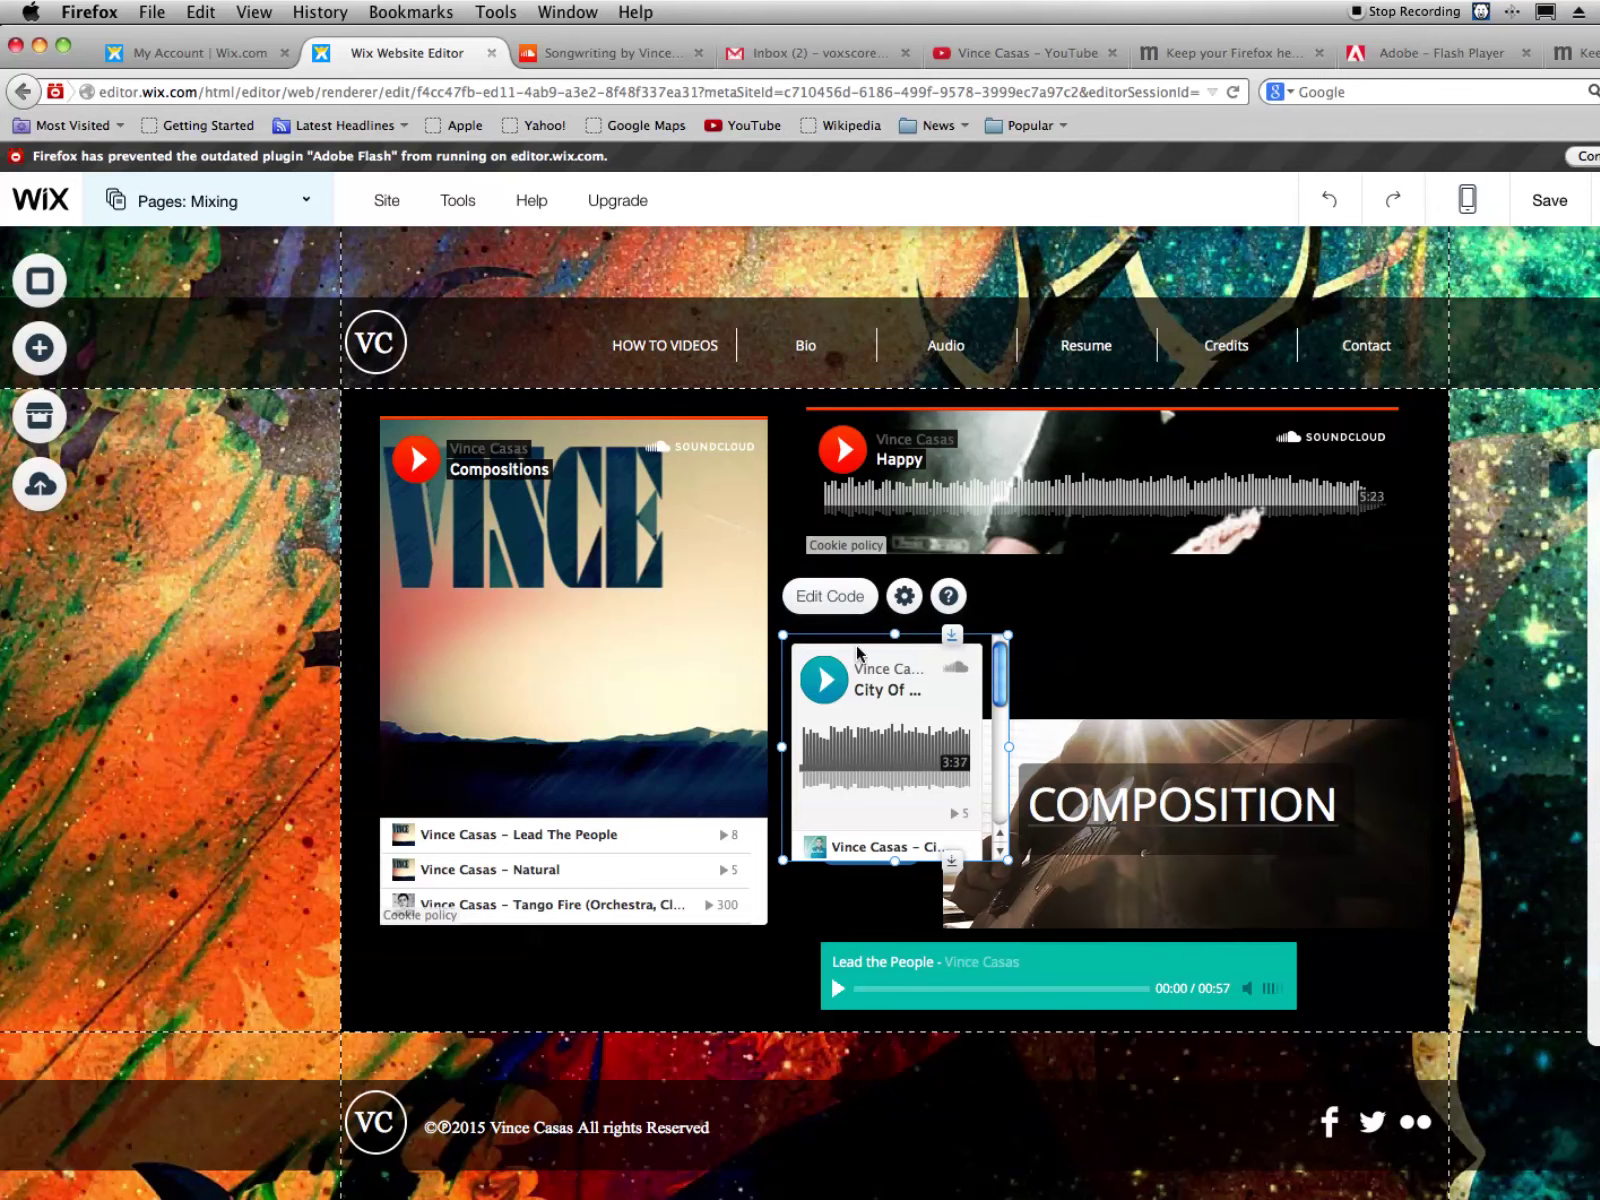
Place the Songwriting player directly below the Happy player and enlarge it to fit its artwork and track list
drag(866, 656, 891, 586)
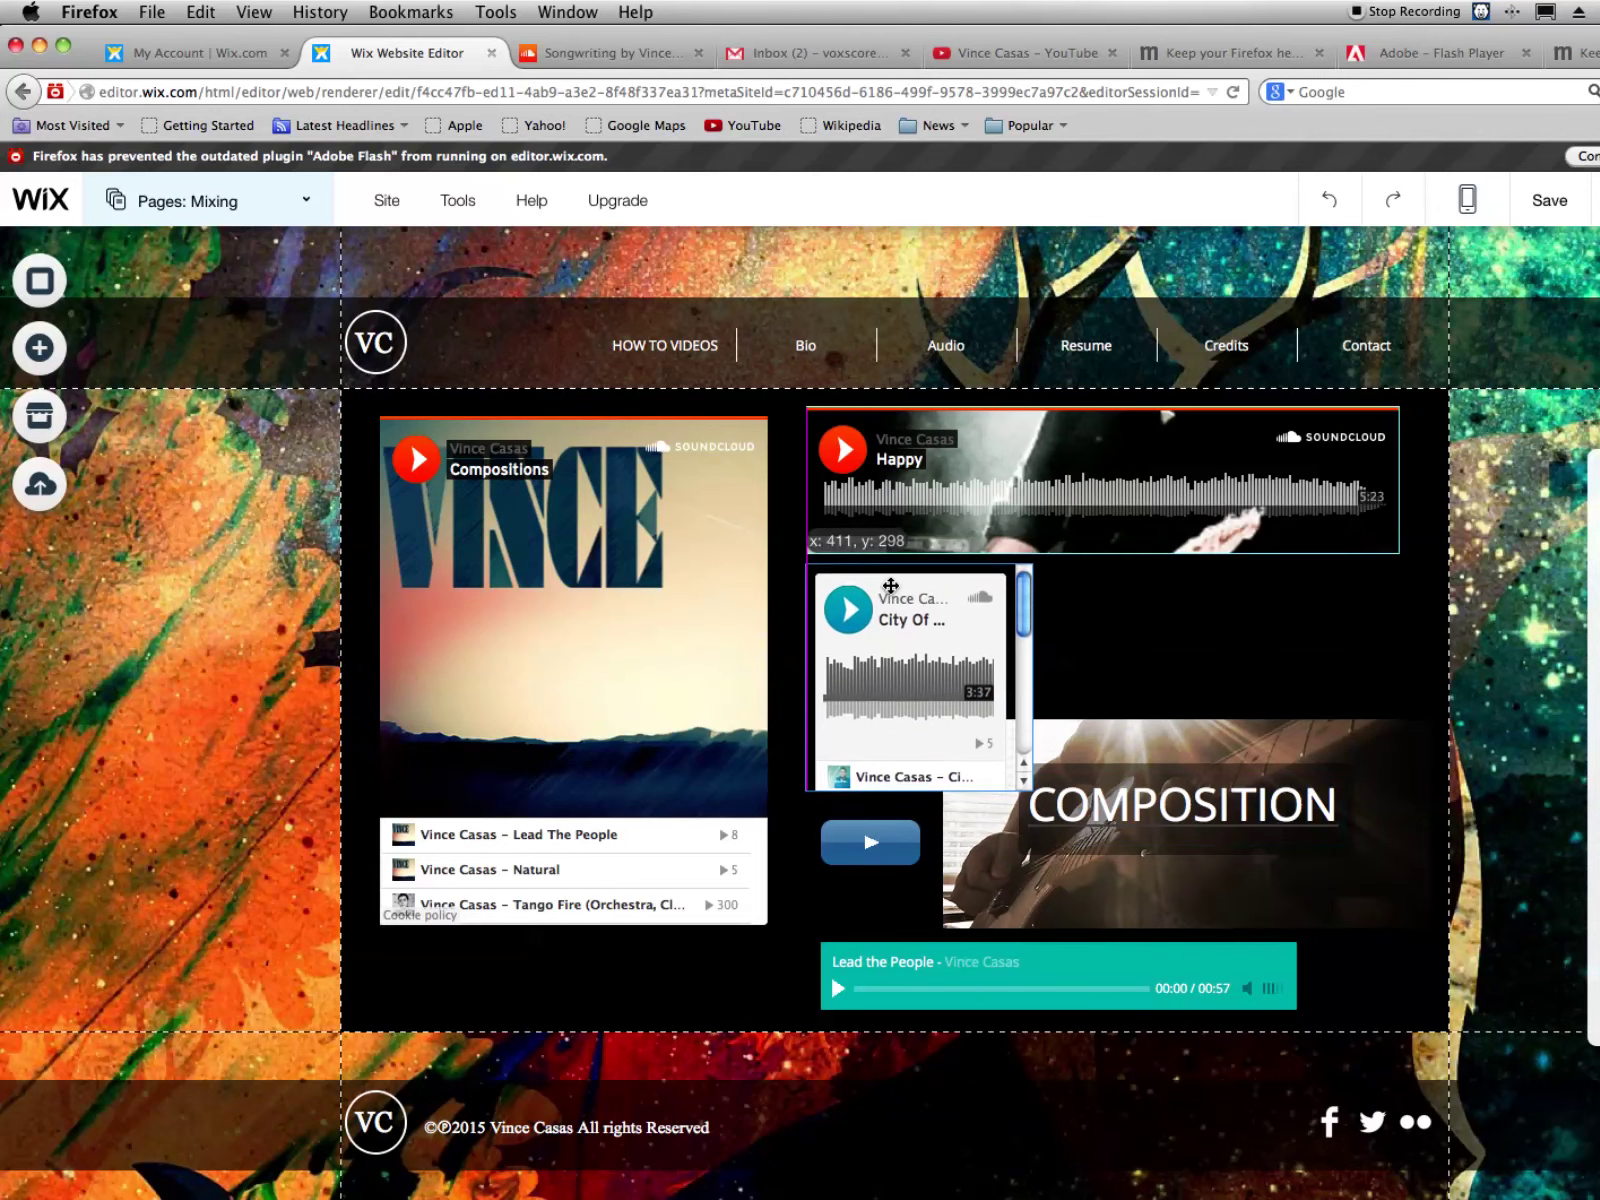
drag(1027, 789, 1383, 1121)
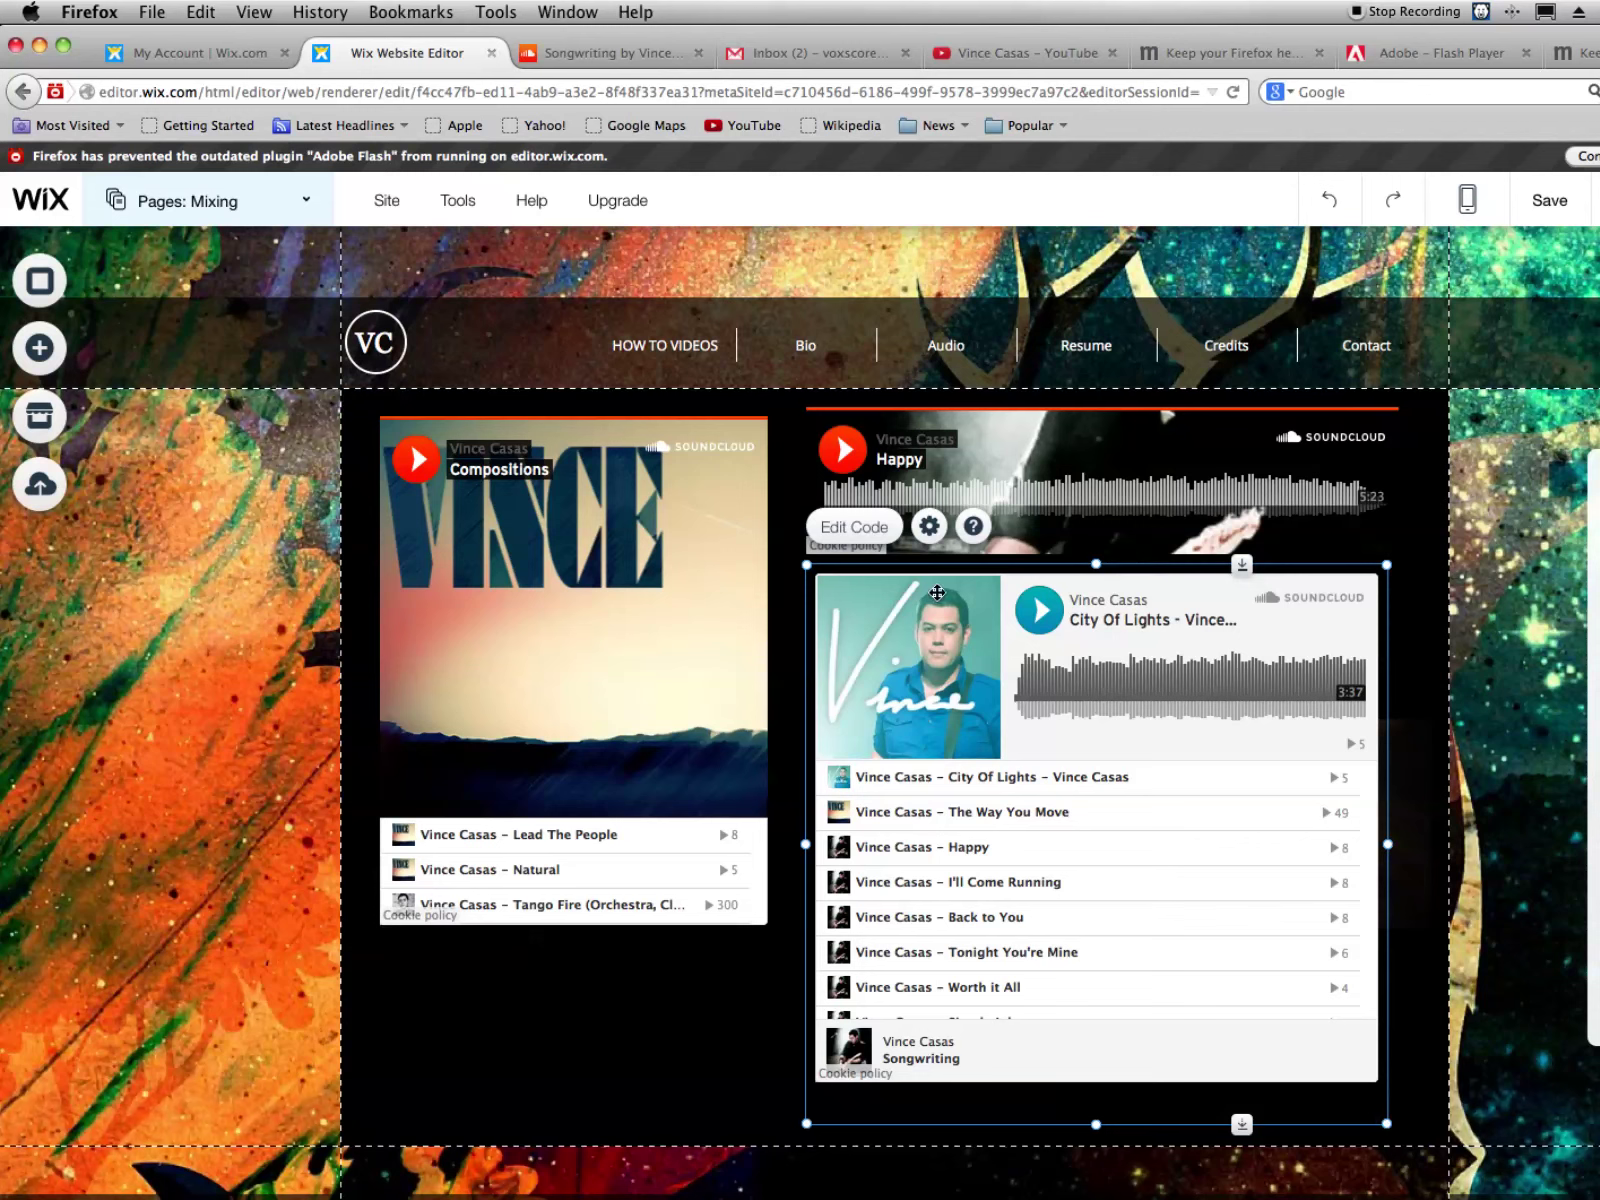
Set the iframe width in the Songwriting player's embed code to 50% and update the player
click(883, 517)
click(880, 578)
click(851, 528)
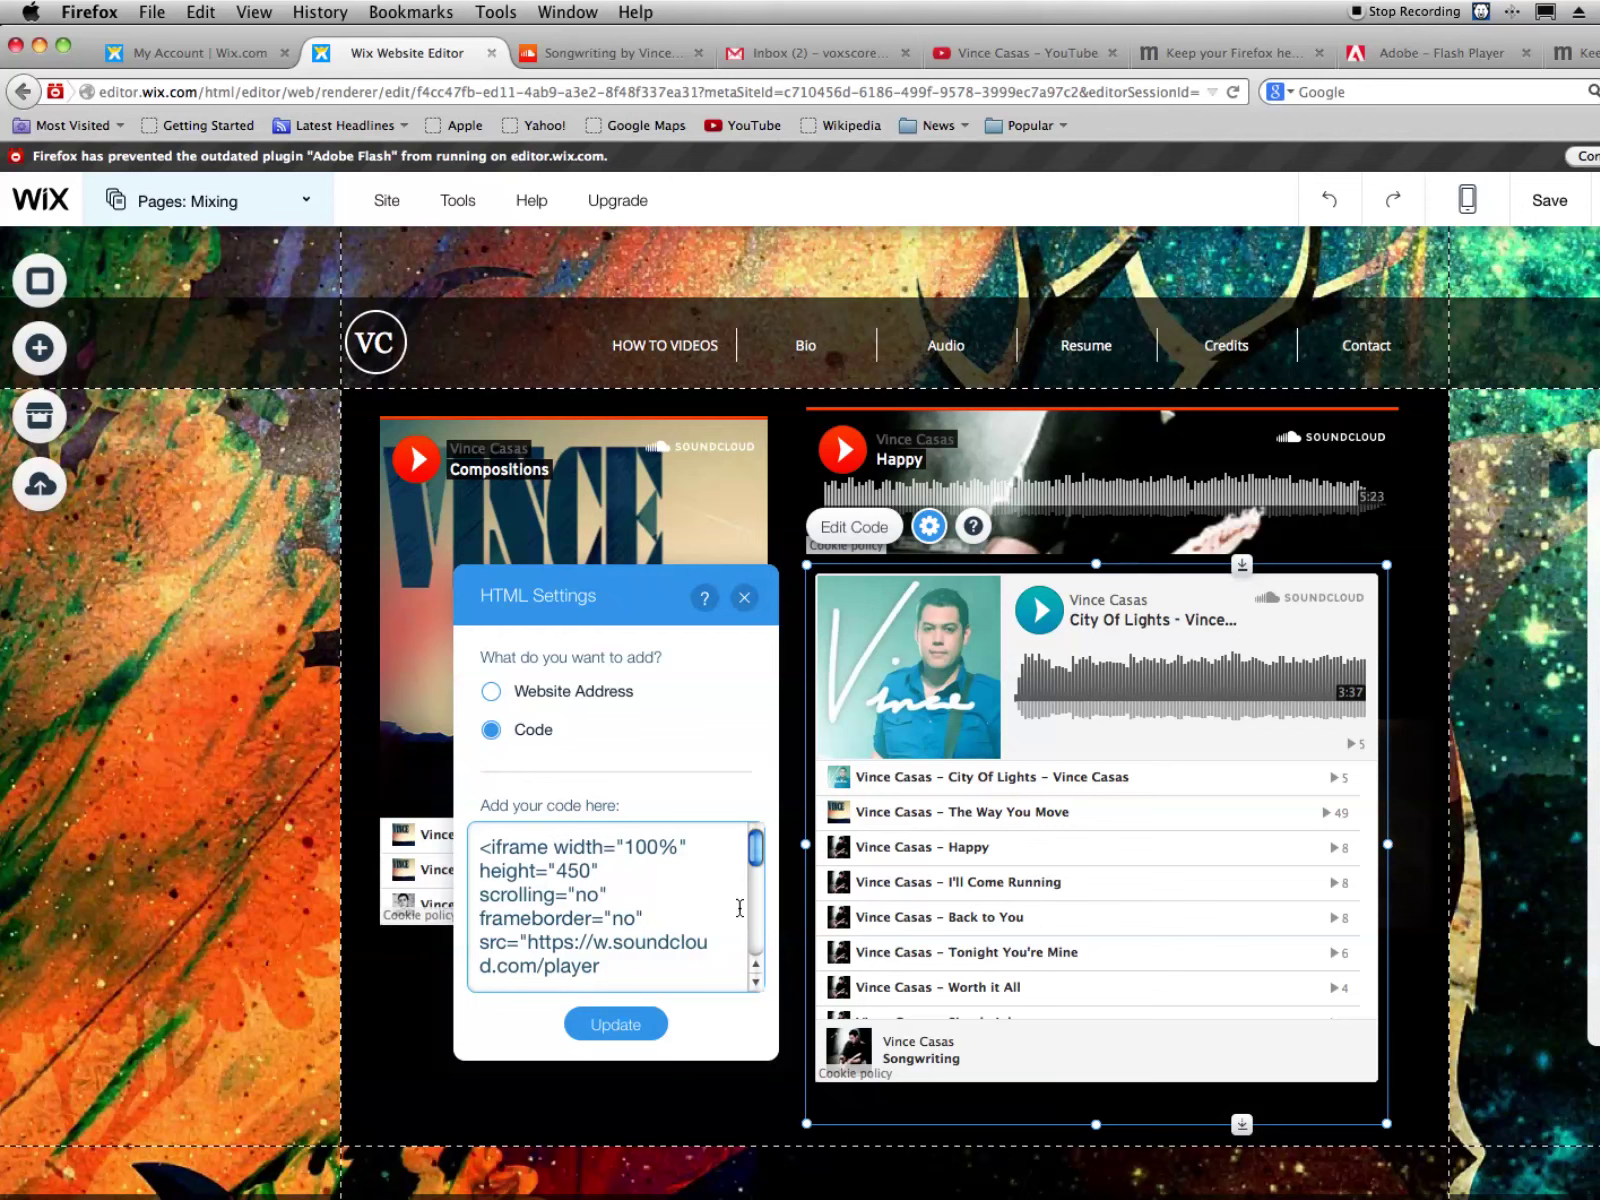
mouse_move(756, 846)
mouse_down()
mouse_move(777, 937)
mouse_move(750, 830)
mouse_up()
double_click(628, 848)
text(50)
click(615, 1022)
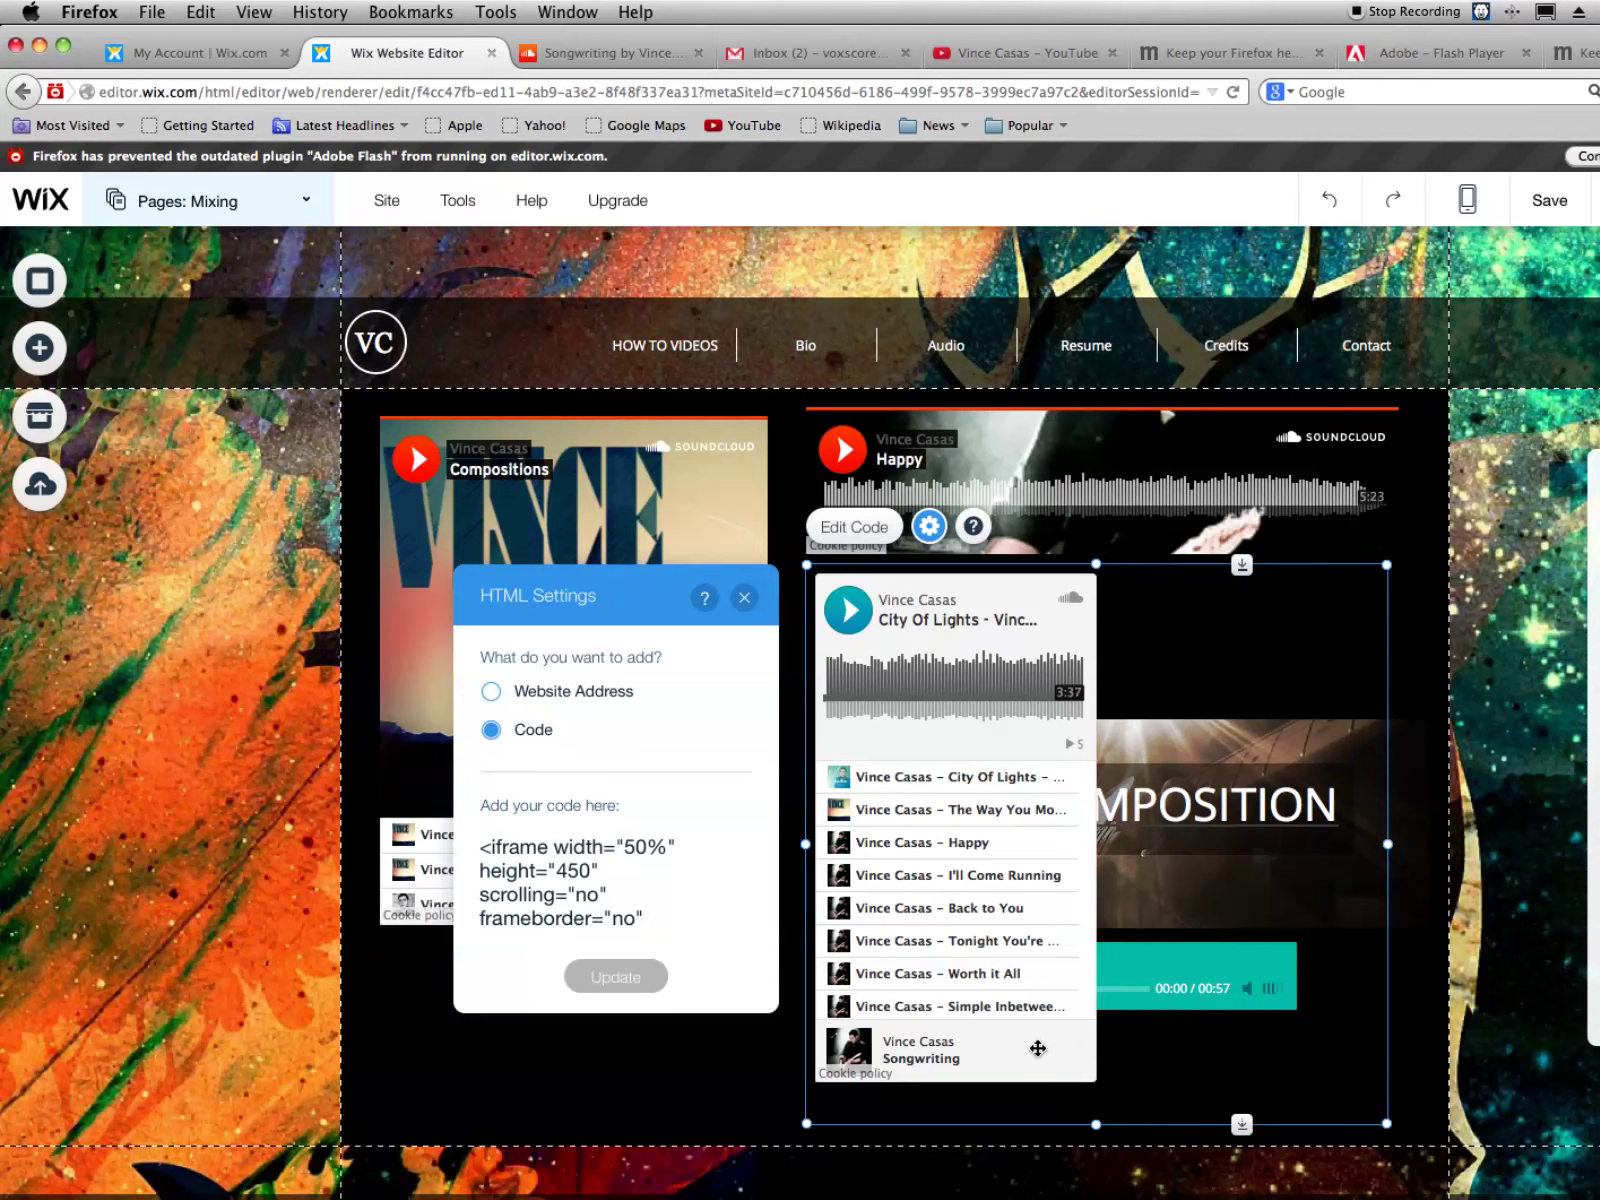
Restore the iframe width in the Songwriting player's embed code to 100%, update the player and close its settings
click(653, 857)
key(ctrl+a)
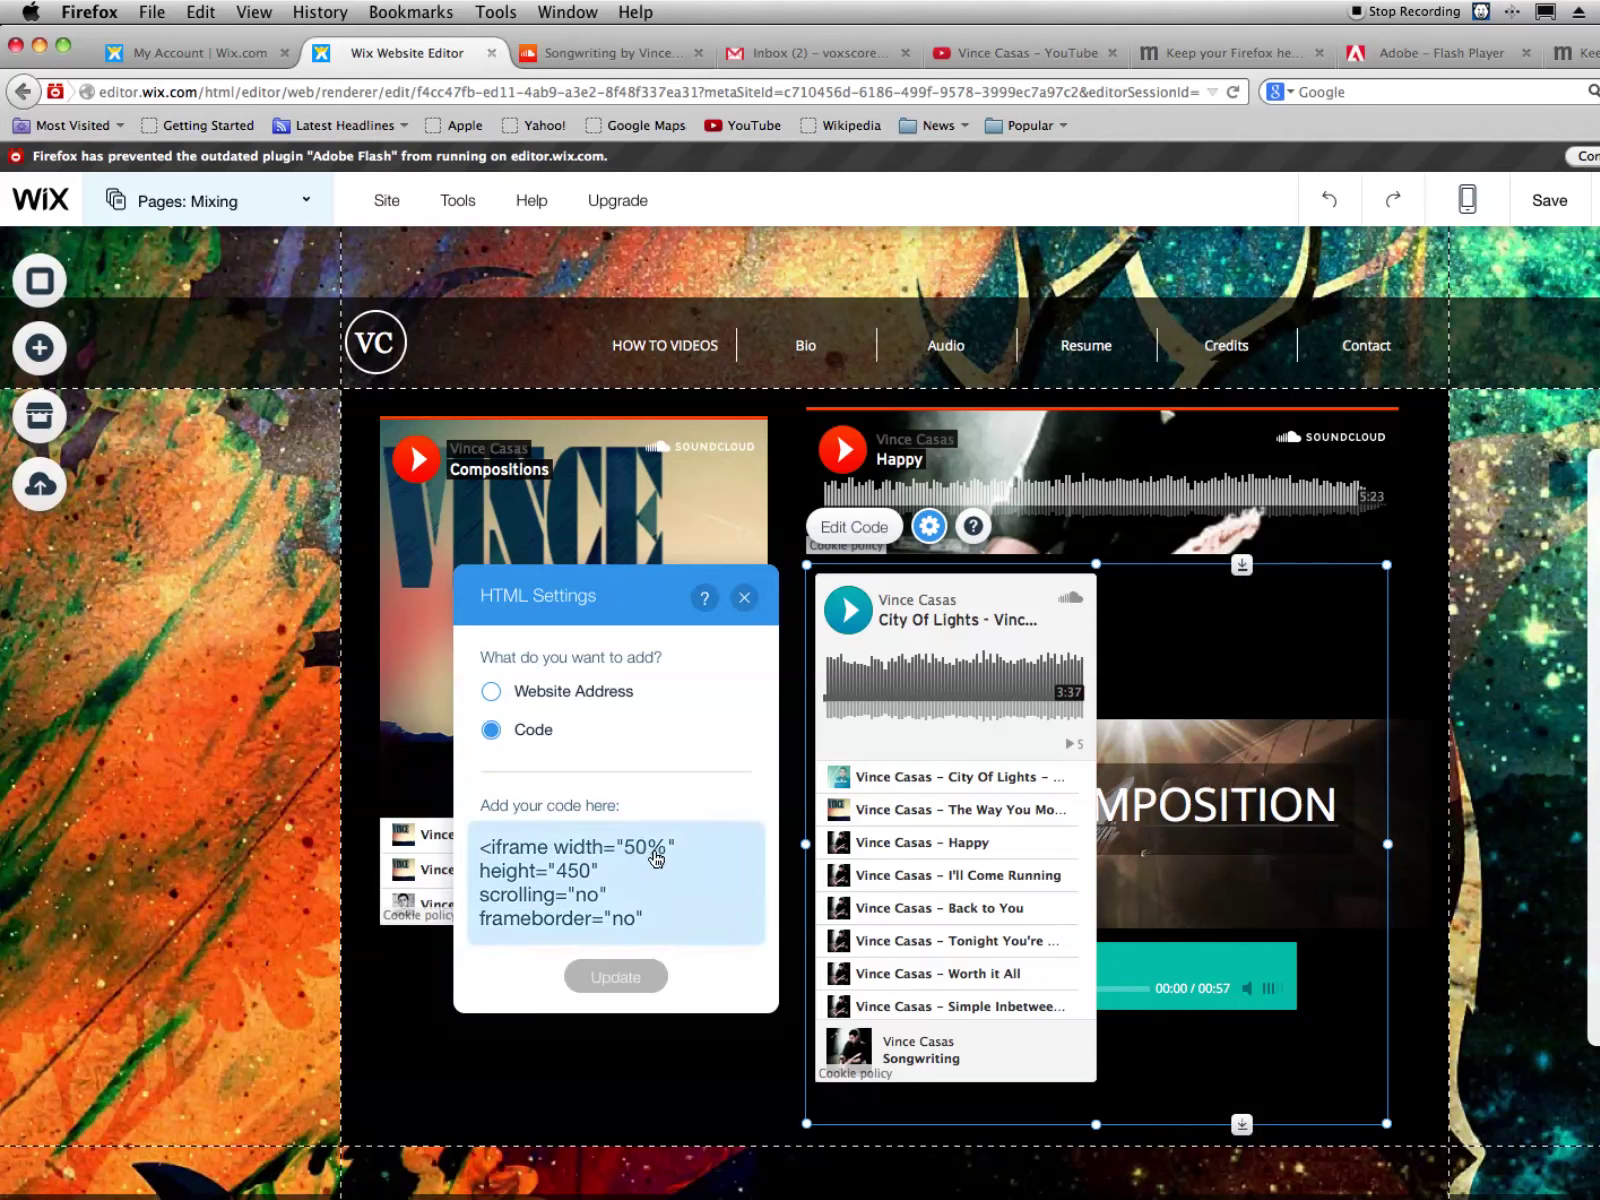
key(ctrl+v)
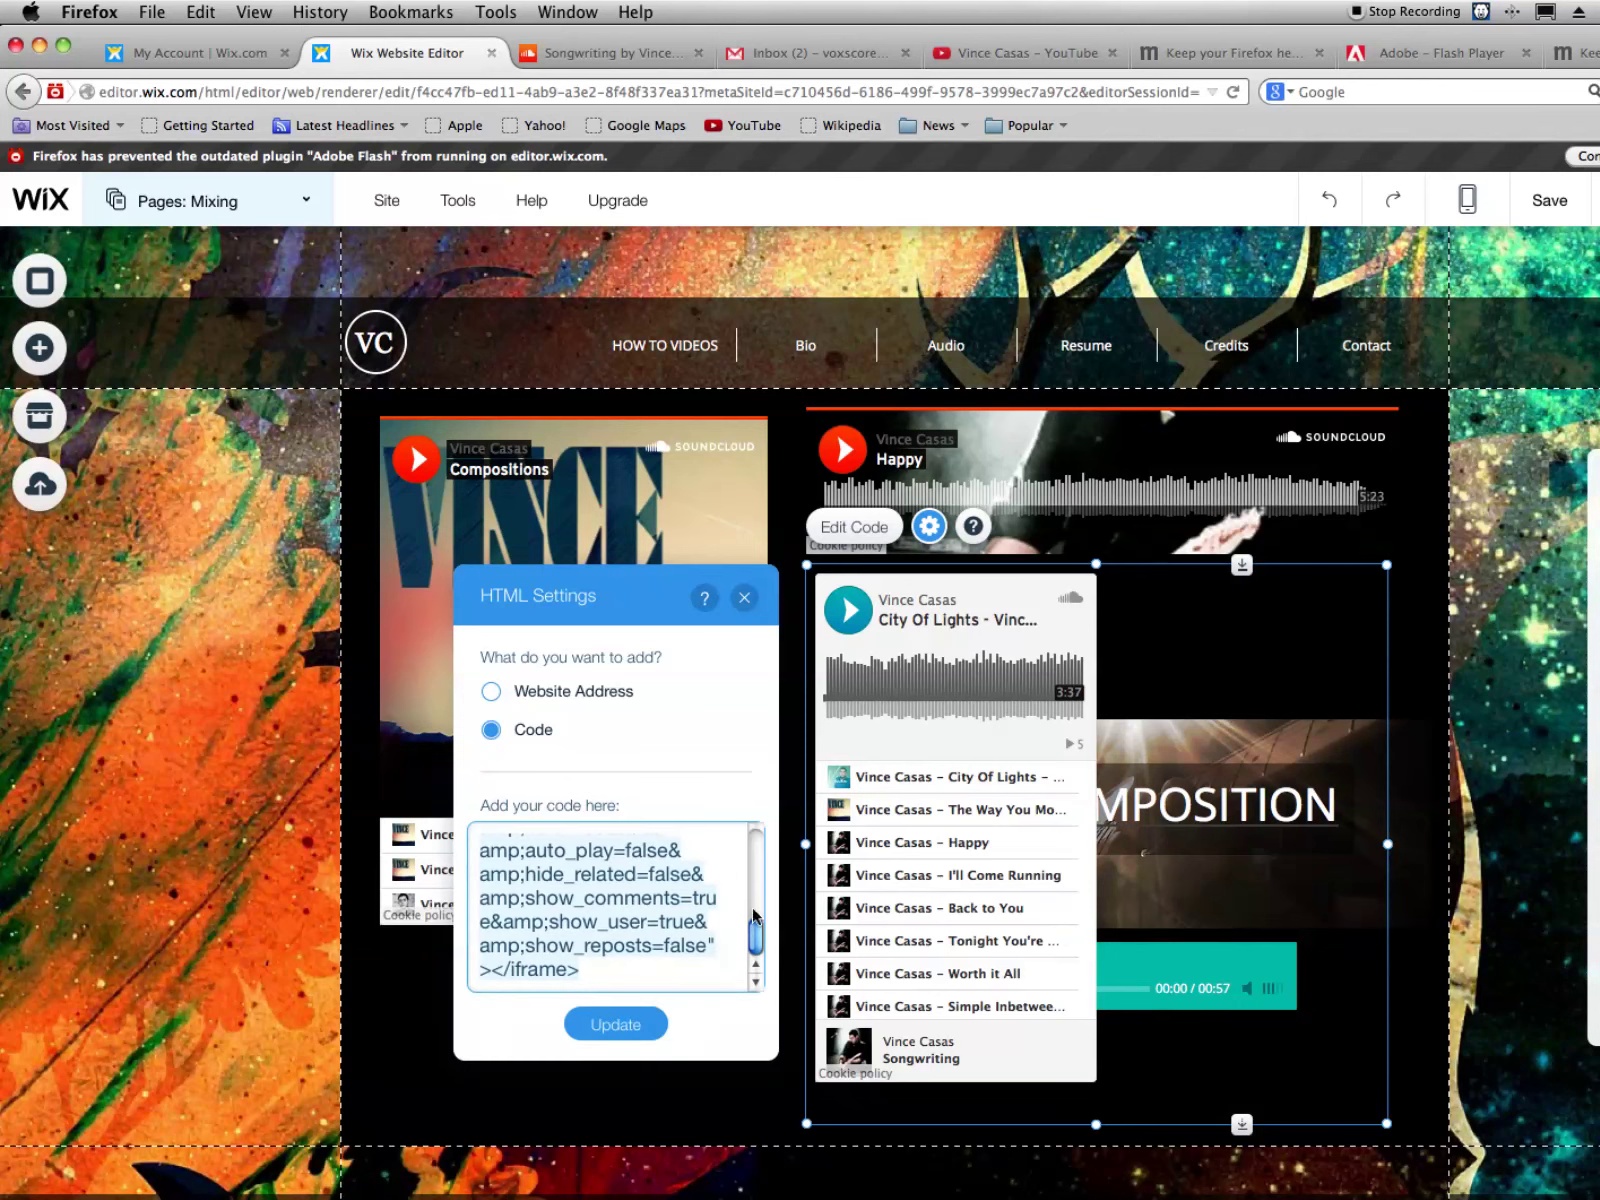
drag(755, 935, 753, 838)
click(633, 848)
key(BackSpace)
text(100%")
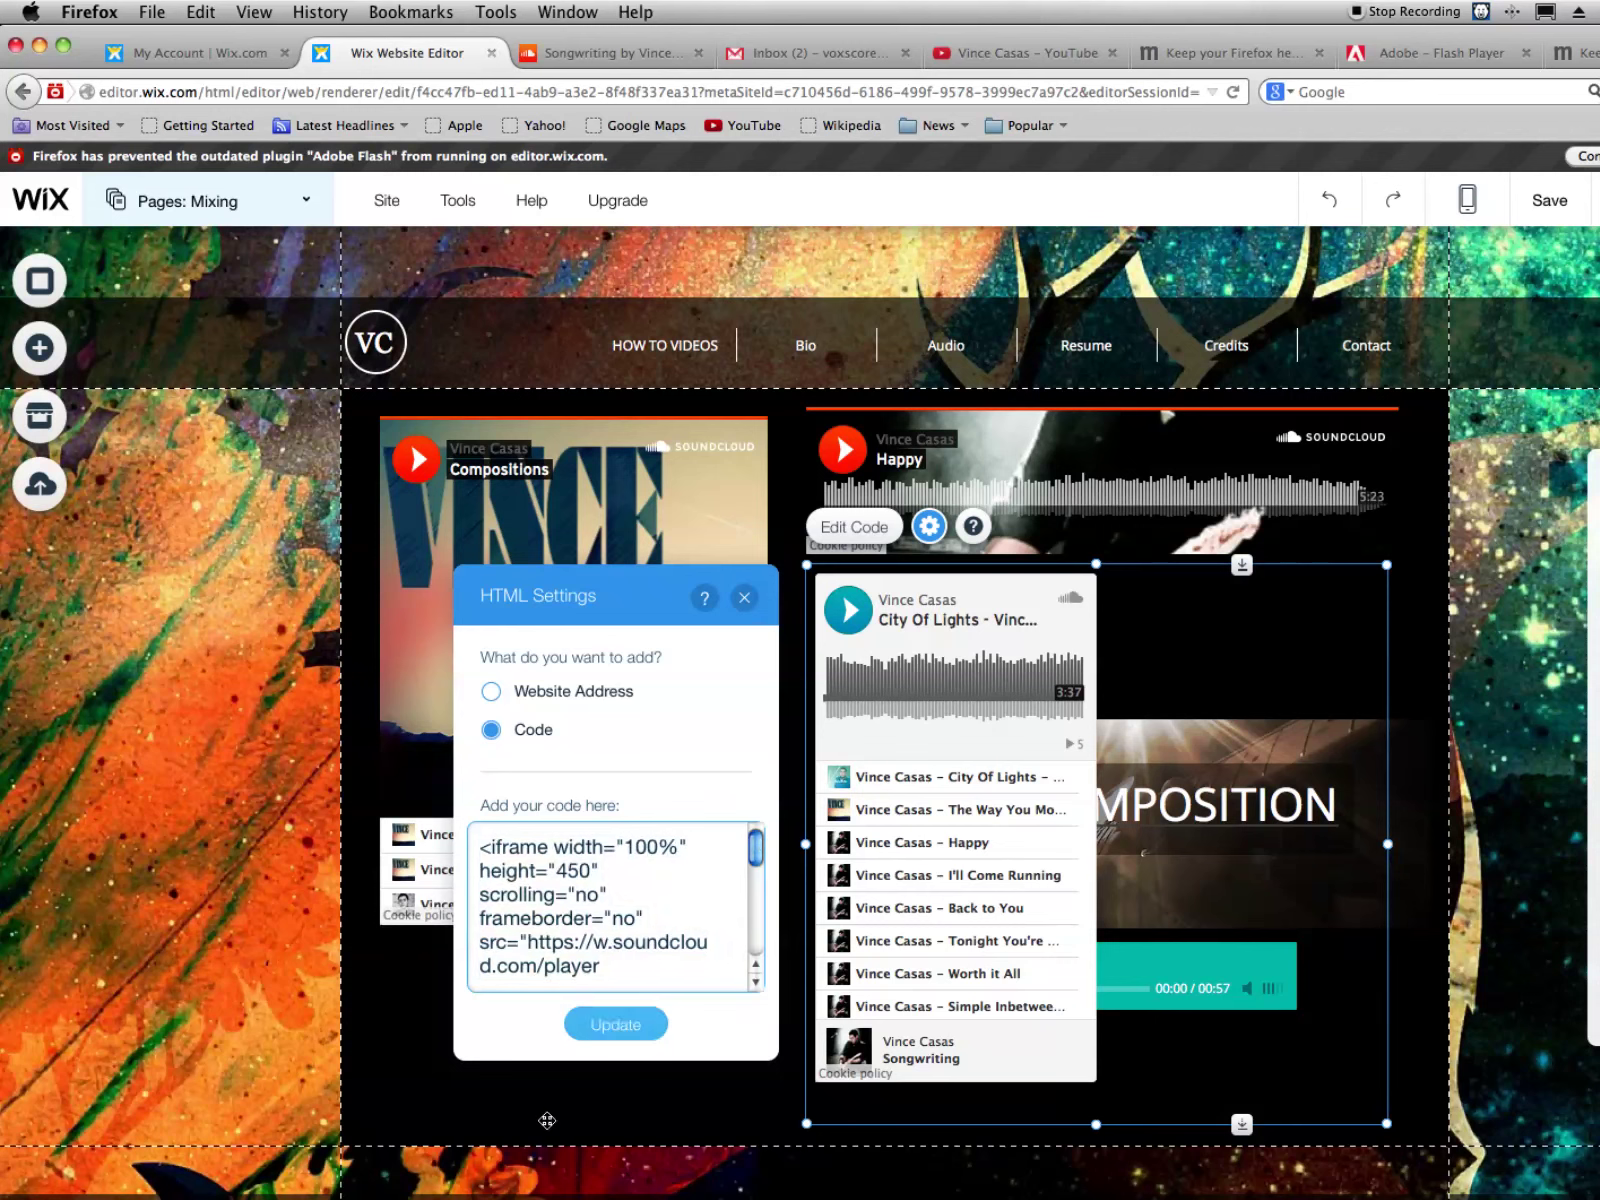
click(612, 1024)
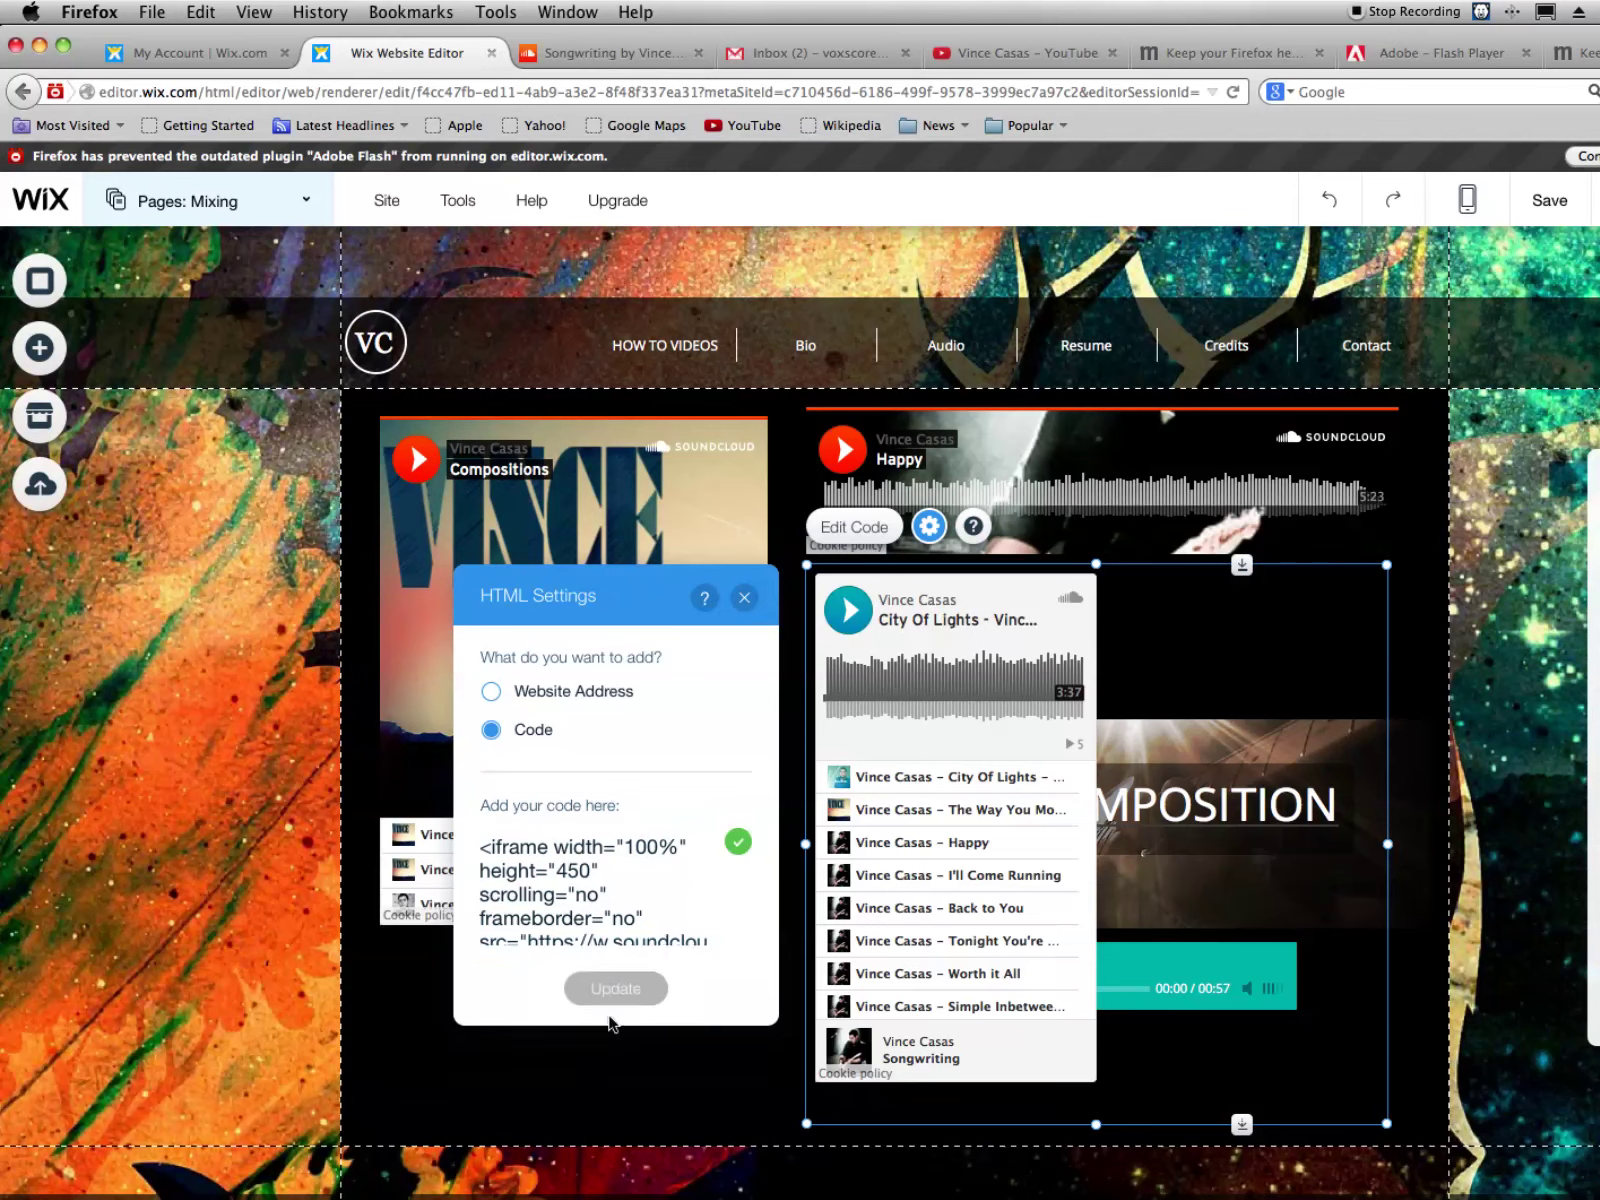
click(745, 598)
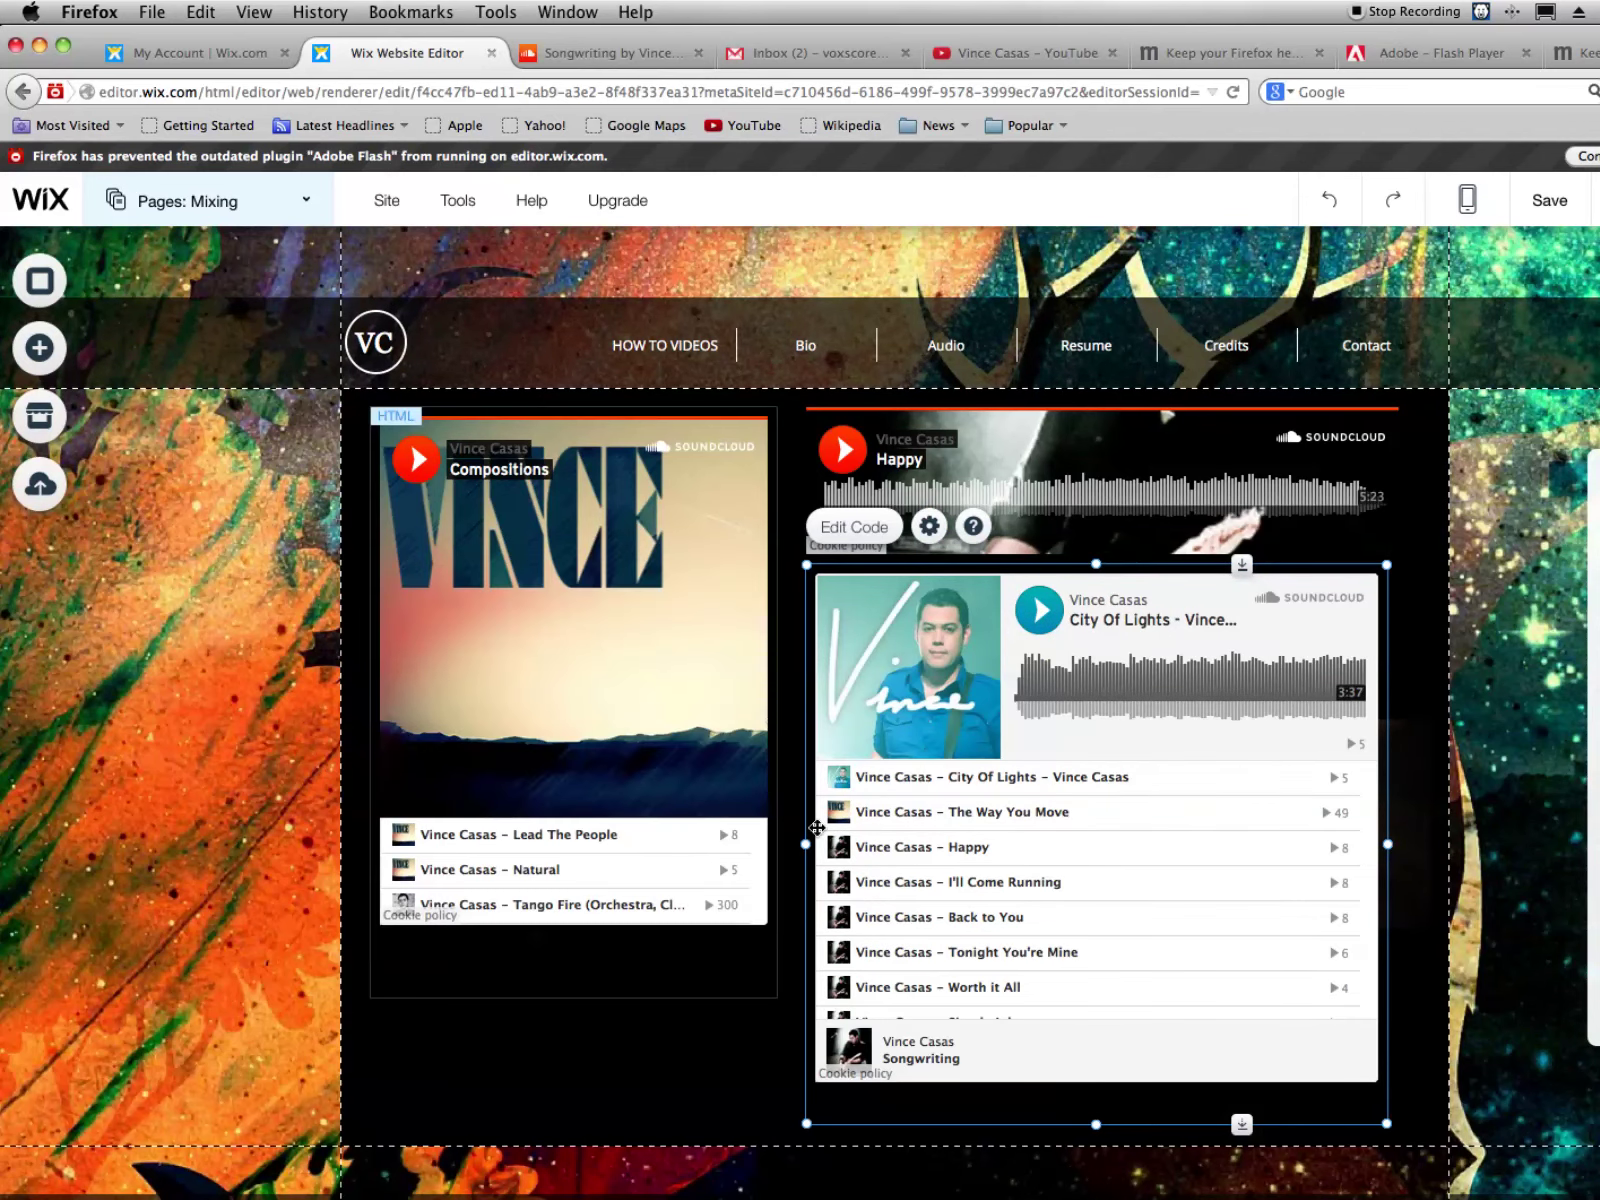
Delete the Compositions player from the Mixing page and move the Songwriting player into its place
click(744, 699)
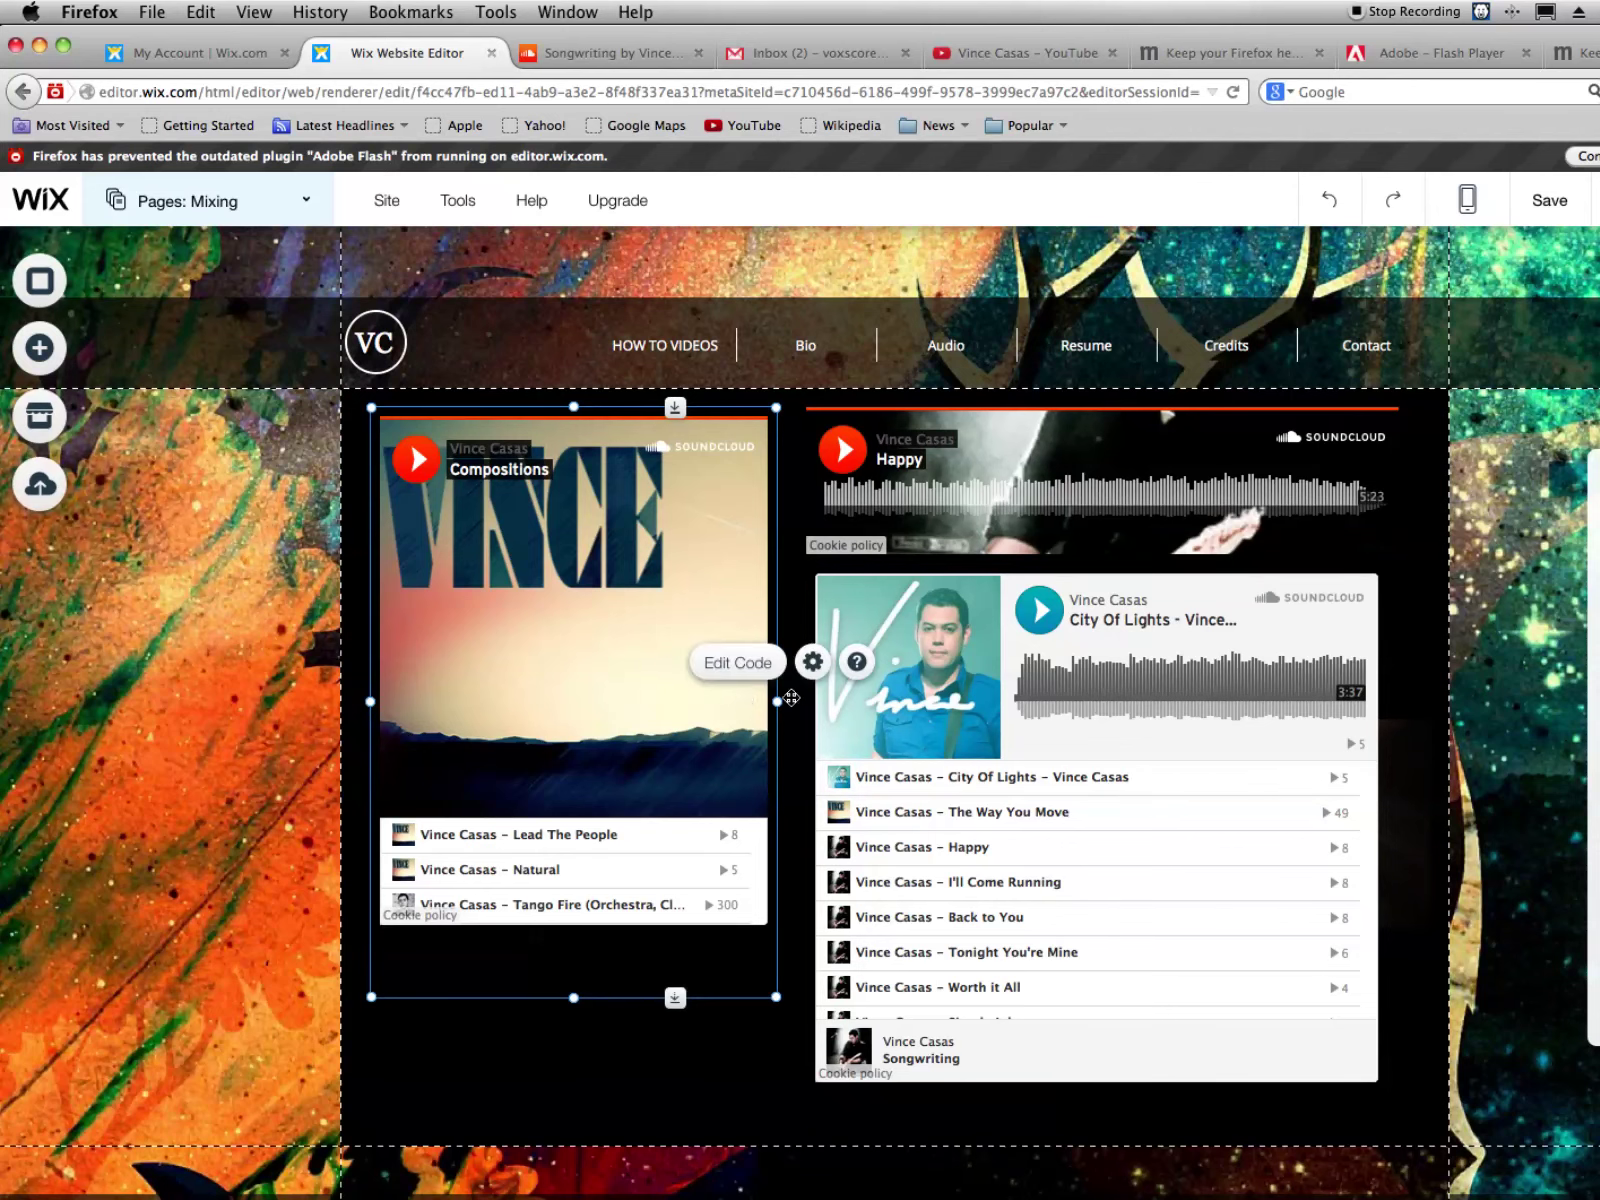
key(Delete)
drag(1157, 598, 714, 430)
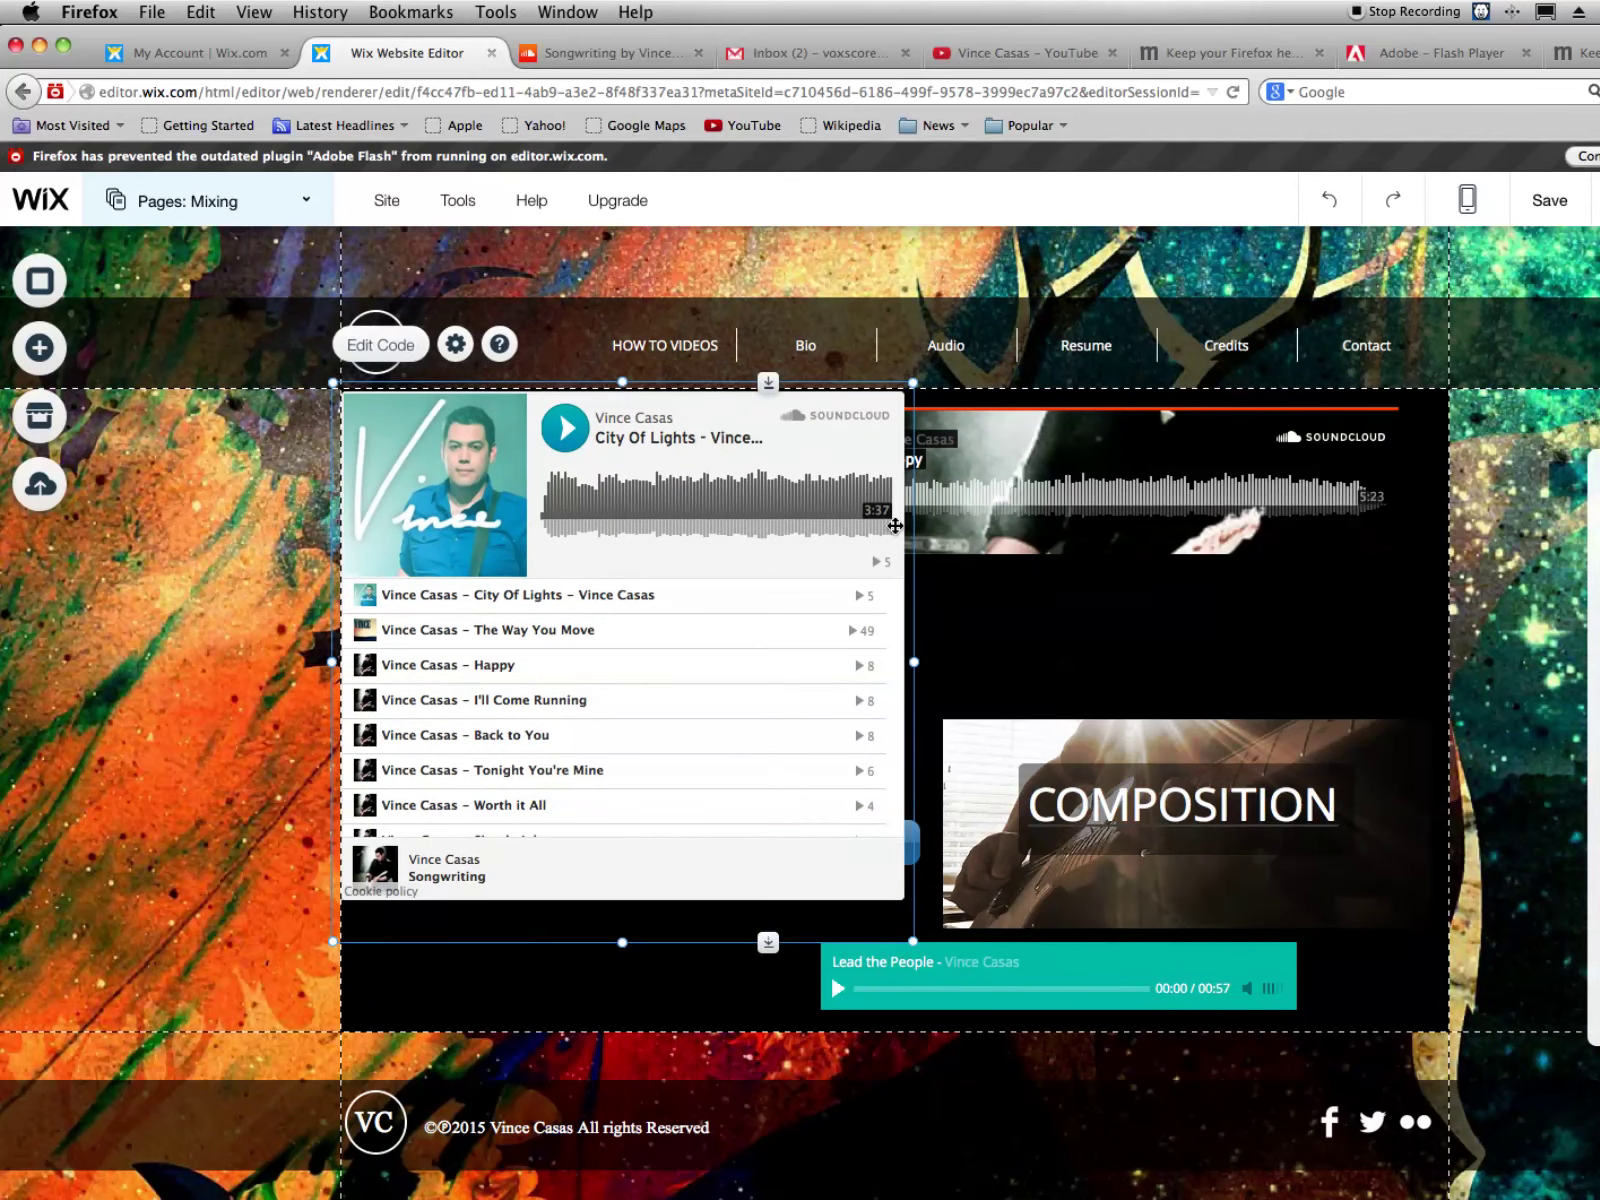
Send the Songwriting player to the back and delete the small blue track player overlapping its lower corner
right_click(846, 852)
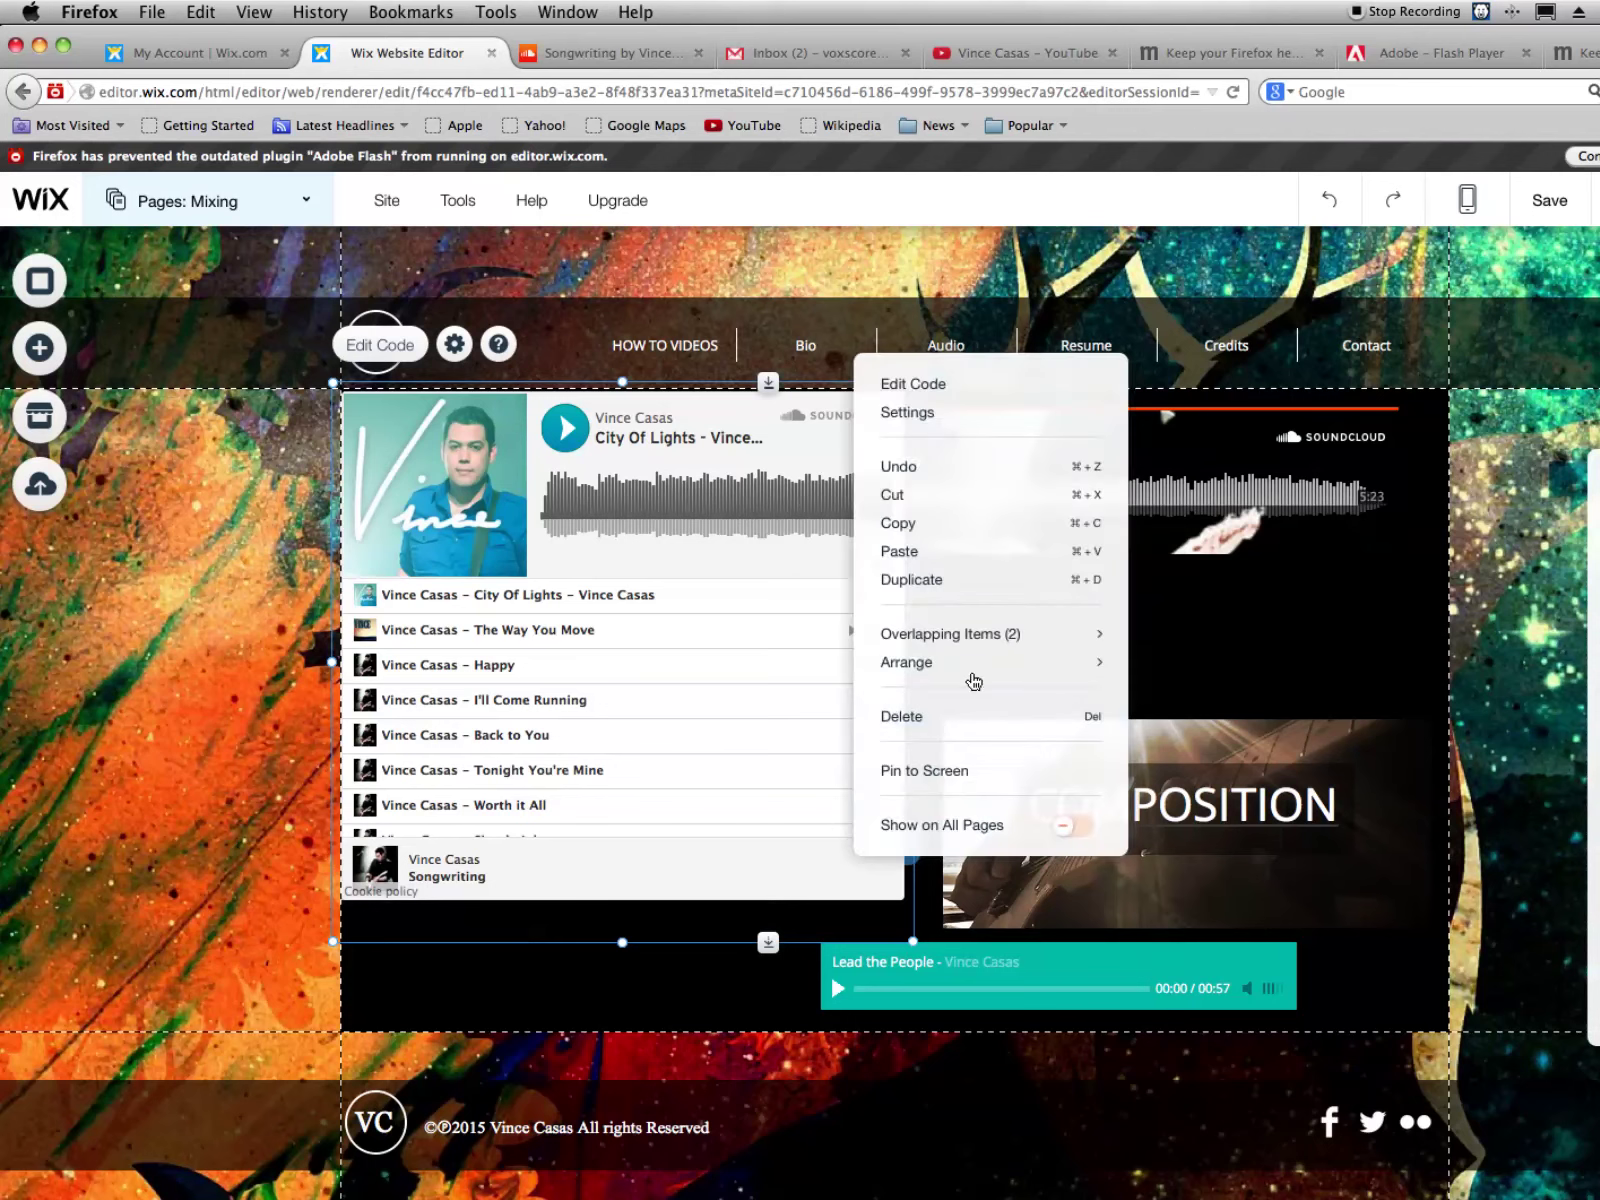
mouse_move(1002, 664)
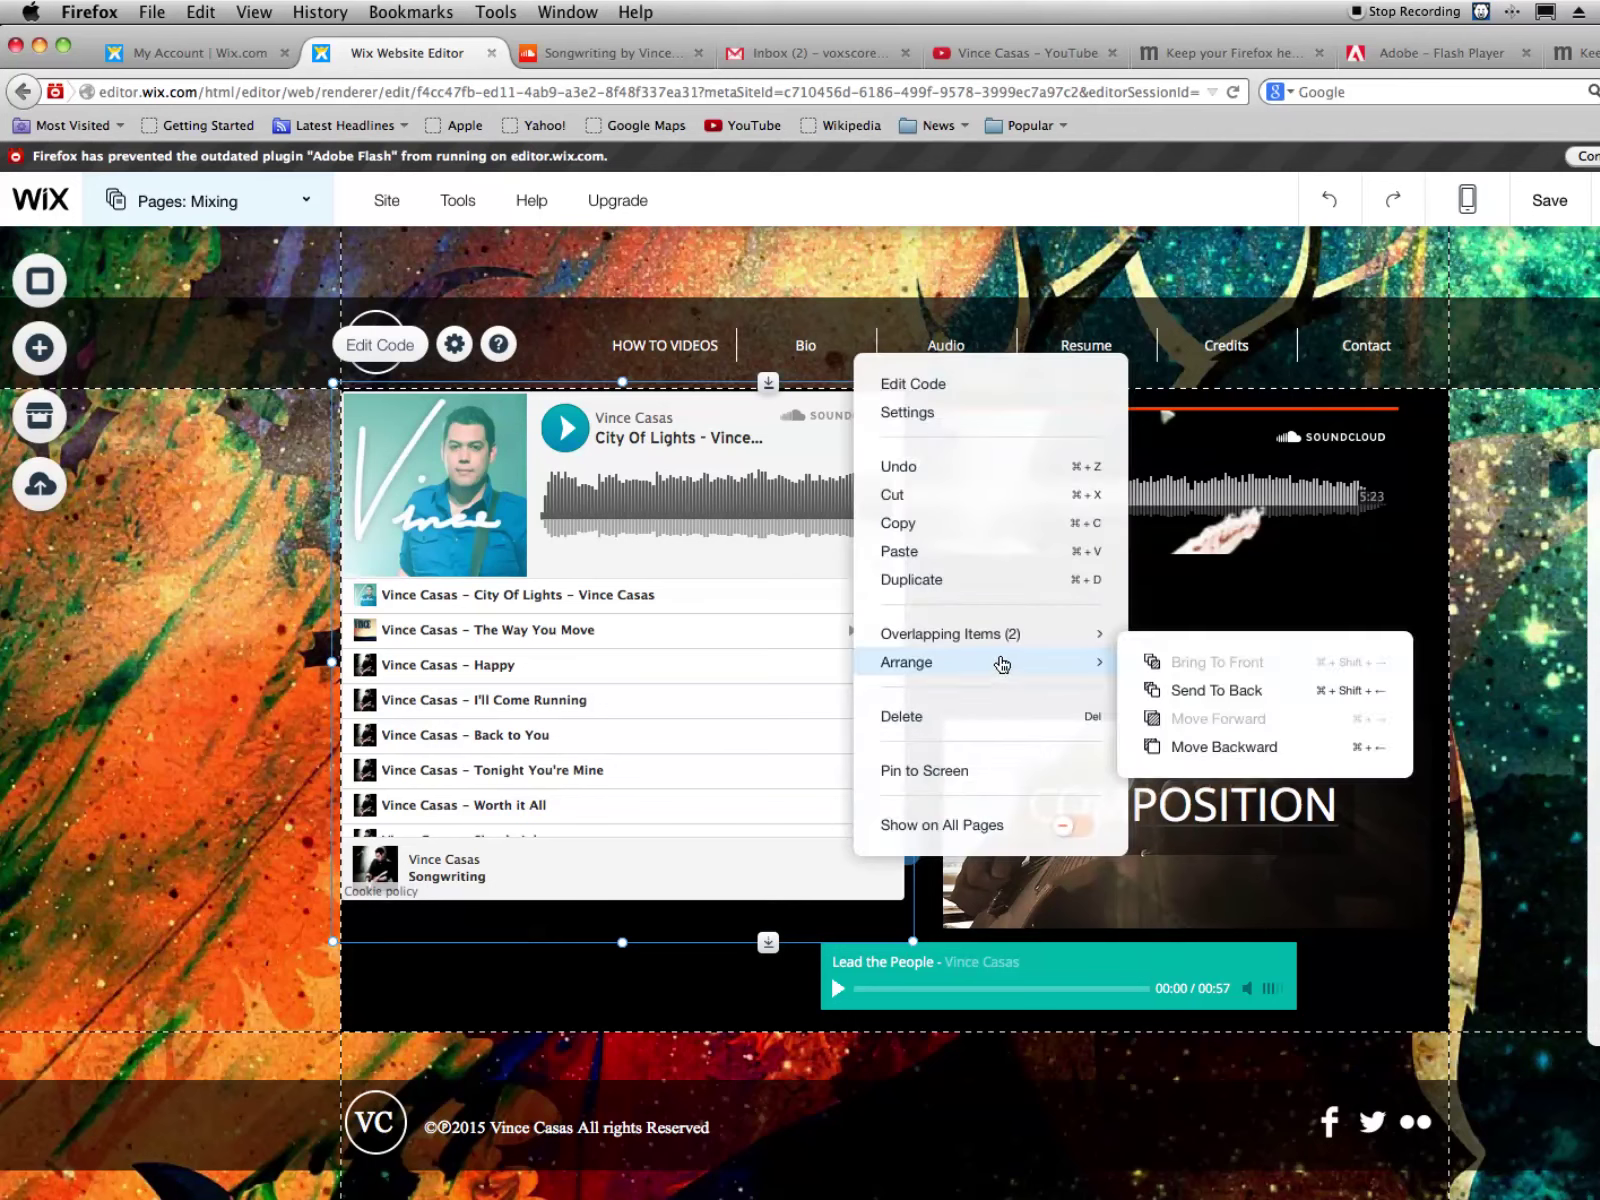
click(1195, 690)
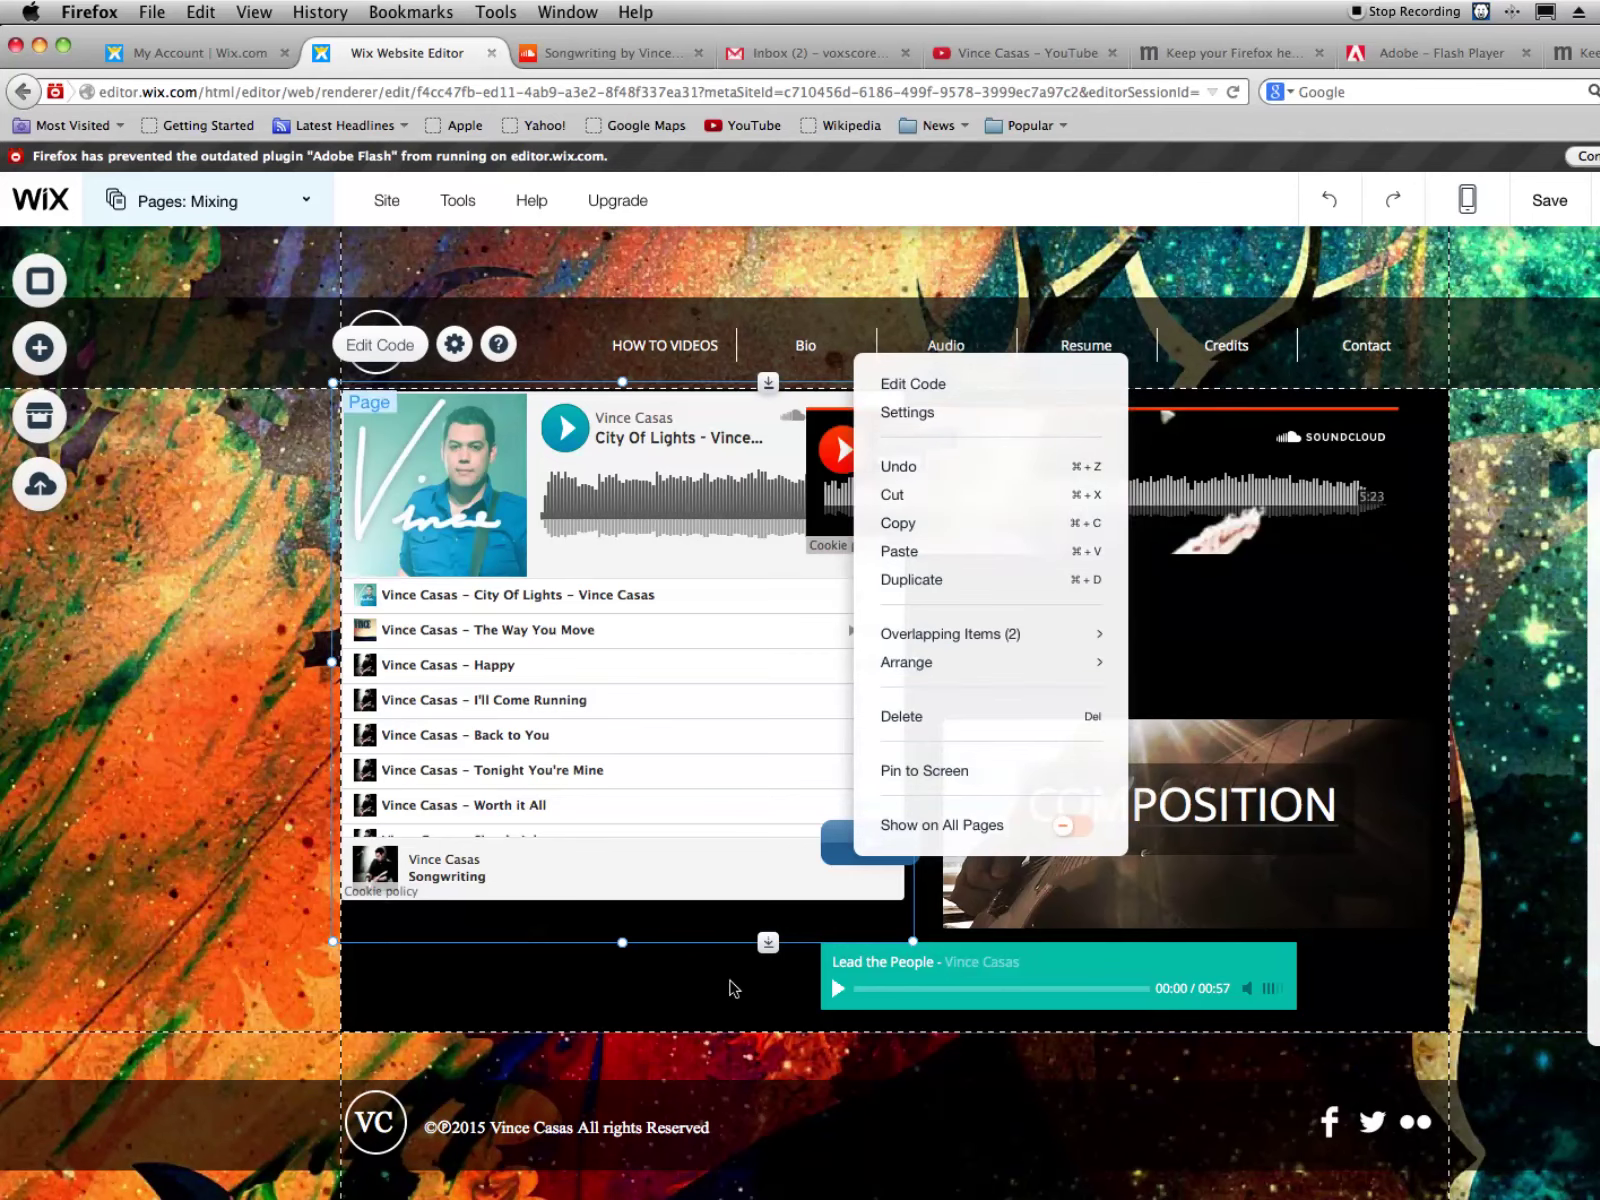
click(733, 985)
click(901, 842)
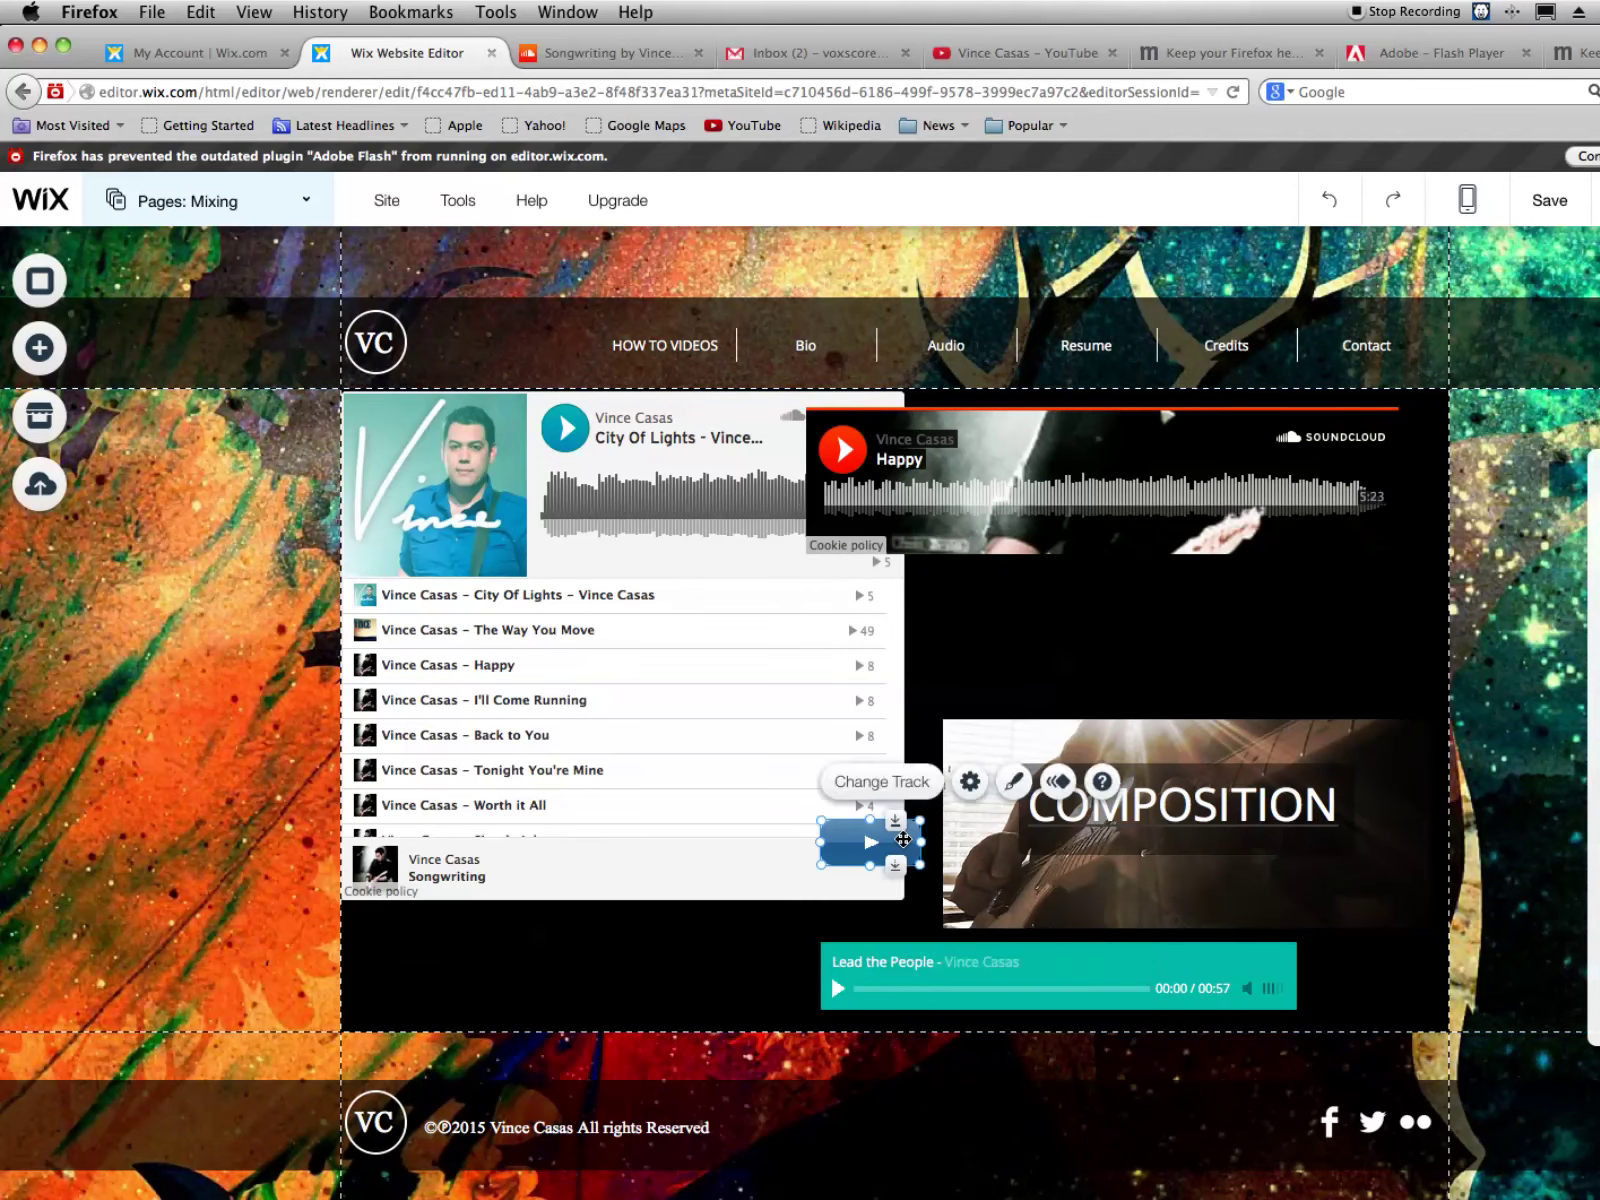
Move the Happy player beside the Songwriting player at the top of the page area and narrow it to fit the column
click(962, 460)
drag(997, 419, 1129, 407)
drag(1531, 466, 1419, 473)
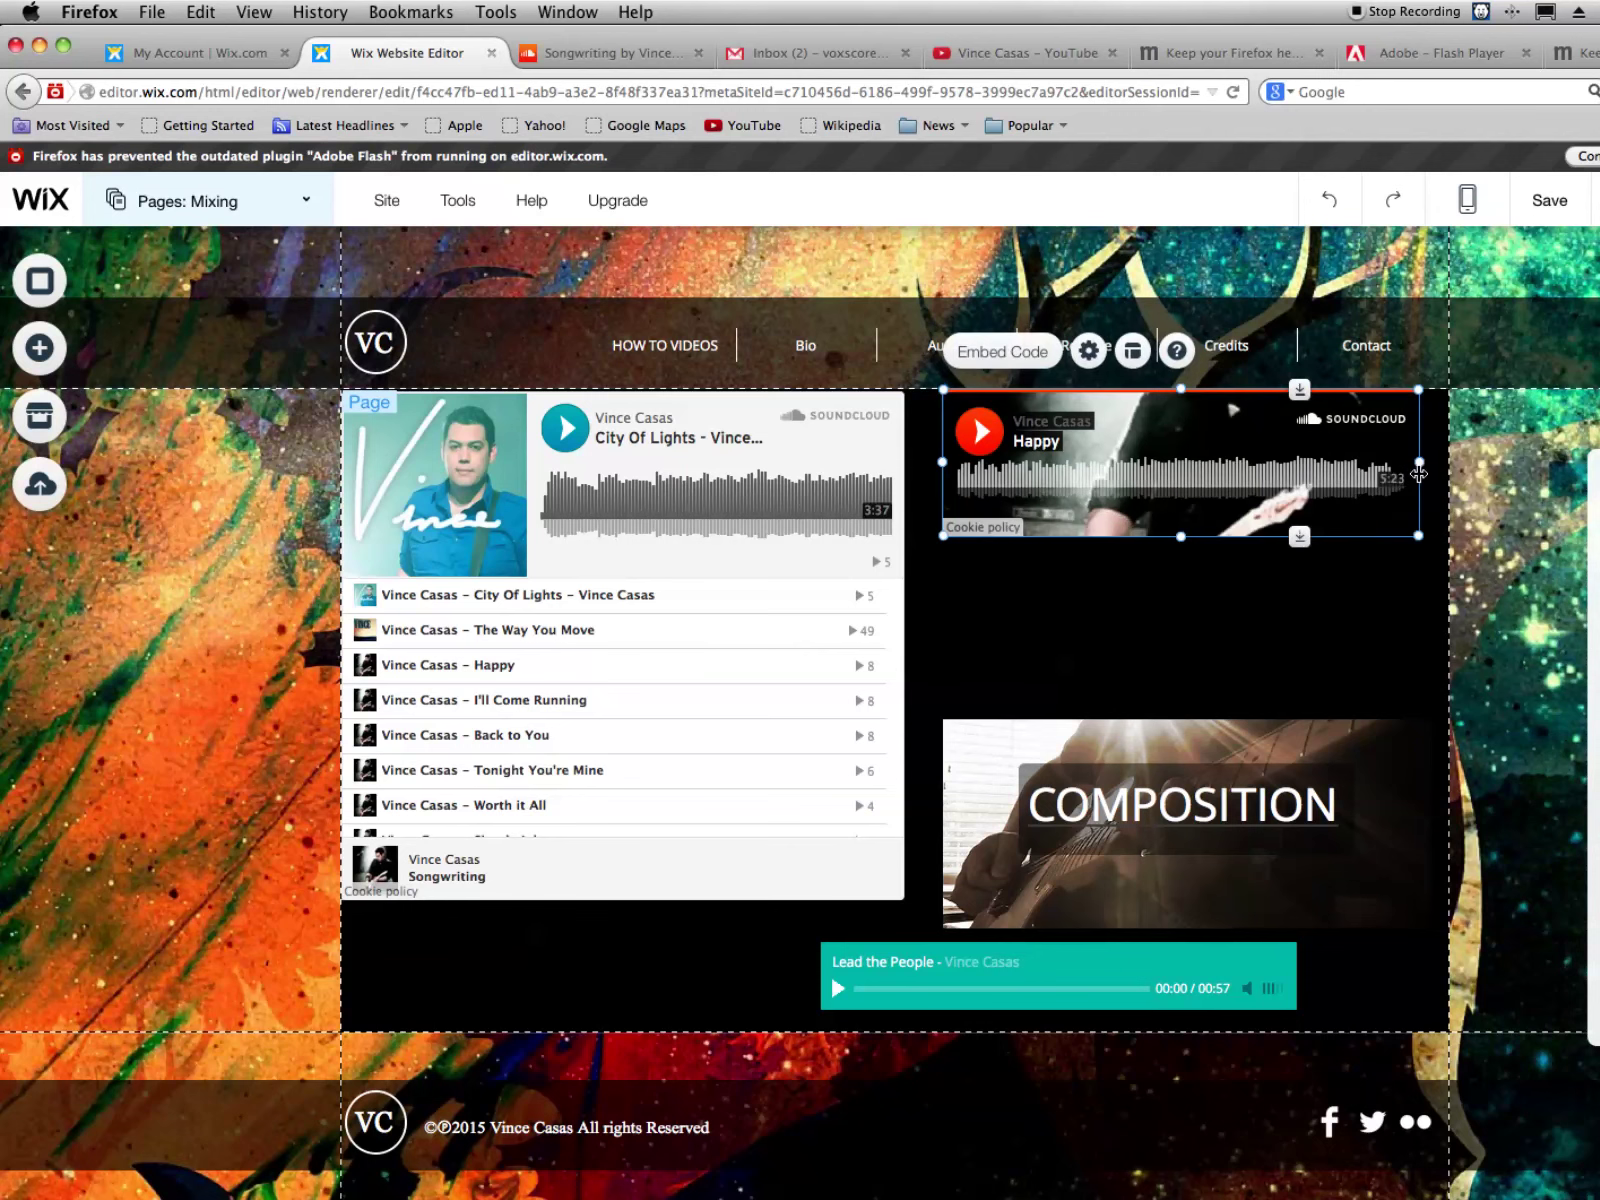
click(1286, 654)
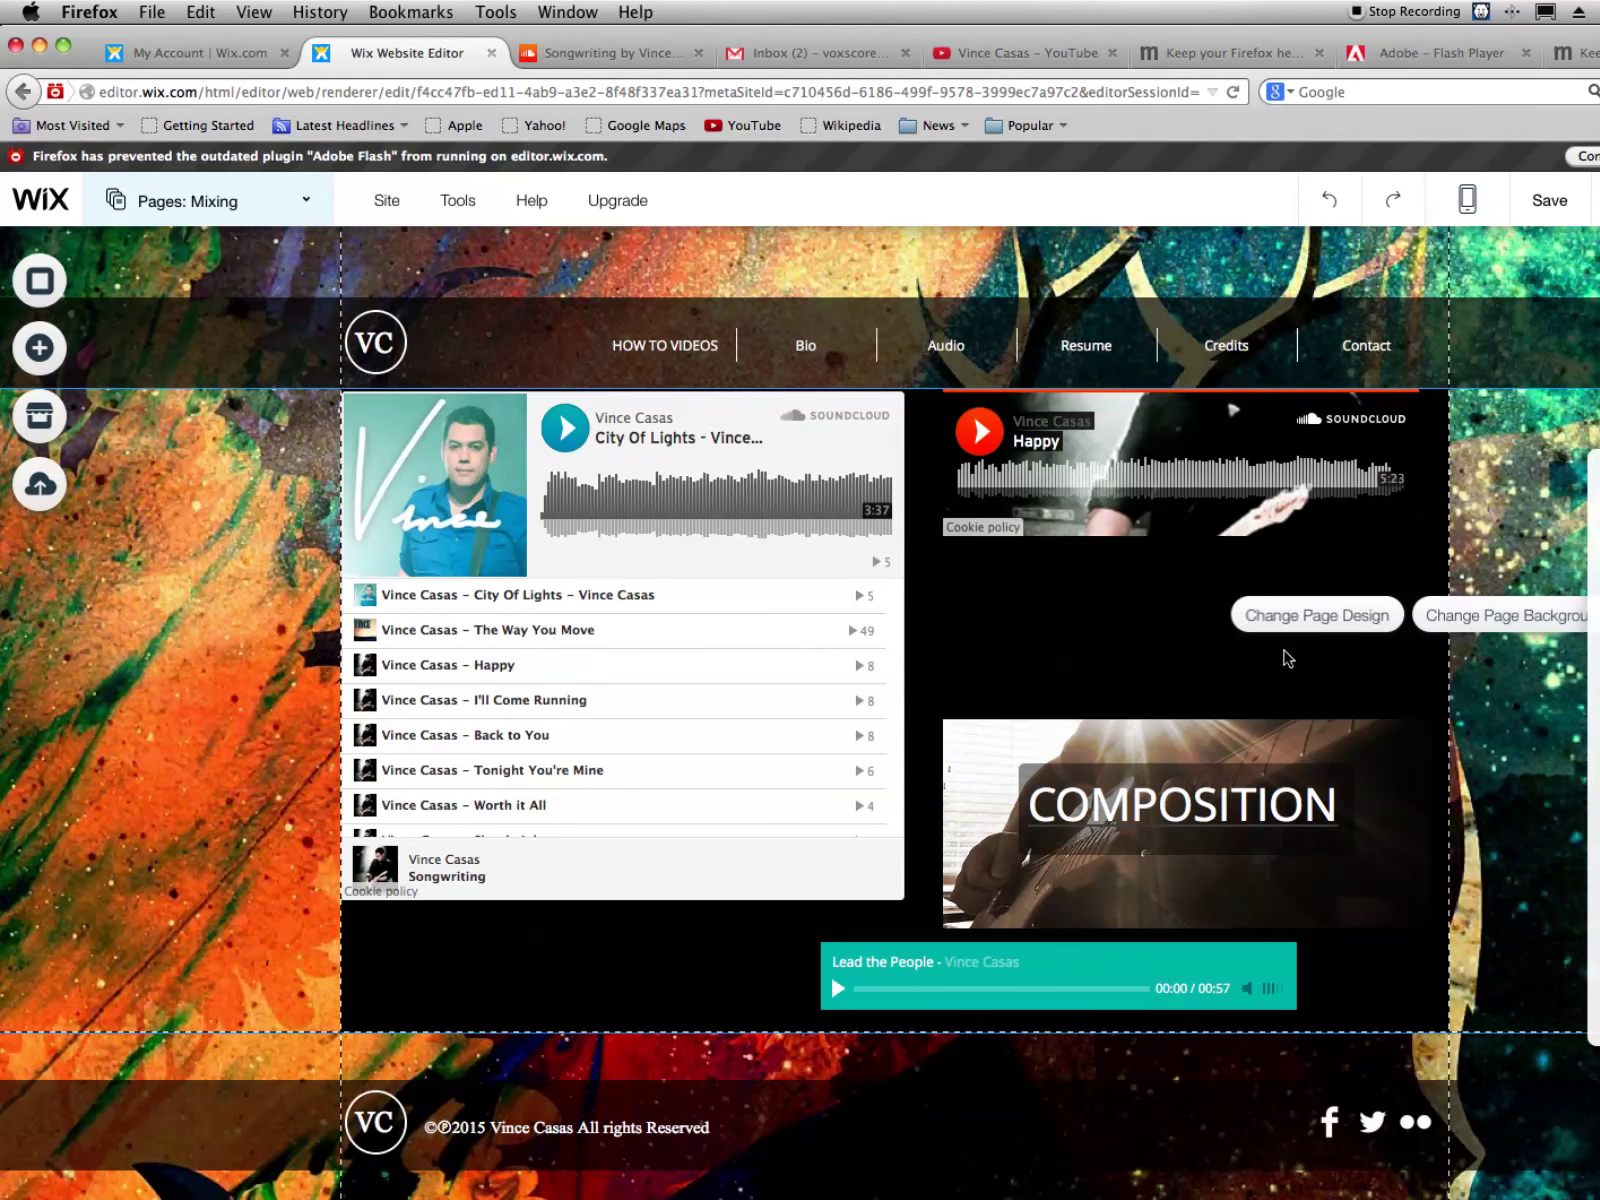
Extend the Songwriting player's frame downward to about 513 px high
click(713, 1027)
click(533, 918)
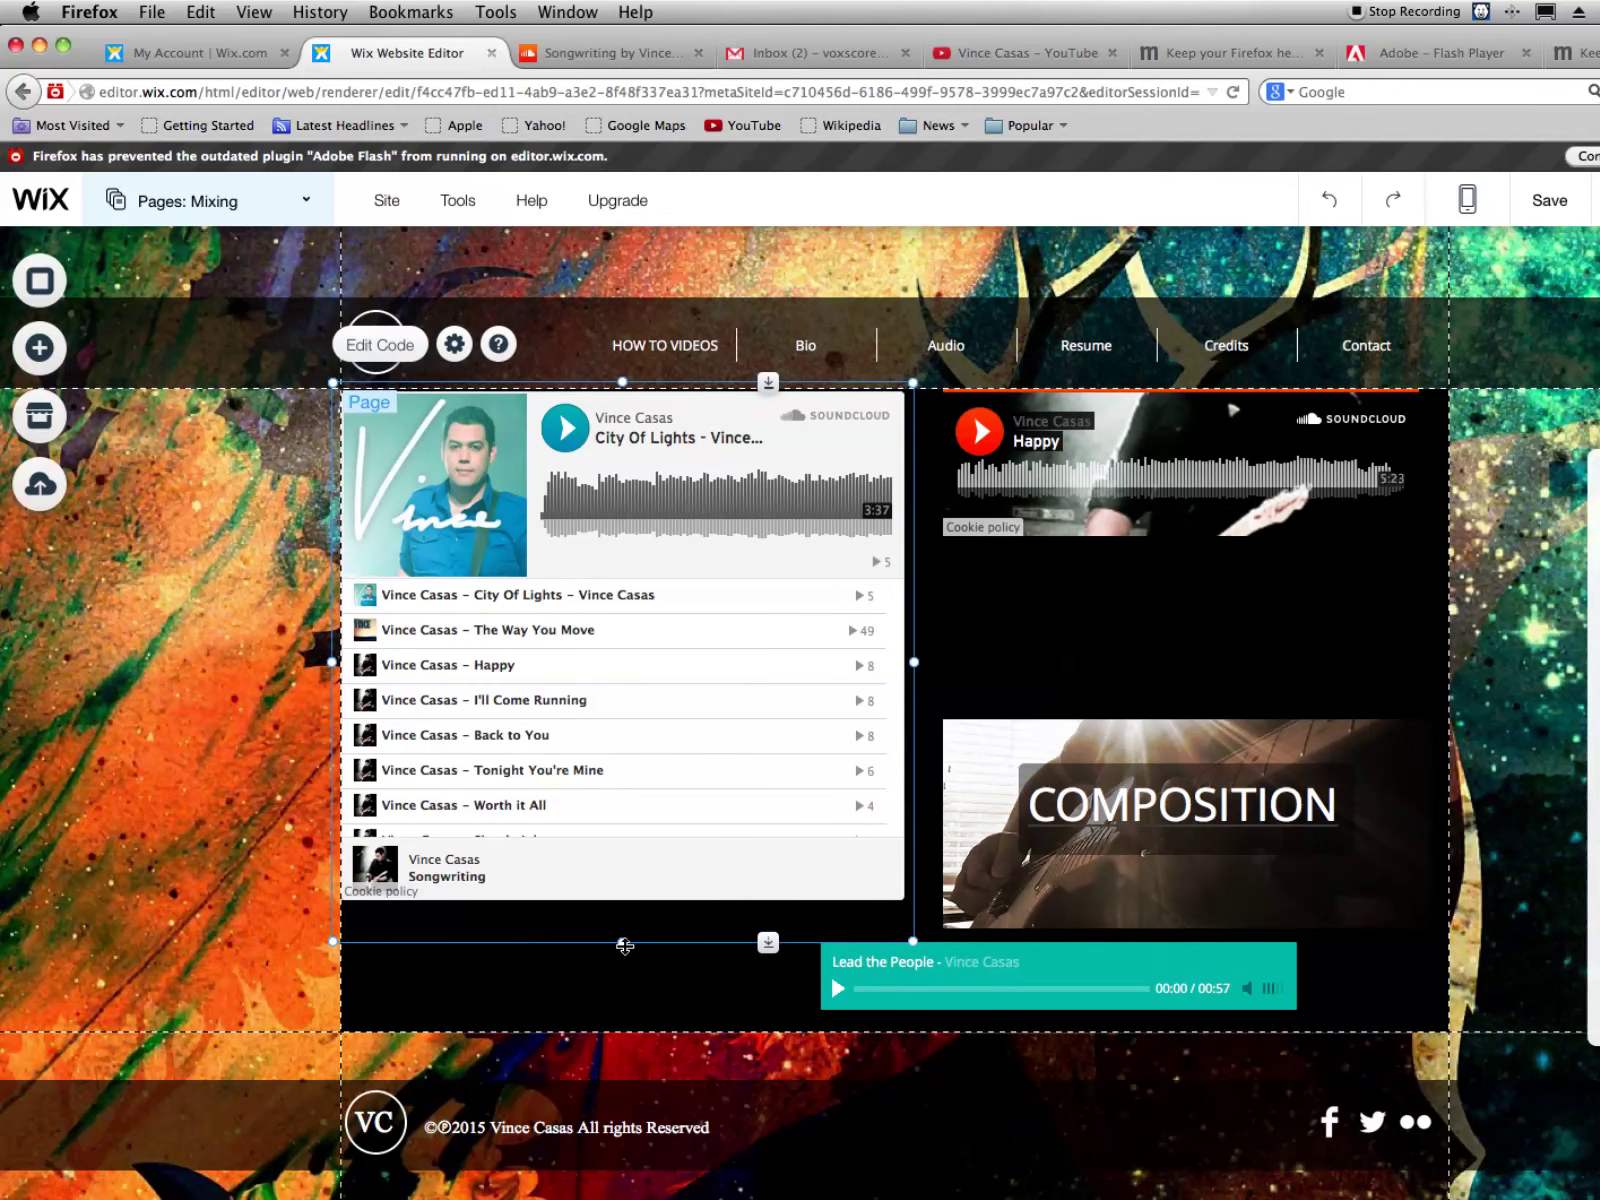
drag(622, 945, 622, 963)
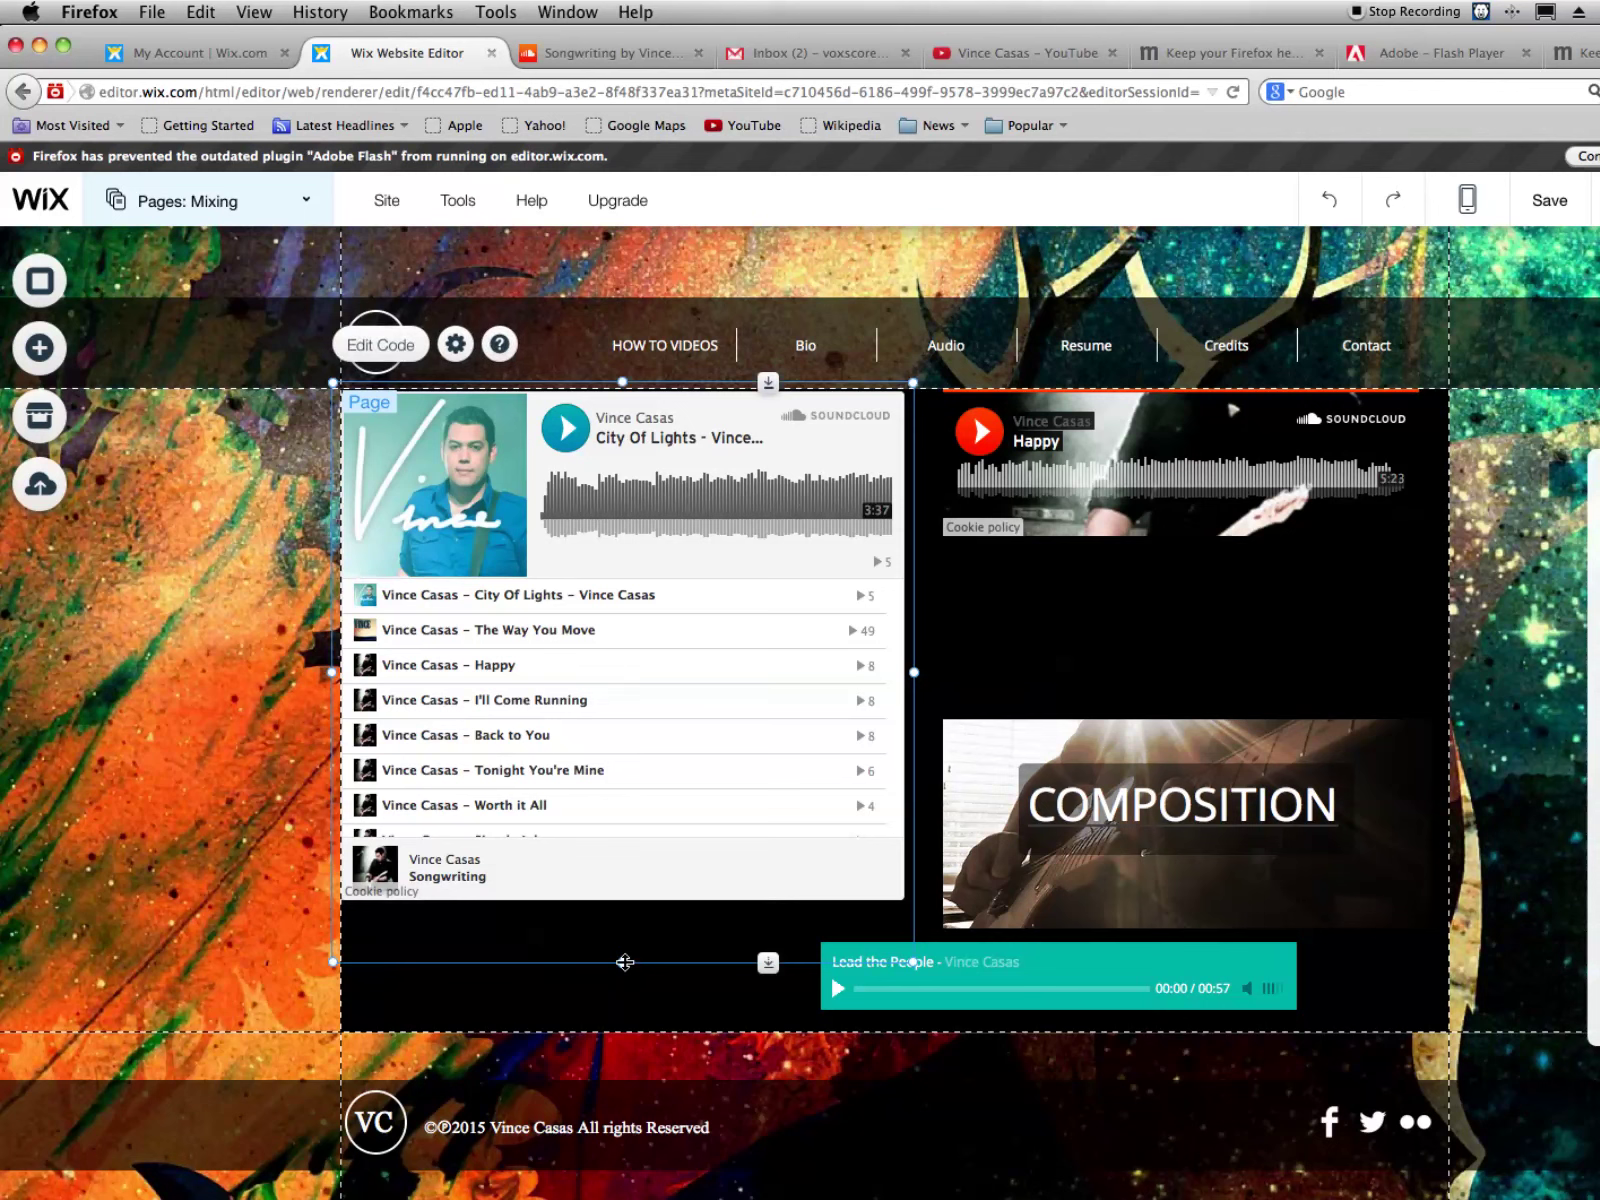
click(629, 896)
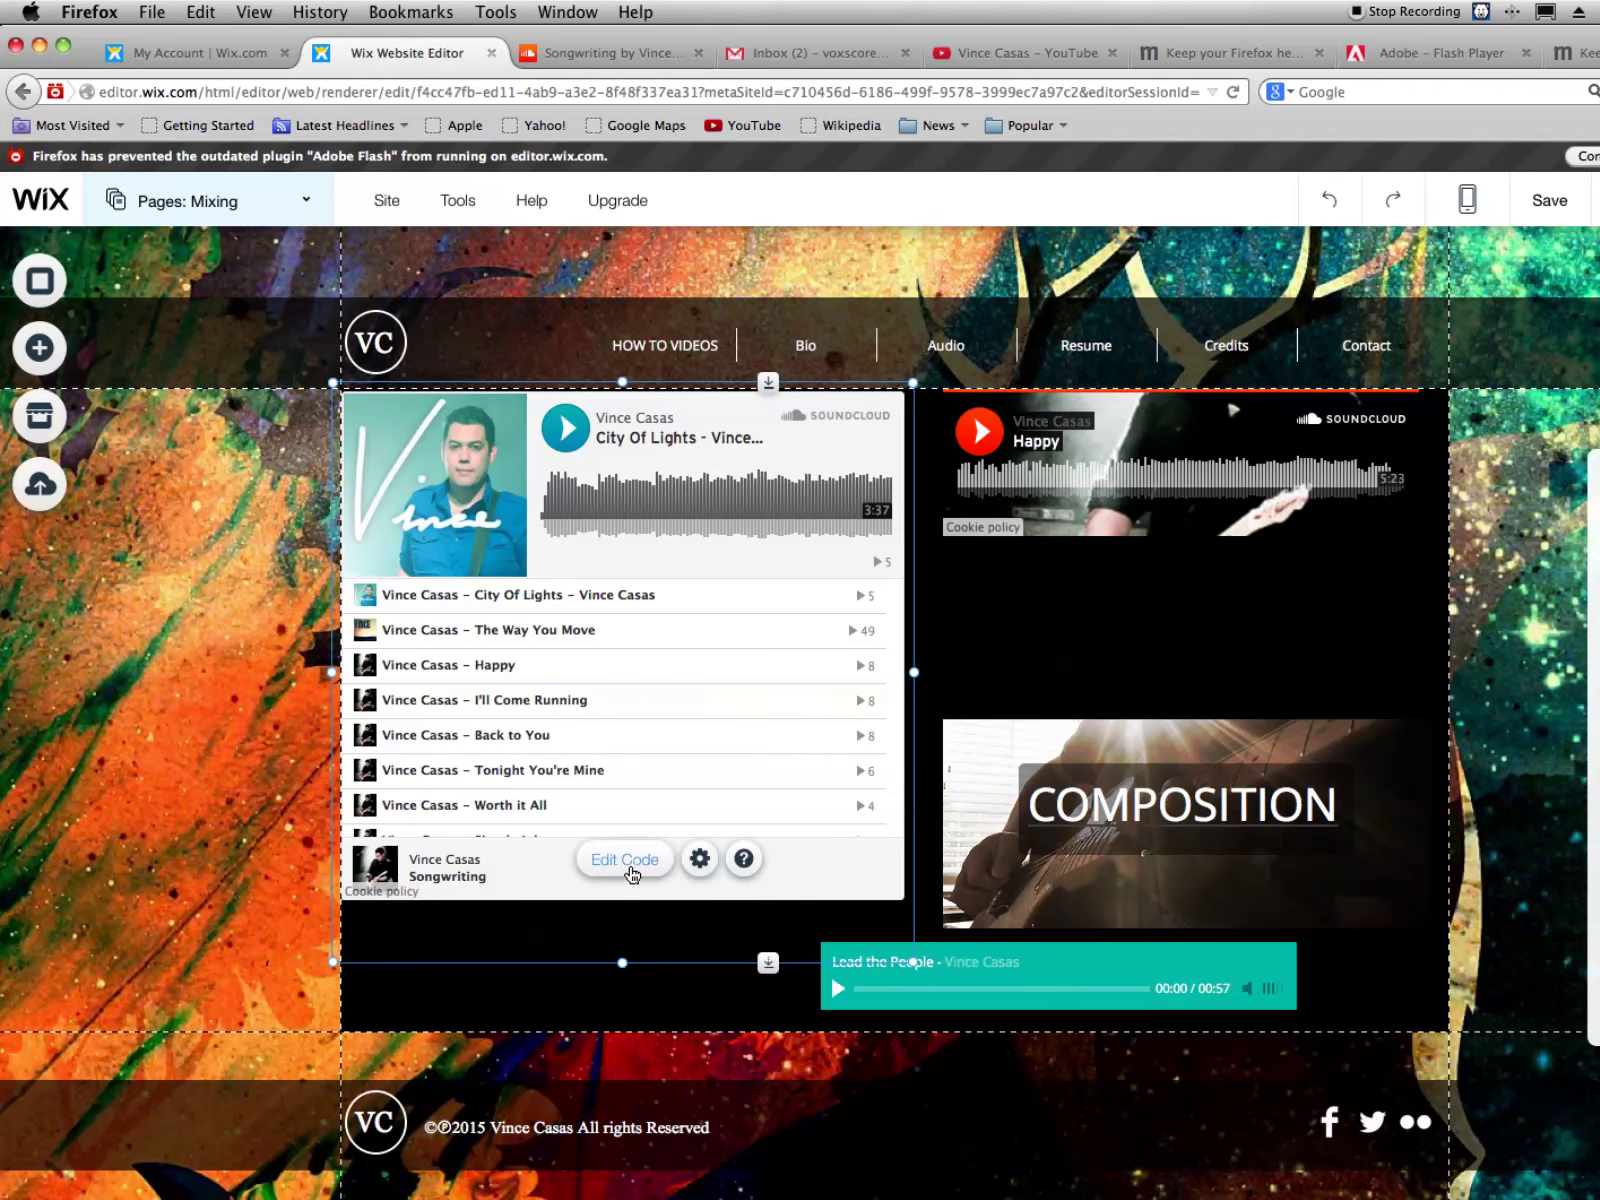
Set the iframe height in the Songwriting player's embed code to 600, update the player and preview the page
click(631, 872)
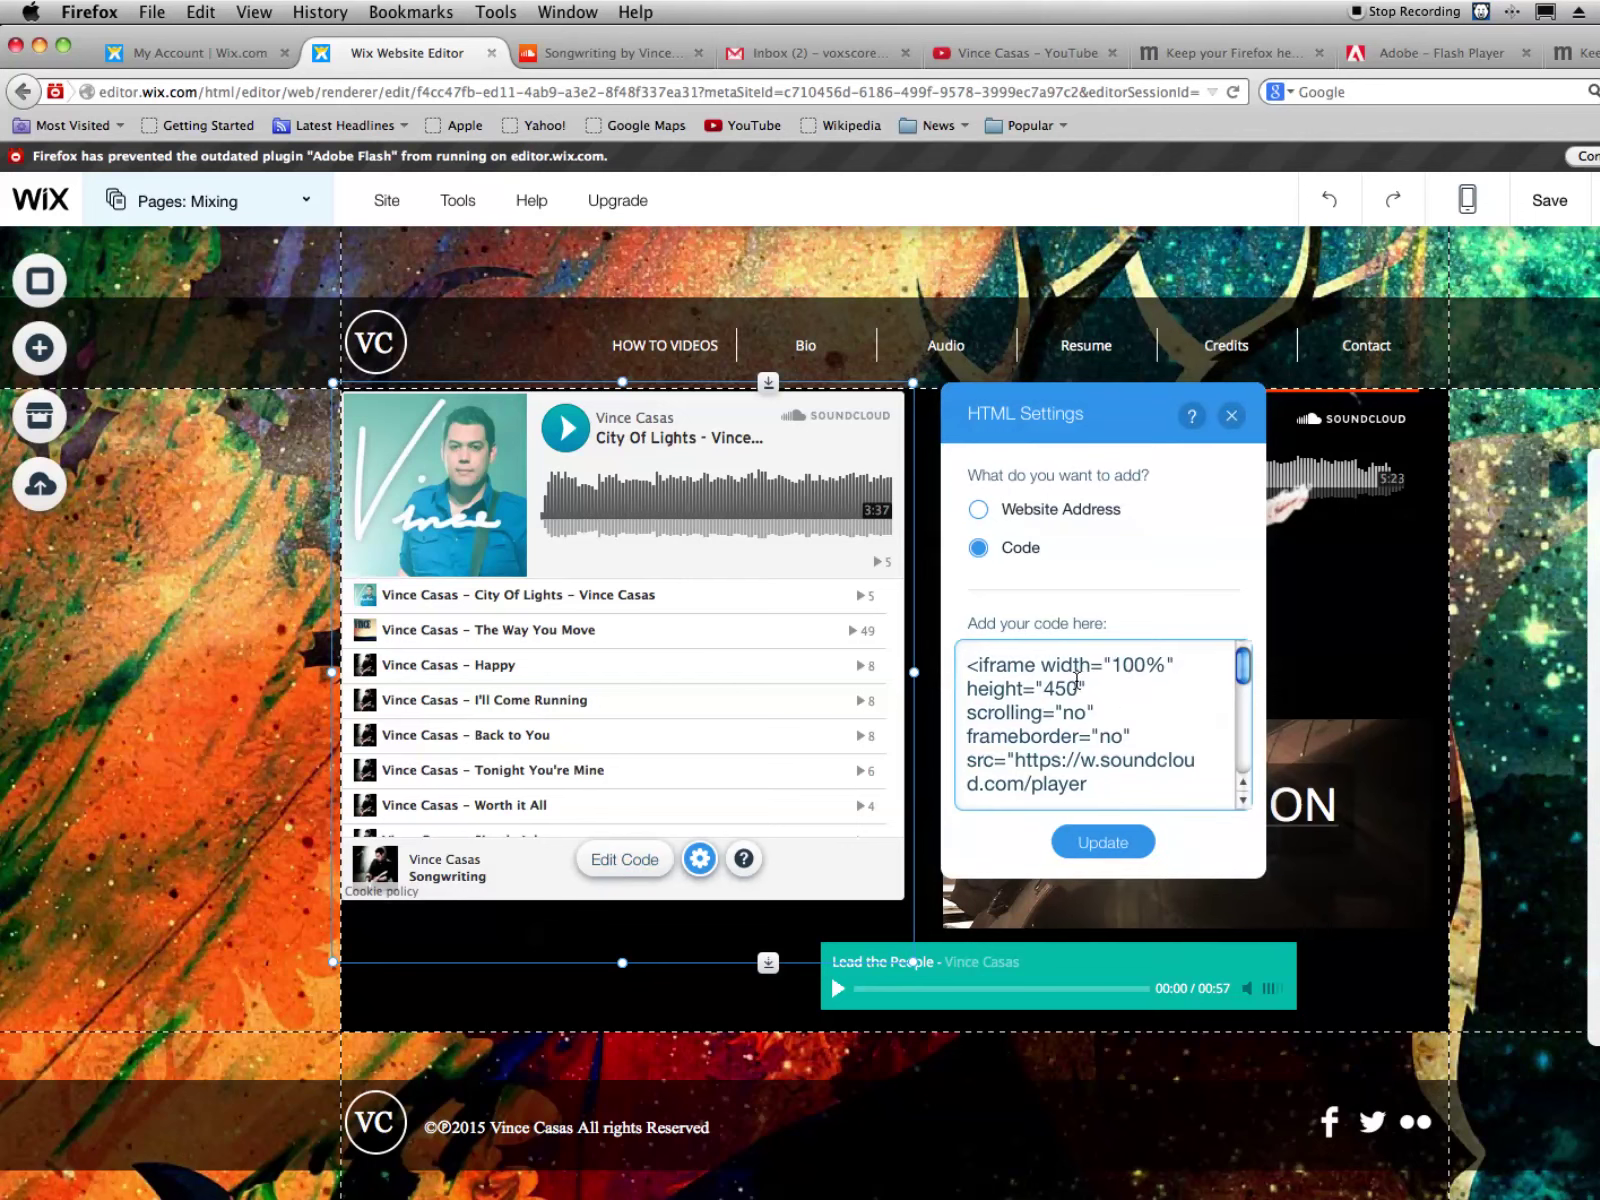
click(1064, 688)
key(BackSpace)
key(BackSpace)
text(60)
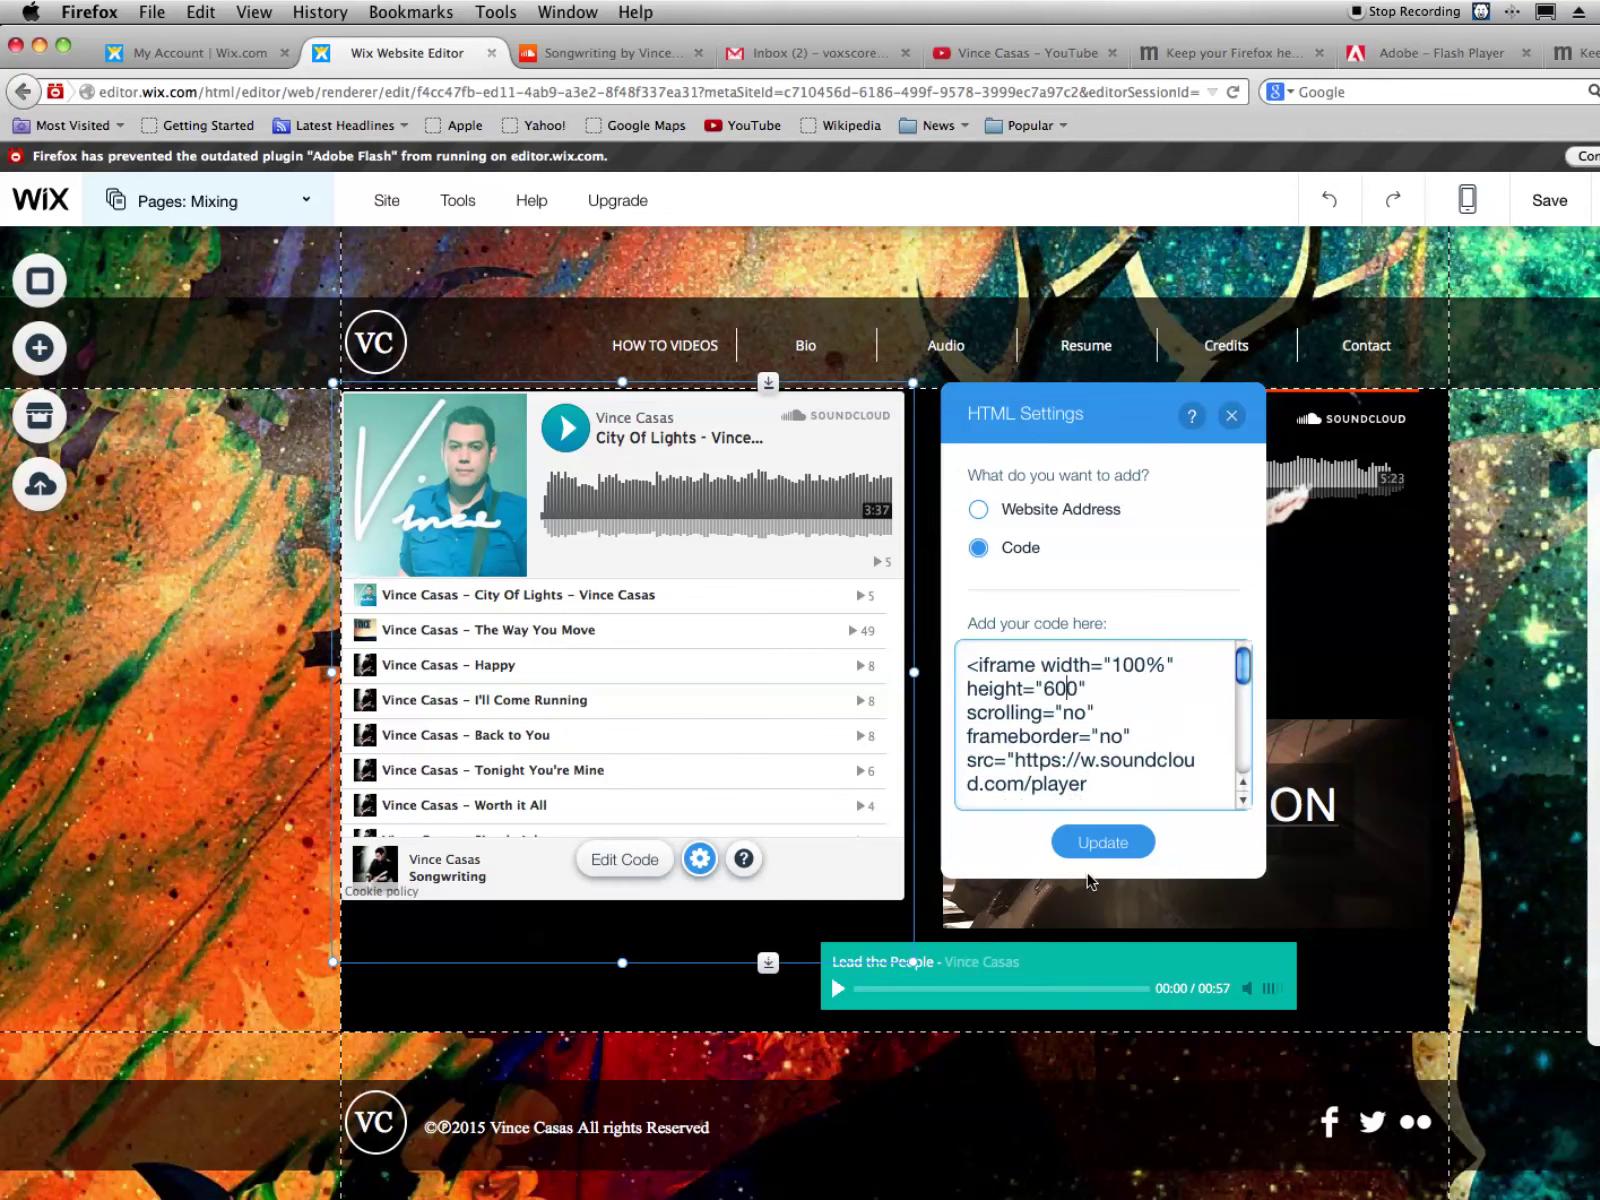
click(1102, 842)
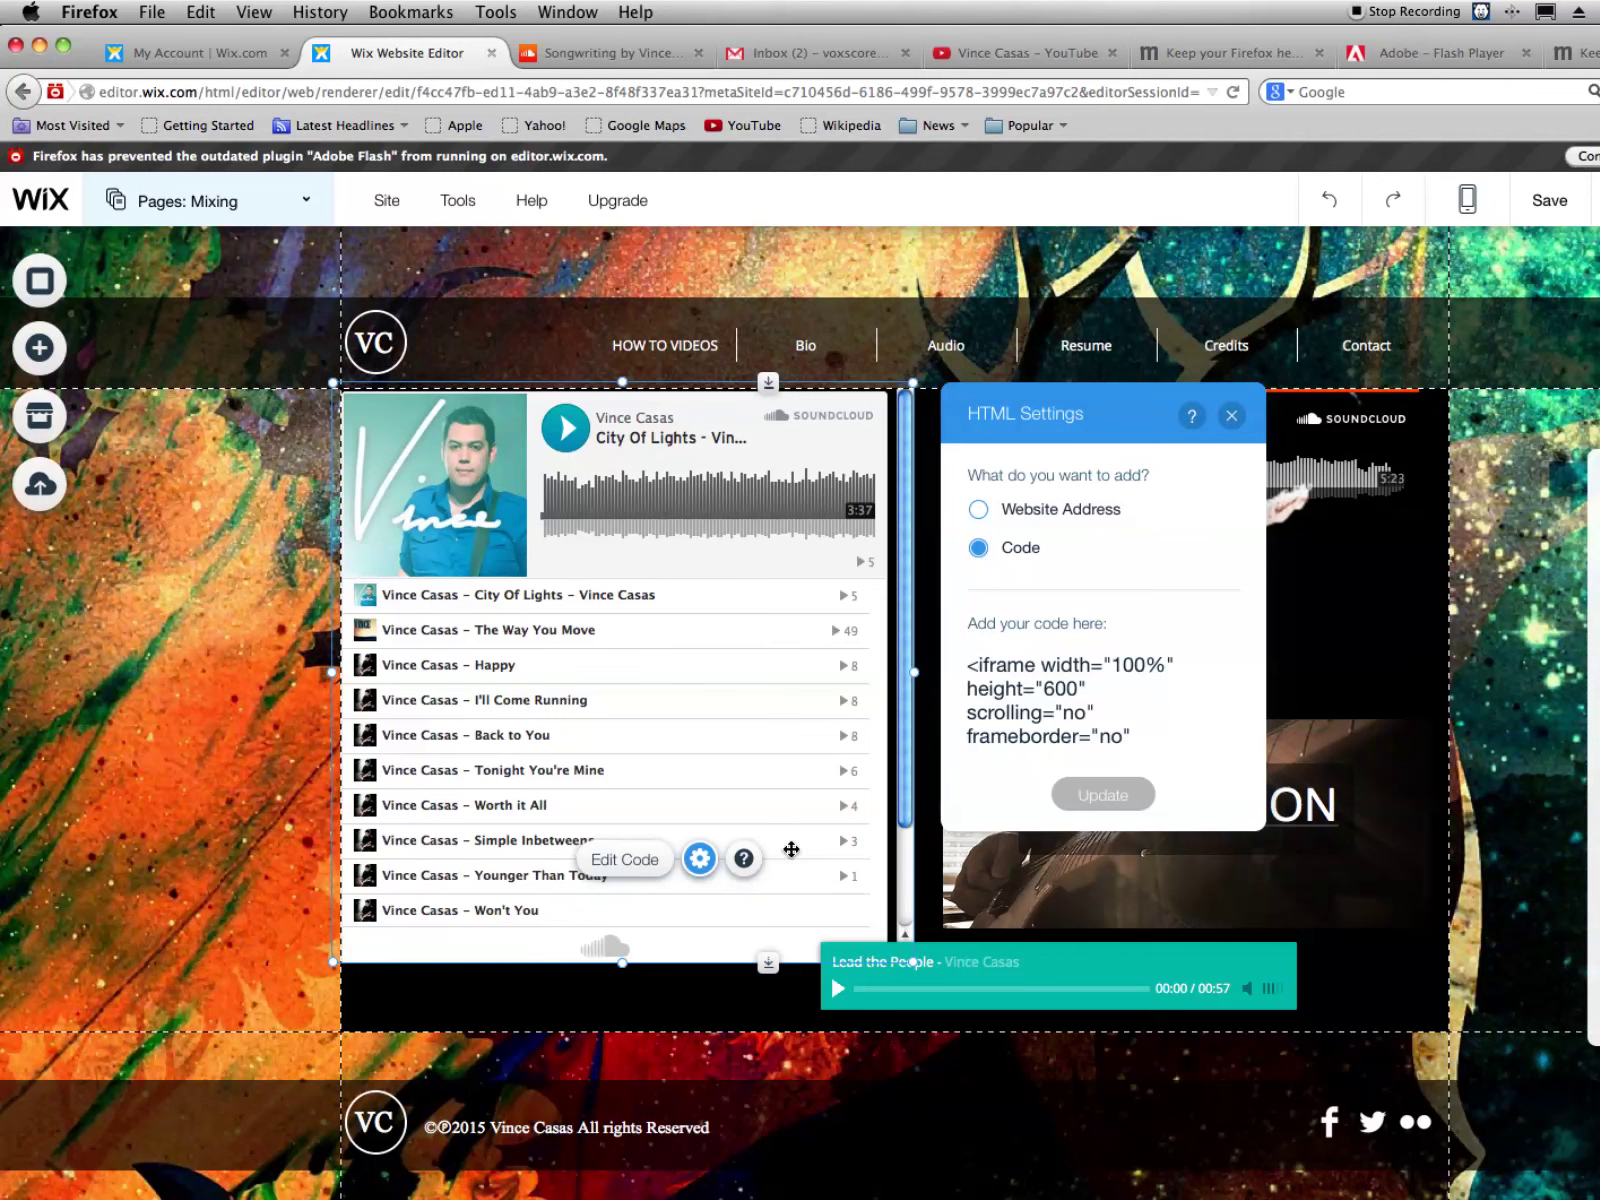
click(1231, 415)
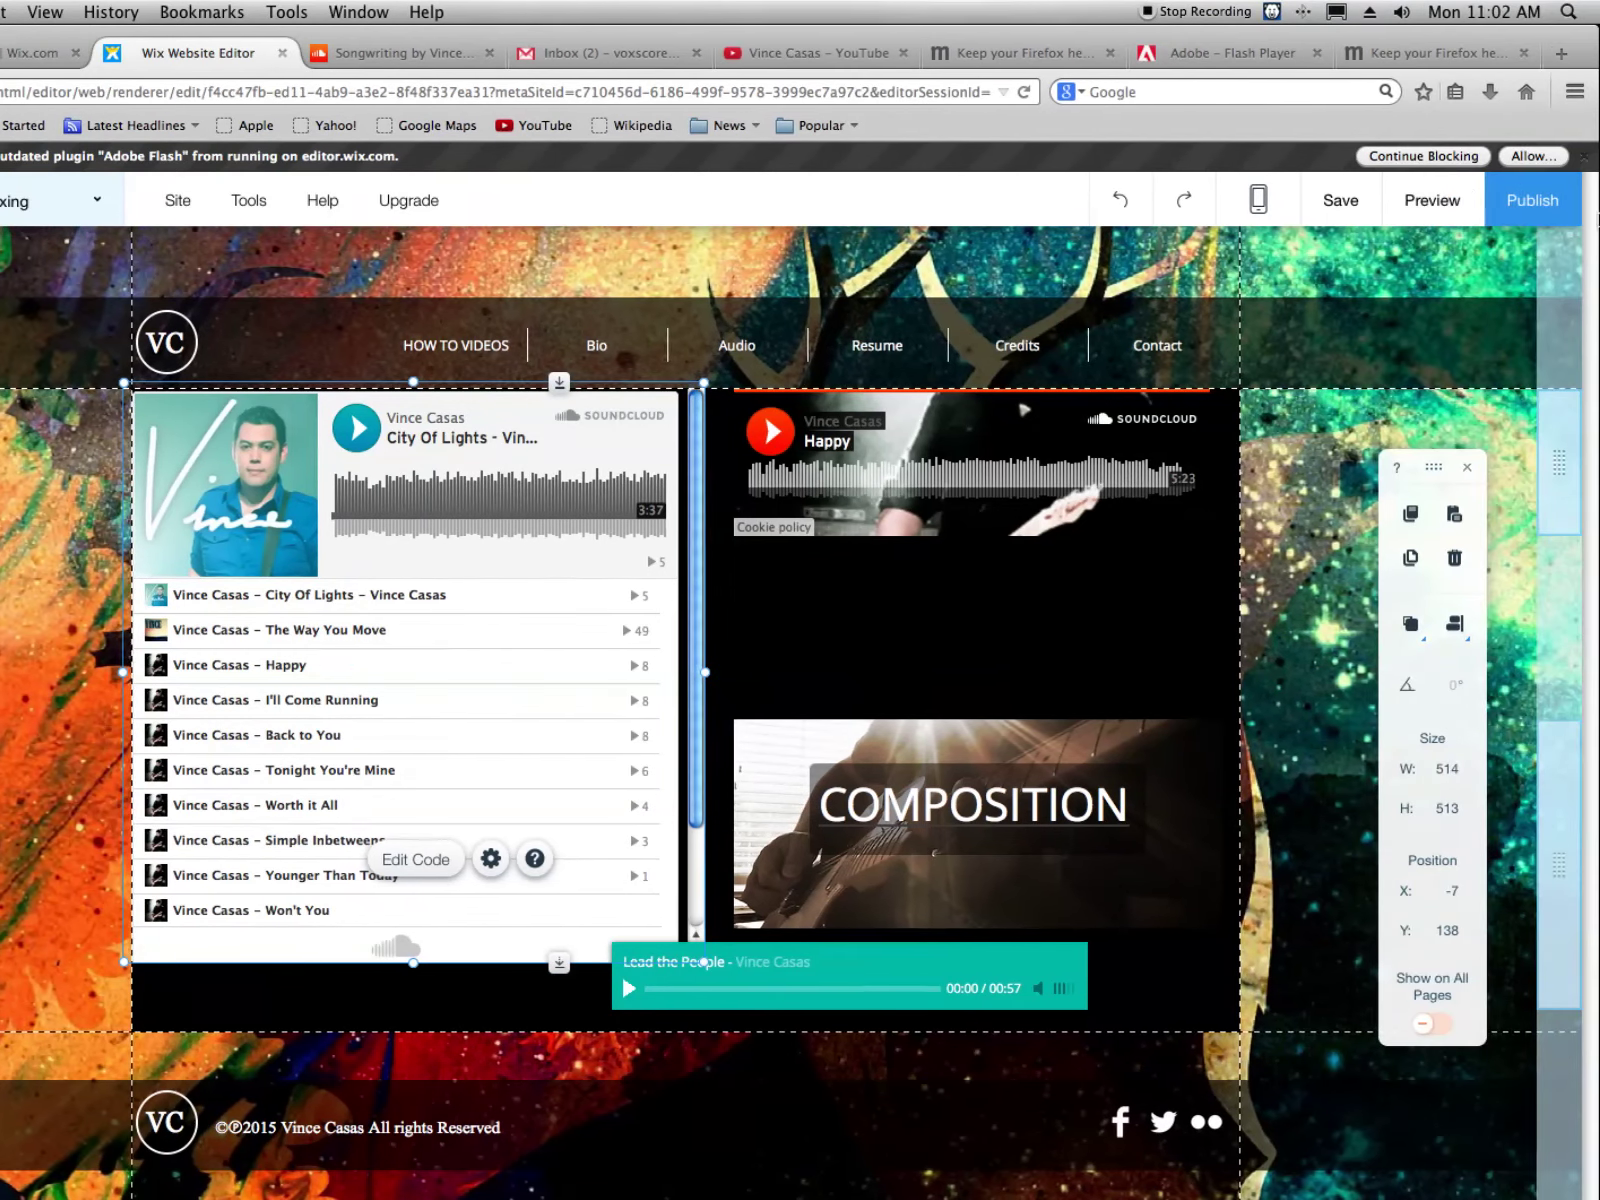
click(1440, 200)
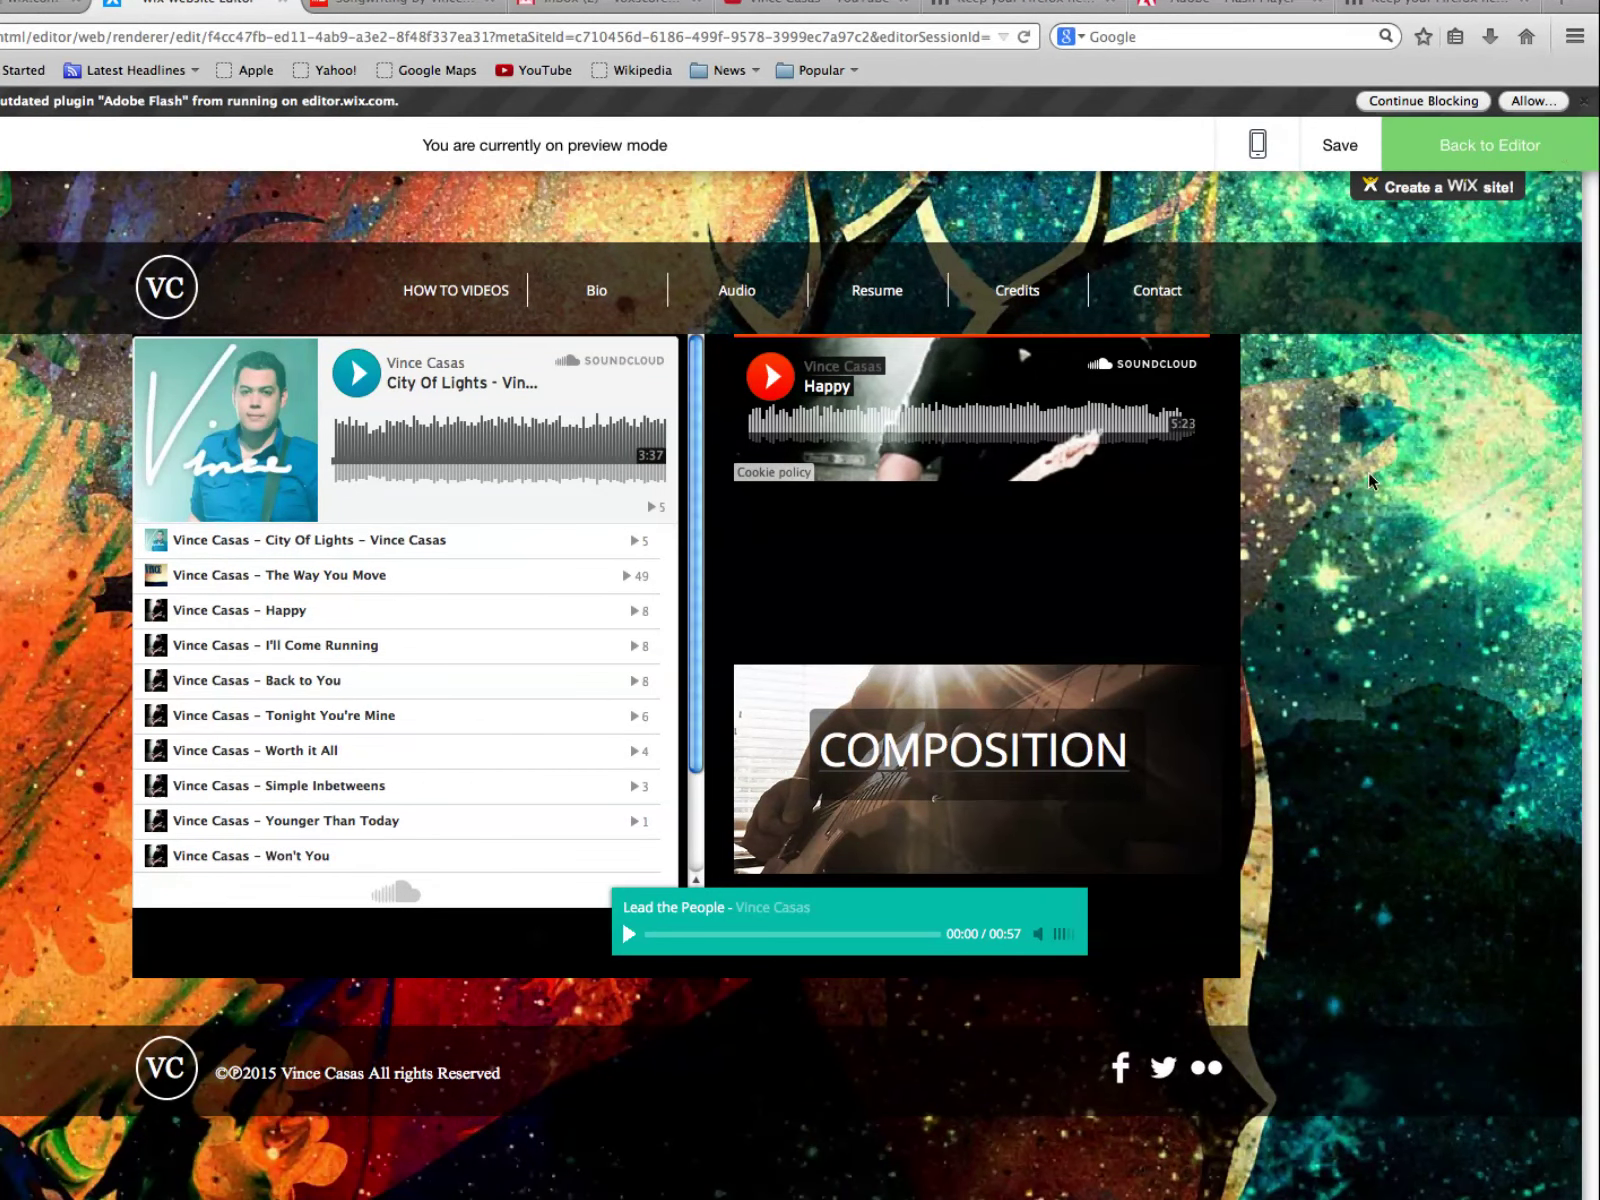
Try deleting the Lead the People track player from the Mixing page, and undo the deletion
click(1054, 900)
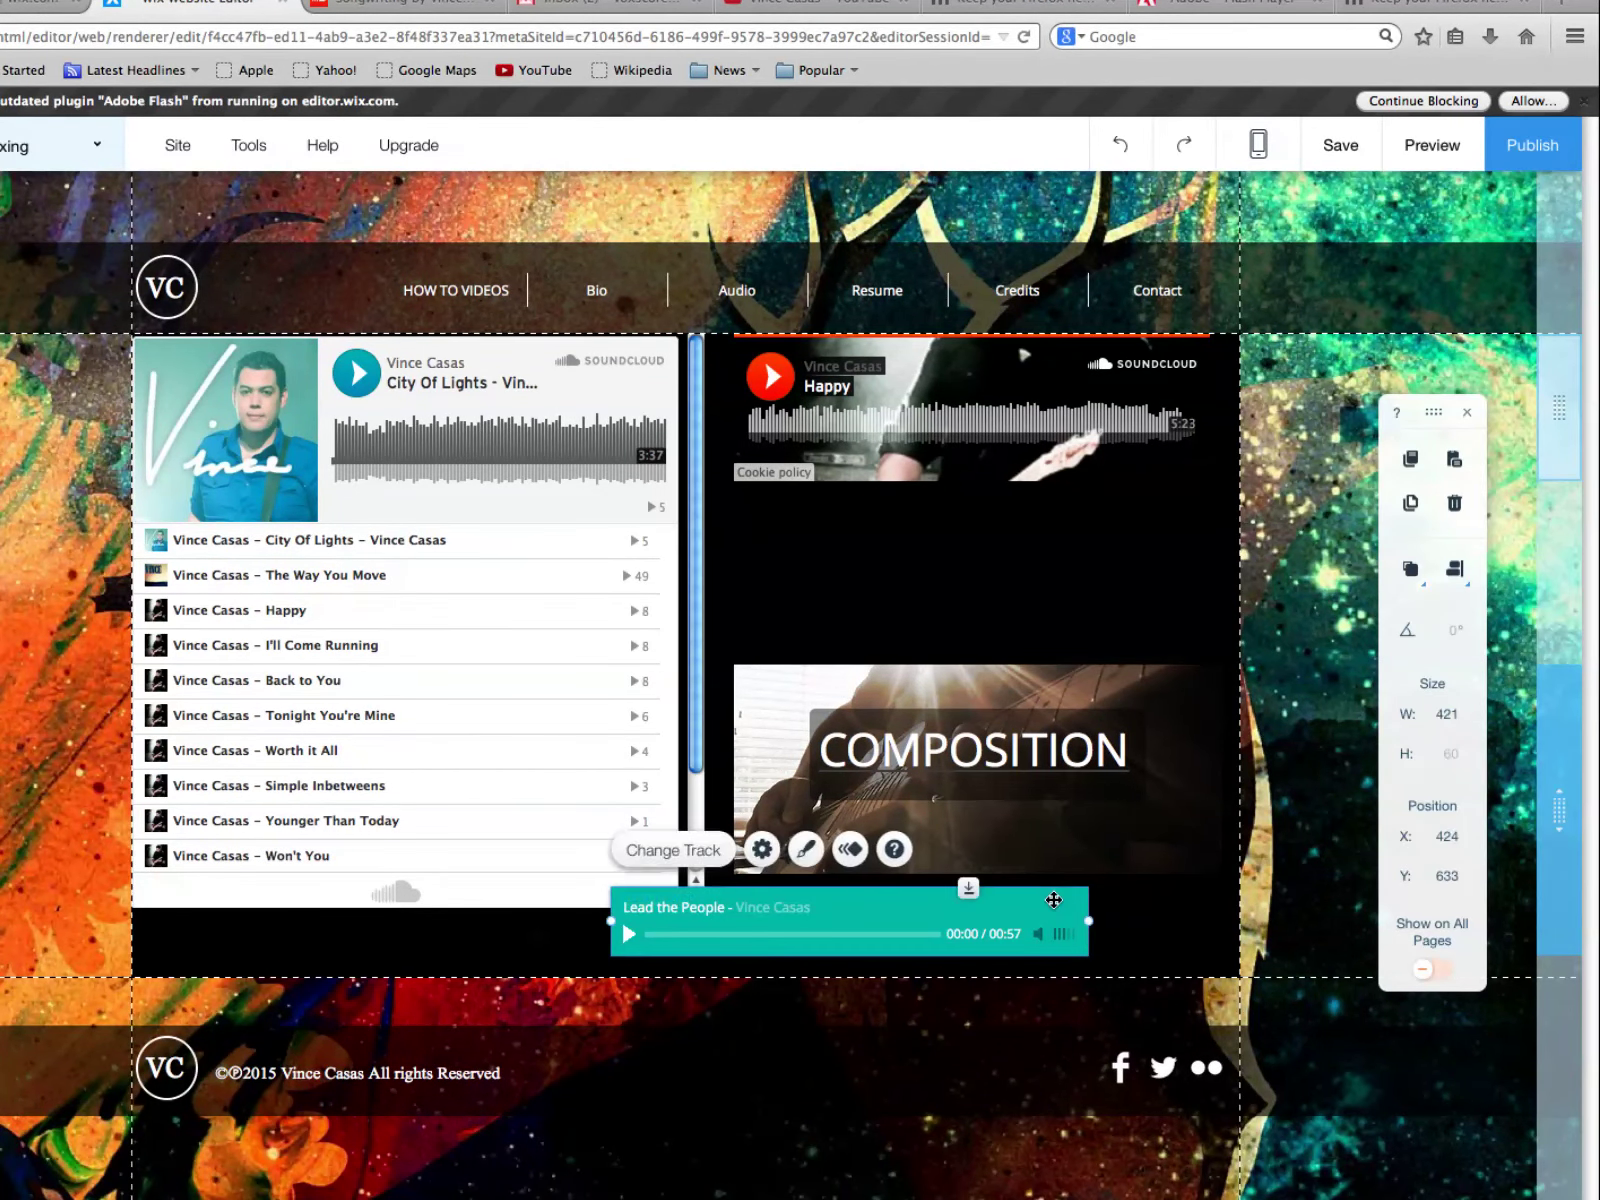
key(Delete)
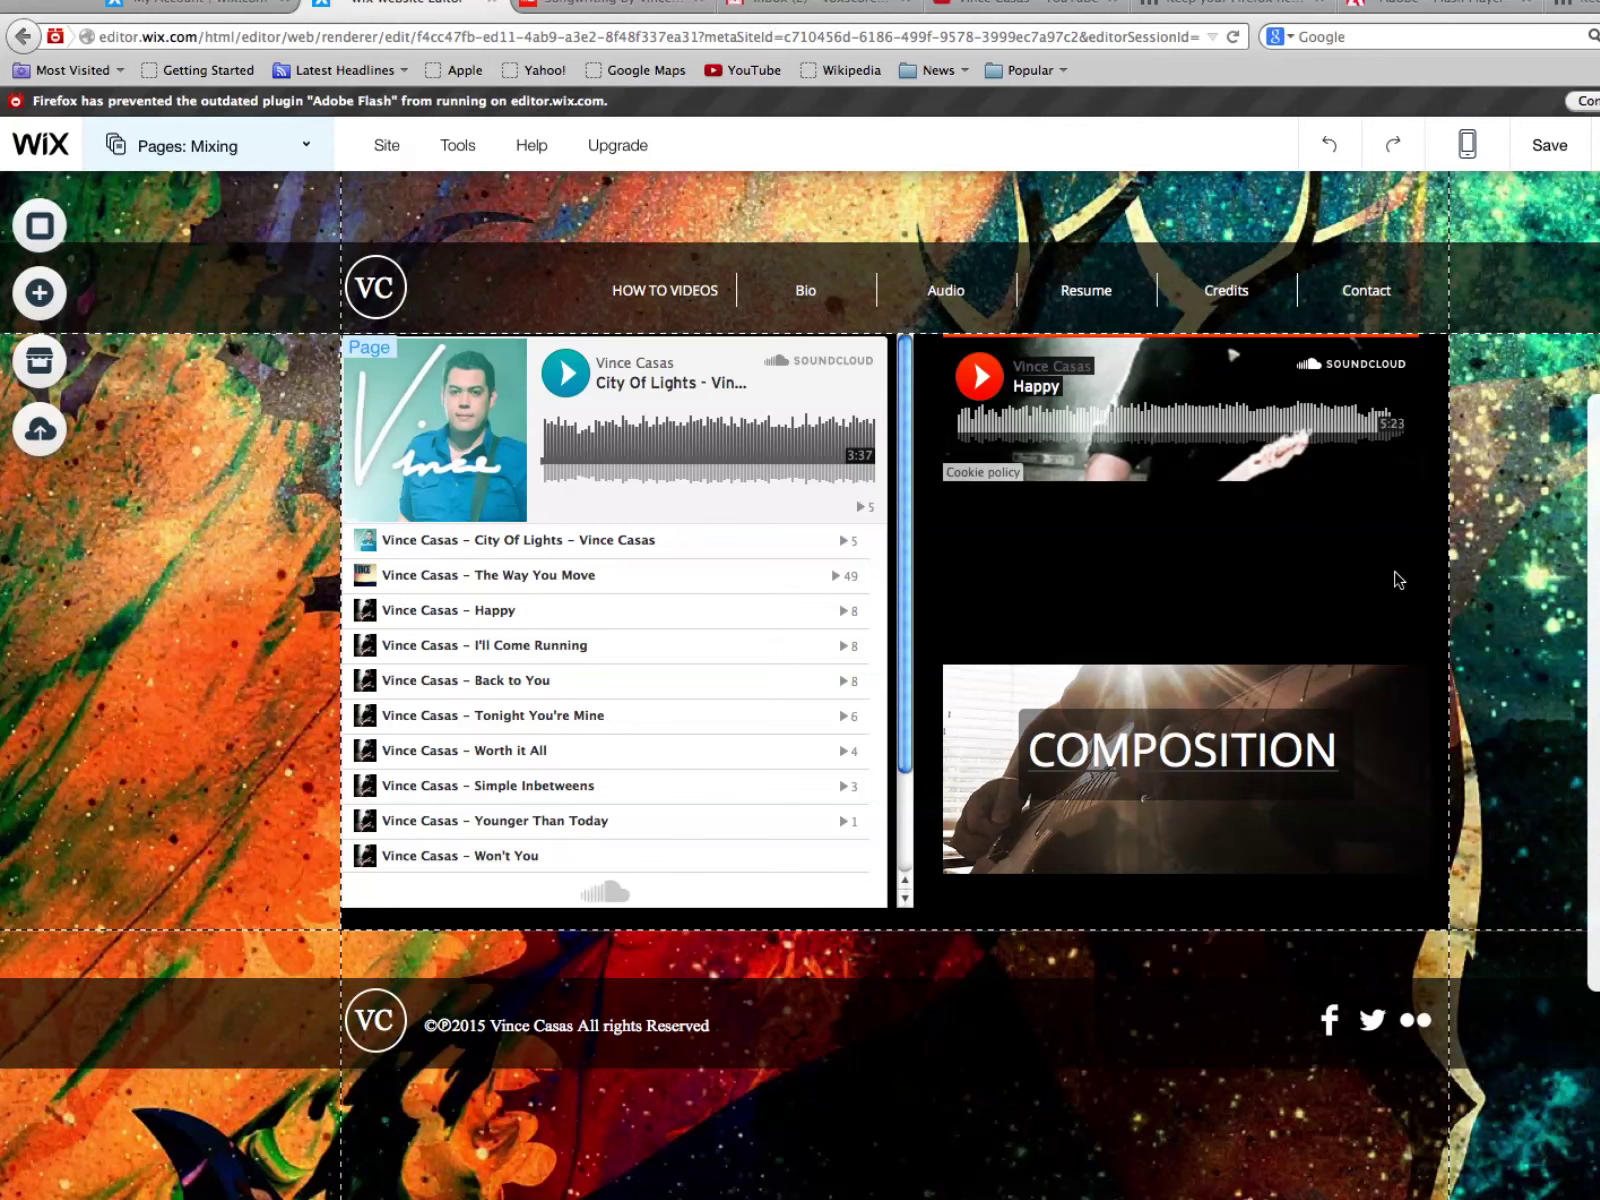
key(super+z)
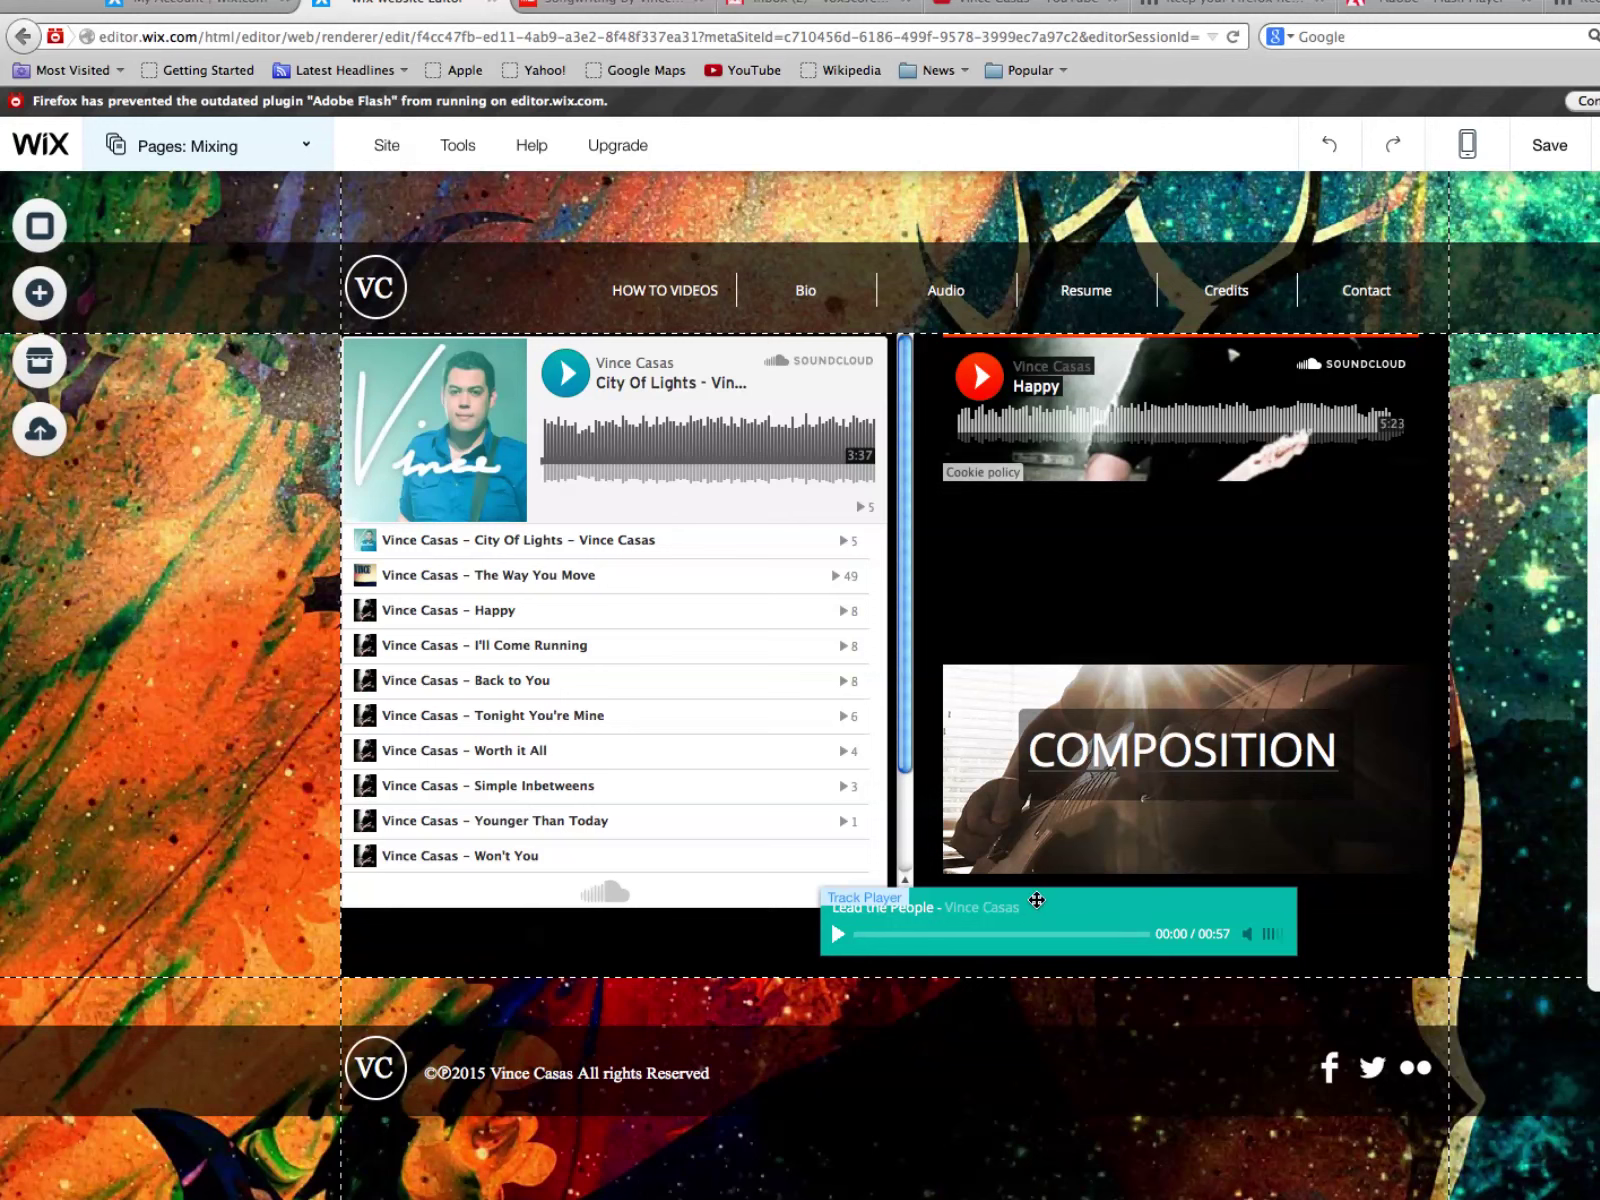
double_click(1036, 900)
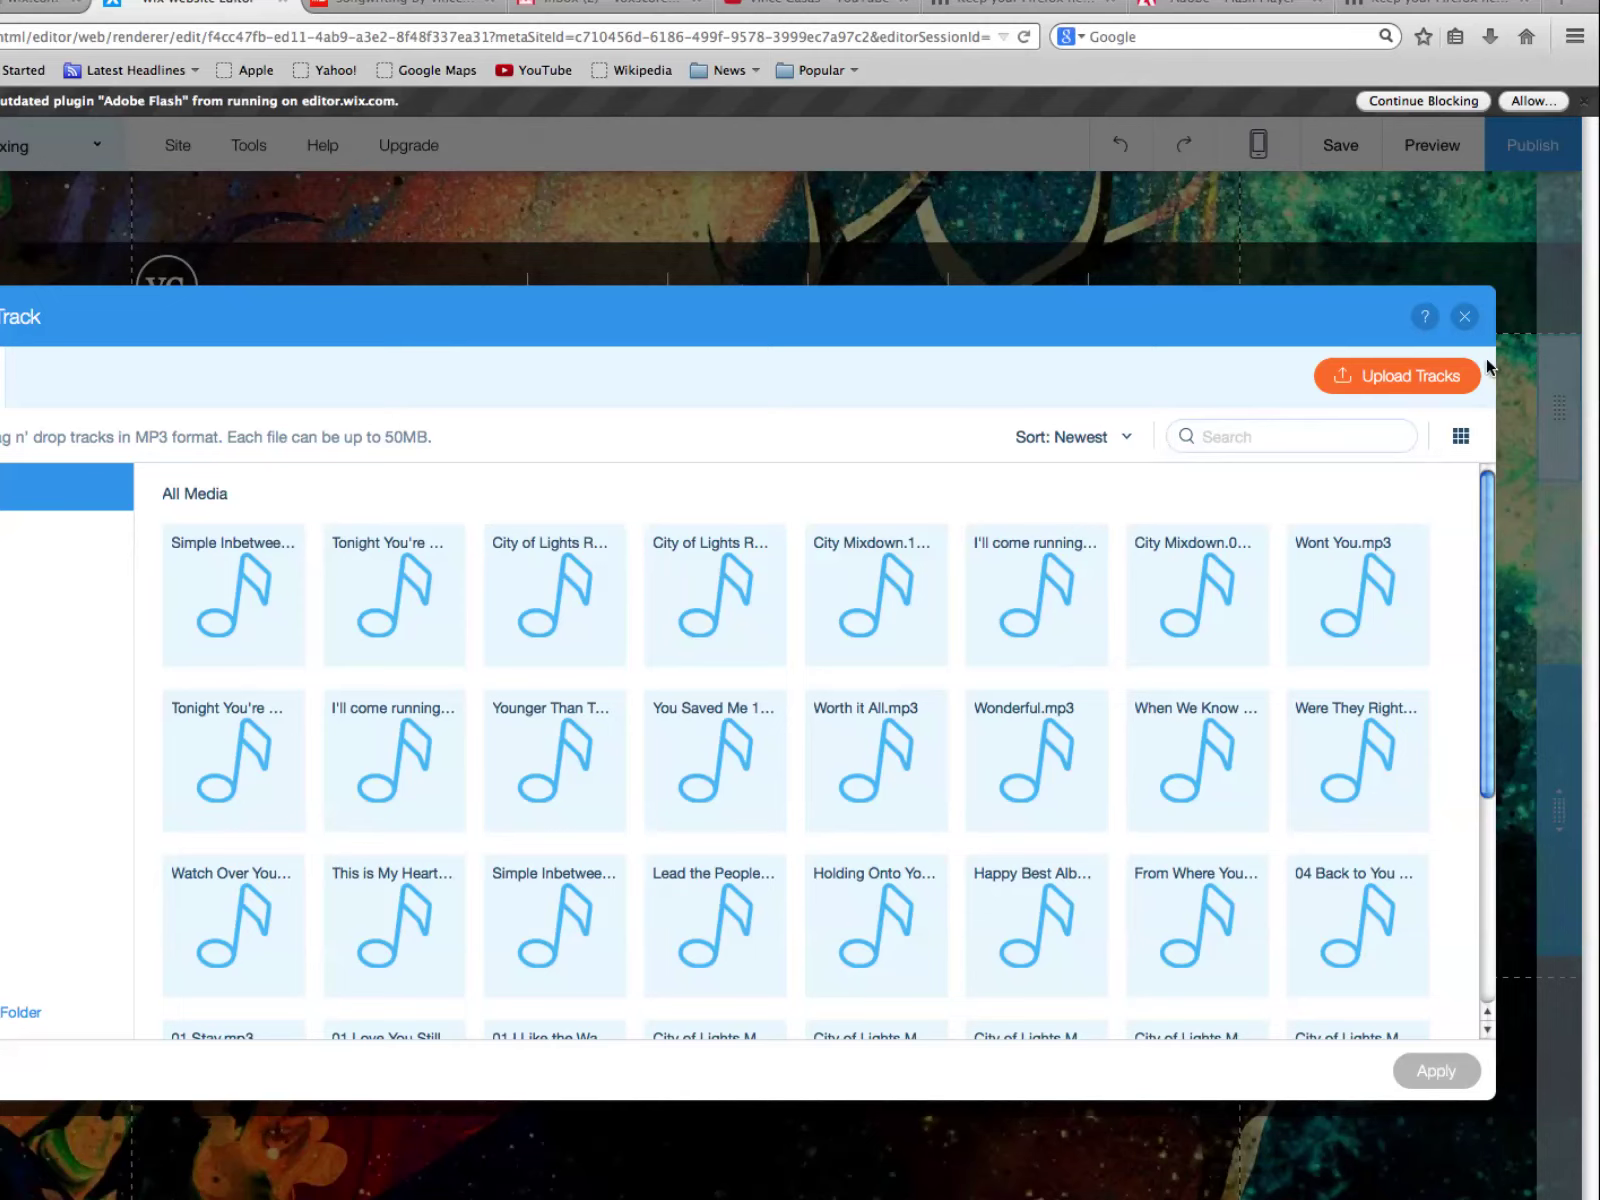
click(1466, 318)
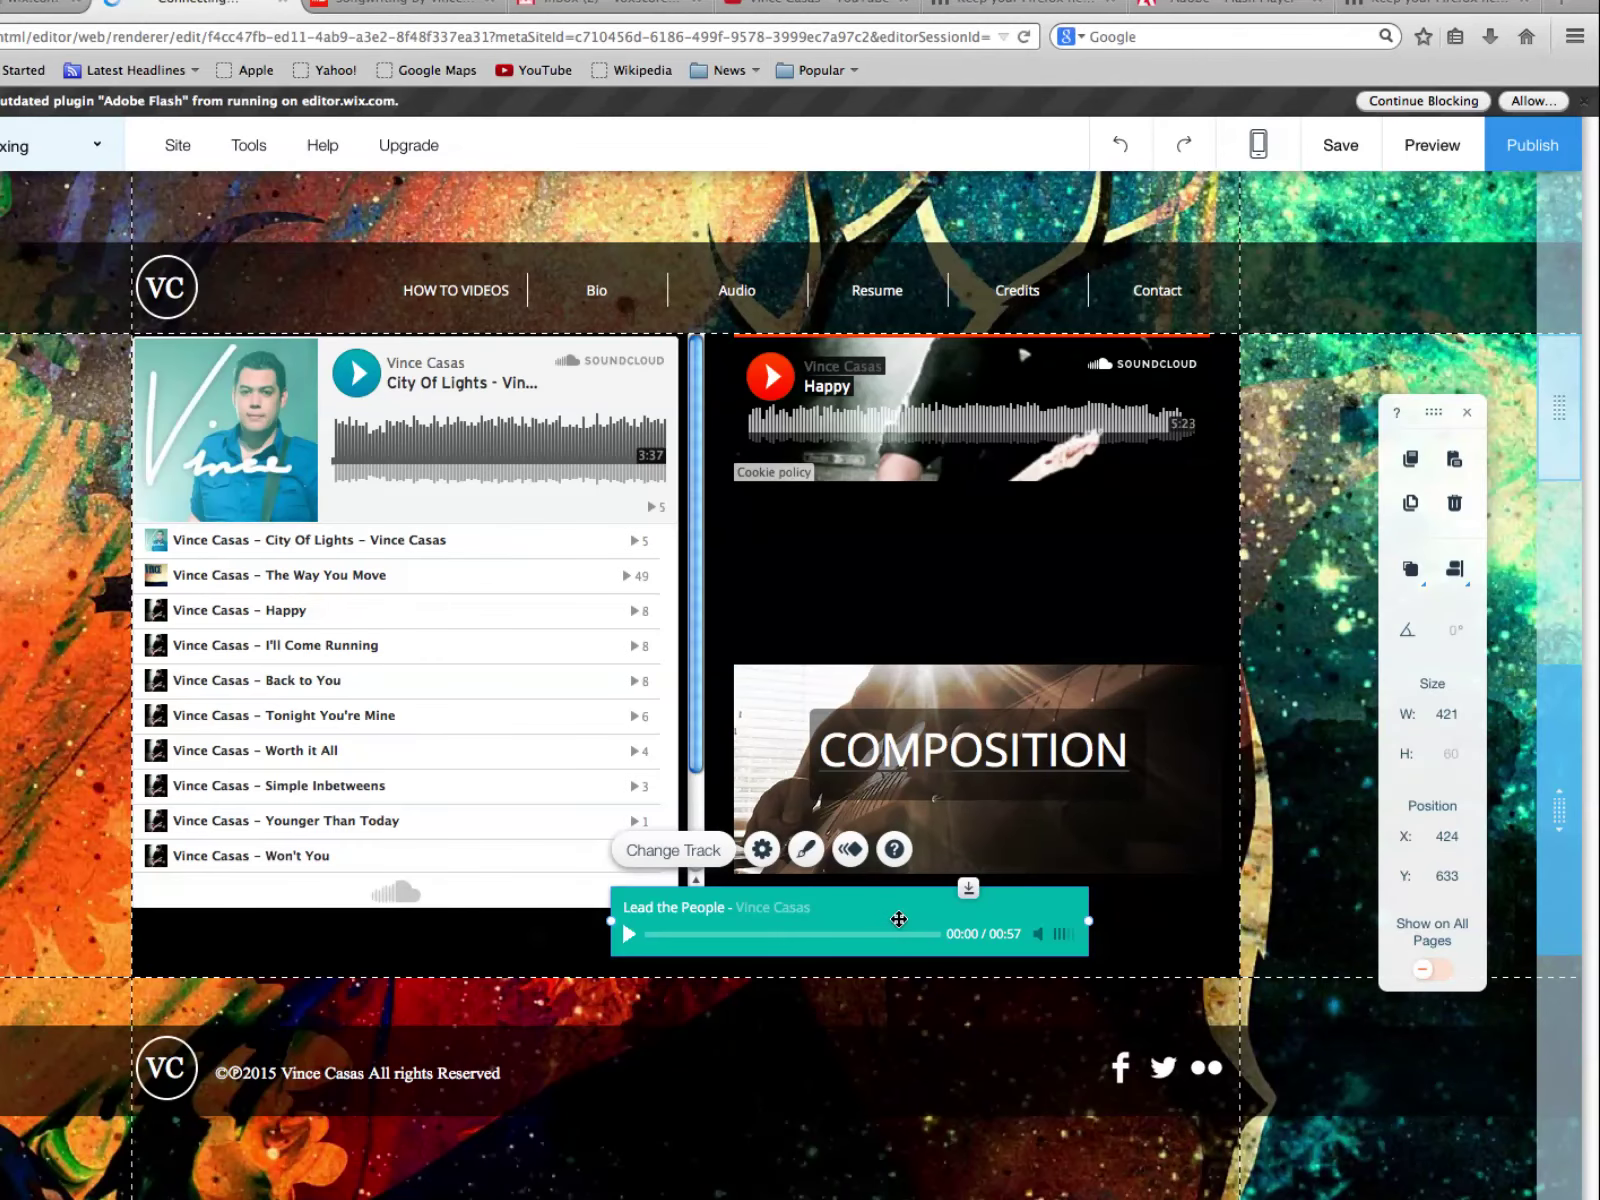
click(1469, 593)
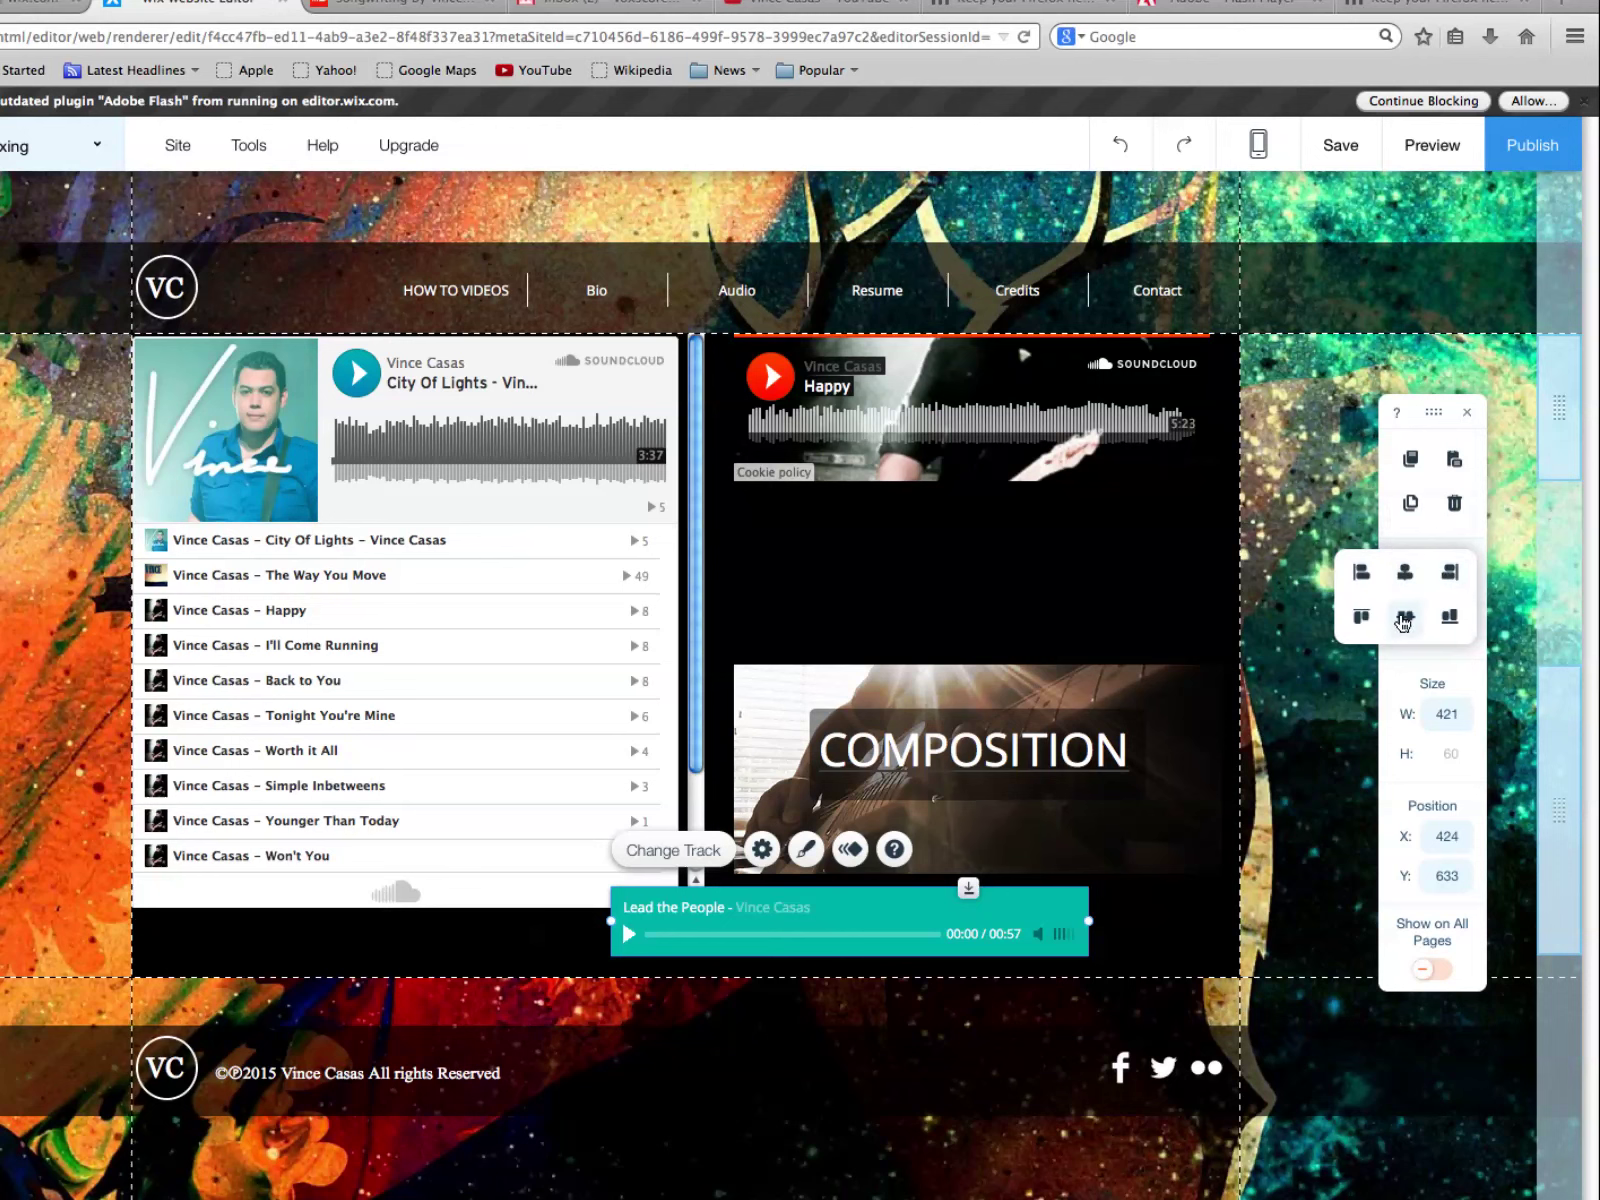
click(1214, 578)
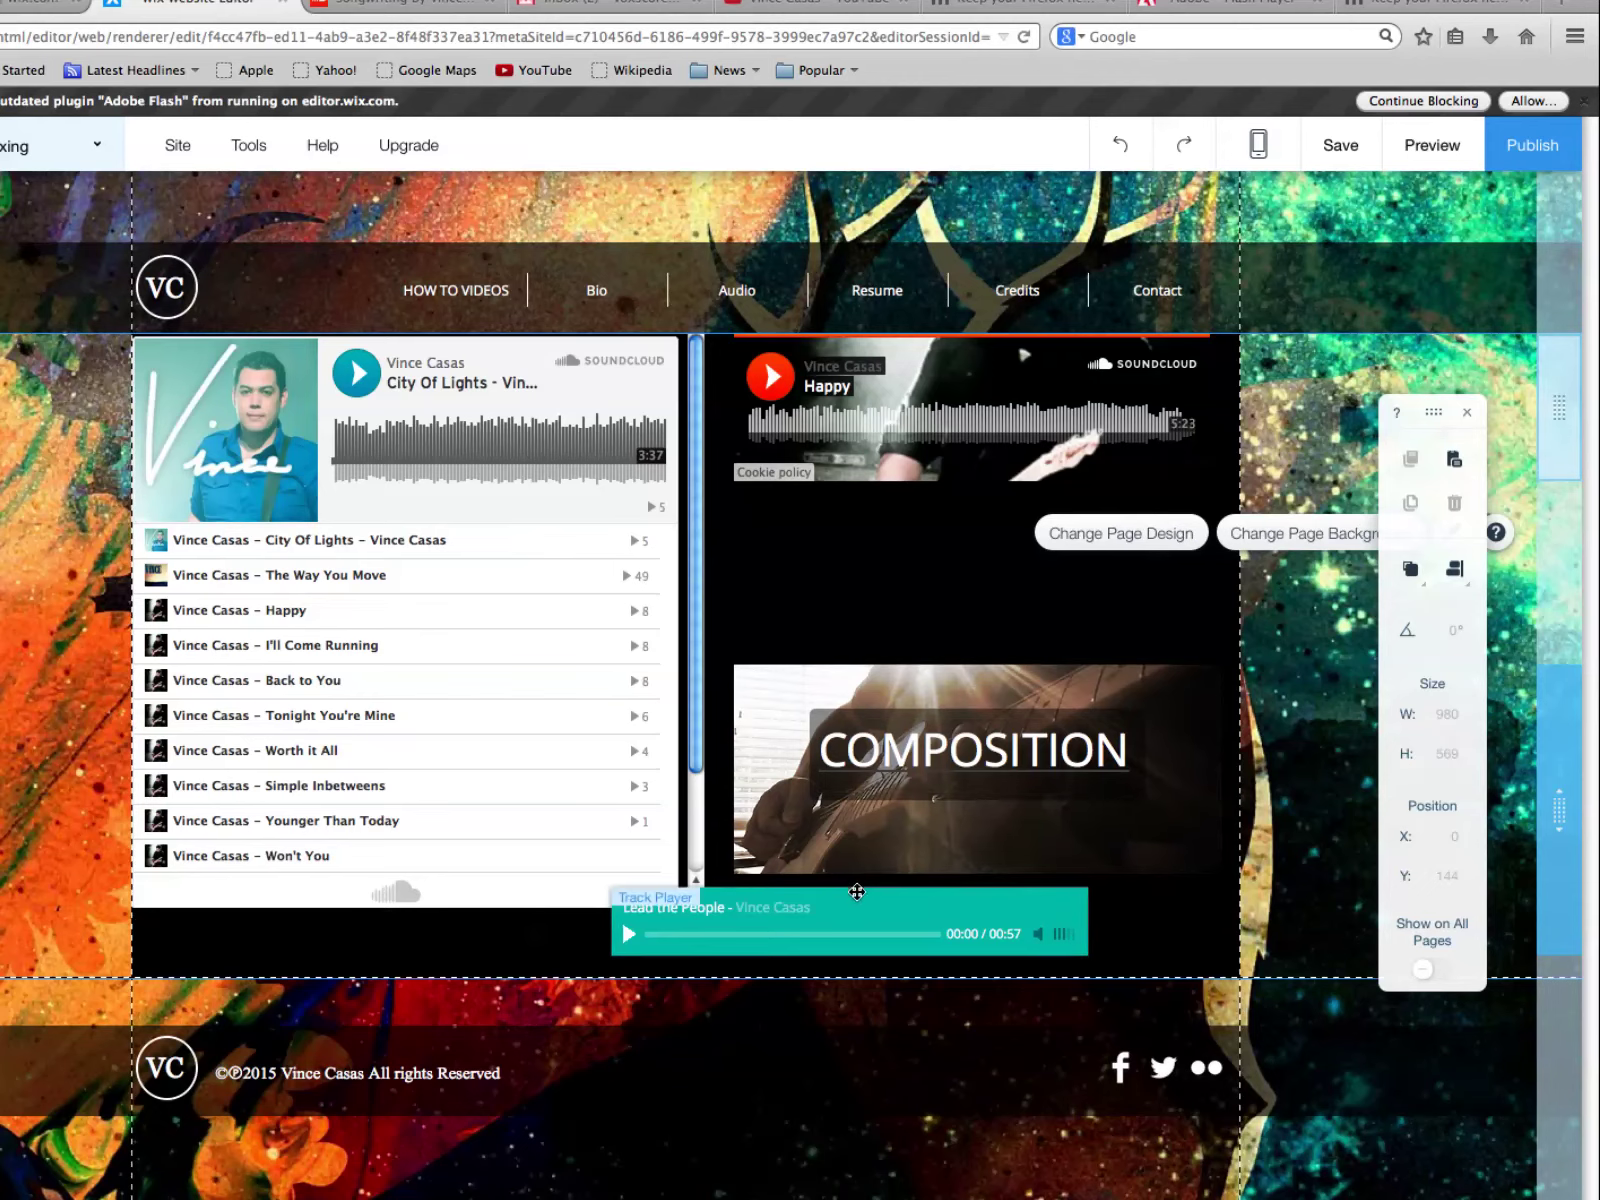
Place the Lead the People player between the Happy player and the COMPOSITION image, and select every item in that column
drag(842, 901, 964, 554)
drag(717, 343, 1228, 910)
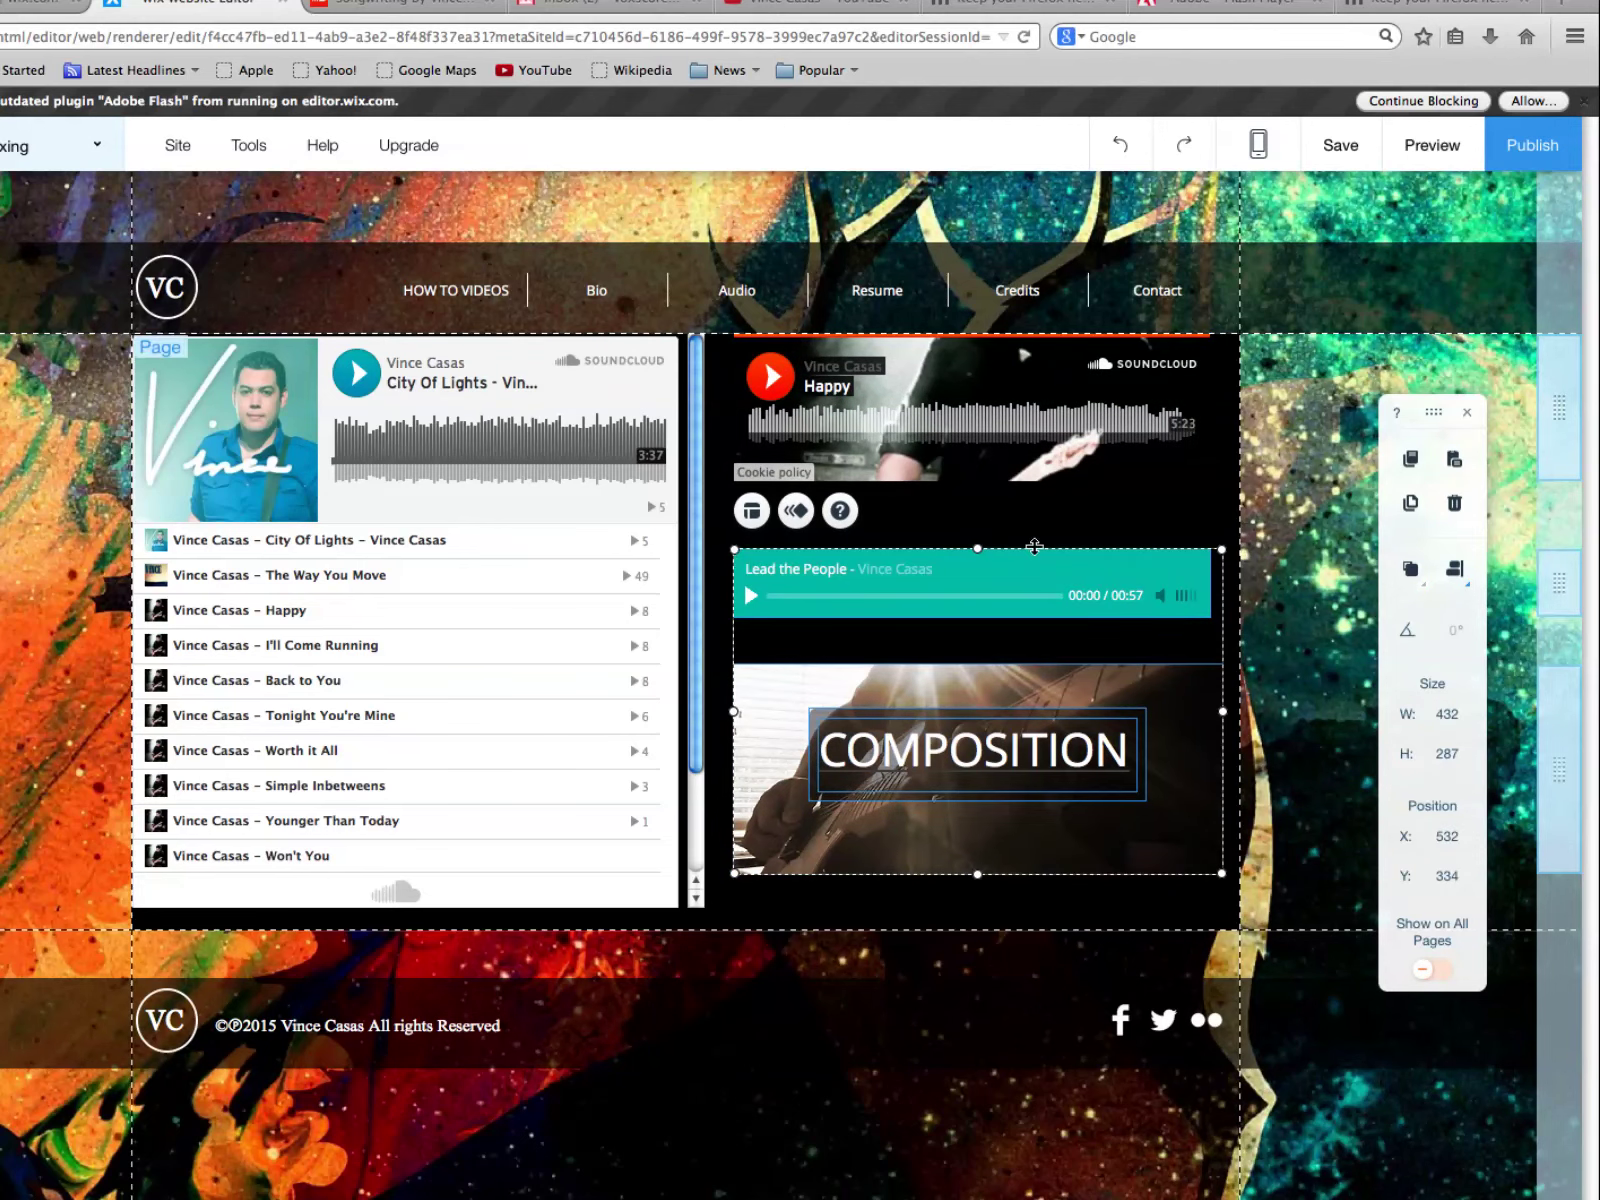
click(720, 362)
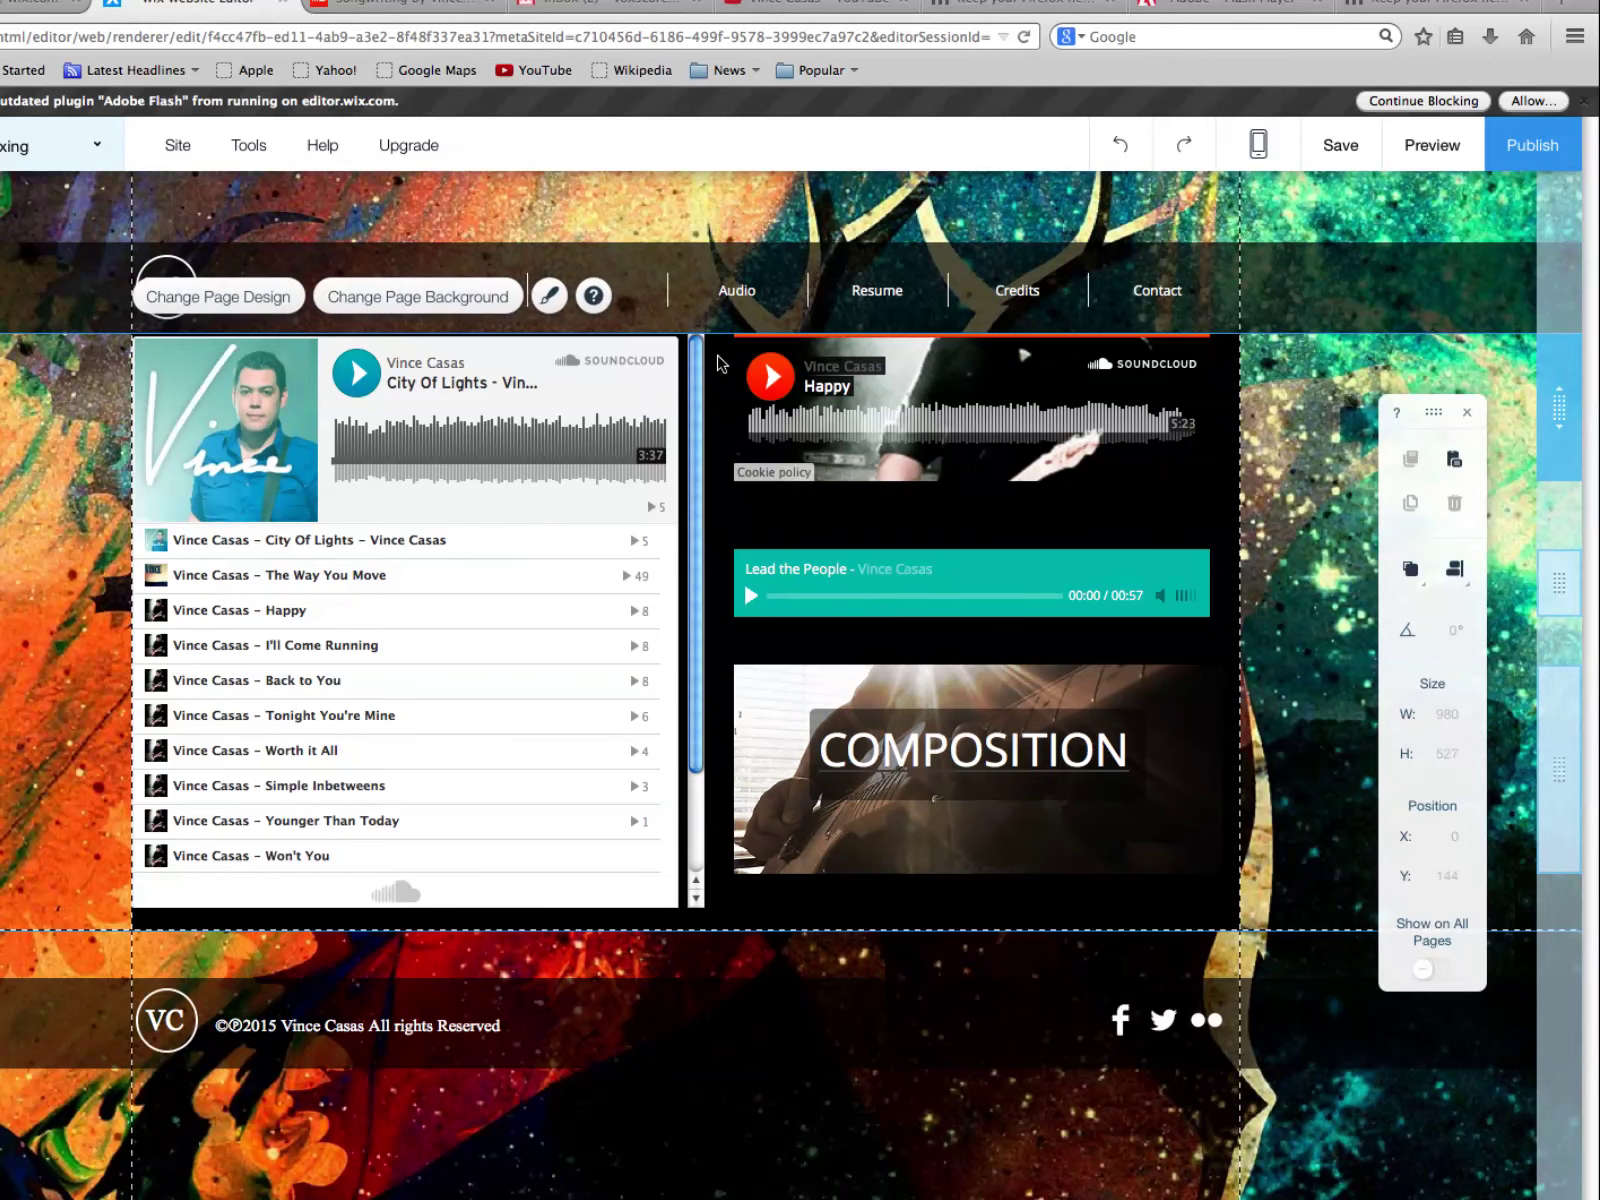
drag(722, 340, 1226, 912)
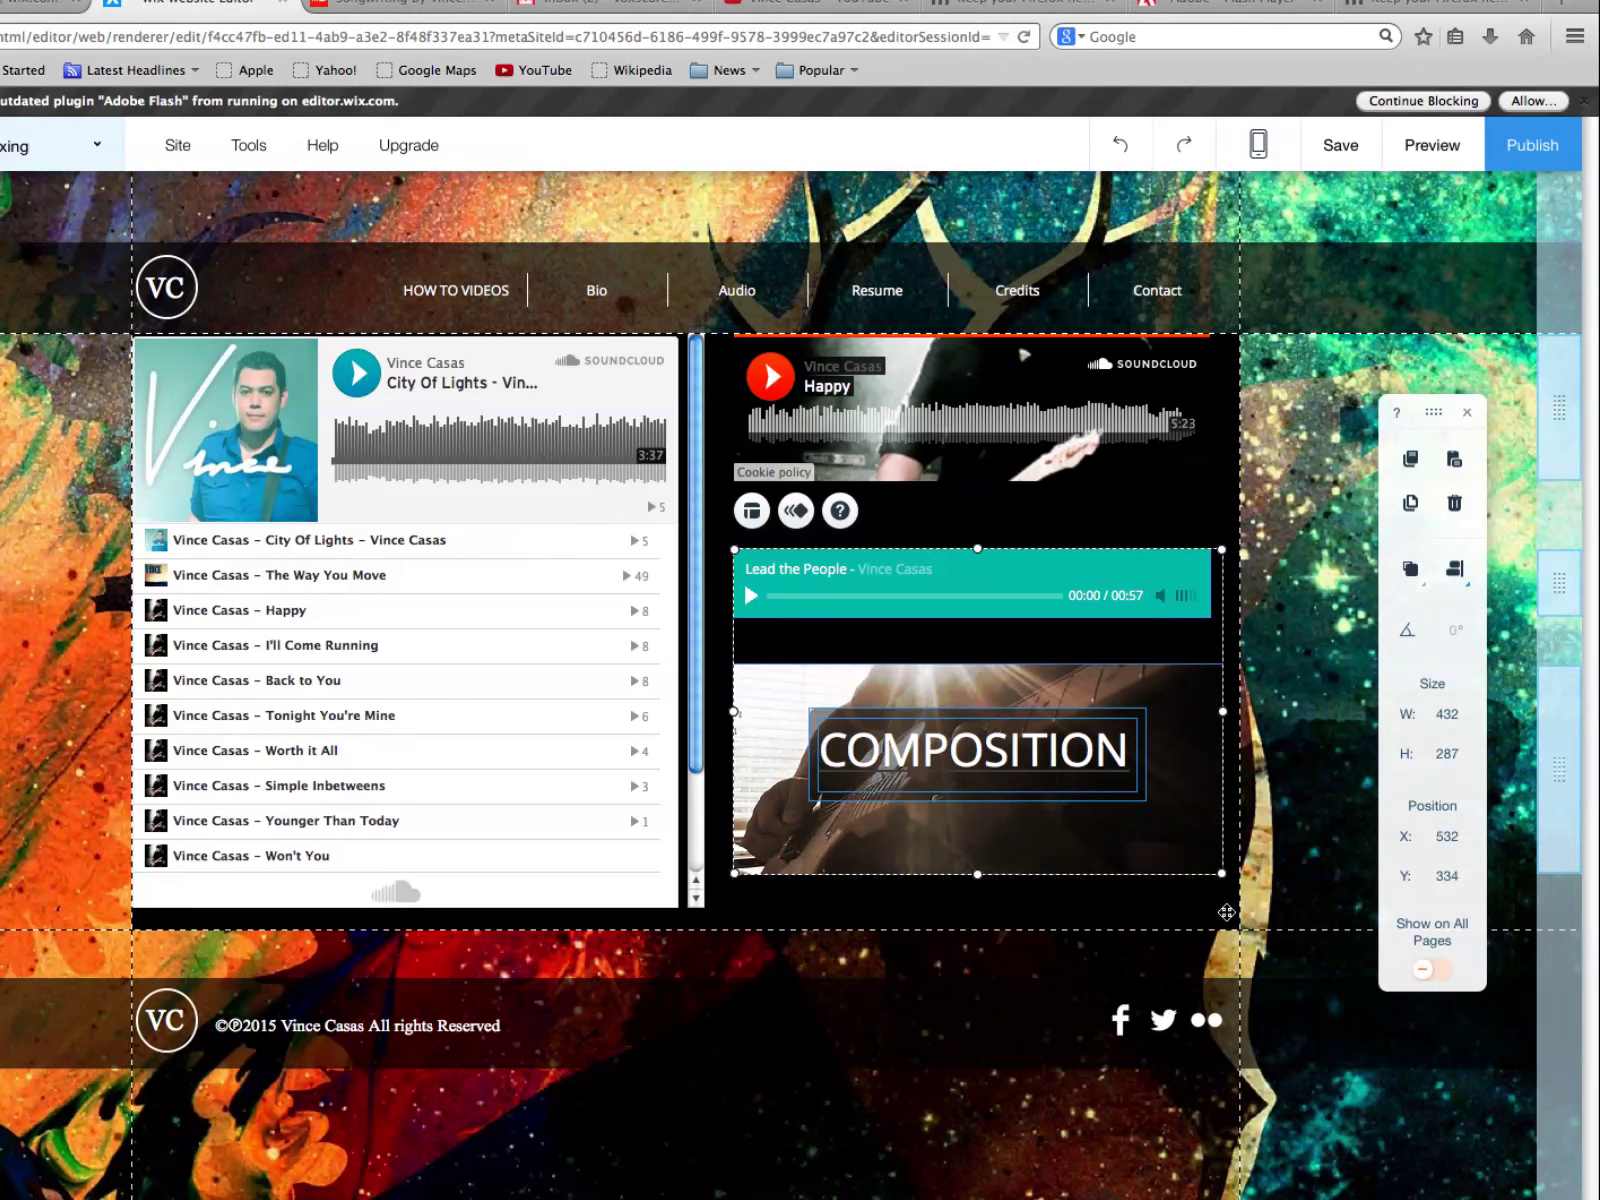
drag(709, 322, 1222, 902)
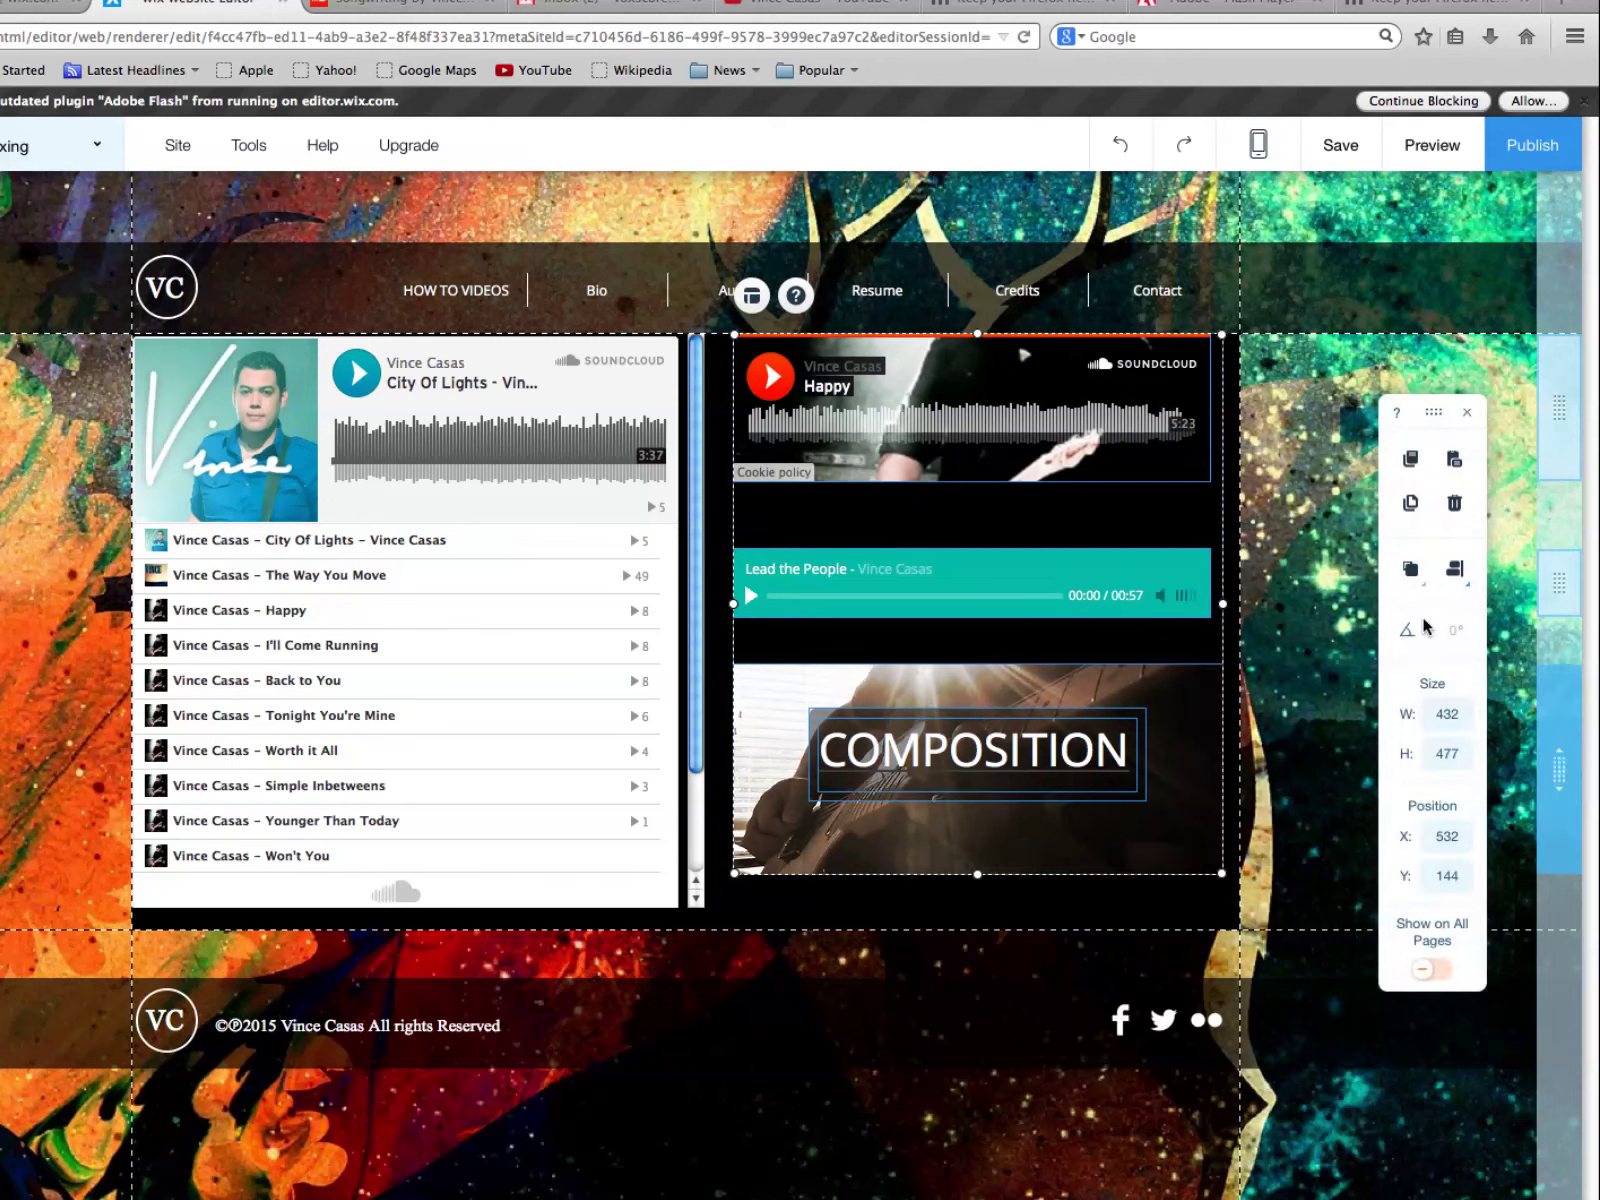
Try right, middle, bottom, center and left alignments on the selected column items, and undo them all
click(1461, 589)
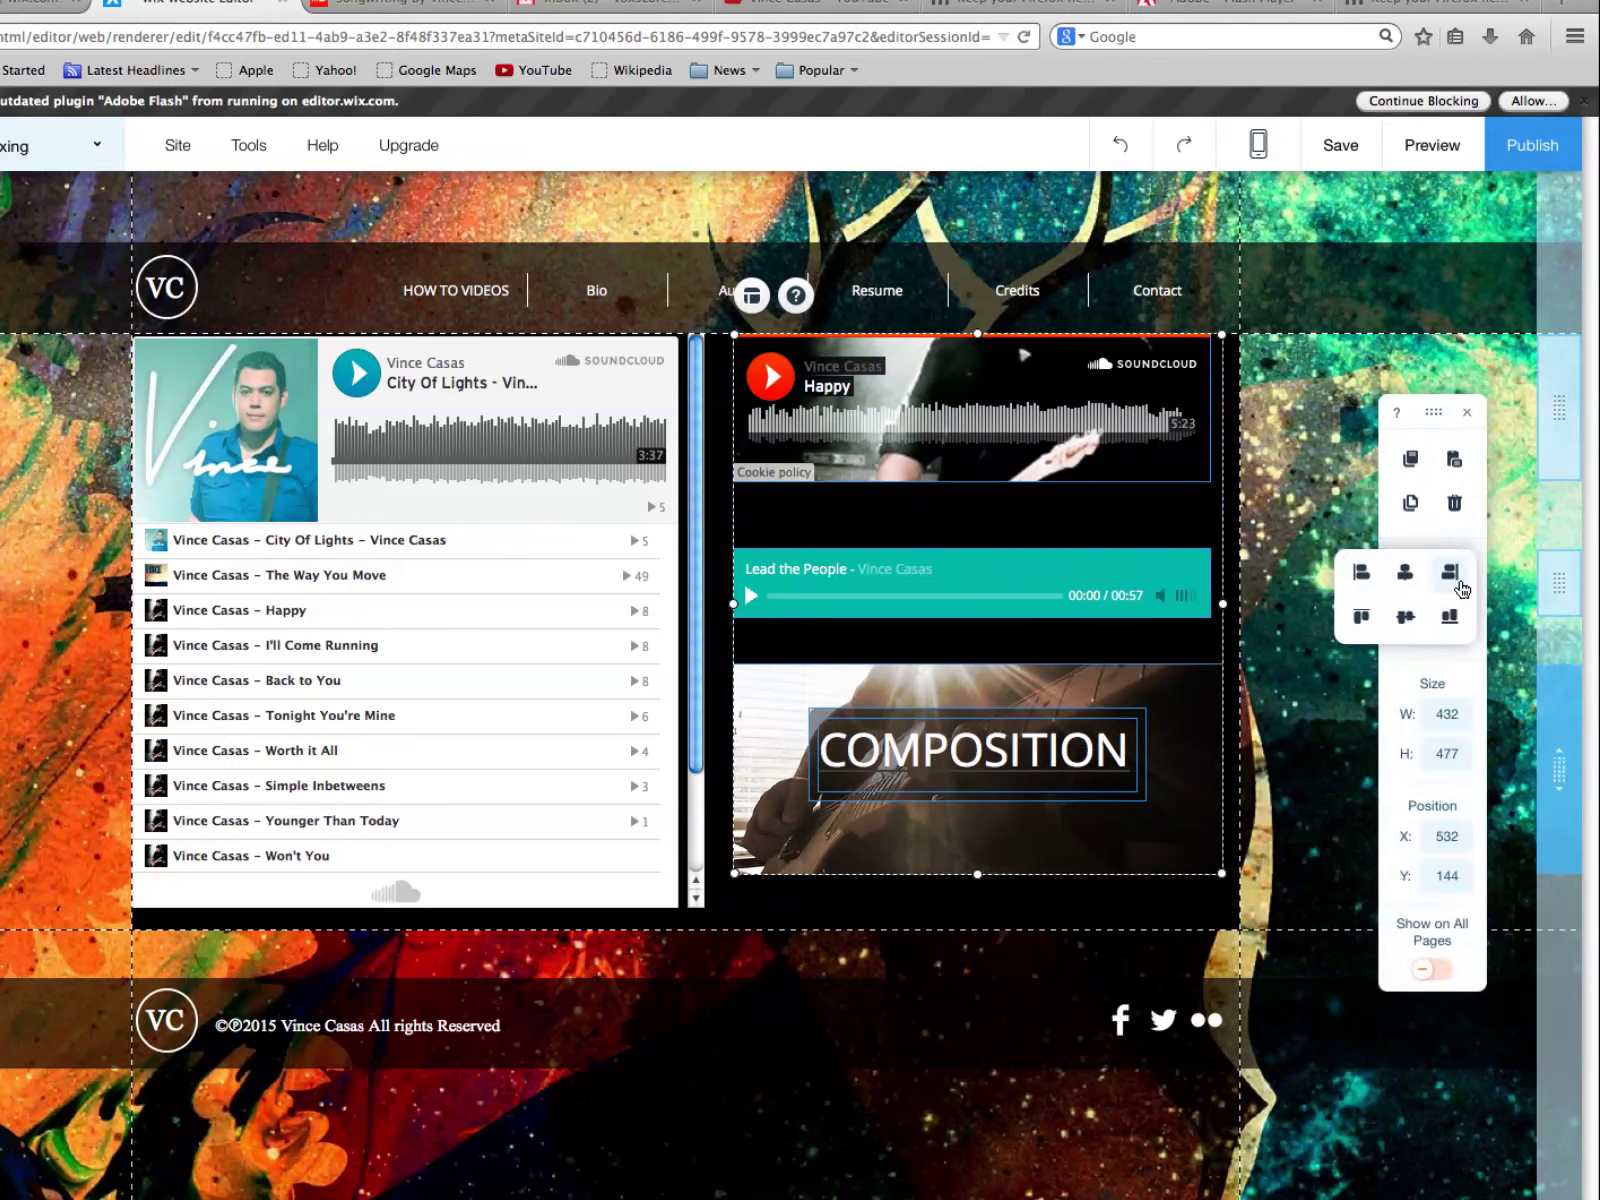
click(1461, 589)
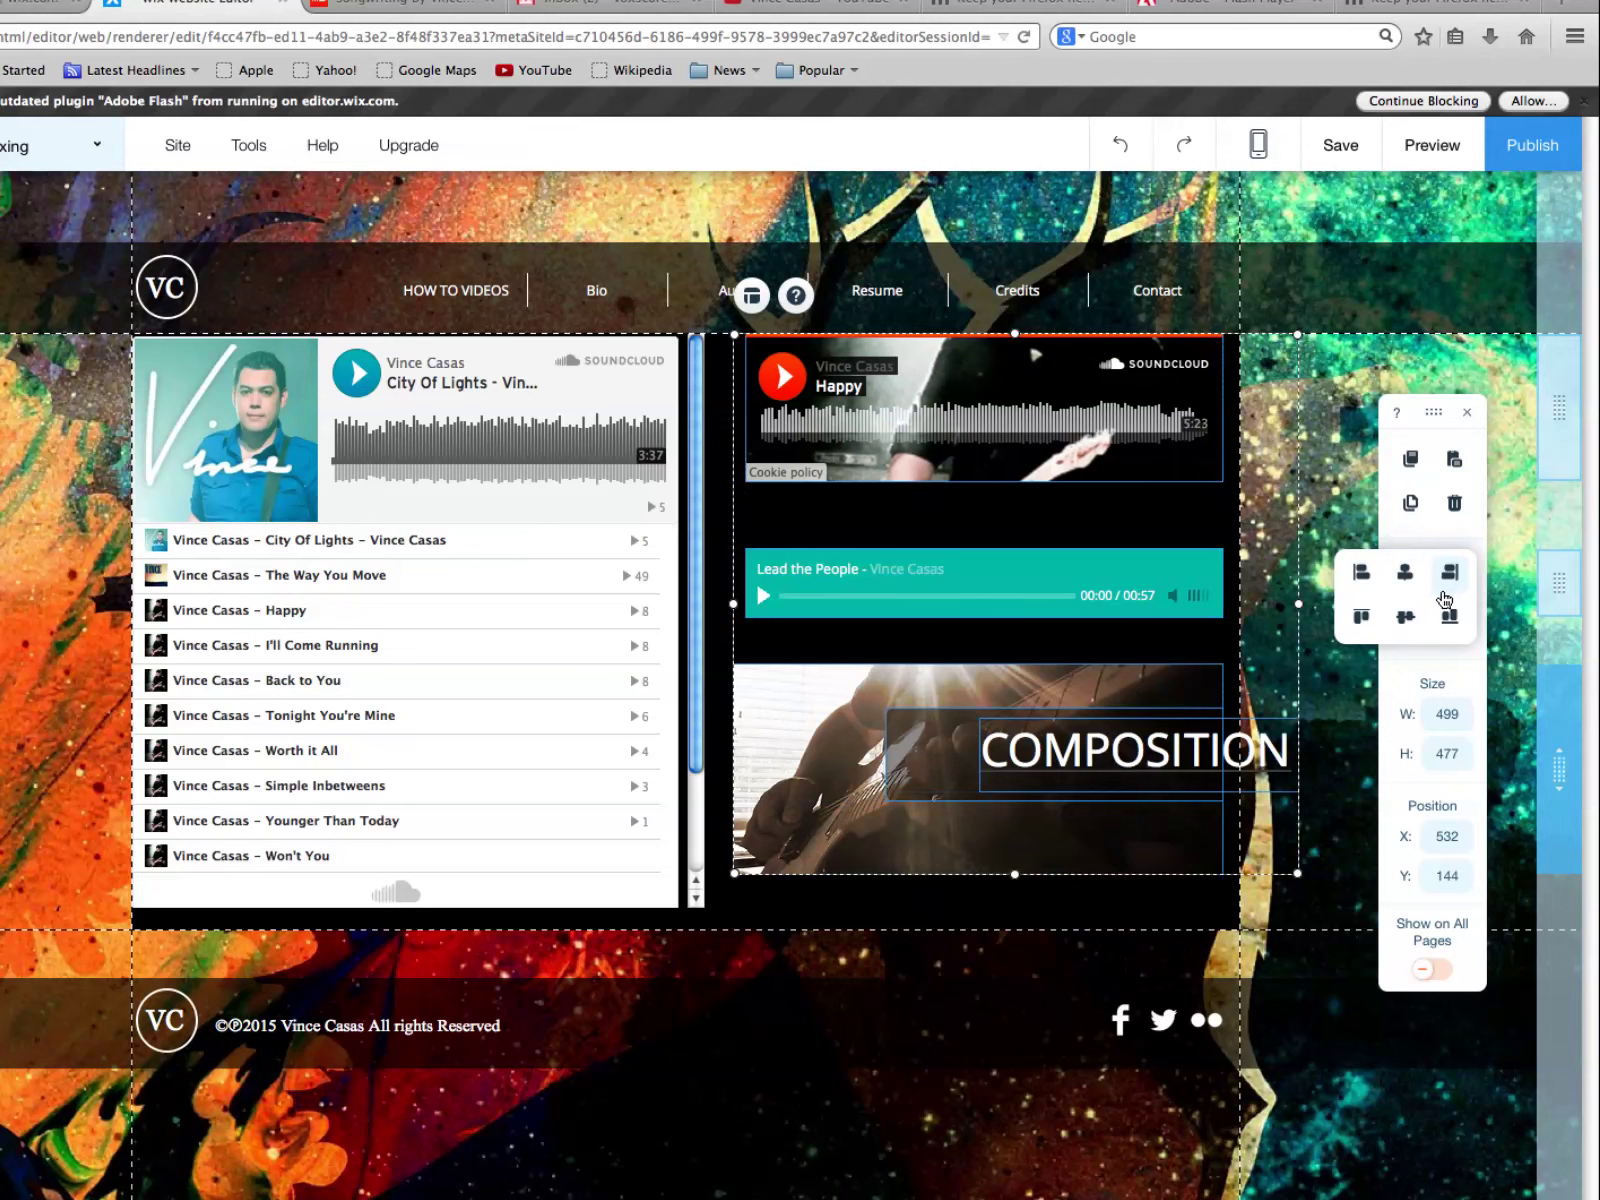
click(1405, 619)
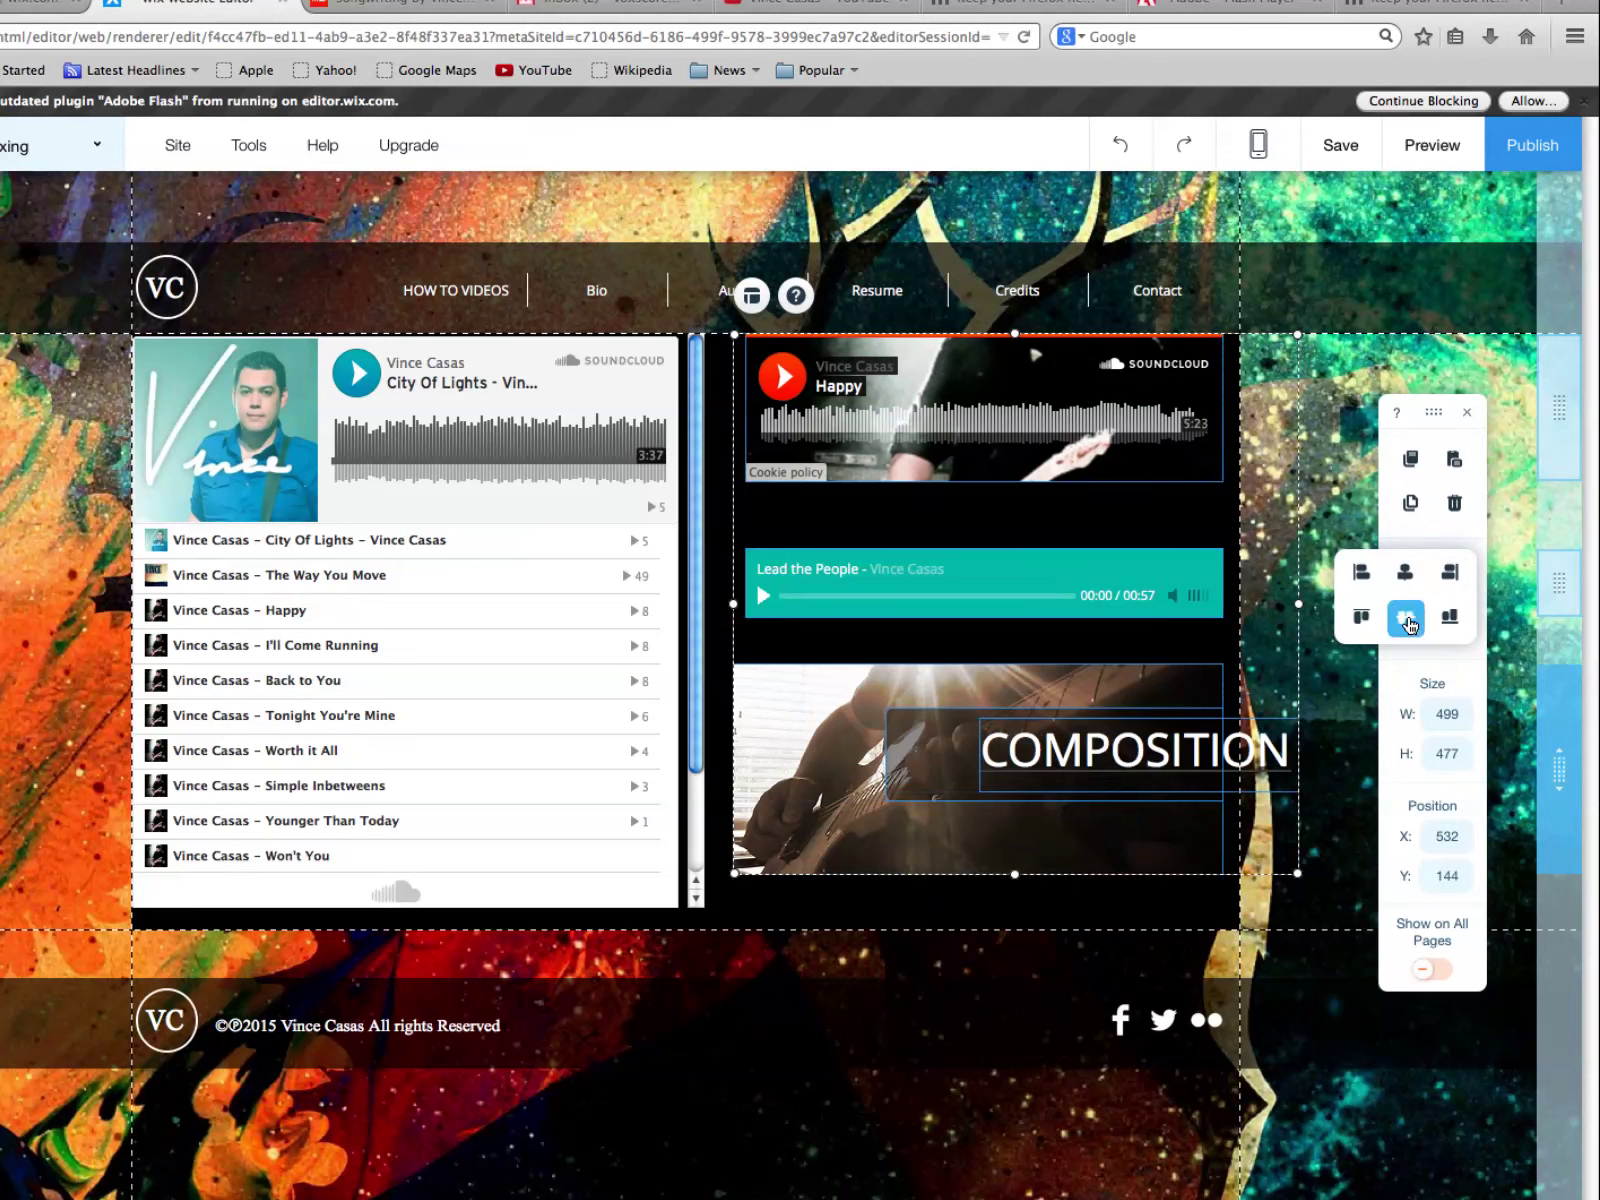
click(1448, 619)
click(1405, 574)
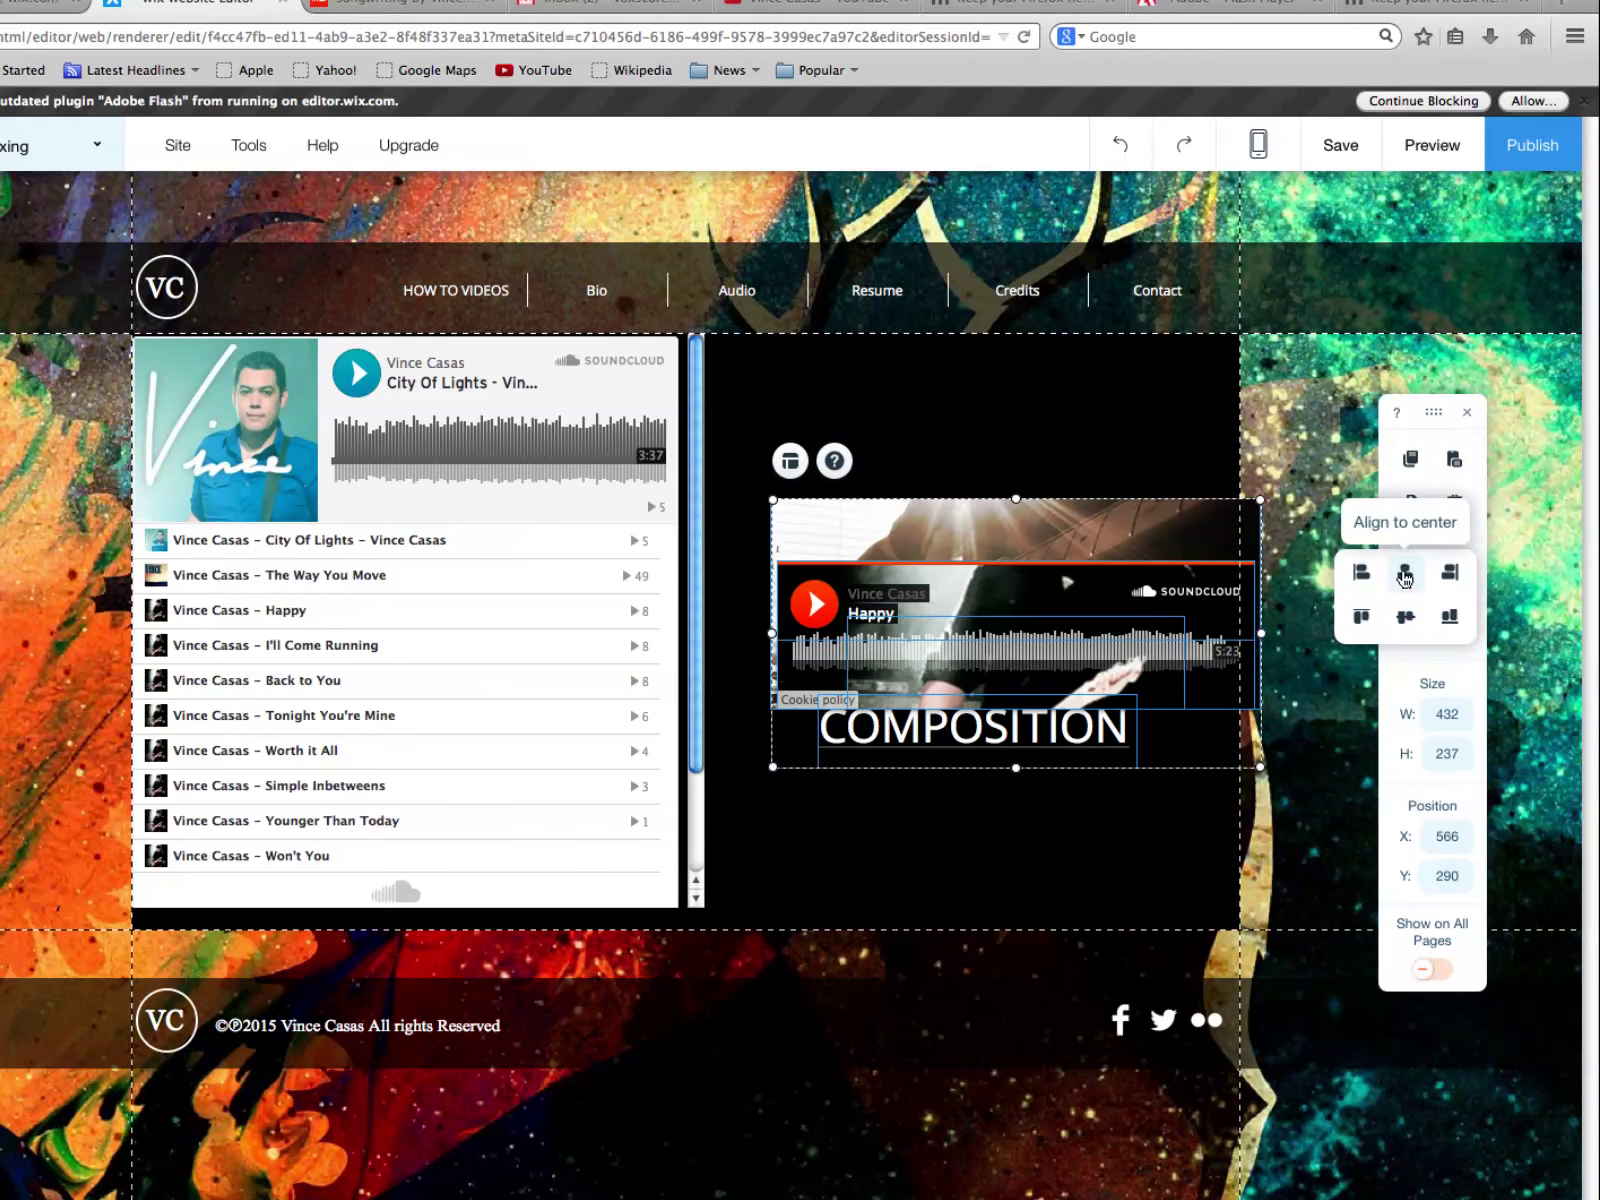
click(1364, 577)
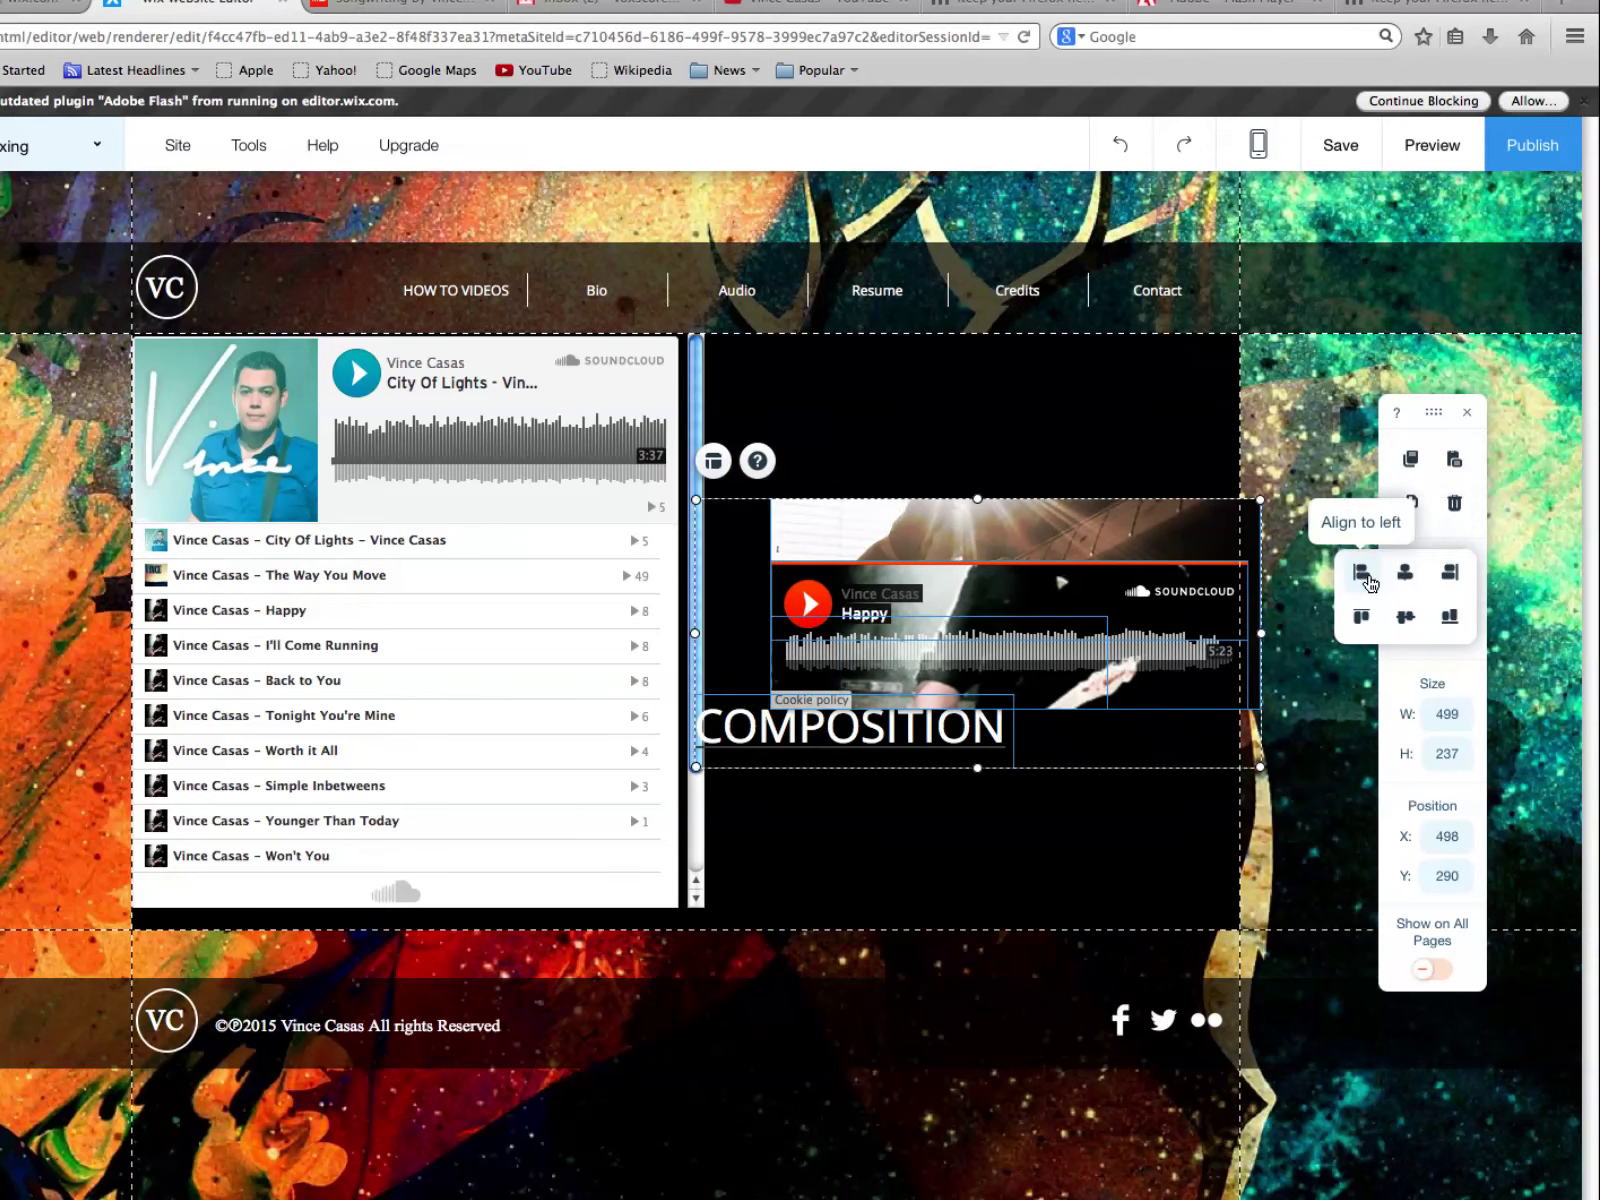
key(ctrl+z)
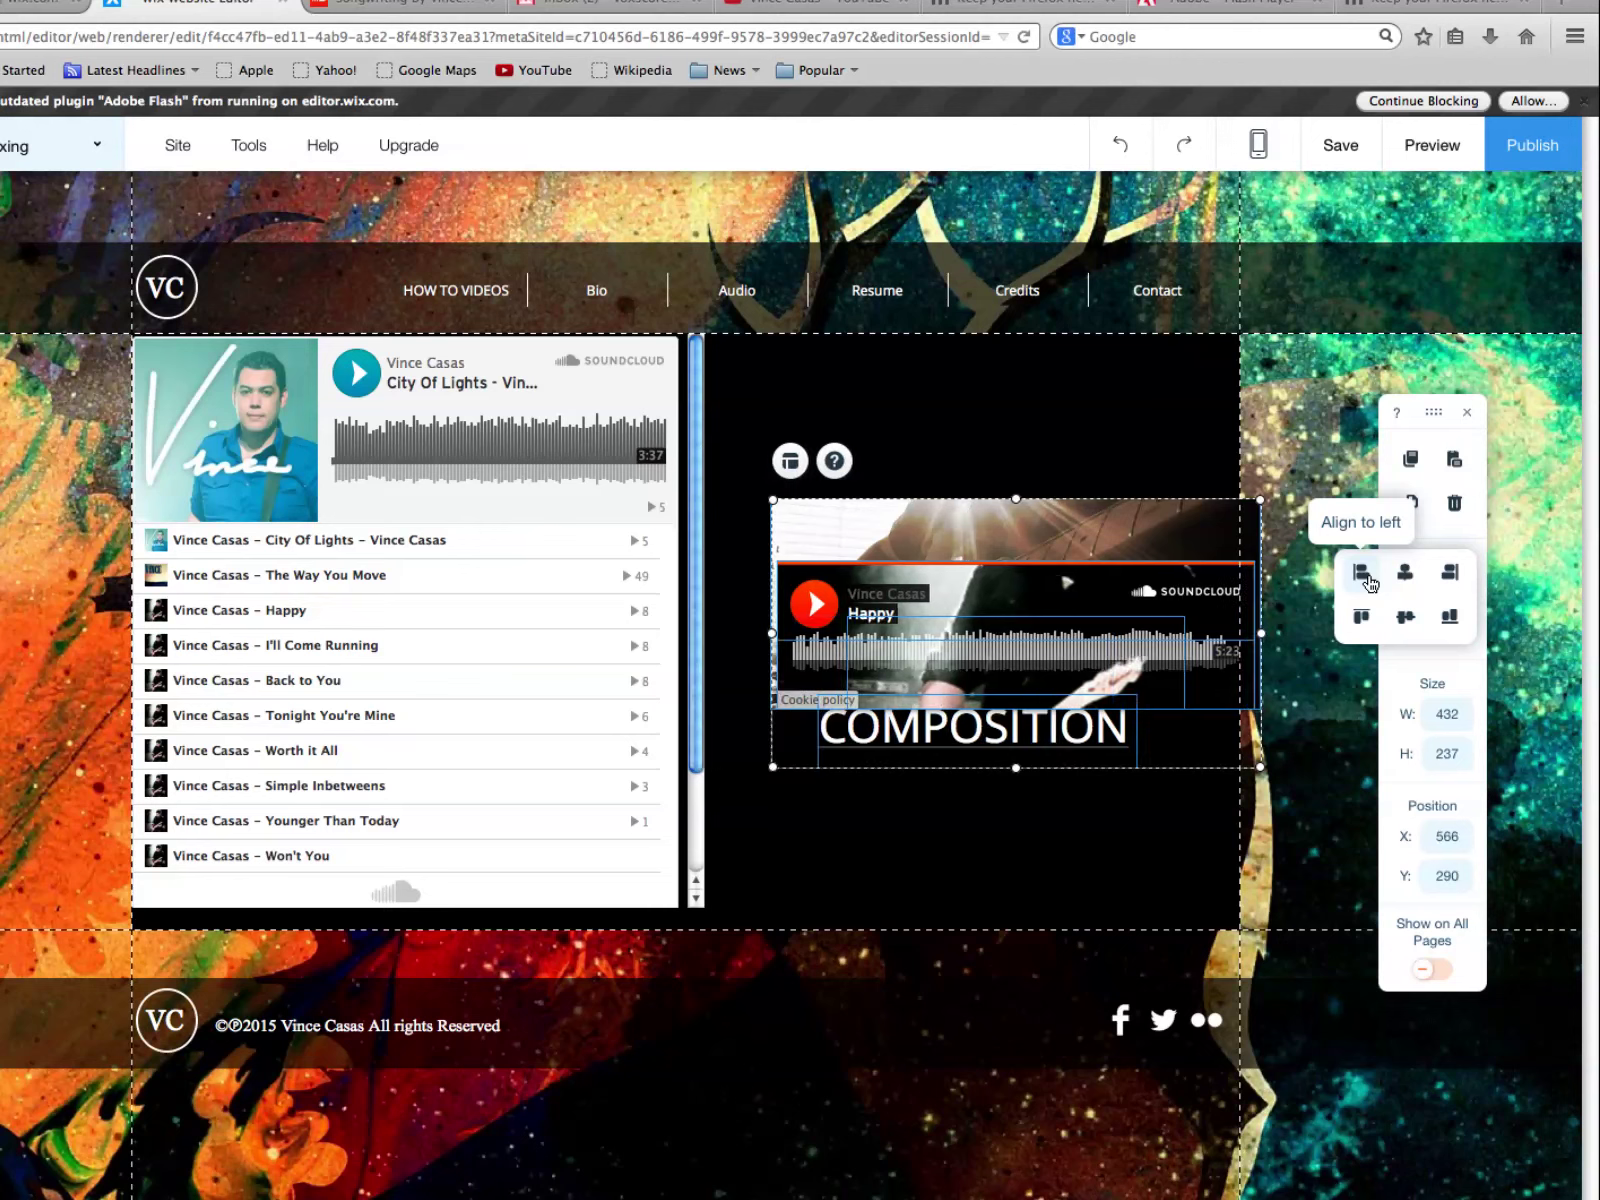
click(1369, 583)
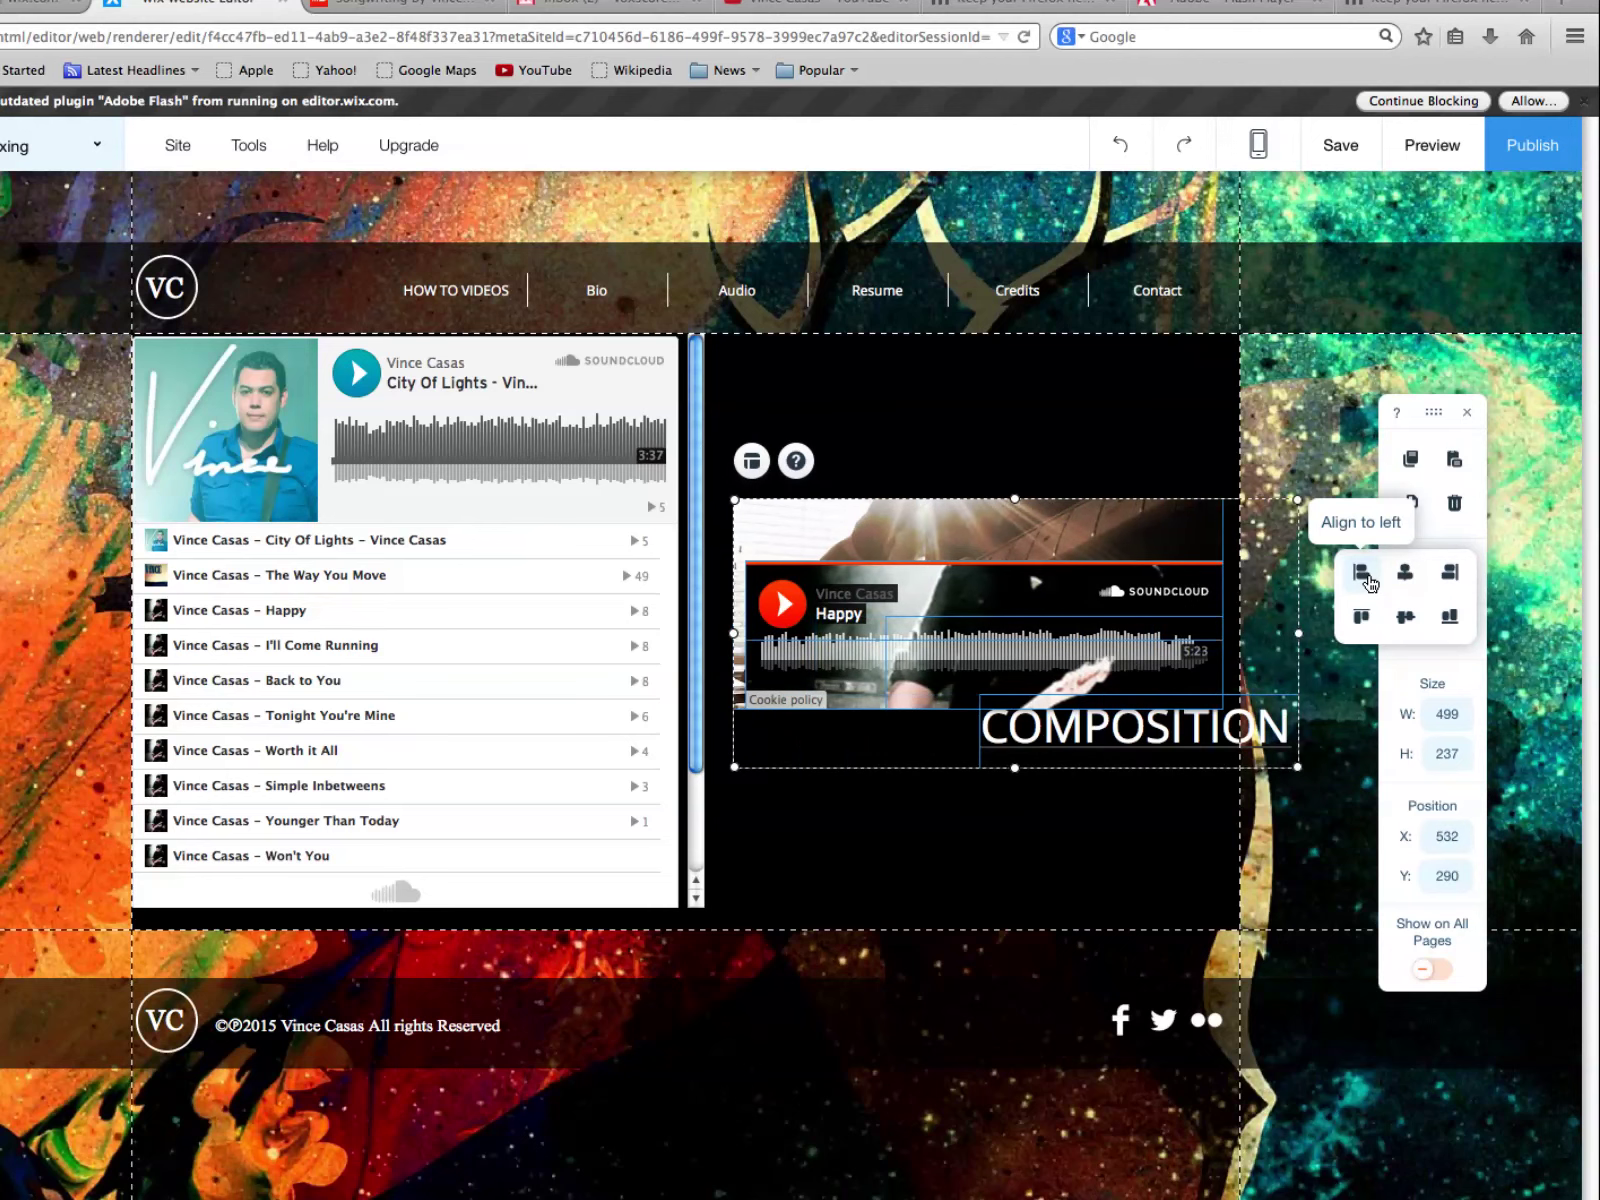
key(ctrl+z)
key(ctrl+z)
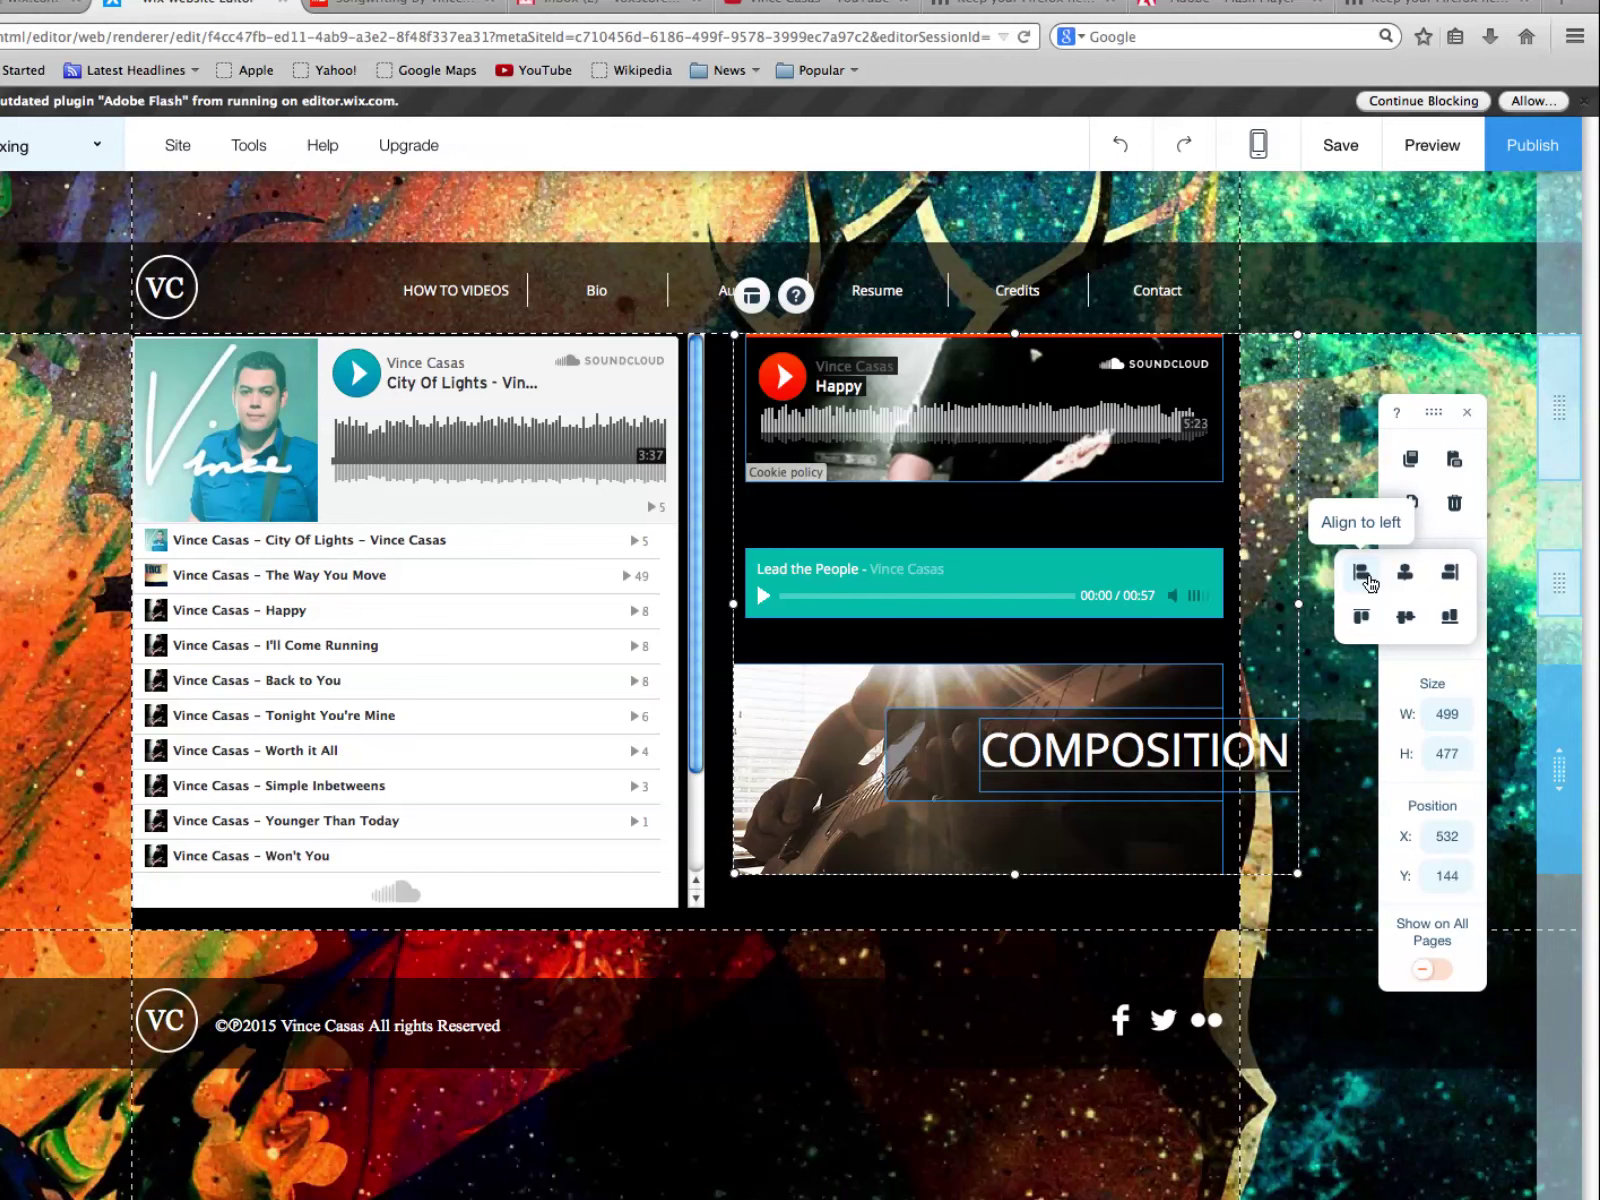
key(ctrl+z)
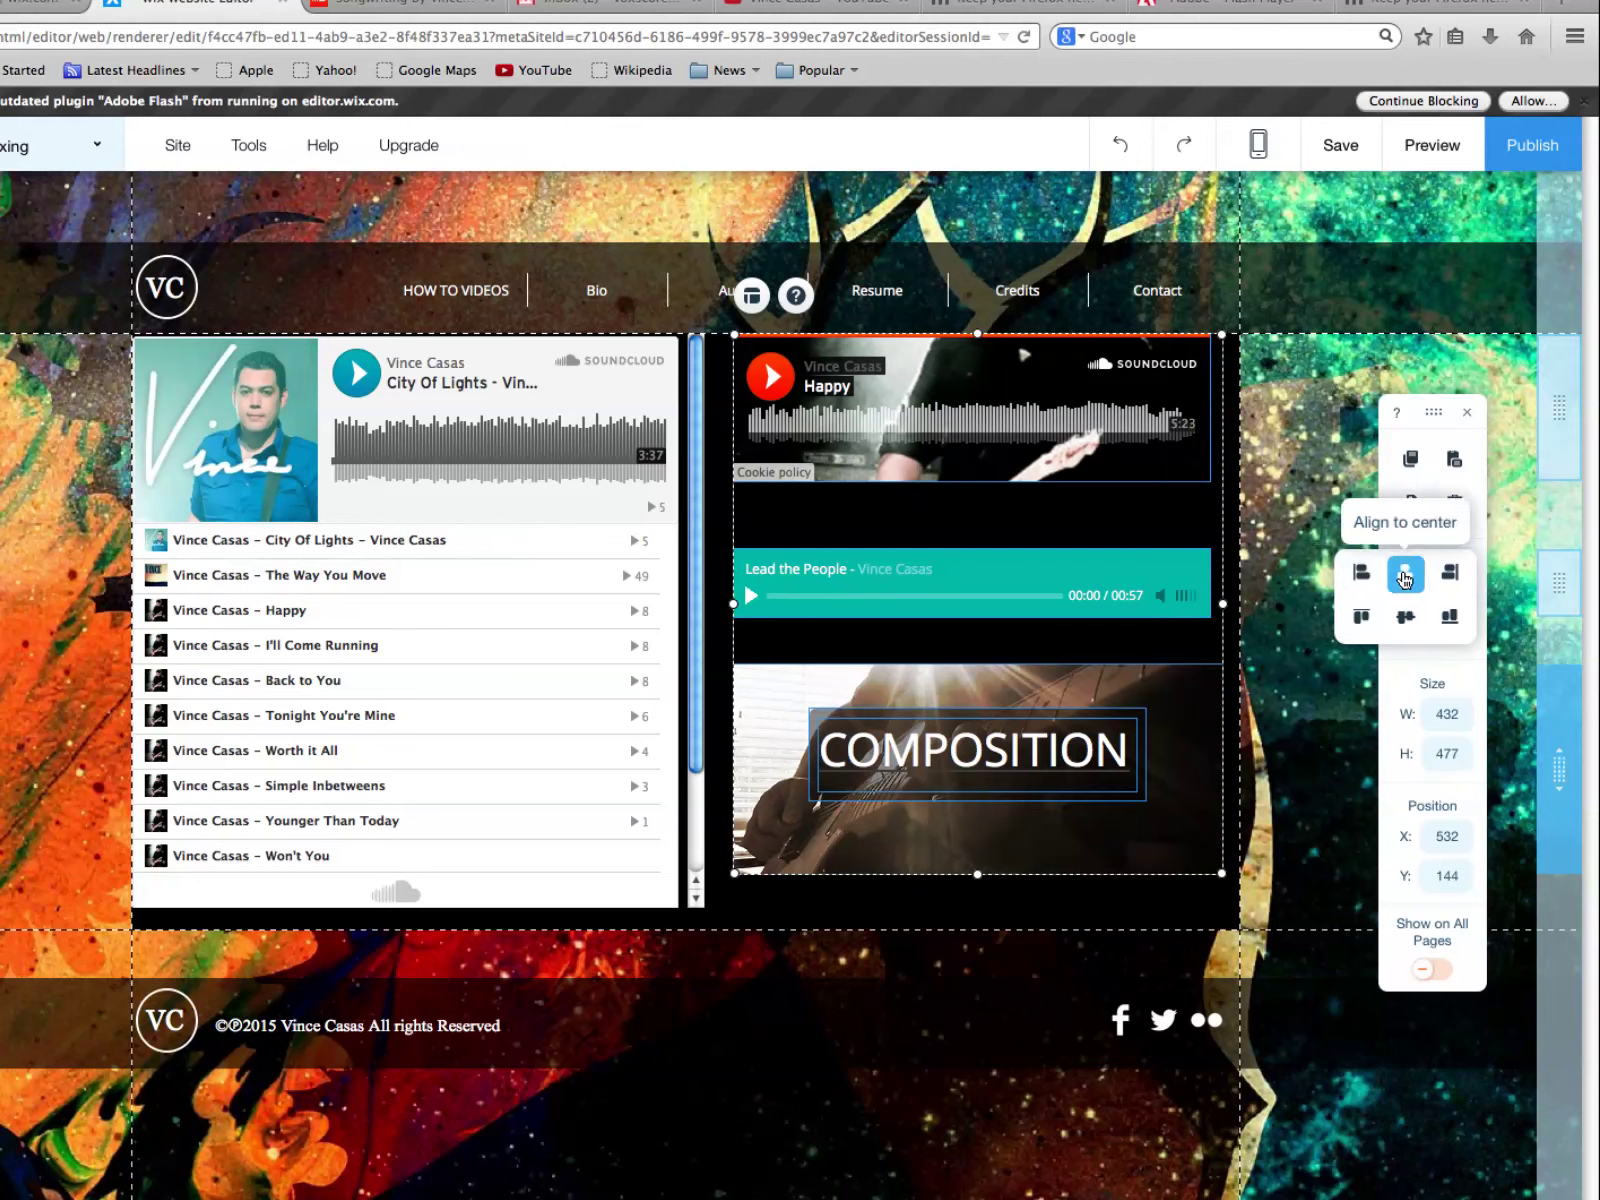
Align the selected Happy player, Lead the People player and COMPOSITION image and label to their common center
click(1405, 576)
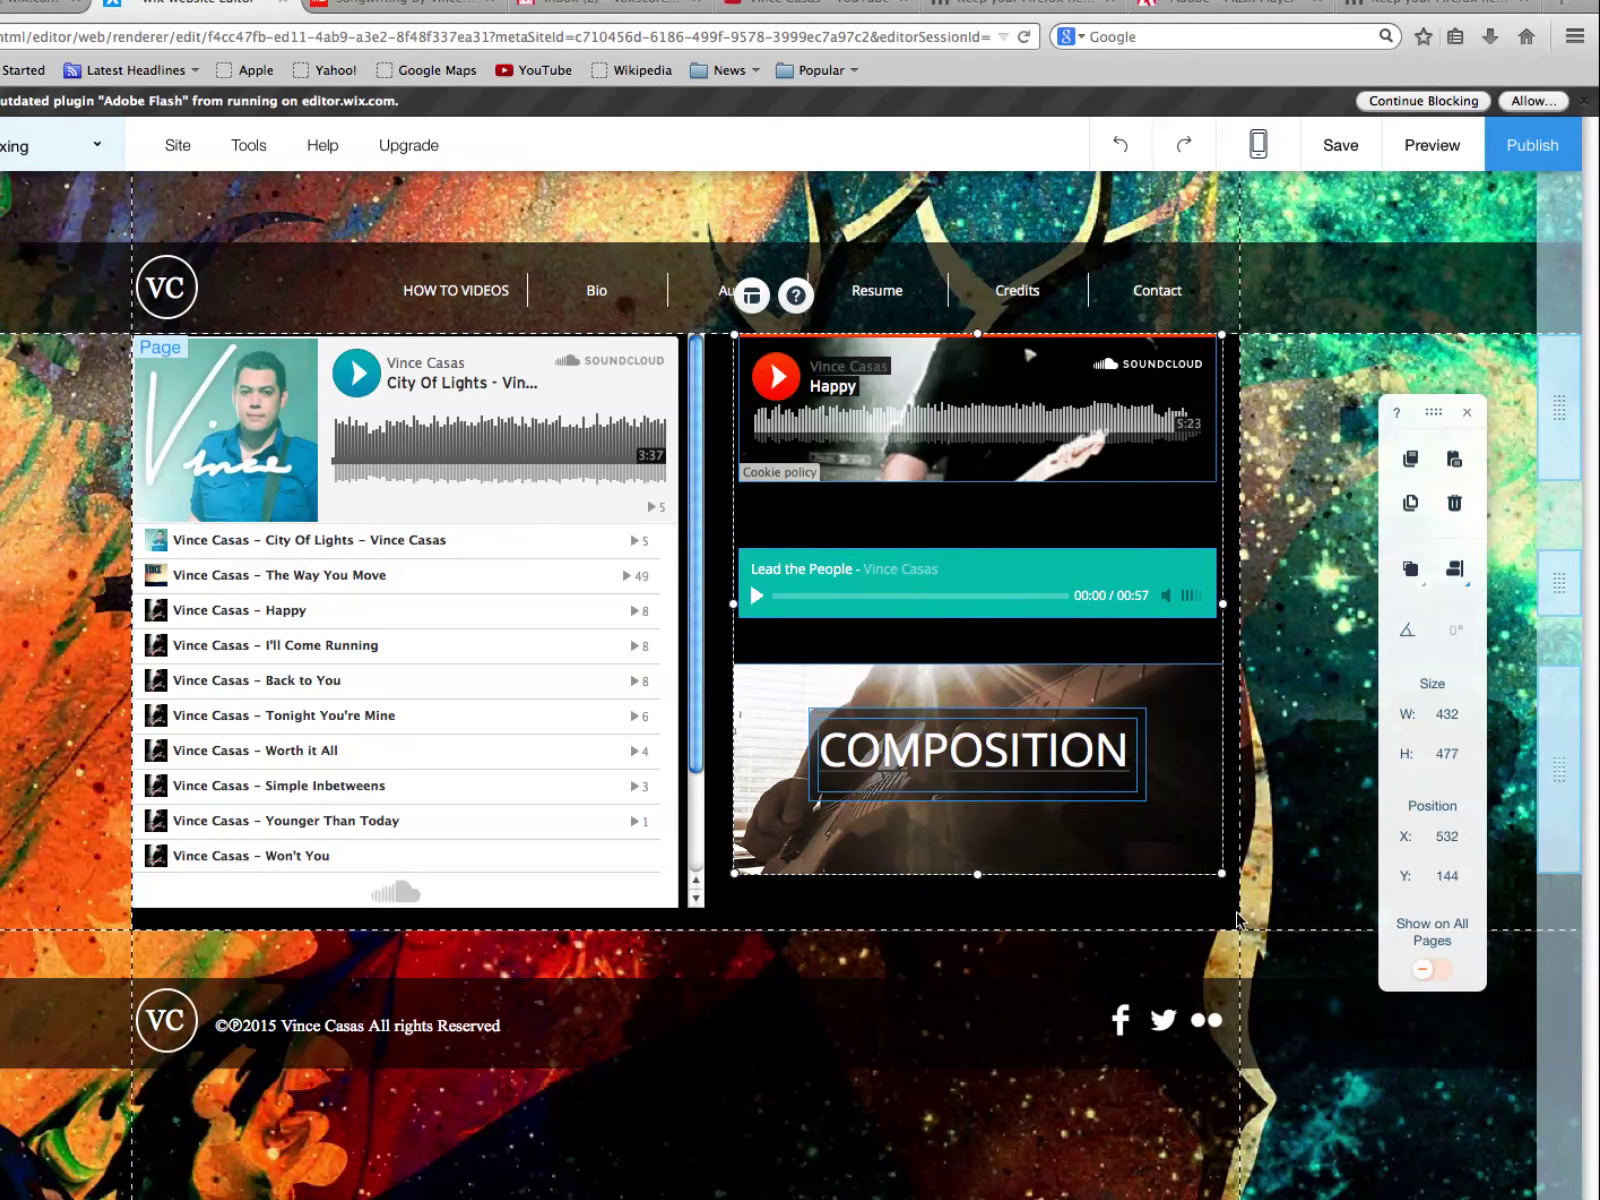
Deselect the column items, save the site's changes, and publish the site
key(Escape)
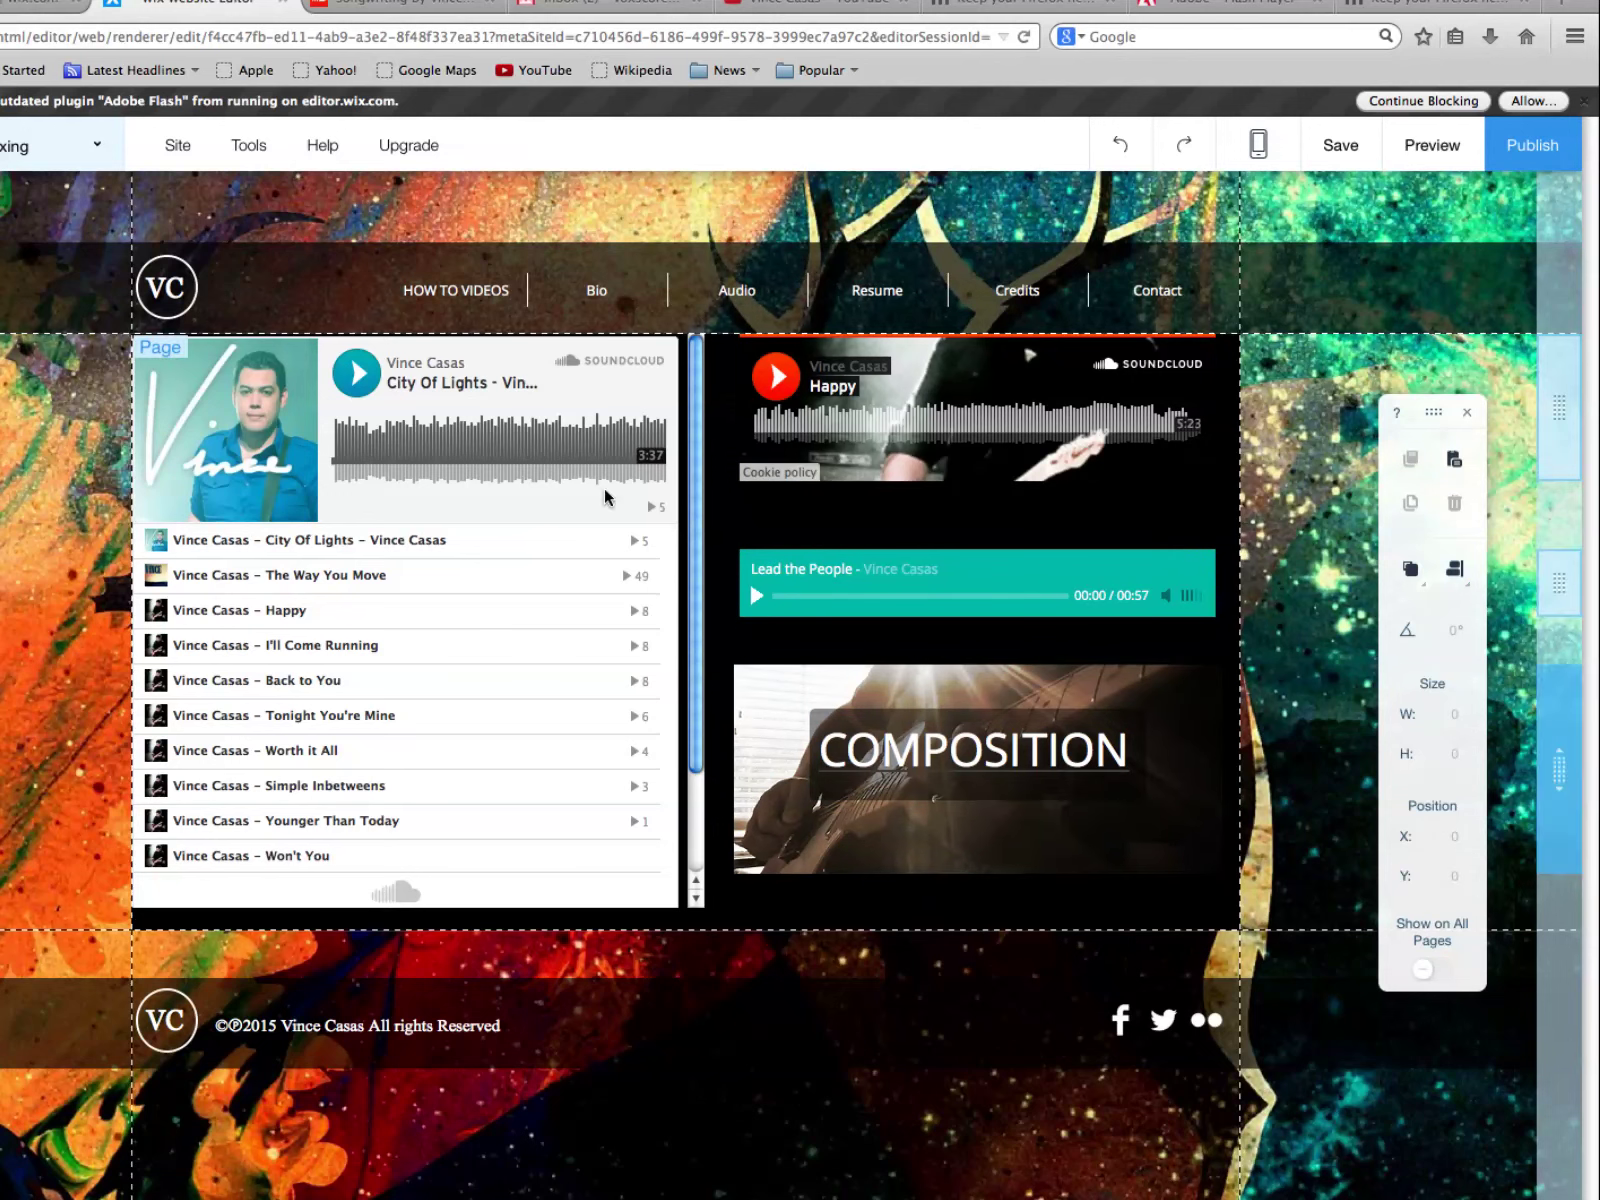
click(1336, 161)
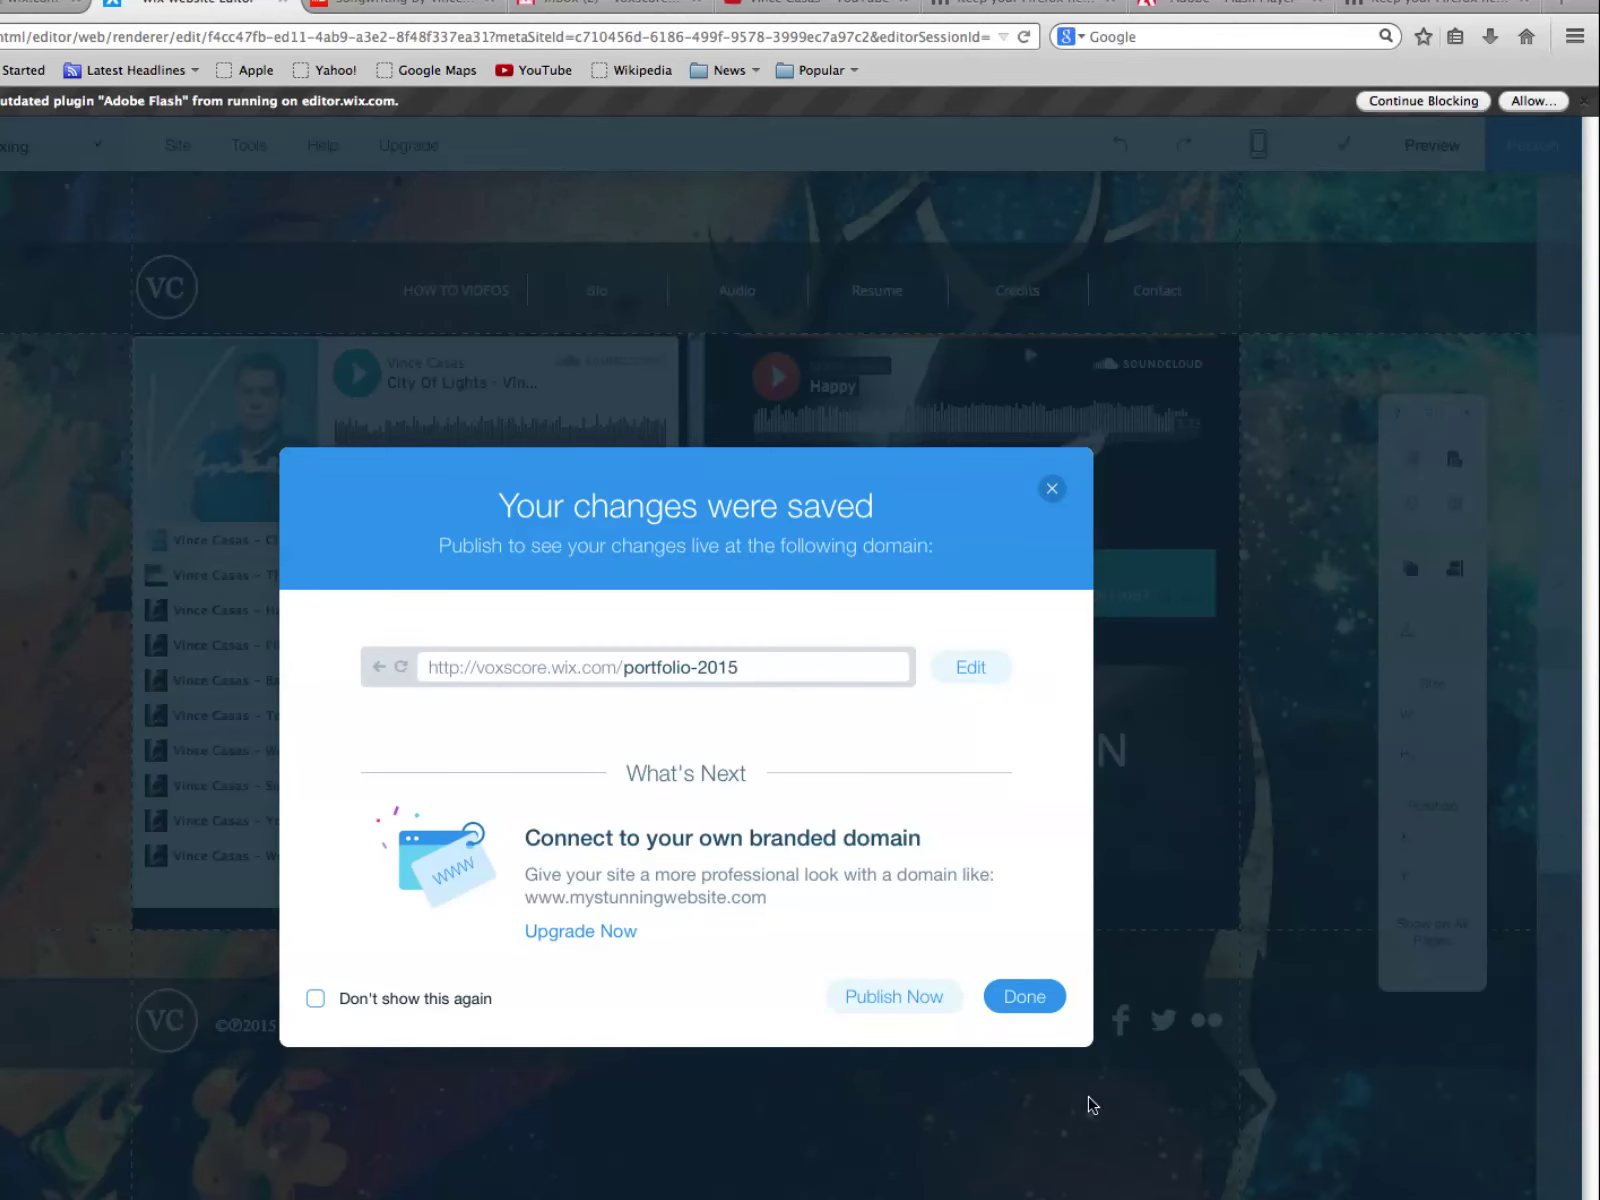
click(1012, 996)
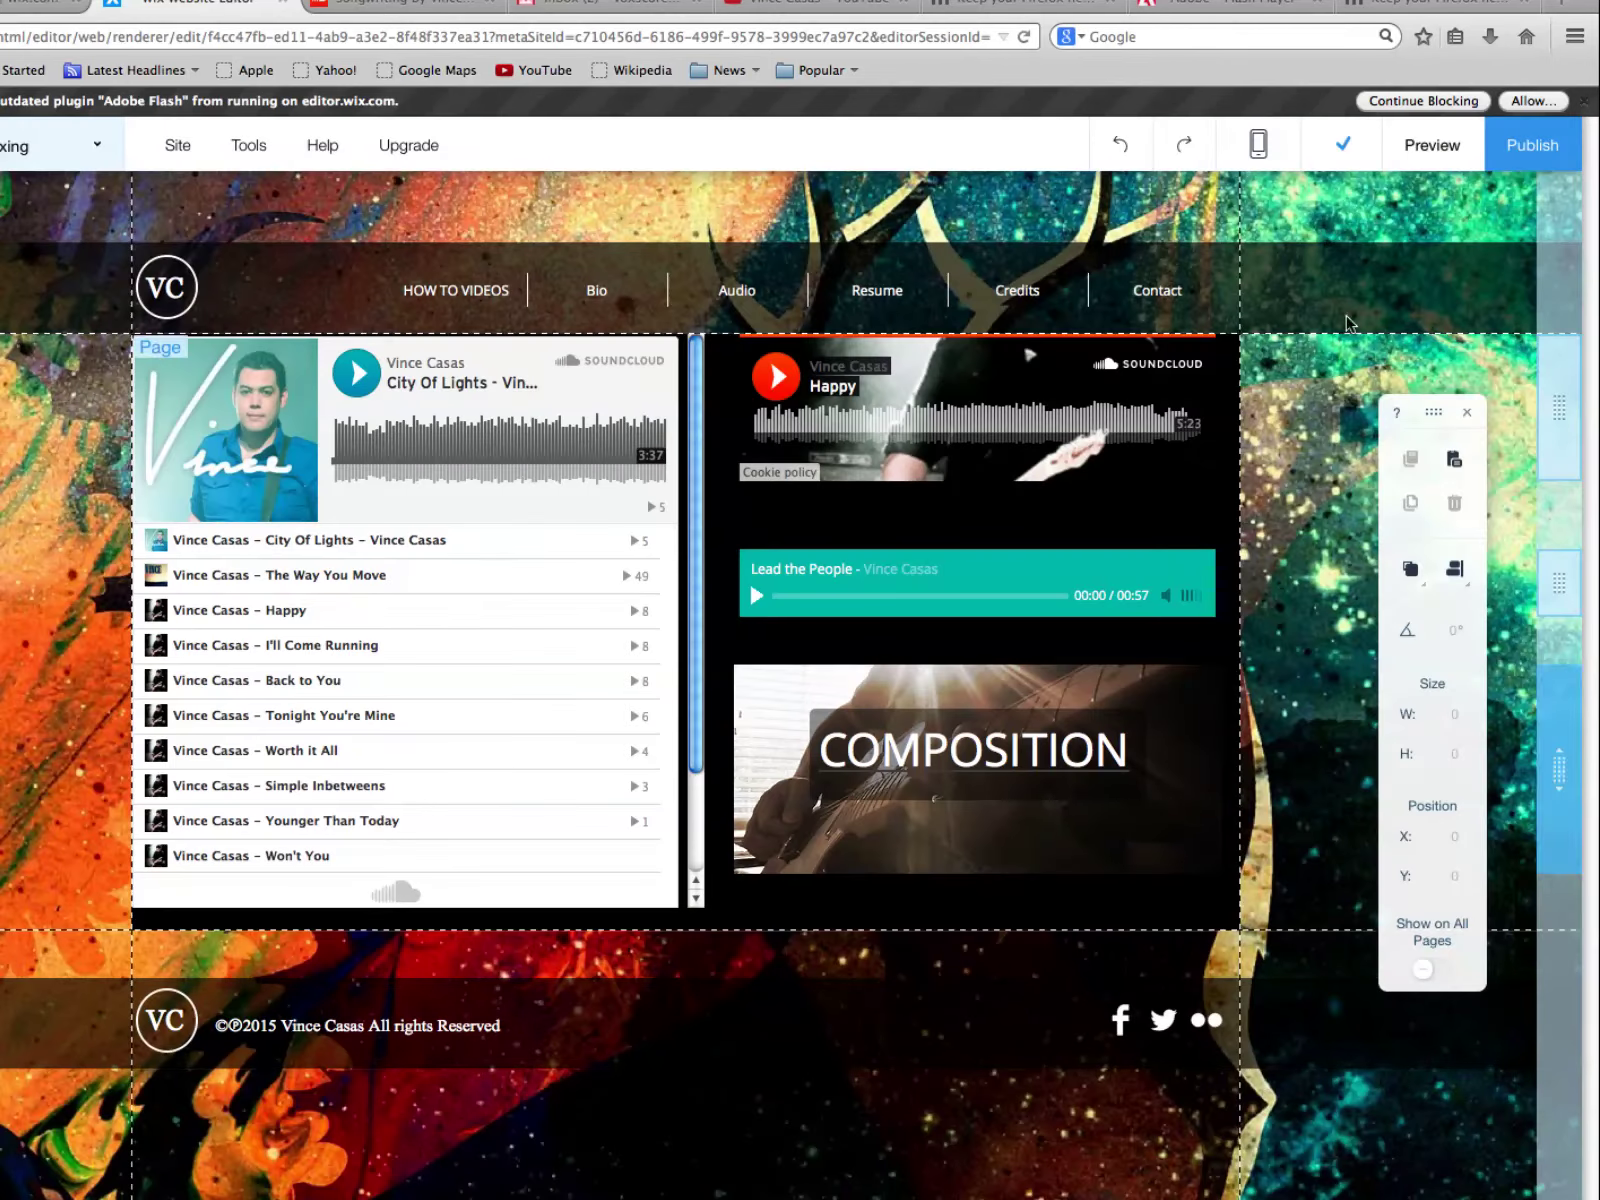
click(1541, 153)
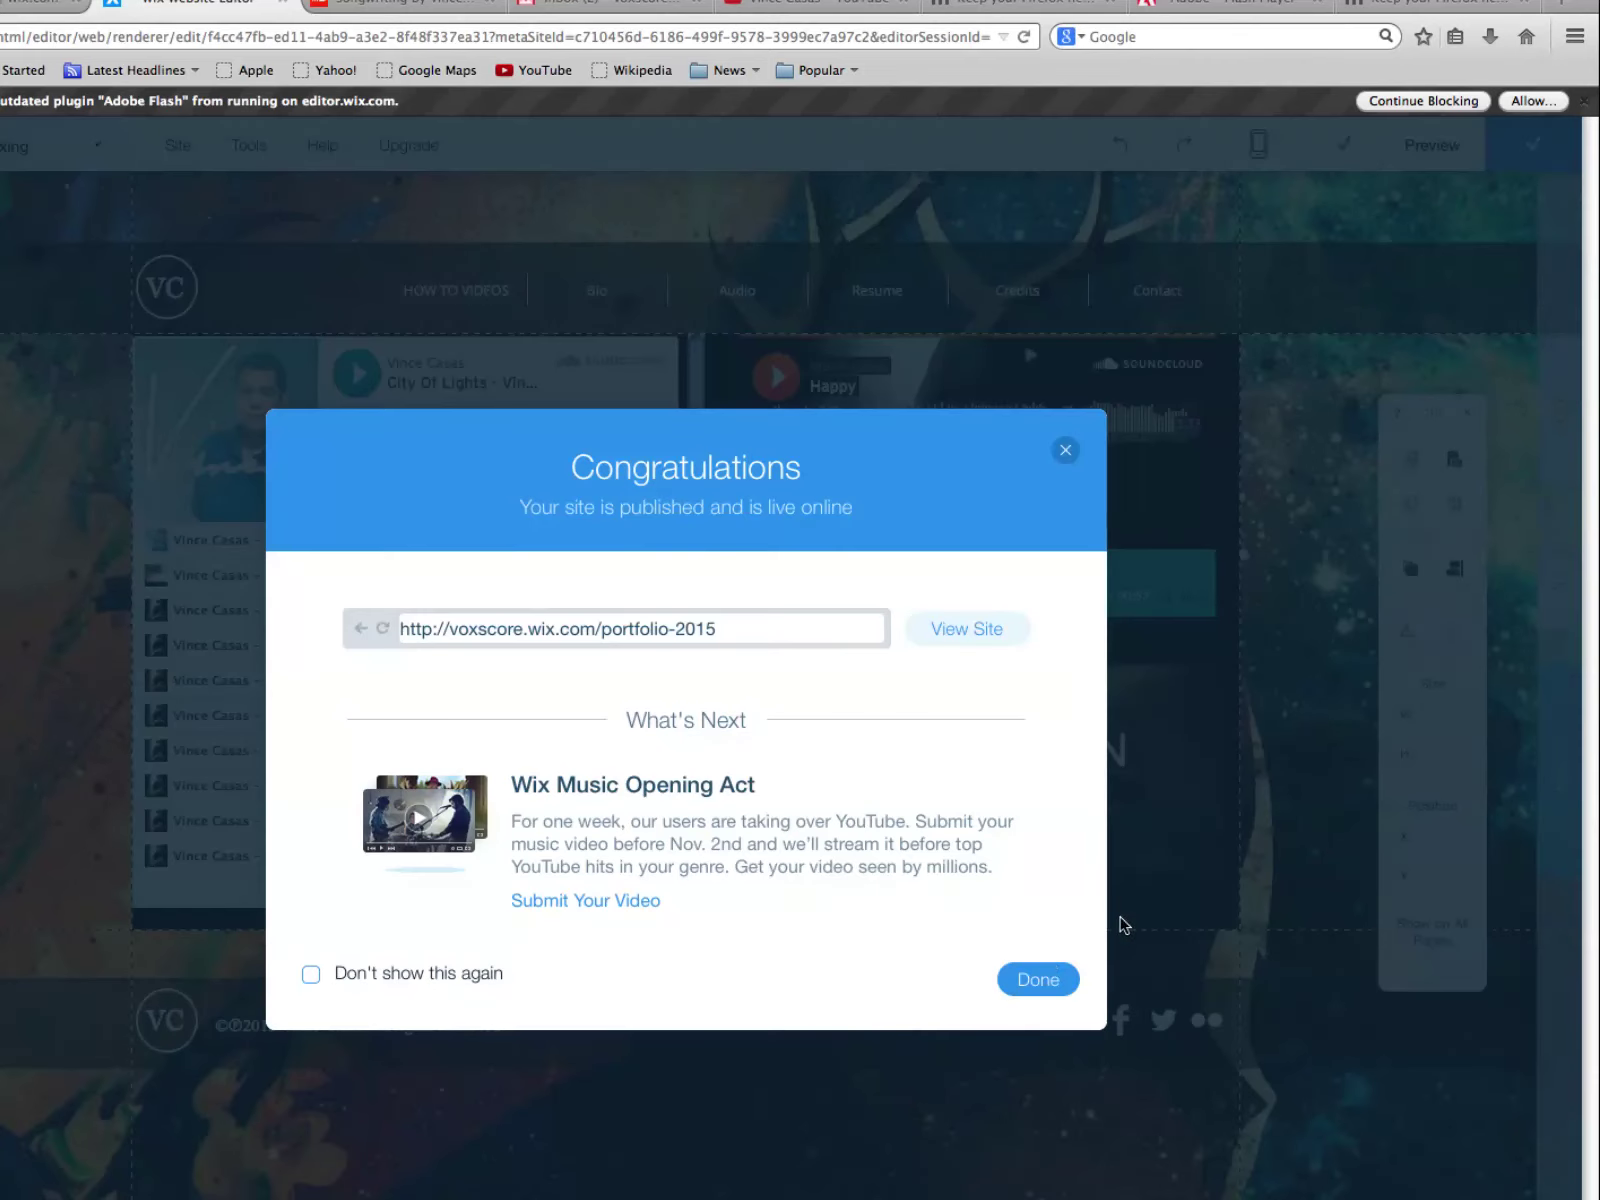
click(1036, 979)
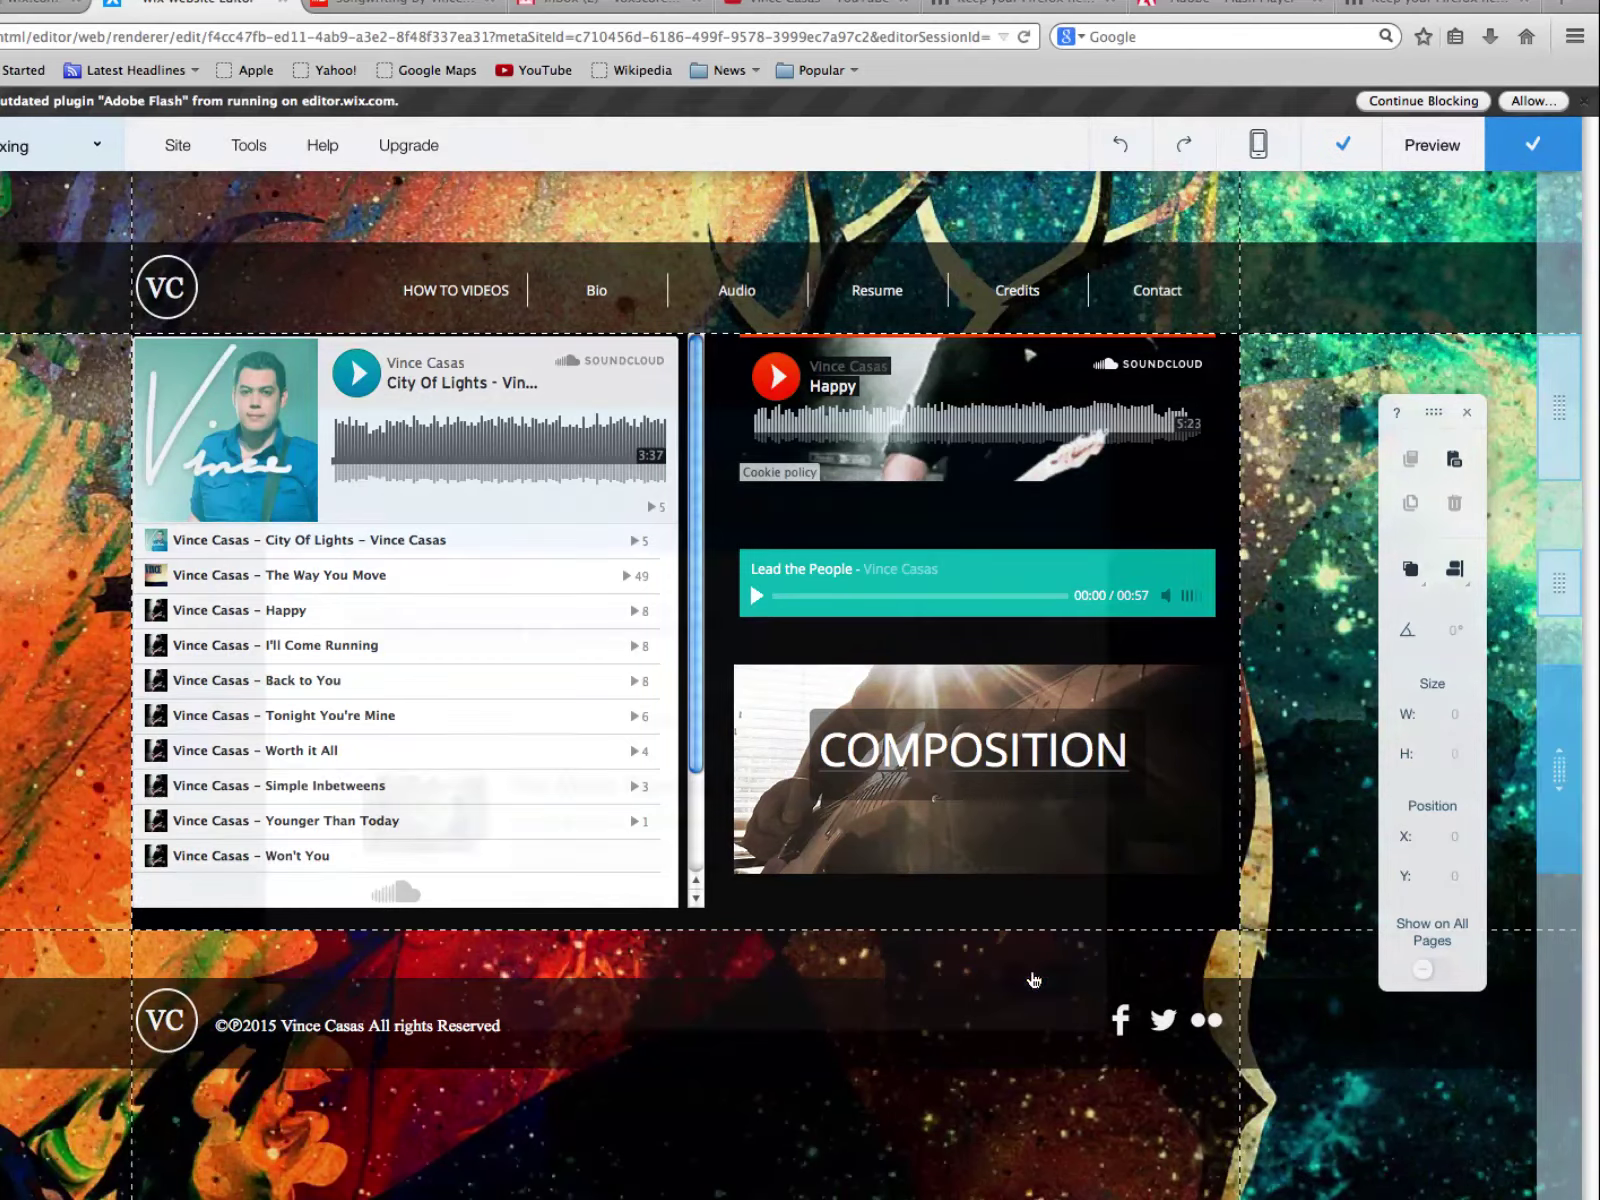
Preview the site by visiting the Bio and Audio pages, test the MIXING and COMPOSITION links, and return to editing the Audio page
click(1444, 152)
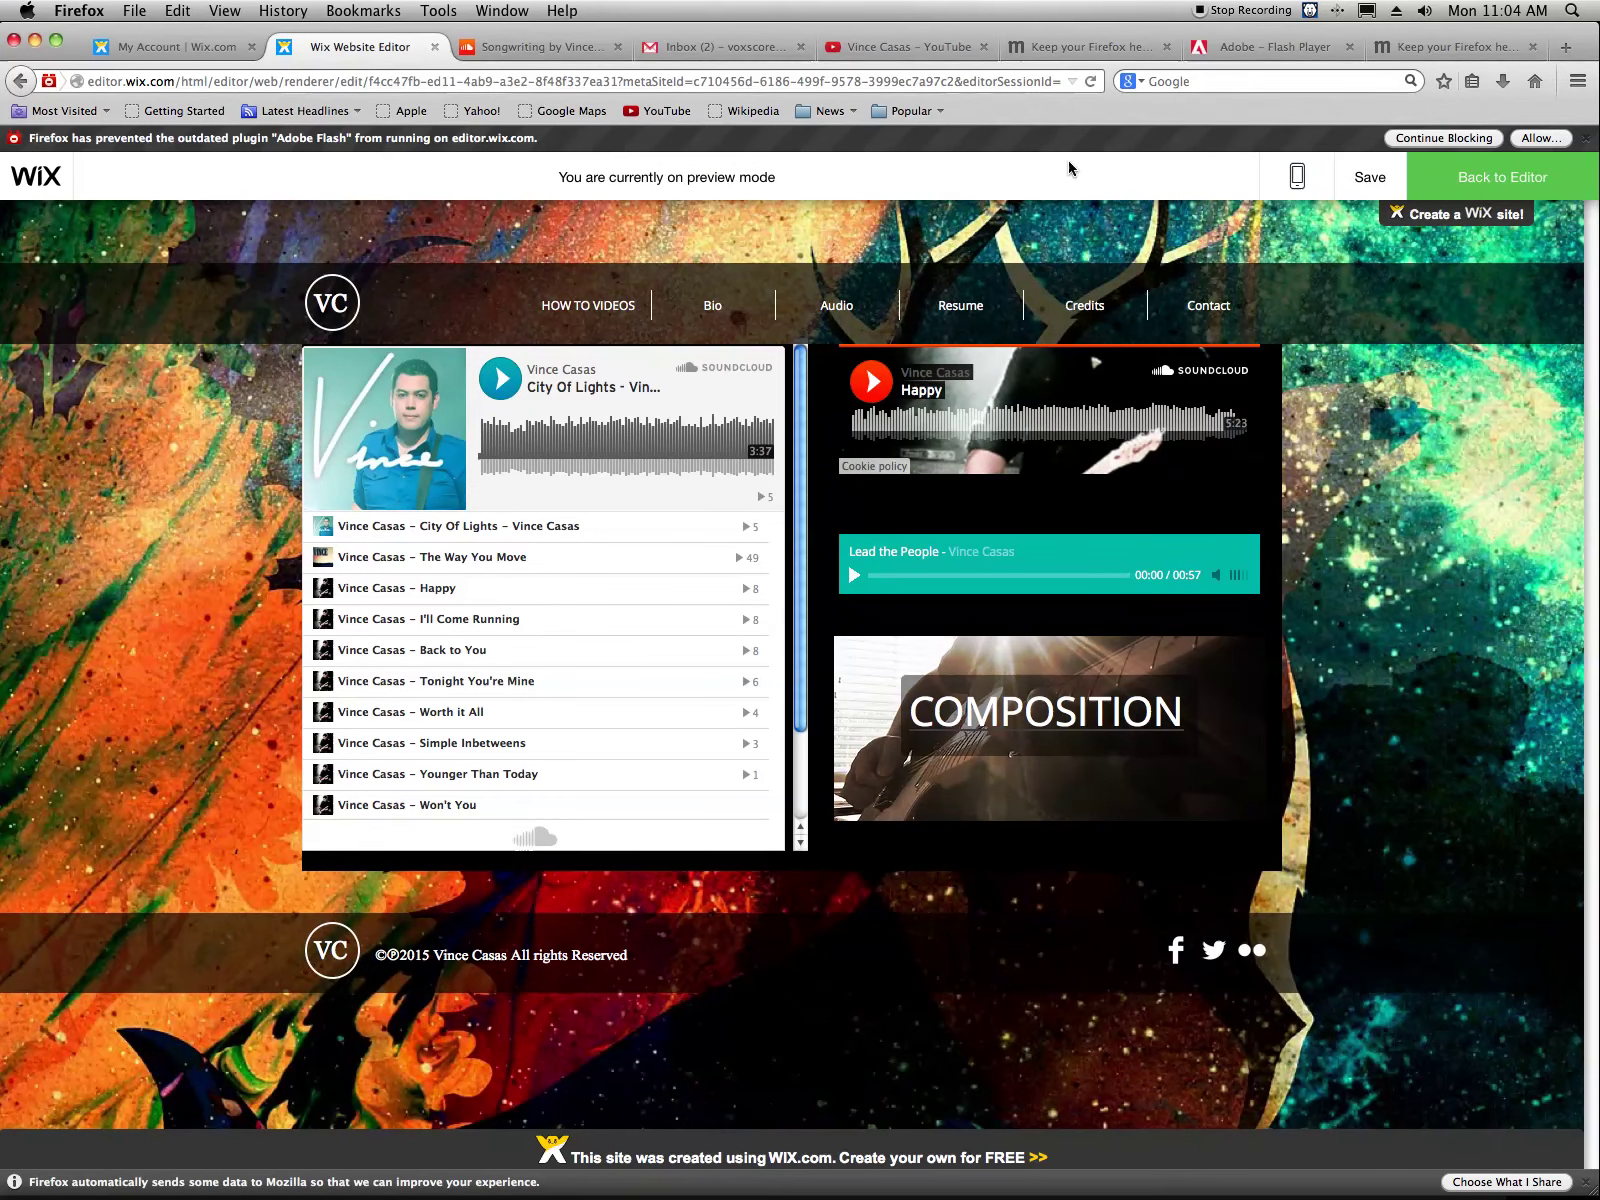
click(724, 318)
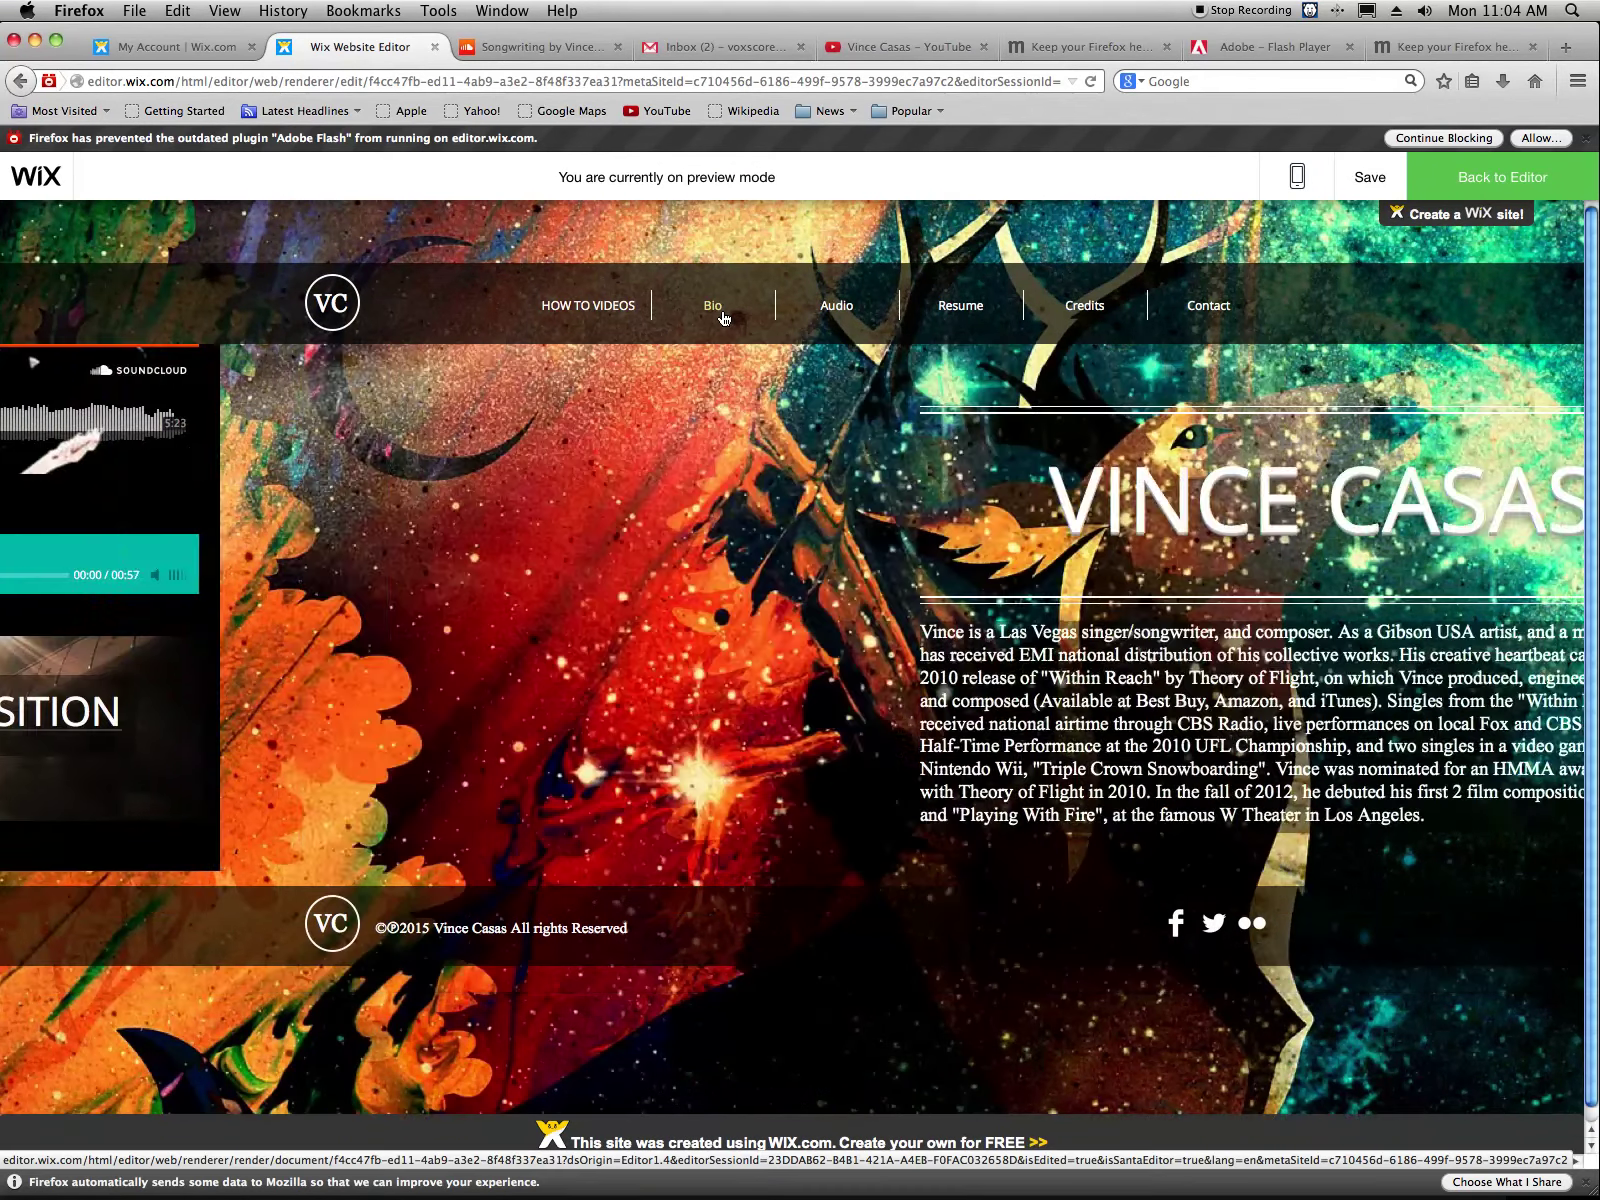
click(833, 310)
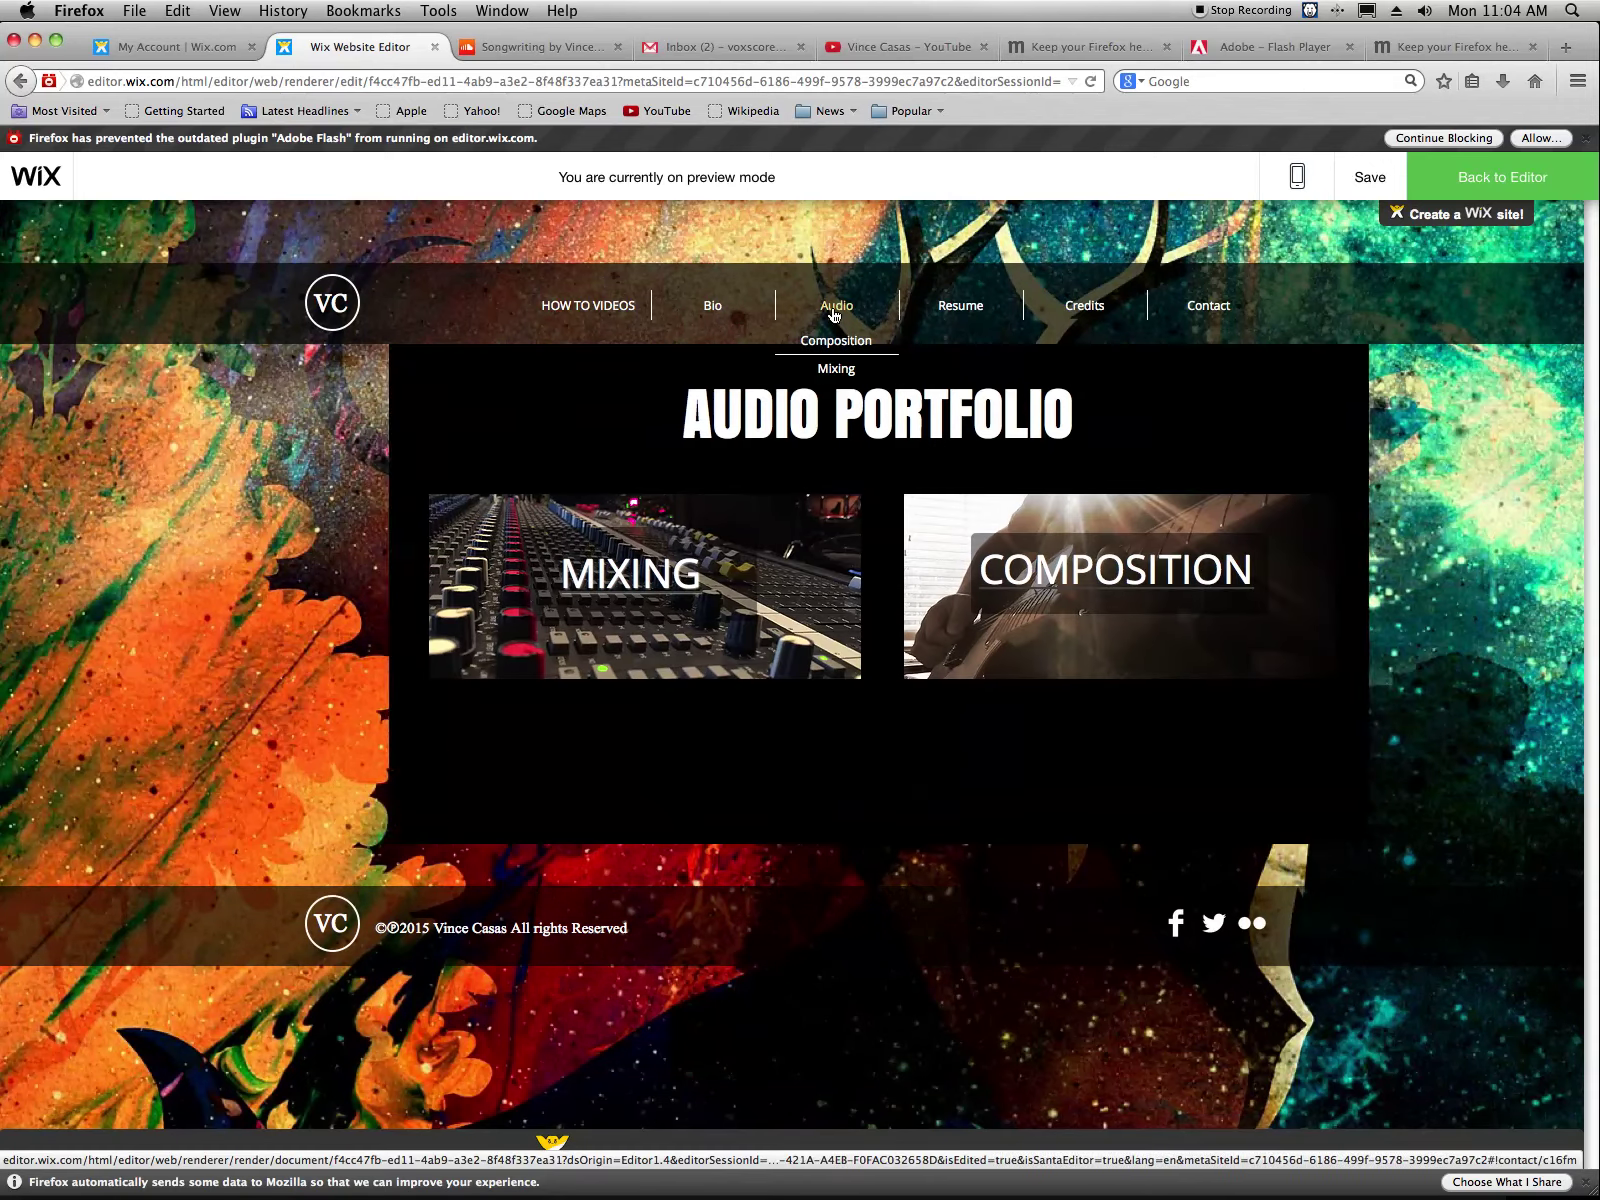
click(742, 628)
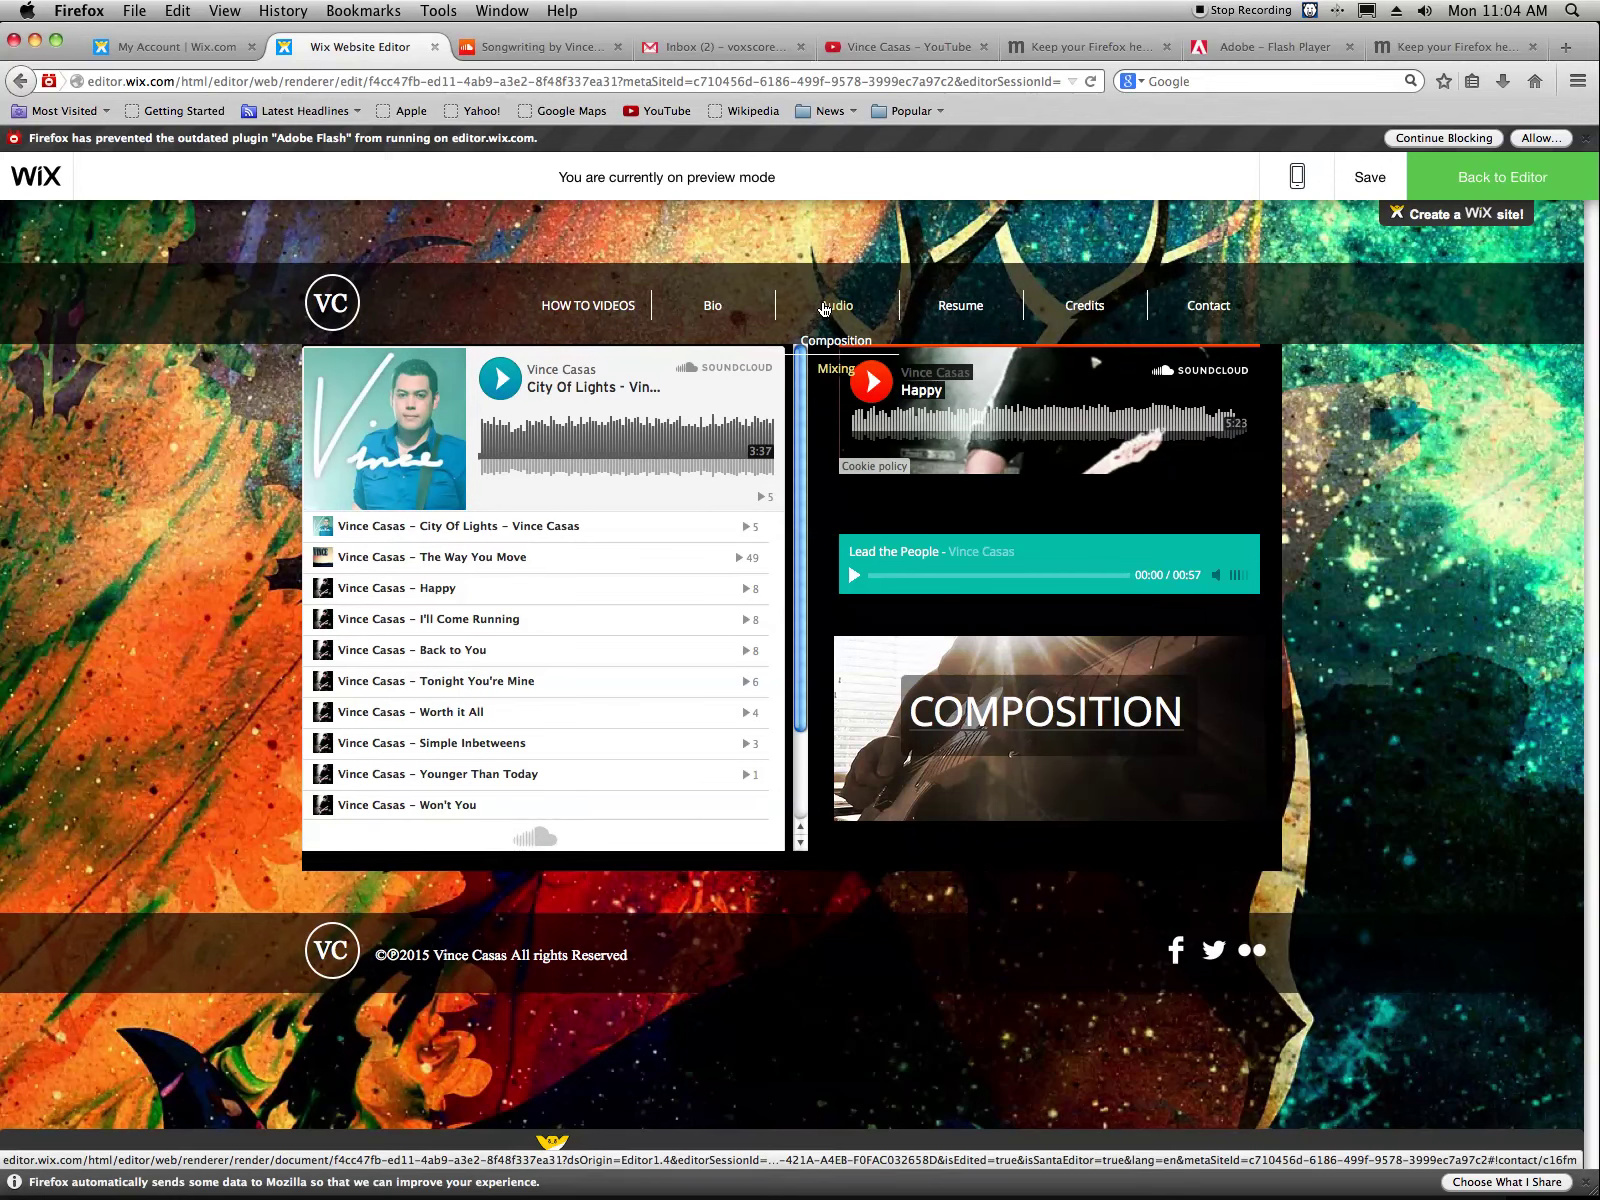
click(823, 308)
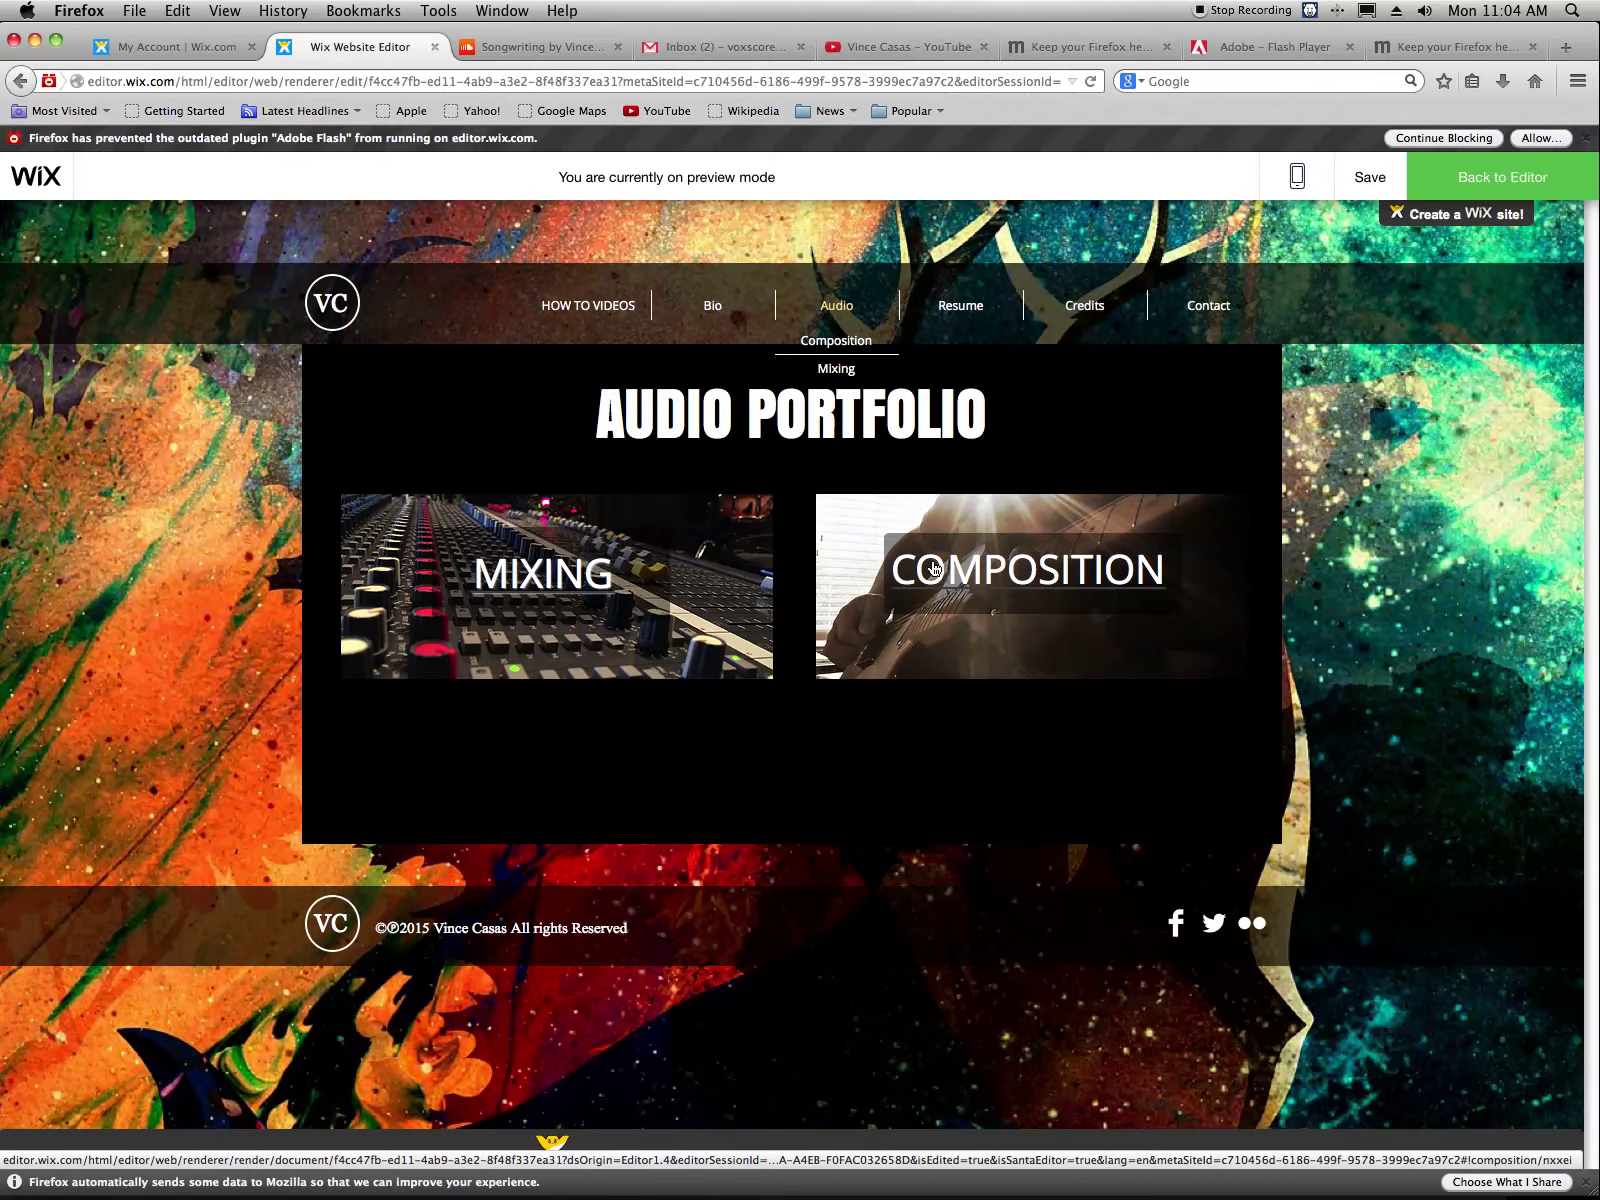
click(932, 564)
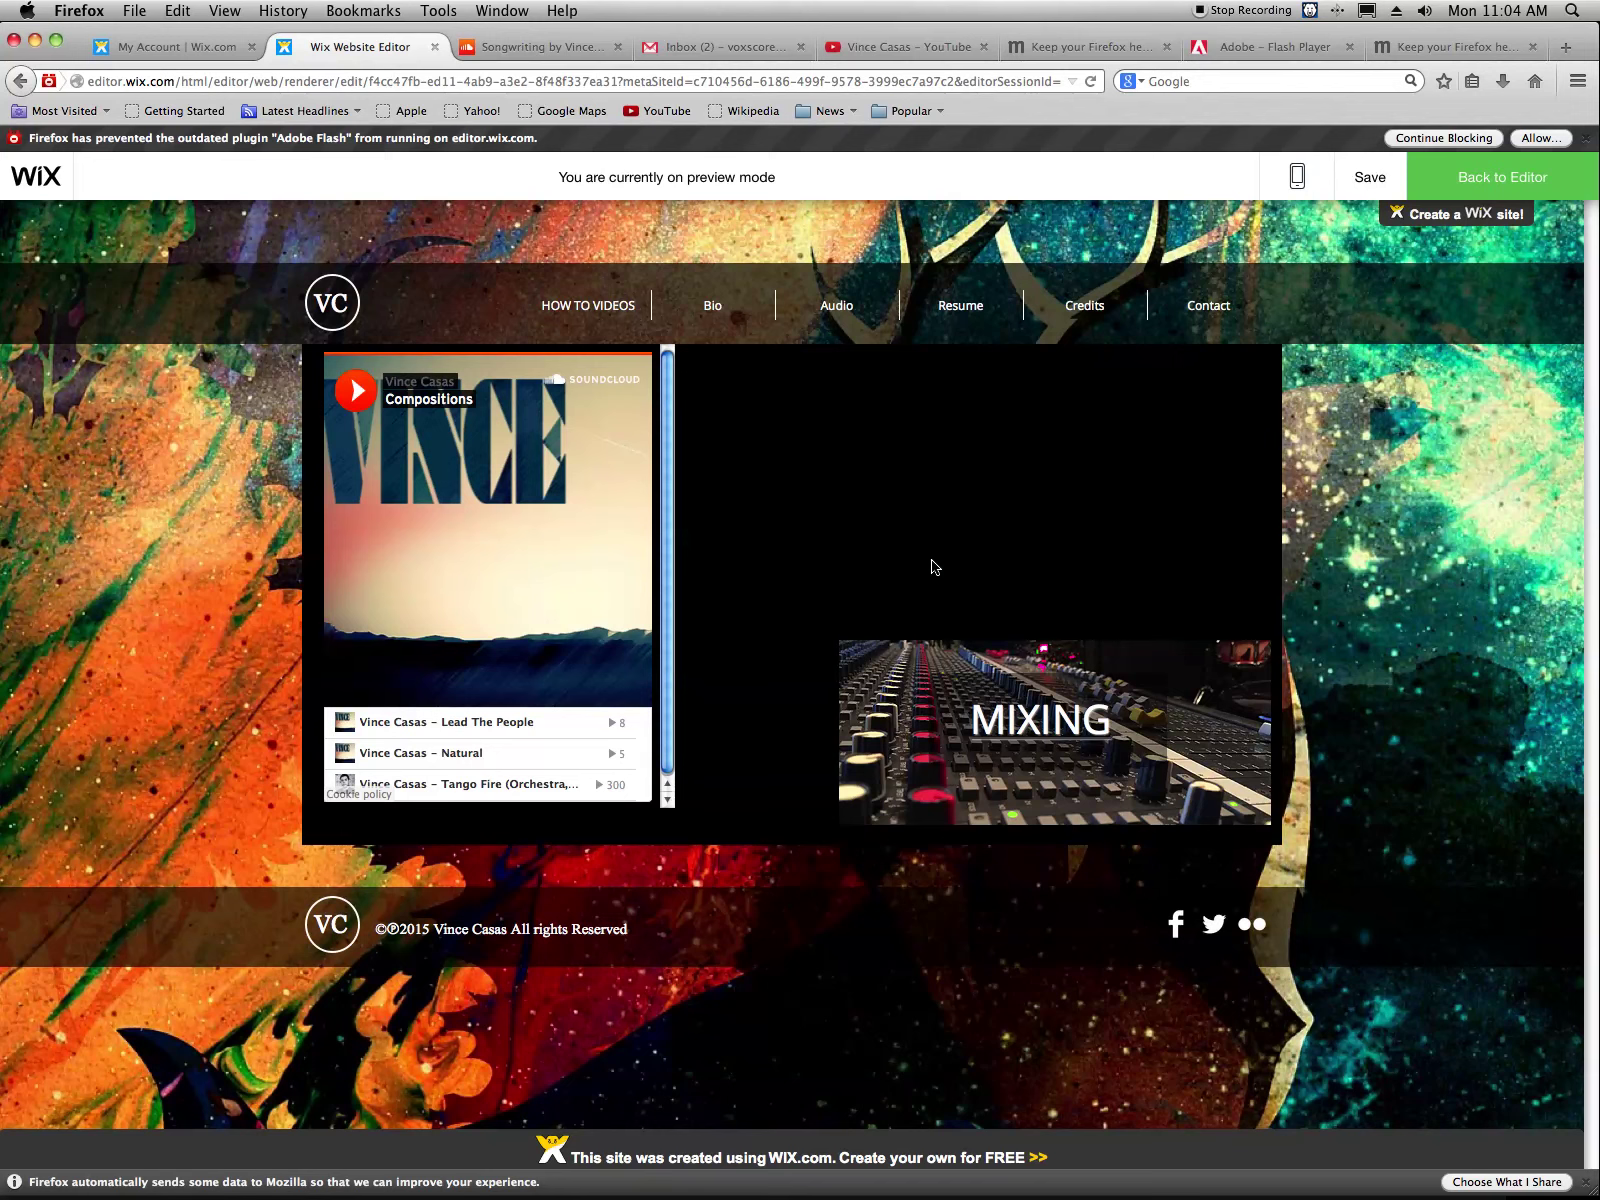
click(830, 328)
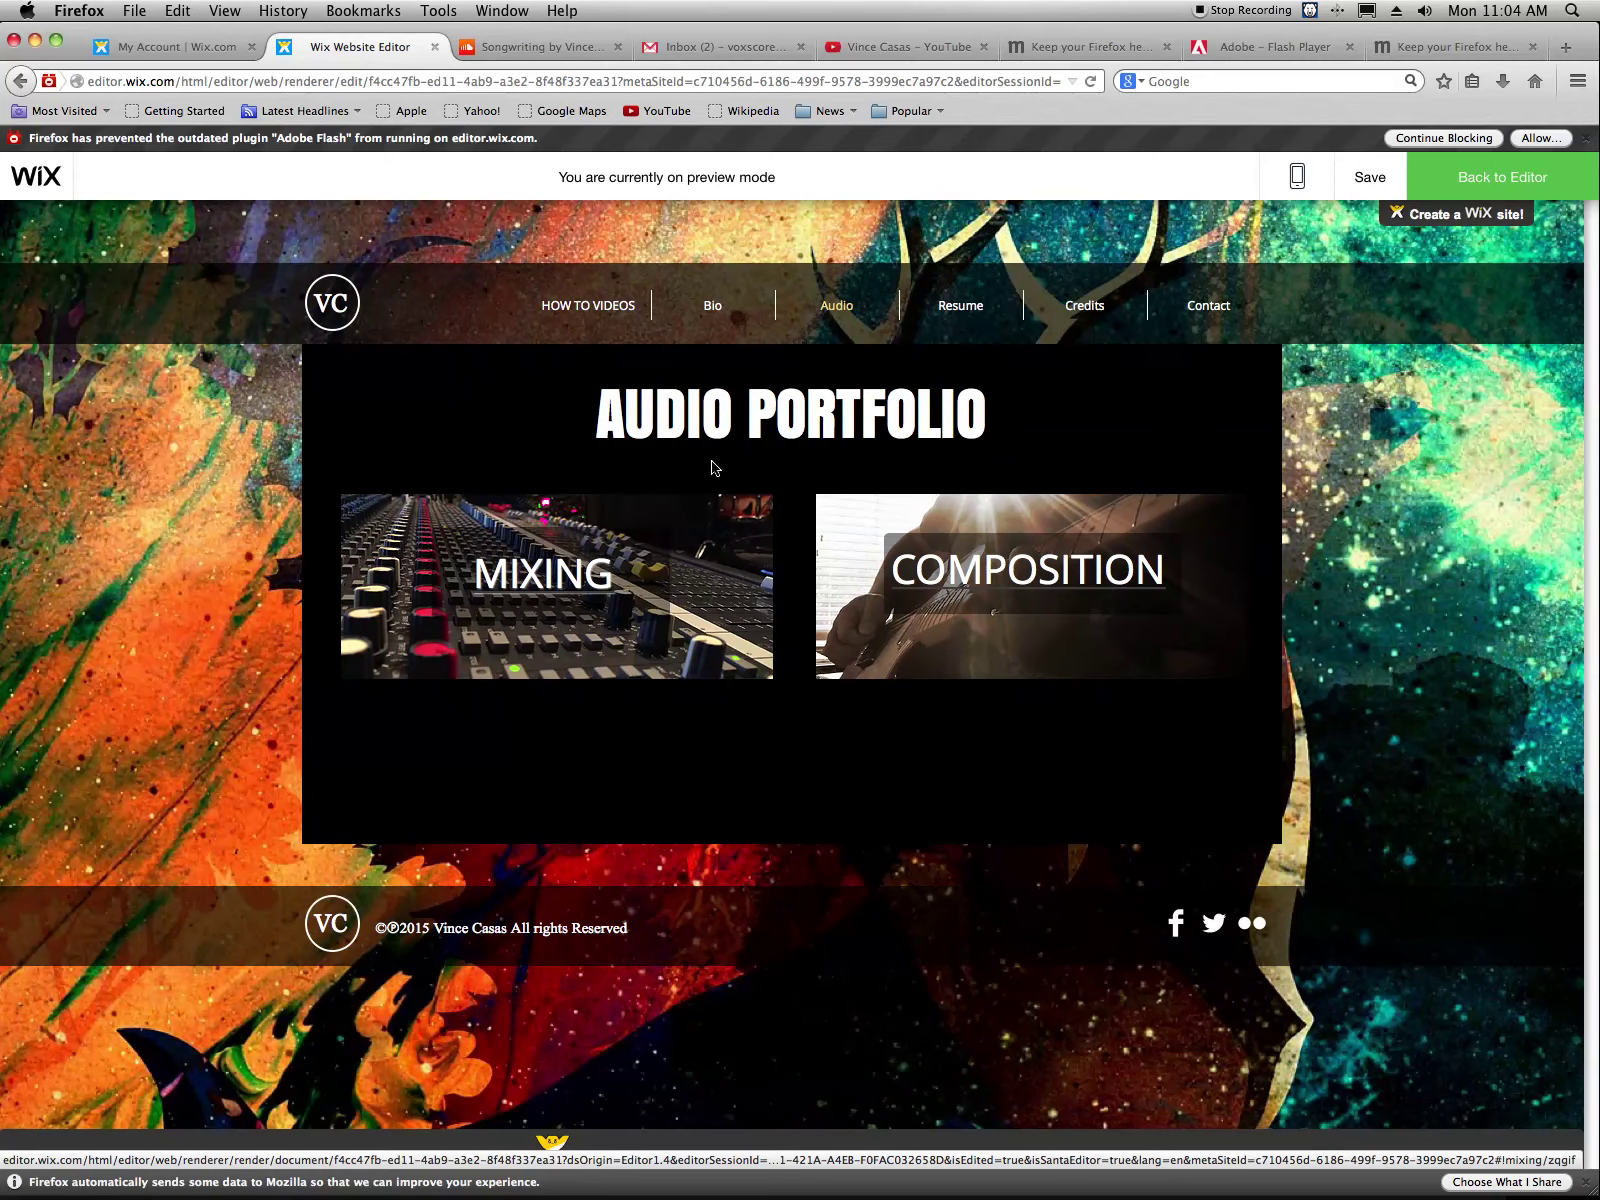
click(1507, 178)
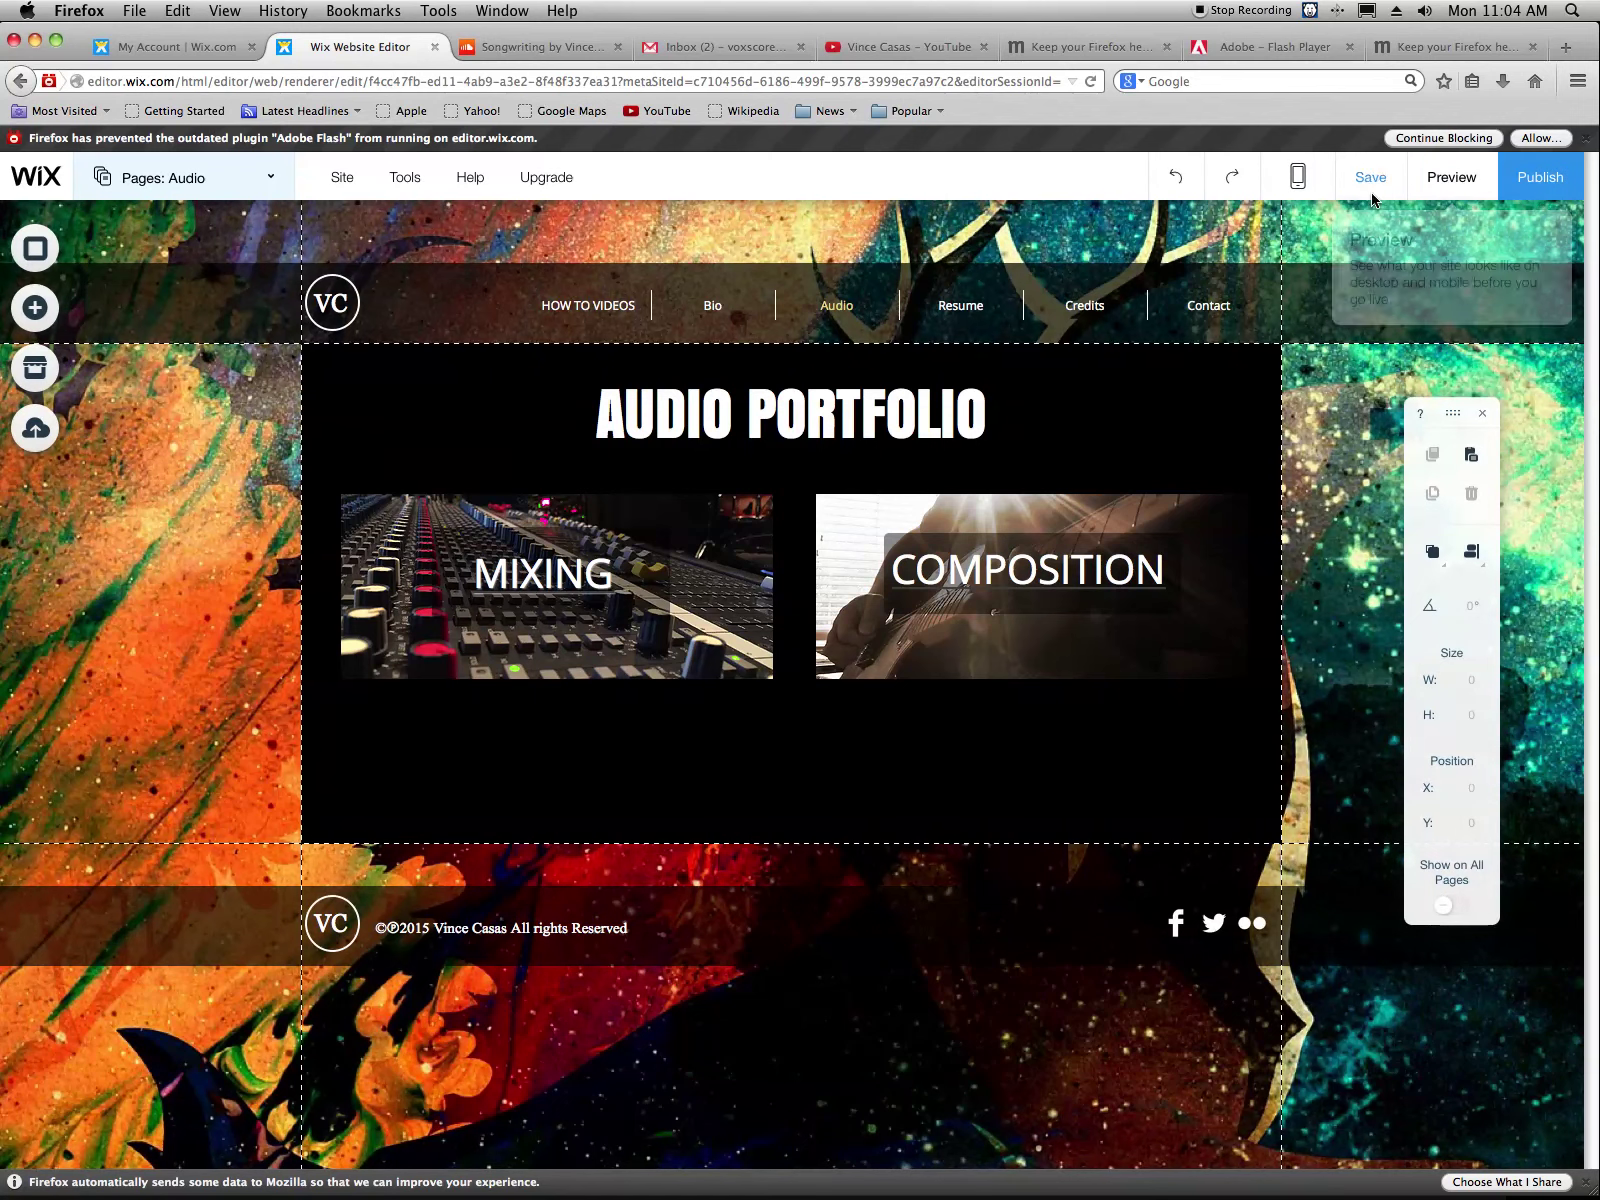